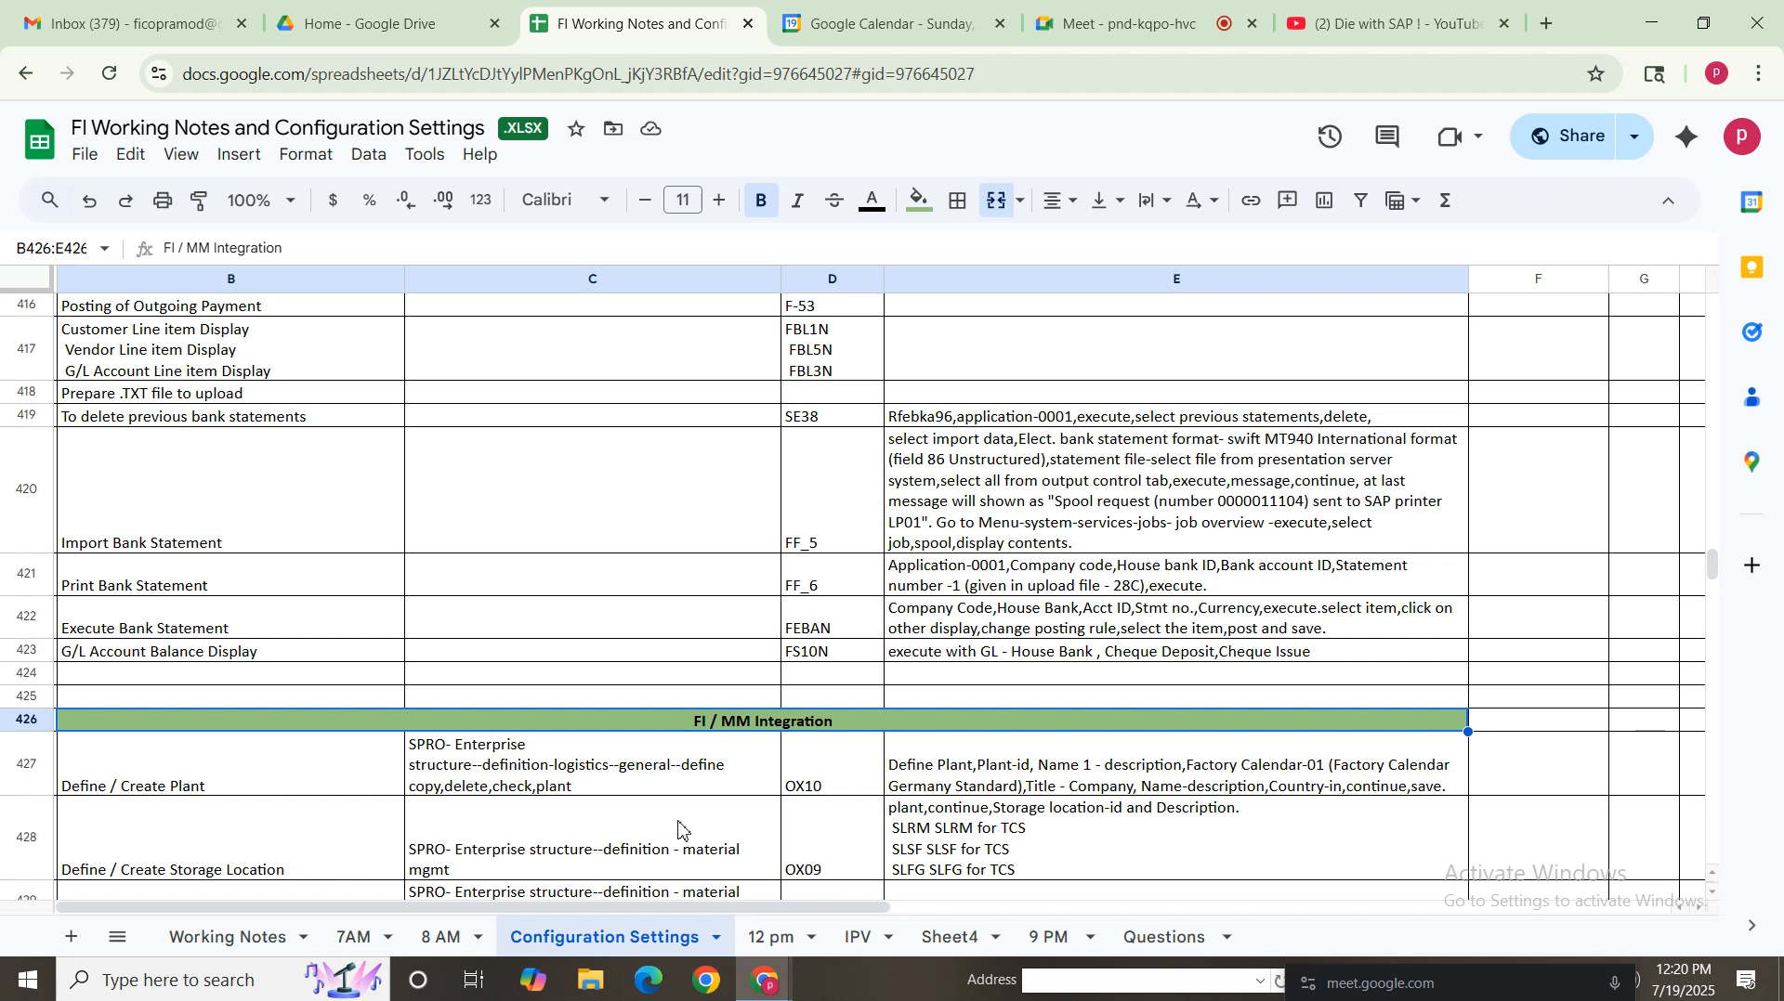
Review the FI / MM Integration rows of the configuration notes sheet, starting with Define / Create Plant
left_click(265, 795)
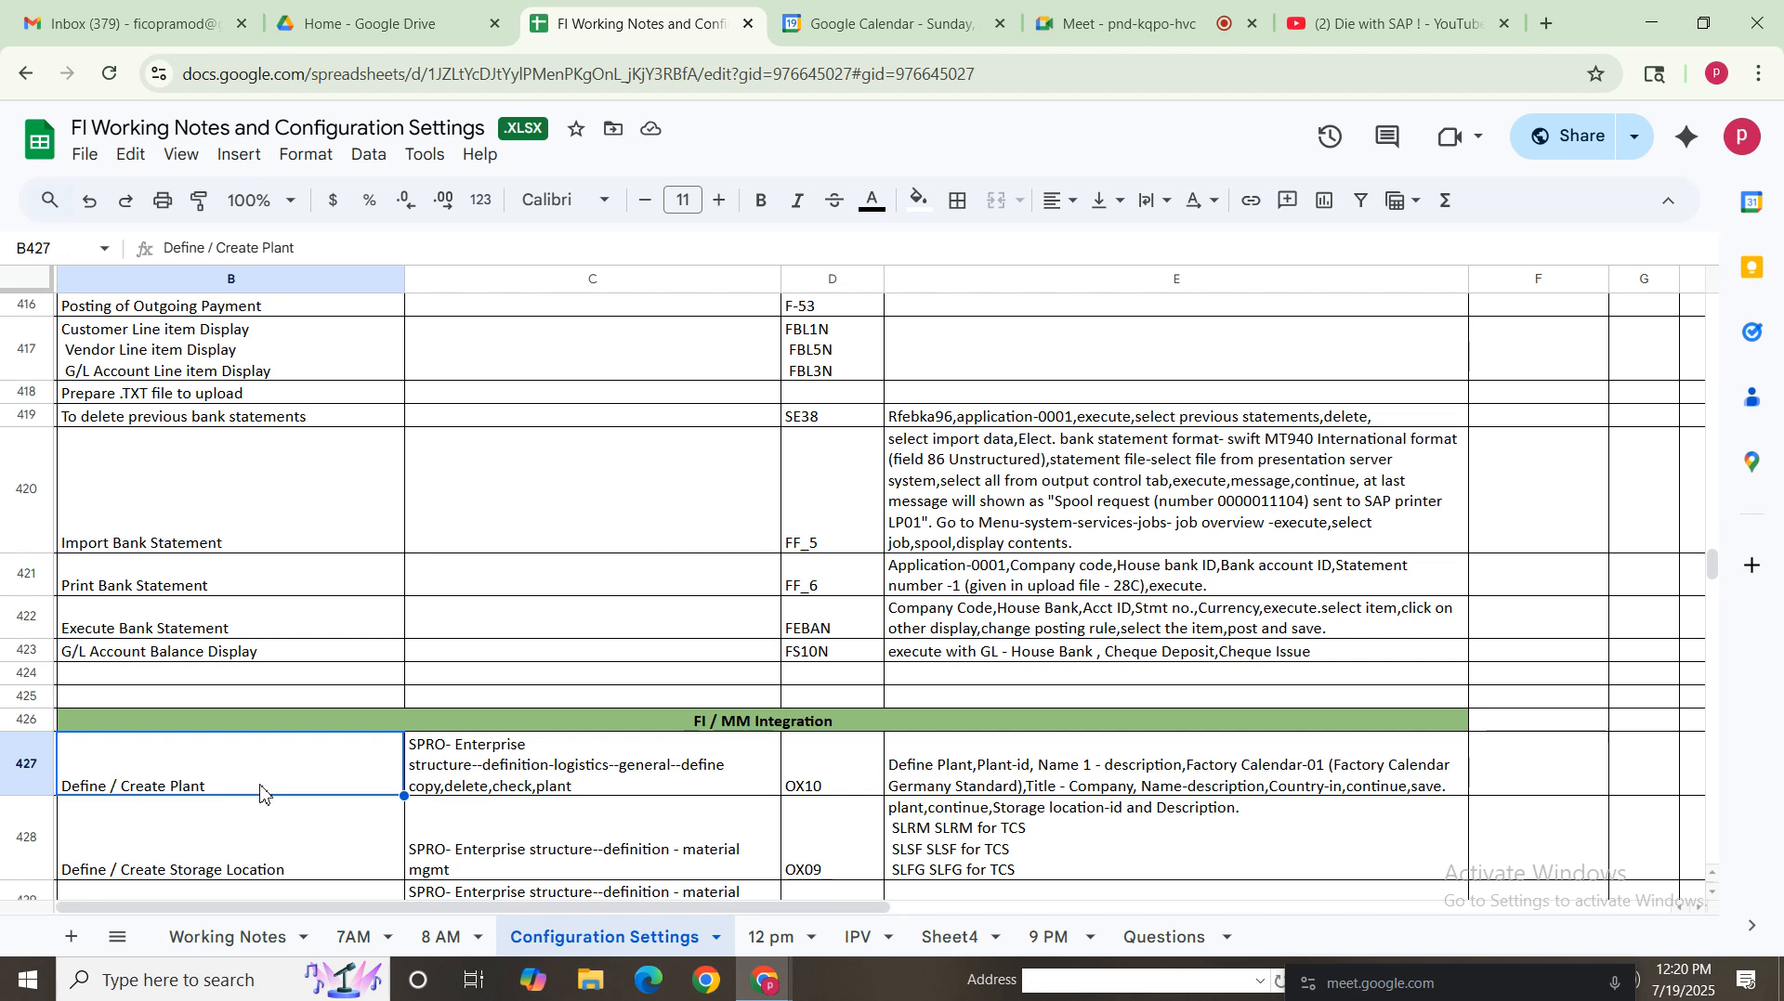
left_click(717, 723)
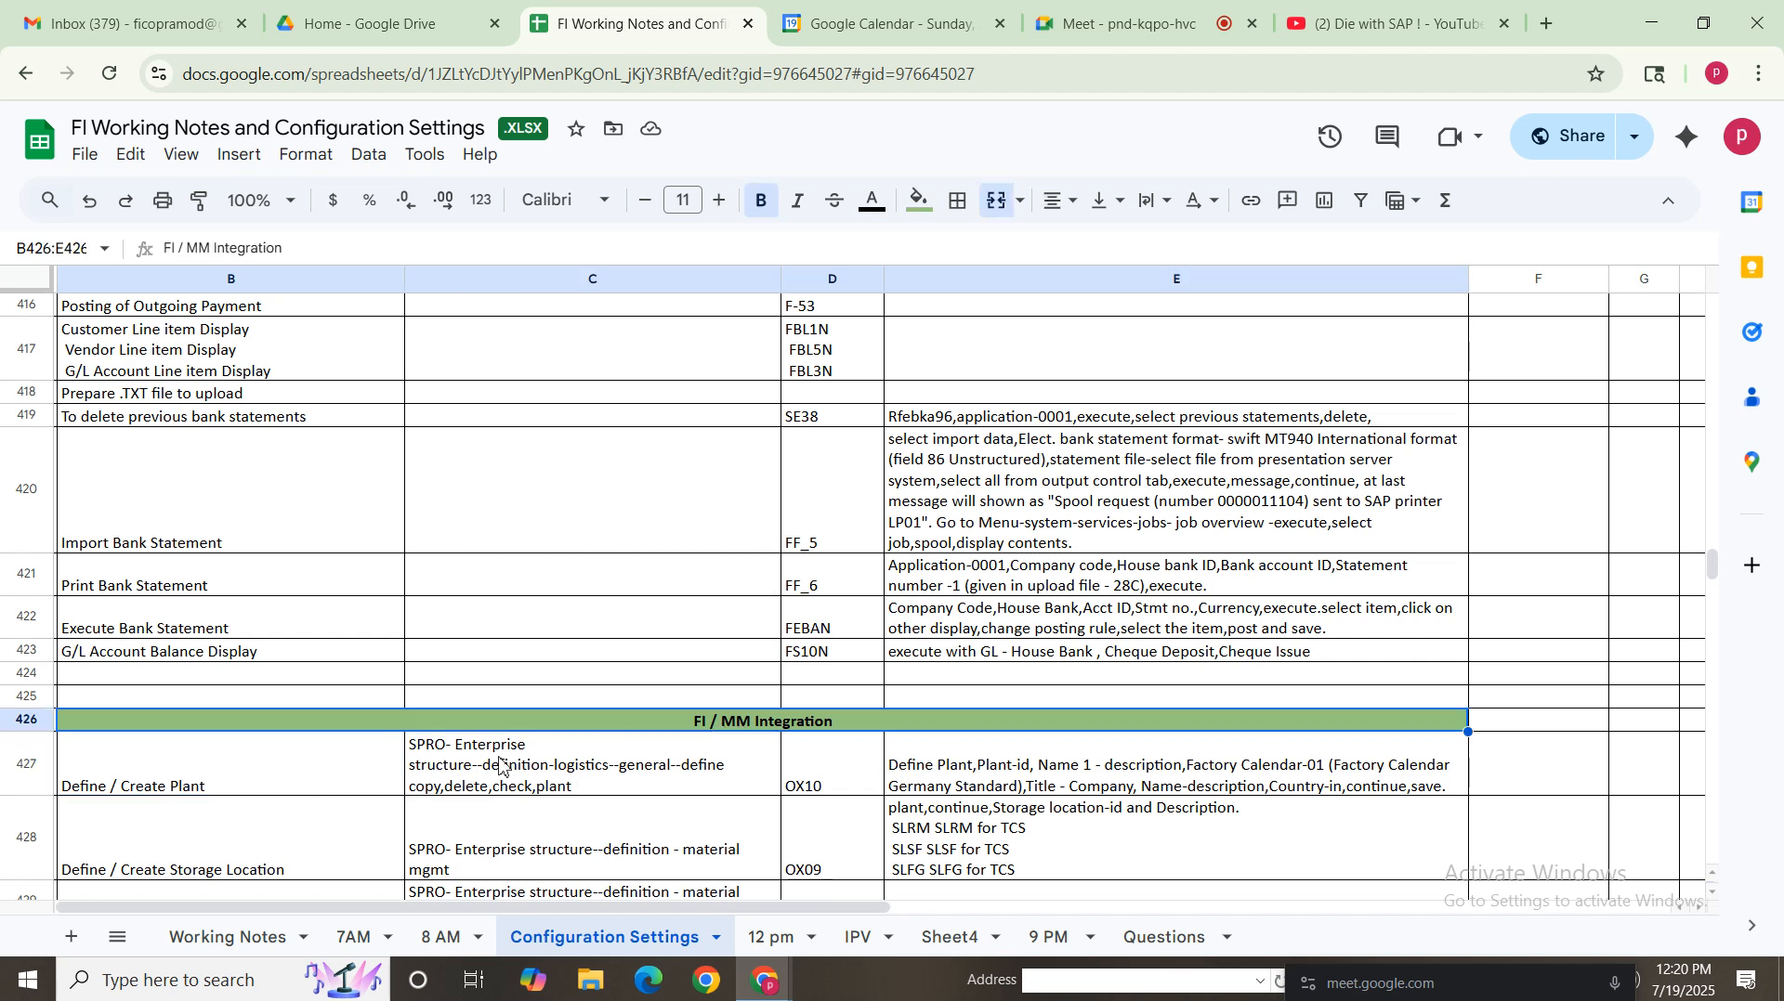
left_click_drag(265, 778, 1020, 816)
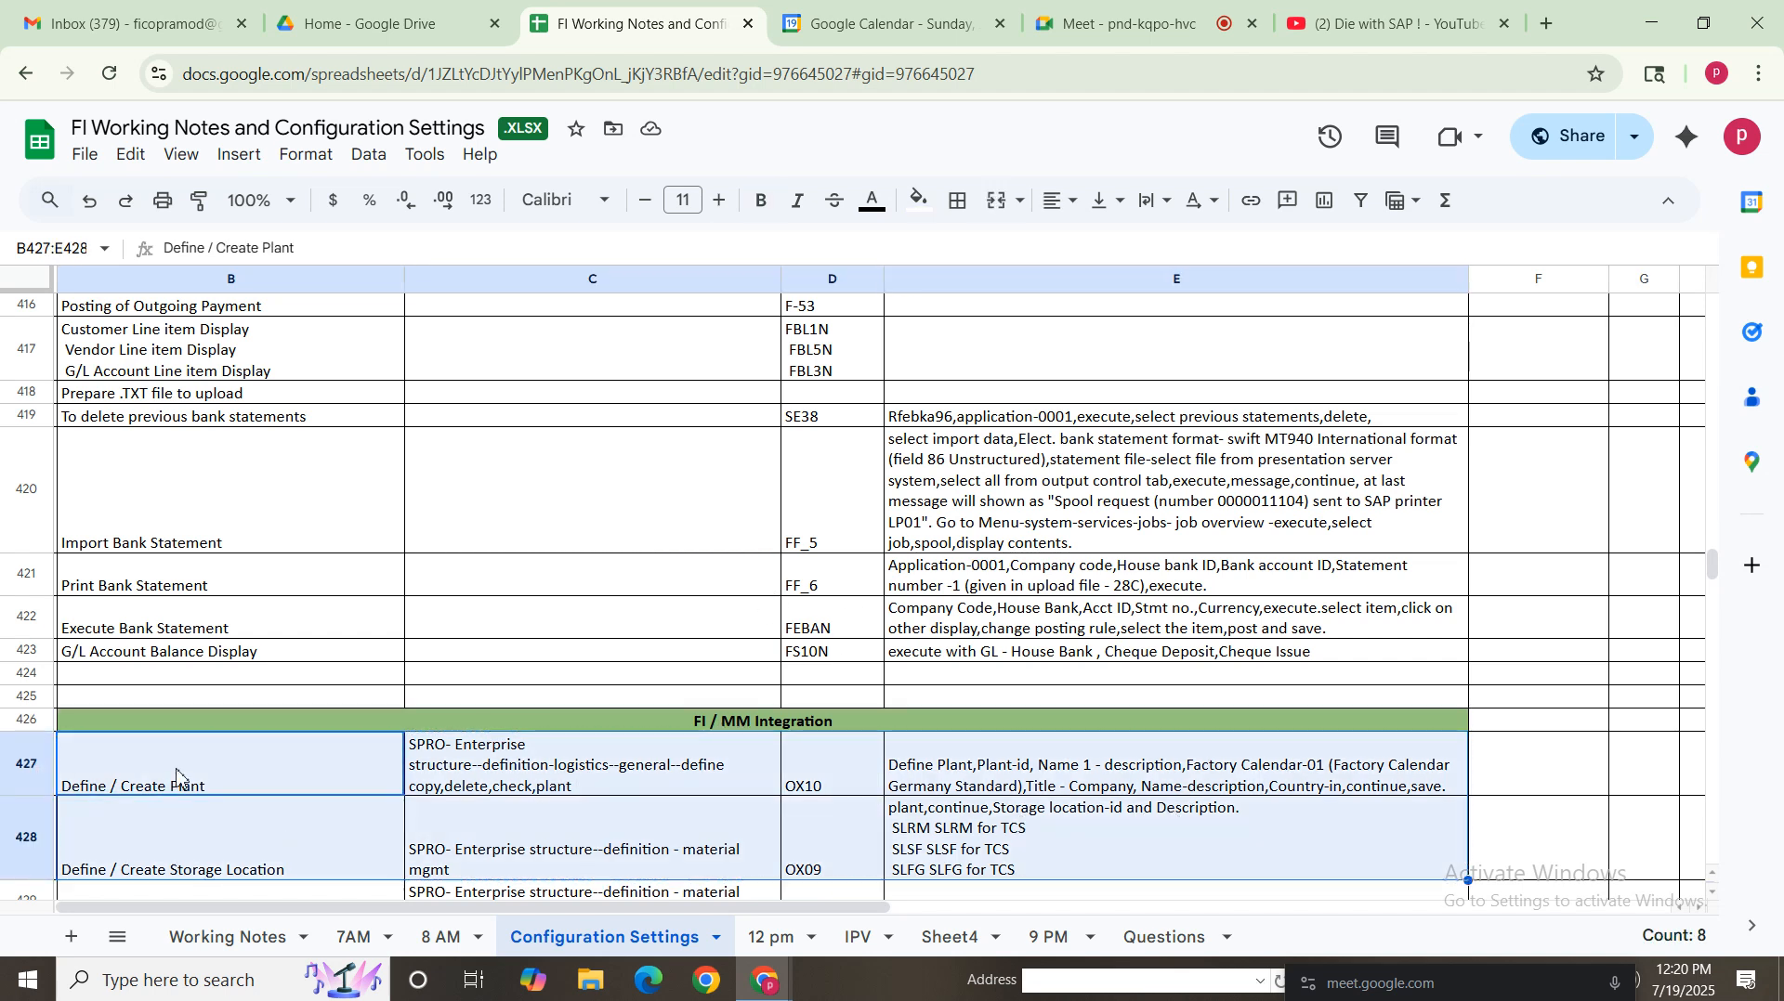
key("Down")
key("Down")
key("Down")
key("Down")
key("Down")
key("Down")
key("Down")
key("Down")
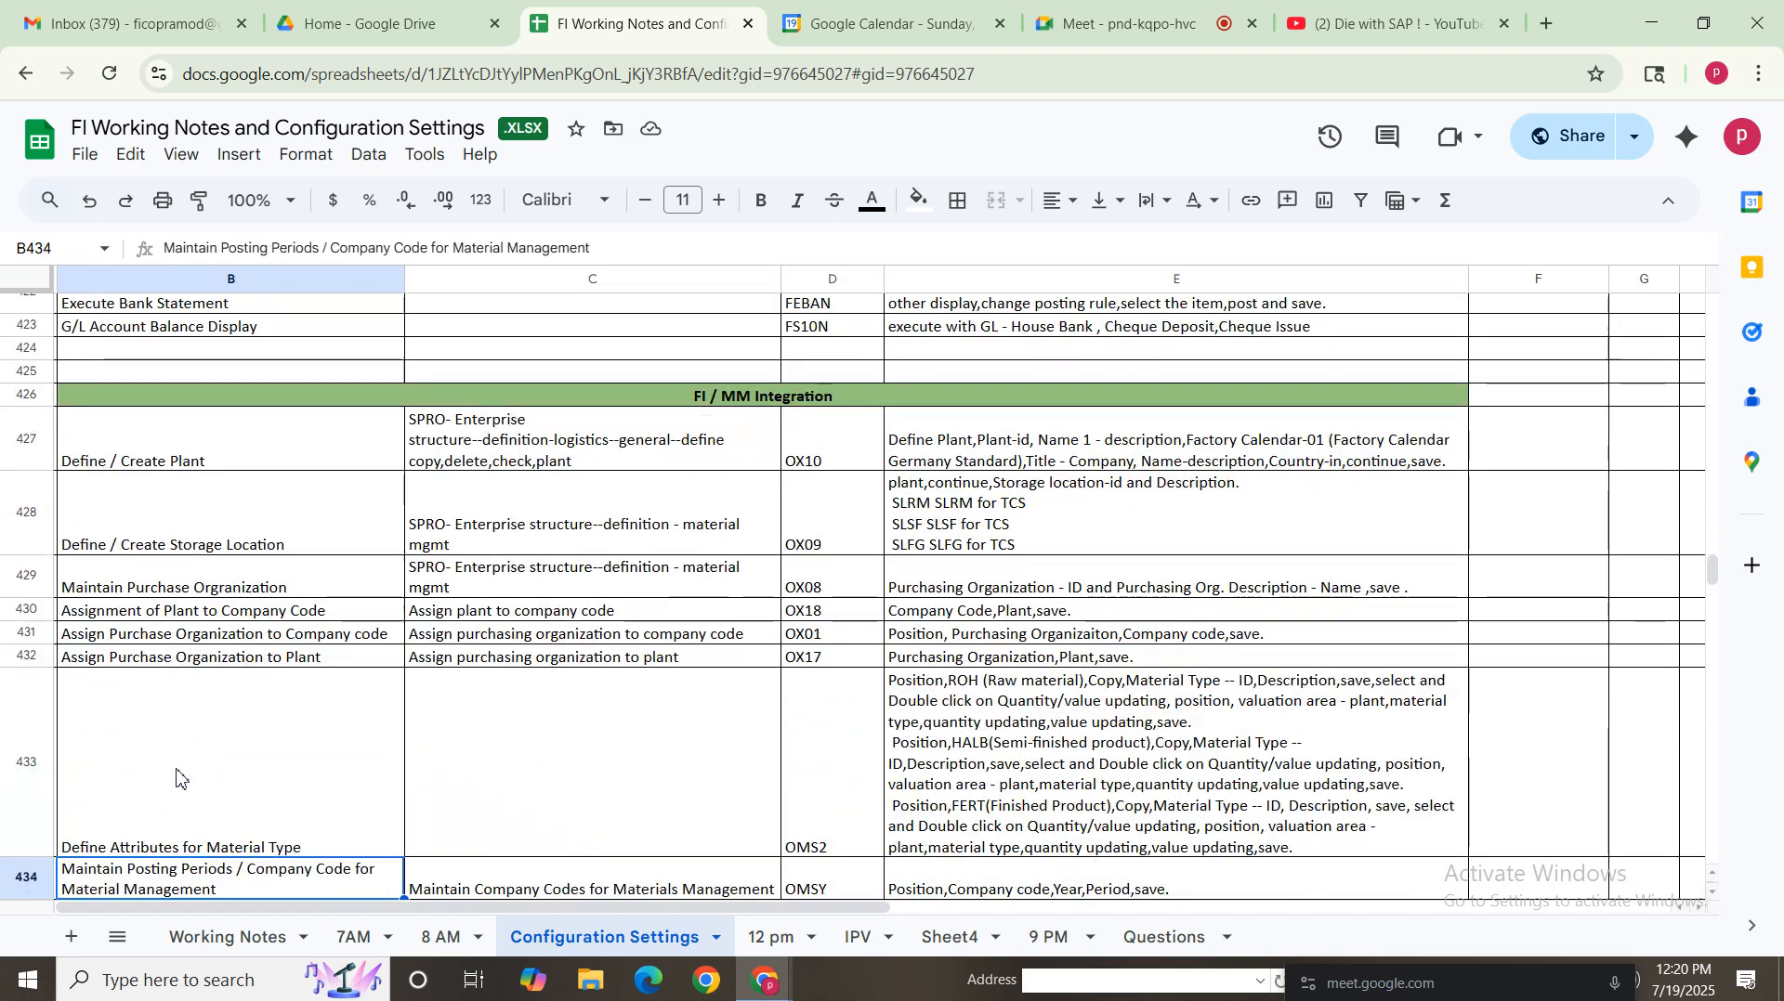
left_click(229, 420)
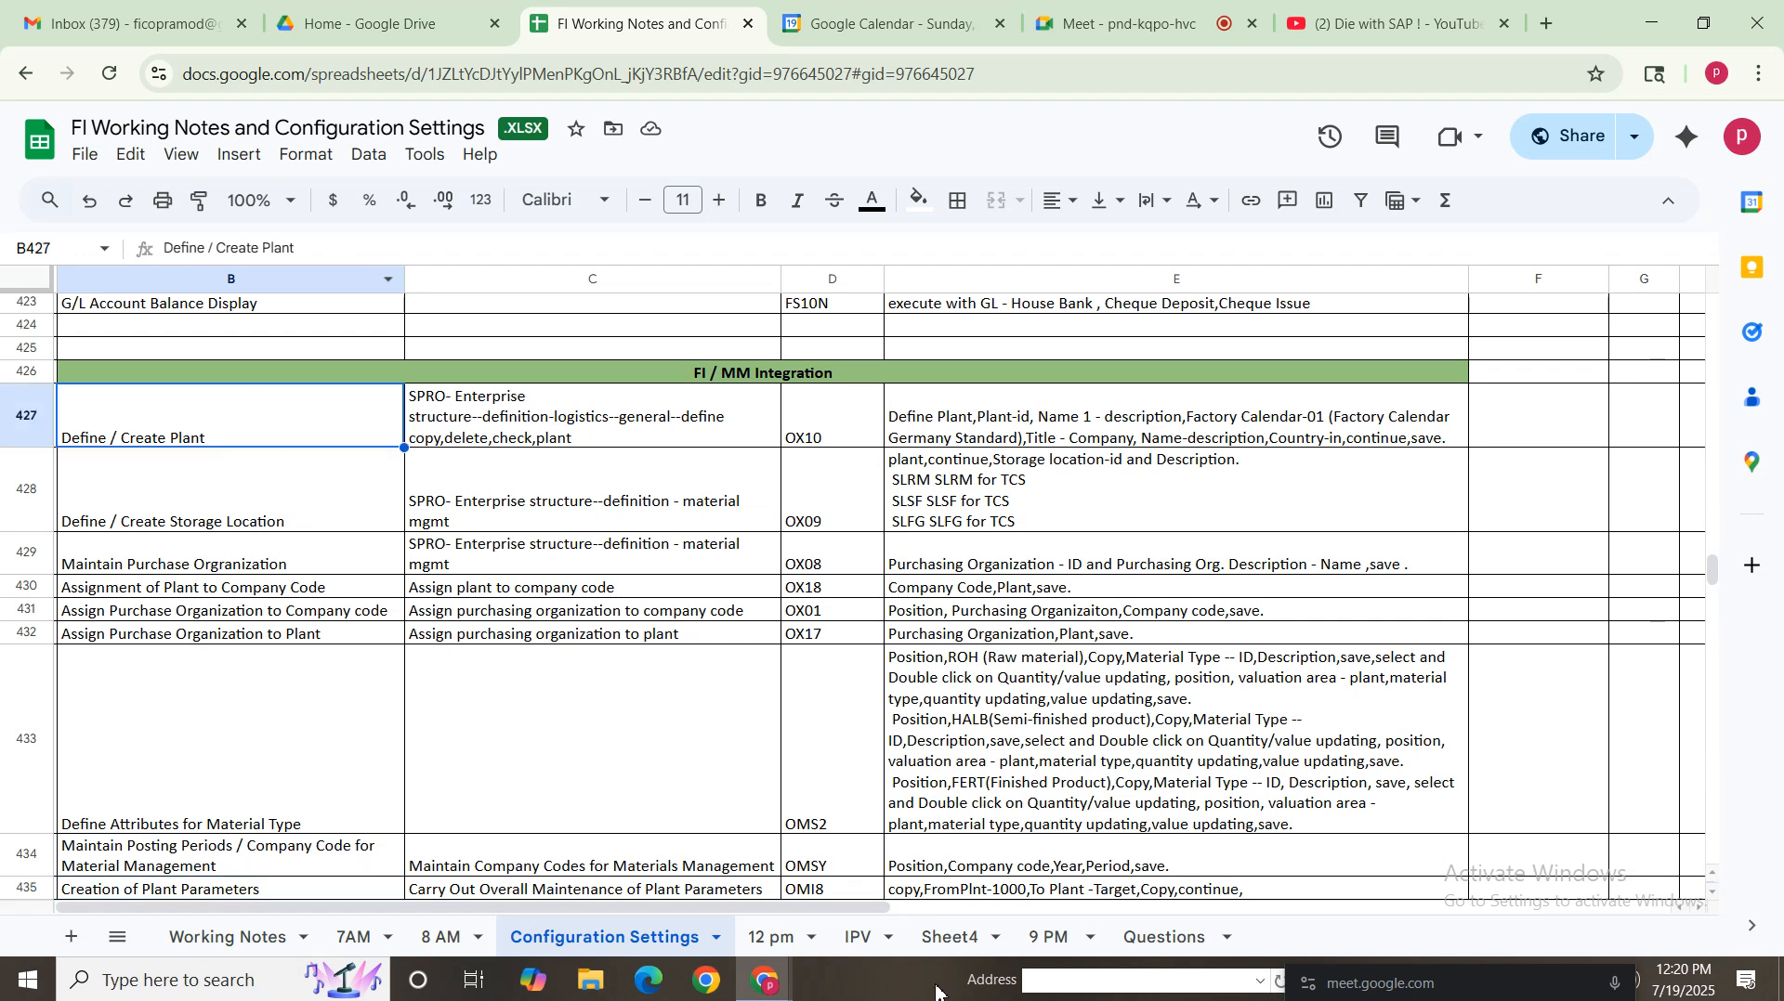
Open Remote Desktop Connection and connect to the saved remote computer
left_click(274, 993)
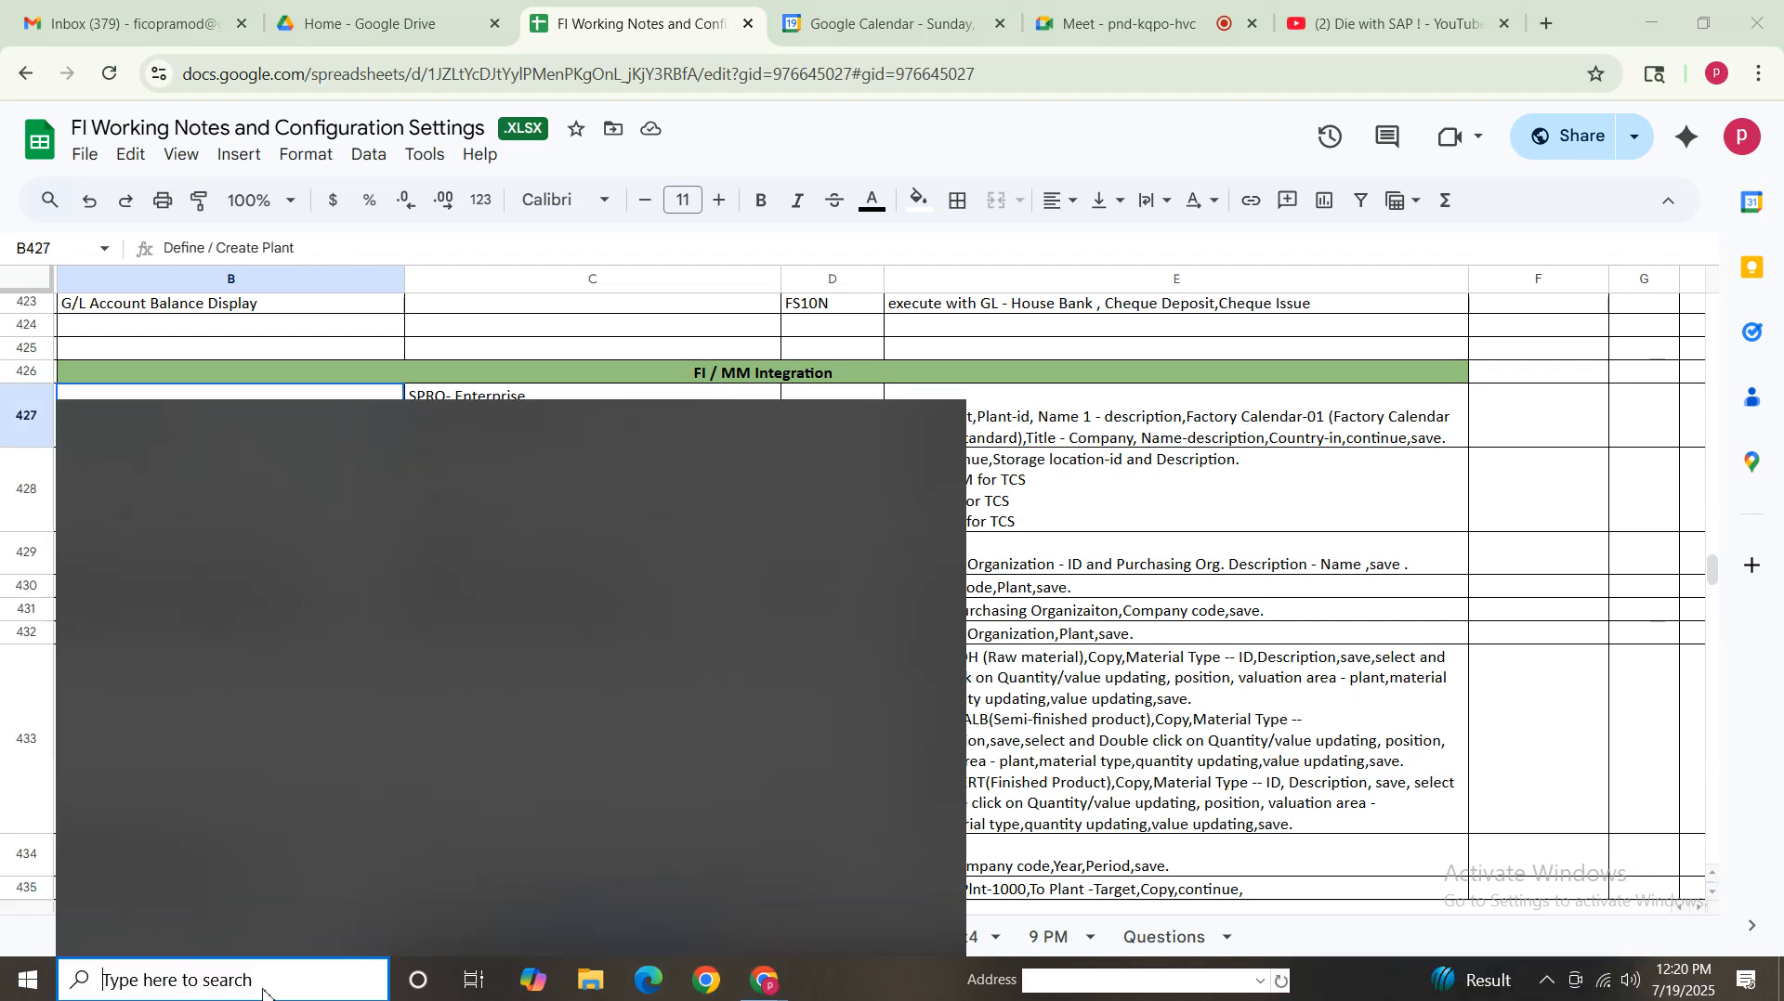
type("rdp")
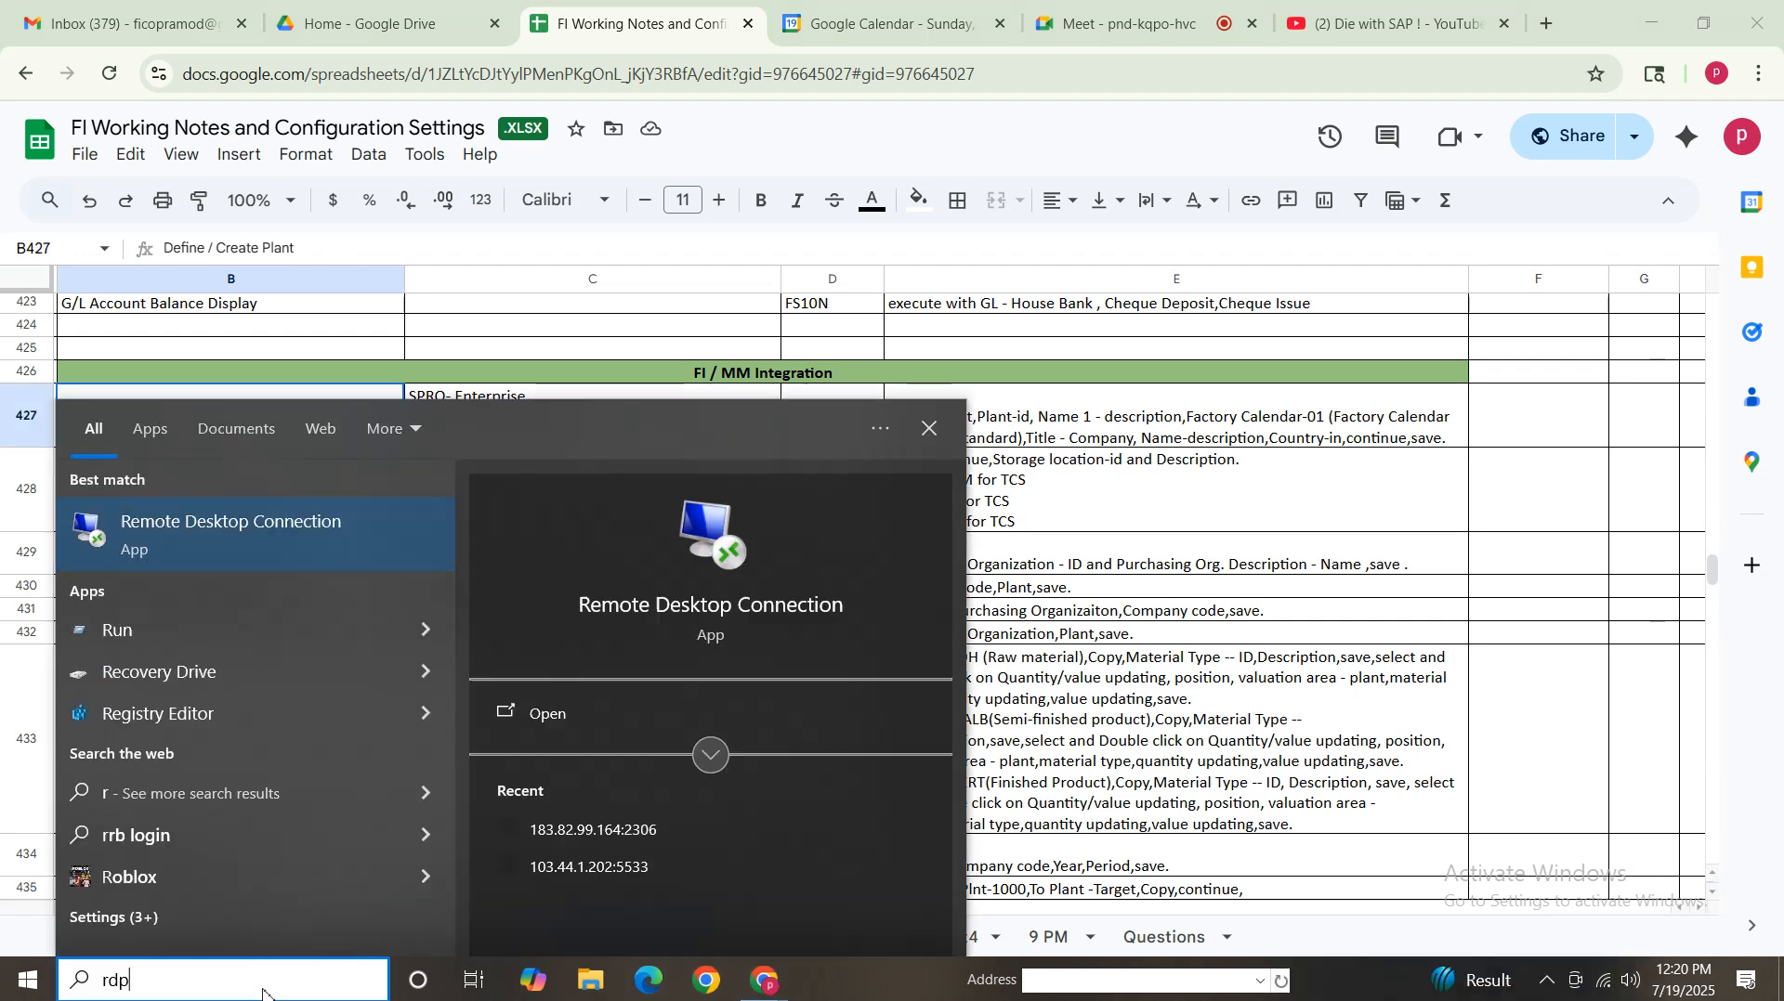
left_click(255, 531)
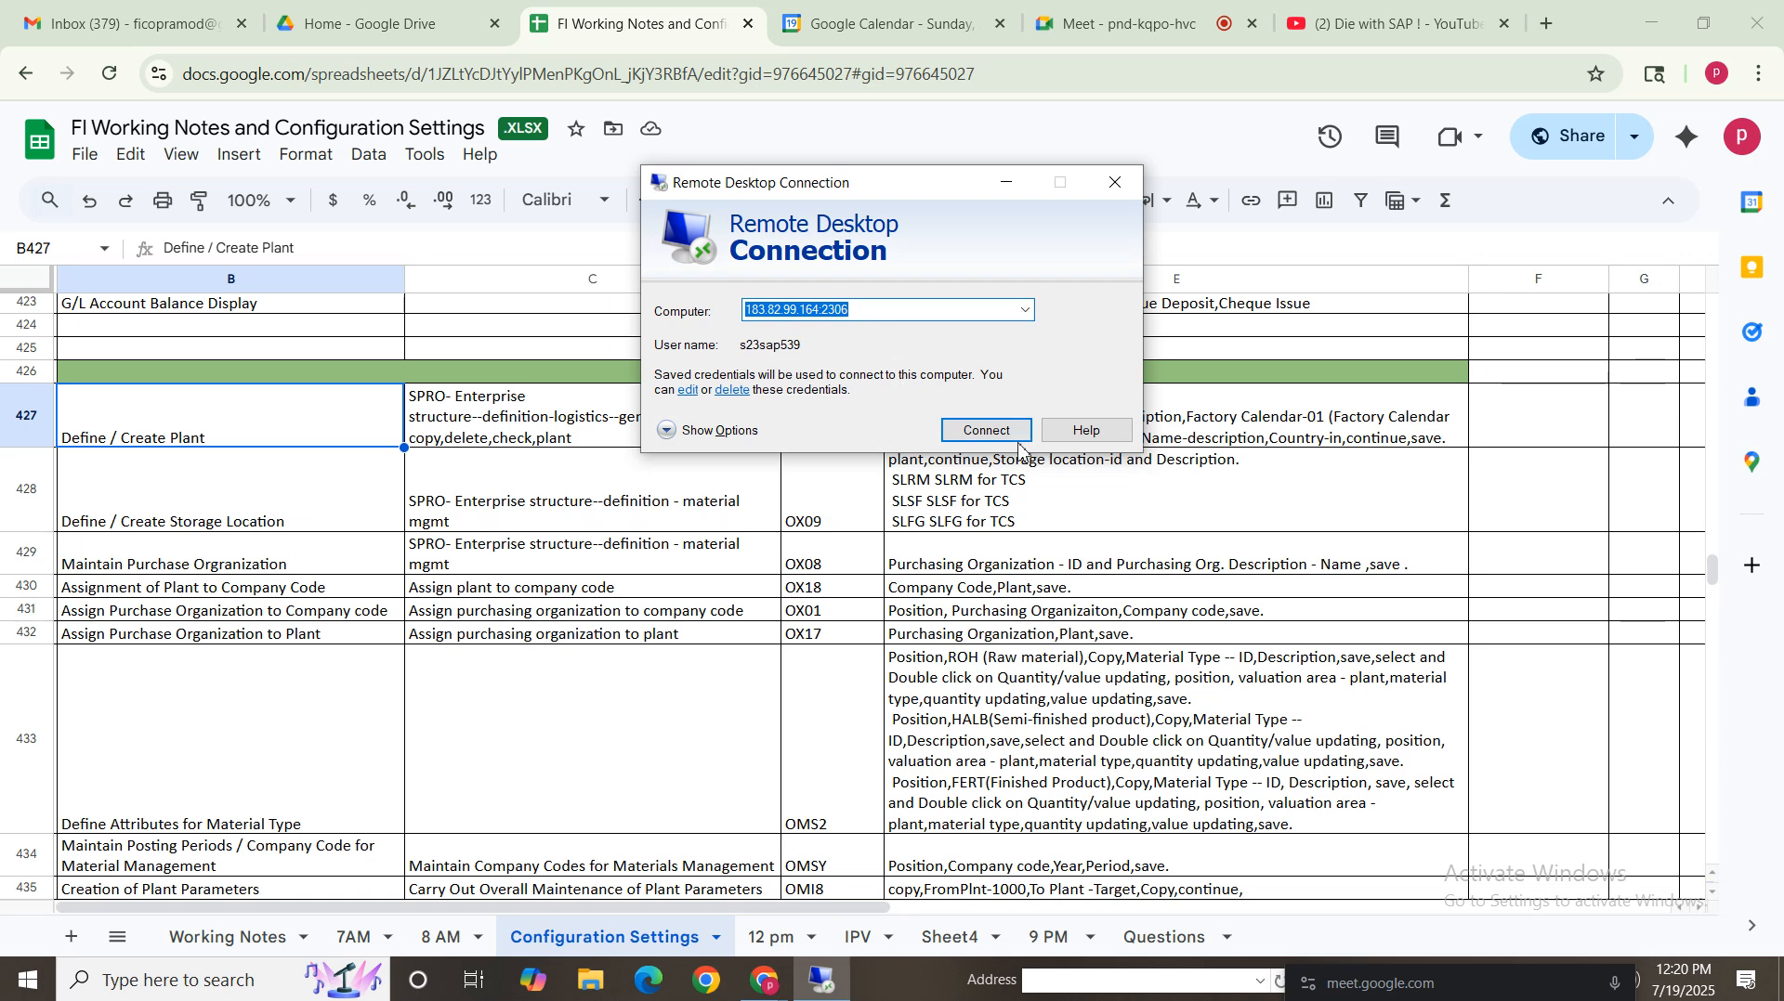
left_click(1001, 437)
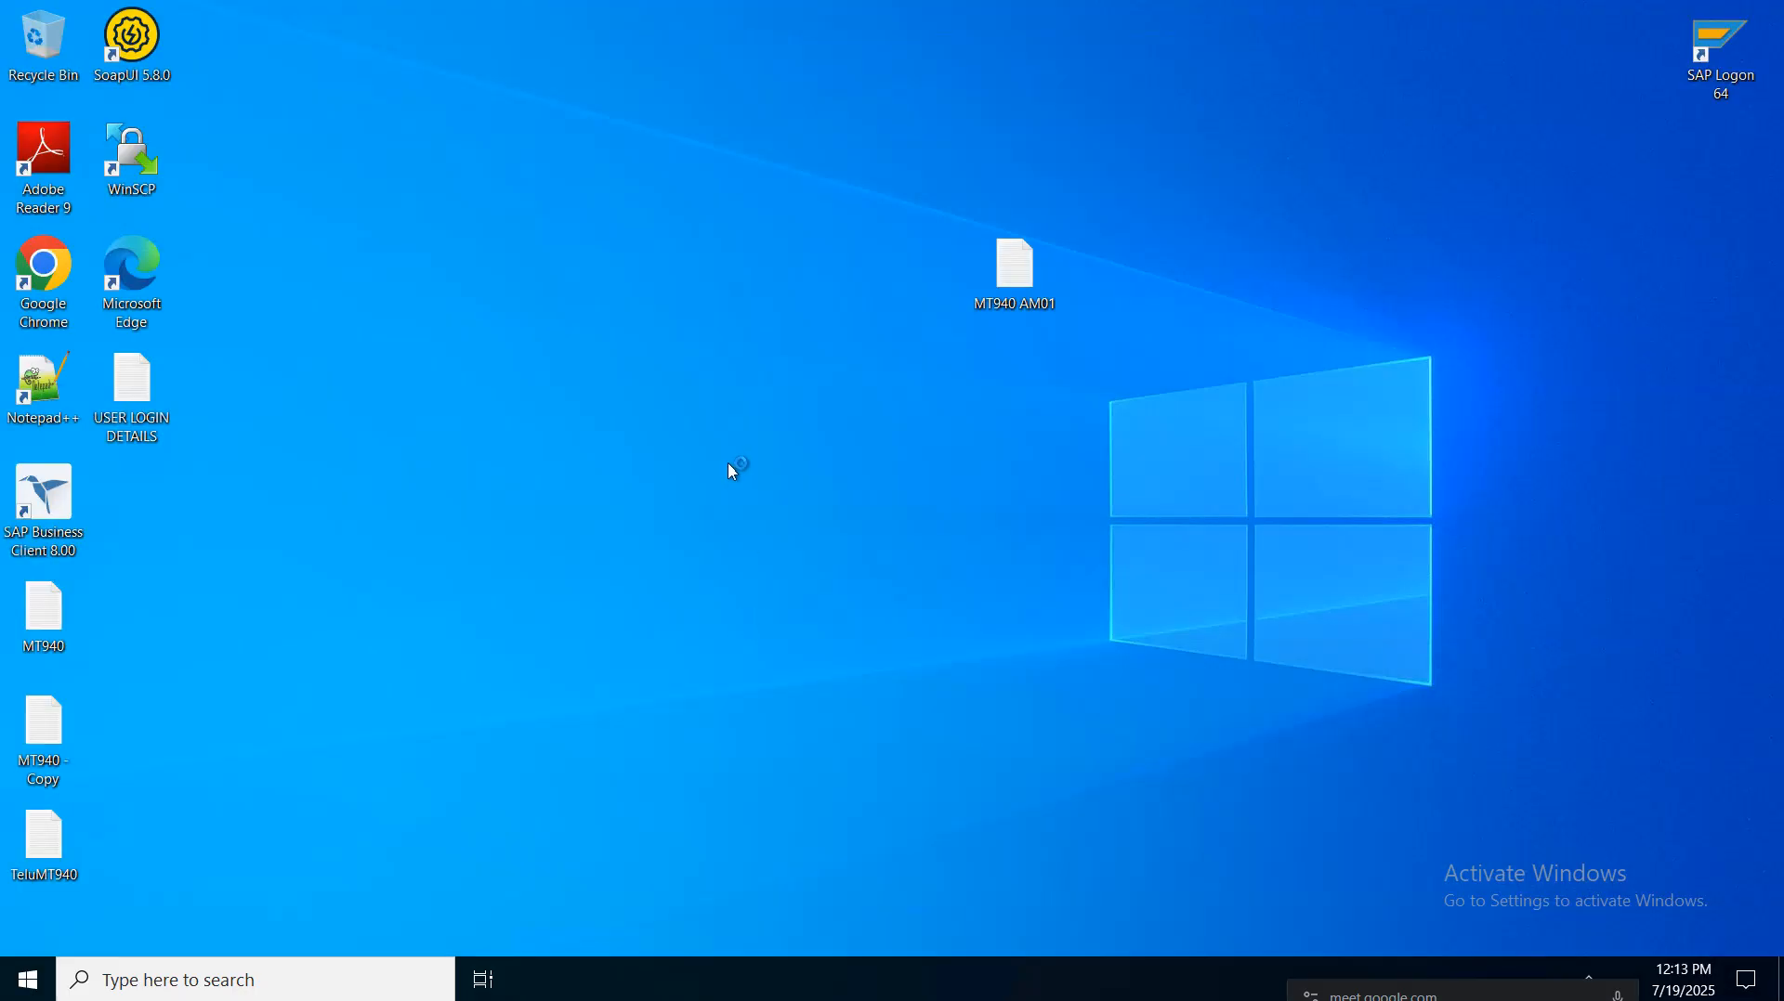
right_click(730, 465)
left_click(780, 537)
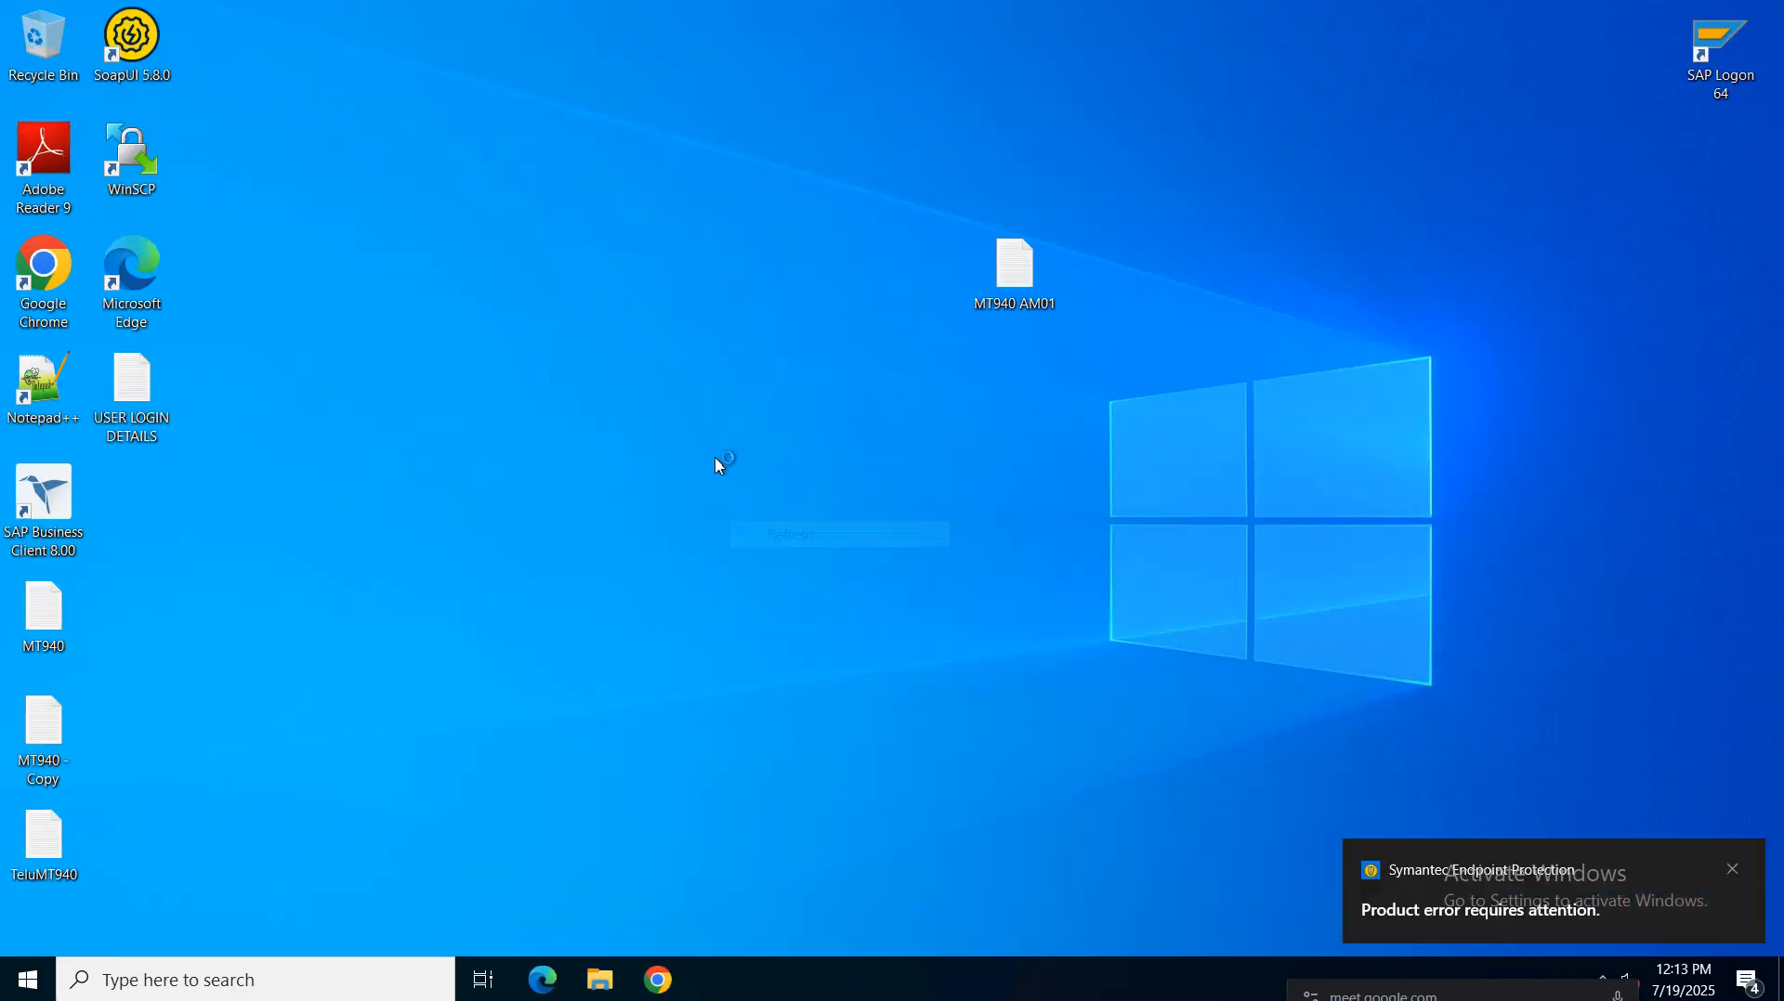
right_click(719, 463)
left_click(777, 532)
right_click(728, 465)
left_click(762, 532)
right_click(717, 465)
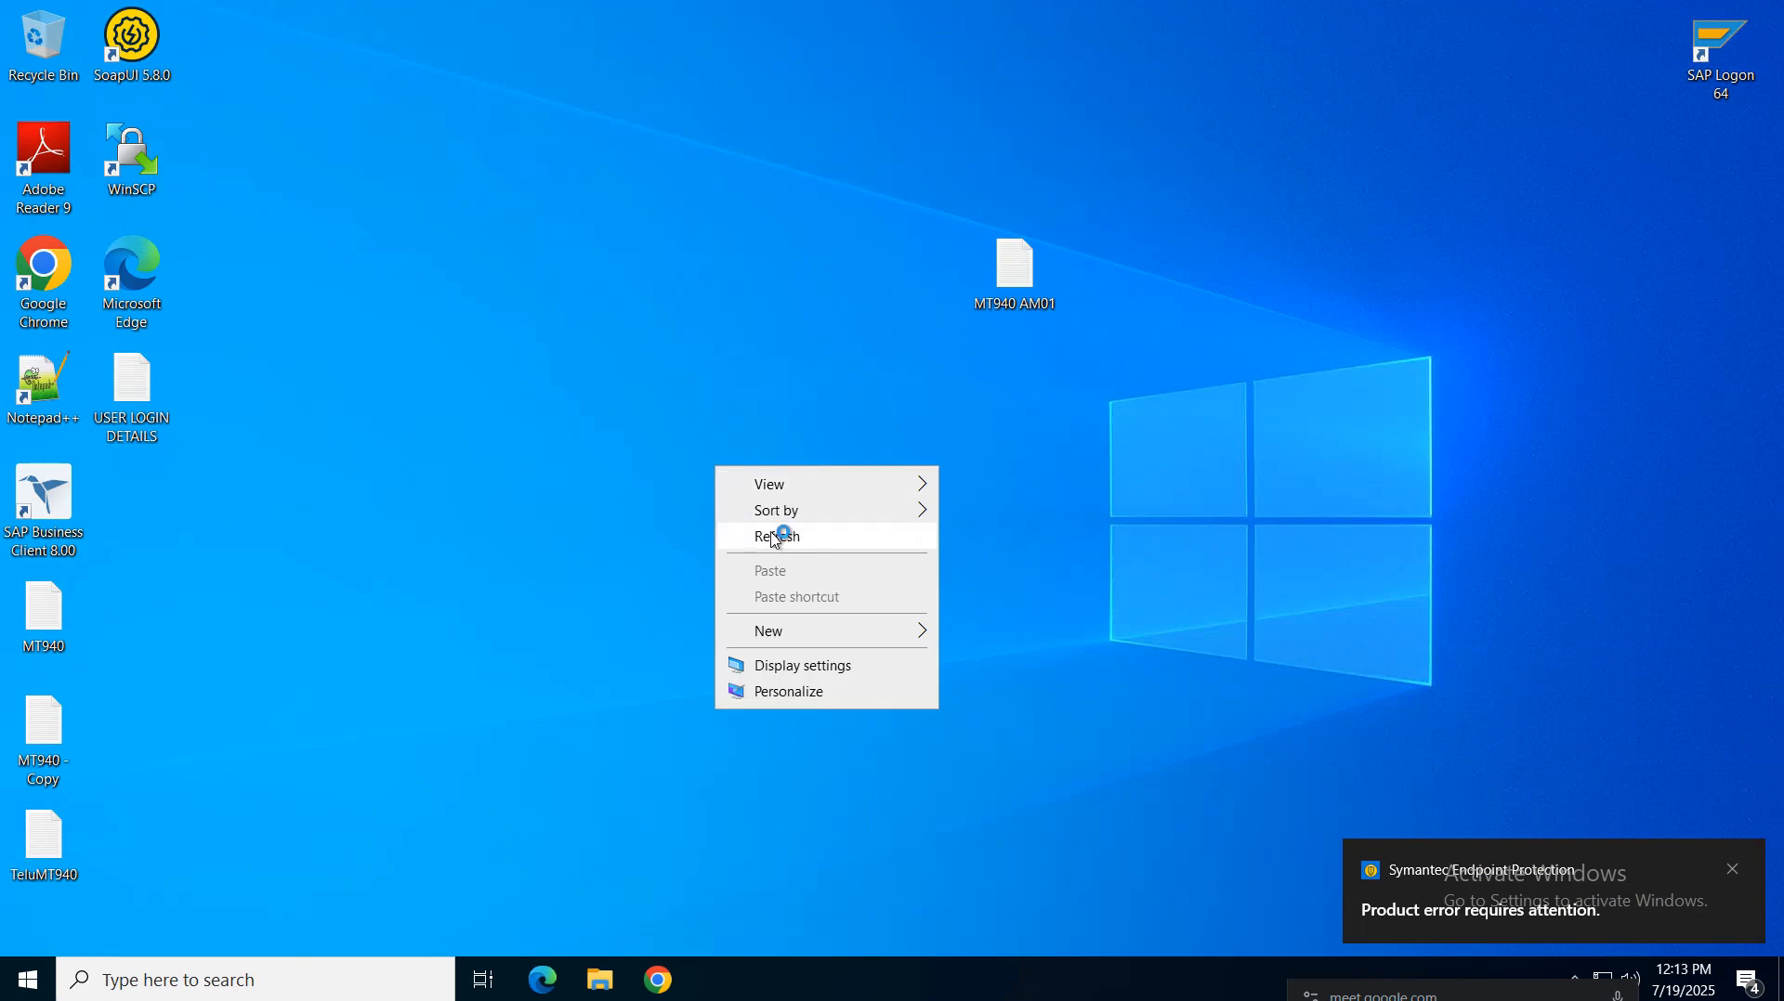
left_click(772, 529)
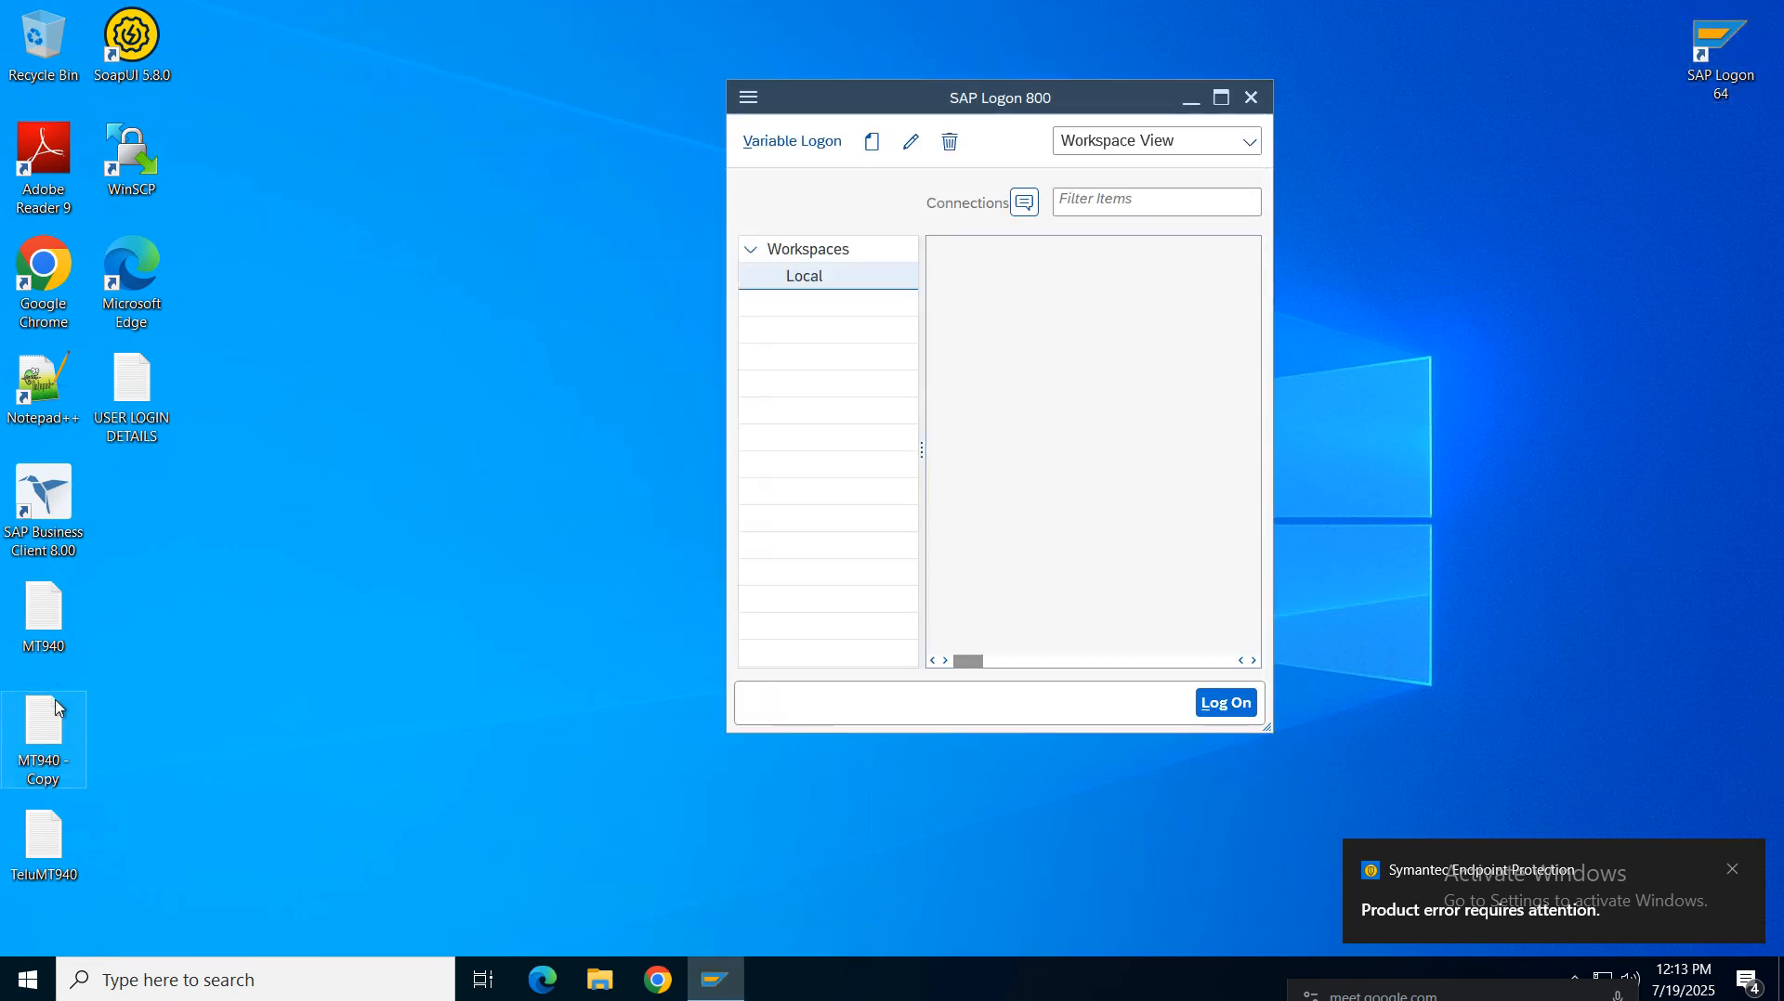
Open the S4HANA system connection and log on with the saved user name and the account password
double_click(990, 283)
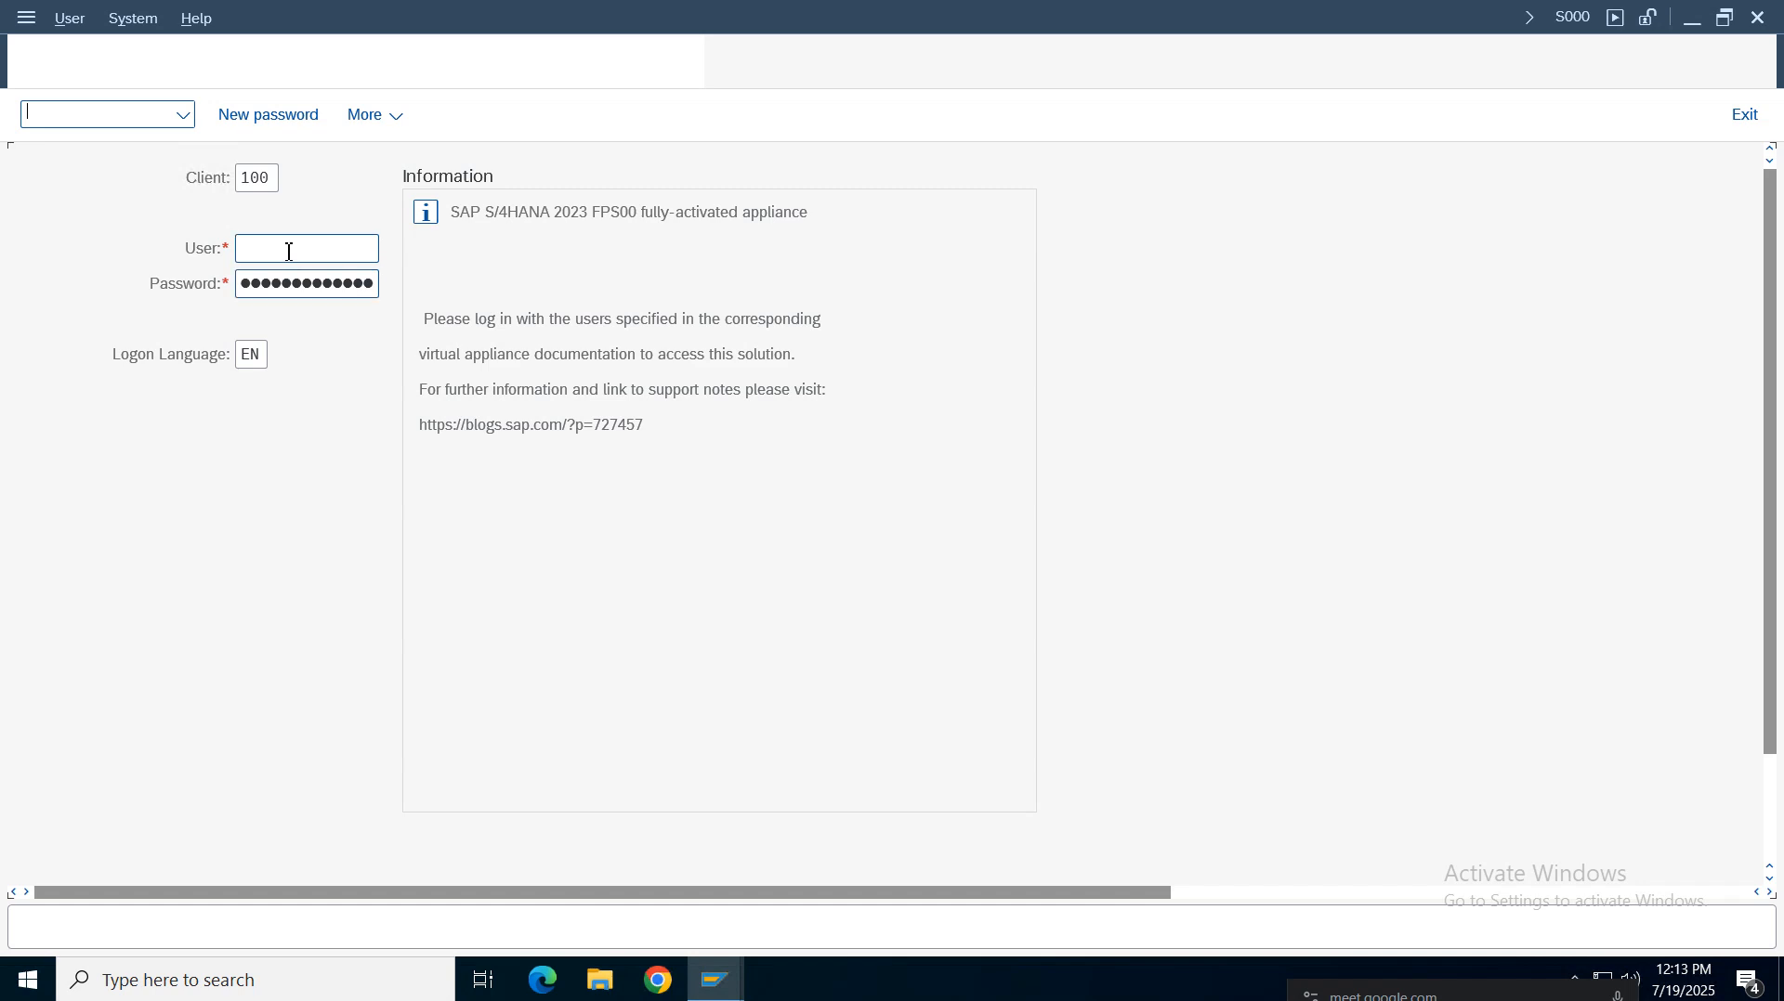
left_click(289, 252)
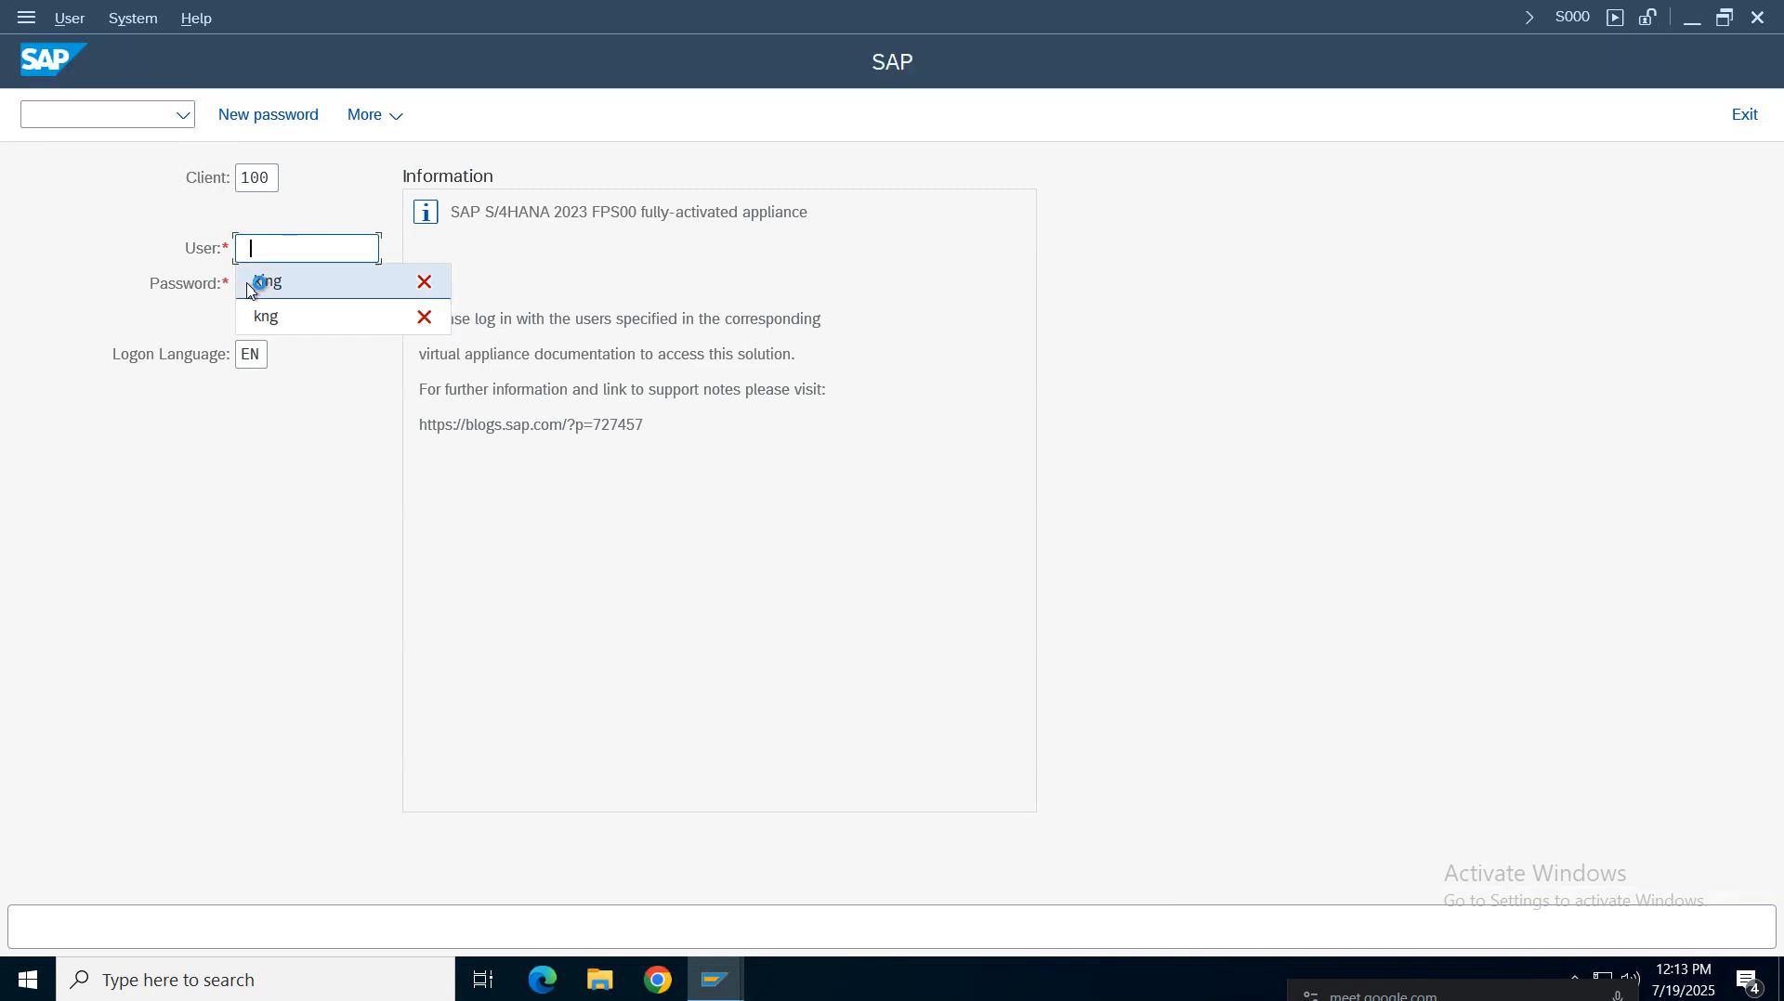
left_click(287, 279)
key("Tab")
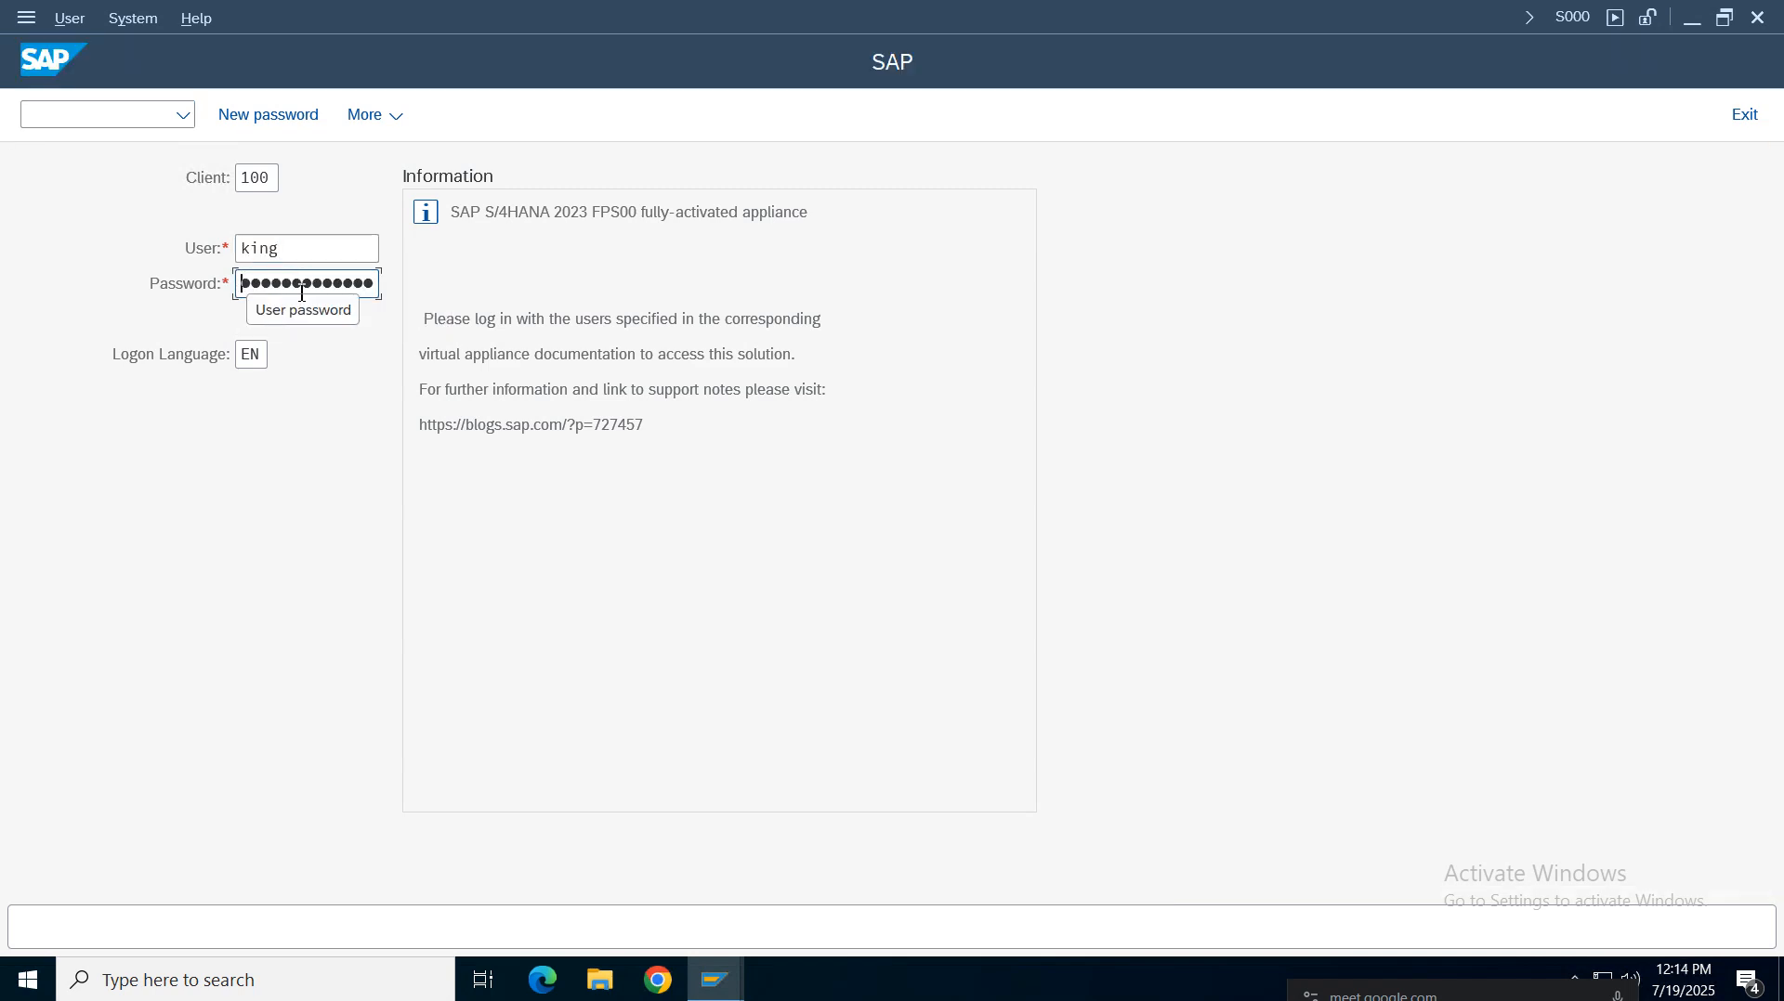
left_click(301, 284)
type("•••")
key("Return")
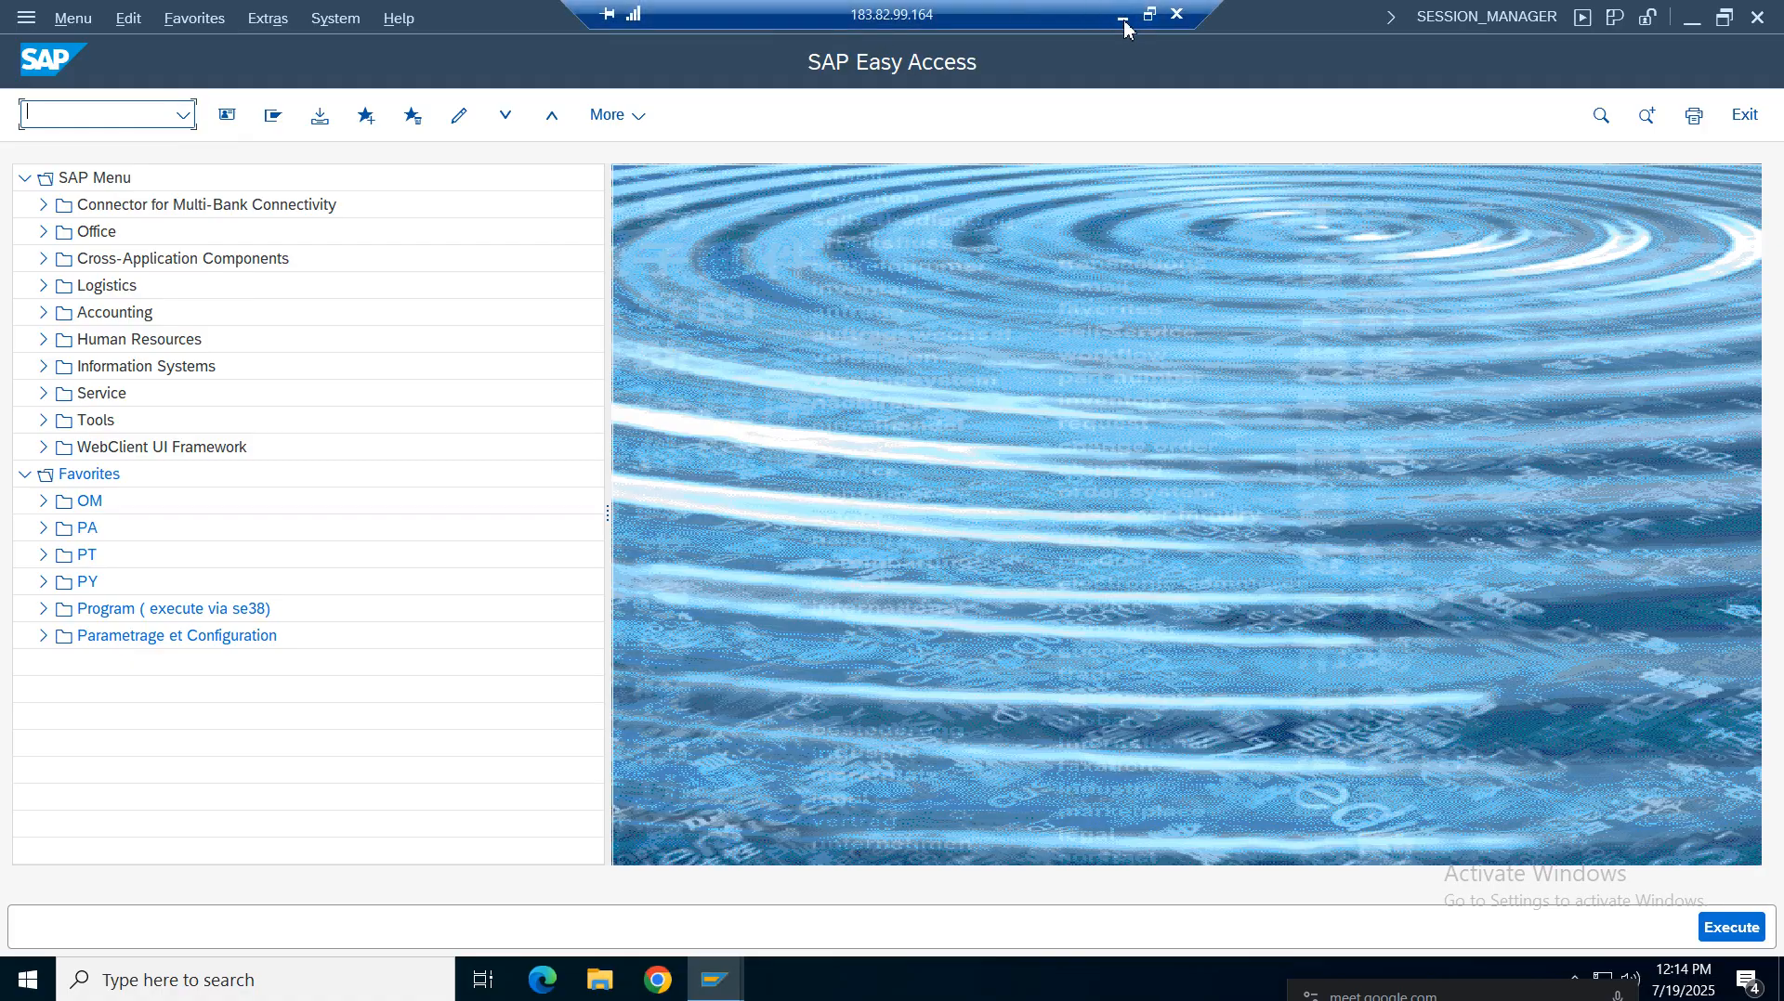
Check the Define / Create Plant row of the notes sheet, then return to the remote SAP session
left_click(1123, 18)
left_click(700, 685)
left_click(270, 433)
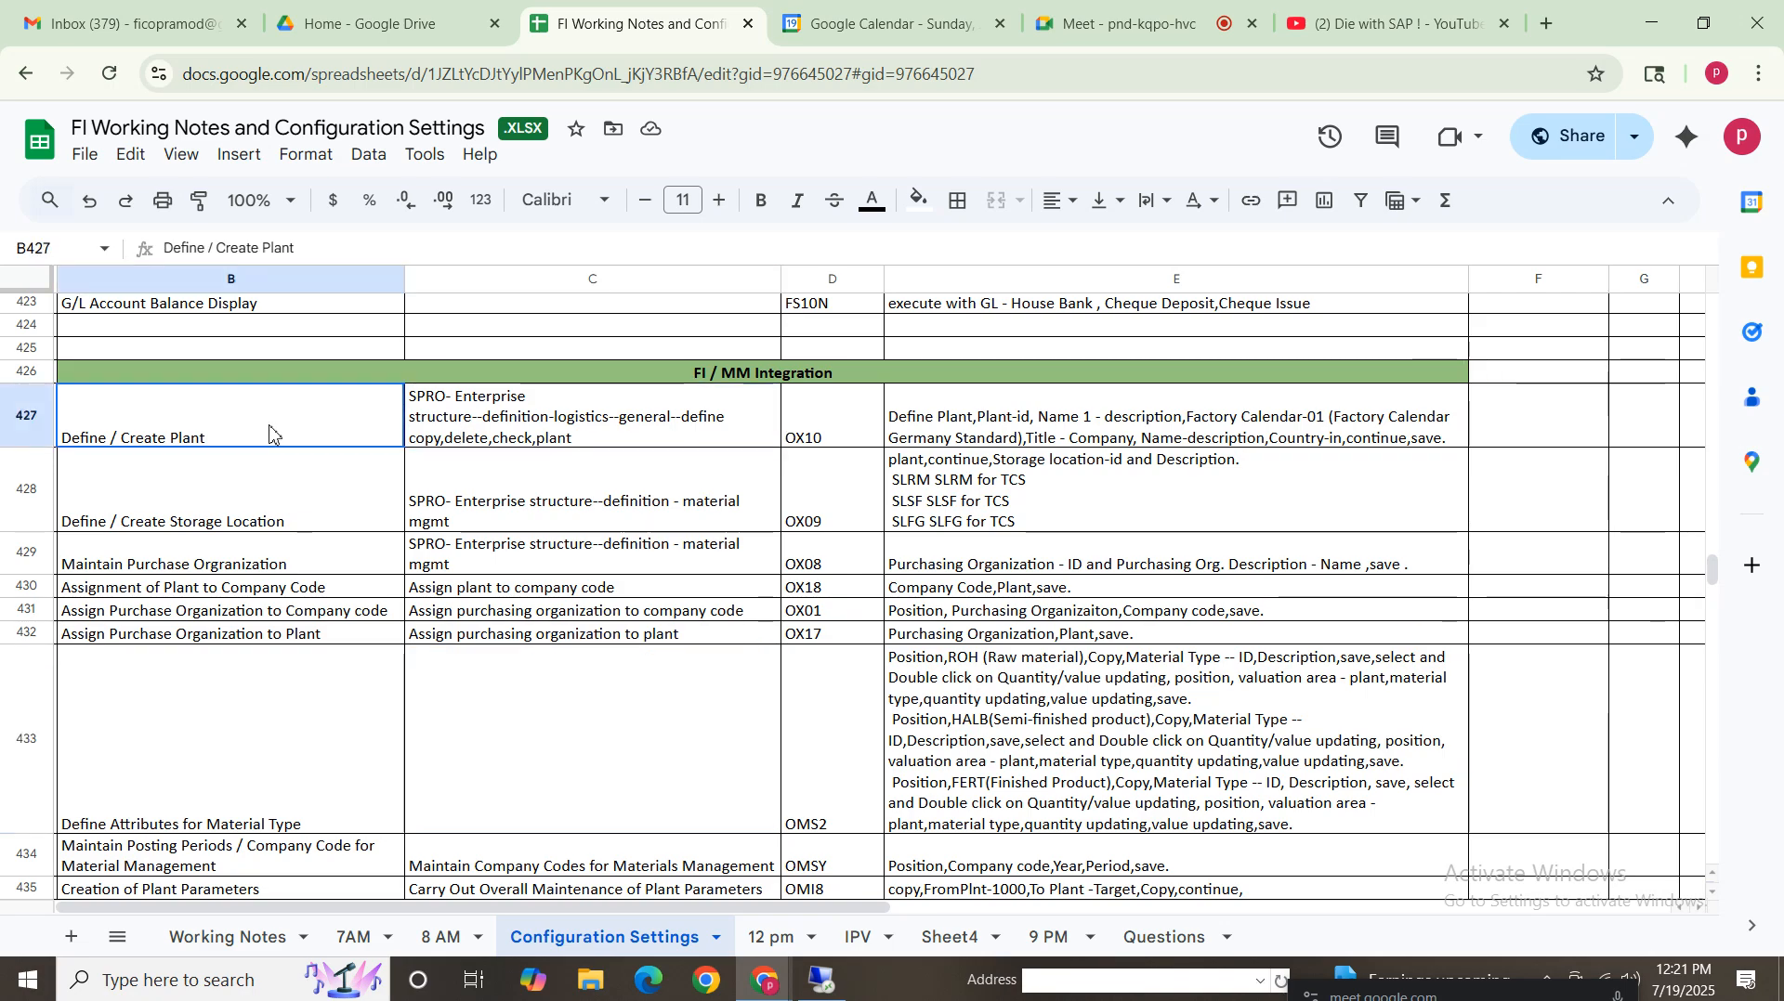
left_click(822, 980)
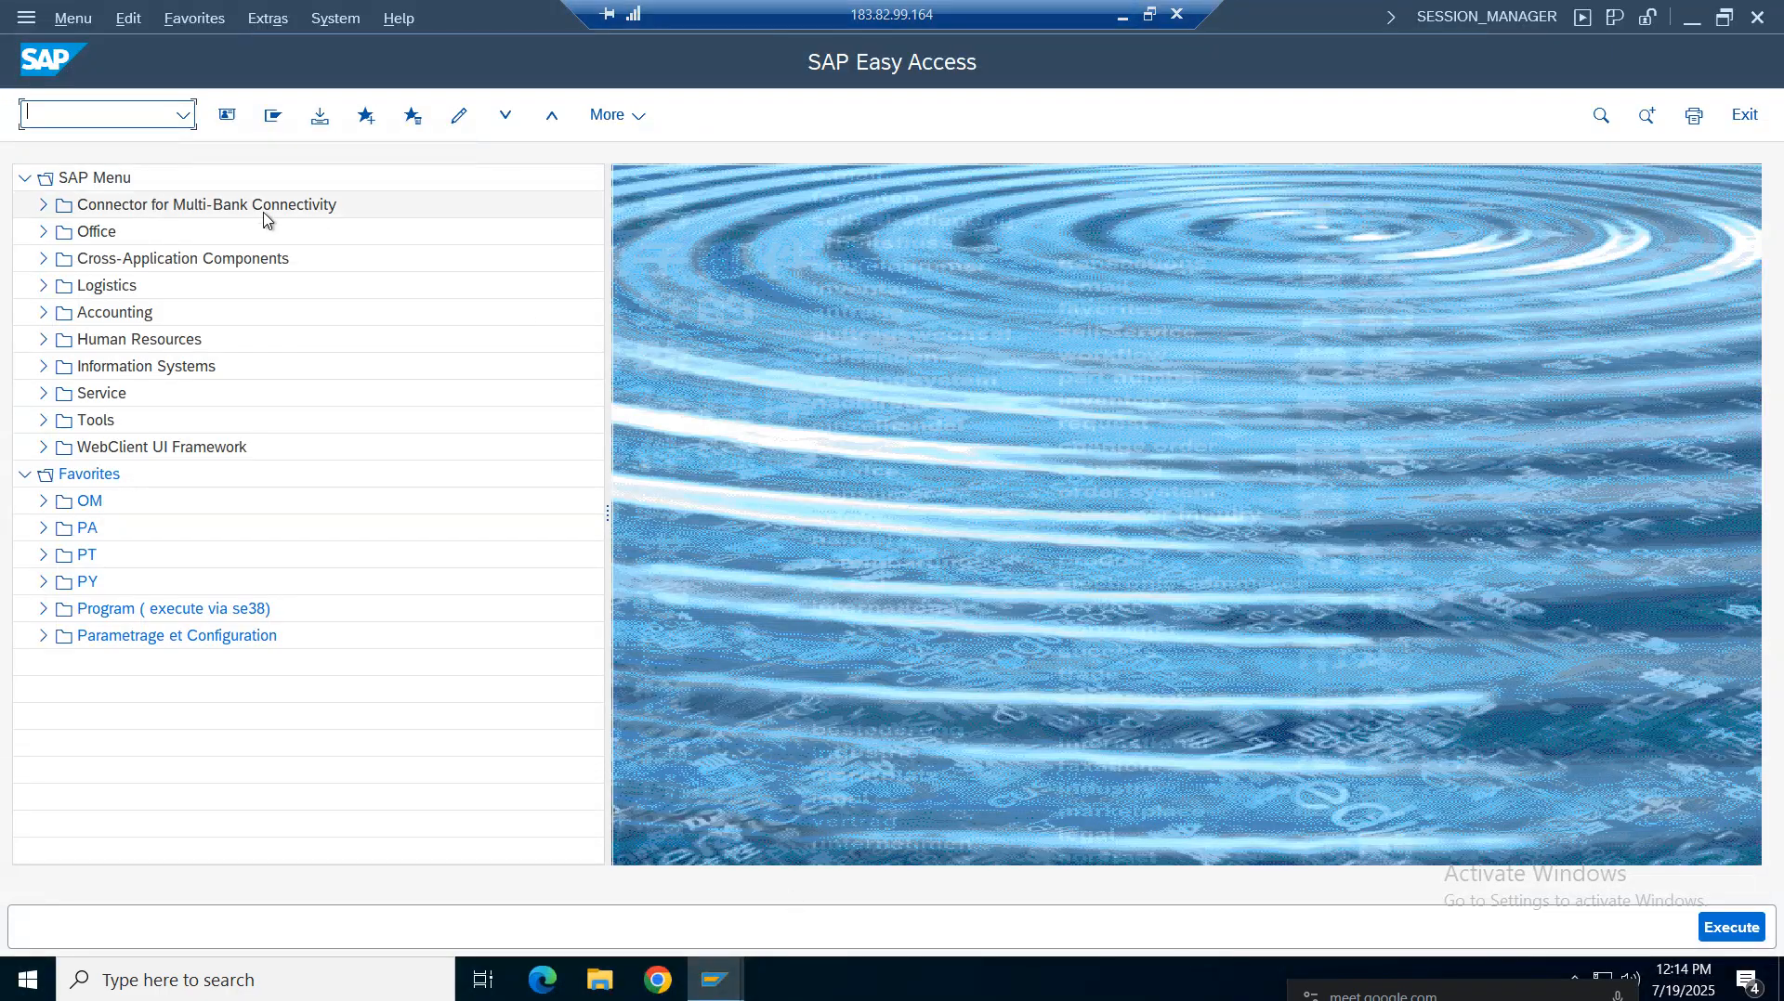
Run transaction OX10 to open the plants overview
left_click(143, 115)
type("ox1")
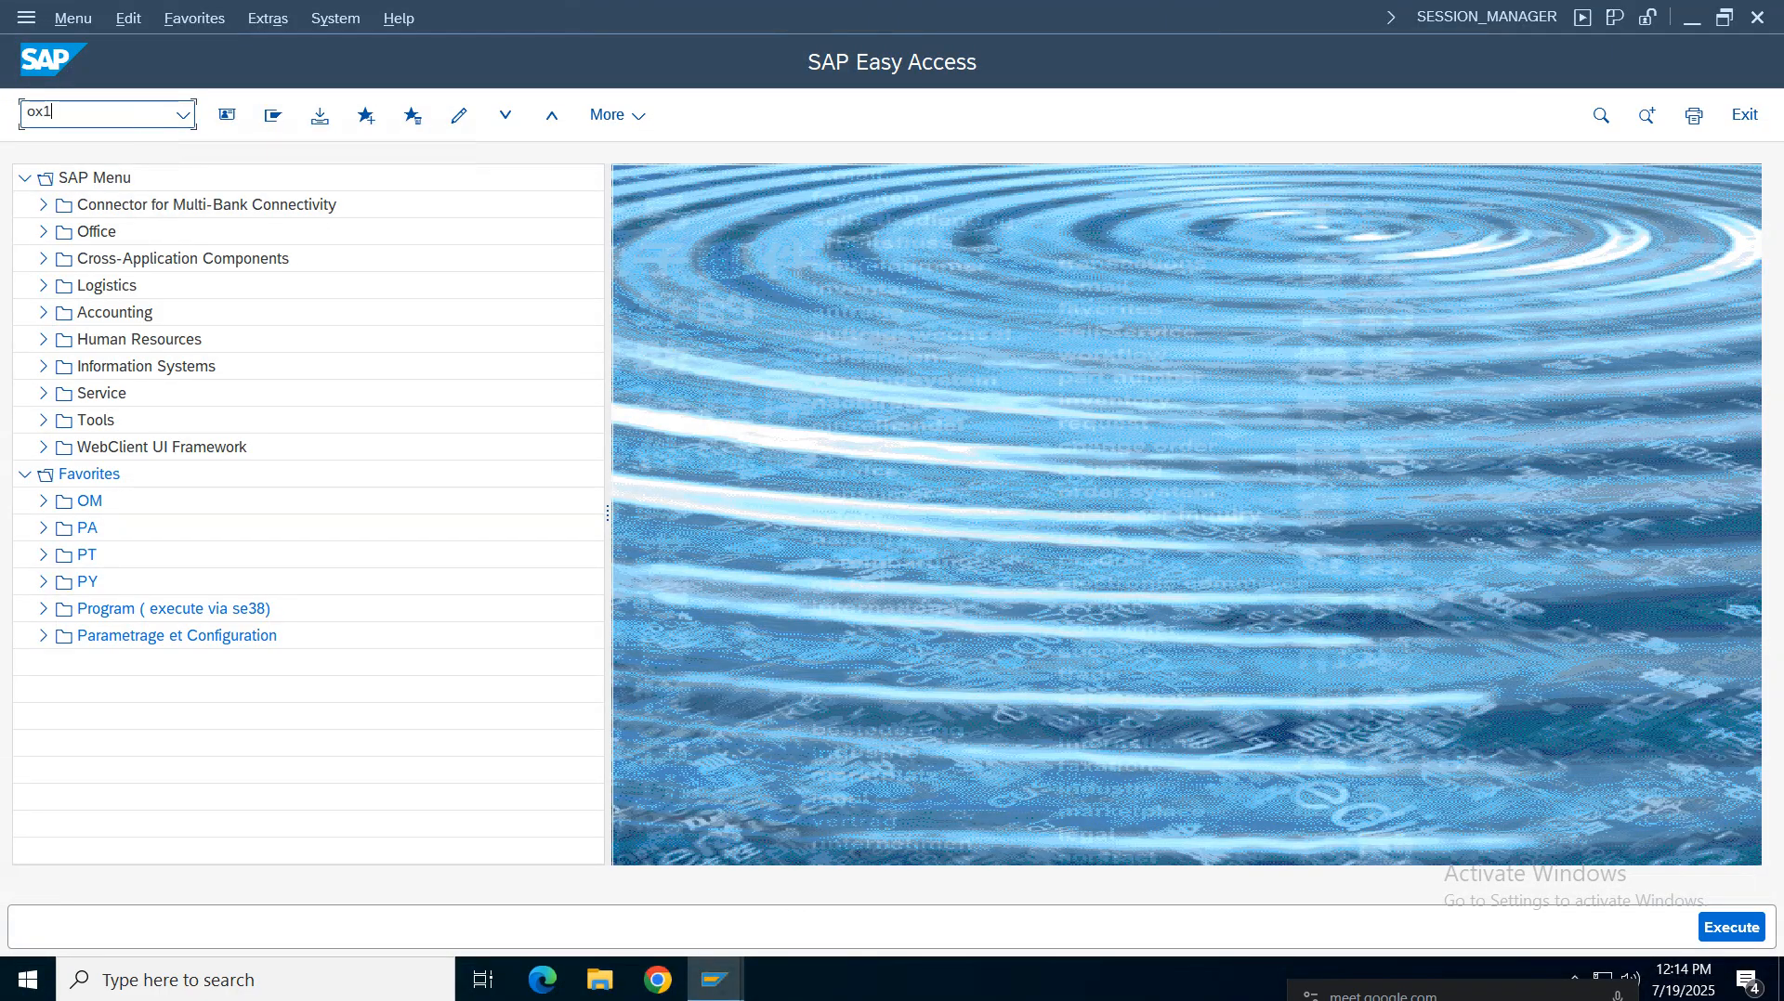
type("0")
key("Return")
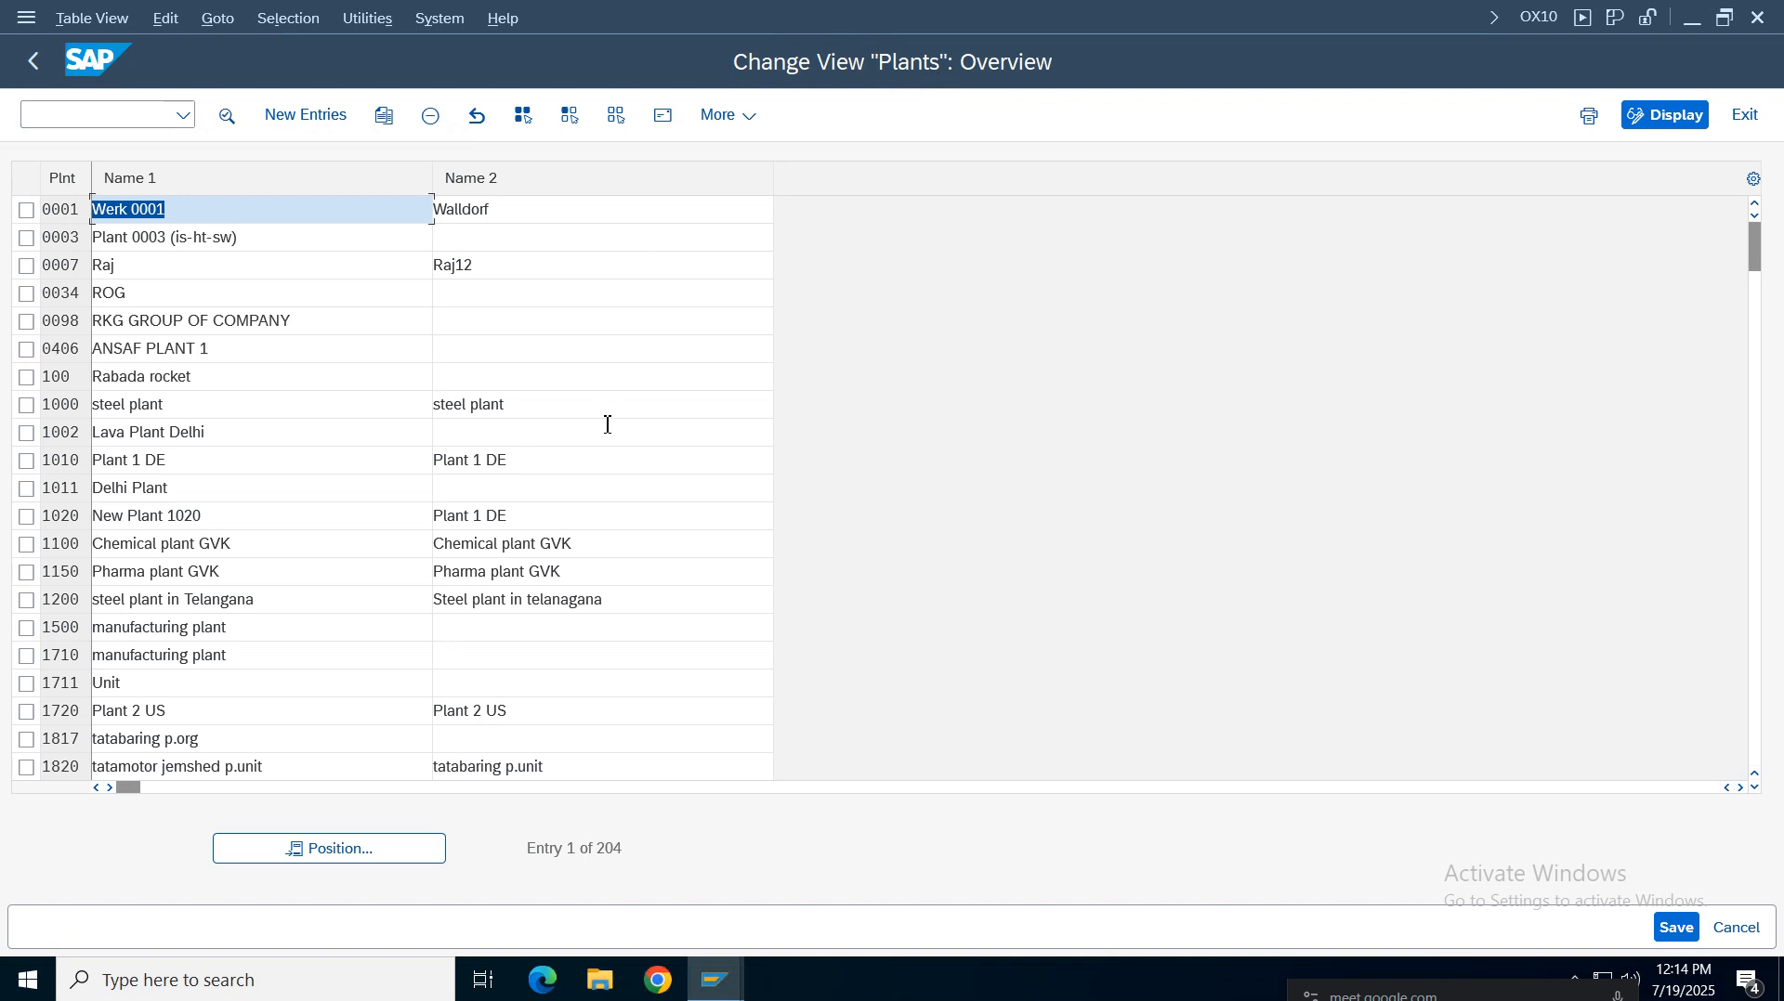
Position the plant list on VZ01 and open that plant's details
left_click(367, 850)
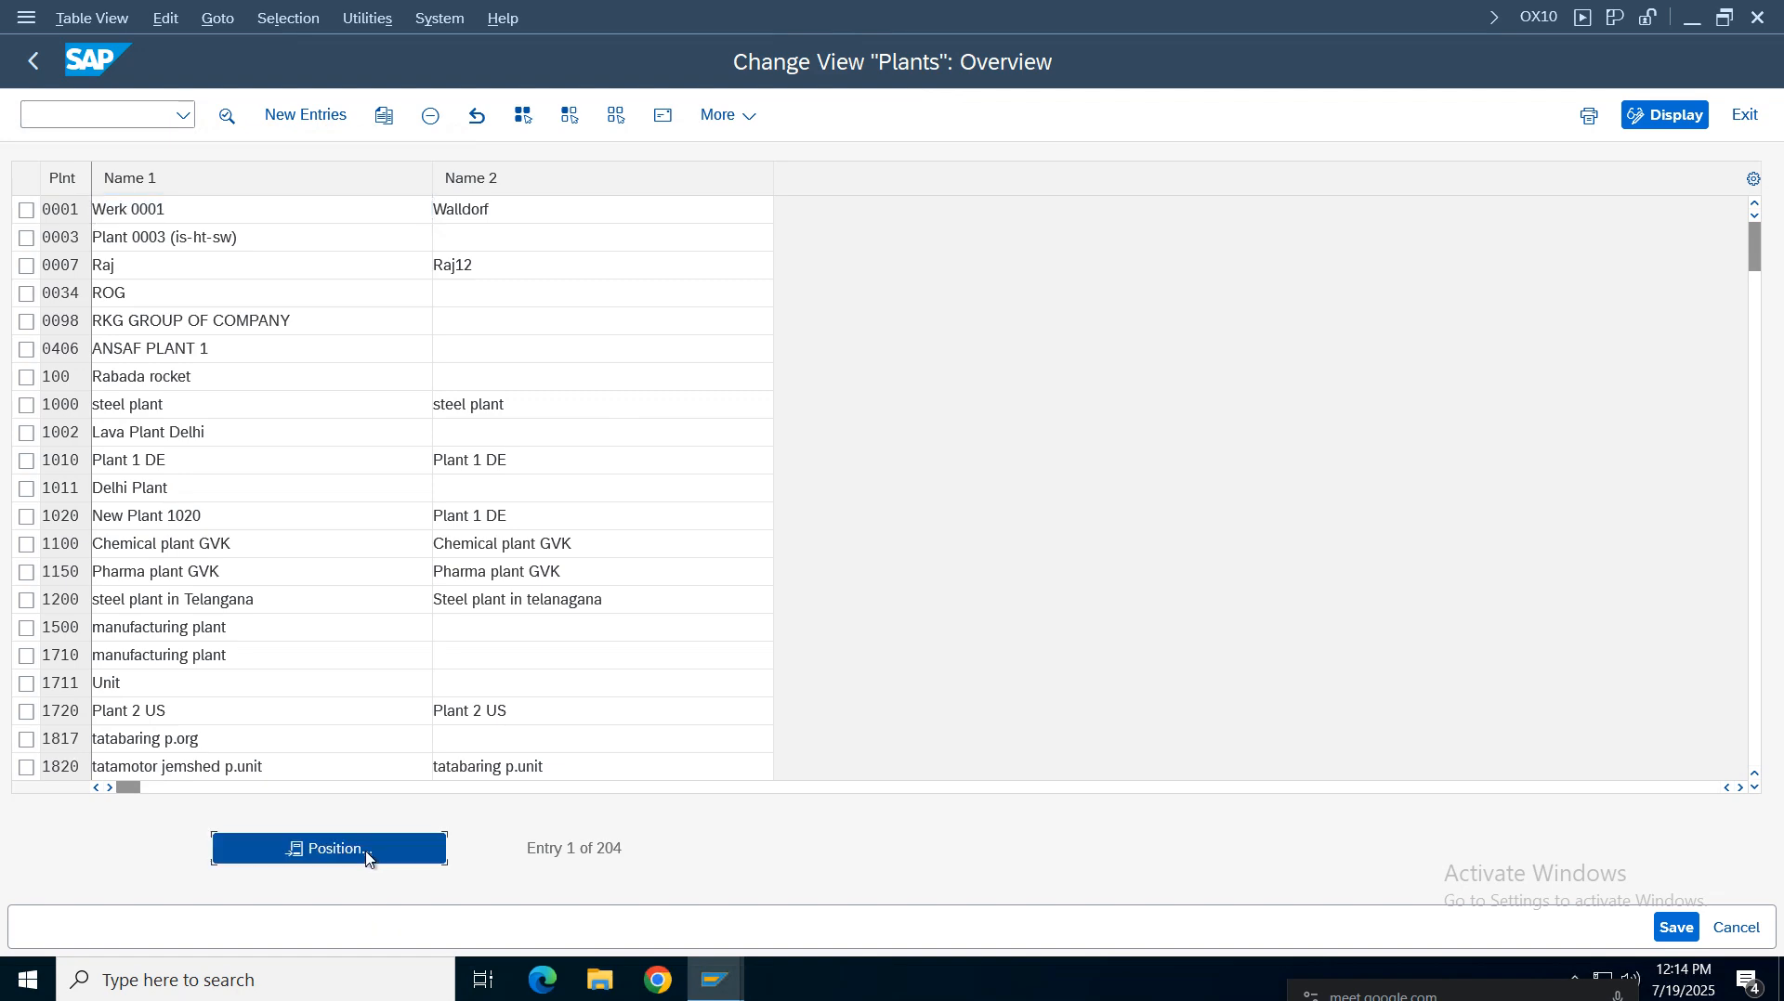
type("vz01")
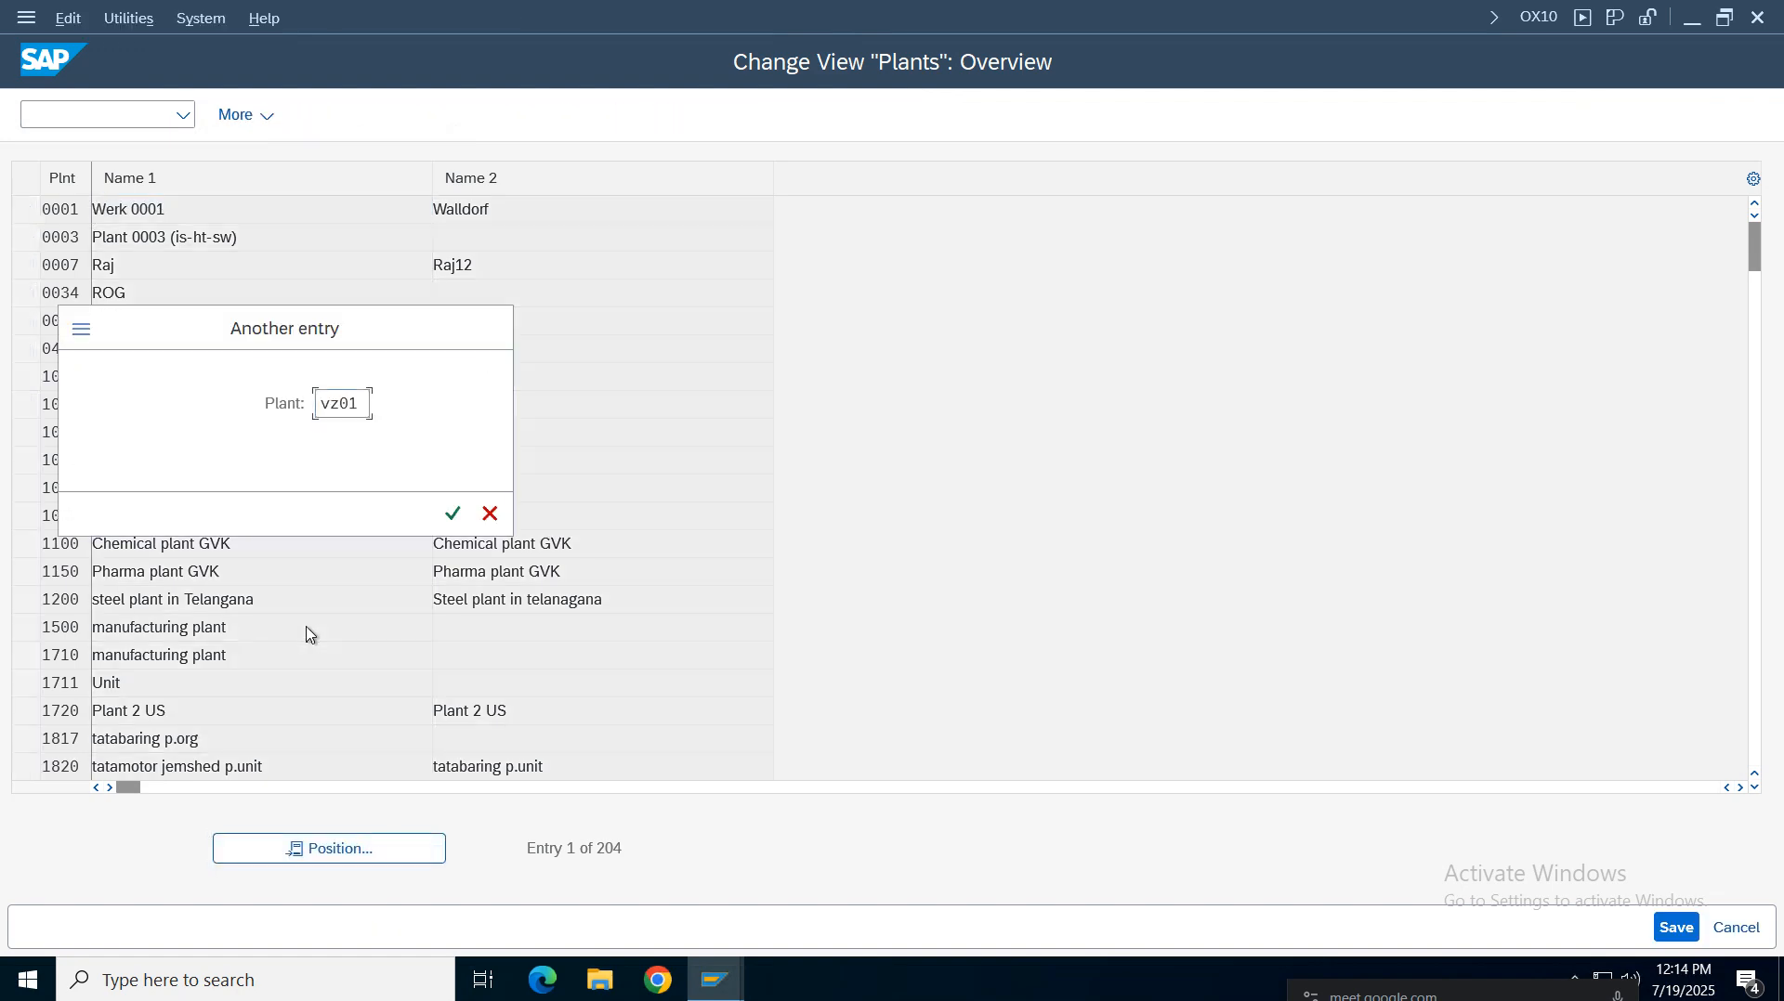
key("Return")
double_click(181, 220)
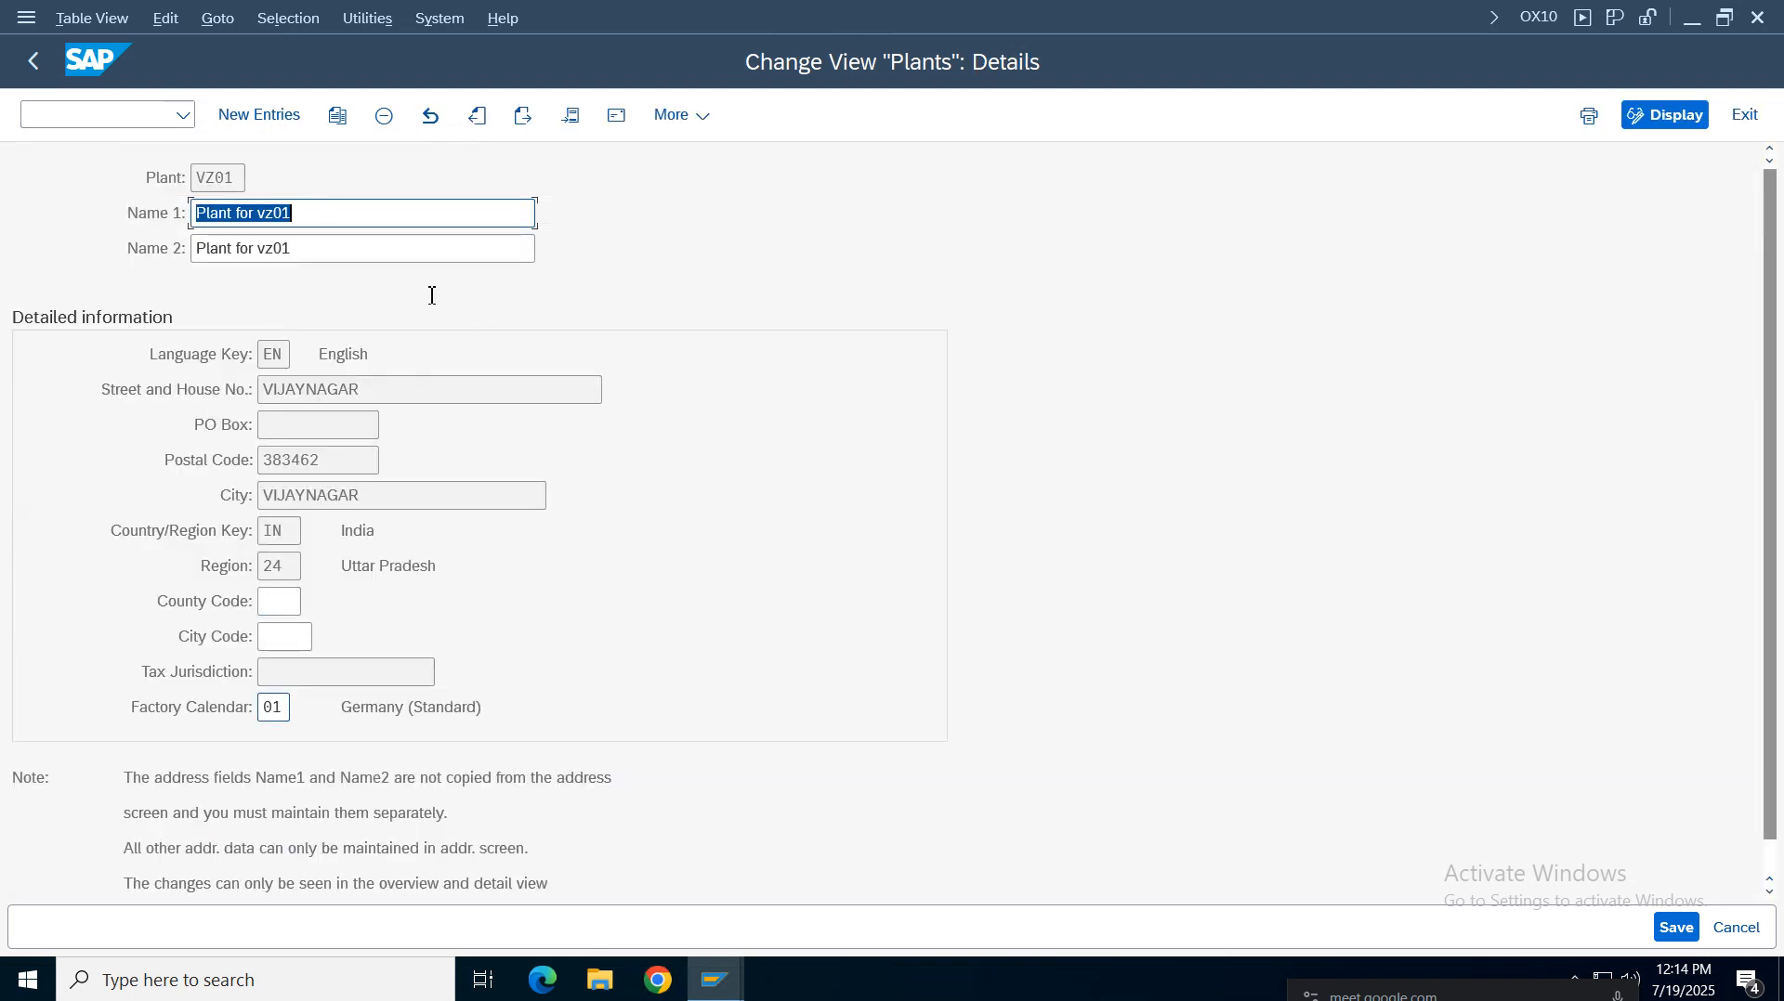
Go back from the plant details through the plants overview to the SAP Easy Access menu
left_click(35, 61)
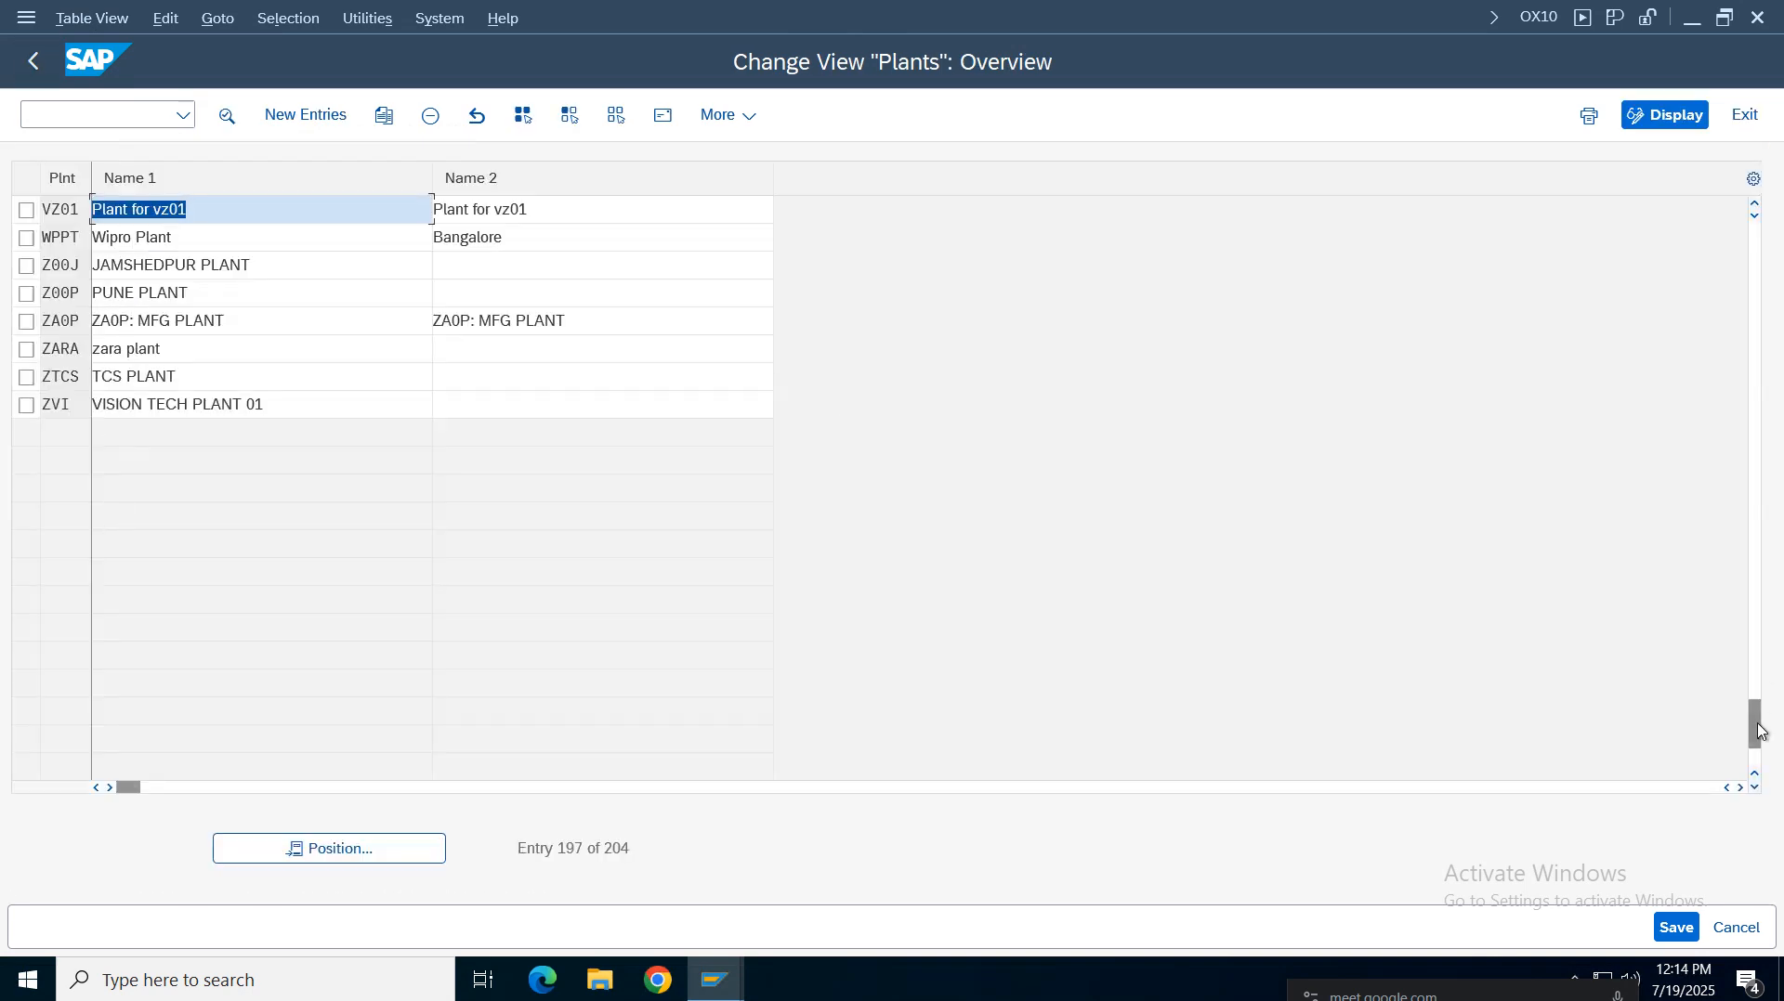
left_click_drag(1755, 729, 1740, 200)
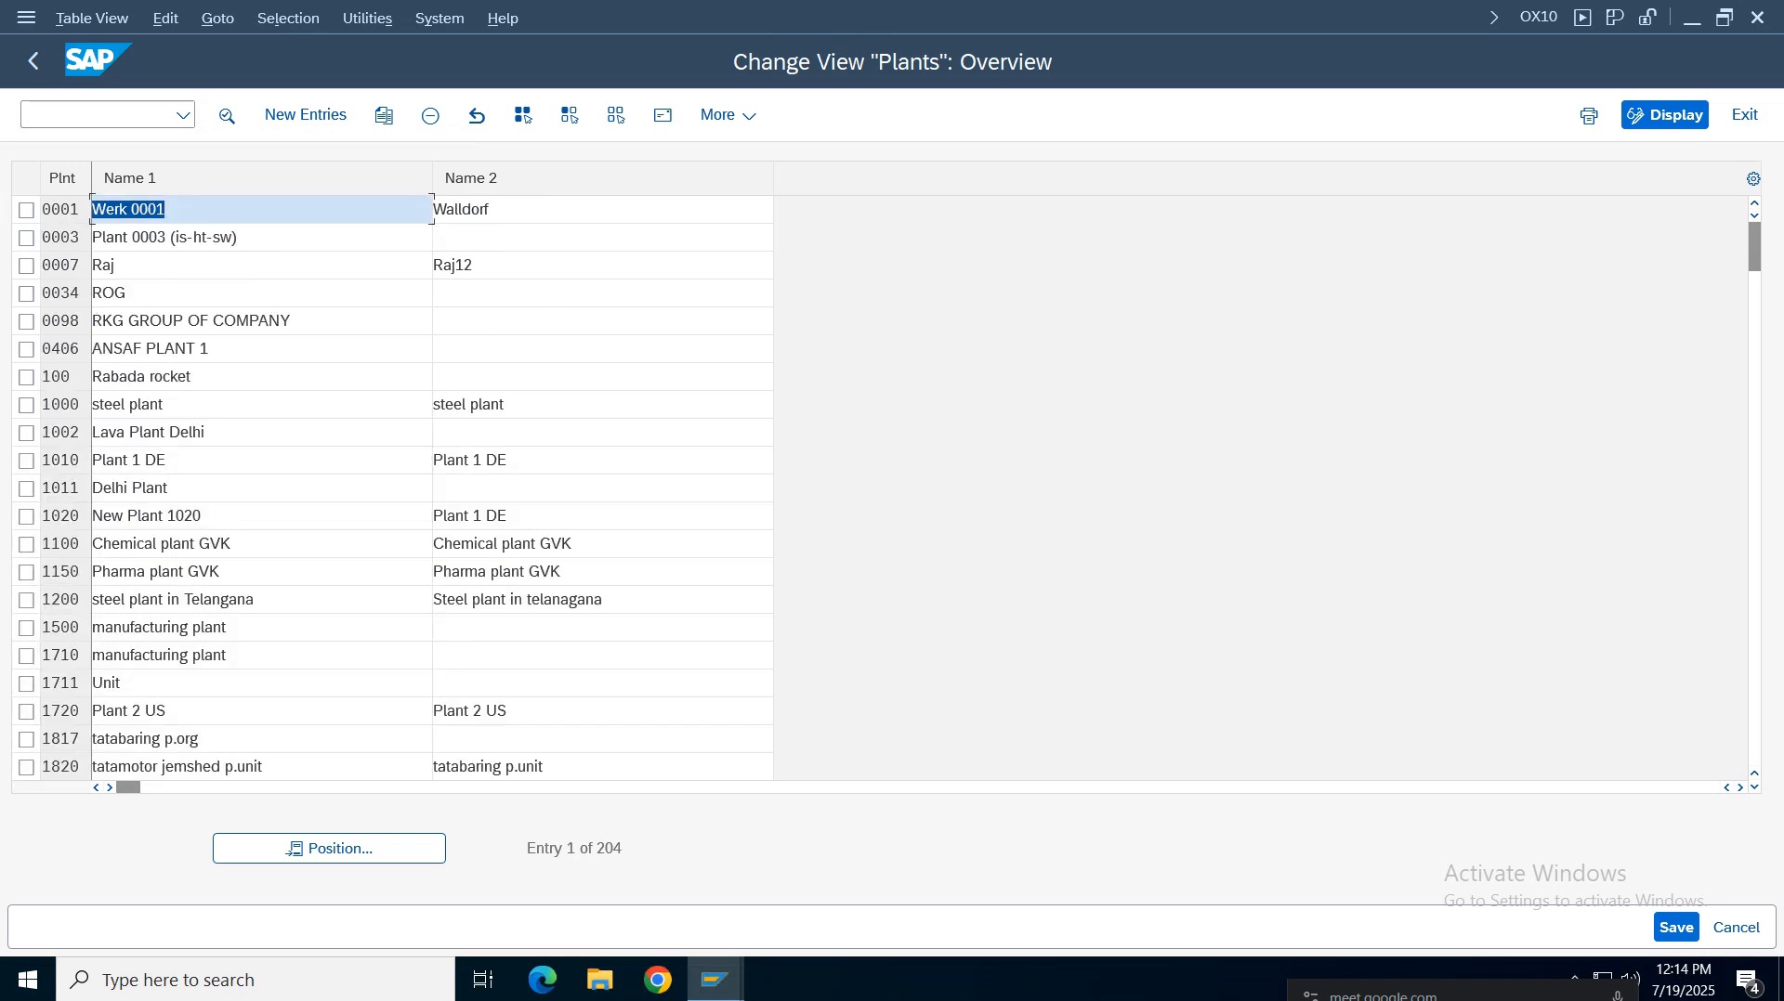
left_click(35, 61)
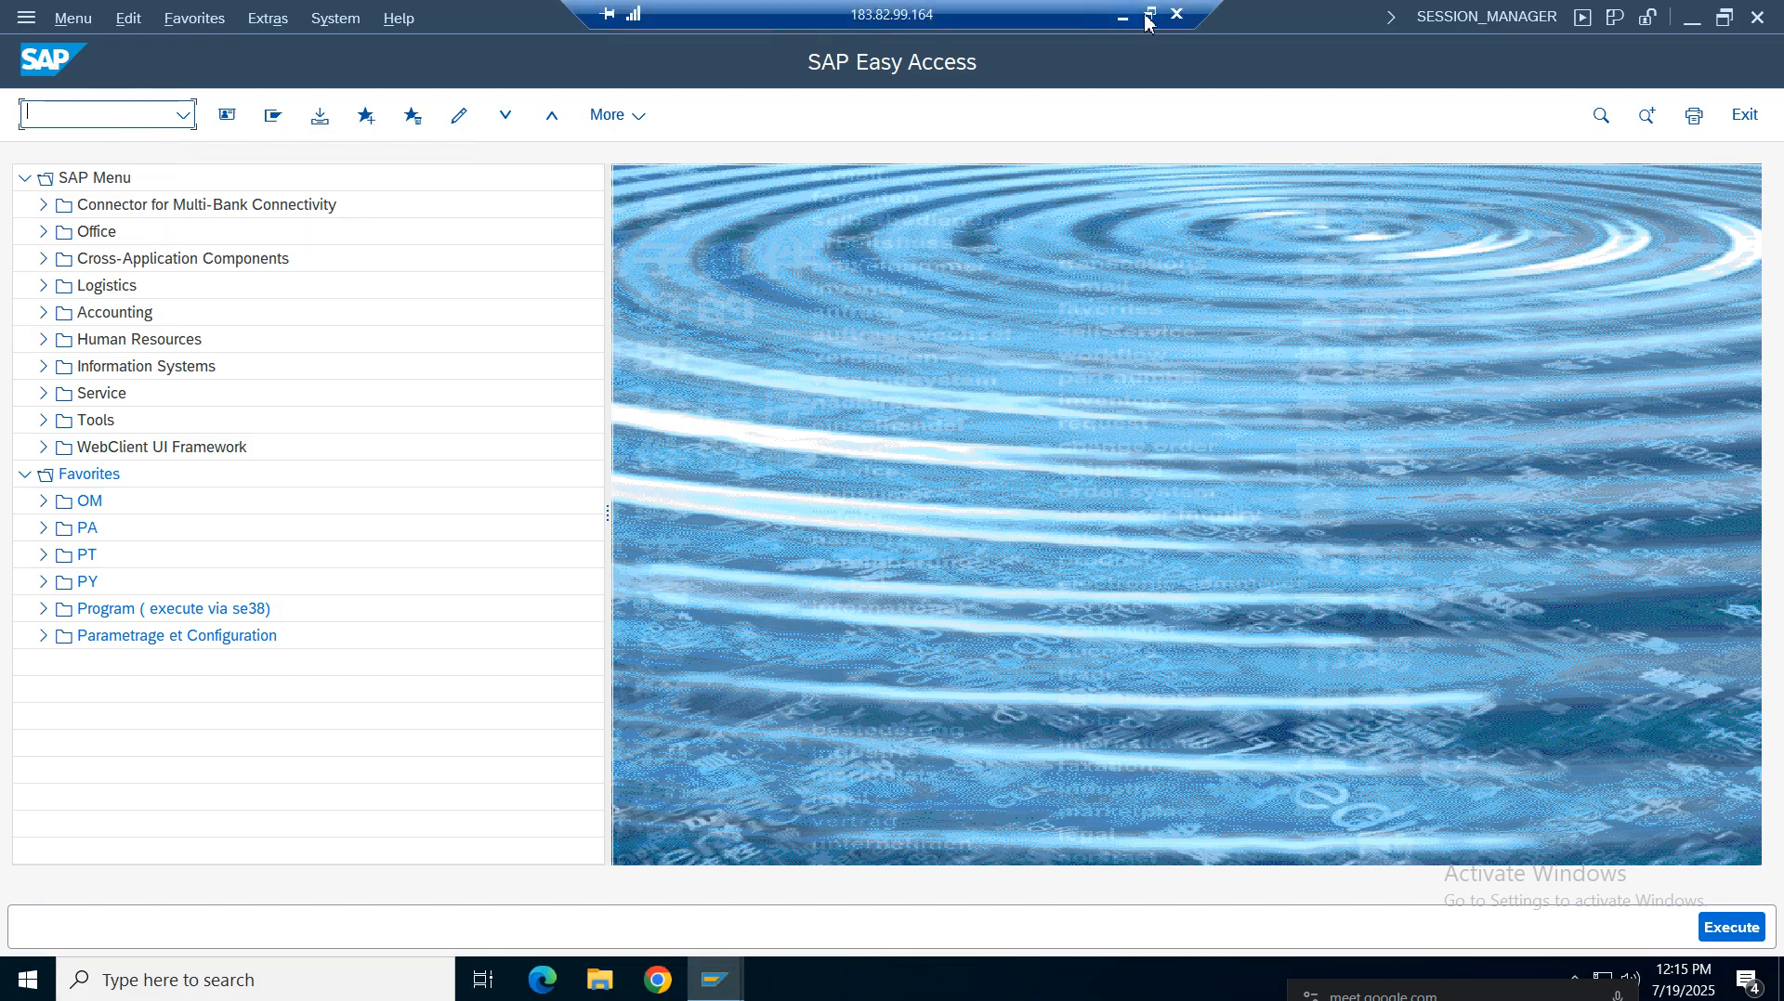
Check the Define / Create Storage Location row of the notes sheet, then return to the SAP session
left_click(1119, 15)
left_click(212, 498)
key("ctrl+shift+Right")
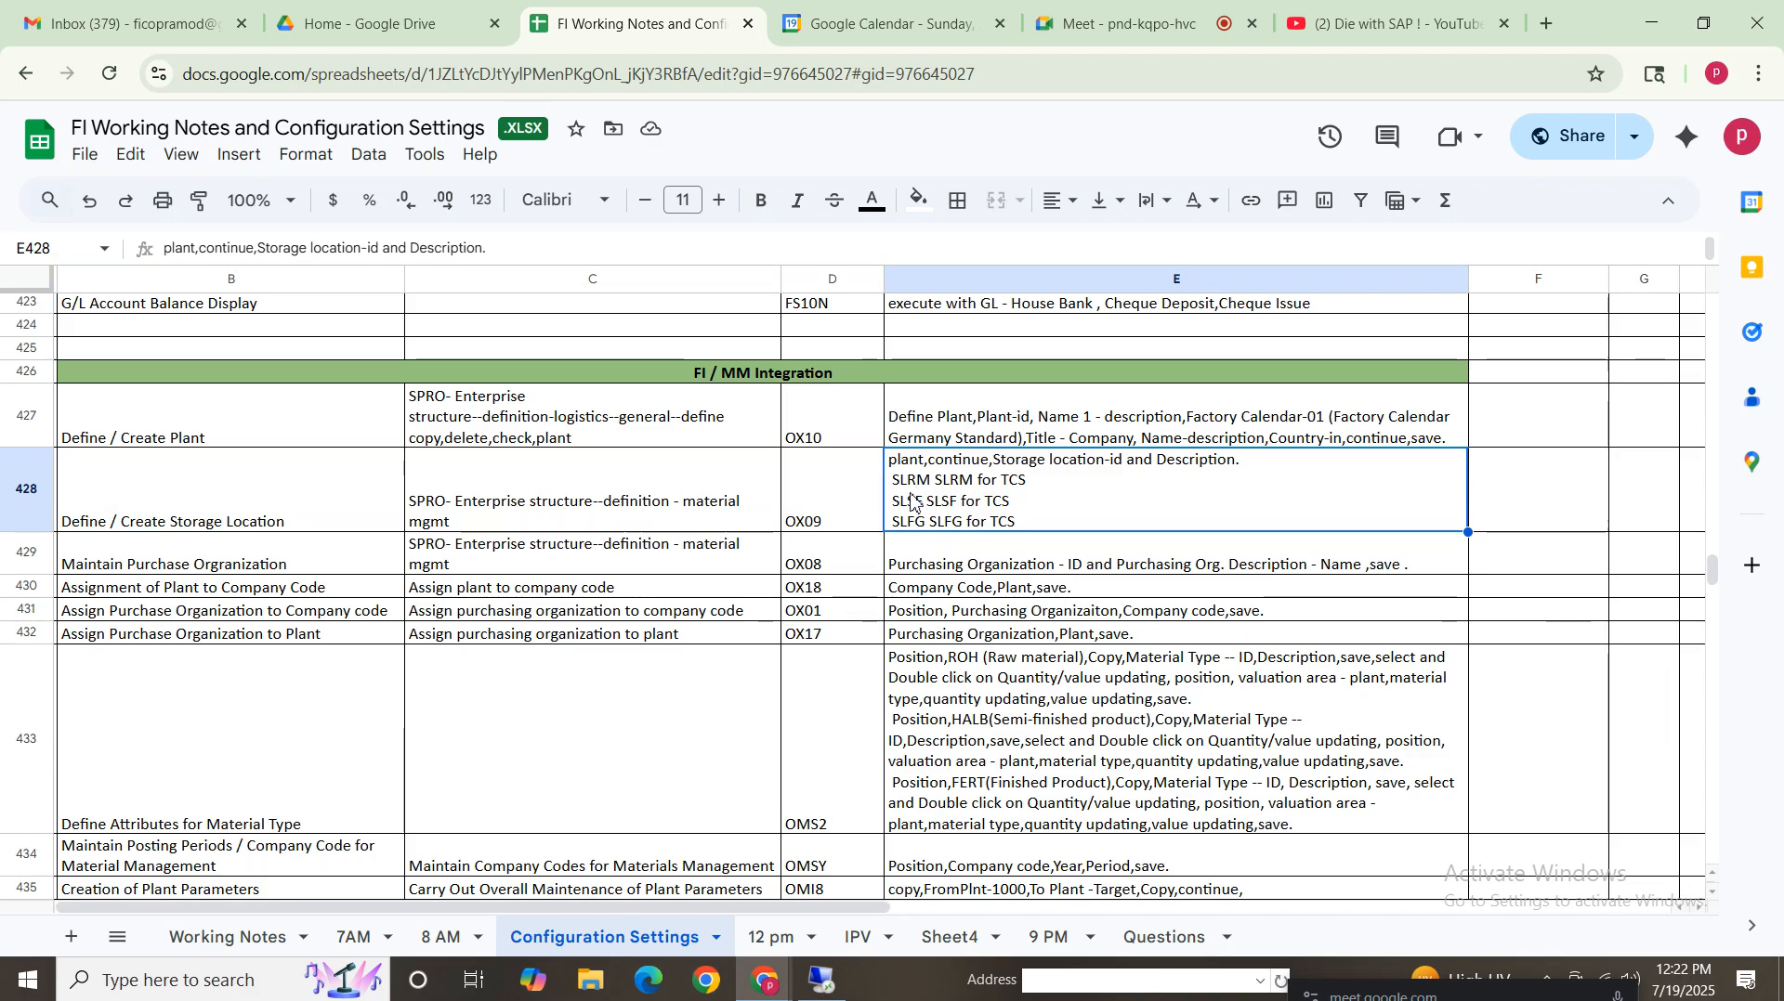
left_click(822, 980)
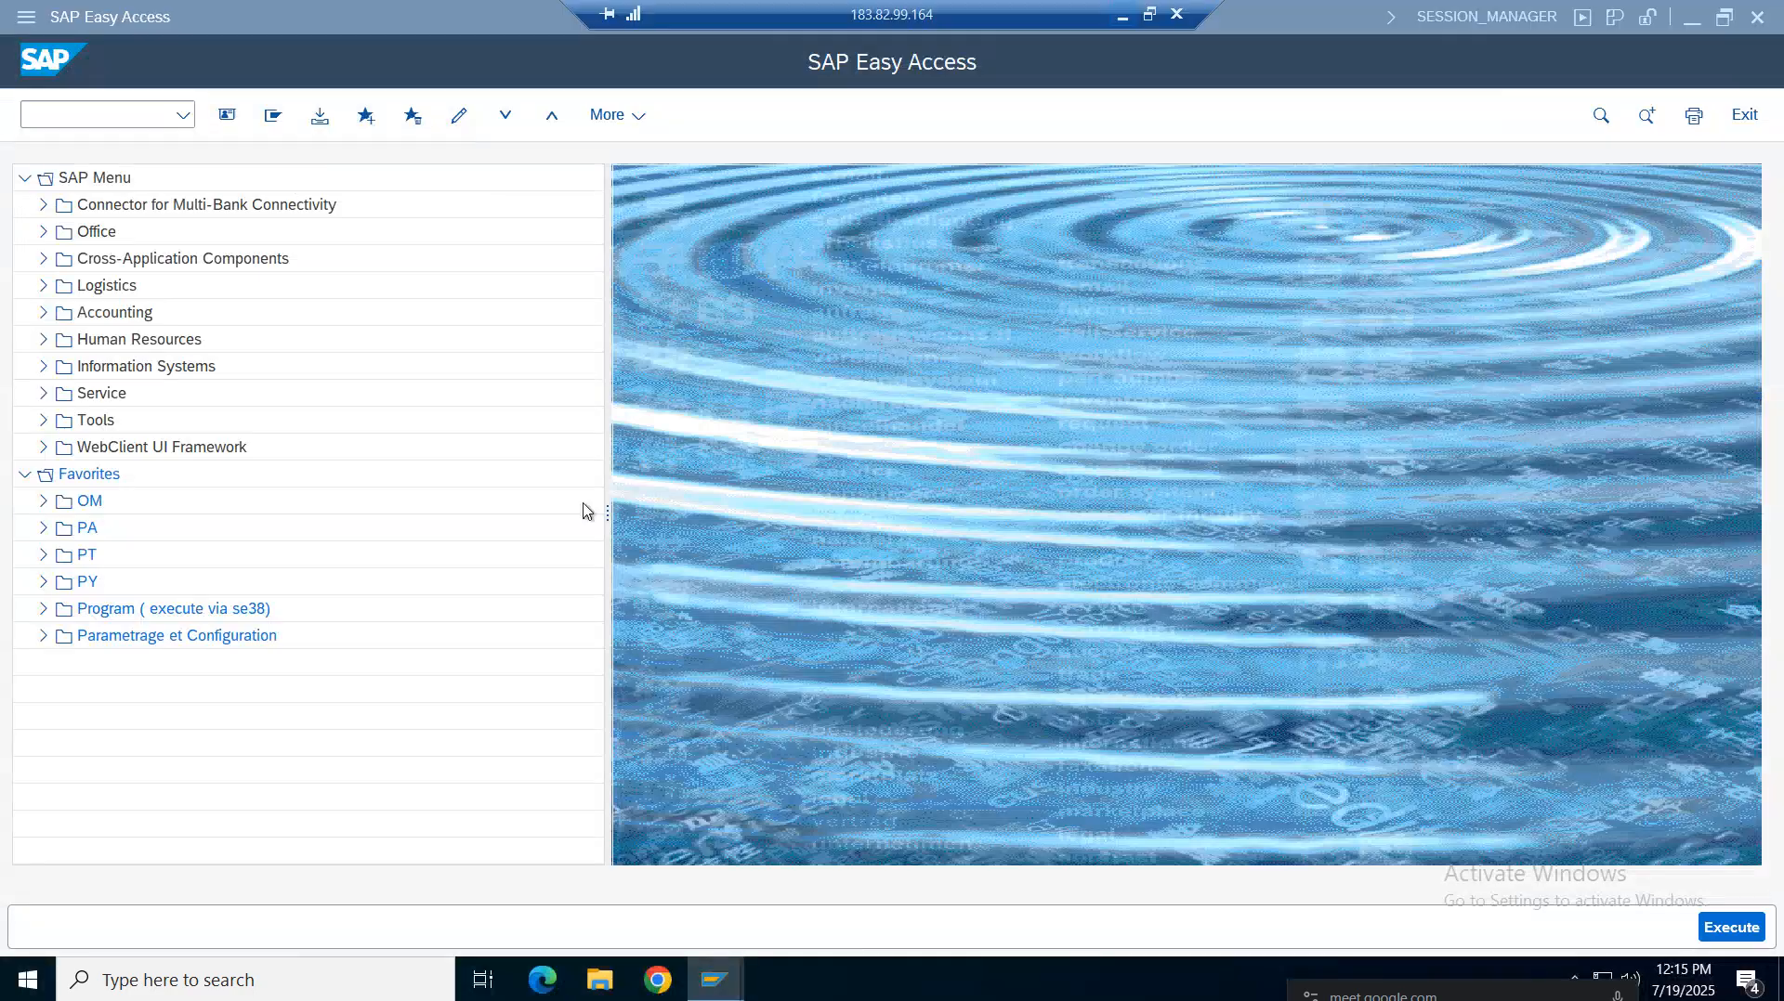
left_click(1122, 17)
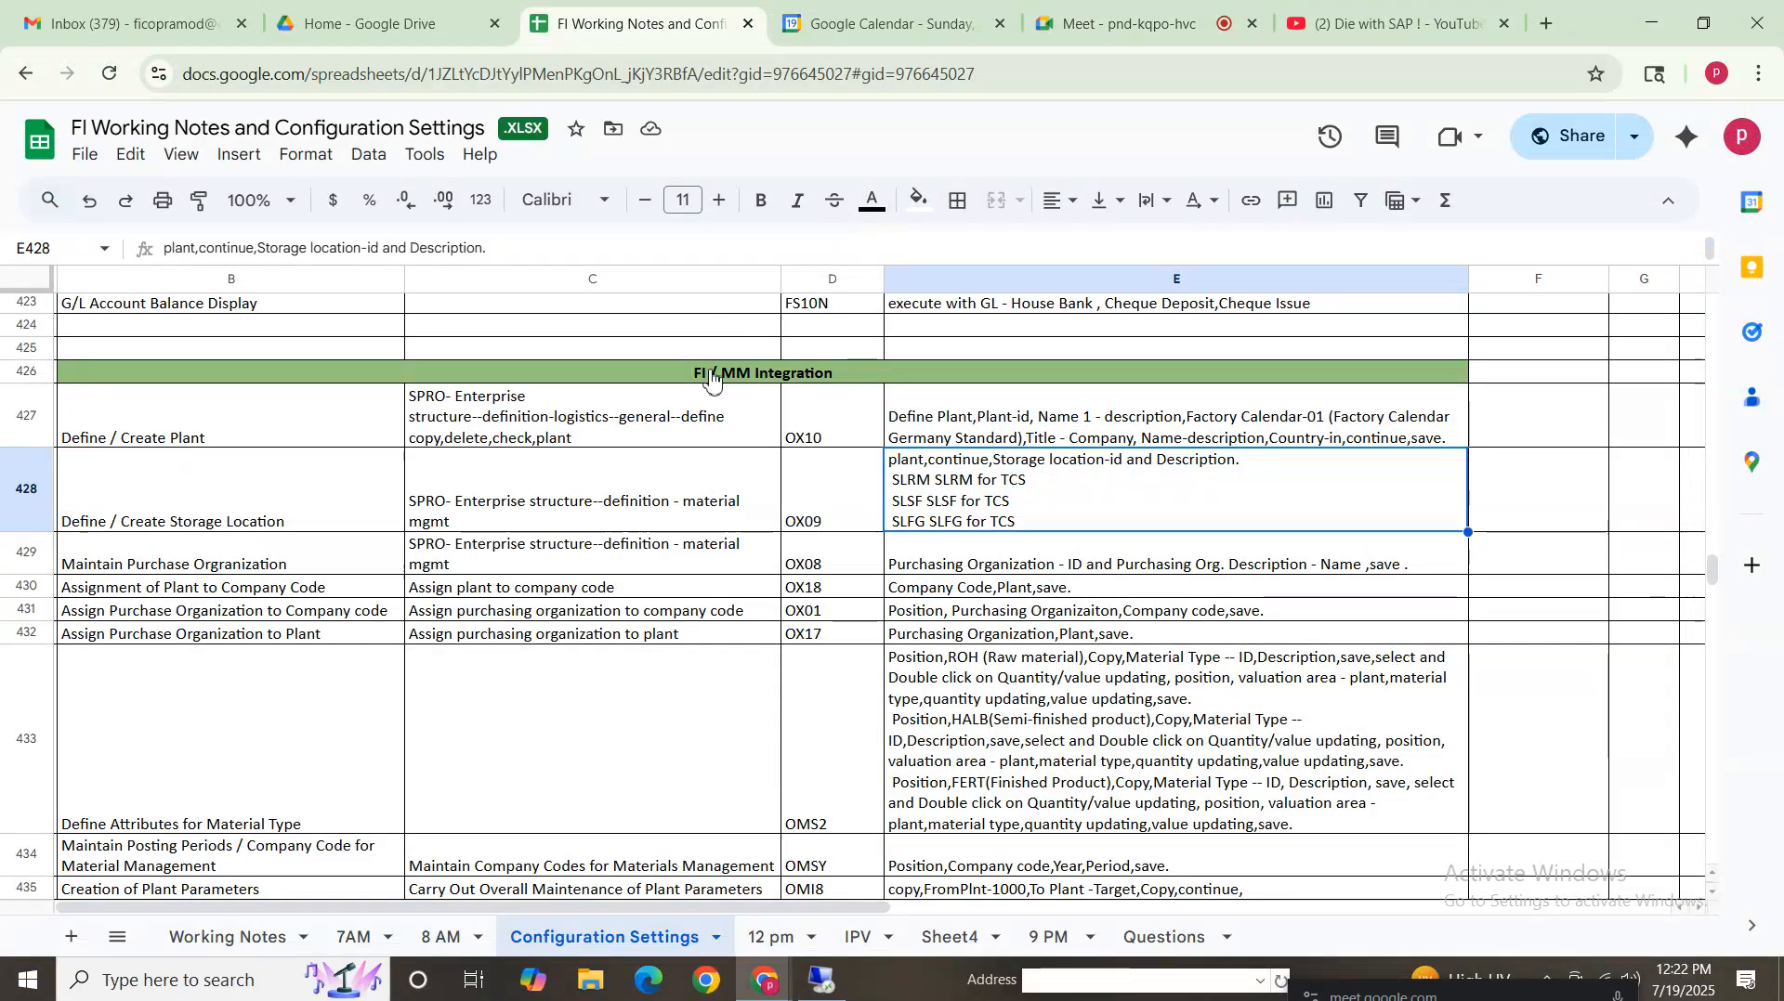
left_click(823, 981)
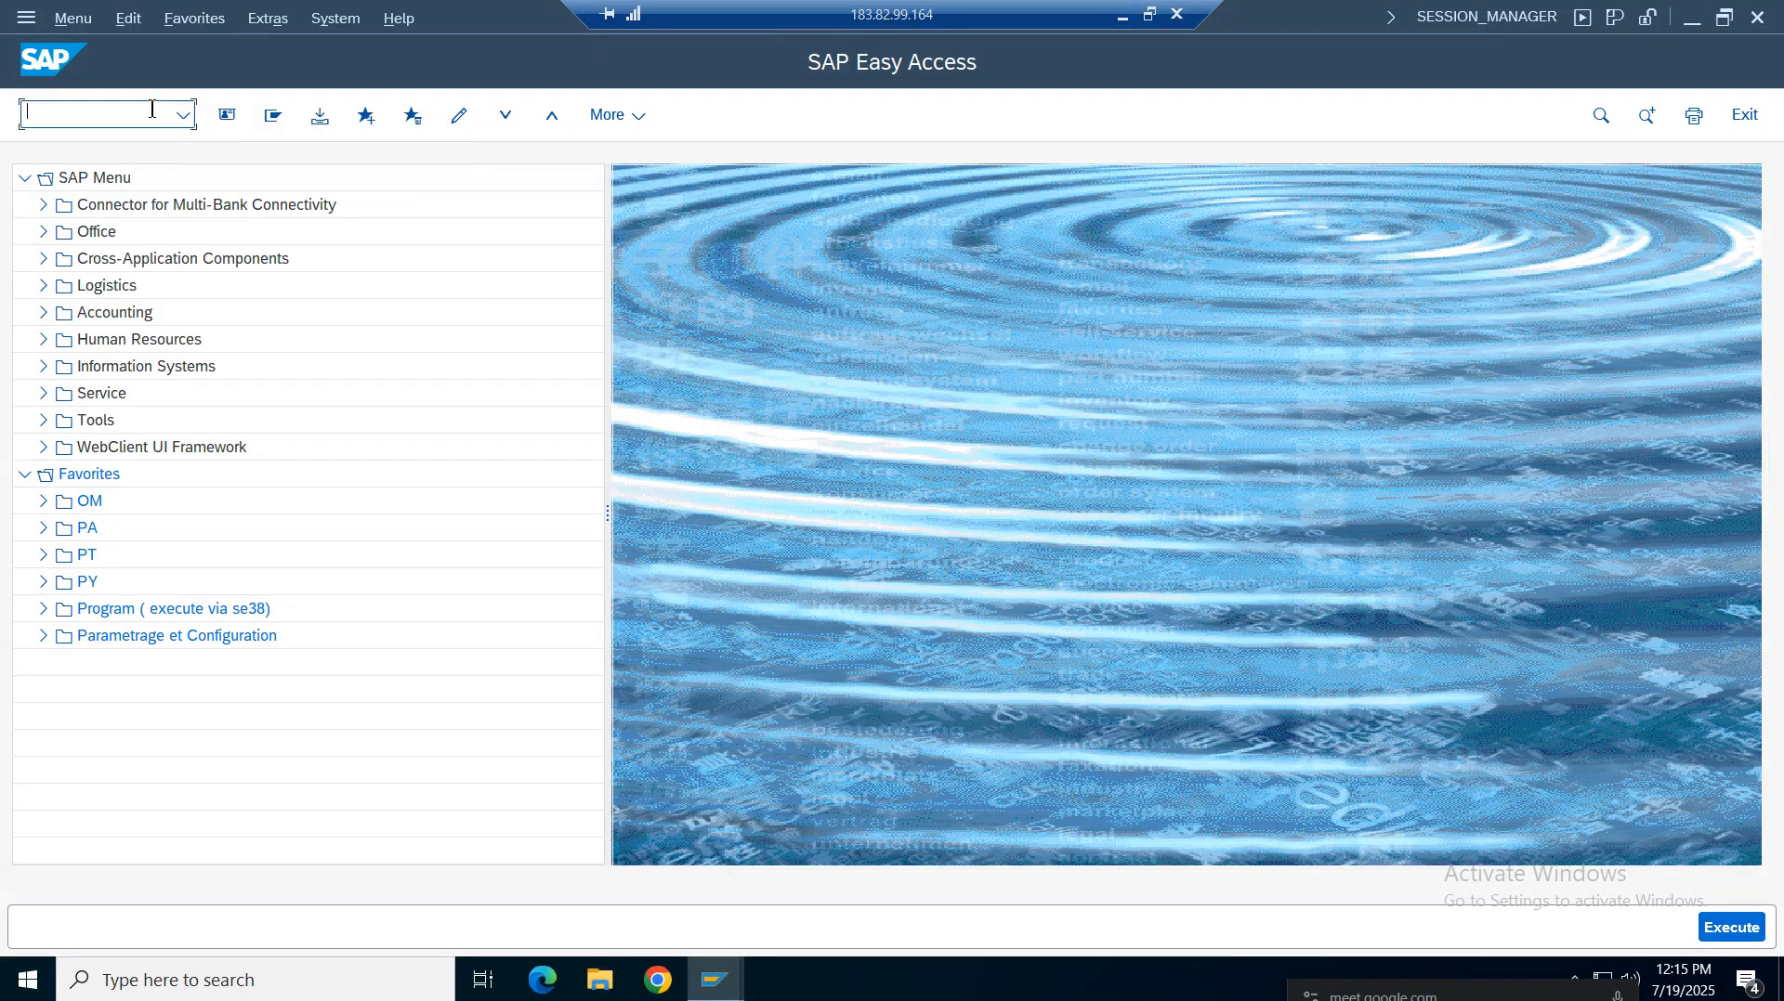
Try to run transaction OX09 for storage locations
type("ox09")
key("Return")
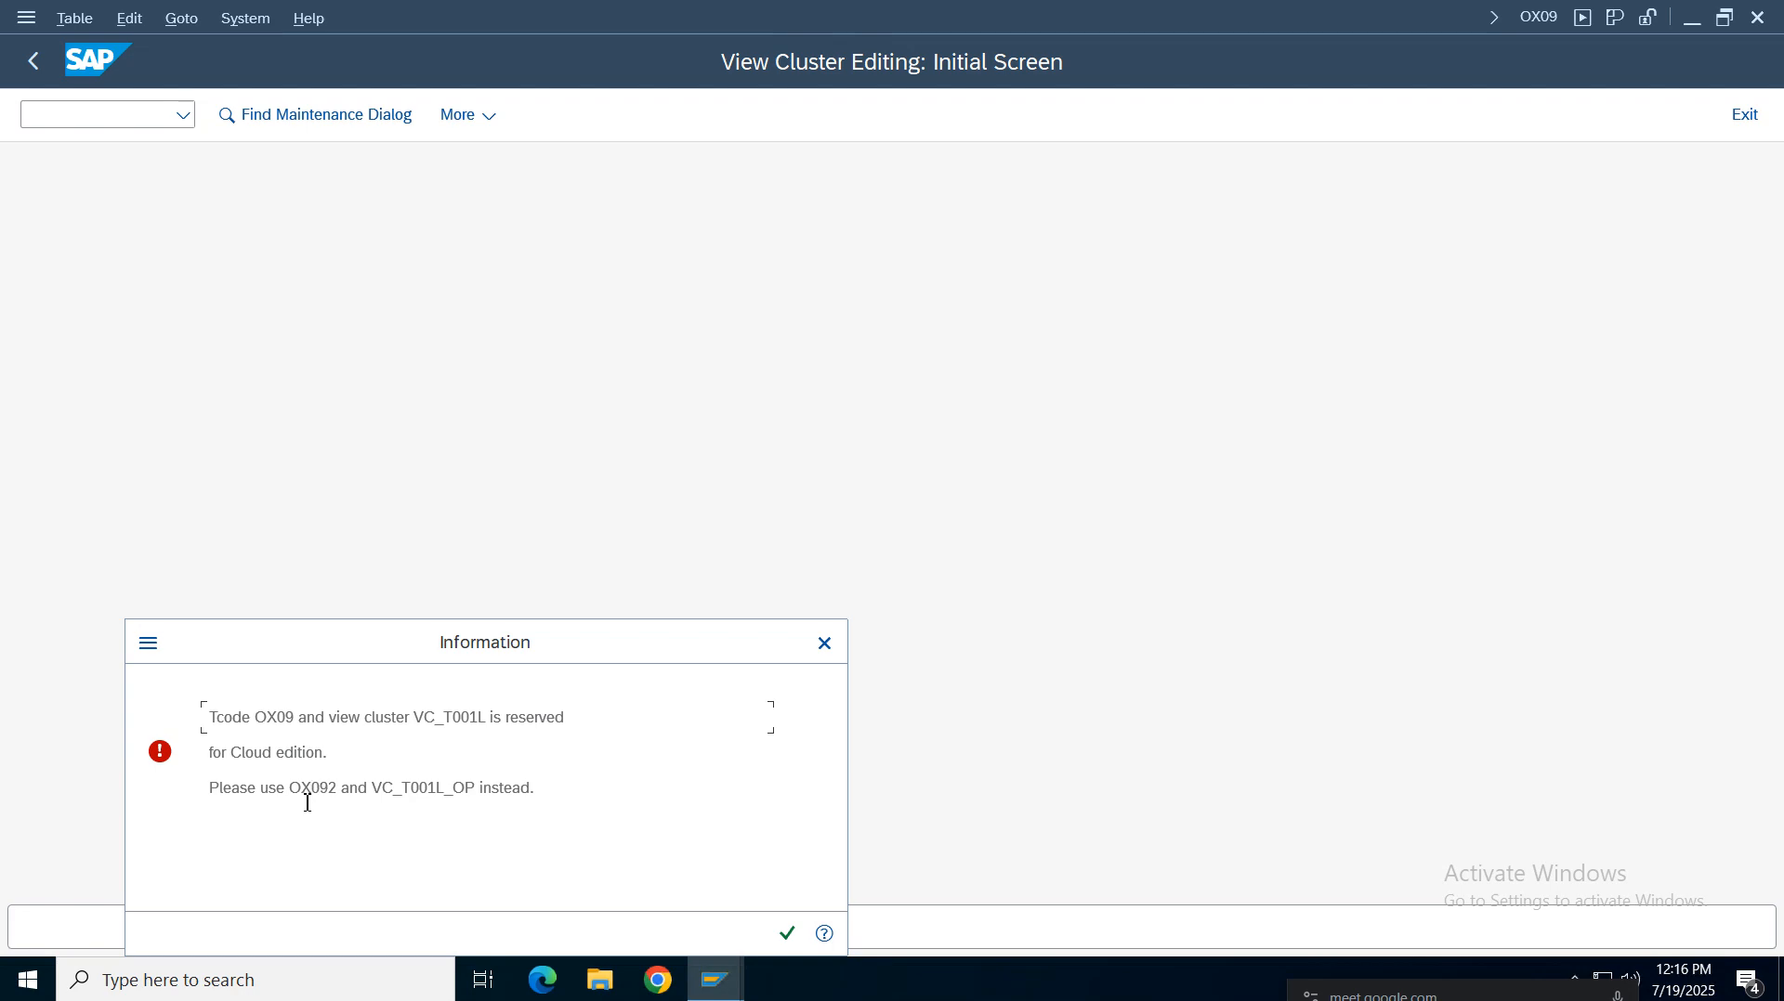
left_click(787, 933)
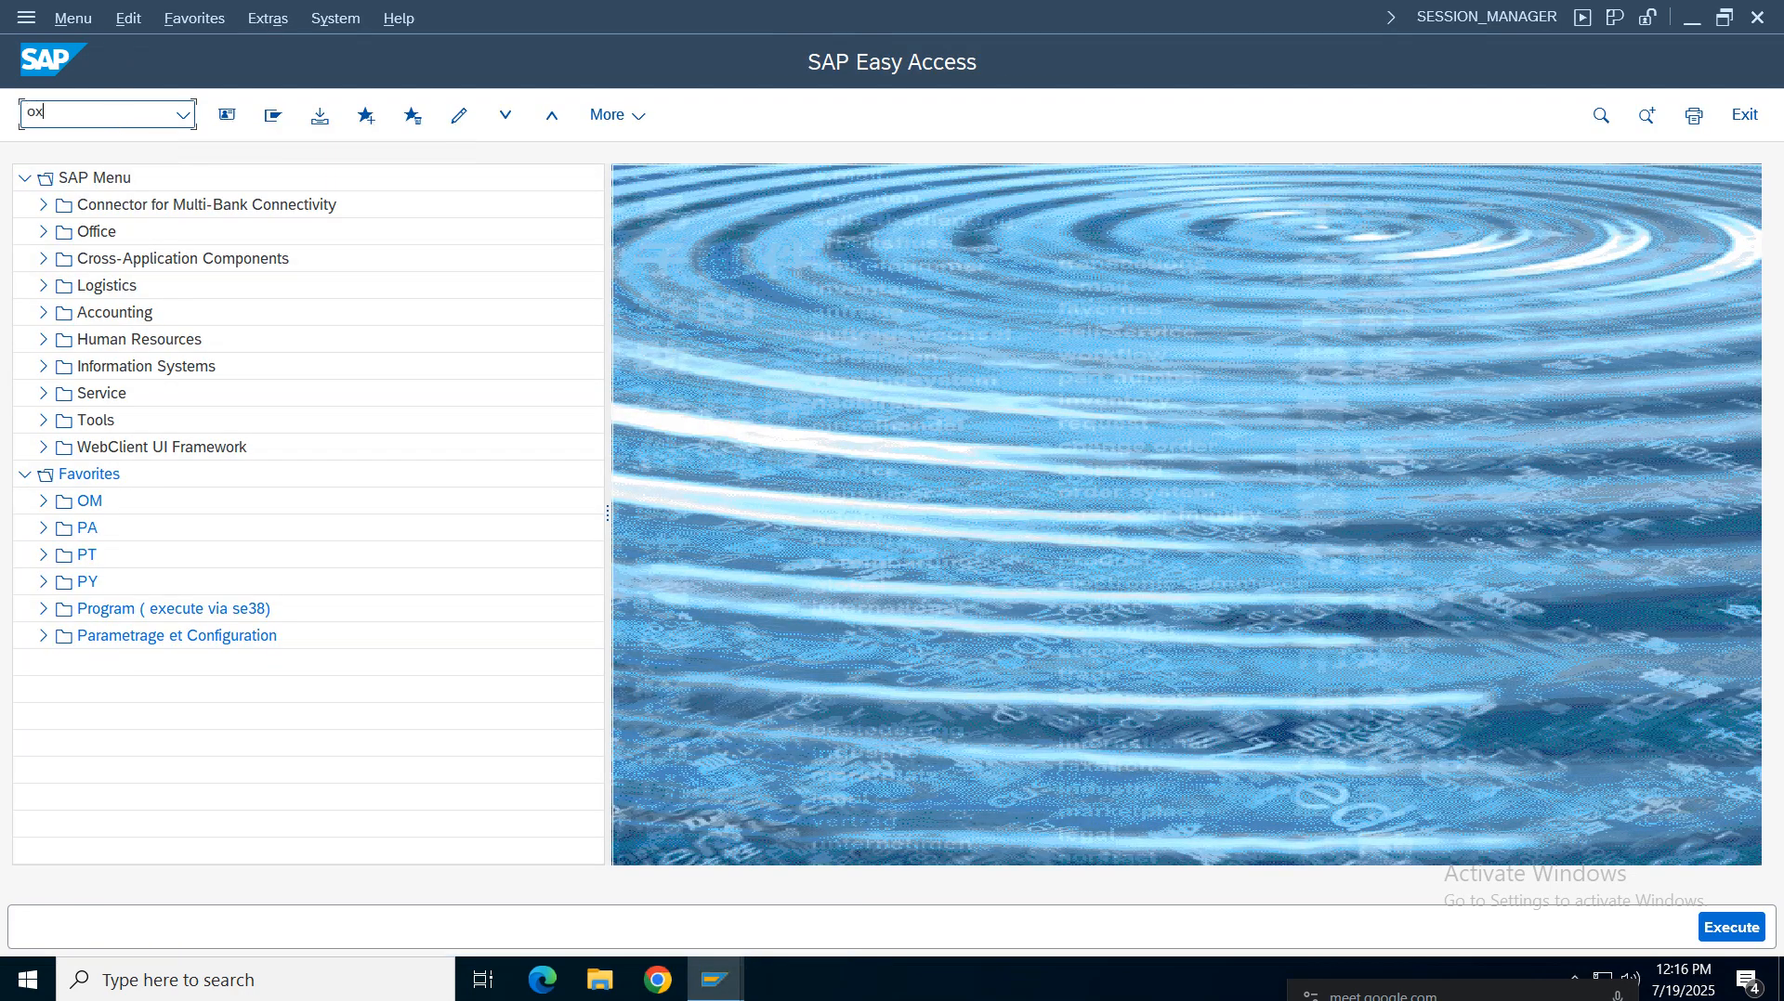
Run transaction OX092 and open the storage locations for plant VZ01
type("ox092")
key("Return")
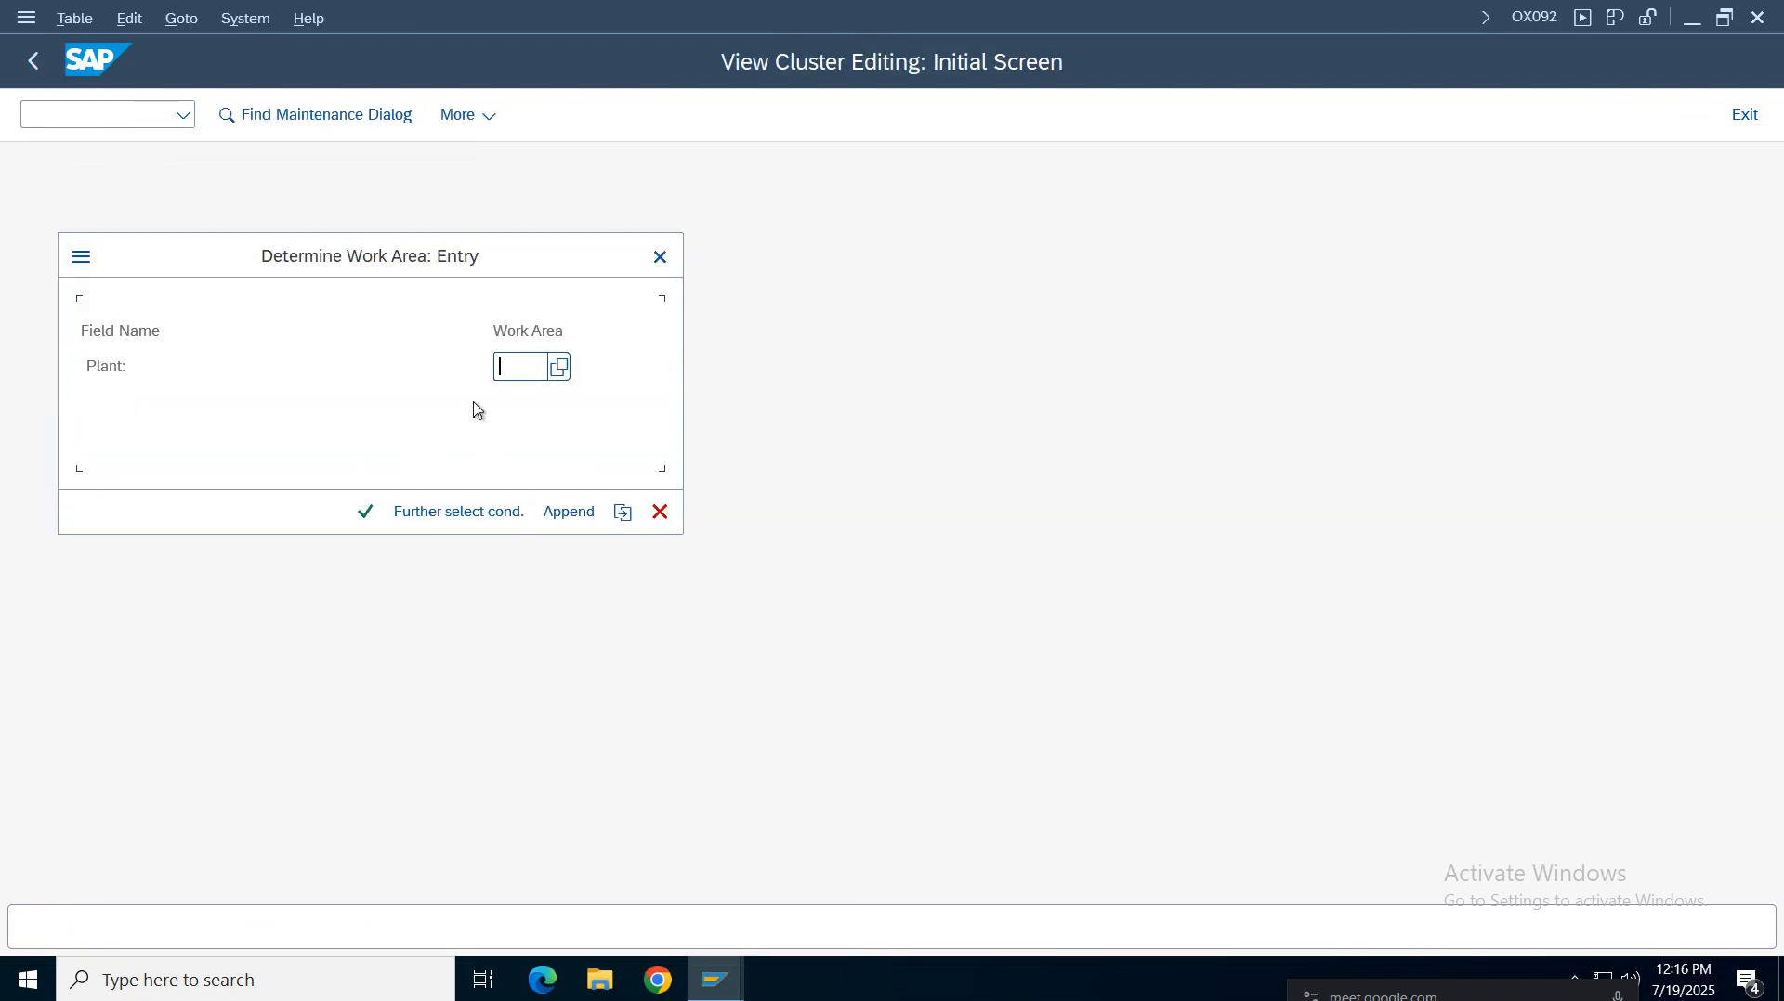
type("vz01")
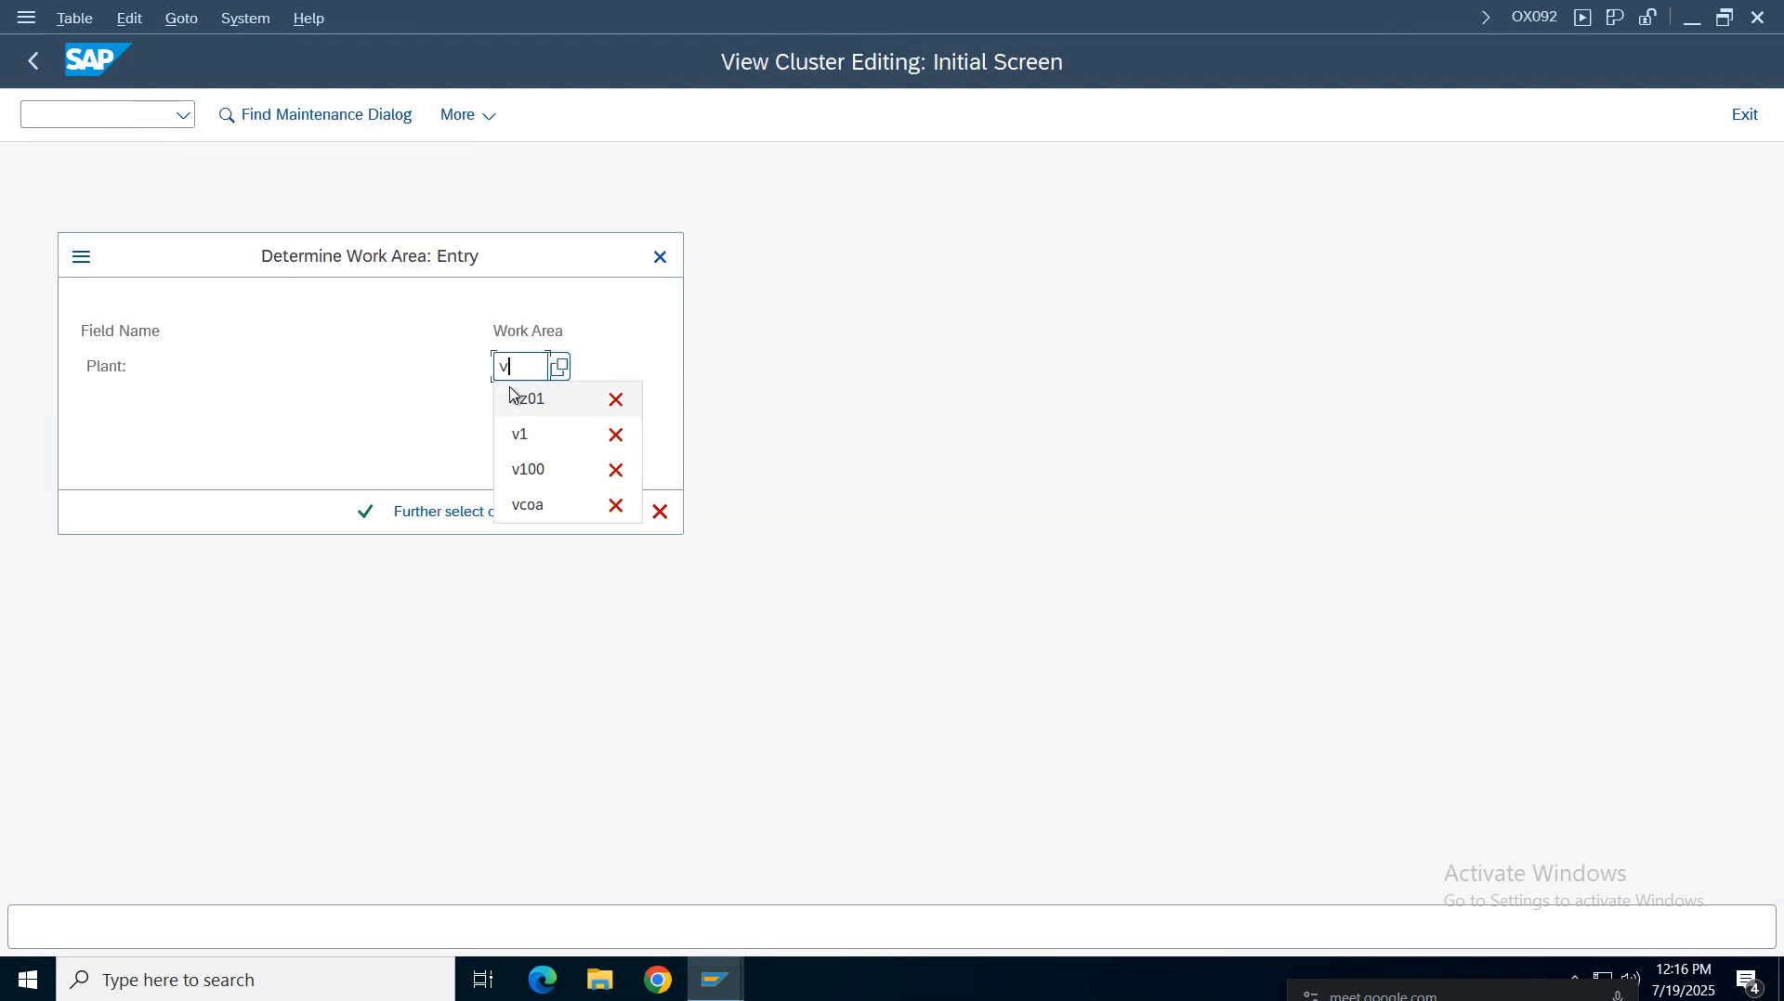
key("Return")
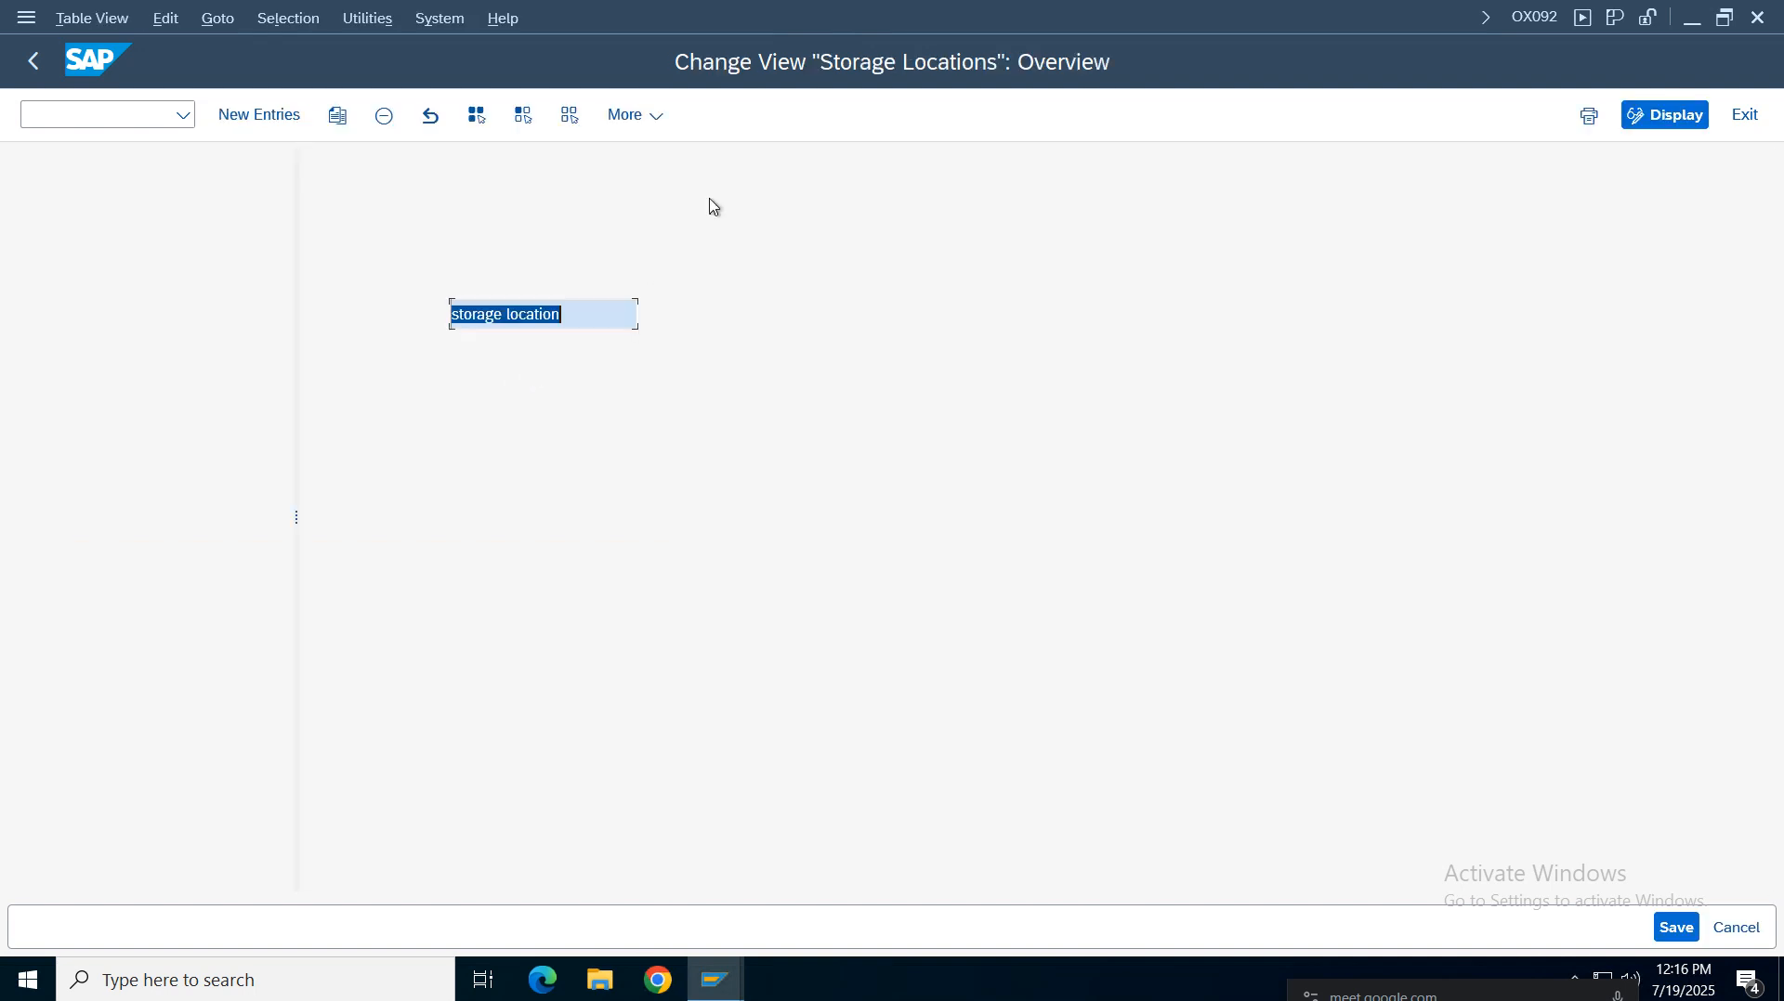
Correct the Define / Create Storage Location transaction code in the notes sheet to OX092
mouse_move(1063, 24)
left_click(1123, 17)
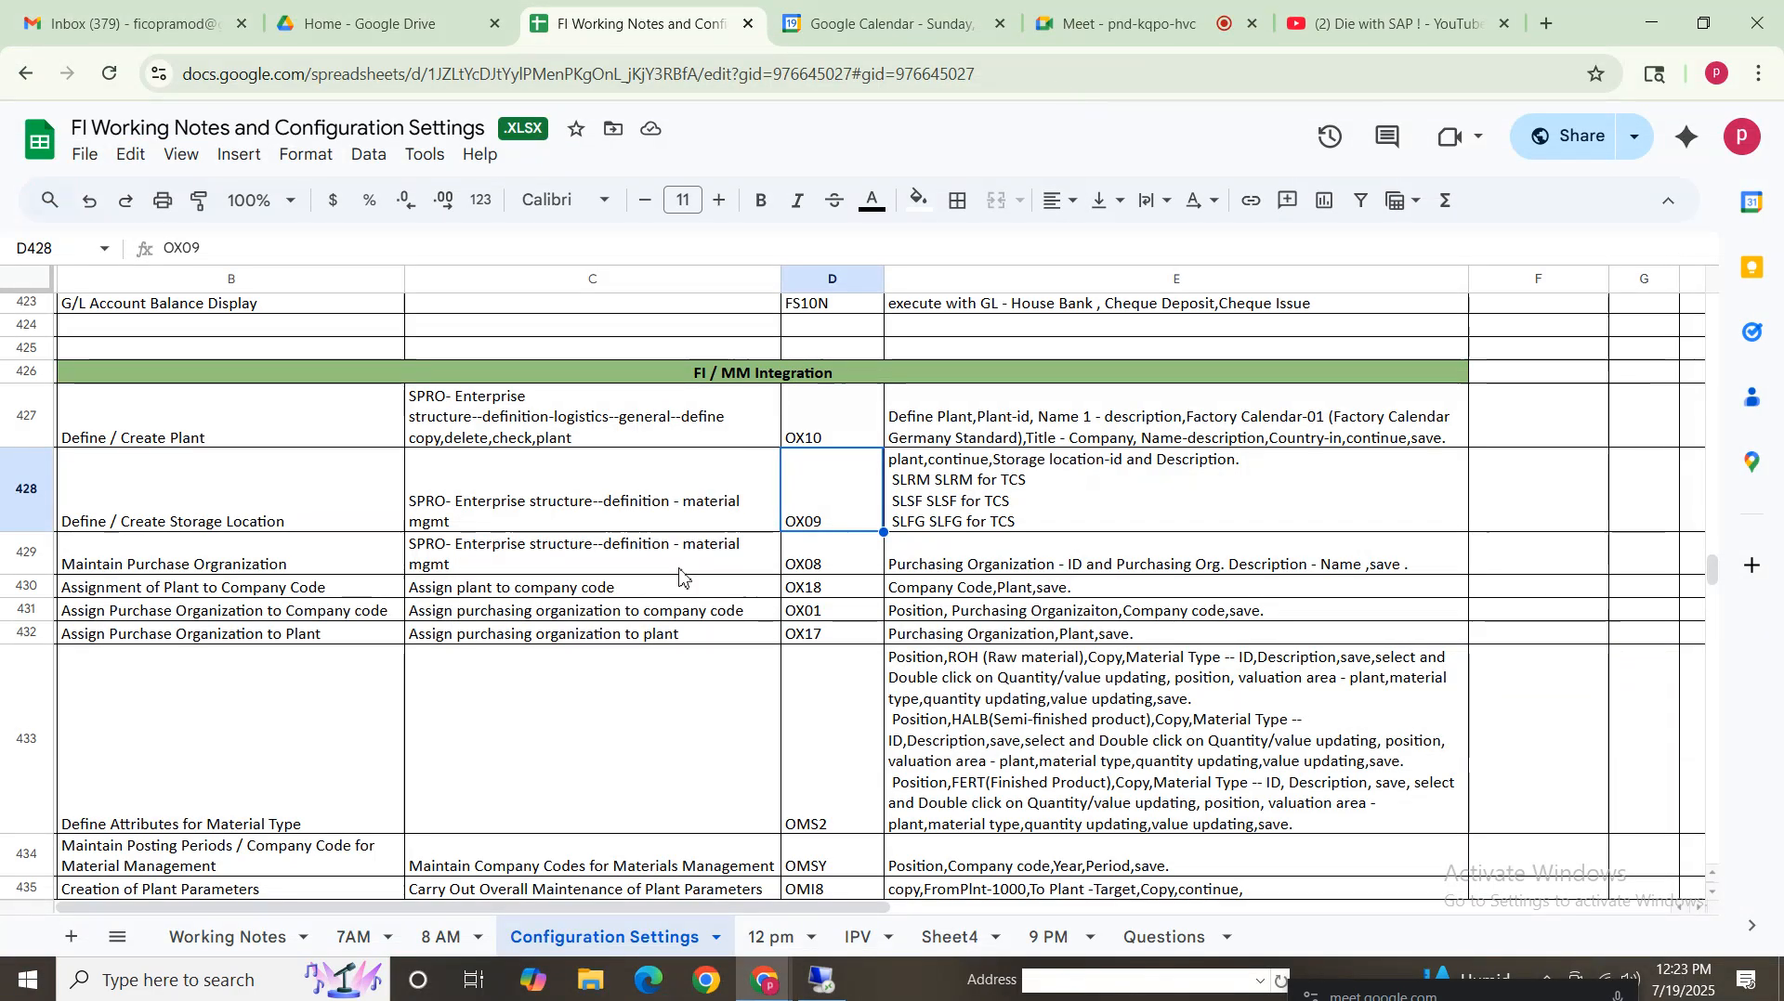
double_click(828, 525)
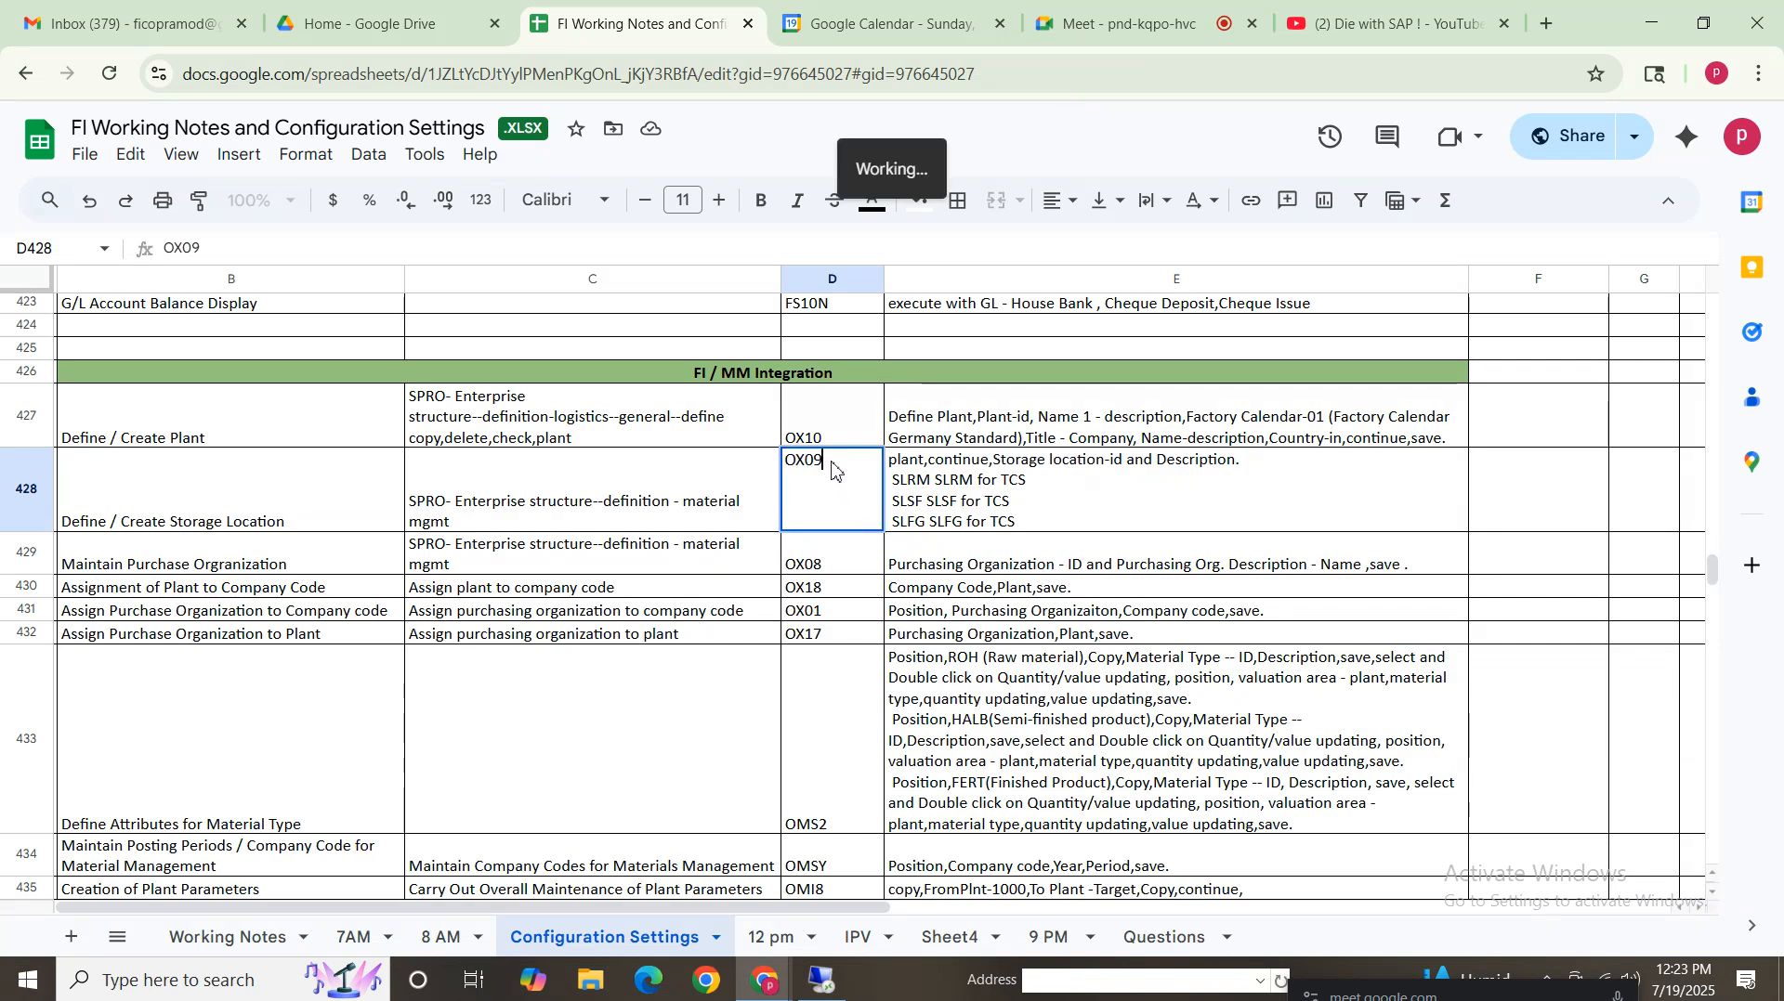
type("2")
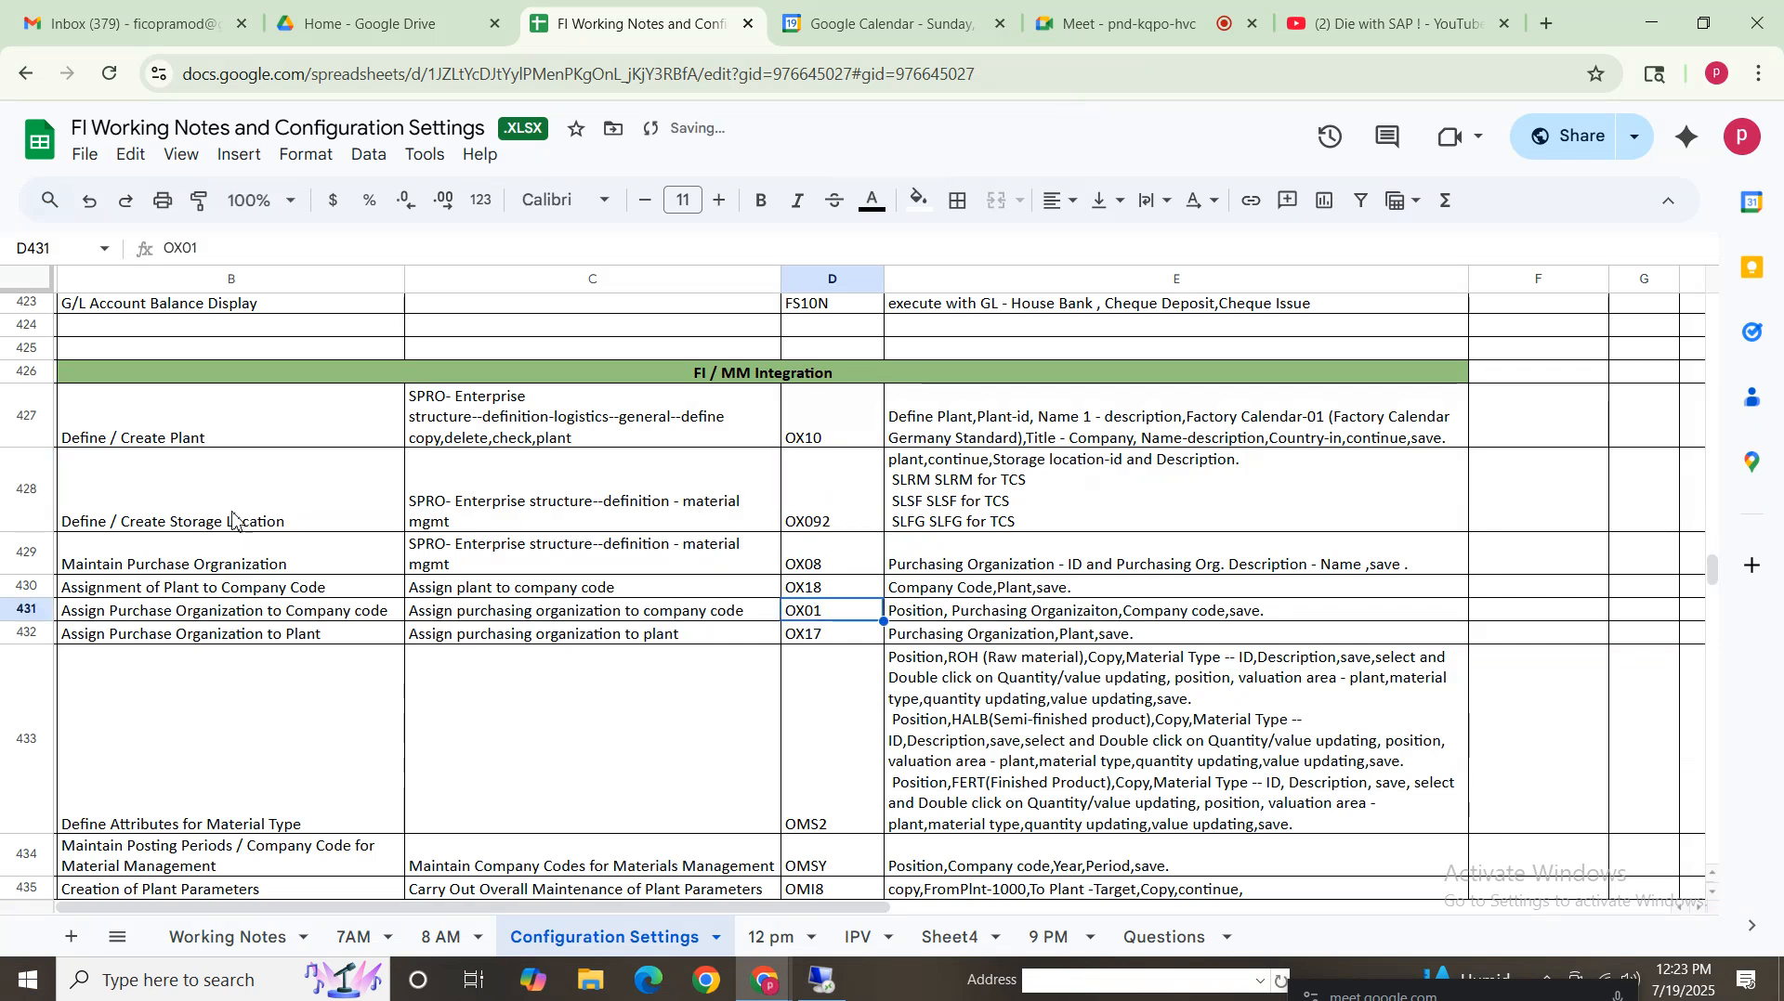
left_click(239, 522)
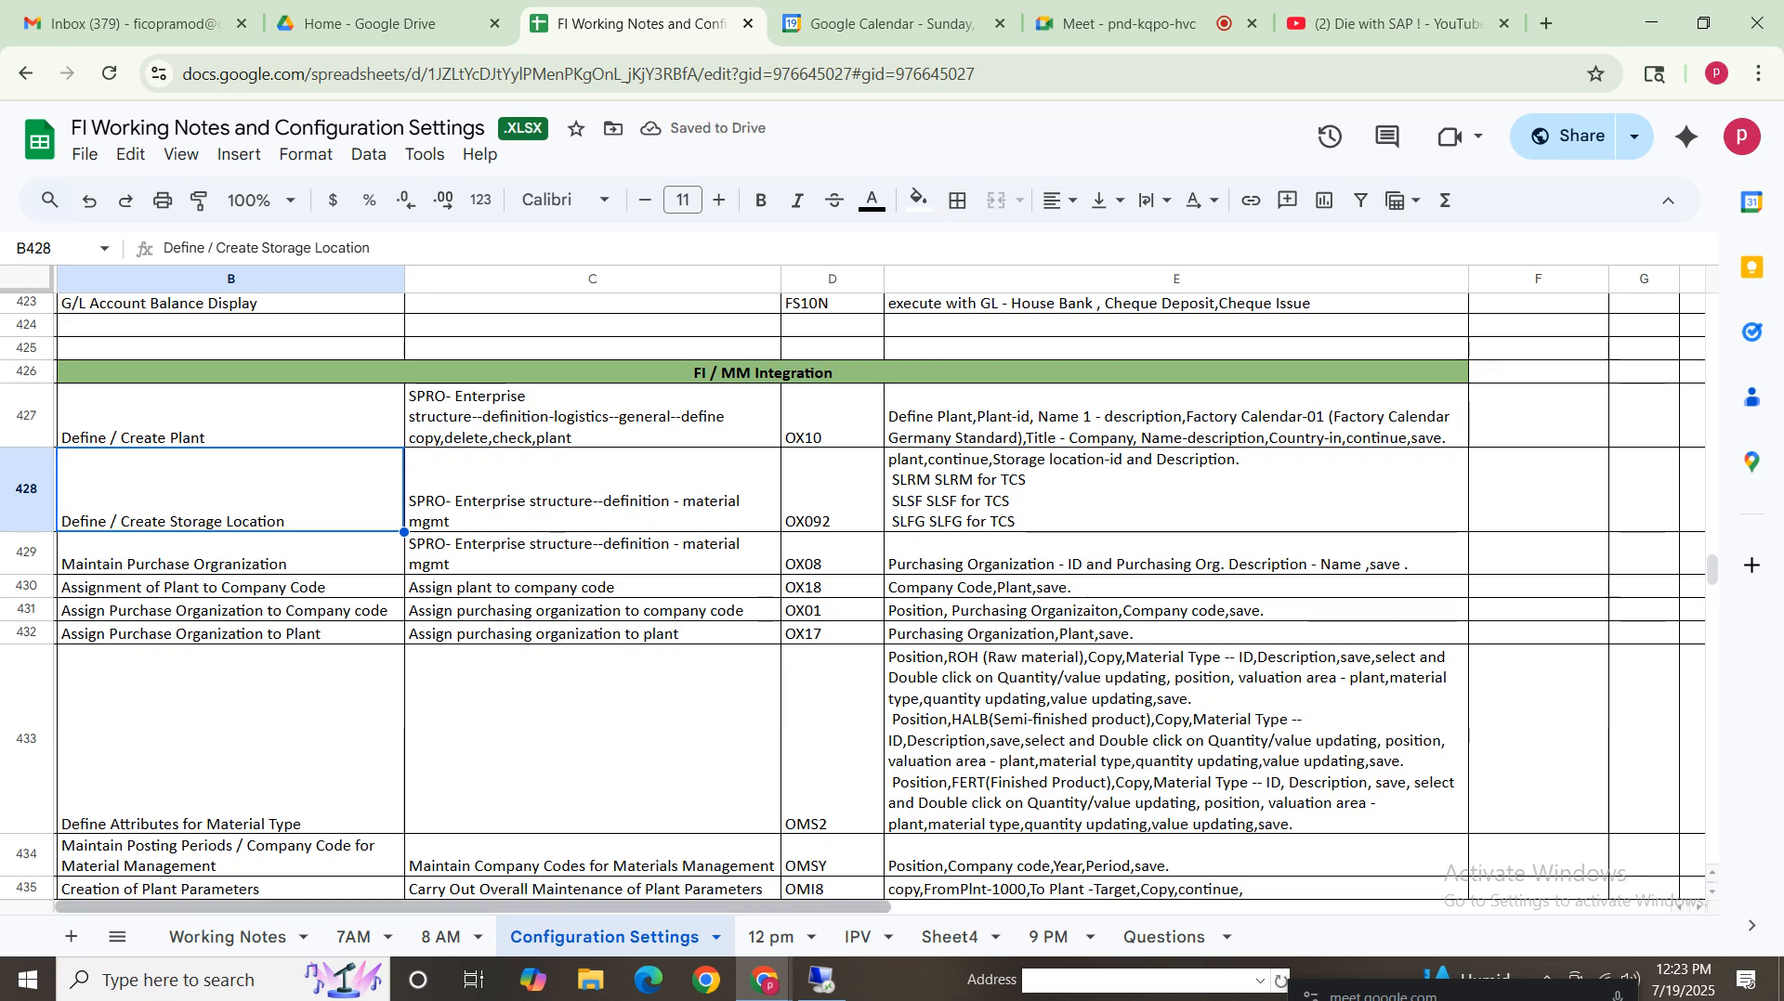
Inspect storage location VZ01 of plant VZ01 and its addresses of storage locations, then go back
left_click(822, 982)
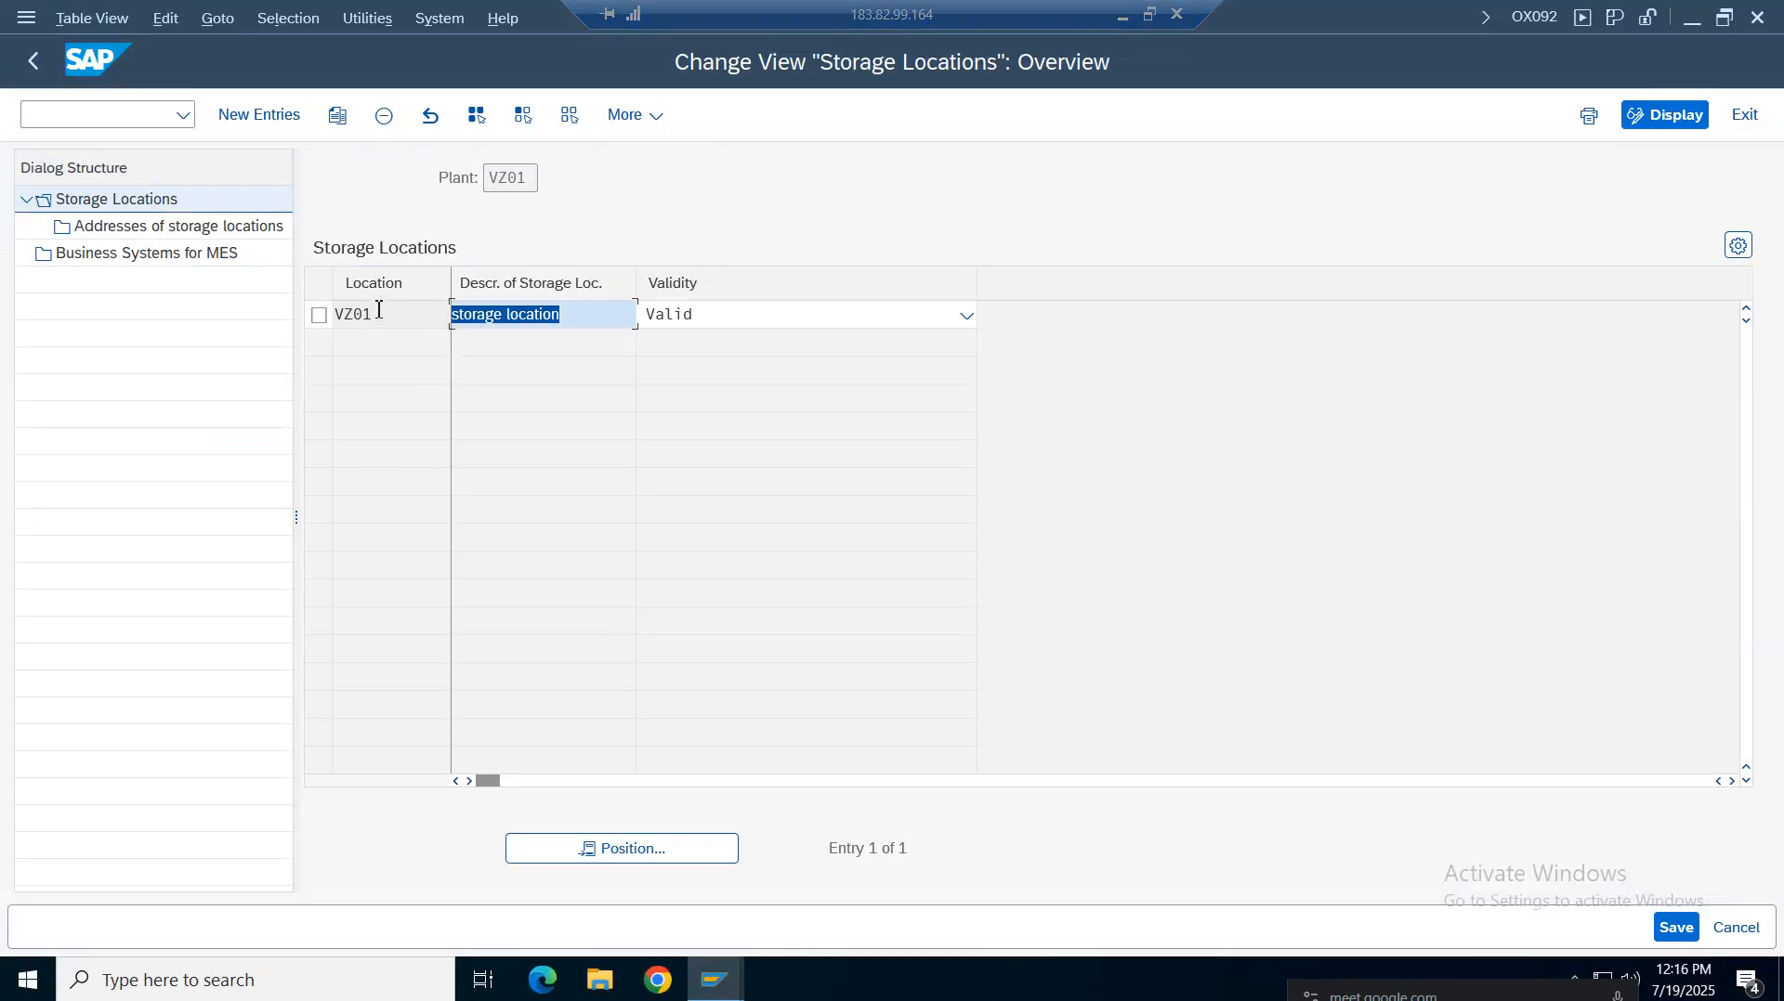
left_click_drag(376, 314, 303, 309)
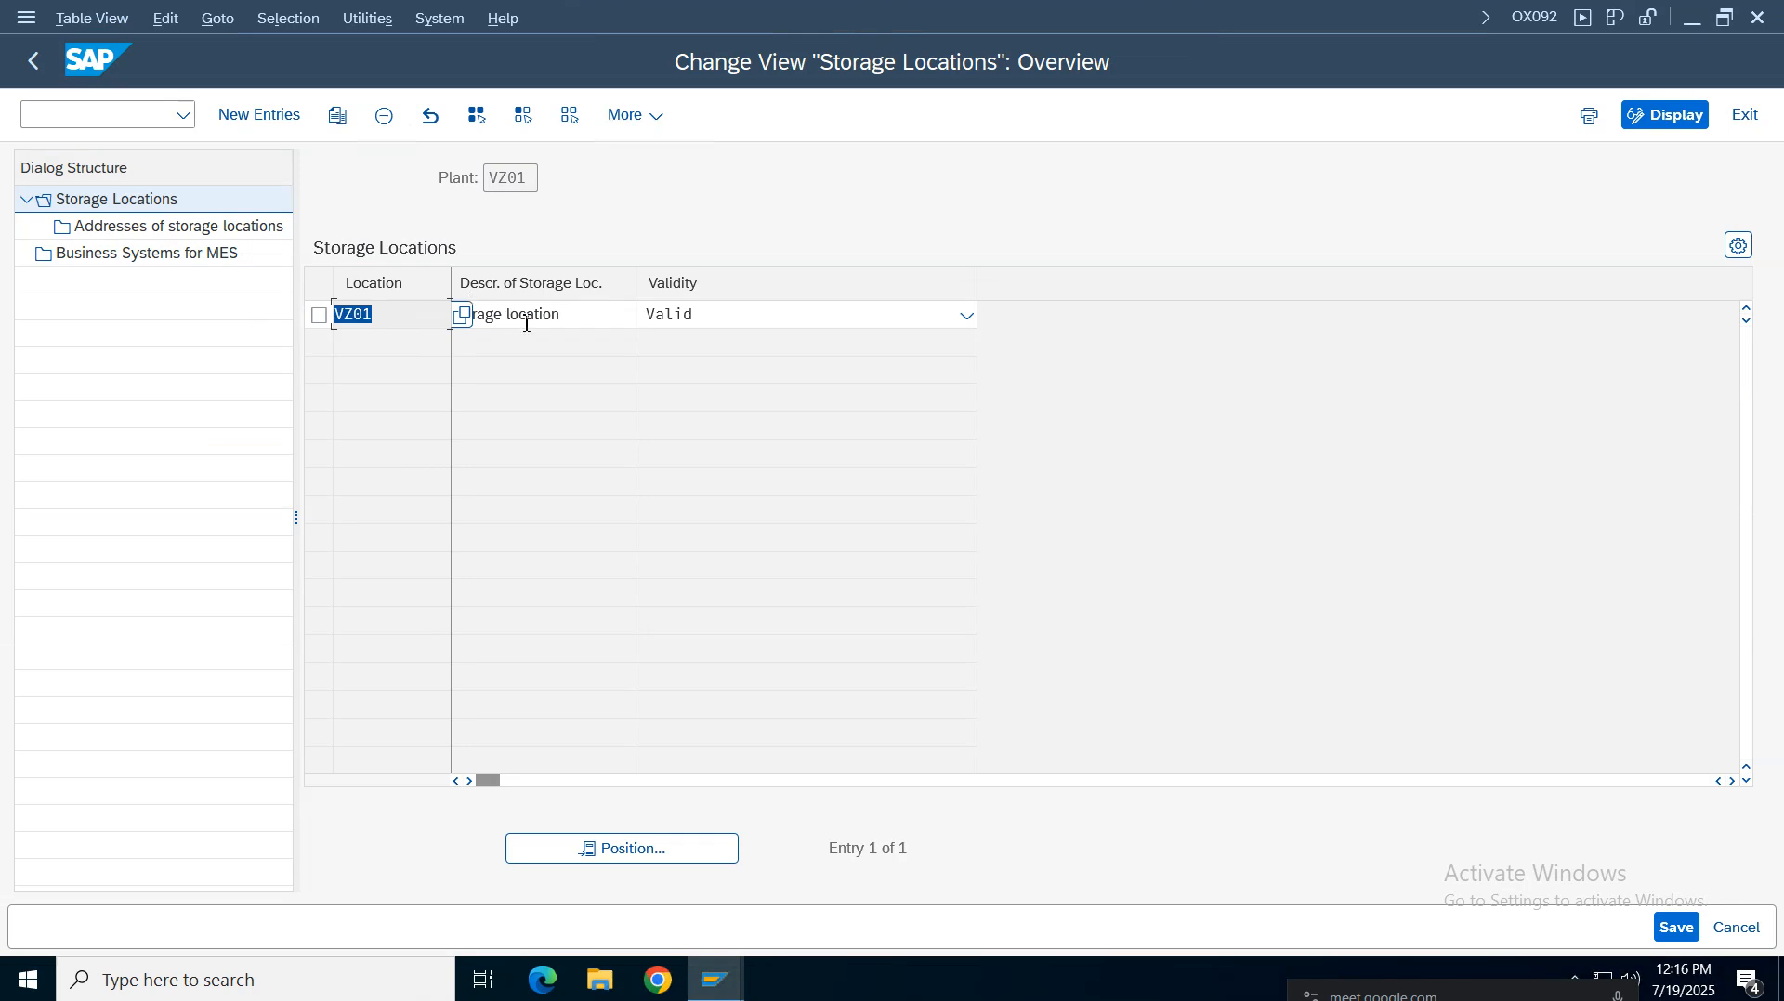
left_click_drag(568, 318, 425, 368)
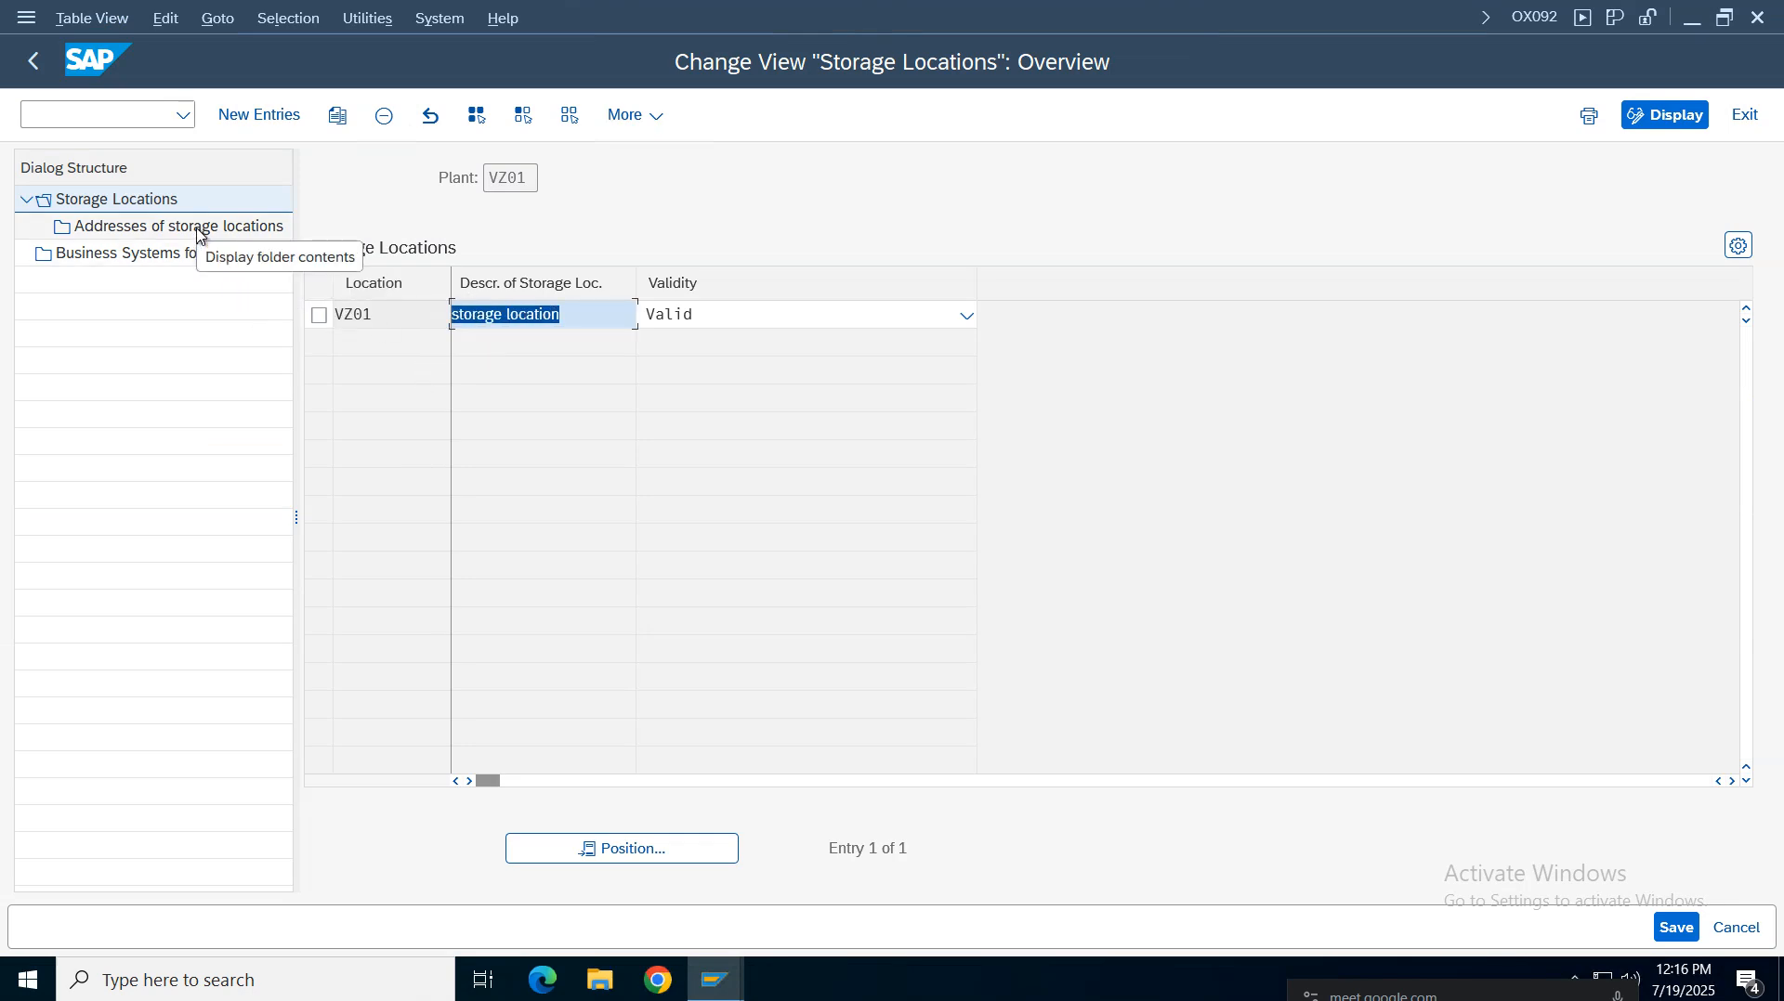
left_click(319, 315)
double_click(183, 231)
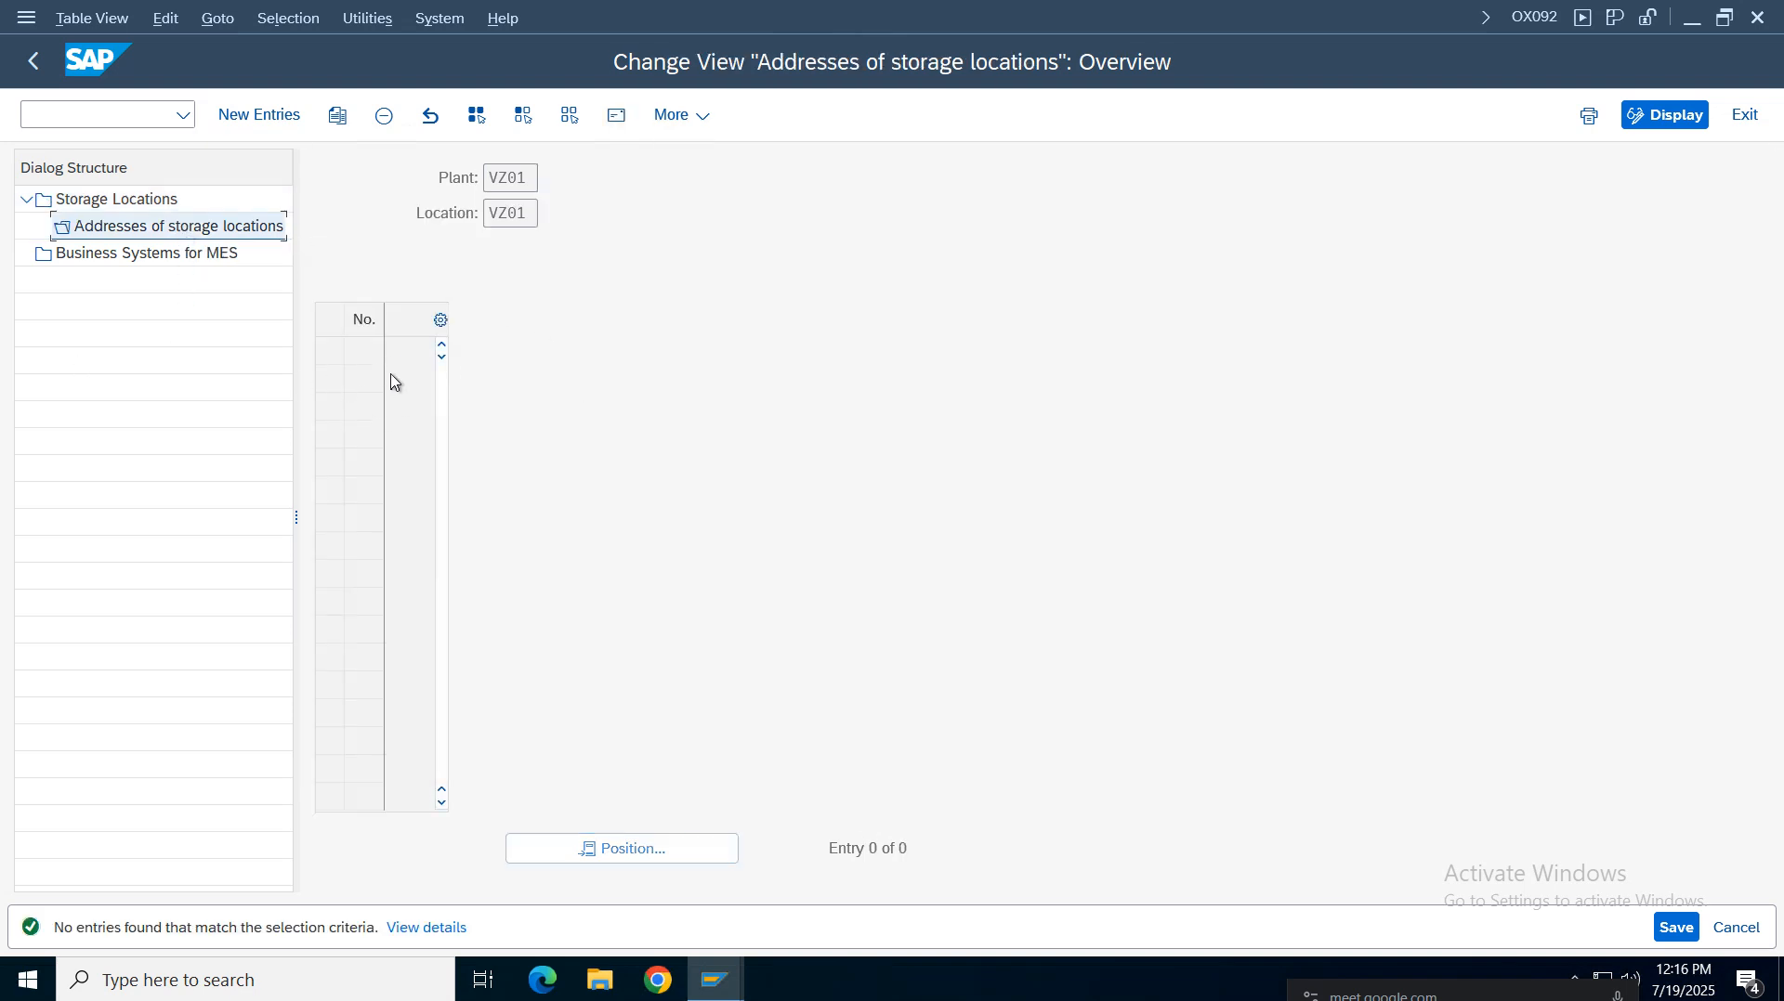
left_click(34, 64)
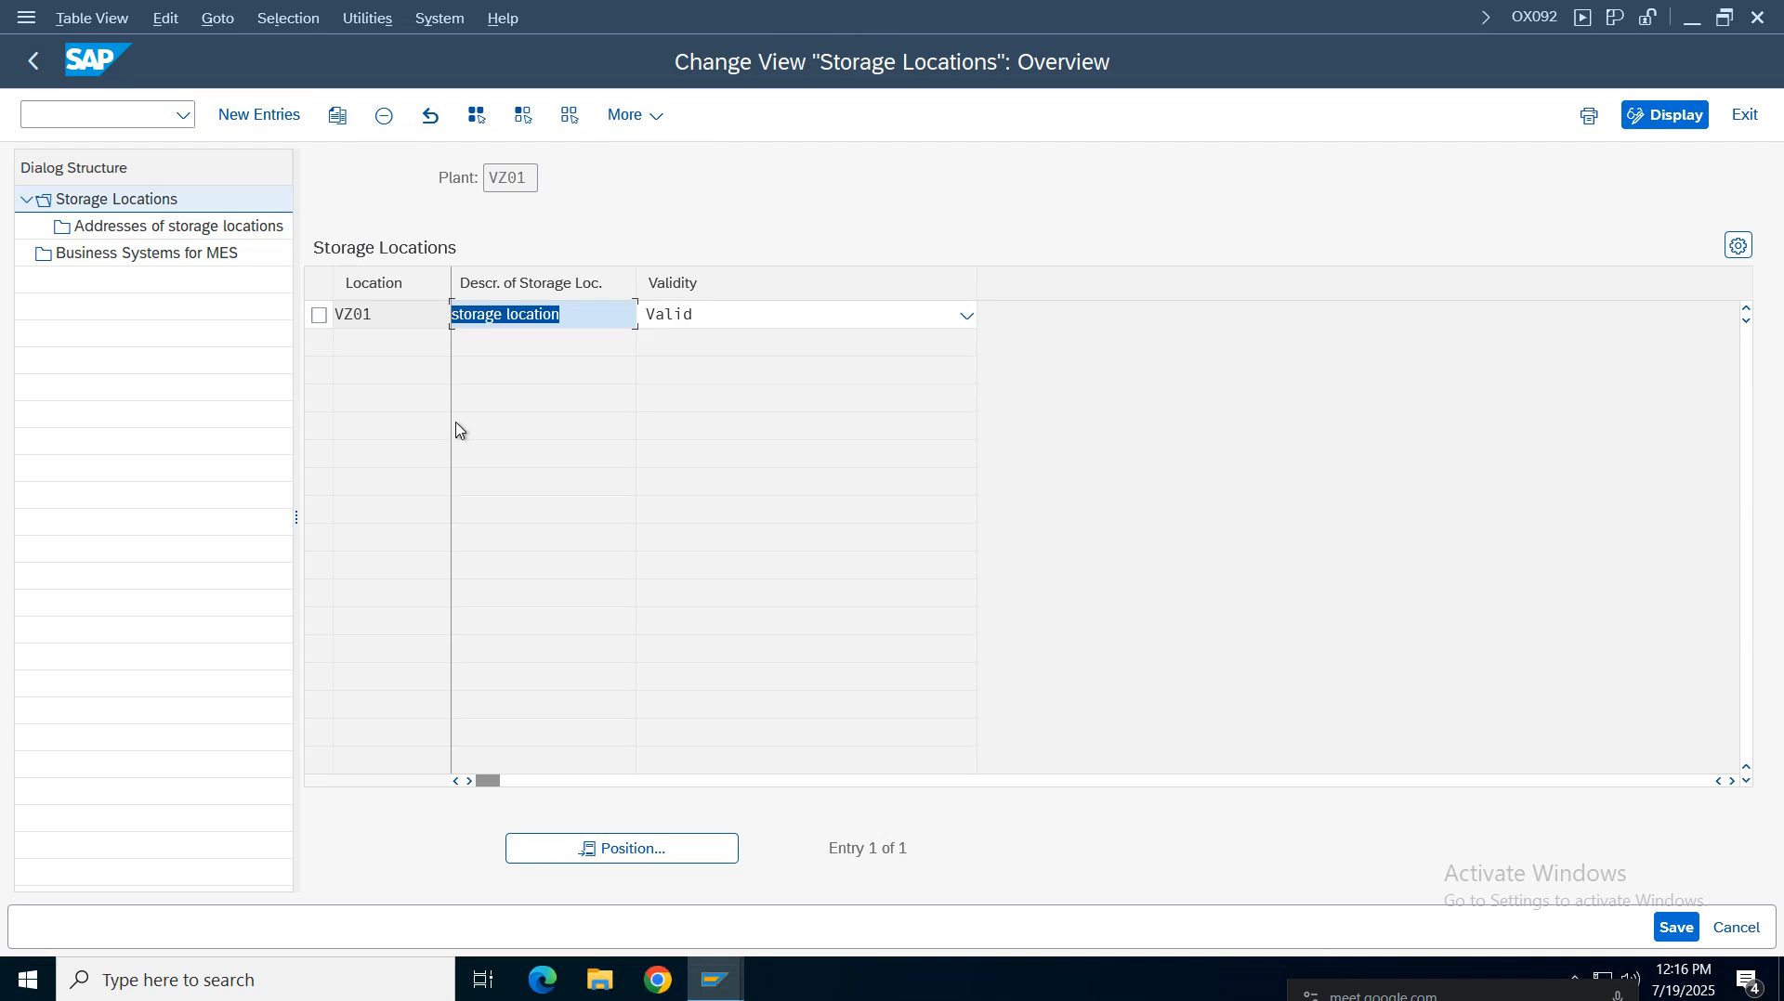
left_click(33, 66)
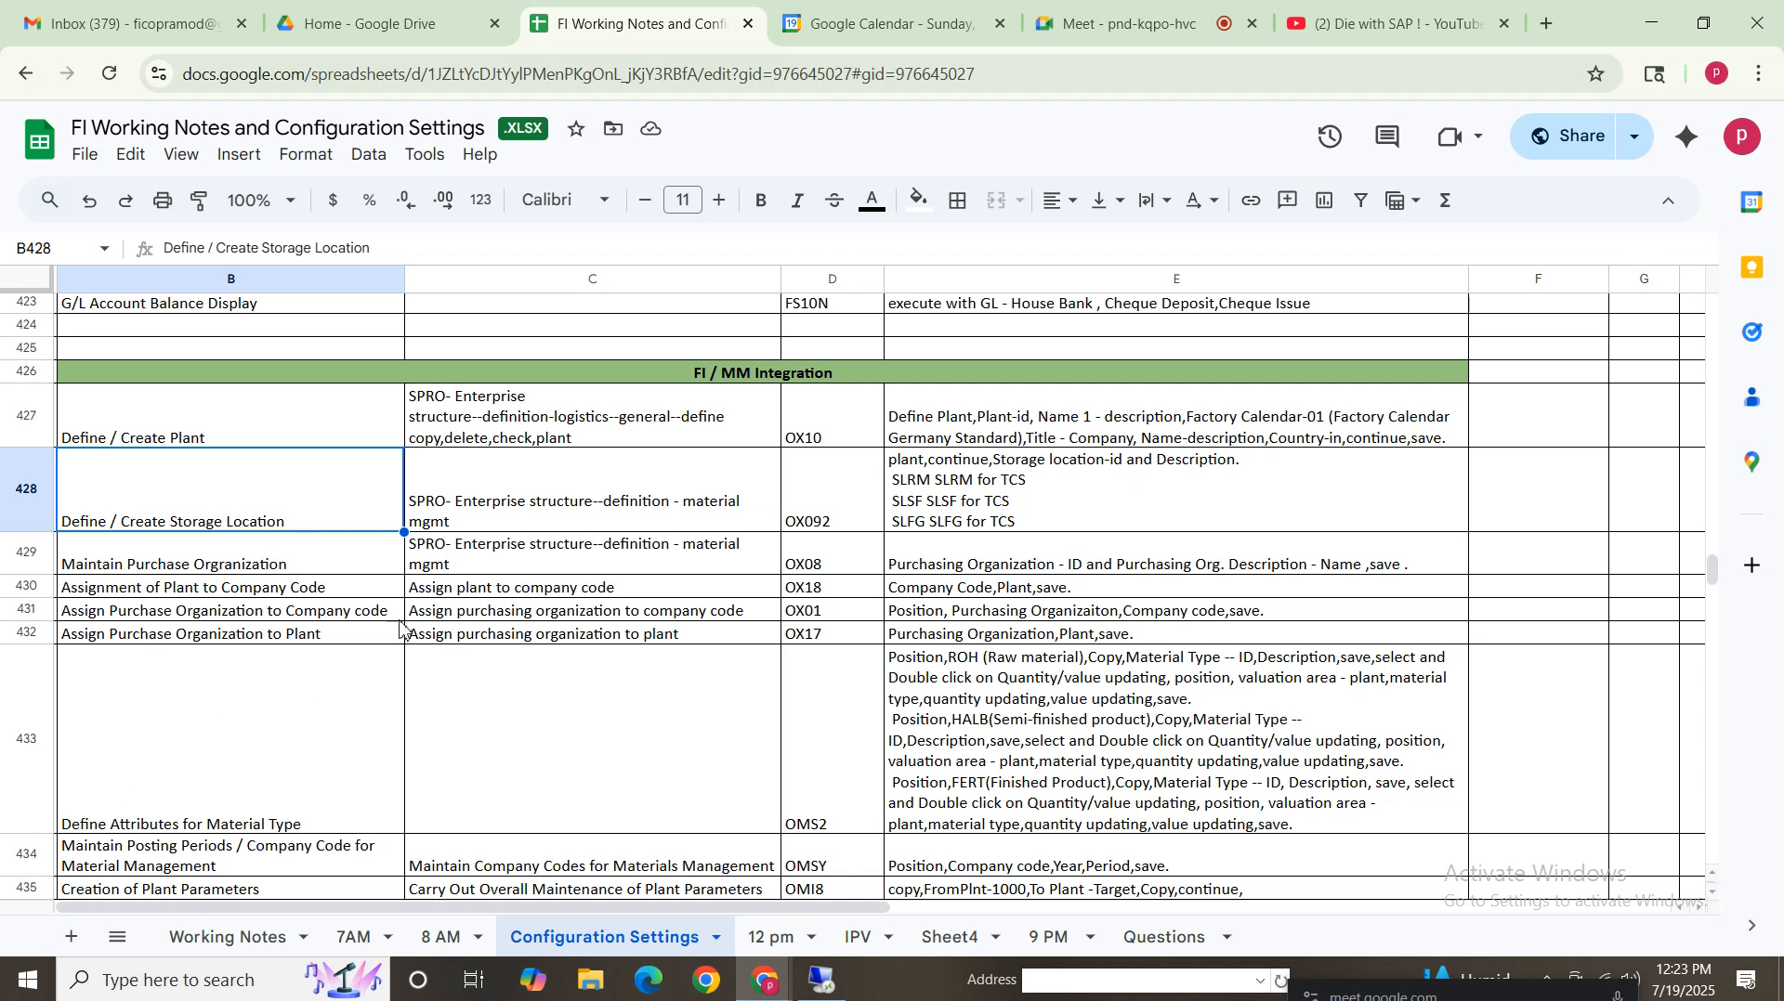
Check the Maintain Purchase Organization notes row, run transaction OX08 and position the purchasing organizations list on VZ01
left_click(179, 569)
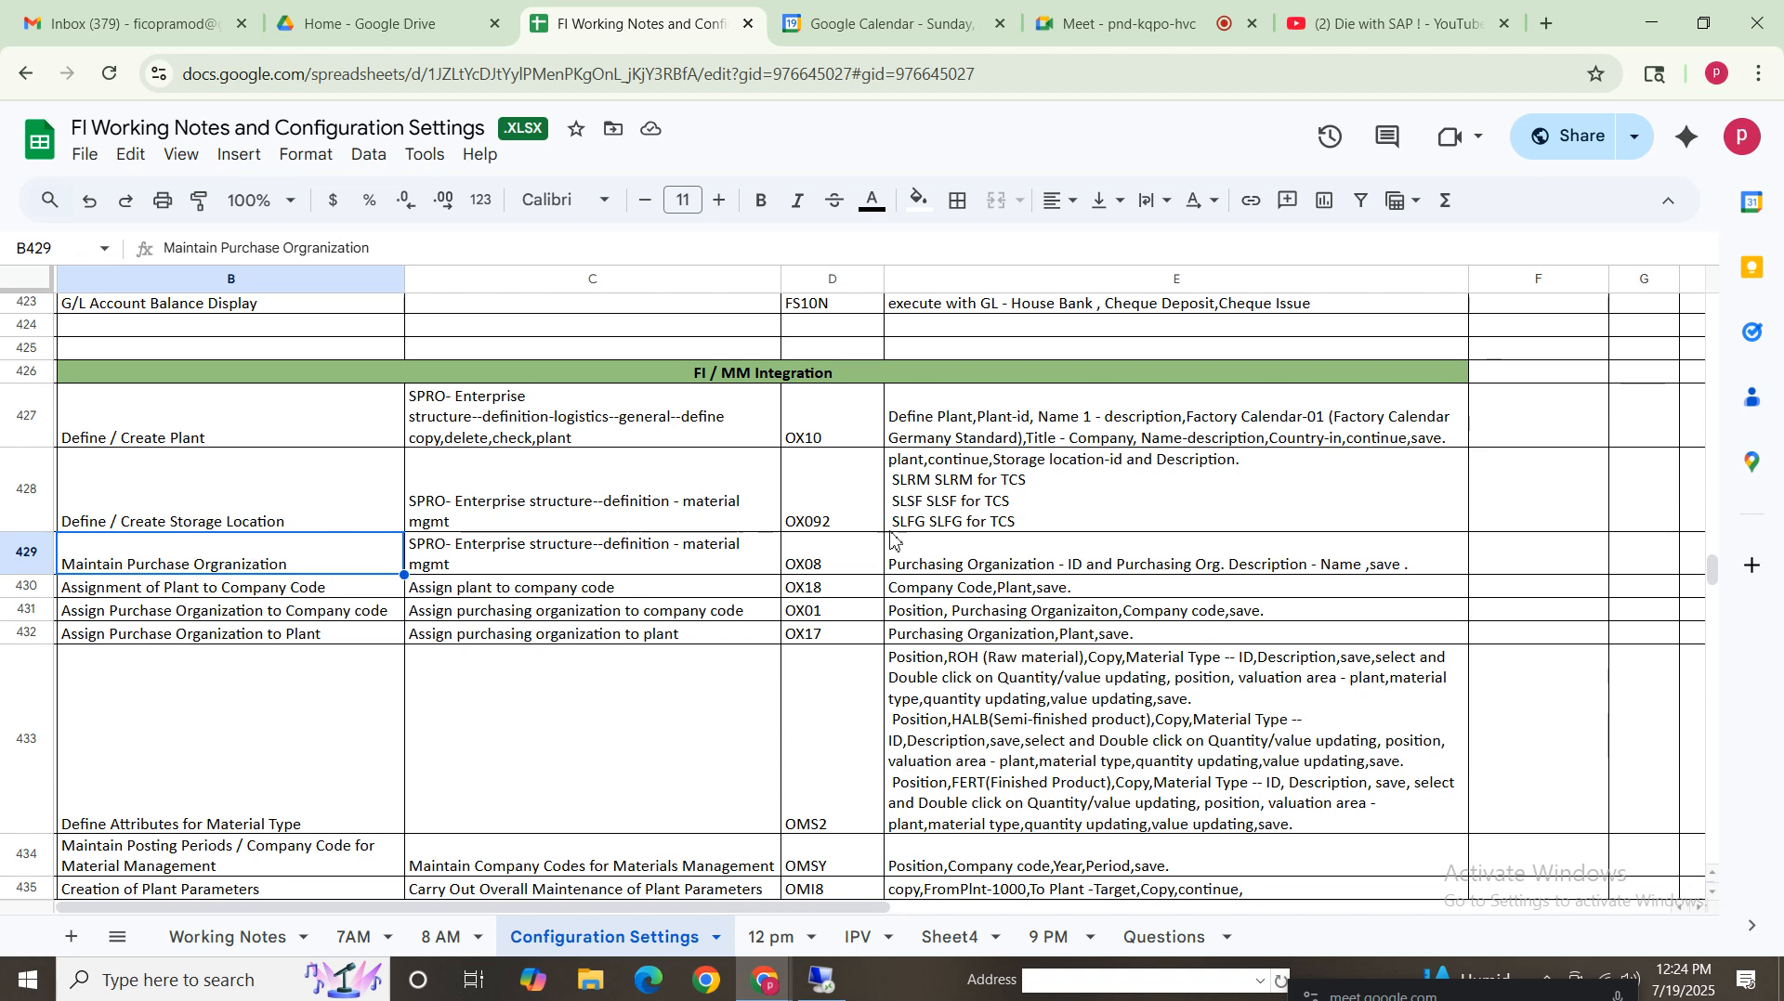
left_click(861, 568)
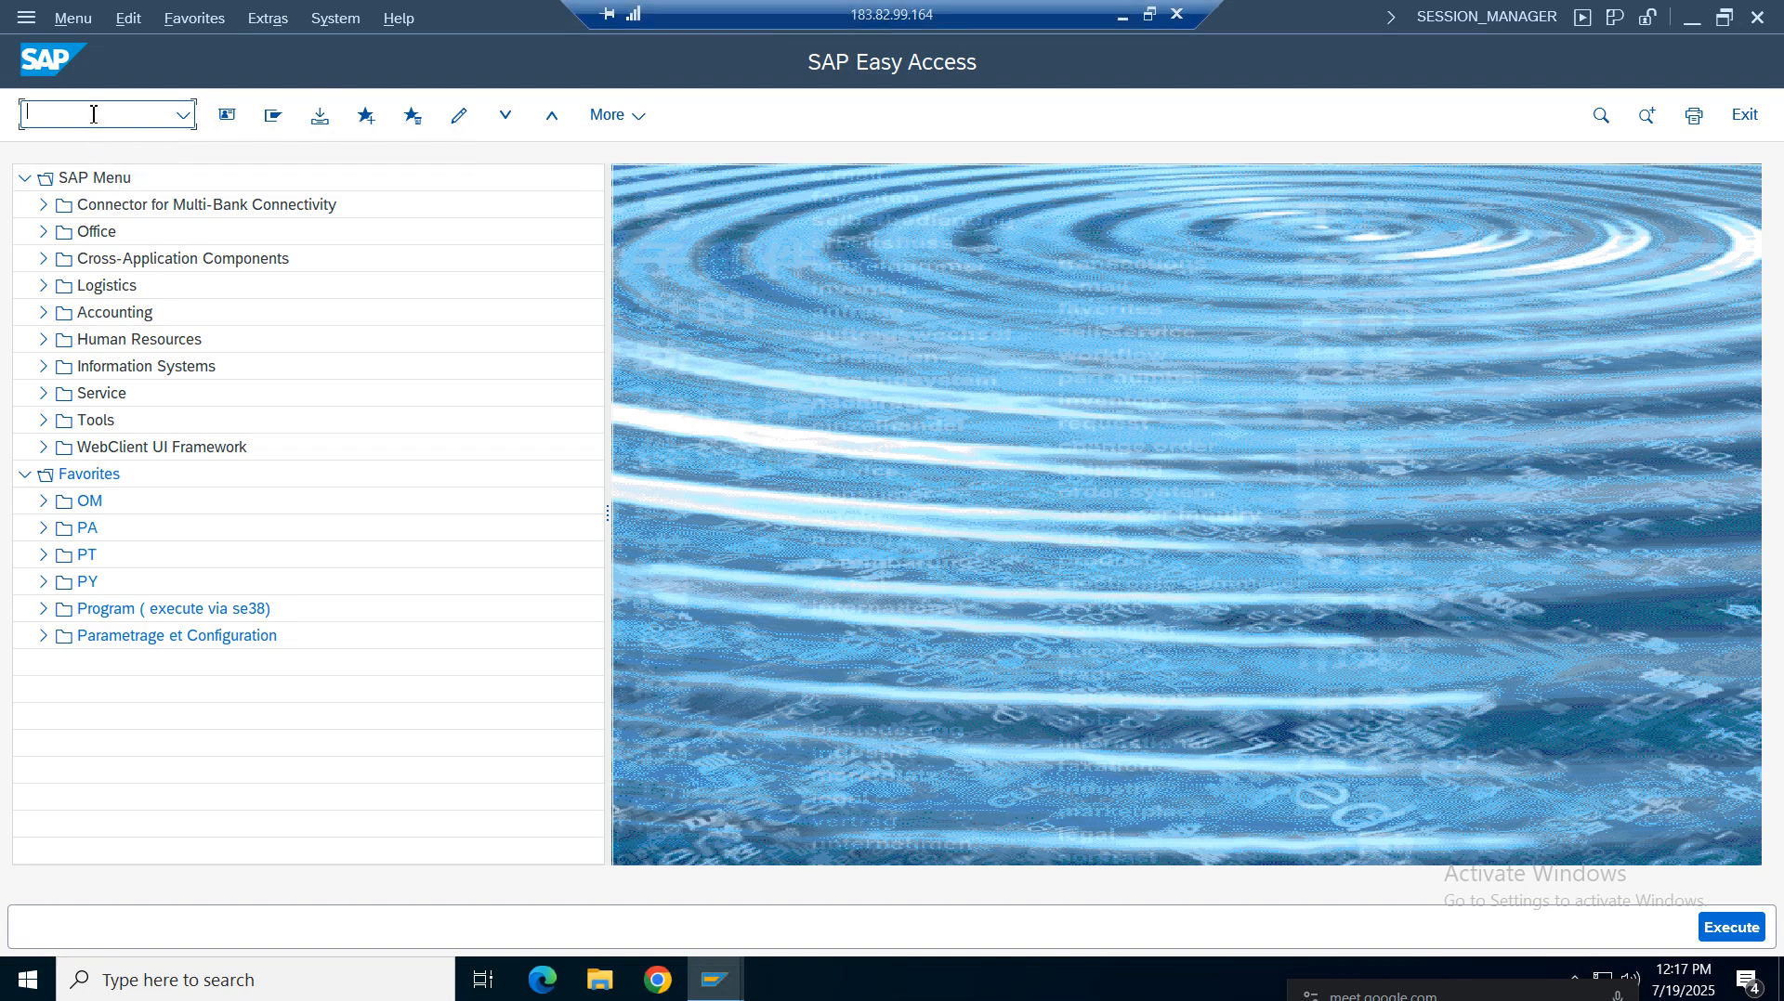
type("ox08")
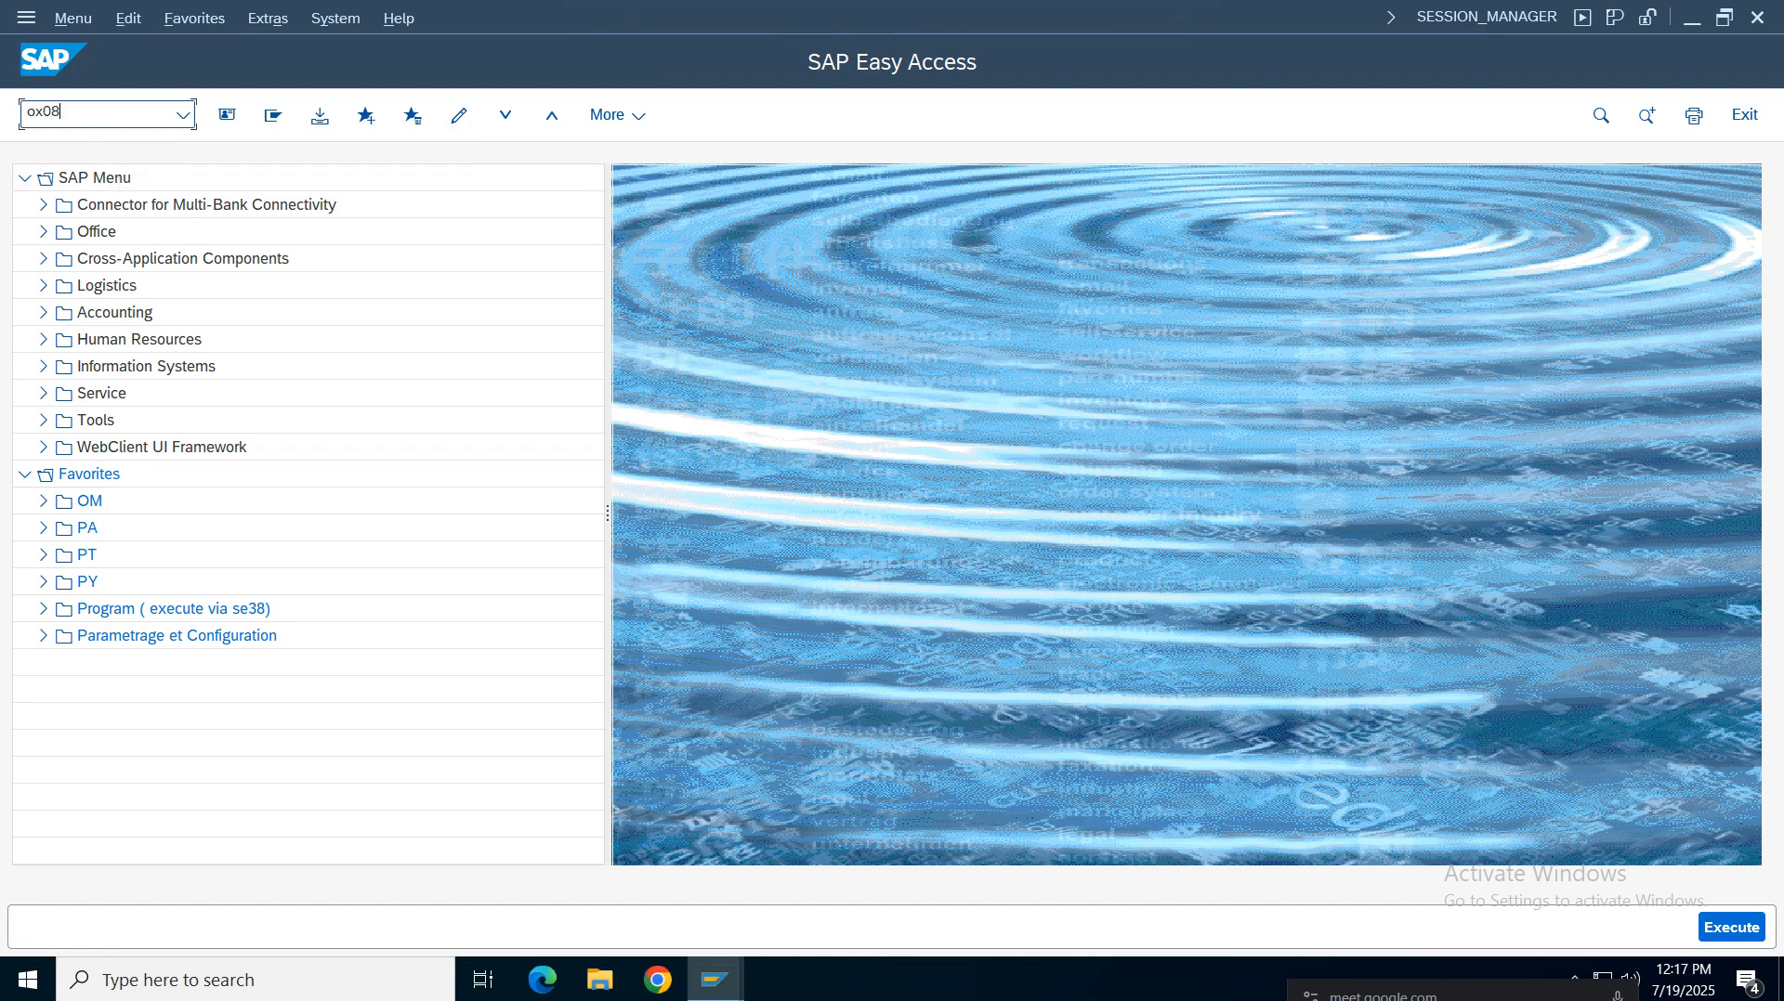
key("Return")
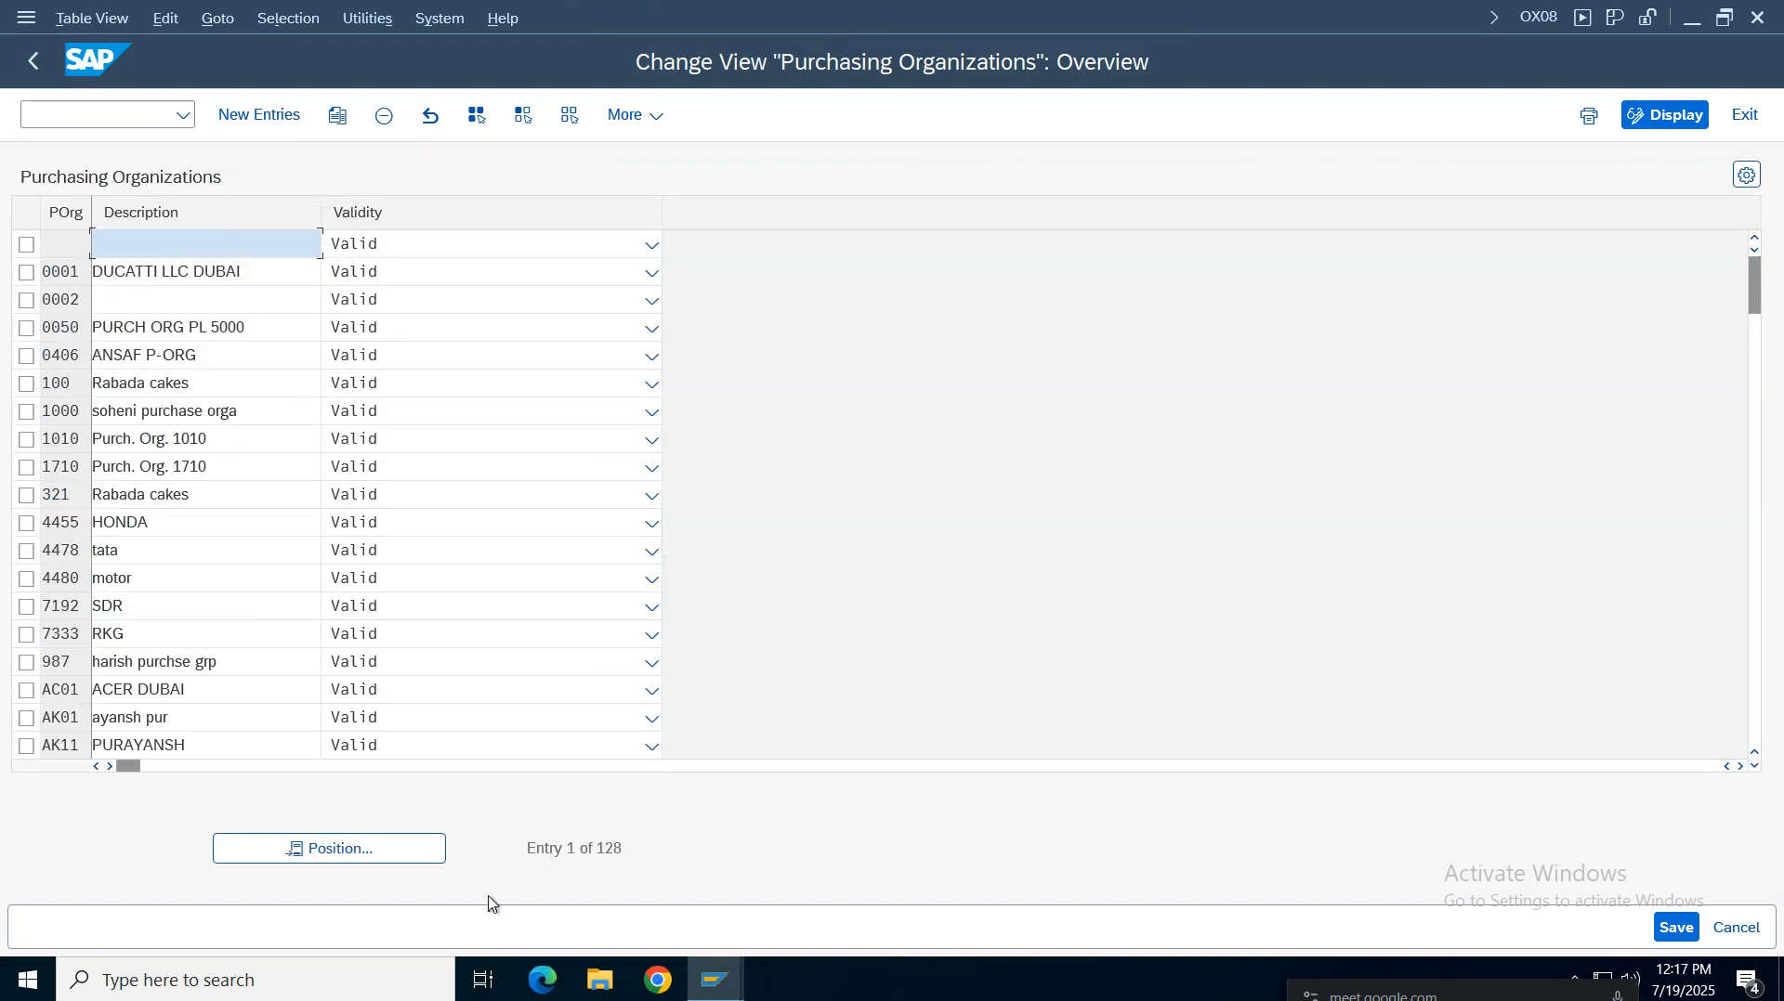
left_click(359, 852)
type("vz01")
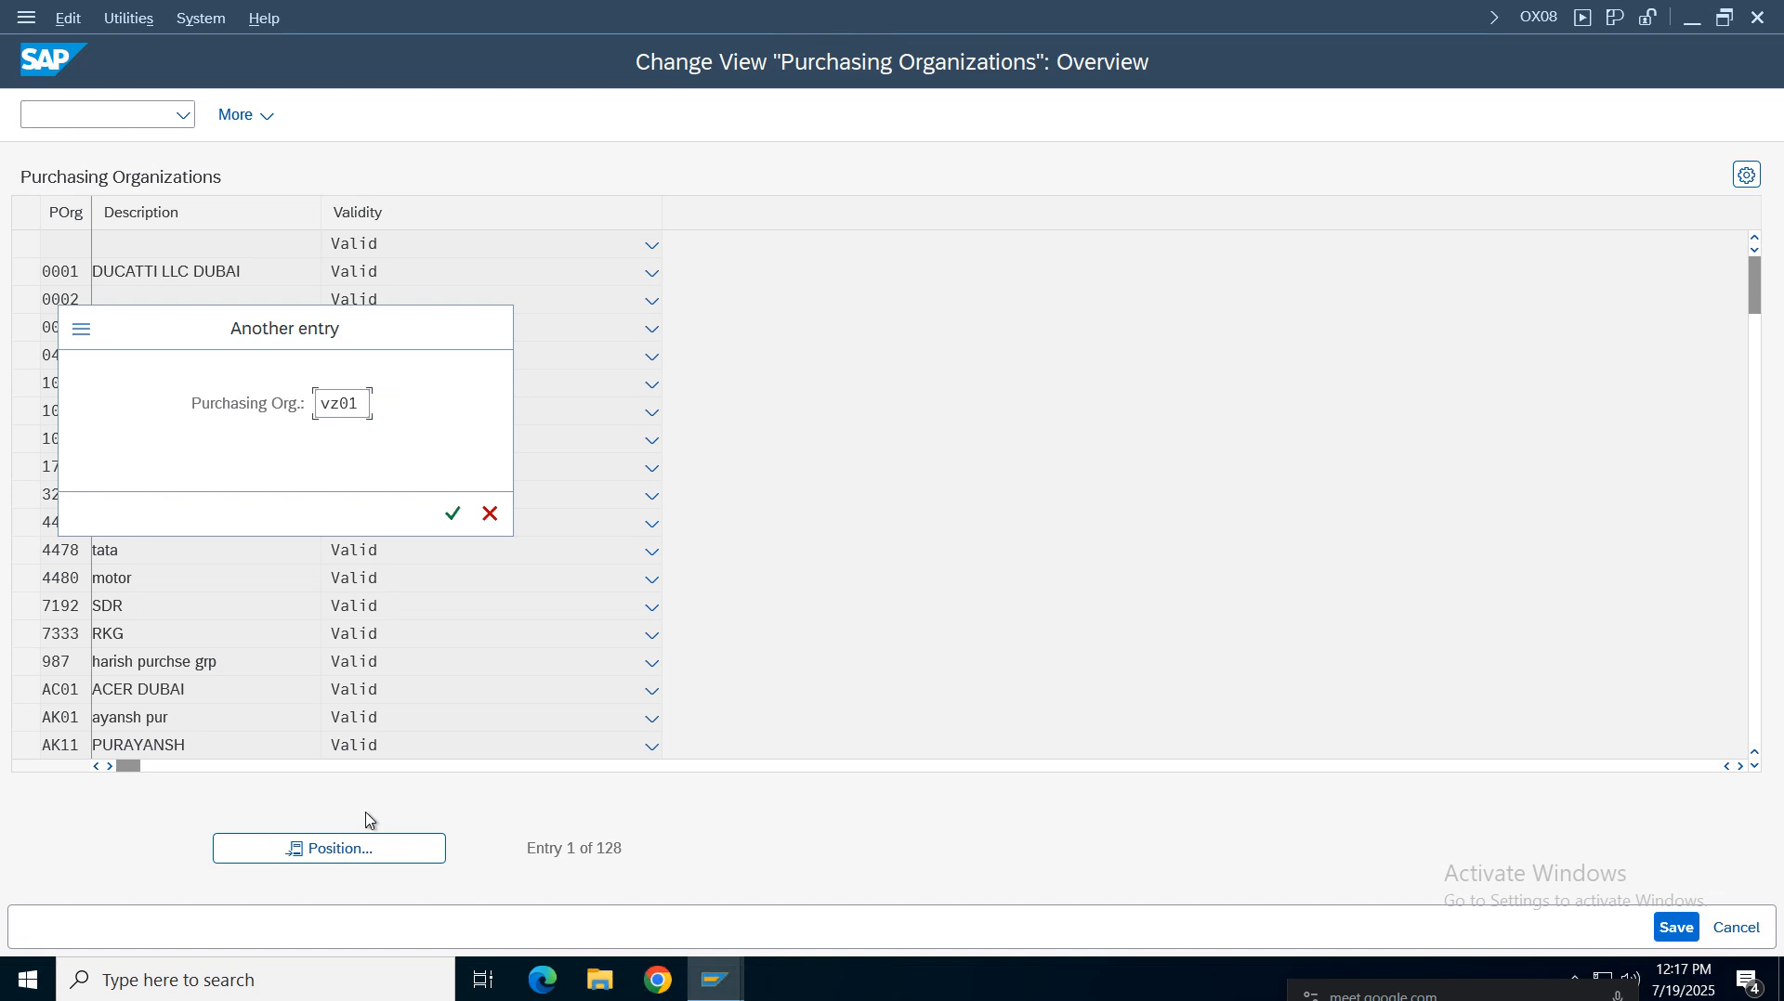
key("Return")
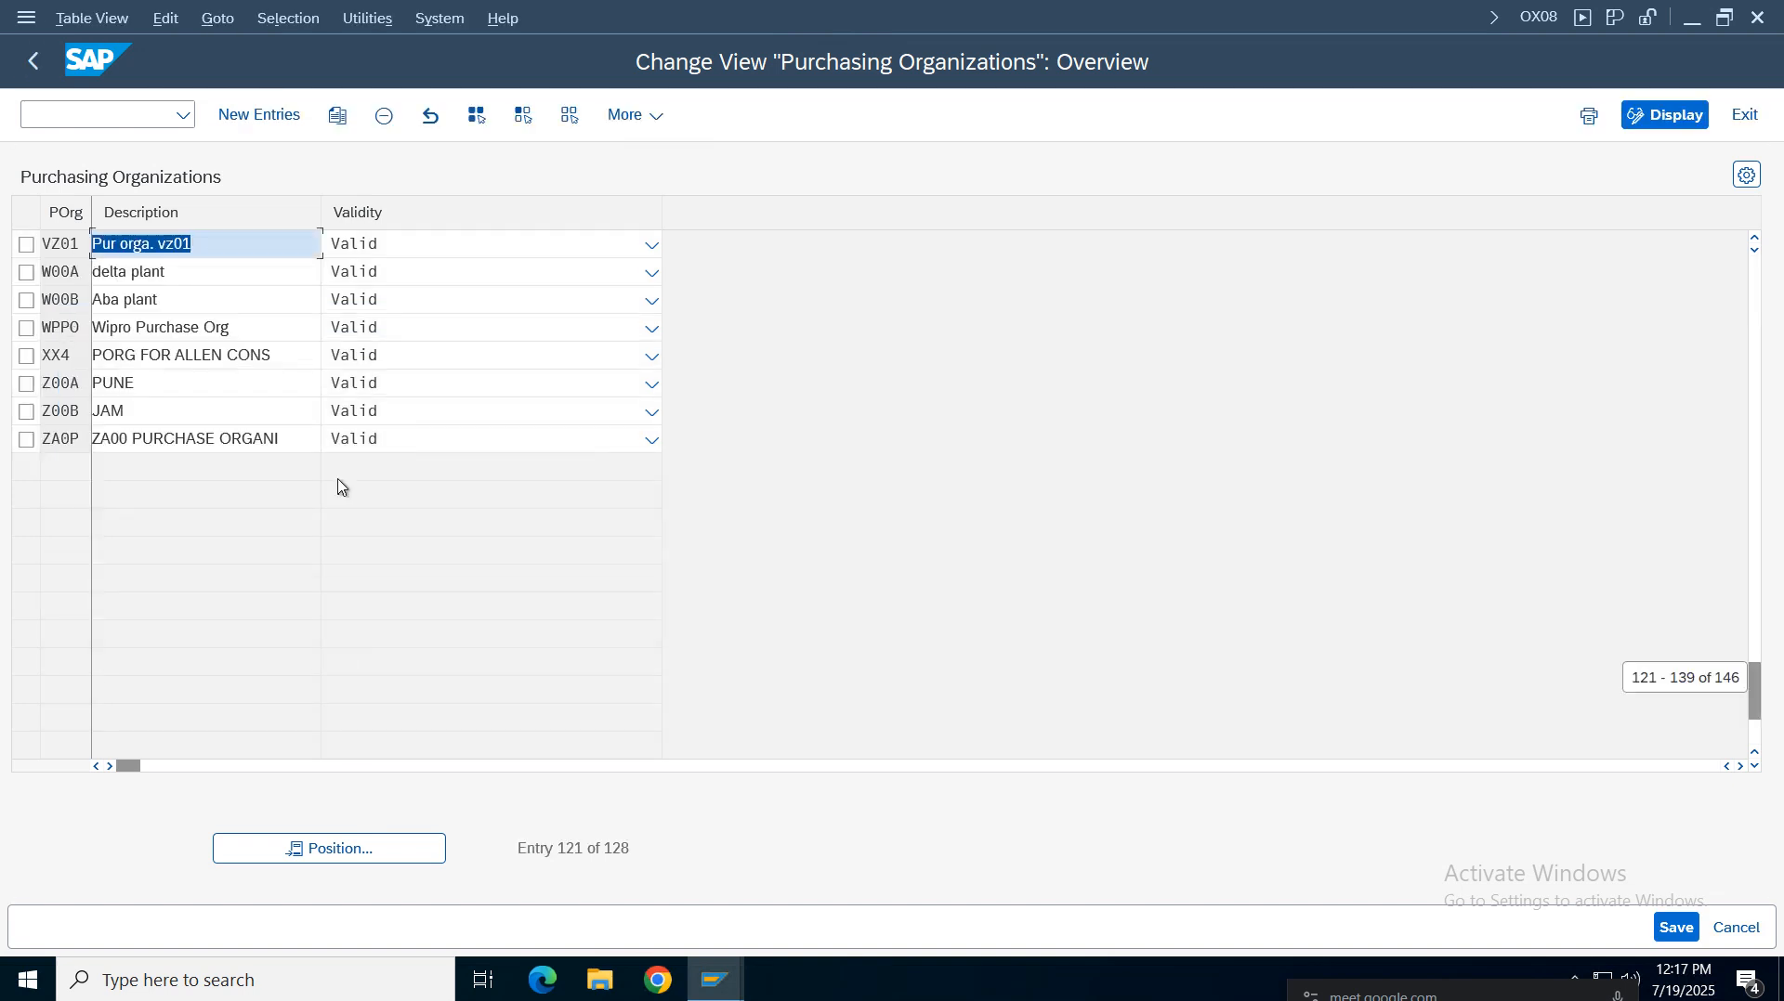
double_click(188, 246)
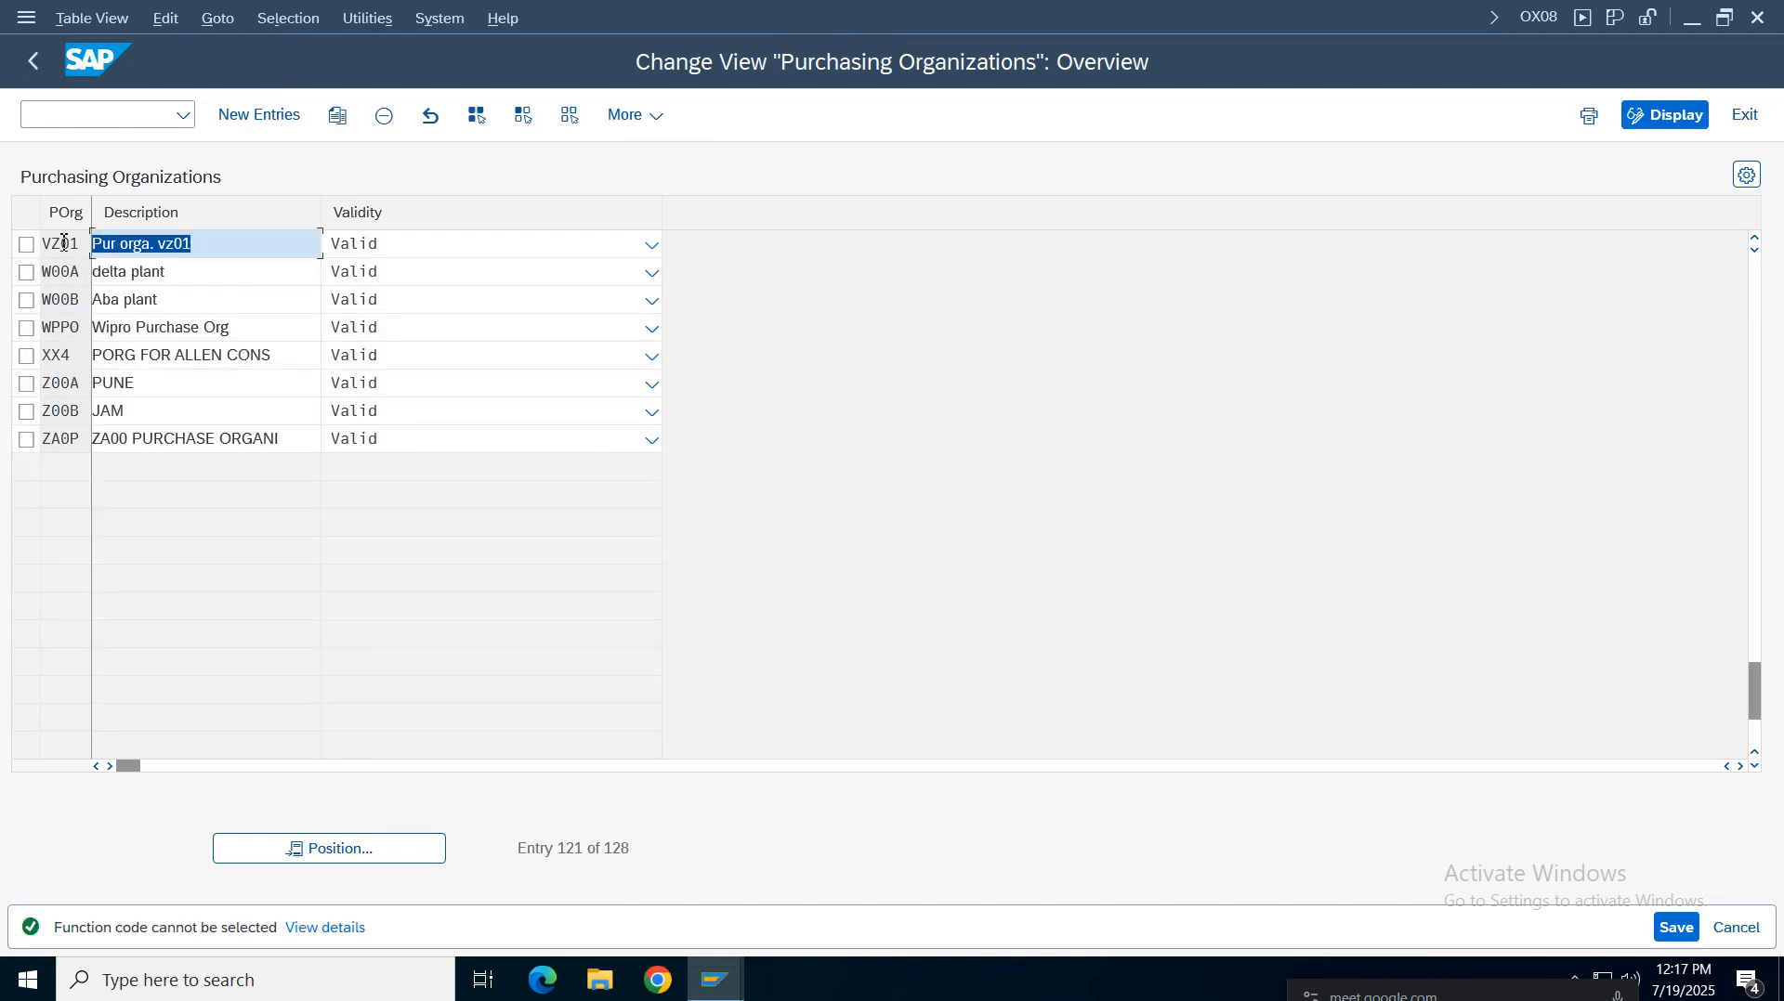
left_click(41, 65)
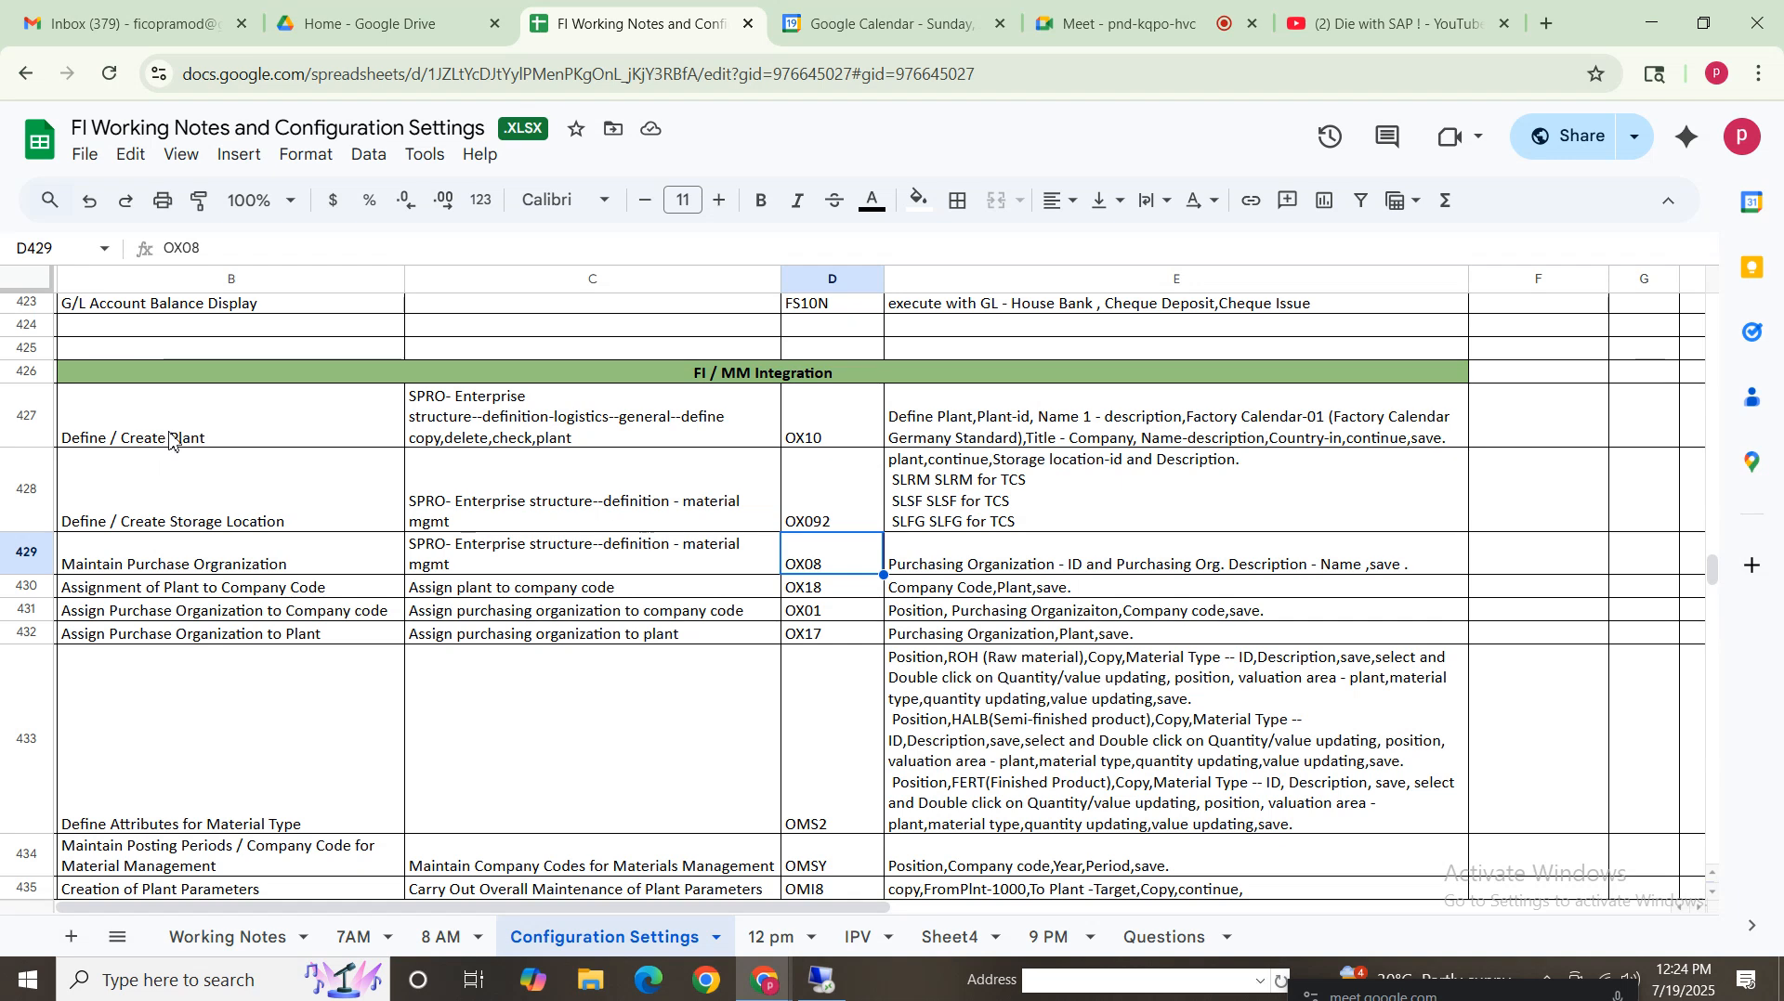
Review the plant, storage location, purchasing organization and assignment rows of the FI/MM integration notes
left_click(178, 435)
left_click(189, 514)
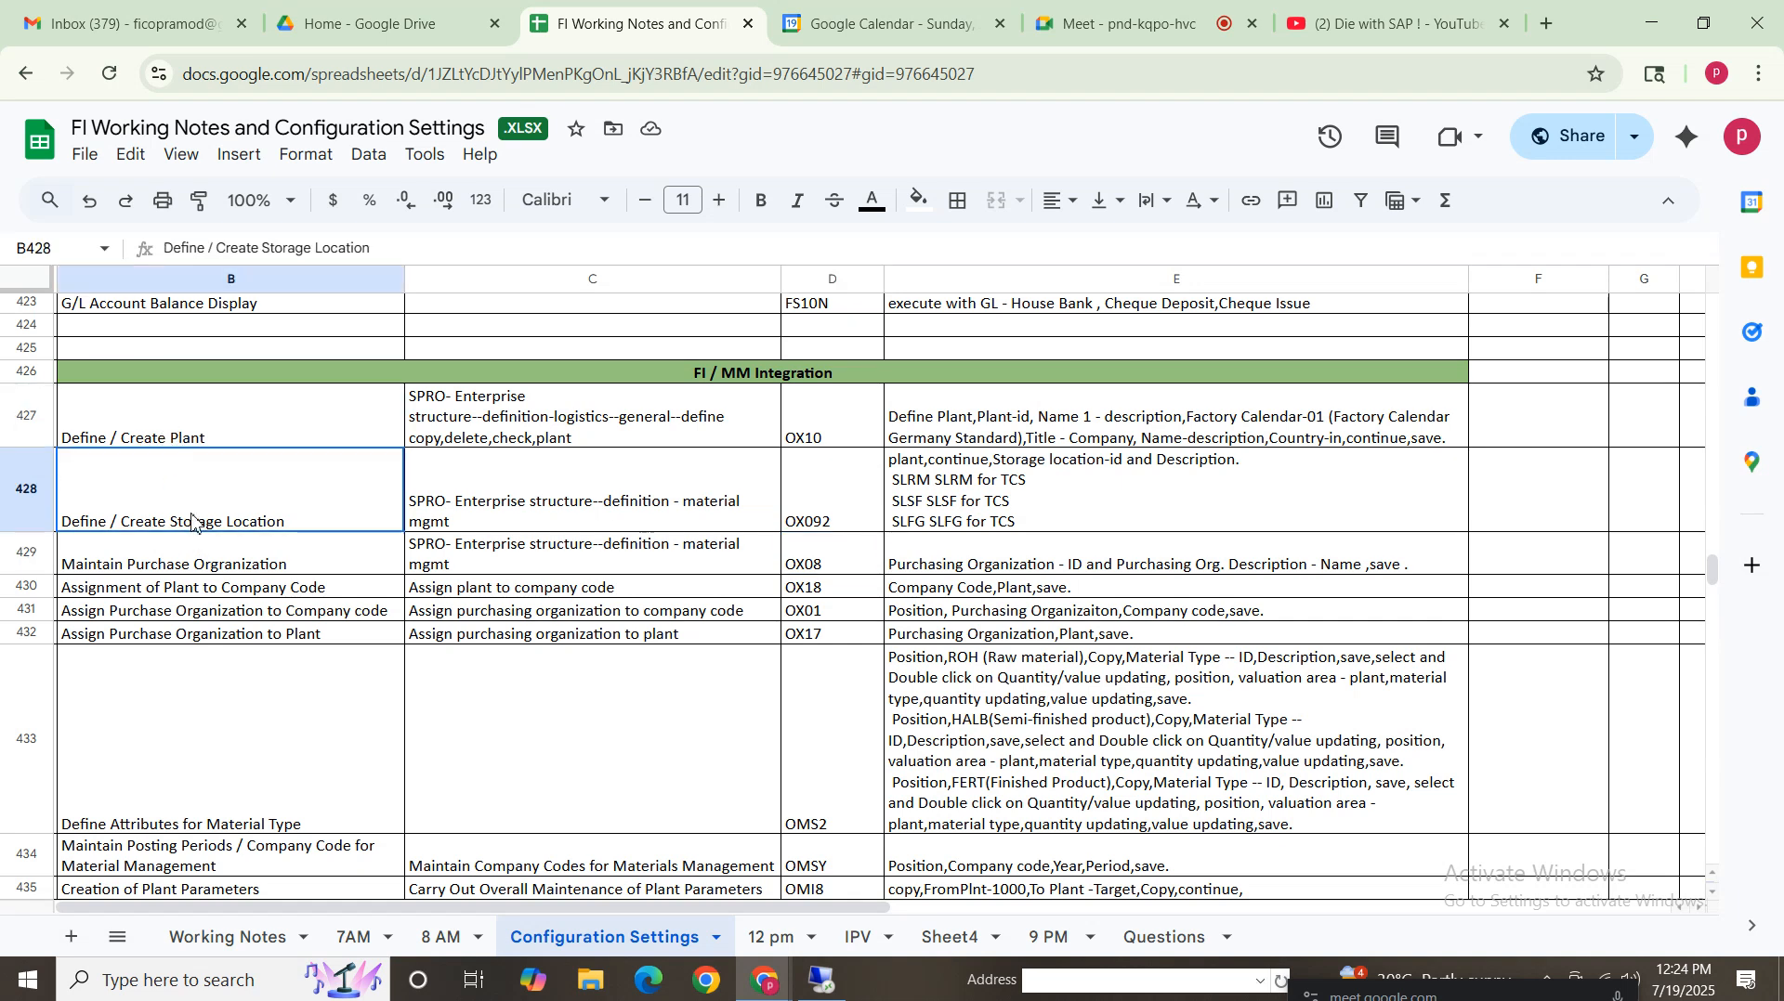
left_click(200, 567)
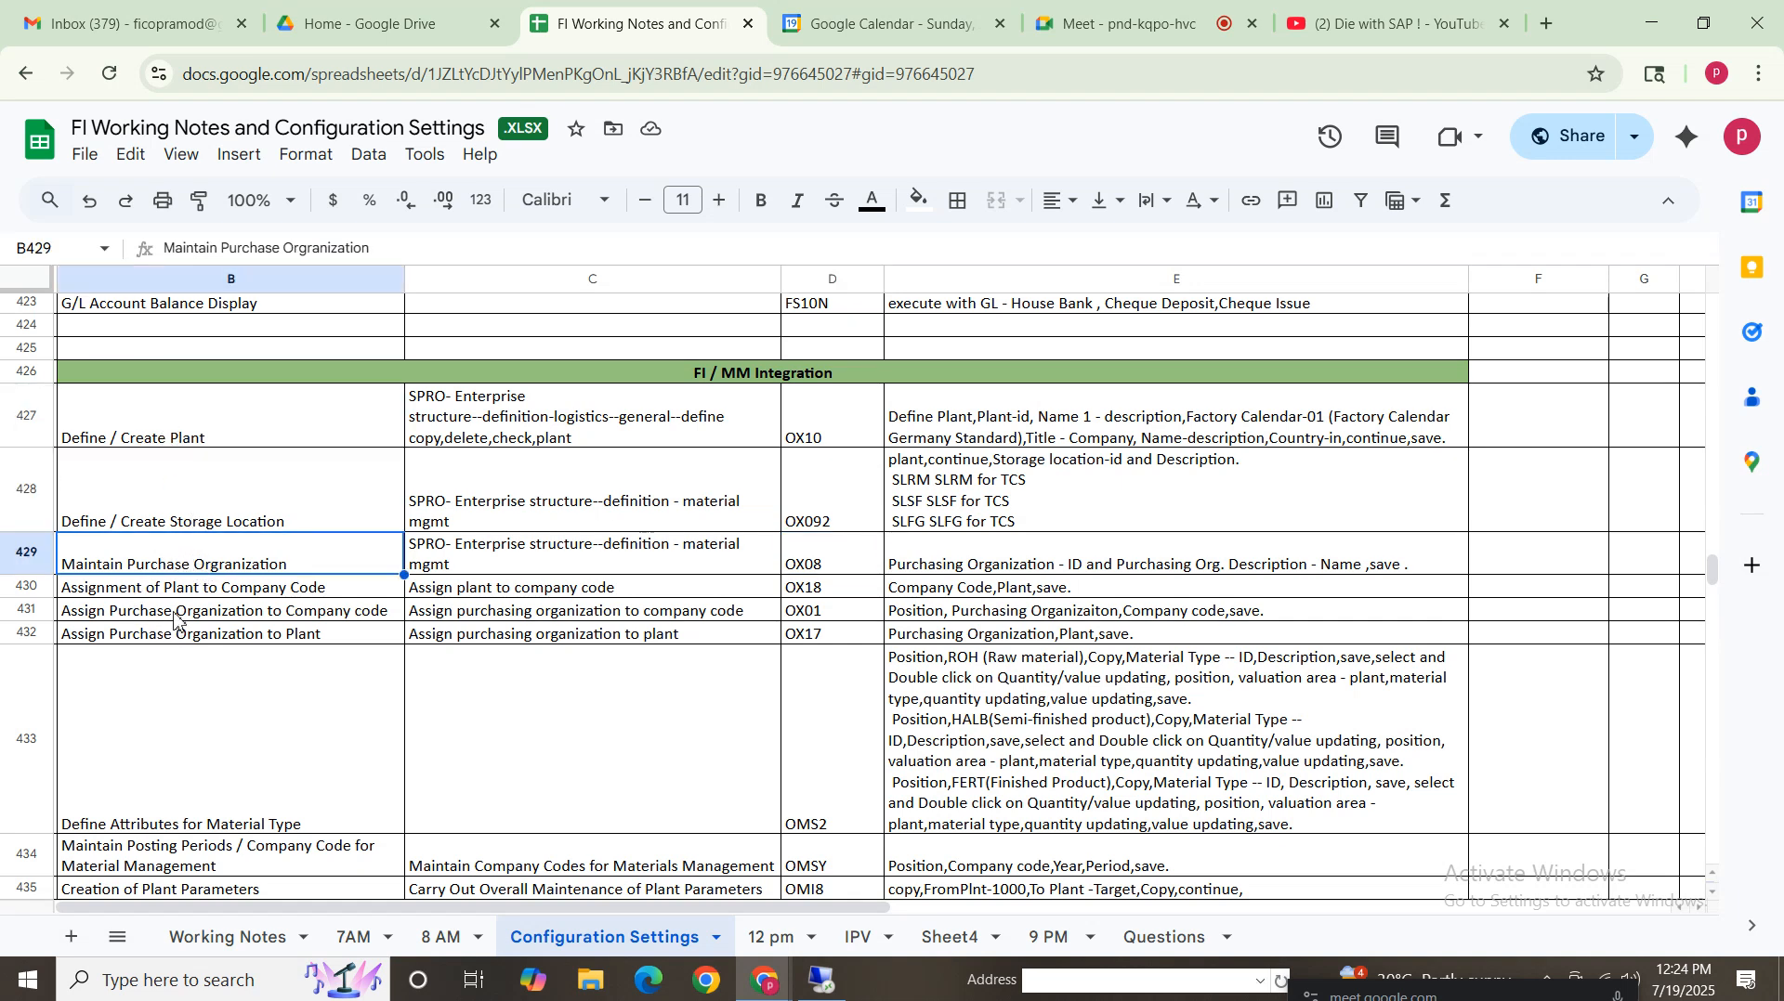
left_click(260, 587)
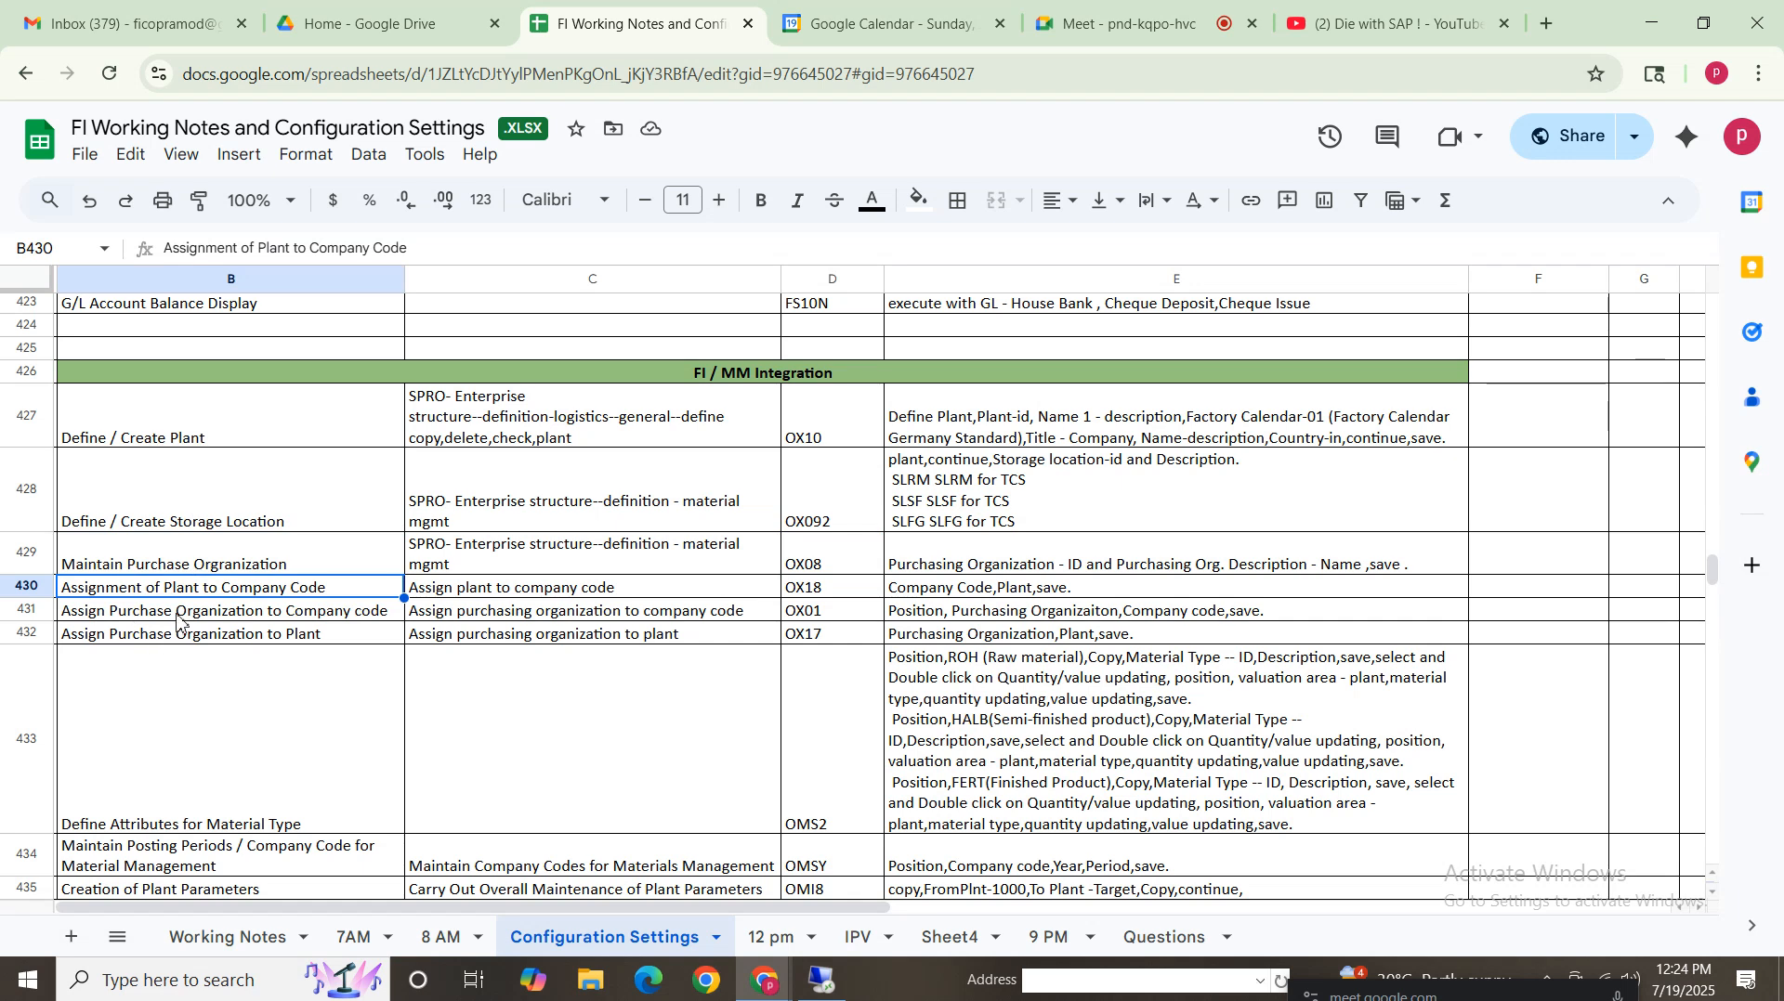
left_click(194, 420)
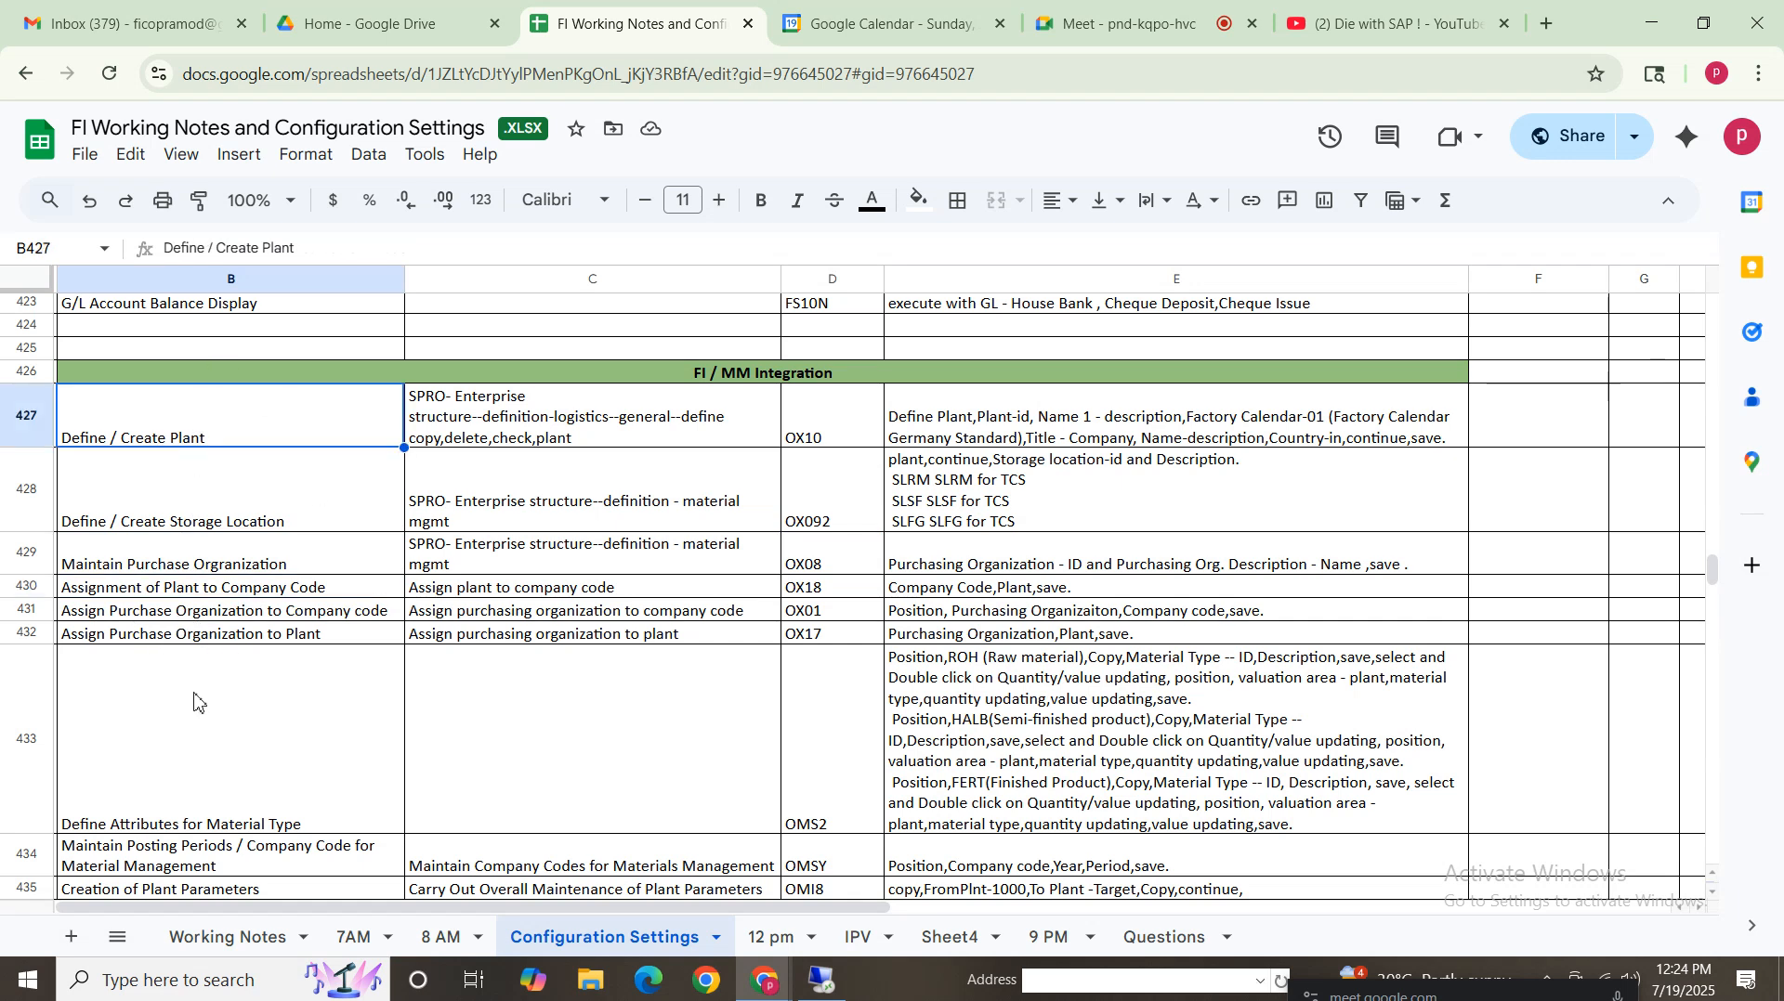
left_click(232, 592)
left_click(165, 568)
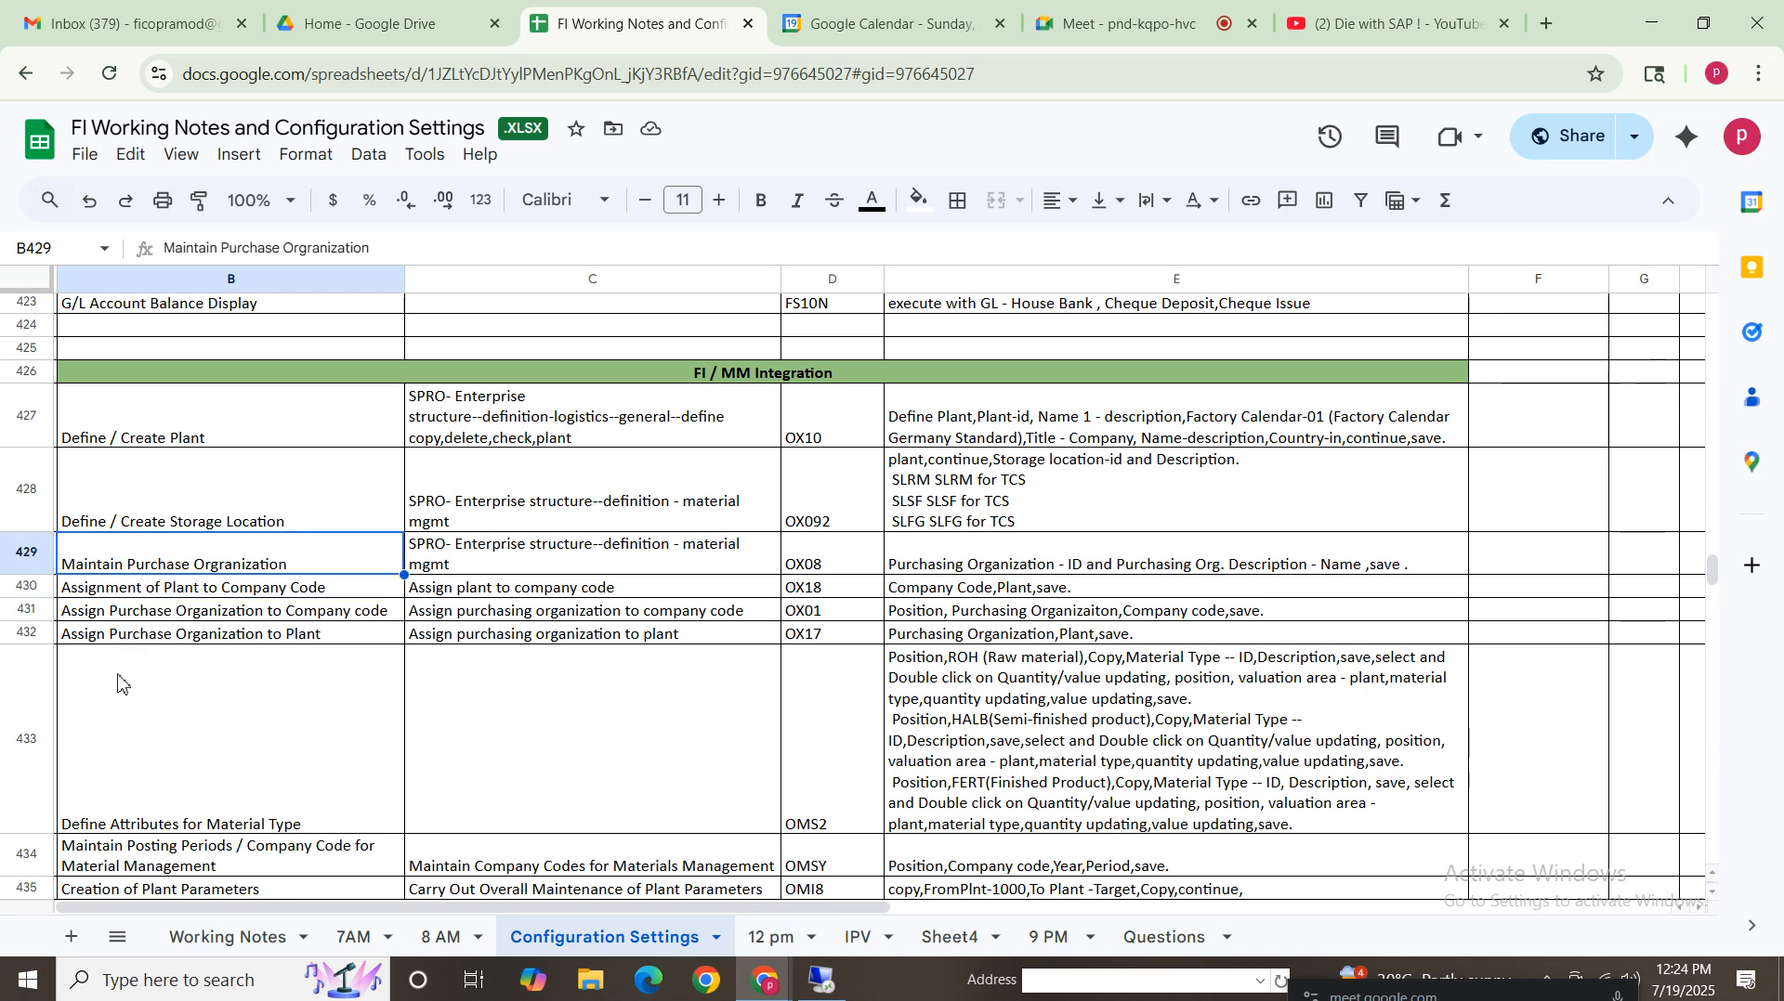
left_click(214, 437)
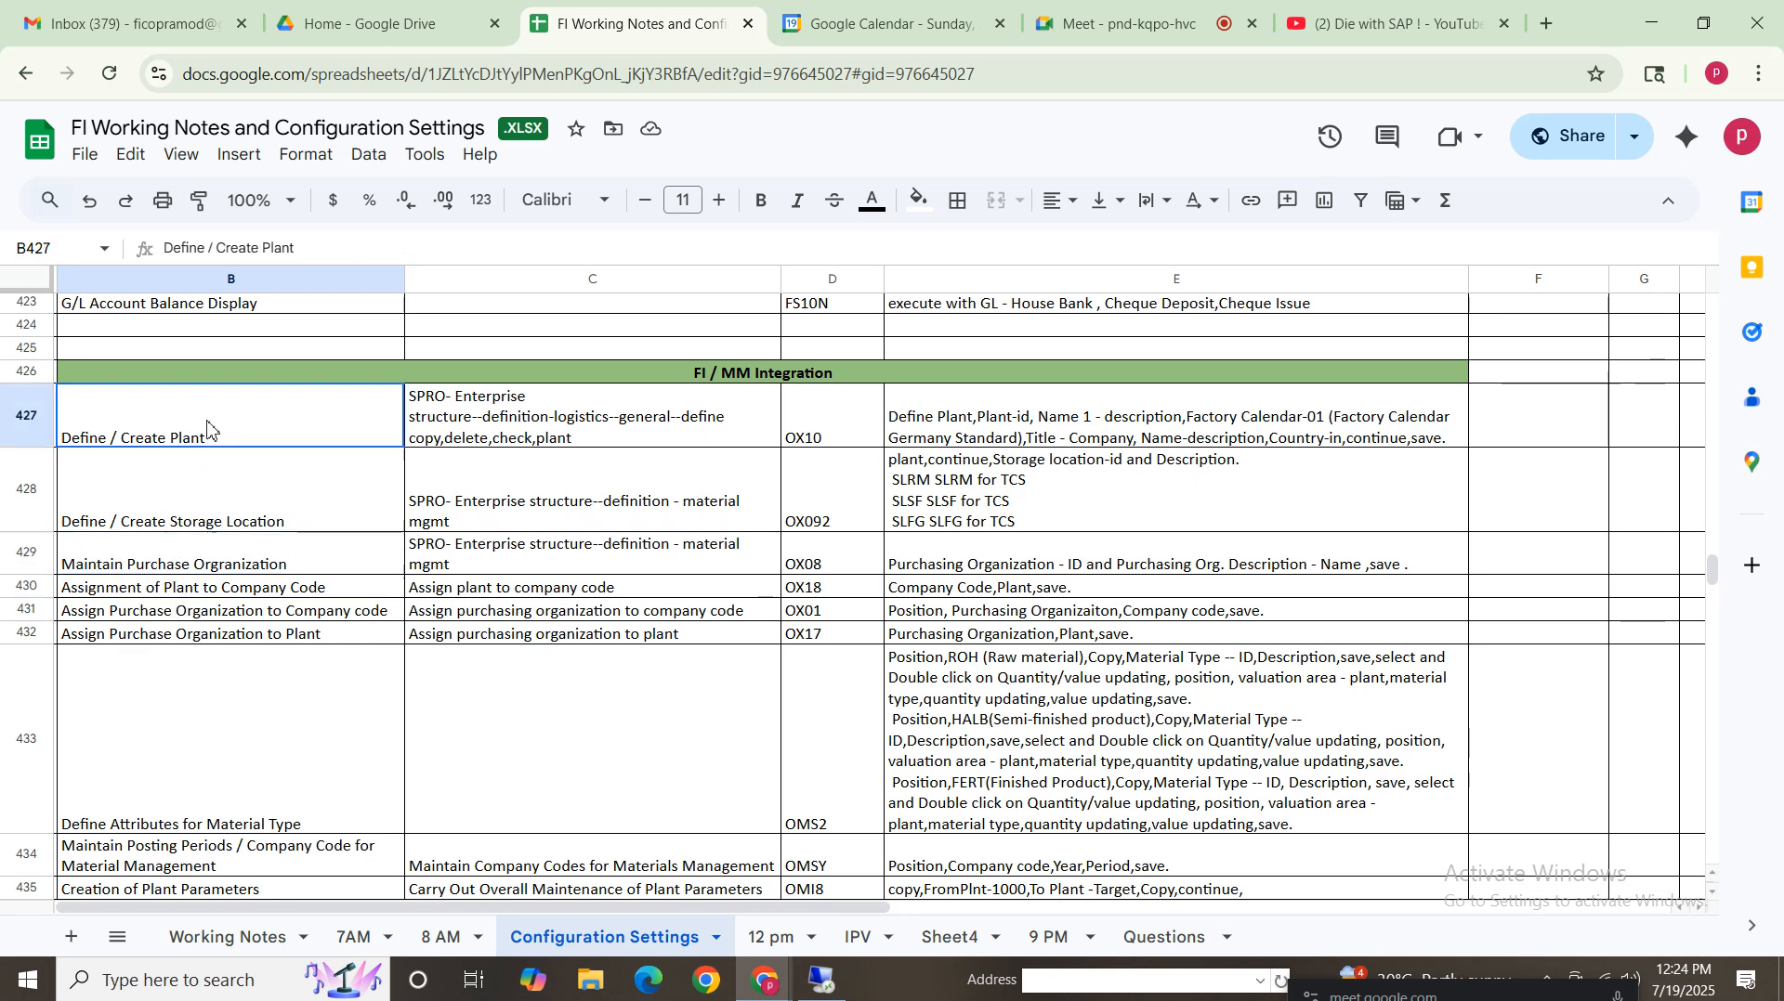
left_click(228, 569)
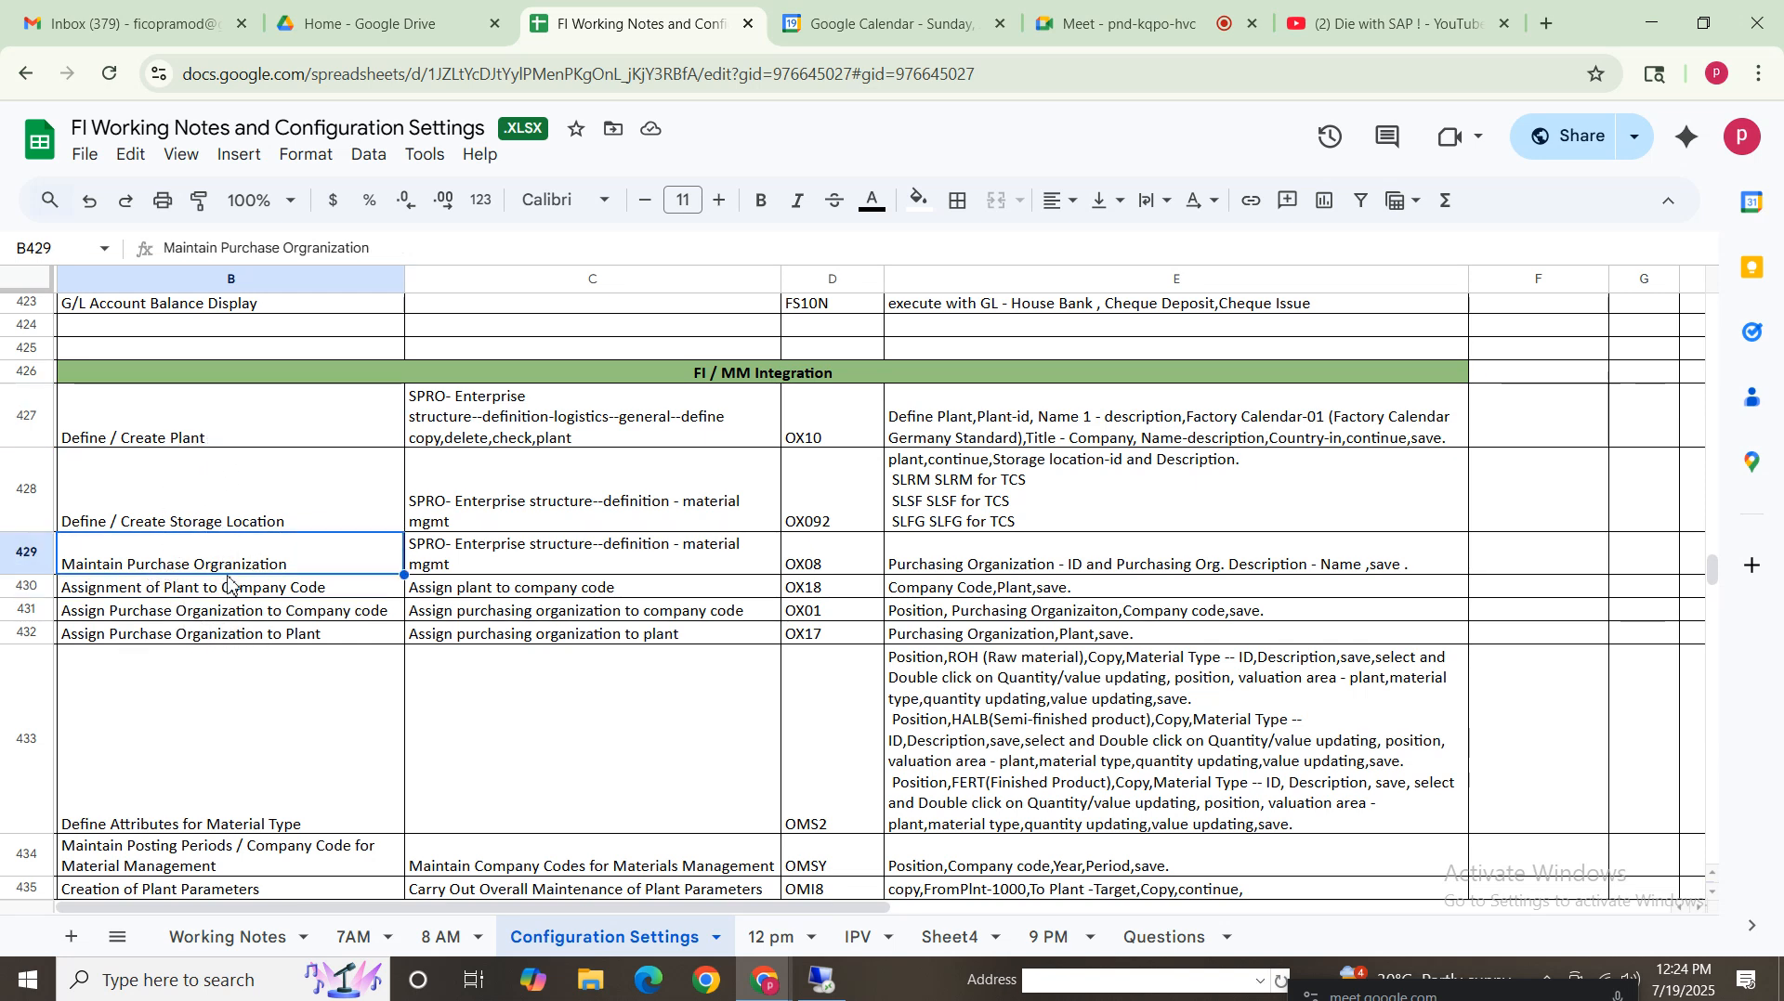
left_click(251, 592)
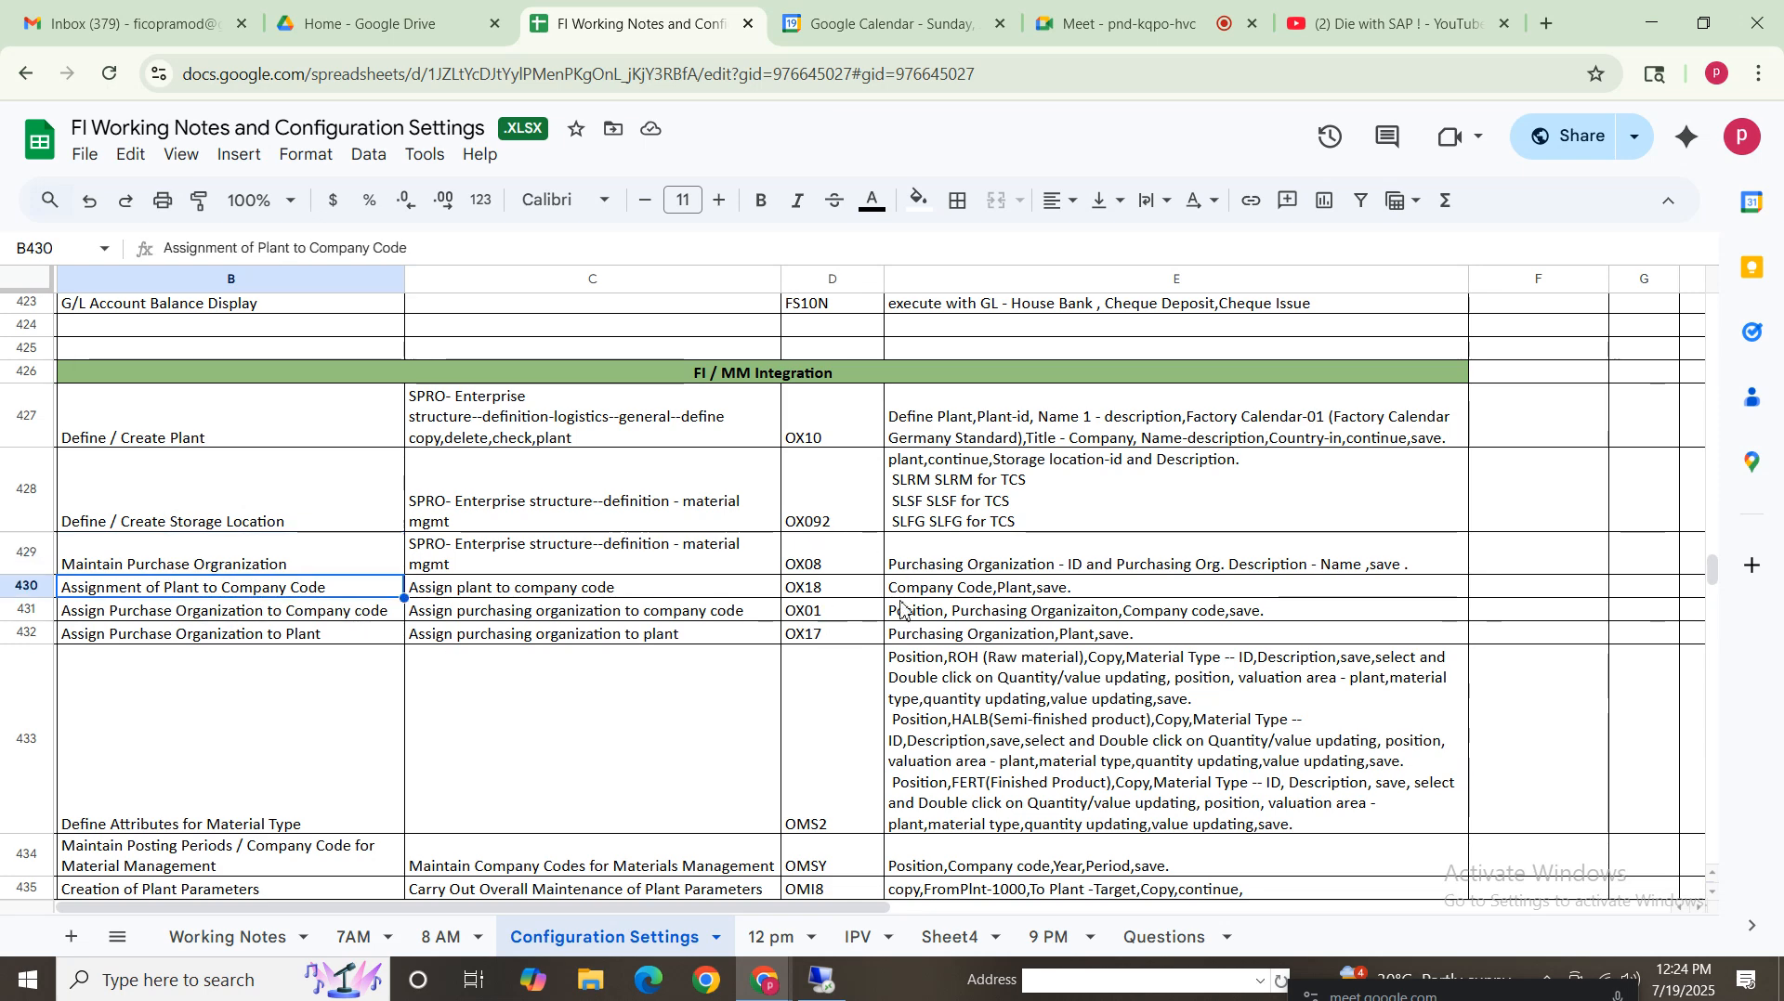
Run transaction OX18 and position the plant-to-company-code assignments on plant VZ01, then go back
left_click(822, 980)
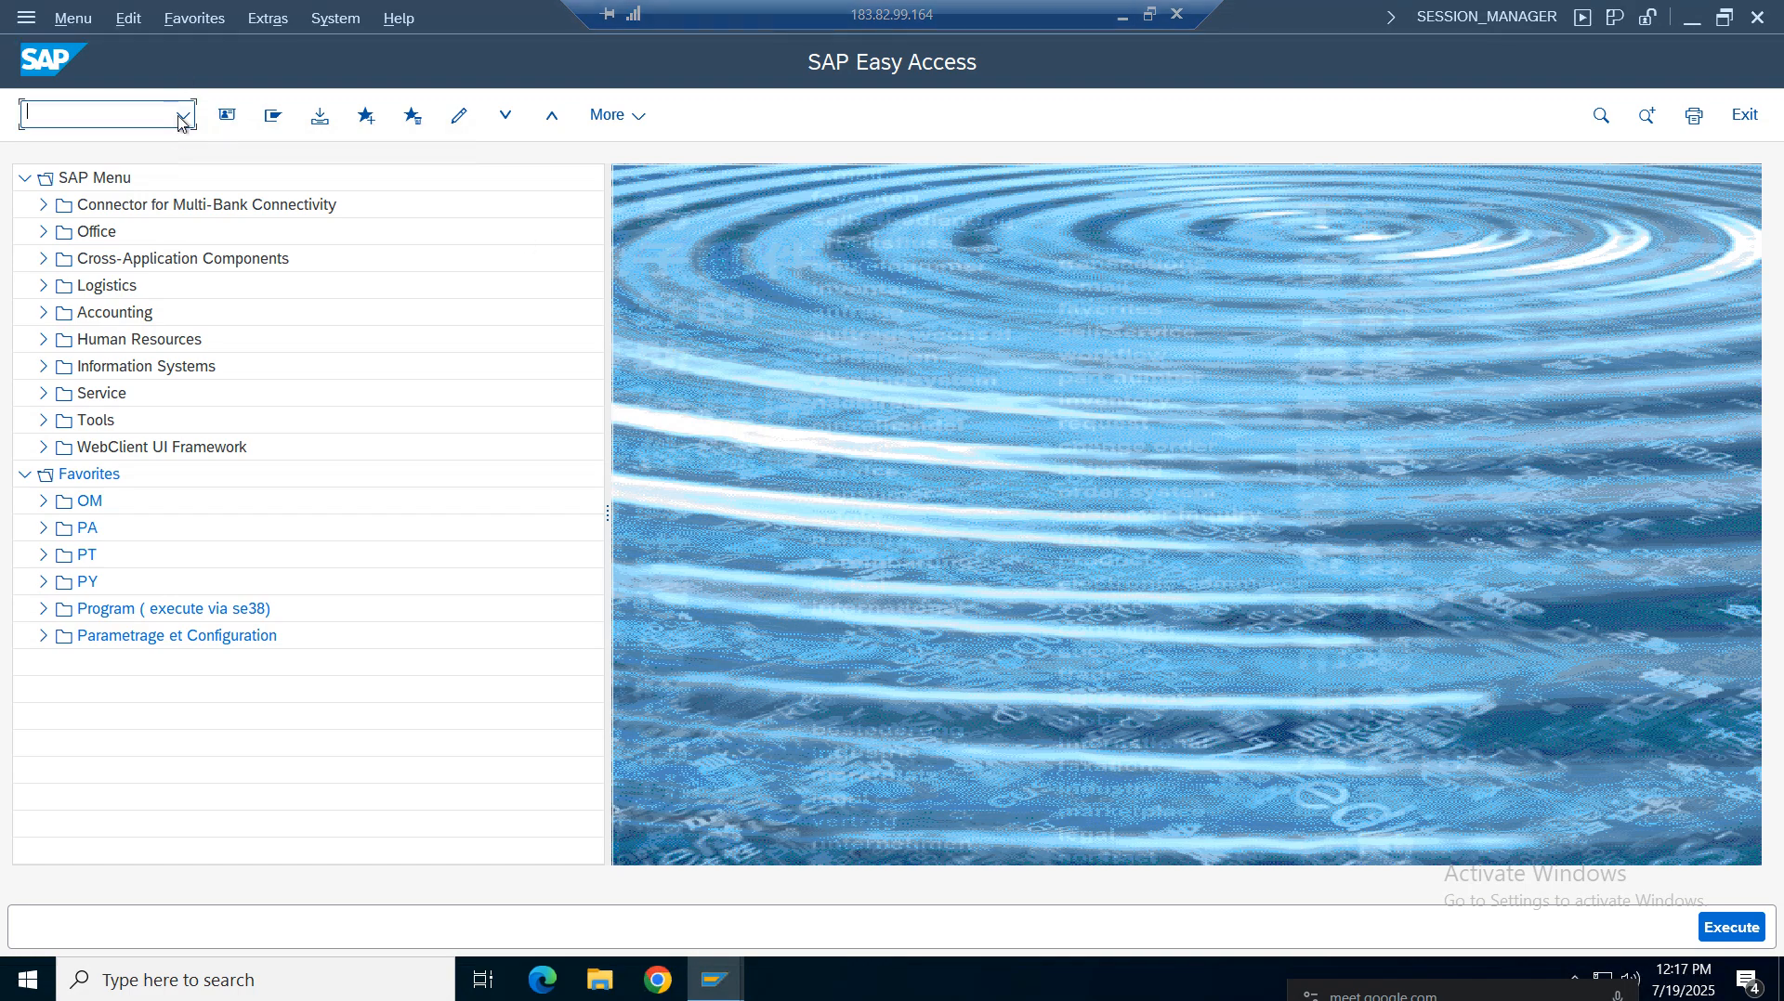
type("o")
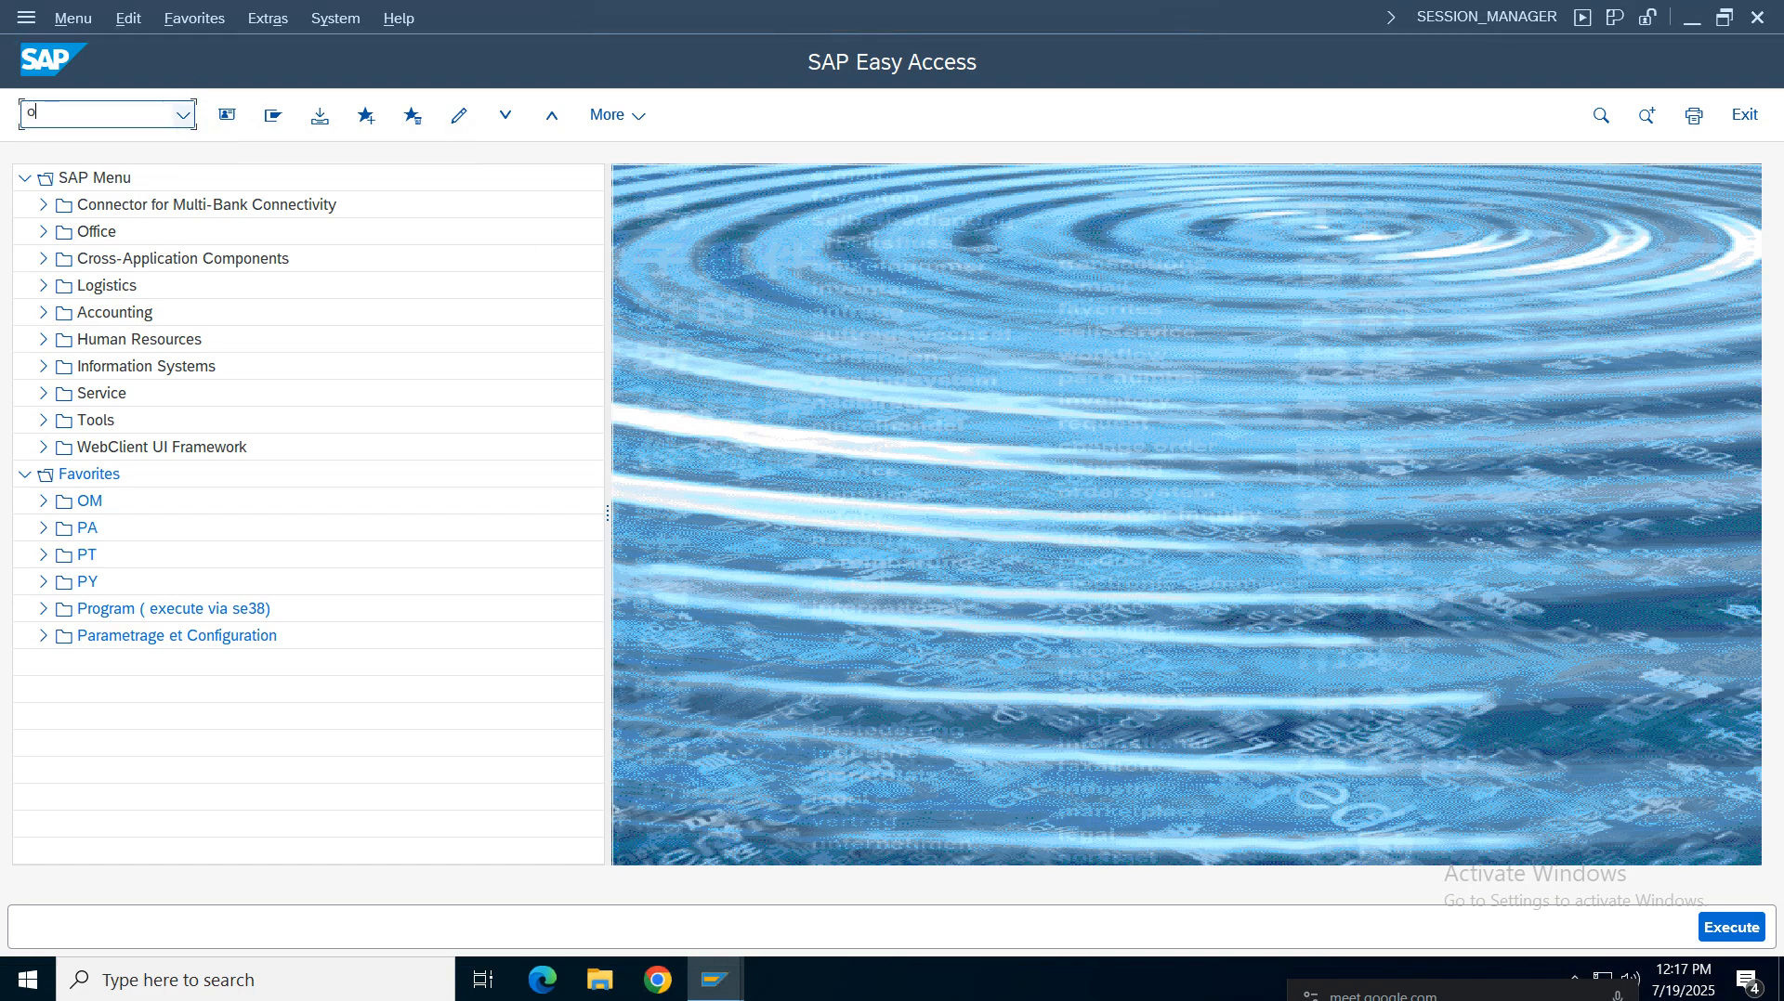
type("x18")
key("Return")
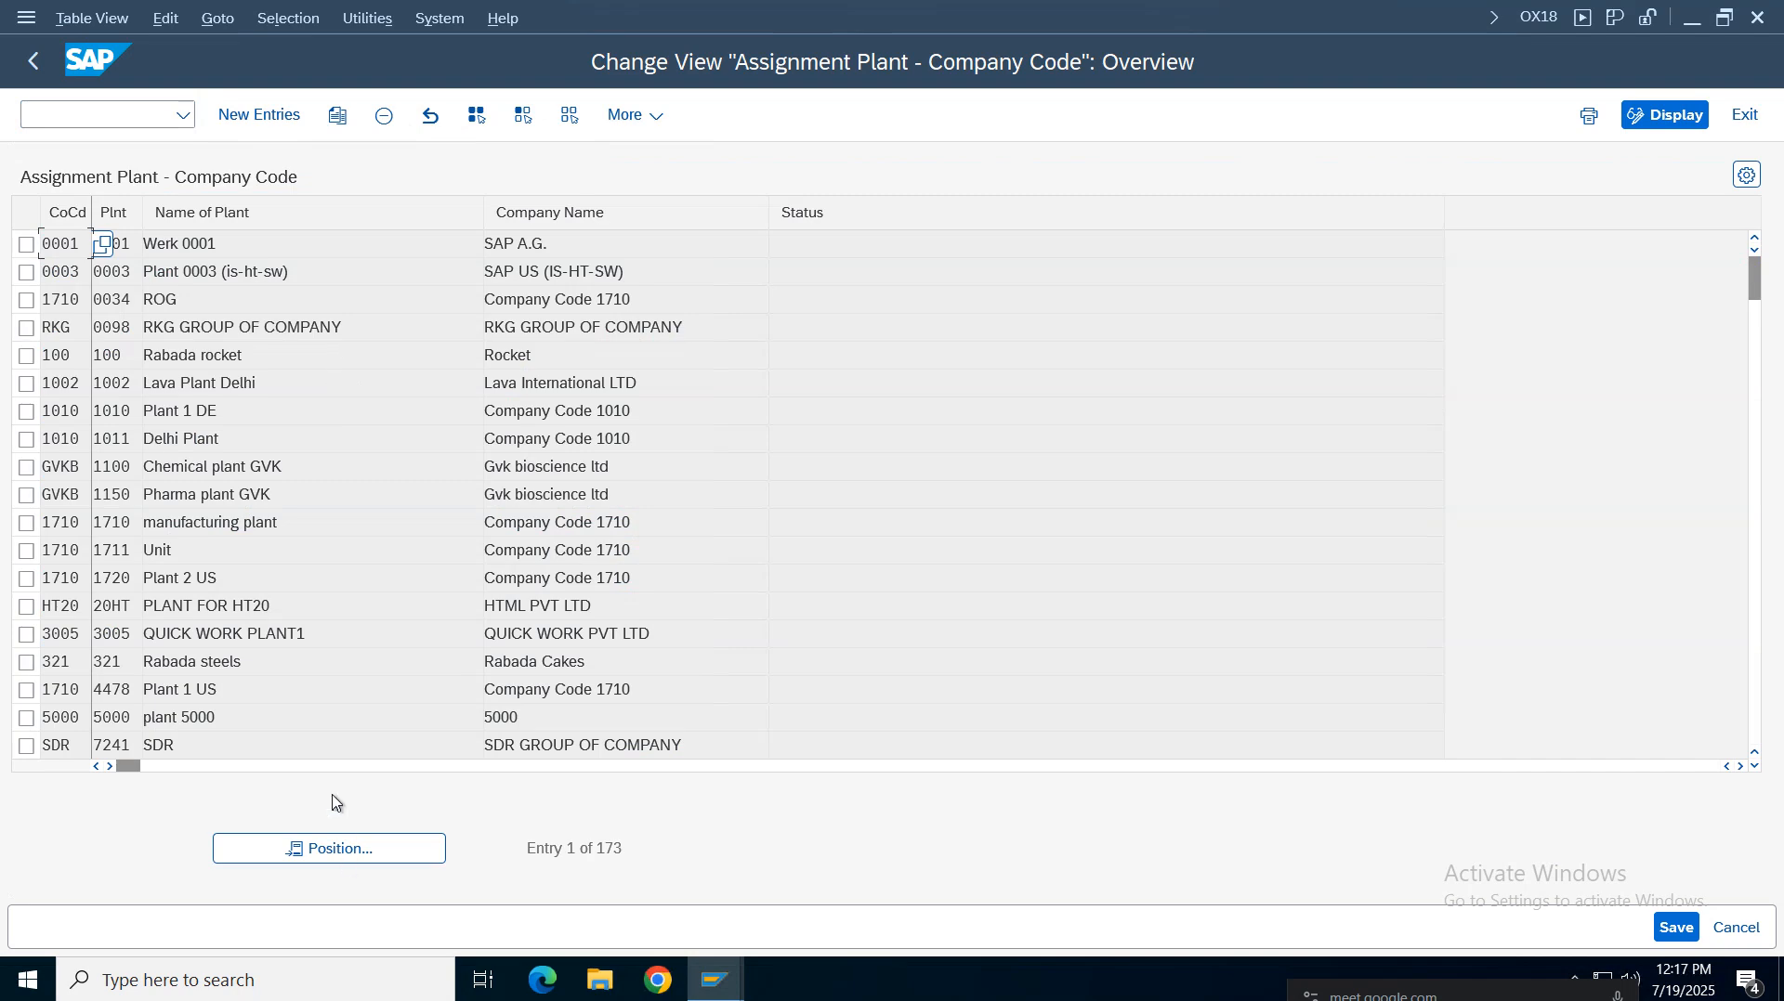
left_click(338, 849)
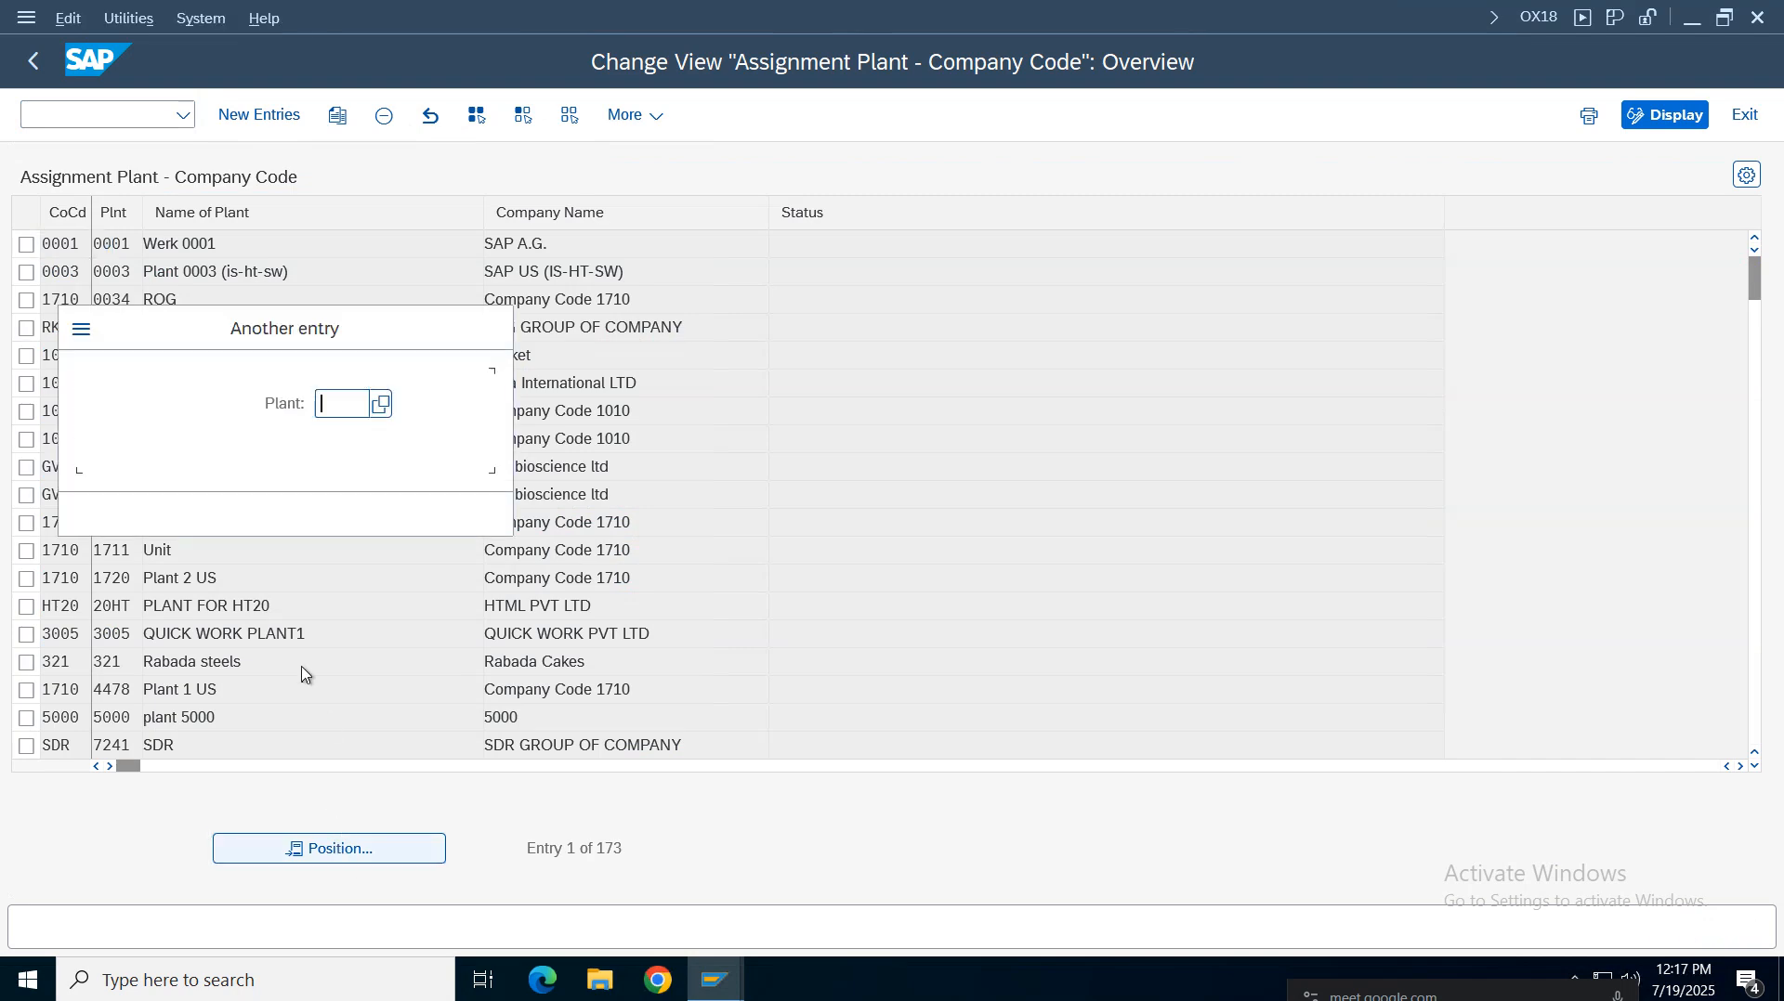
type("vz0")
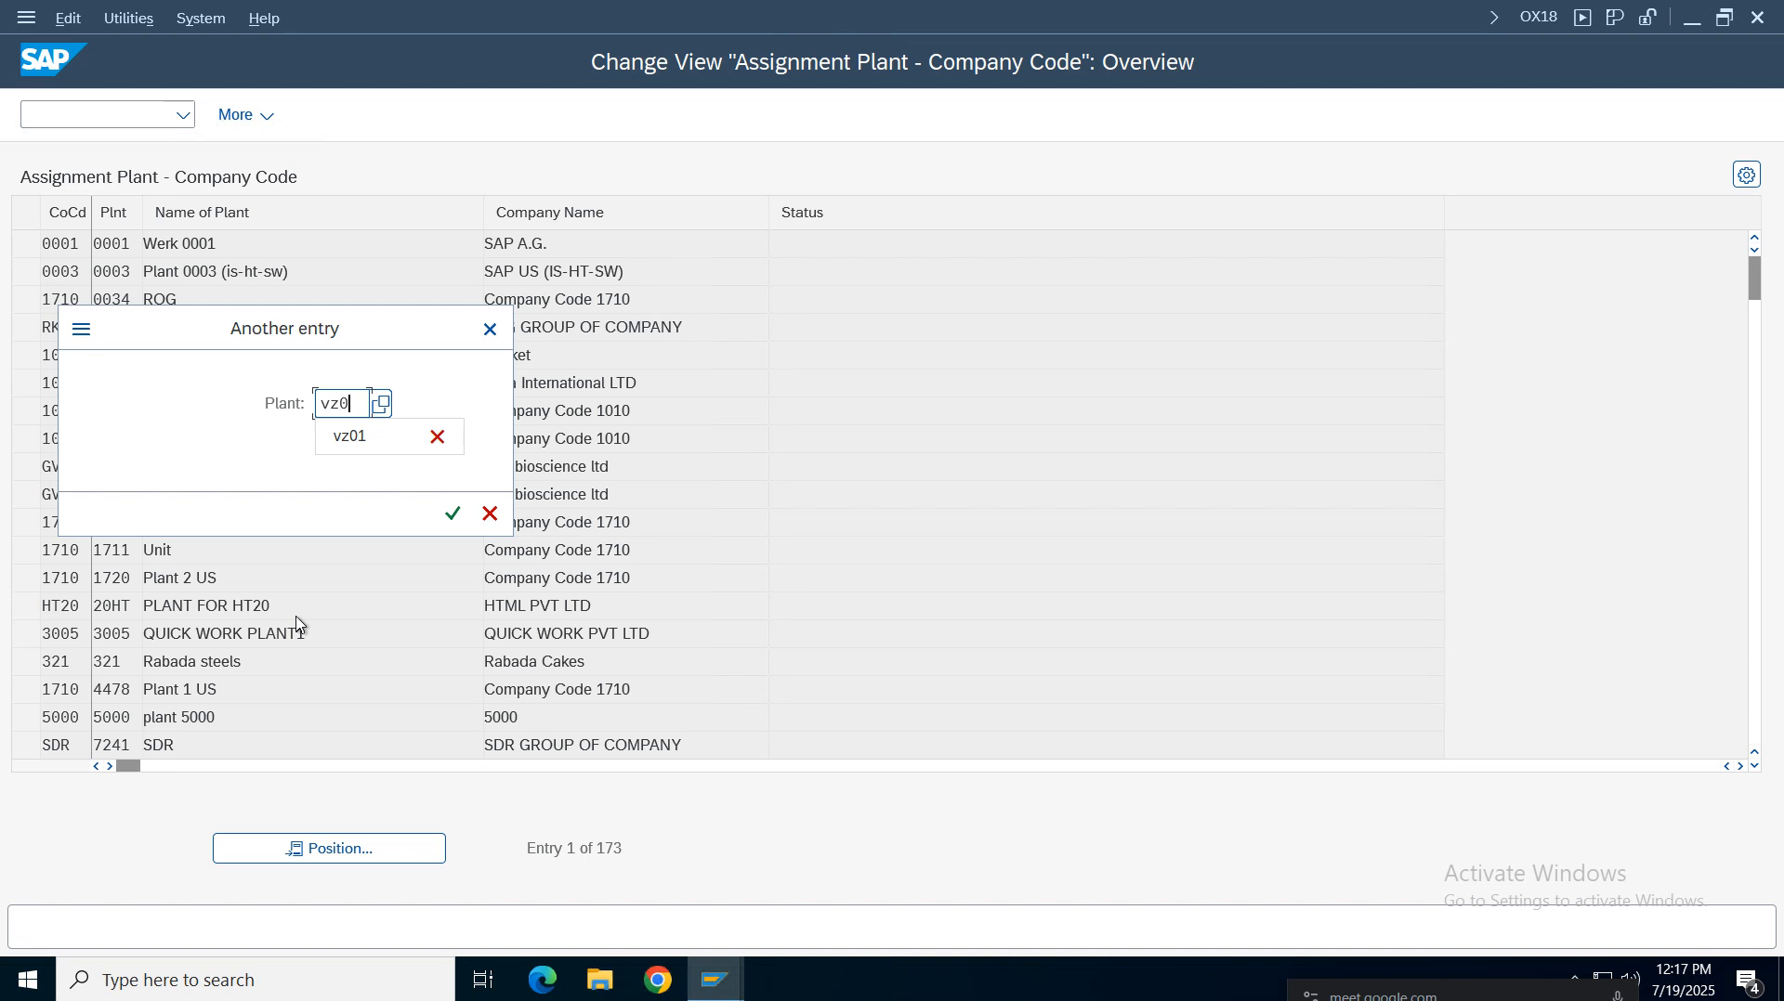
type("1")
key("Return")
left_click(208, 248)
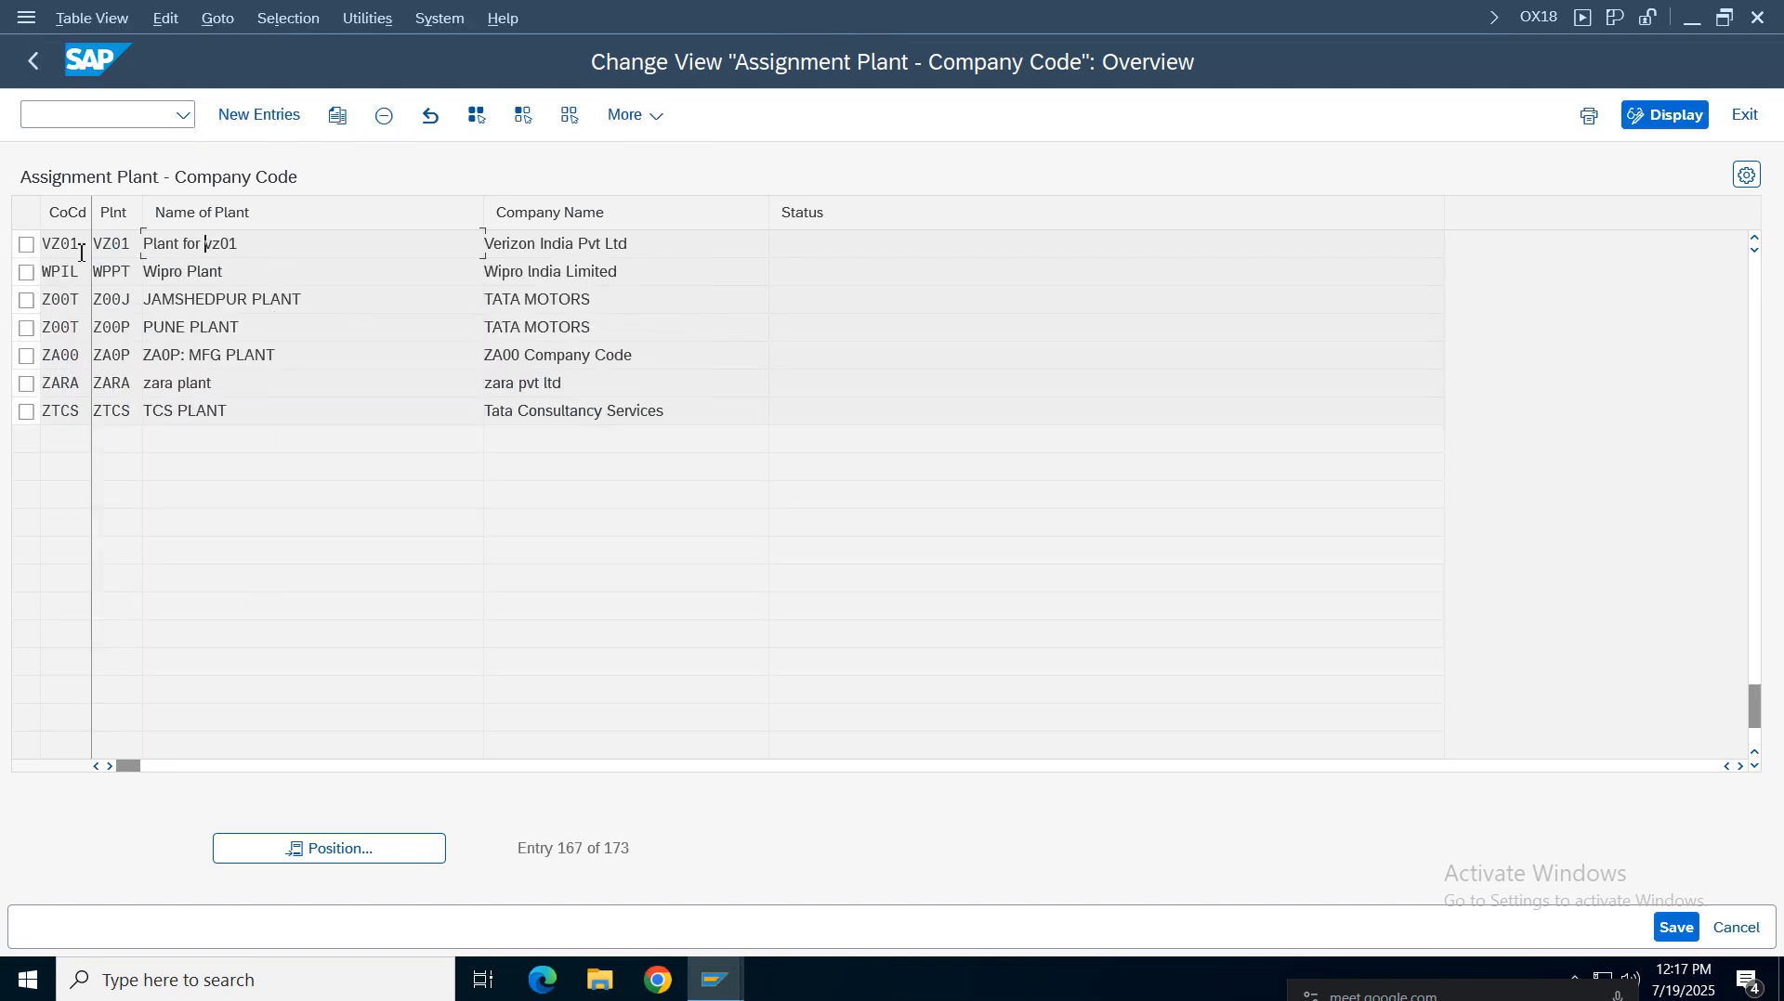
left_click_drag(73, 243, 35, 248)
left_click(34, 61)
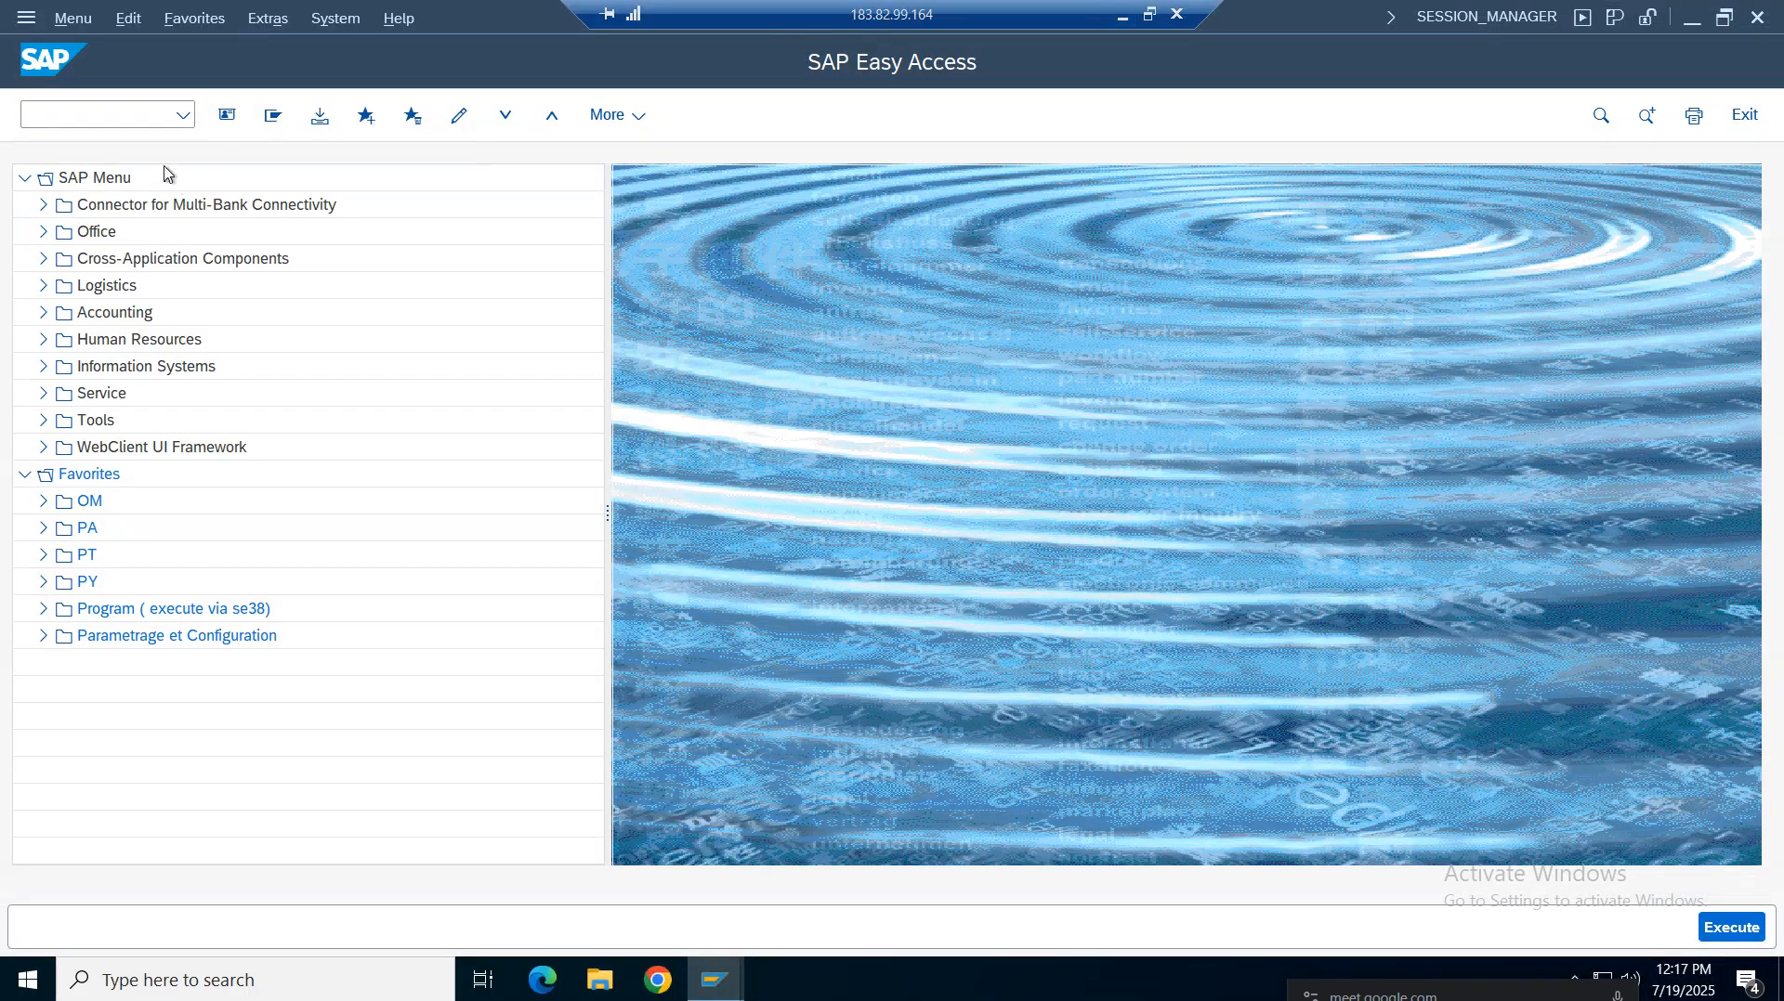
Run transaction OX01, position the purchasing organization to company code assignments on VZ01, then go back
left_click(154, 116)
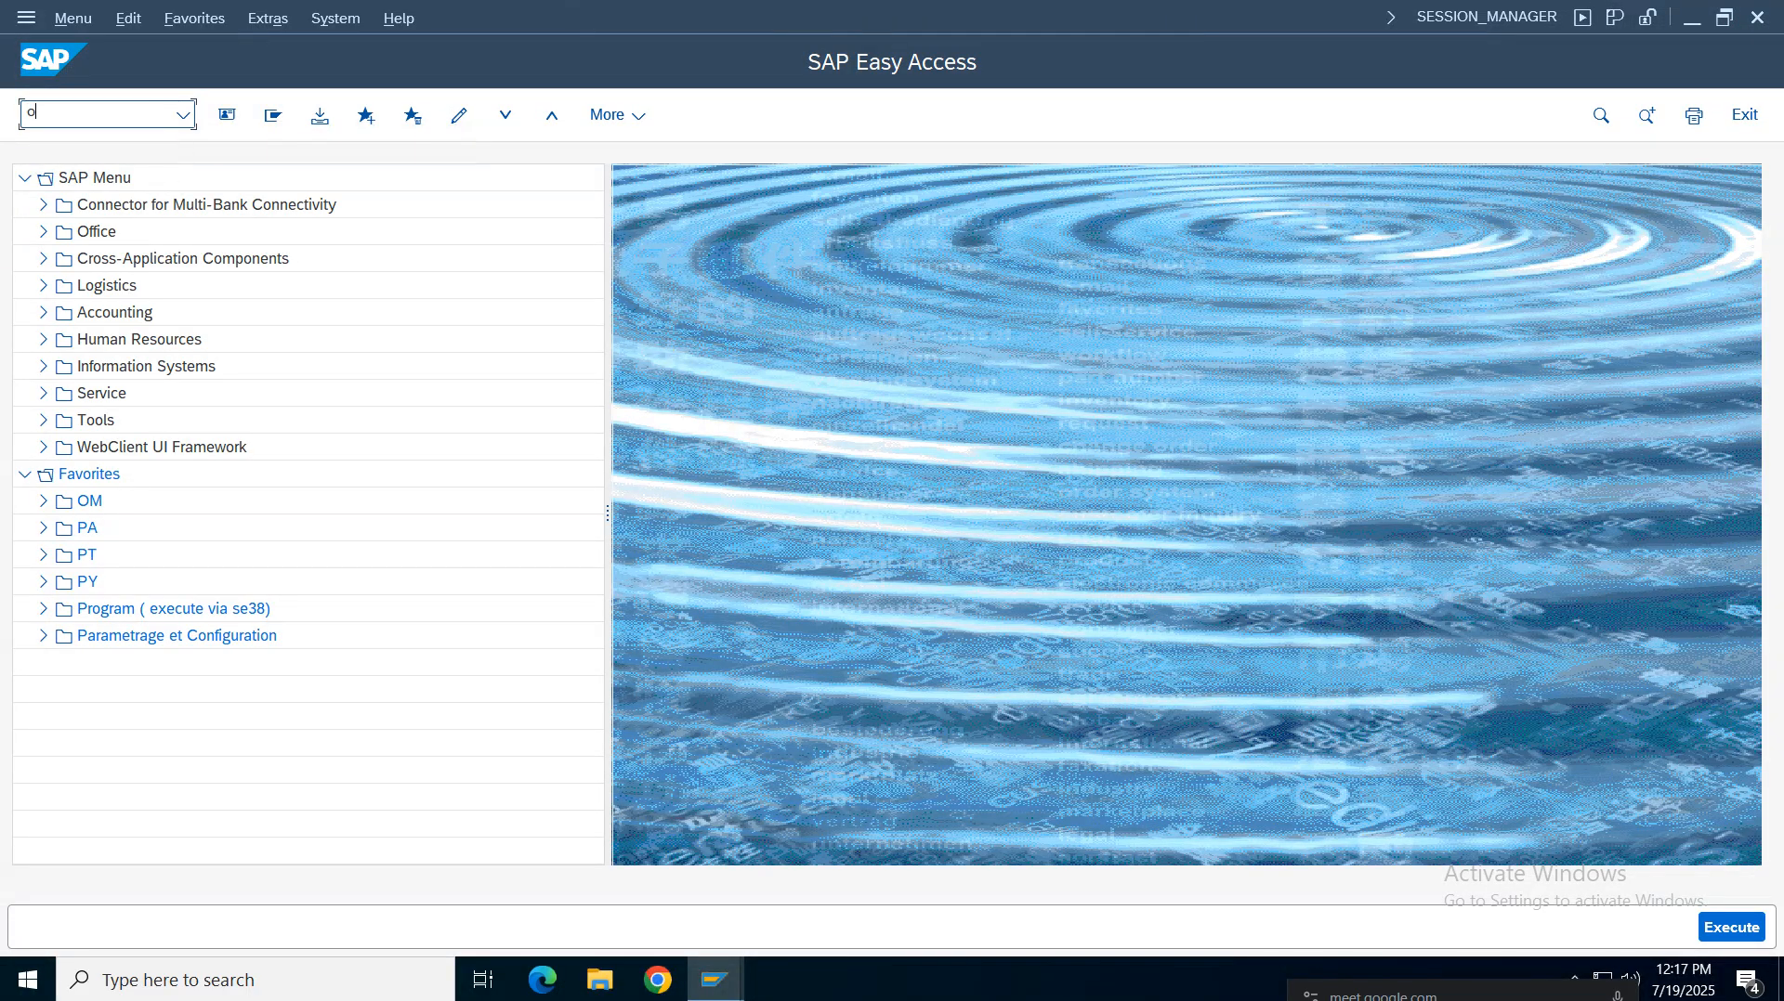
type("ox01")
key("Return")
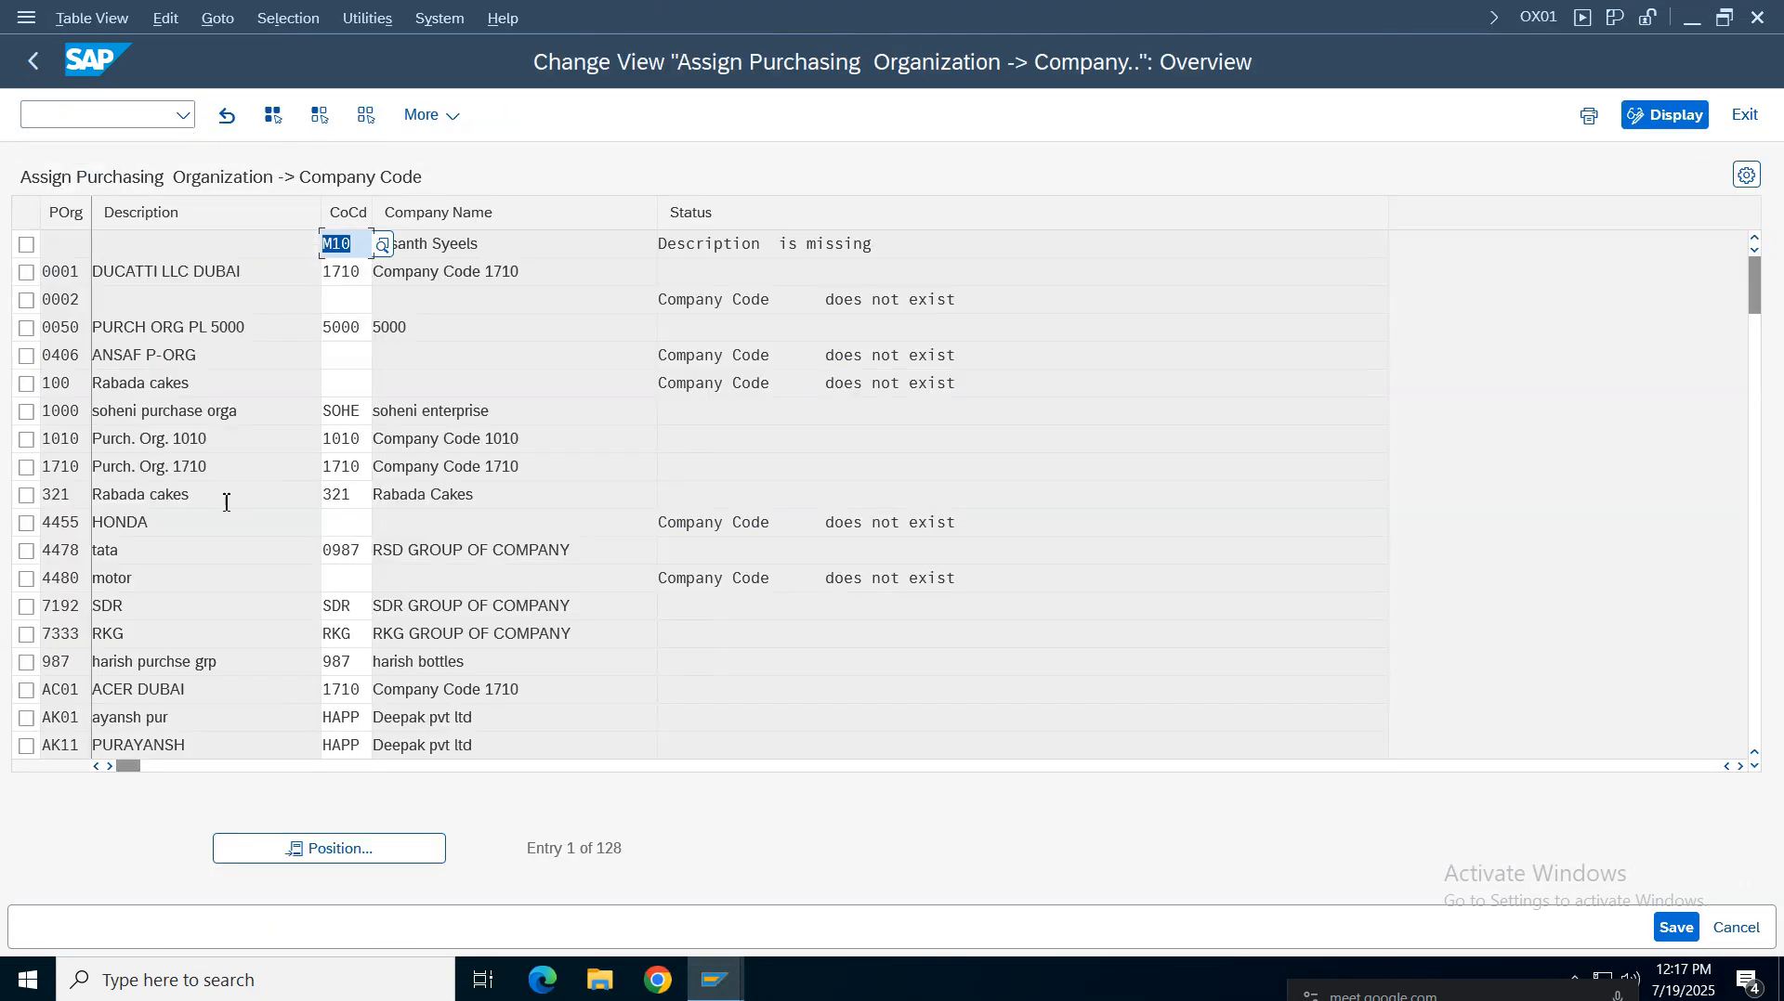
left_click(332, 848)
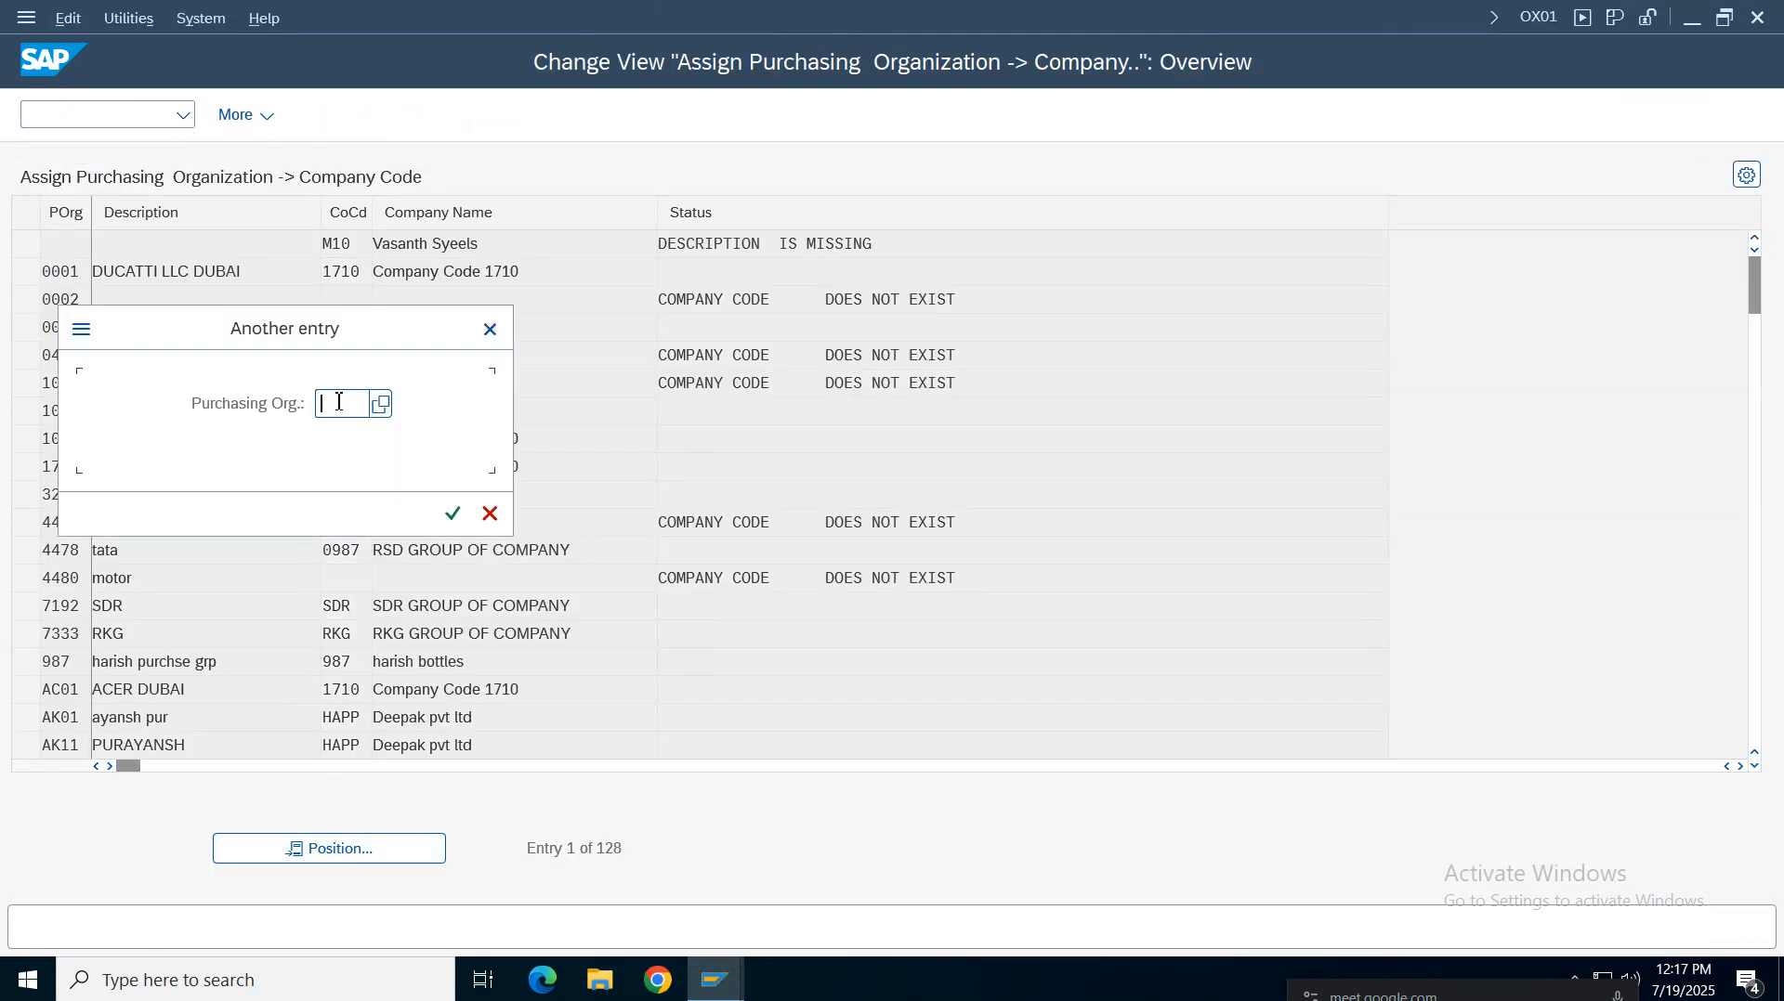
type("vz01")
key("Return")
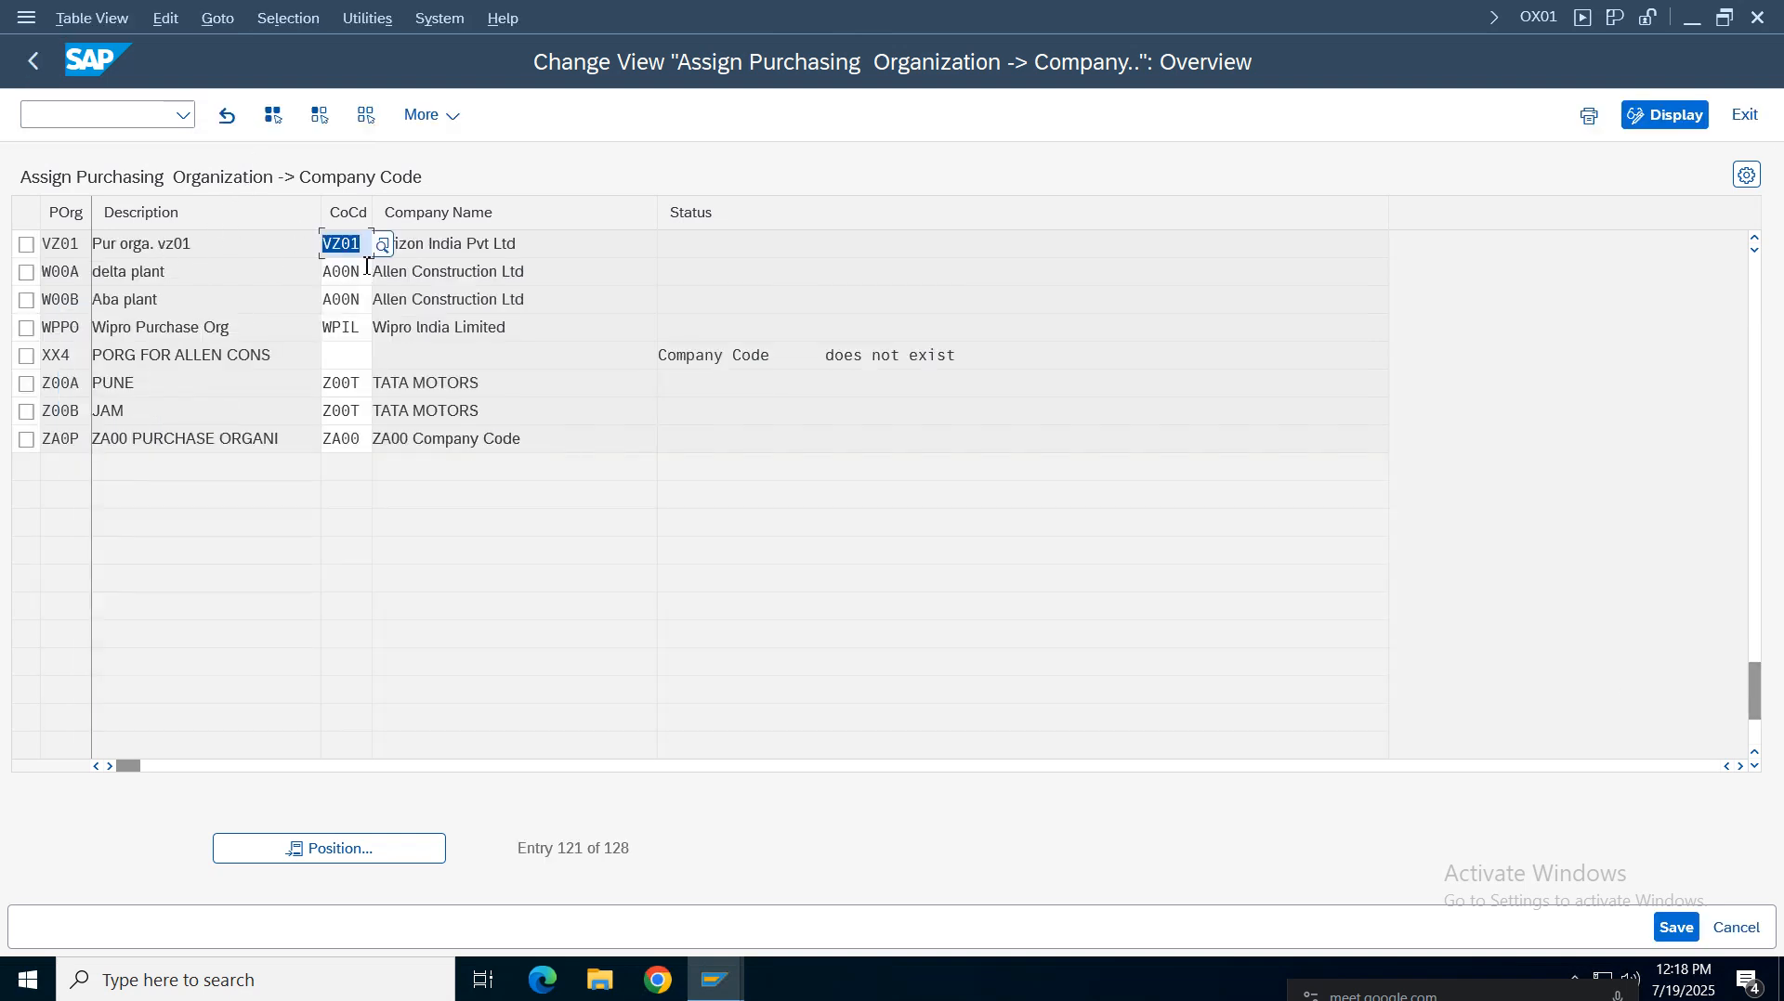
left_click(358, 243)
left_click(73, 241)
left_click(33, 62)
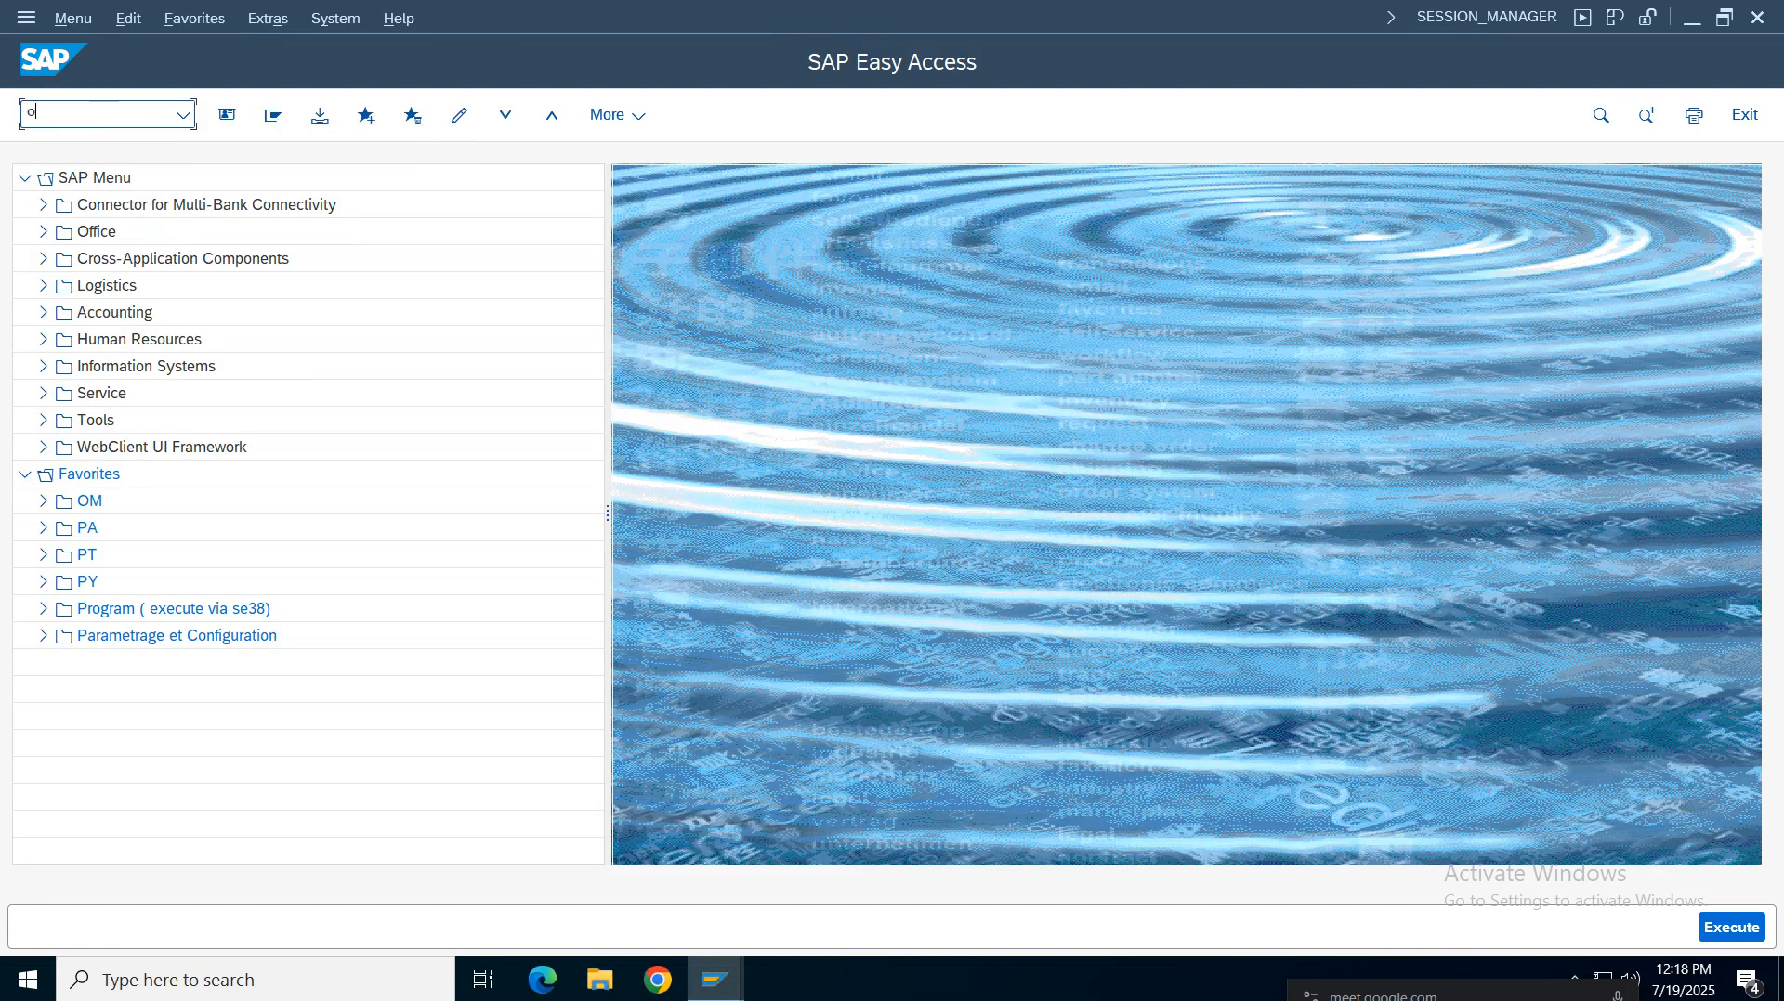
Open transaction OX18 for plant-to-company-code assignments and go back
type("ox18")
key("Return")
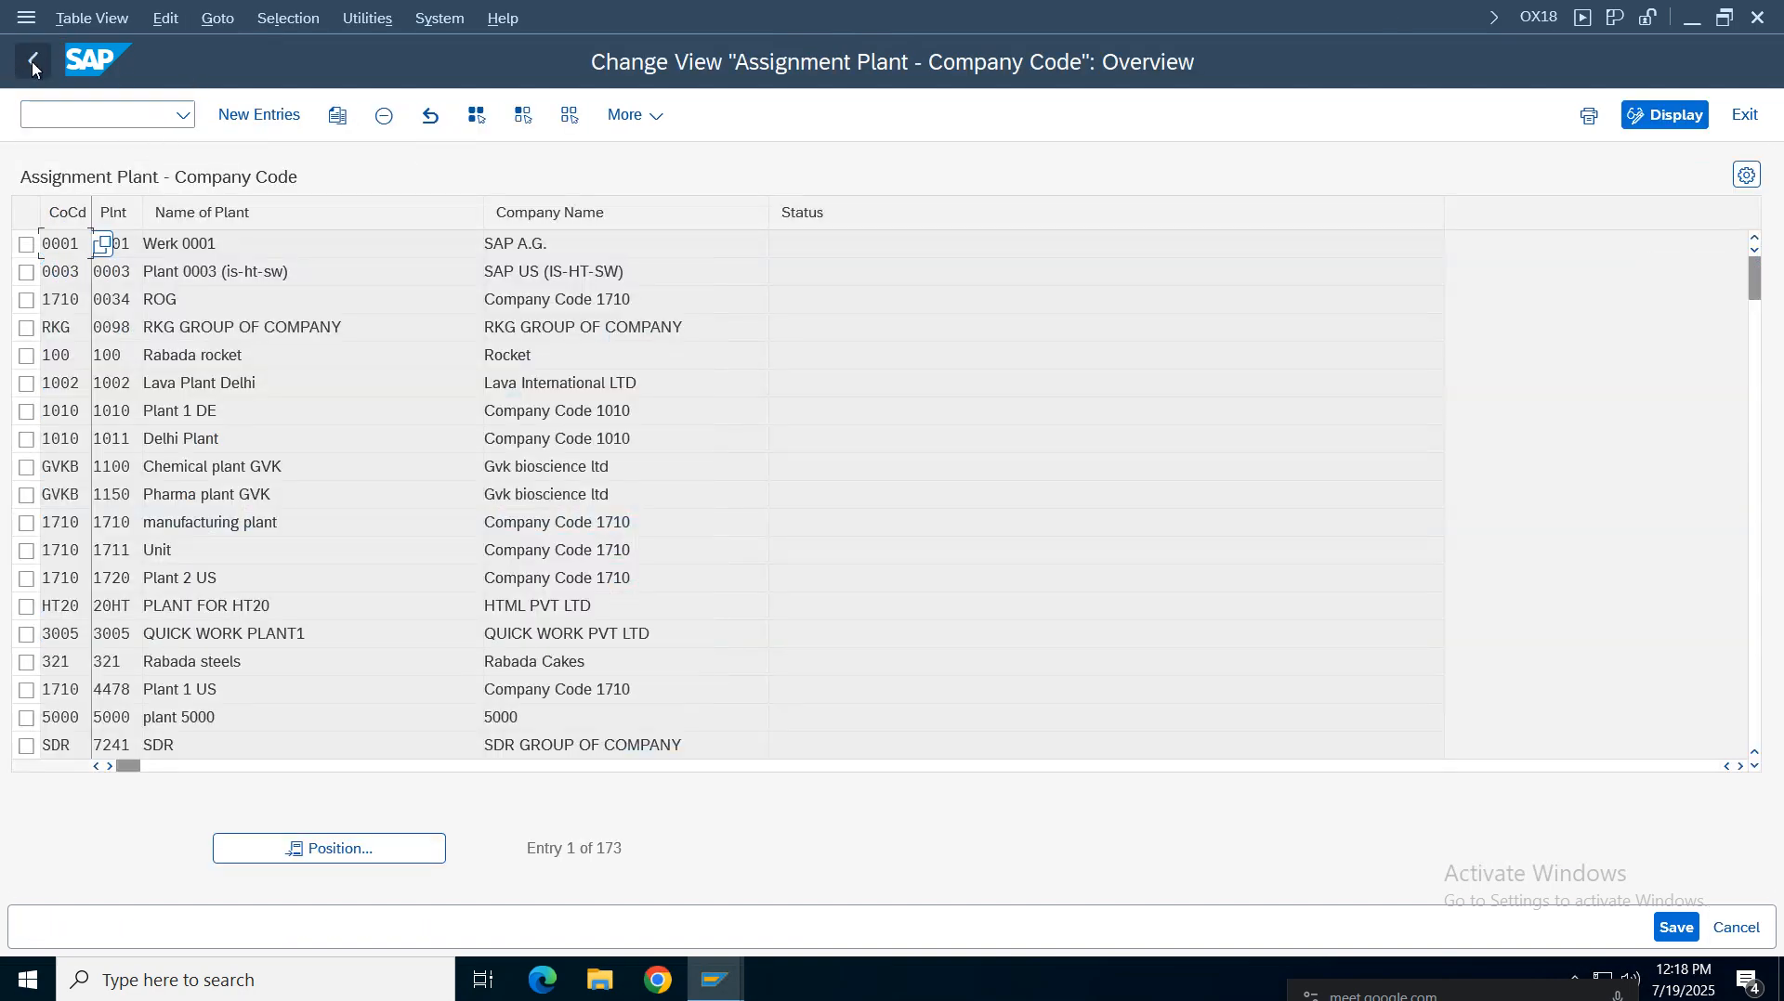
left_click(33, 63)
Run transaction OX17 and position the purchasing organization to plant assignments on VZ01
type("ox17")
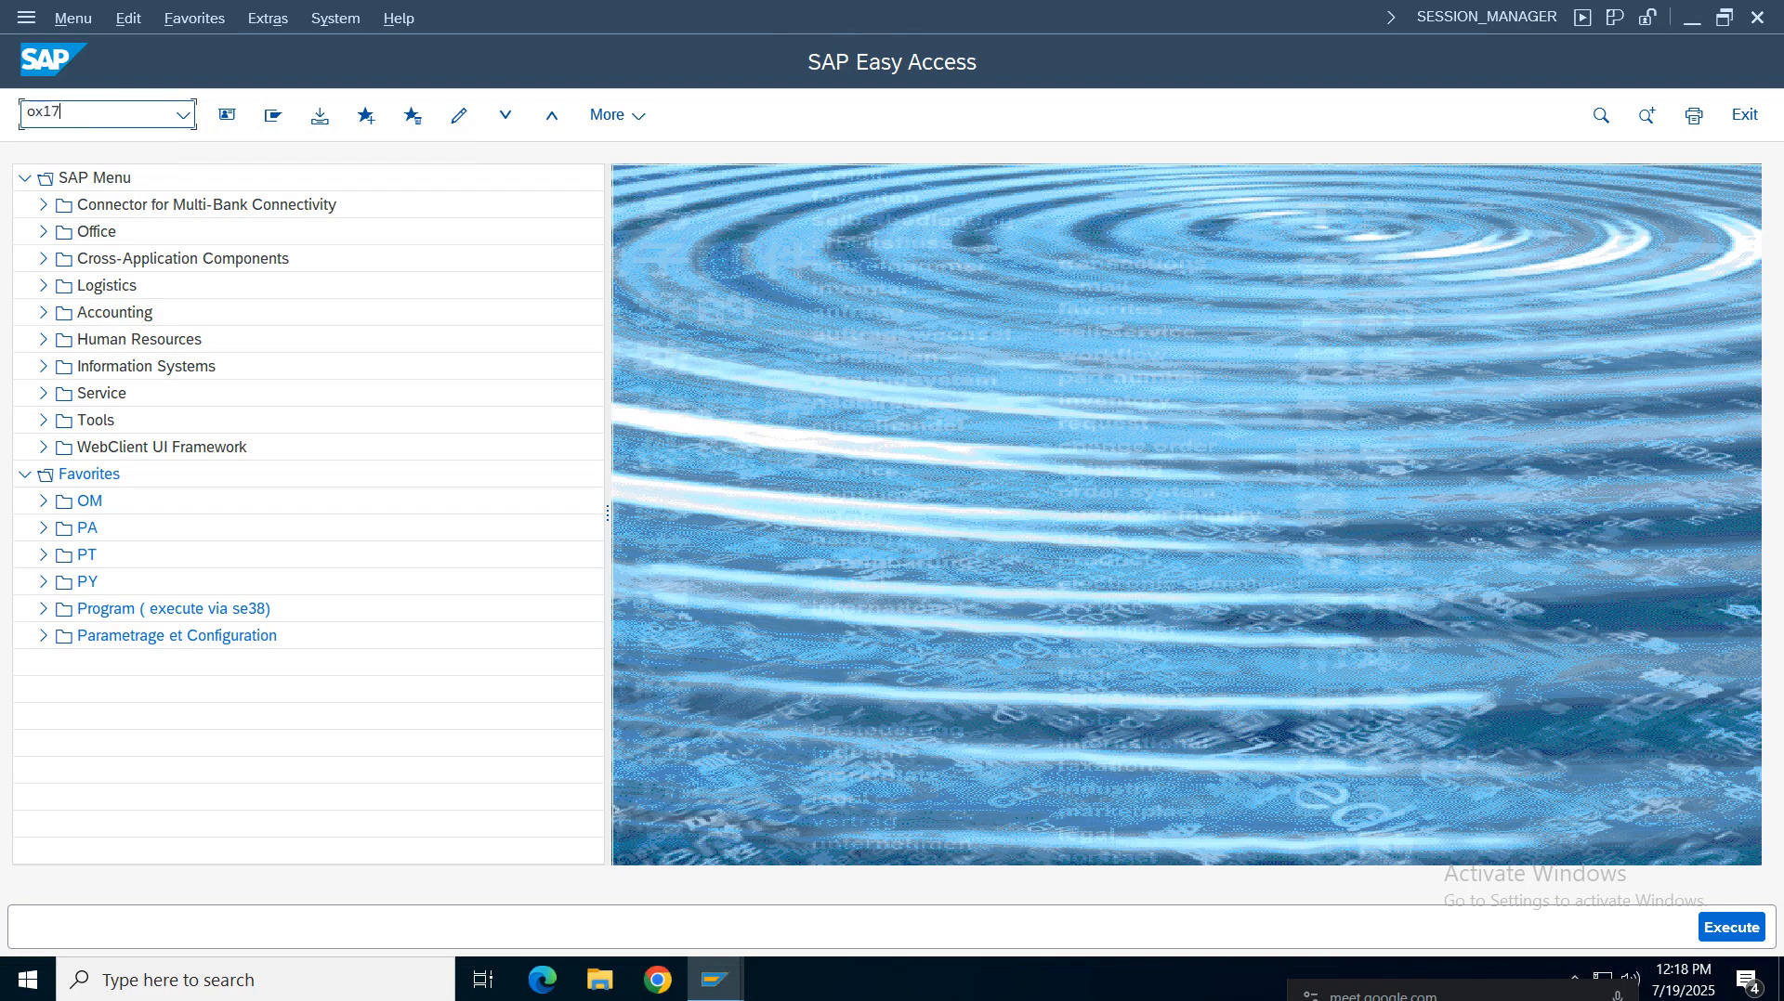
key("Return")
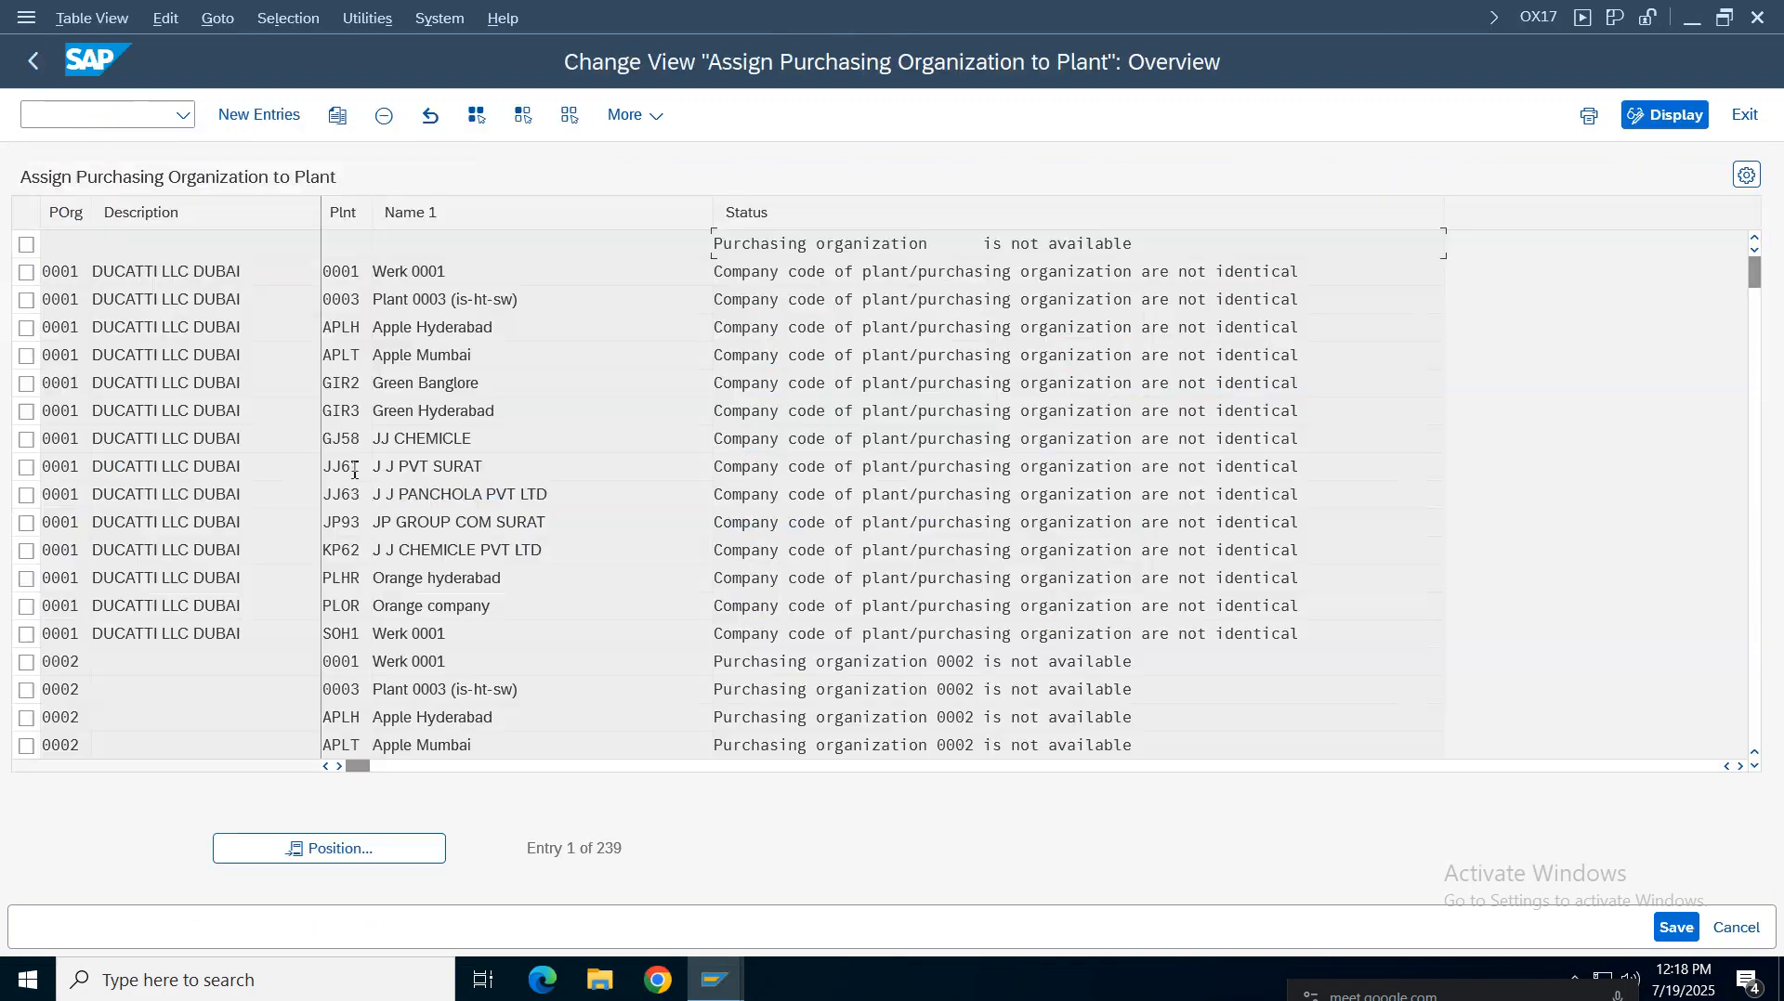
left_click(348, 847)
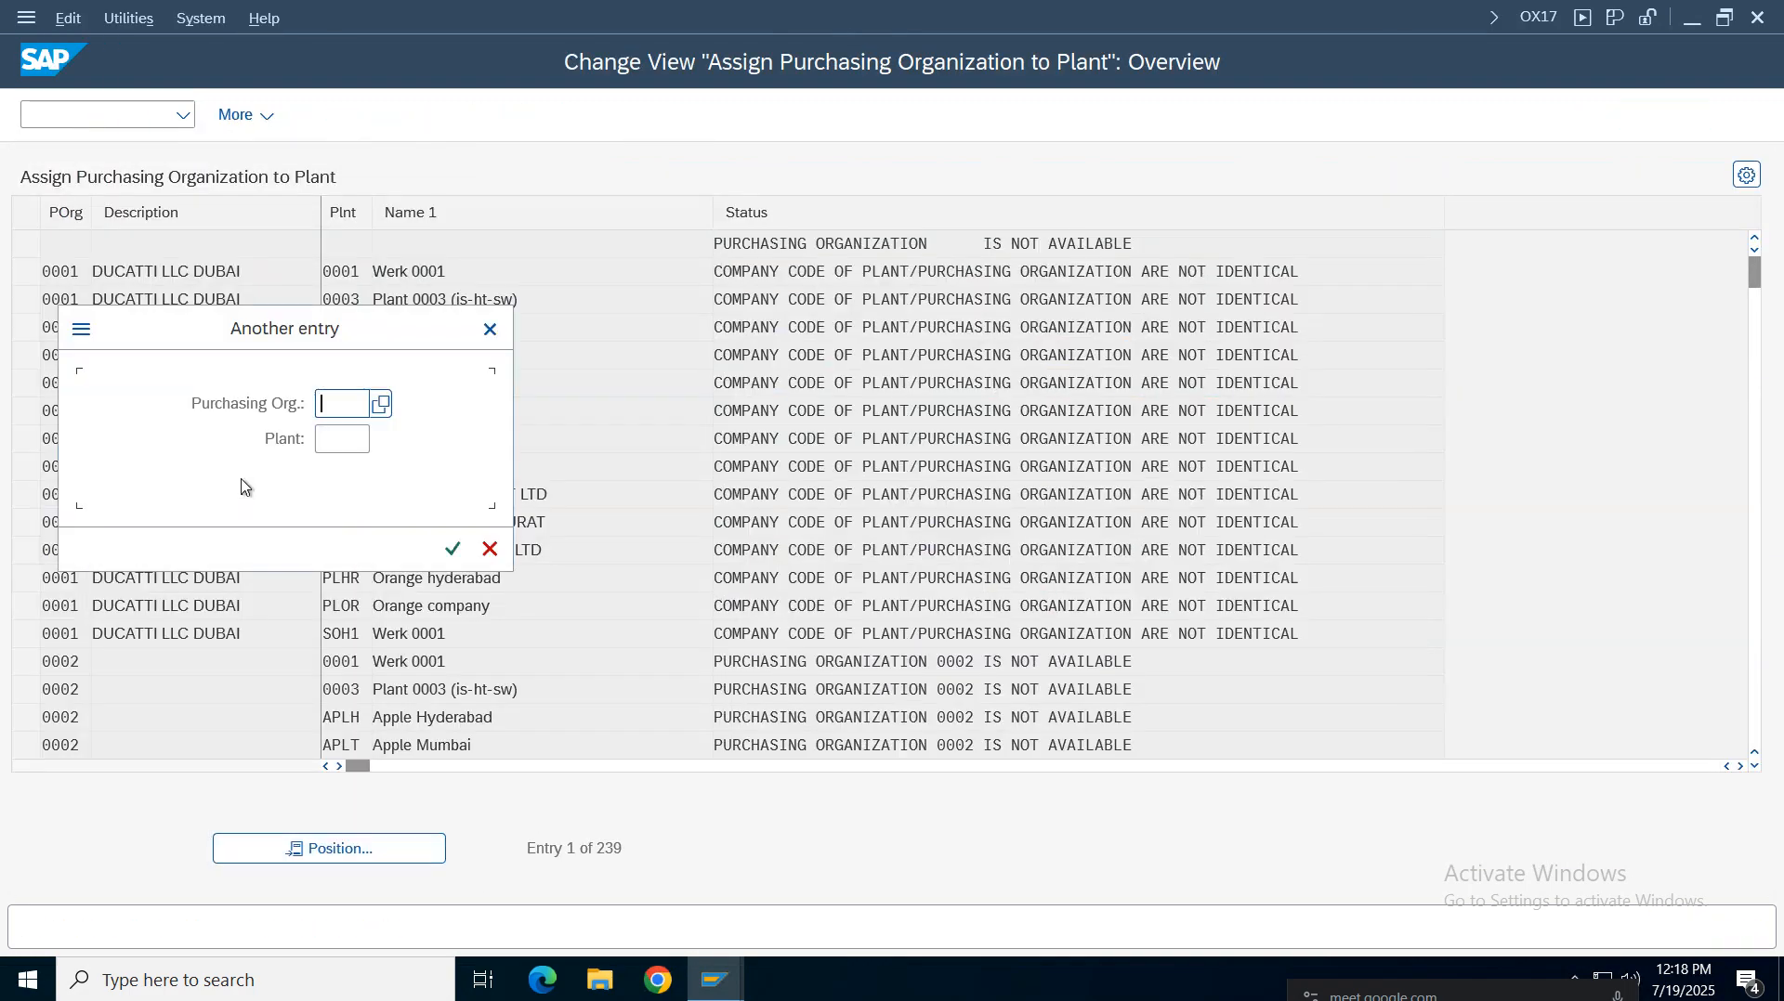
type("vz01")
key("Return")
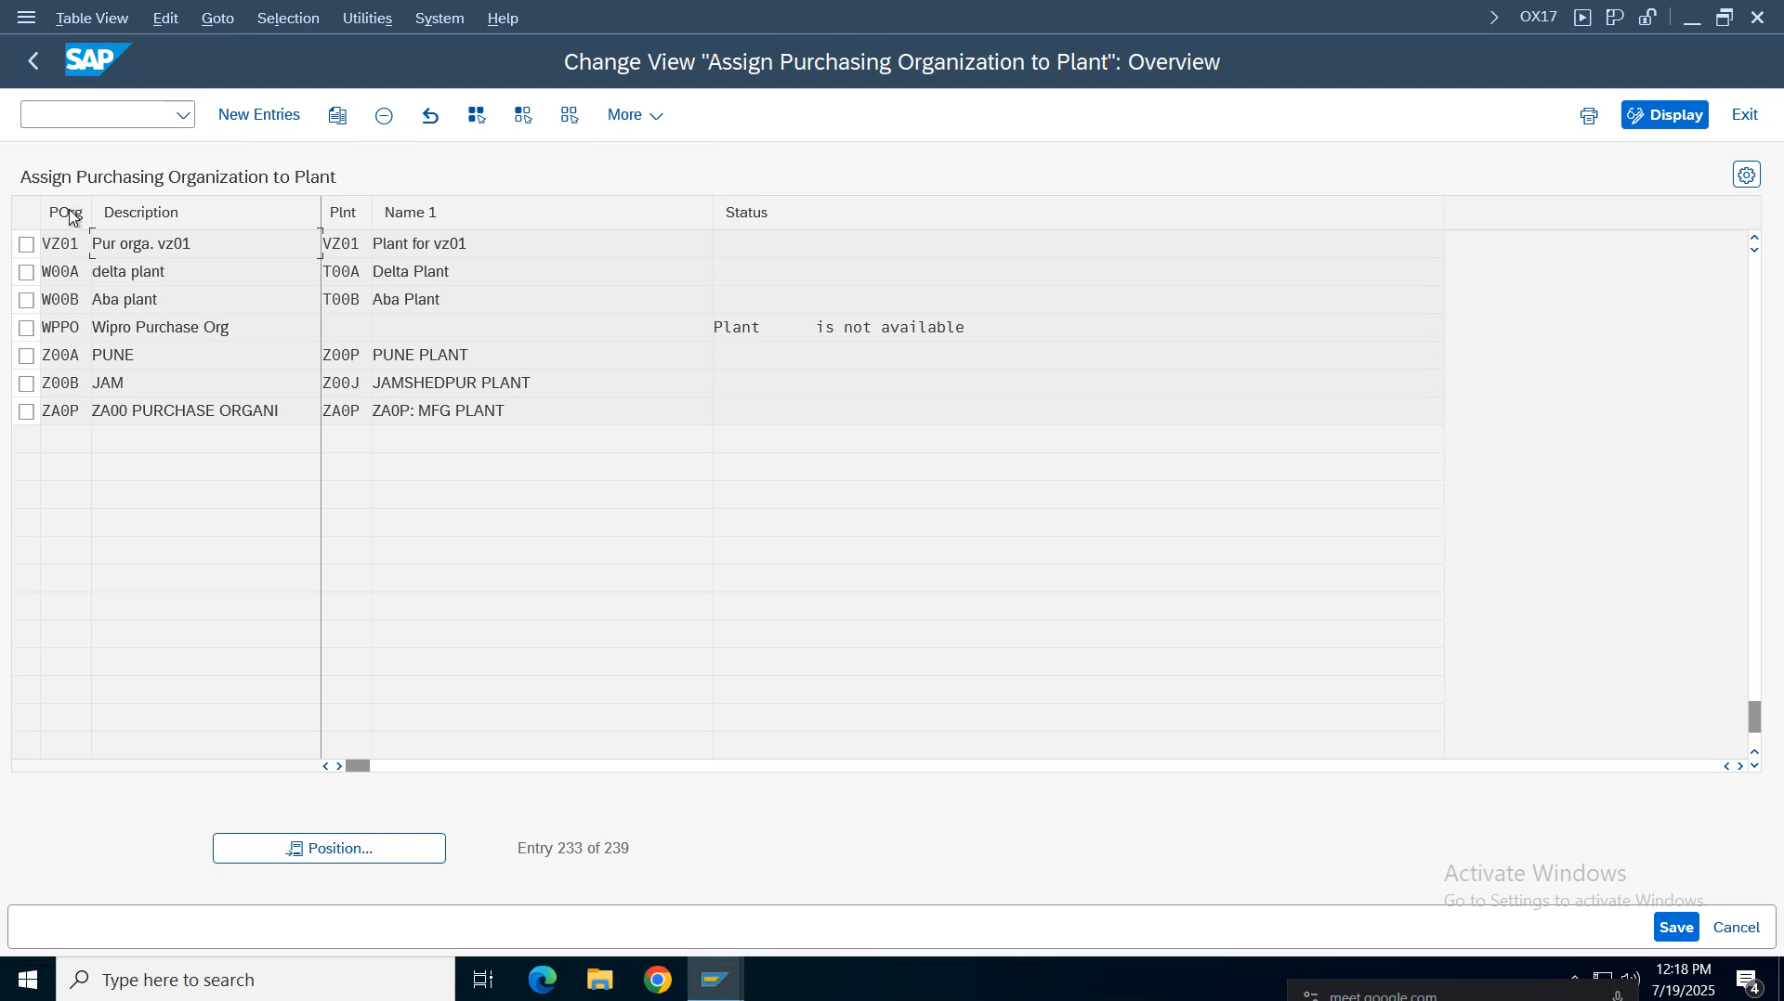
left_click(472, 245)
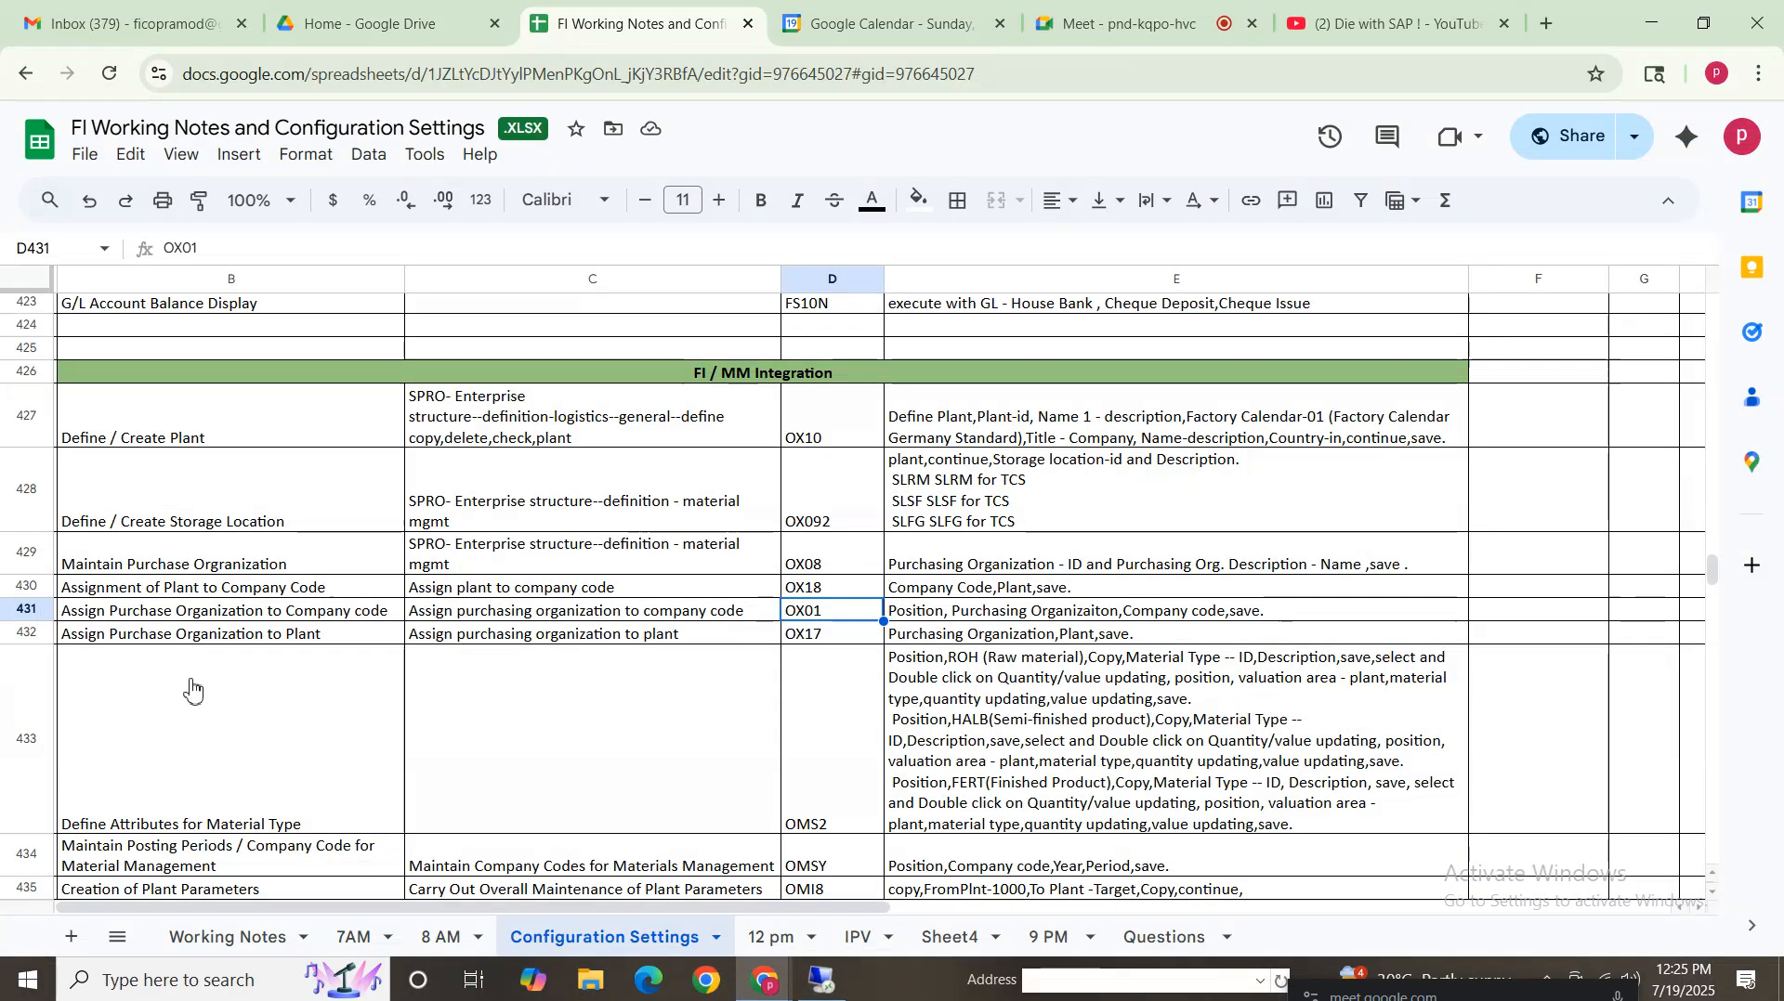
Review the FI/MM integration note rows and the Define Attributes for Material Type note for ROH, HALB and FERT
left_click_drag(152, 434, 1092, 643)
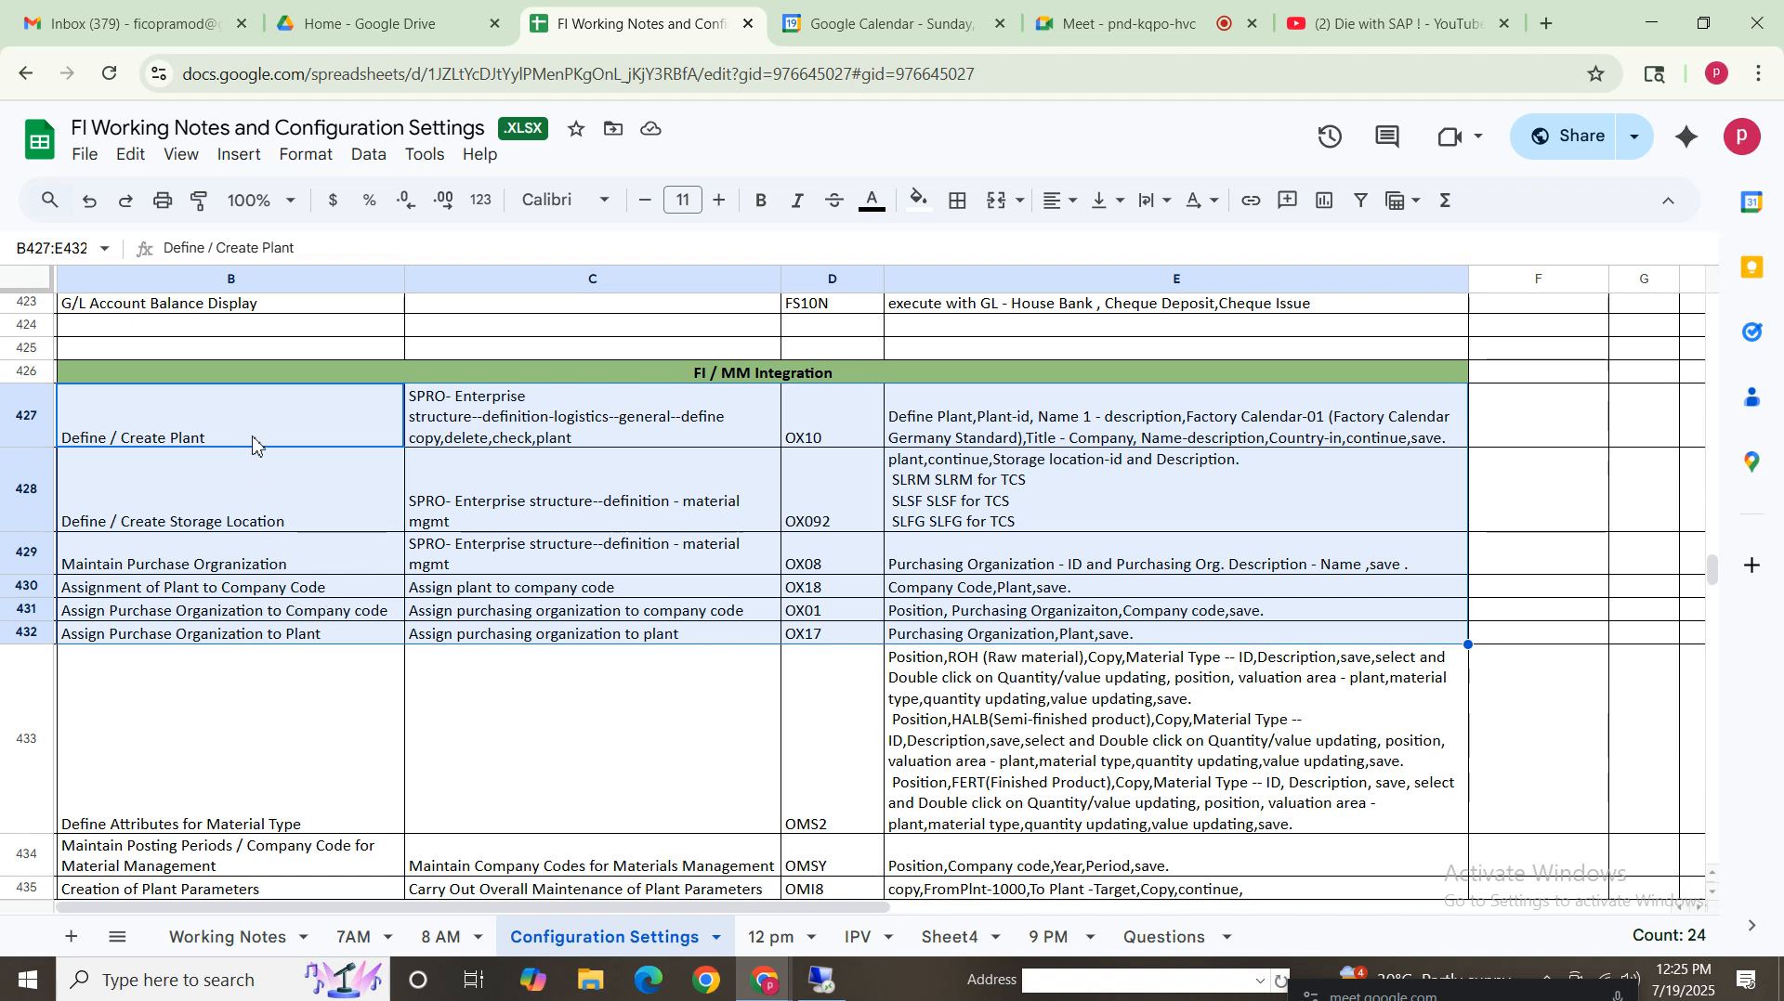
left_click_drag(253, 435, 1229, 638)
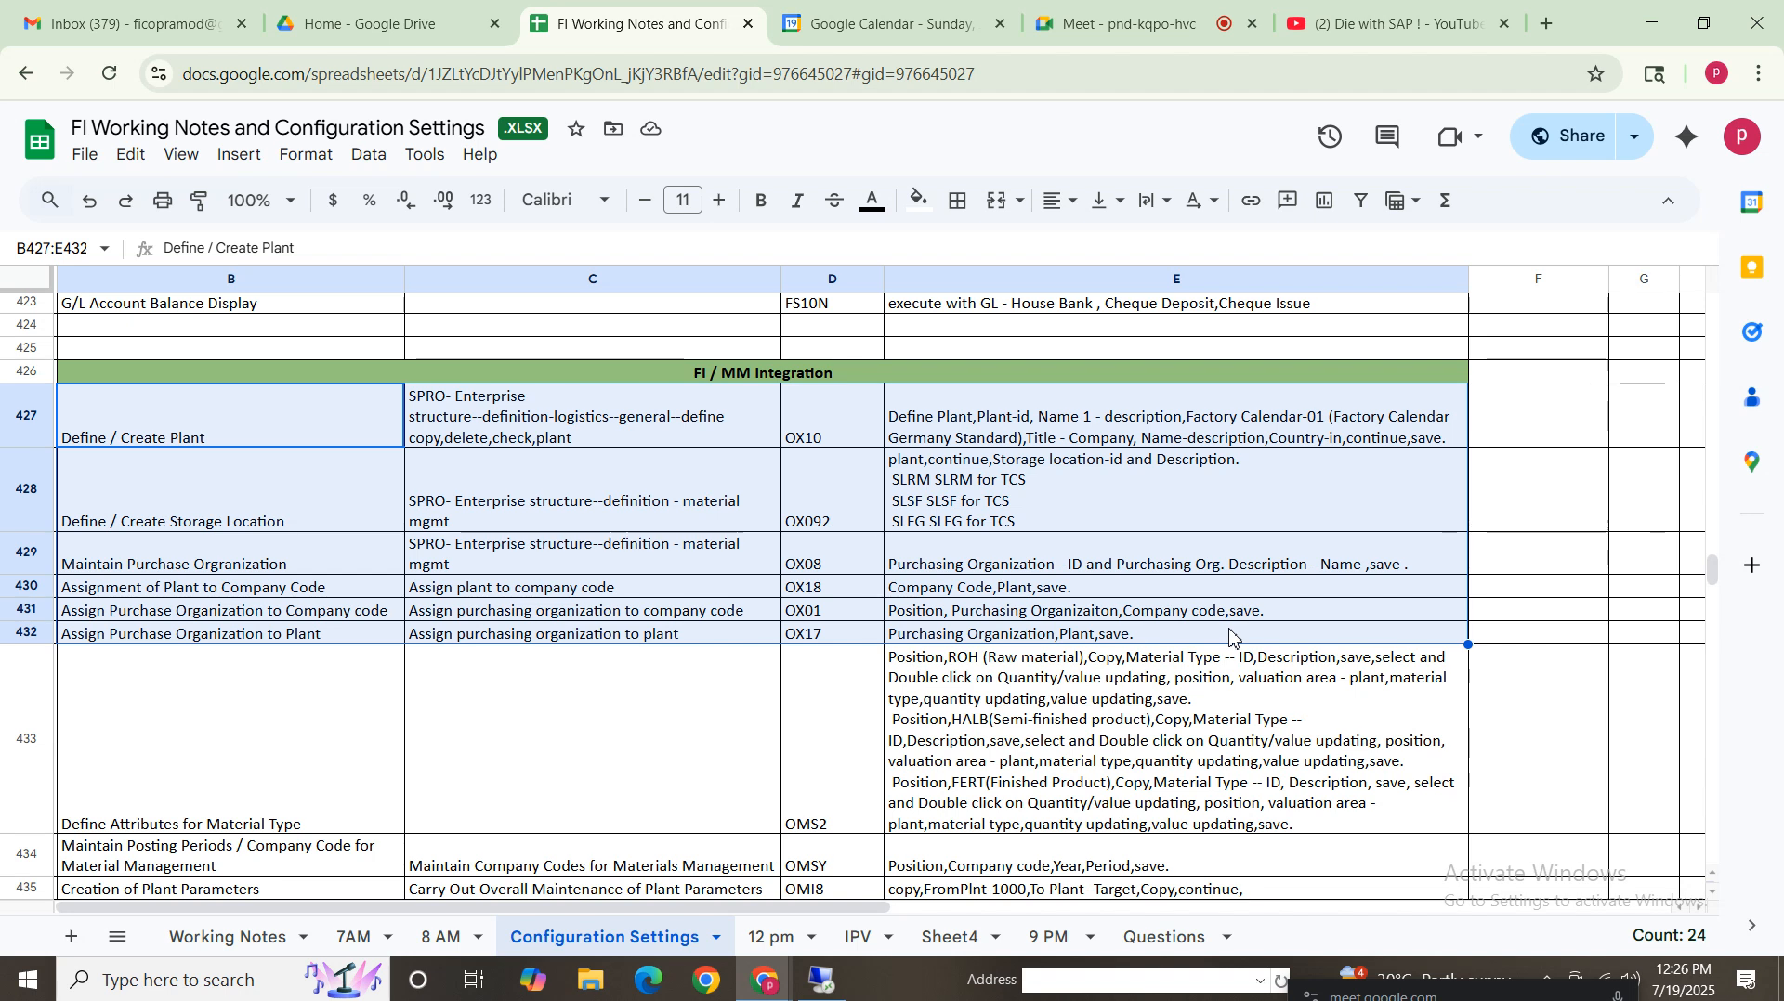
left_click(1714, 894)
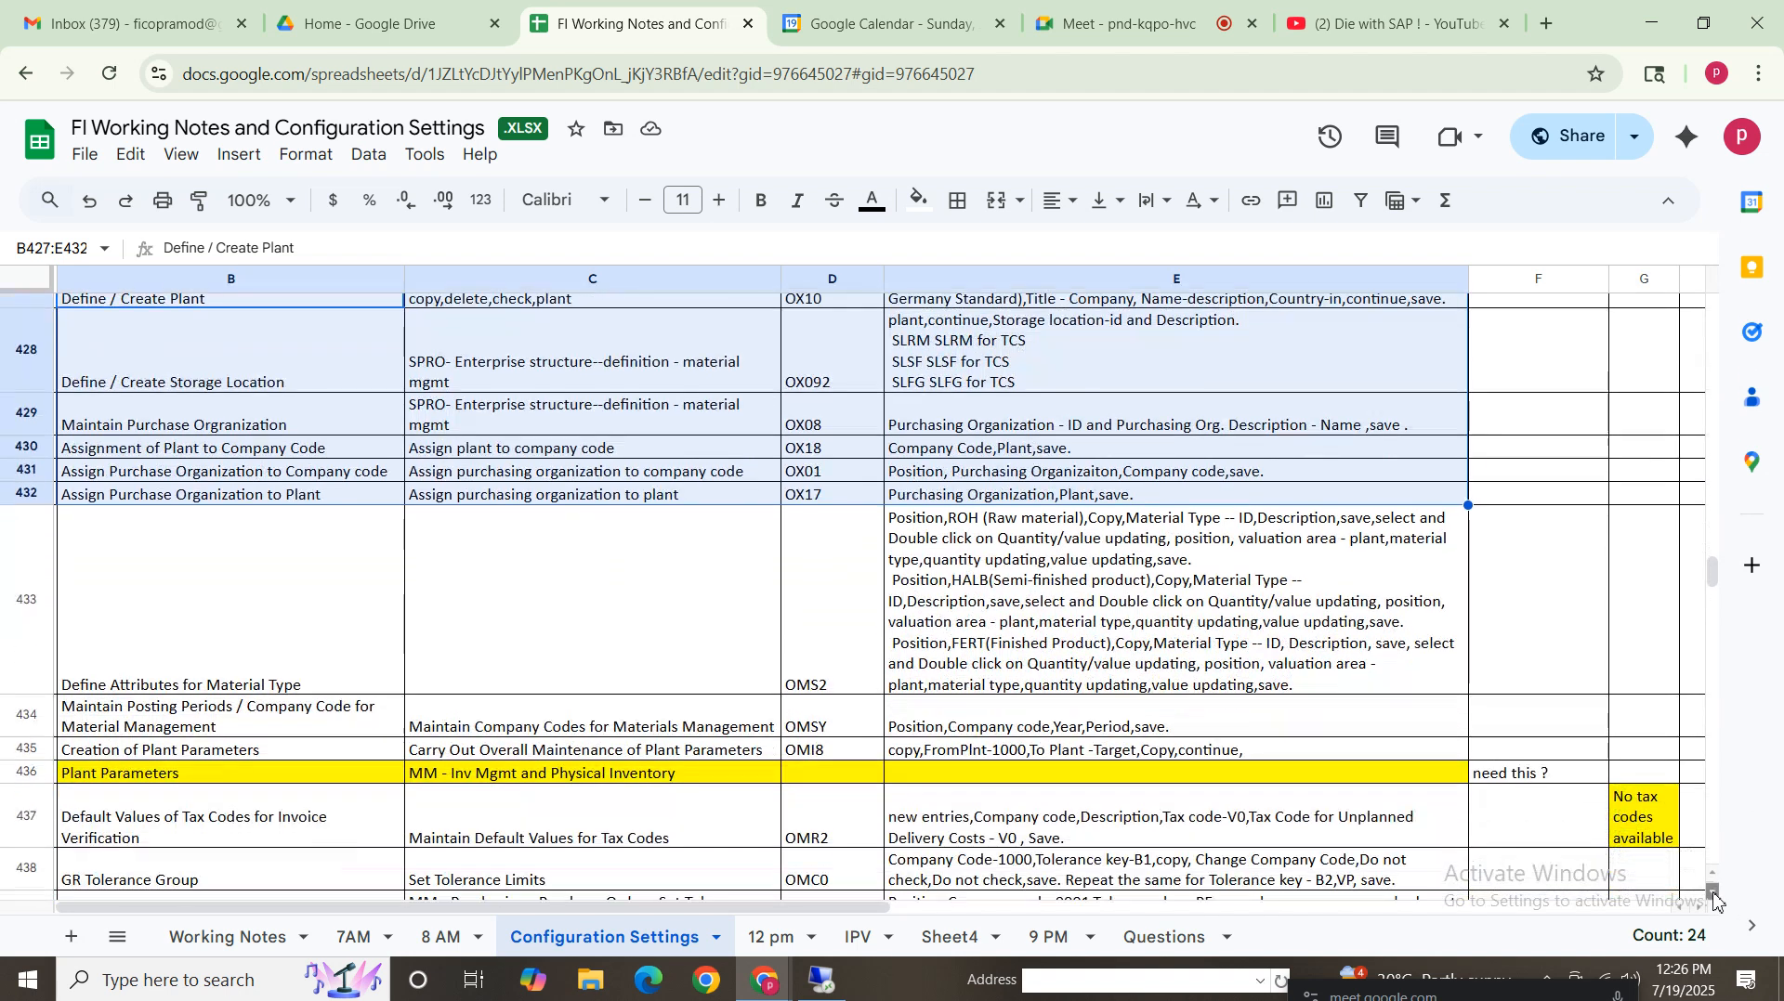
left_click(1712, 894)
left_click(1712, 894)
left_click(1712, 894)
left_click(1712, 894)
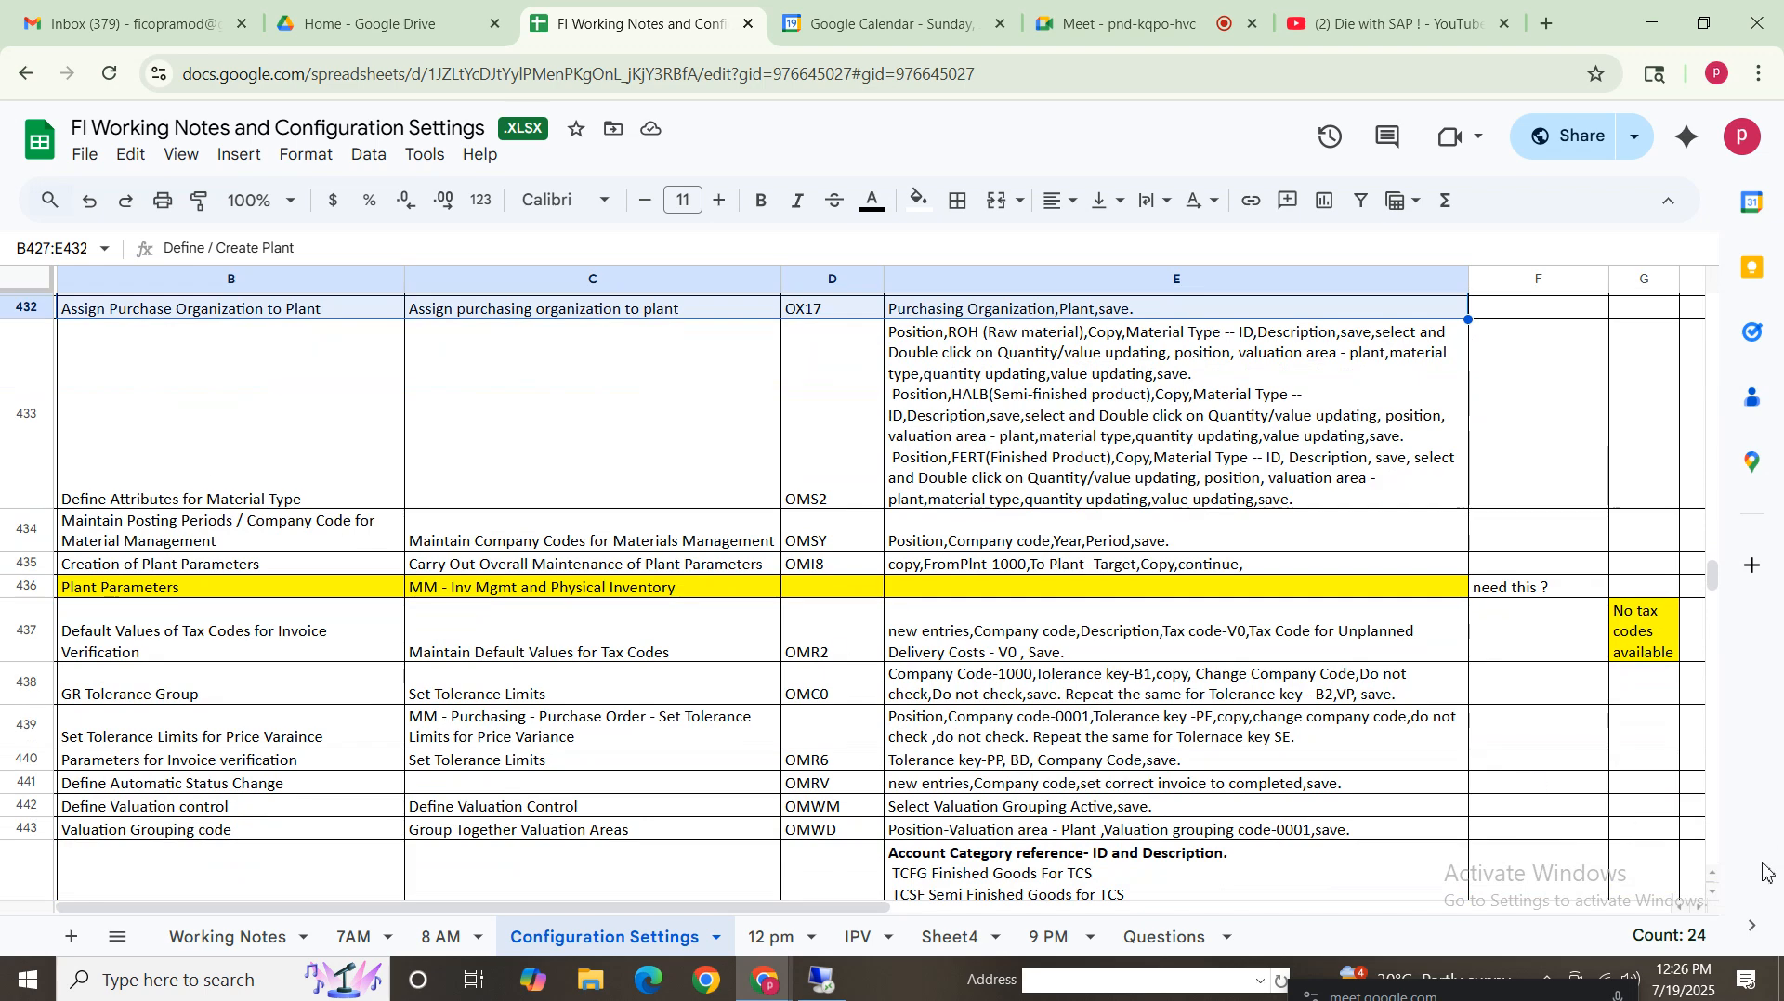
left_click(223, 418)
left_click(1713, 894)
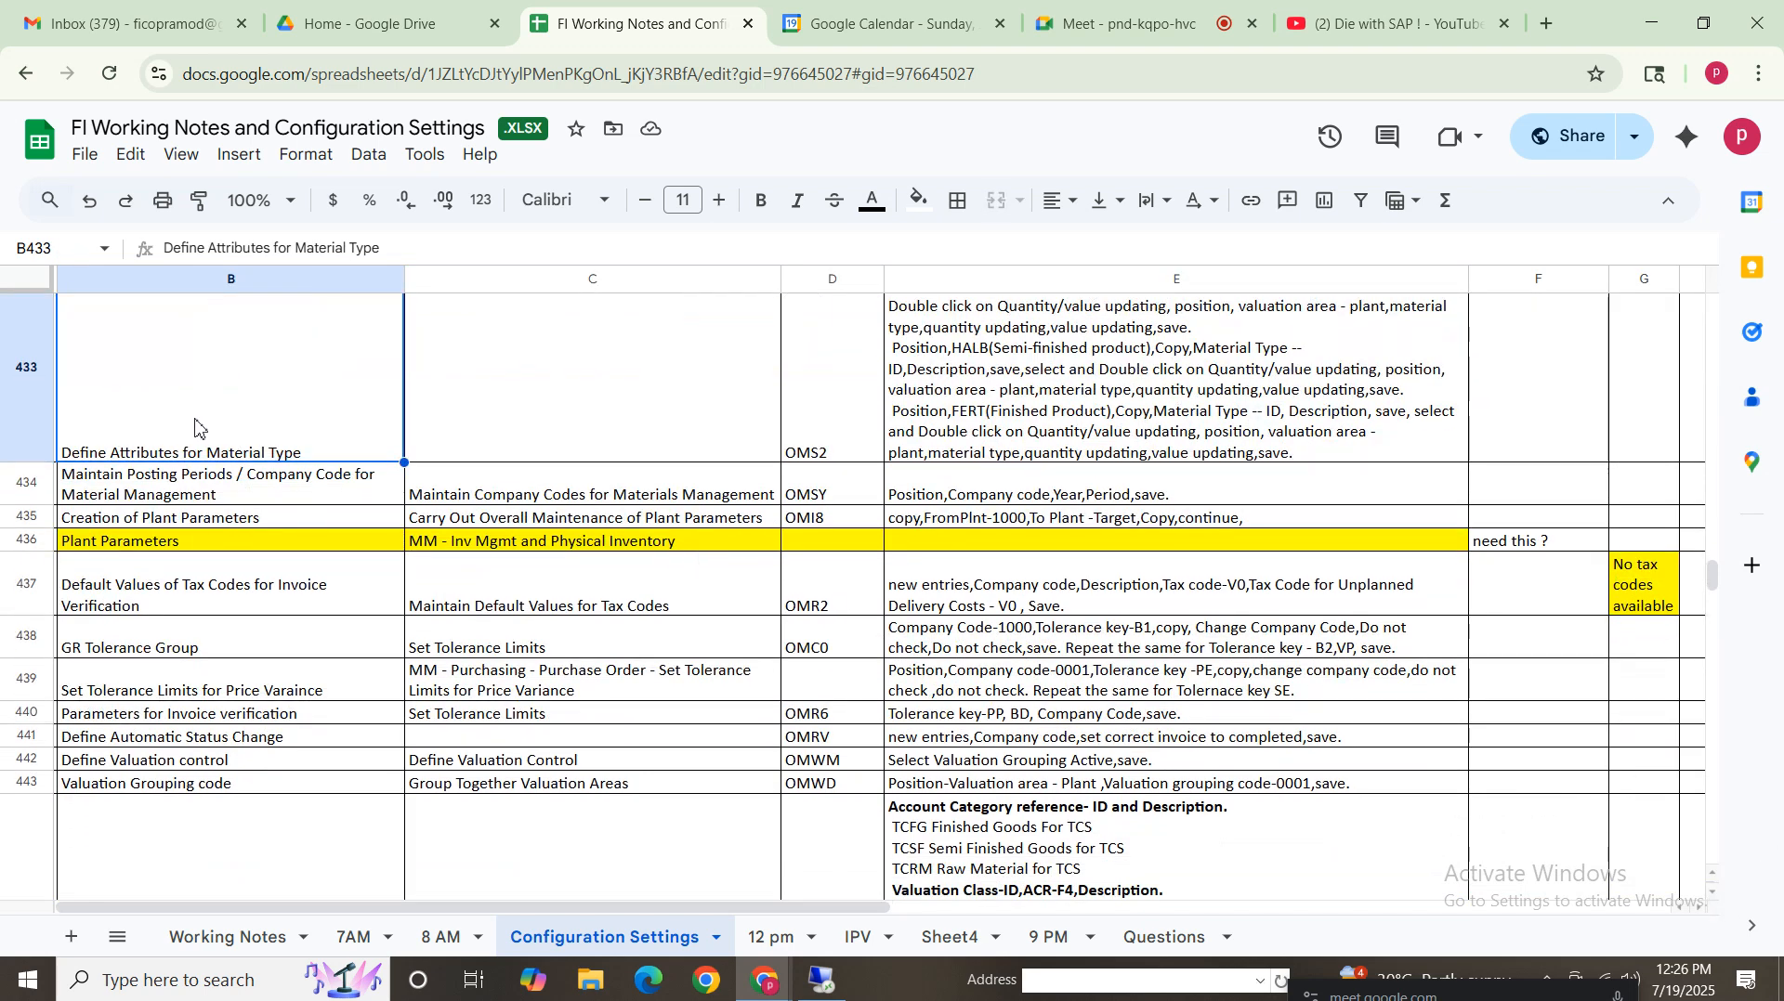
left_click(1015, 388)
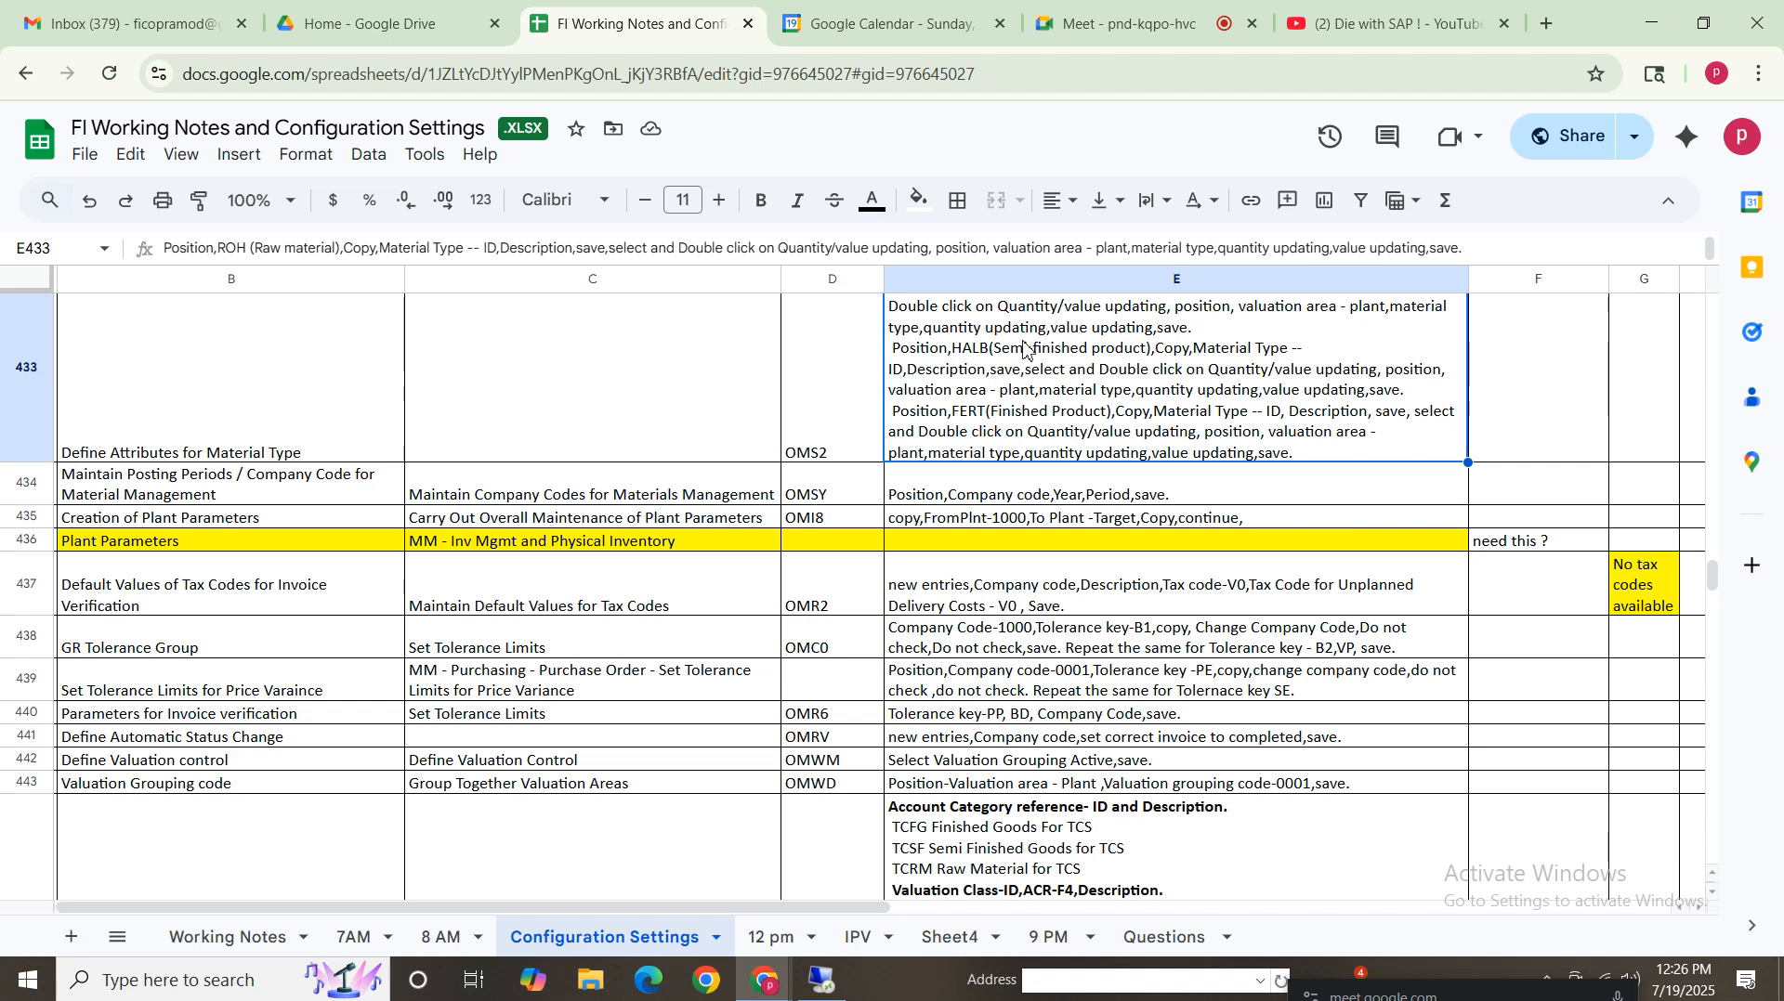
double_click(1074, 398)
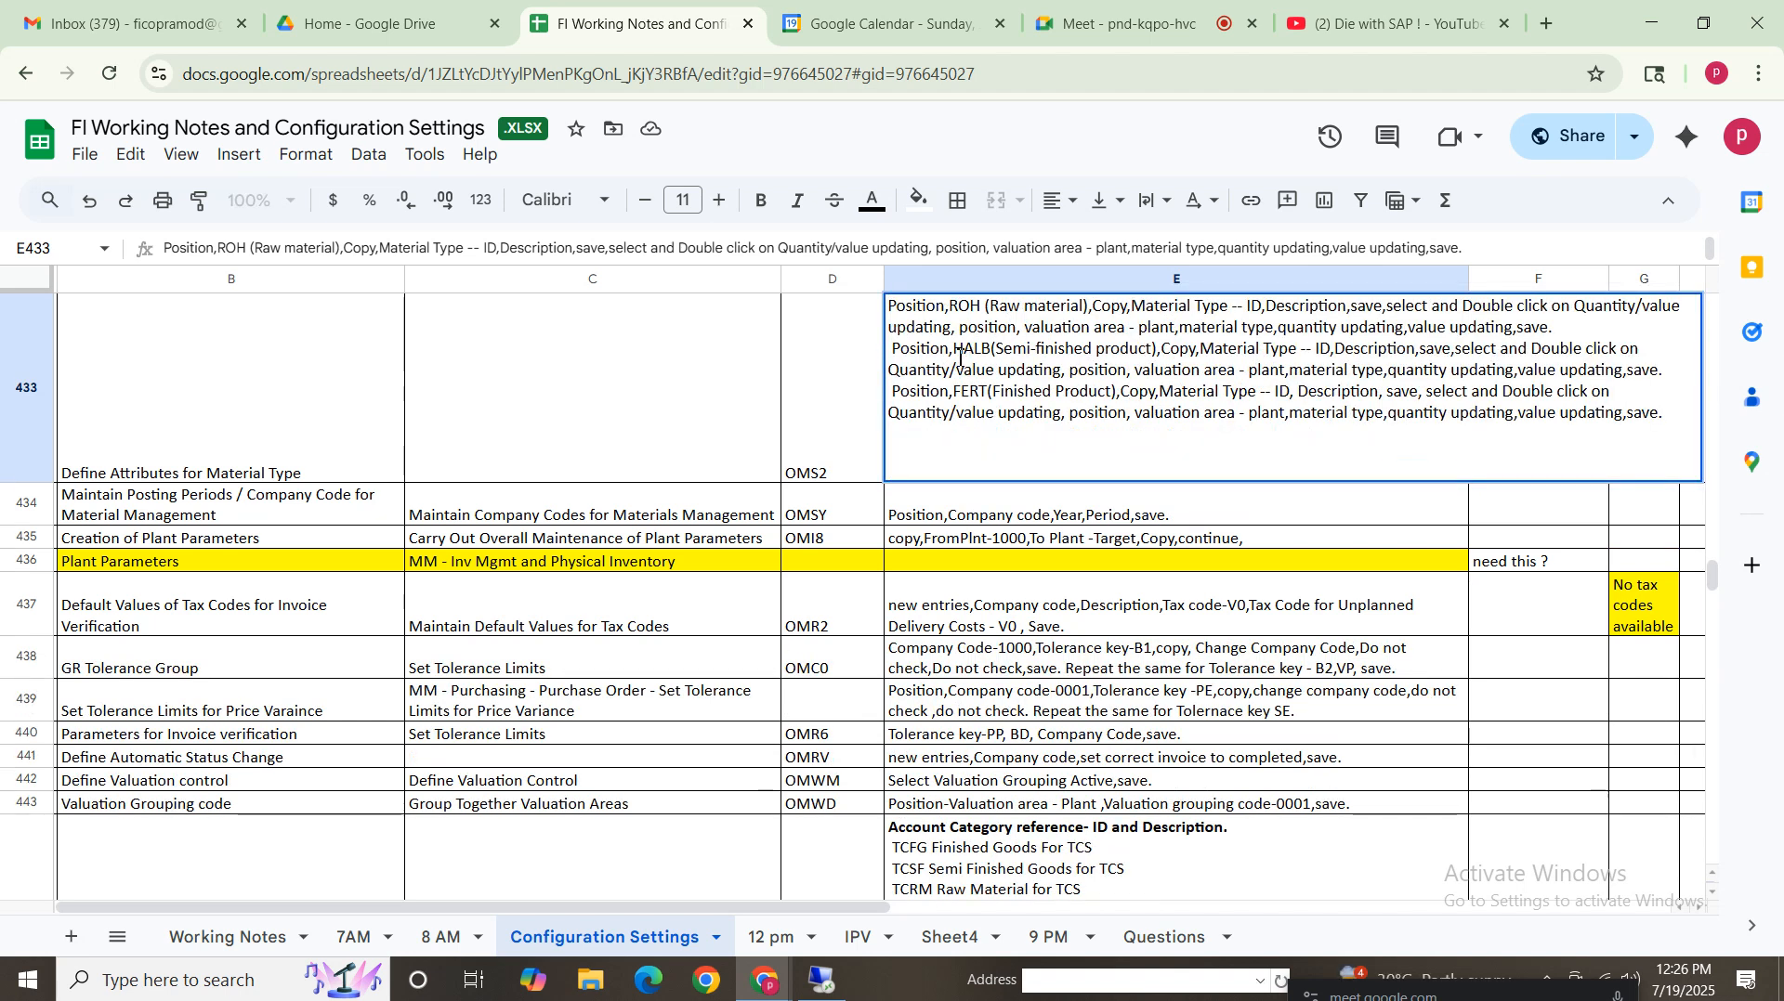
double_click(955, 351)
left_click_drag(950, 313, 990, 312)
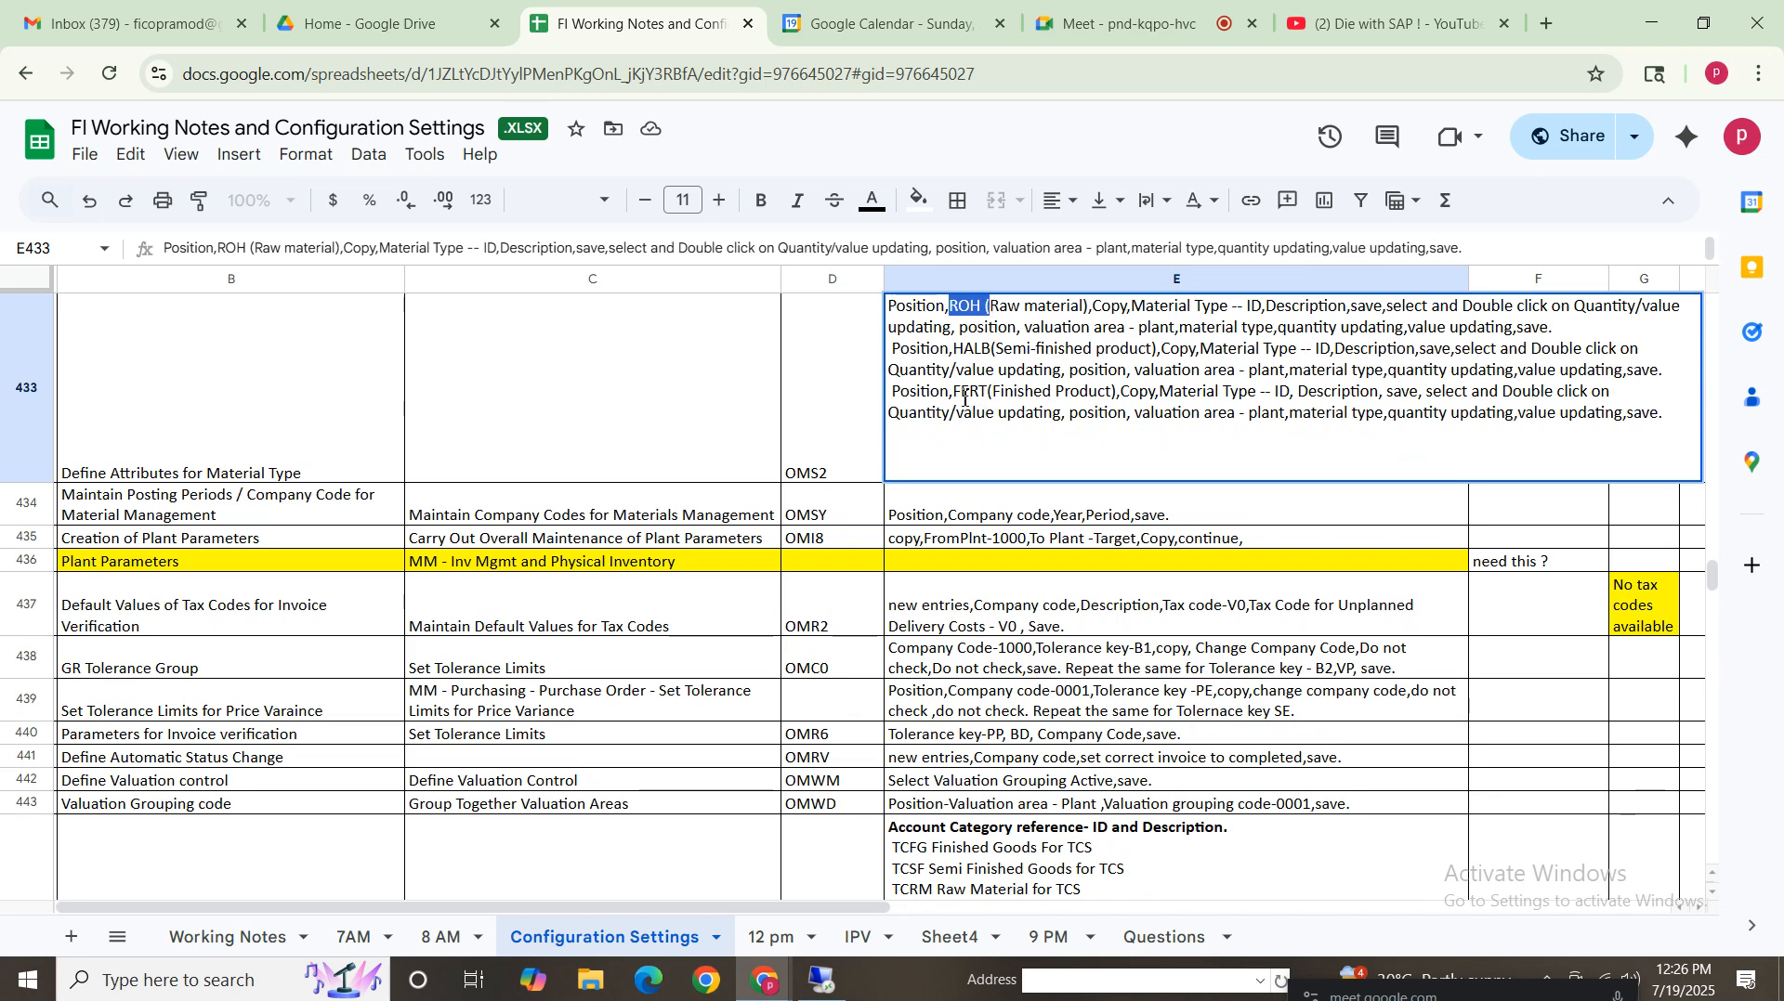
left_click_drag(954, 393, 994, 392)
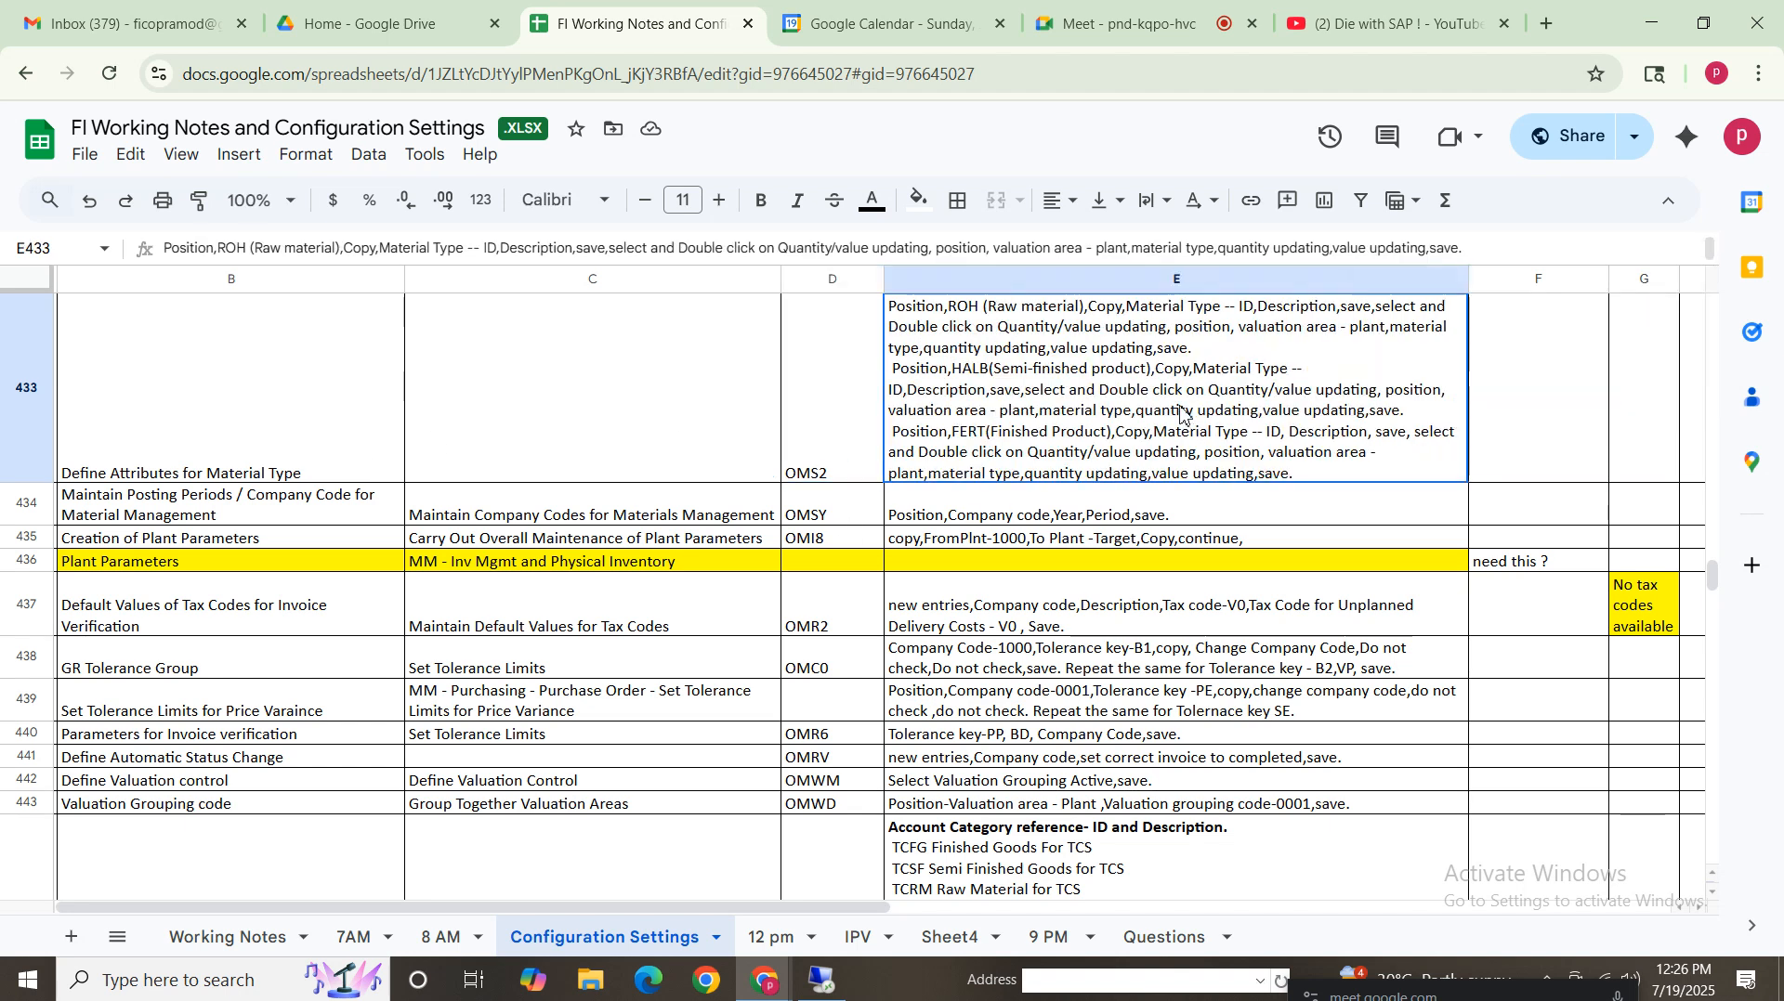
key("Escape")
Leave the OX17 assignment view and look up the OMS2 transaction code in the notes
left_click(822, 980)
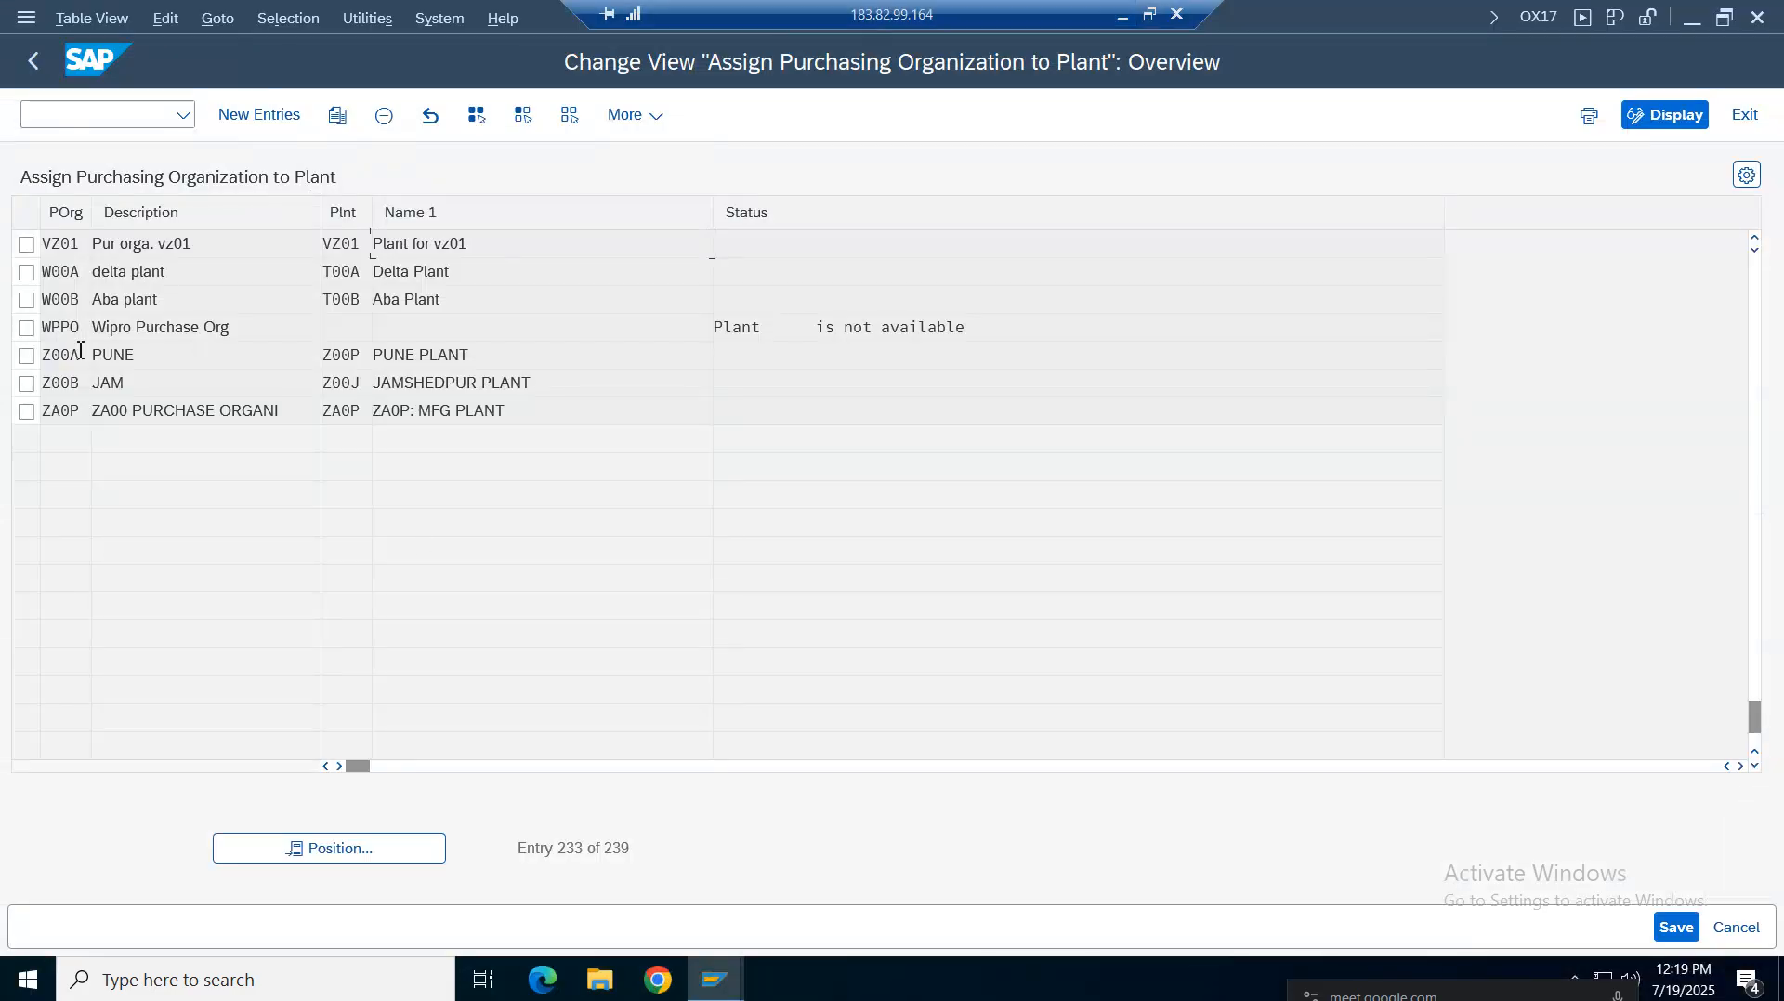
left_click(28, 61)
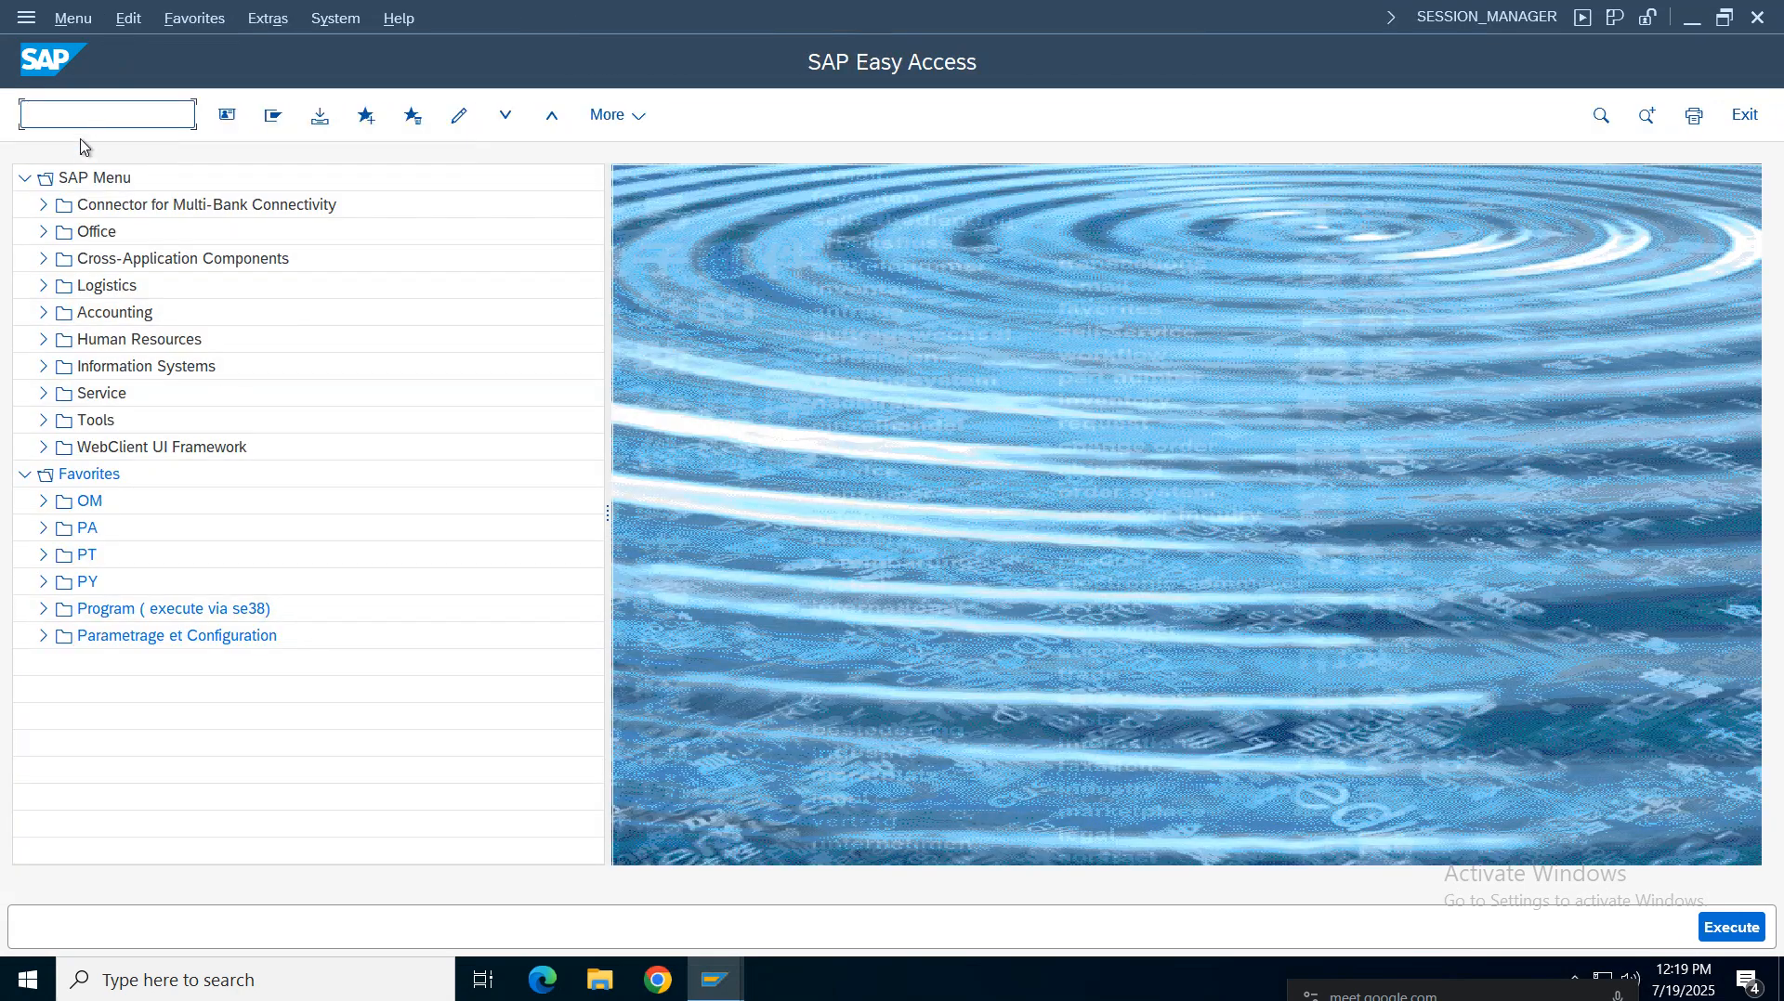
mouse_move(987, 5)
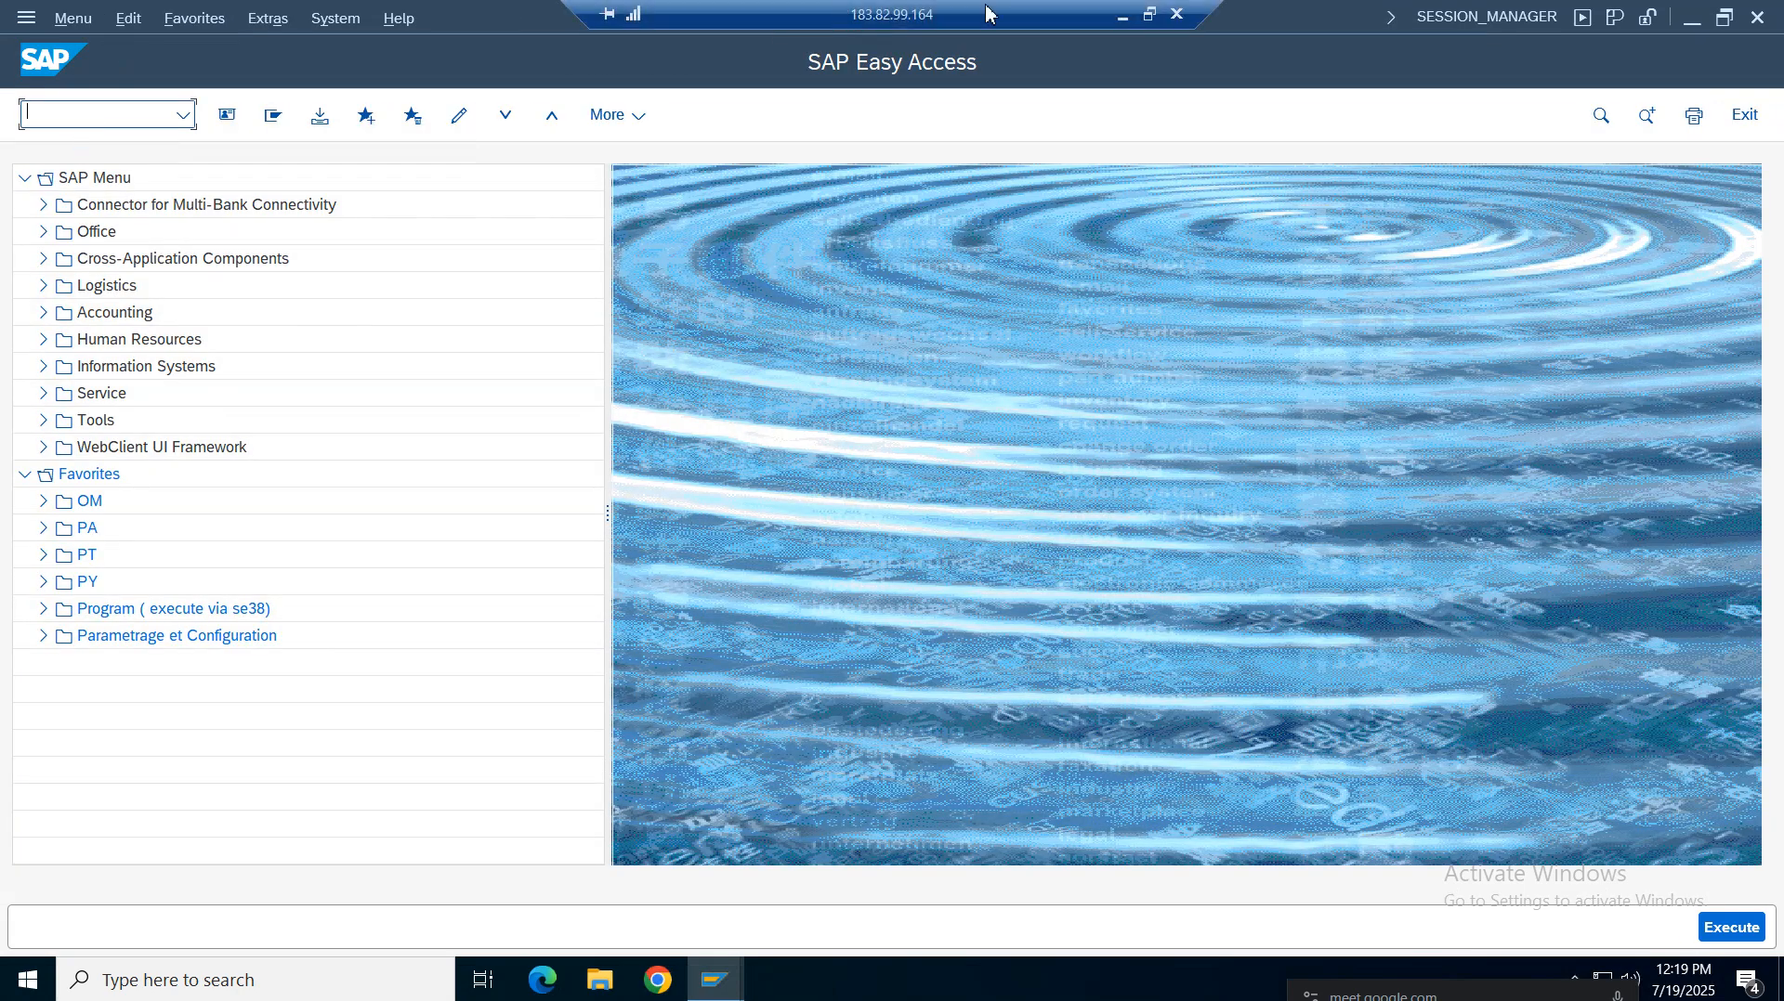
left_click(1123, 17)
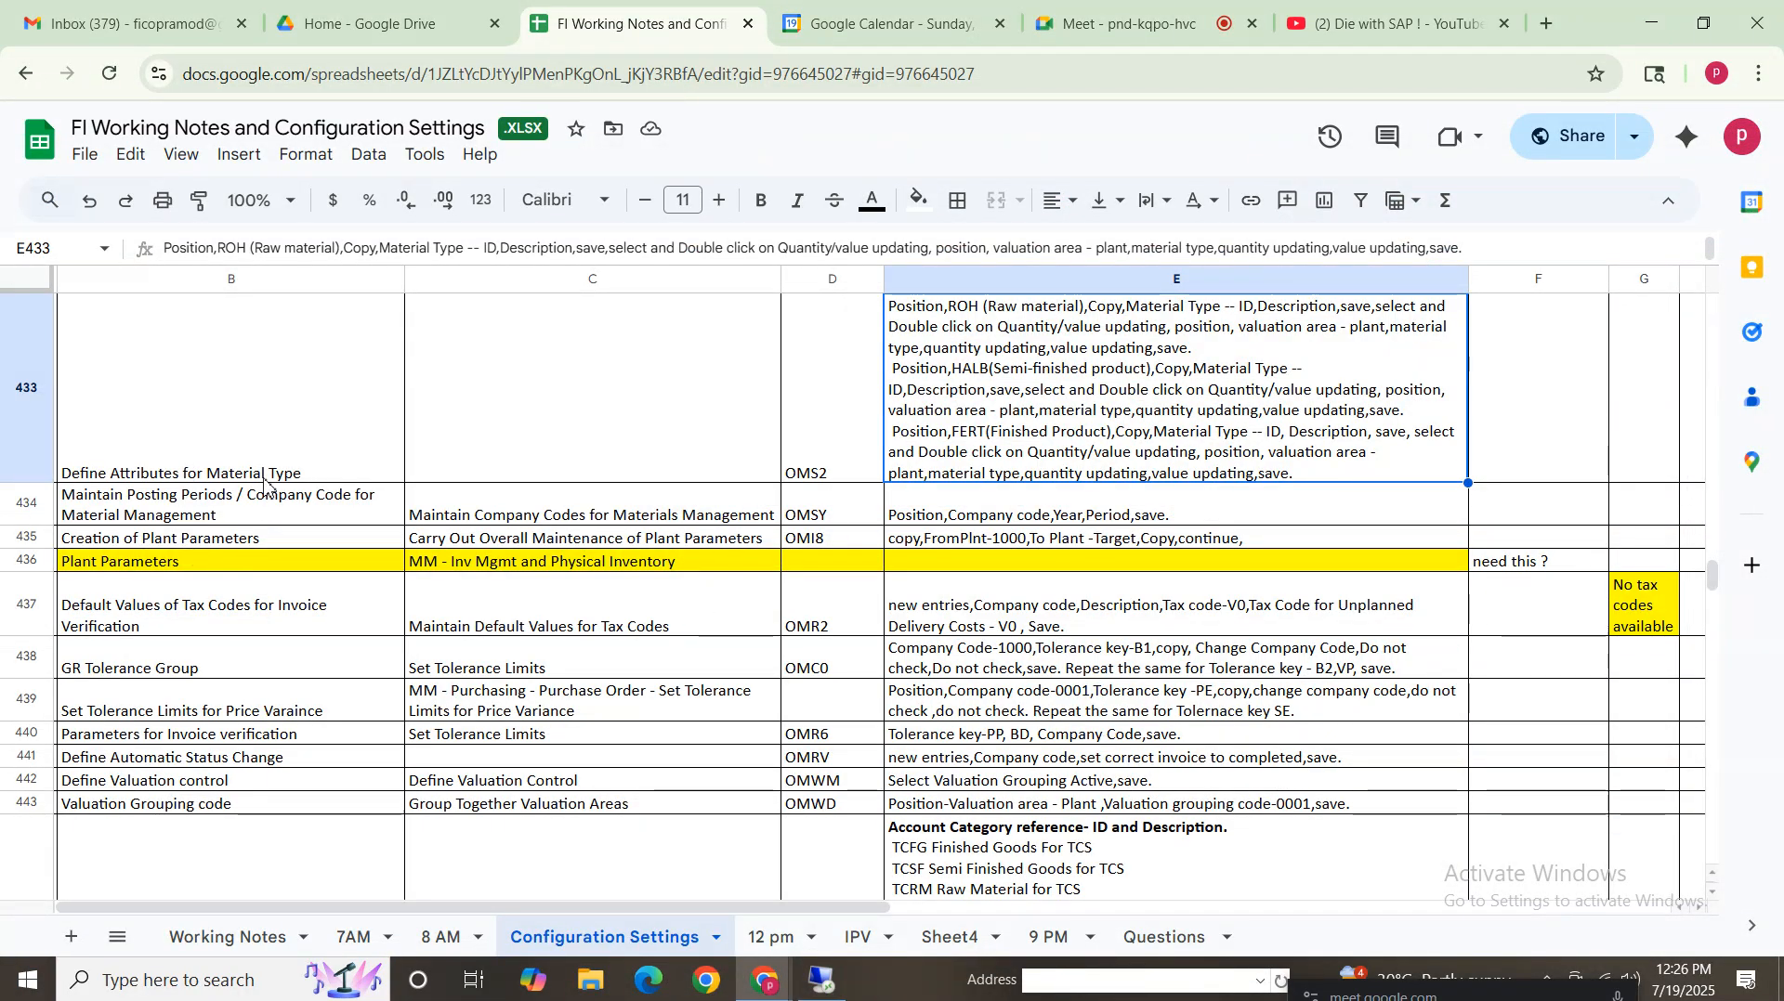
left_click(257, 441)
left_click(831, 446)
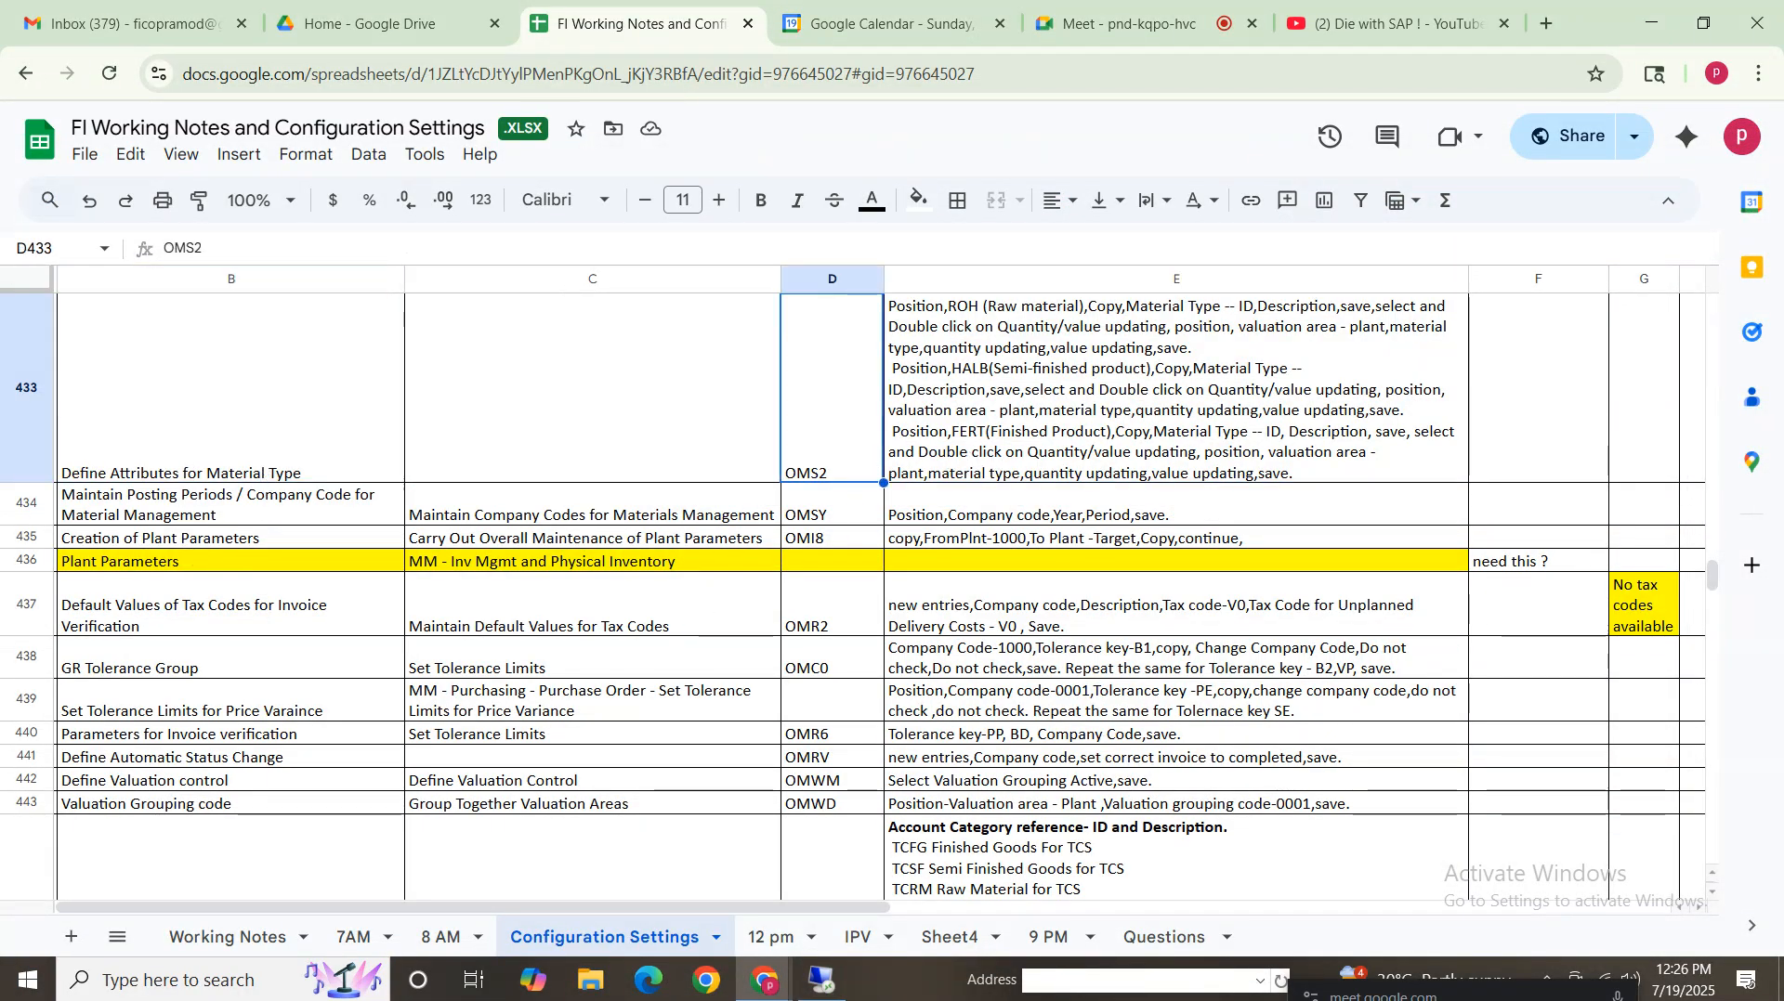
Try twice to open transaction OMS2 for editing, declining to display the locked data each time
left_click(822, 981)
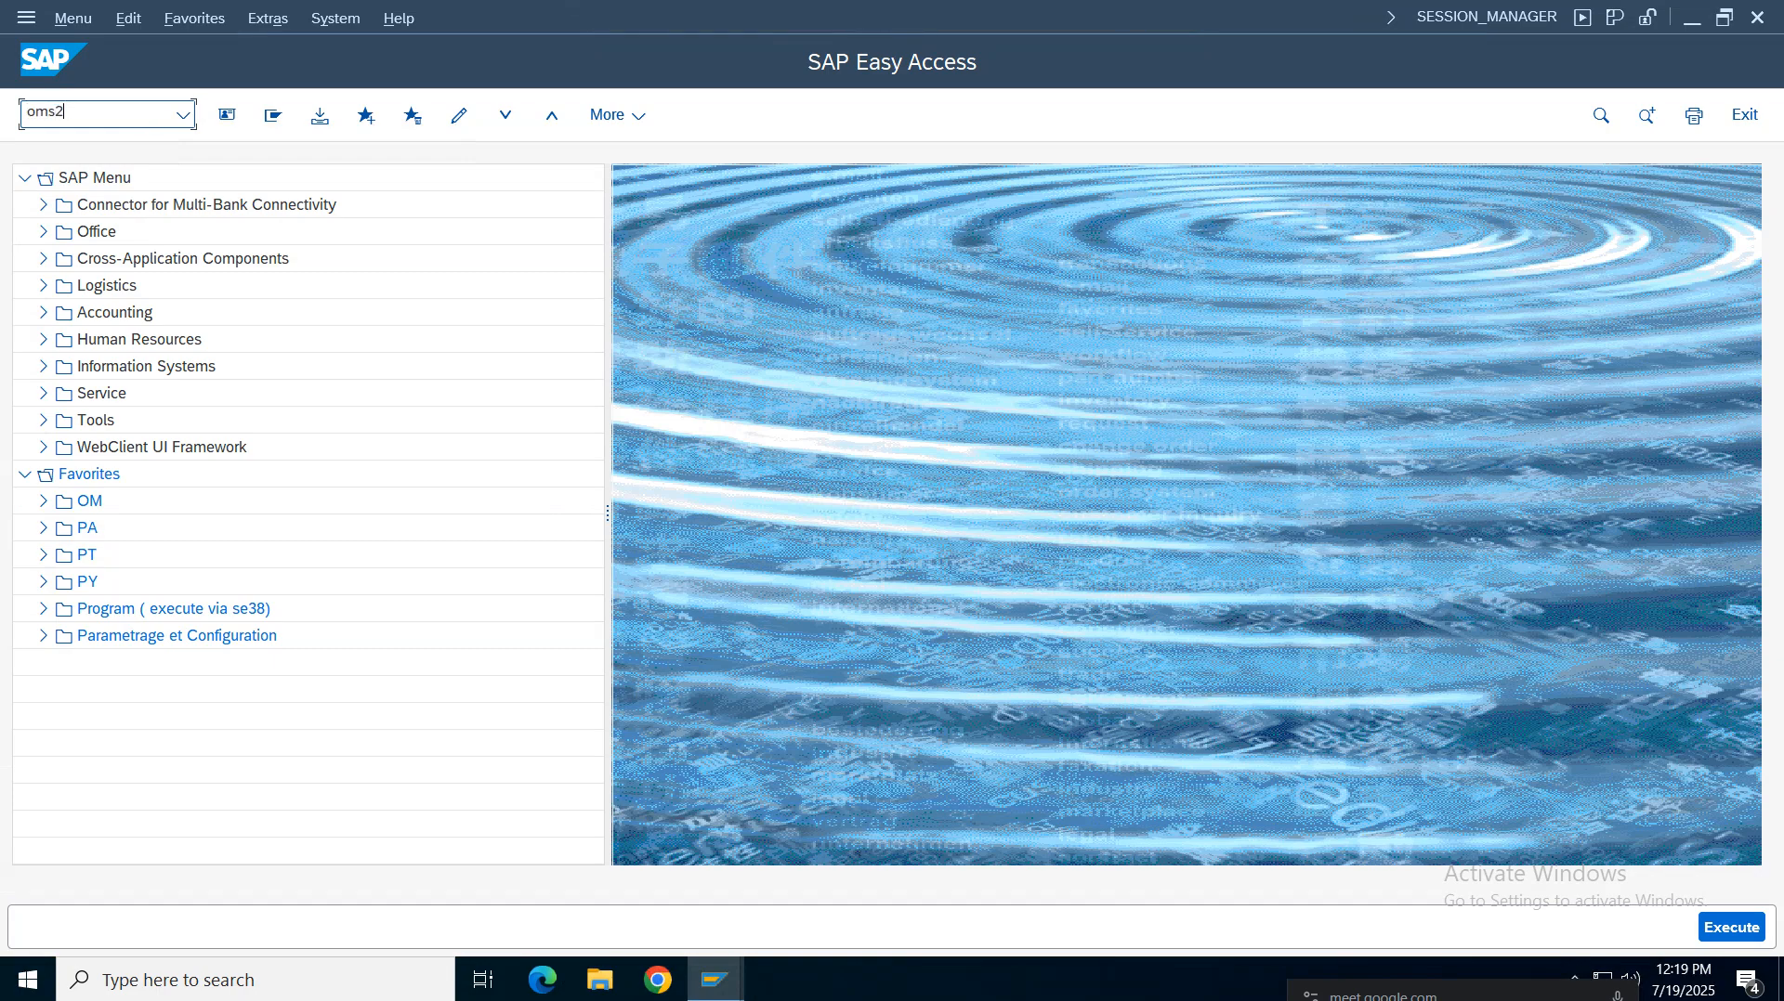
key("Return")
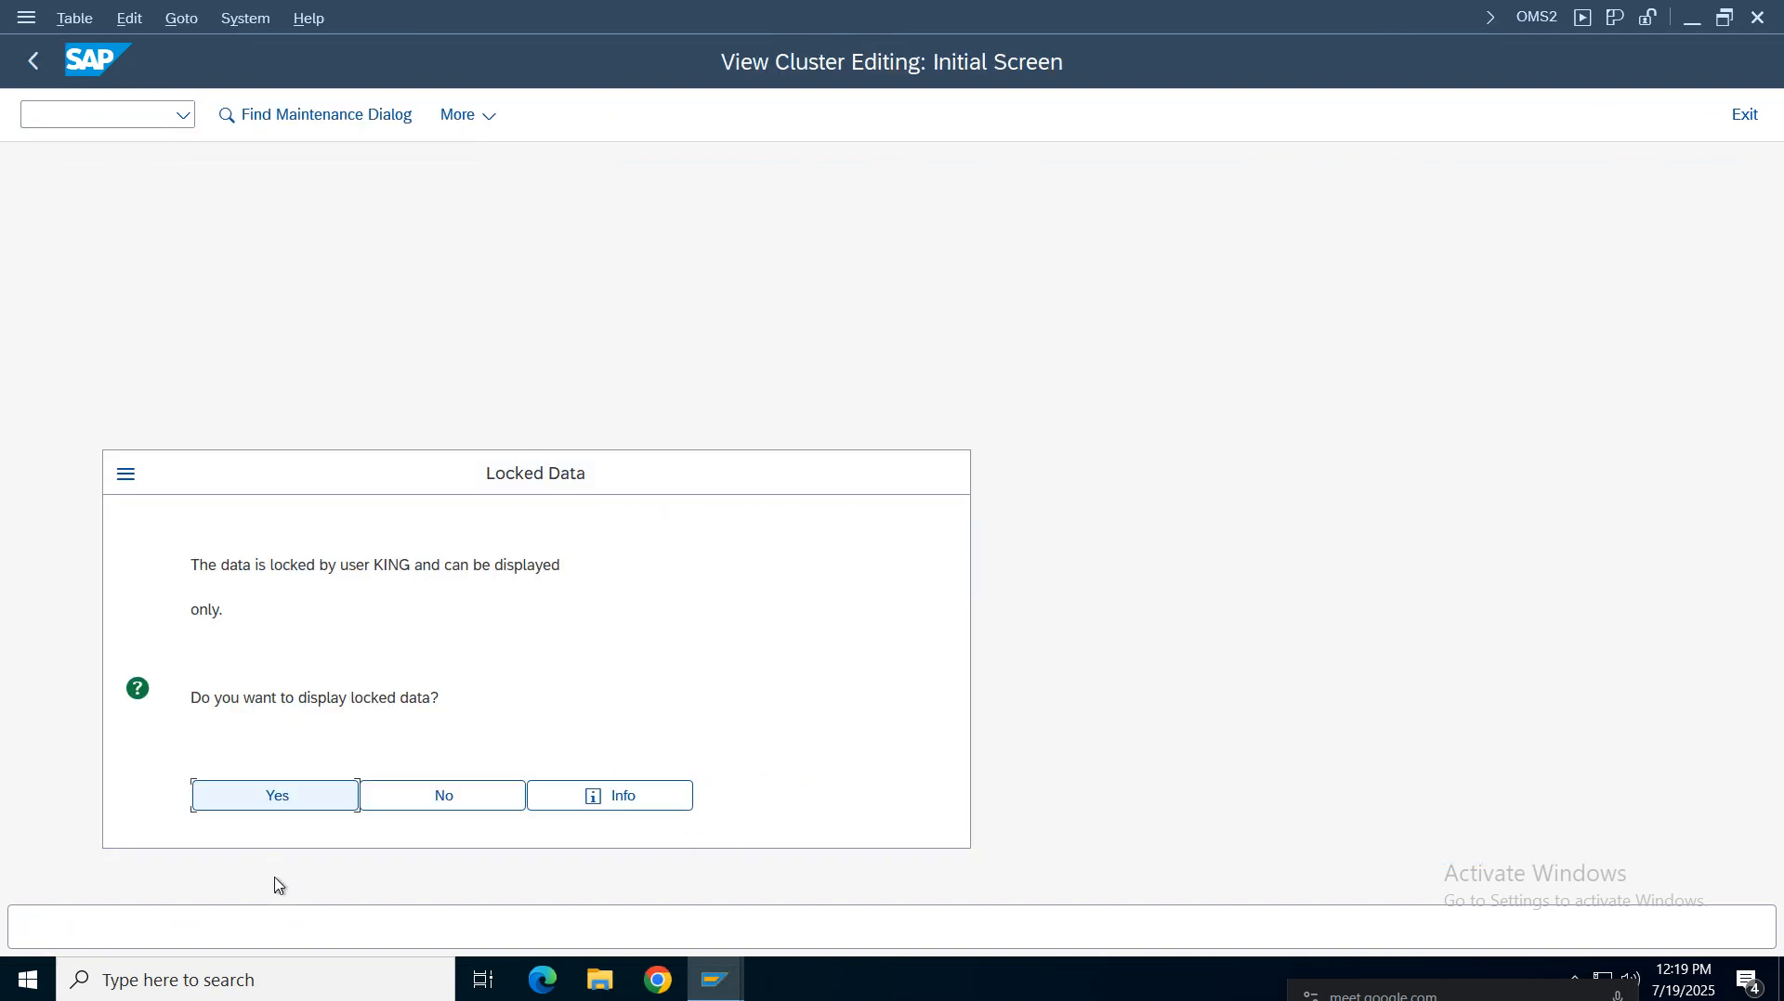
left_click(470, 815)
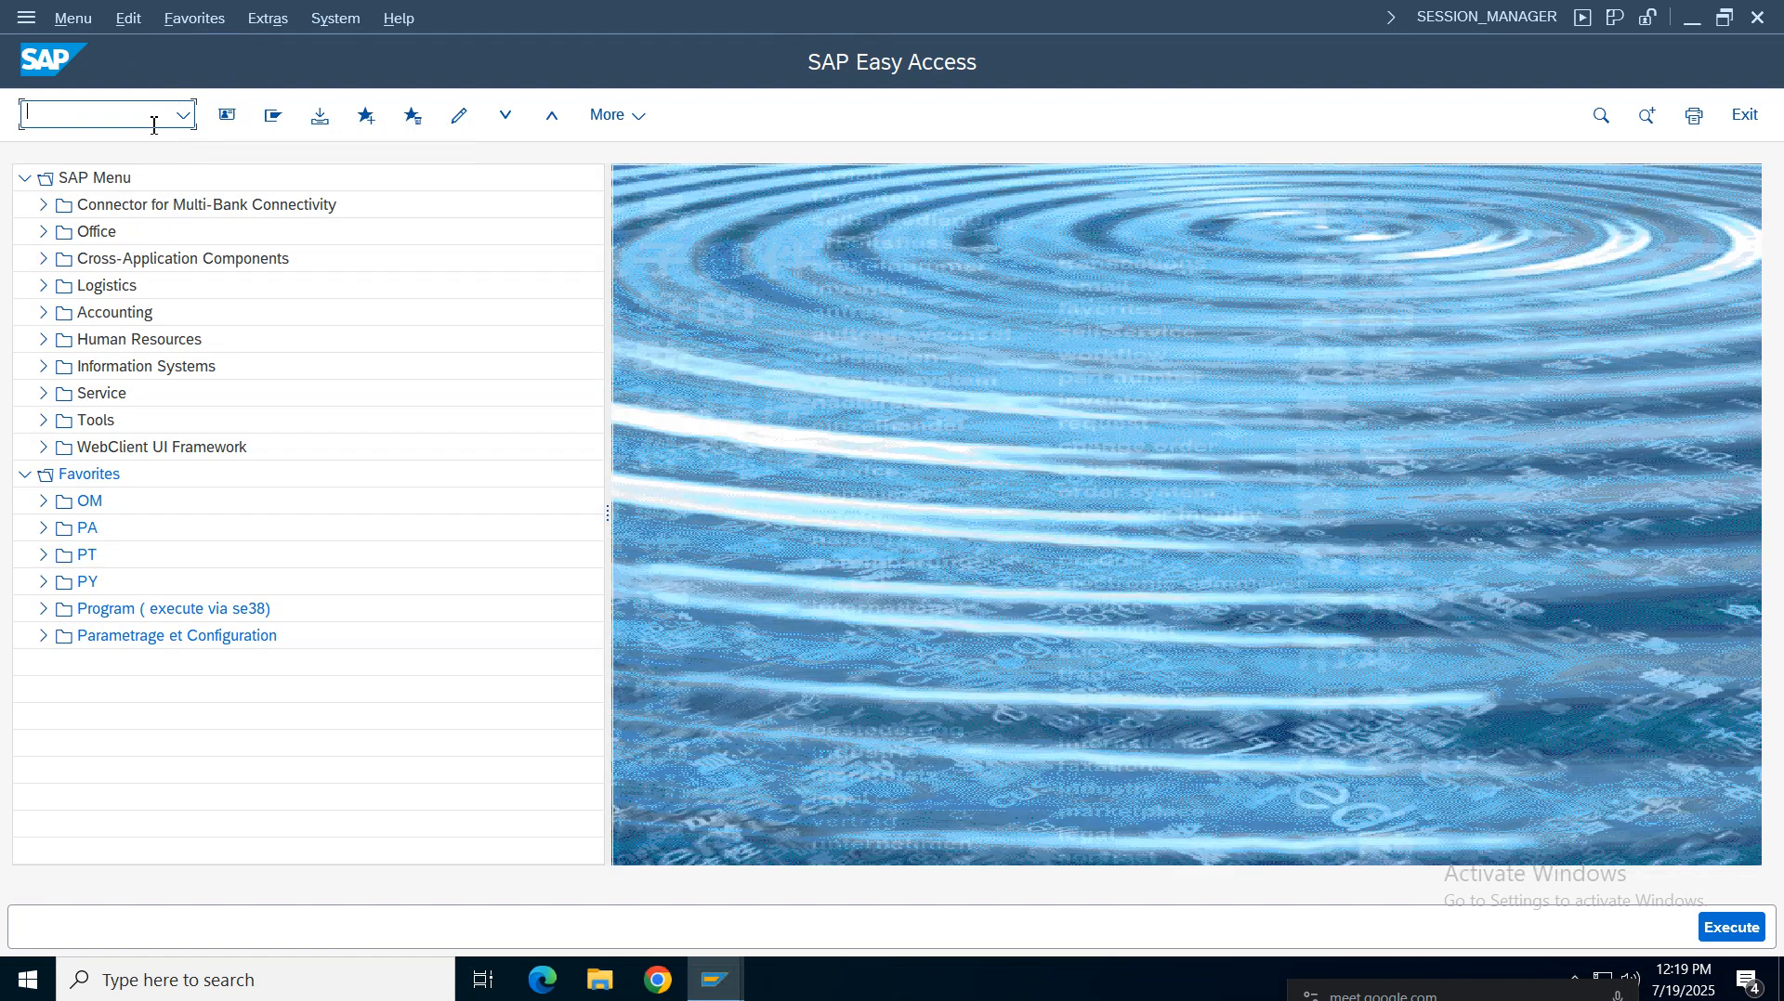
left_click(184, 115)
left_click(70, 119)
type("oms2")
key("Return")
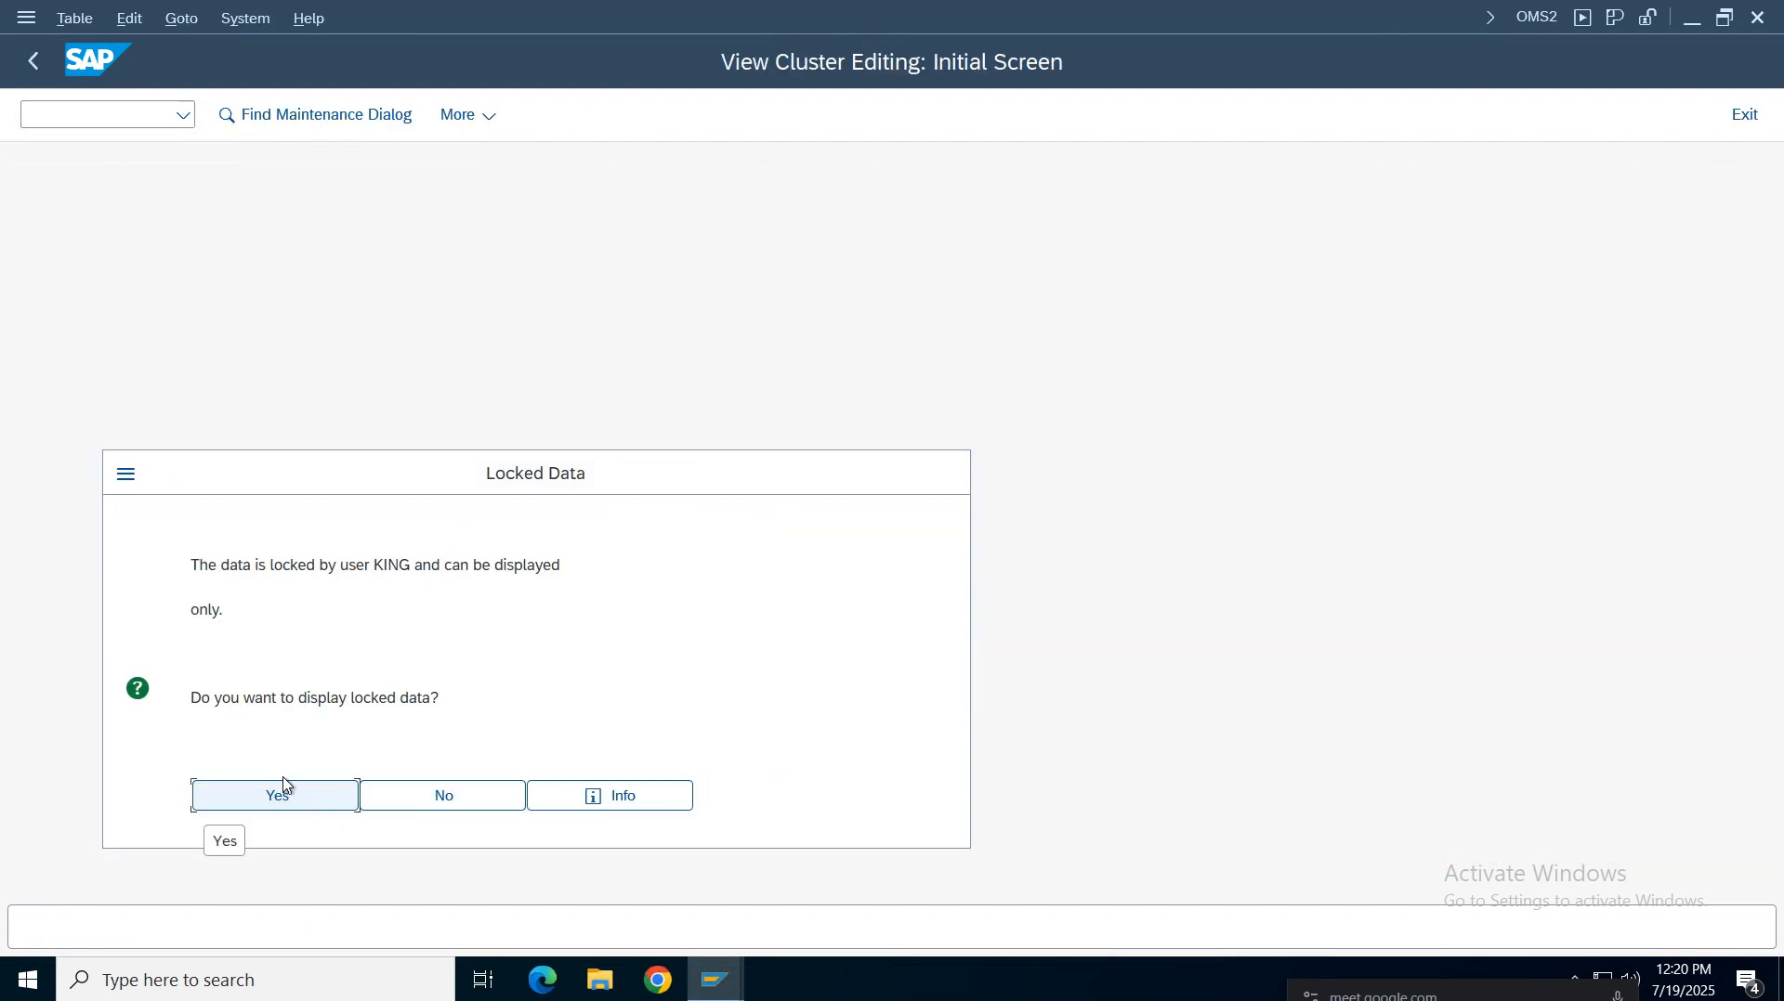
left_click(442, 798)
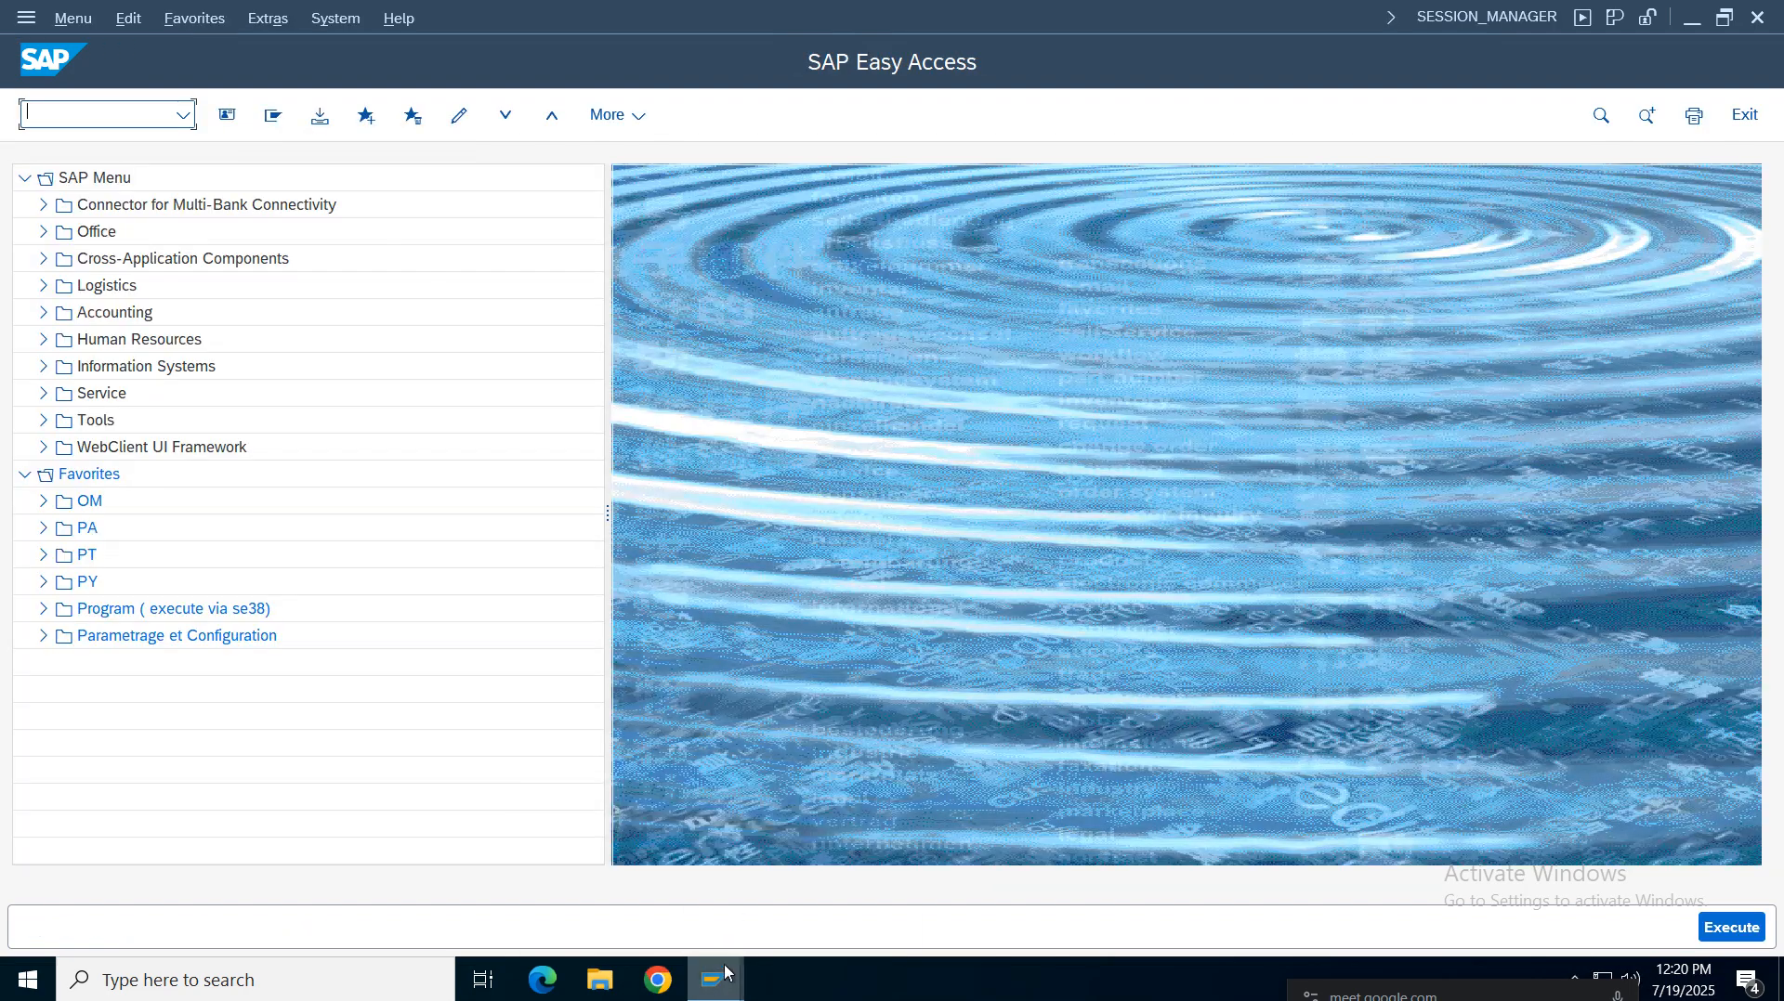
Open transaction SM12 and search all locks in client 100 with the user name and lock count criteria cleared
mouse_move(717, 977)
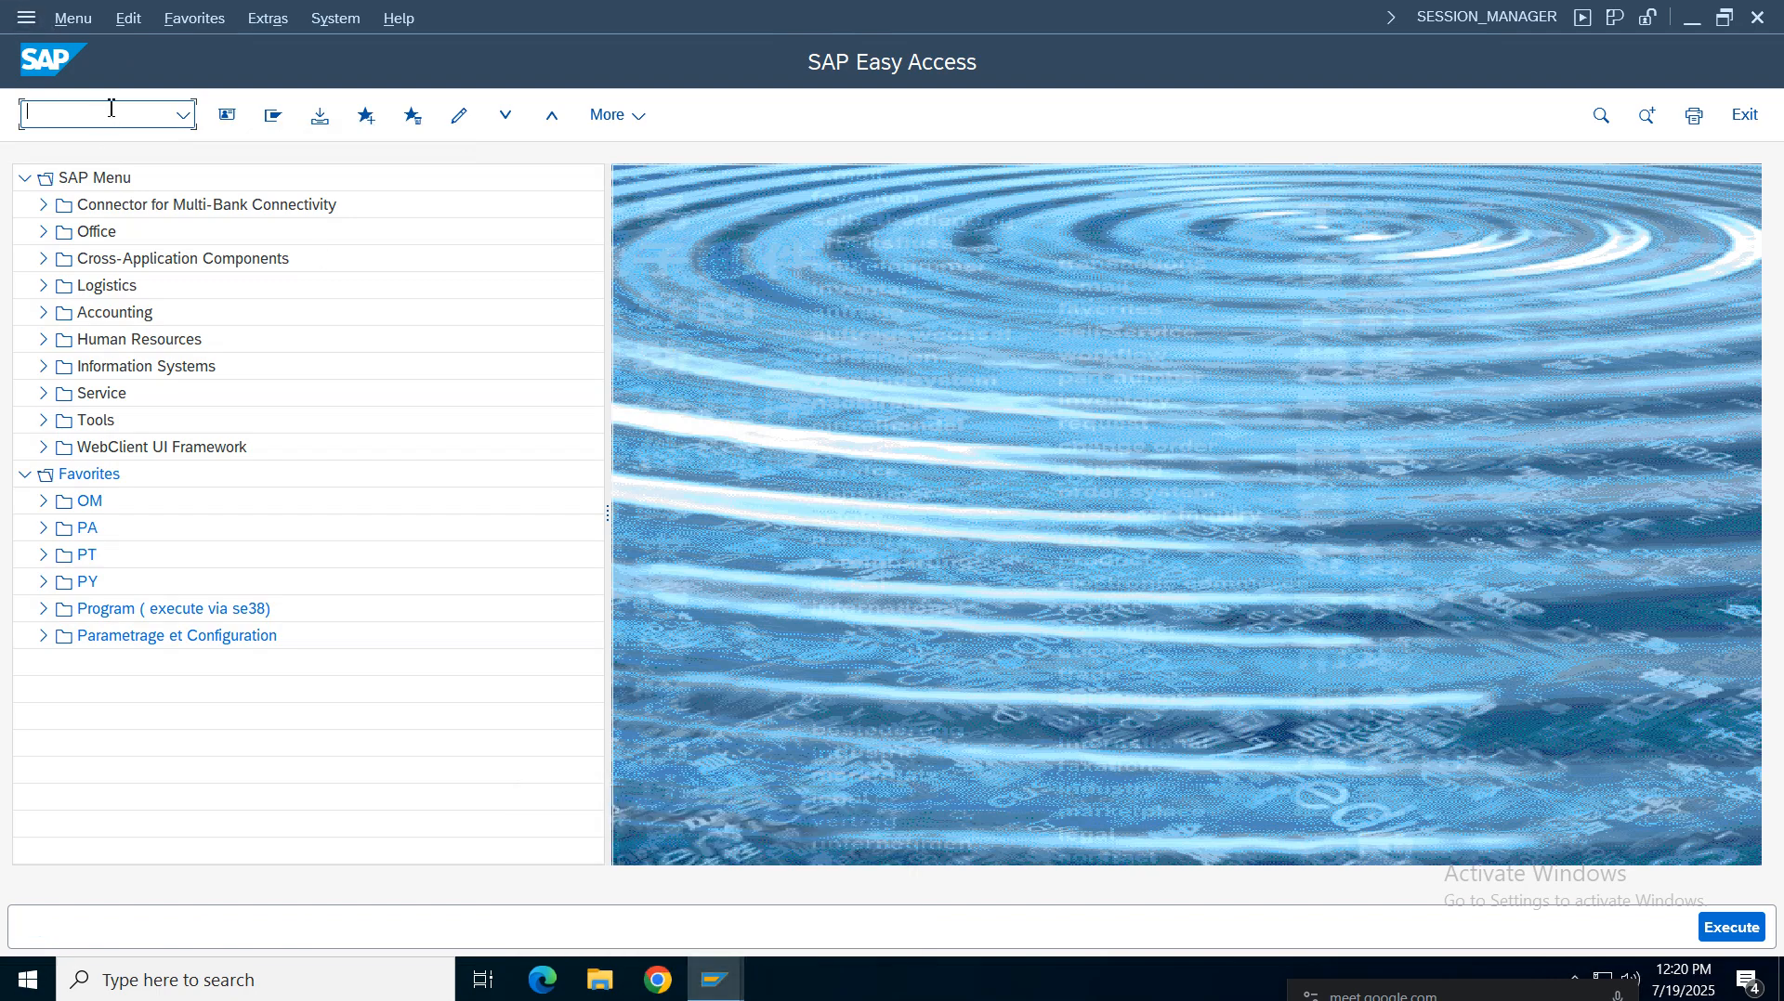
type("12")
key("Return")
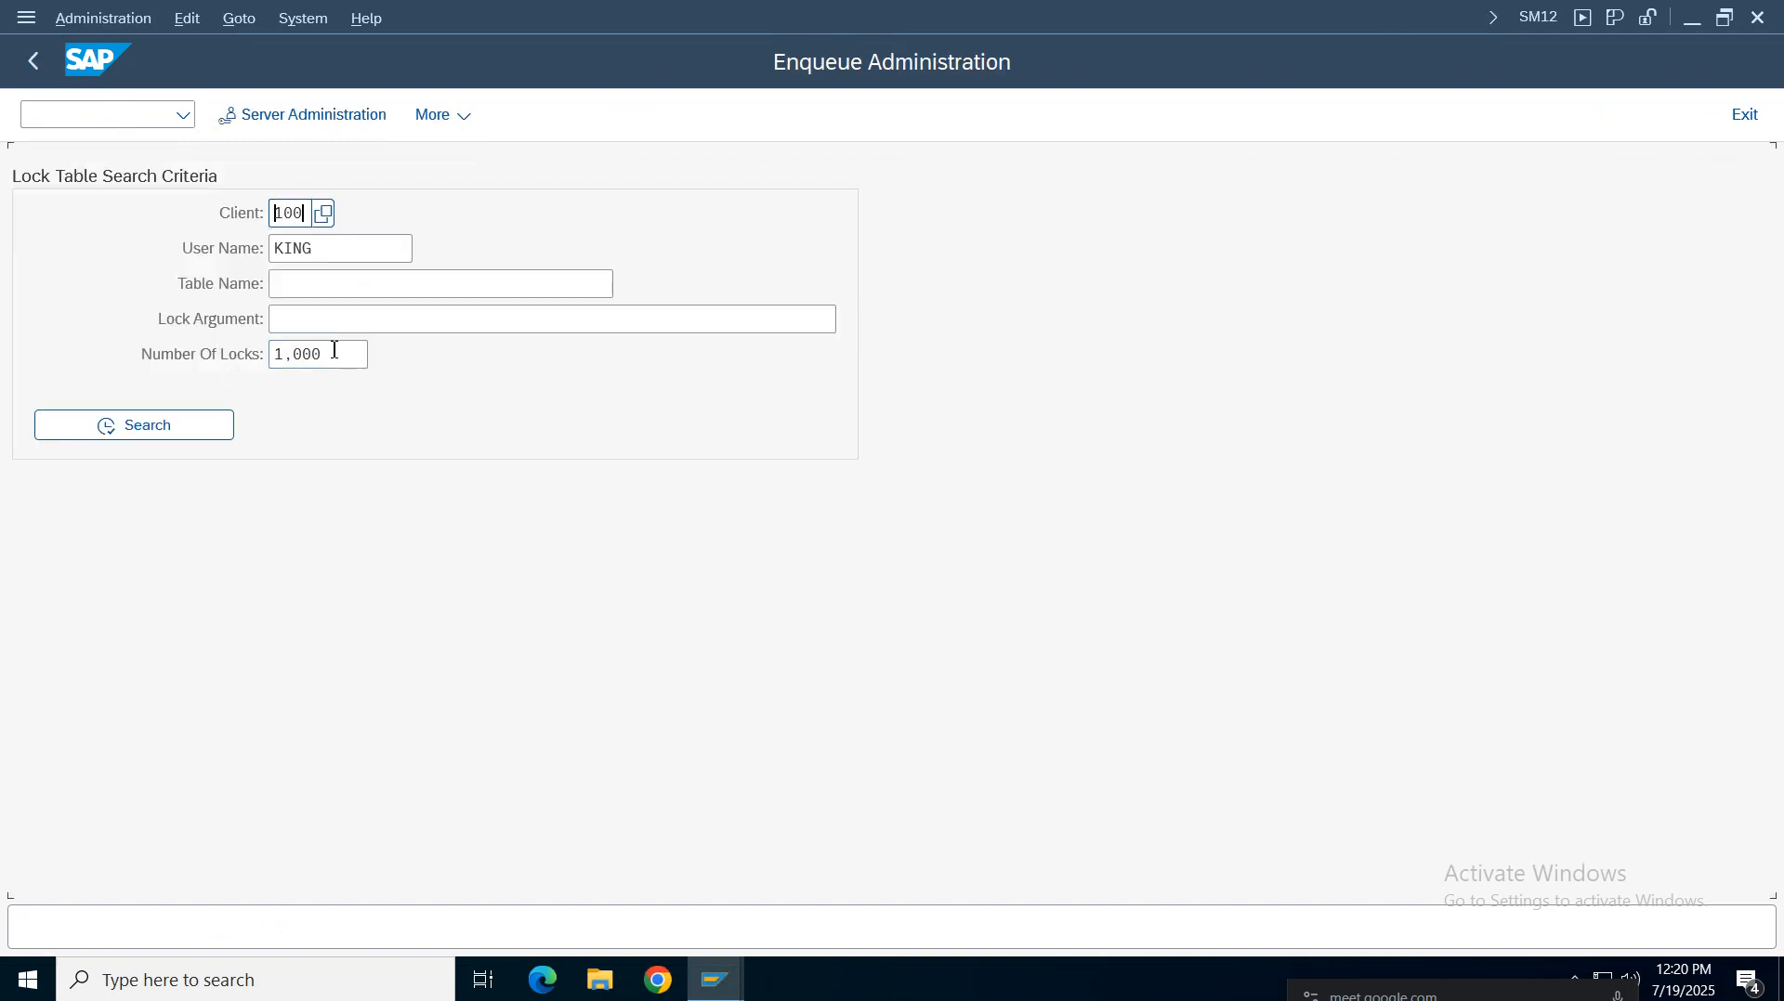
left_click_drag(334, 350, 164, 350)
key("BackSpace")
left_click_drag(327, 250, 163, 252)
key("BackSpace")
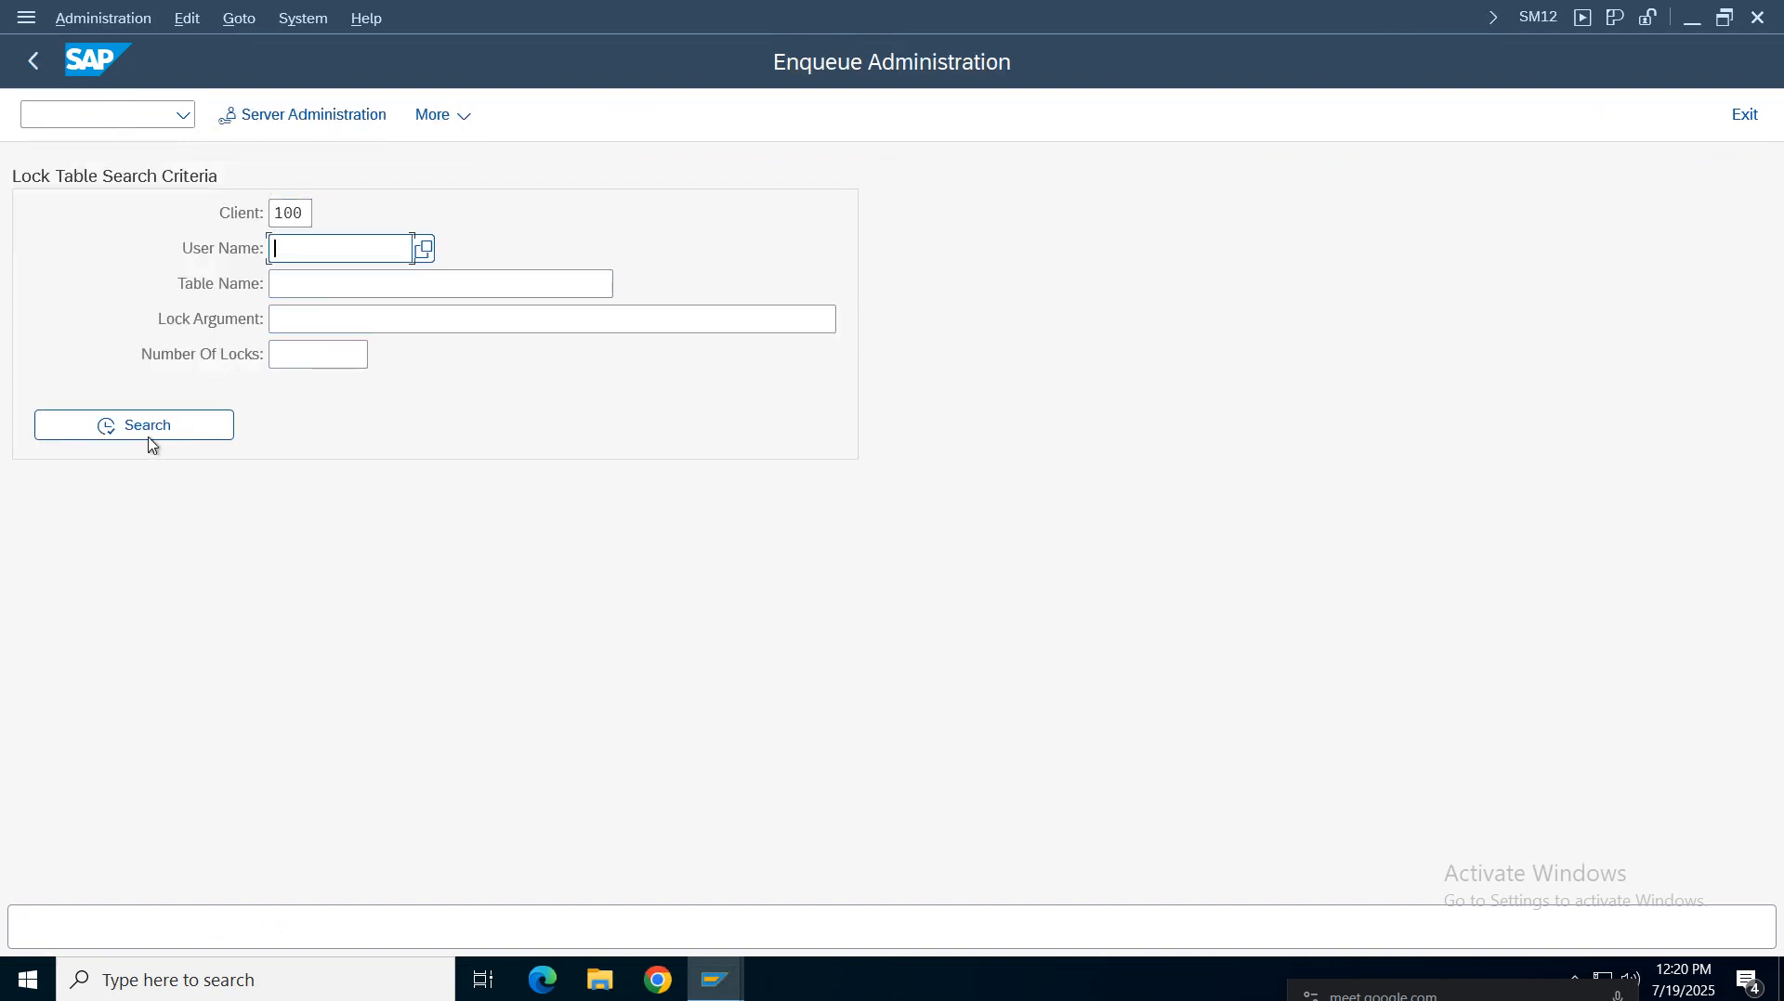
left_click(147, 429)
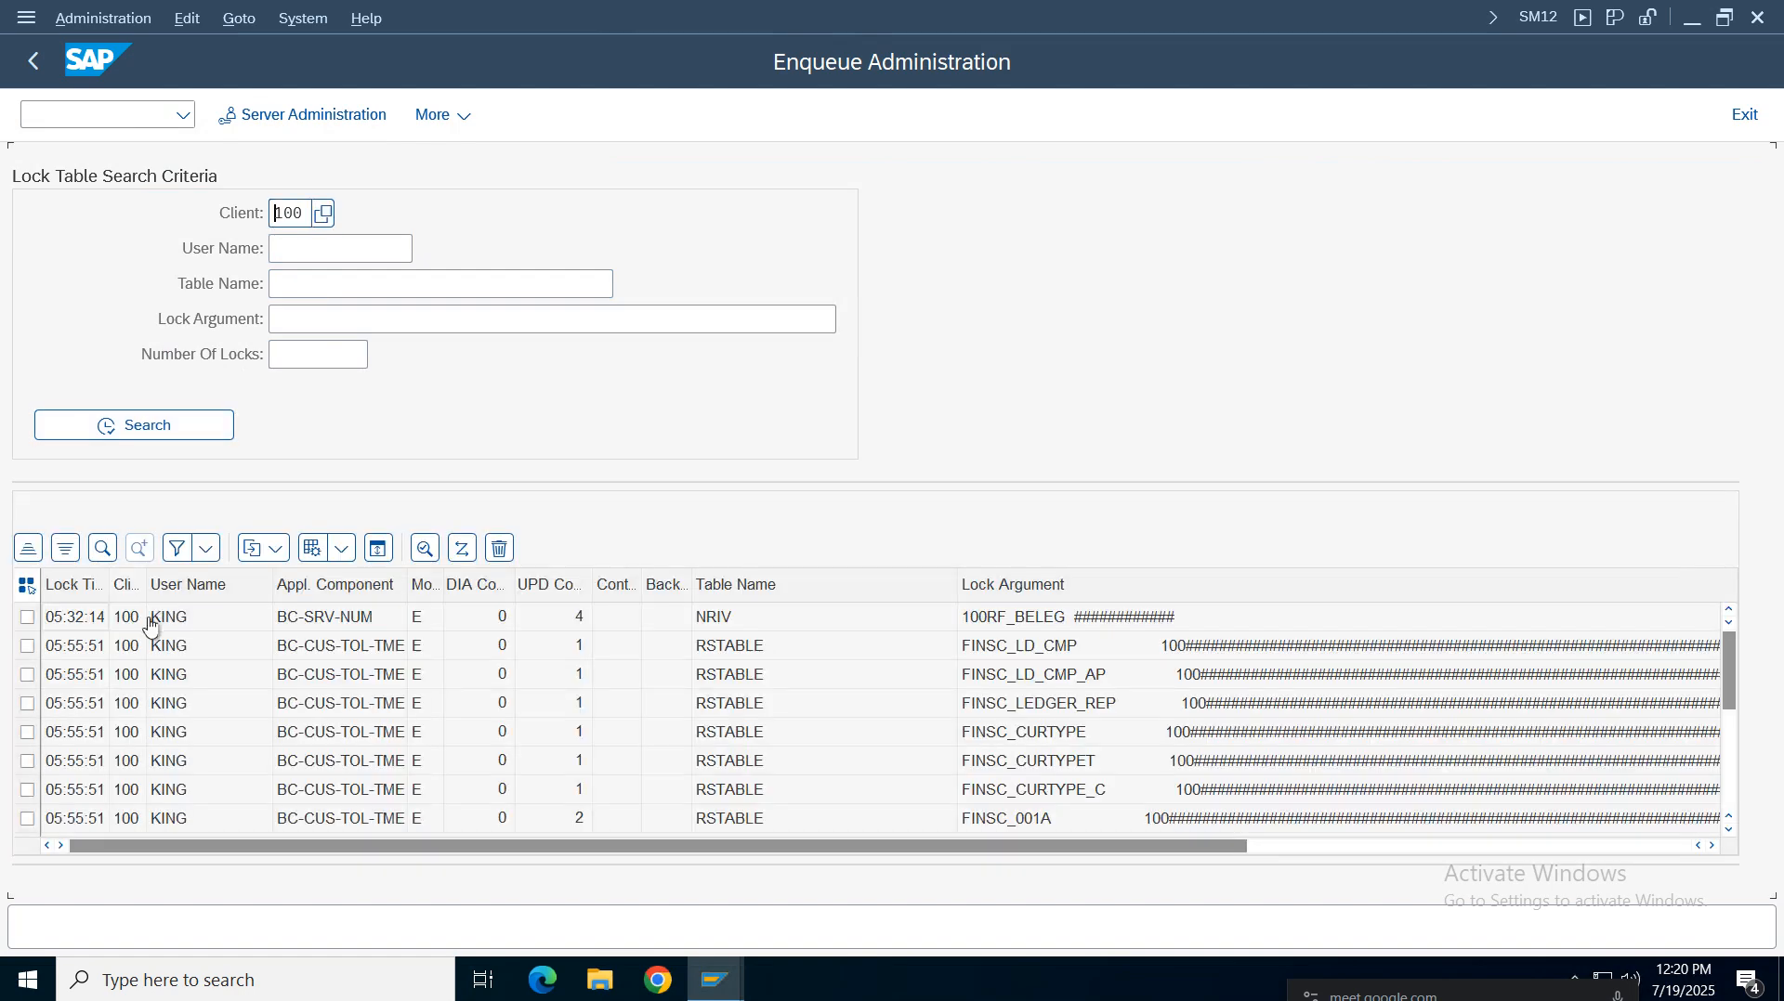
Select all listed lock entries, delete them, and leave lock administration
left_click(28, 587)
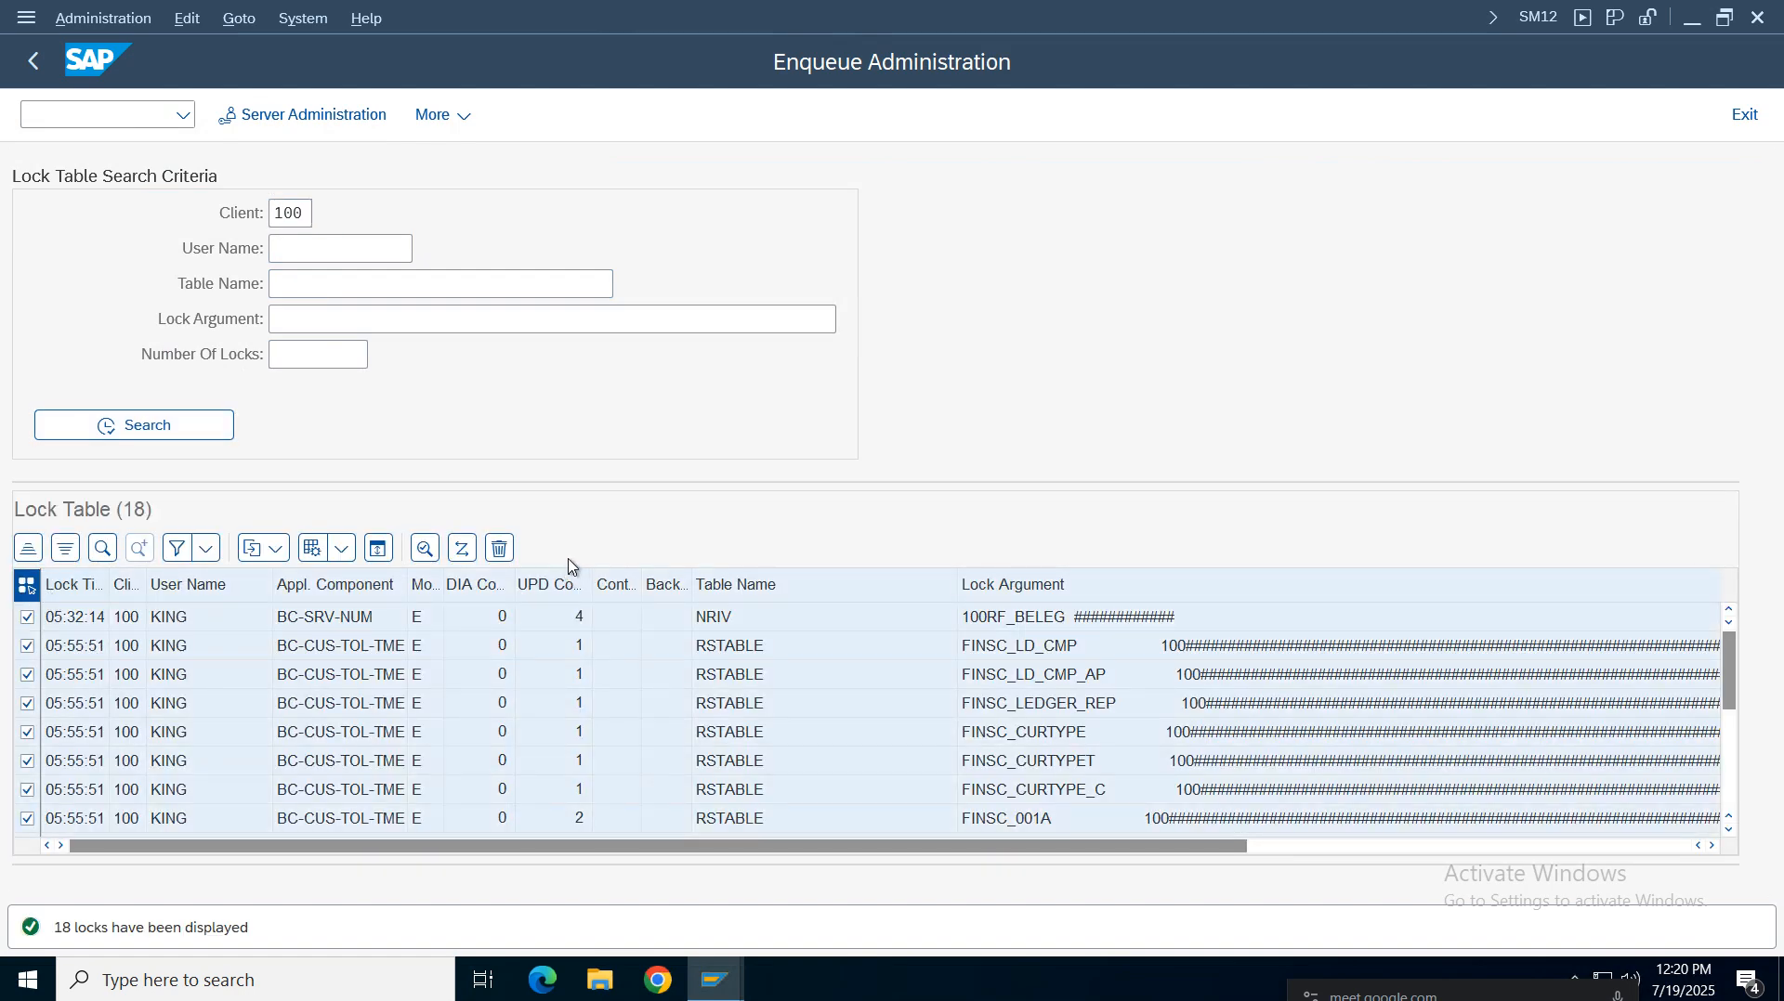
left_click(500, 549)
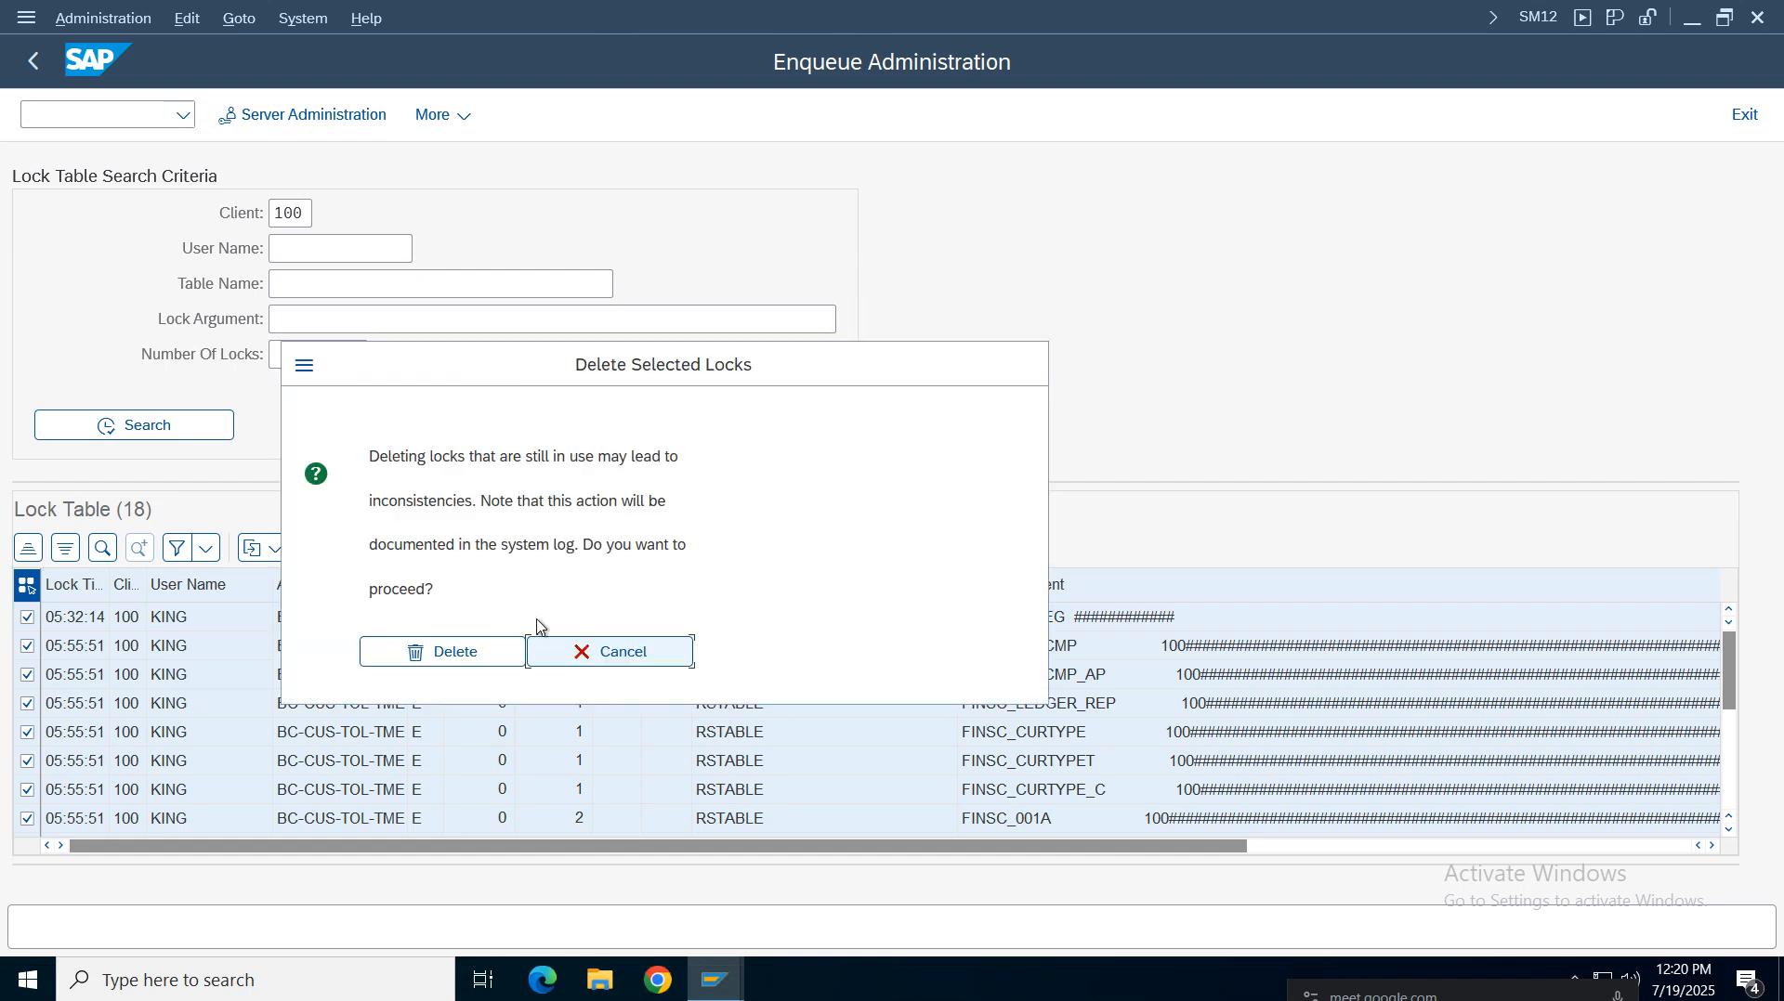
left_click(429, 650)
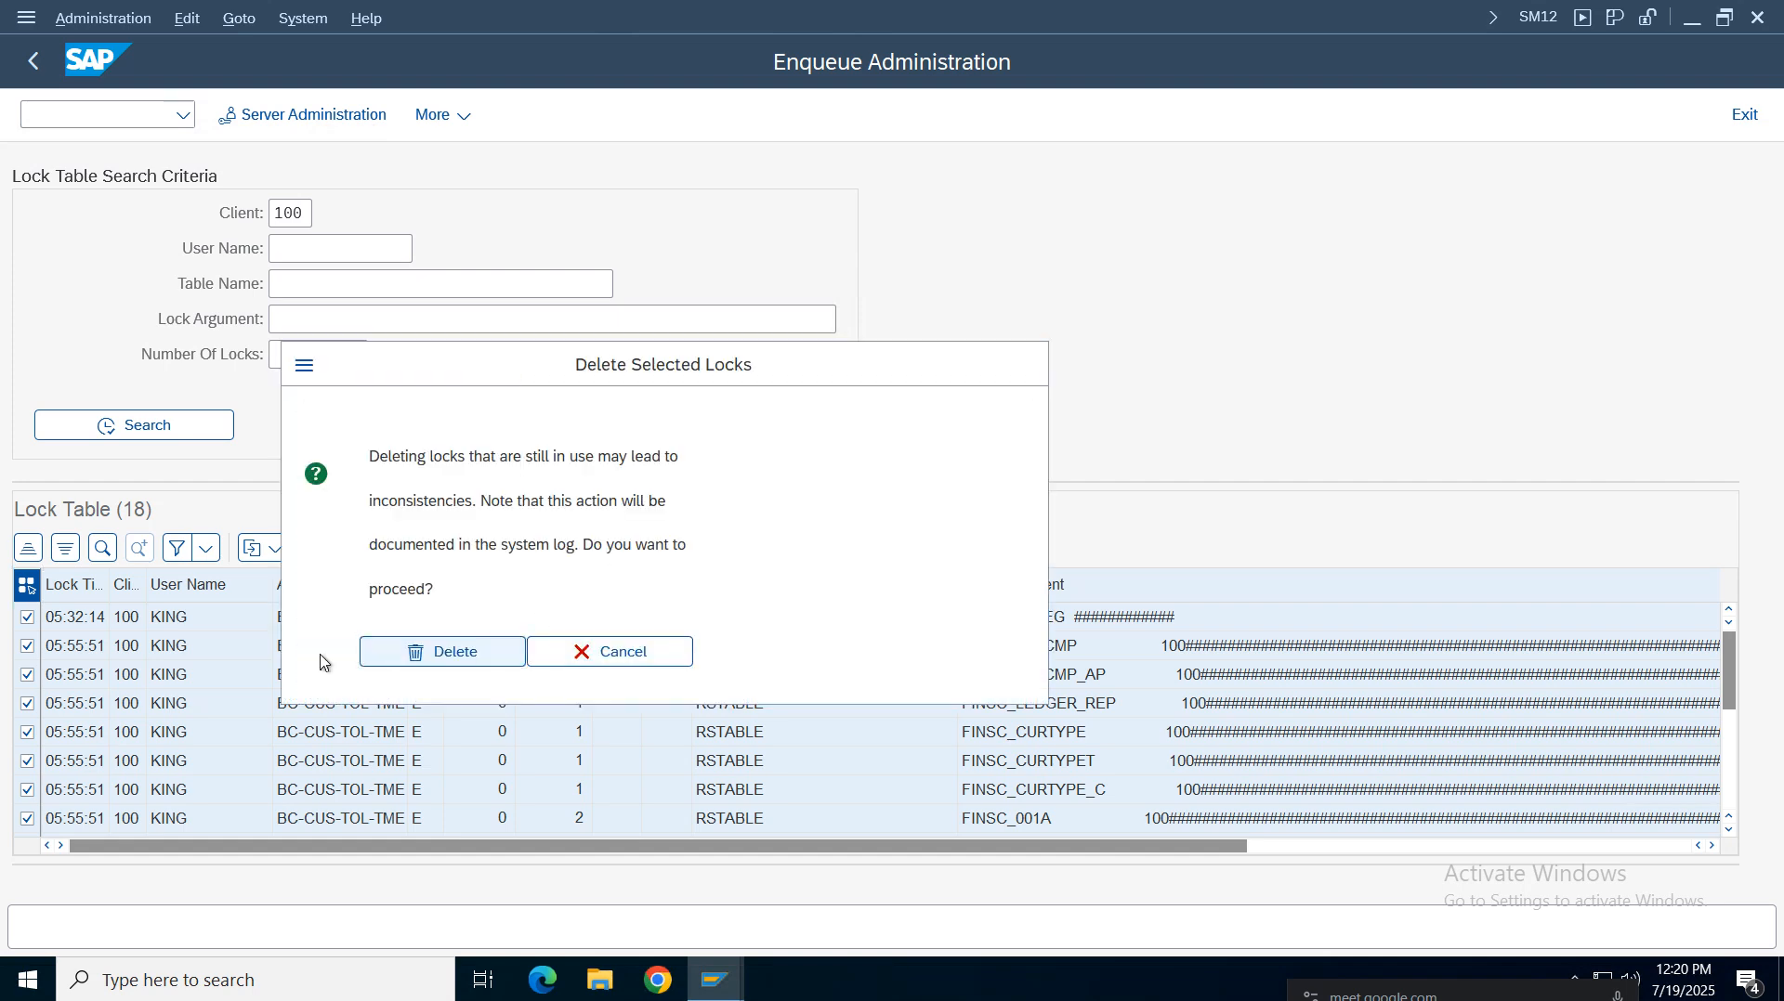
left_click(33, 62)
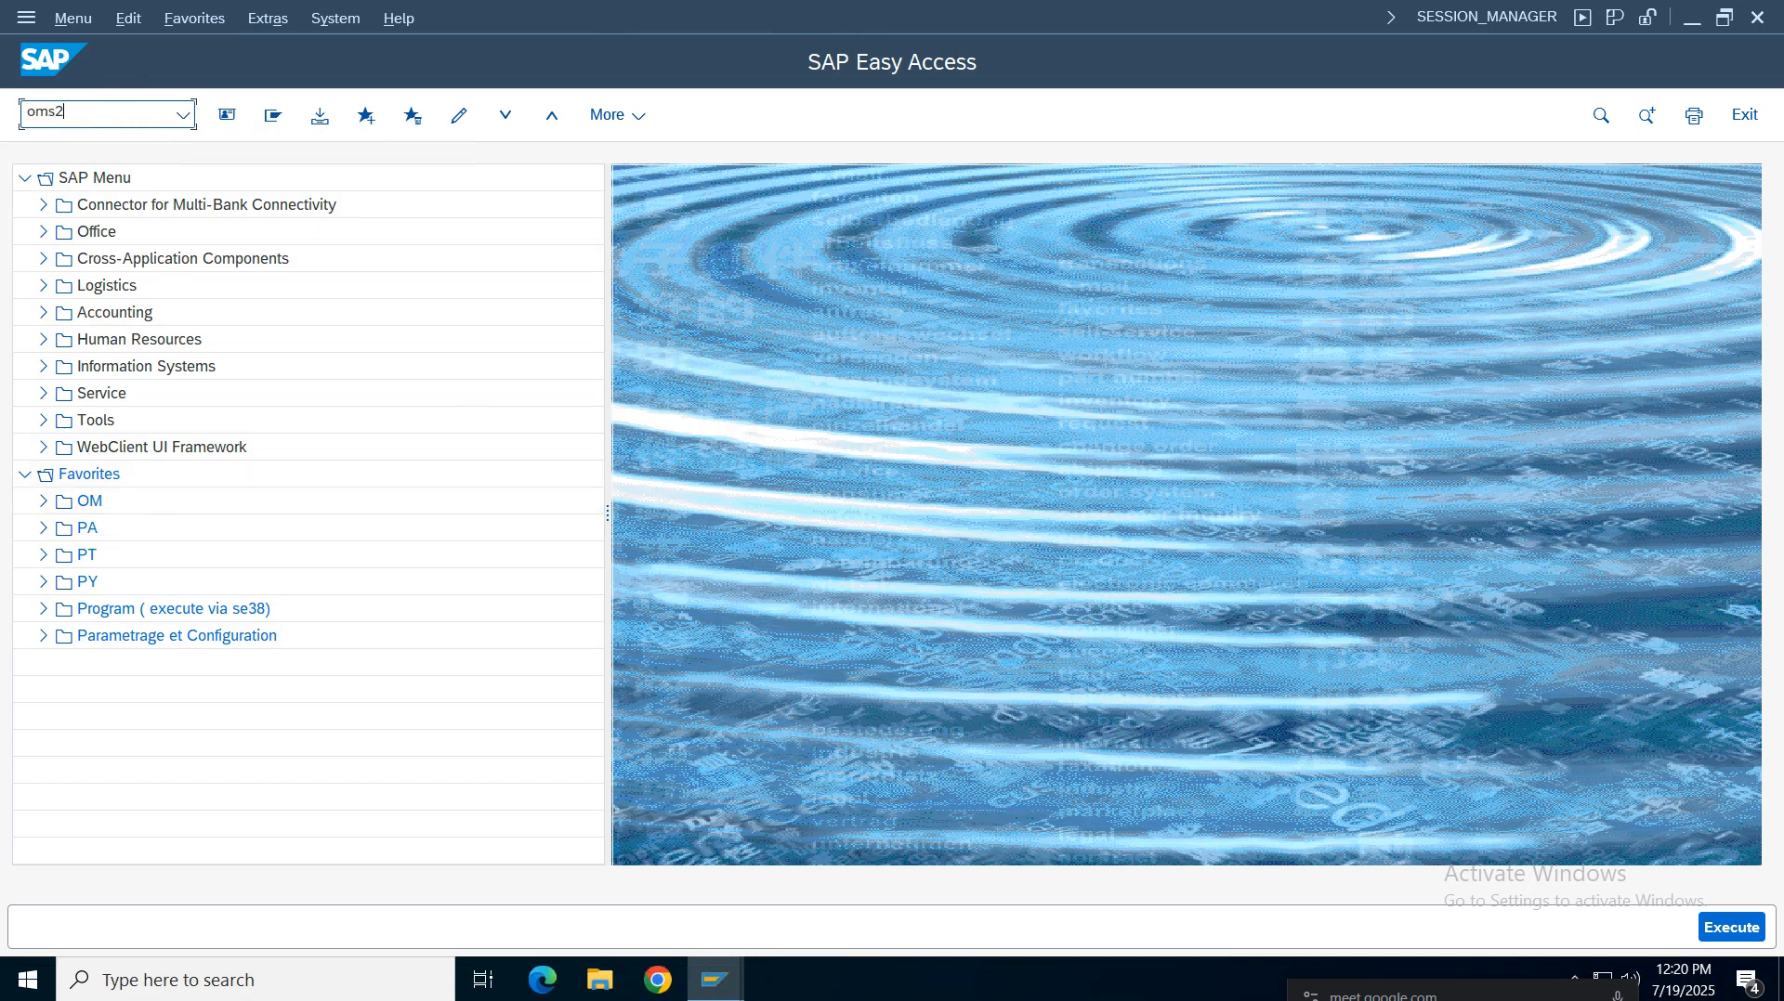
Open transaction OMS2 and try to position the material types list on VZ01
key("Return")
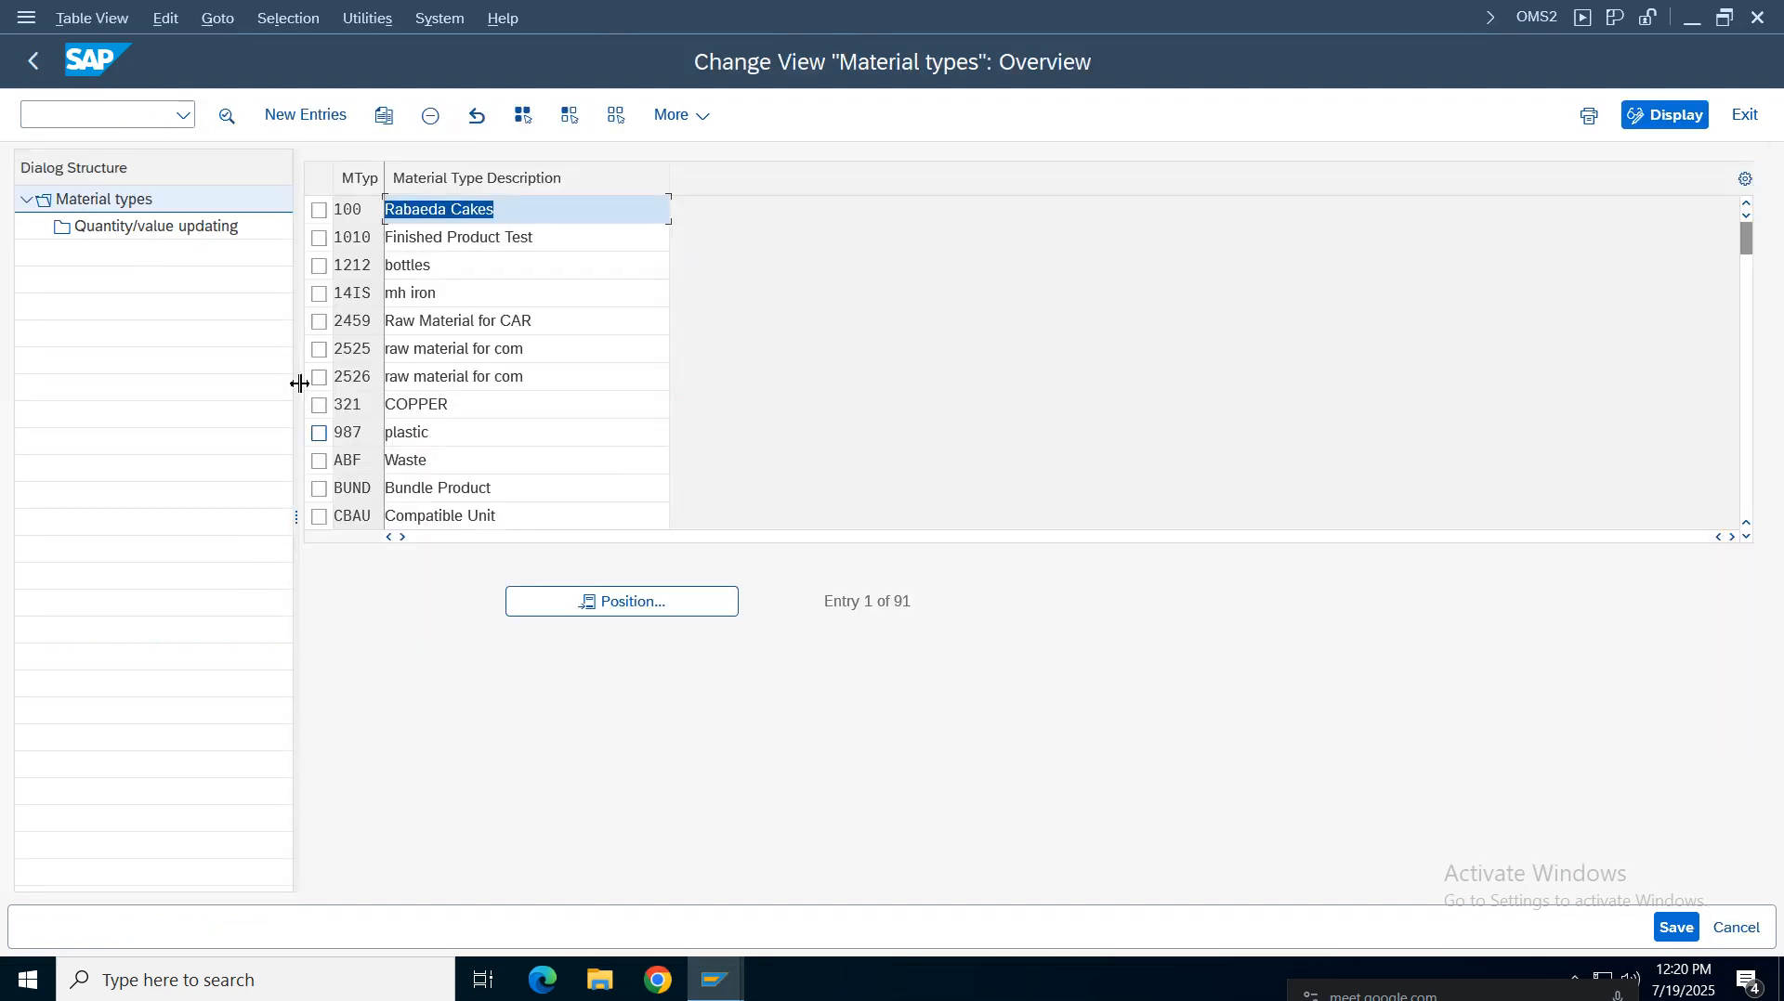
left_click(594, 600)
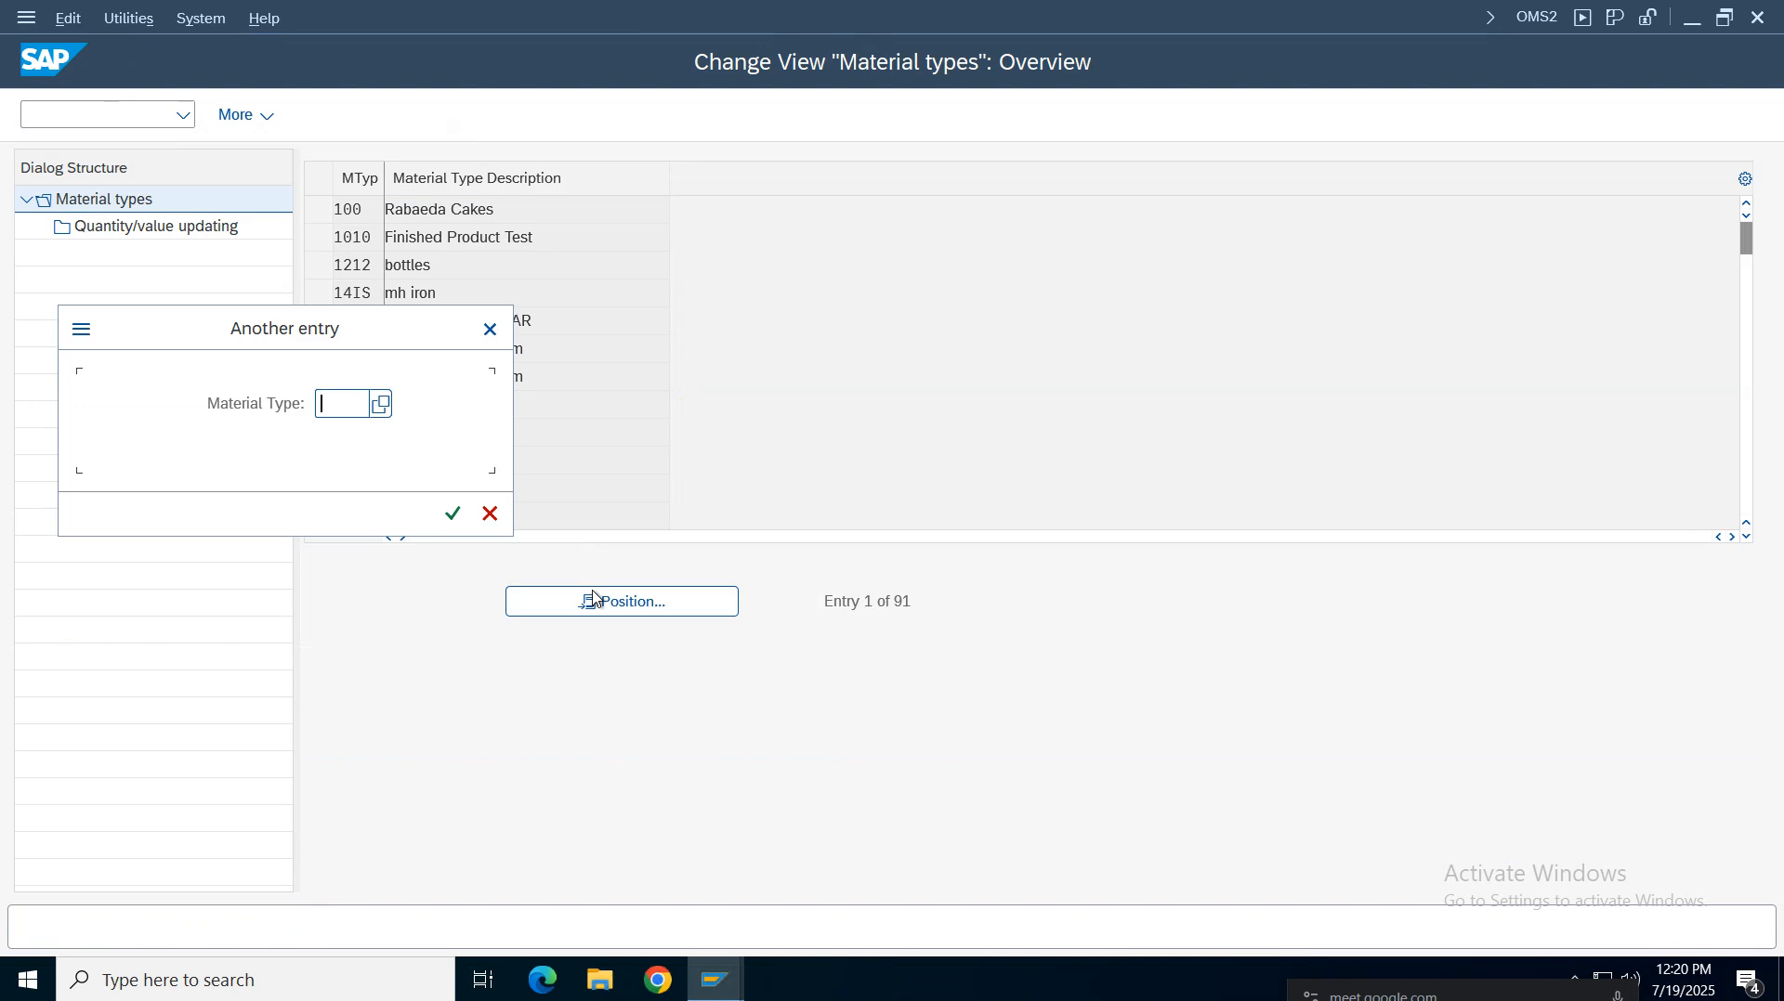
type("vz0")
key("Return")
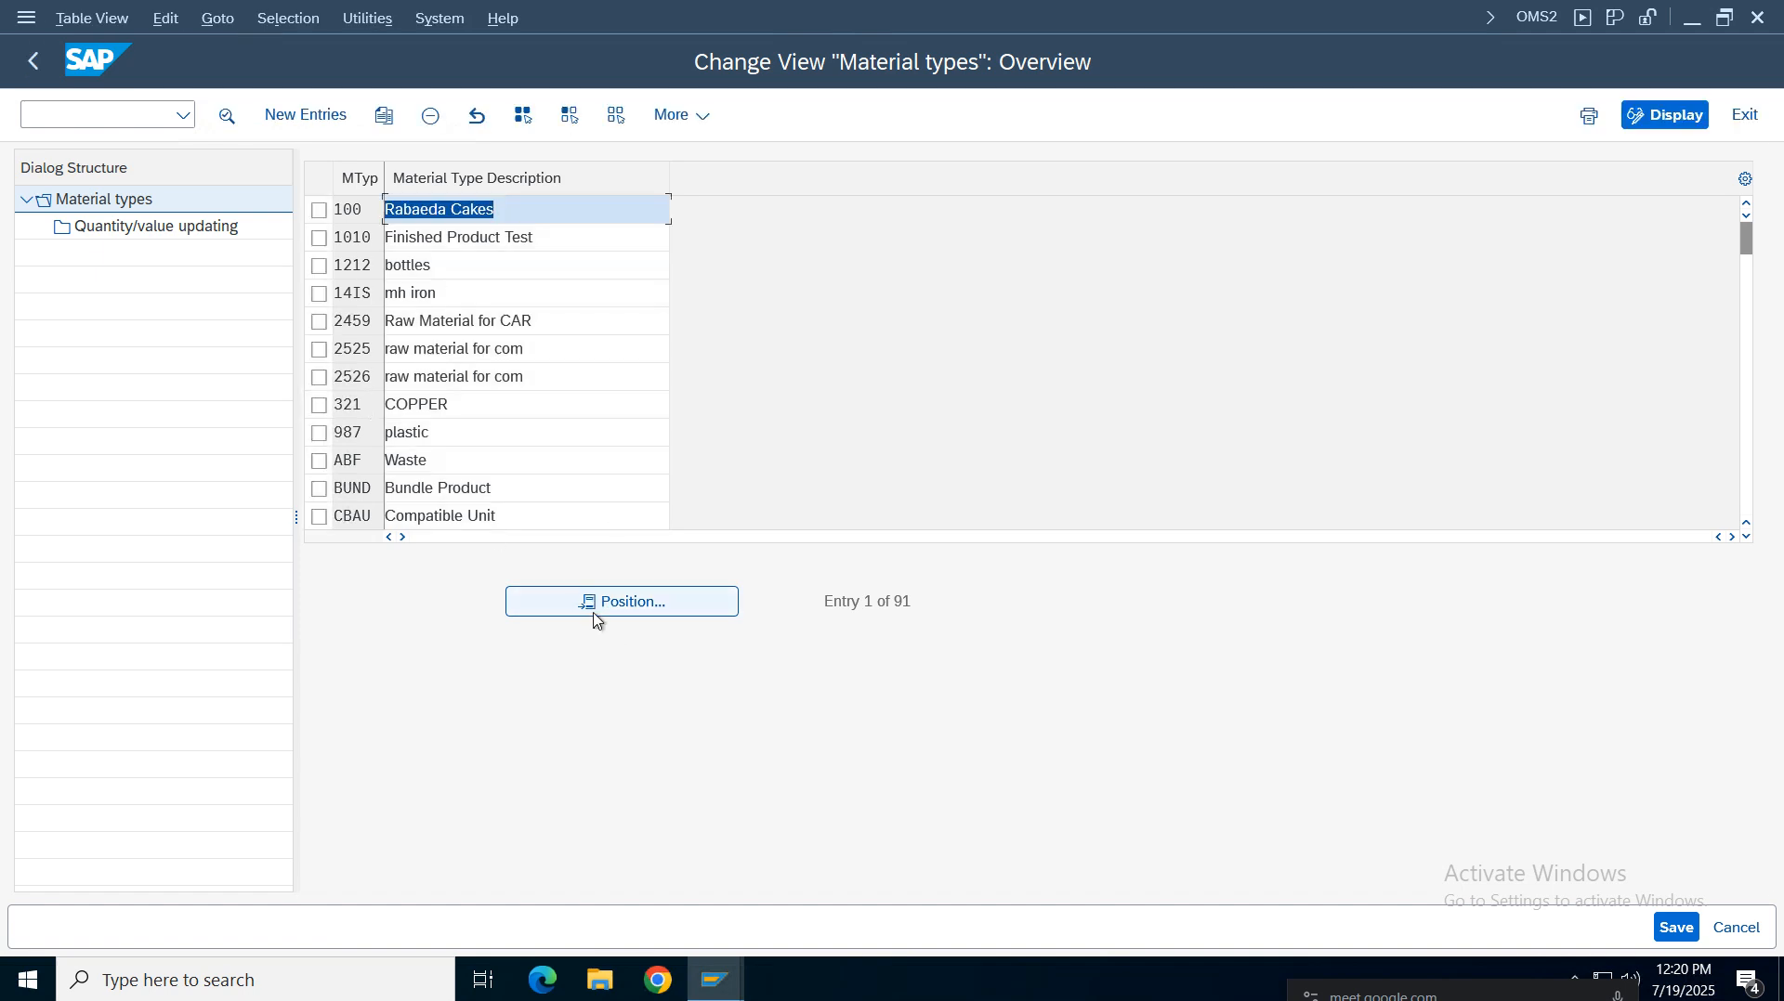
key("Return")
type("vzr")
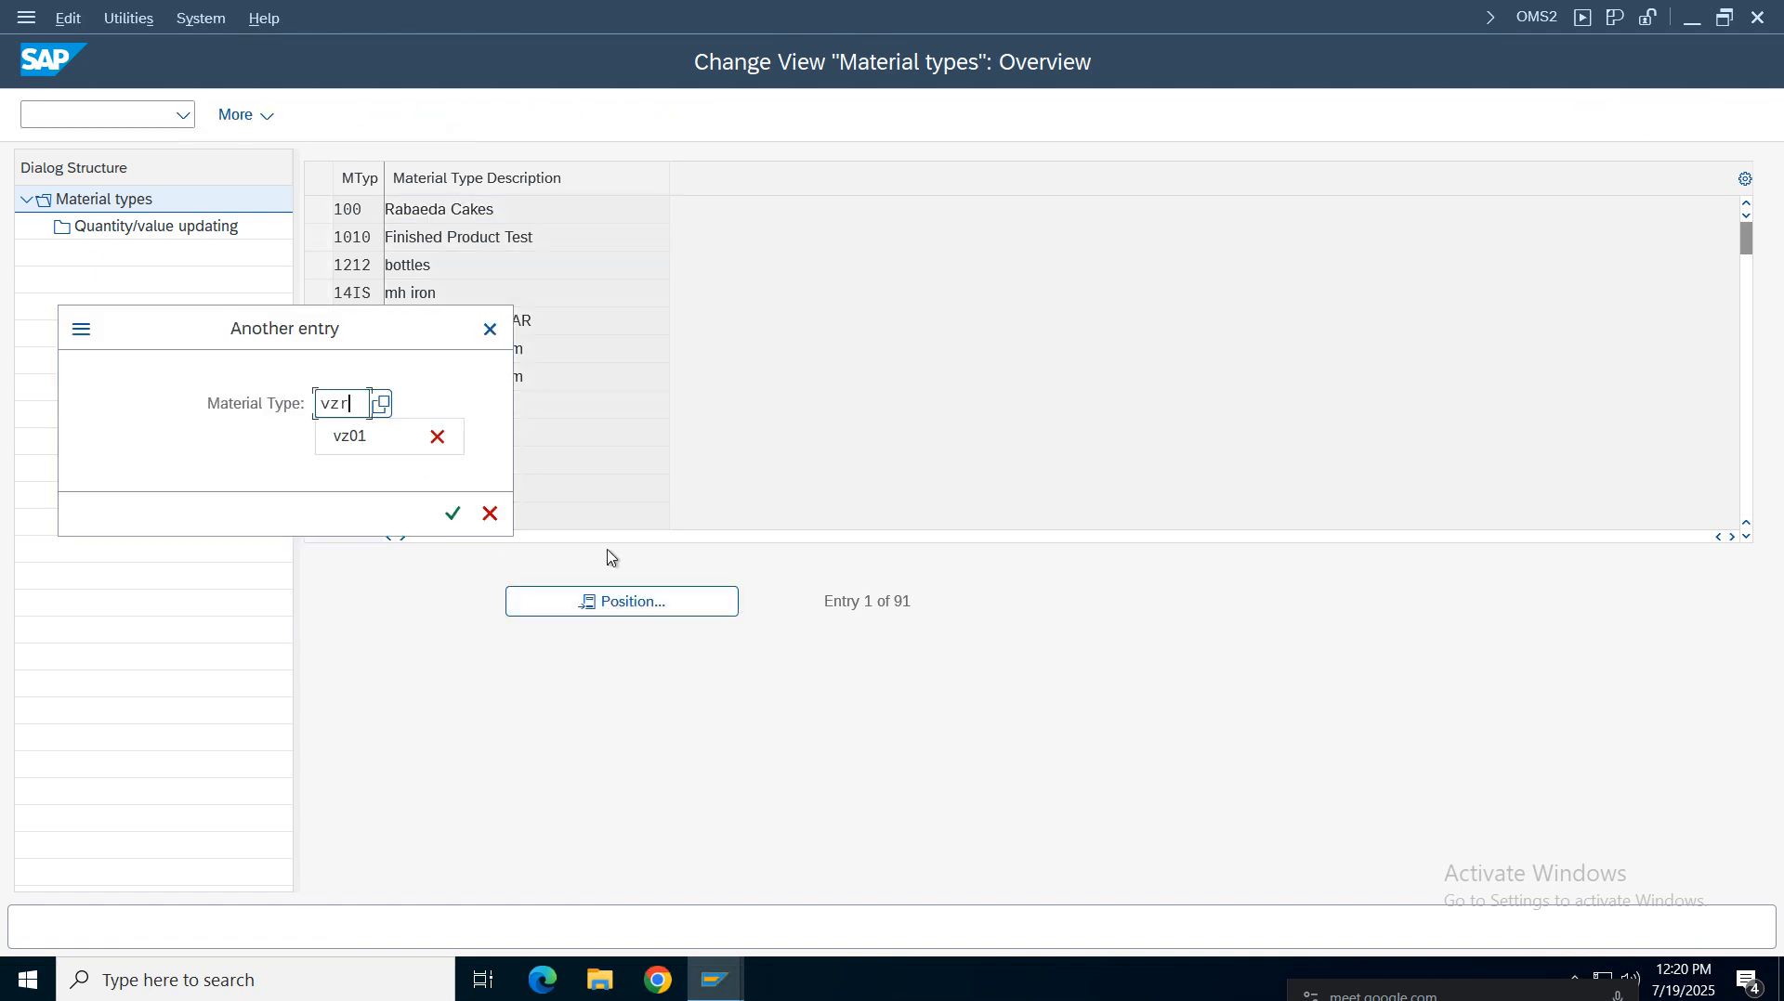
key("BackSpace")
type("01")
key("Return")
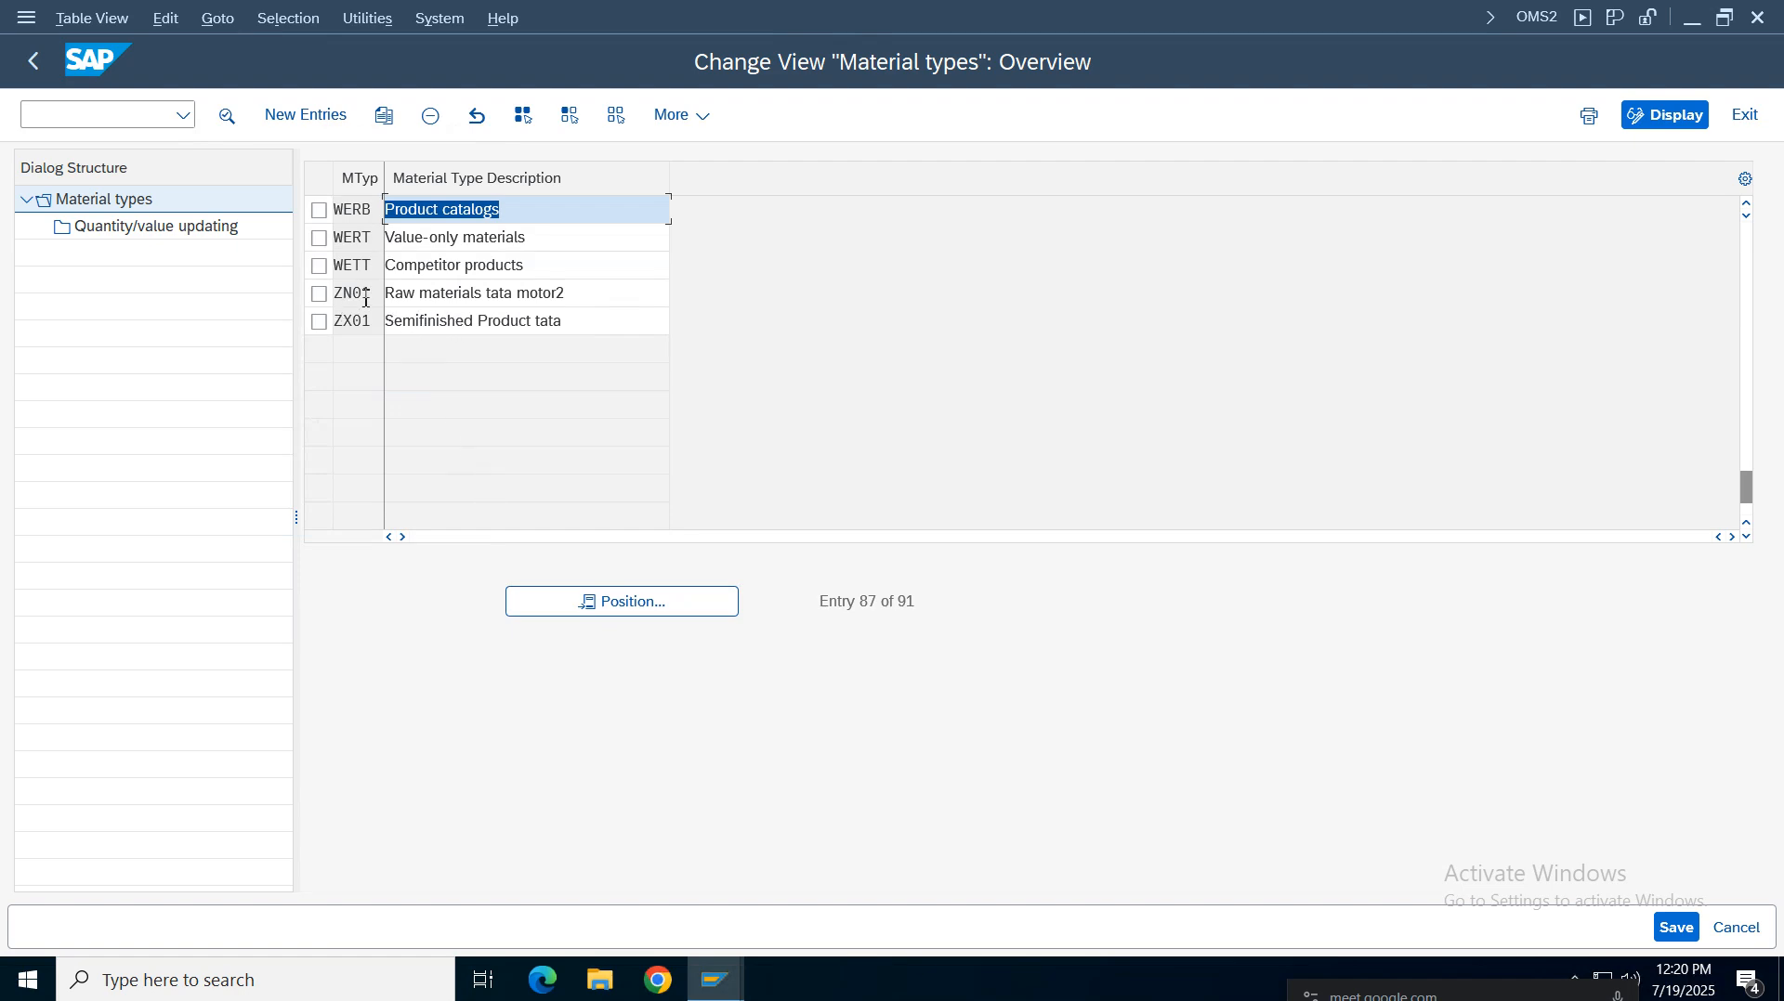
Position the material types list on entries starting with V and then on ROH, examining nearby rows
left_click(608, 601)
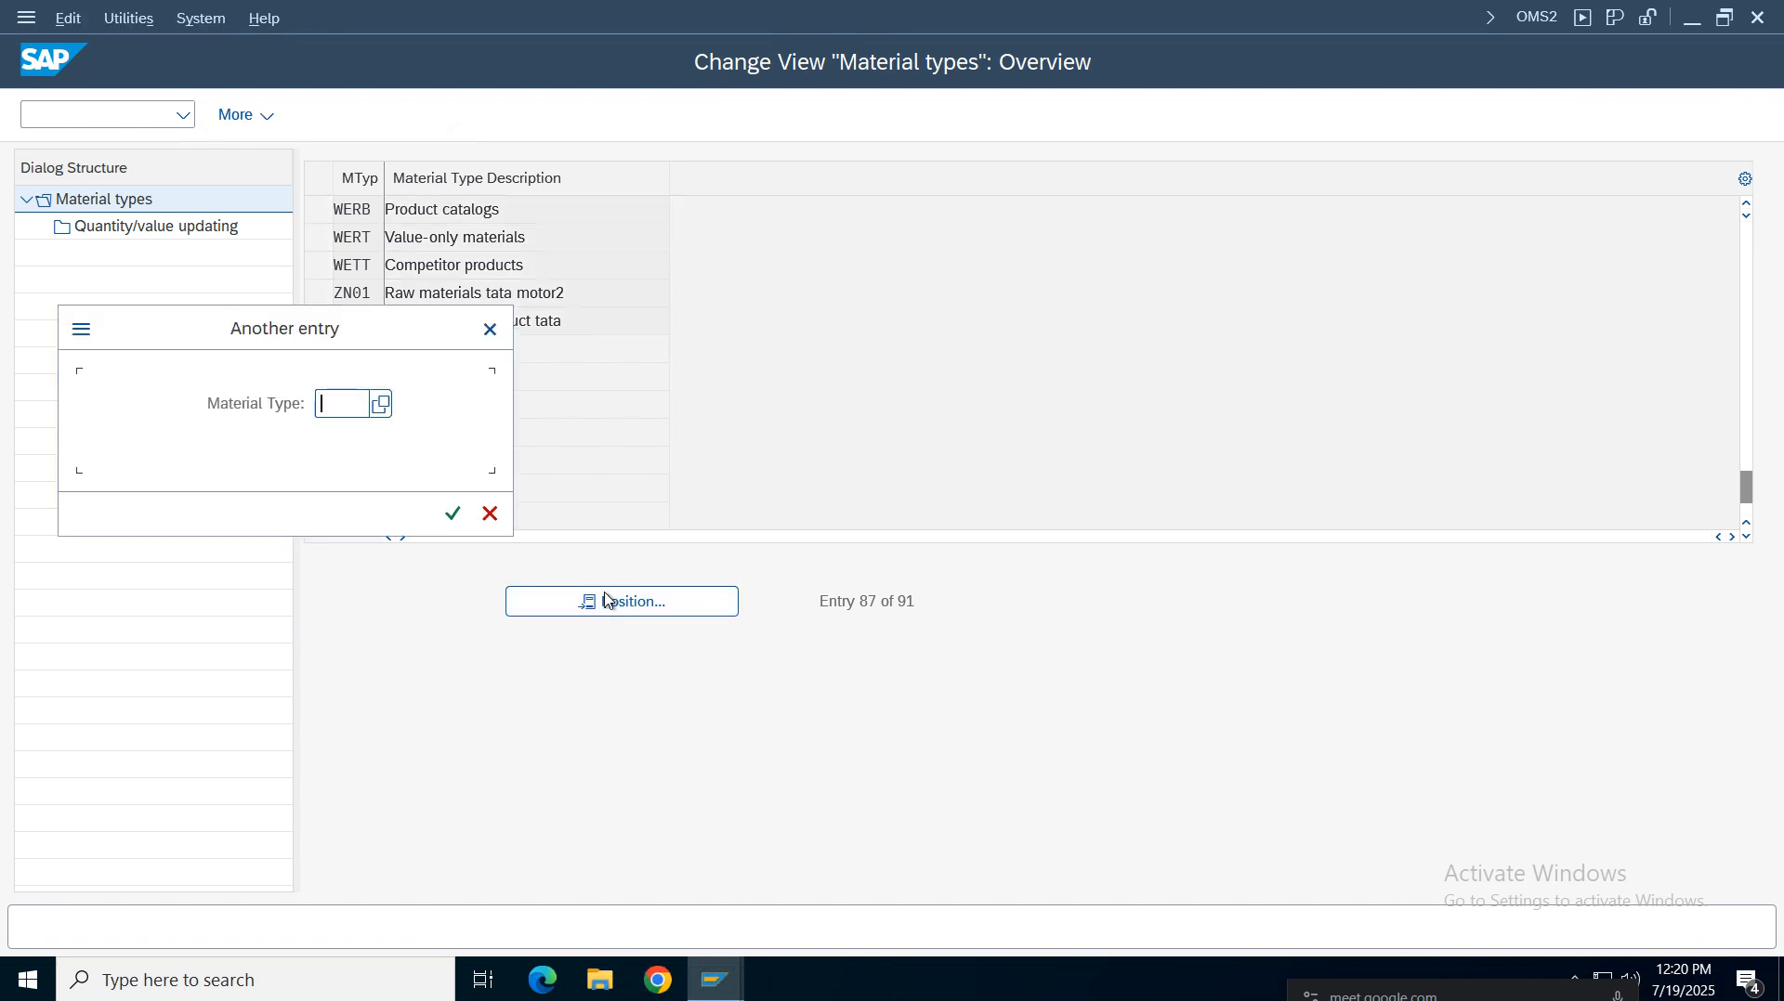
type("v")
key("Return")
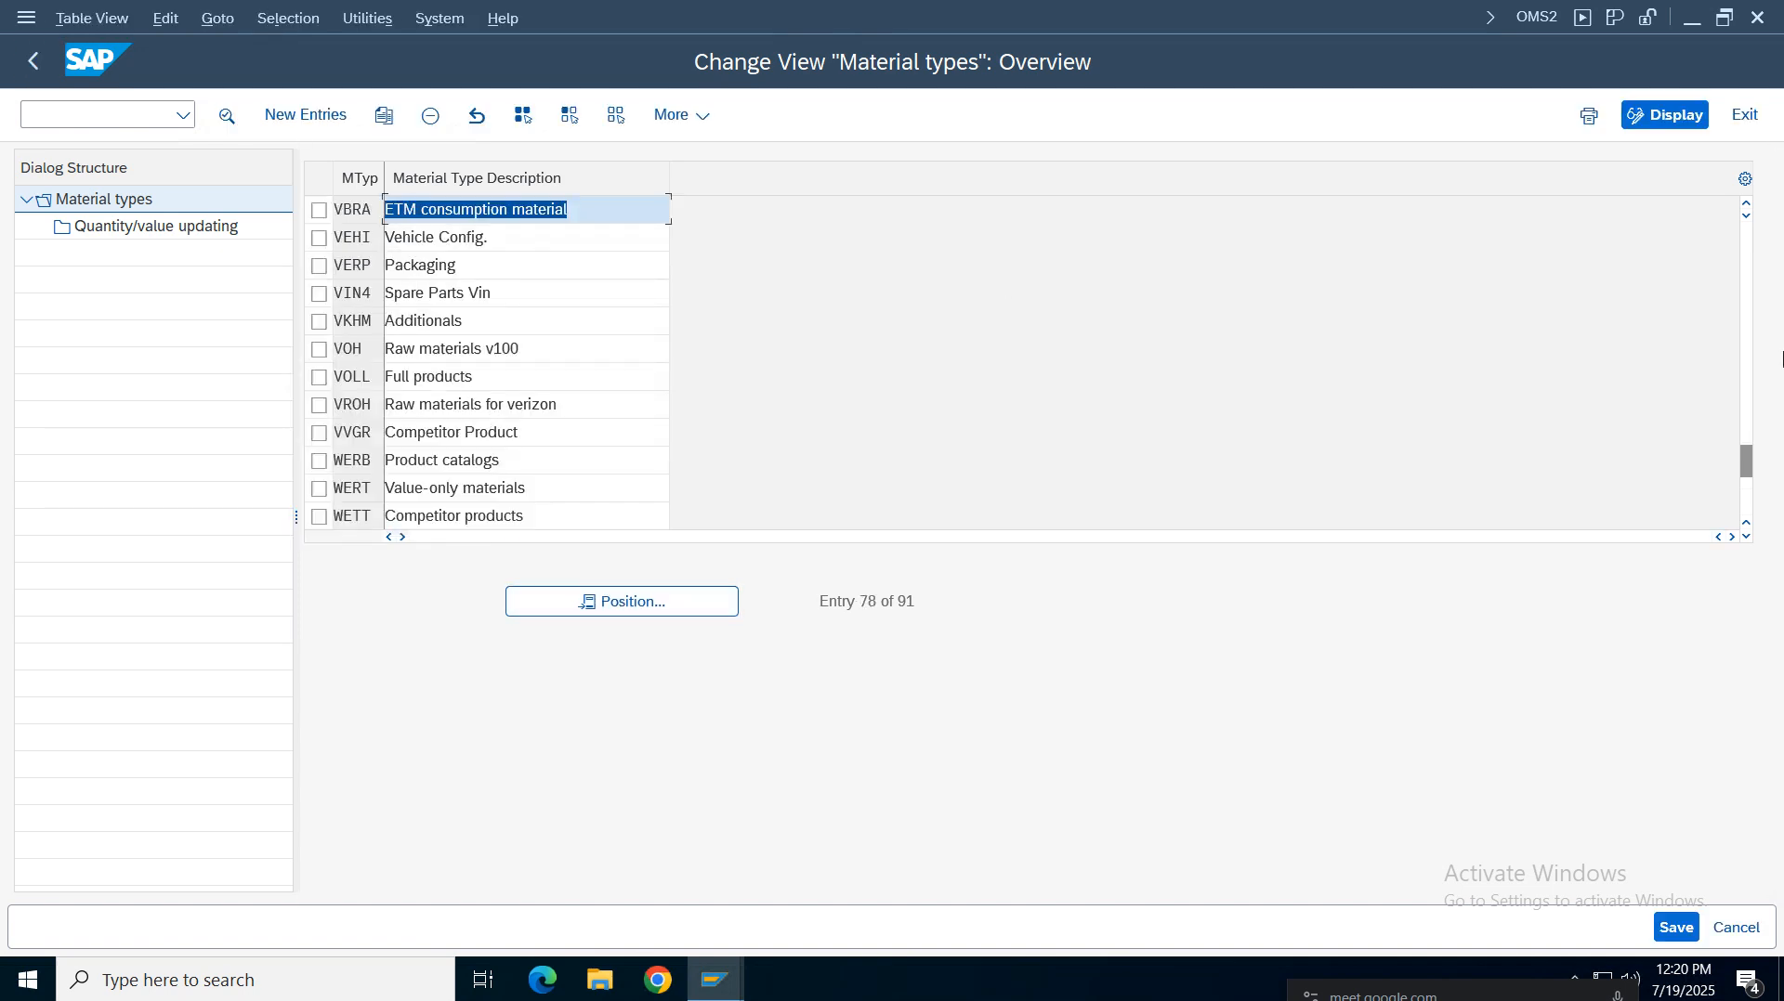
left_click_drag(1747, 460, 1746, 239)
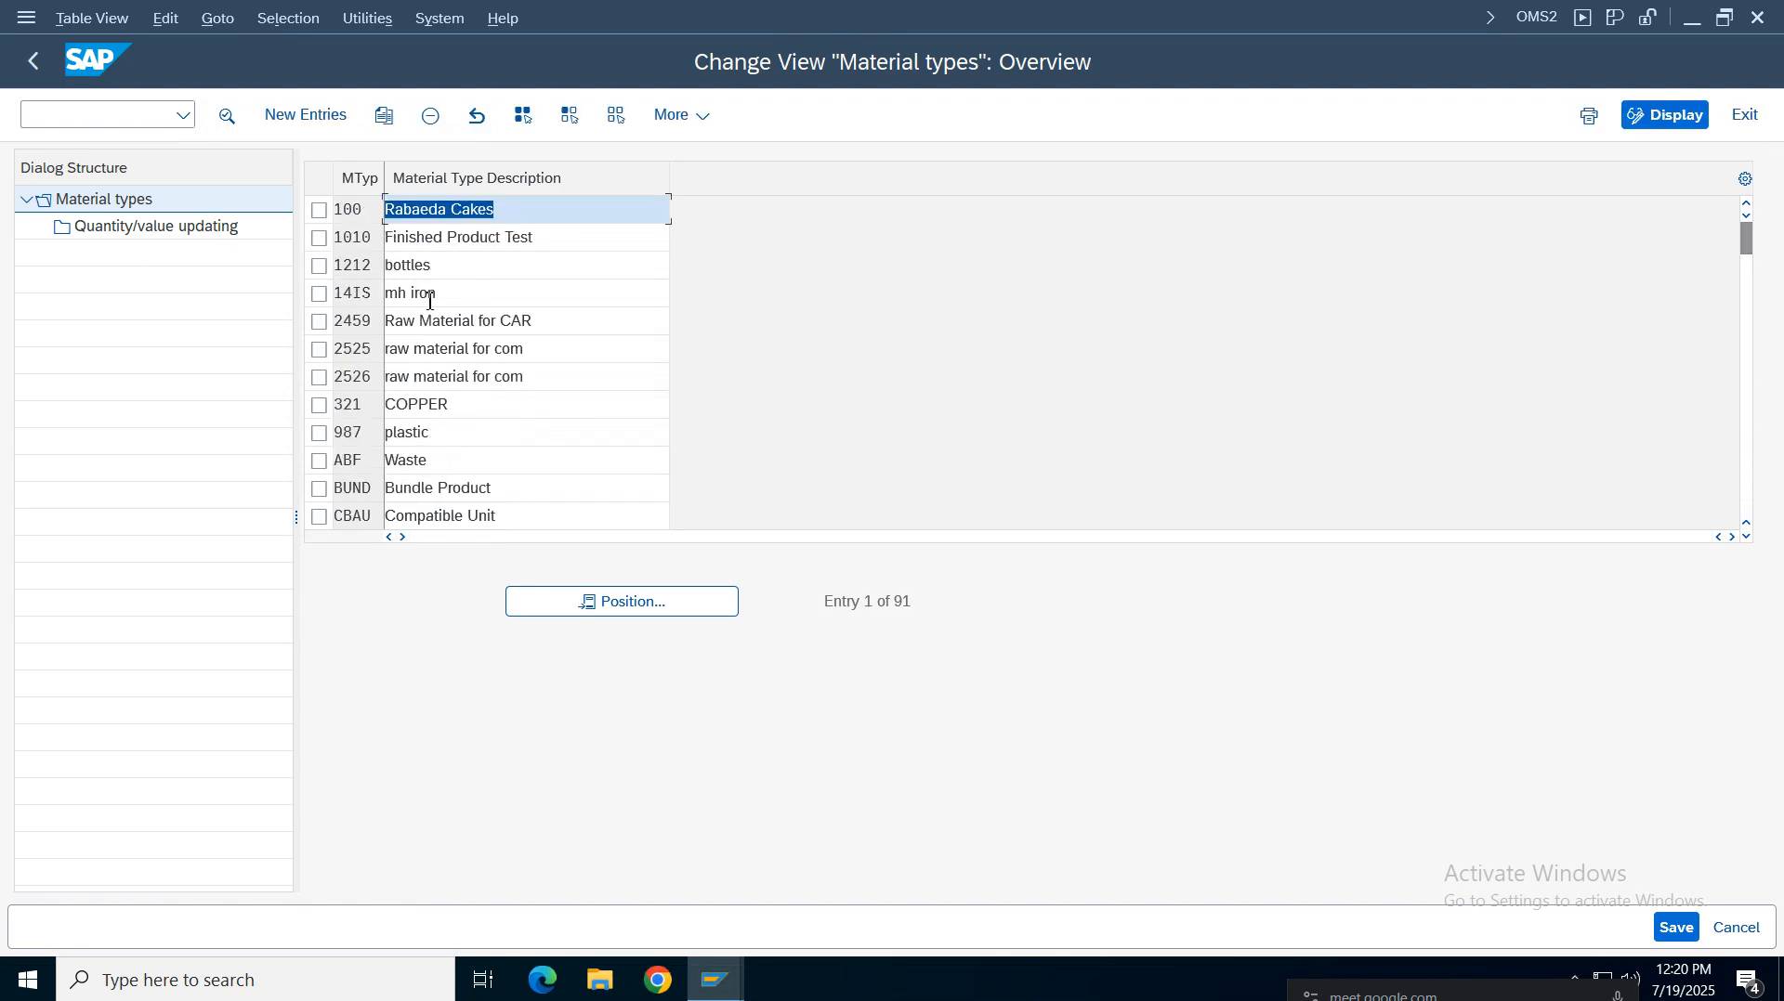
left_click(409, 373)
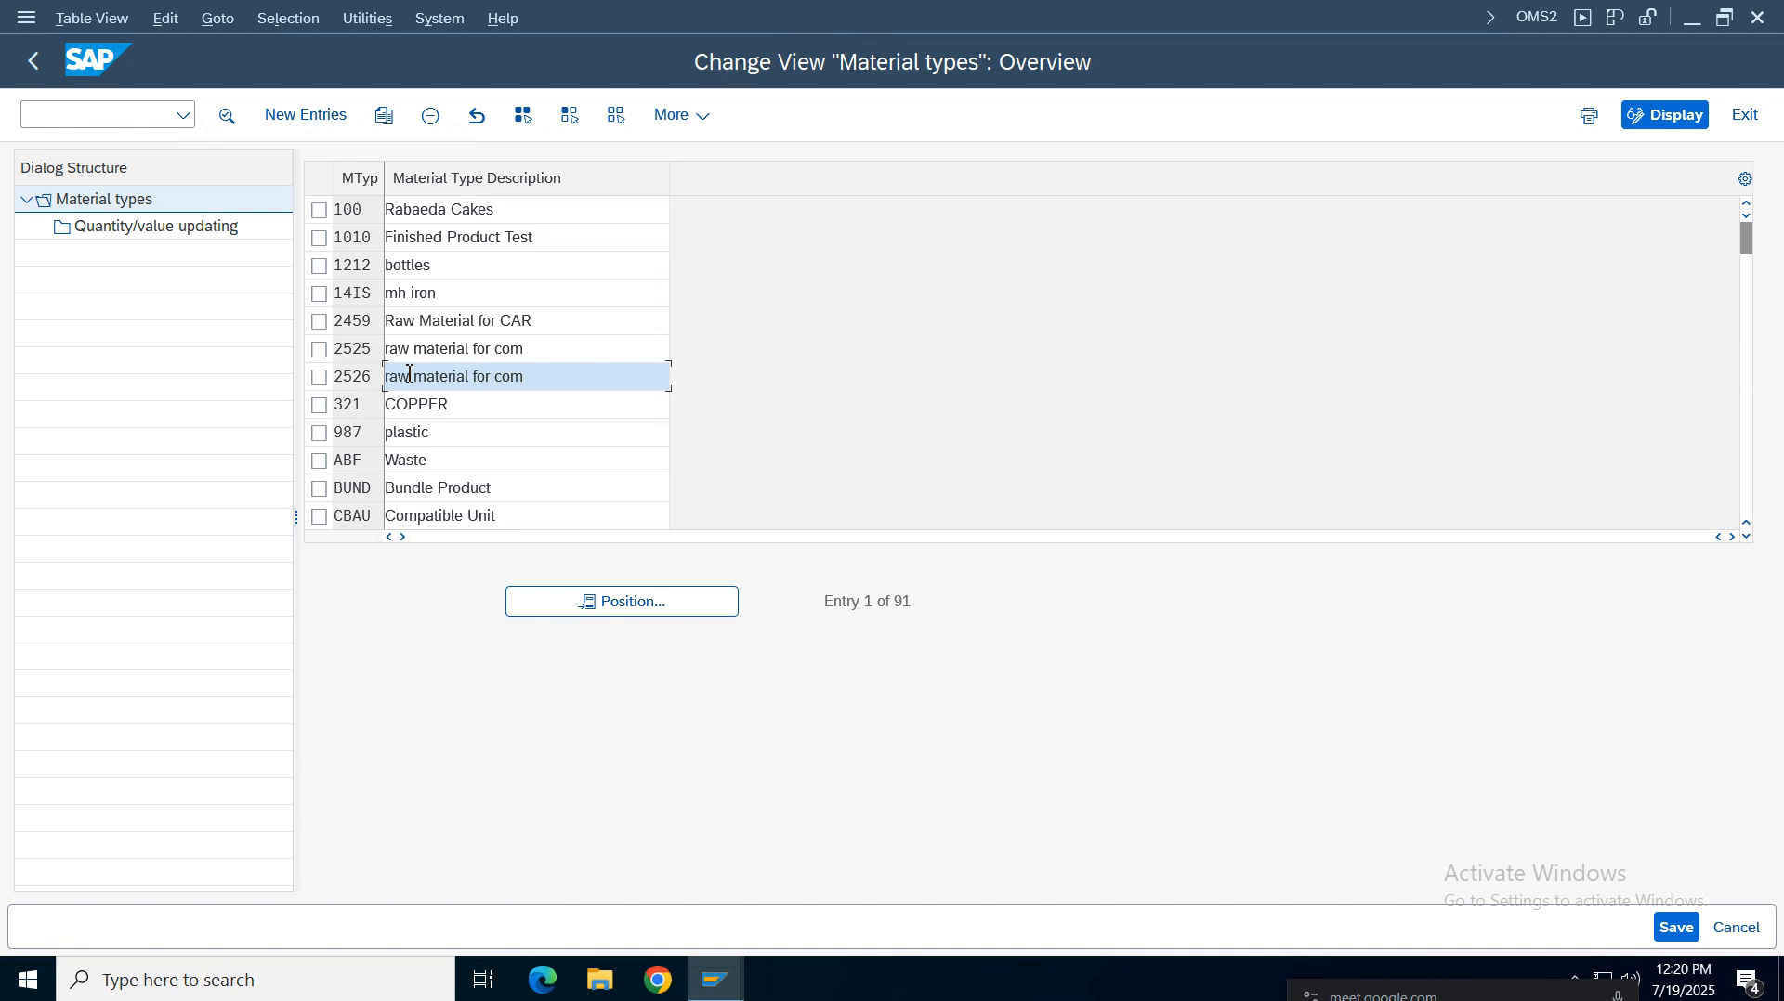
left_click(618, 602)
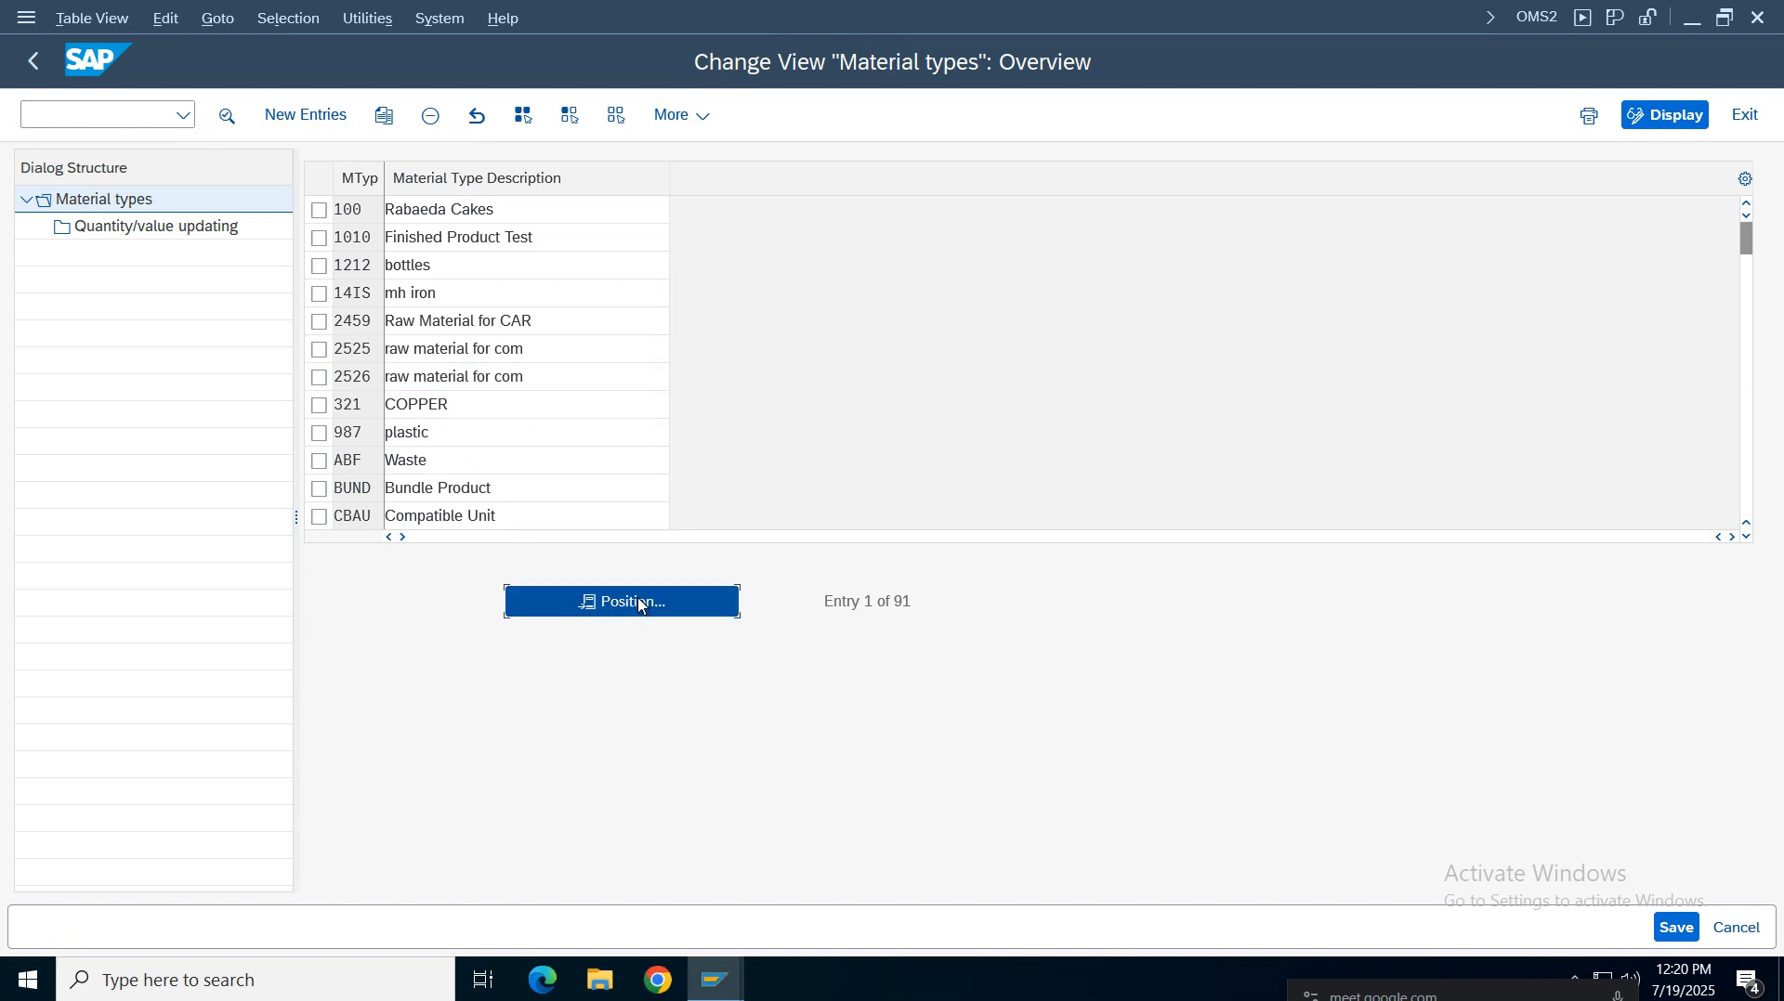
type("roh")
key("Return")
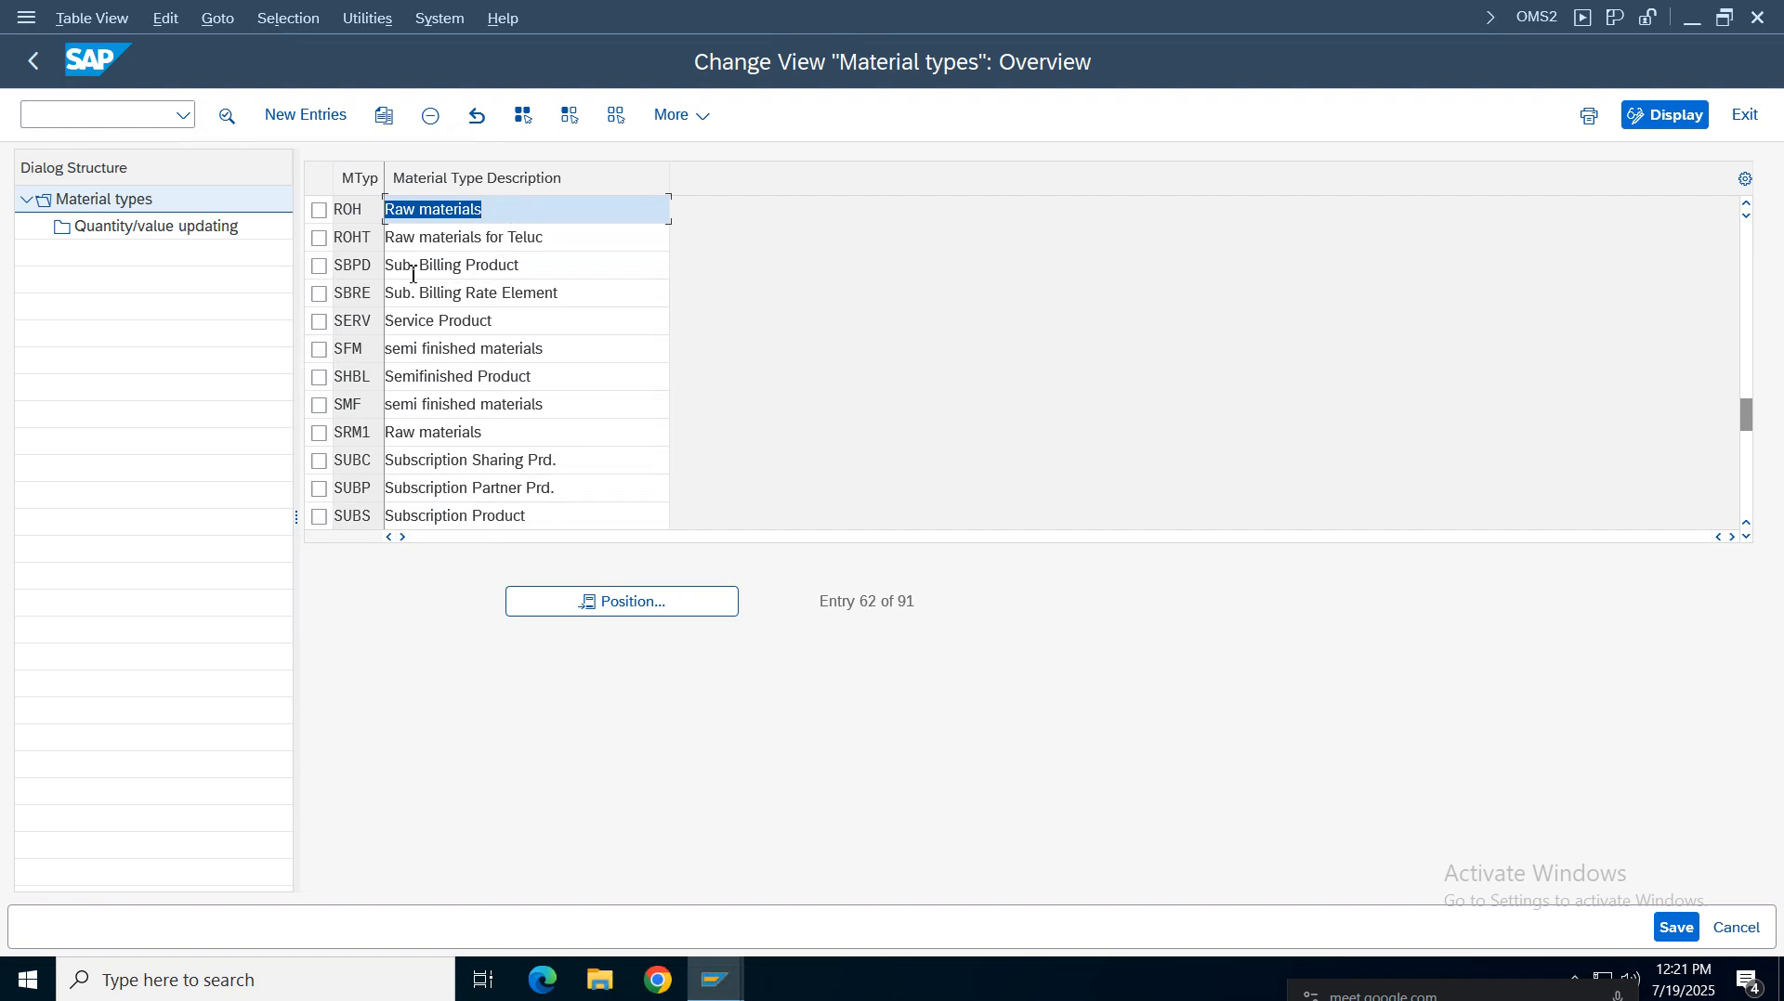
left_click(414, 266)
left_click(430, 442)
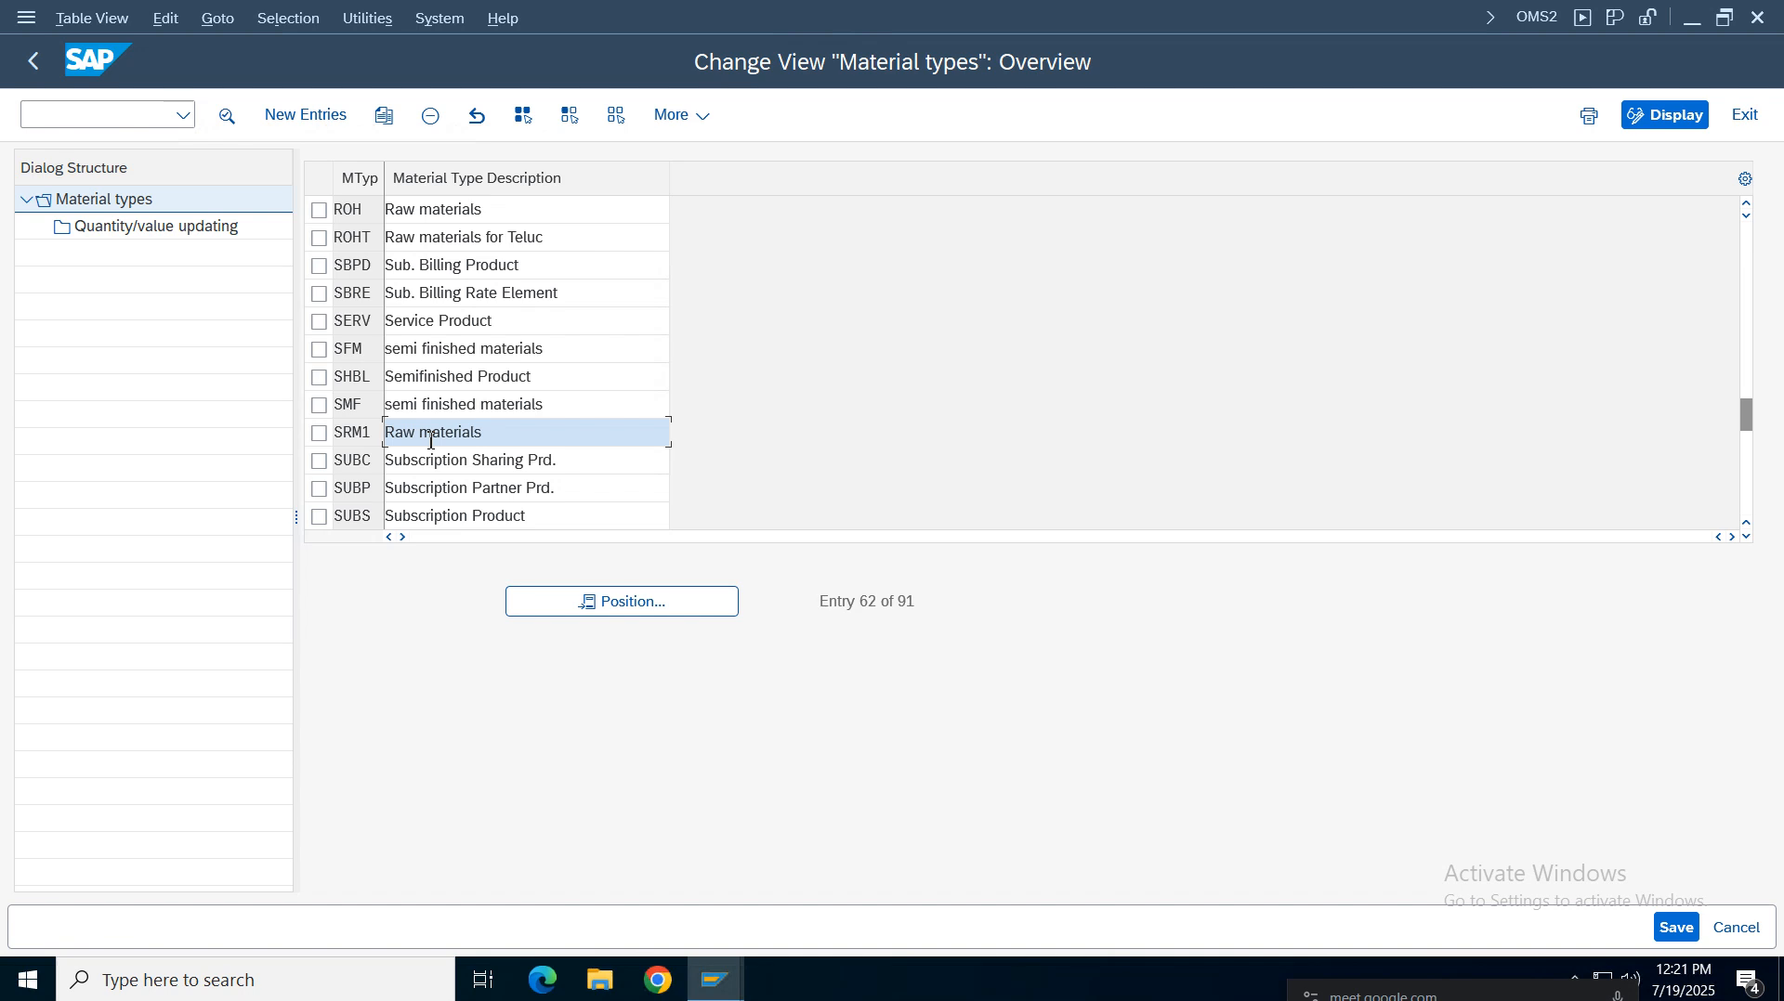
left_click_drag(1750, 410, 1750, 208)
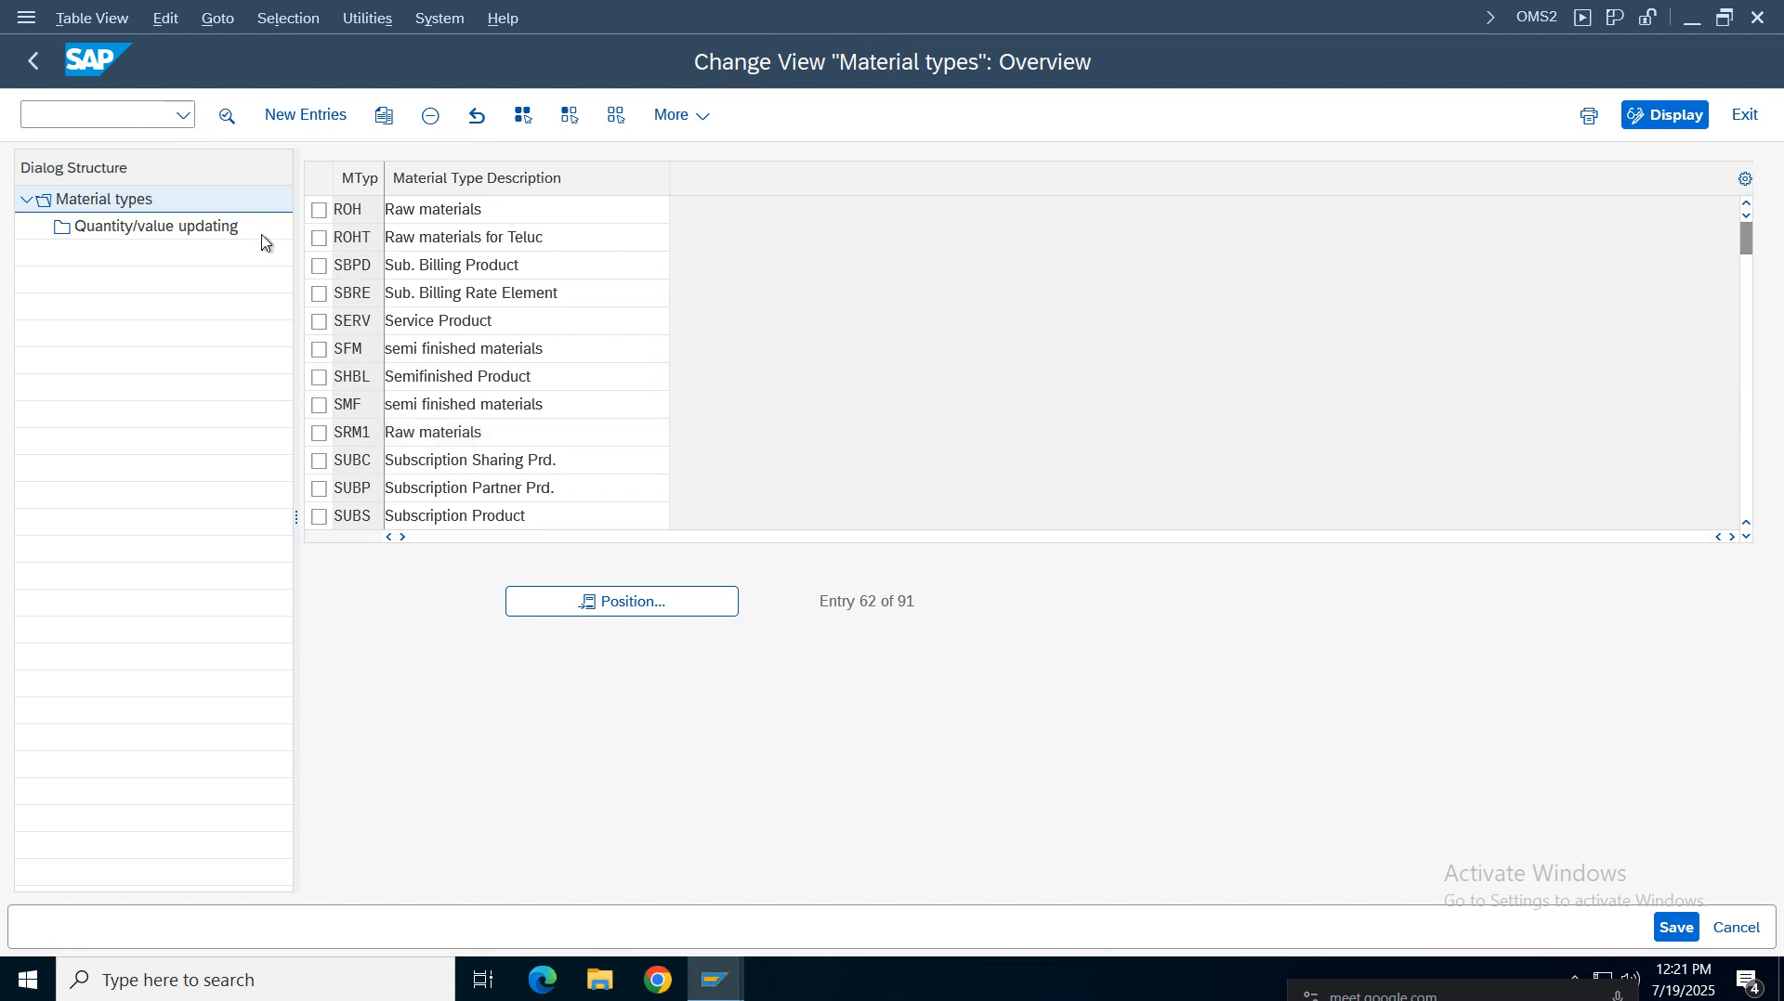
left_click(406, 244)
left_click(442, 462)
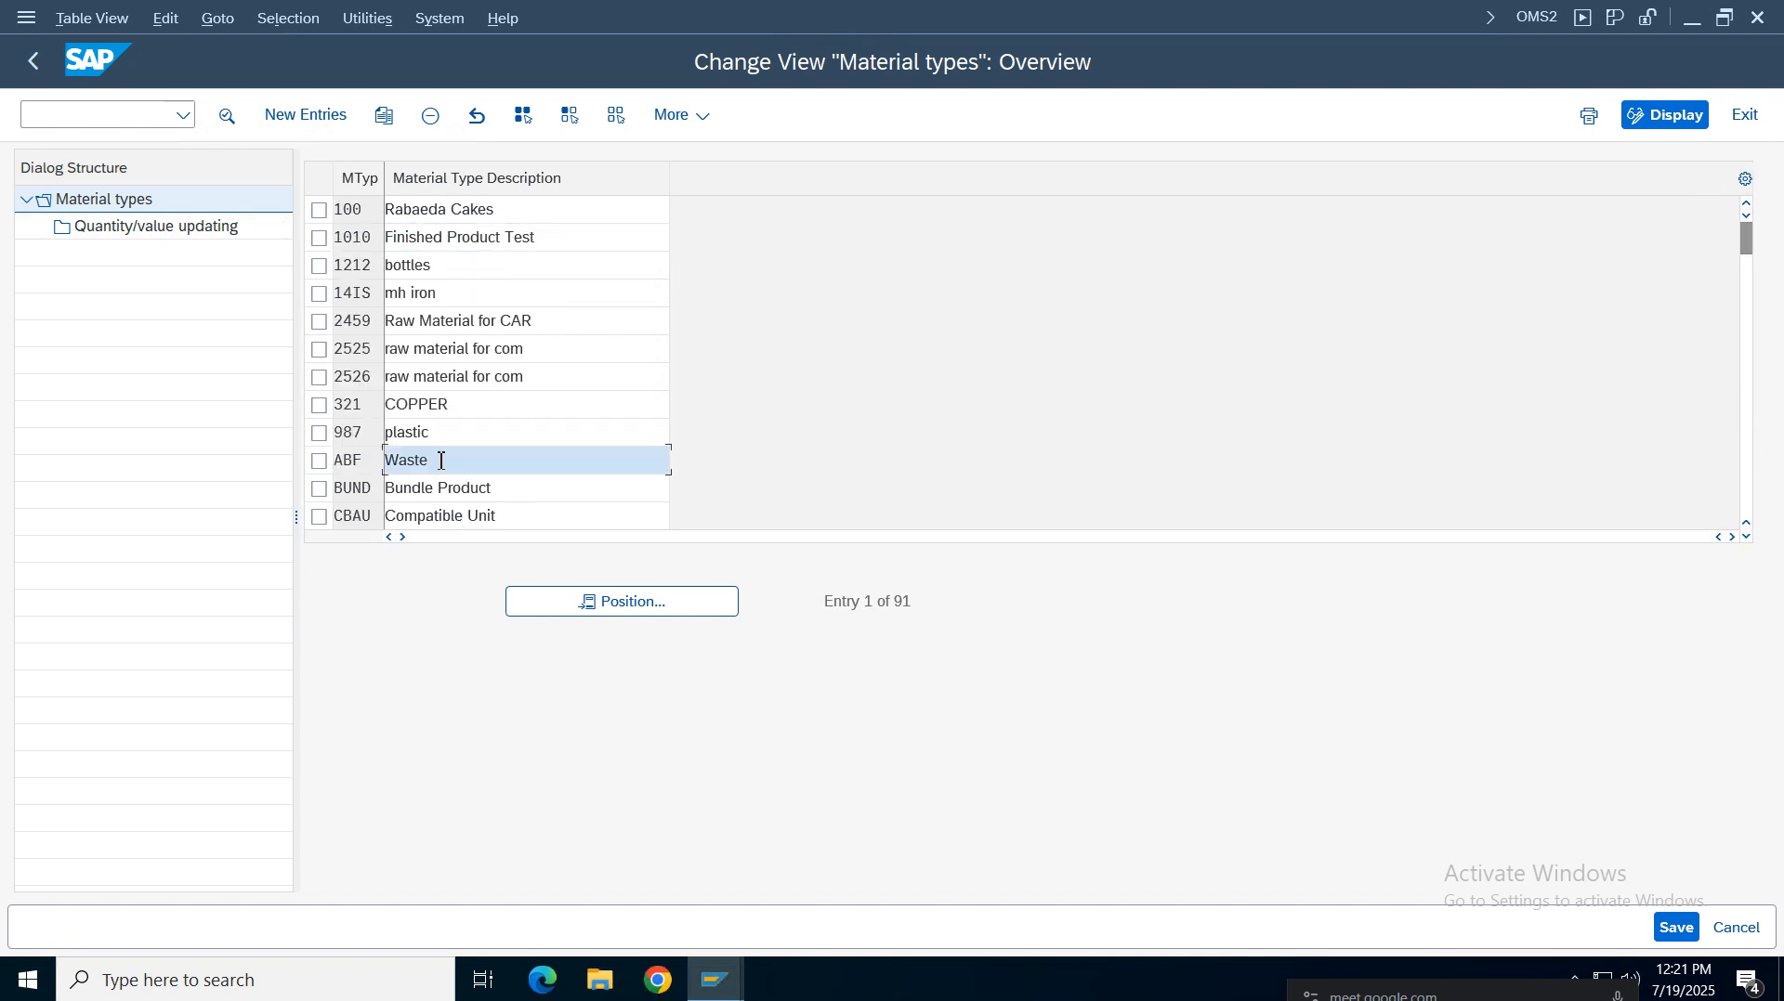
Scroll through the material types list to the end, opening and closing the position dialog
scroll(442, 462, "down", 1)
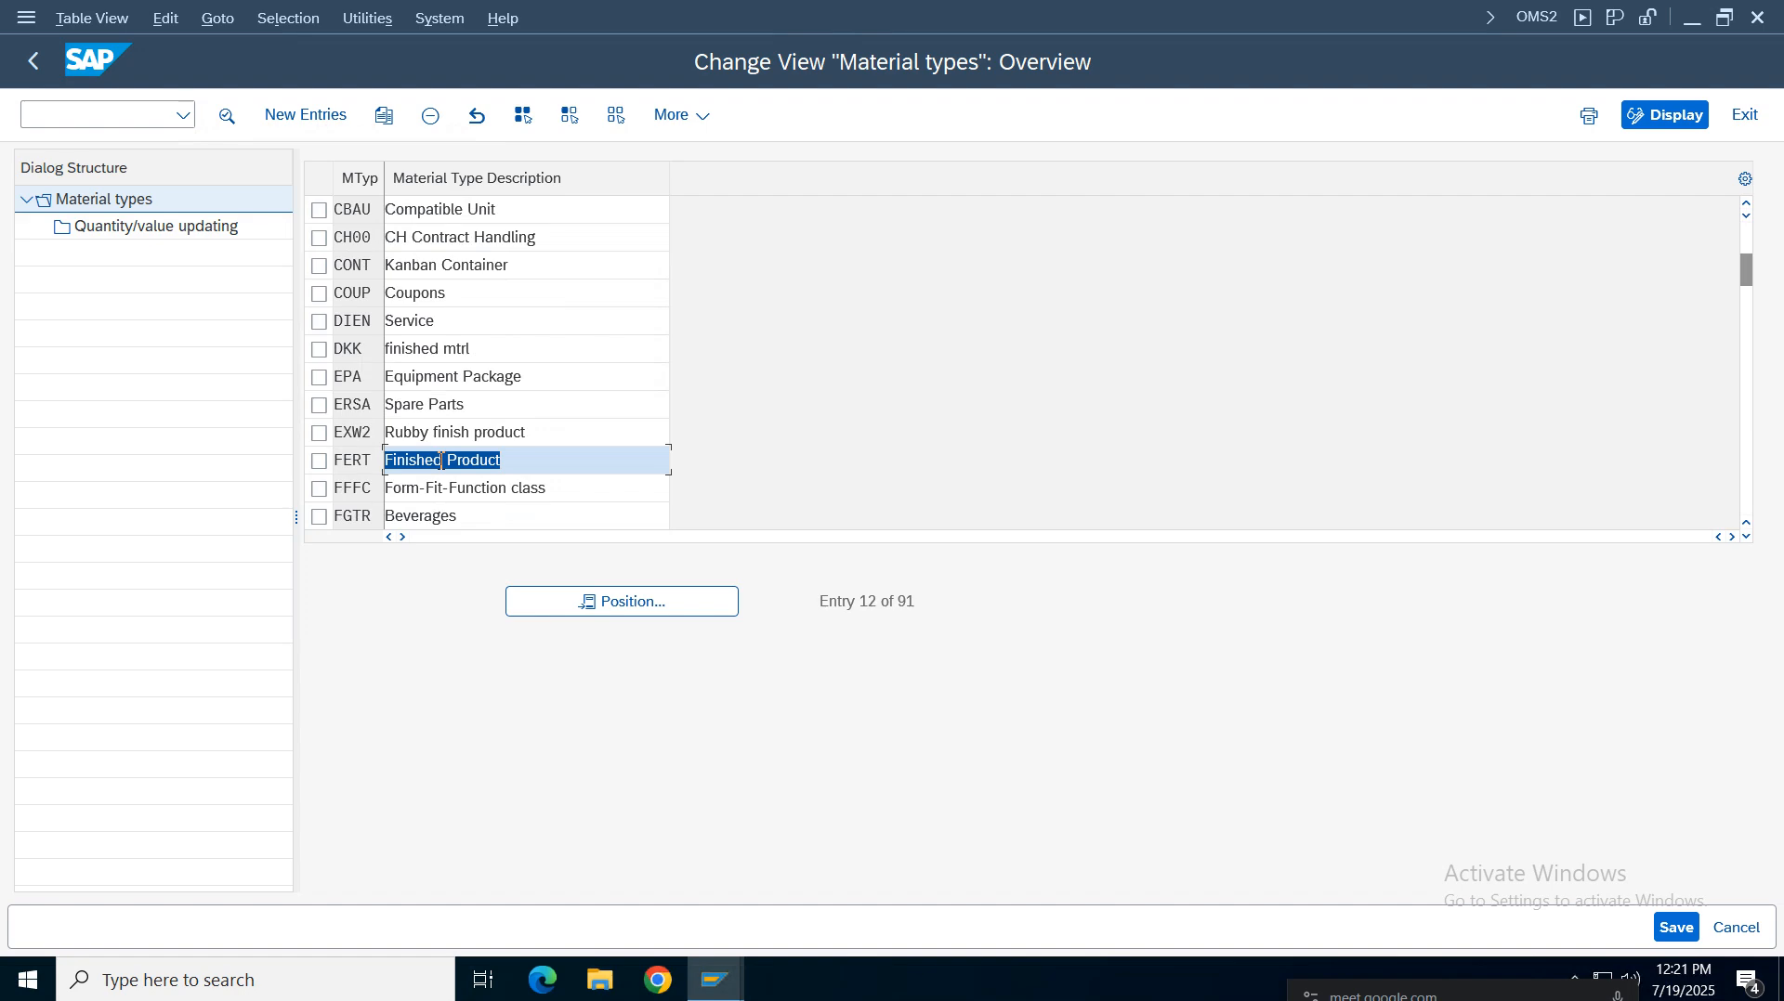
scroll(441, 462, "down", 1)
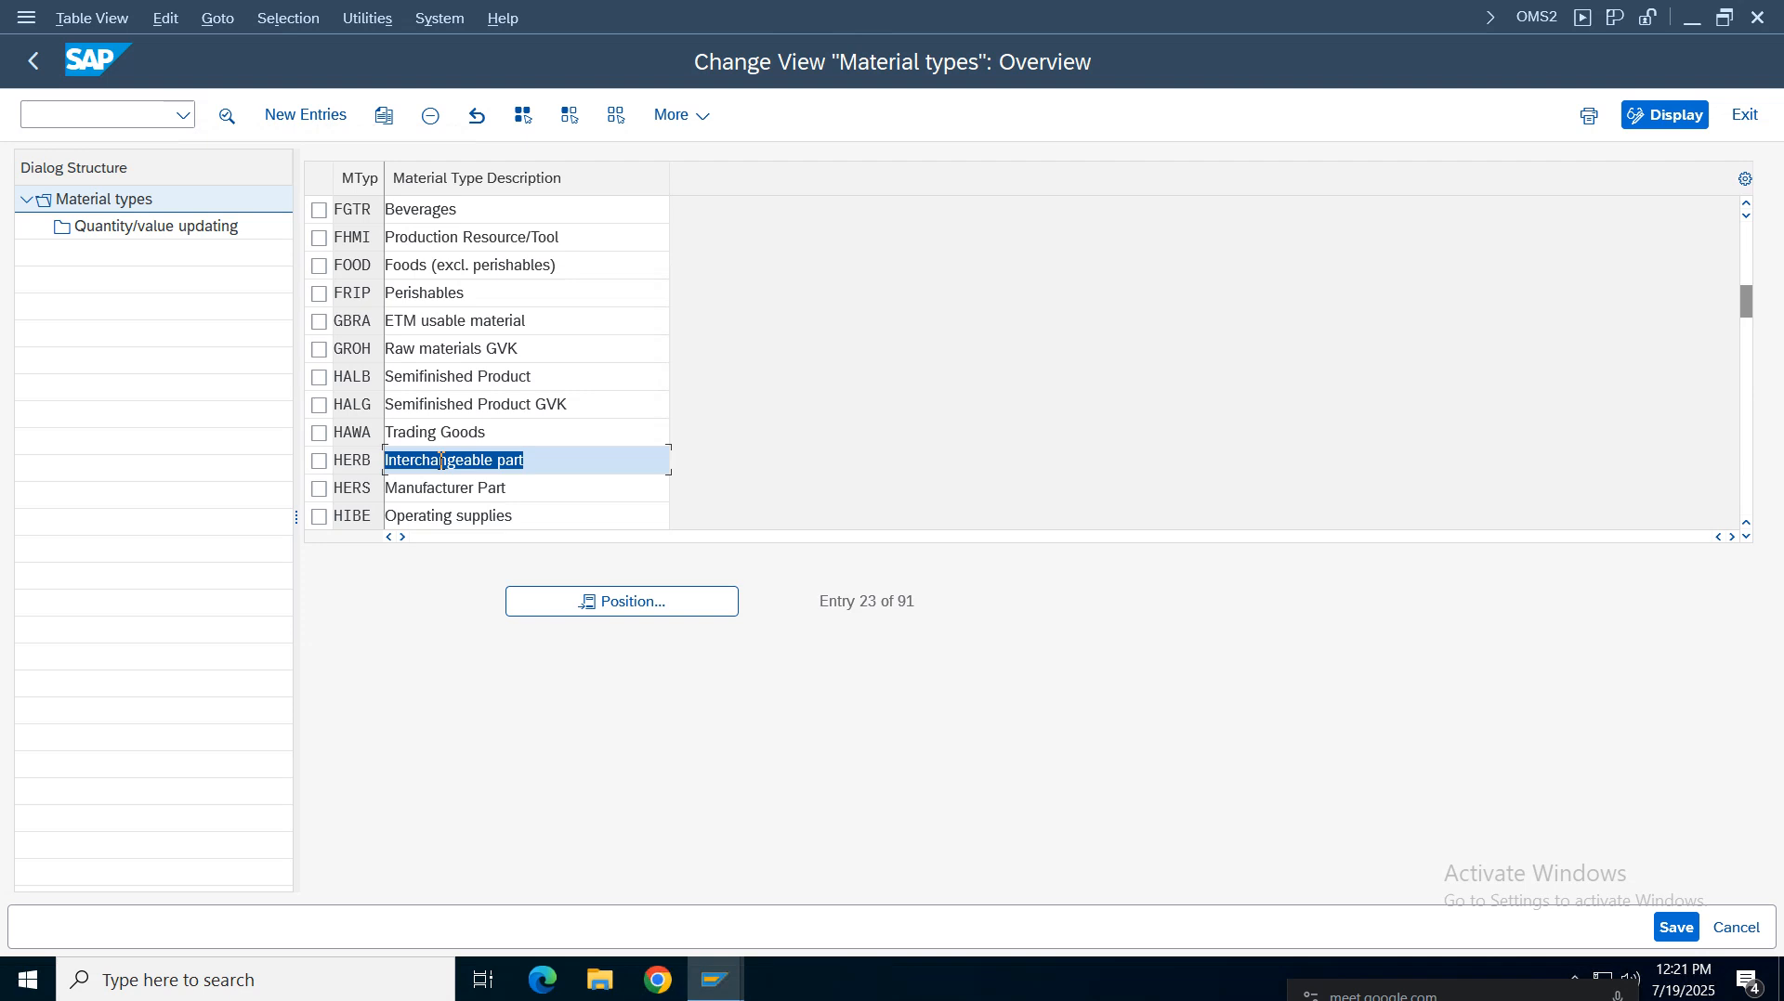
scroll(442, 462, "down", 1)
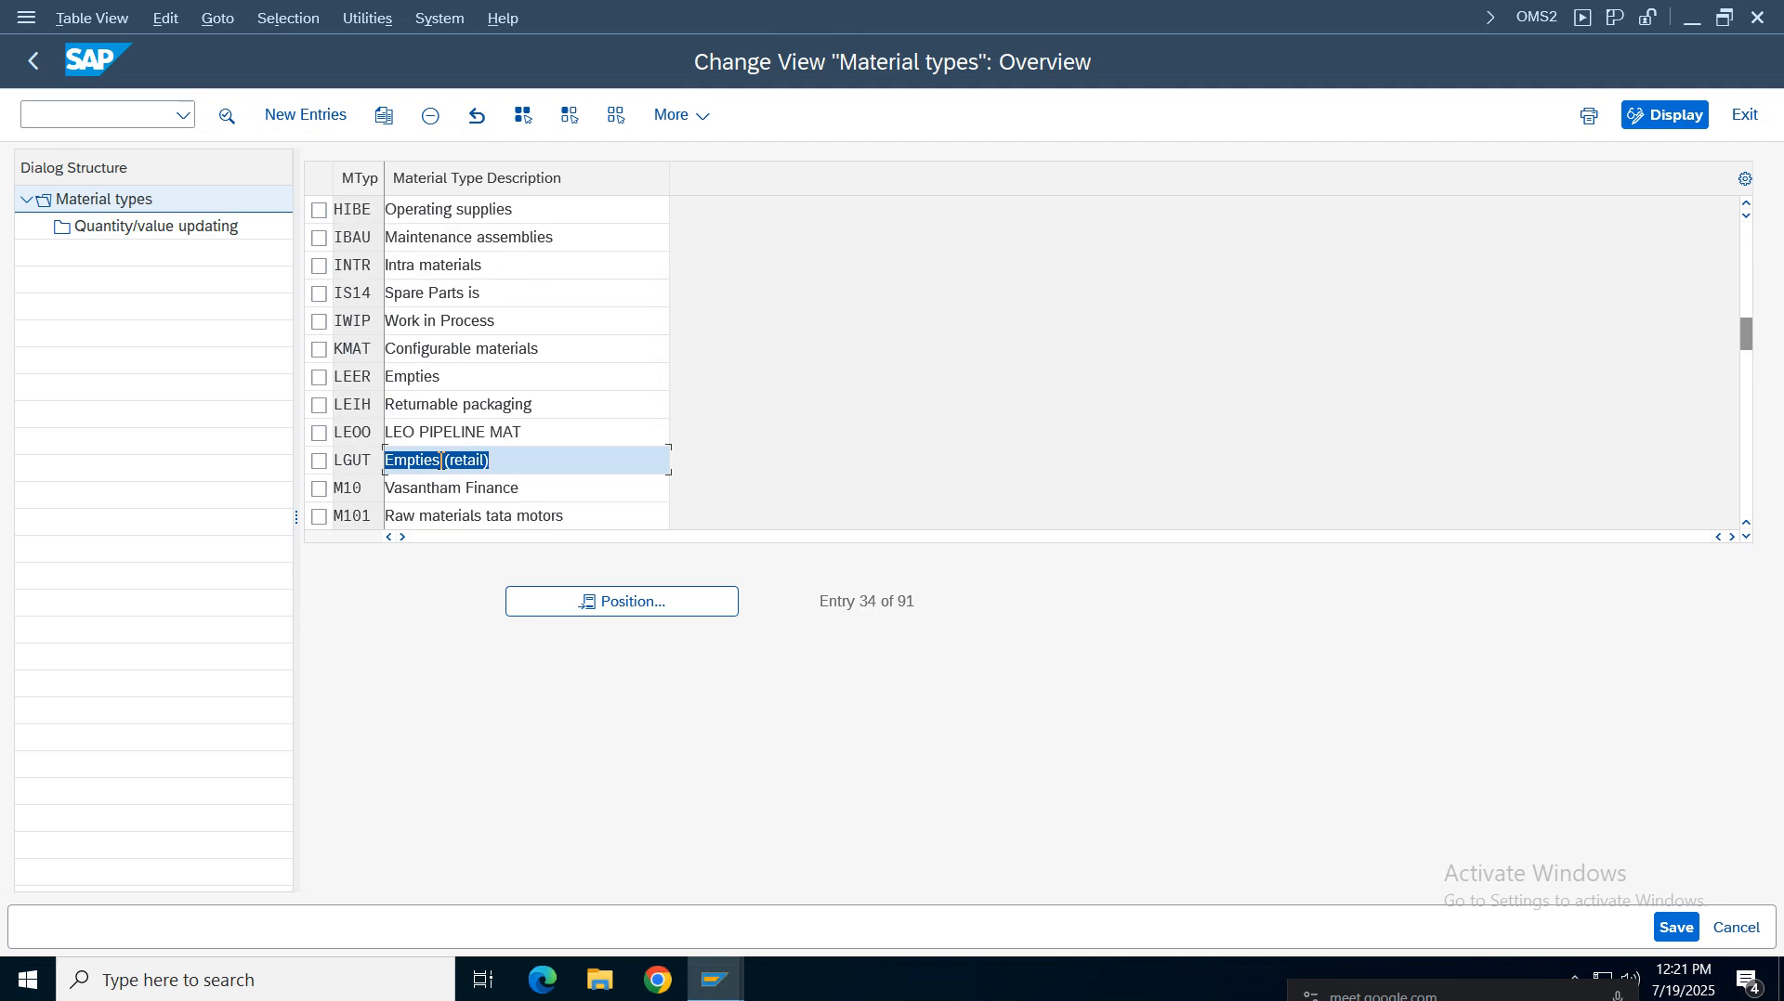
scroll(441, 461, "down", 1)
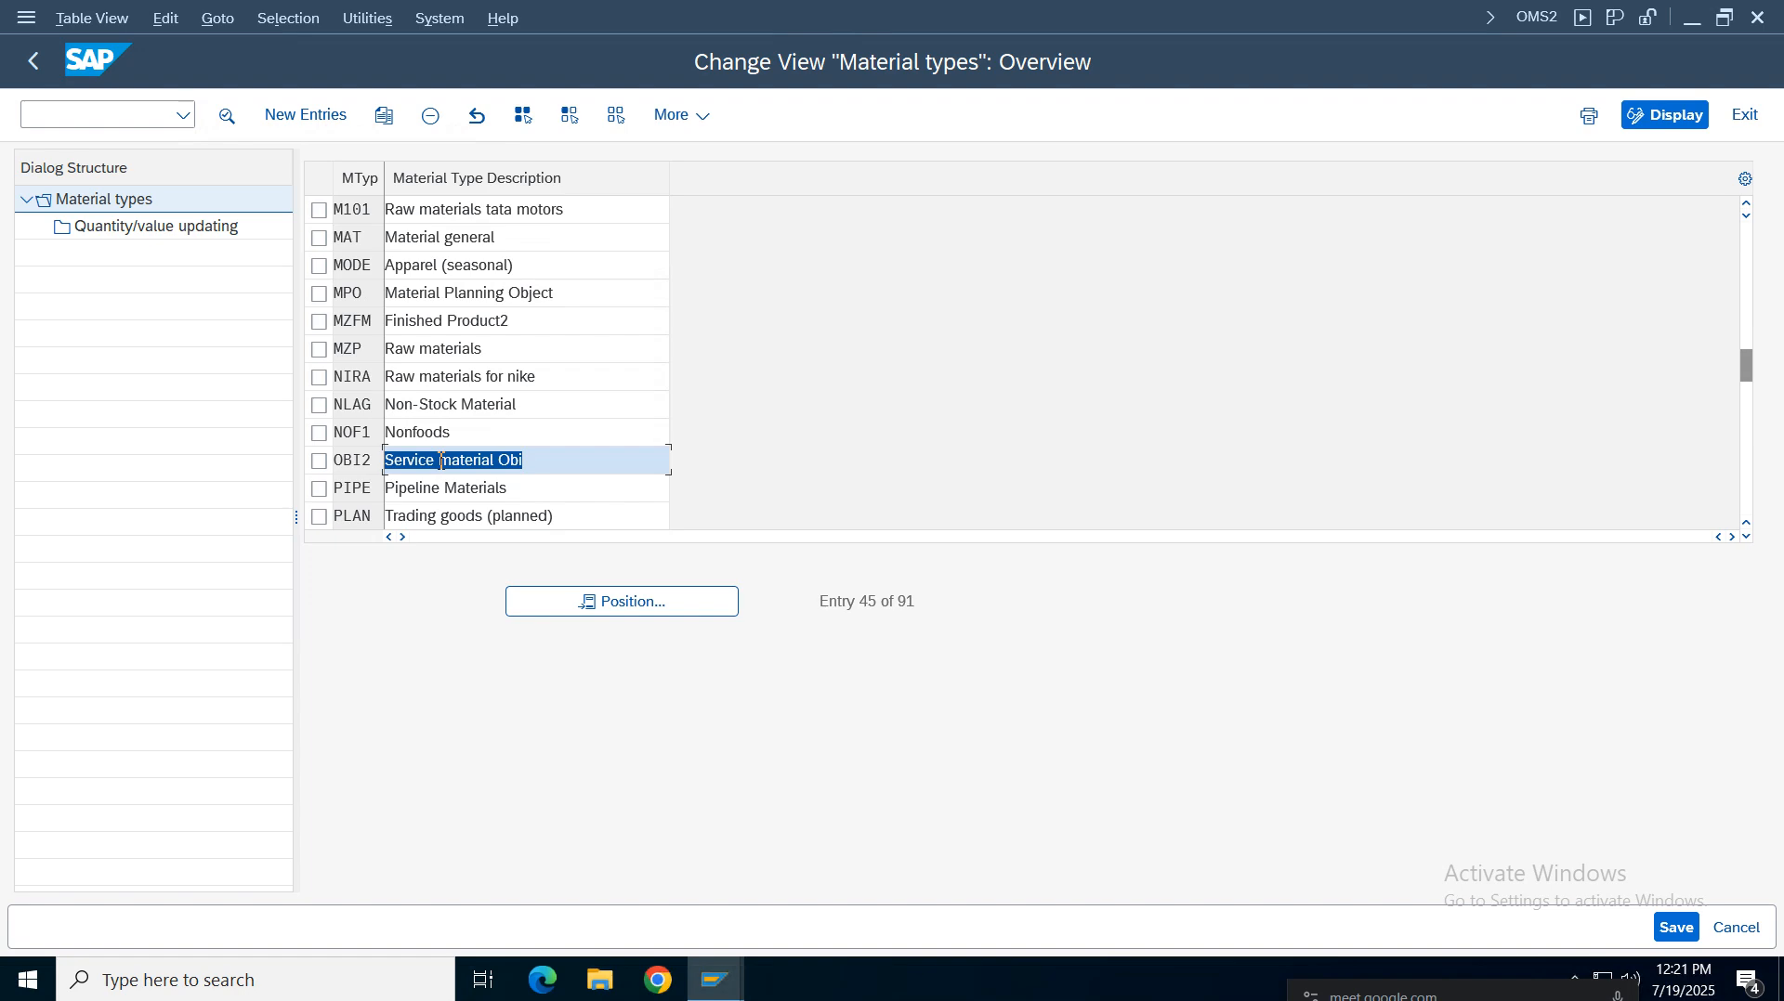
scroll(442, 461, "down", 4)
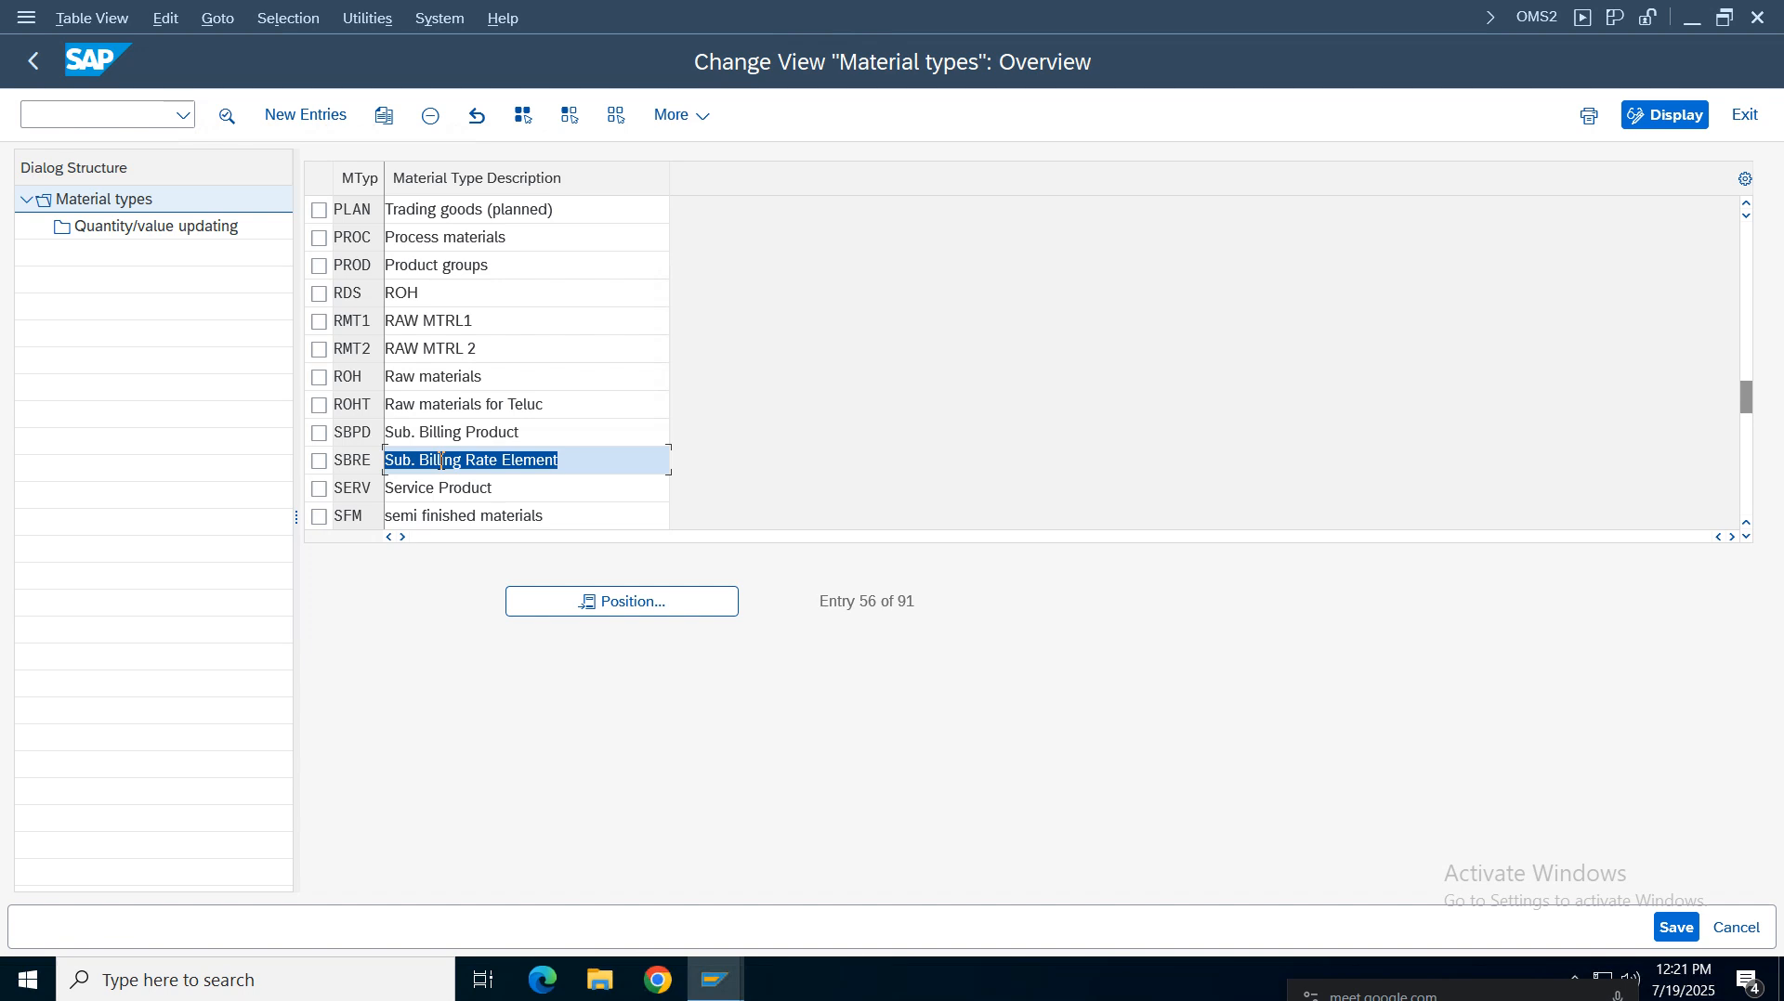
scroll(441, 462, "down", 4)
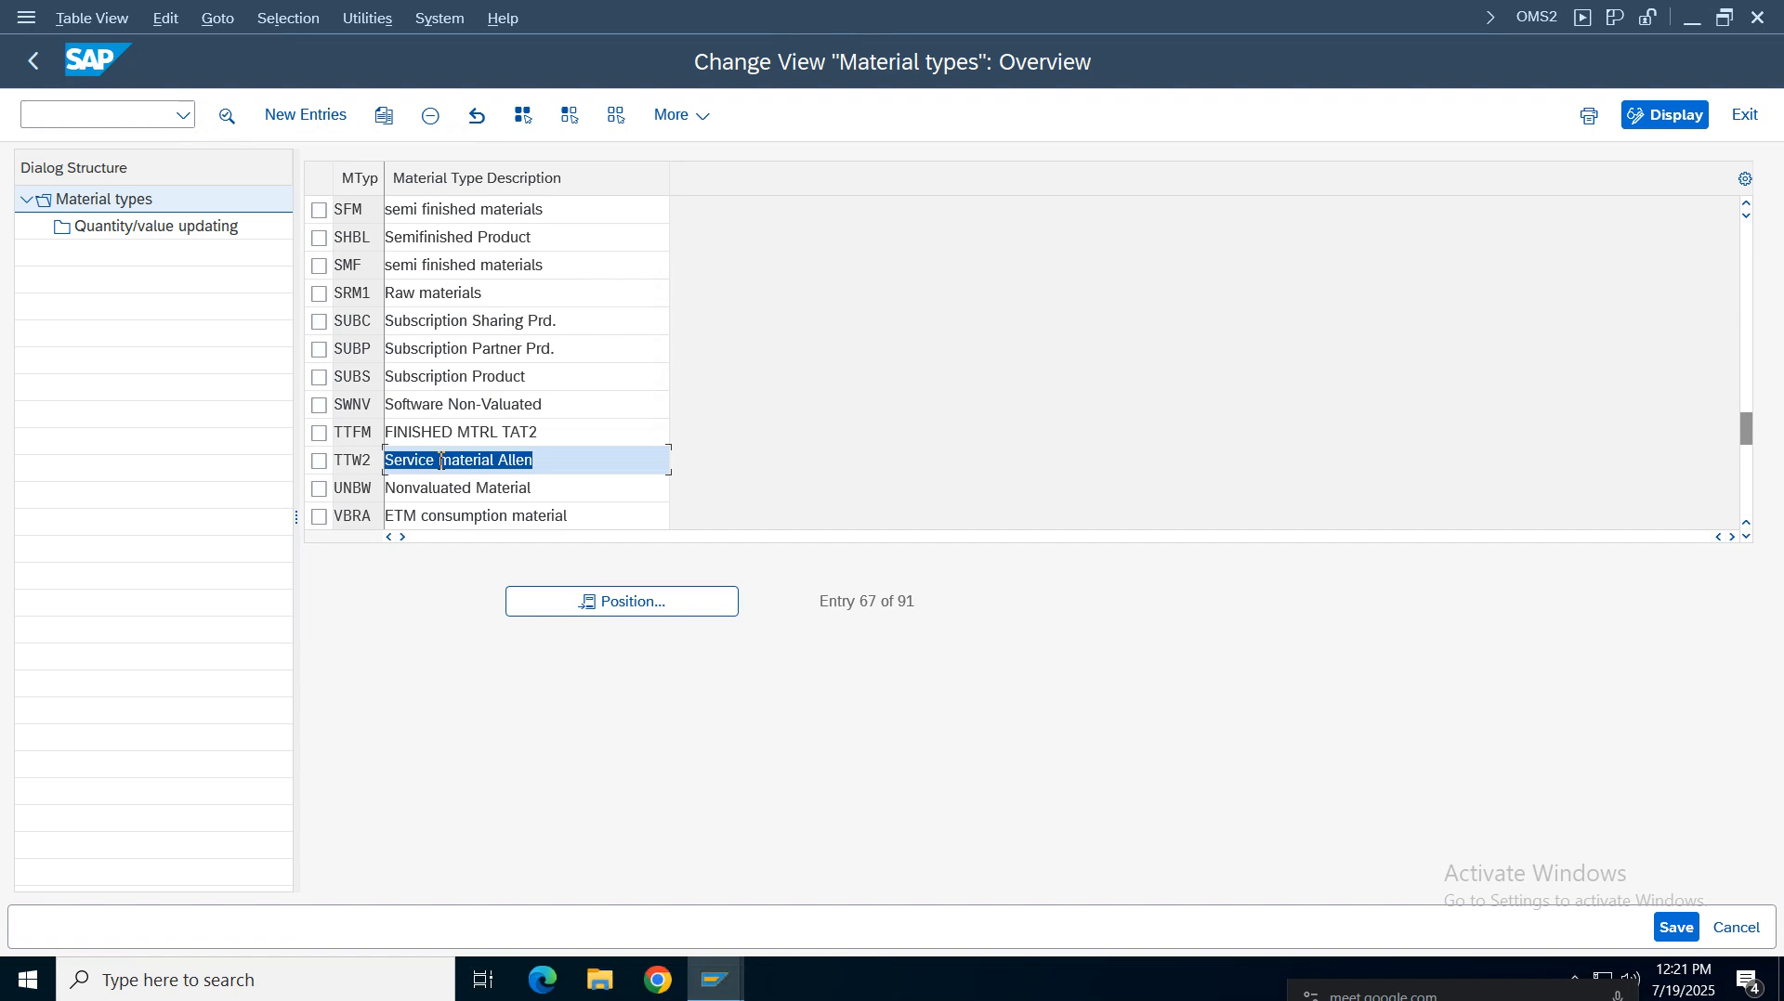
scroll(442, 461, "down", 4)
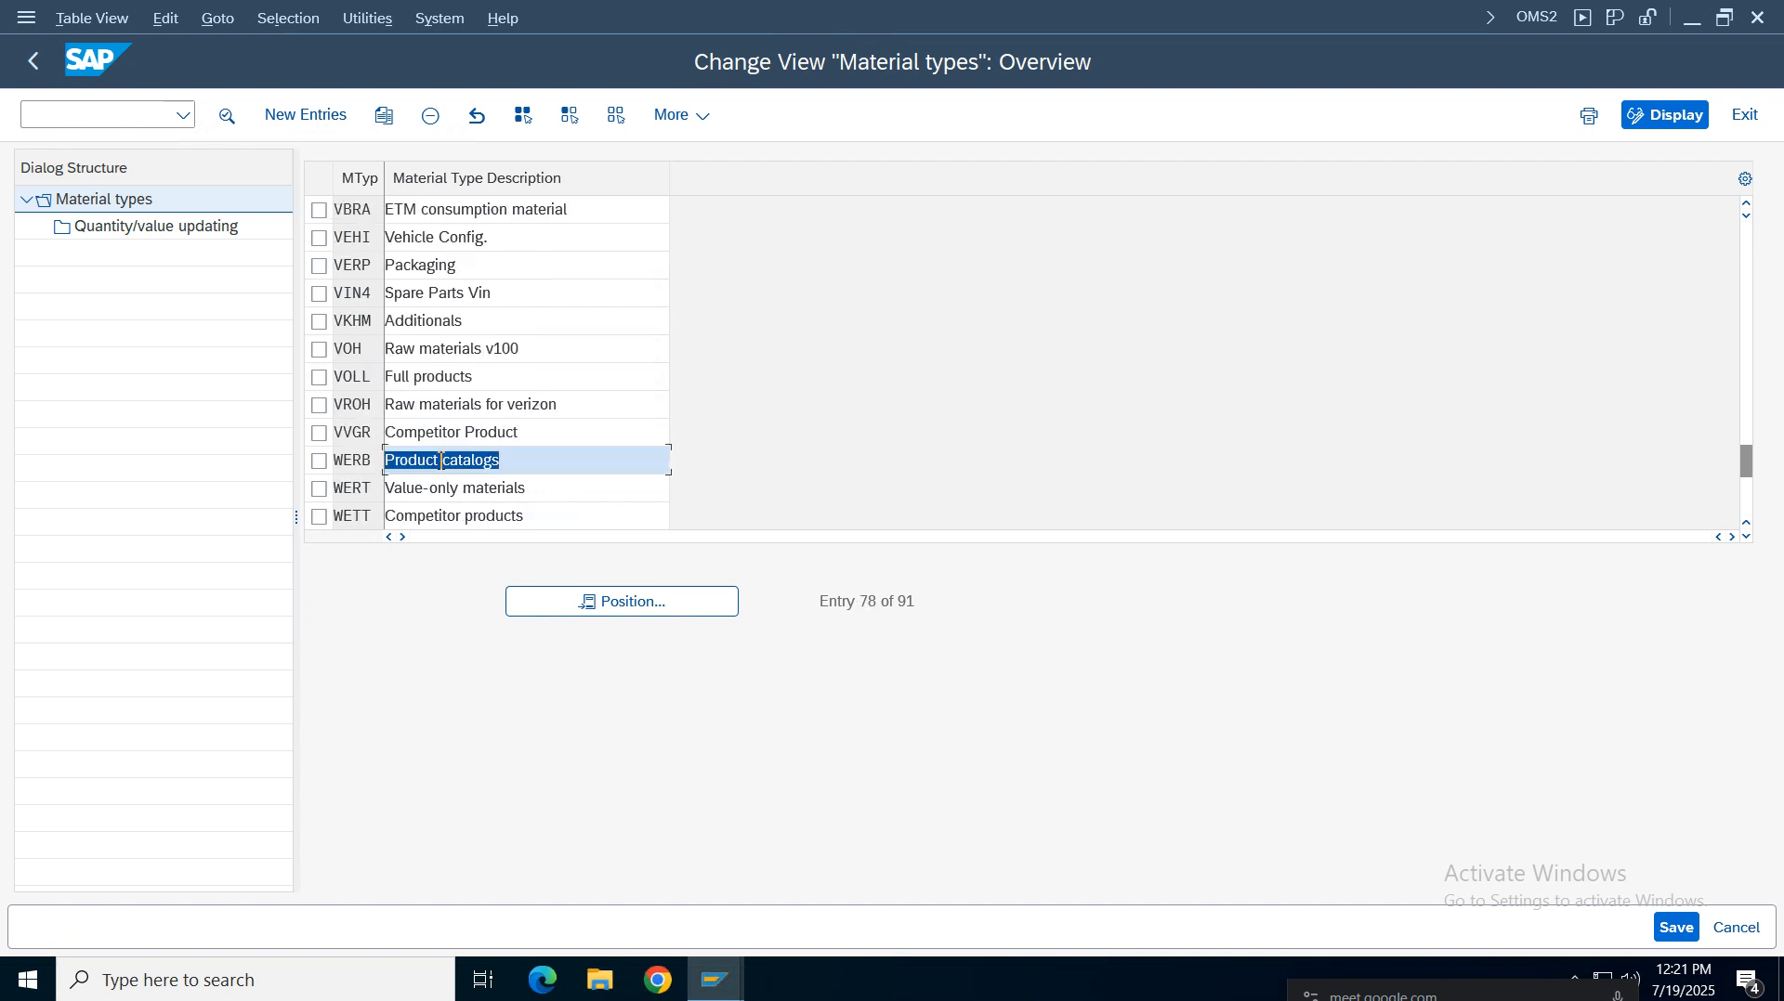
scroll(442, 462, "down", 4)
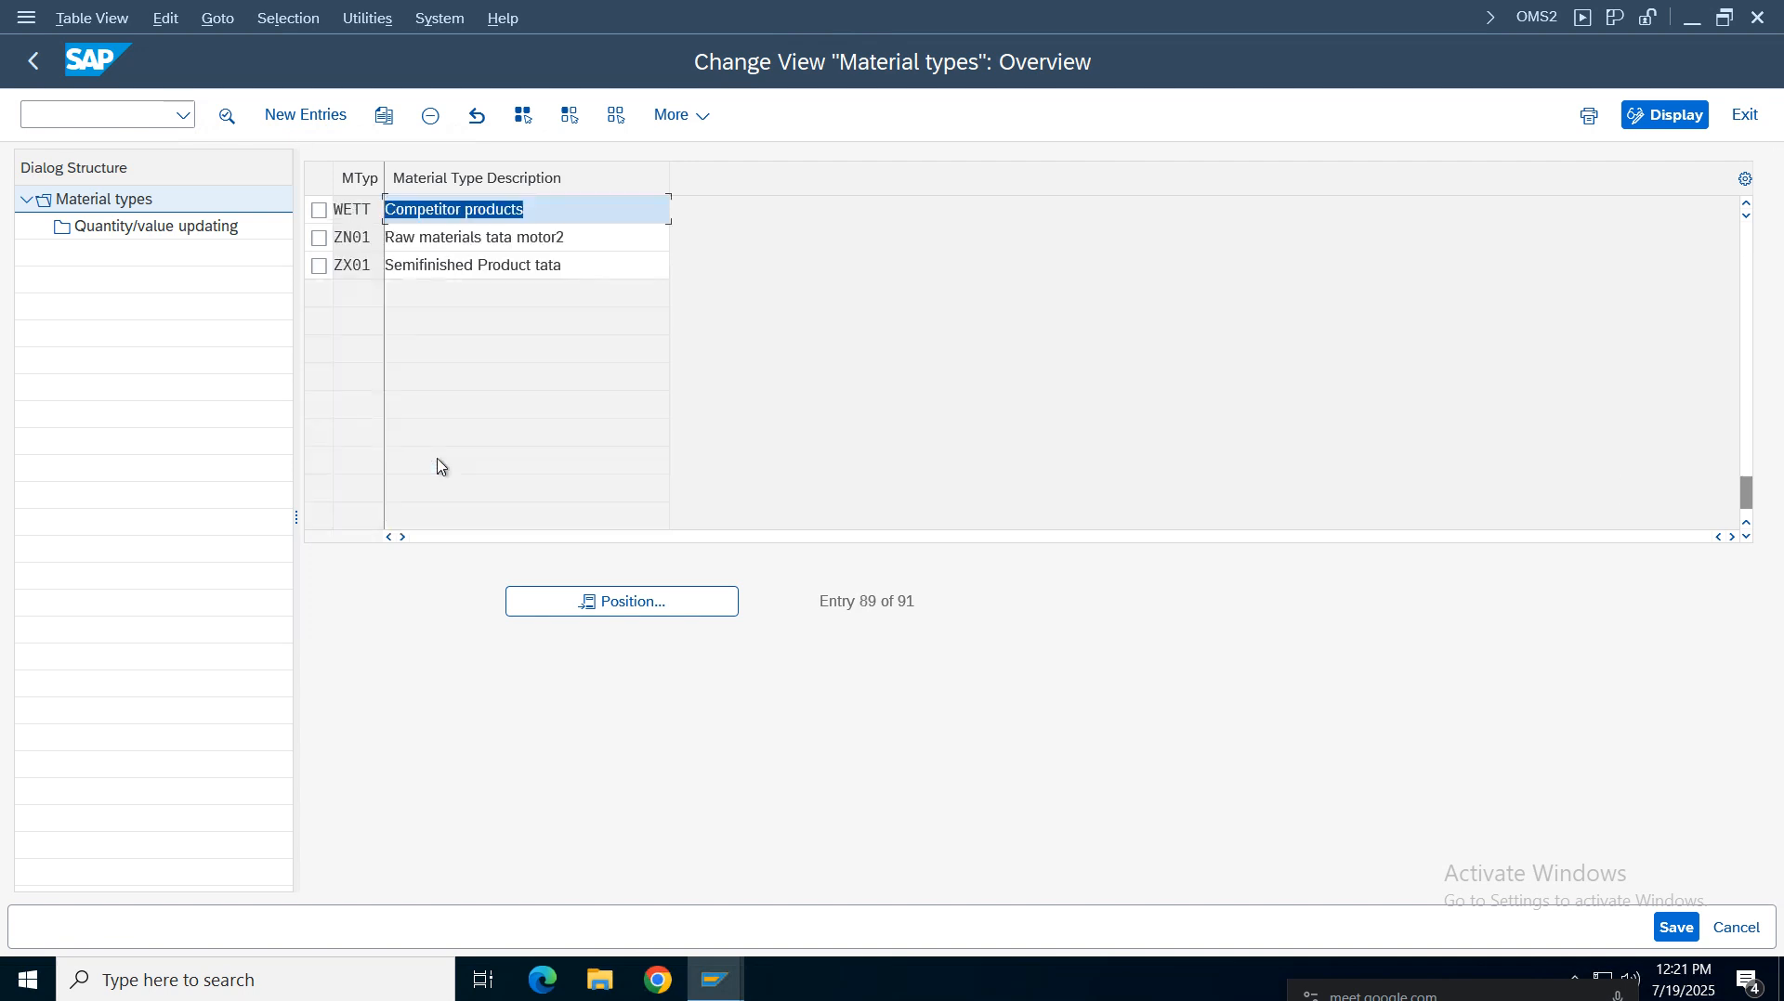
left_click(462, 272)
left_click(590, 601)
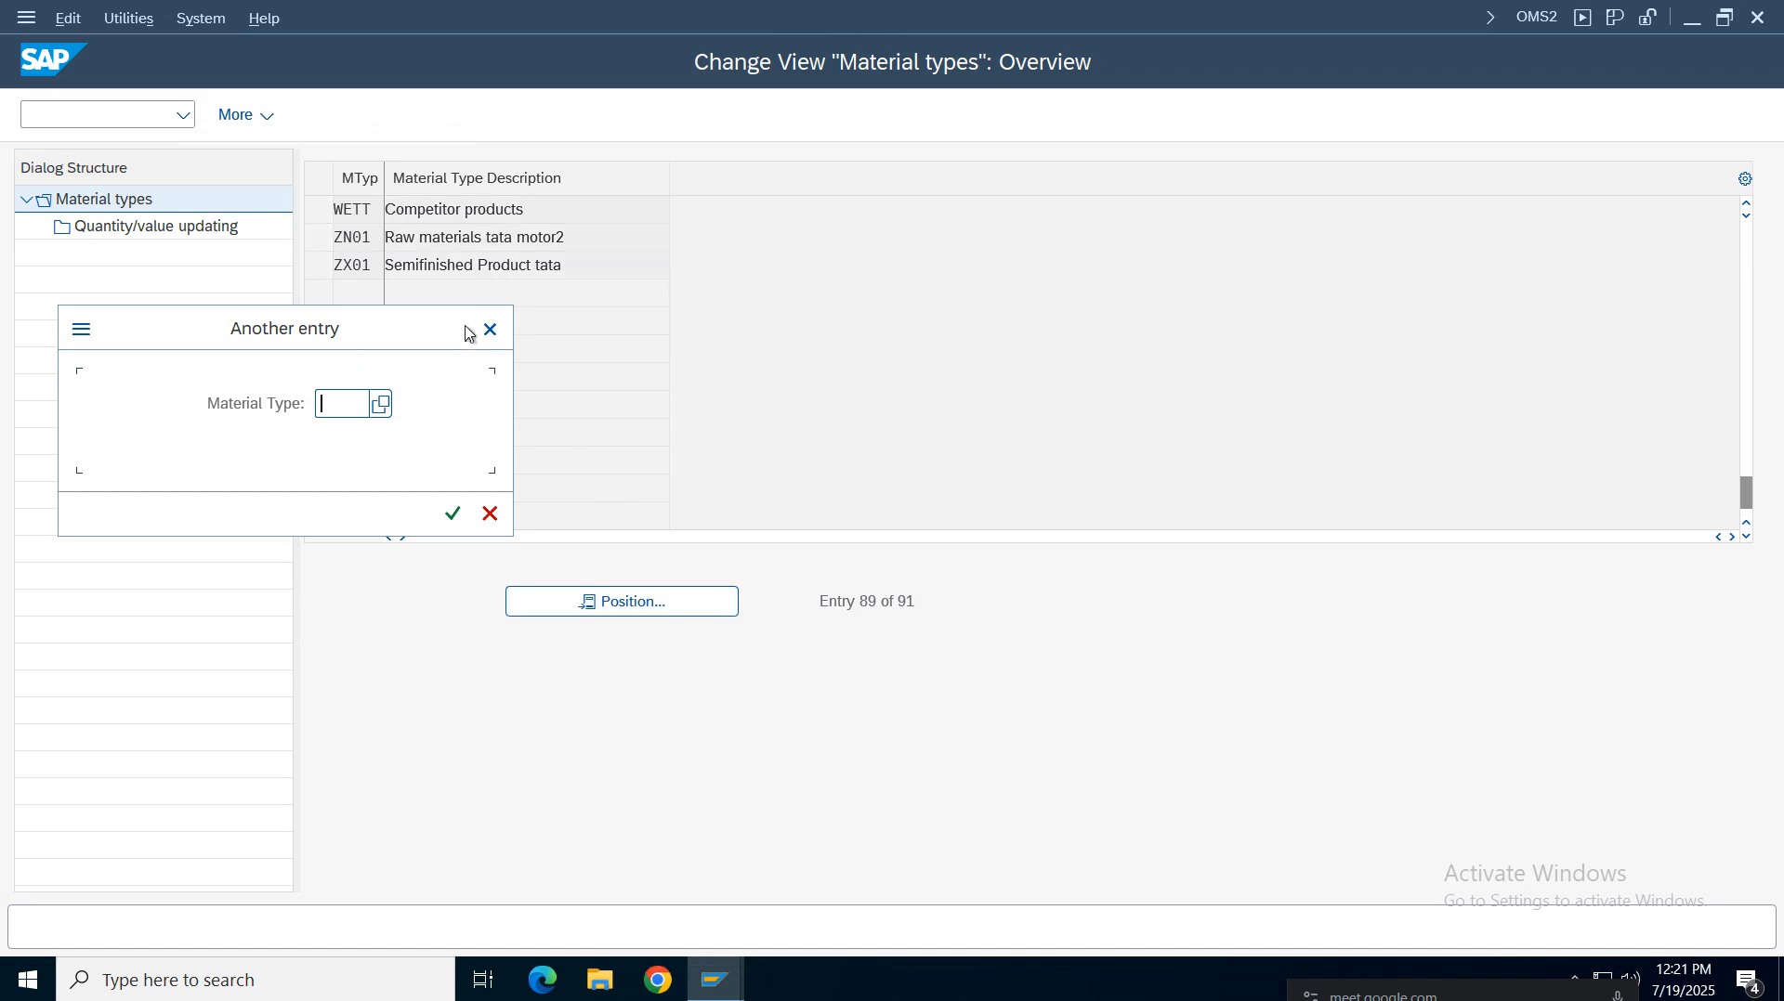
left_click(490, 330)
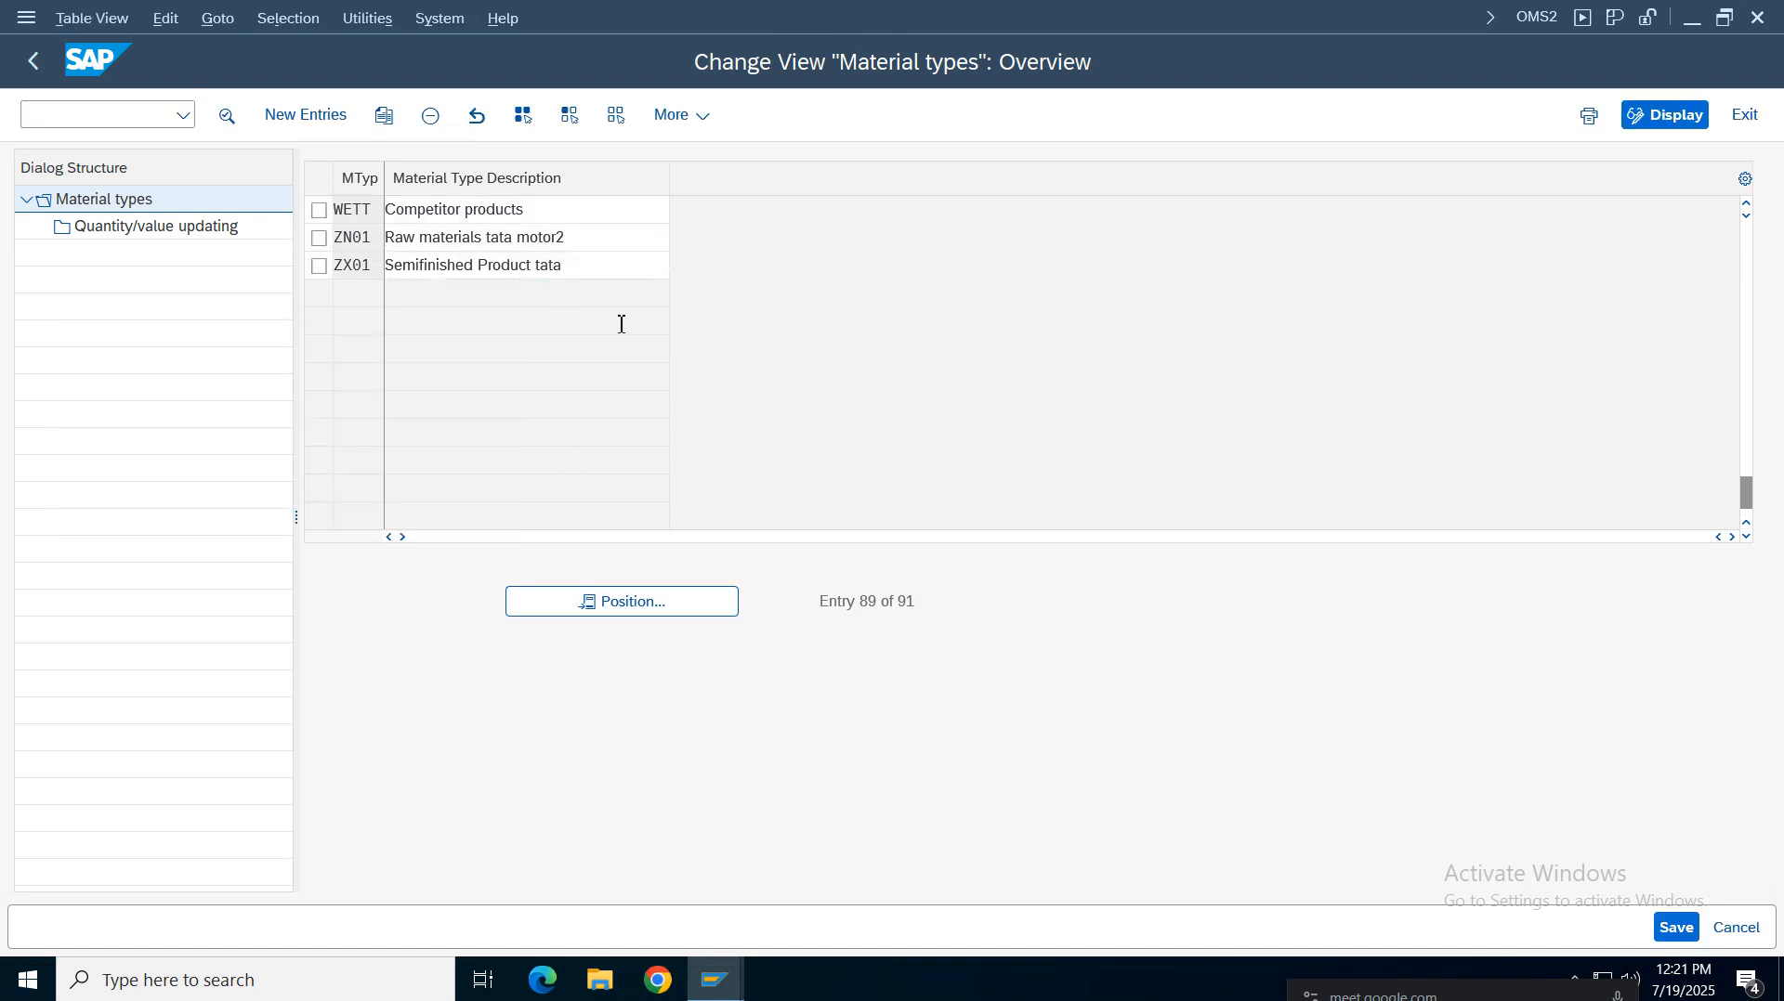
Scroll back up and examine the VOH raw materials v100 material type entry
scroll(623, 325, "up", 4)
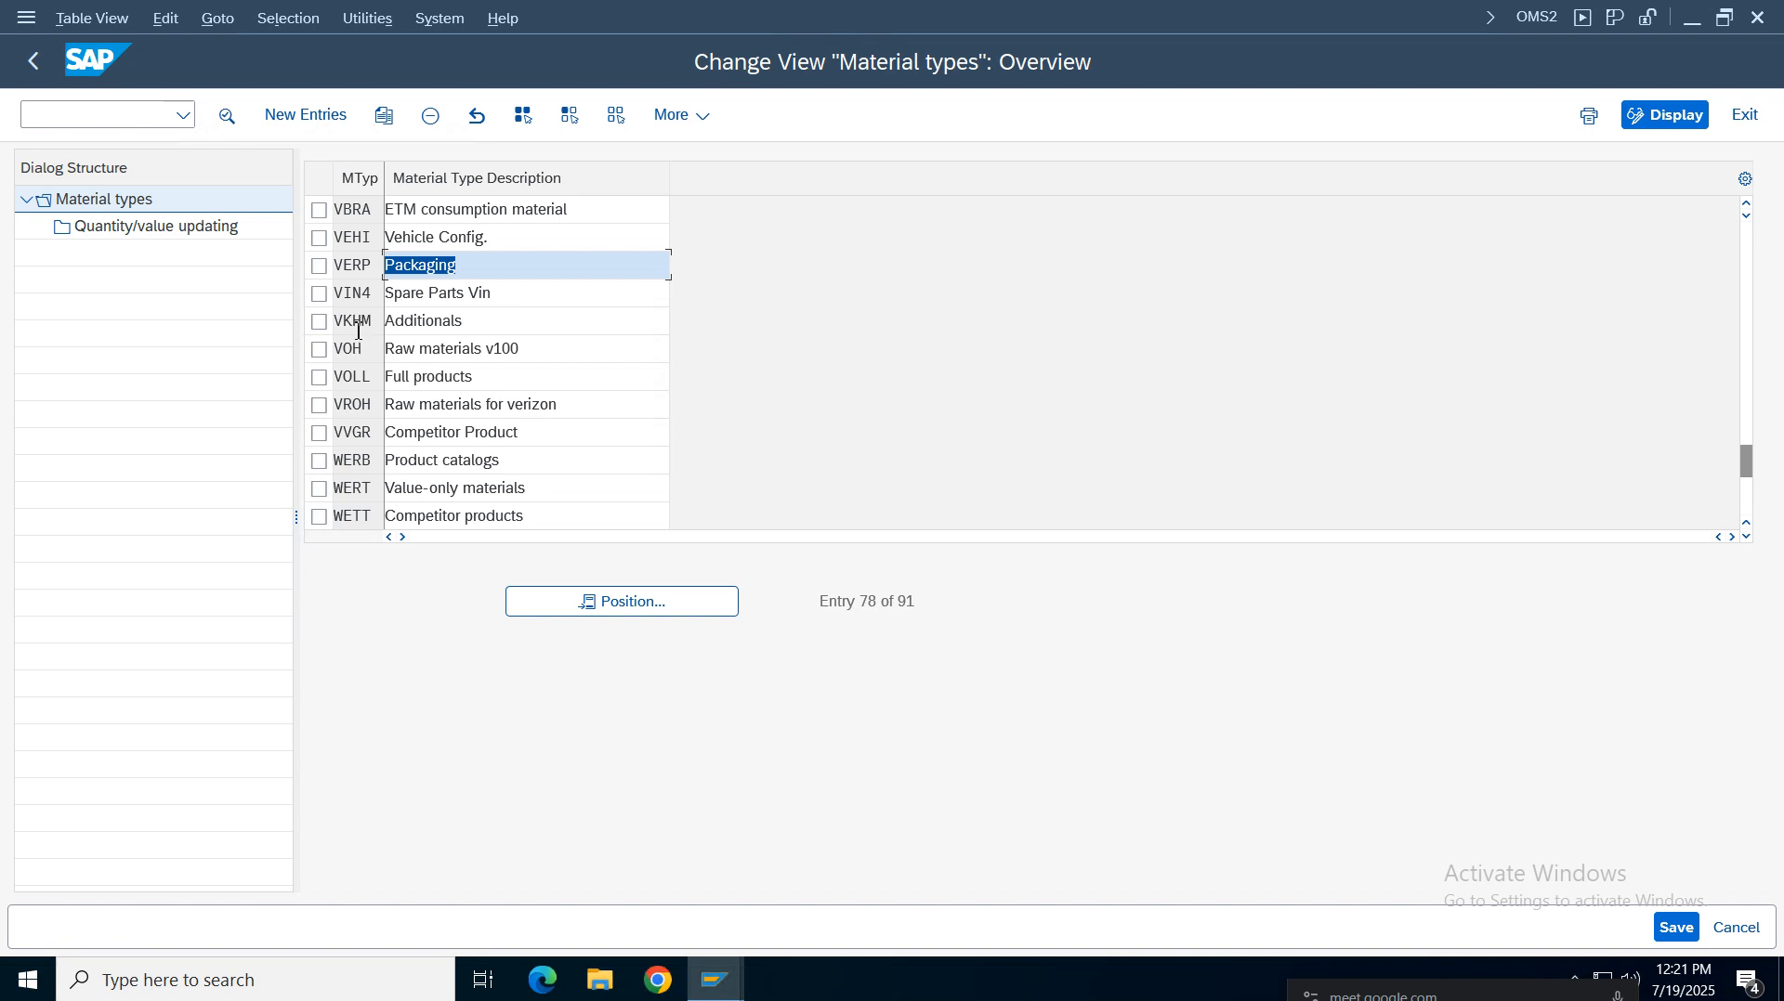
left_click_drag(548, 348, 356, 353)
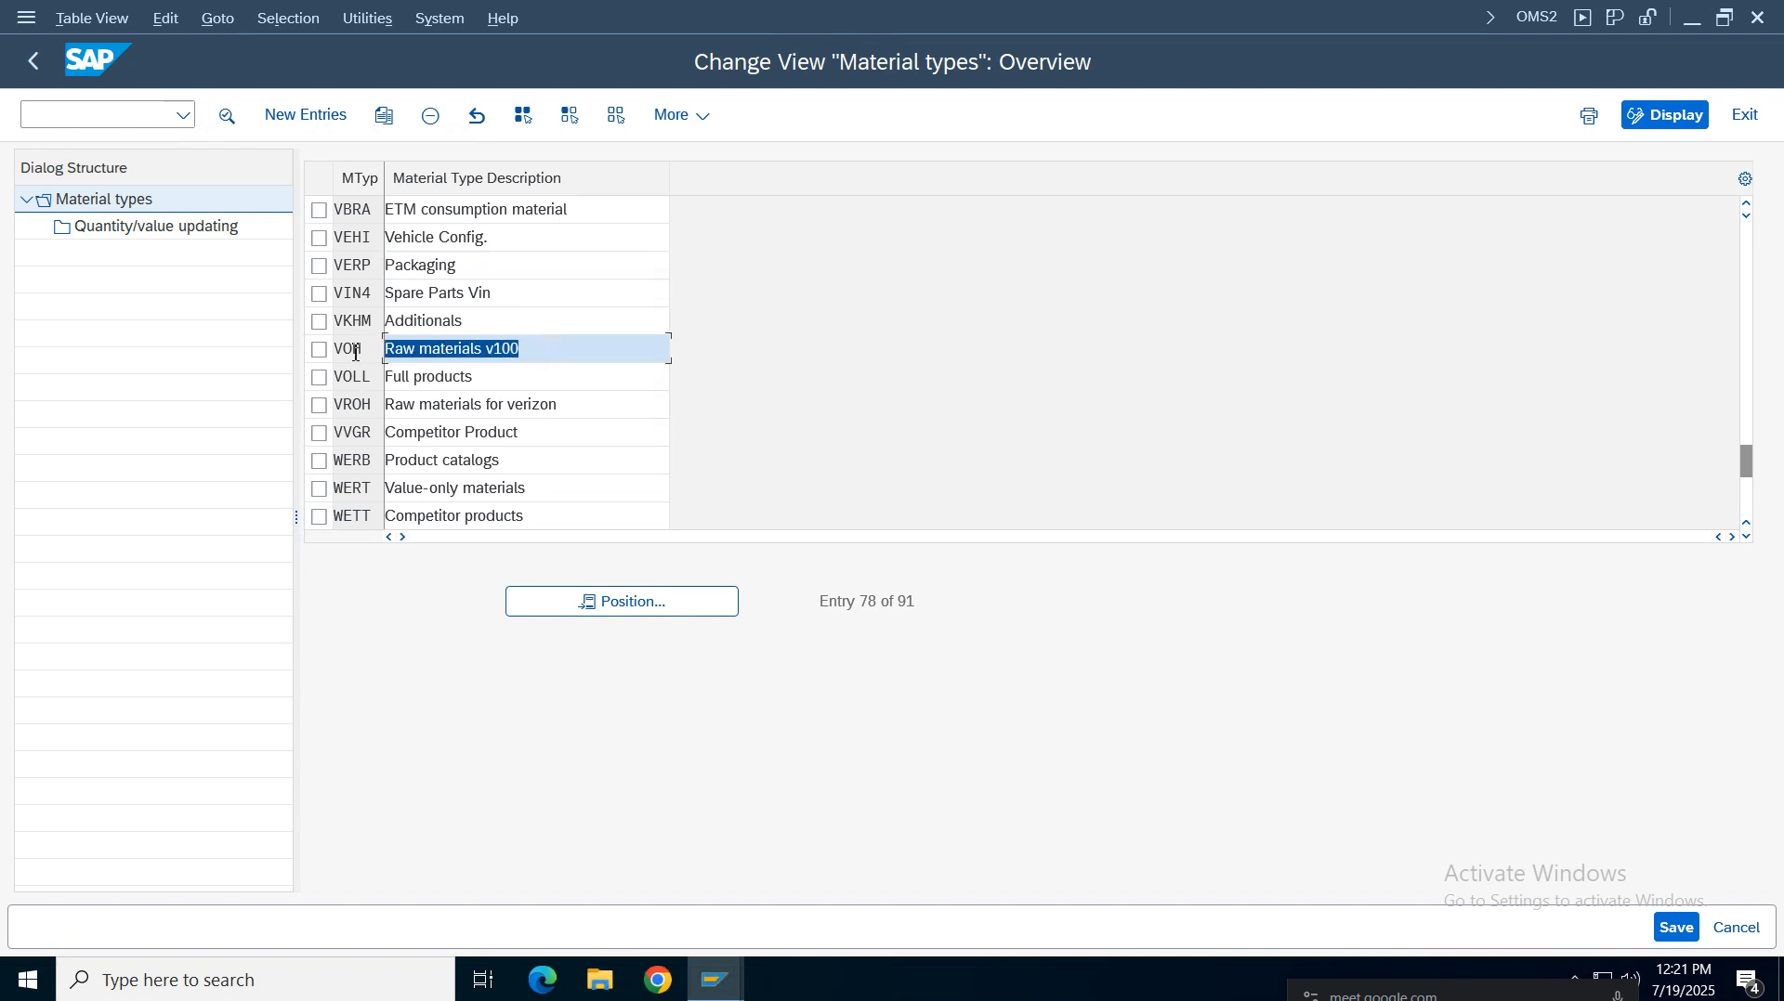
left_click(521, 375)
left_click(524, 345)
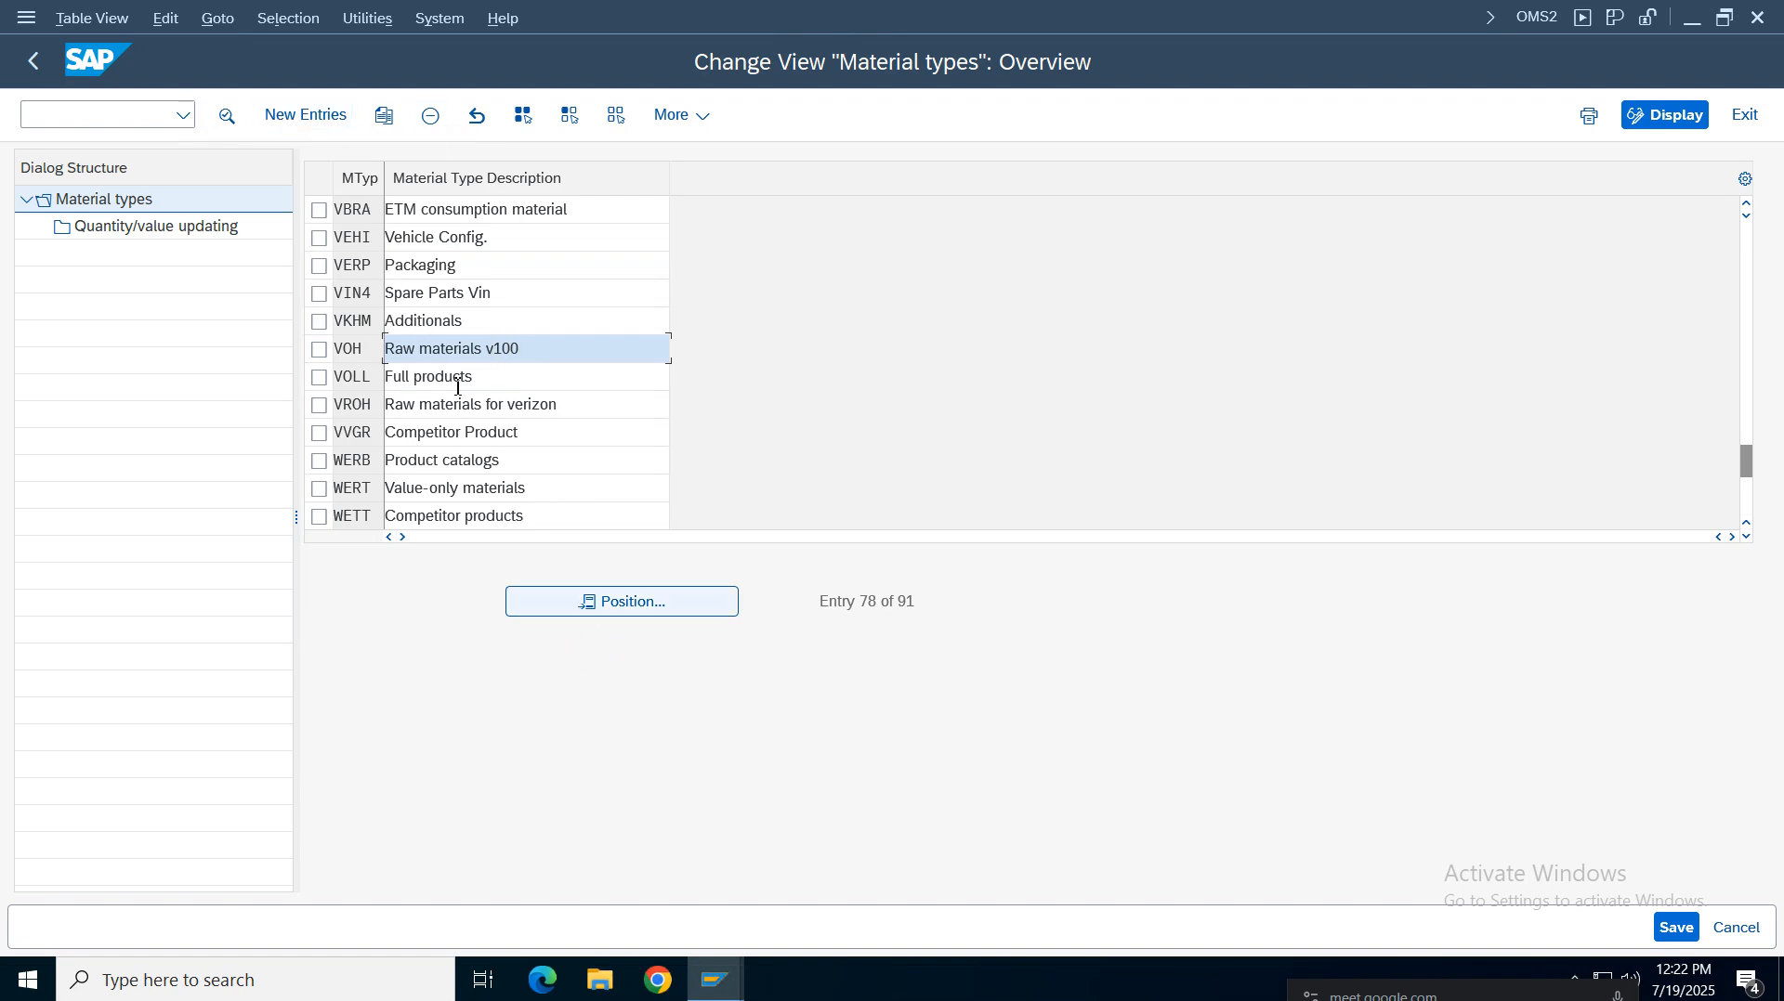
Position the material types list on ROH and select the VROH raw materials for verizon row
left_click(630, 604)
type("roh")
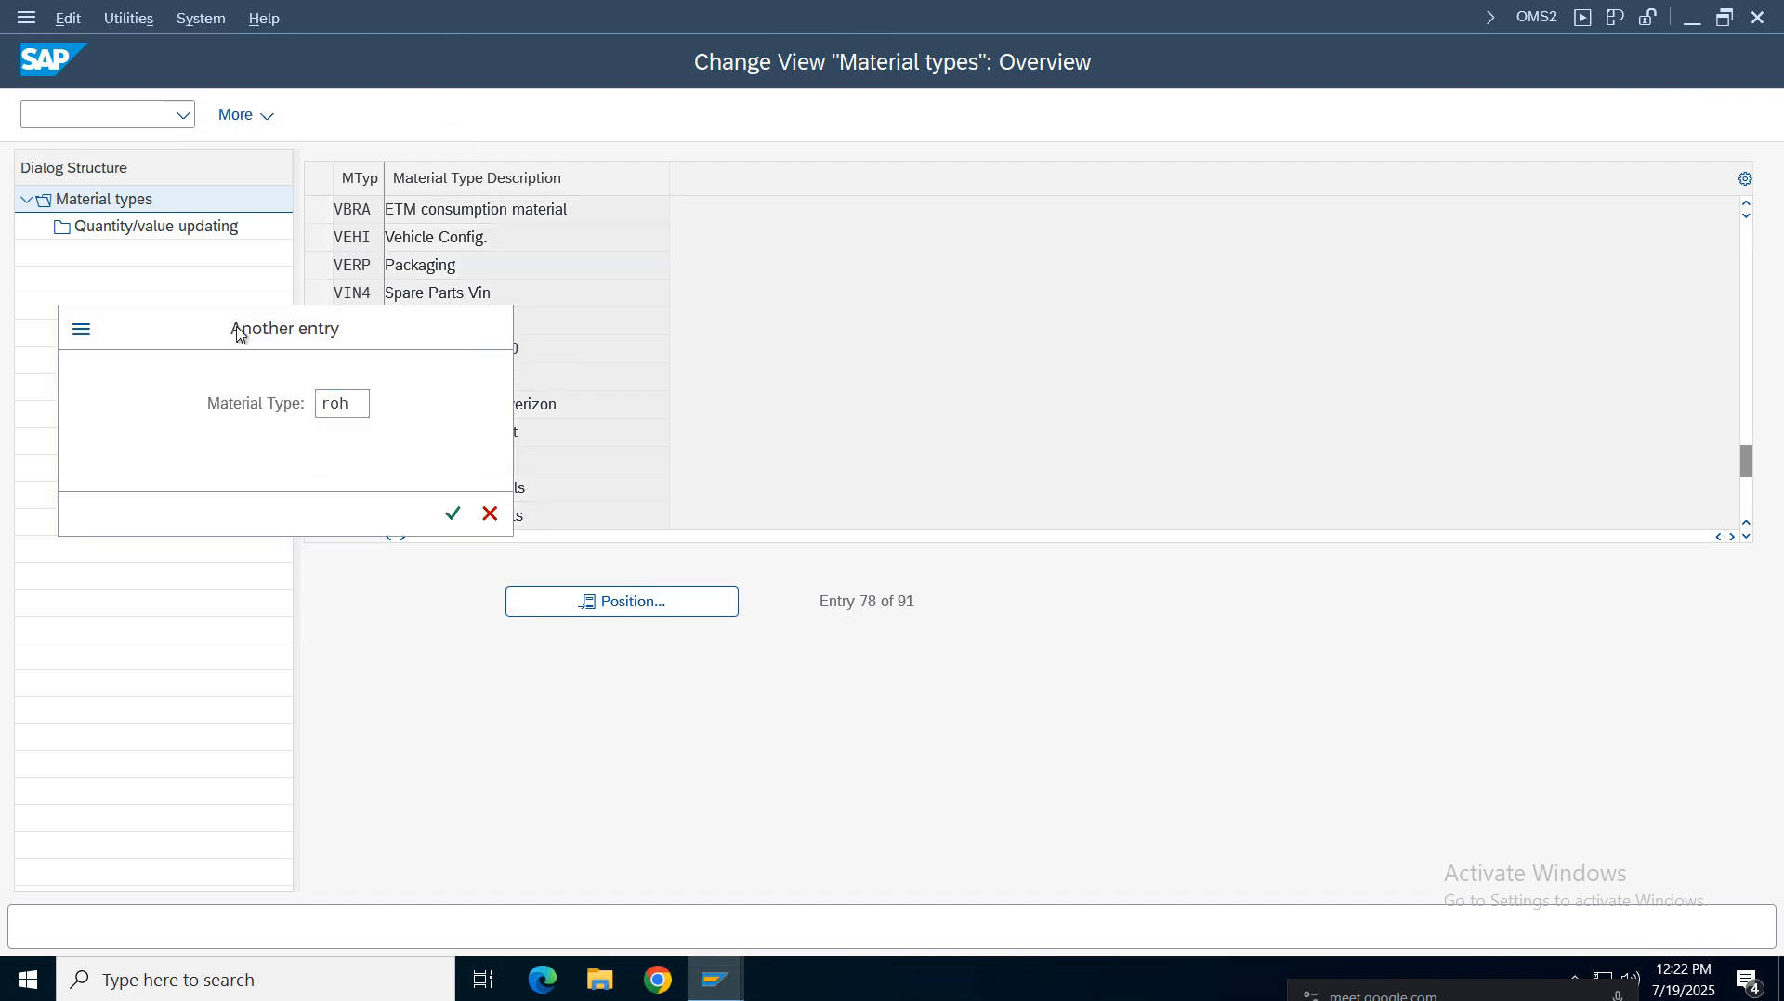
key("Return")
left_click(581, 406)
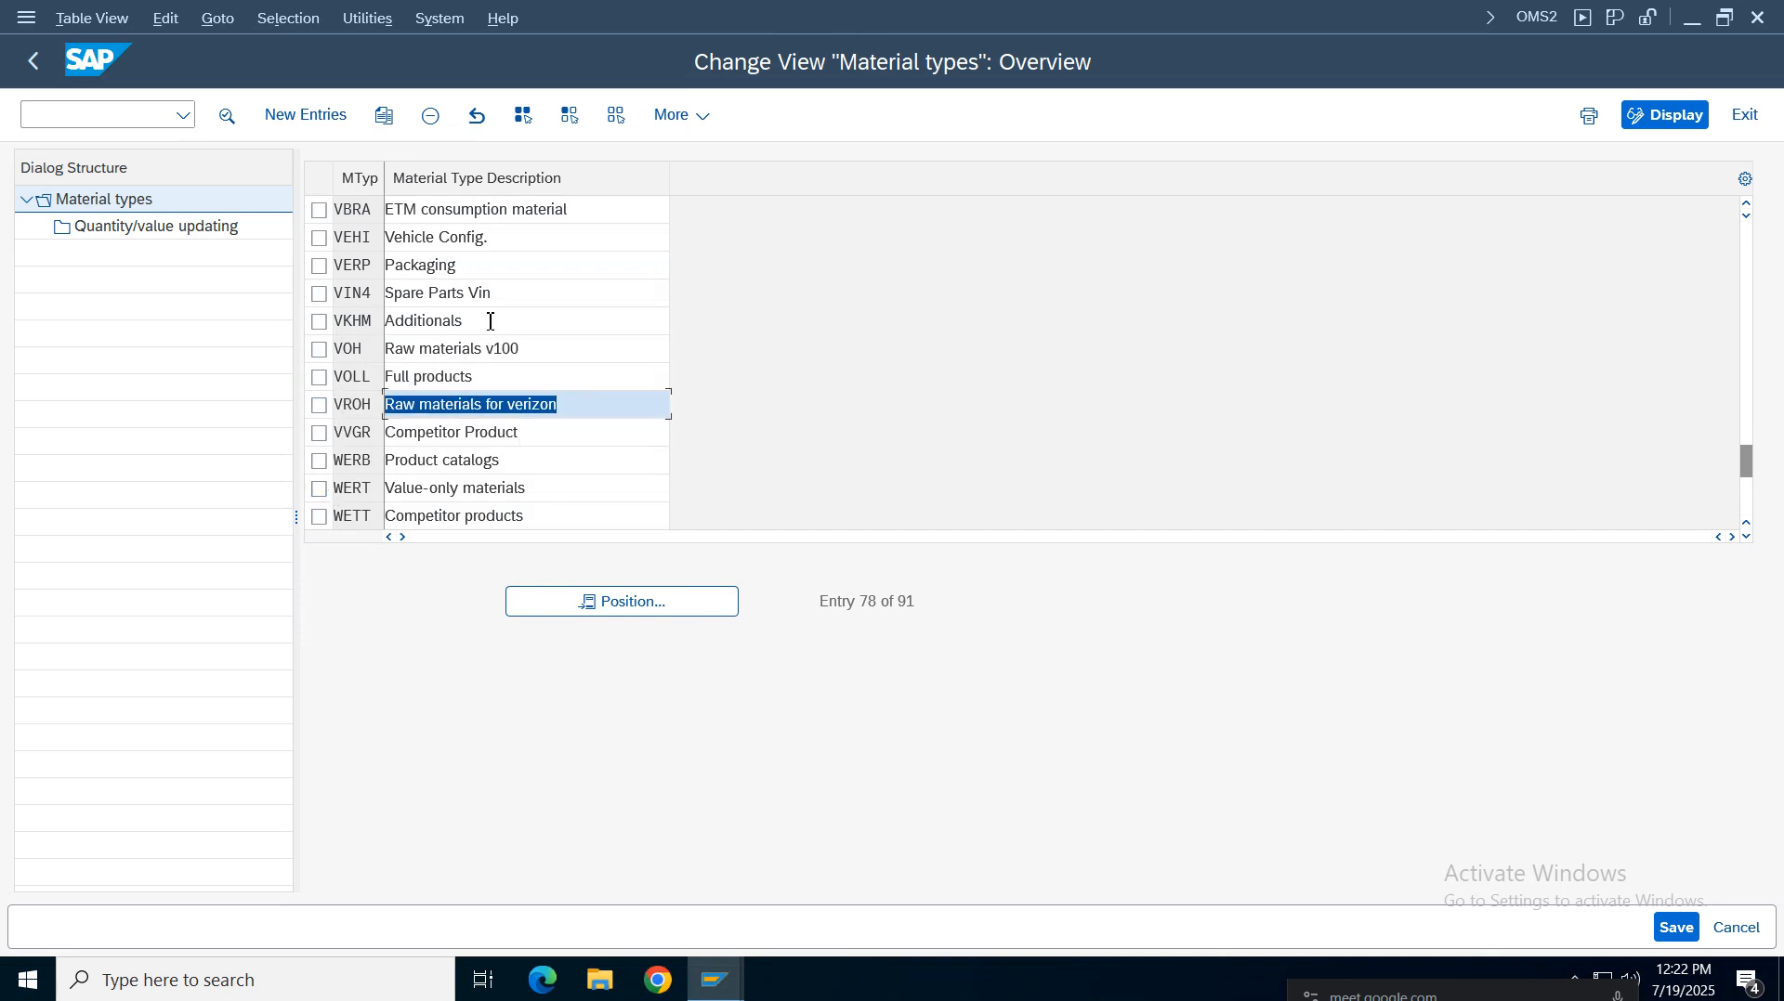
left_click(552, 353)
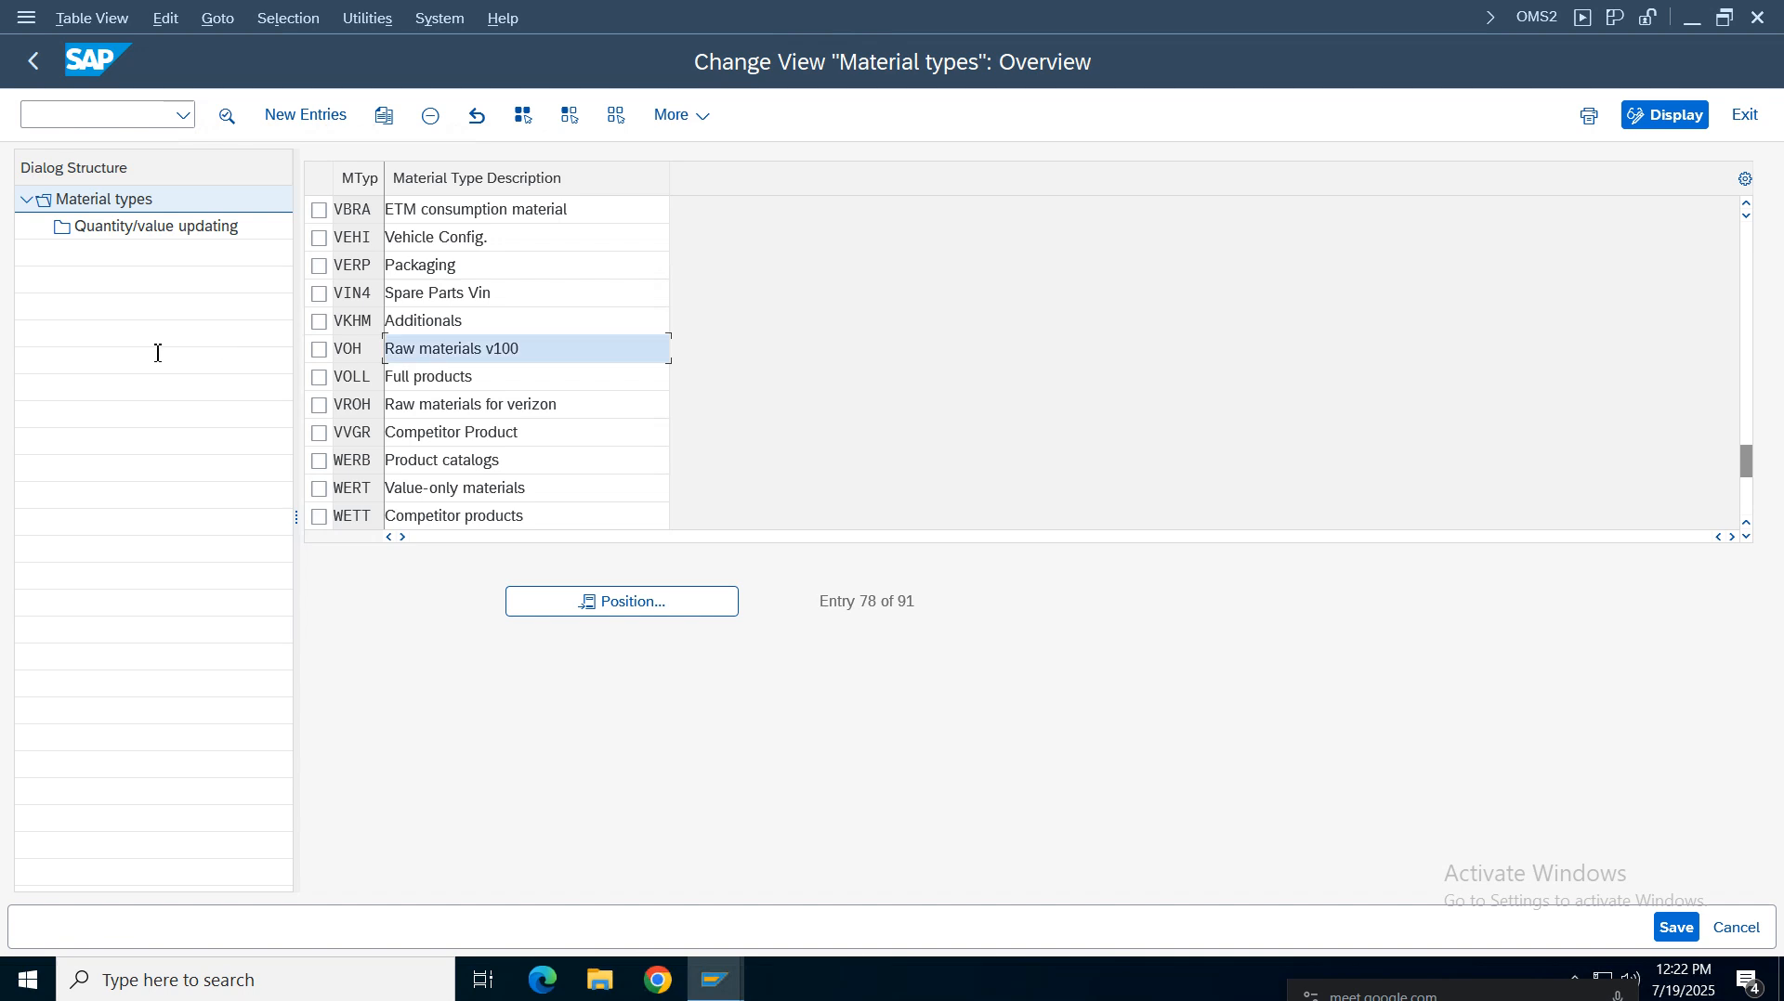
left_click(318, 406)
triple_click(507, 405)
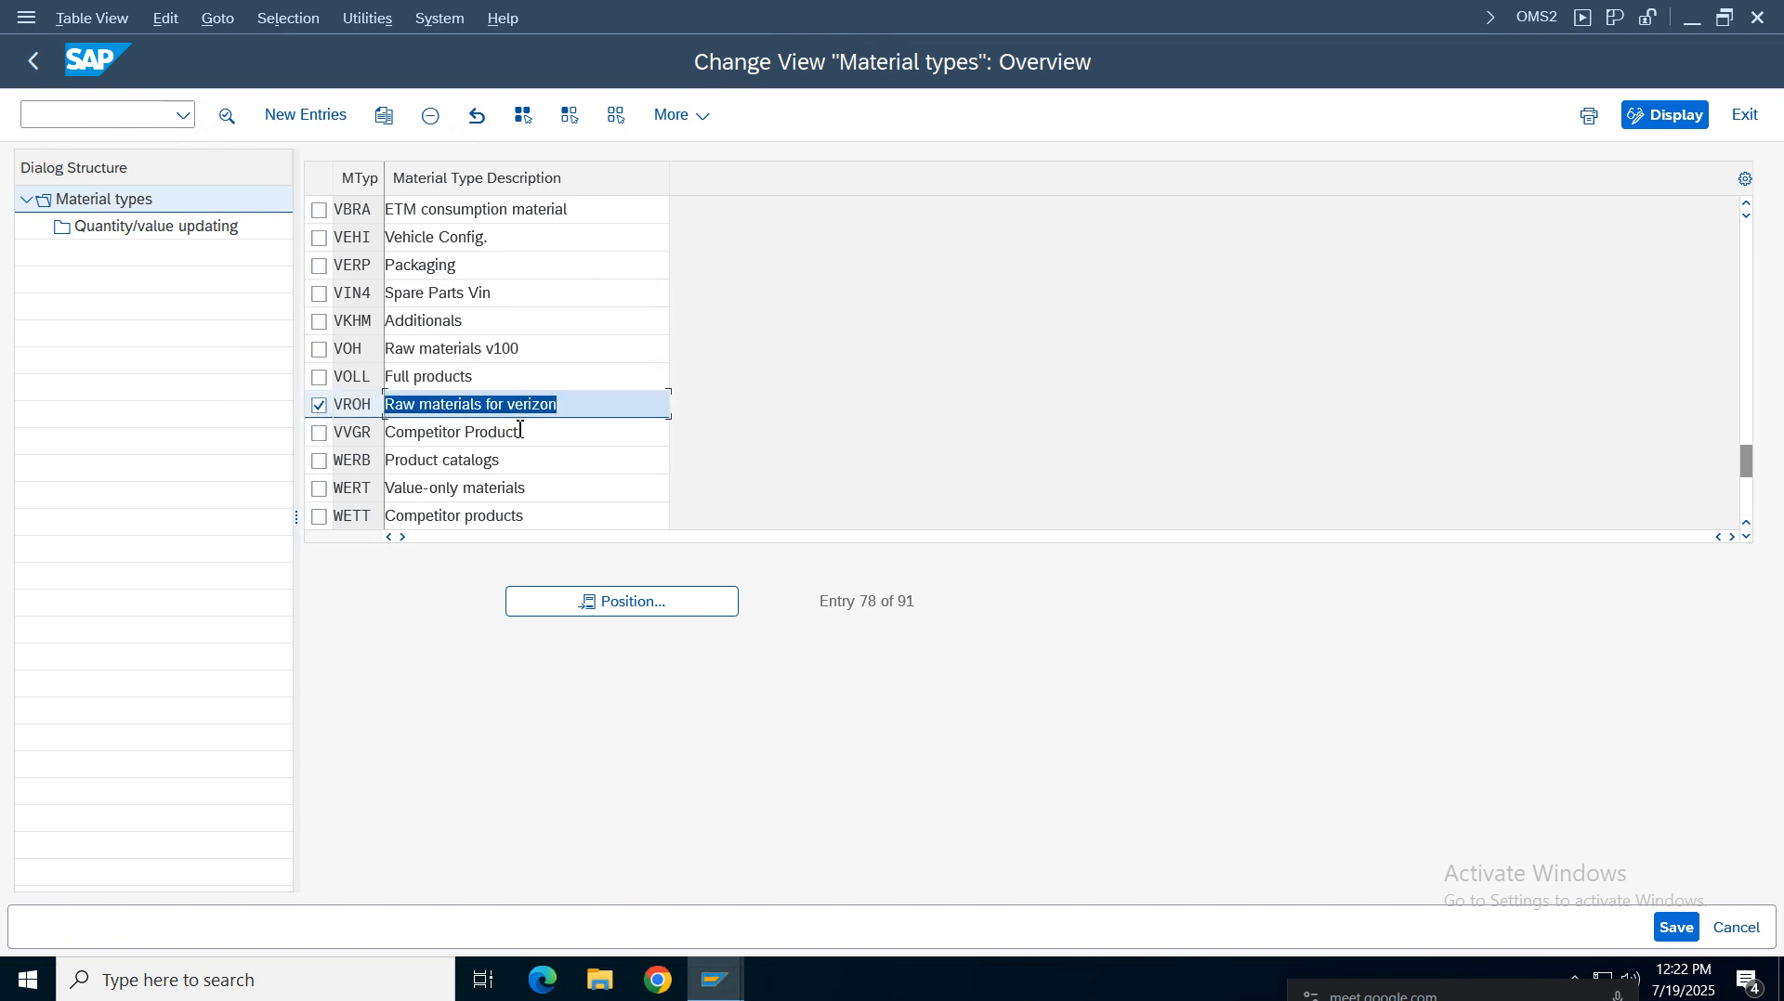
left_click(592, 602)
left_click(353, 404)
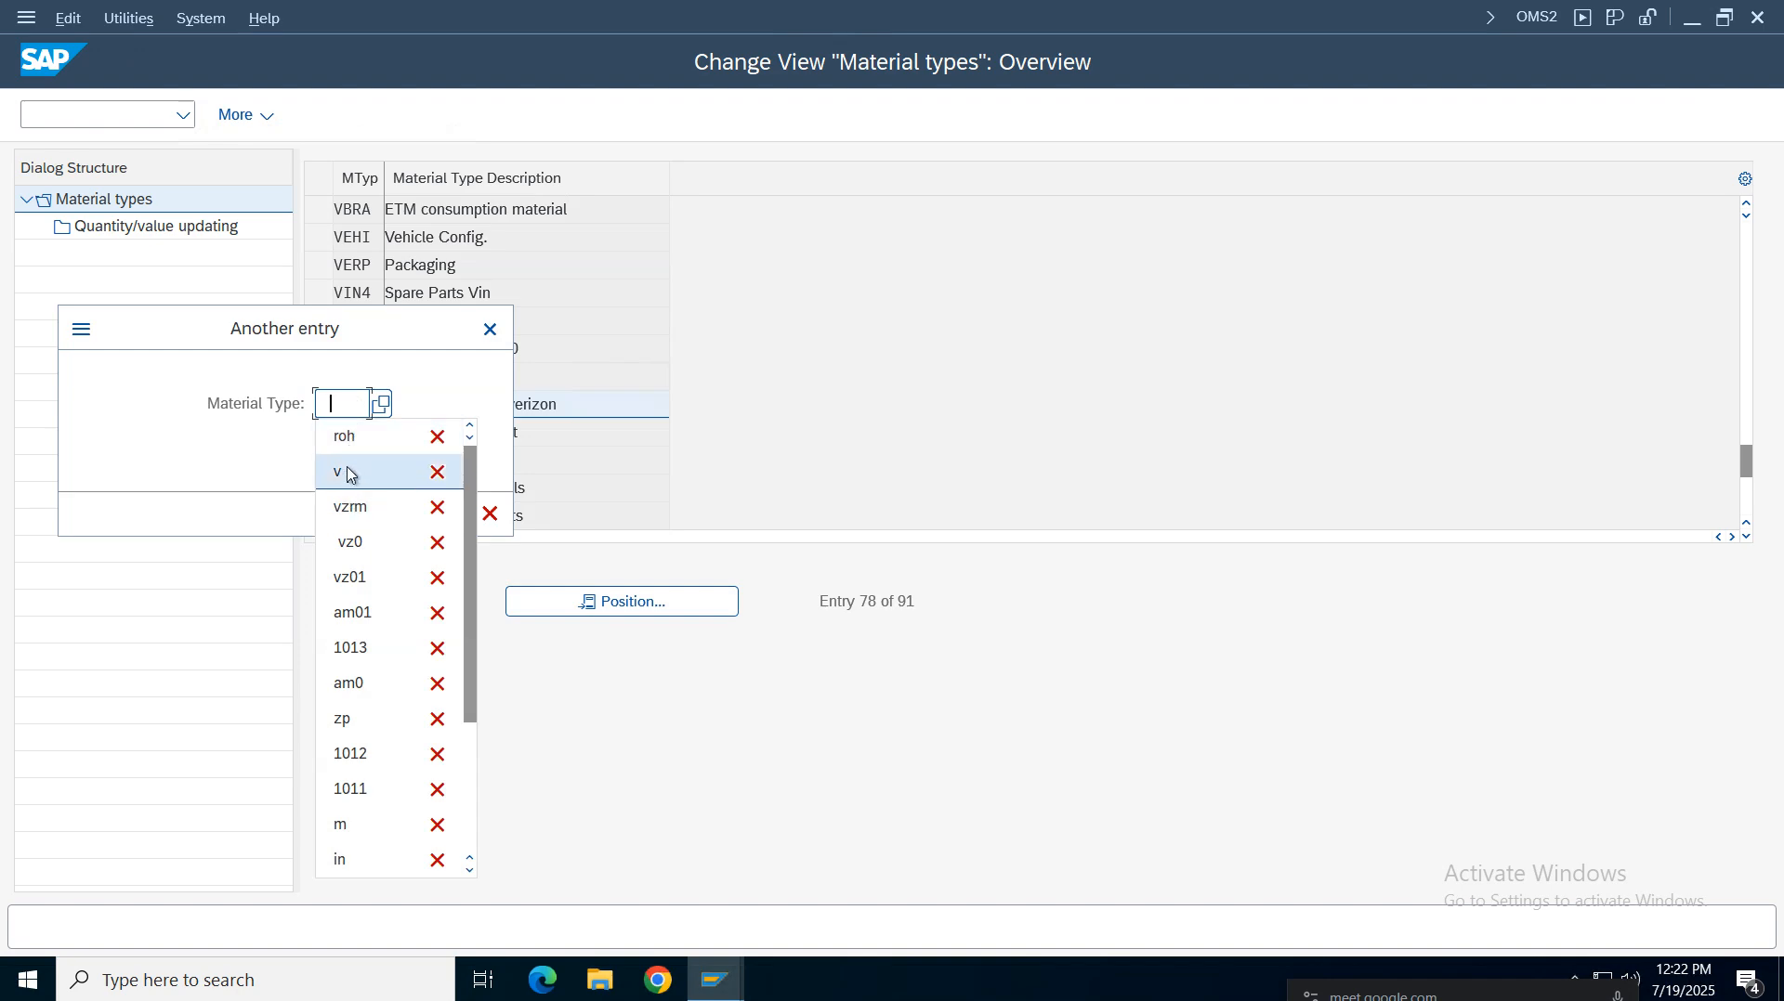
left_click(490, 329)
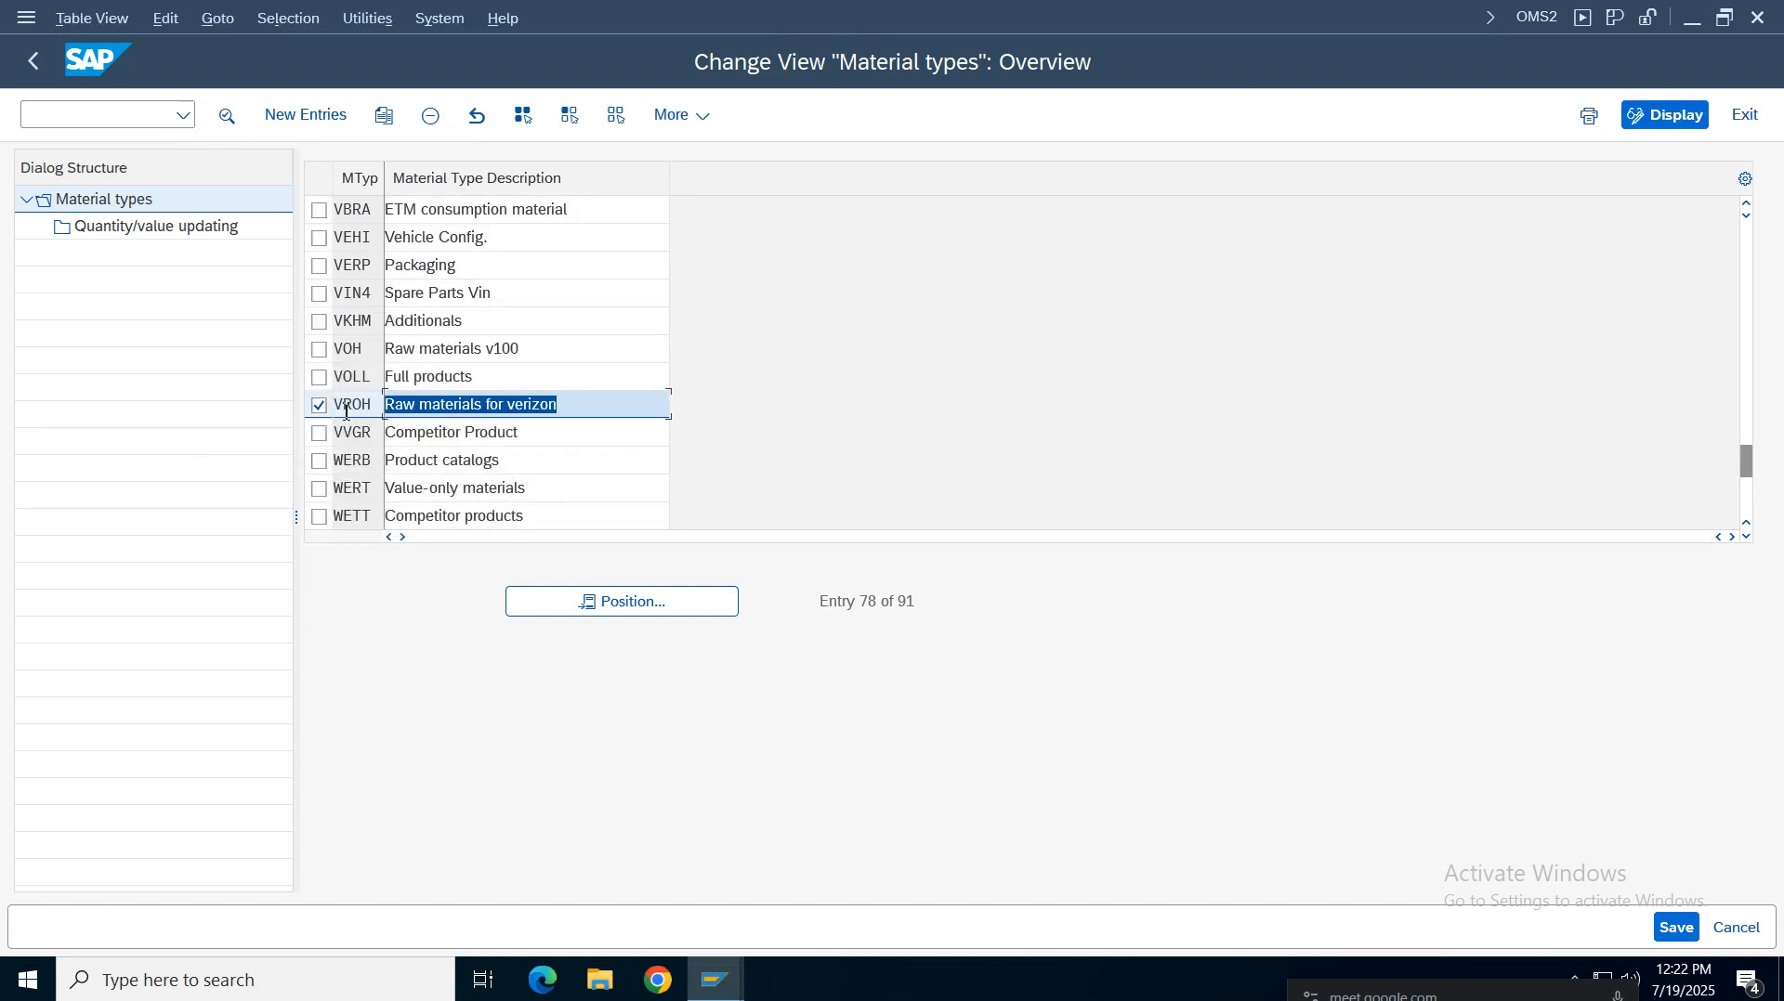
Open the VROH material type details, go to its quantity/value updating, and position on valuation area VZ01
left_click(476, 412)
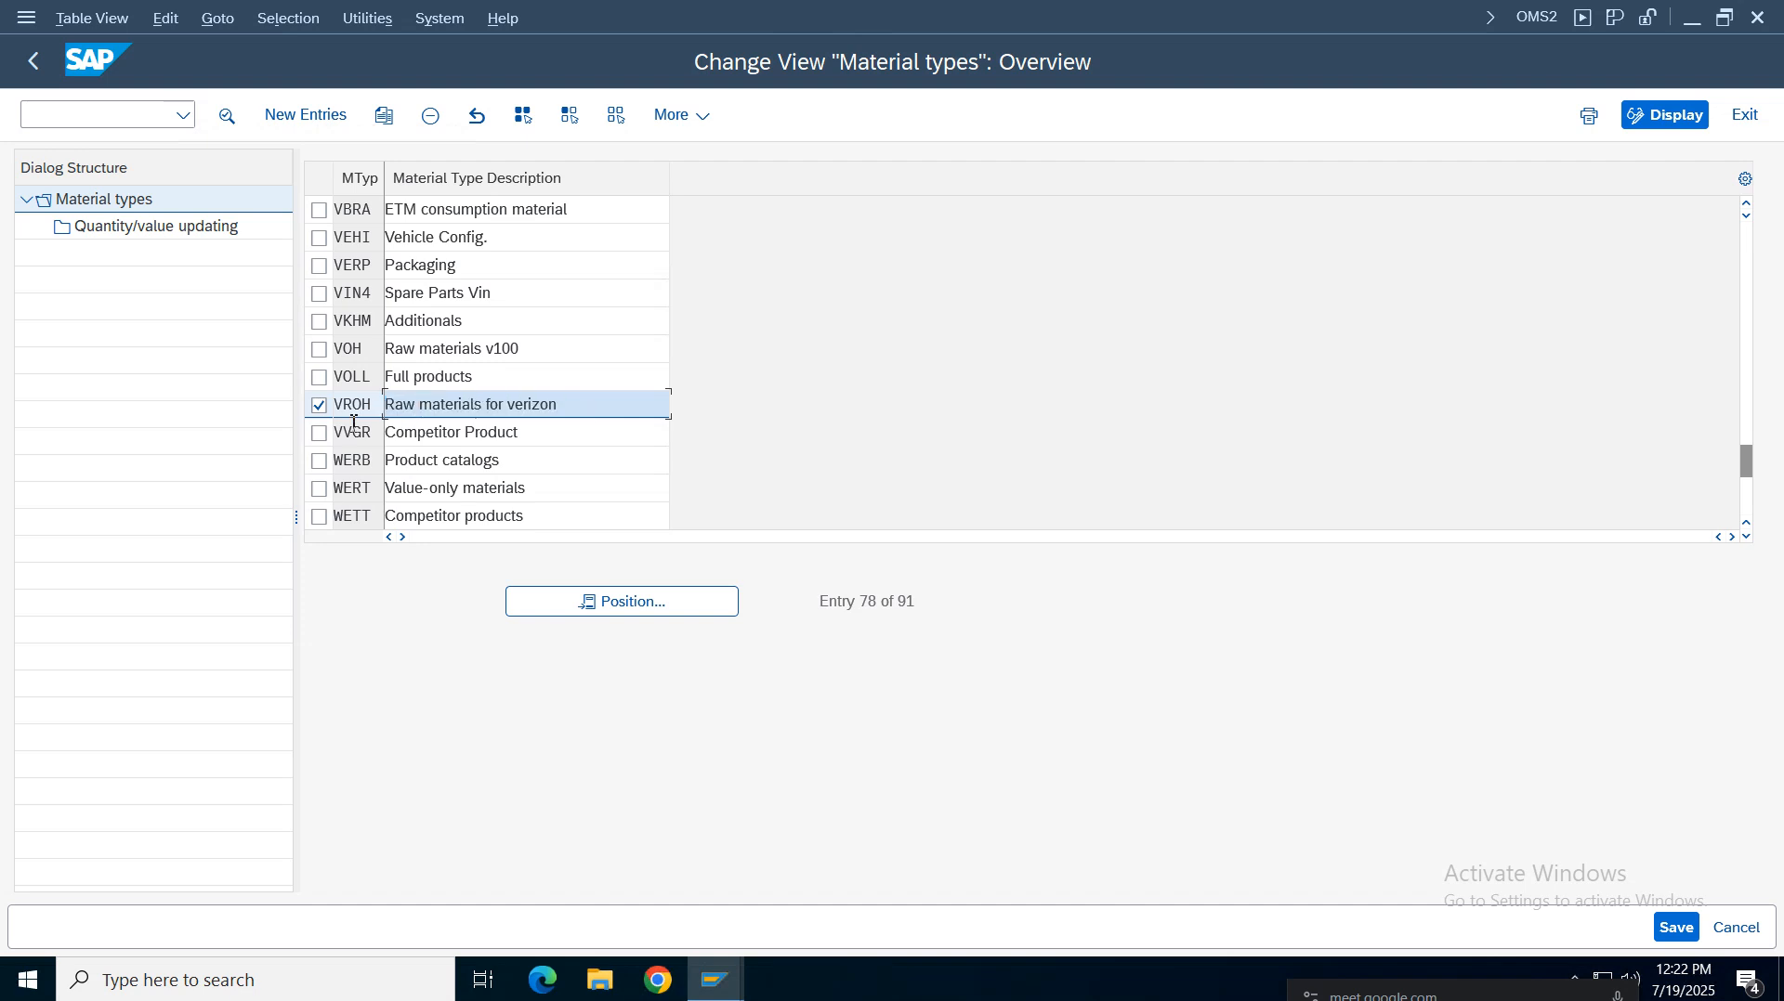
double_click(535, 406)
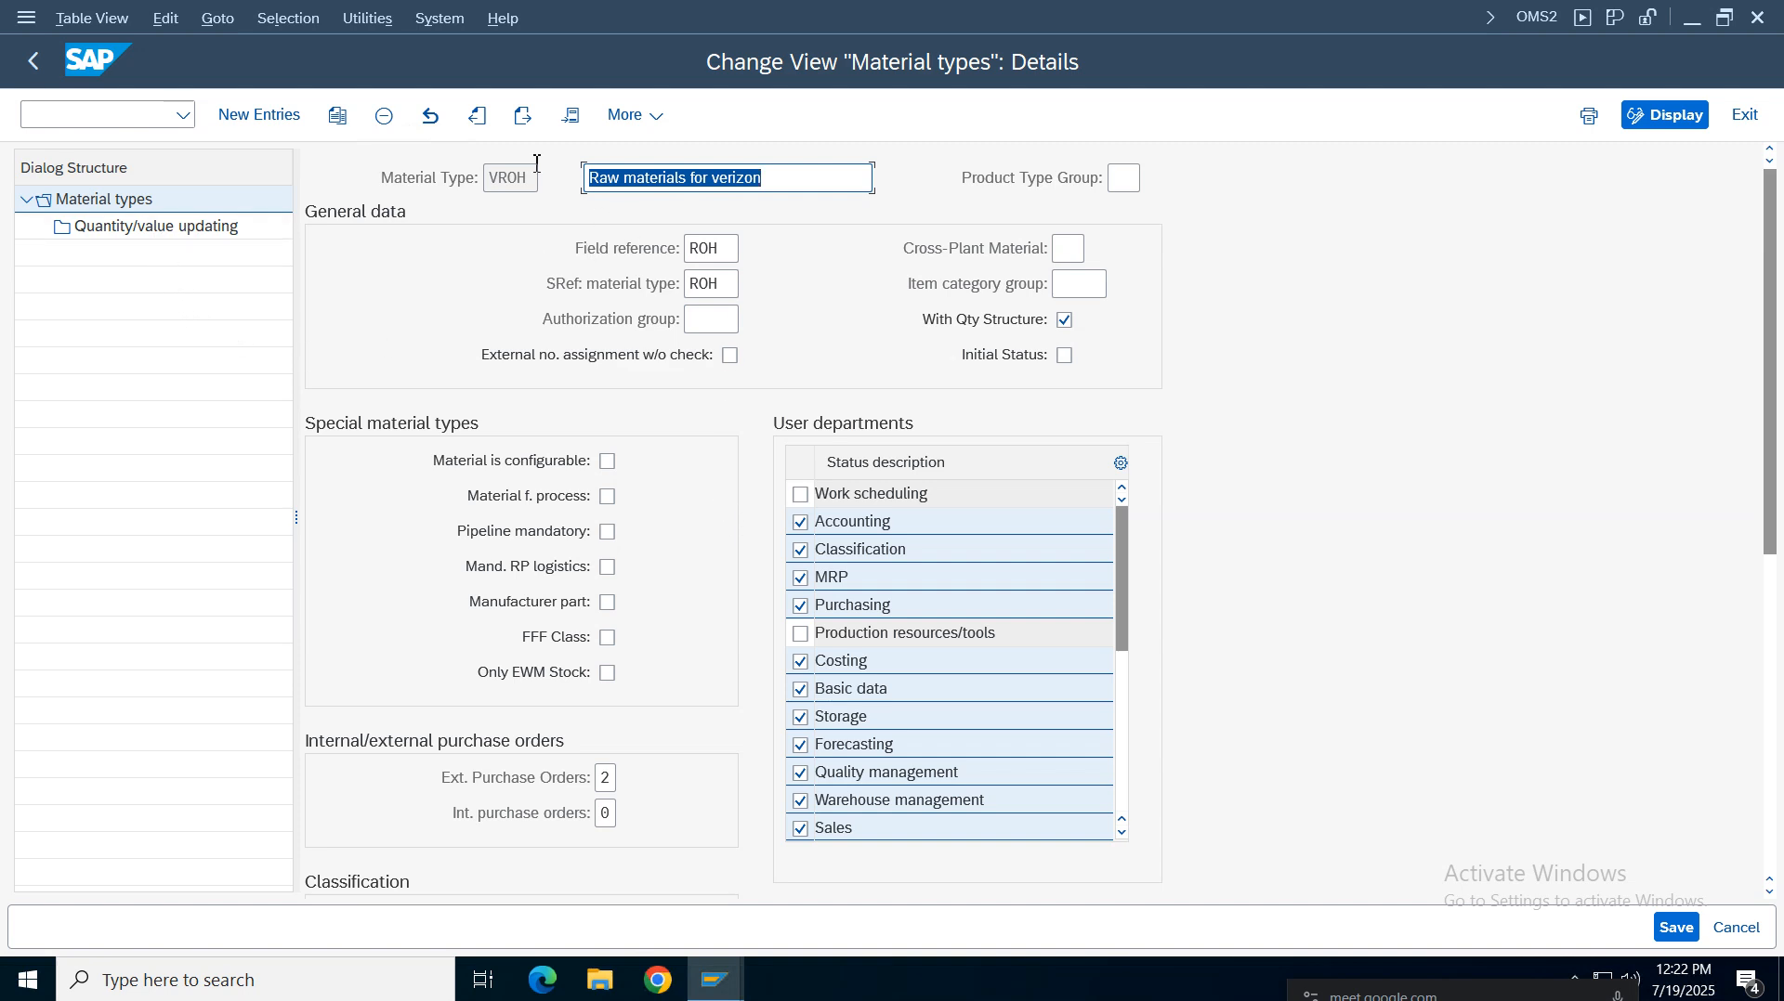
double_click(190, 233)
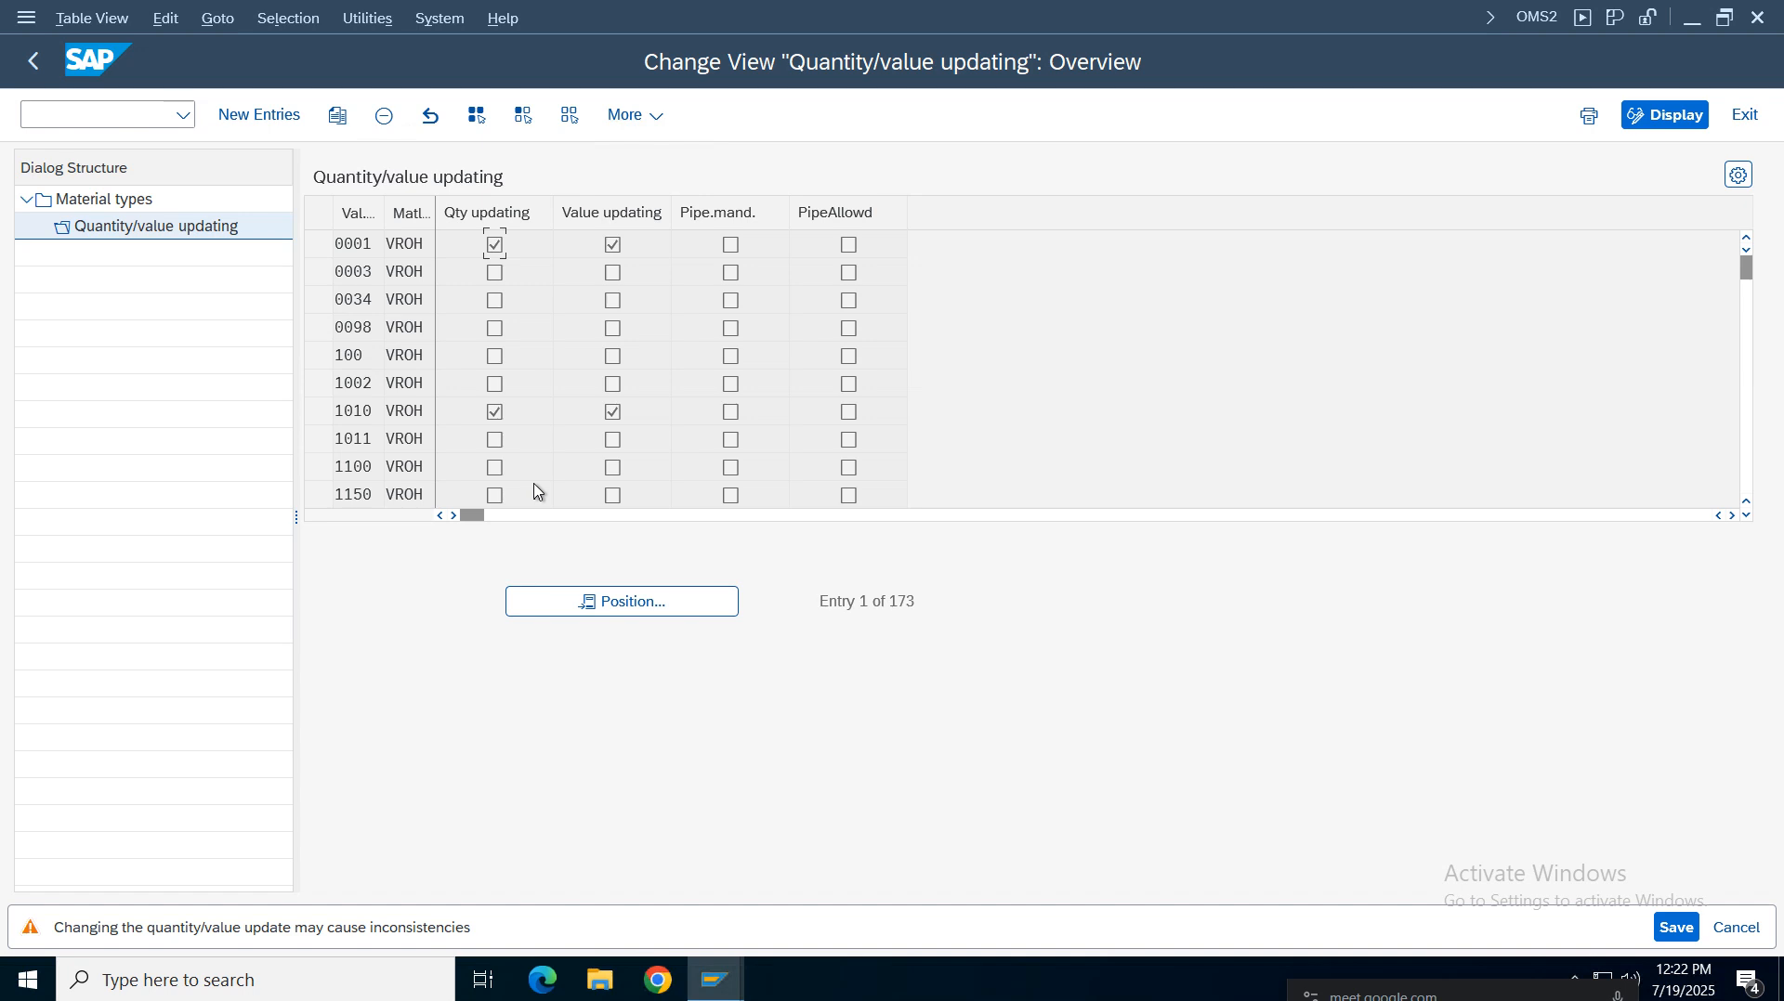
key("Return")
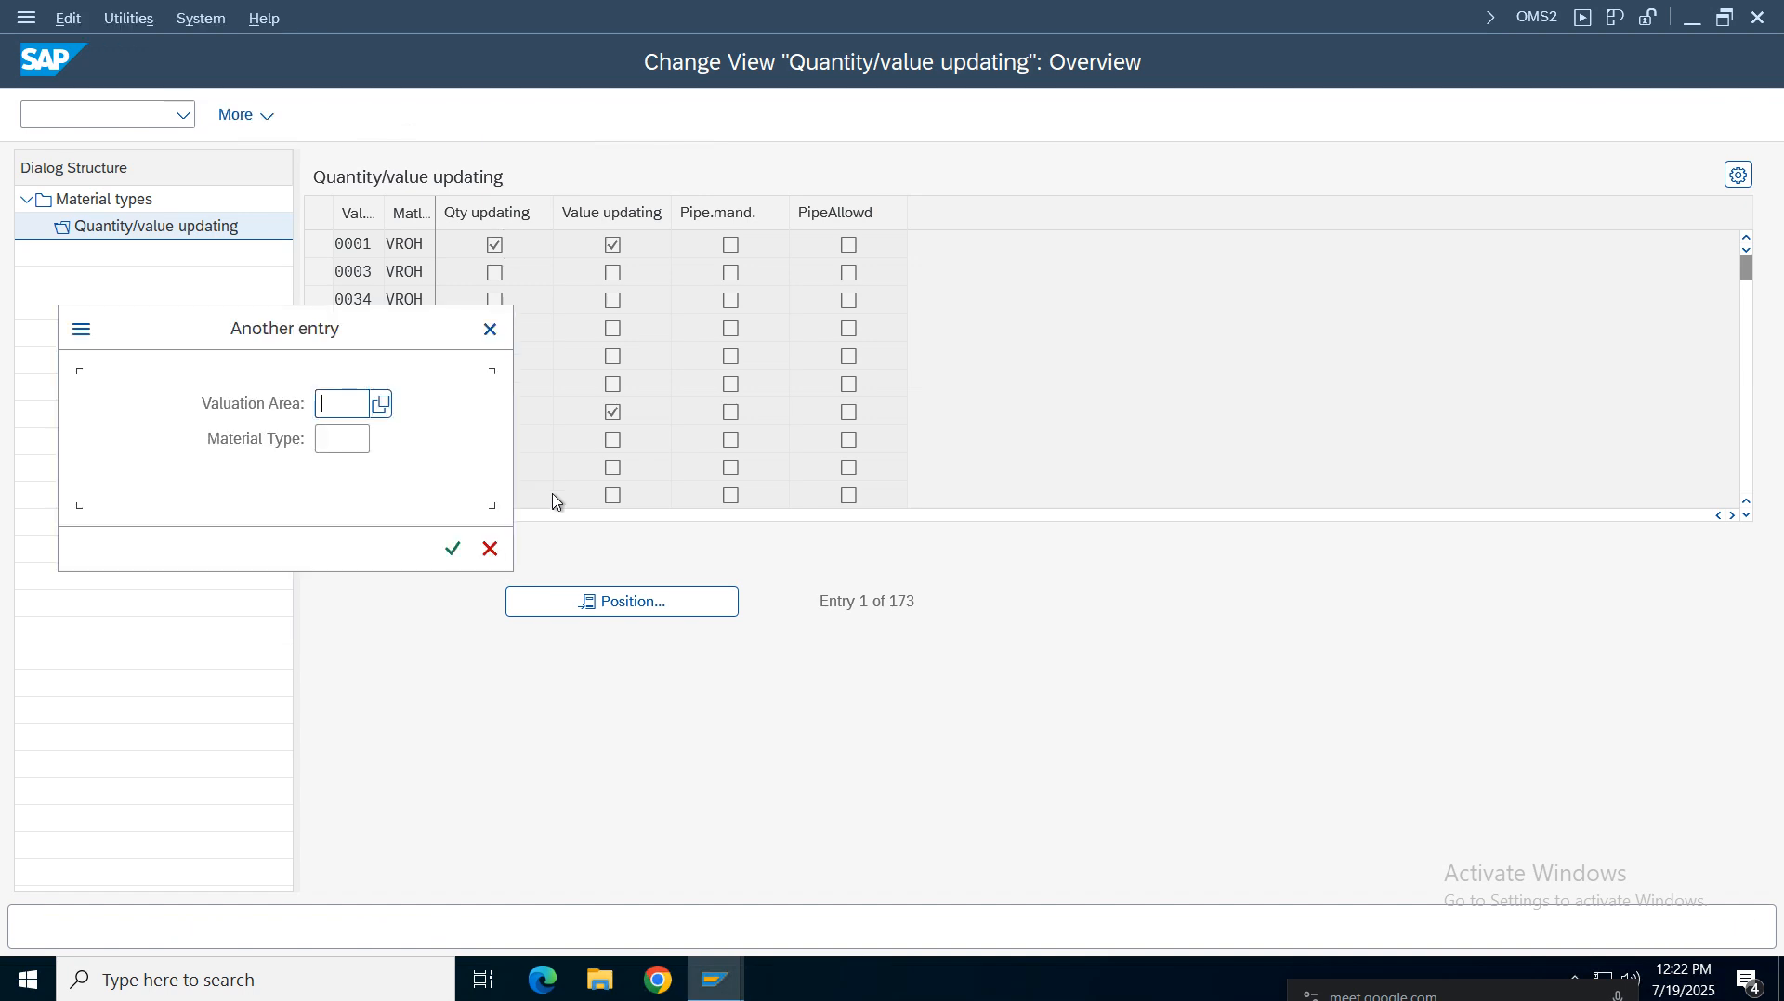
type("vz01")
key("Return")
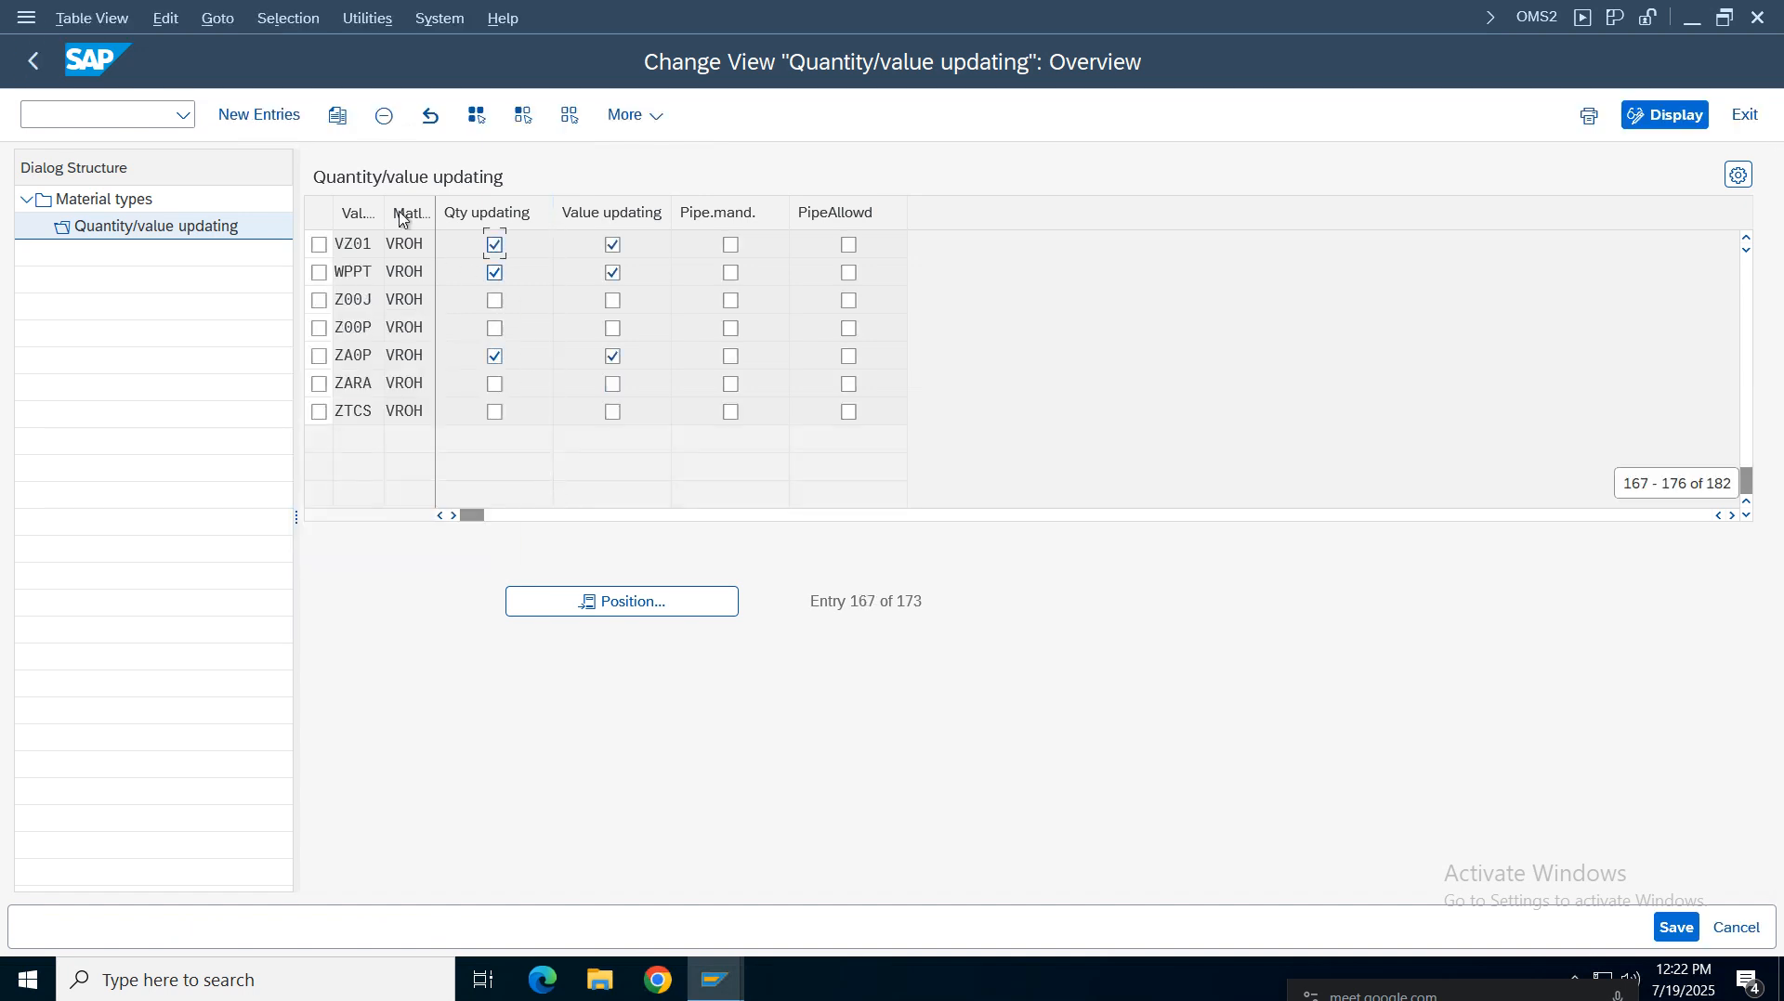
Examine the VZ01 VROH quantity and value updating entry, then return to the main menu
left_click(376, 214)
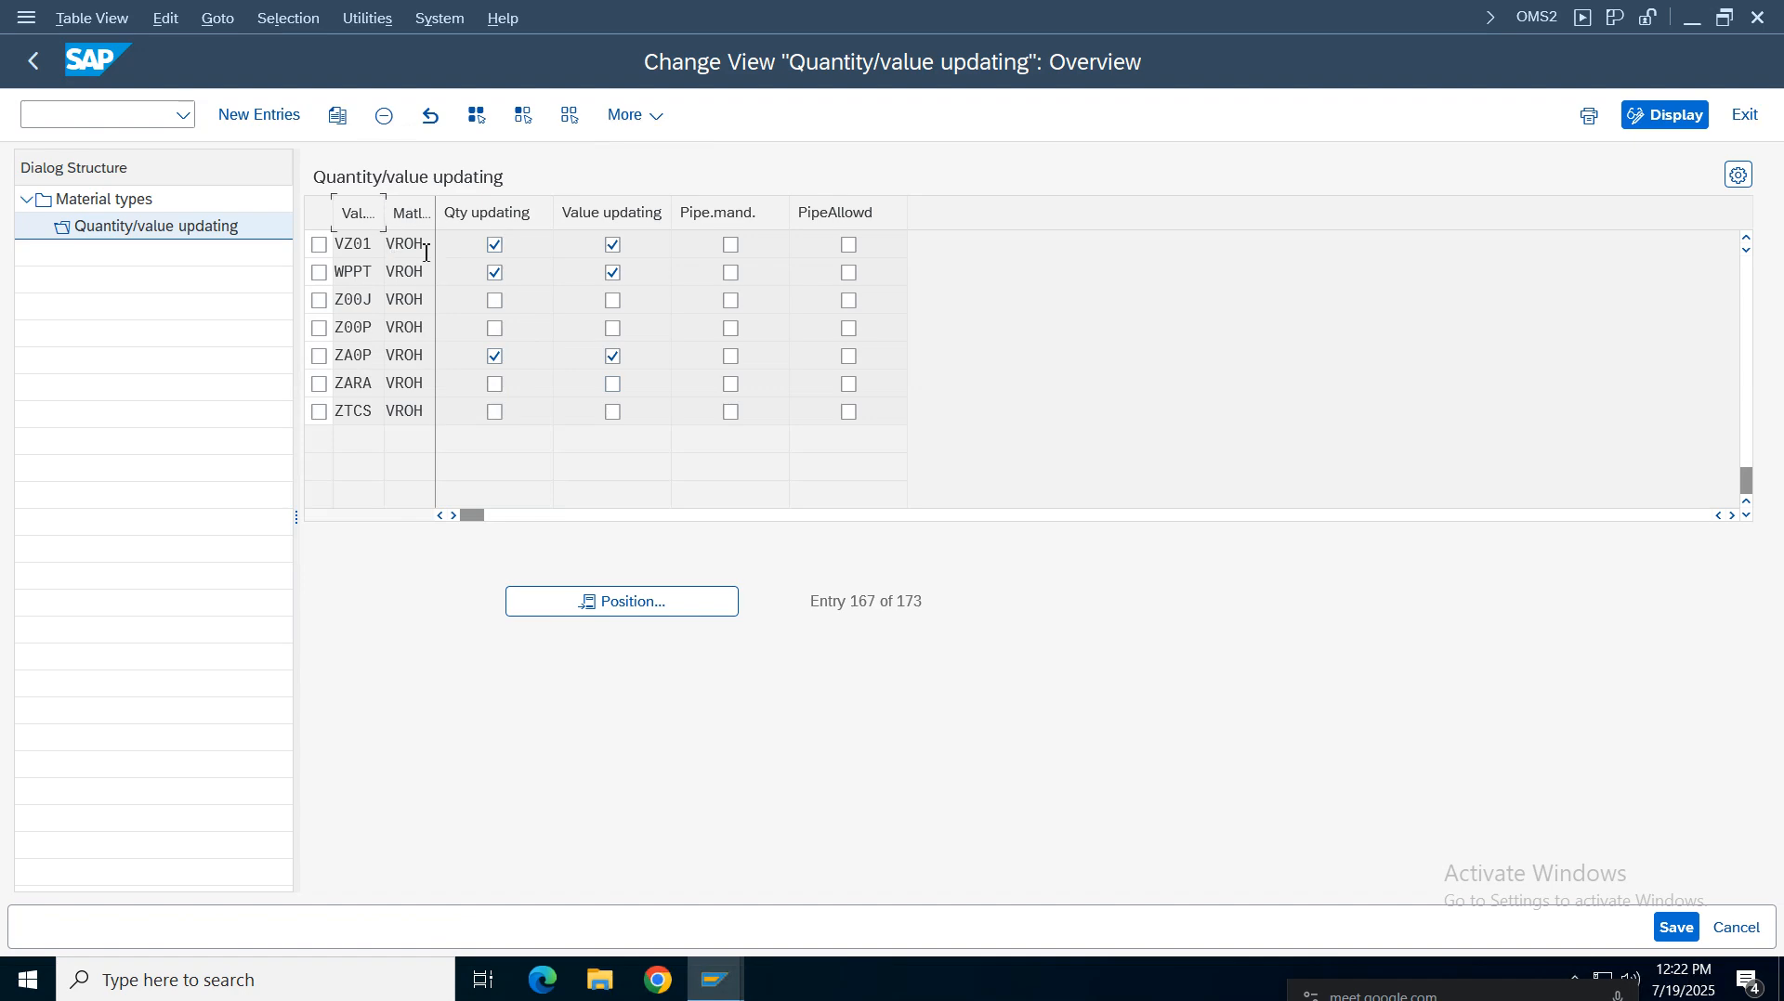
left_click(409, 243)
double_click(382, 214)
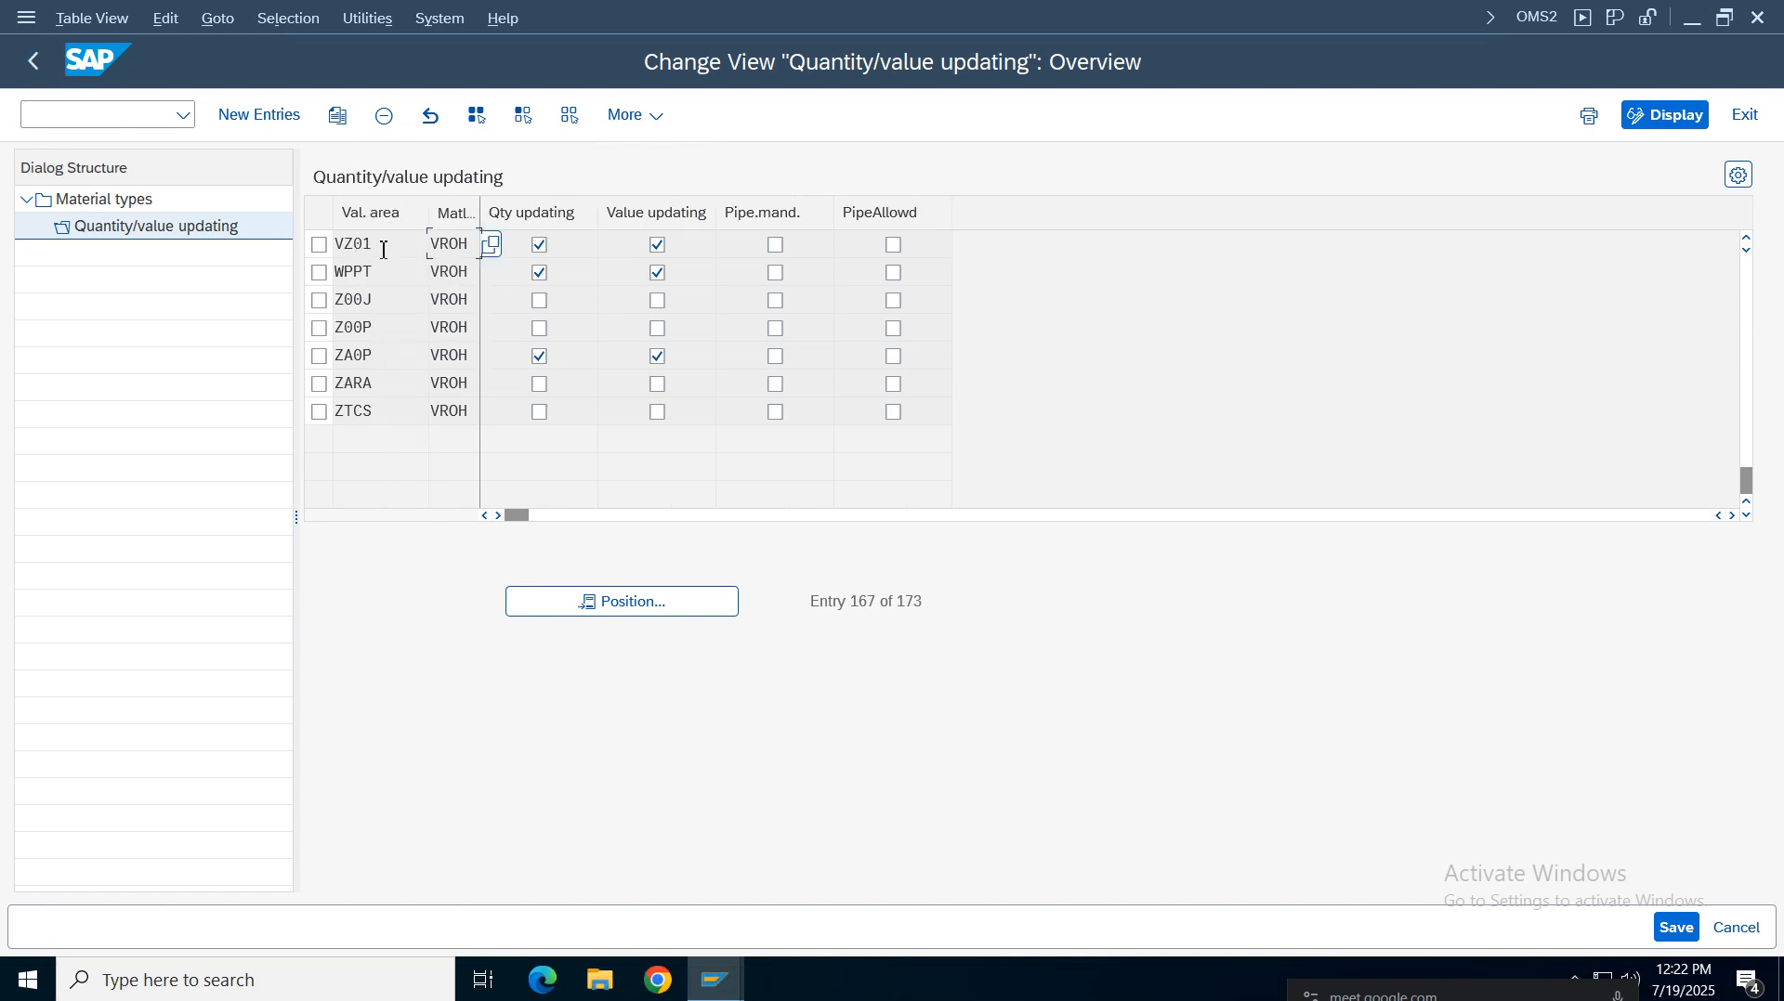
double_click(384, 246)
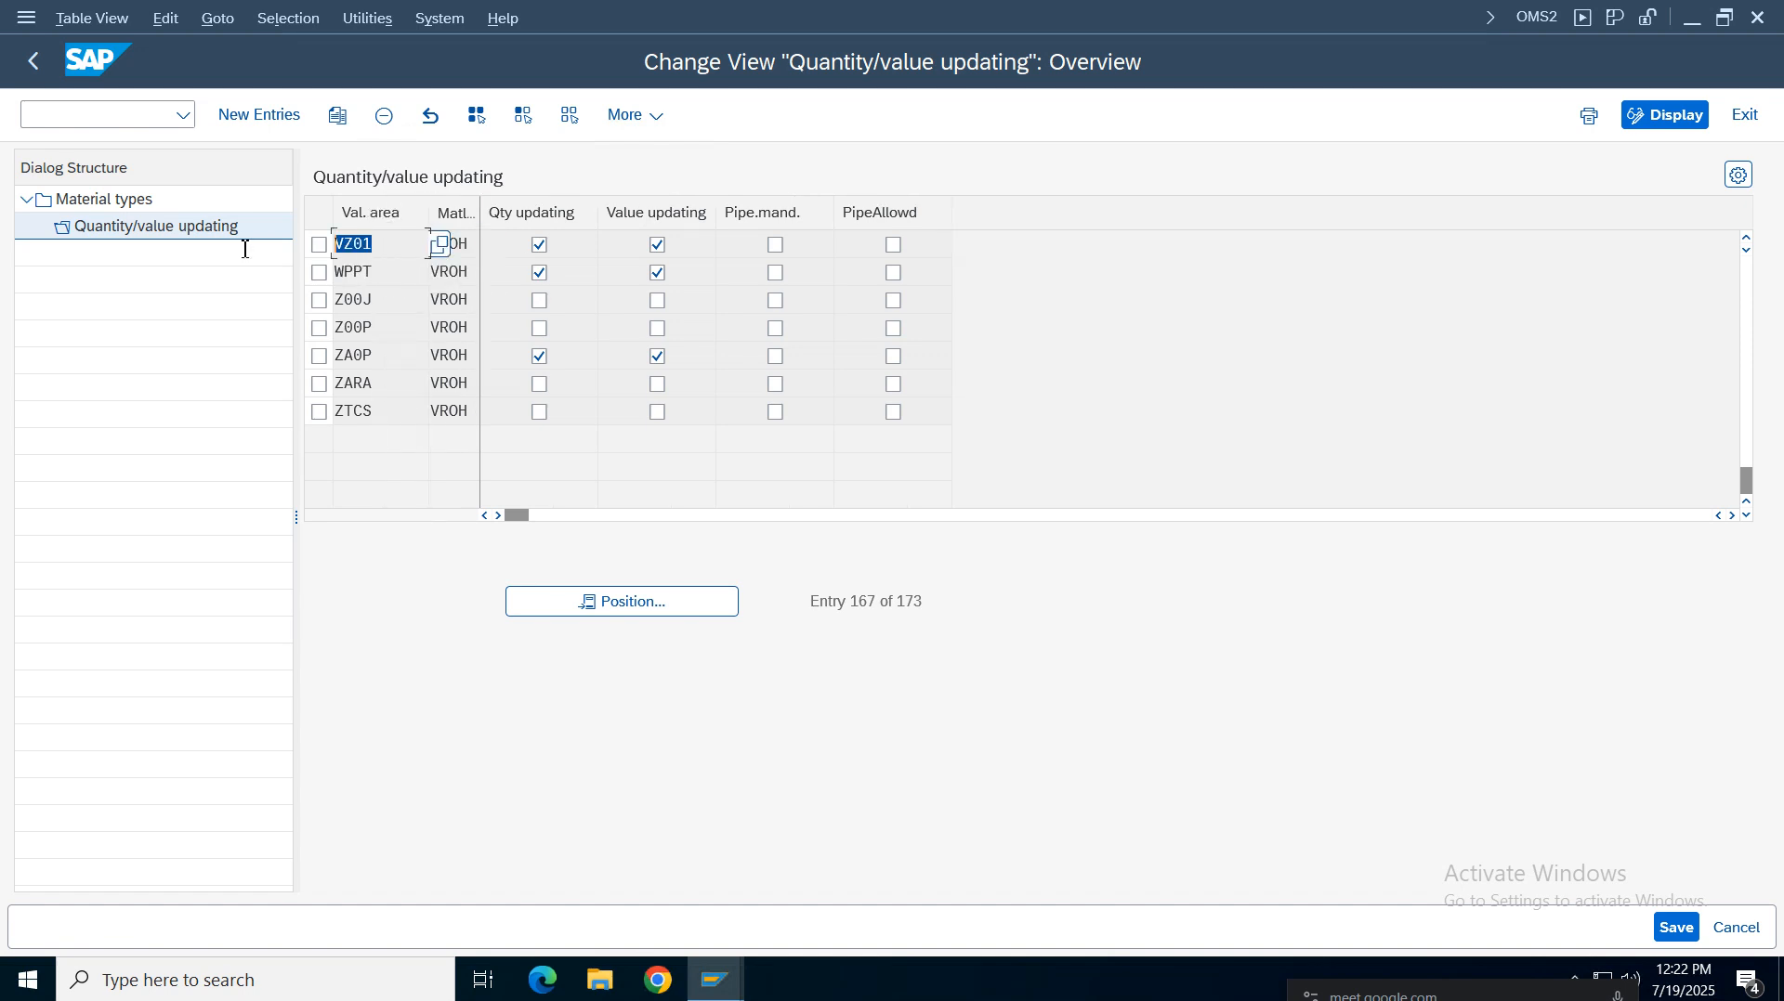
left_click(33, 61)
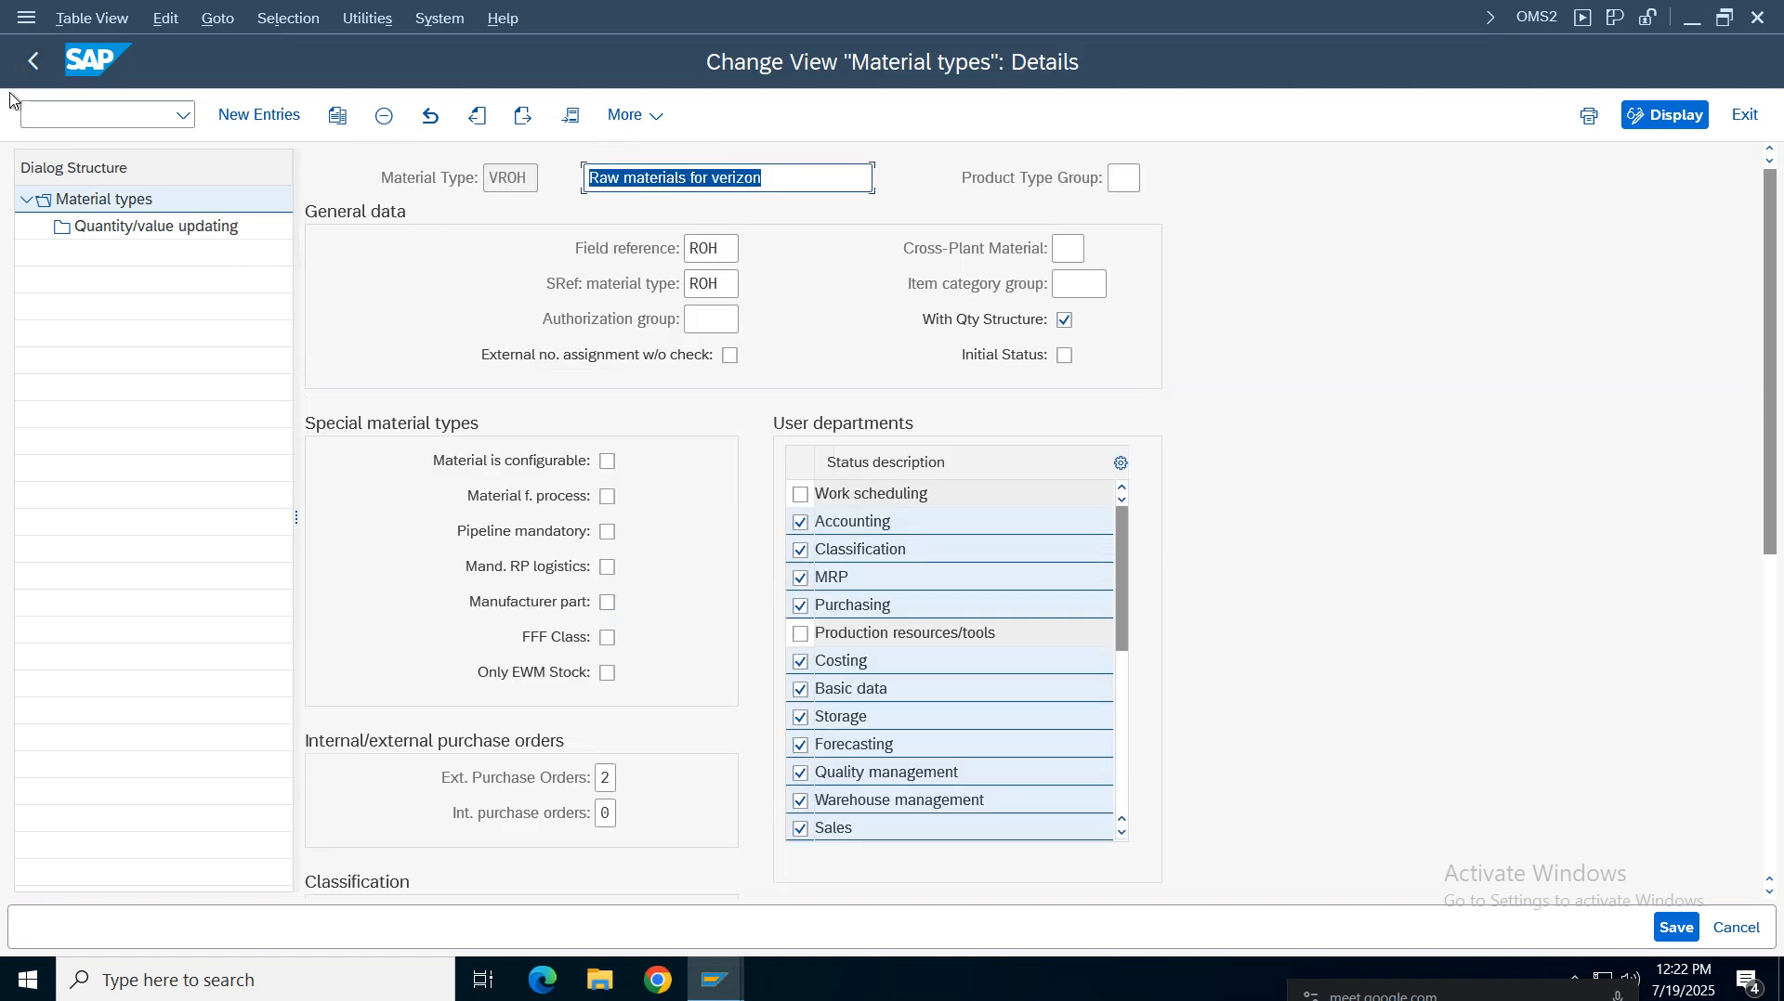
left_click(31, 62)
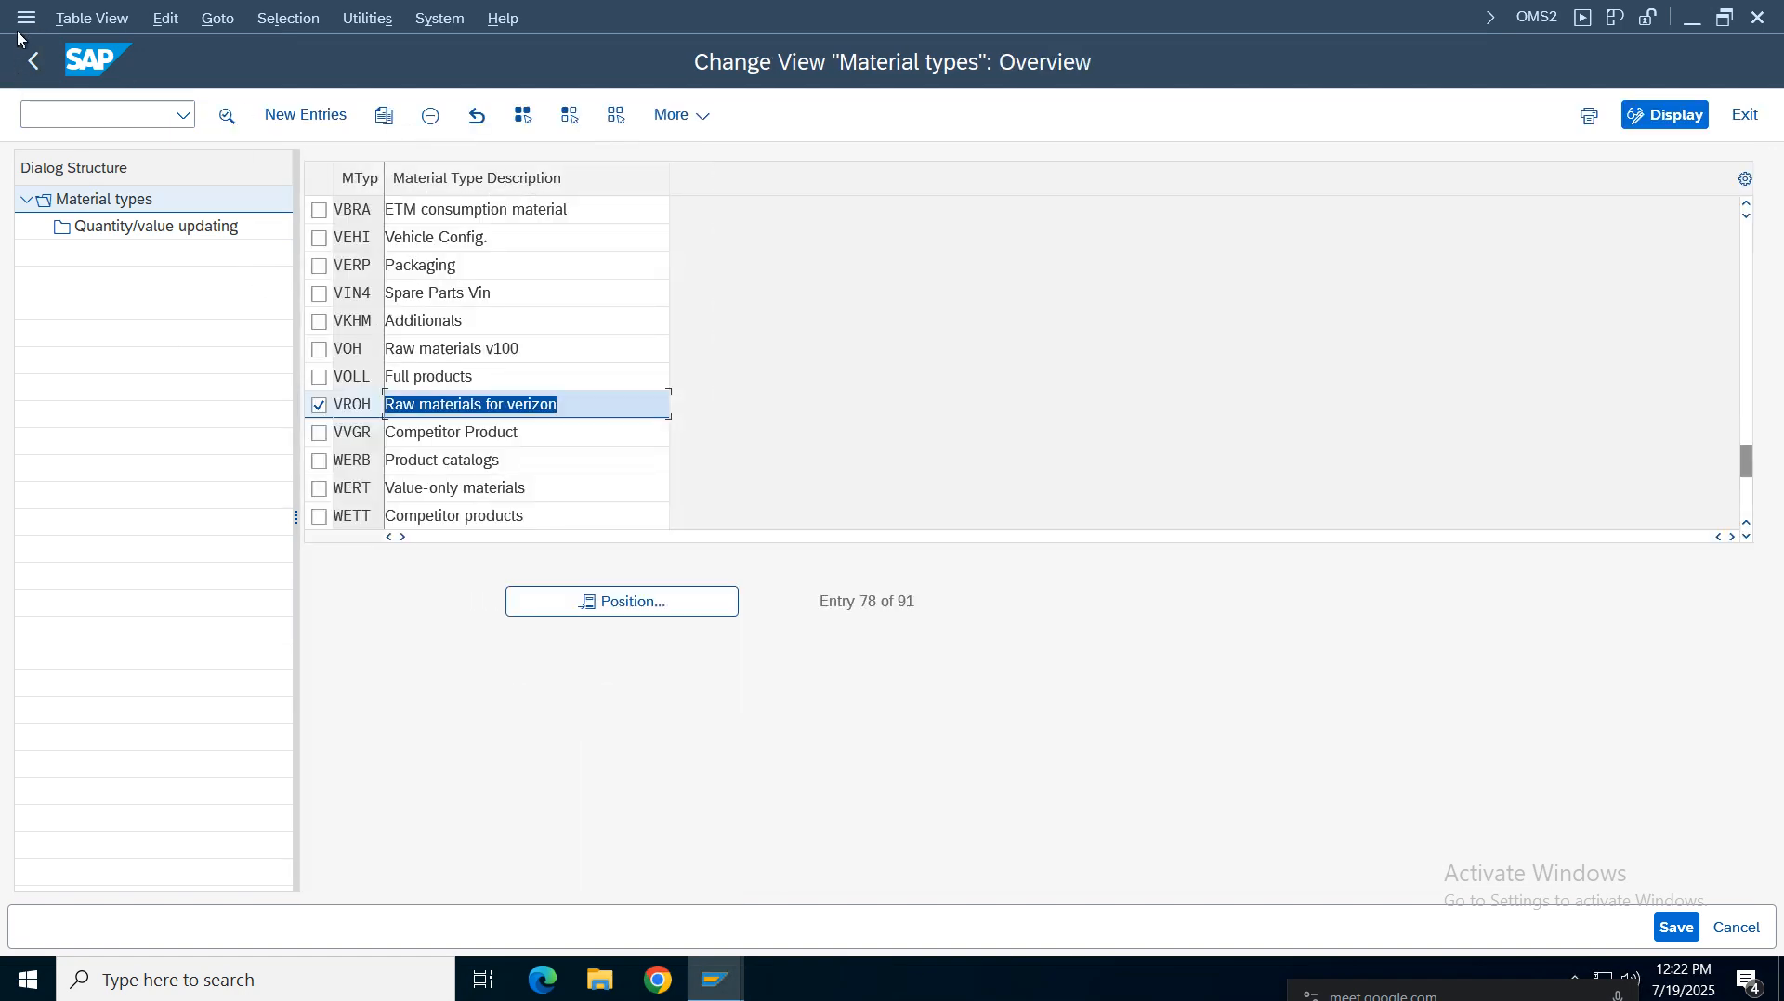
left_click(34, 60)
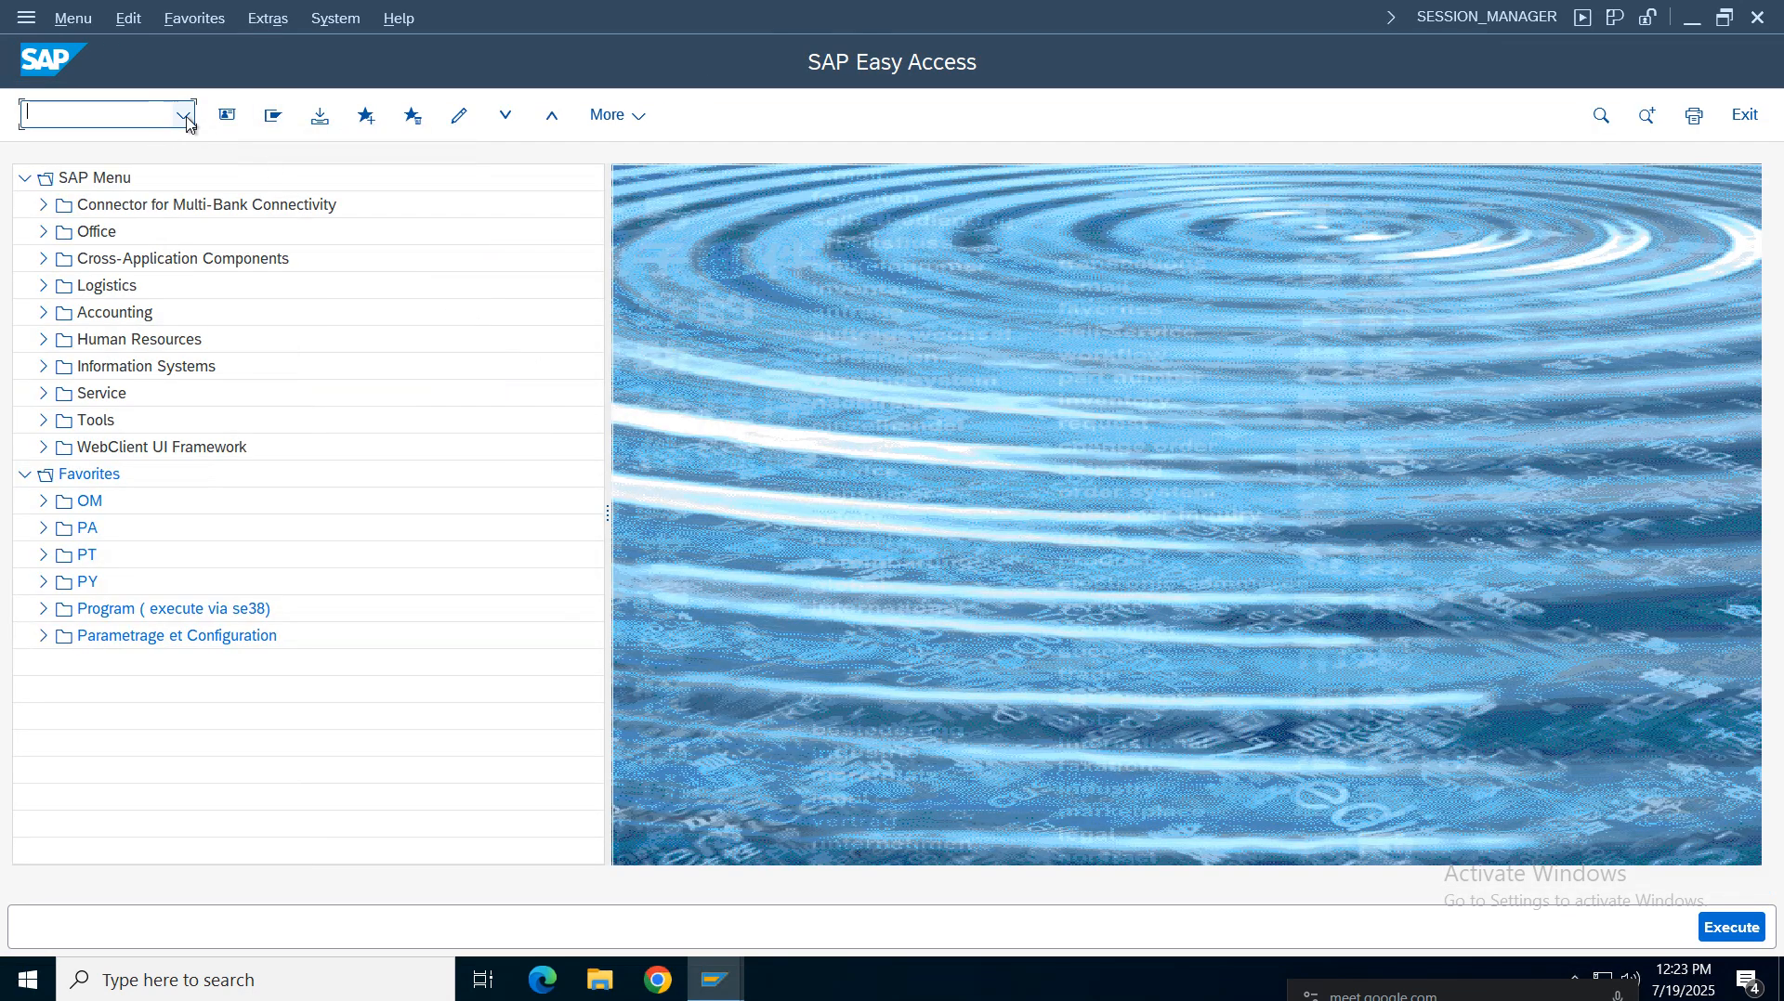
Consult the configuration notes spreadsheet for the OMSY posting periods instructions
left_click(185, 116)
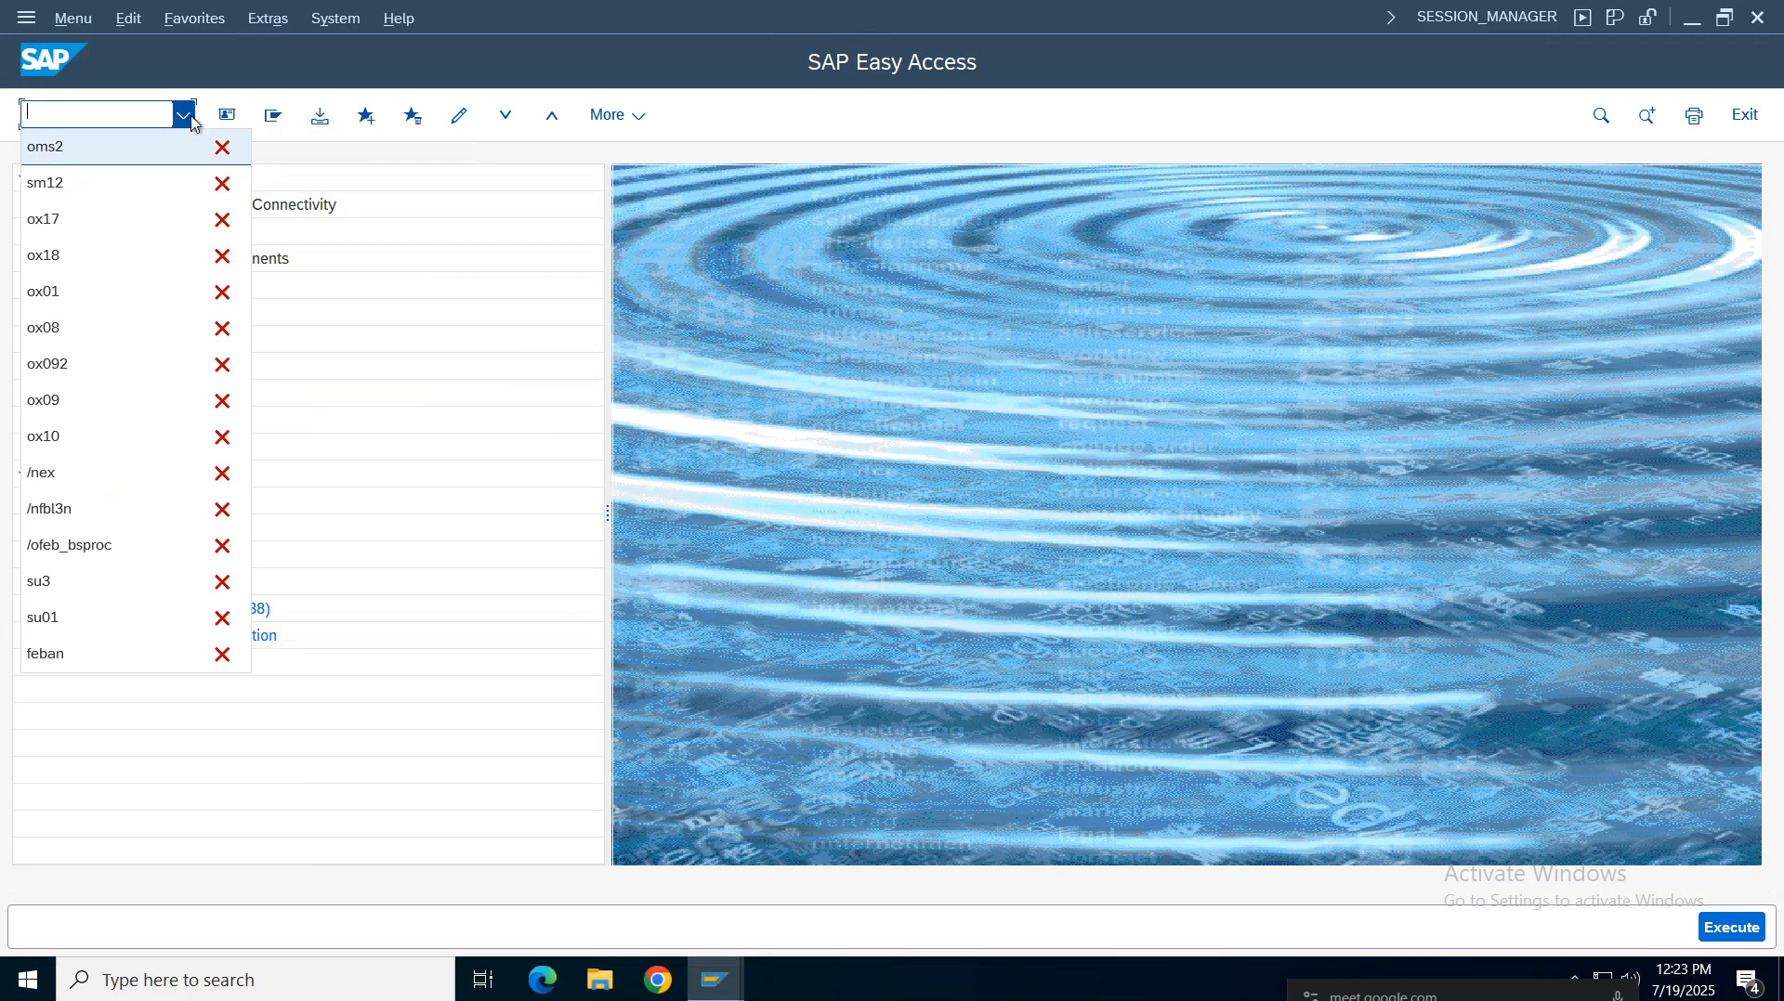
left_click(1123, 19)
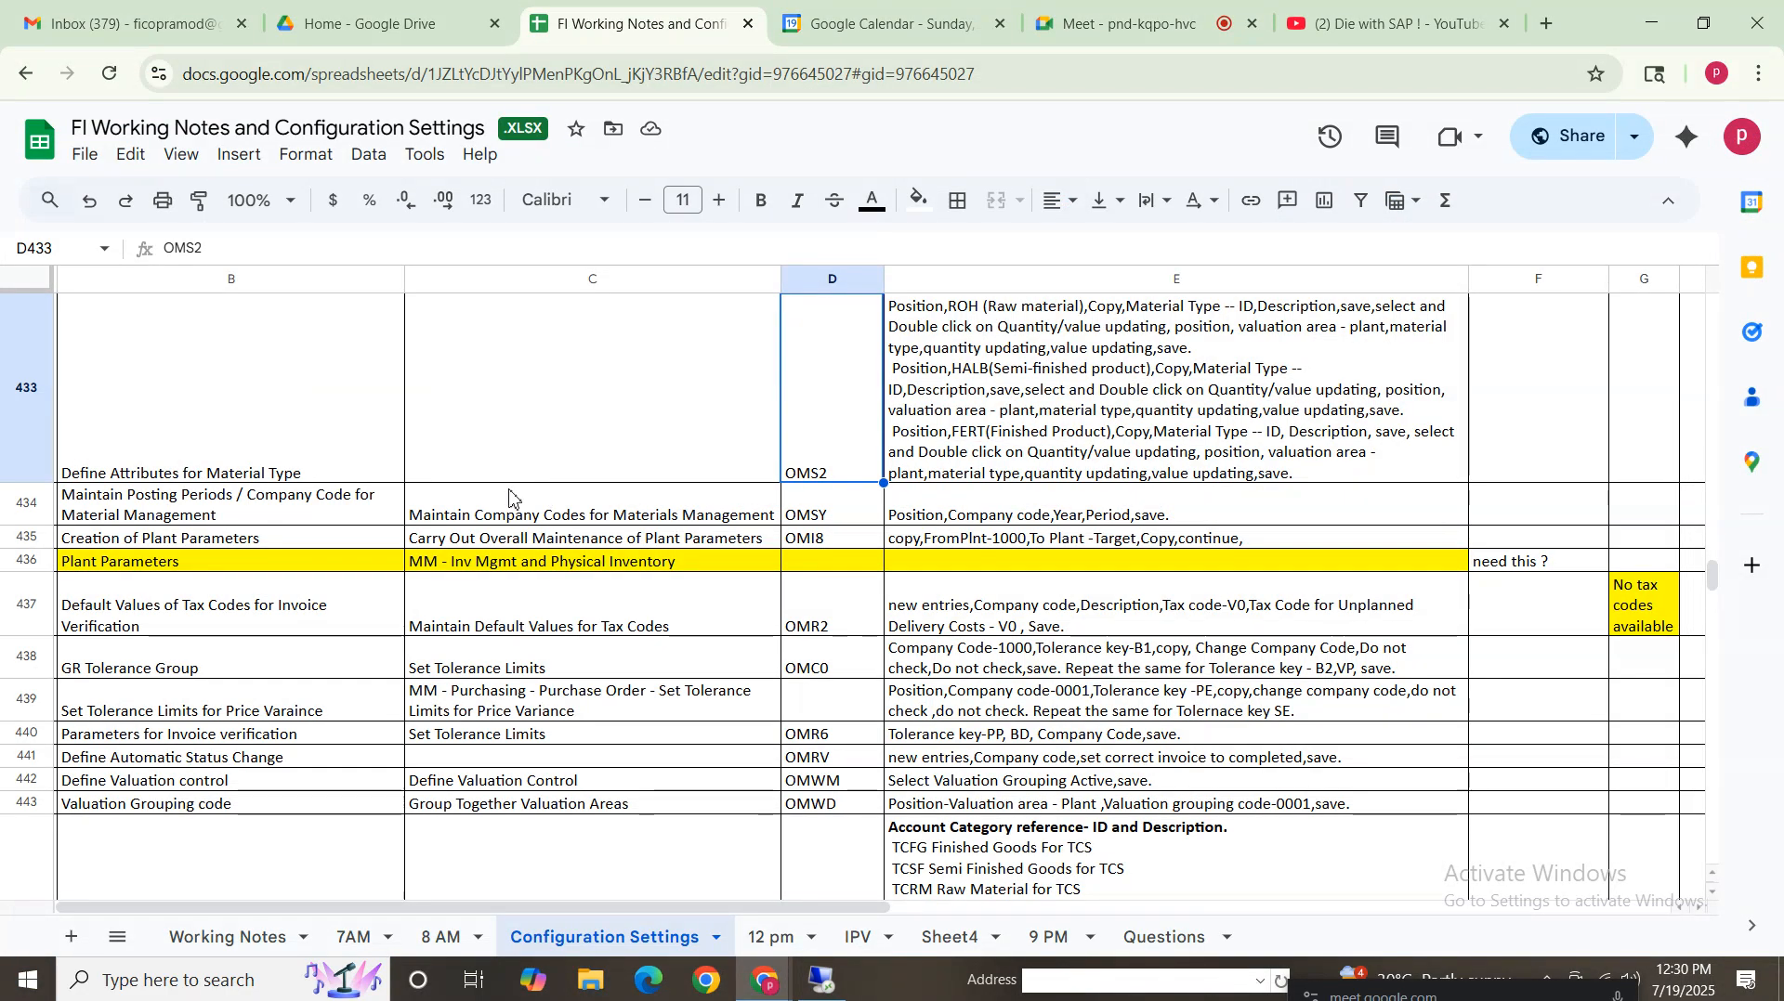
left_click(145, 511)
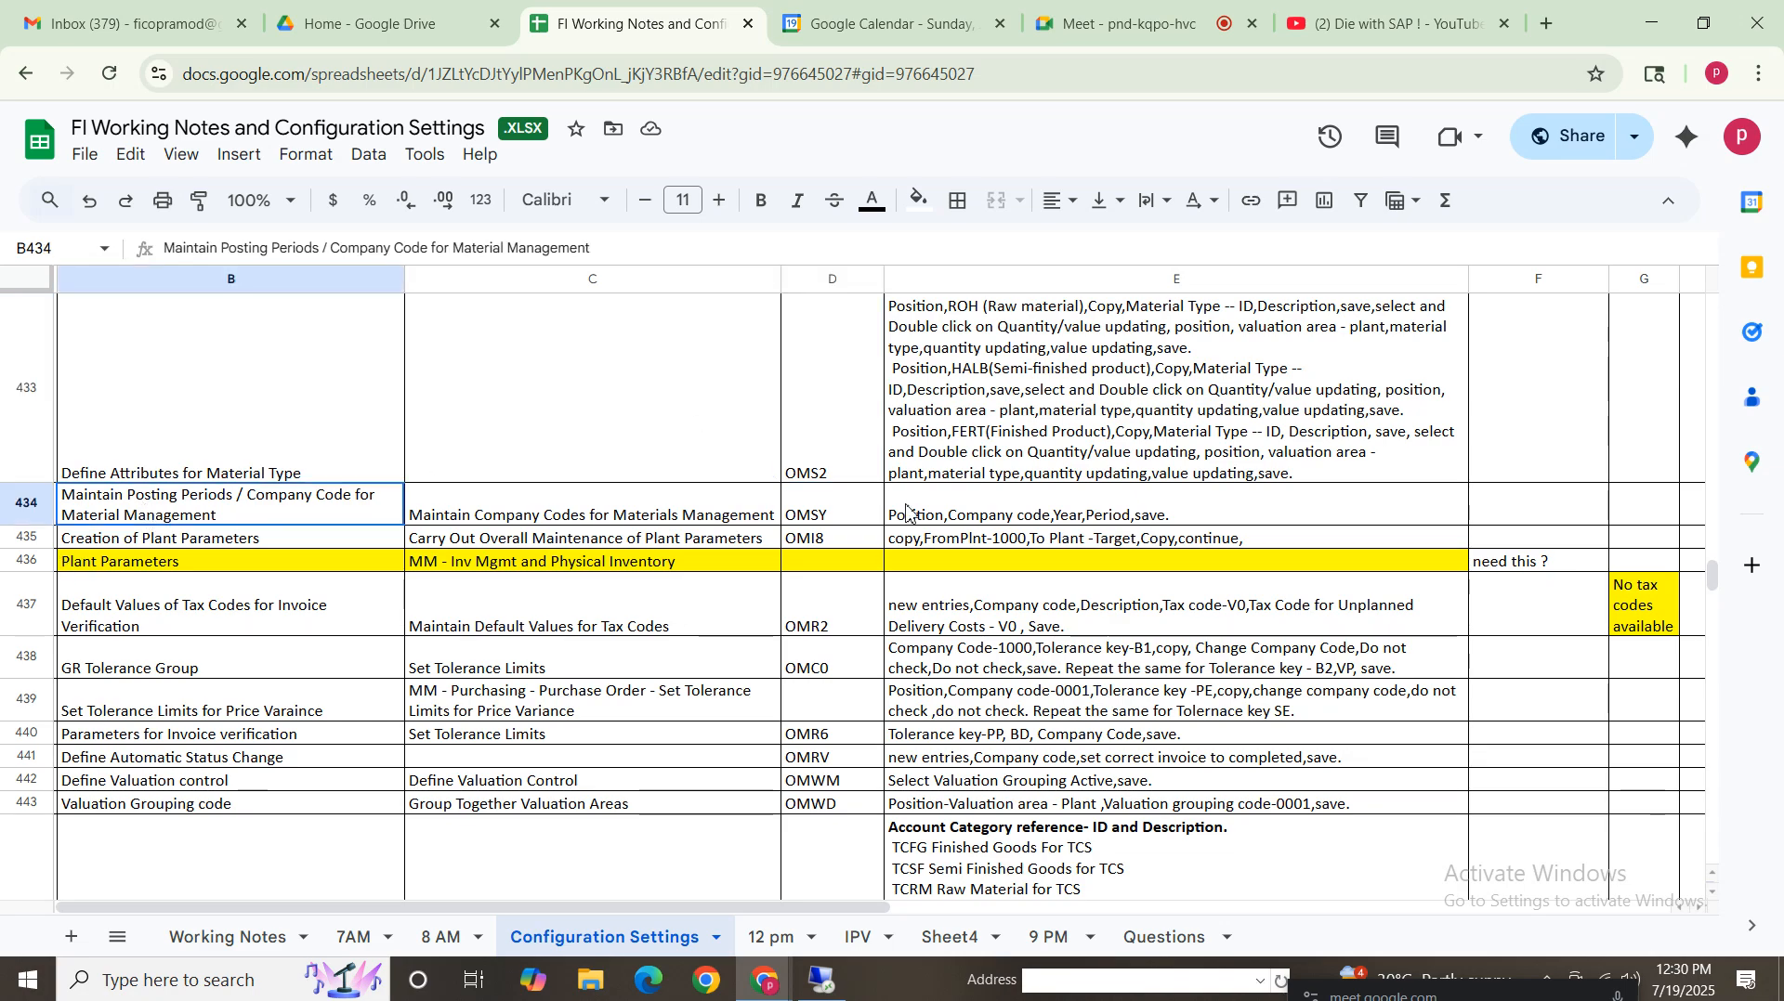
left_click(910, 513, "shift")
left_click(822, 982)
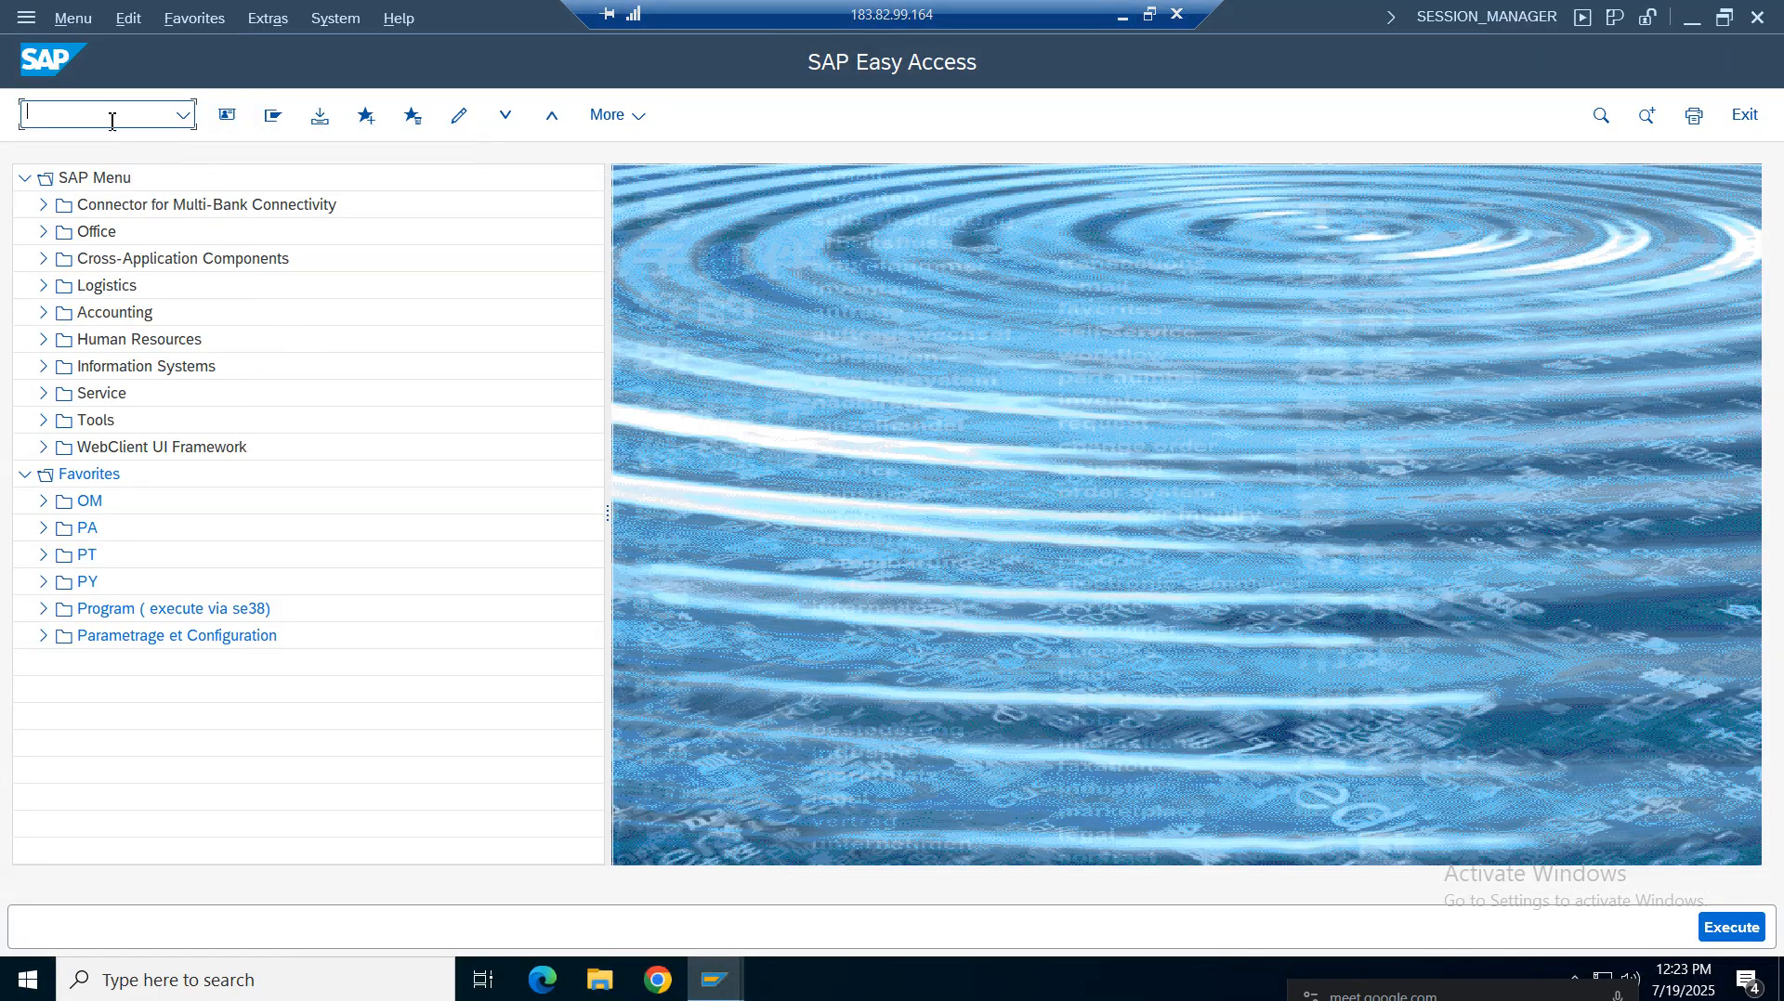
Open transaction OMSY and position the company code list on VZ01
type("om")
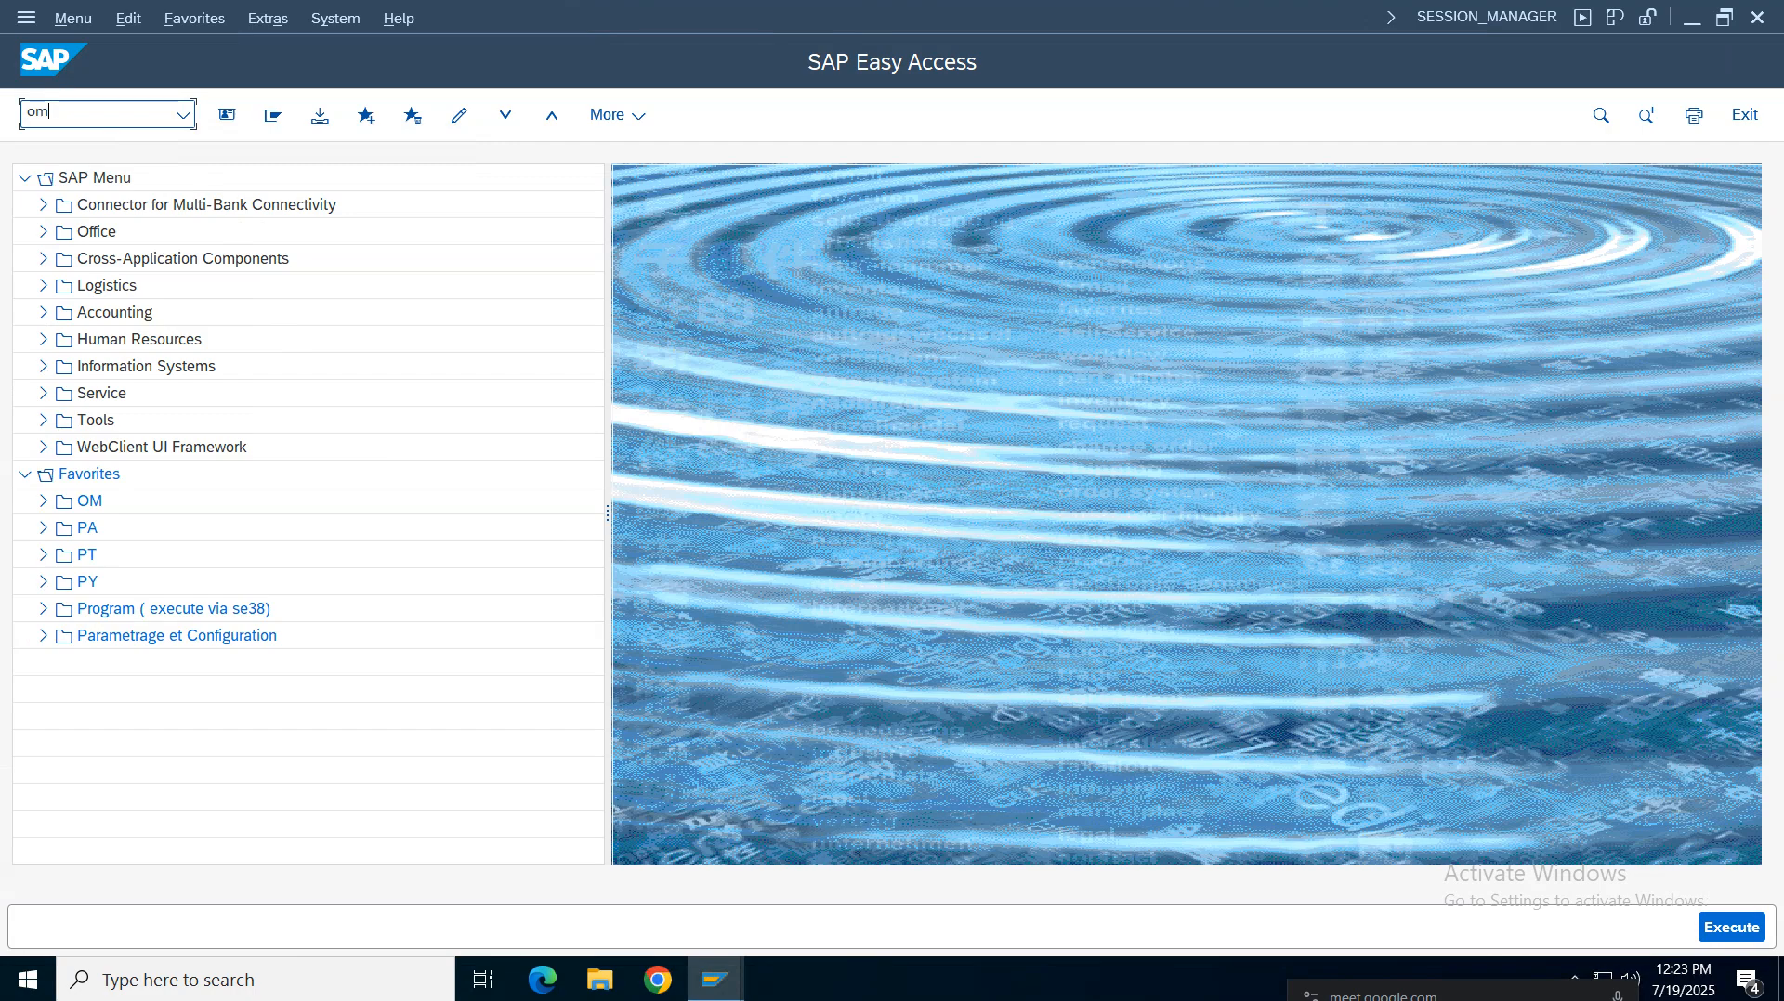
type("sy")
key("Return")
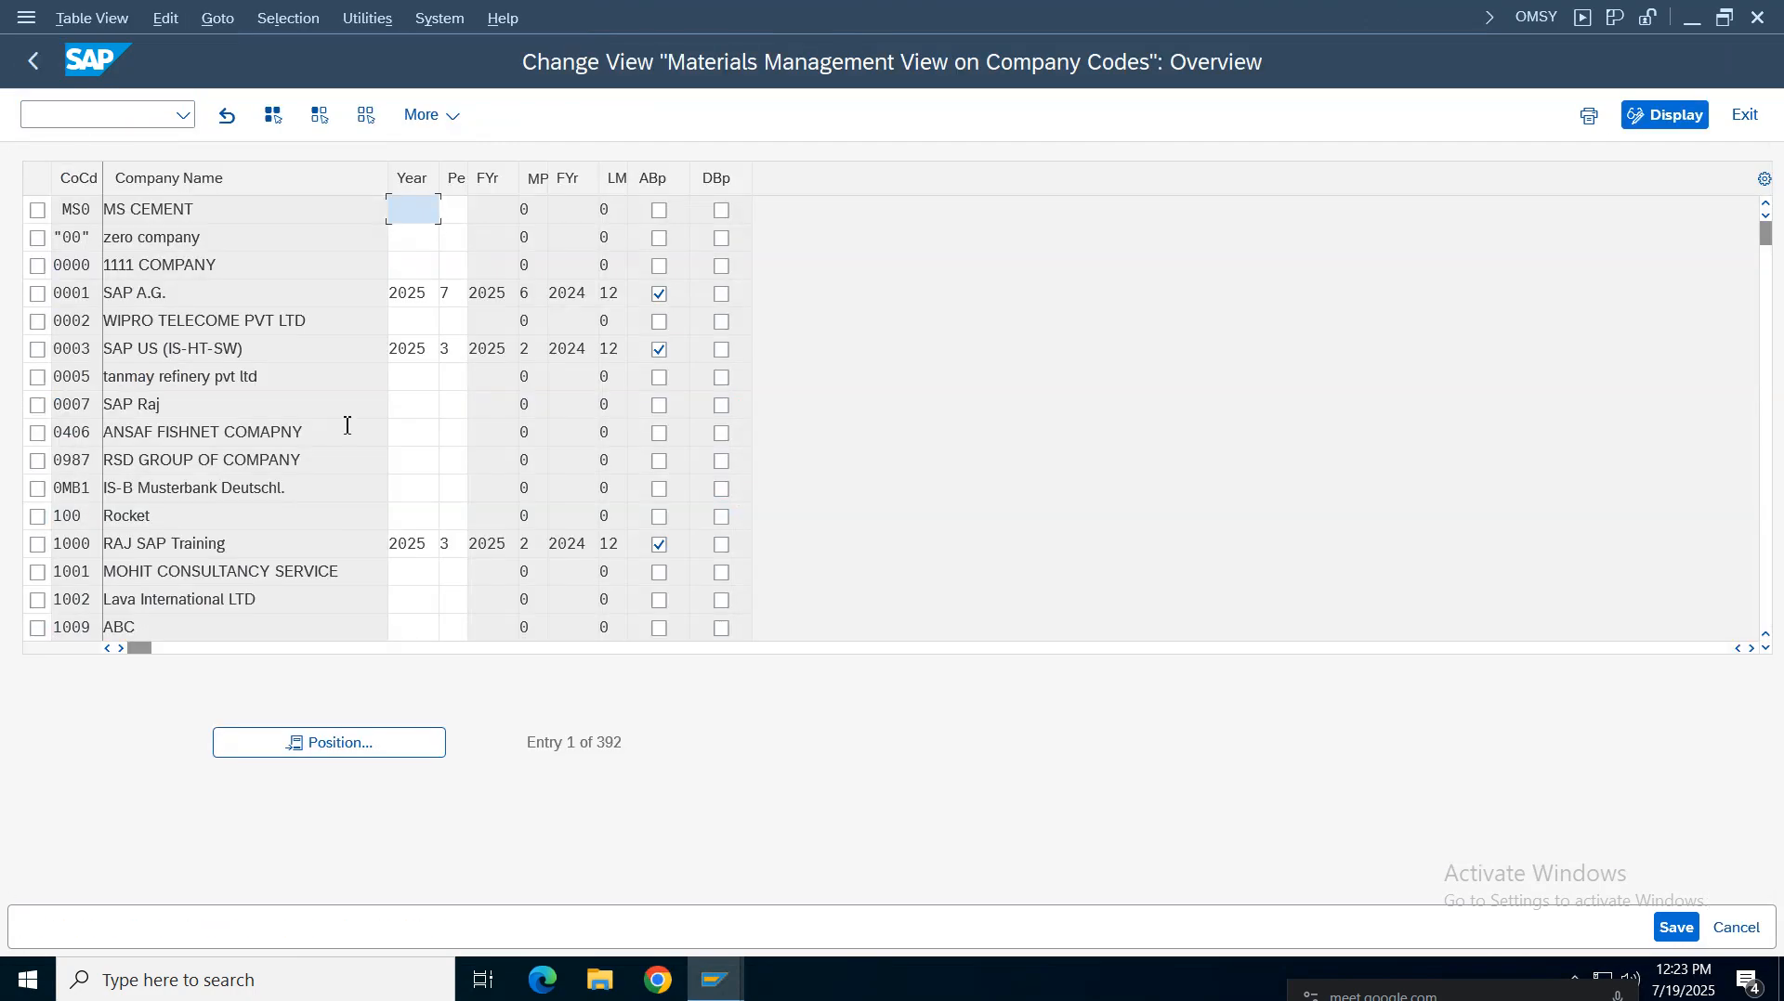
left_click(371, 754)
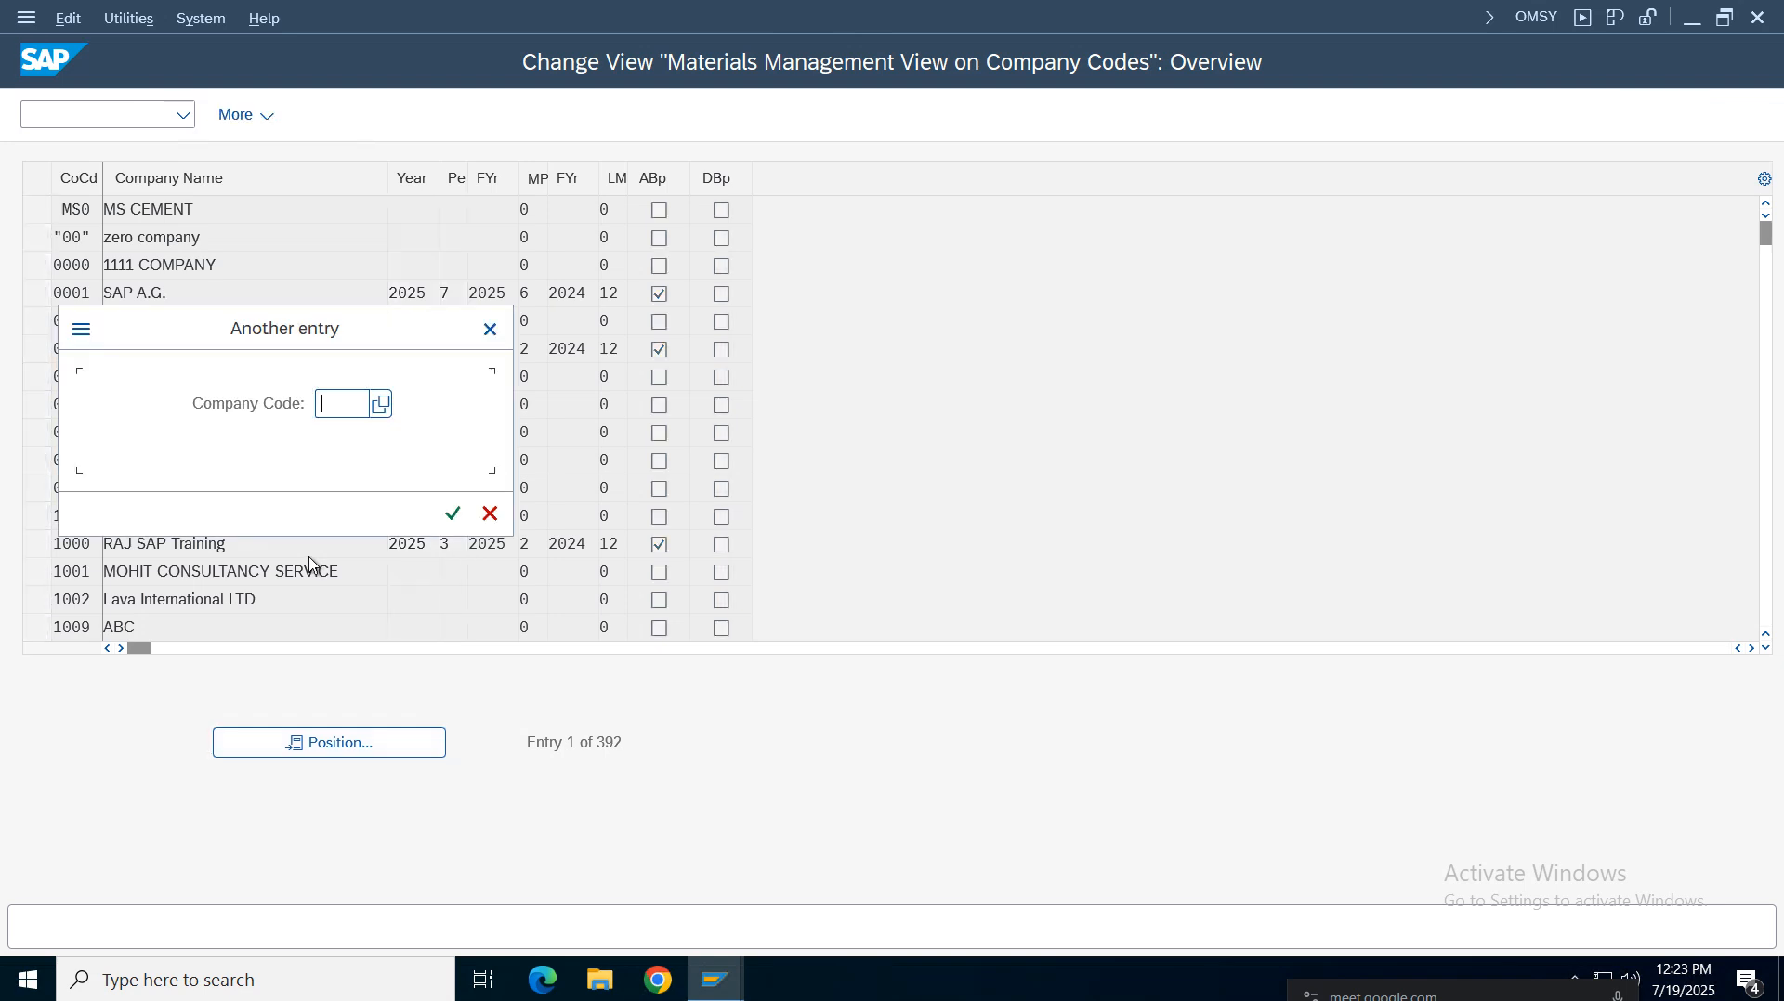
type("vz01")
key("Return")
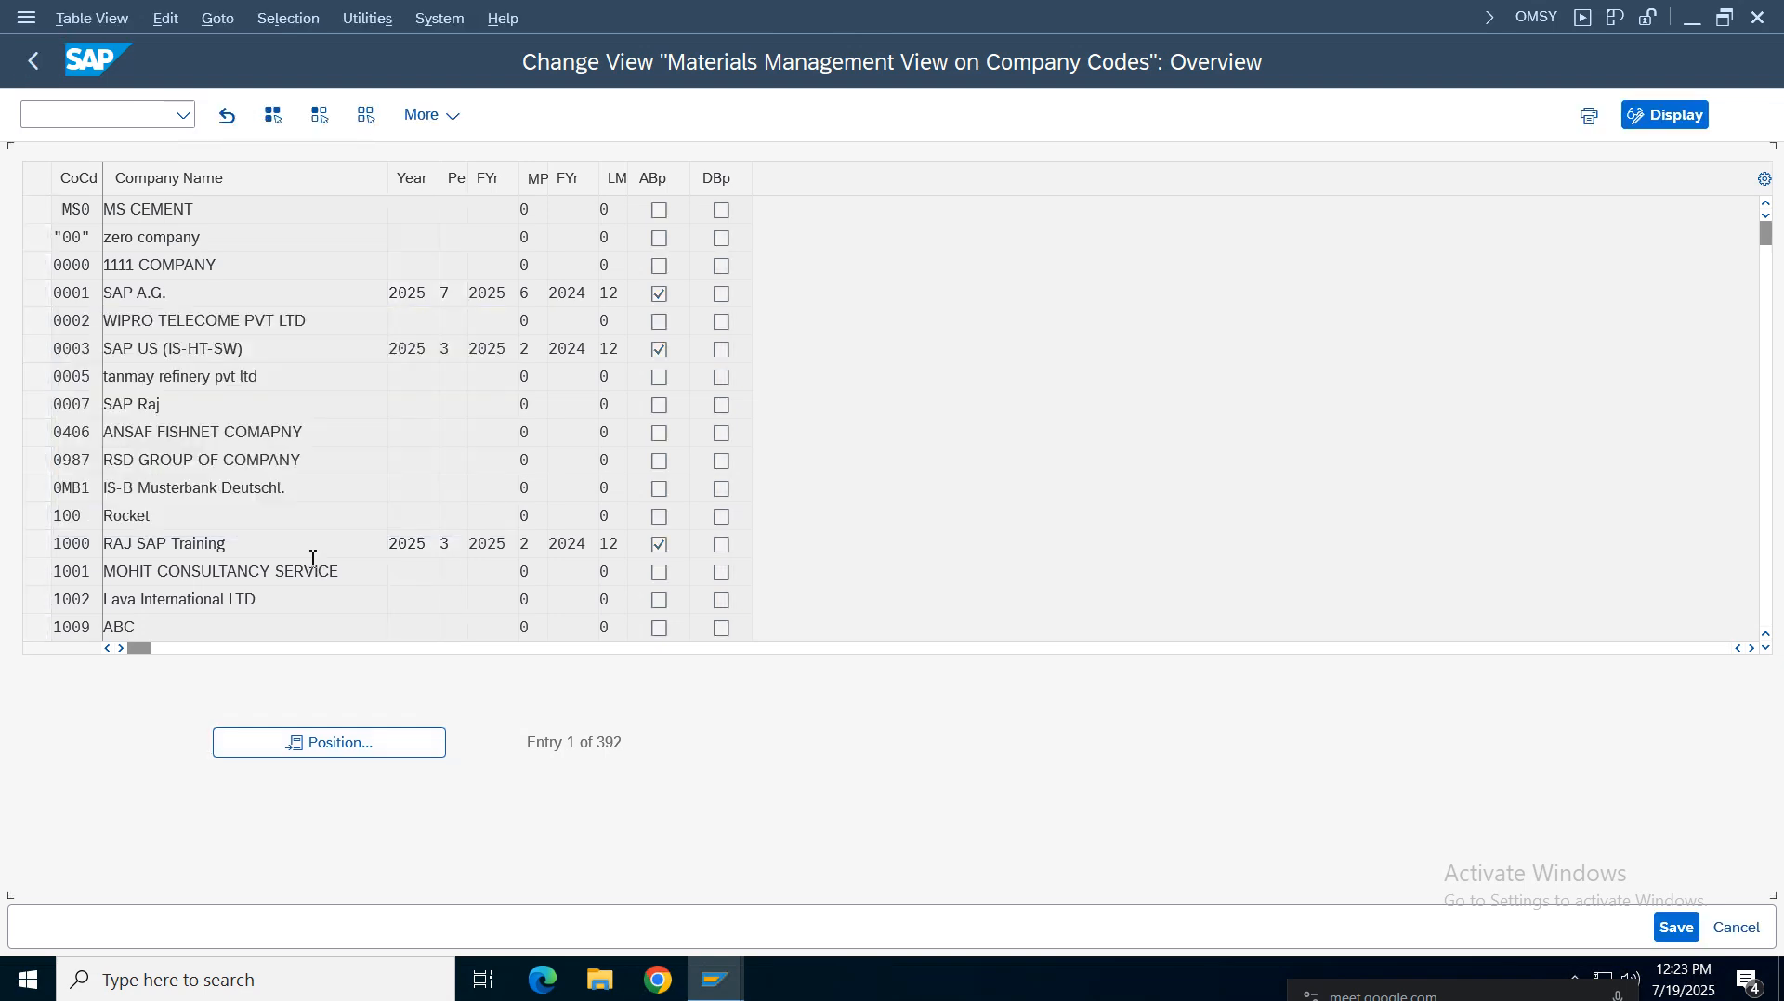
Examine the posting period fields of company code VZ01 and leave the transaction
left_click(406, 210)
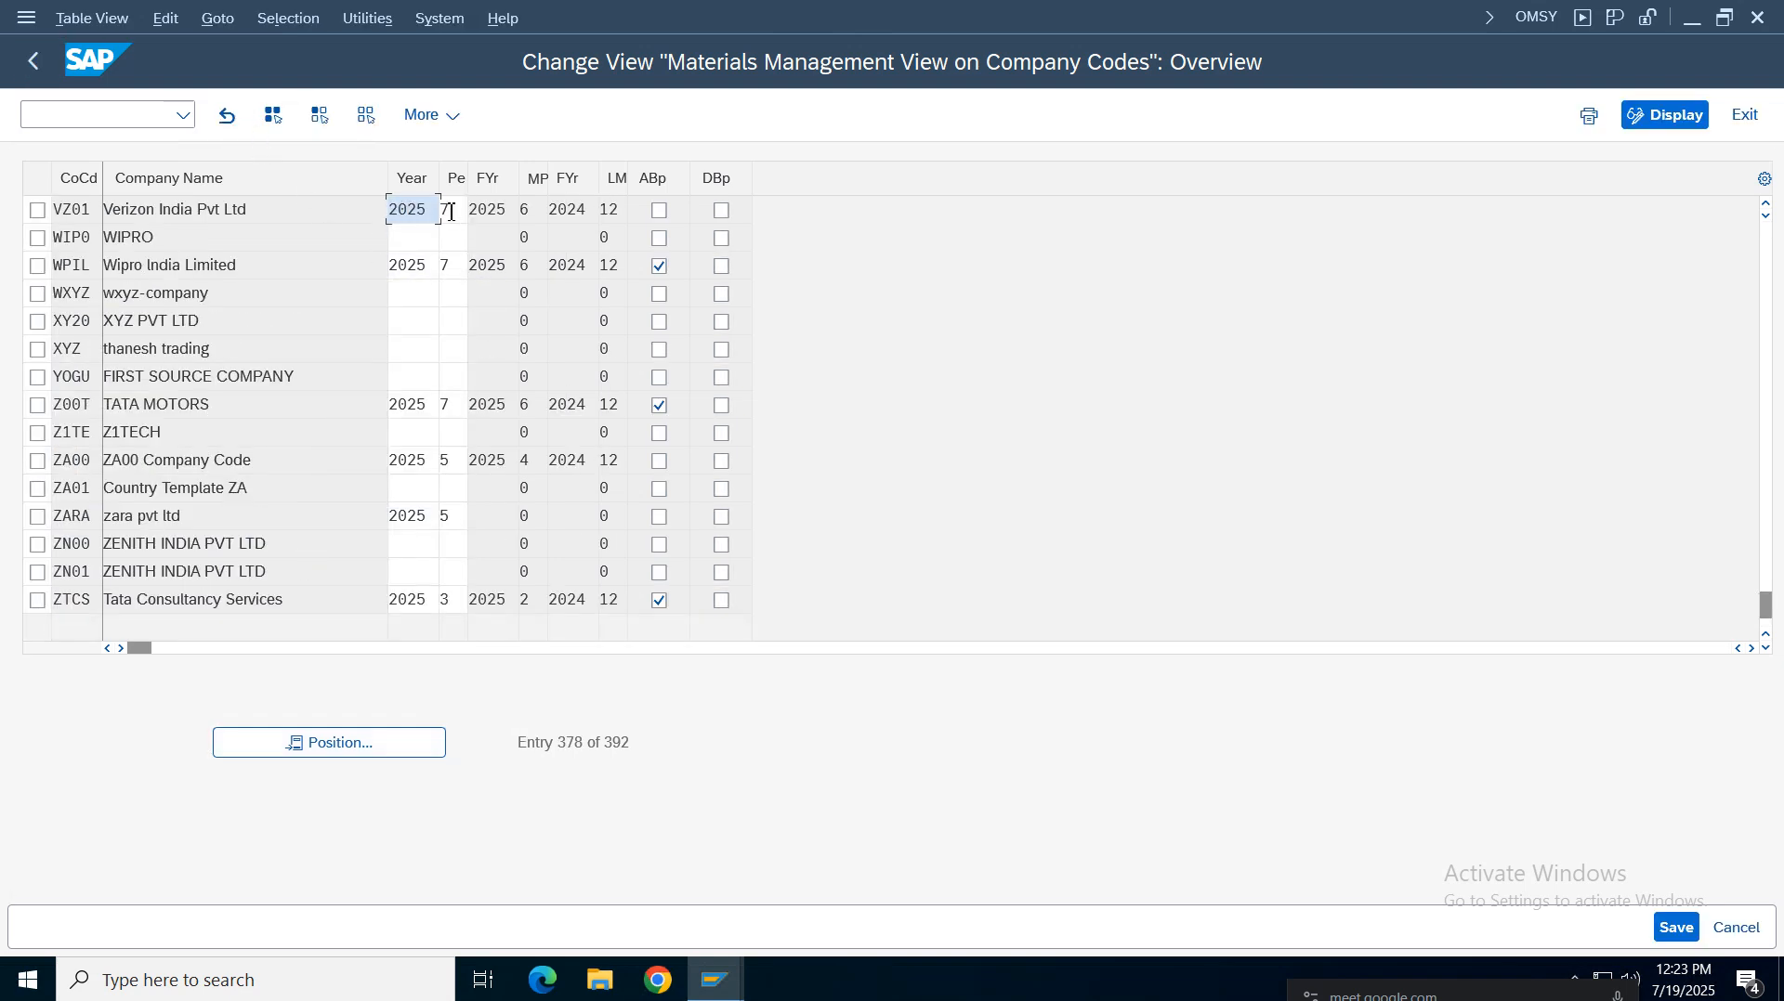
left_click_drag(468, 177, 479, 177)
left_click(443, 210)
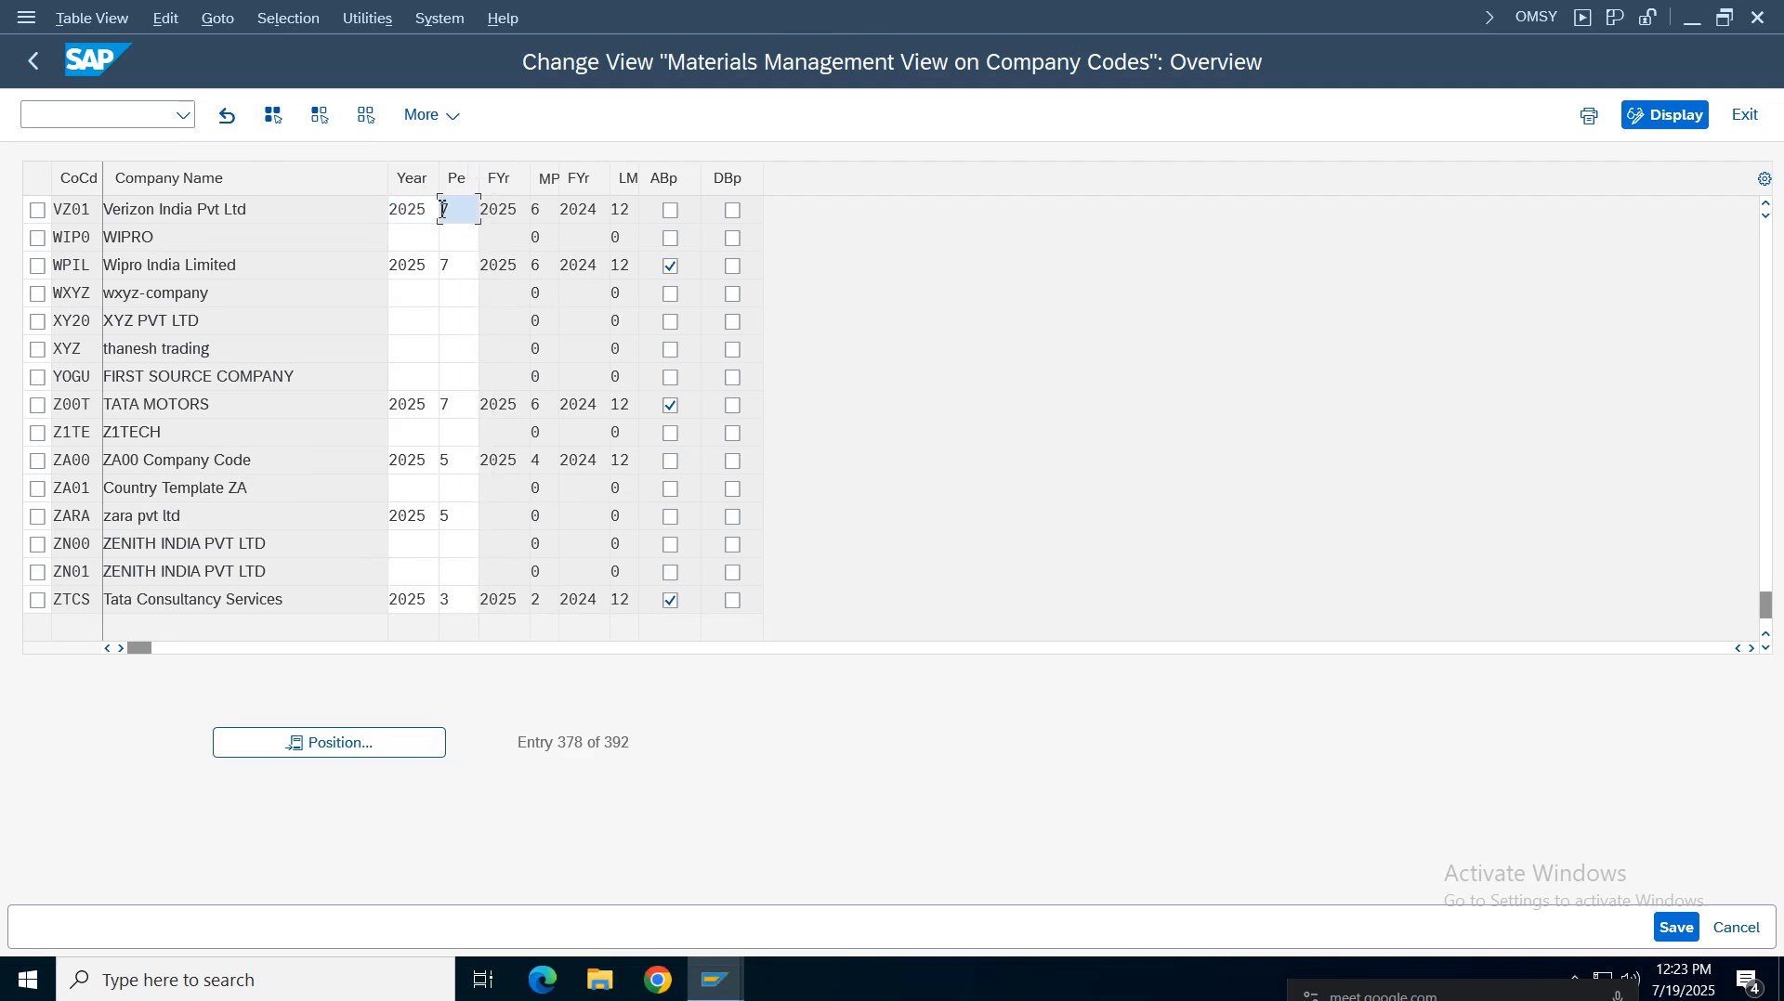
left_click(412, 213)
left_click(453, 213)
double_click(516, 212)
left_click_drag(546, 215, 481, 215)
left_click(411, 214)
double_click(411, 214)
double_click(464, 213)
double_click(513, 212)
double_click(541, 216)
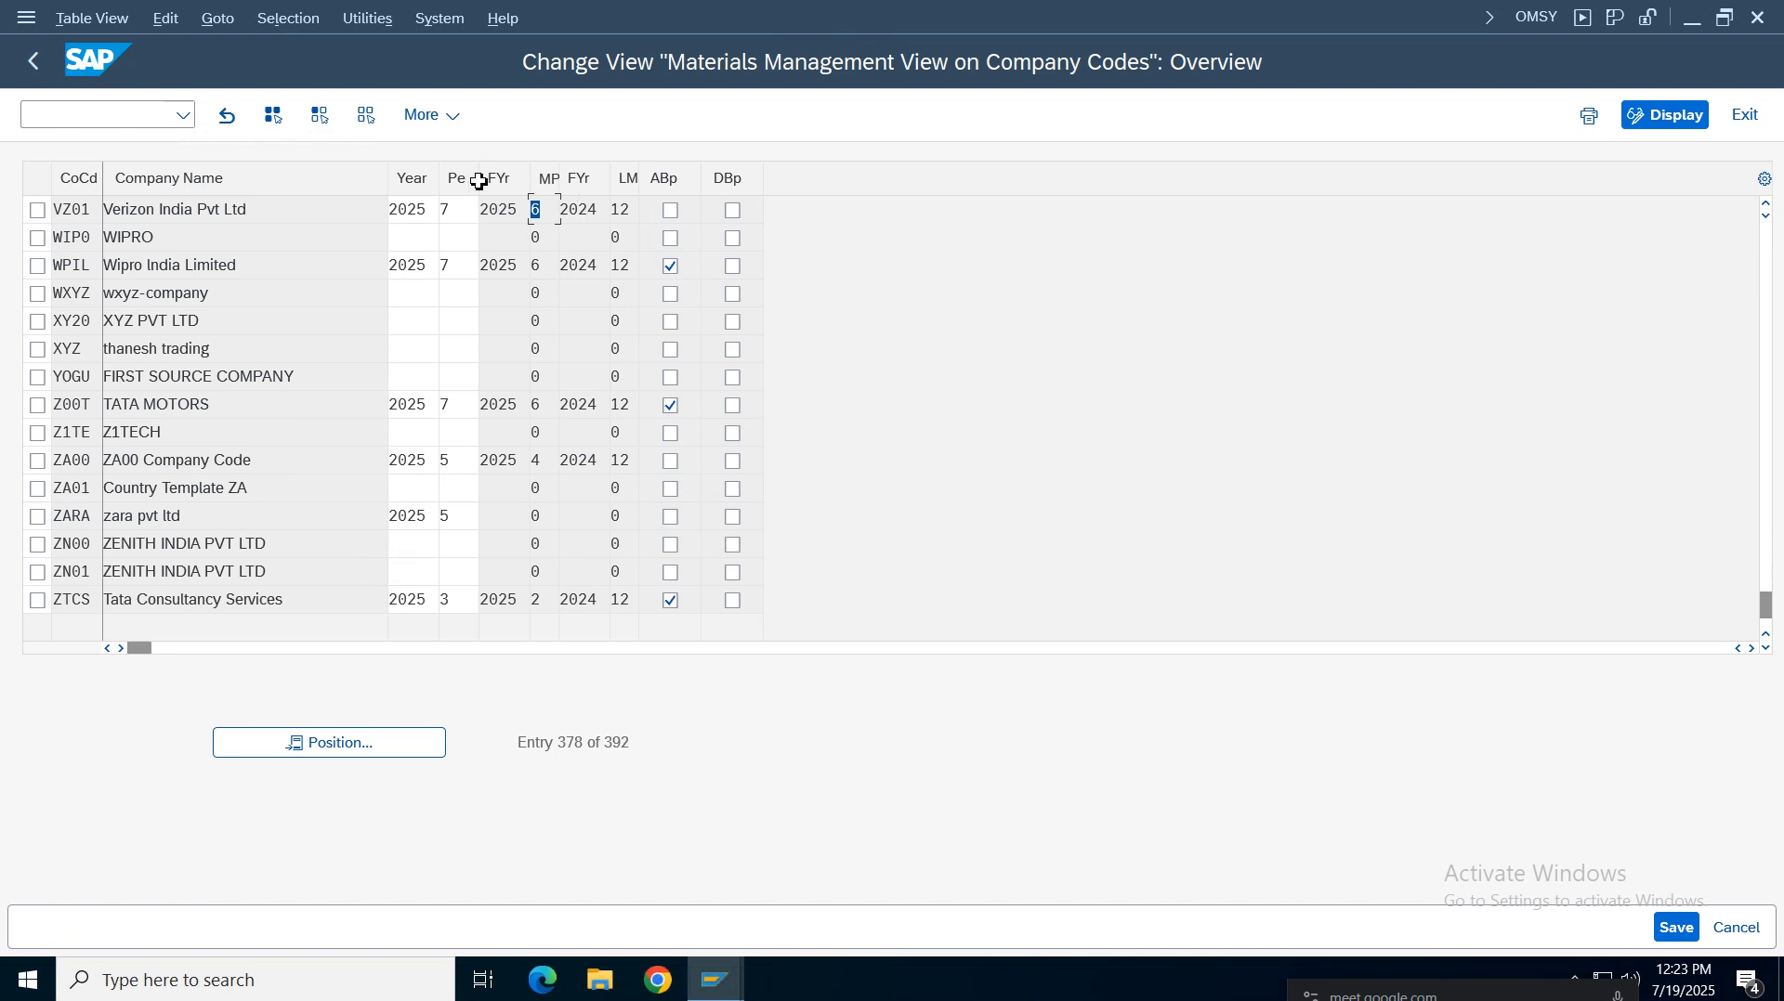
left_click_drag(606, 210, 515, 220)
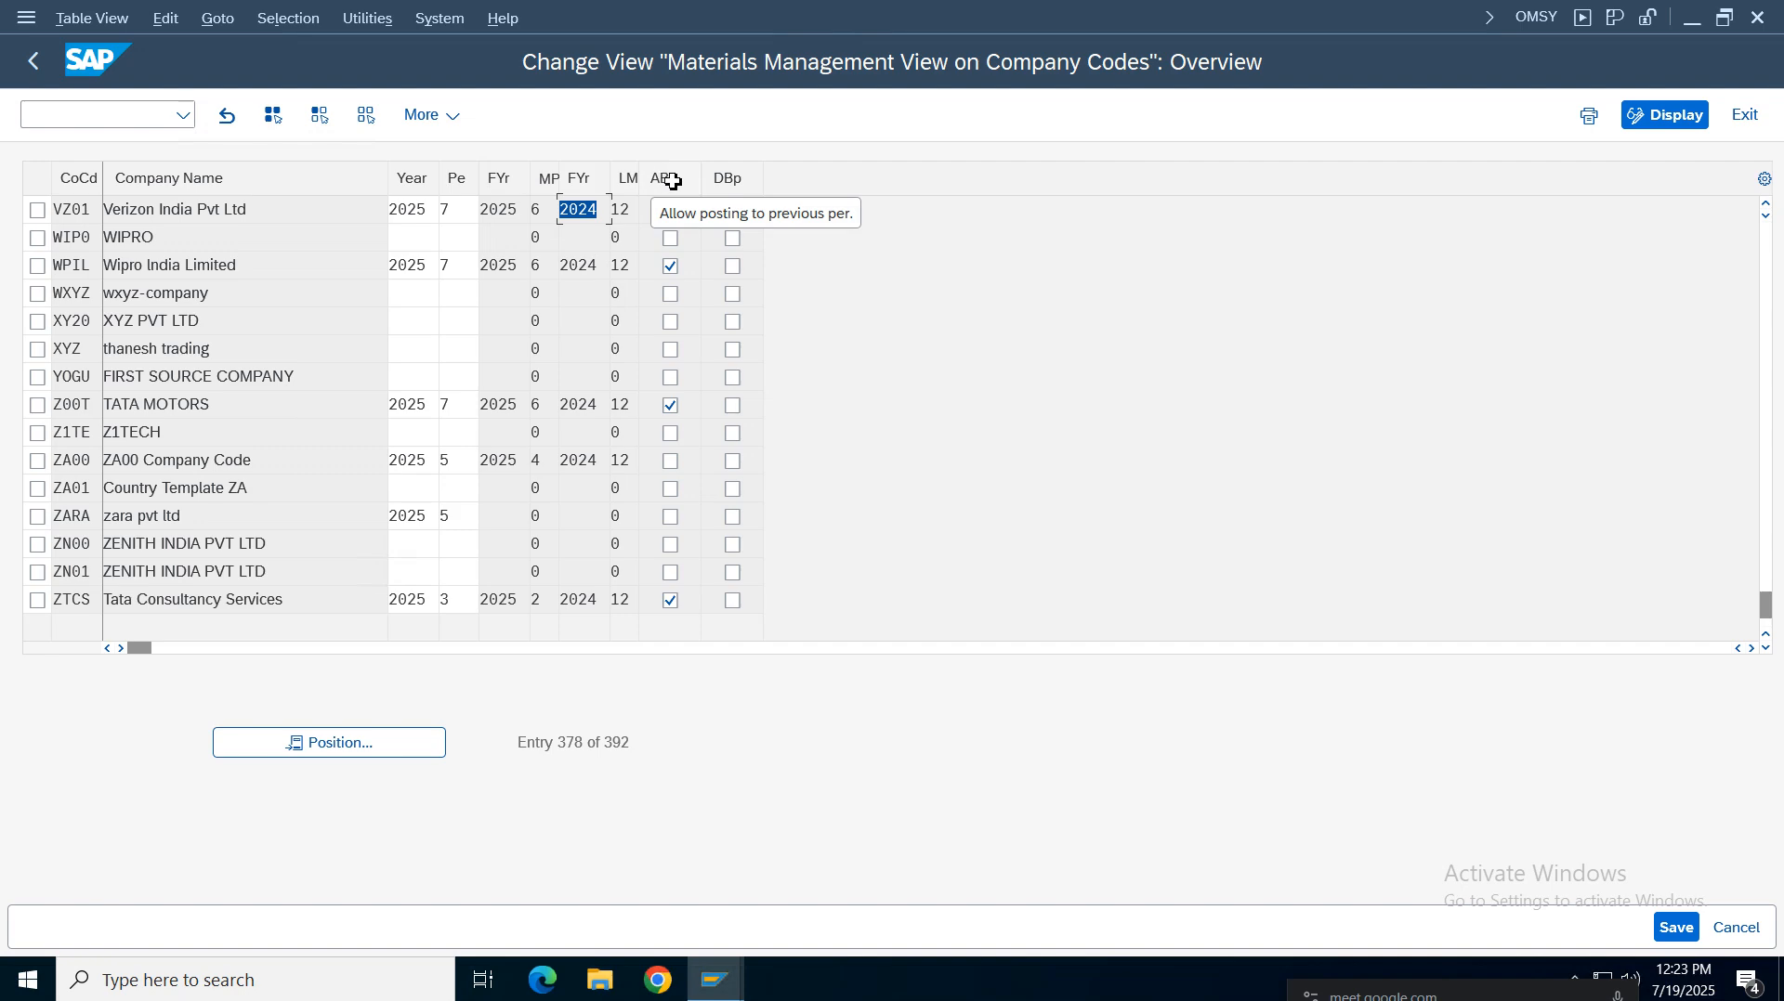
left_click_drag(538, 211, 510, 214)
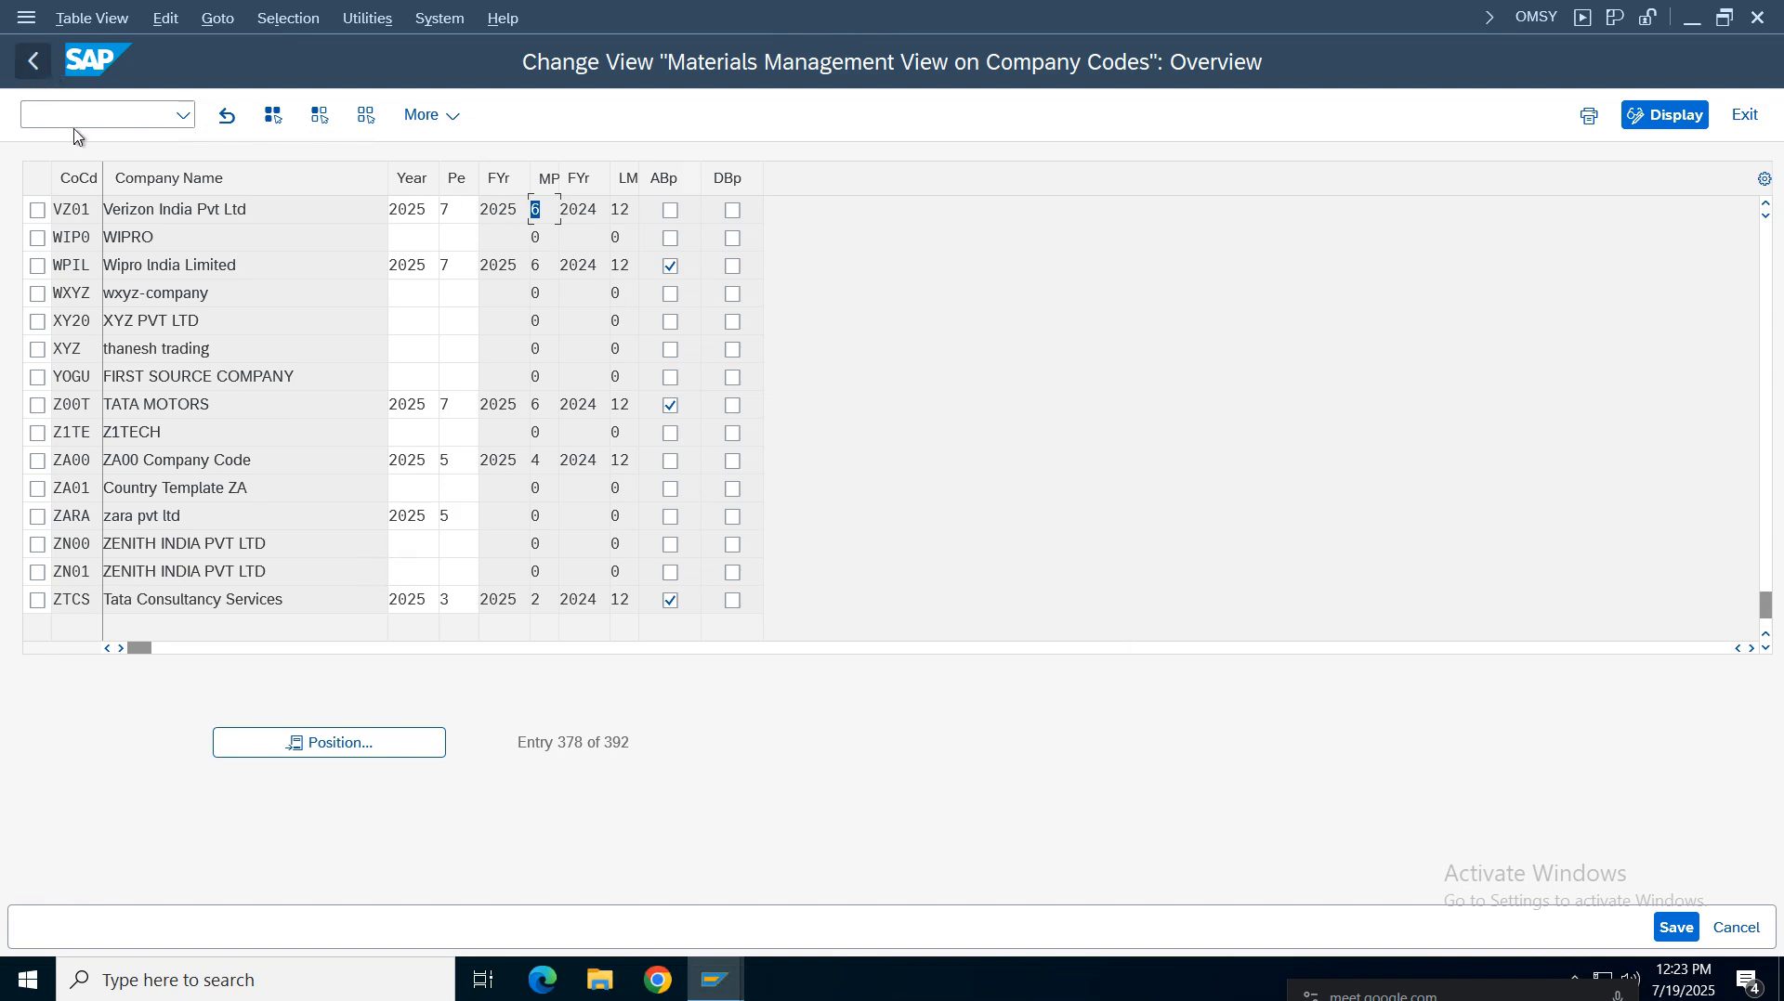
left_click(28, 65)
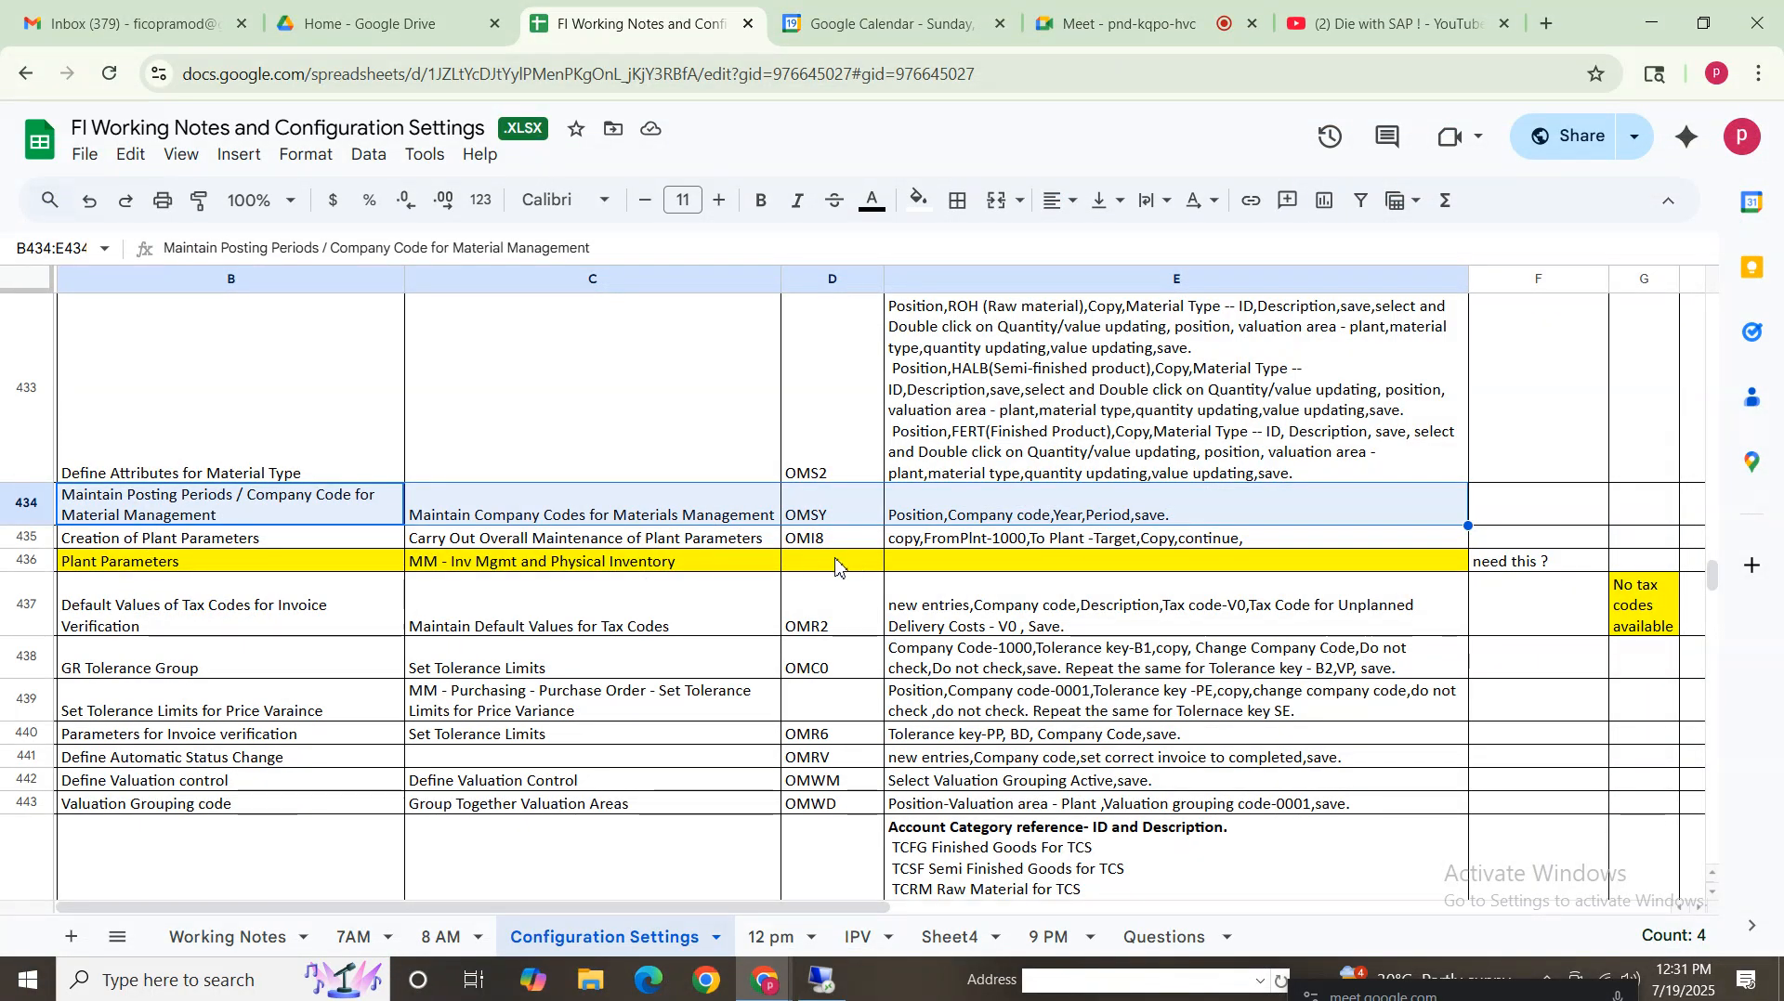
Consult the configuration notes for the OMI8 plant parameters instructions and return to SAP
left_click(178, 541)
left_click(829, 541)
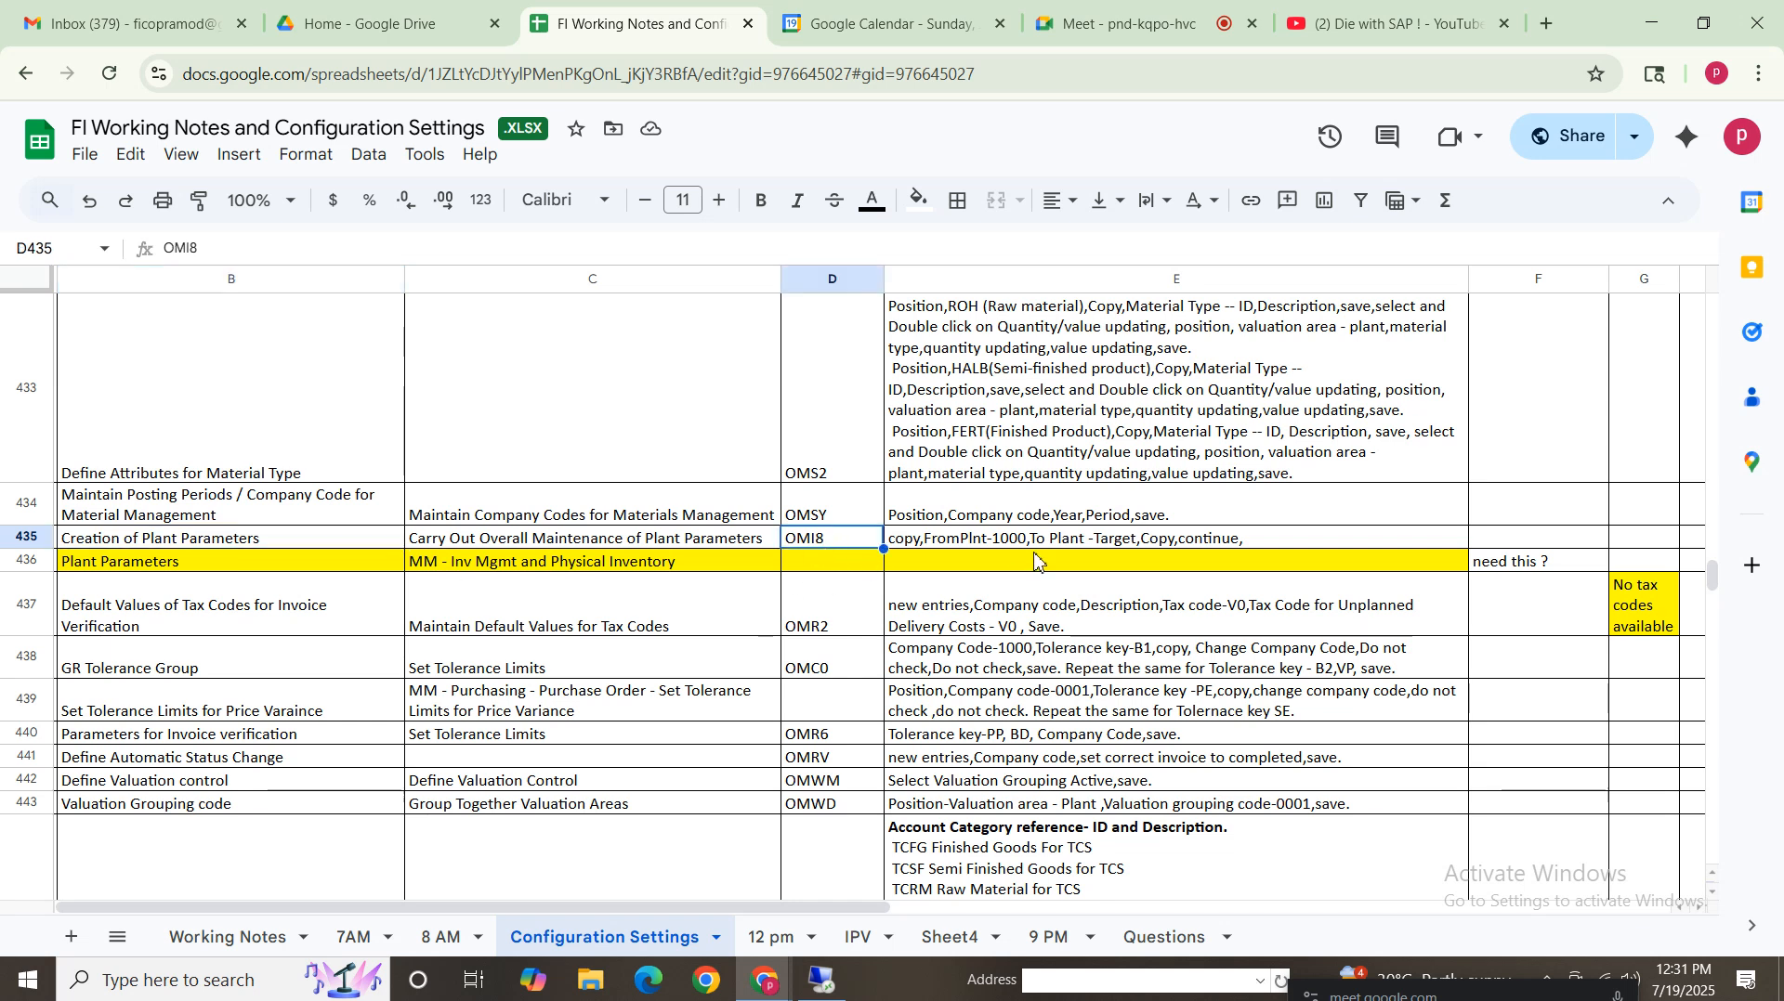
left_click(1033, 540)
left_click(813, 544)
left_click(293, 542)
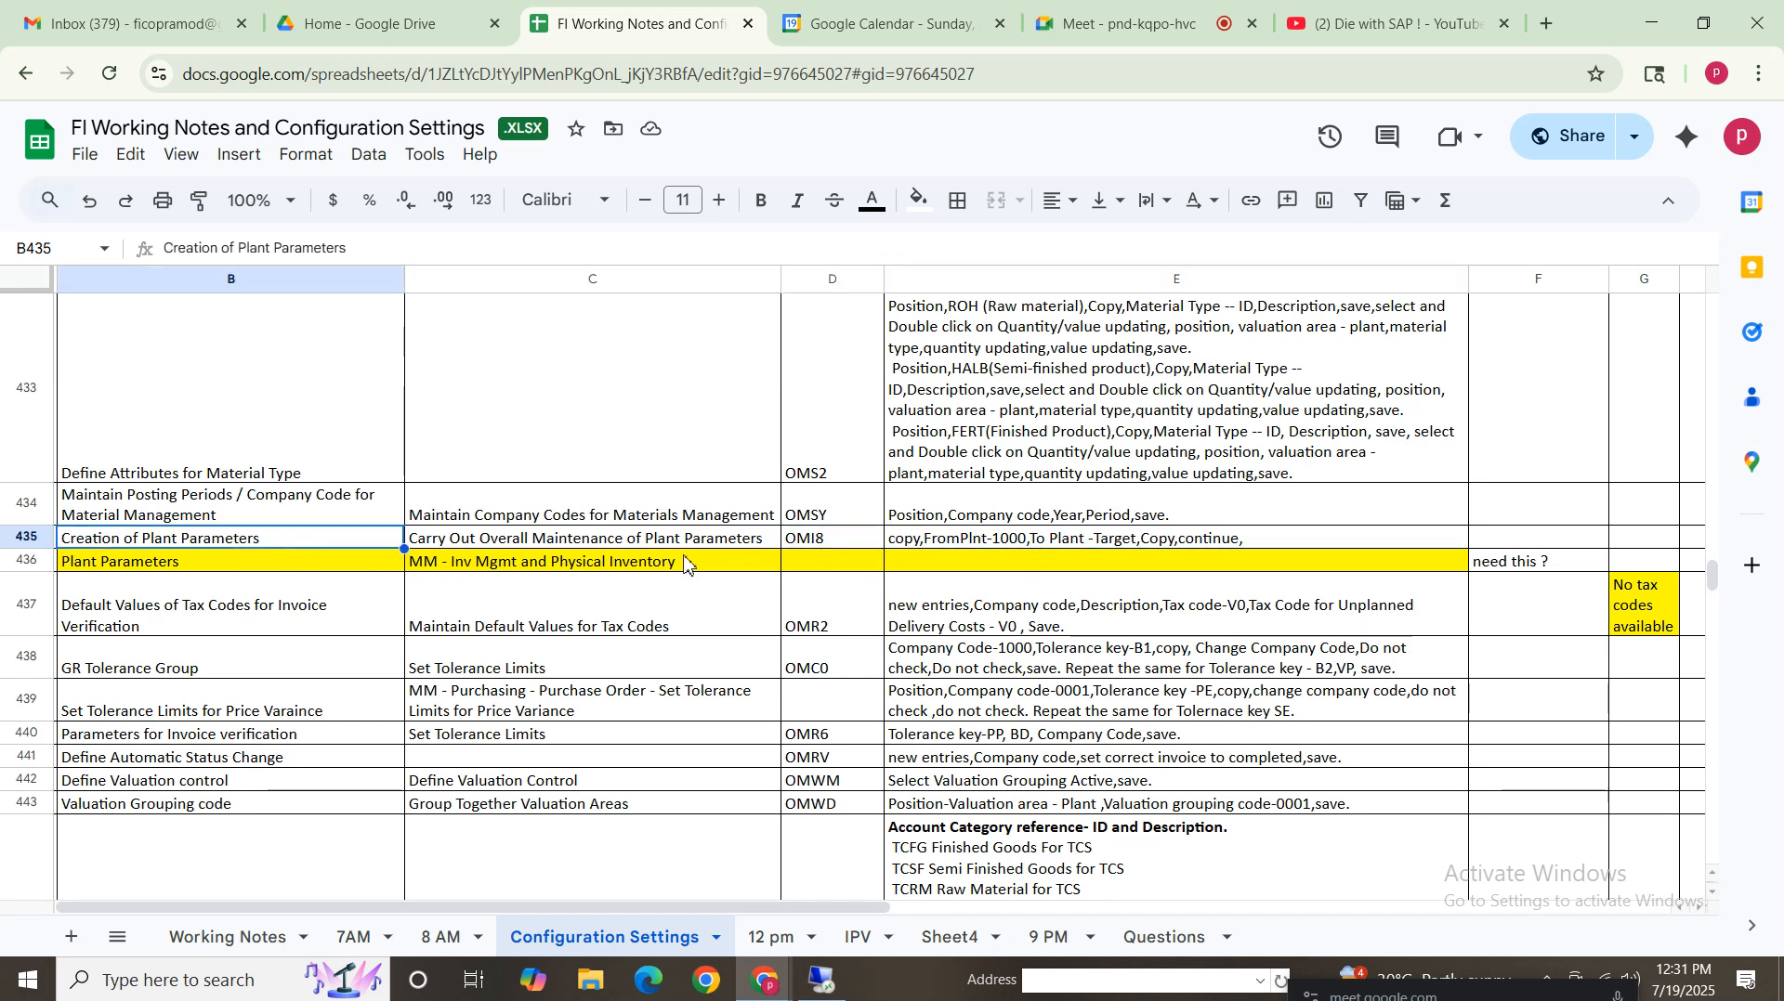
left_click(825, 542)
left_click(830, 971)
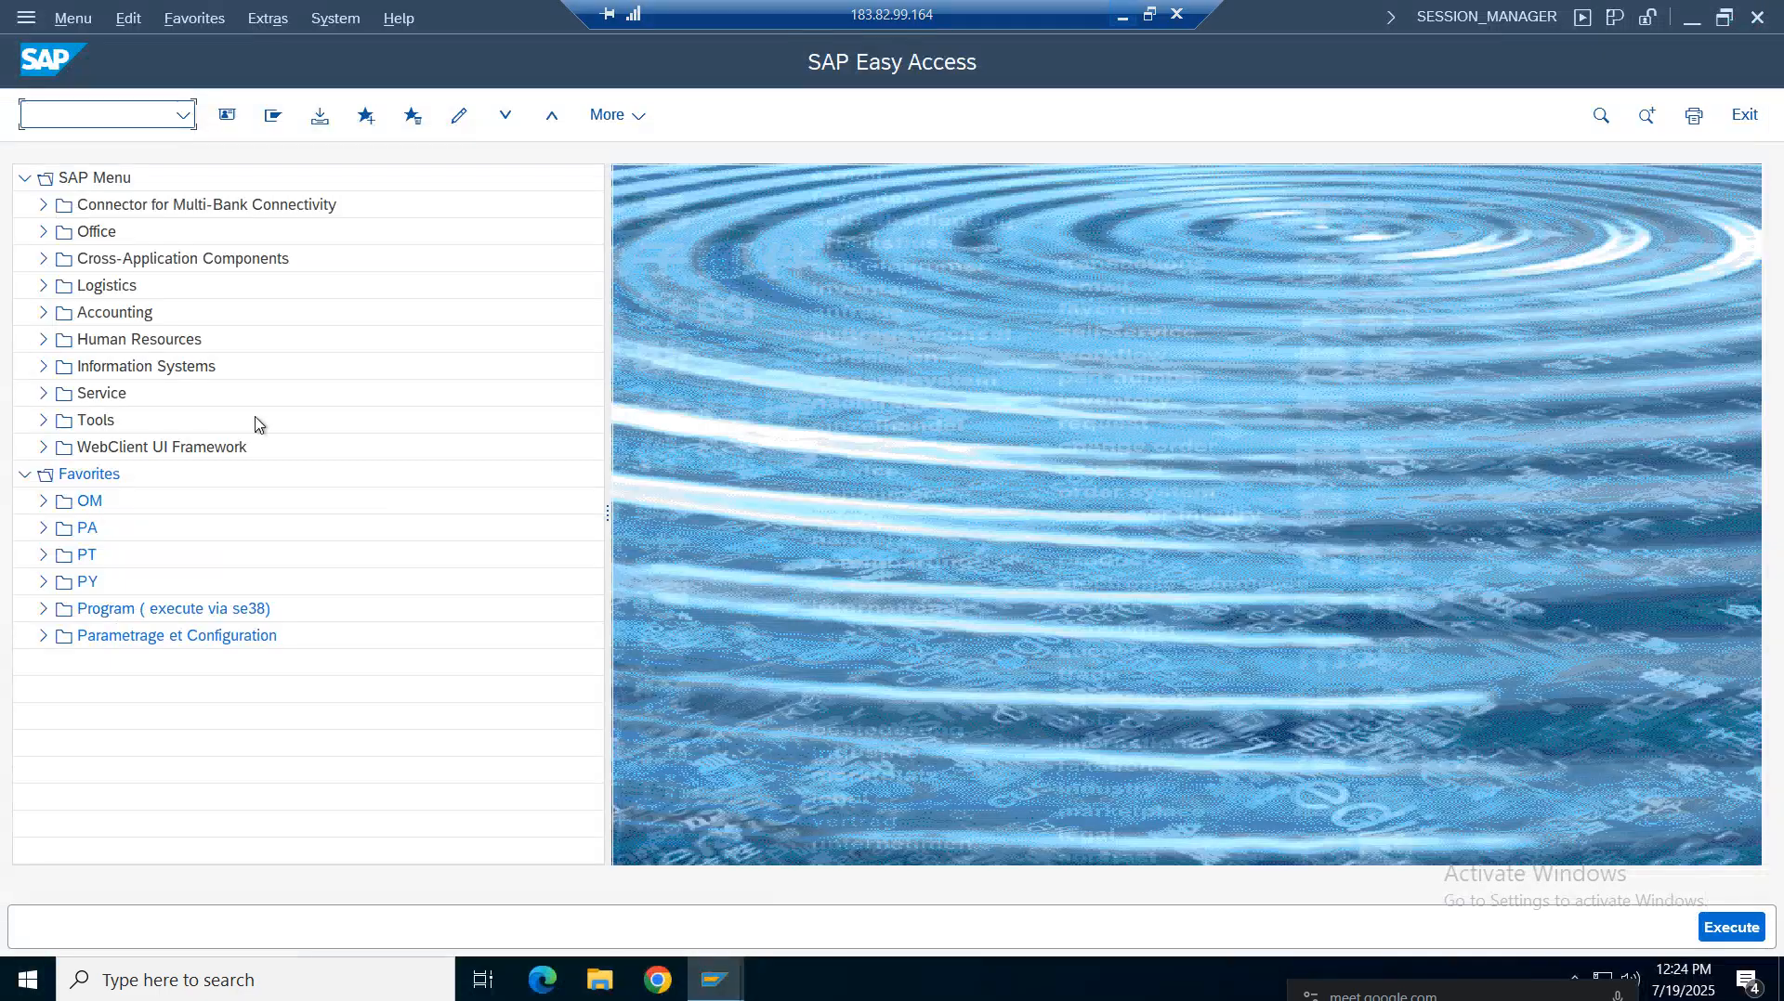
Open transaction OMI8, maintain the plant parameters of plant VZ01 for review, and leave the transaction
left_click(97, 116)
type("omi")
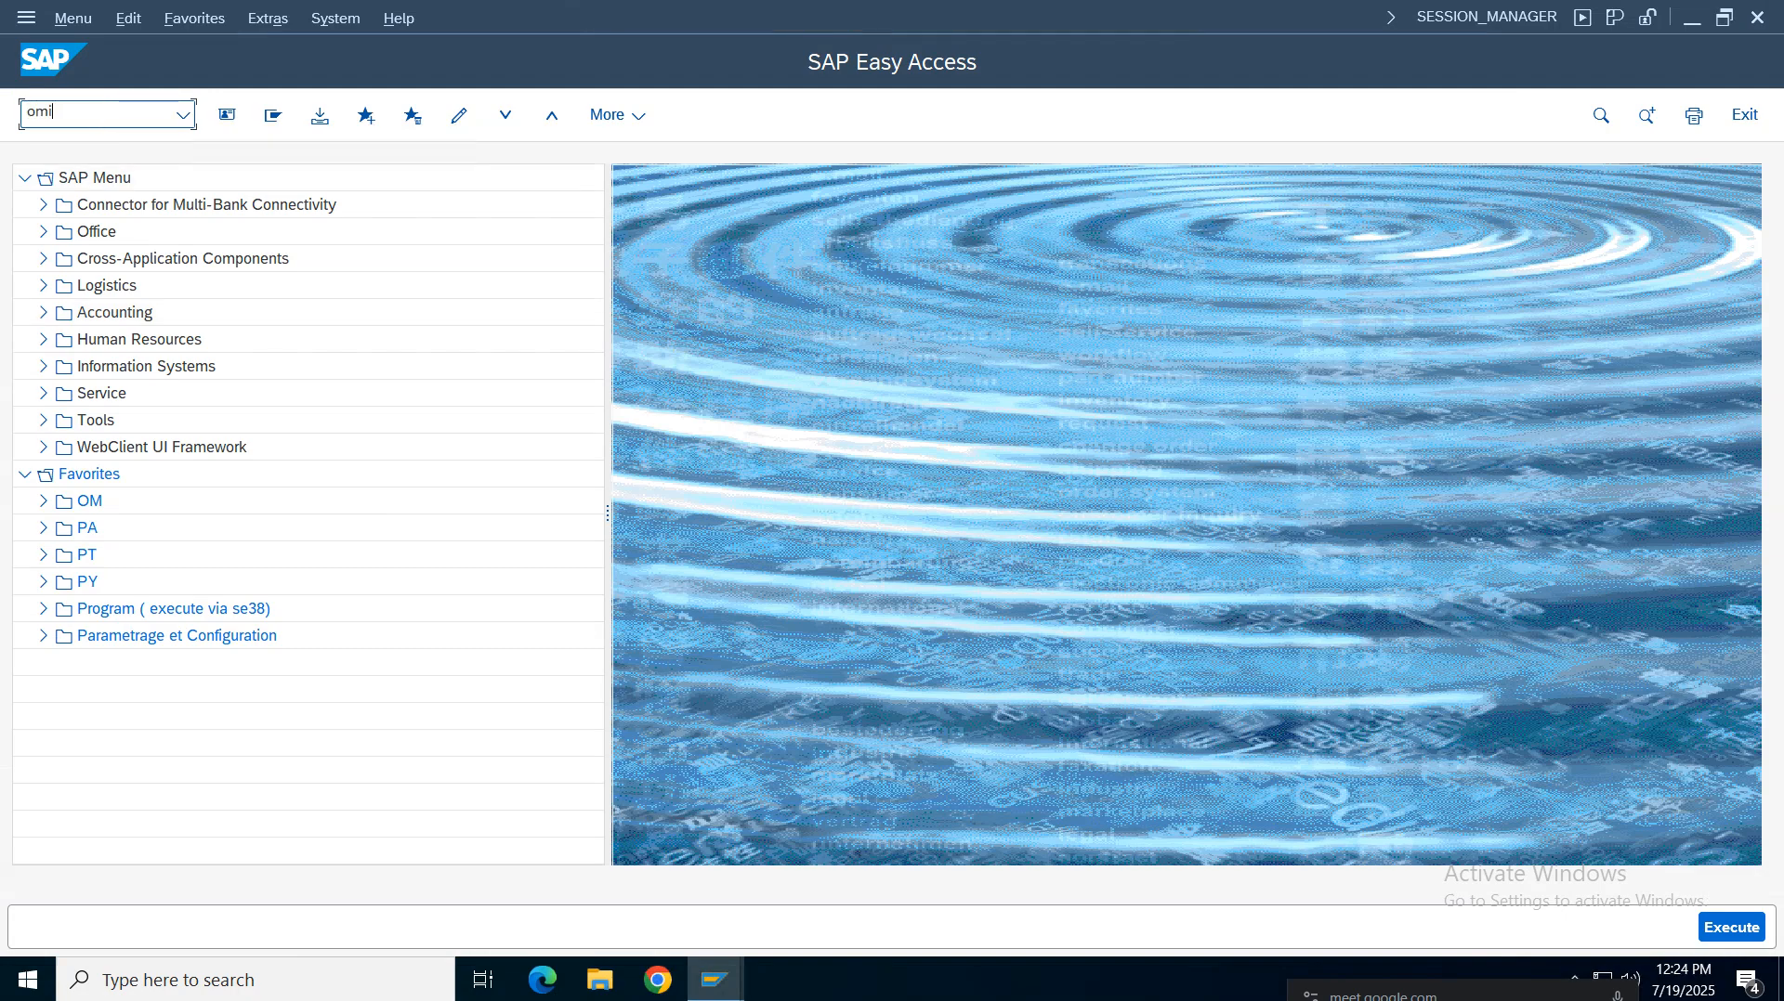
type("8")
key("Return")
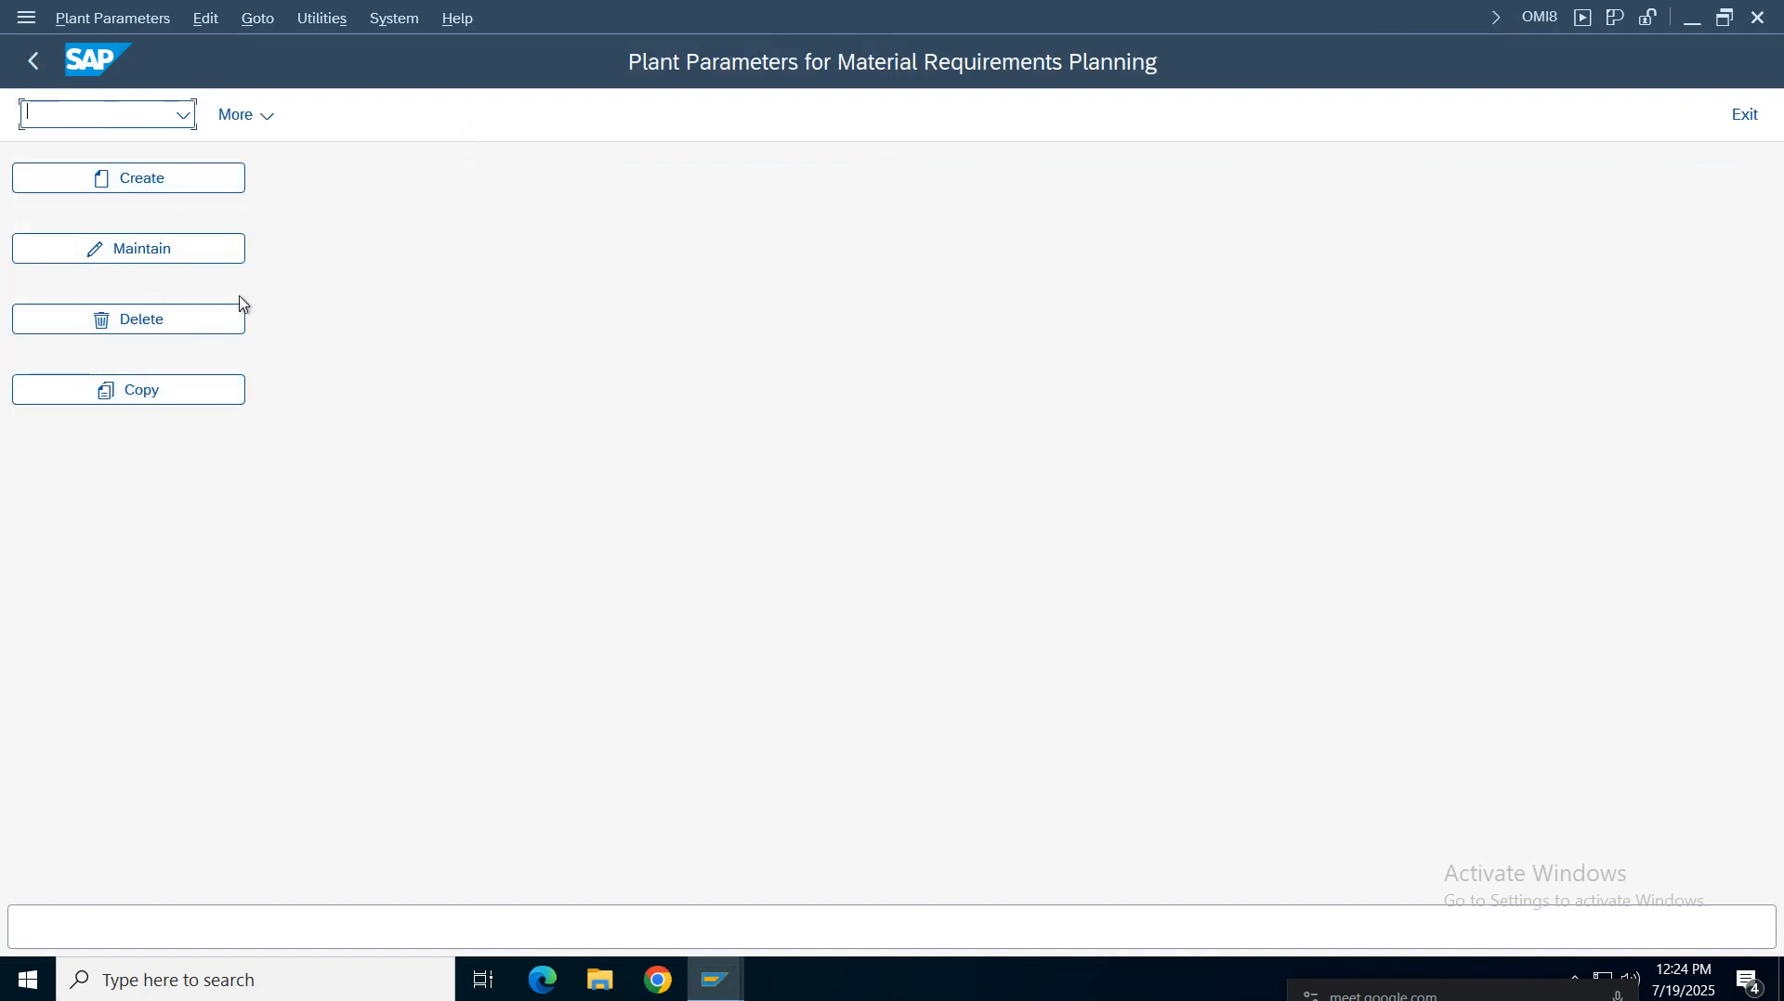
left_click(168, 262)
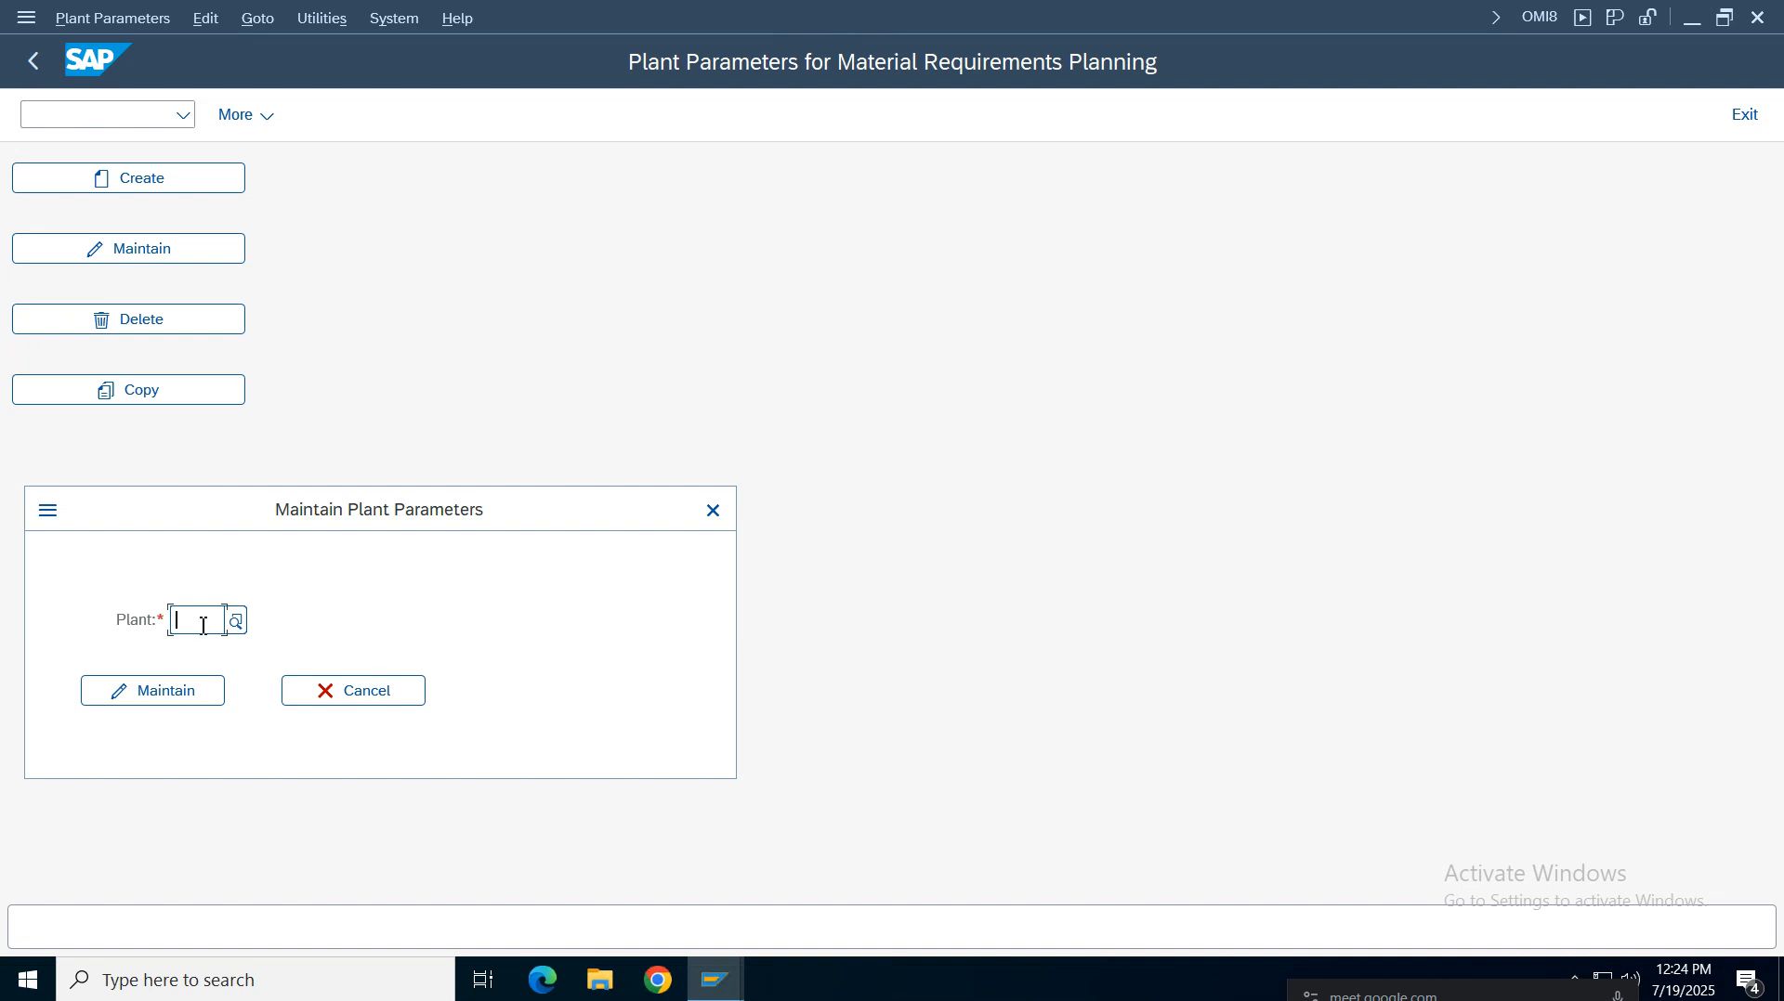
type("vz01")
key("Return")
left_click(199, 698)
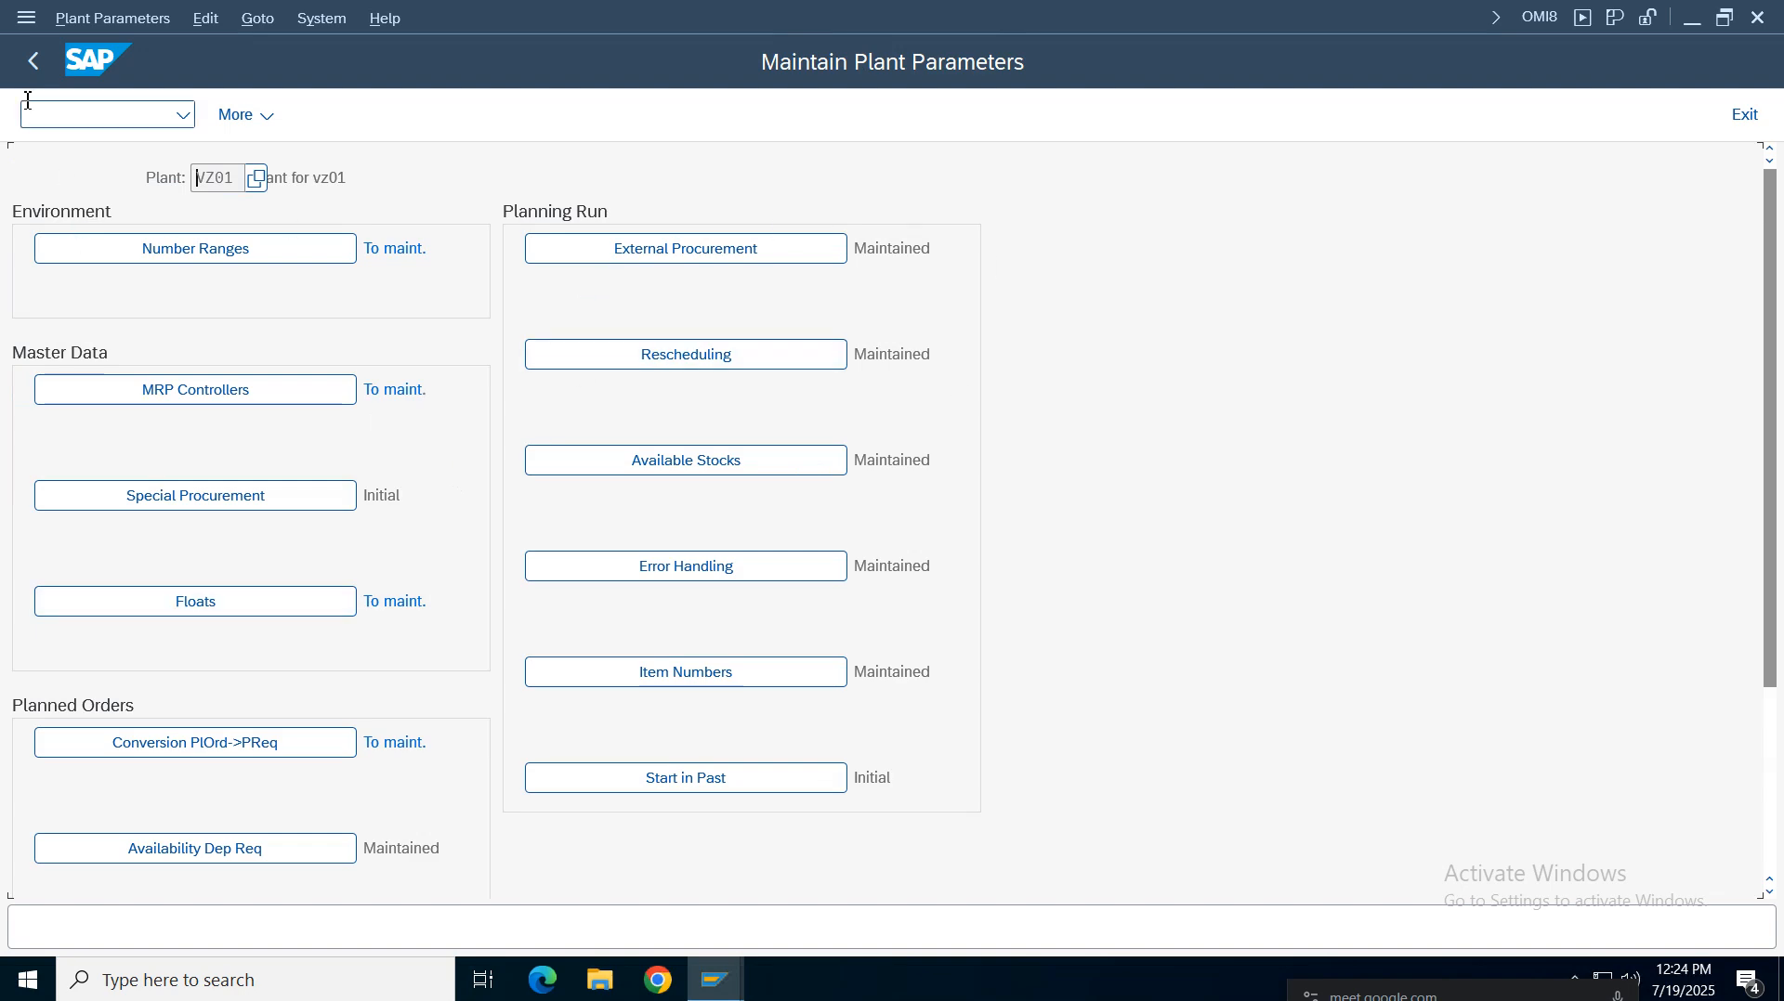
left_click(34, 62)
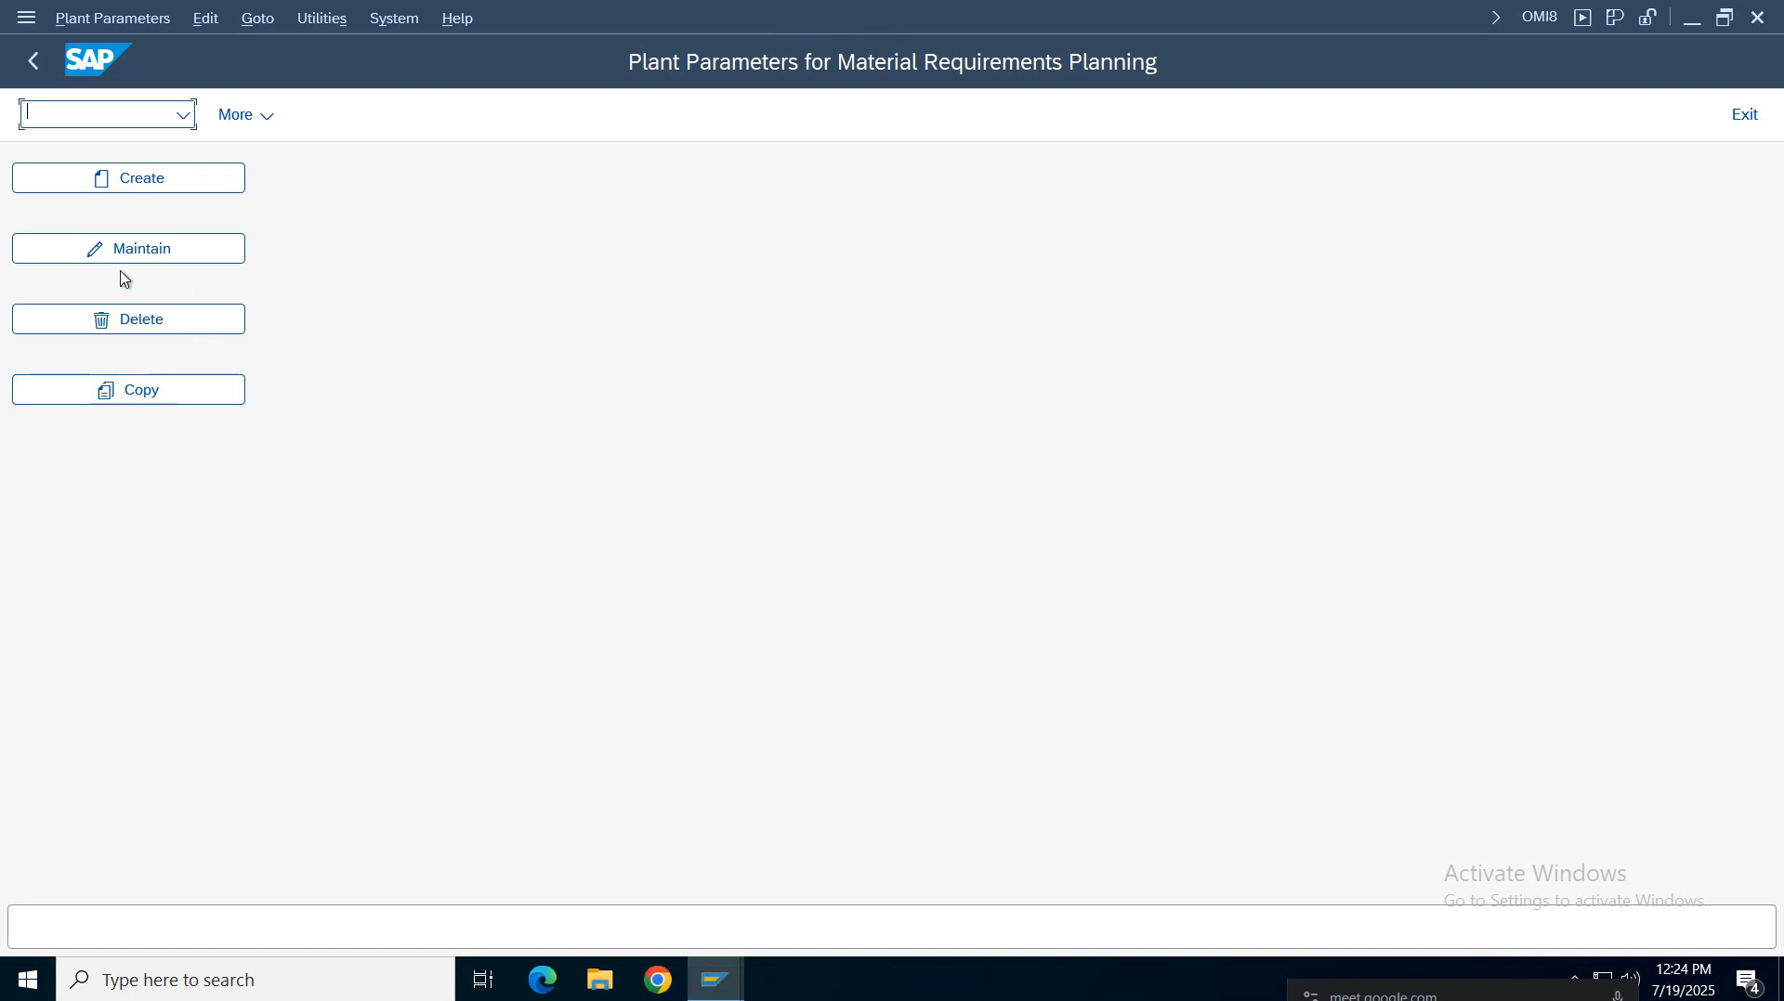
left_click(41, 67)
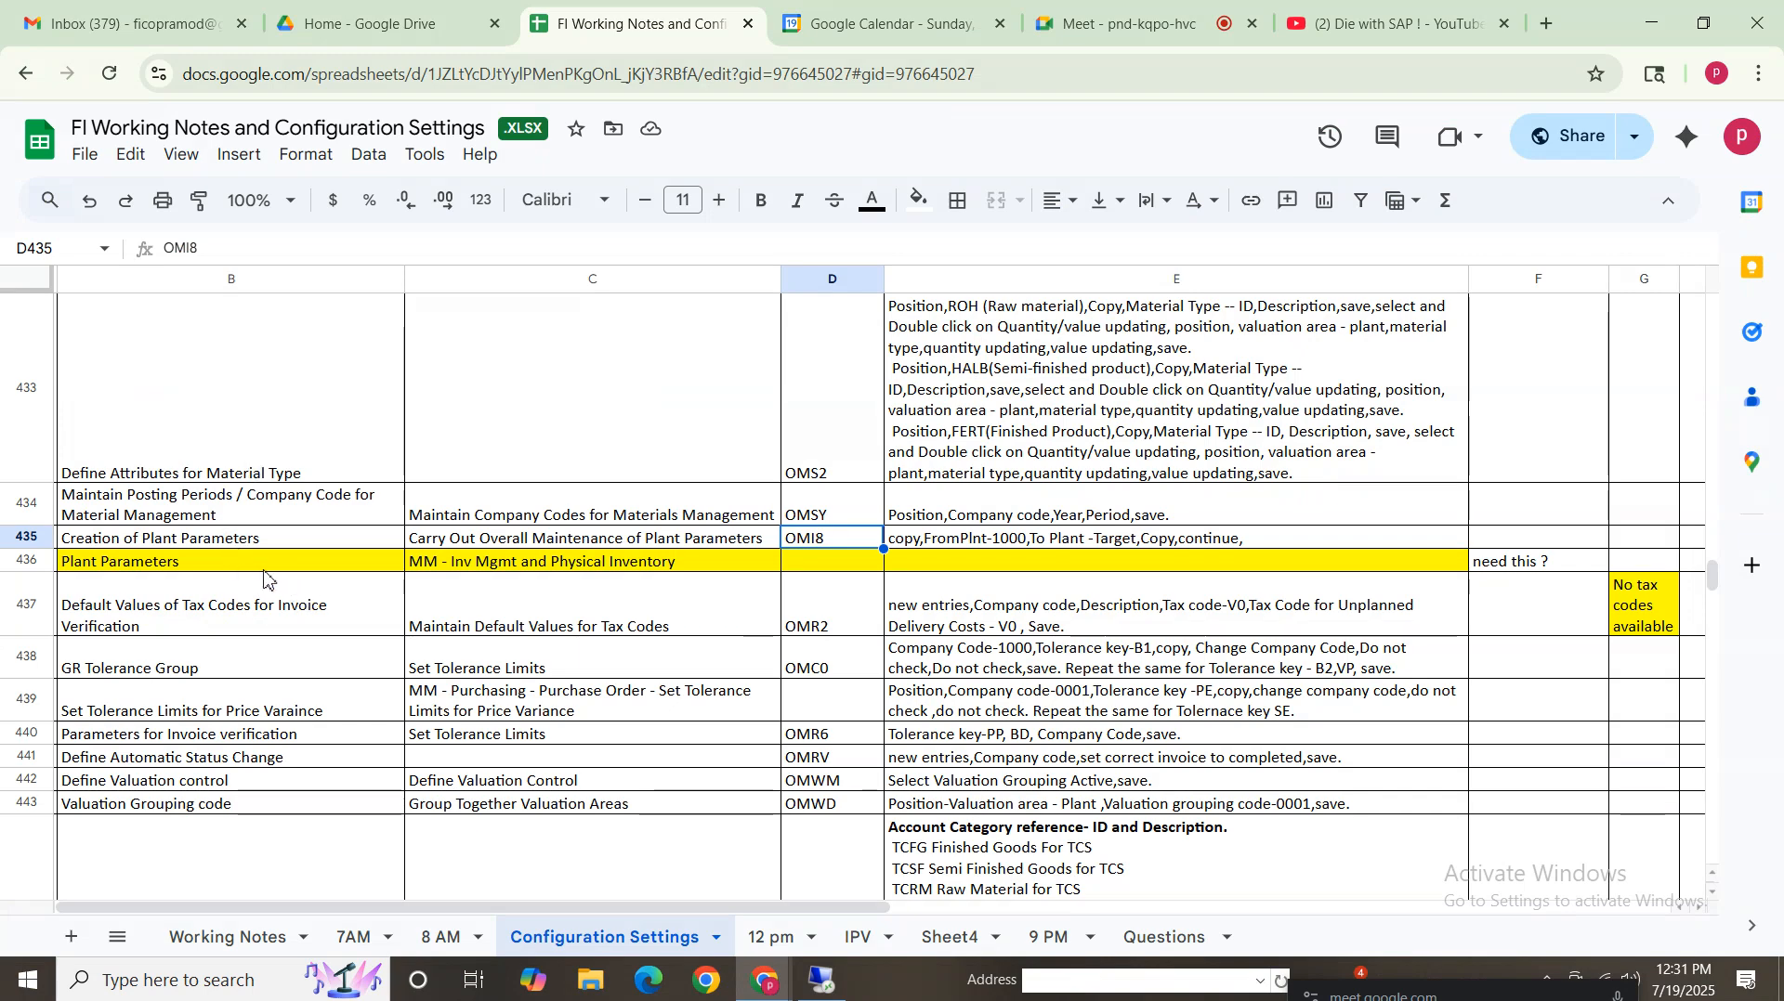
Consult the configuration notes for the OMR2 default tax code instructions and return to SAP
left_click(238, 543)
left_click(1070, 544)
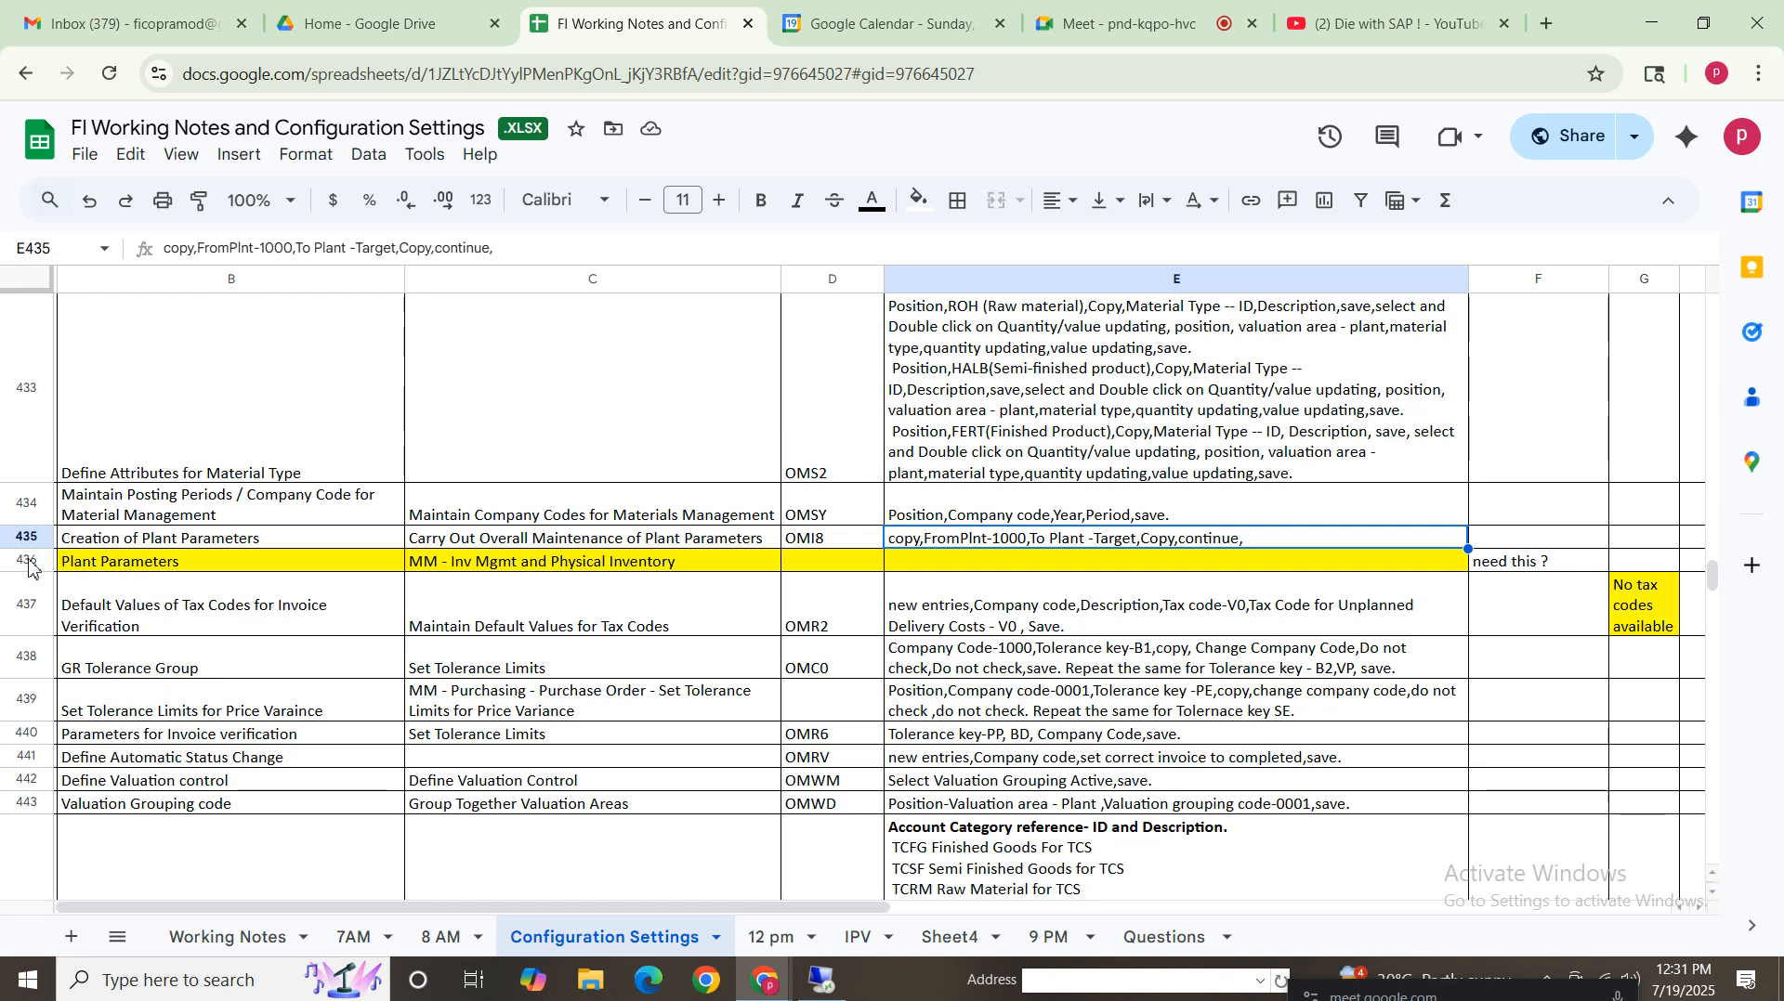
left_click(292, 562)
key("Right")
key("Right")
key("Right")
key("Right")
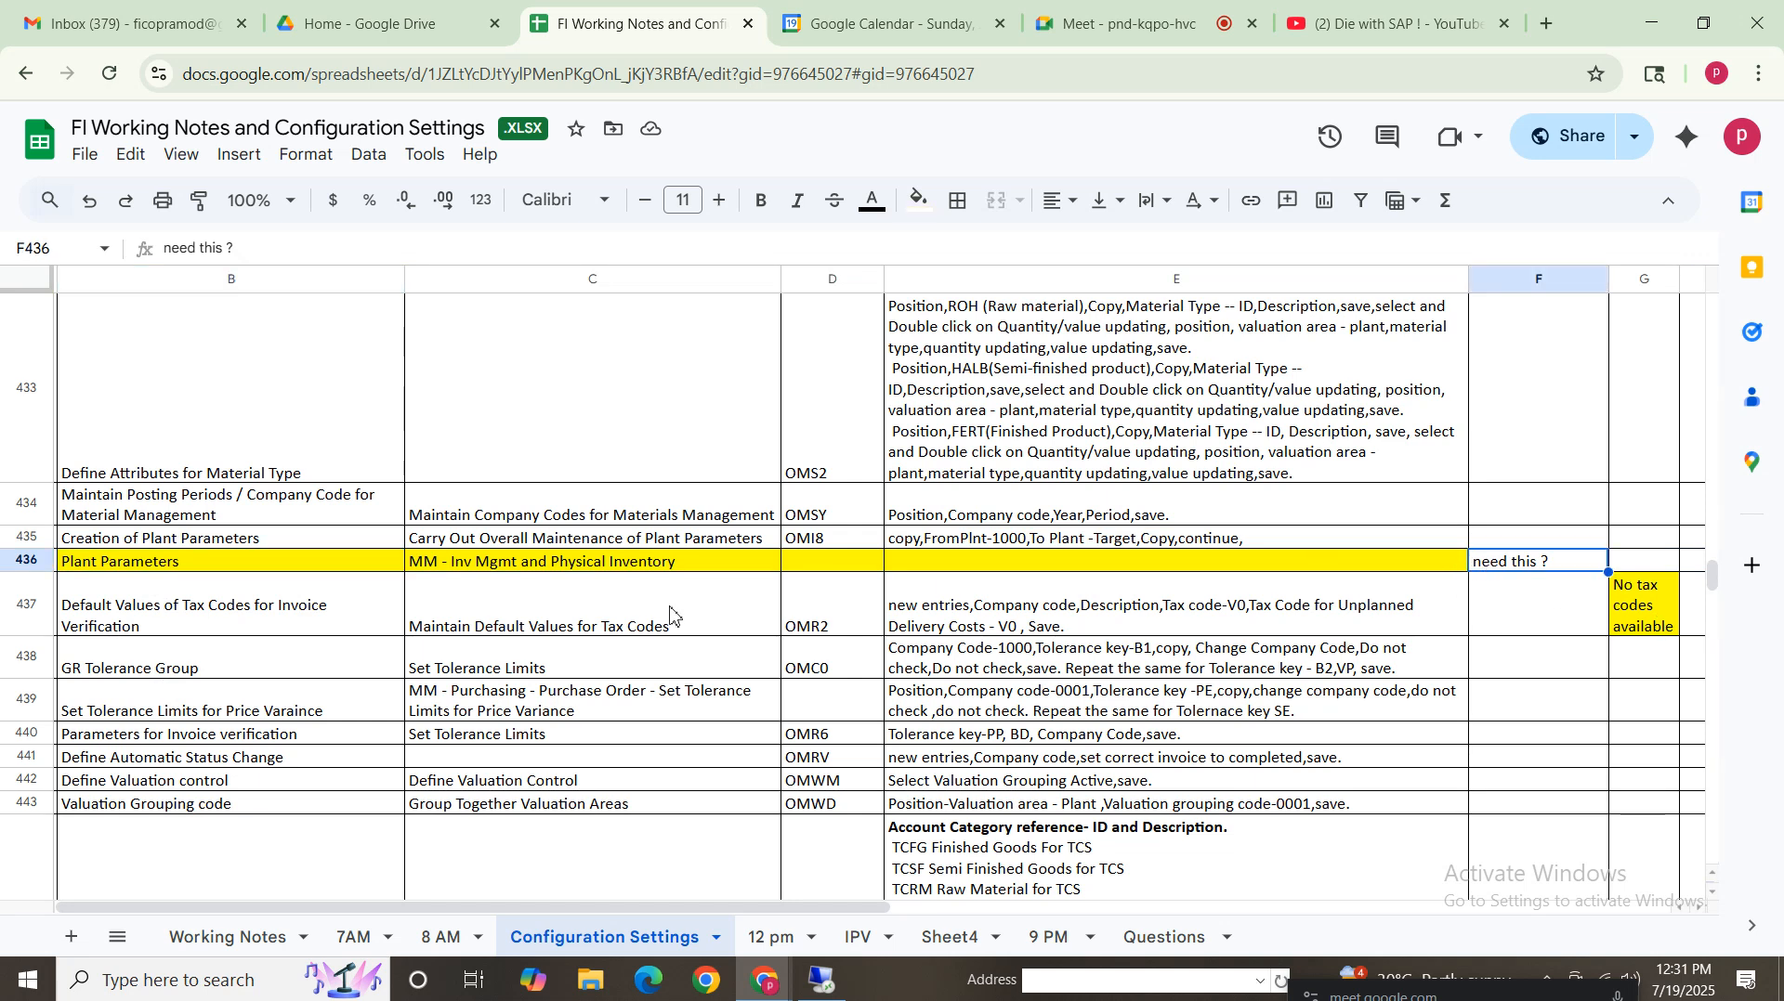
left_click(221, 566)
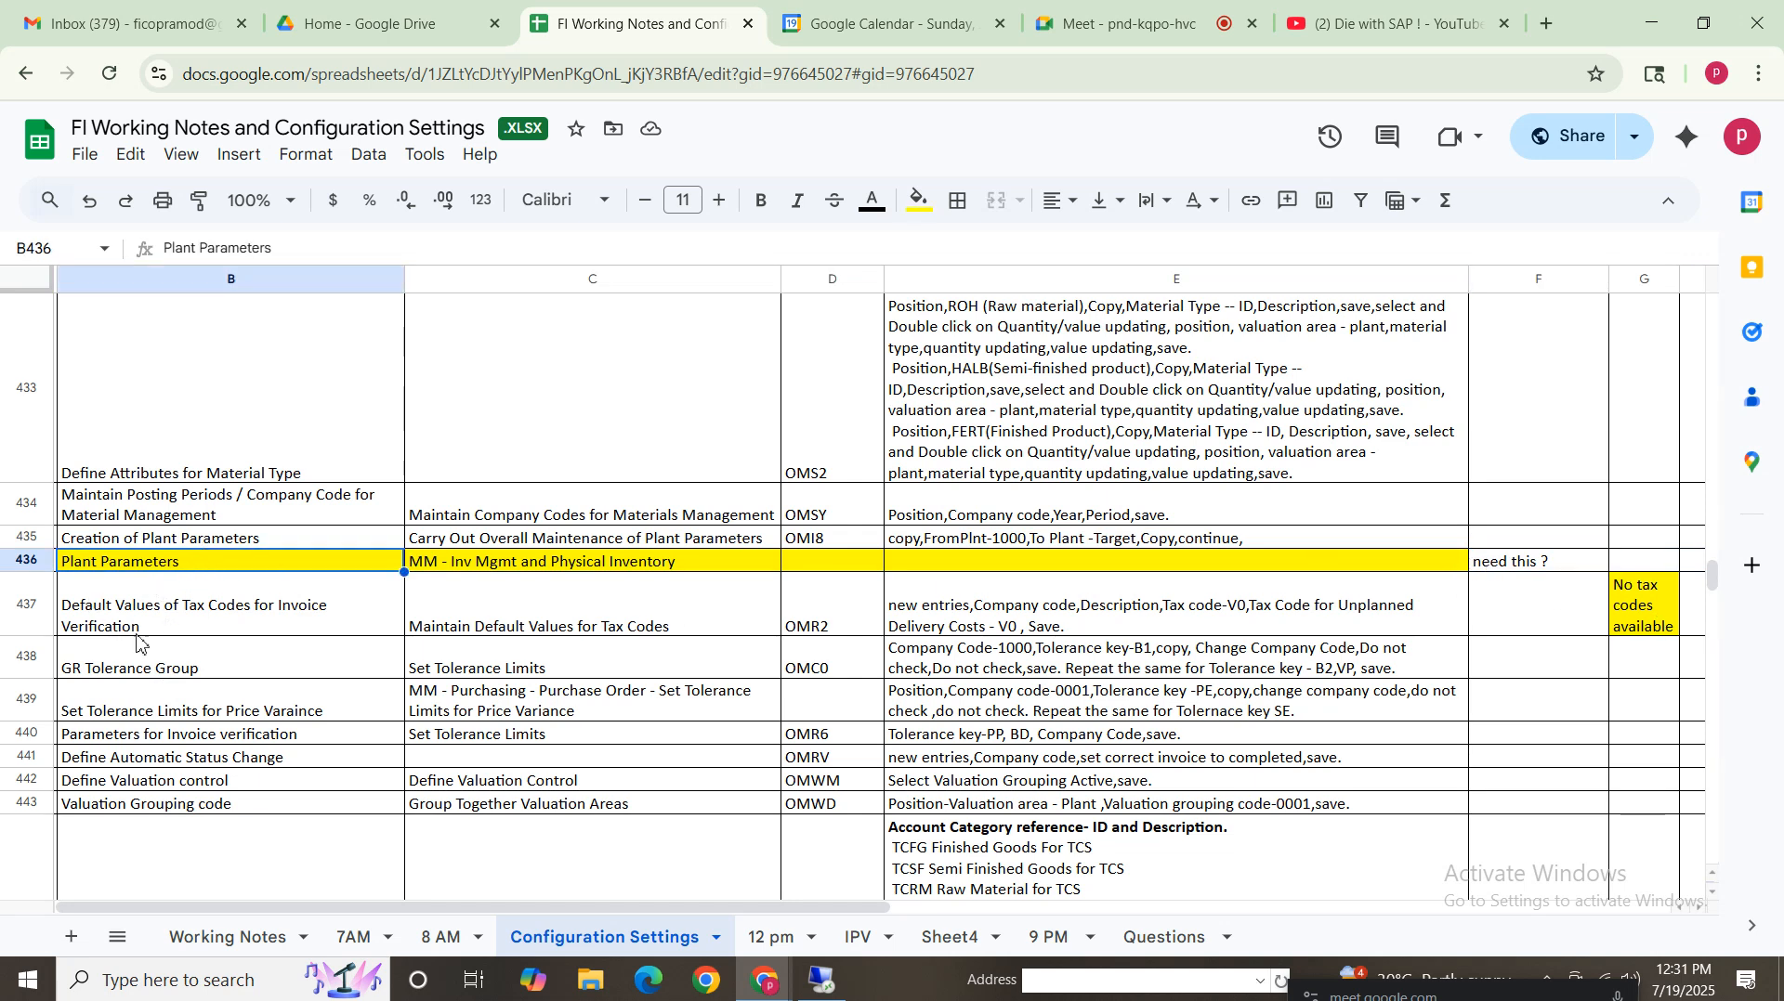
left_click(204, 620)
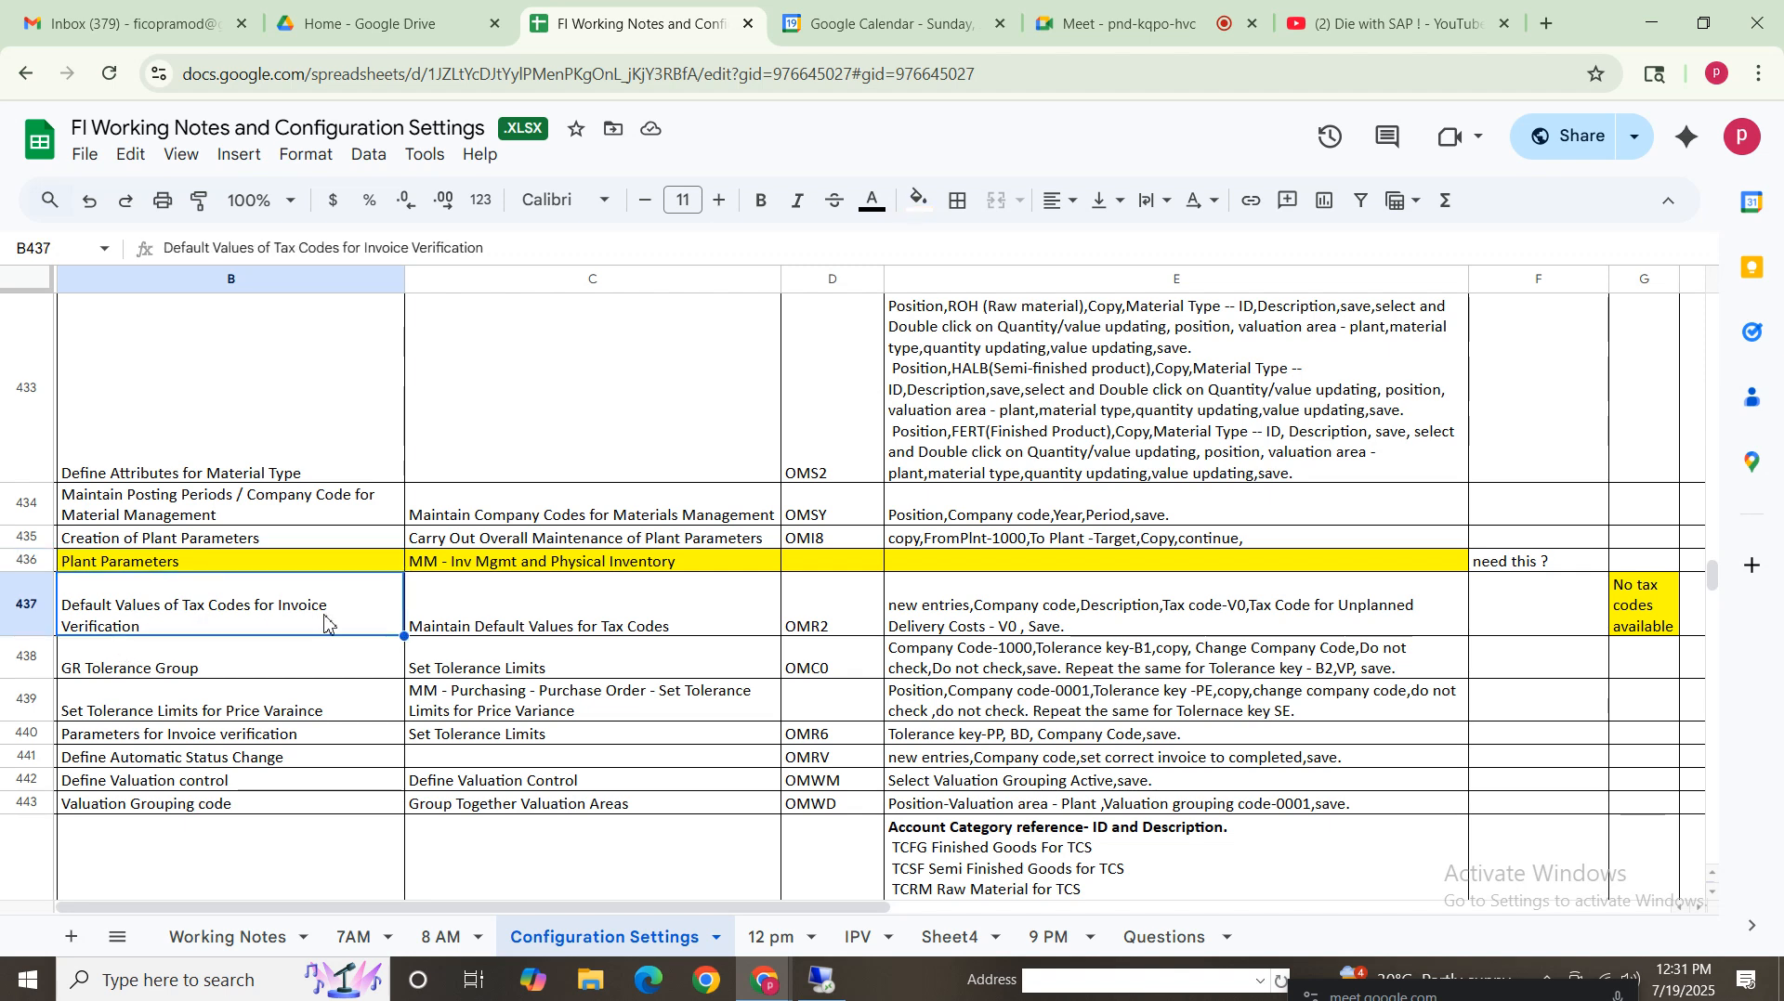
left_click(609, 621)
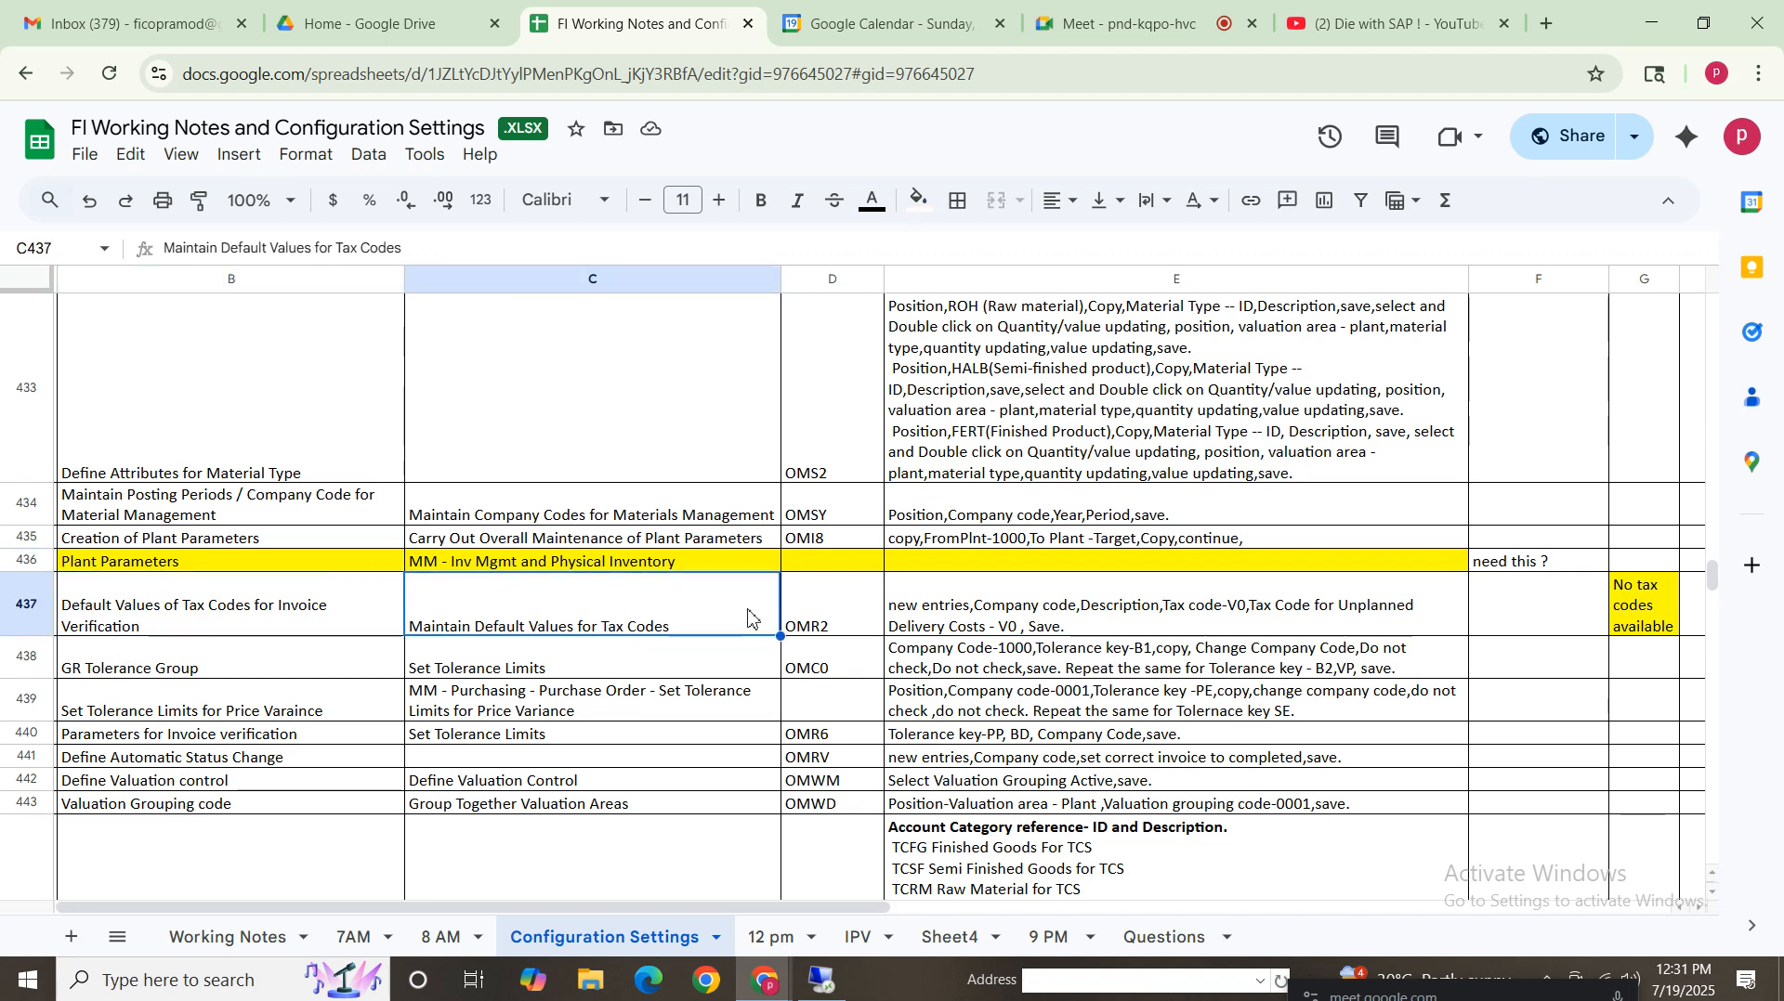
left_click(823, 616)
left_click(933, 625)
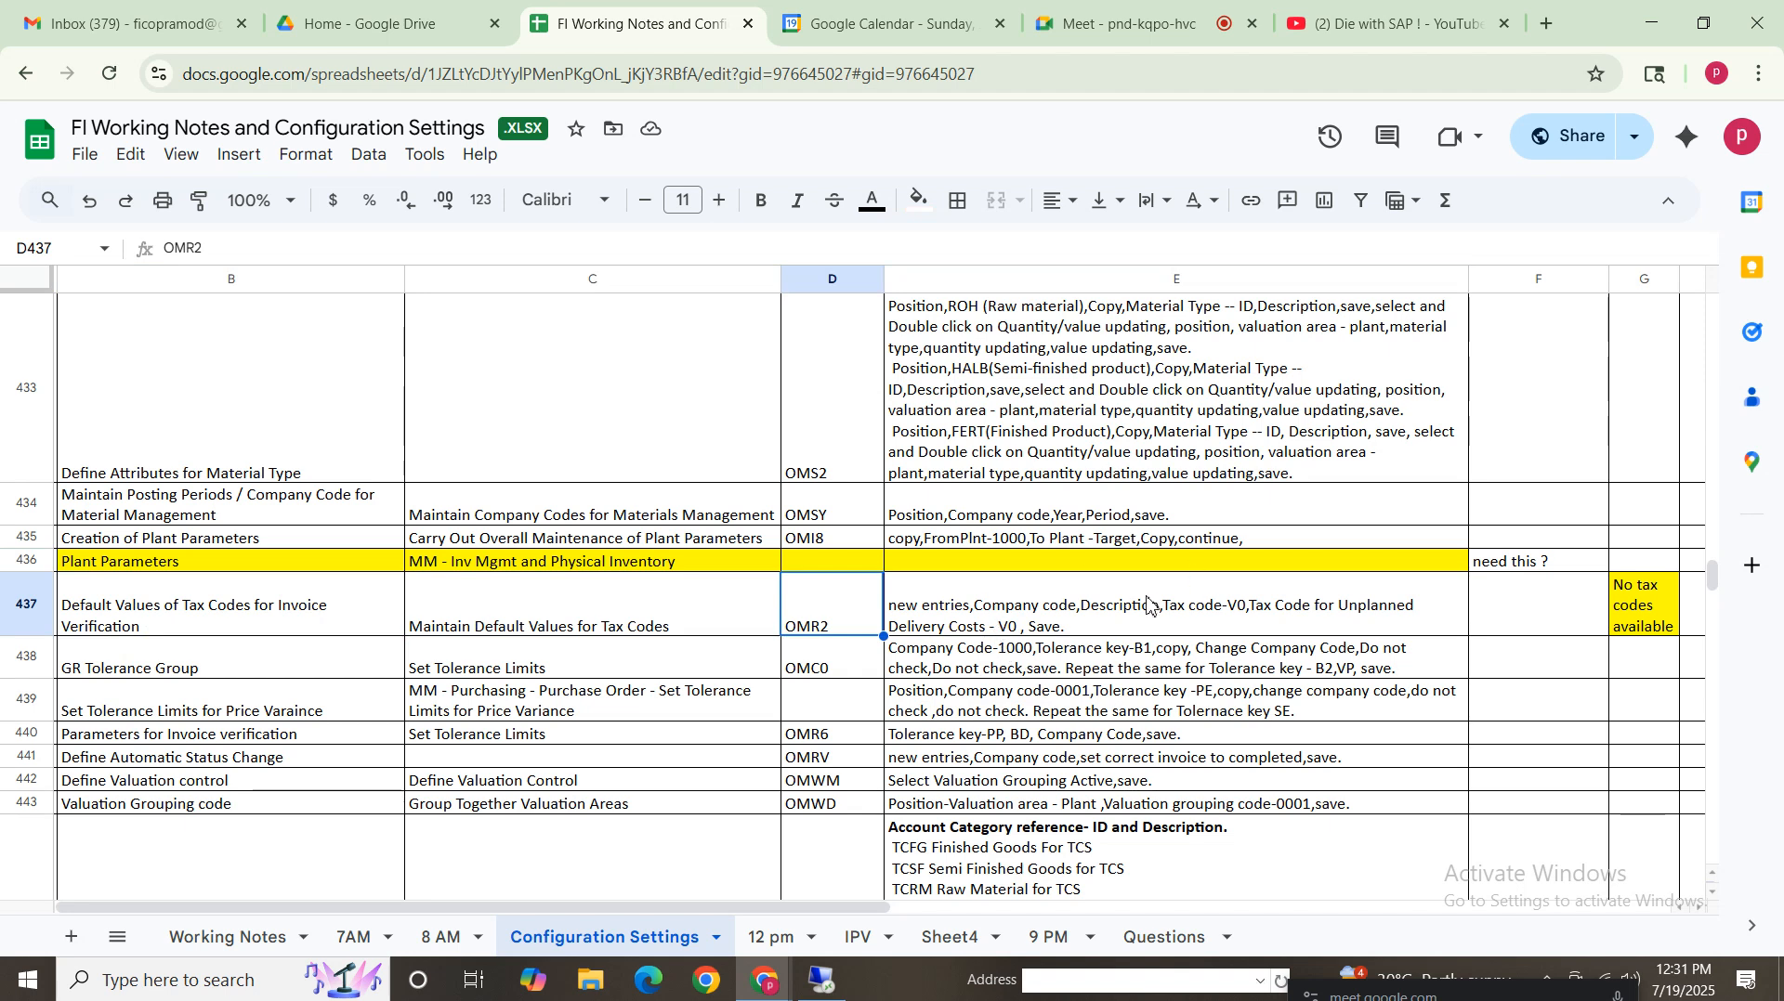
left_click(1069, 620)
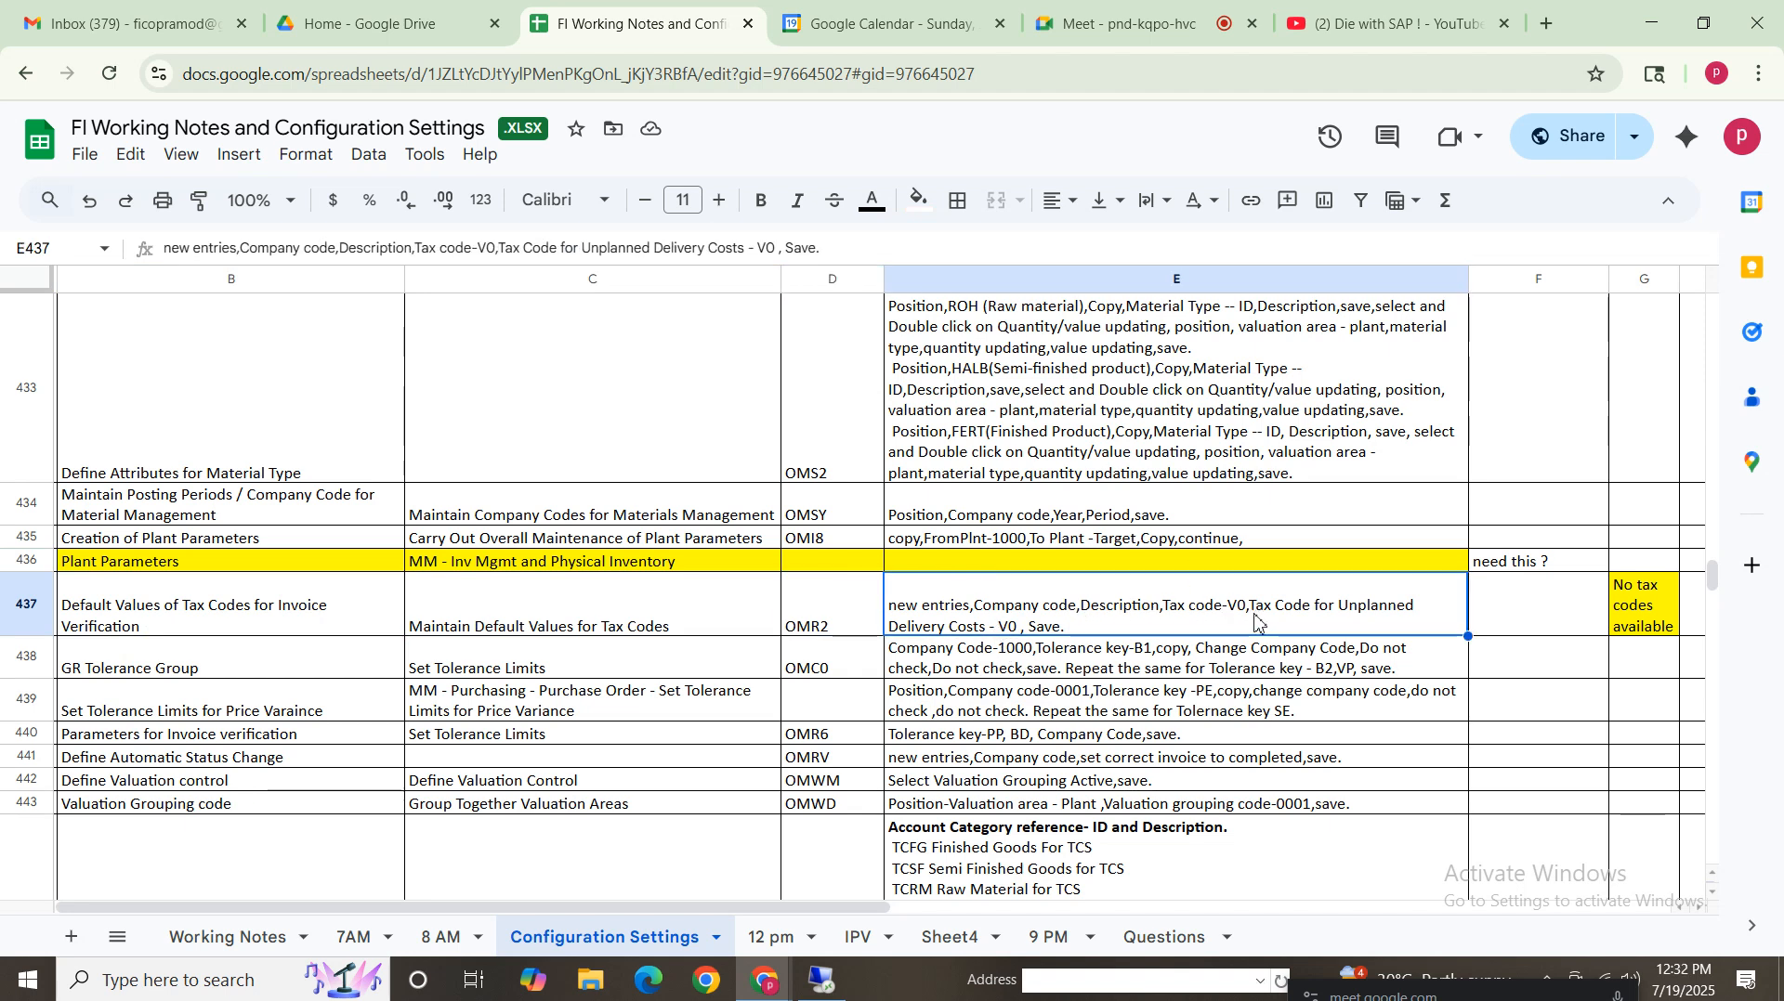
left_click(822, 982)
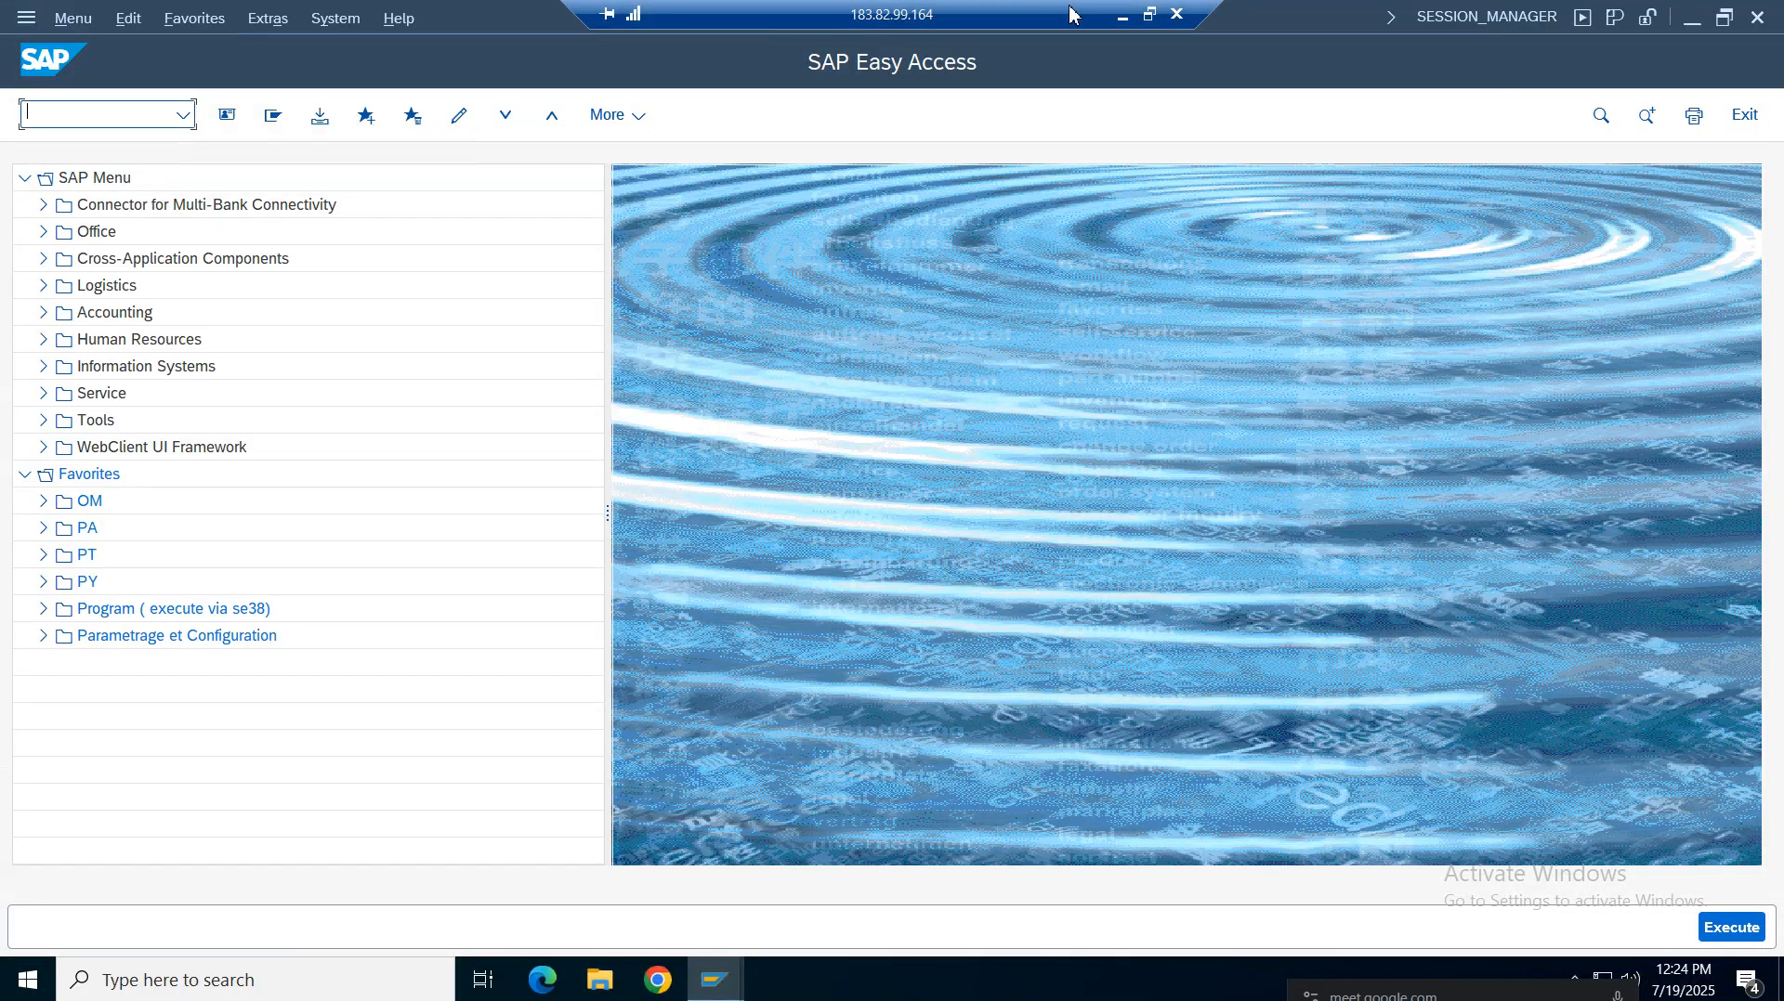
left_click(1127, 16)
left_click(824, 982)
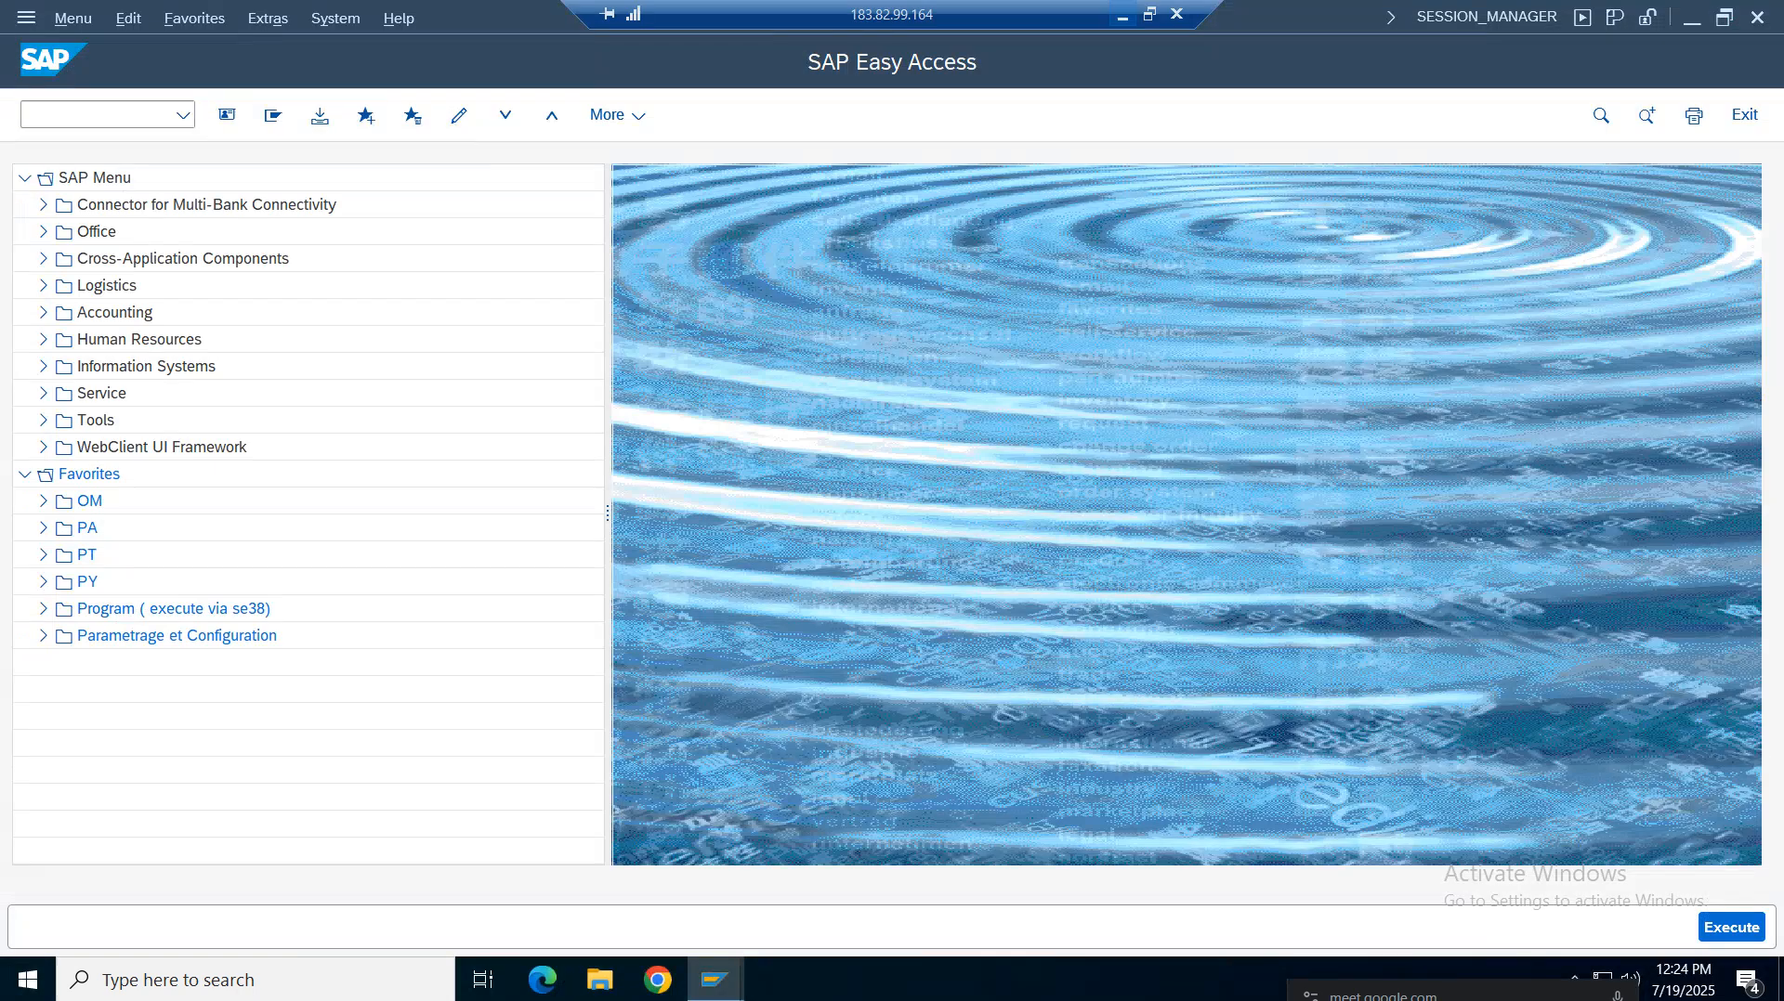
Open transaction OMR2 and position the company code list on VZ01
left_click(79, 124)
type("o")
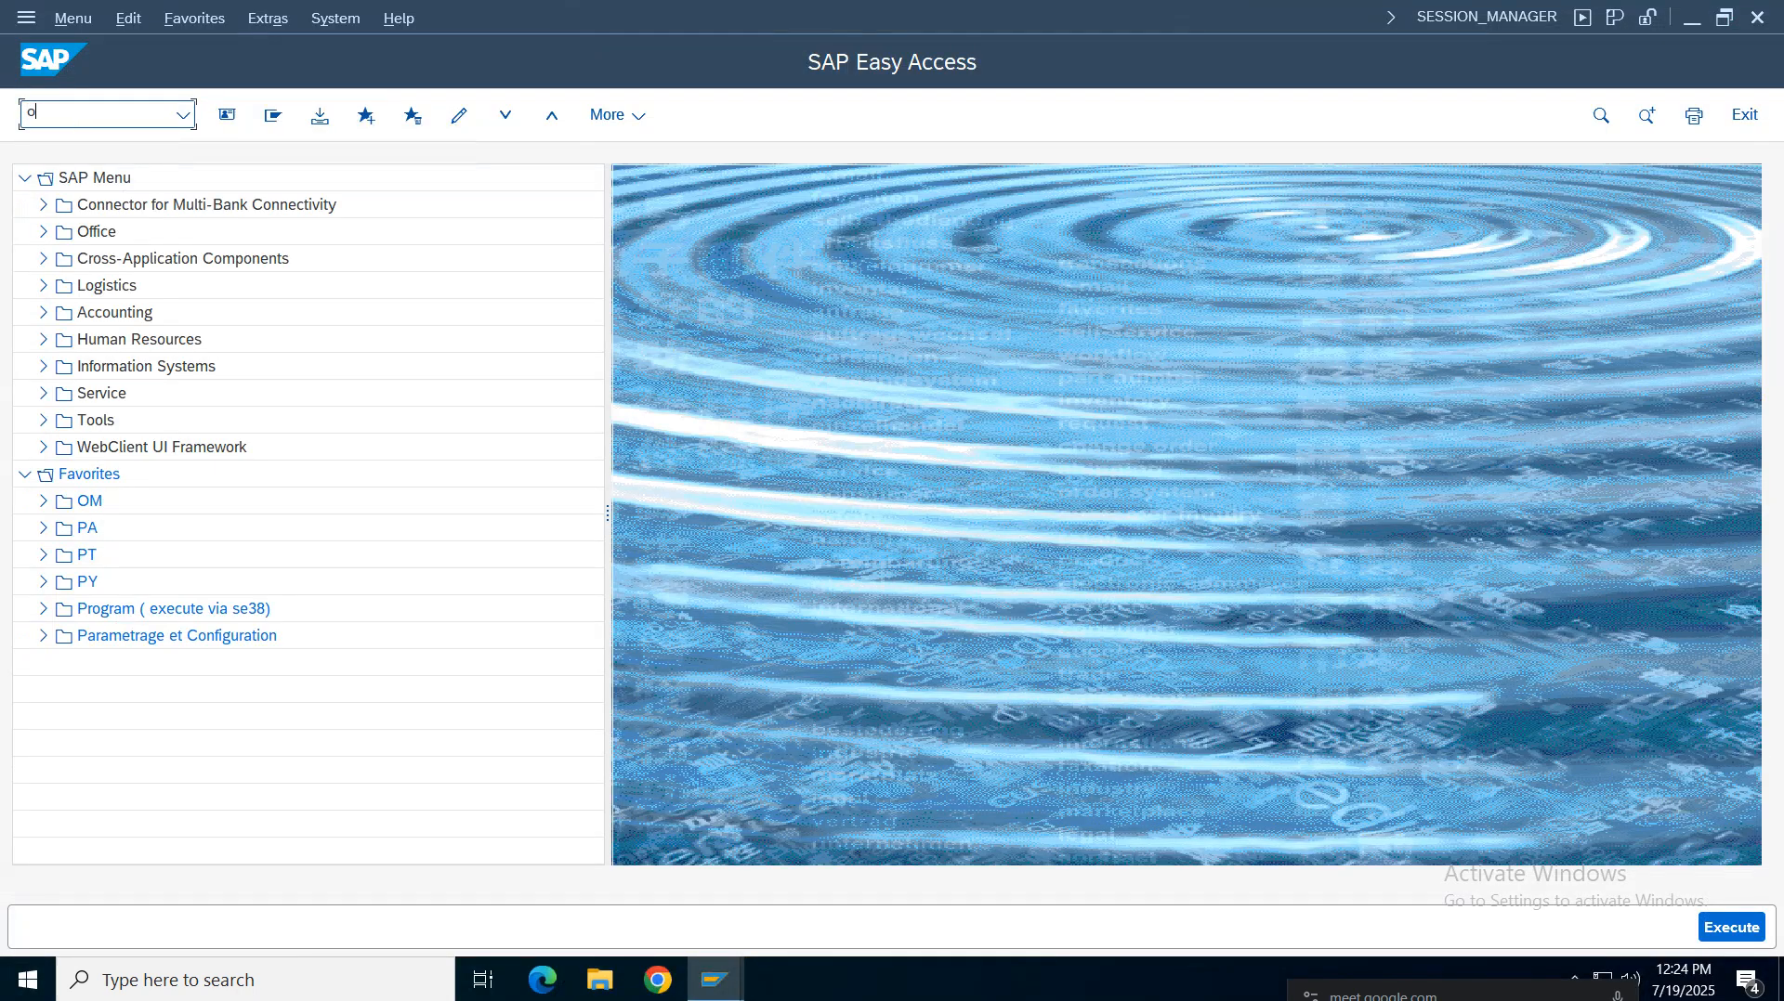
type("mr2")
key("Return")
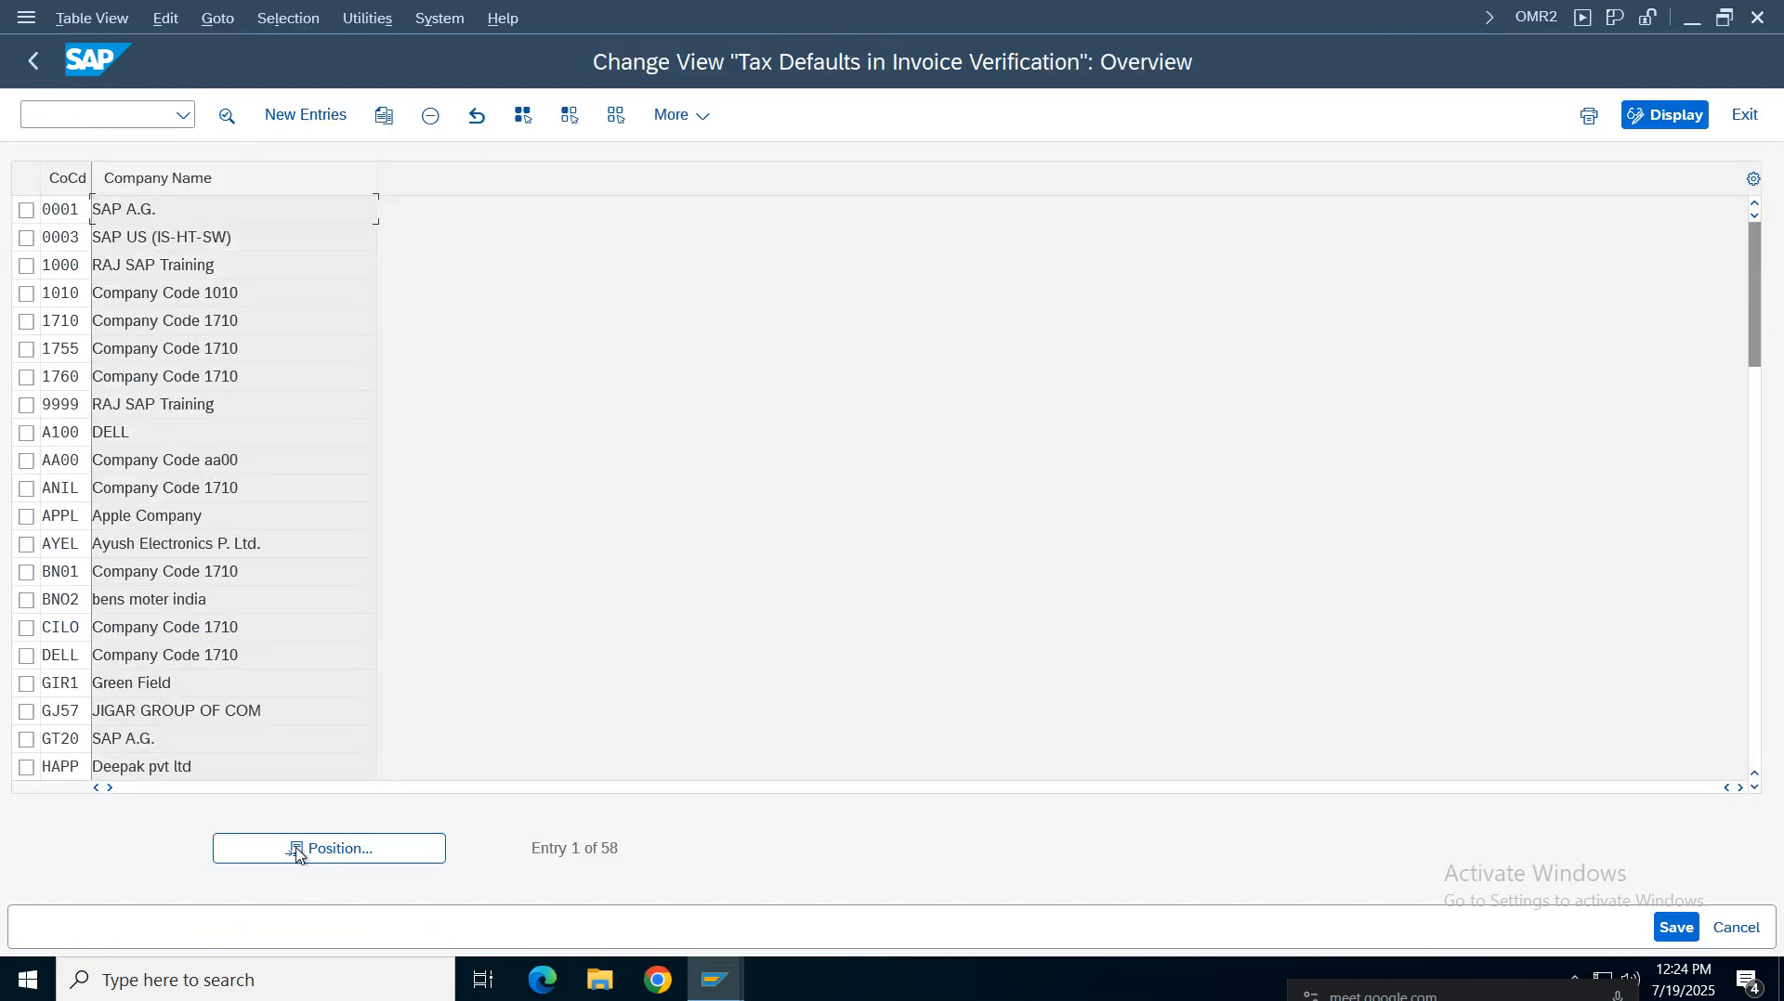
left_click(299, 850)
type("wpil")
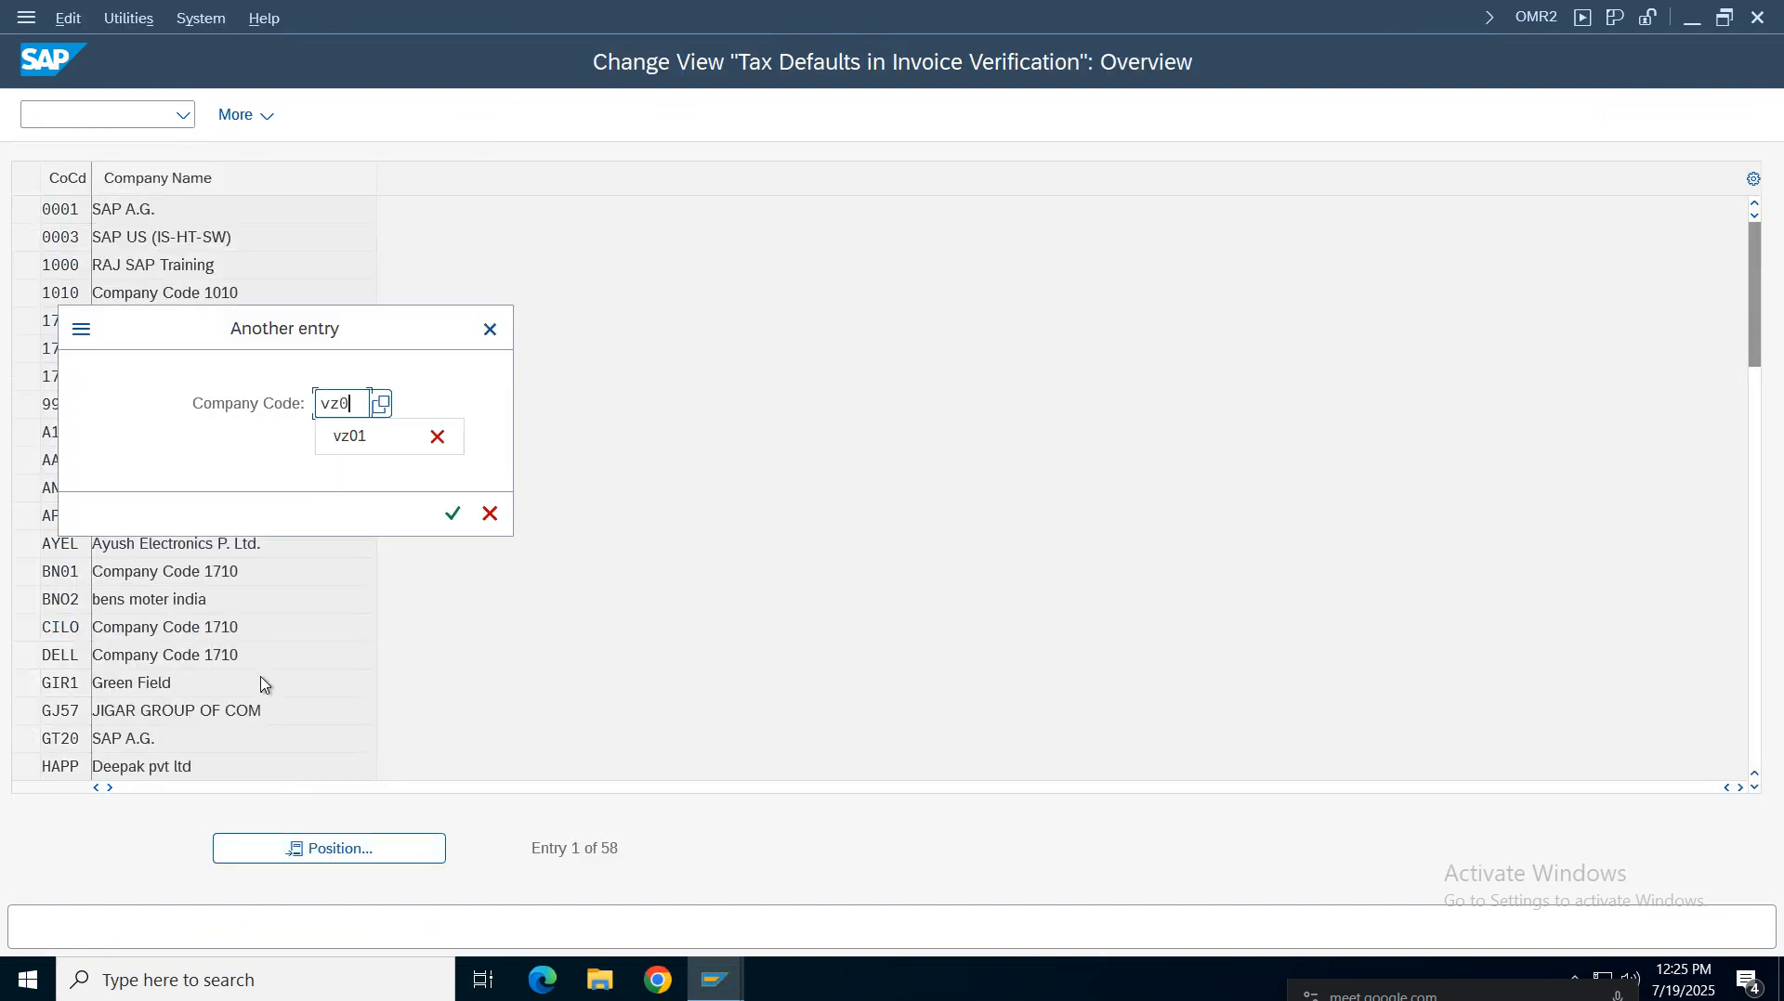
key("Return")
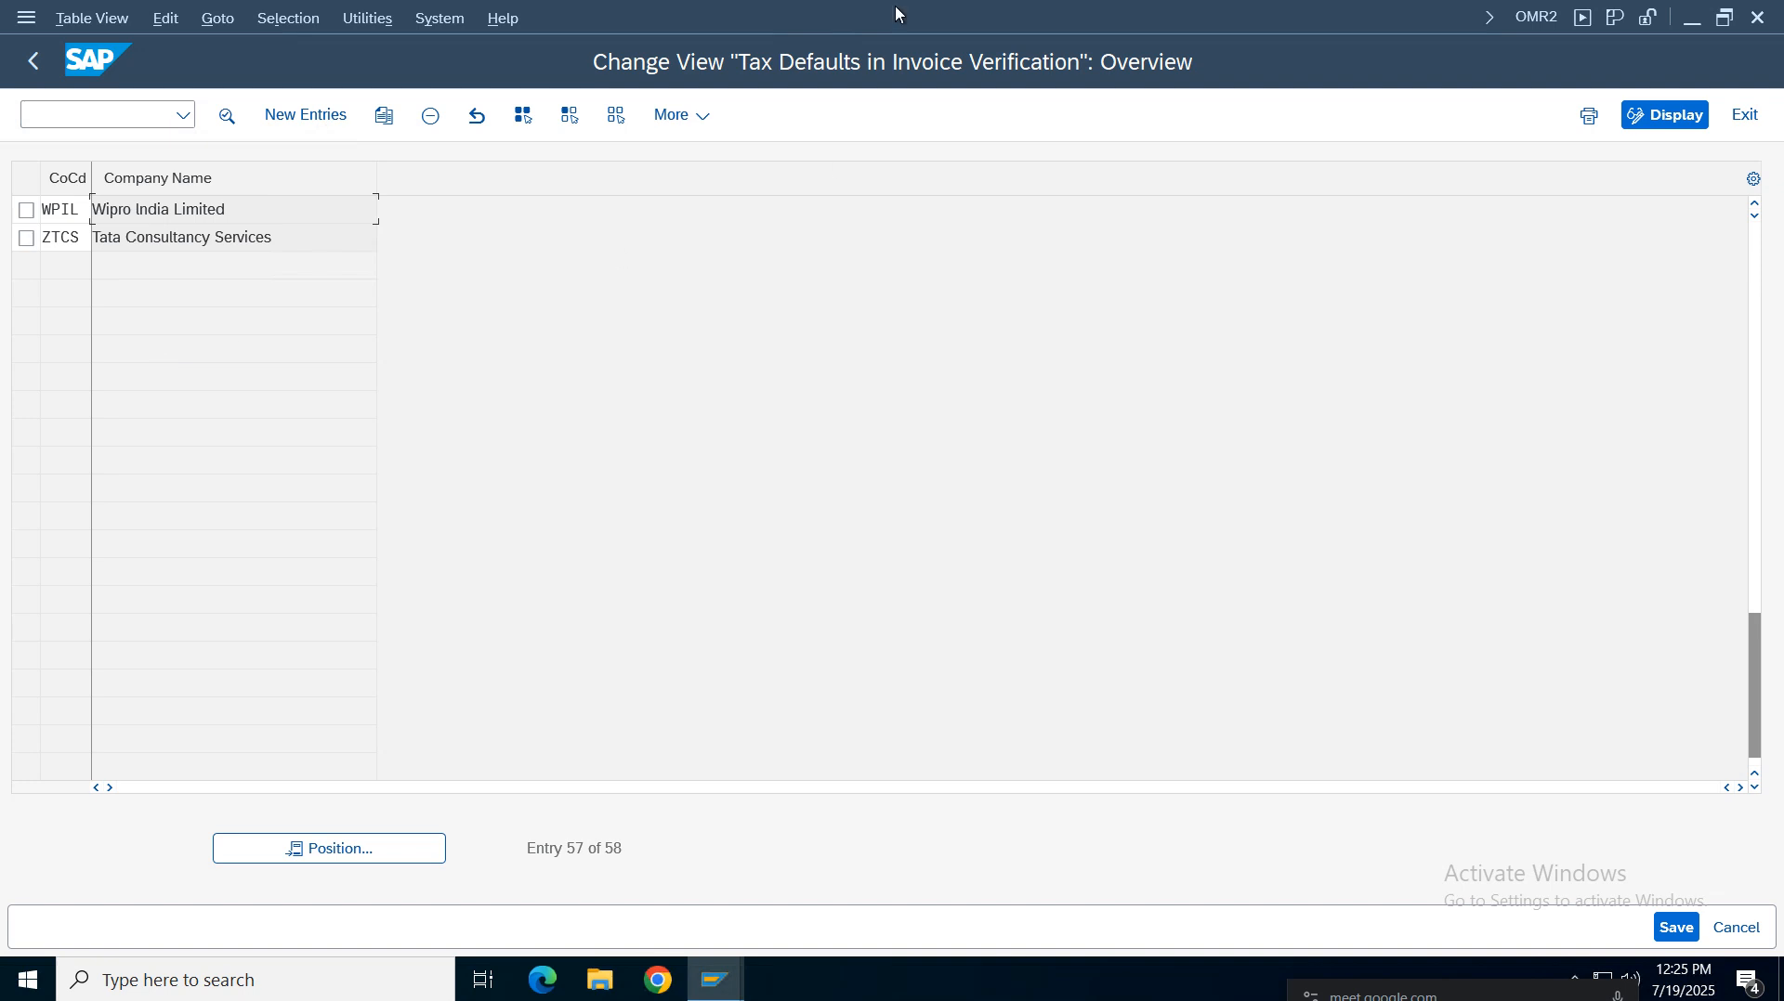
Re-check the OMR2 row of the configuration notes and return to SAP
mouse_move(1060, 14)
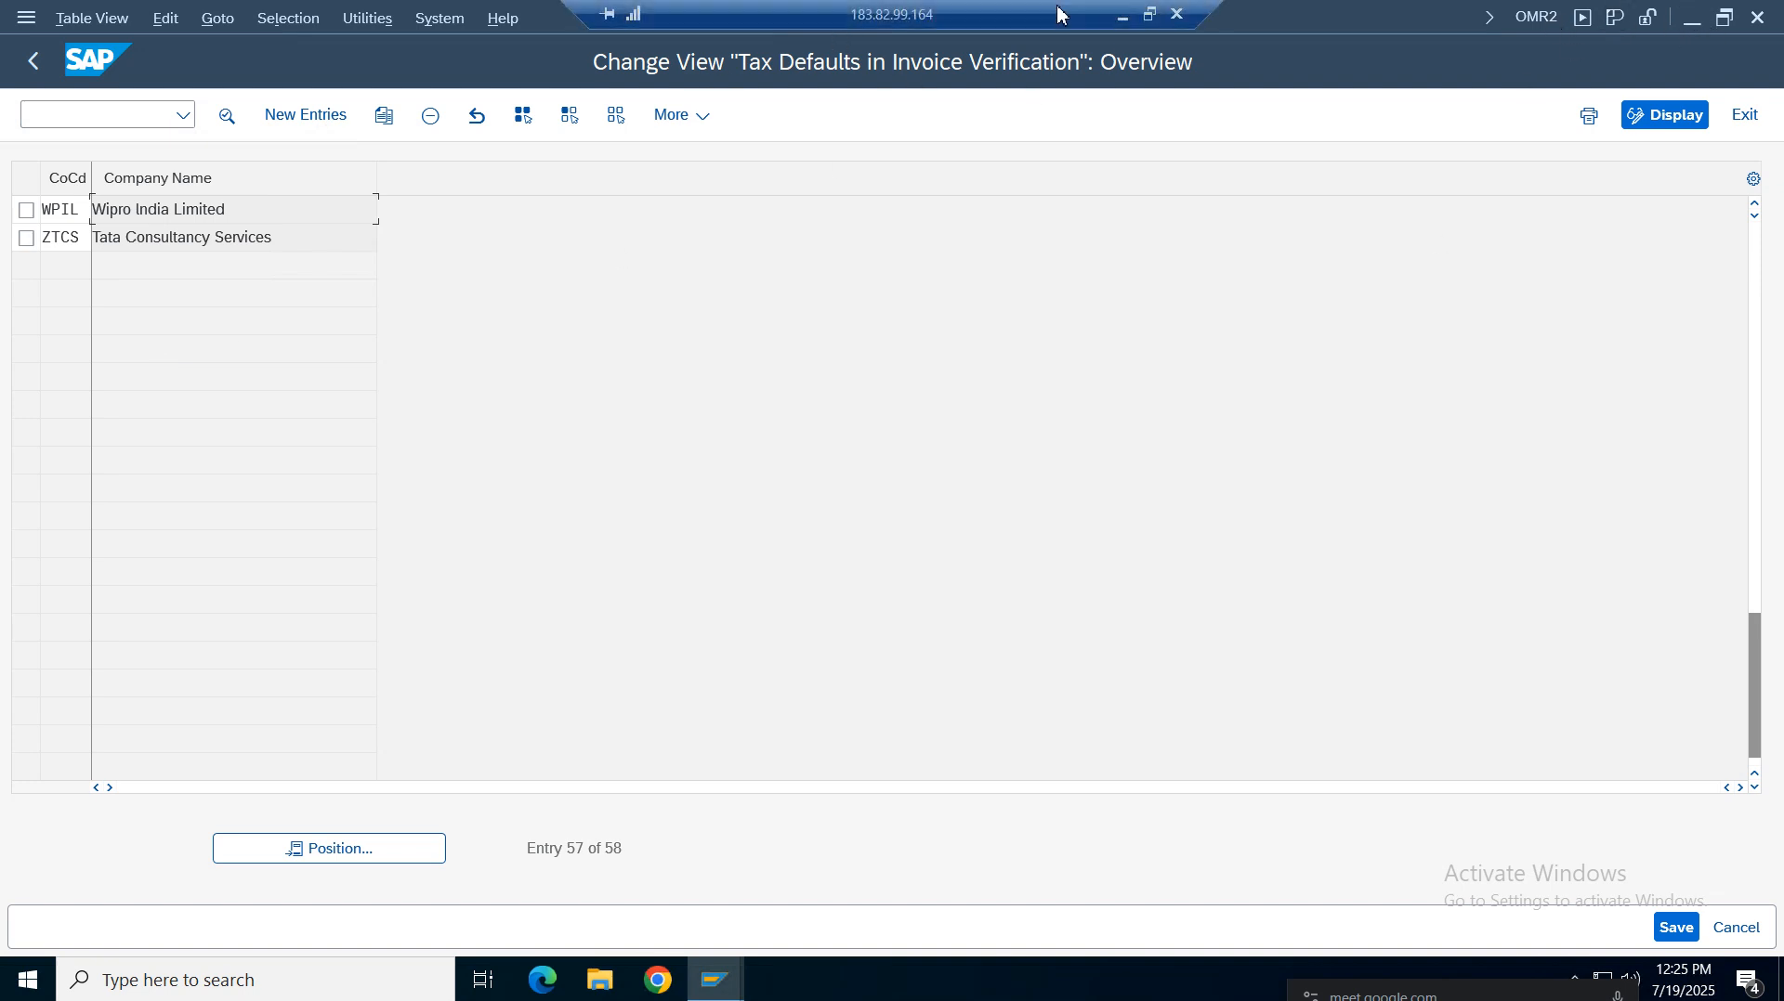
left_click(1118, 17)
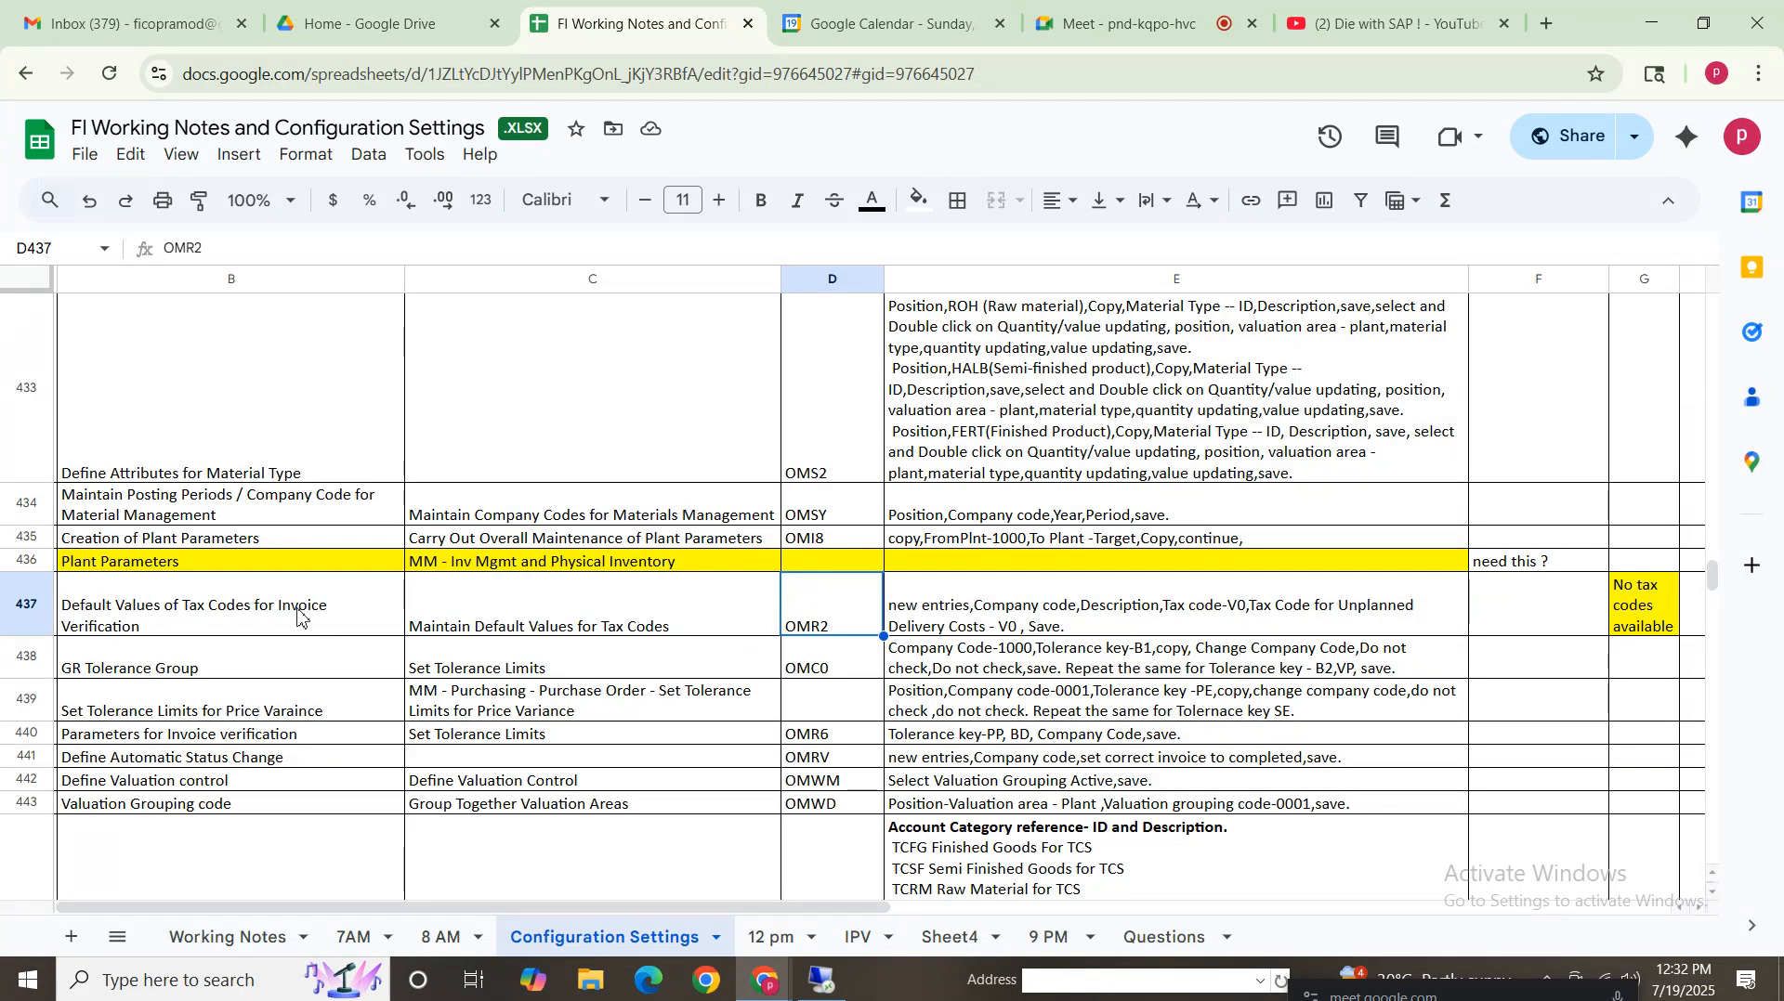
left_click_drag(297, 613, 976, 617)
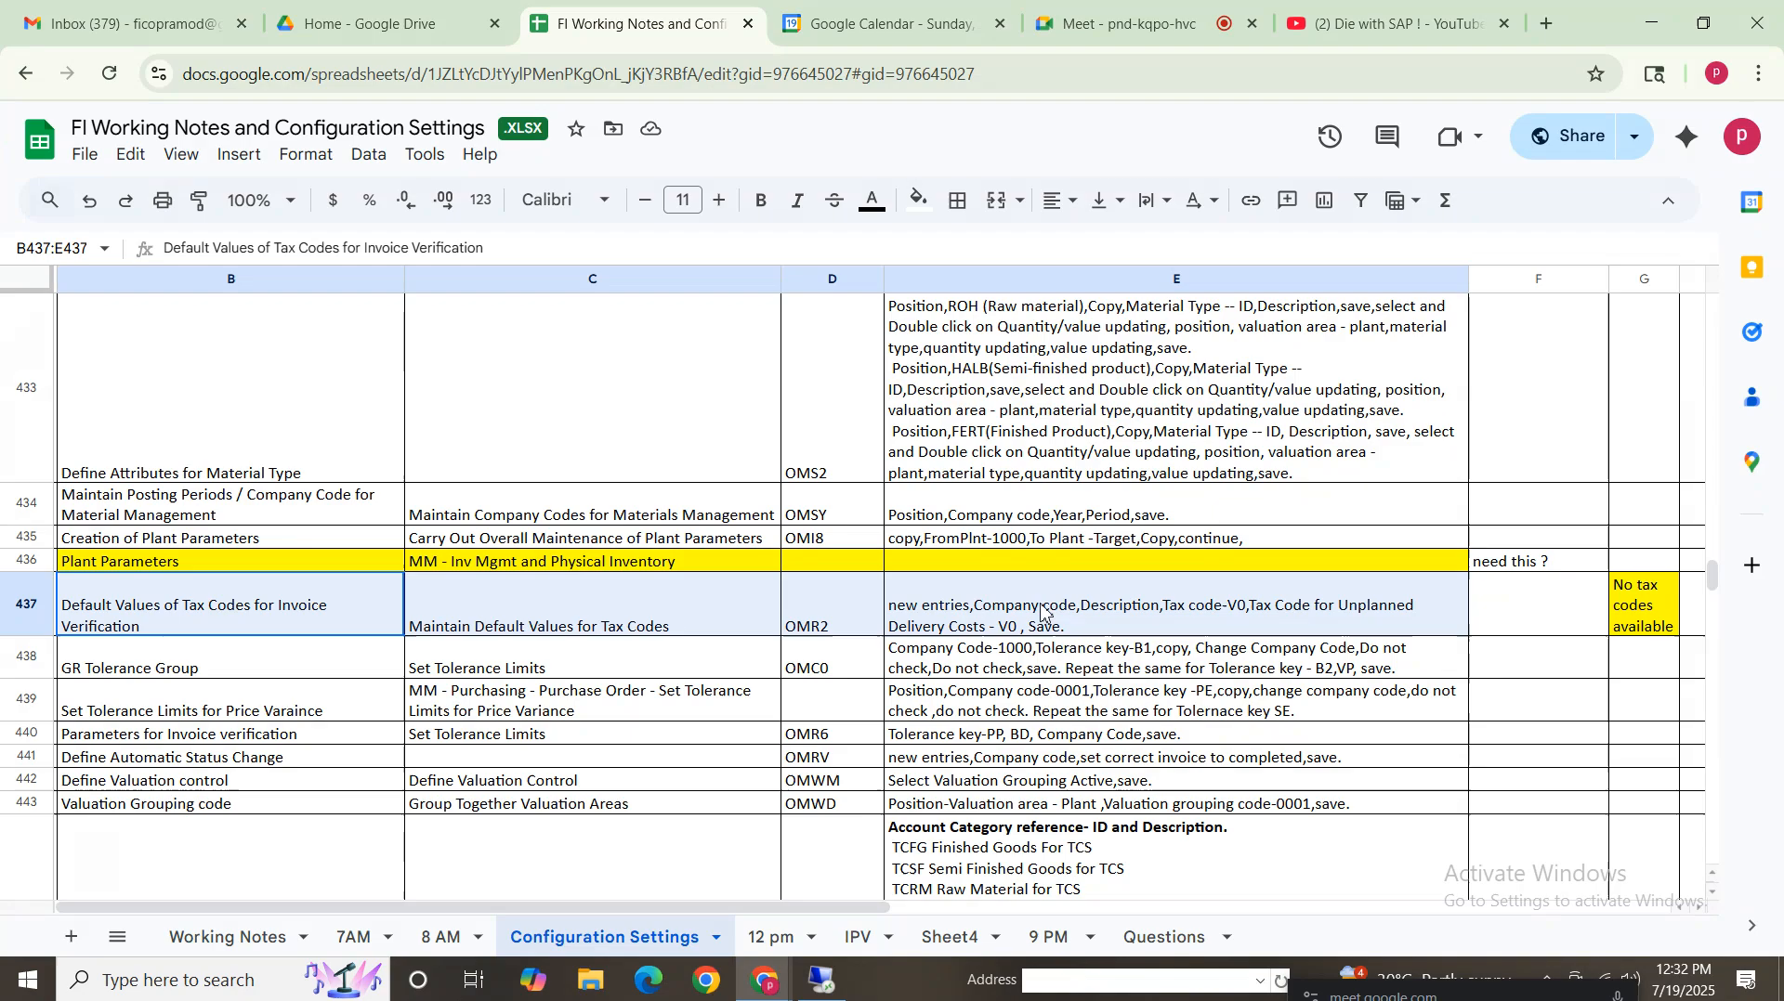
left_click(824, 983)
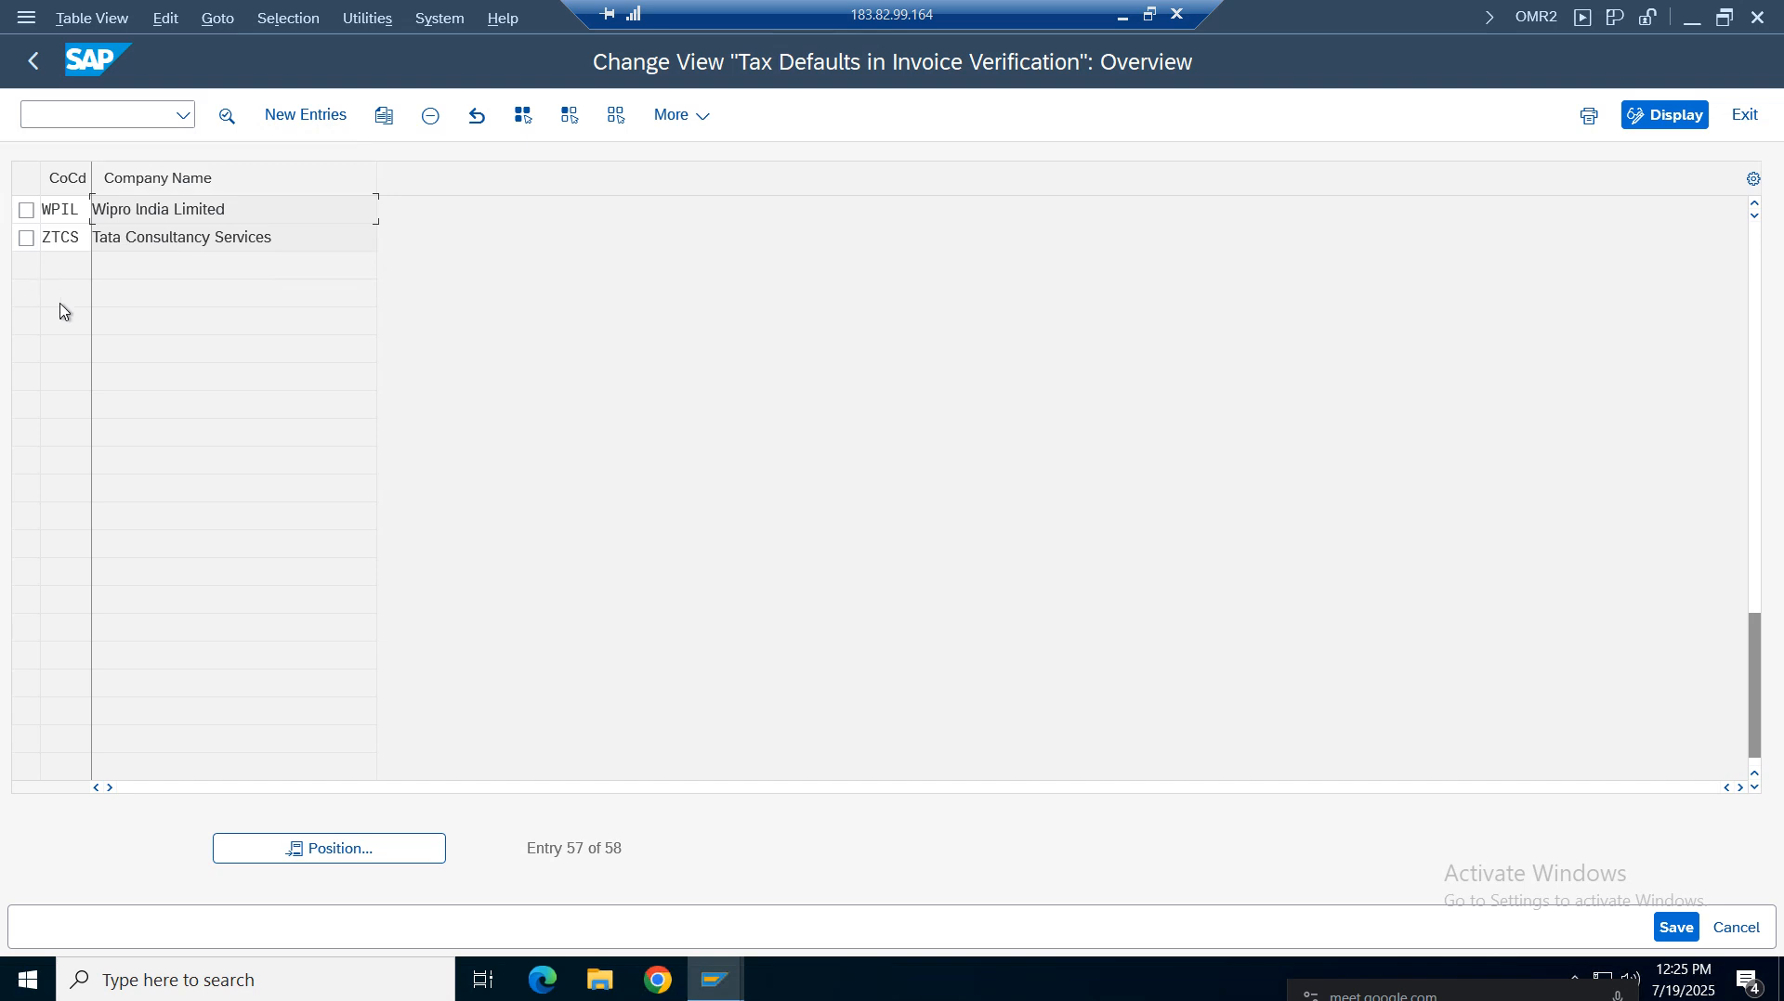
Add a new tax default entry for company code VZ01 with tax code V0 for domestic defaults and unplanned delivery costs
left_click(306, 115)
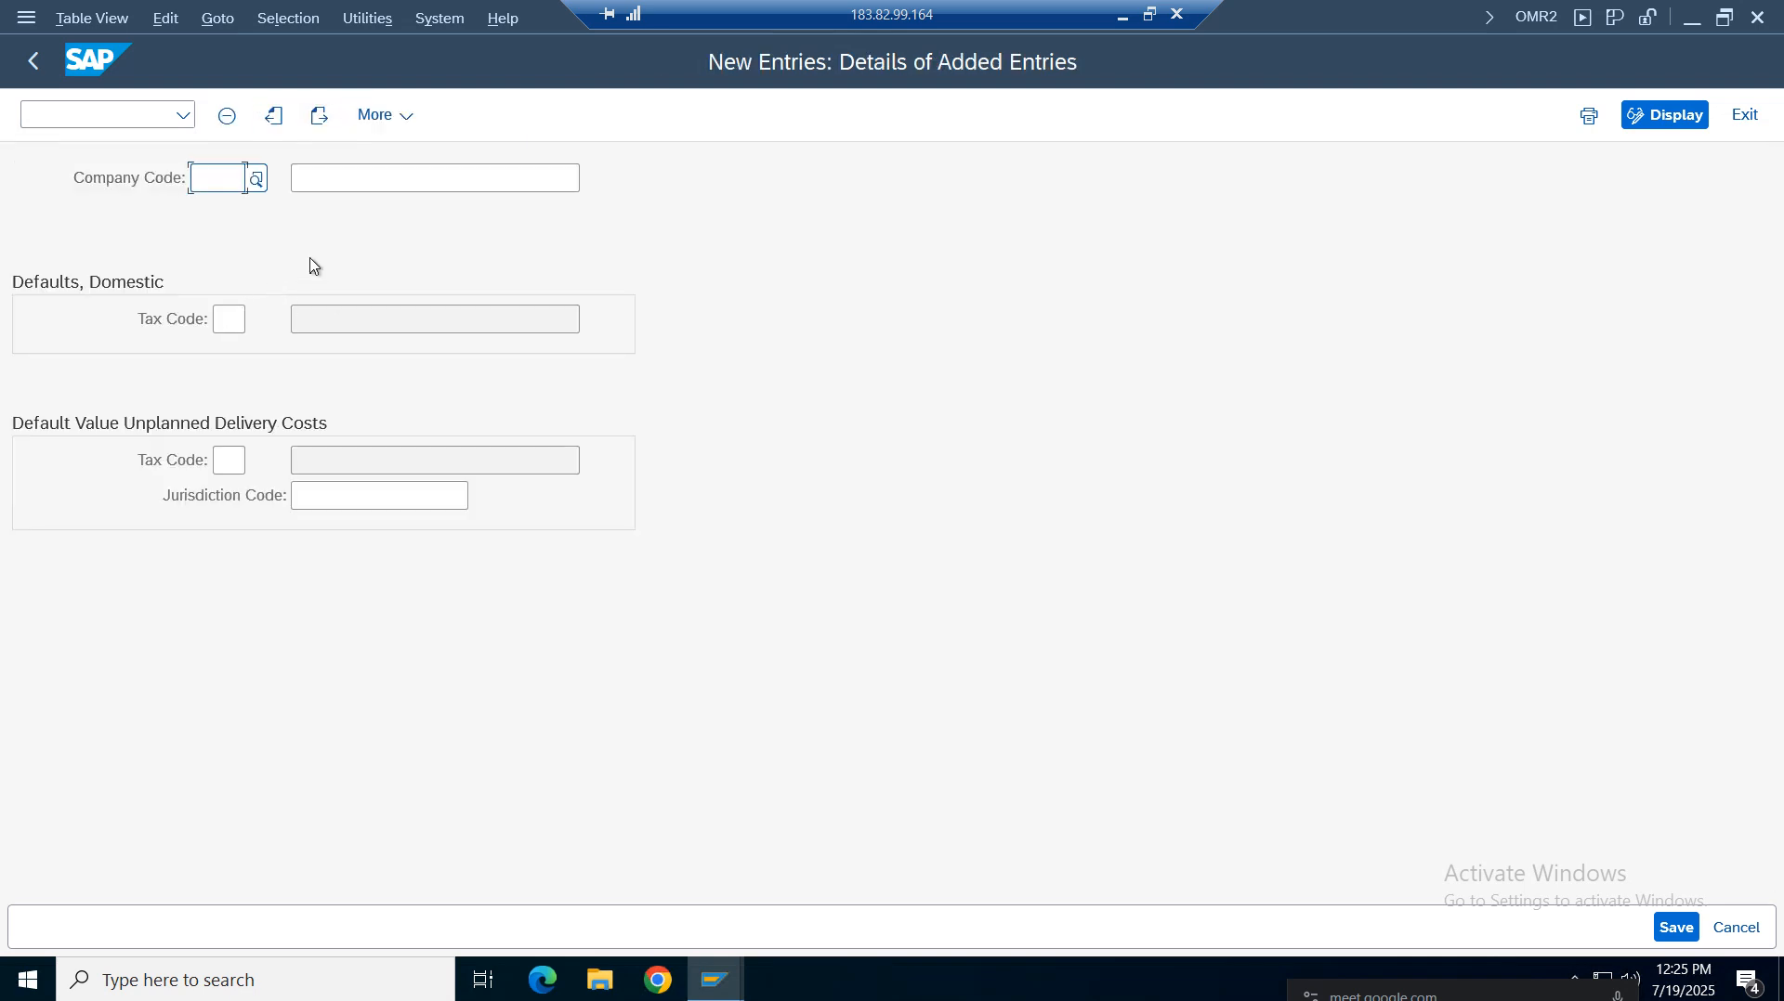
left_click(239, 215)
left_click(397, 183)
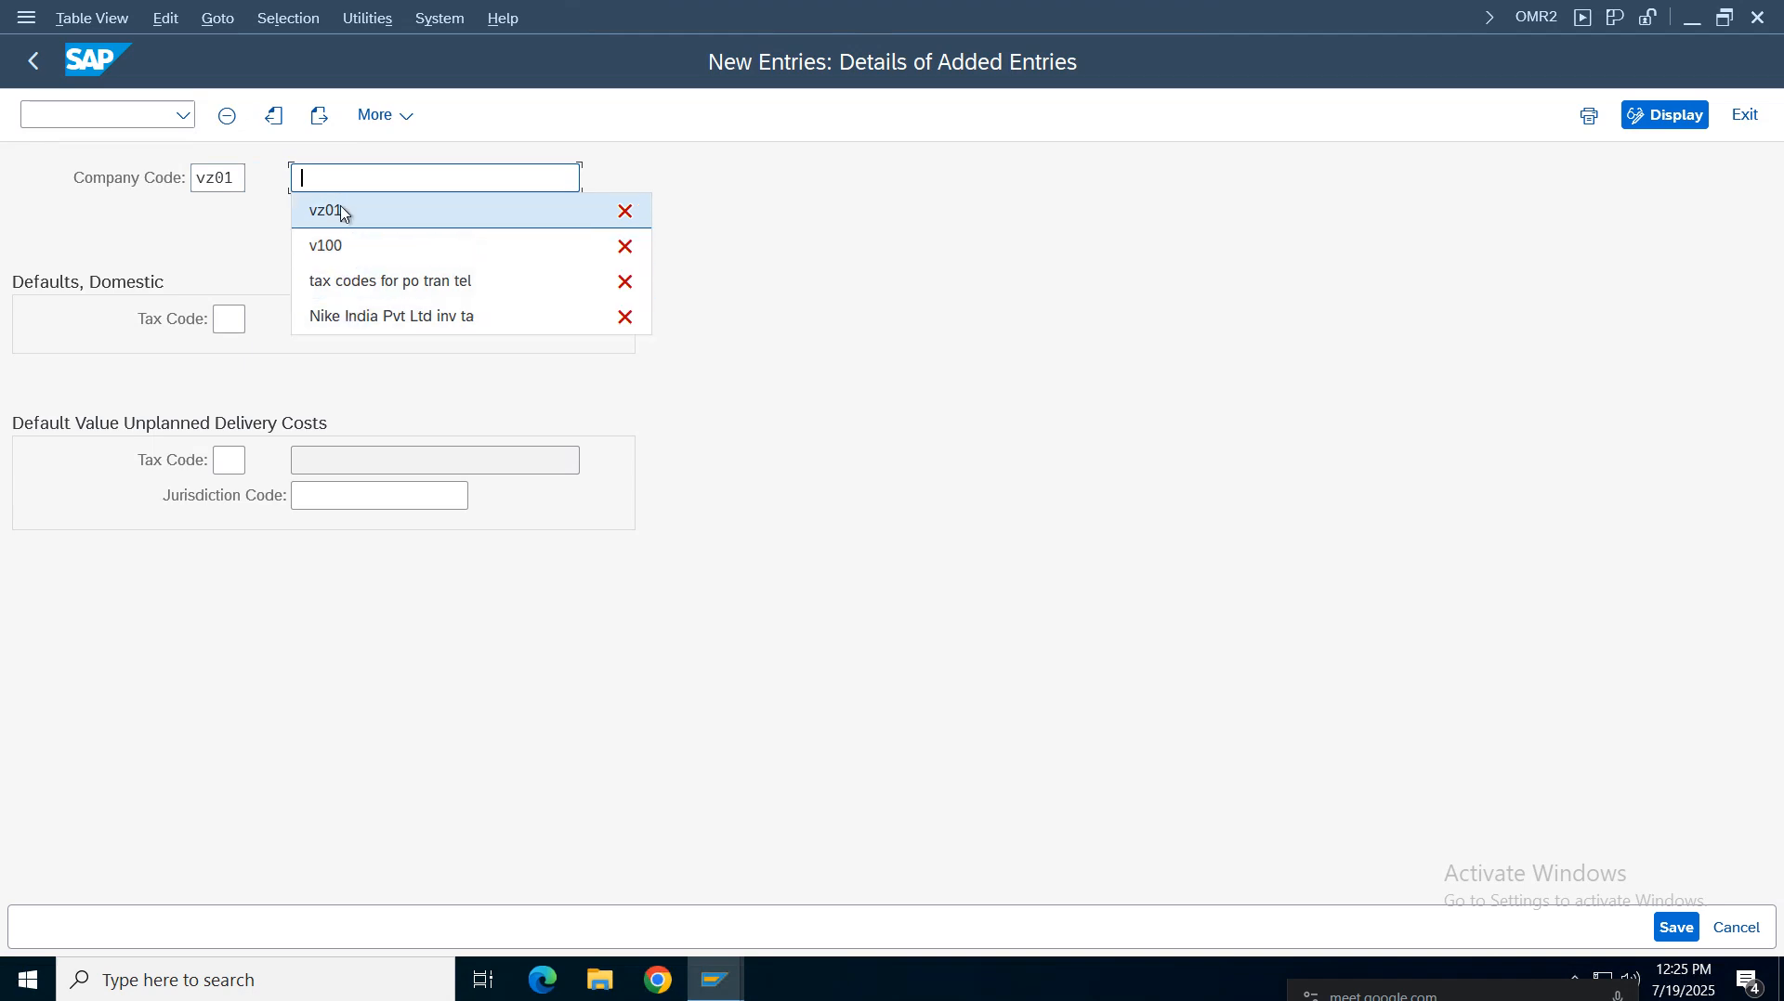
key("BackSpace")
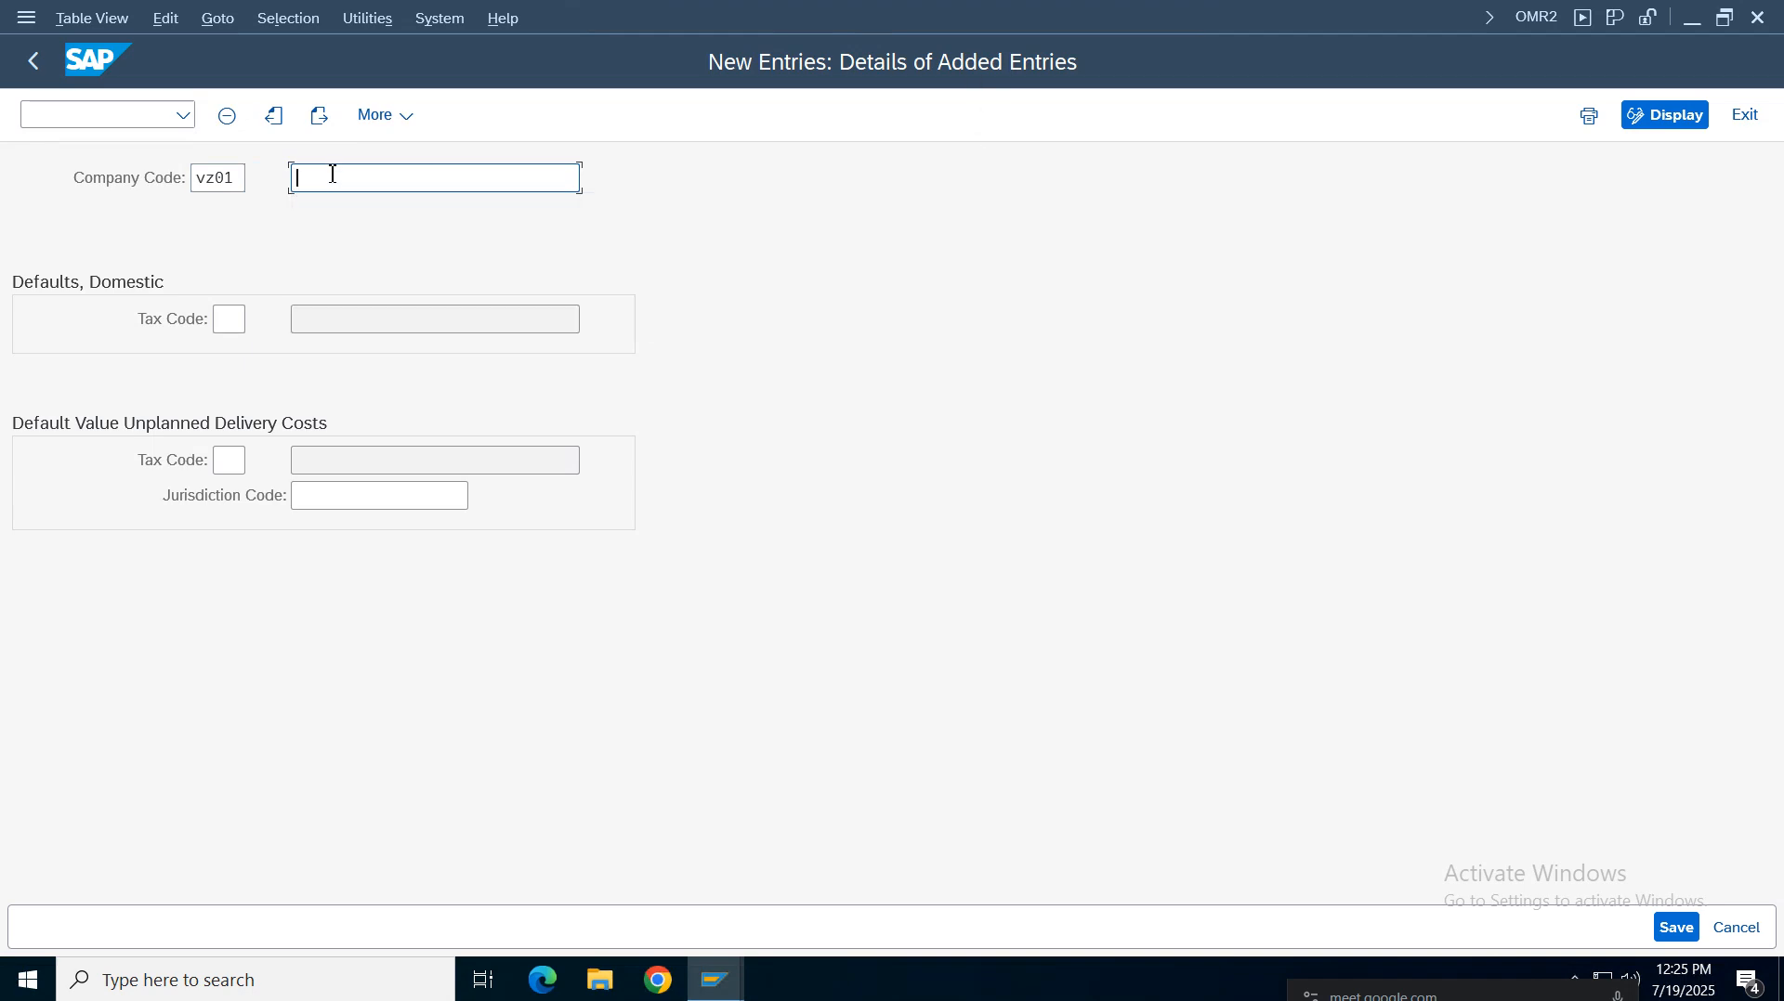
left_click(229, 319)
type("v0")
left_click(228, 461)
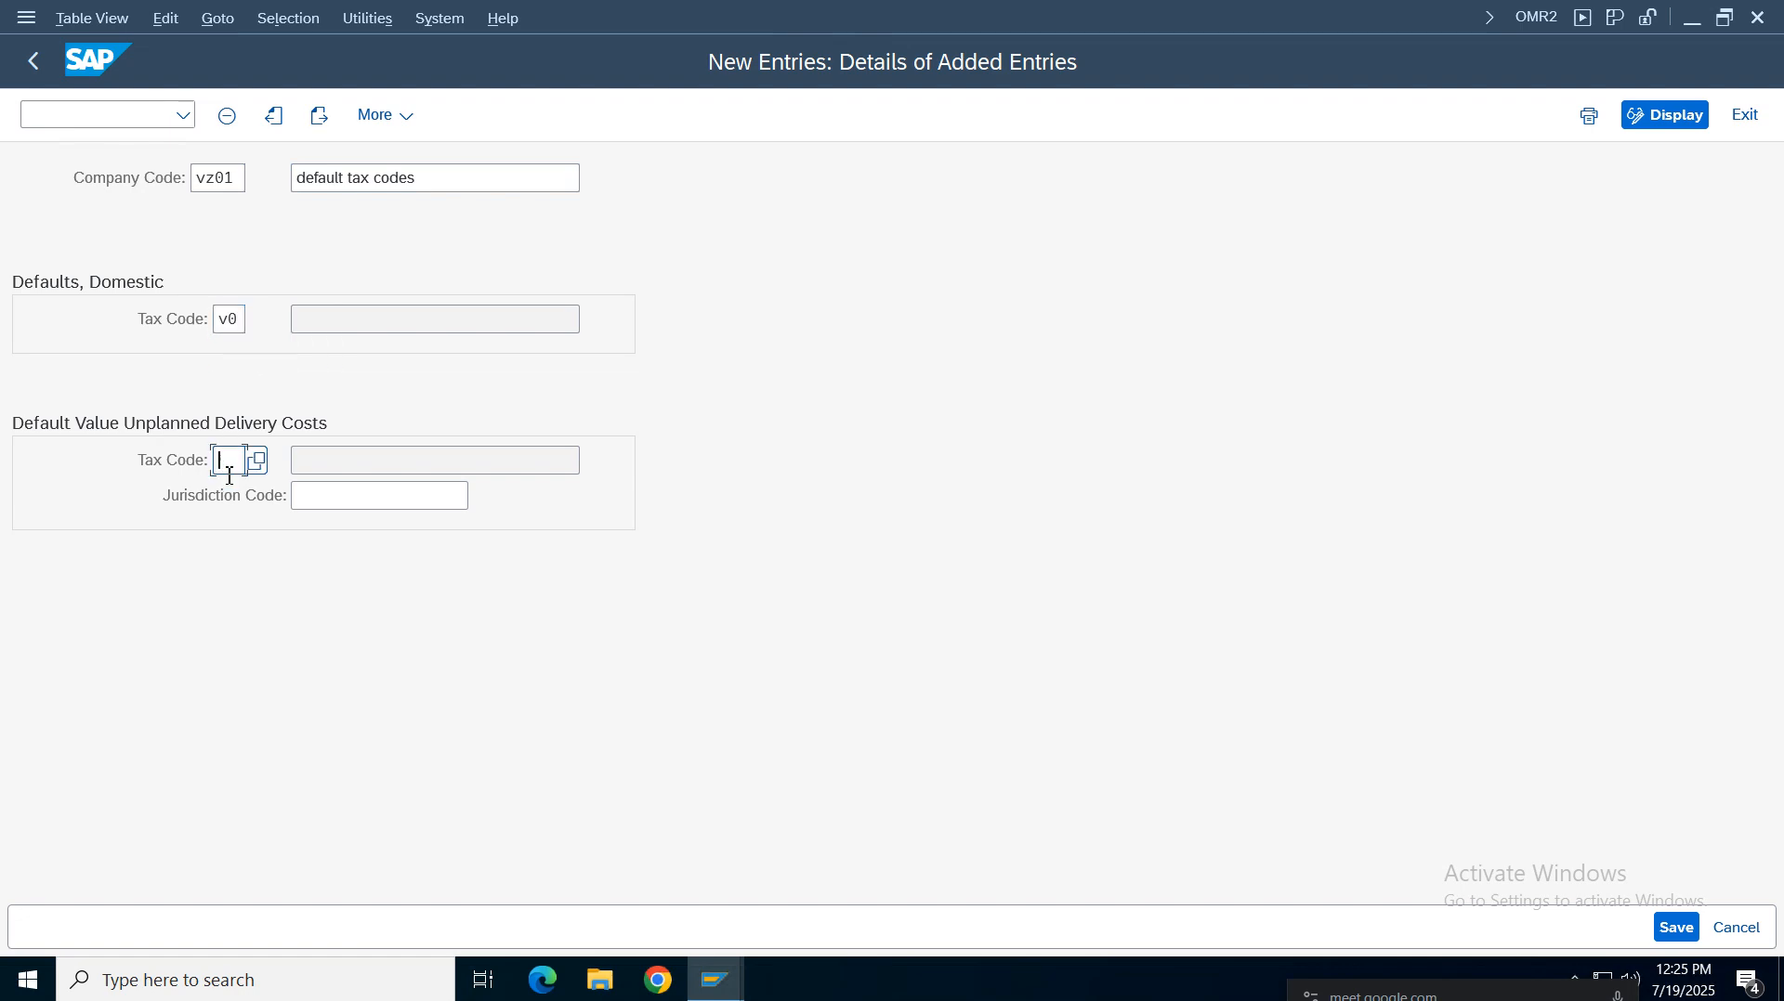
left_click(231, 505)
key("Return")
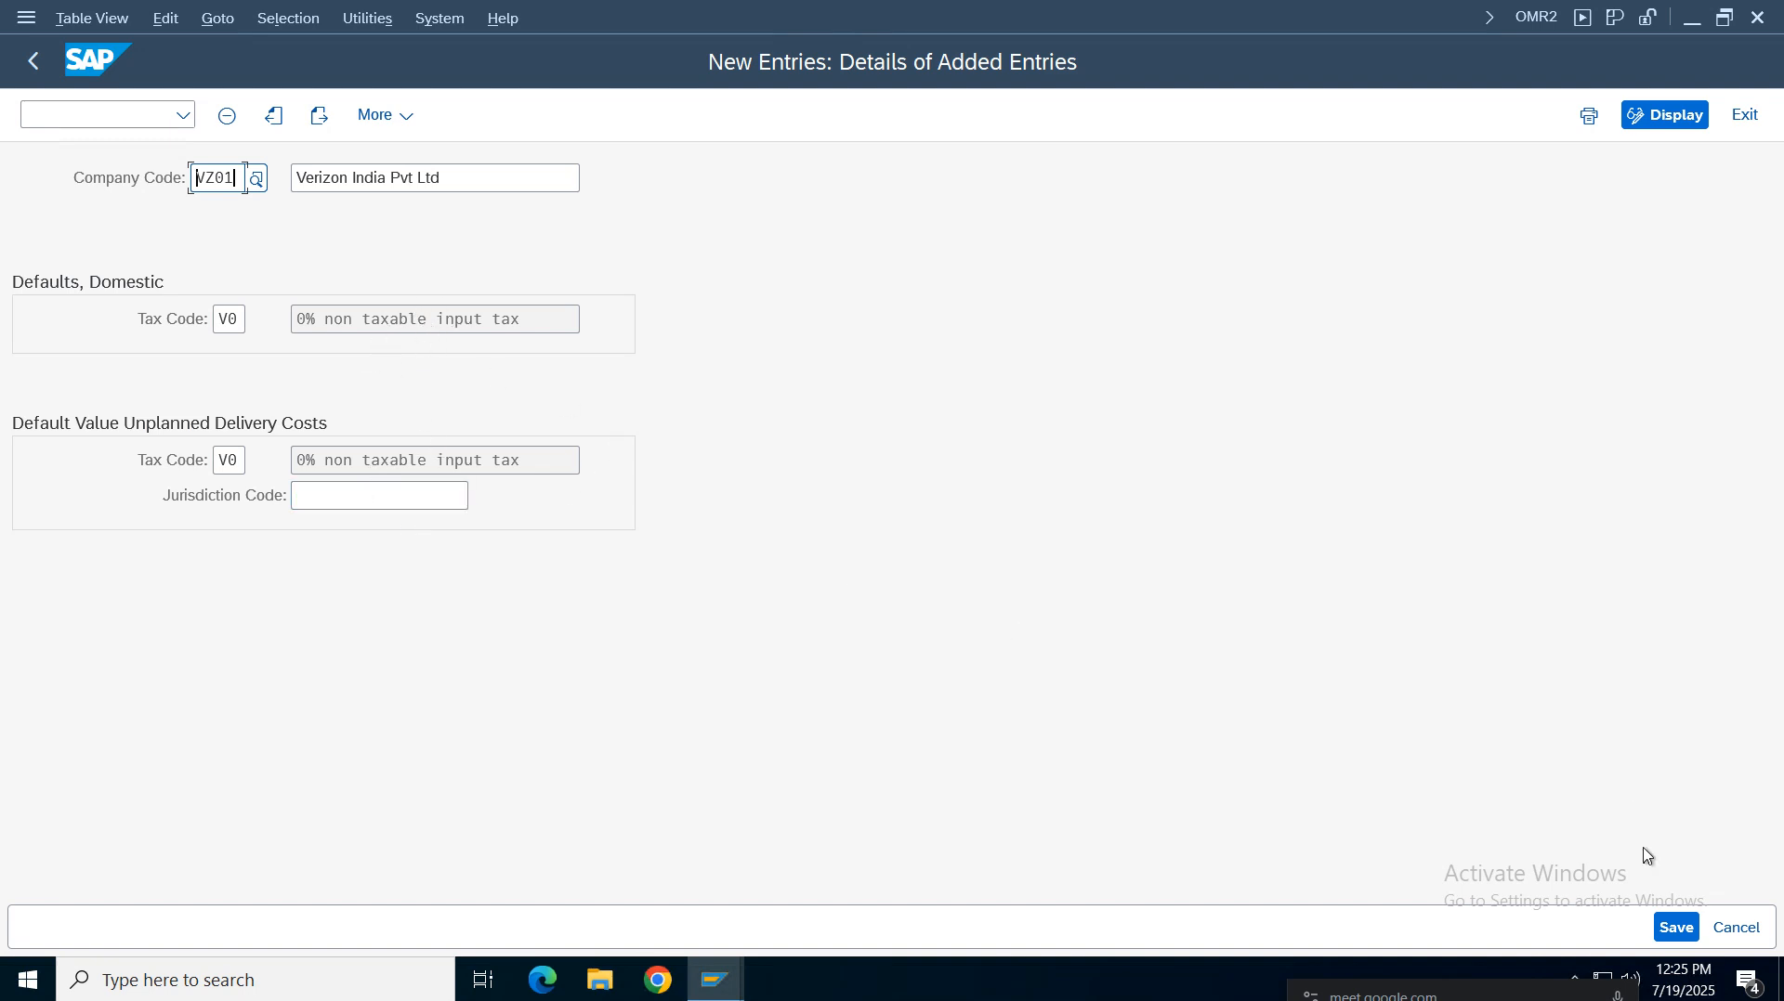
Save the VZ01 tax default entry and leave the transaction
left_click(1677, 927)
left_click(594, 516)
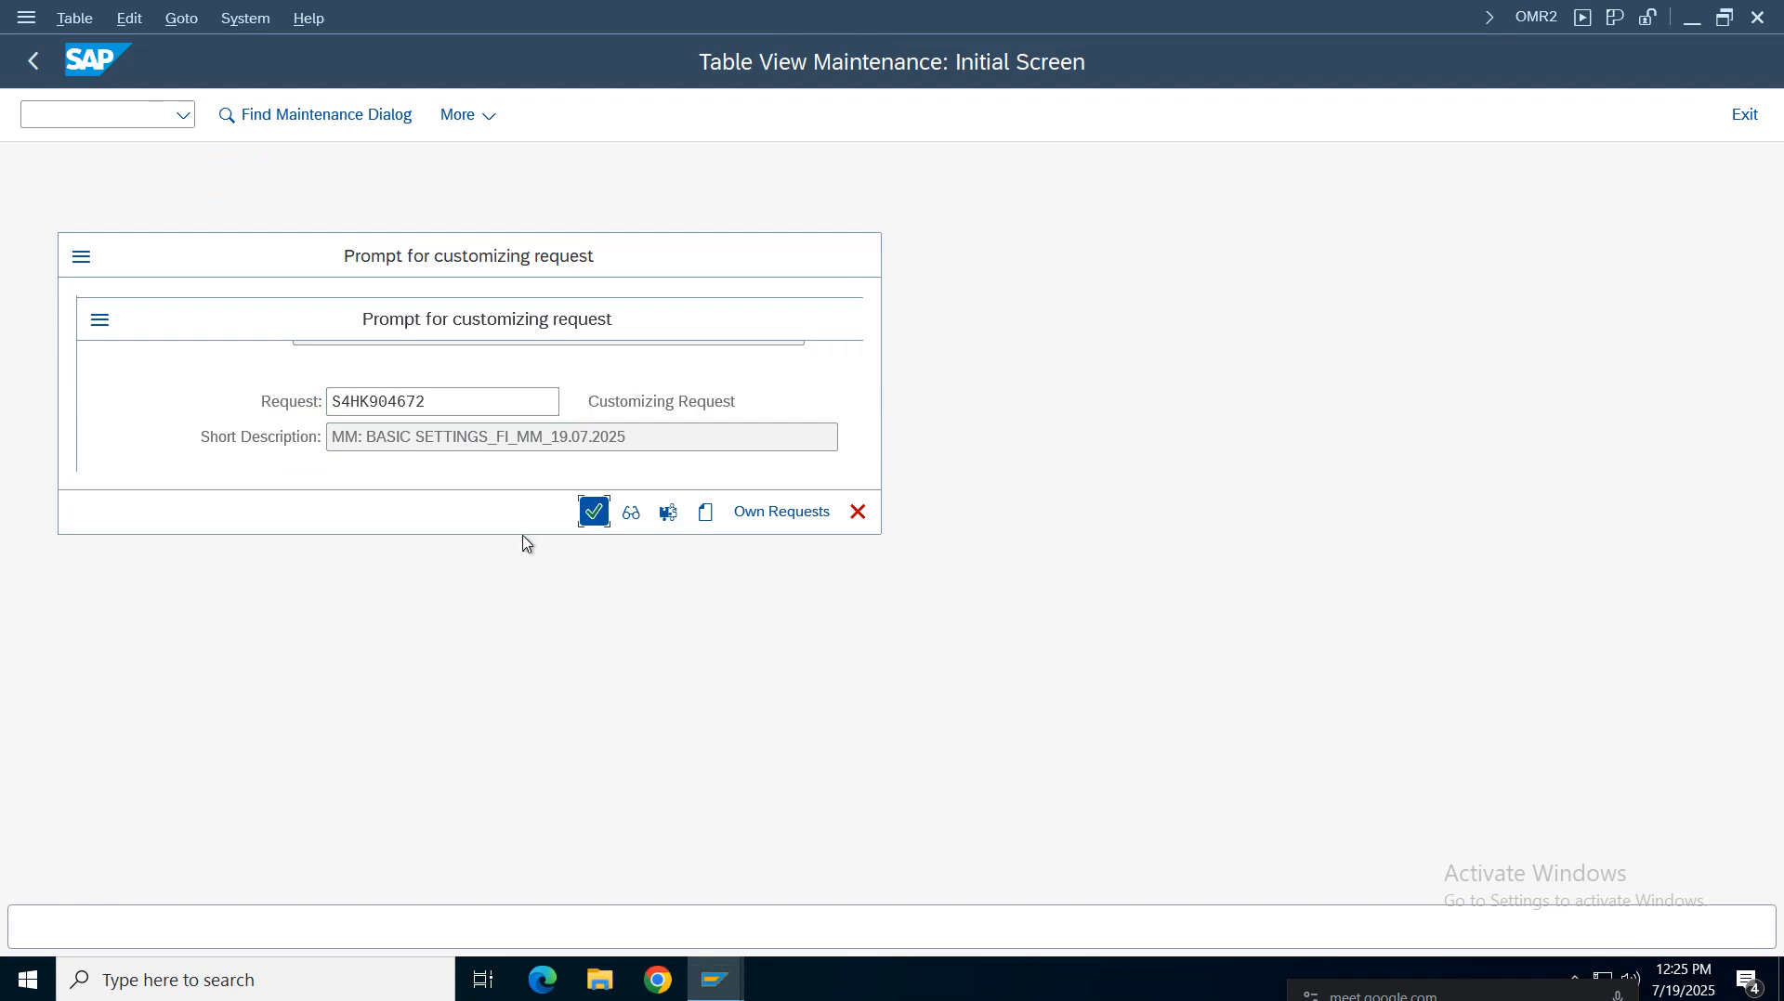
left_click(33, 71)
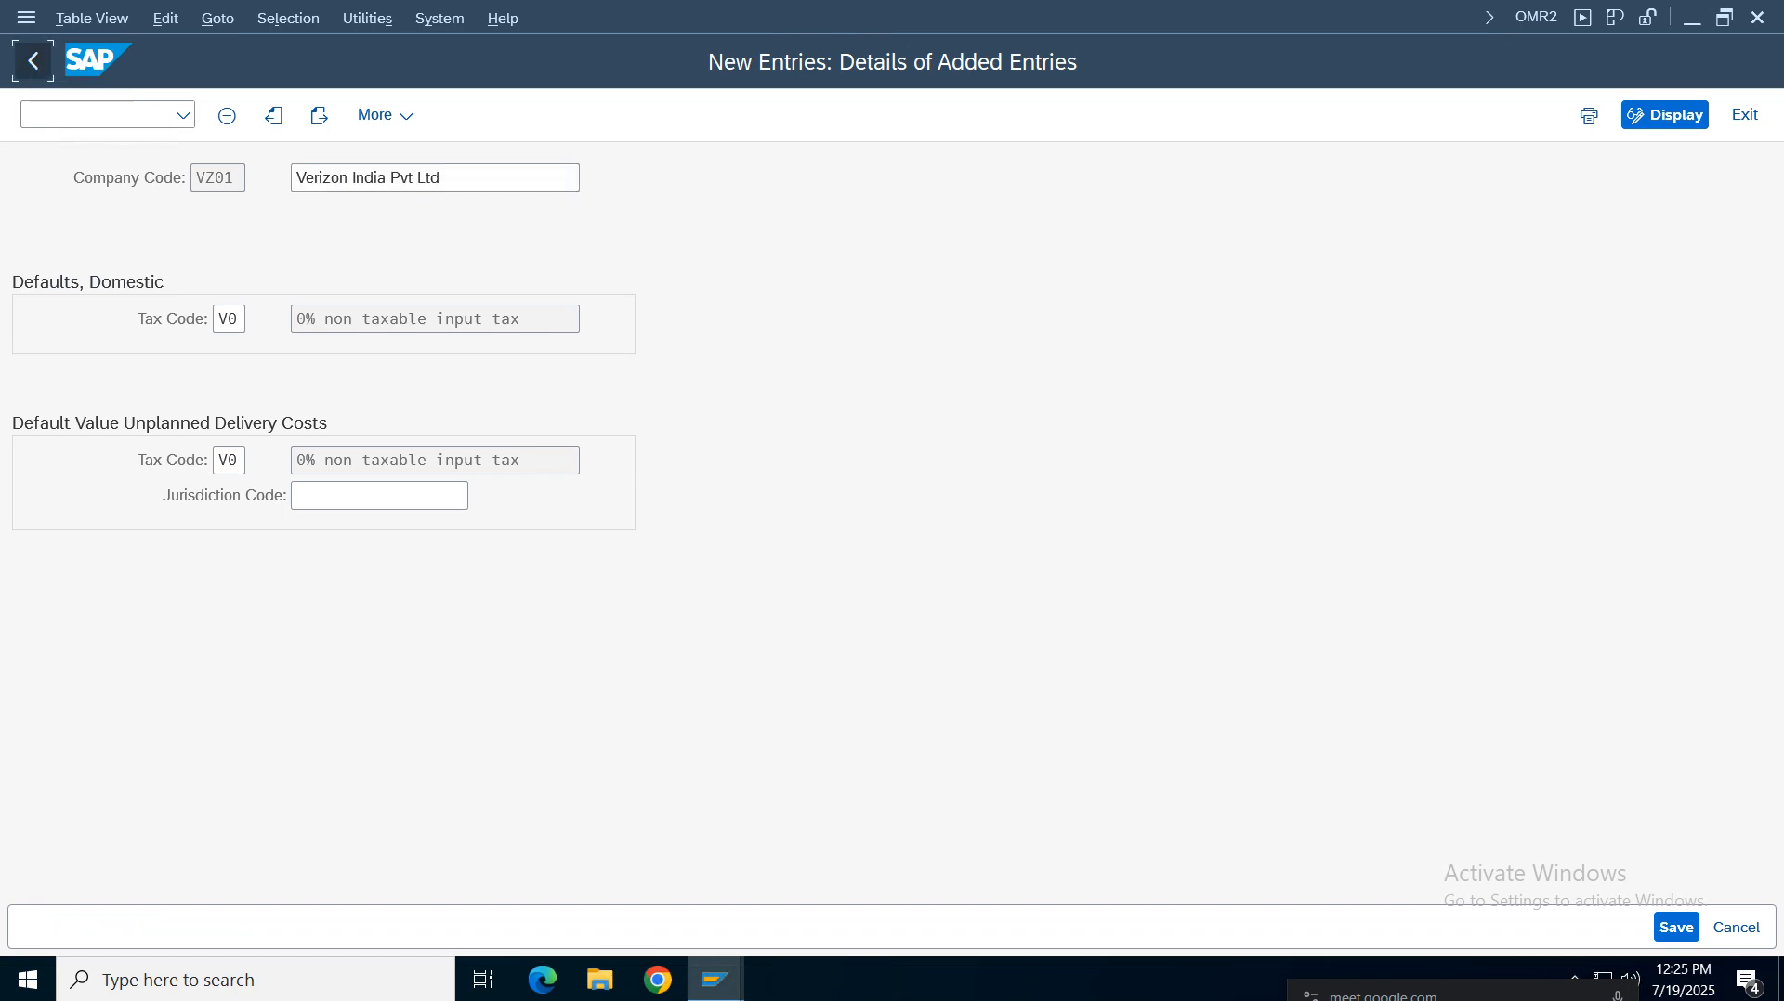
left_click(28, 65)
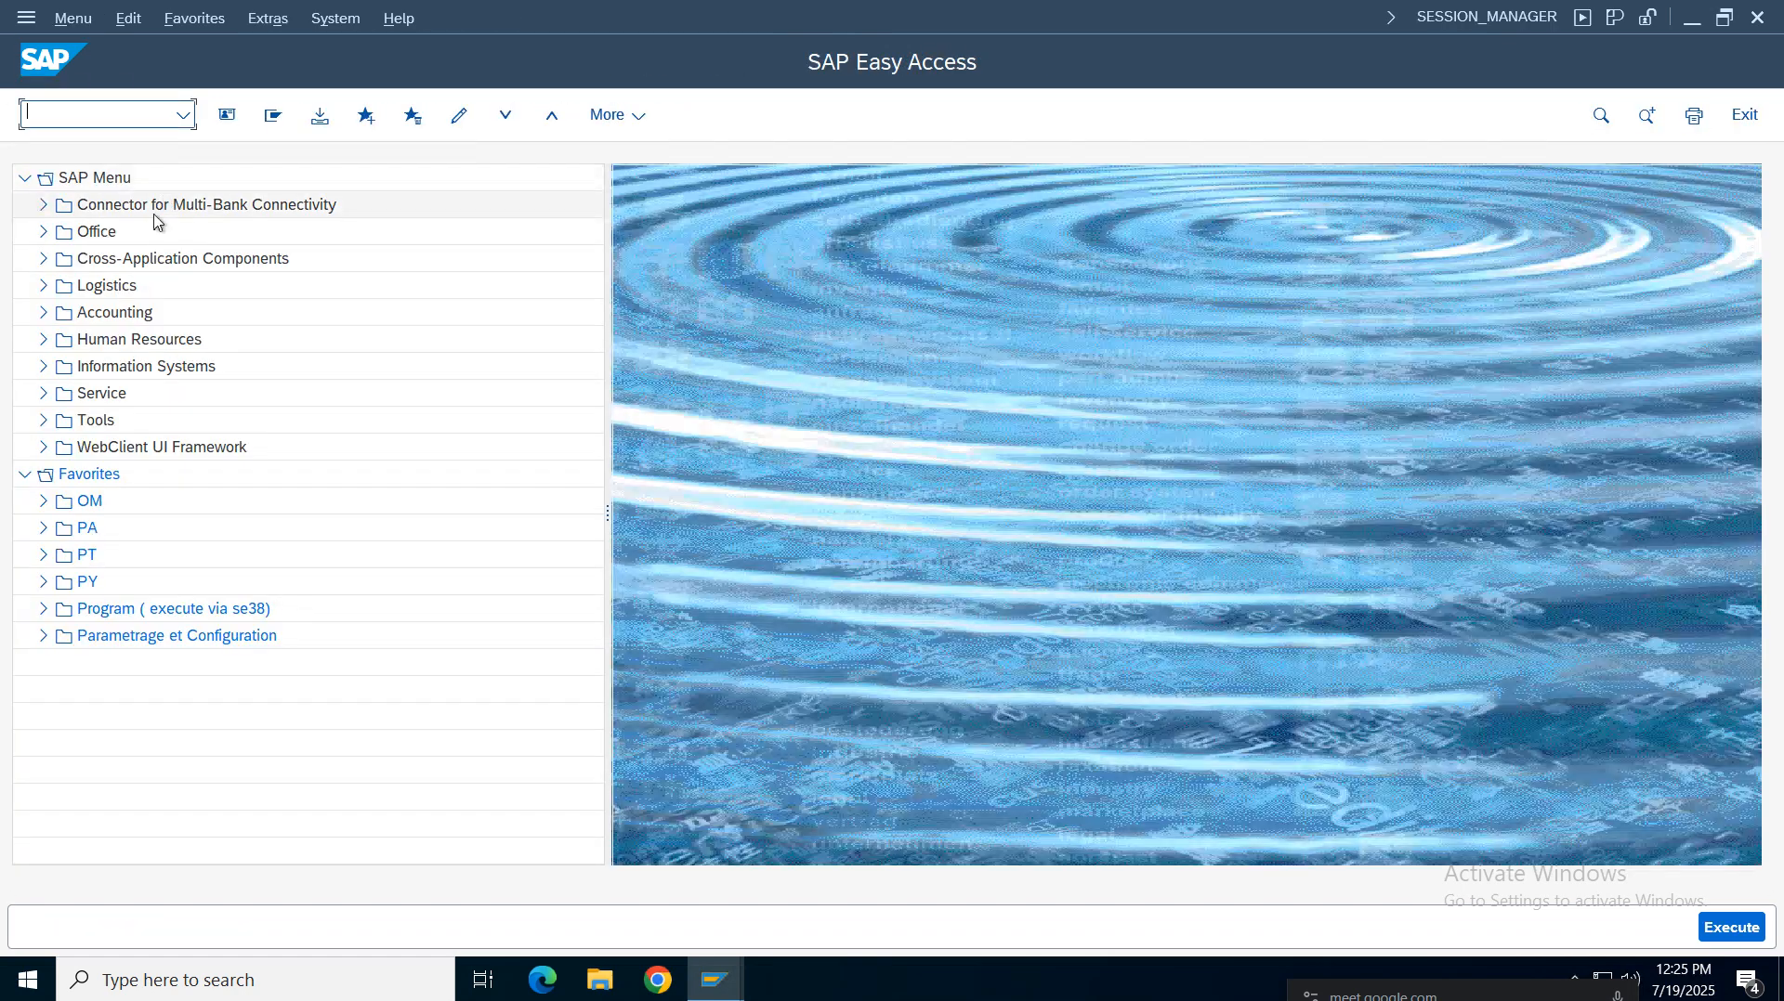
Consult the configuration notes for the OMC0 GR tolerance group instructions
left_click(1123, 15)
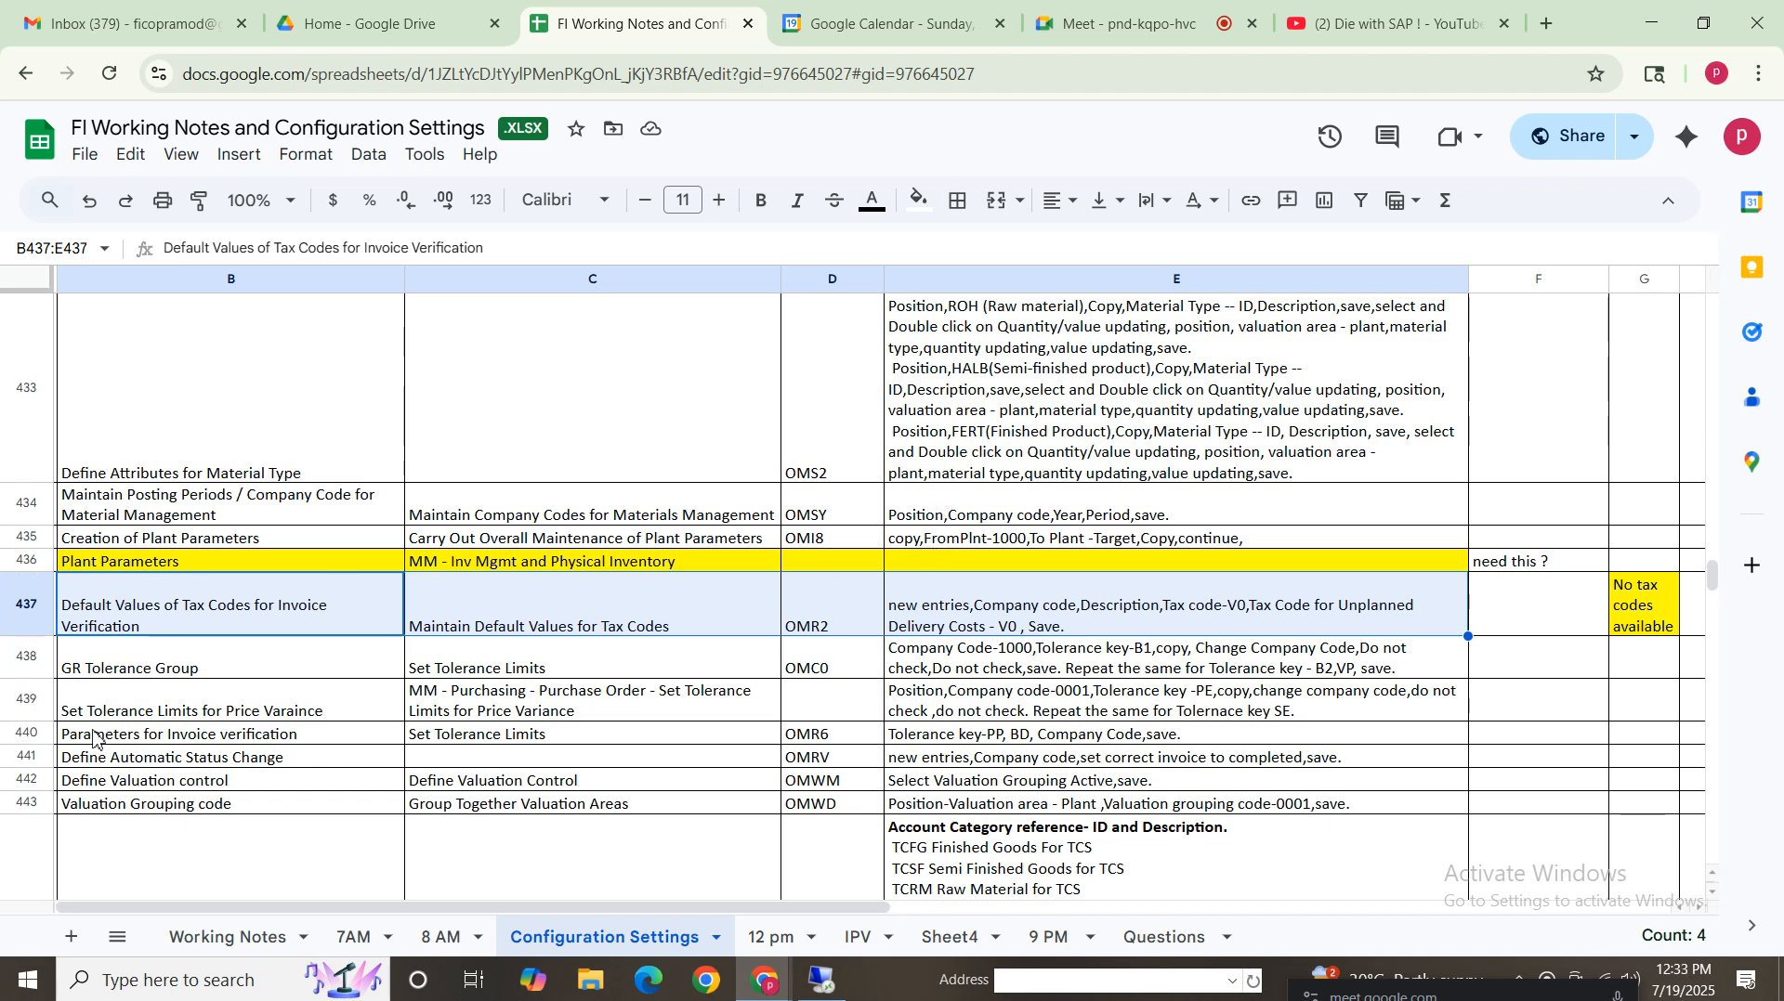
left_click_drag(156, 667, 1045, 681)
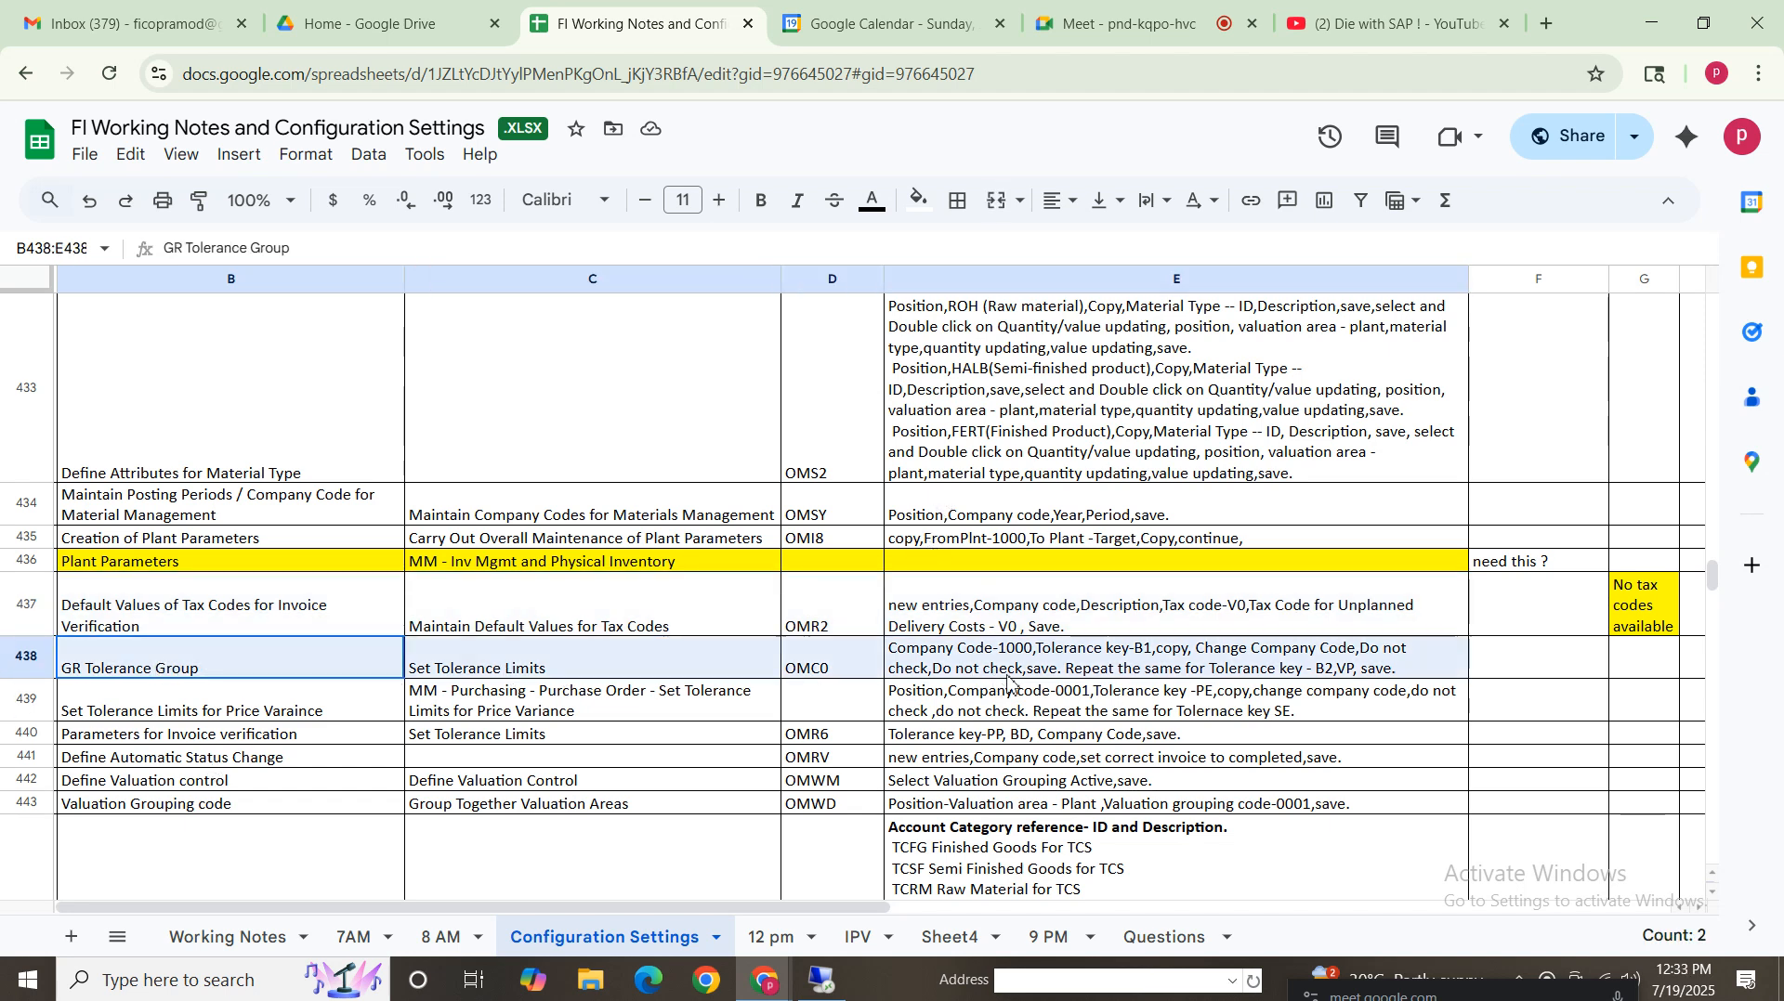
left_click(520, 665)
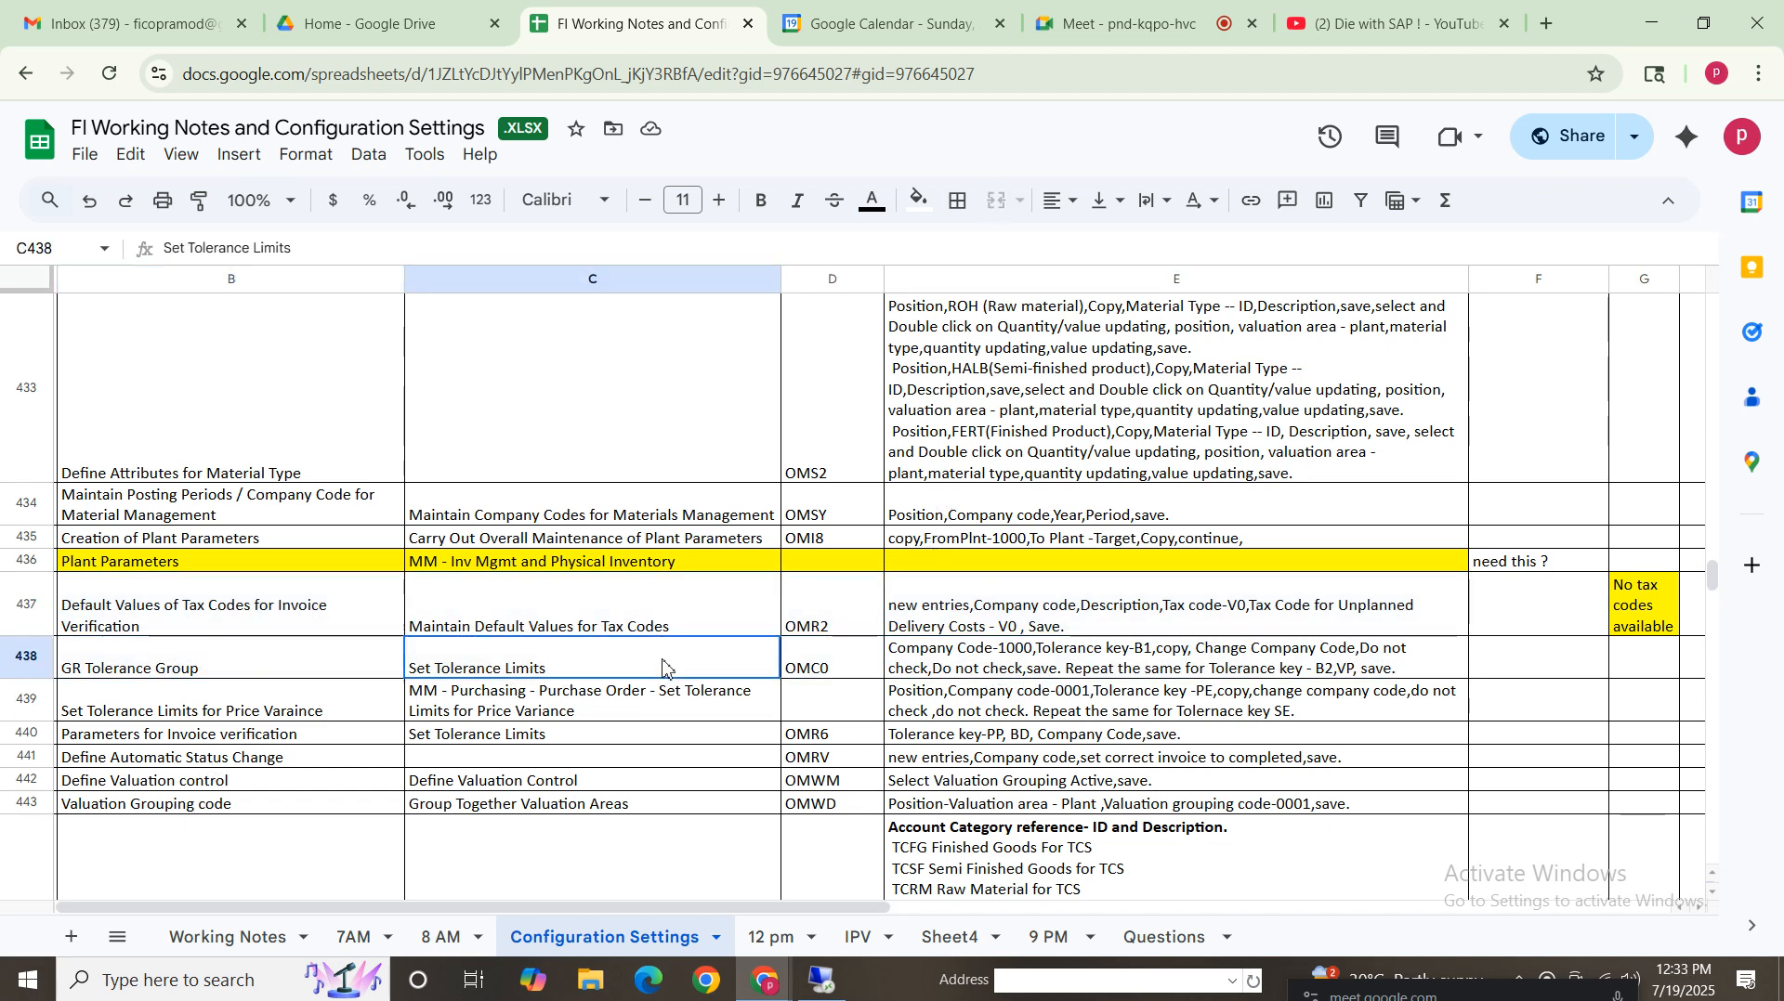
left_click(1045, 674)
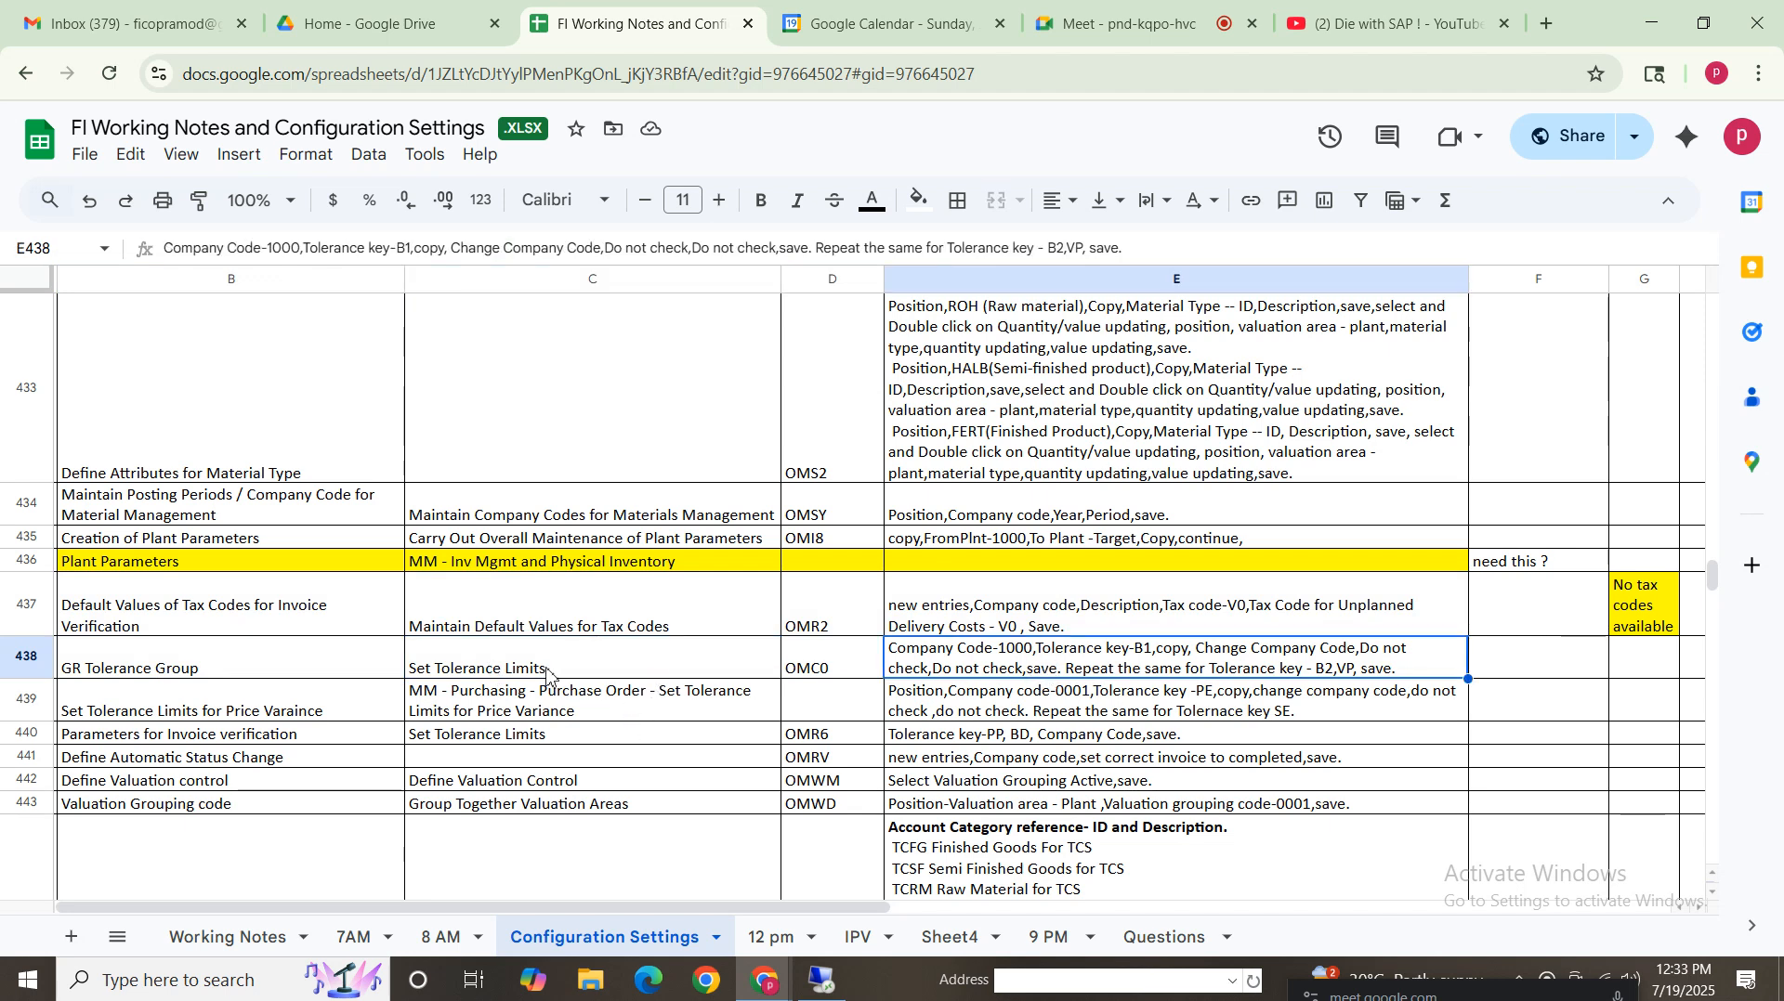
Open the GR tolerance limits transaction OMC0 and position the list at company code VZ01
left_click(550, 674)
left_click(1079, 671)
left_click(878, 669)
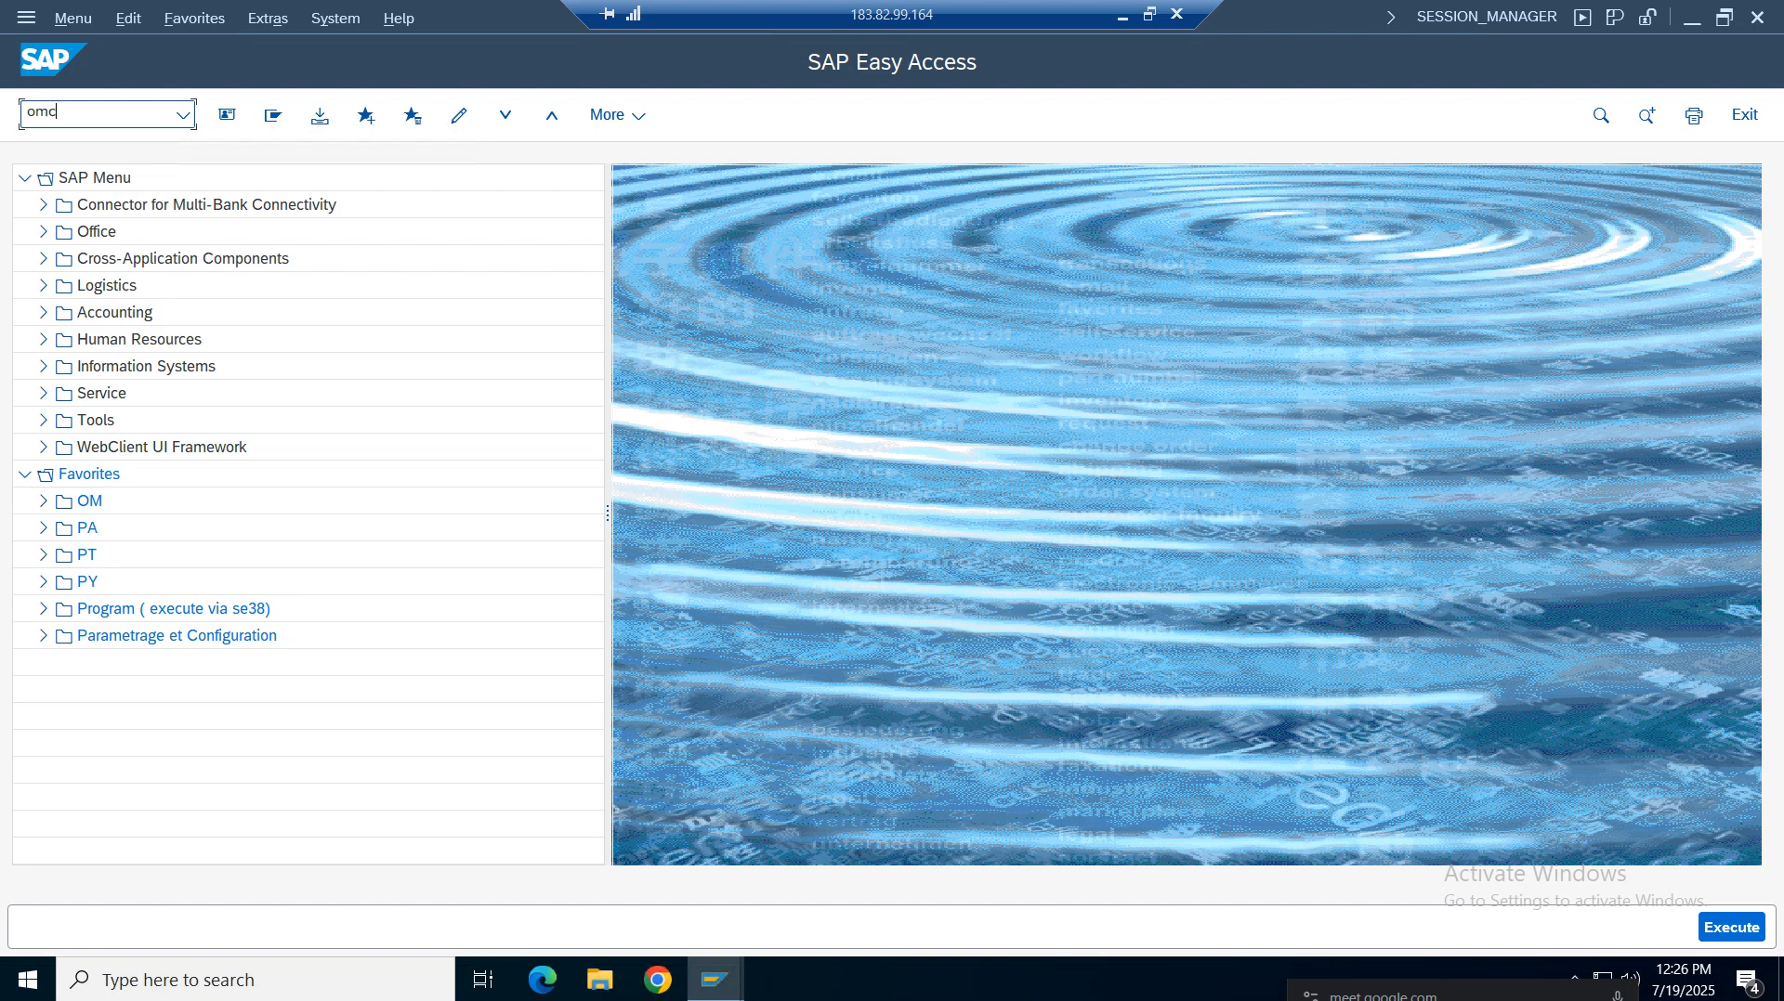
left_click(85, 119)
type("omc0")
key("Return")
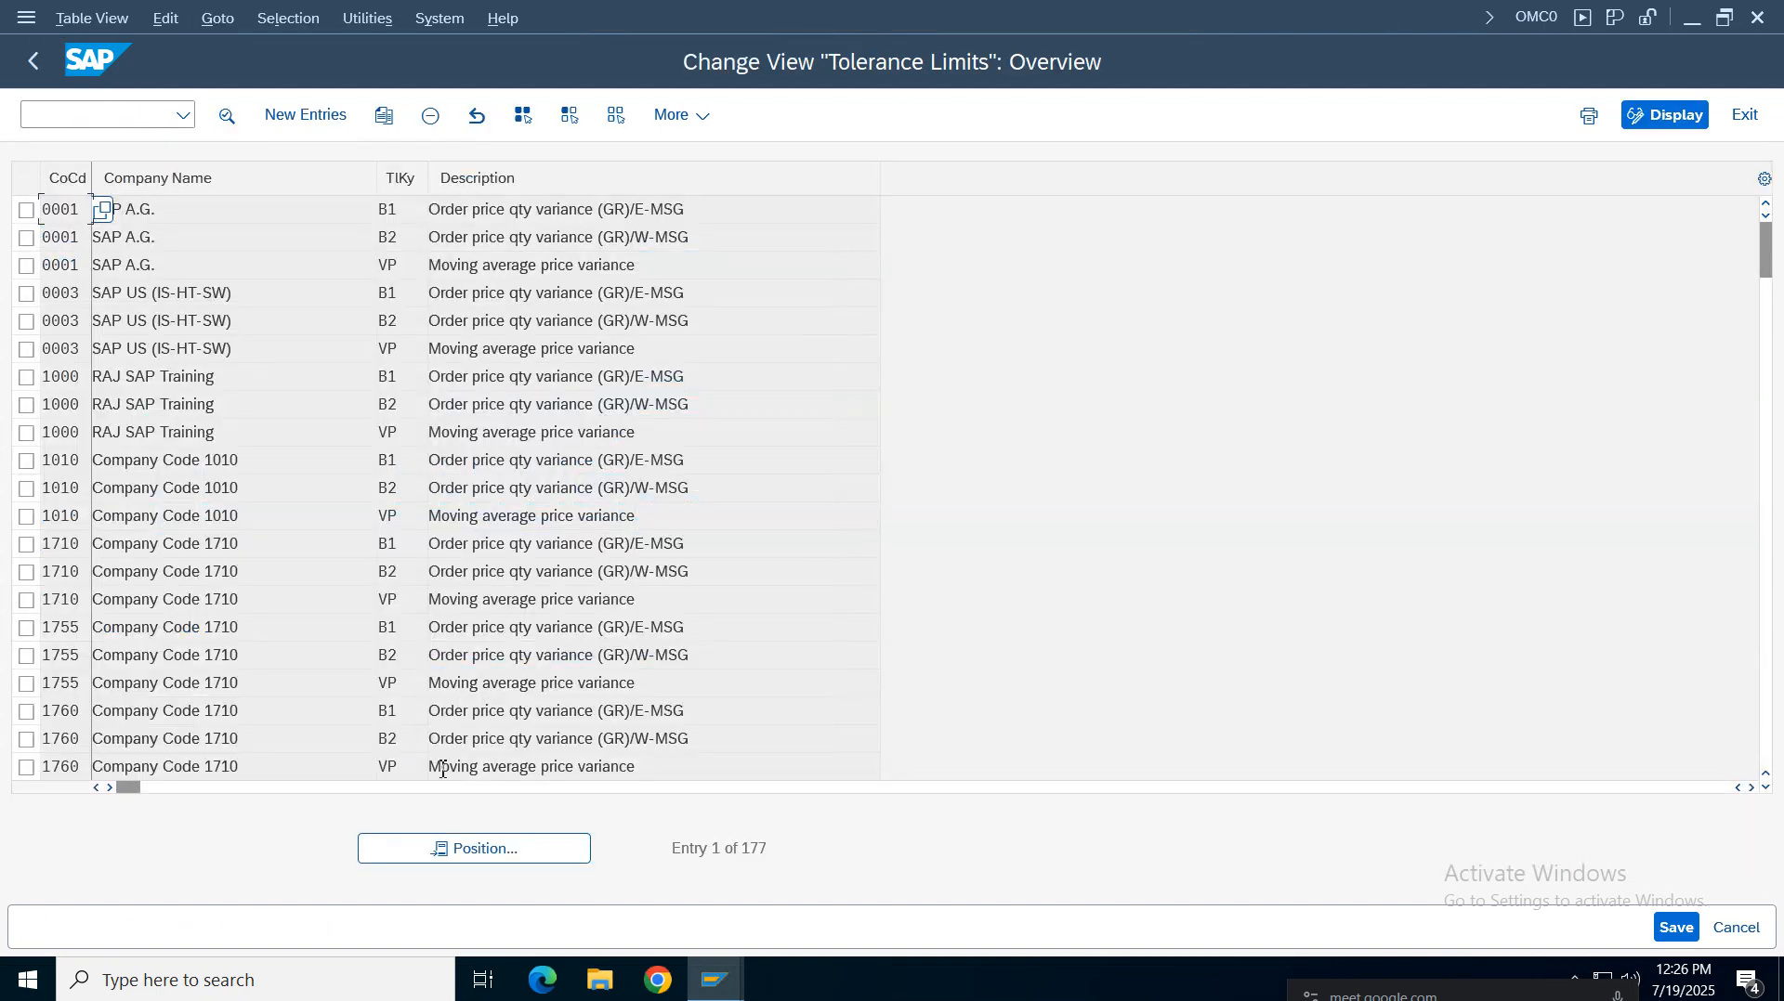
left_click(458, 852)
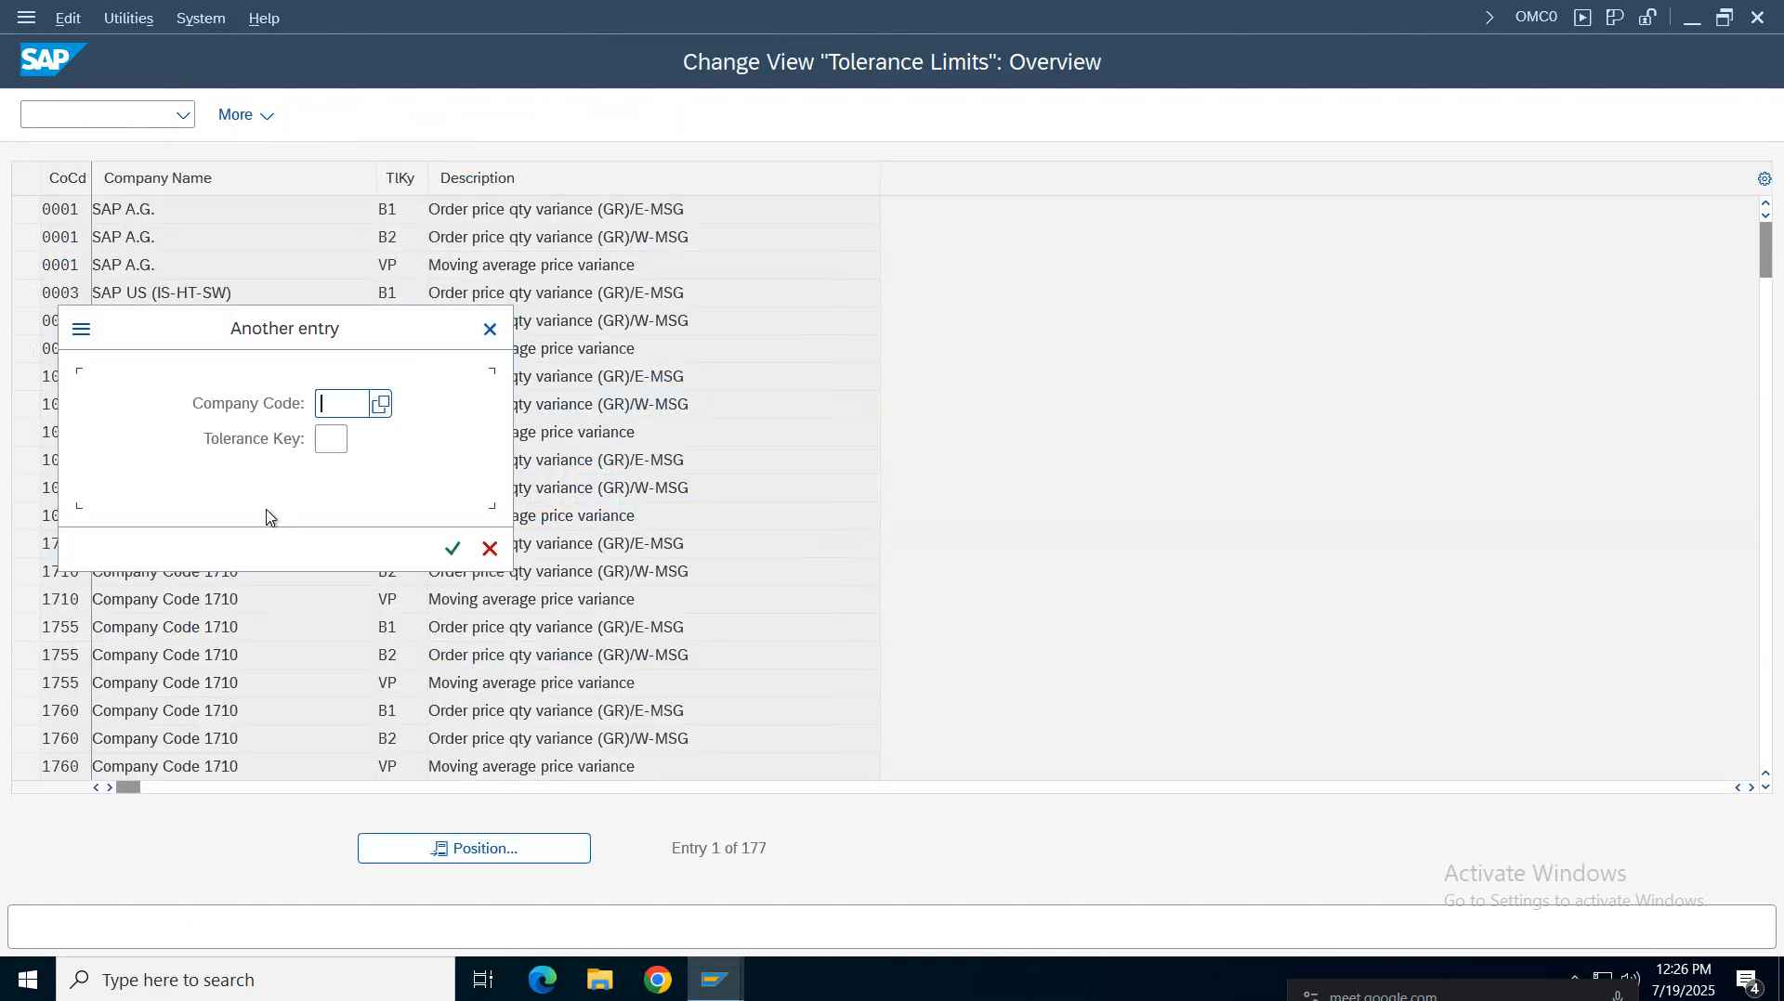
type("vz01")
key("Return")
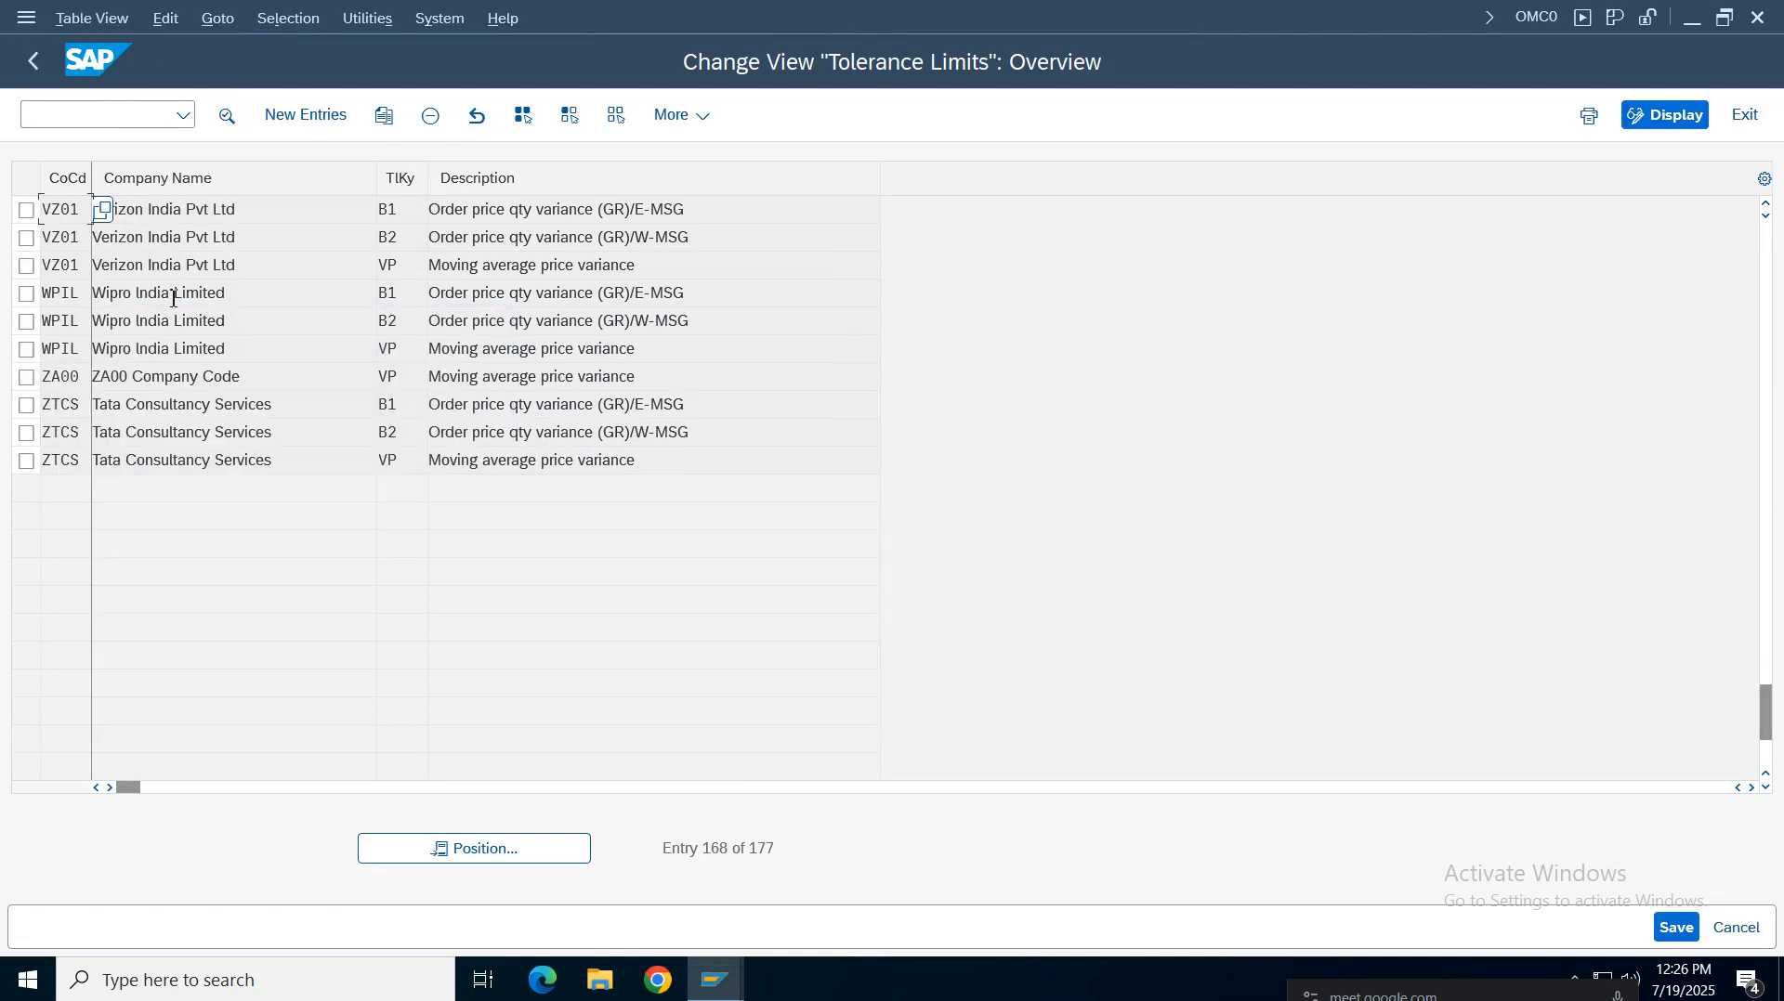
Mark the VZ01 tolerance rows B1, B2 and VP, review their descriptions, and leave OMC0
left_click(26, 210)
left_click(26, 238)
left_click(26, 266)
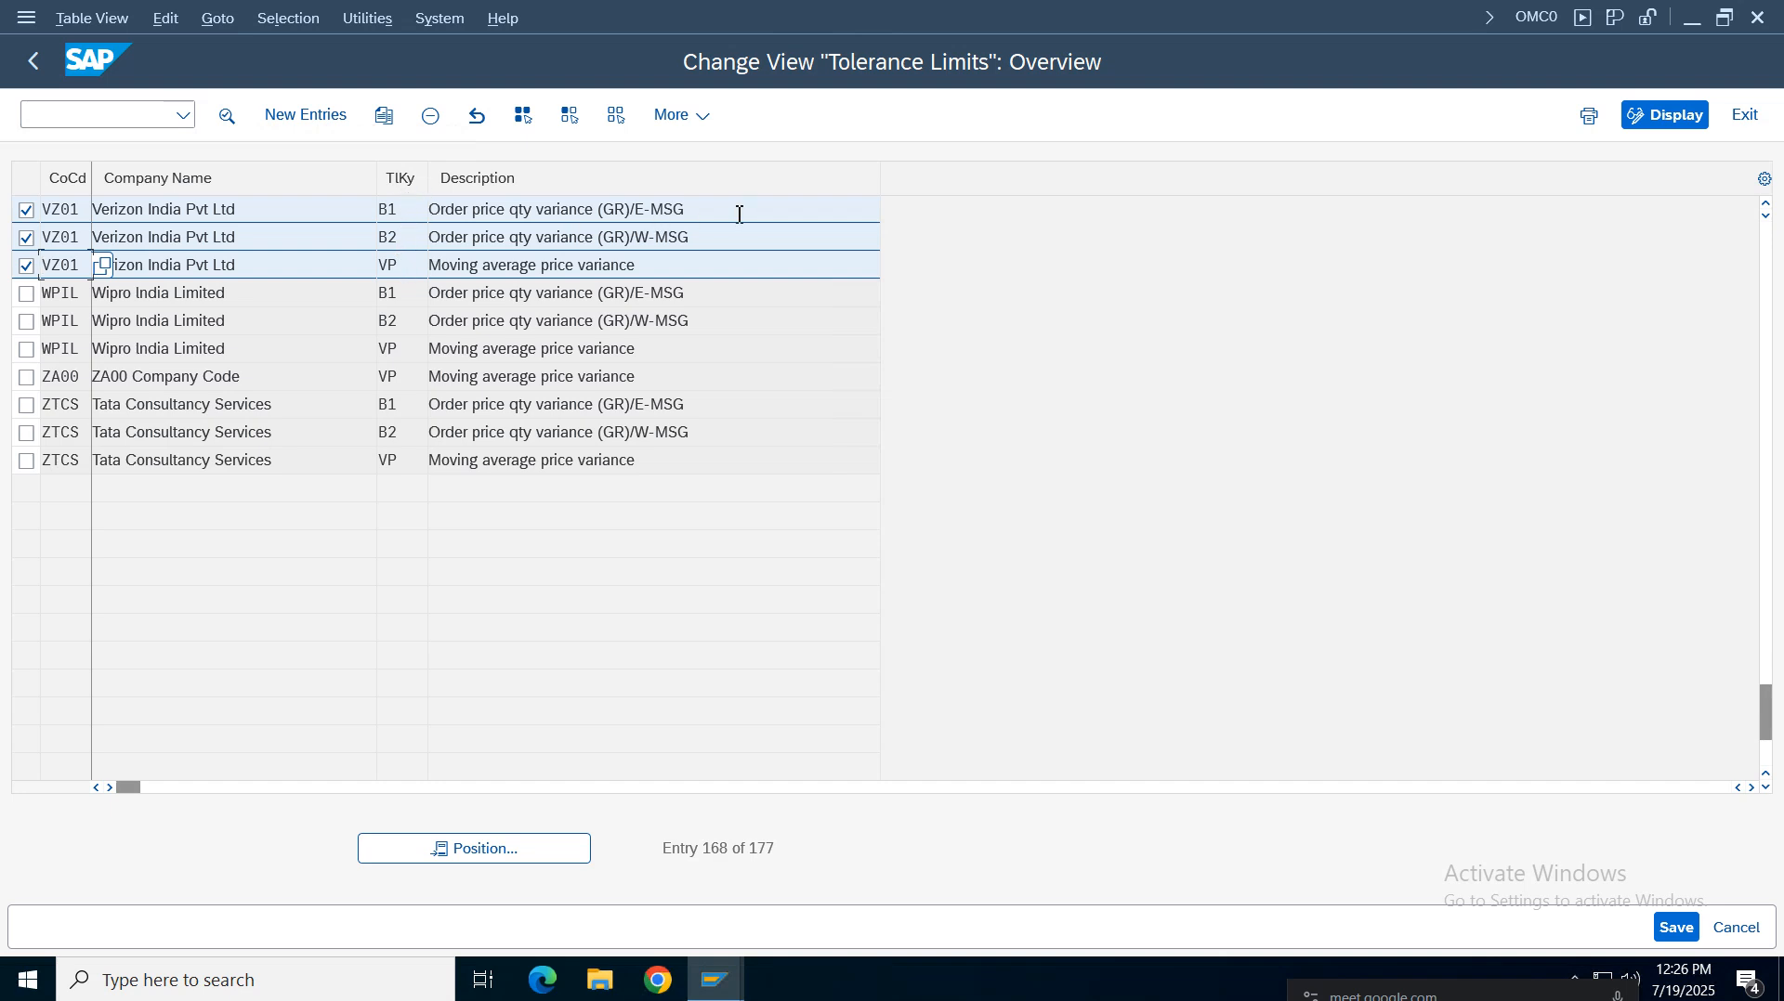
left_click_drag(740, 215, 349, 206)
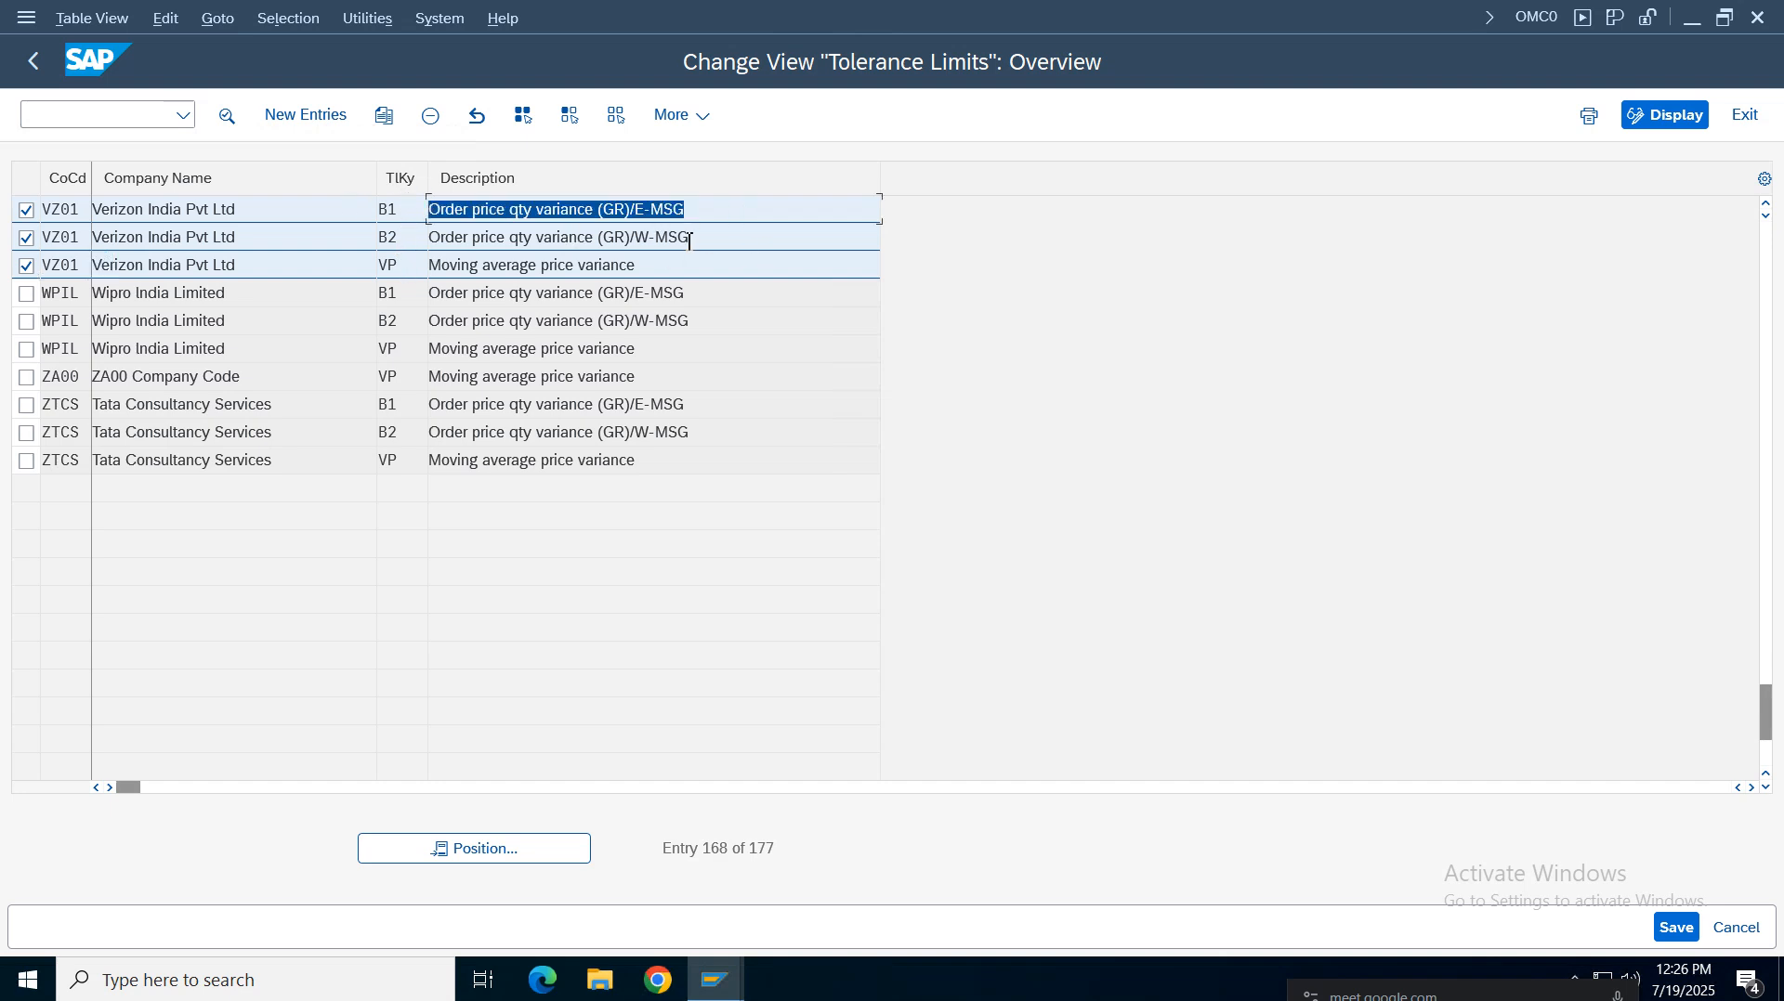
left_click_drag(703, 210, 375, 206)
left_click(639, 247)
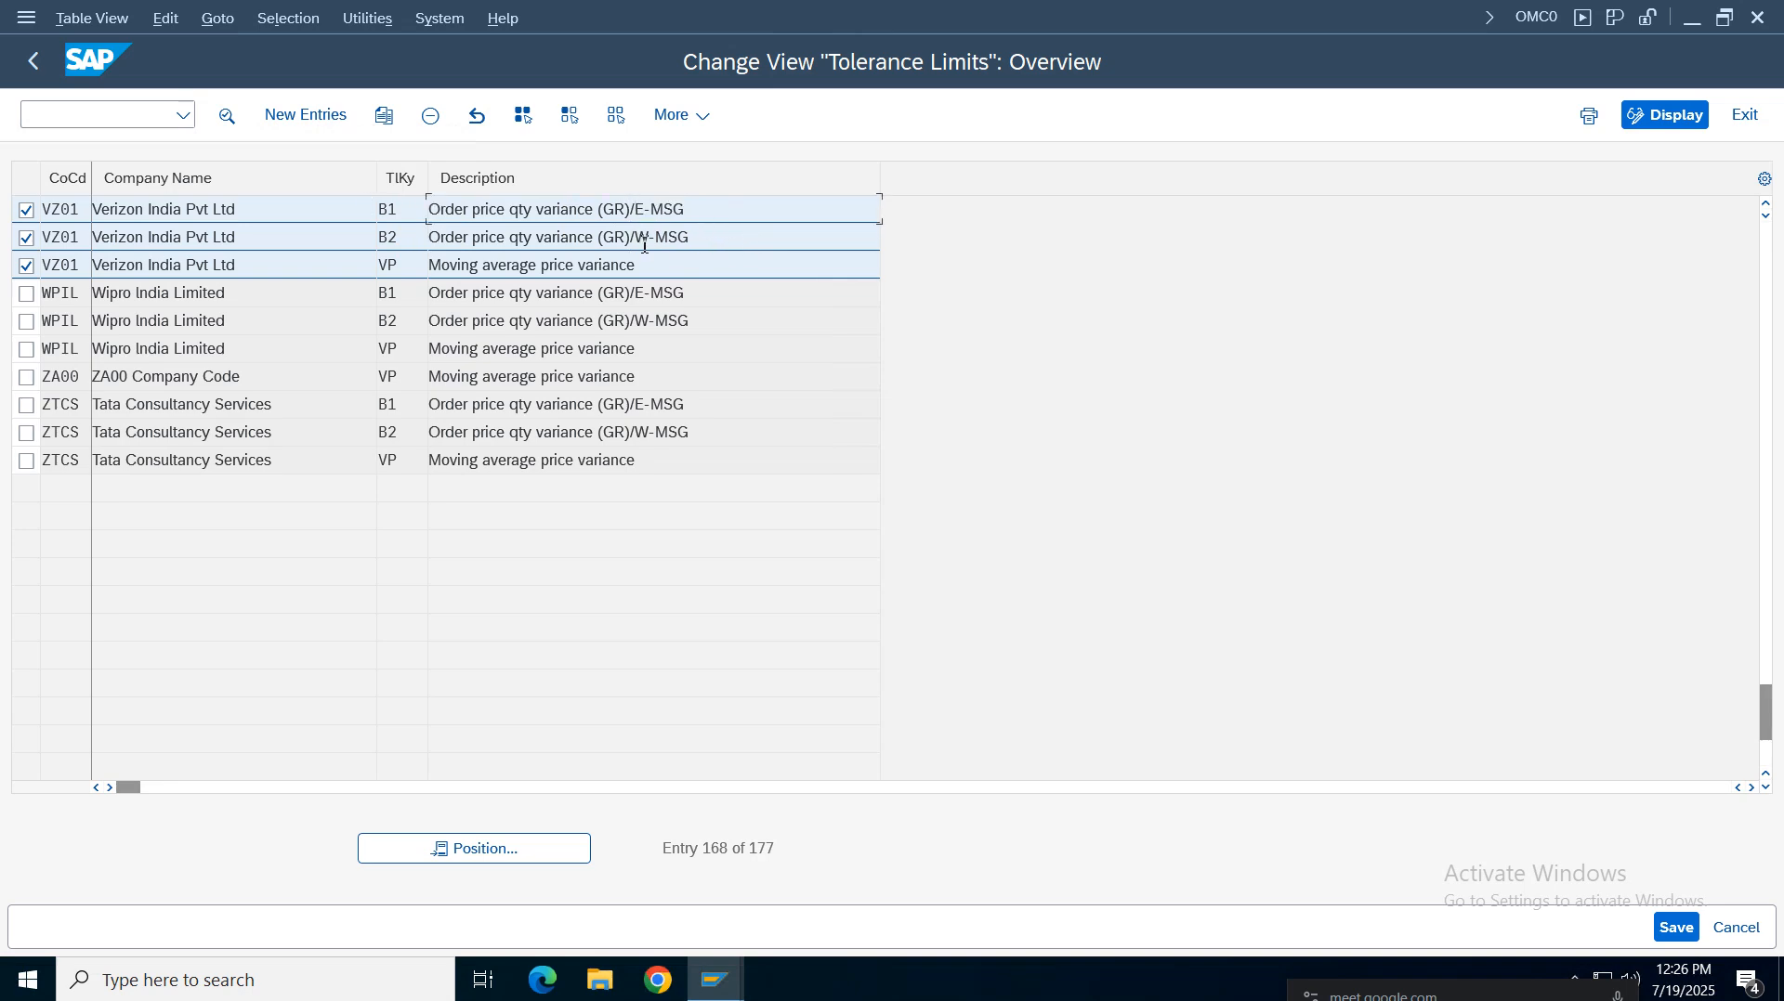
left_click_drag(729, 244, 444, 232)
left_click_drag(675, 216, 429, 209)
left_click(405, 243)
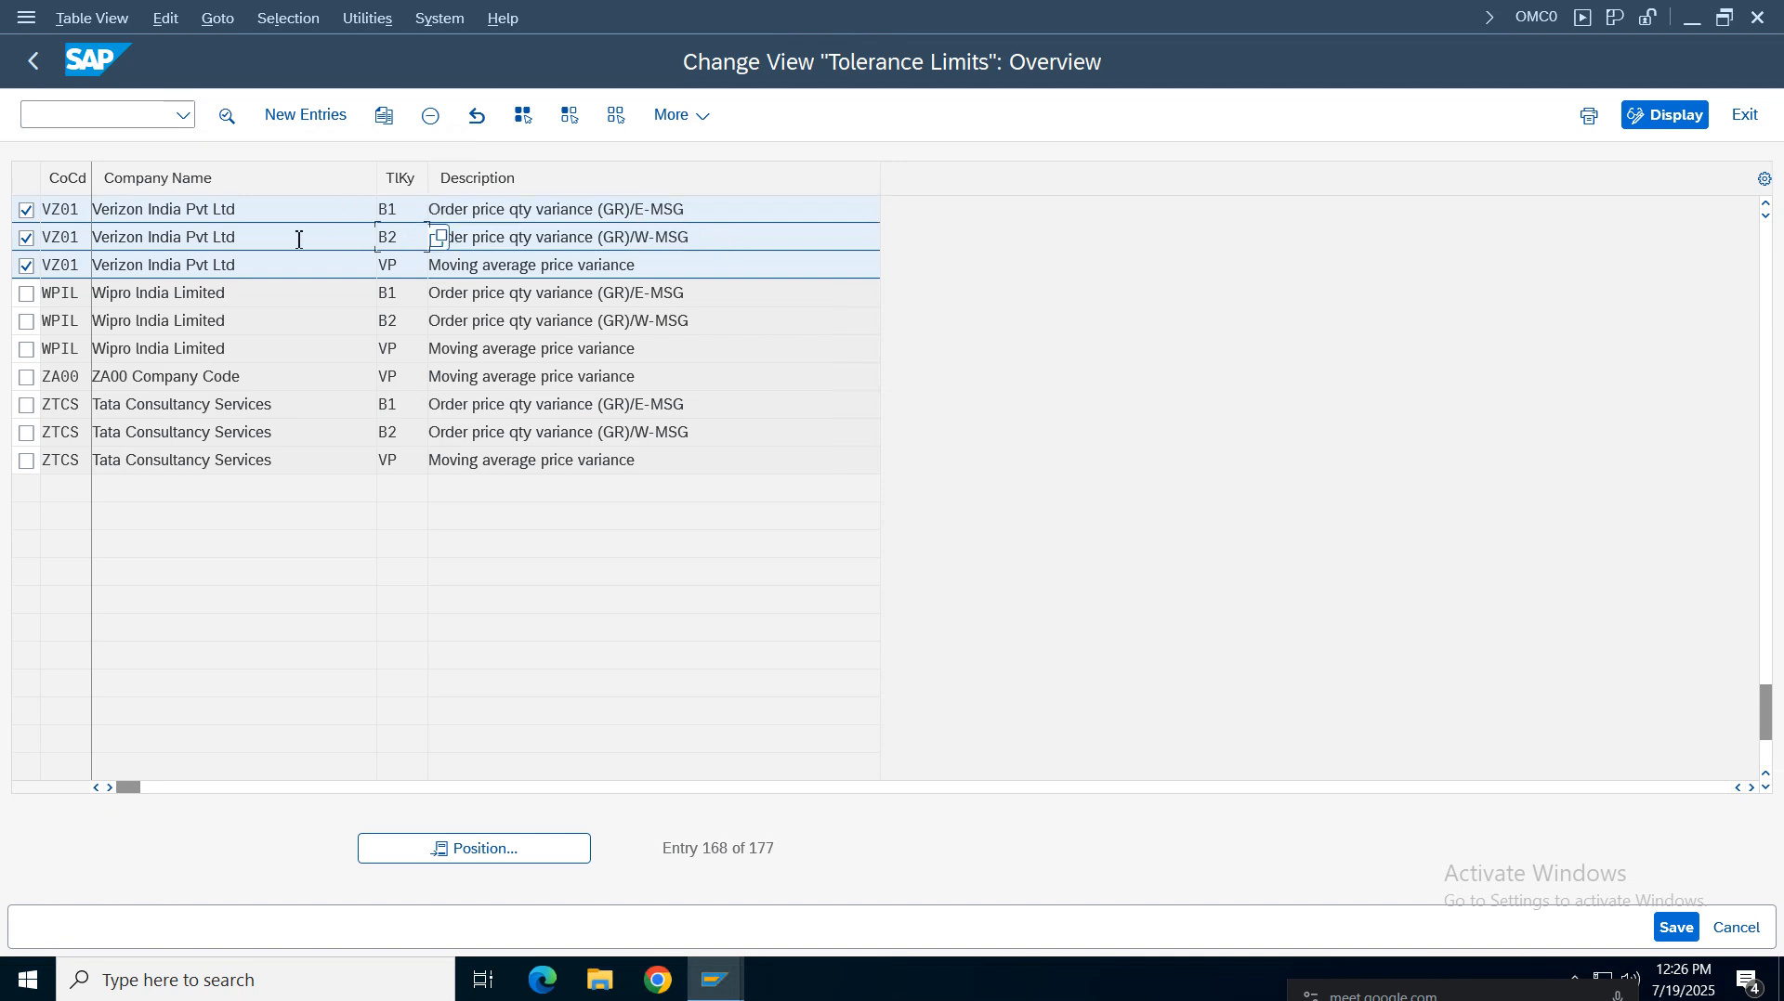
left_click(678, 243)
left_click_drag(447, 223, 343, 268)
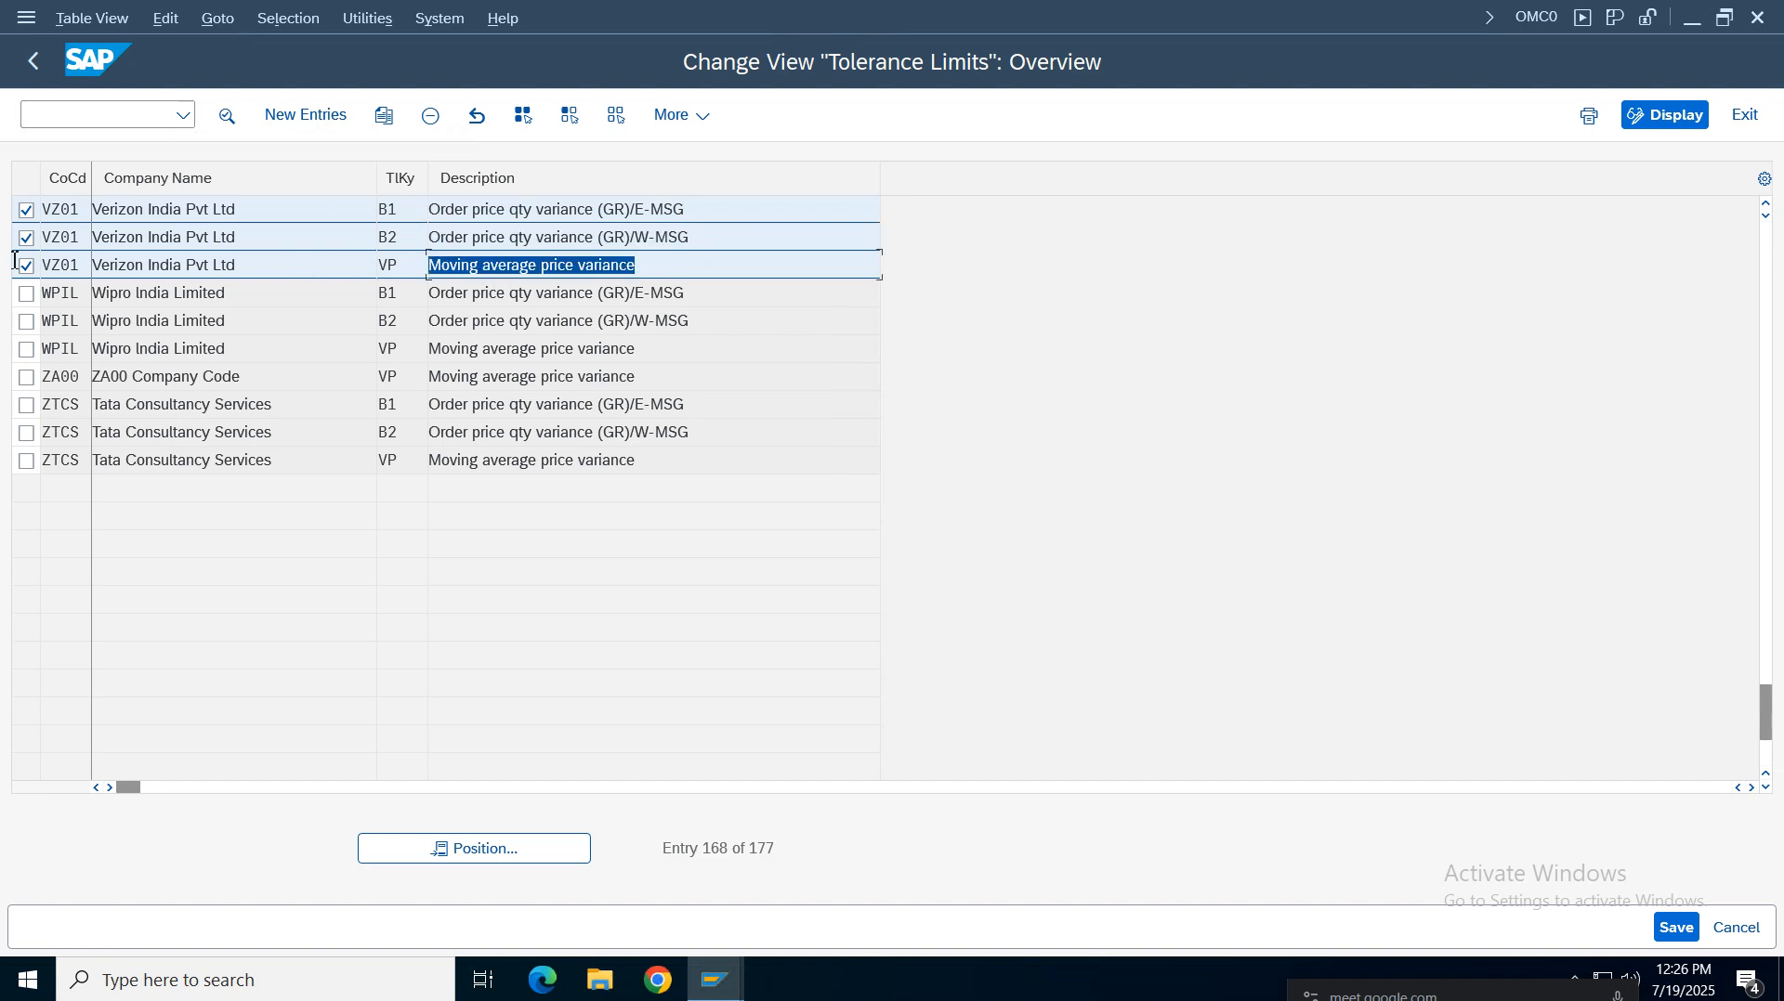
left_click(33, 60)
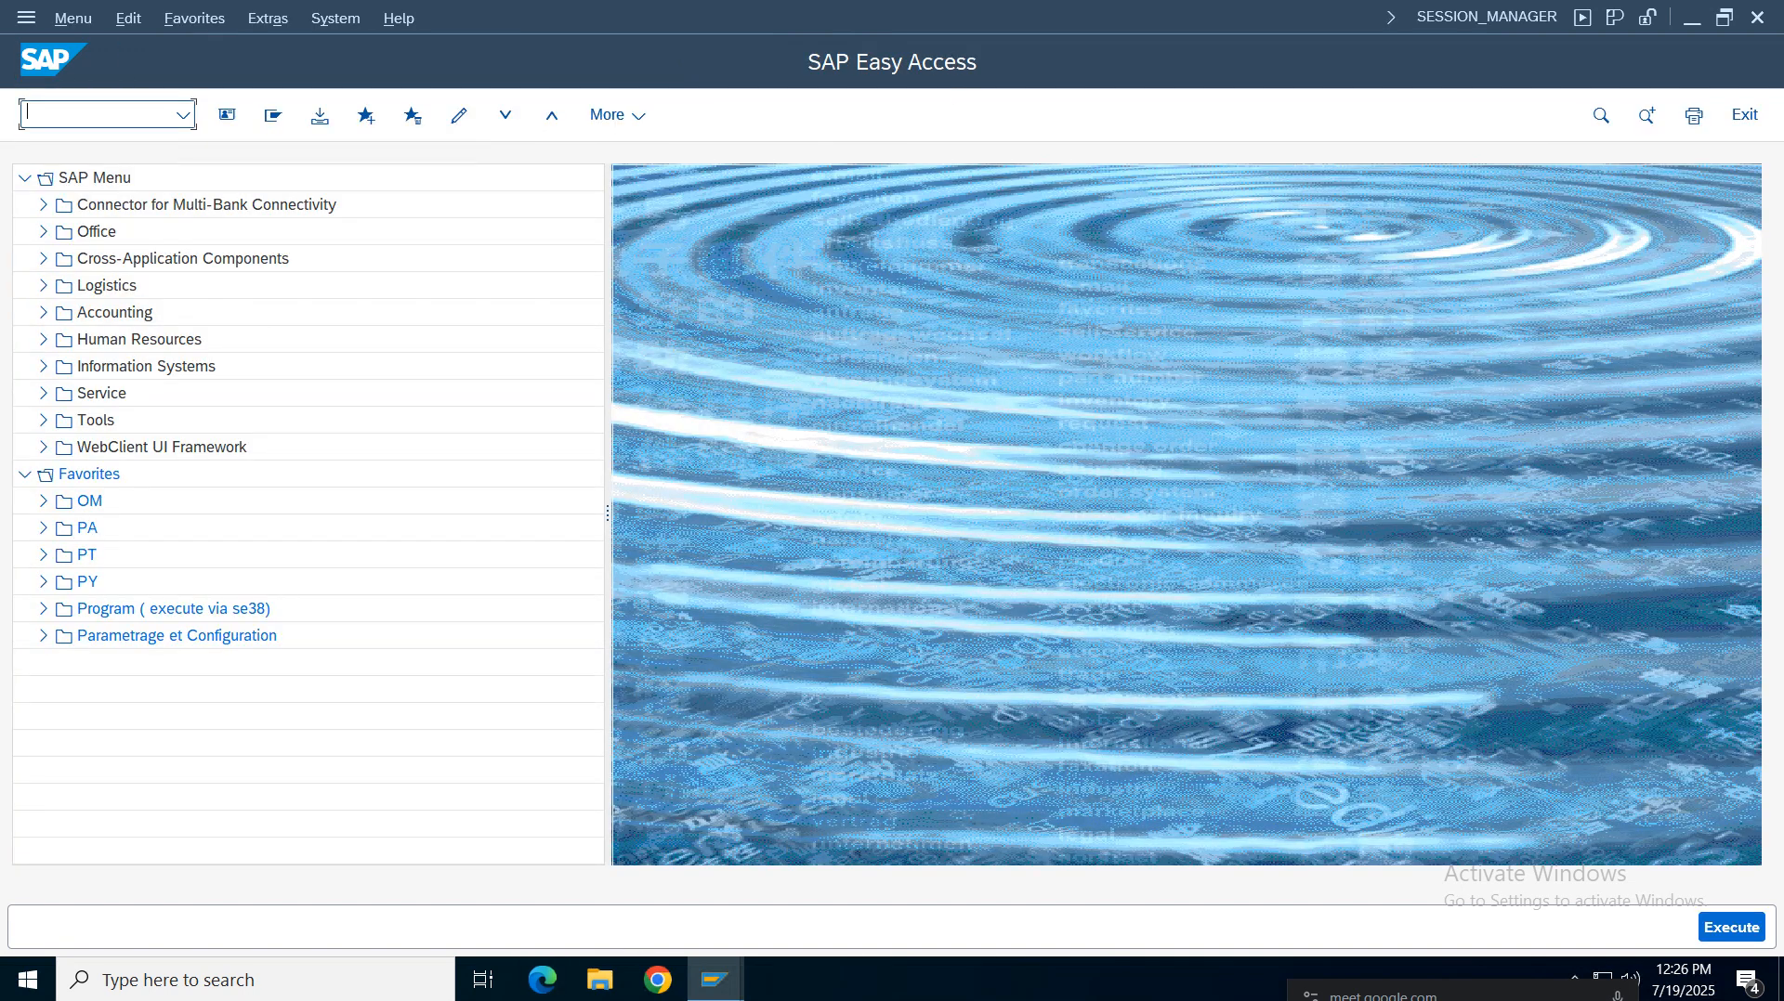
Read the configuration notes for the GR tolerance group and price variance tolerance limits rows
left_click(1121, 19)
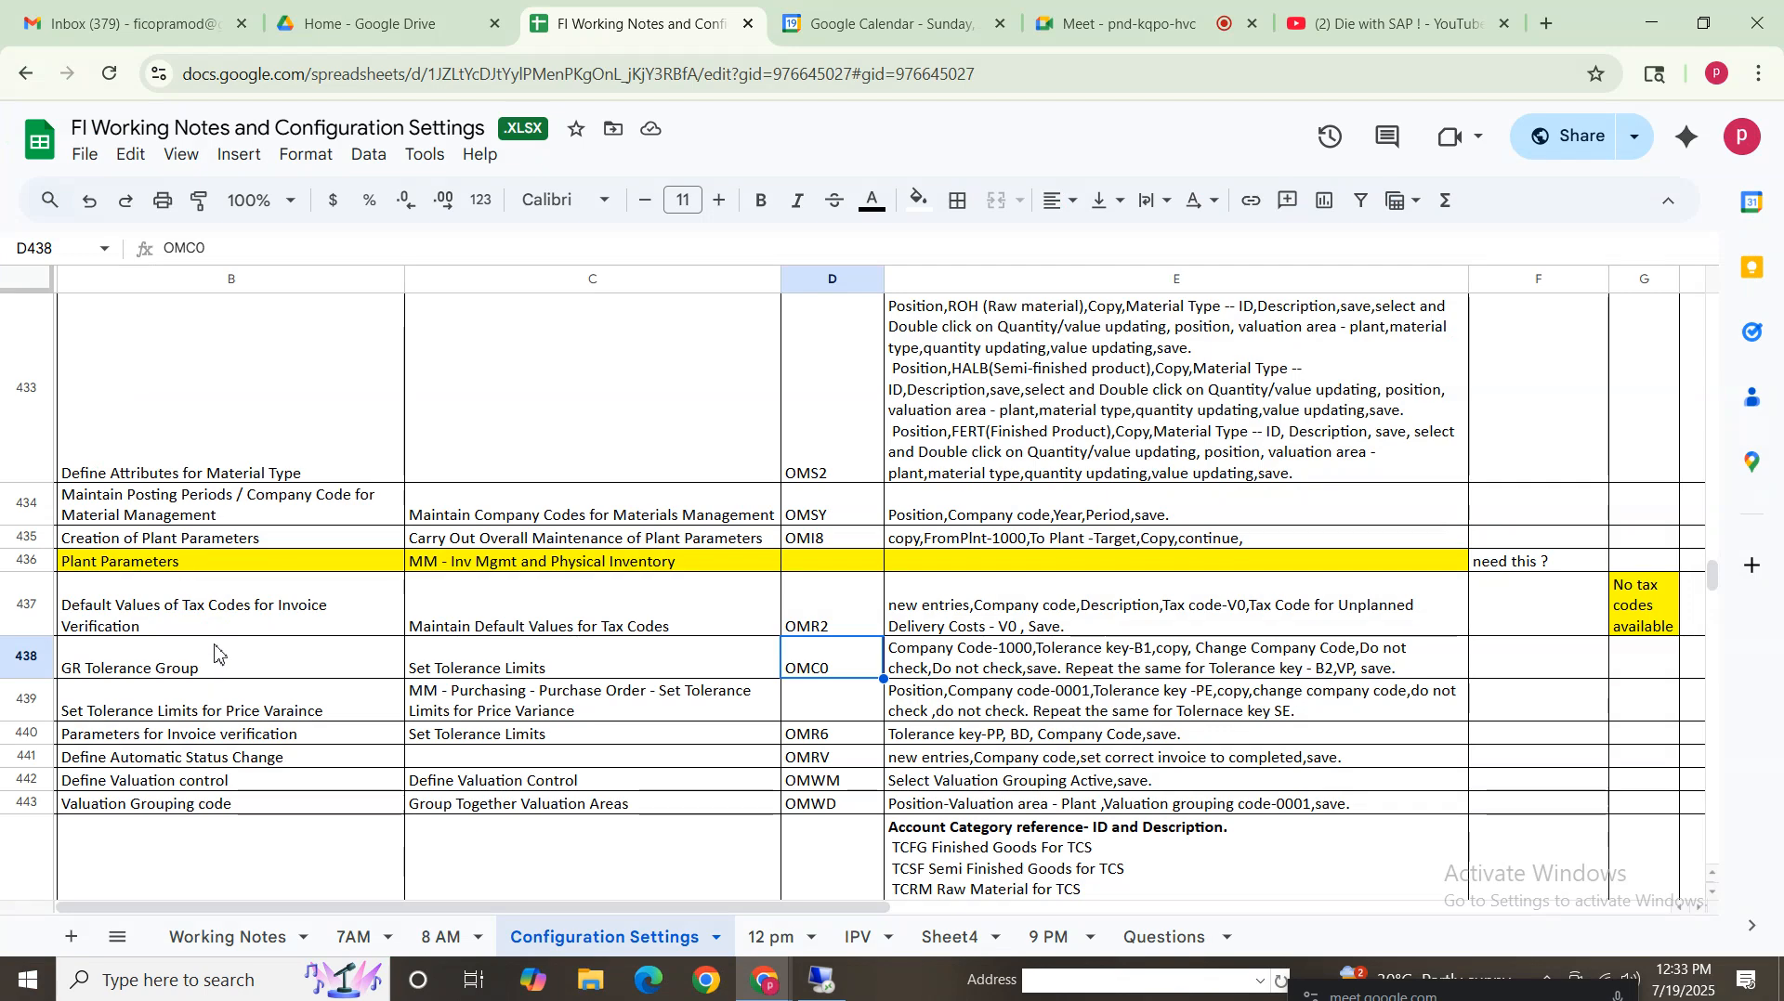
left_click(83, 671)
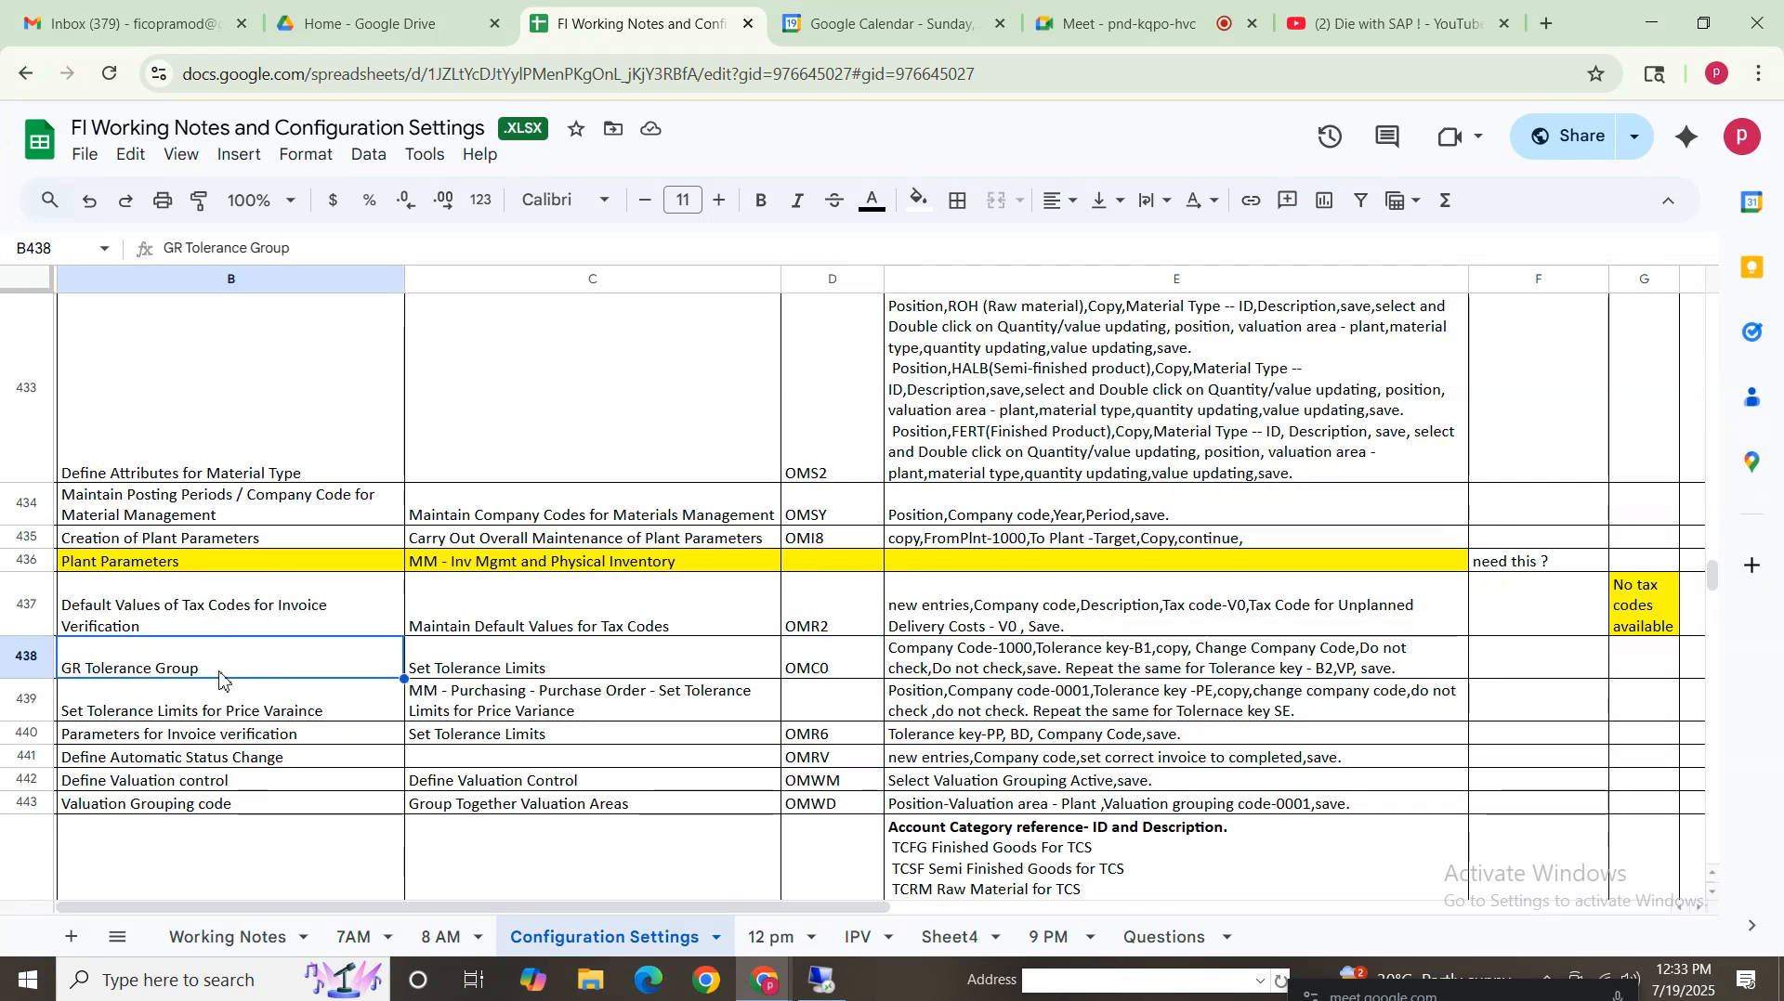
left_click(686, 669)
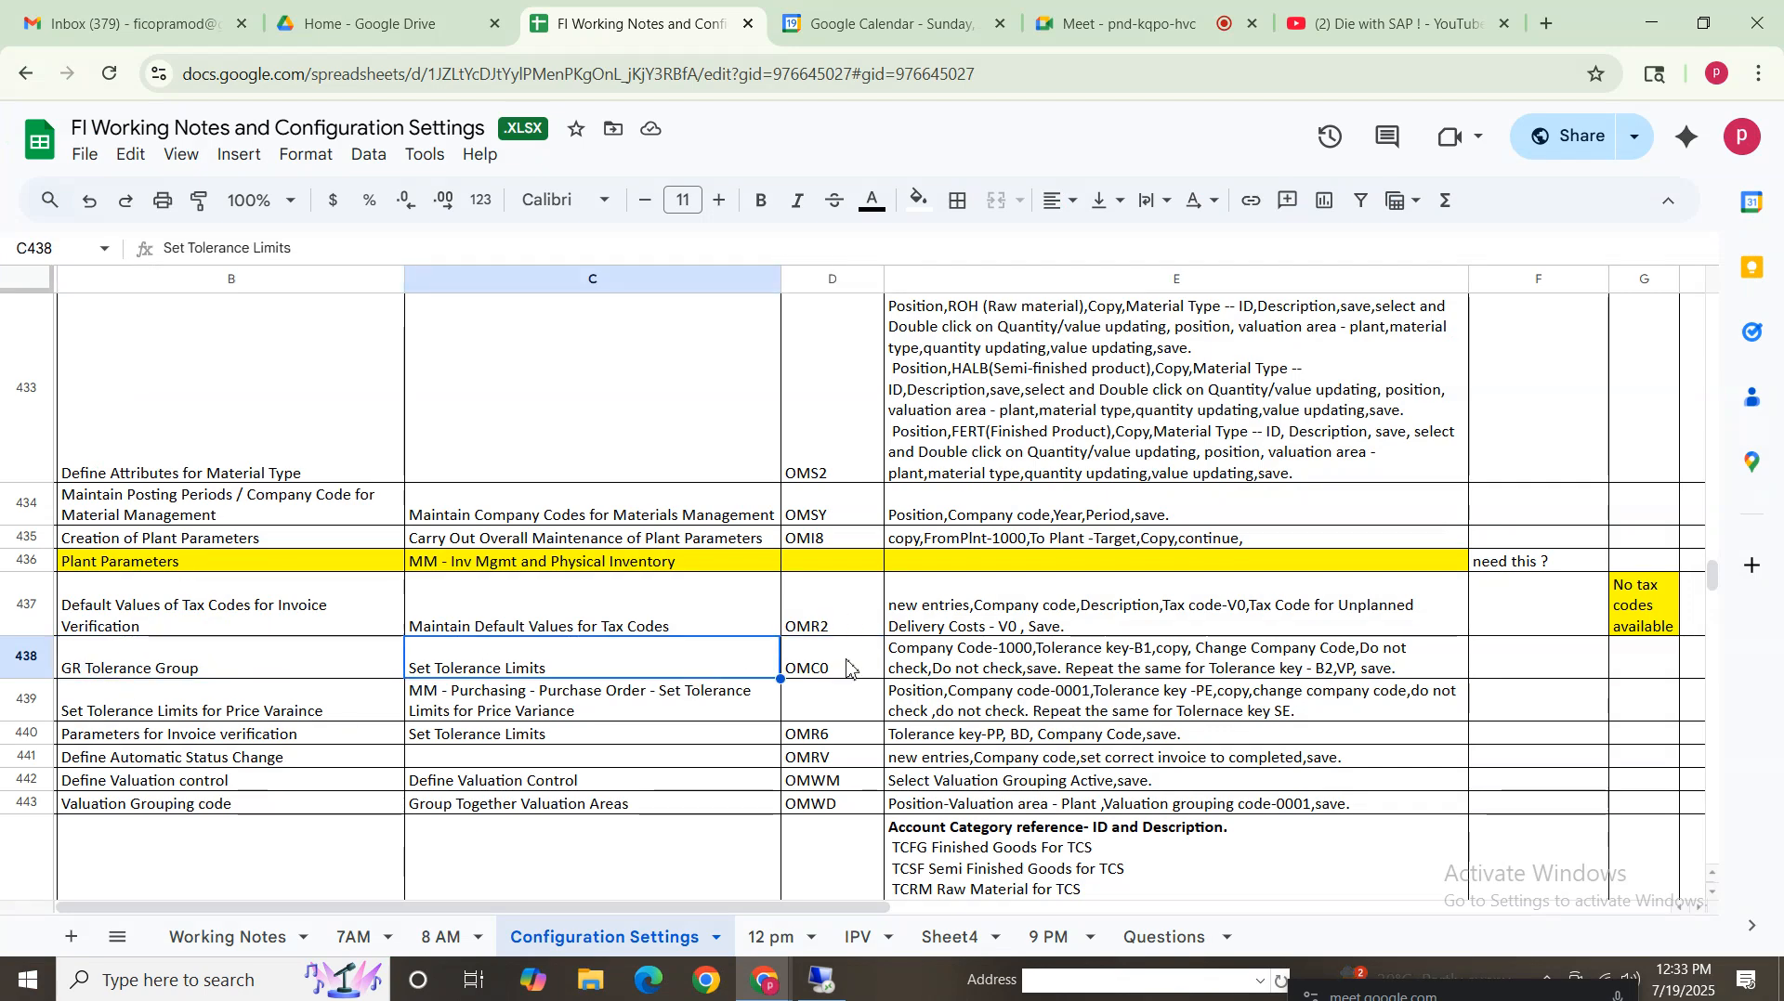
left_click(123, 709)
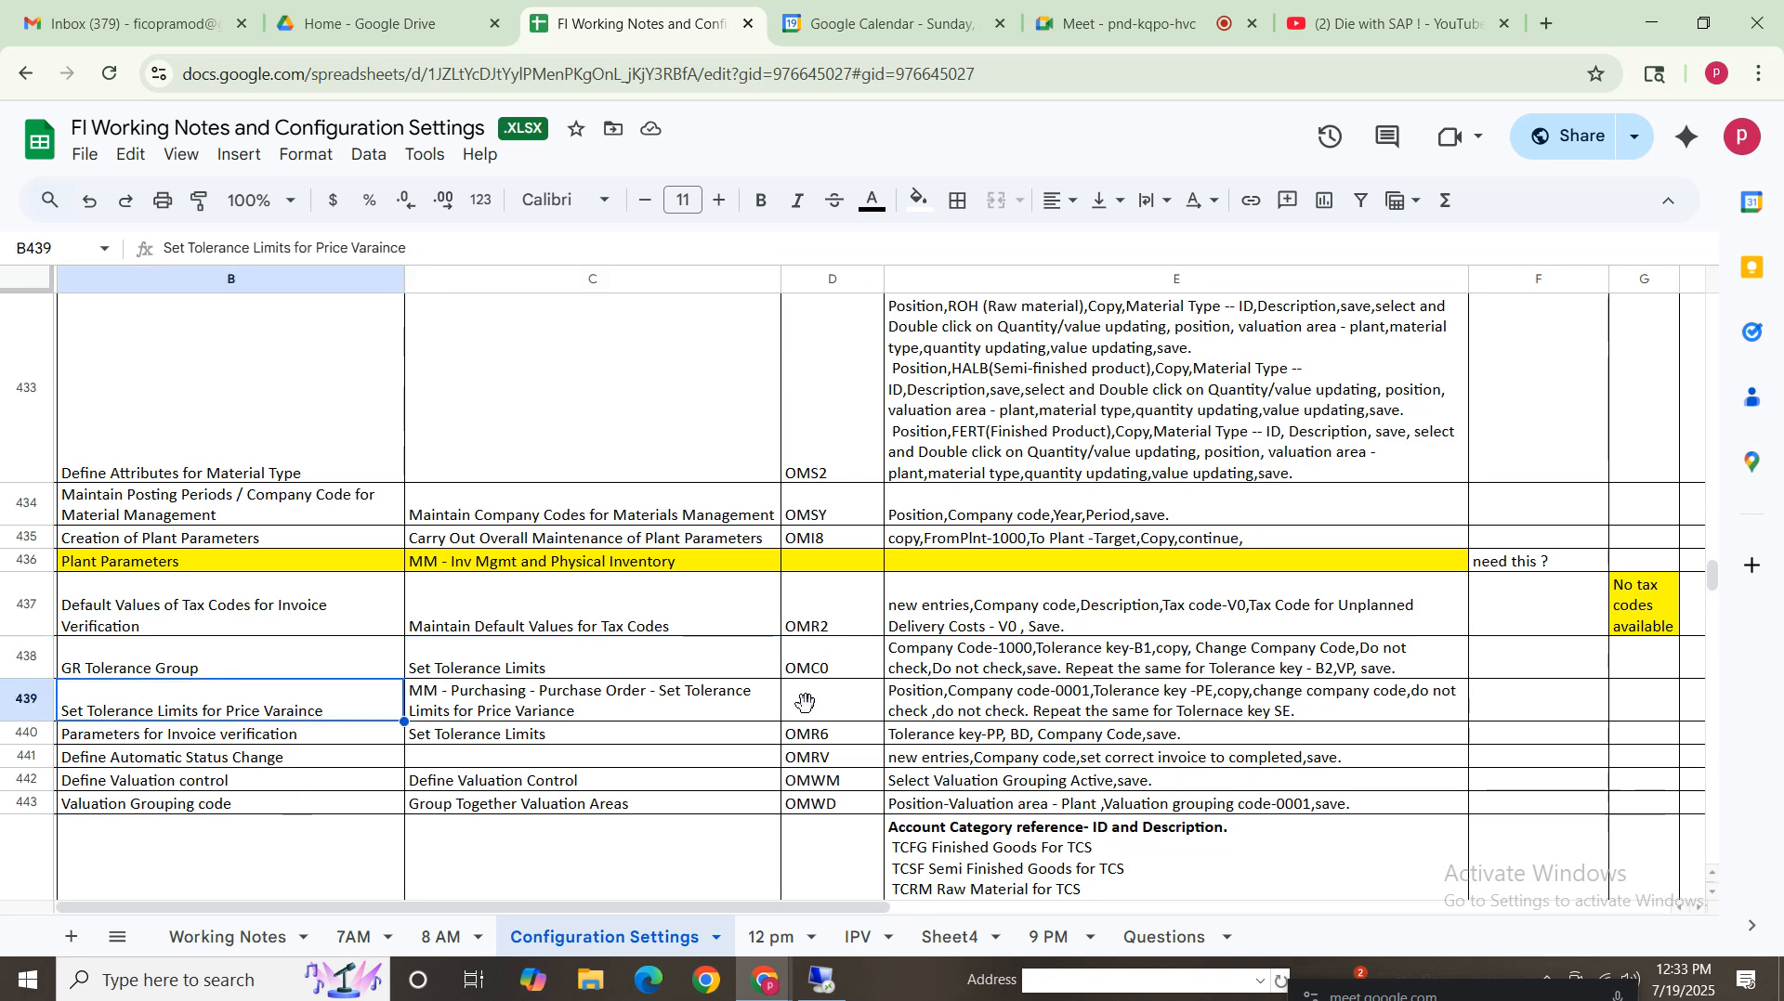
left_click(26, 699)
left_click(824, 717)
left_click(1052, 711)
left_click(480, 708)
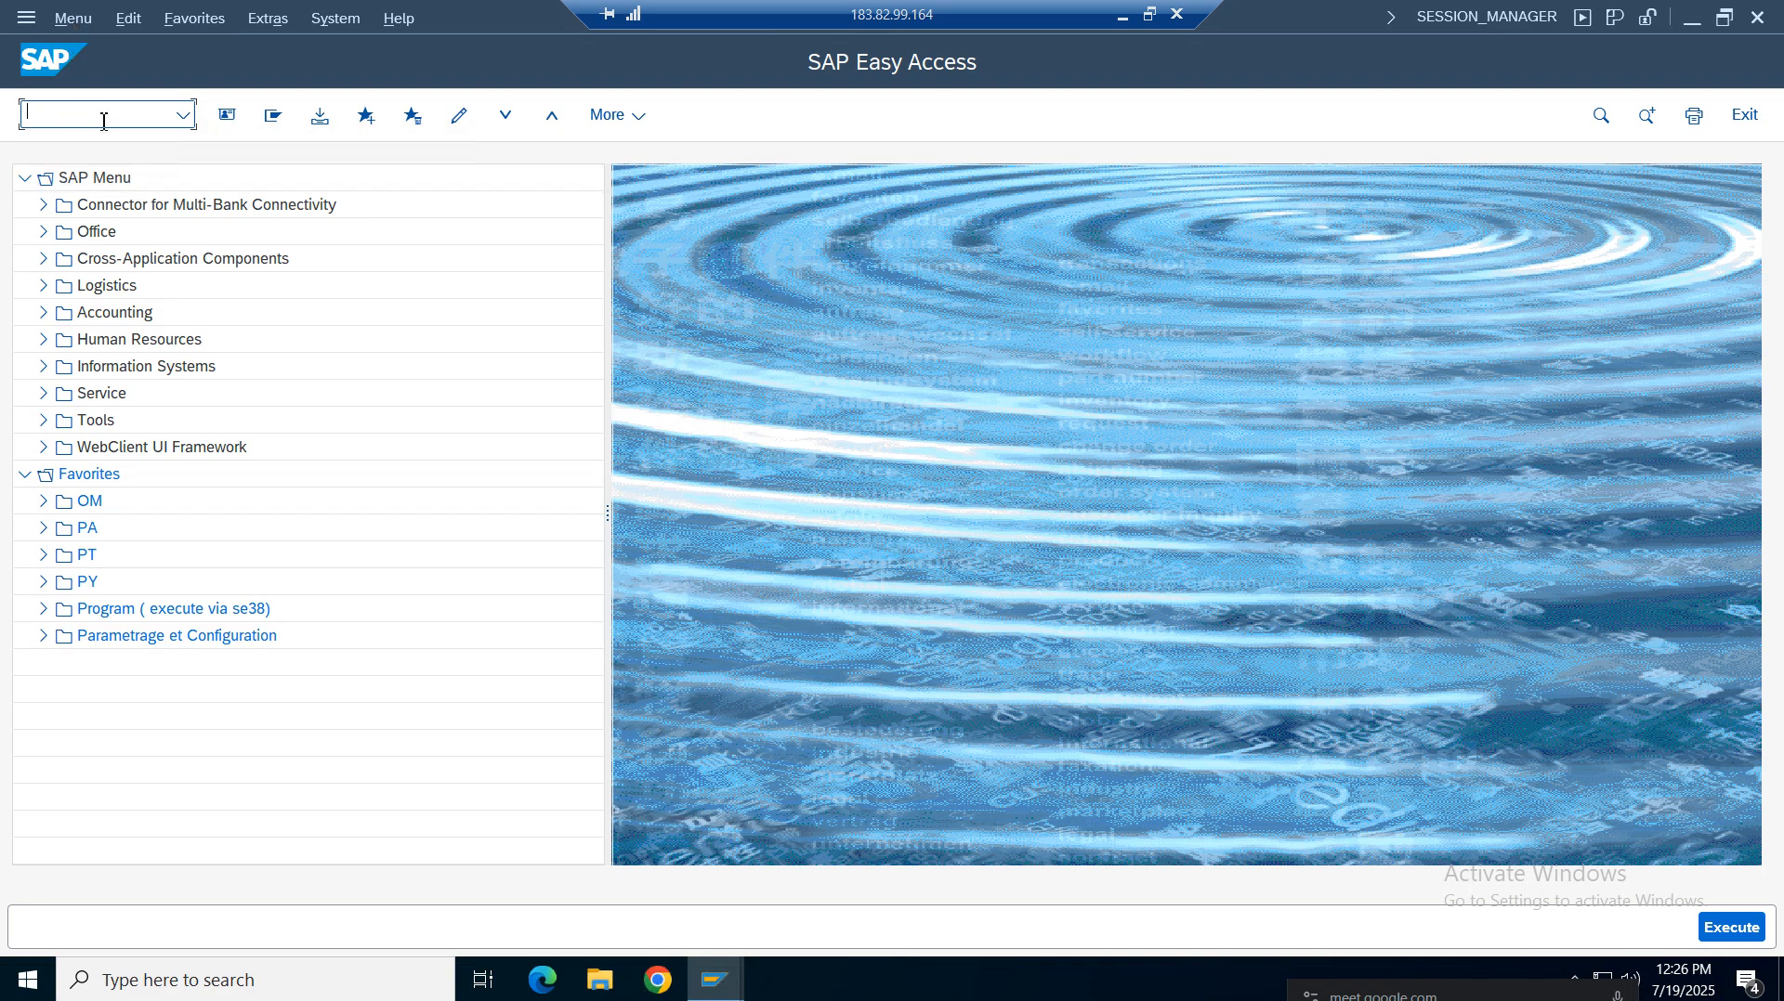
Open the SAP Reference IMG and navigate Materials Management, Purchasing, Purchase Order to open Set Tolerance Limits for Price Variance
key("Return")
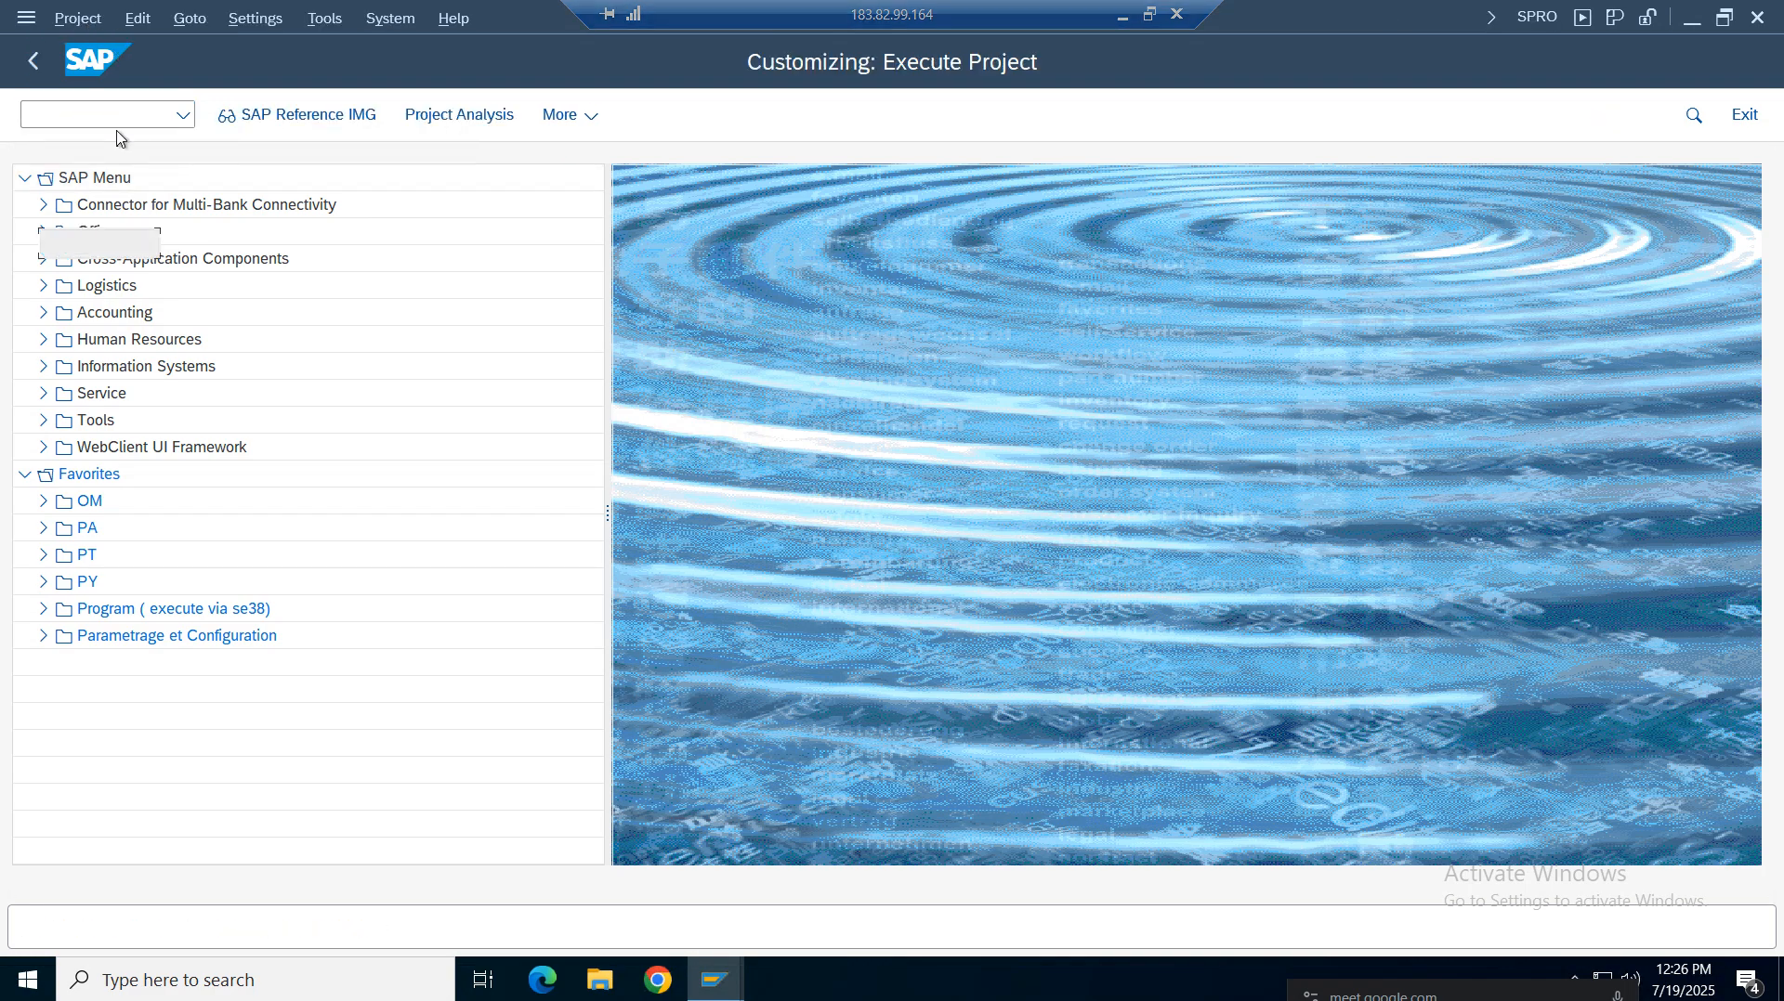
key("F5")
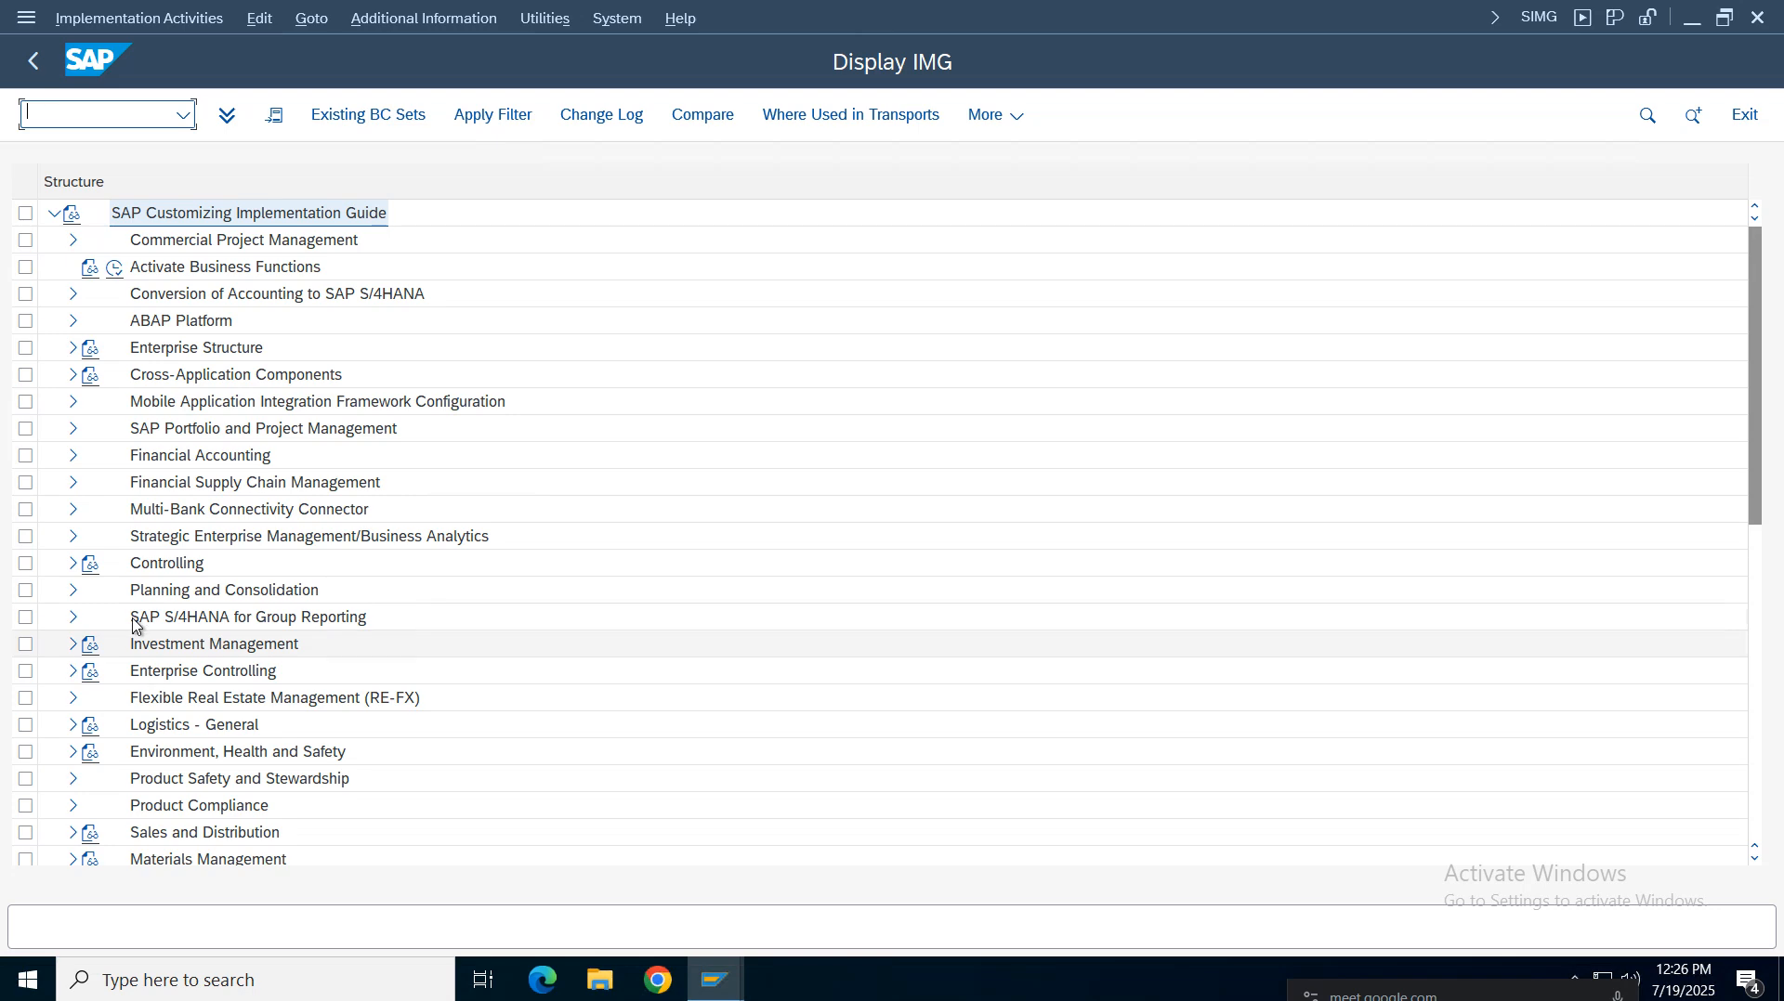
left_click(74, 860)
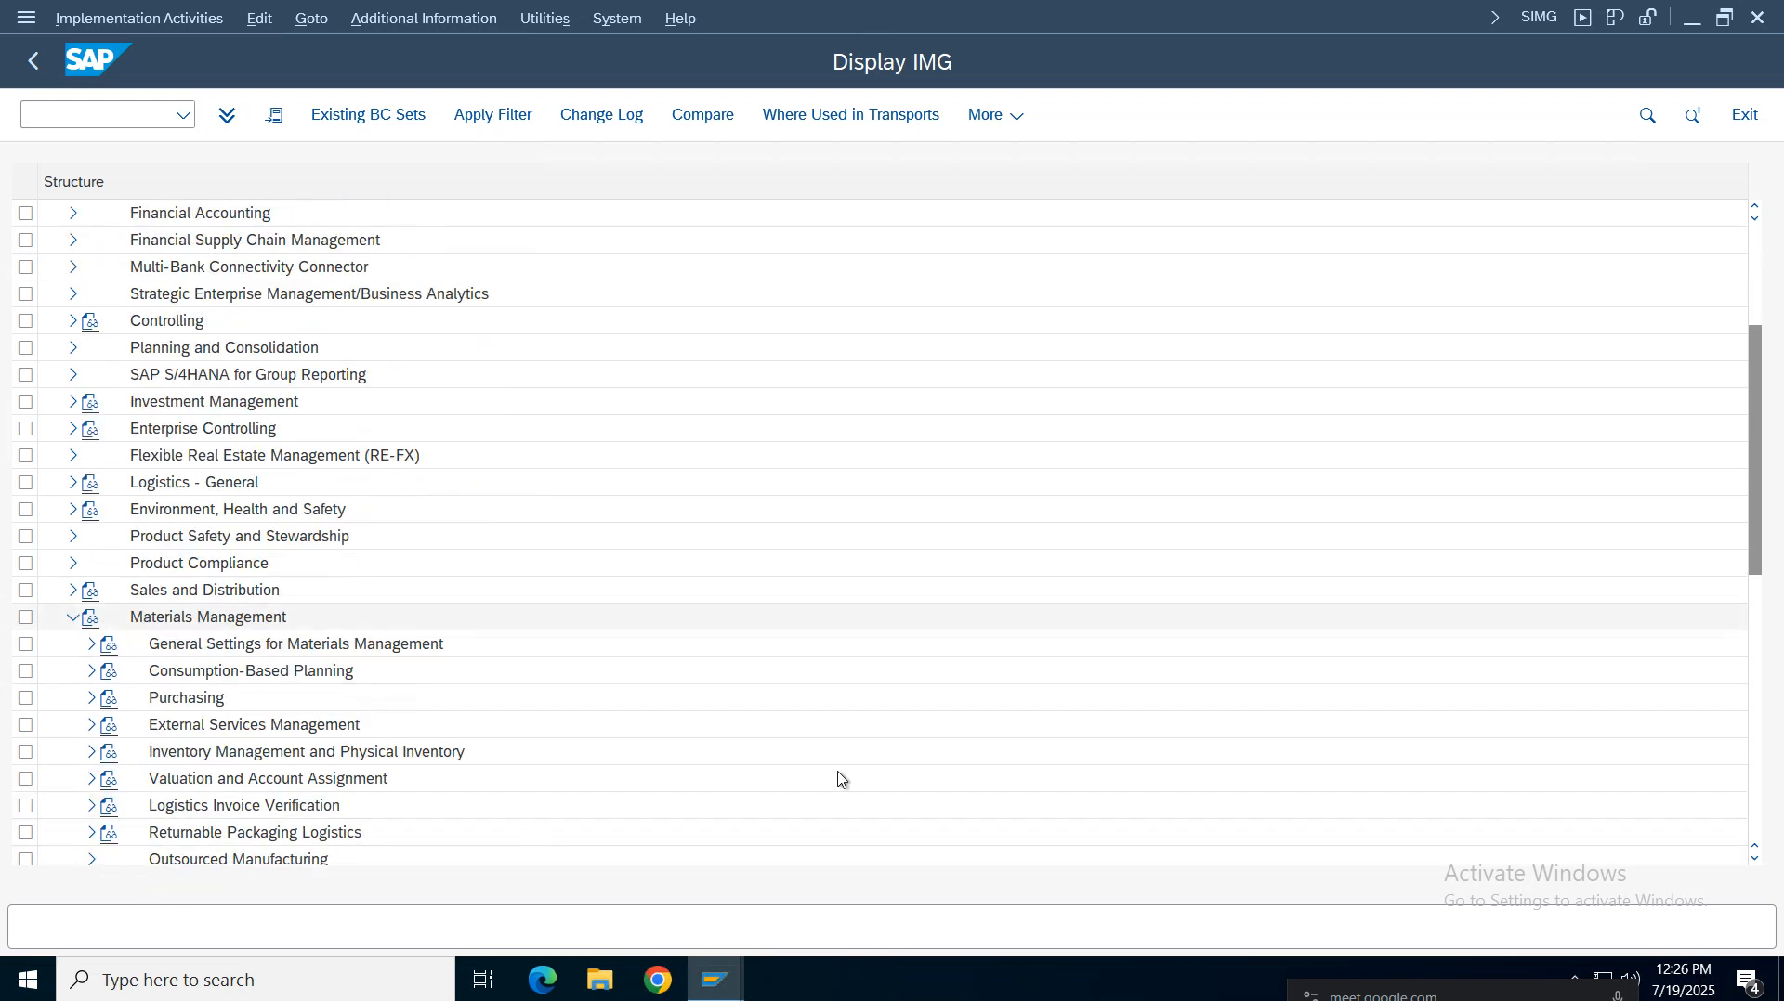
left_click(91, 699)
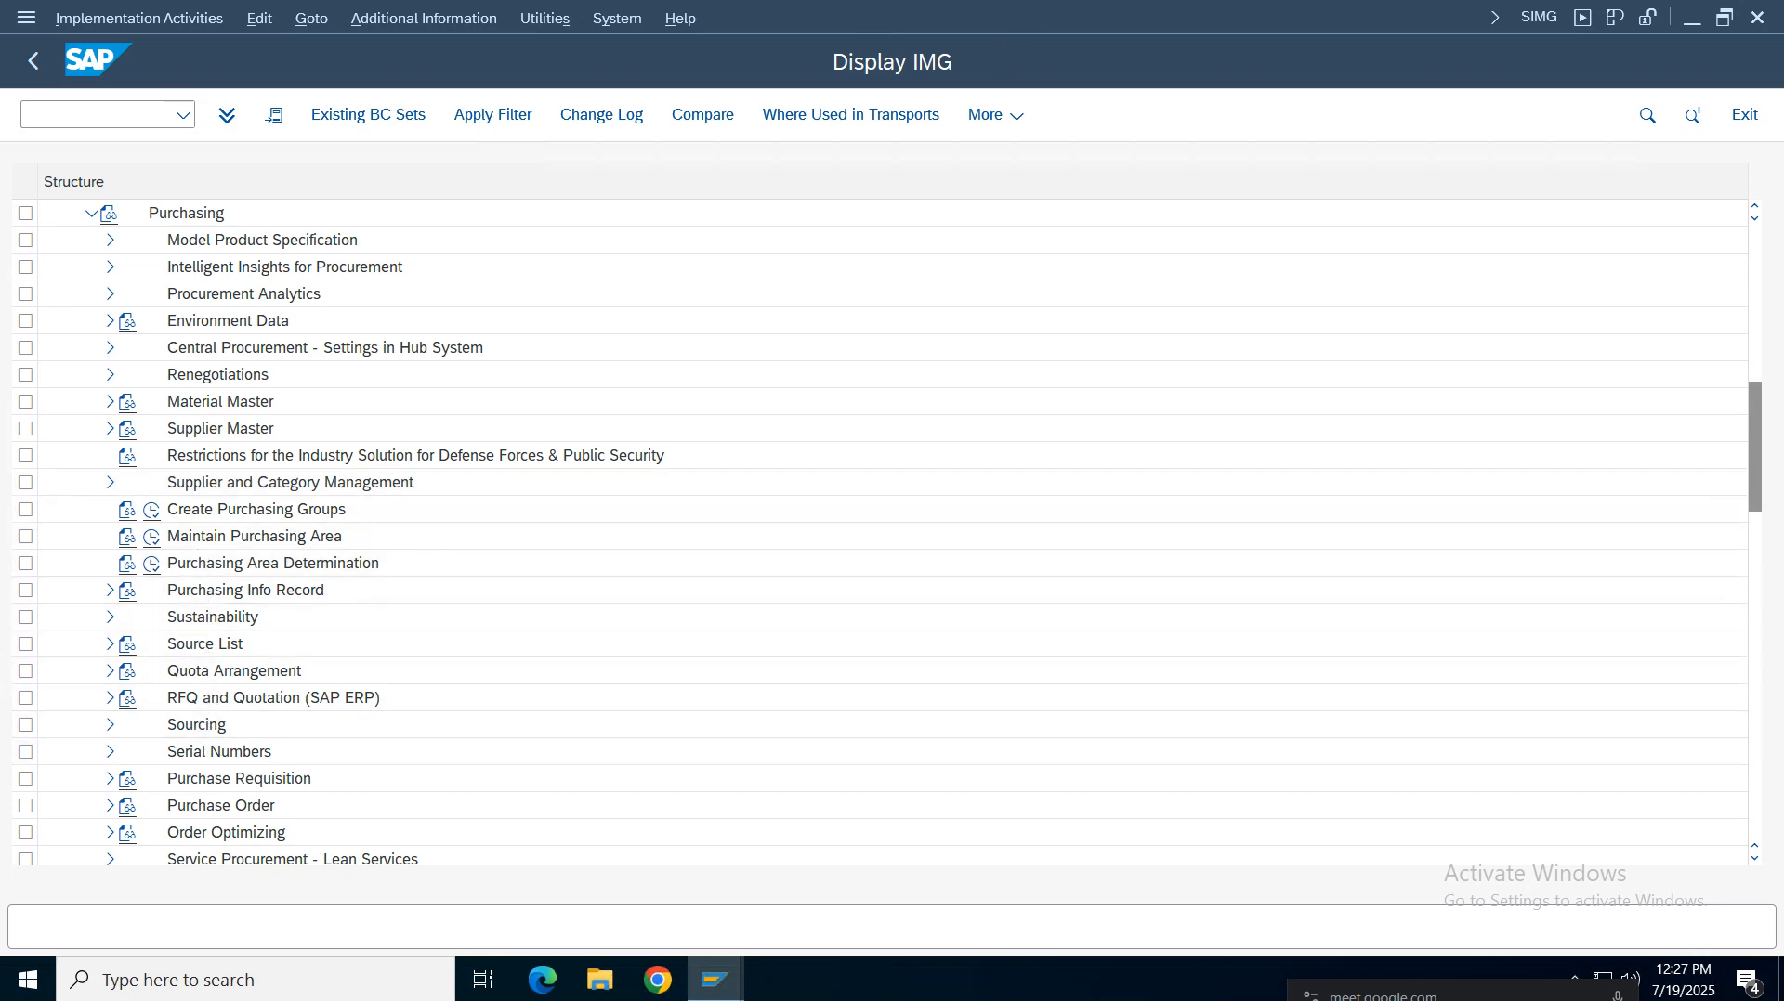
left_click(1124, 16)
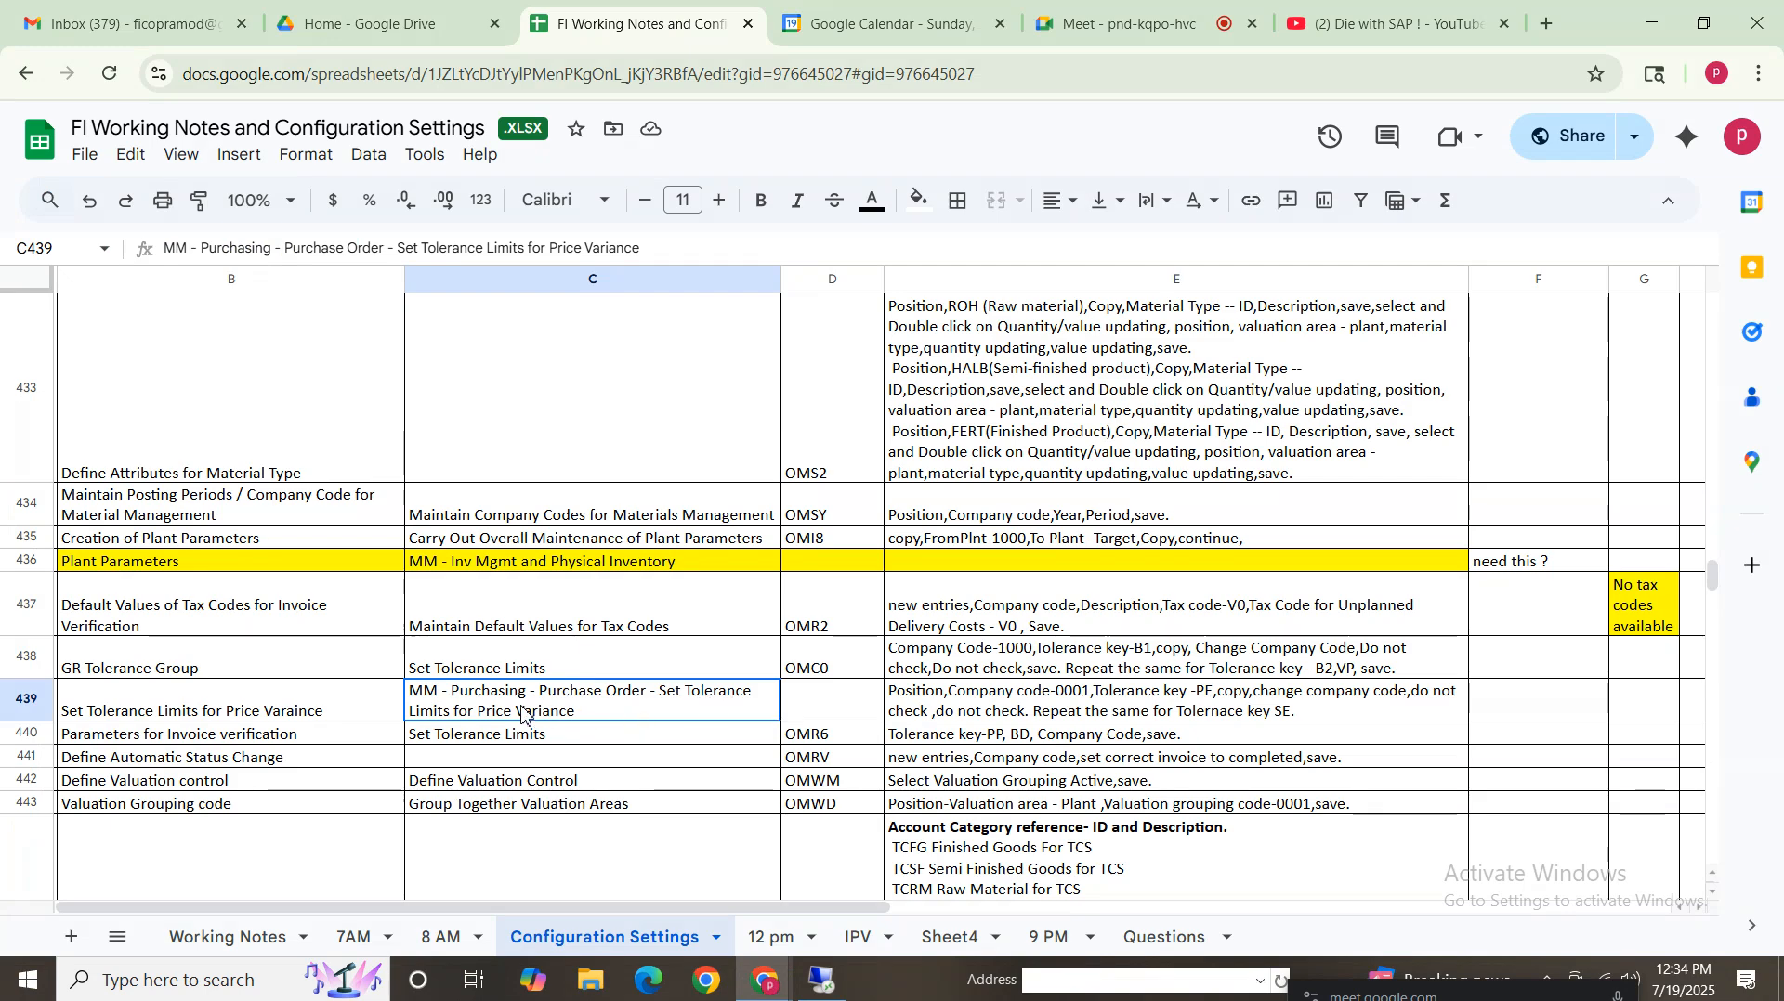
left_click(822, 982)
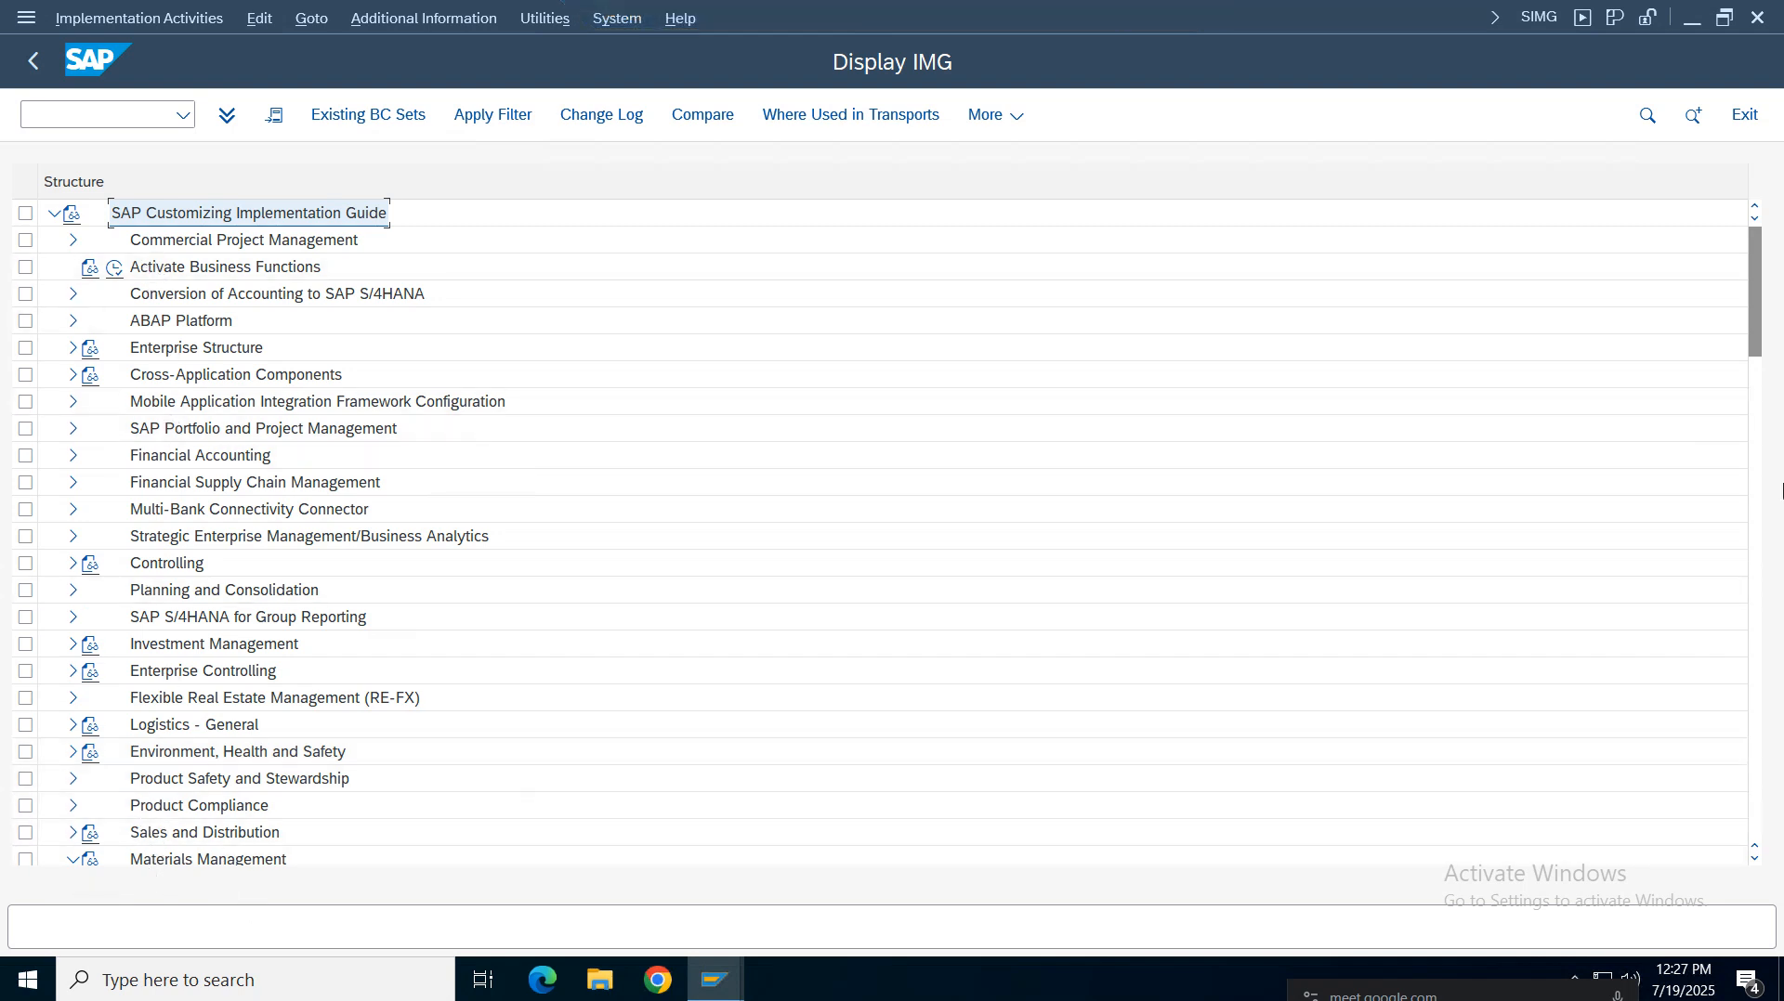
left_click_drag(1763, 361, 1757, 419)
left_click(186, 538)
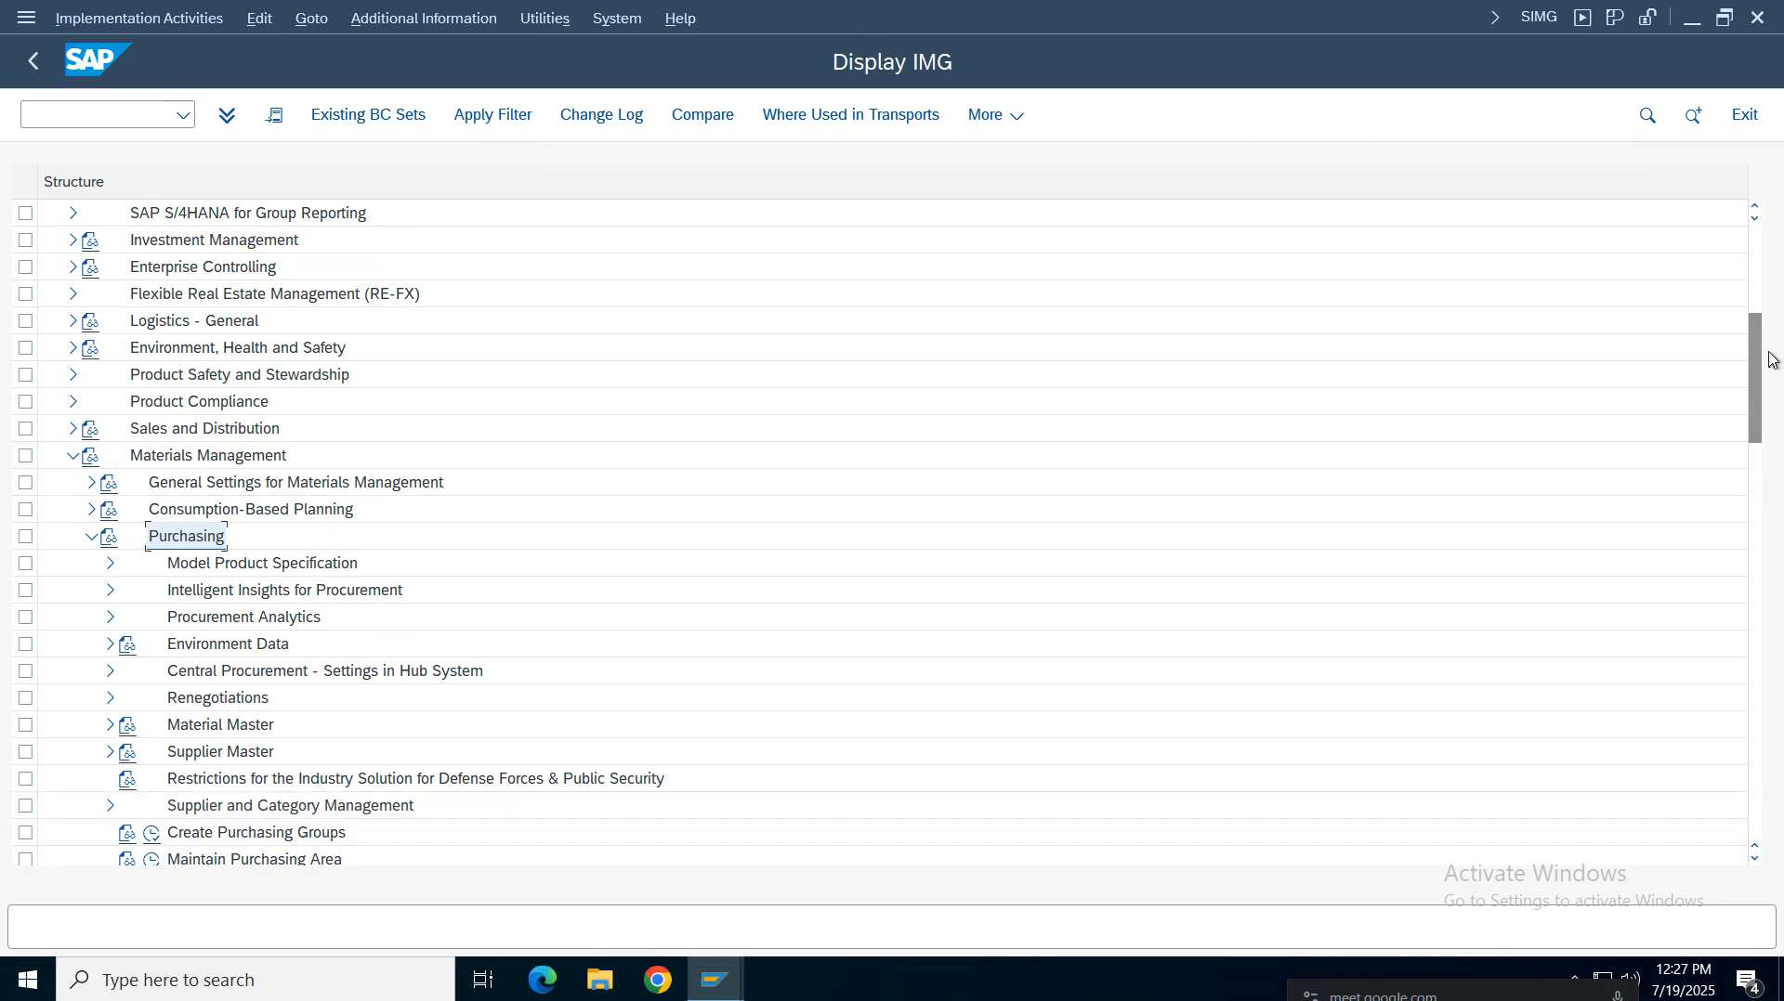
left_click_drag(1769, 353, 1765, 436)
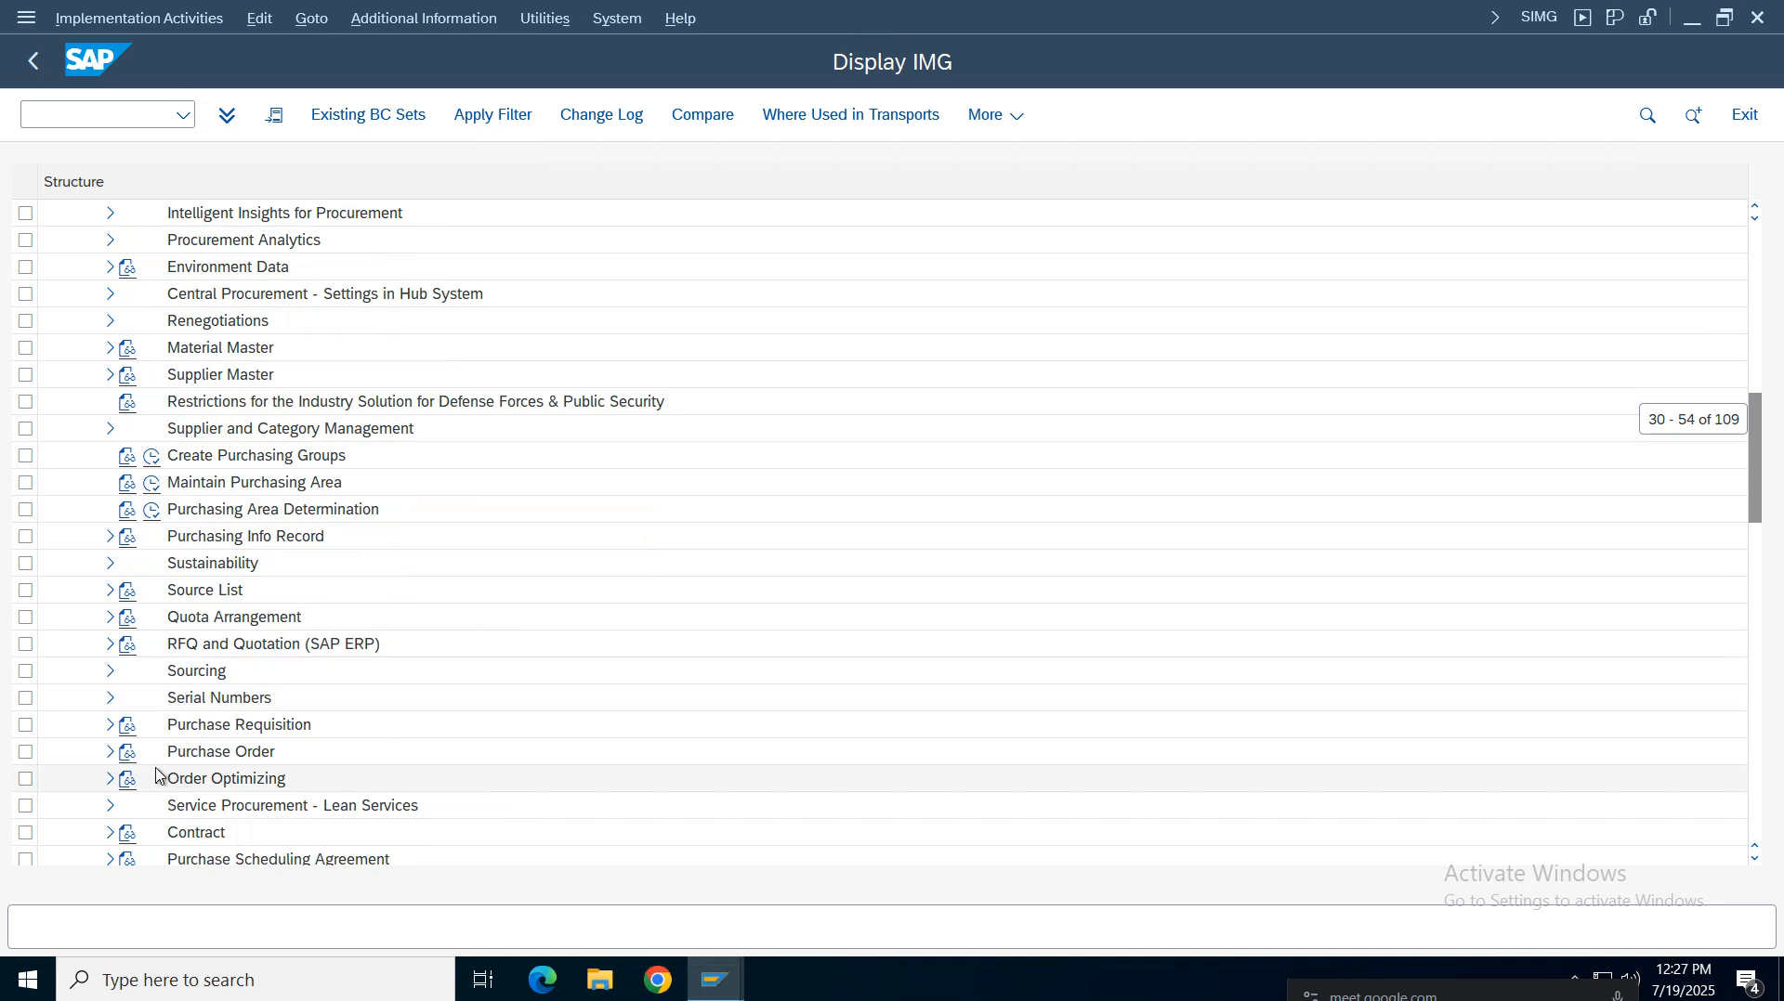
left_click(110, 752)
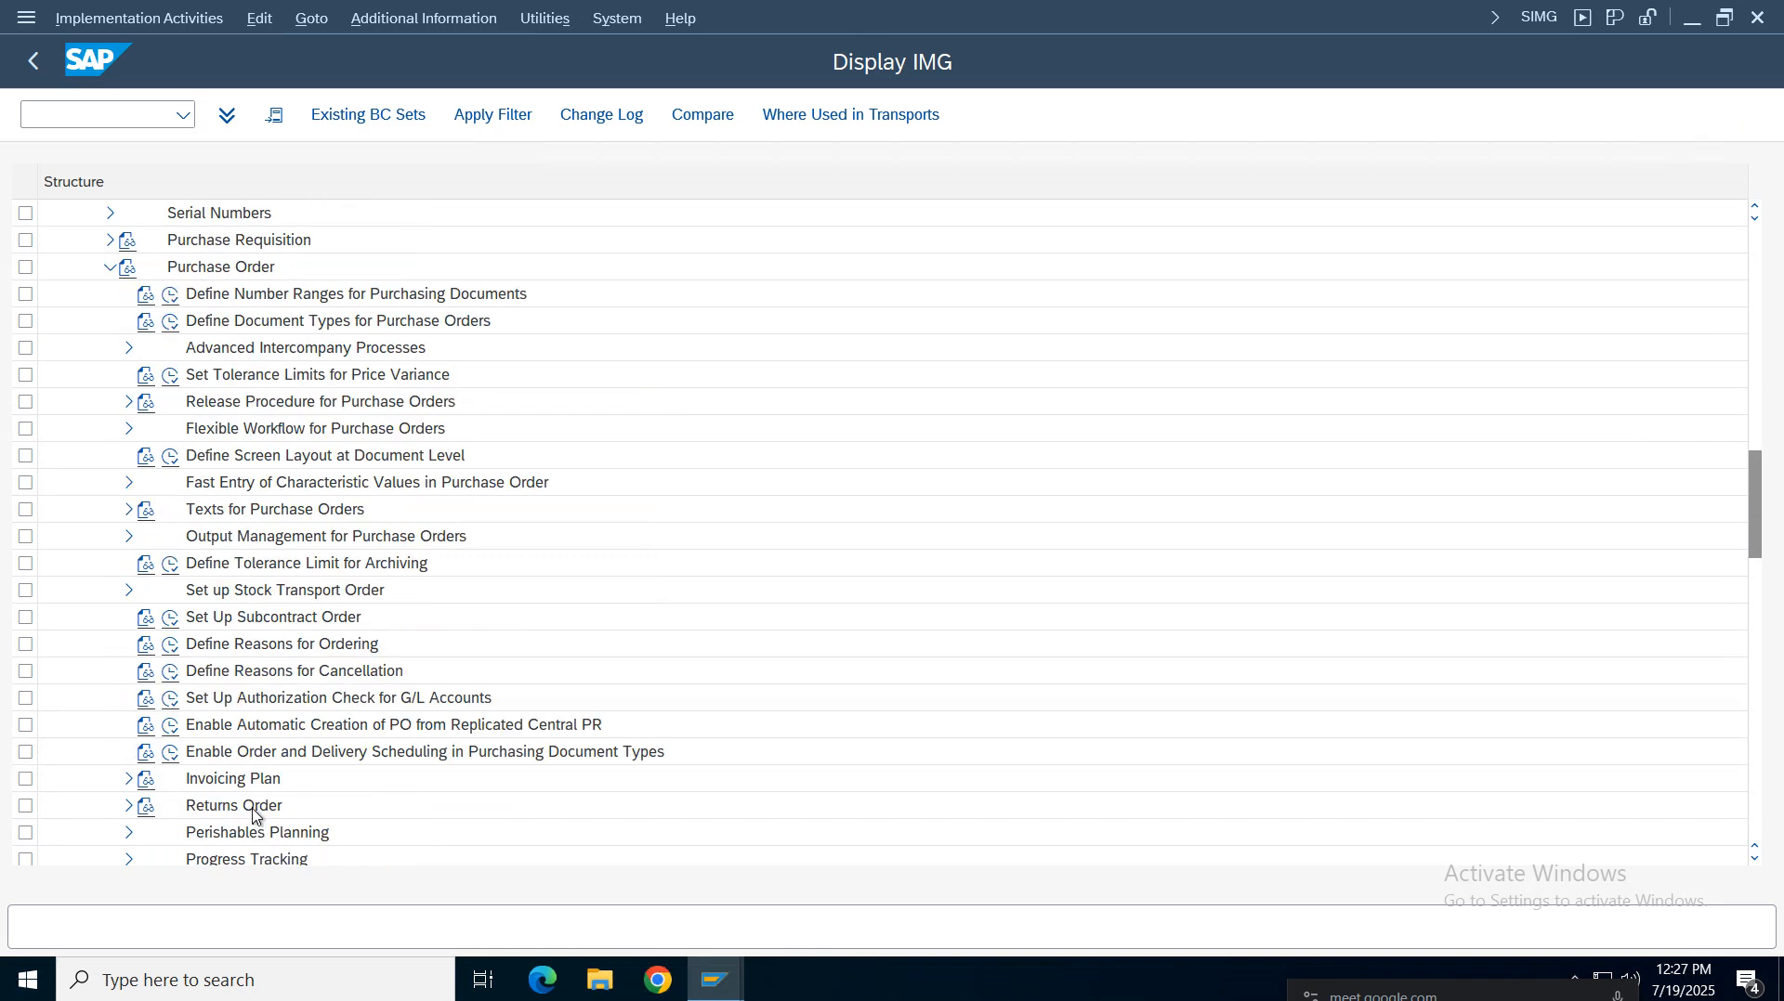
left_click(198, 384)
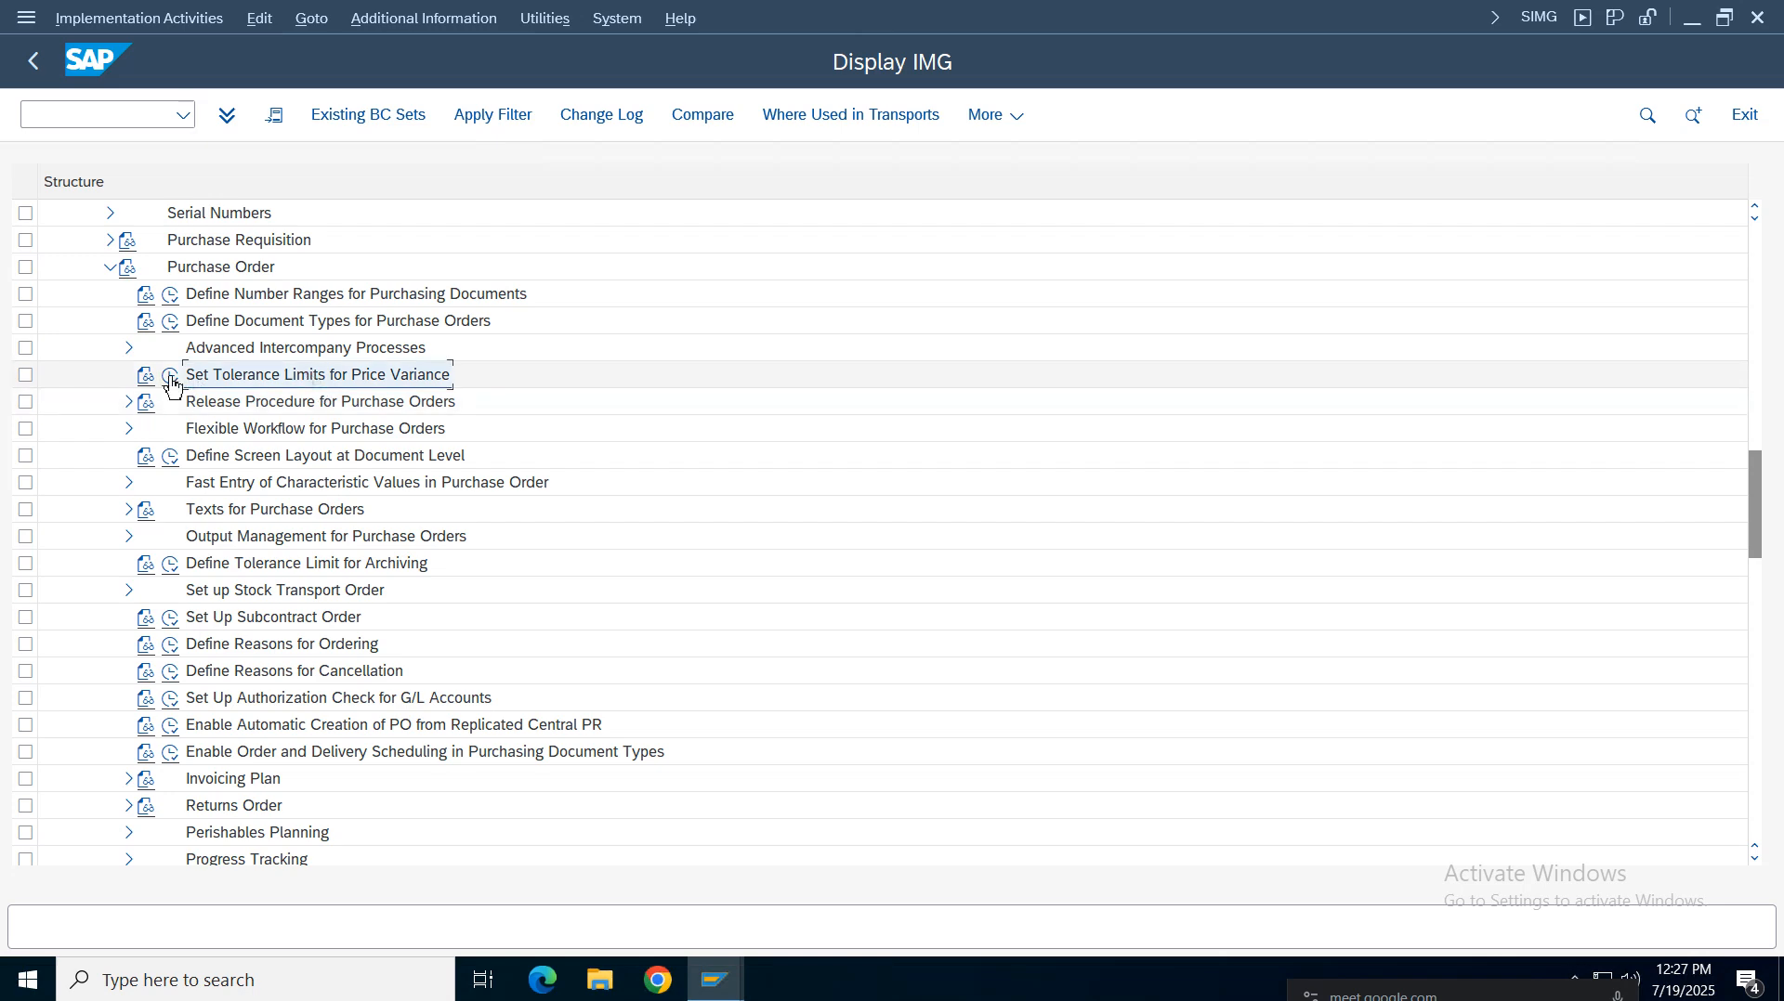
left_click(171, 376)
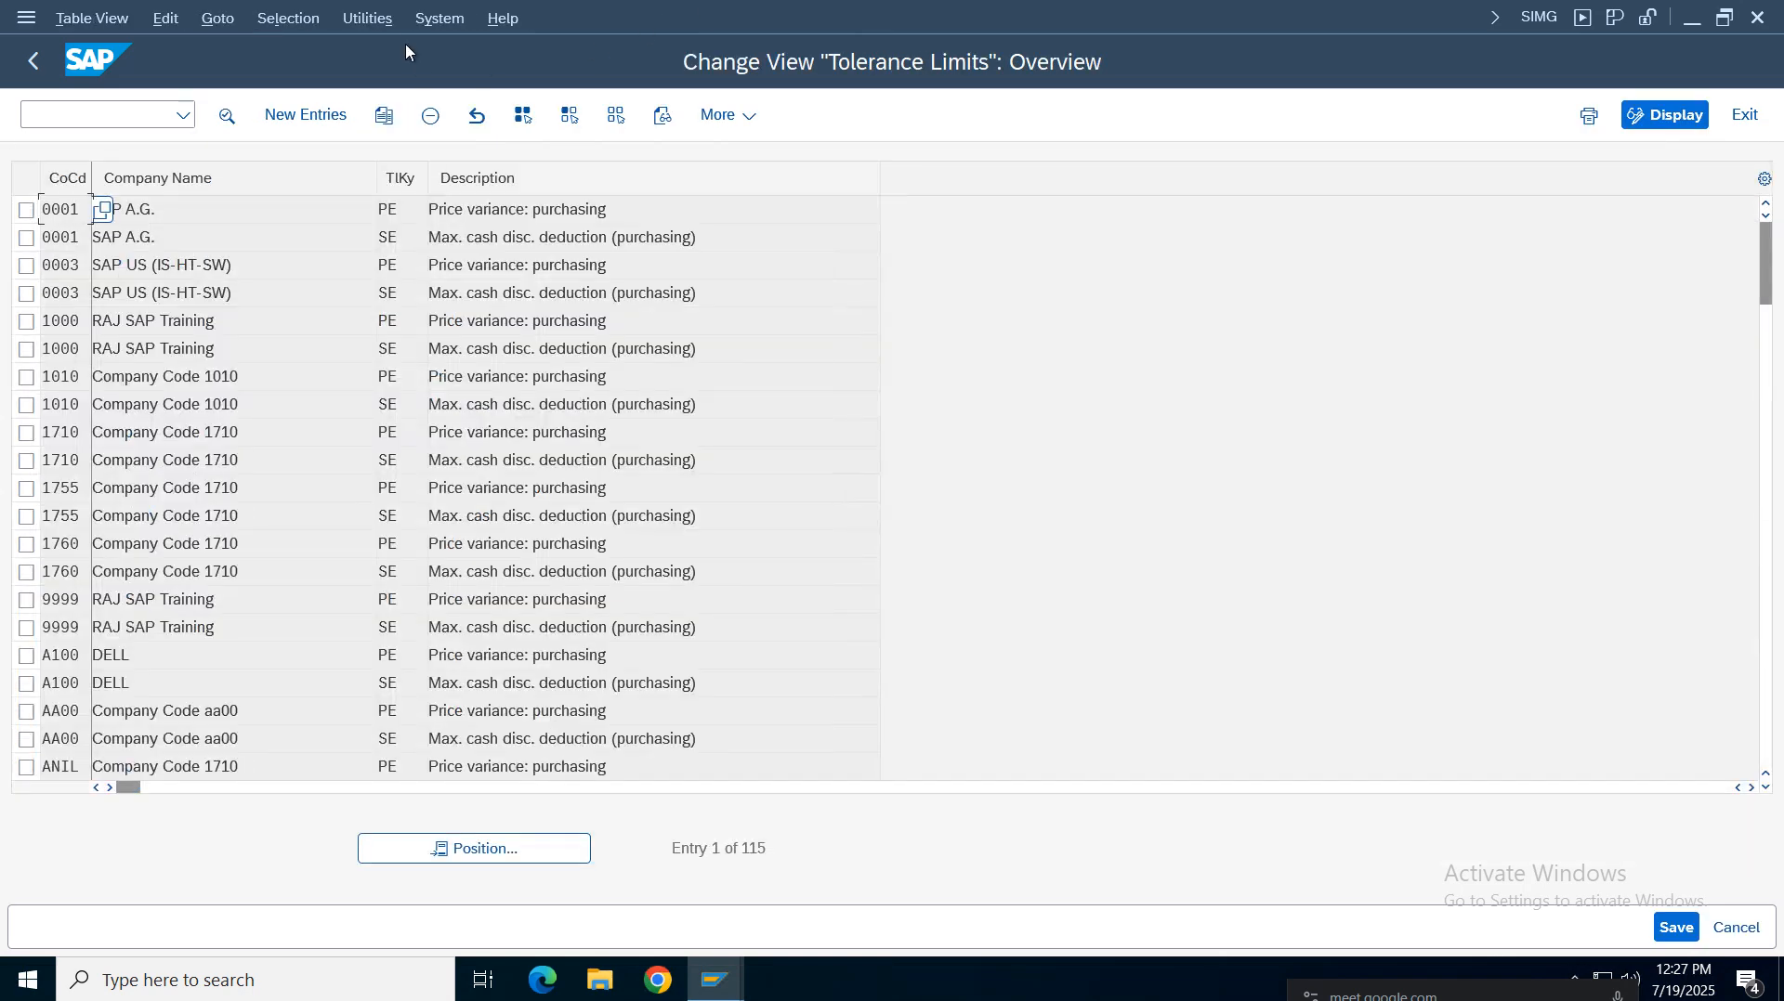
Check the session's transaction code and display the additional information keys for the Purchase Order IMG activities
left_click(1539, 17)
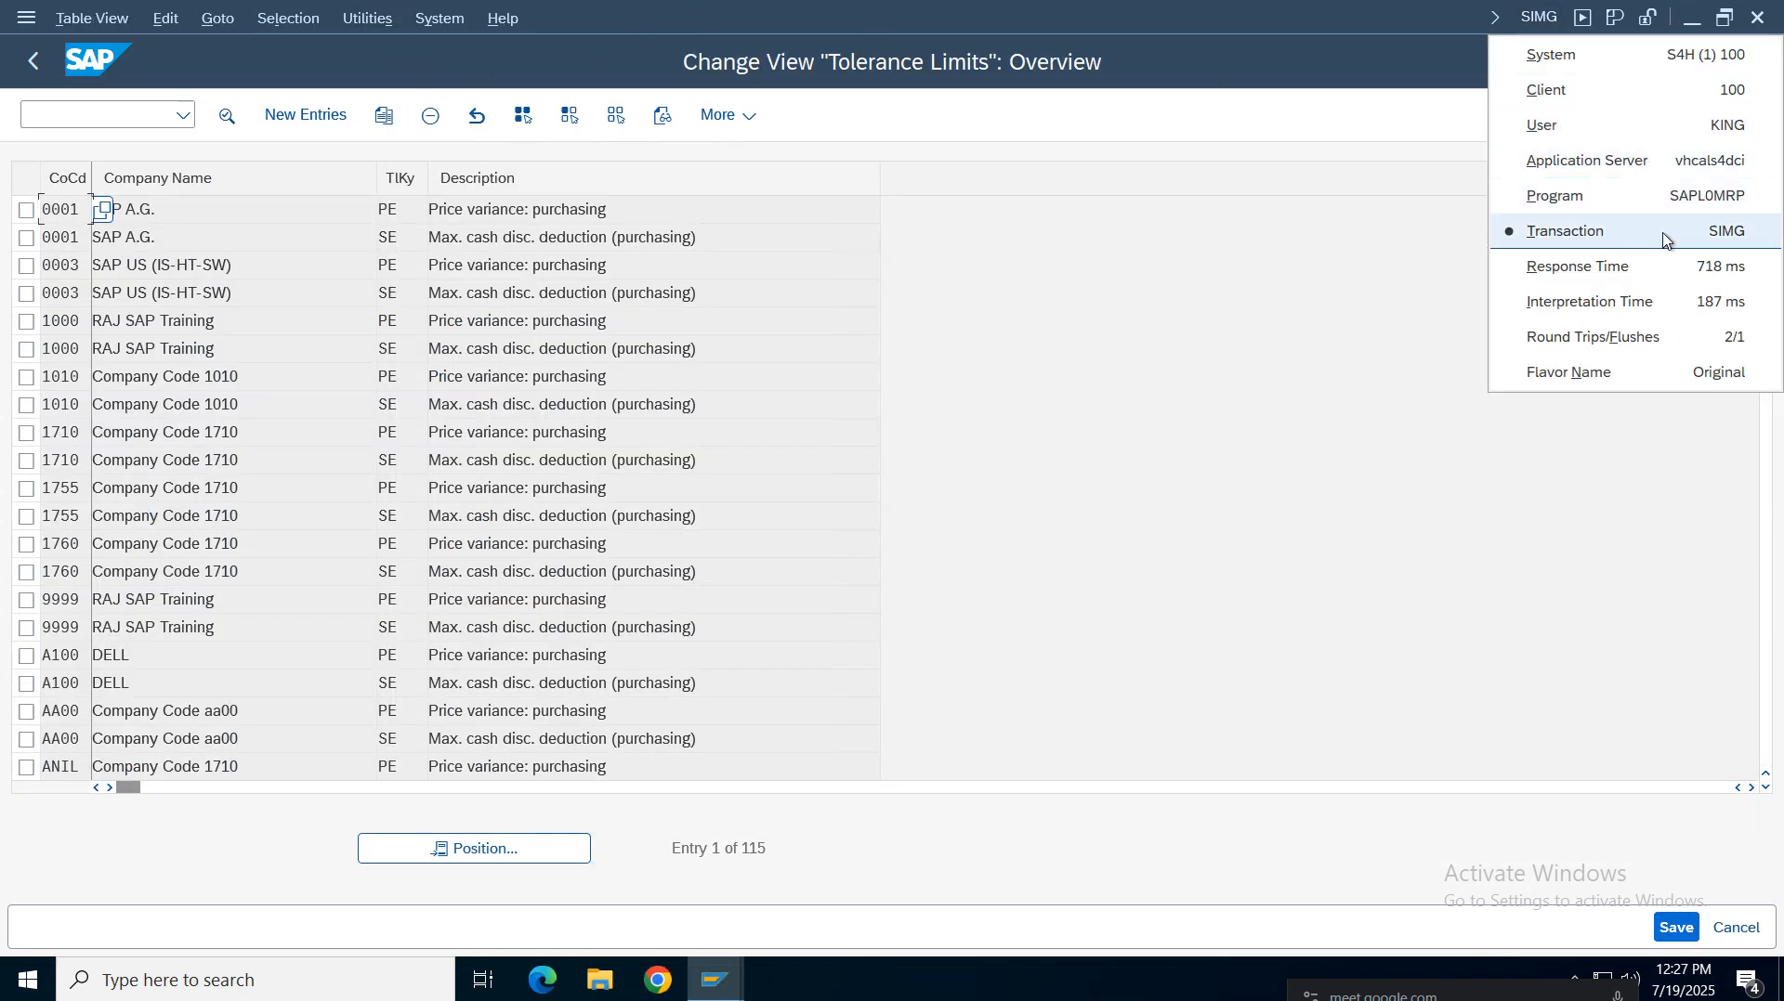
left_click(945, 288)
left_click(31, 62)
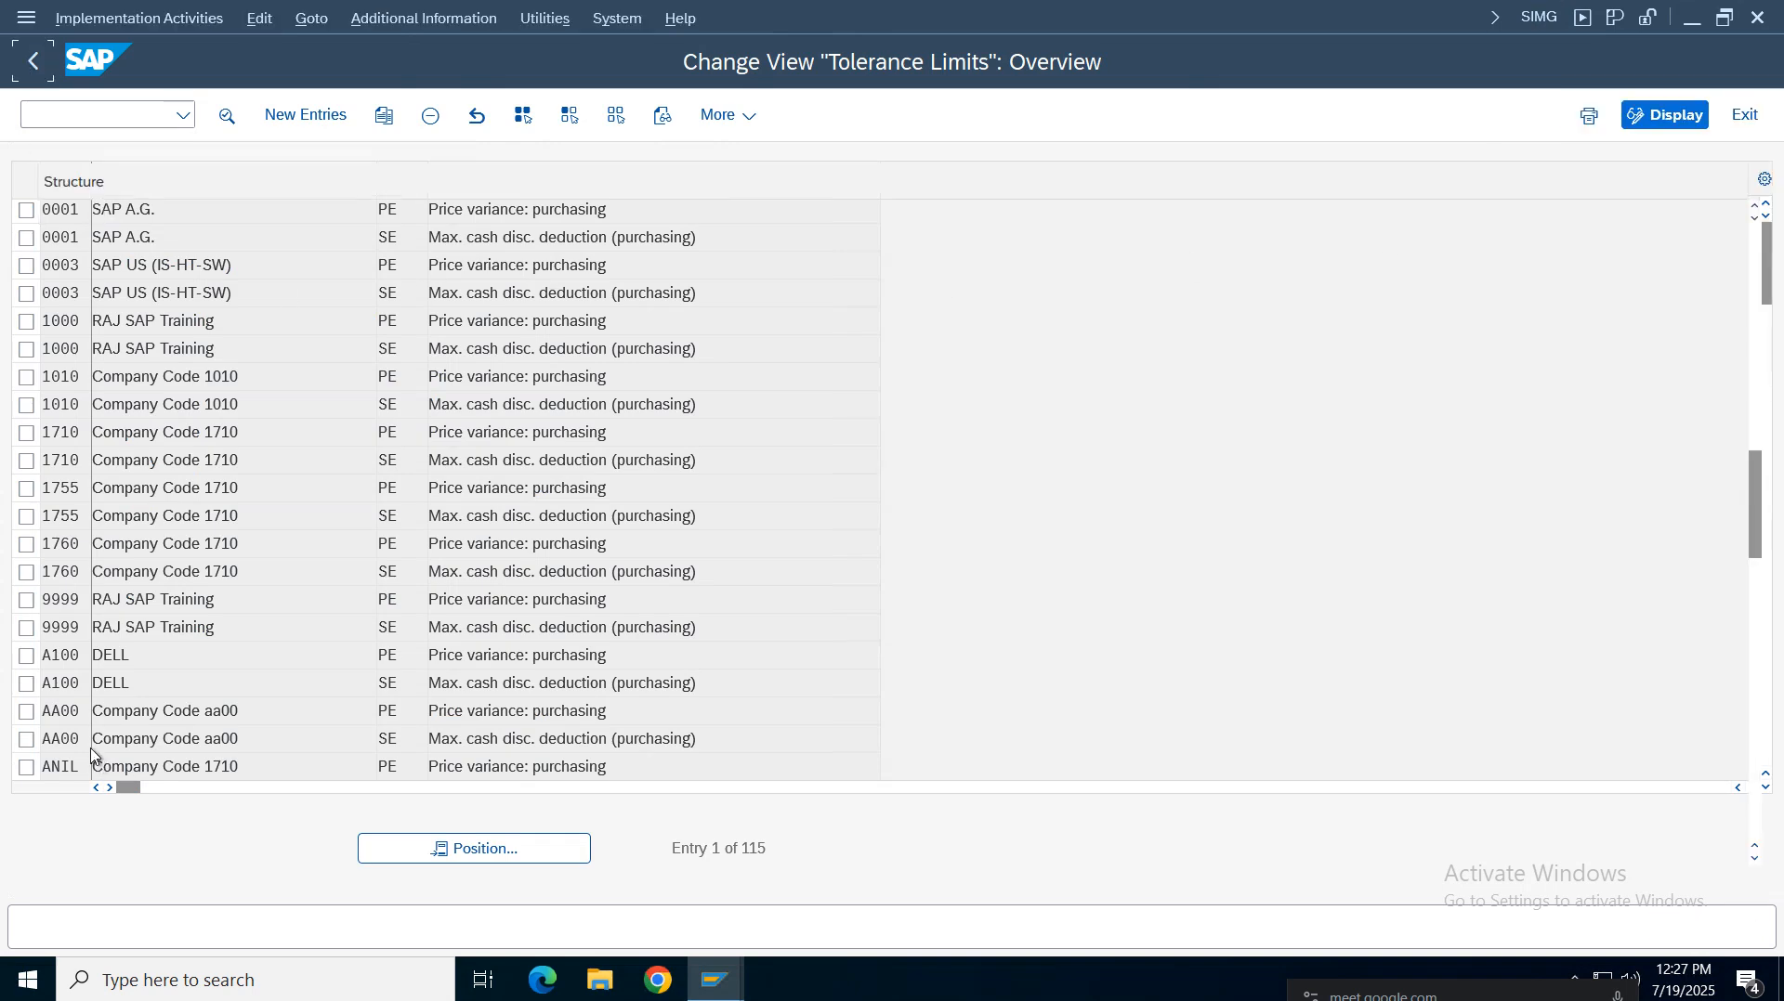
left_click(437, 18)
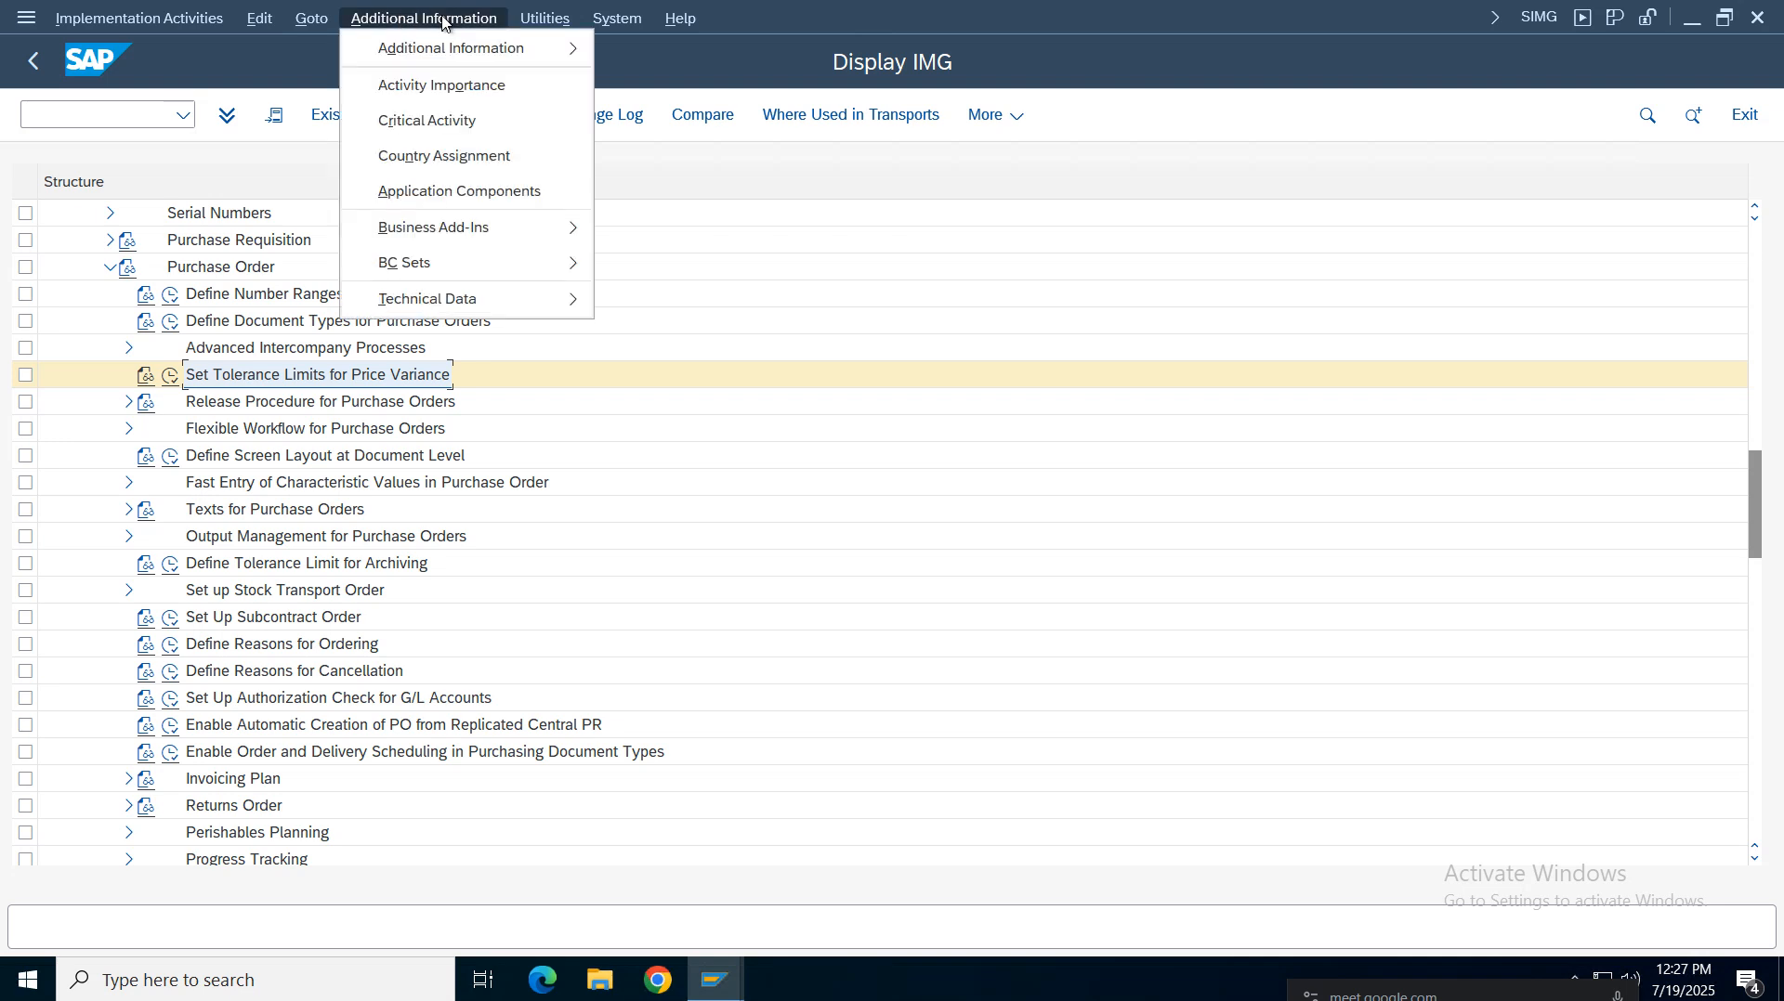
mouse_move(530, 48)
mouse_move(716, 82)
left_click(917, 121)
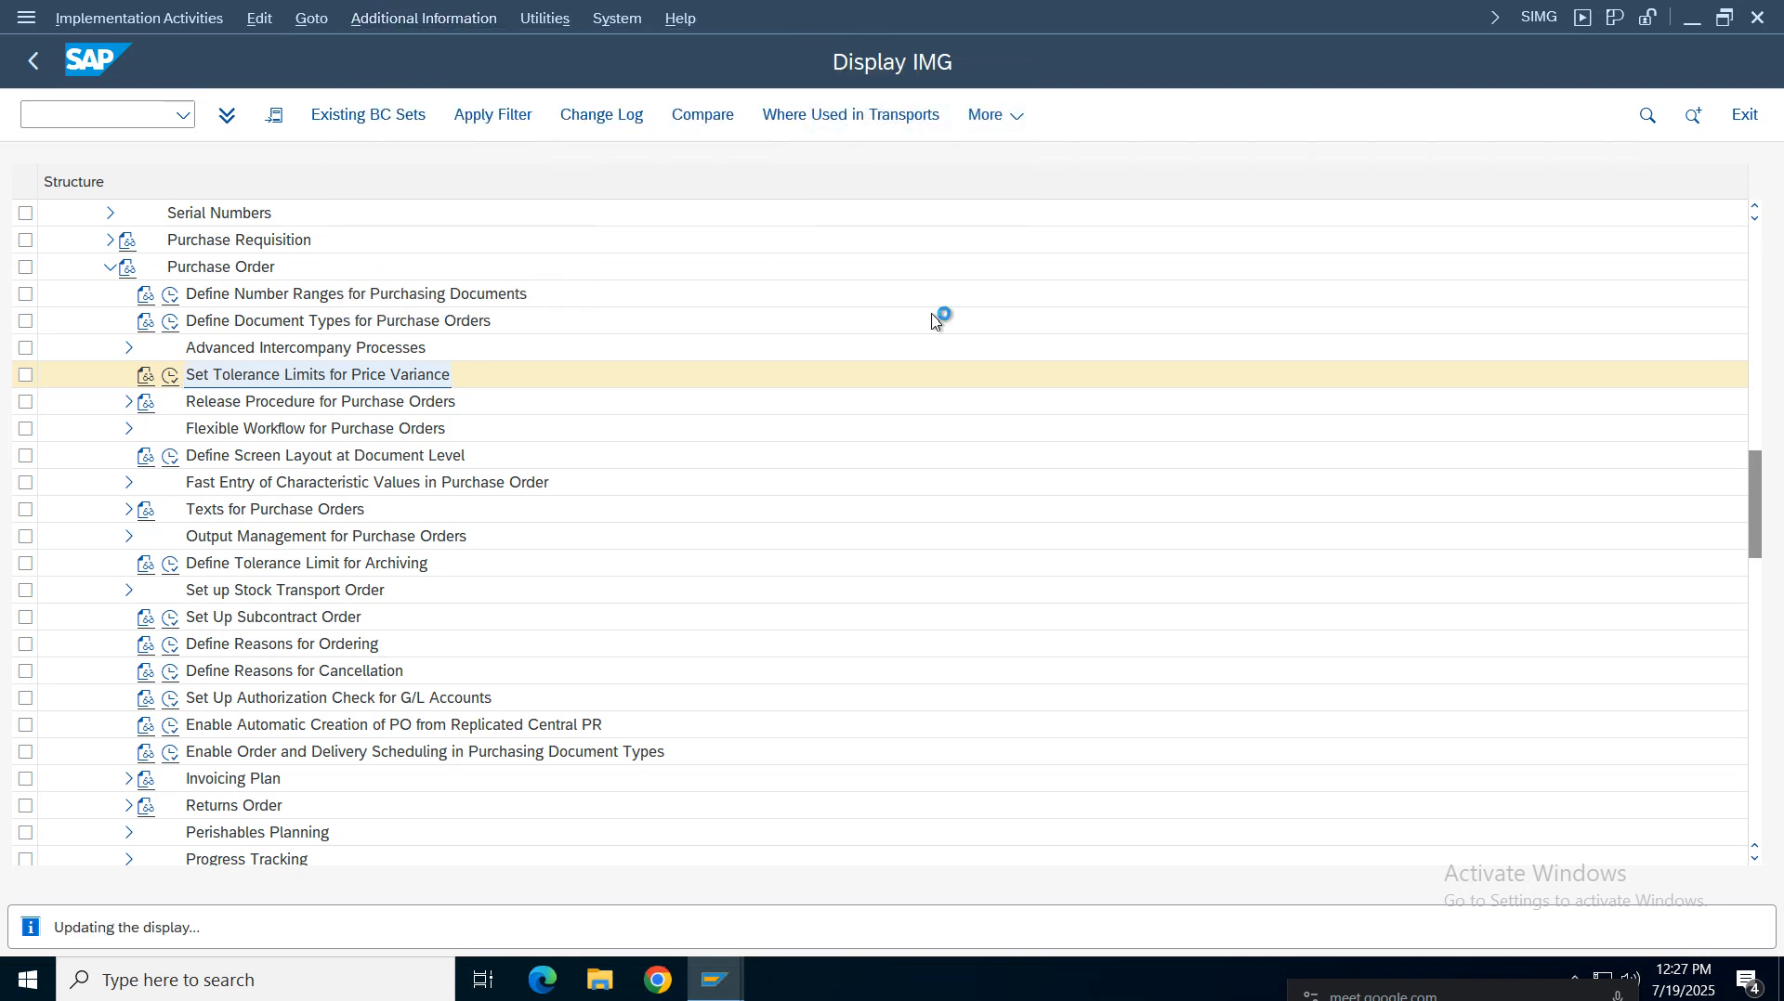
left_click_drag(1223, 182, 1315, 190)
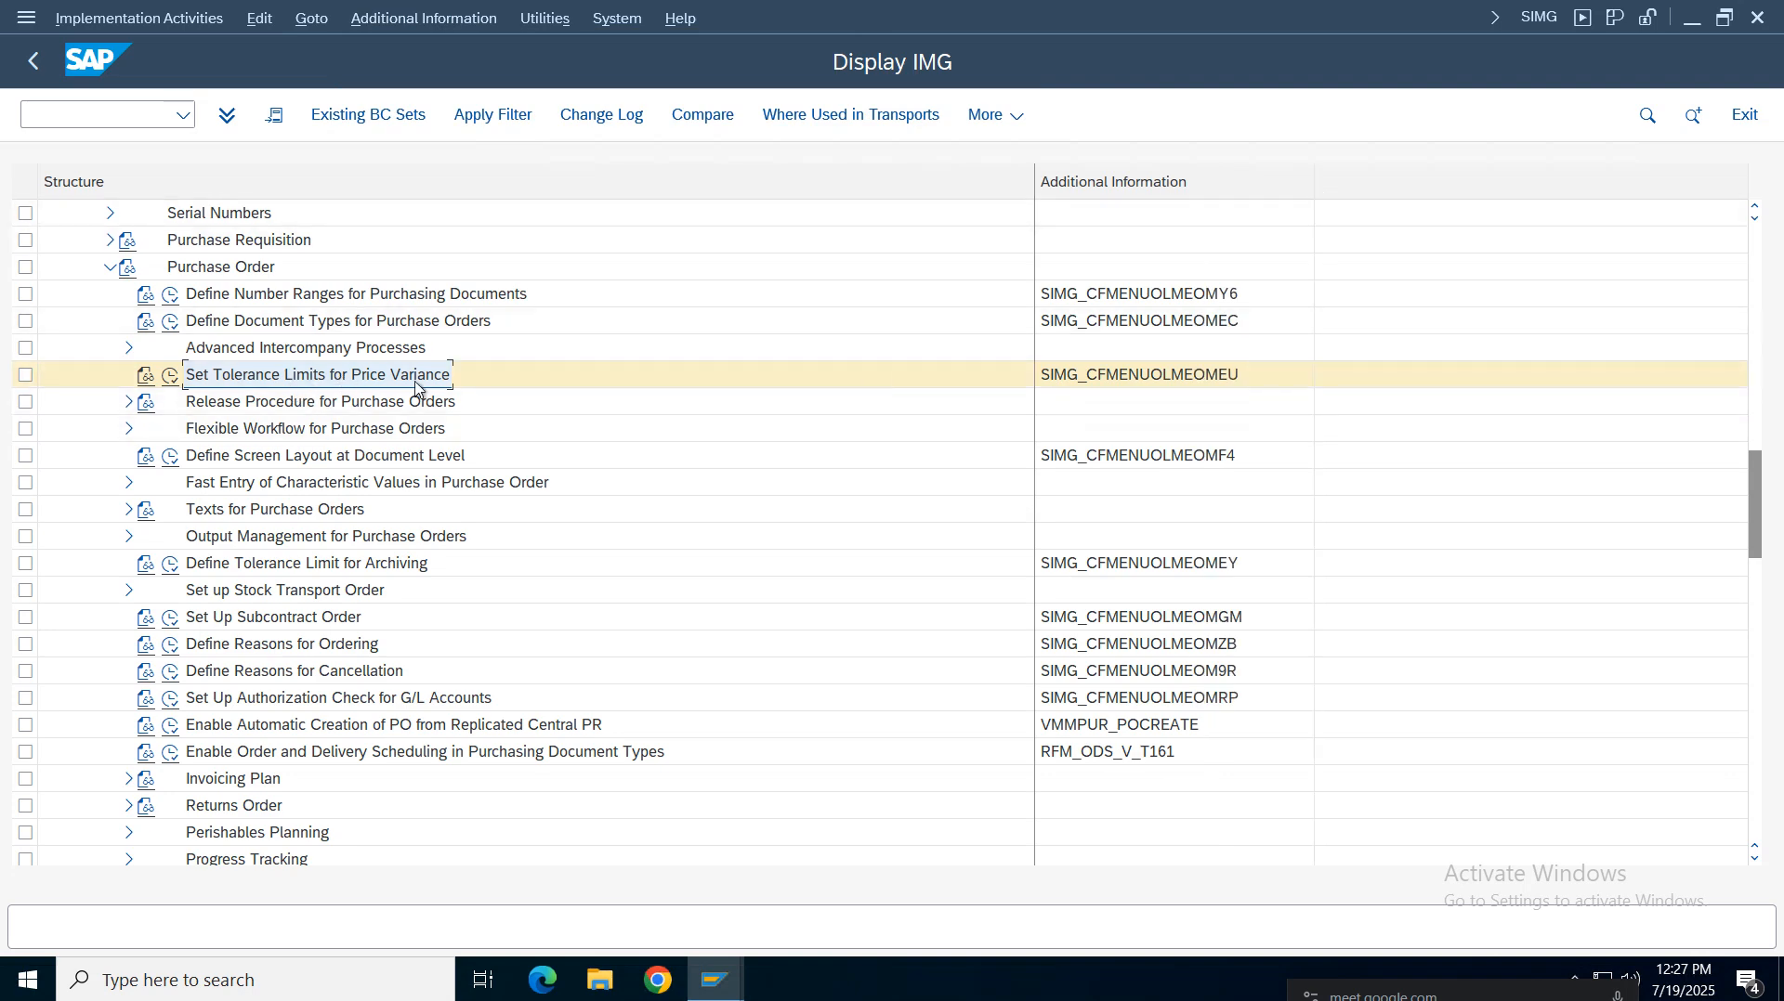
Try to start transaction OMEU directly, then return to the Display IMG window
left_click(126, 117)
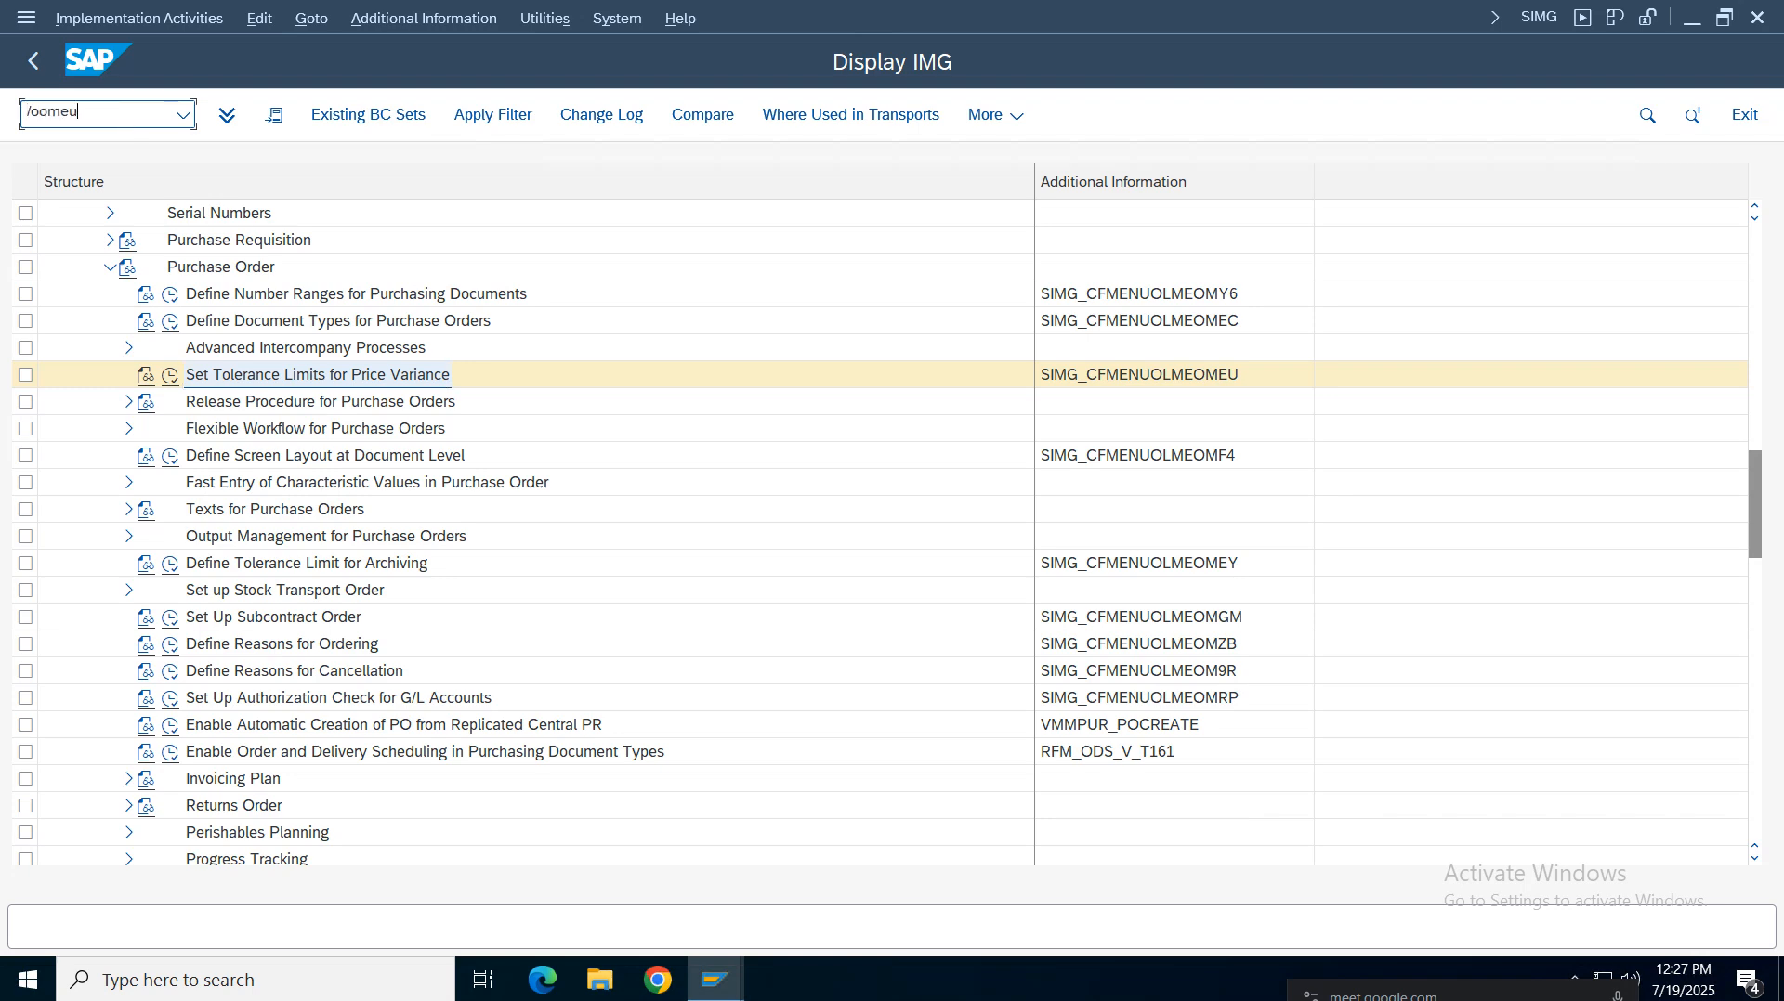
type("/nomeu")
key("Return")
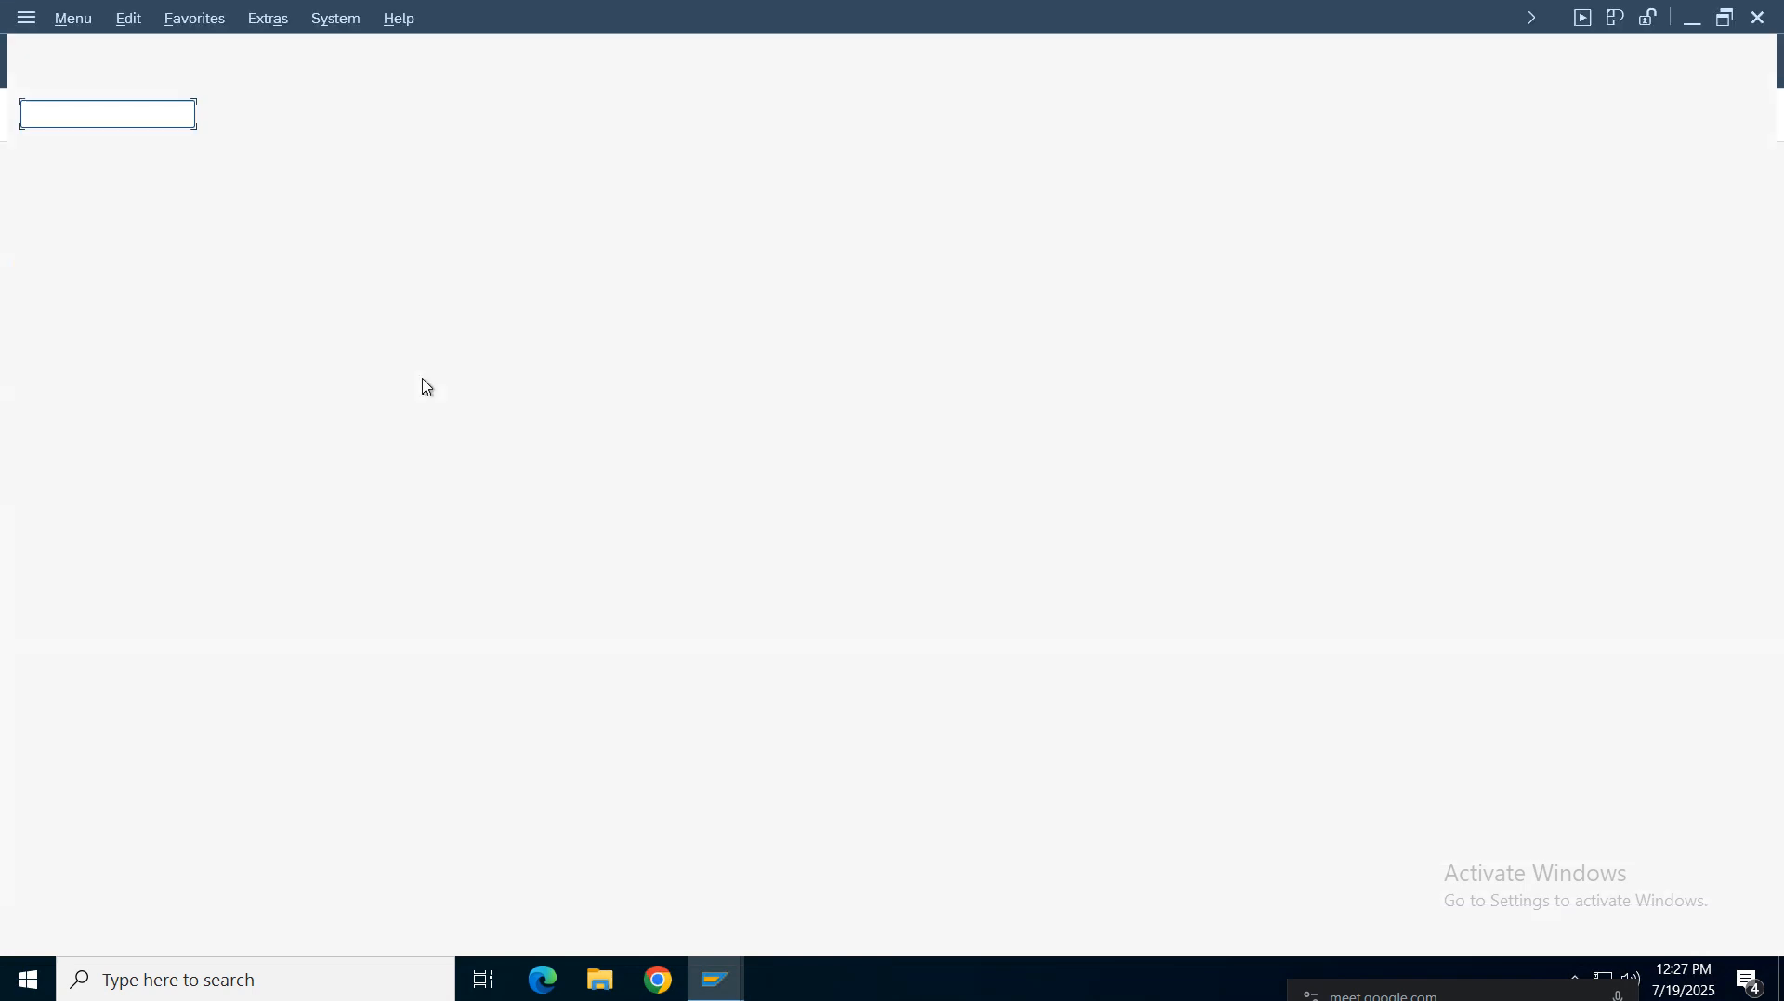
left_click(183, 115)
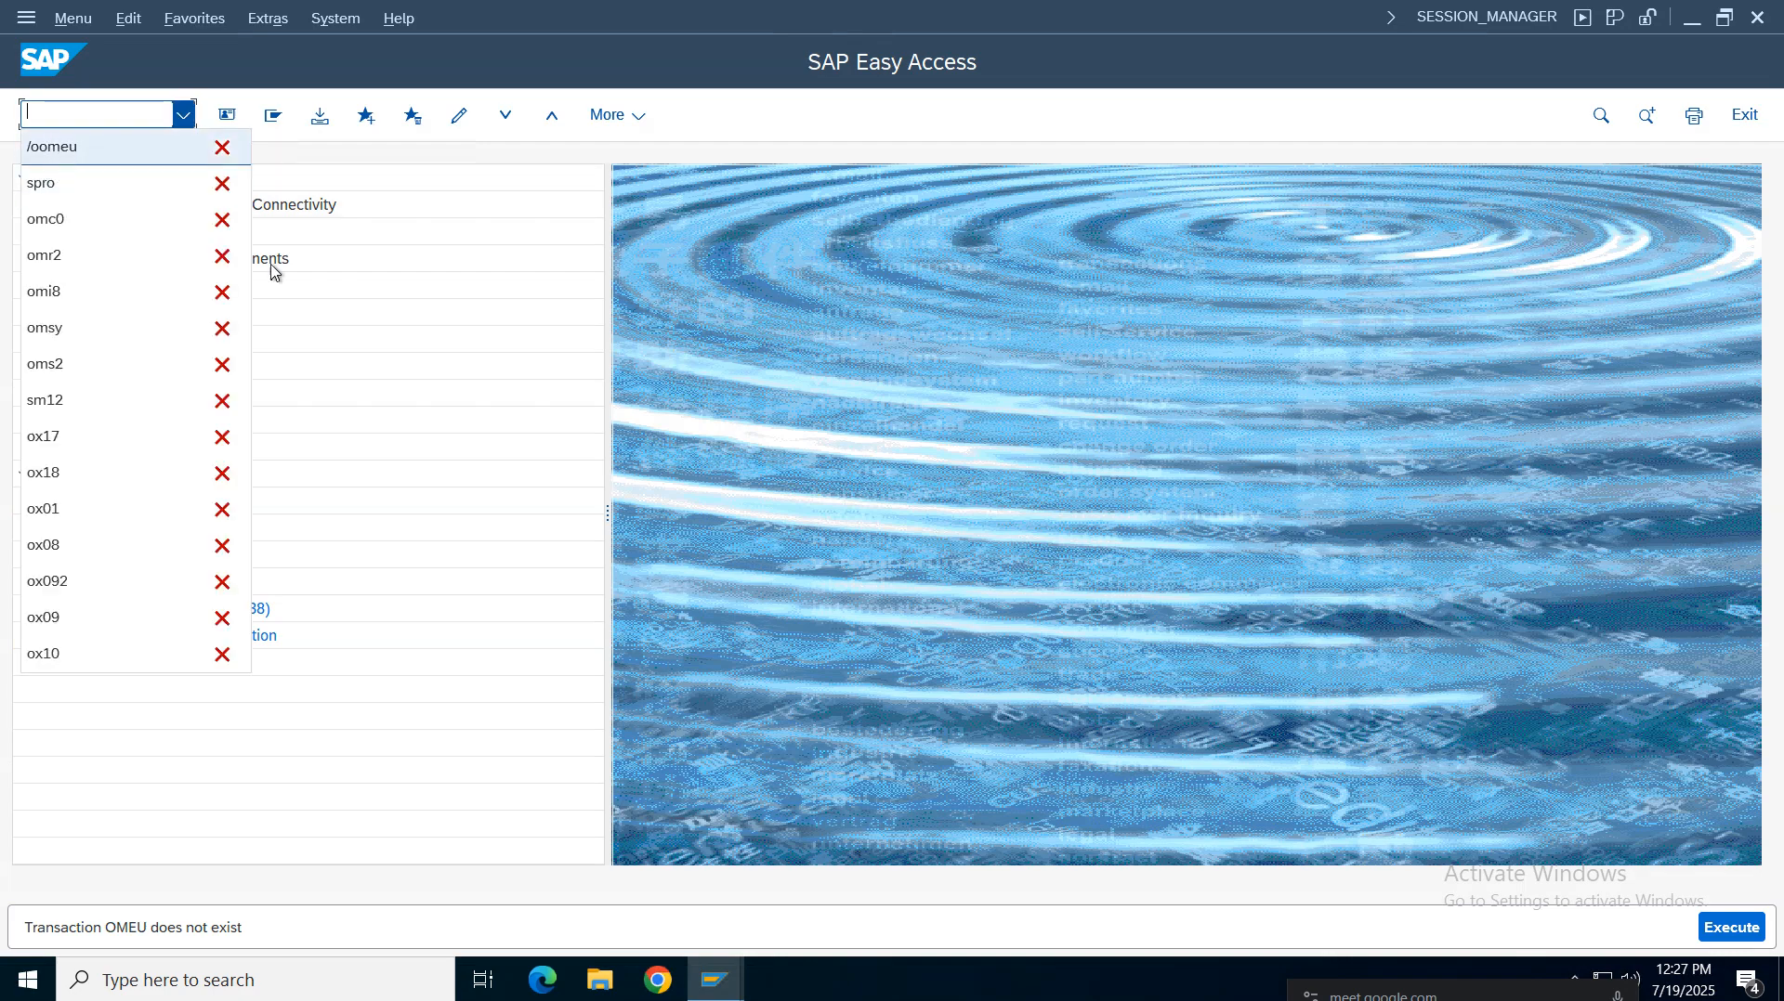
left_click(455, 681)
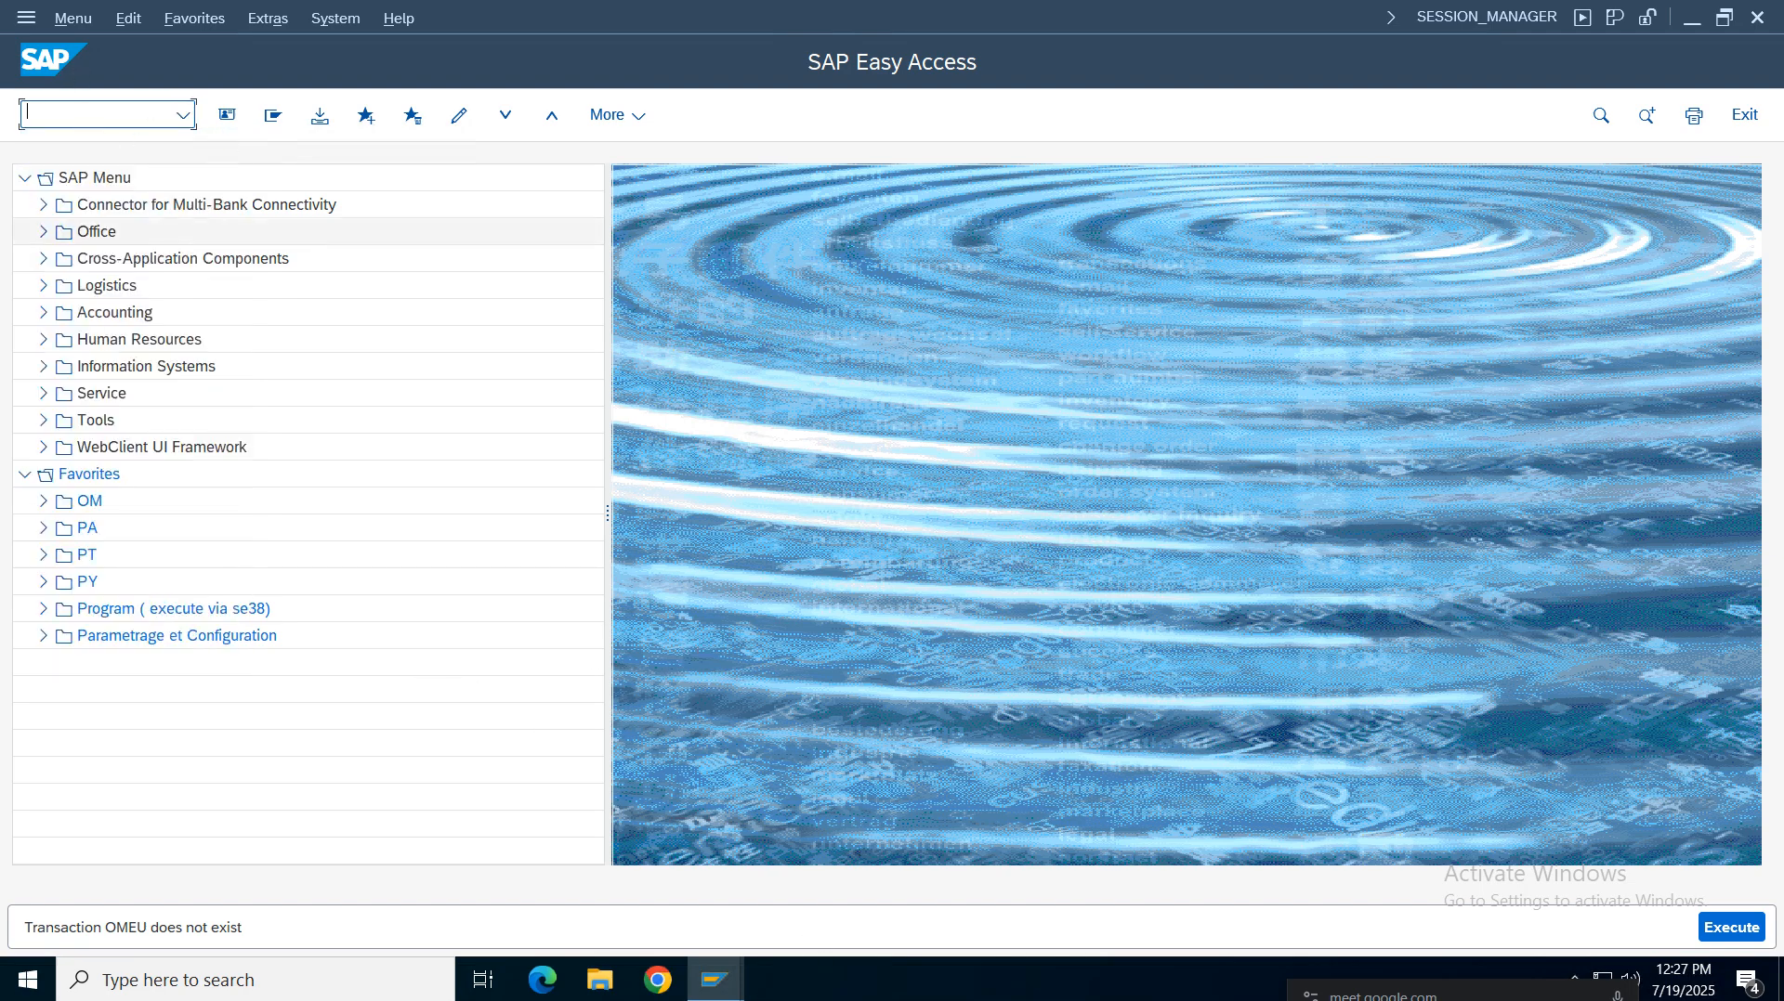
left_click(715, 980)
left_click(577, 905)
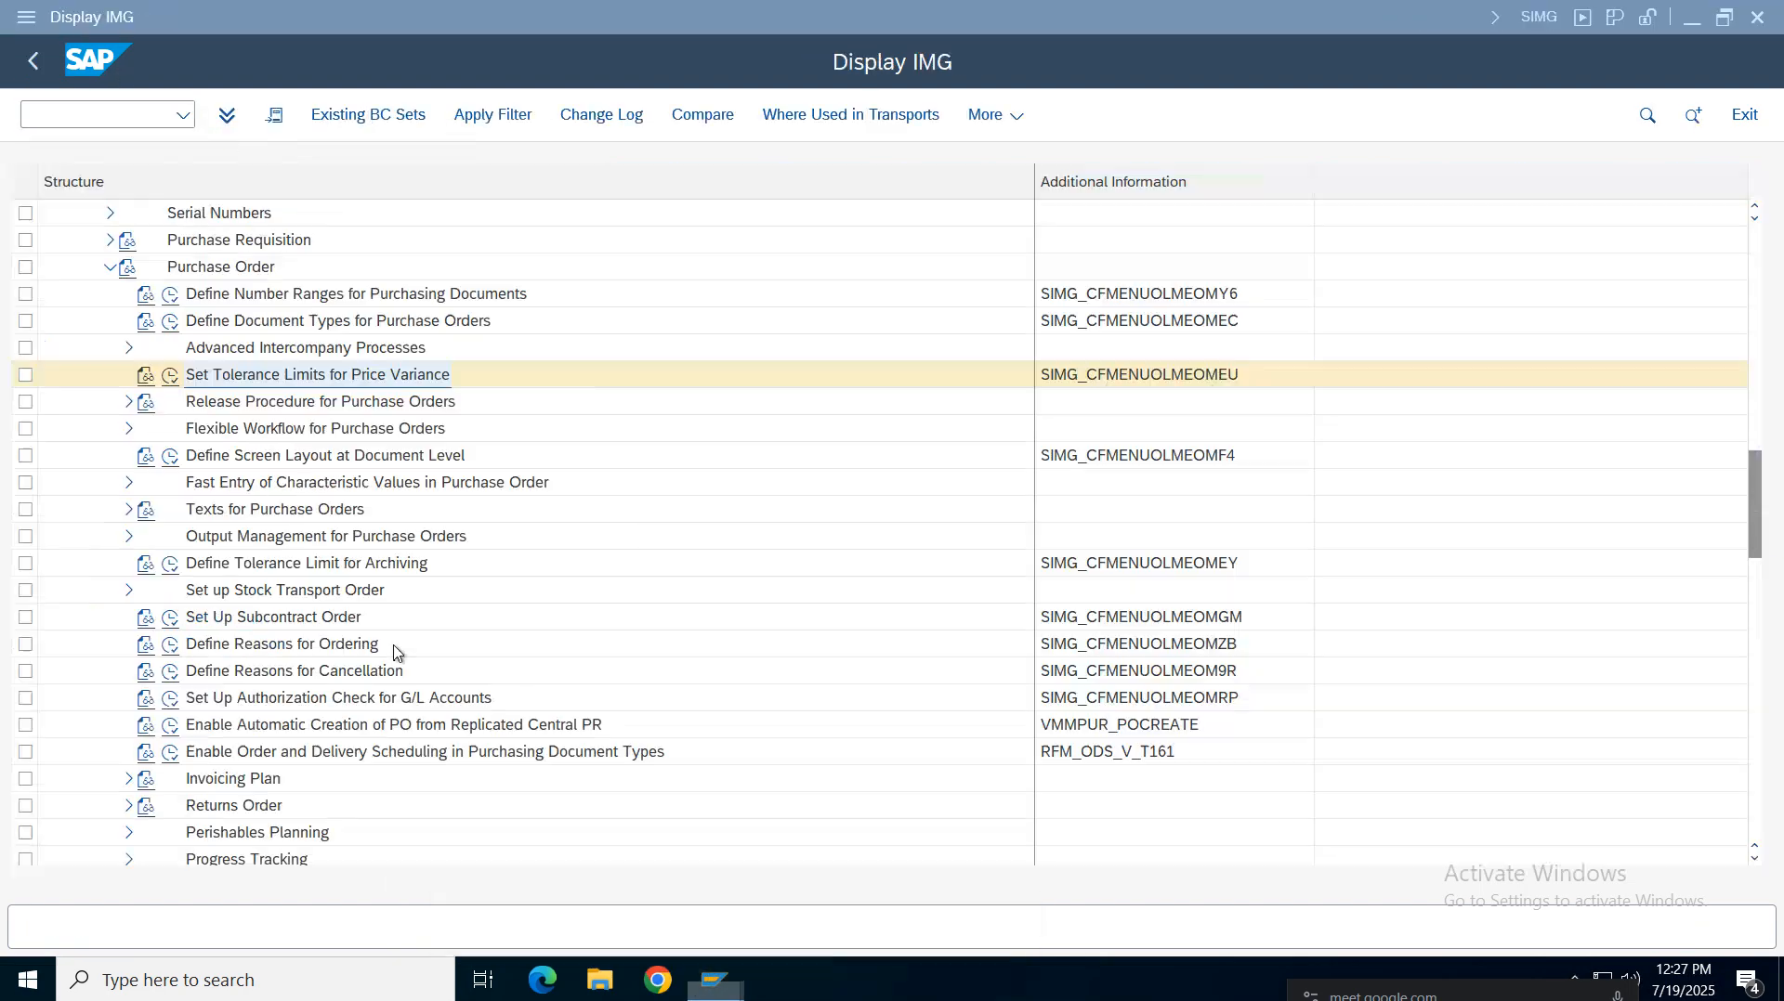
Open Set Tolerance Limits for Price Variance, position the list on company code VZ01 and select its PE and SE entries
left_click(171, 376)
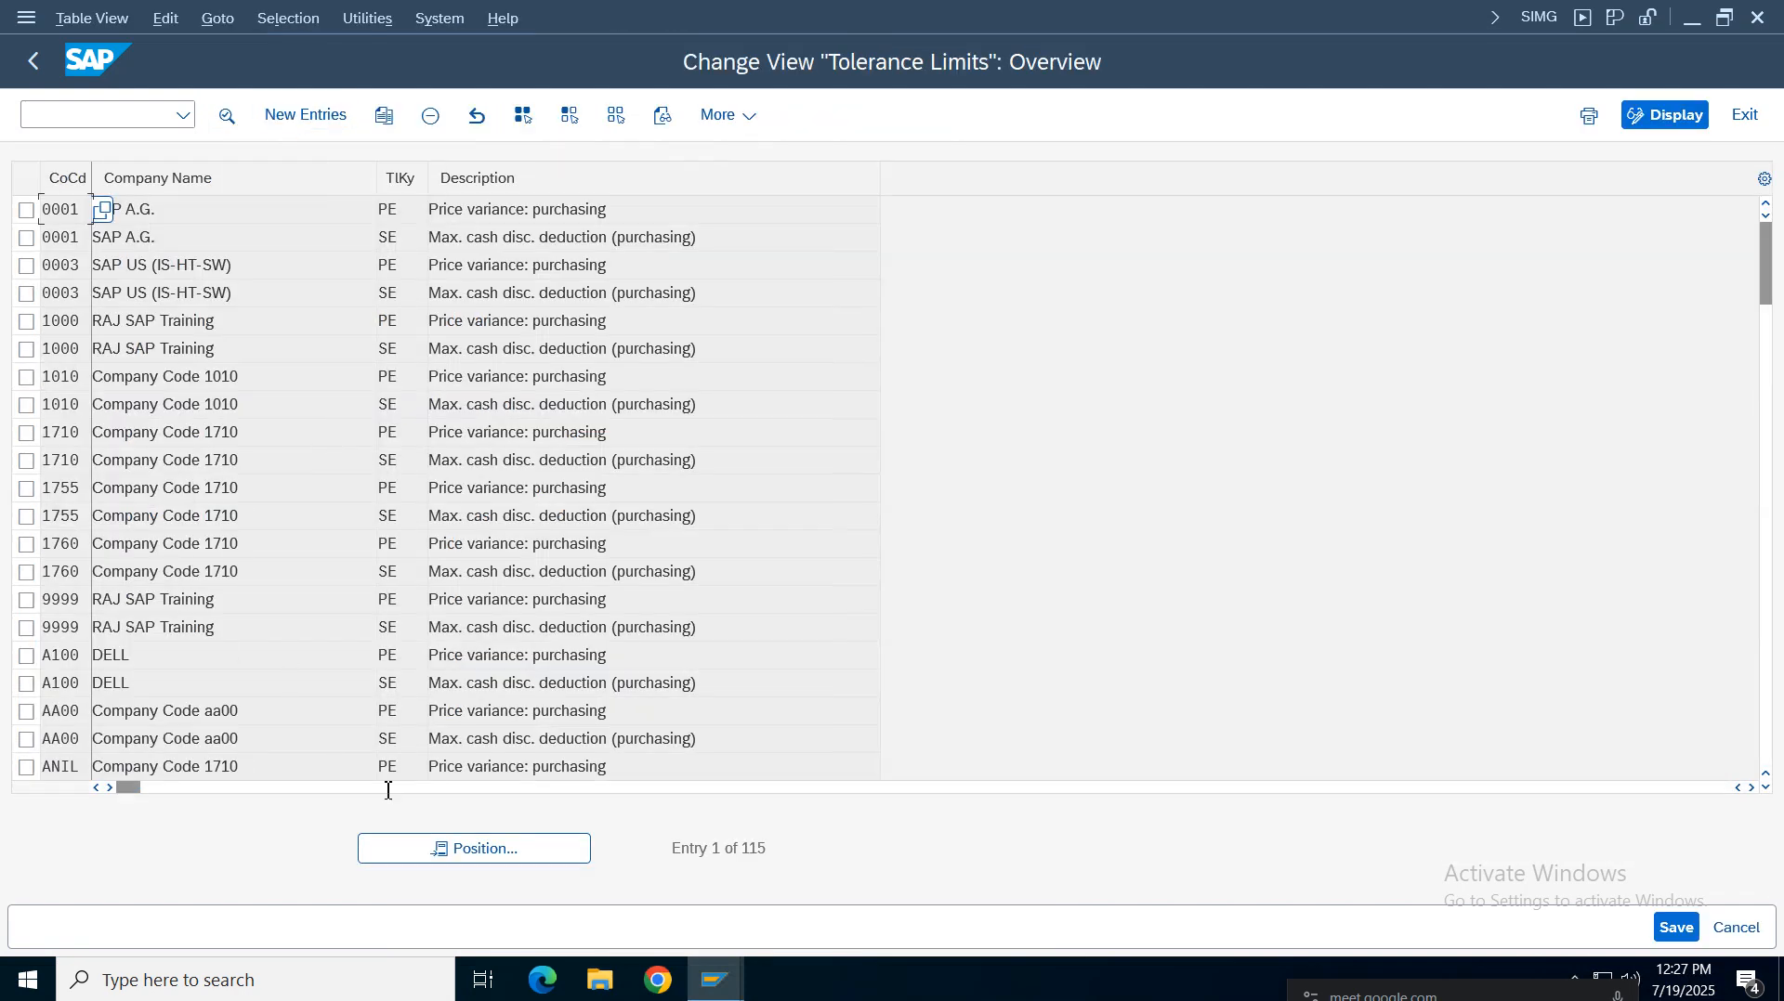
left_click(447, 849)
type("aa00")
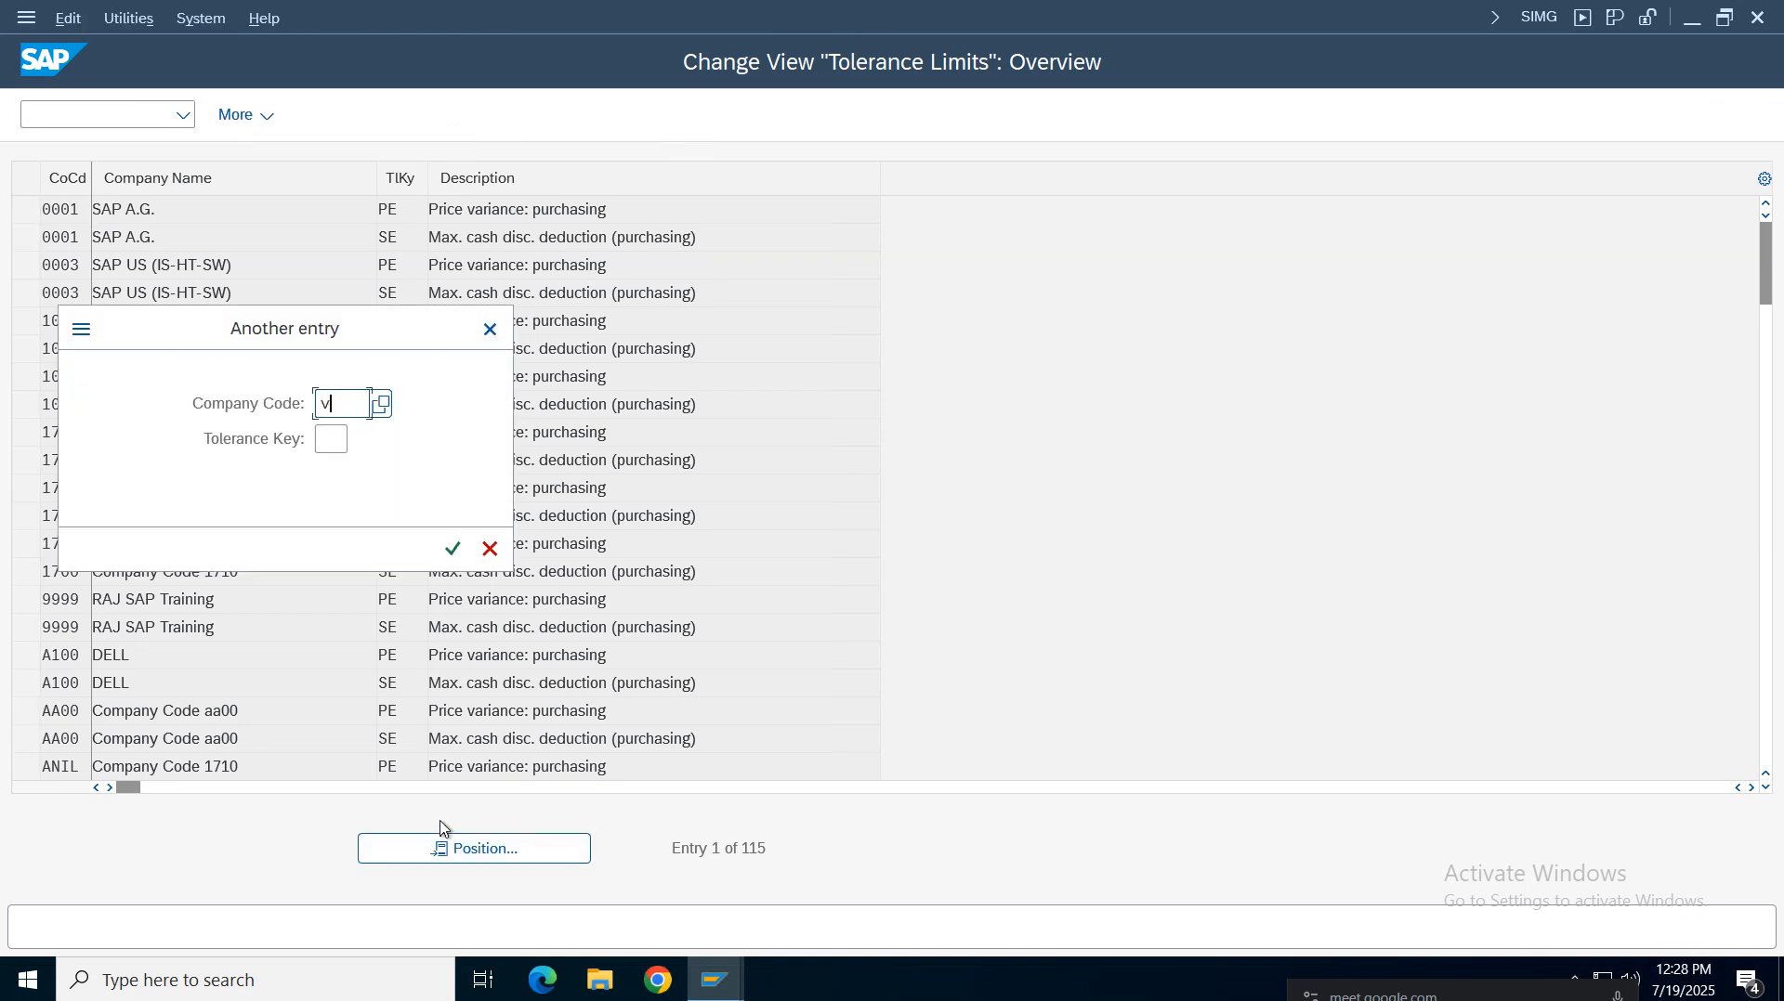
key("Return")
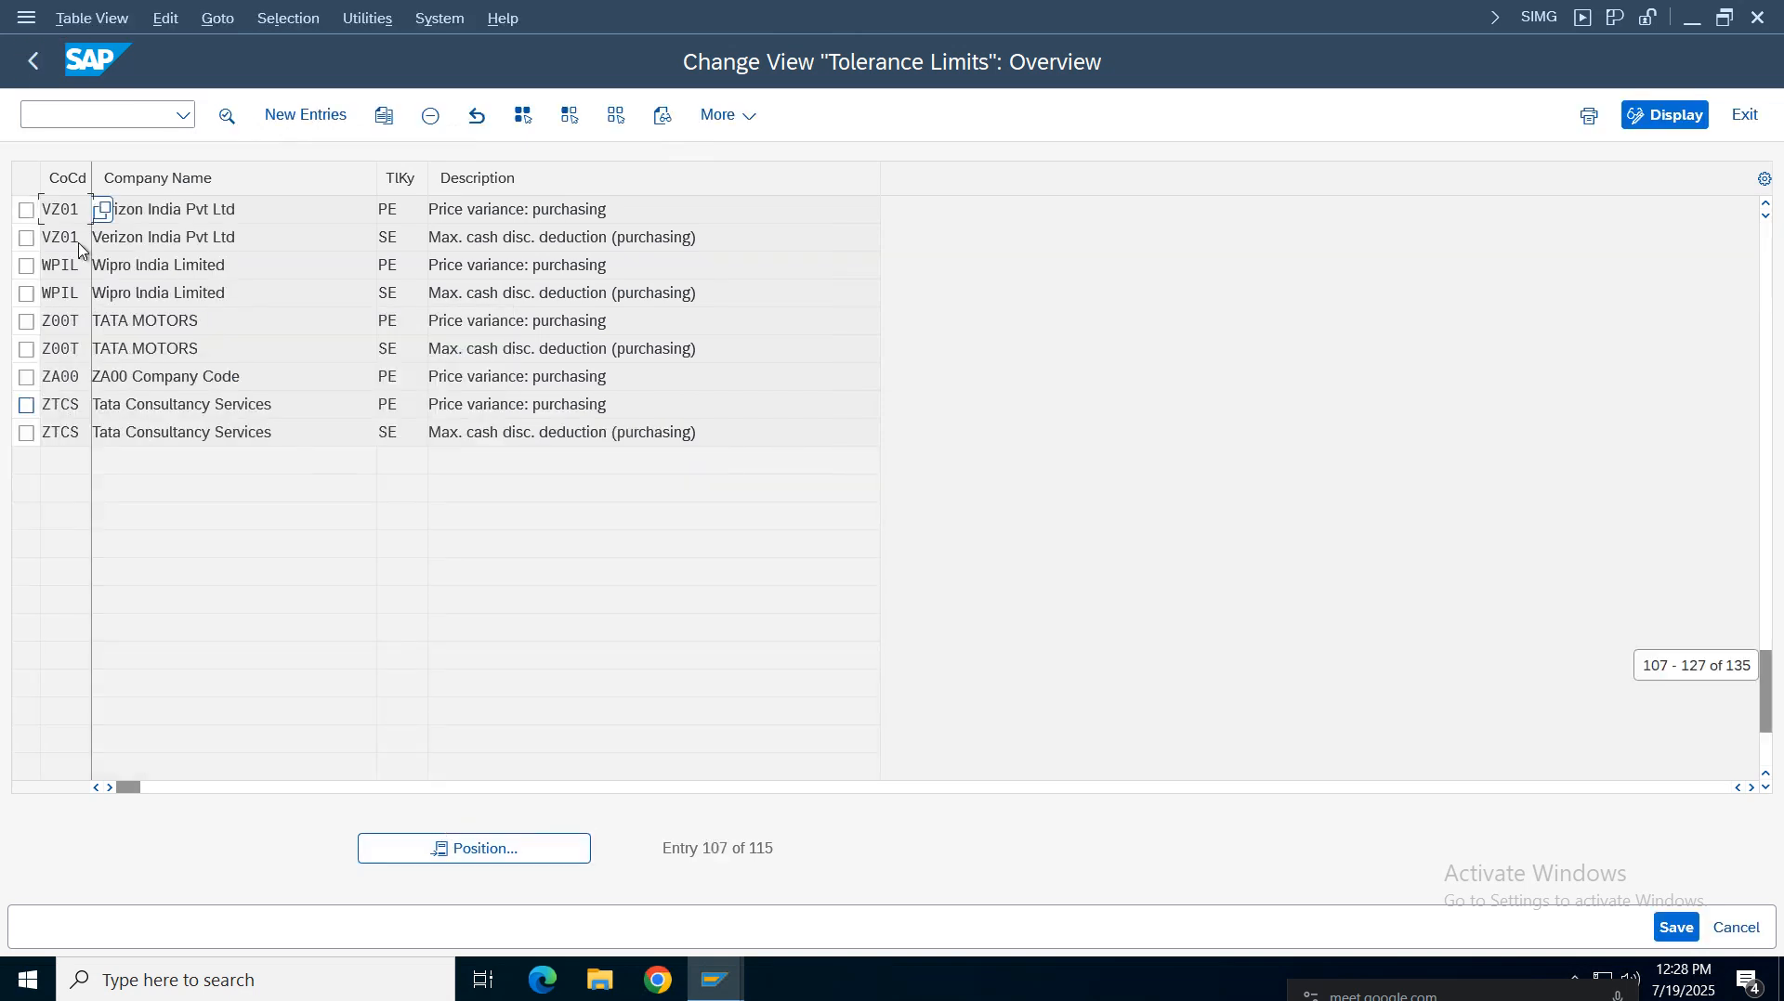
left_click(26, 238)
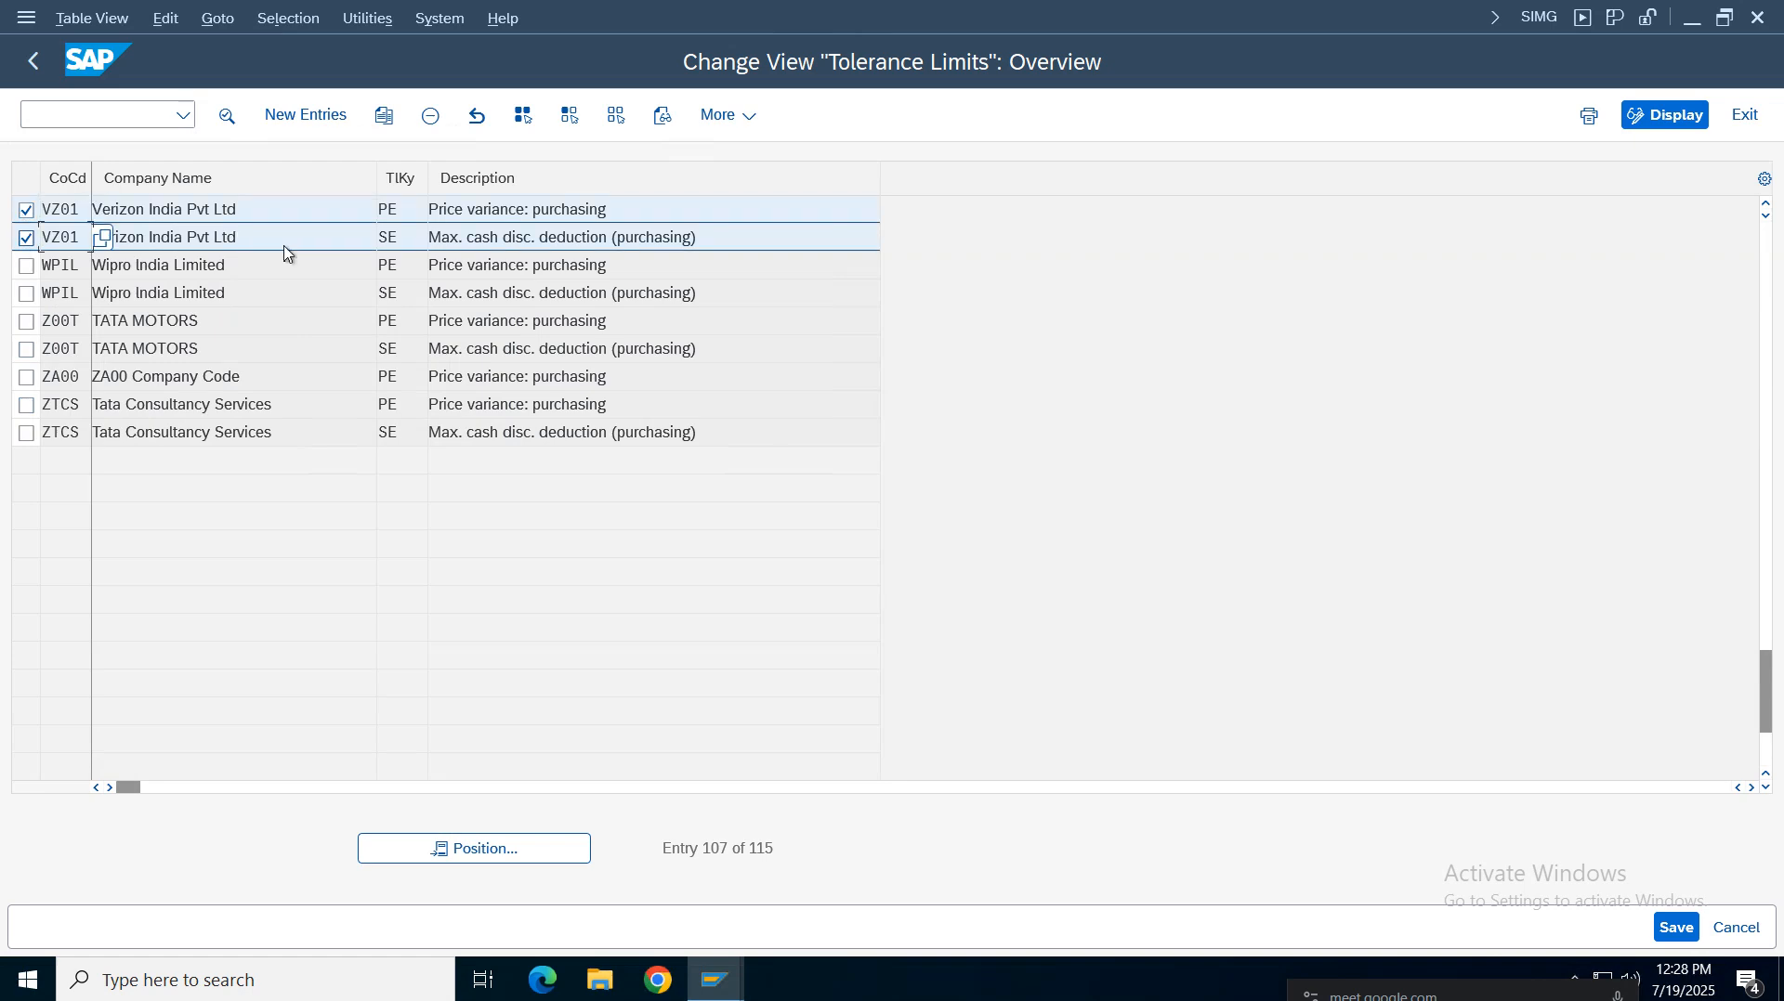
mouse_move(378, 208)
left_mouse_down()
mouse_move(619, 244)
mouse_move(545, 218)
mouse_move(381, 217)
left_mouse_up()
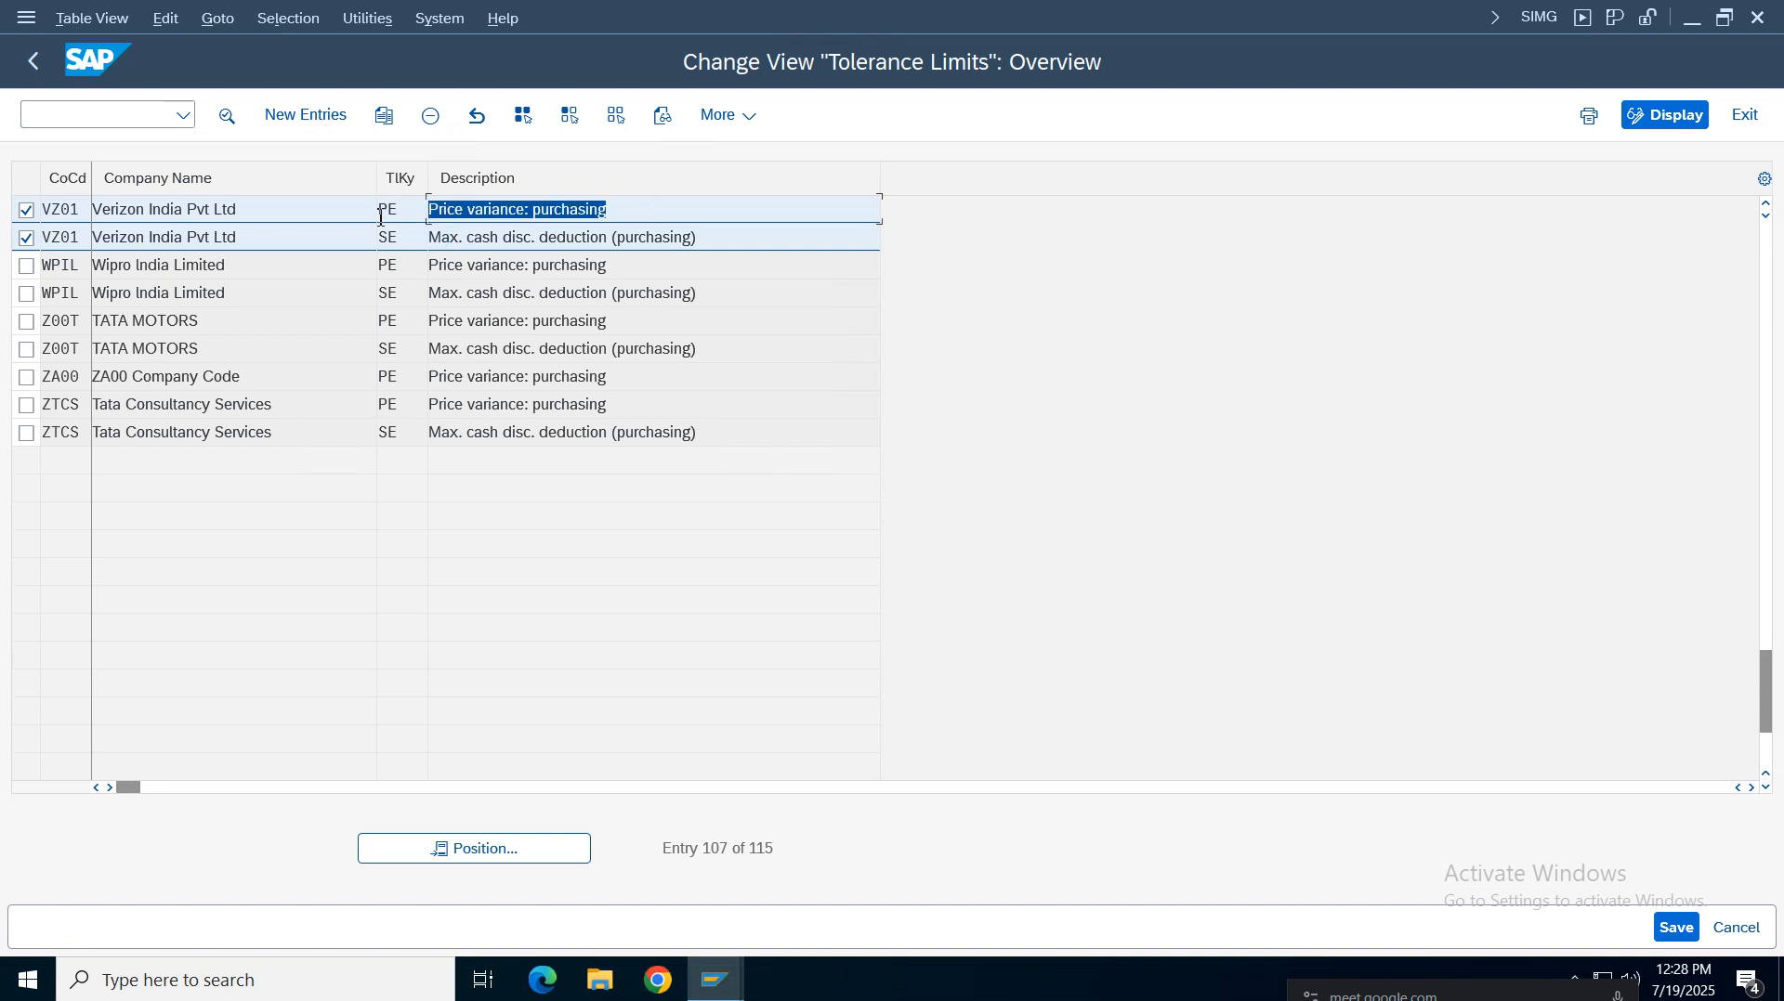
left_click_drag(754, 244, 156, 240)
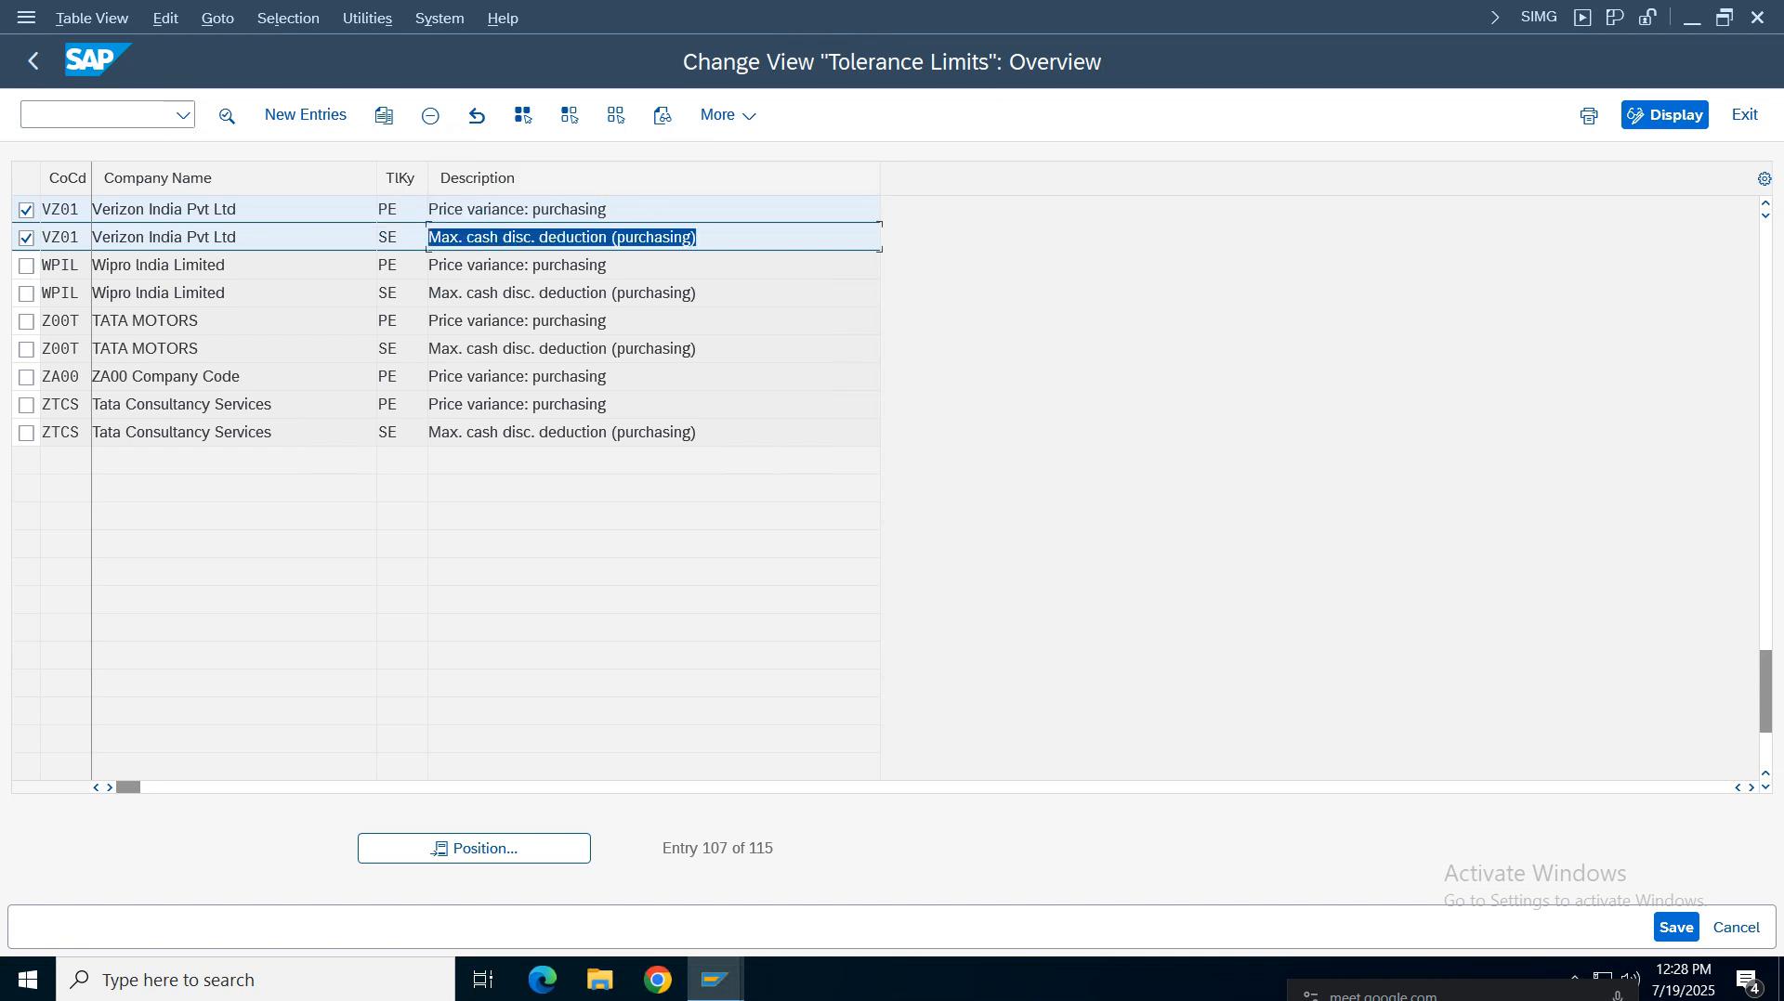
Read the spreadsheet configuration notes for the tax code, tolerance and invoice verification parameter rows
left_click(1122, 16)
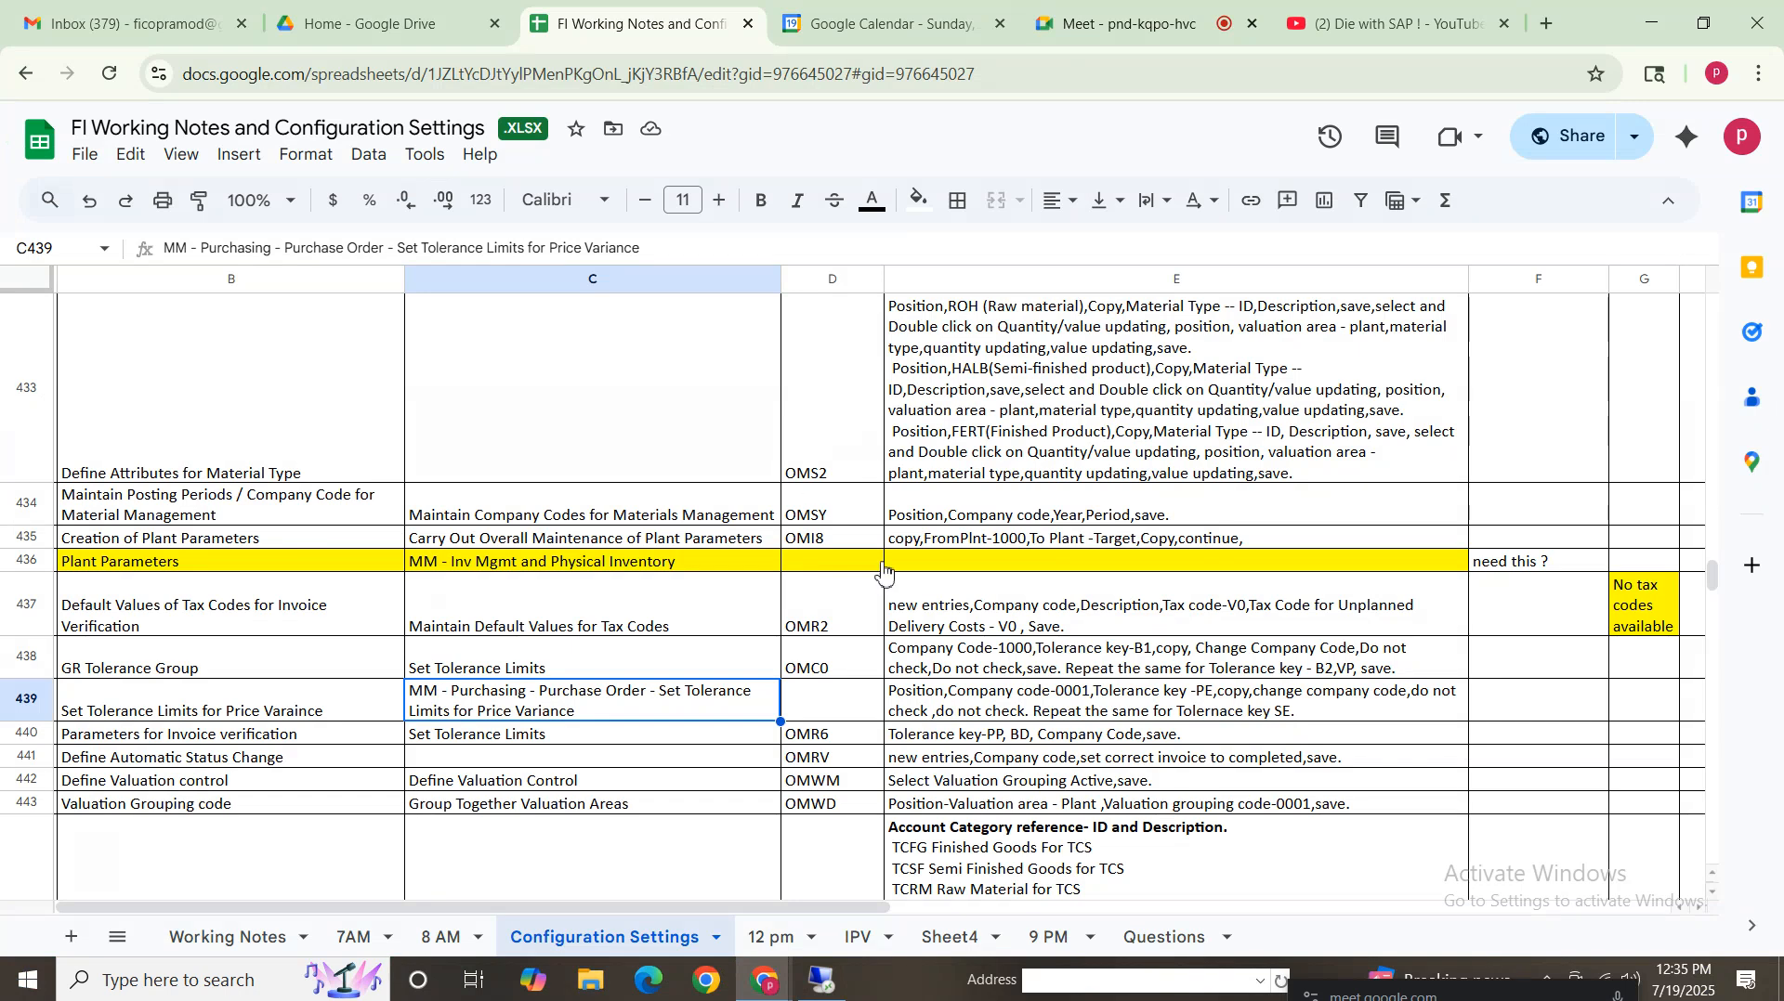
left_click(1259, 616)
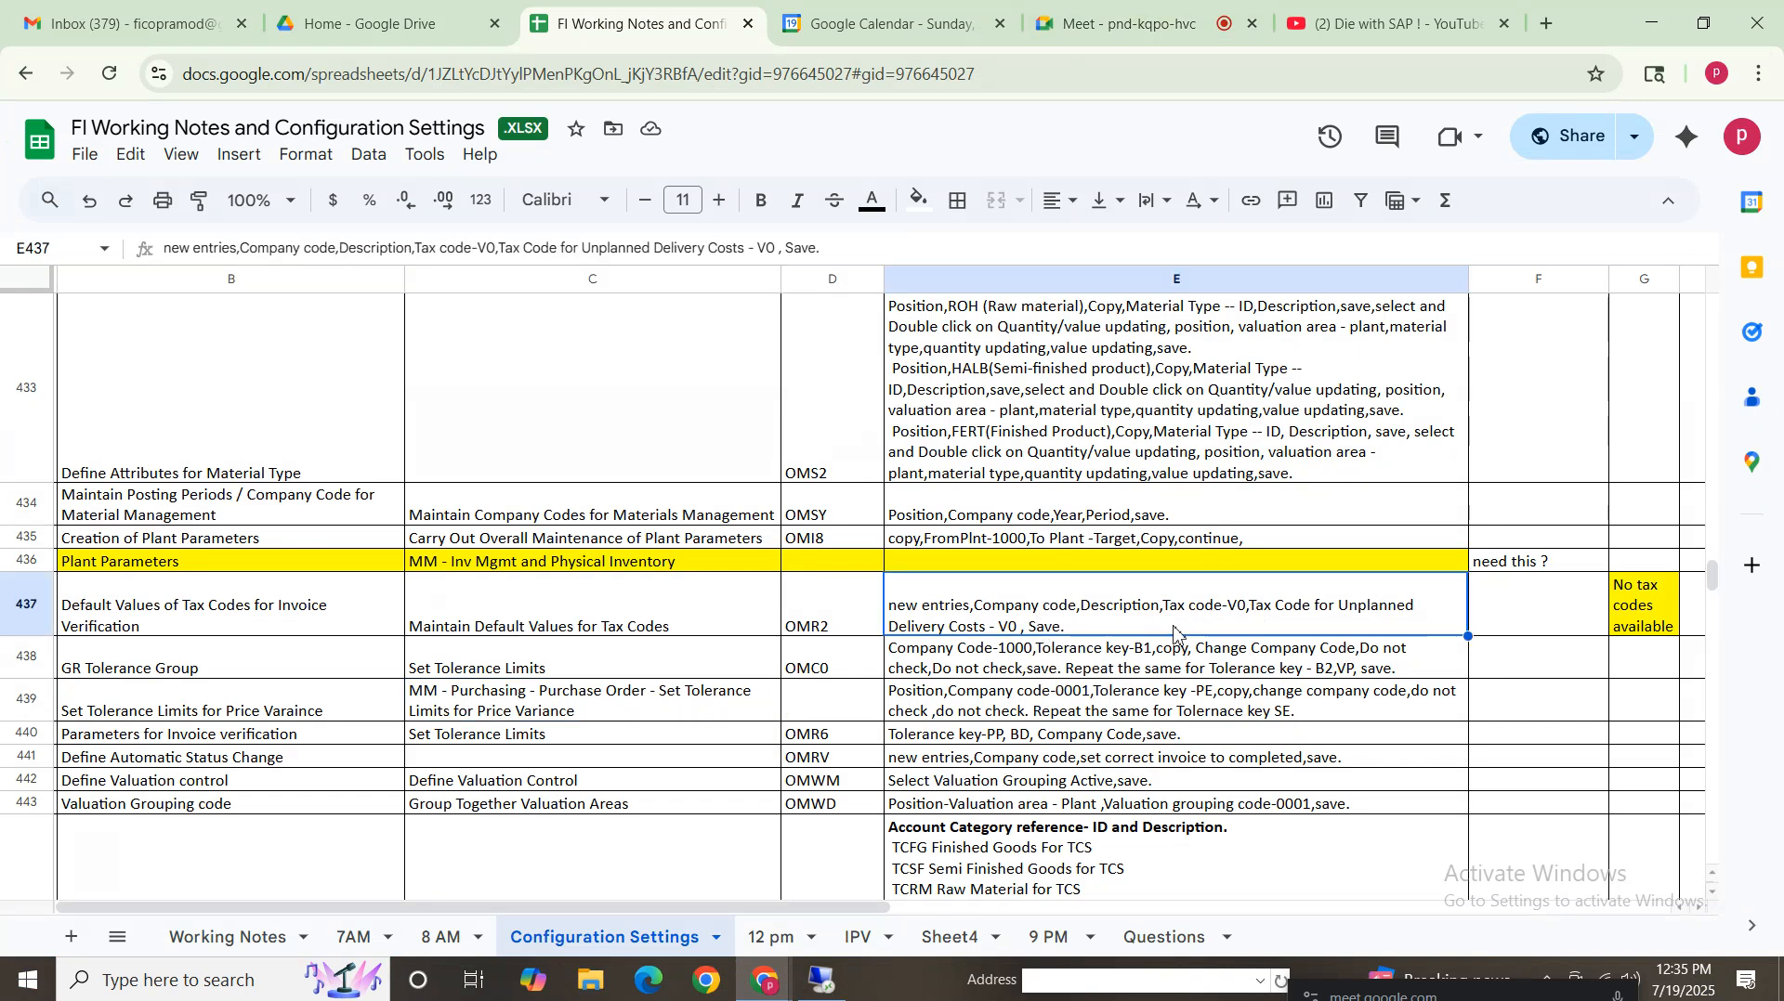
left_click(1226, 671)
left_click(1149, 706)
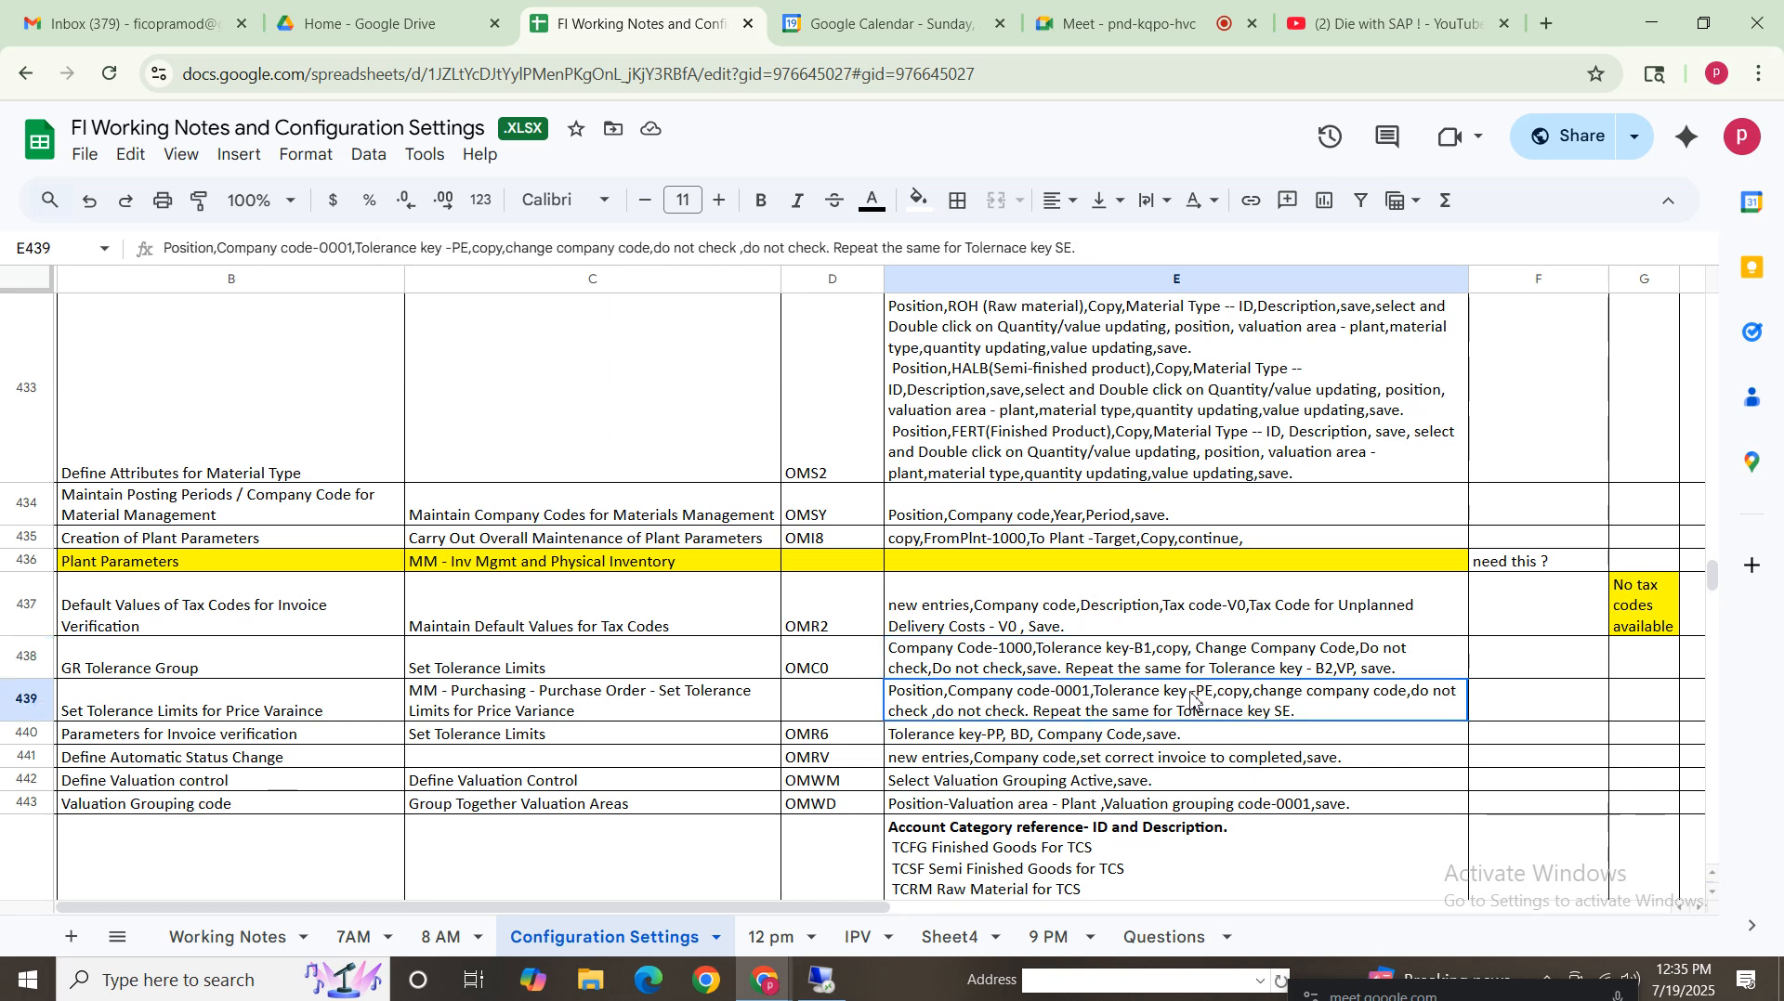
left_click(34, 698)
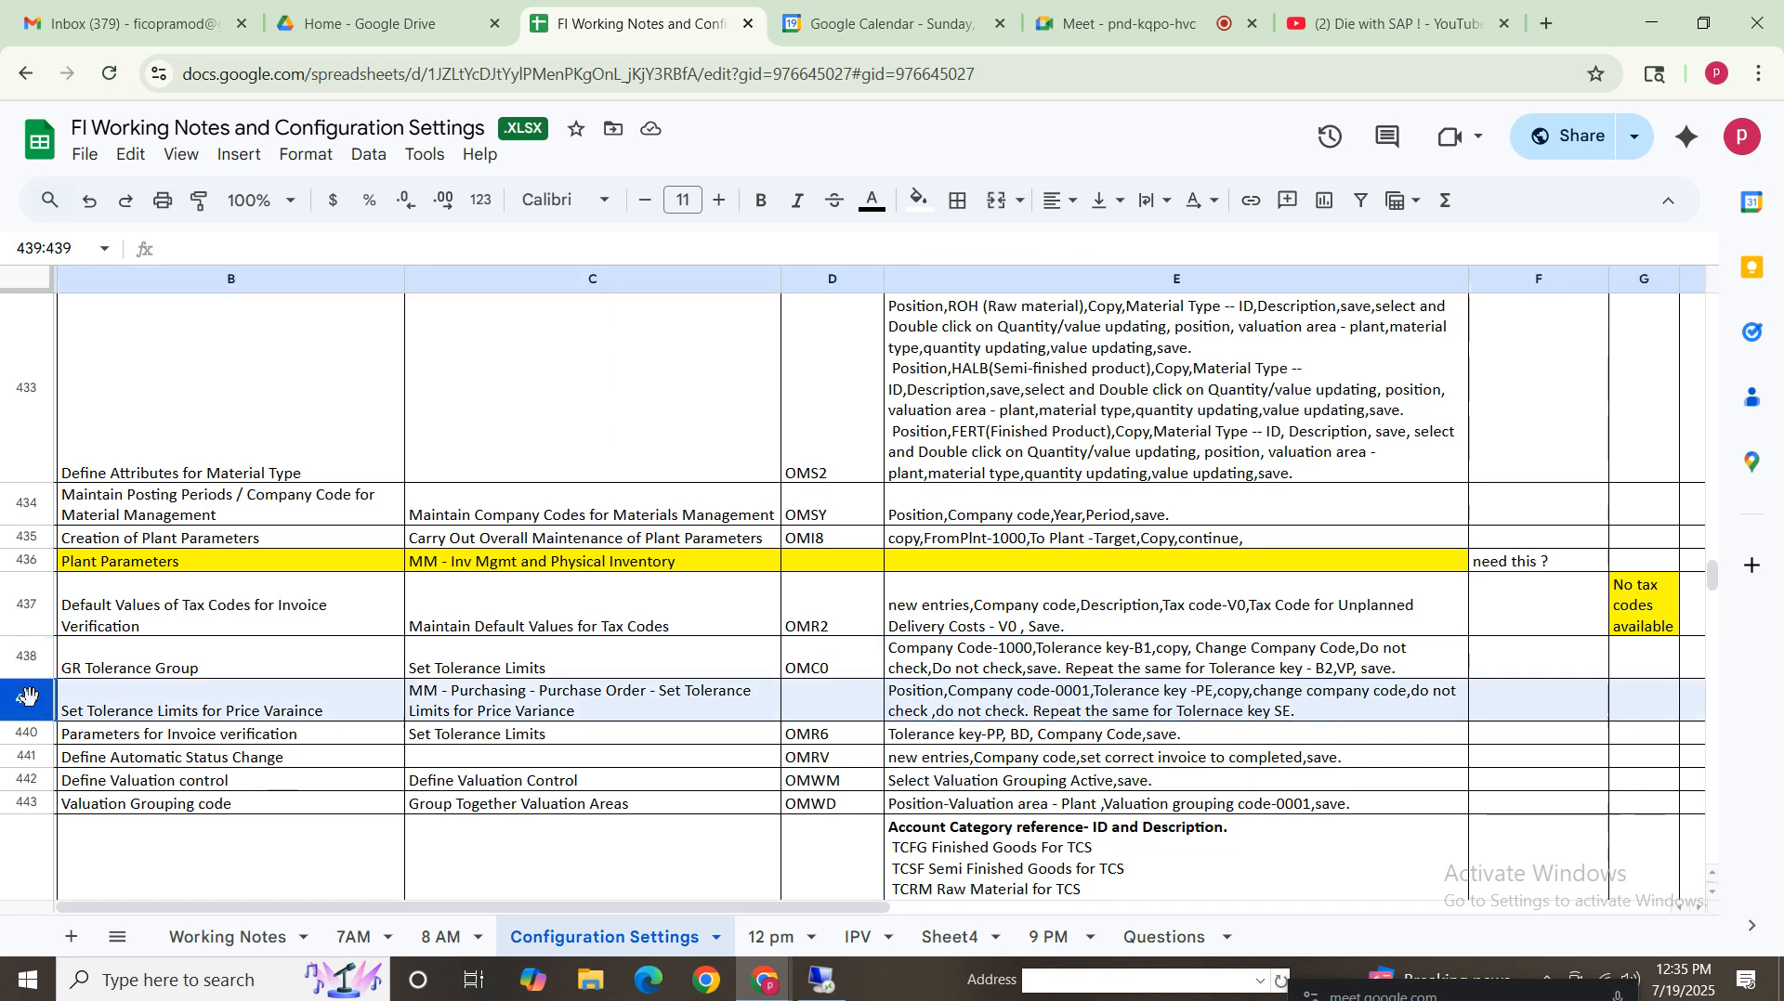
left_click_drag(175, 706, 1347, 509)
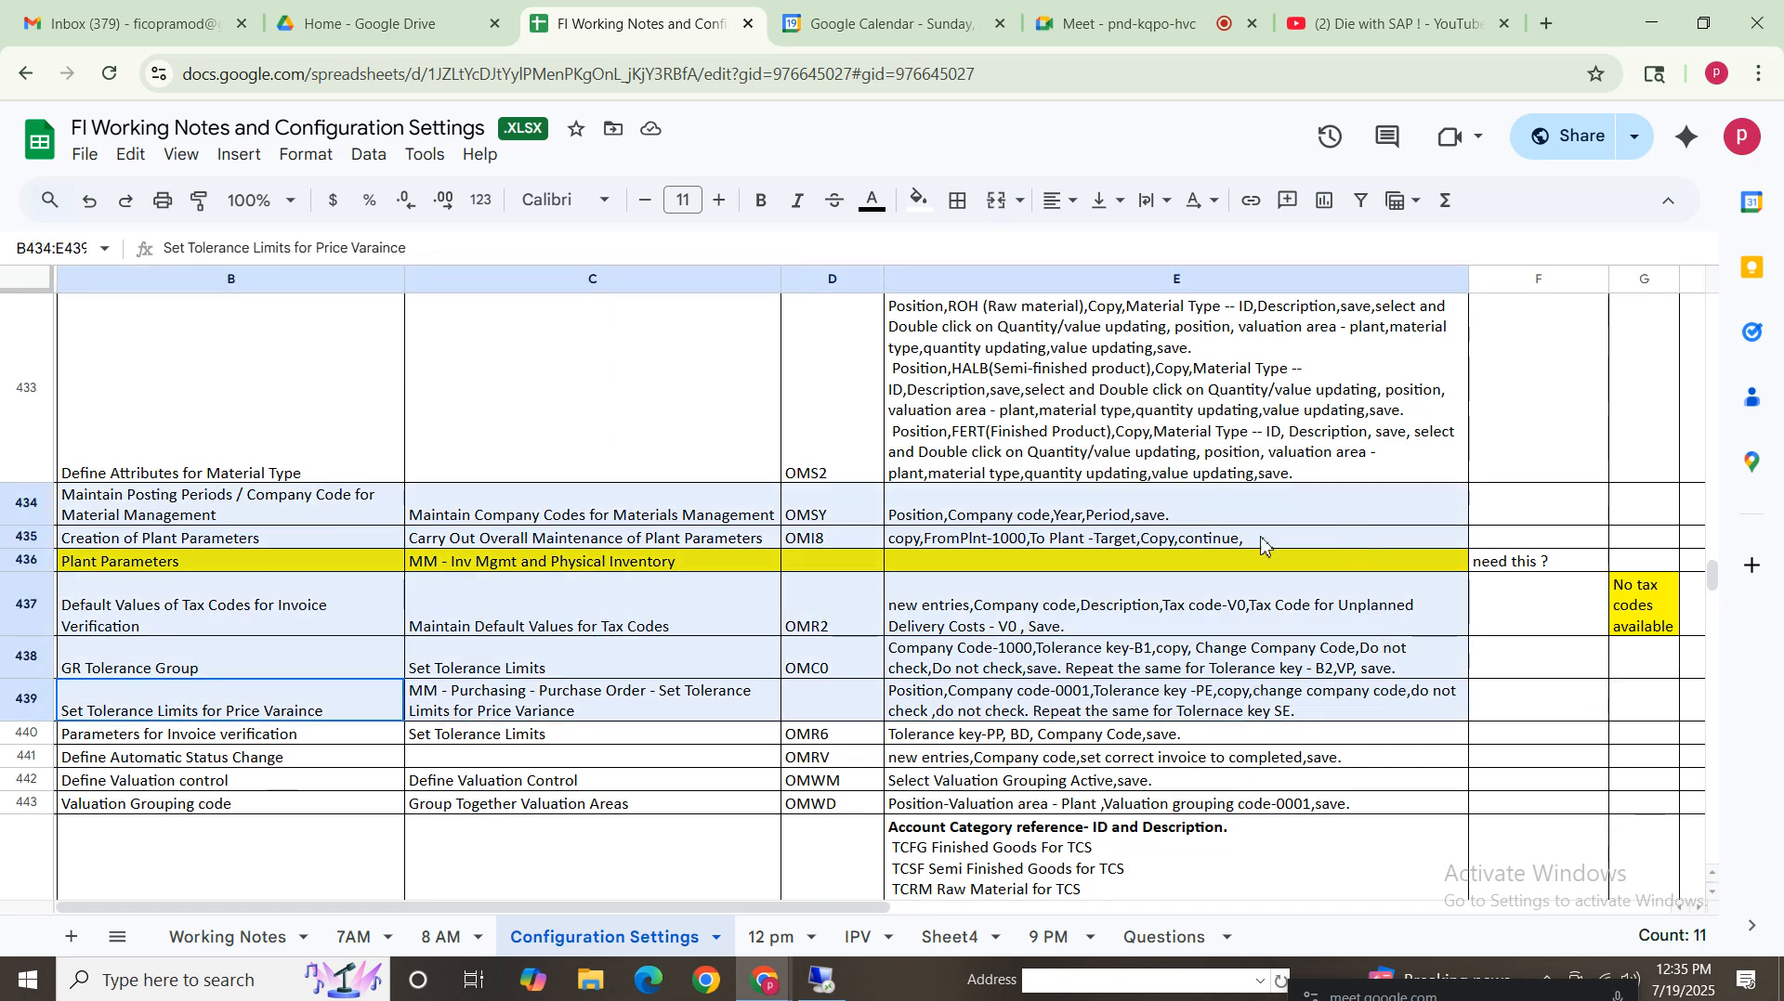
left_click(814, 739)
left_click(172, 738)
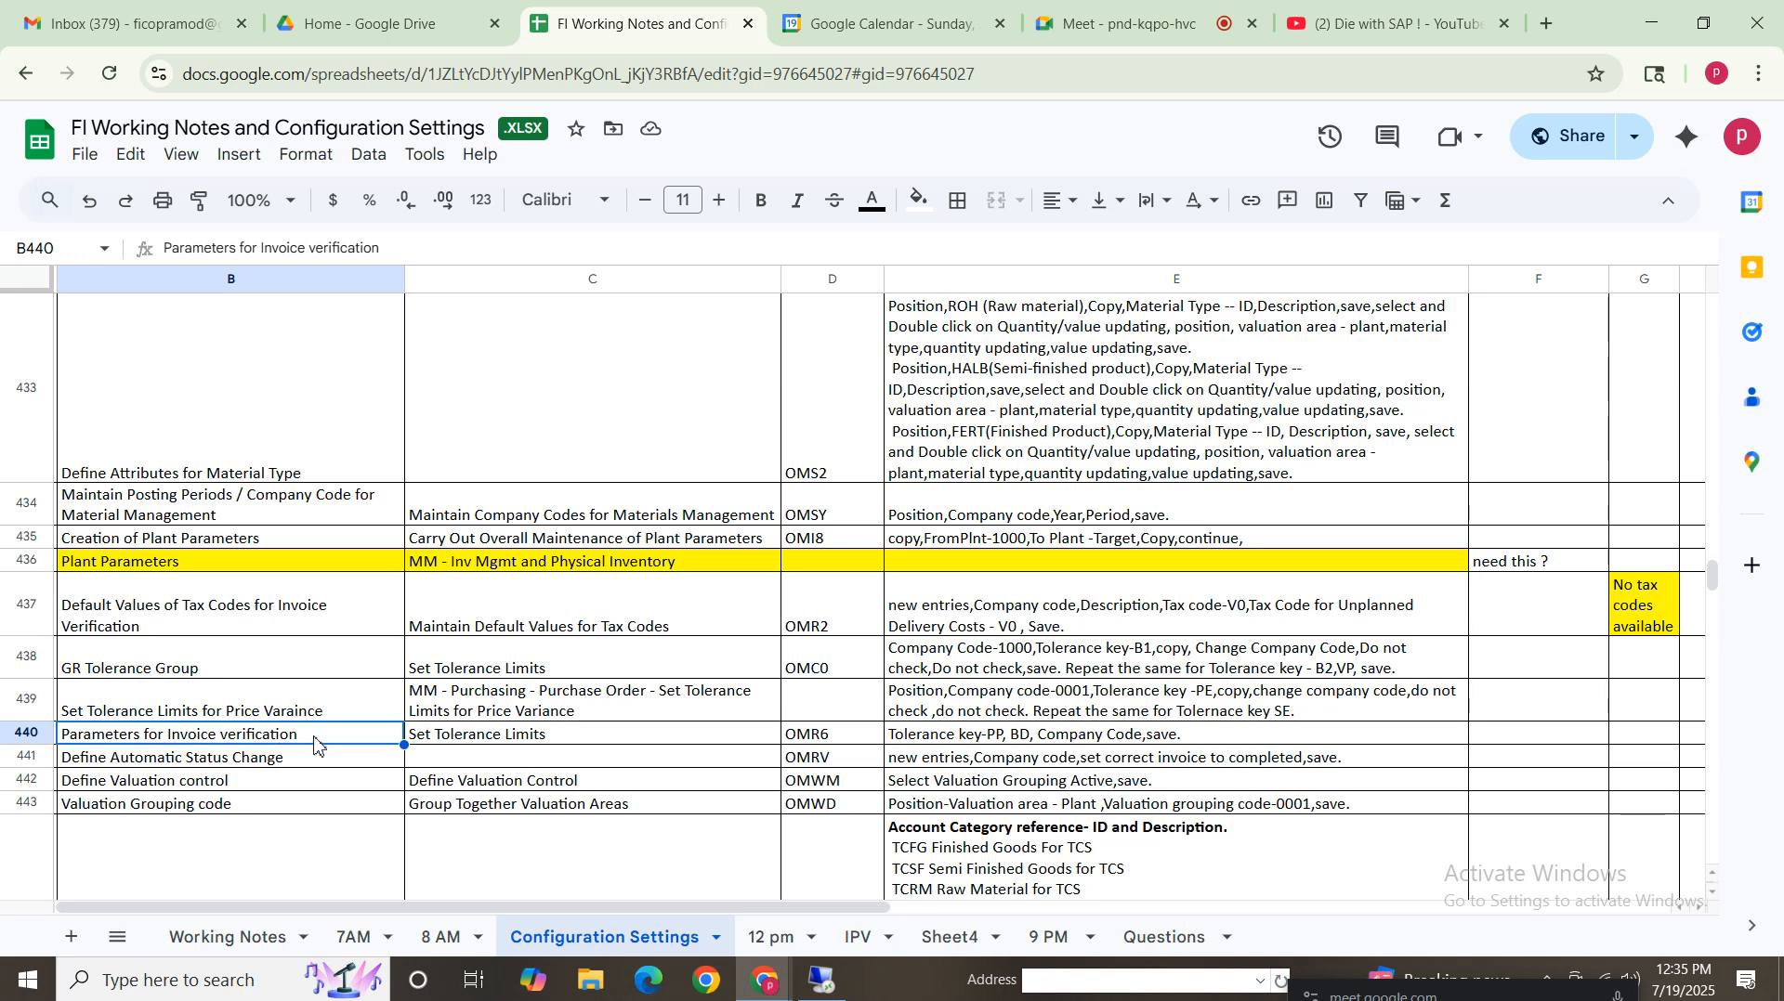
left_click(544, 739)
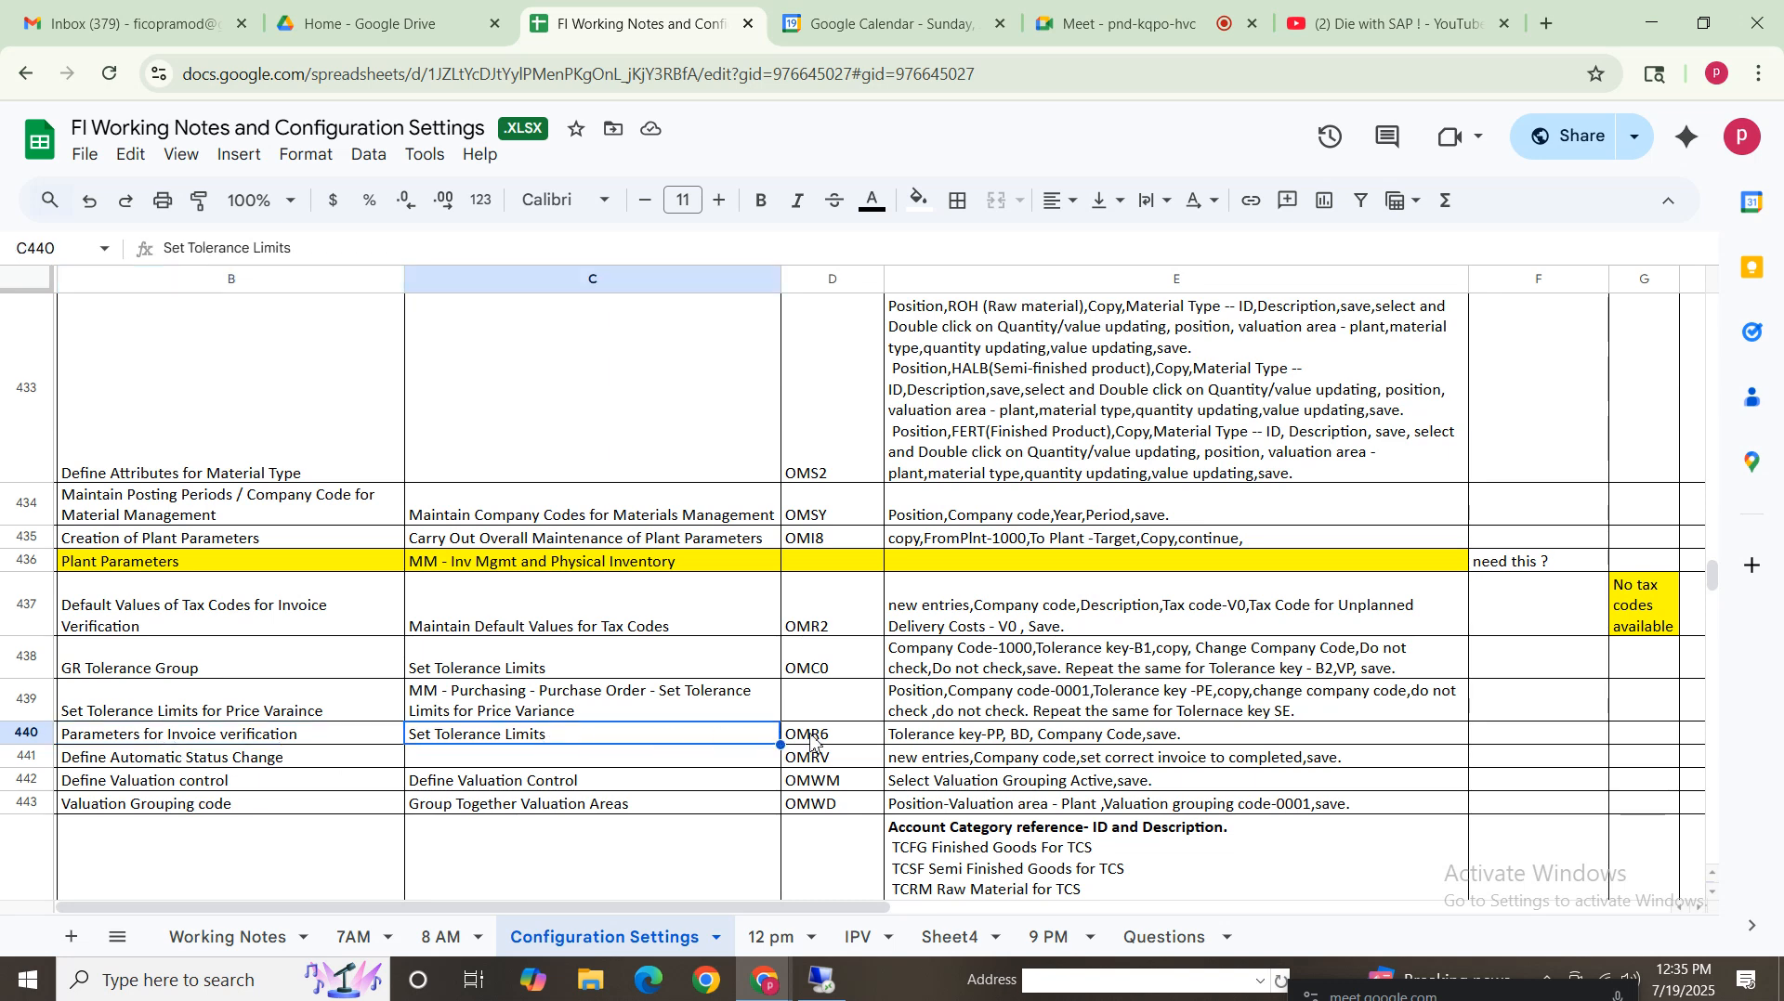
left_click(987, 739)
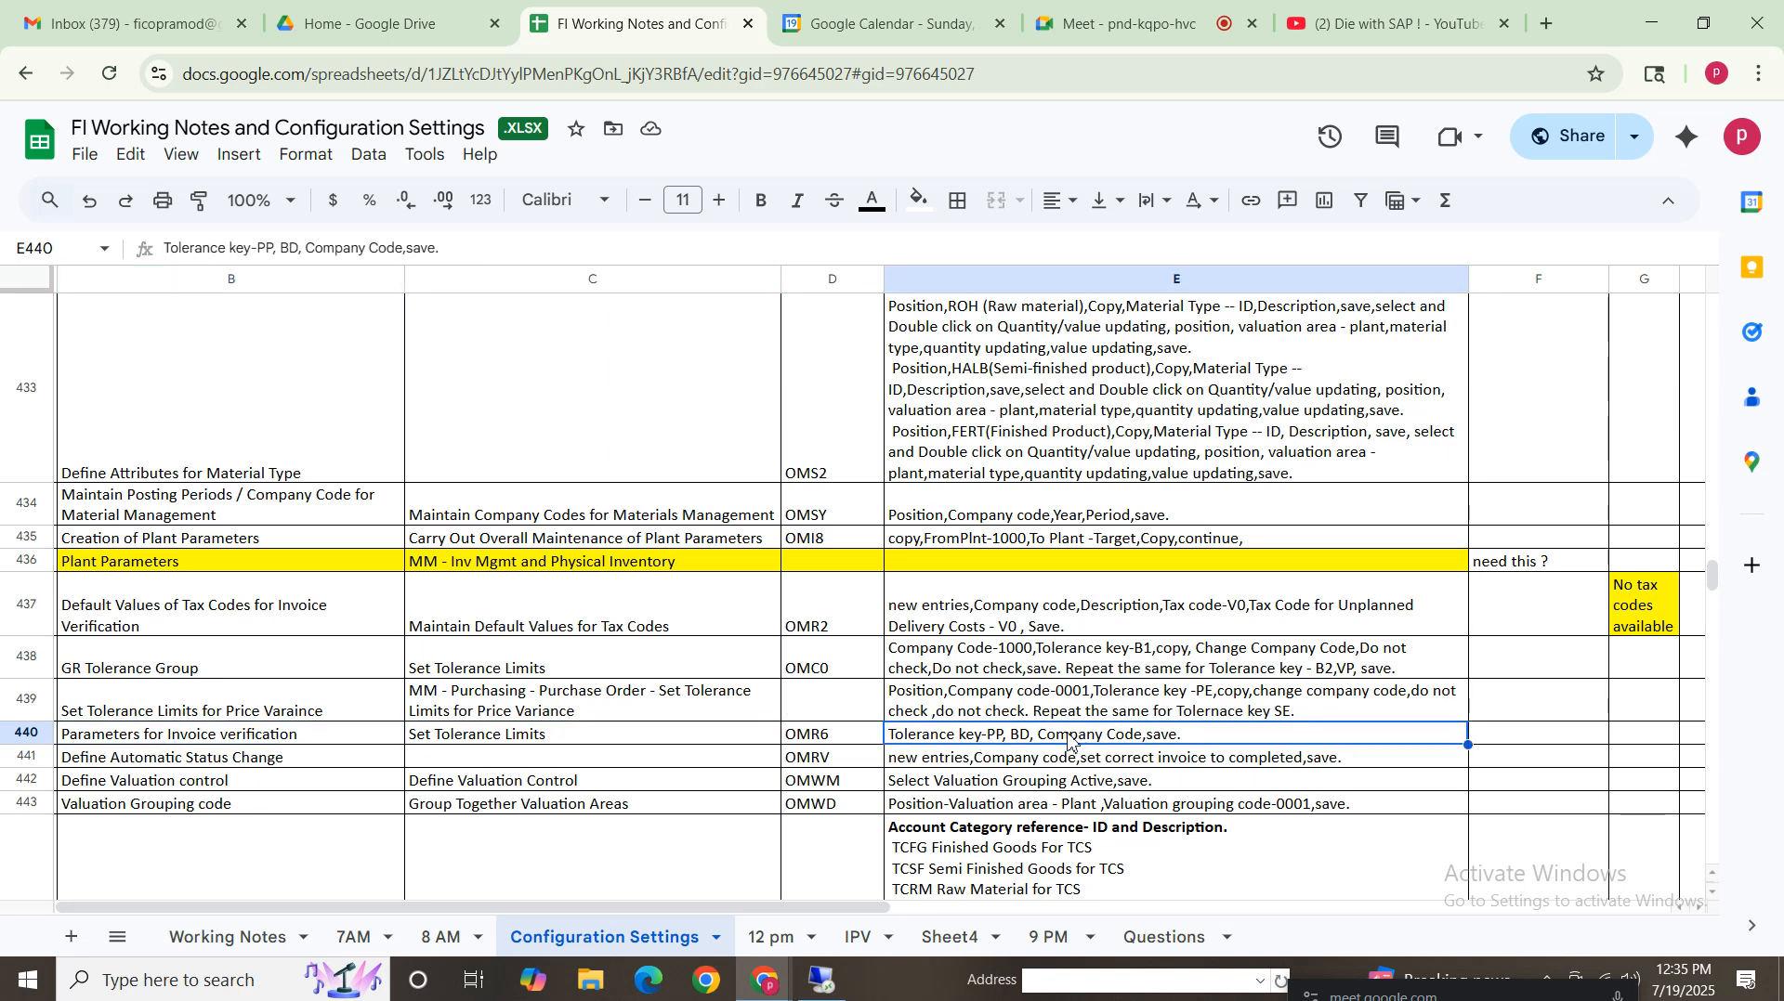
Start transaction OMR6 and choose to display the locked tolerance limits data
left_click(823, 980)
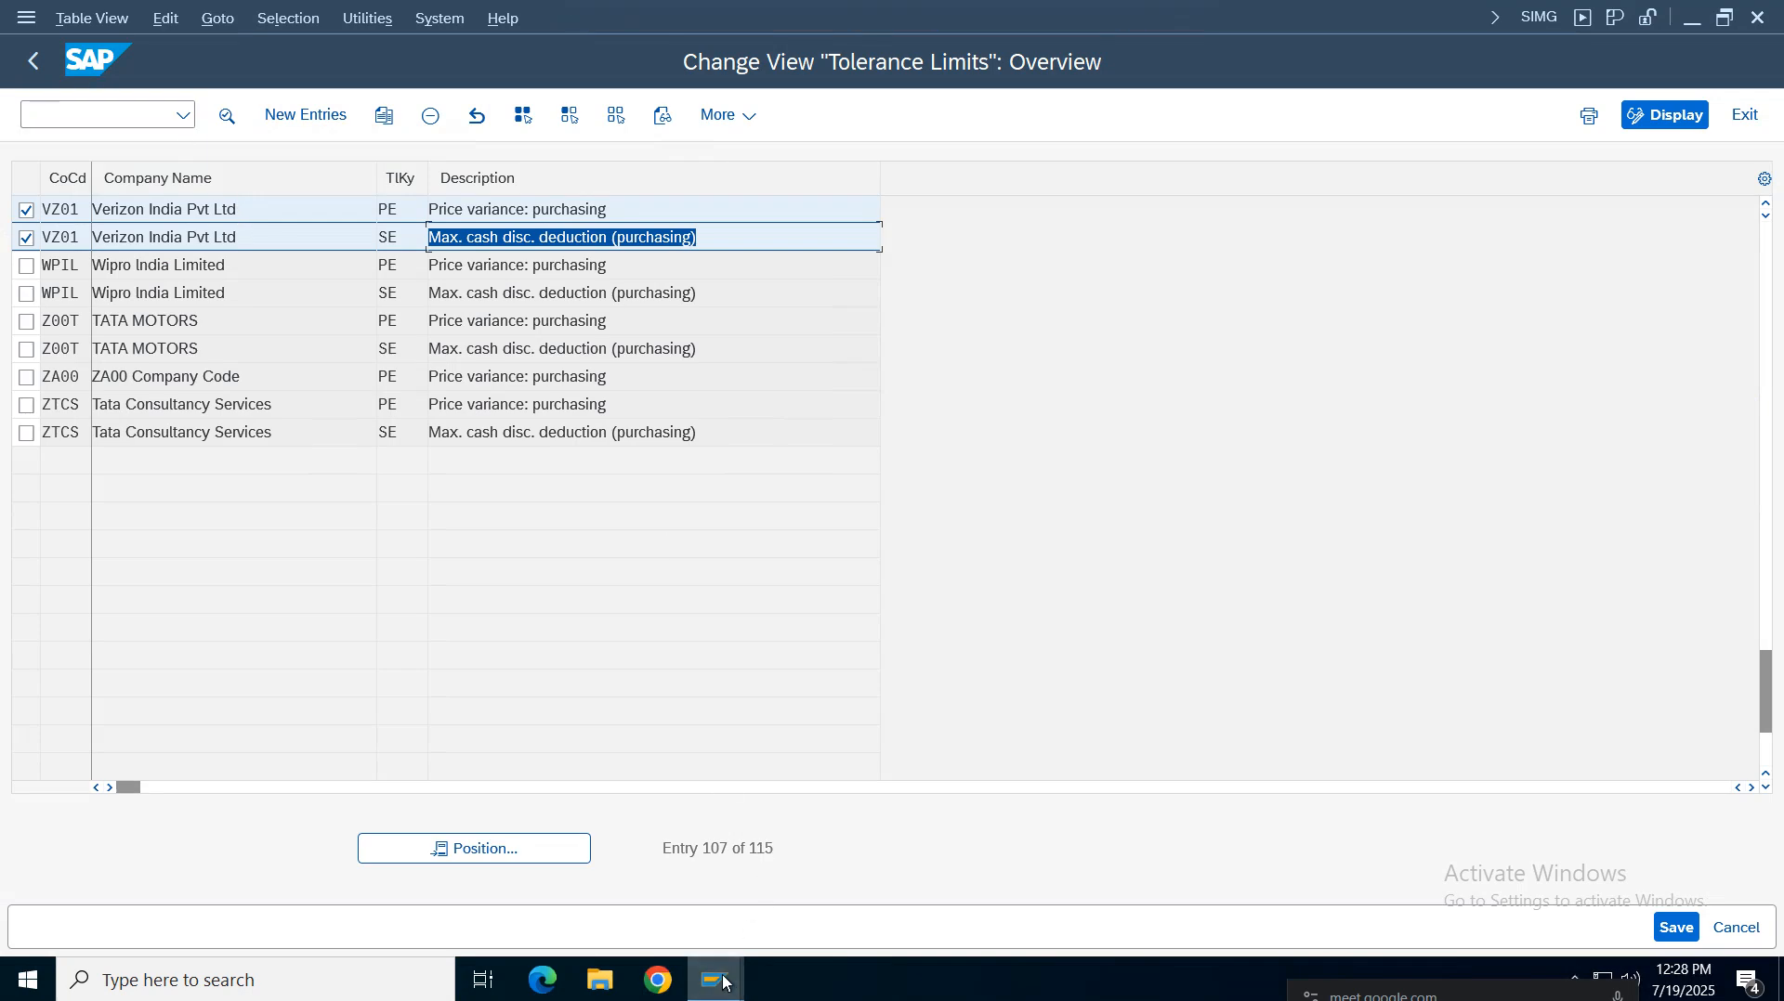
mouse_move(715, 980)
left_click(920, 896)
left_click(131, 108)
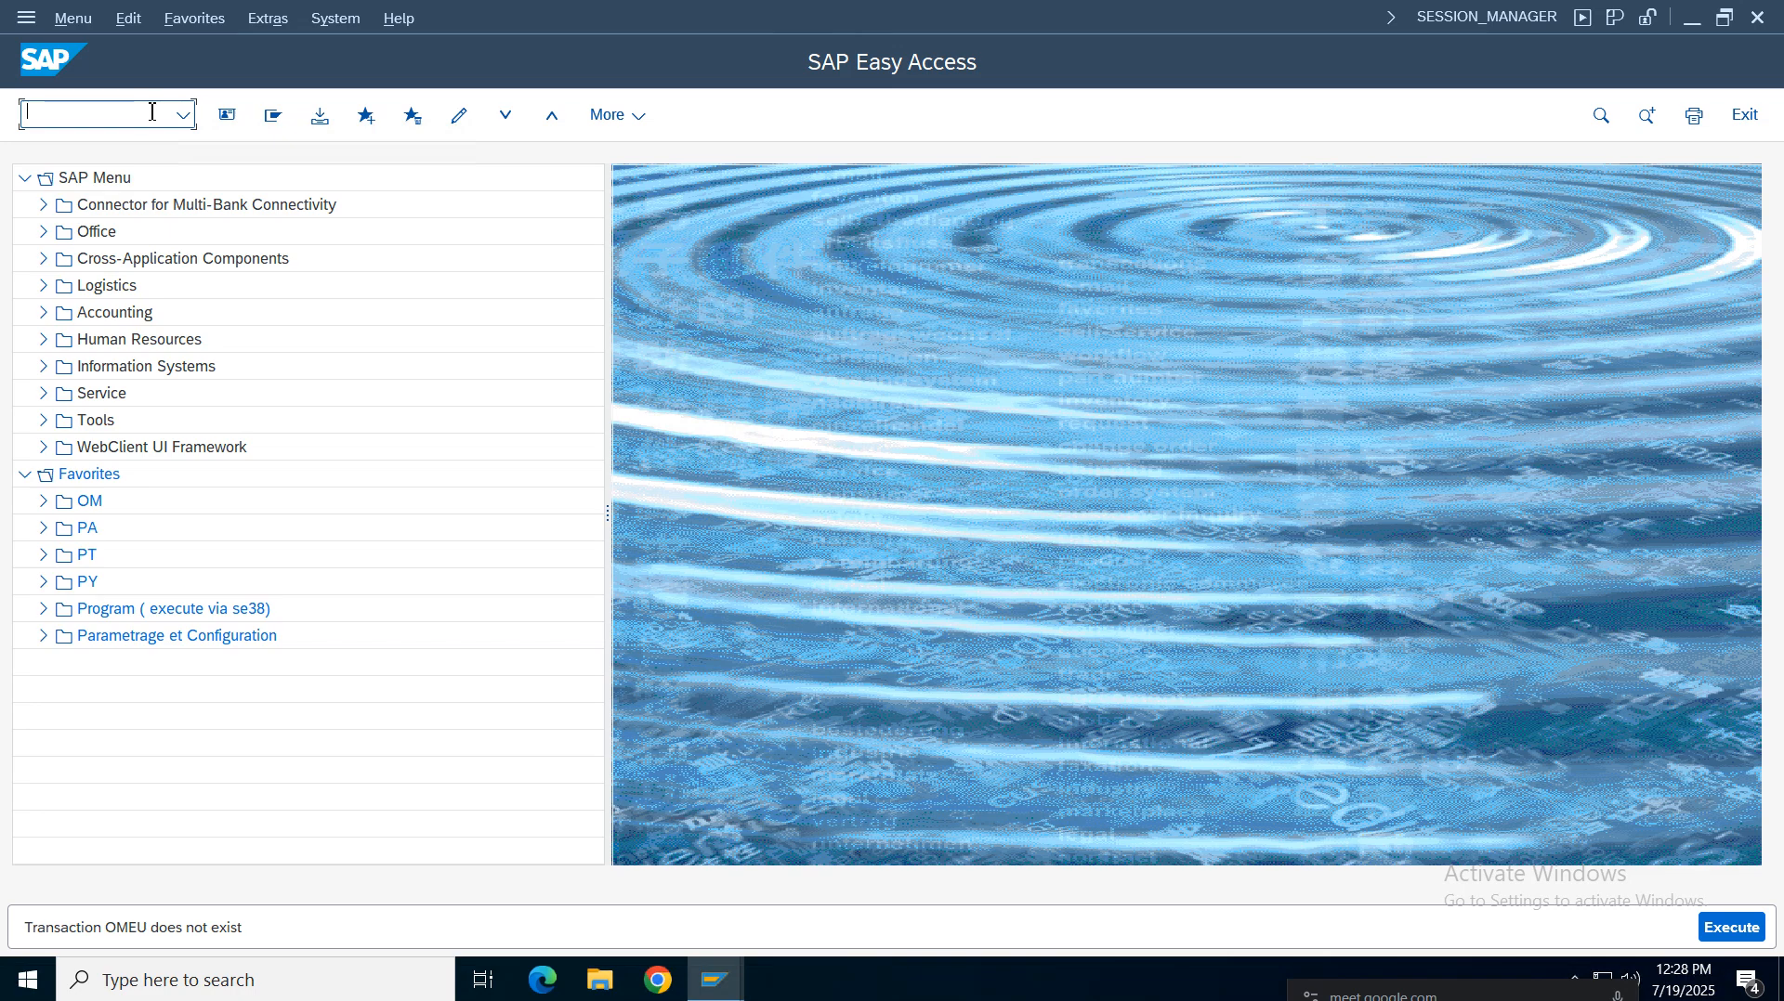
type("omr6")
key("Return")
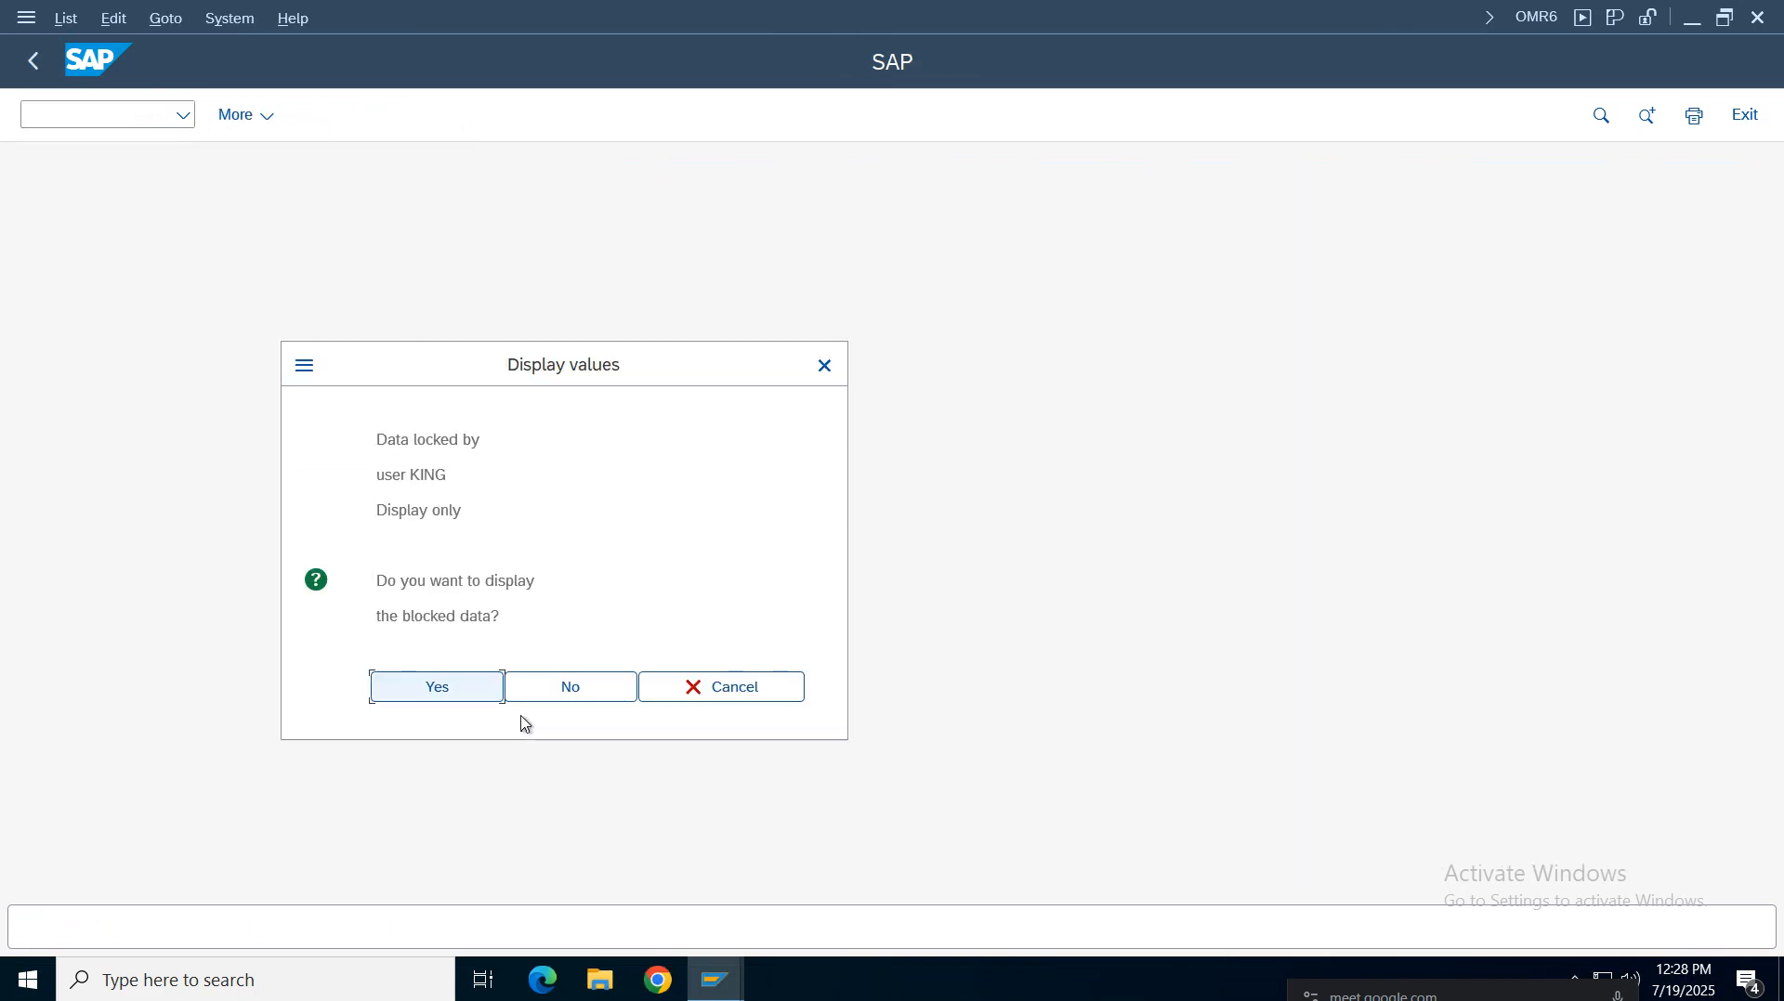
left_click(428, 442)
left_click(421, 511)
left_click(463, 692)
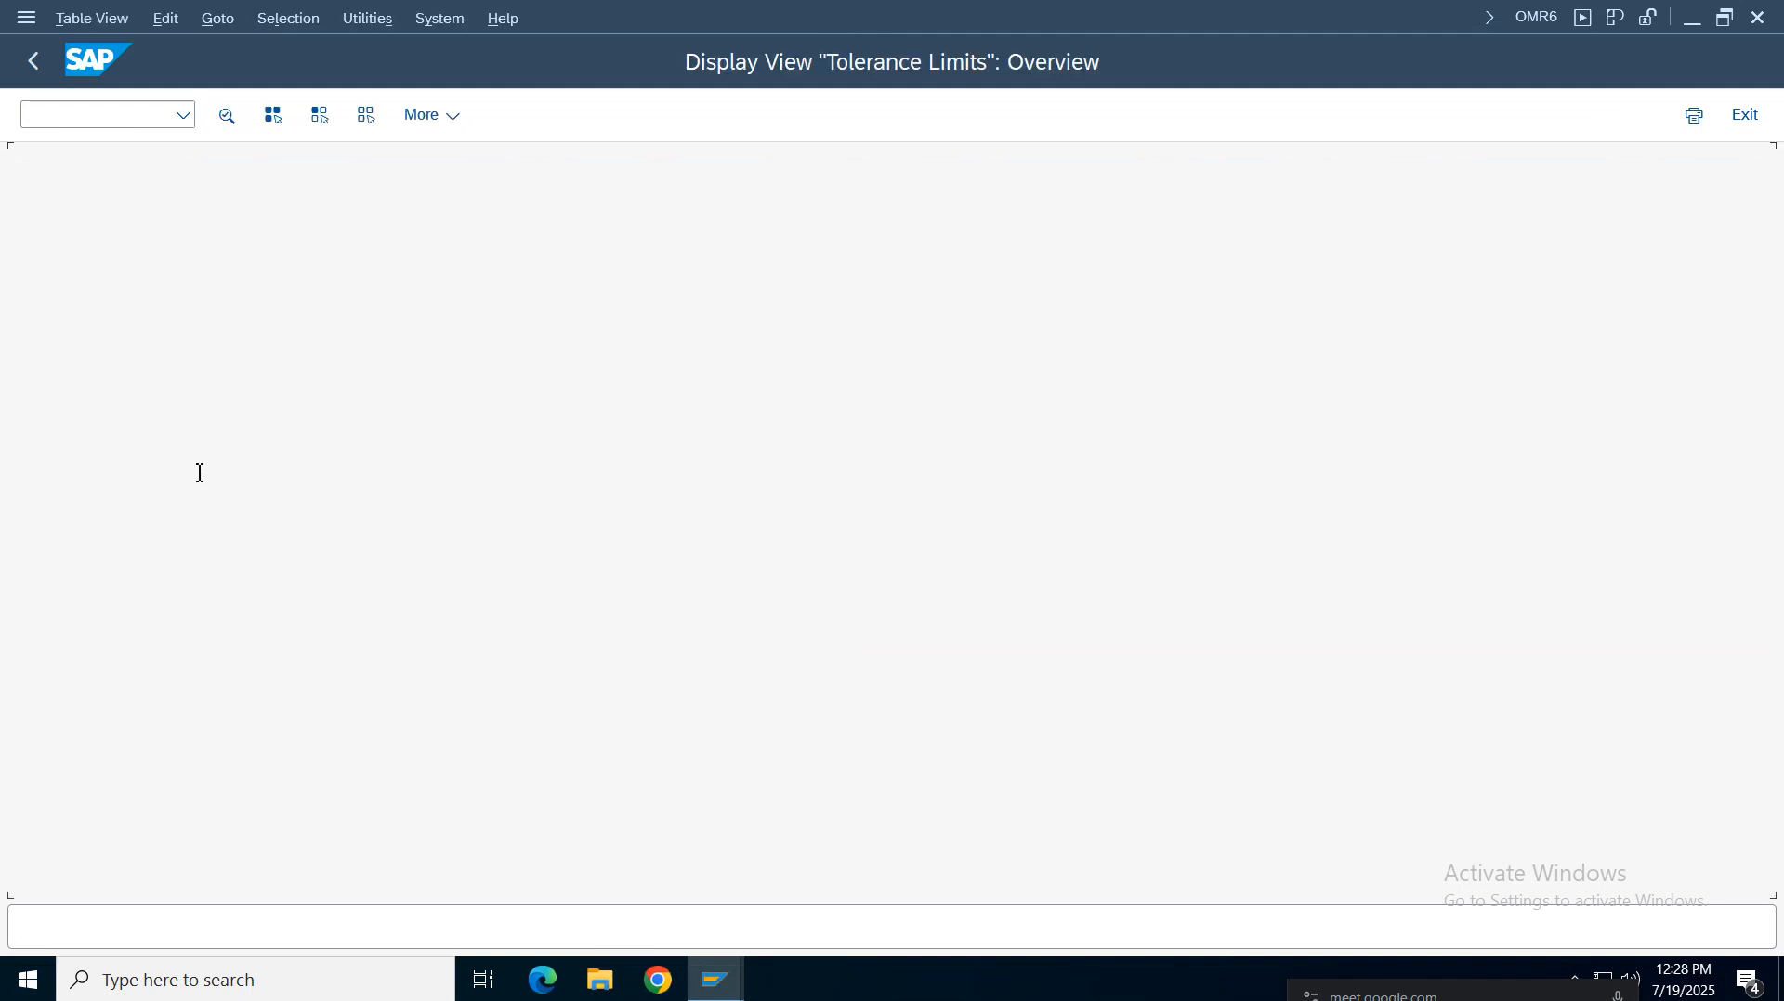
Position the tolerance limits list on company code VZ01 and select its BD, PP and VP entries
left_click(474, 848)
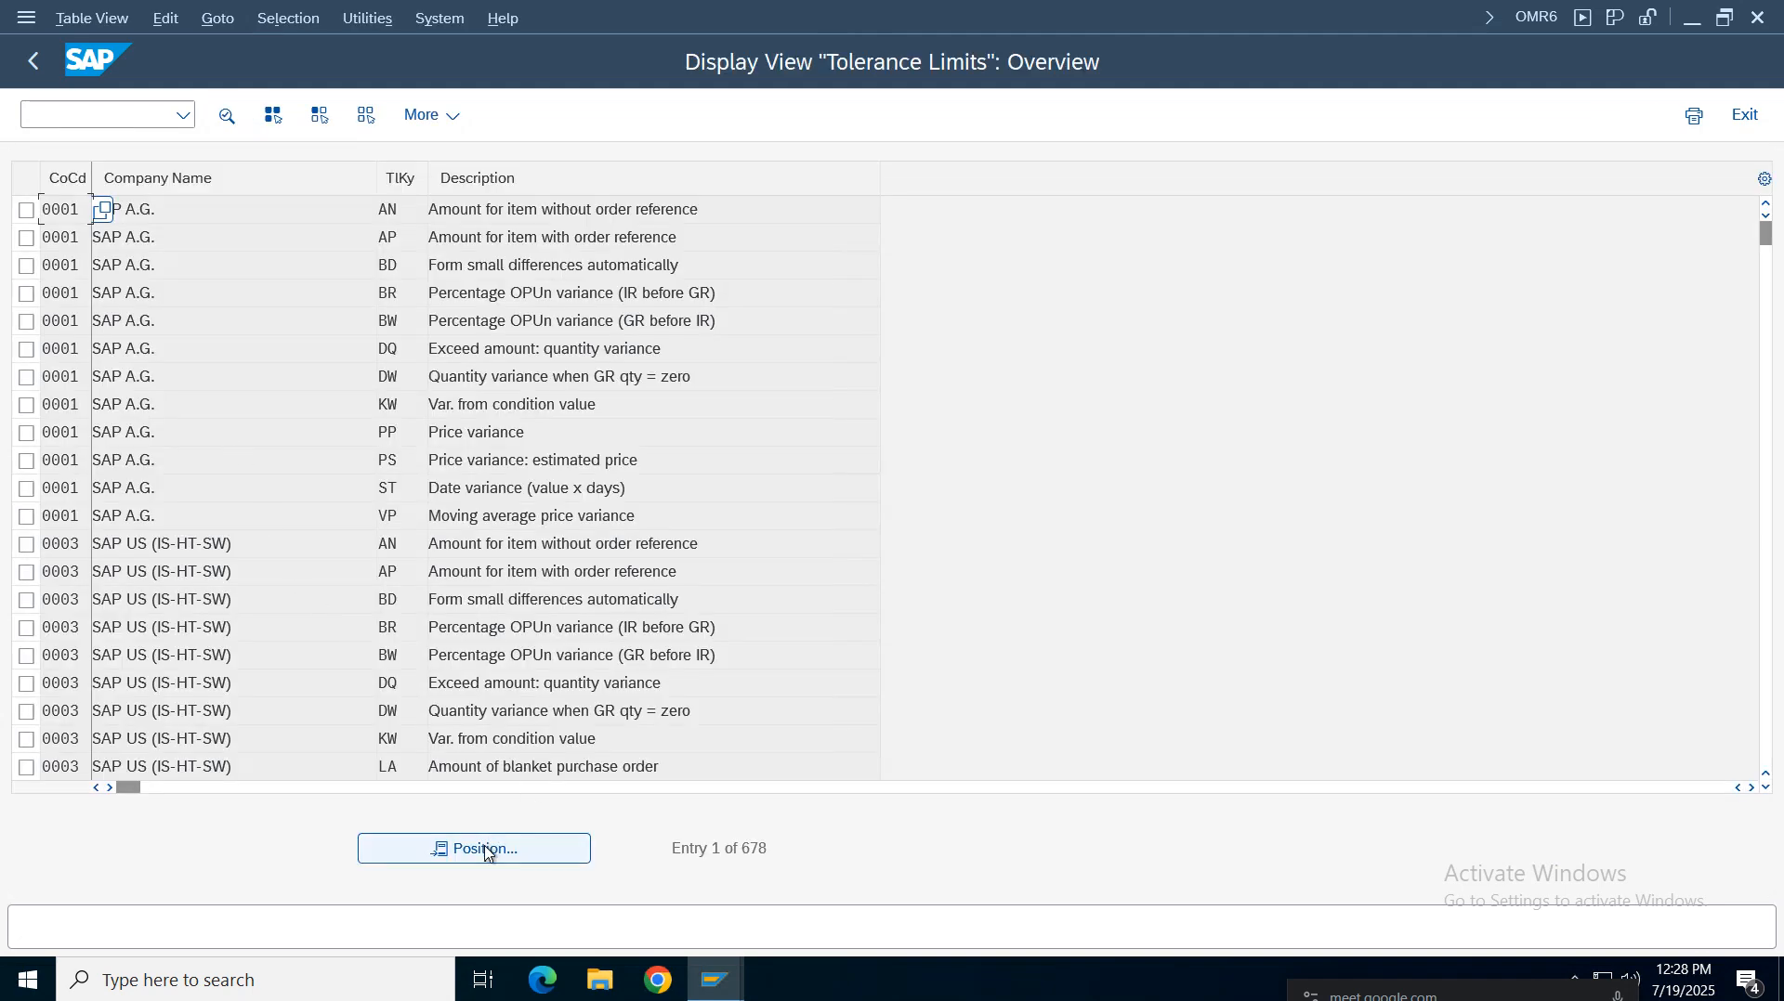
type("vz01")
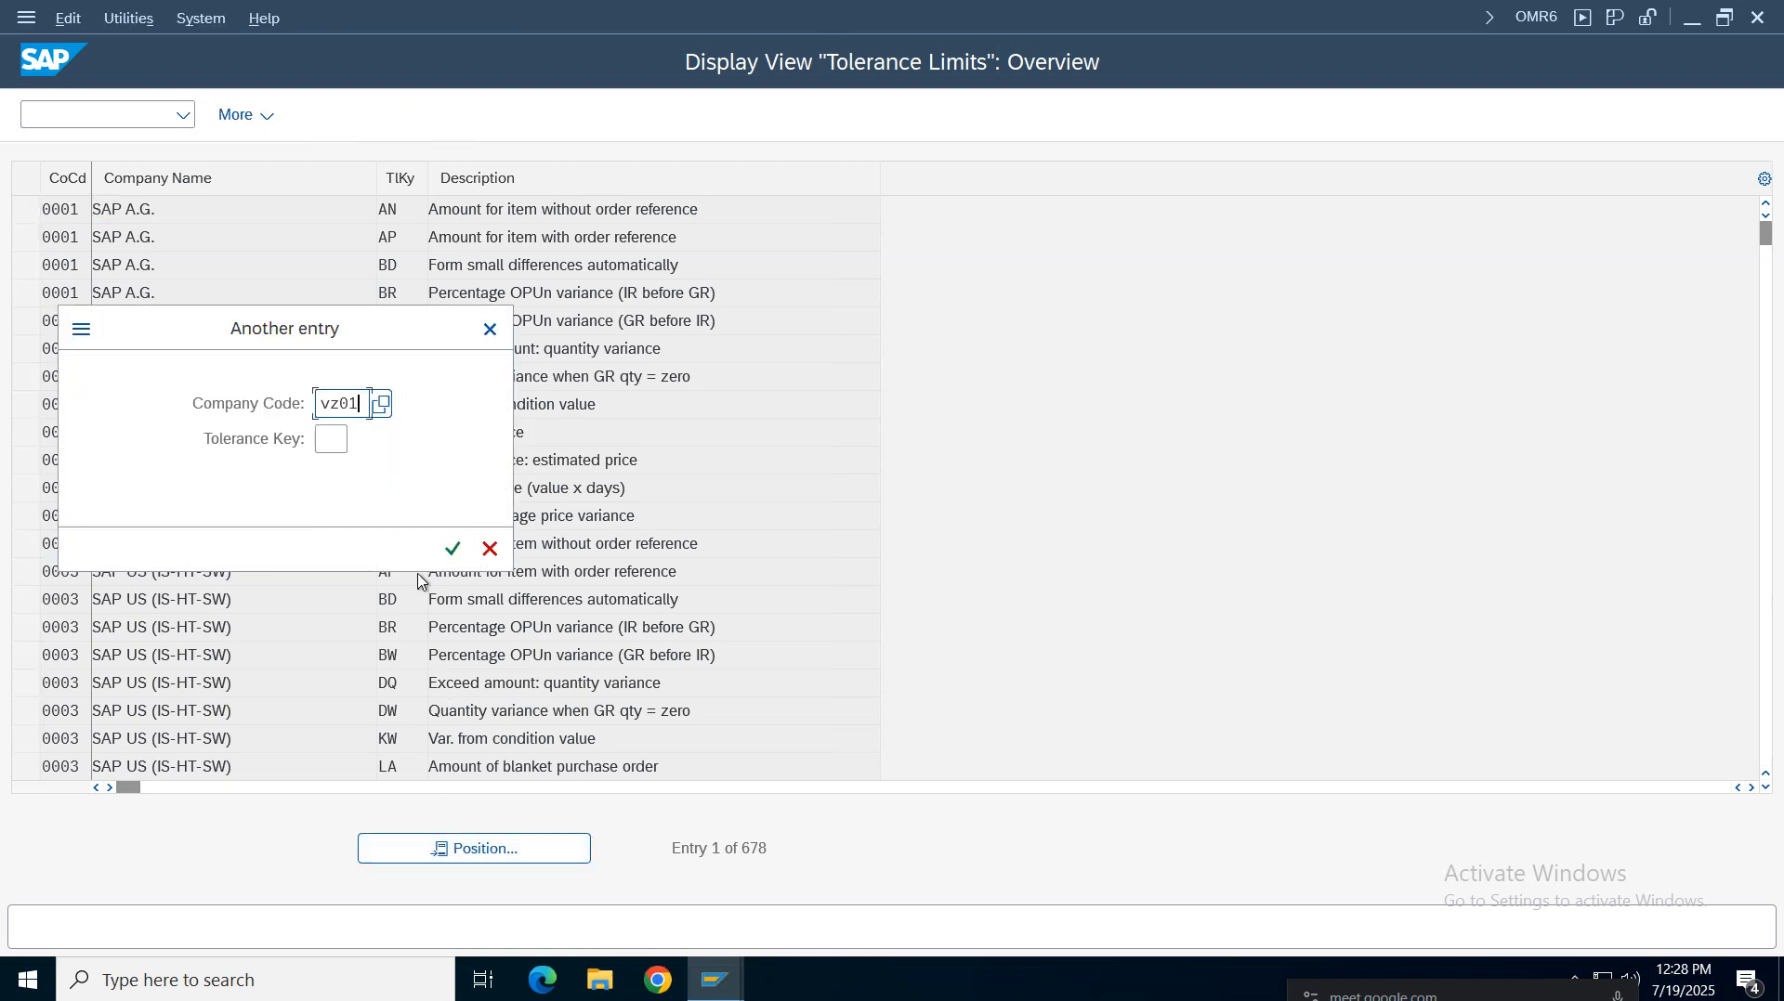
key("Return")
left_click(27, 266)
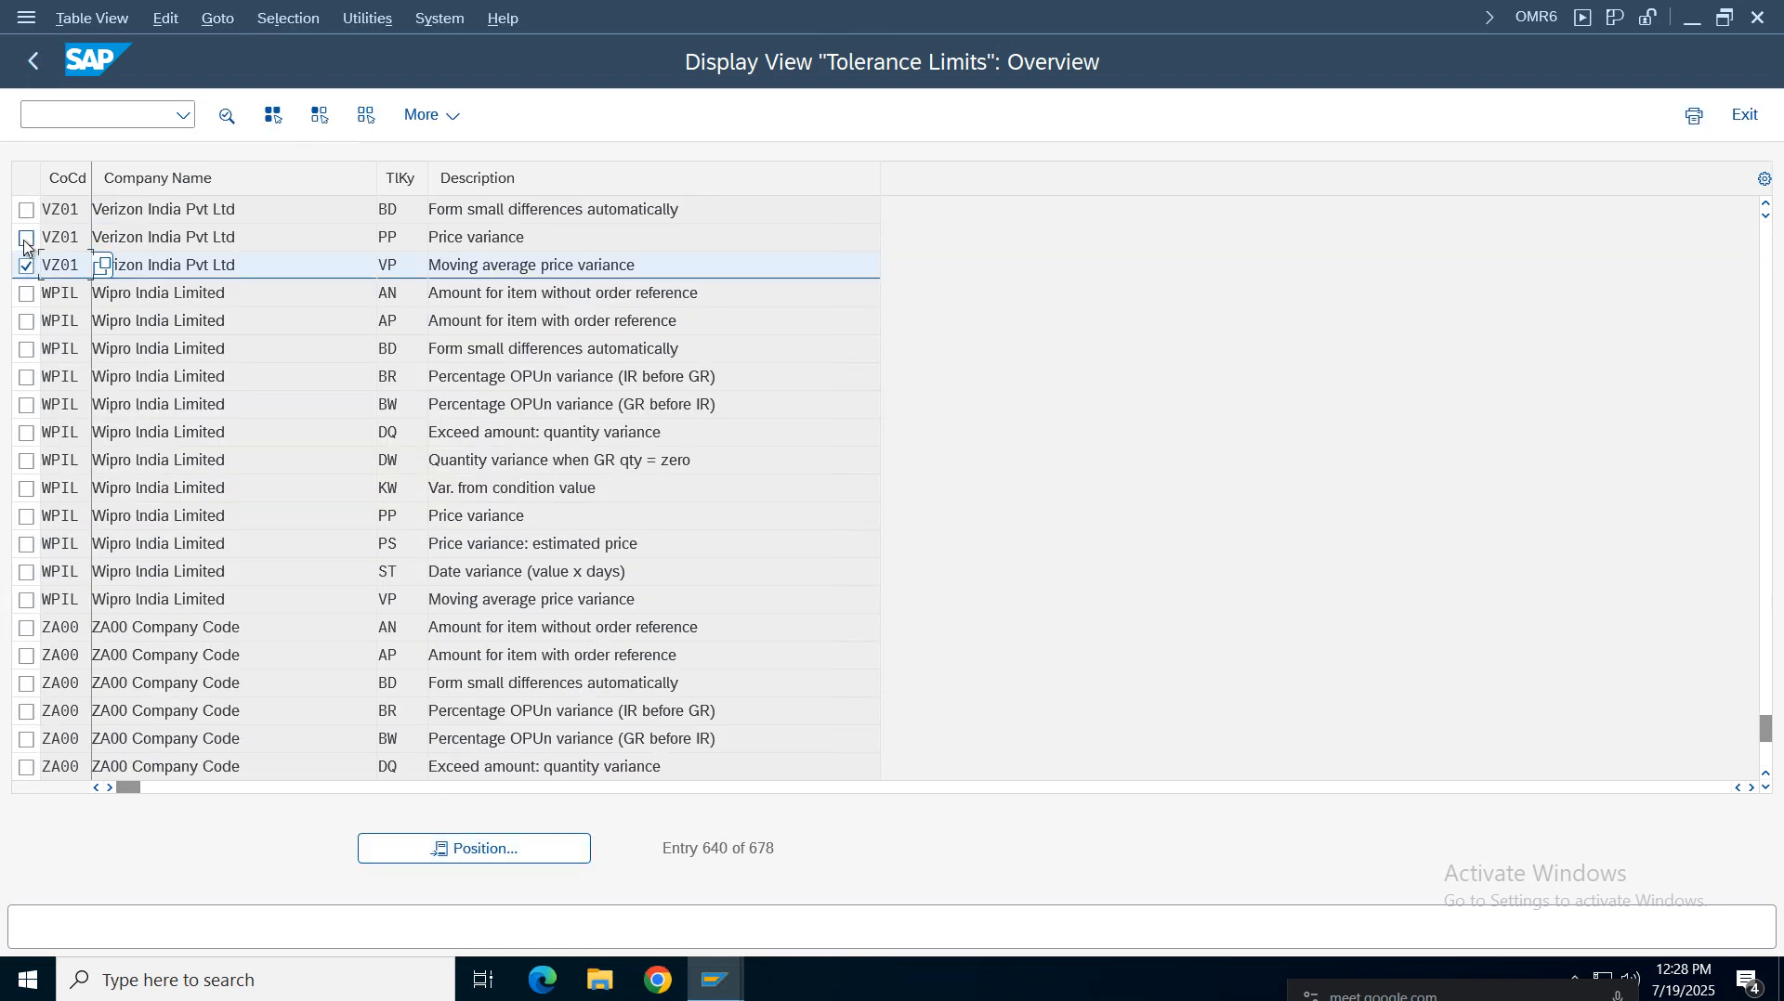
left_click(27, 238)
left_click(27, 210)
double_click(389, 210)
key("Down")
key("Down")
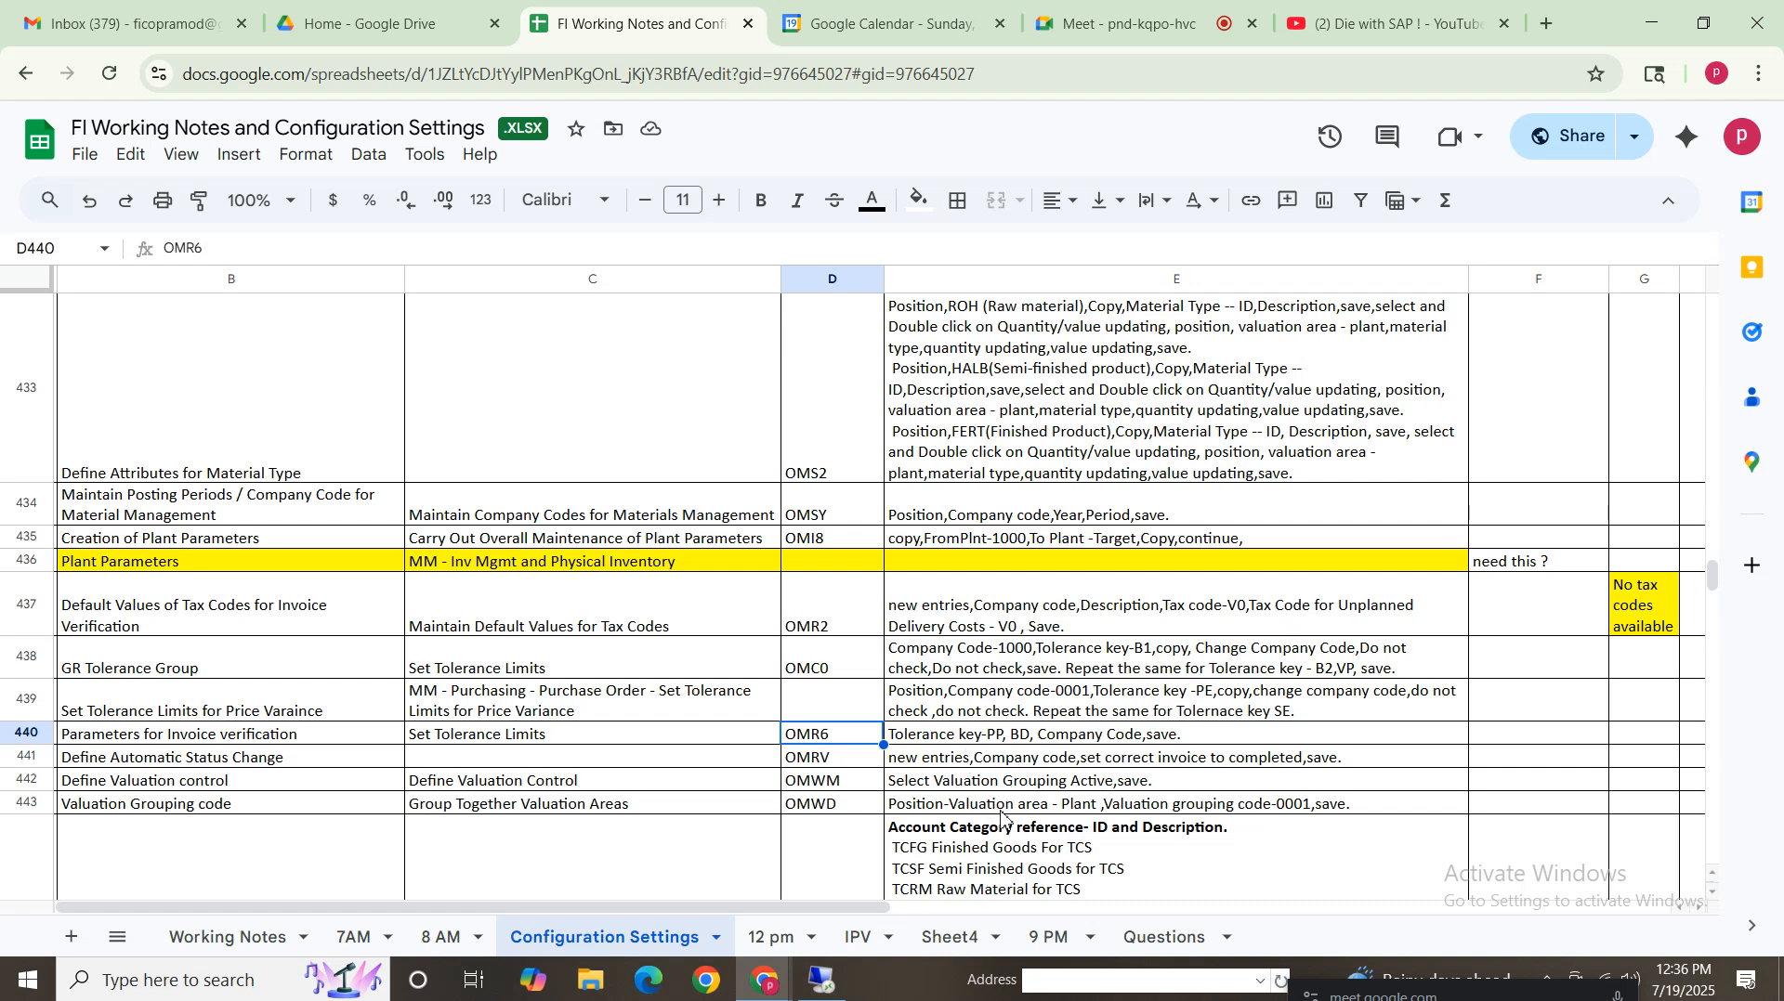
Compare the OMR6 notes with VZ01's tolerance key entries, then leave the tolerance limits display
left_click(1006, 739)
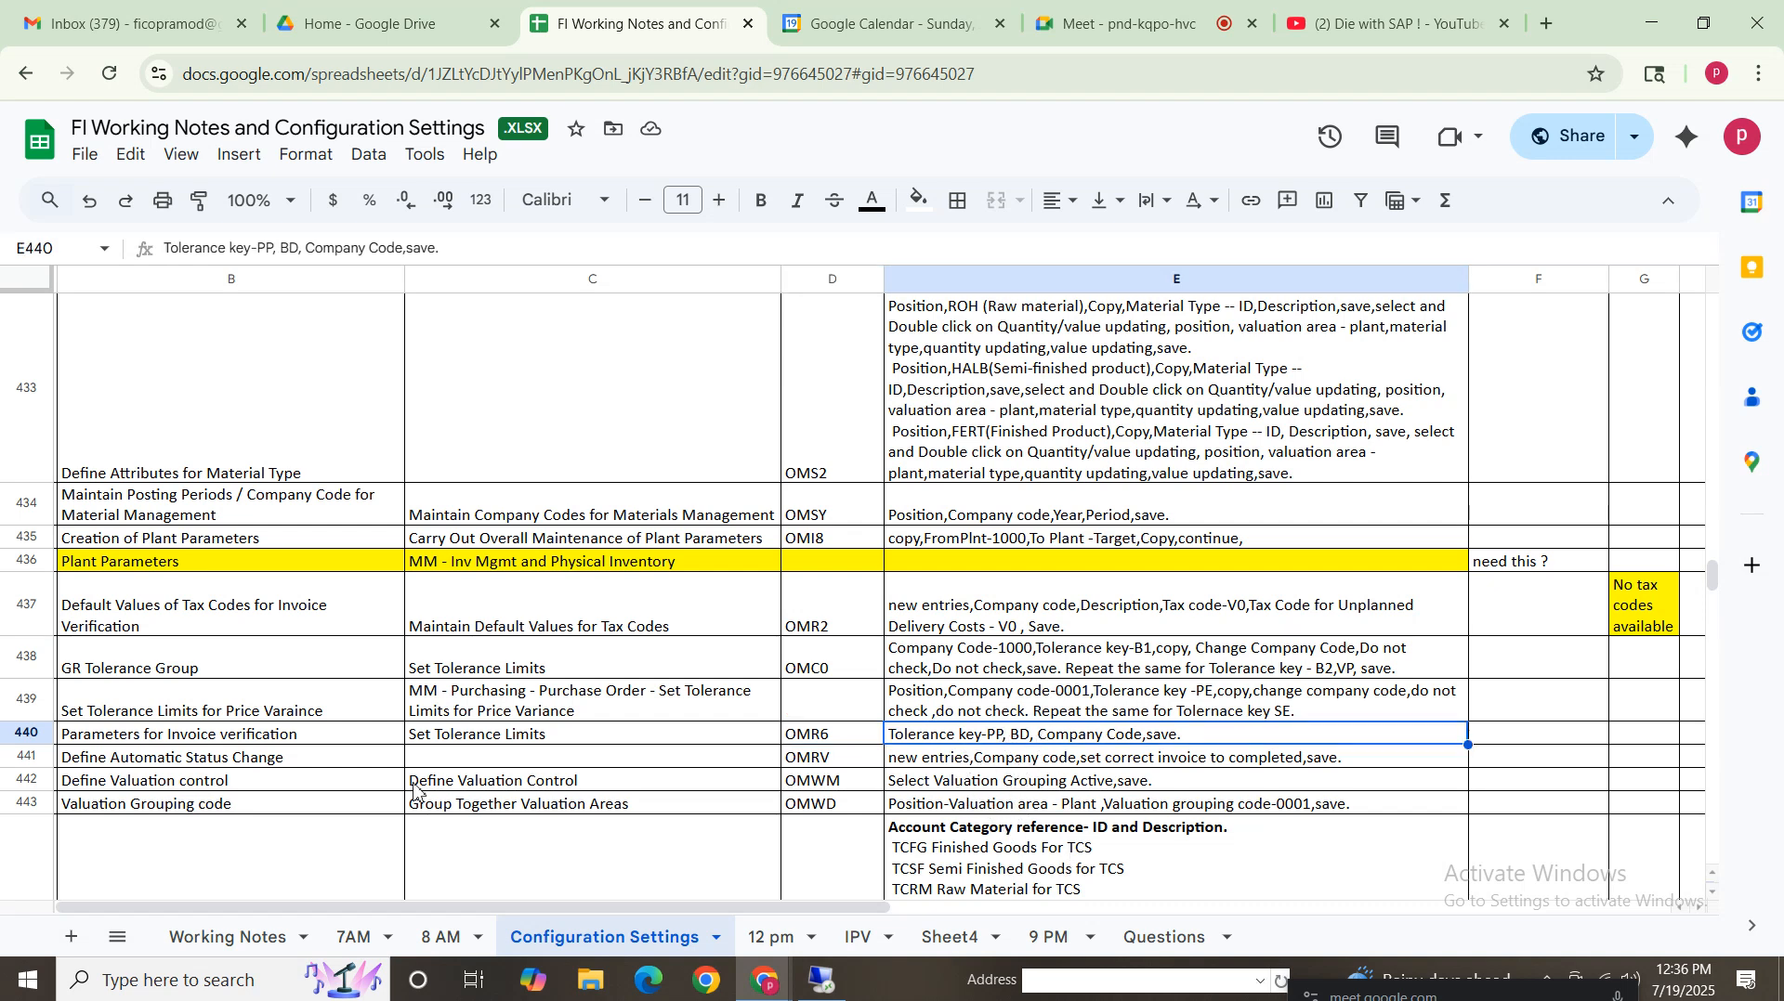
left_click(31, 736)
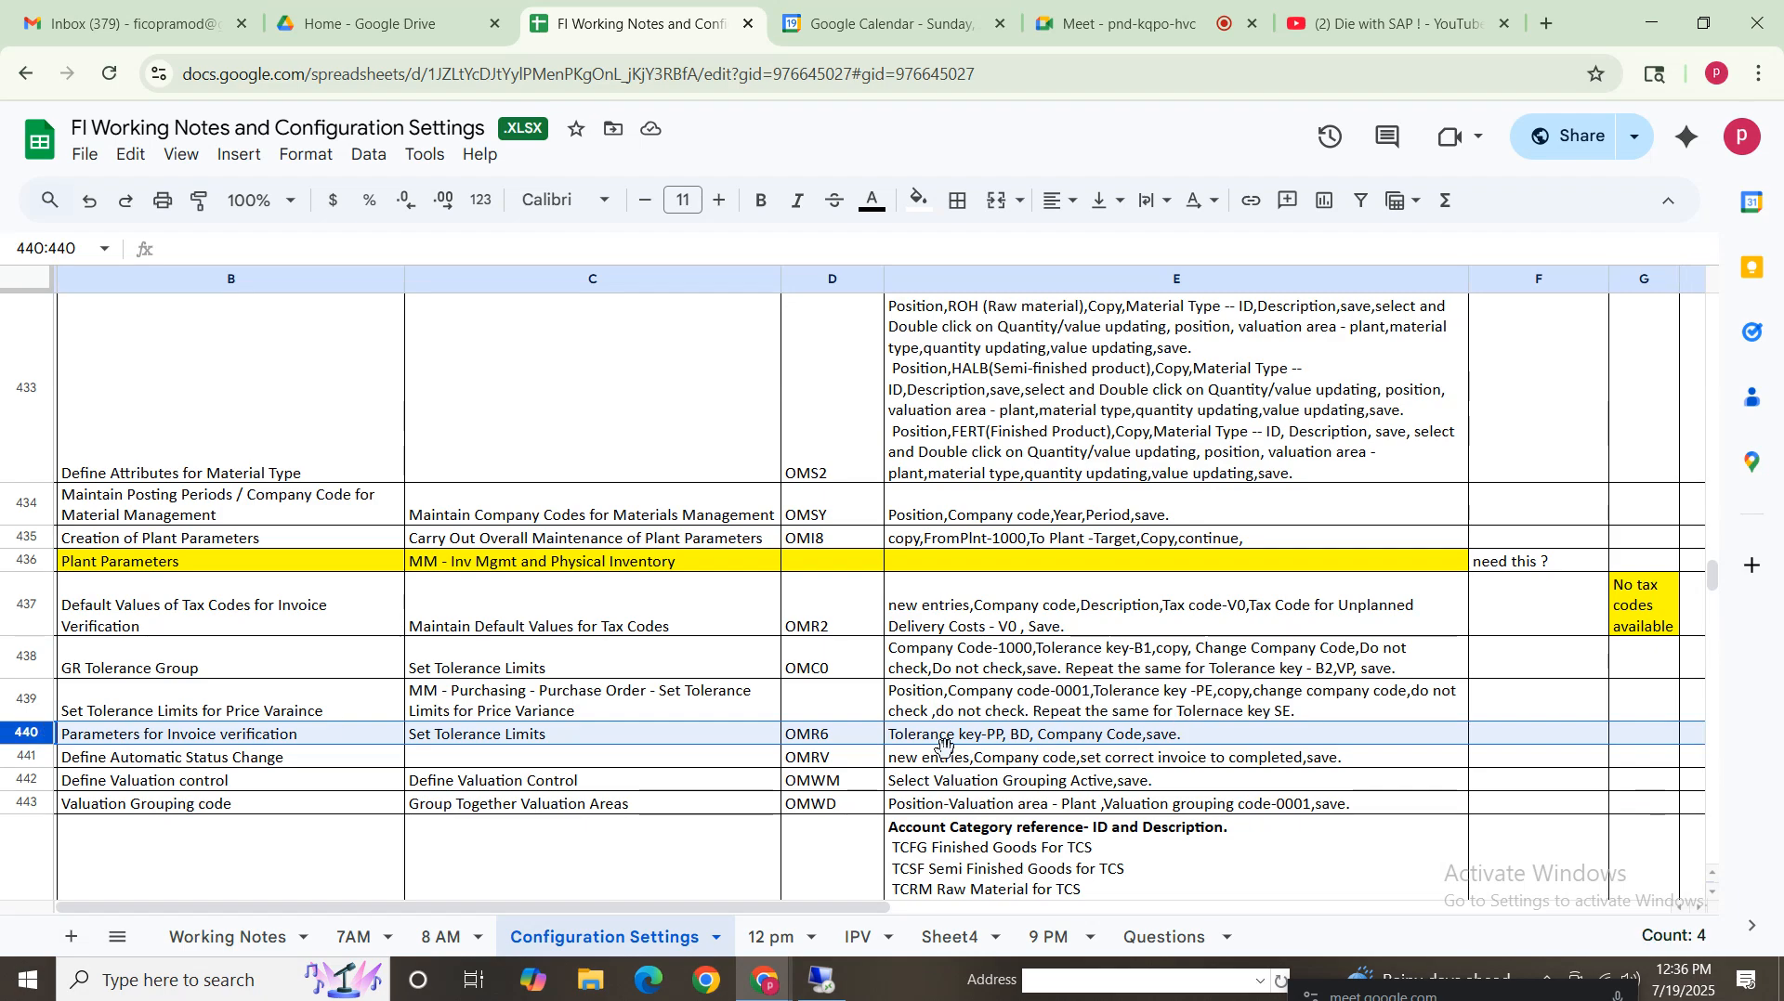
left_click(822, 981)
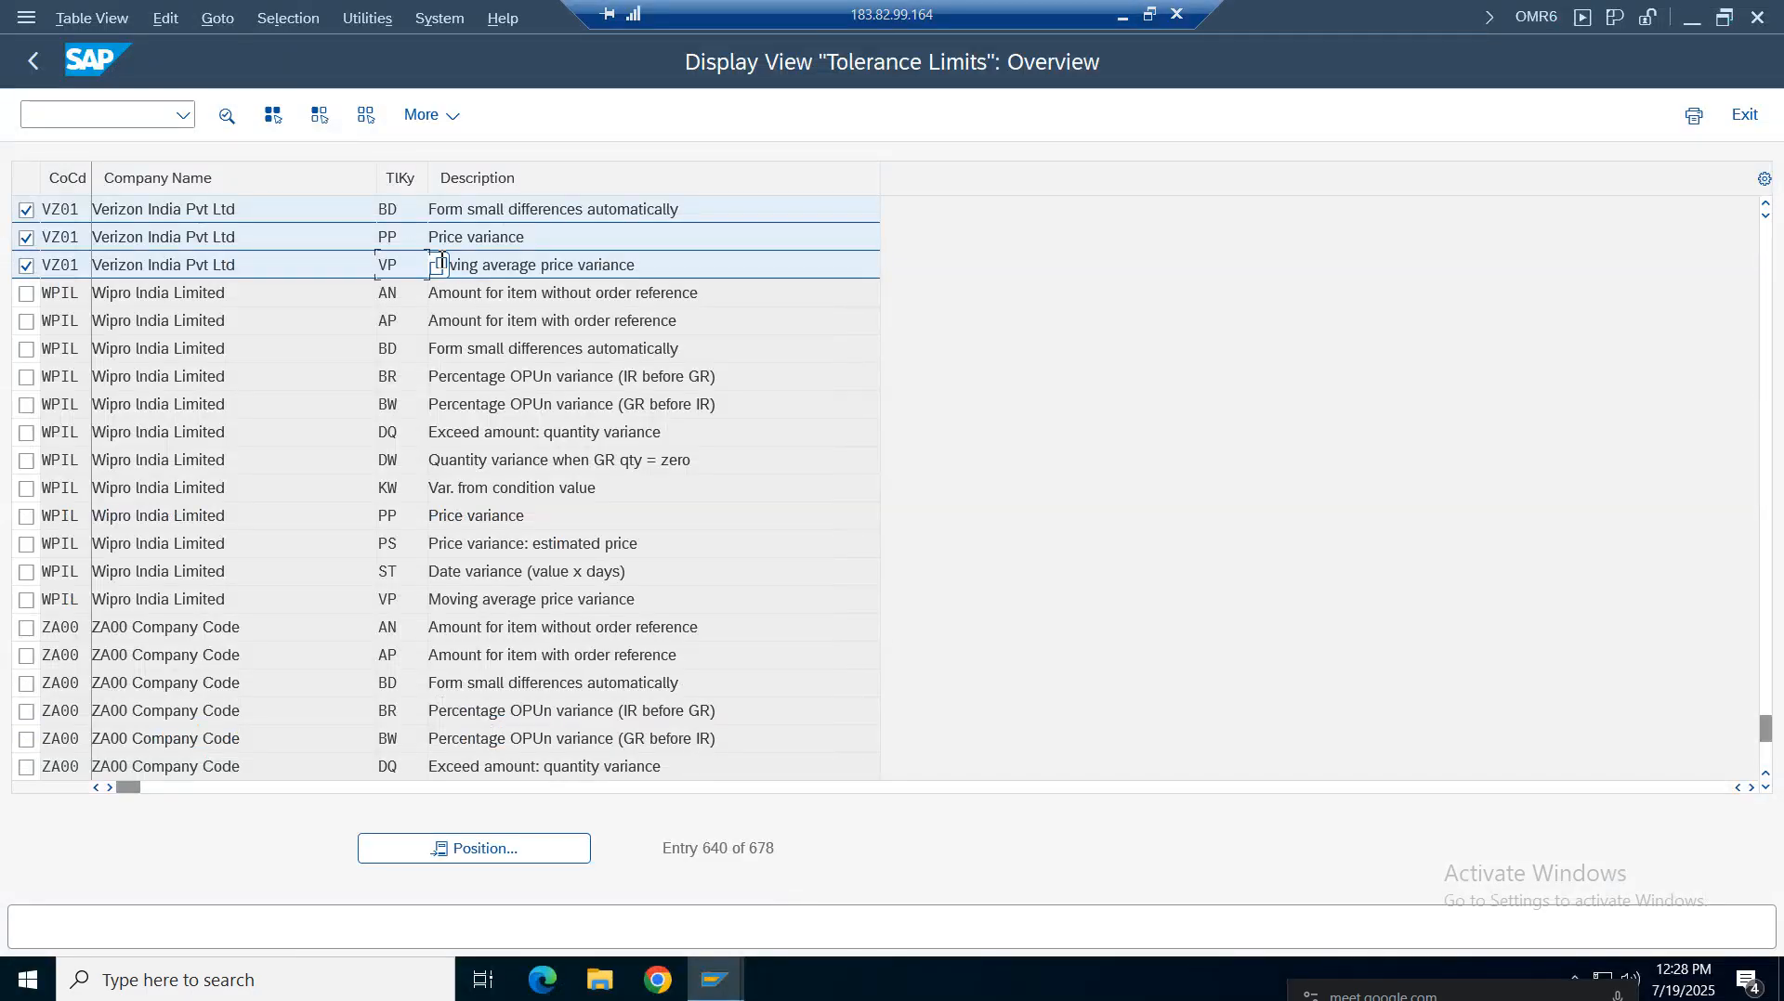
left_click_drag(688, 264, 383, 261)
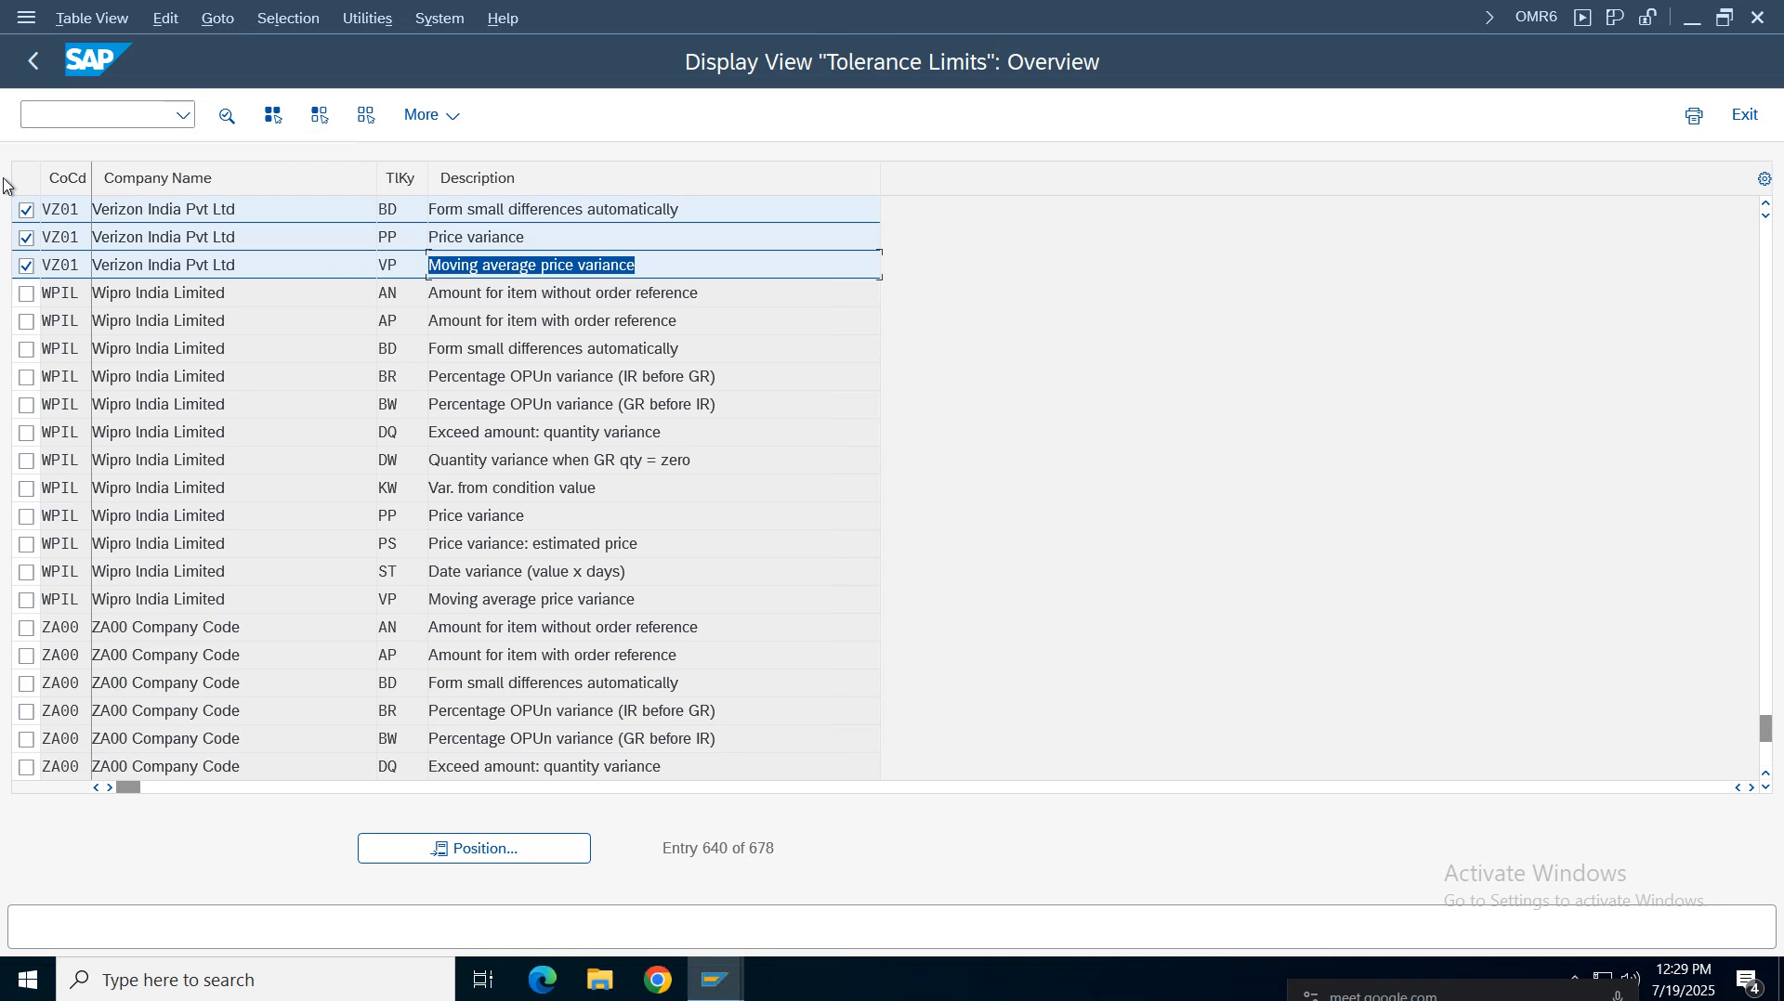
left_click(32, 65)
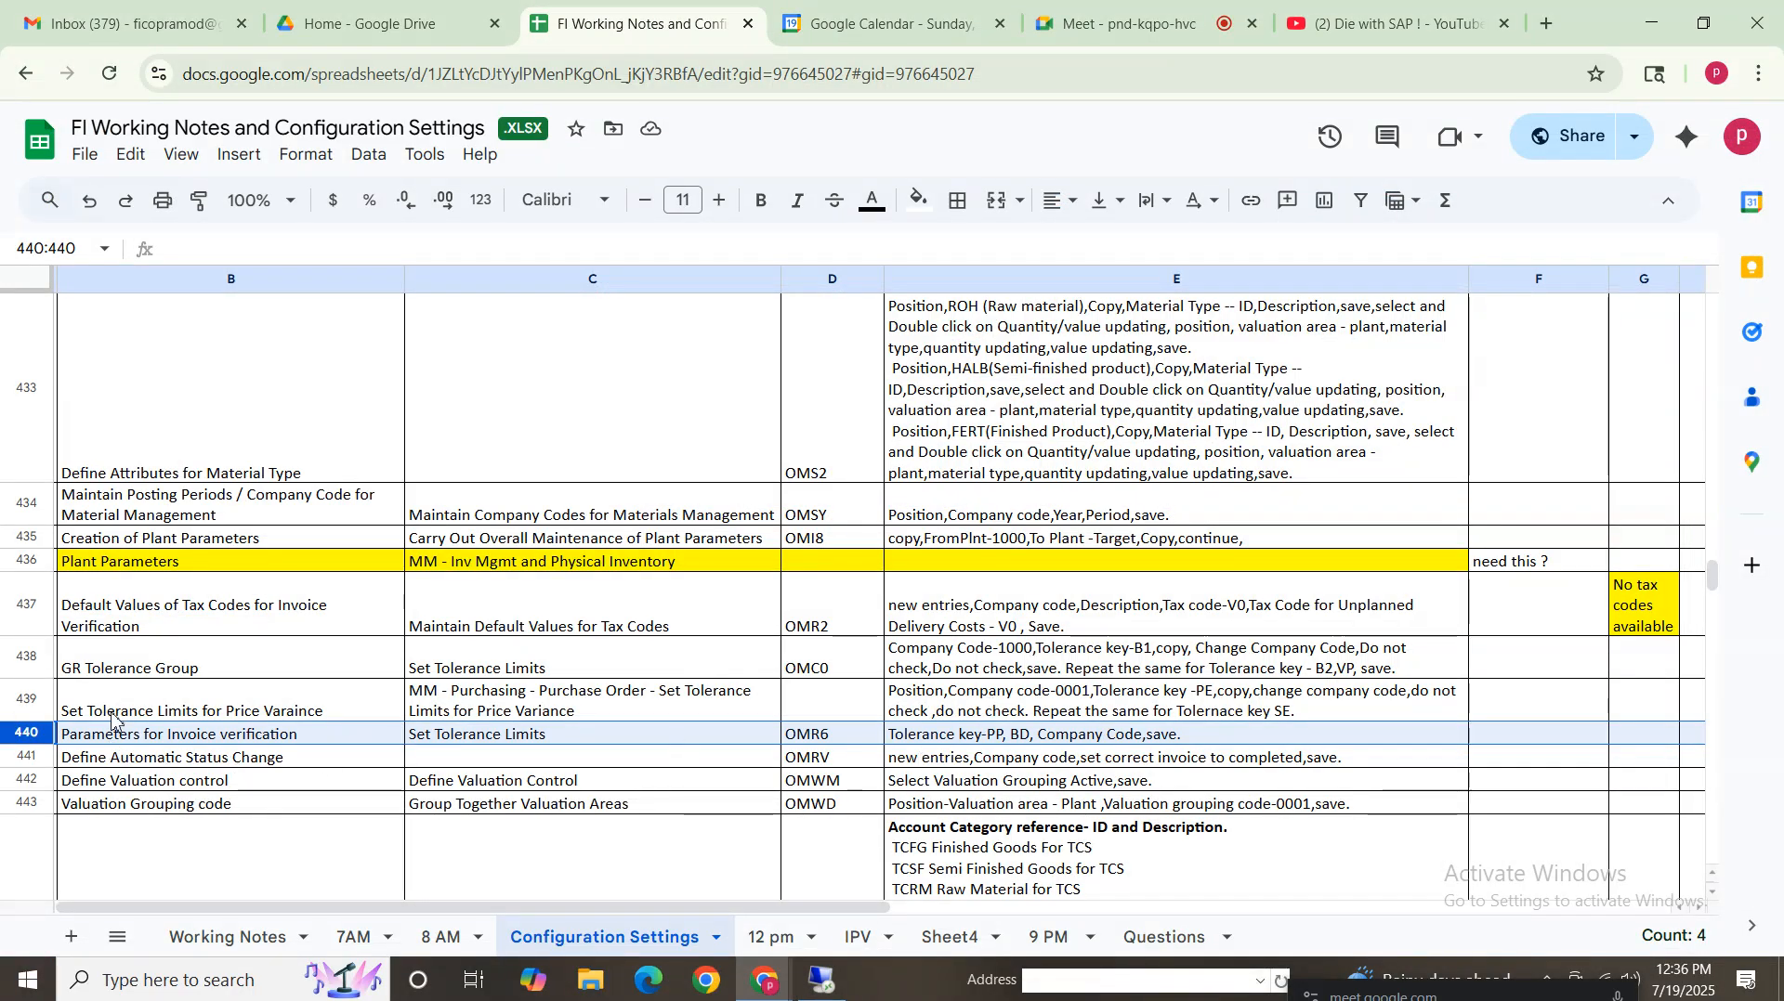
Read the spreadsheet notes for the Define Automatic Status Change row and its OMRV transaction
left_click(858, 741)
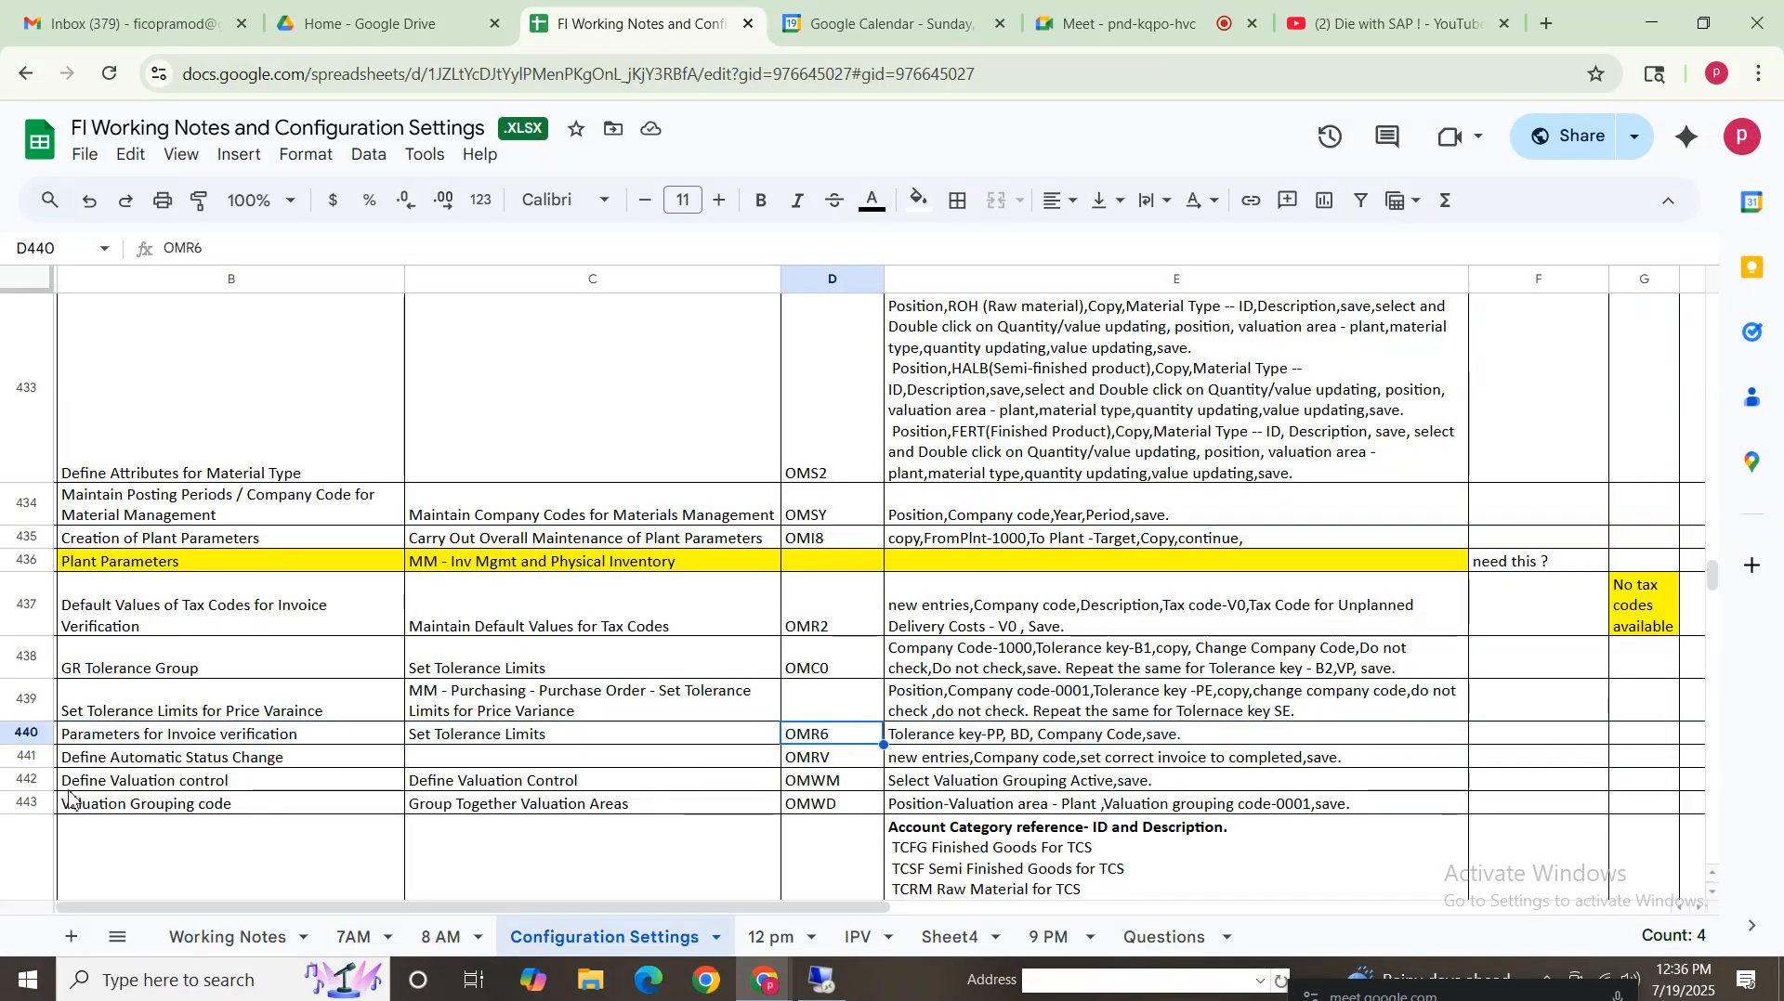
left_click(118, 760)
left_click(830, 757)
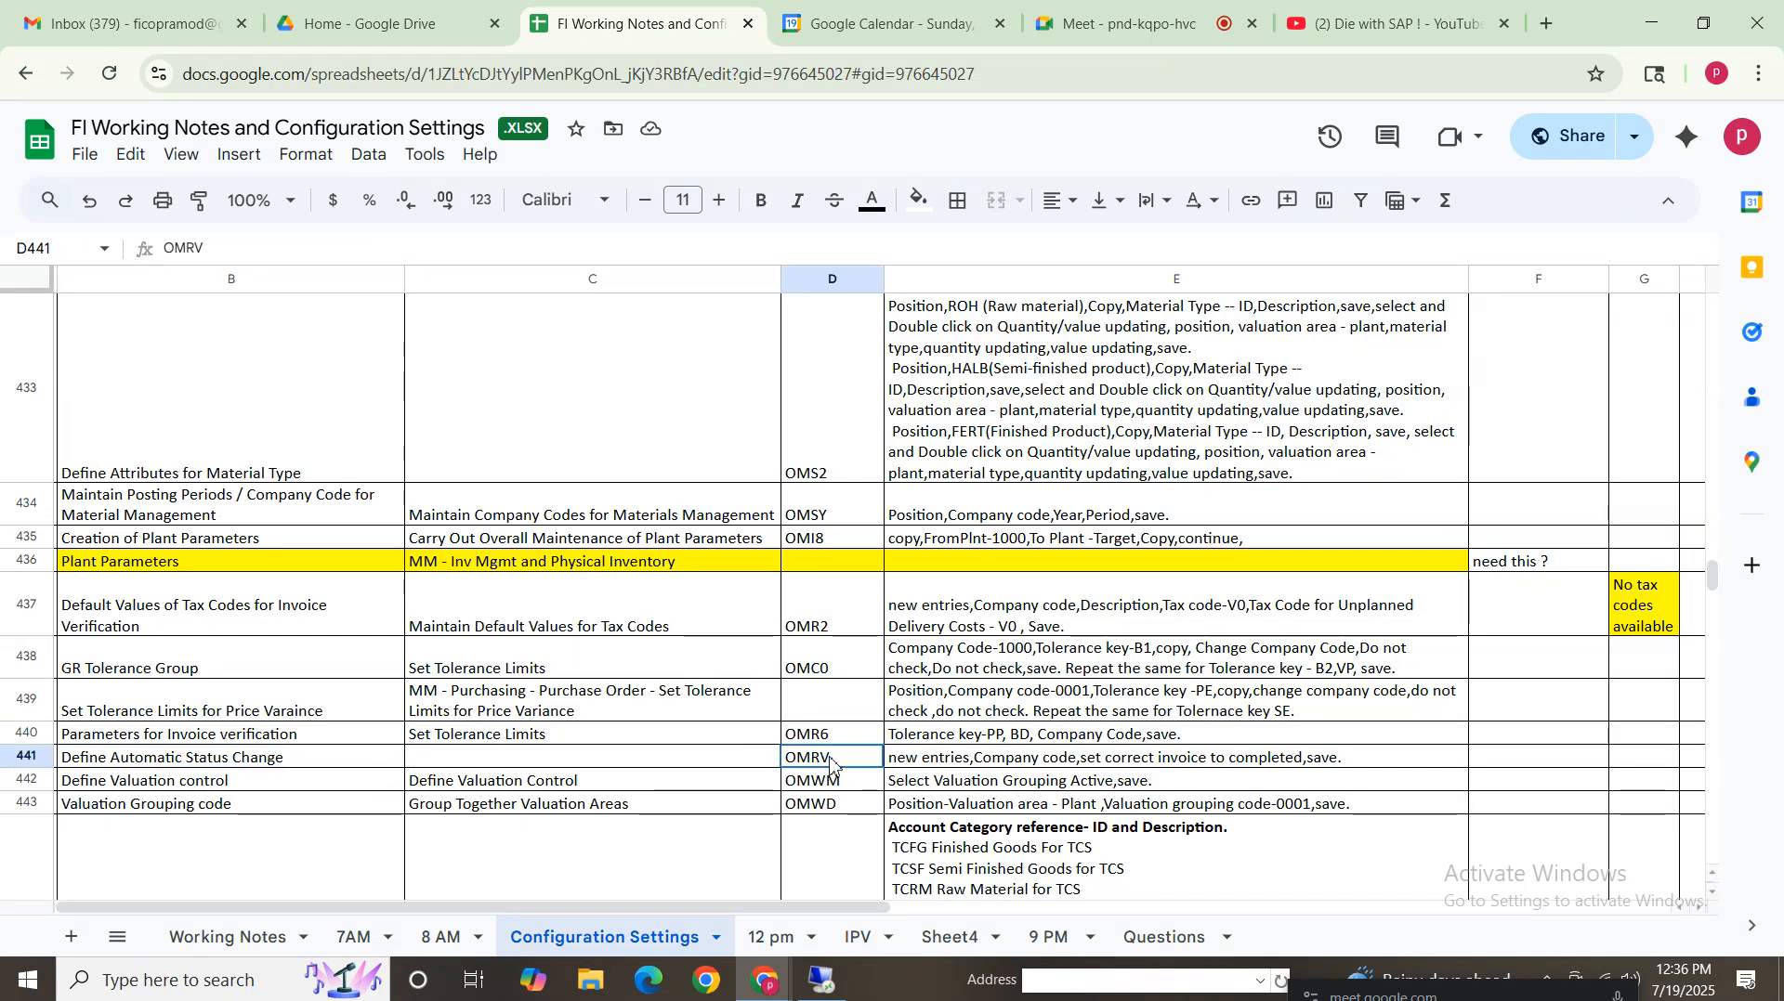
left_click(285, 760)
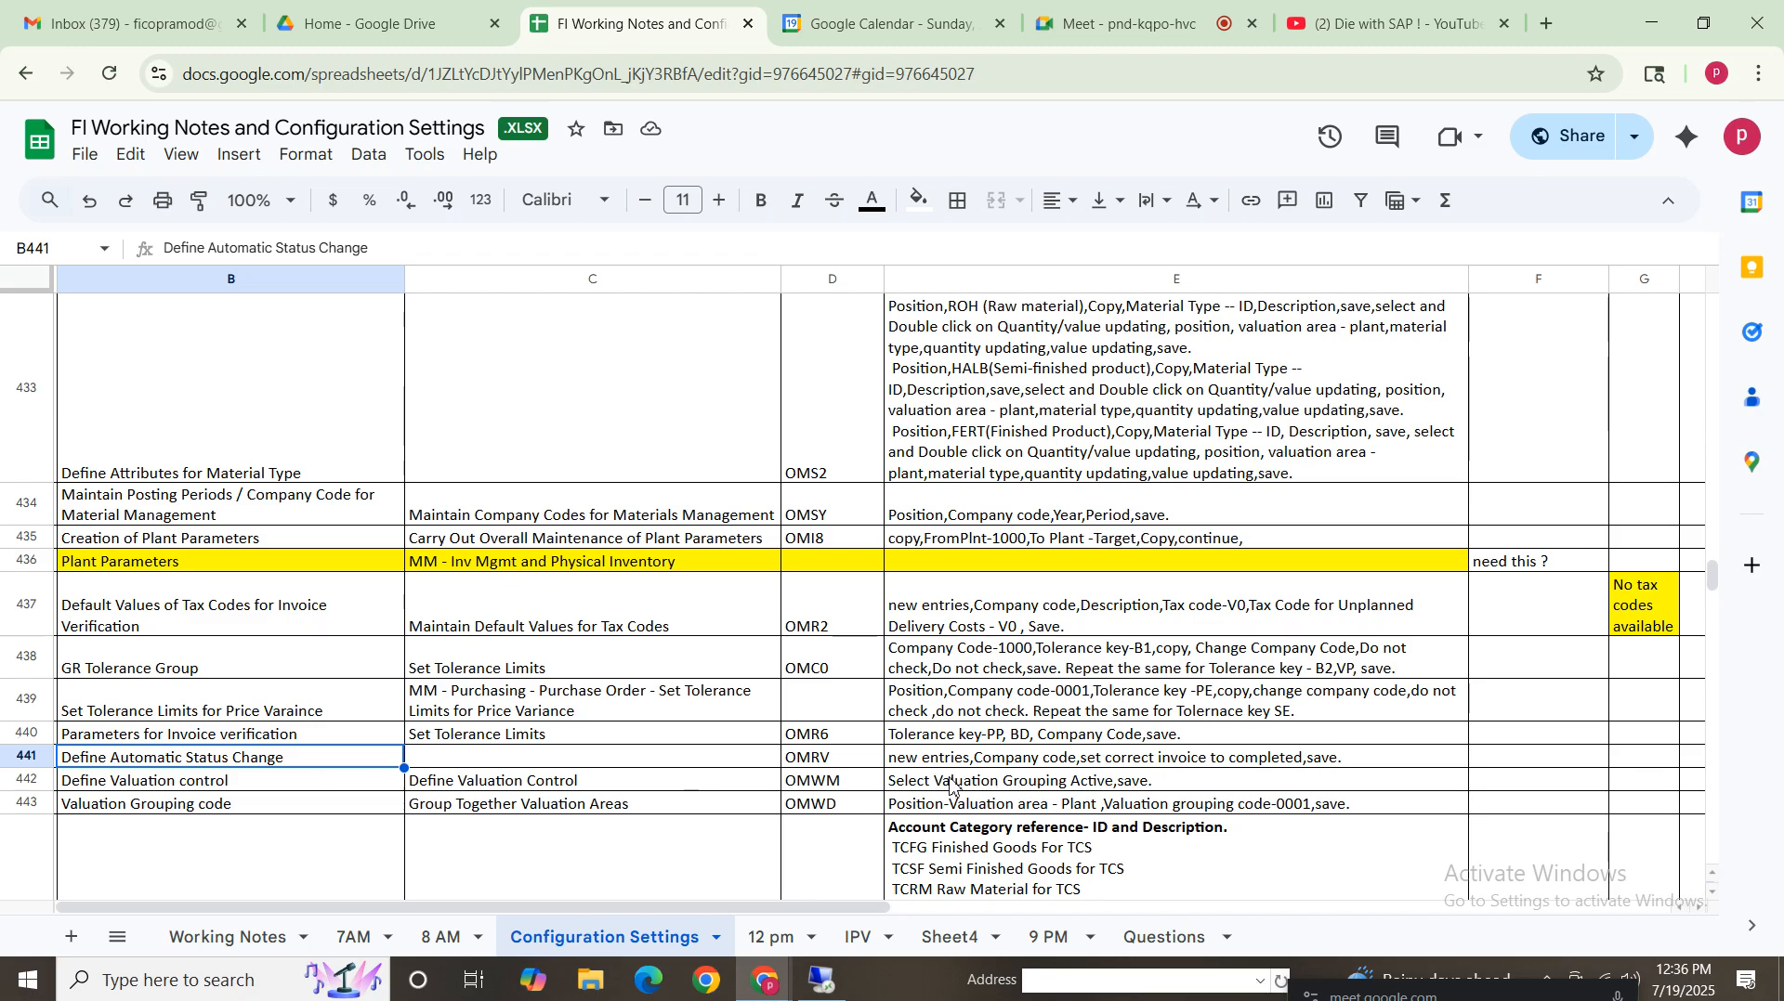
Start transaction OMRV, position on company code VZ01 and enable setting correct invoices to completed
left_click(822, 980)
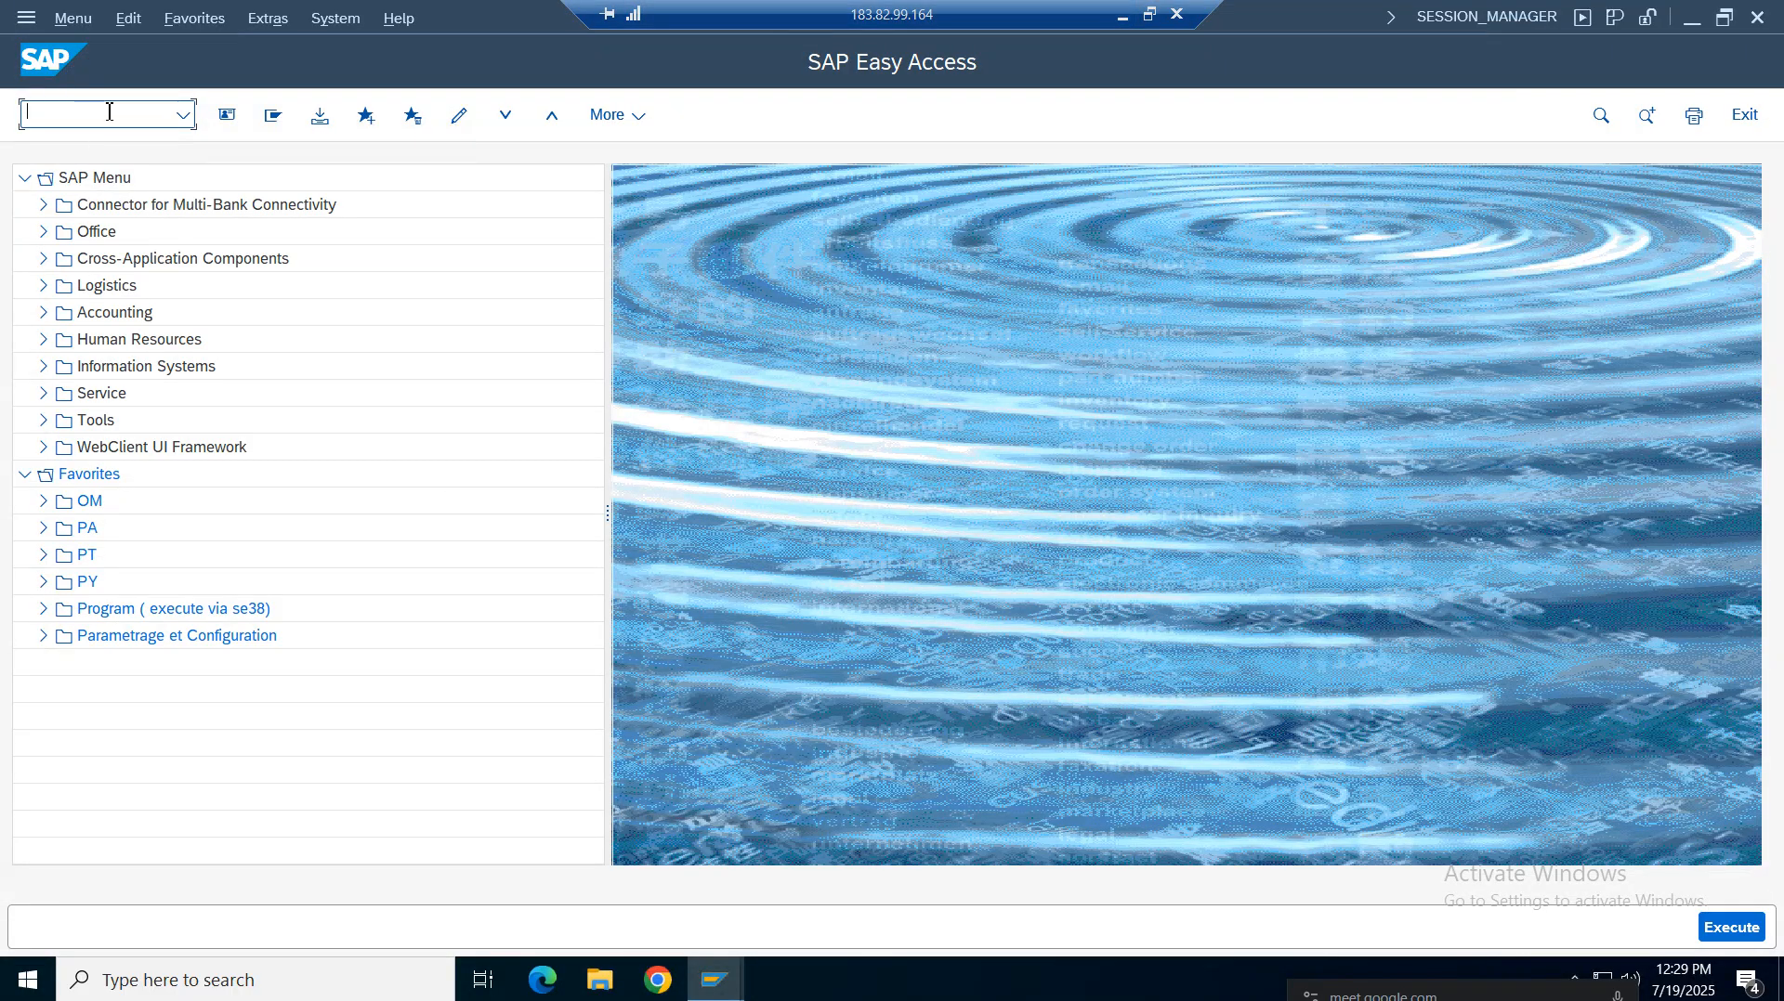
type("omrv")
key("Return")
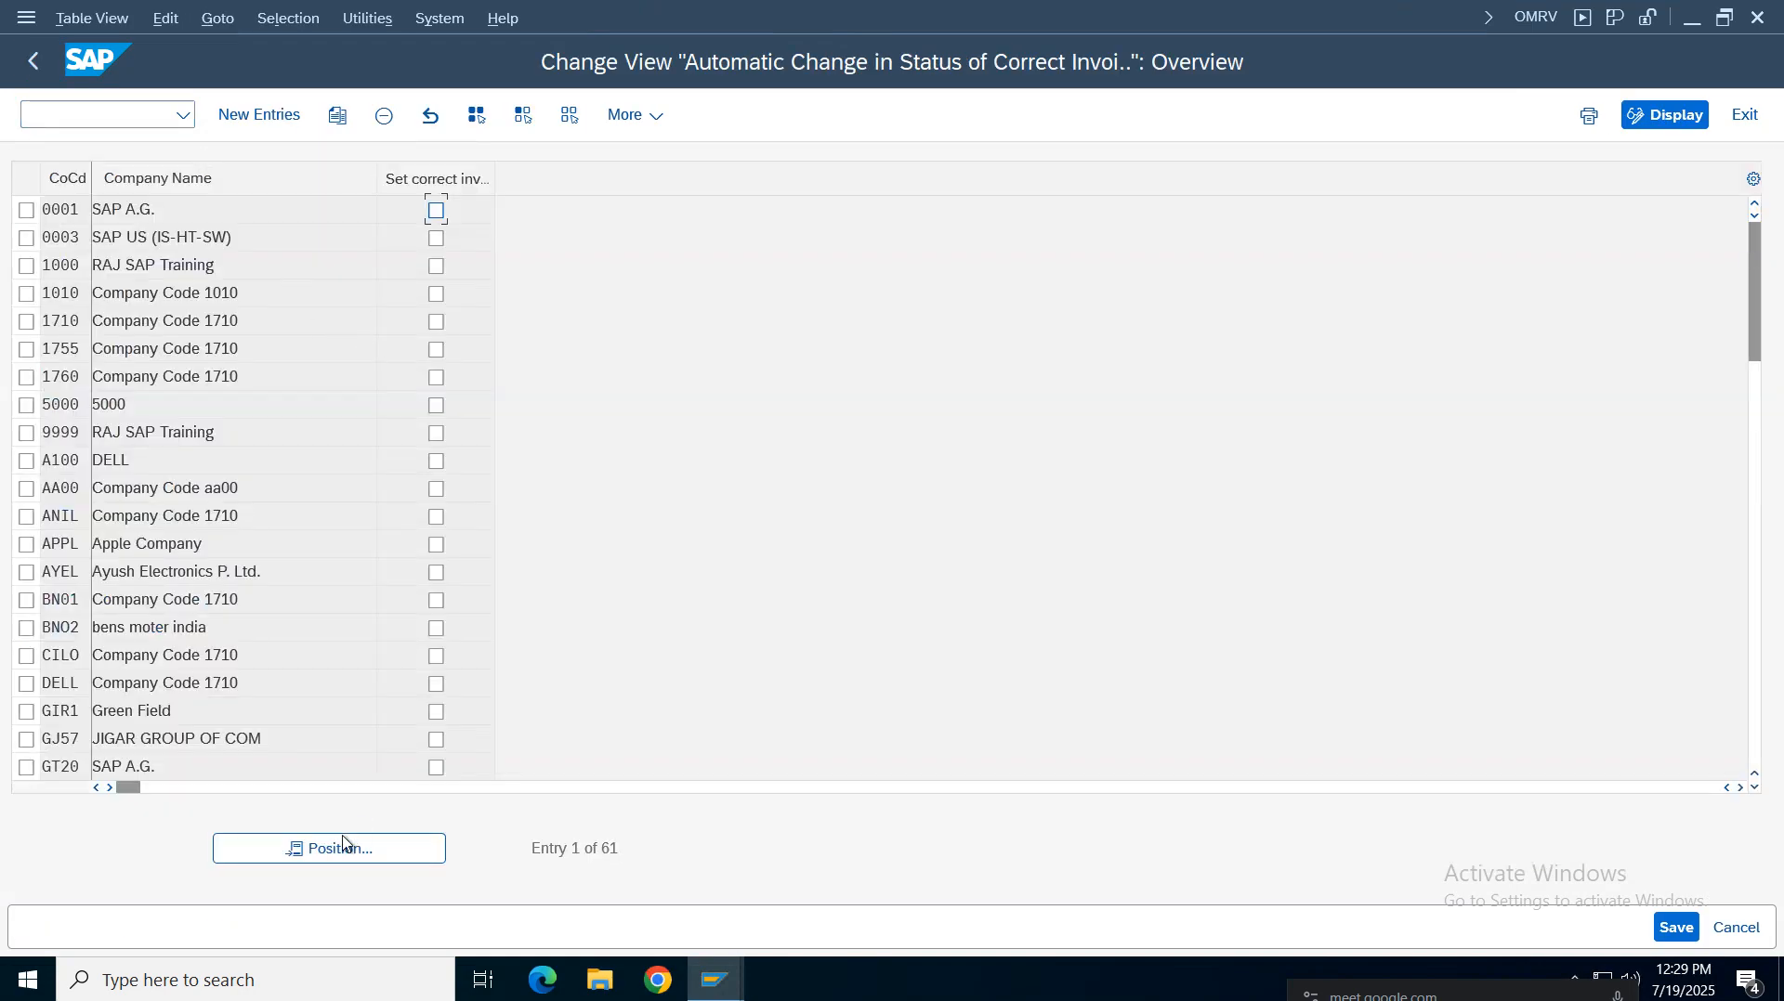
left_click(344, 845)
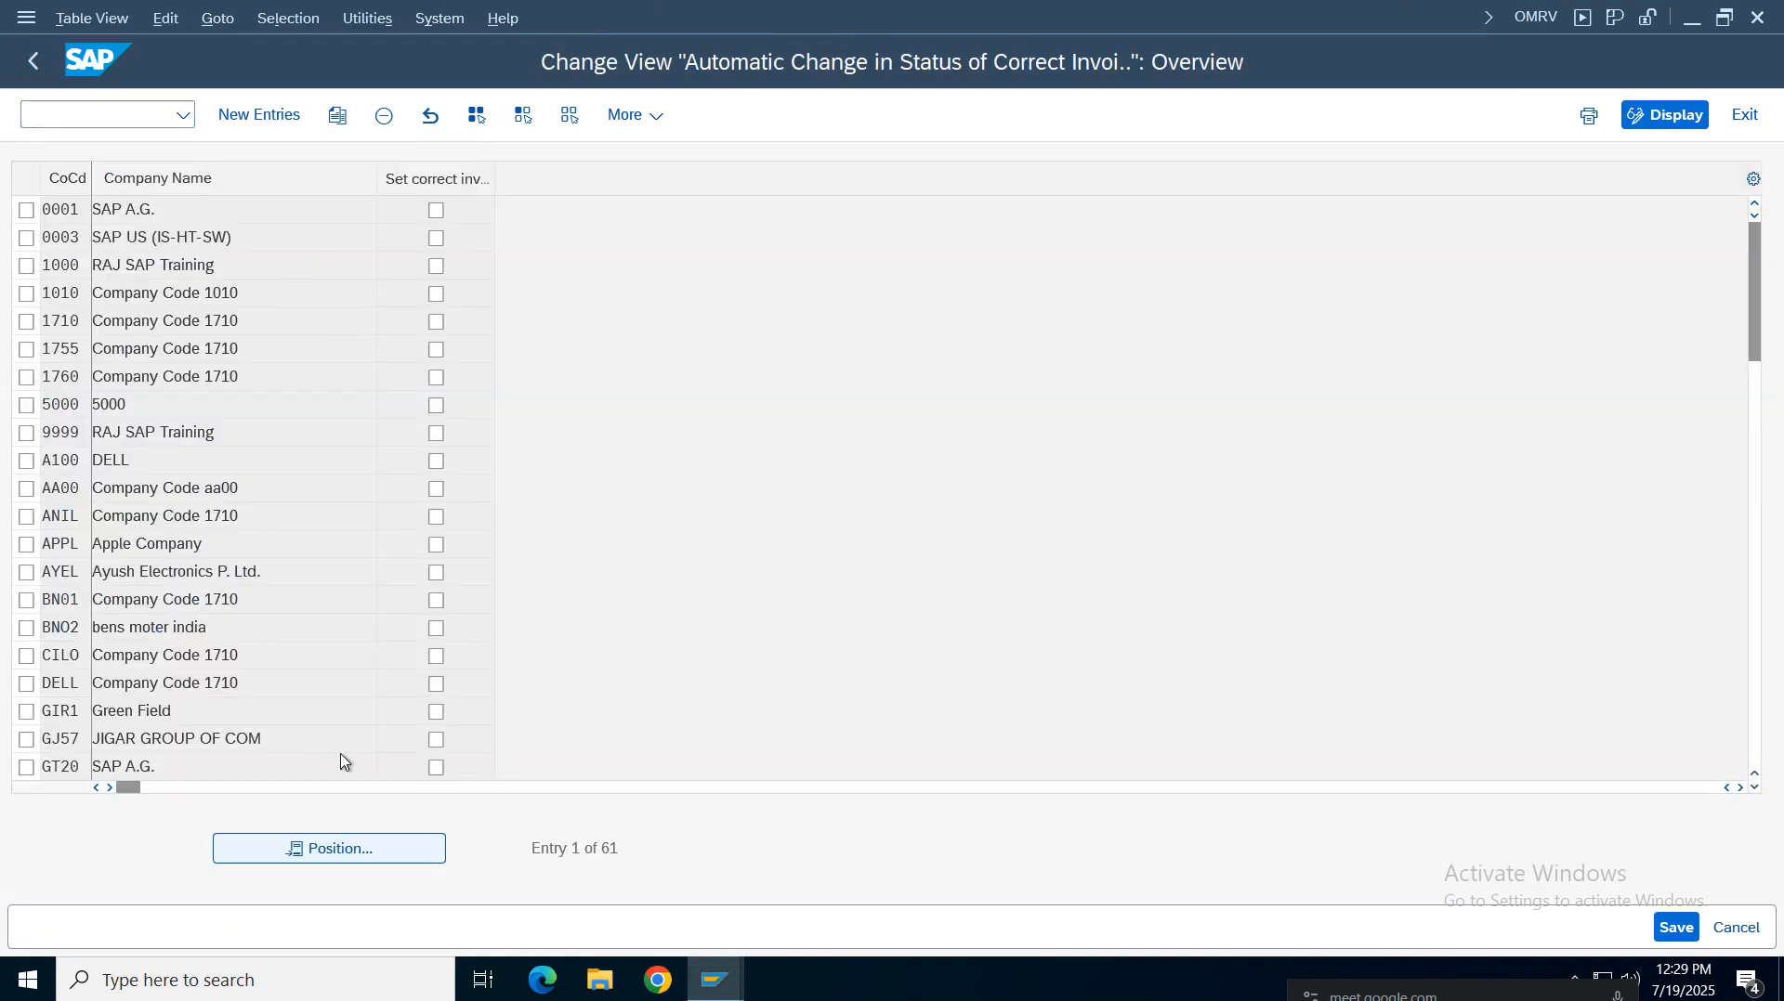
type("vz01")
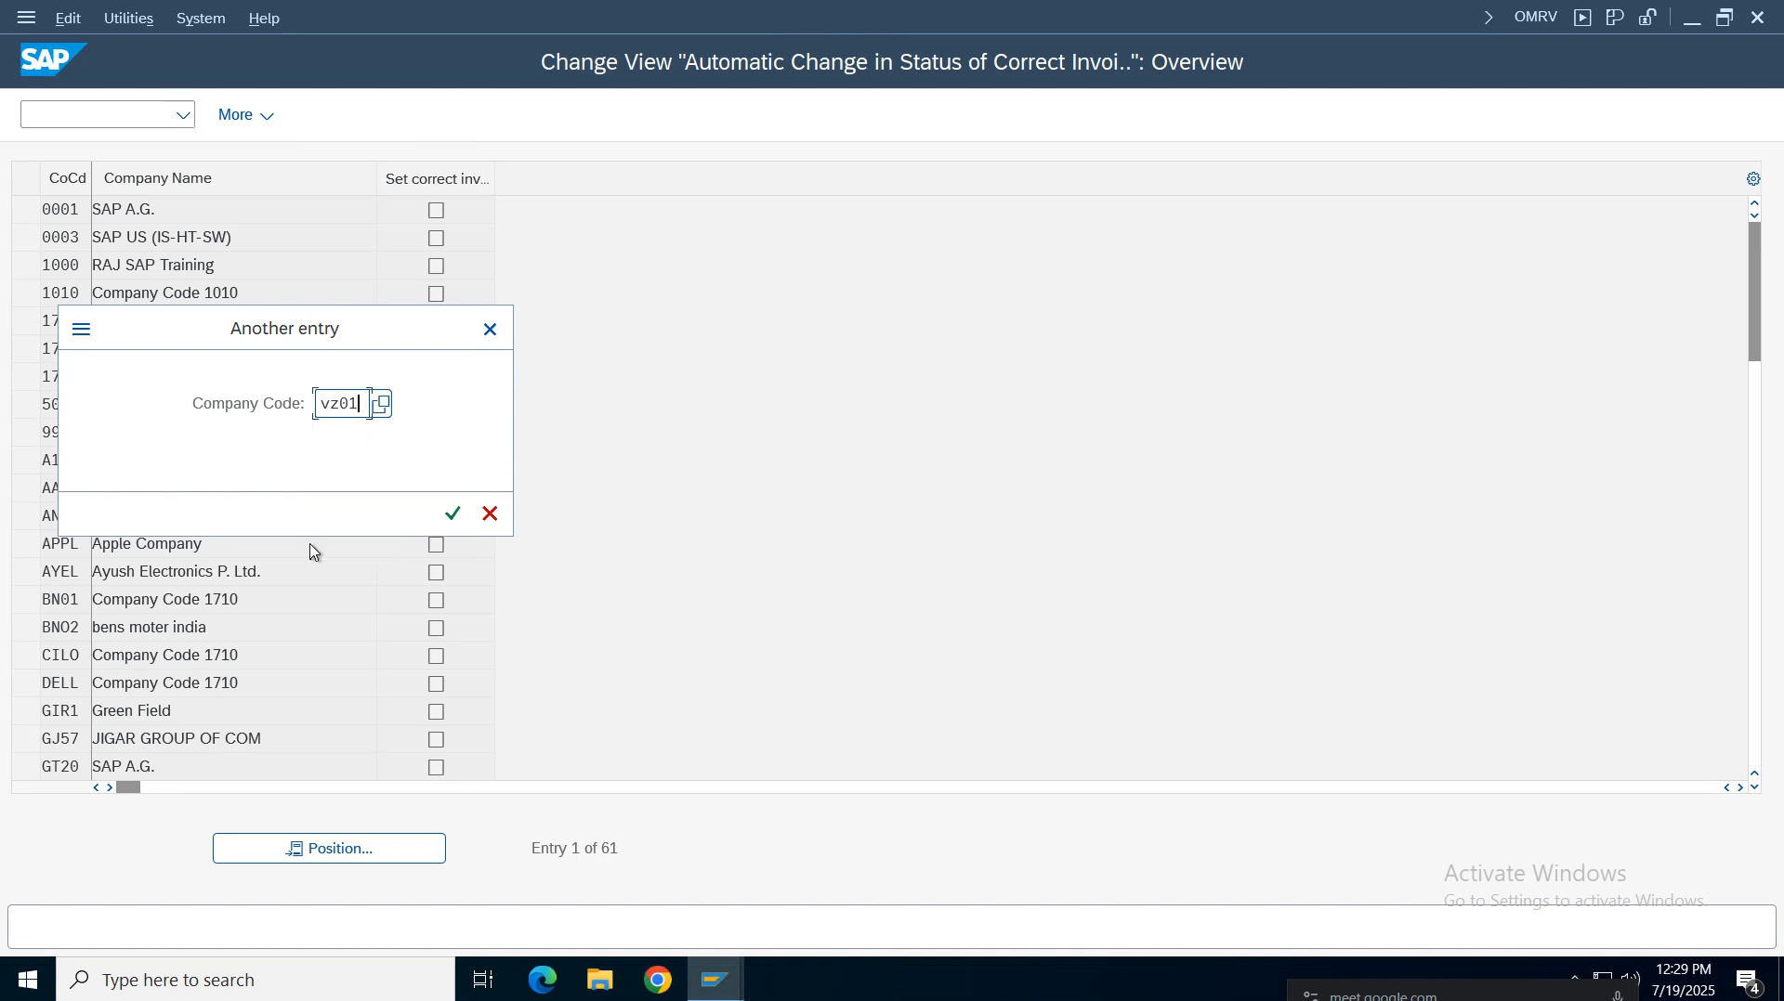
key("Return")
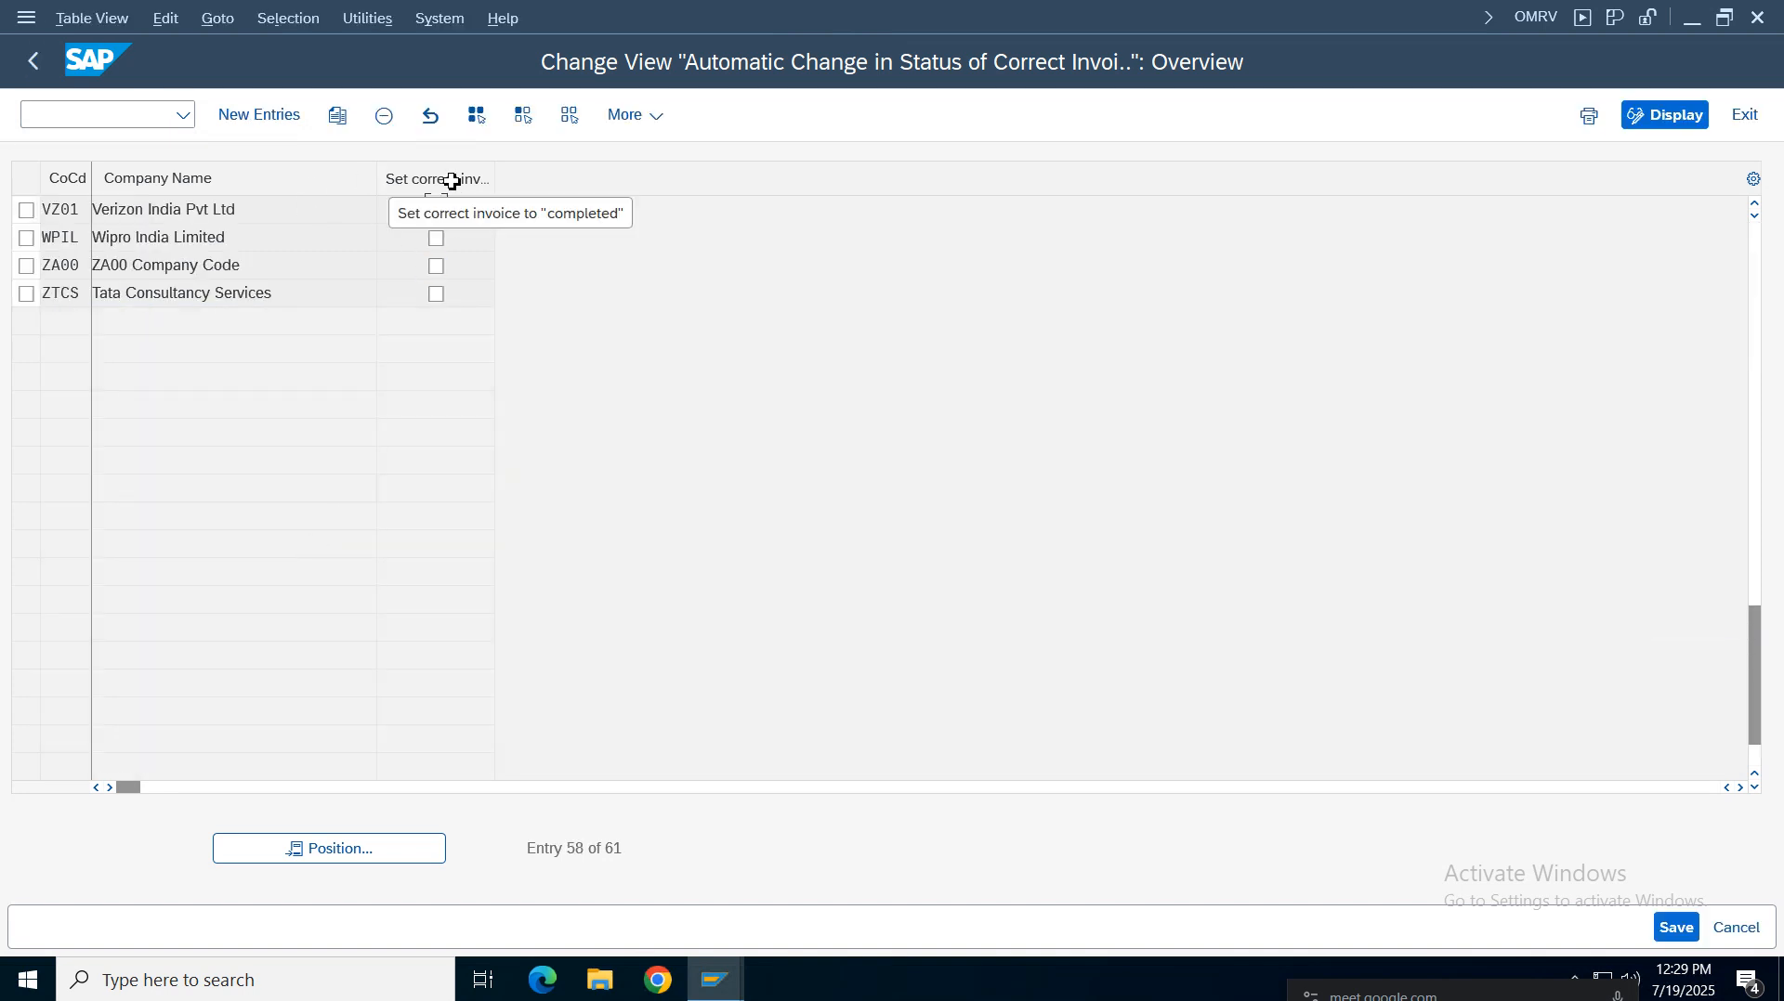
left_click(438, 214)
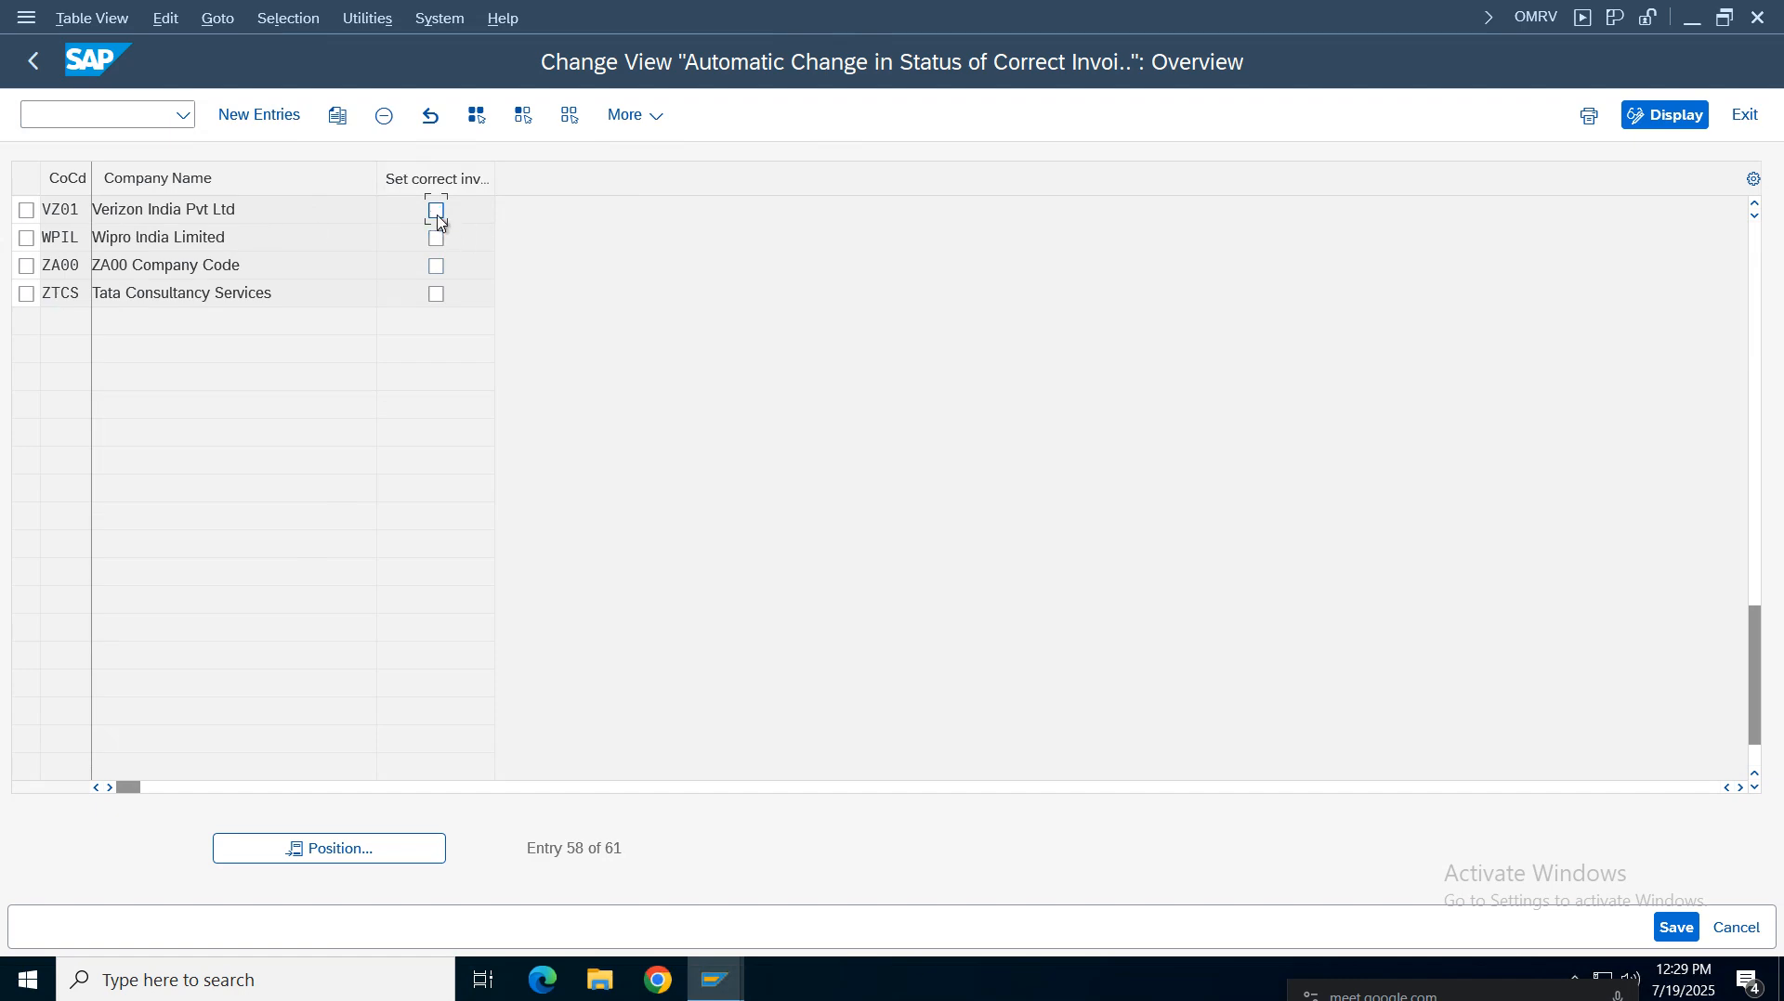
double_click(441, 221)
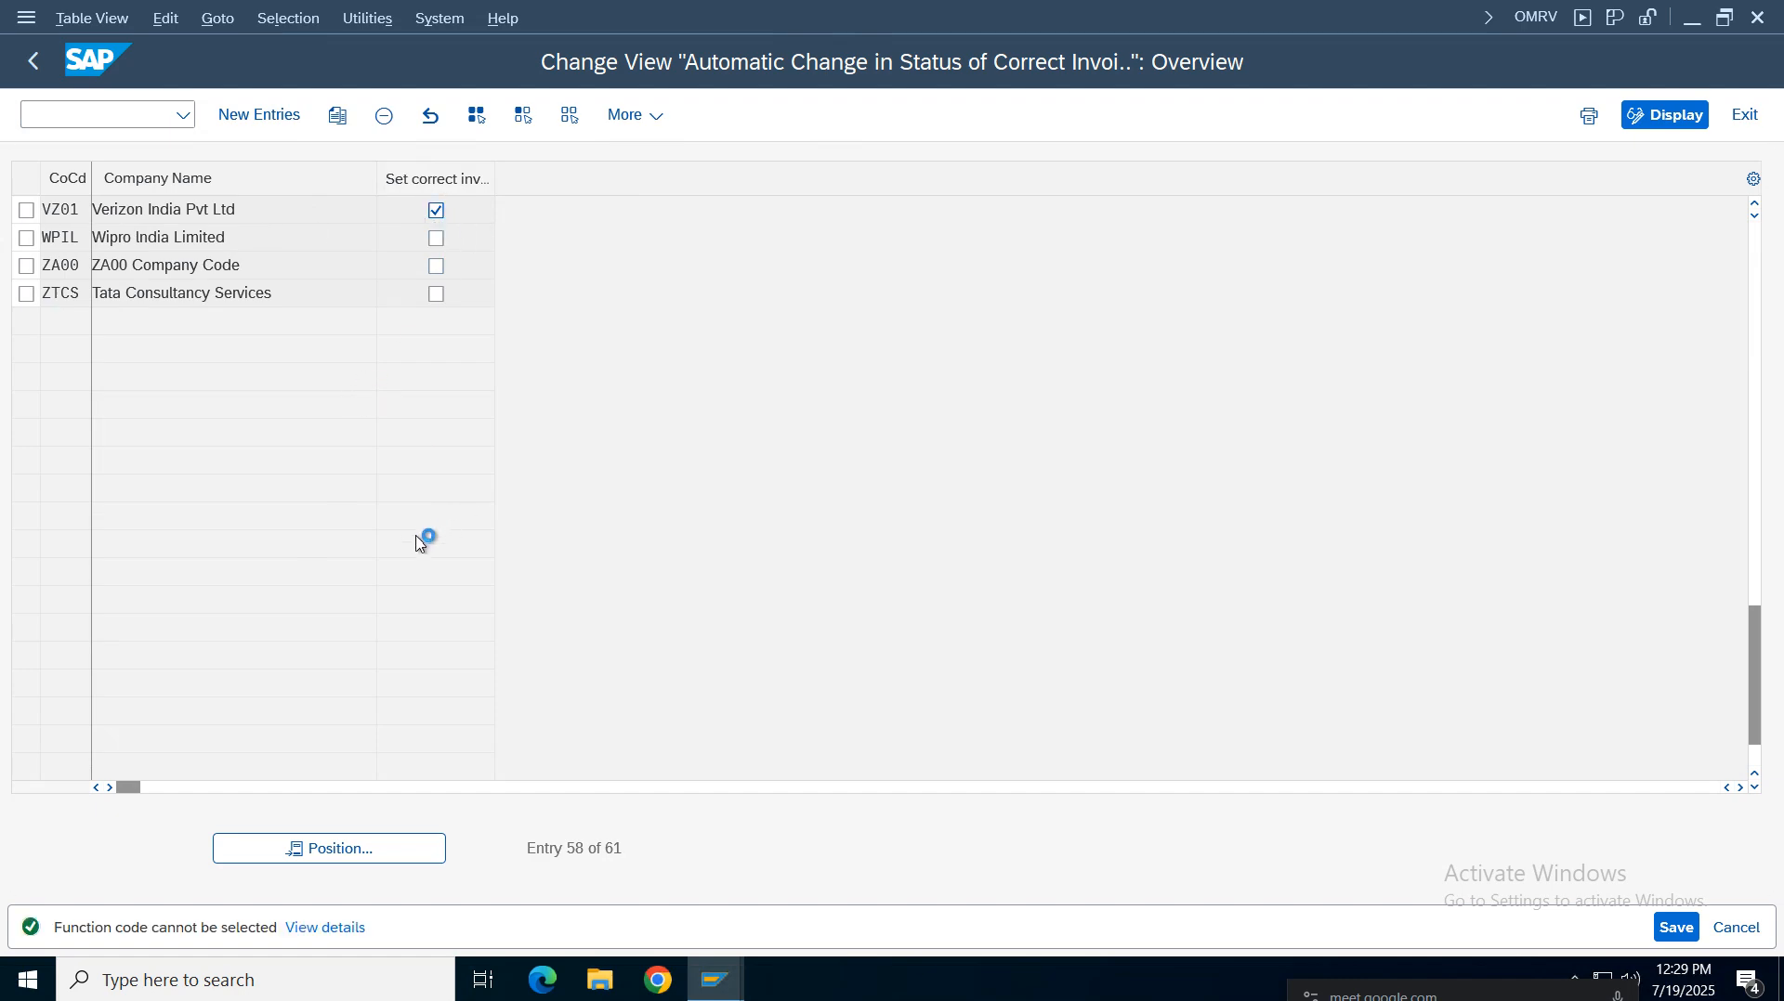
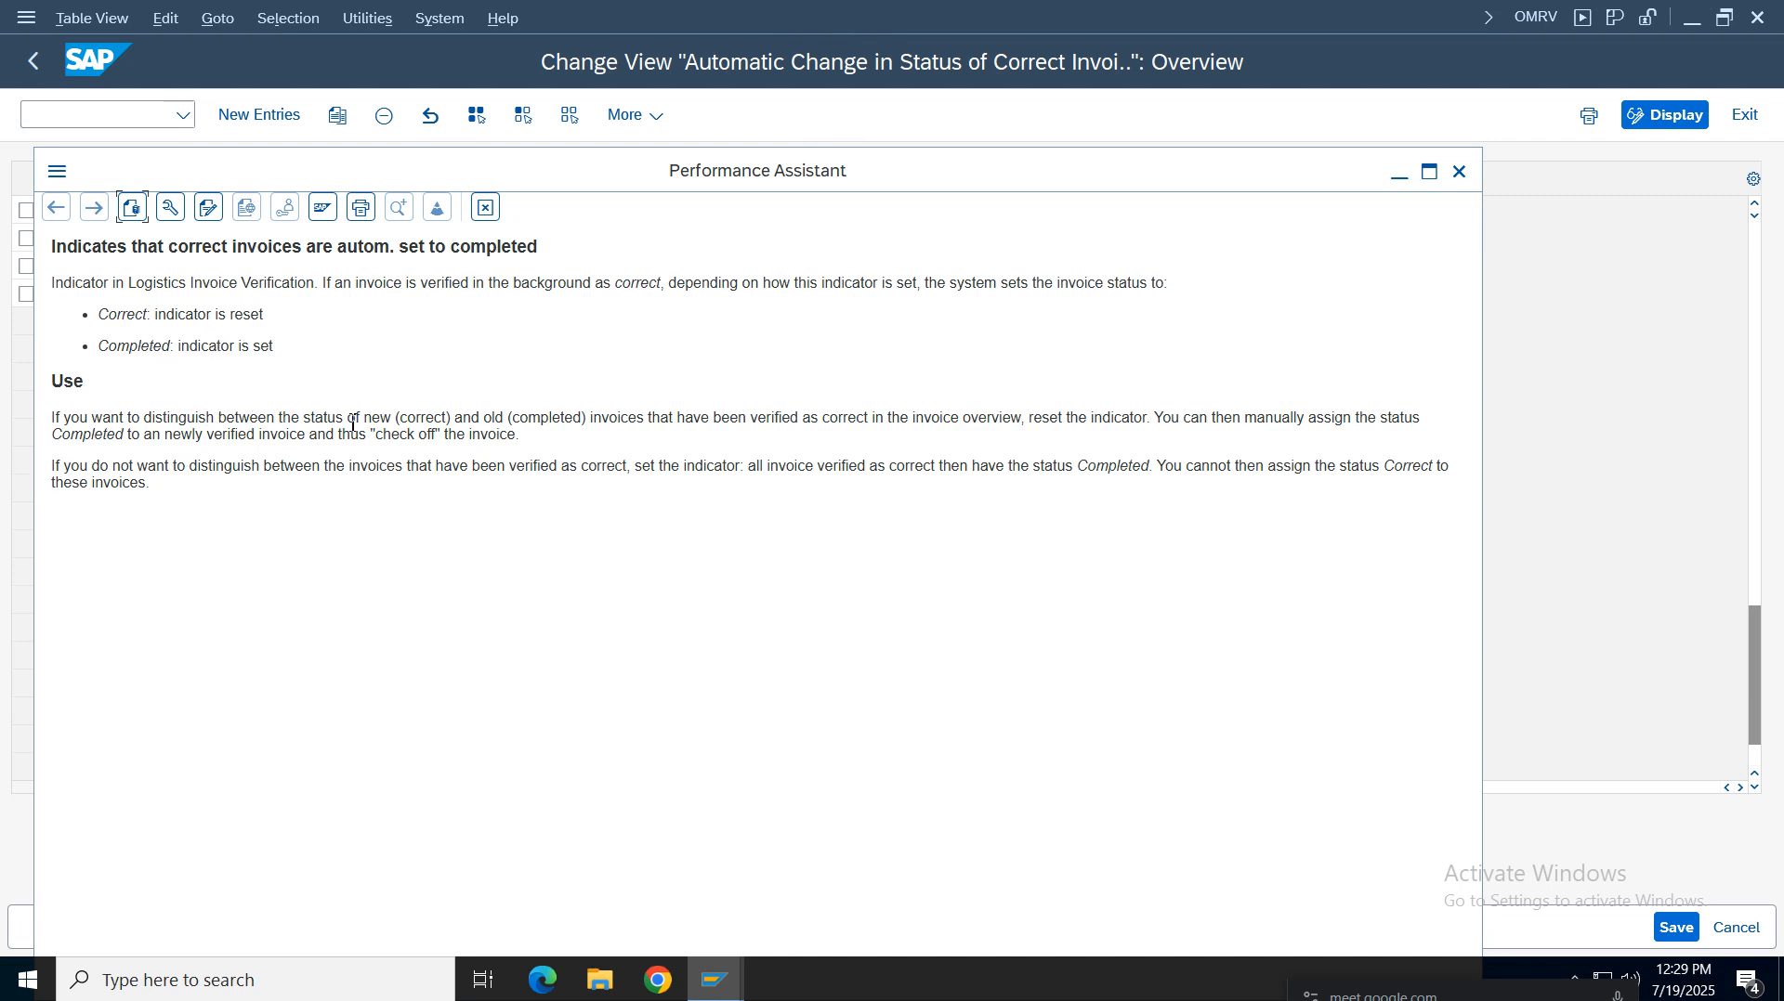
Close the help window and save the automatic status change setting for company code VZ01
left_click(1460, 173)
left_click(436, 210)
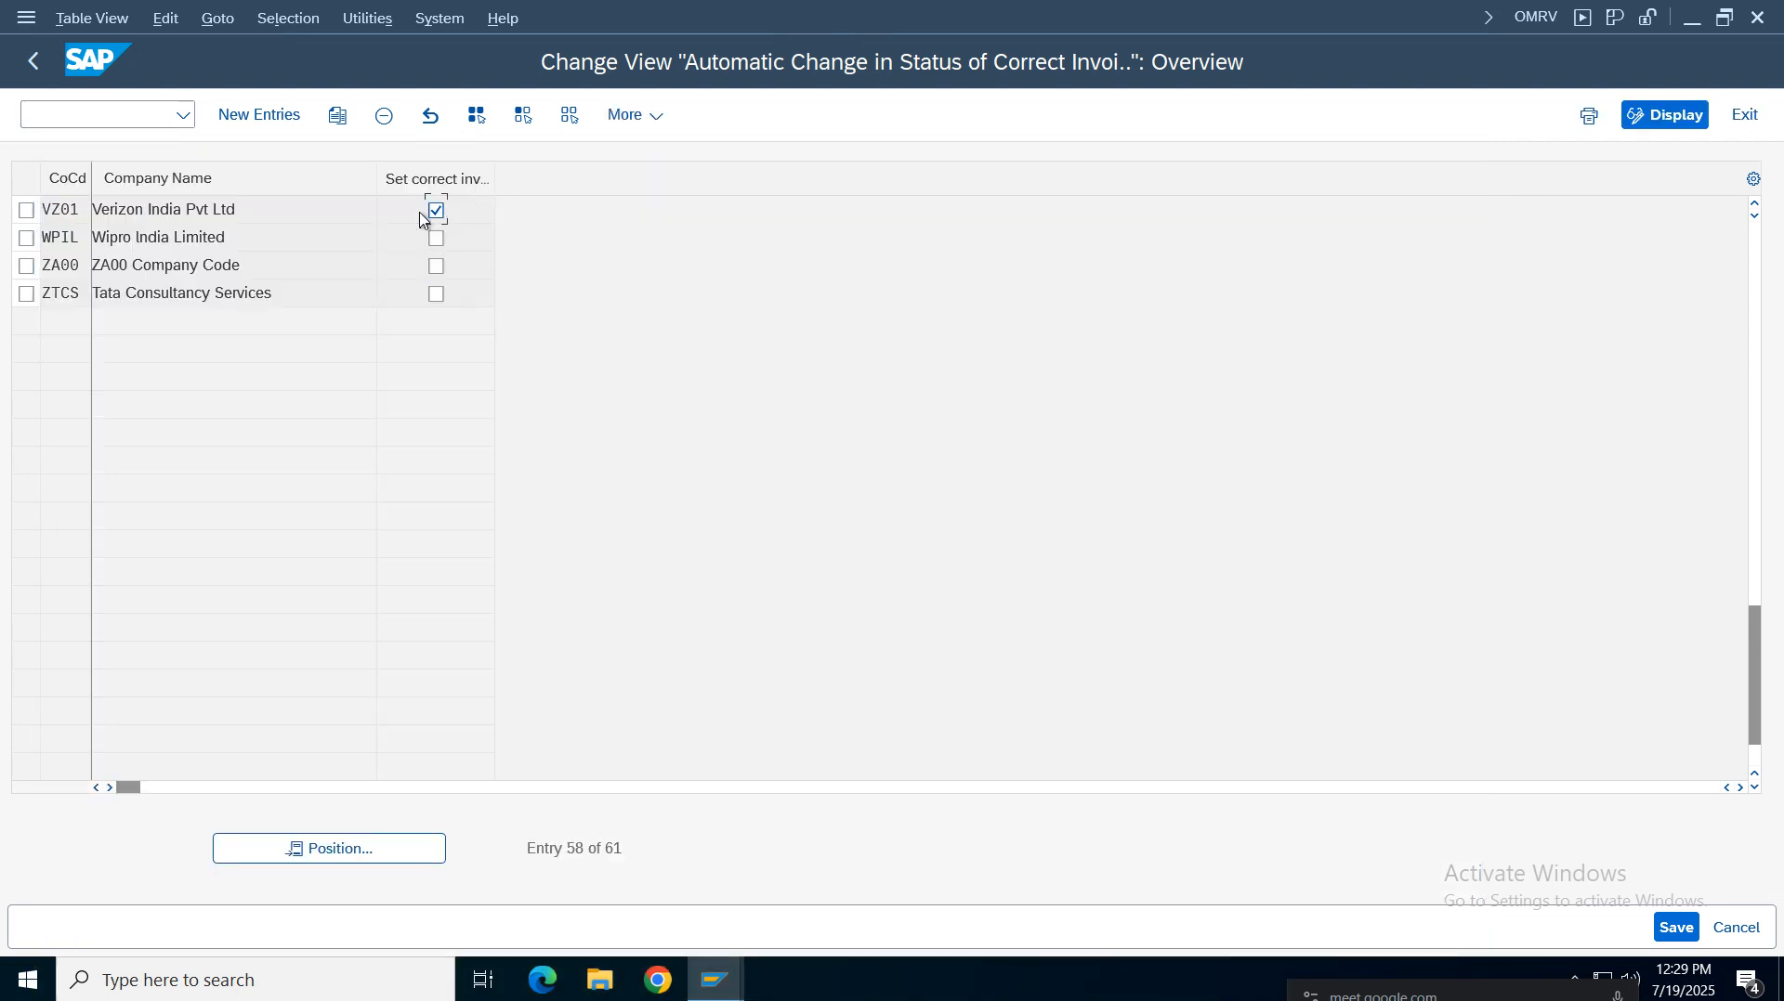
left_click(1672, 928)
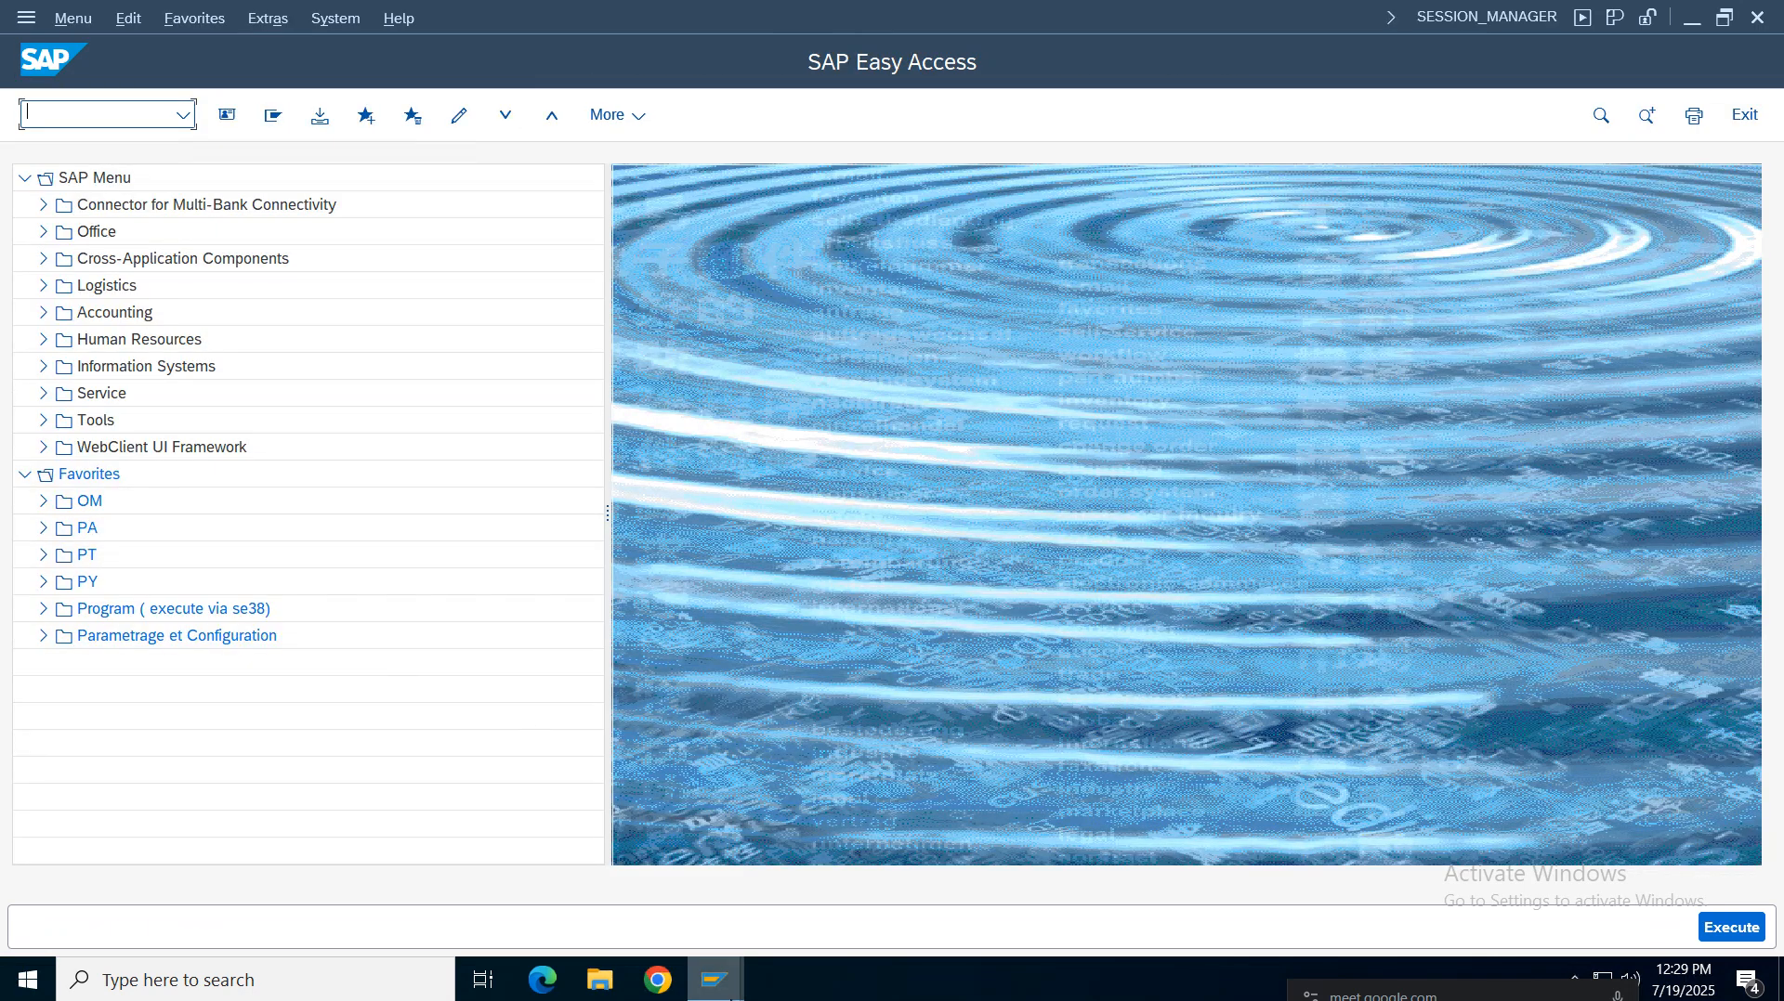
Read the spreadsheet notes for the Define Valuation Control row and its OMWM transaction
mouse_move(715, 977)
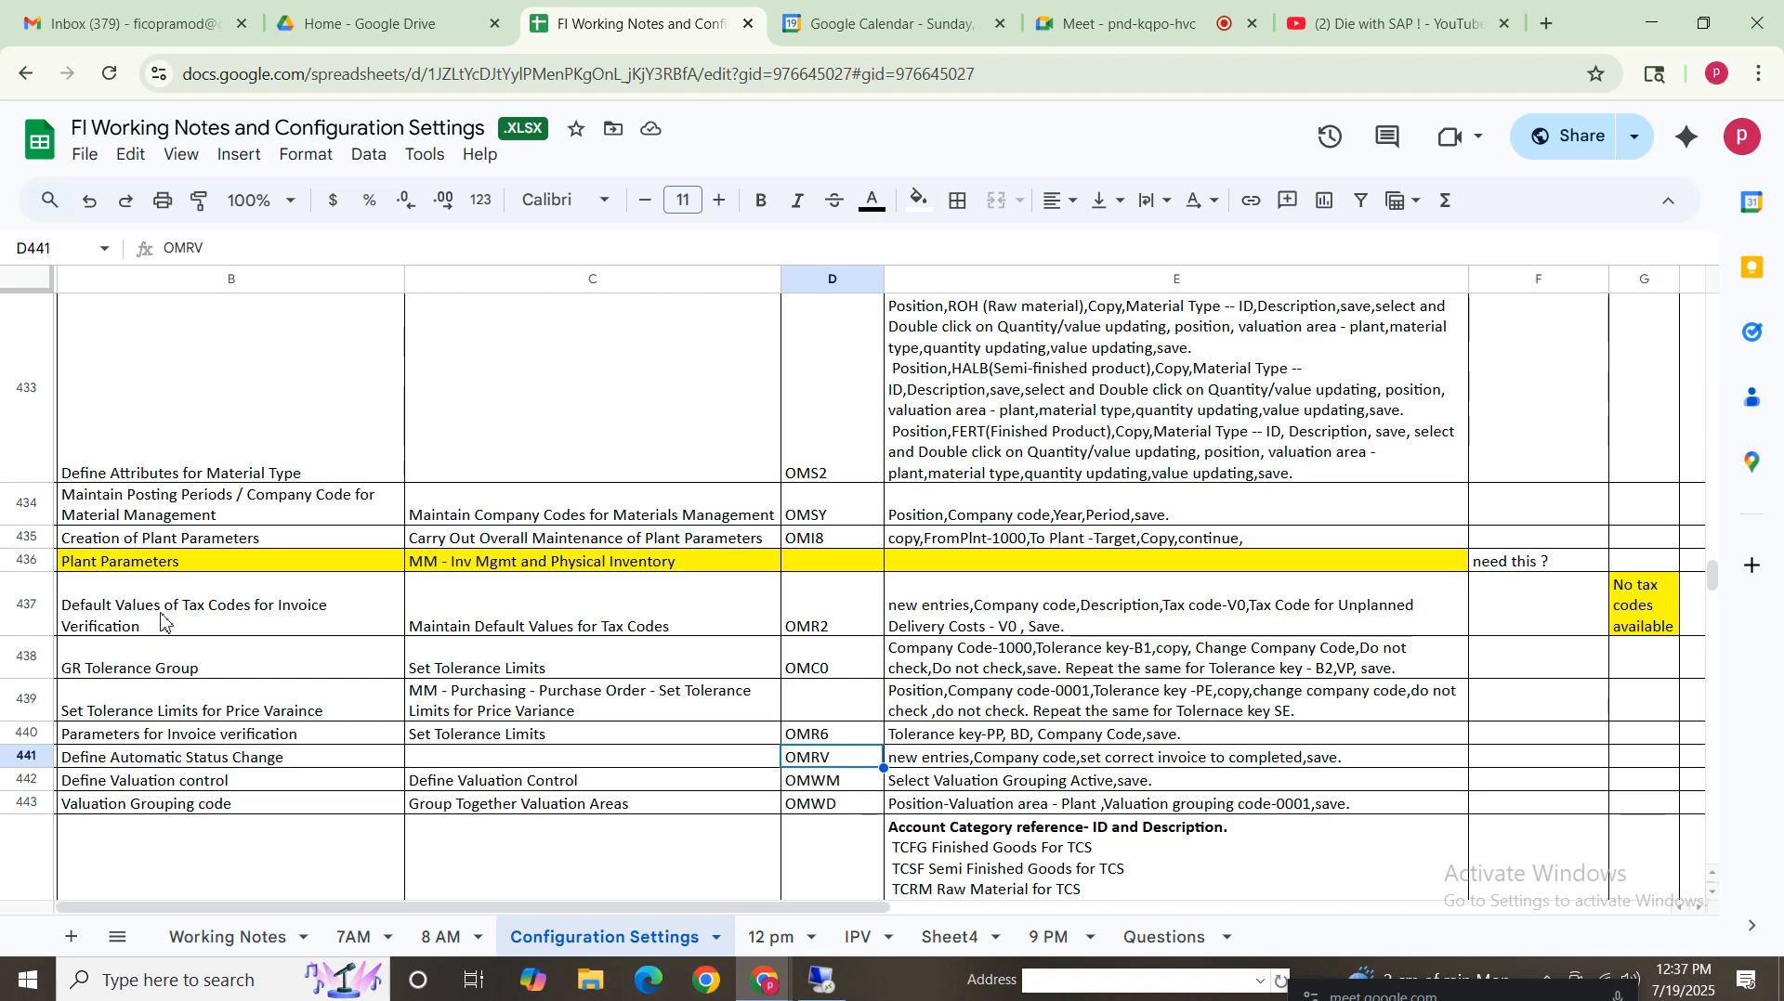
left_click(141, 765)
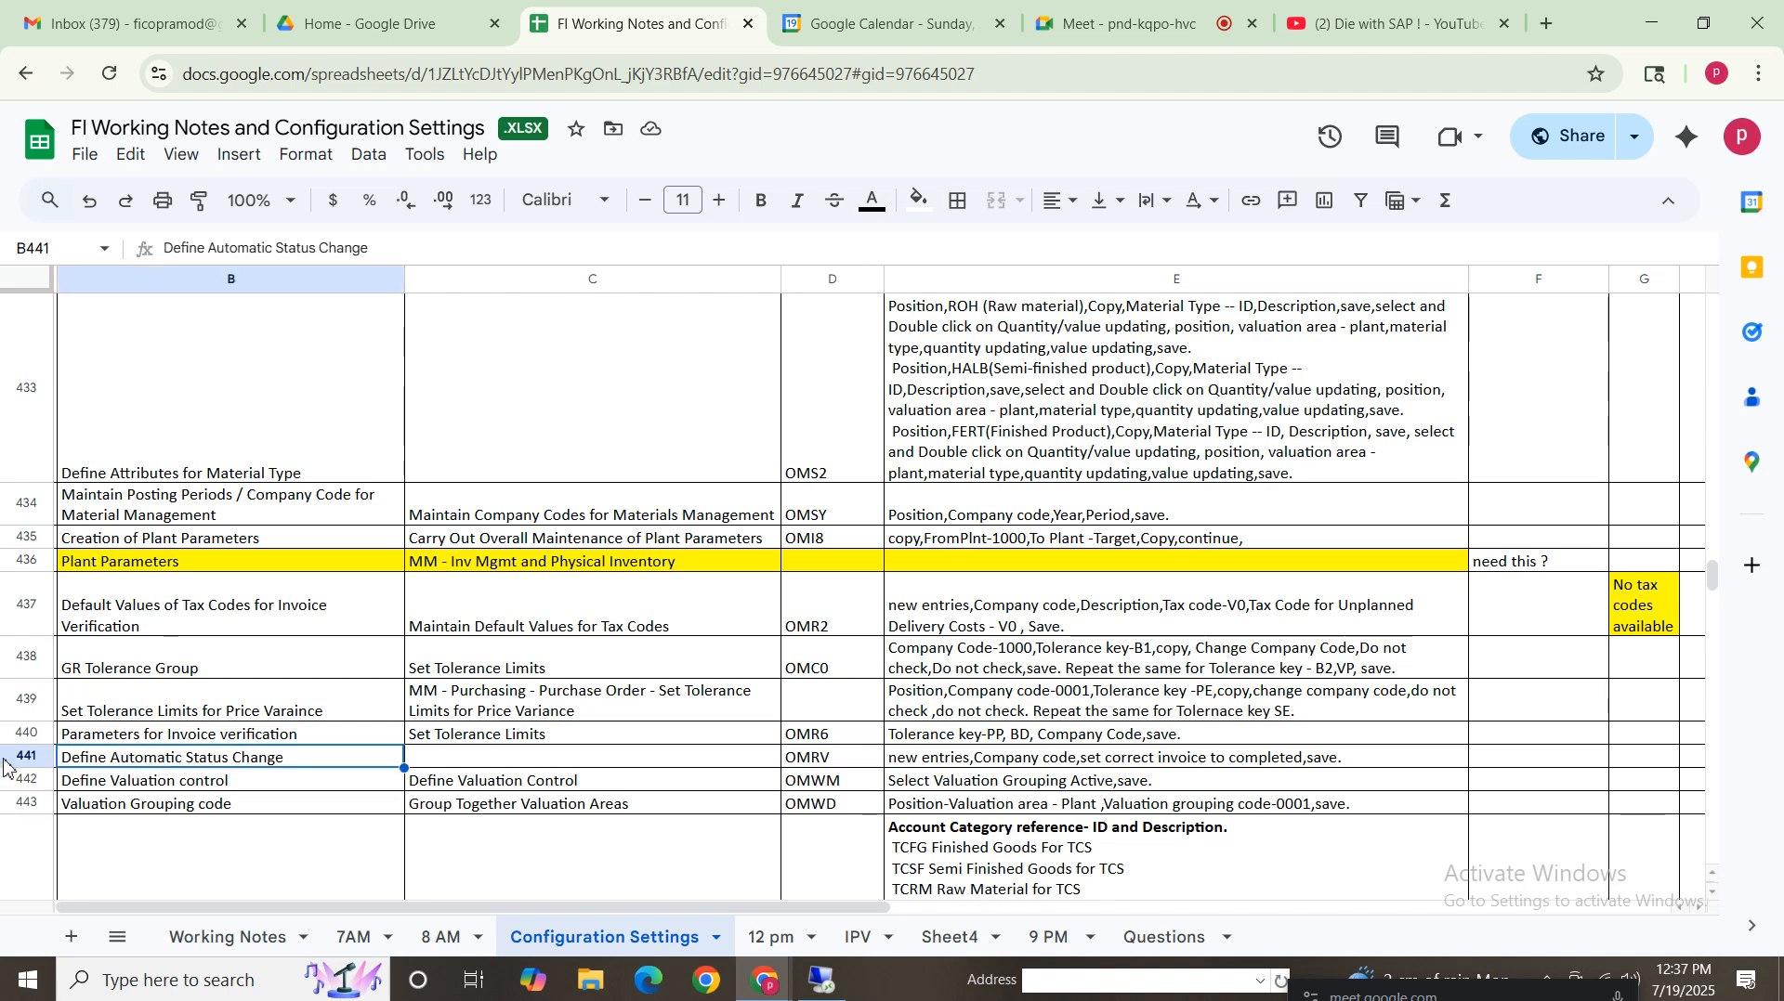
left_click(133, 789)
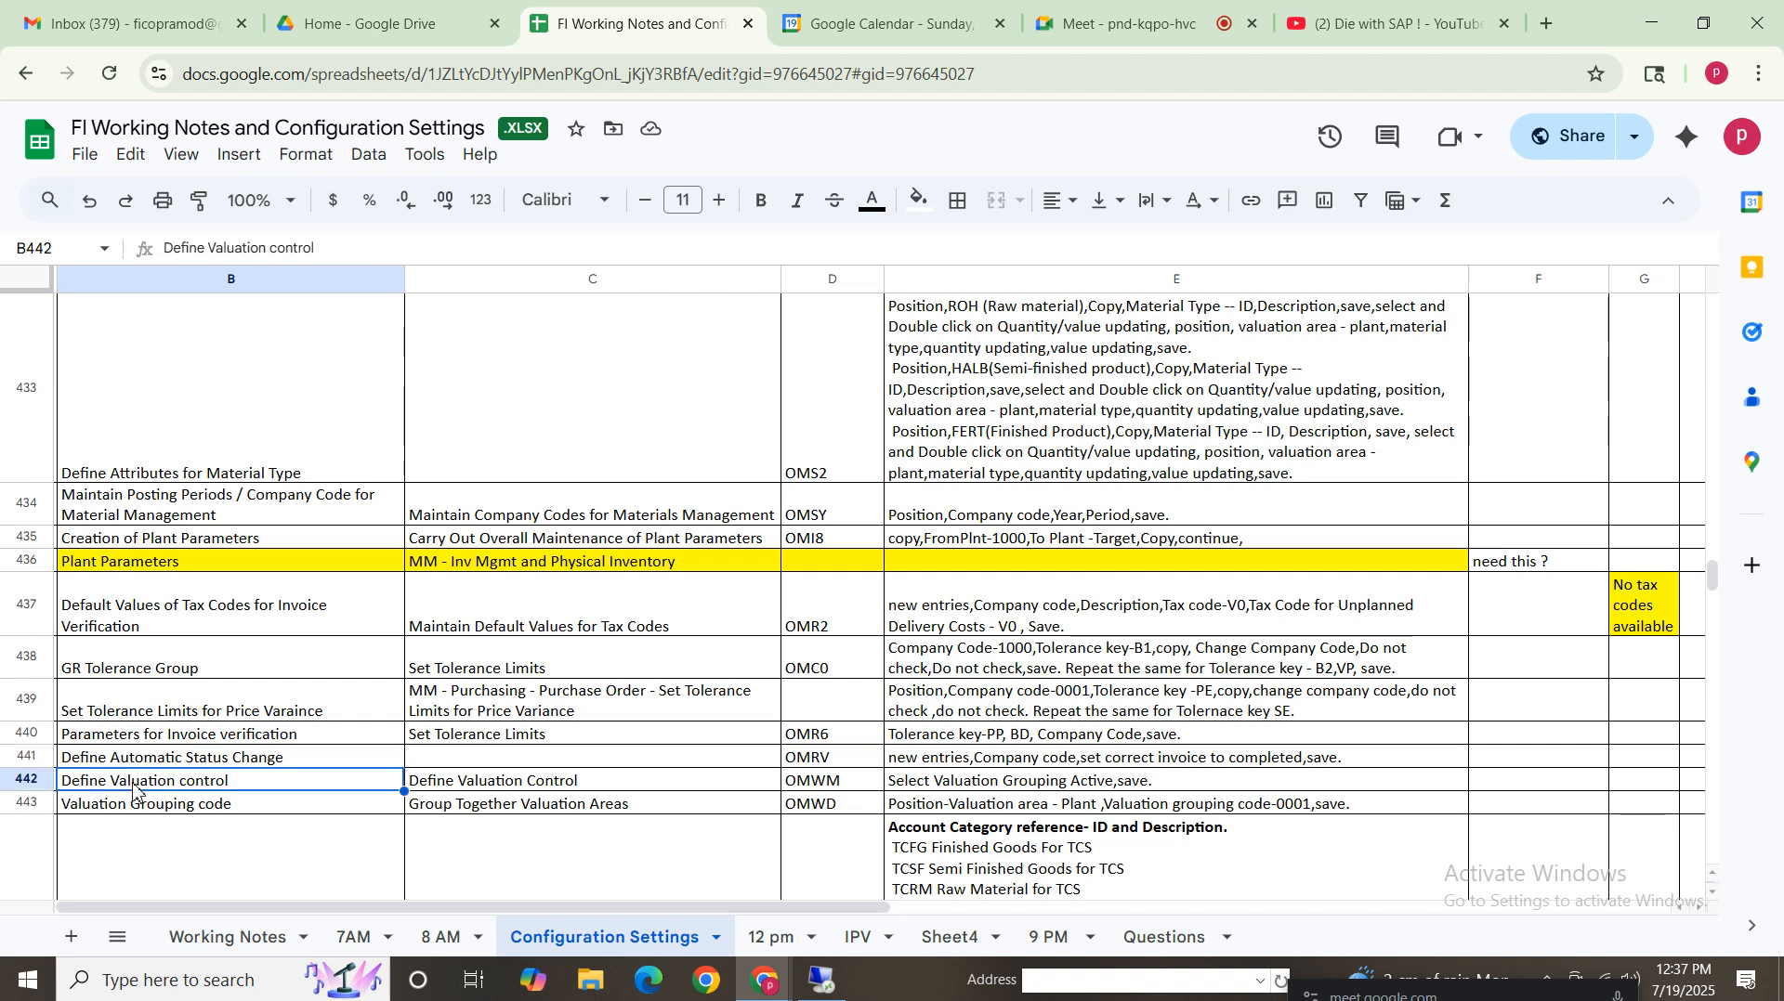
left_click(22, 781)
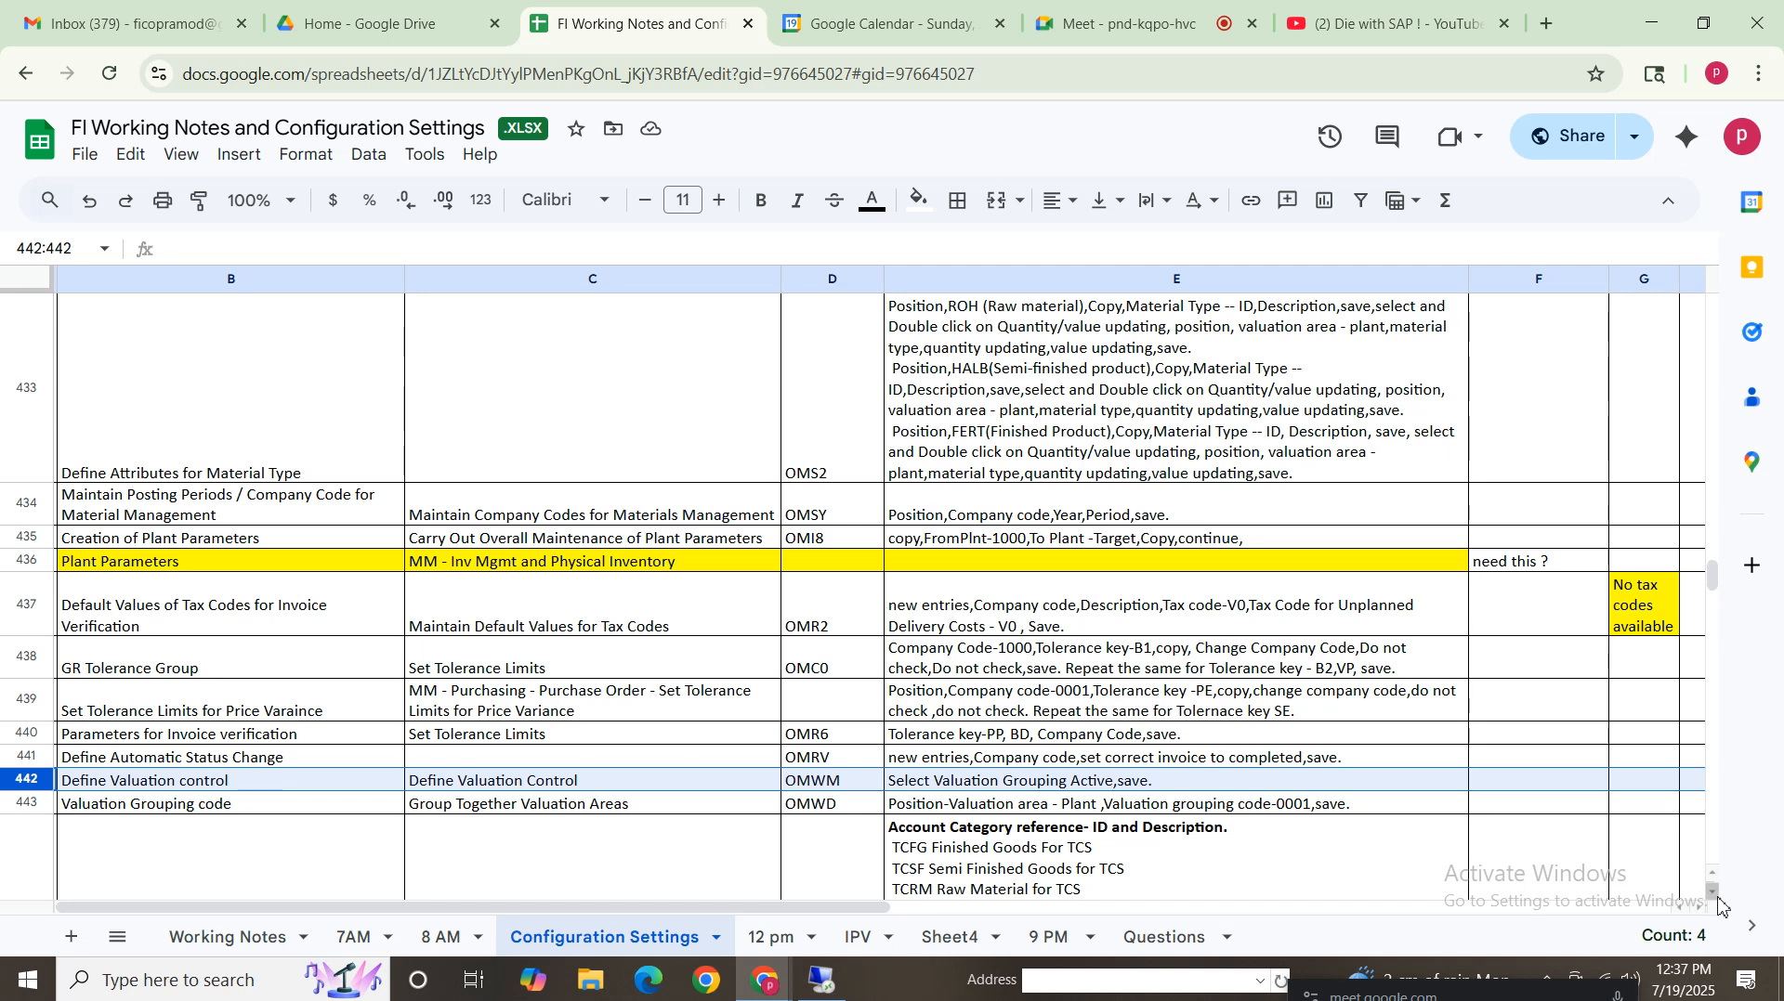
scroll(1716, 897, "down", 5)
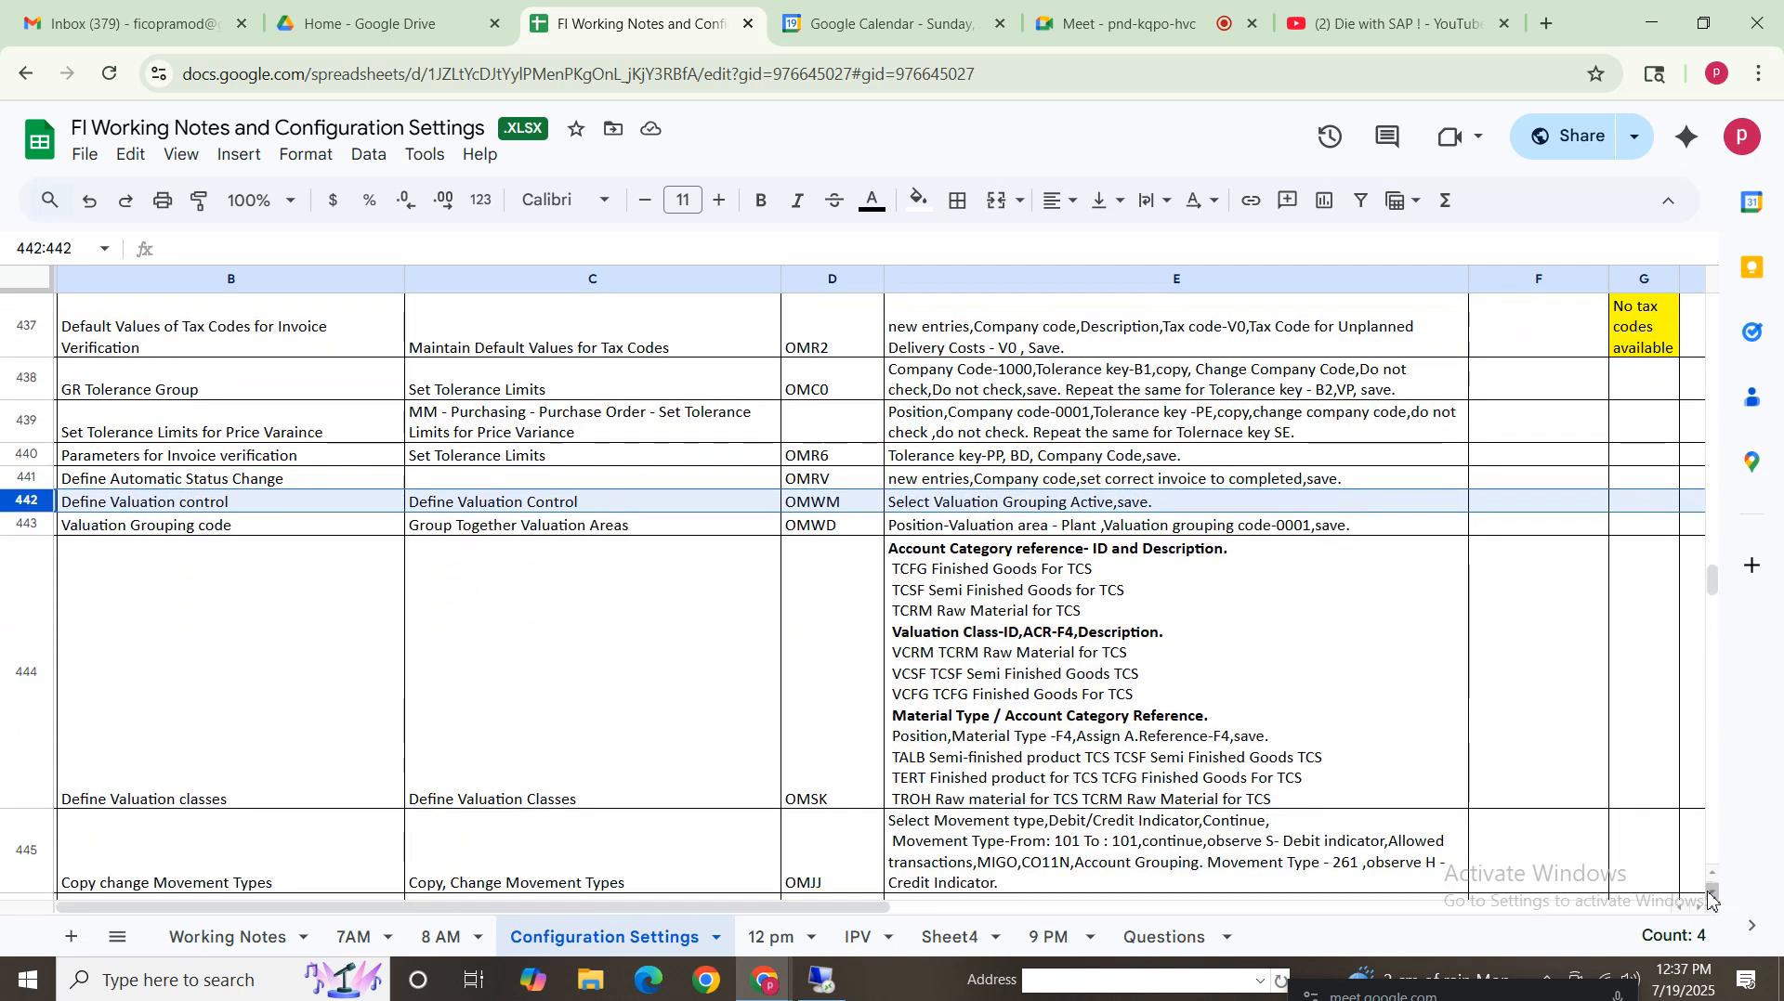
scroll(1712, 897, "down", 4)
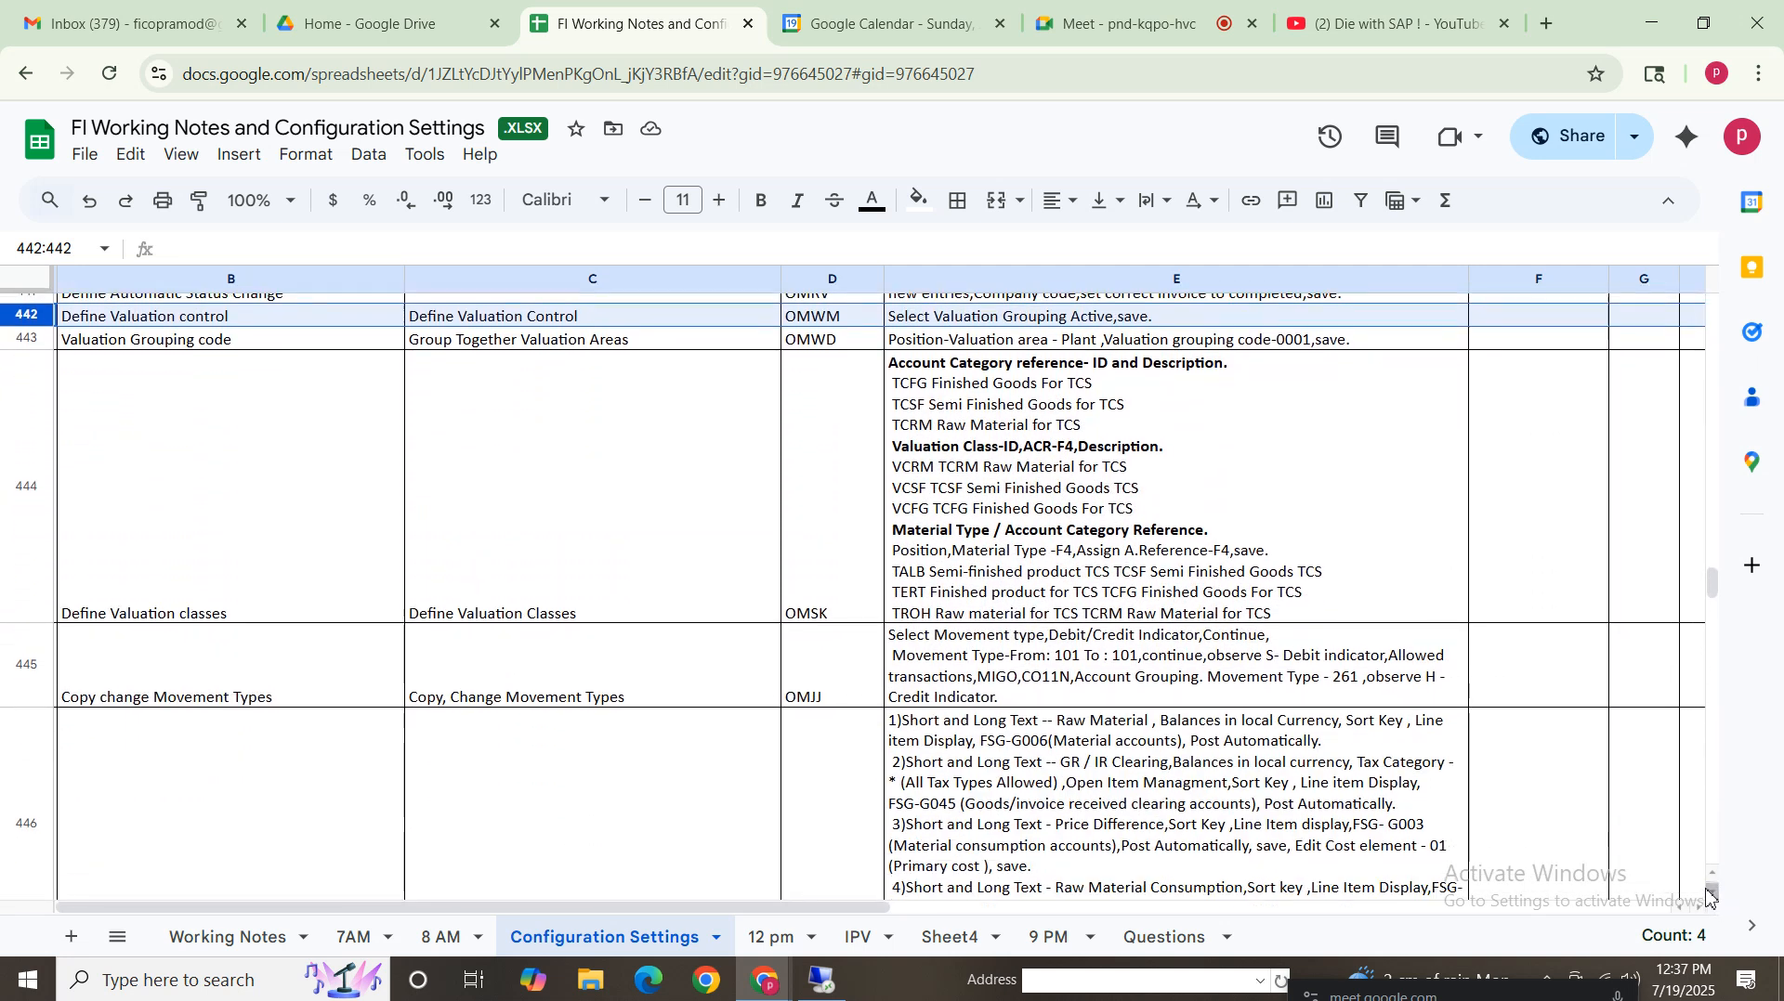
left_click(198, 322)
left_click(656, 322)
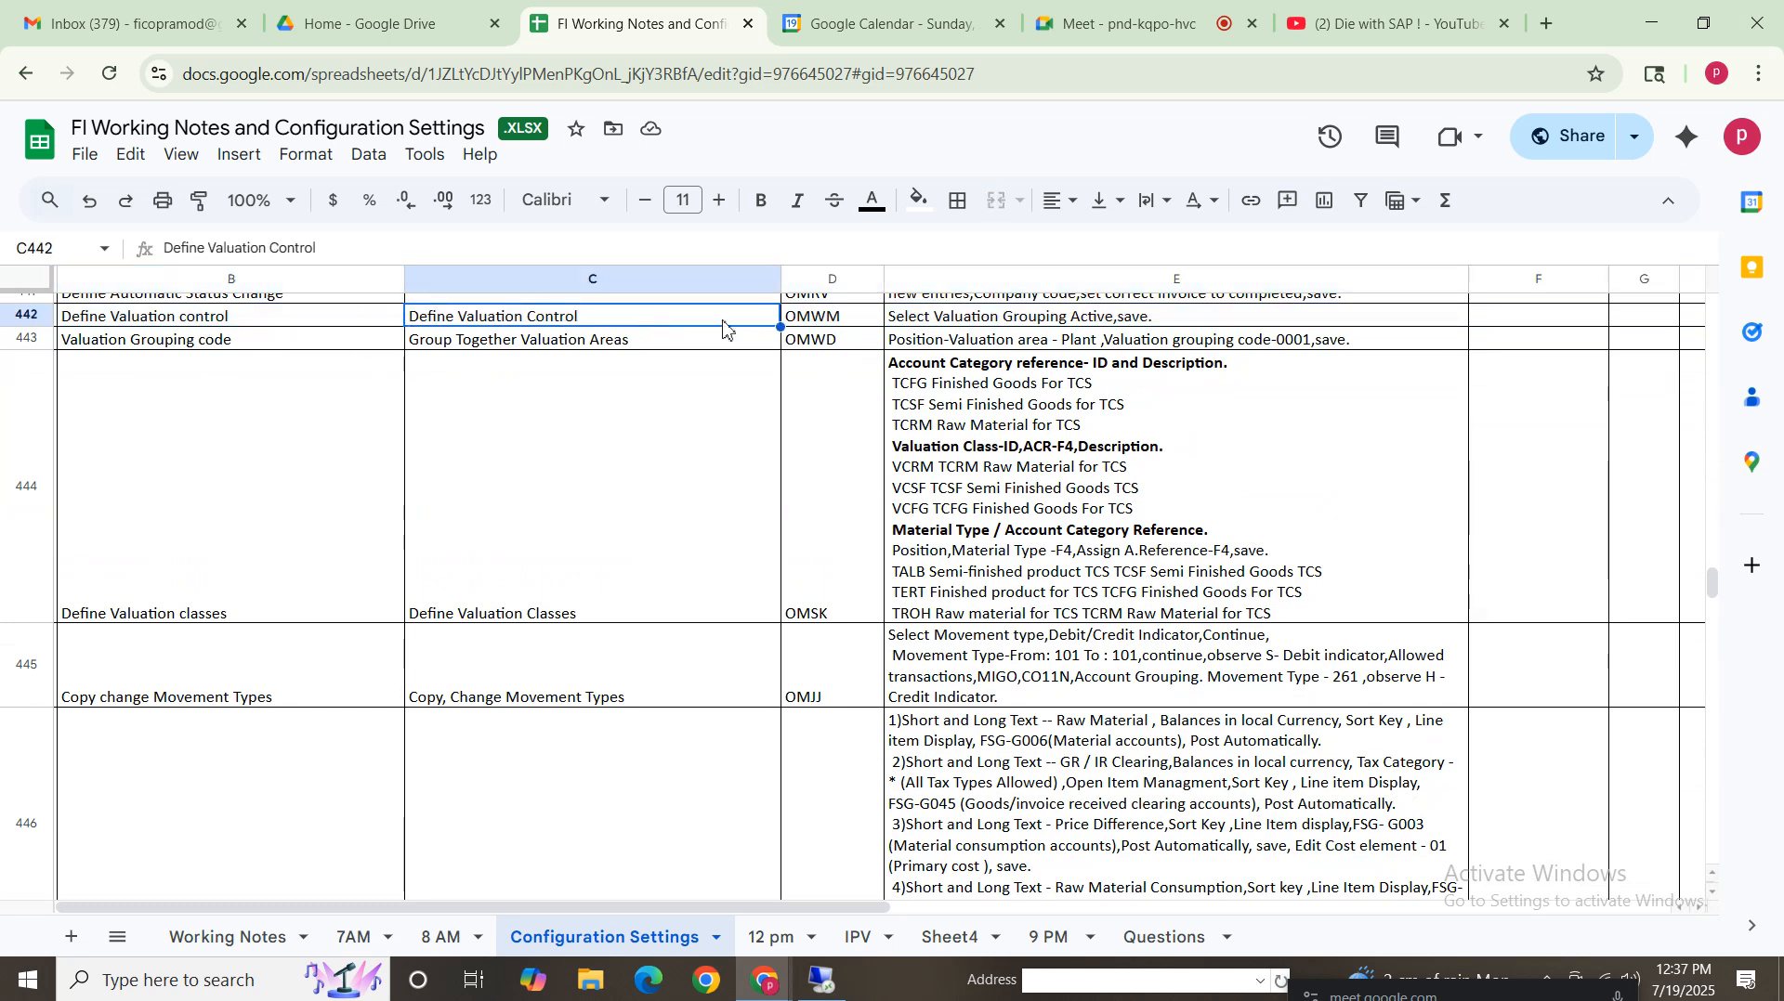
left_click(837, 321)
left_click(986, 323)
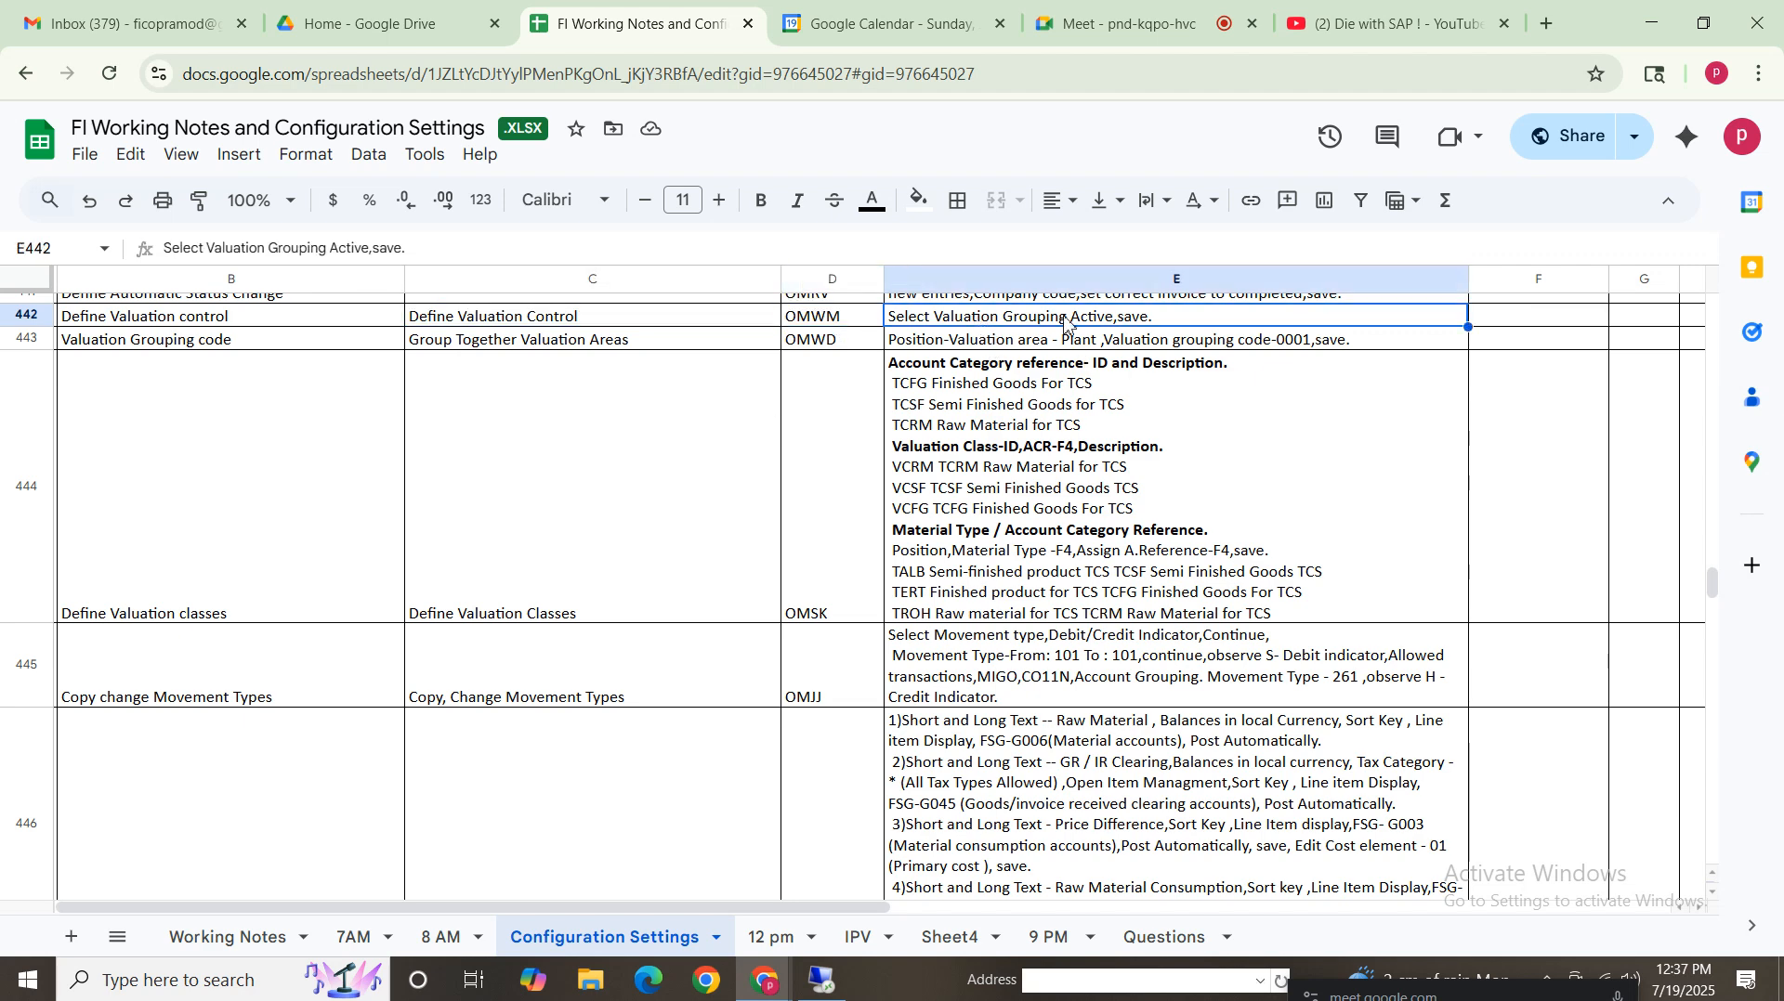
left_click(837, 344)
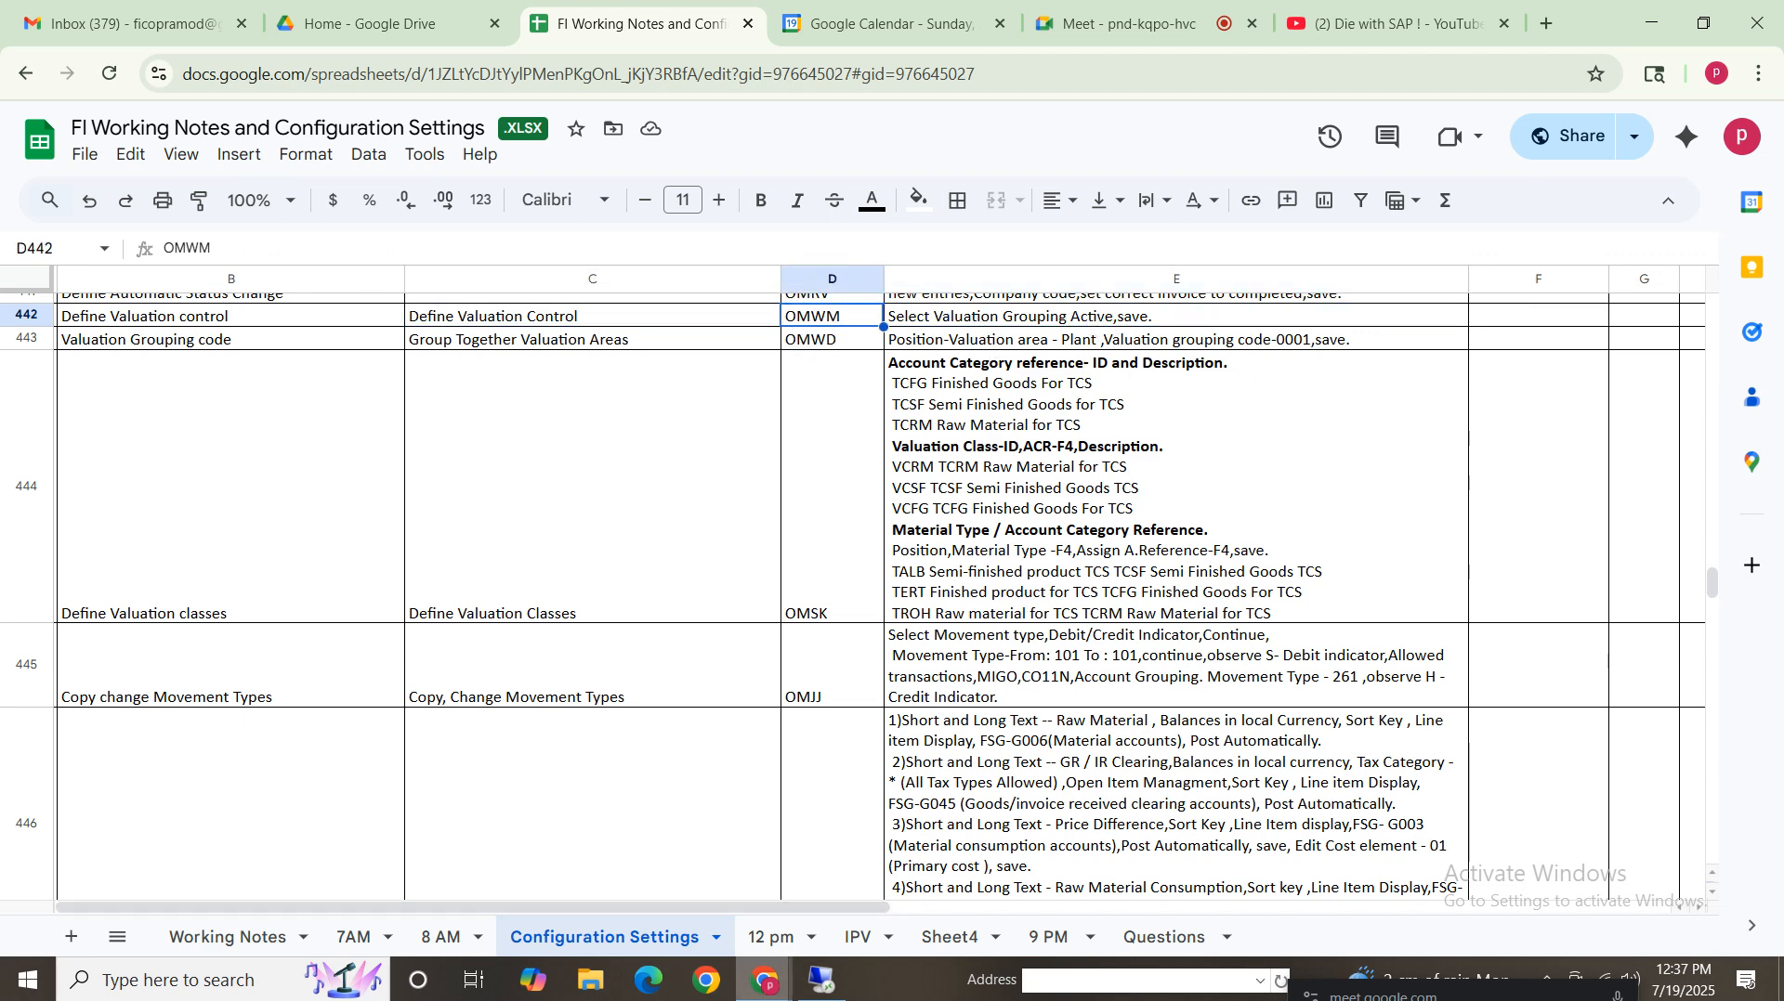
Start transaction OMWM to review the valuation grouping code activation, then return to the main menu
left_click(822, 982)
left_click(91, 111)
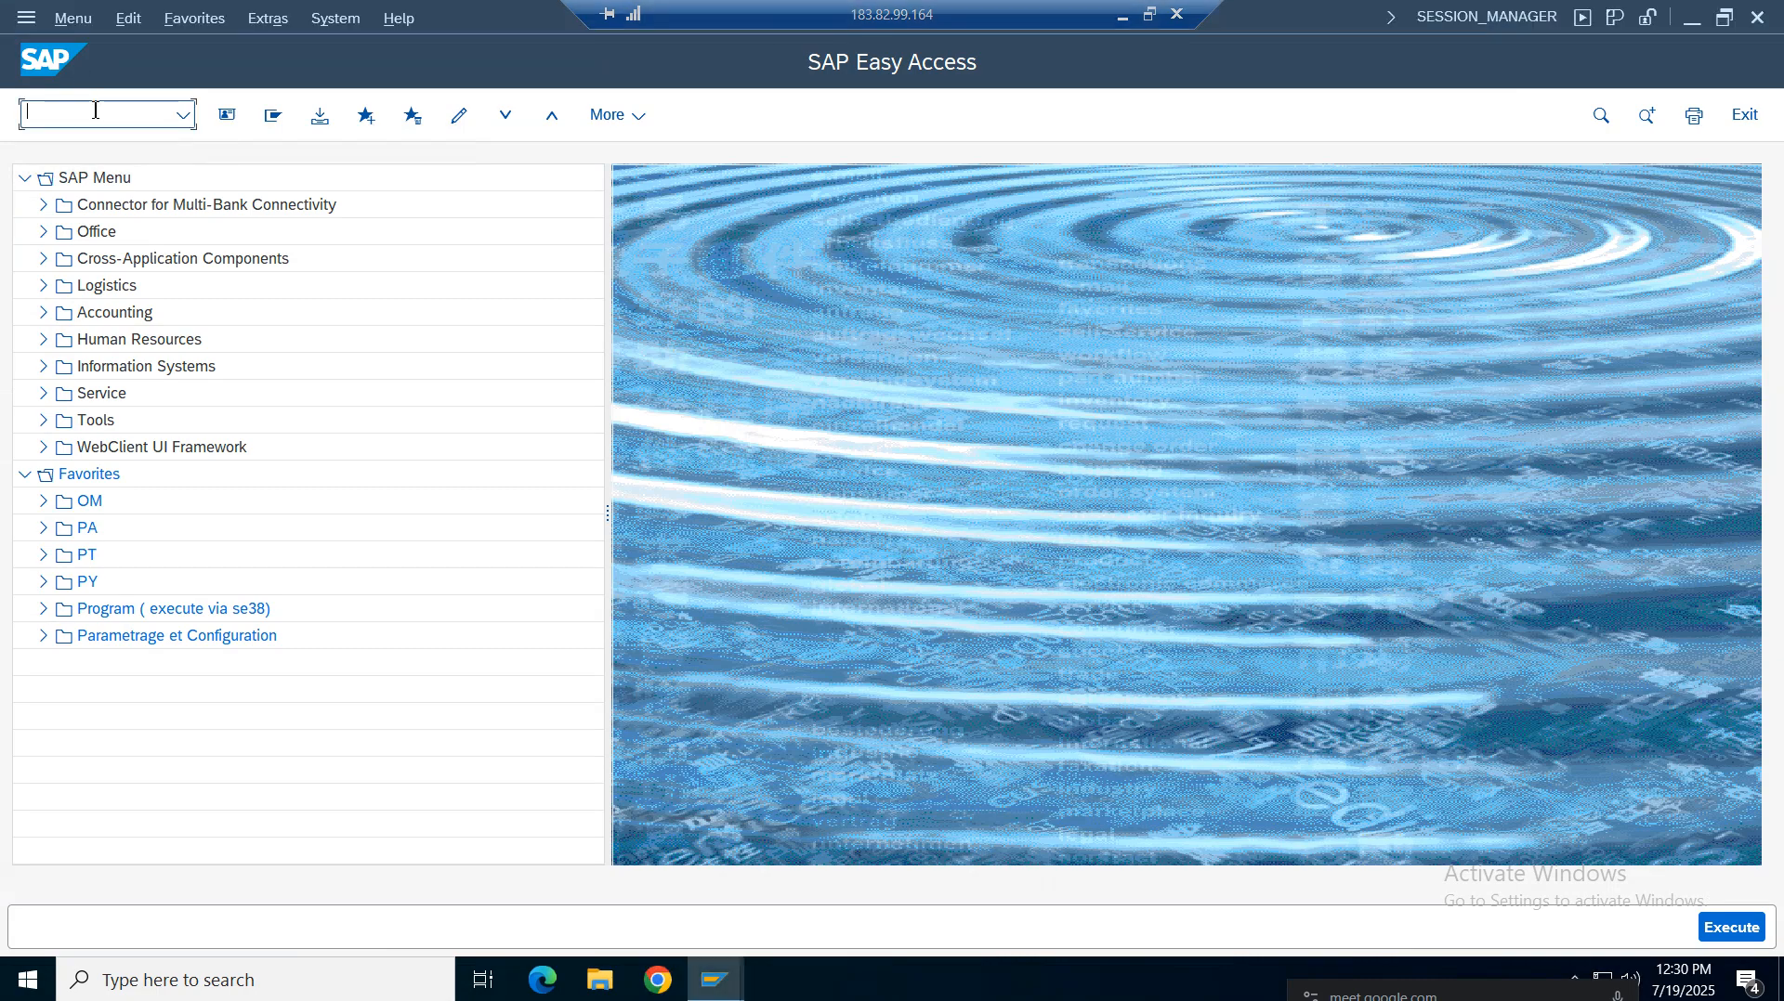
type("omwm")
key("Return")
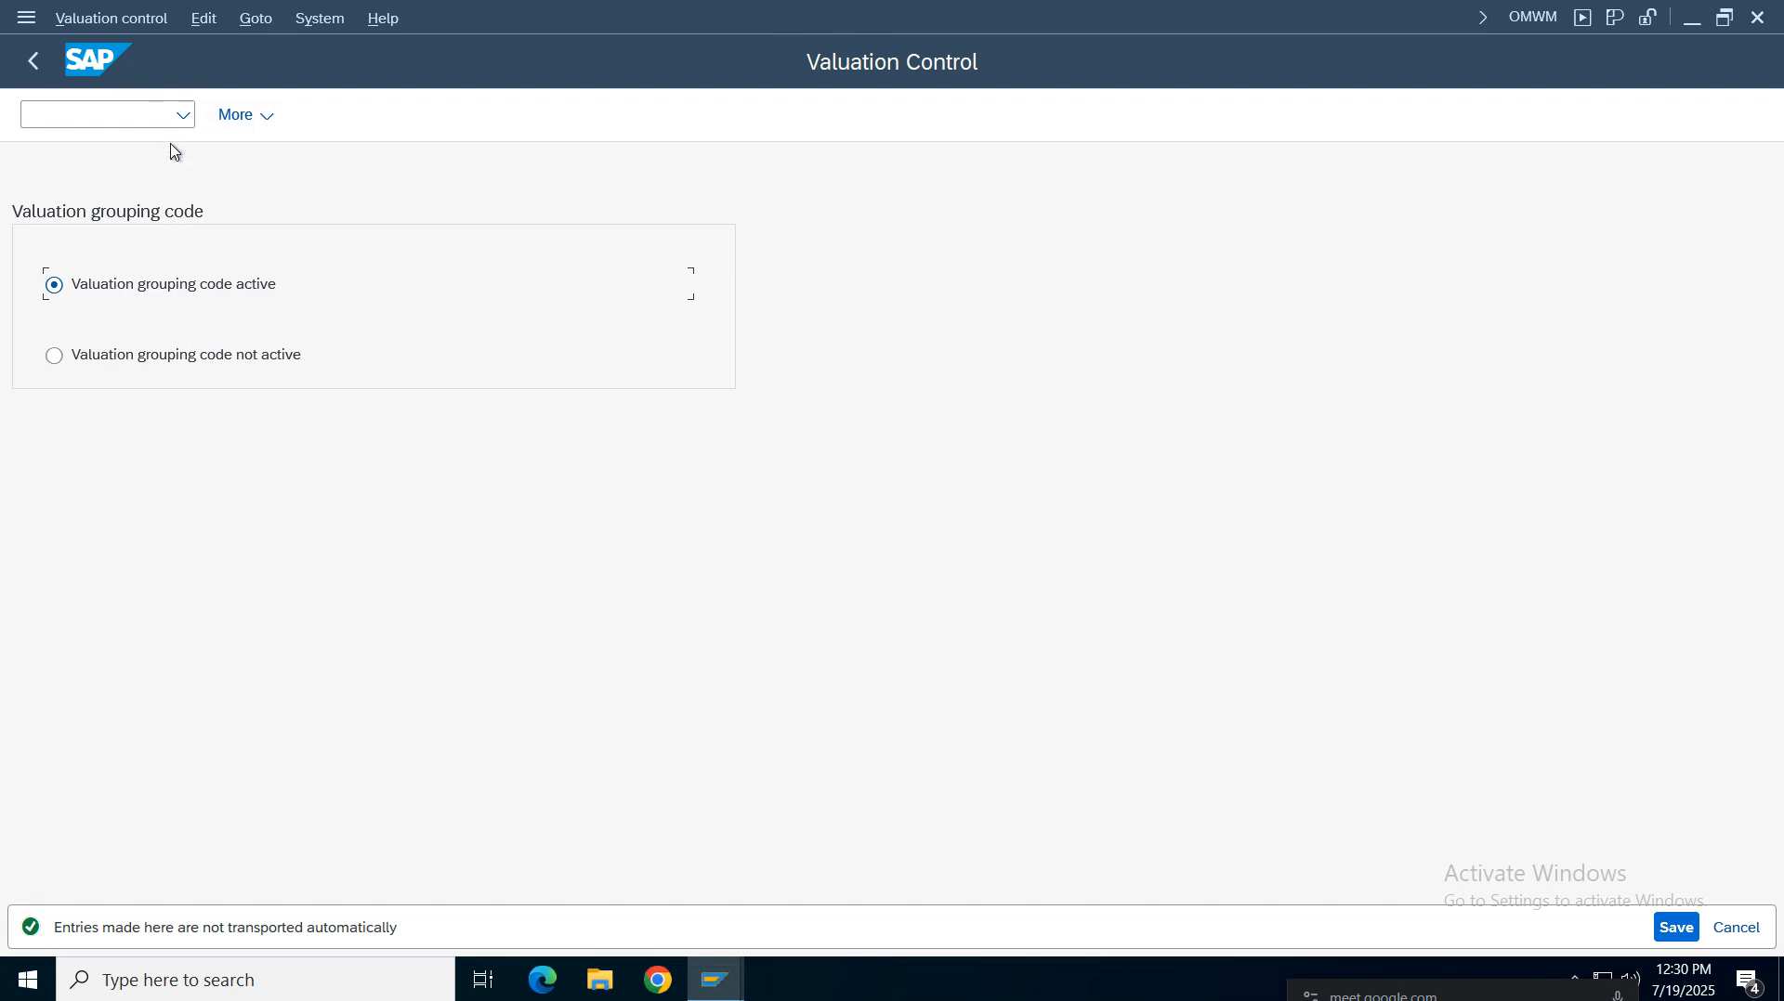
left_click(34, 62)
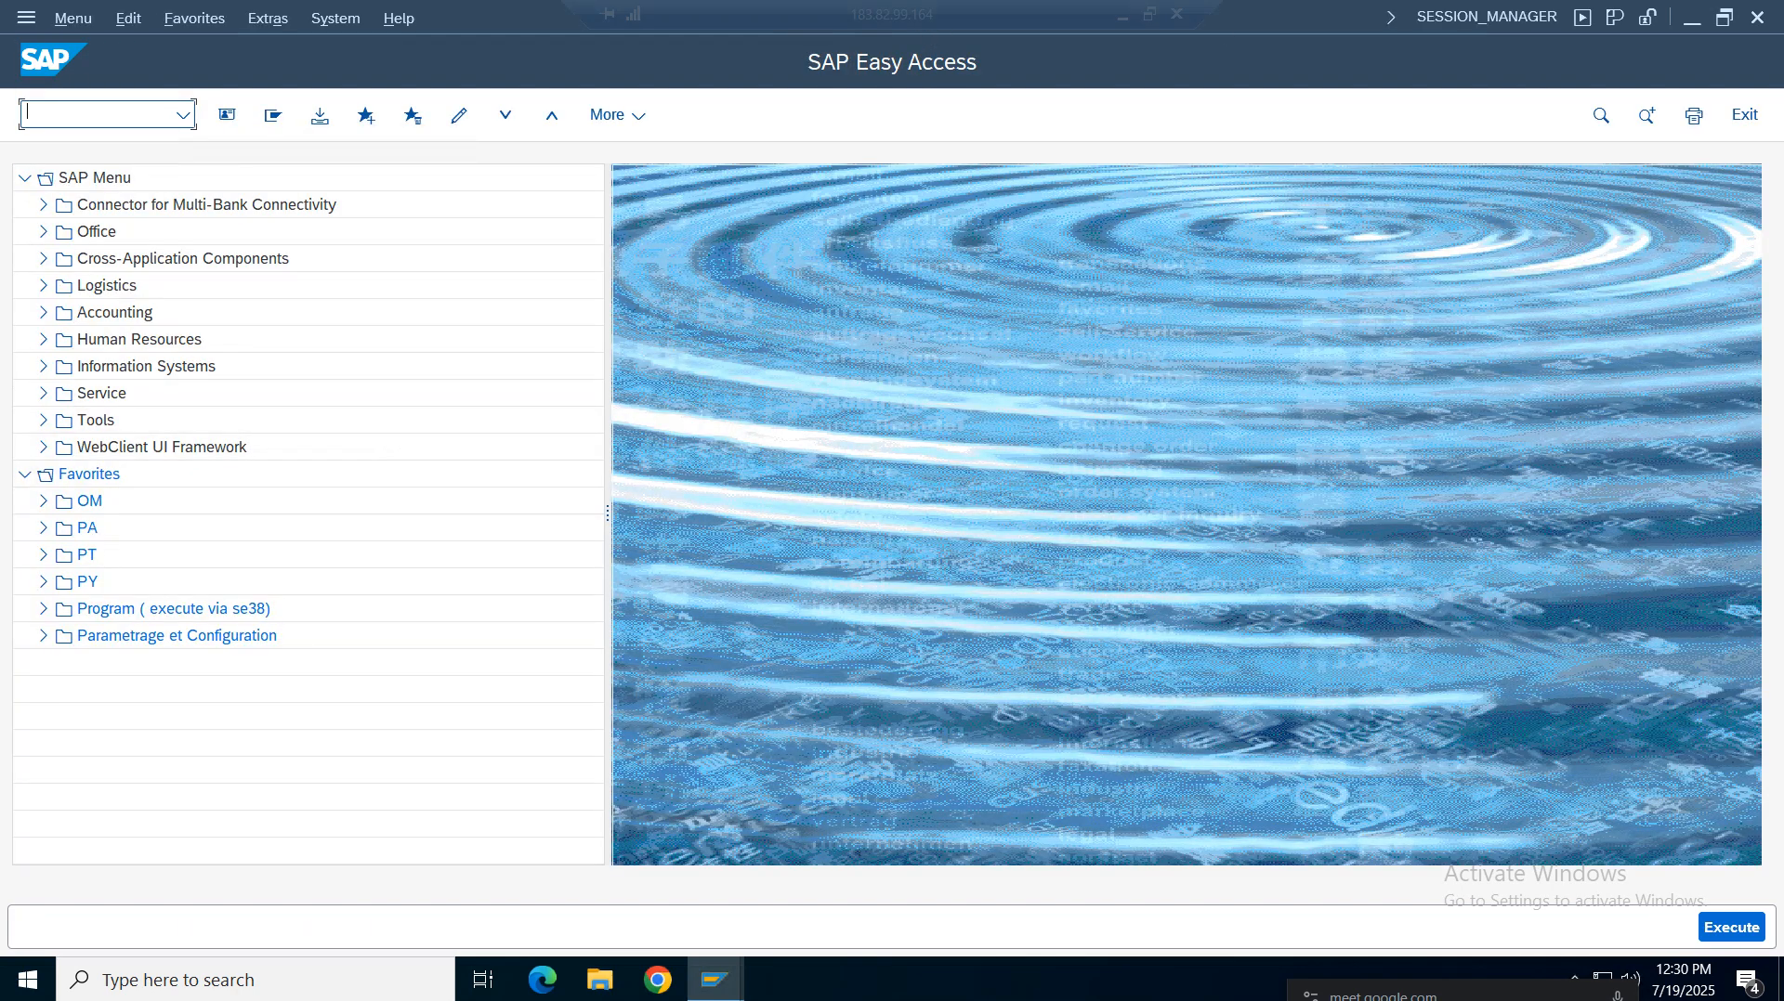
Read the spreadsheet notes for the Valuation Grouping Code and Define Valuation Classes rows
left_click(1120, 17)
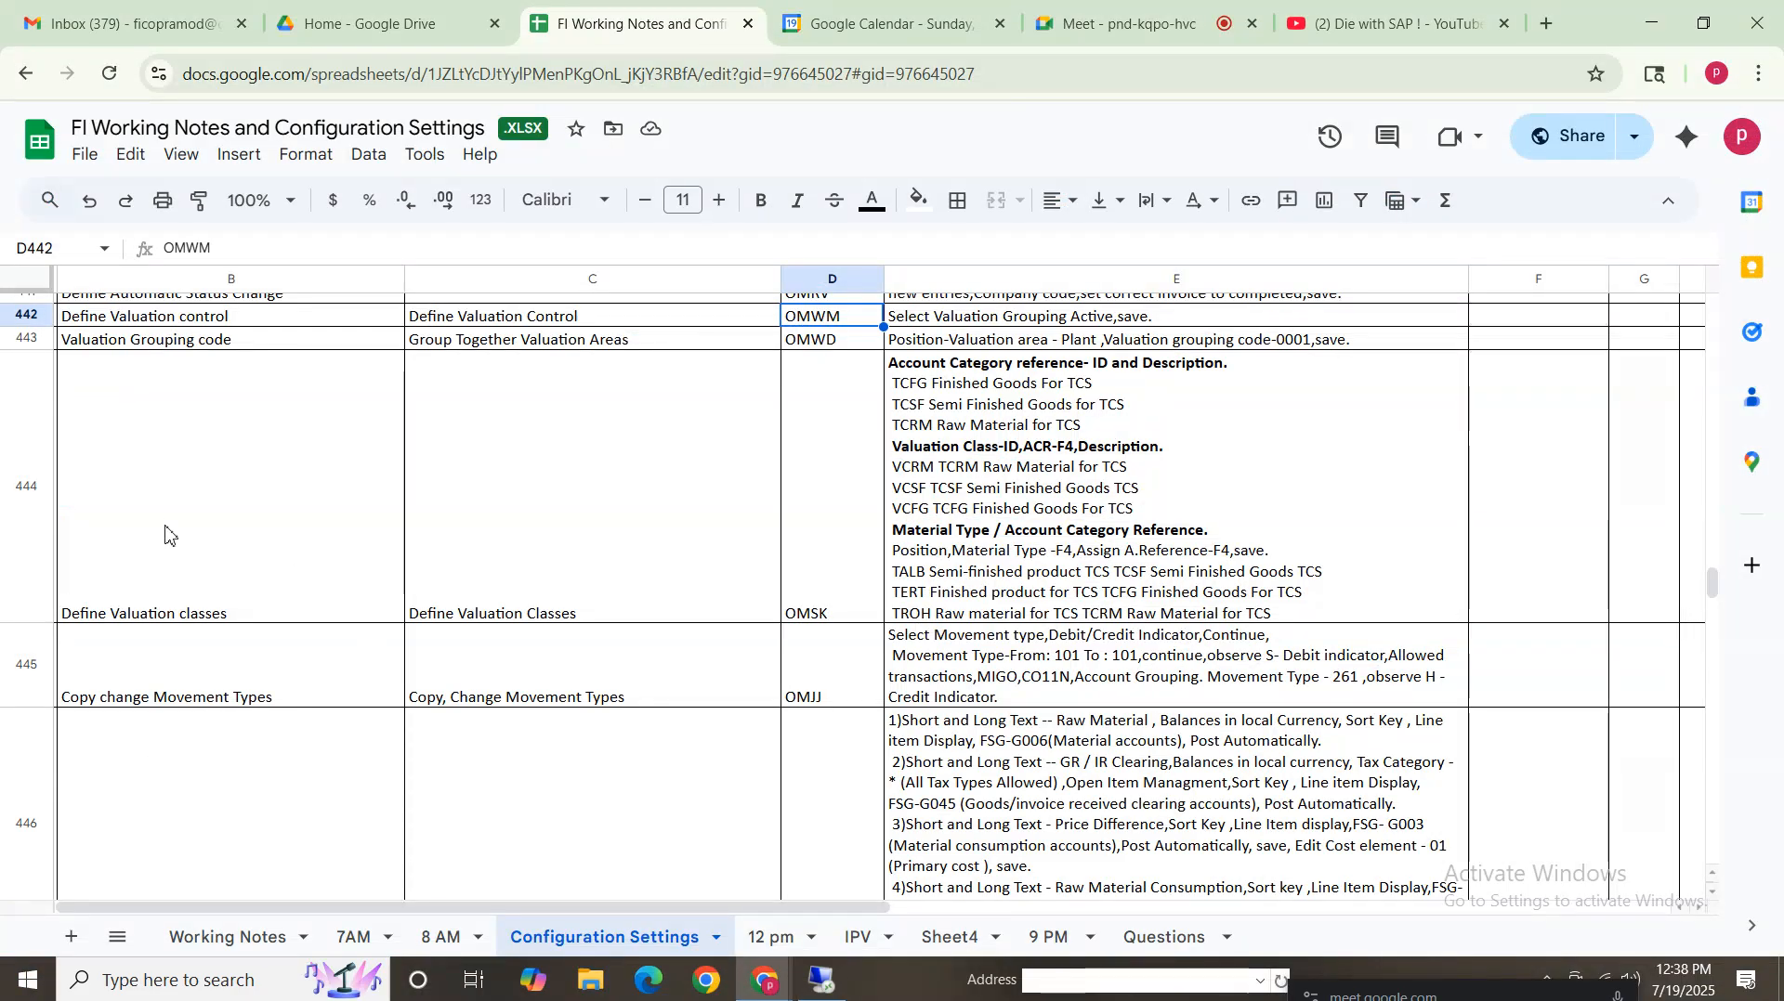
left_click(218, 343)
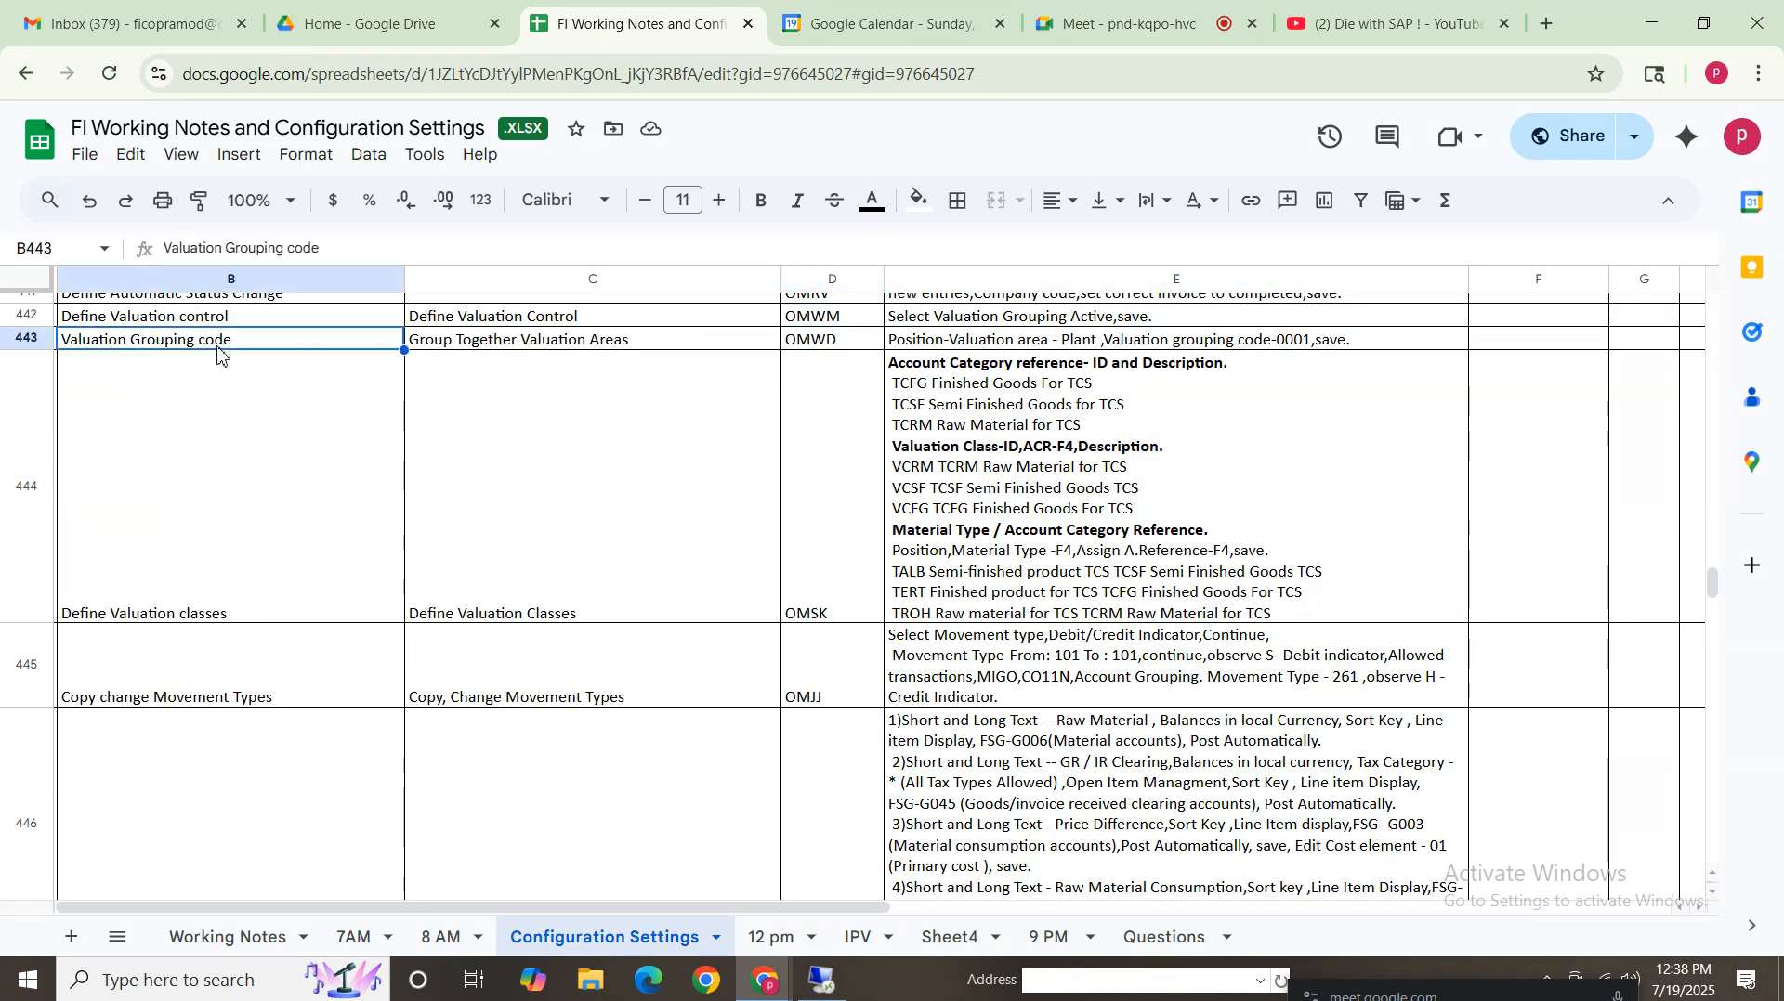
left_click(1092, 340)
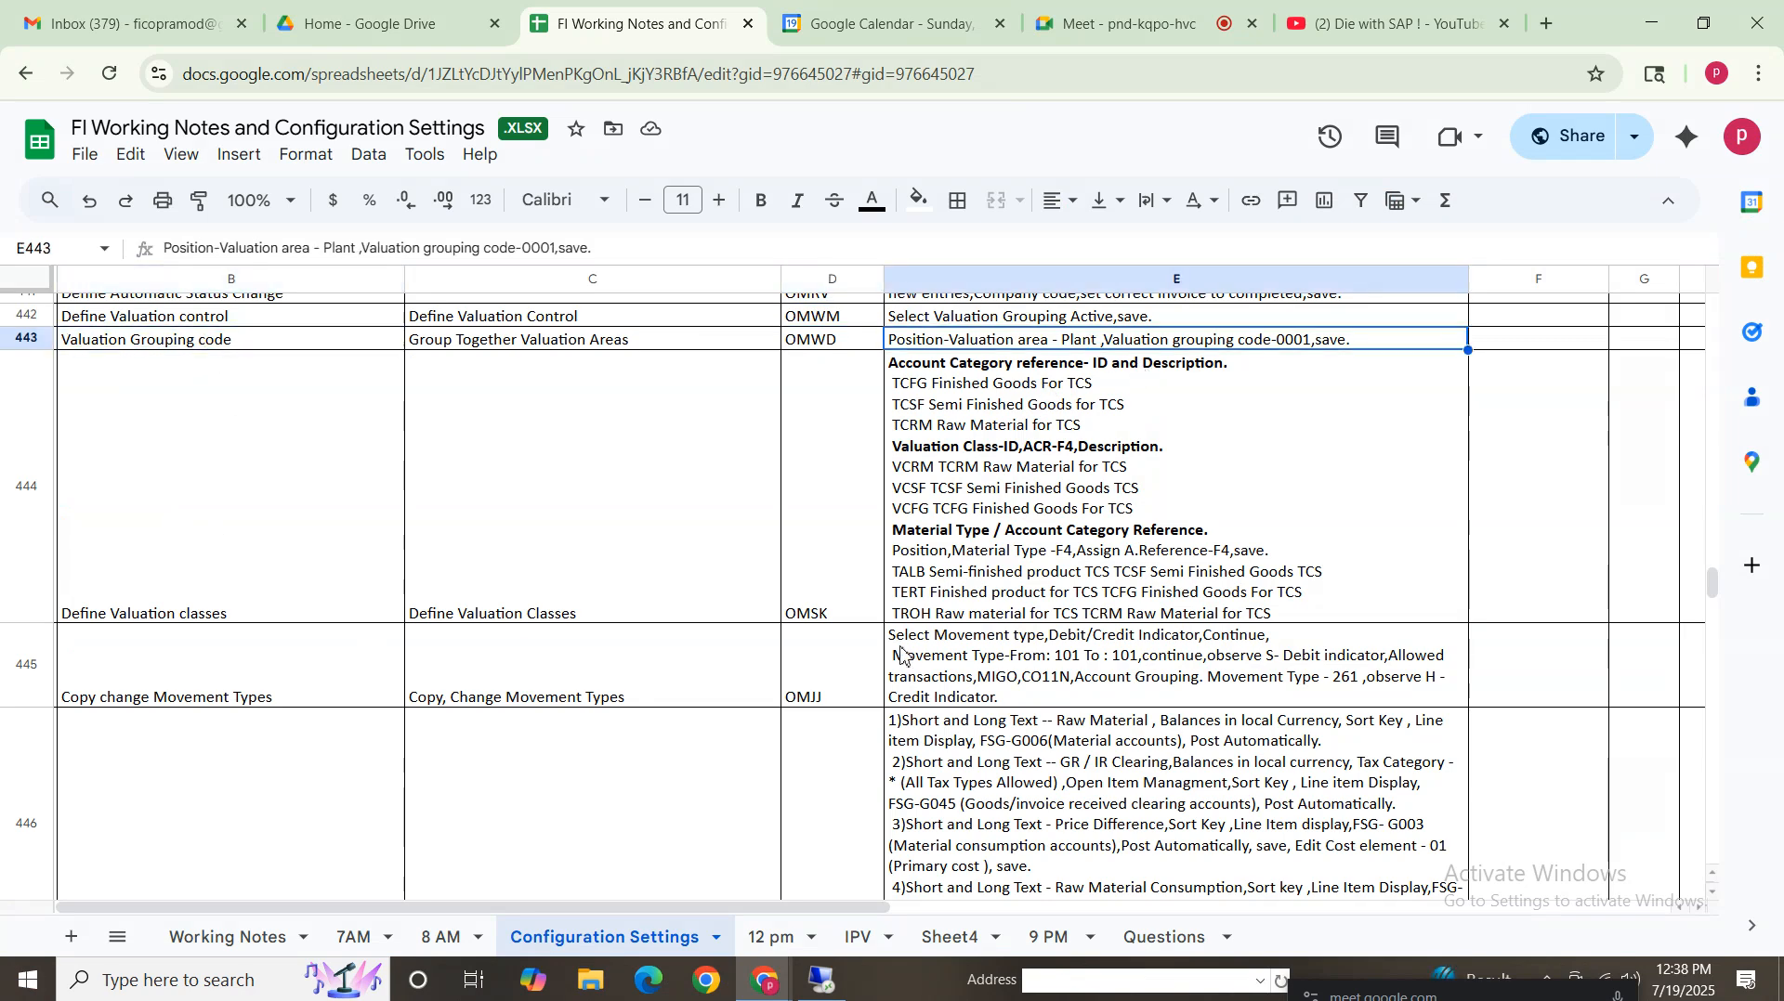
left_click(22, 514)
left_click(186, 600)
key("Tab")
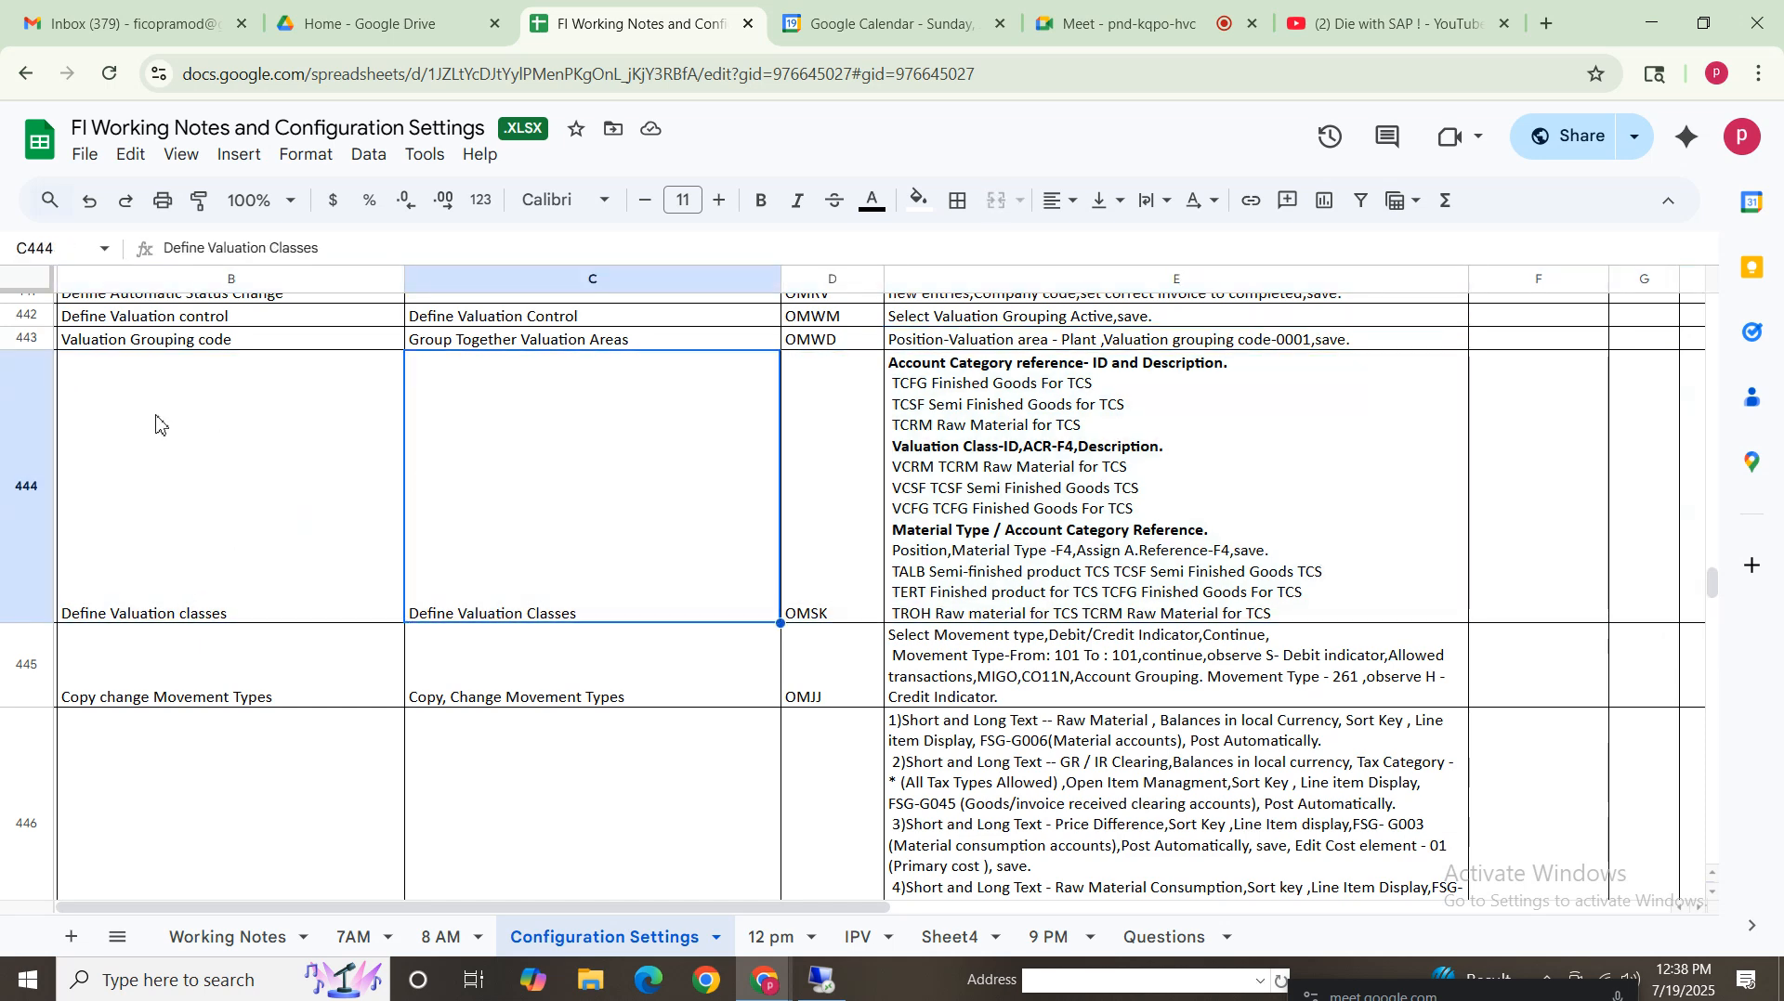
left_click(155, 424)
left_click(1229, 465, "shift")
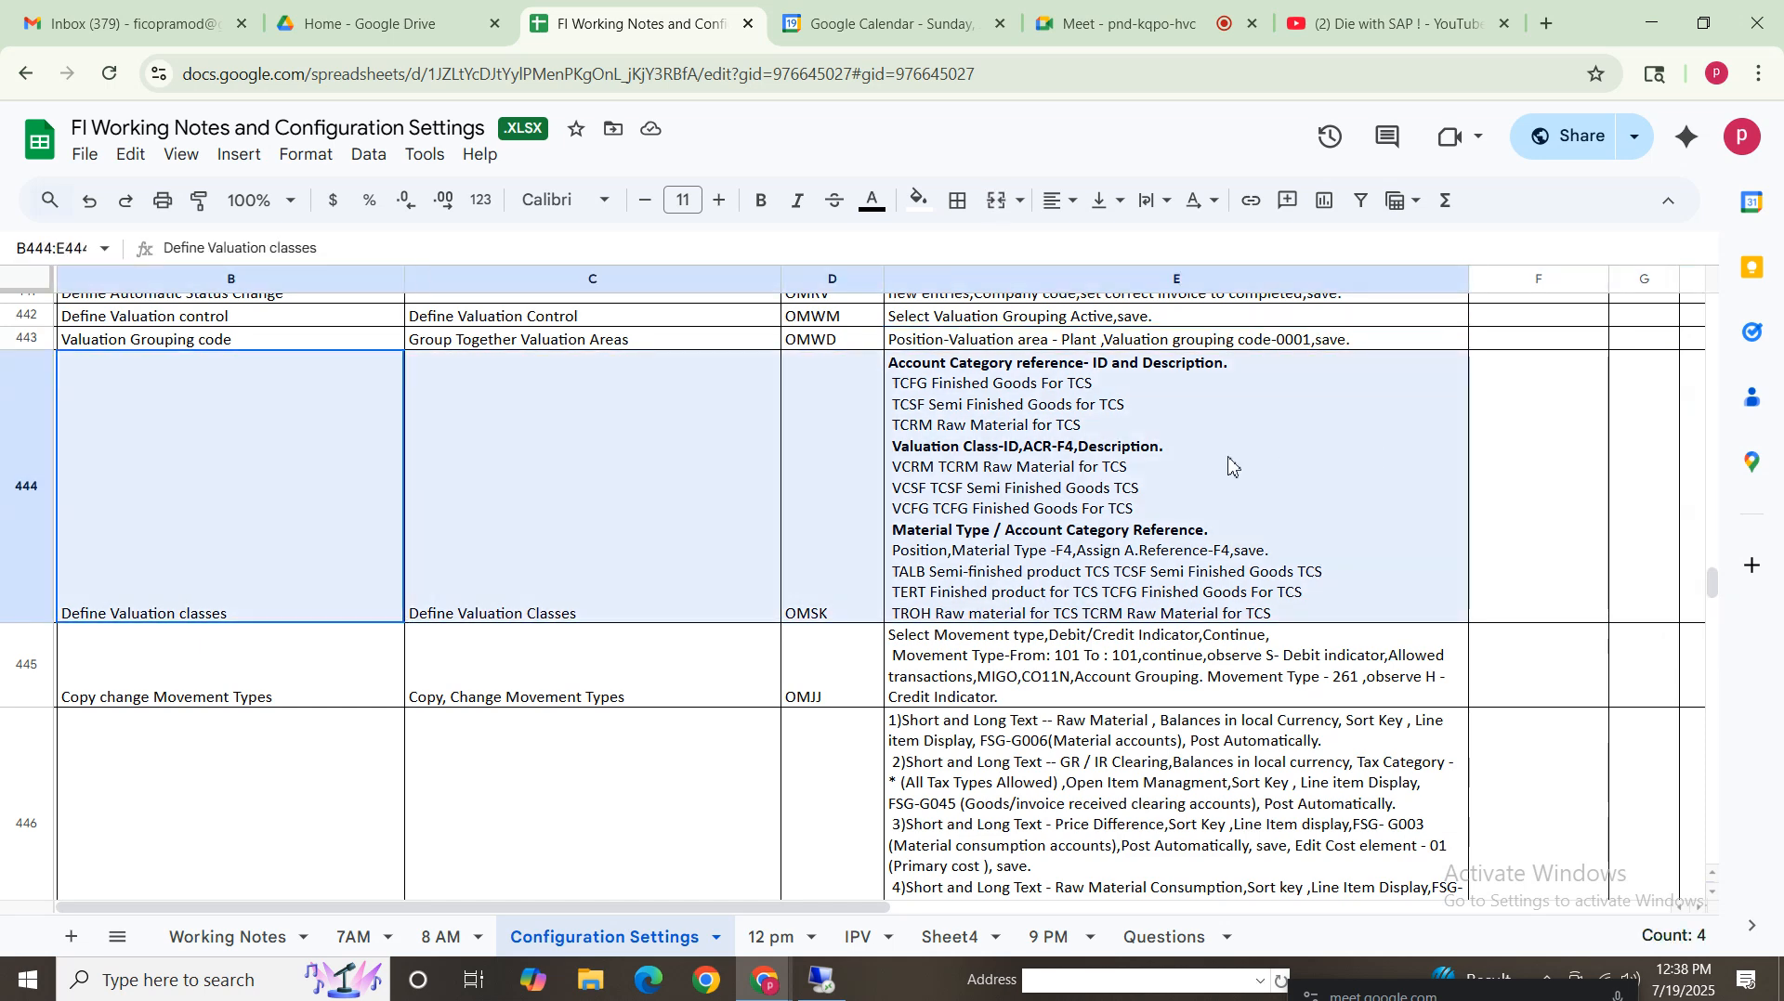
left_click(150, 537)
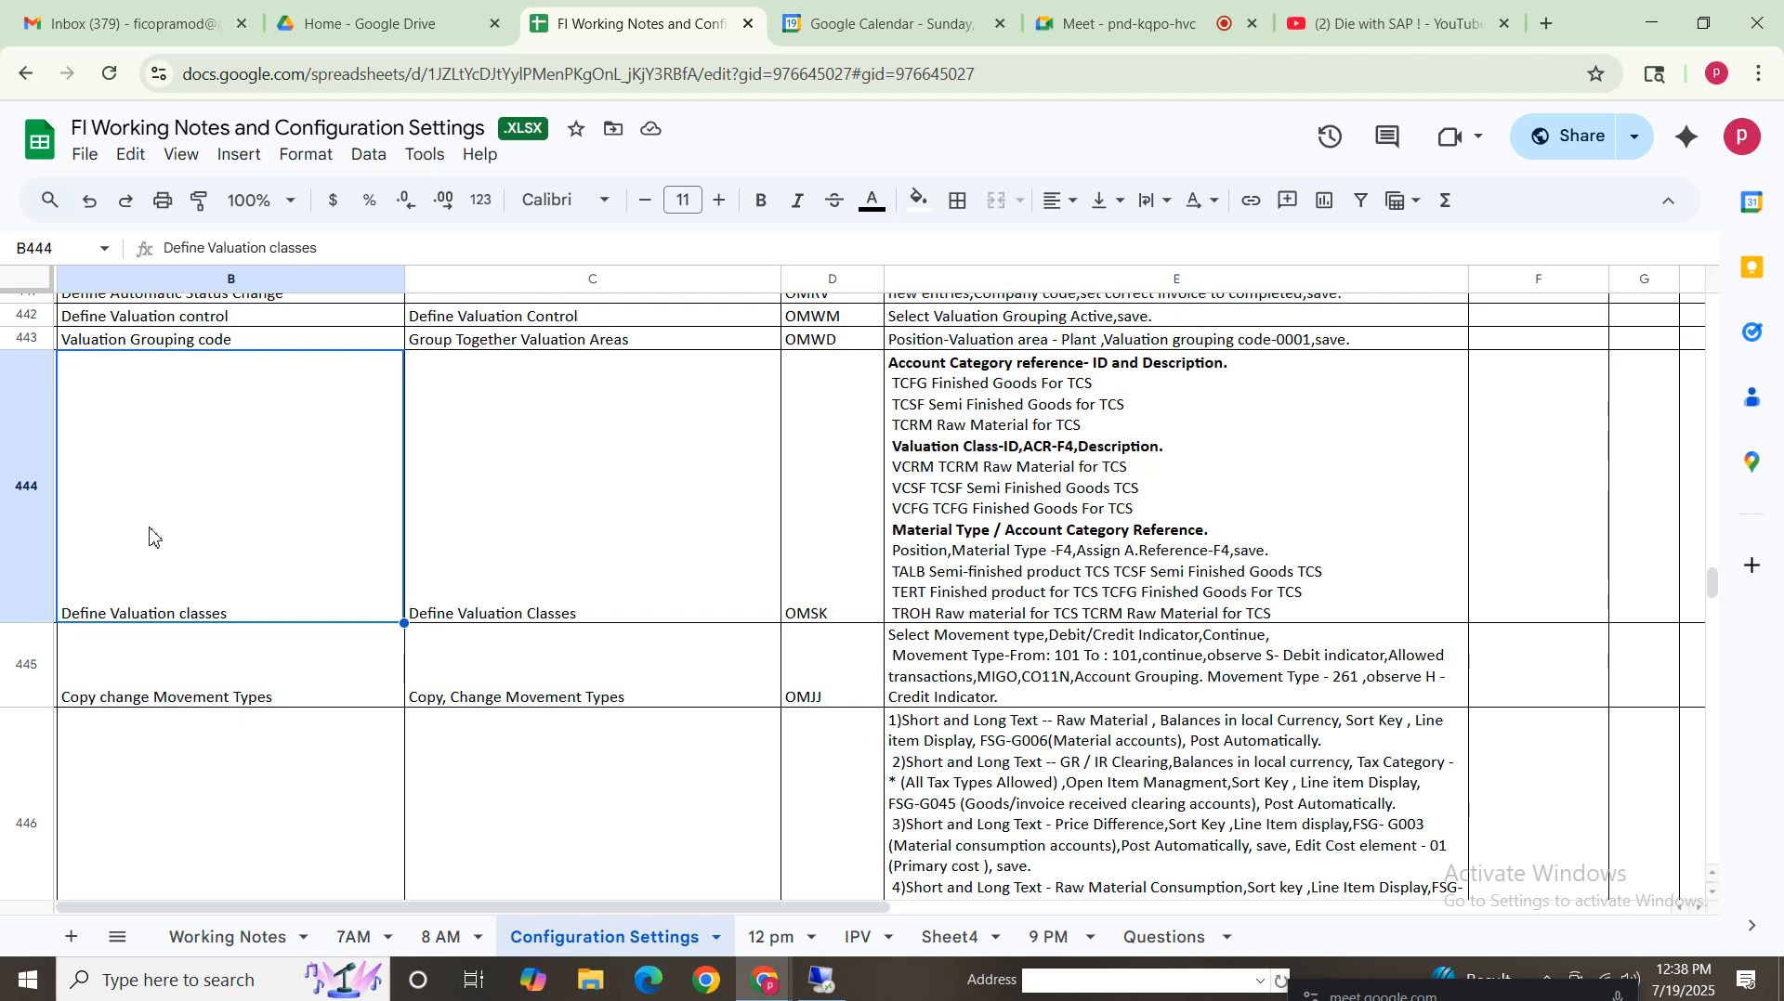
left_click(1187, 533)
left_click(248, 542)
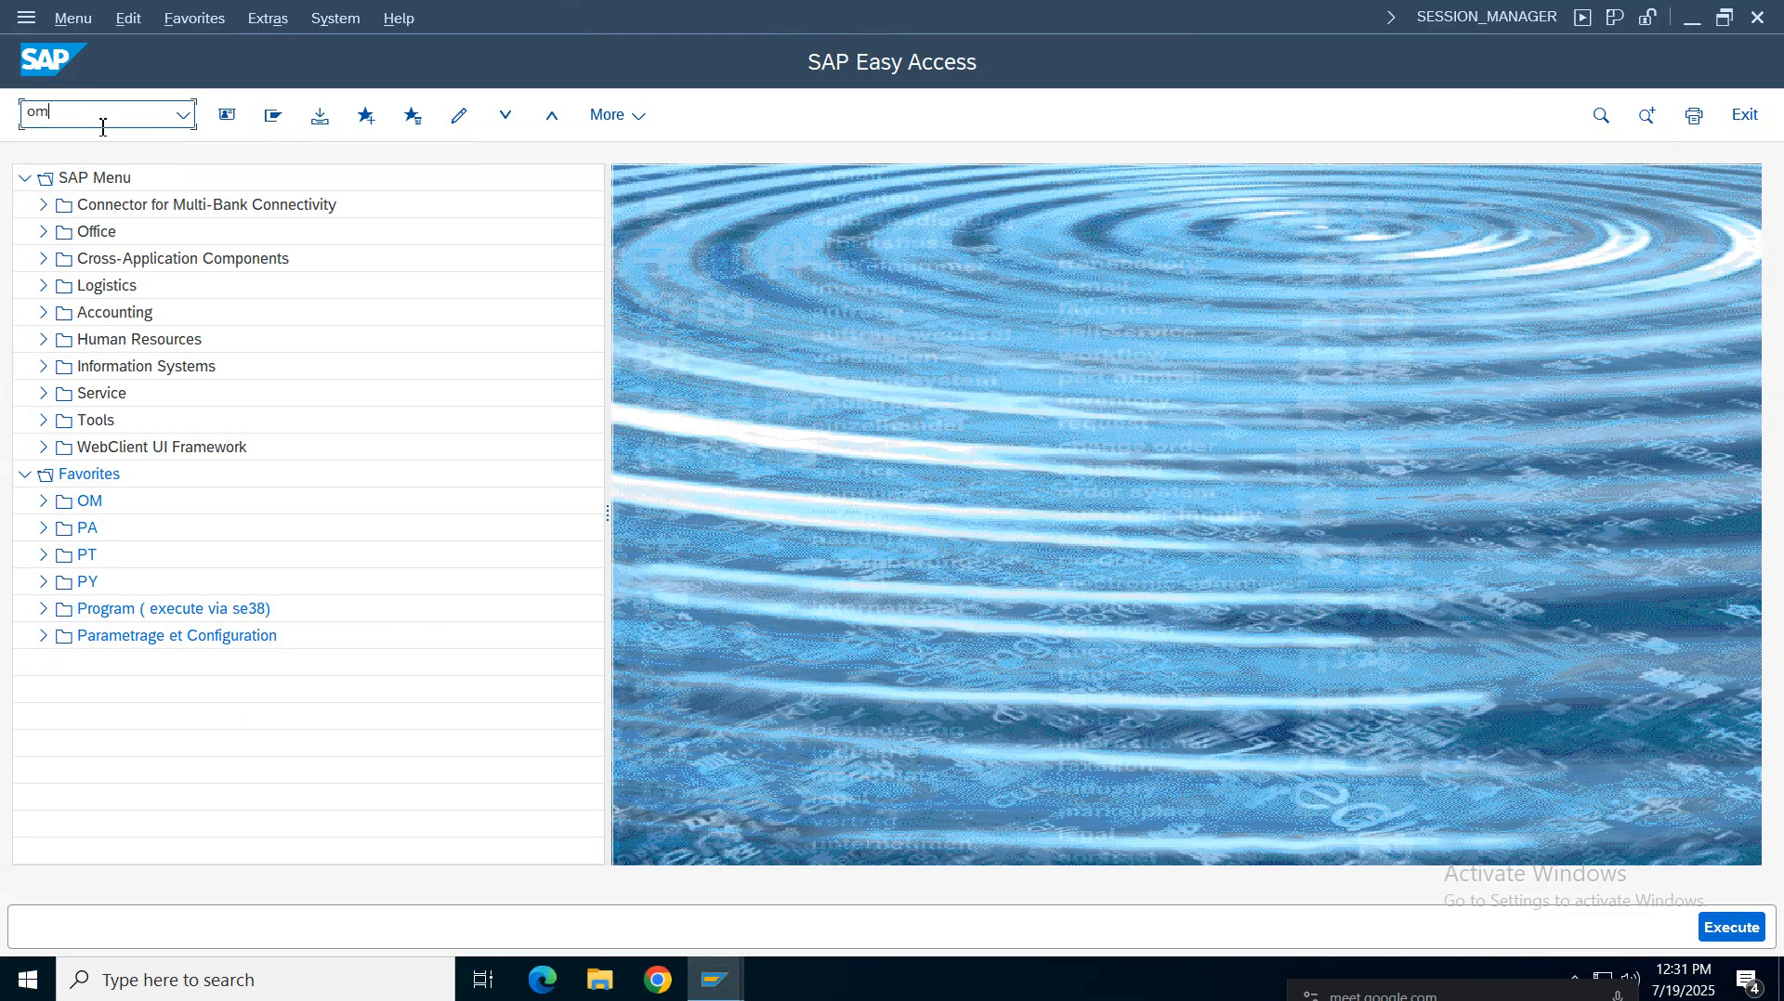
type("d")
key("Return")
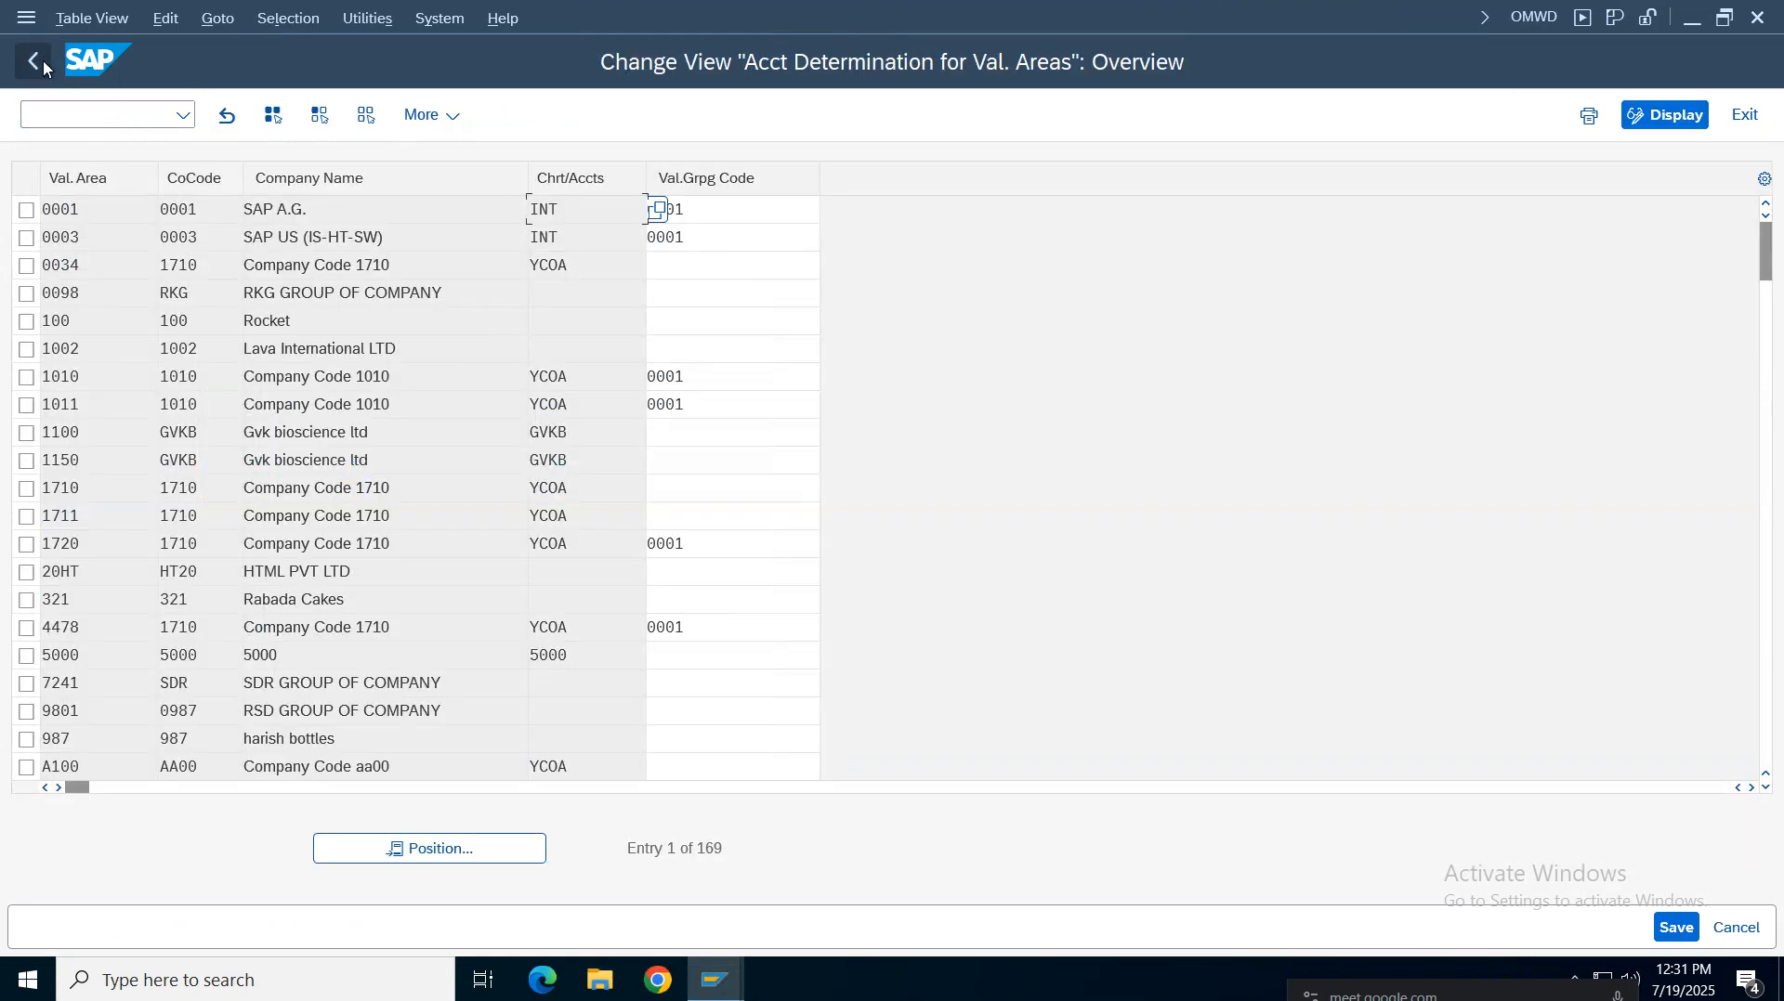
left_click(34, 61)
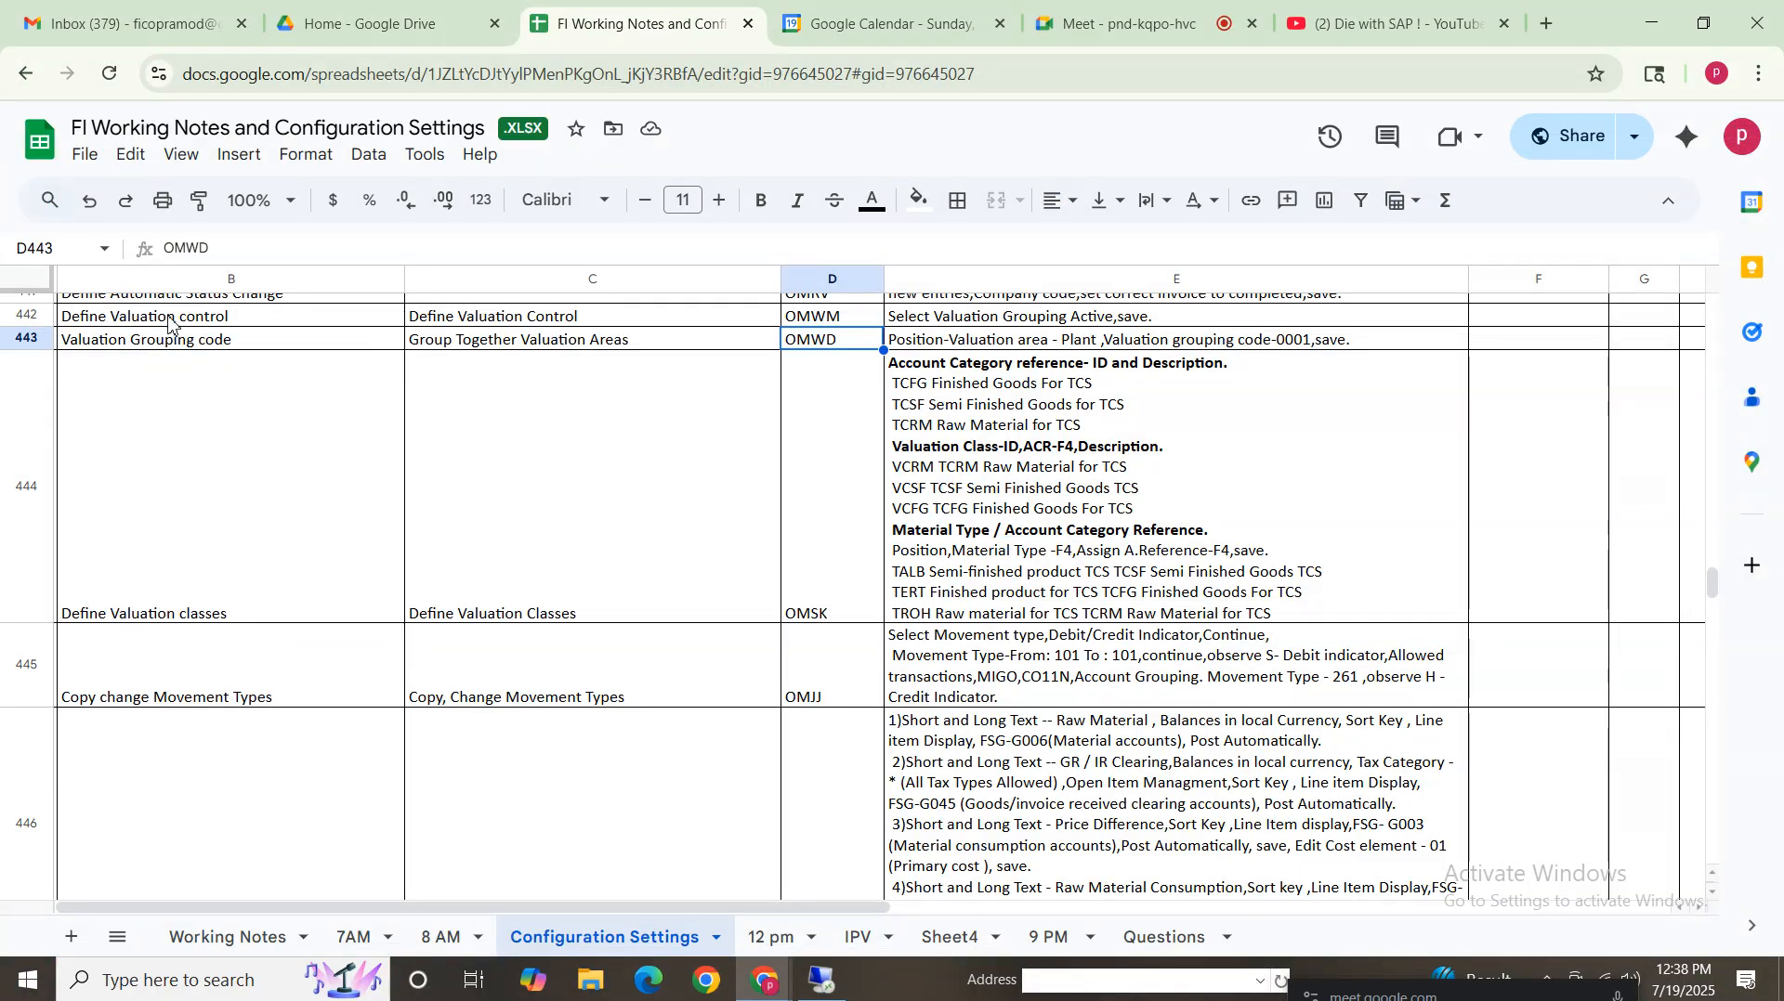
Review the Valuation Grouping Code row's OMWD instructions in the configuration notes
left_click(169, 318)
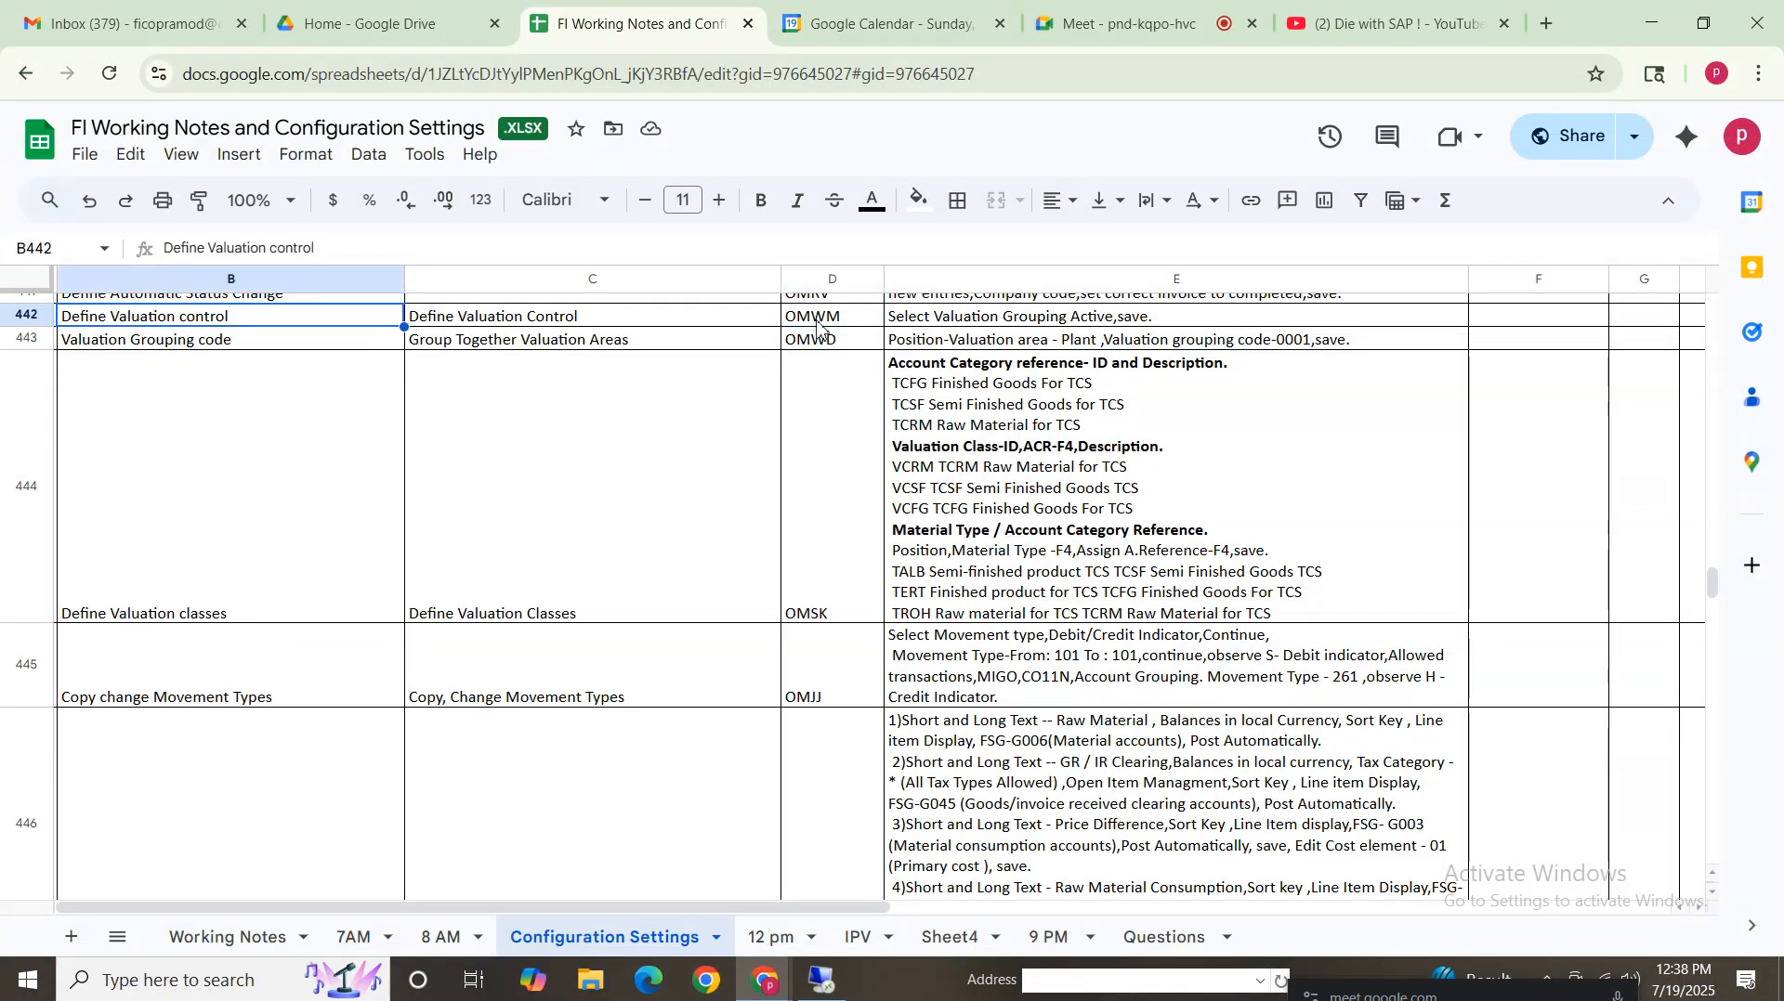
key("Right")
key("Right")
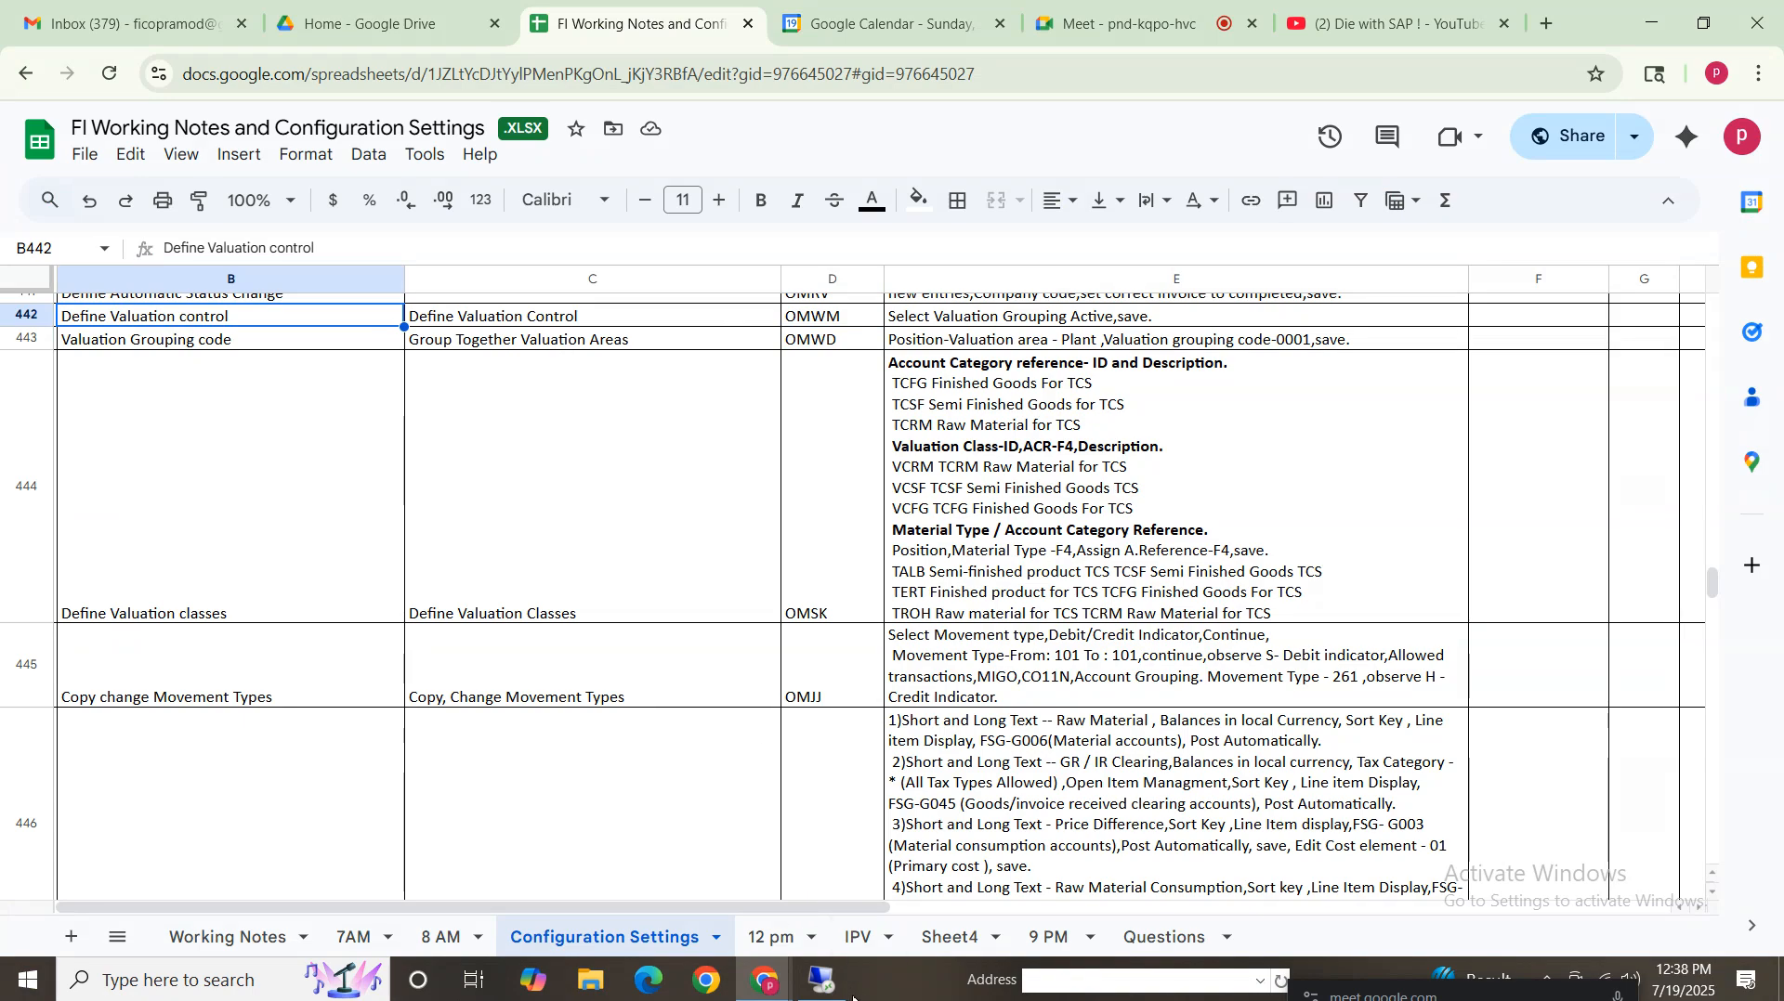
left_click(822, 980)
type("o")
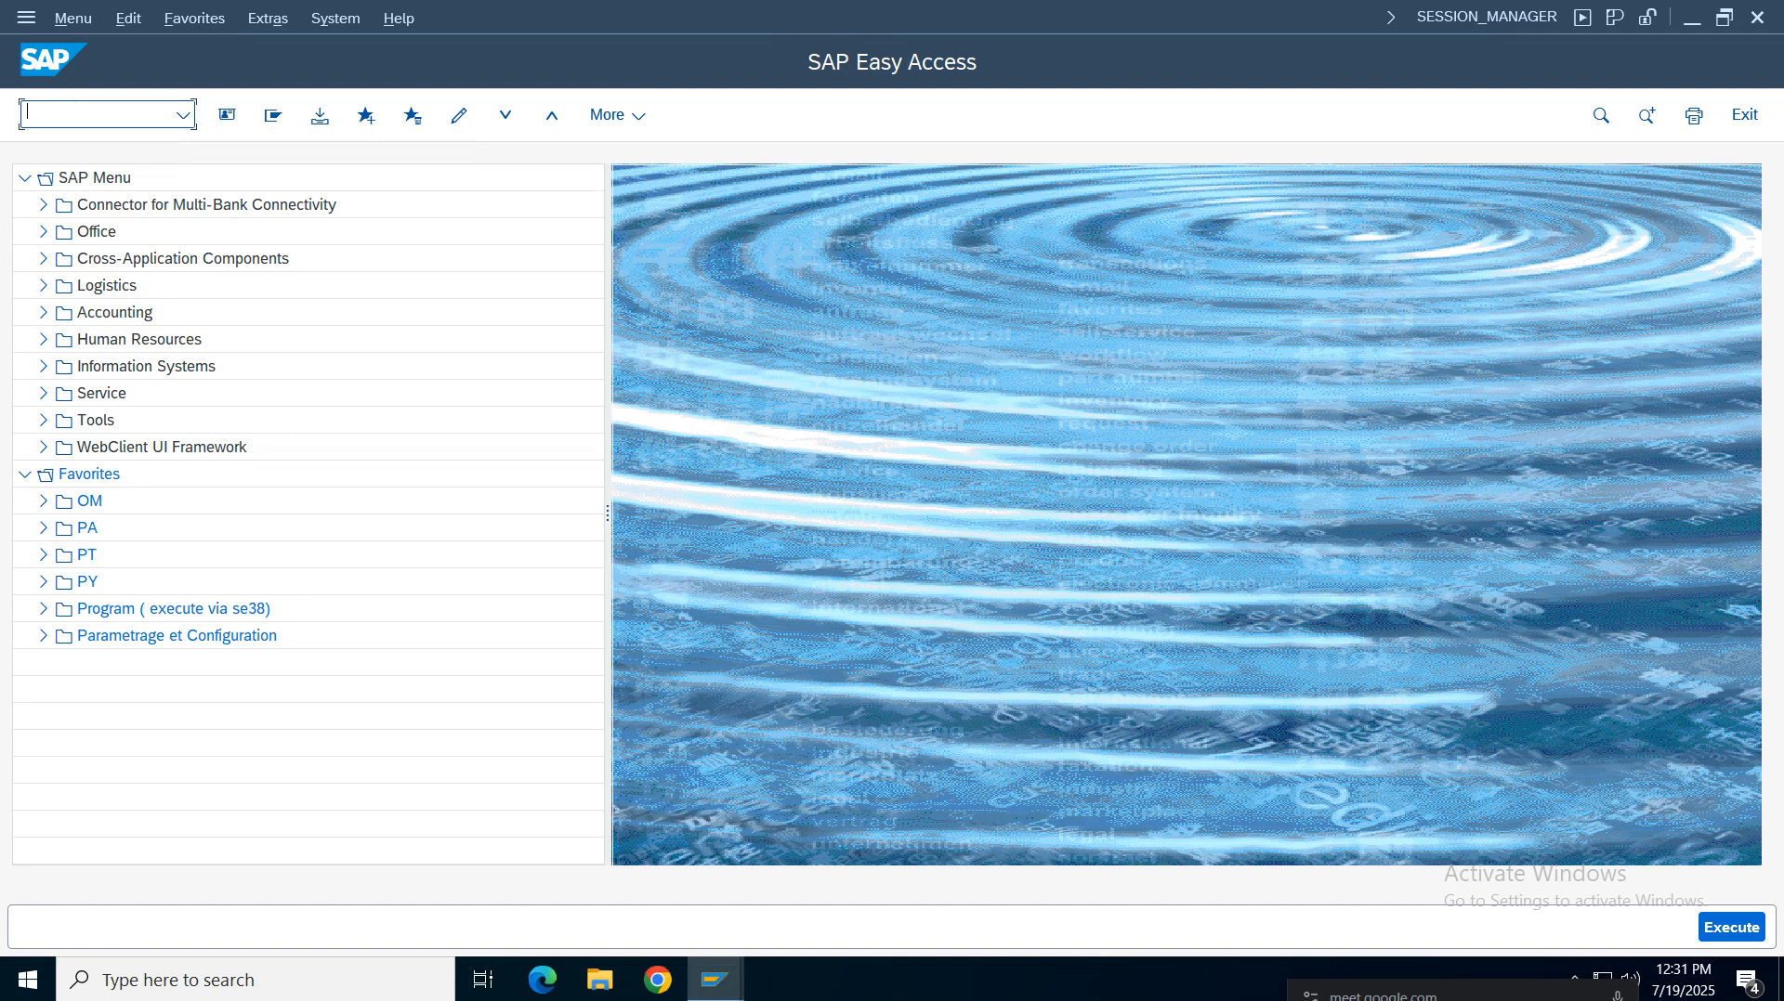
mouse_move(1012, 8)
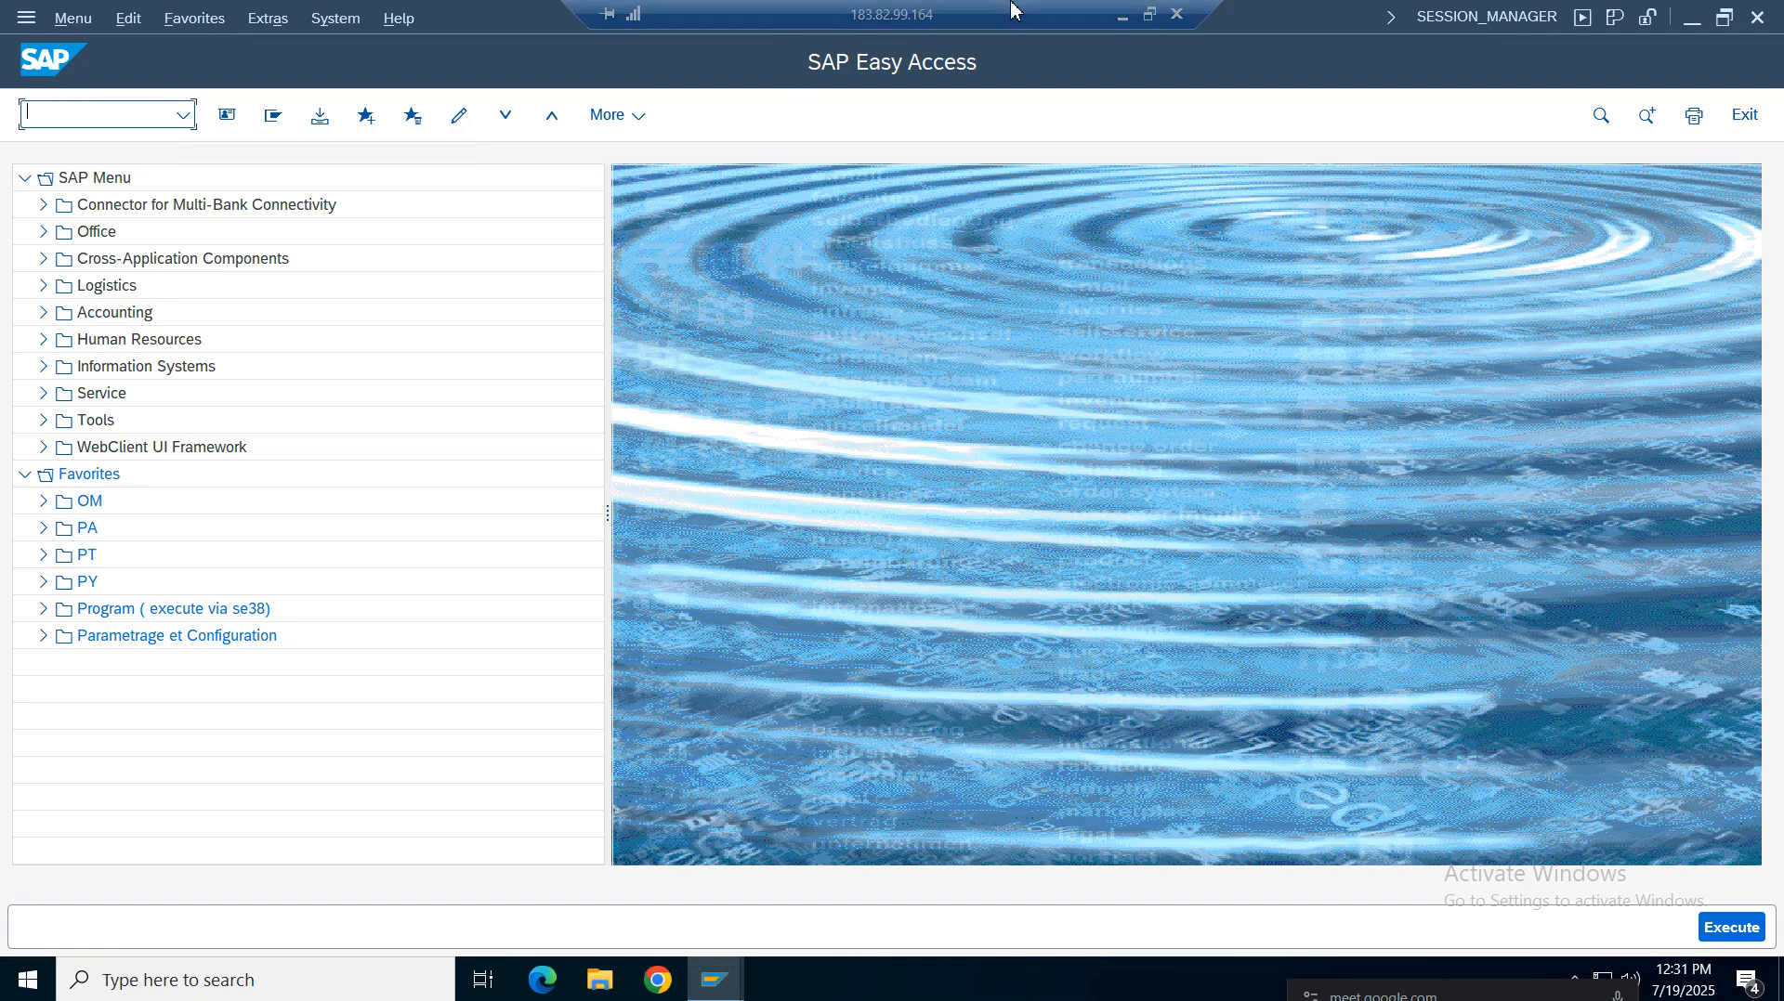
left_click(1117, 15)
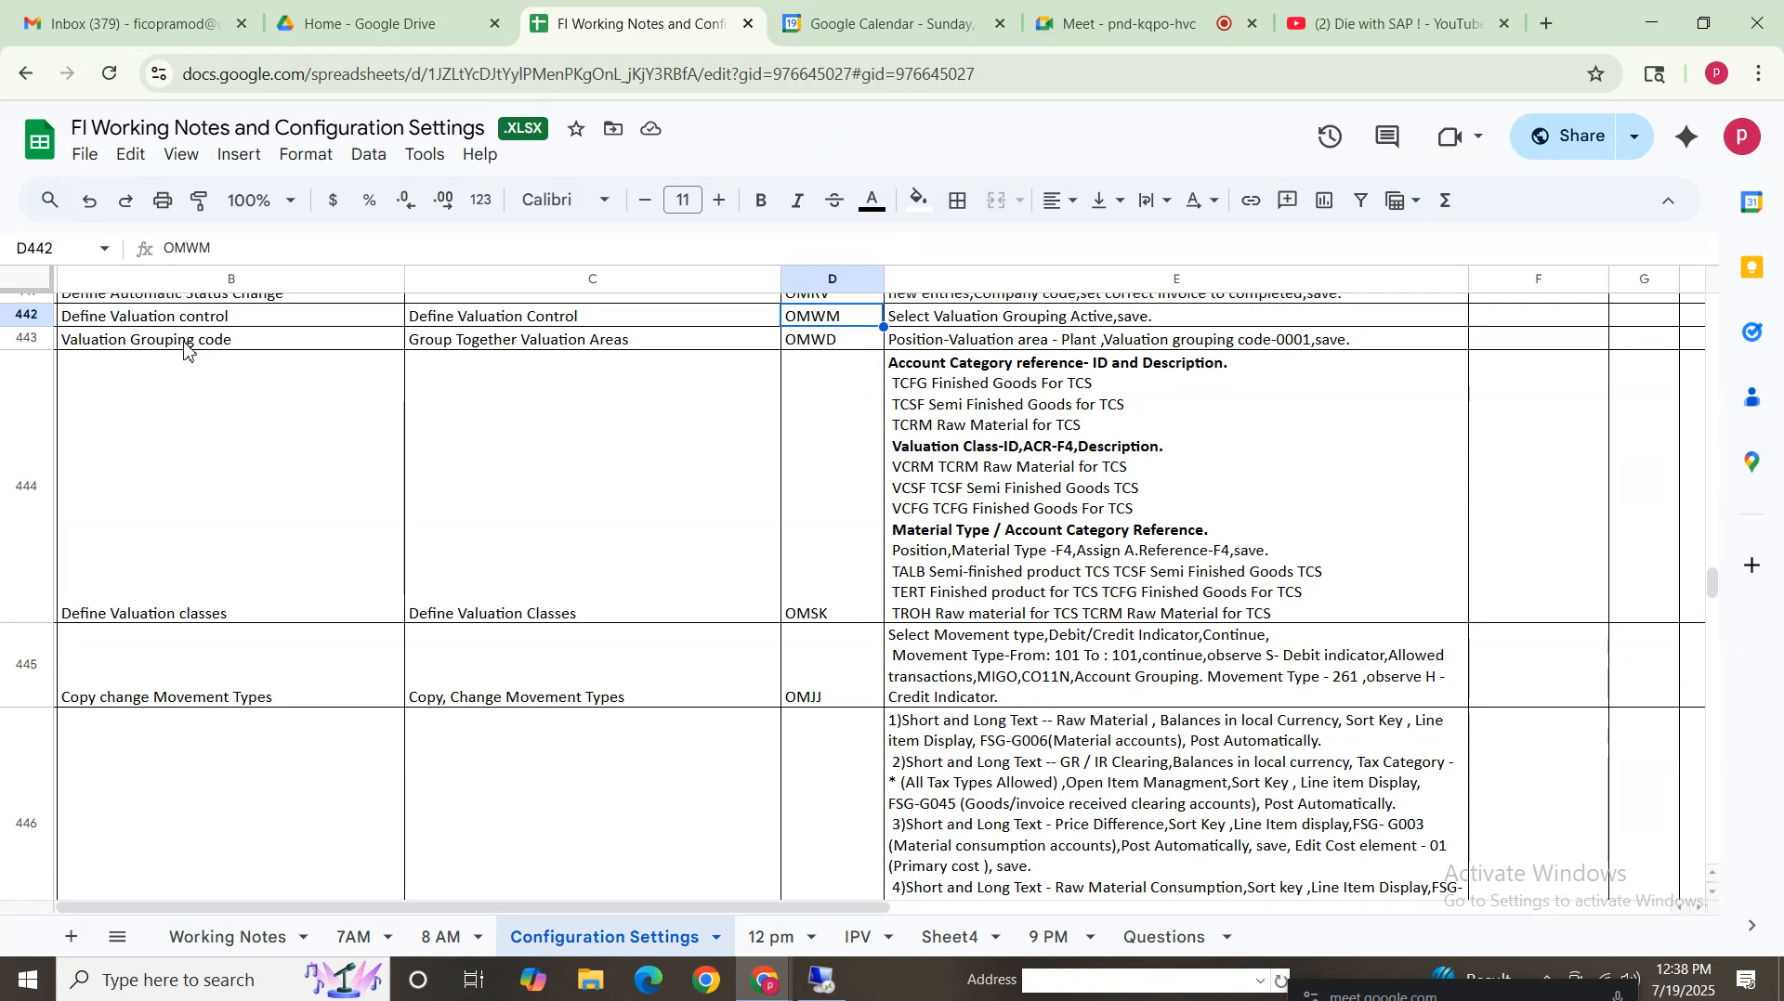
left_click_drag(184, 342, 1197, 344)
Start transaction OMWD and position the valuation area list on VZ01, selecting its entry
left_click(820, 987)
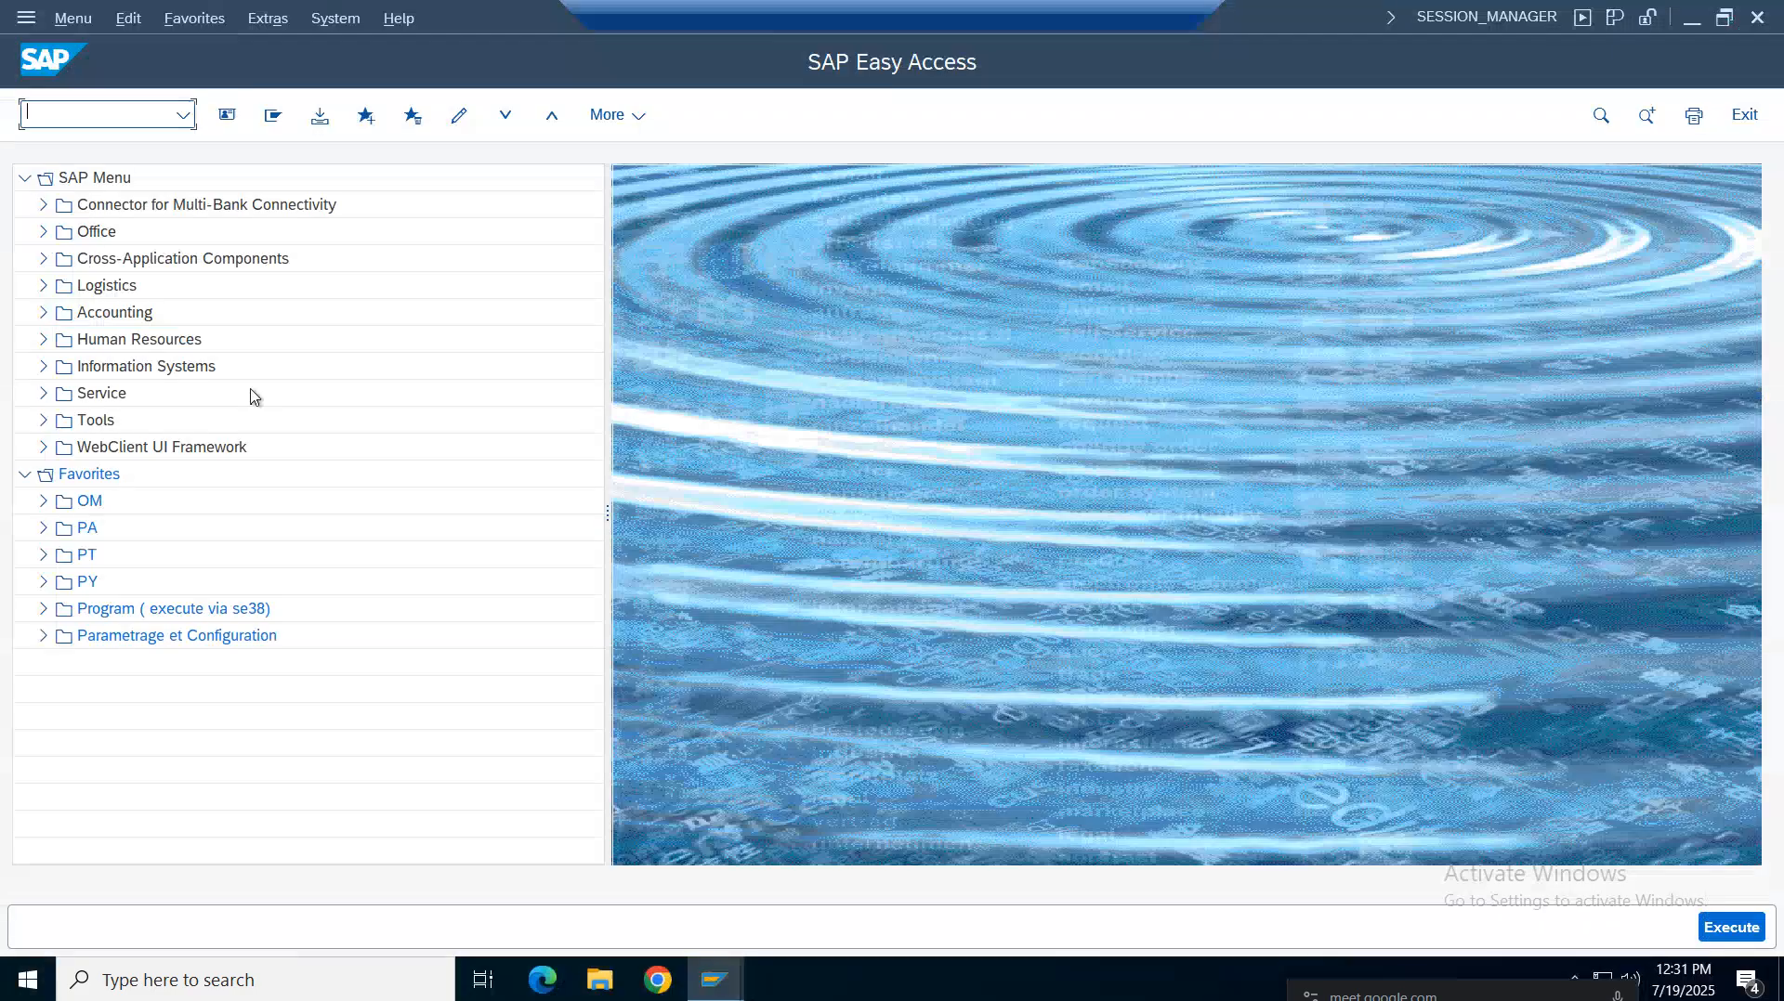
type("OMWD")
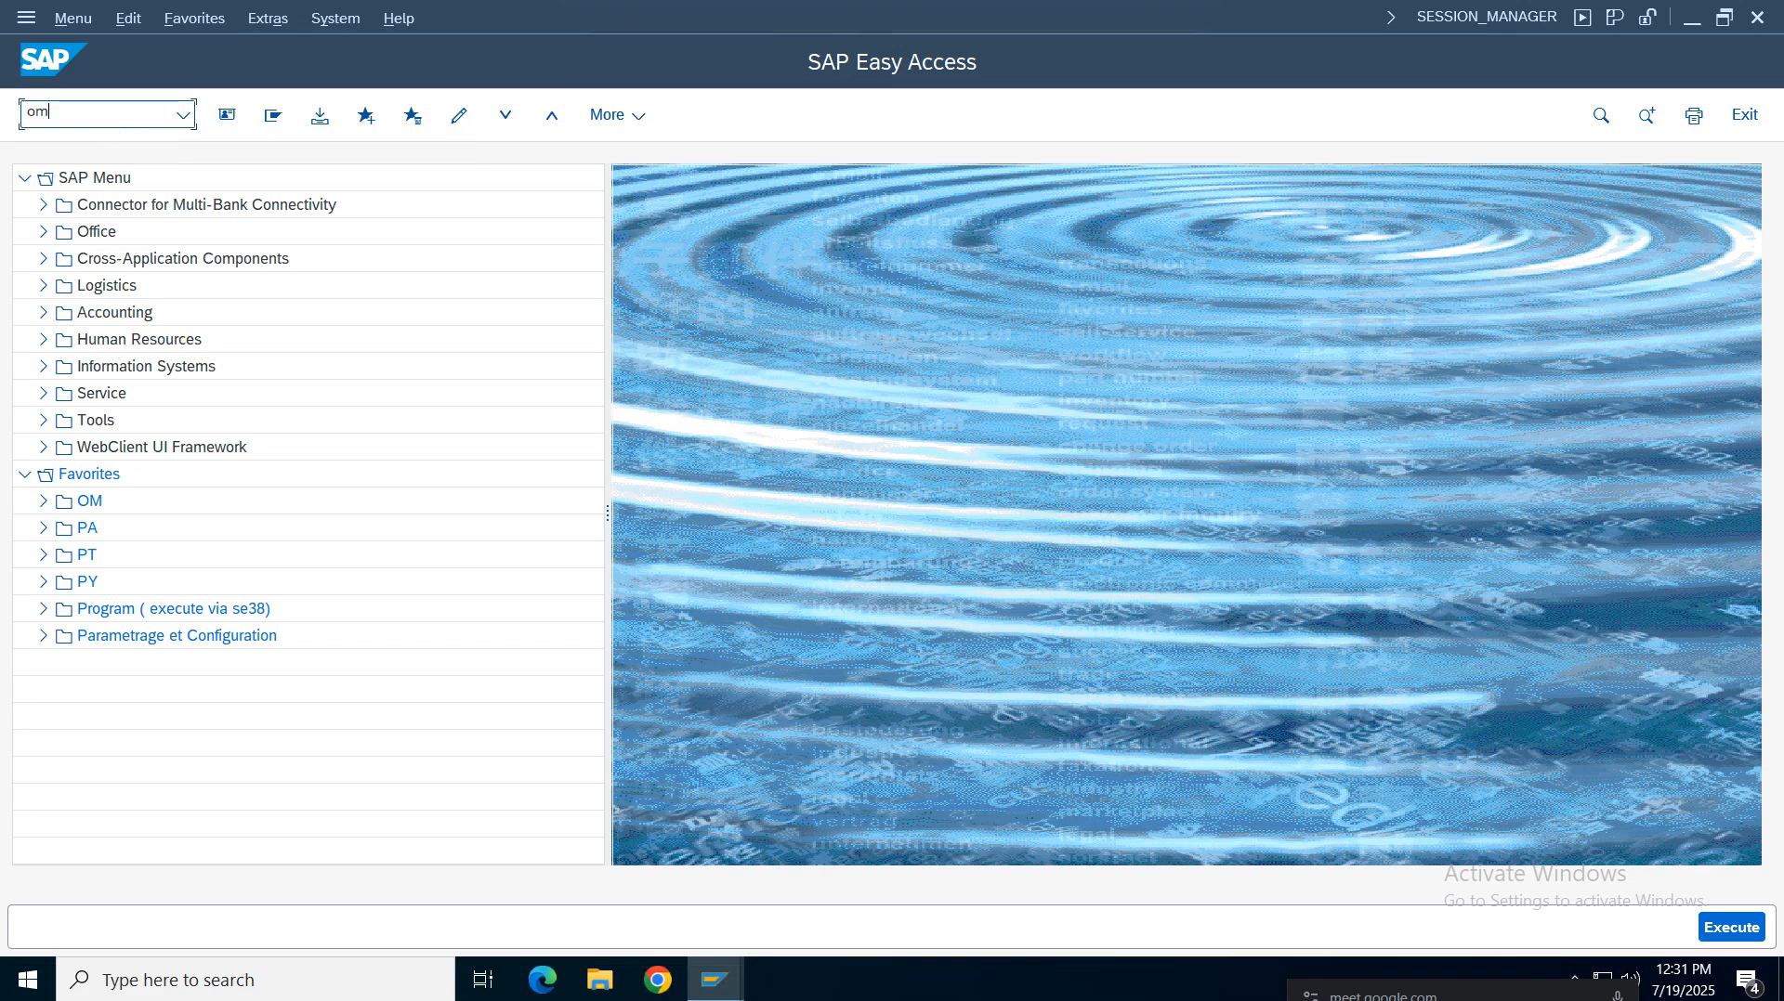
key("Return")
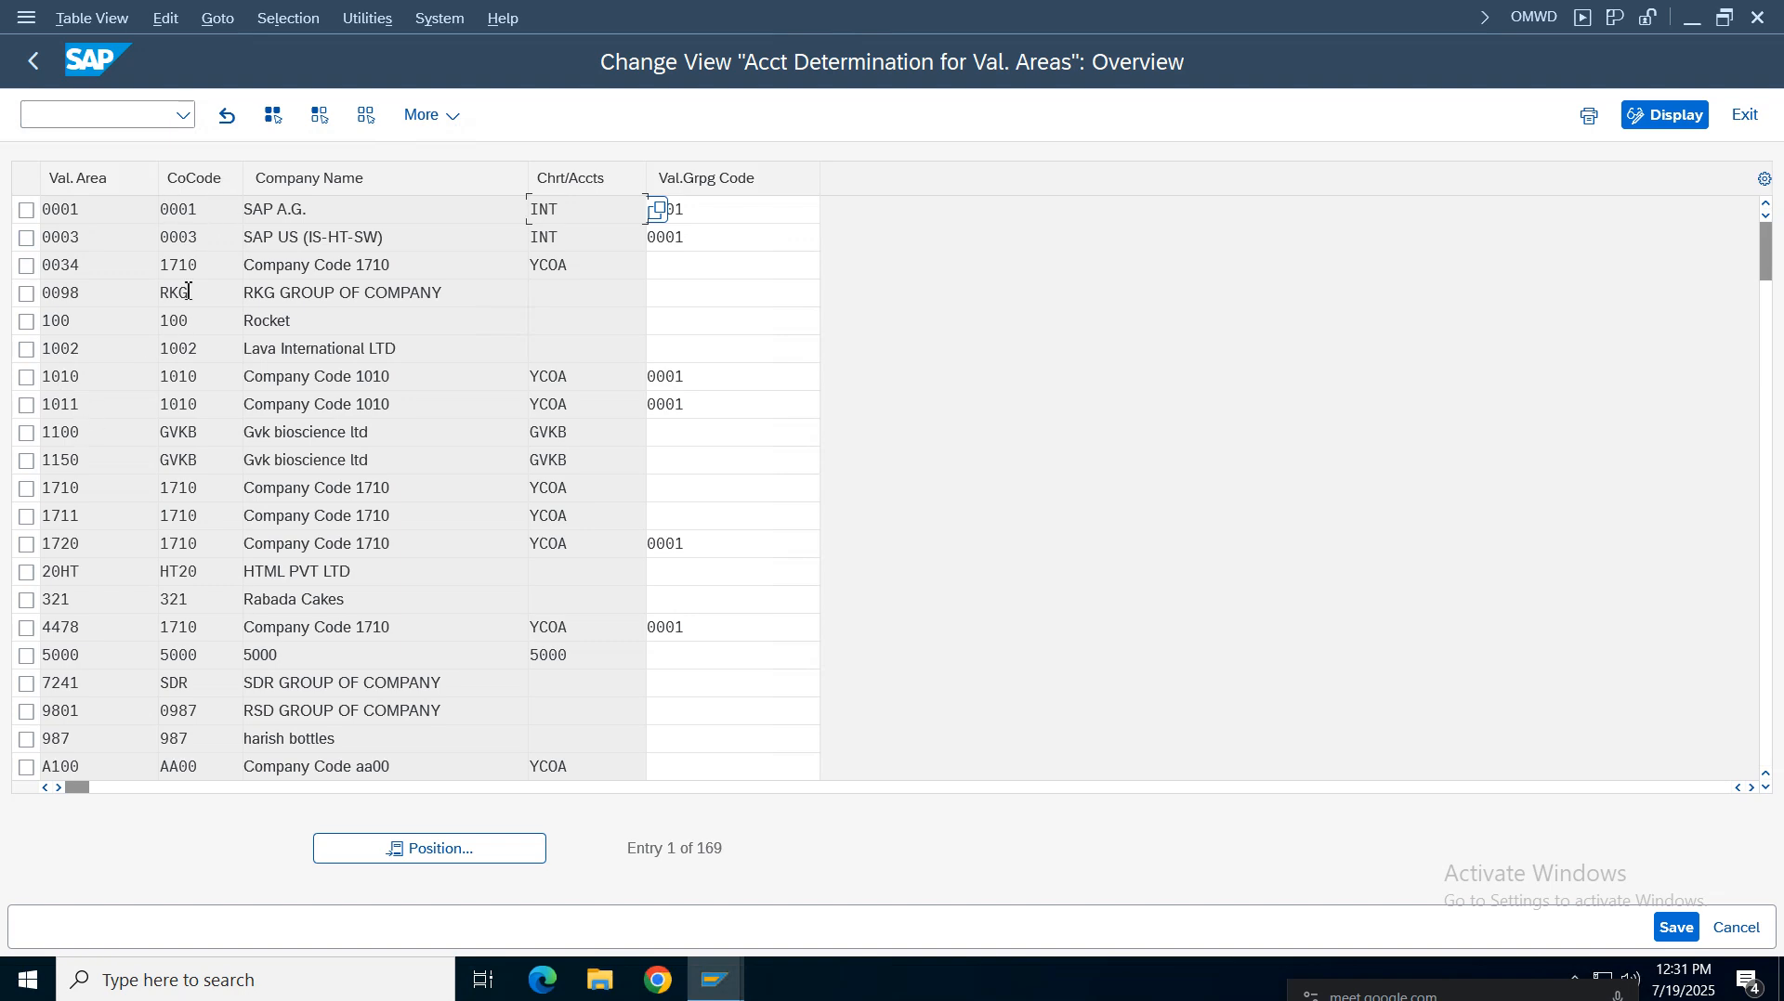
left_click(413, 848)
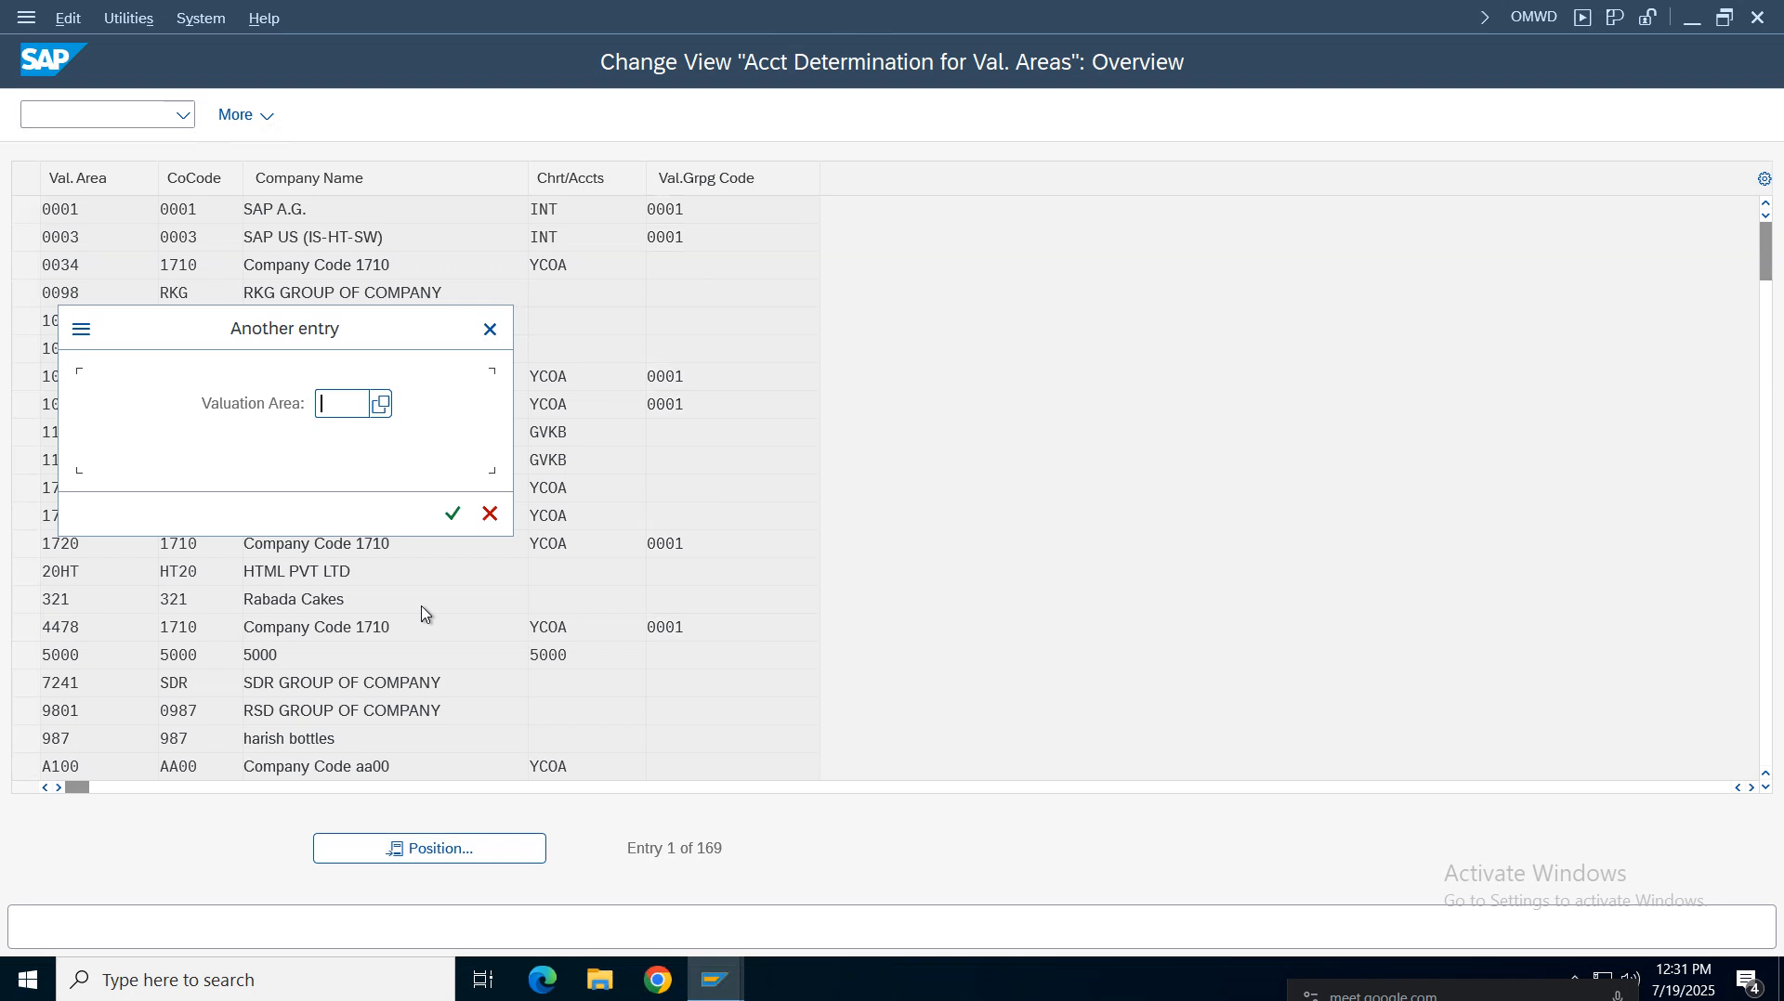
type("vz01")
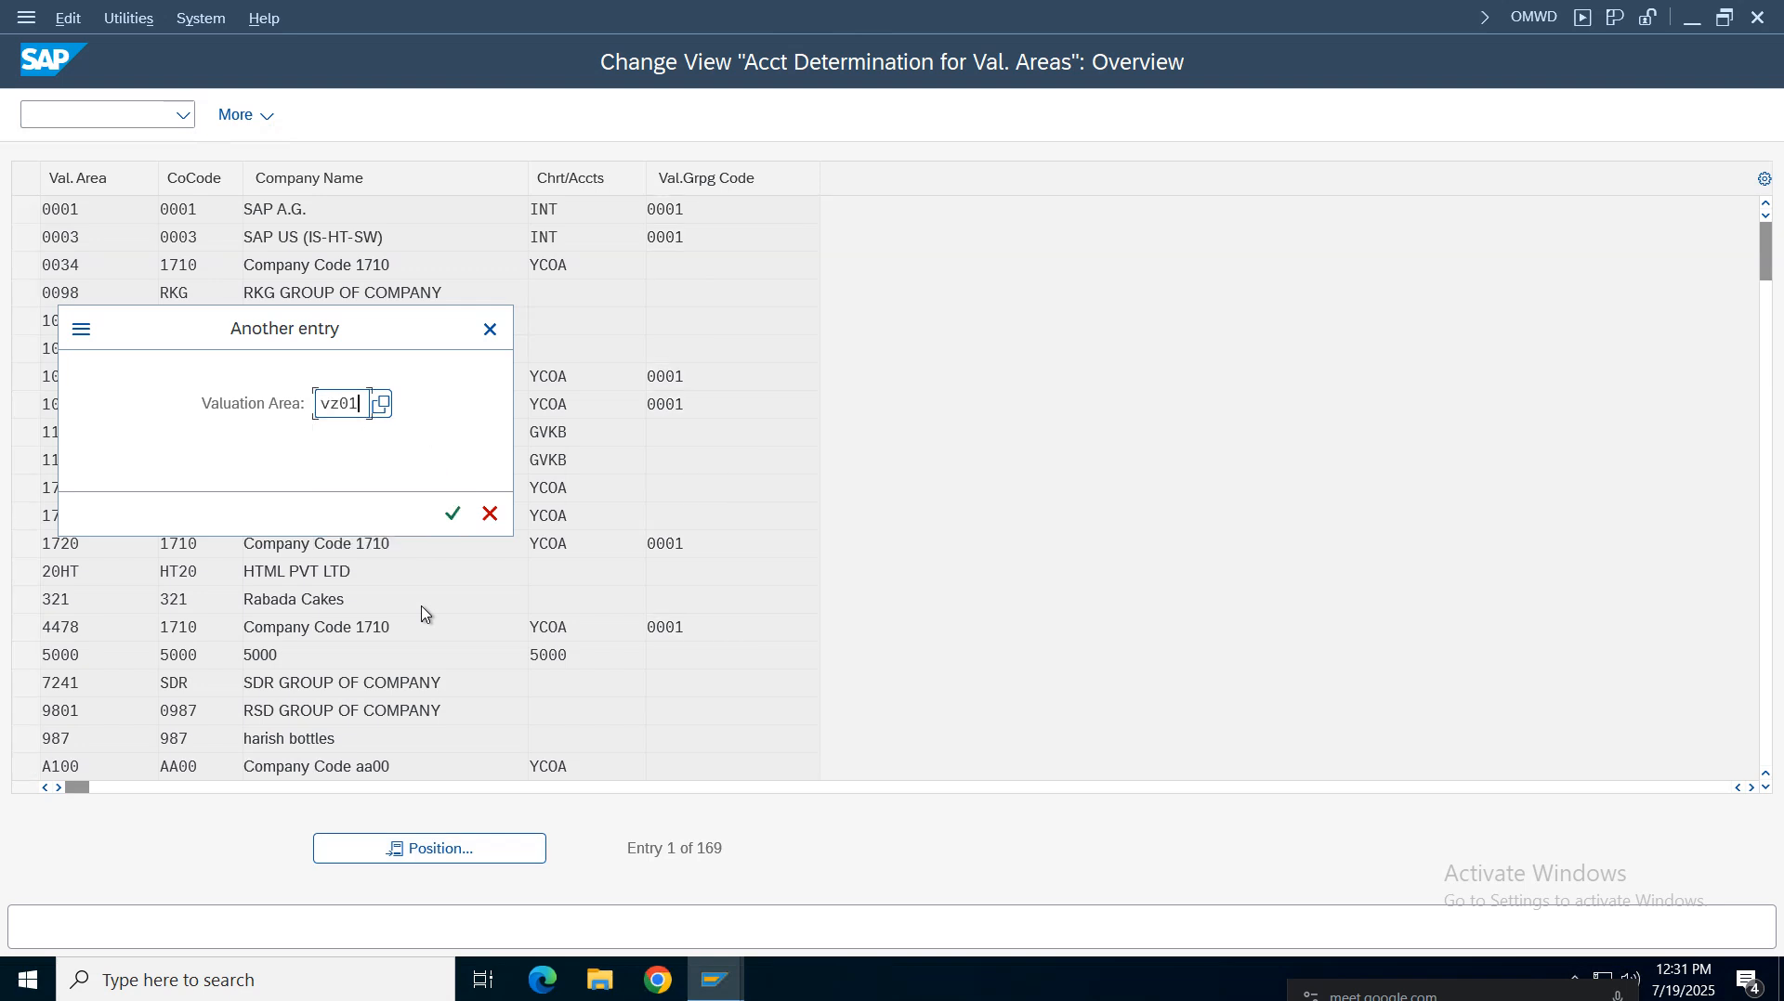
key("Return")
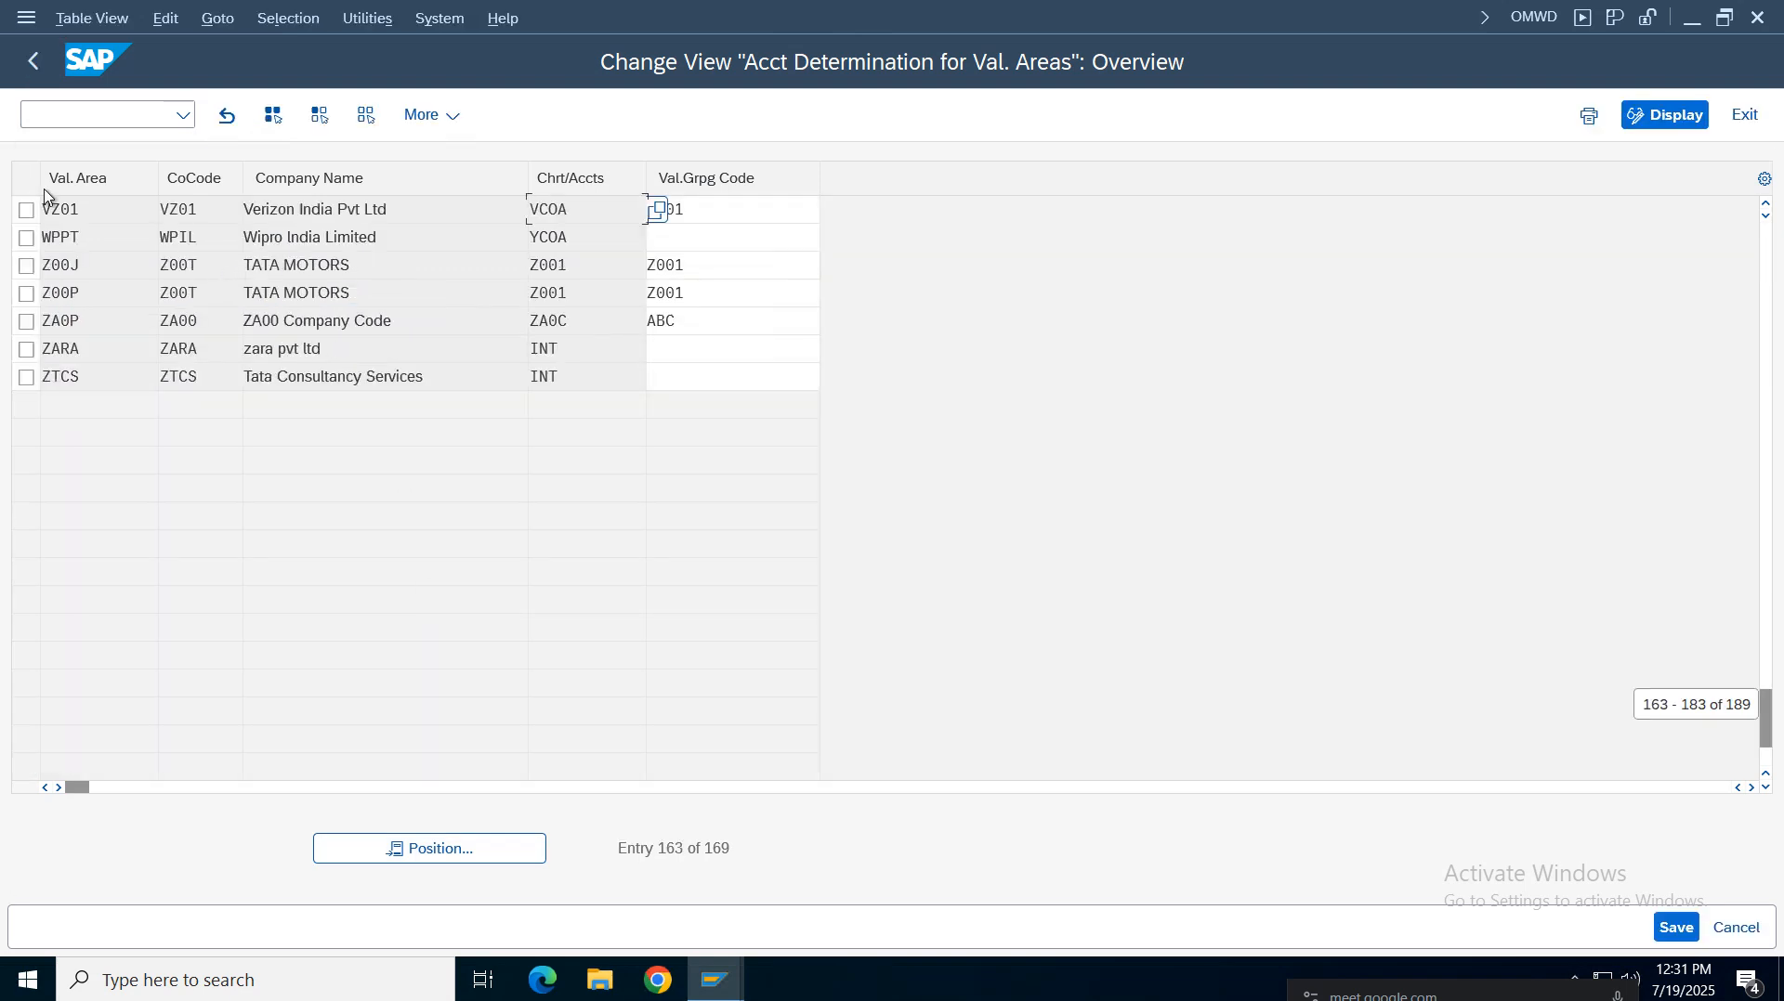
double_click(55, 210)
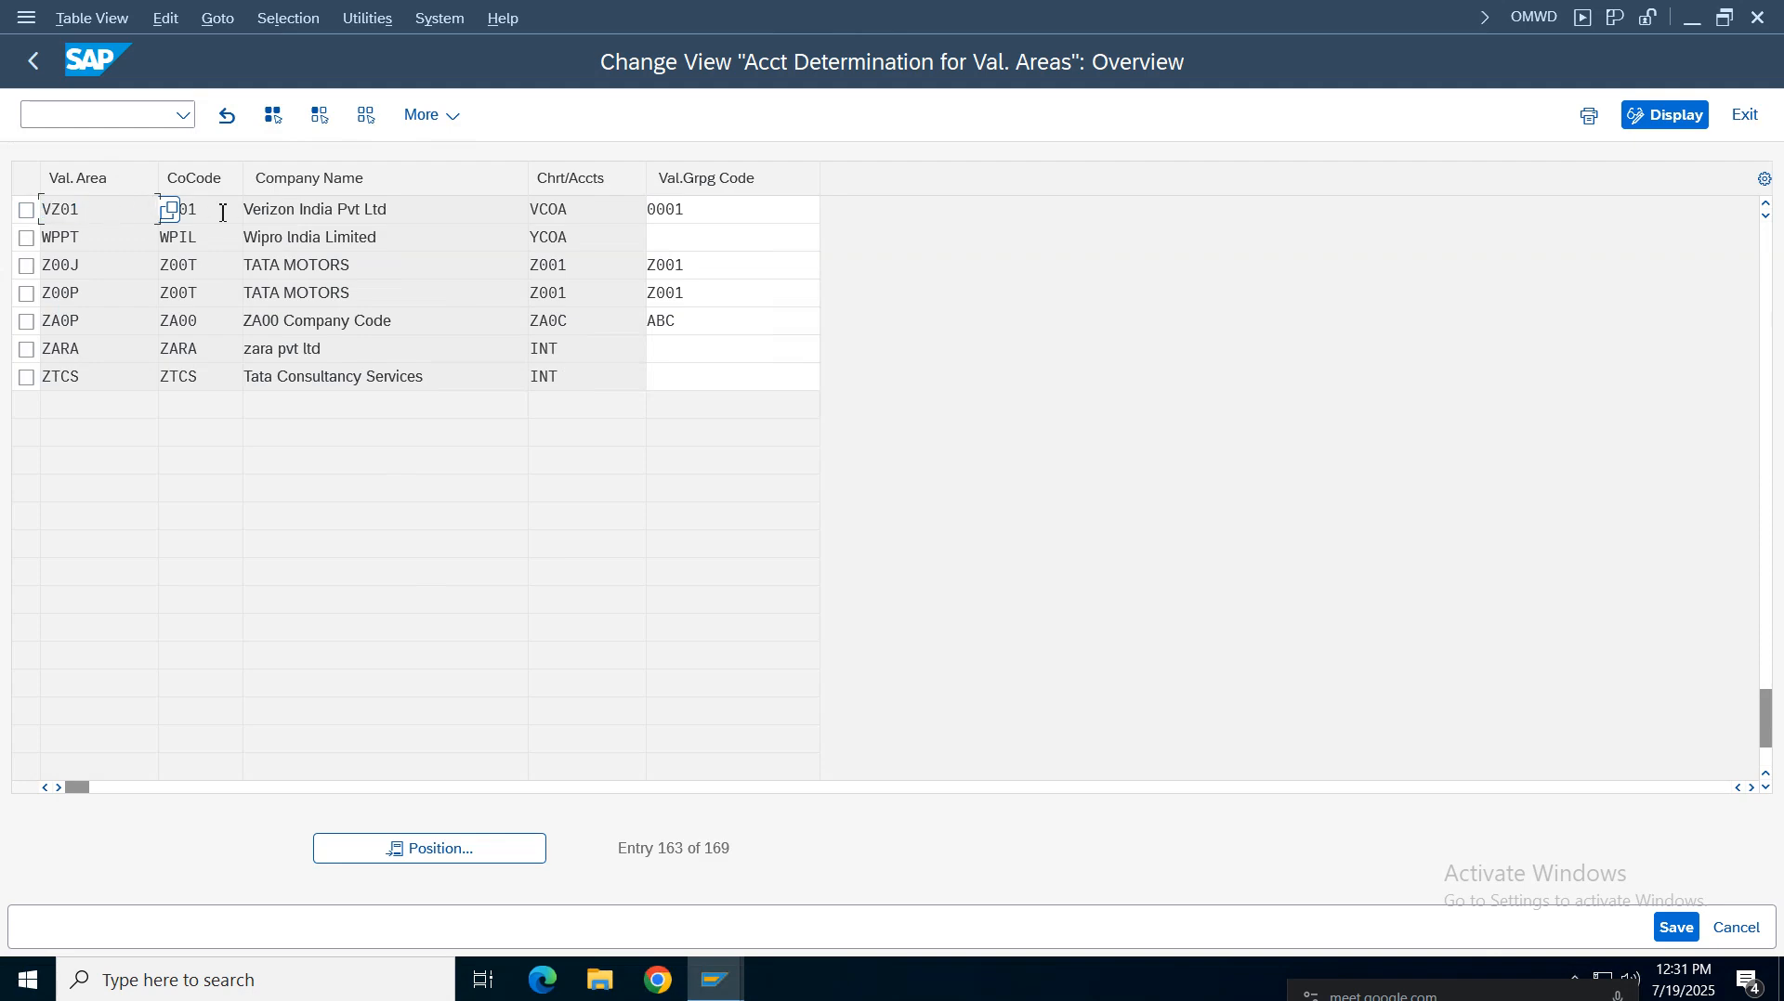
Review the VZ01 row's company code and valuation grouping code entries, then leave OMWD
key("Tab")
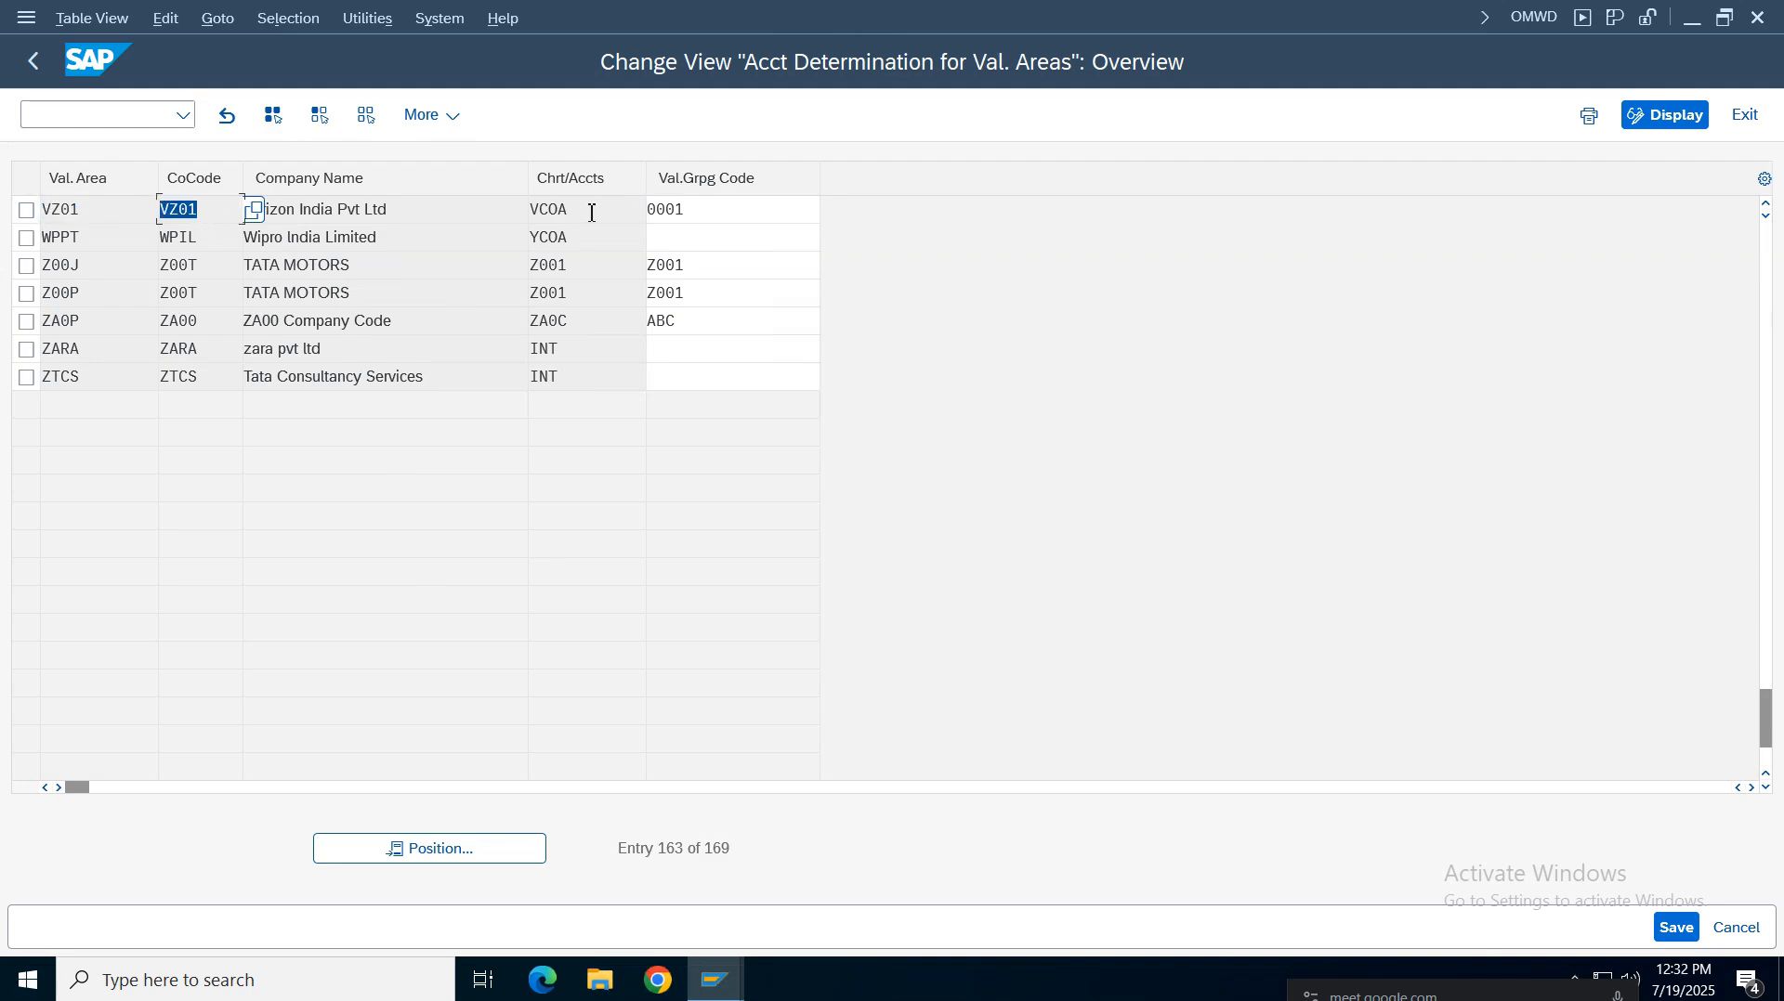
key("Tab")
key("Tab")
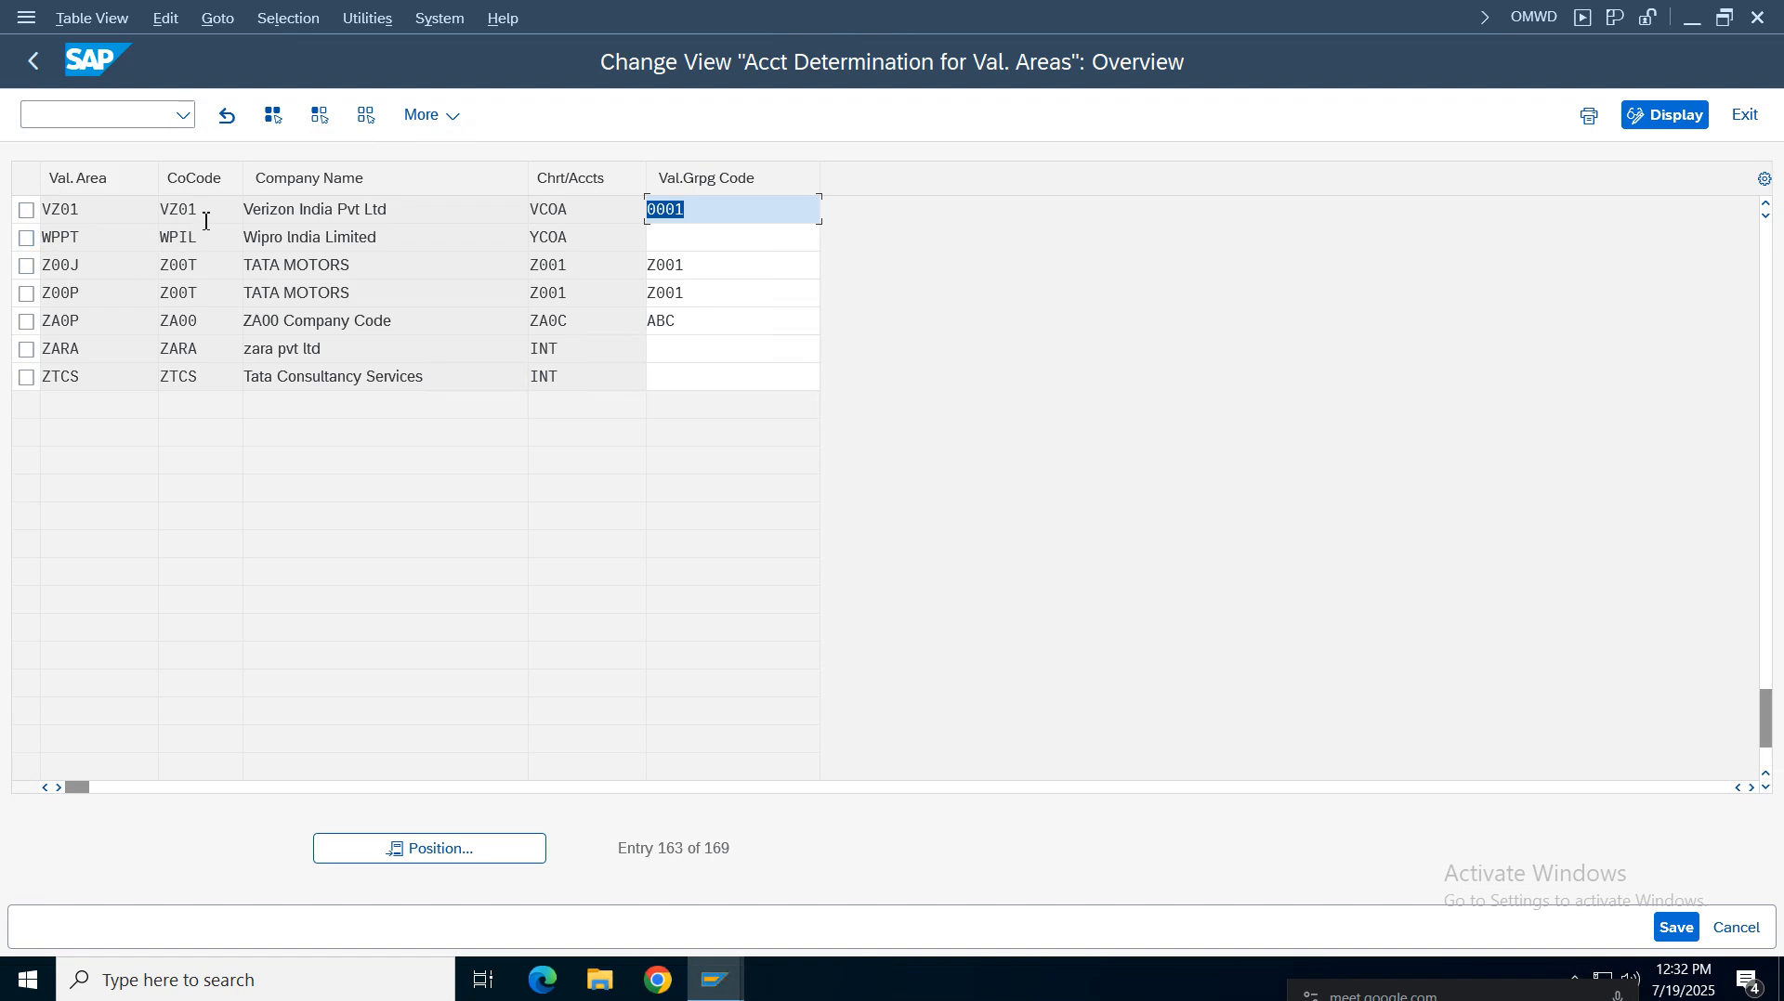
left_click_drag(206, 221, 119, 212)
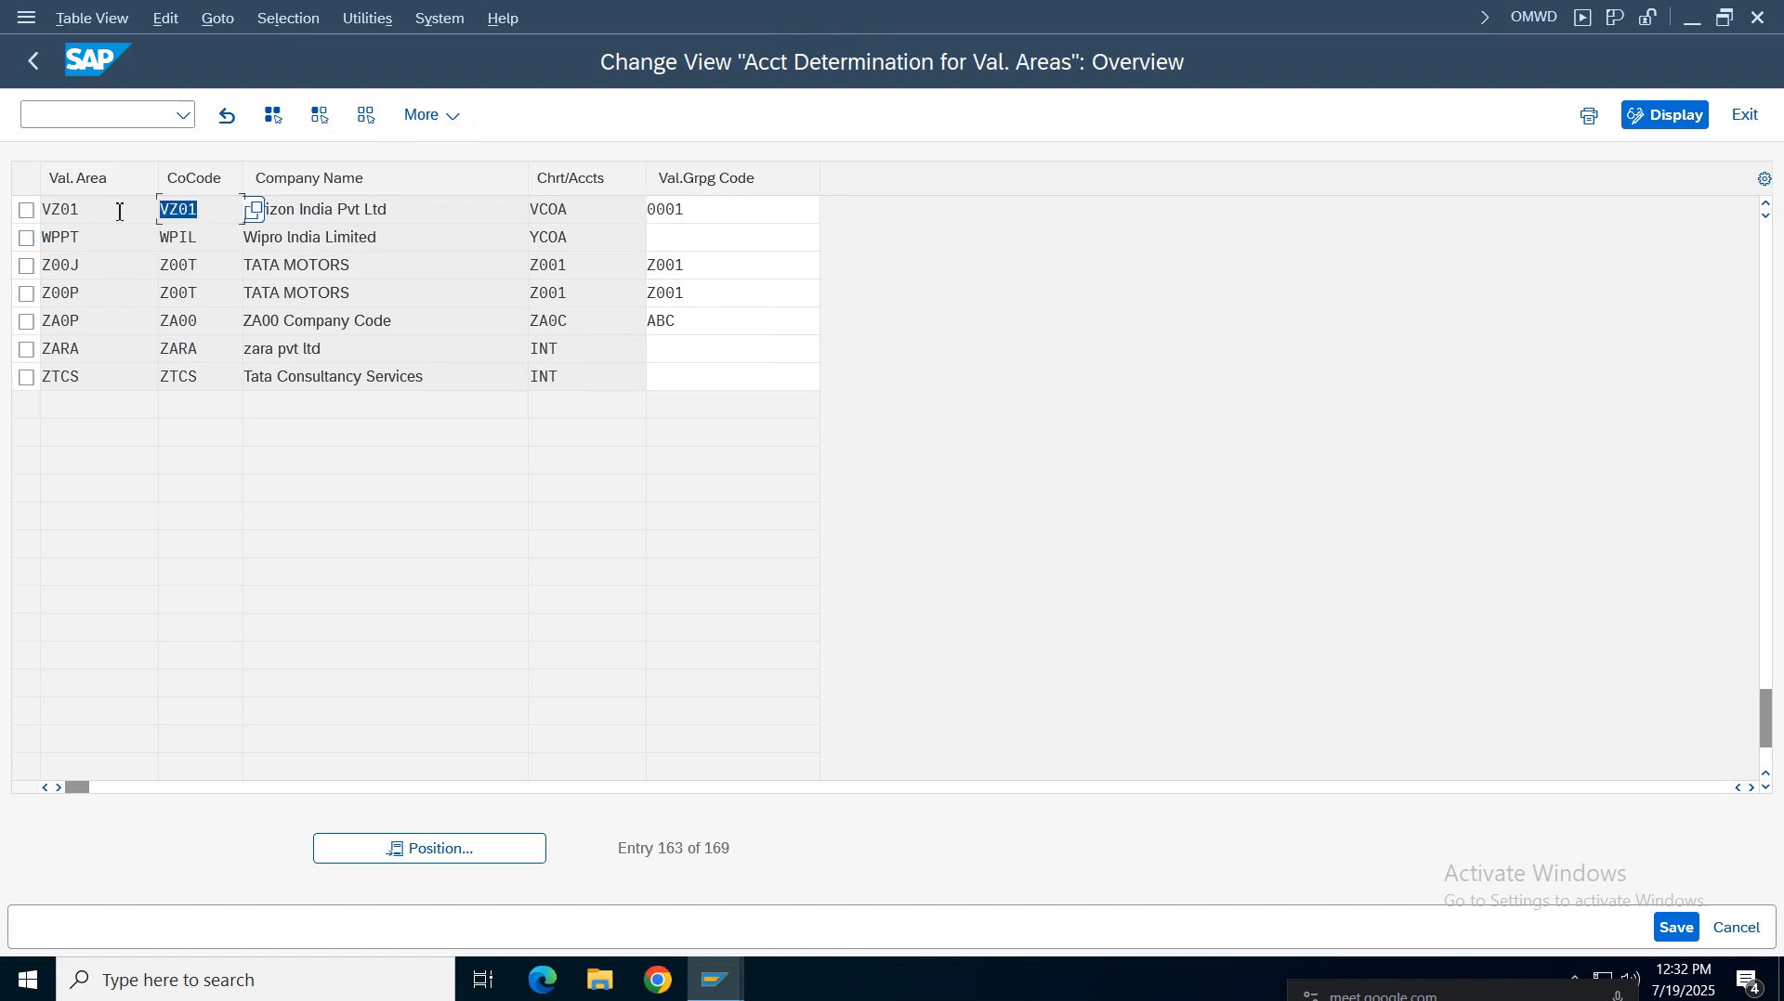
left_click(28, 65)
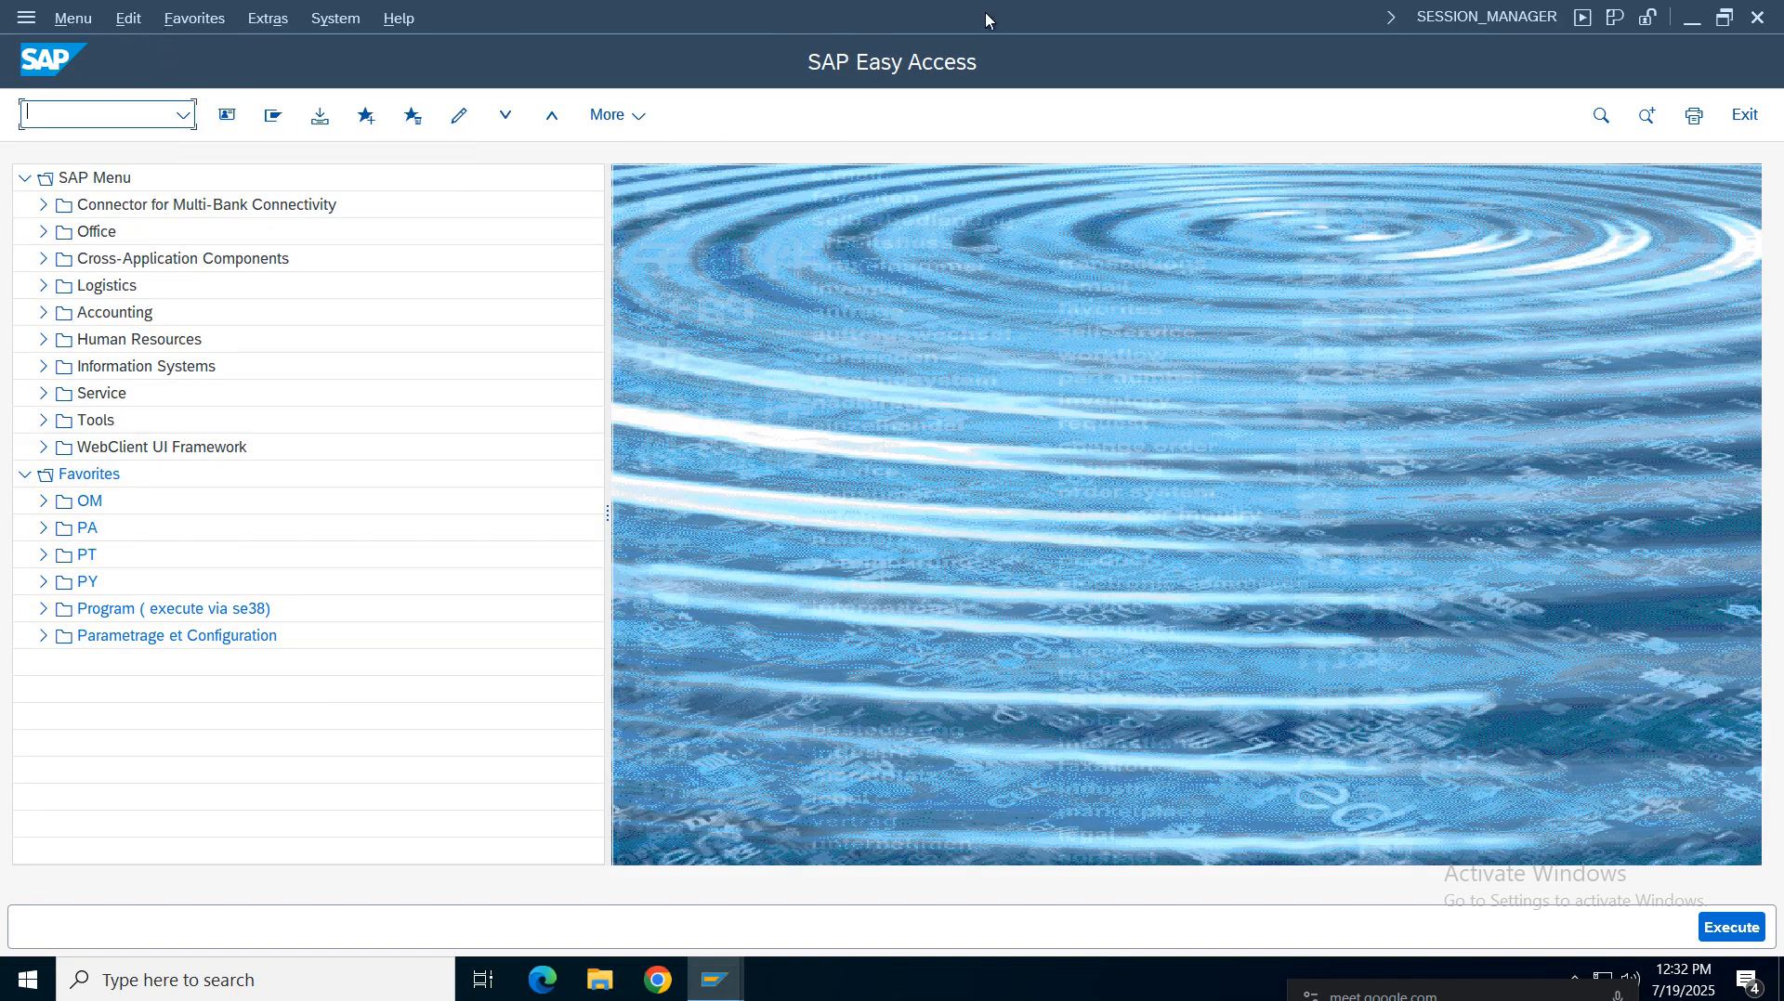
Read the spreadsheet's Define Valuation classes notes for account category reference, valuation class and material type settings
mouse_move(990, 14)
left_click(1121, 18)
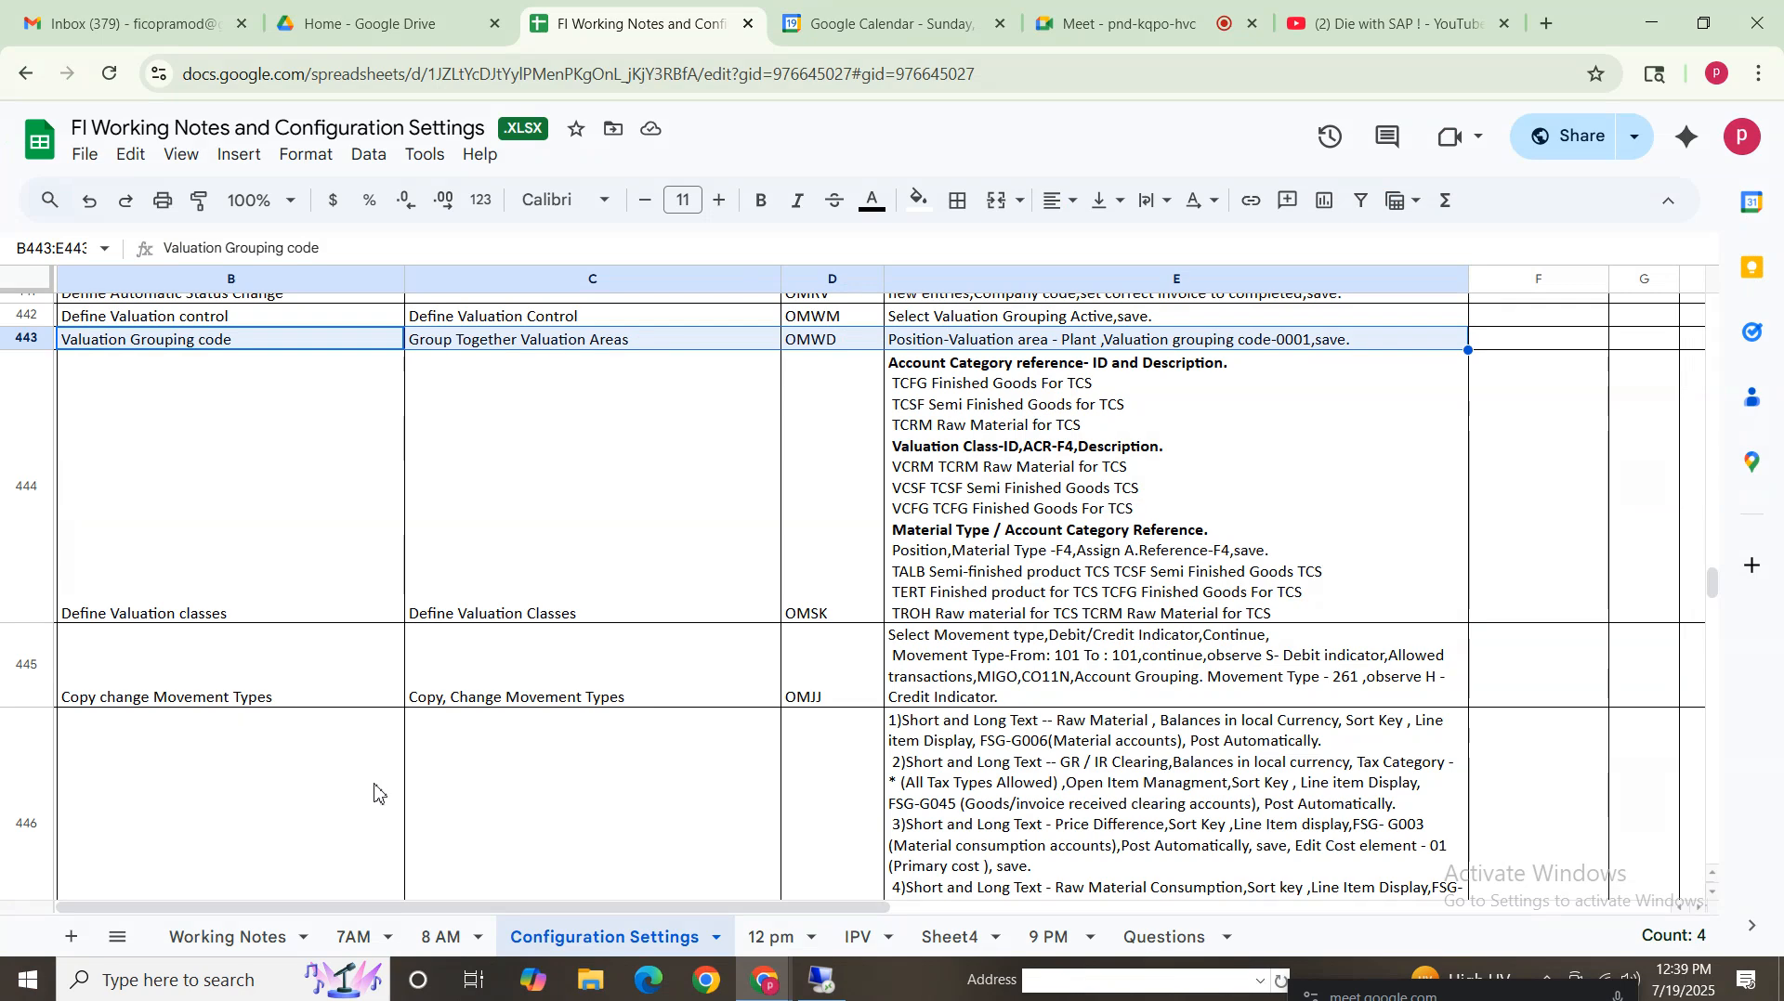
left_click(231, 564)
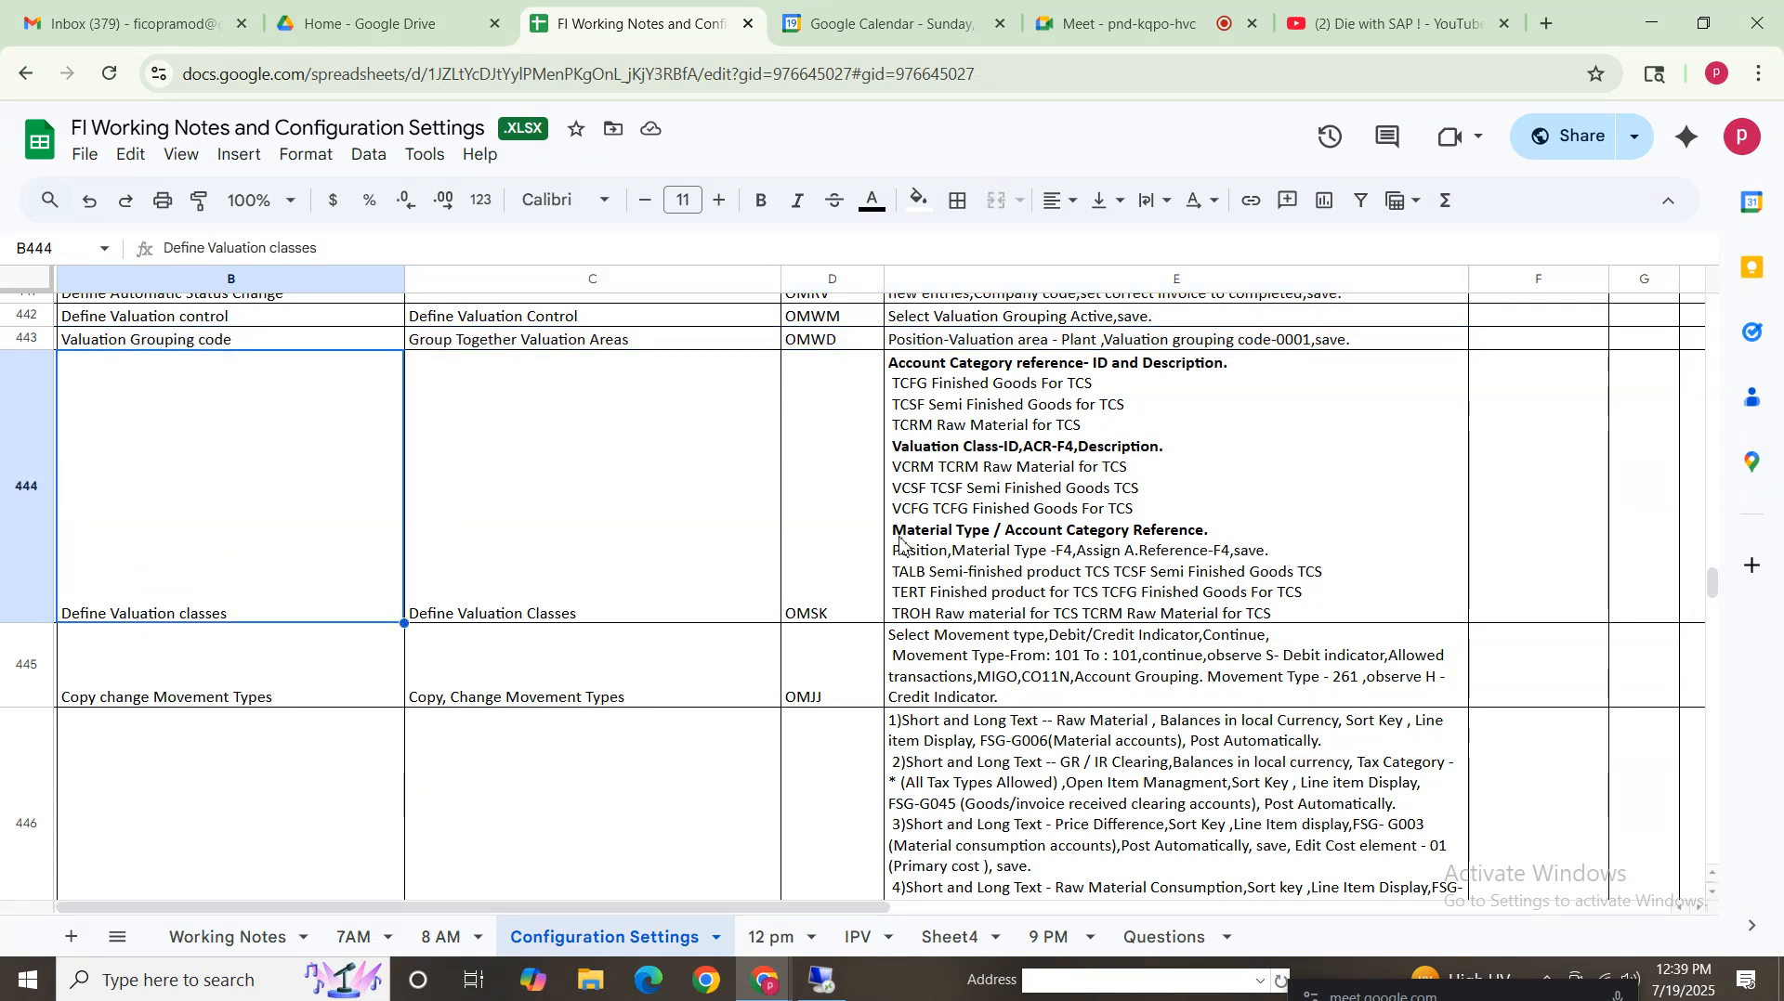
left_click(1020, 550)
left_click_drag(299, 507, 1095, 506)
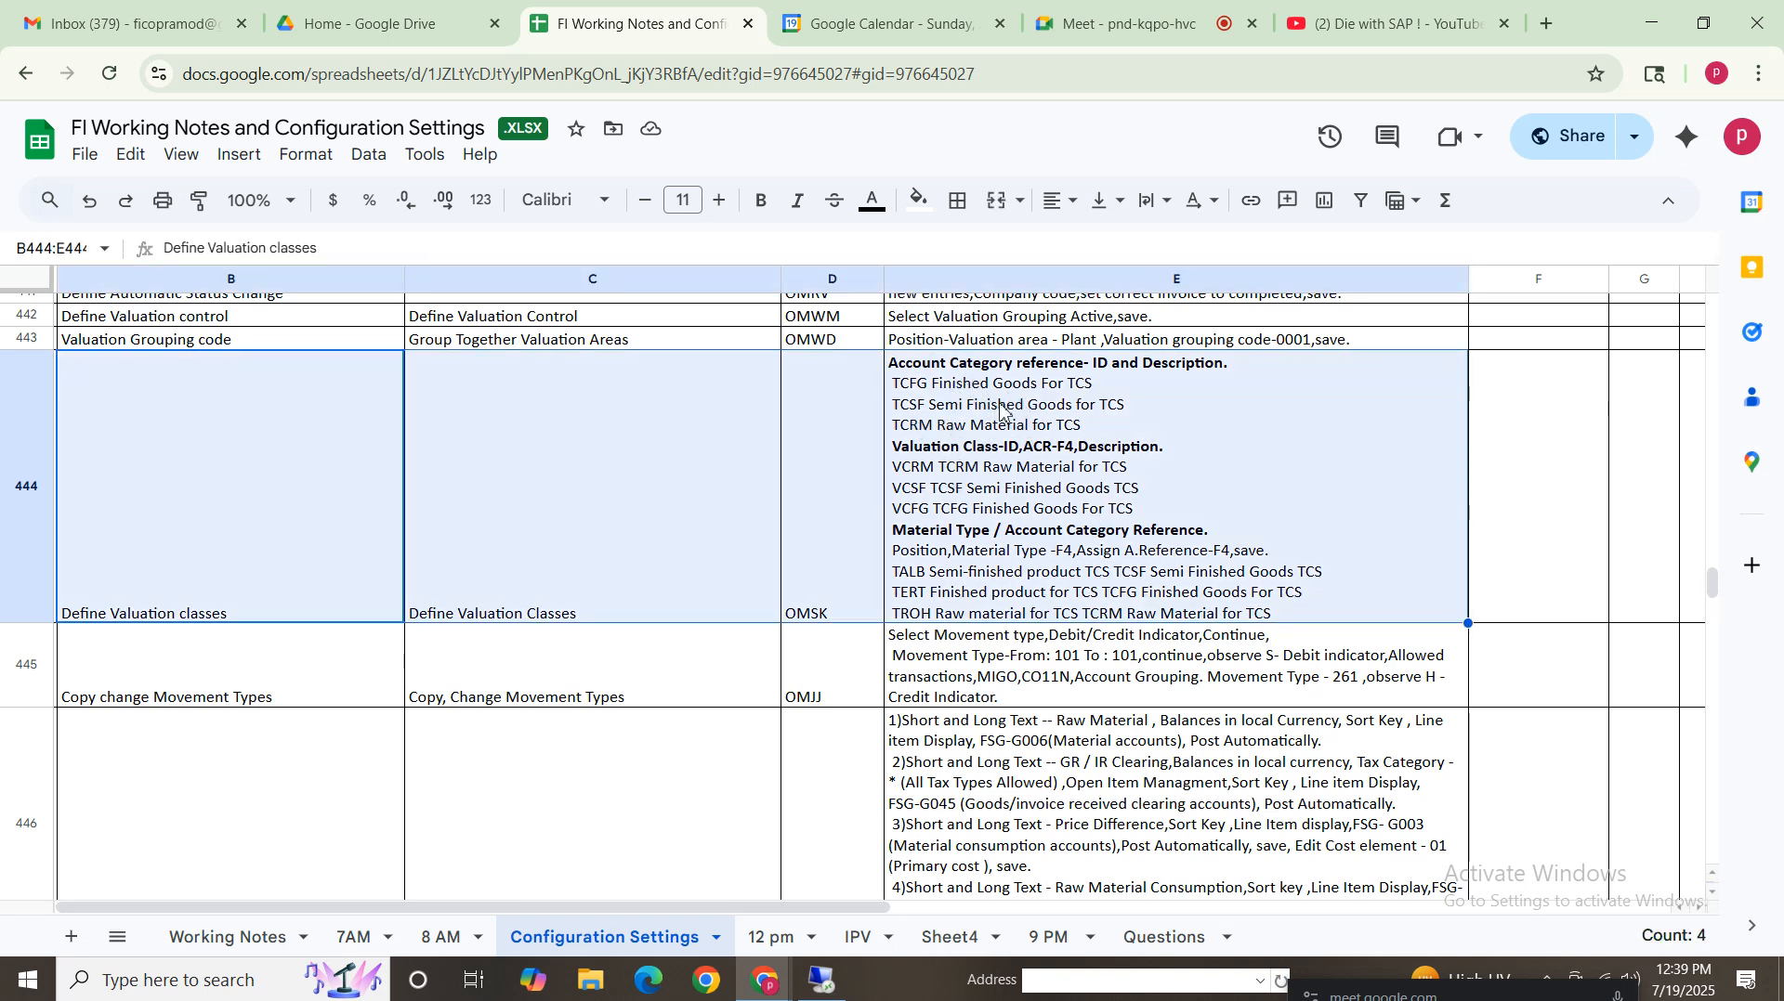
left_click(822, 982)
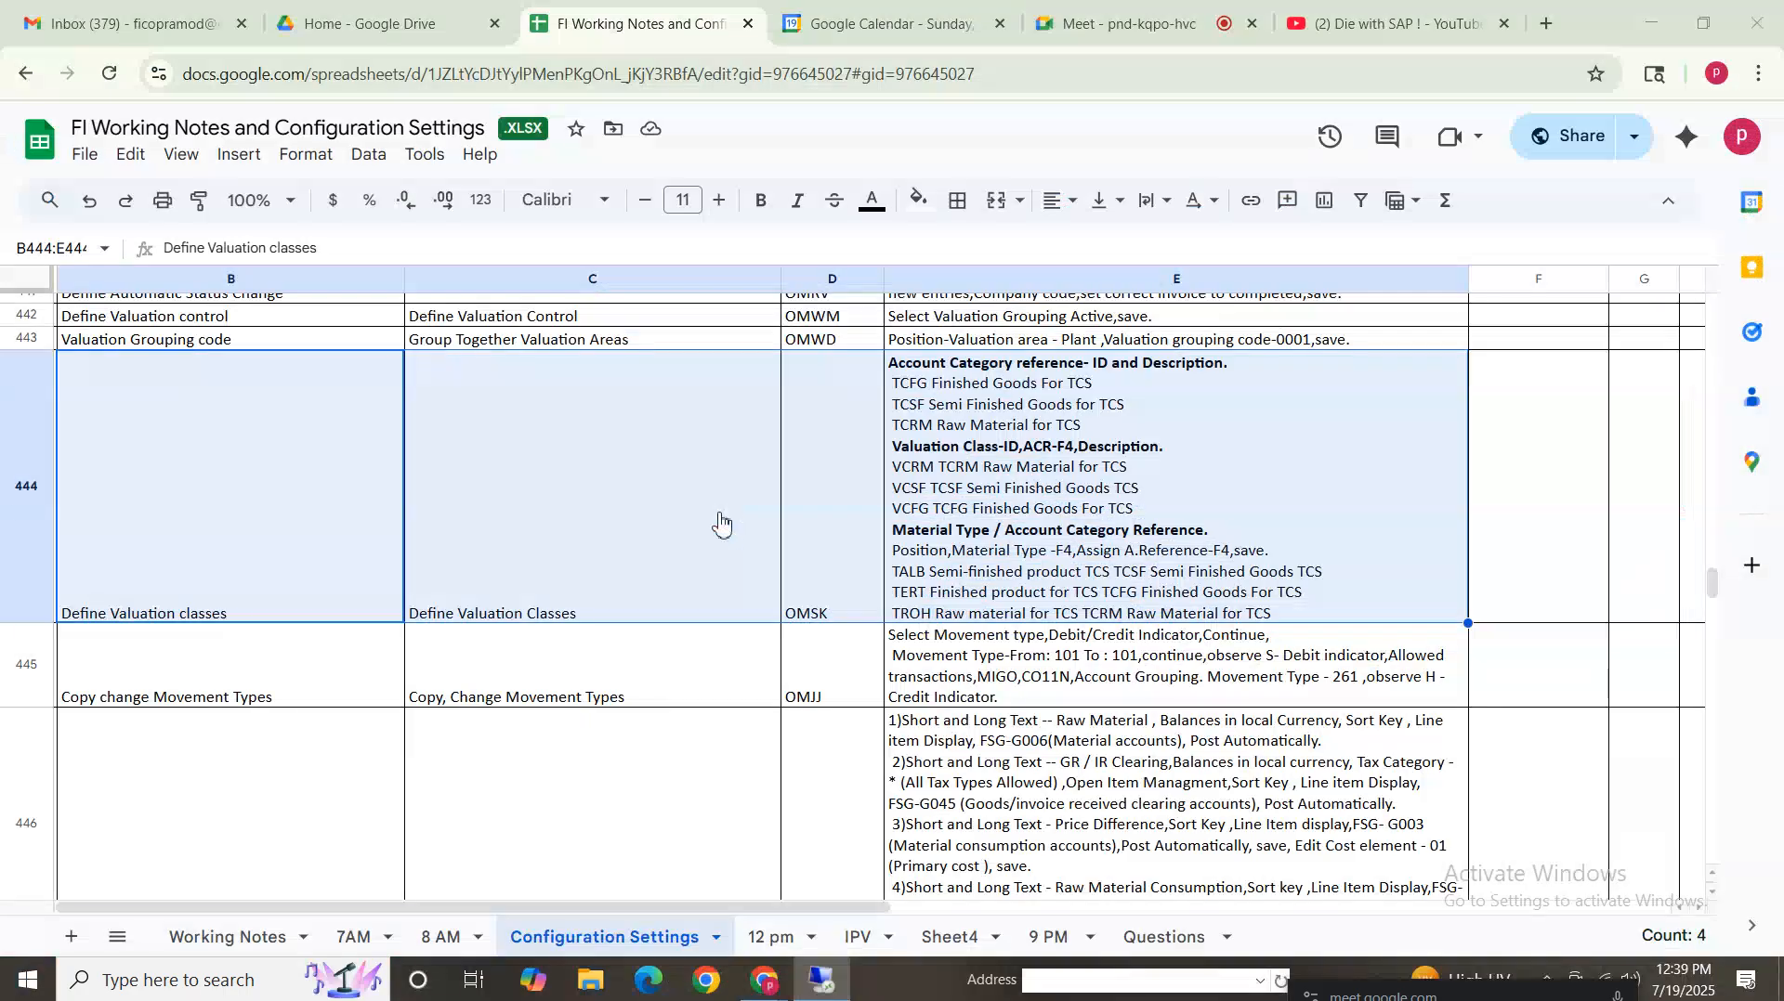
Start transaction OMSK and position the account category reference list on VROH to review its entry
left_click(1122, 17)
left_click(827, 985)
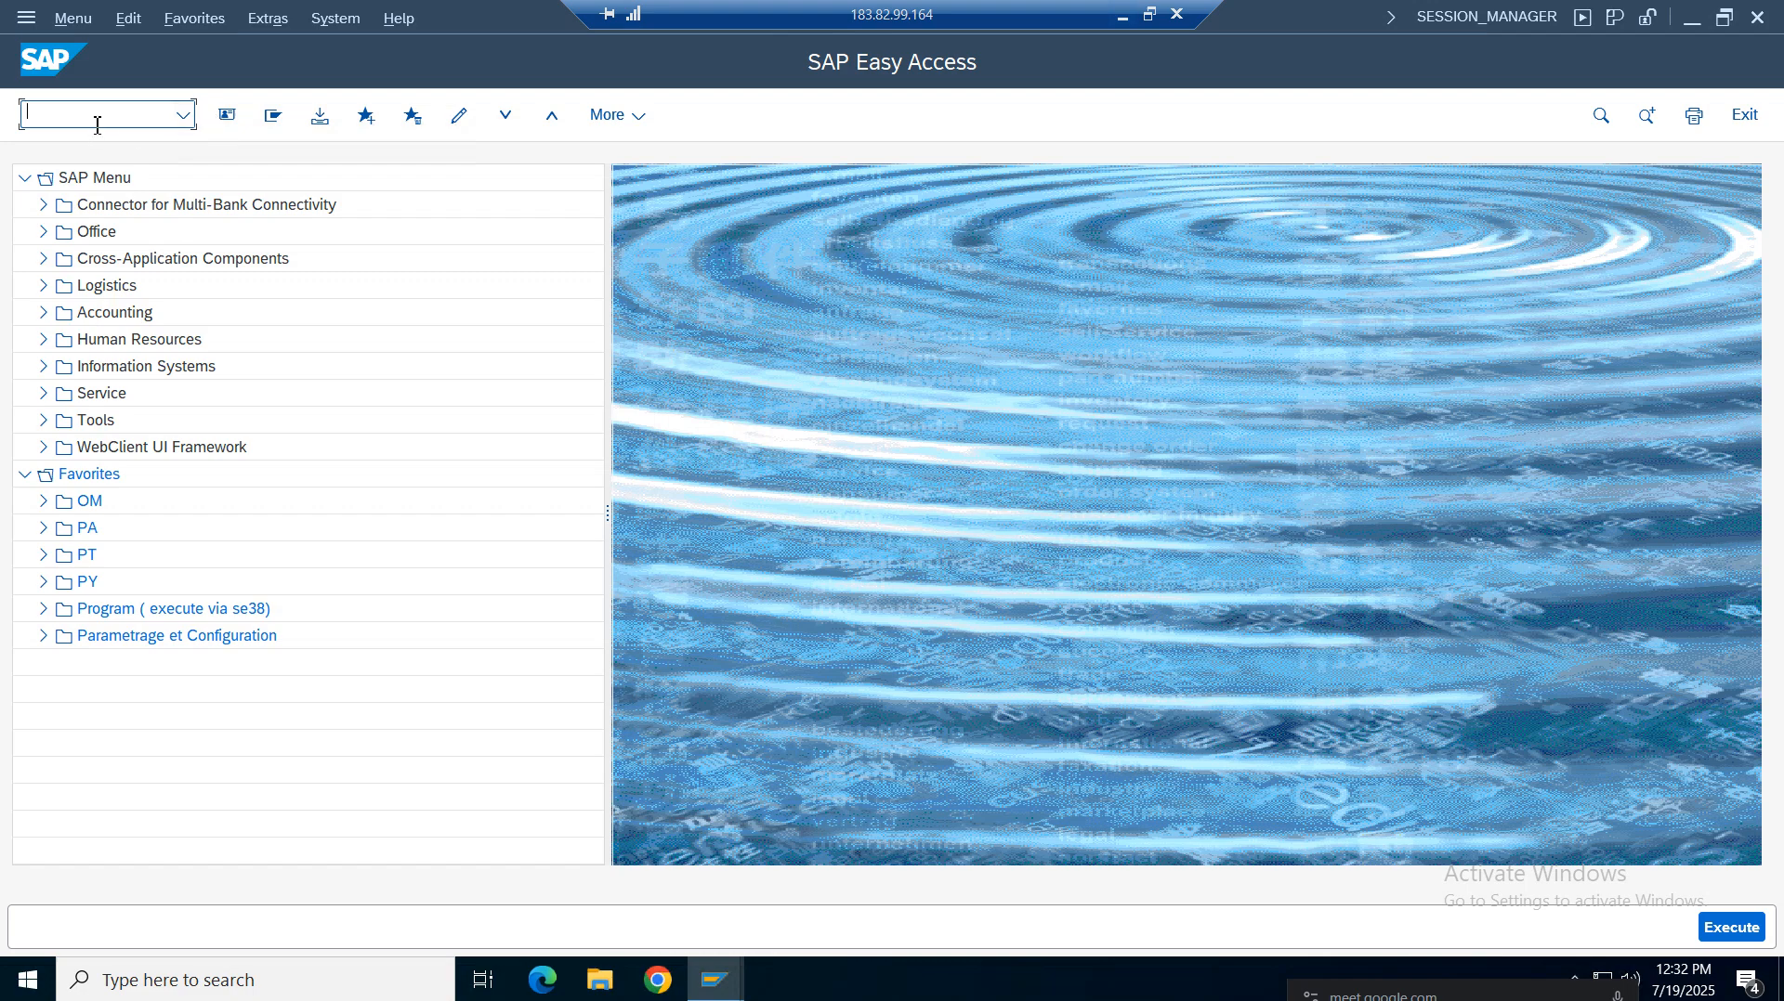
type("omsk")
key("Return")
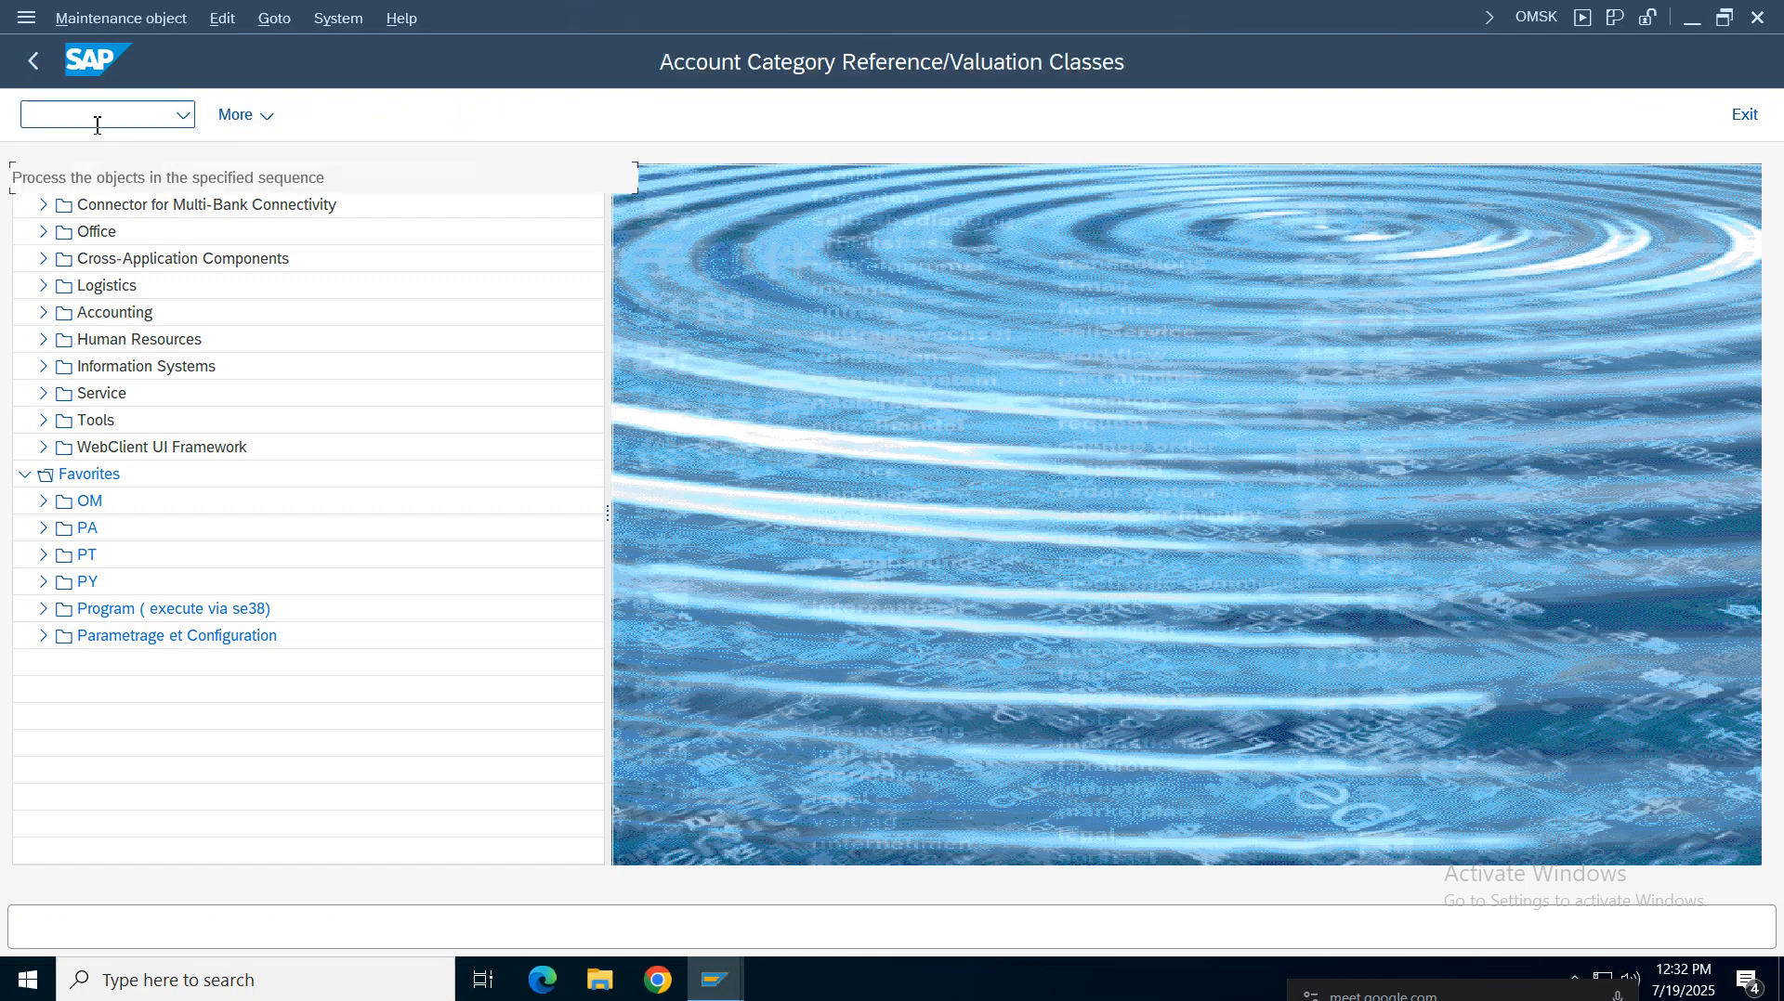
left_click(247, 253)
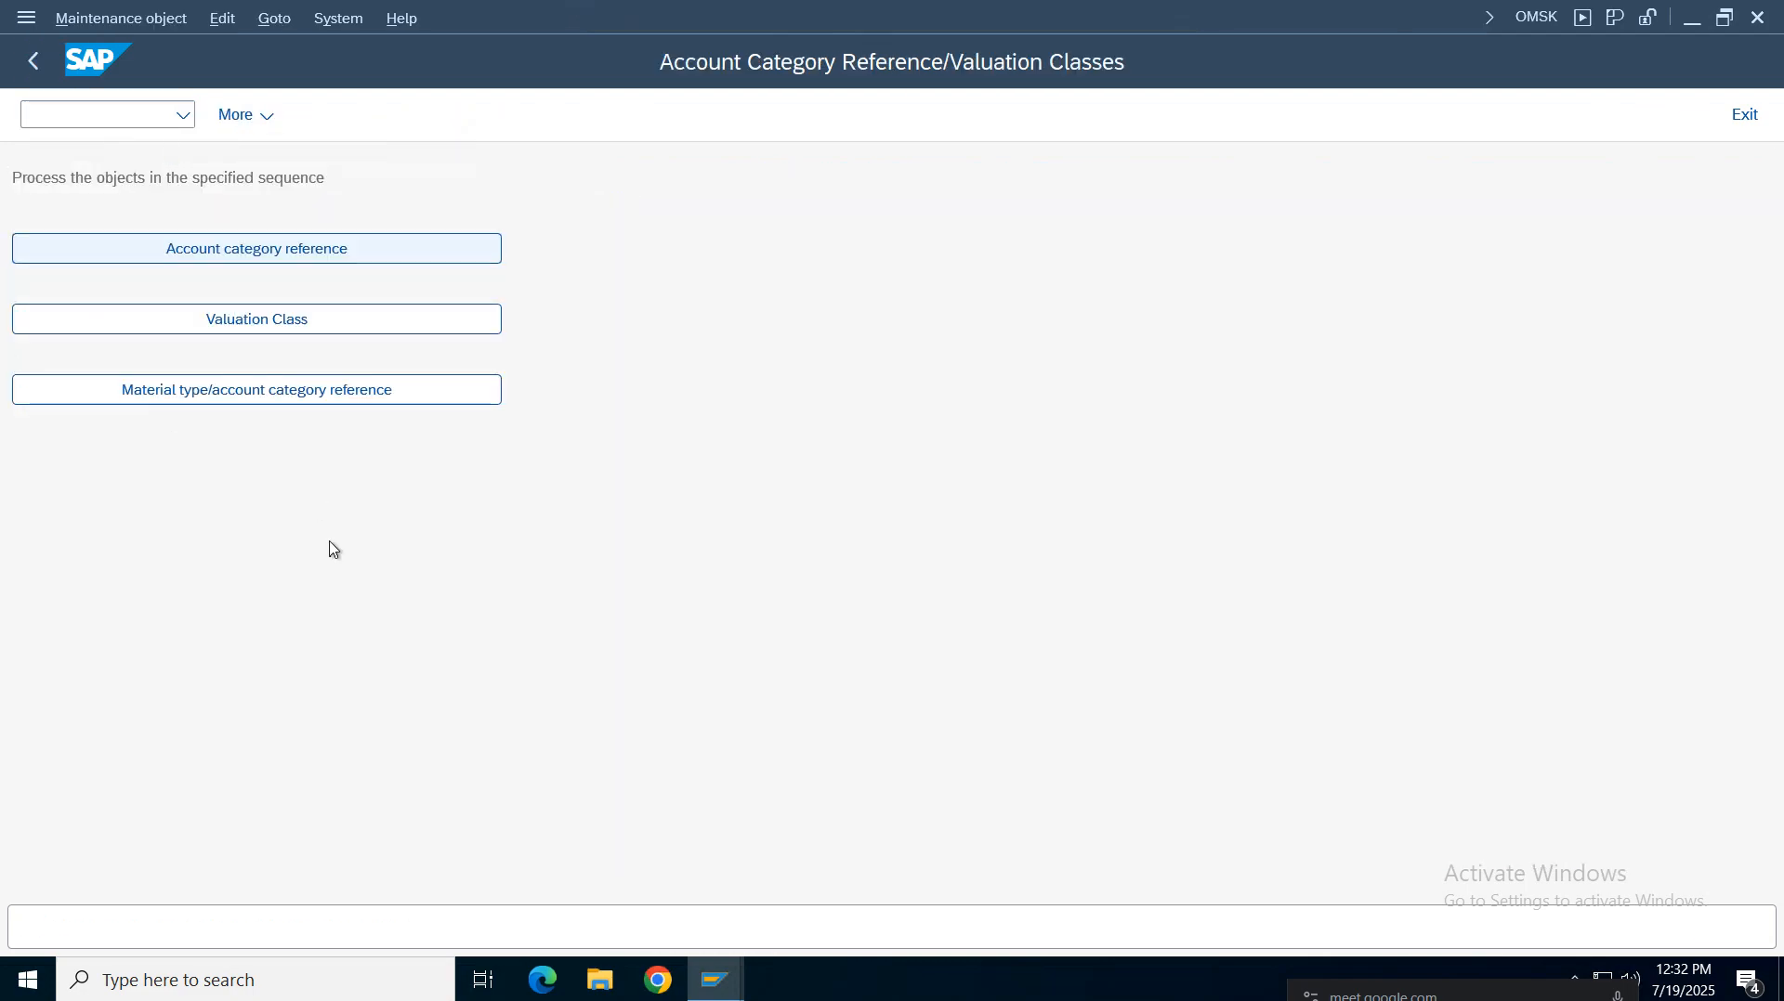
left_click(320, 850)
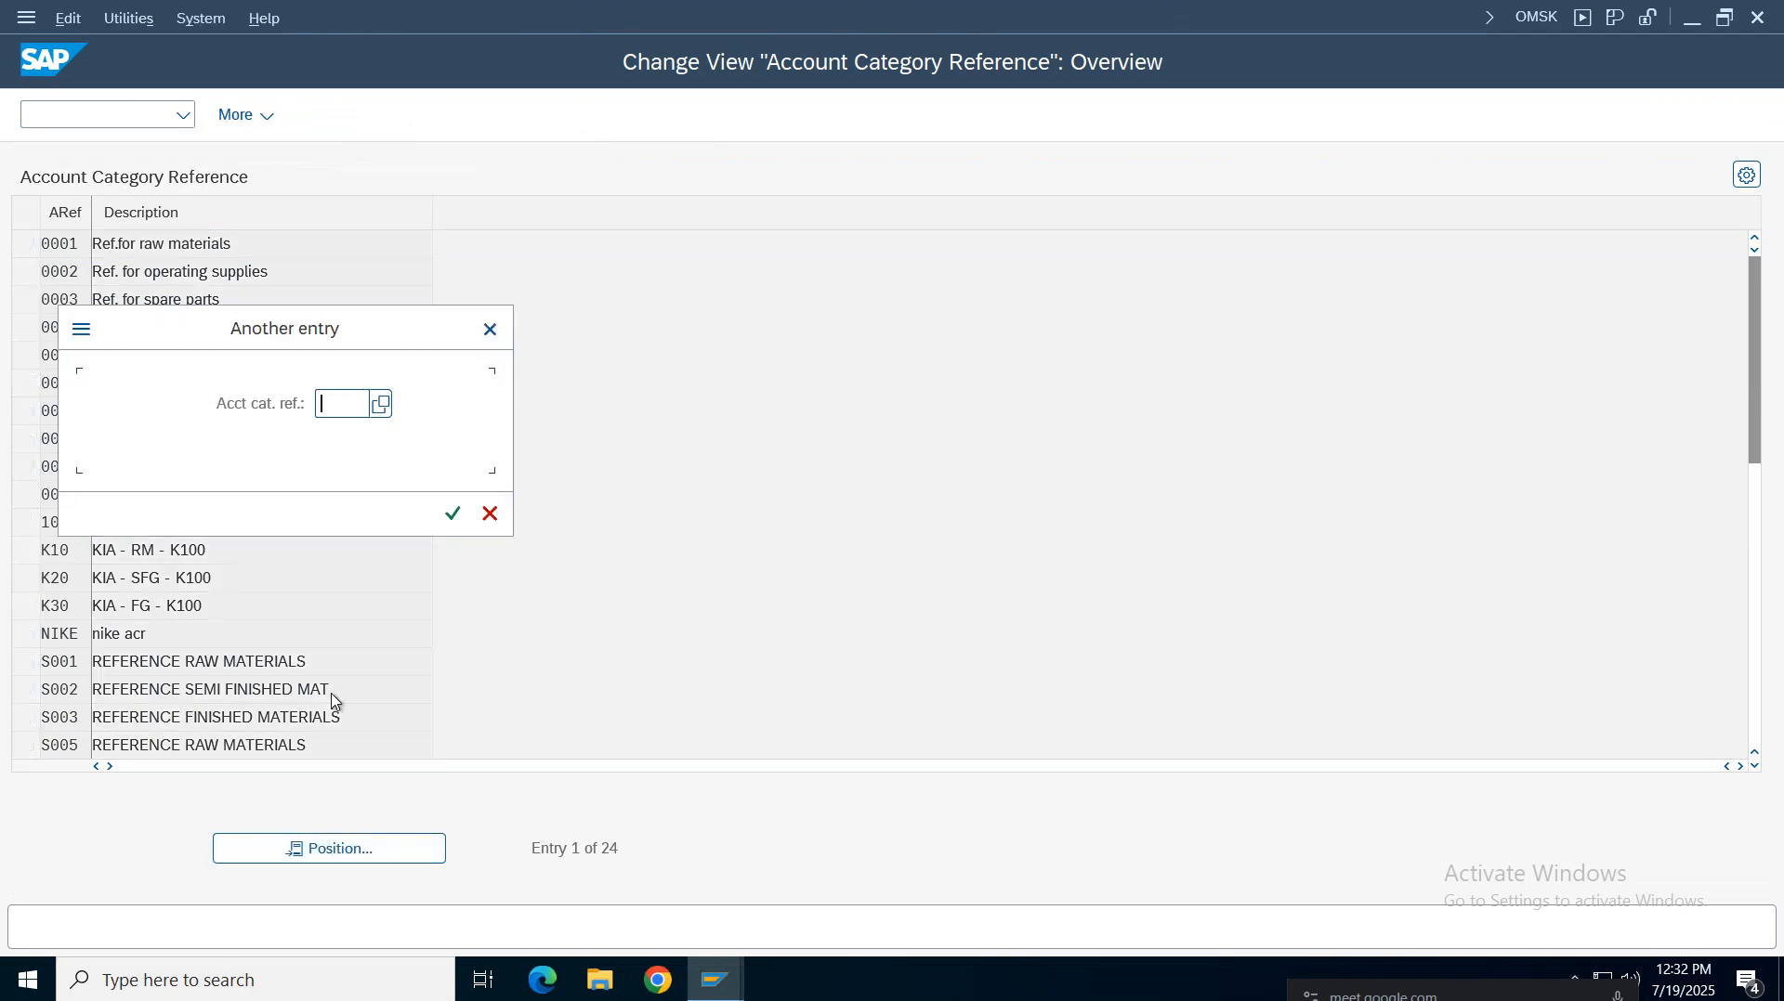
type("vroh")
key("Return")
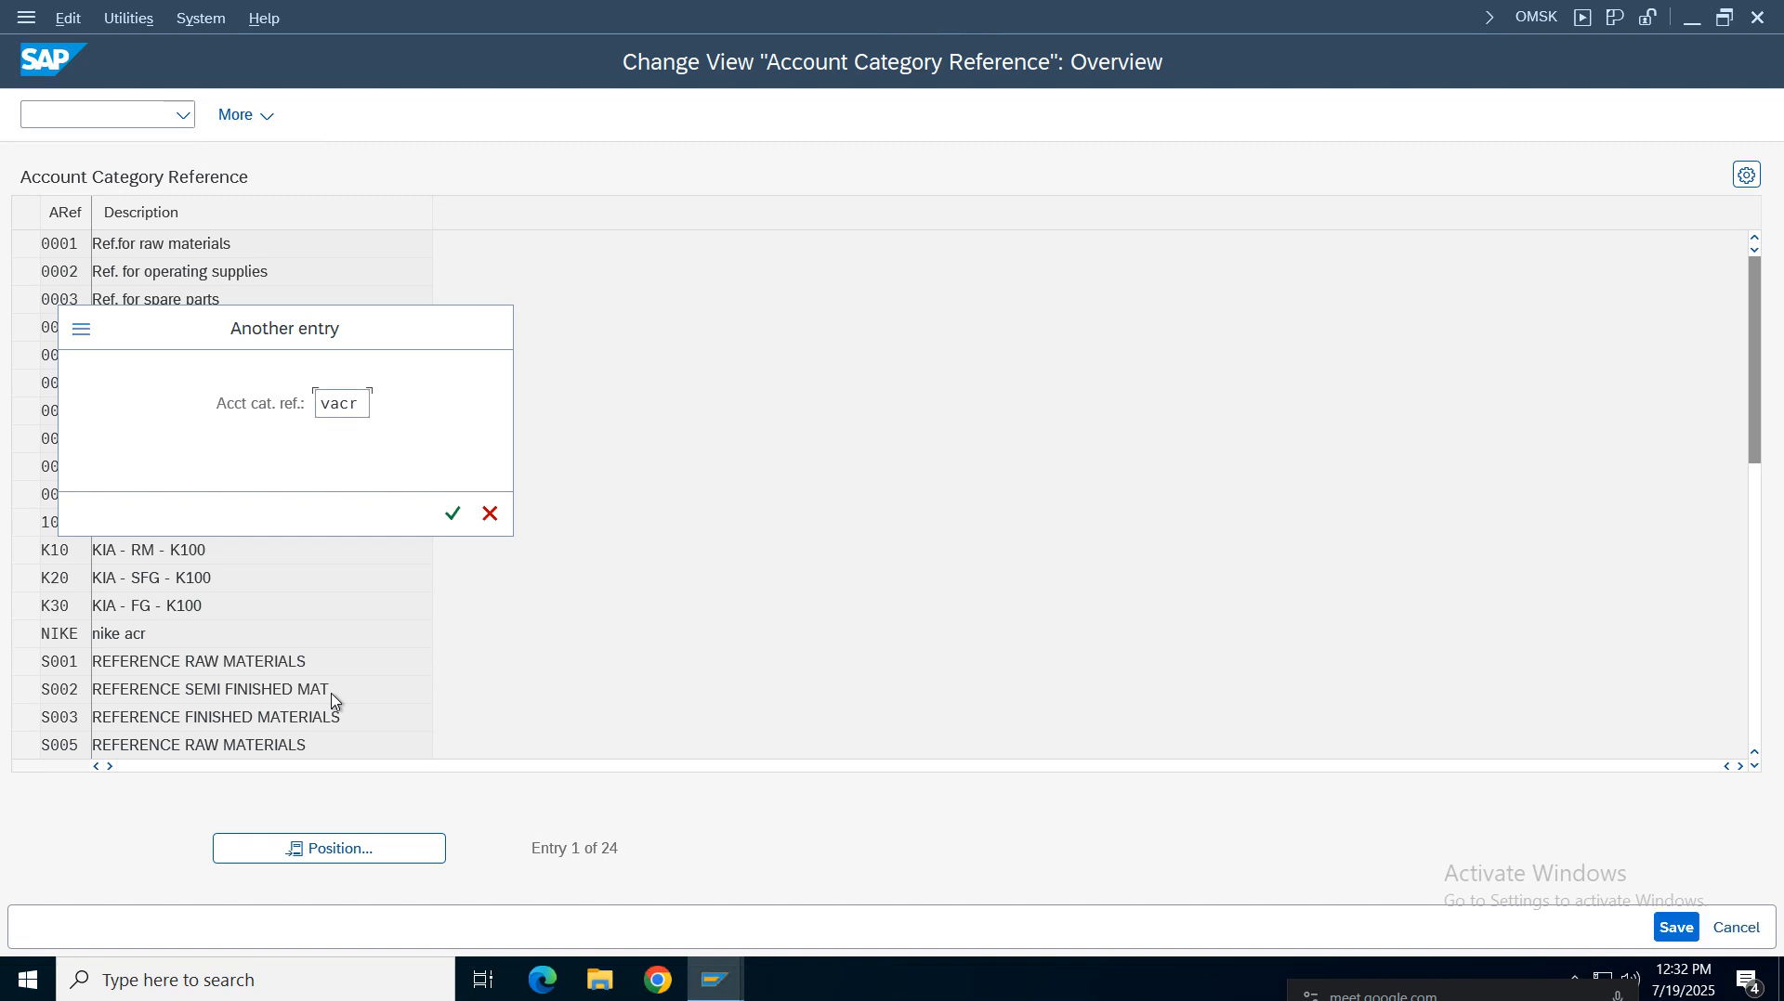
left_click(126, 235)
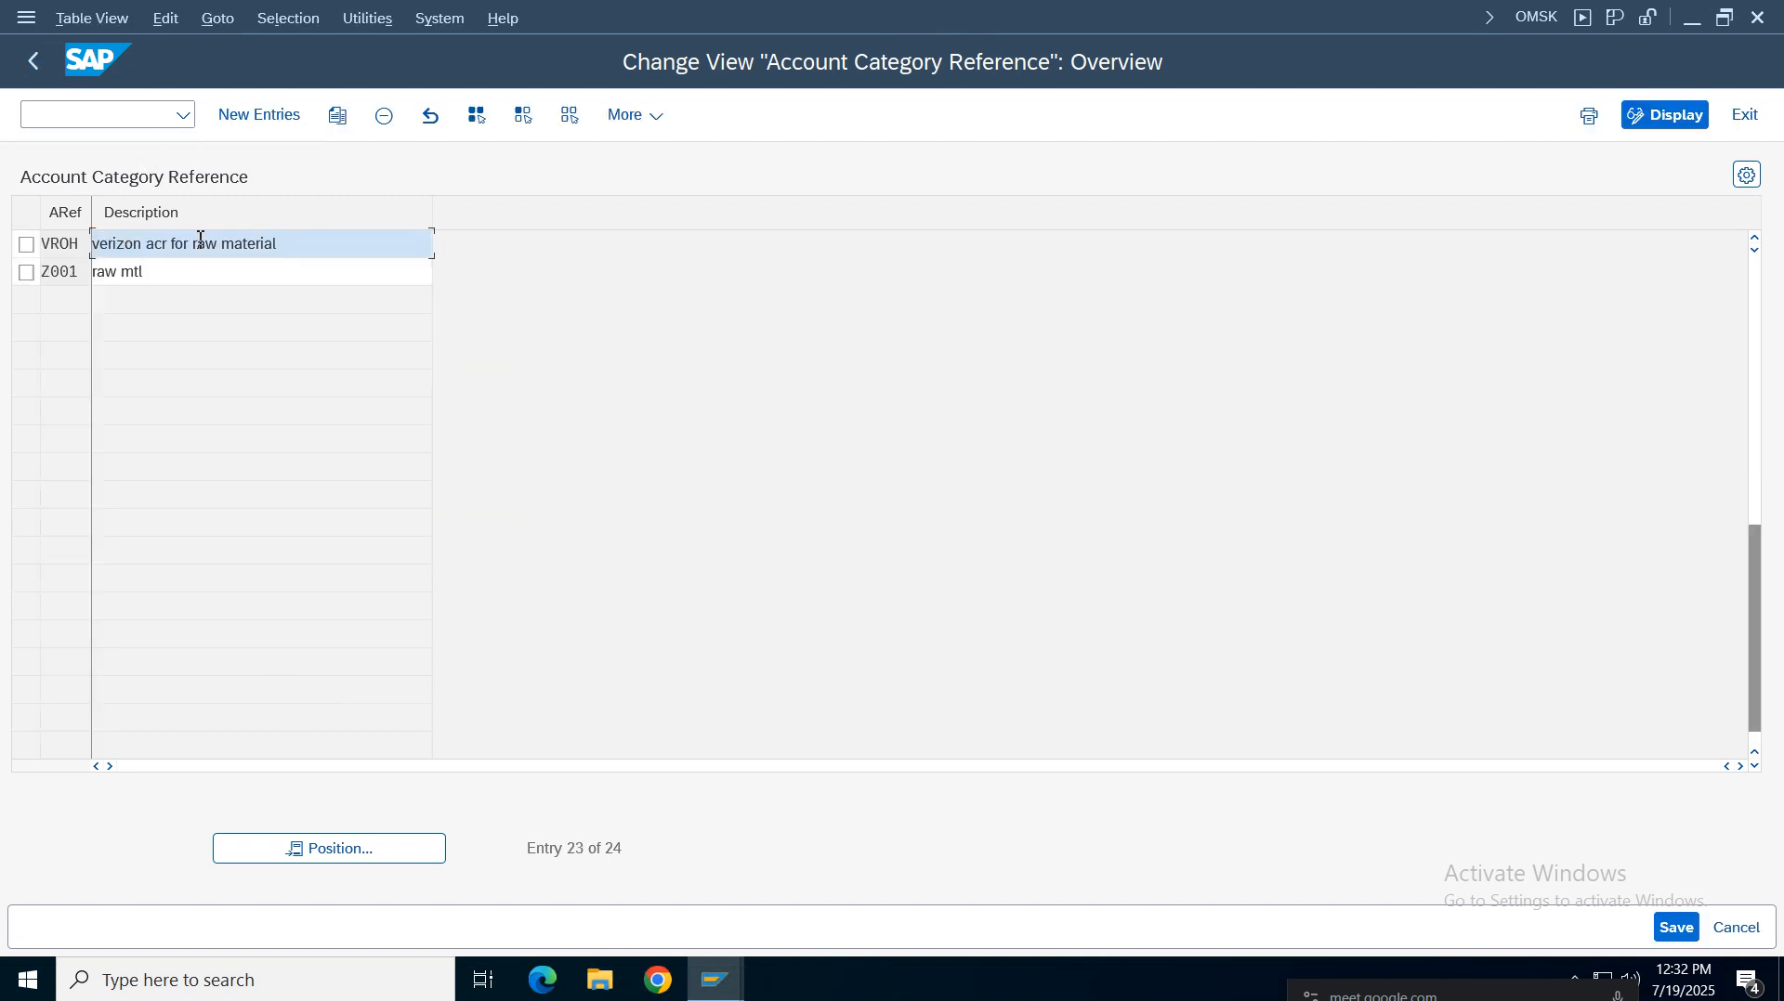
key("ctrl+a")
left_click(57, 245)
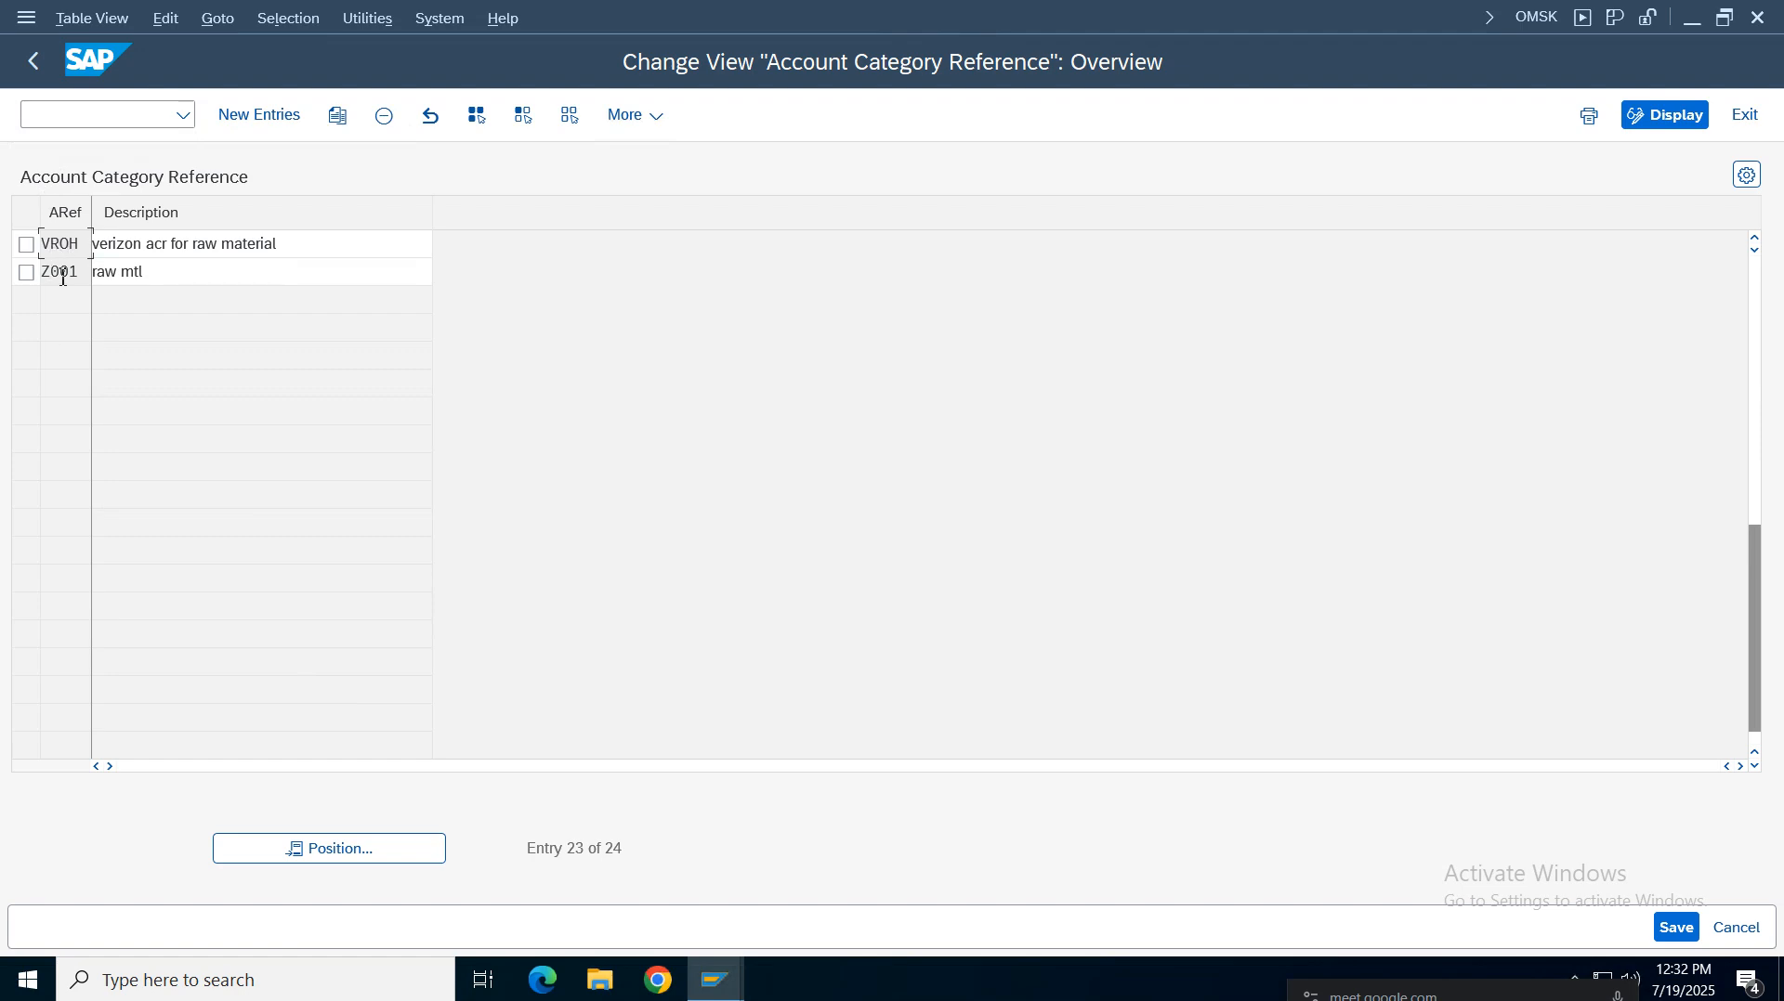
double_click(205, 244)
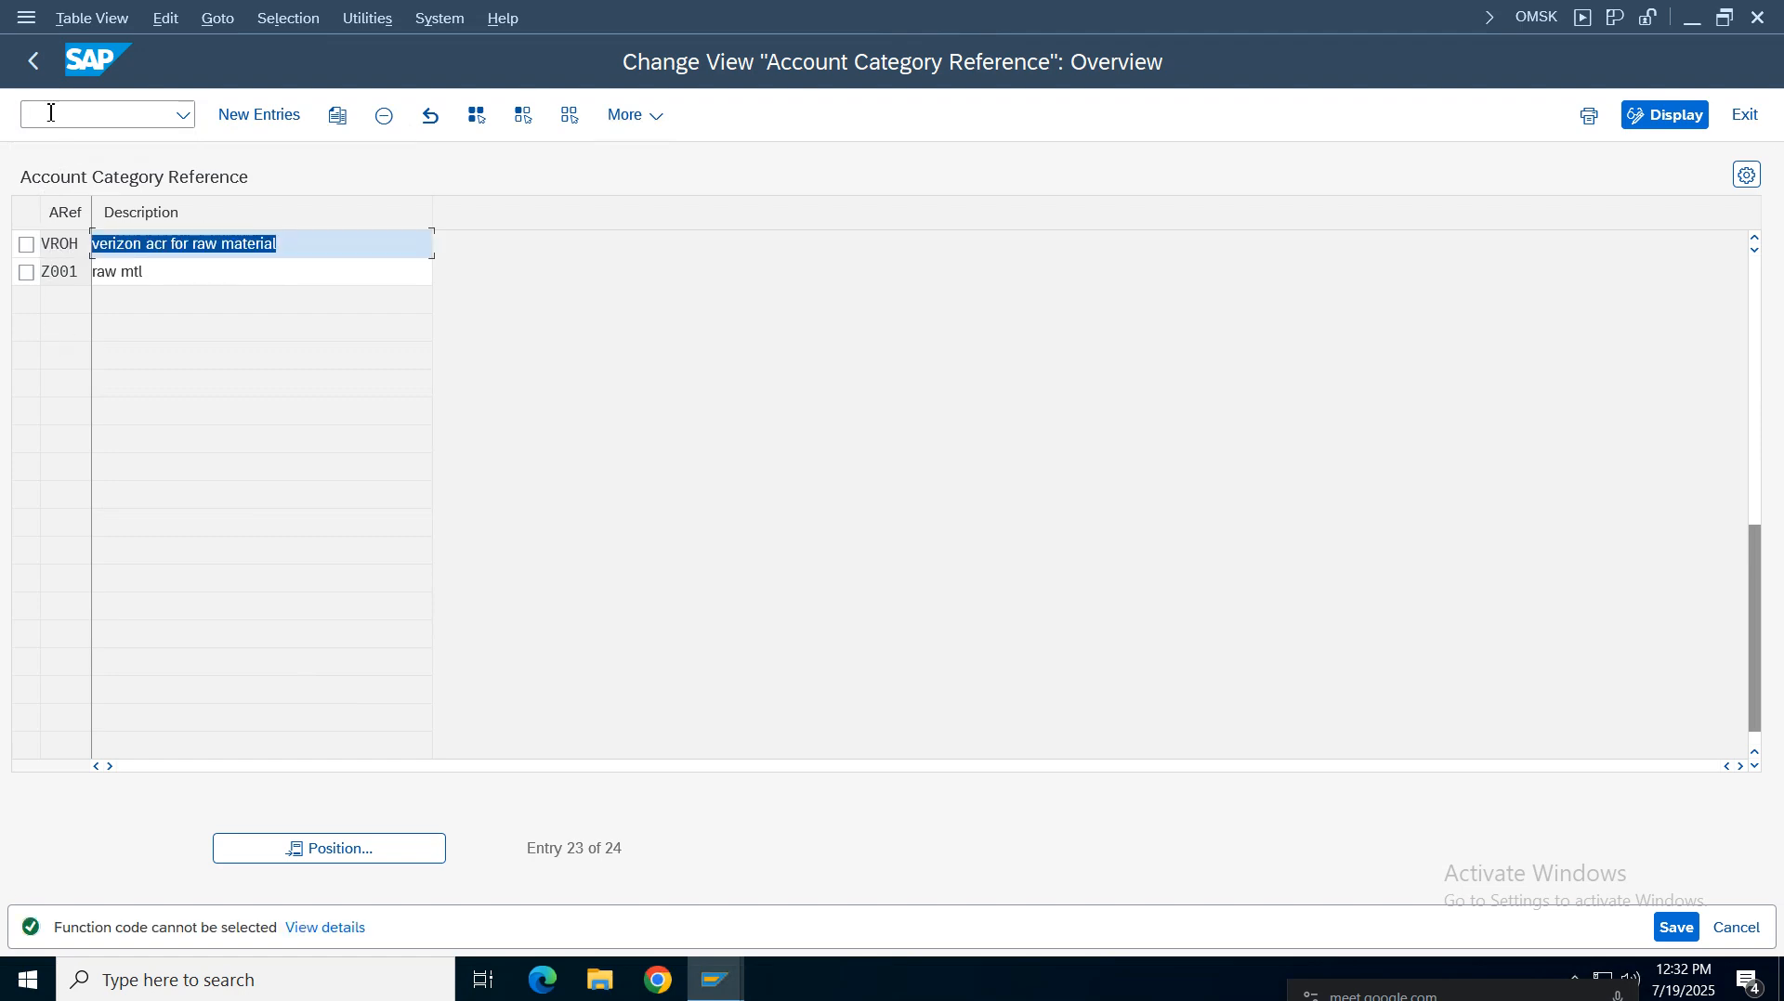
left_click(33, 60)
Open the valuation classes and position the list on VROH to review its account category reference and description
left_click(352, 321)
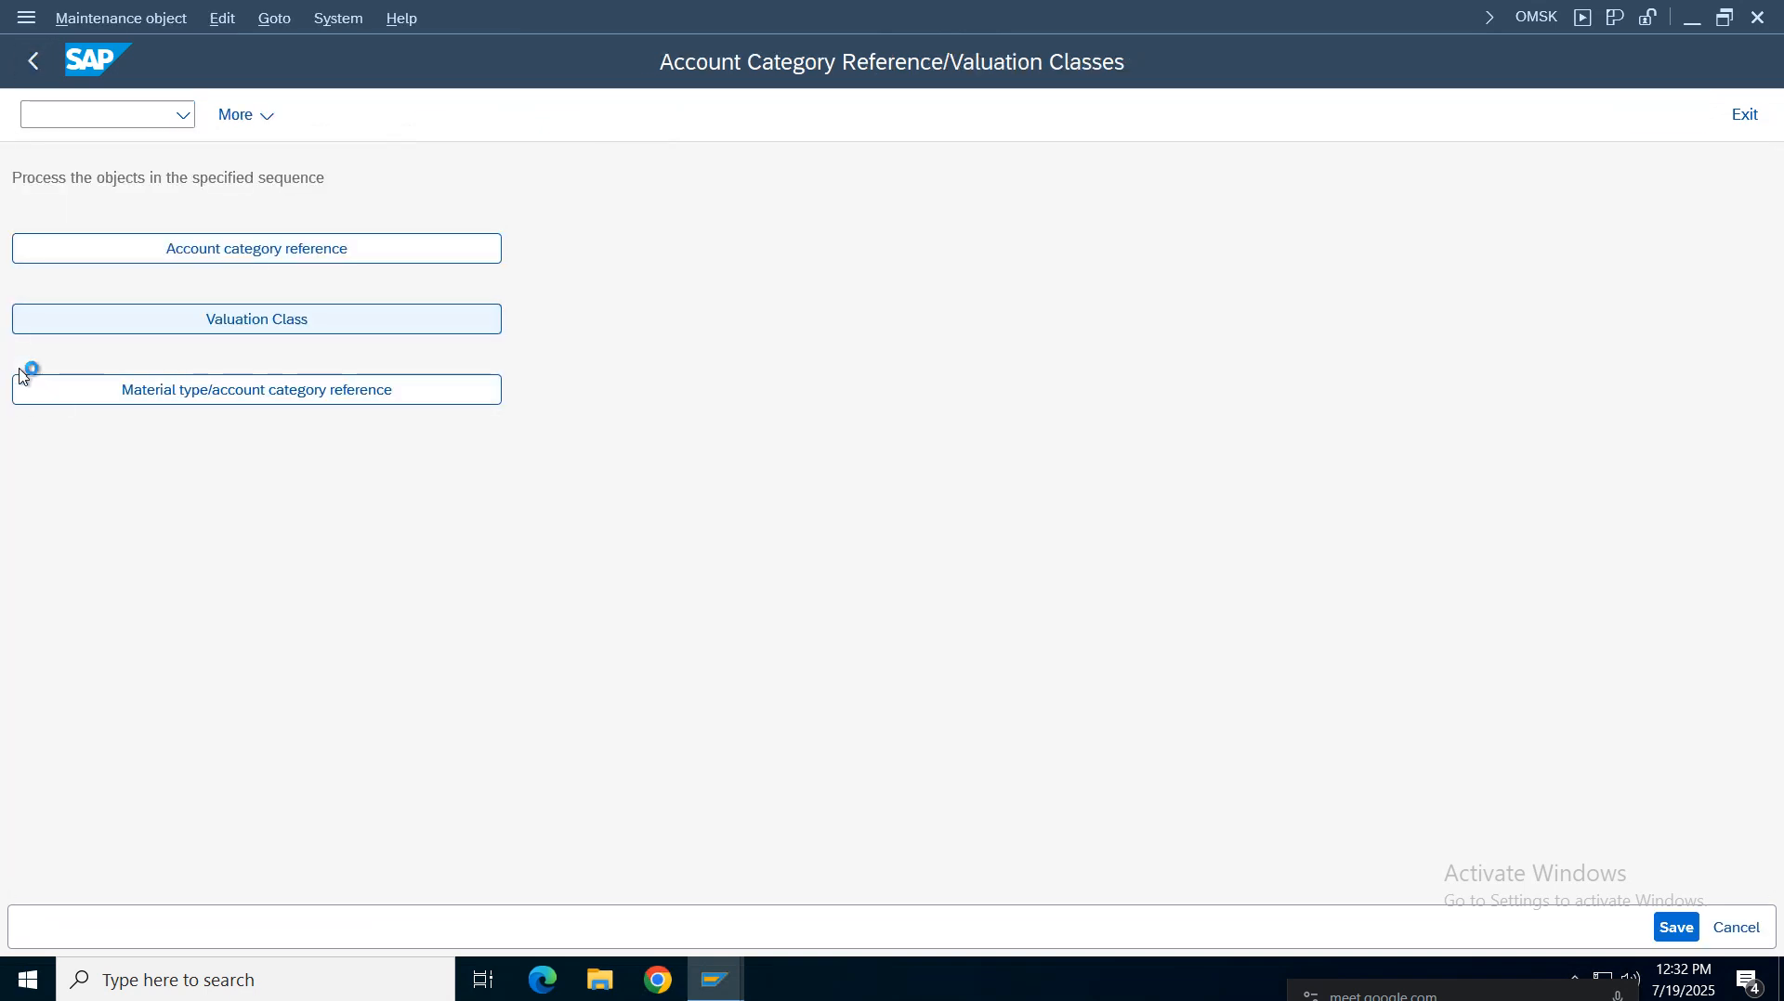
left_click(338, 847)
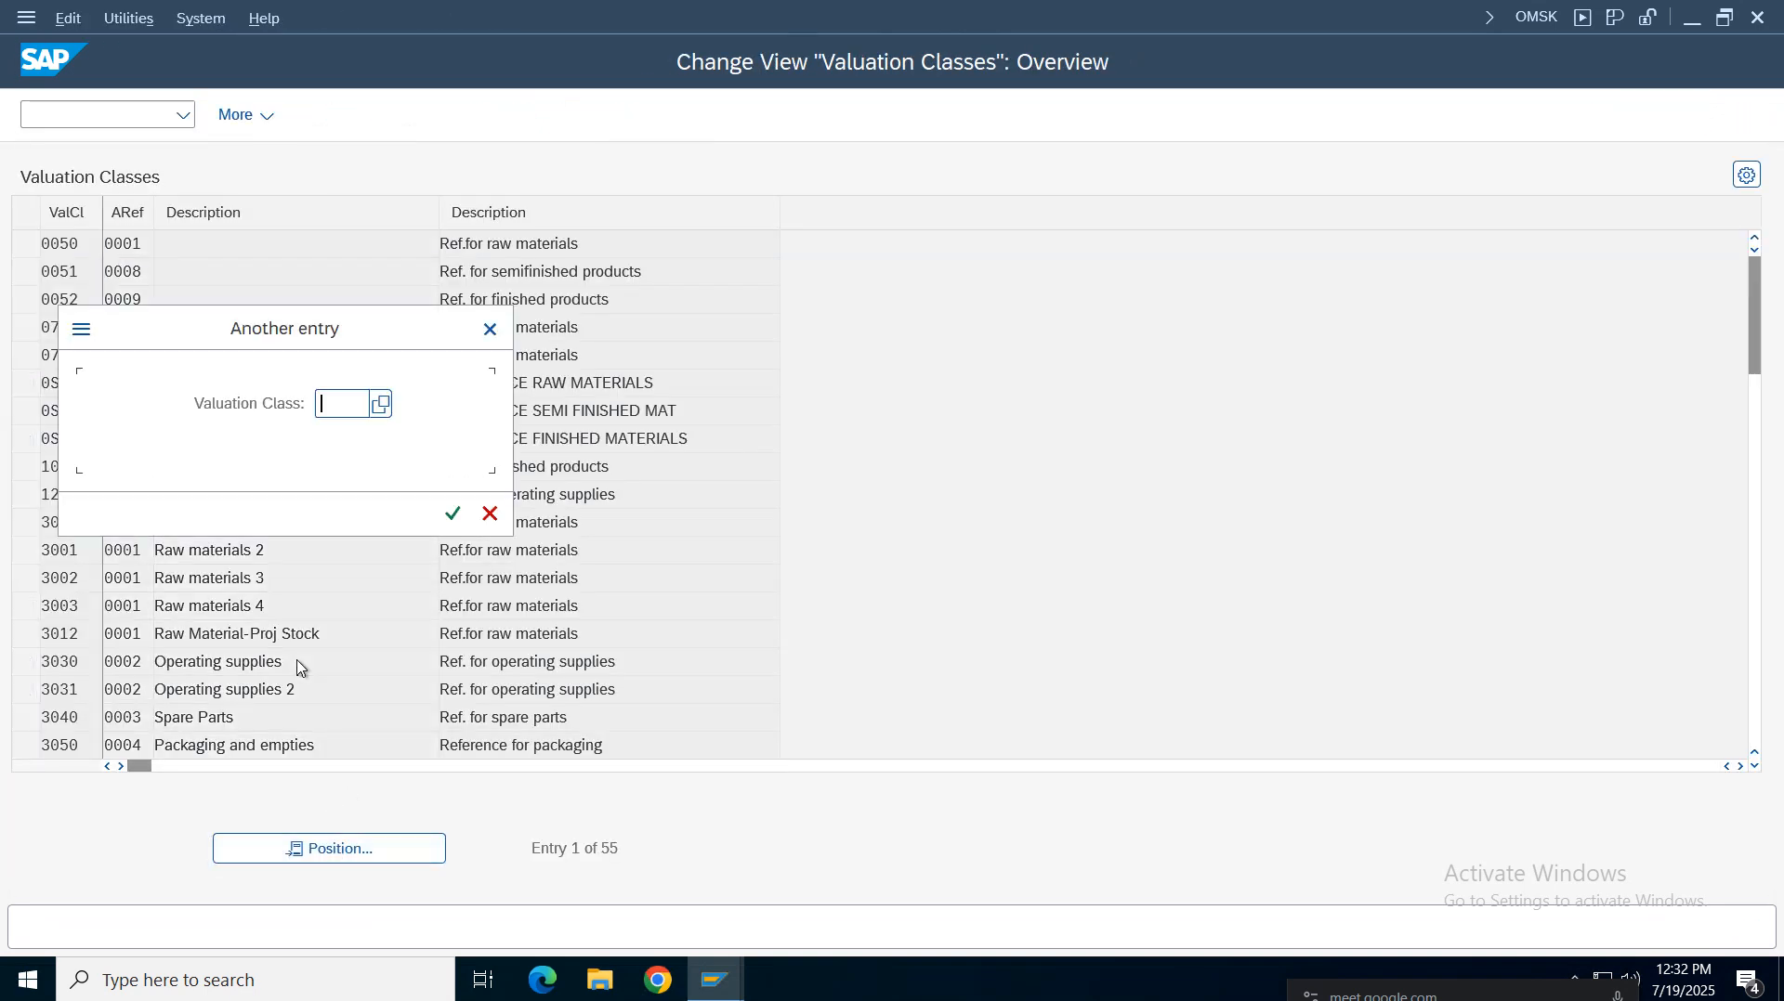
type("vroh")
key("Return")
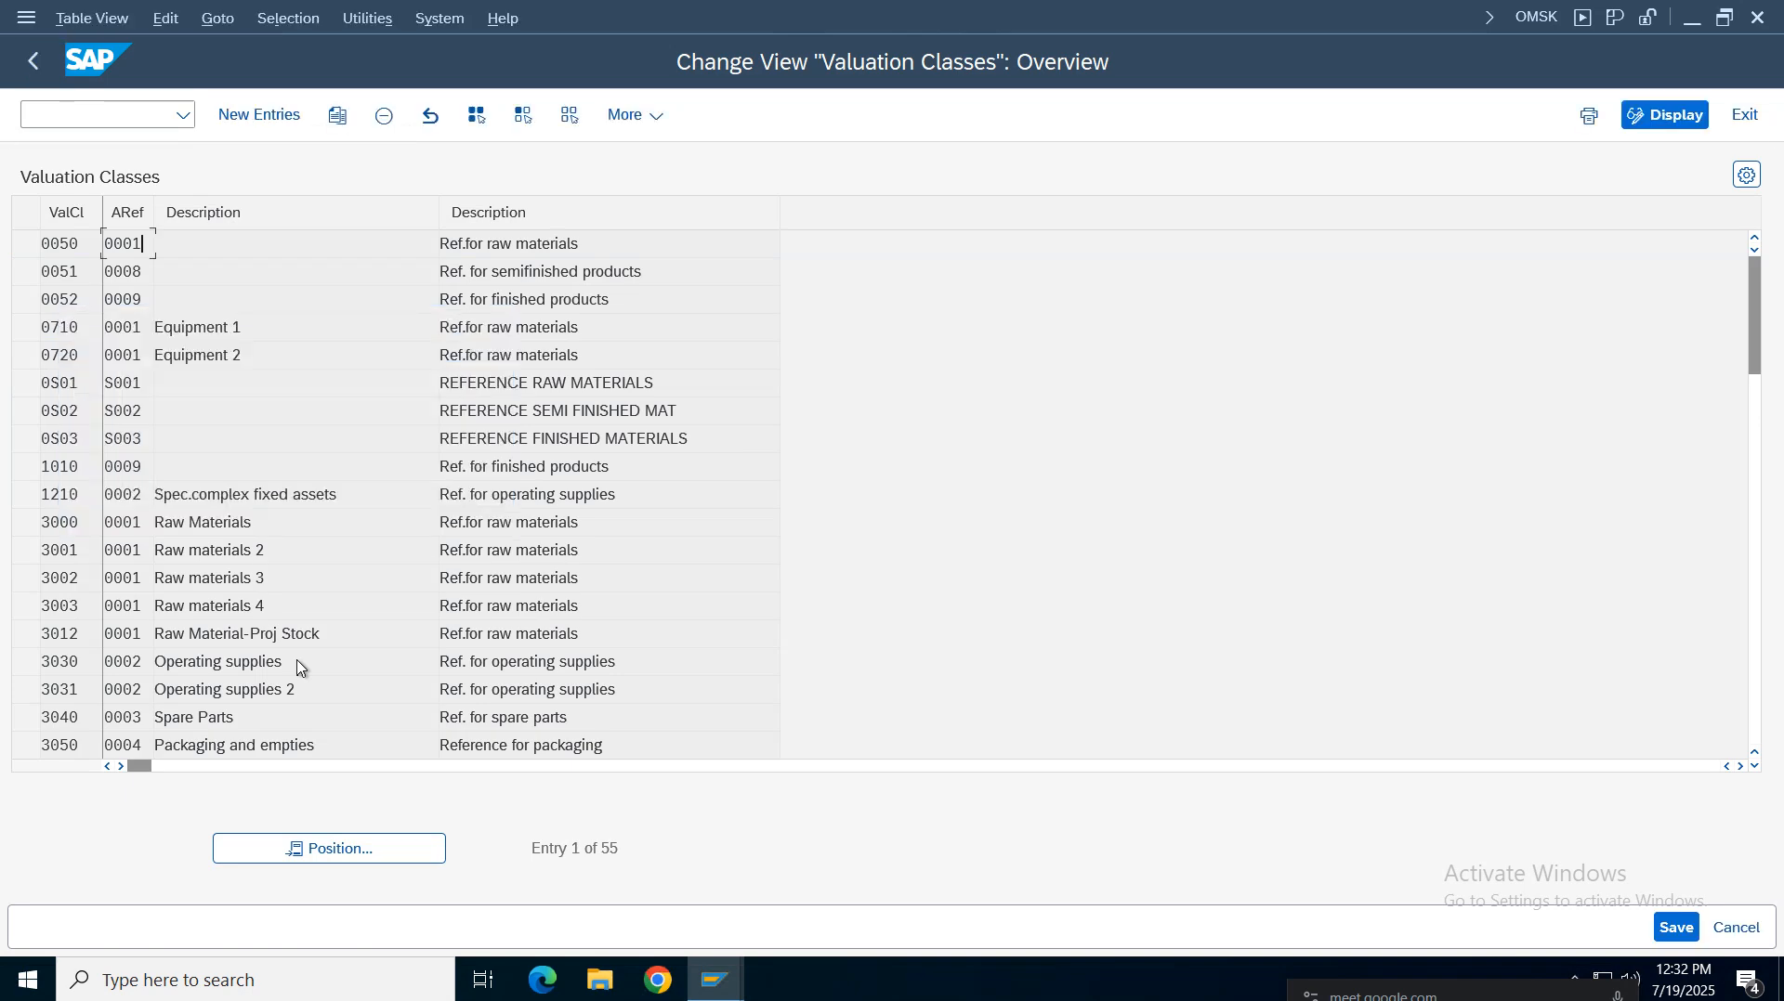
left_click(262, 248)
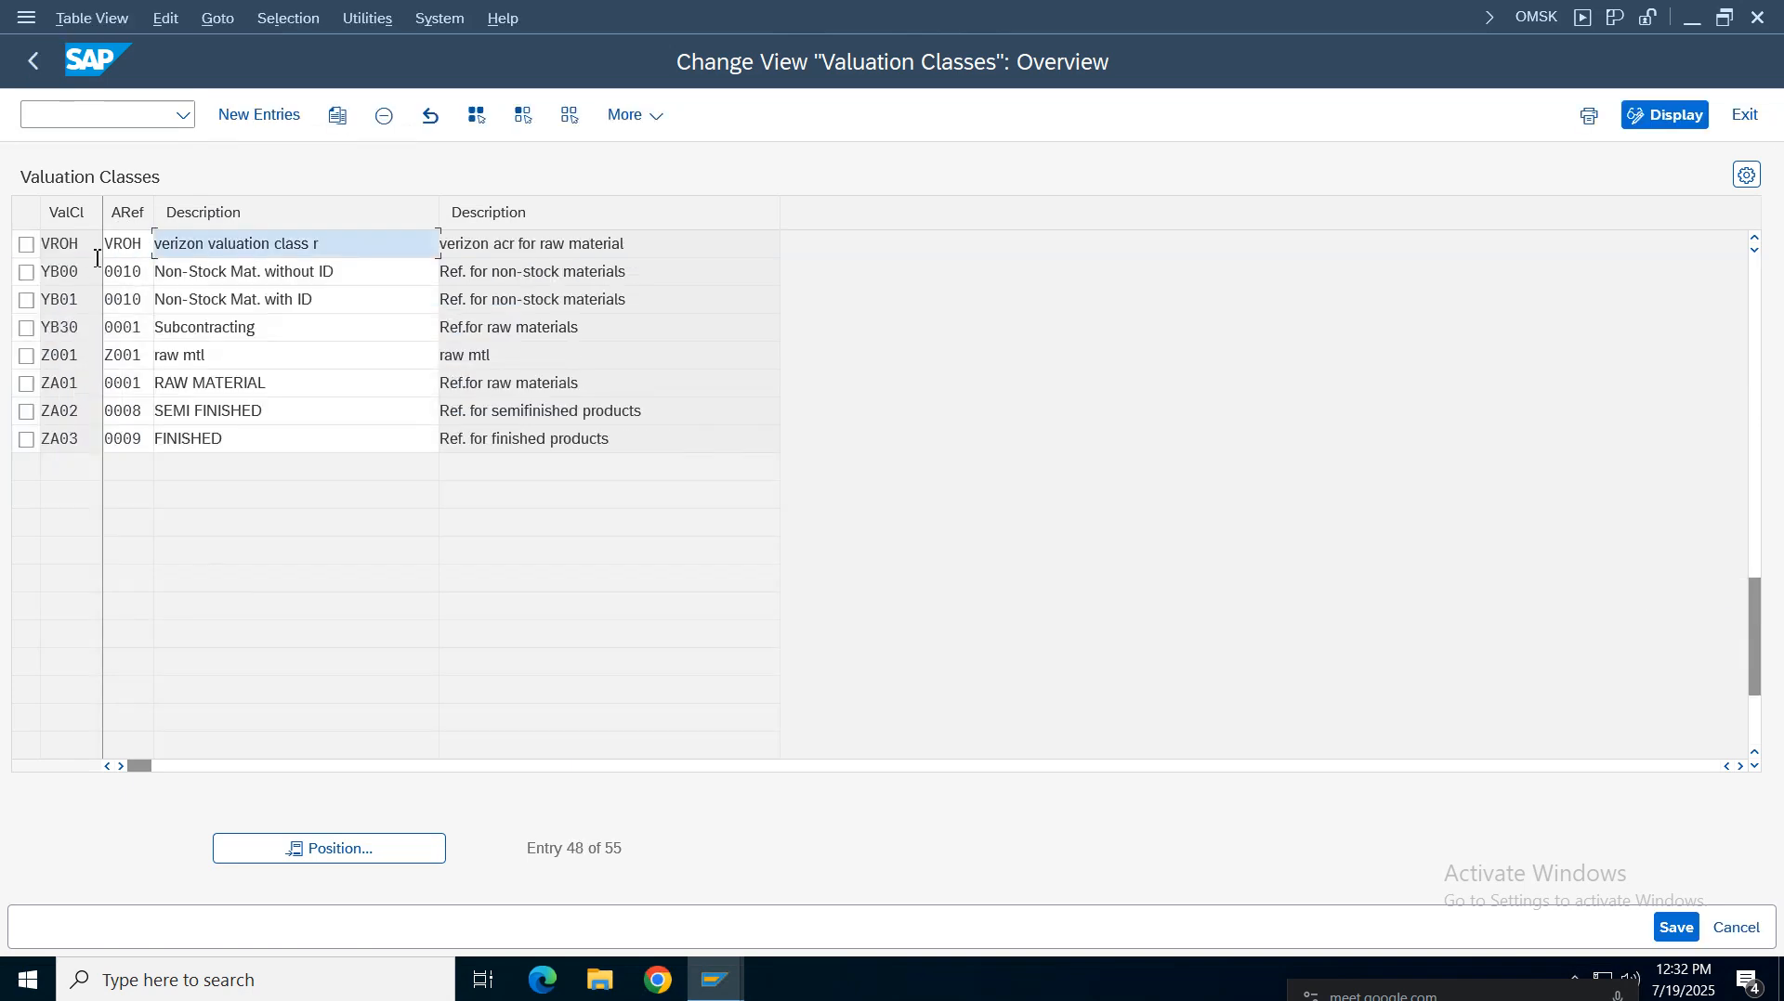
left_click(86, 247)
left_click(205, 249)
left_click_drag(144, 245, 62, 237)
left_click_drag(681, 247, 198, 246)
left_click(34, 62)
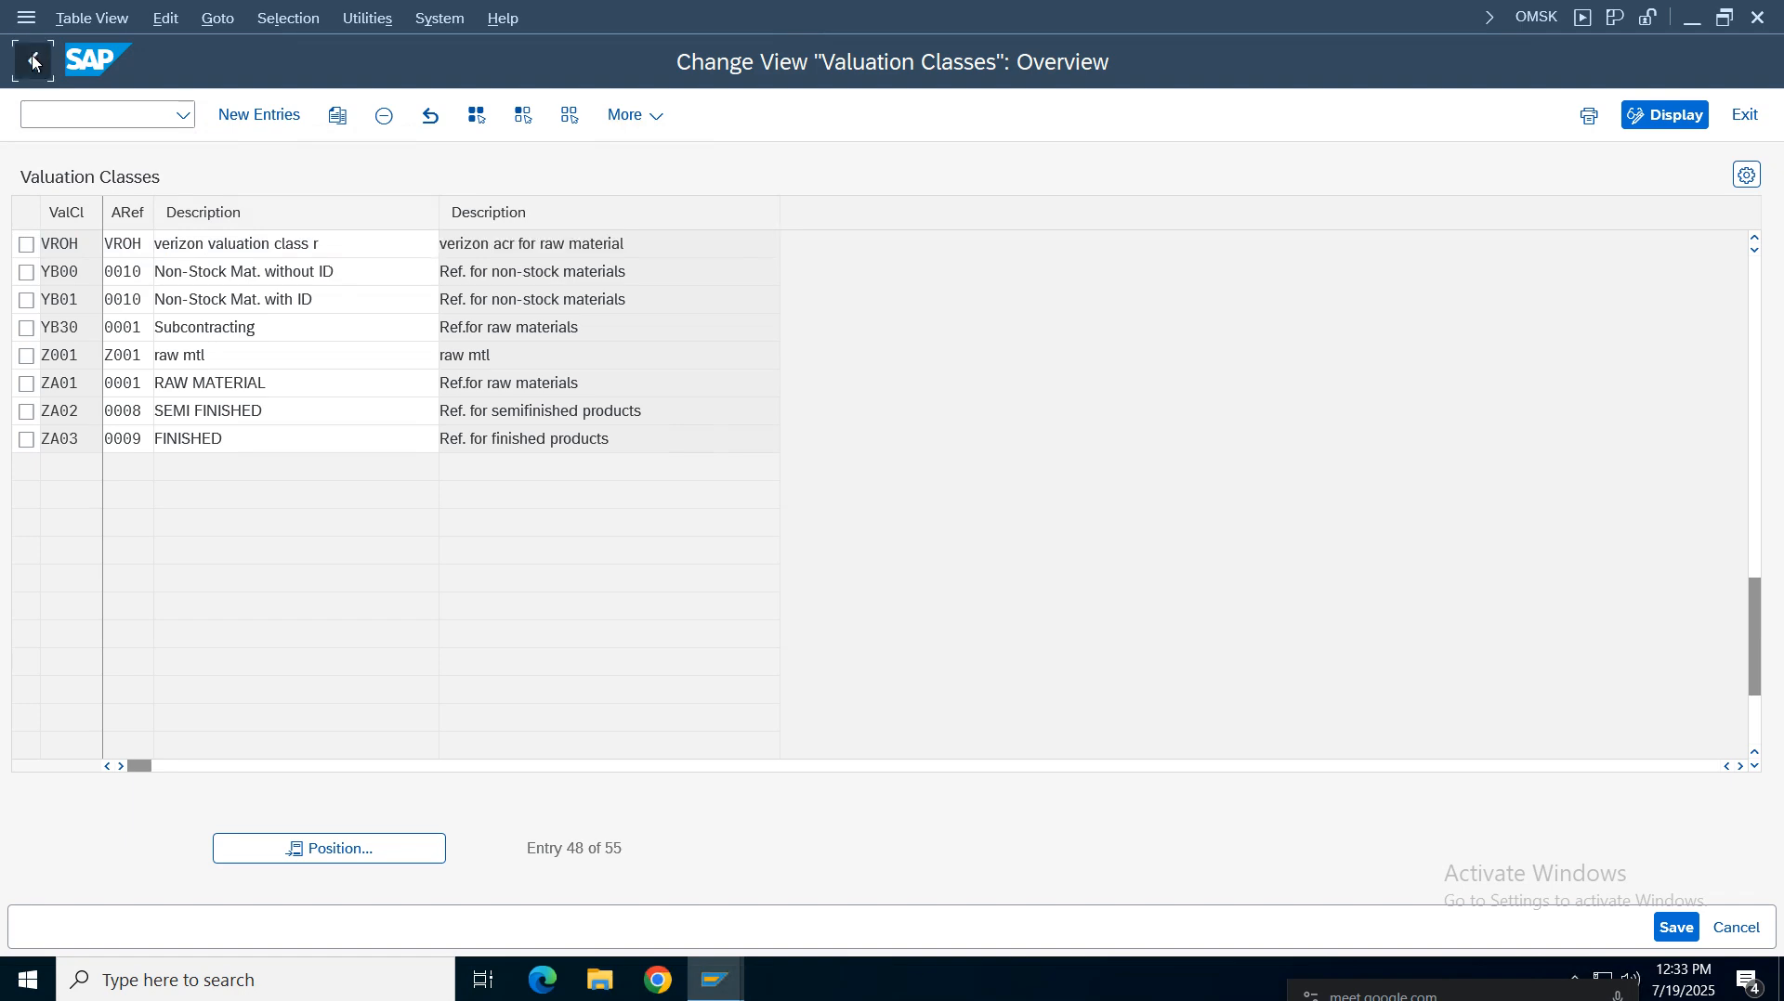
Open the material type/account category reference list and position it on material type VROH to review its assignment
left_click(220, 398)
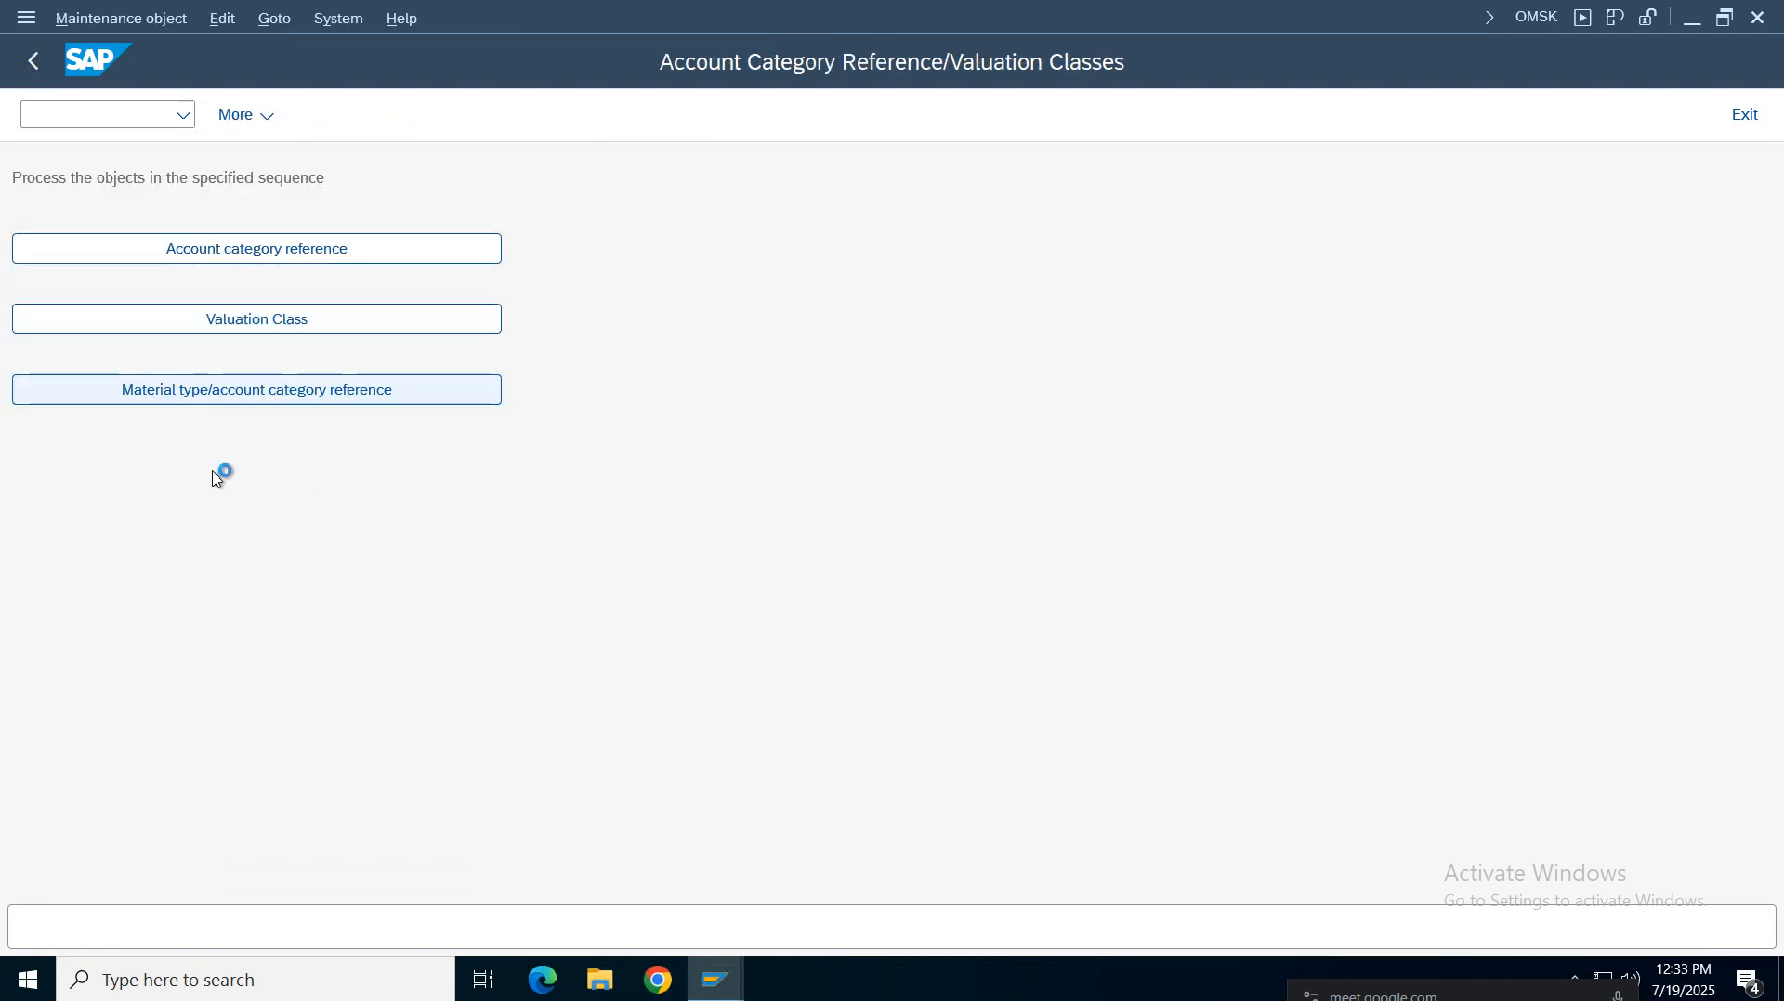
left_click(331, 848)
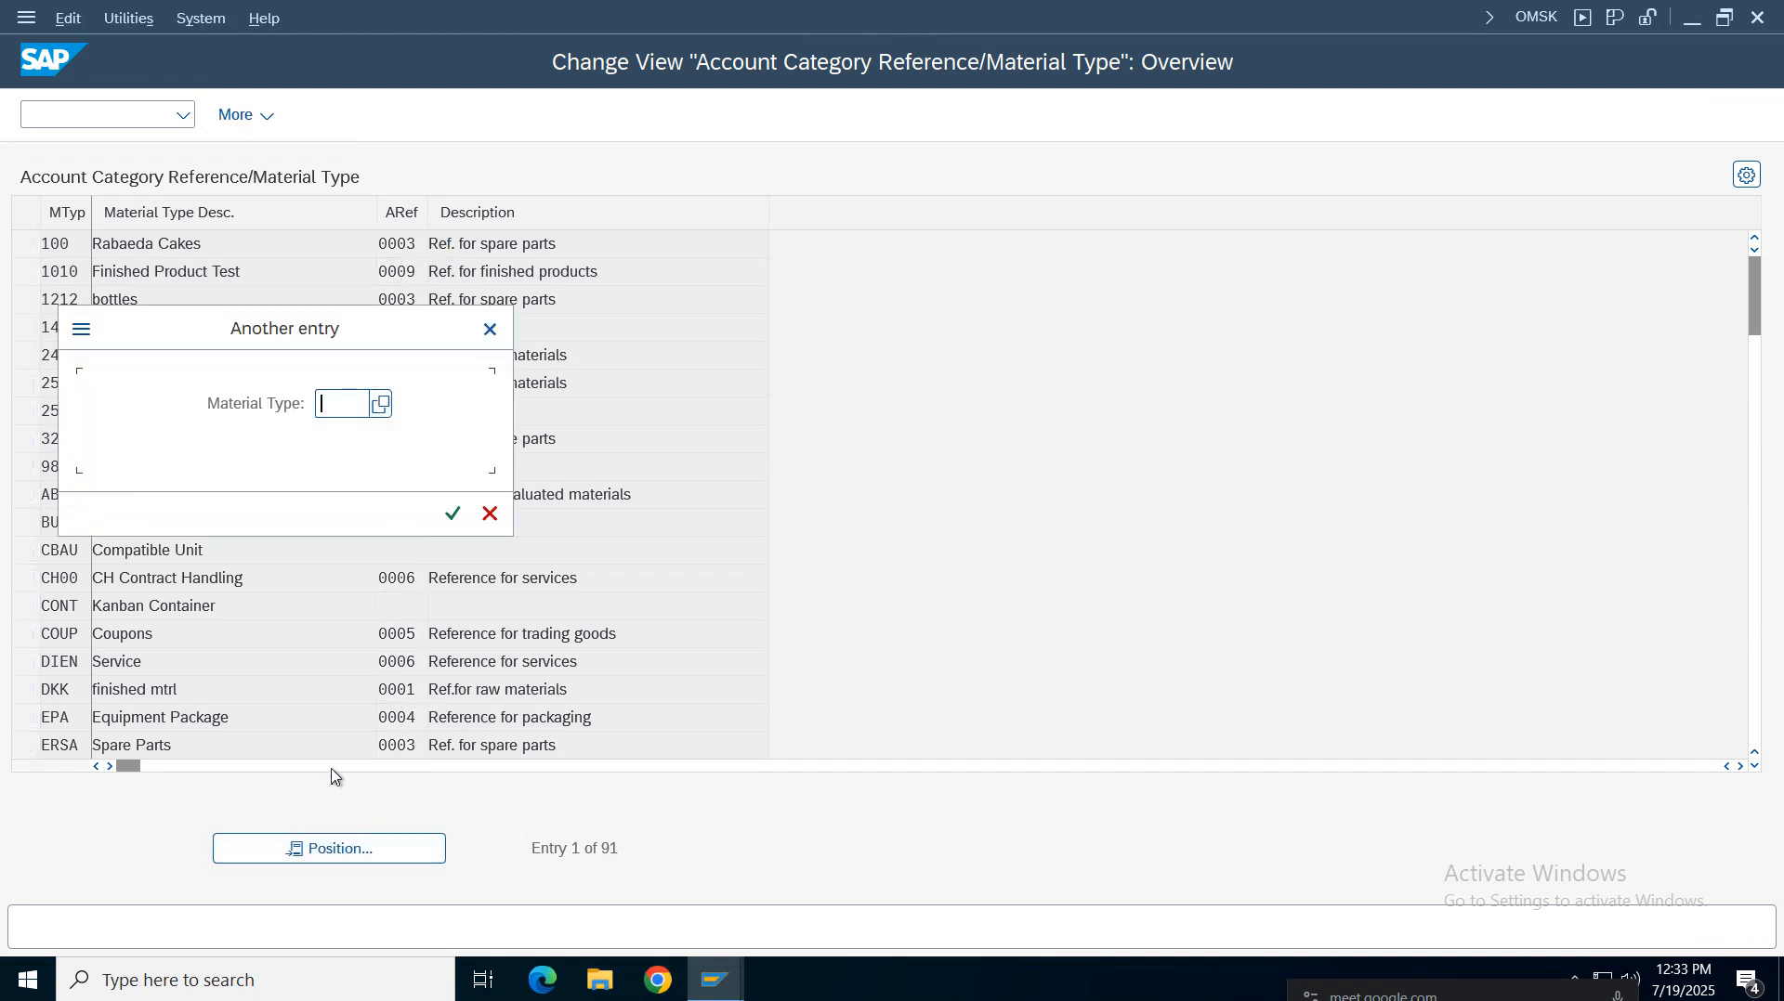
type("vroh")
key("Return")
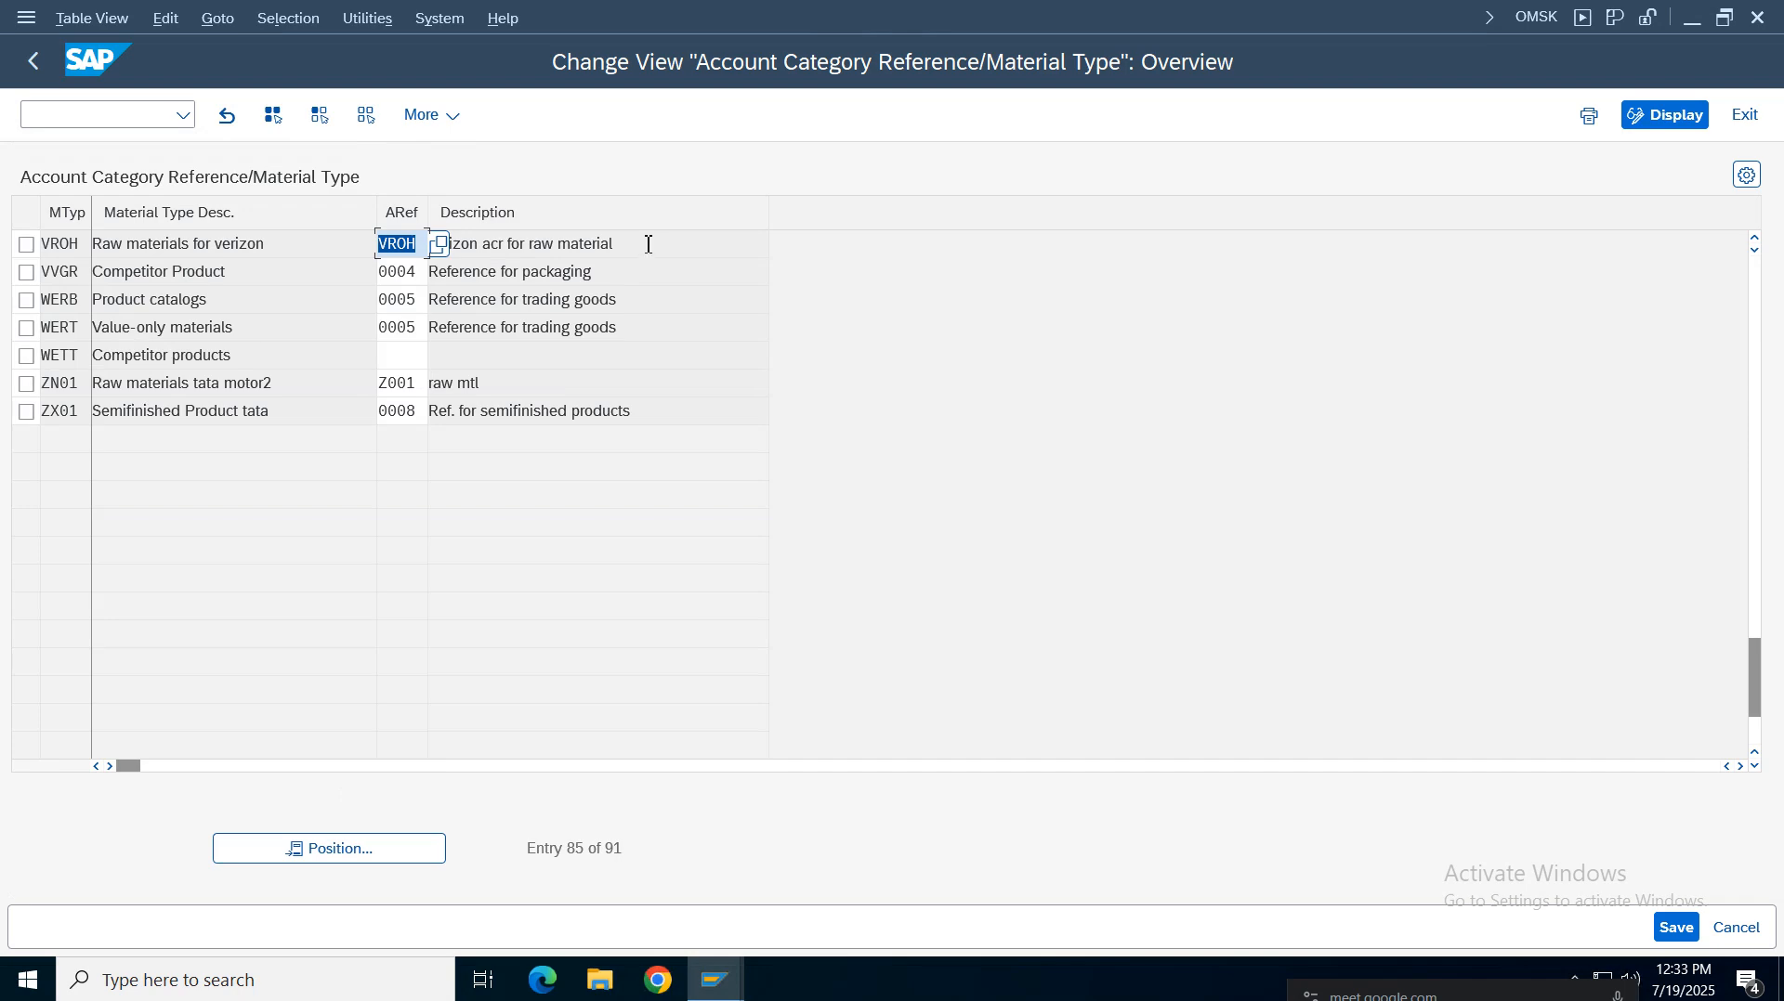
key("Tab")
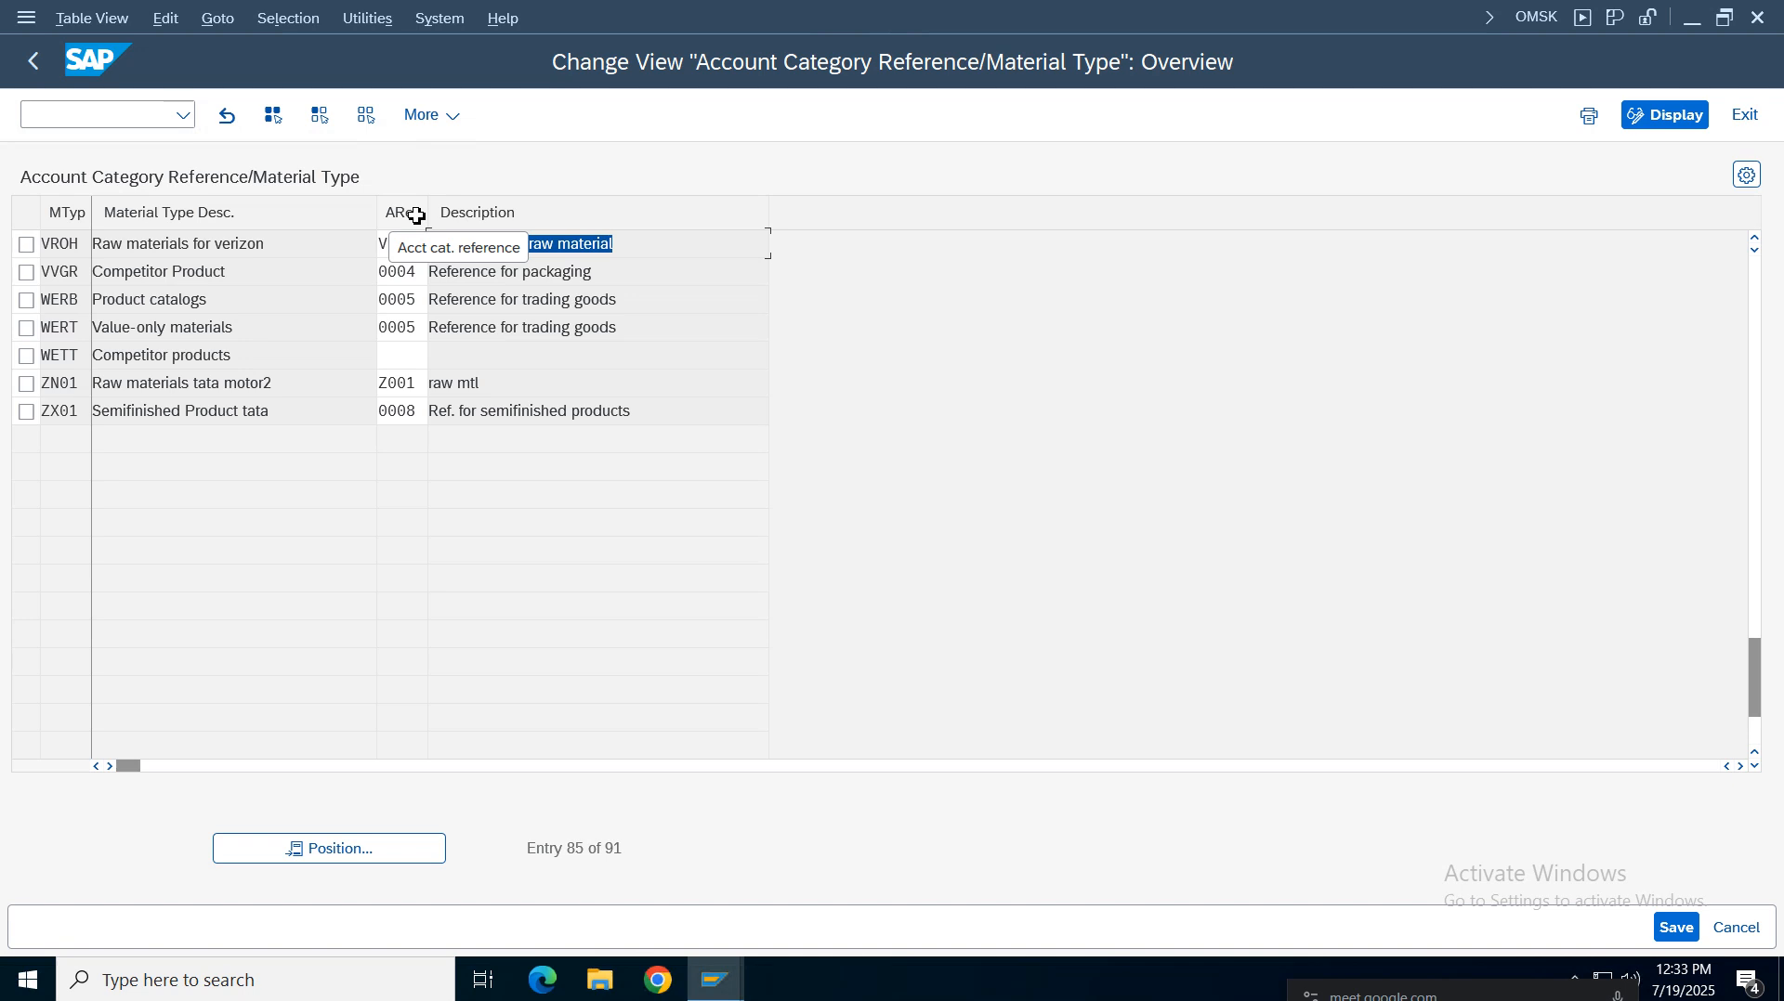
left_click(33, 60)
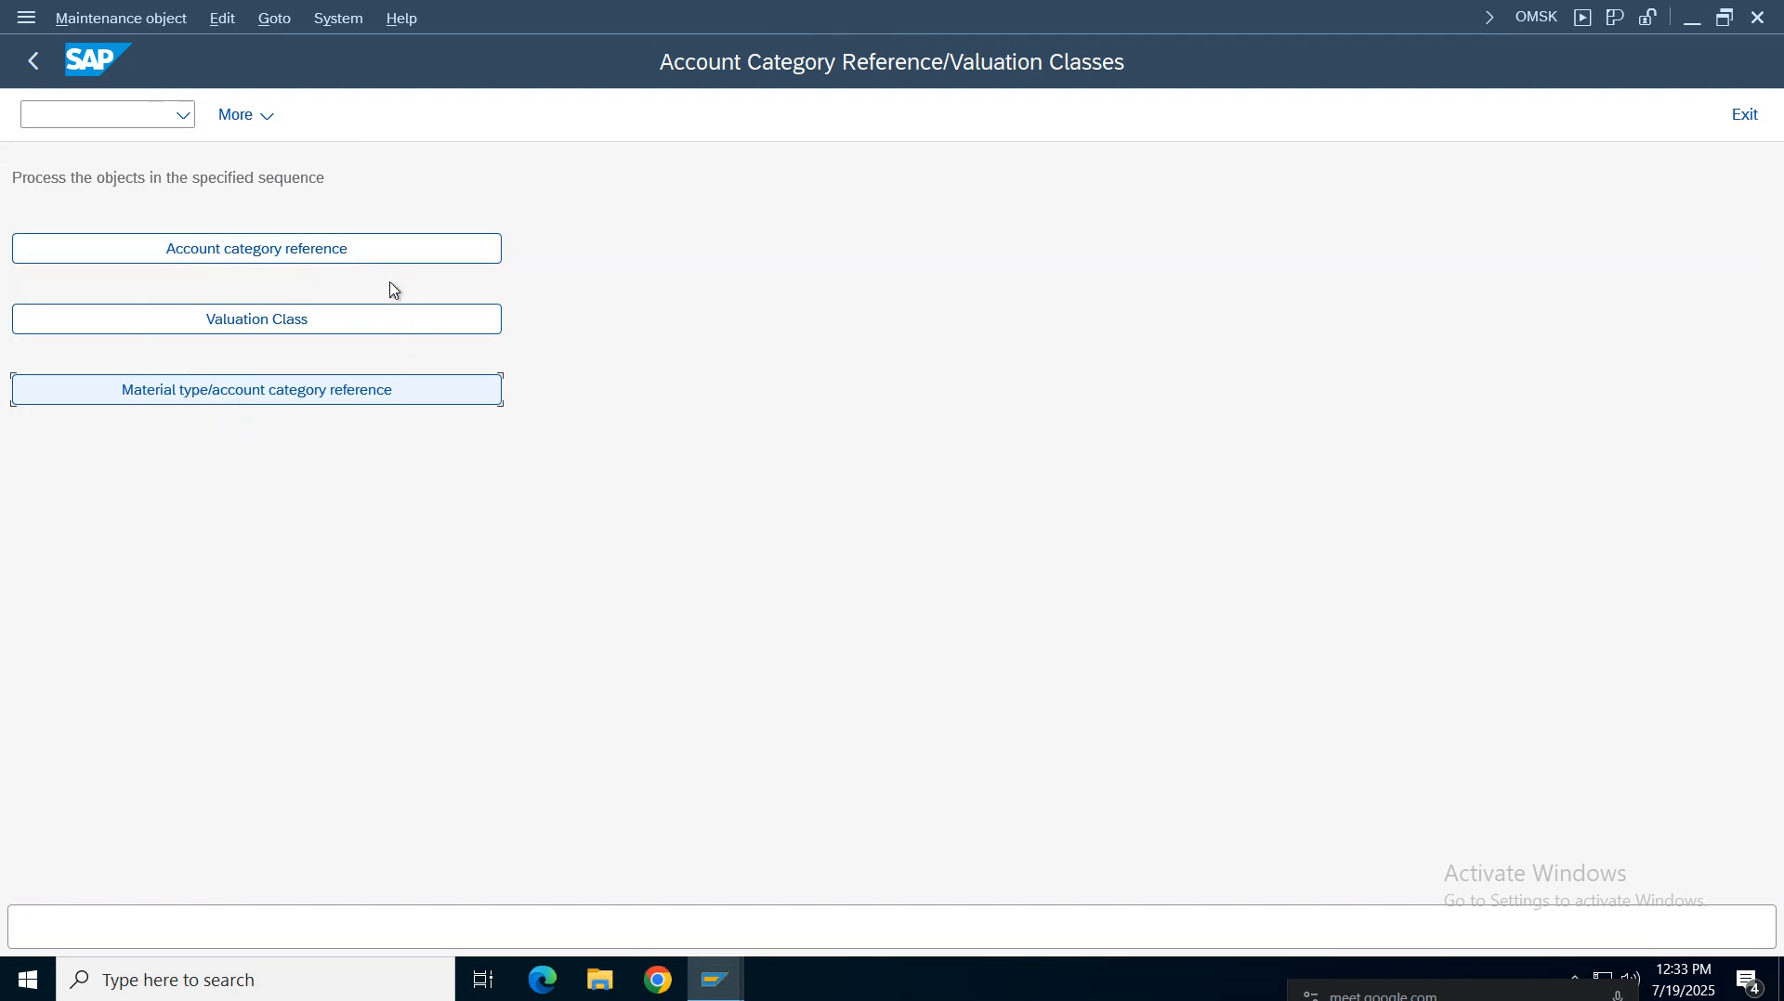
Read the spreadsheet's Copy change Movement Types notes for transaction OMJJ
left_click(33, 63)
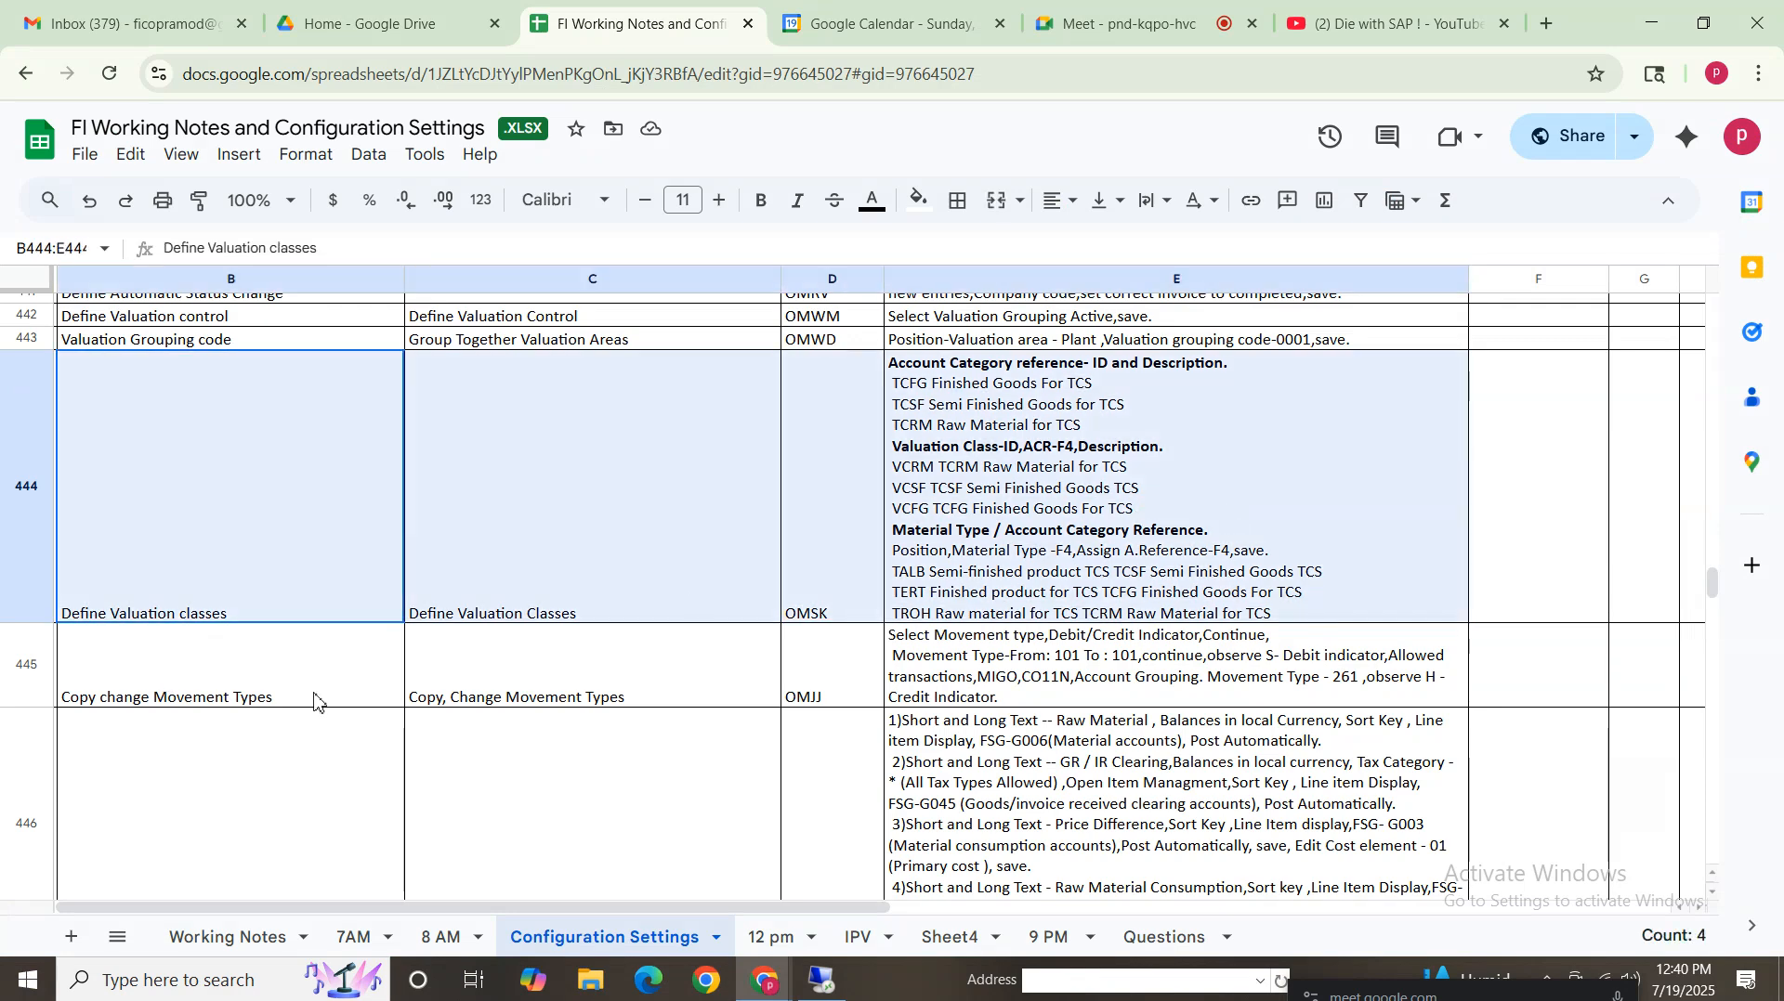
left_click(207, 690)
left_click(853, 695)
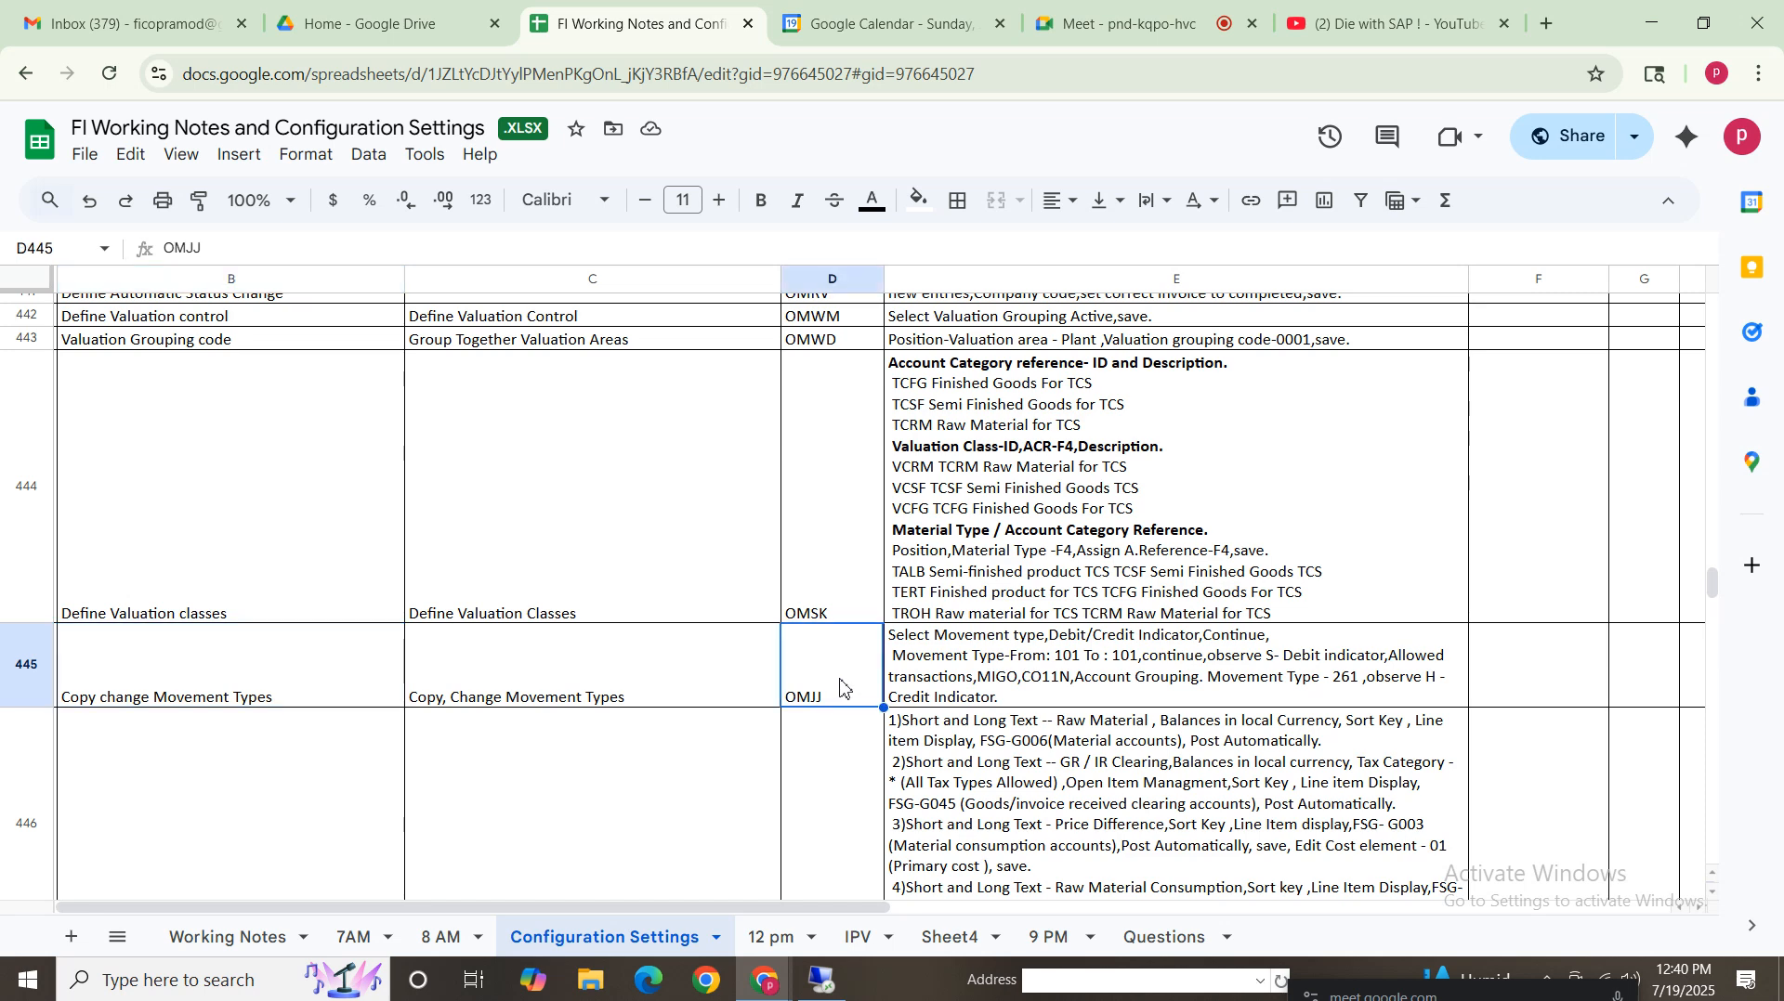
left_click(307, 695)
left_click(990, 646)
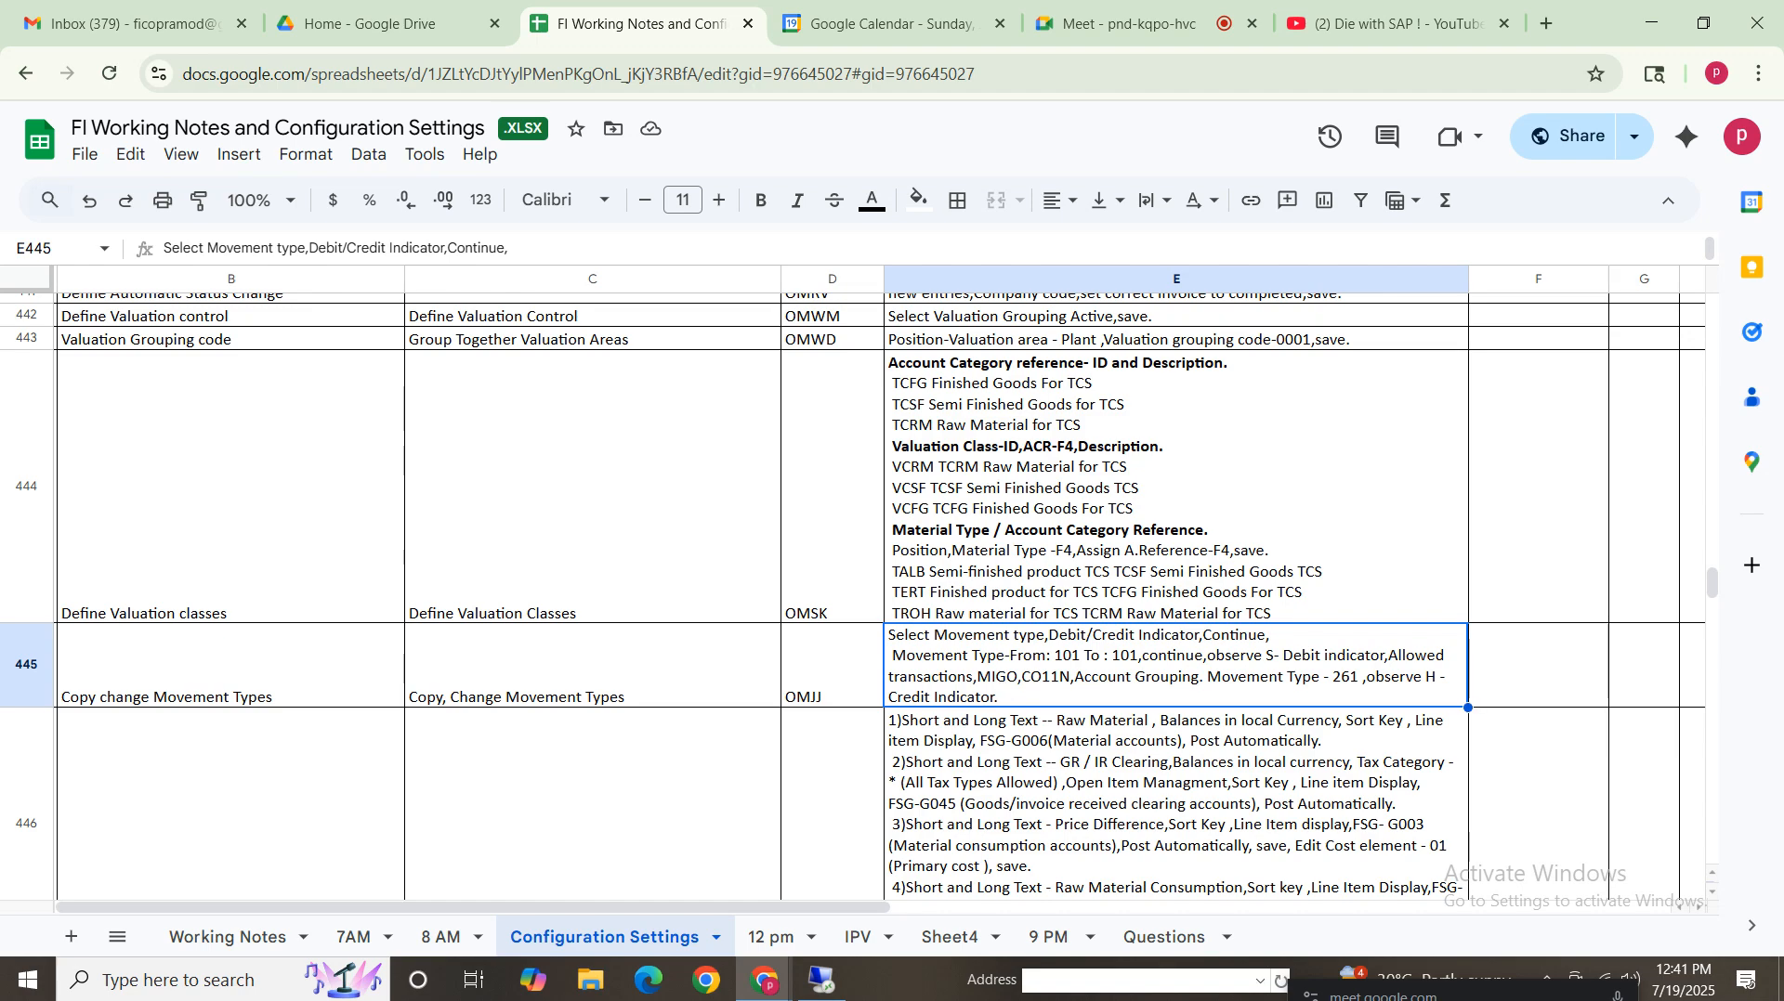
Start transaction OMJJ and open movement type 101, restricting the work area from 101 to 101
left_click(821, 981)
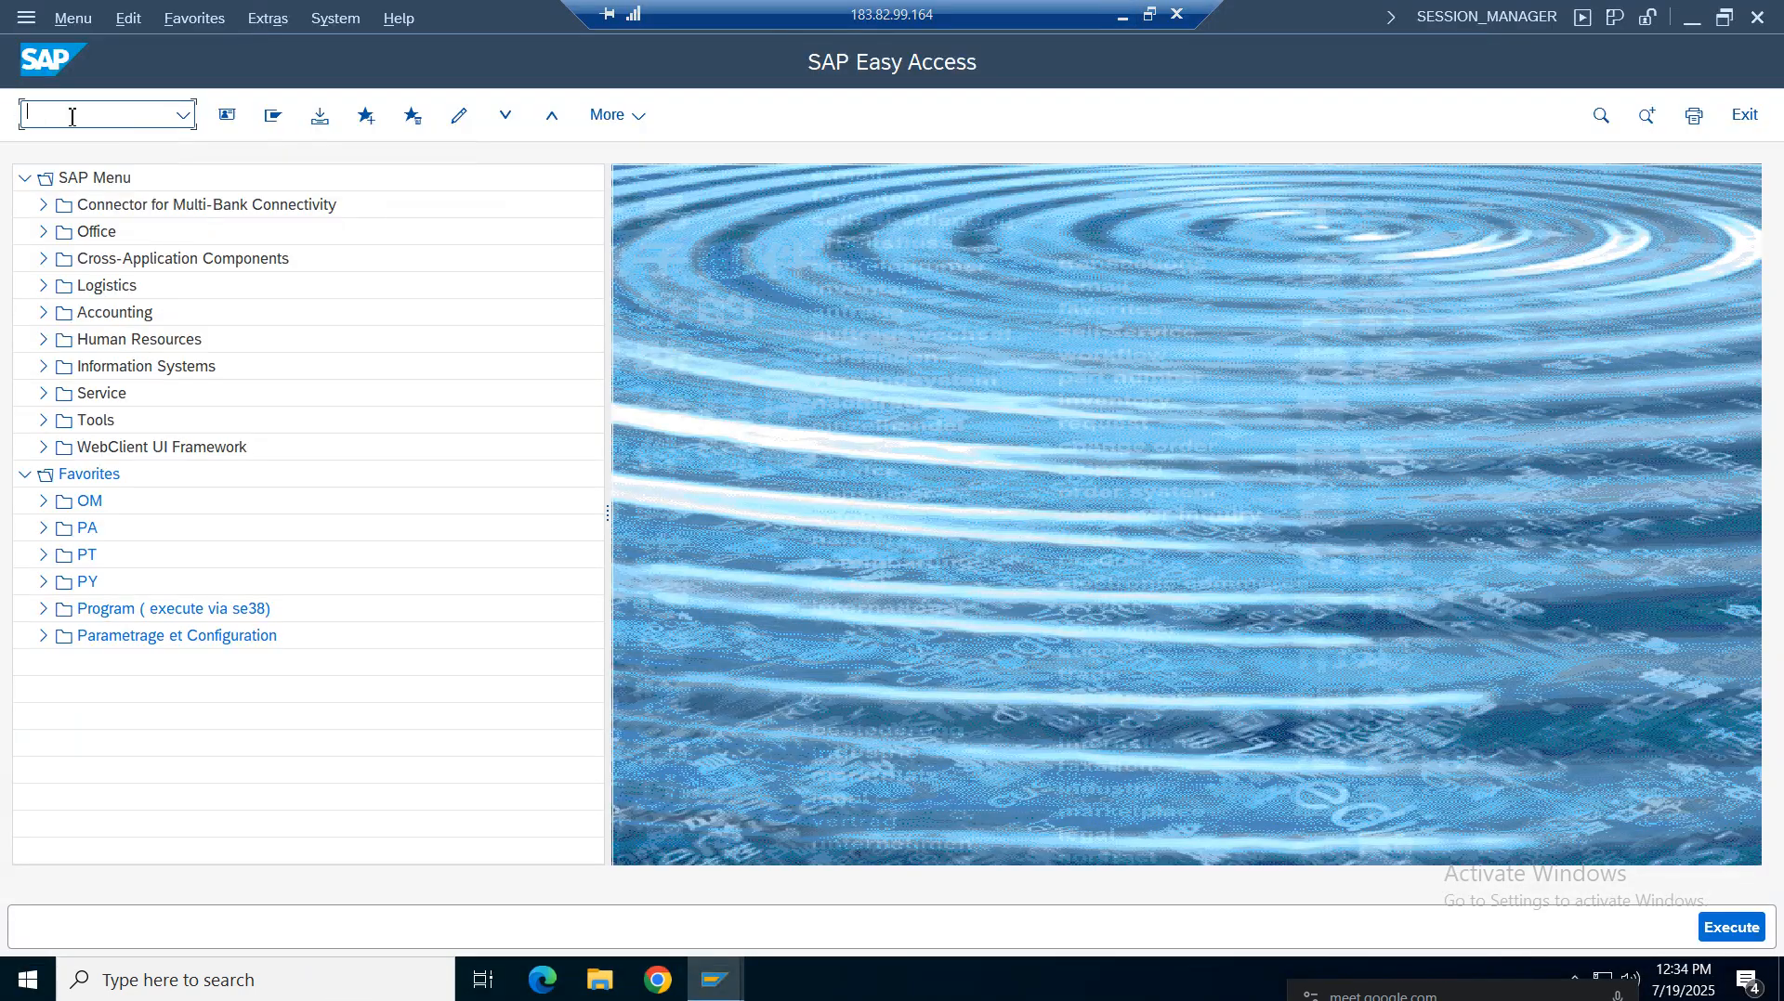
type("omjj")
key("Return")
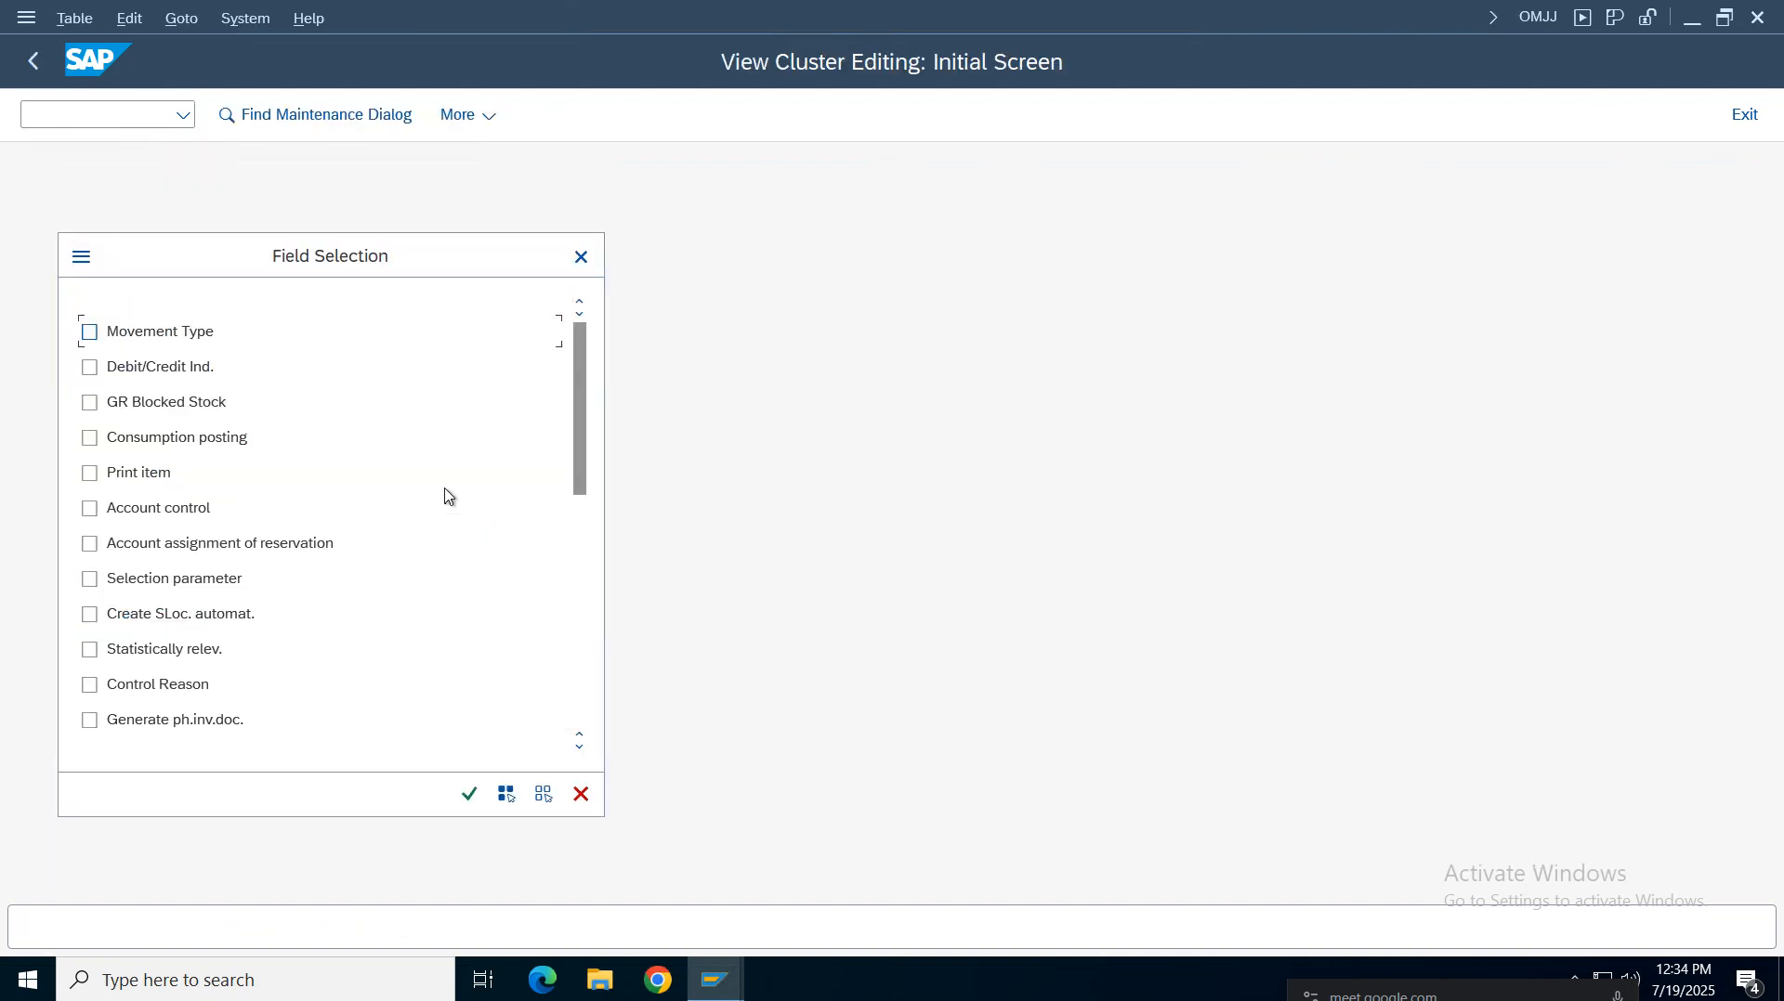
left_click(469, 794)
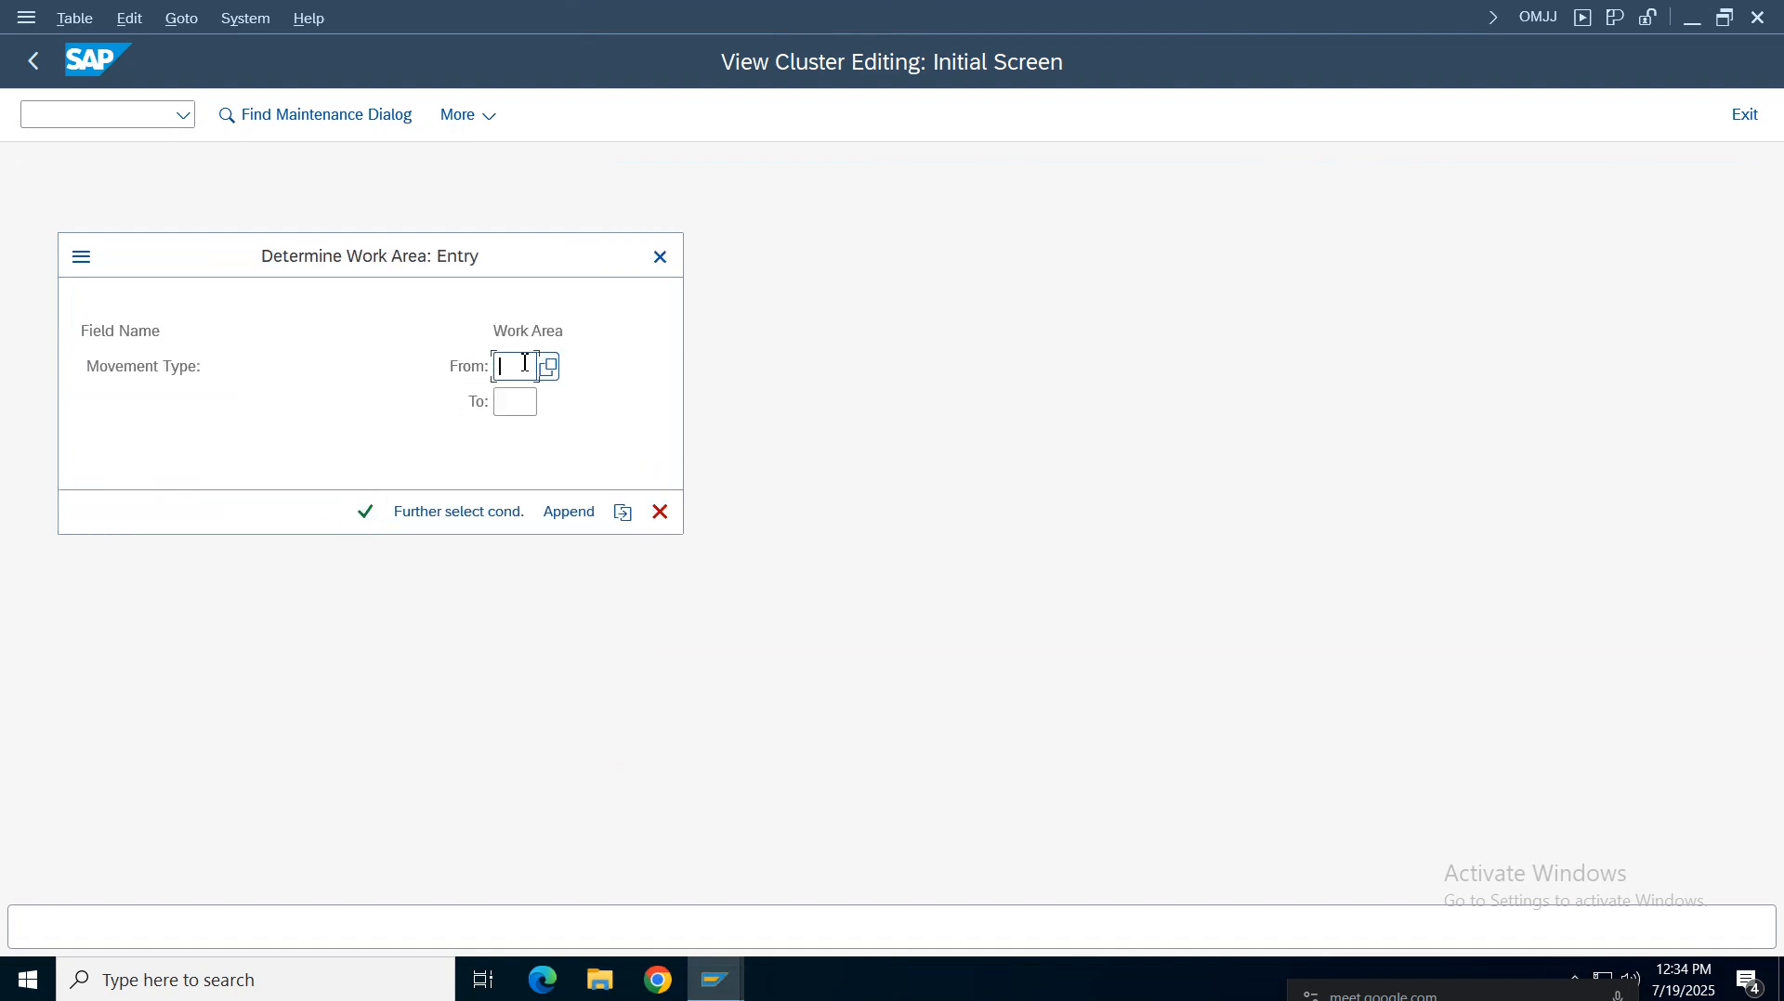
type("101")
left_click(507, 398)
type("101")
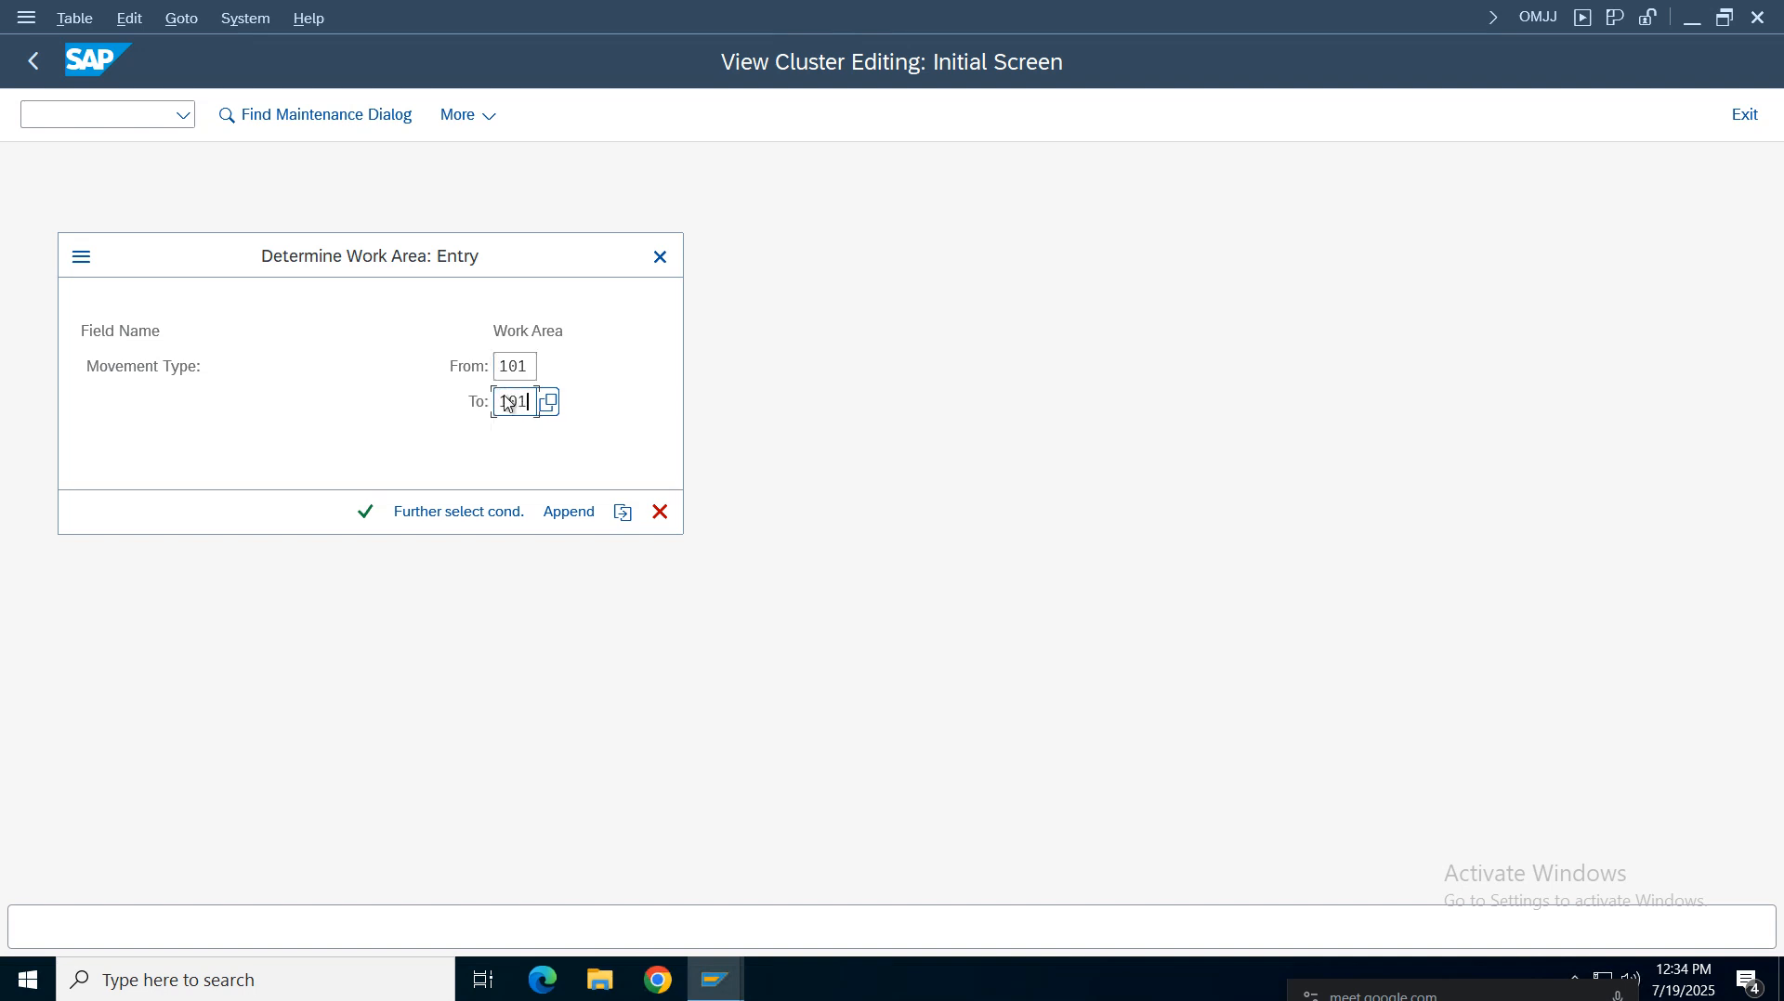
left_click(432, 502)
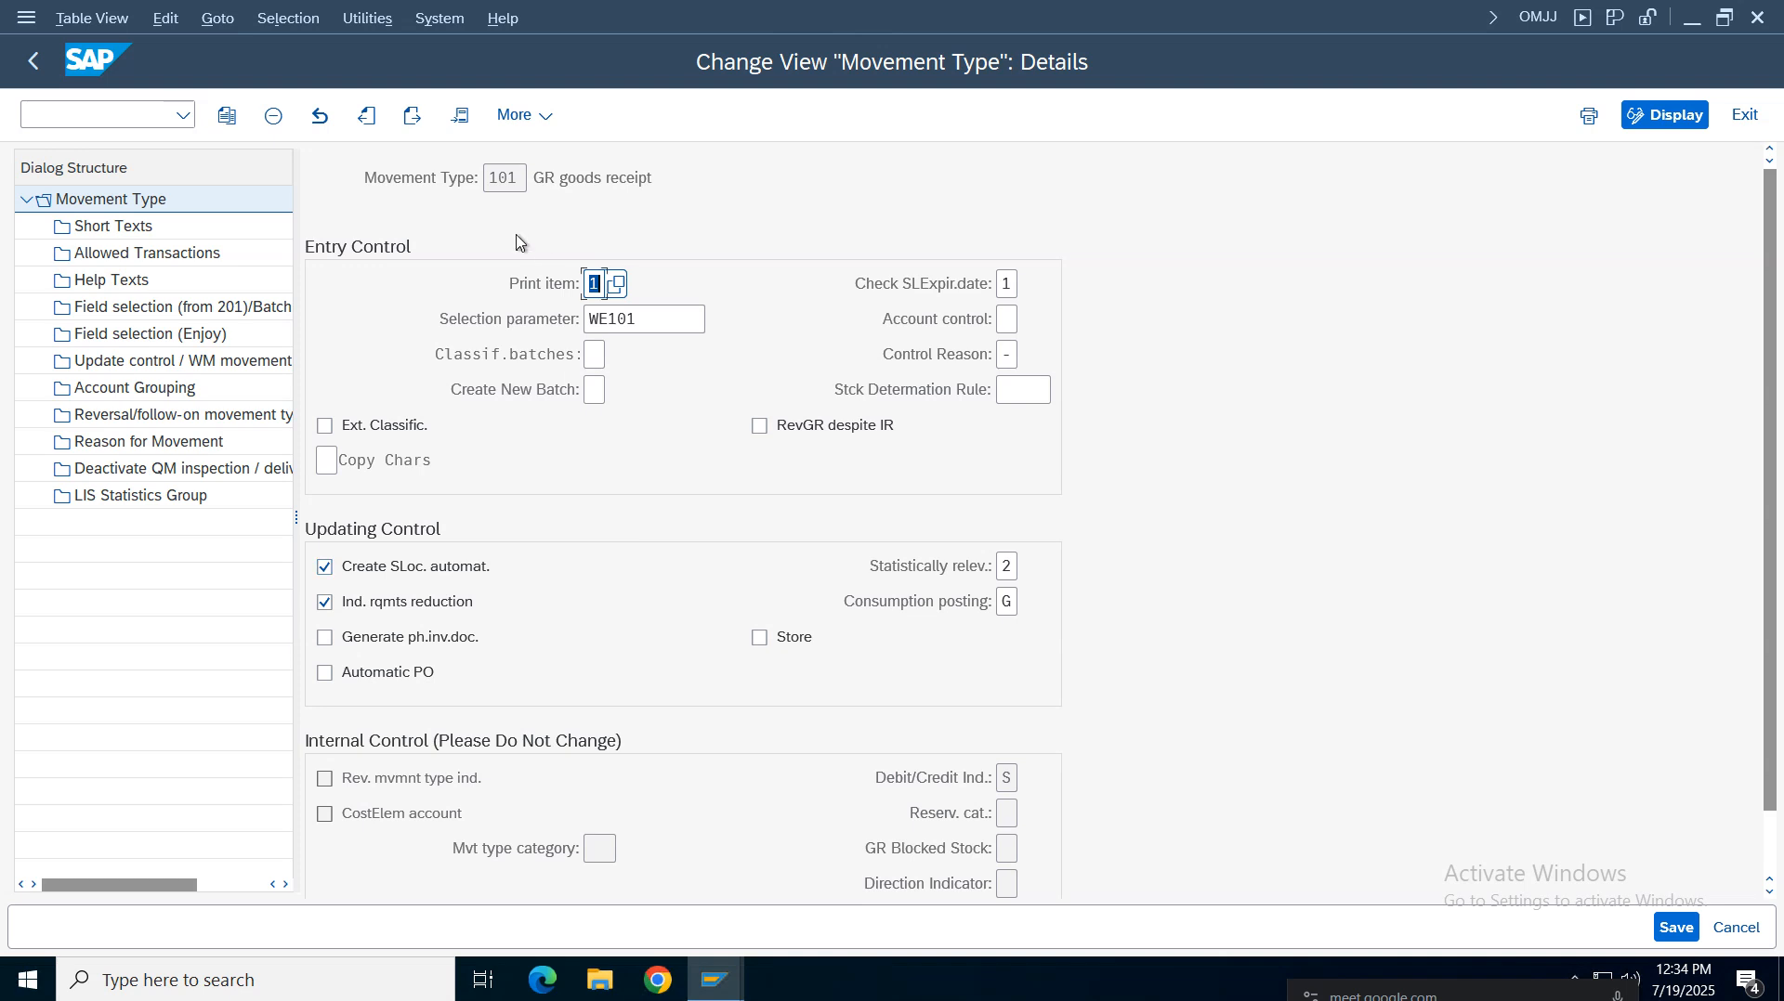
Open the Debit/Credit indicator value list for movement type 101
left_click(510, 177)
left_click_drag(1772, 503, 1783, 180)
key("F4")
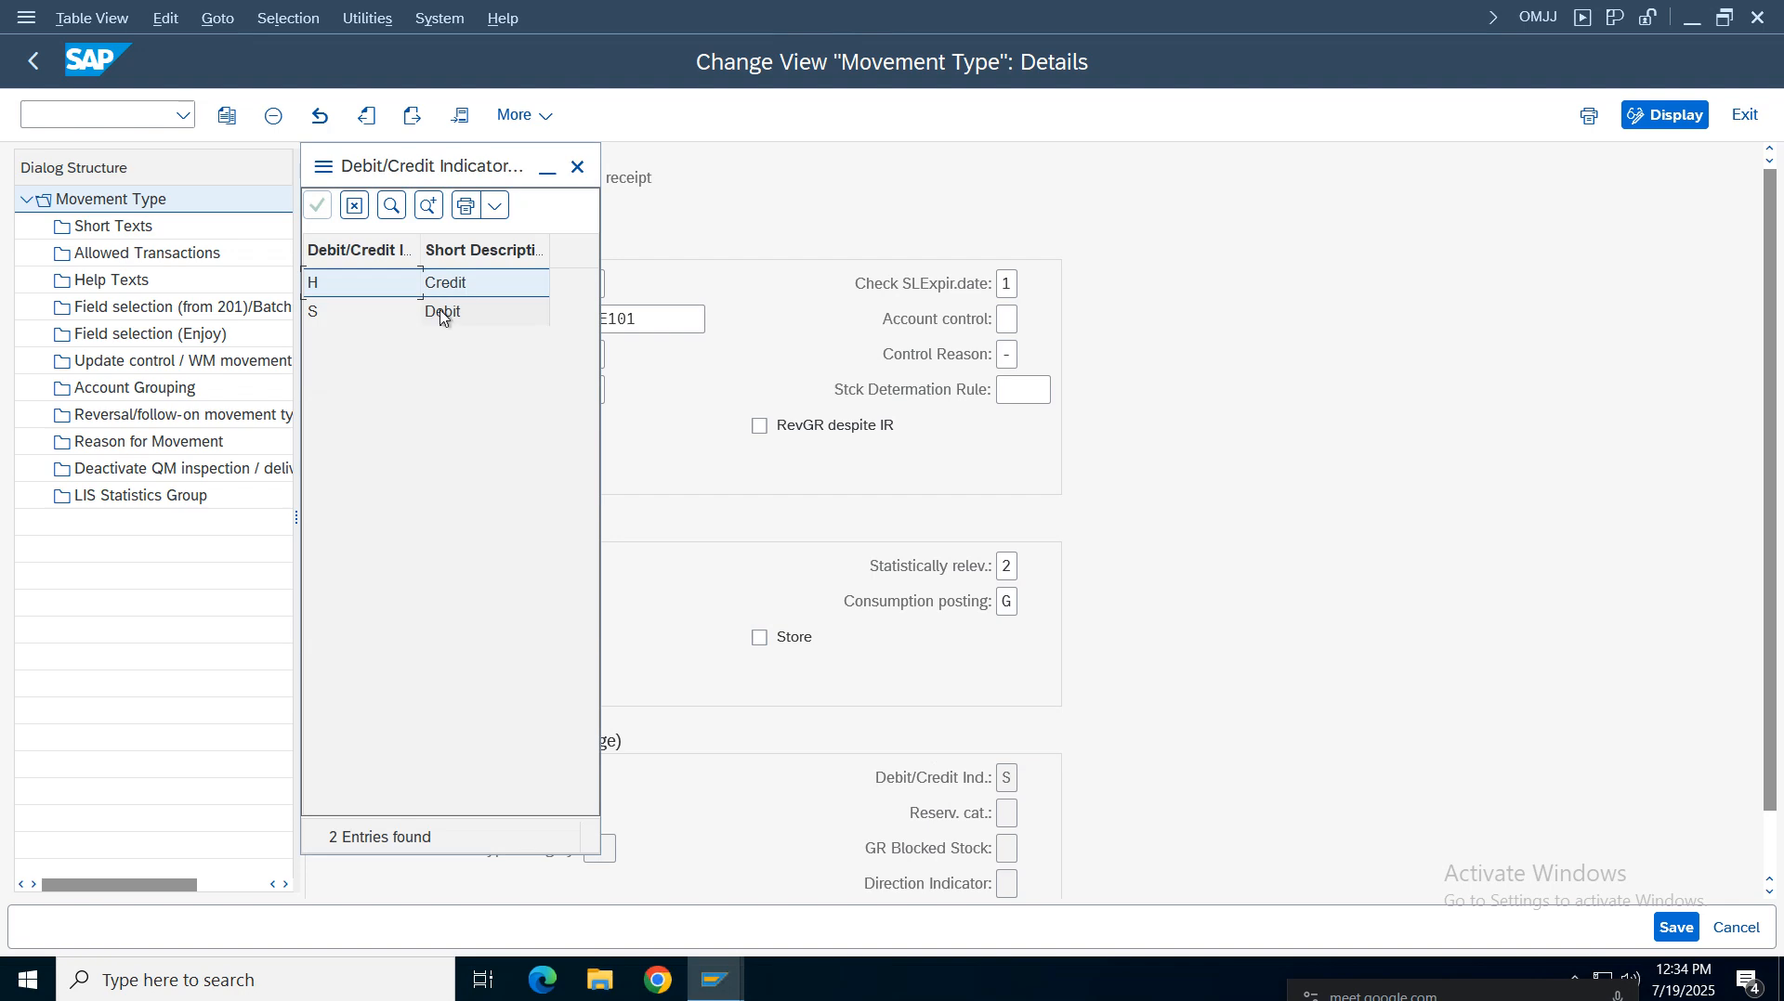
Close the Debit/Credit indicator value list, then browse the Short Texts and Allowed Transactions of movement type 101
left_click(441, 313)
left_click(577, 167)
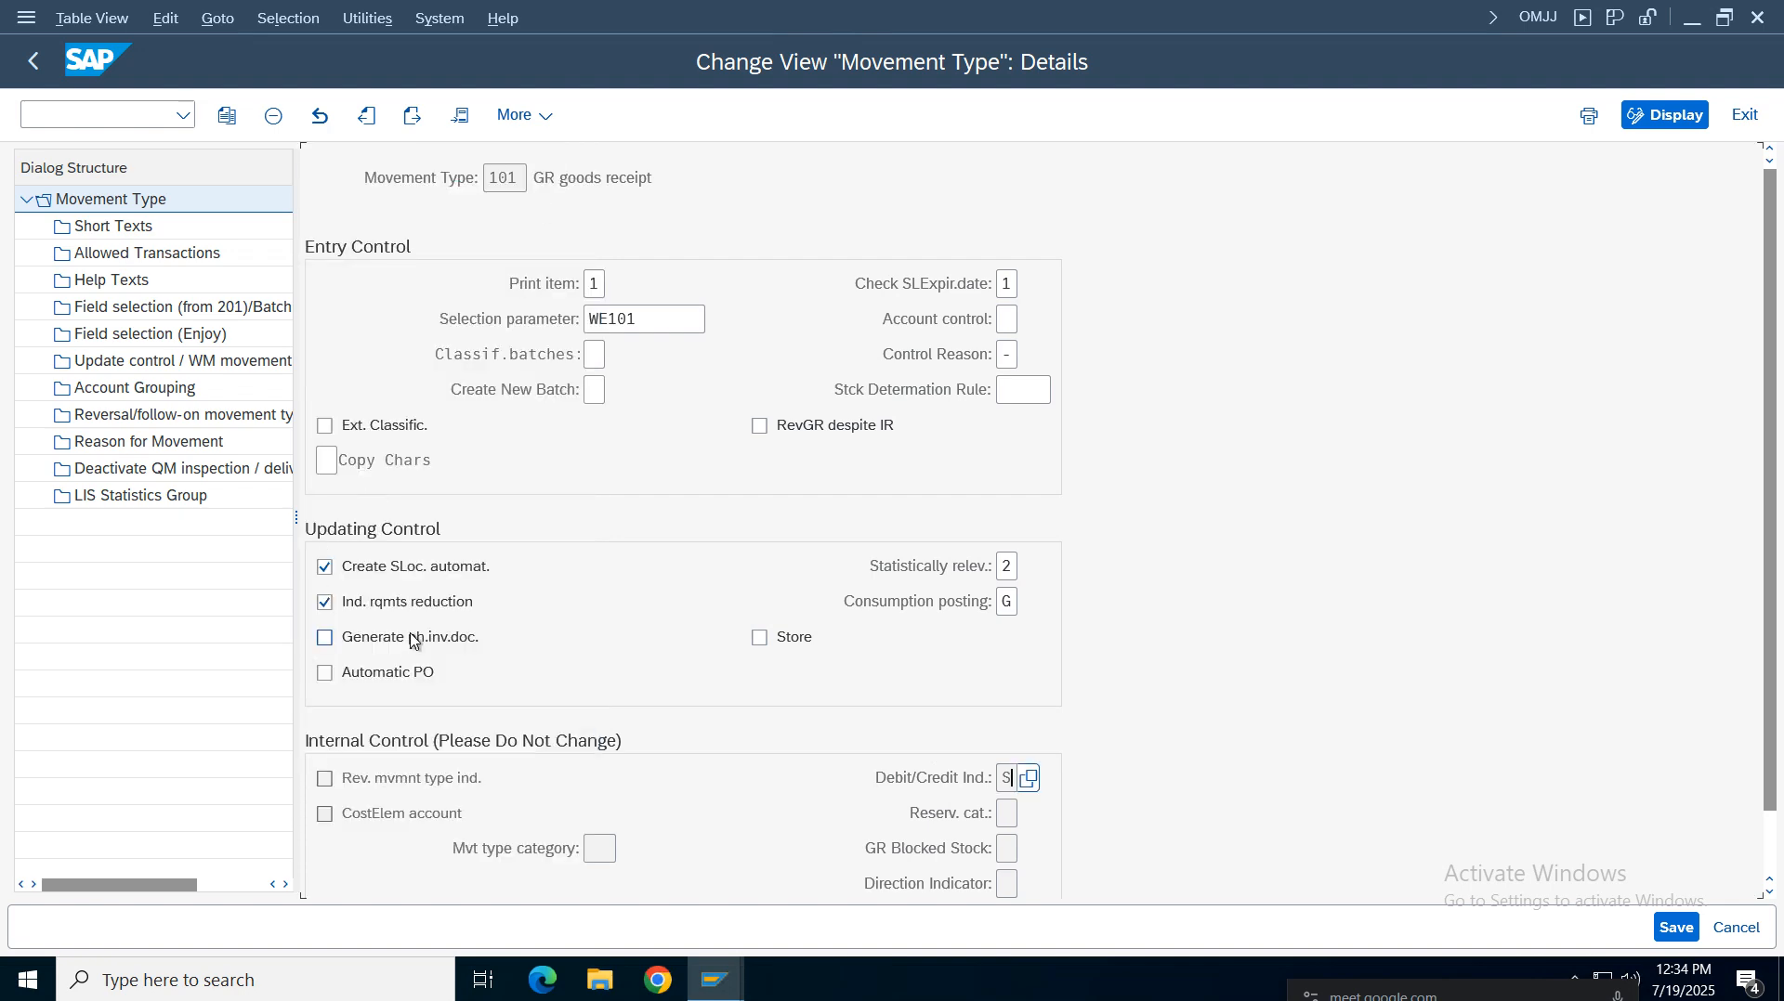
left_click(113, 232)
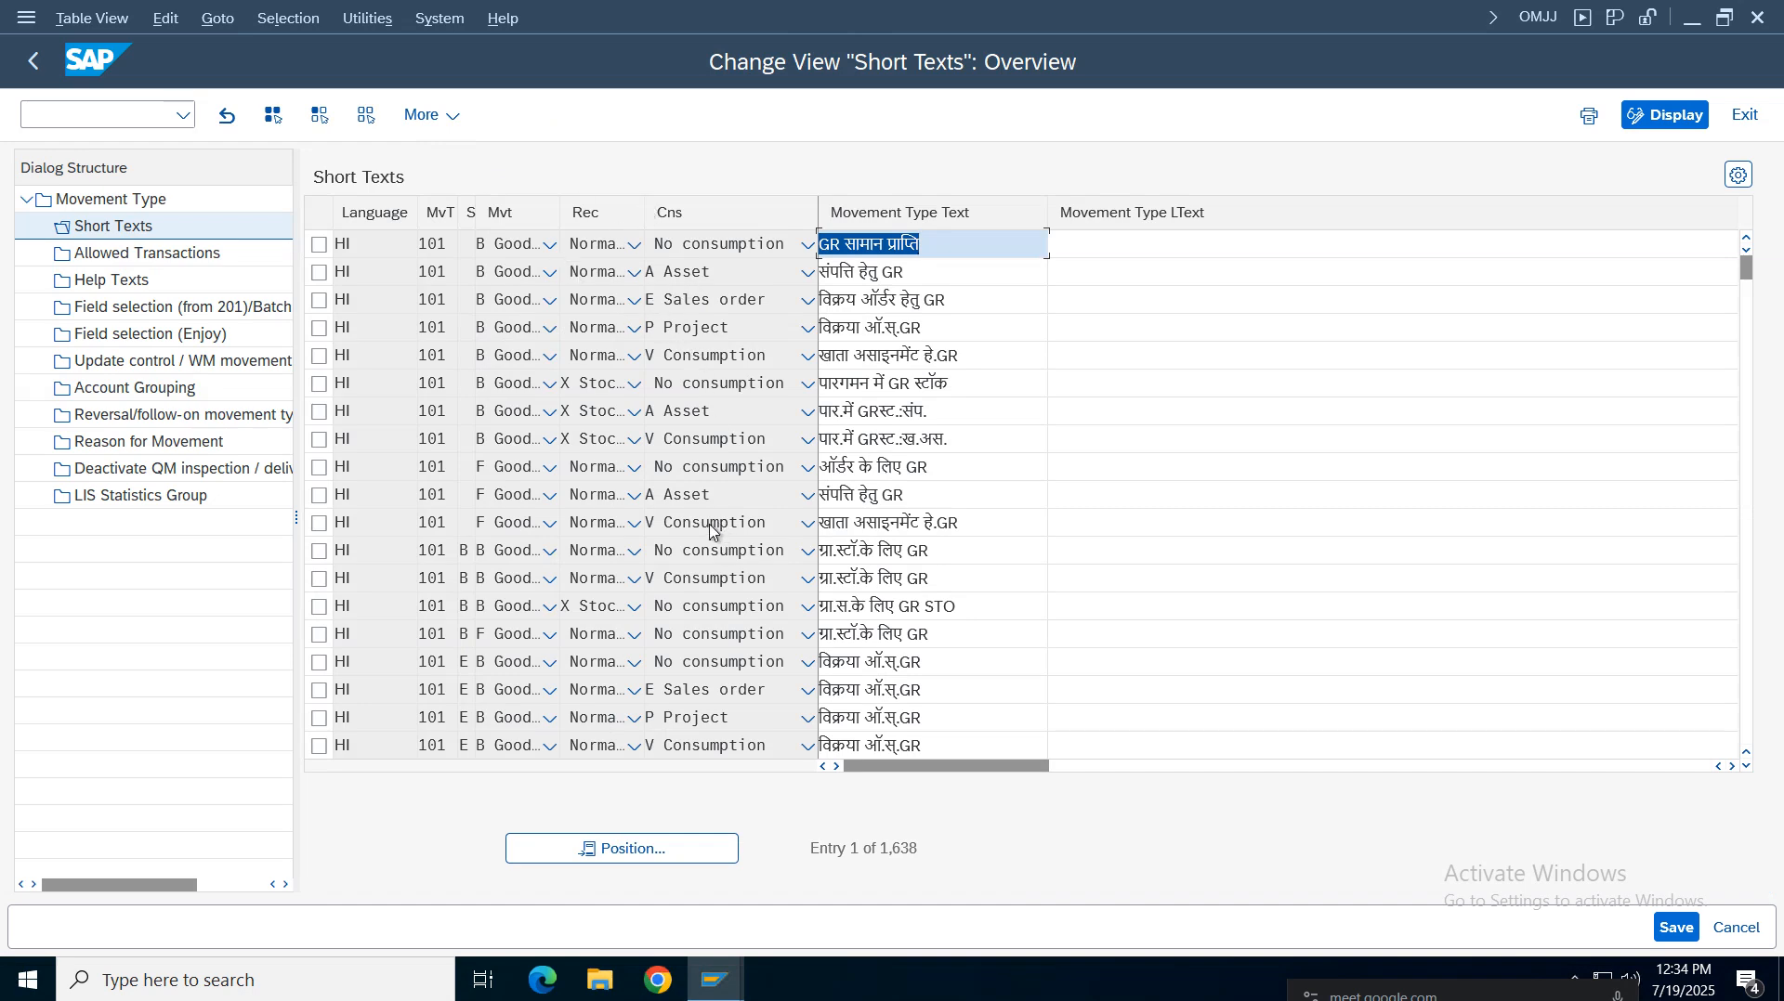
left_click(113, 255)
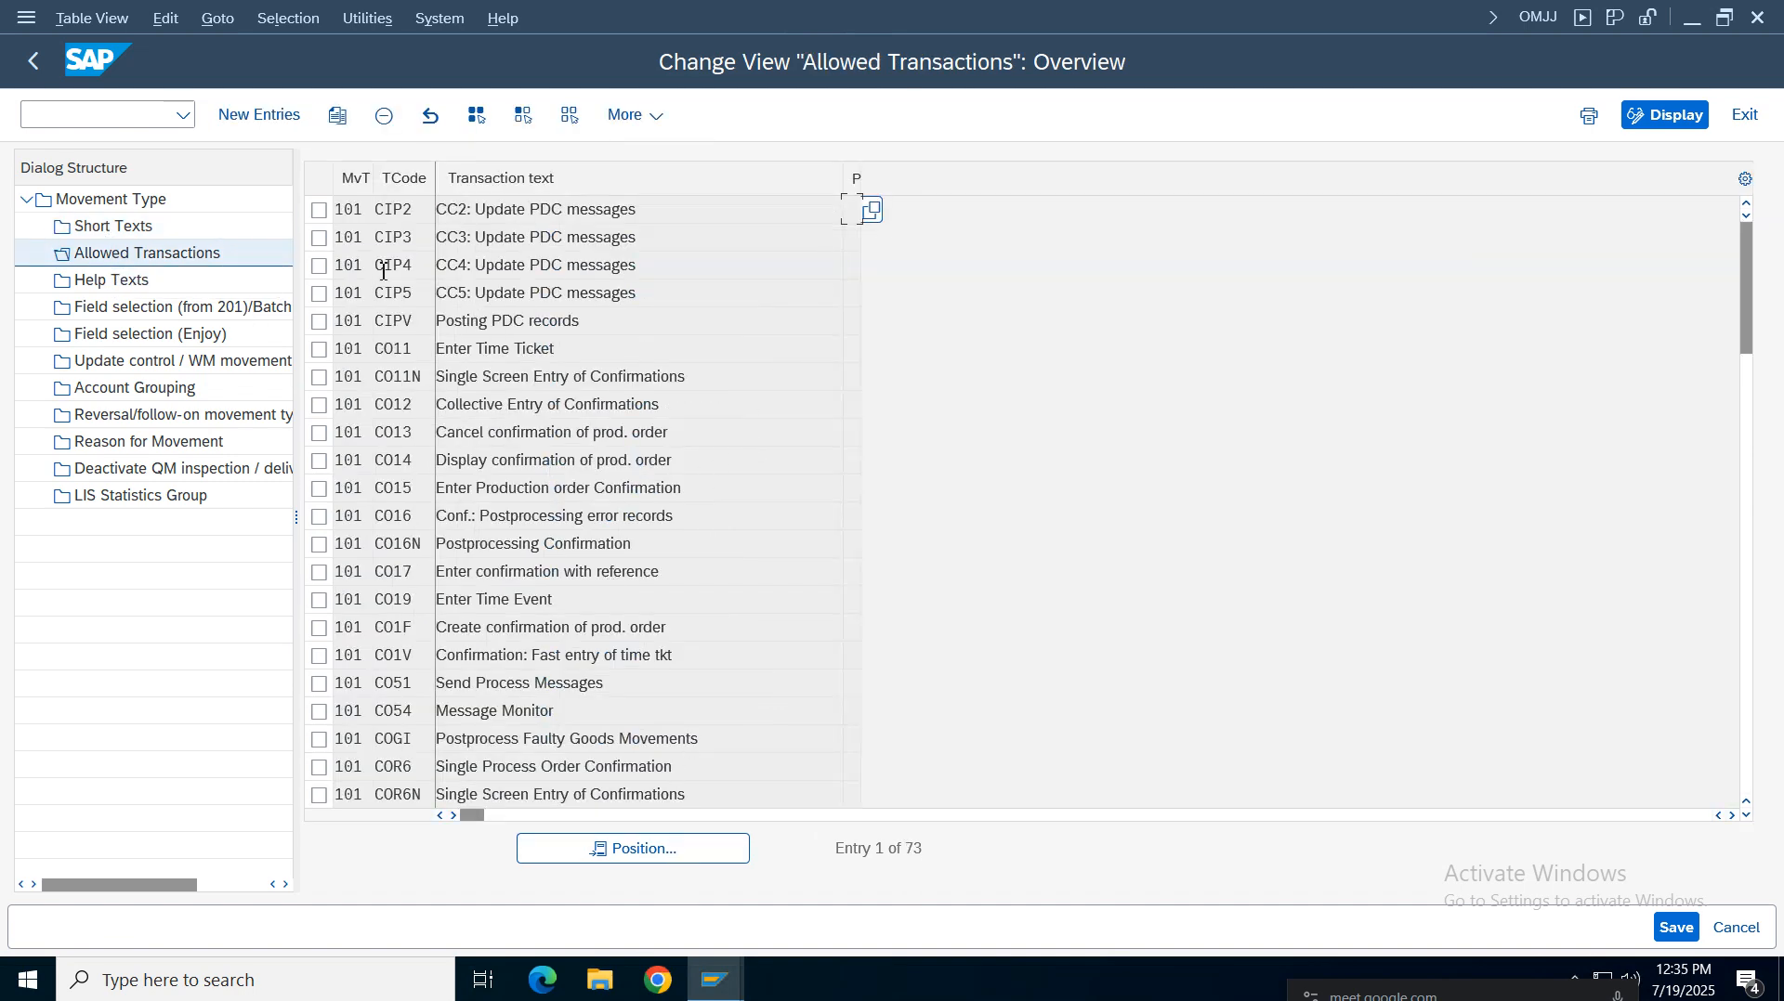
Position the allowed transactions list on transaction code migo for movement type 101
left_click(598, 856)
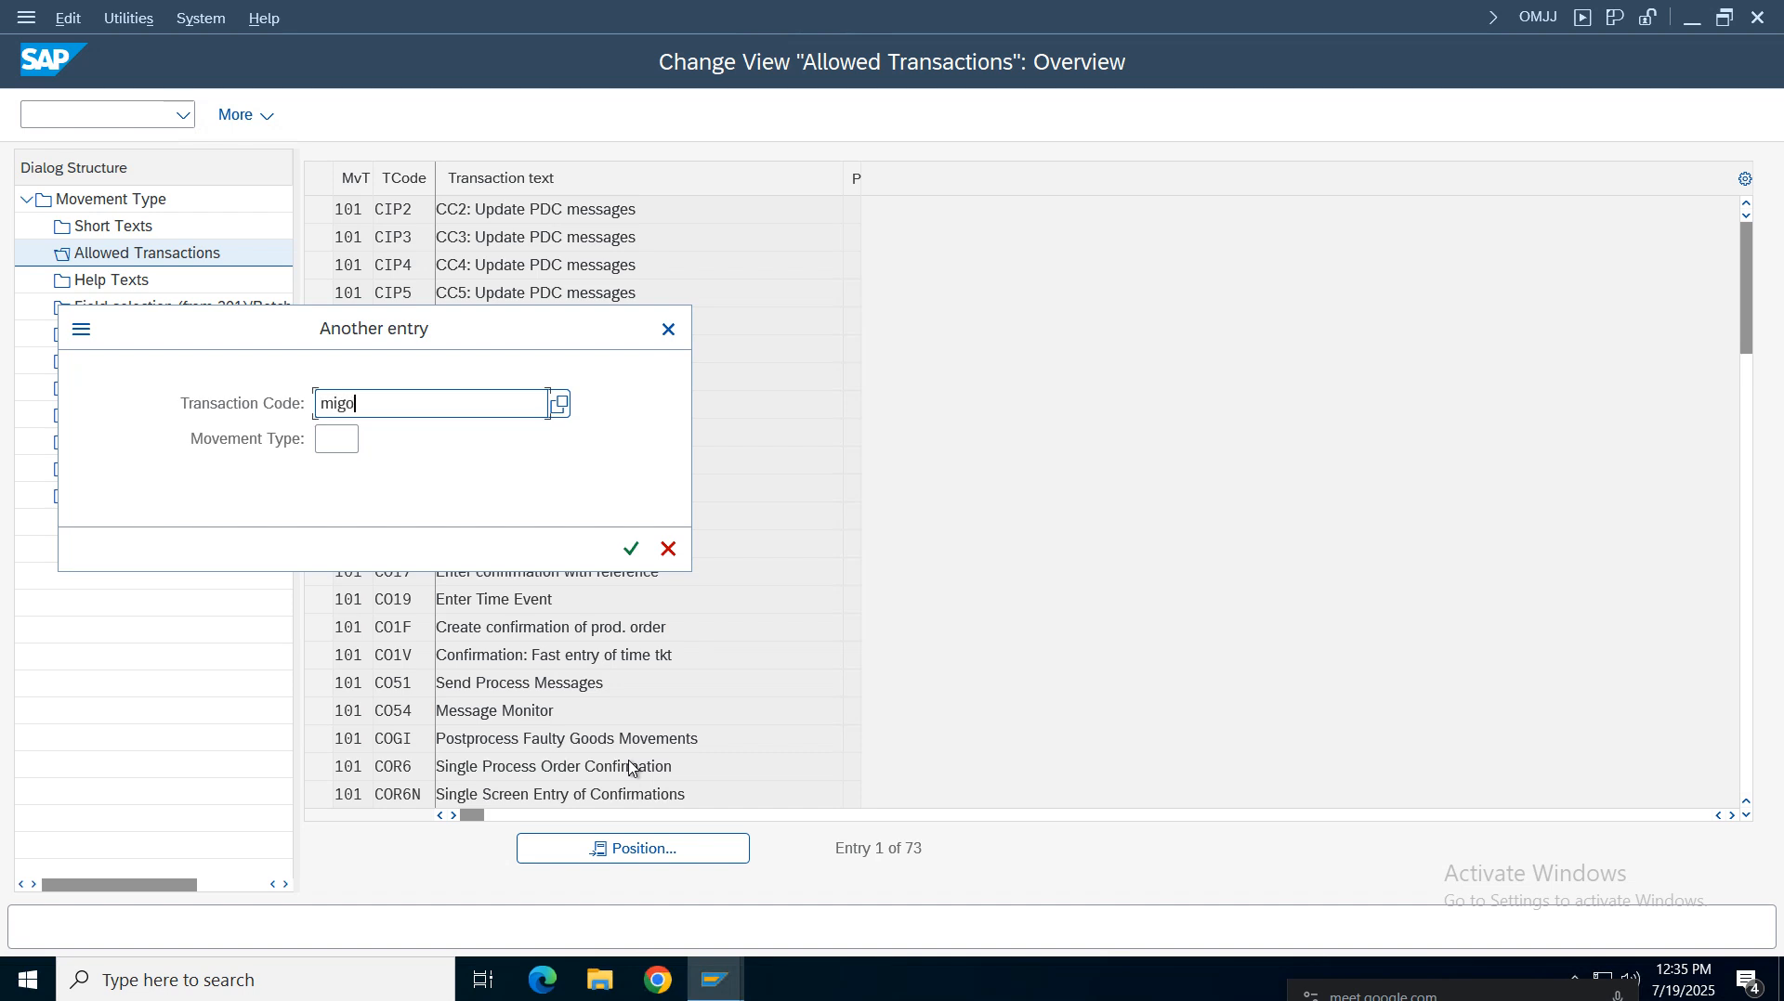
left_click(348, 438)
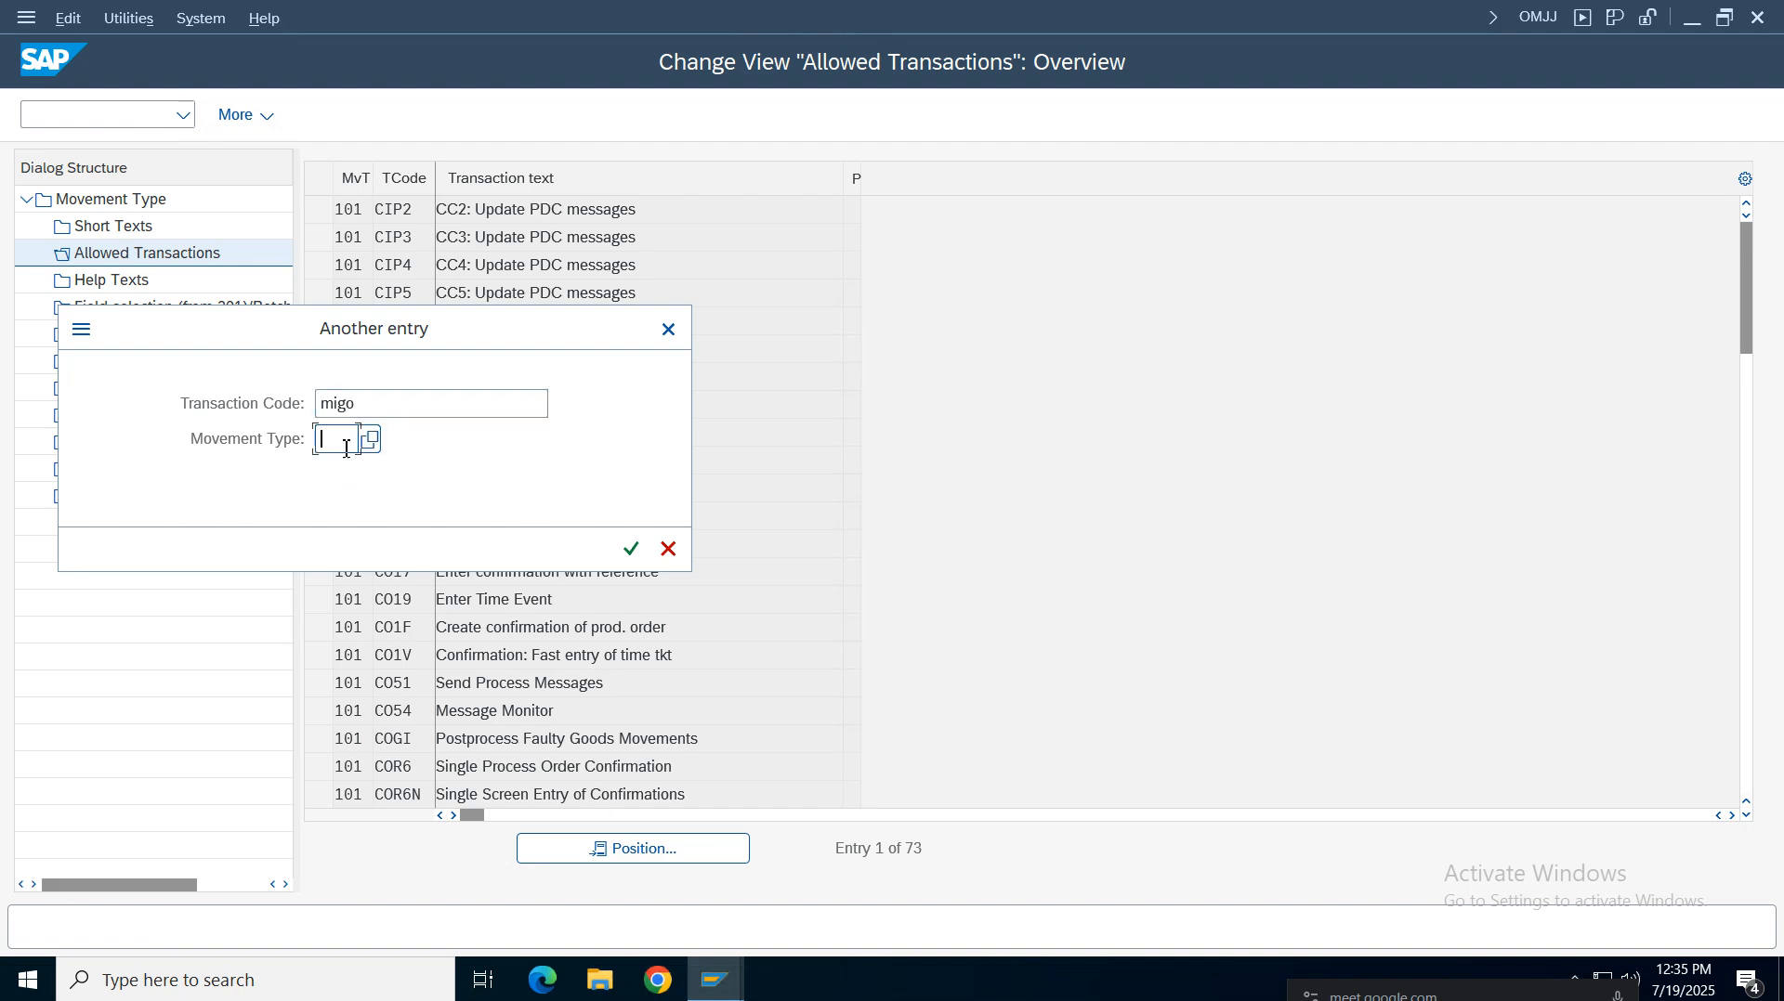
type("101")
key("Return")
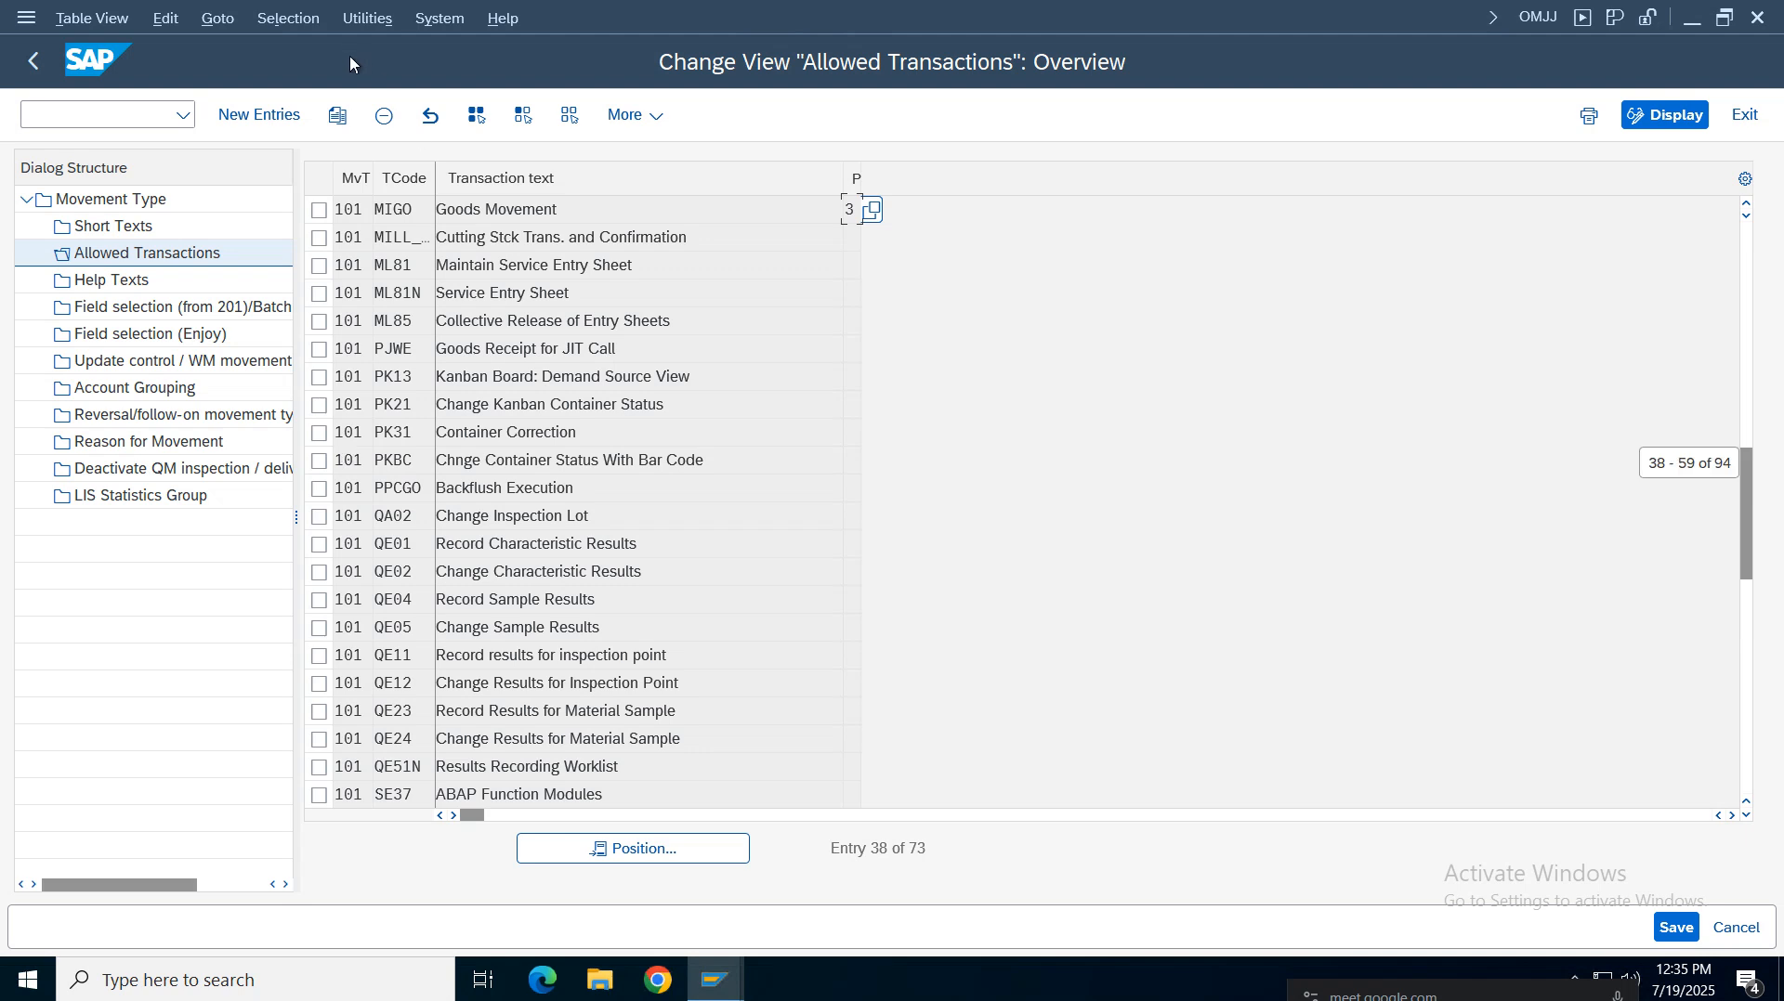
double_click(636, 206)
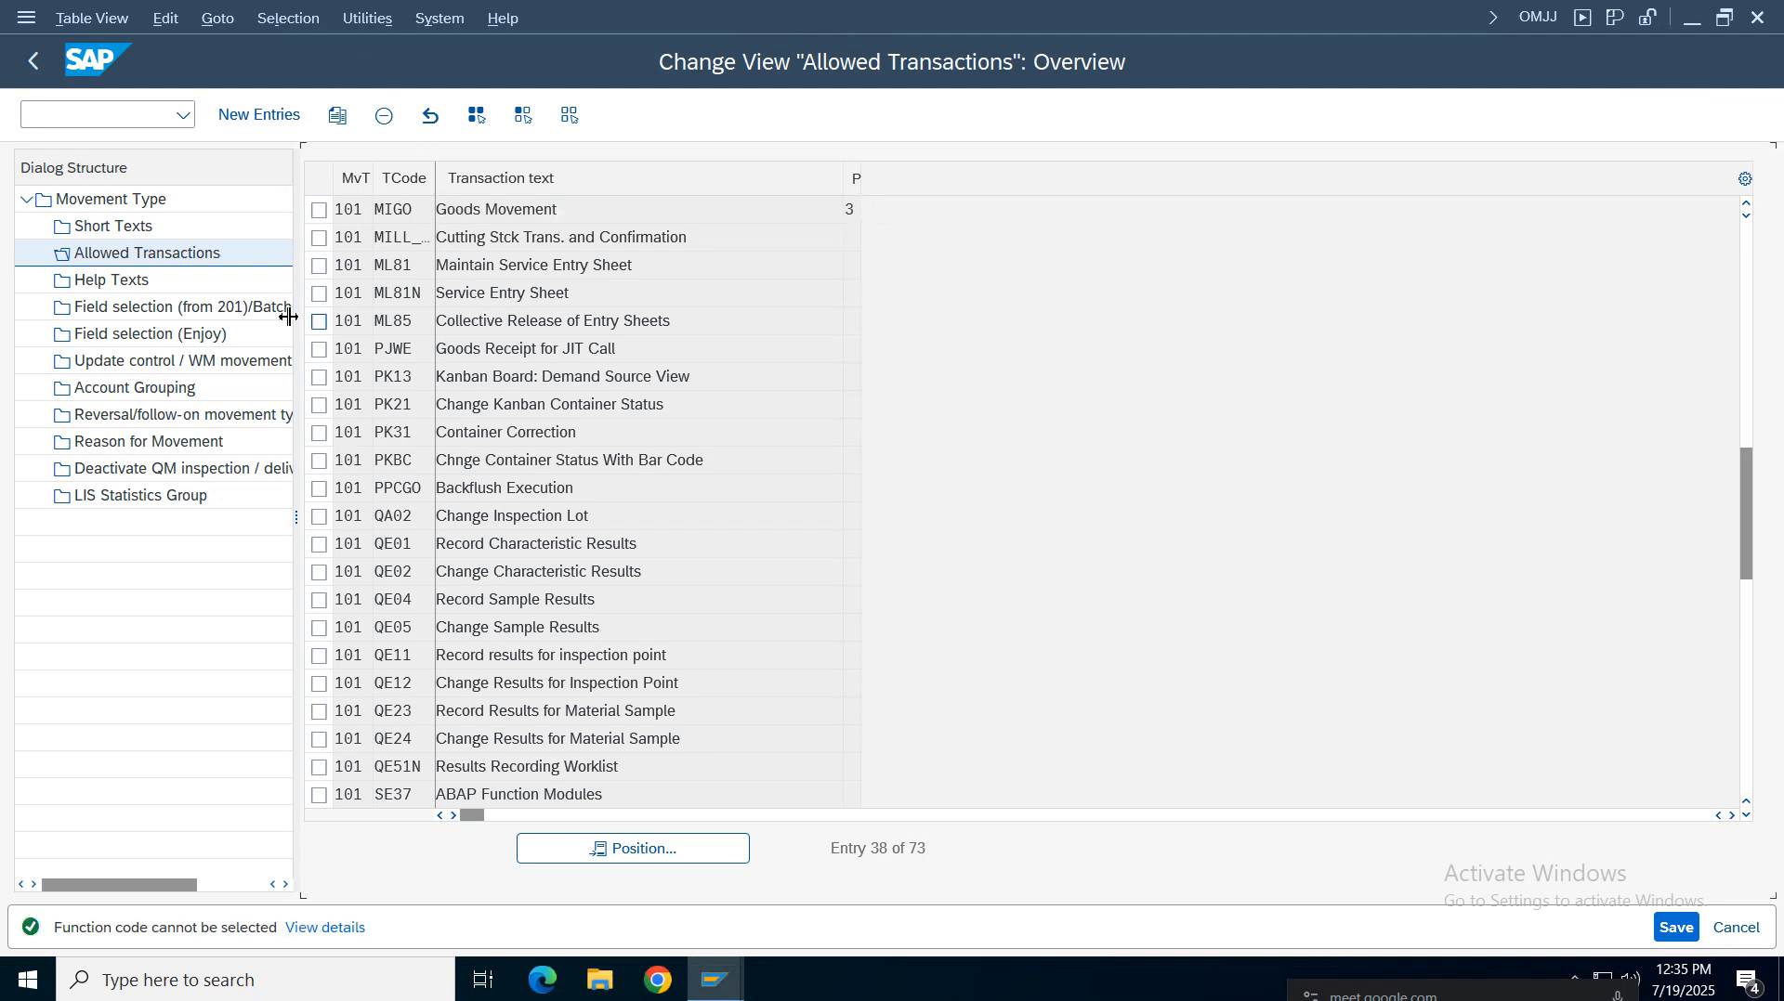
triple_click(879, 849)
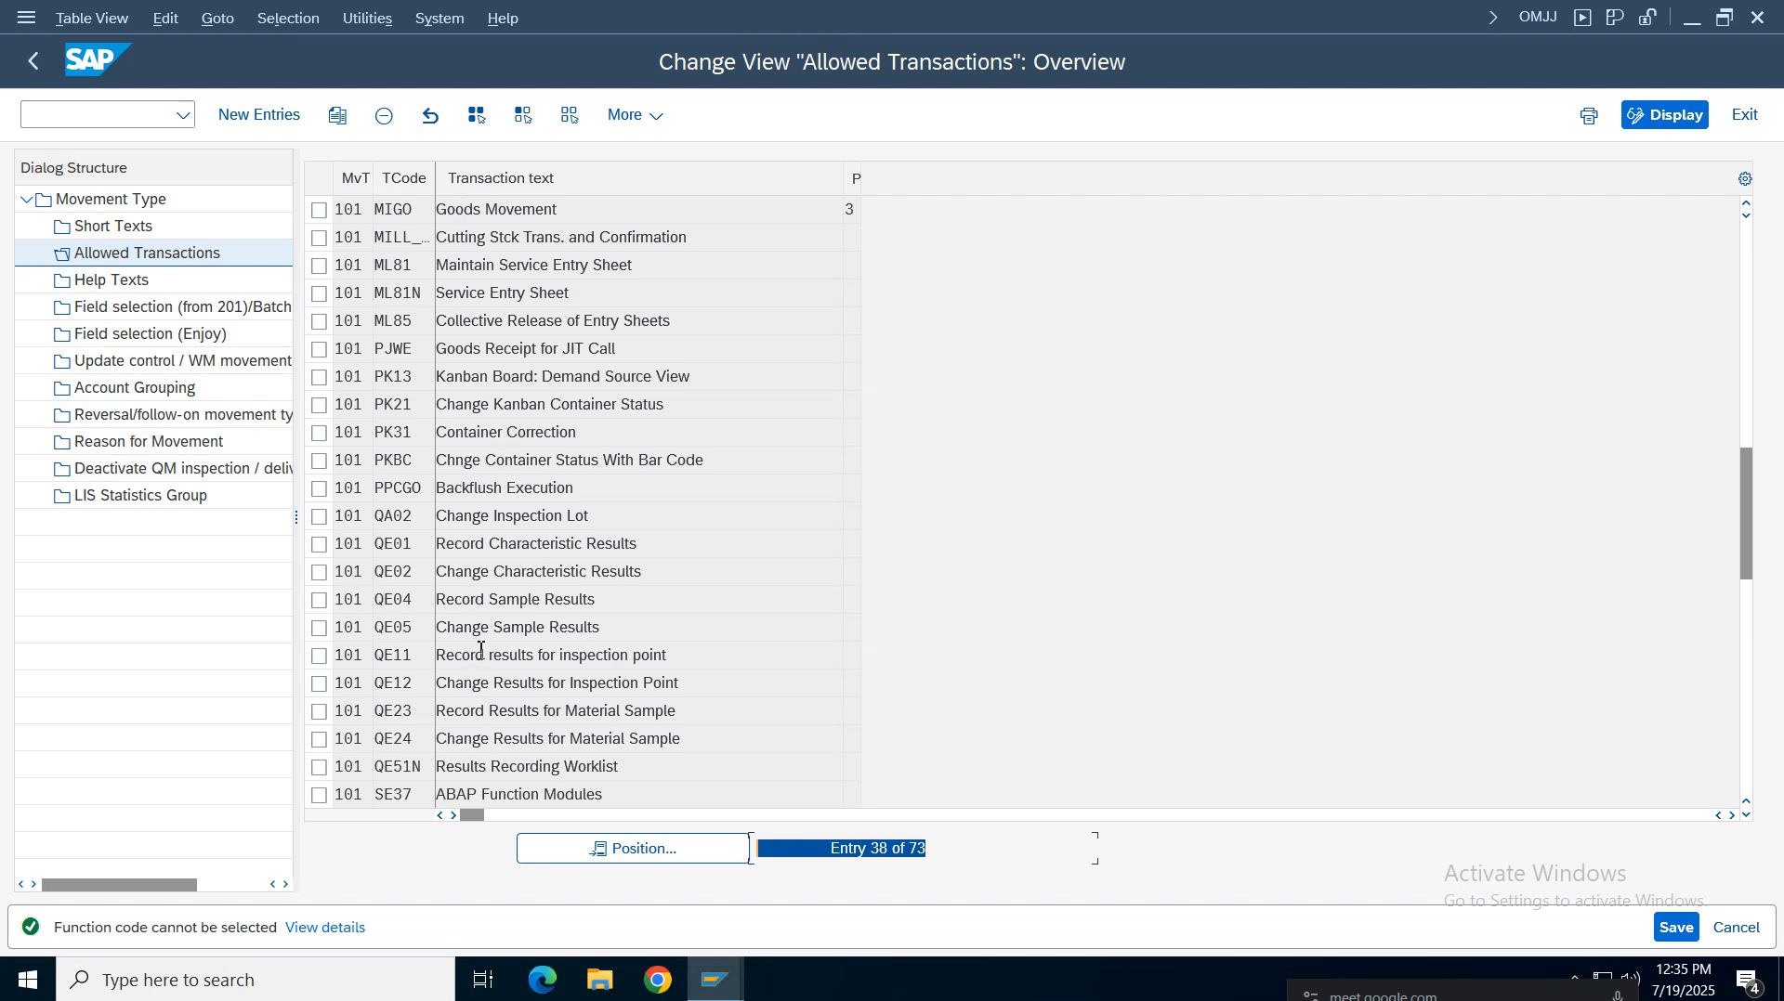
Open Help Texts and try to position the list on transaction migo with movement type 101
left_click(130, 280)
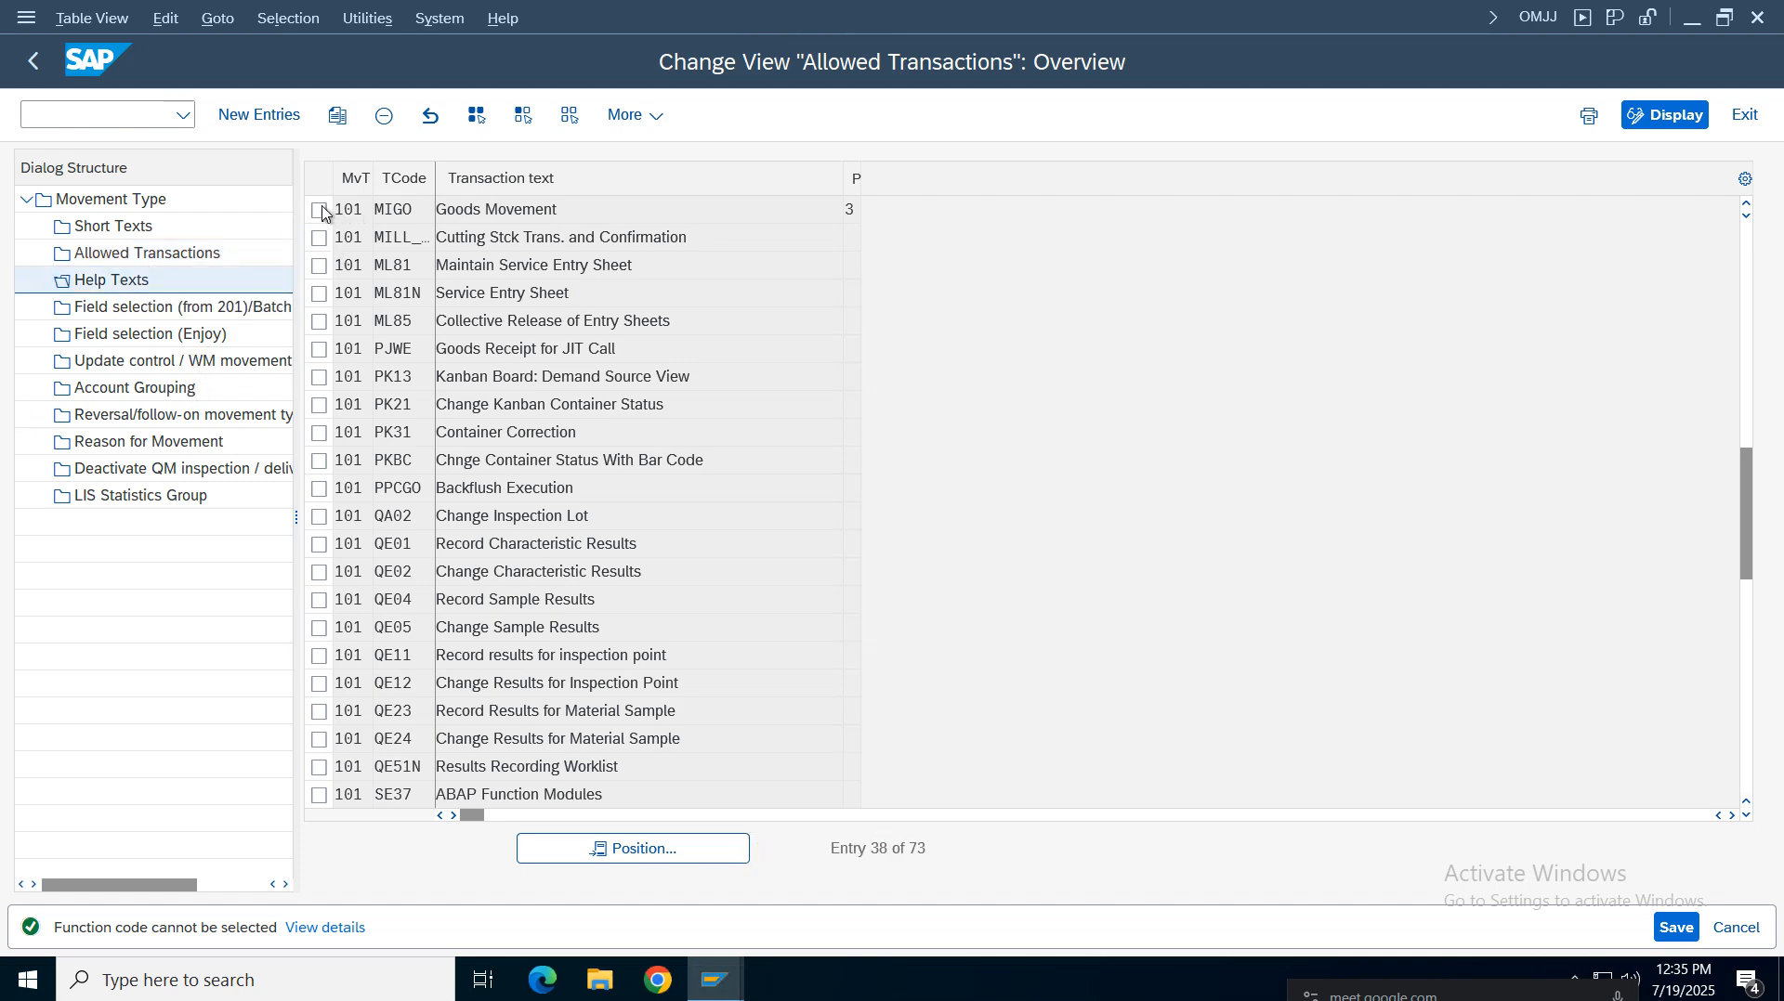
double_click(247, 280)
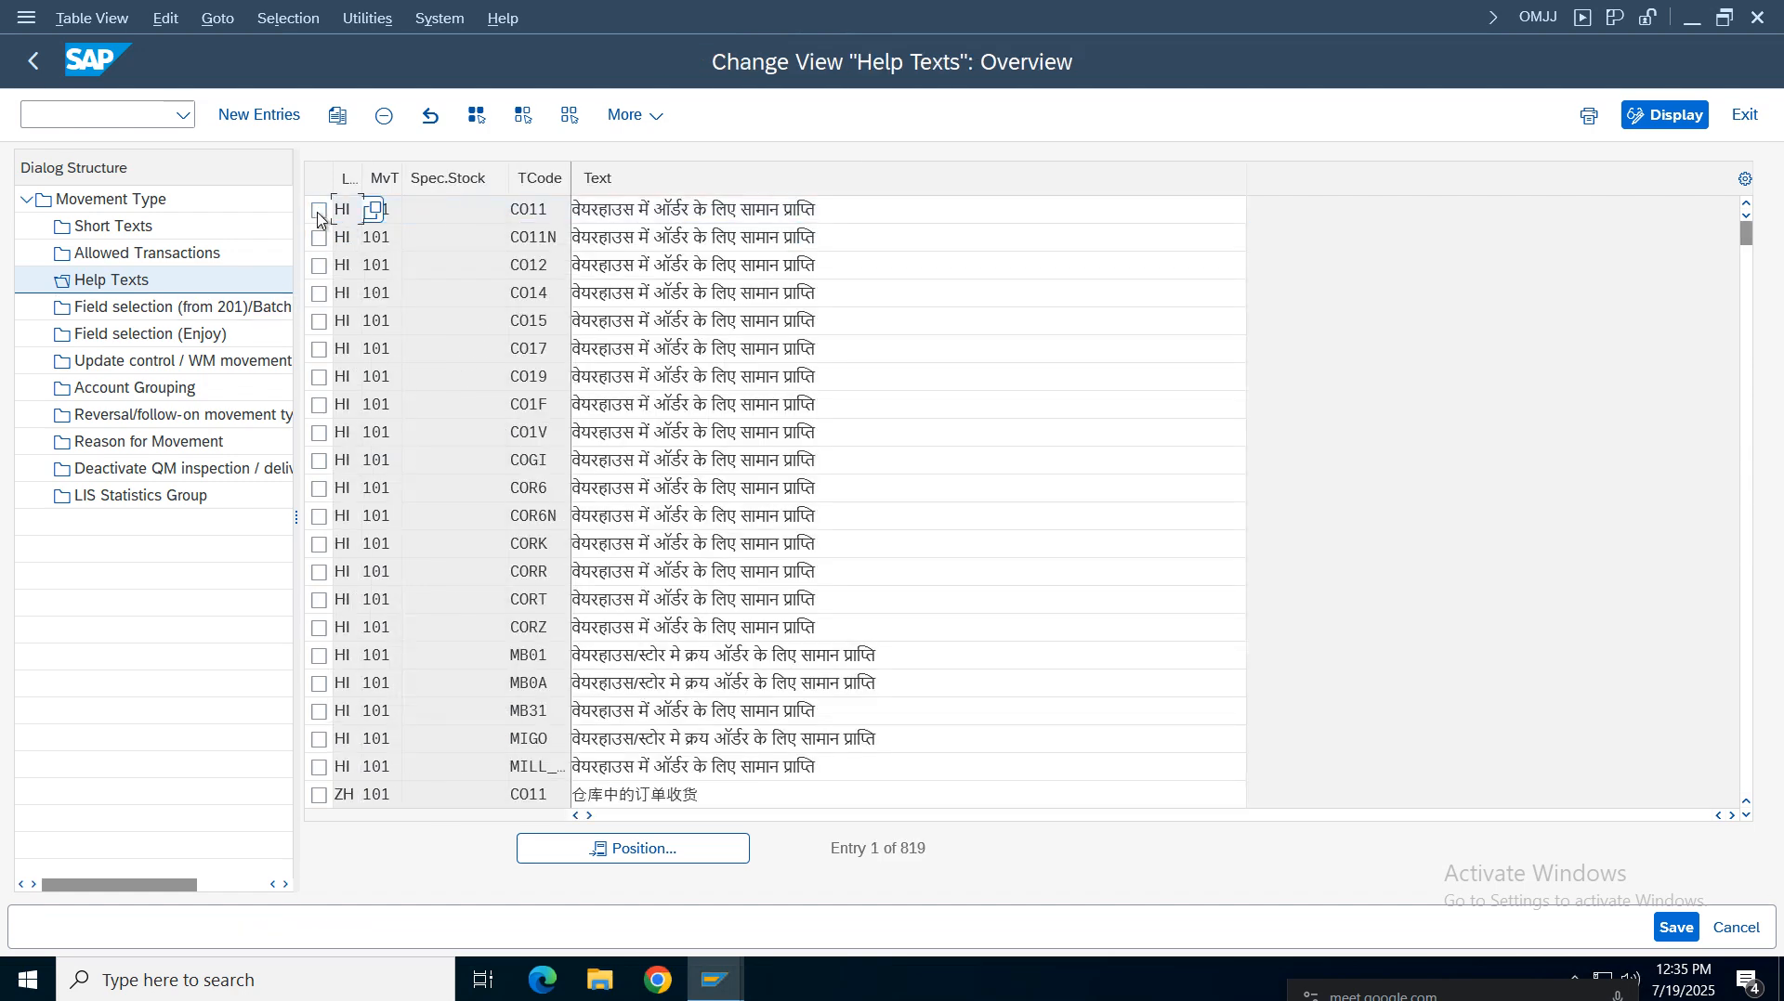
left_click(617, 849)
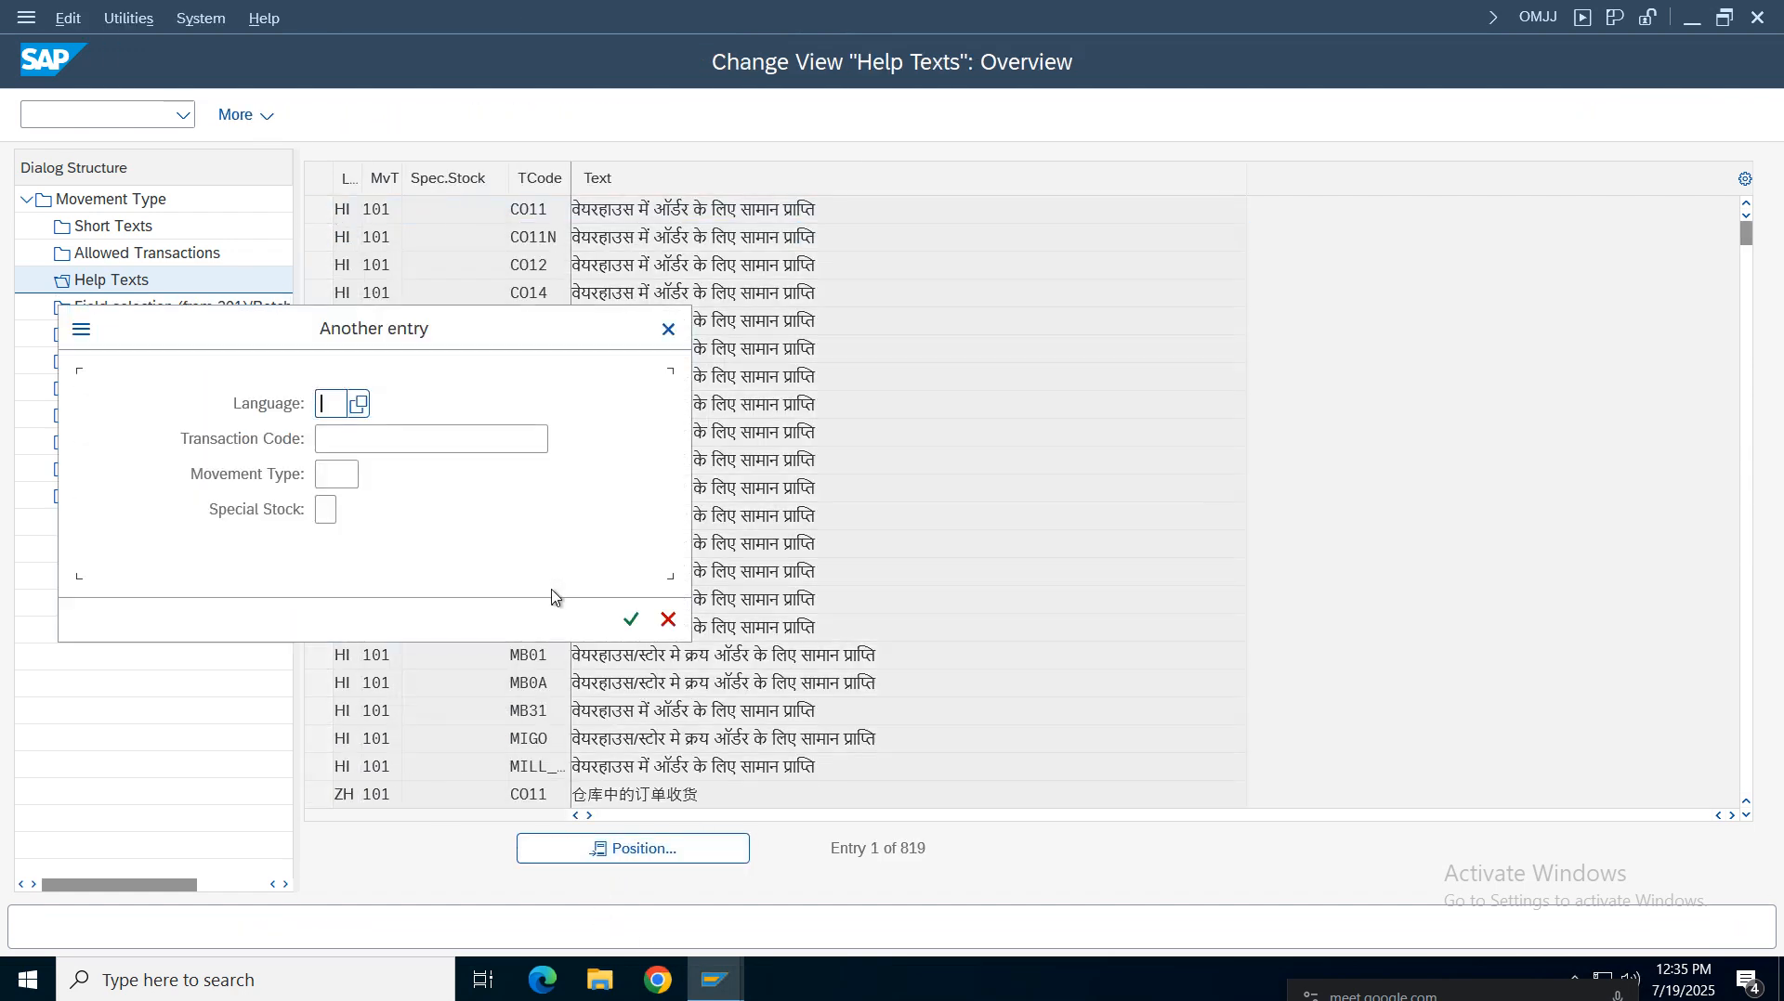
left_click(423, 449)
type("migo")
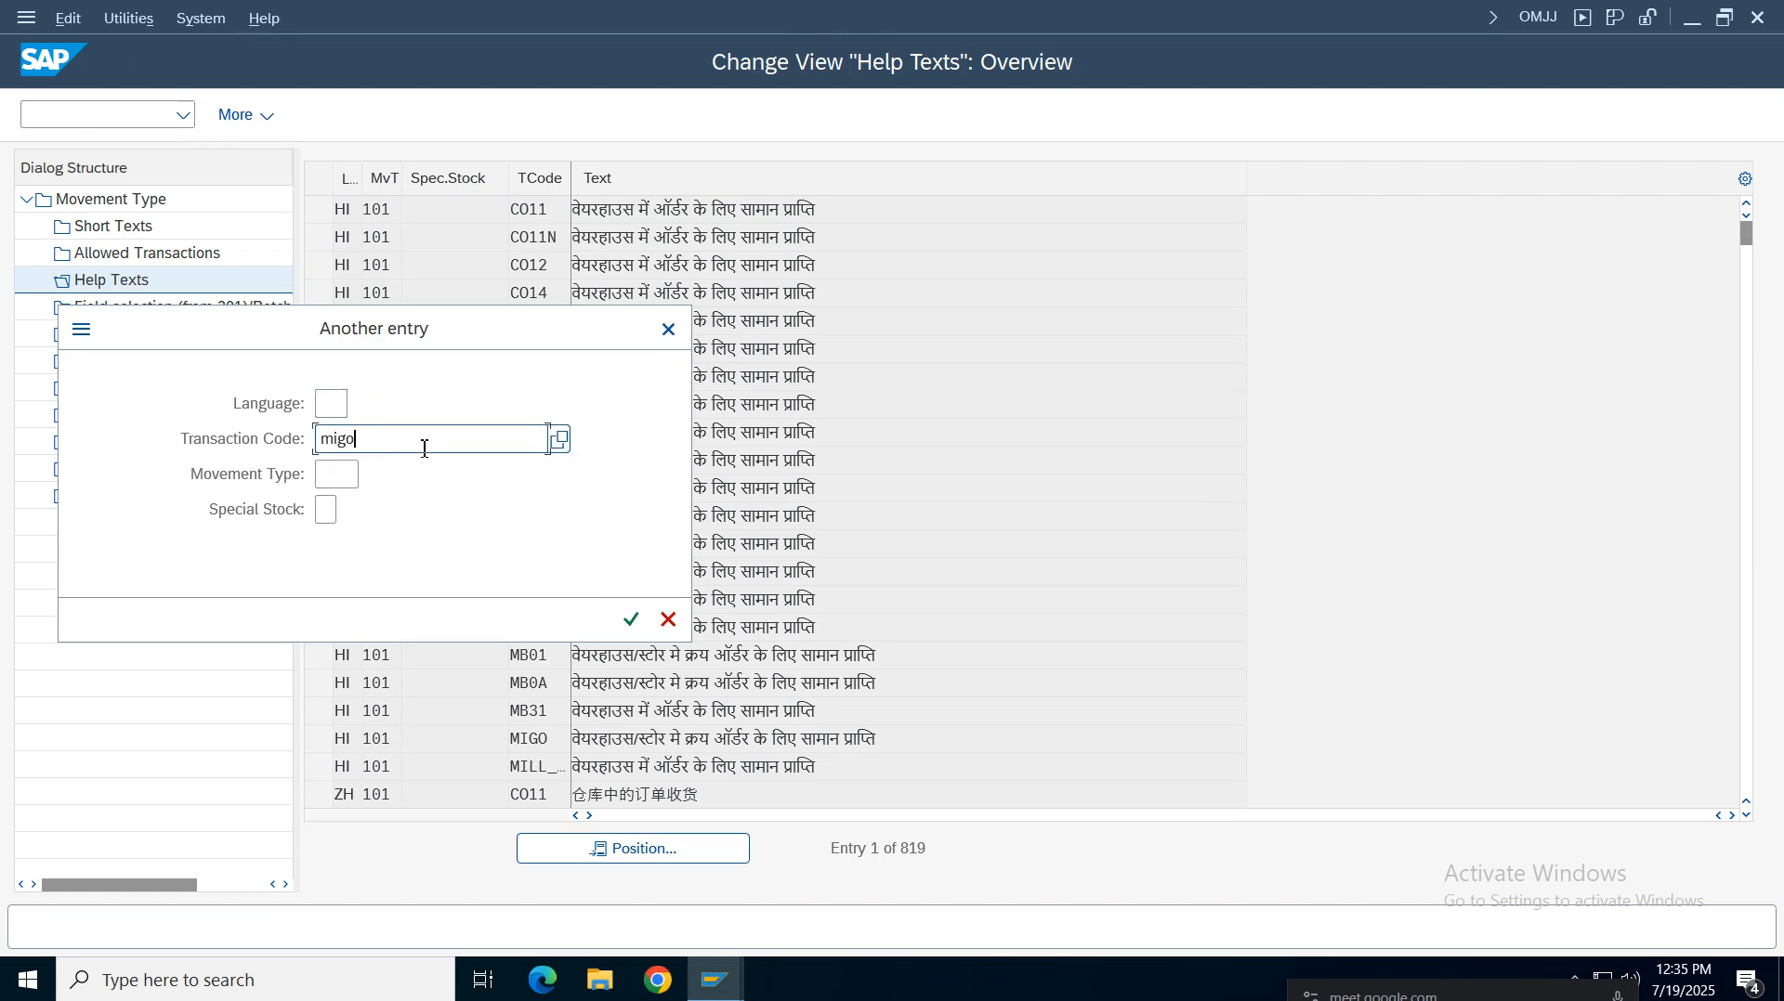
left_click(343, 475)
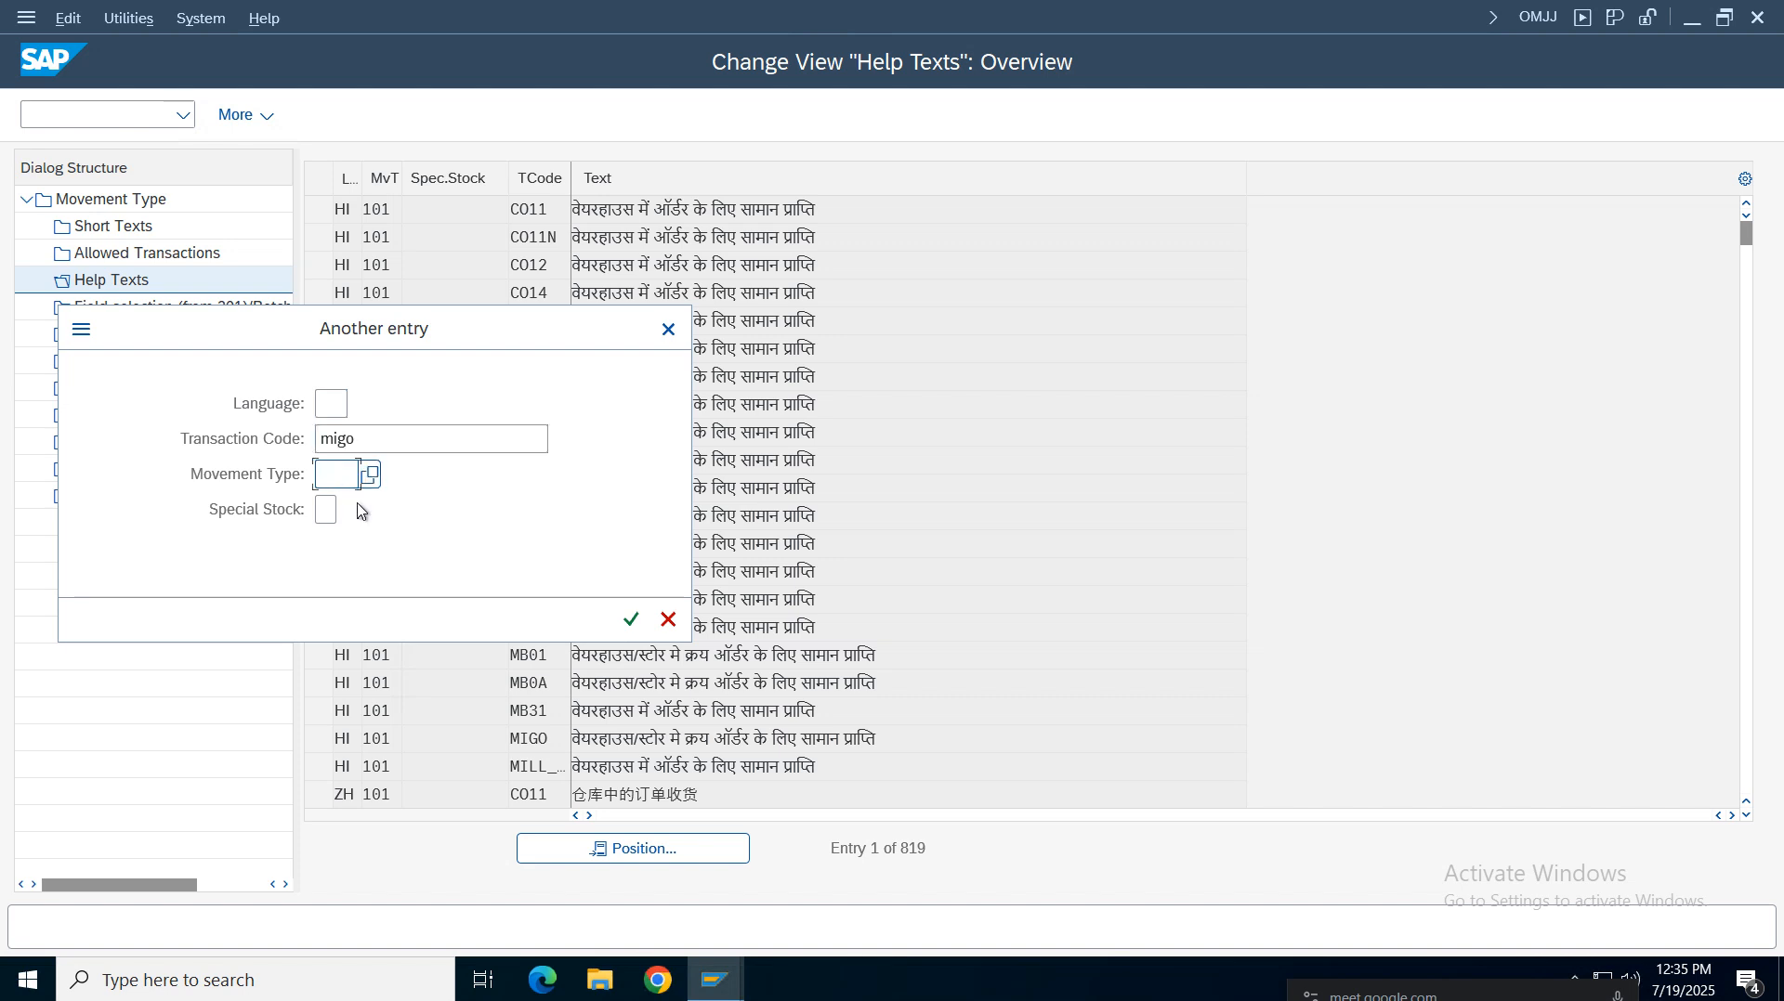
type("101")
key("Return")
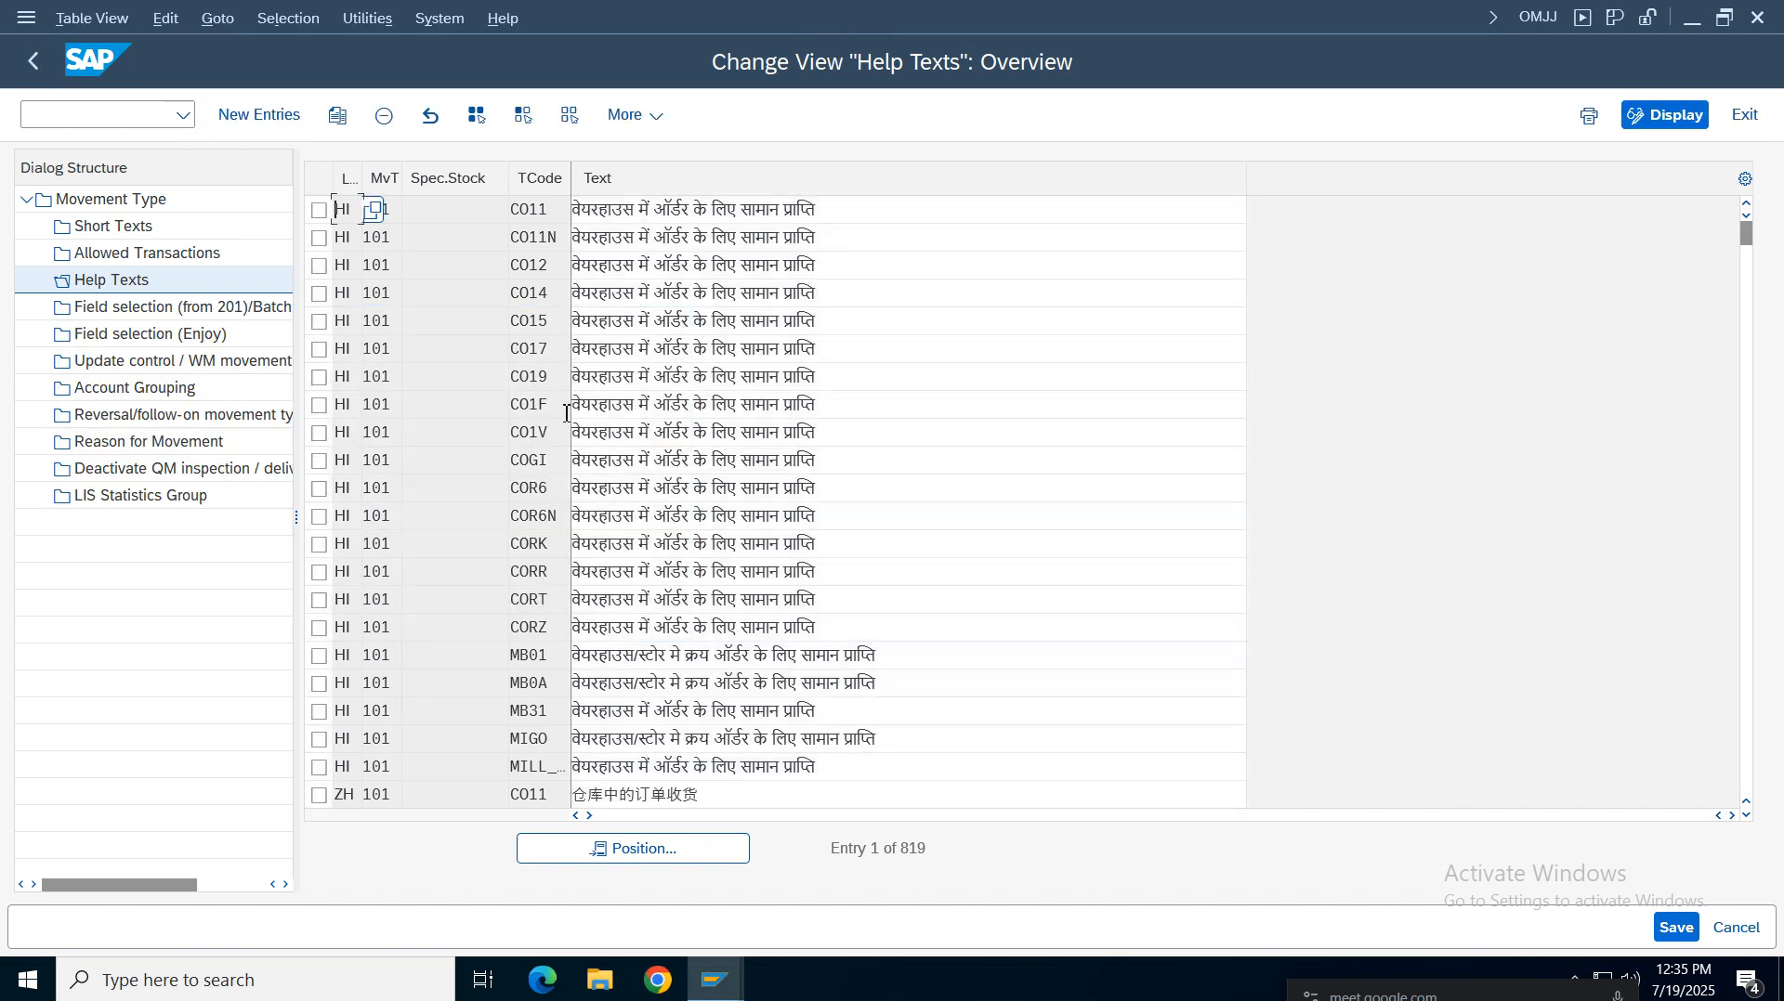
Return to Allowed Transactions, position on transaction migo with movement type 101, and select the MIGO entry
left_click(467, 236)
double_click(177, 253)
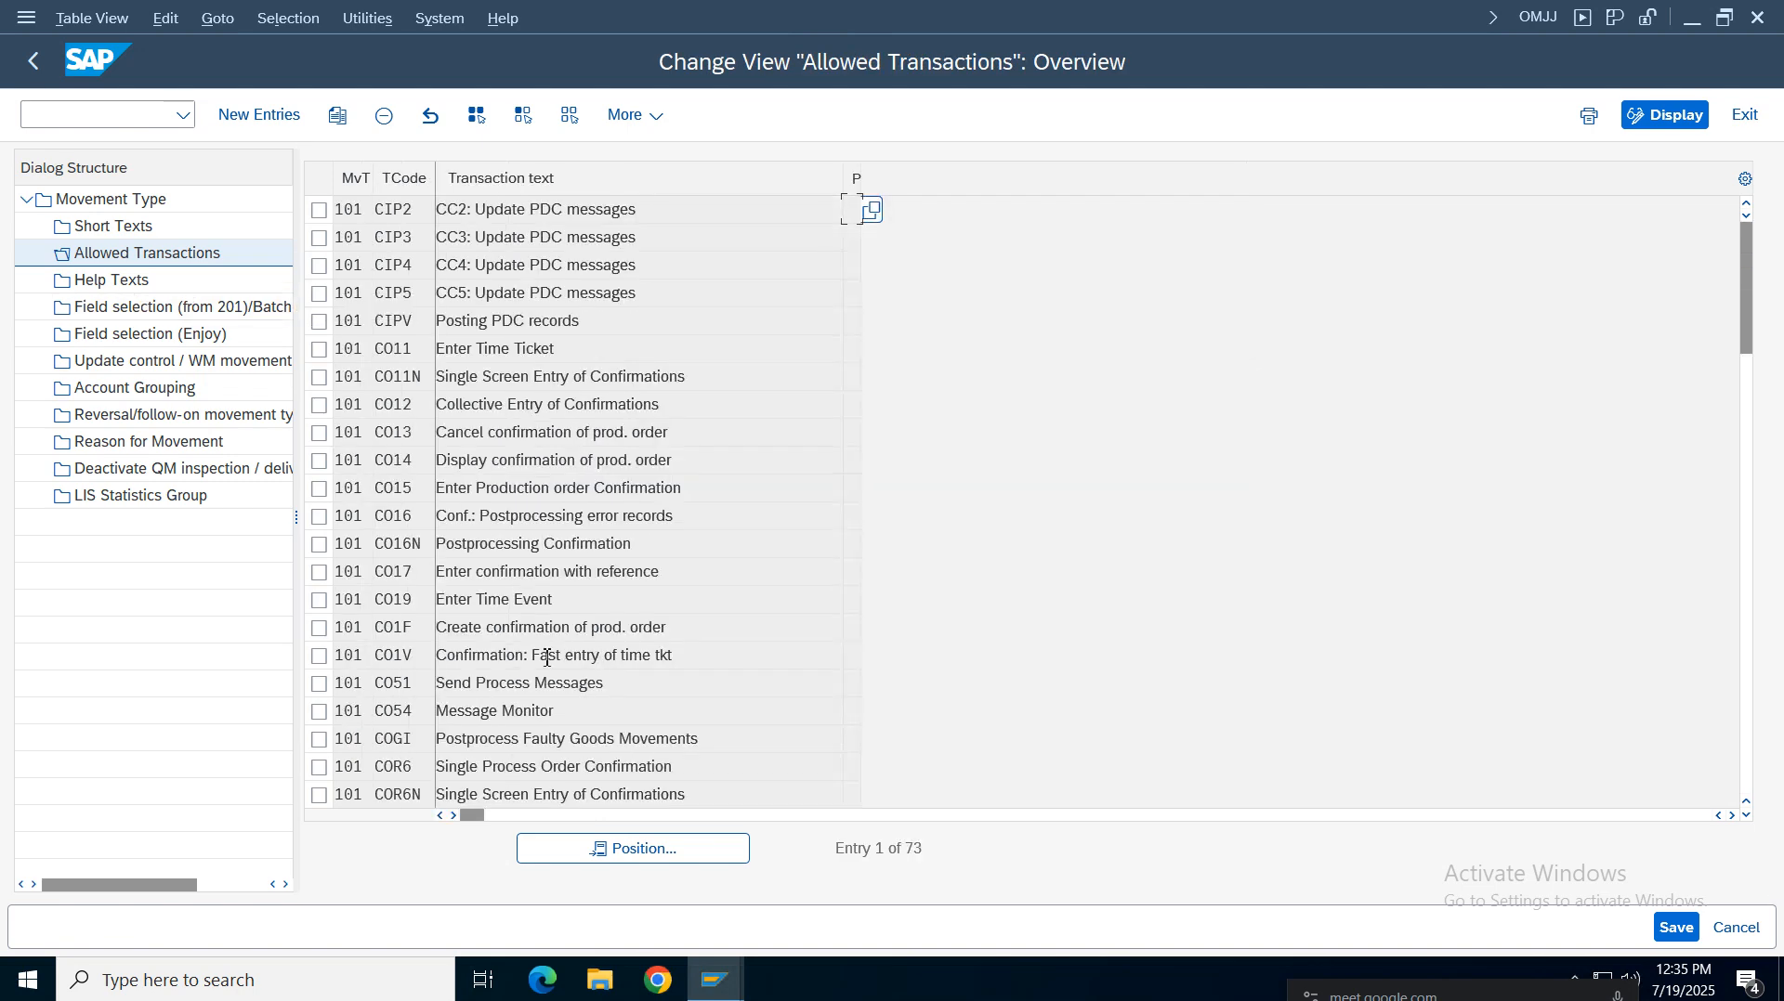
left_click(637, 849)
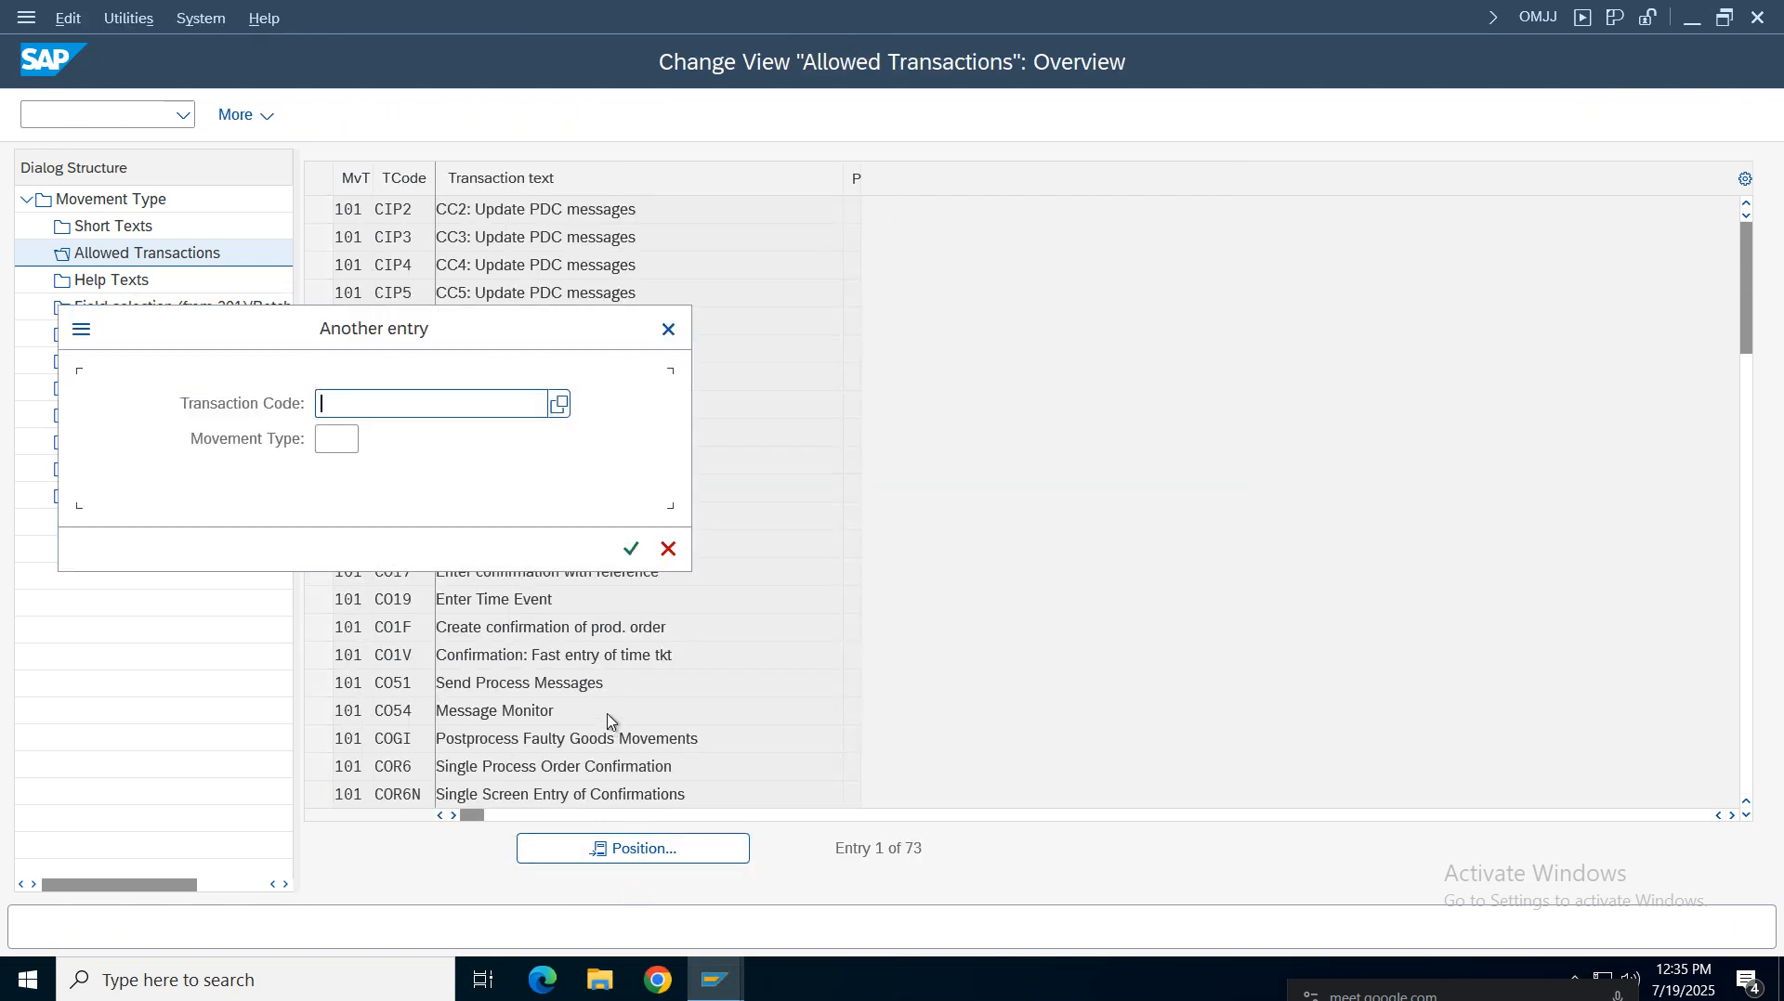
type("migp")
key("BackSpace")
type("o")
left_click(343, 438)
type("101")
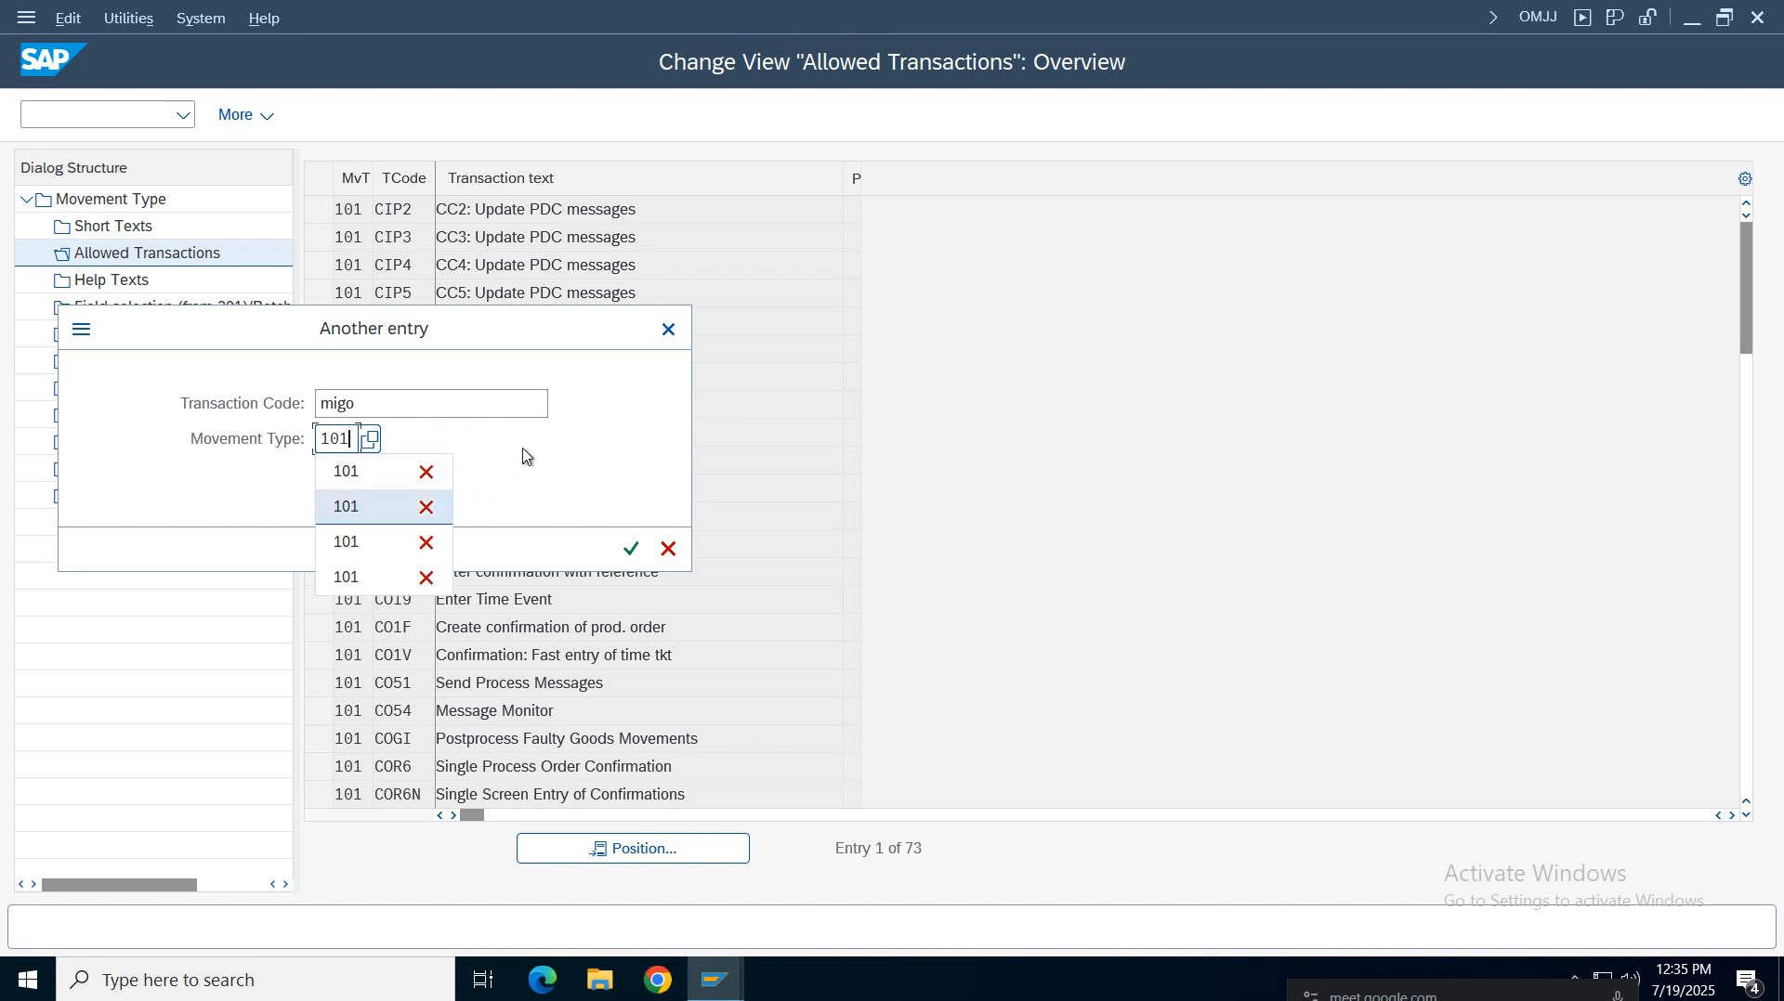
left_click(372, 507)
left_click(631, 548)
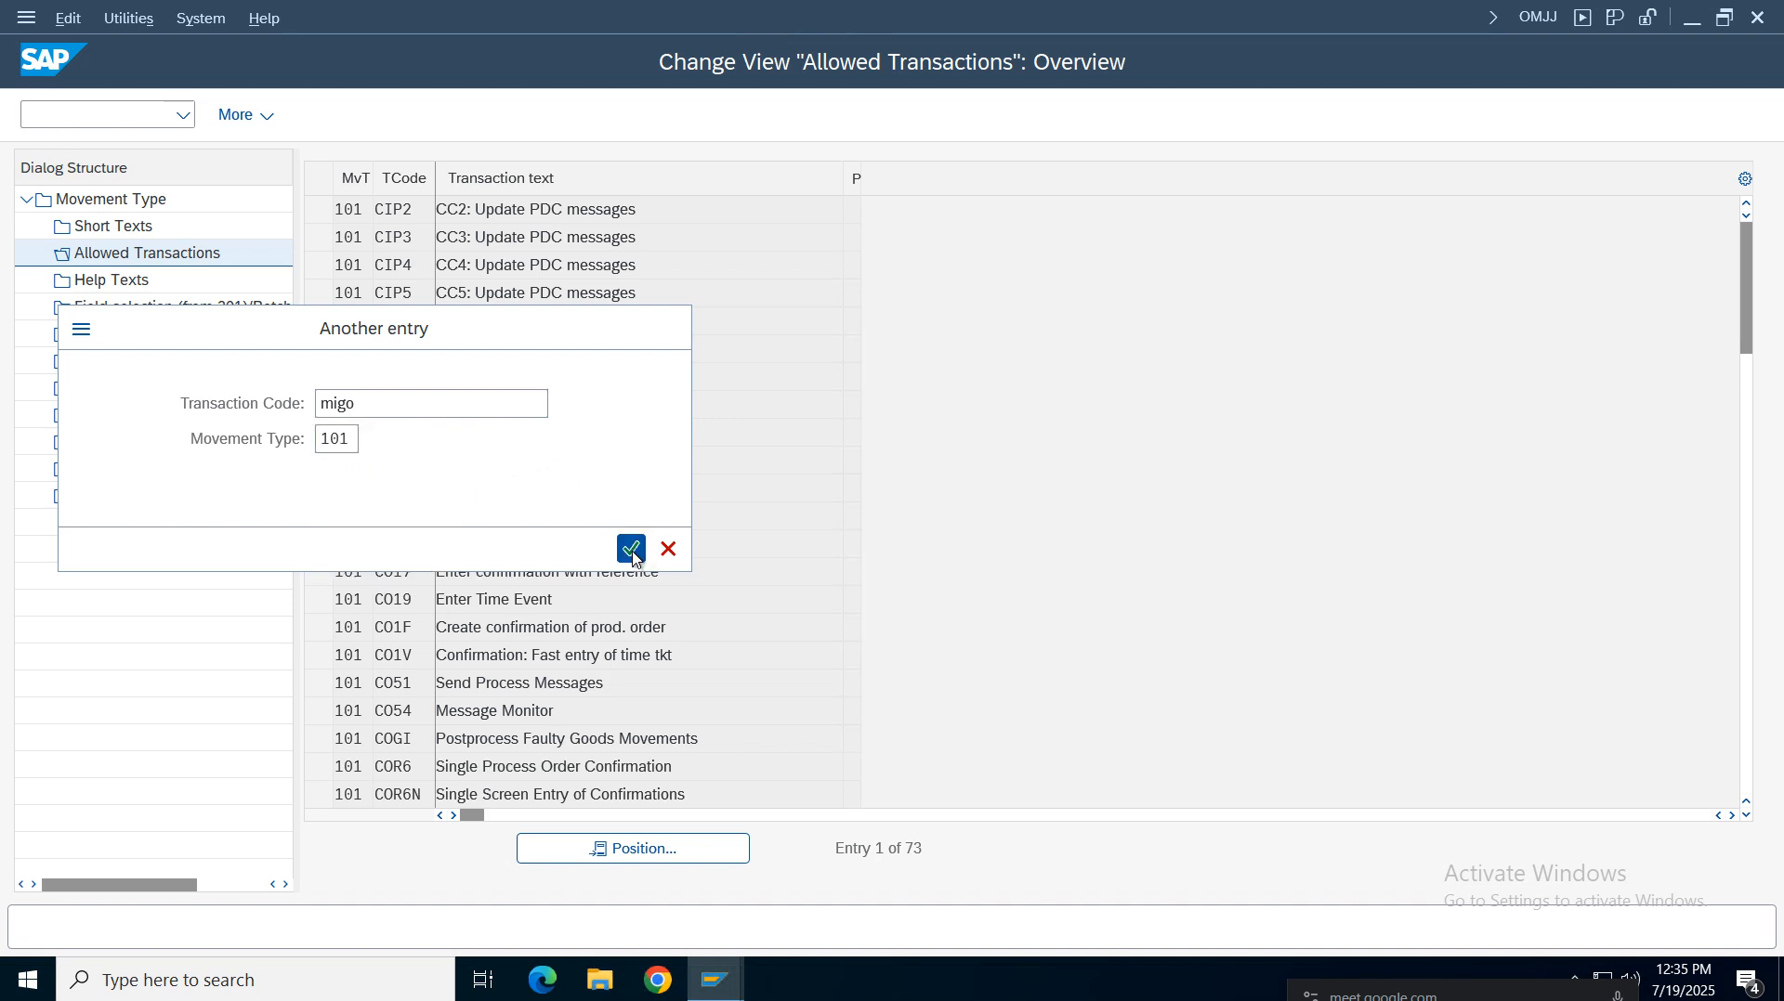
left_click(318, 210)
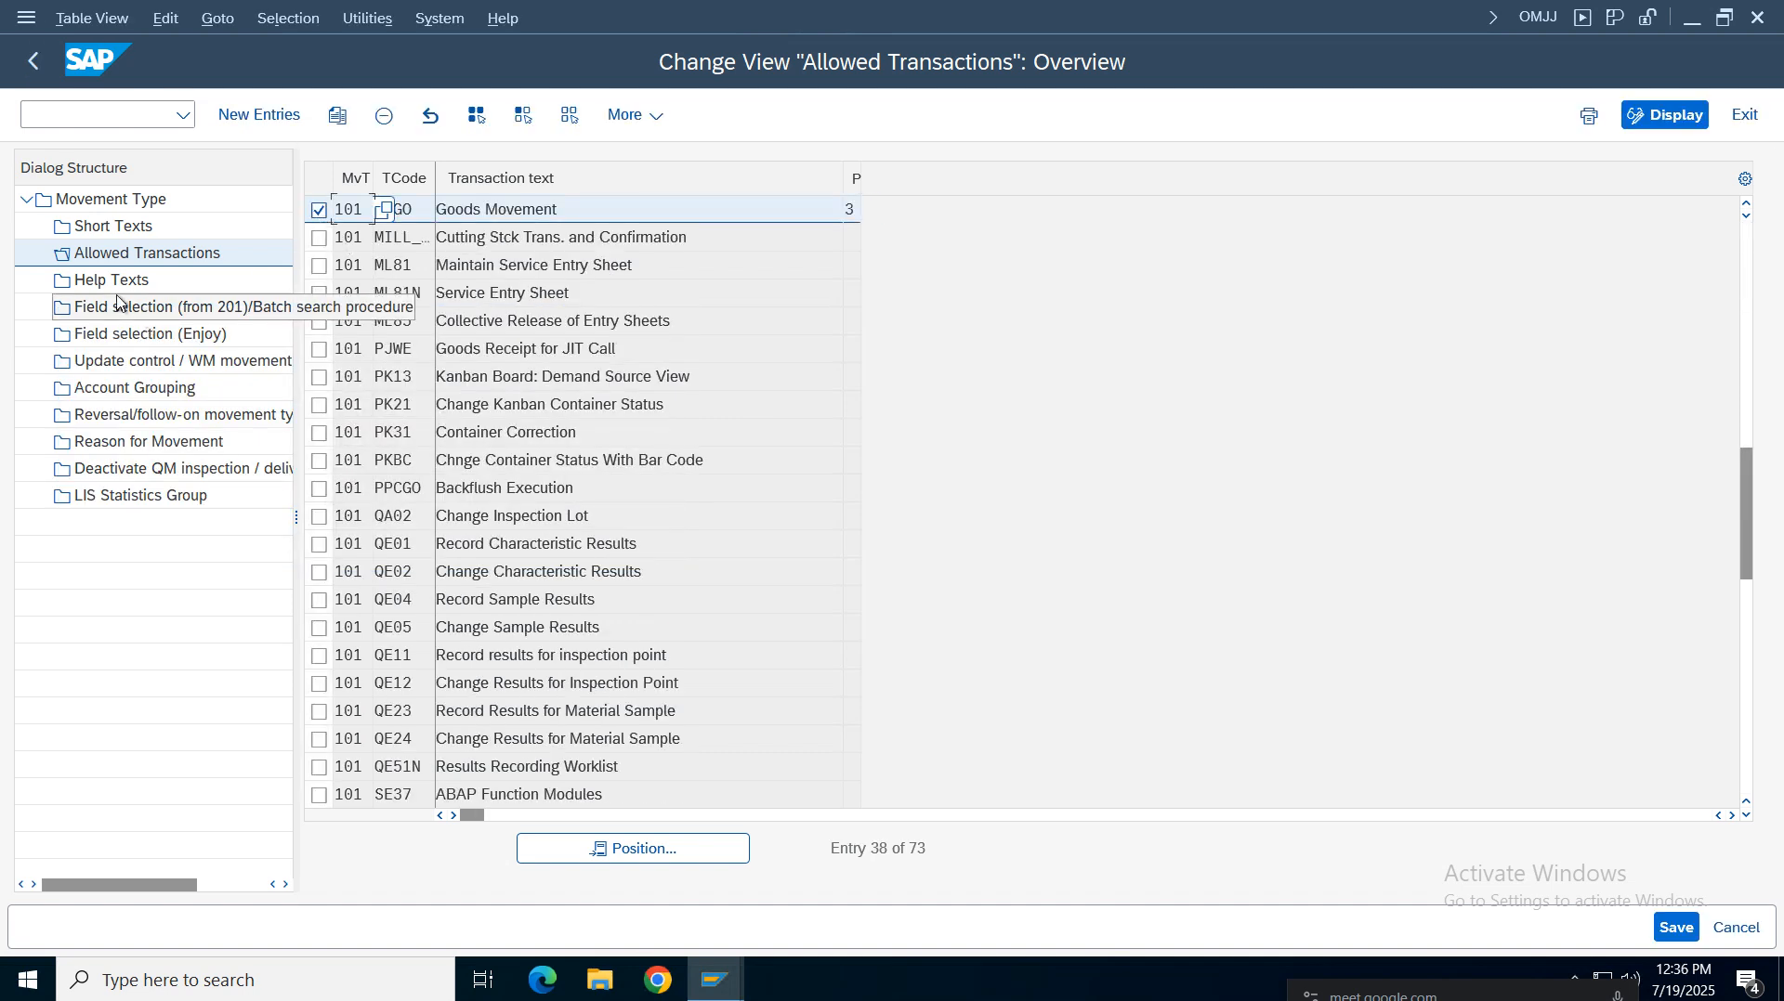
Open Help Texts and position the list on language EN, transaction code migo and movement type 101
left_click(111, 281)
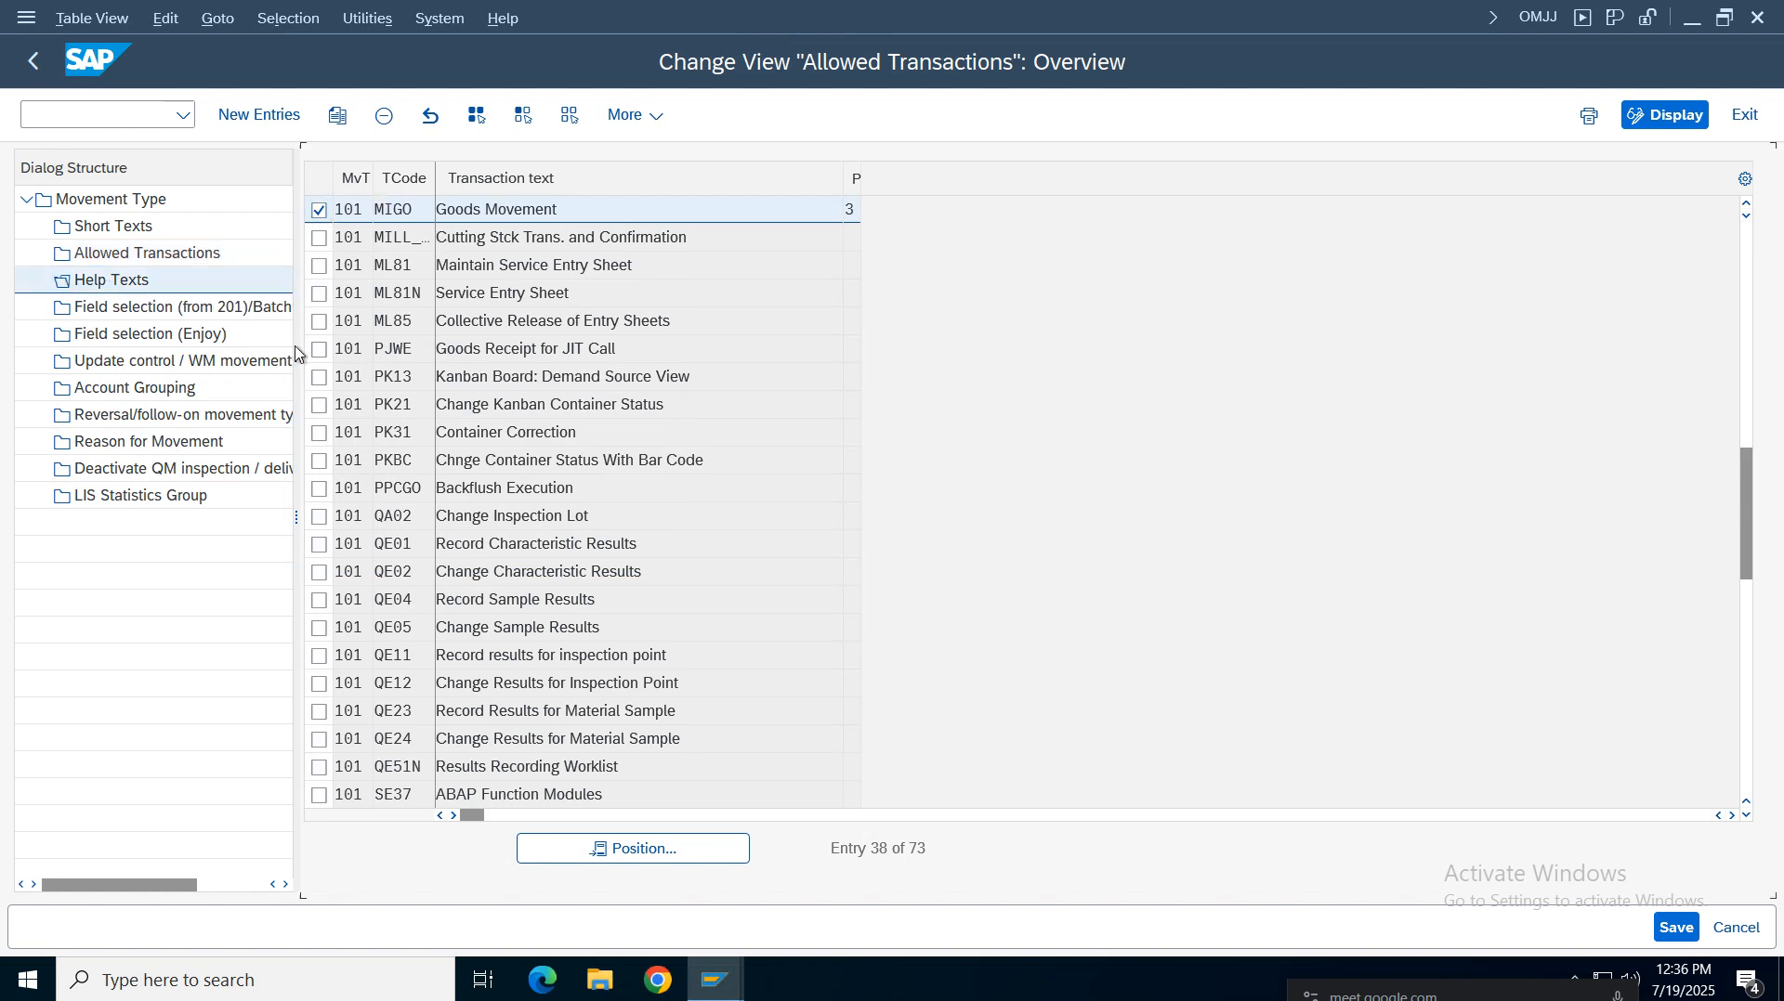
left_click(597, 849)
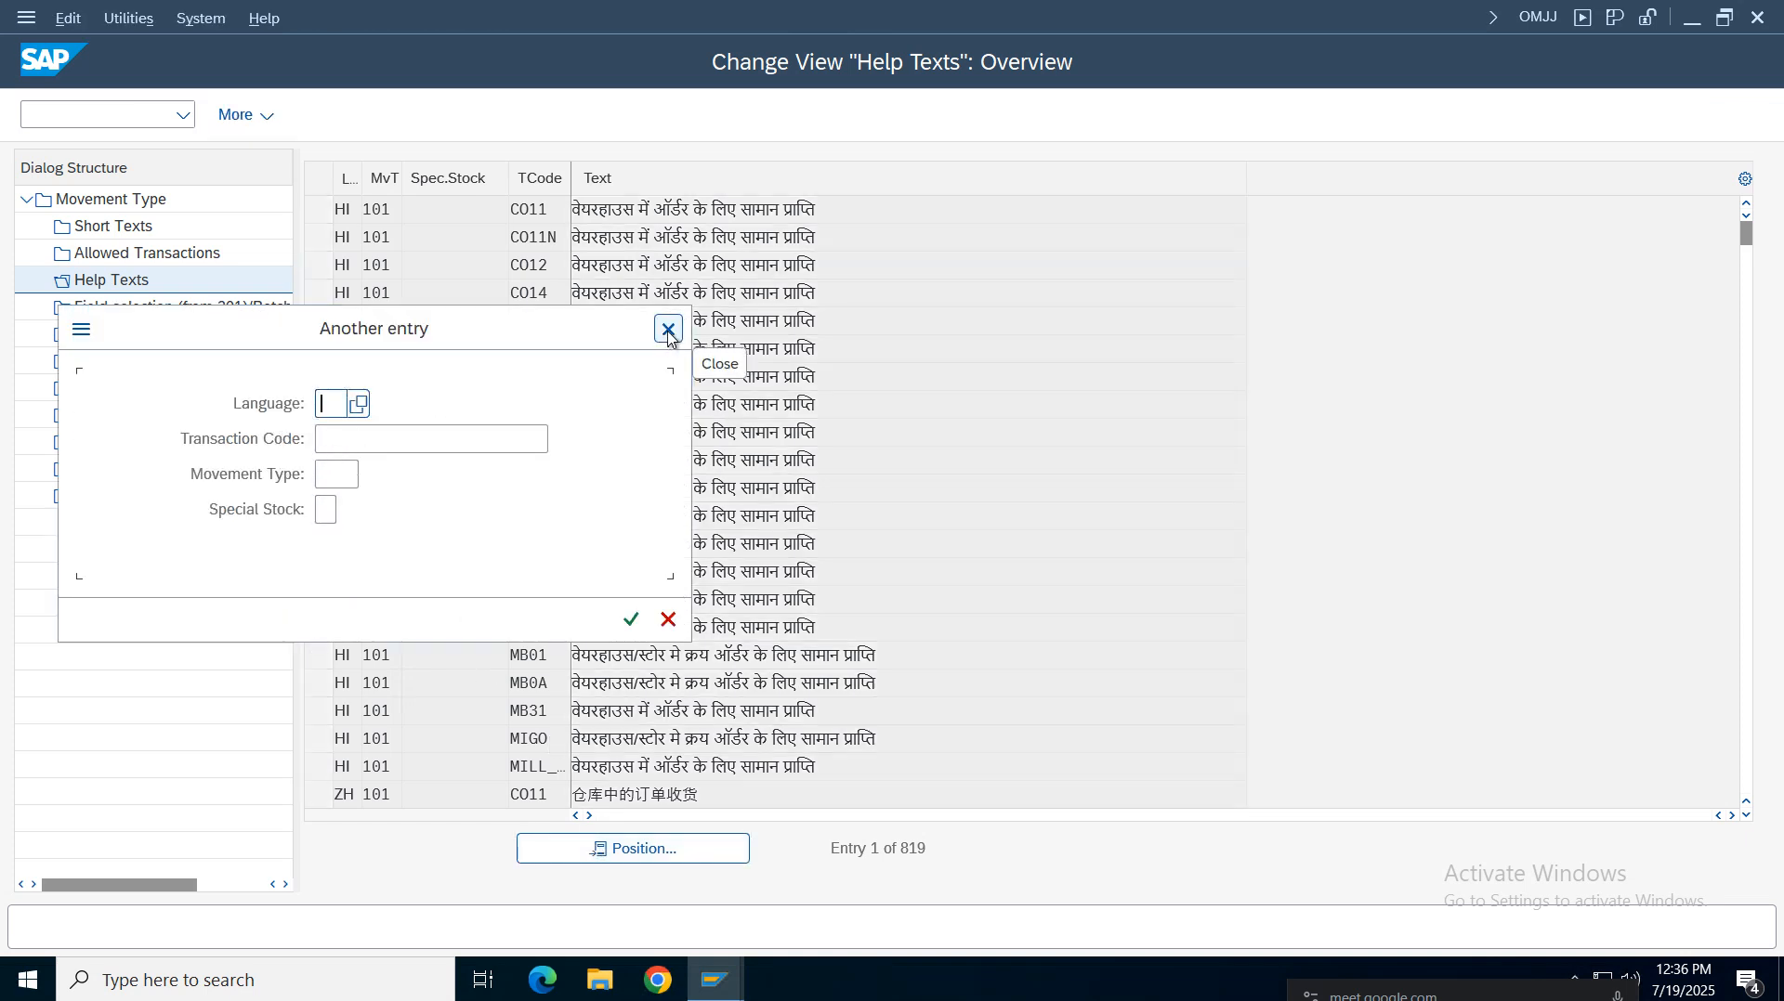
left_click(345, 439)
type("mi")
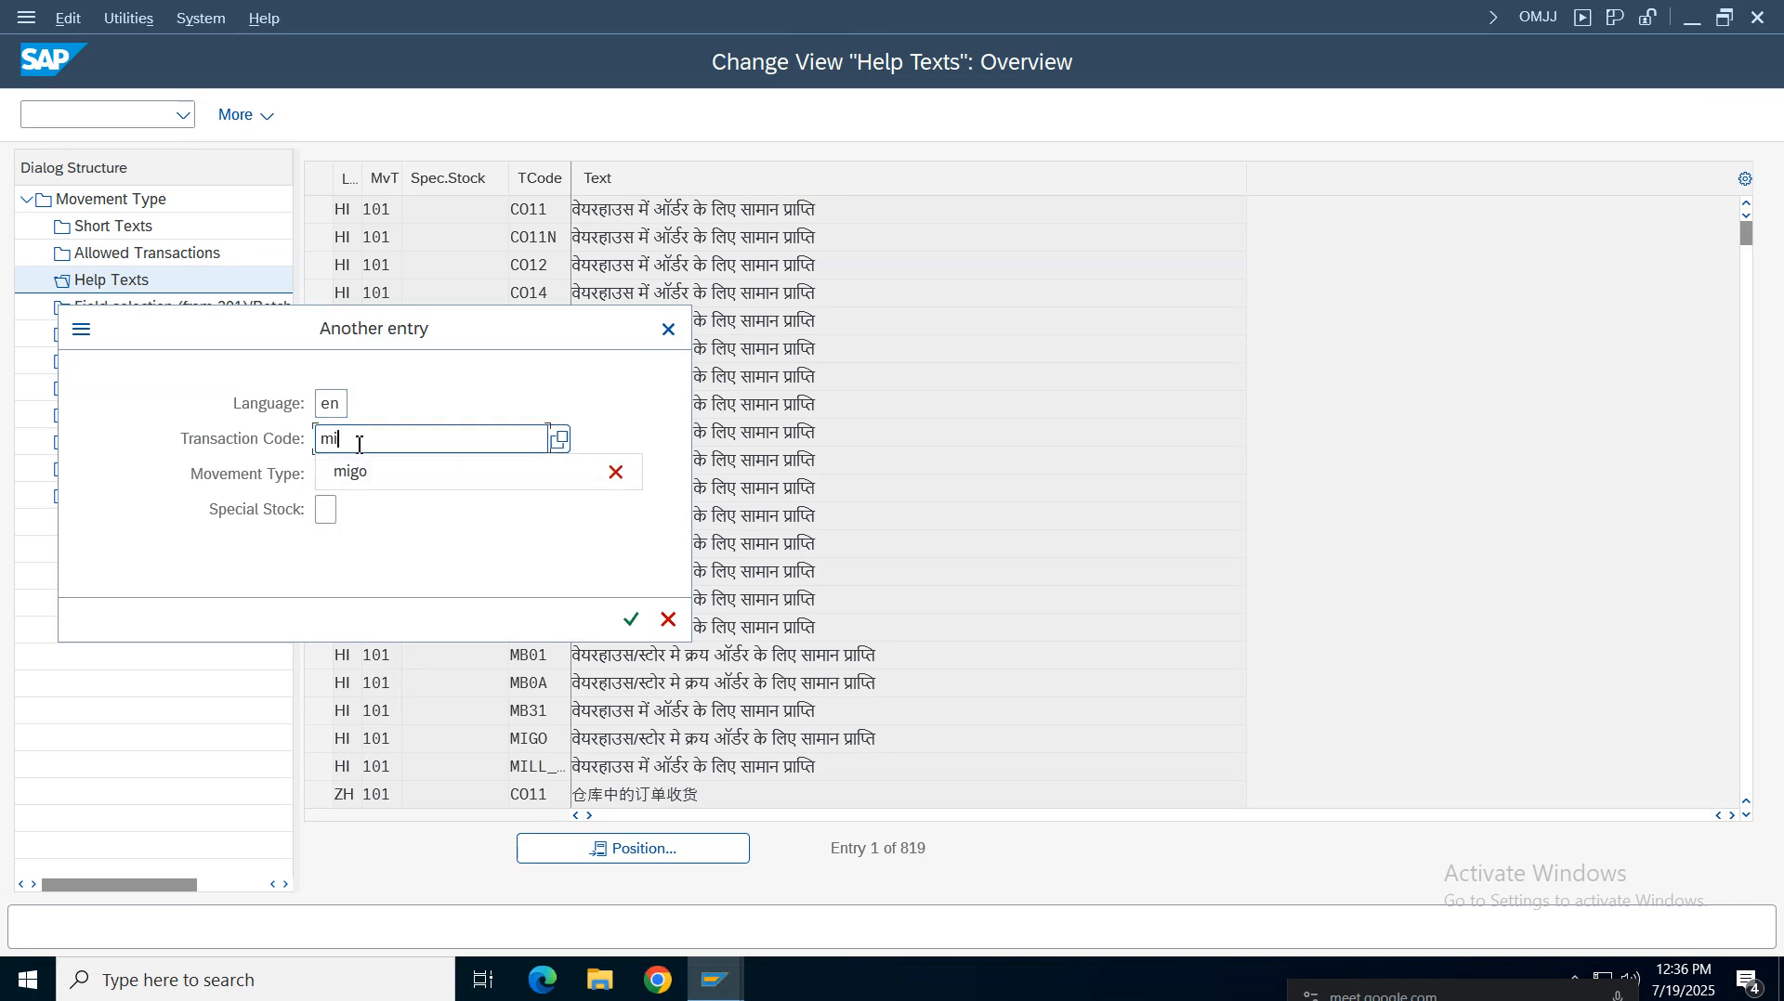
type("go")
left_click(353, 474)
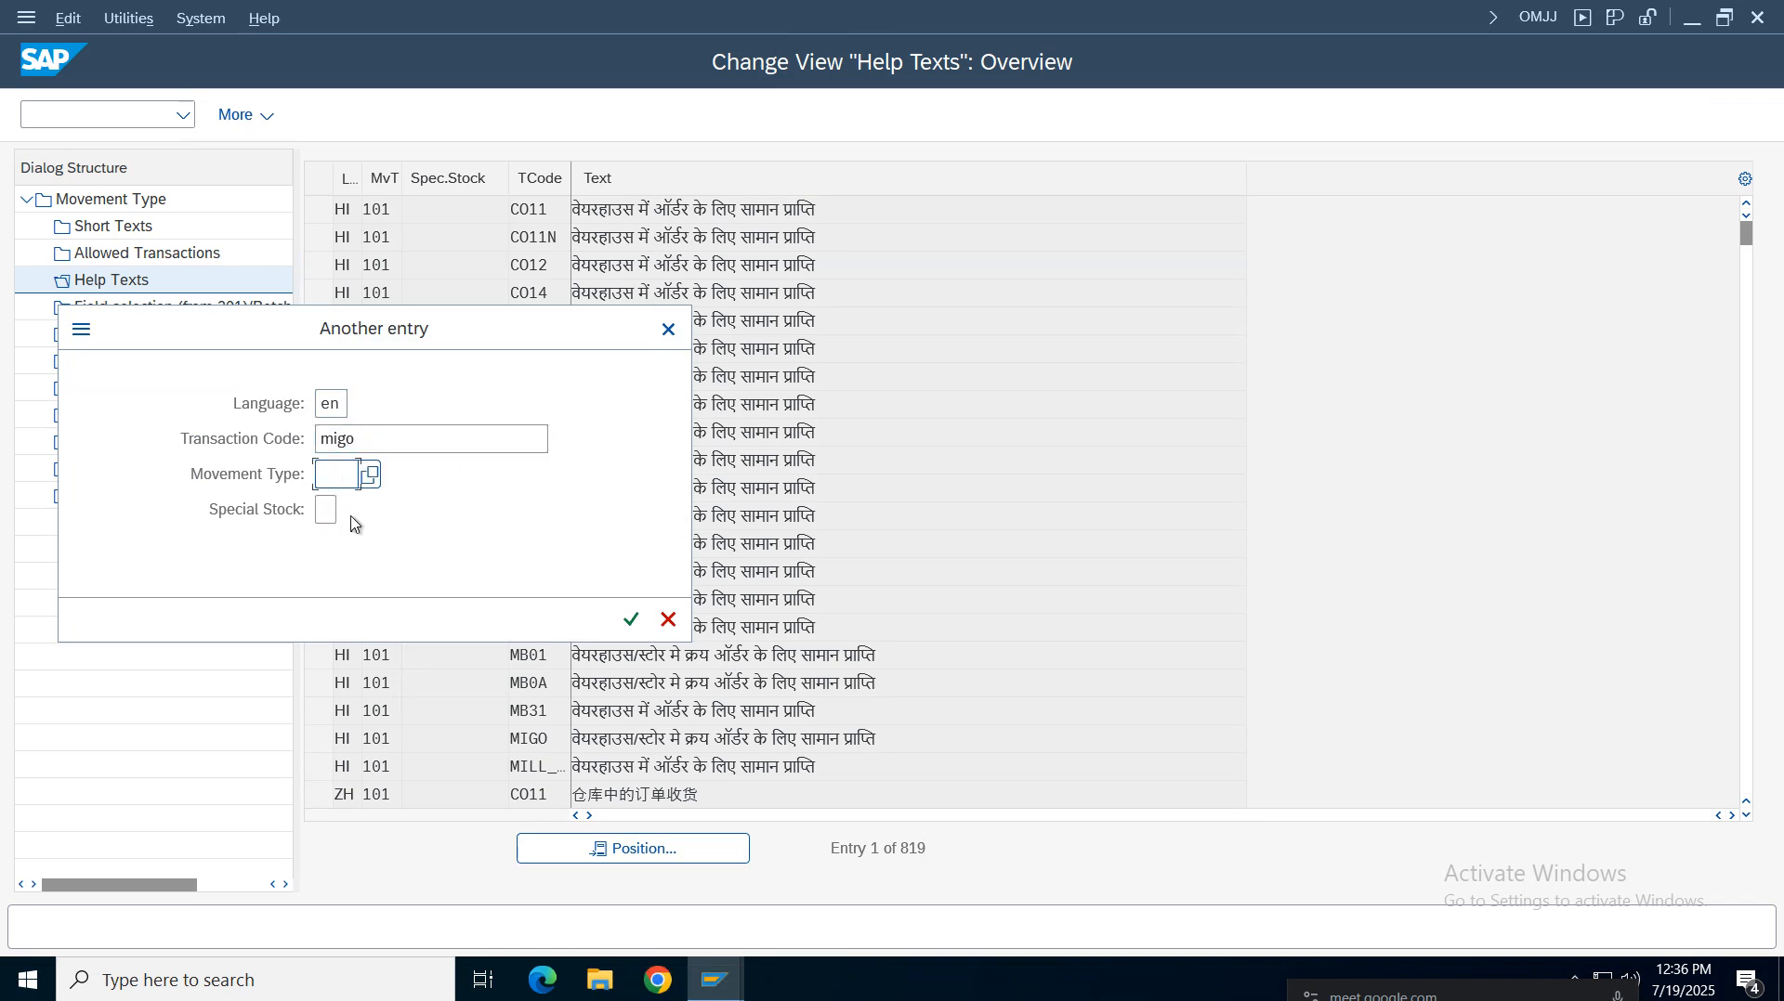
type("101")
left_click(631, 618)
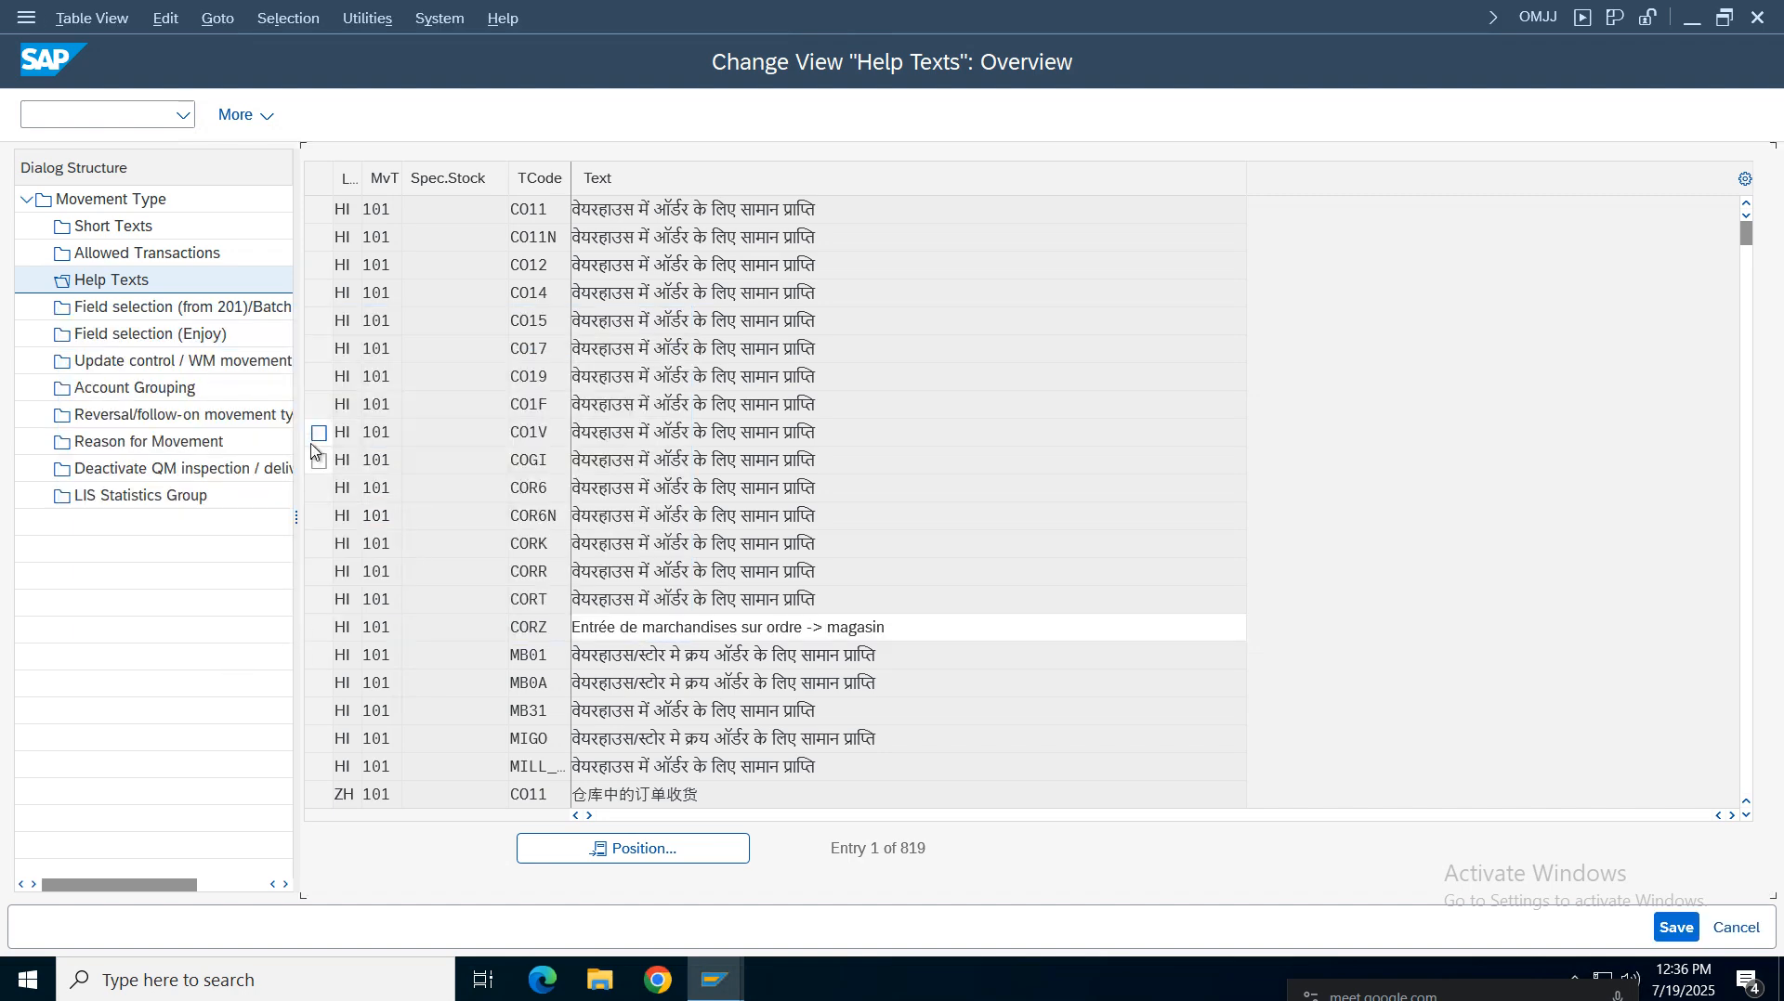
Select the English MIGO help text entry and inspect the help text column from the top of the list
left_click(948, 212)
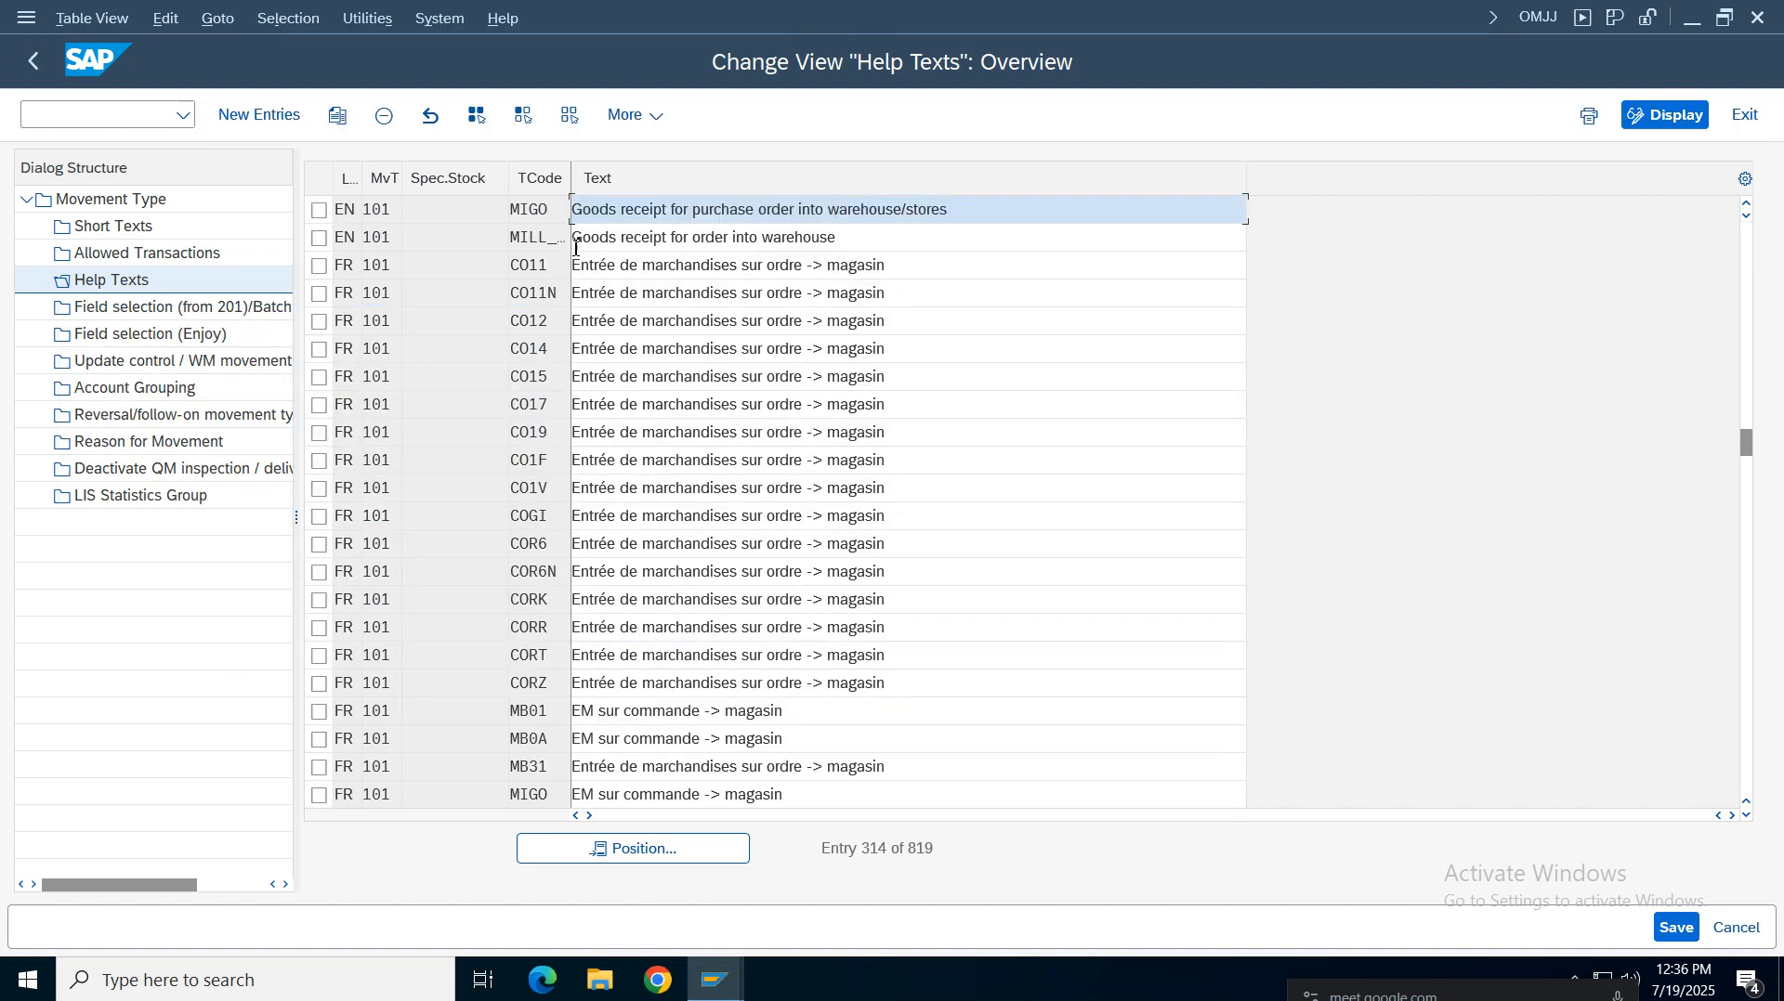
left_click(543, 220)
left_click(319, 210)
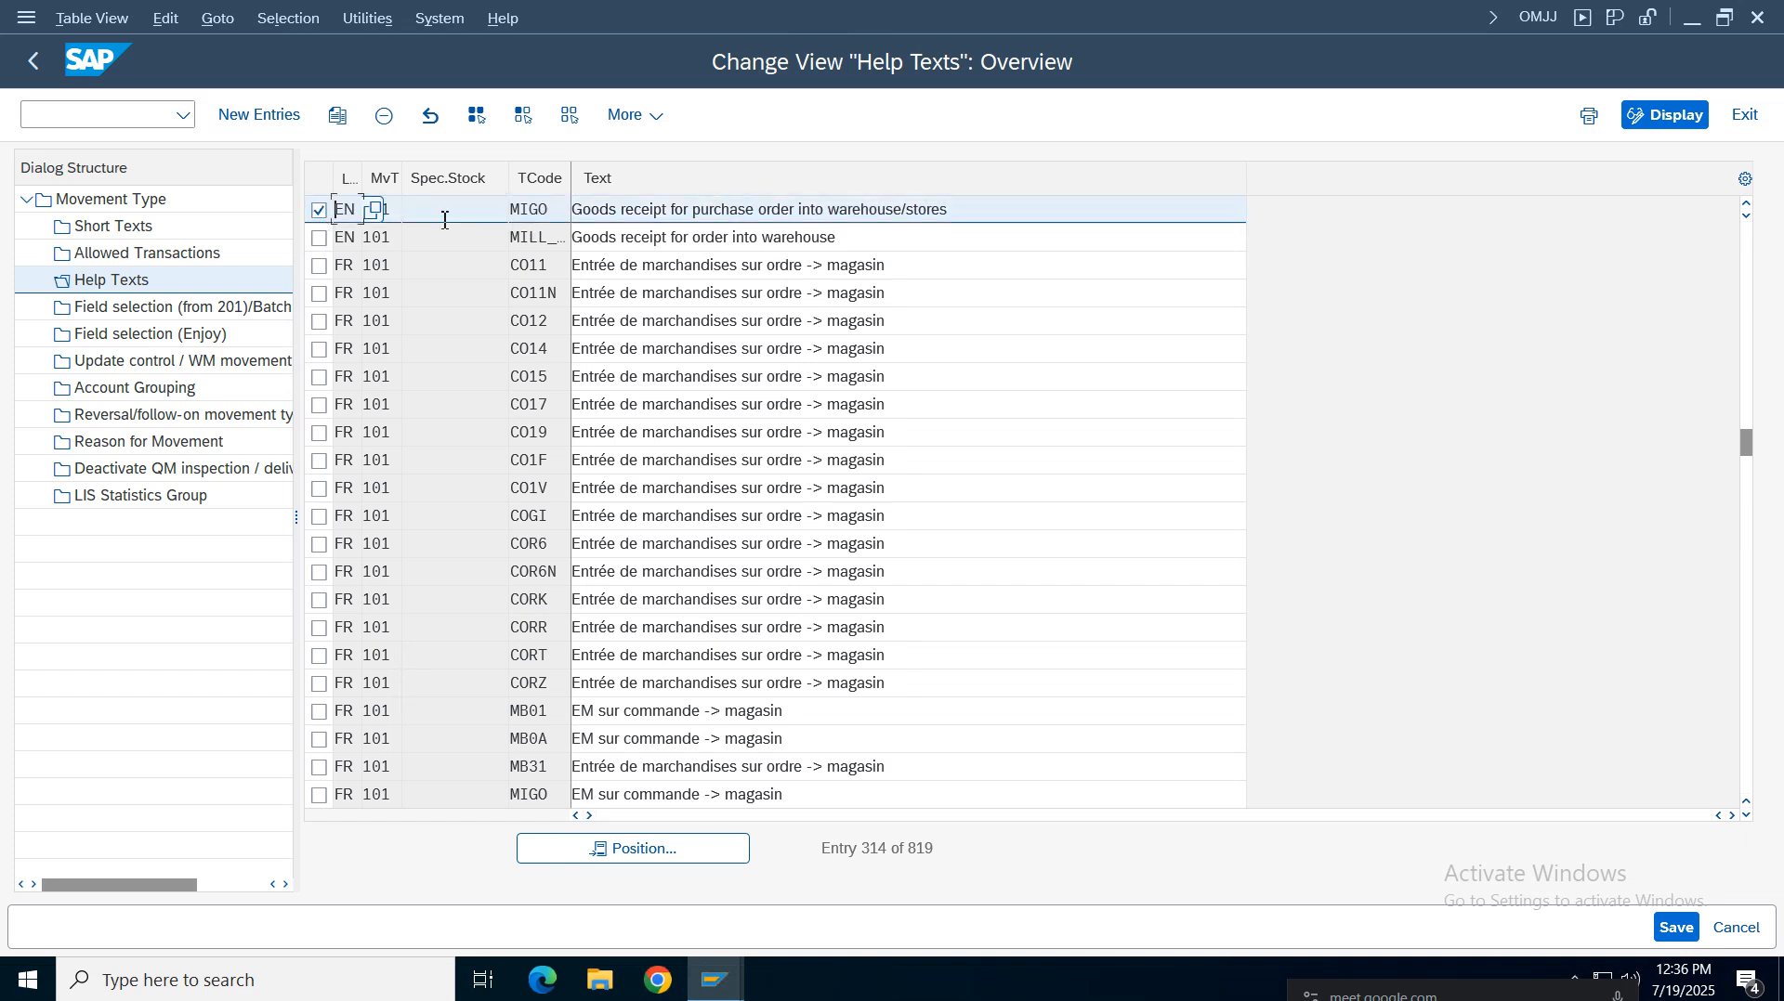
left_click(441, 220)
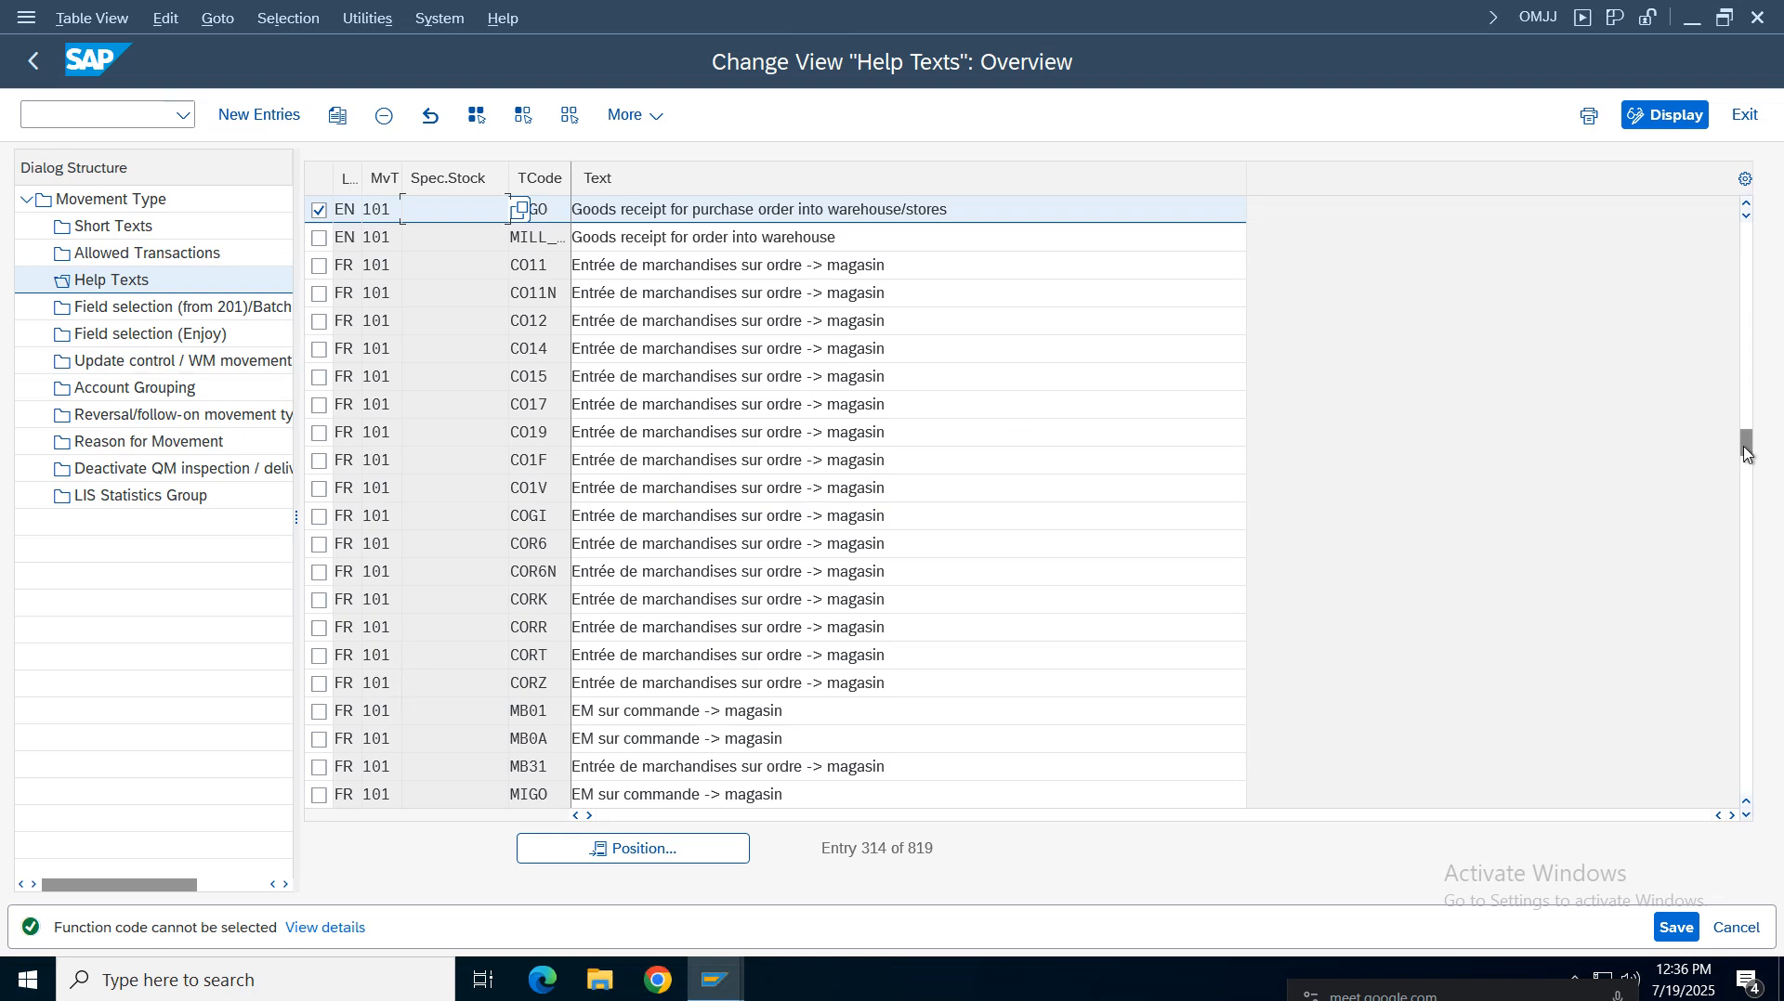
left_click_drag(1745, 444, 1644, 209)
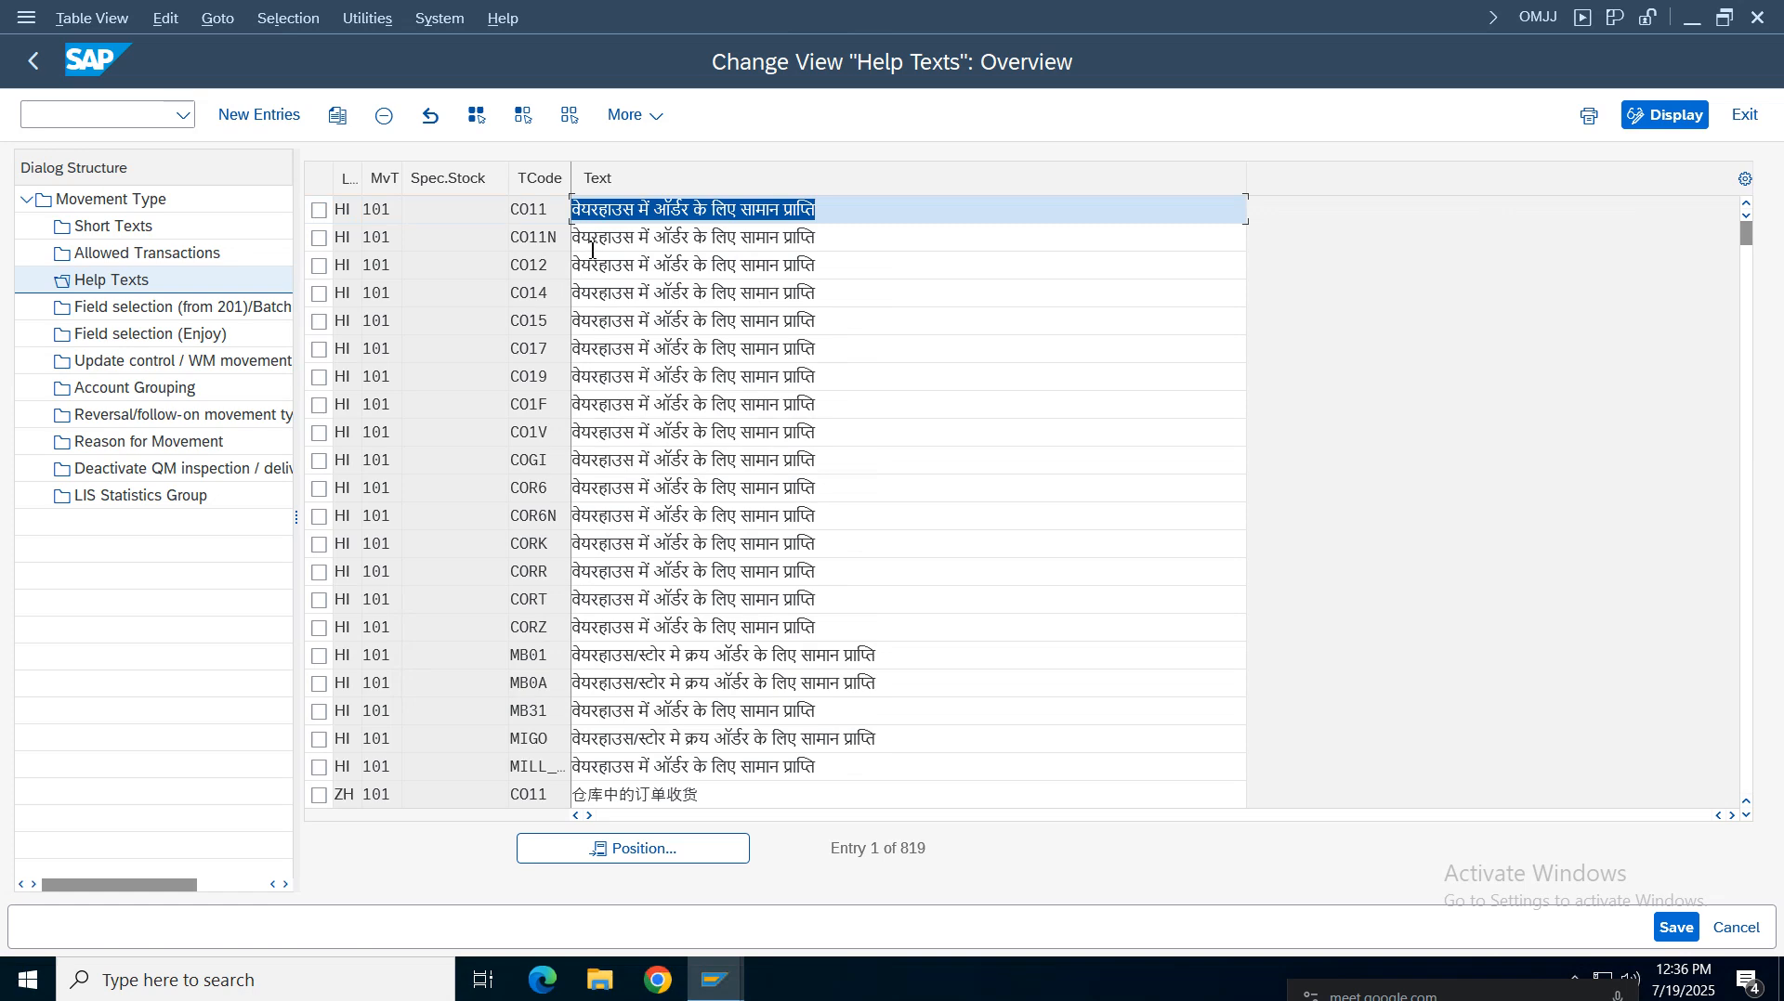
left_click(589, 211)
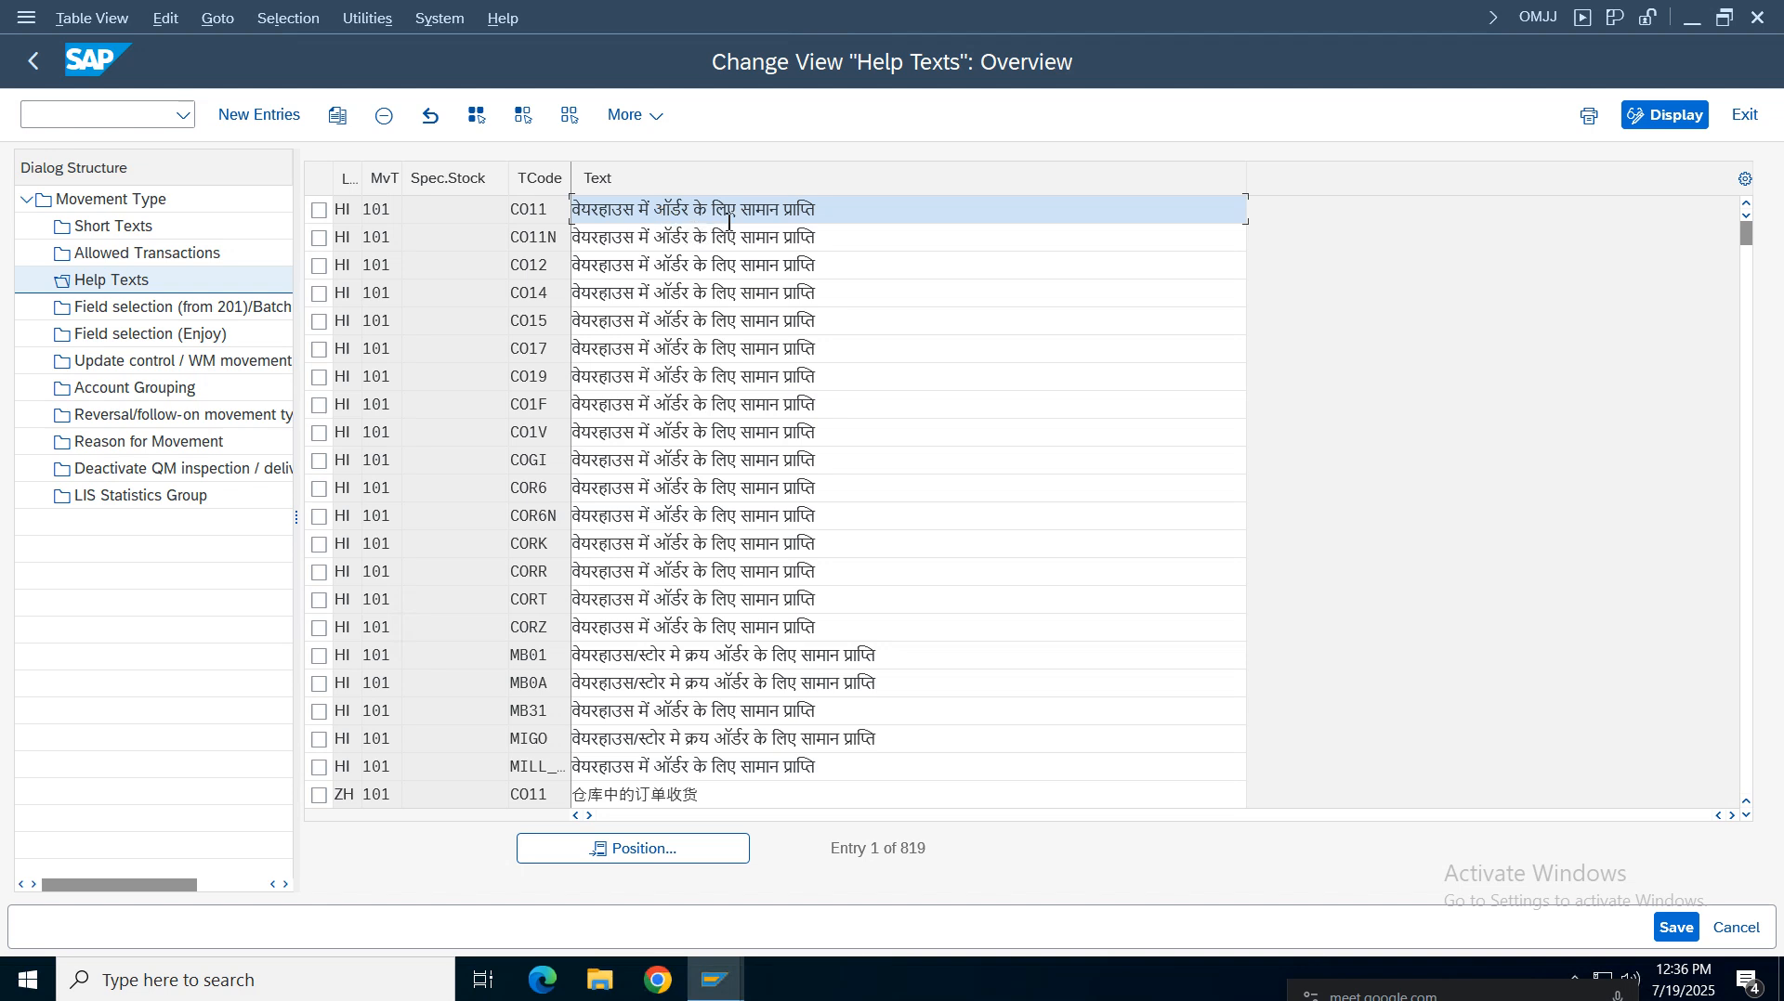
left_click_drag(837, 211, 538, 200)
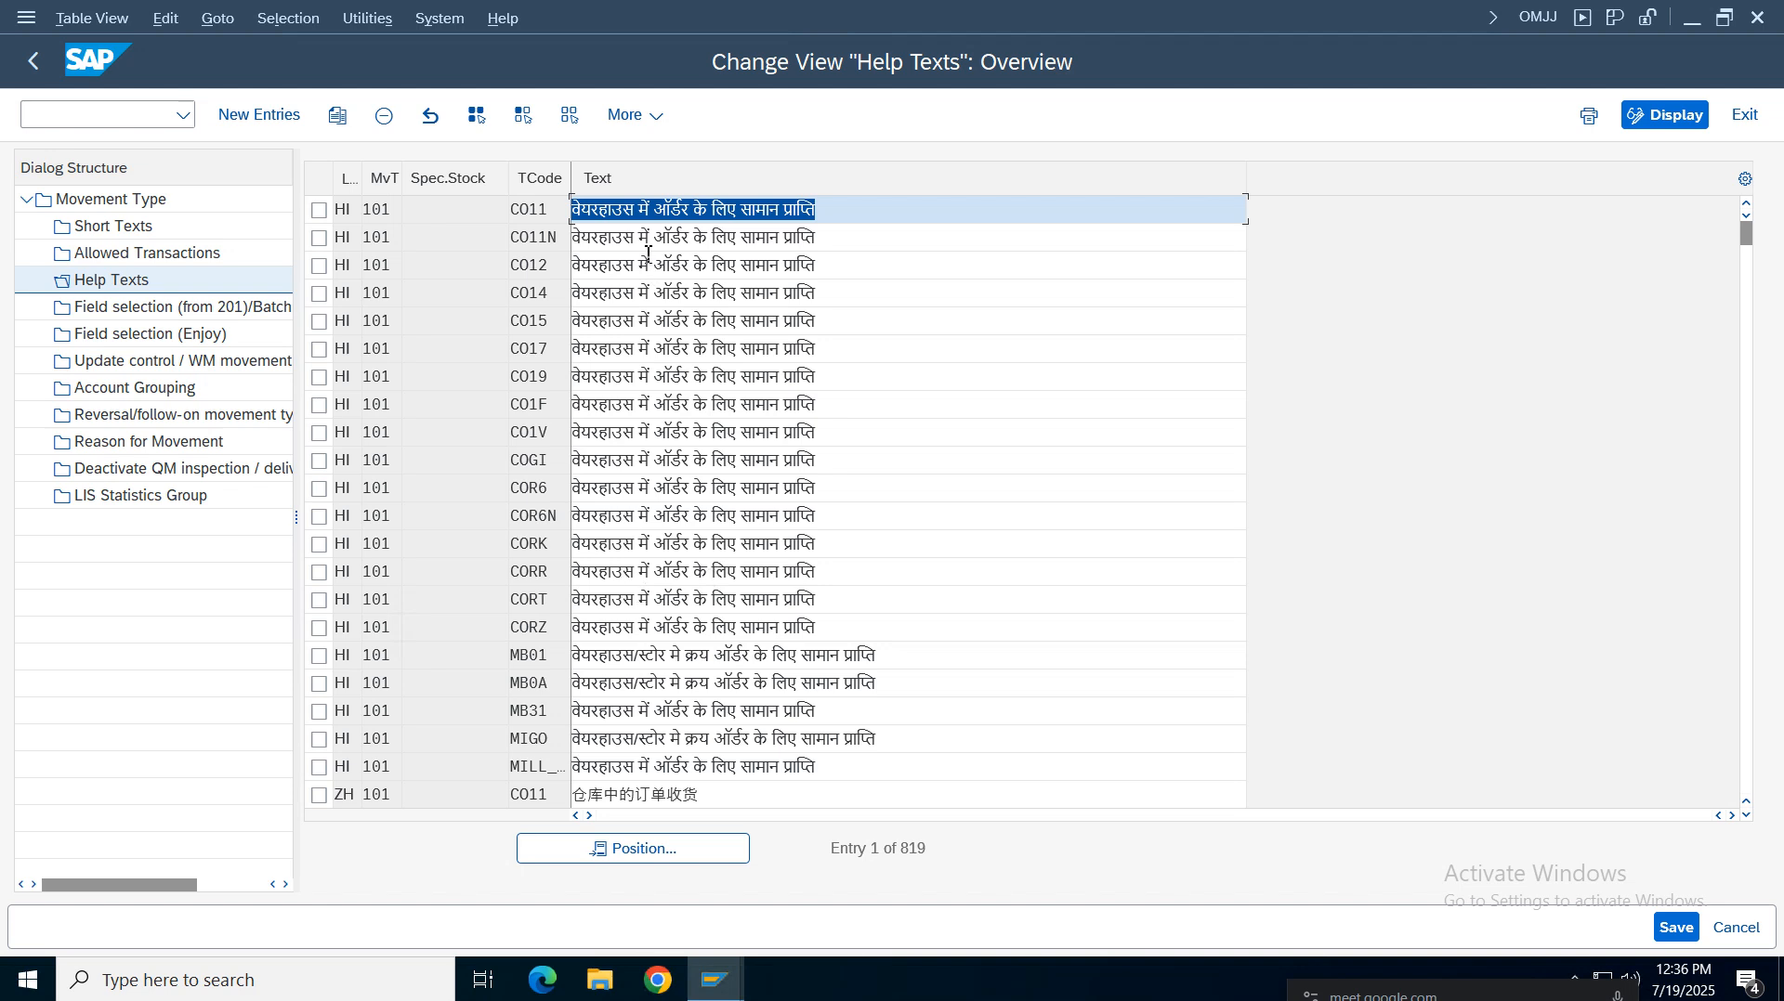
double_click(554, 216)
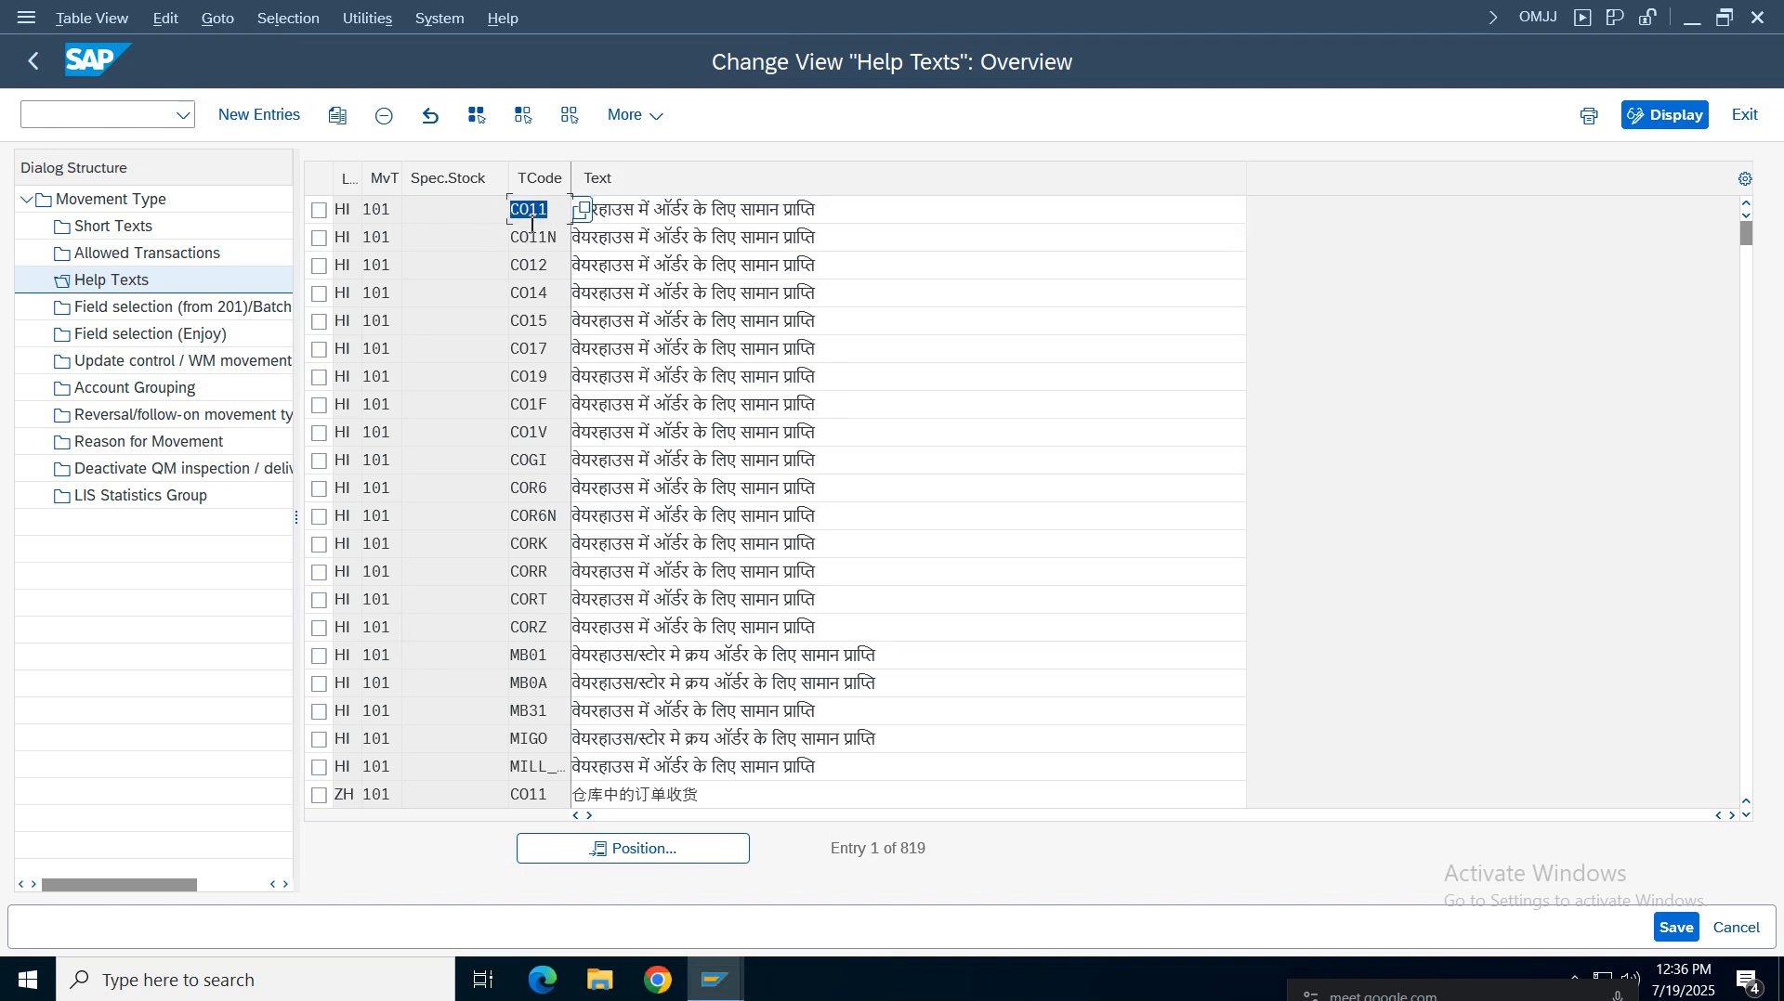
left_click_drag(828, 213, 480, 214)
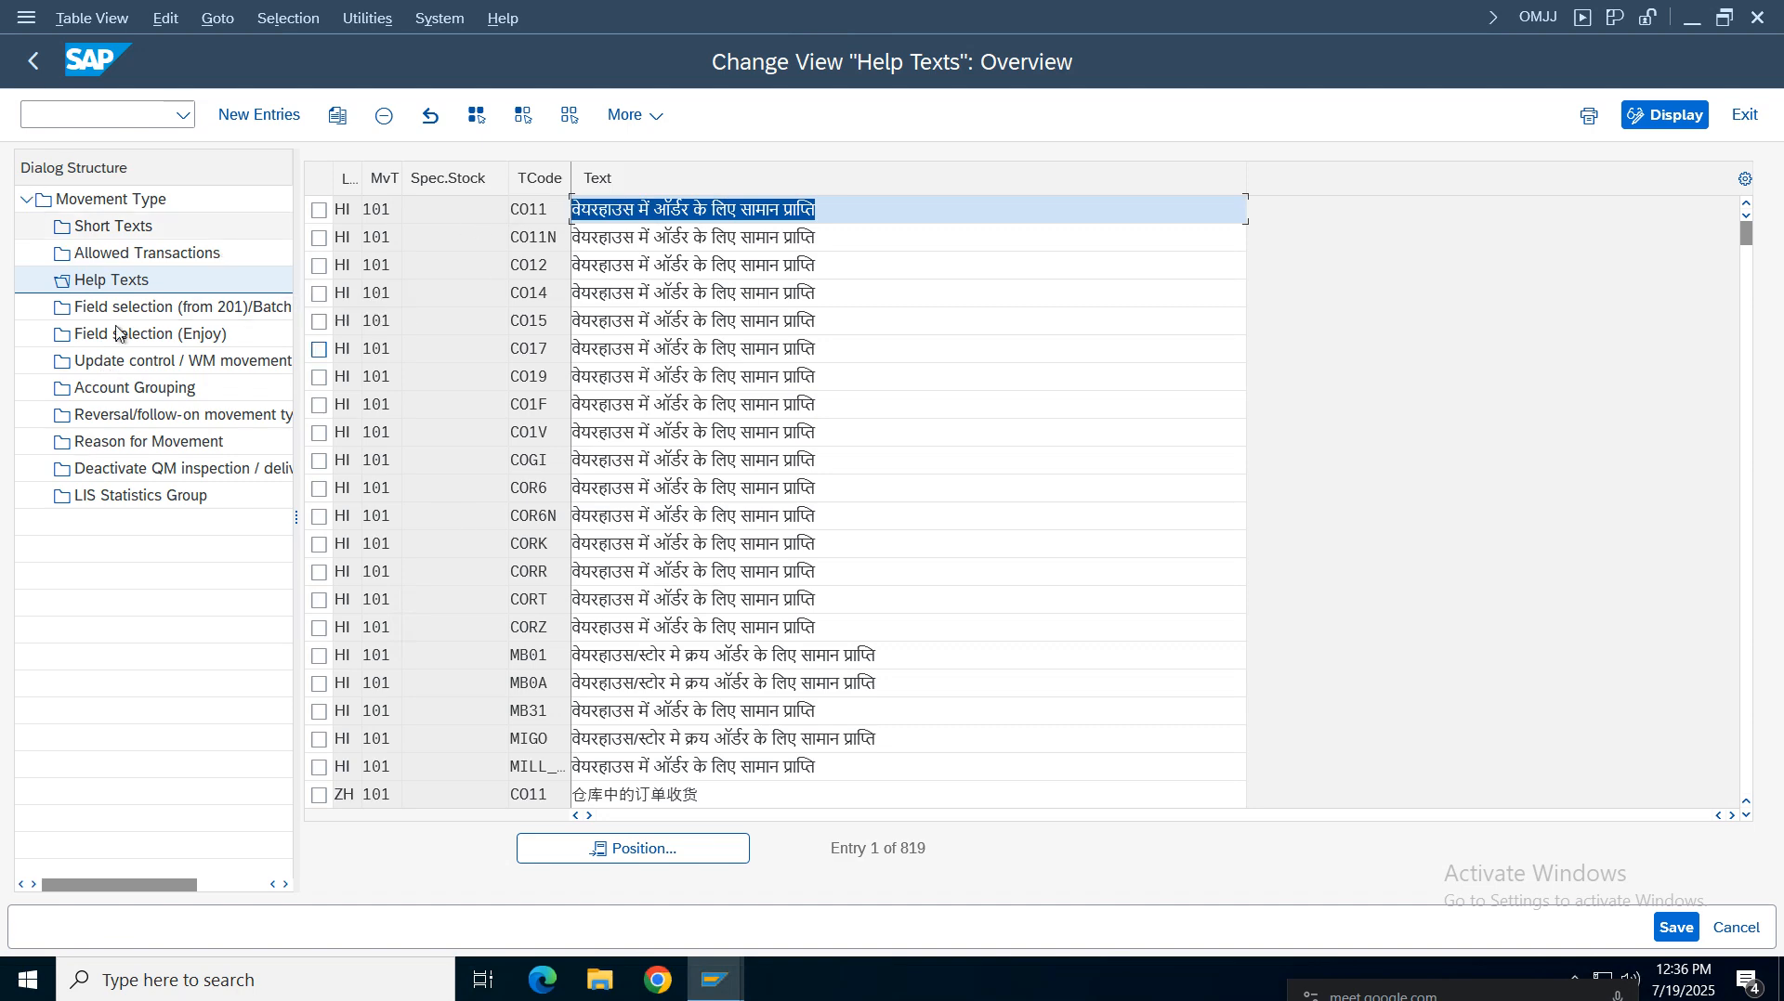
Open Account Grouping for movement type 101 and scroll through its value strings and transaction keys
left_click(90, 391)
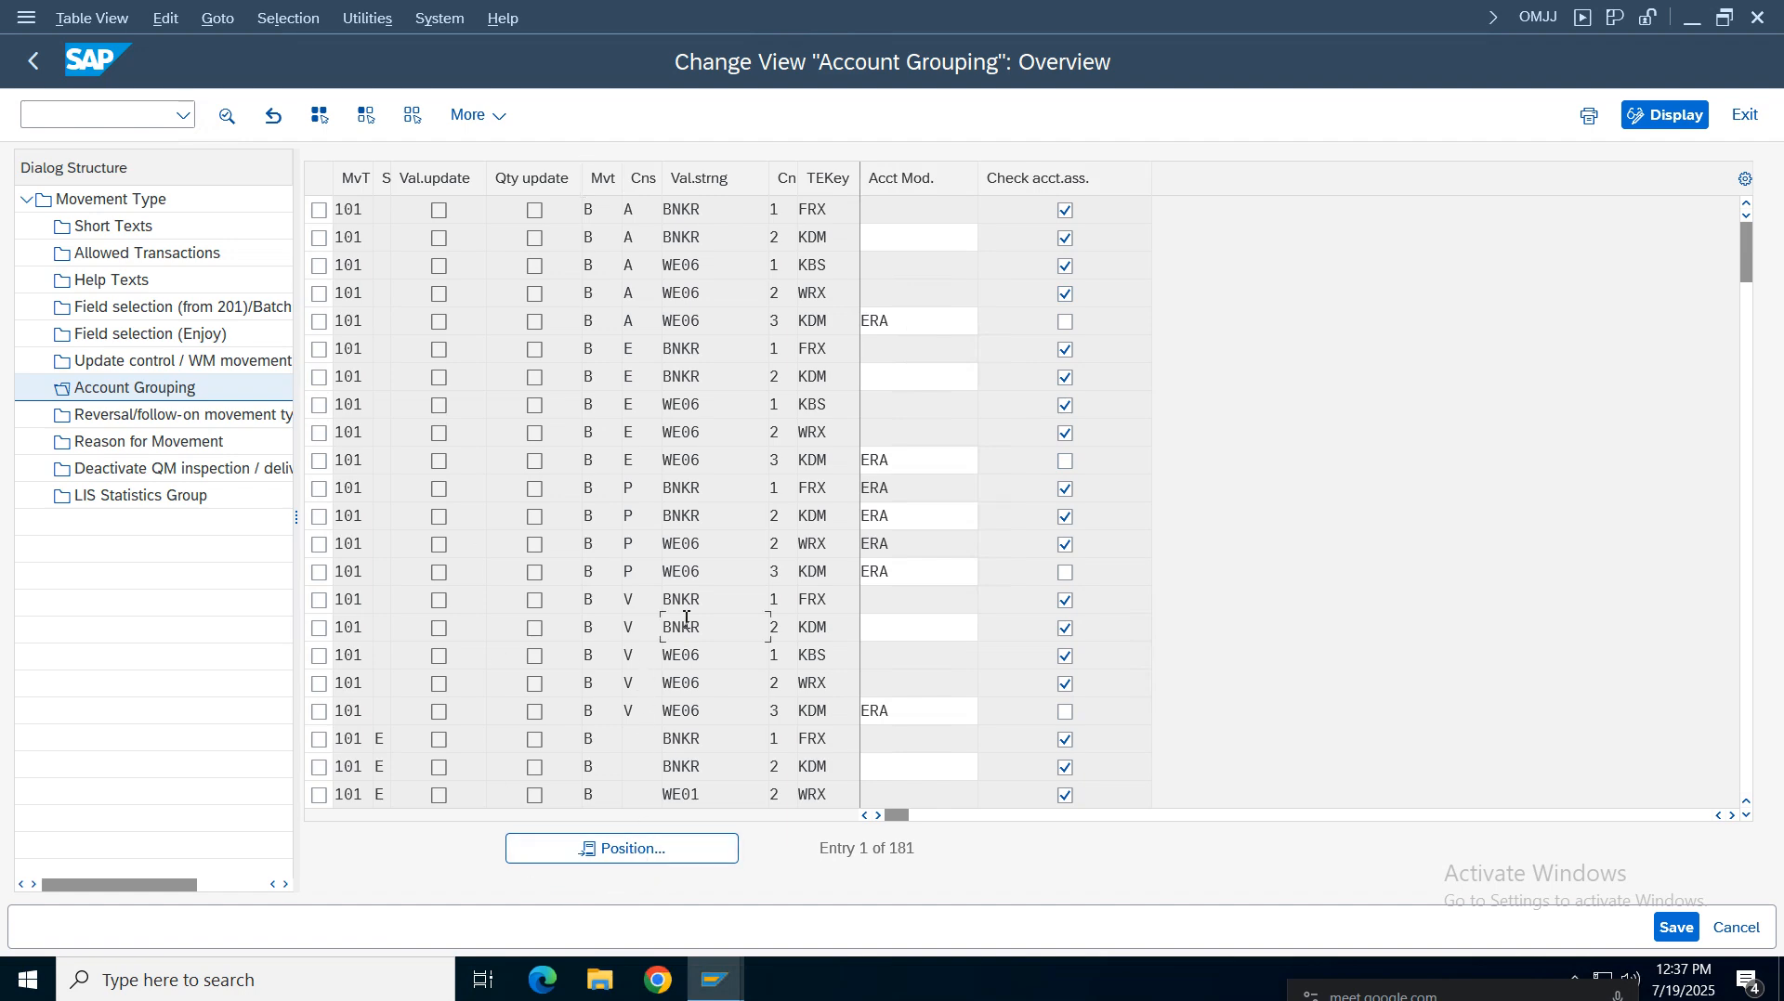
scroll(686, 619, "down", 7)
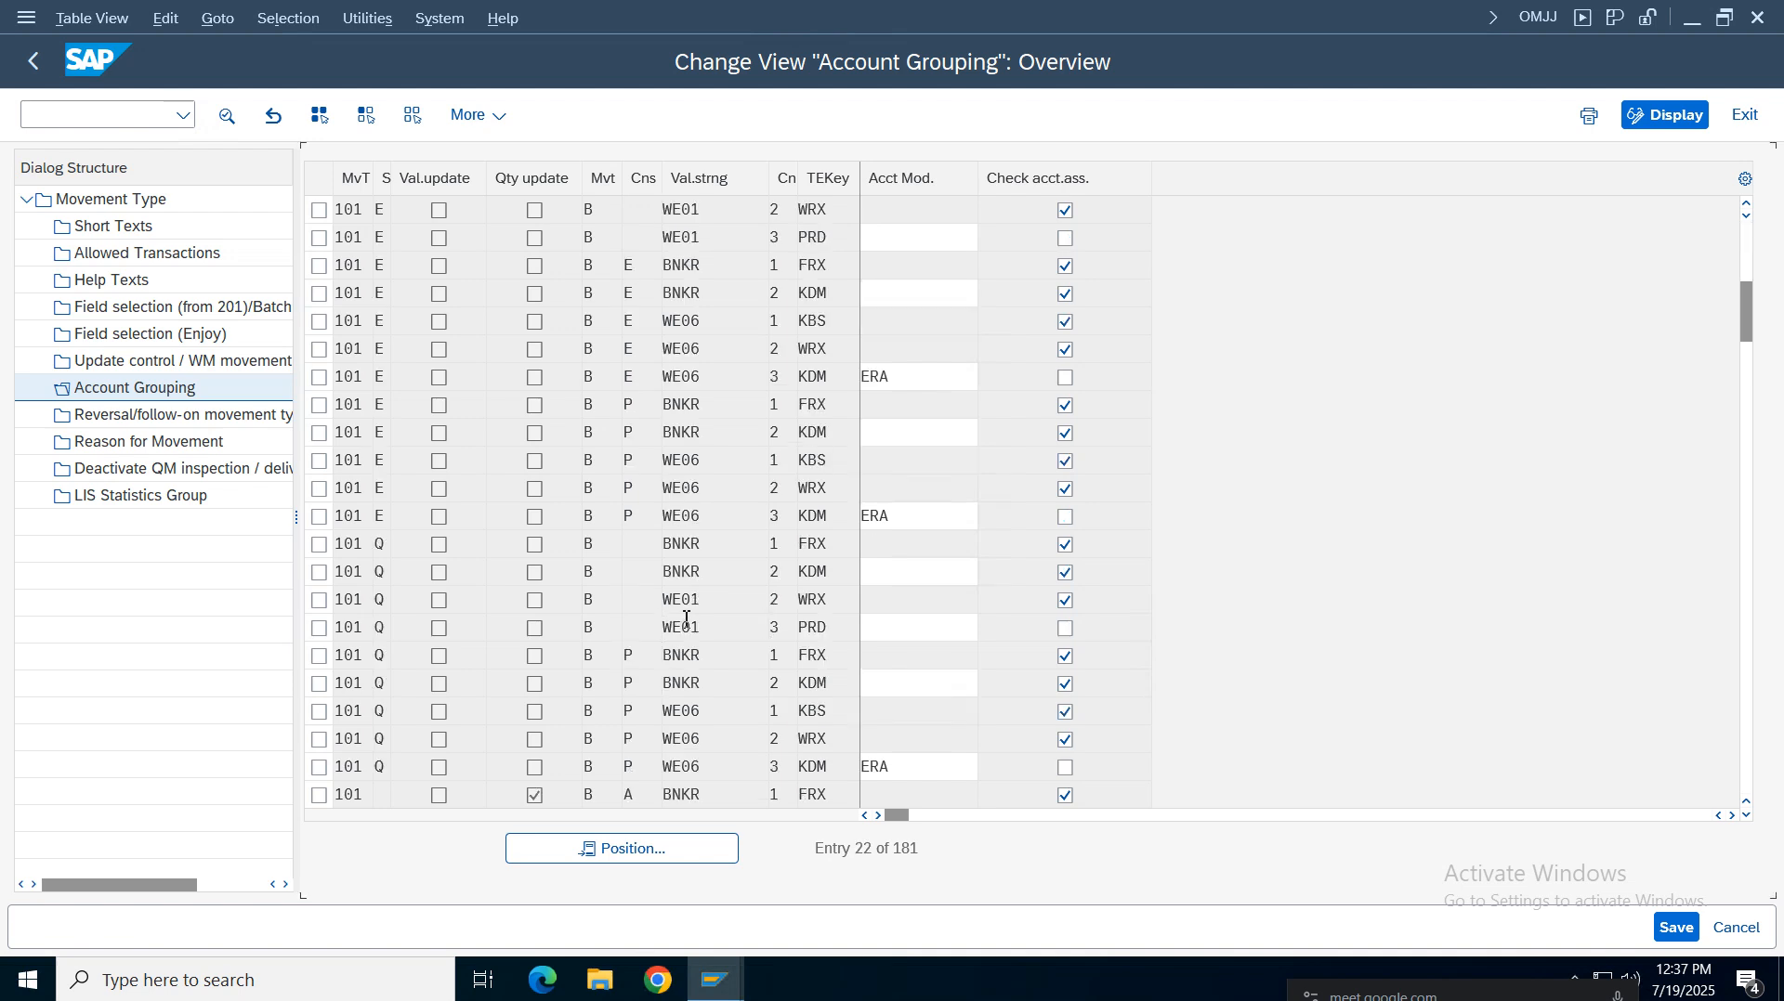
scroll(686, 618, "down", 7)
scroll(686, 619, "down", 20)
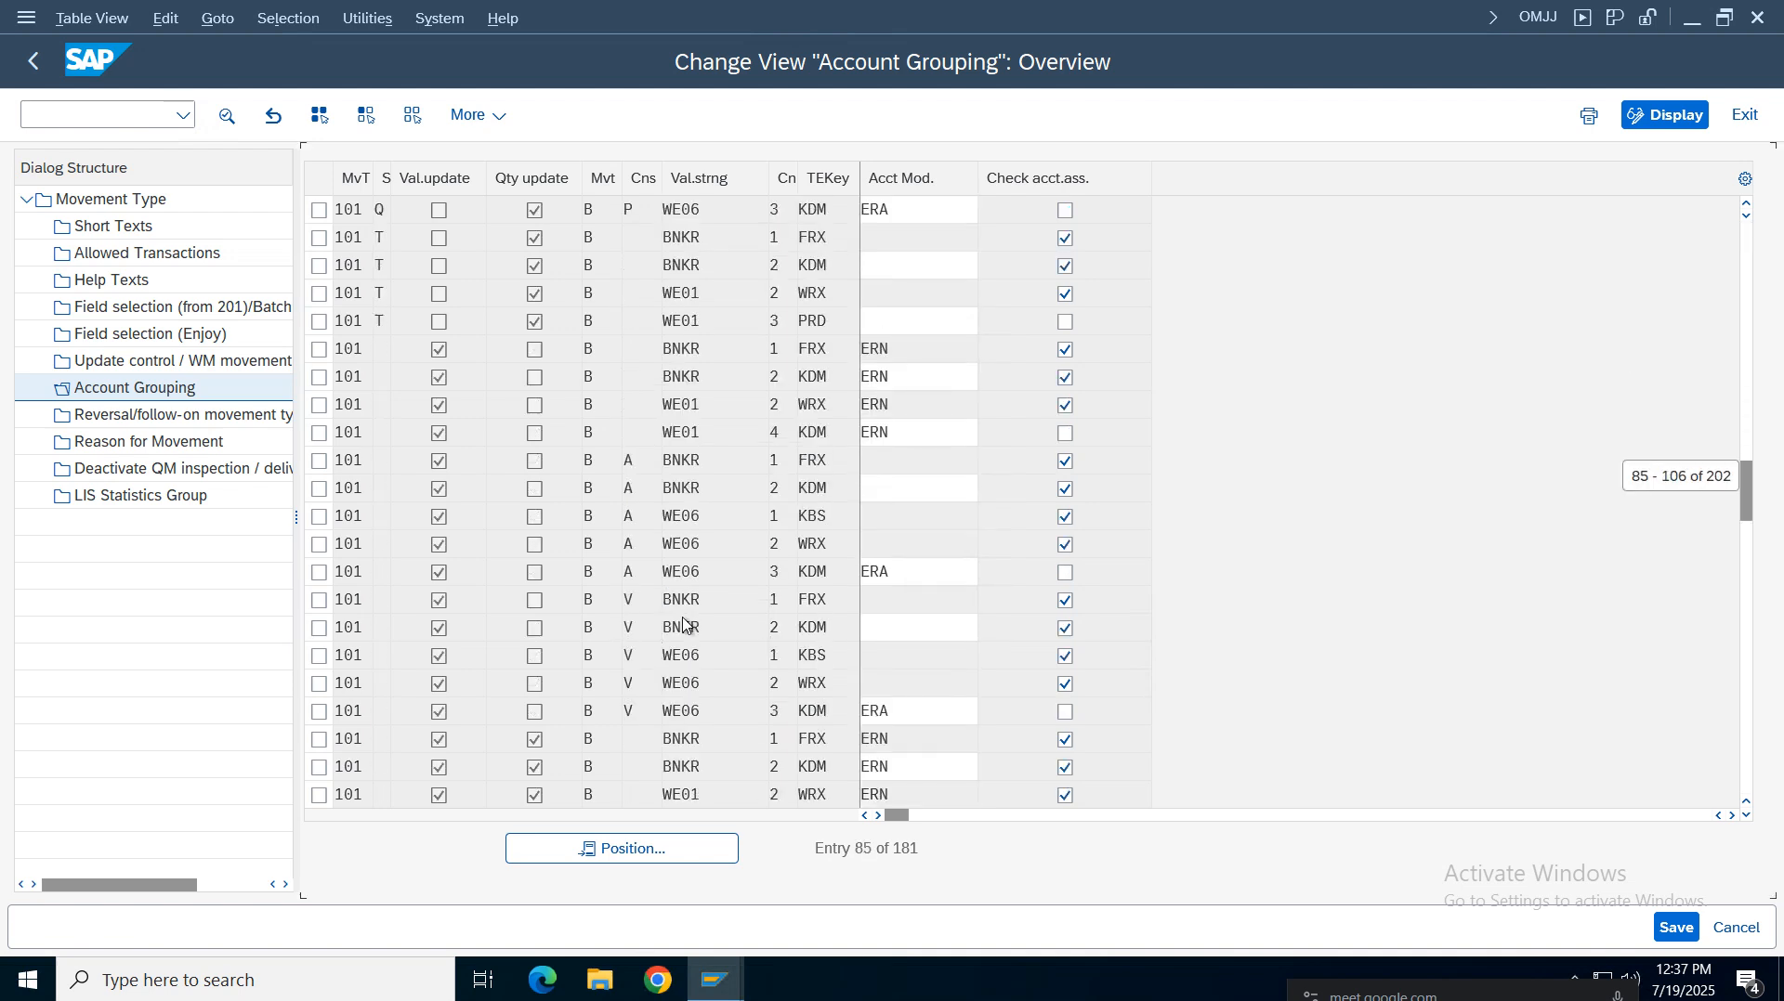
Scroll back up through the Account Grouping entries for movement type 101 to the top of the list
scroll(685, 625, "down", 7)
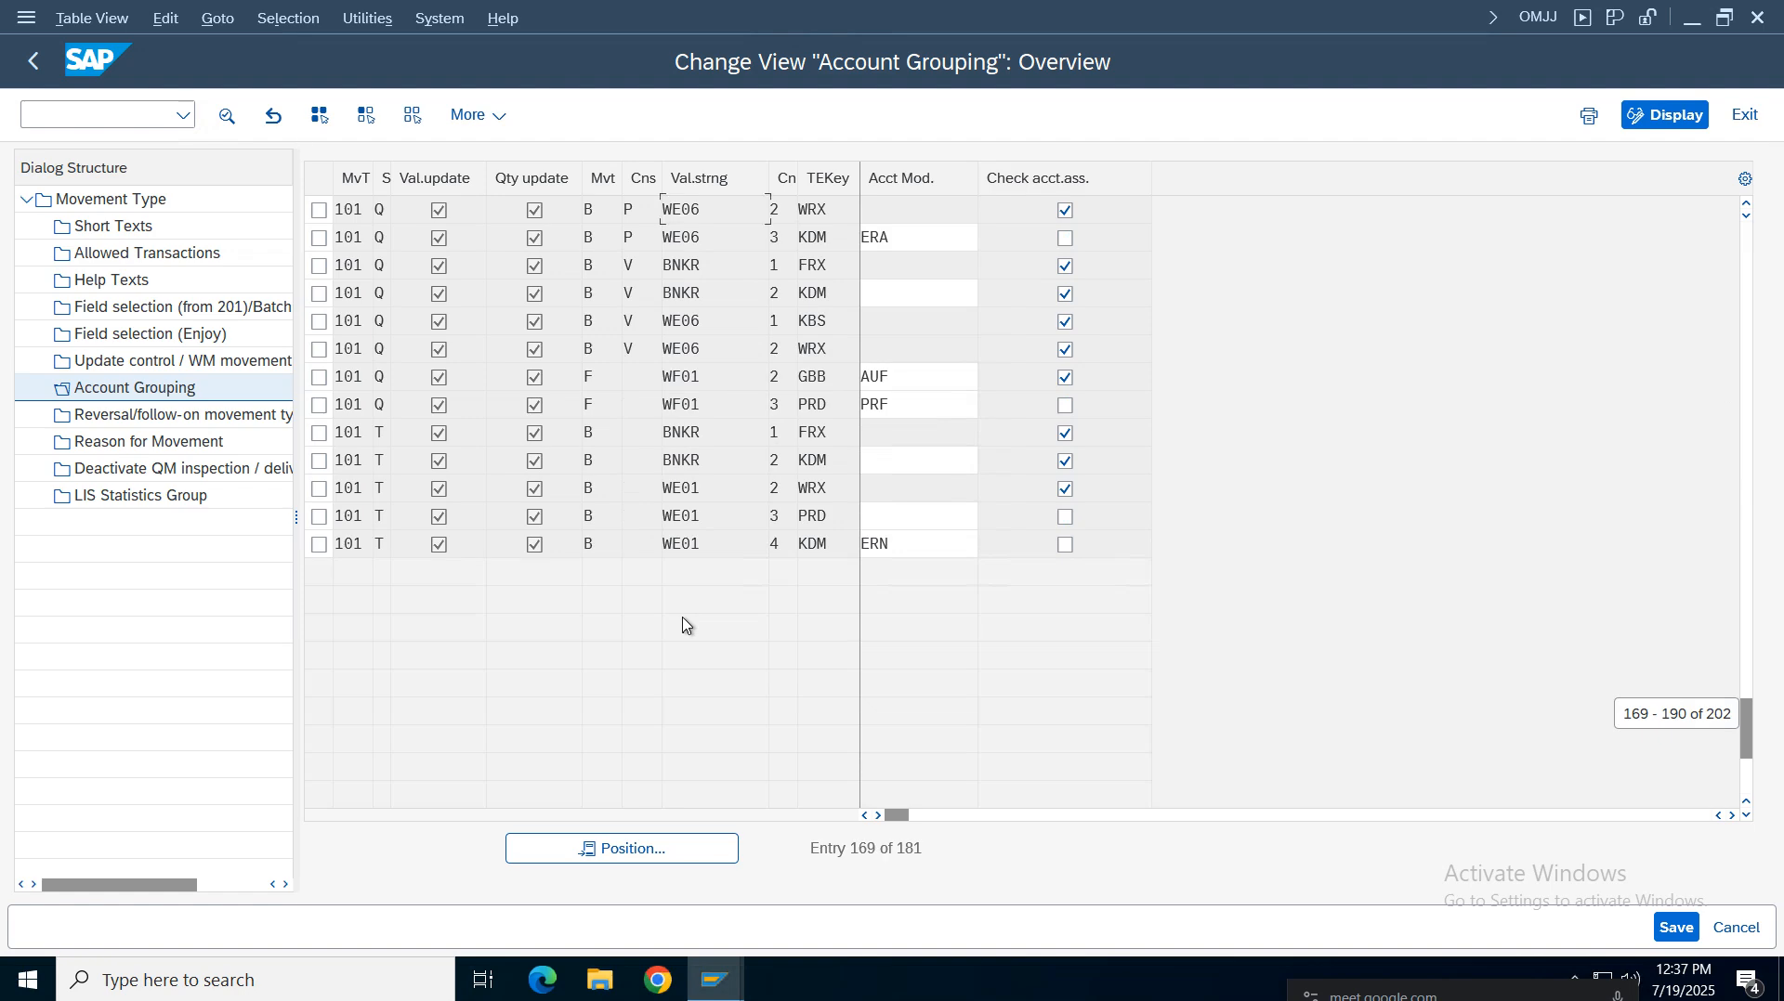
scroll(686, 618, "up", 7)
scroll(685, 625, "up", 7)
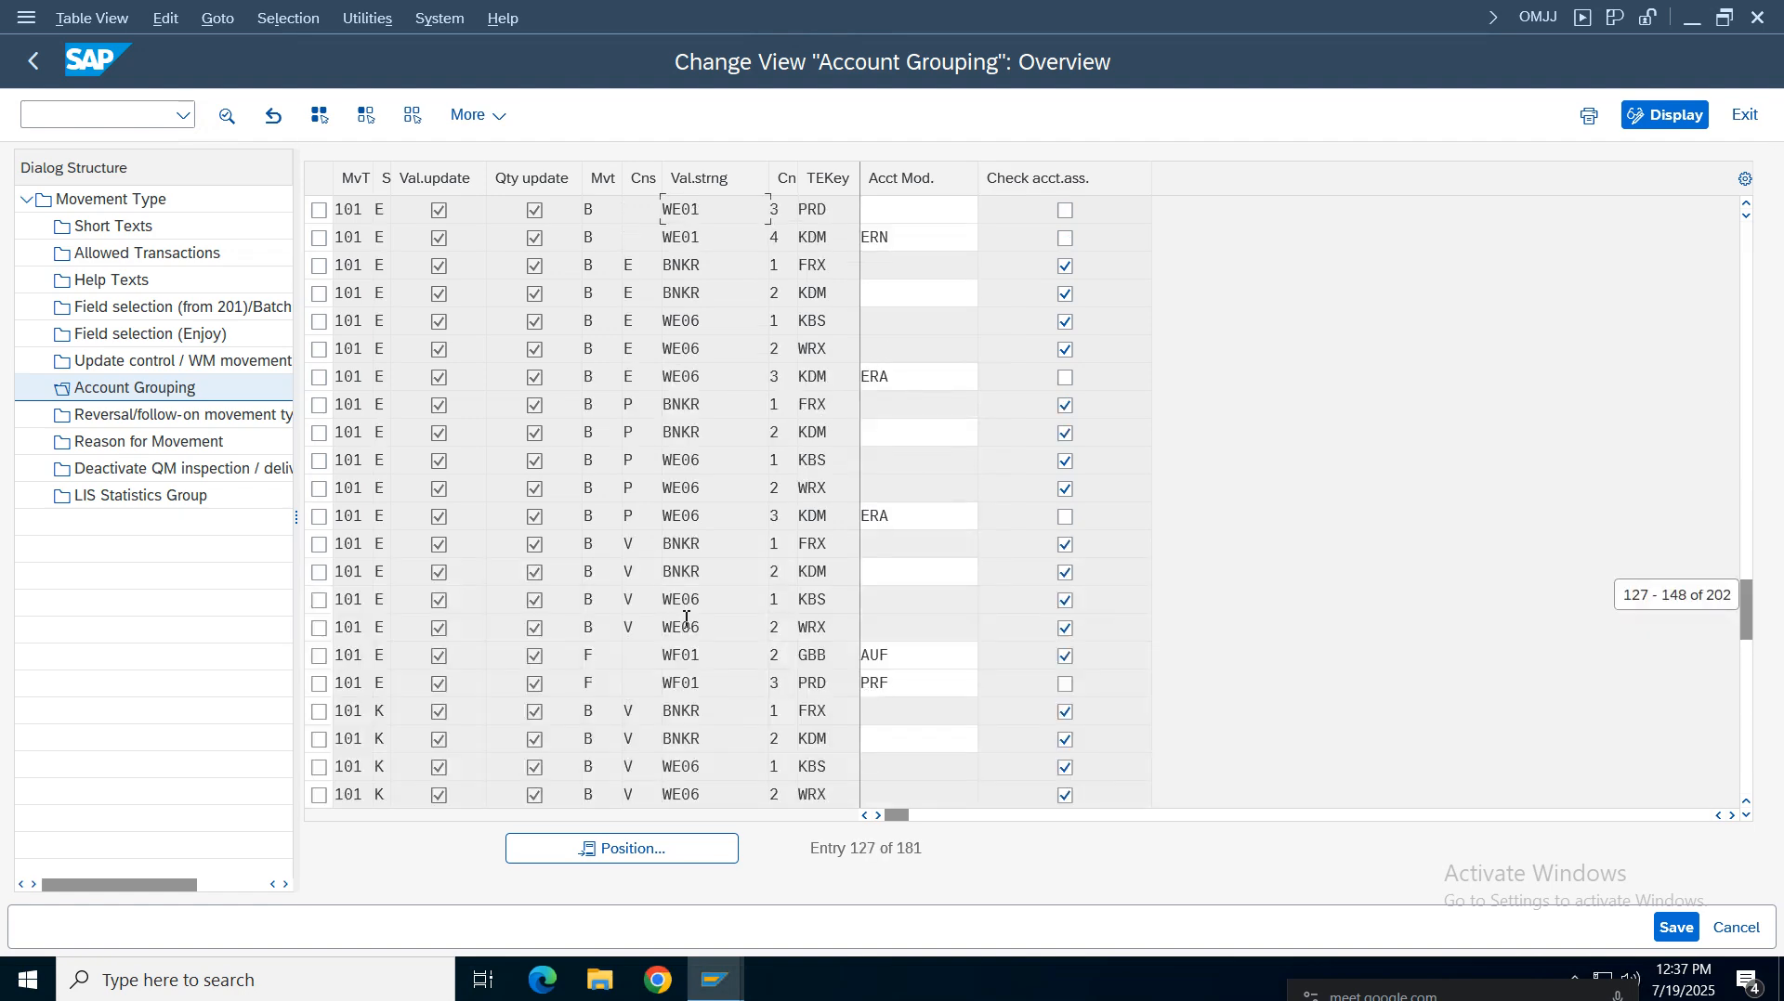
scroll(687, 619, "up", 7)
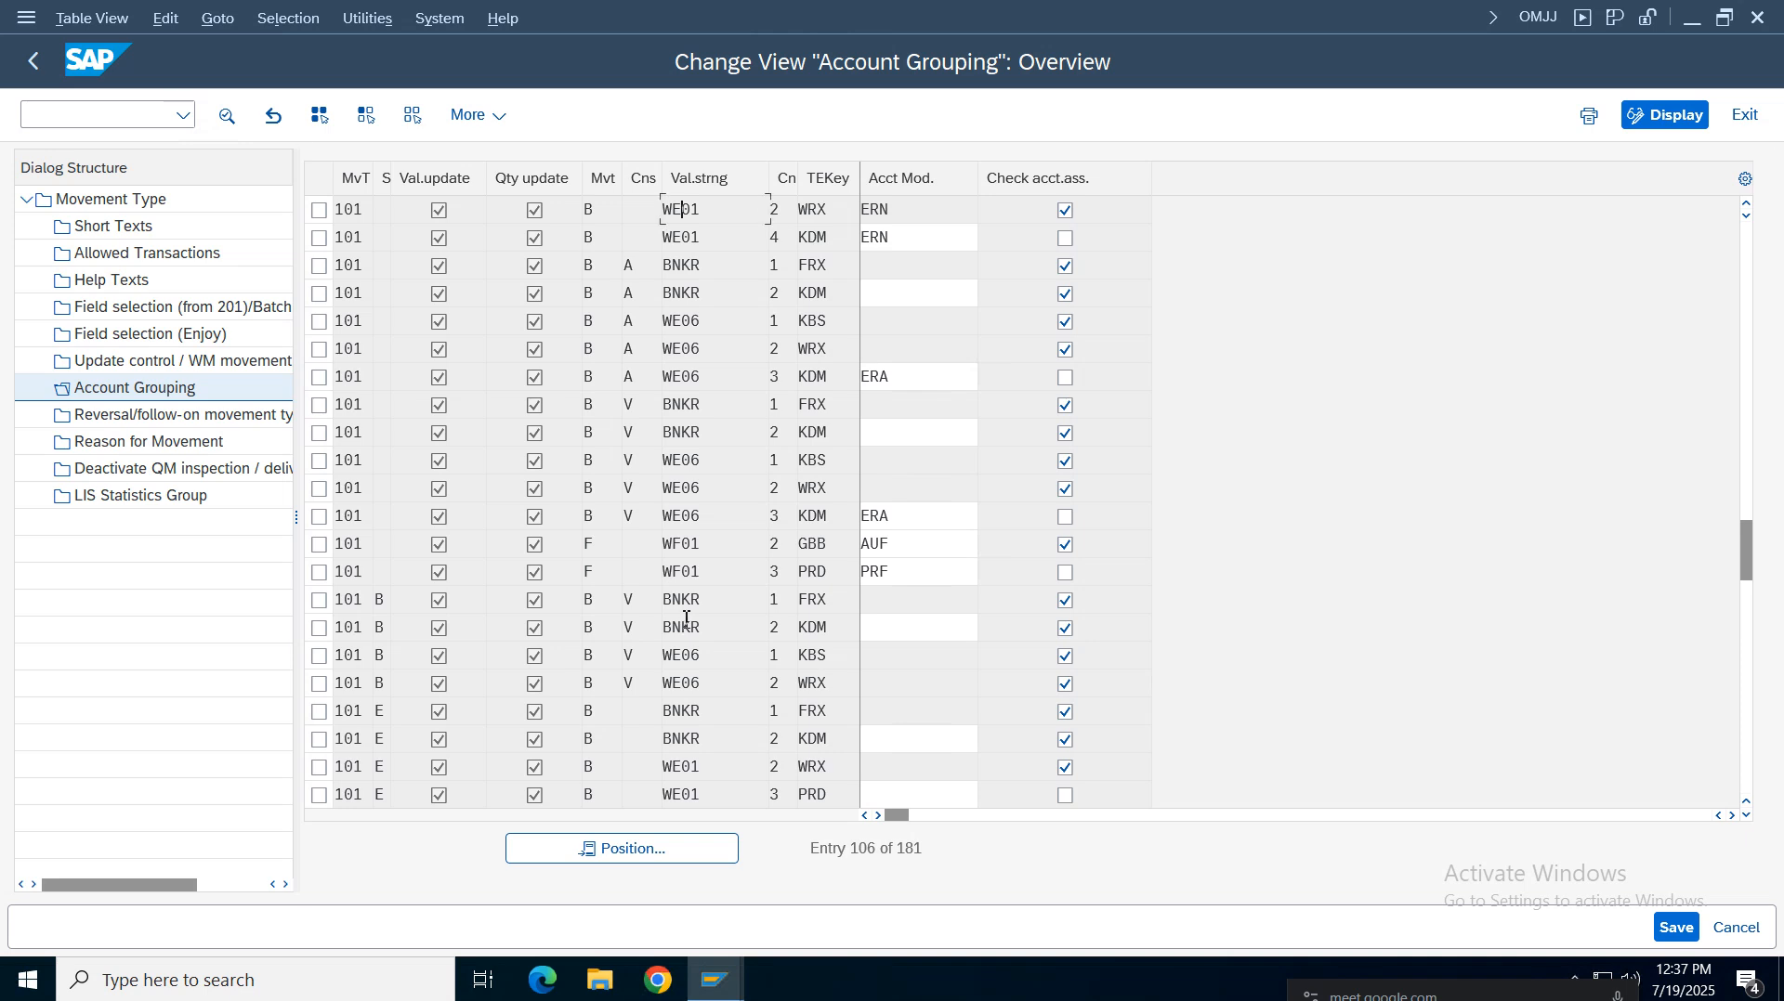
scroll(687, 619, "up", 7)
scroll(687, 618, "up", 7)
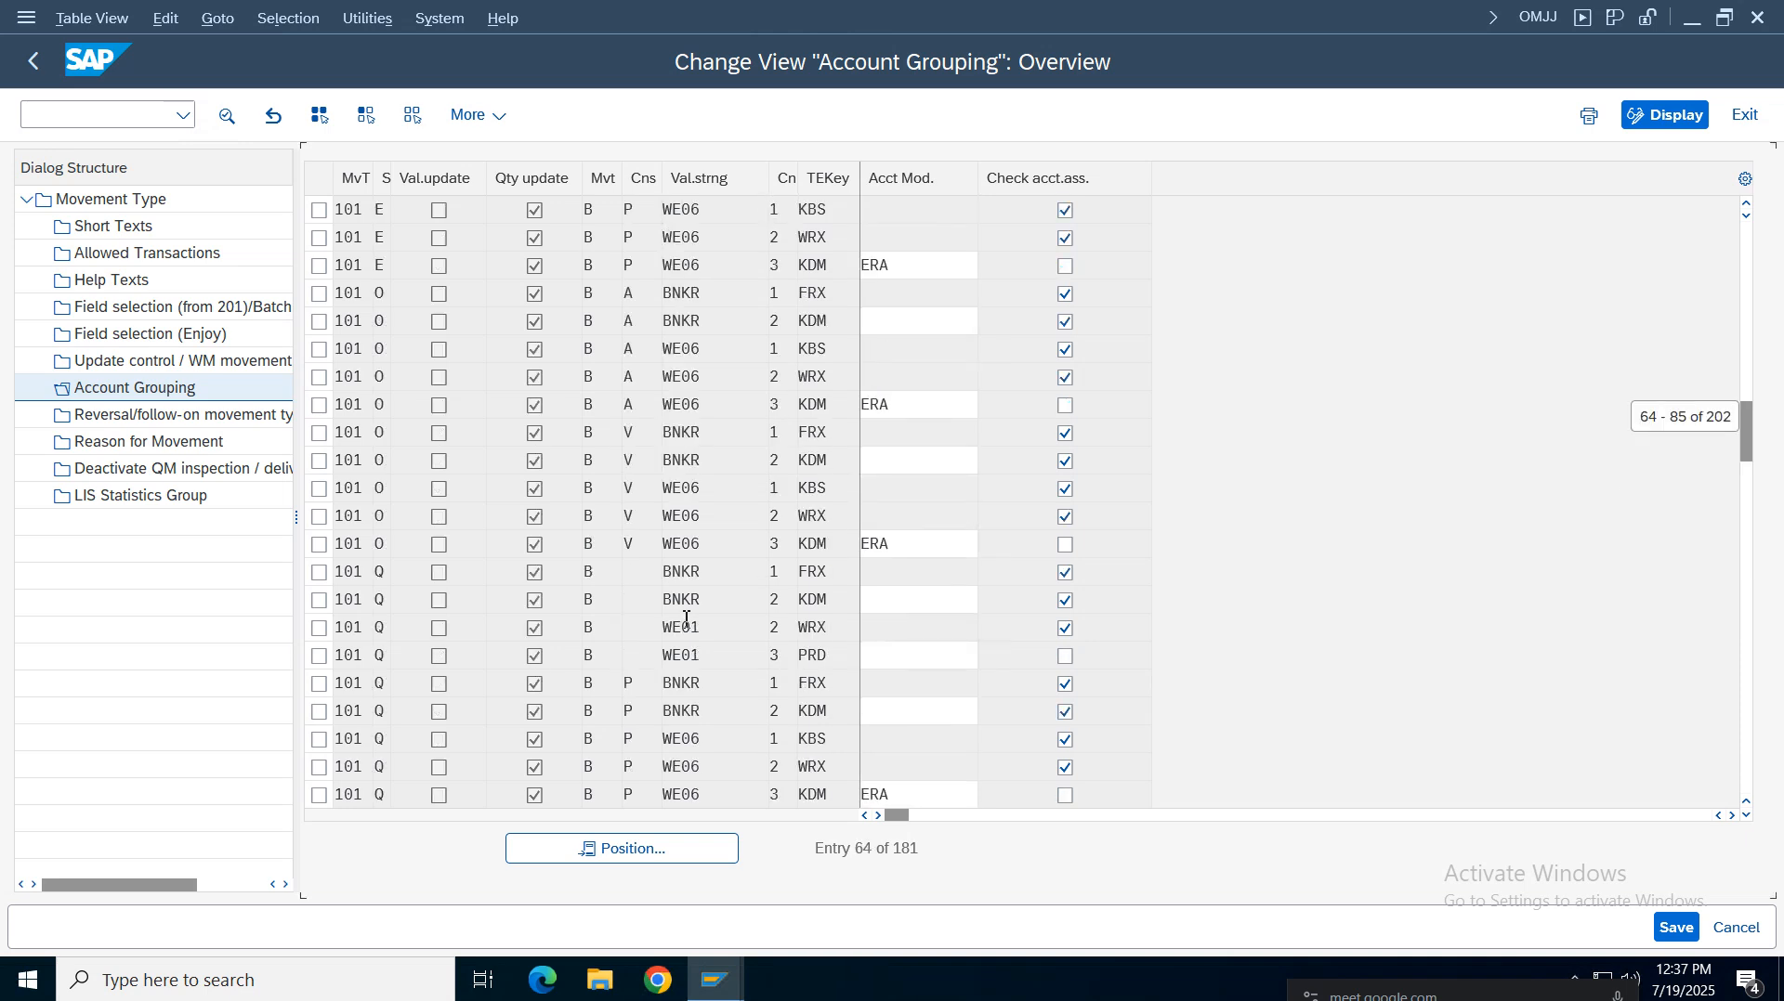
scroll(687, 619, "up", 20)
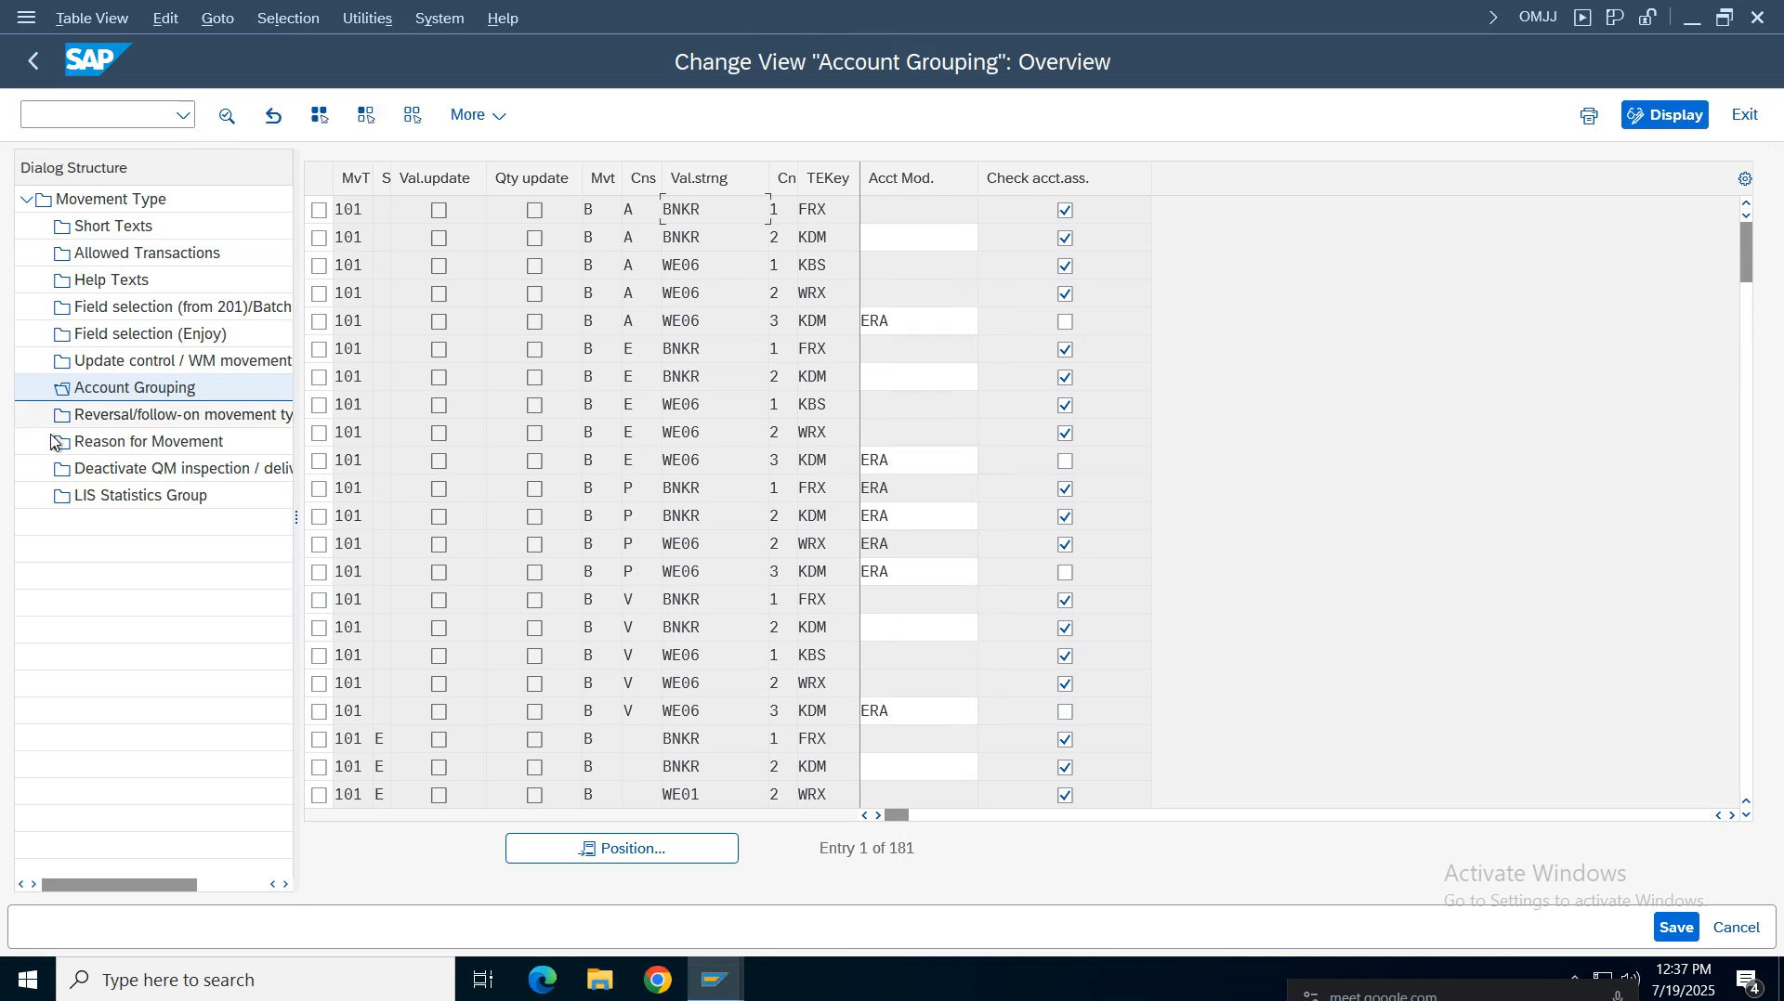
Browse the reversal/follow-on, reason for movement, QM inspection and LIS statistics views for movement type 101, then exit to the main menu
left_click(114, 416)
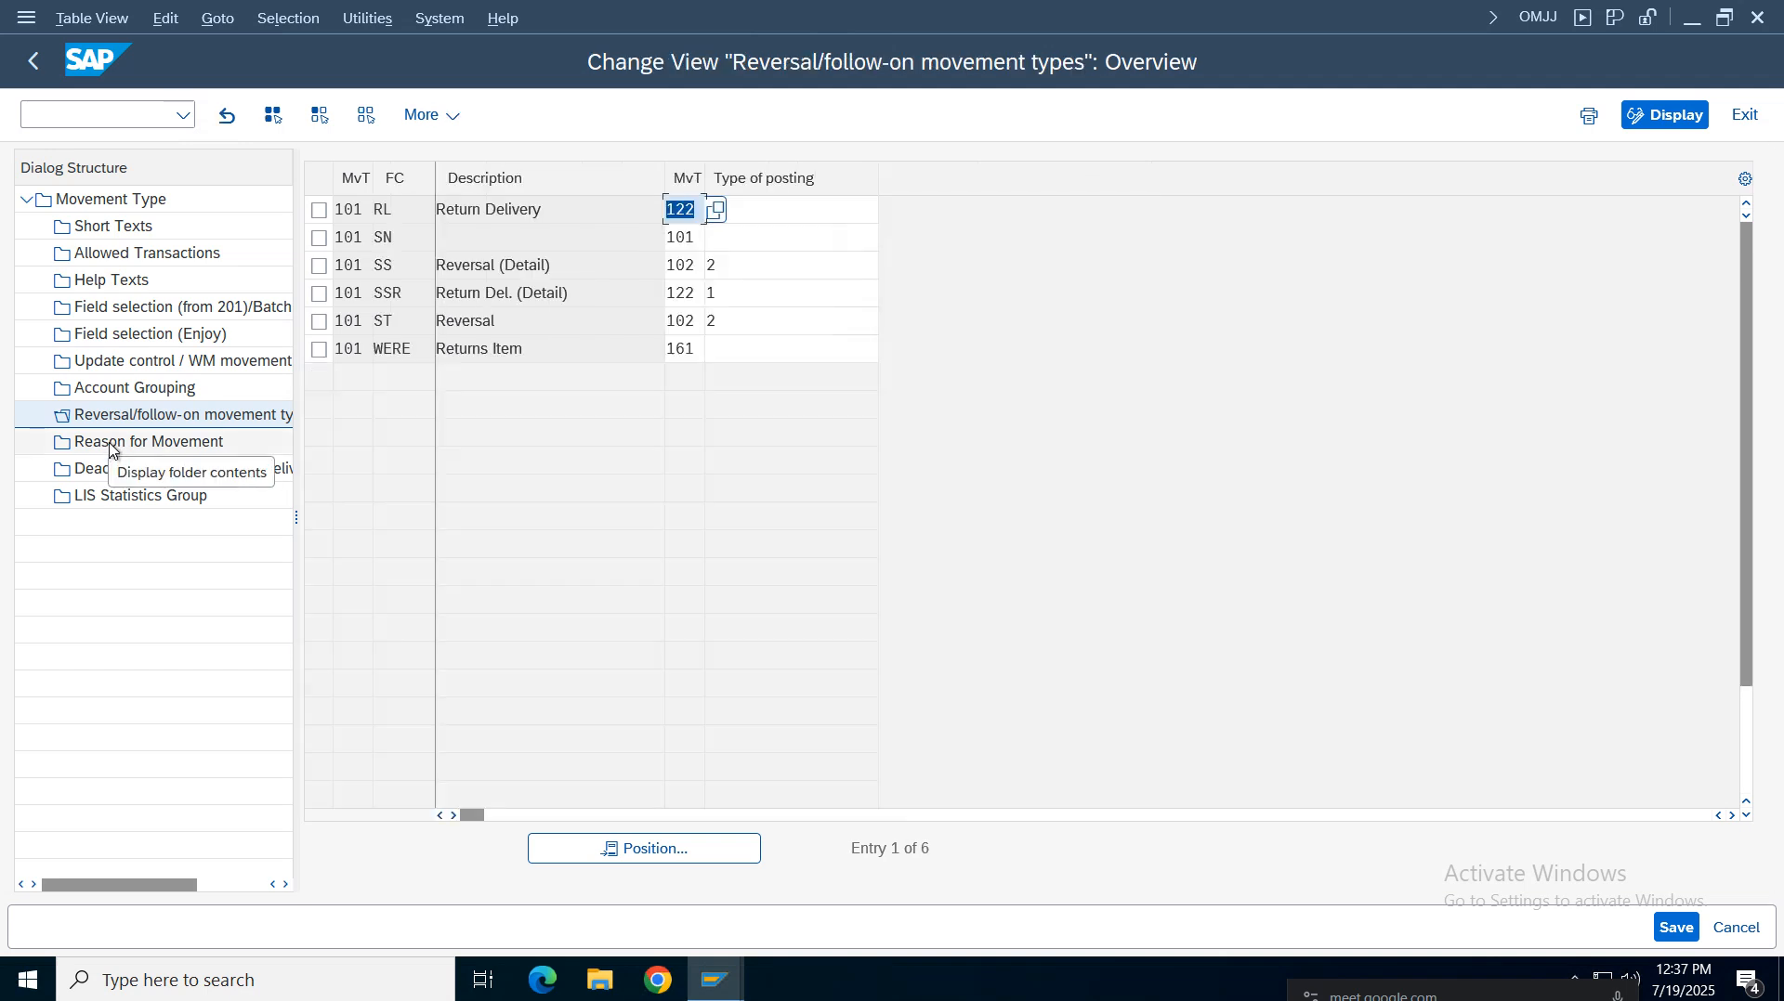
left_click(110, 444)
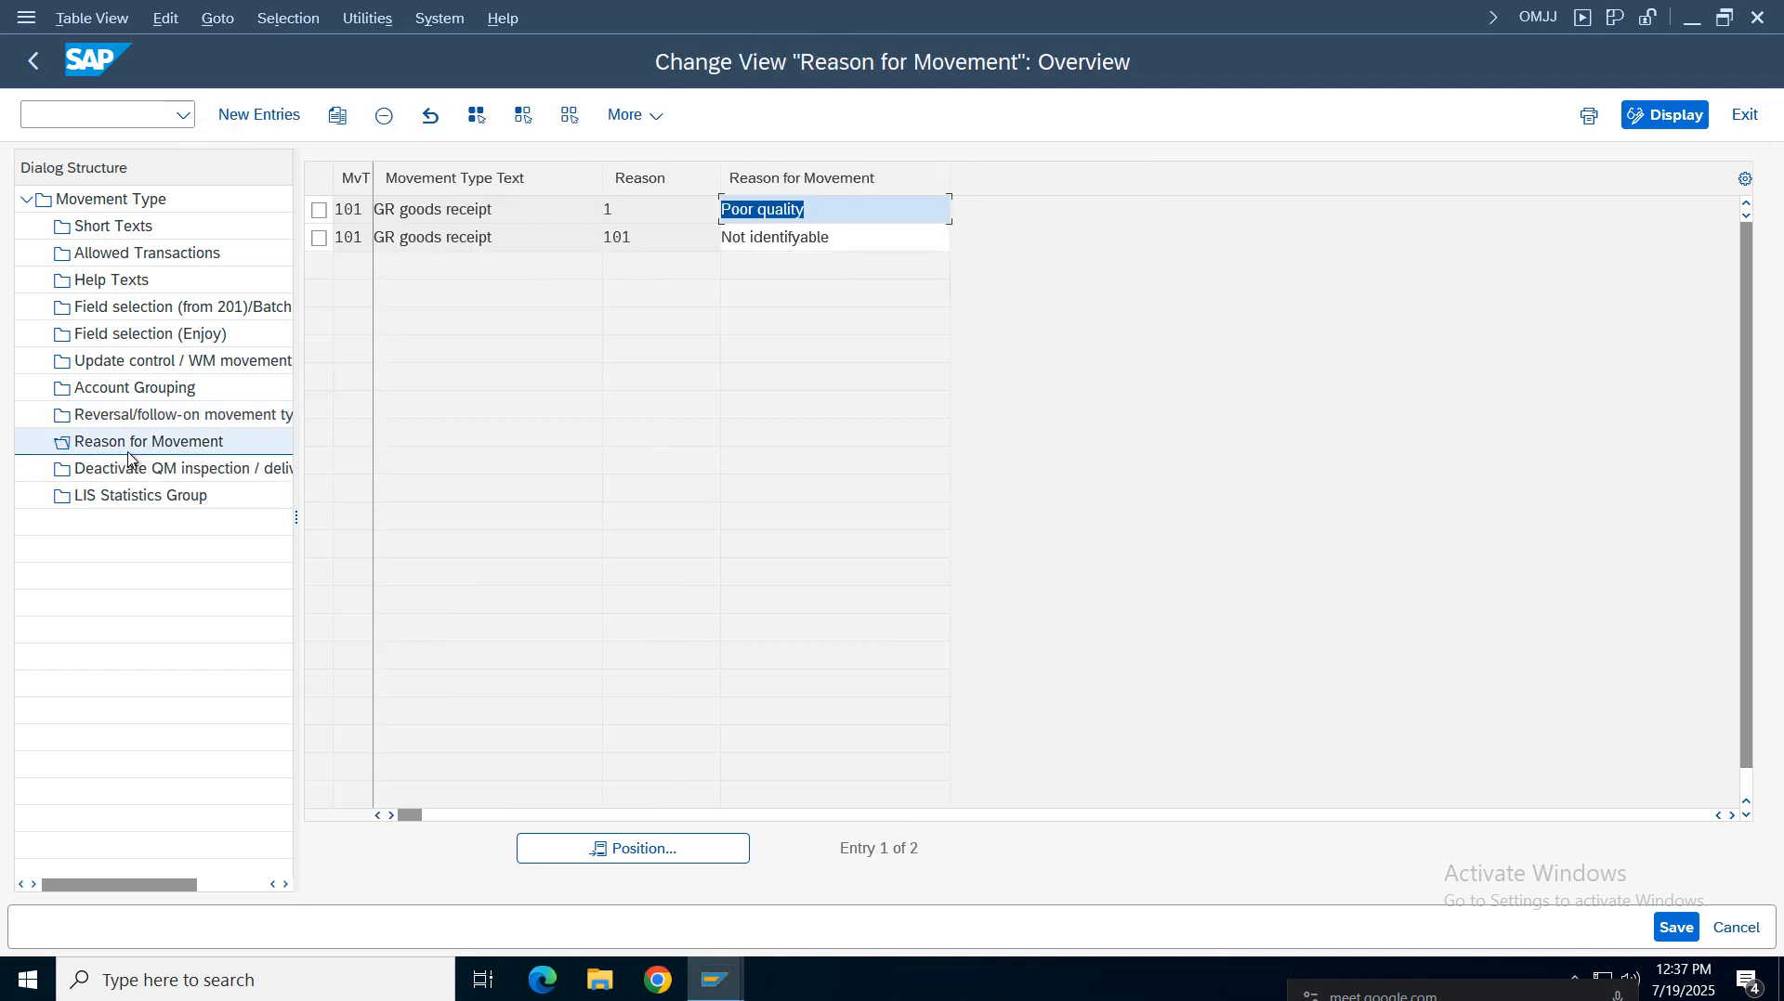
left_click(125, 471)
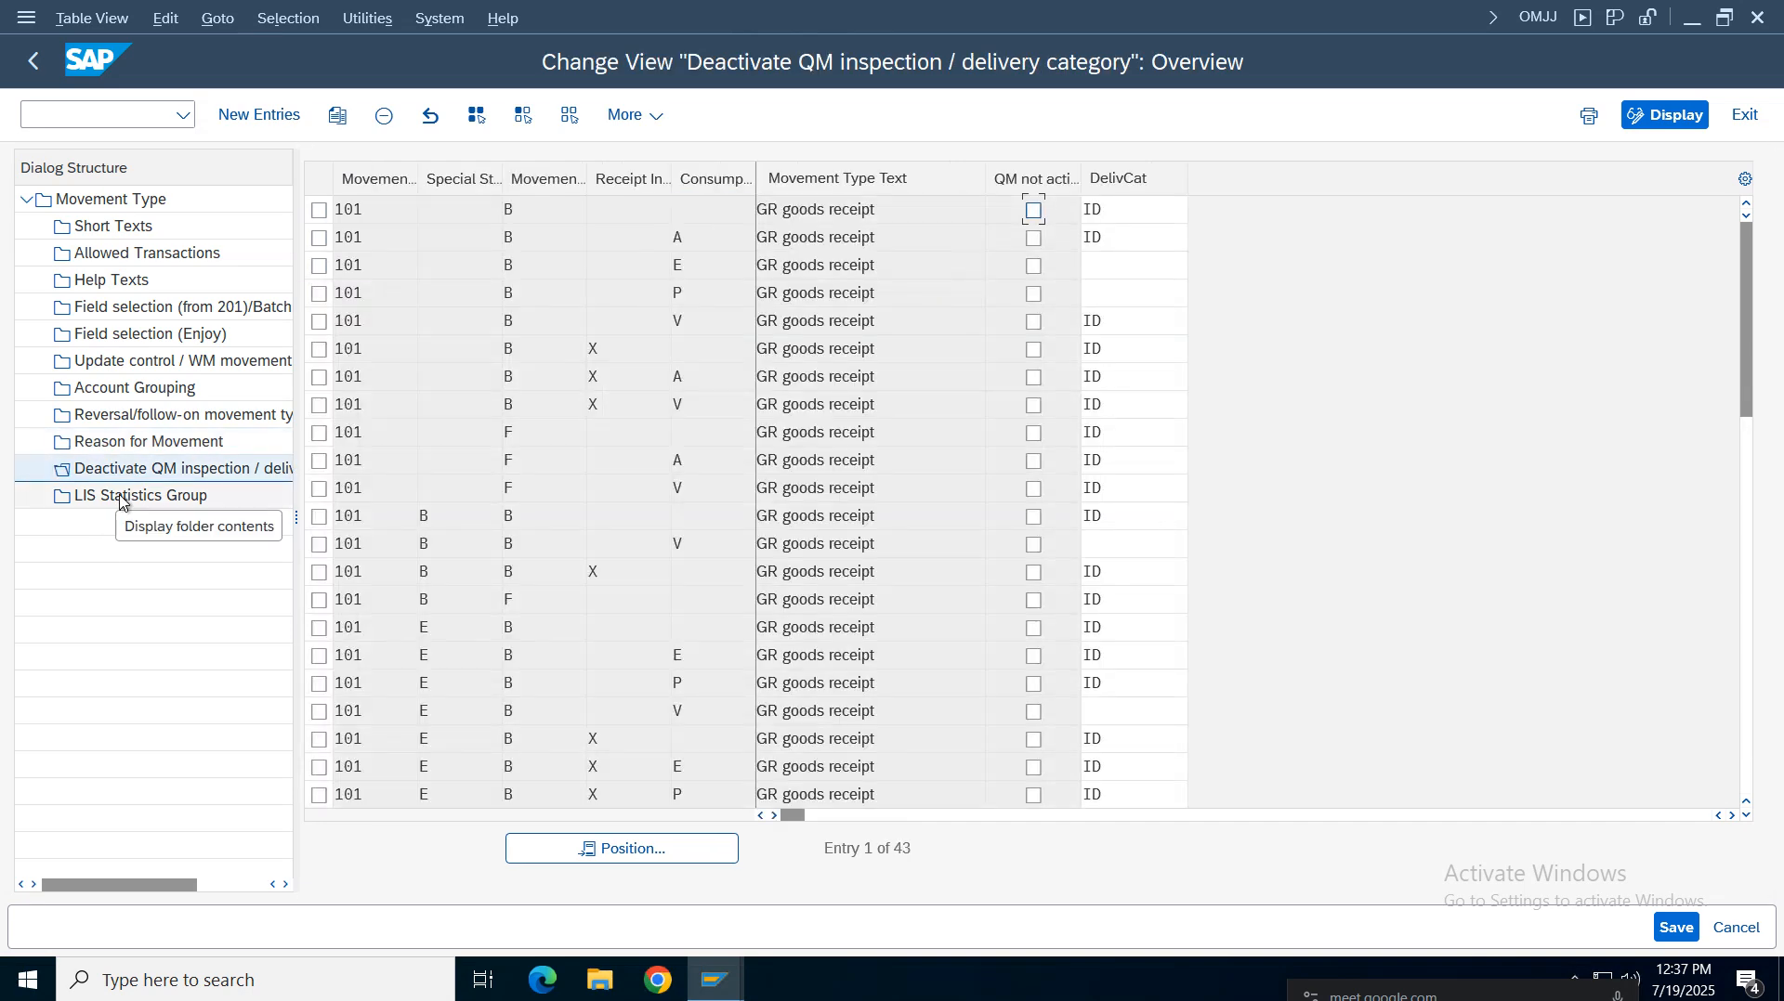
left_click(121, 499)
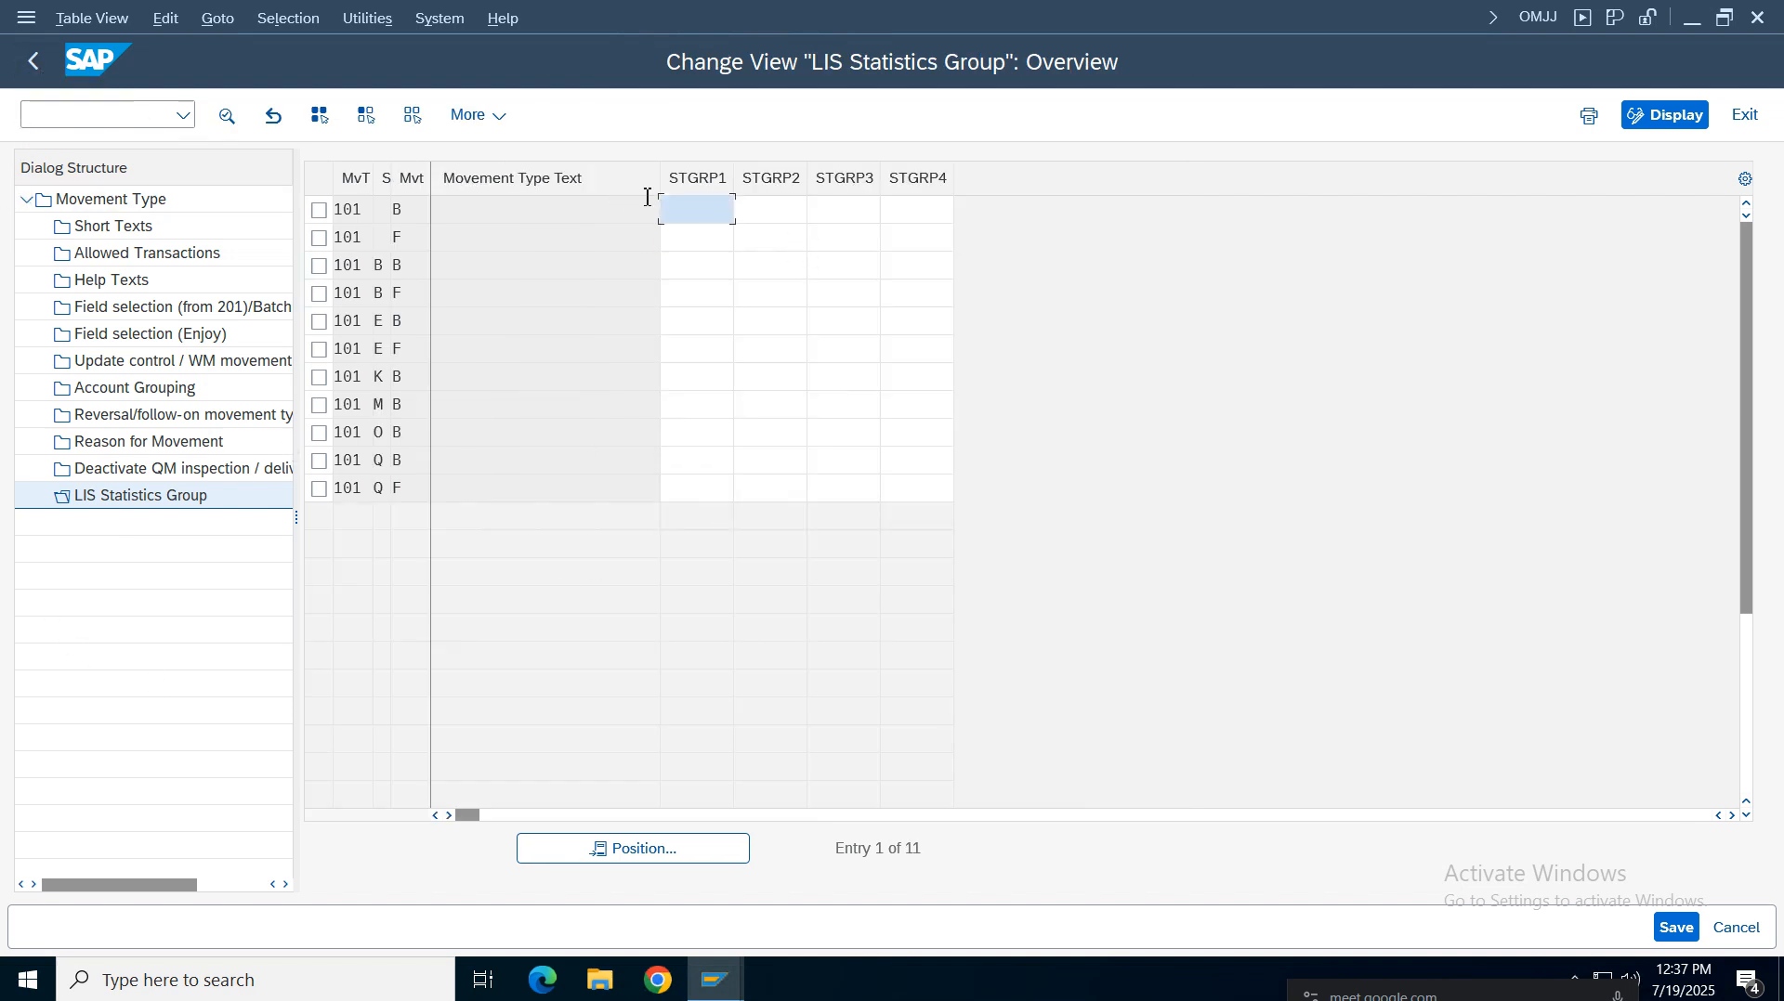
left_click(33, 62)
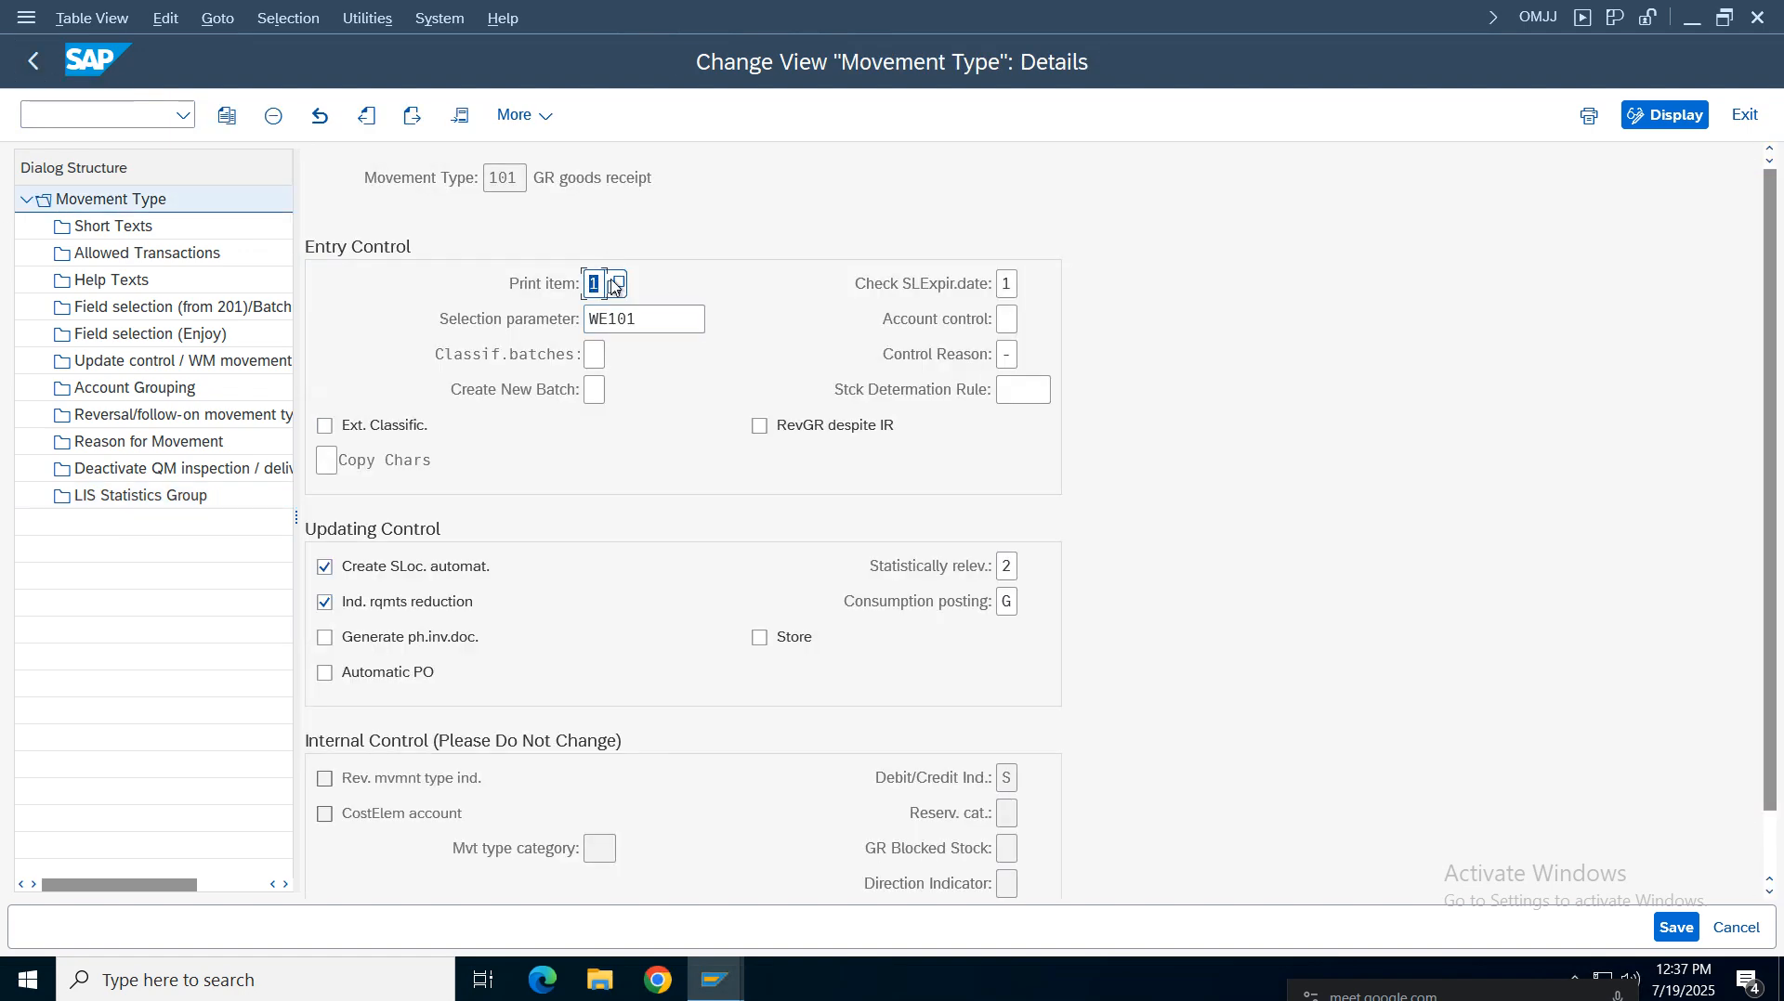
left_click(32, 62)
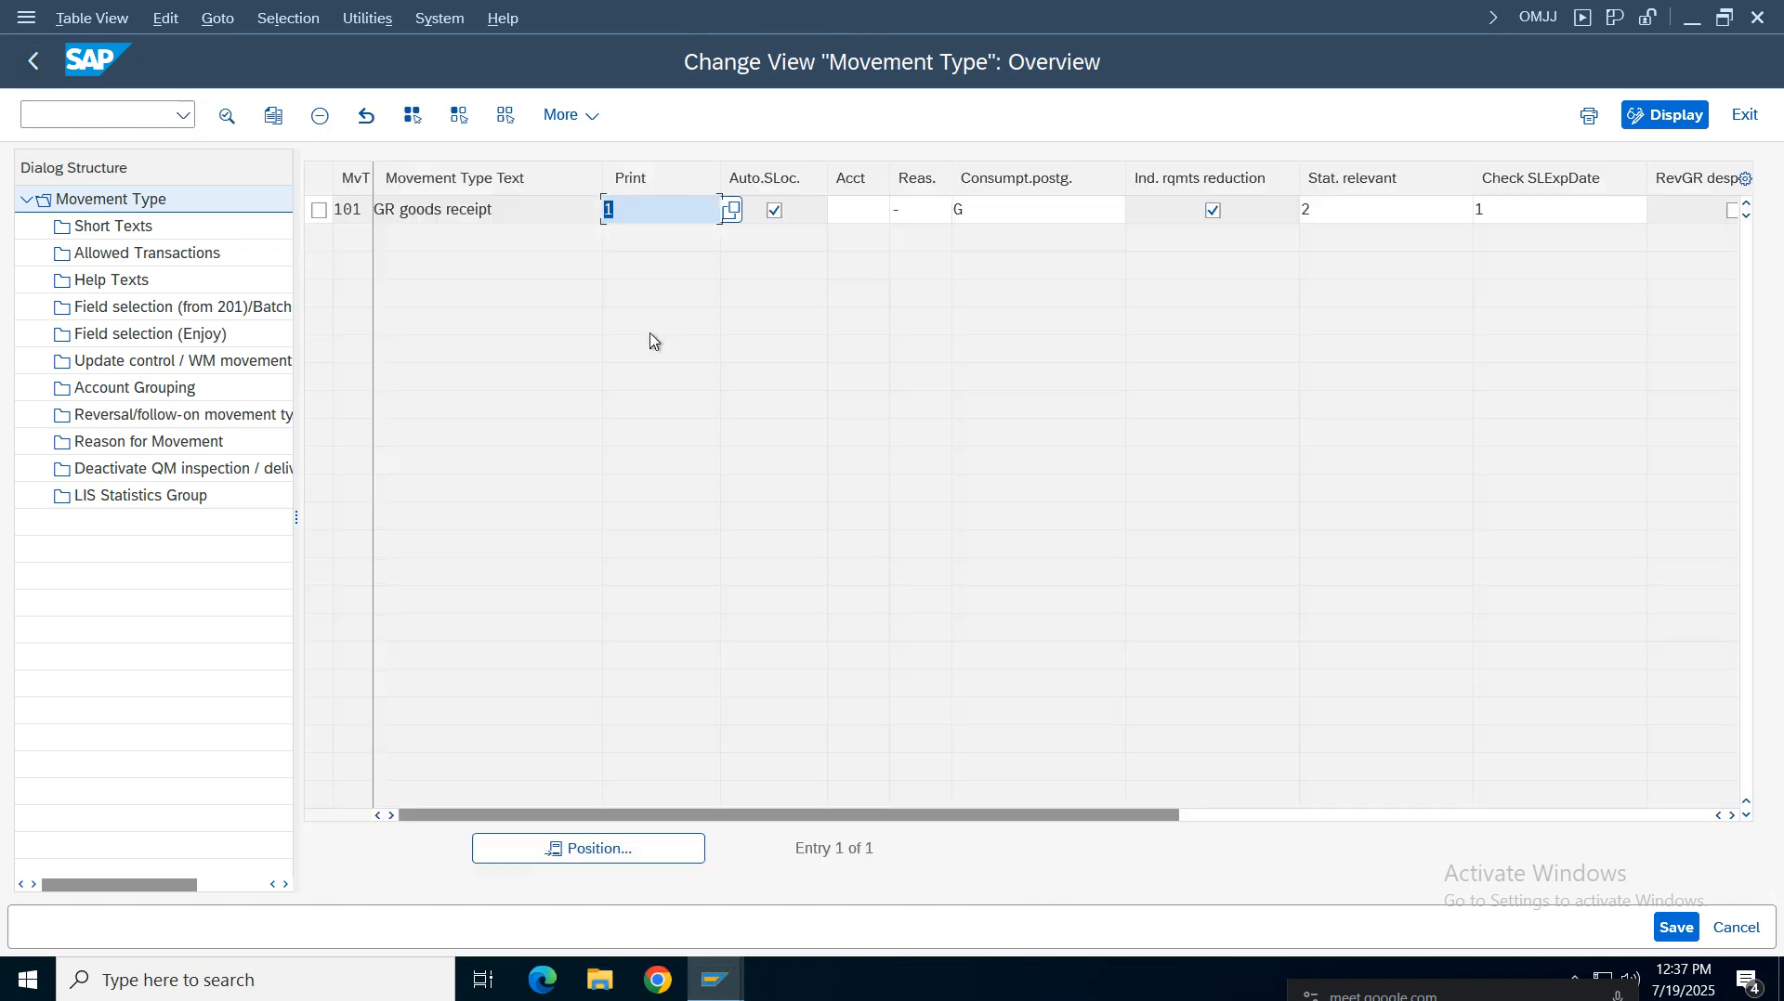
left_click(32, 61)
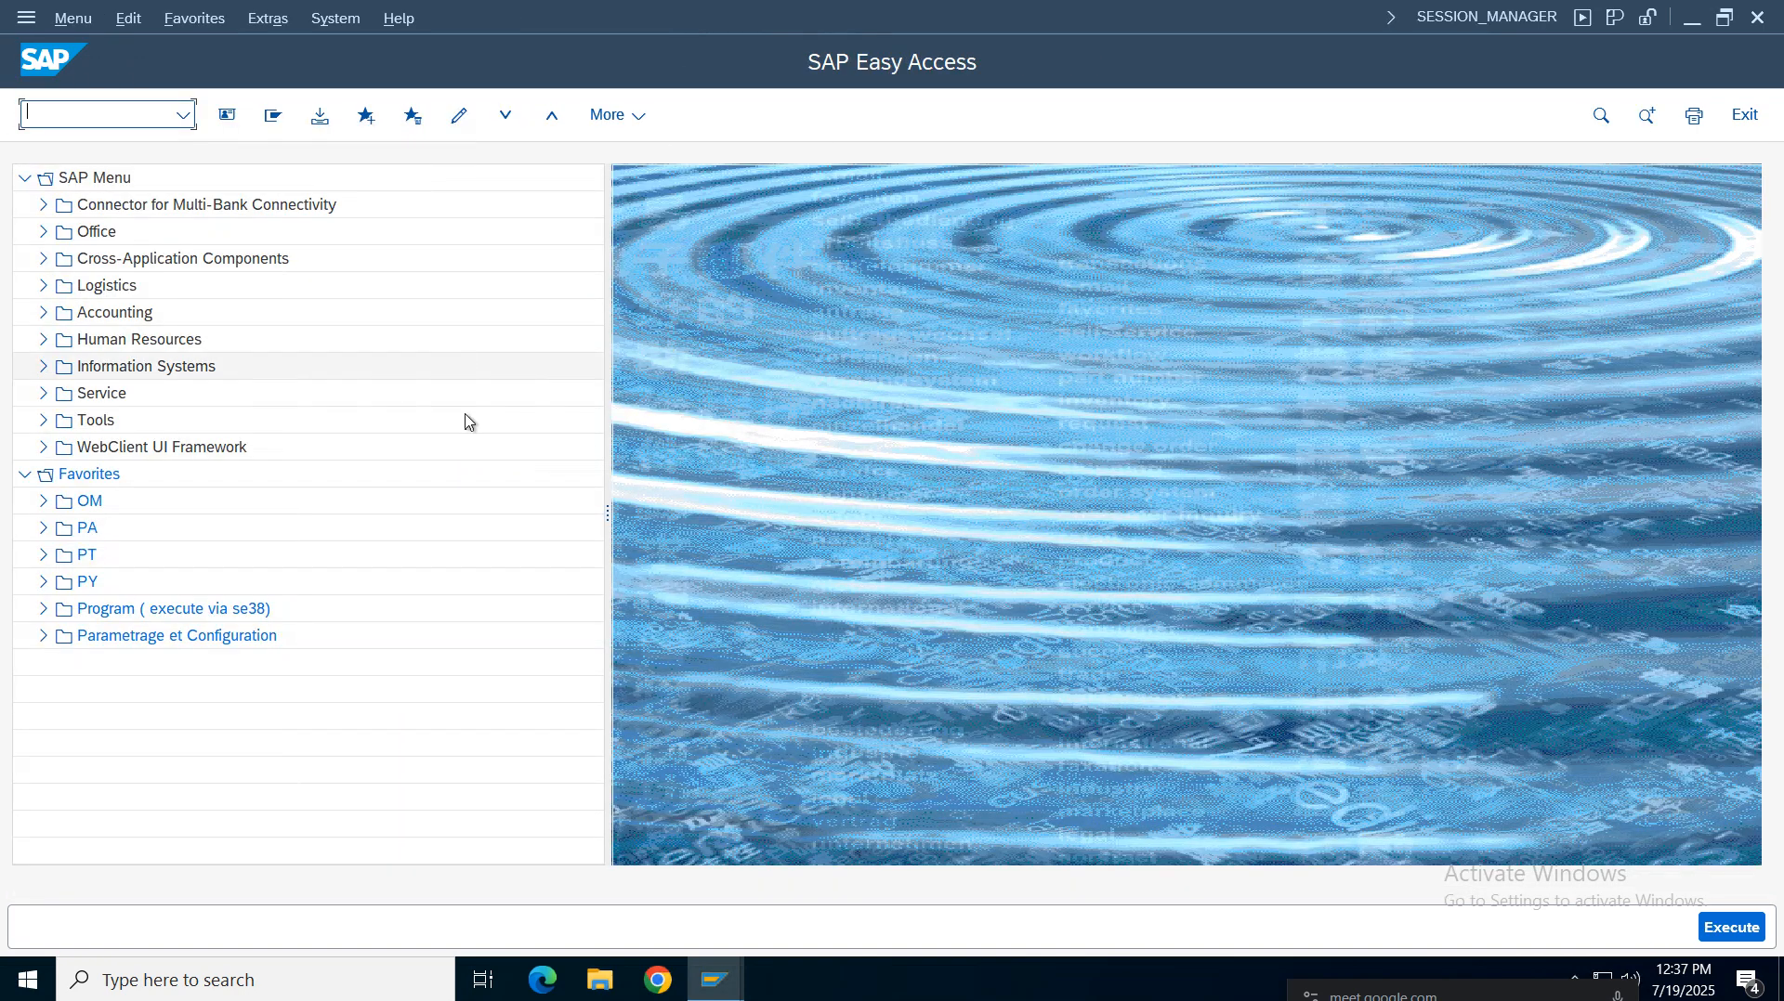
Switch to the configuration spreadsheet and read the notes from Copy change Movement Types down to Creation of Material Master Record (MM01)
left_click(183, 116)
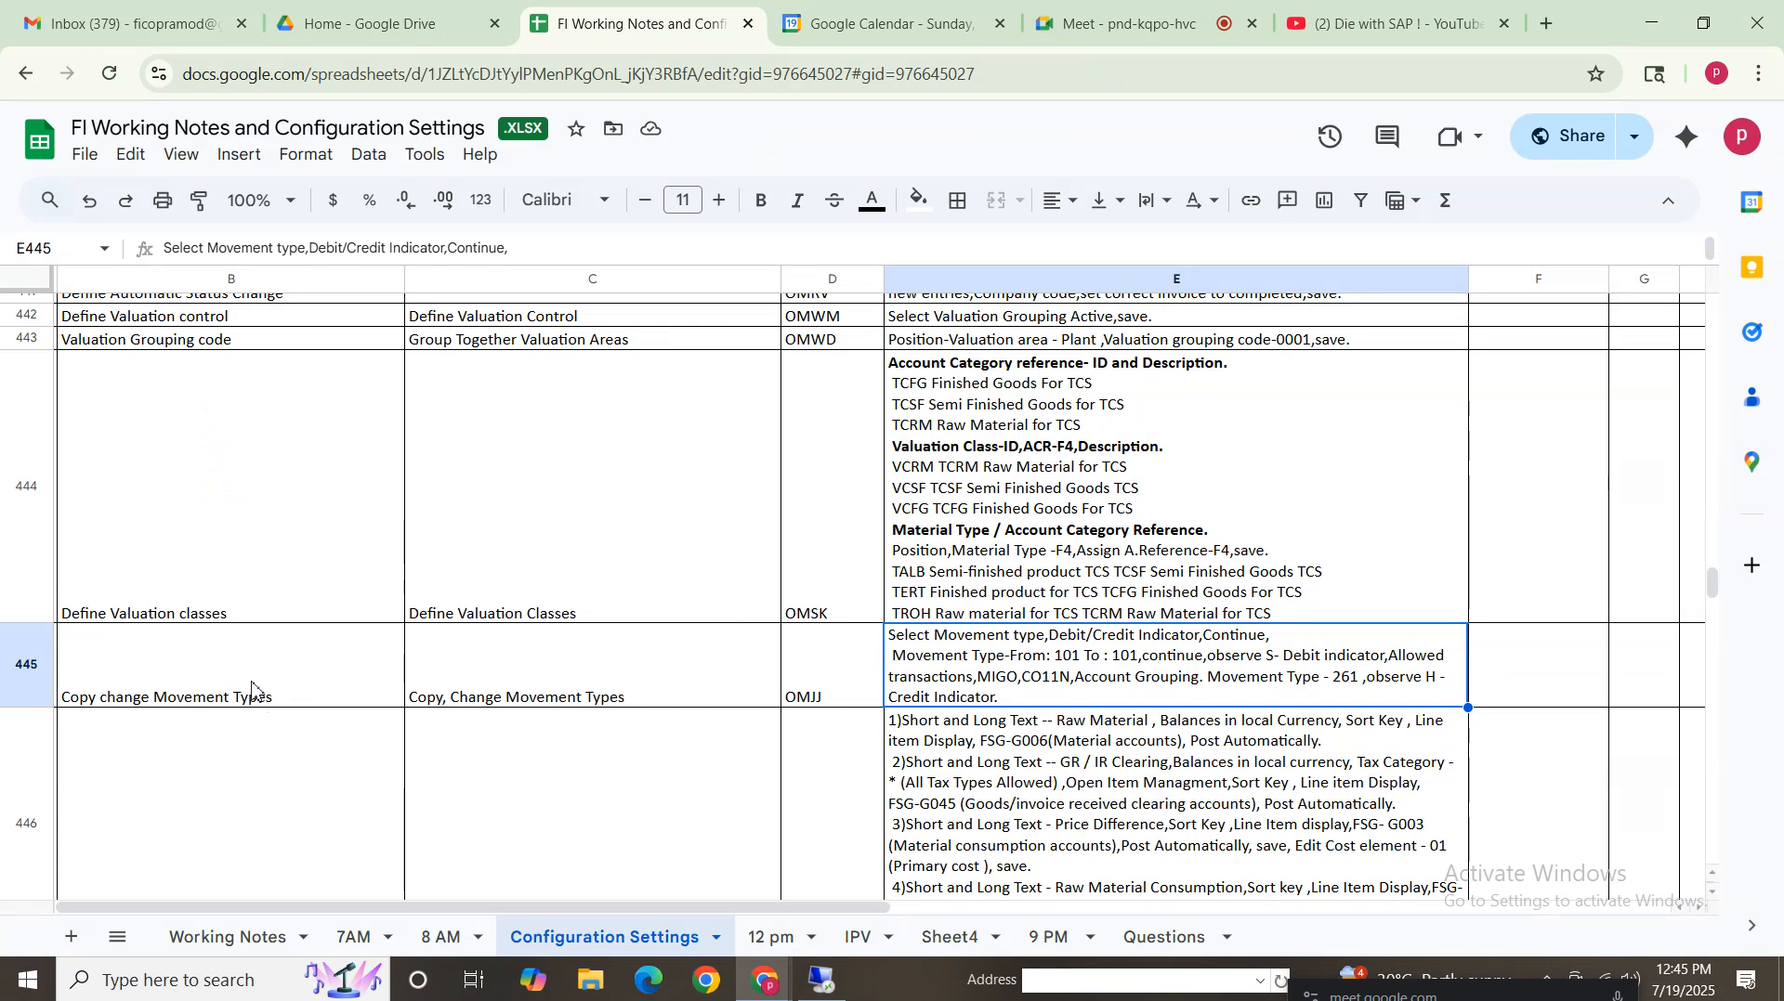
left_click_drag(264, 699, 576, 697)
left_click_drag(1122, 695, 1124, 697)
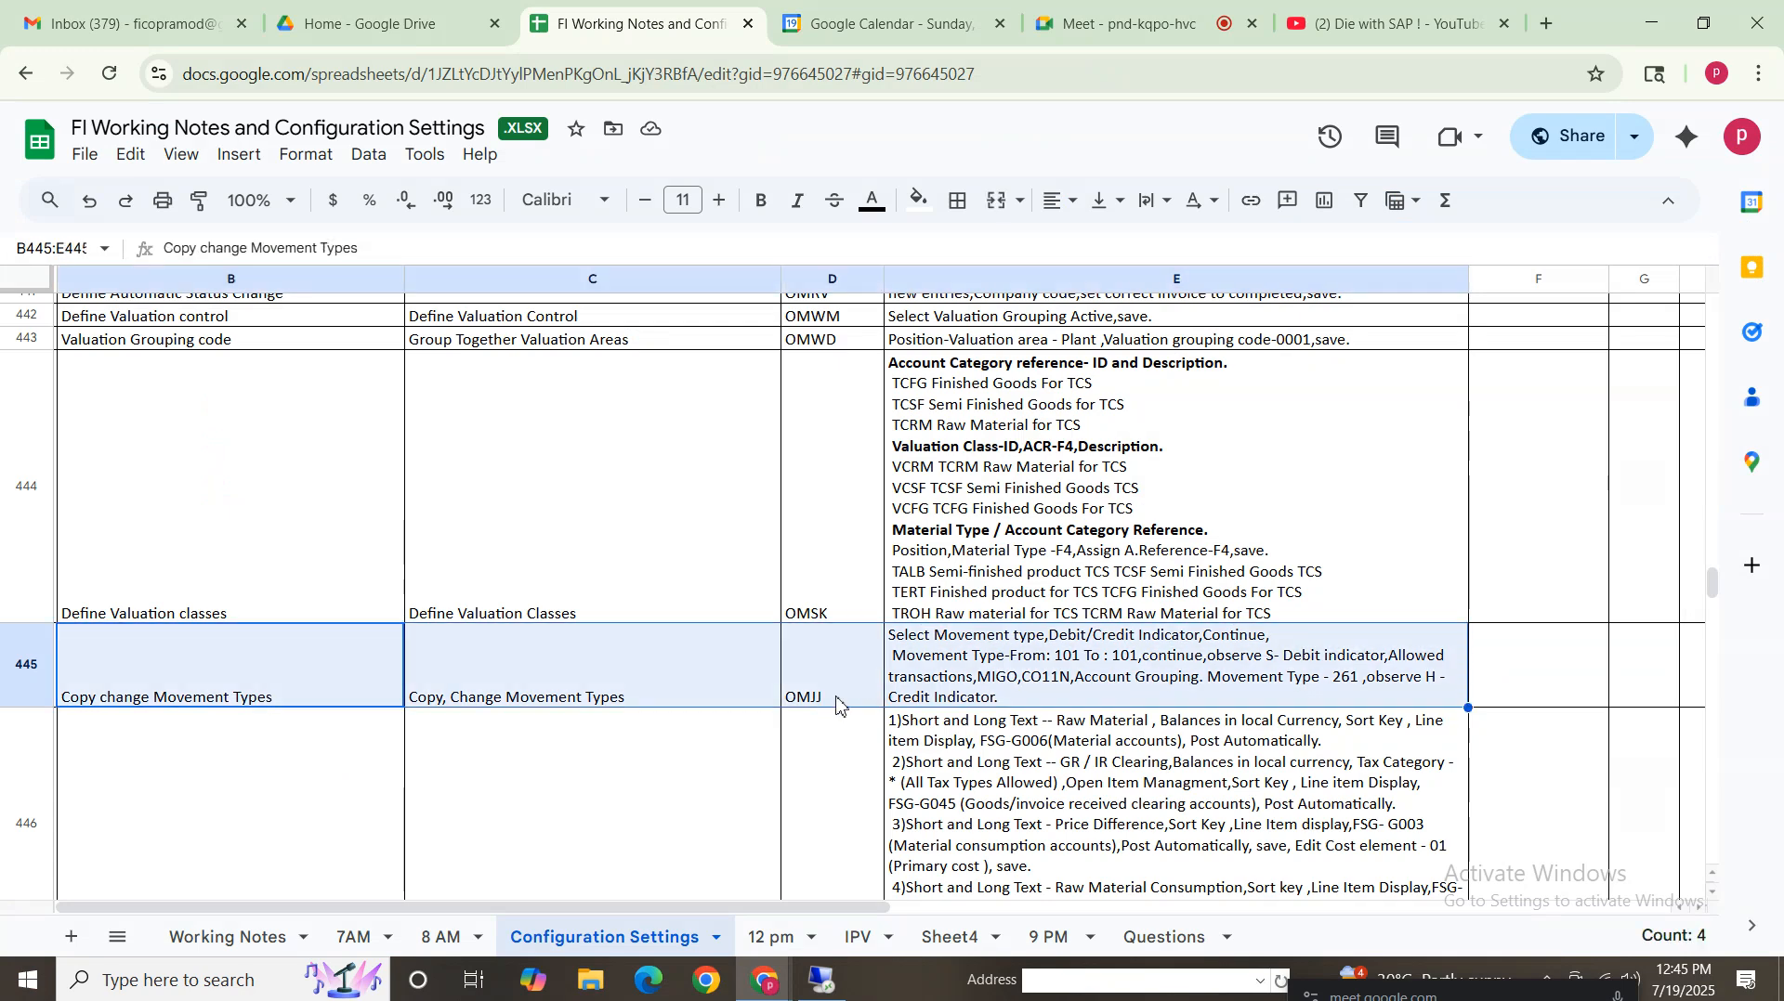
left_click(950, 699)
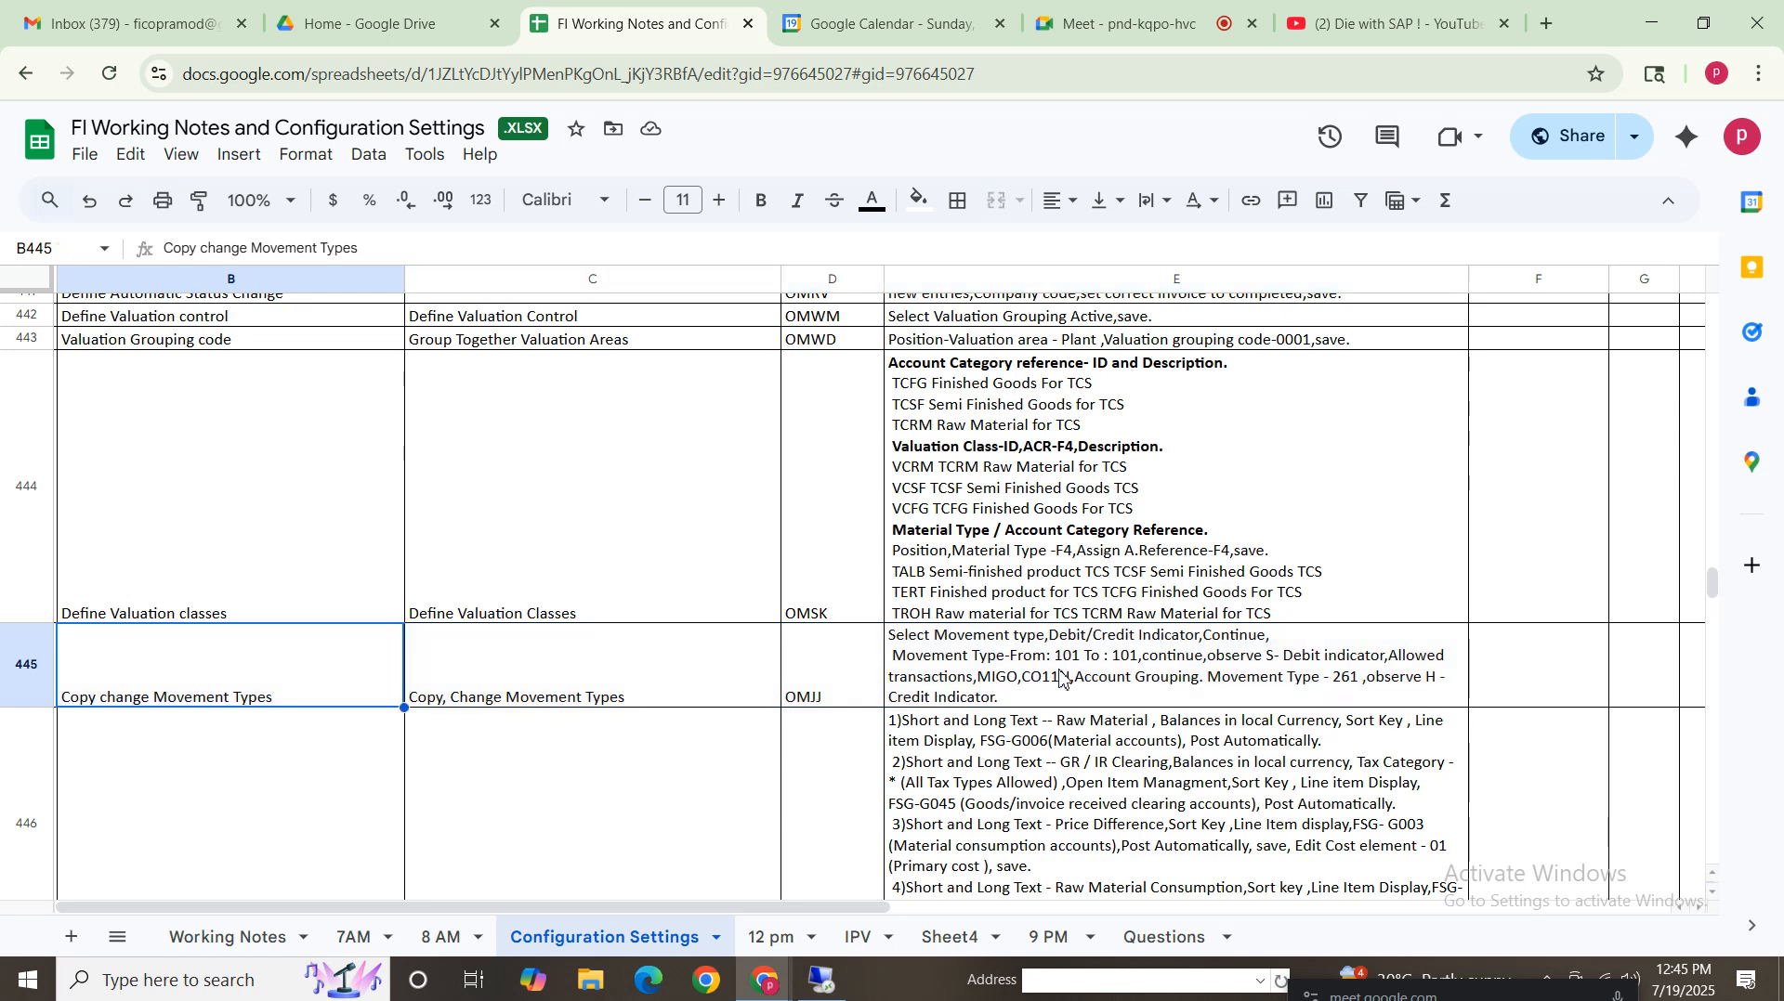
scroll(1714, 592, "down", 2)
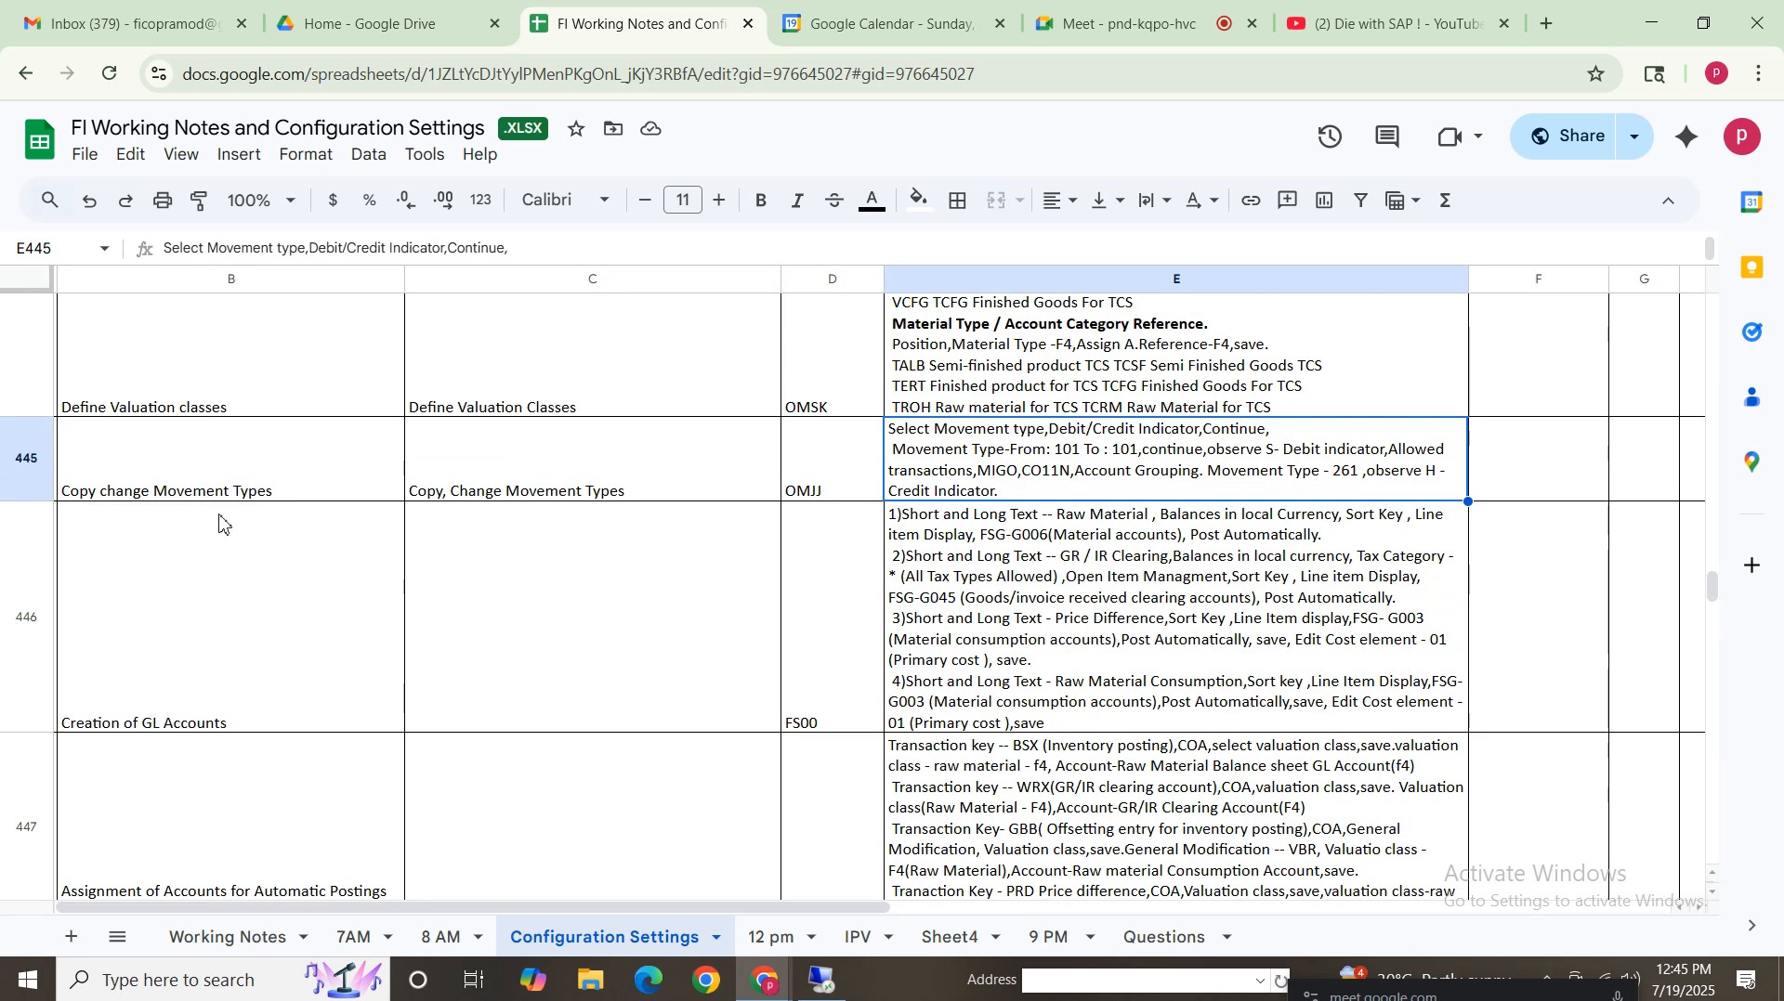
left_click(213, 660)
left_click(1254, 620, "shift")
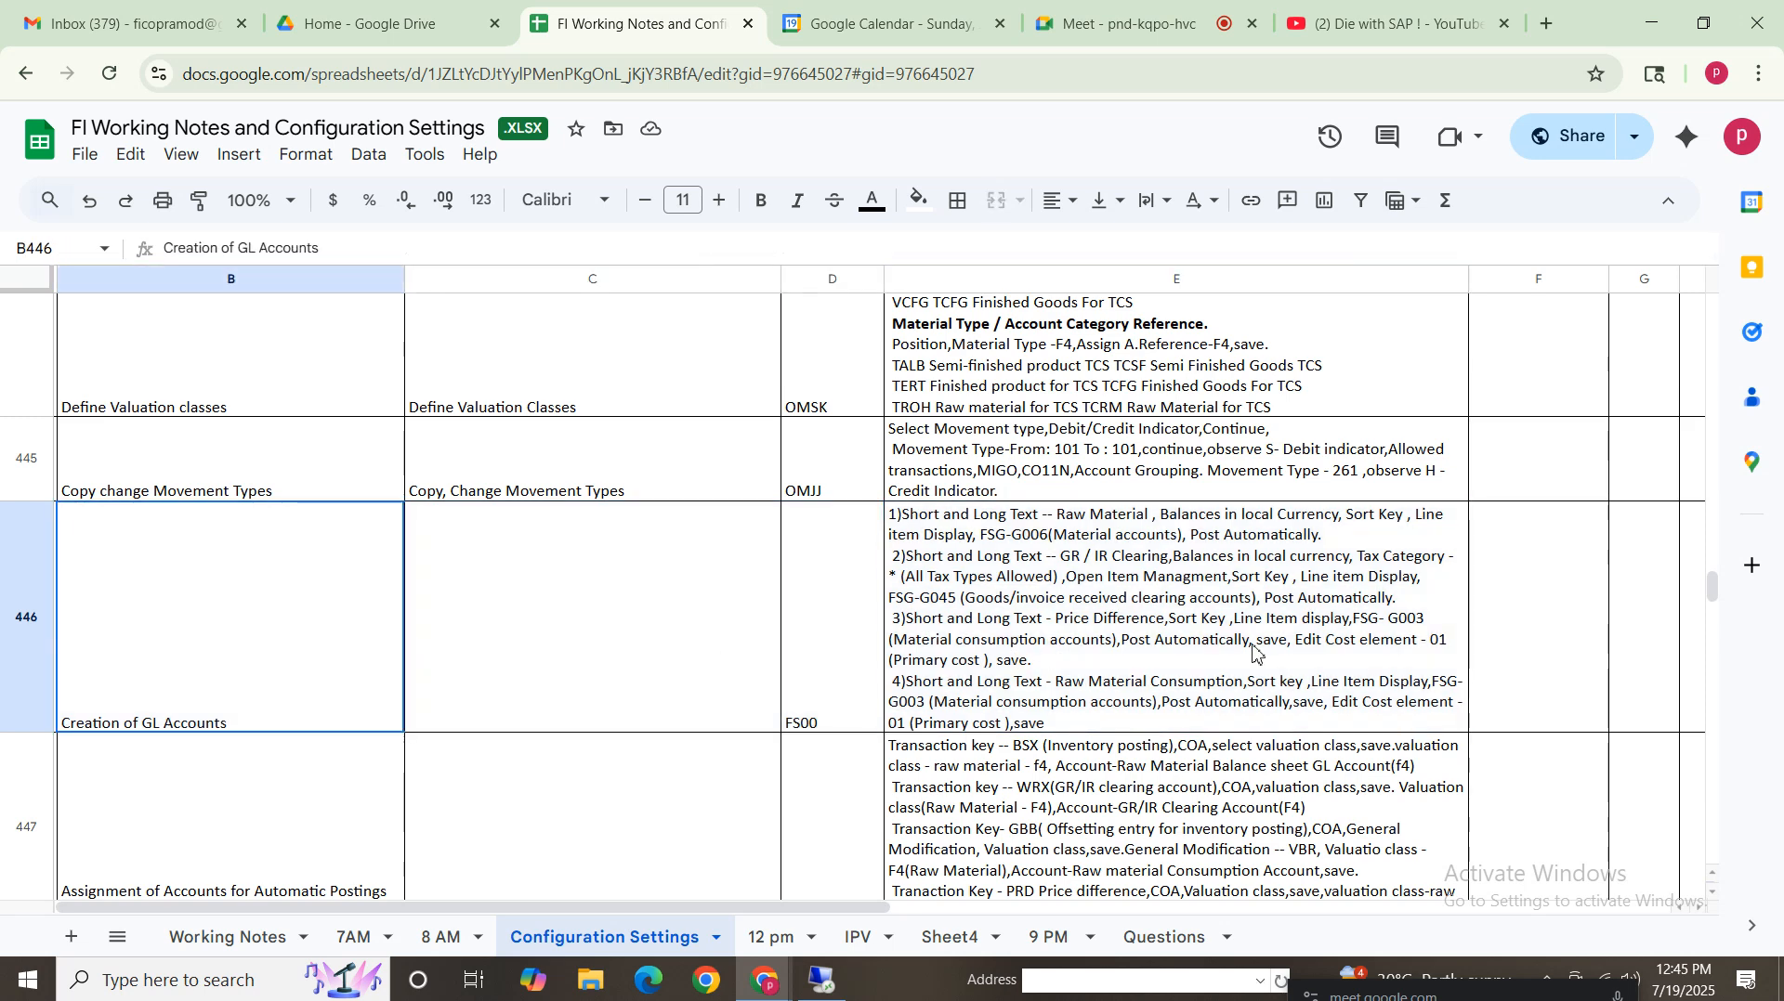
left_click(1300, 822, "shift")
left_click_drag(1711, 587, 1711, 588)
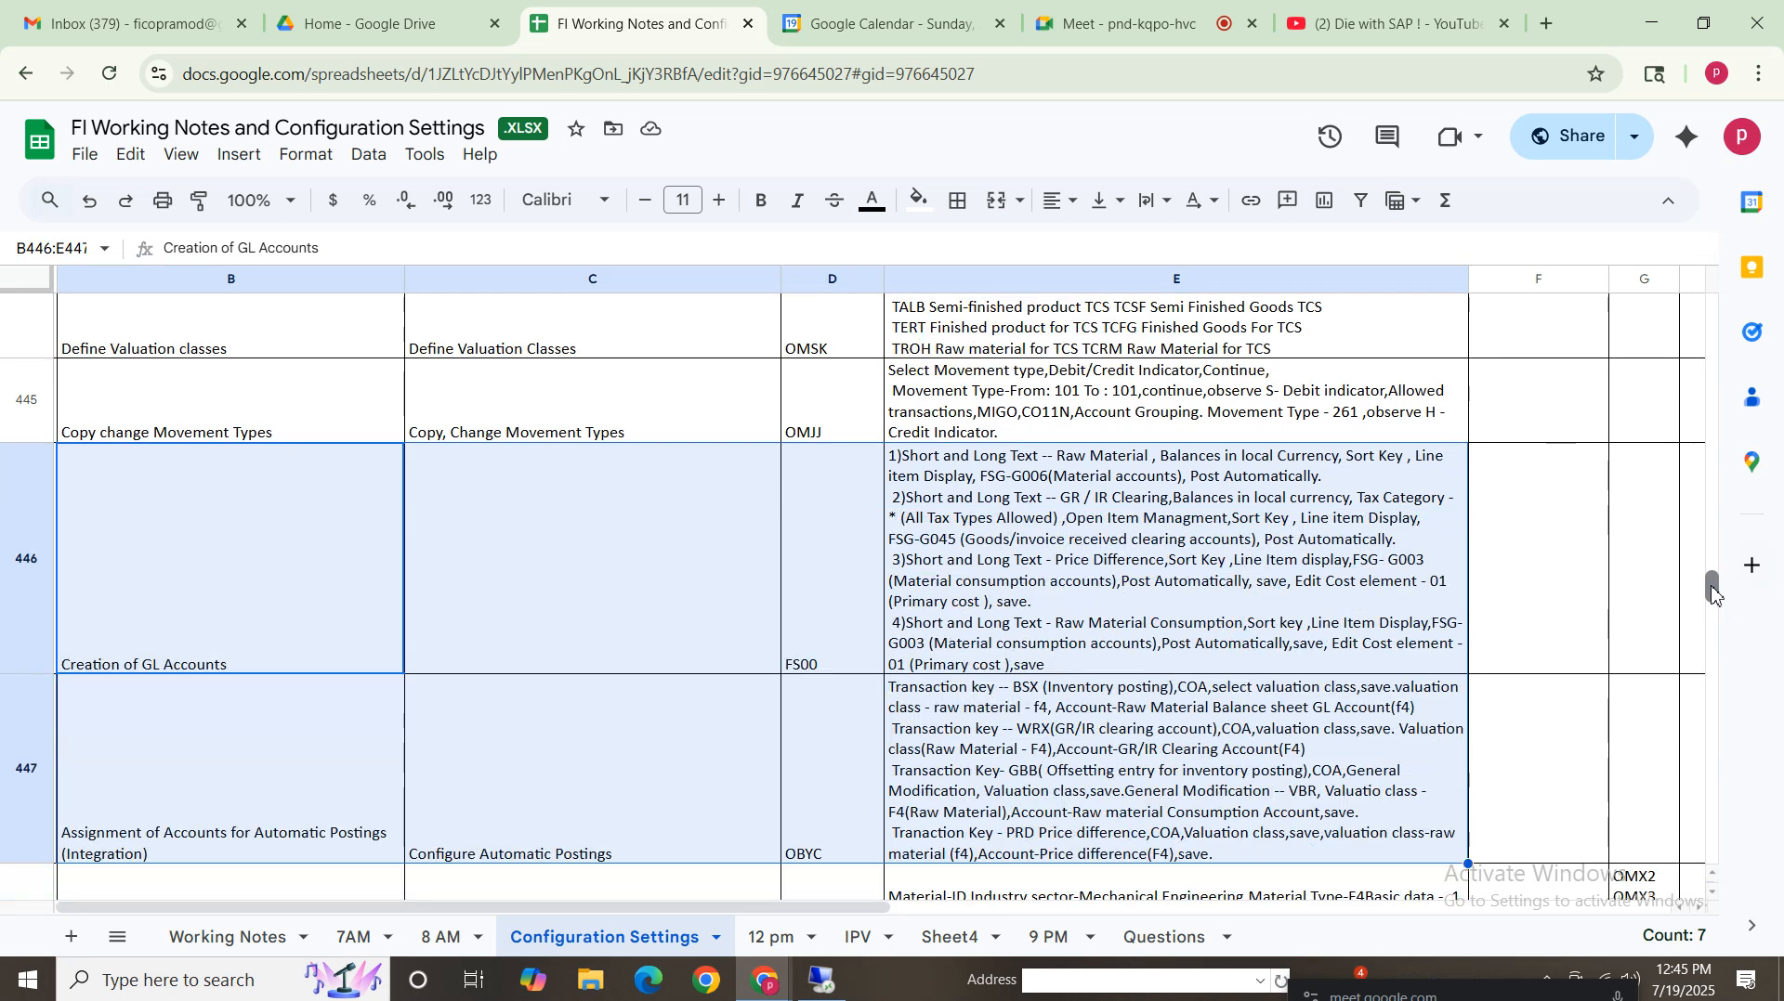
left_click(261, 790)
left_click(279, 623)
left_click(887, 685, "shift")
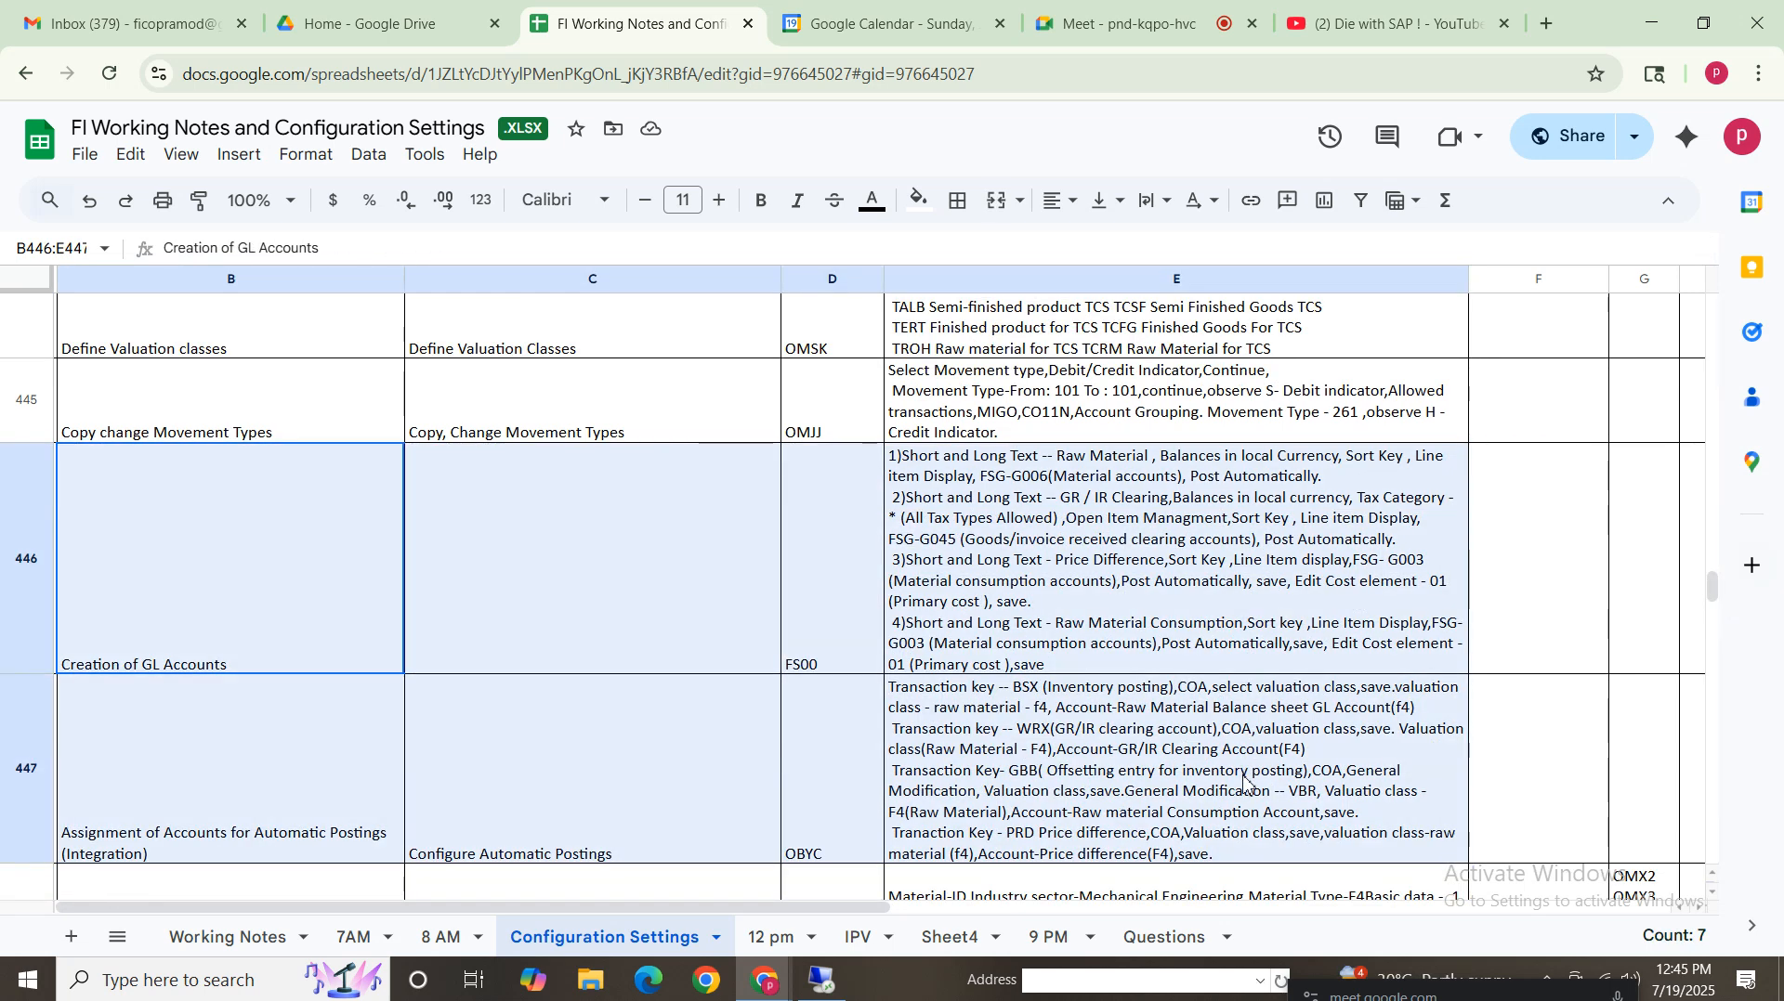
scroll(1714, 601, "down", 4)
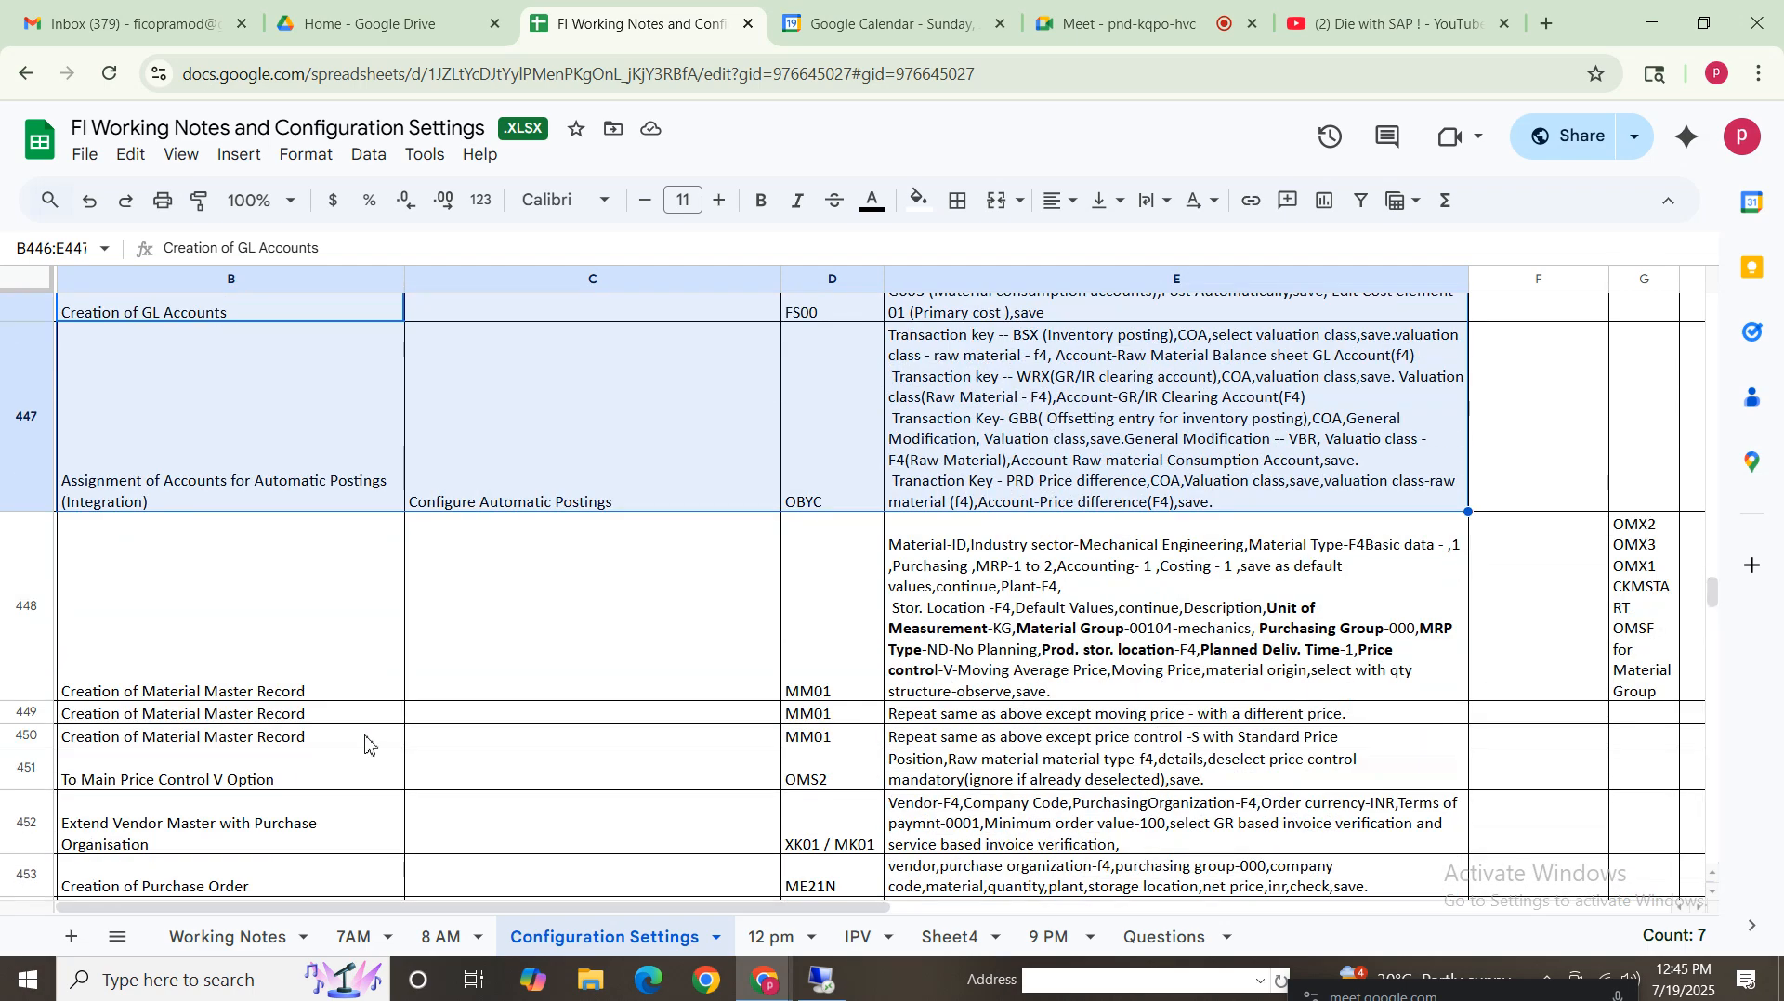
left_click(198, 645)
key("Right")
key("Right")
key("Right")
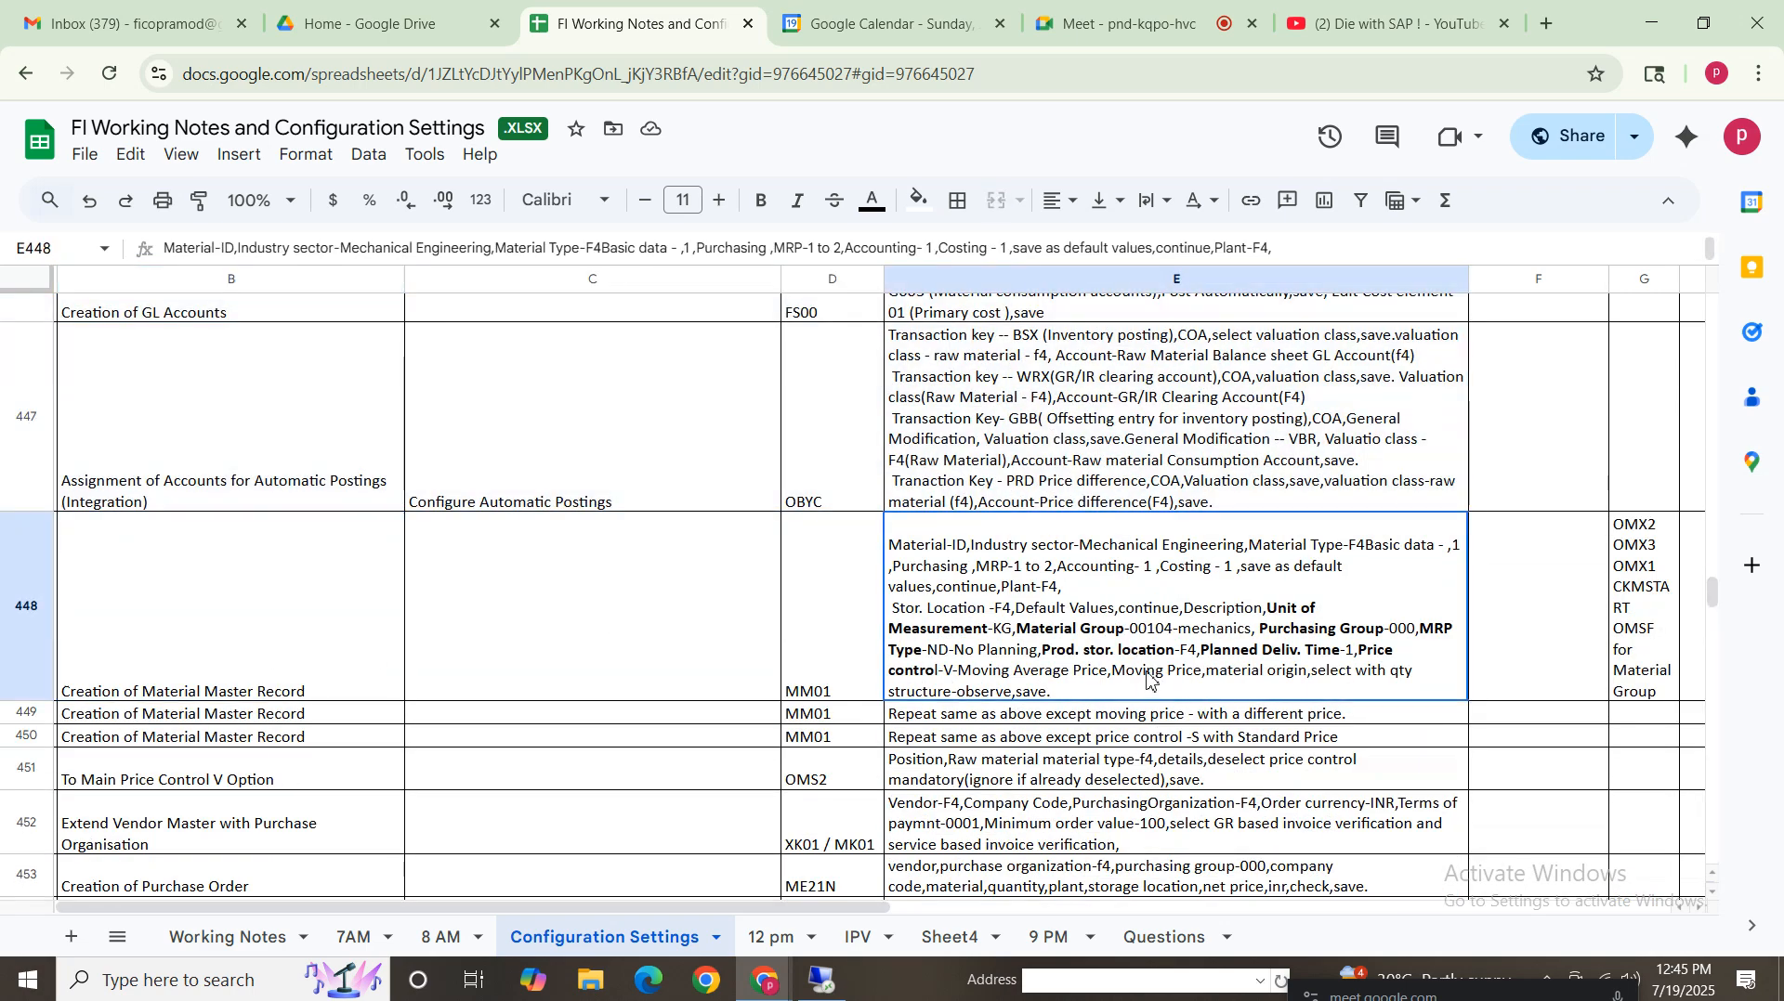
left_click(213, 677)
Return to SAP and start transaction mm01 to create a material
left_click(823, 981)
left_click(68, 122)
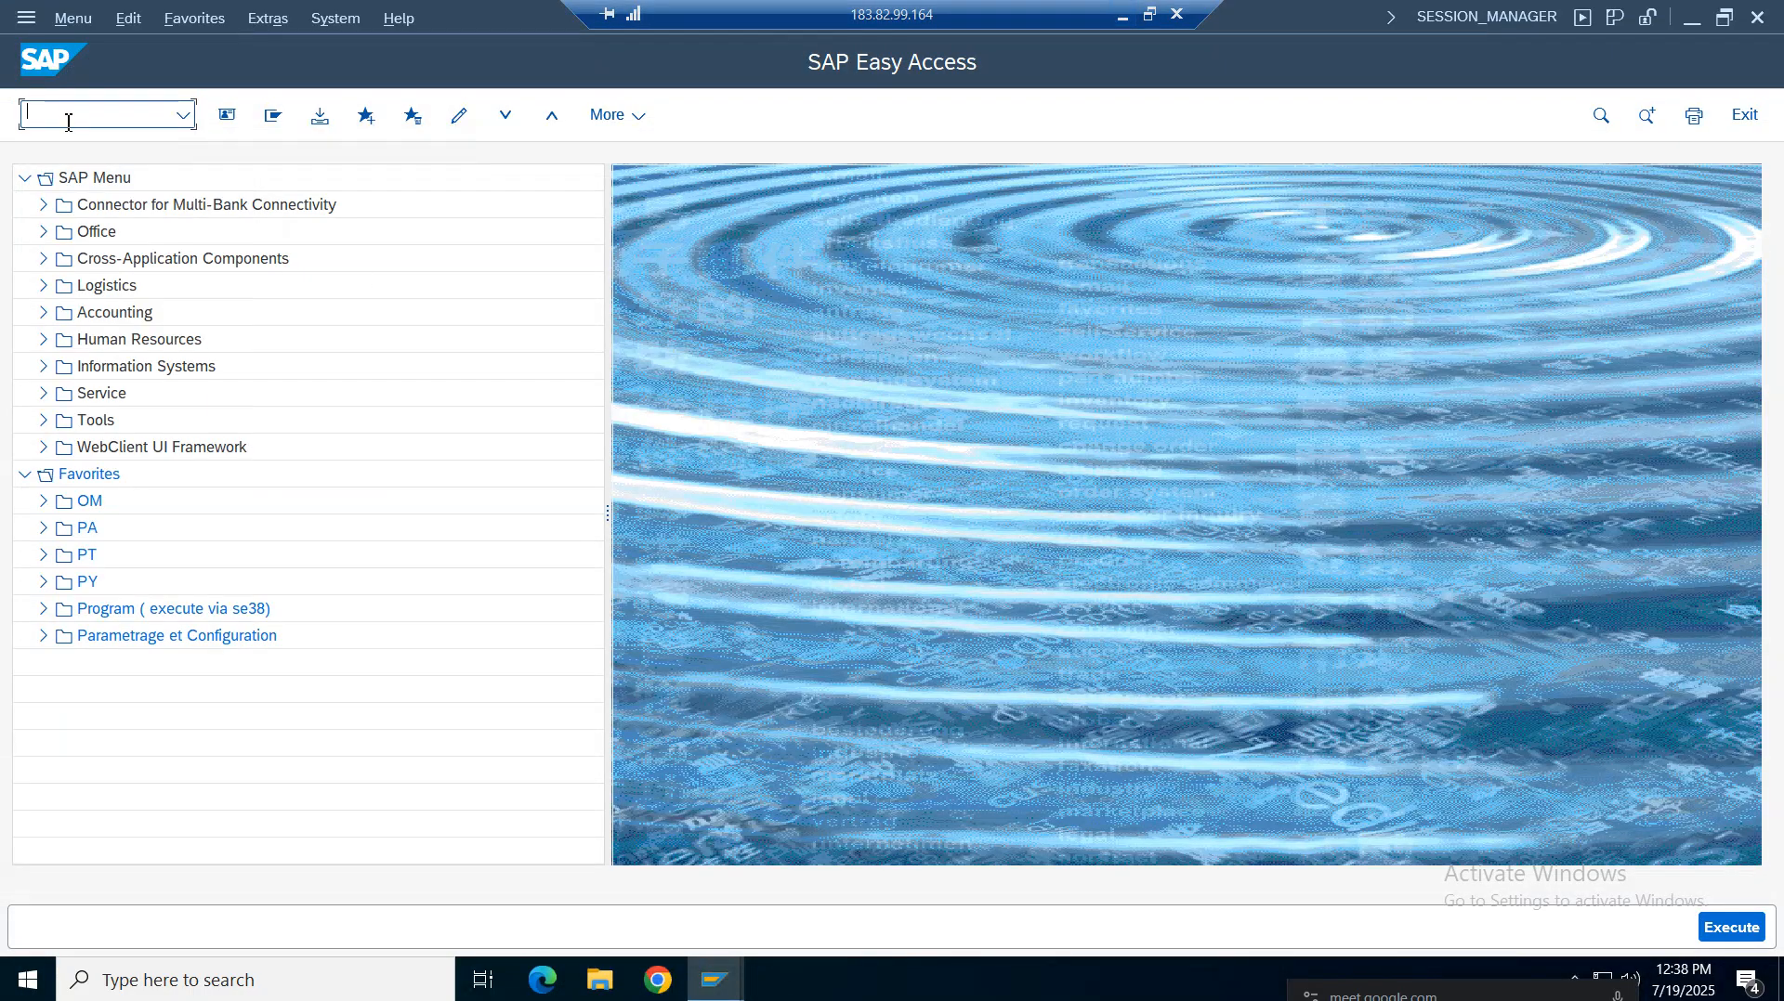
type("mm01")
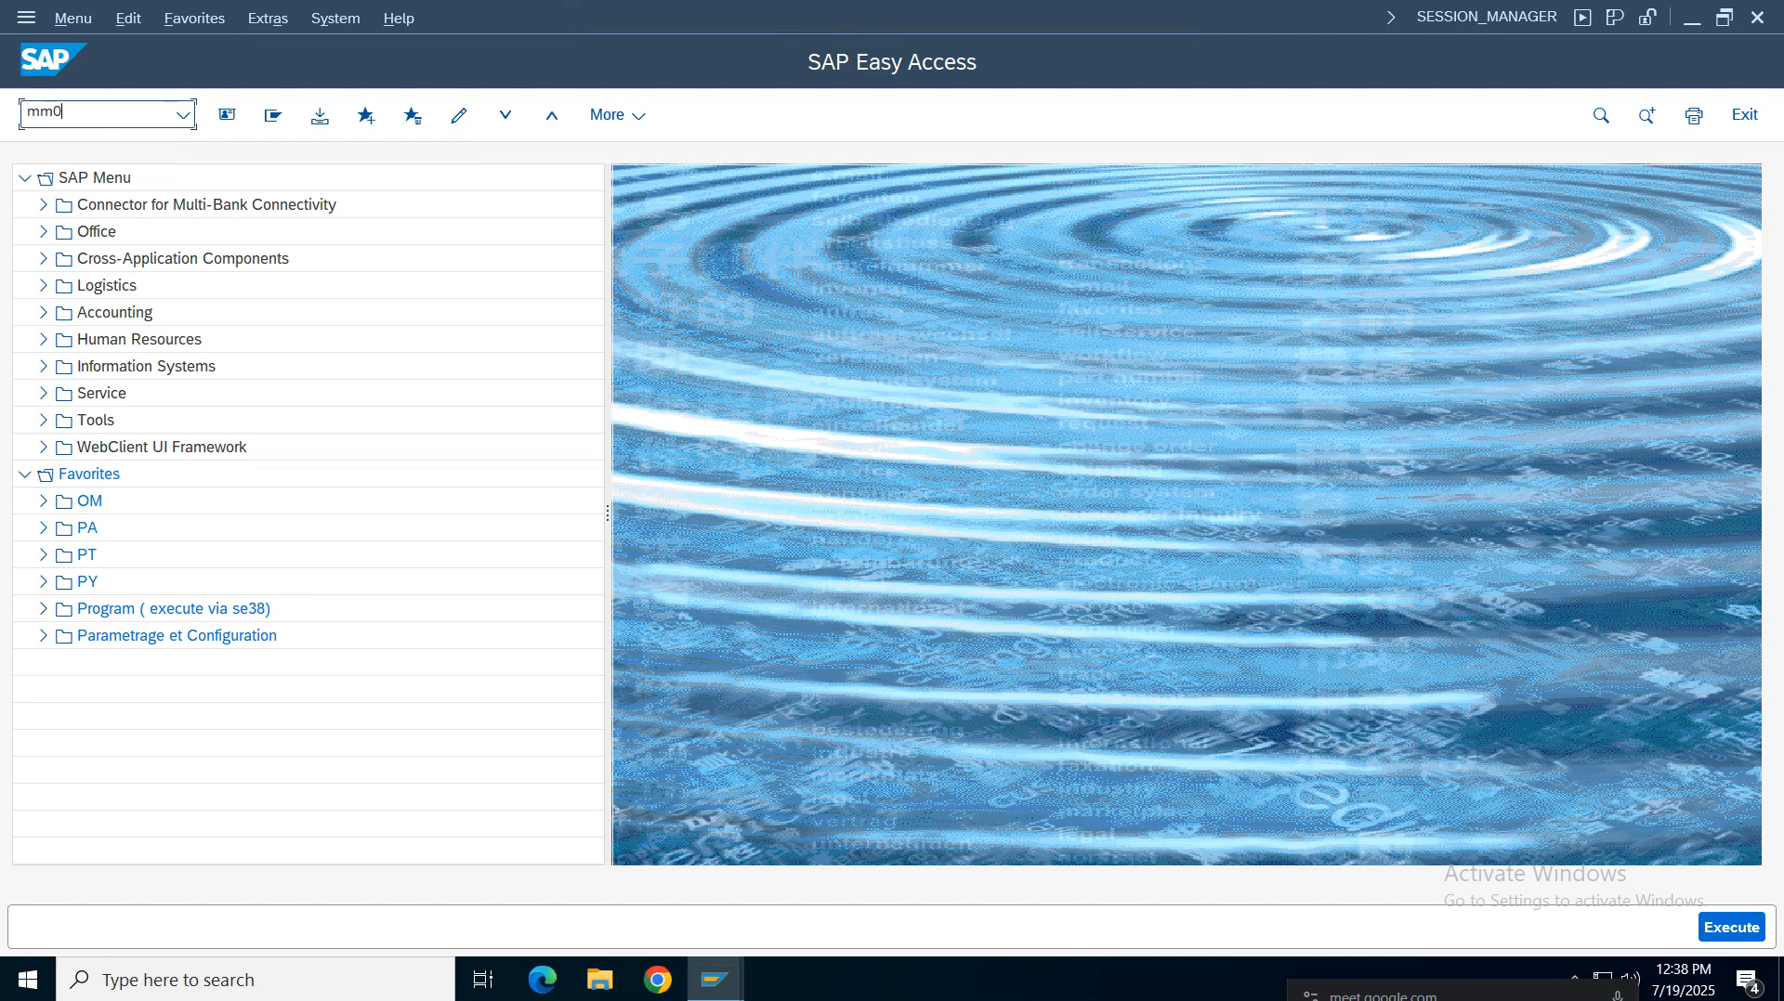
key("Return")
Set the material type to VROH Raw materials for verizon and the industry to M Mechanical engineering
left_click(314, 223)
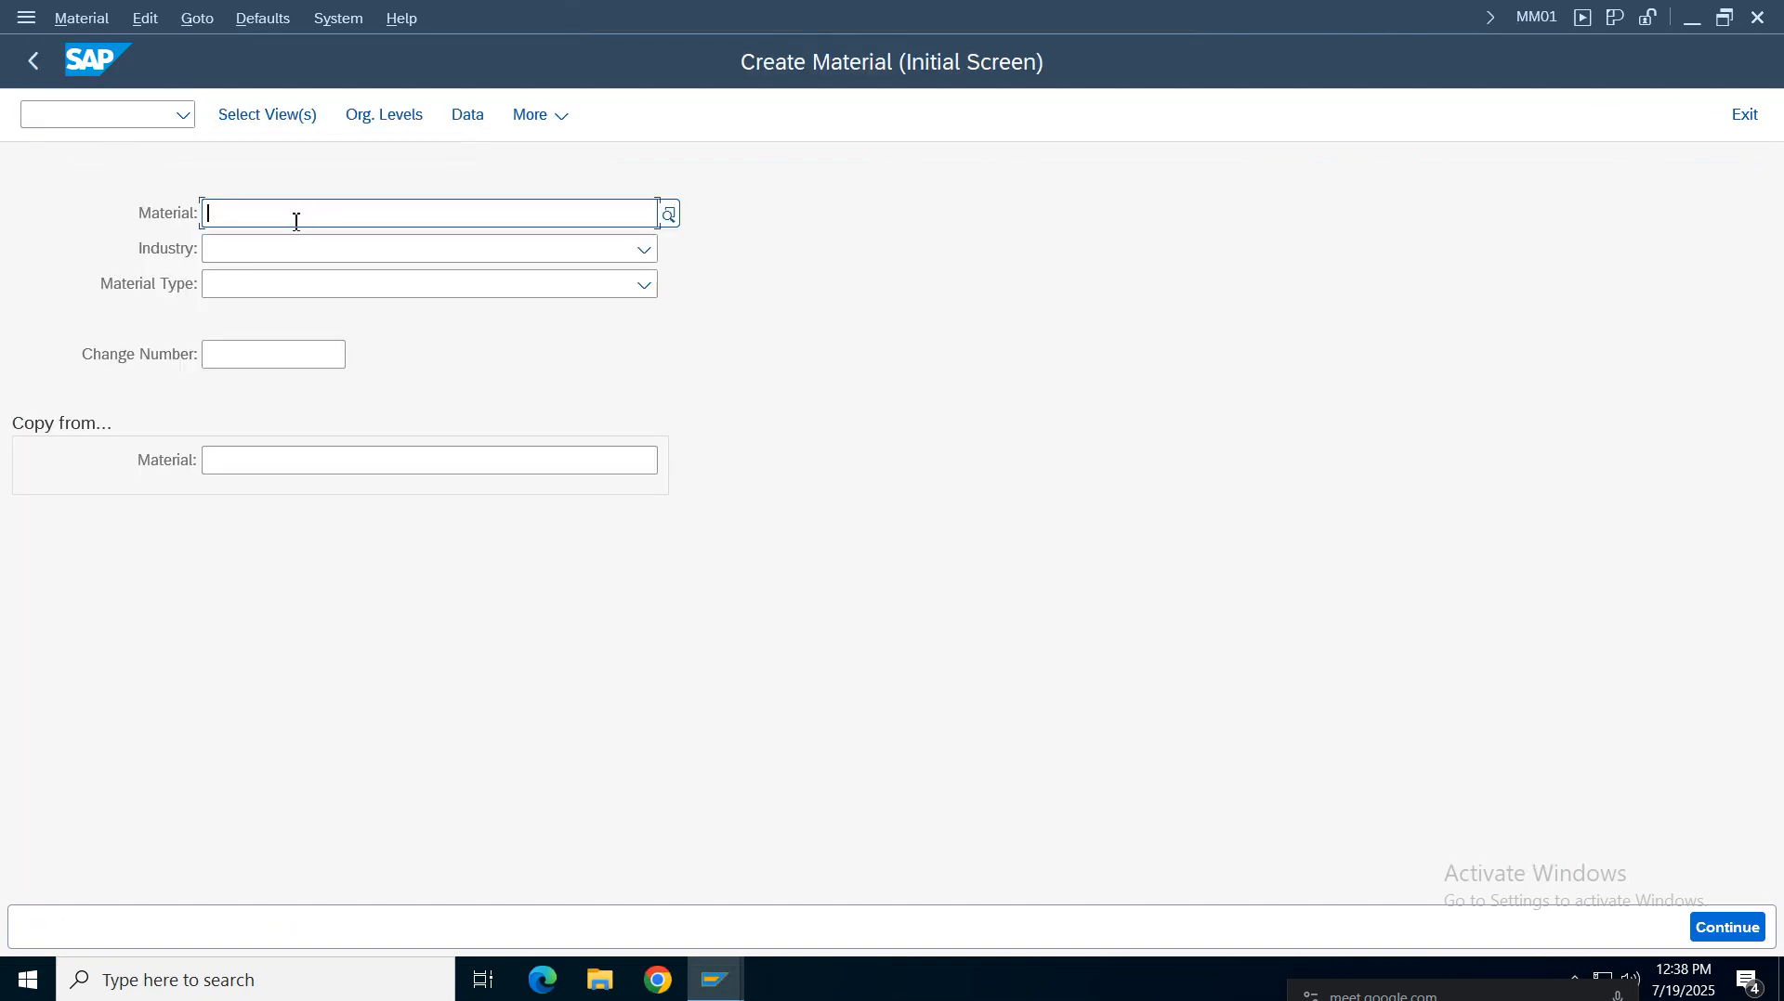
left_click(271, 287)
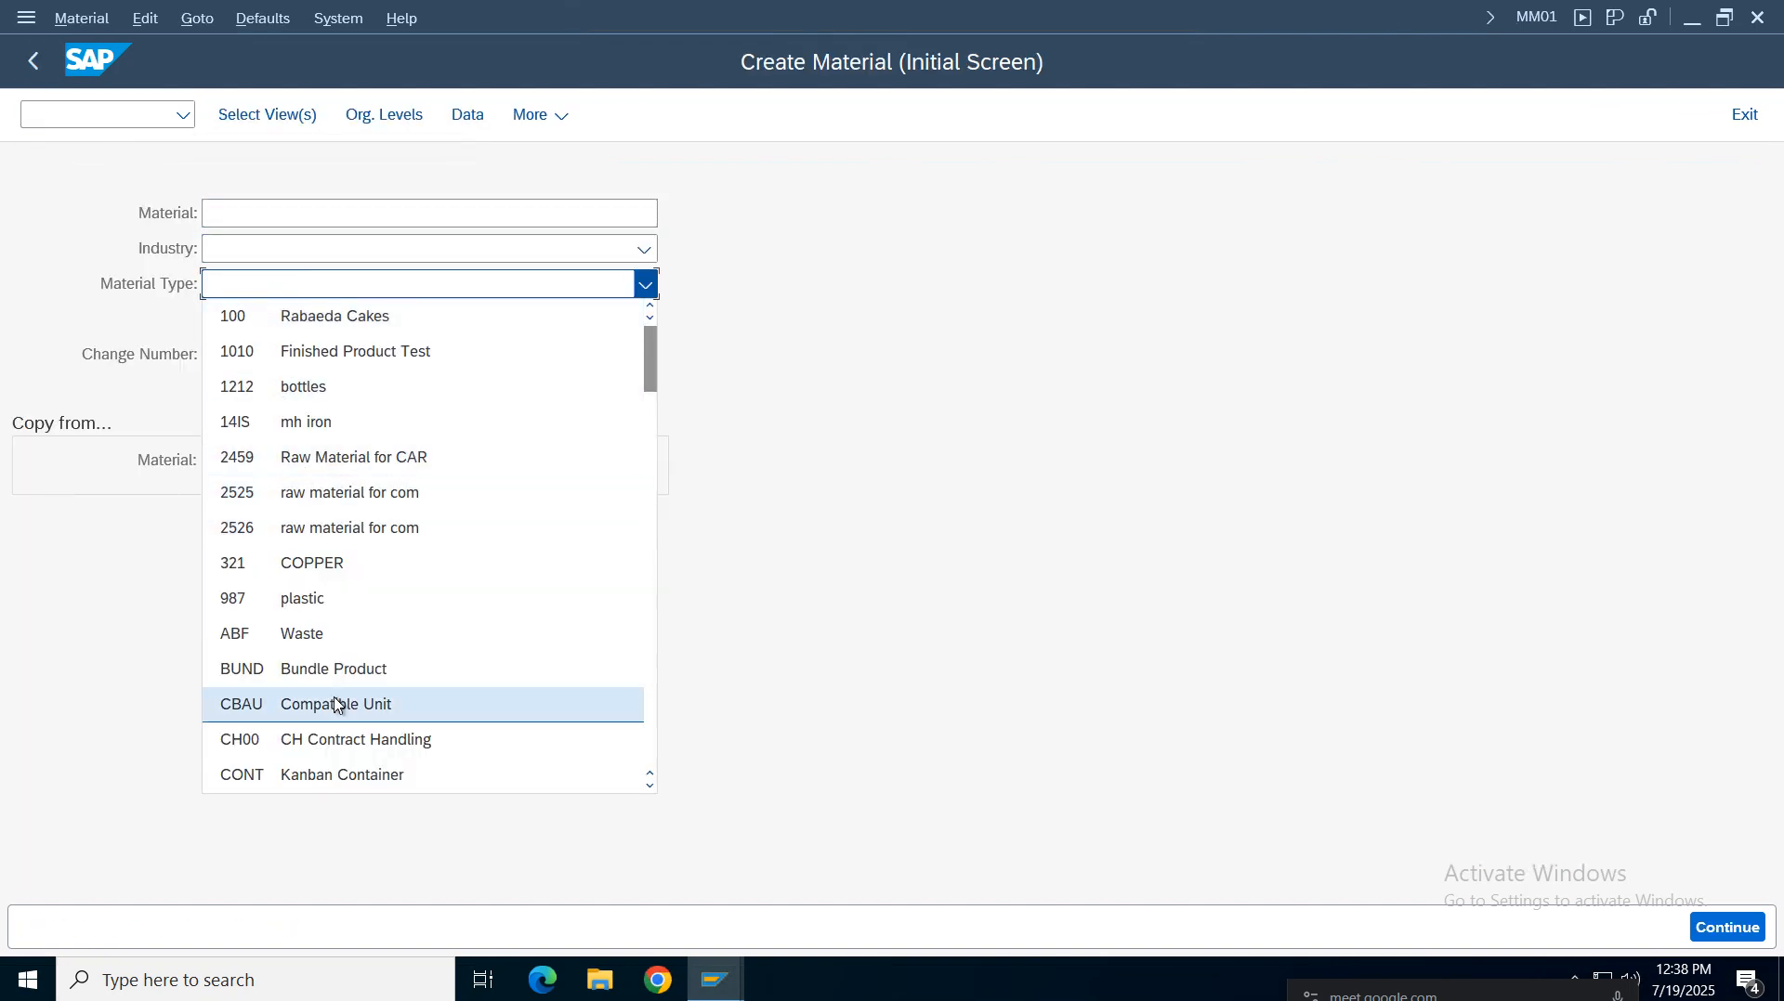
left_click_drag(653, 376, 683, 725)
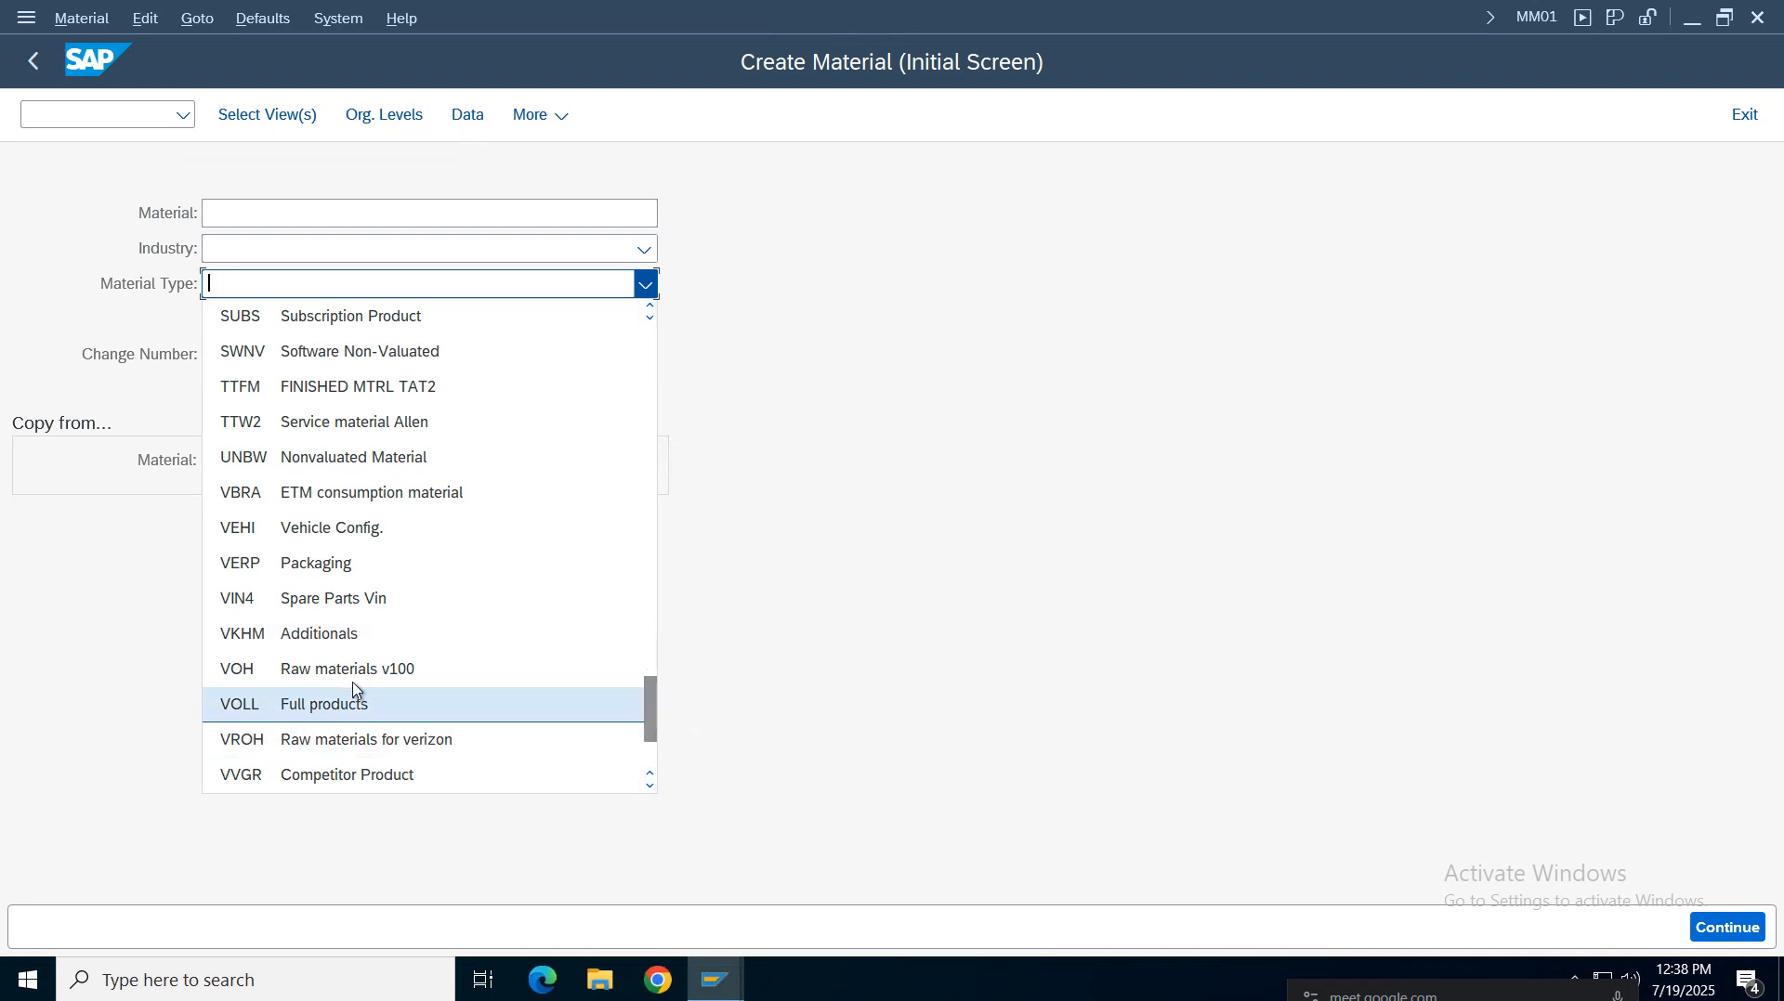
left_click(344, 736)
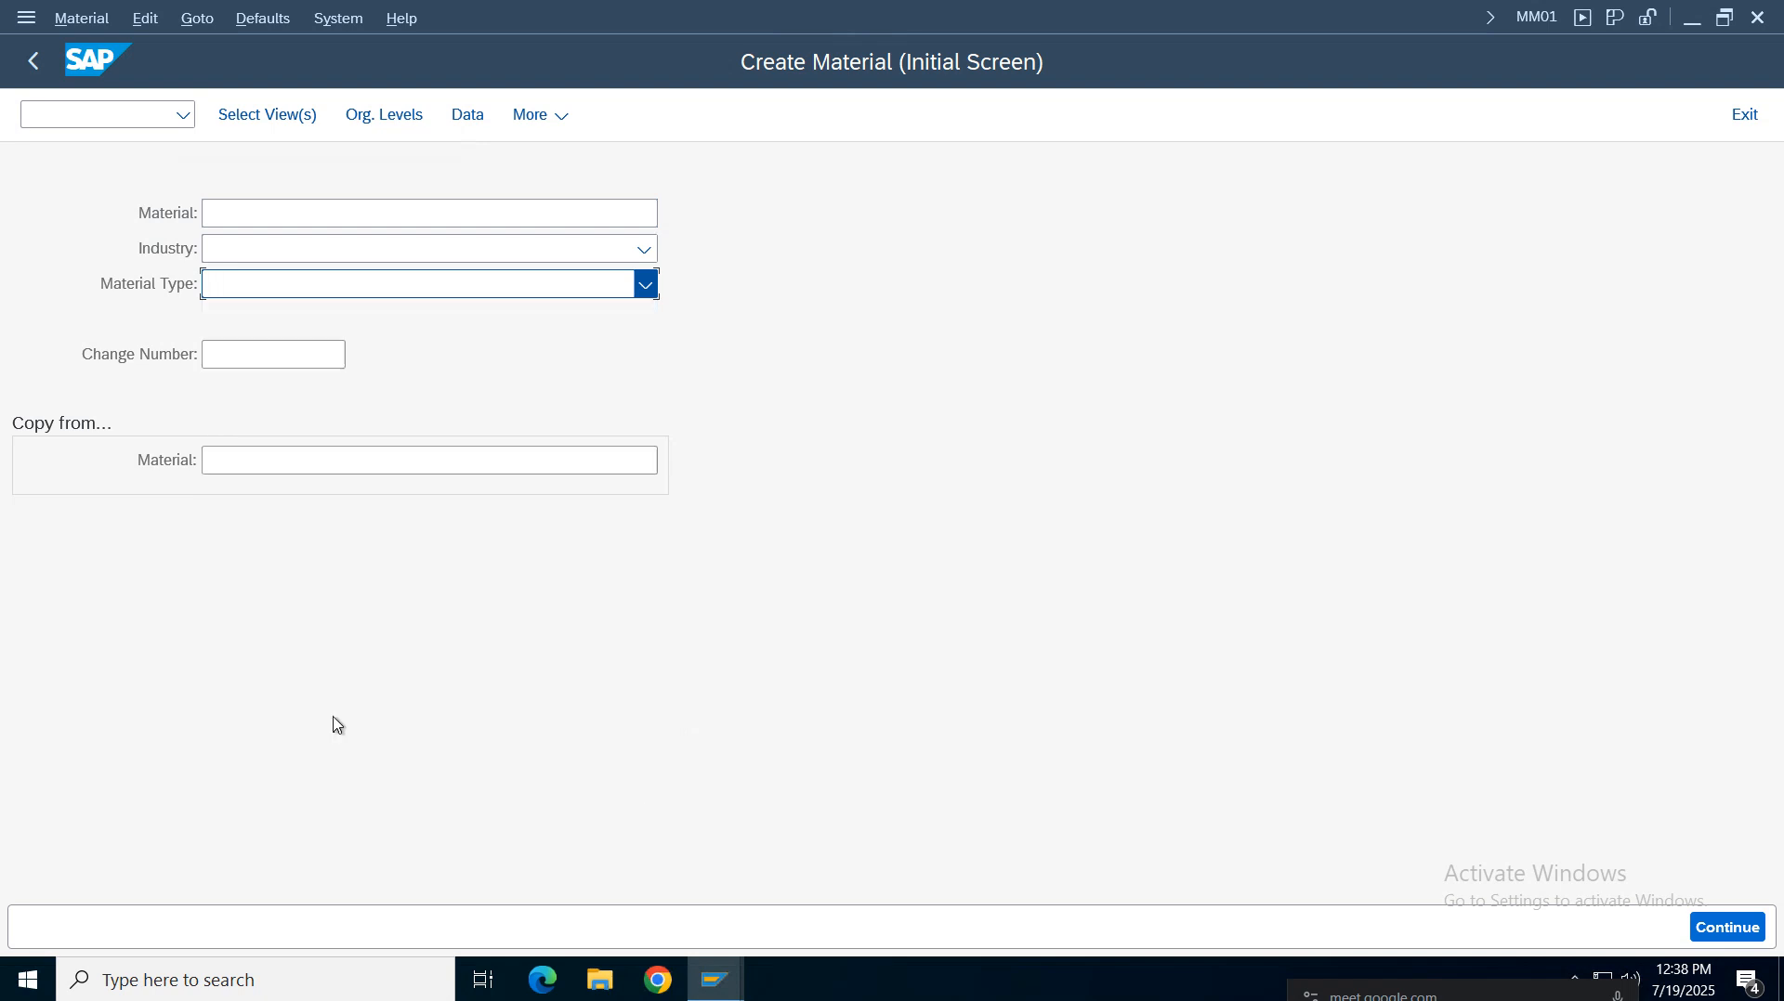
left_click(302, 258)
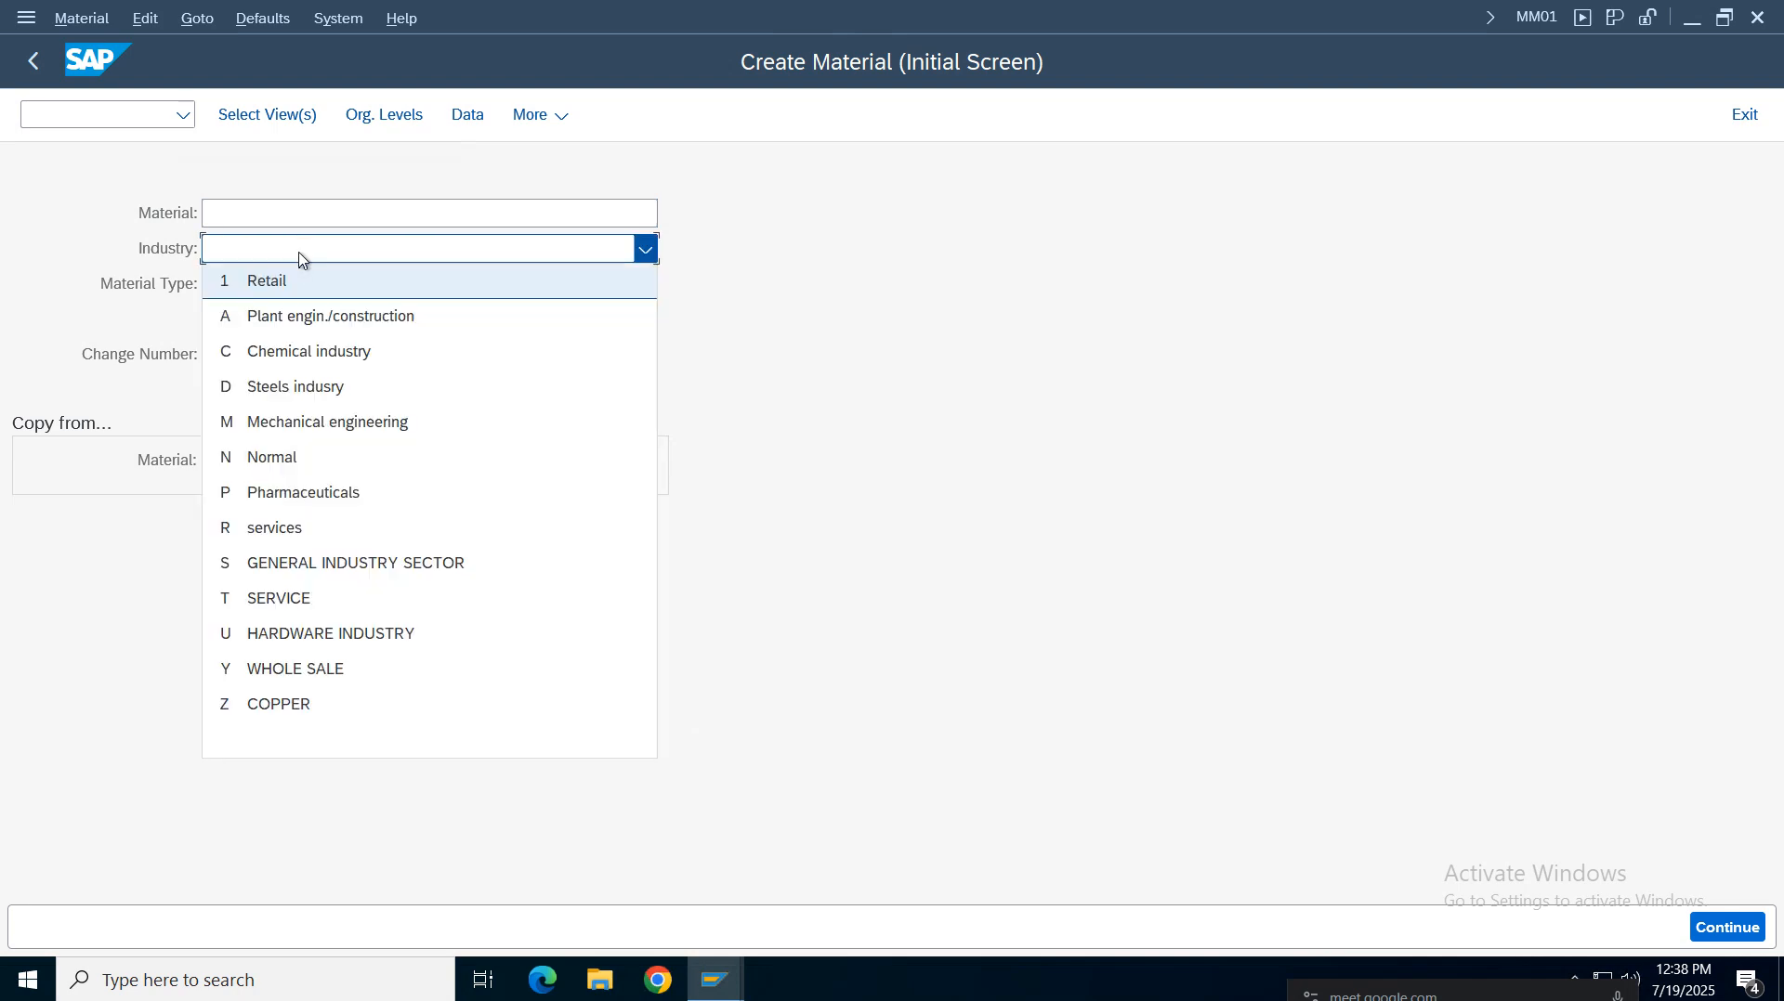
left_click(327, 423)
left_click(458, 215)
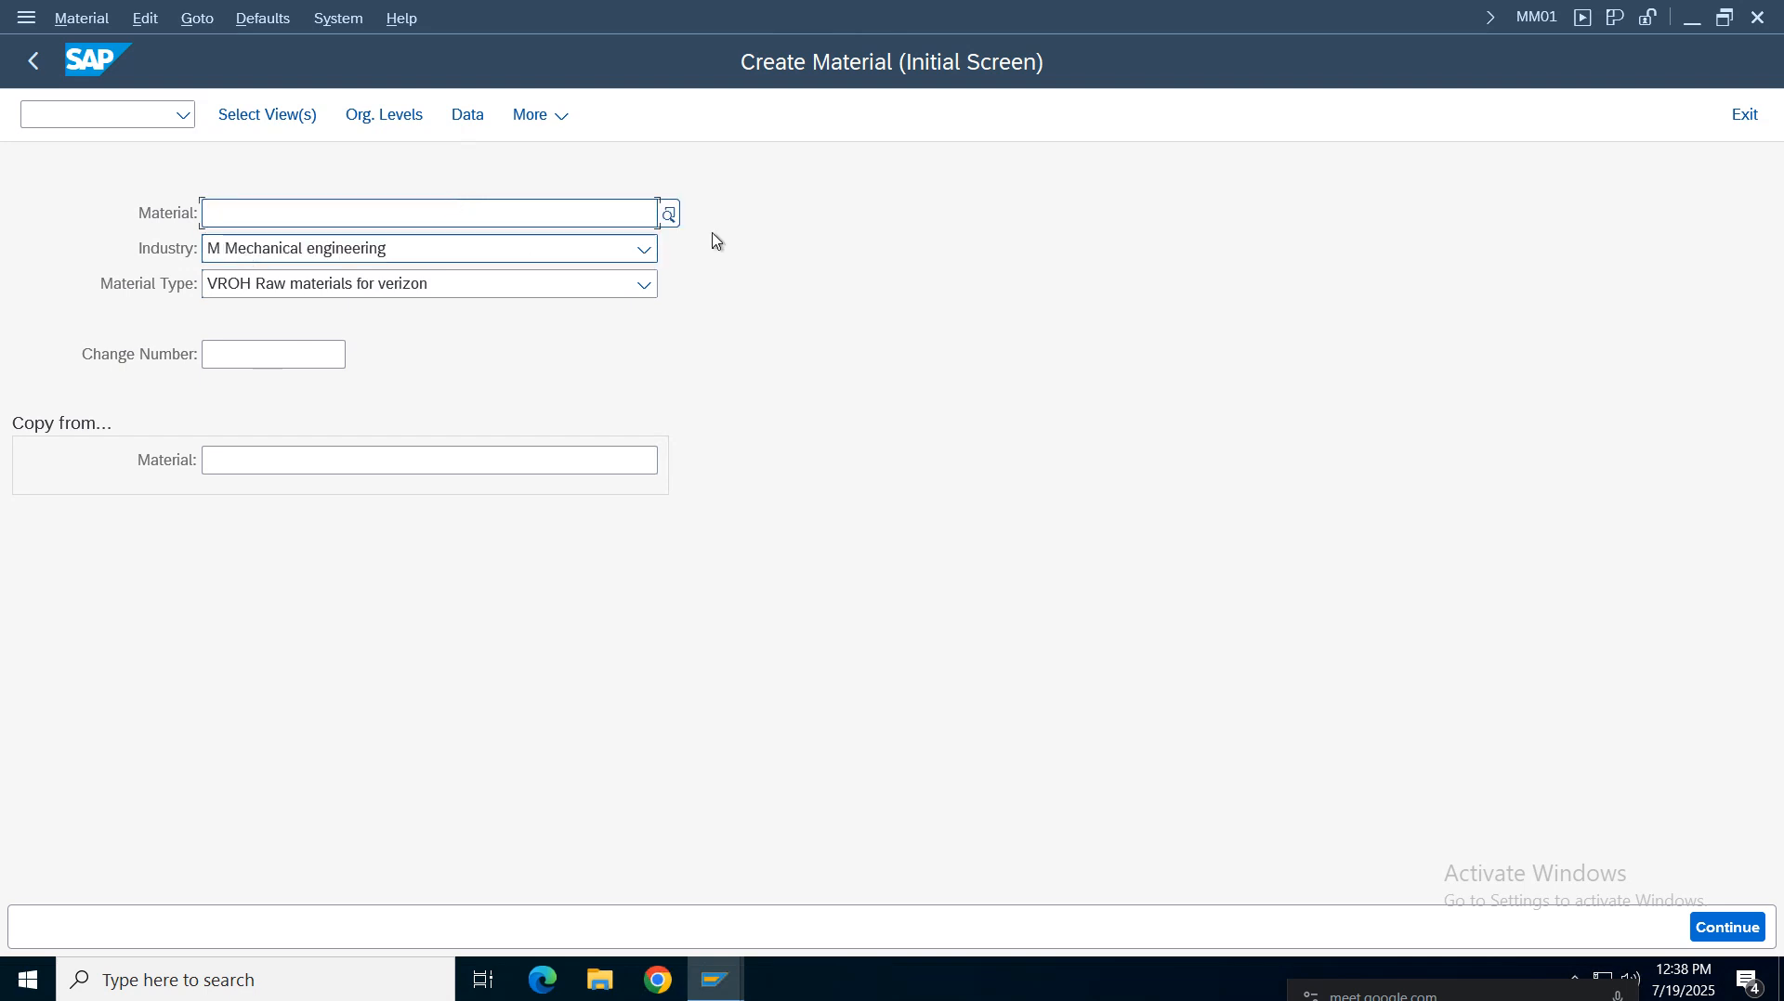
Enter RMVZ01 as the new material number
left_click(584, 211)
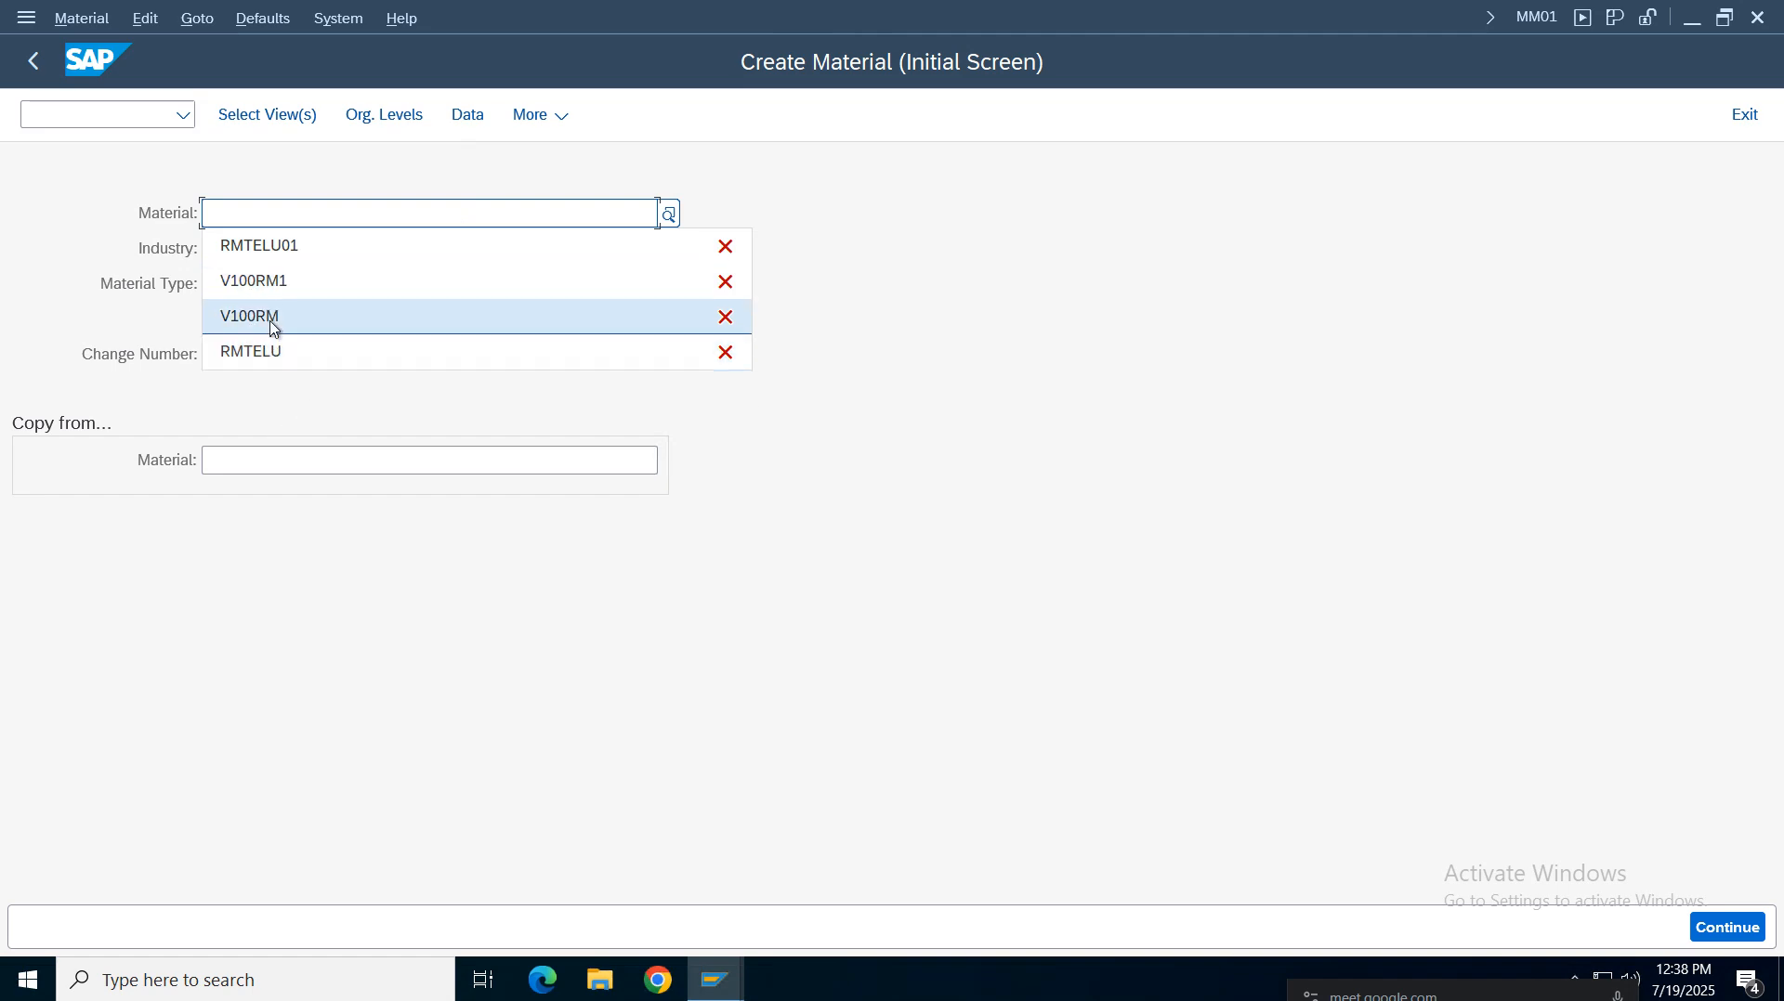
left_click(237, 224)
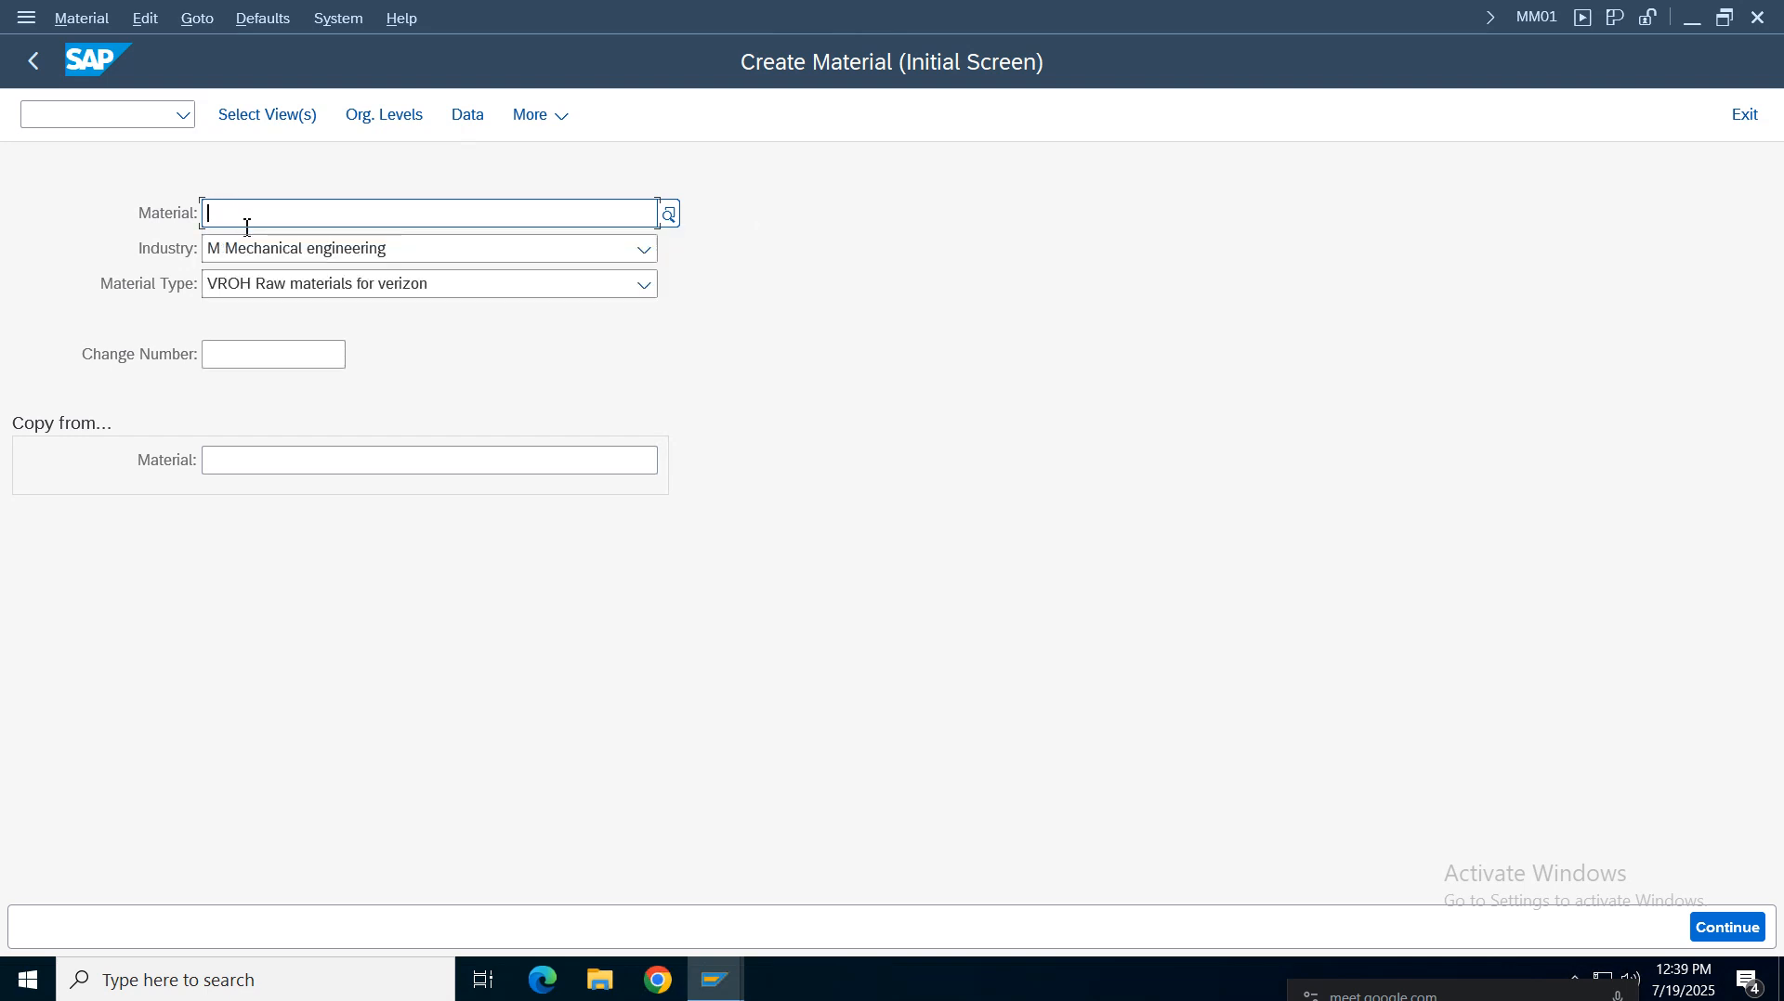
type("RM")
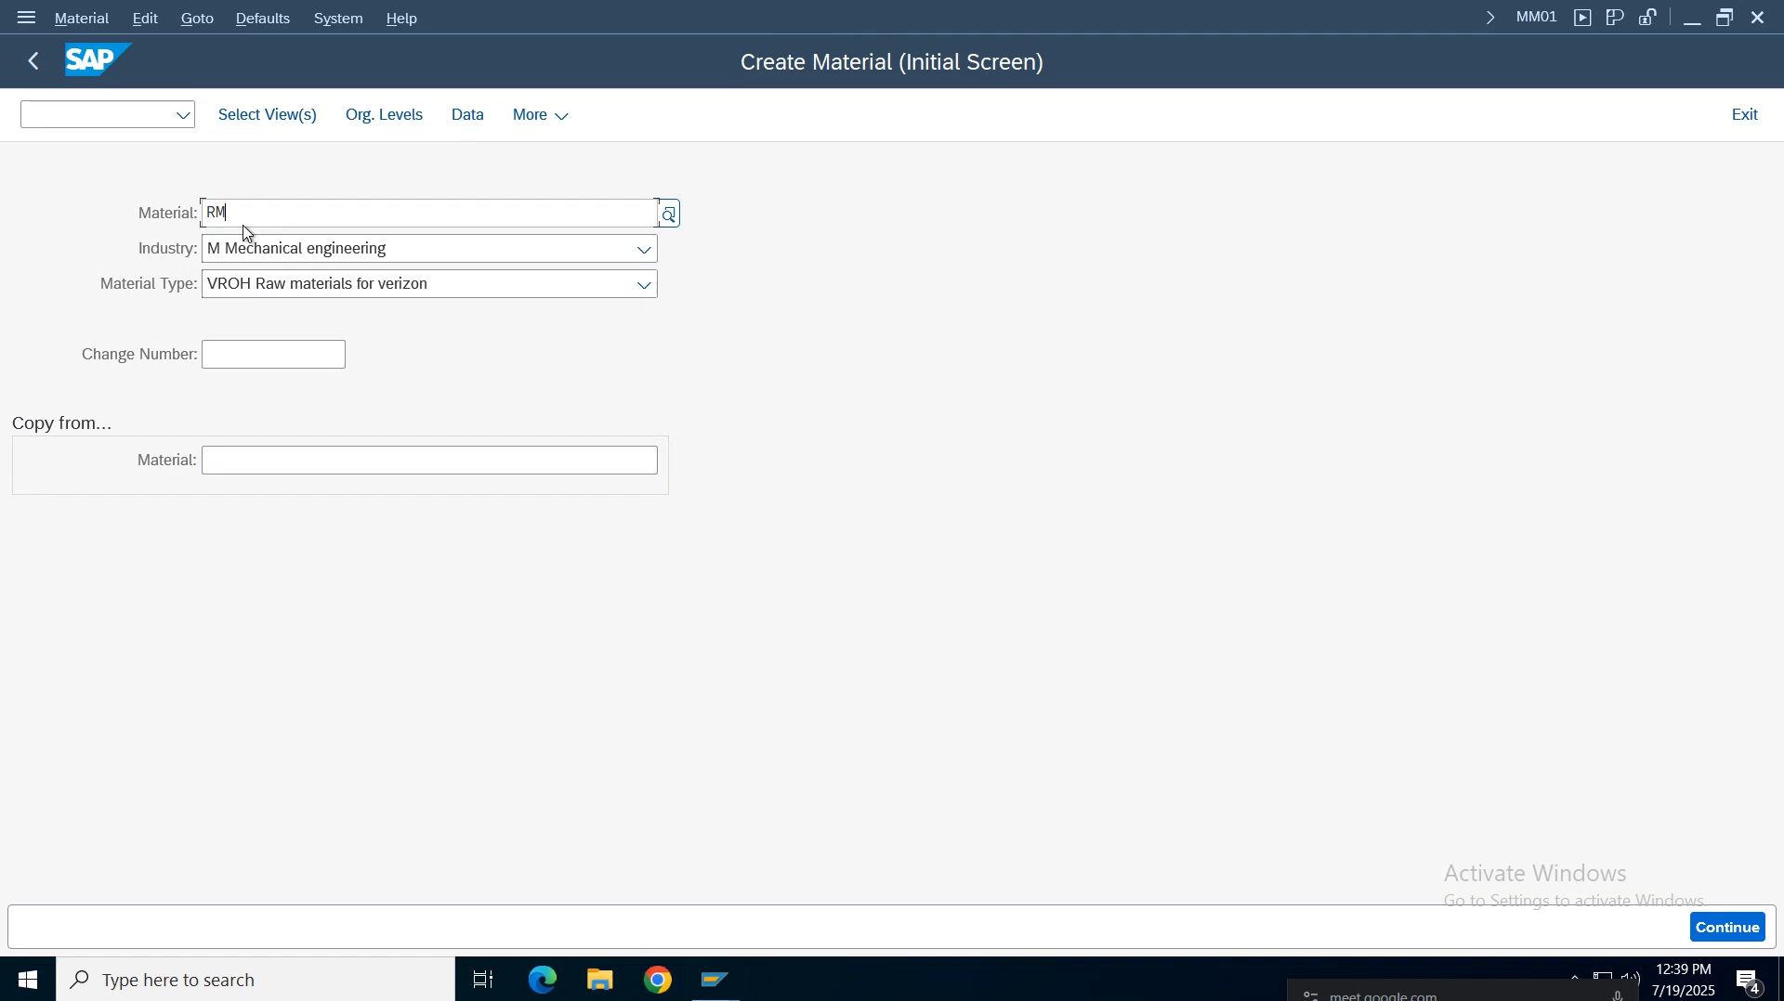
type("V")
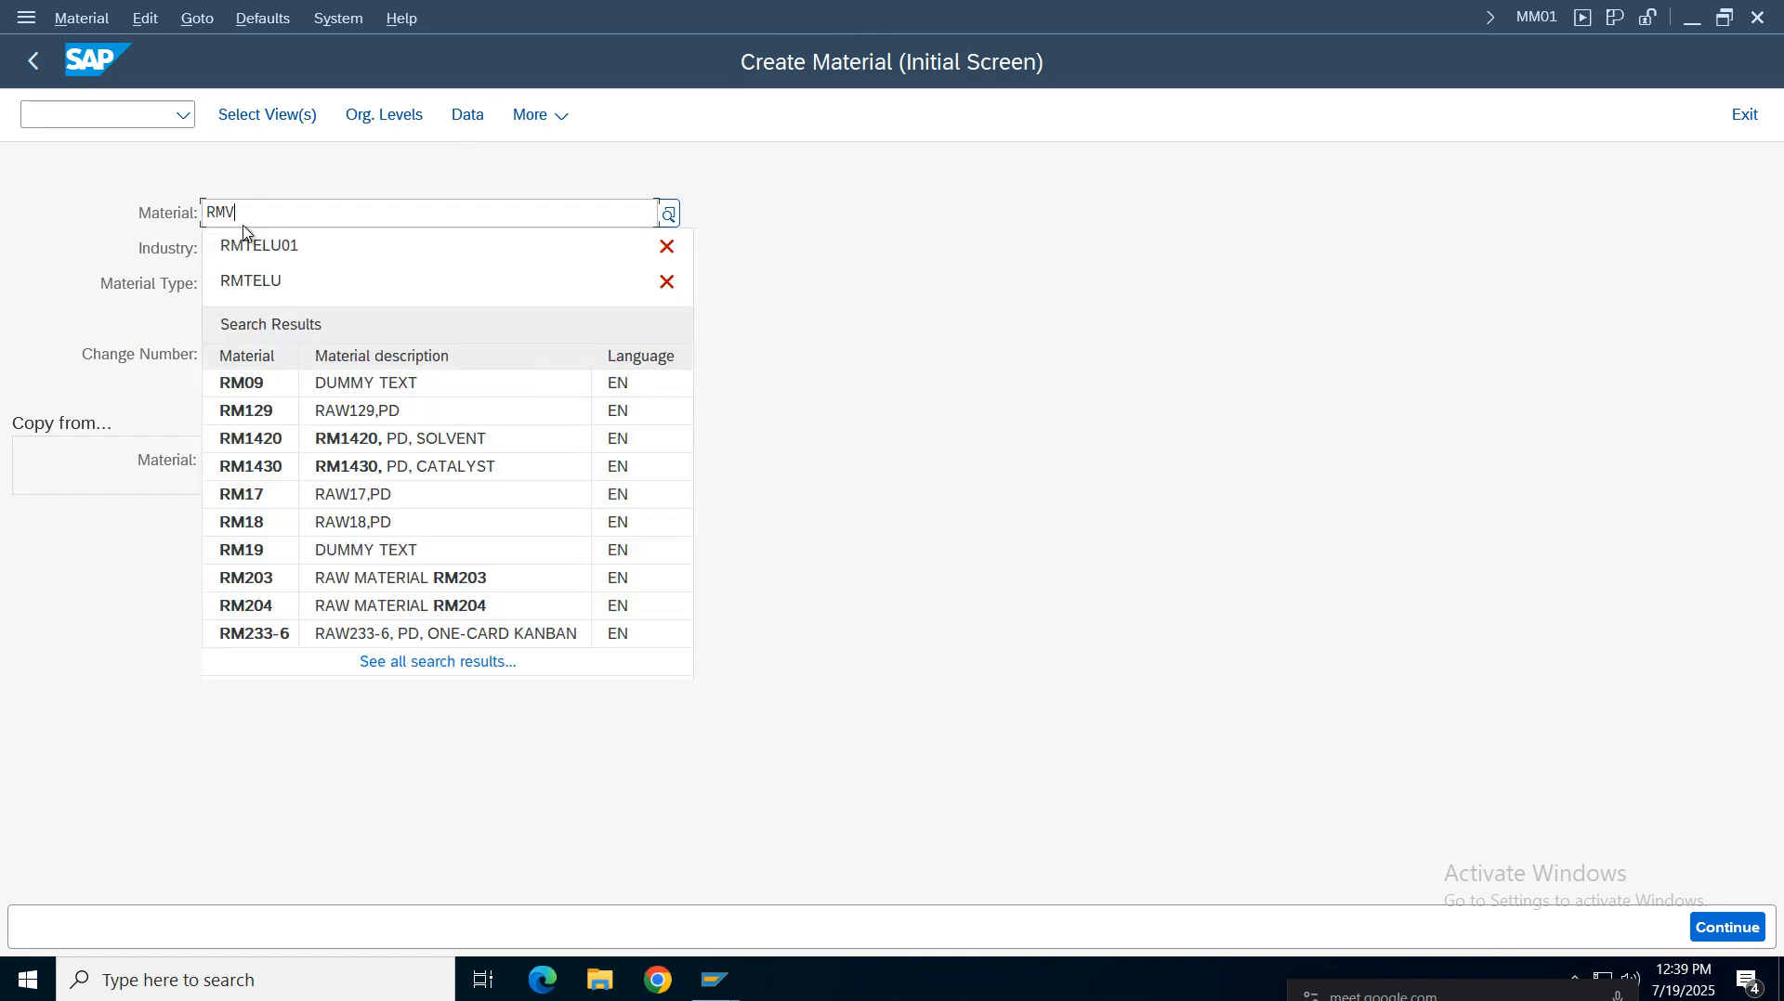
type("Z01")
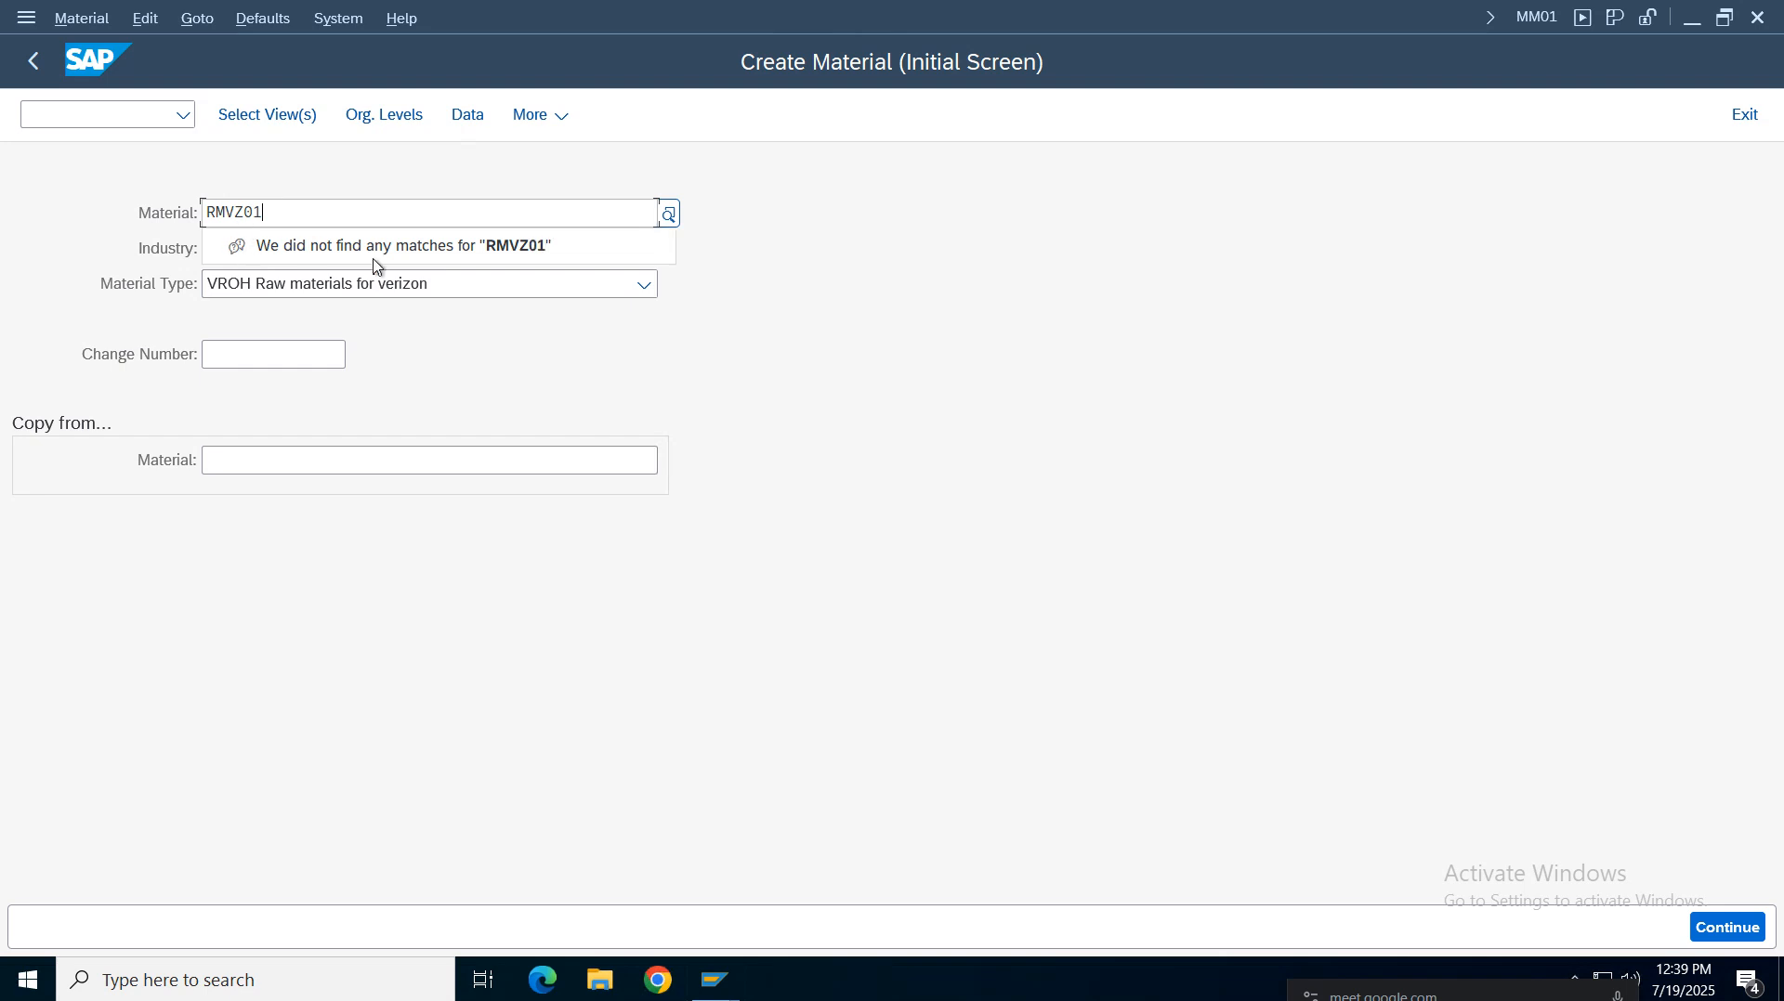
left_click(245, 198)
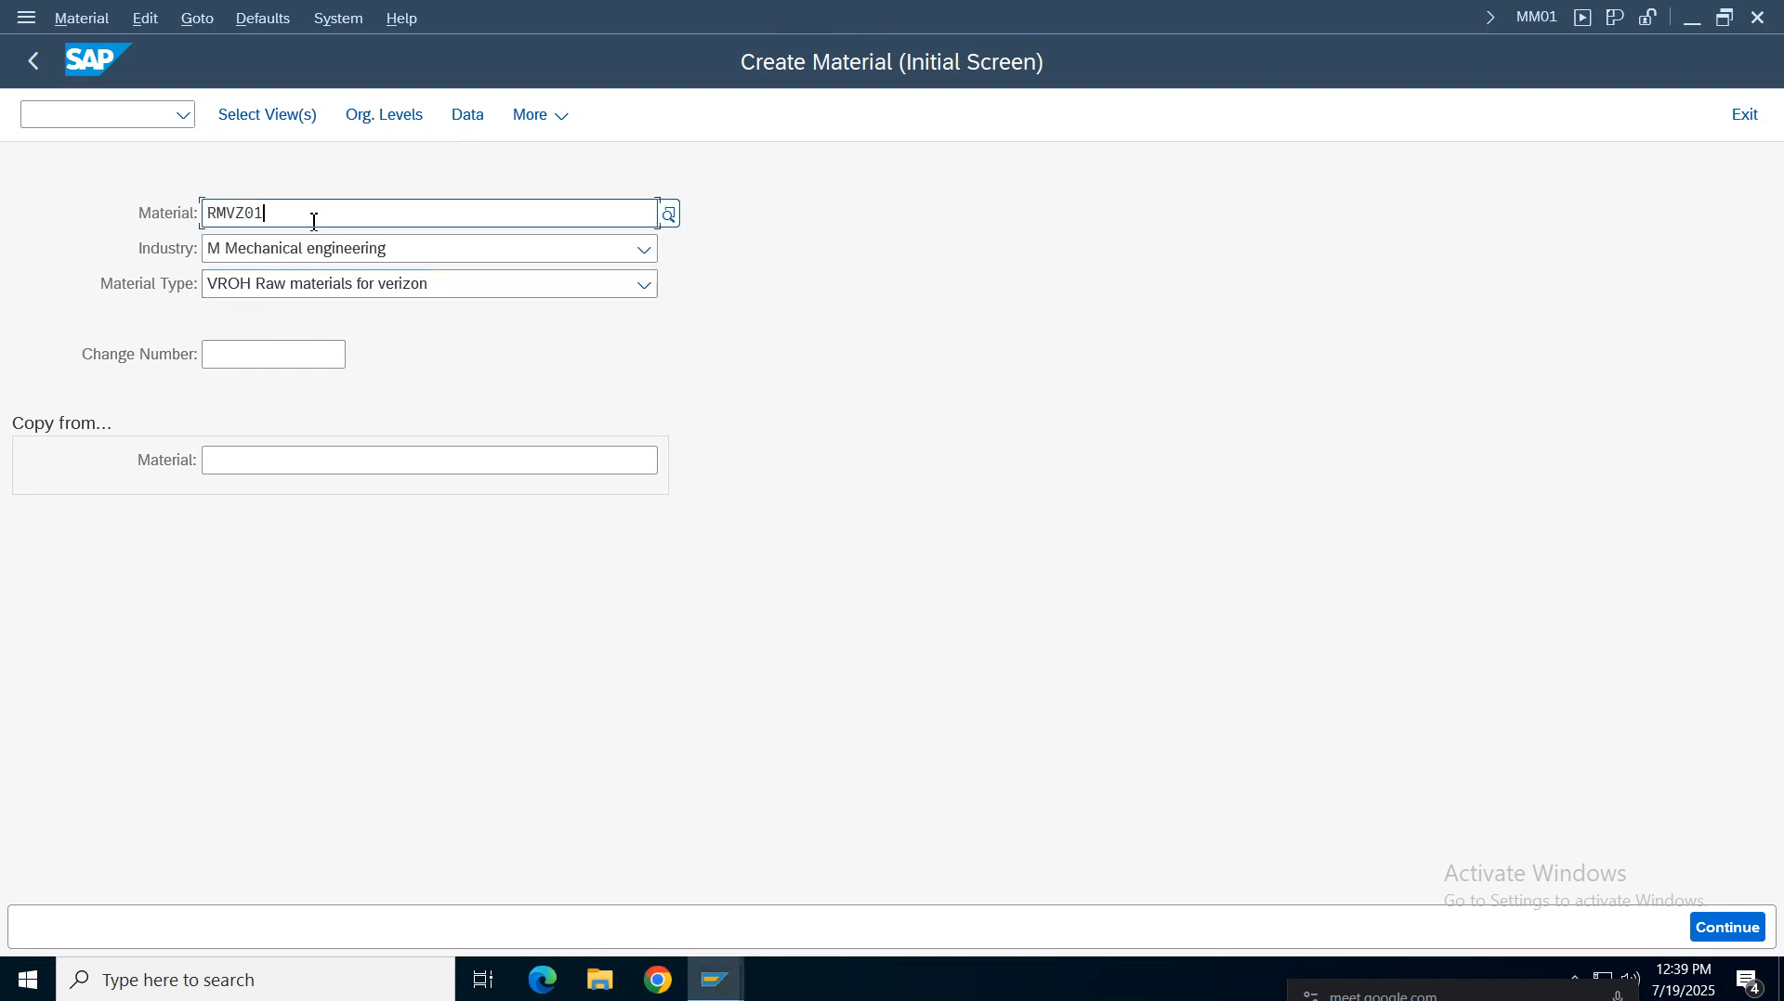
Try to proceed with material number RMVZ011 and open the details of the error
type("11")
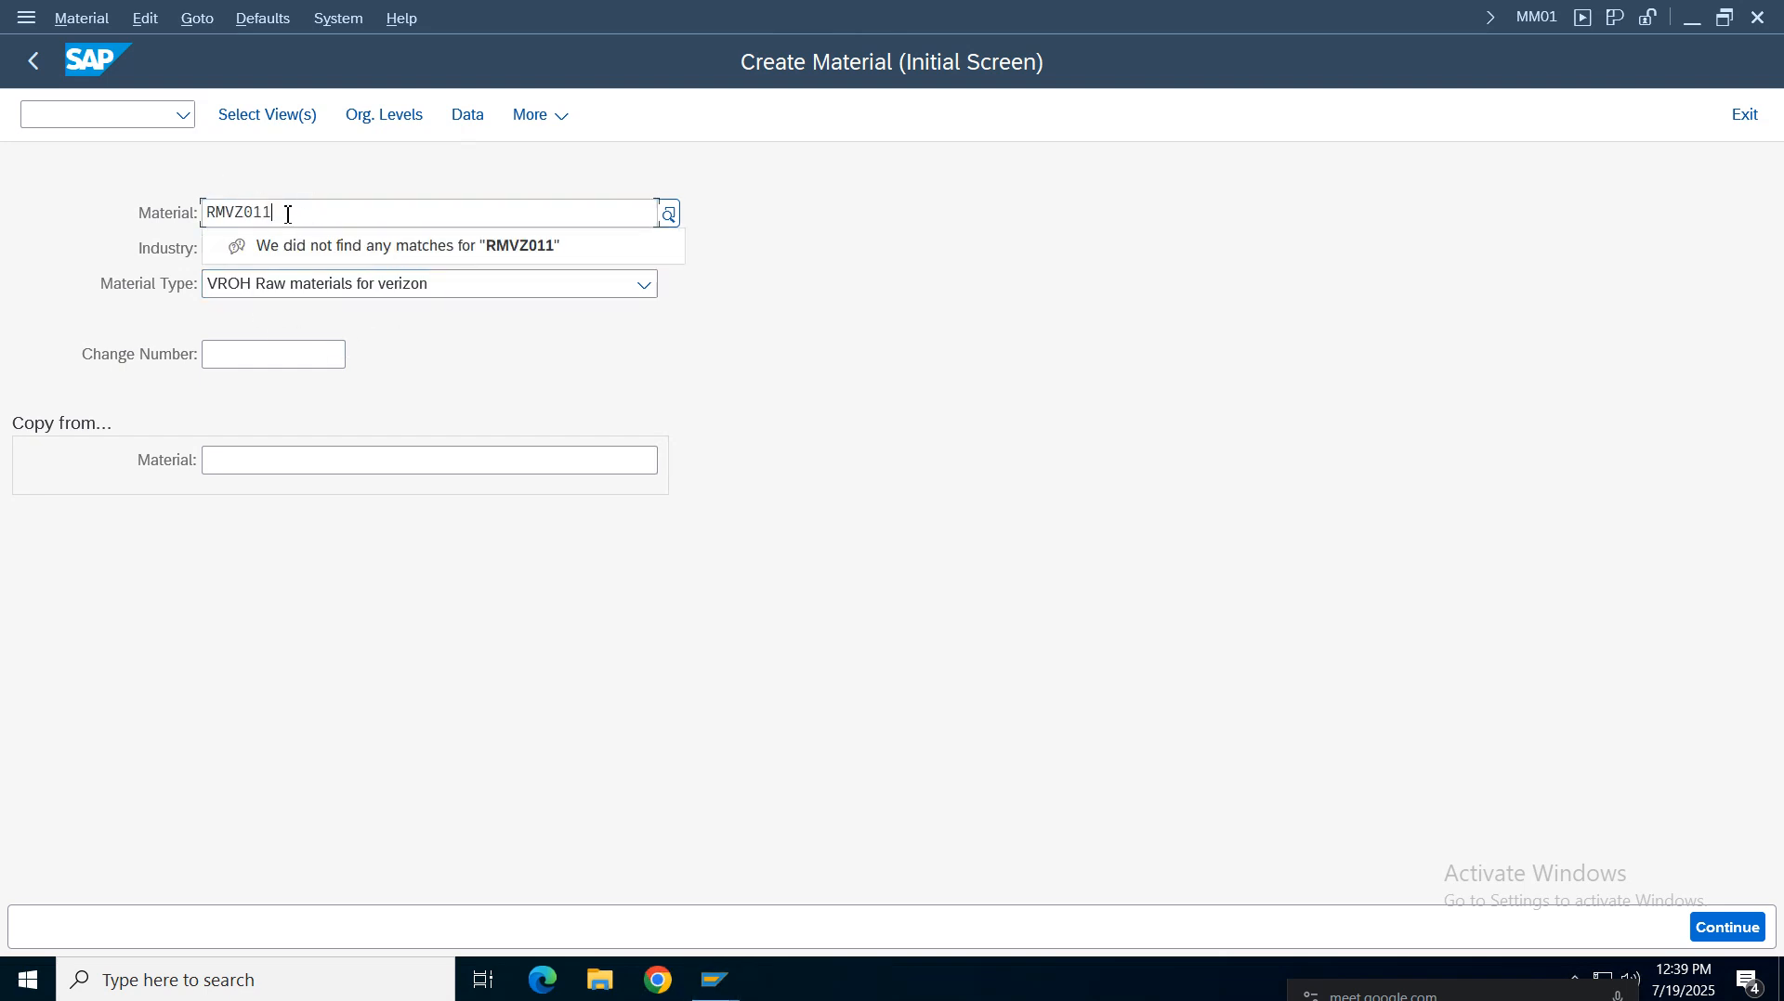
left_click(219, 198)
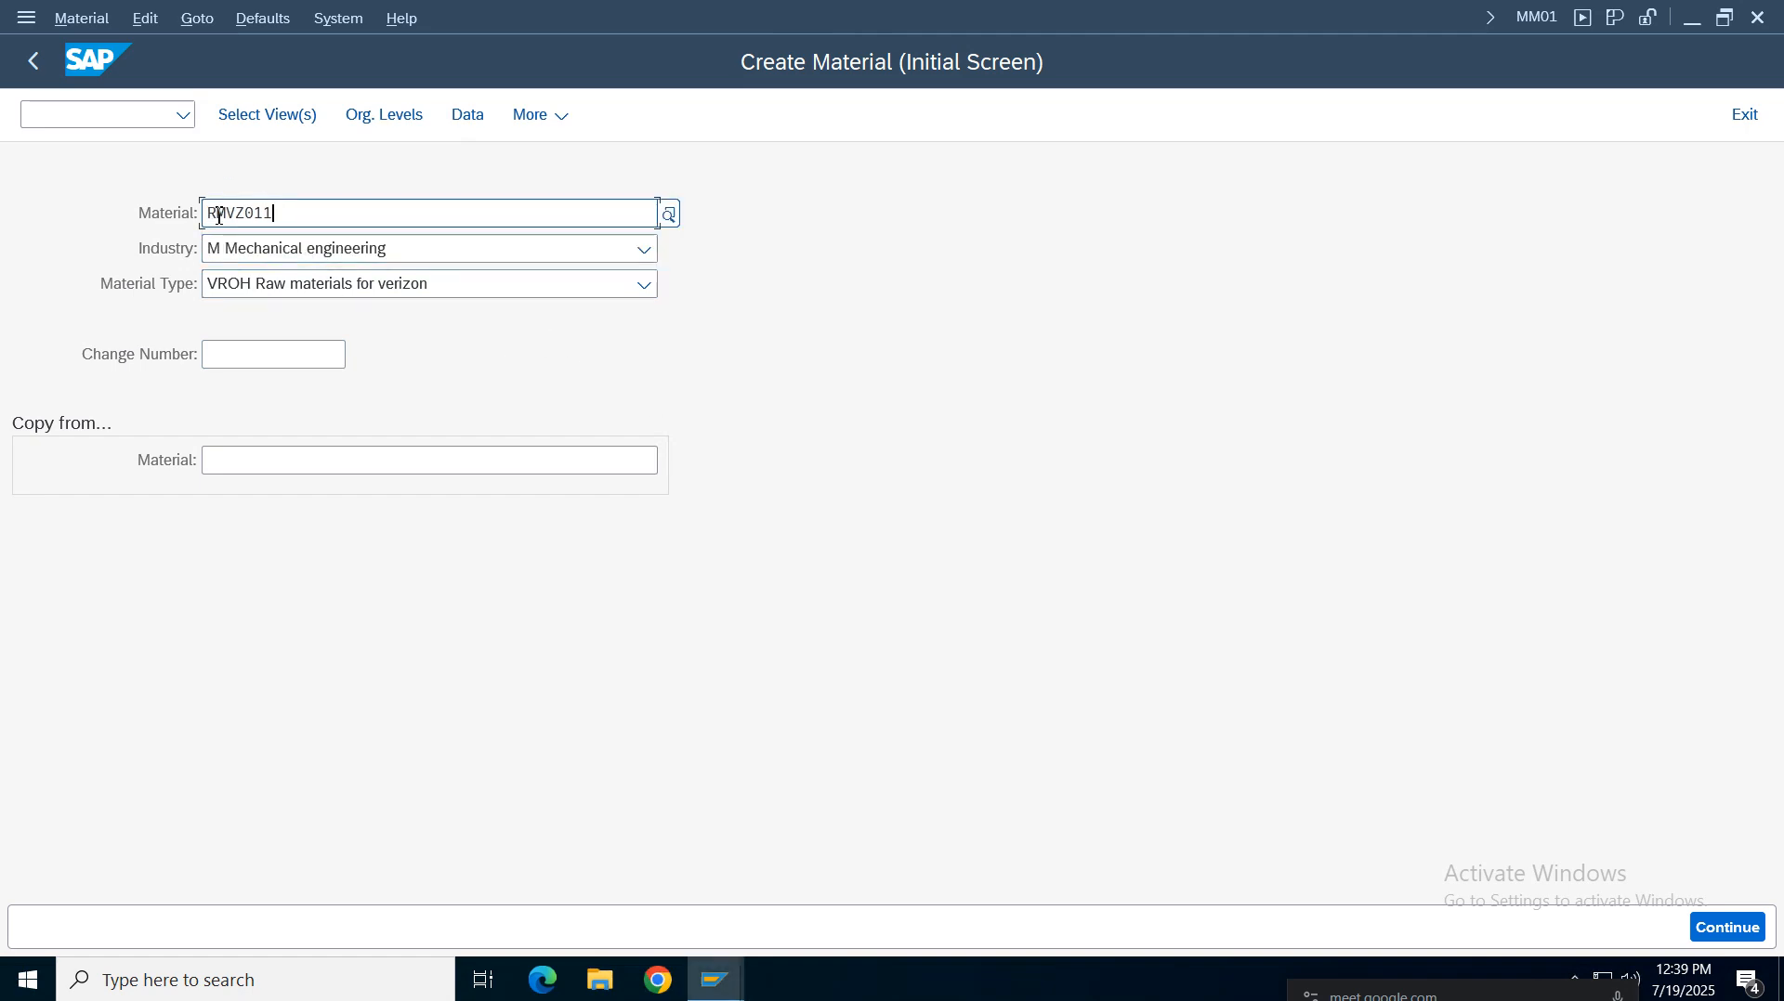
left_click_drag(227, 210, 204, 214)
left_click(243, 214)
left_click(292, 125)
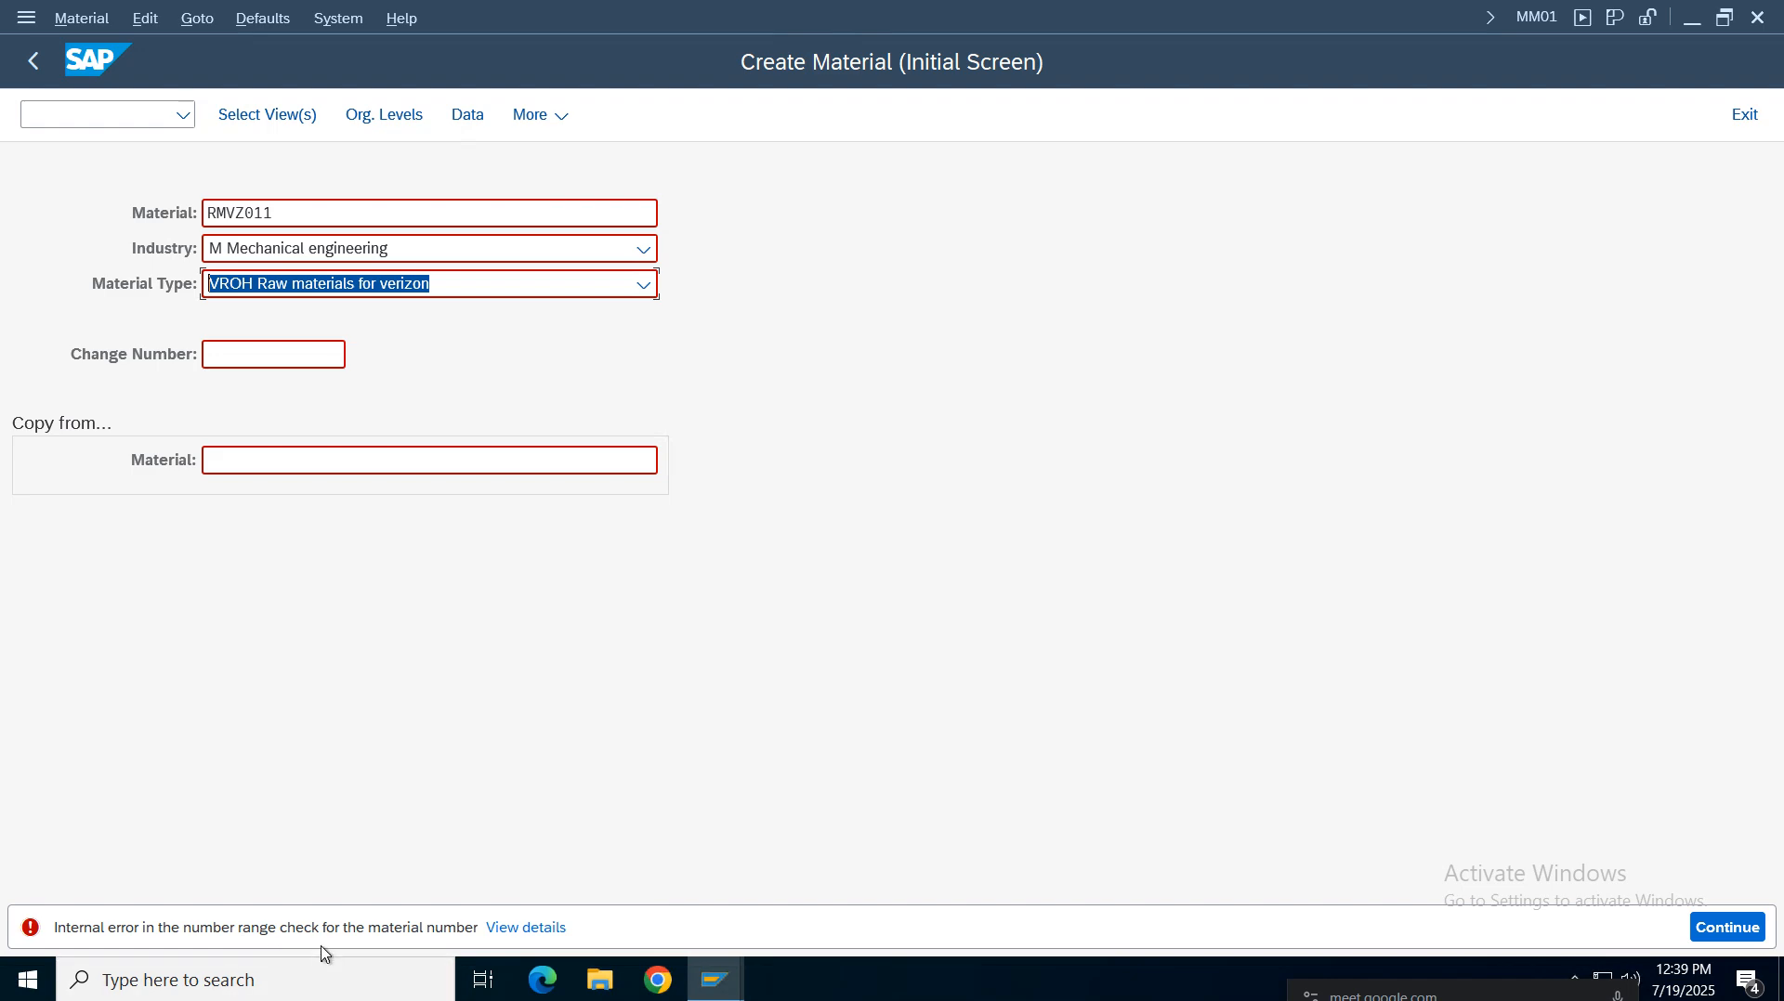
left_click(511, 929)
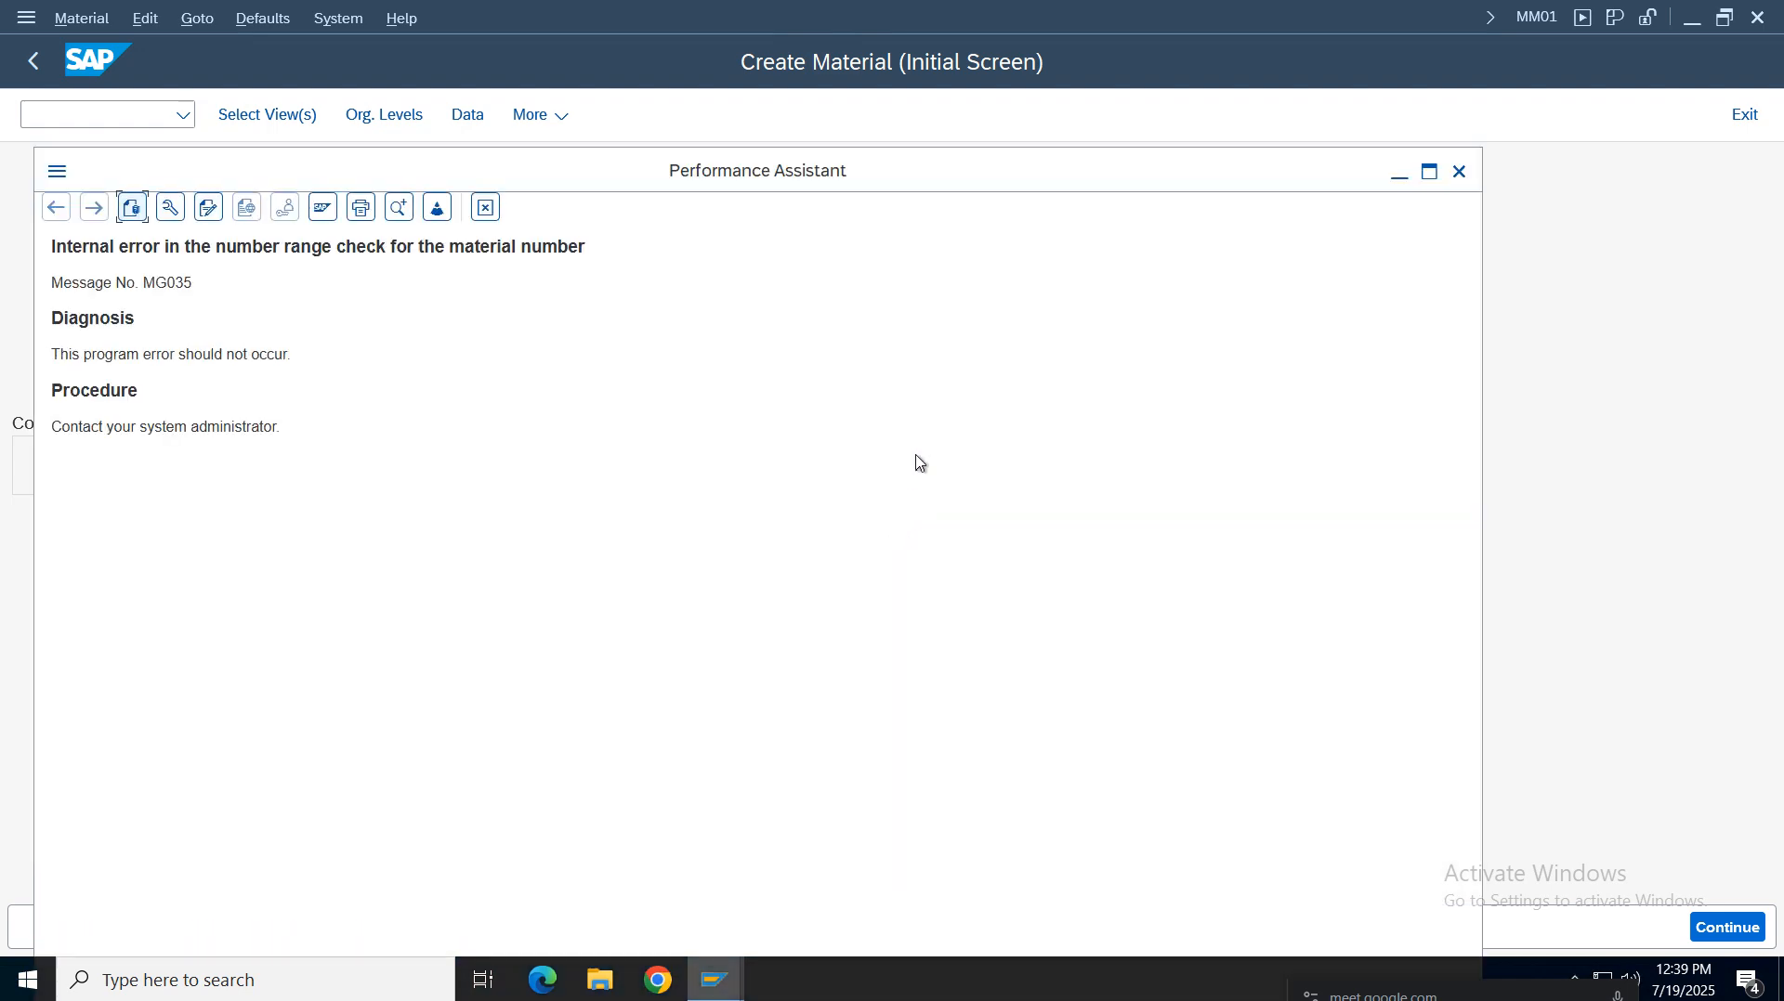
left_click(1461, 171)
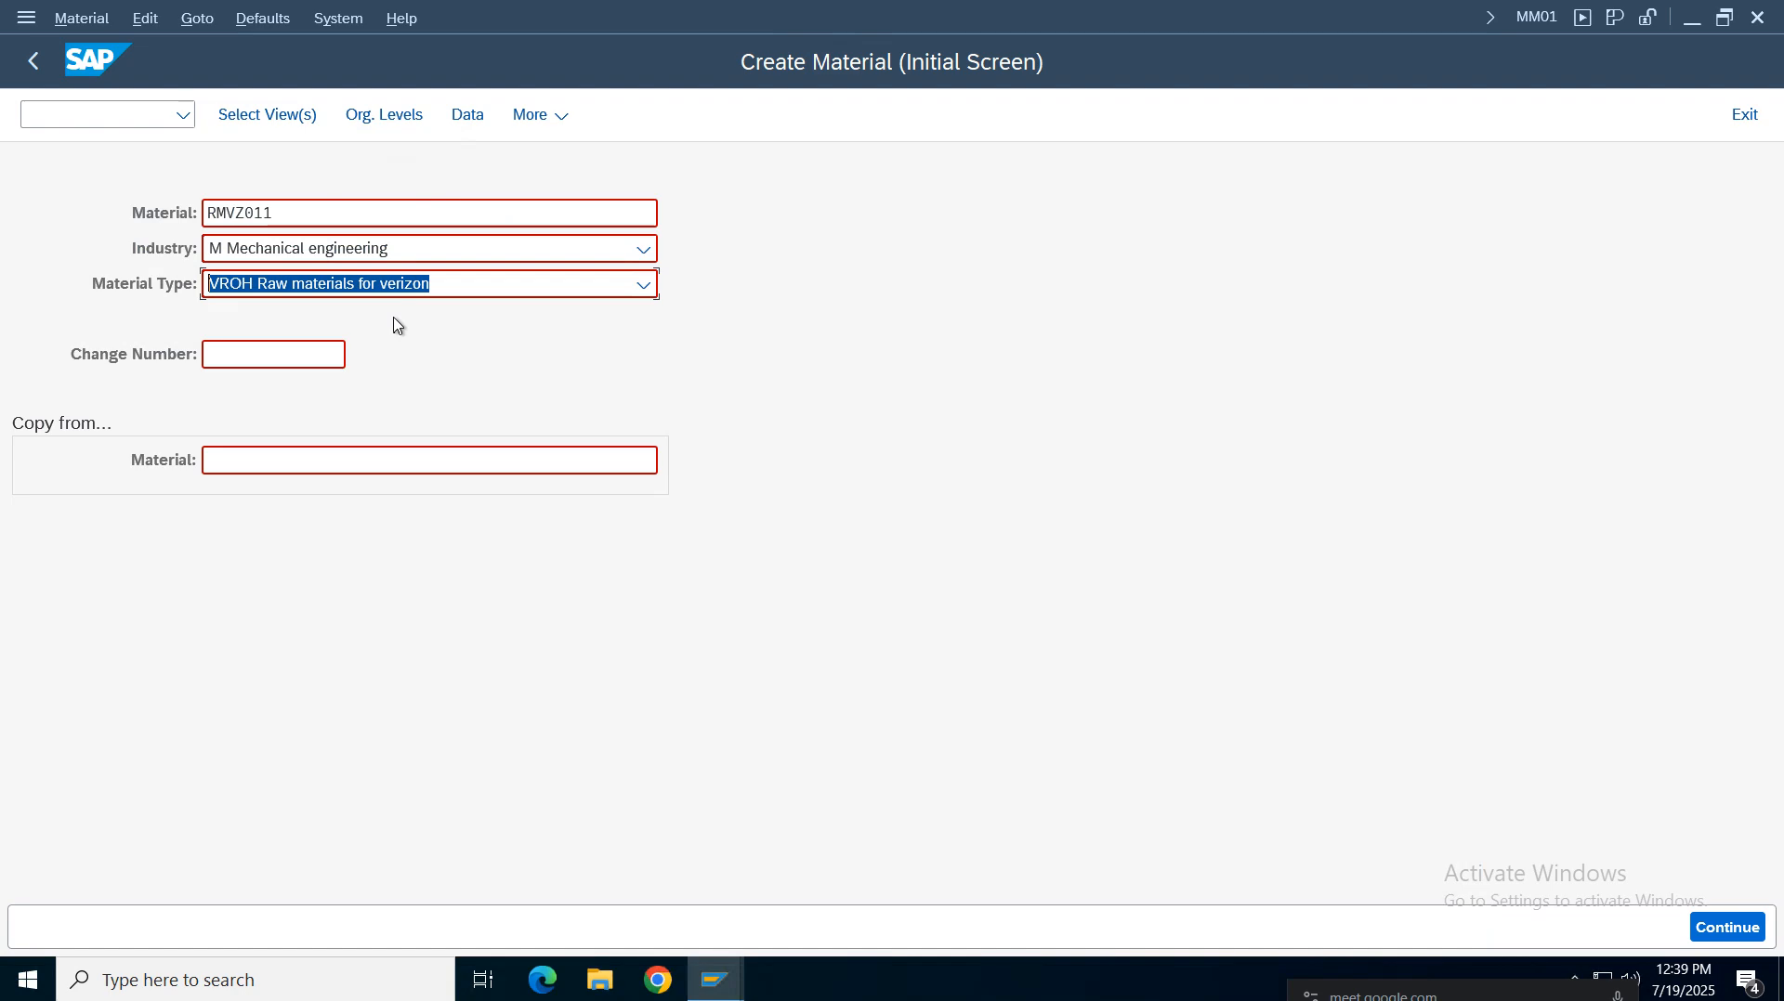
Try again to proceed with the material number set back to RMVZ01
left_click(299, 221)
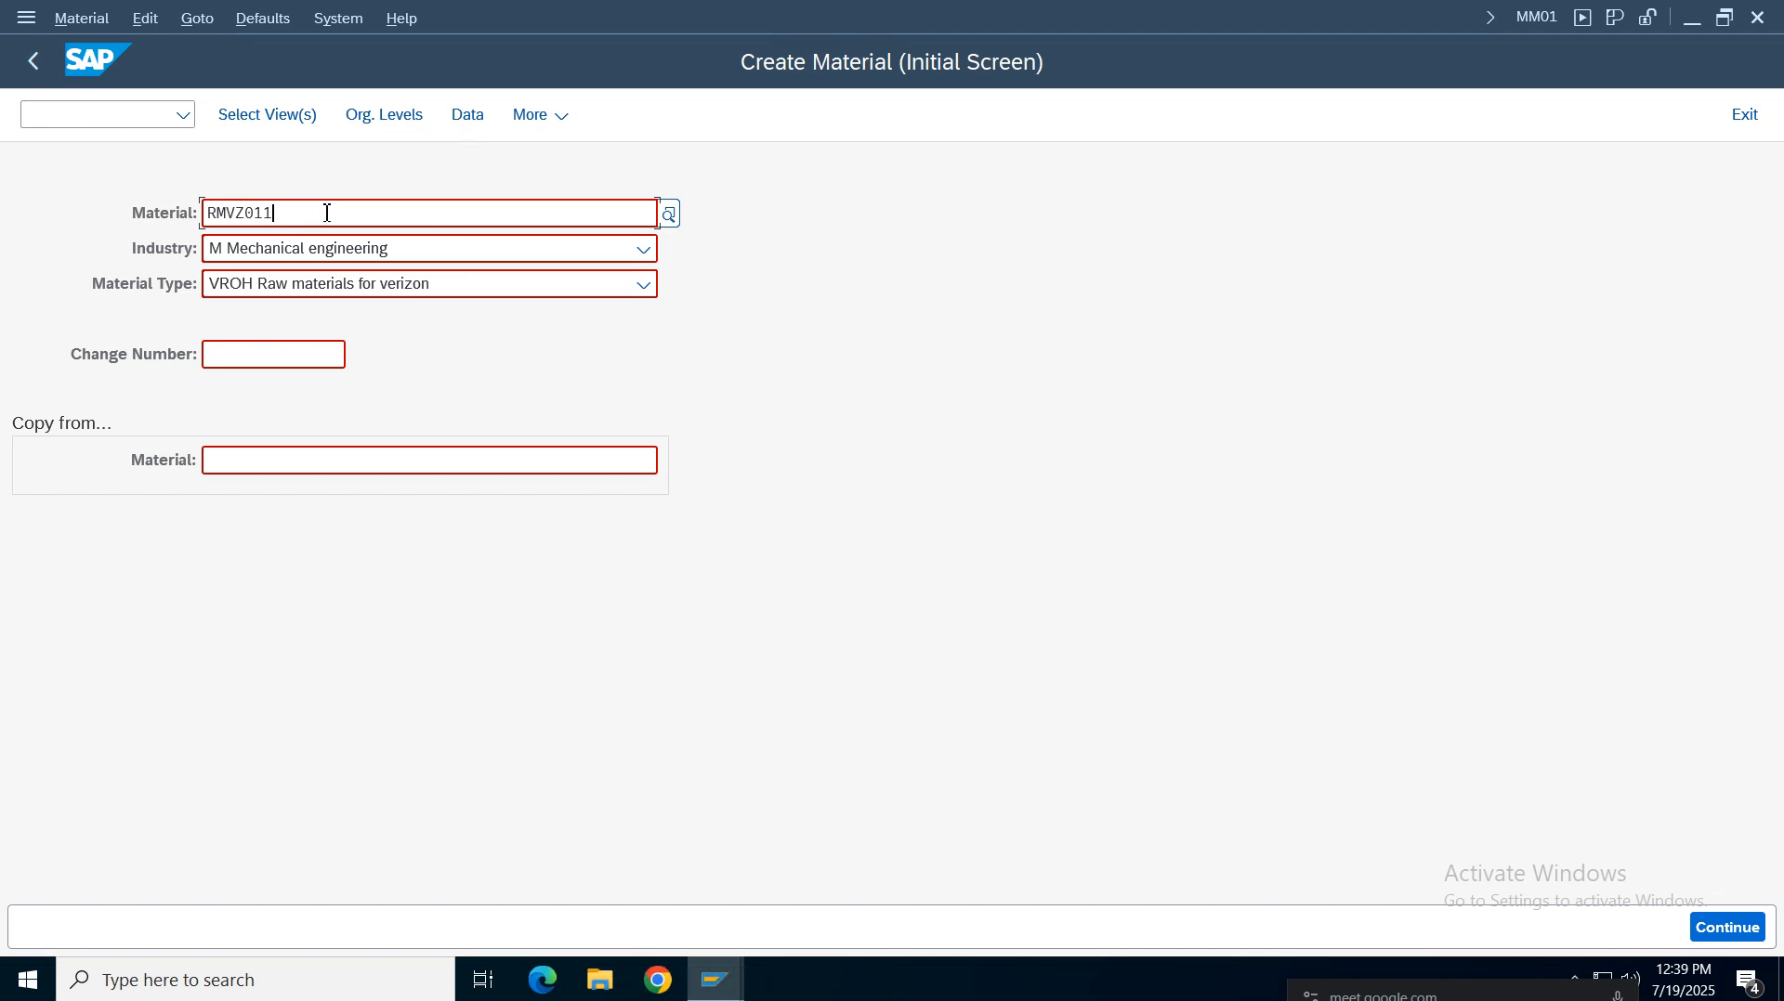
key("BackSpace")
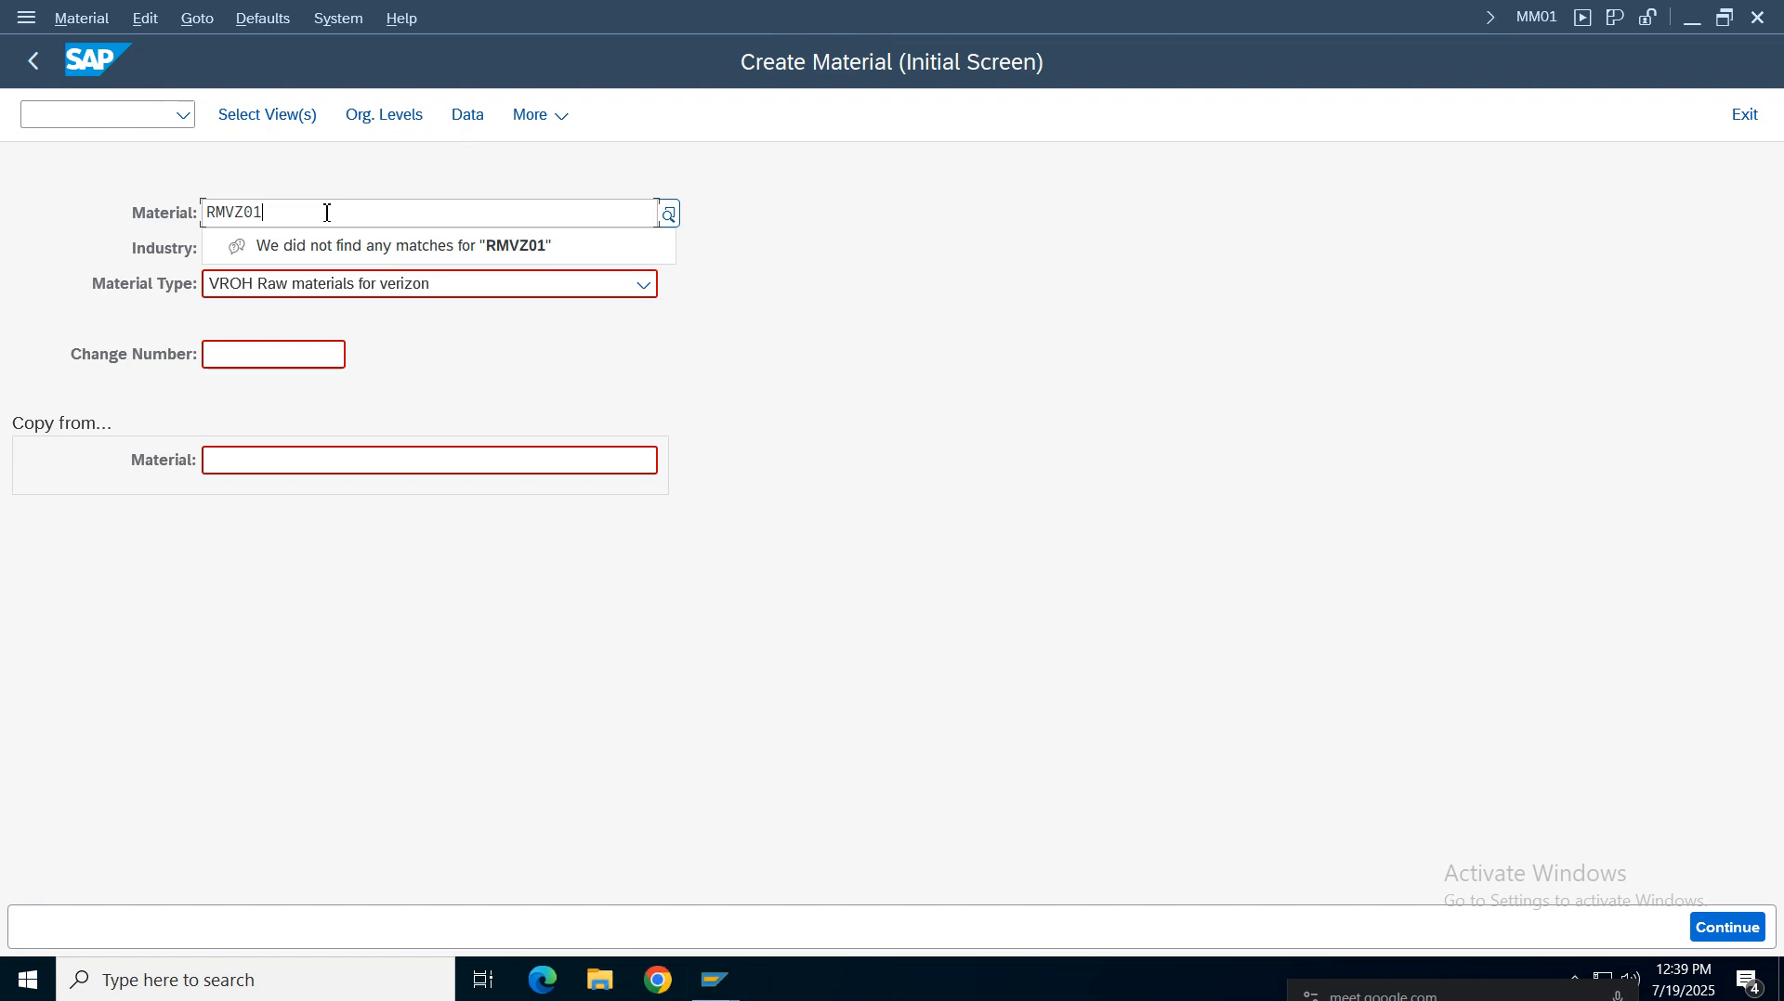
left_click(284, 121)
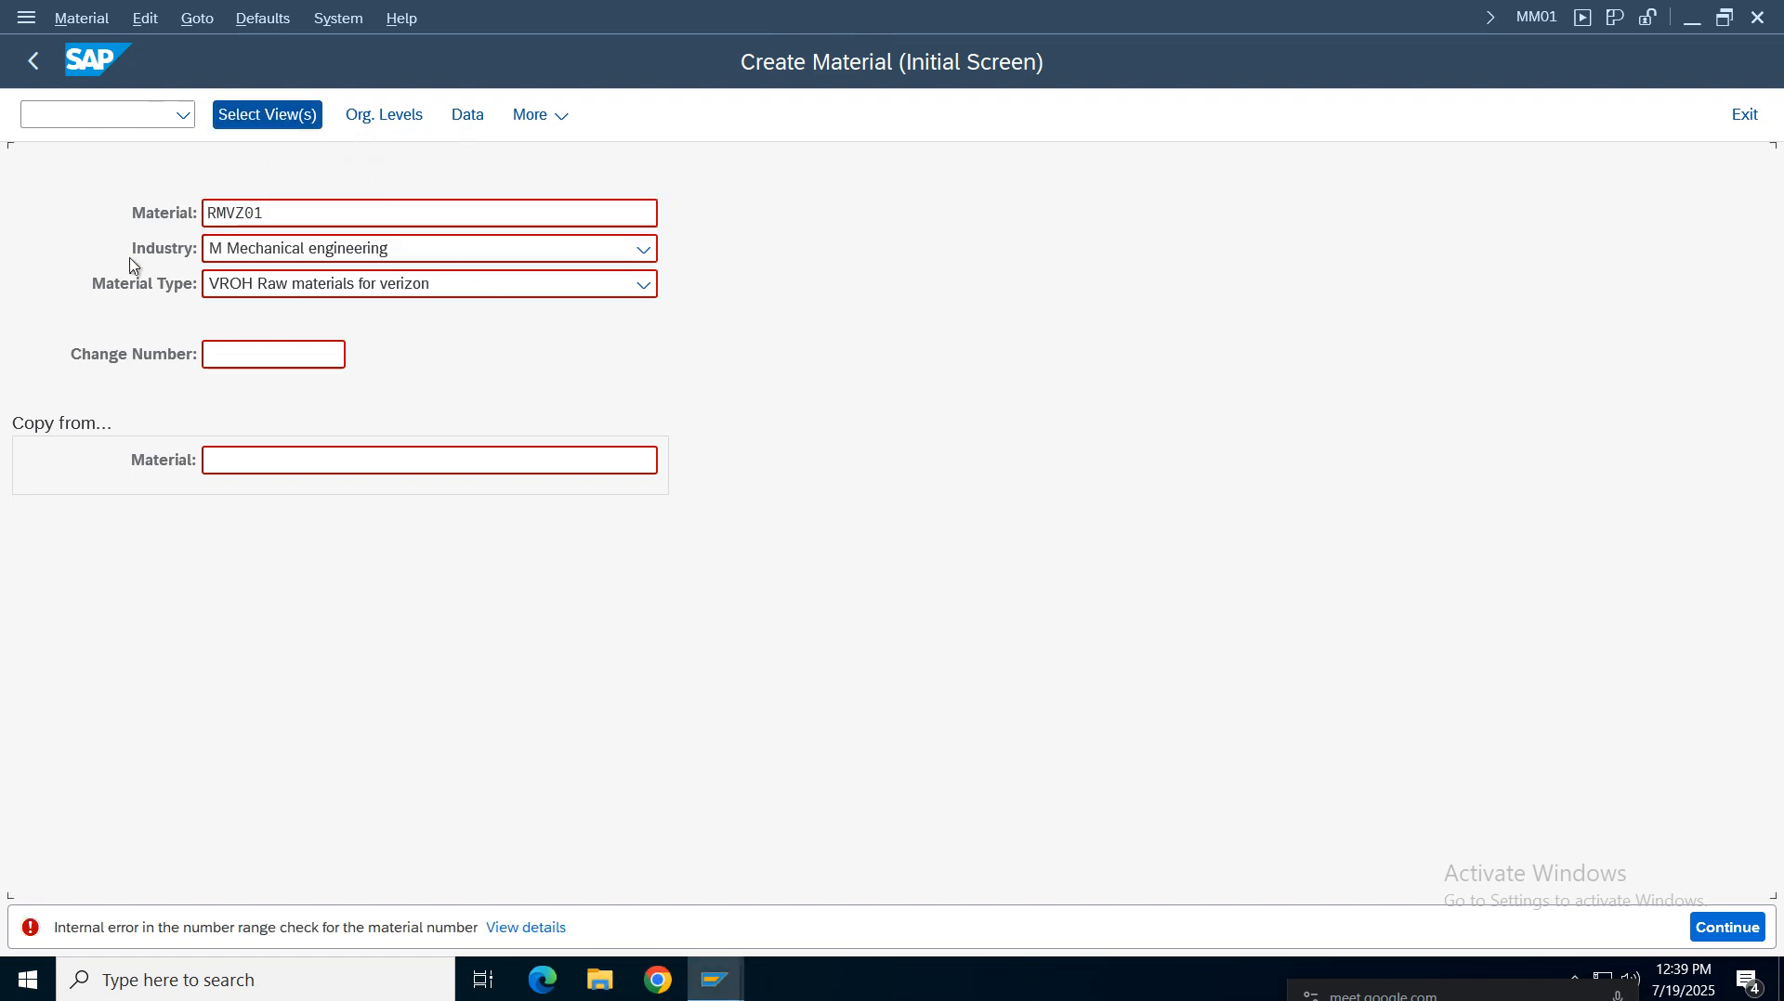
Try material number RMTELU1 from the field history, then clear the material field
left_click(333, 219)
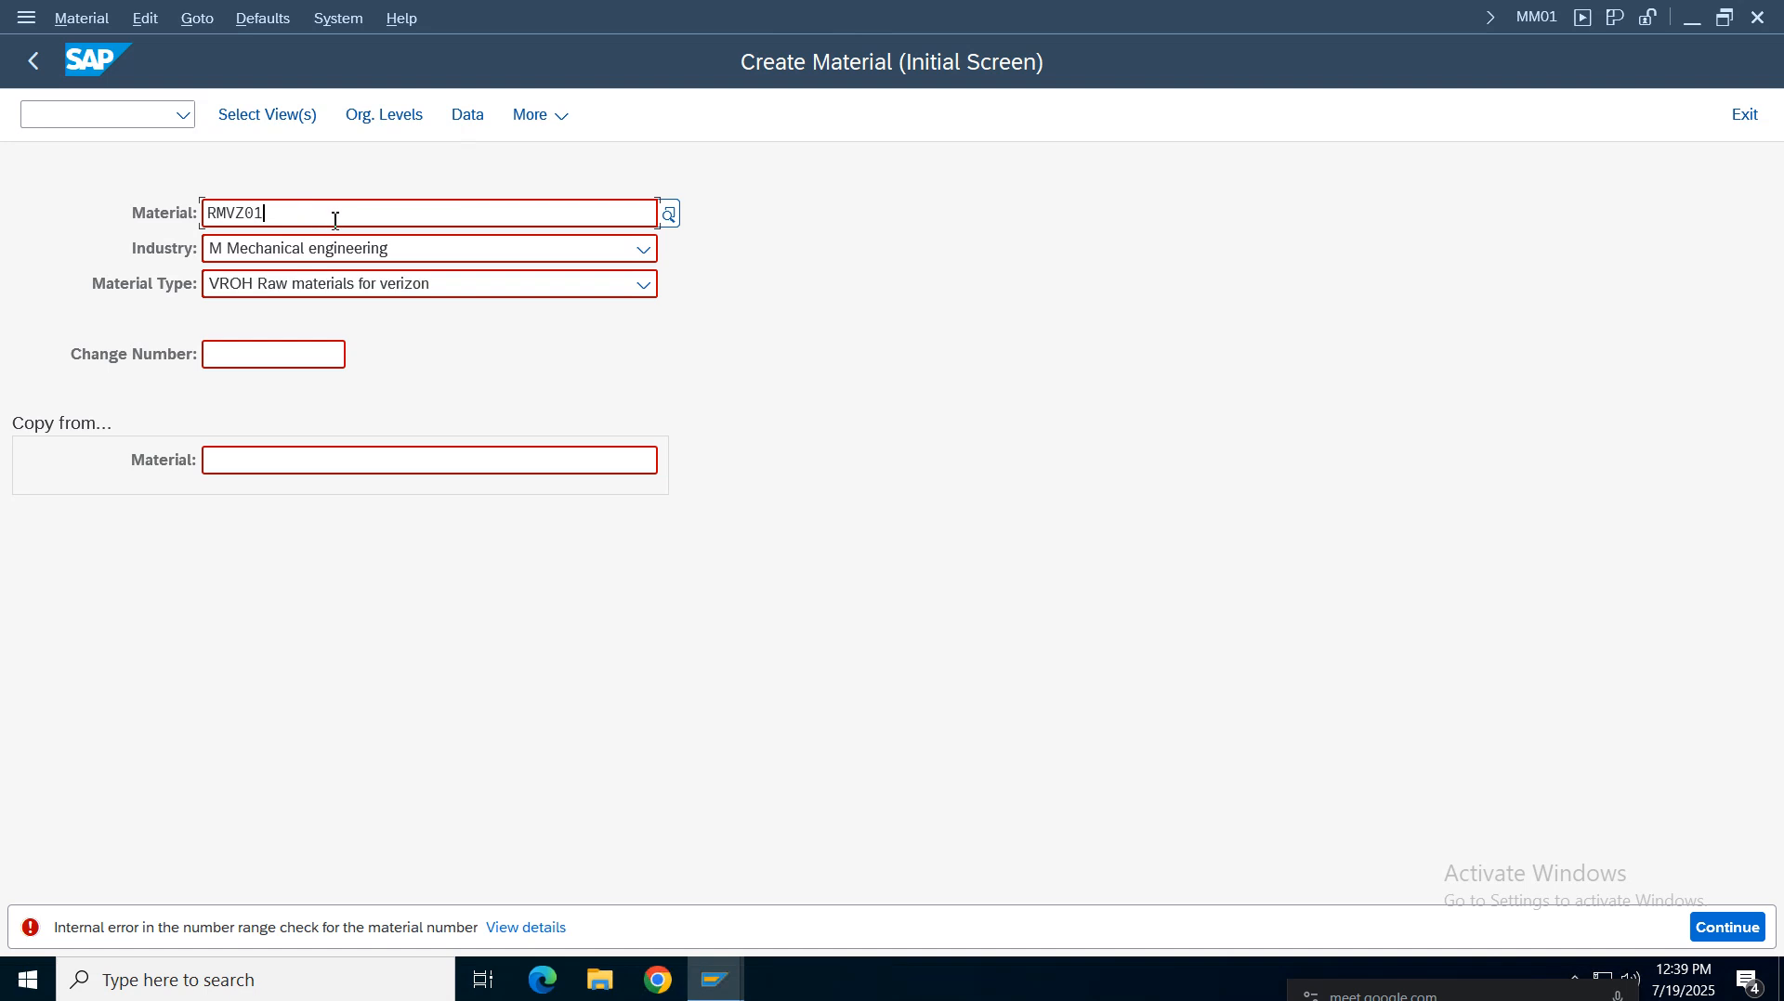
key("BackSpace")
key("BackSpace")
key("BackSpace")
left_click(335, 221)
left_click(335, 221)
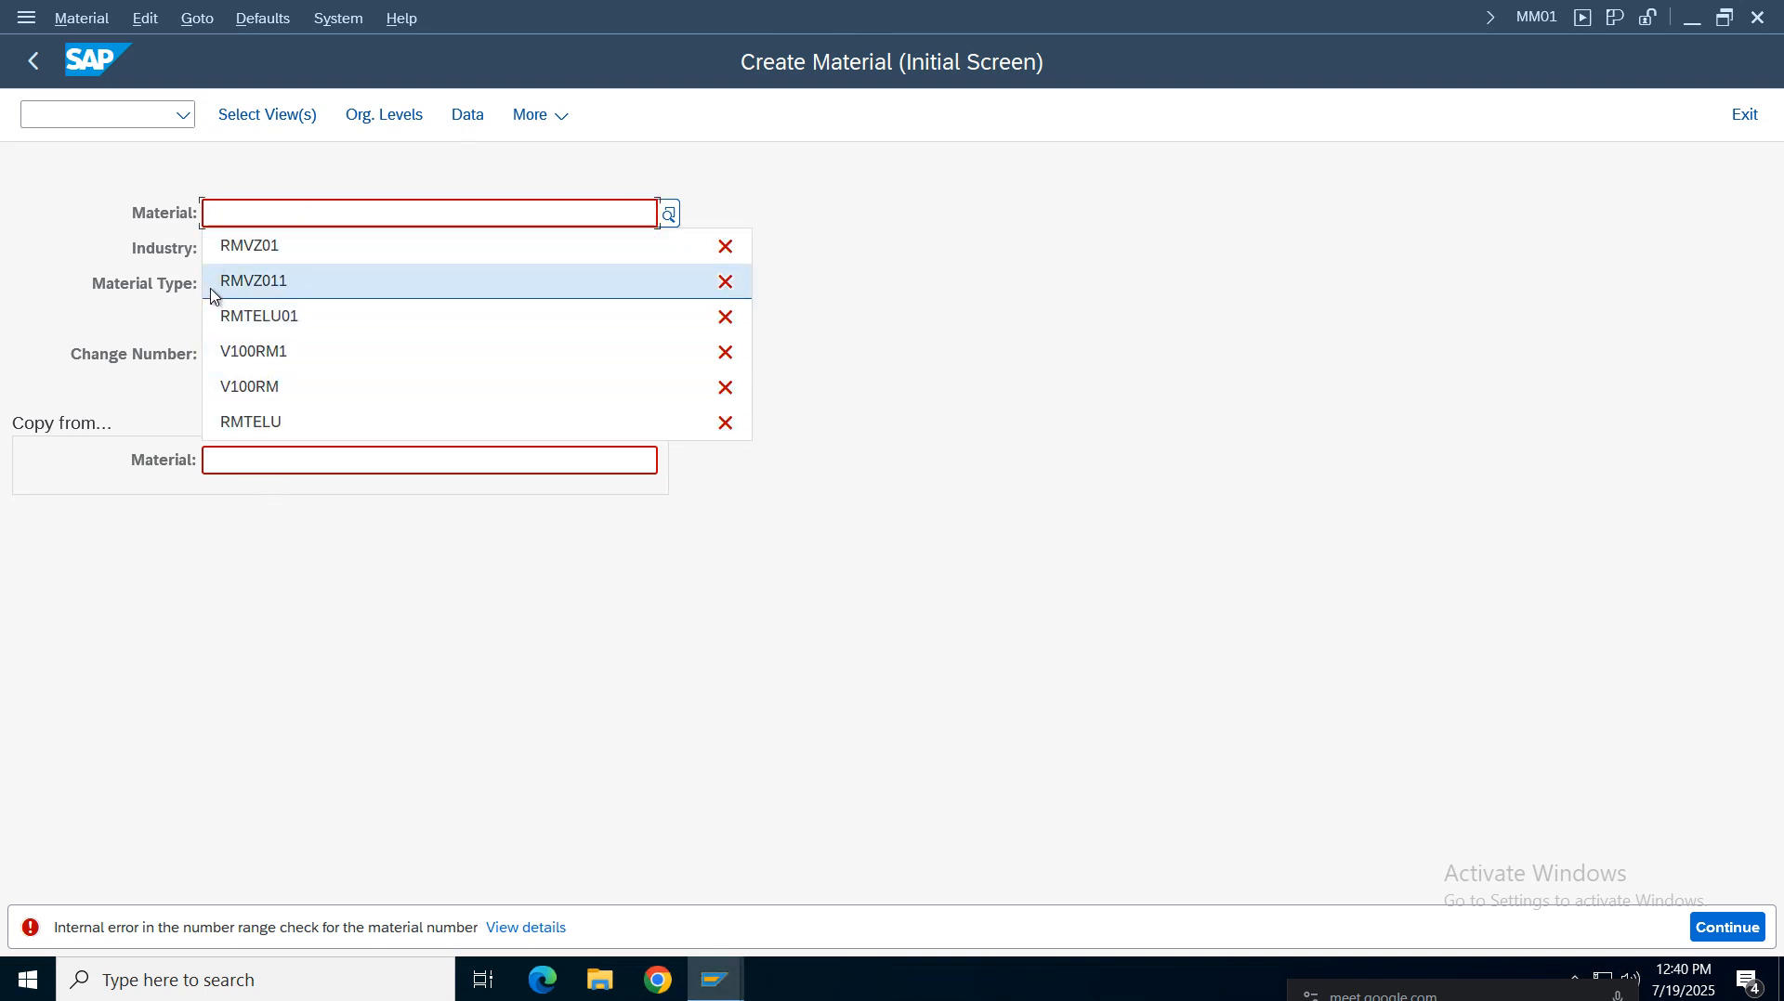
left_click(286, 431)
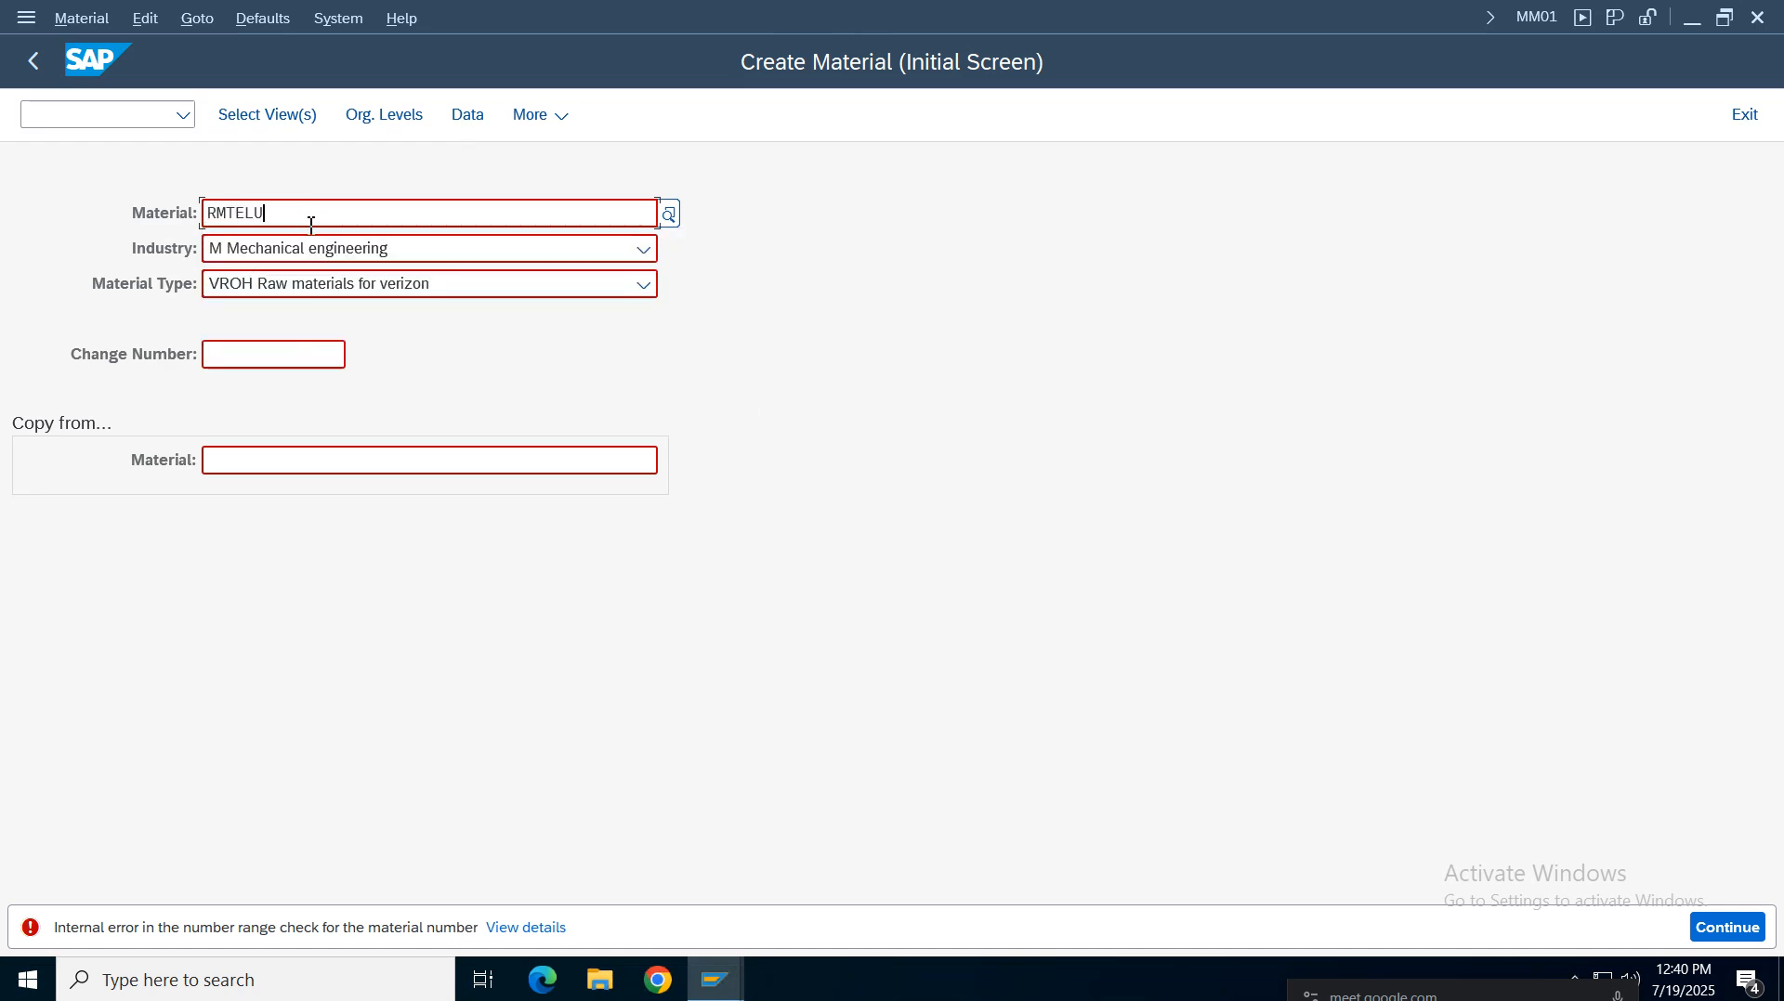
type("1")
key("Tab")
key("Tab")
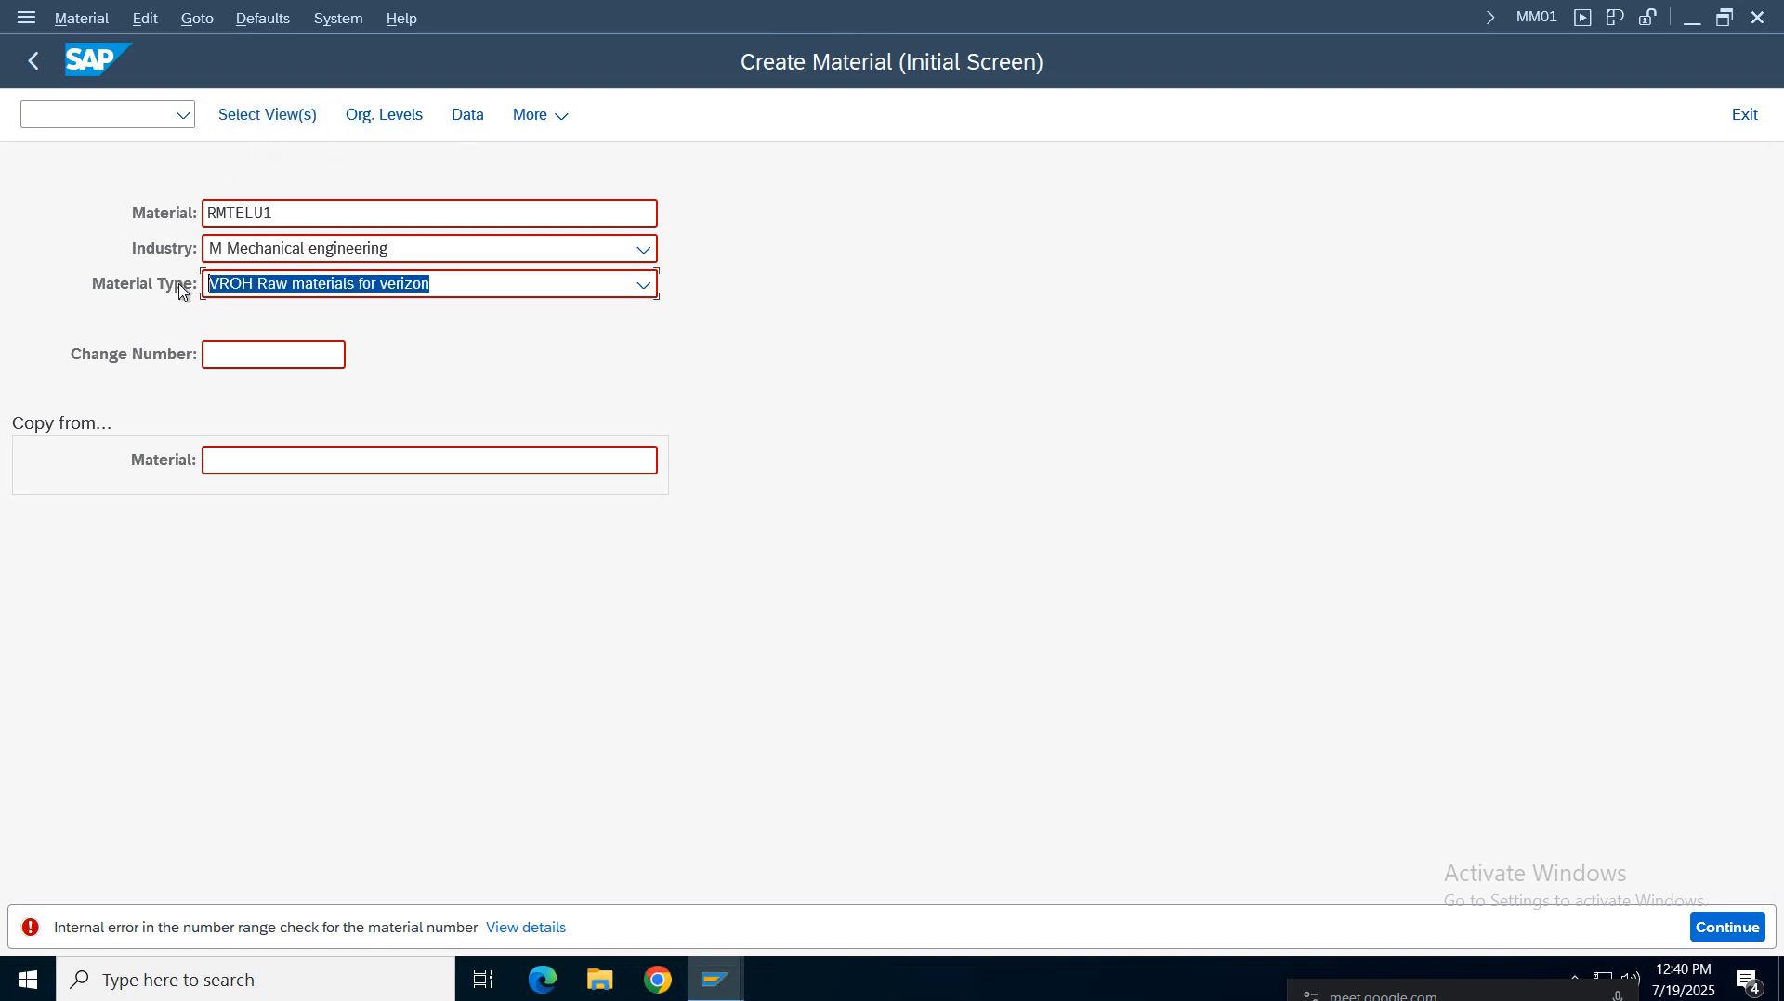
left_click(283, 218)
key("BackSpace")
key("BackSpace")
key("BackSpace")
key("BackSpace")
key("BackSpace")
key("BackSpace")
key("BackSpace")
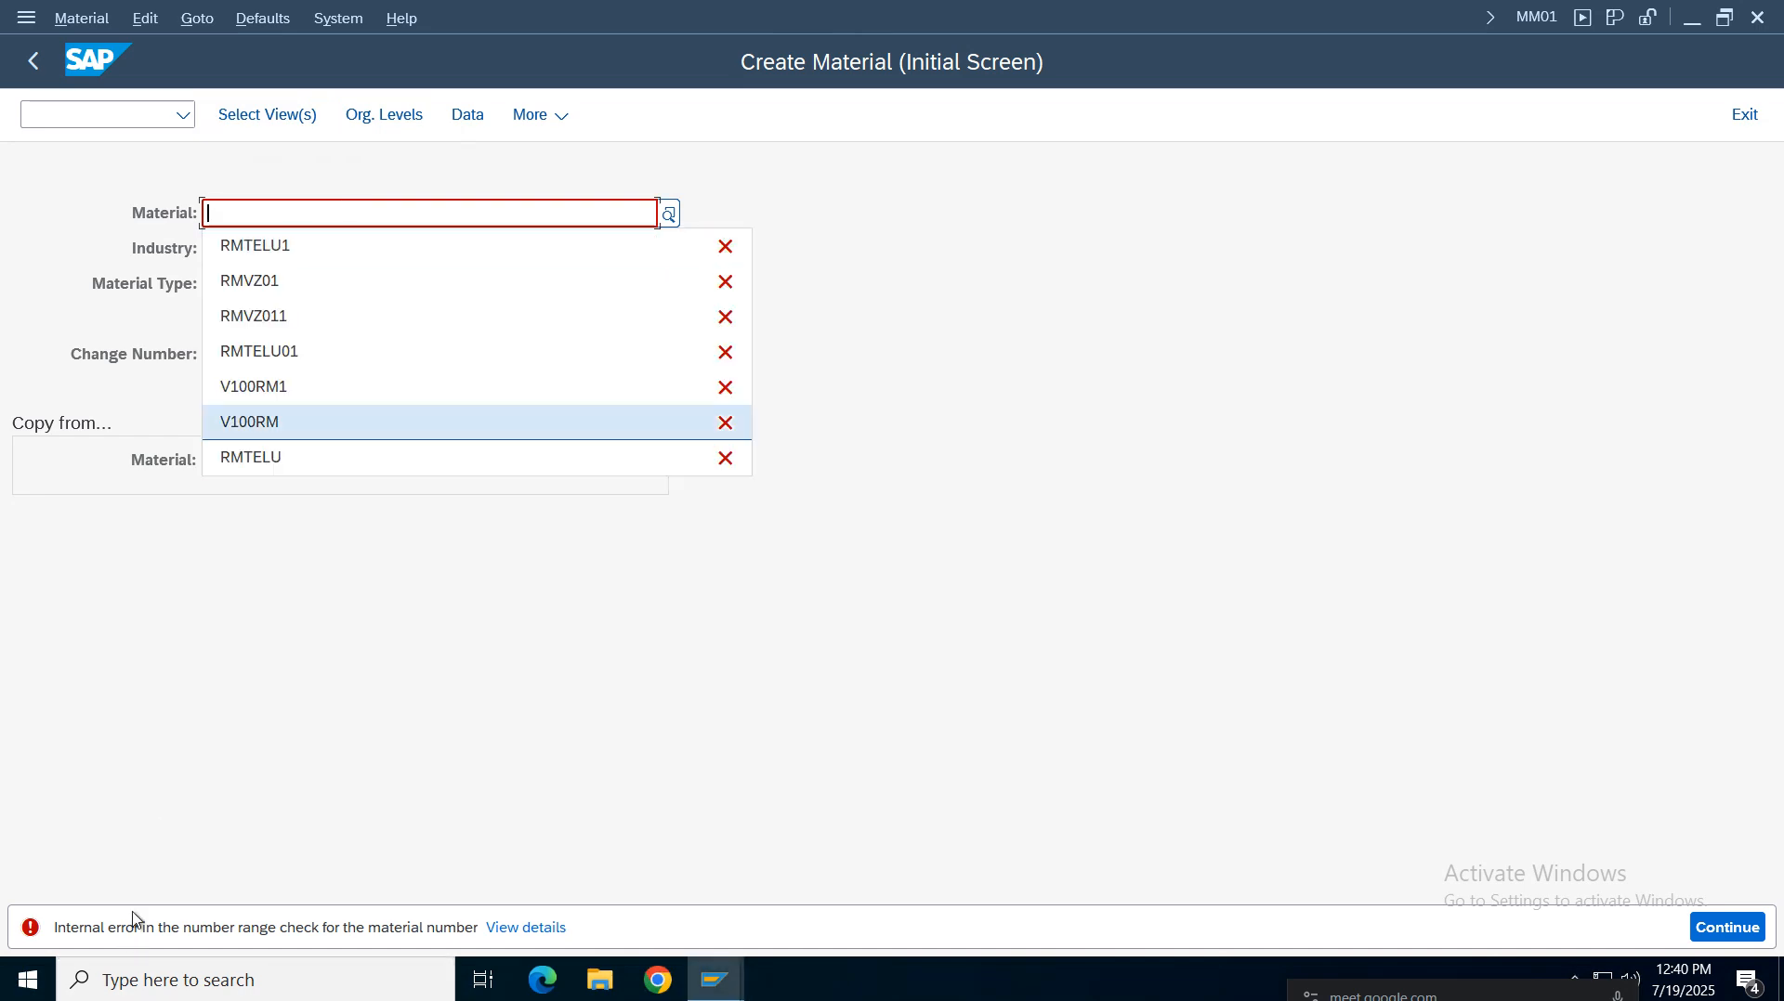
Open the error details and select the error message text before leaving the SAP session
left_click(507, 929)
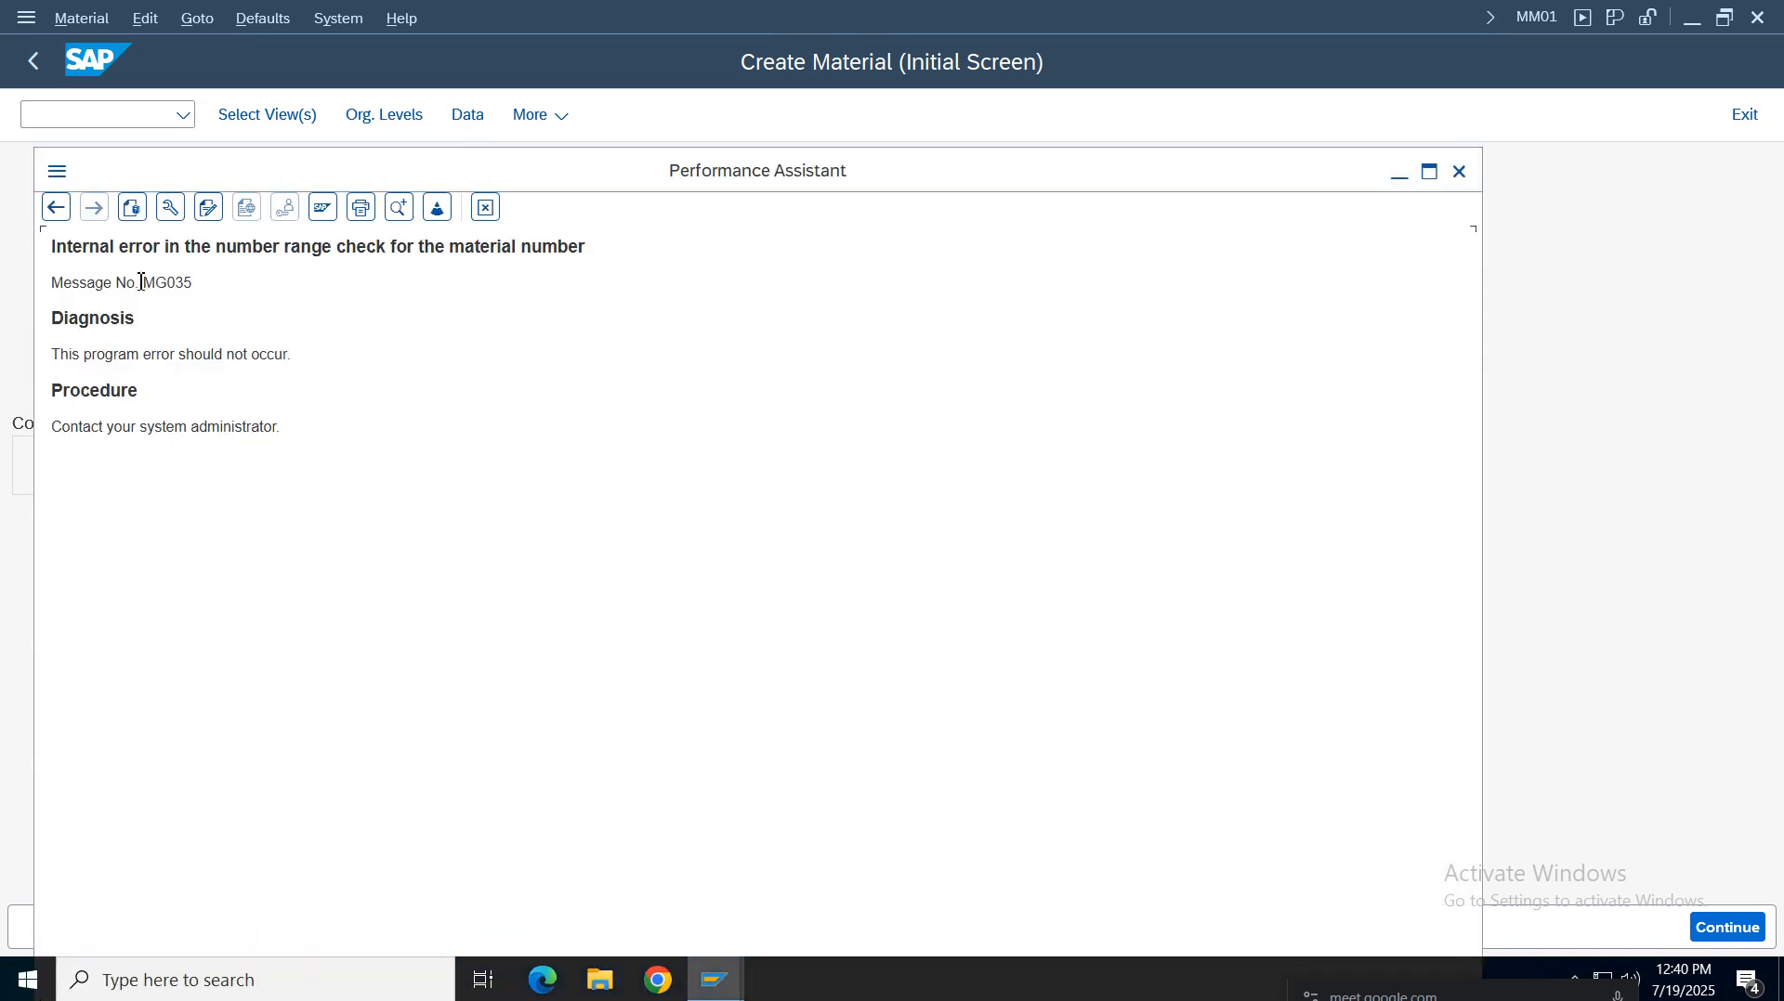
left_click_drag(193, 283, 92, 280)
left_click_drag(635, 257, 51, 247)
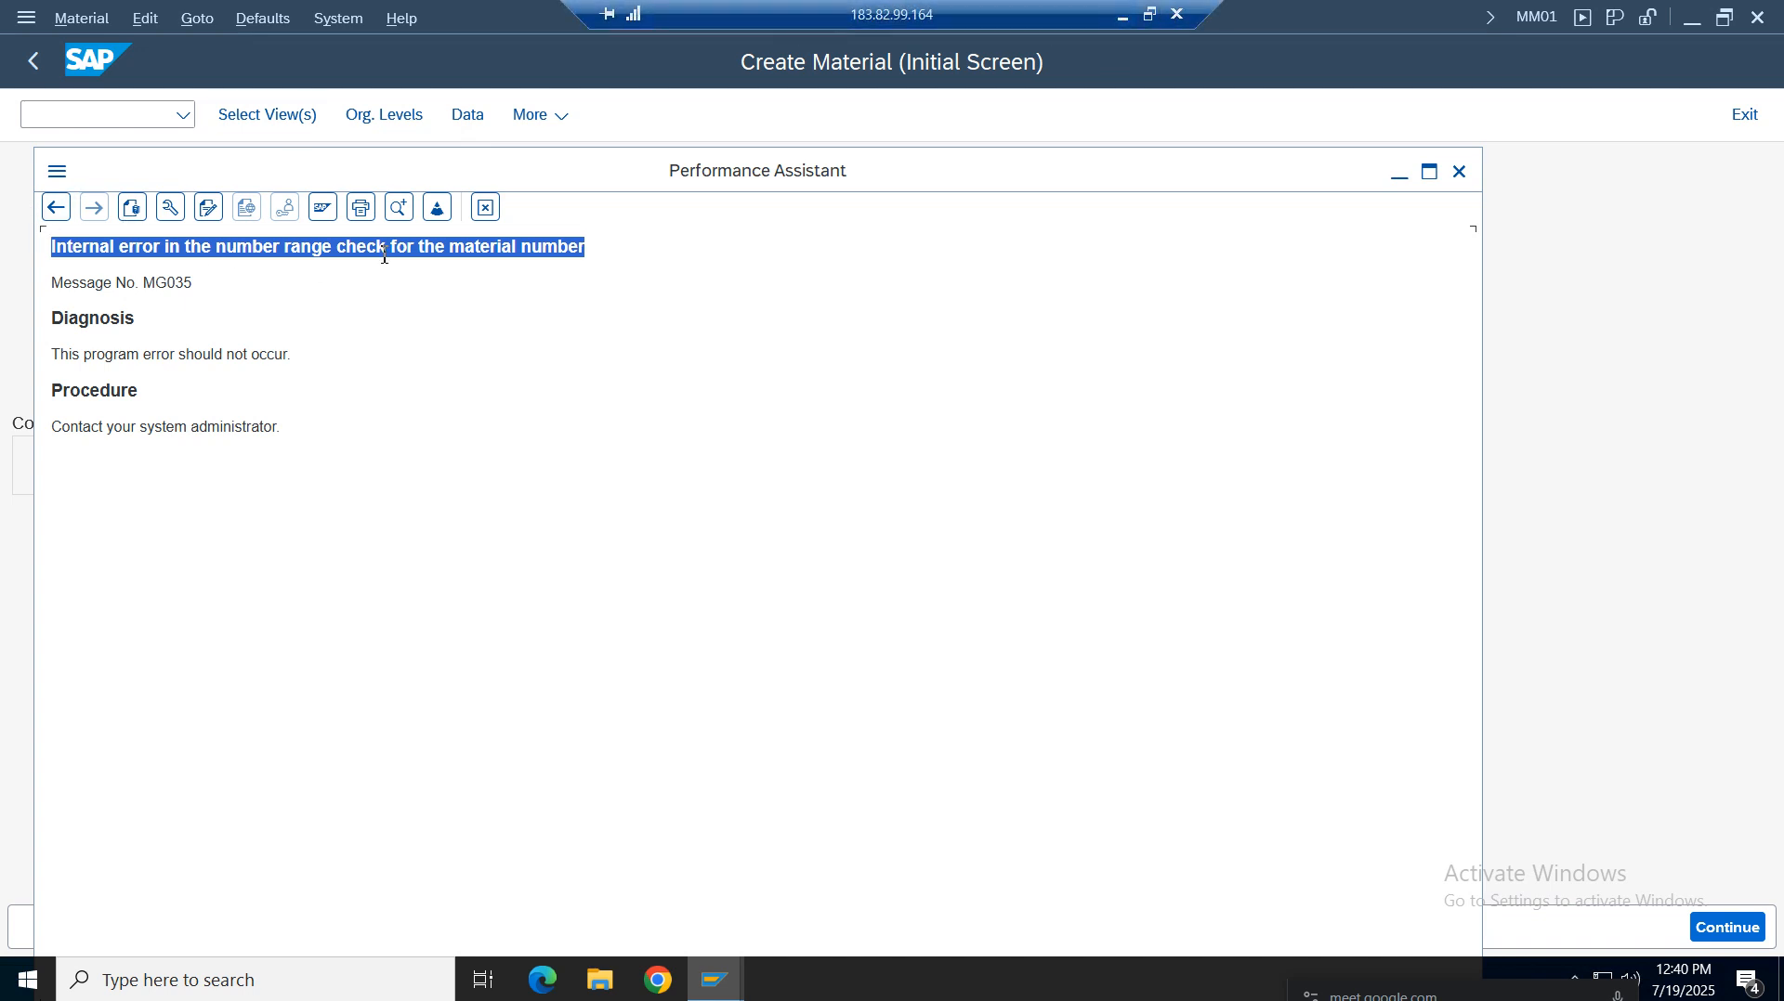
left_click(1124, 19)
Search the web for the error message number mg035 in a new browser tab
left_click(1550, 35)
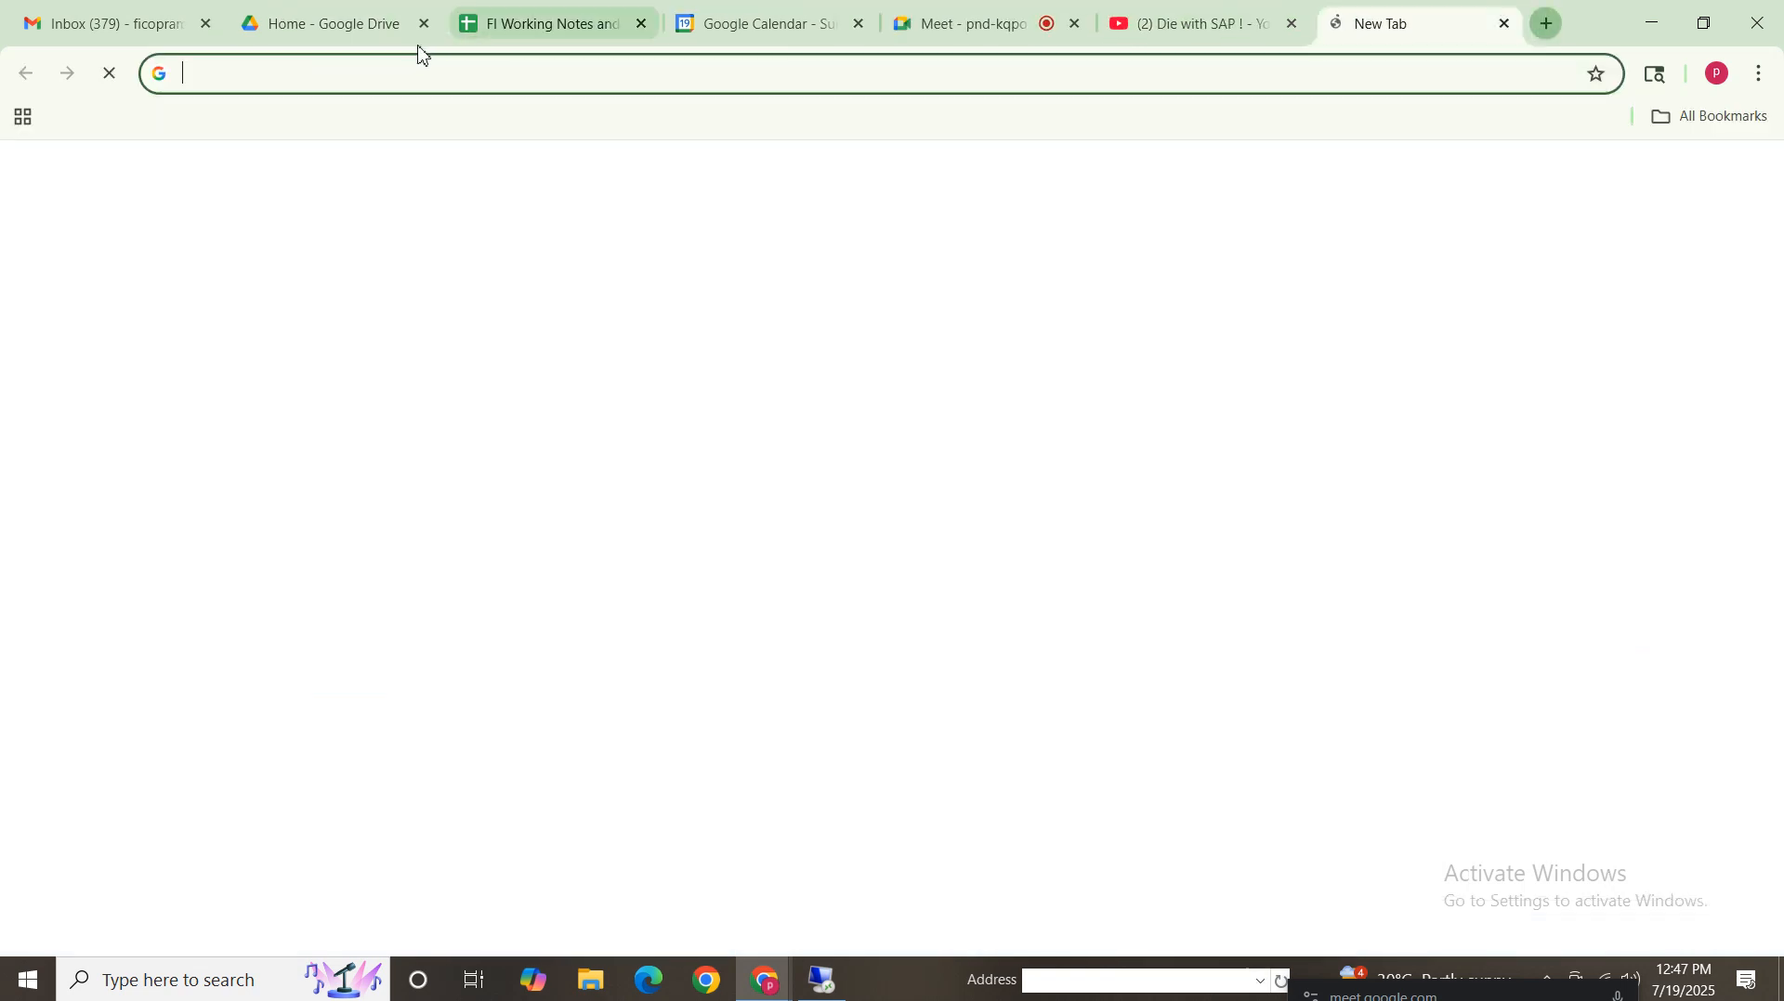
left_click(406, 70)
type("mg035")
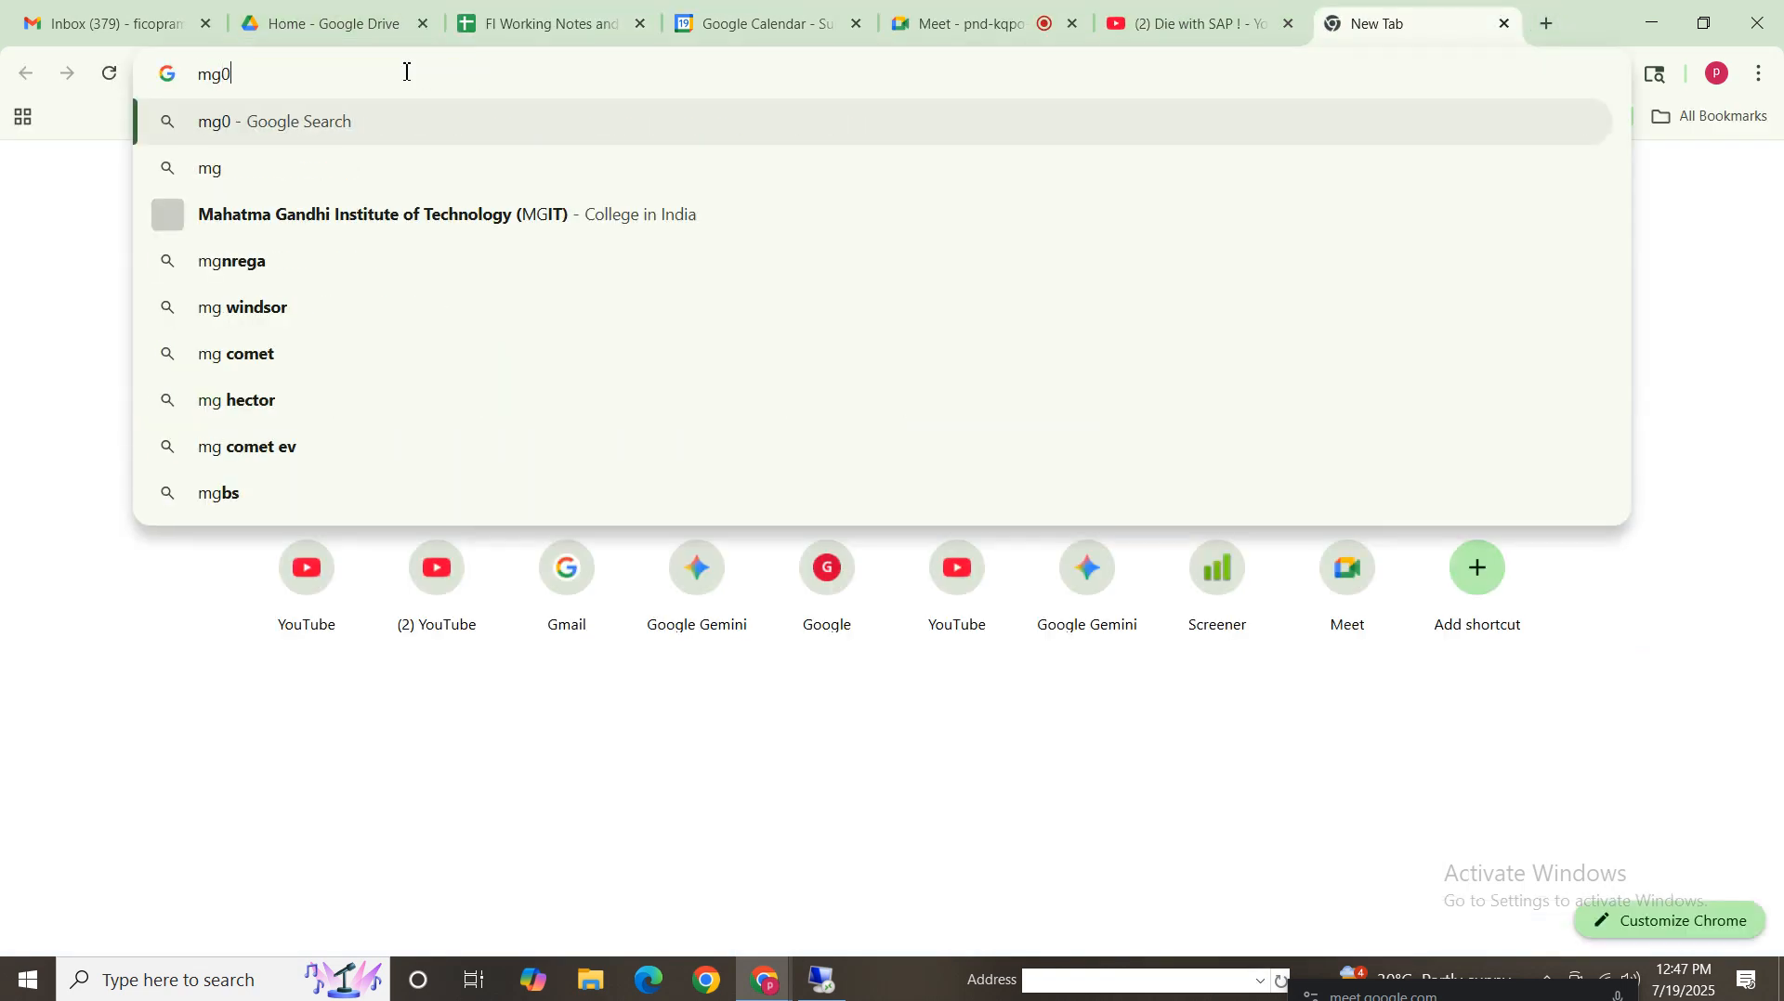
key("Return")
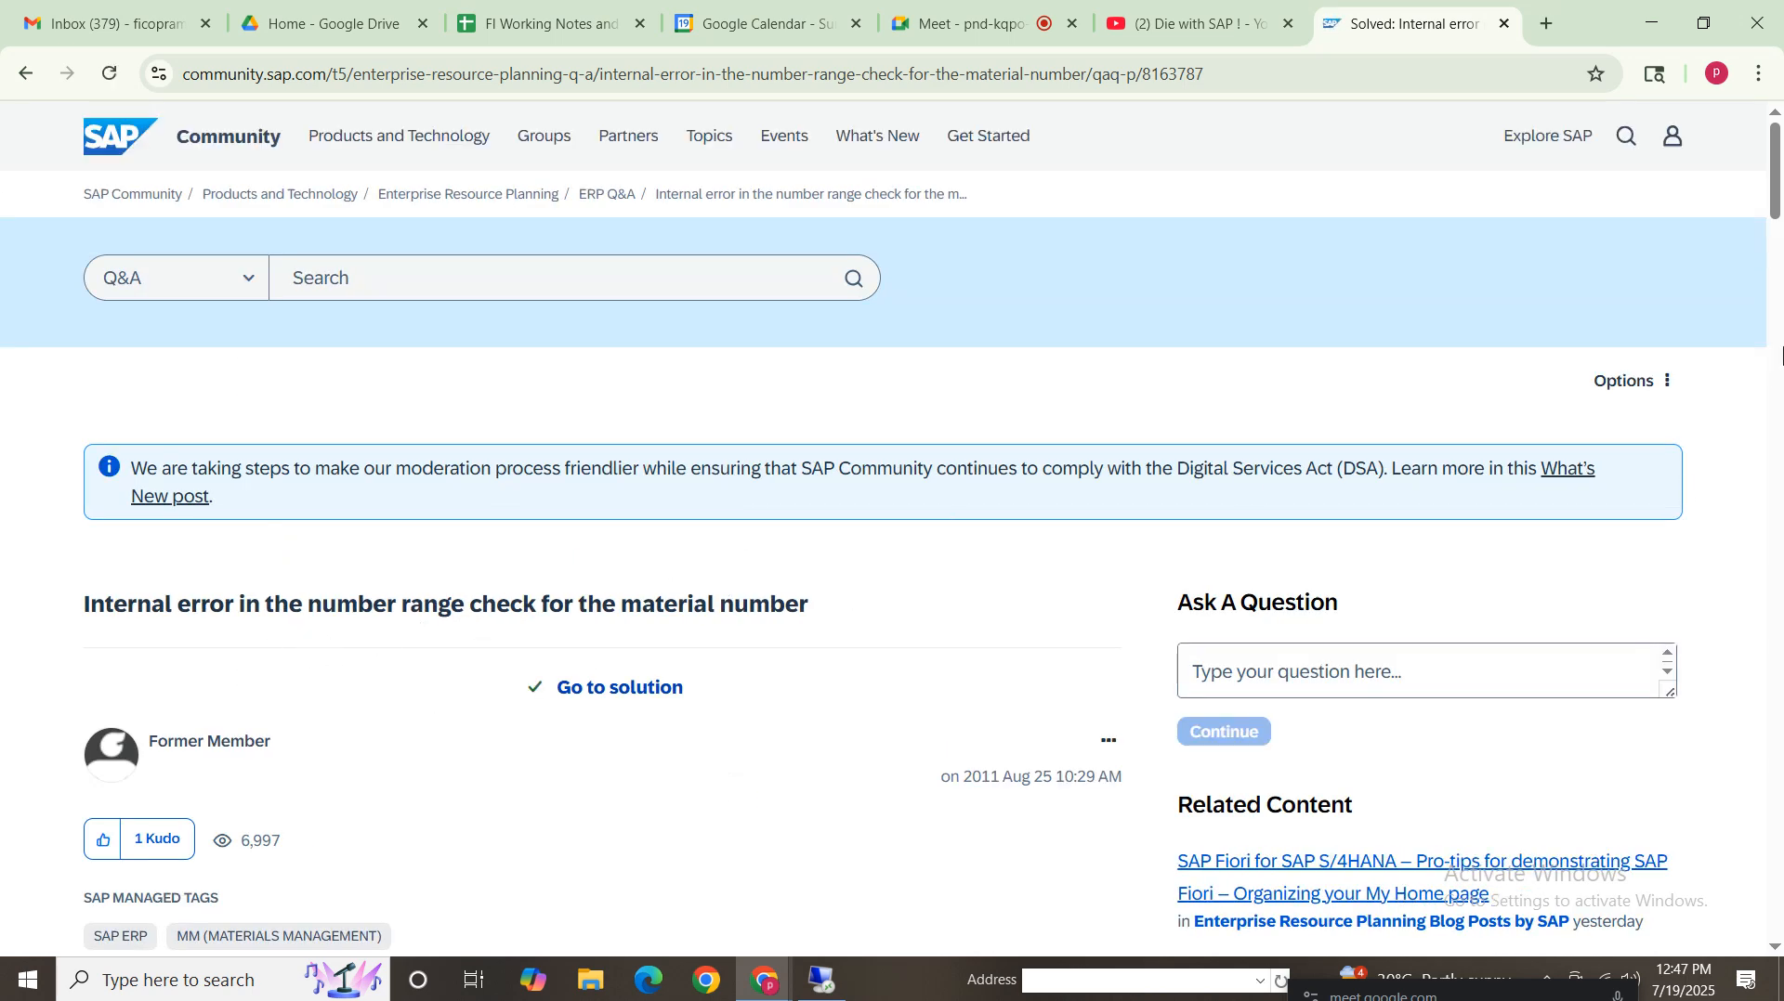
Read the SAP Community question and accepted solution about the material number range error
left_click_drag(1777, 190, 1777, 276)
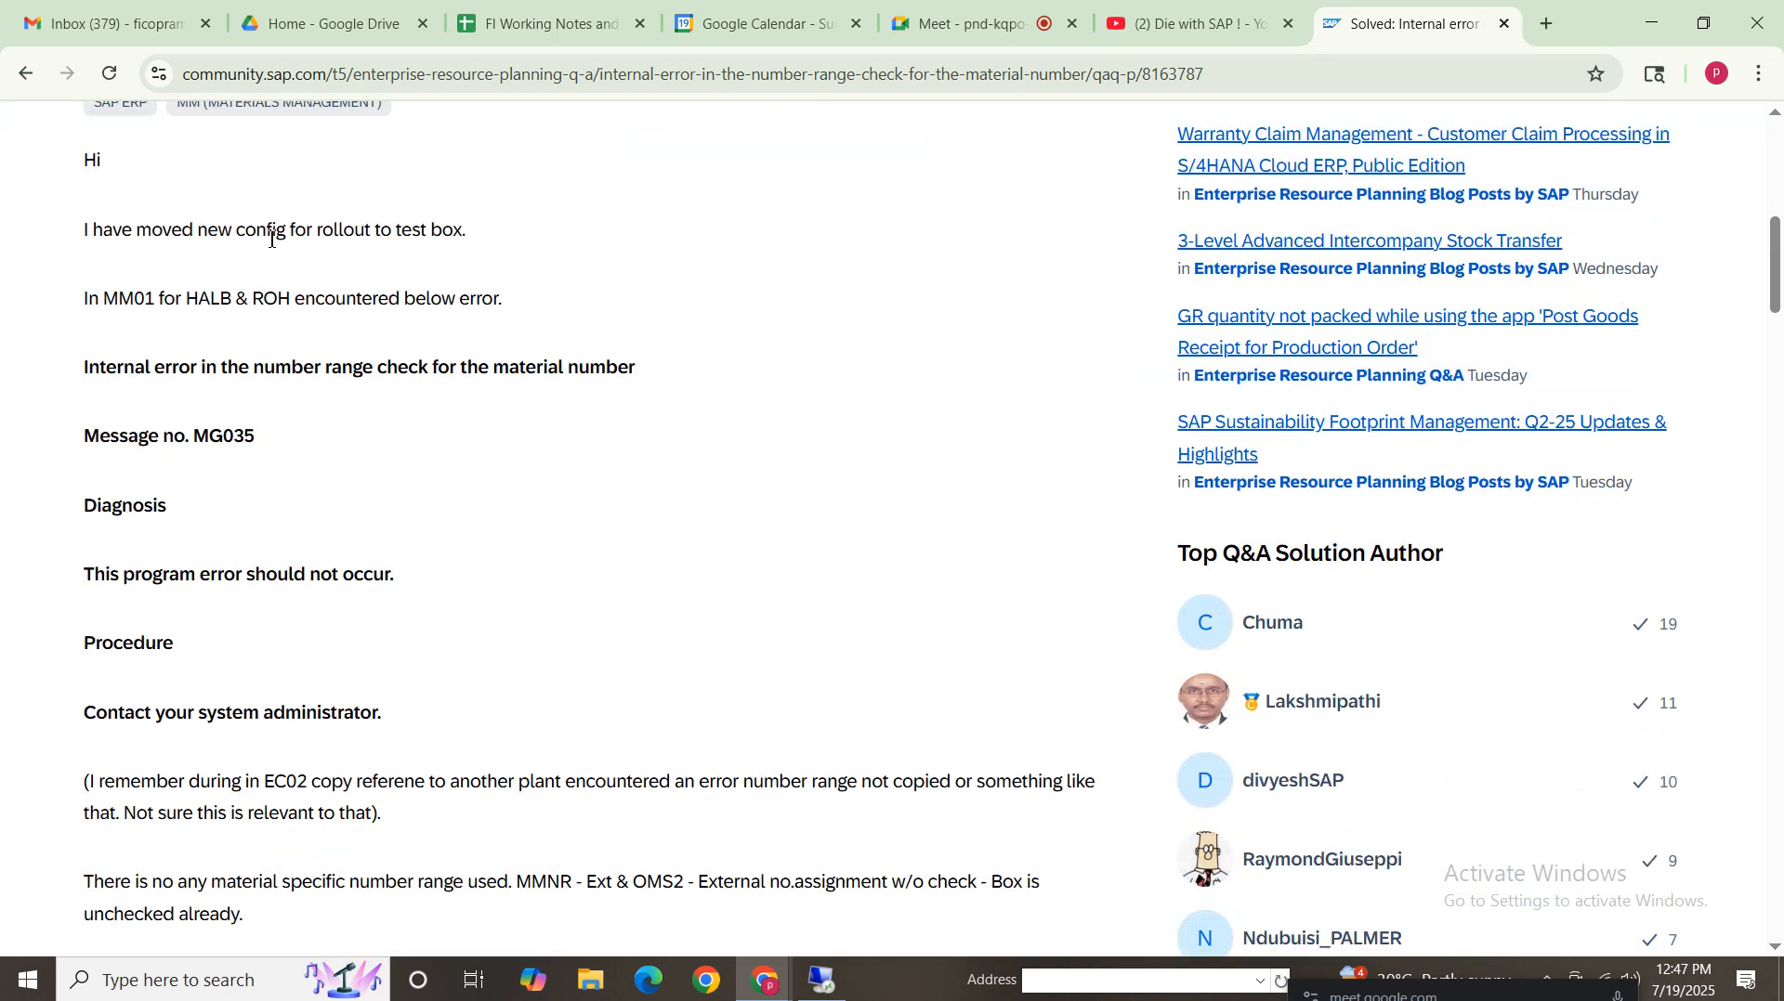
left_click_drag(467, 234, 8, 239)
left_click(170, 298)
left_click_drag(1777, 290, 1777, 350)
scroll(261, 445, "down", 7)
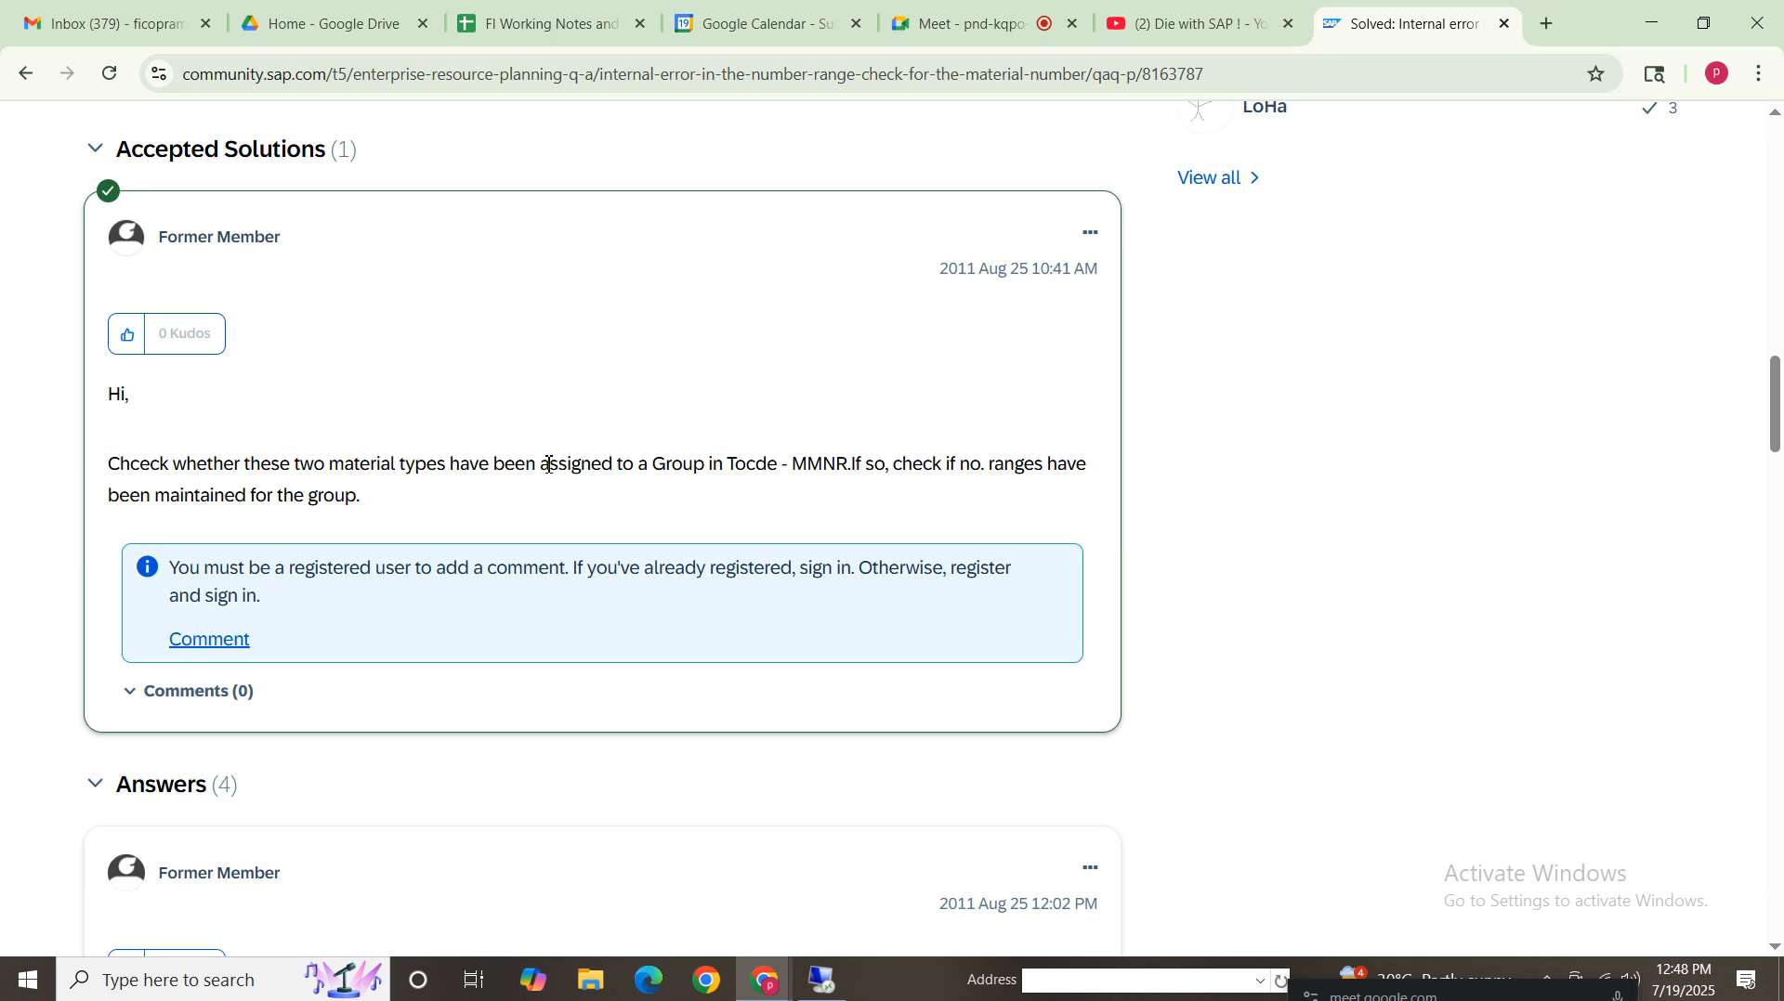
left_click_drag(862, 464, 713, 465)
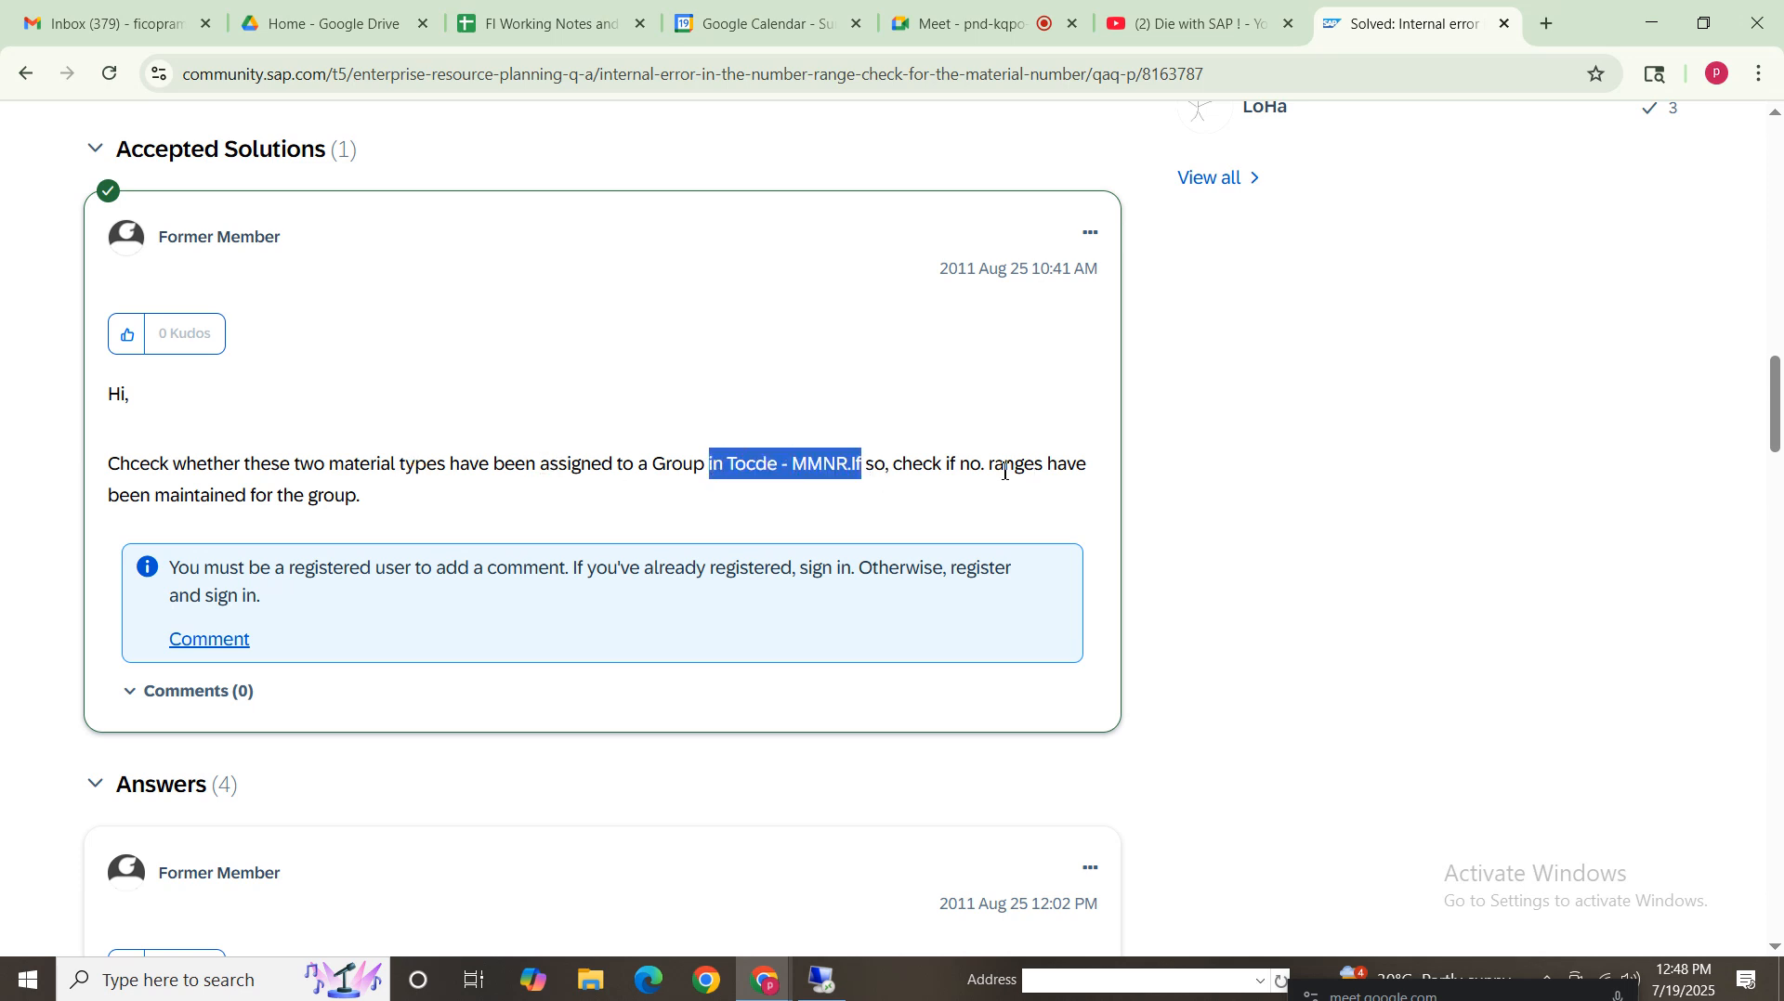
left_click(937, 503)
double_click(1017, 464)
left_click(221, 507)
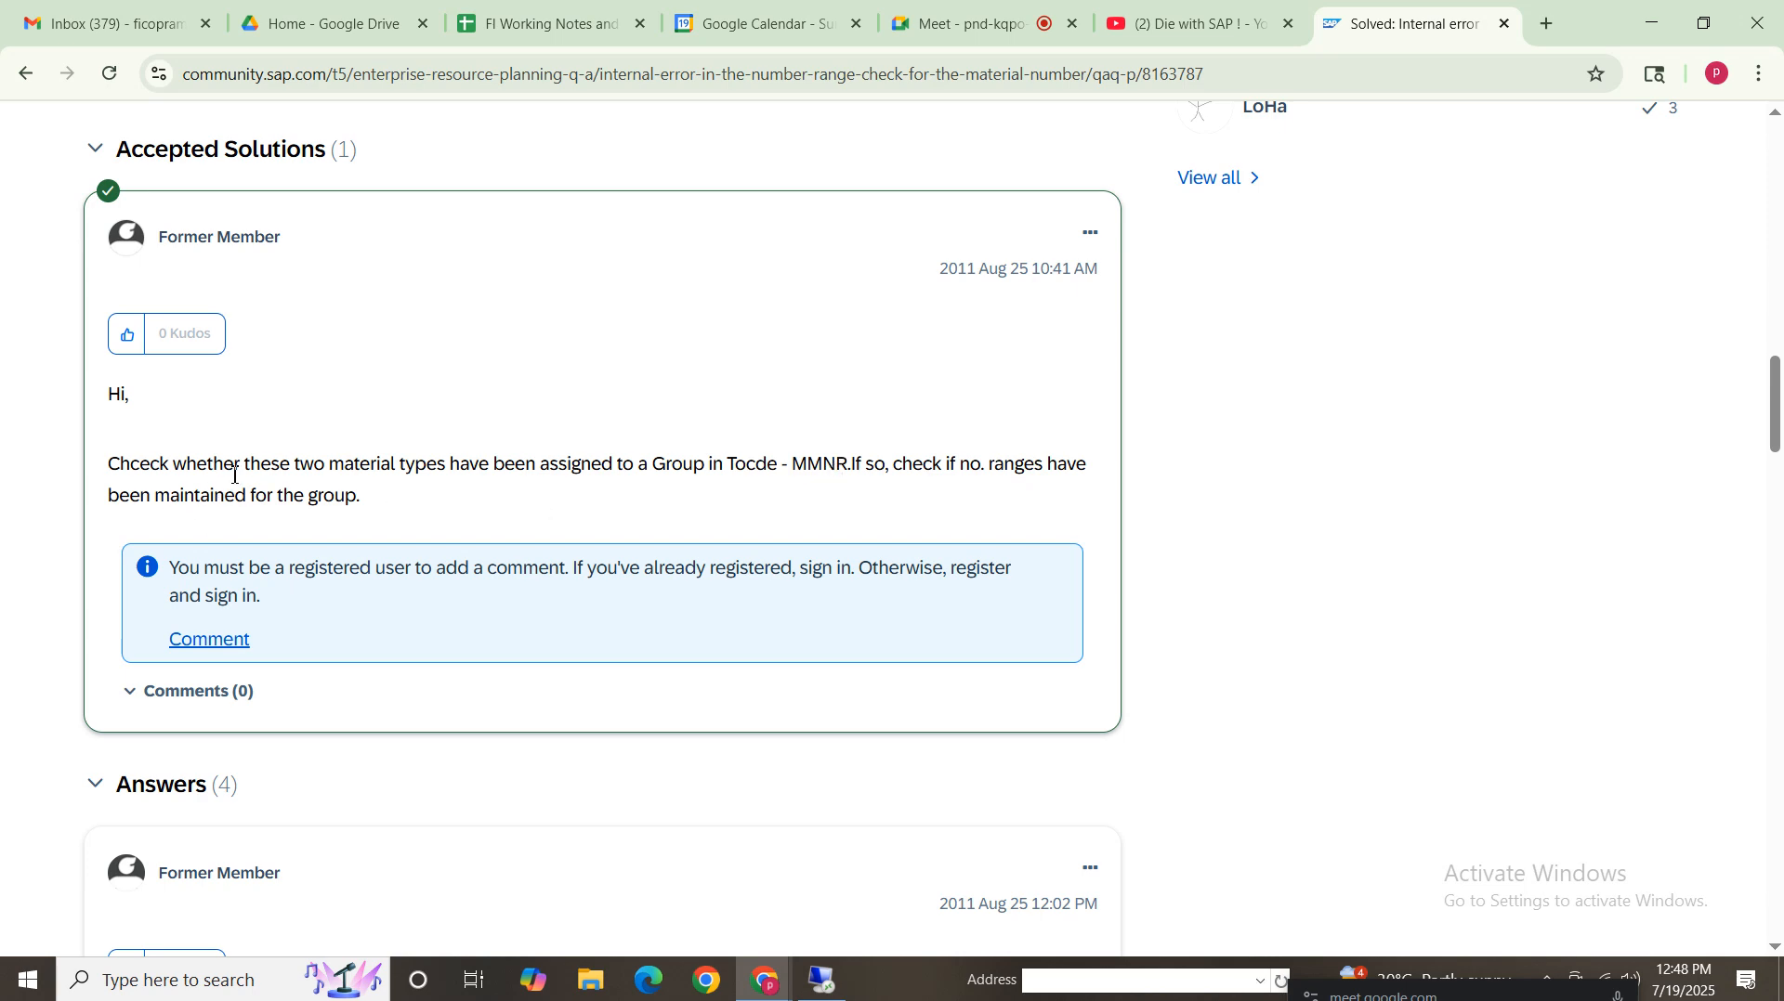
left_click_drag(492, 464, 506, 464)
left_click(610, 485)
left_click_drag(774, 464, 829, 455)
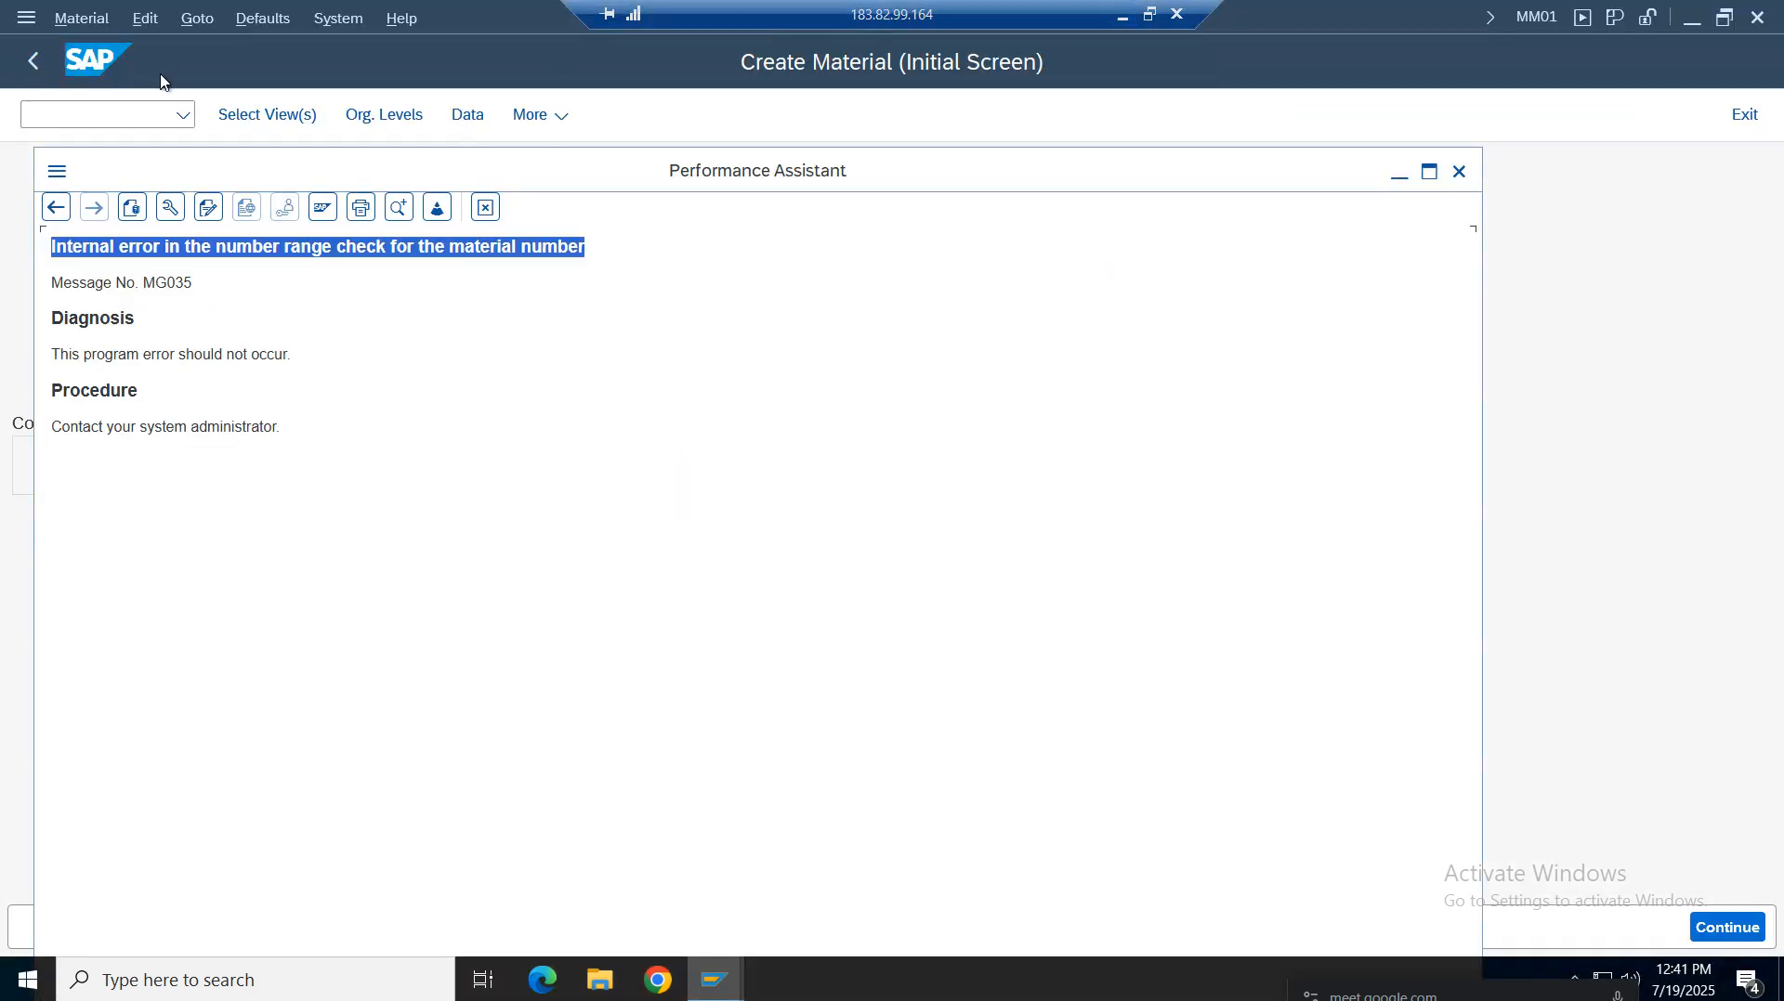
Close the error details and review the material master number range intervals in transaction OMMNR
left_click(485, 208)
left_click(90, 116)
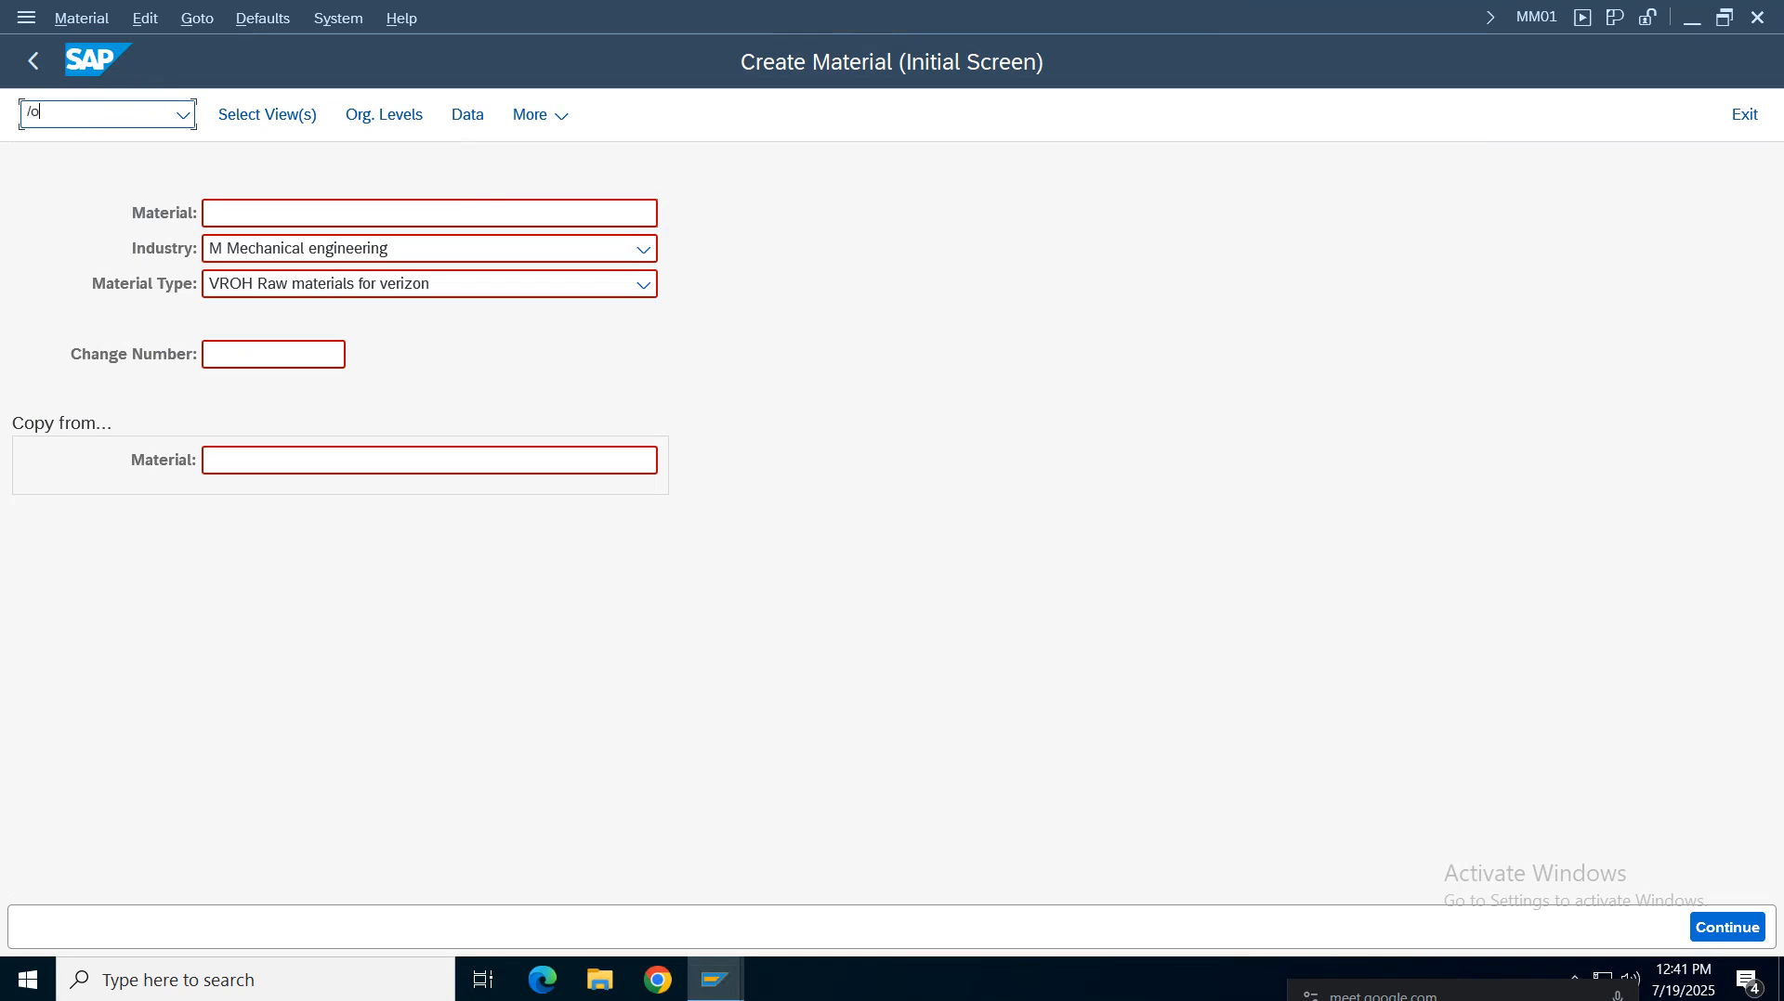
type("/ommnr")
key("Return")
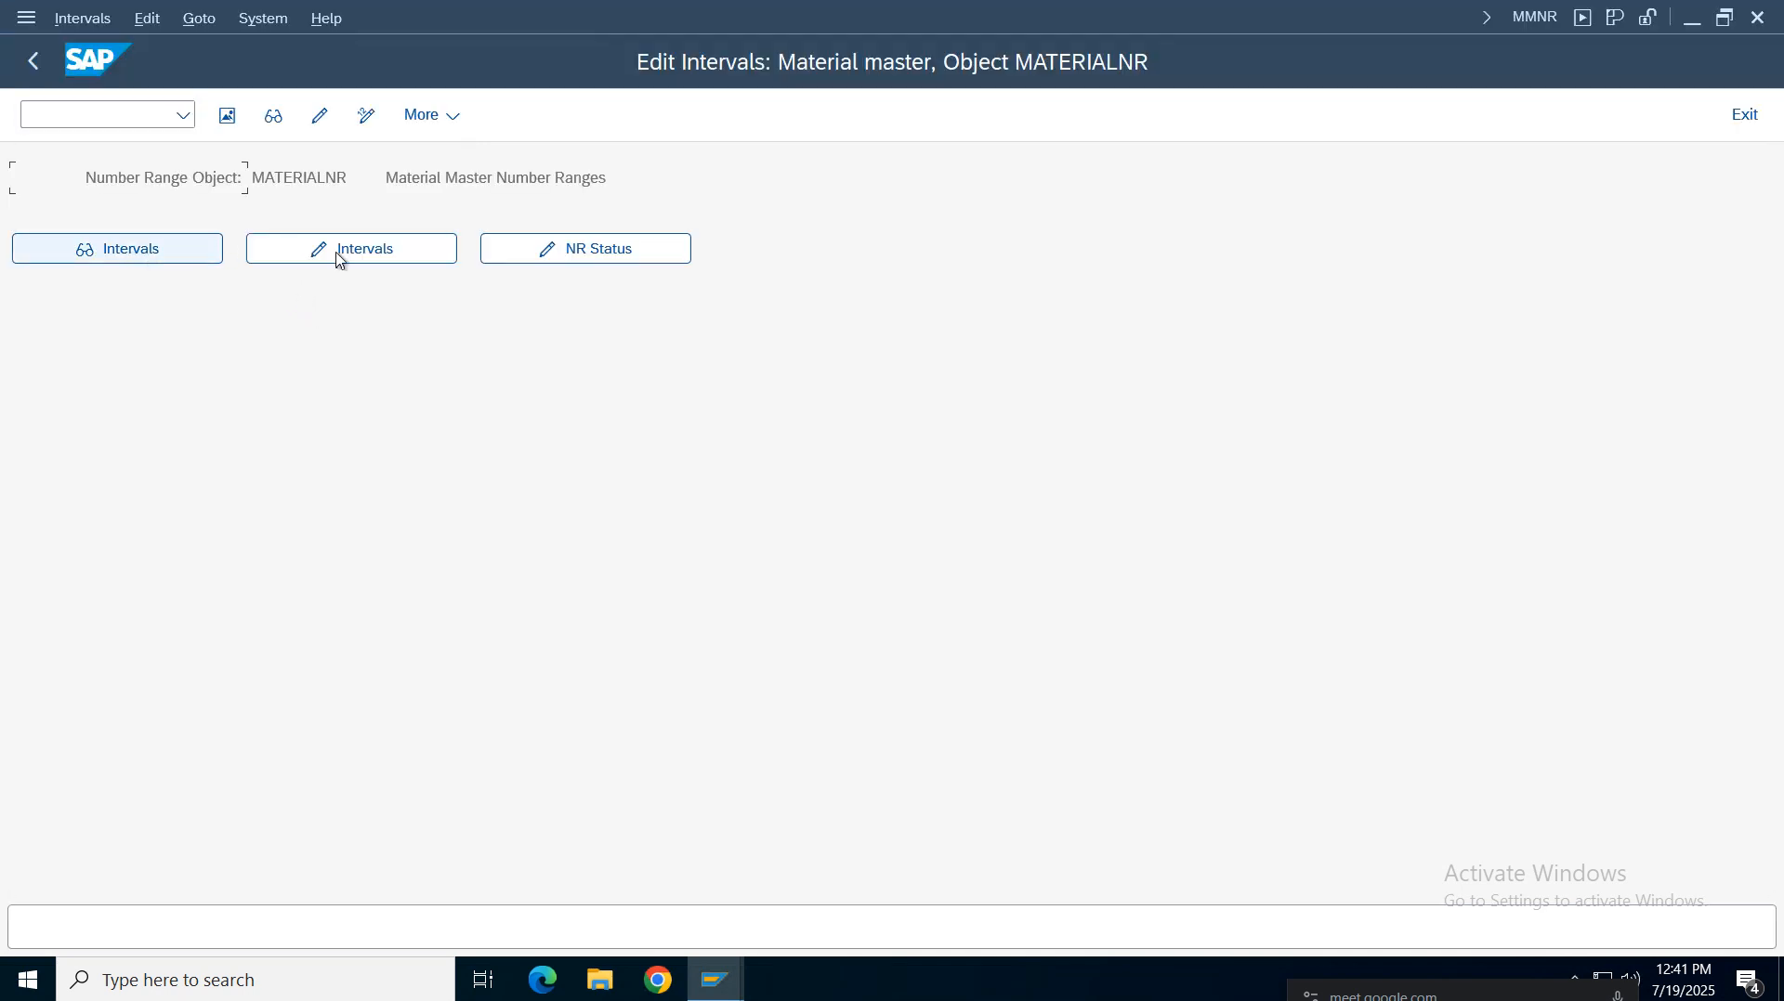
left_click(149, 255)
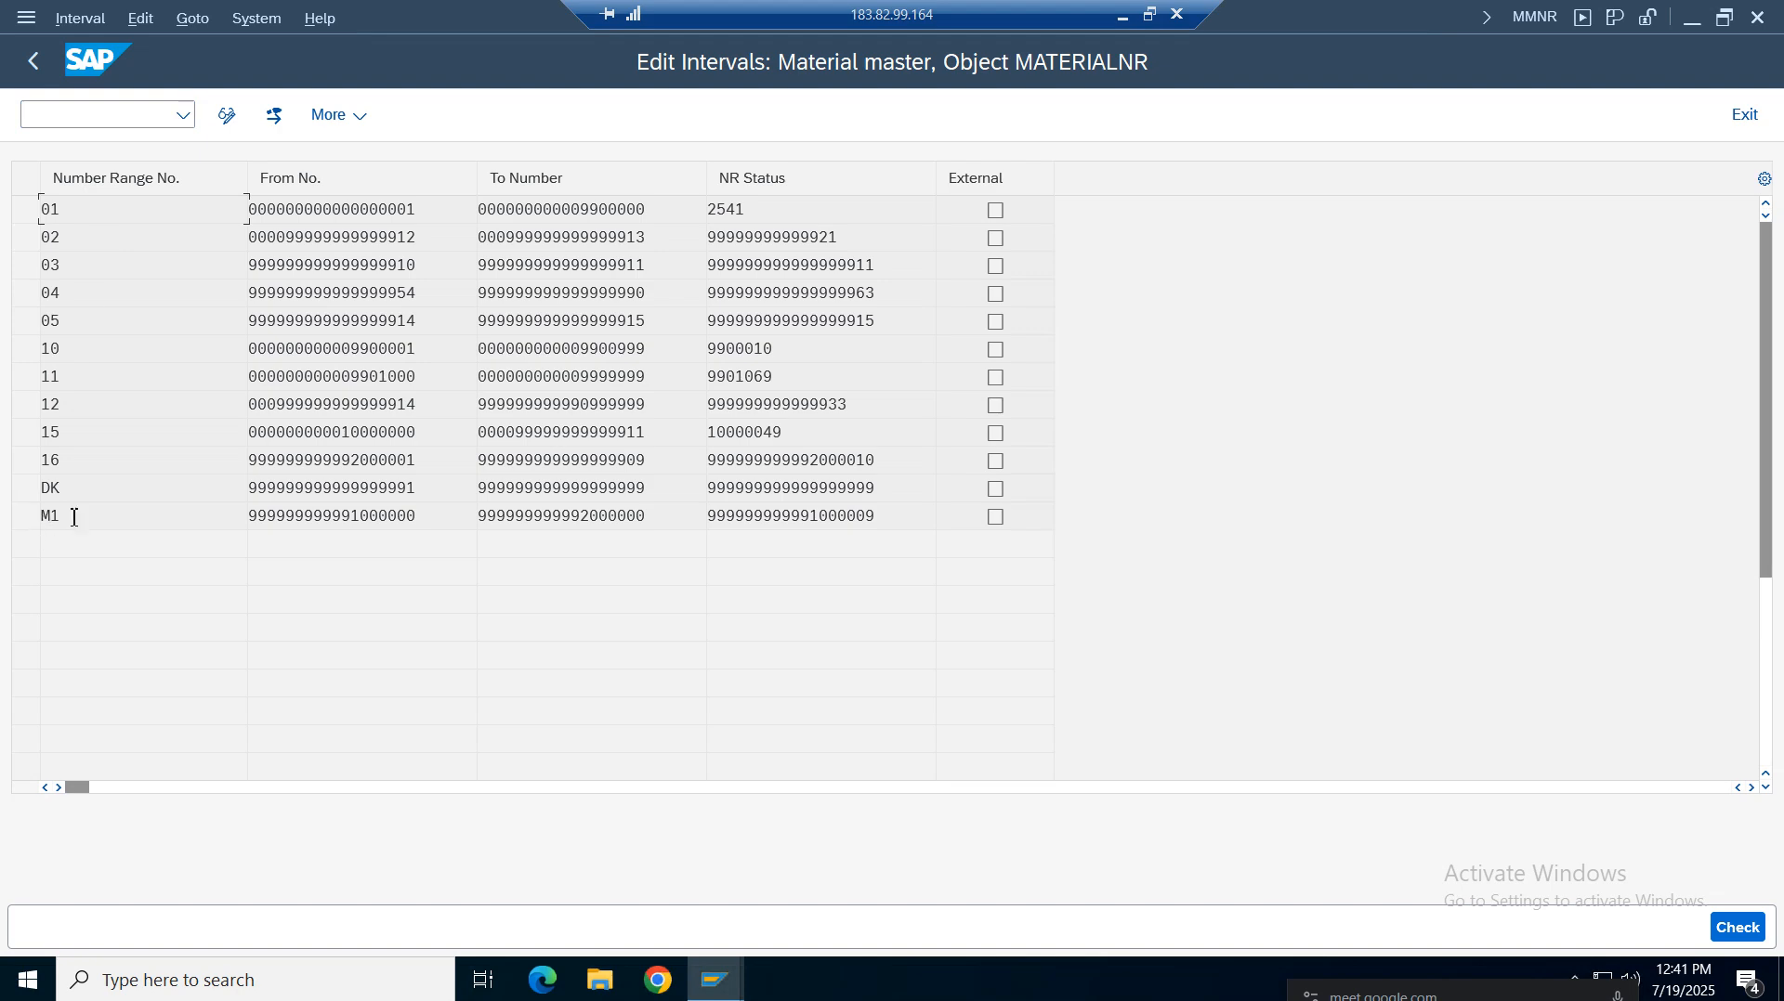
left_click(81, 179)
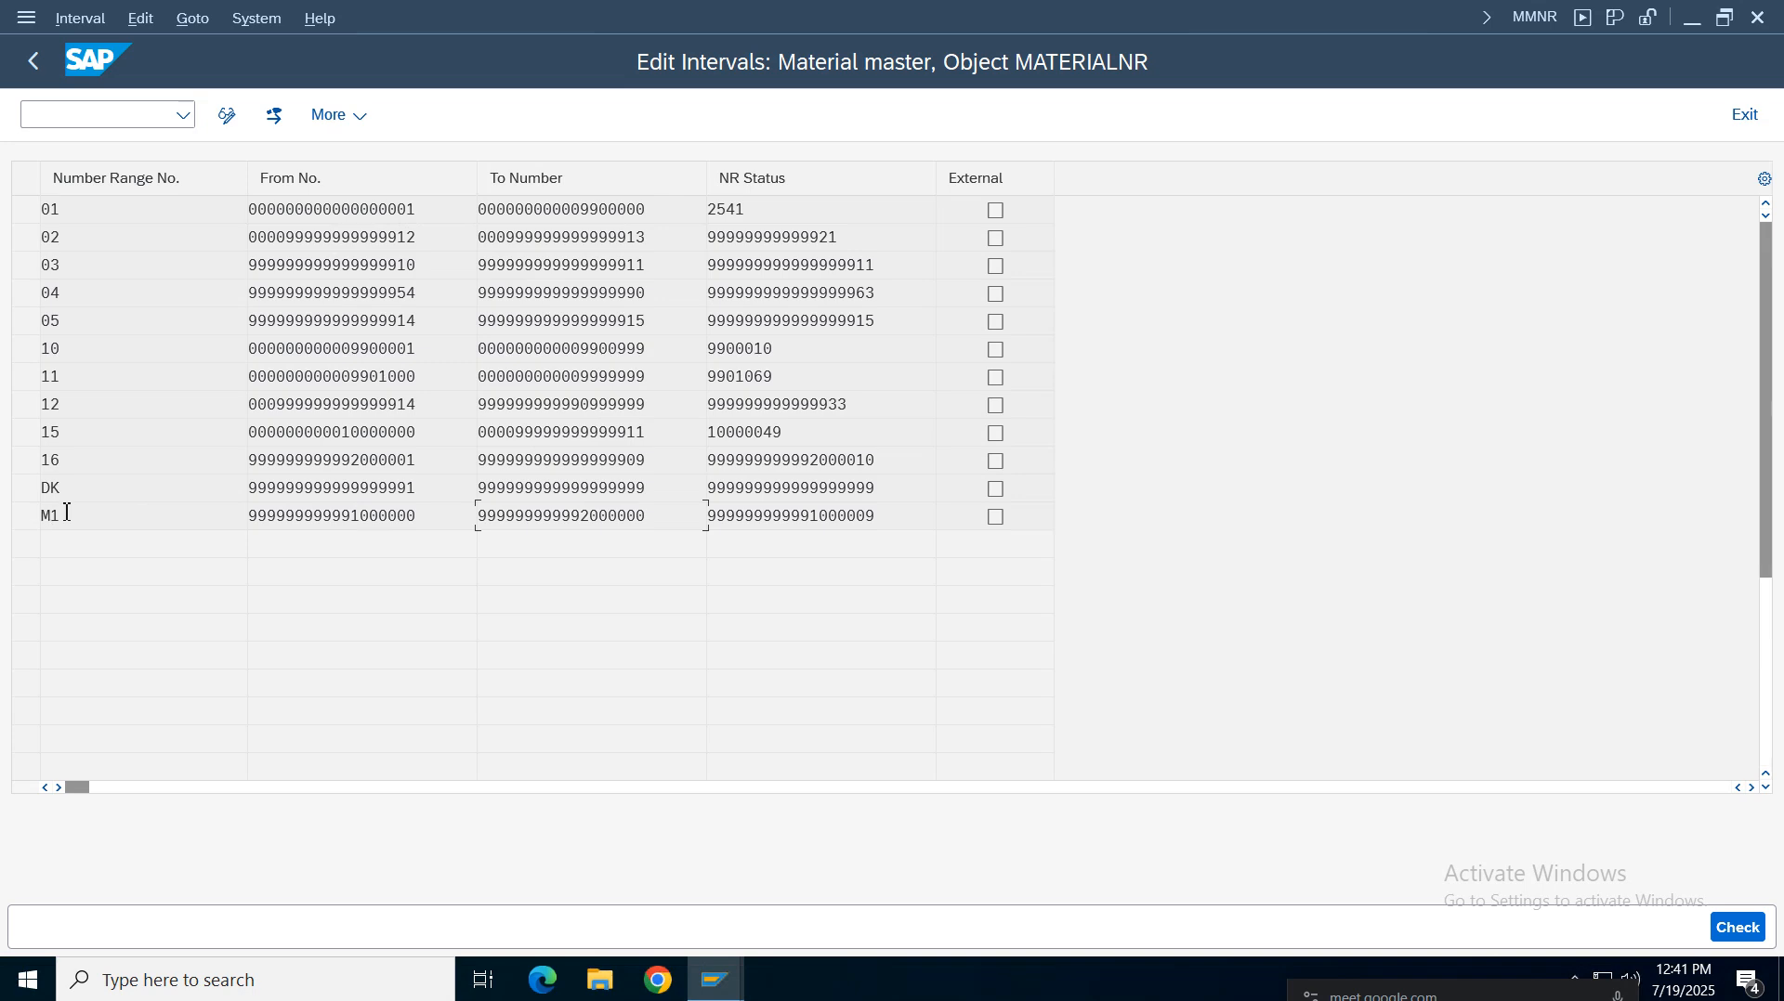
left_click_drag(70, 492, 39, 517)
left_click(396, 514)
left_click(572, 518)
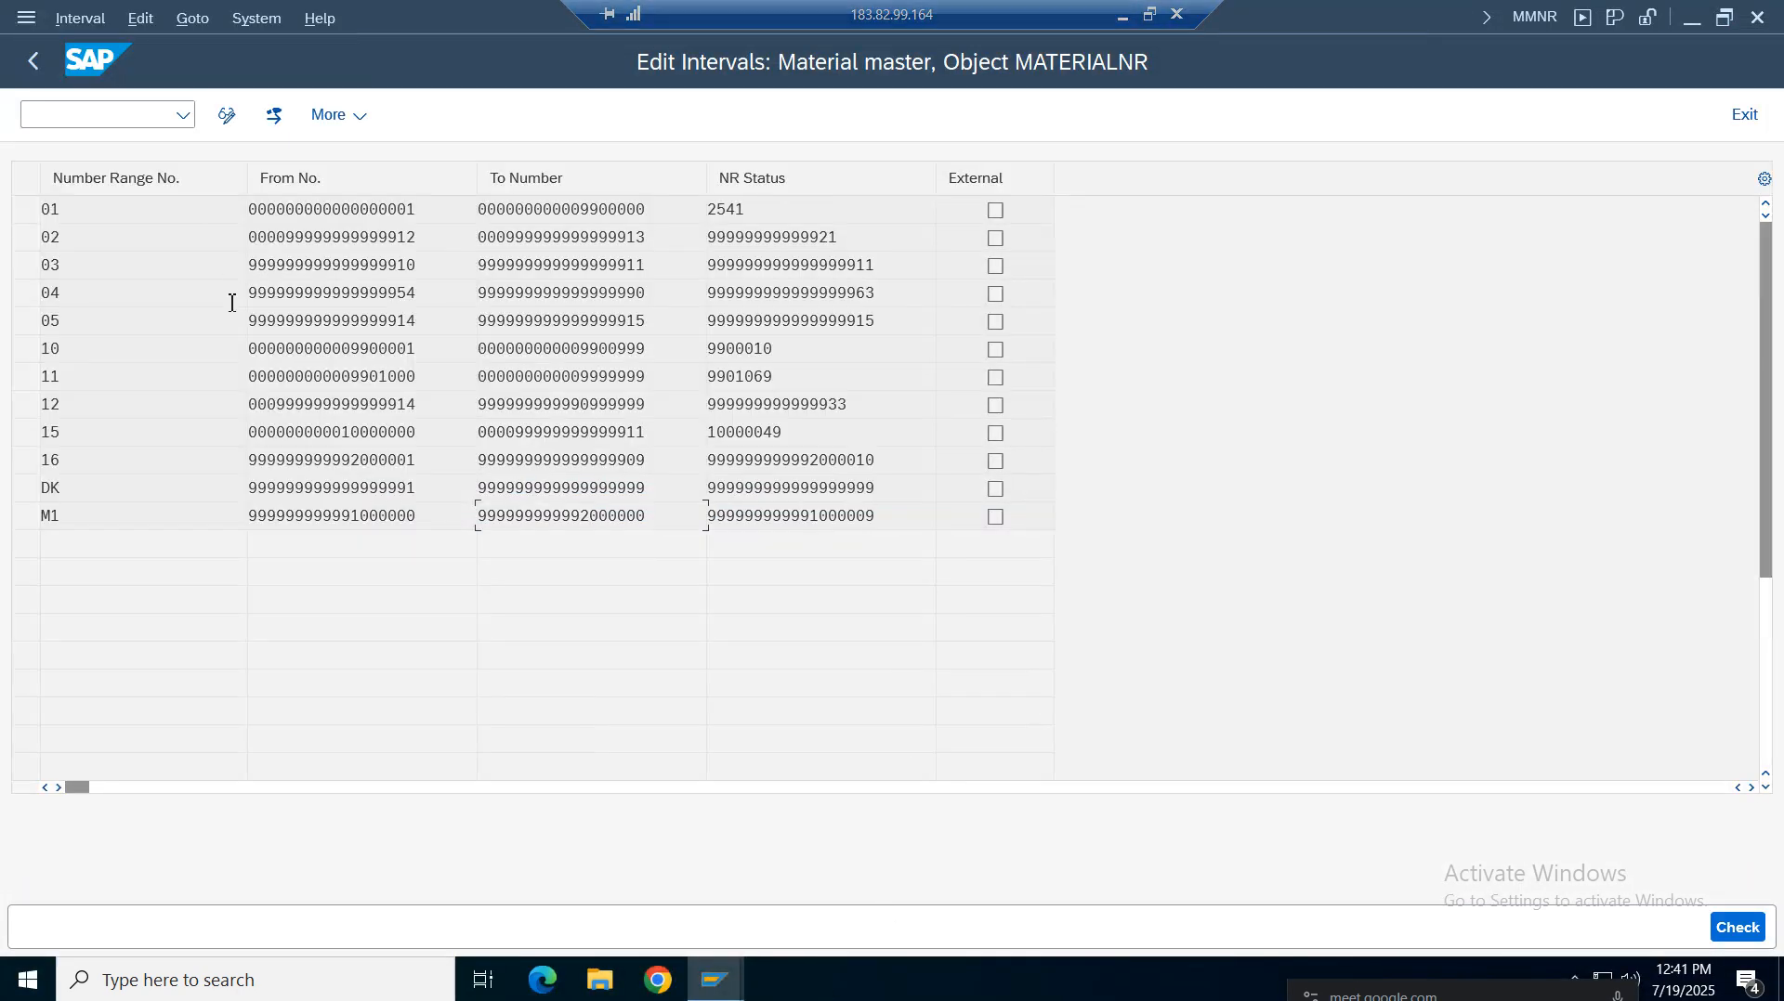
Return to Create Material and try material number 100100
mouse_move(715, 980)
left_click(729, 909)
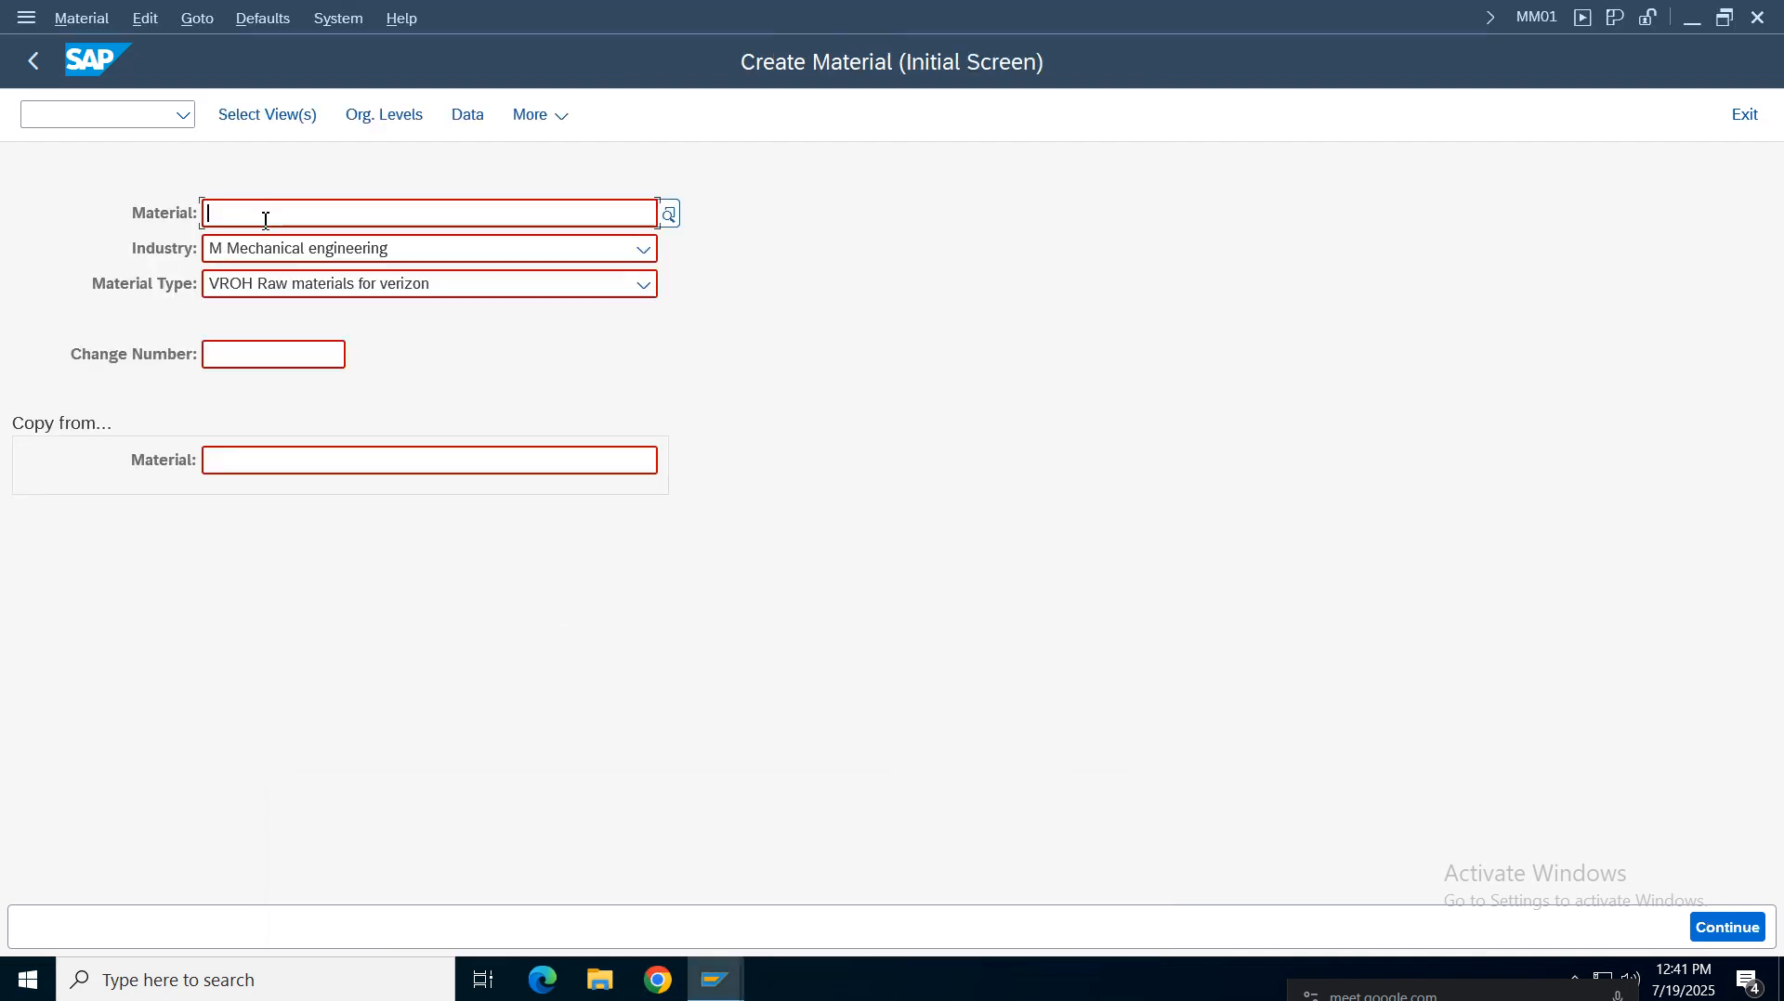
type("10010")
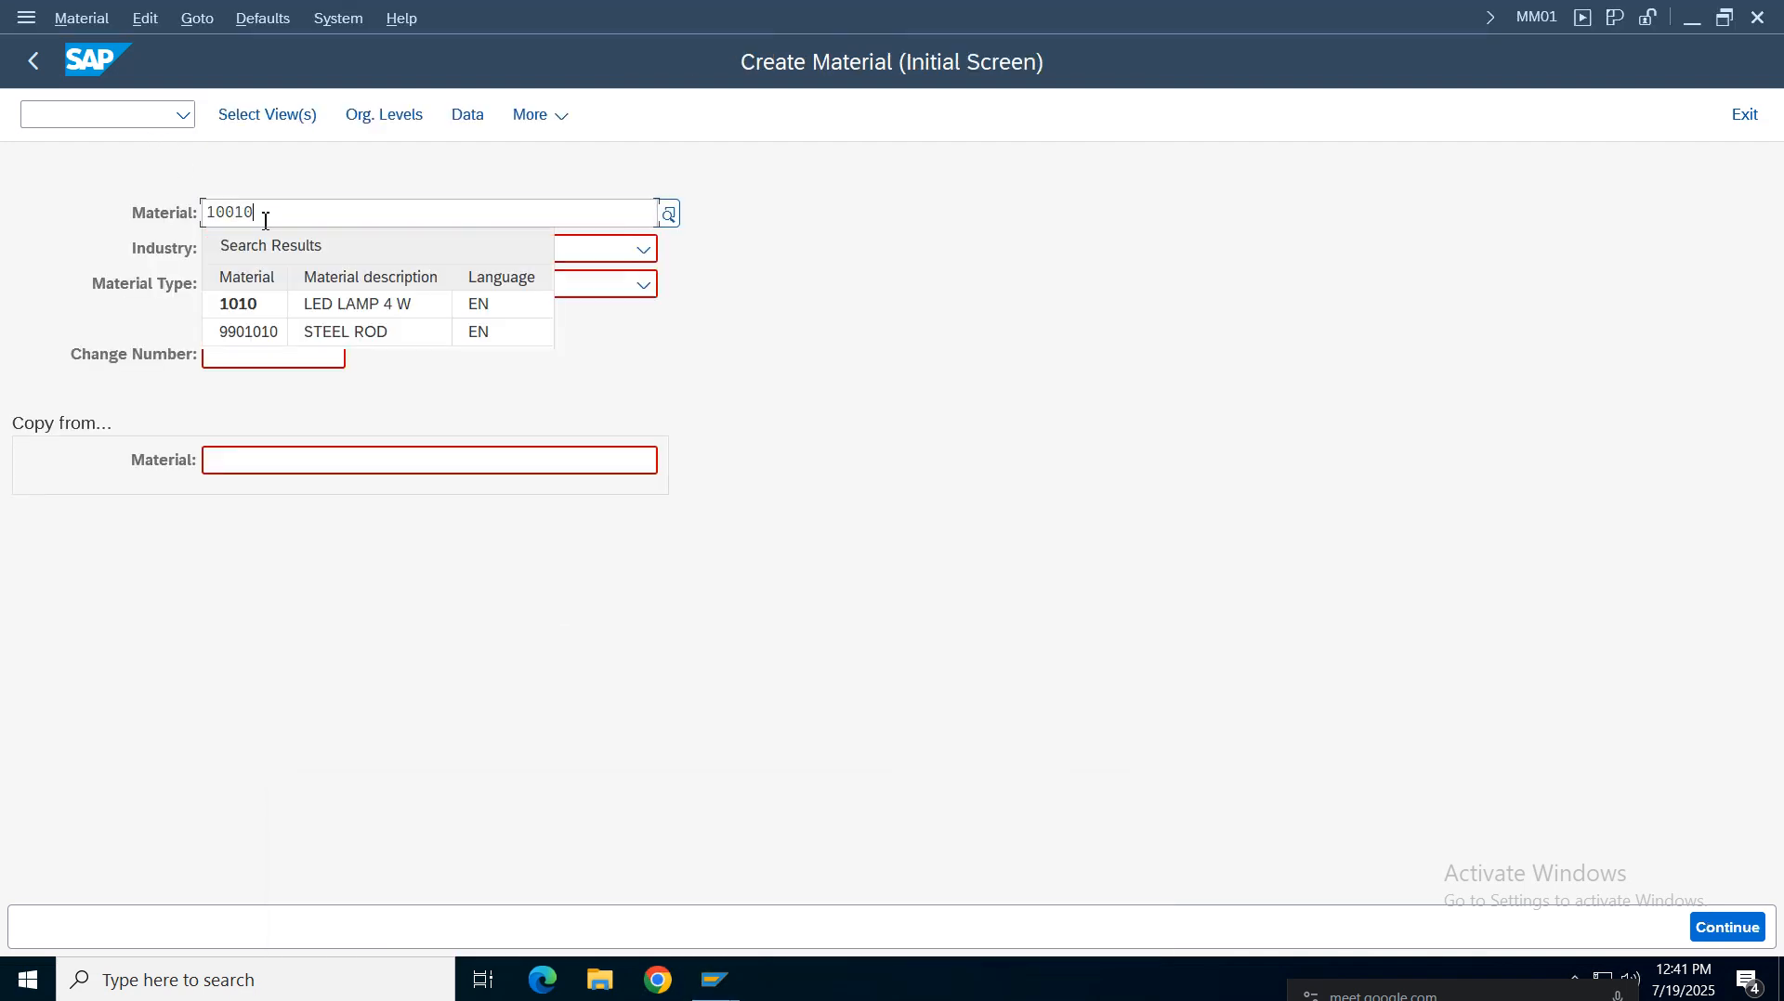
type("0")
key("Return")
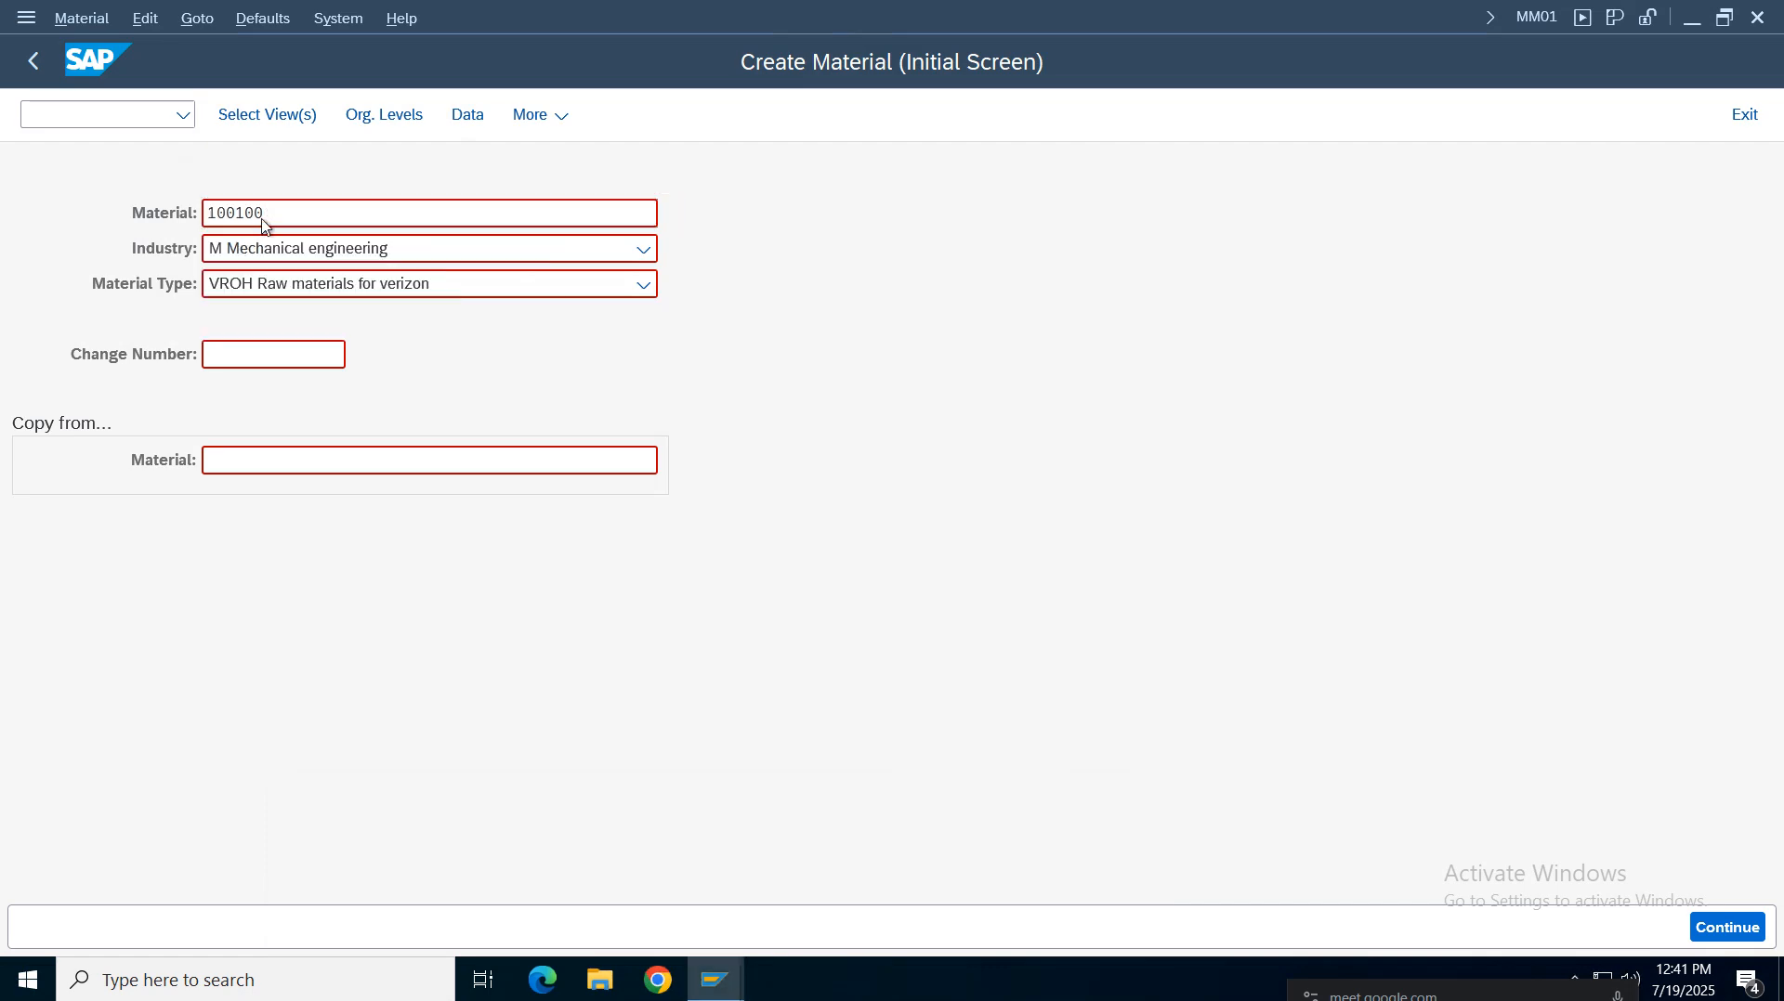
left_click(275, 214)
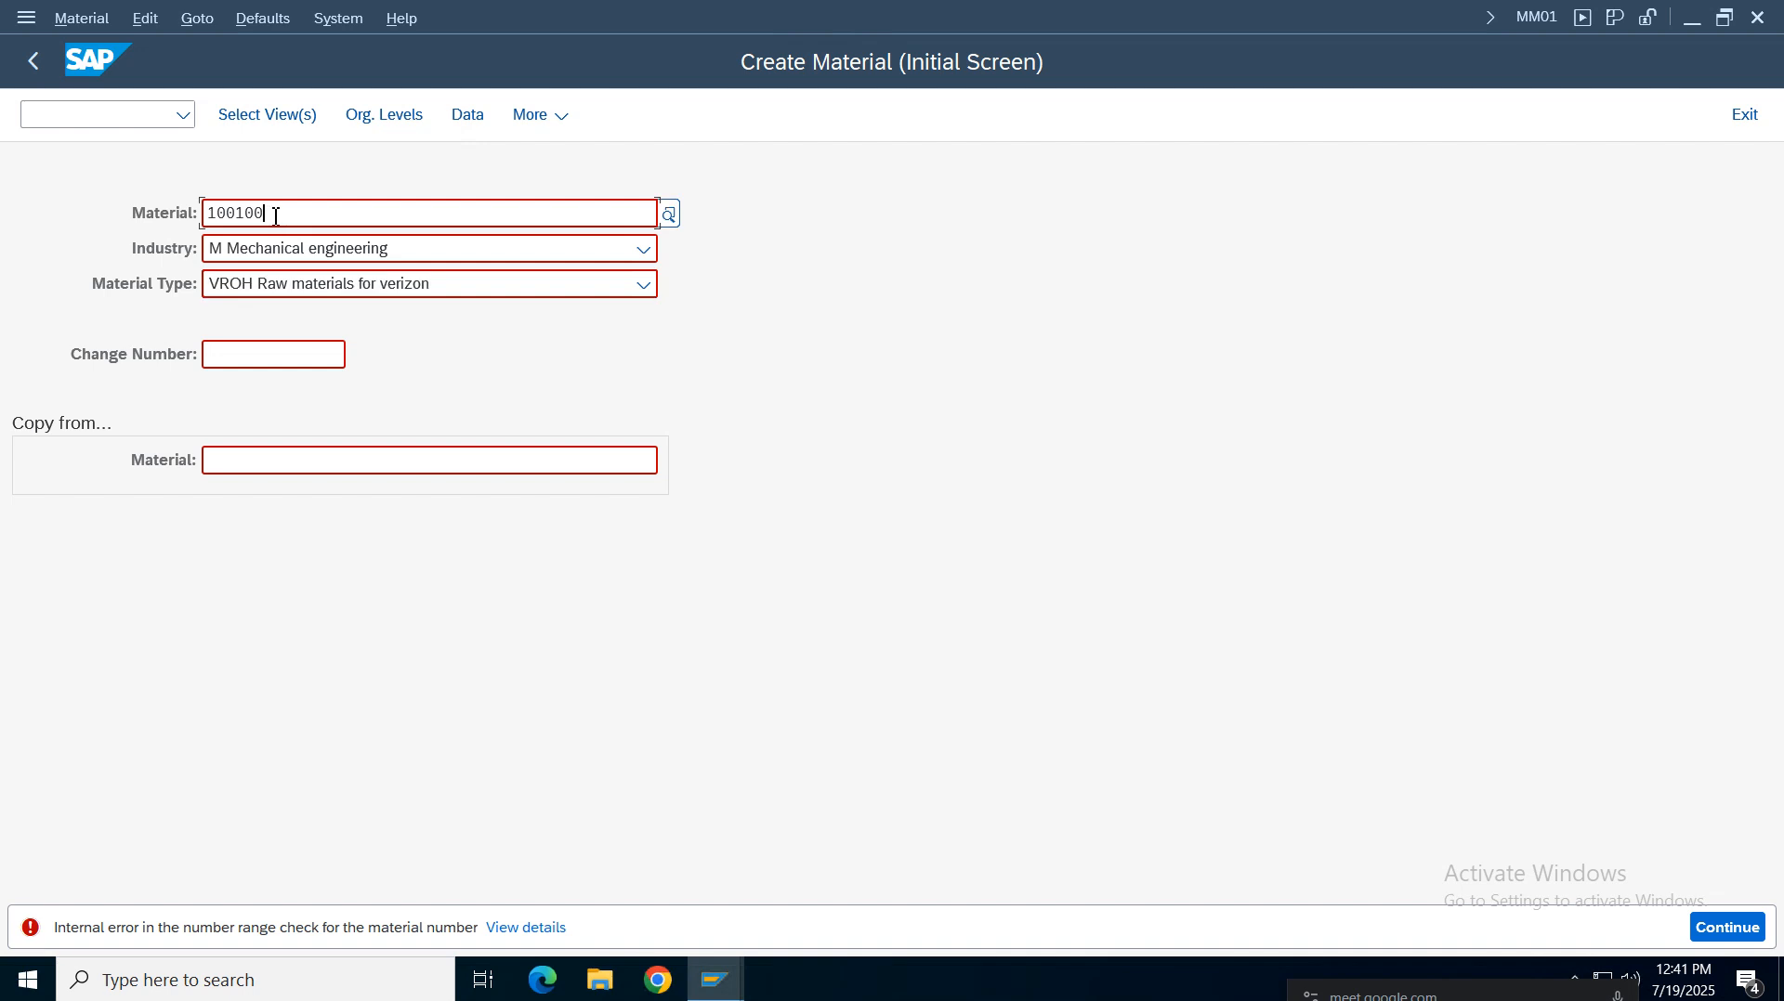
Switch back to the number range intervals window and inspect the status of interval 01
left_click(716, 981)
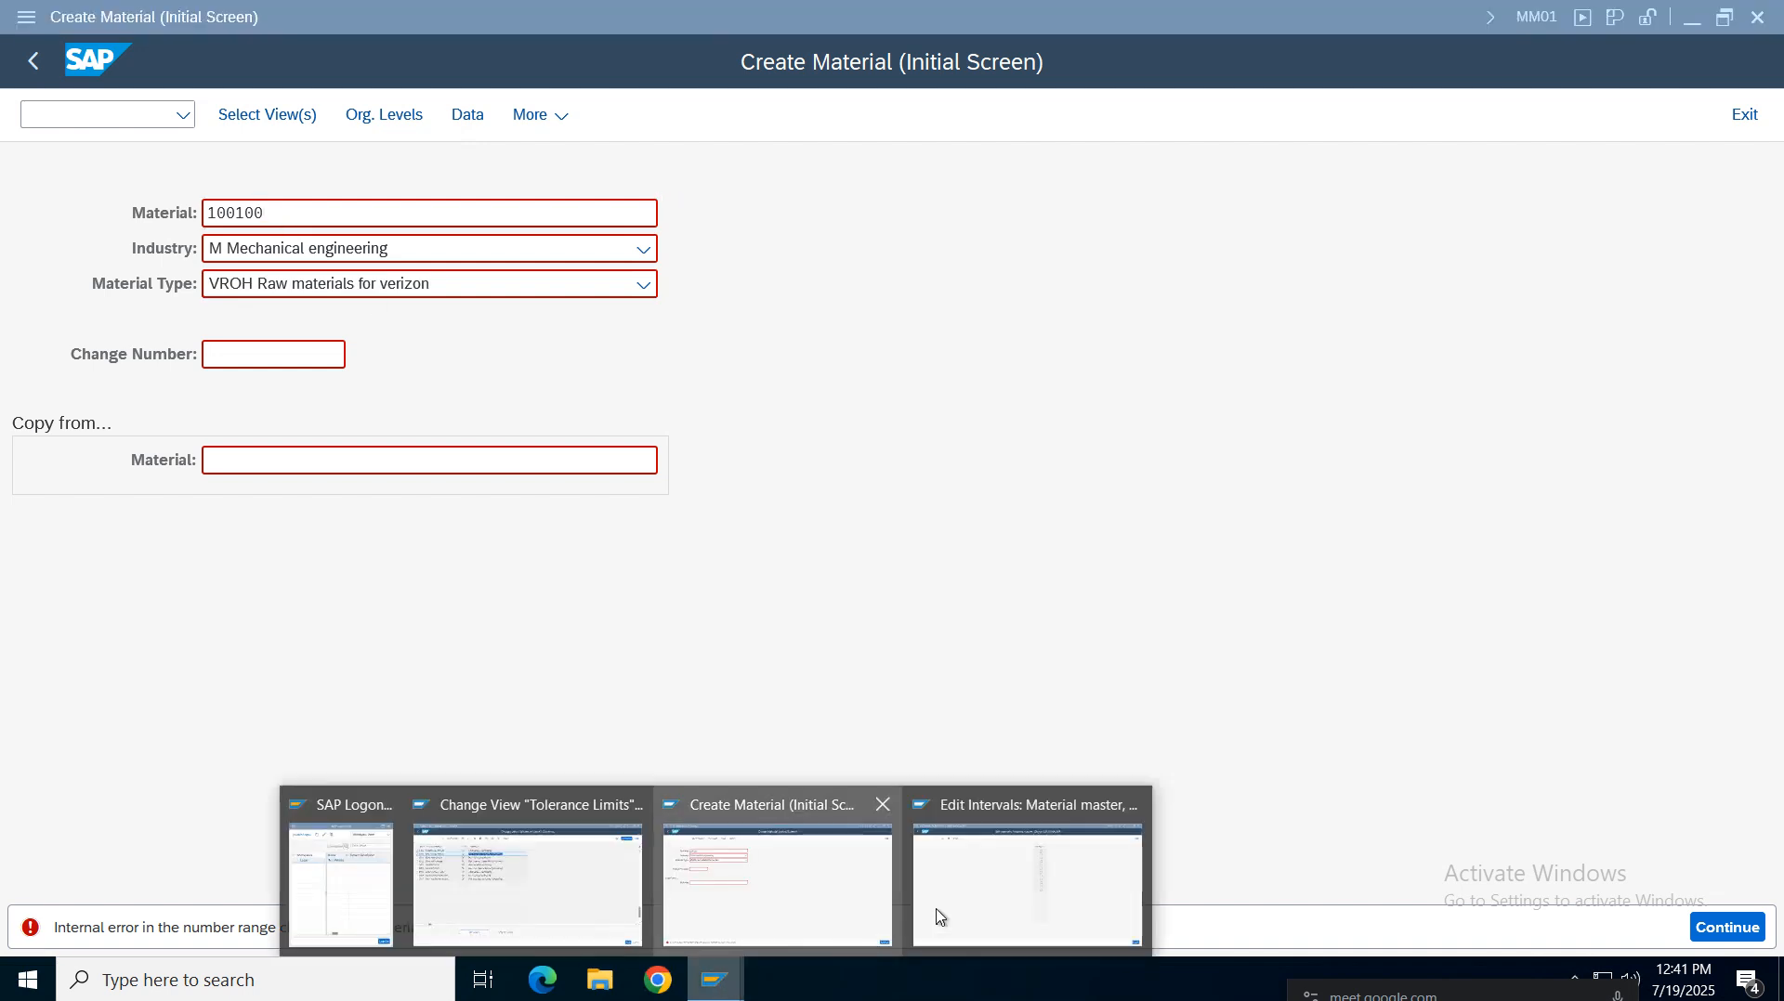
left_click(991, 911)
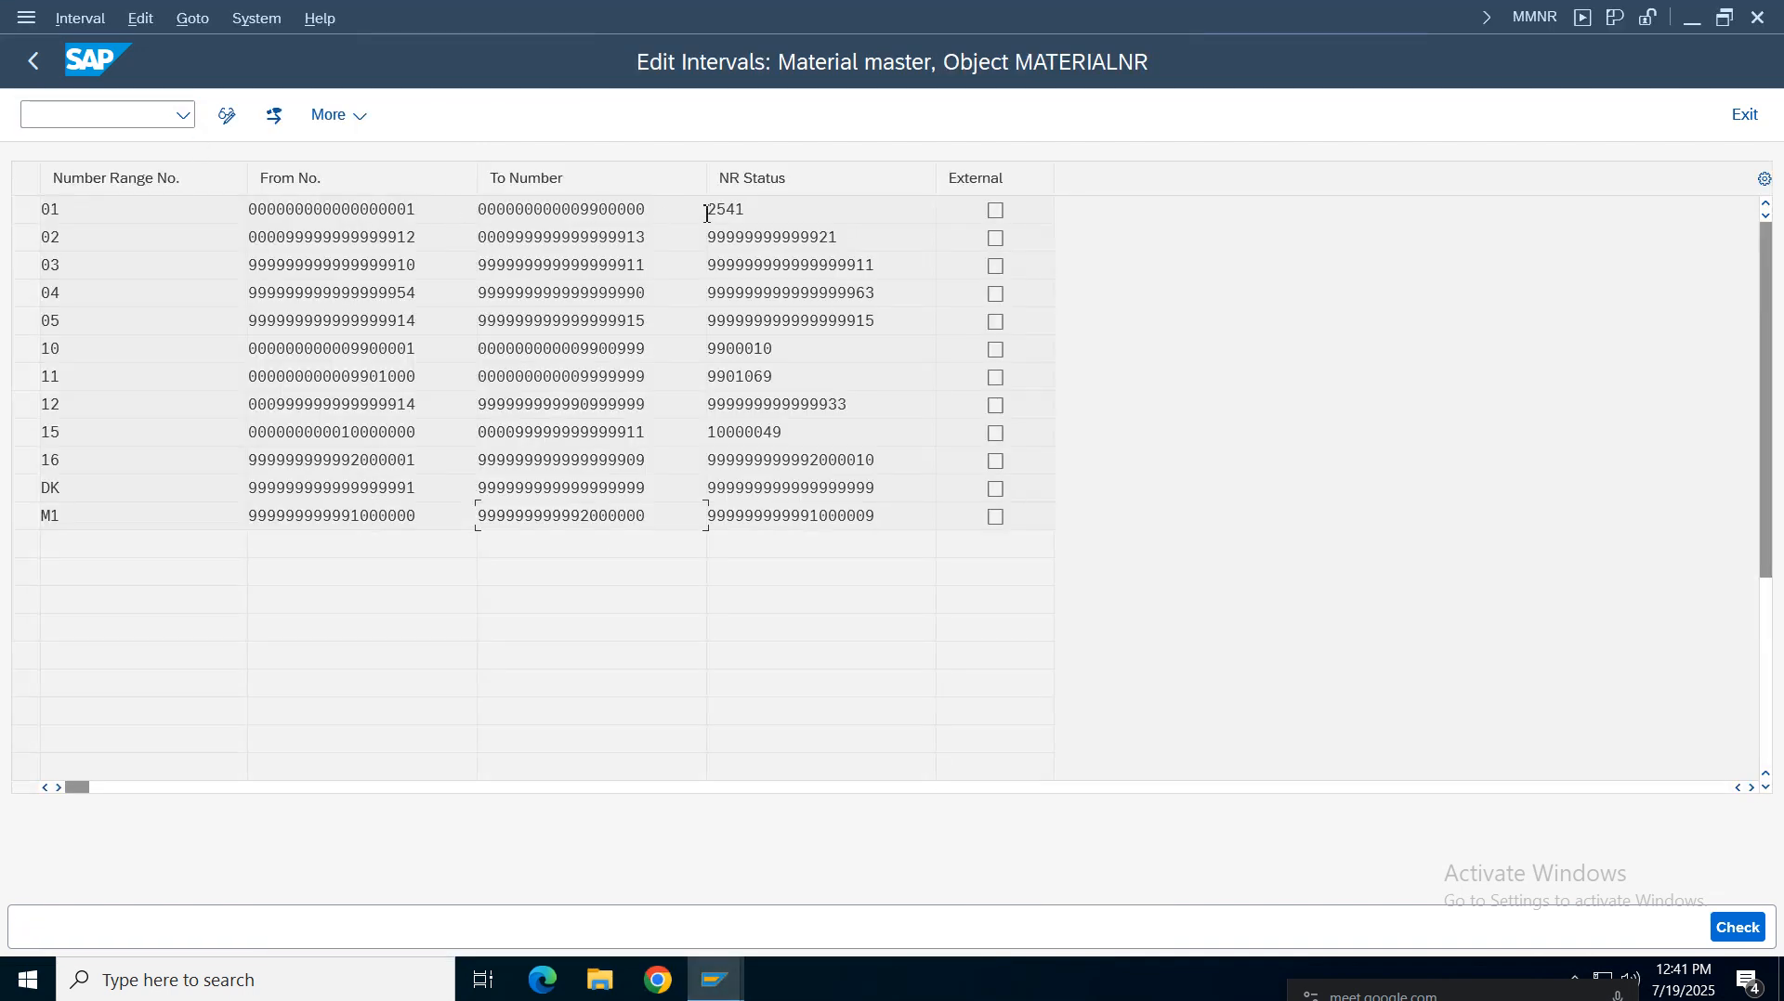
double_click(748, 214)
key("ctrl+c")
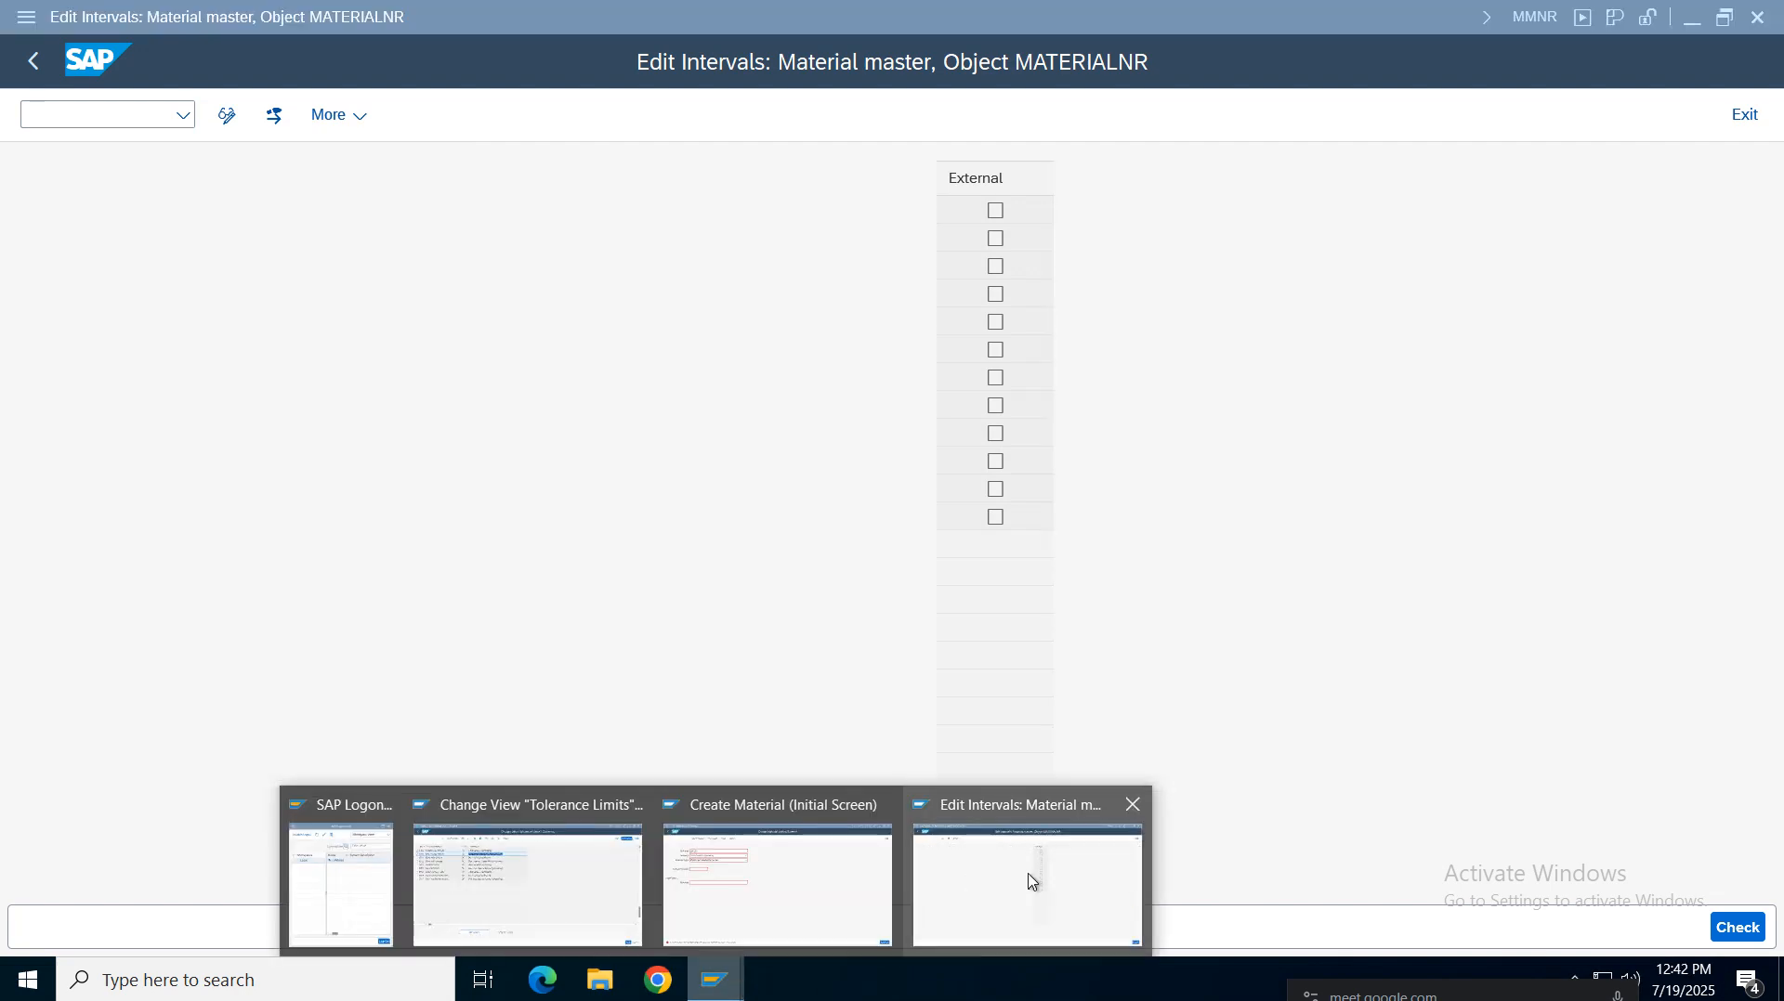
Return to Create Material and enter material number 2542
mouse_move(715, 980)
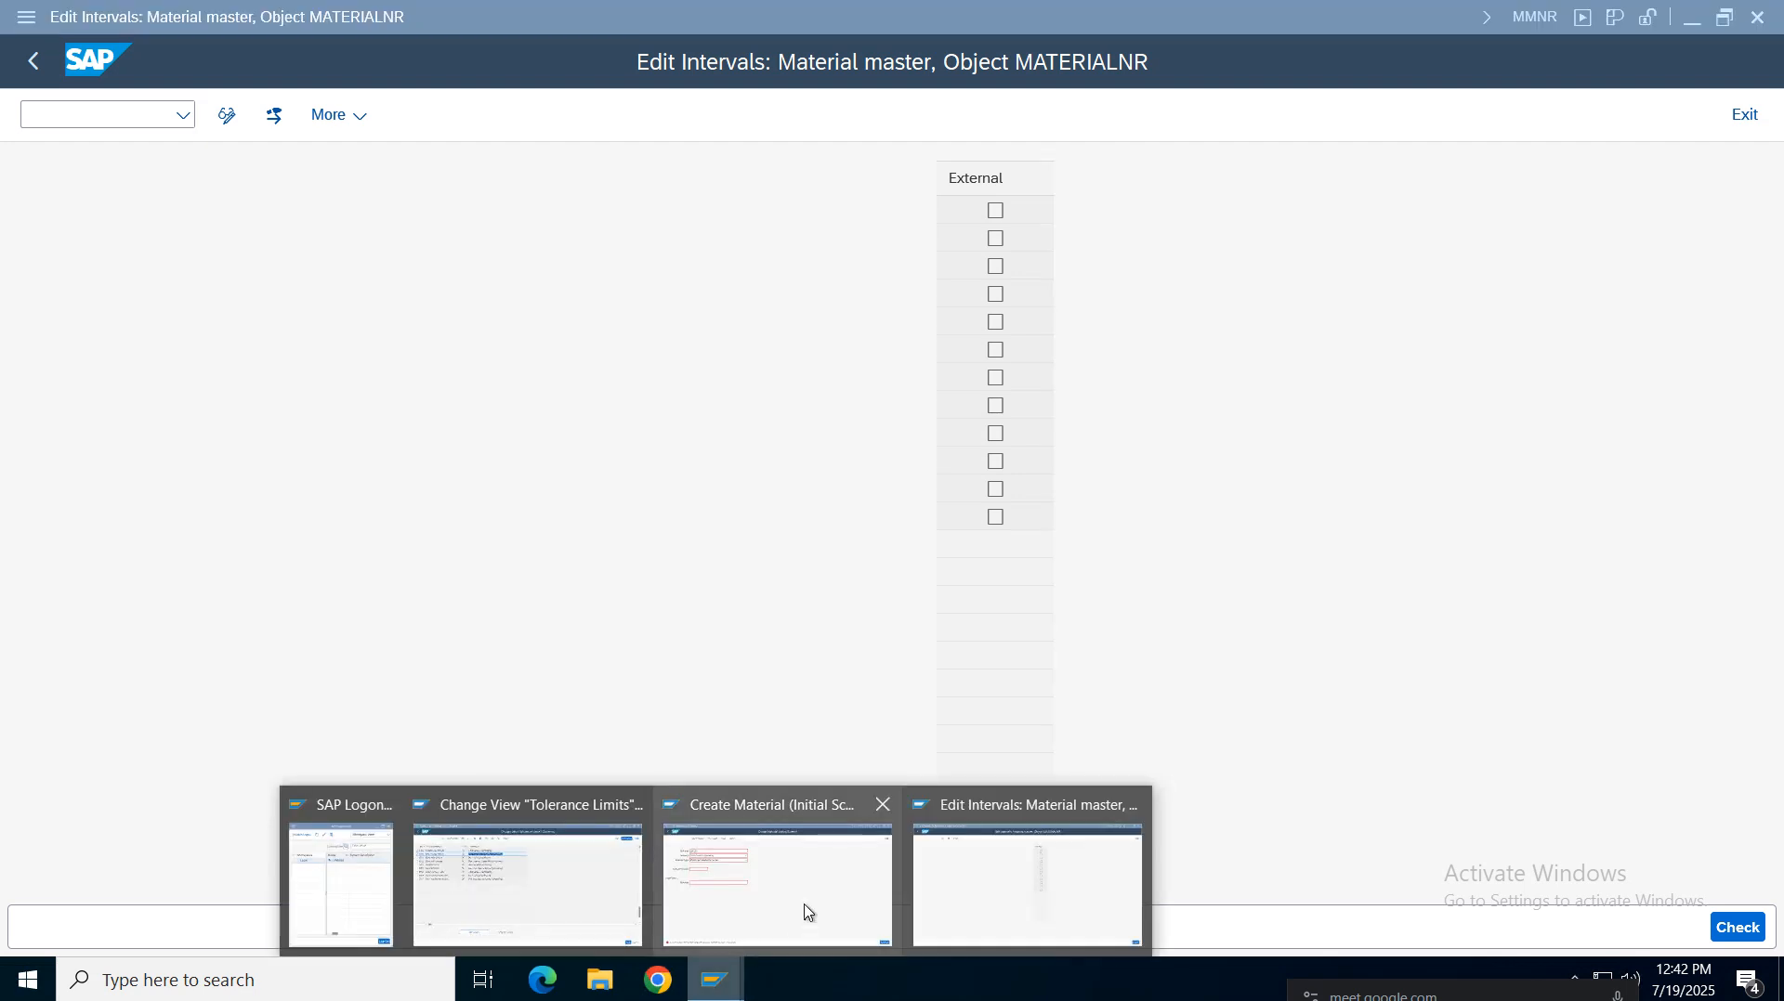
left_click(804, 911)
key("BackSpace")
key("BackSpace")
key("BackSpace")
key("BackSpace")
key("BackSpace")
key("BackSpace")
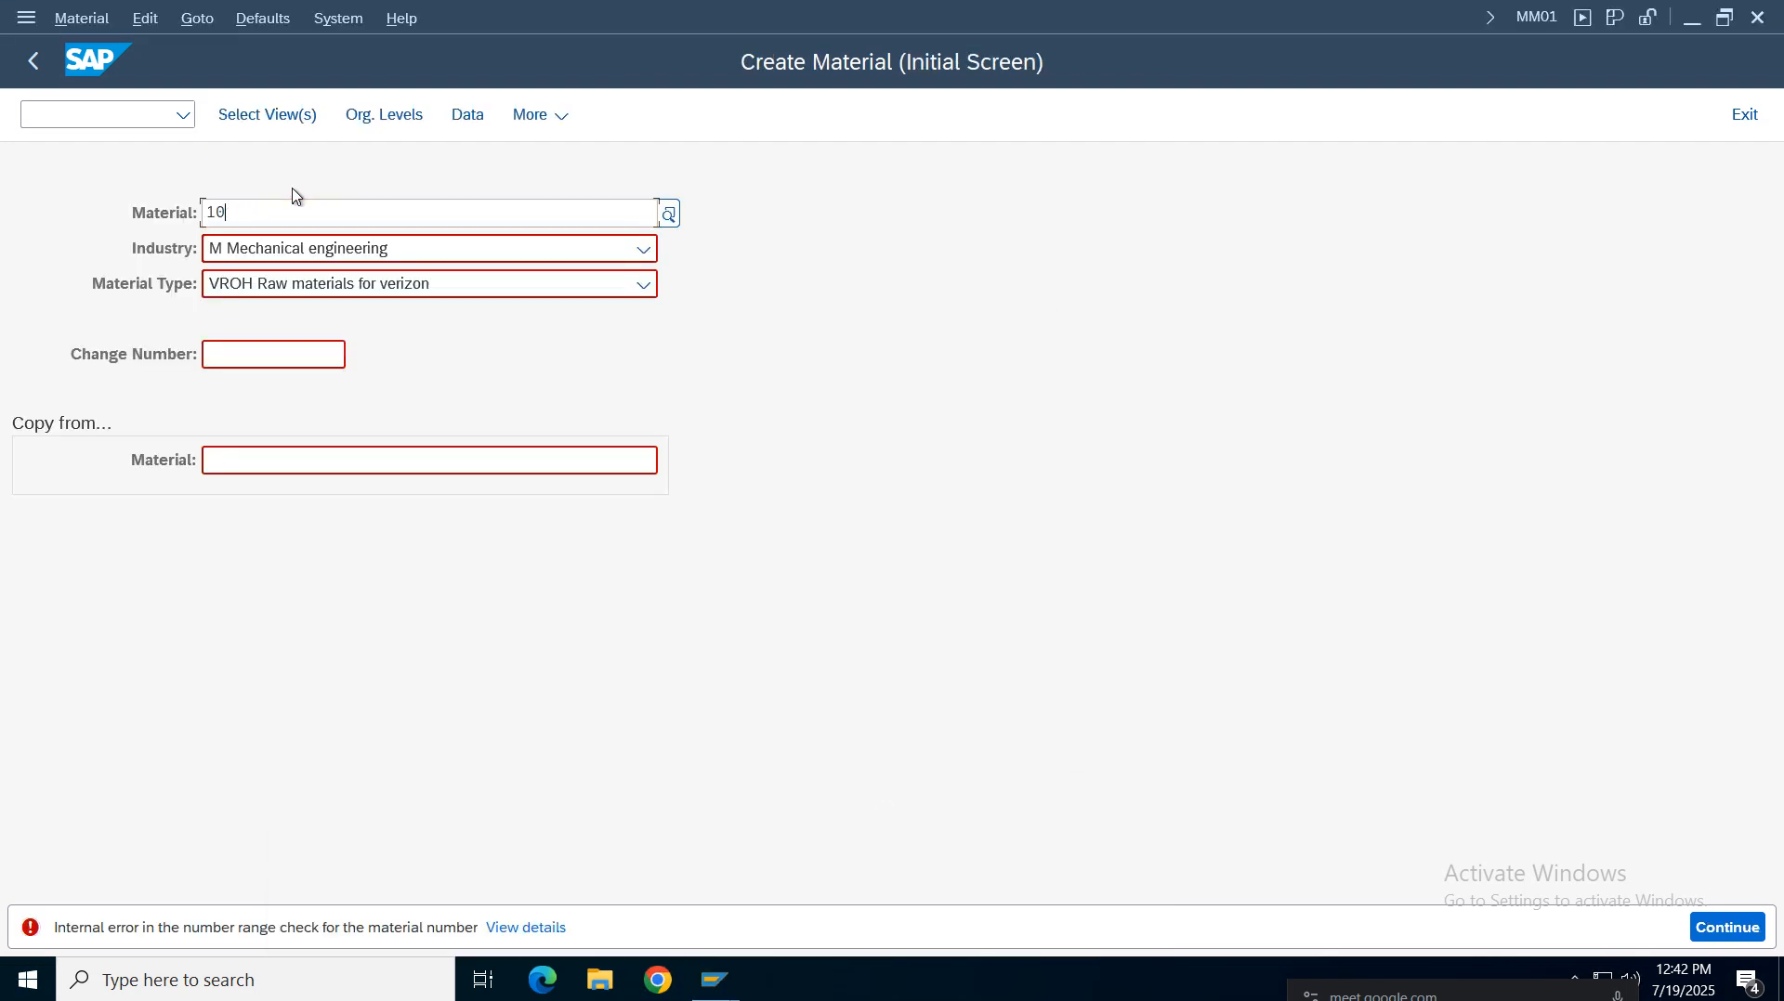
key("ctrl+v")
key("BackSpace")
type("2")
left_click(243, 131)
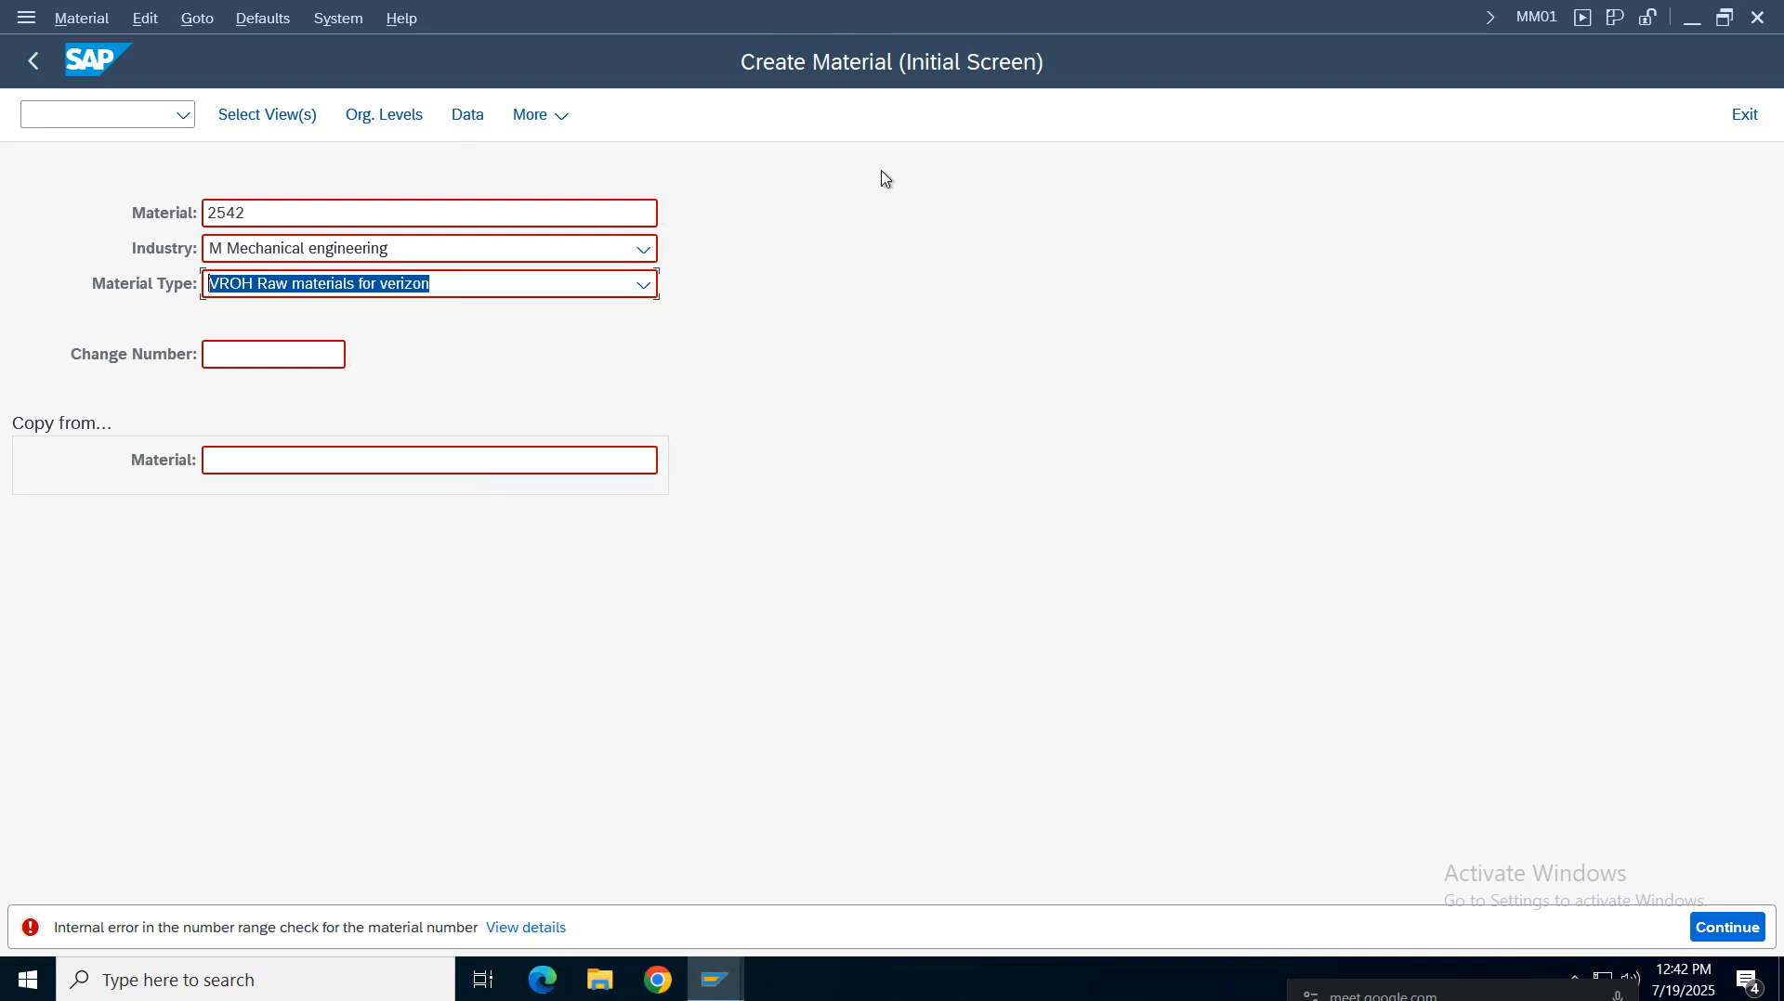
Switch back to the material master number range intervals window
mouse_move(713, 980)
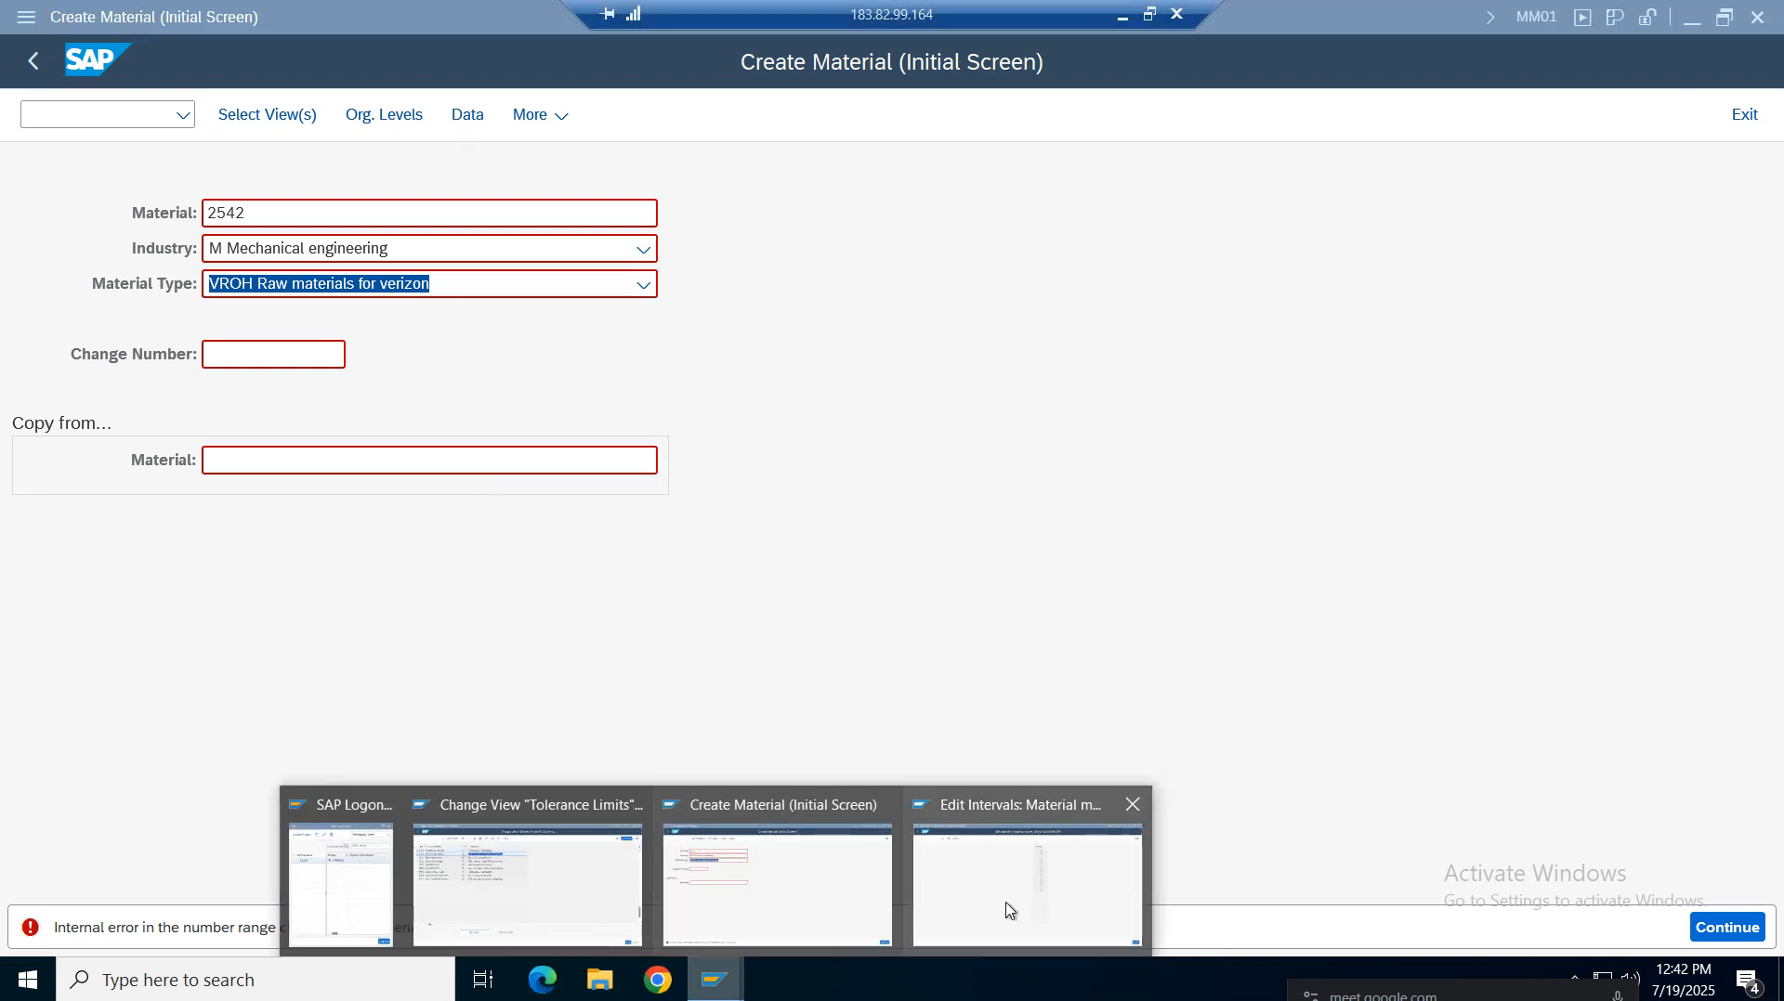
left_click(1027, 889)
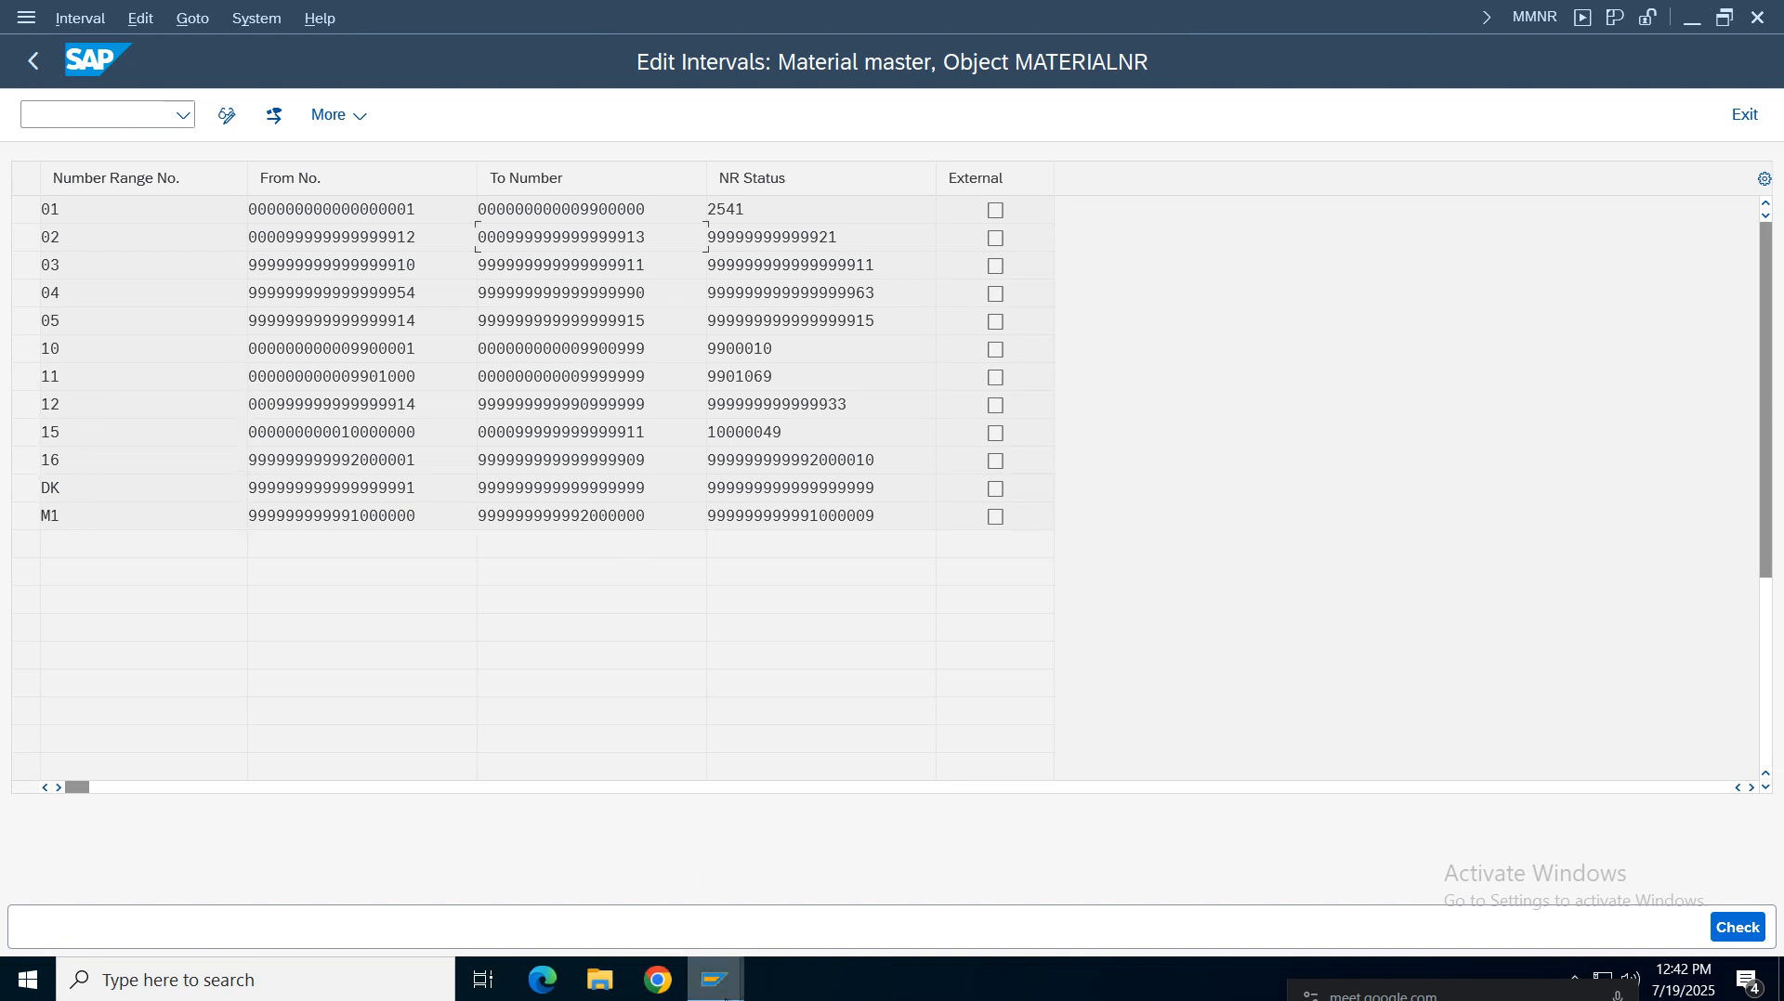
mouse_move(715, 981)
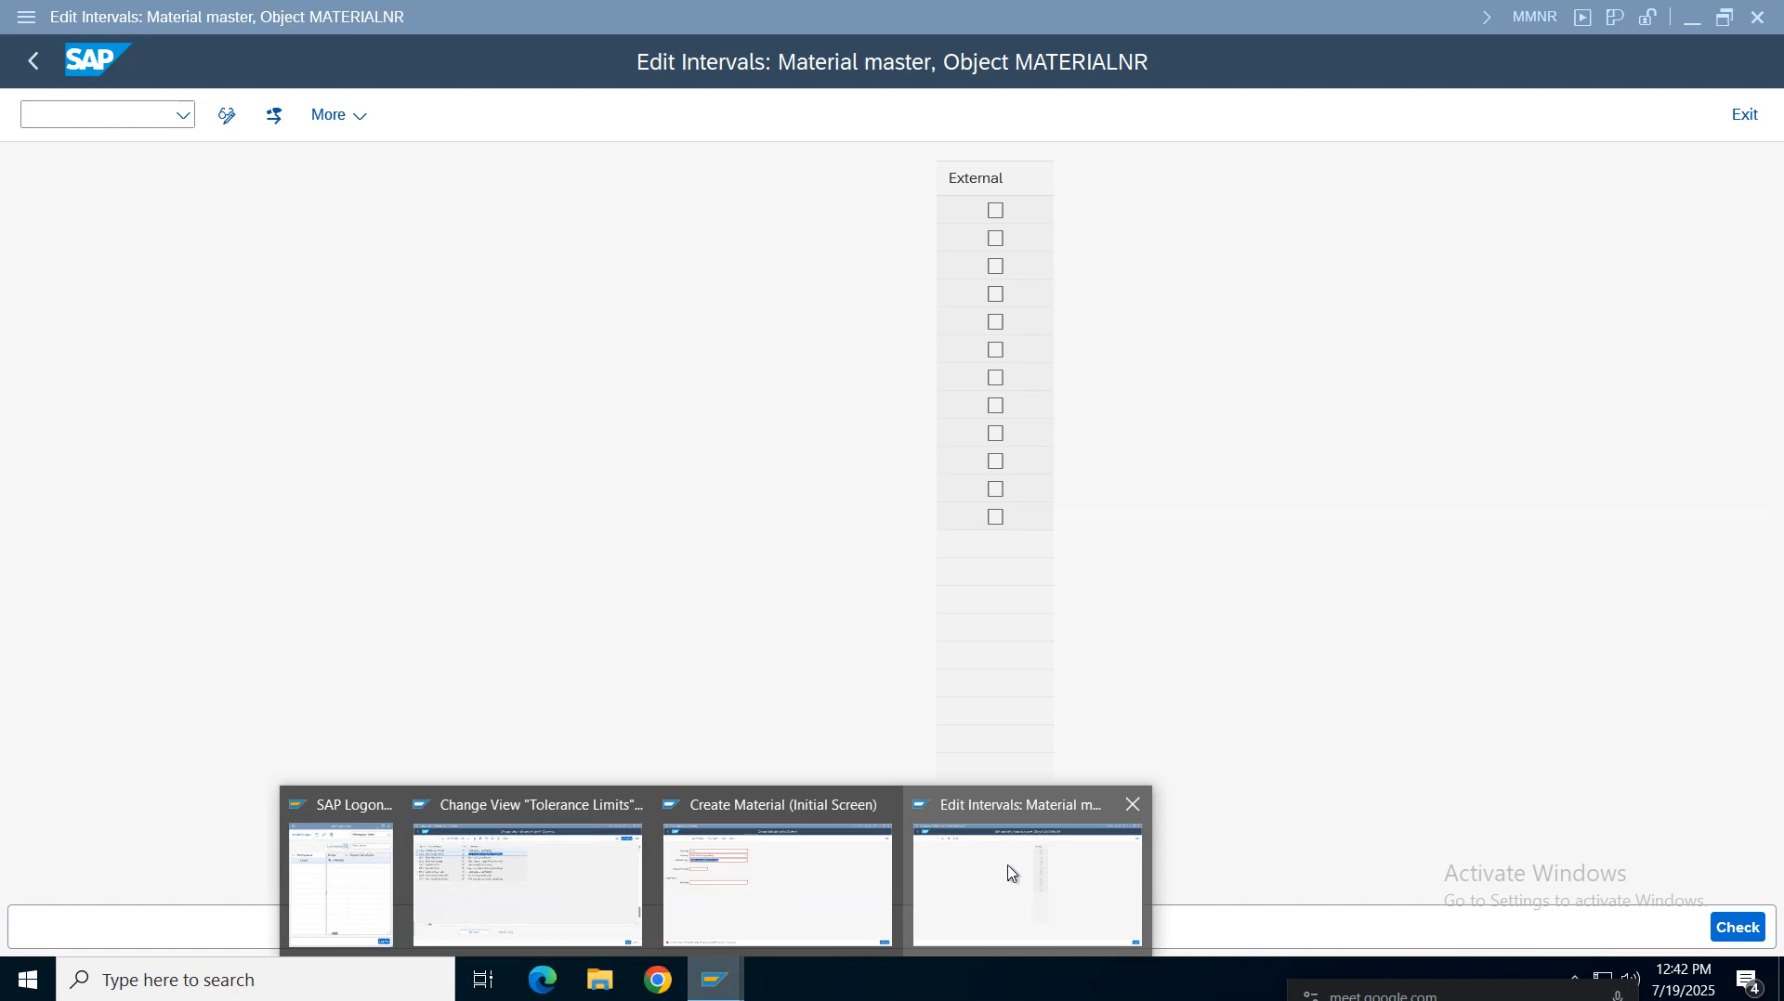
mouse_move(1064, 9)
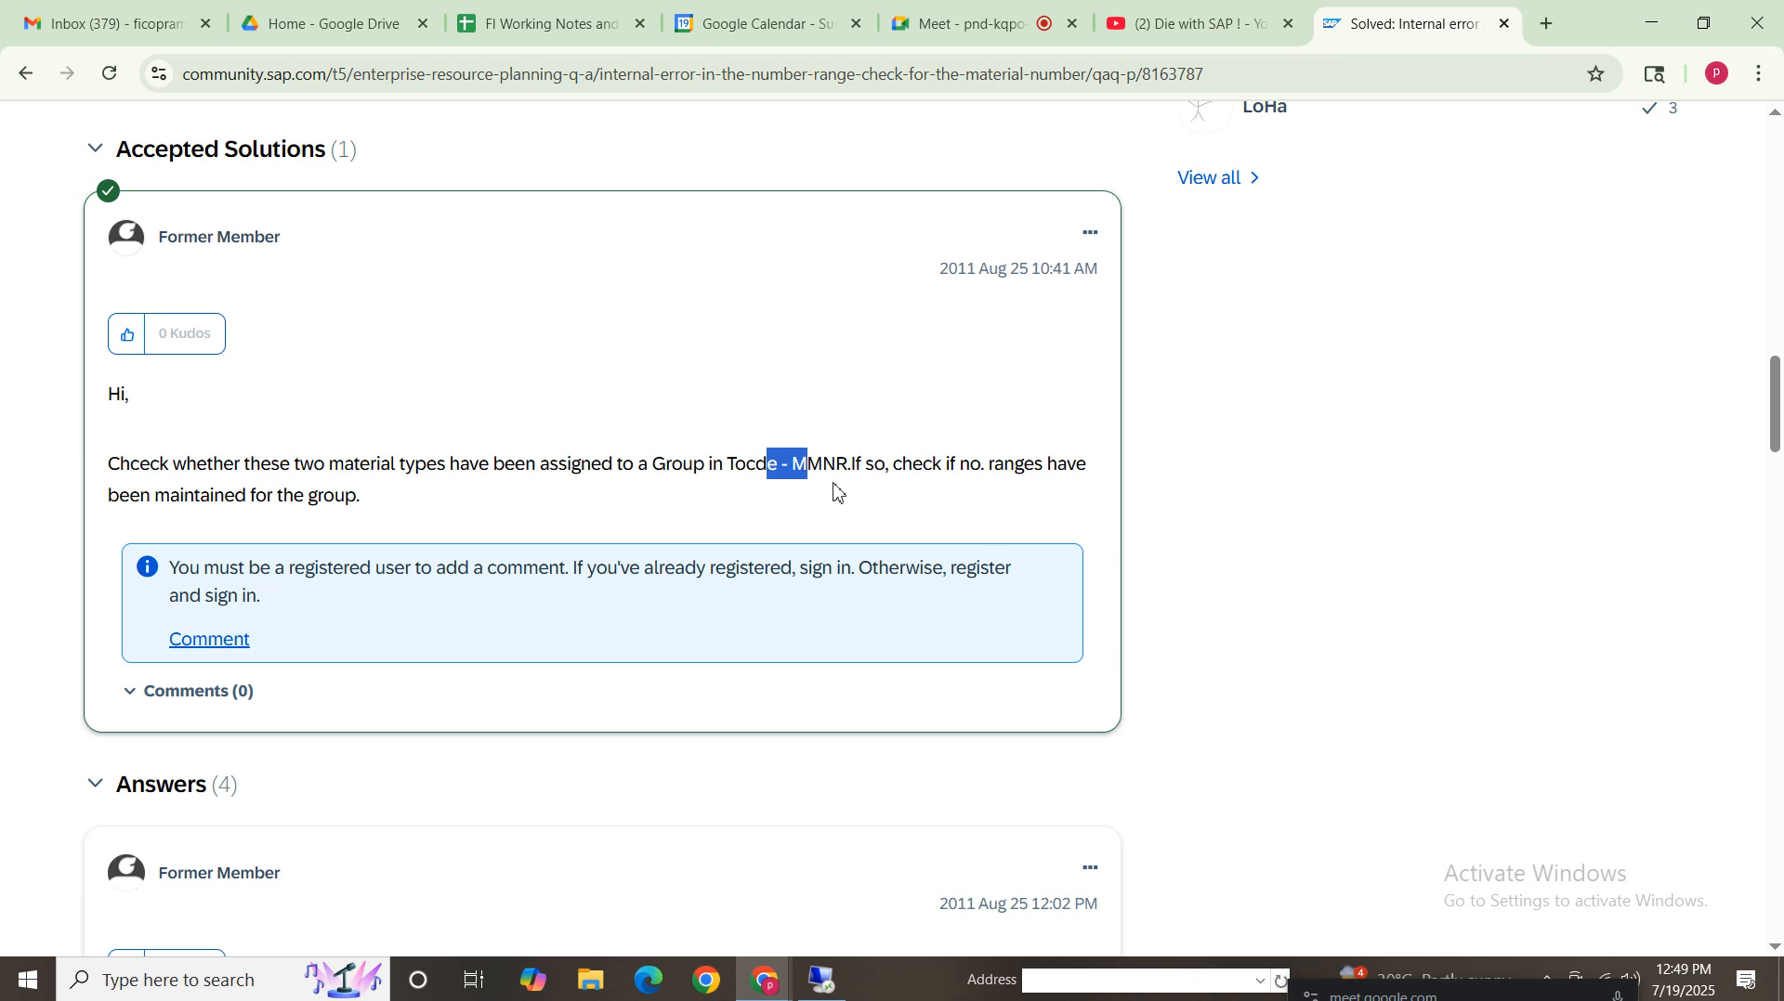
Reread the community answers about assigning material types to number range groups in MMNR, then return to SAP
left_click(922, 459)
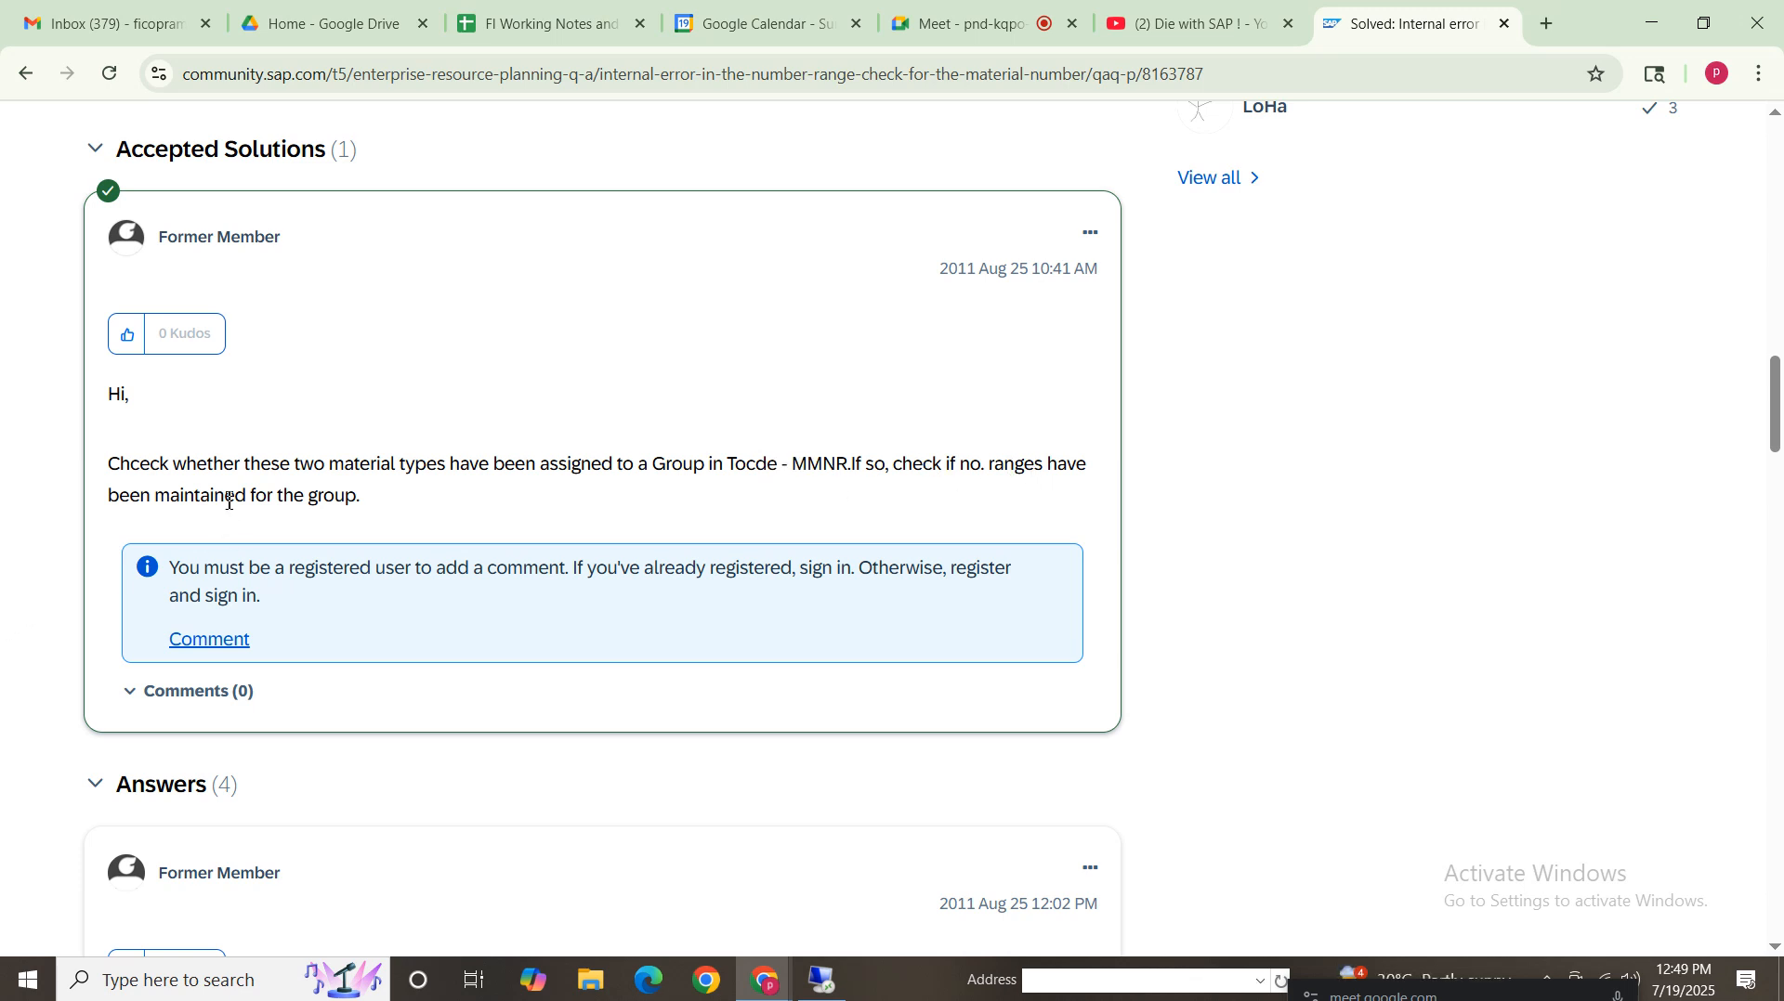
left_click_drag(404, 500, 111, 465)
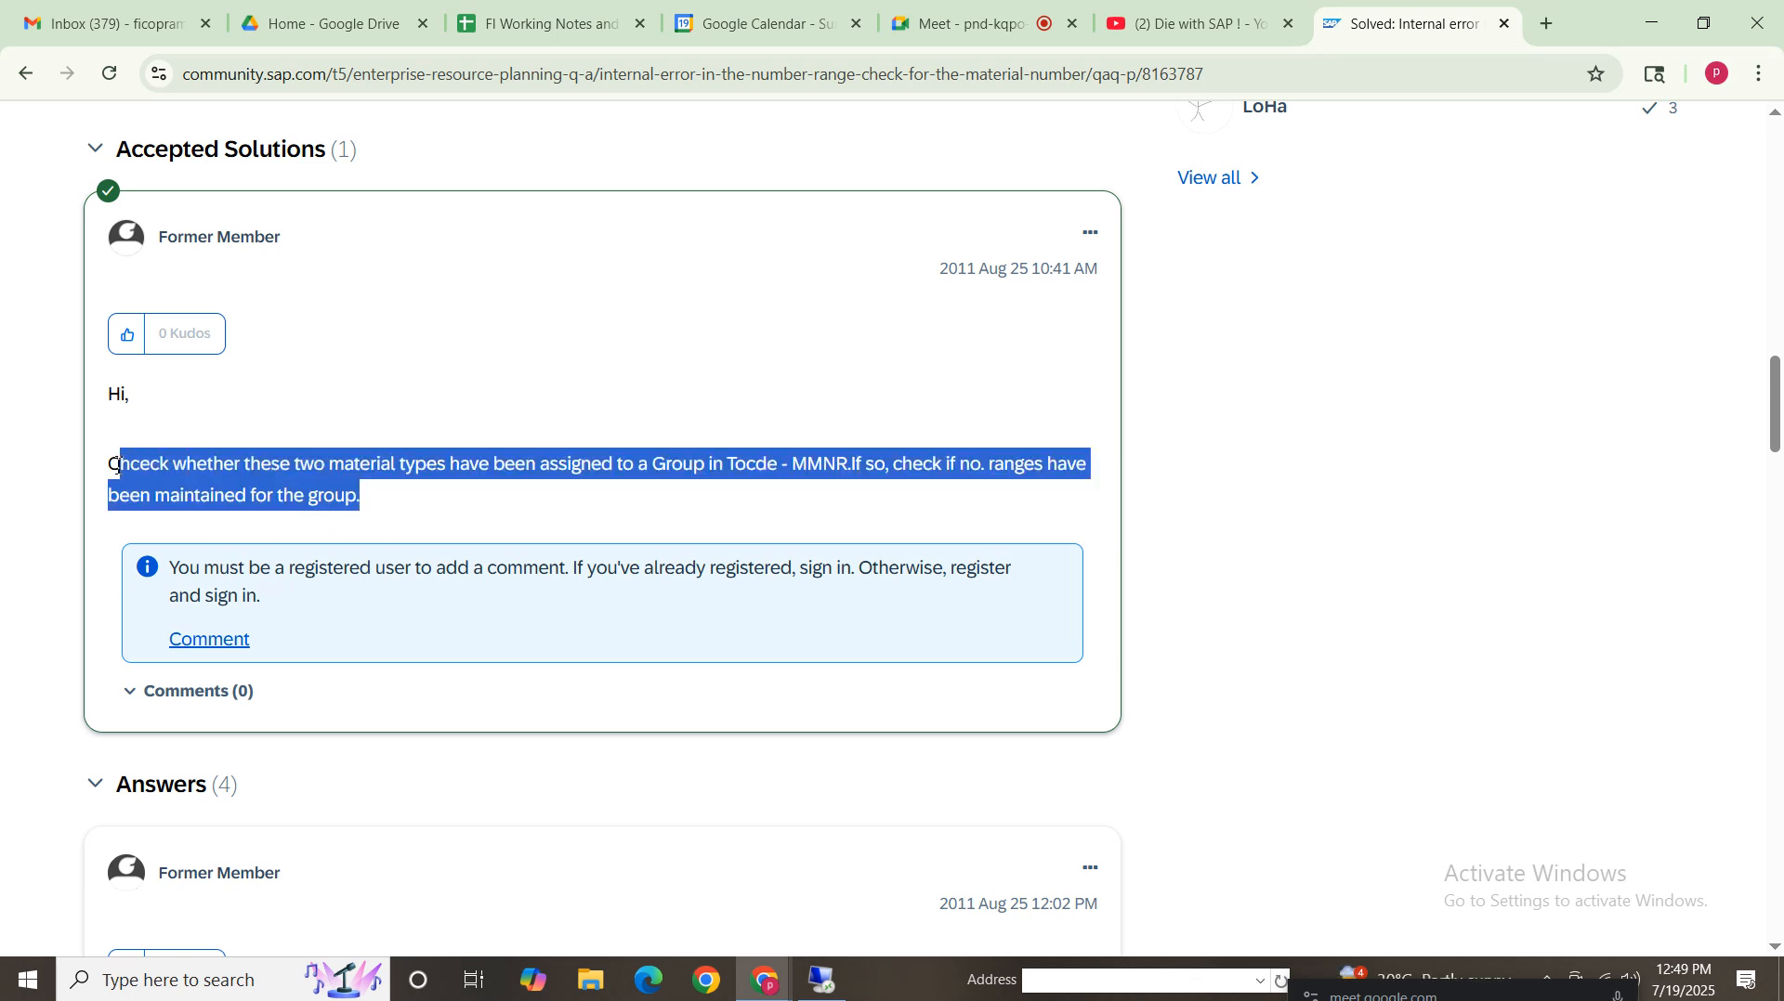
left_click(1774, 468)
left_click_drag(1782, 518, 1782, 526)
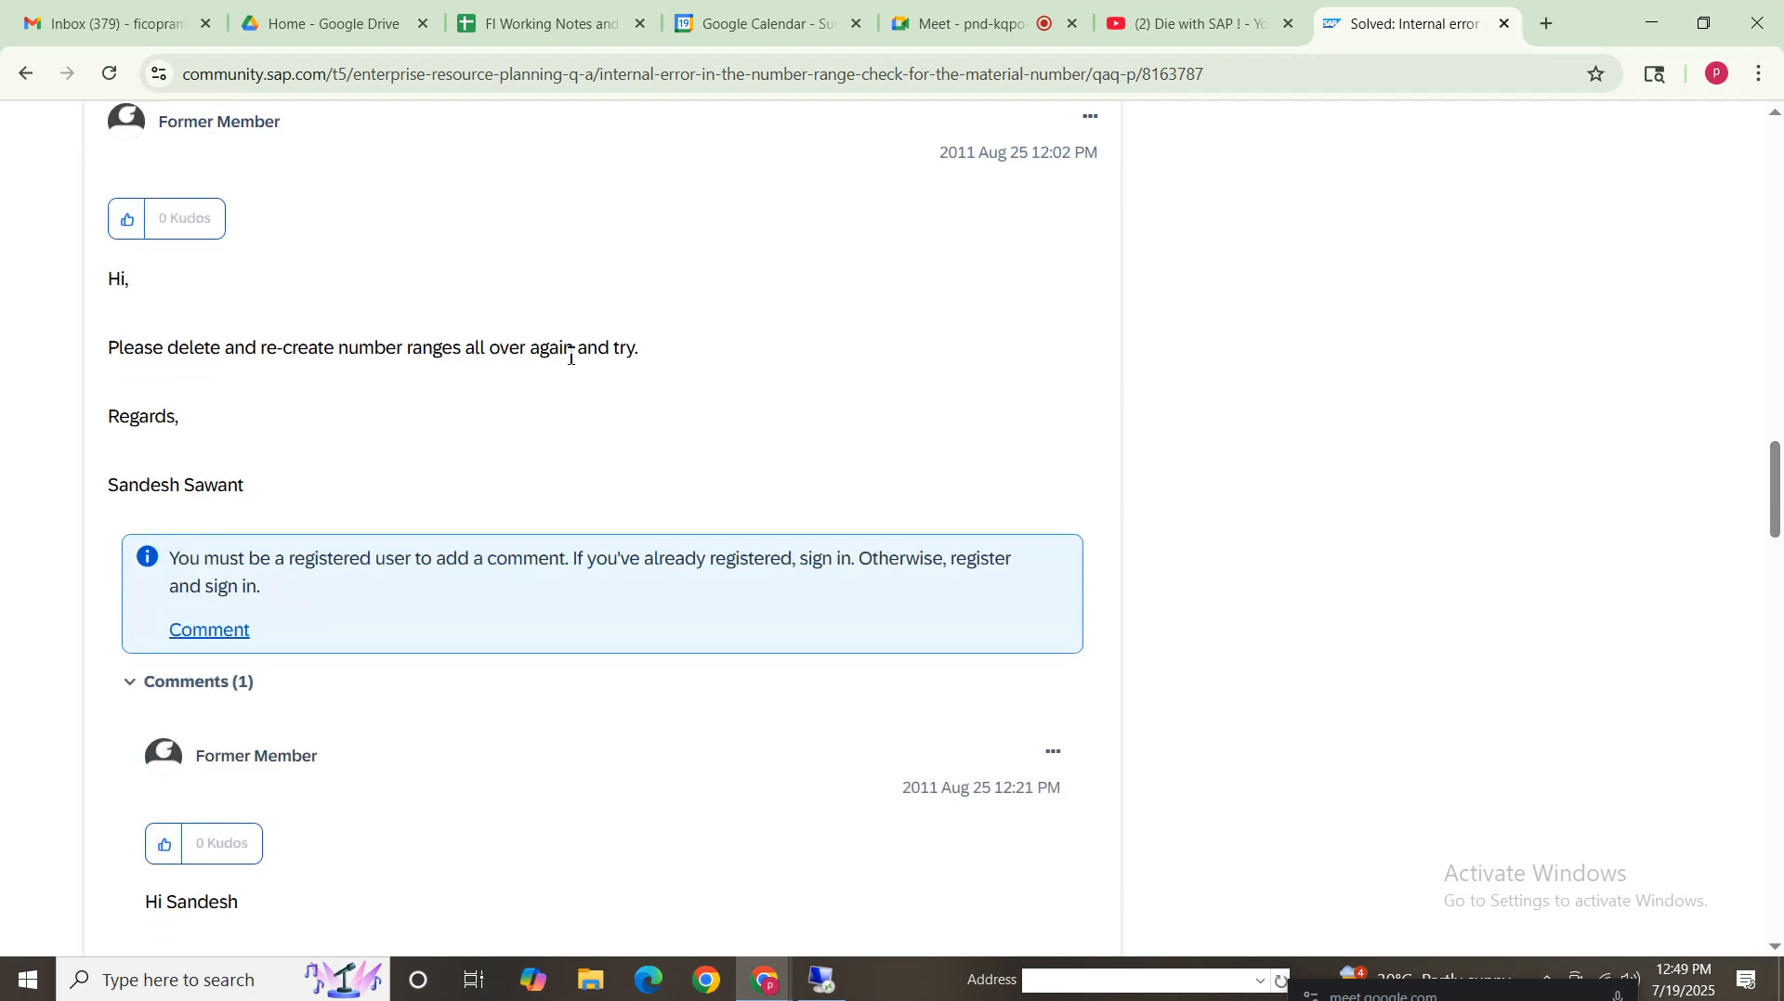
left_click_drag(706, 359, 14, 357)
left_click(558, 430)
left_click_drag(1776, 531, 1775, 588)
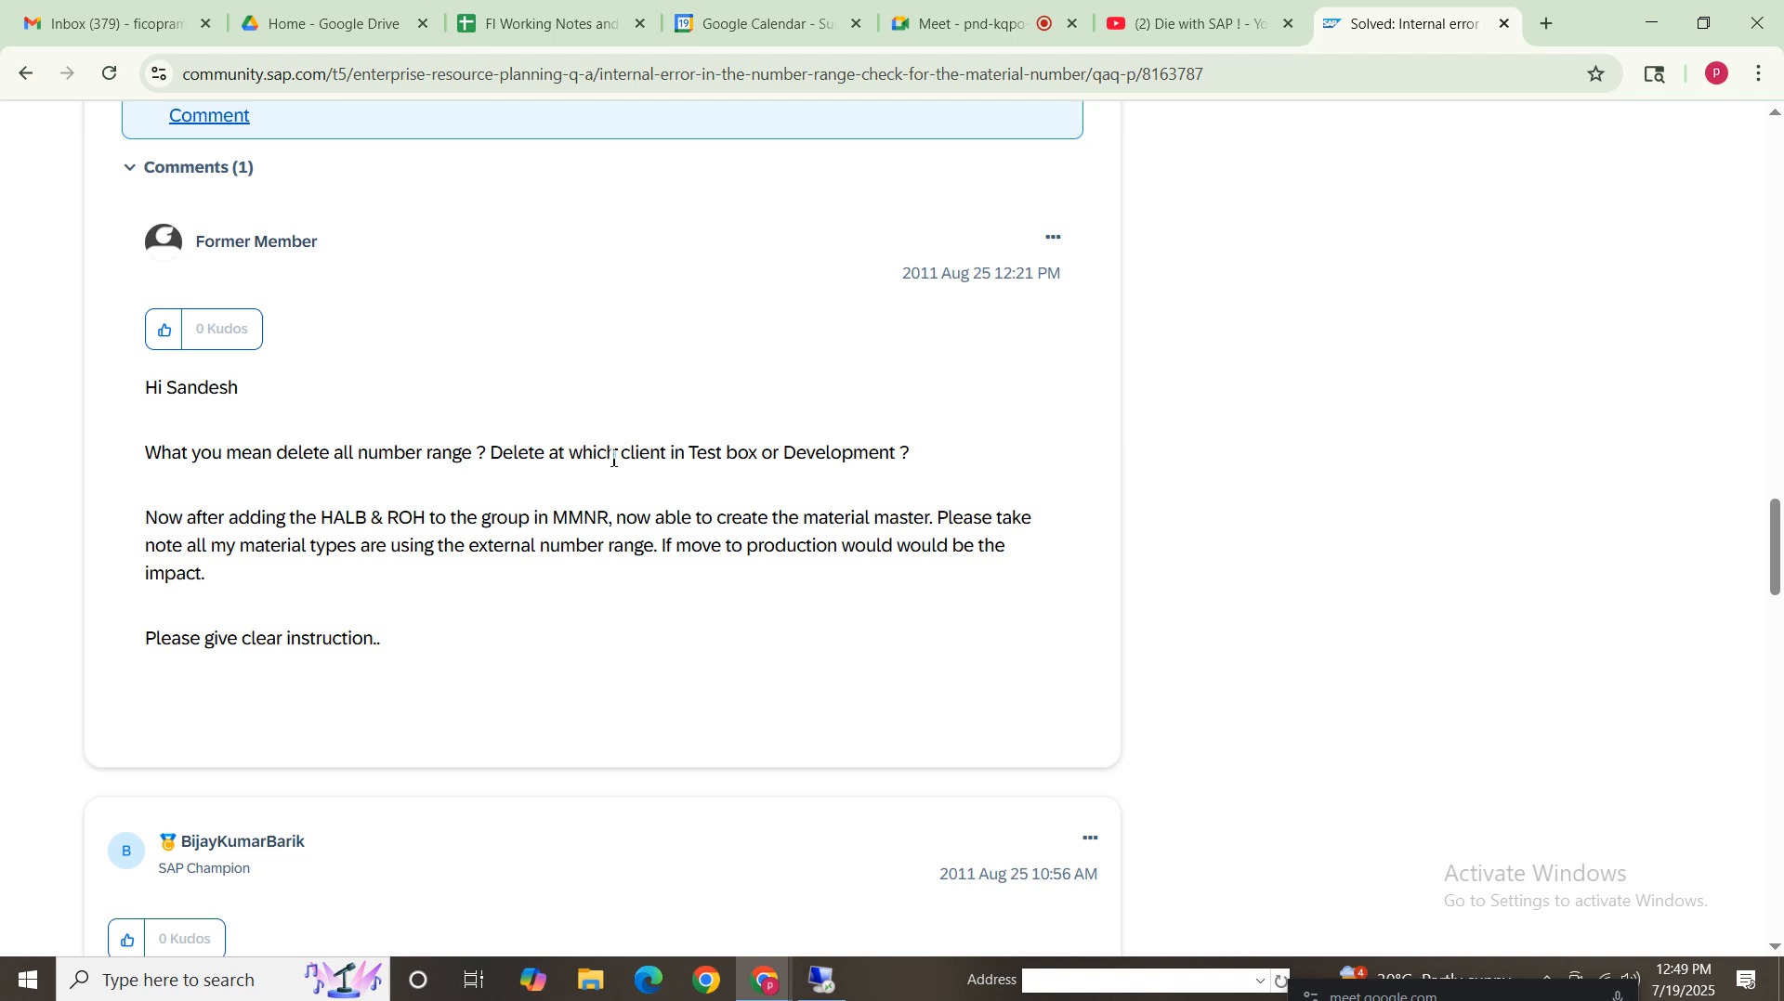
left_click_drag(725, 455, 803, 462)
left_click(343, 530)
left_click_drag(623, 517, 84, 520)
left_click(708, 623)
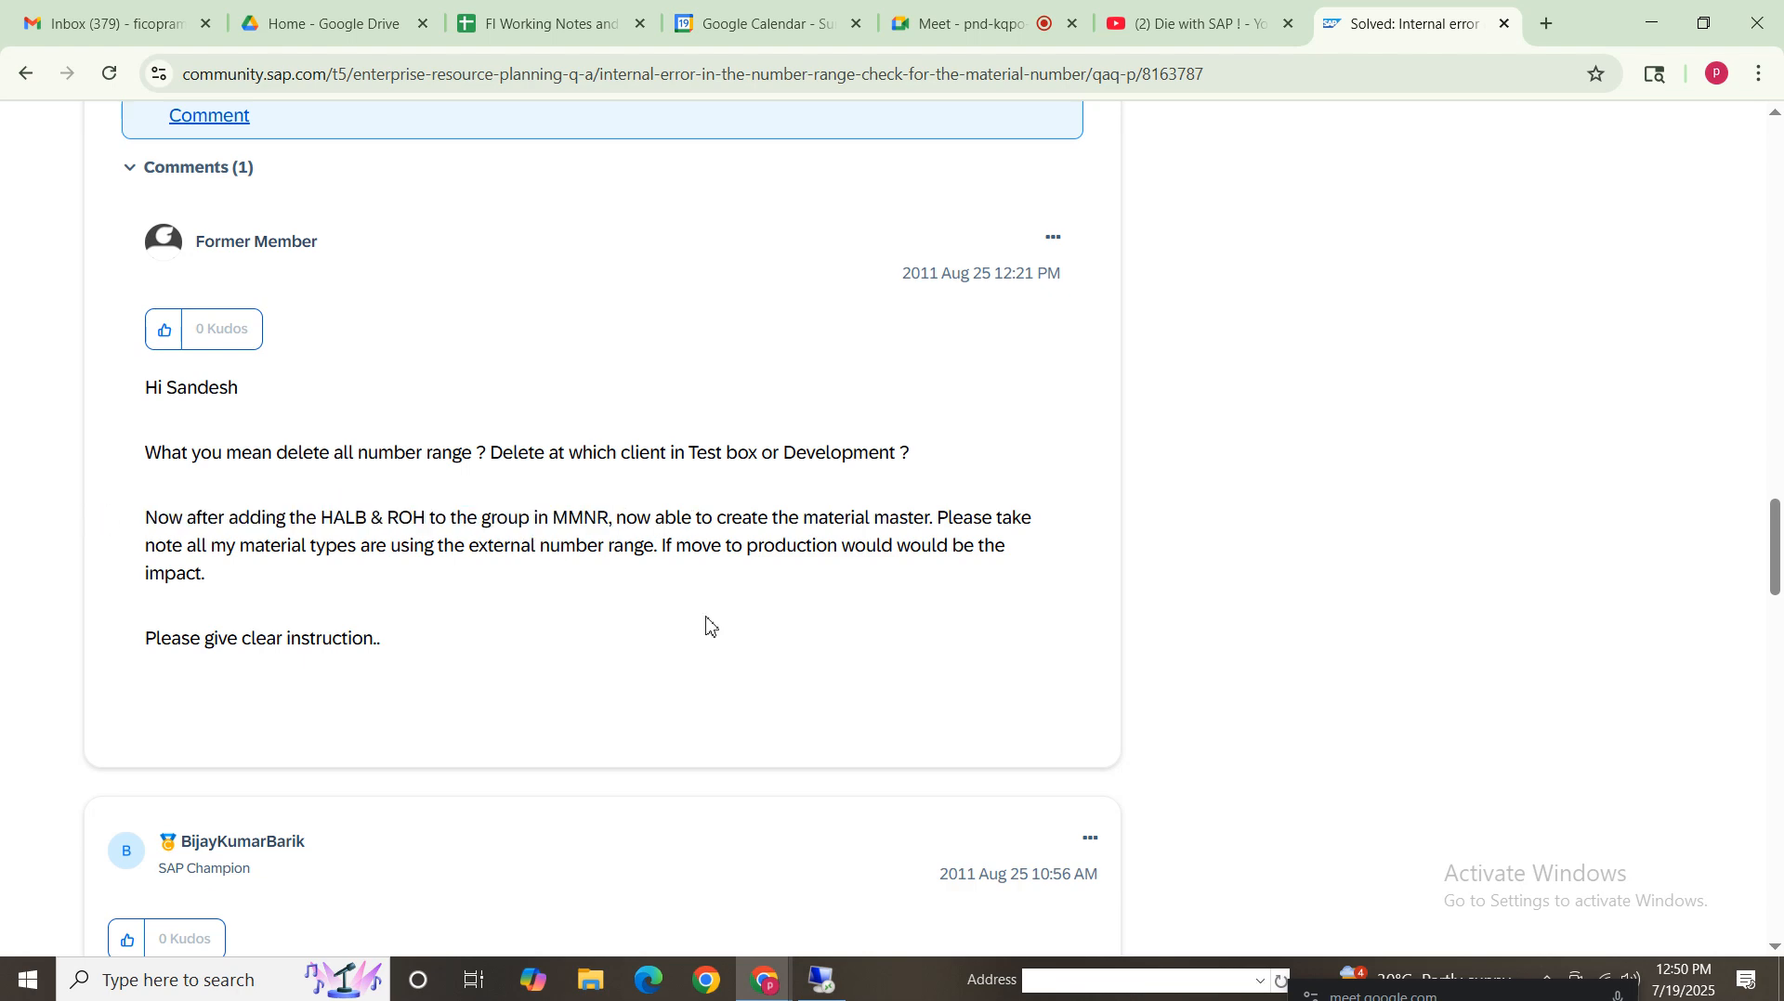
left_click(830, 992)
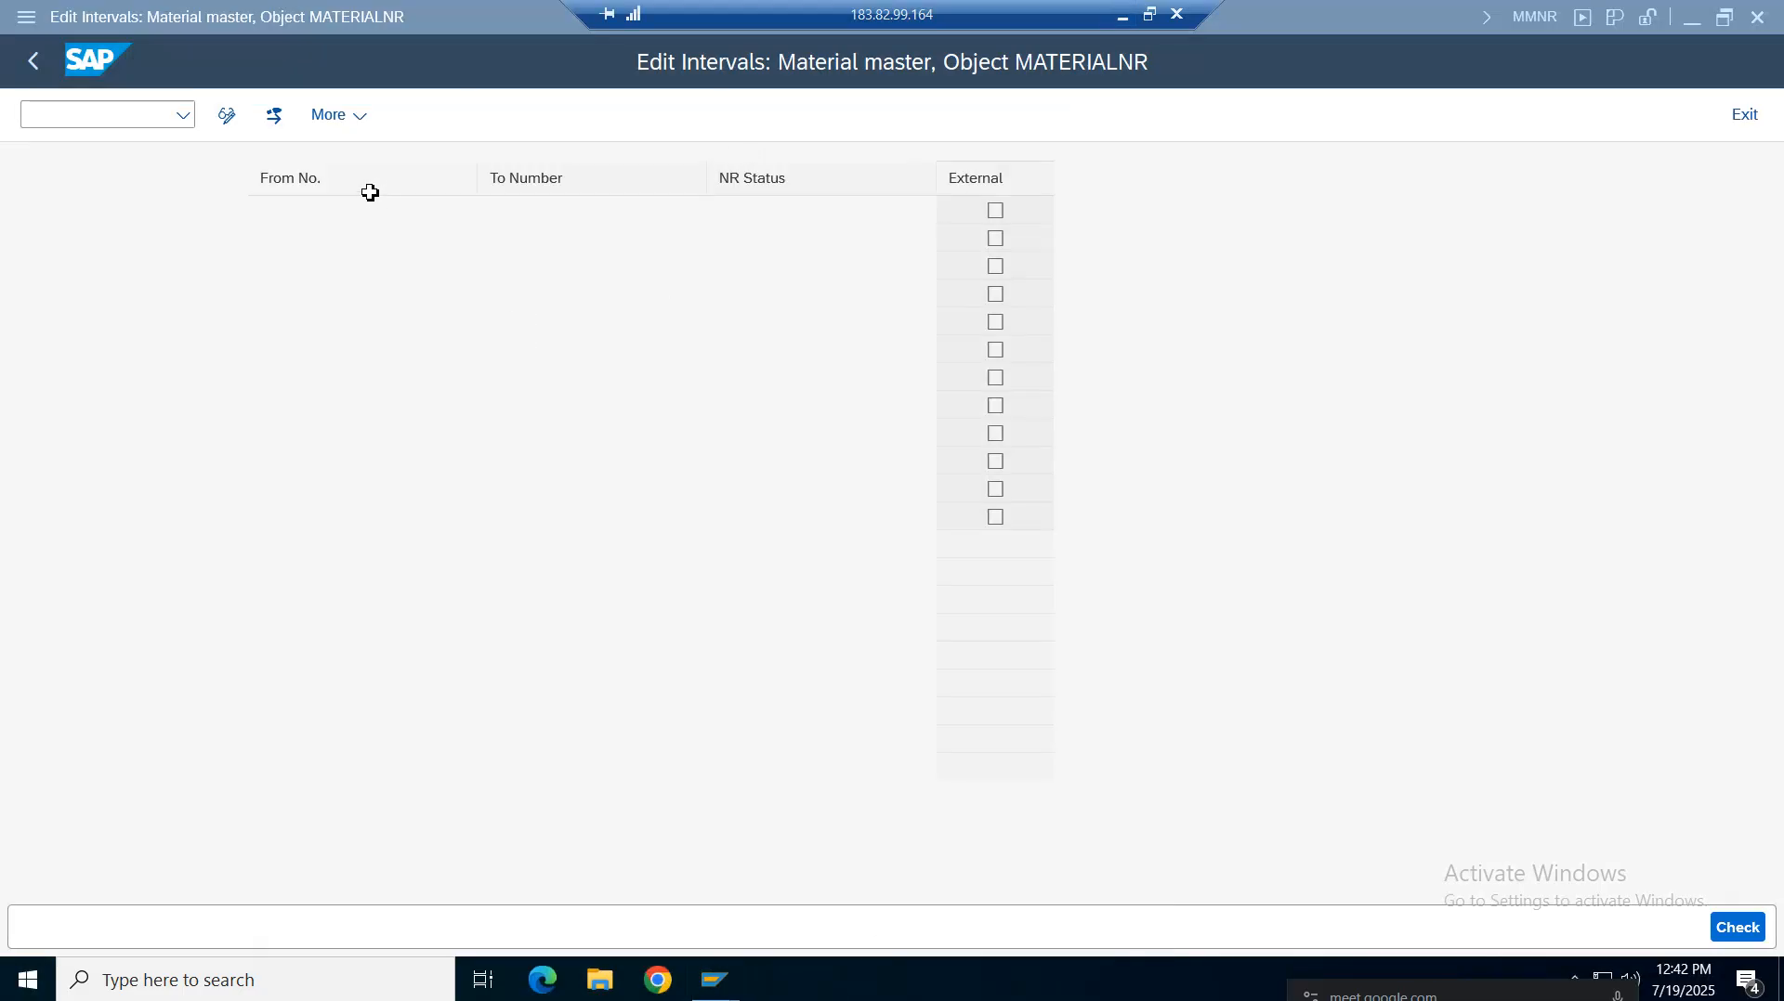
Switch the number range intervals table into change mode
left_click(80, 18)
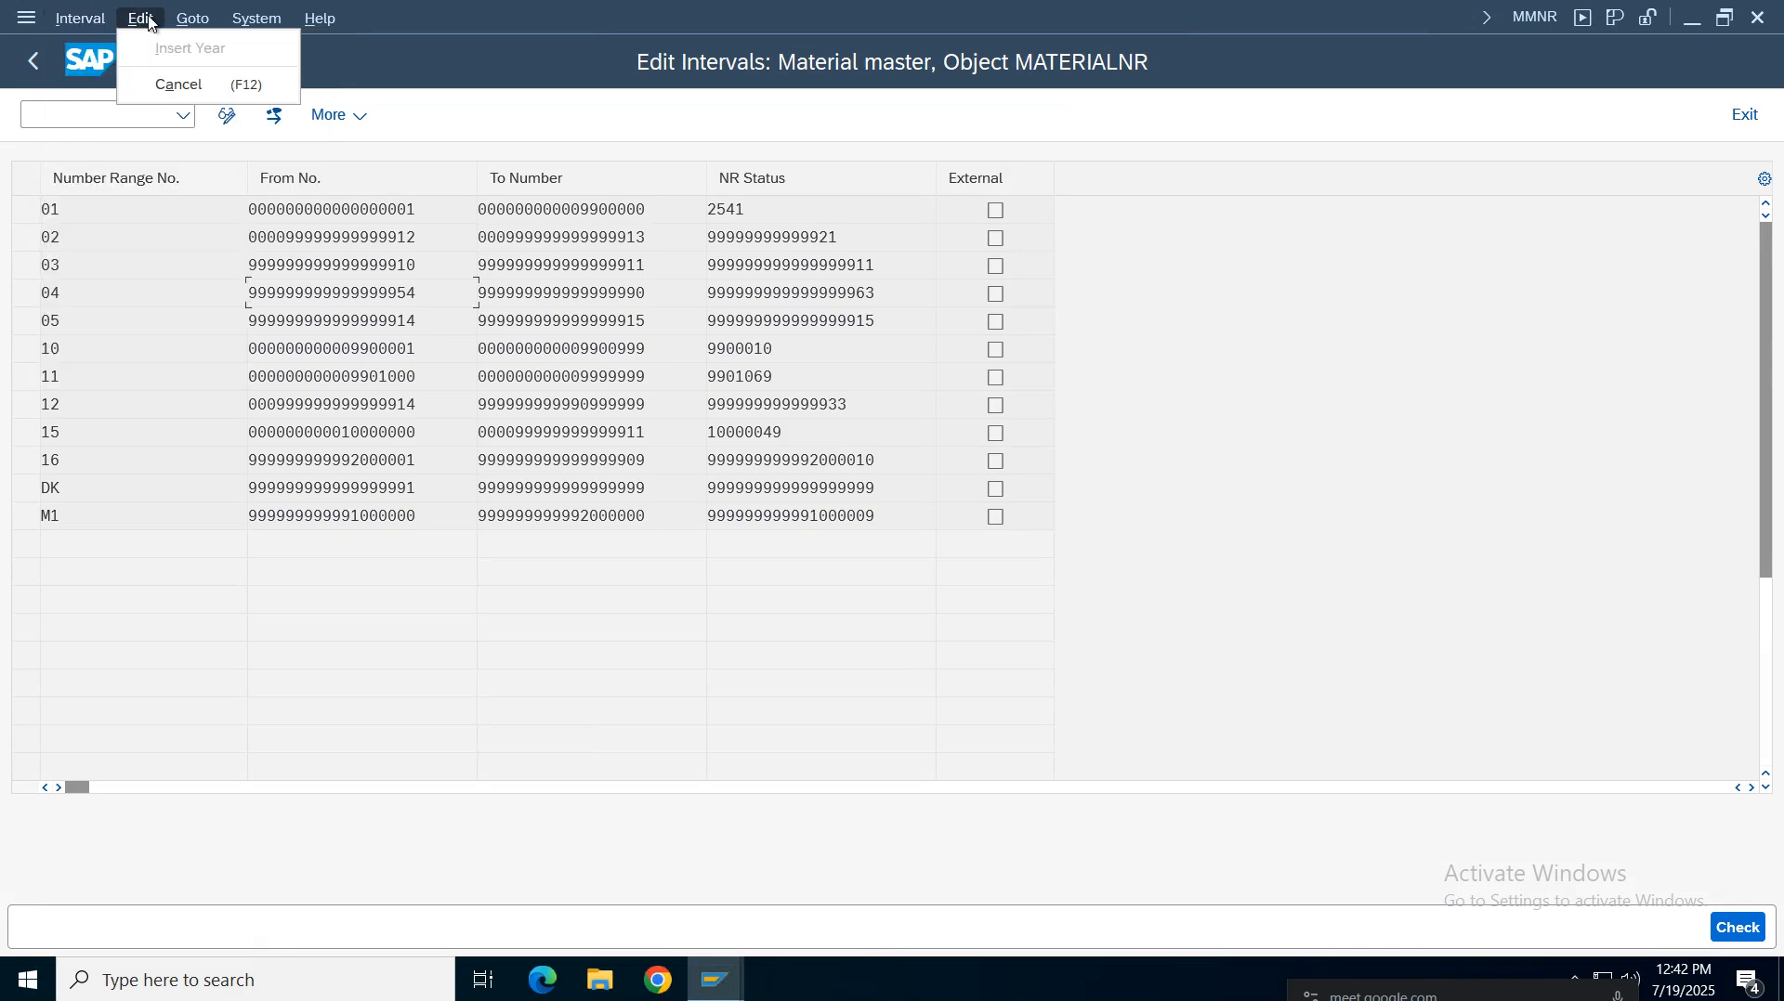
mouse_move(256, 23)
mouse_move(79, 20)
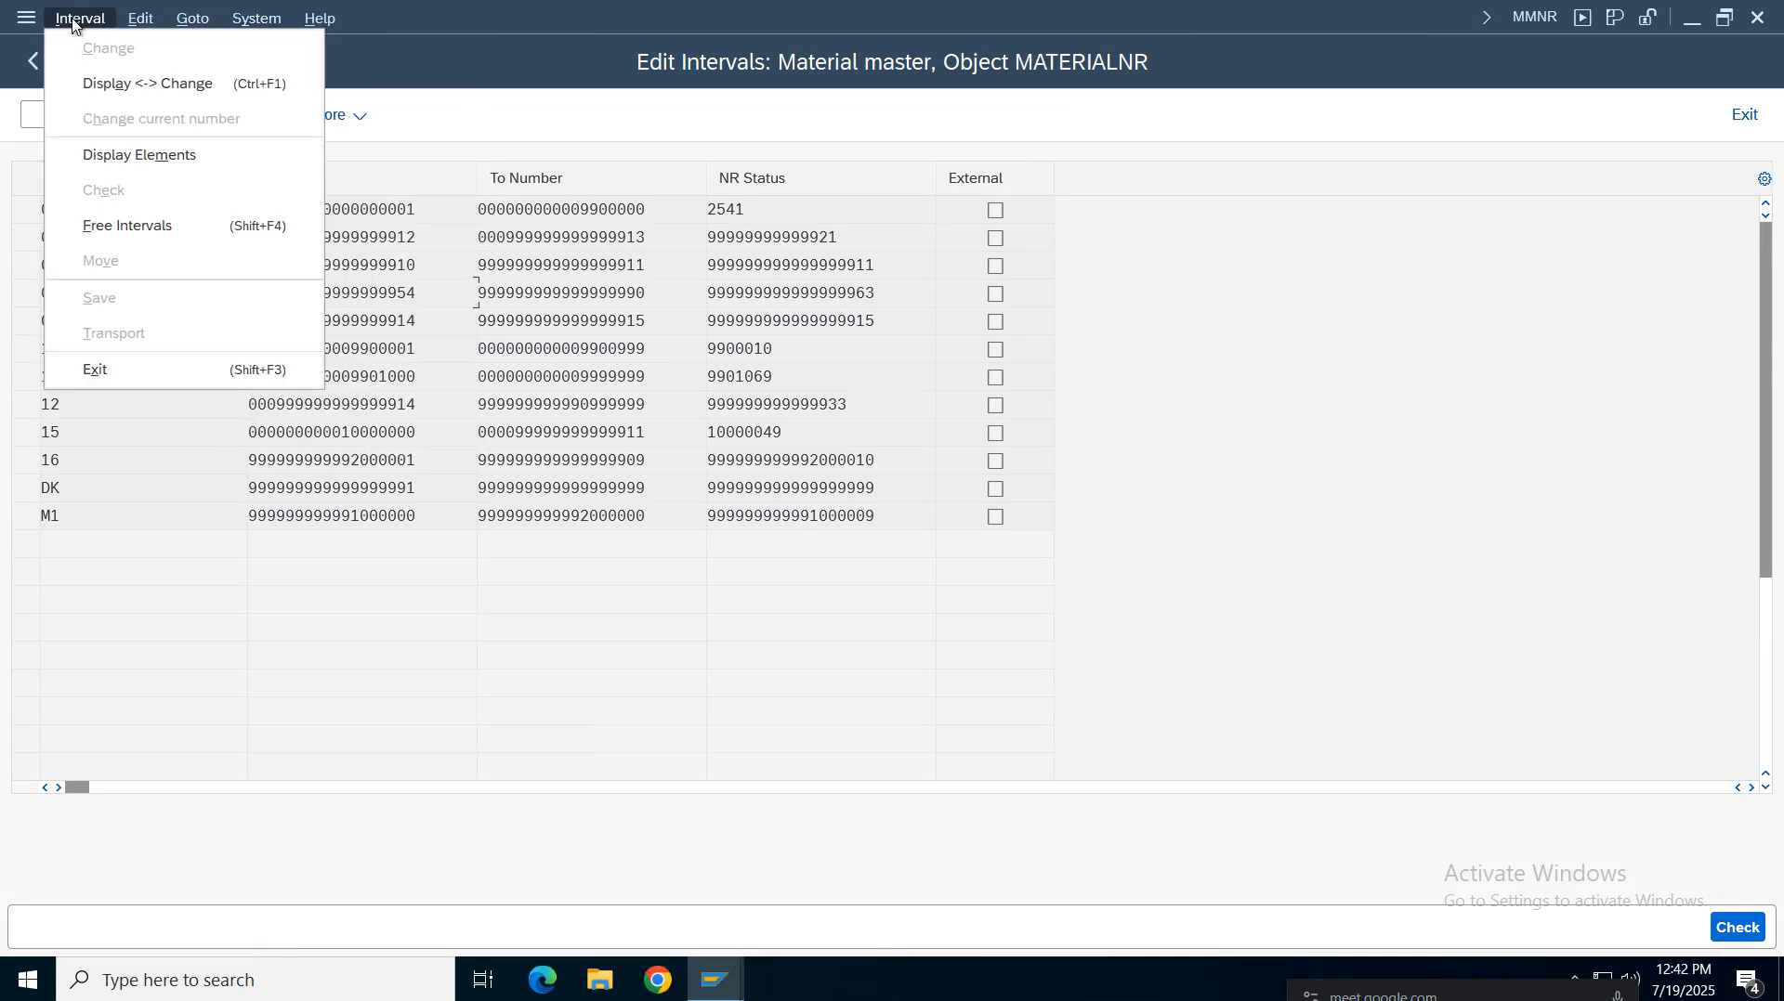
left_click(104, 79)
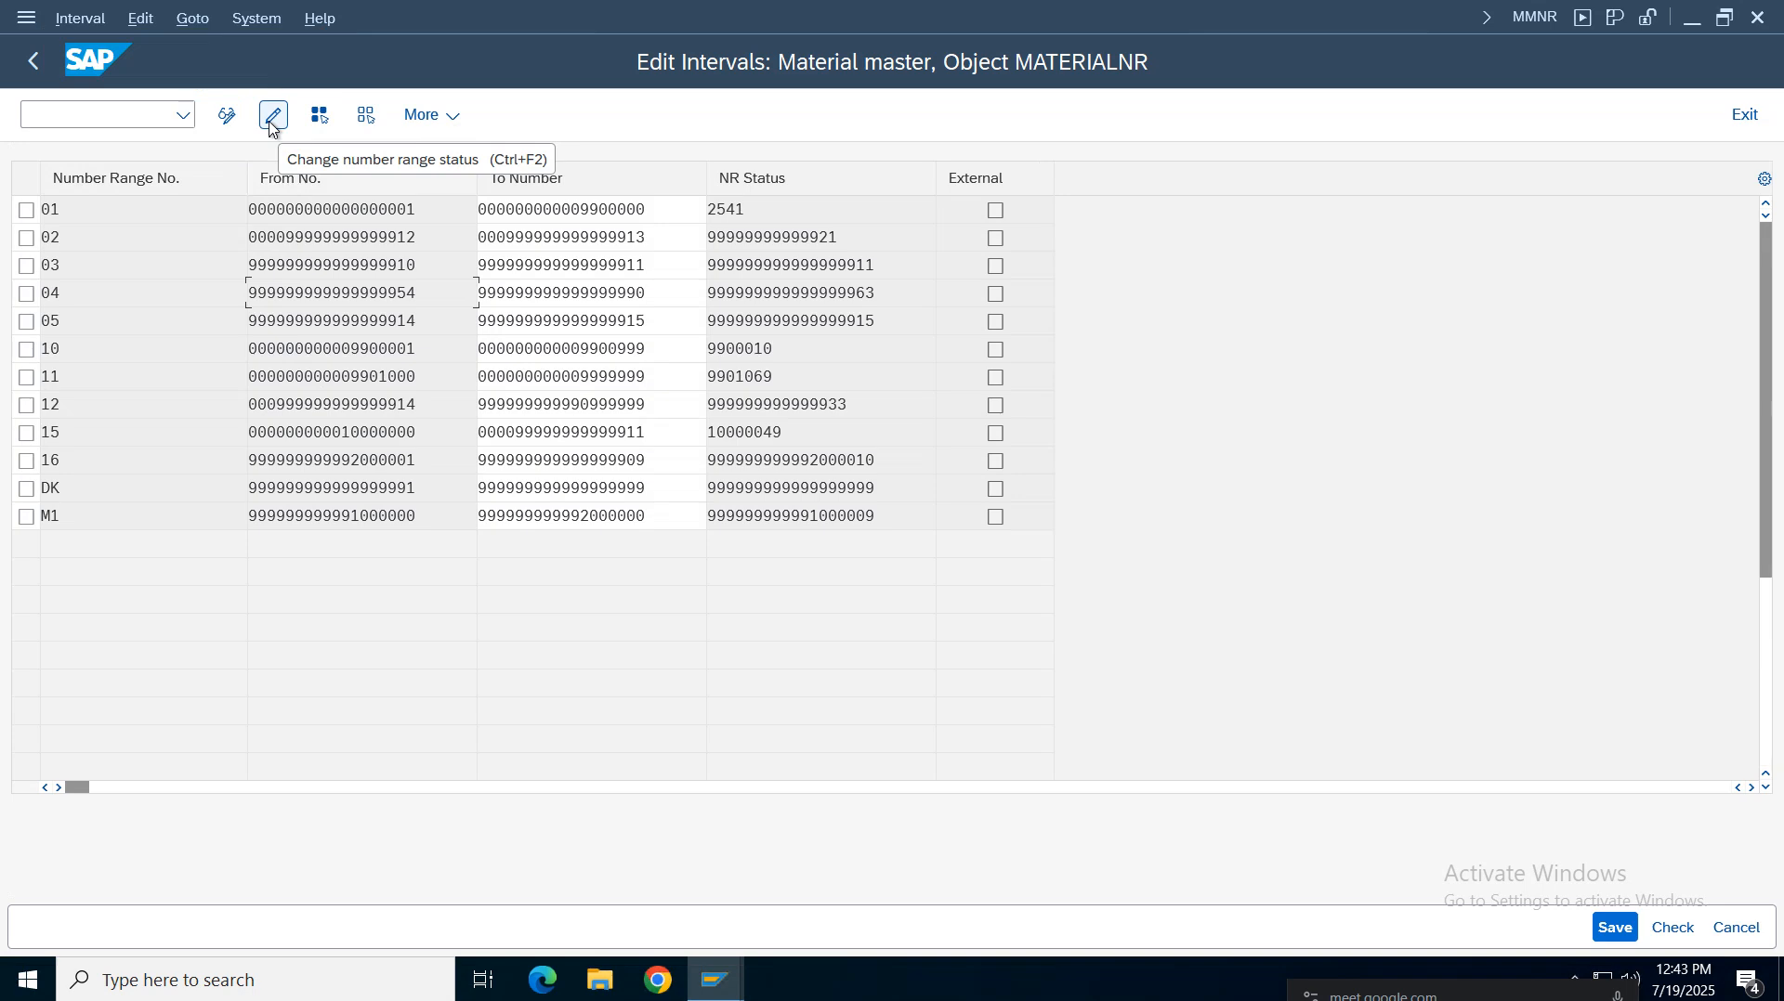
left_click(272, 115)
left_click(272, 115)
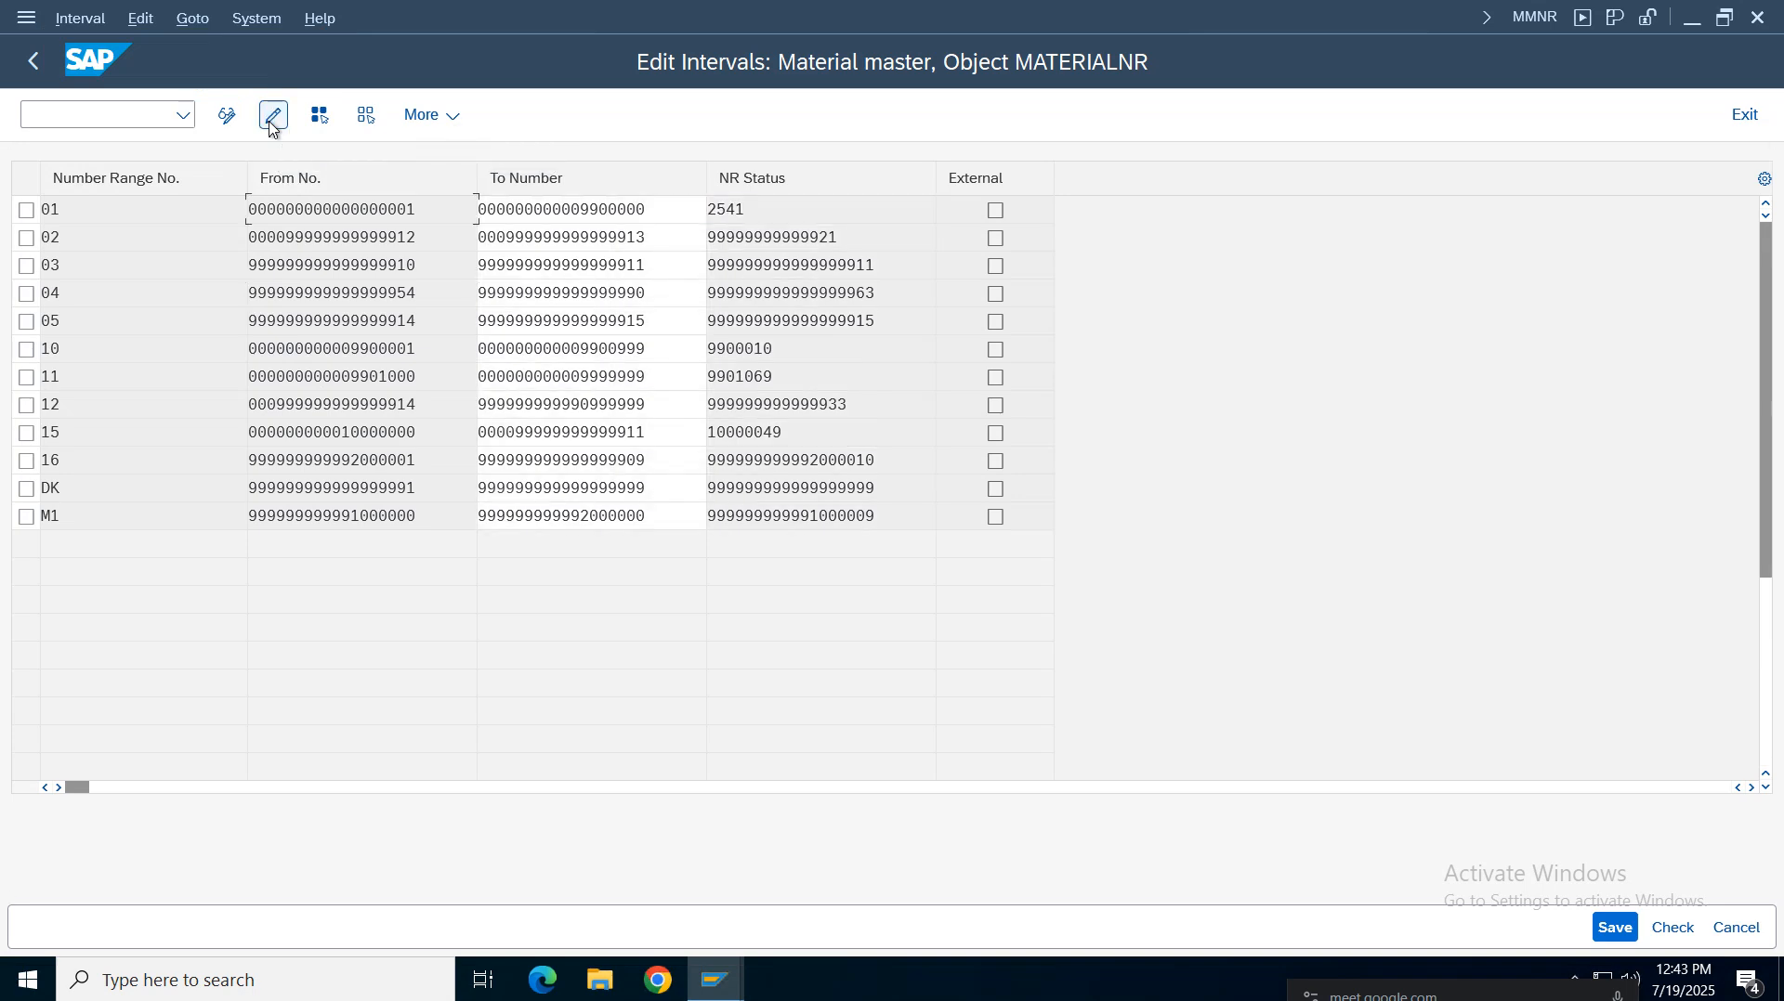
Select all number range intervals and display the material type elements assigned to each
left_click(318, 123)
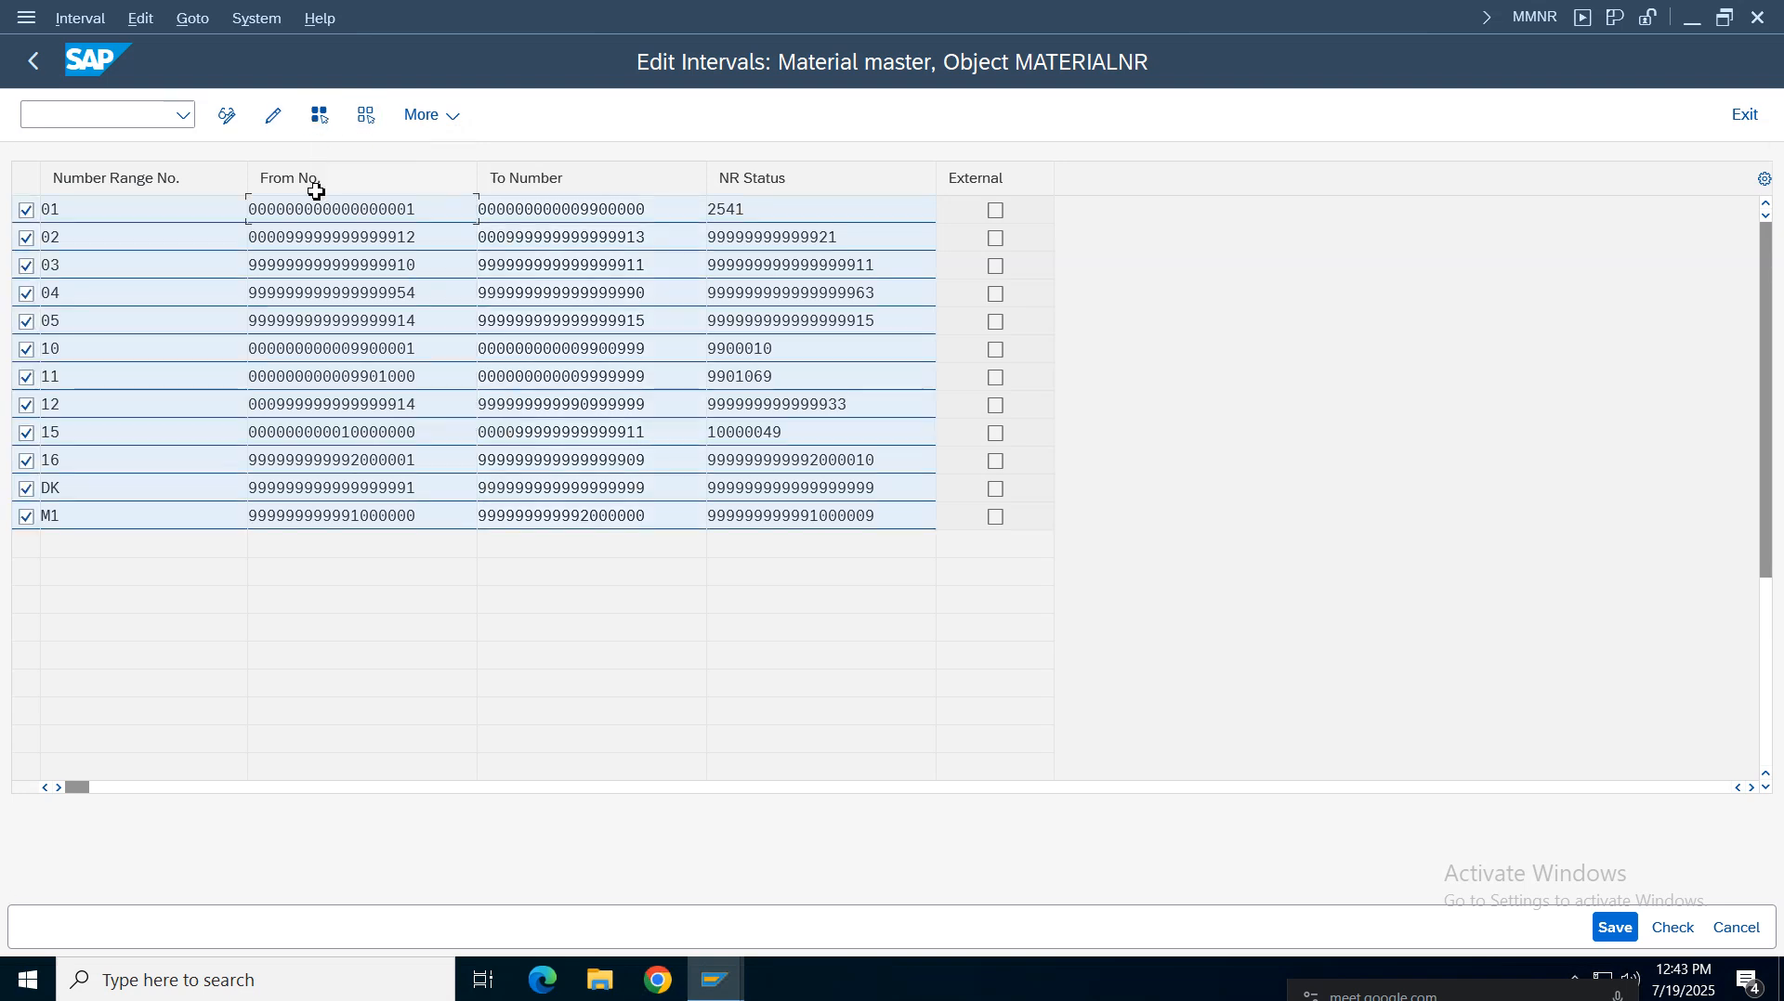
left_click(227, 116)
left_click(80, 18)
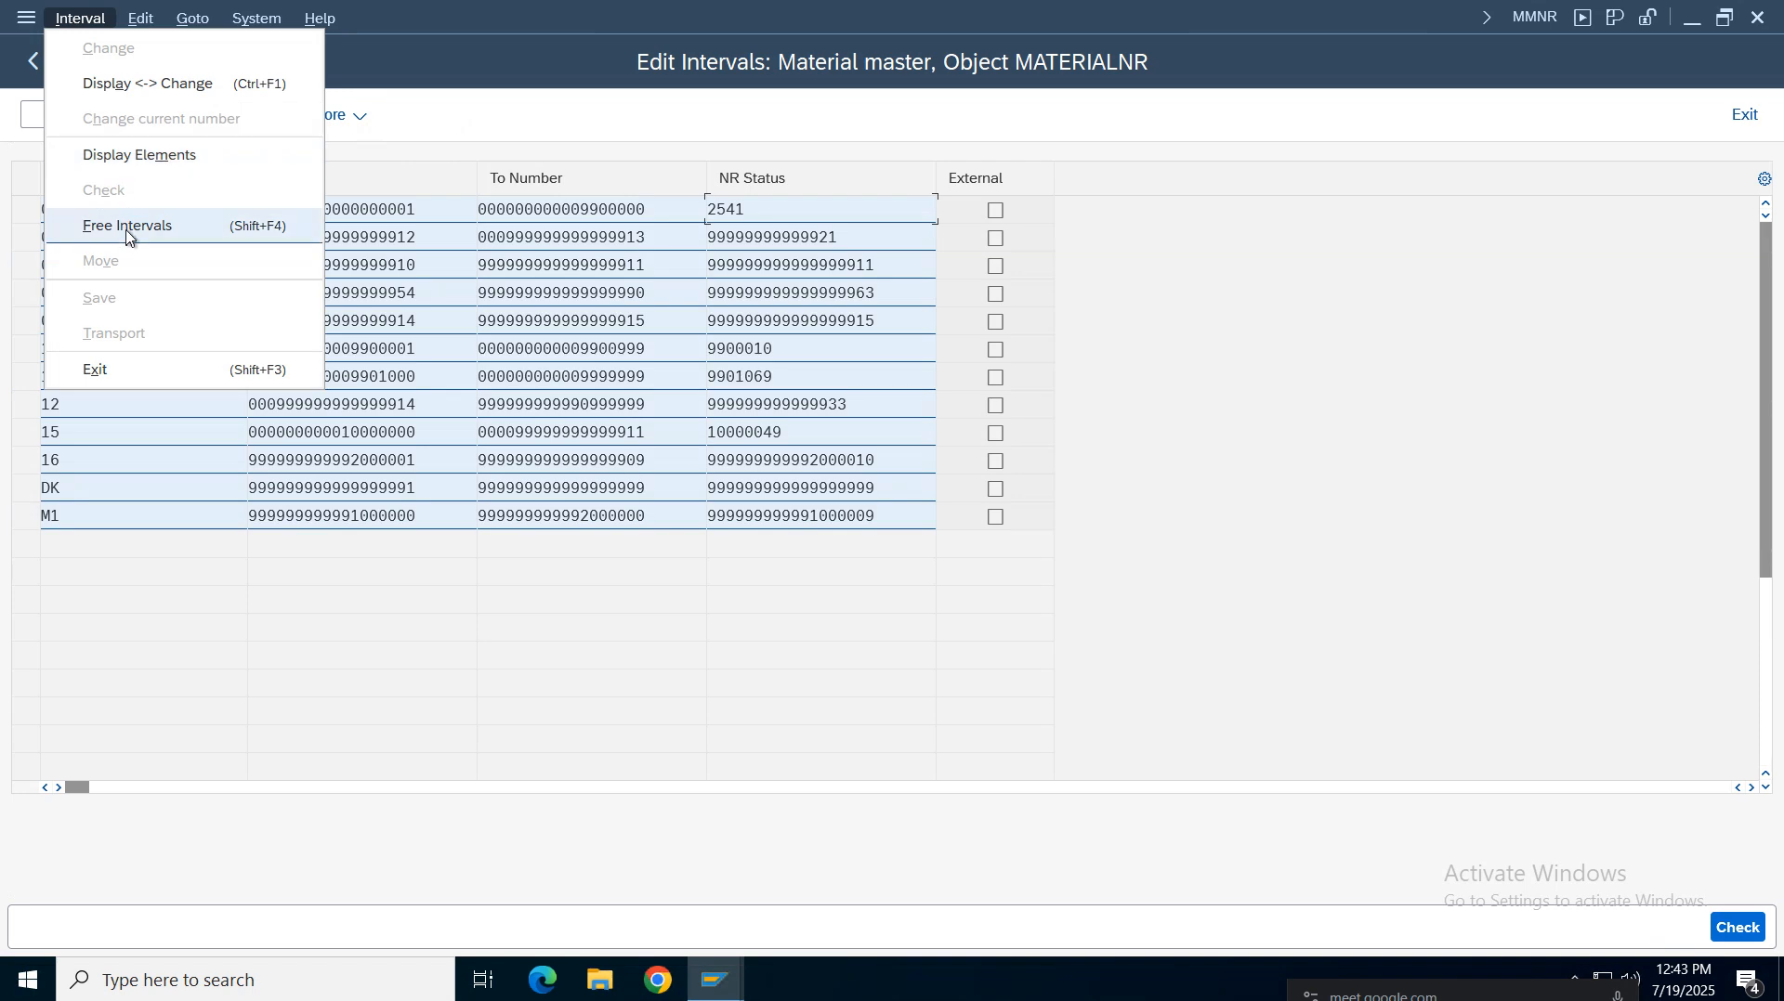
left_click(127, 156)
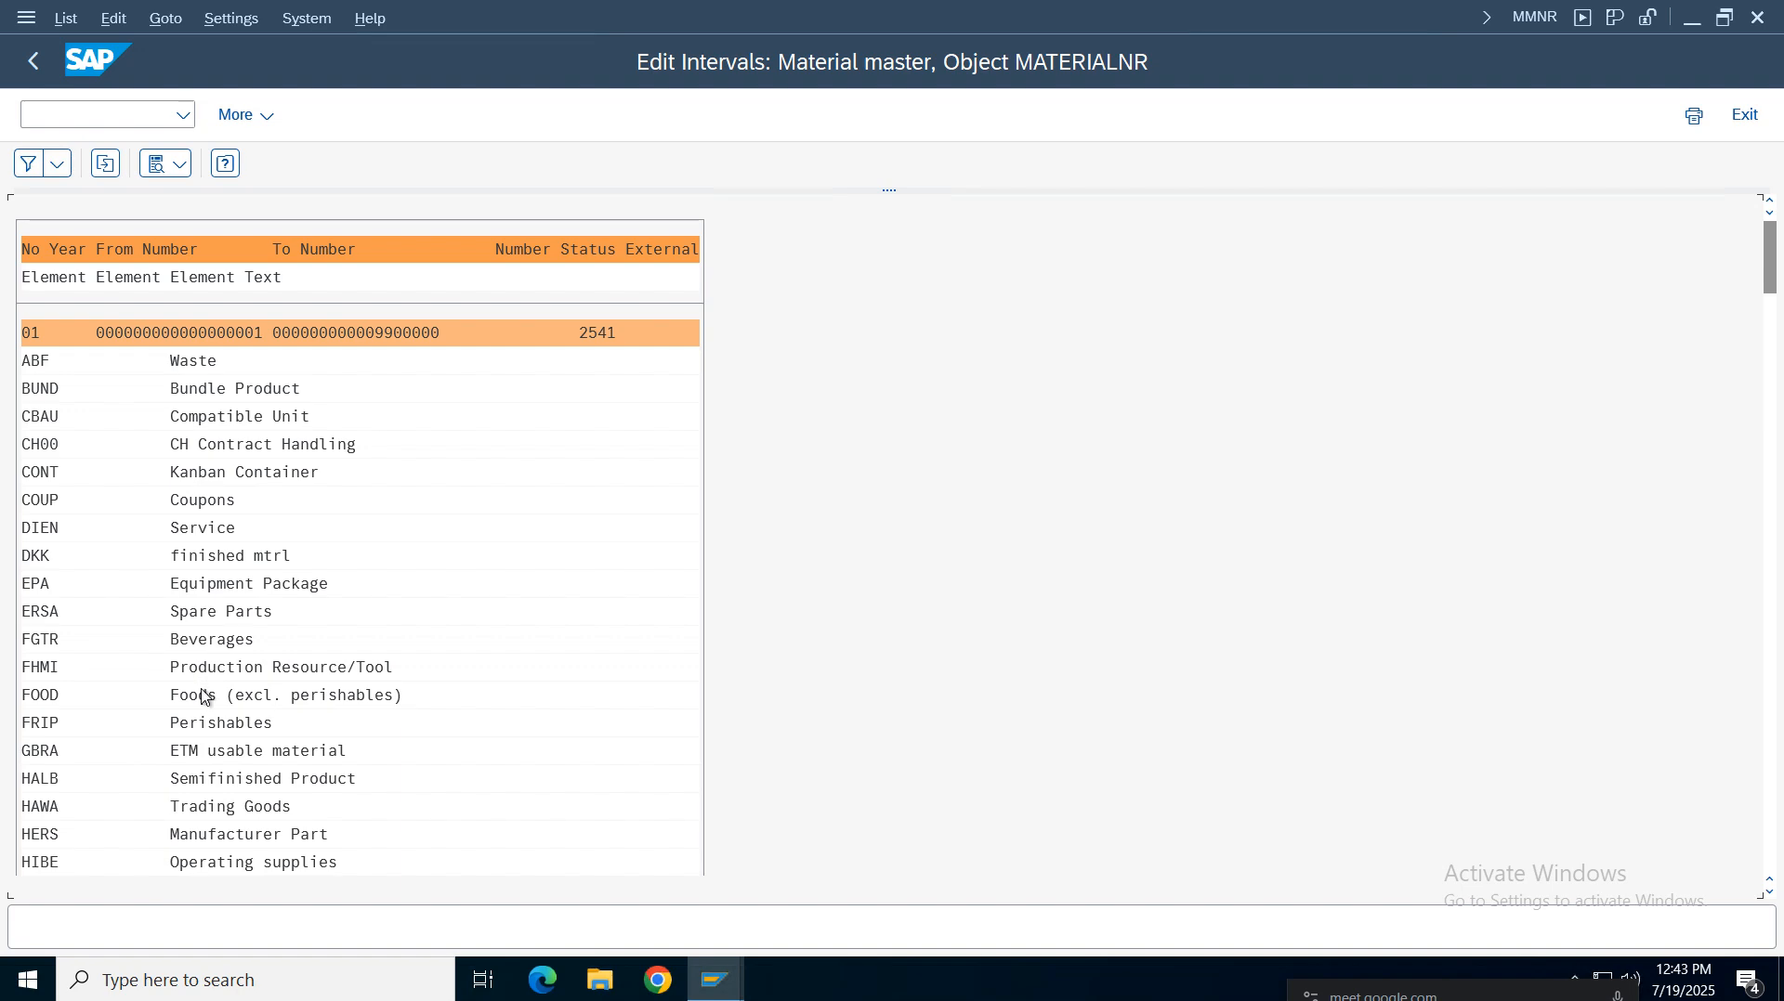
Examine the element list to find which interval includes the VROH raw materials type
left_click(235, 586)
scroll(238, 588, "down", 5)
scroll(238, 588, "down", 10)
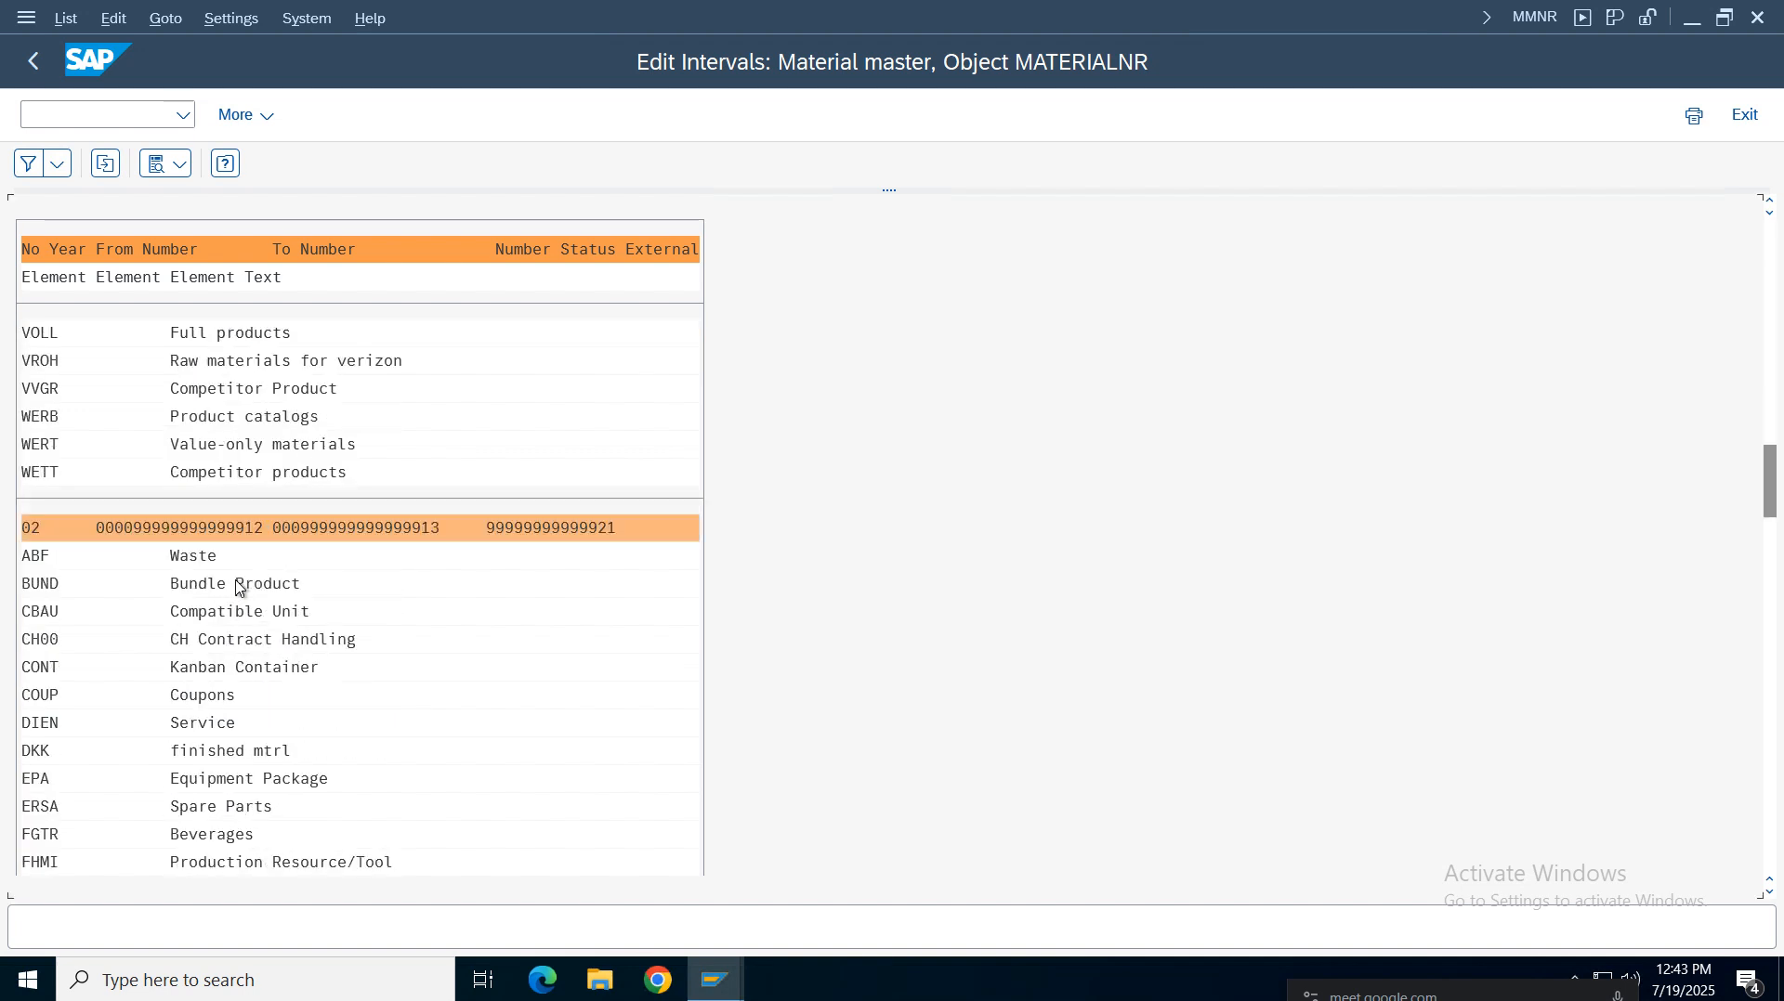
scroll(238, 588, "up", 5)
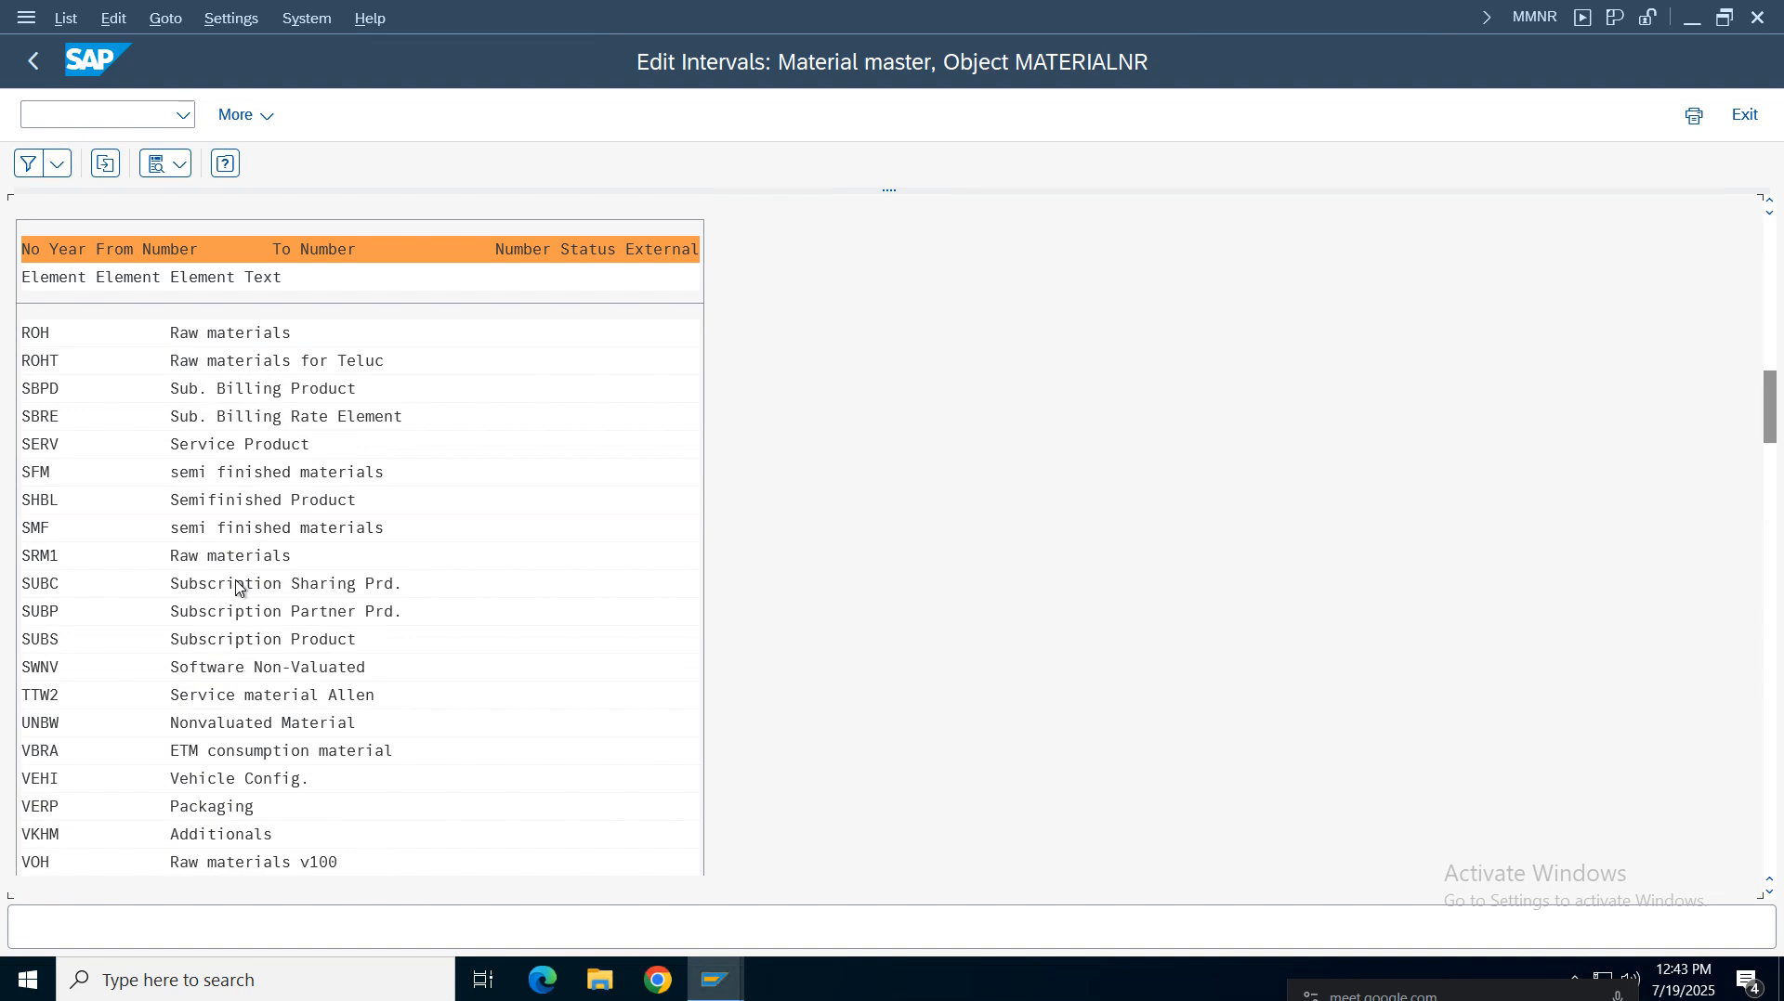
left_click(211, 870)
scroll(210, 871, "down", 5)
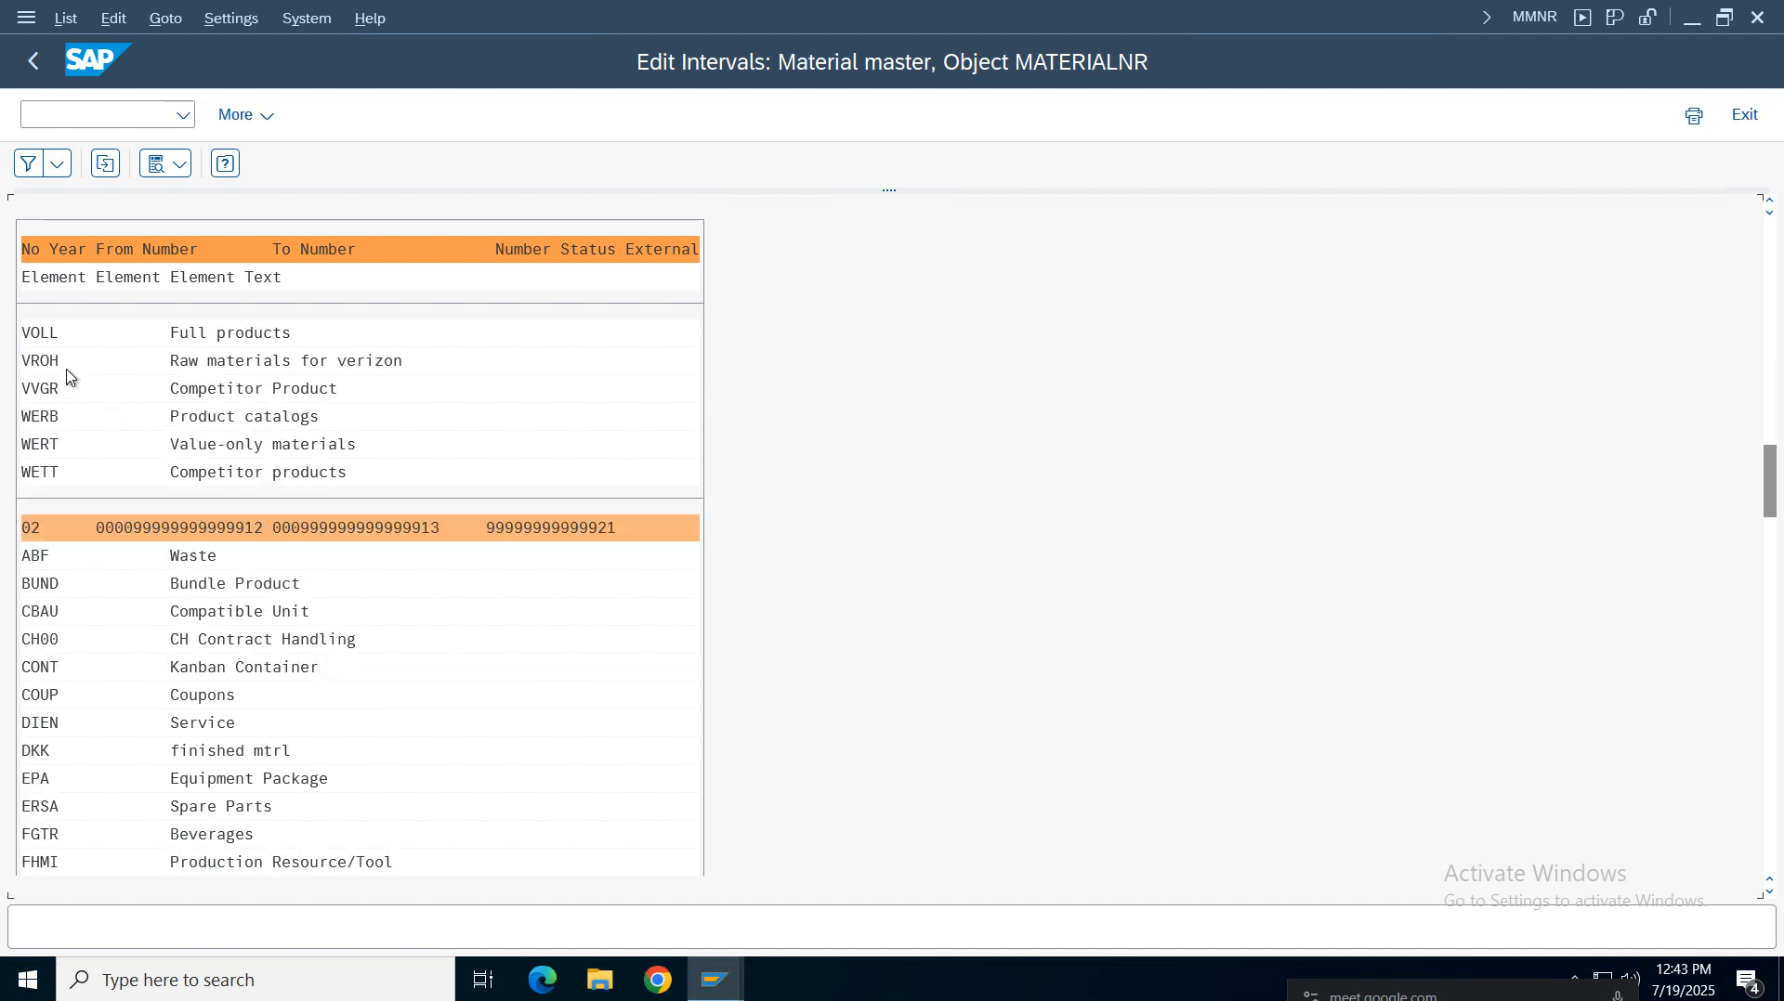
left_click(249, 361)
left_click(165, 19)
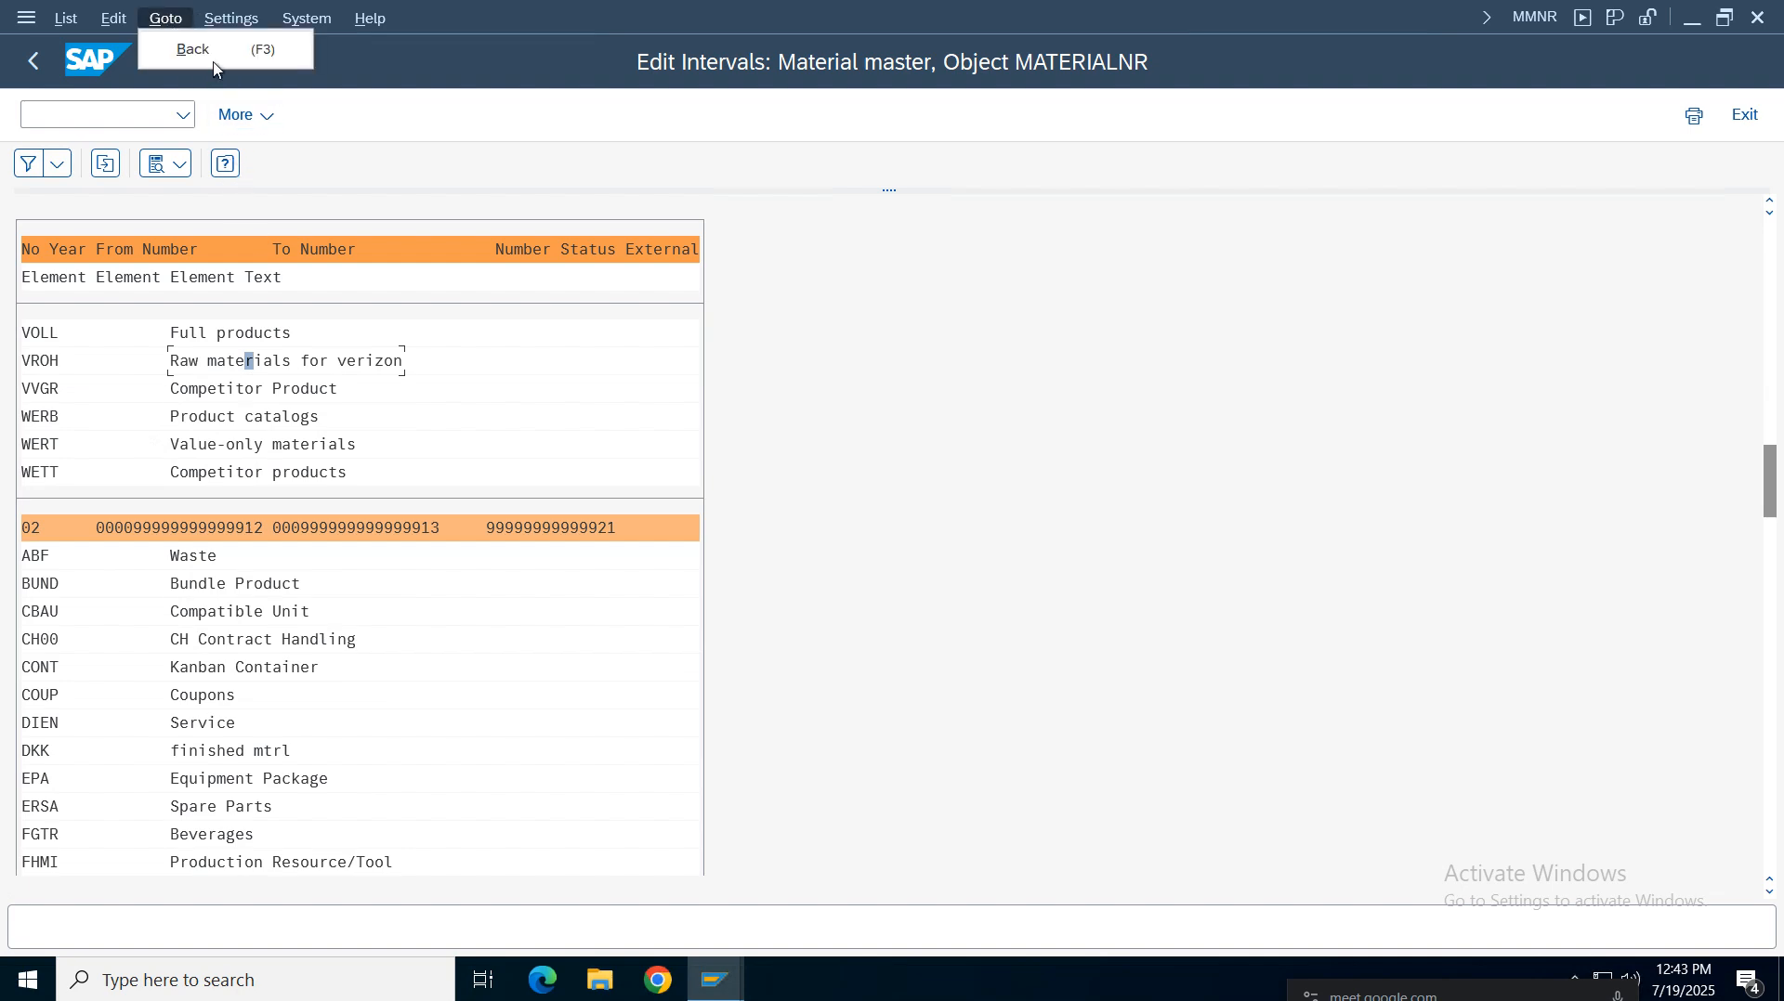
mouse_move(232, 19)
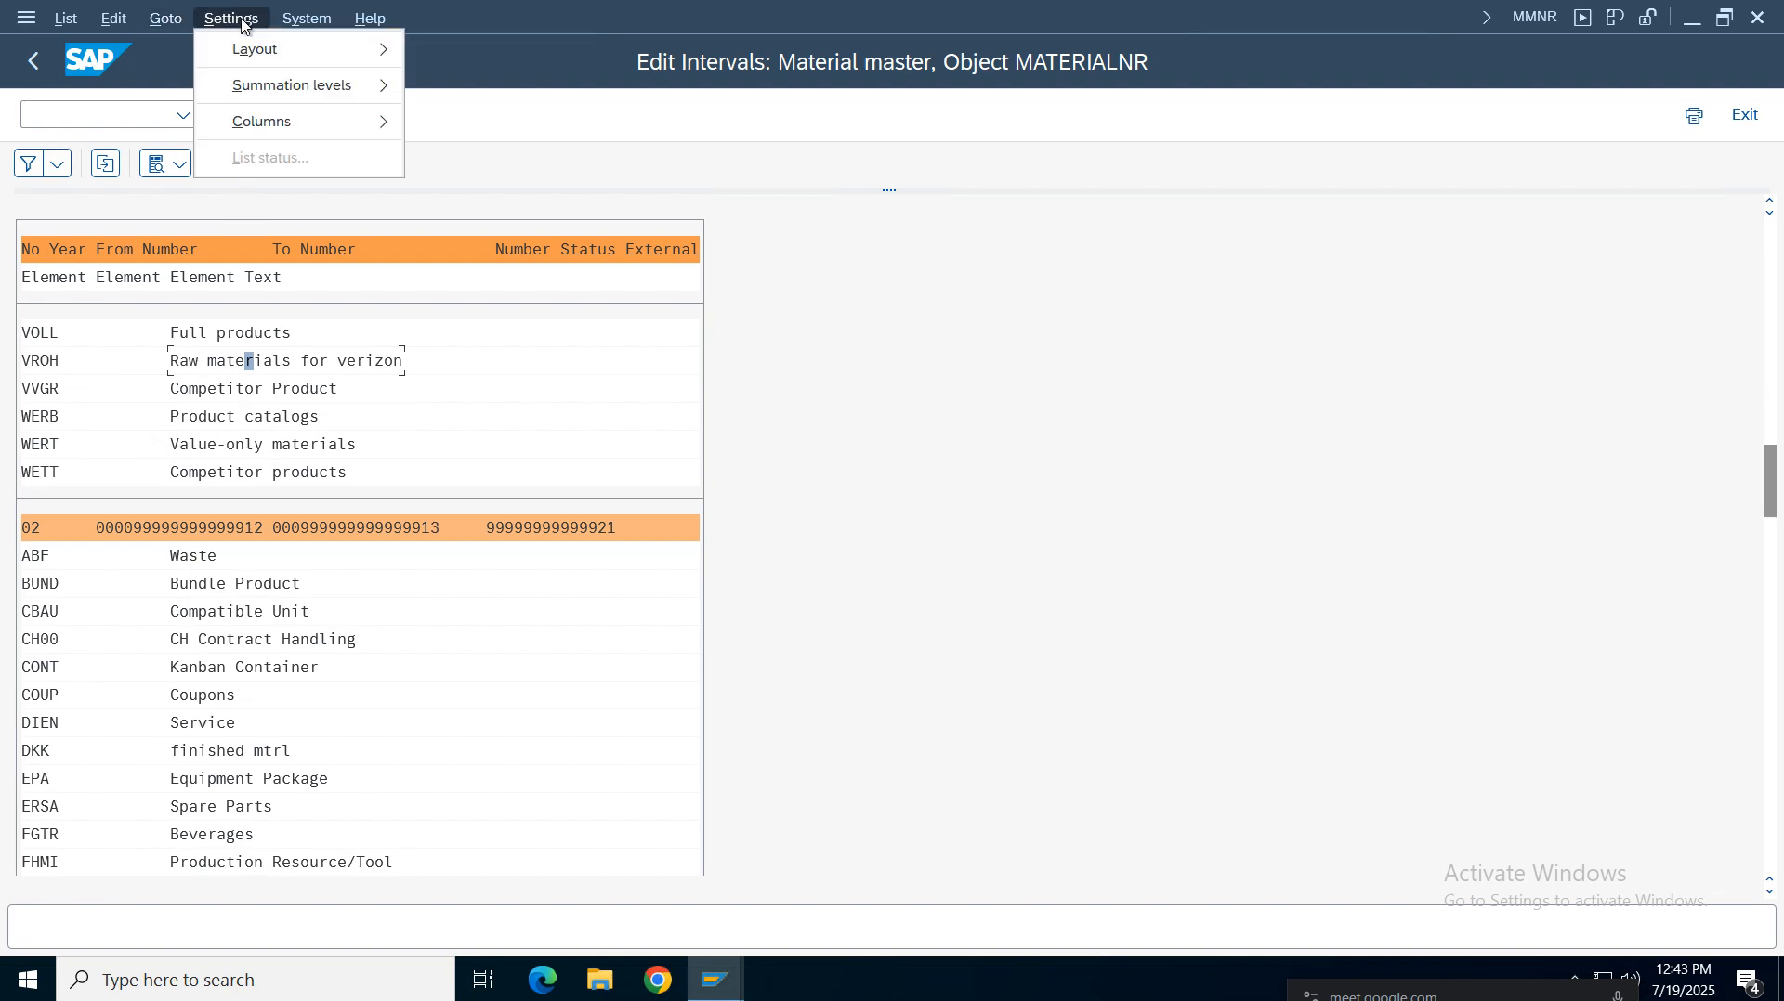
left_click(36, 364)
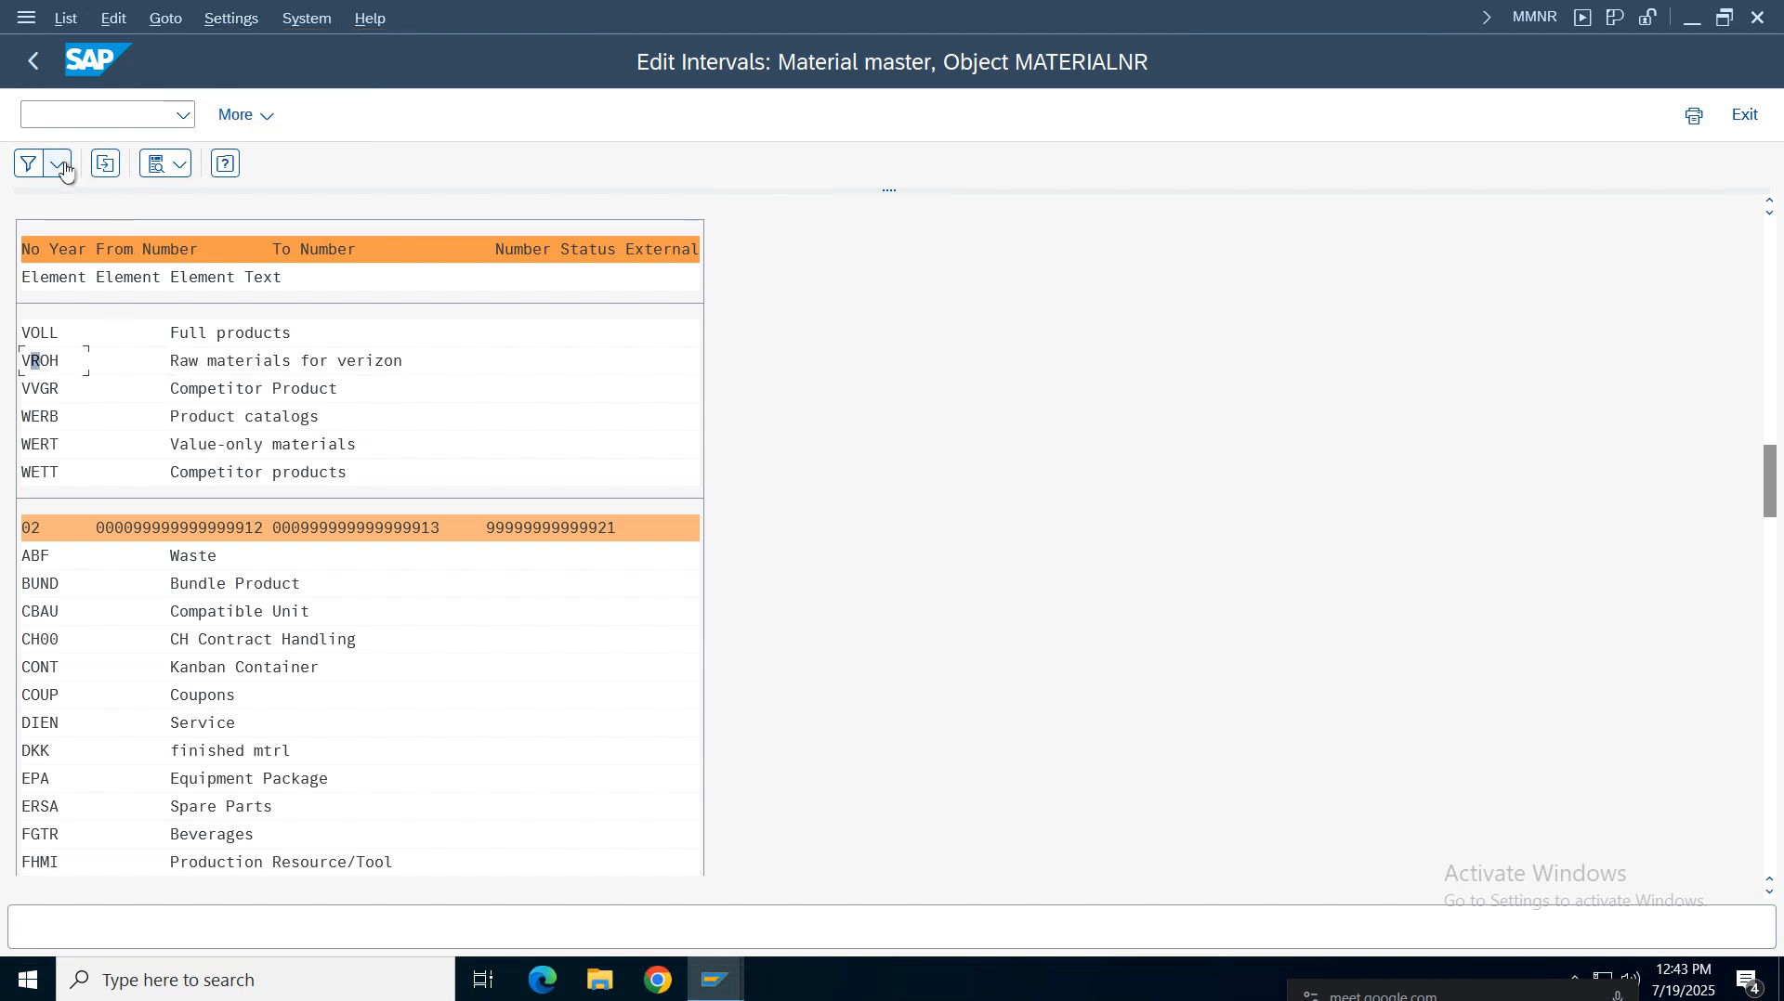
left_click(66, 19)
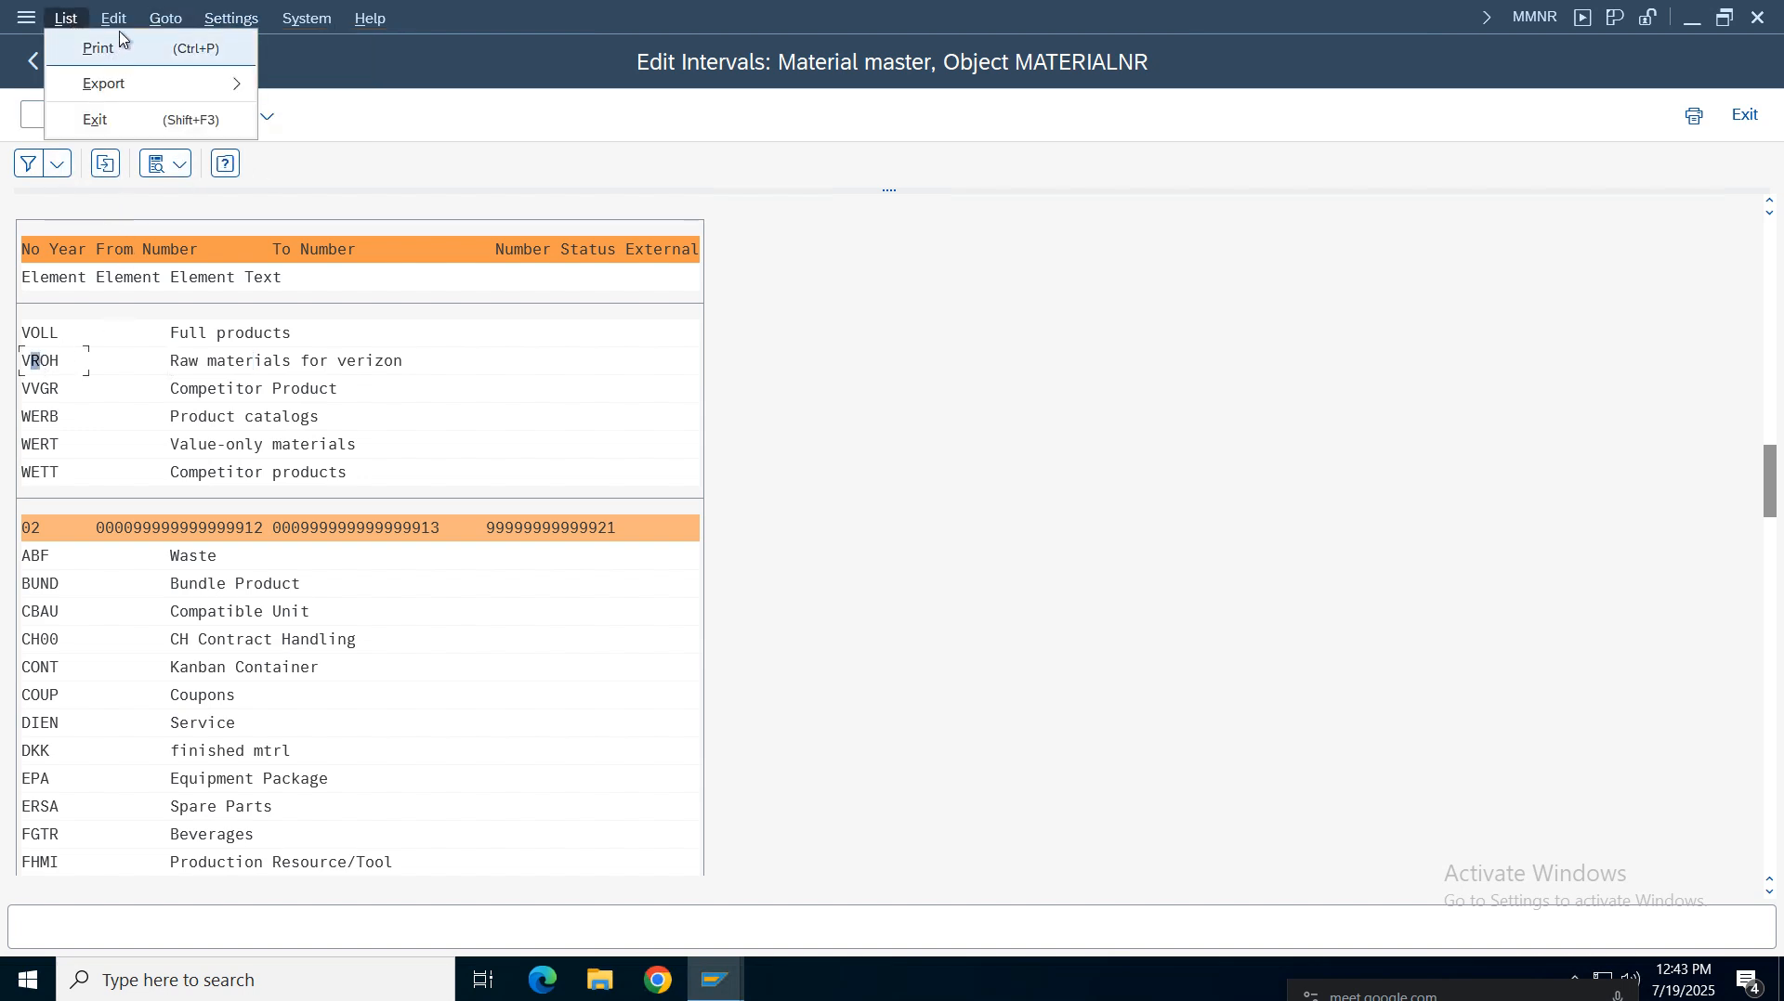
mouse_move(114, 18)
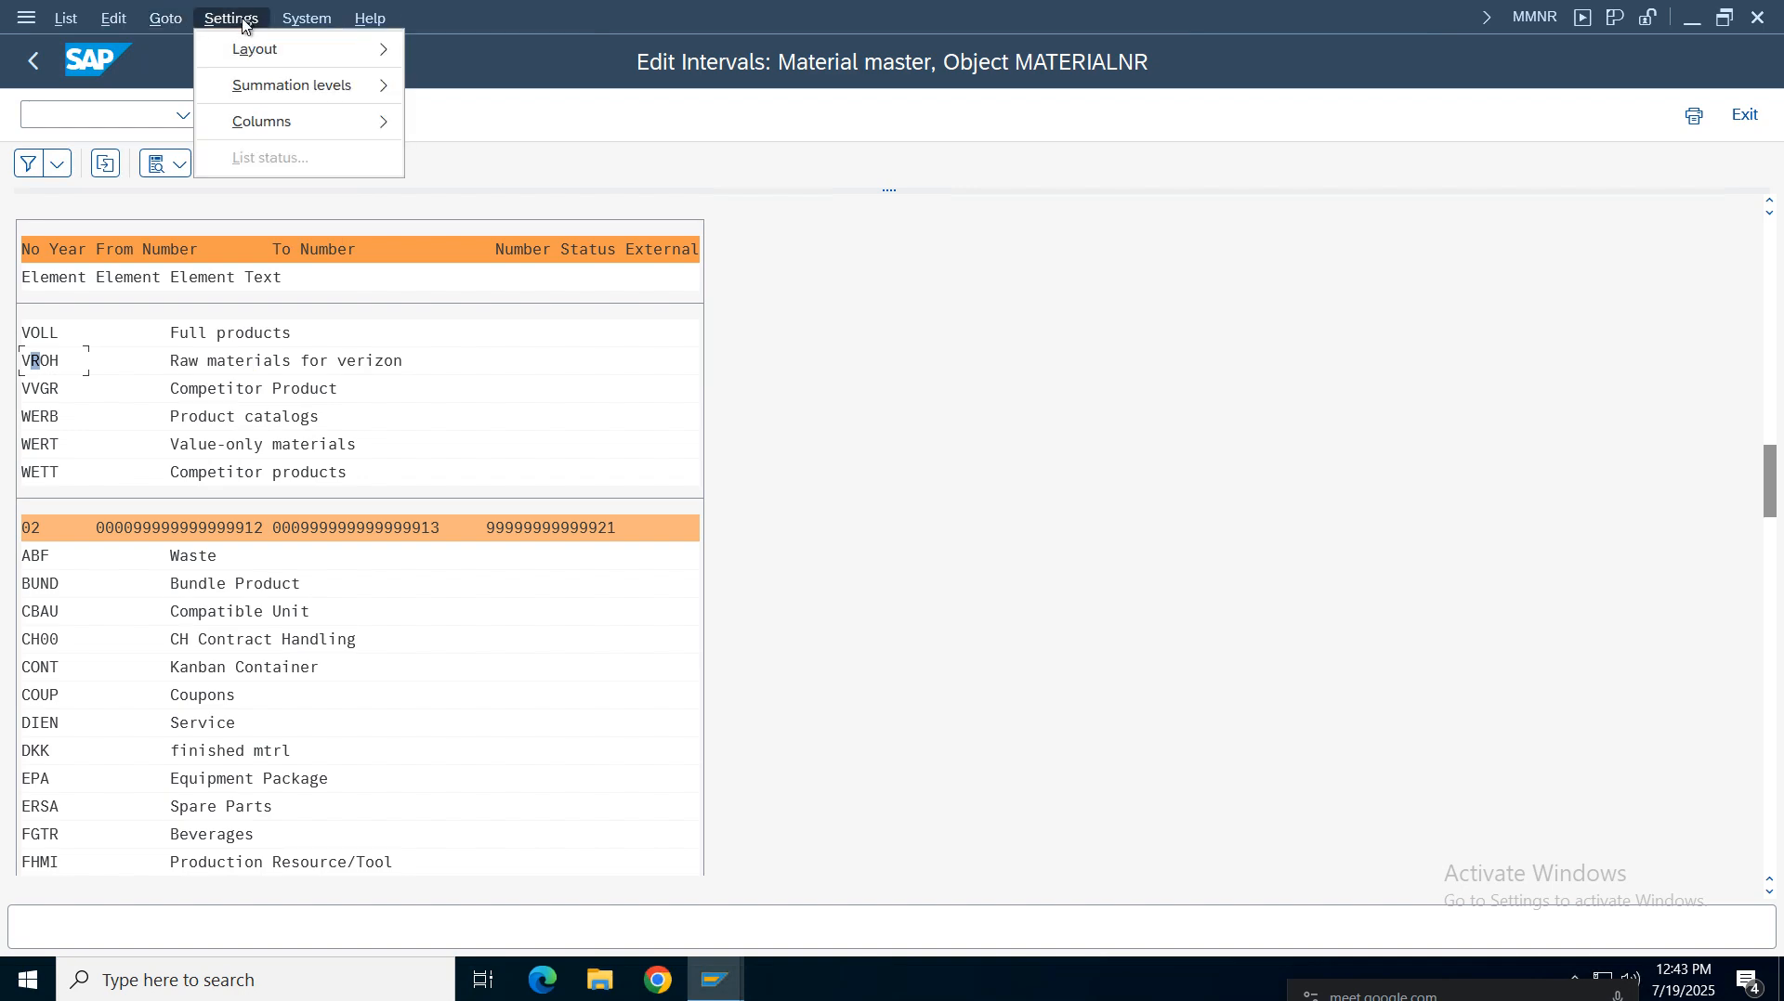
mouse_move(296, 38)
left_click(1149, 473)
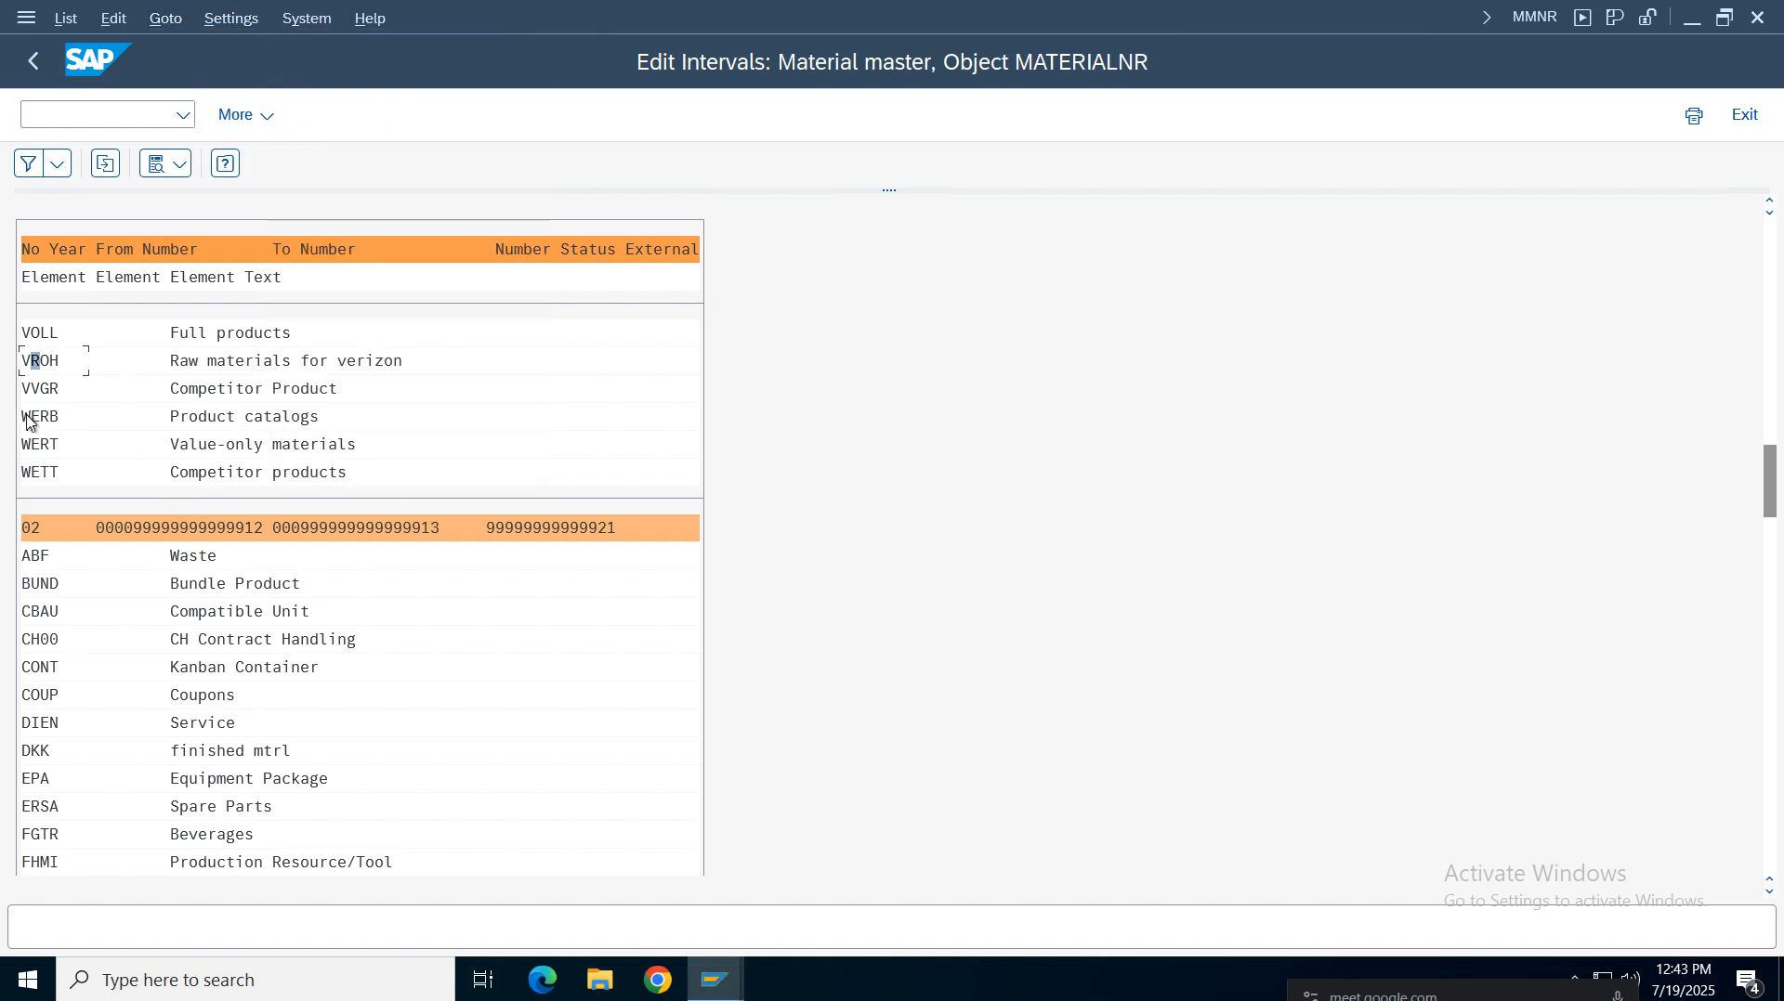
left_click(231, 360)
left_click_drag(1768, 462, 1768, 465)
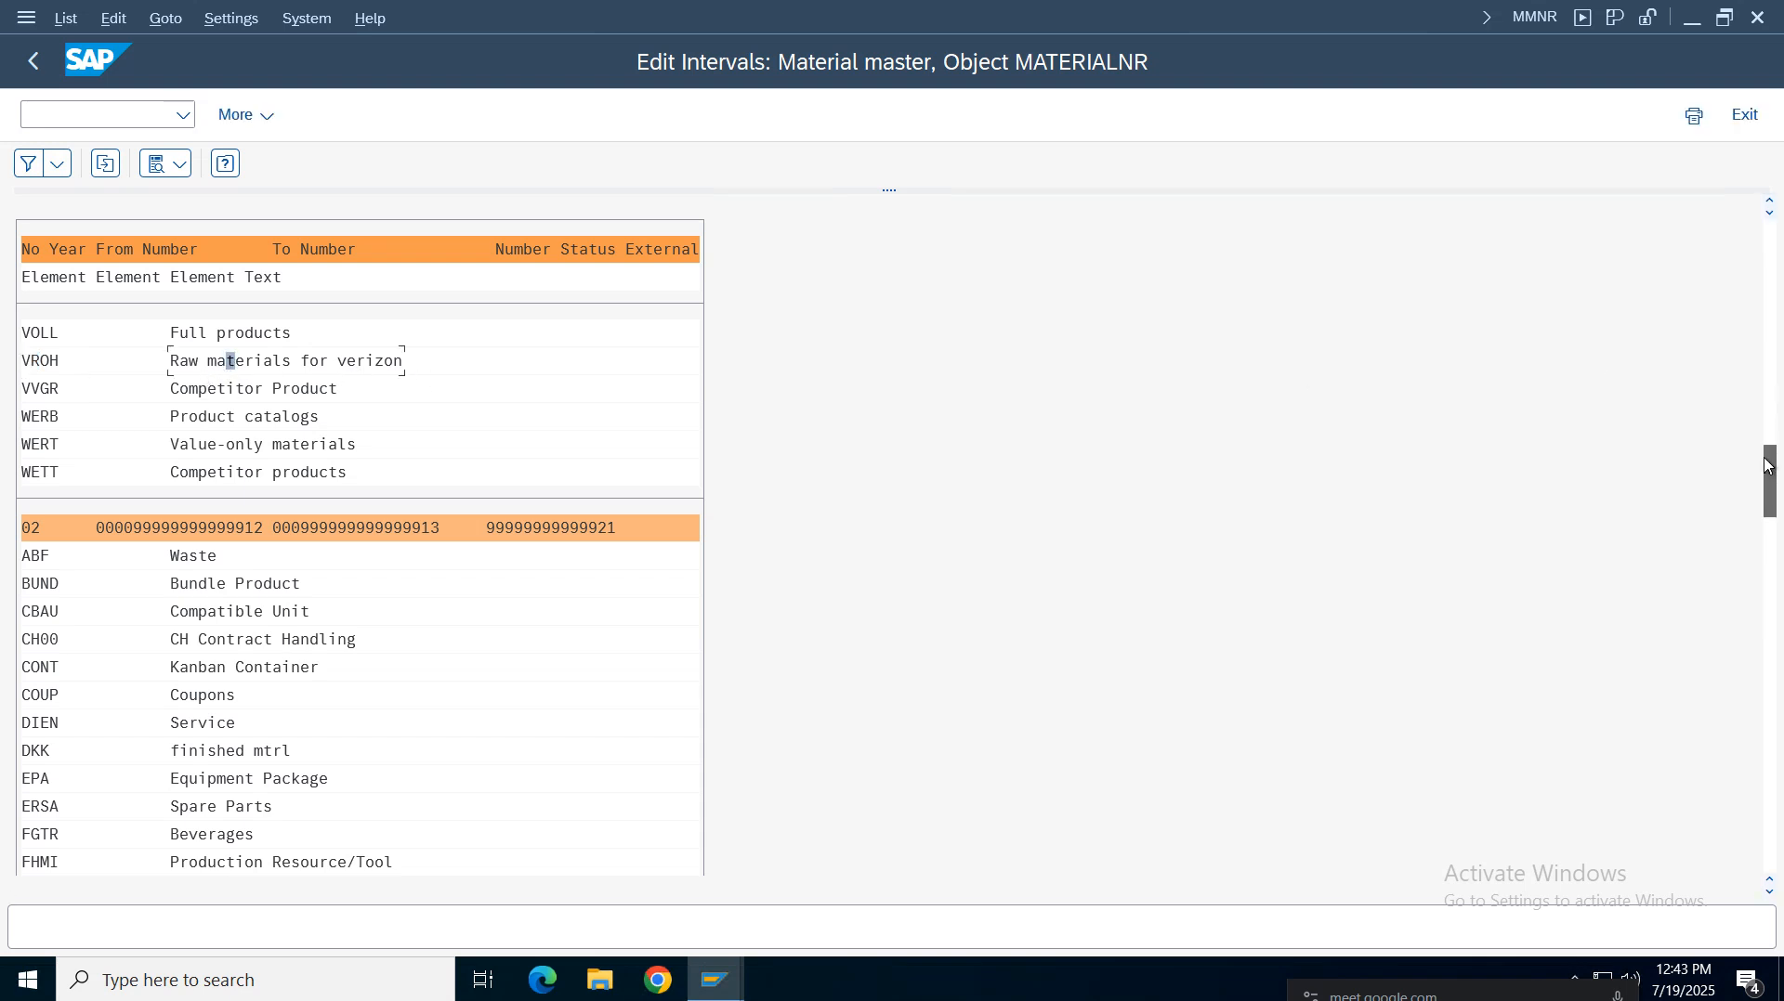
left_click(35, 364)
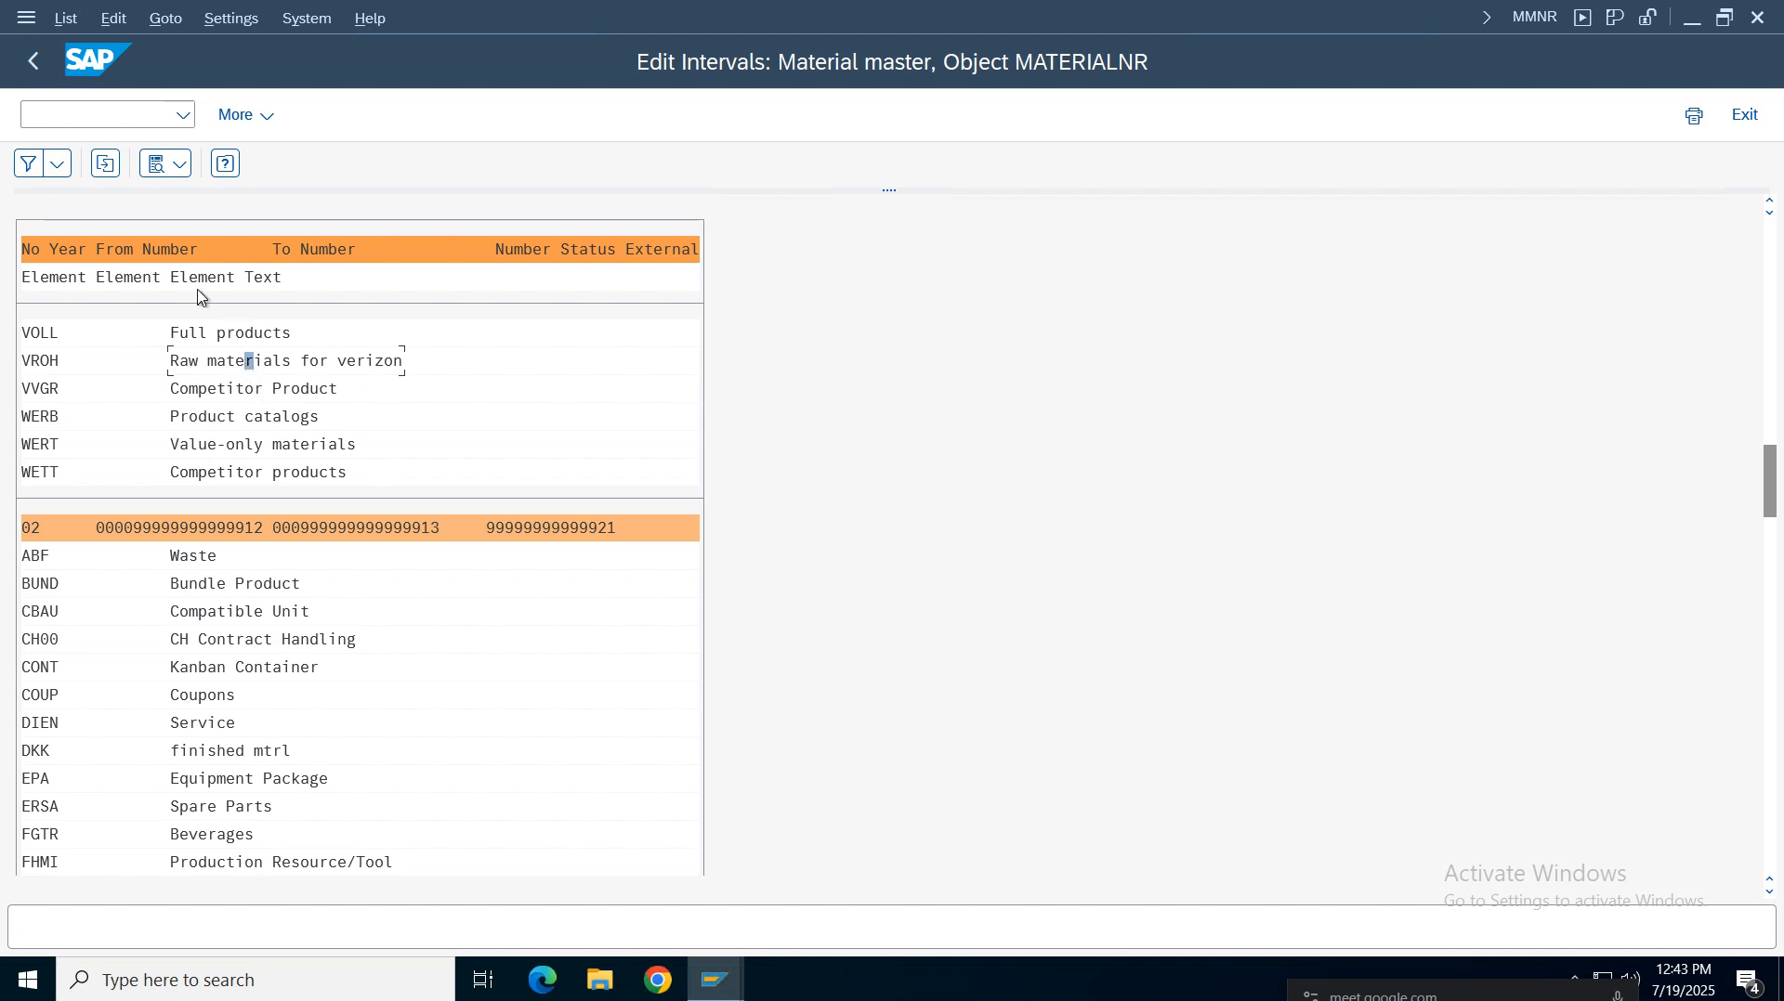
Go back to the MATERIALNR number range object and open its groups for changing
left_click(33, 60)
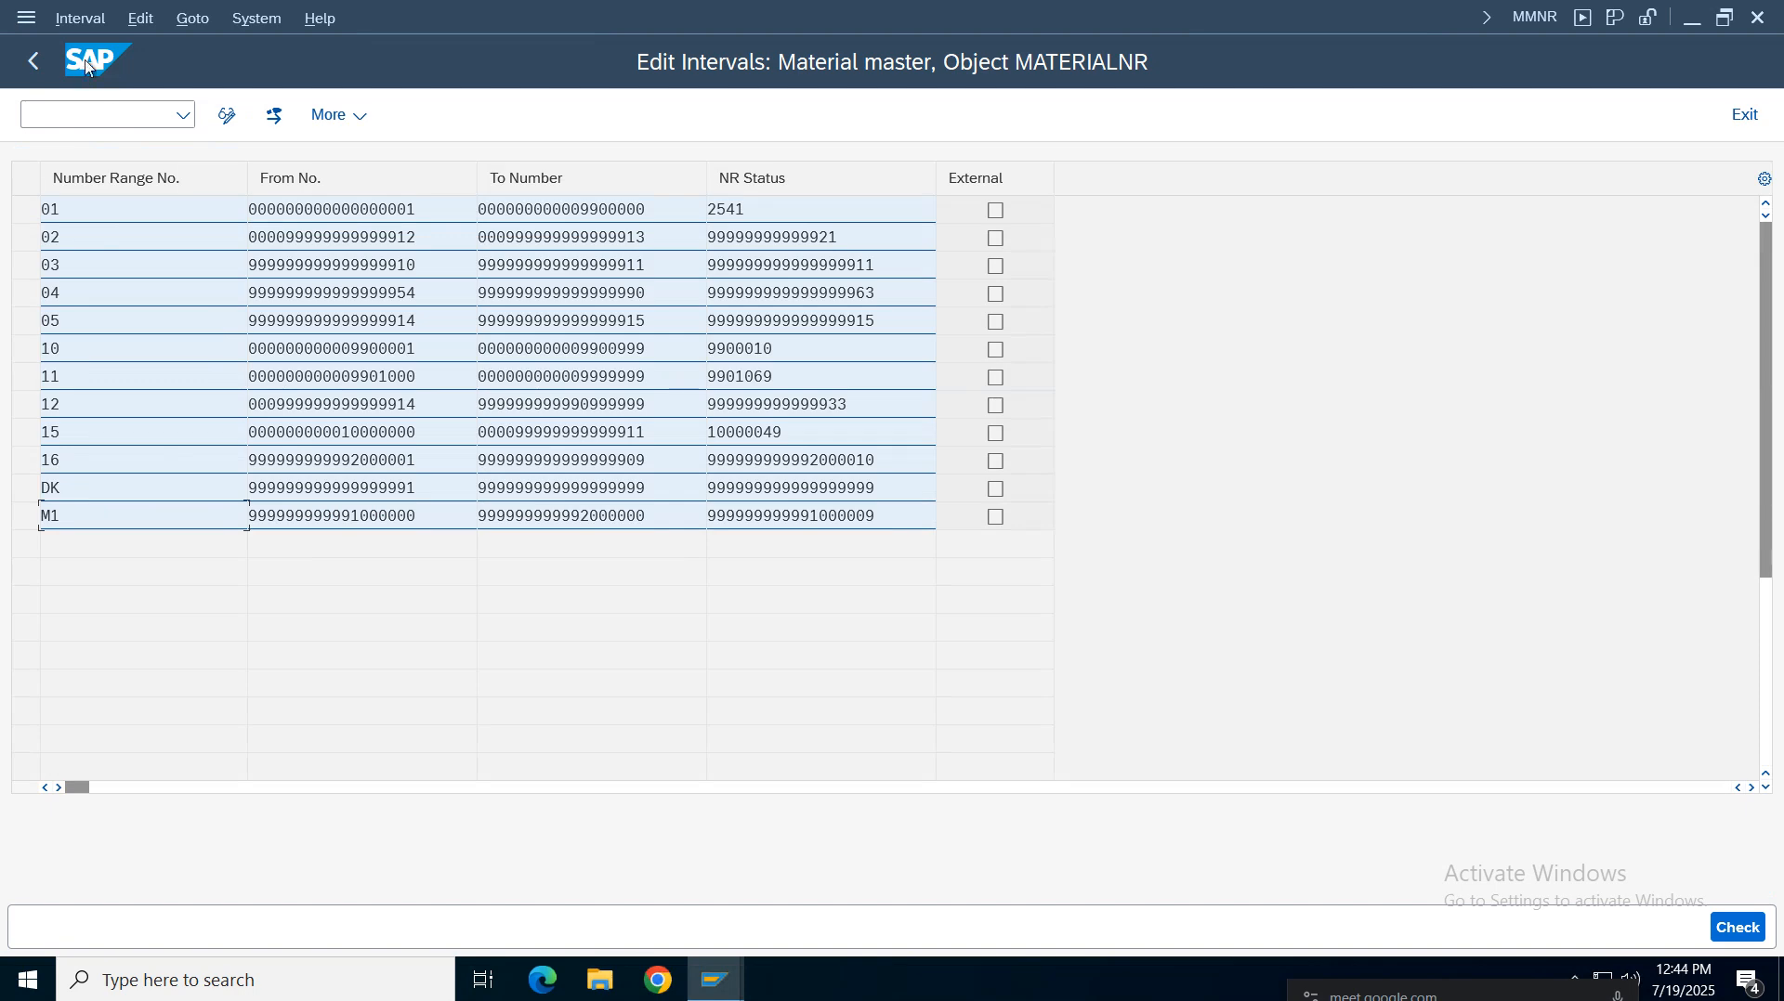
left_click(32, 61)
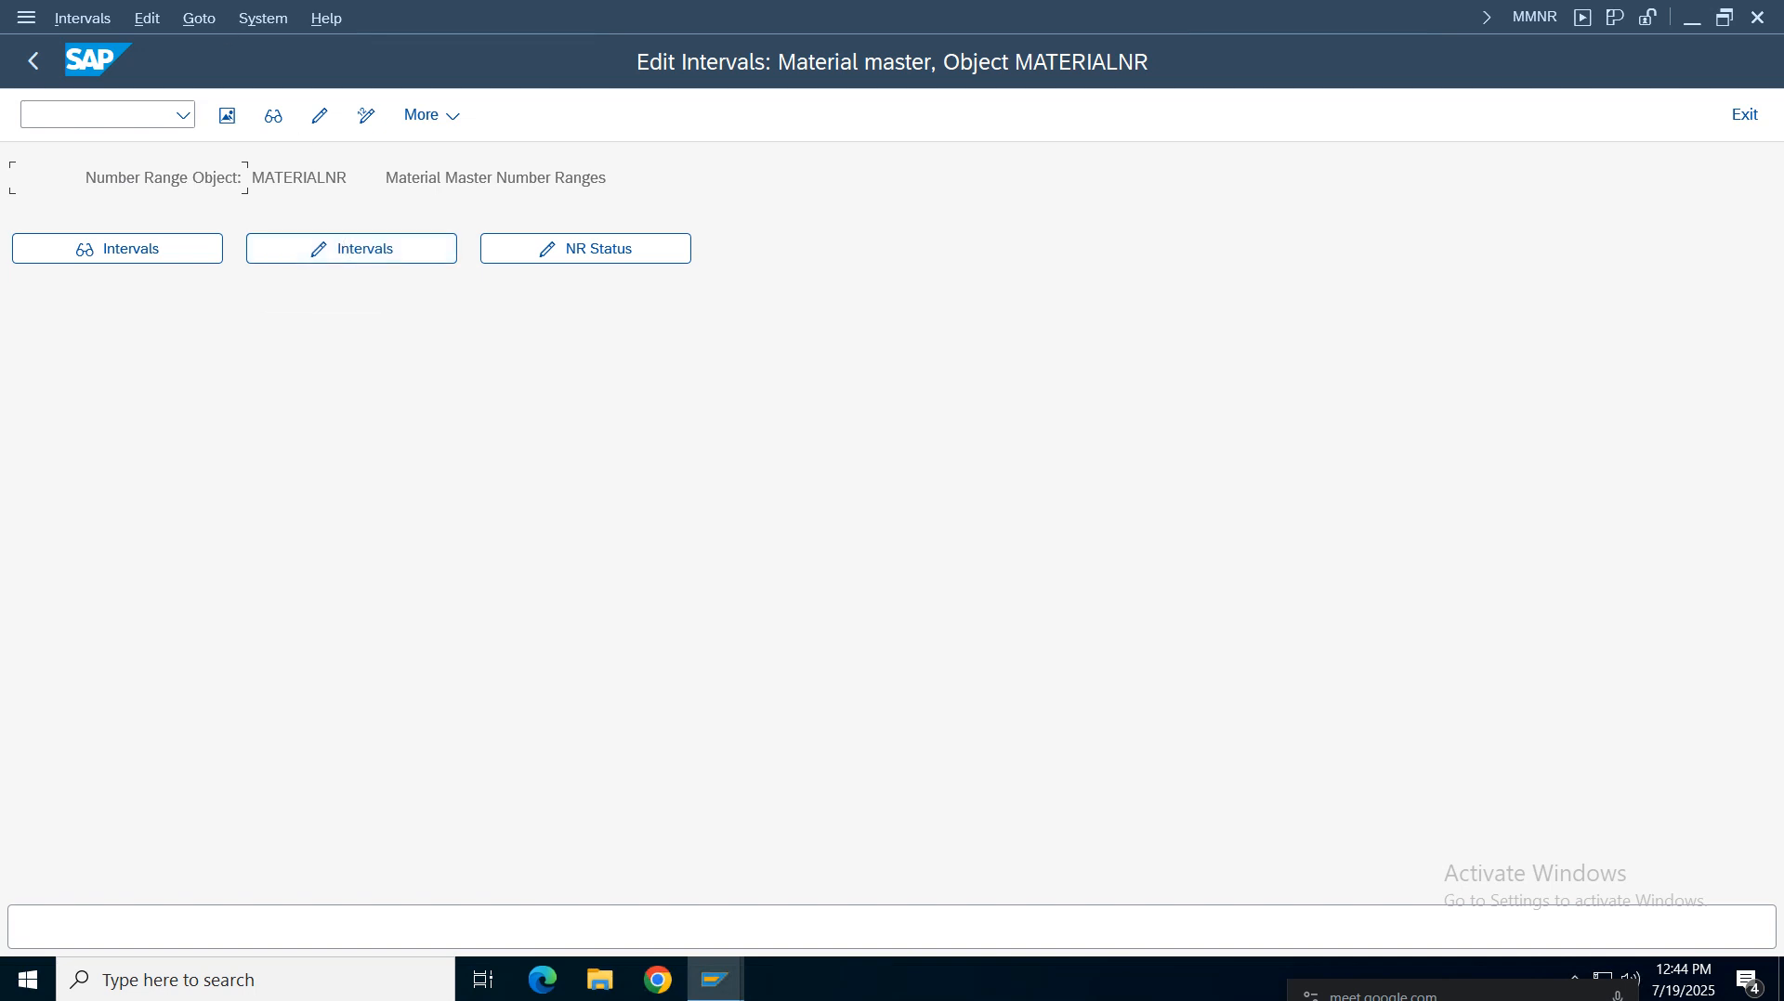
left_click(192, 24)
left_click(210, 22)
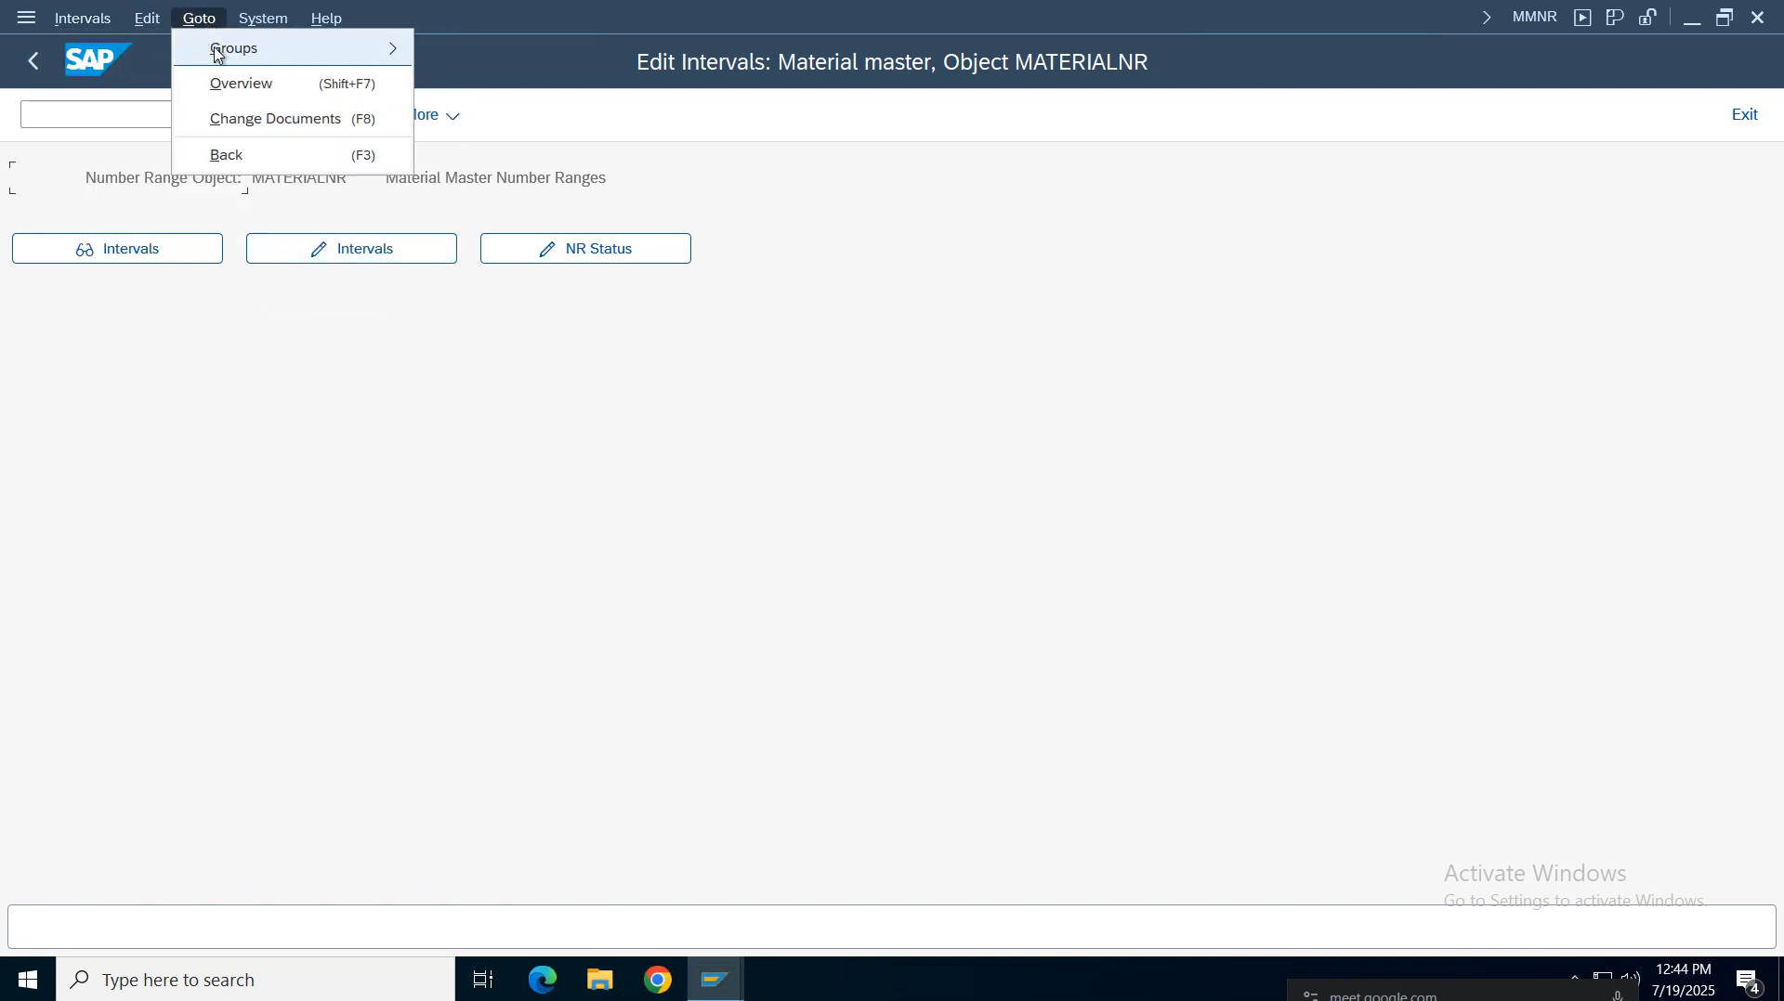
mouse_move(218, 48)
left_click(475, 92)
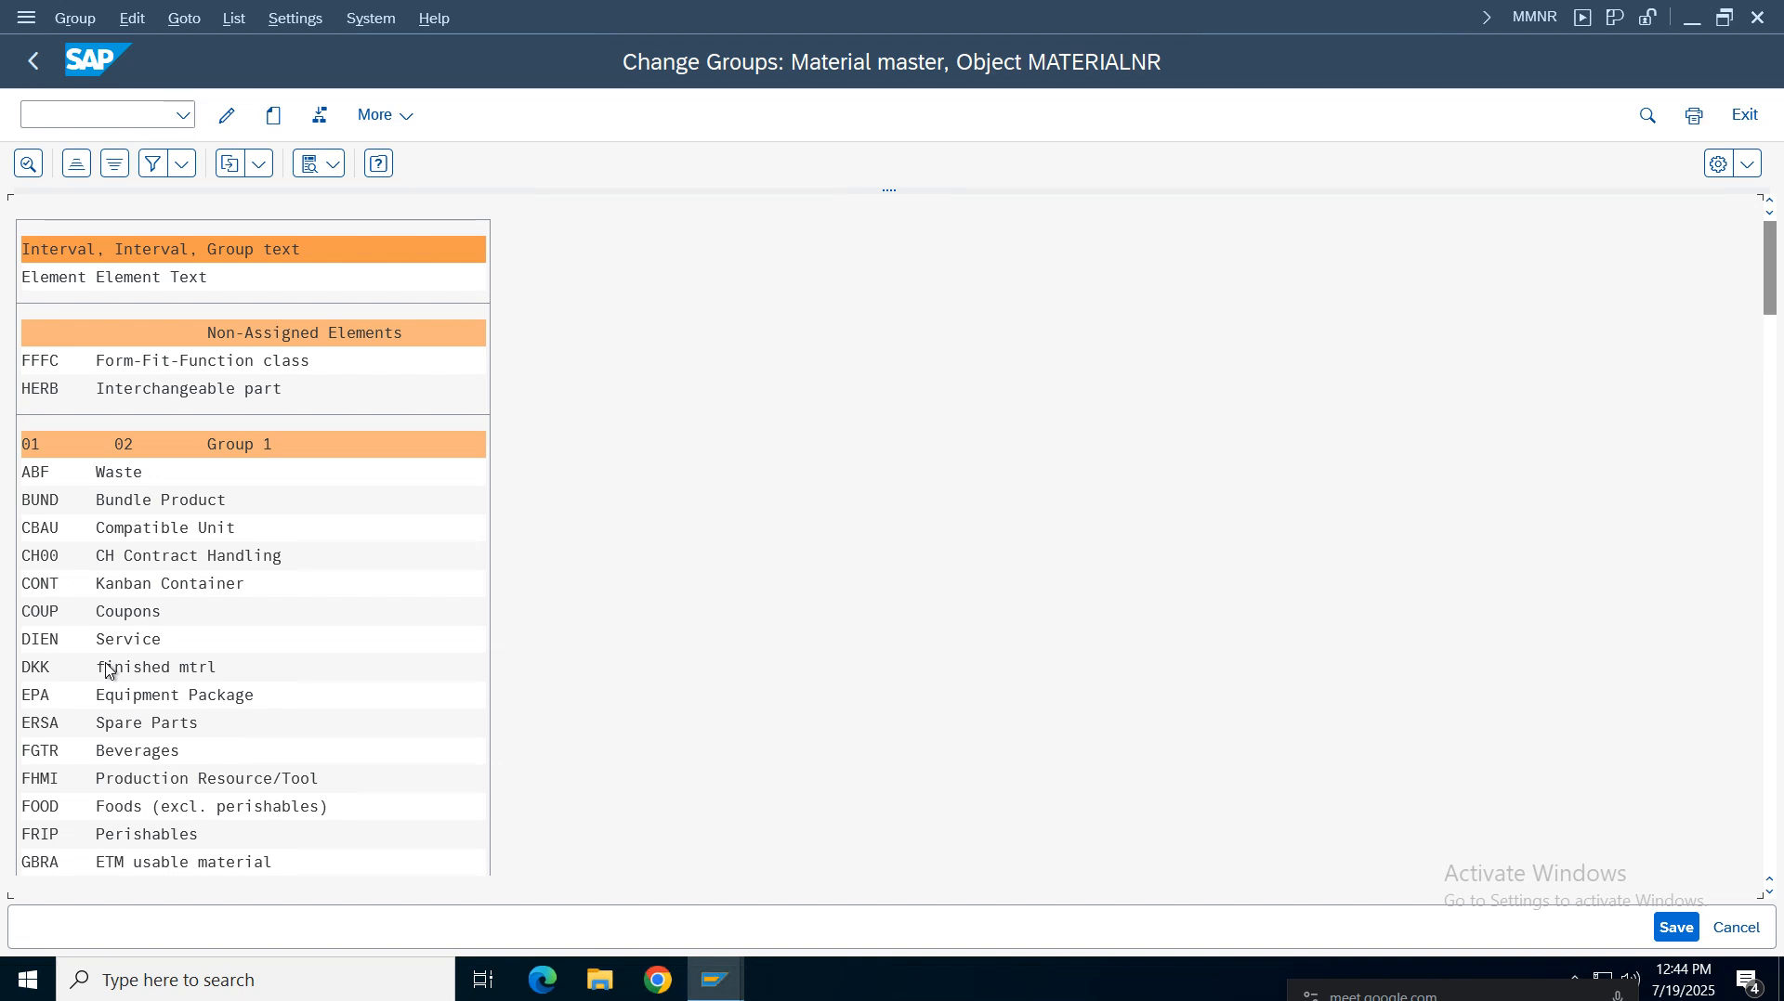
Search the group list for the VROH element and jump to its entry
key("ctrl+f")
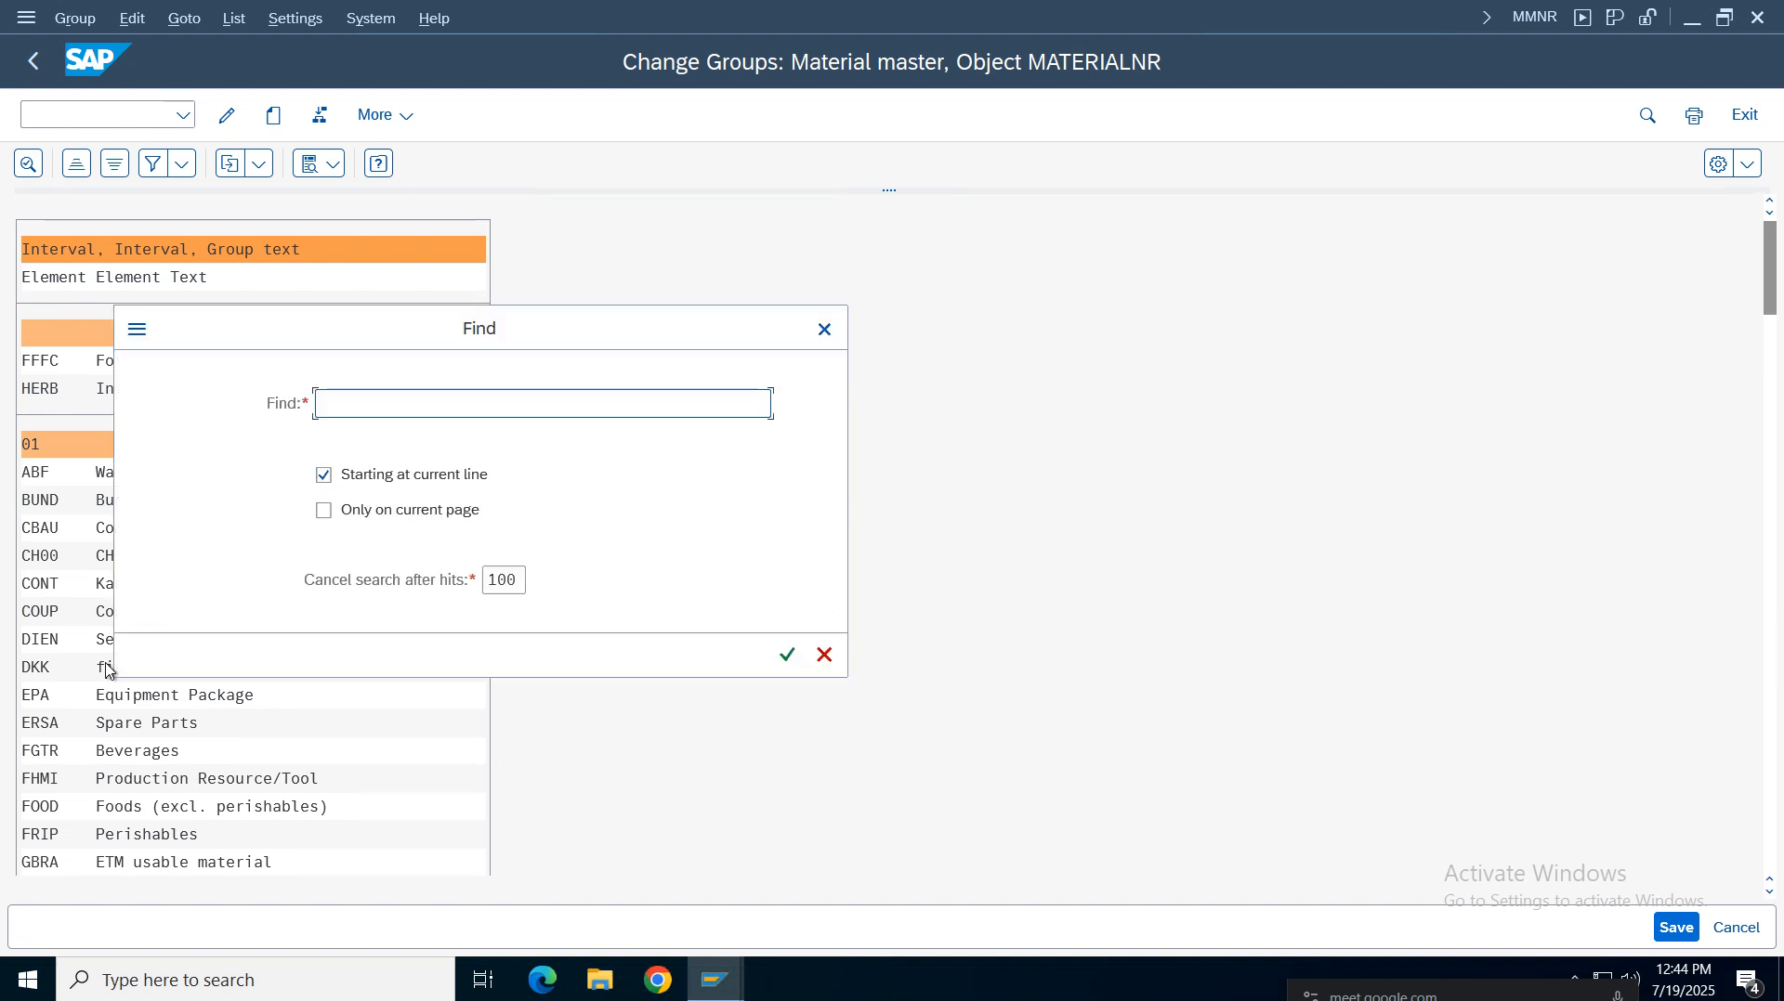
type("vroh")
key("Return")
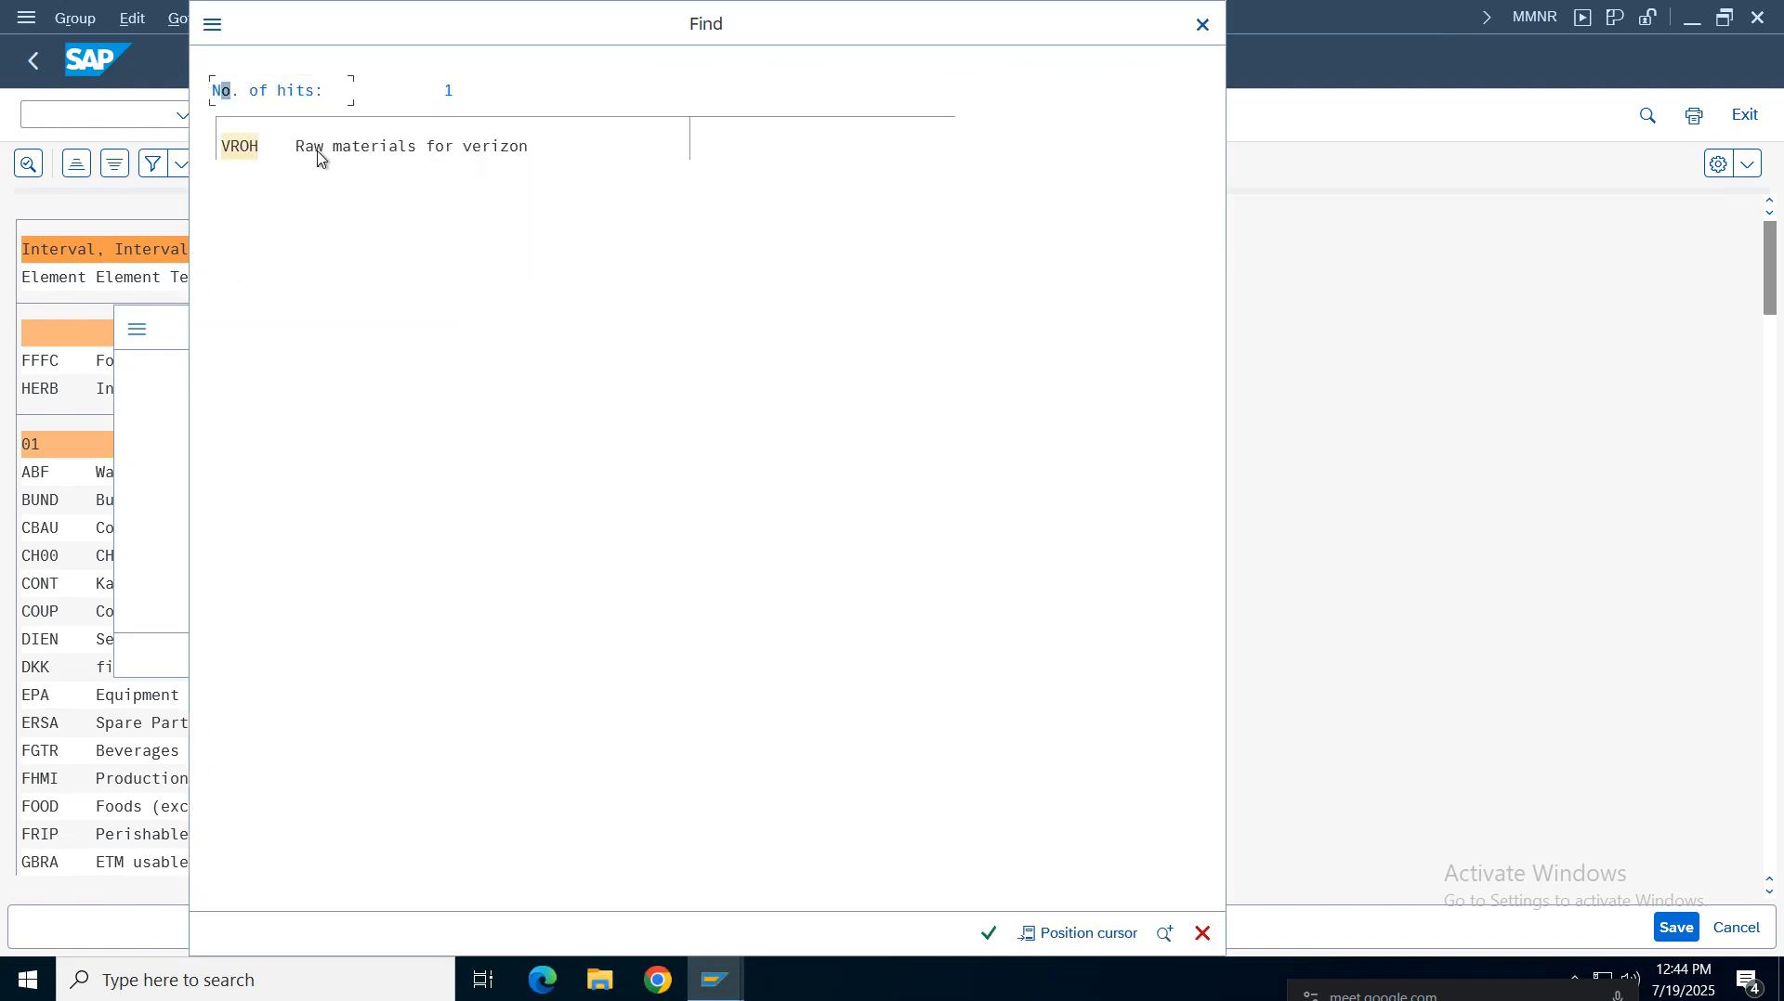
left_click(319, 149)
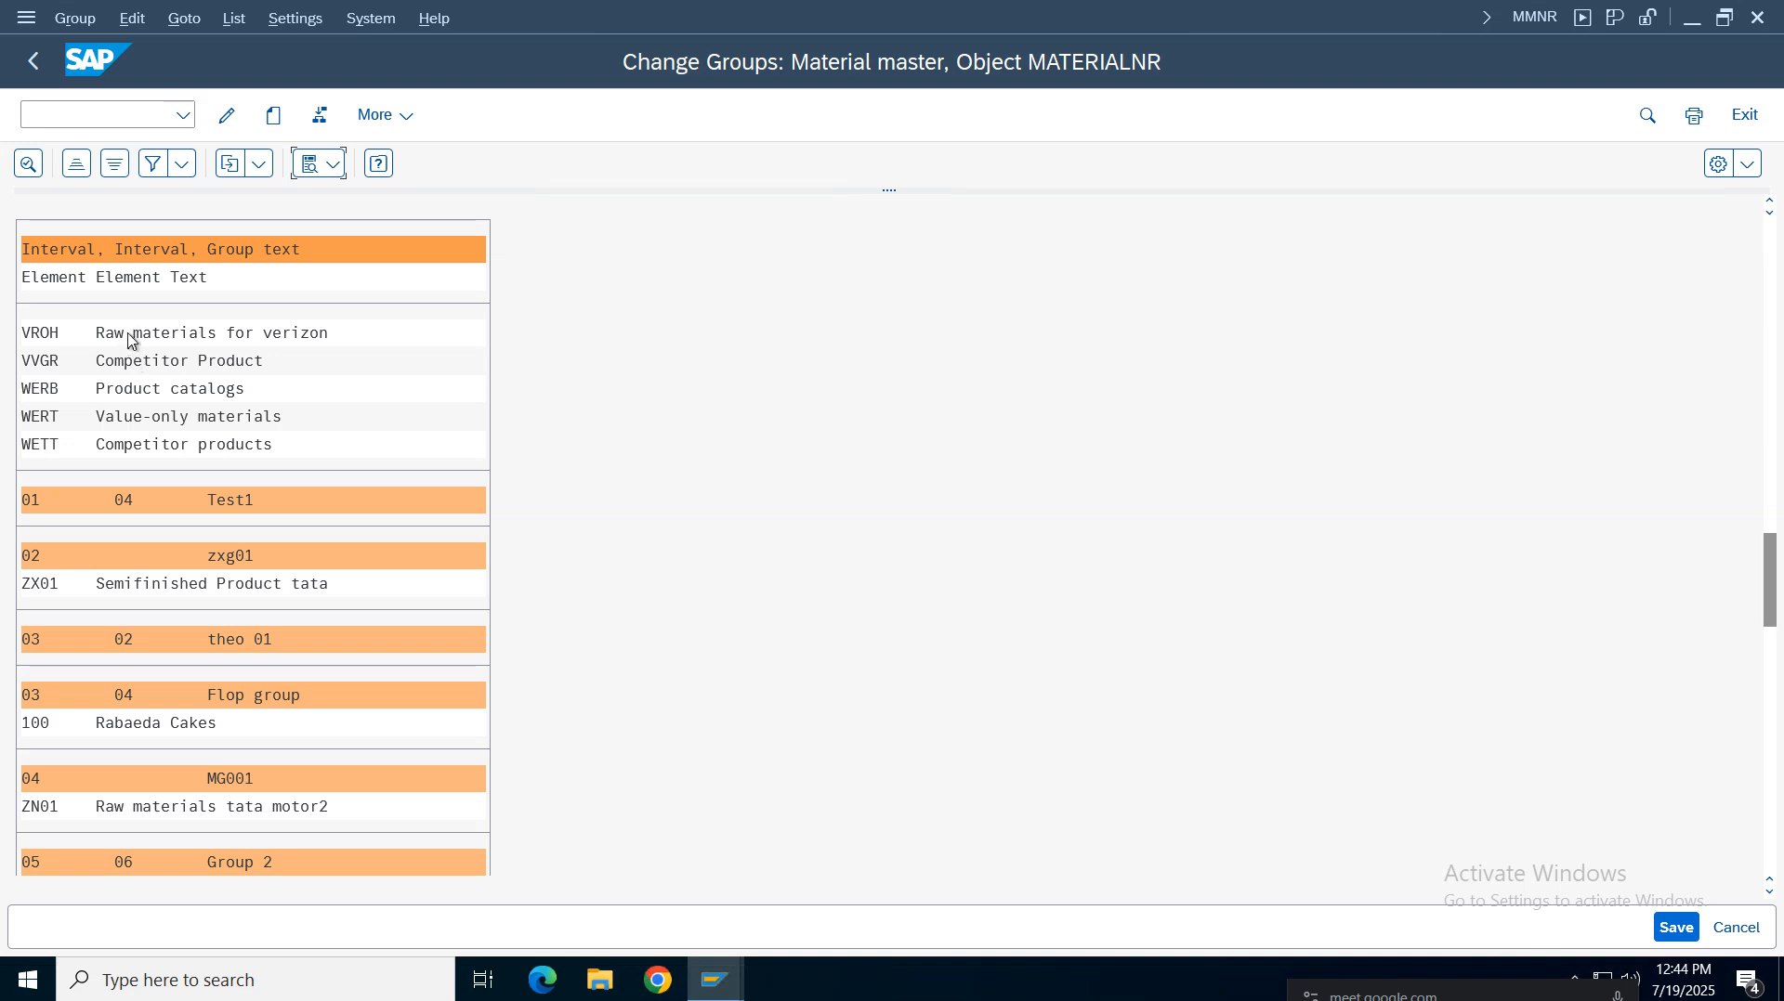
Create the Verizon number range for materials group with interval MM running from 1 to 100
left_click(129, 337)
left_click(275, 117)
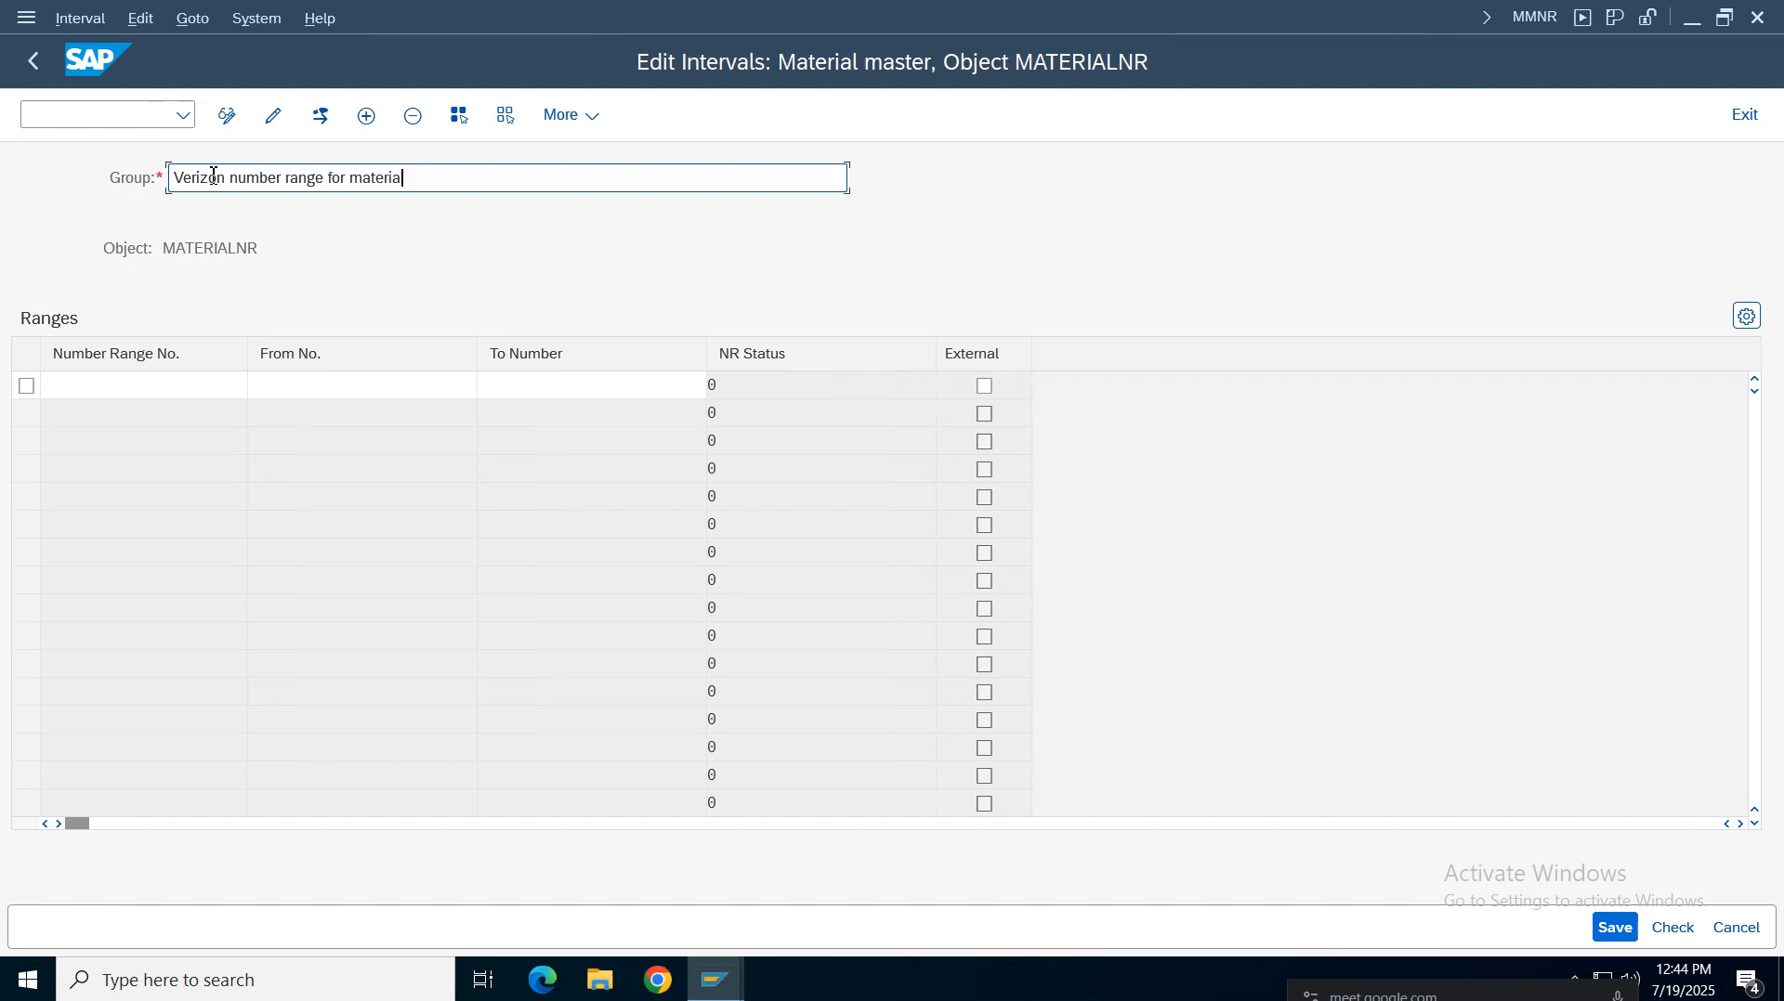
left_click(148, 384)
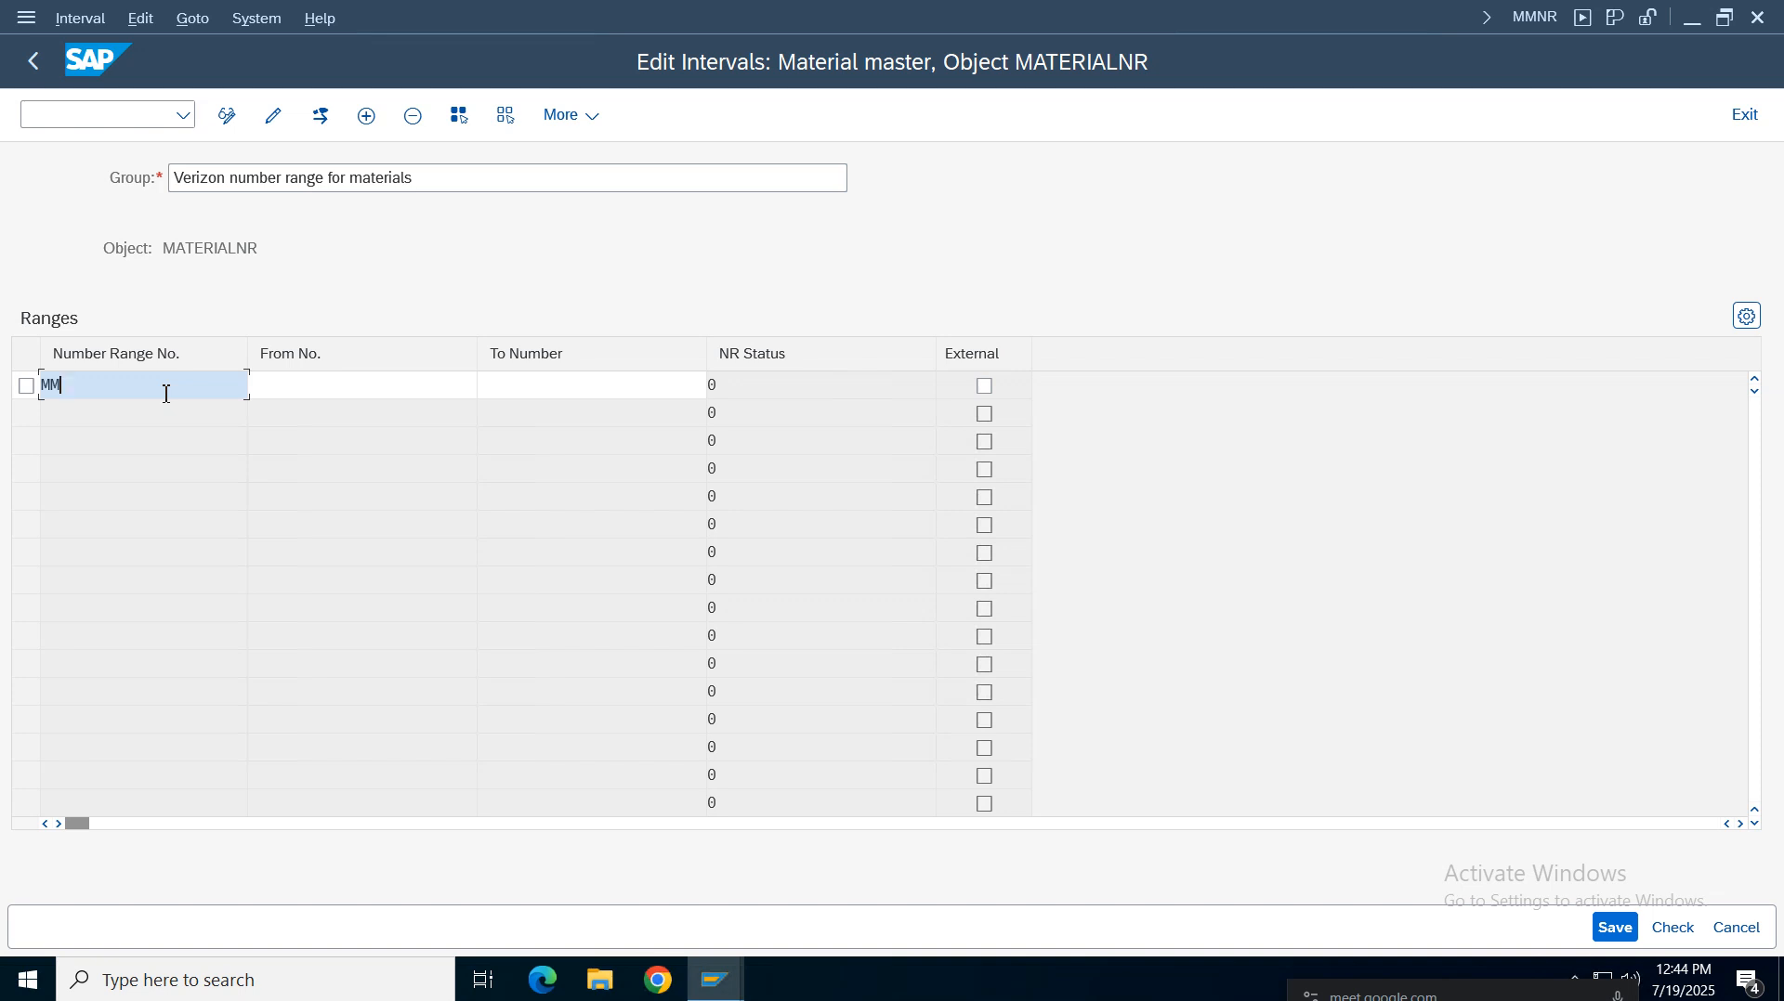
key("Tab")
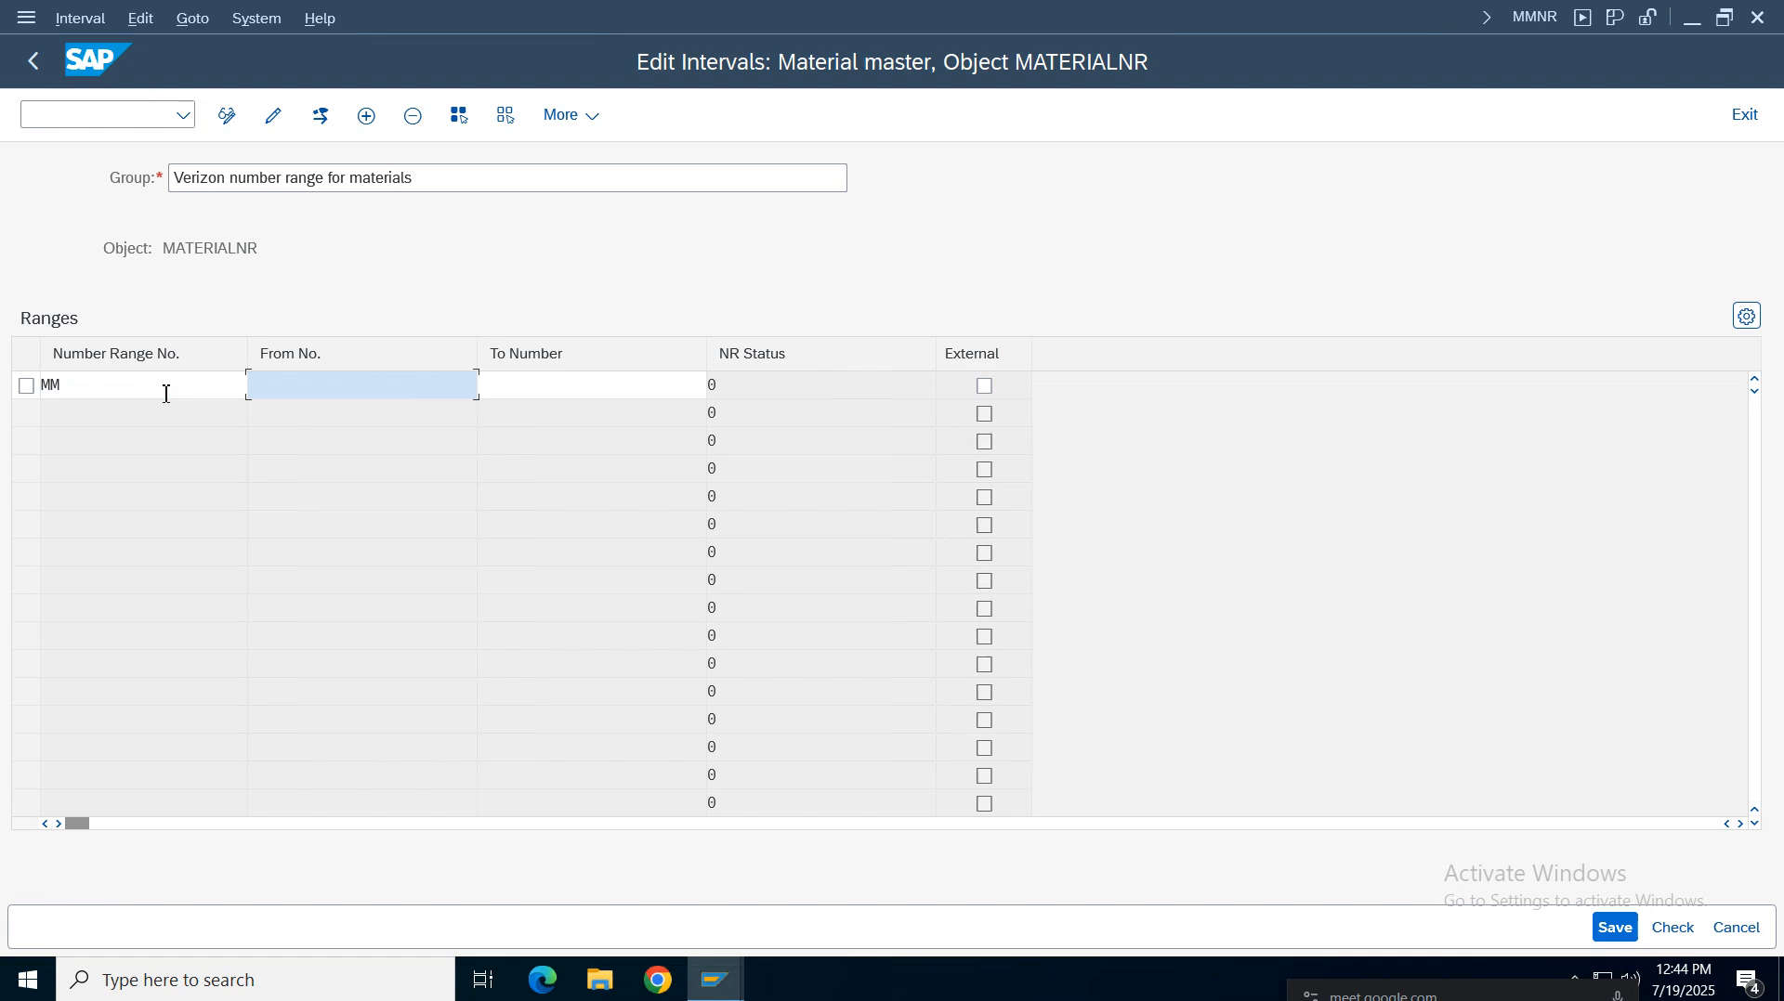
key("Tab")
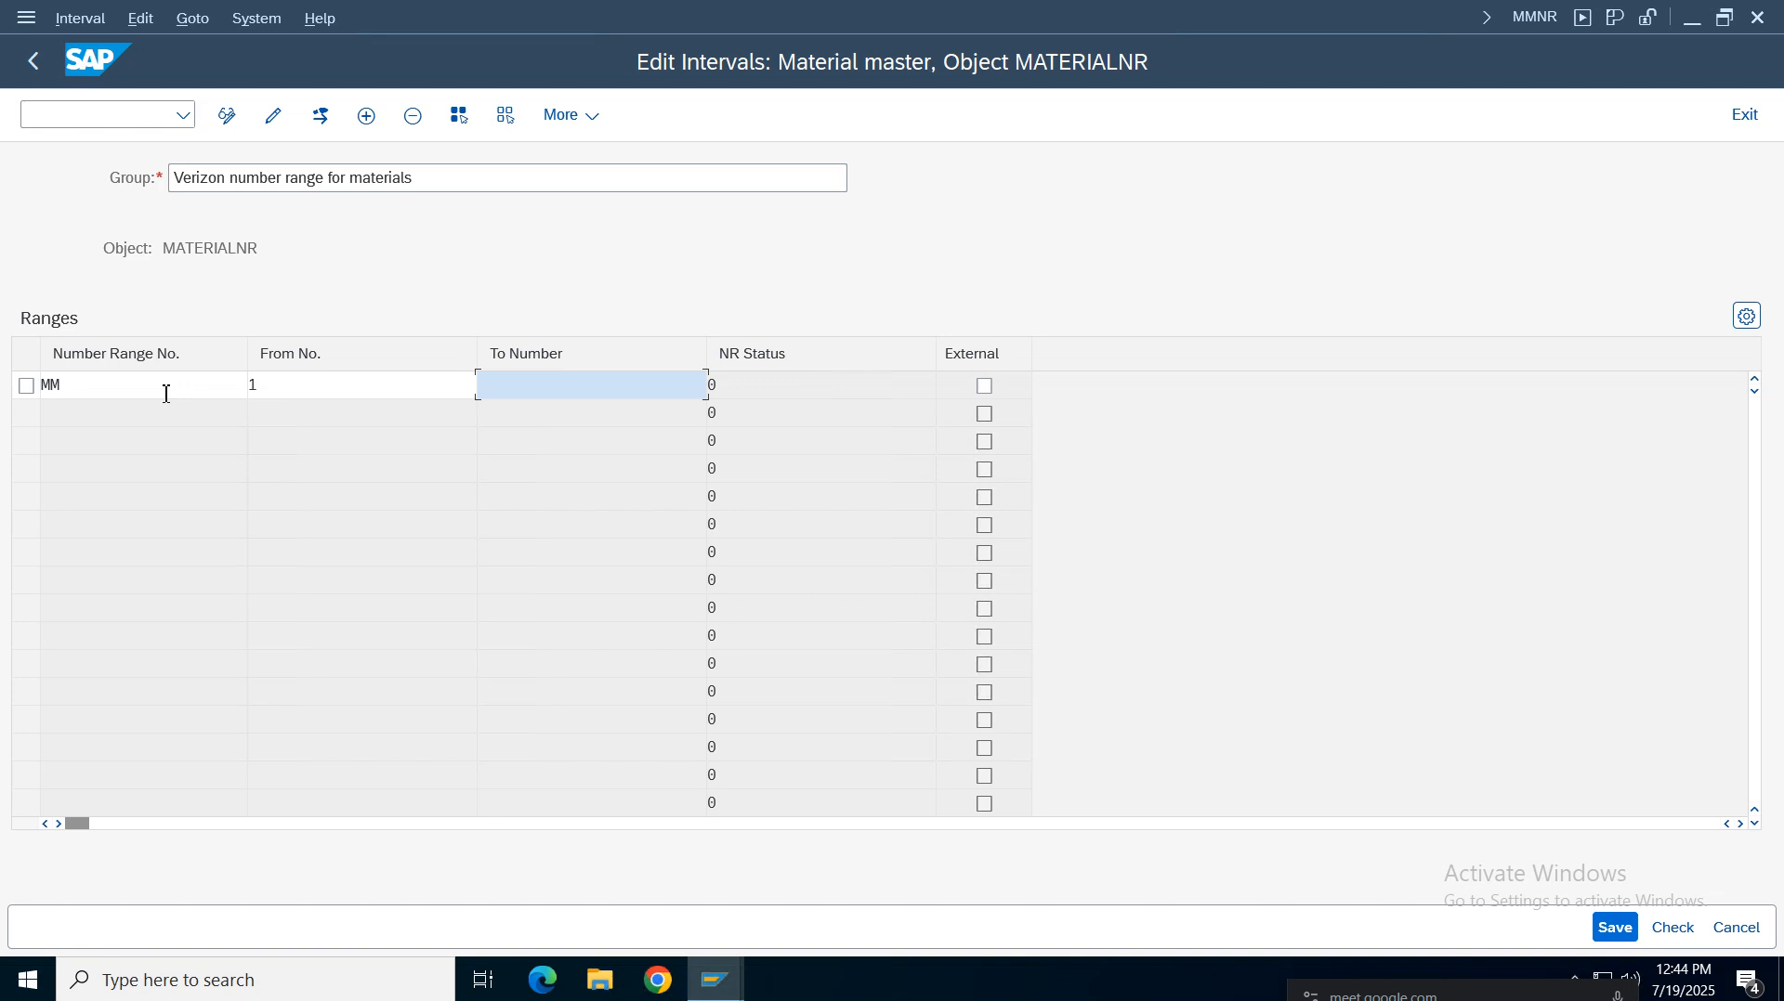
type("100")
key("Return")
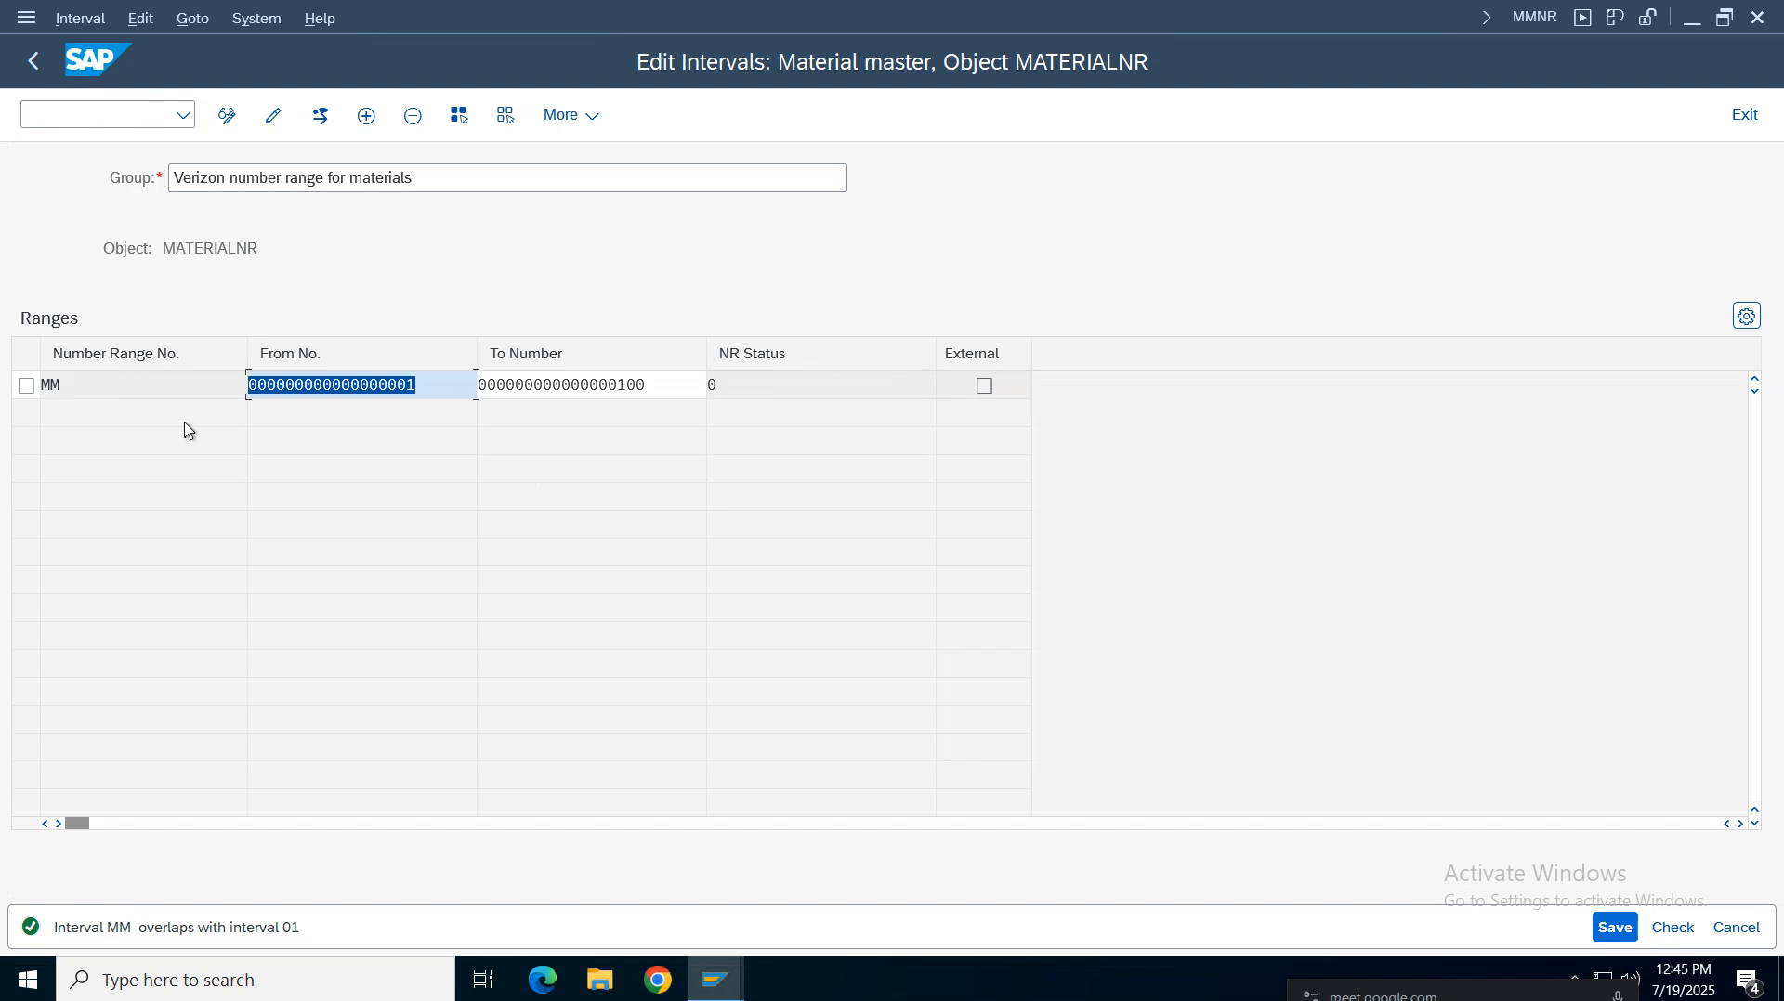
Clear the From and To numbers of the MM interval
left_click(427, 382)
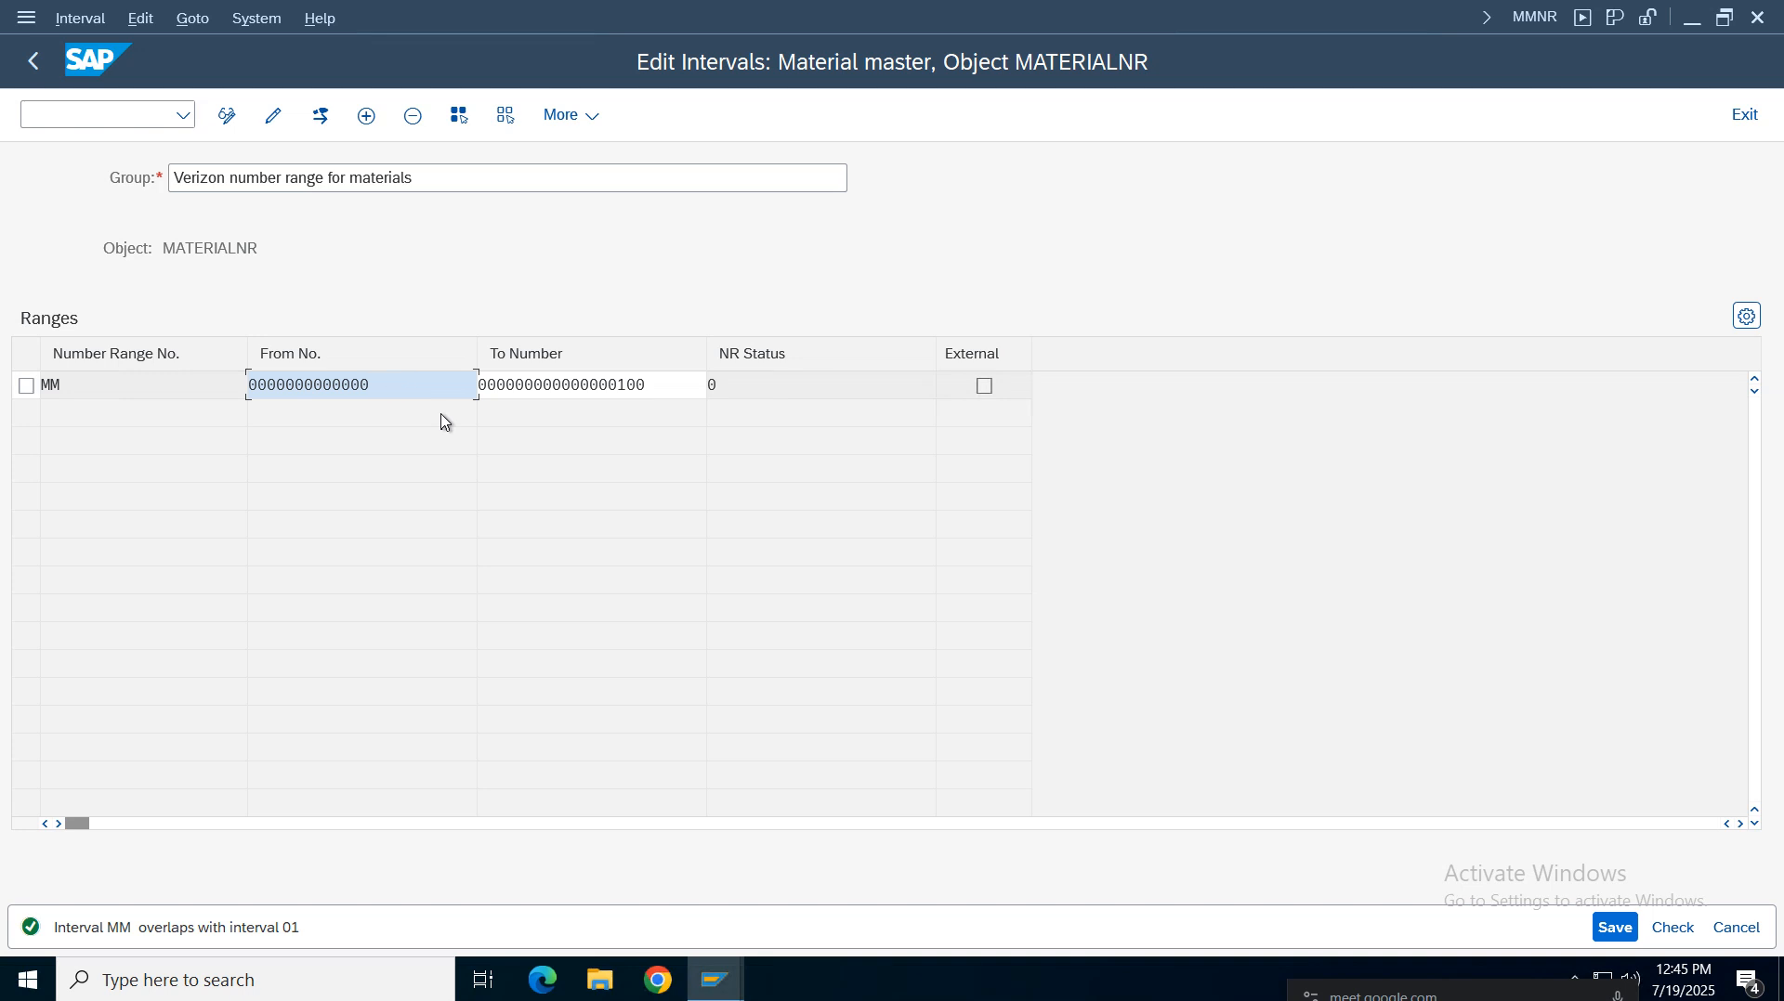
key("BackSpace")
key("BackSpace")
key("BackSpace")
key("BackSpace")
key("BackSpace")
key("BackSpace")
key("BackSpace")
key("BackSpace")
key("BackSpace")
key("BackSpace")
key("BackSpace")
key("BackSpace")
key("BackSpace")
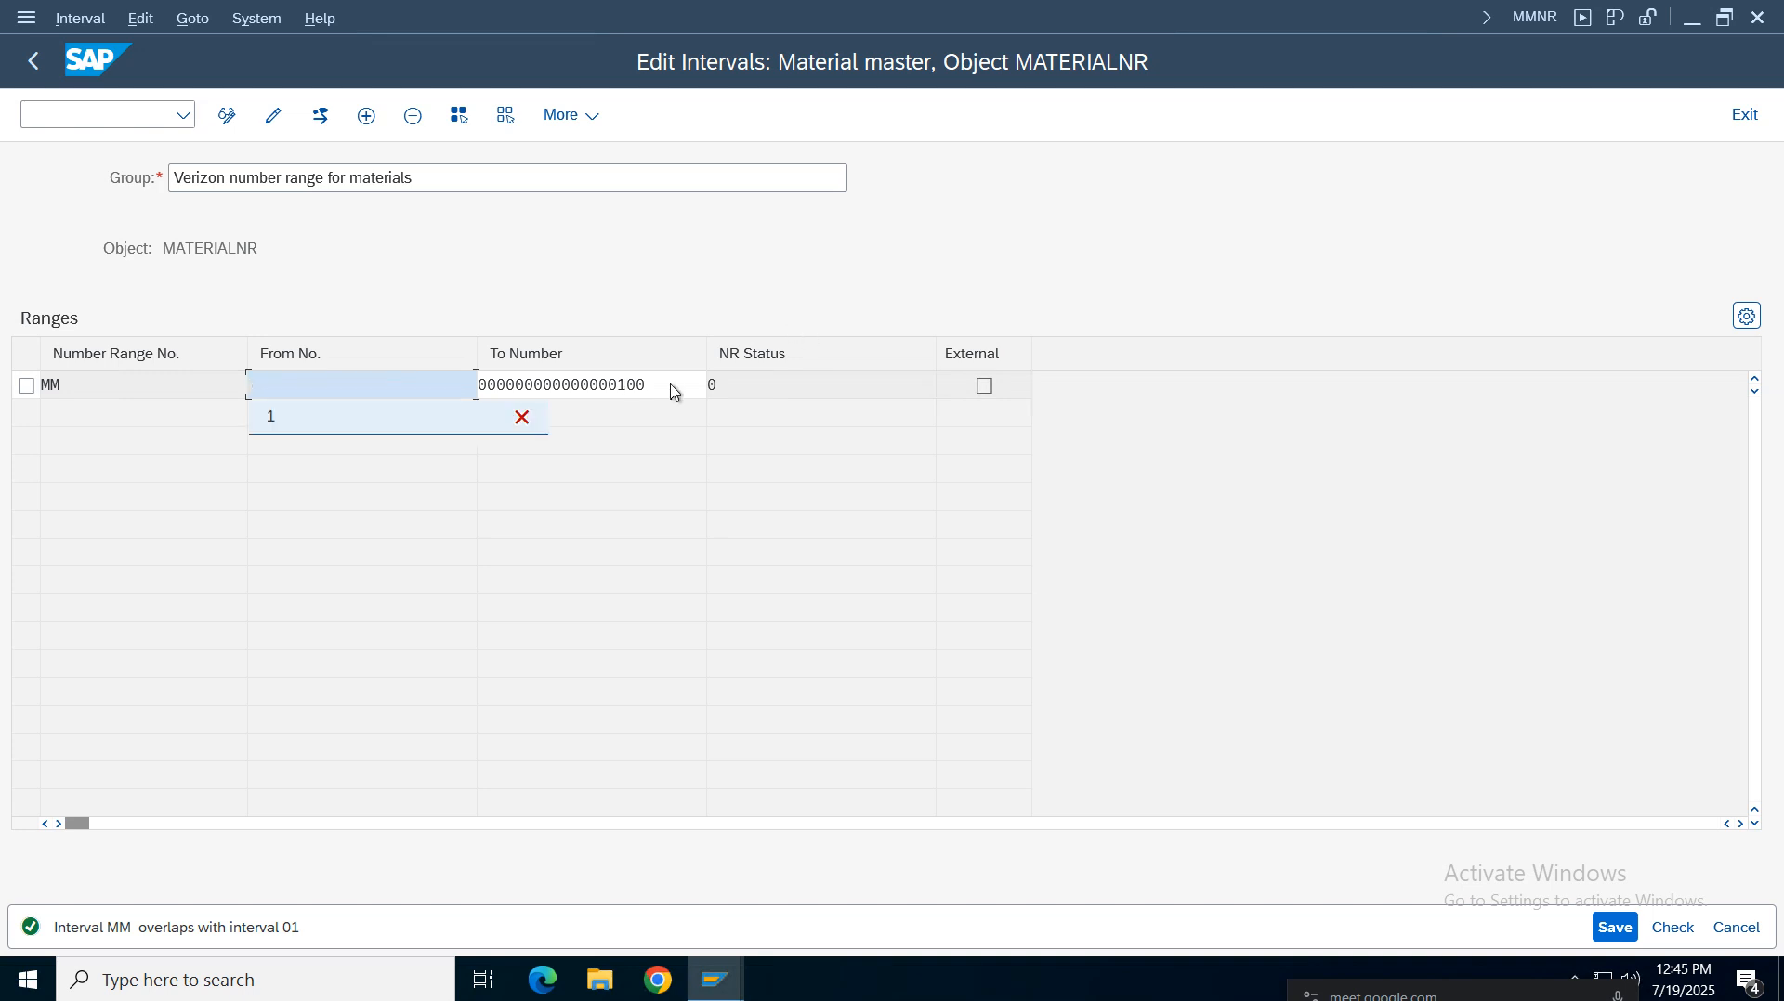
left_click(682, 395)
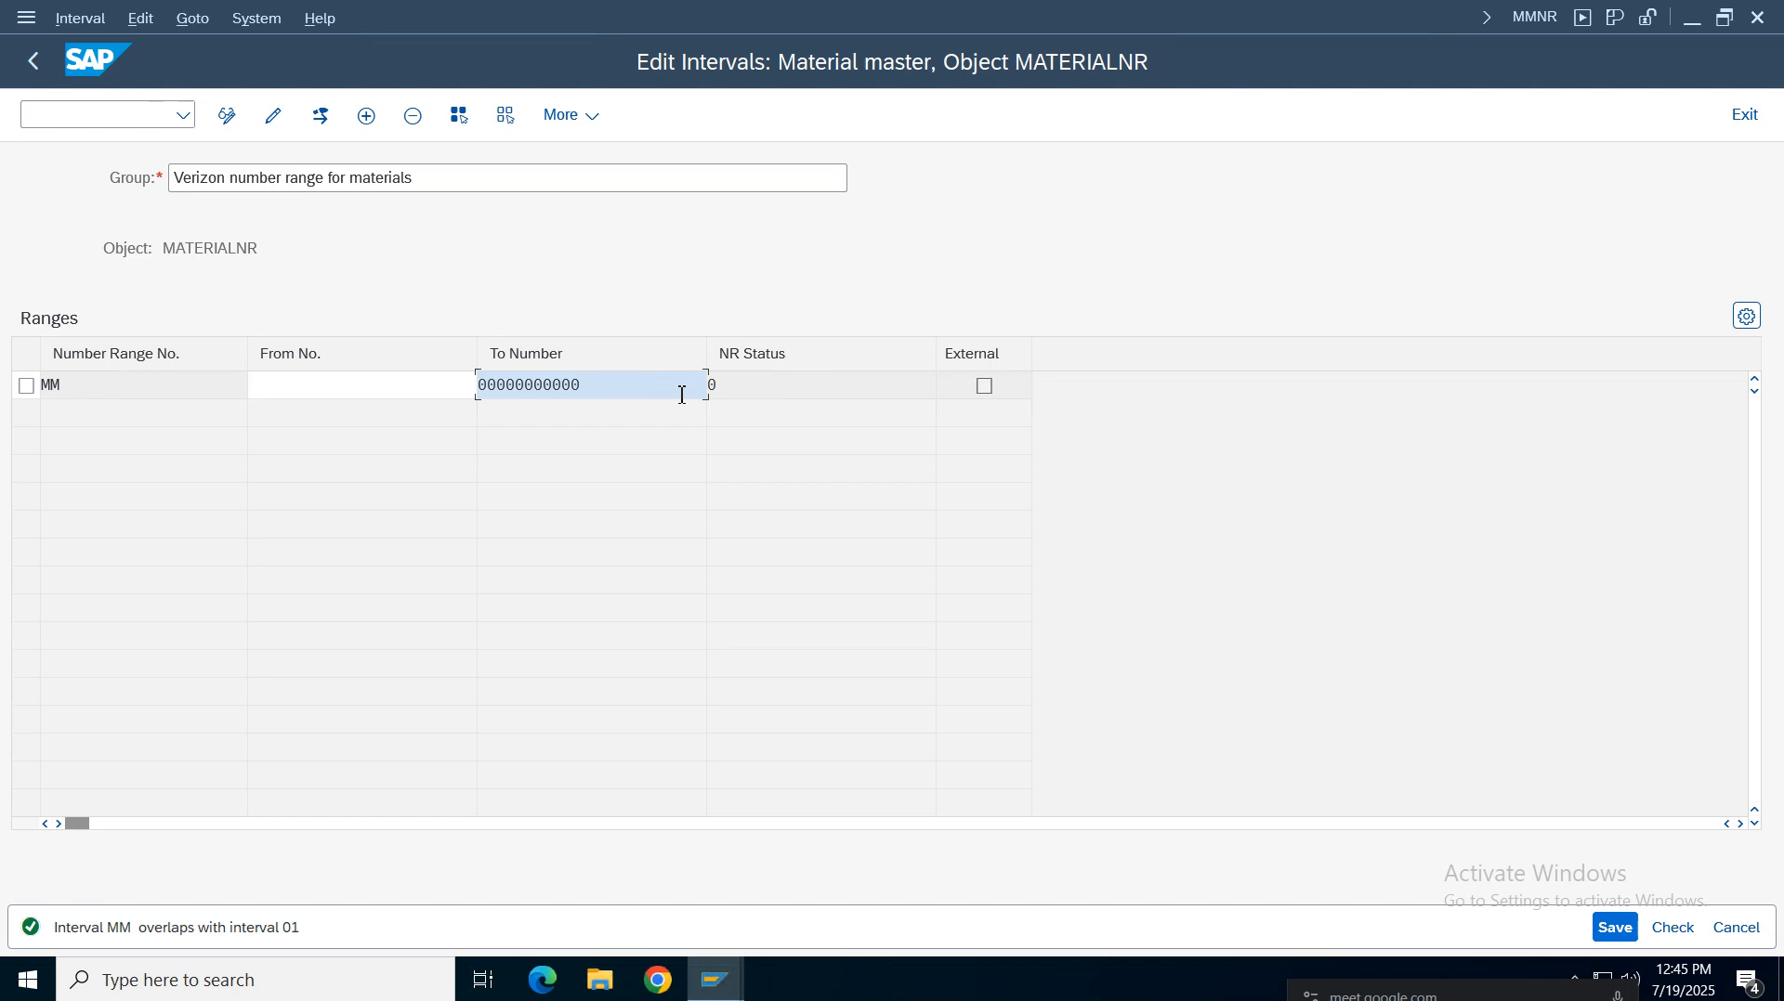
key("BackSpace")
key("BackSpace")
key("BackSpace")
key("BackSpace")
key("BackSpace")
key("BackSpace")
key("BackSpace")
key("BackSpace")
key("BackSpace")
key("BackSpace")
key("BackSpace")
left_click(402, 396)
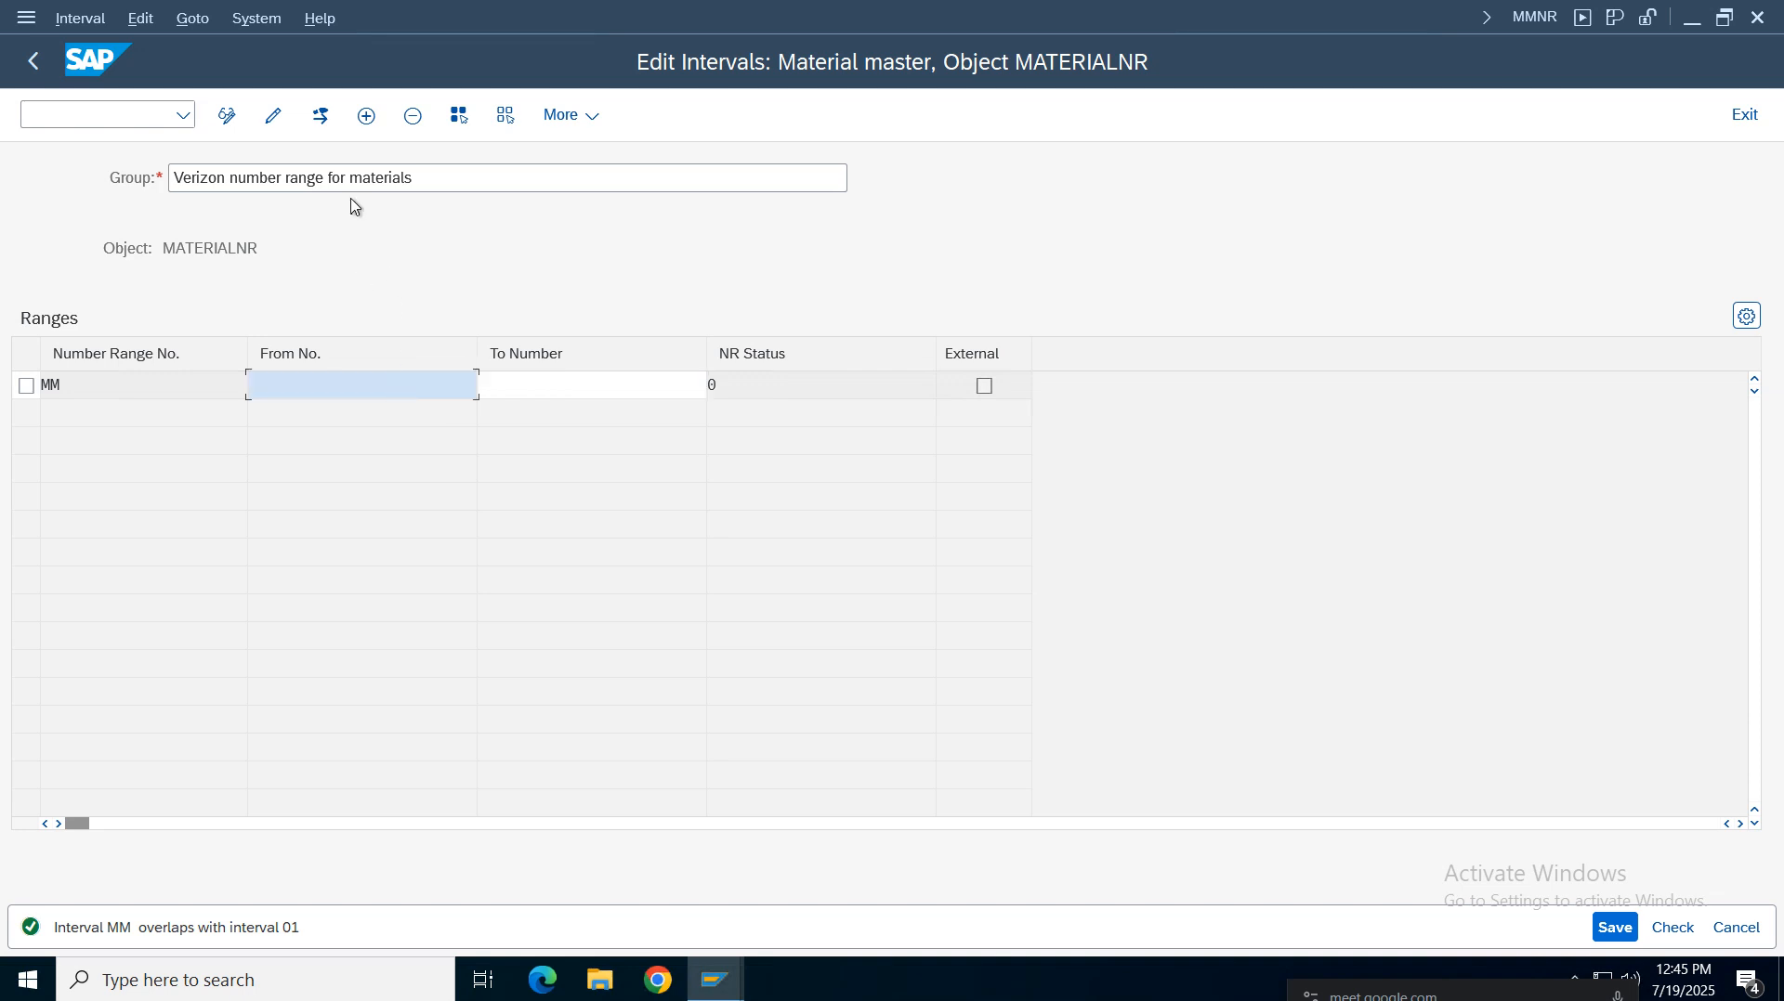
Open MMNR in a new session to examine the existing MATERIALNR intervals, then return to the interval editor
left_click(99, 119)
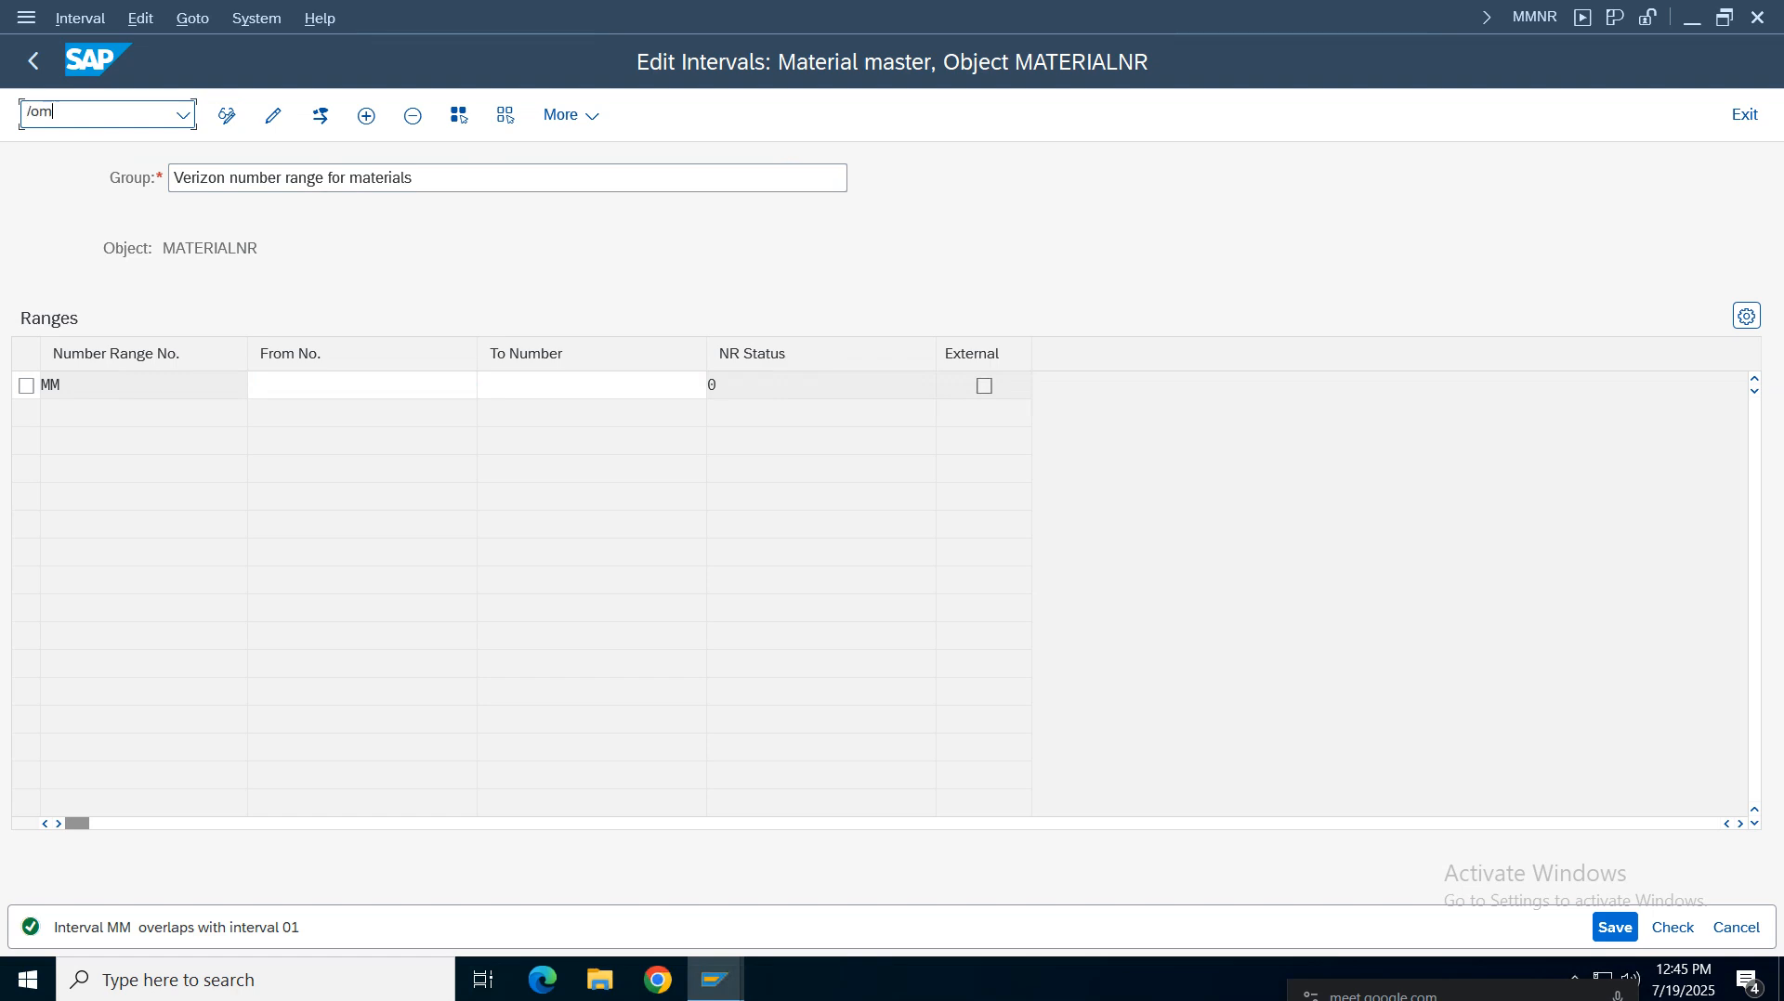
type("/ommnr")
key("Return")
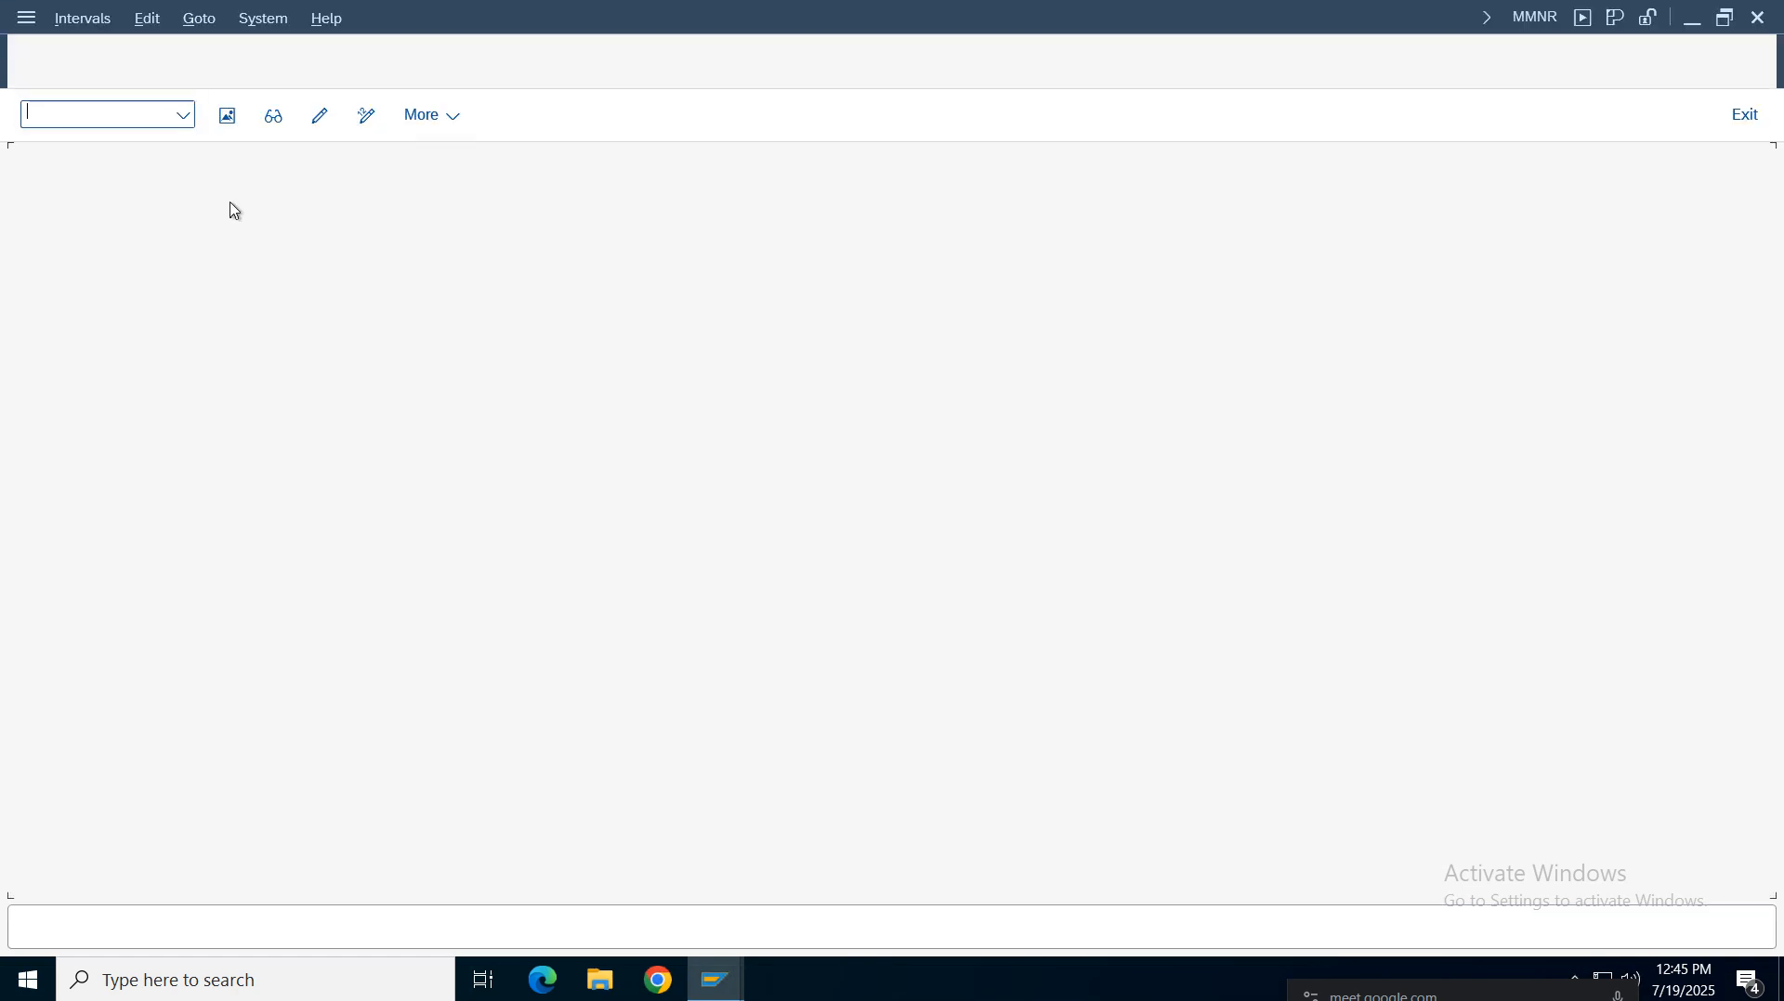
left_click(144, 255)
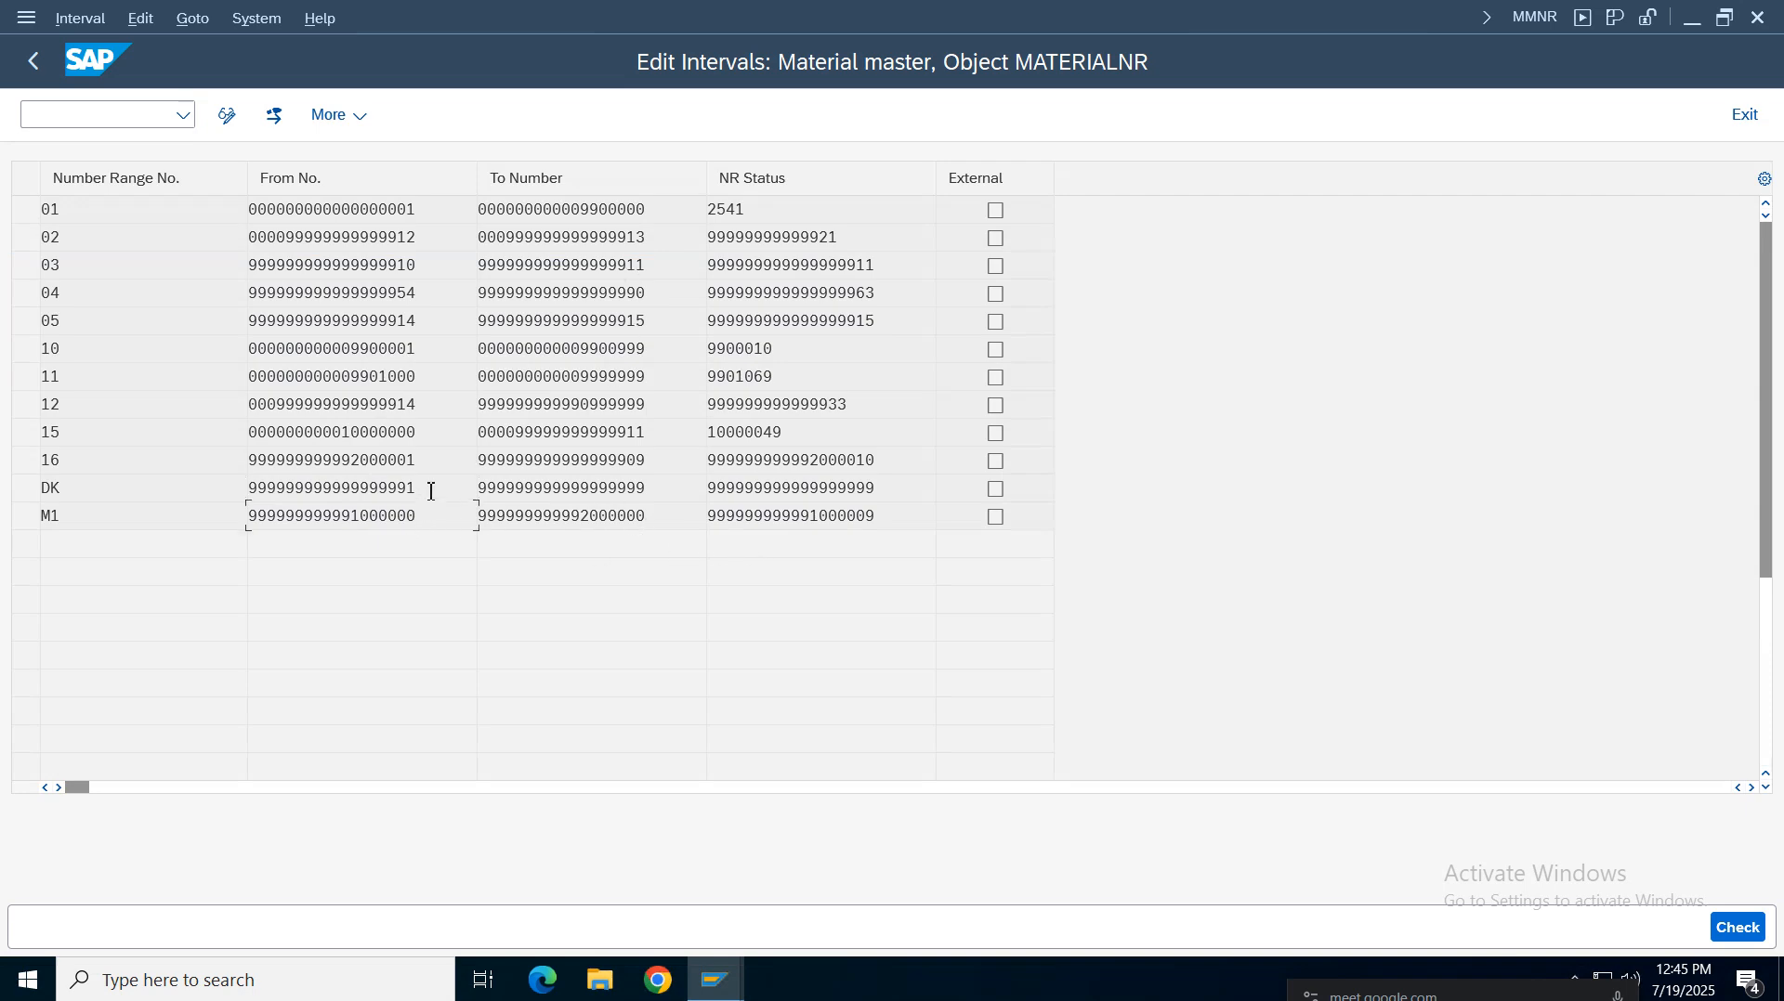
left_click_drag(431, 491, 133, 488)
left_click_drag(651, 488, 3, 491)
left_click(343, 490)
left_click_drag(433, 498, 204, 502)
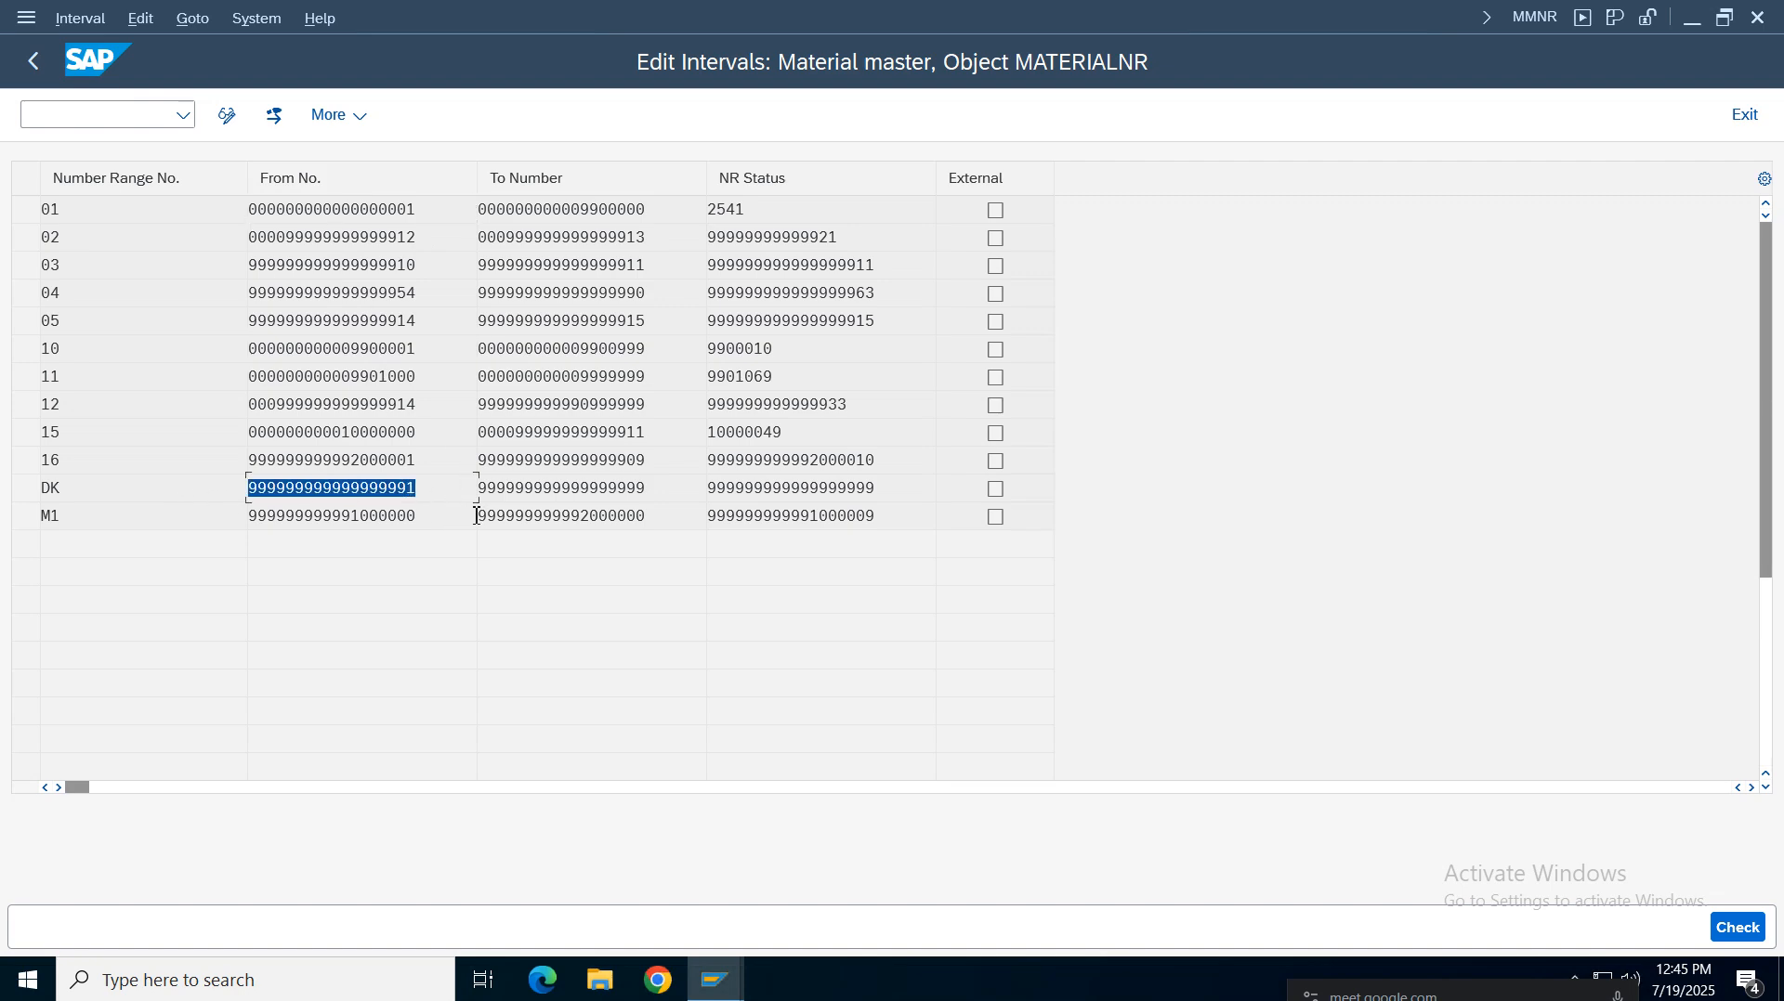
left_click(409, 520)
left_click_drag(664, 499, 297, 499)
left_click_drag(867, 487, 800, 198)
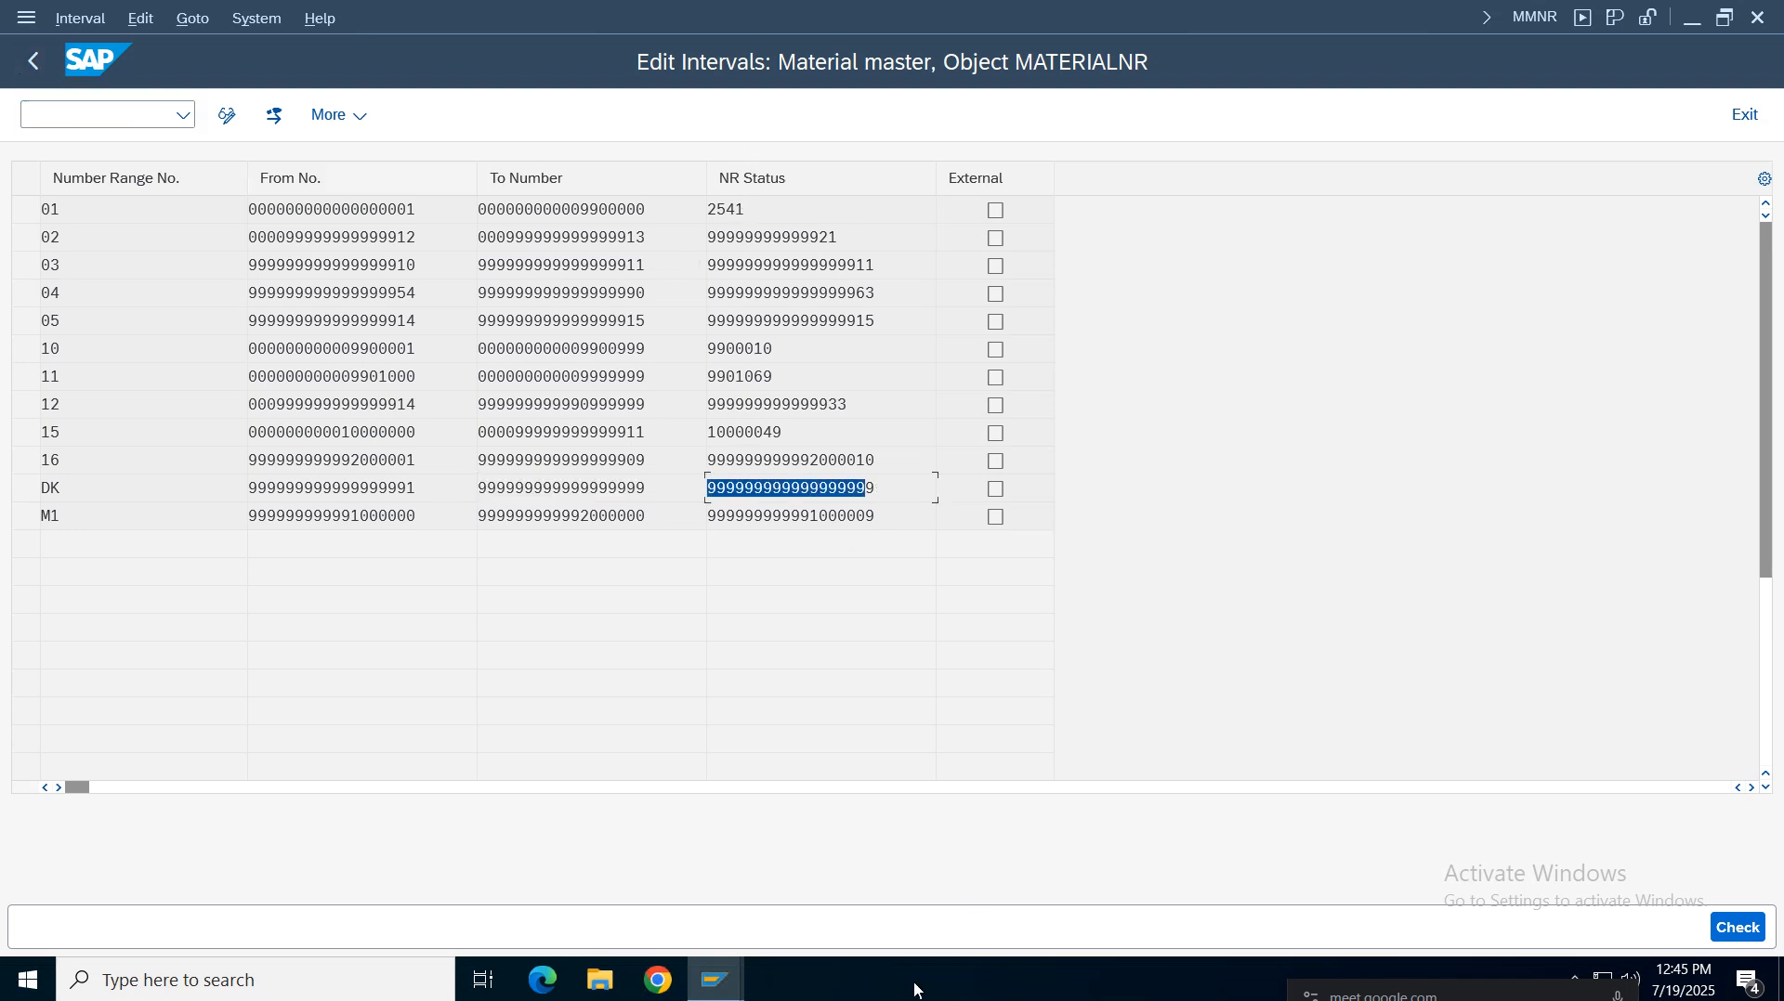
left_click(715, 980)
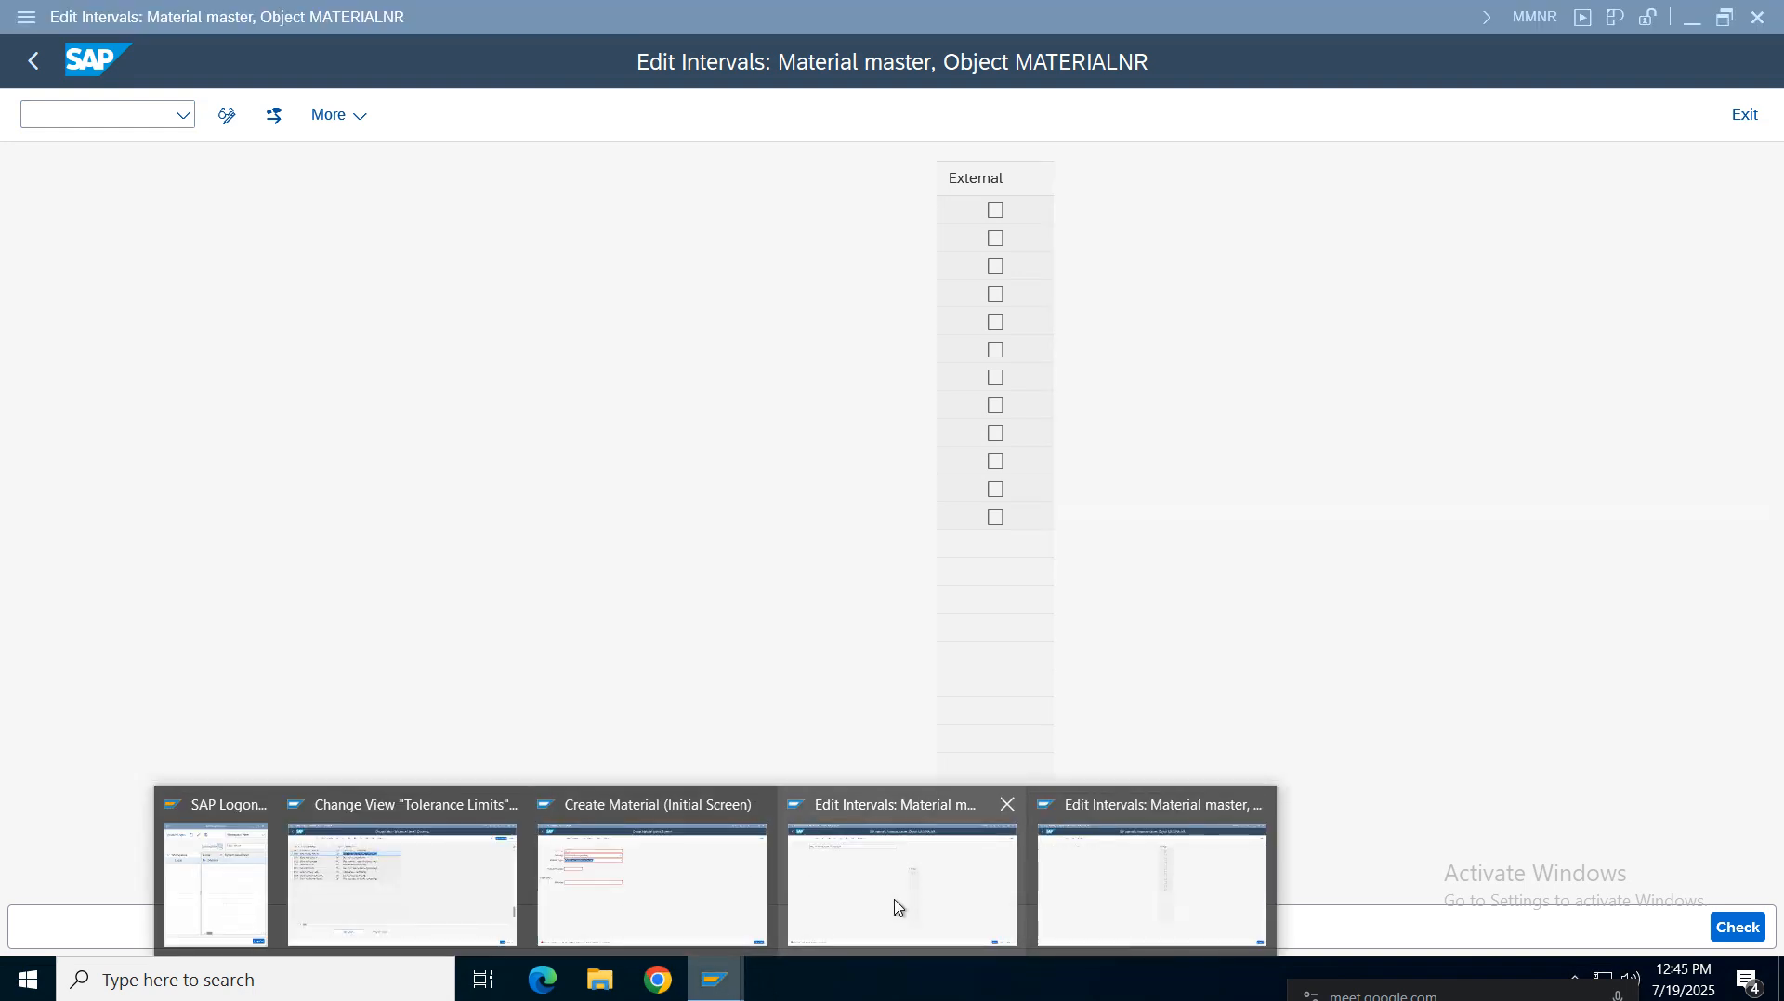
mouse_move(882, 915)
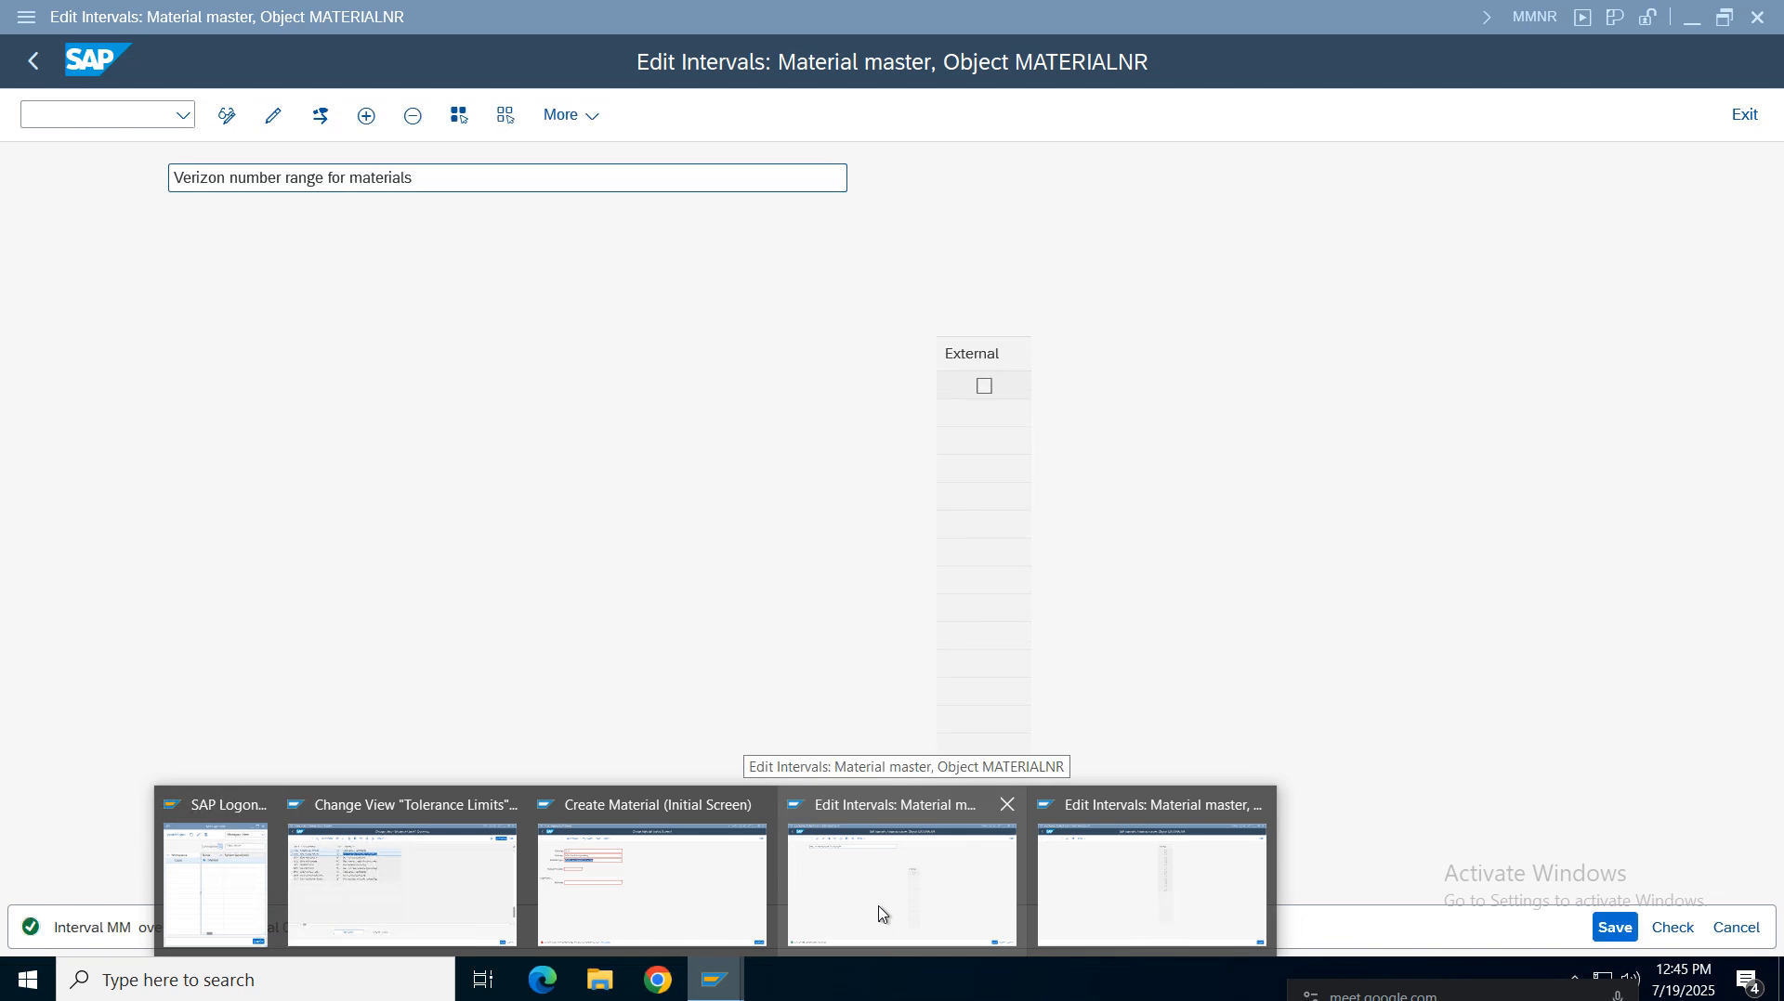
left_click(883, 915)
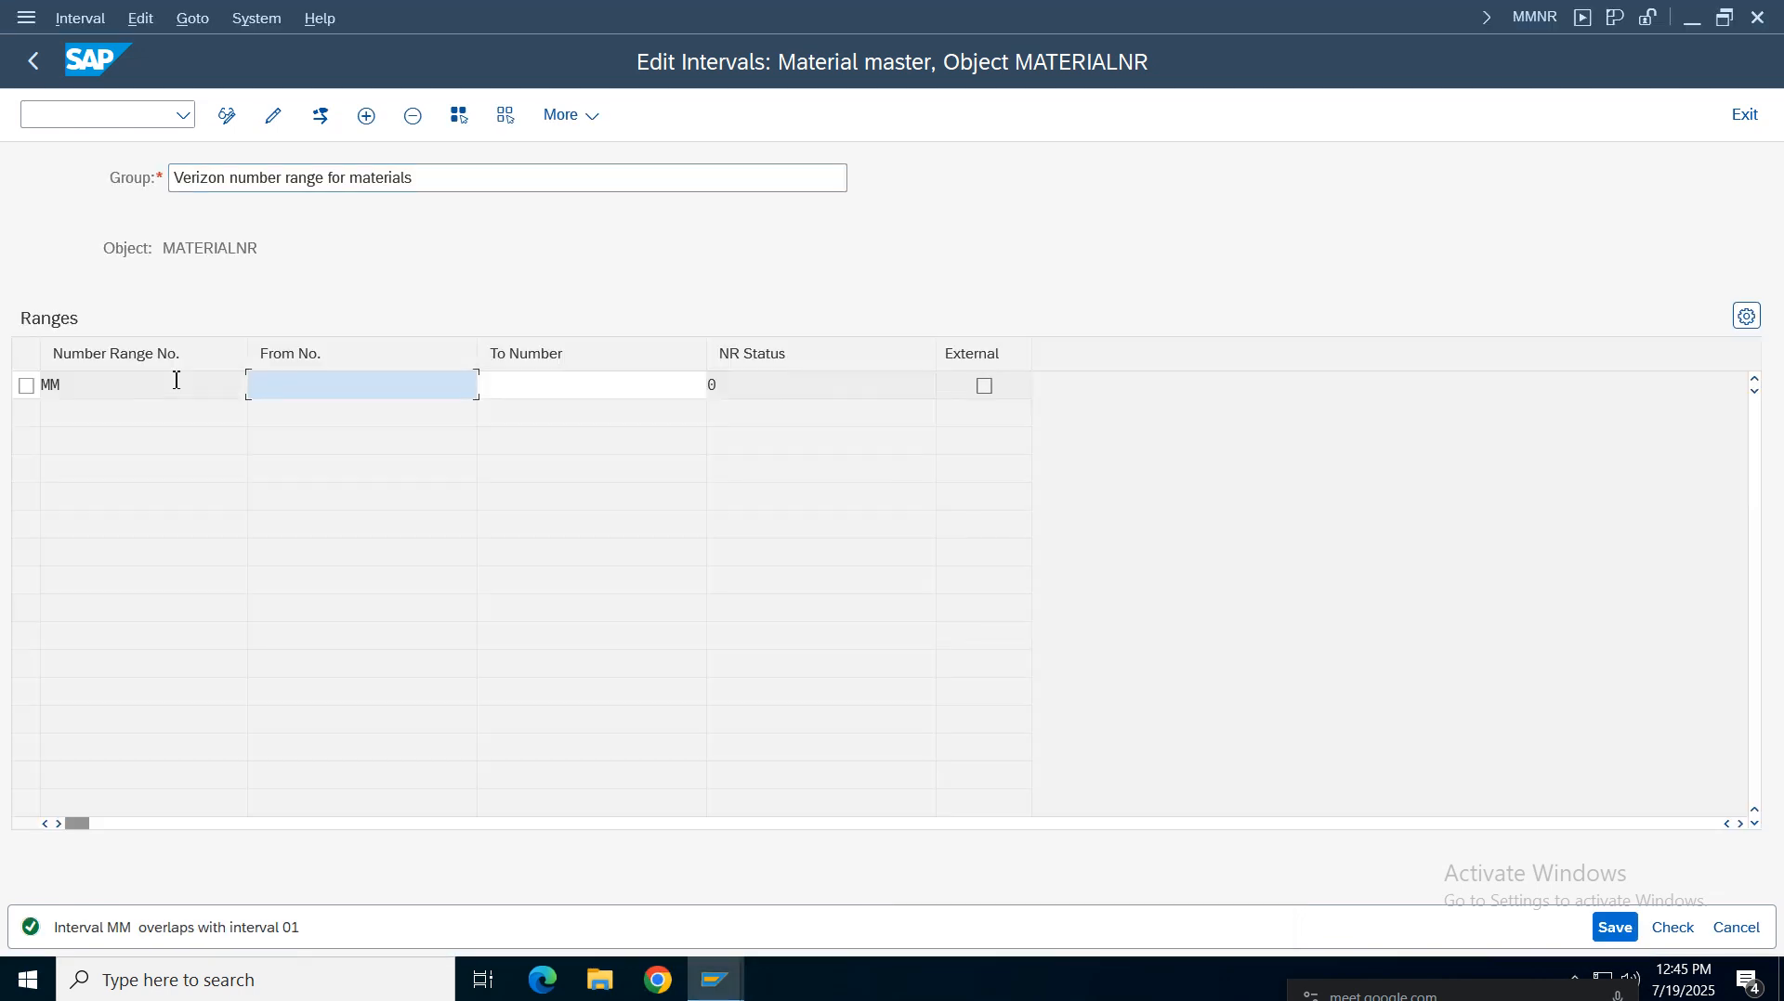
Leave interval editing without saving the changes
left_click(29, 70)
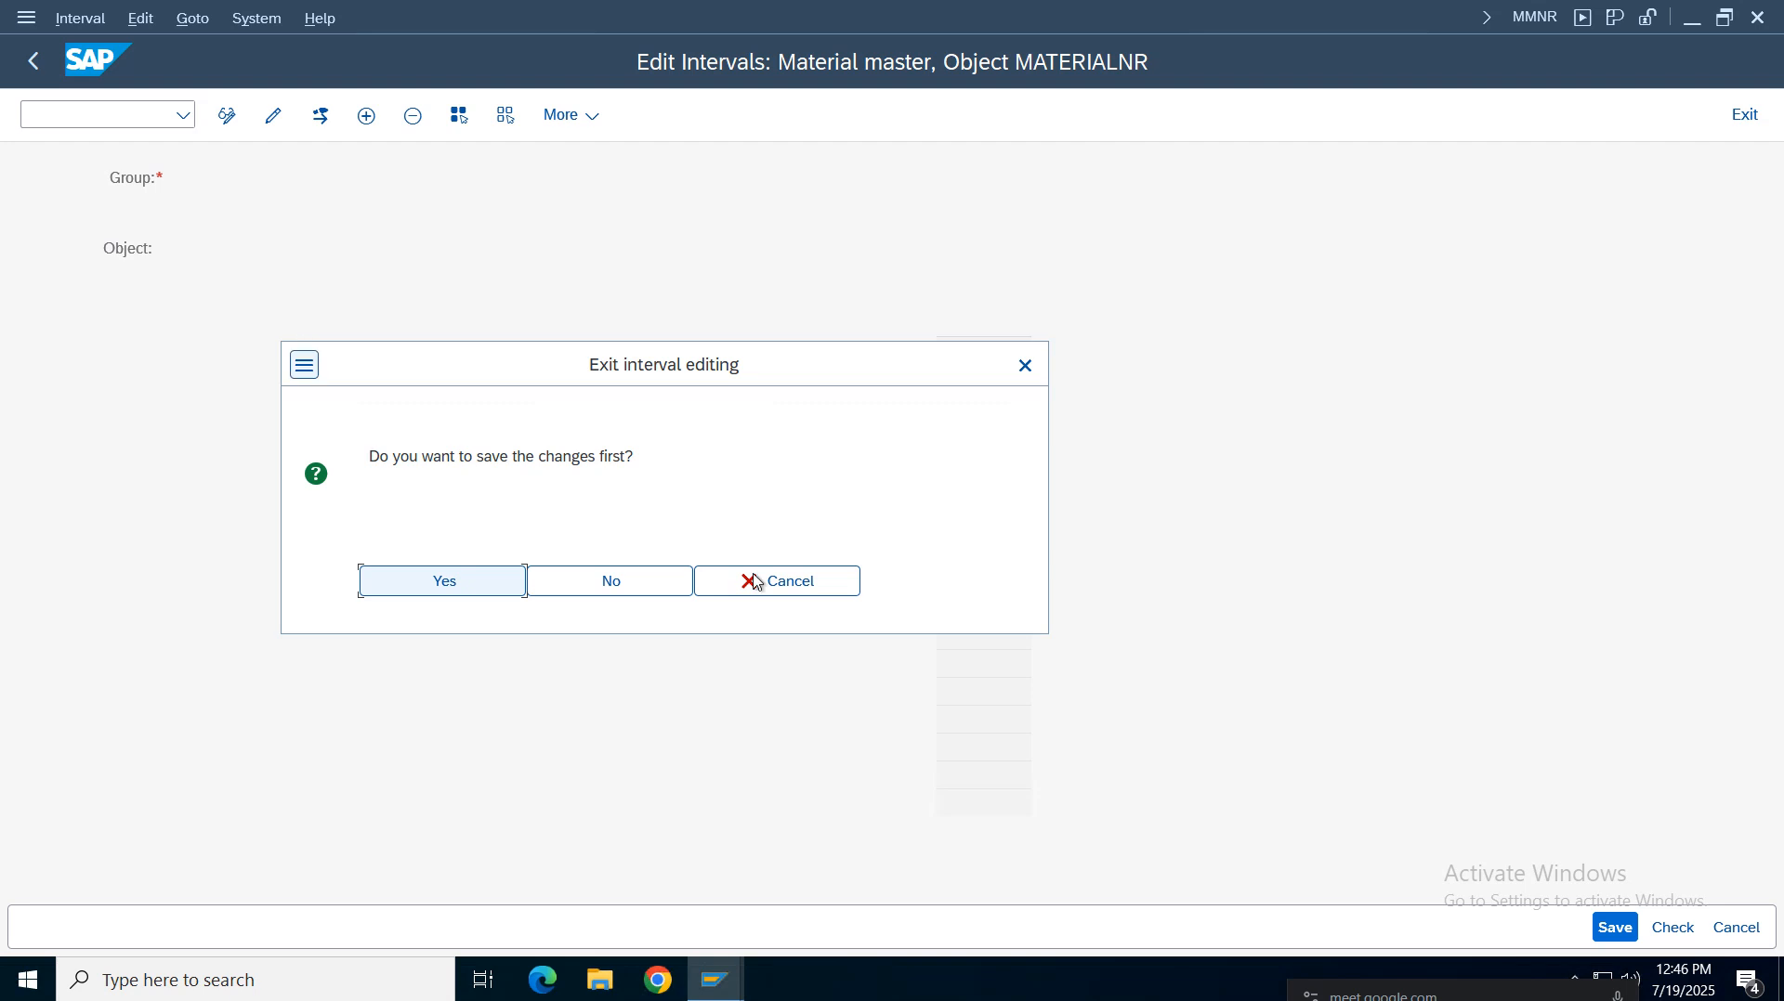
left_click(650, 586)
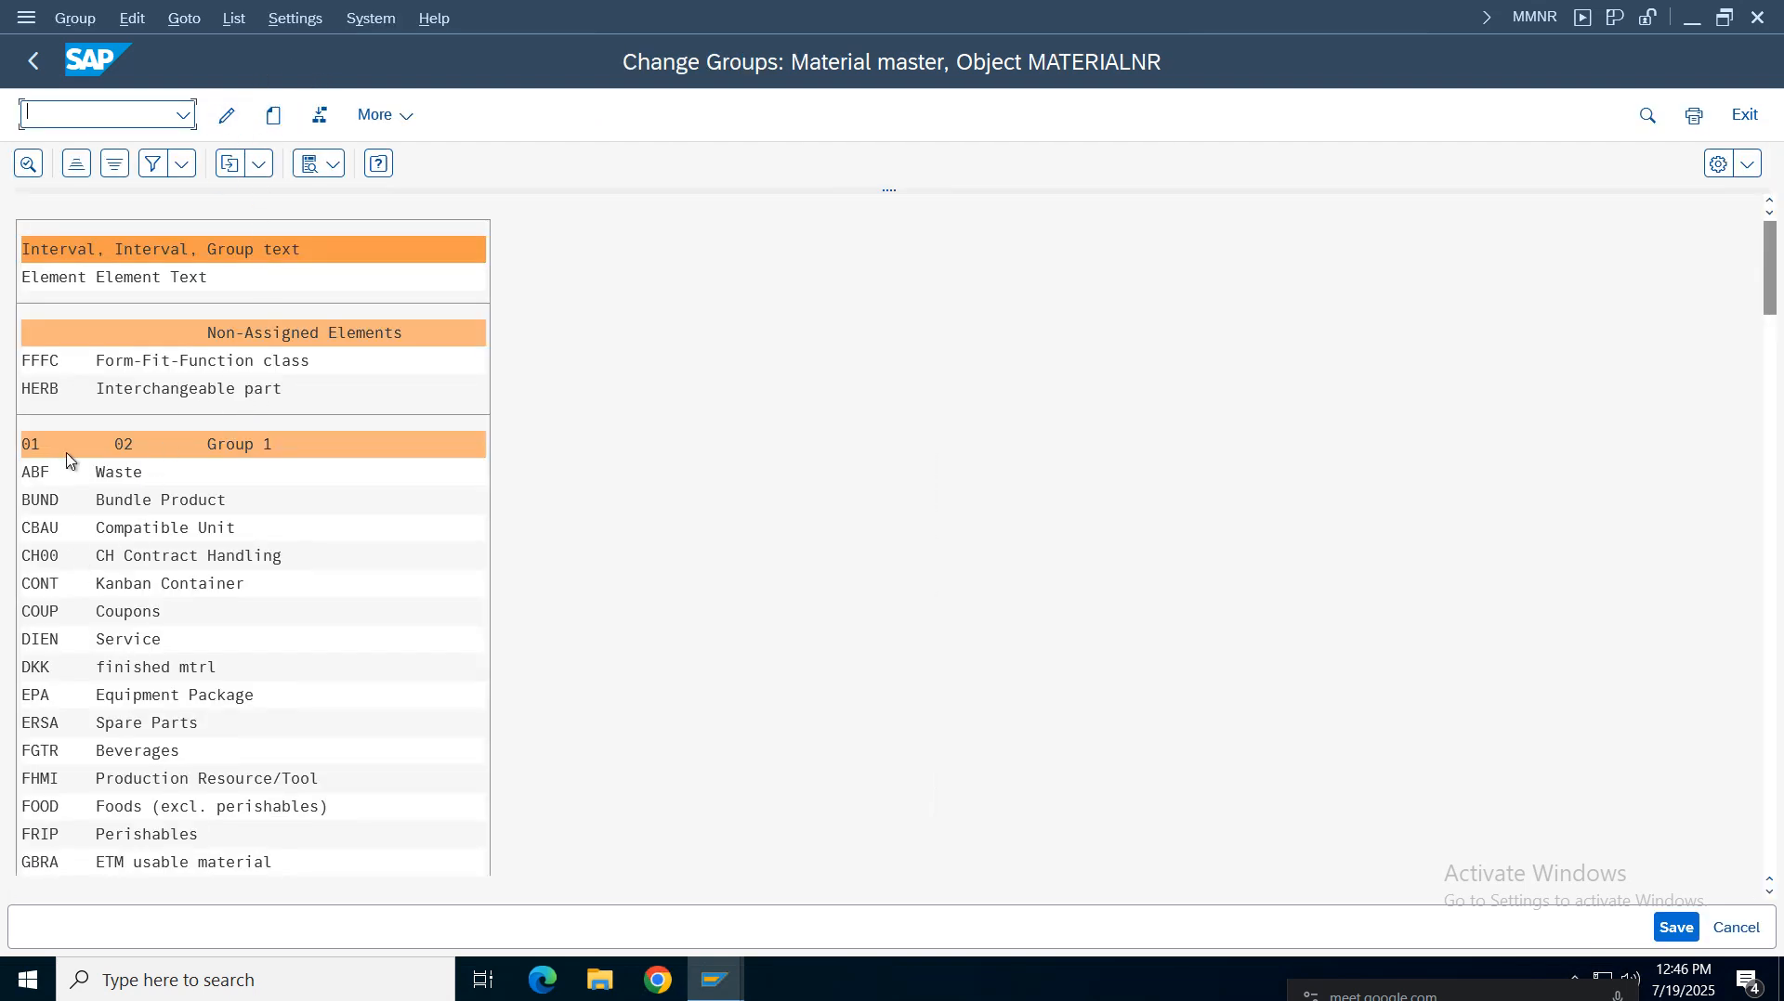
Find the VROH element again and try to change a group without one selected
key("ctrl+f")
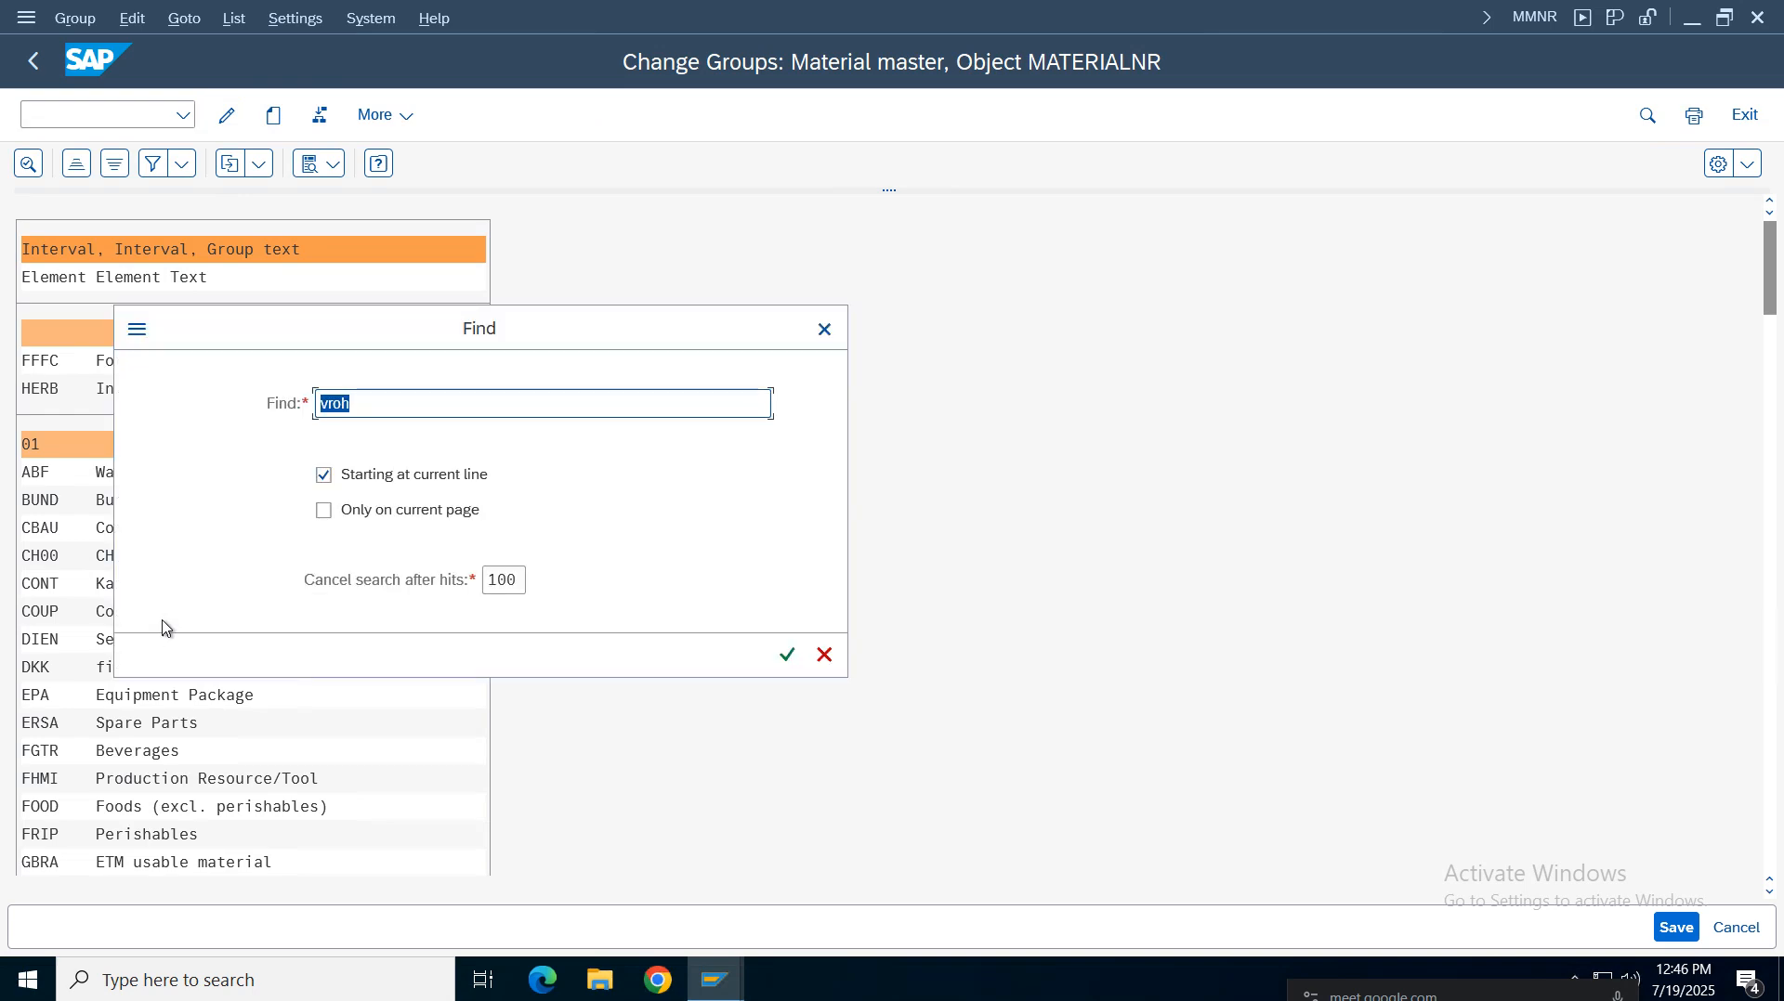
key("Return")
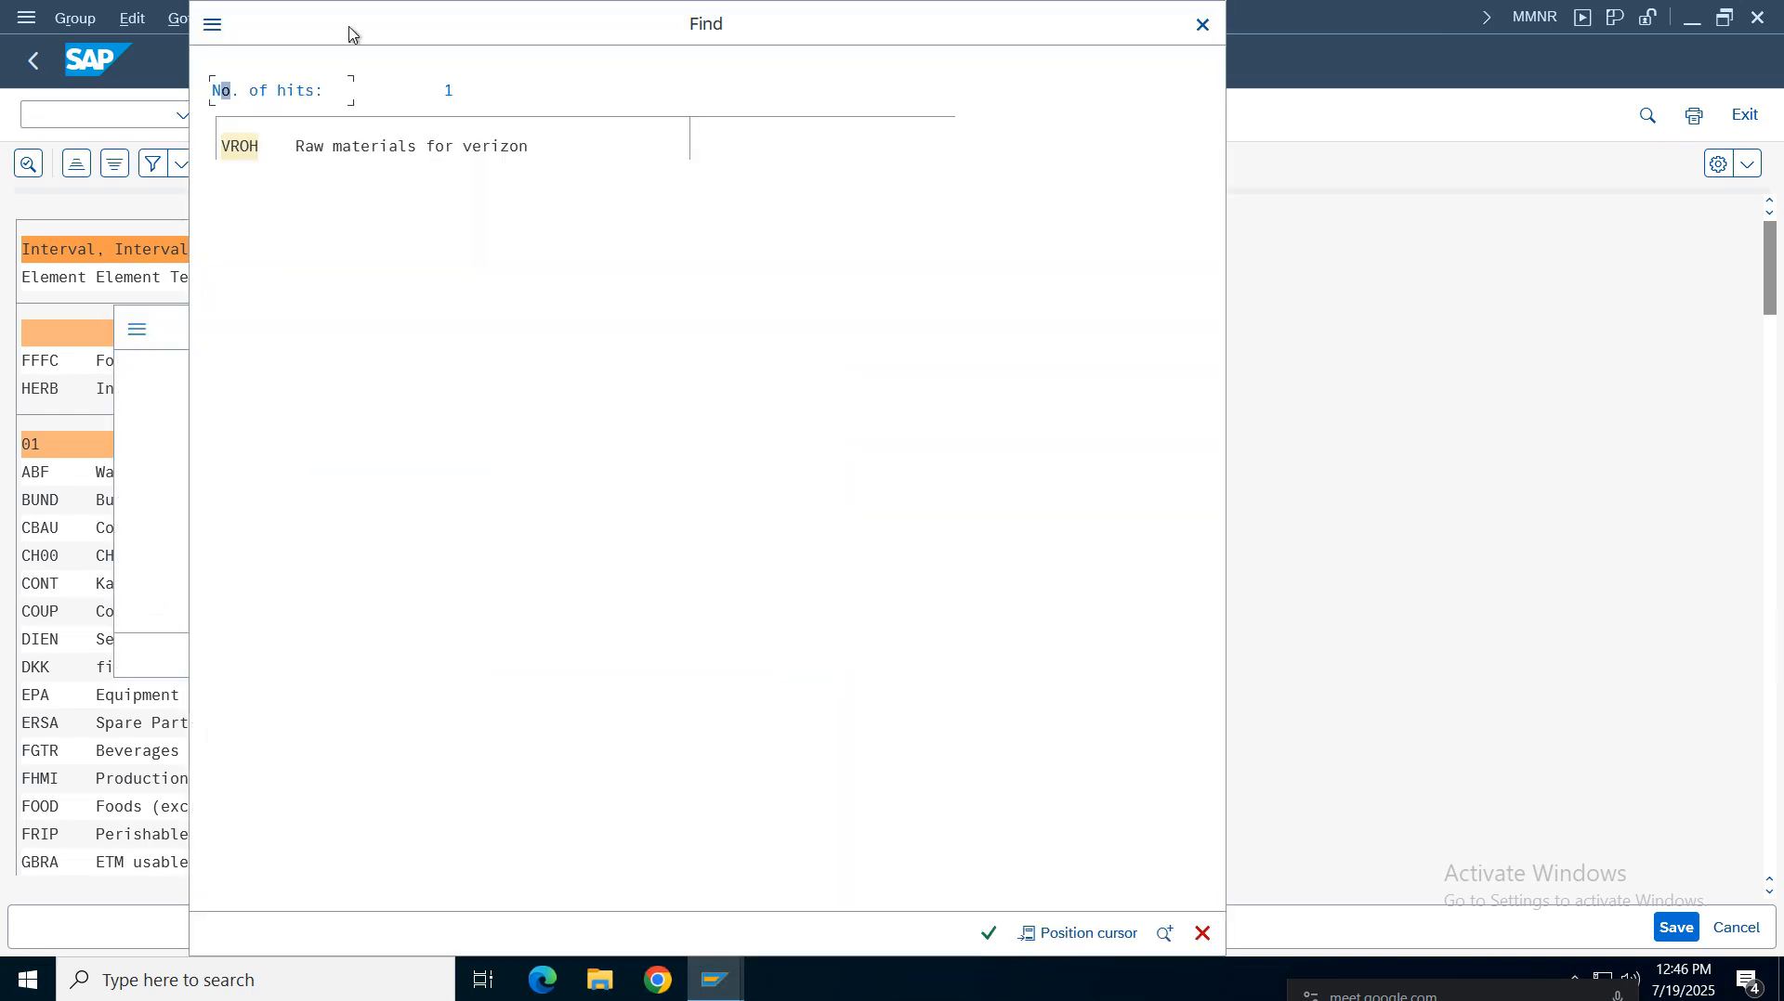
double_click(359, 144)
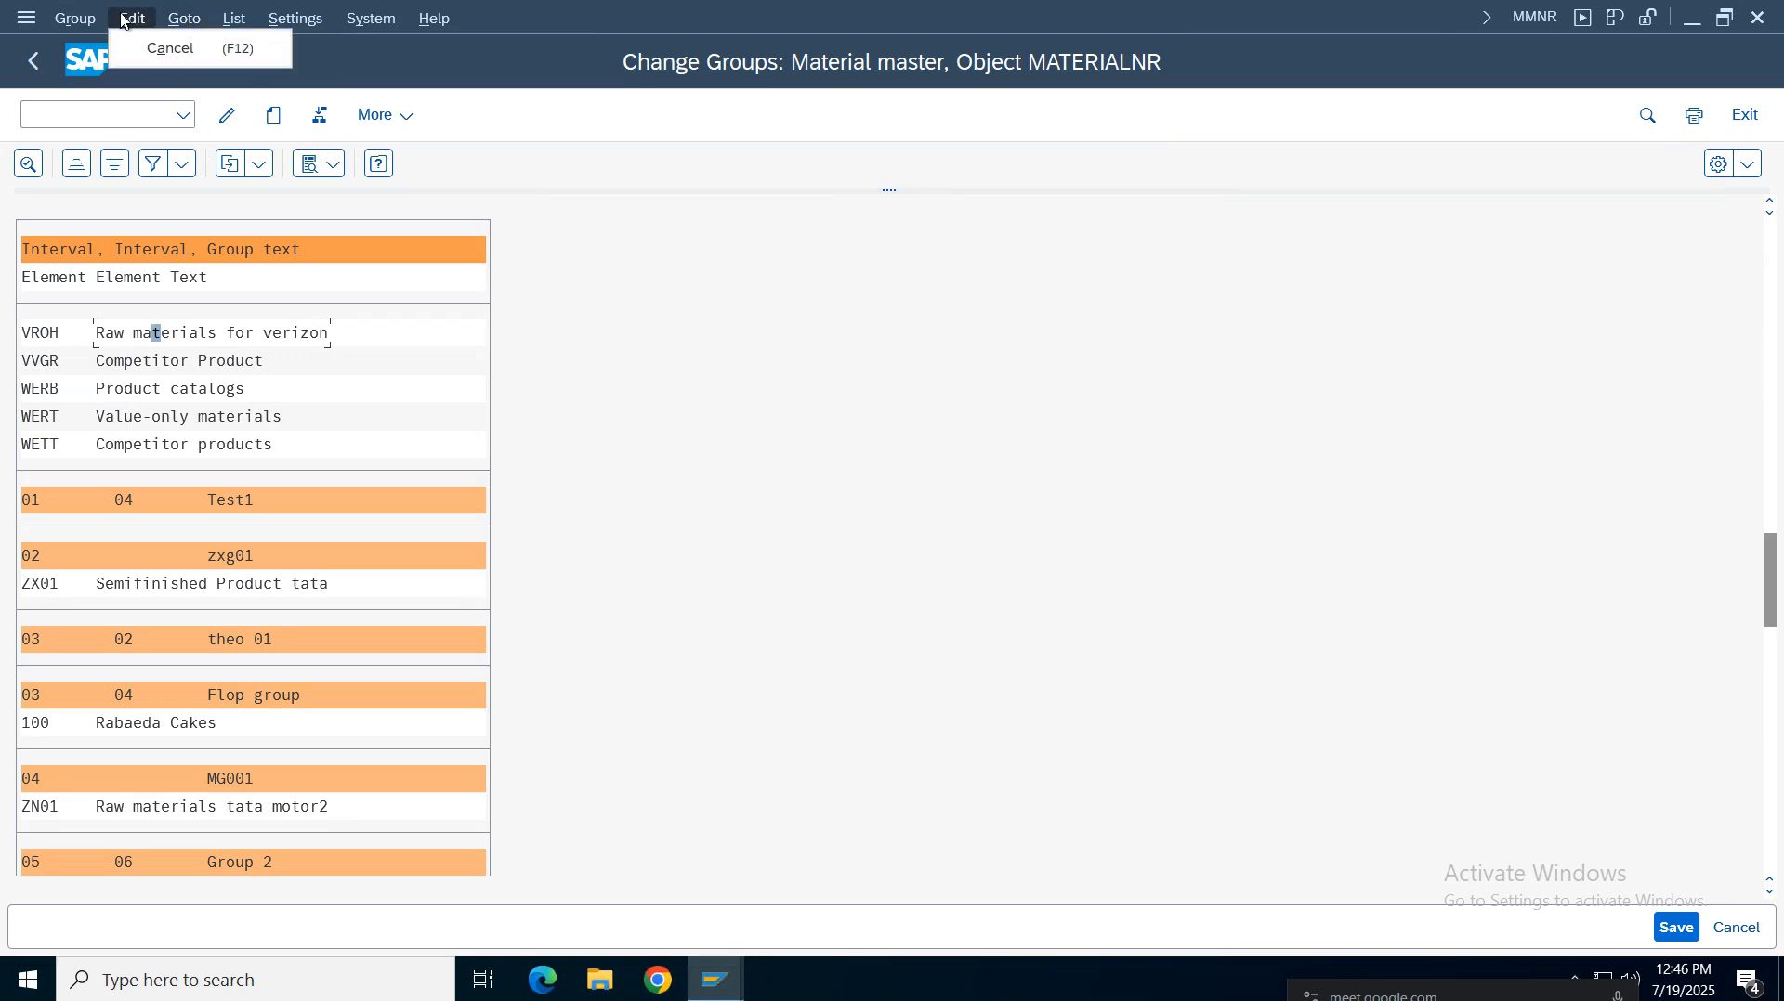
left_click(56, 22)
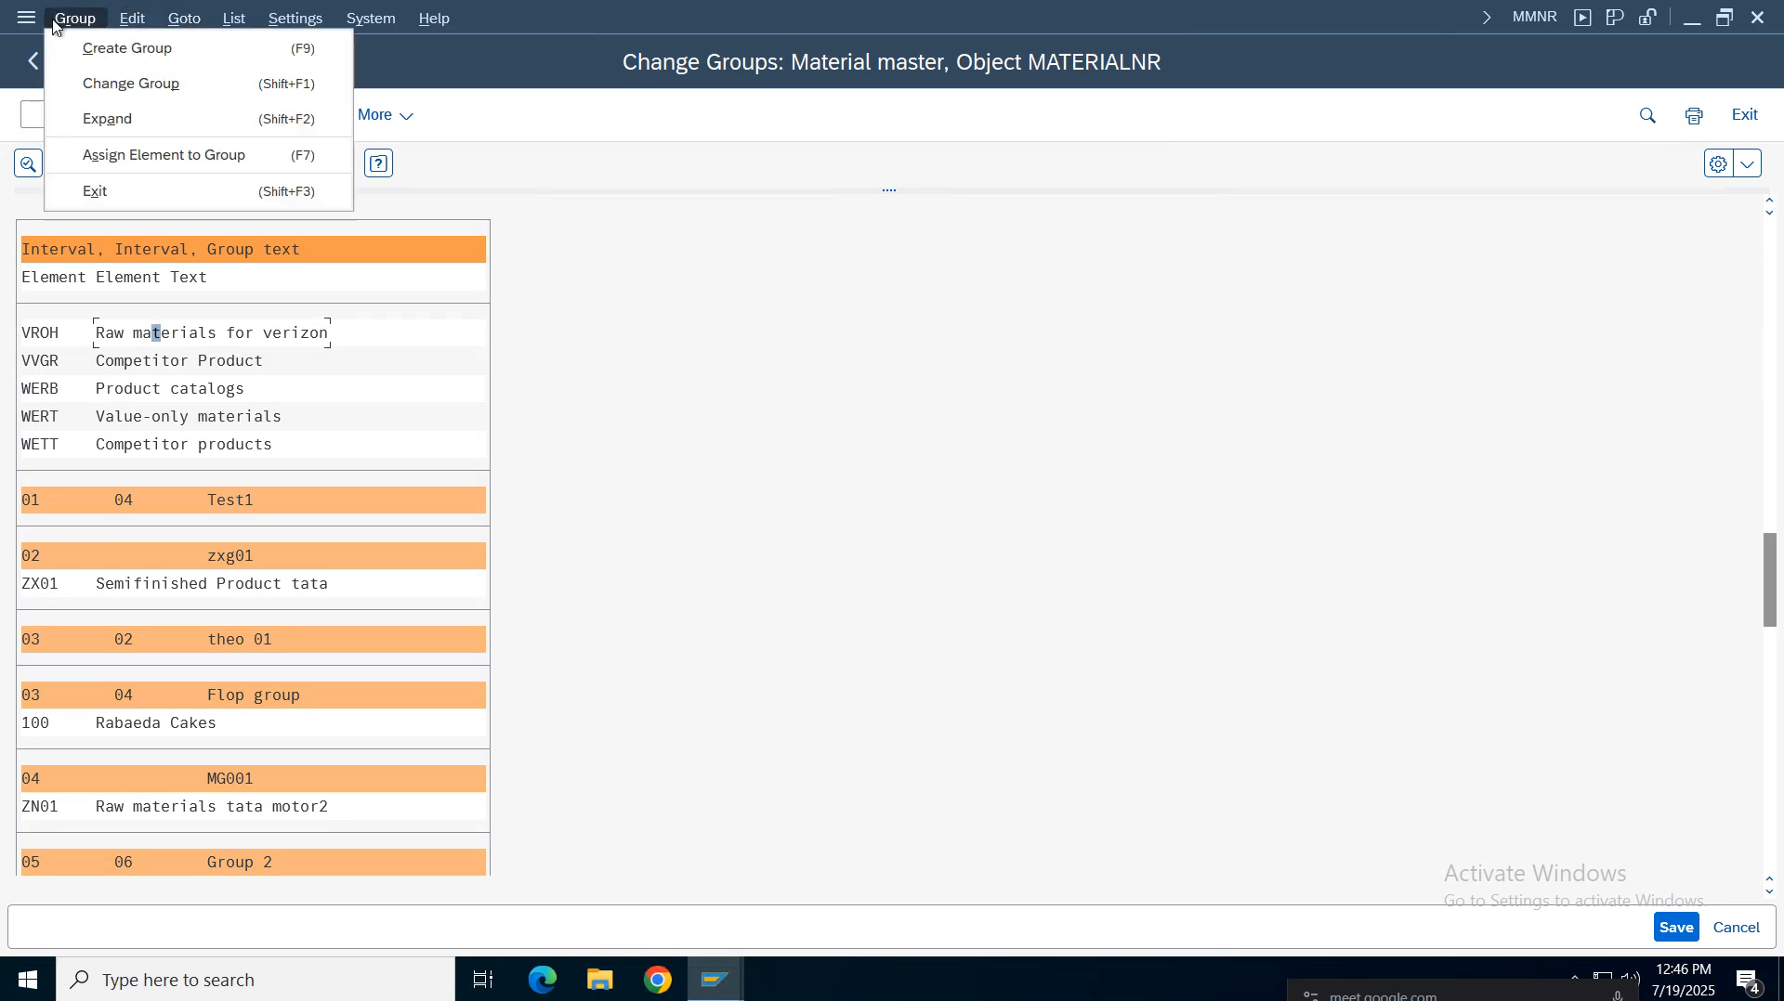
left_click(153, 91)
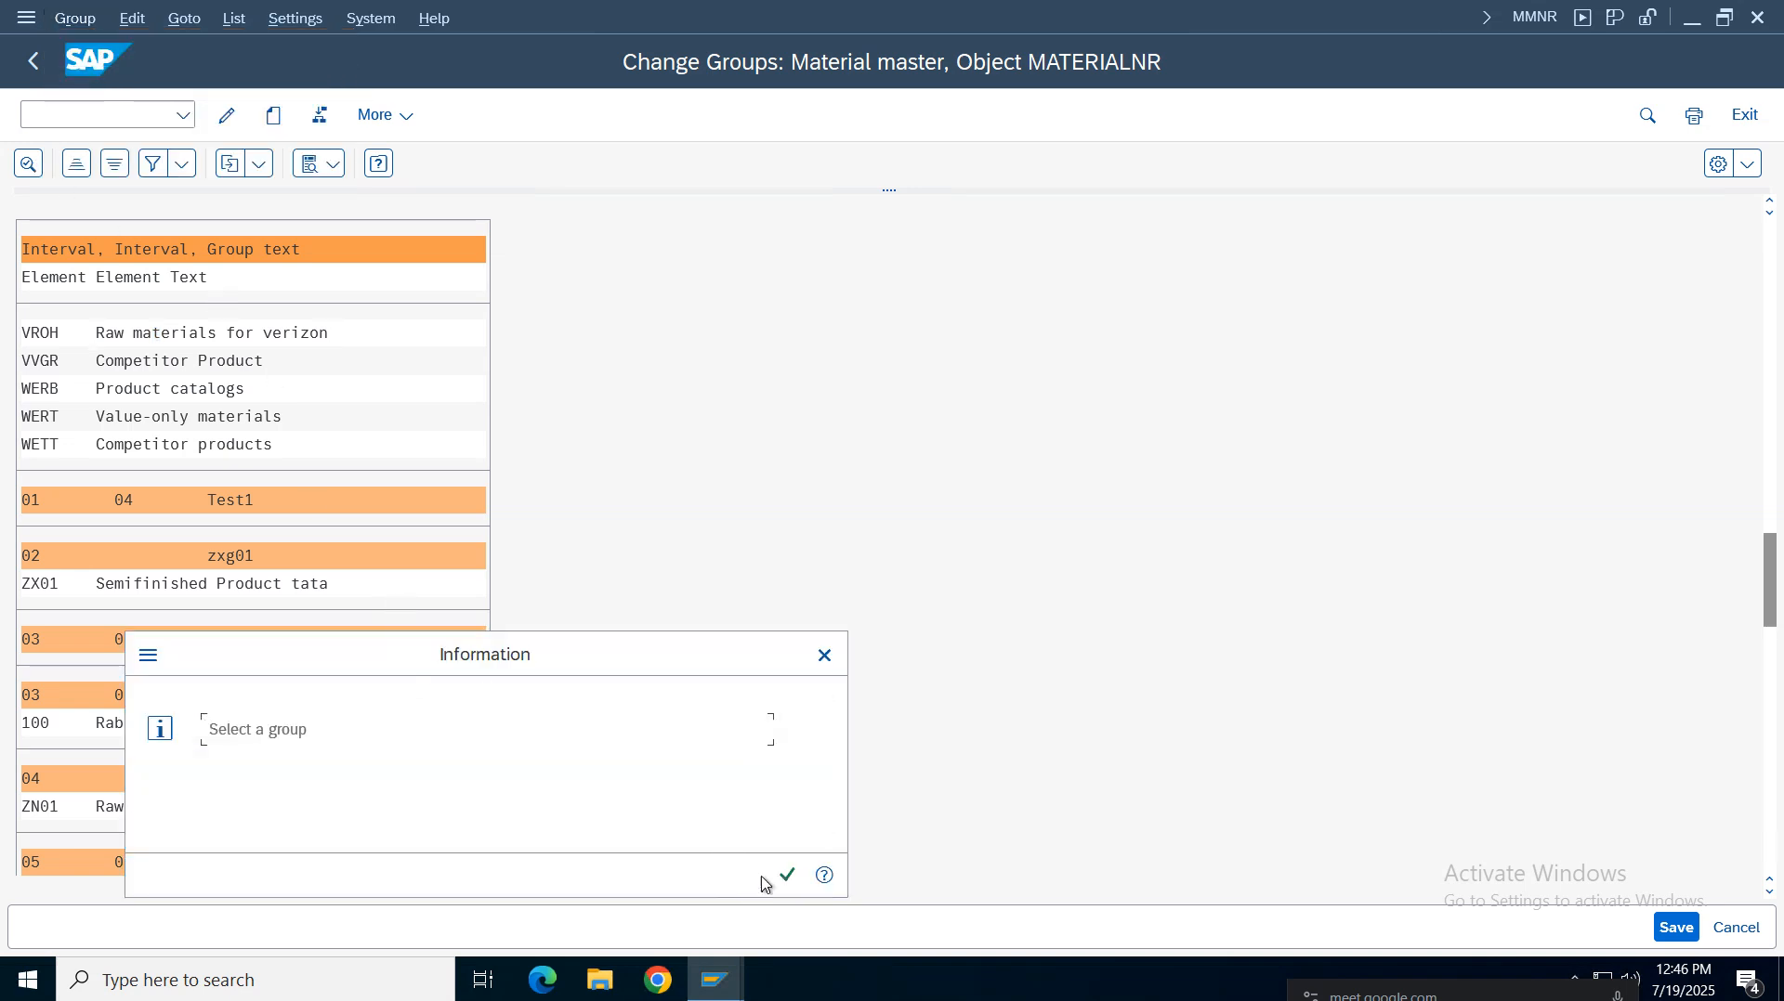
left_click(786, 876)
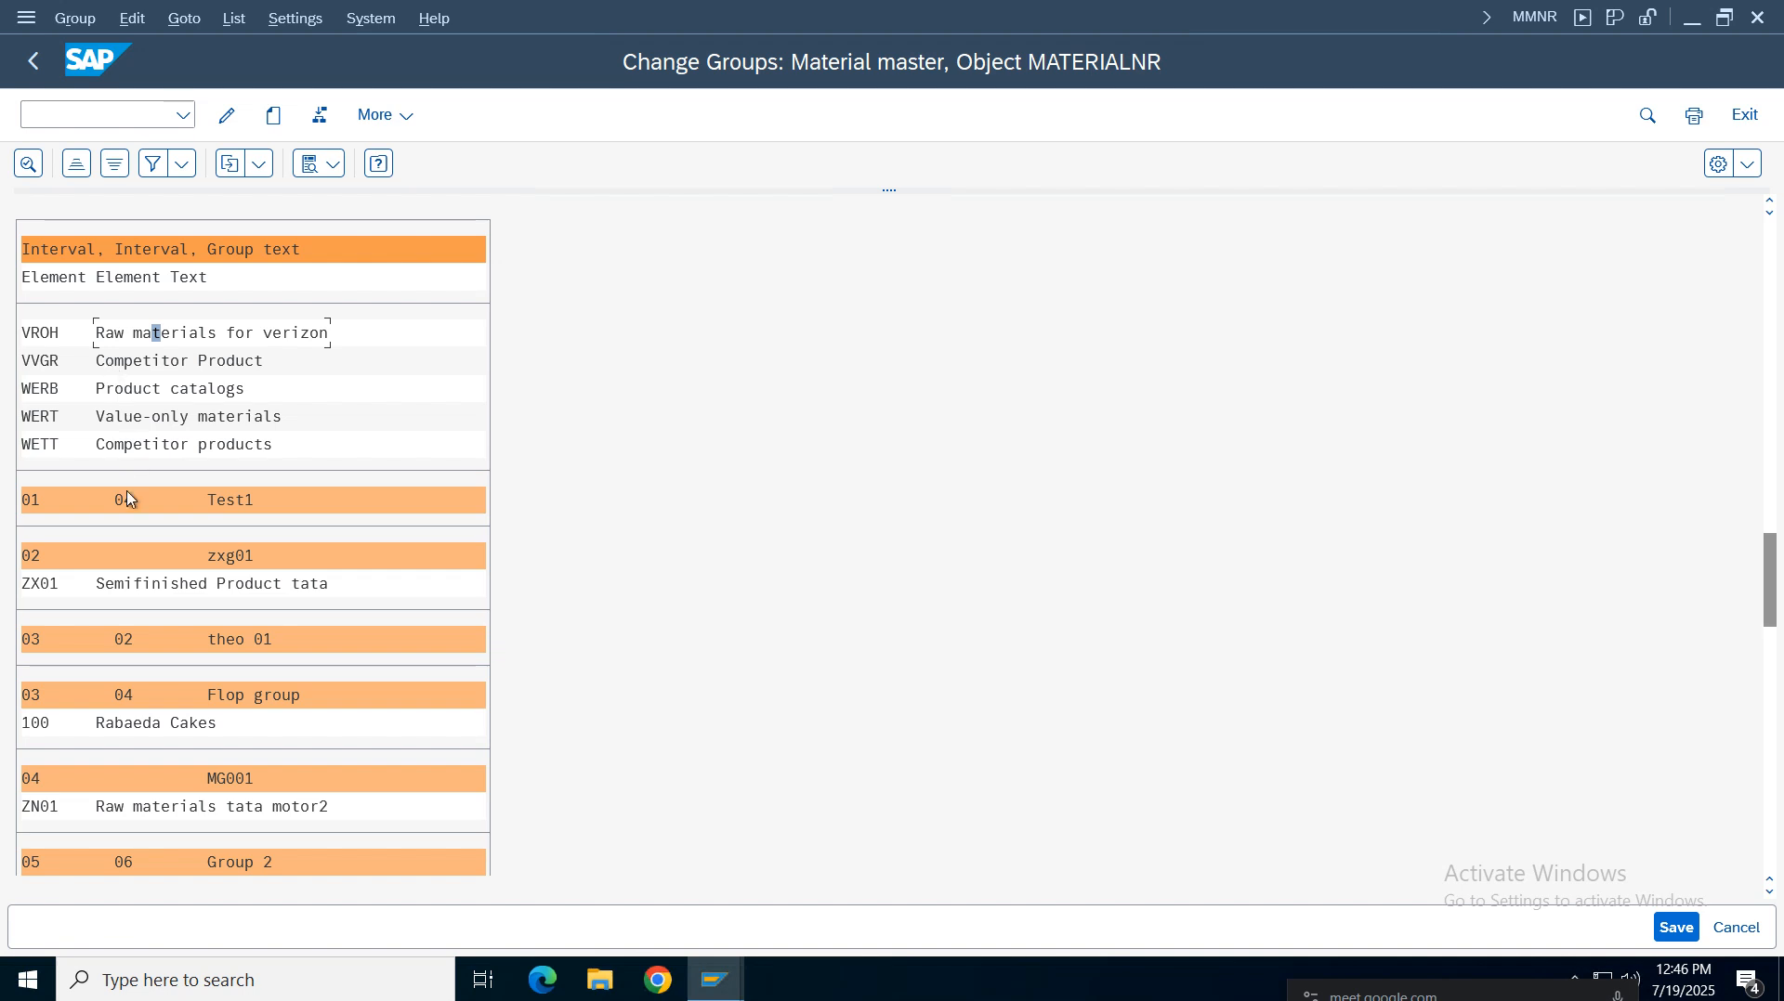
Select the Test1 group and open its intervals for changing
left_click(40, 369)
left_click(60, 503)
left_click(227, 115)
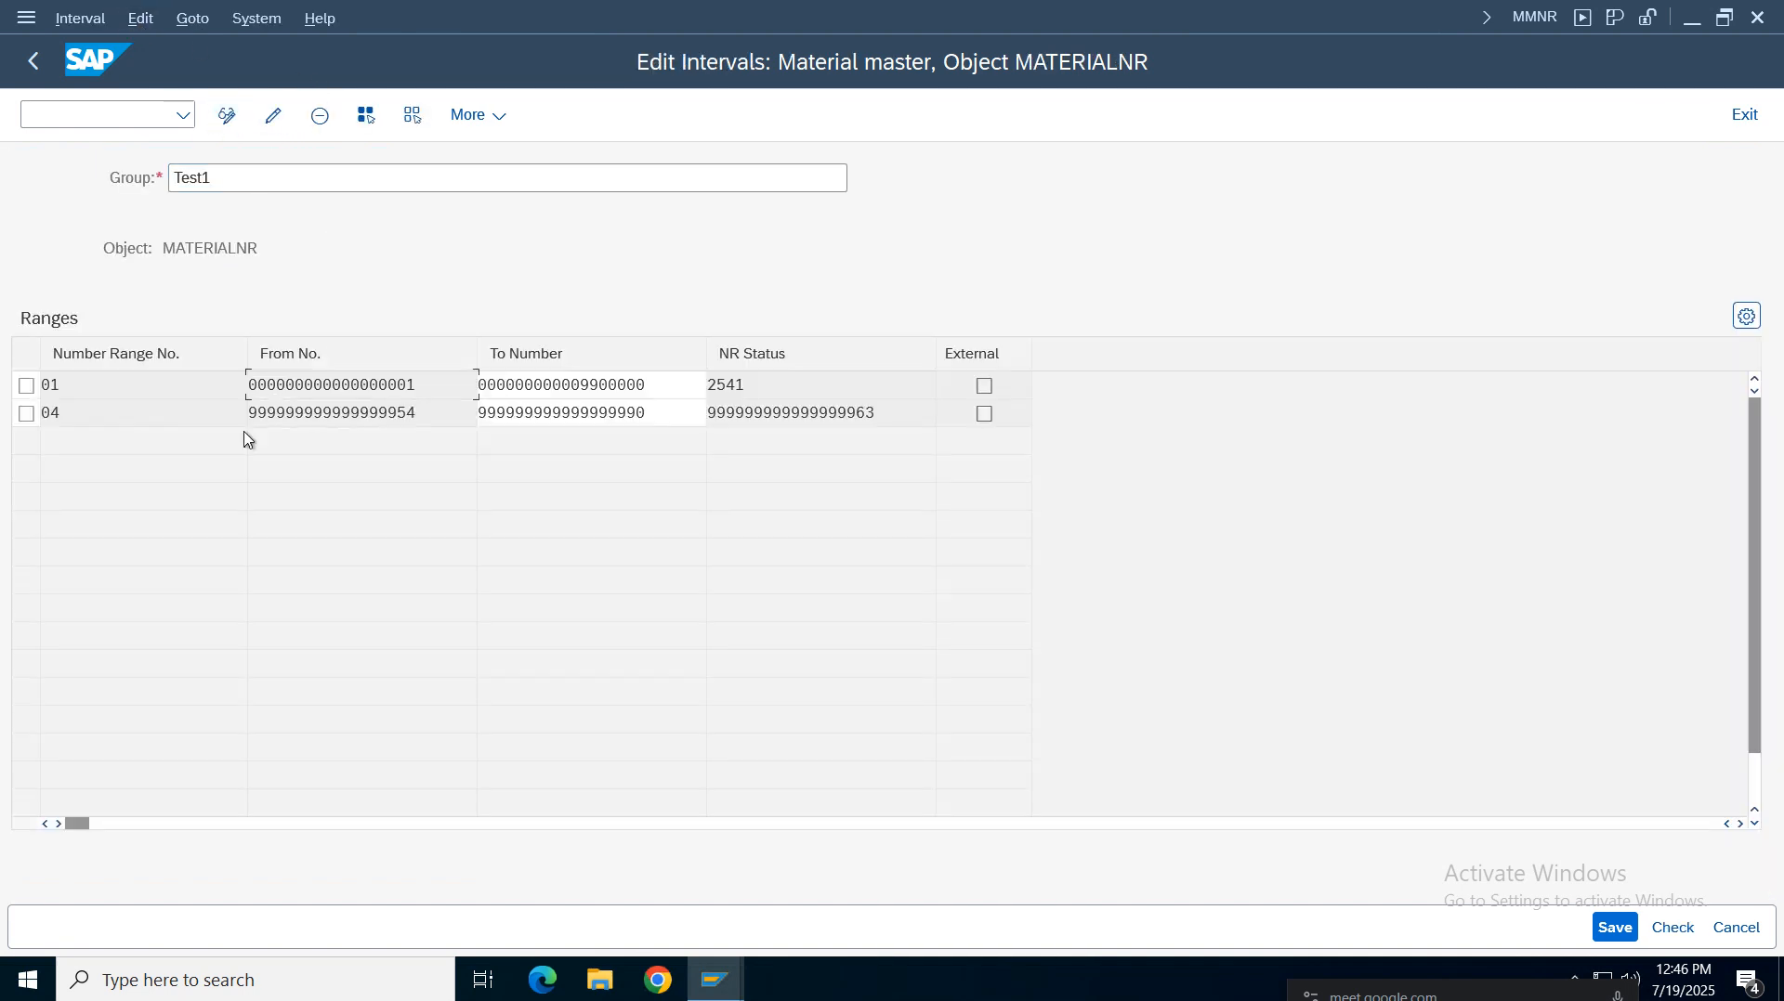
Select interval 04 in the Test1 group, save, and confirm saving when leaving interval editing
left_click(26, 414)
left_click(1612, 927)
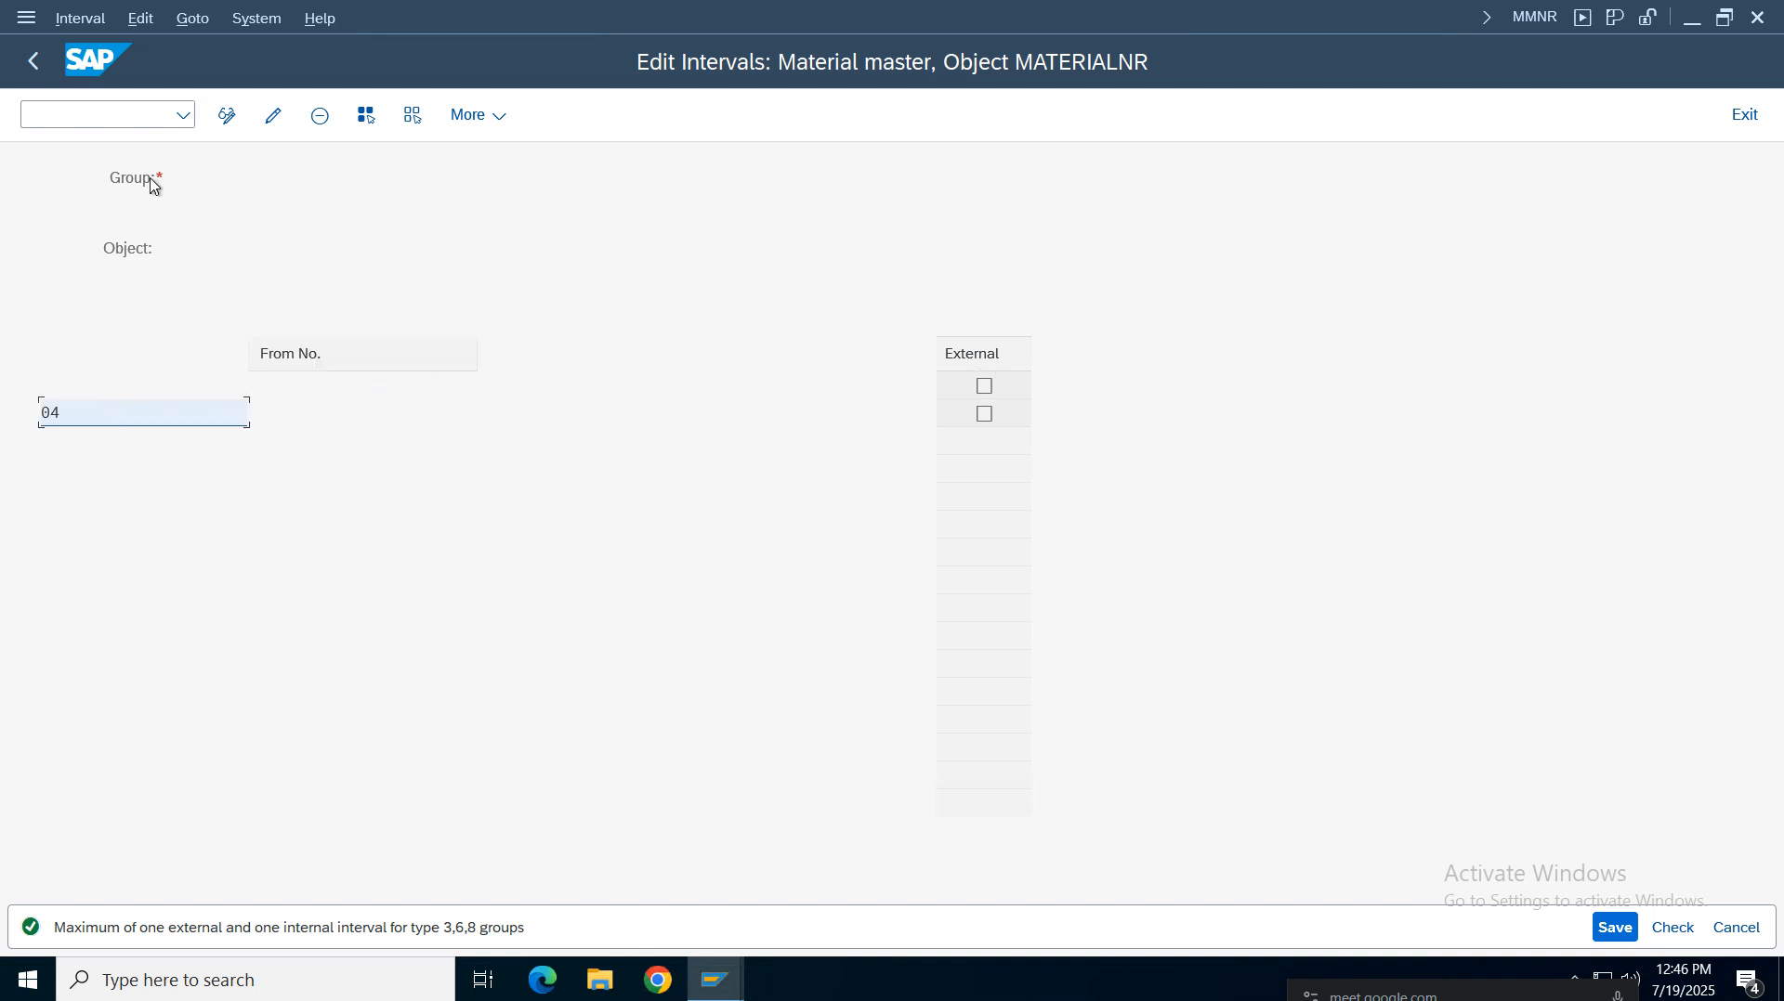
left_click(791, 414)
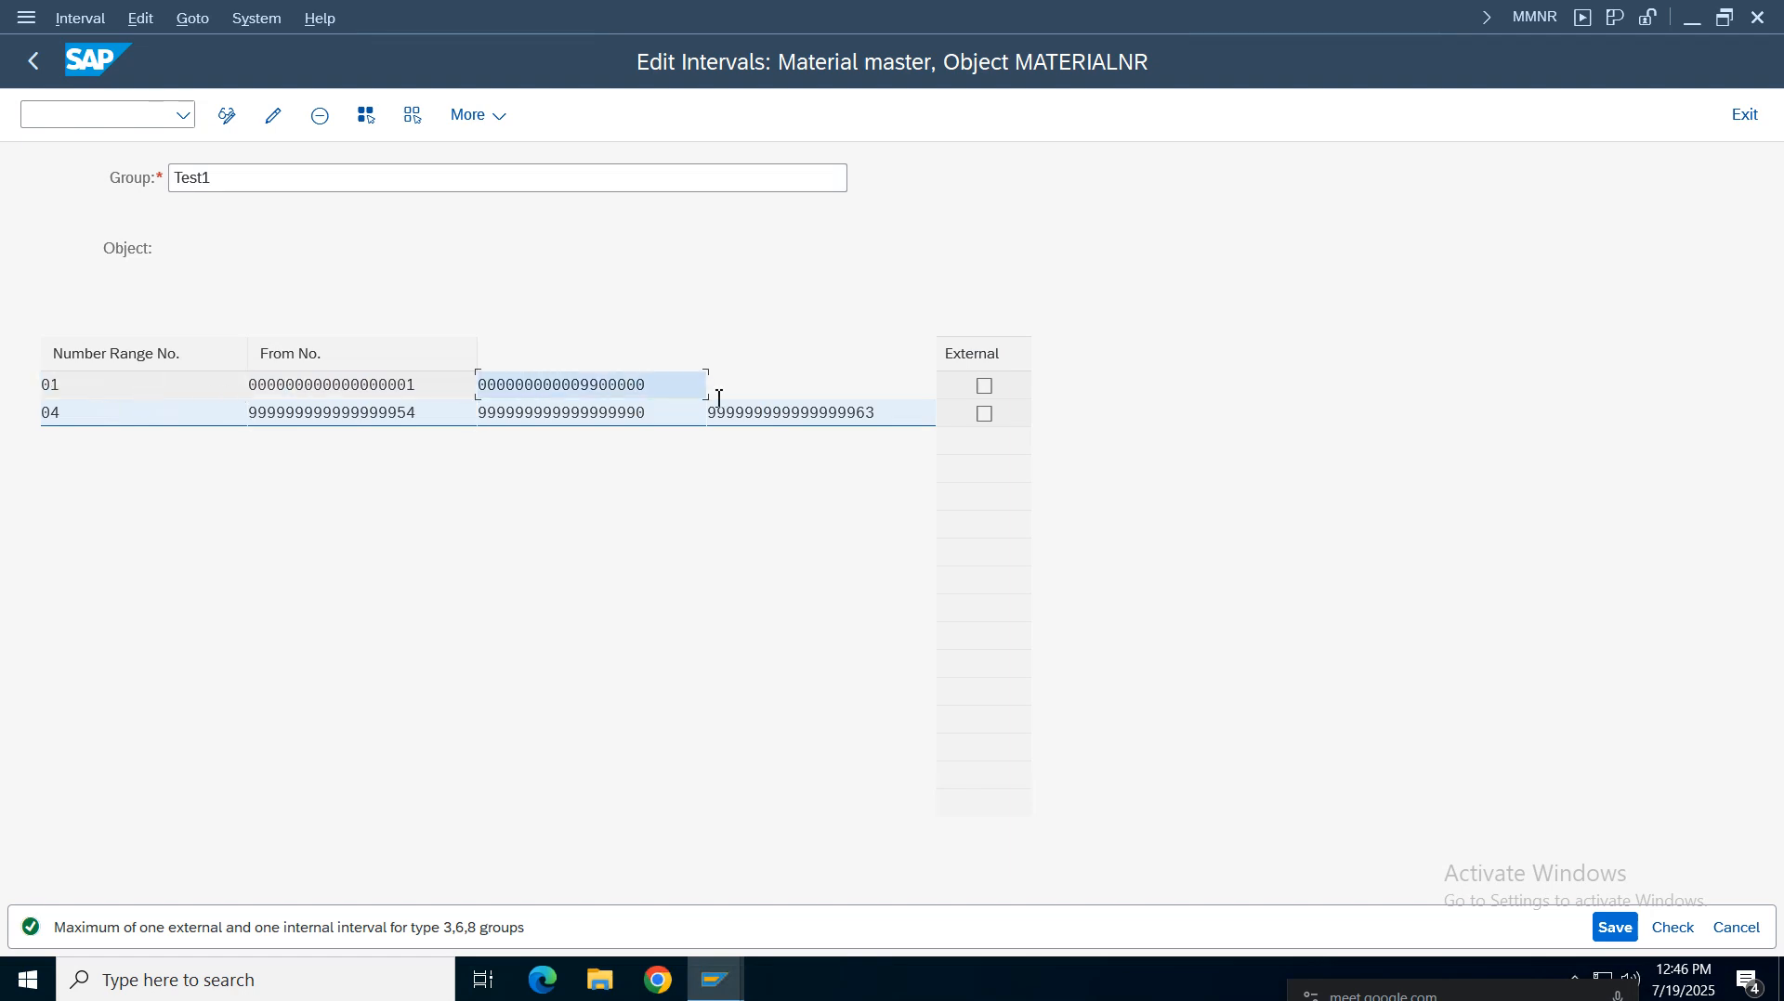
left_click(1617, 928)
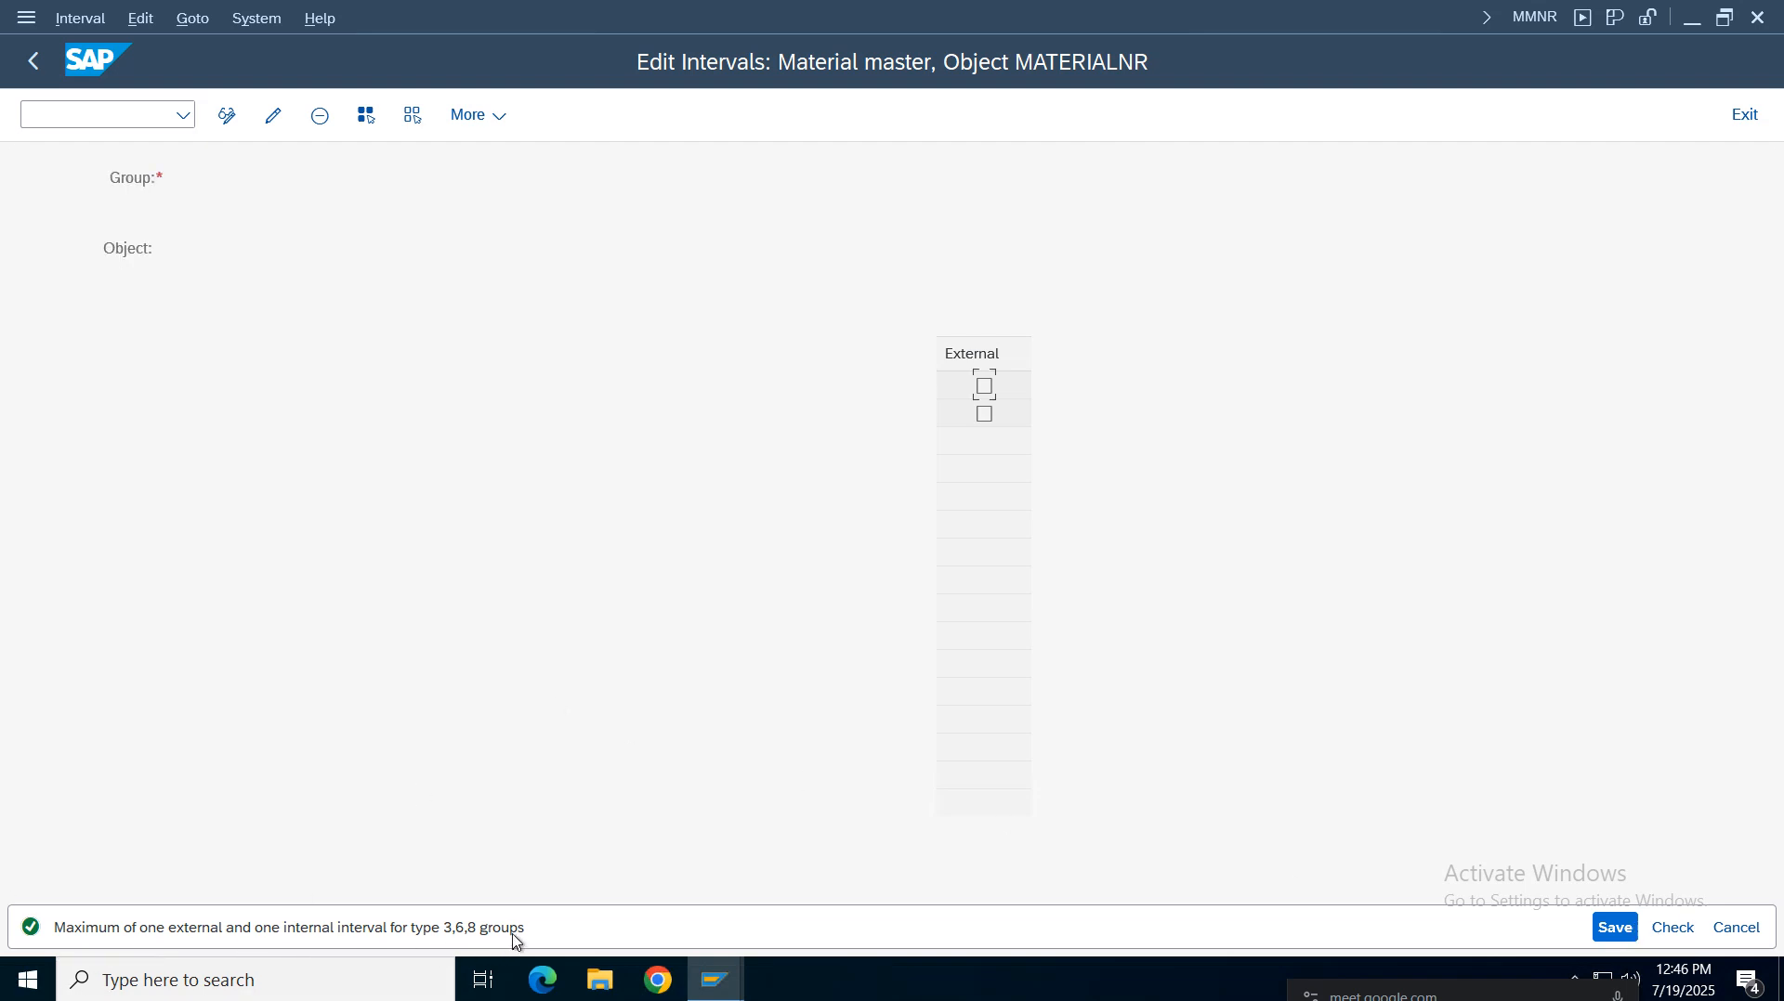
left_click(33, 62)
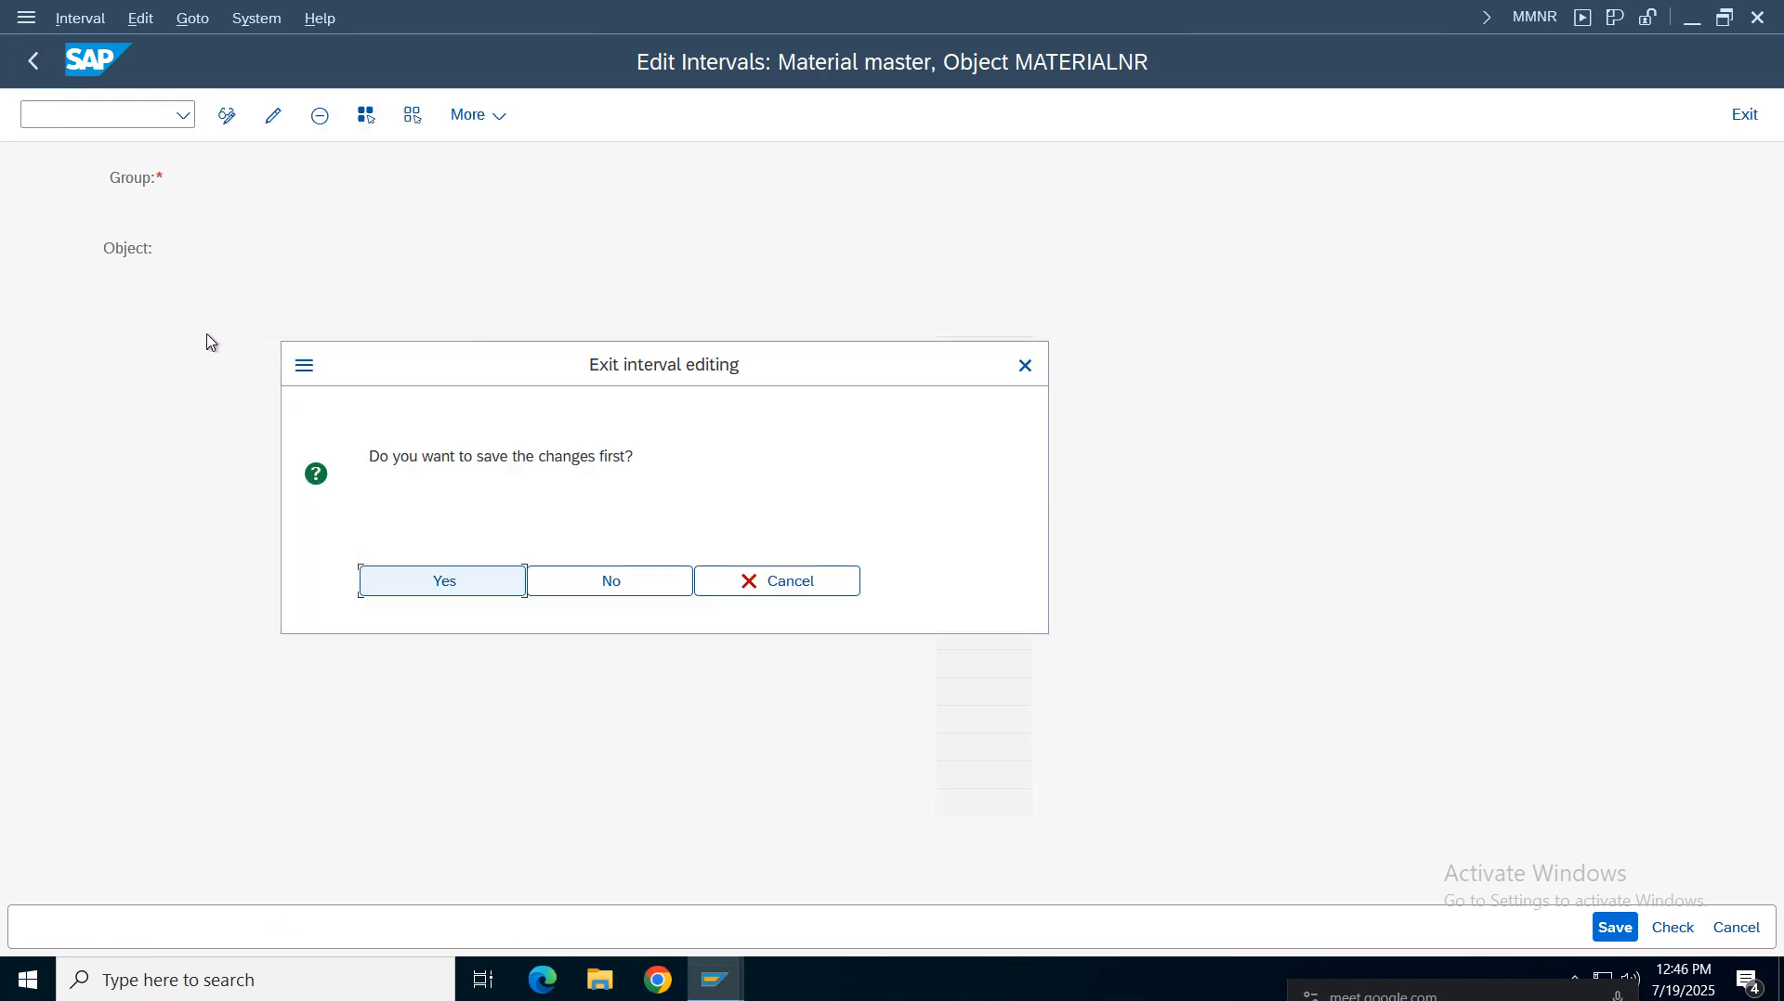
left_click(498, 583)
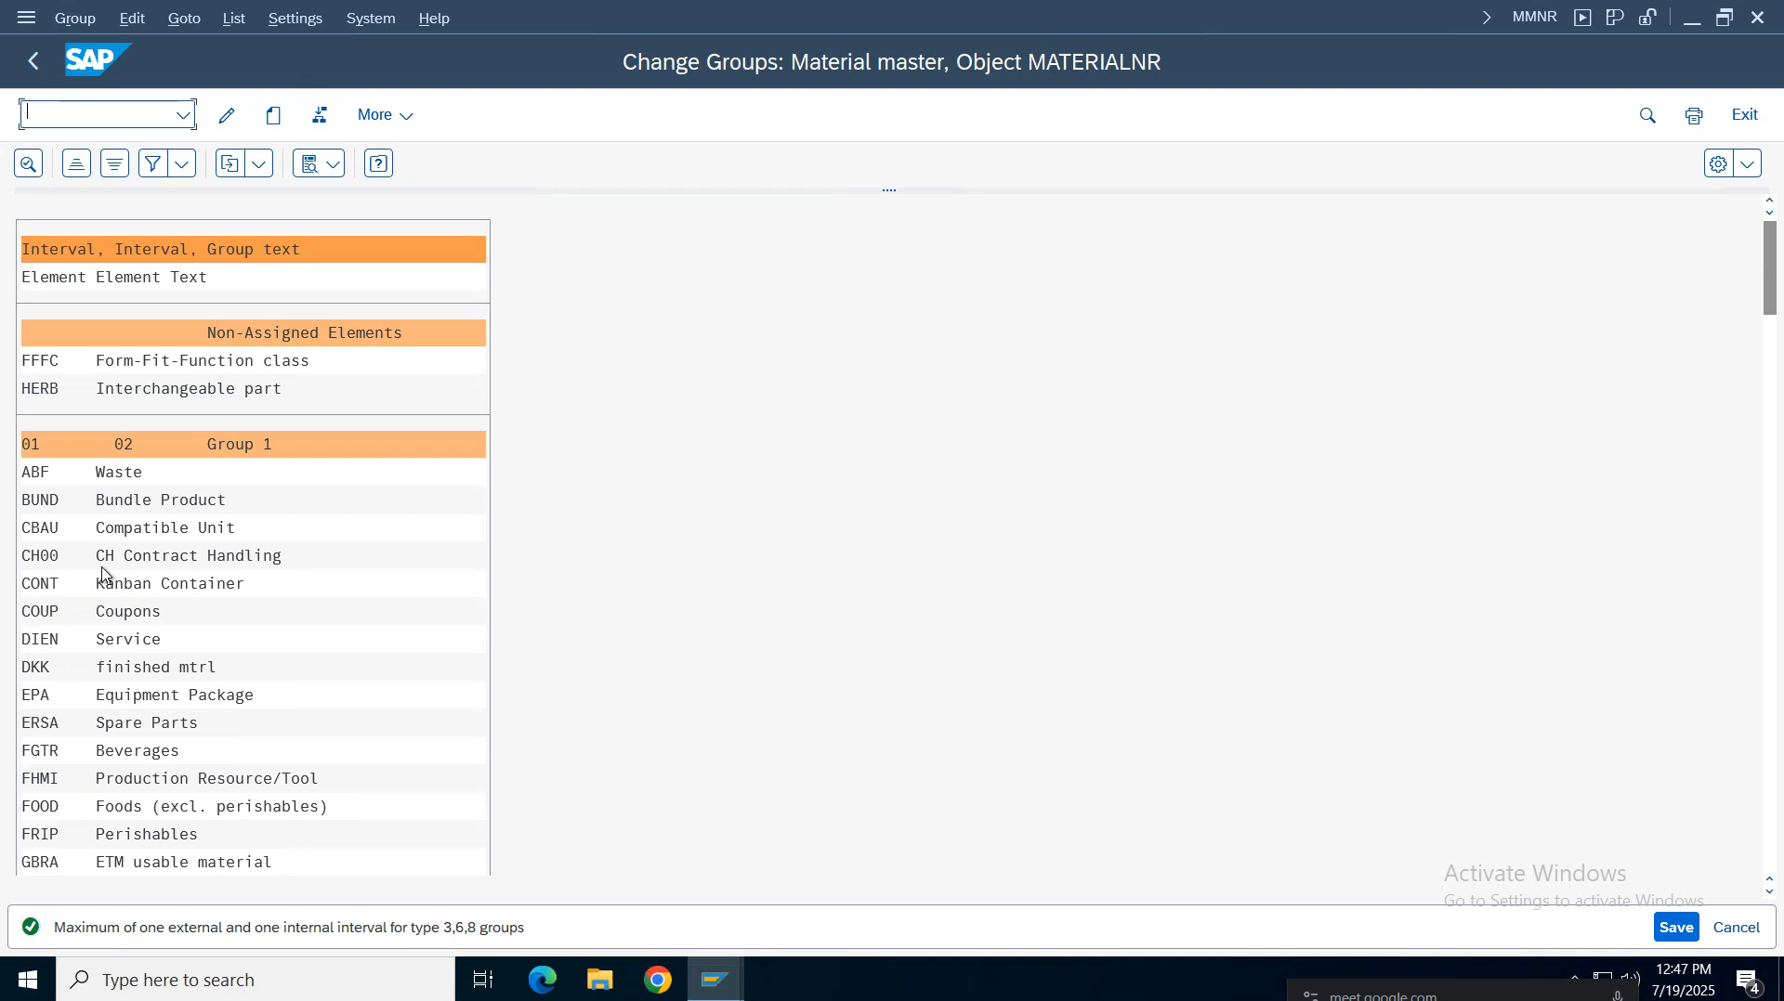
Find the VROH element, assign it to the DK group 'rwa material number range', and save the group changes
key("ctrl+f")
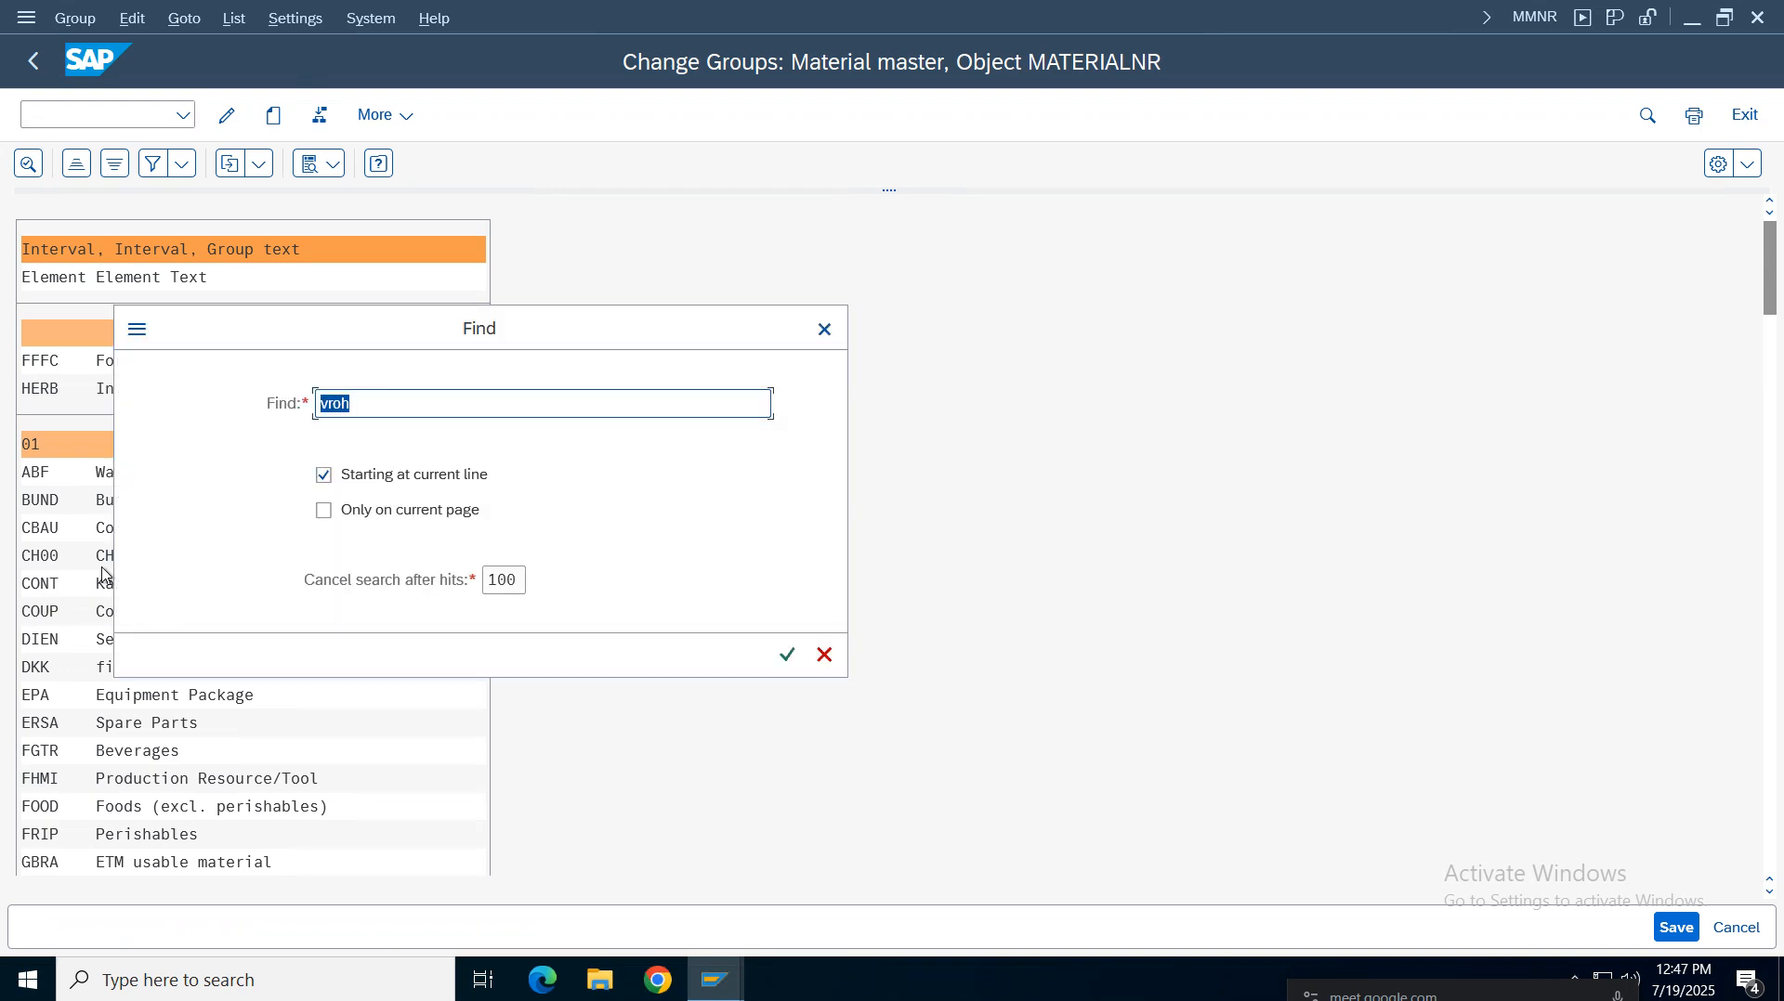
key("Return")
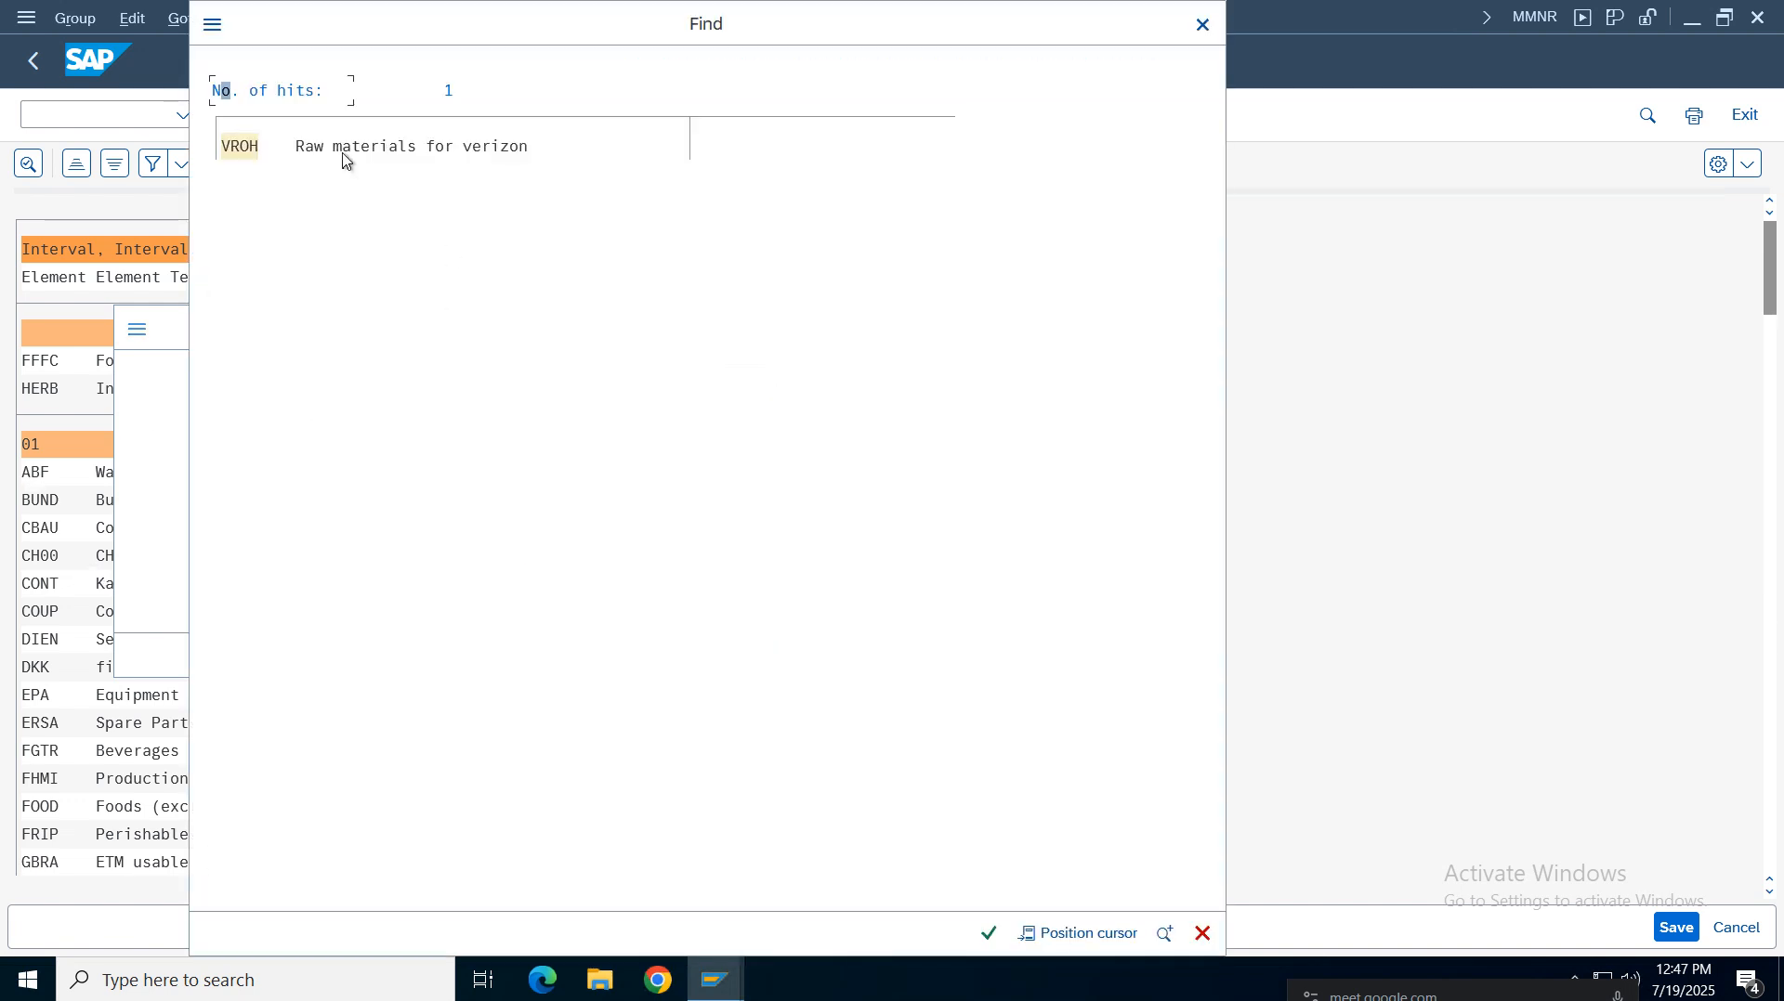
double_click(344, 156)
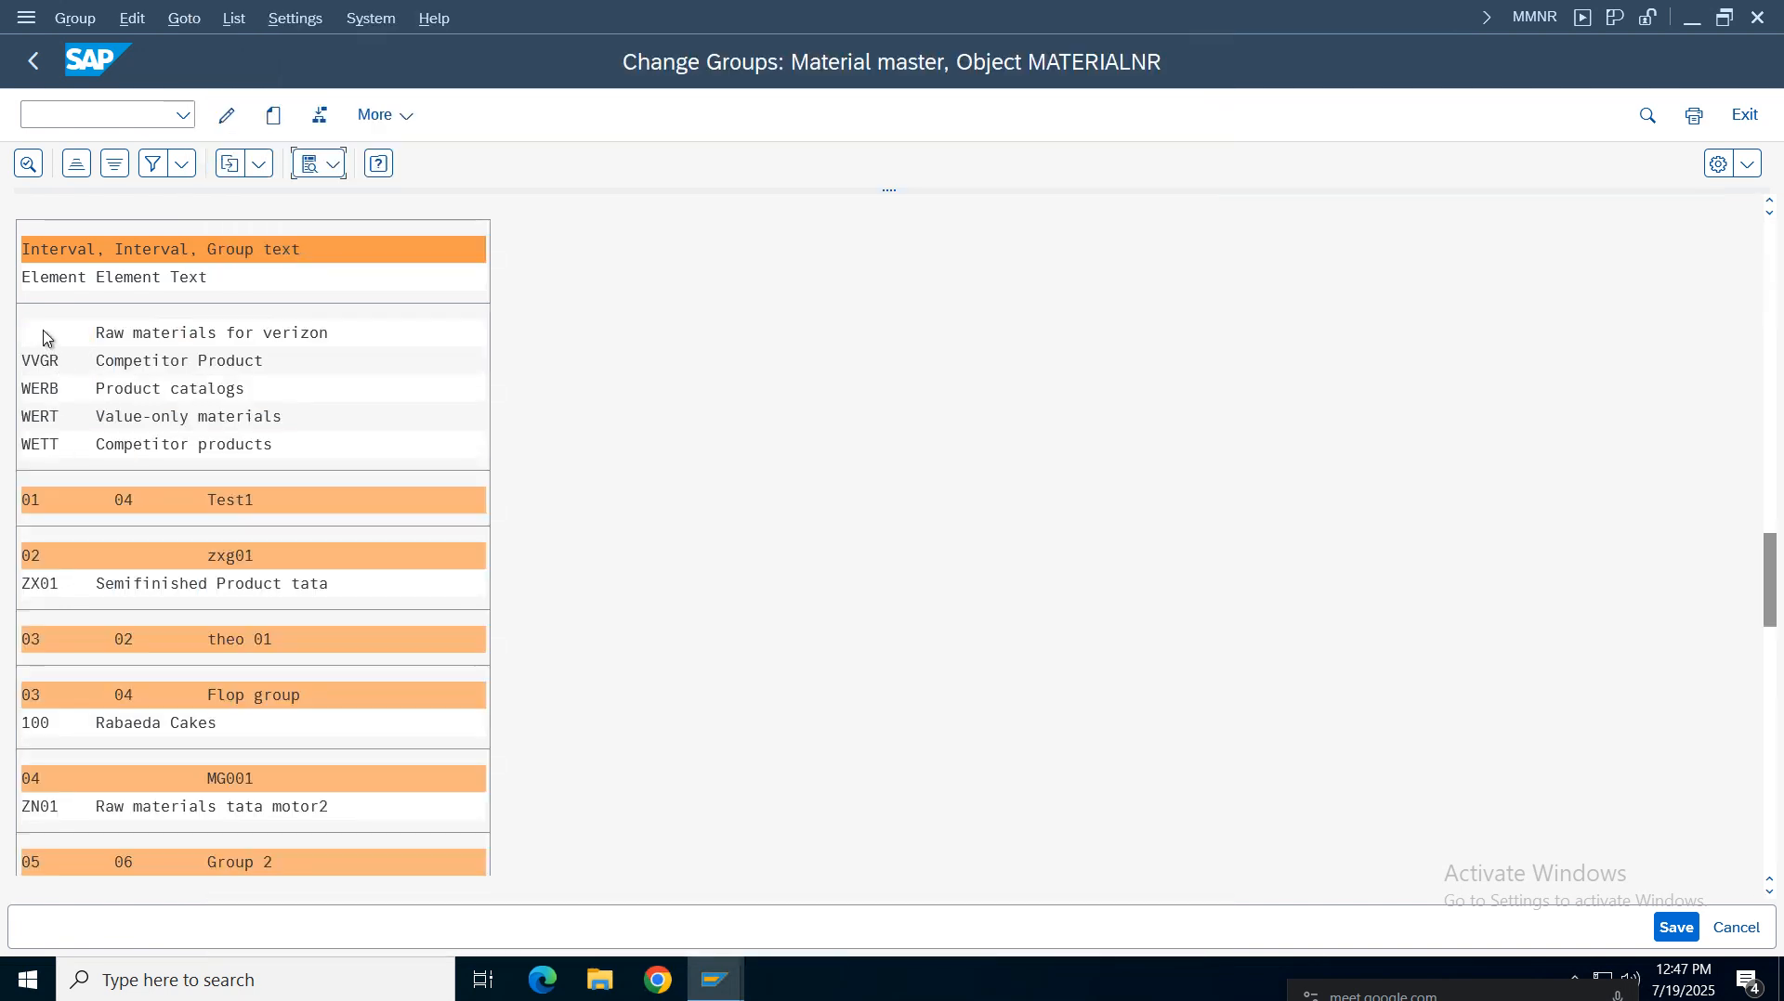
left_click(319, 115)
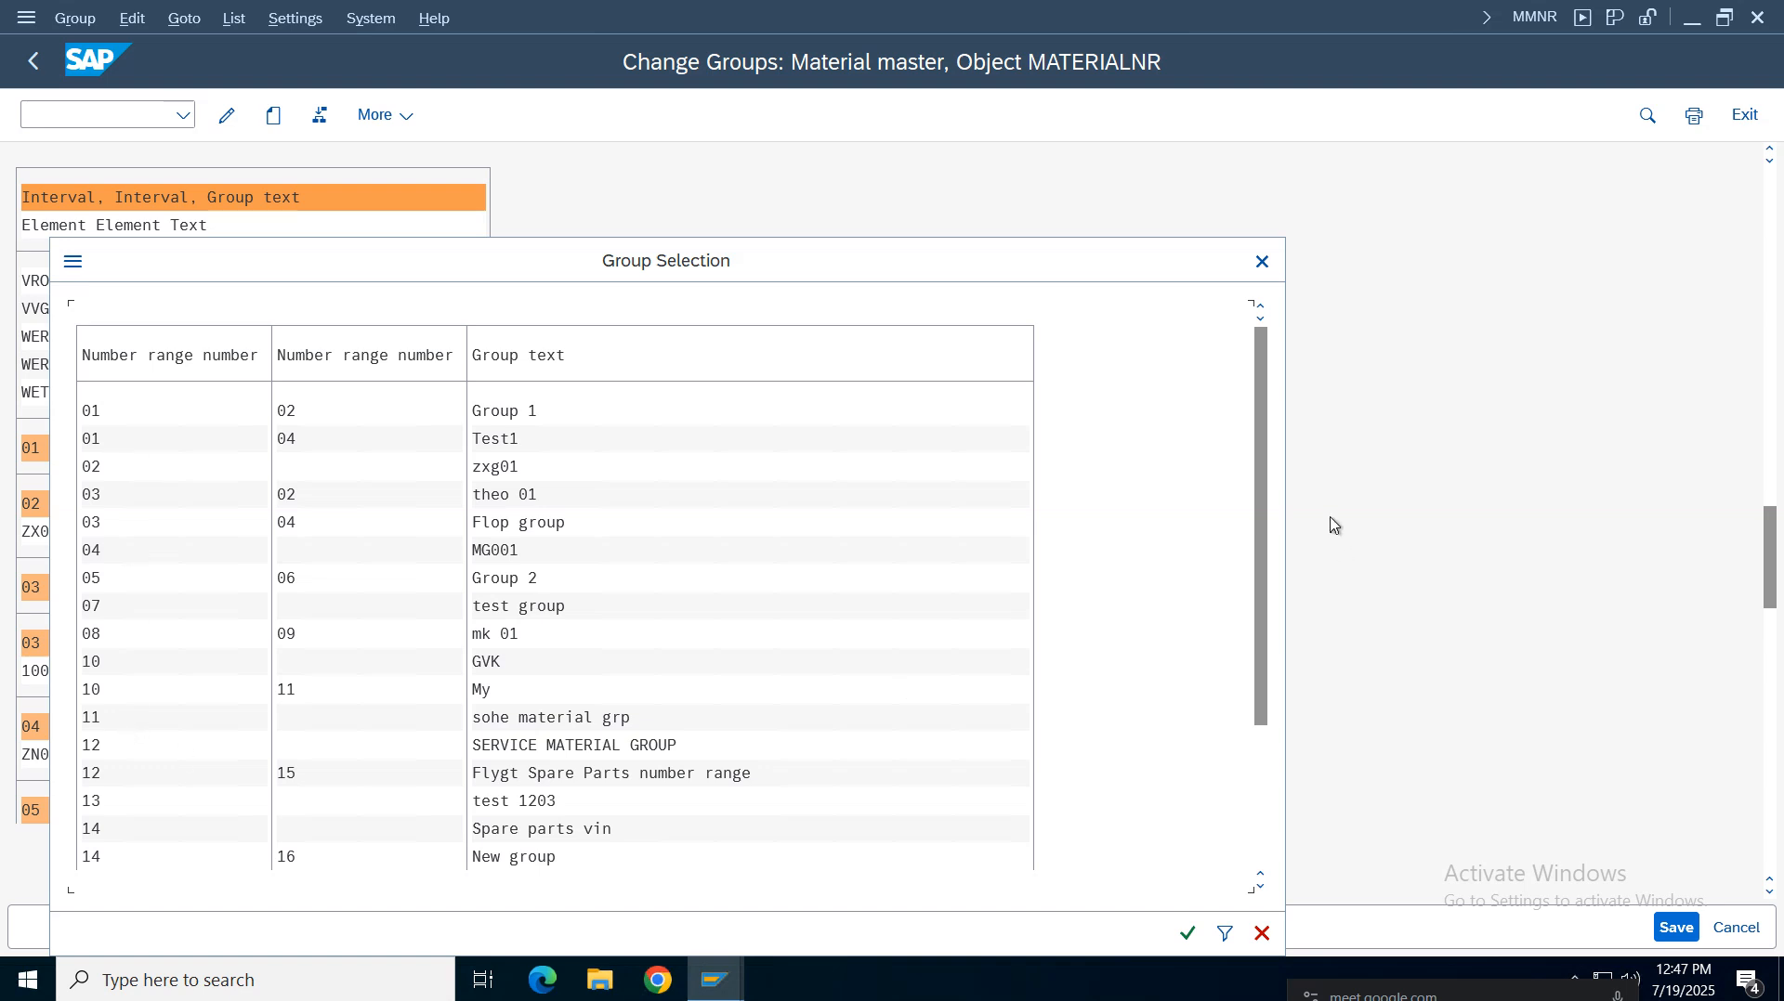
left_click_drag(1268, 412, 1284, 602)
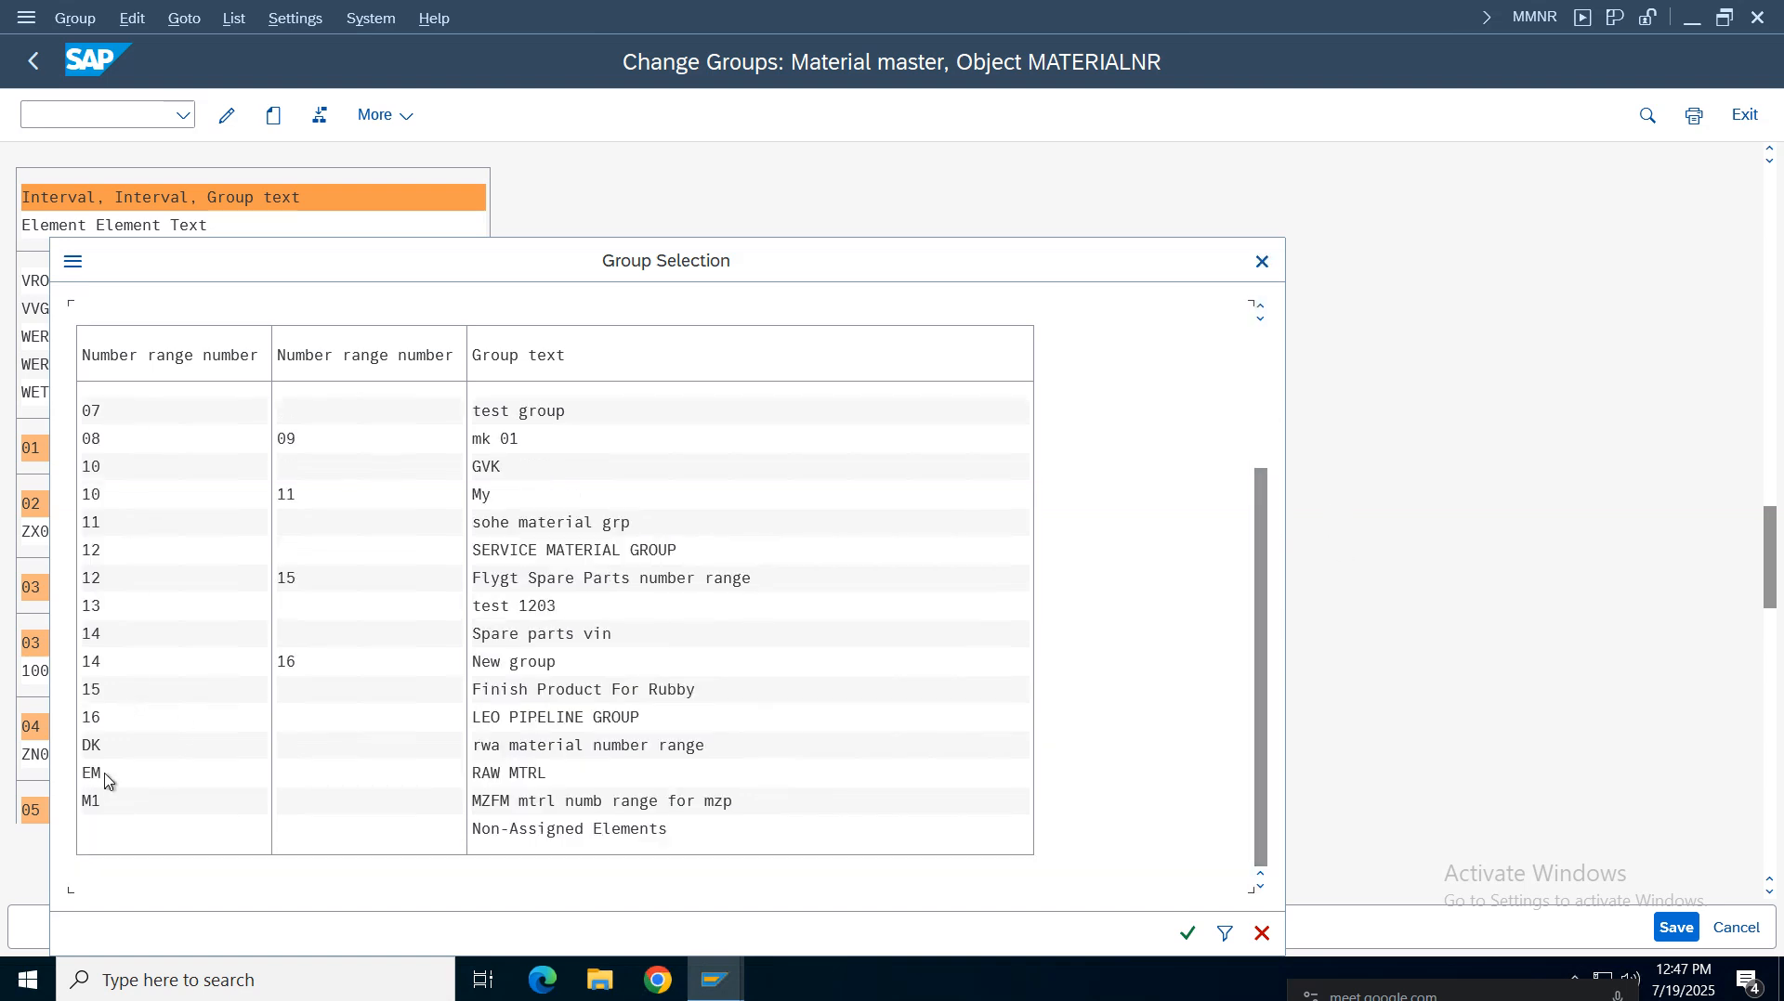
key("Escape")
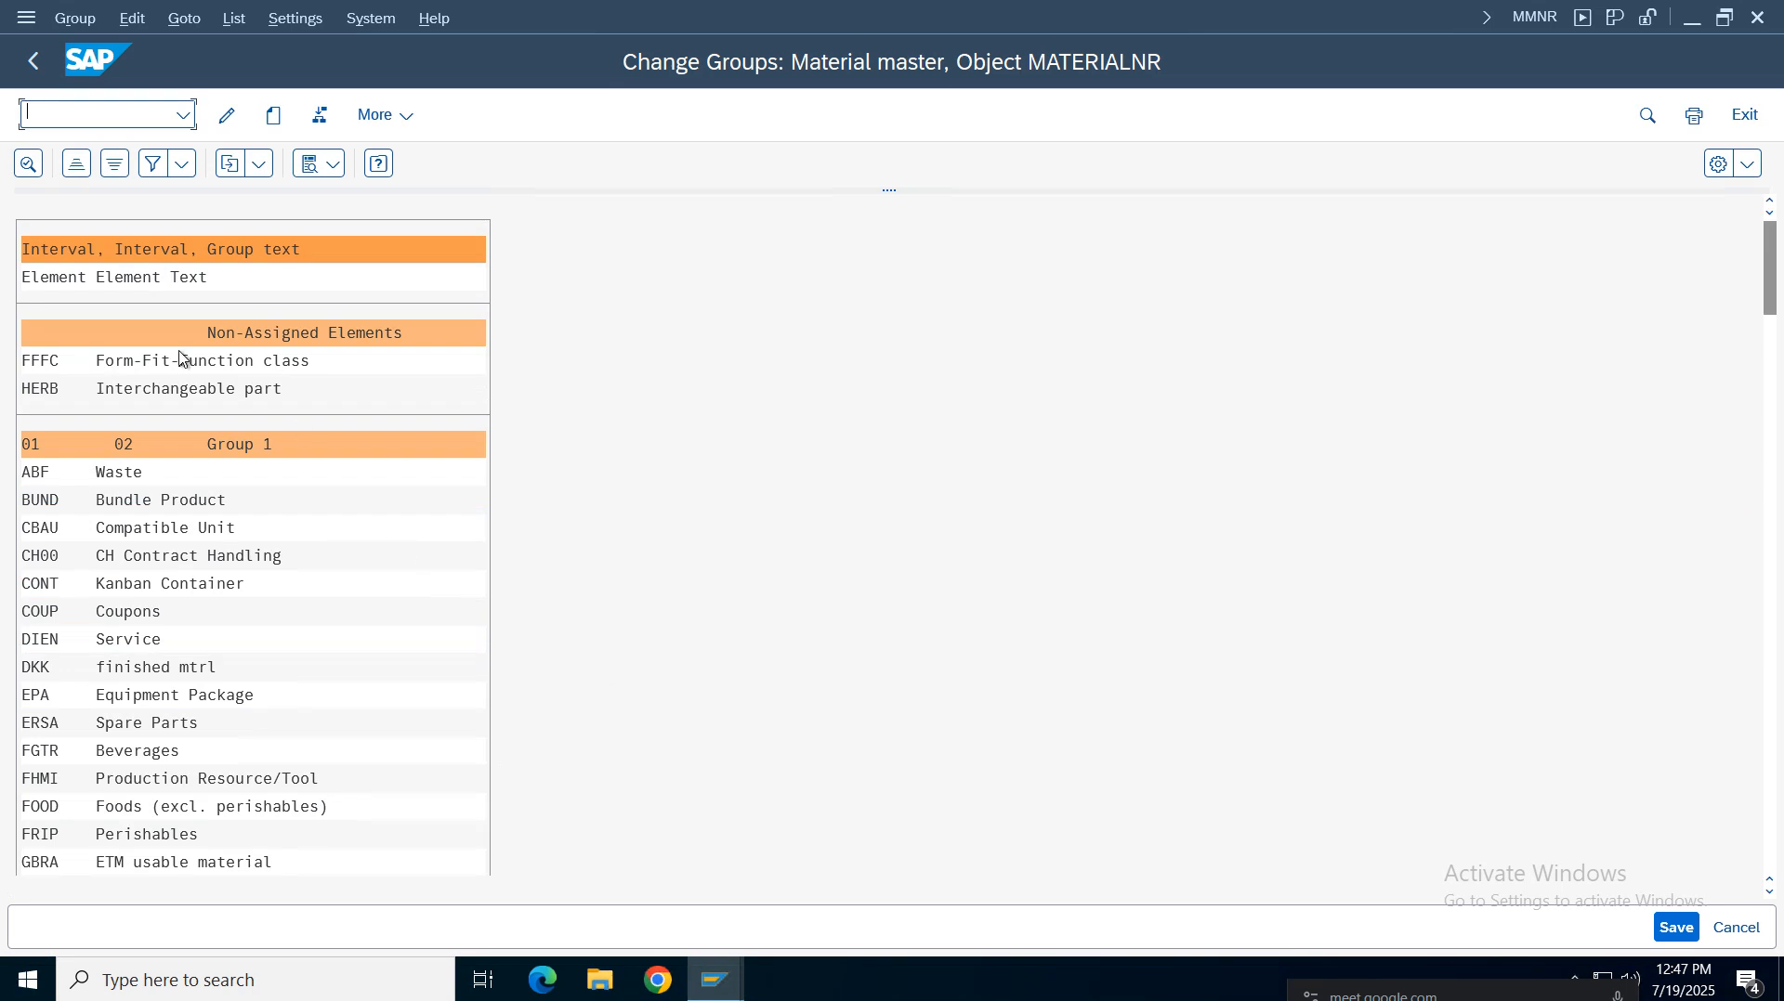
left_click(1677, 927)
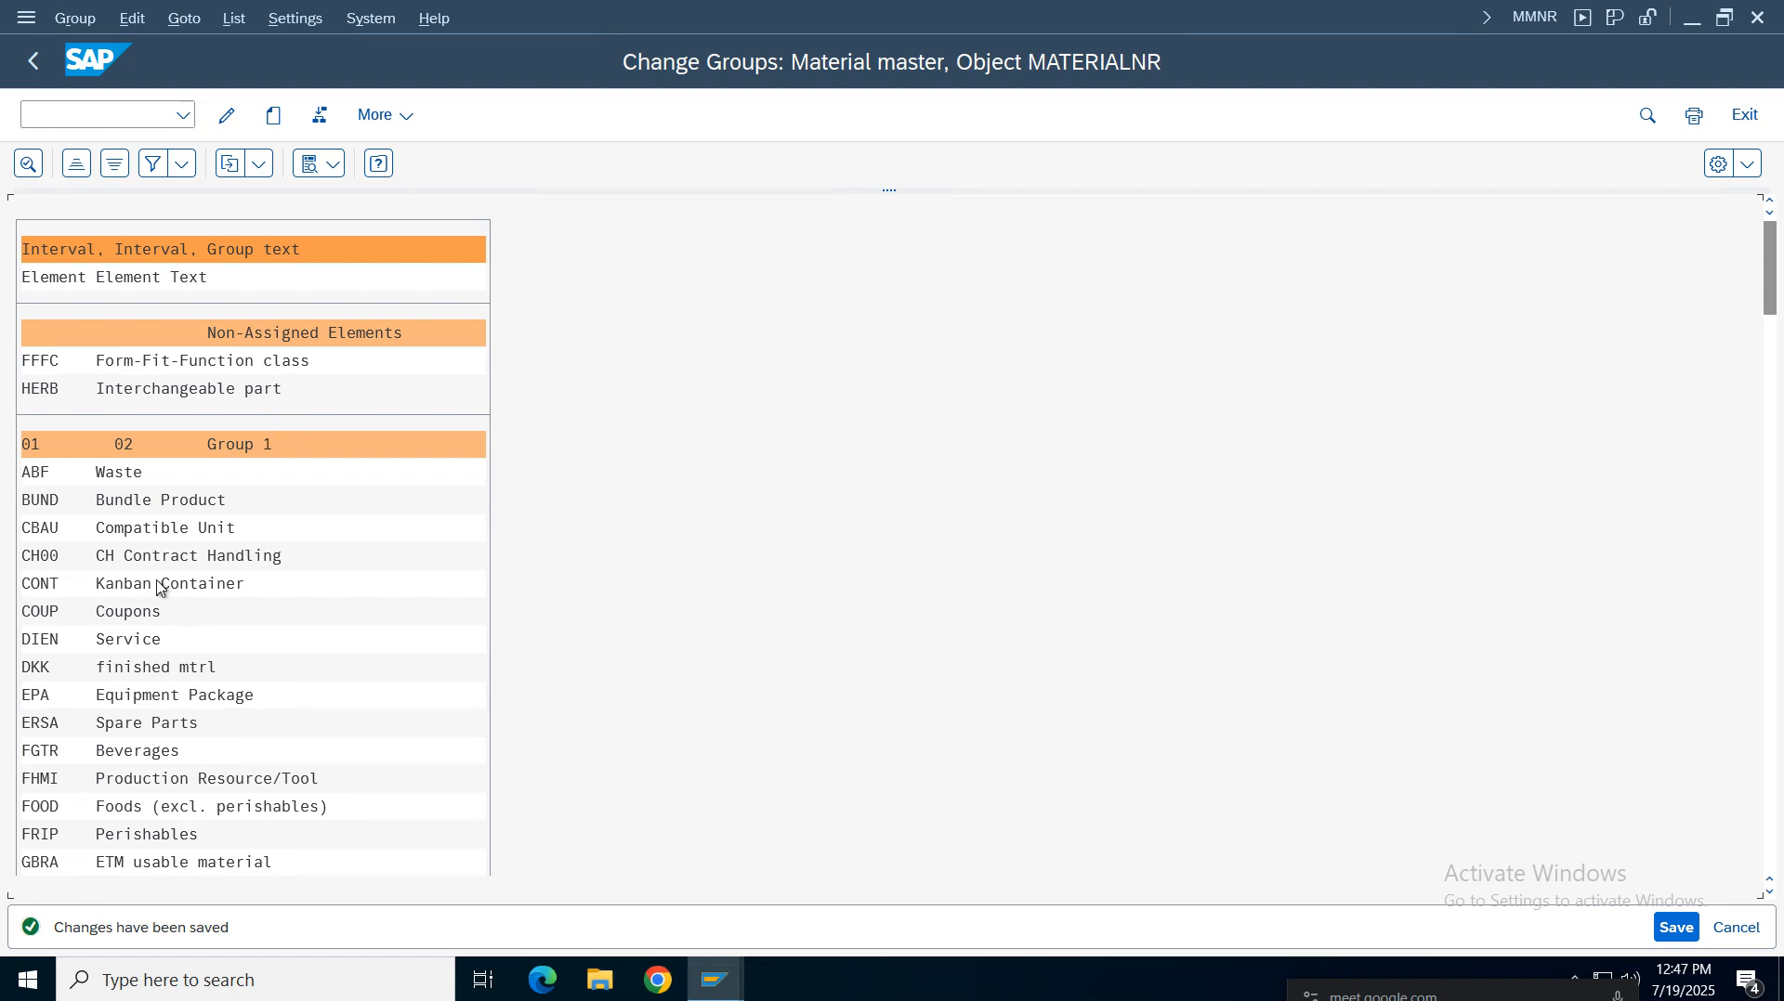
scroll(160, 585, "down", 20)
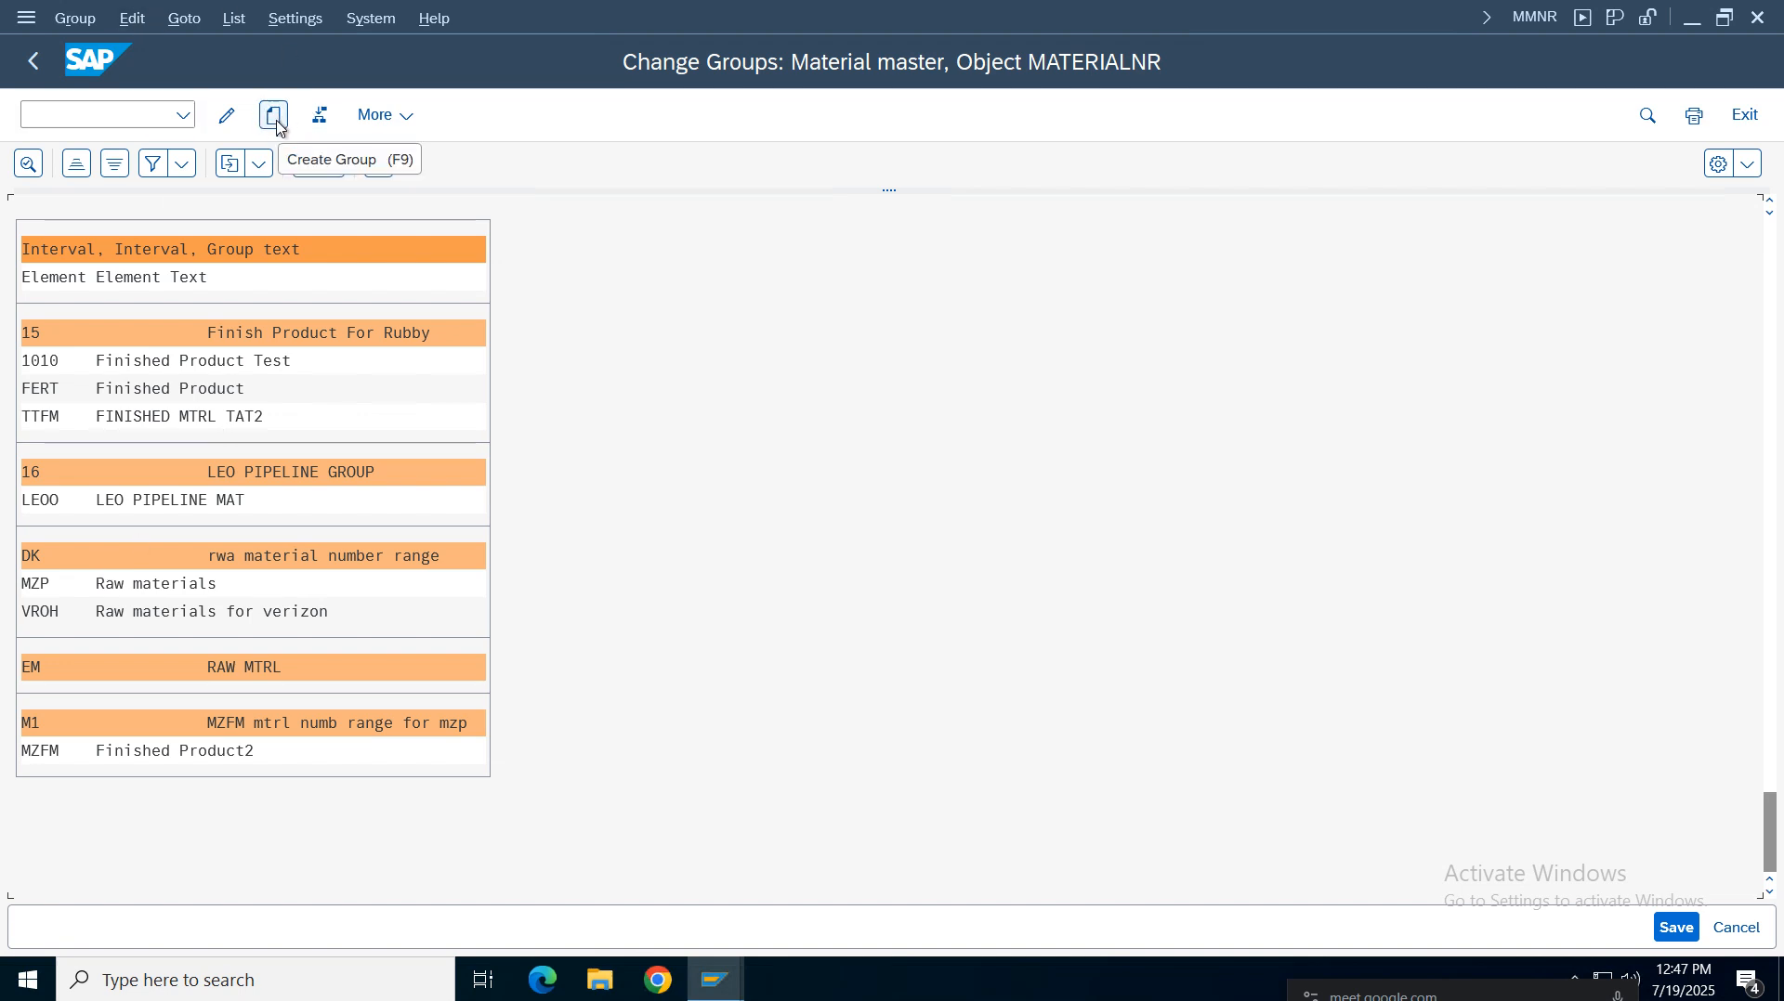
left_click(228, 117)
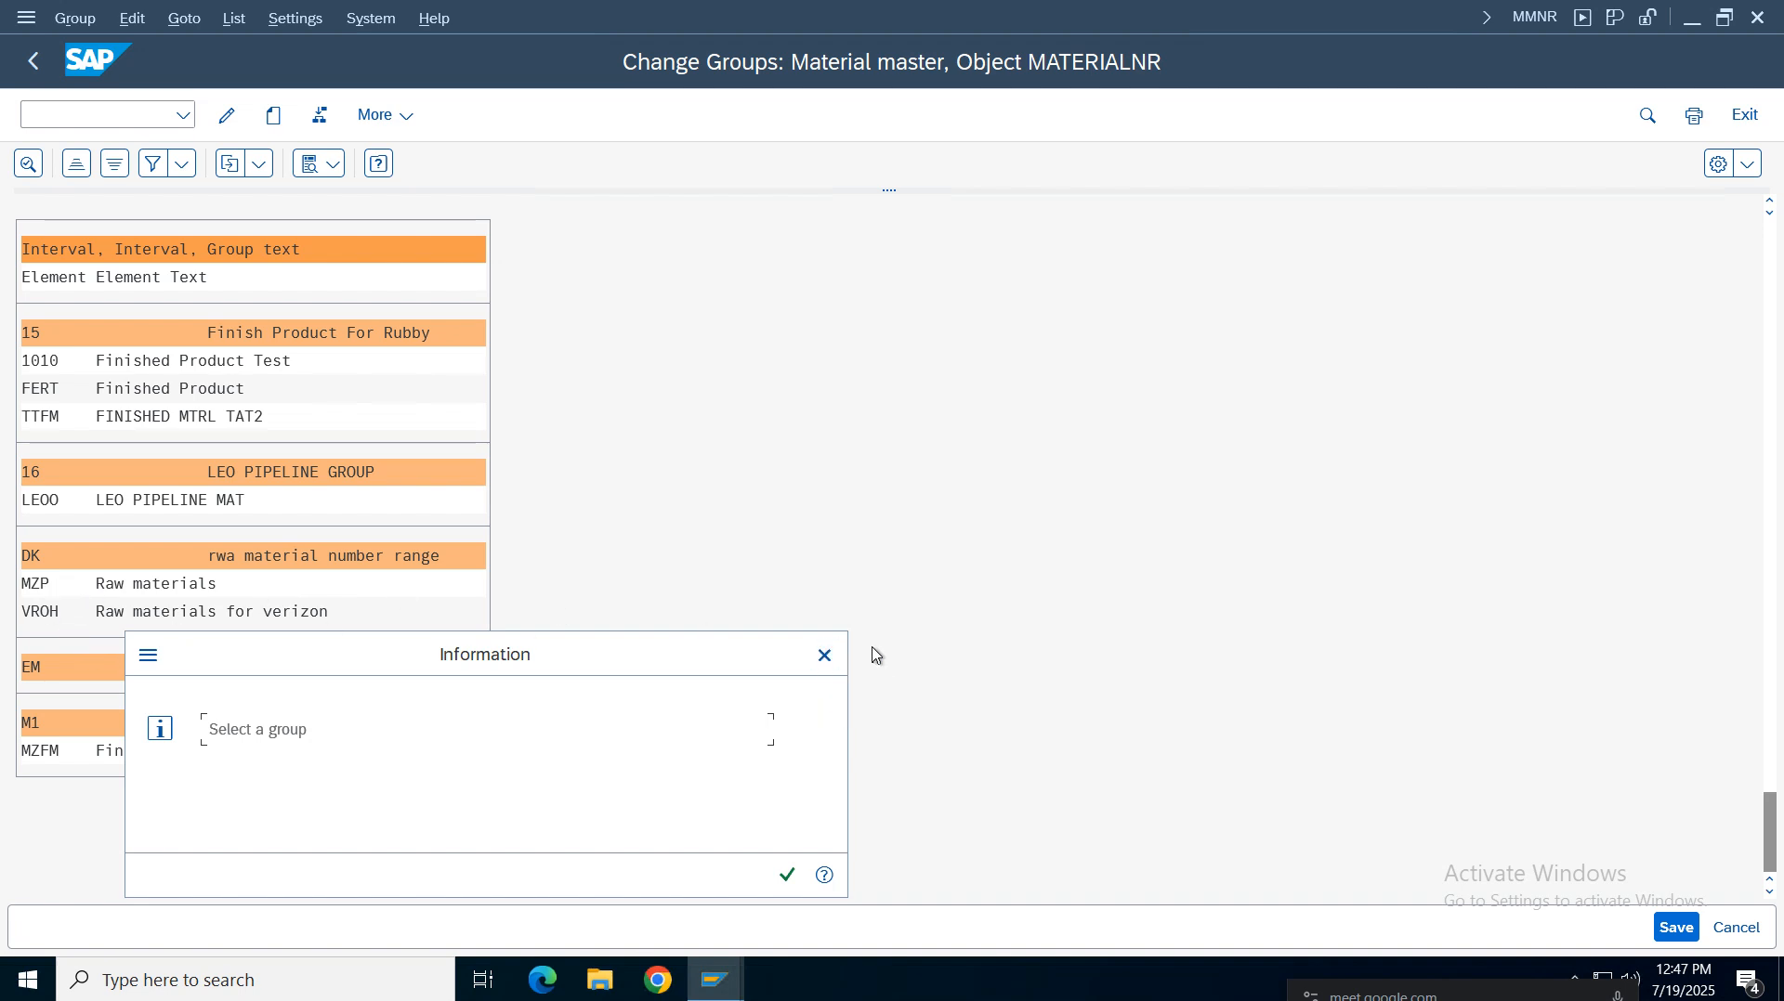
left_click(824, 656)
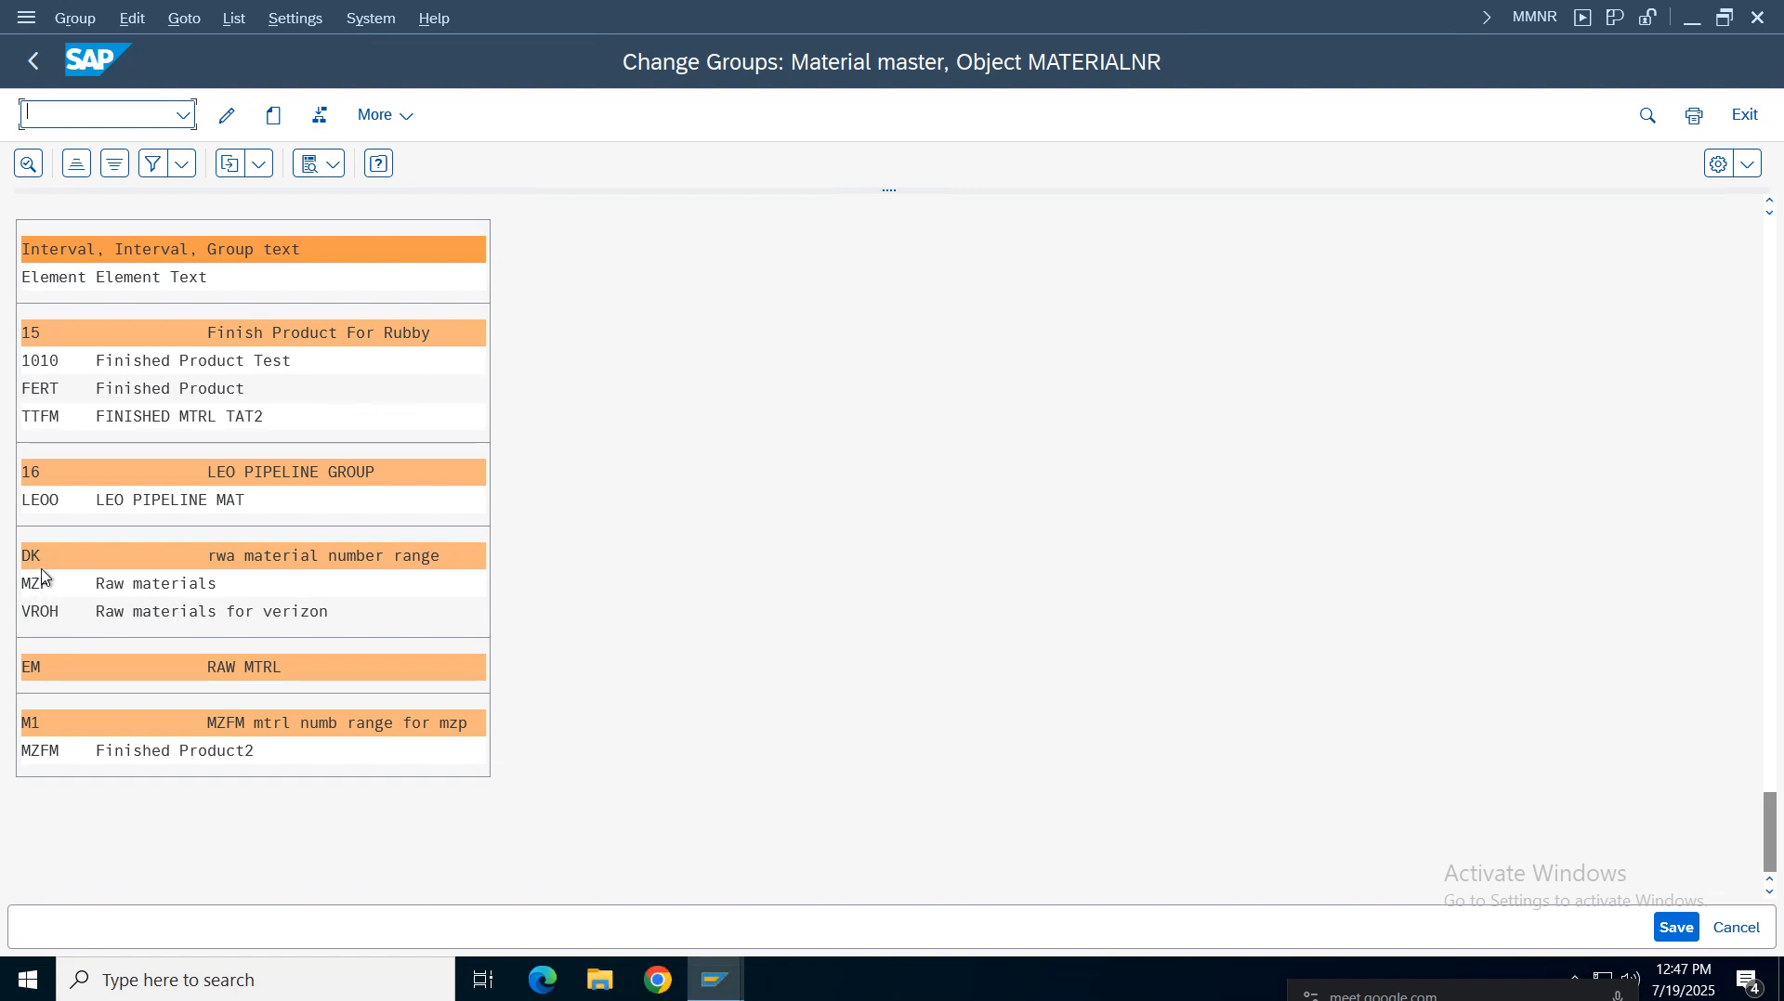
Leave the group overview and return to the material master number range intervals list
left_click(139, 612)
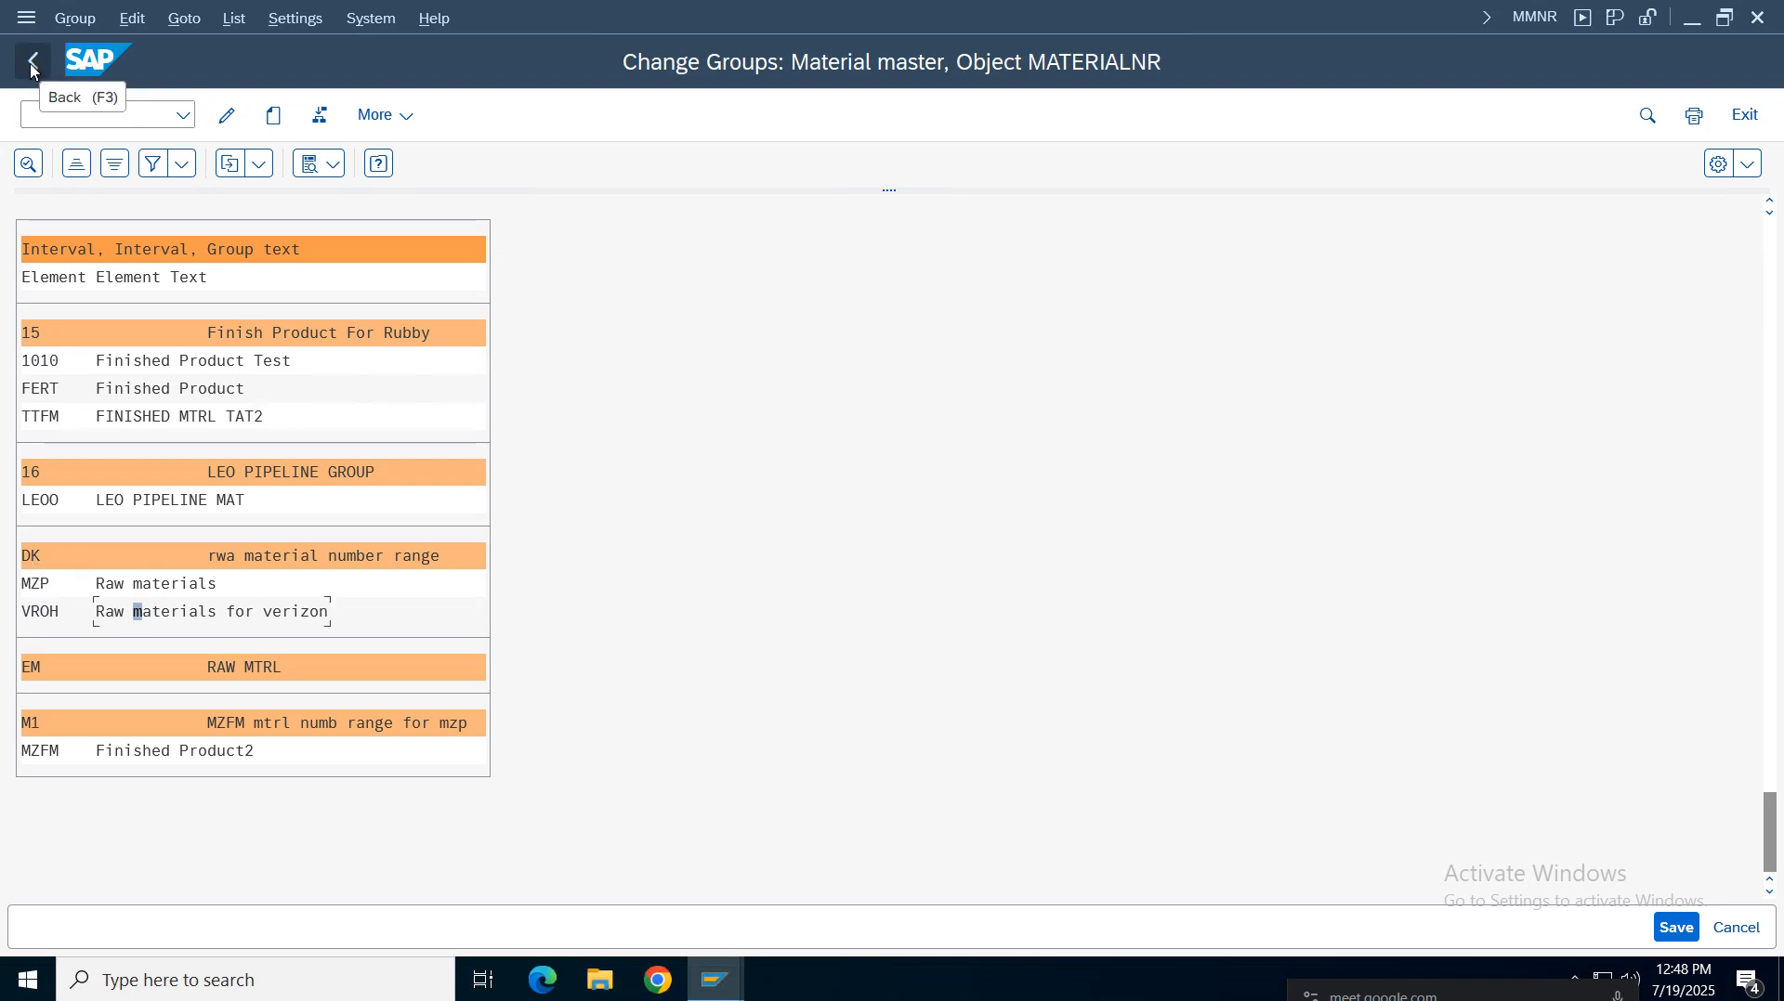
left_click(189, 22)
mouse_move(90, 27)
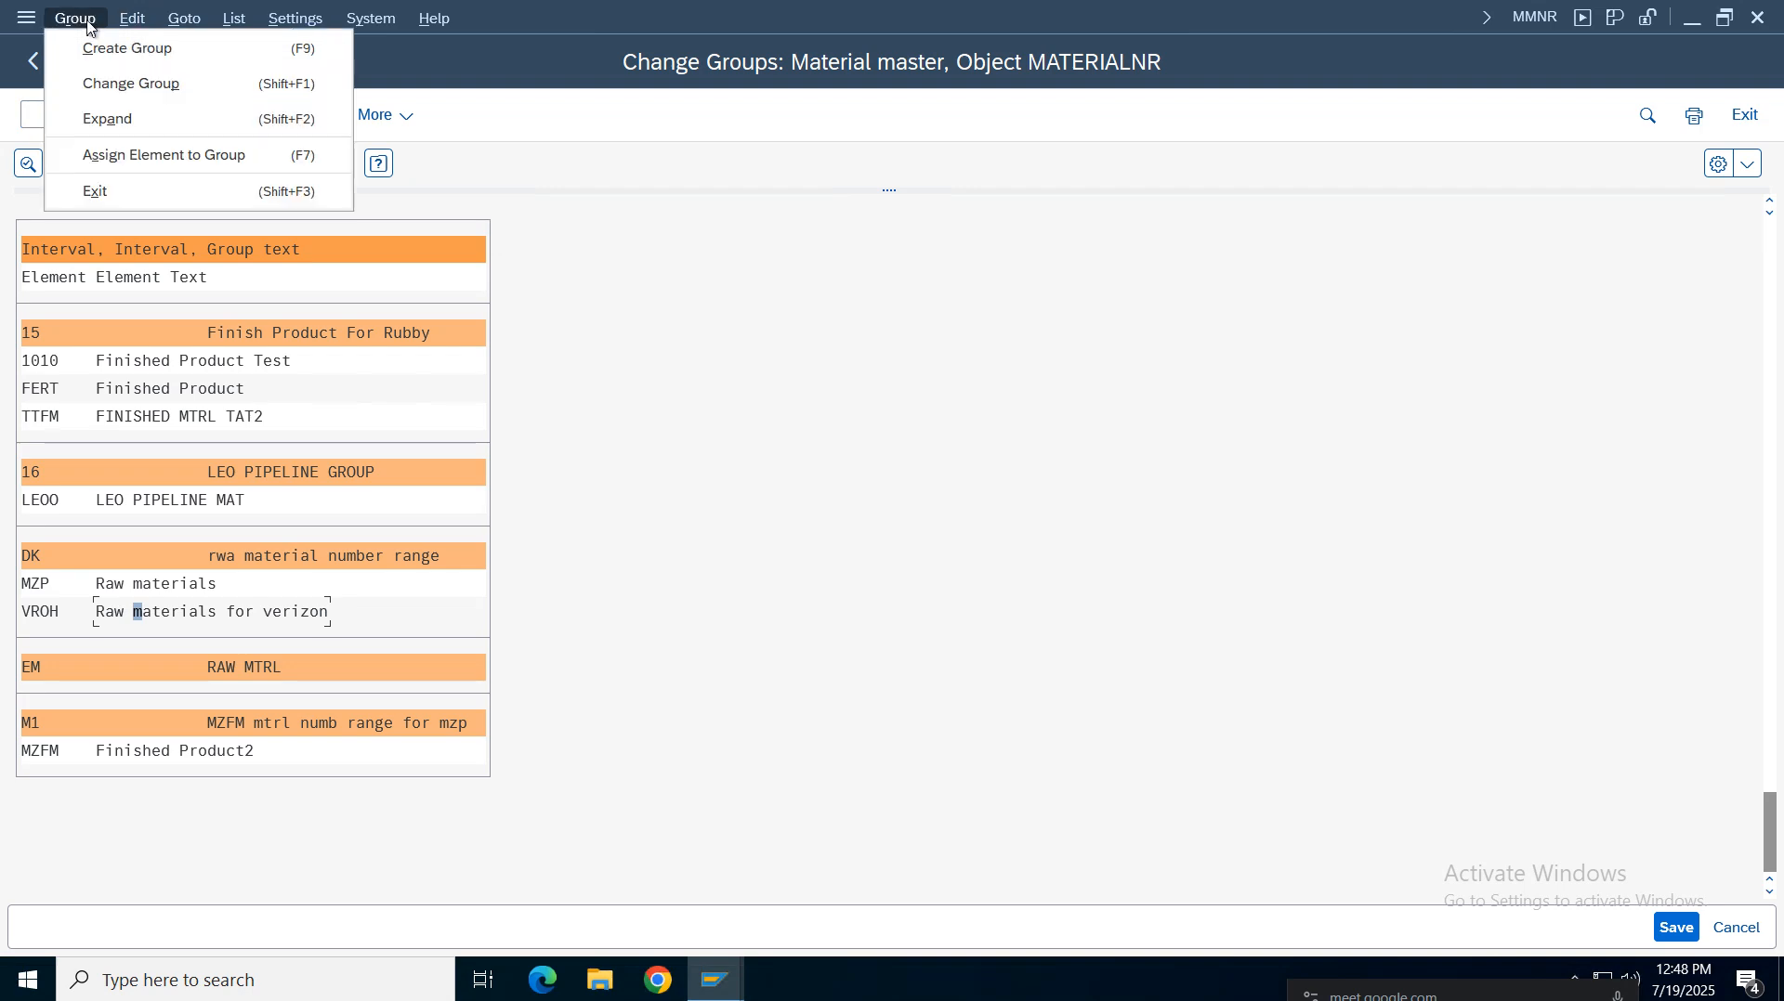
left_click(730, 282)
left_click(31, 63)
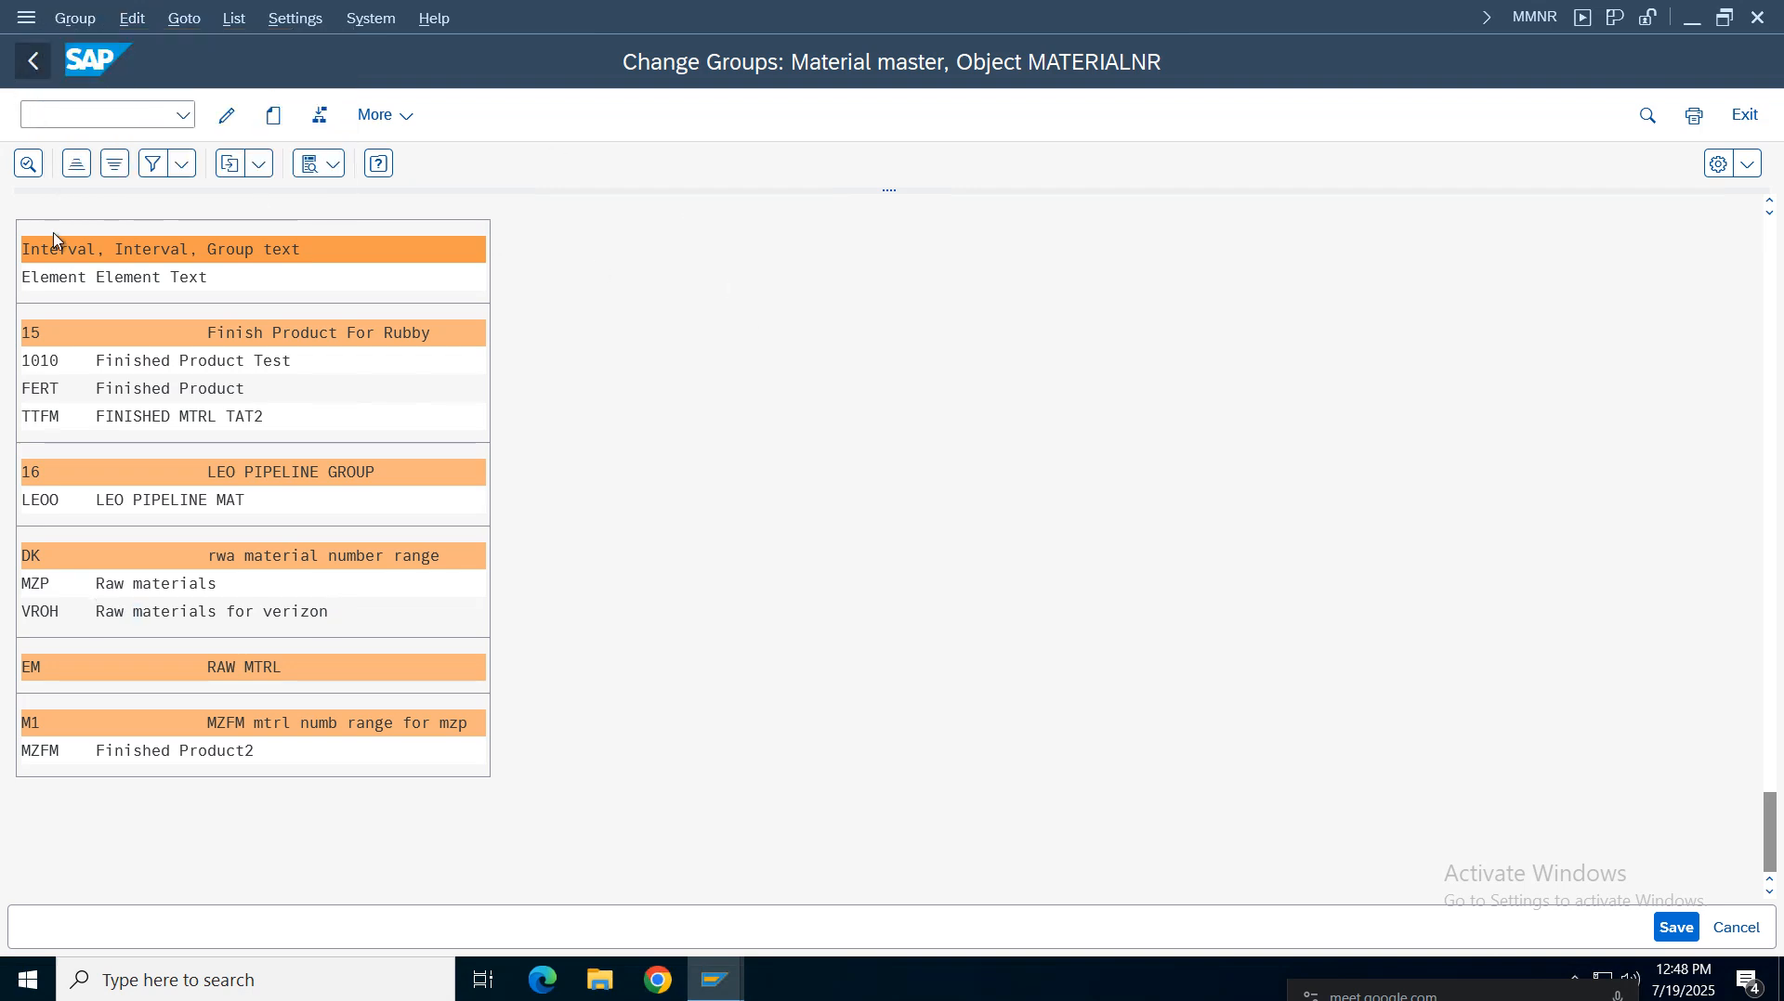
left_click(117, 248)
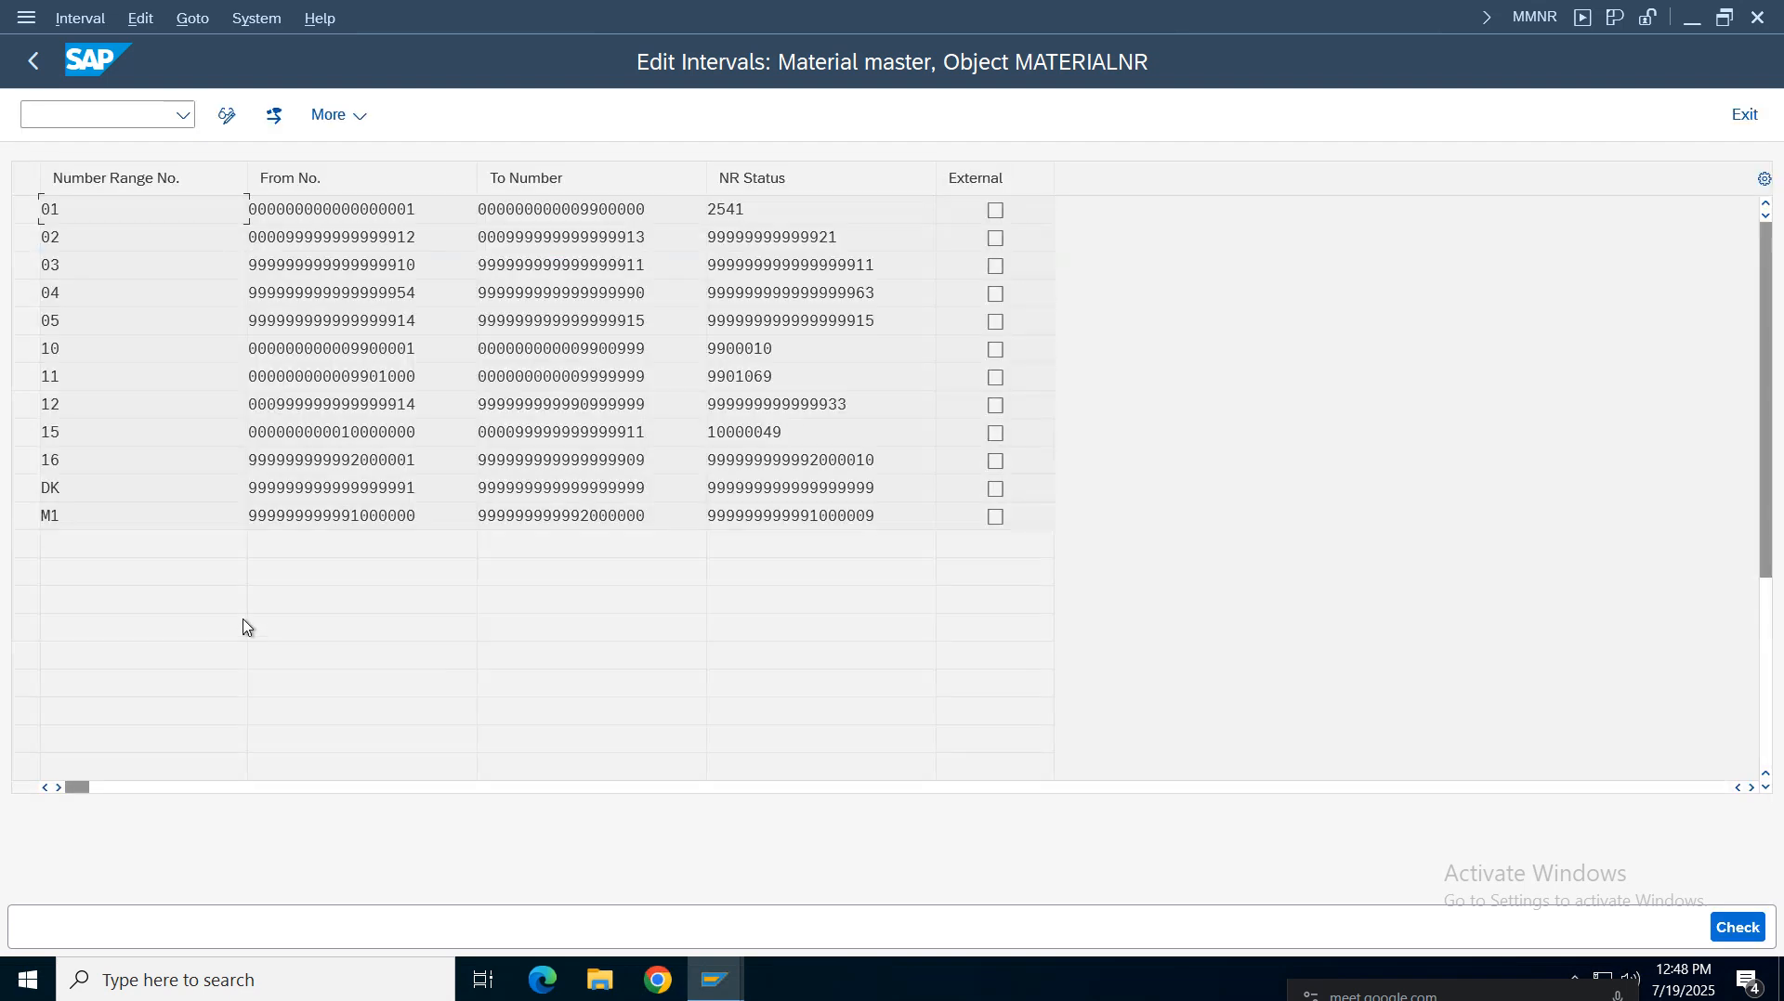
Inspect the DK interval's from number, to number and number status values
double_click(419, 488)
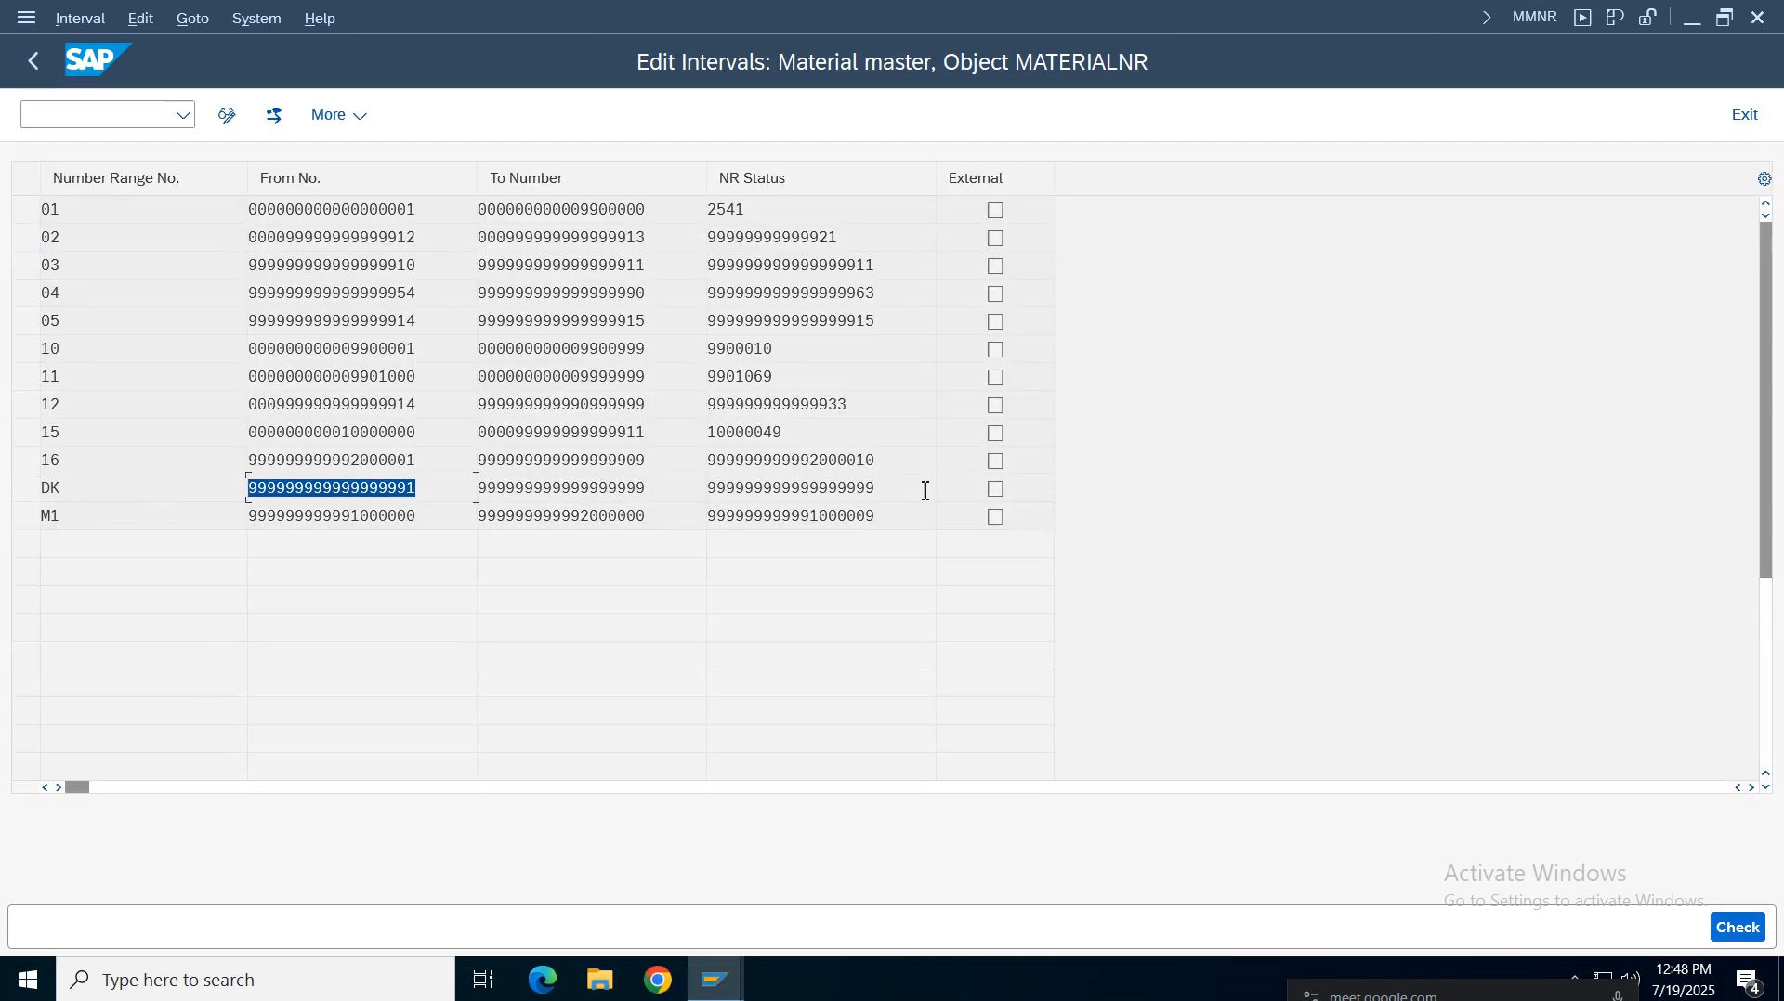
double_click(673, 494)
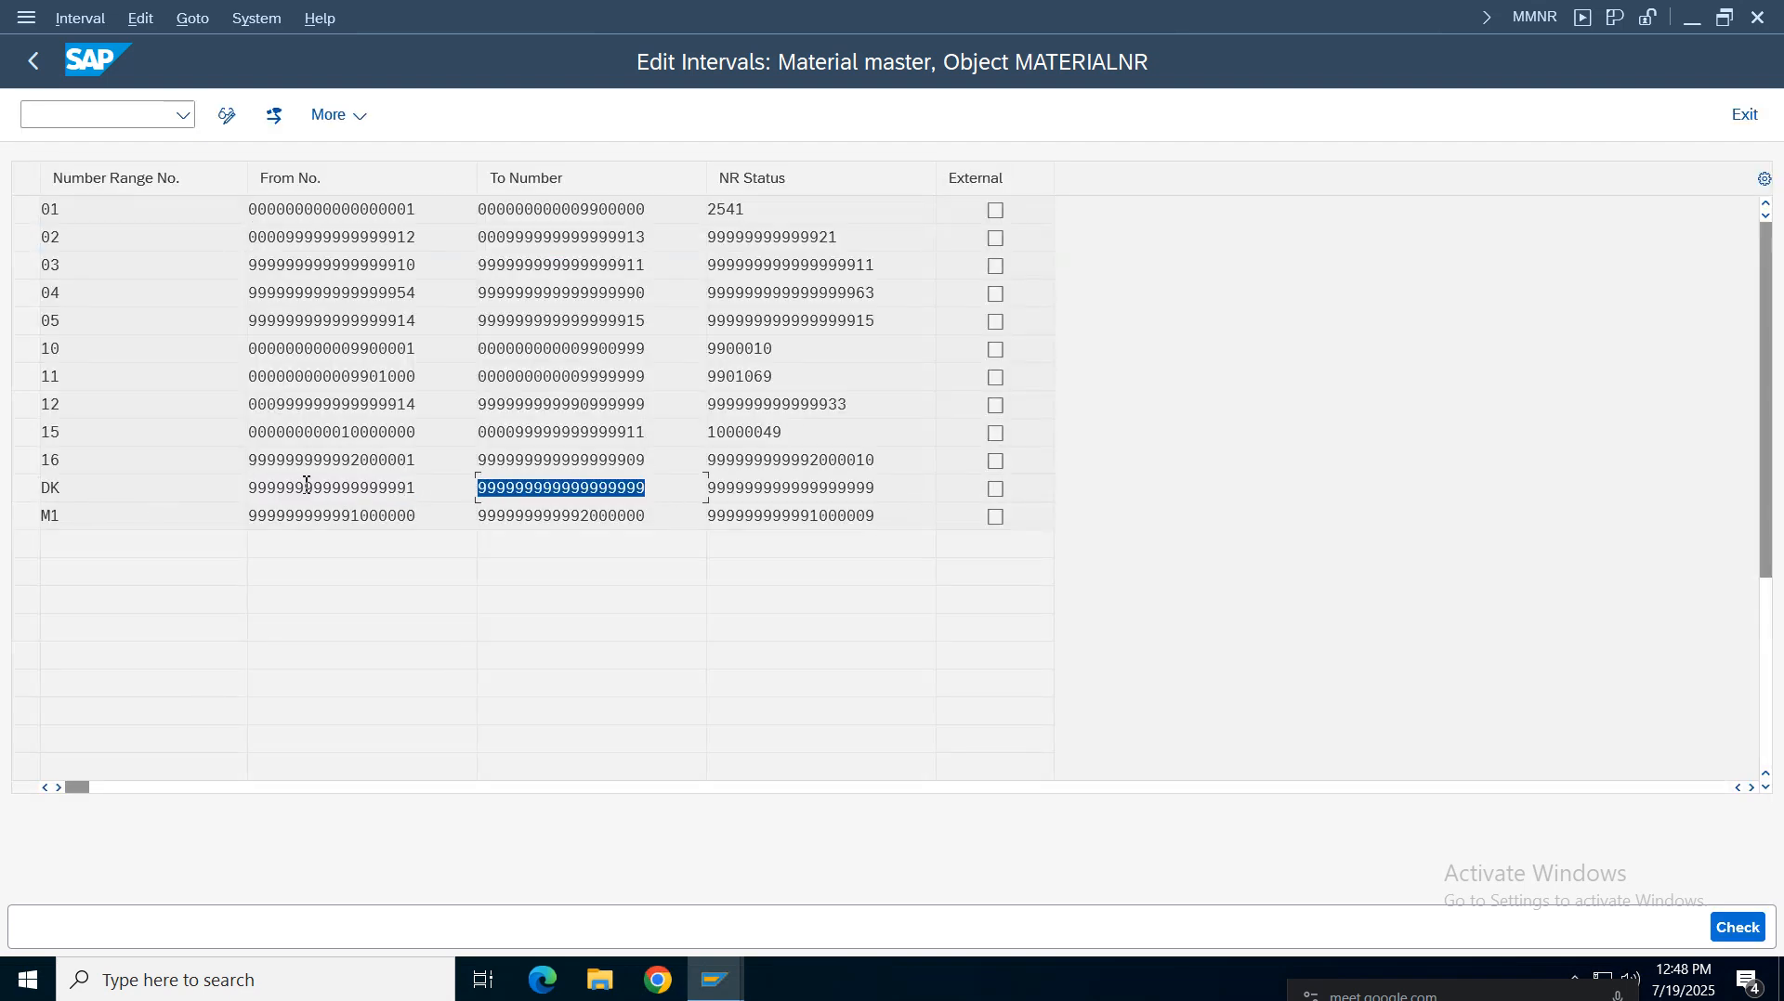
double_click(890, 485)
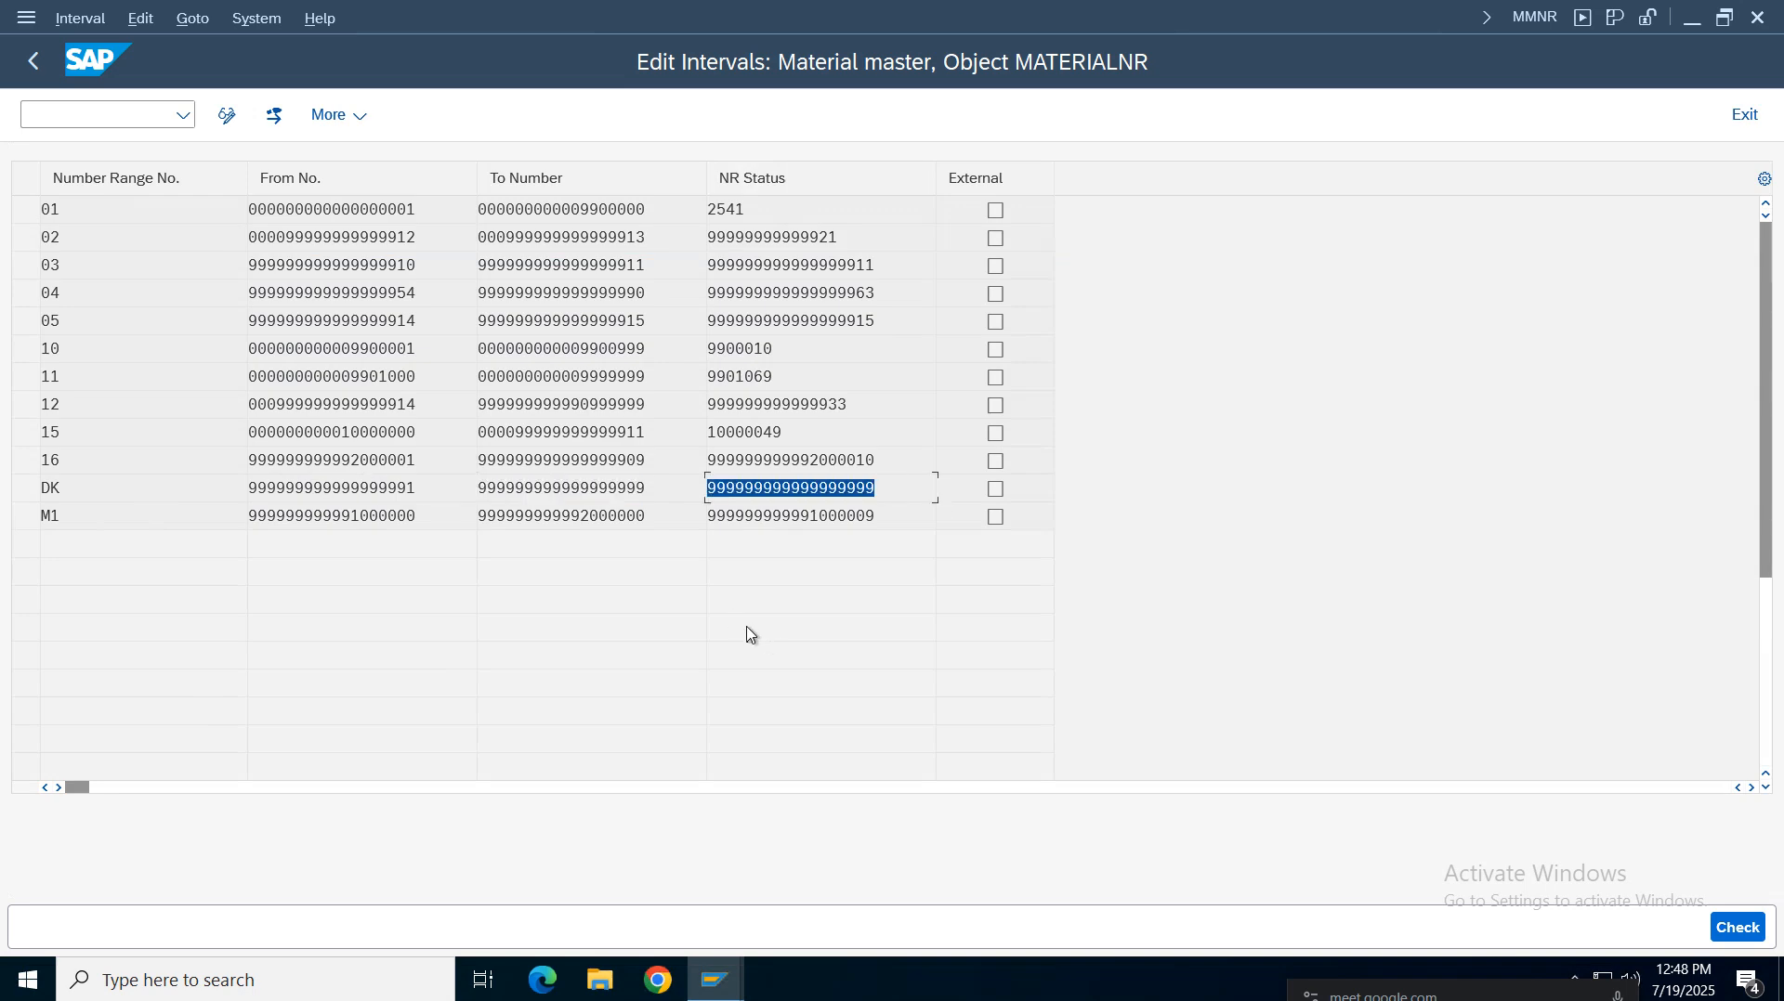
left_click(588, 499)
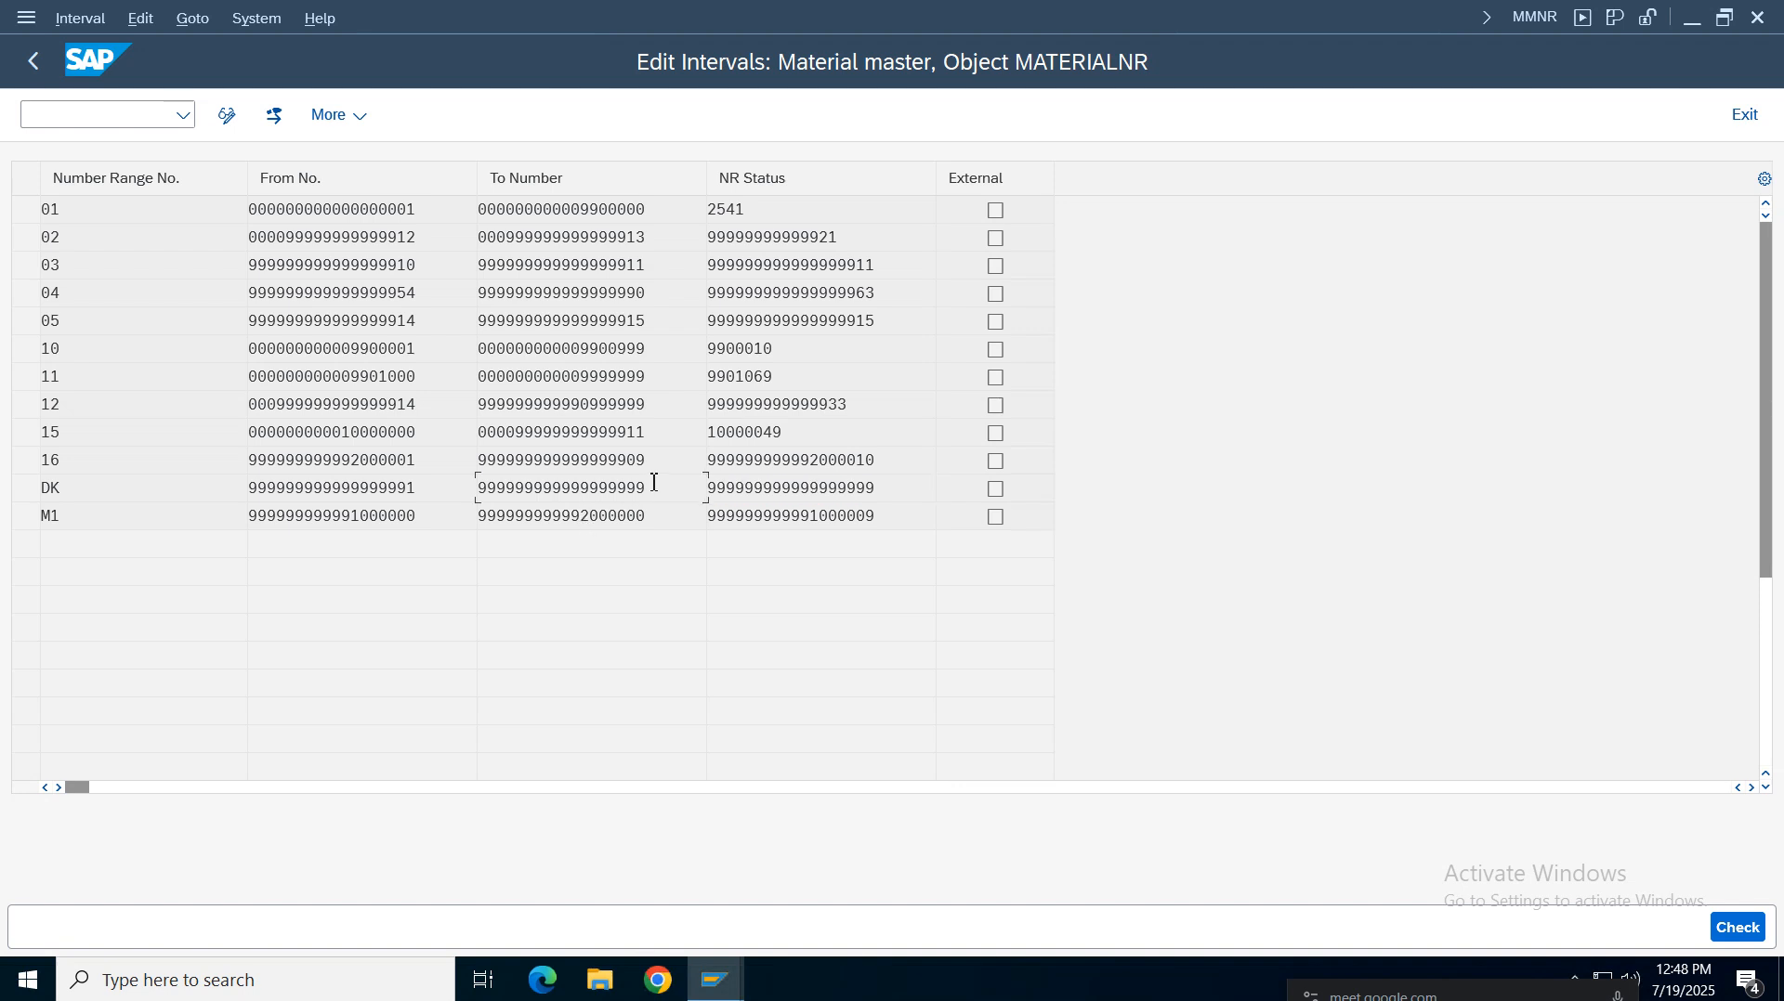
double_click(628, 495)
left_click(731, 496)
left_click(114, 510)
double_click(493, 432)
left_click(124, 437)
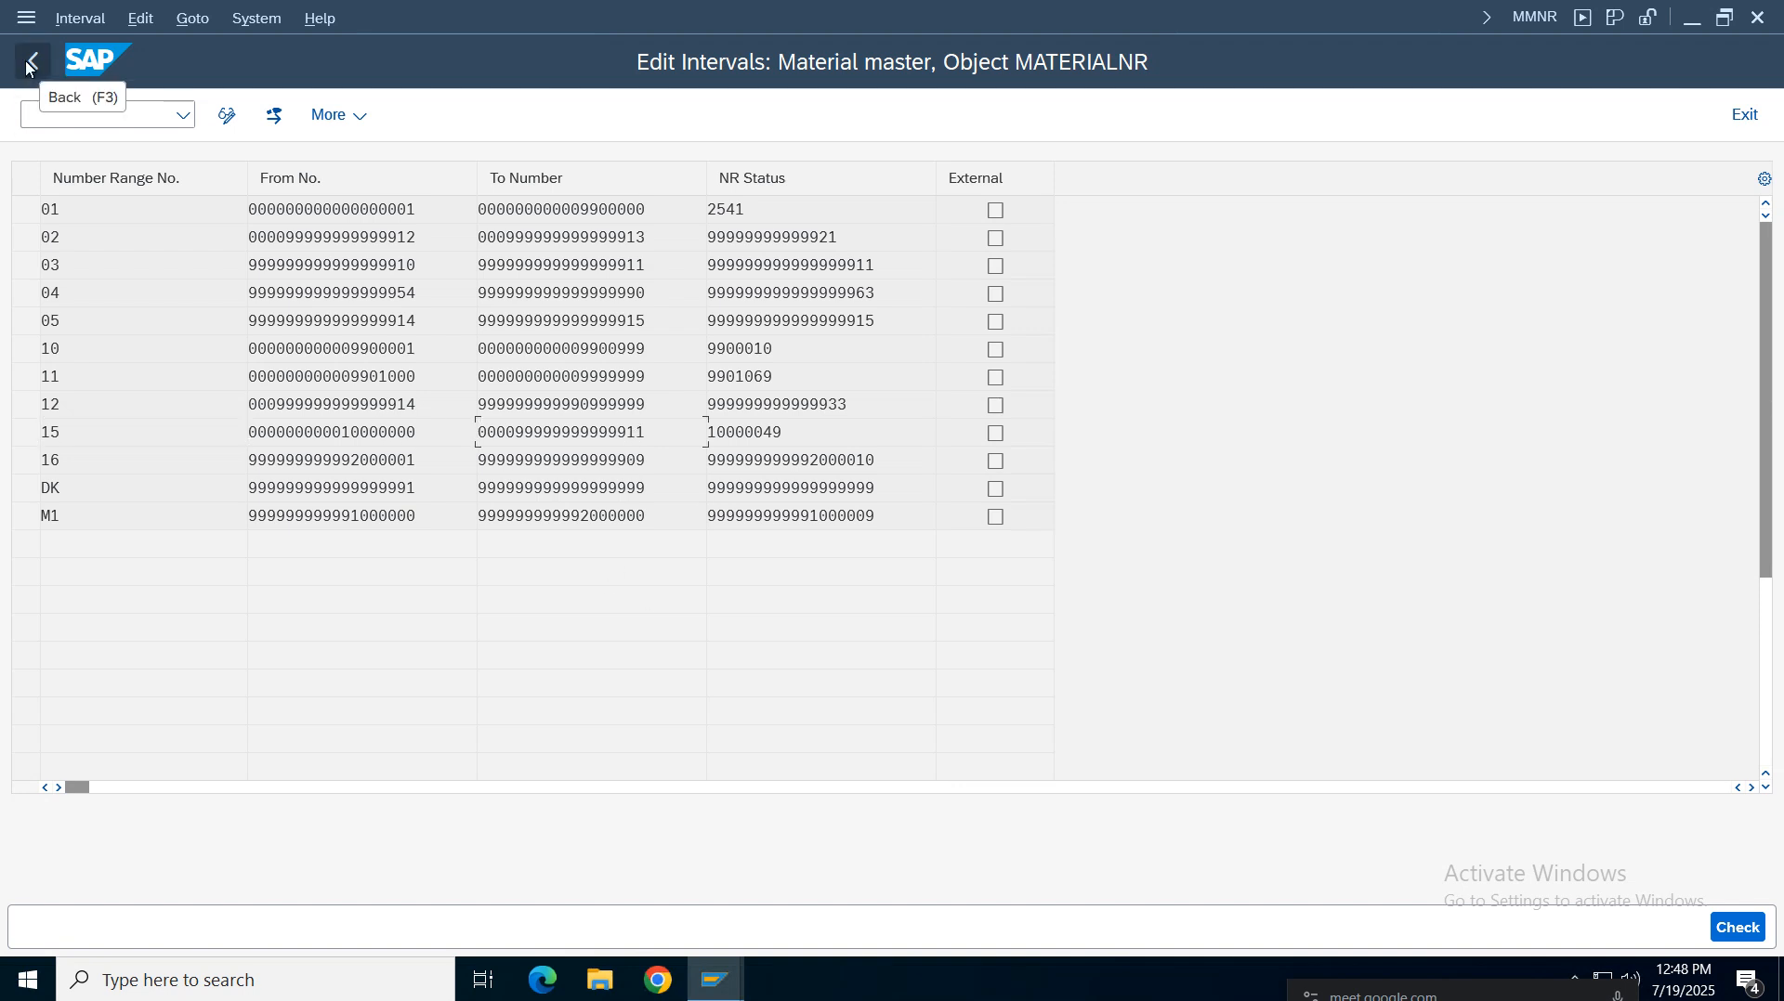
Switch to the Create Material screen and enter 999999 as the material number
left_click(716, 980)
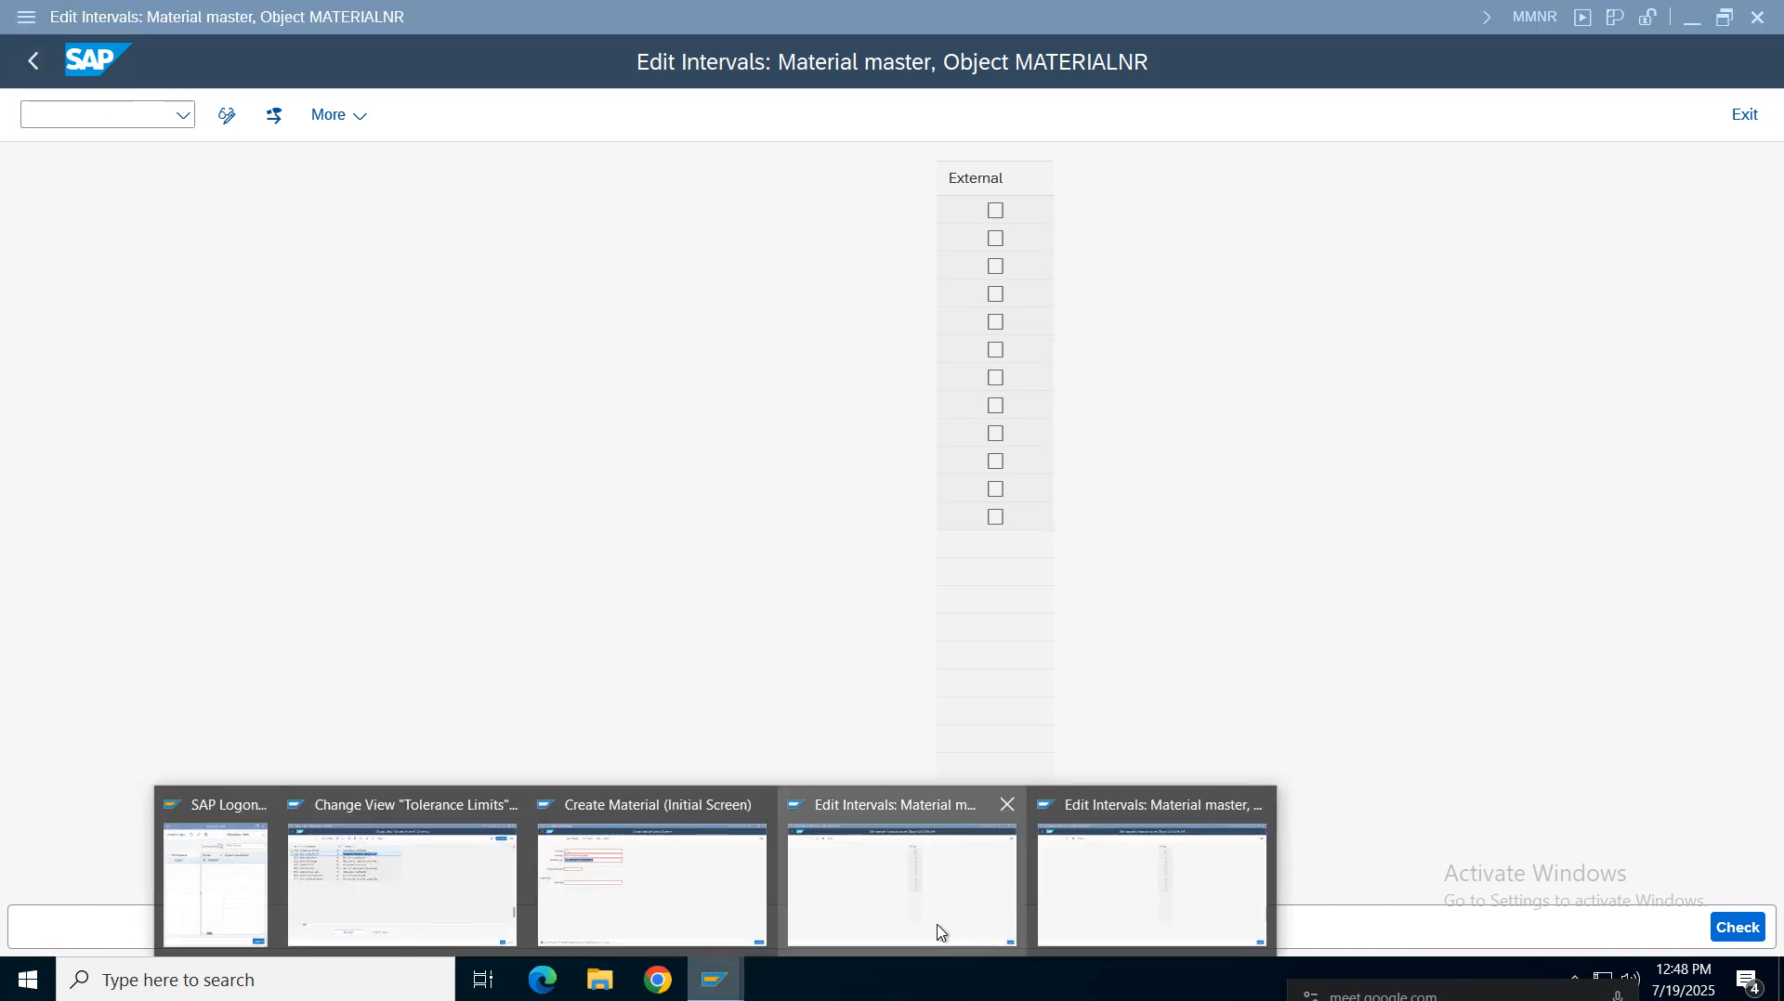
left_click(760, 908)
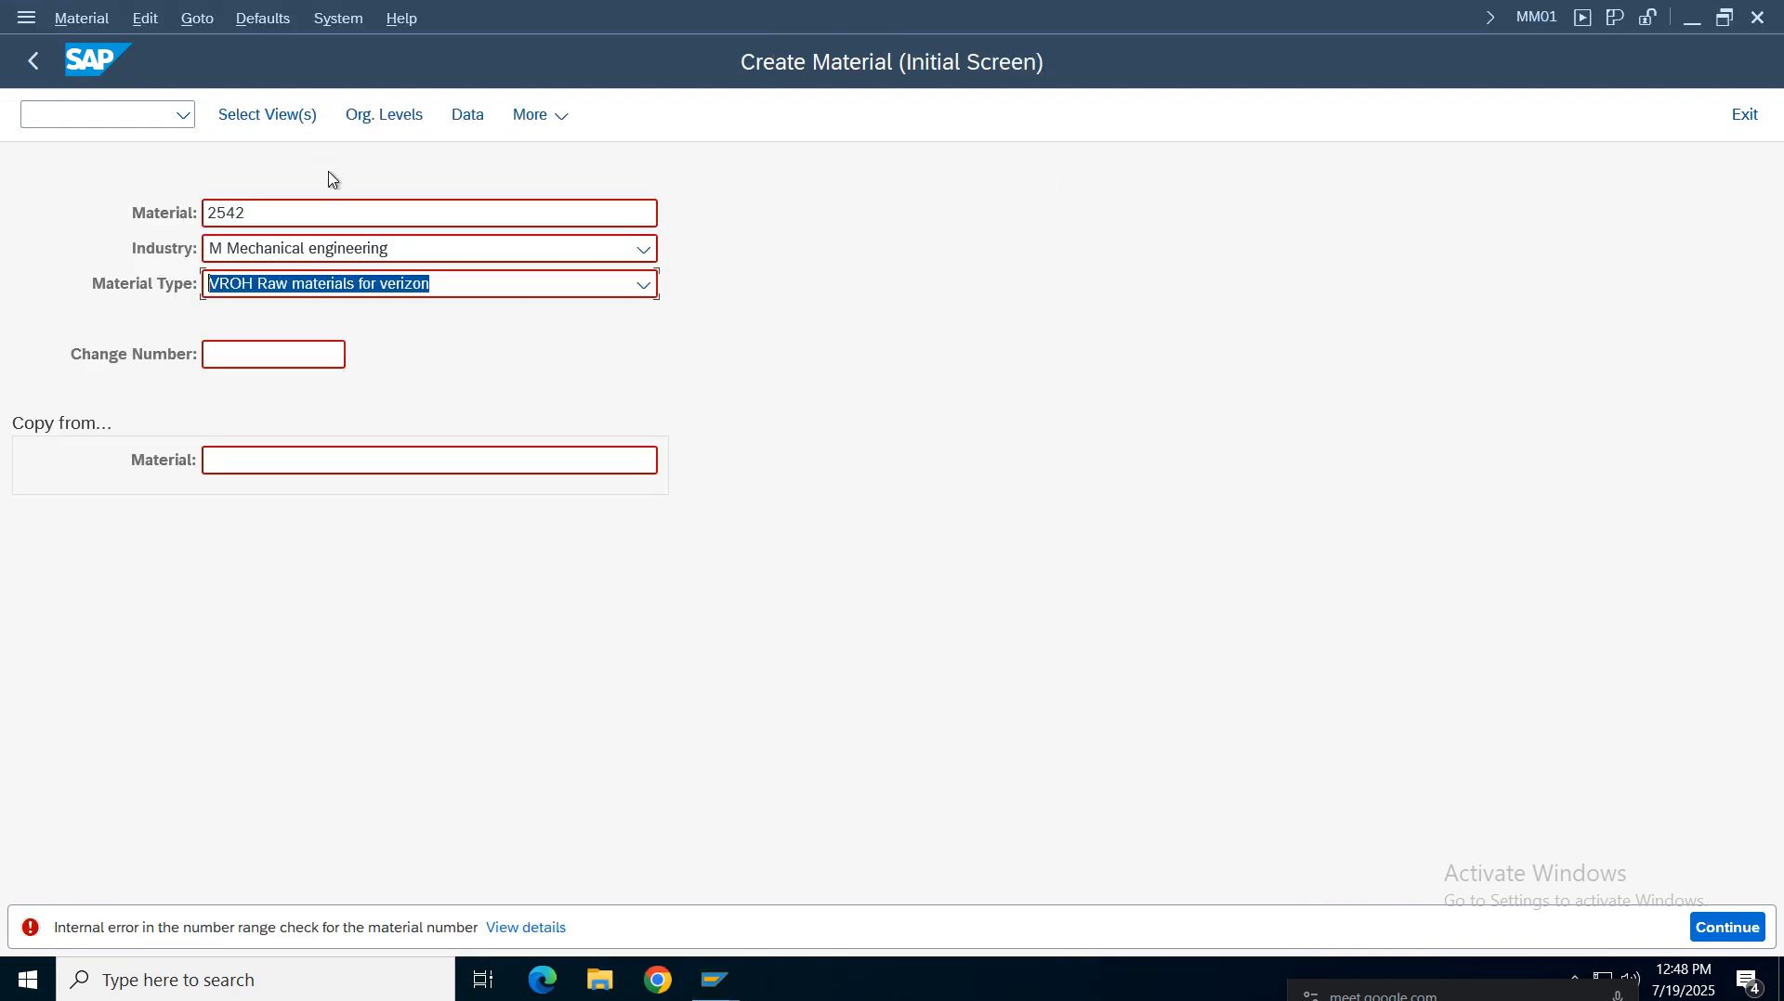
left_click(280, 219)
key("BackSpace")
key("BackSpace")
key("BackSpace")
key("BackSpace")
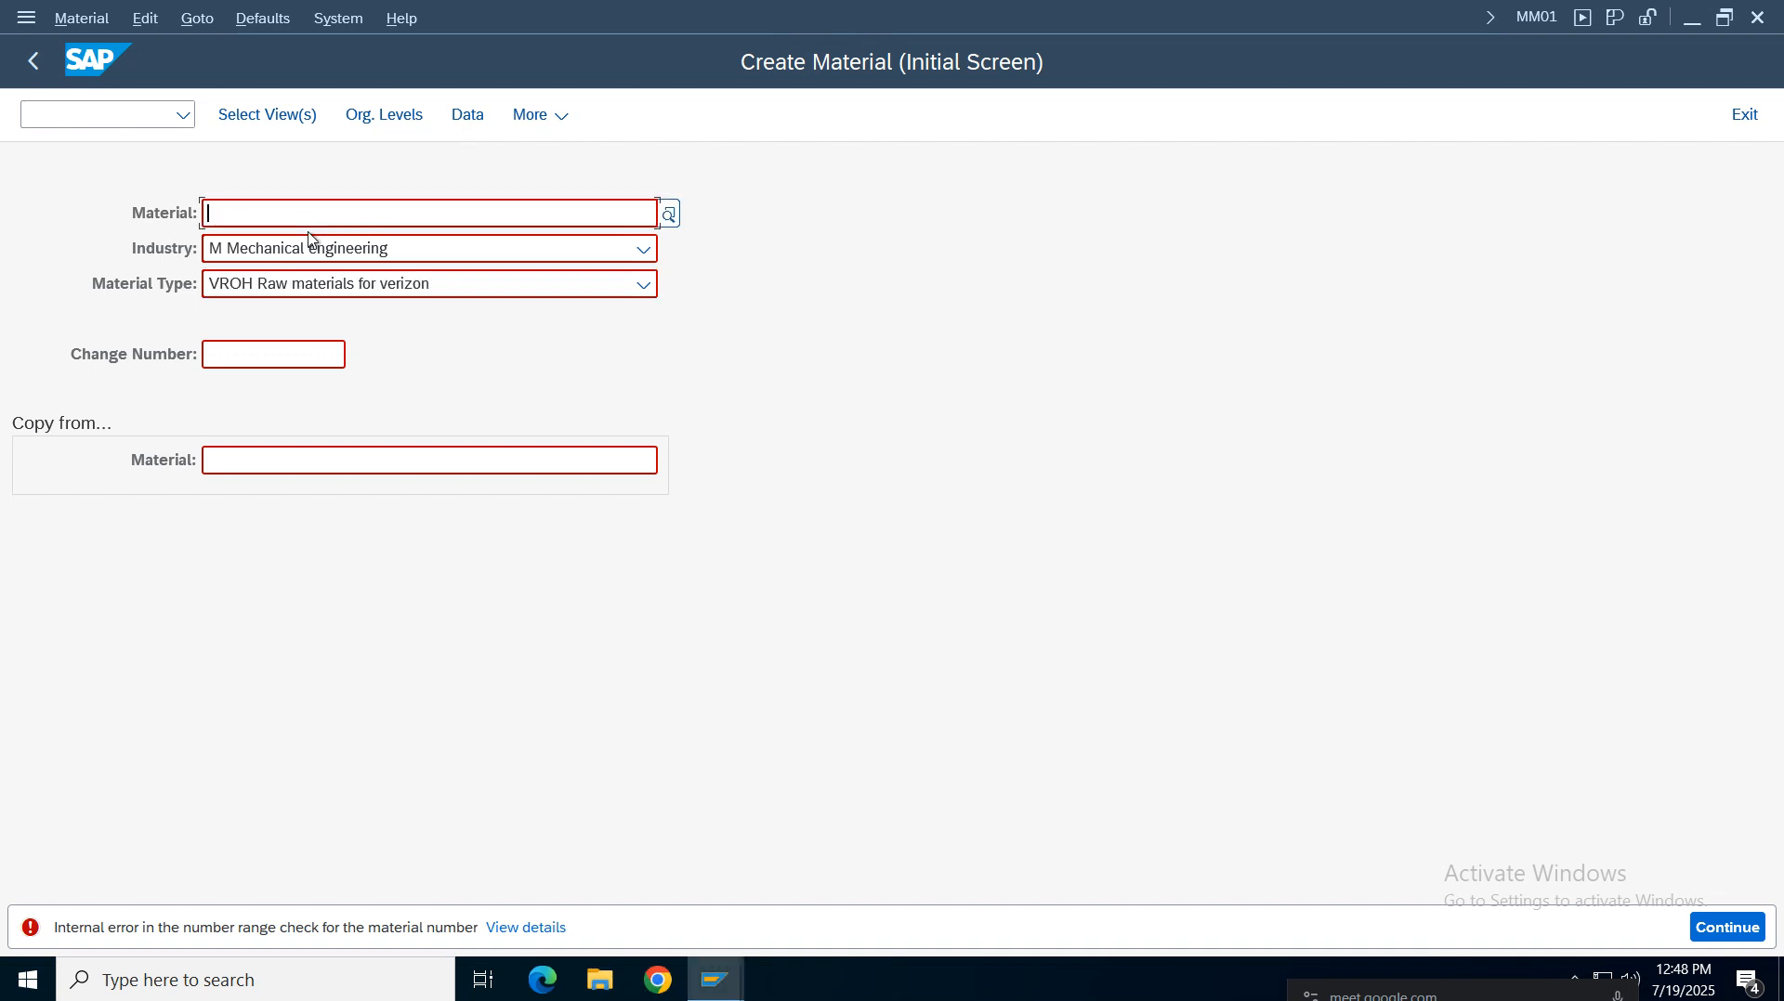
type("999999")
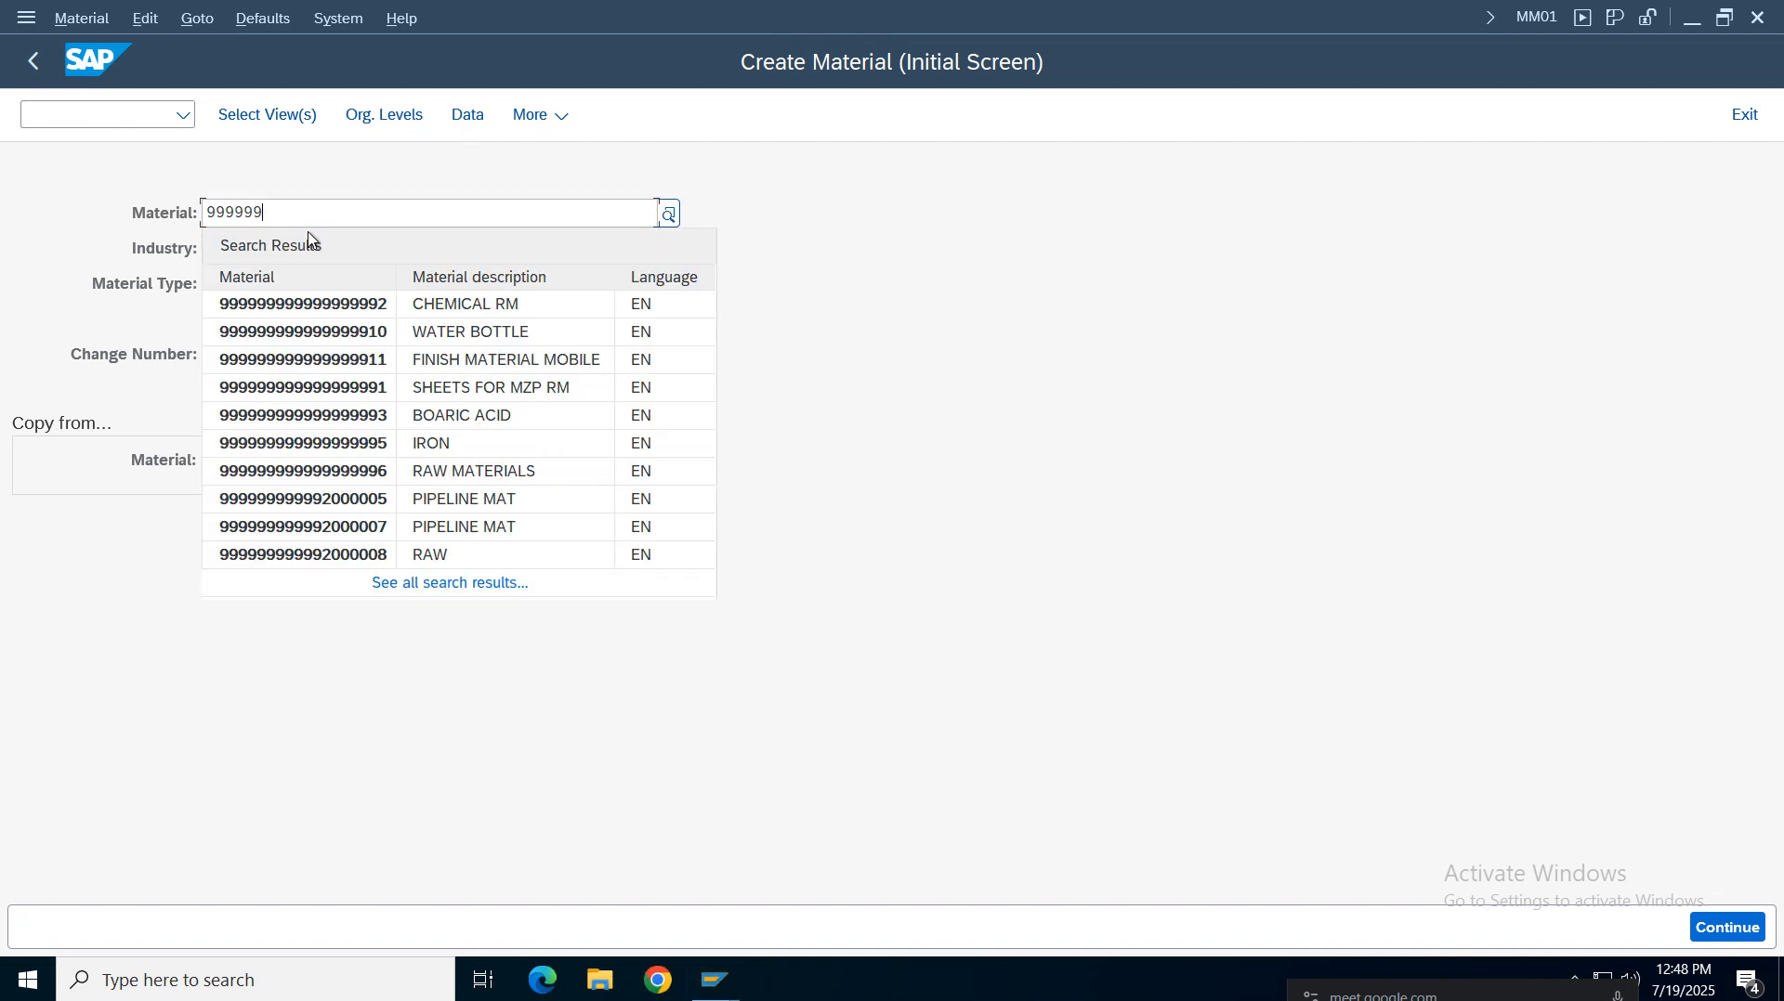
key("Return")
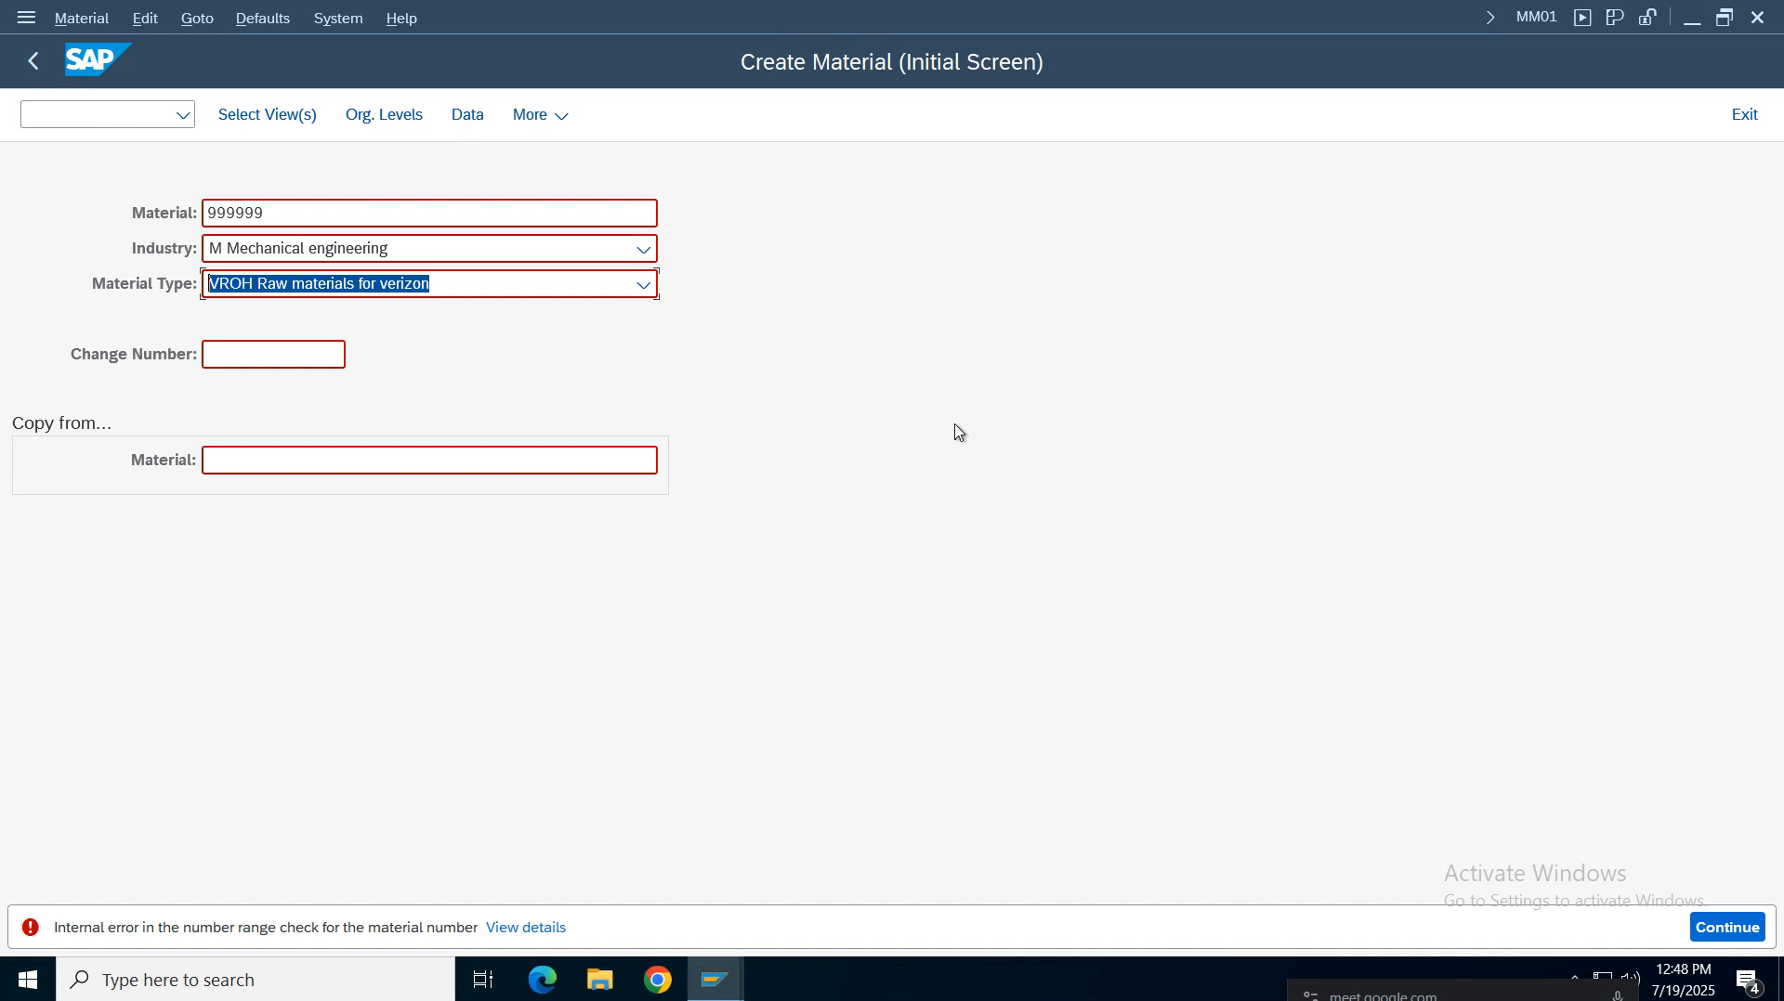
Change the industry to C Chemical industry, then P Pharmaceuticals, and try to open view selection
left_click(310, 253)
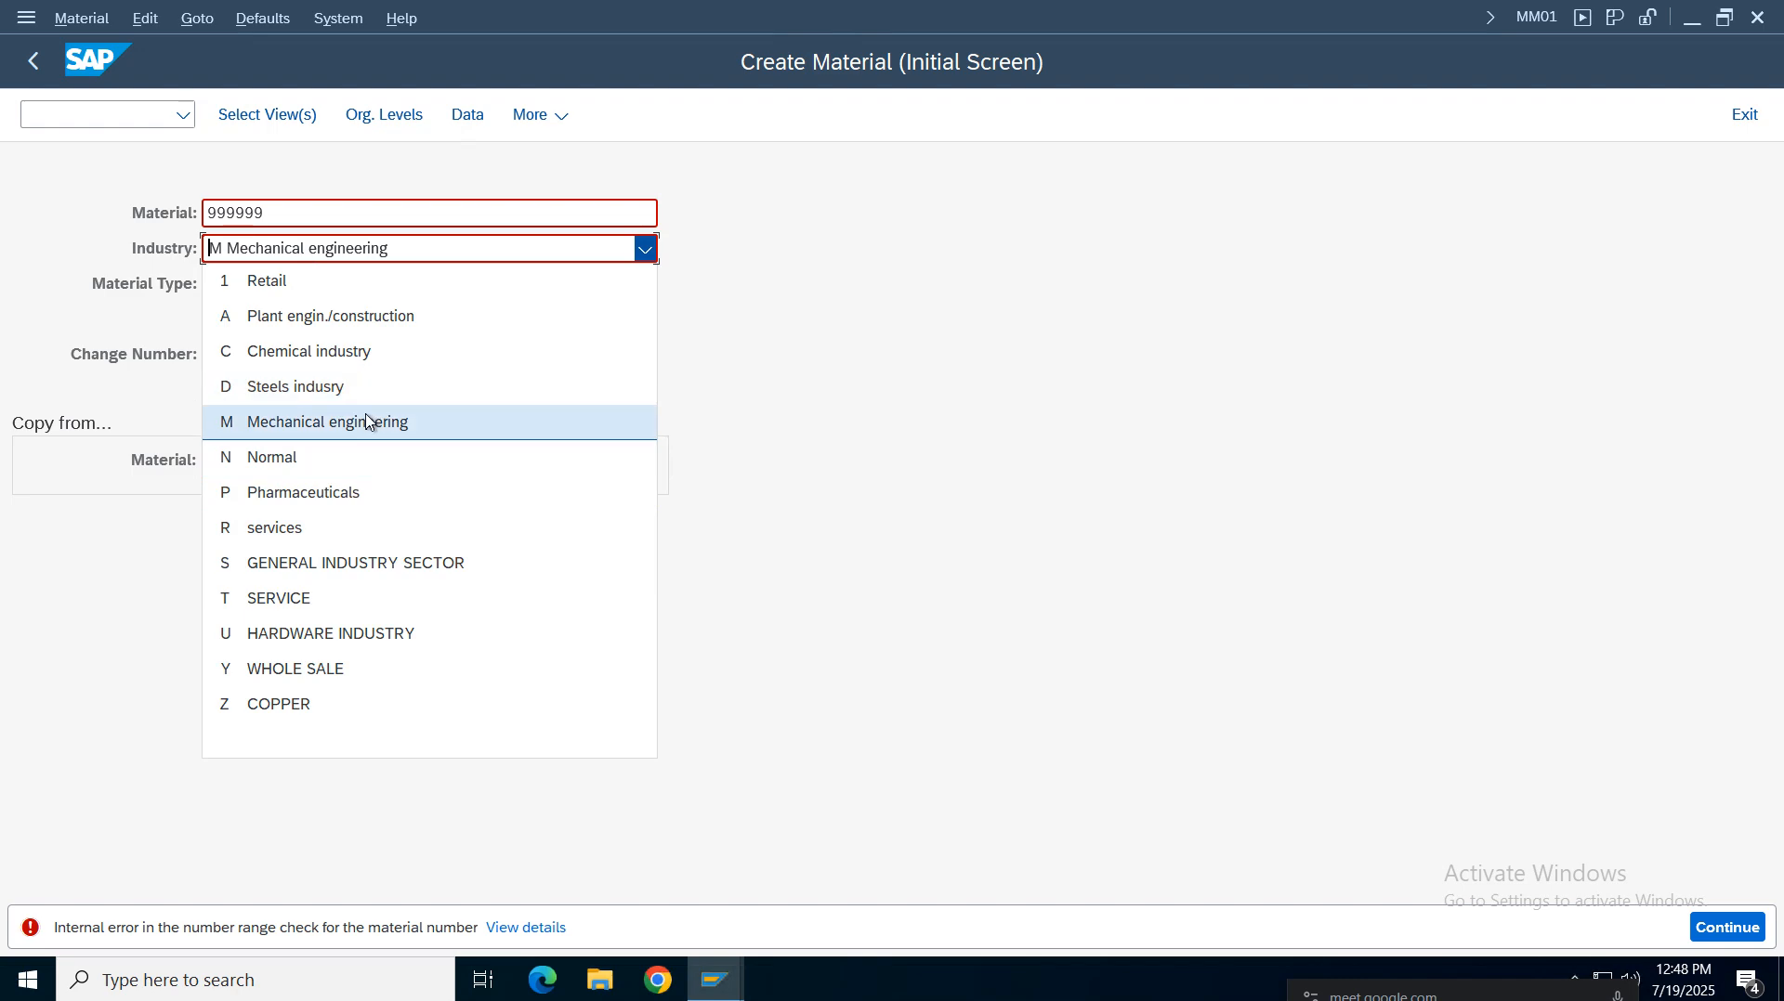
left_click(350, 359)
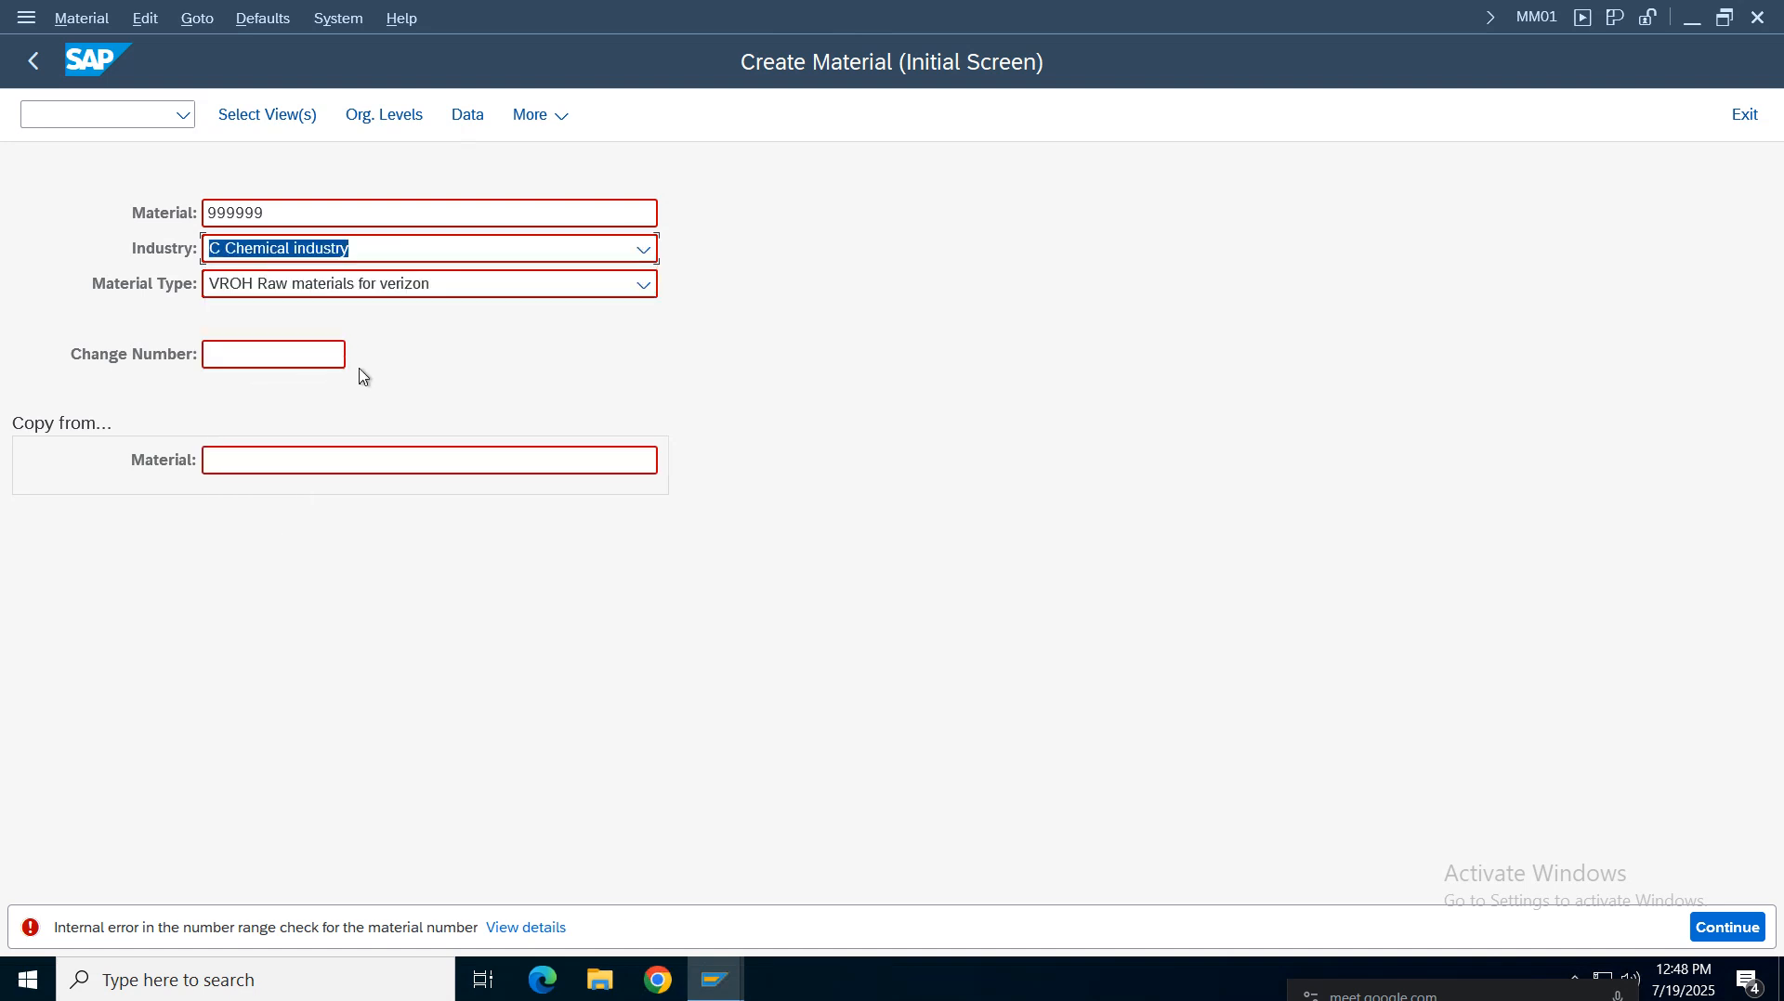
key("Tab")
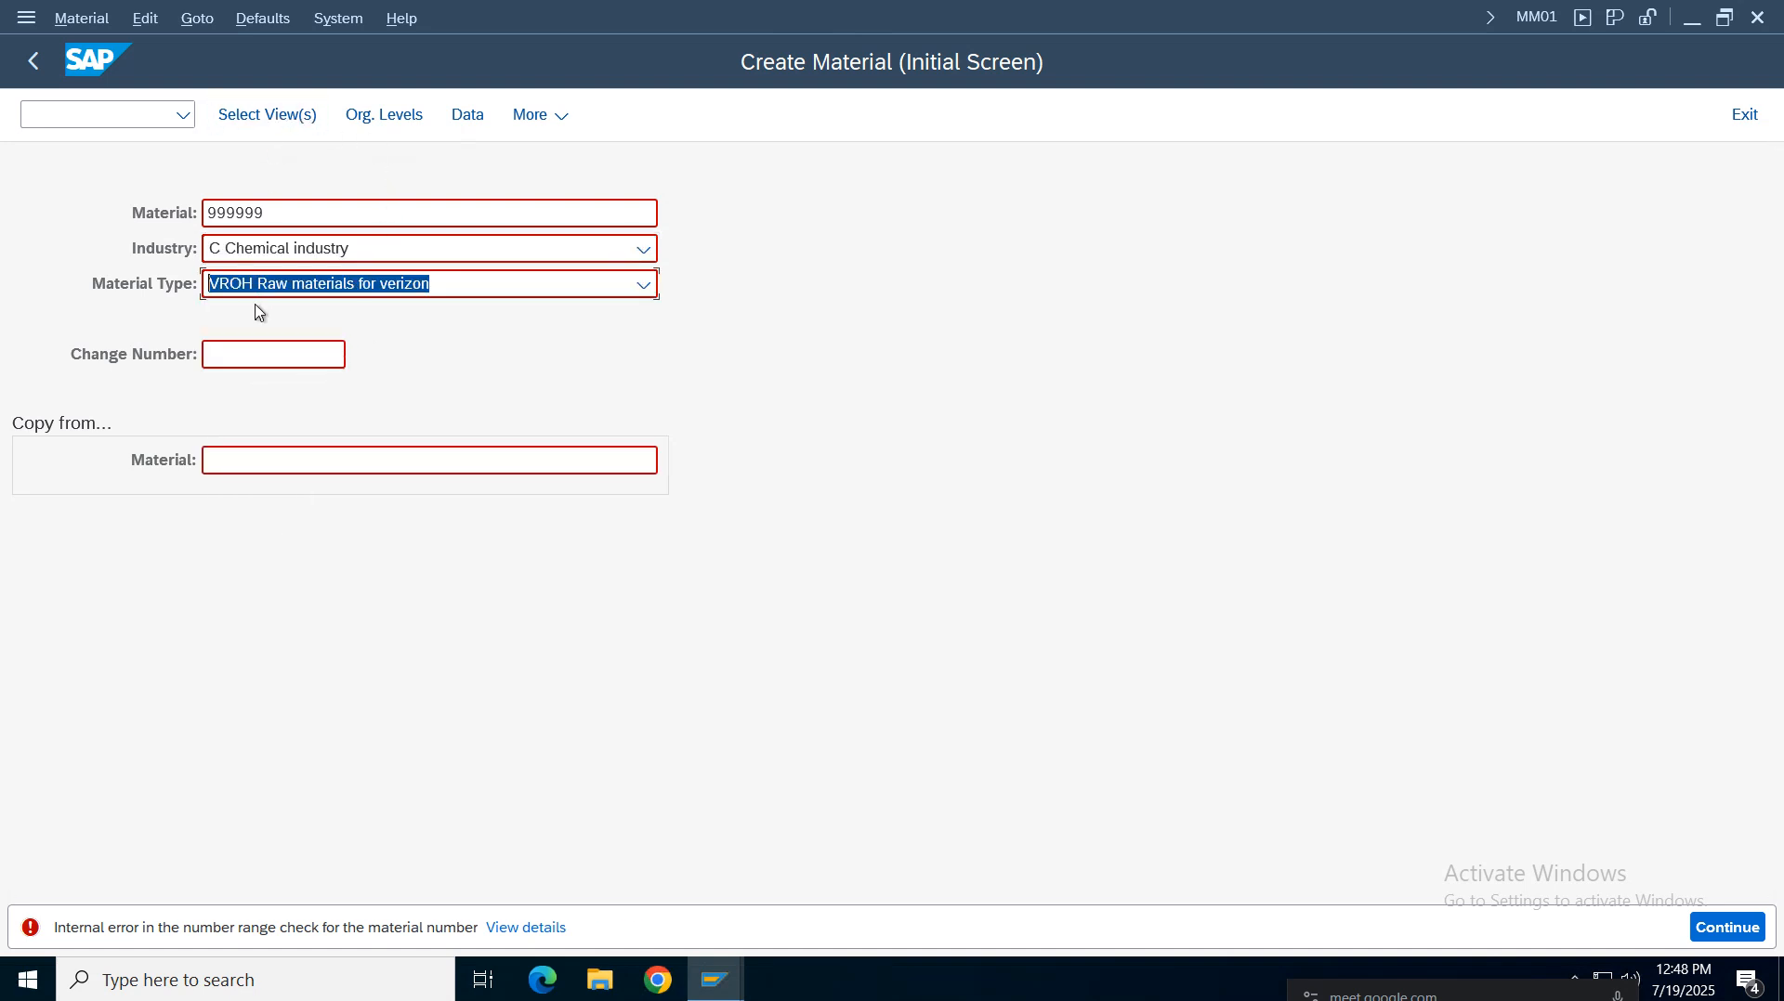
left_click(300, 116)
left_click(358, 253)
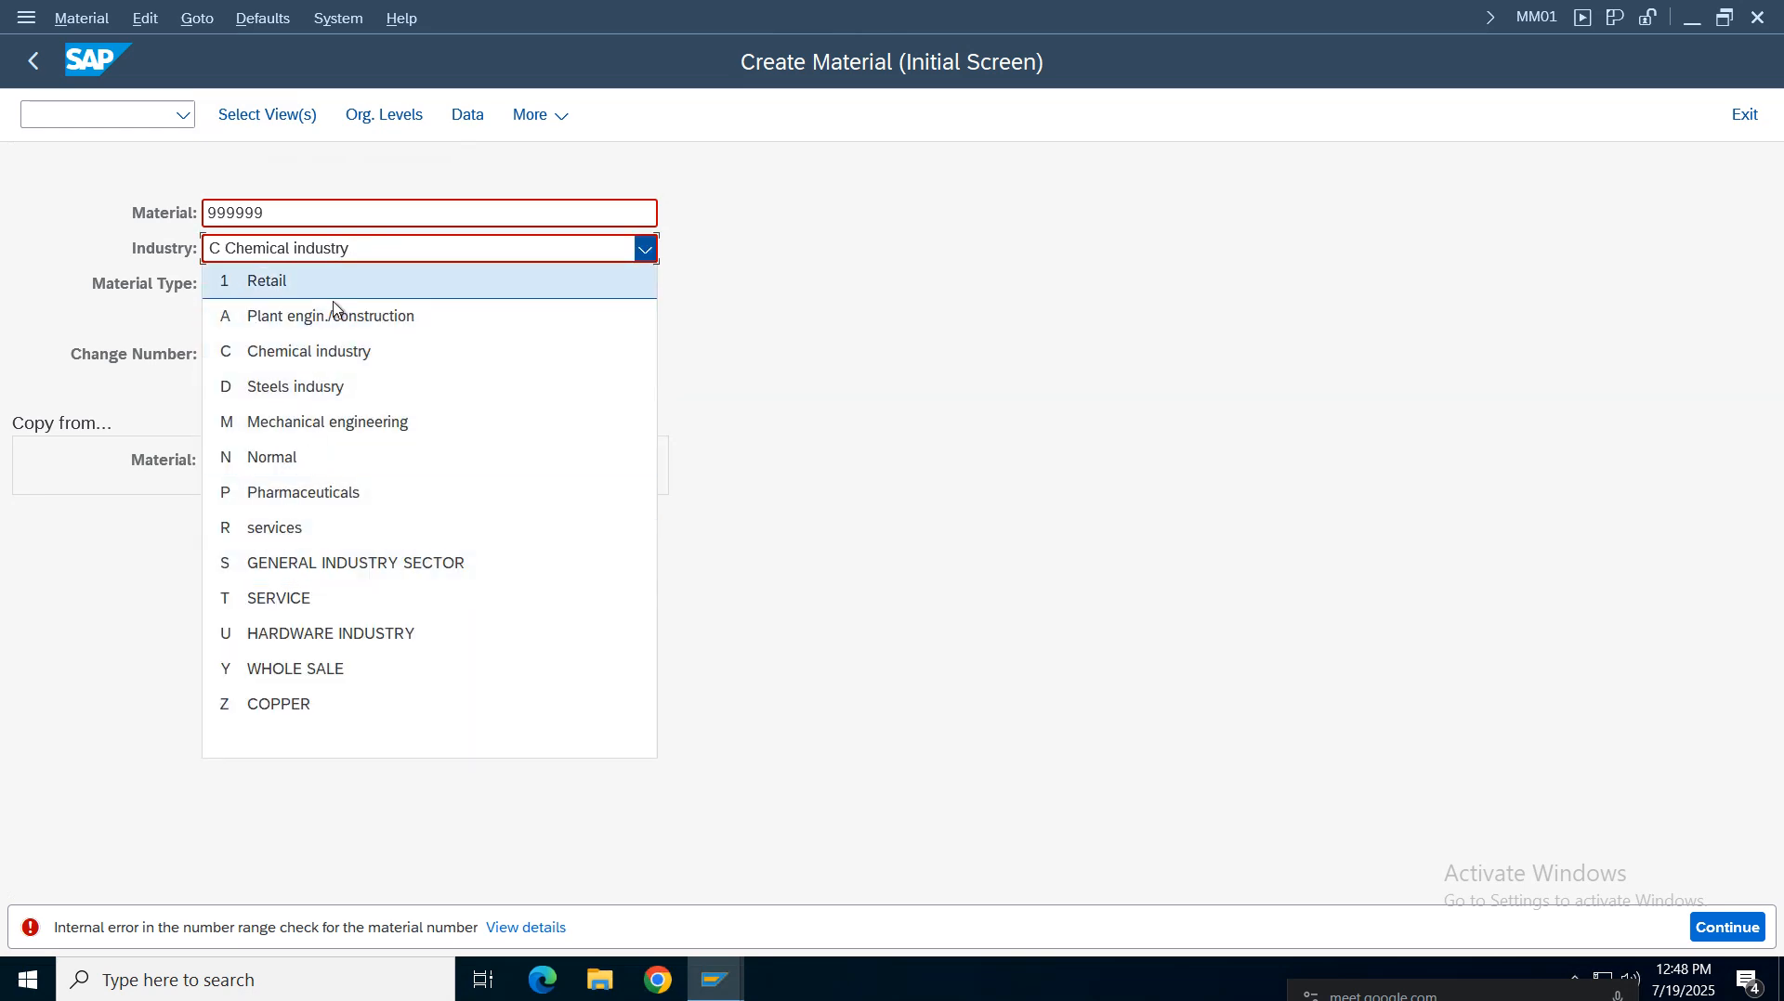
left_click(307, 492)
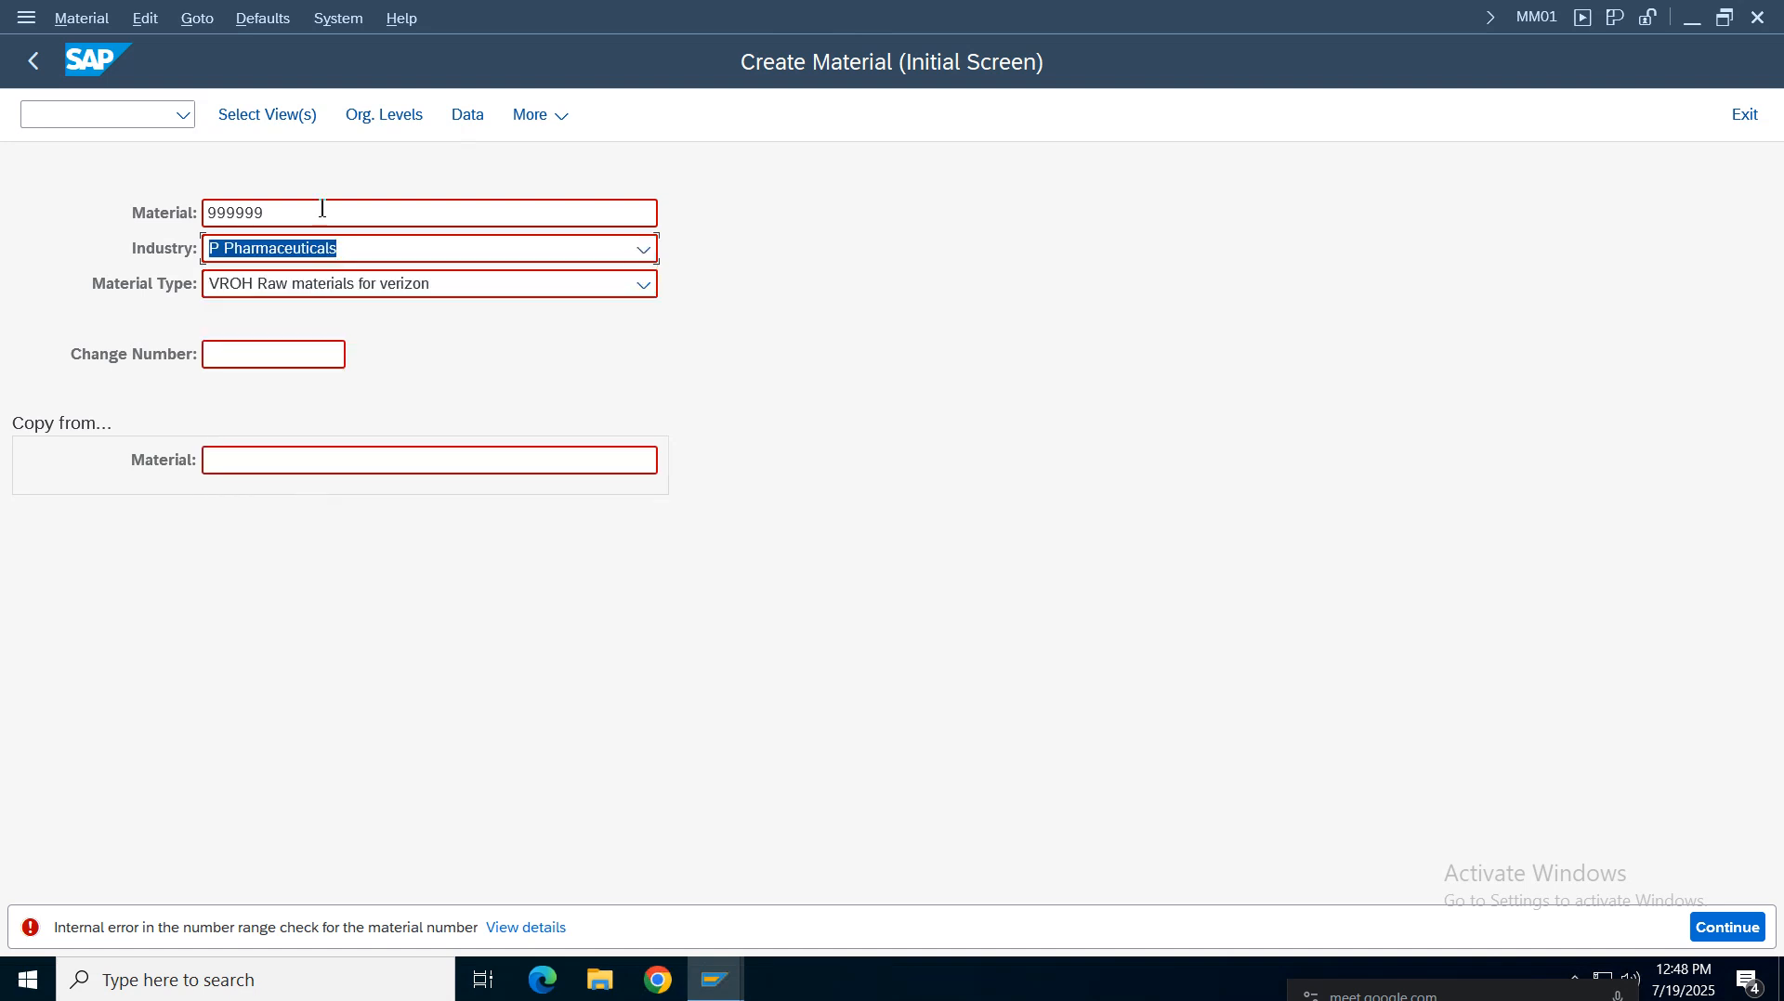
left_click(271, 119)
left_click(254, 116)
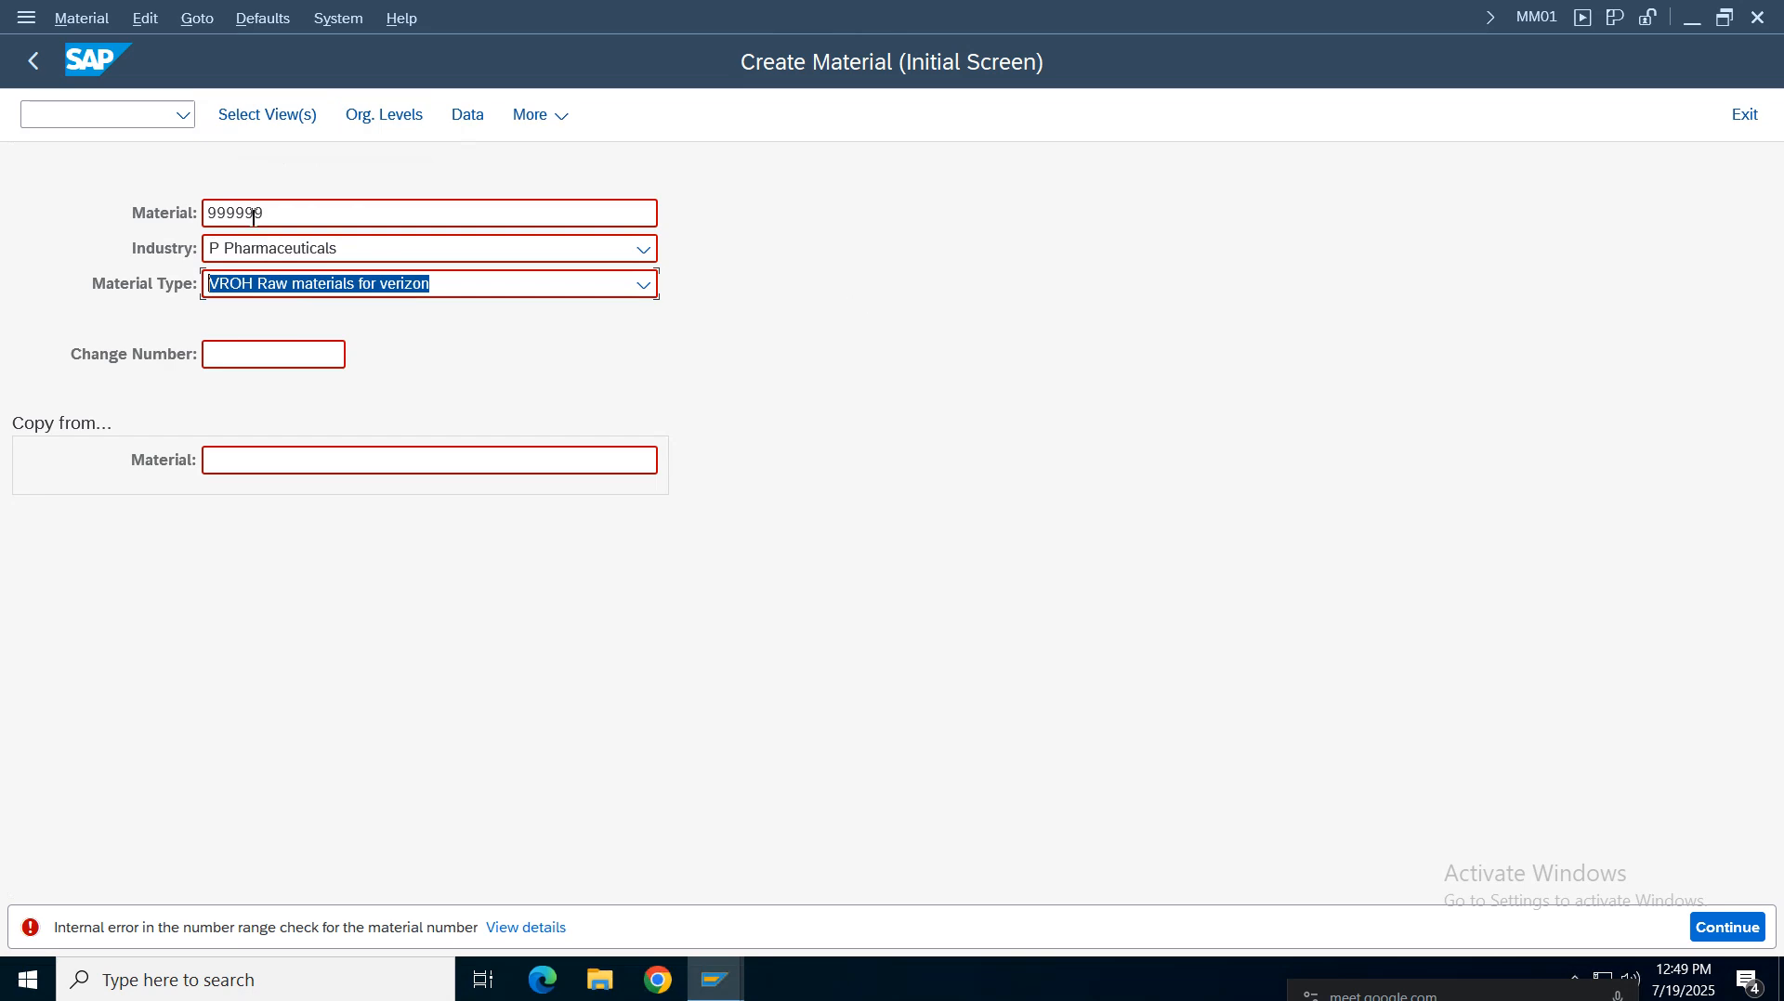
left_click(269, 120)
Replace the material number with RMVZ011 from the history and set the industry to M Mechanical engineering
left_click(307, 215)
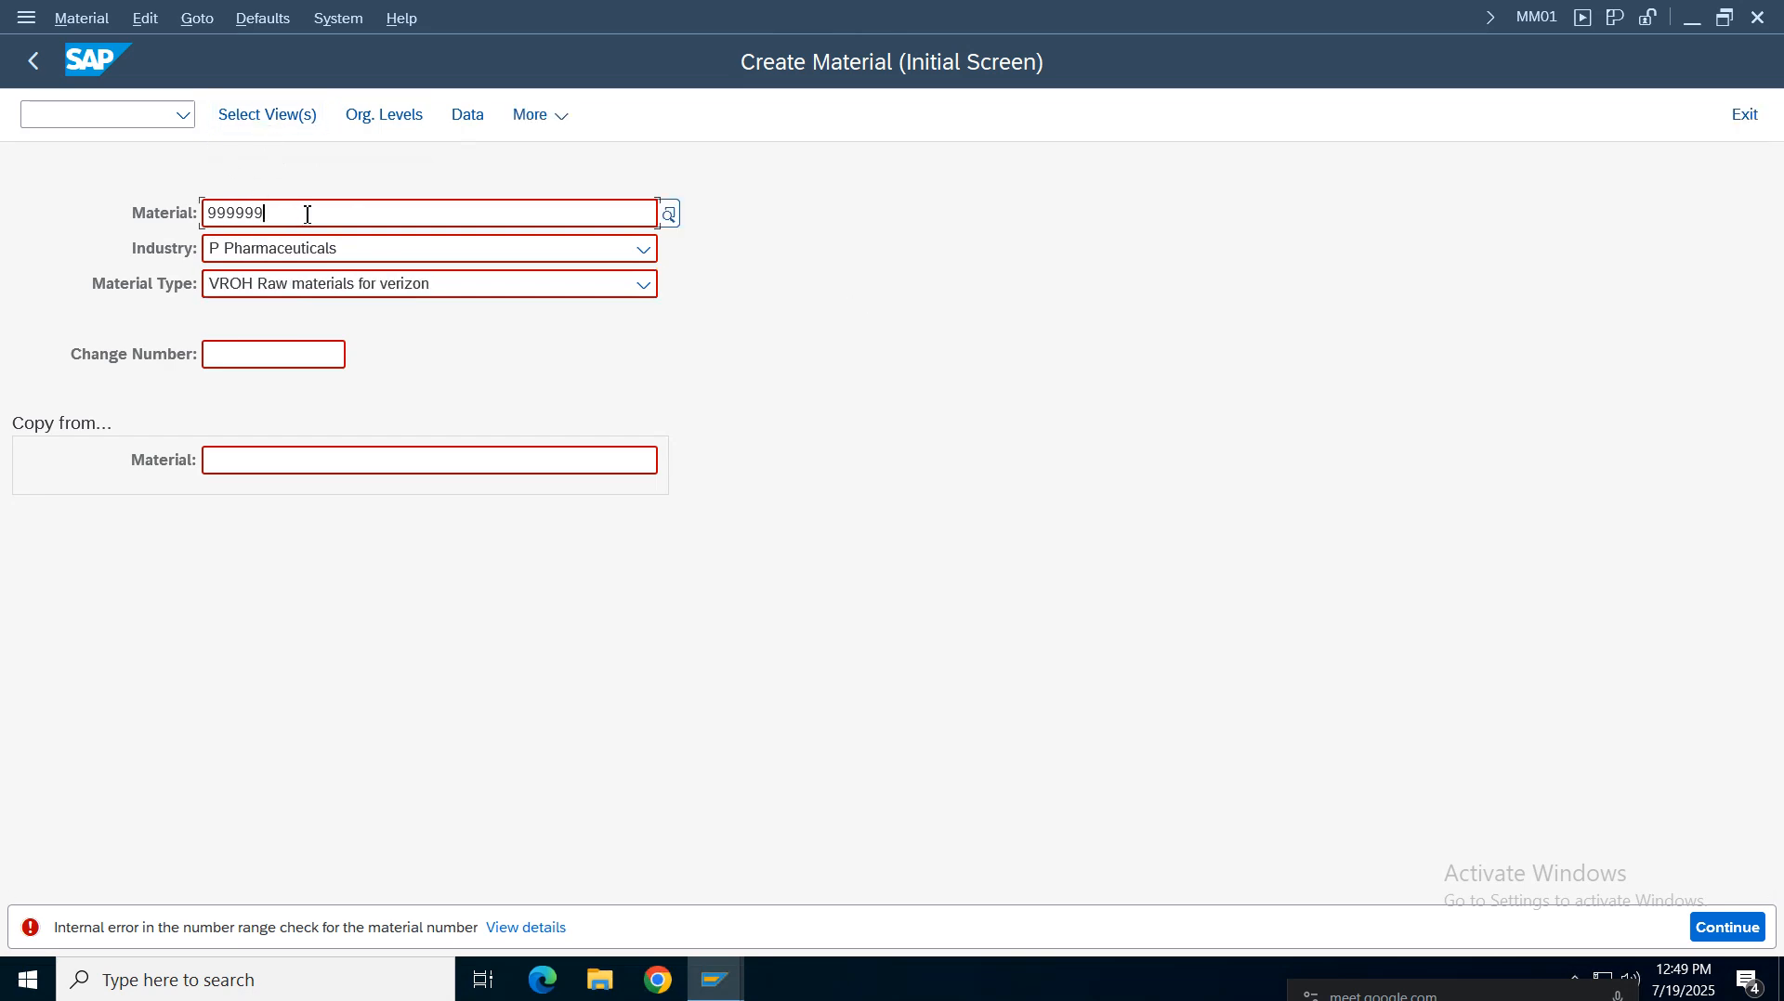
key("BackSpace")
key("BackSpace")
key("BackSpace")
key("BackSpace")
key("BackSpace")
key("BackSpace")
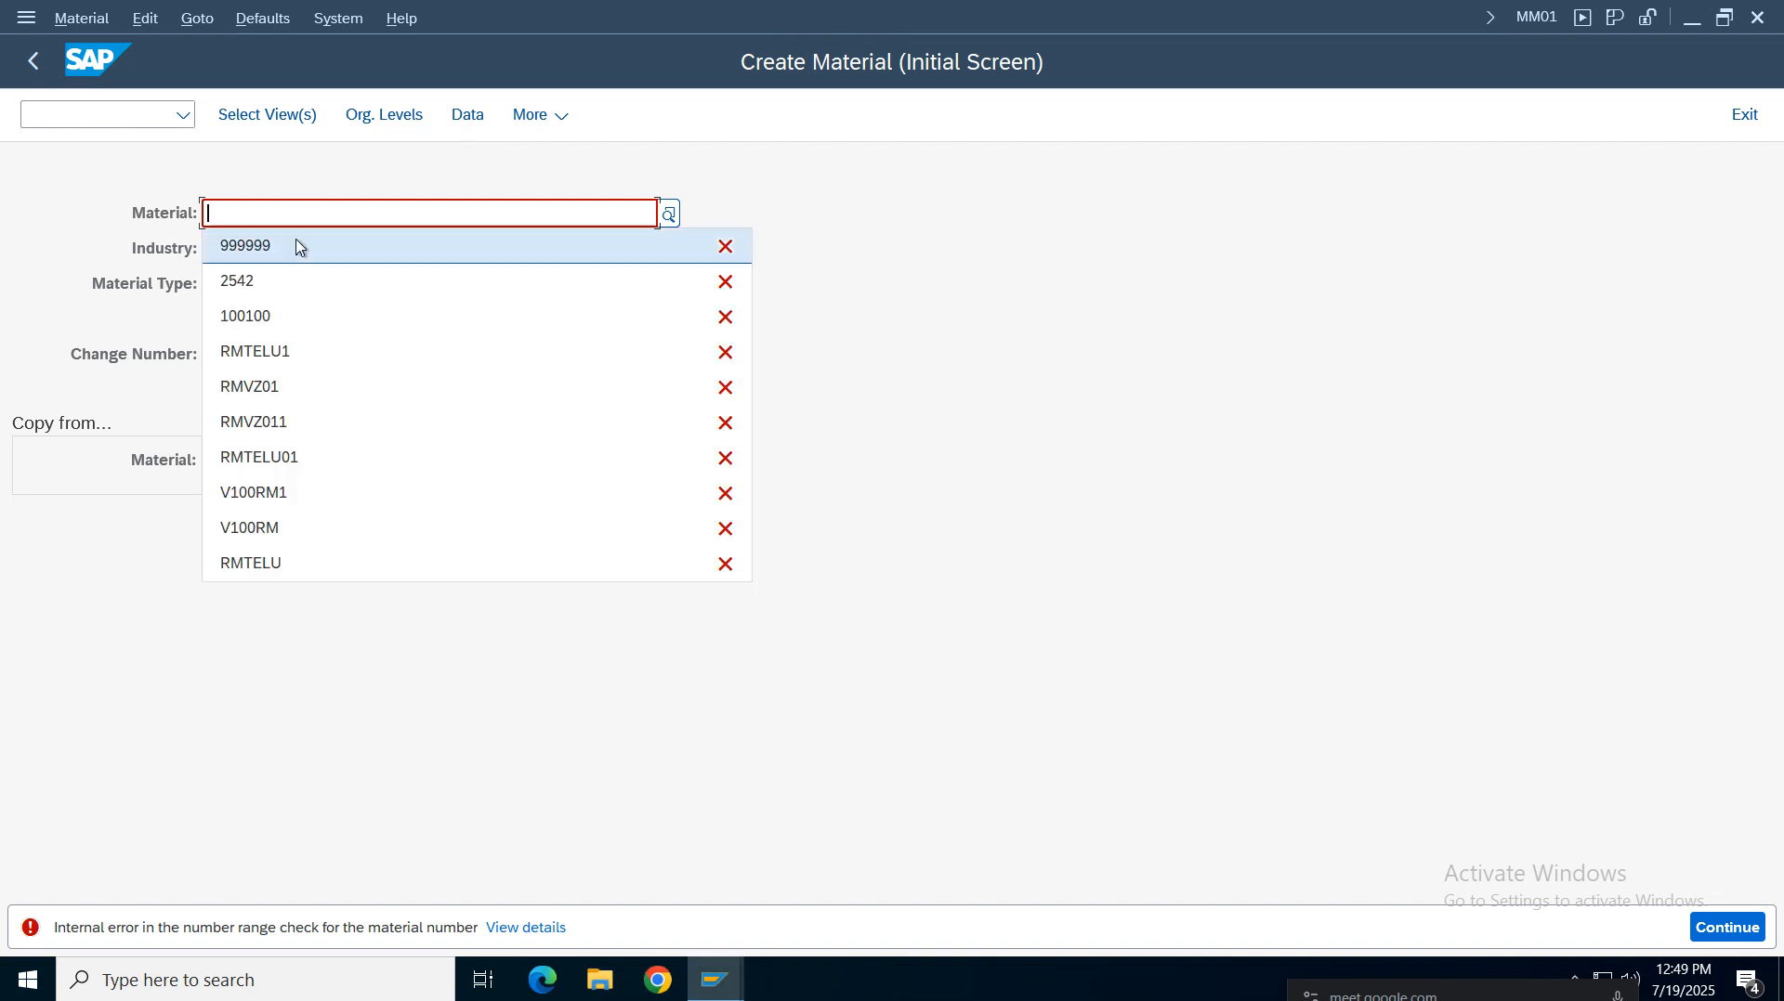
left_click(1042, 332)
left_click(233, 215)
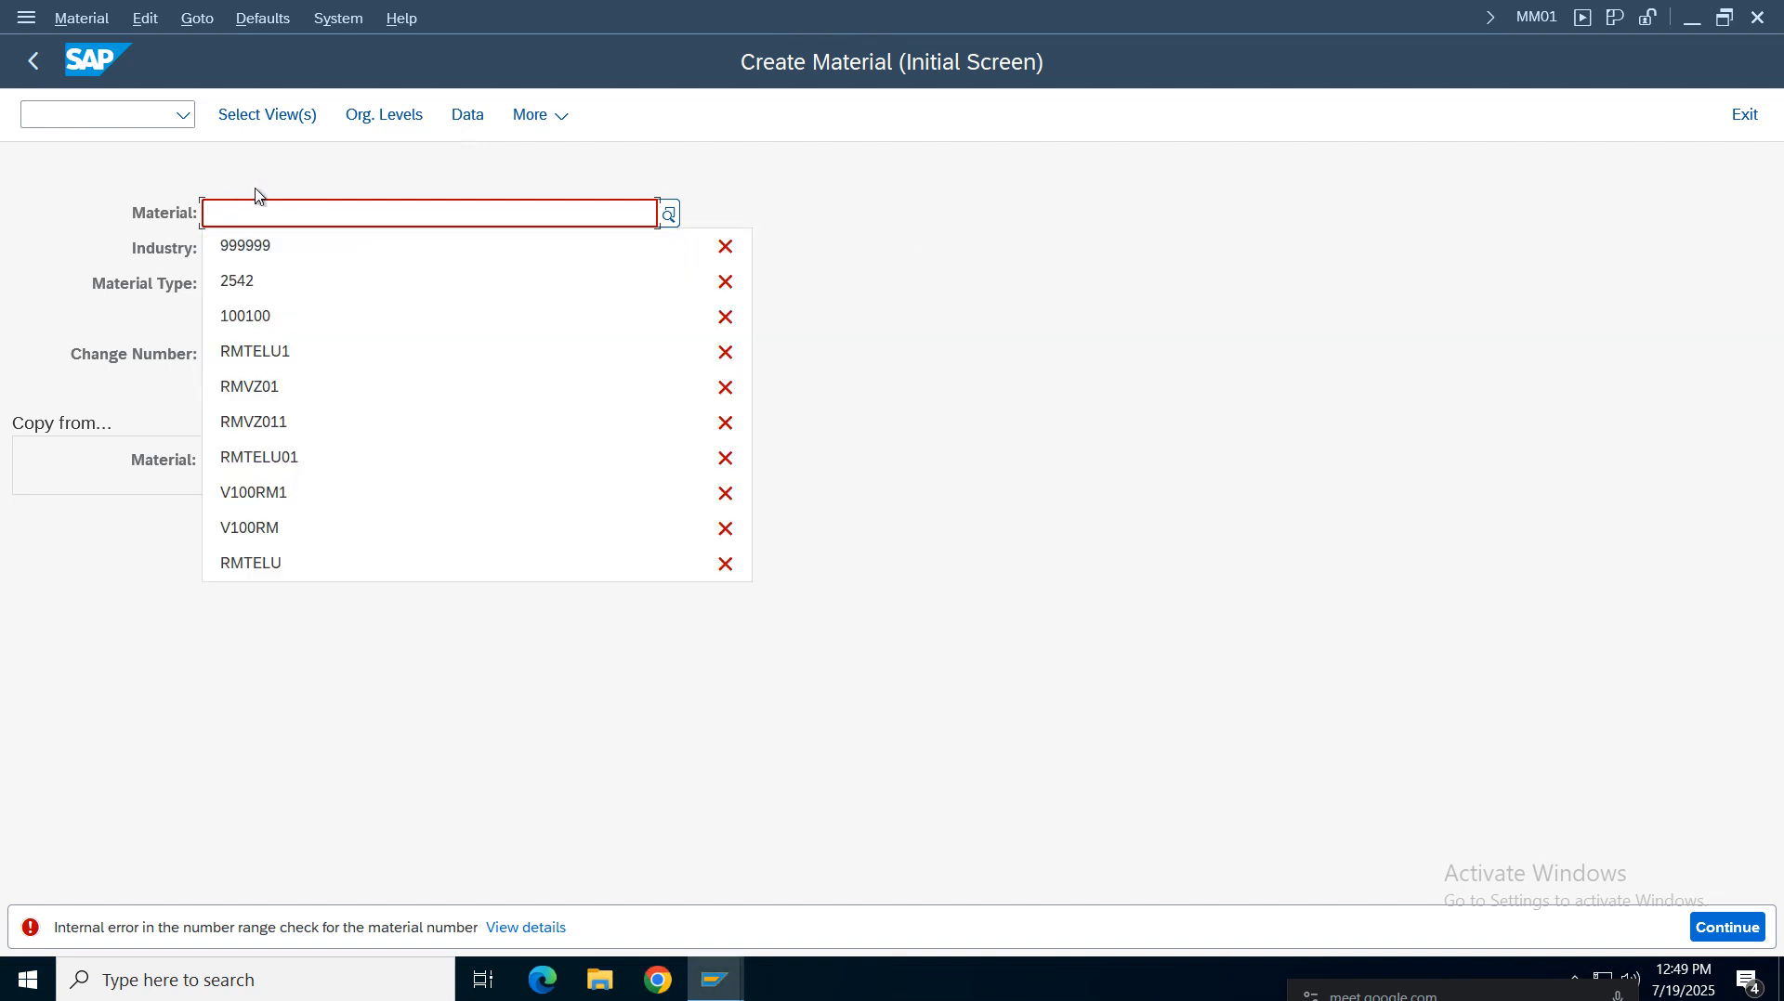
left_click(257, 191)
left_click(257, 223)
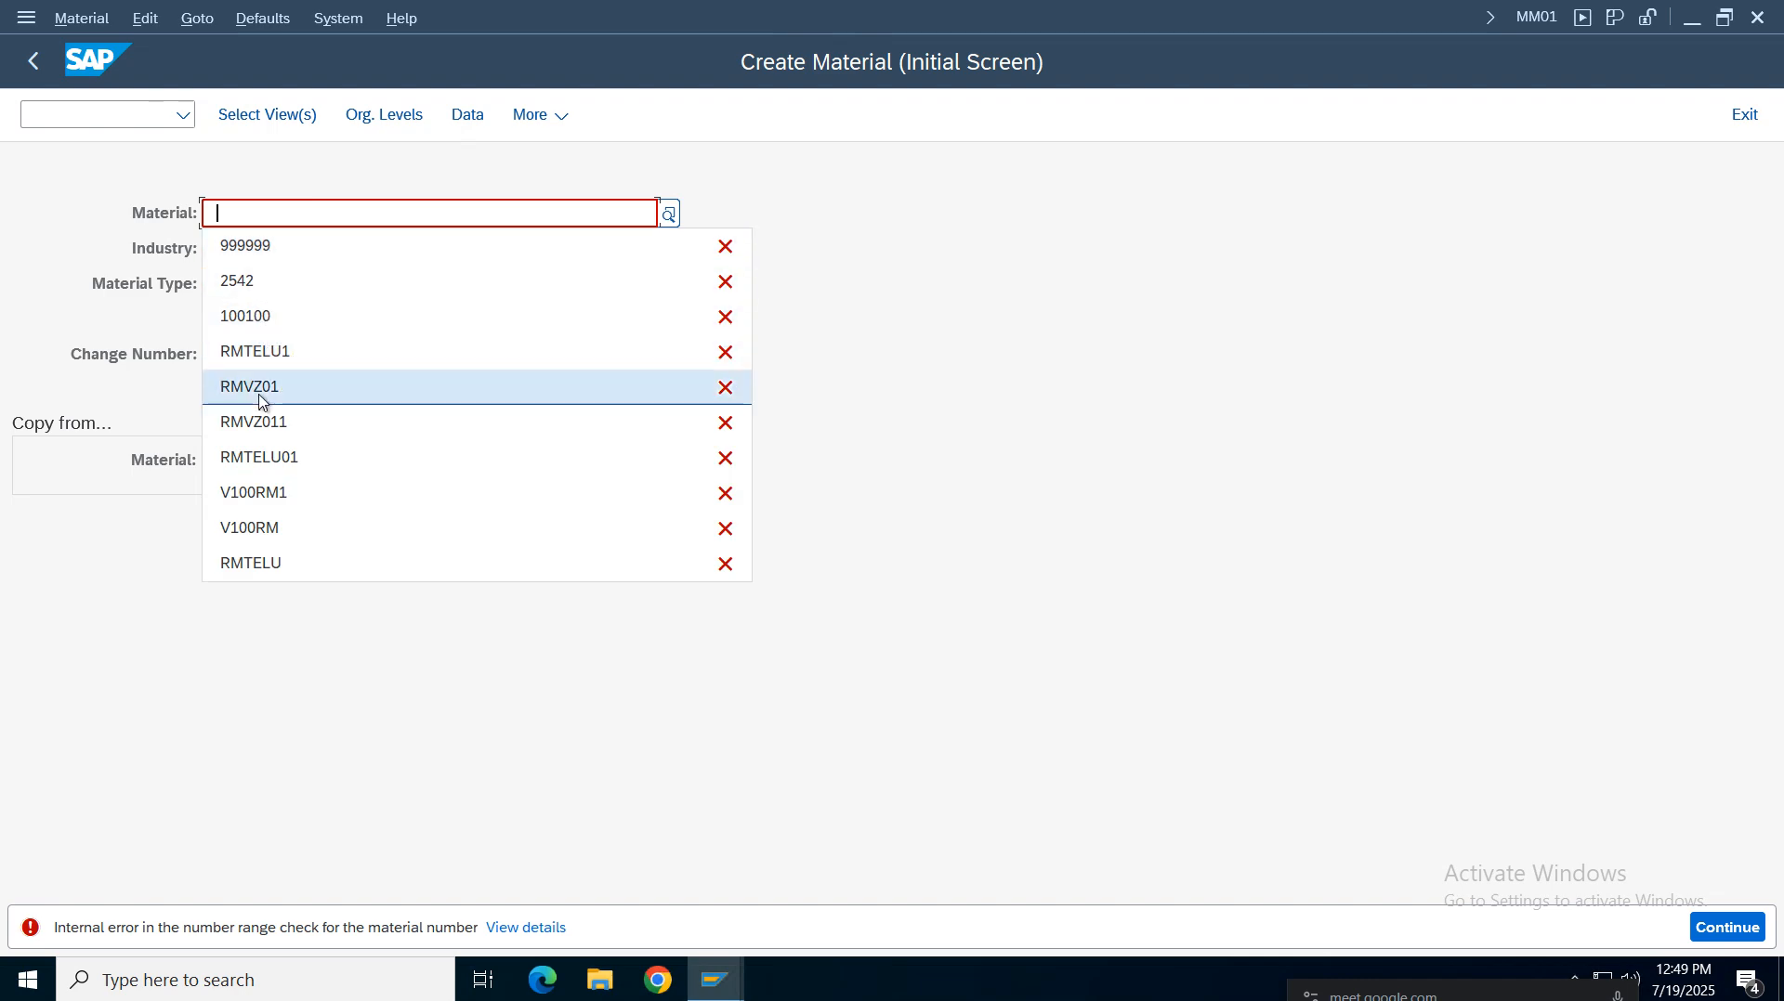
left_click(260, 422)
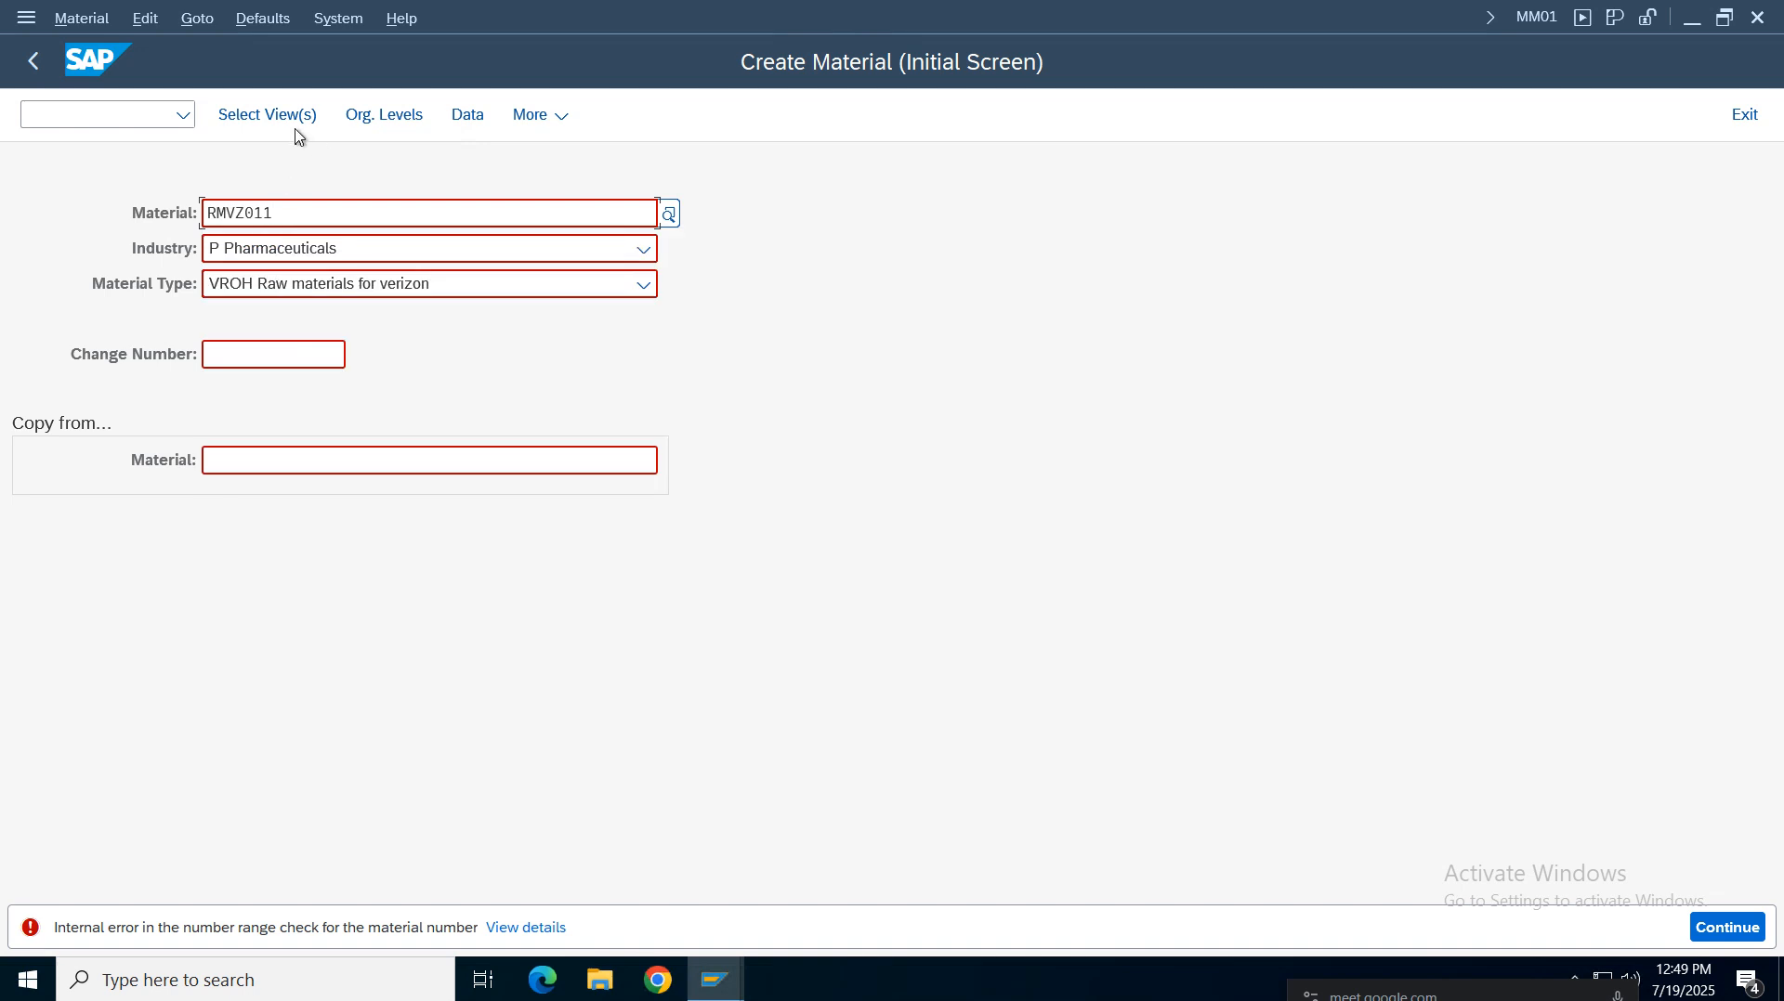
key("Tab")
key("Tab")
left_click(359, 253)
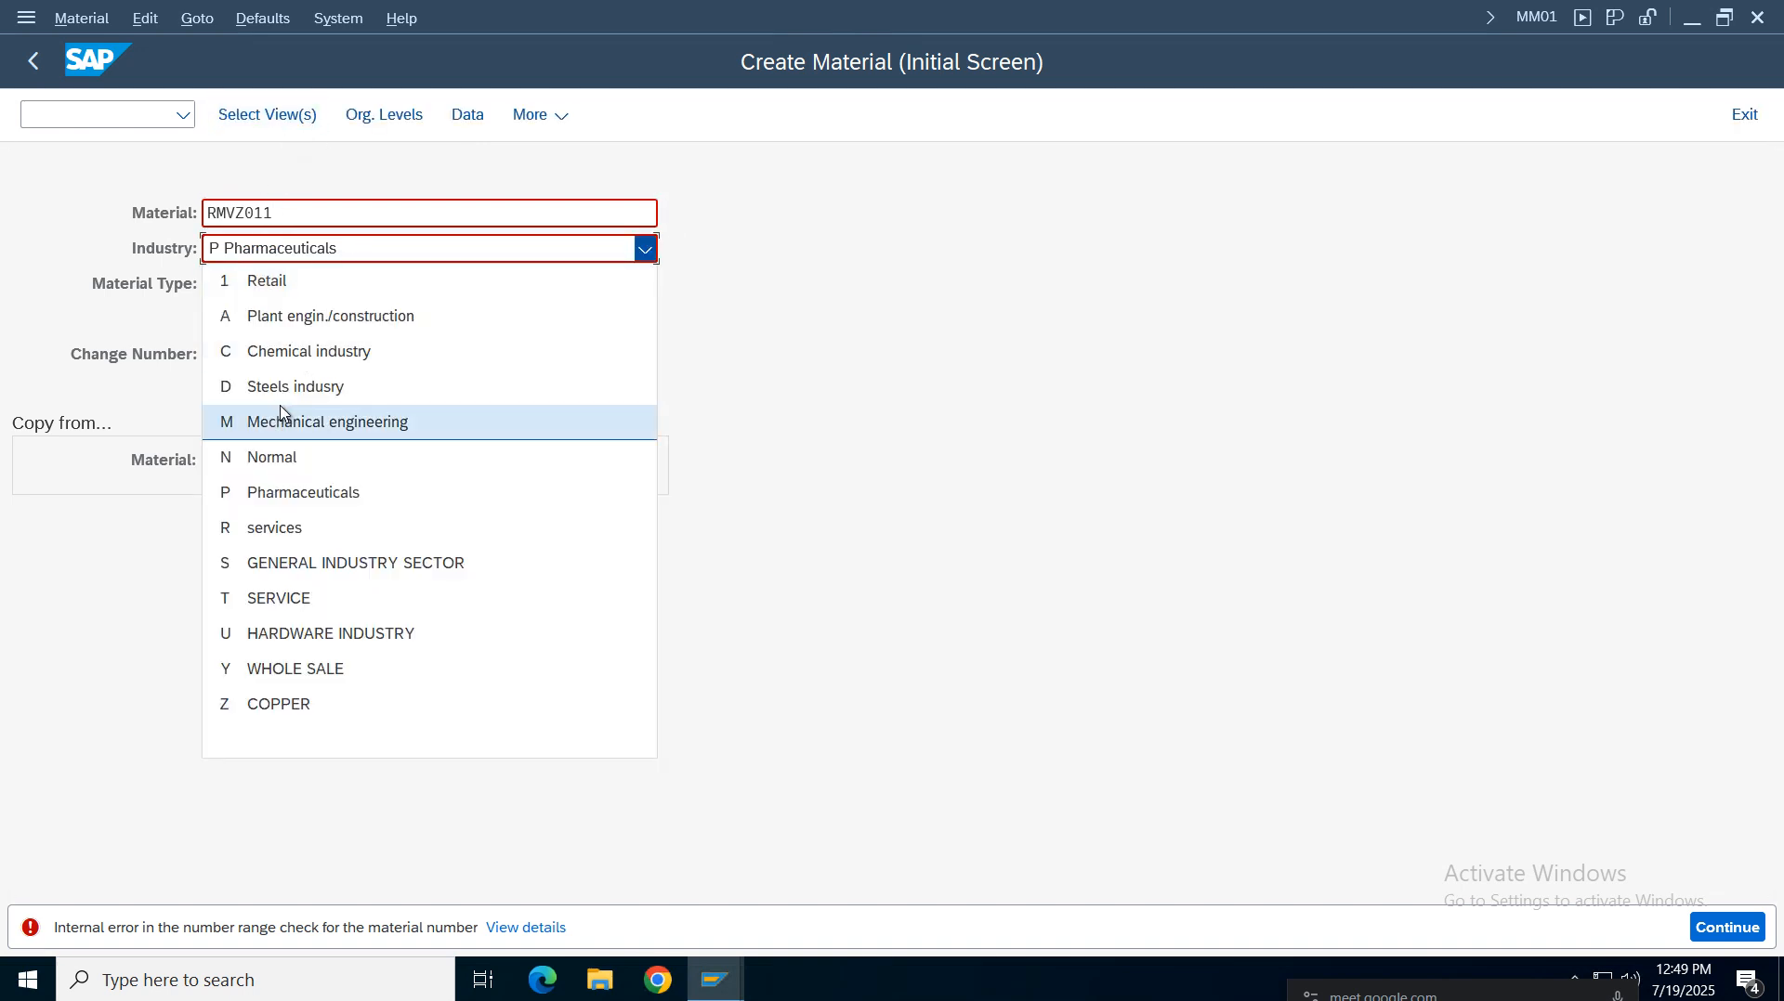
left_click(297, 424)
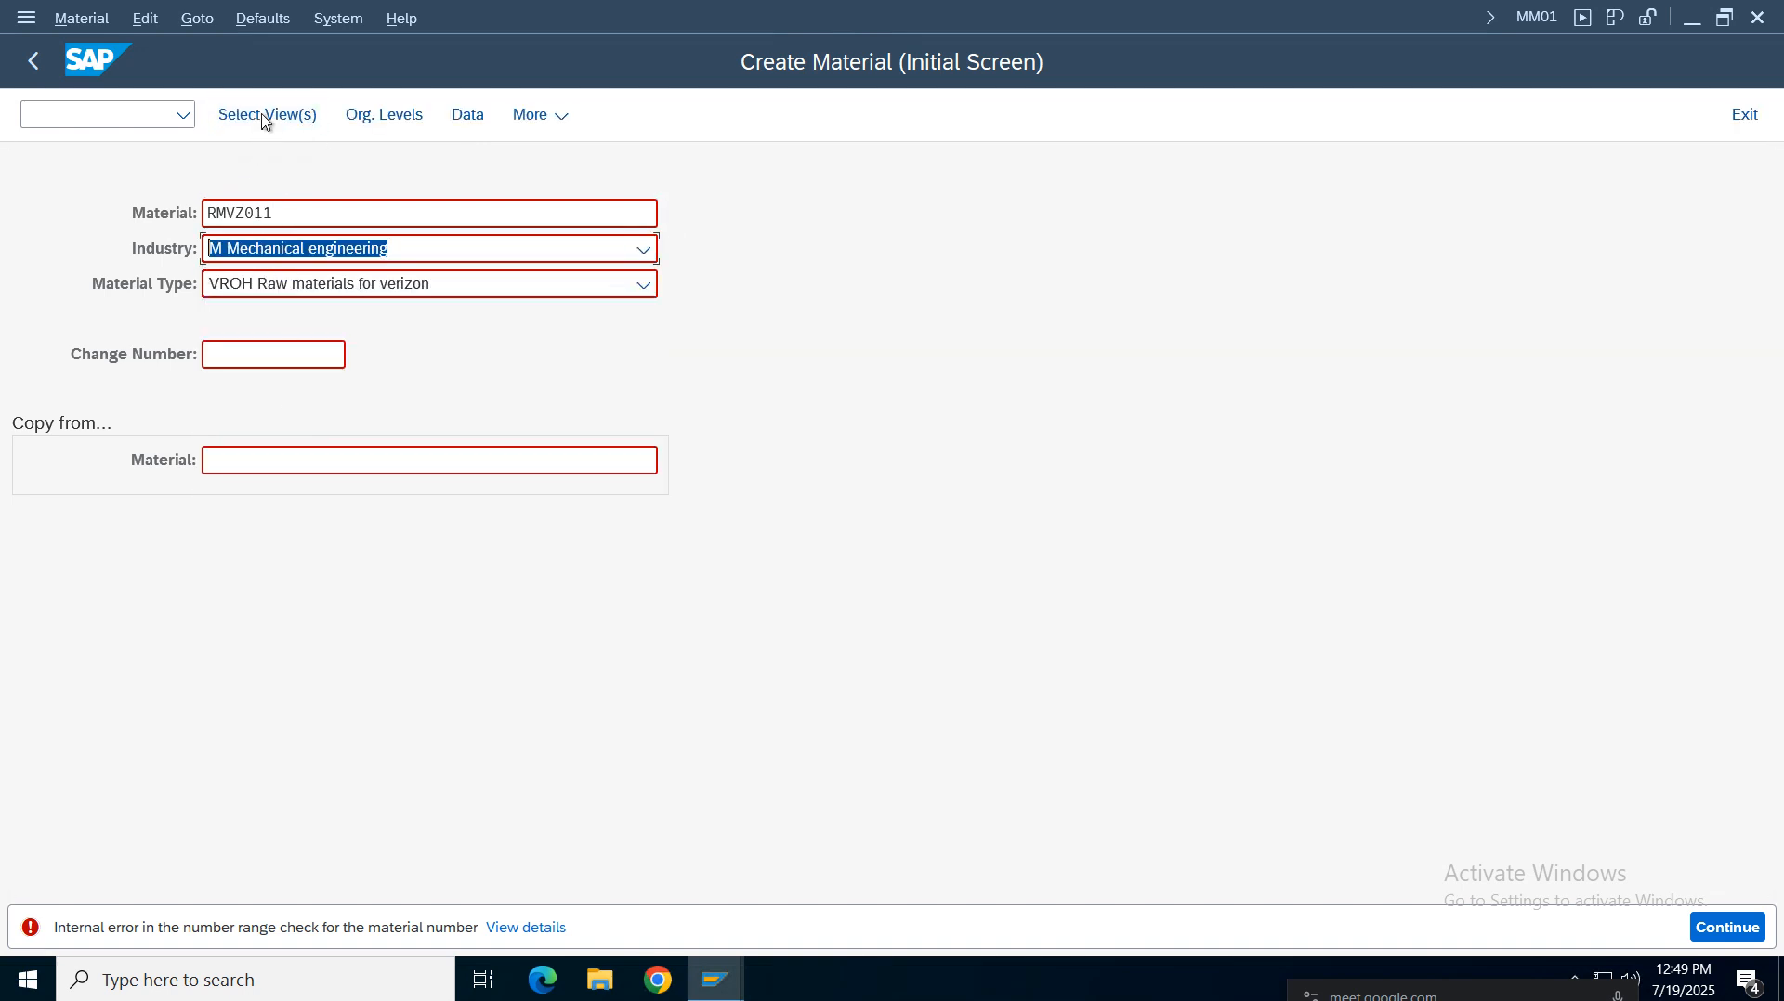
key("Tab")
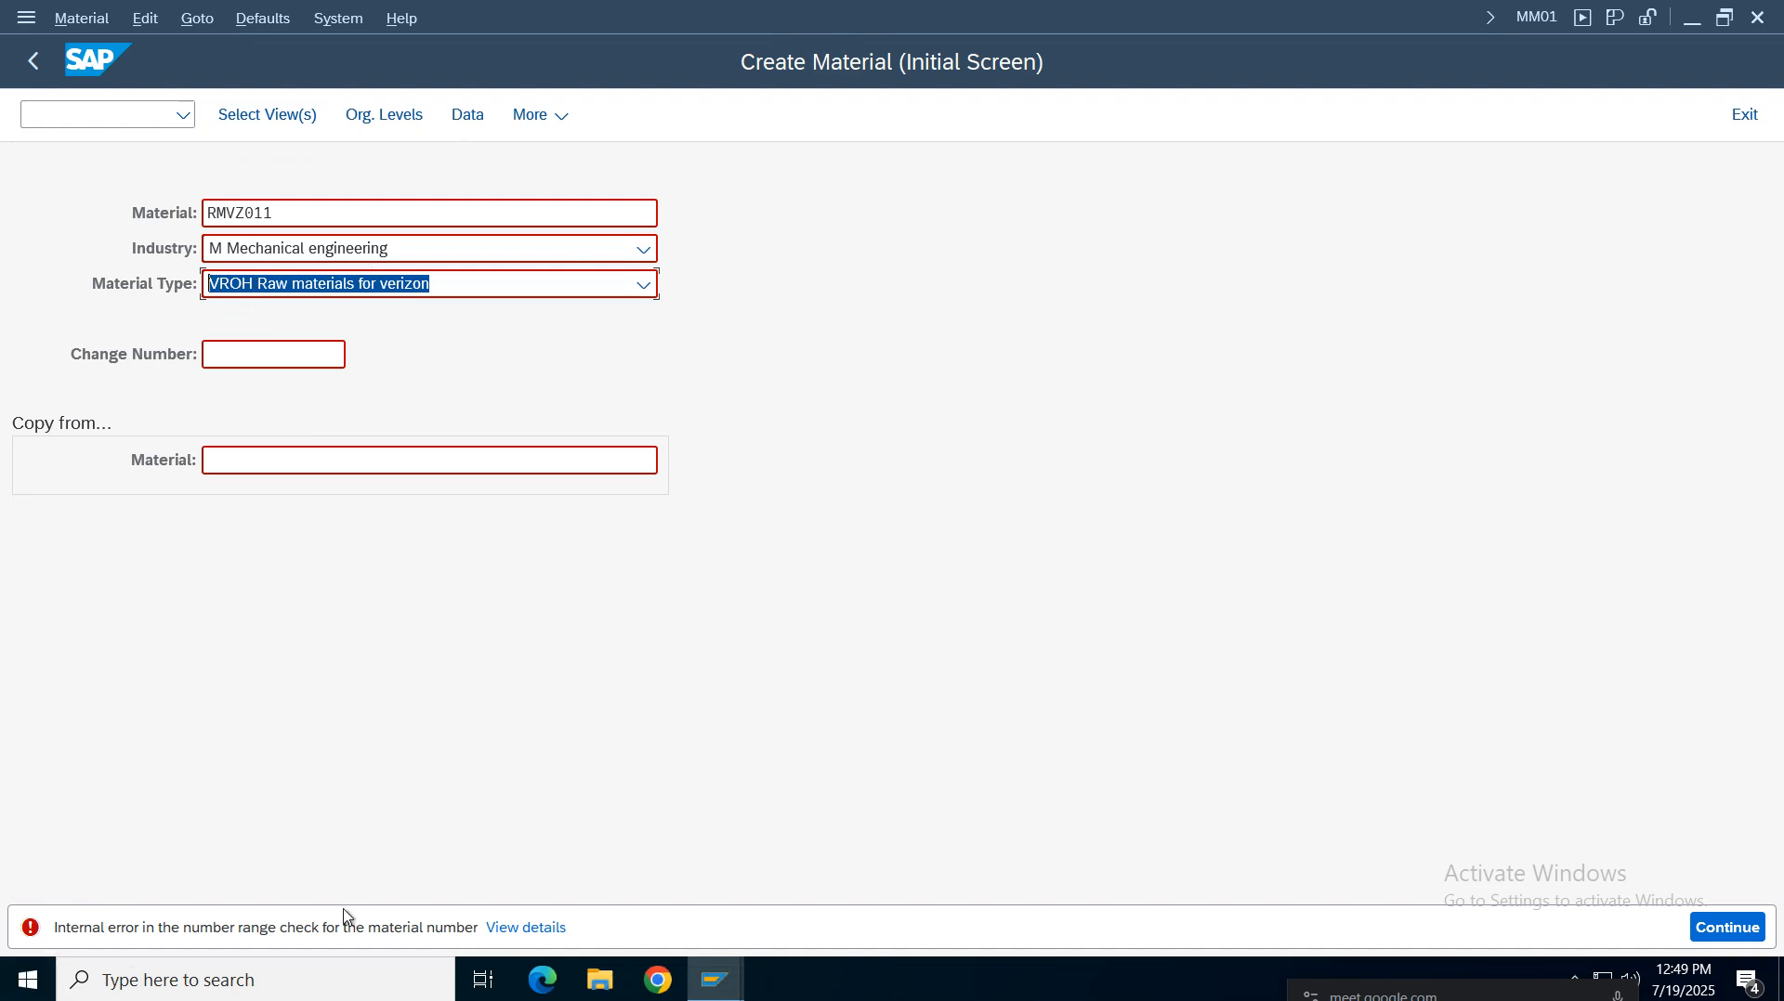
Switch to the Edit Intervals window and inspect interval 10's from, to and status numbers
left_click(715, 980)
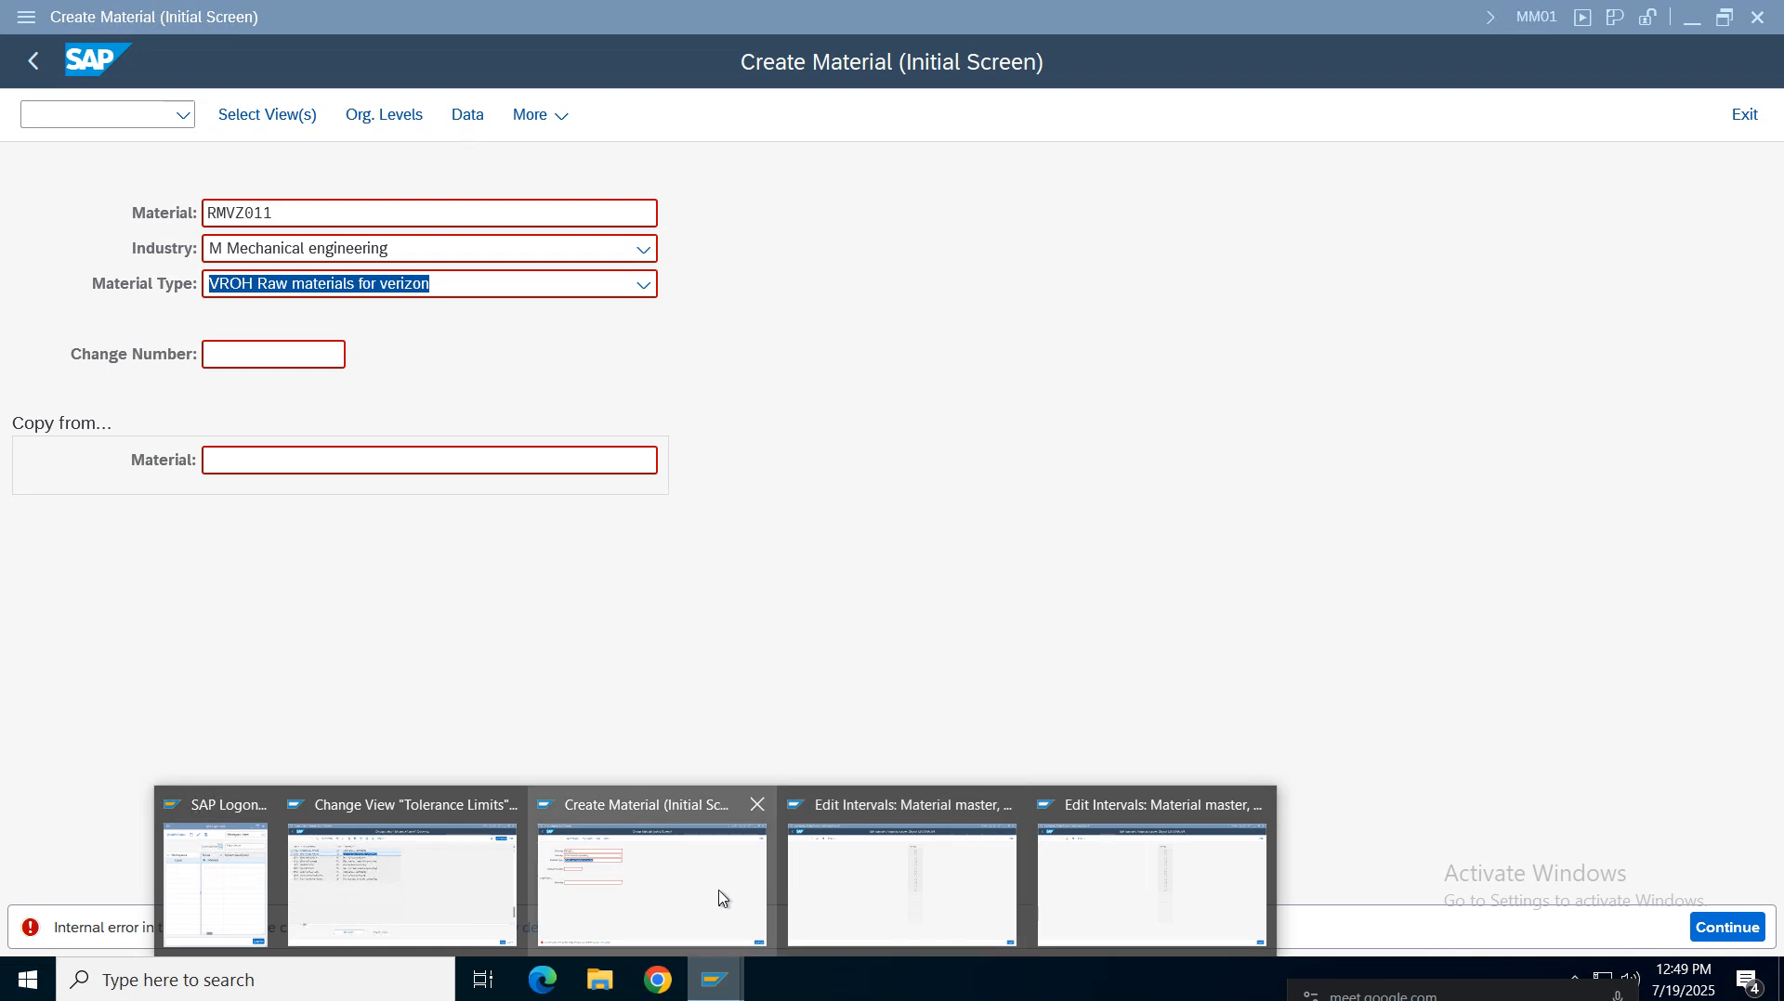
left_click(943, 906)
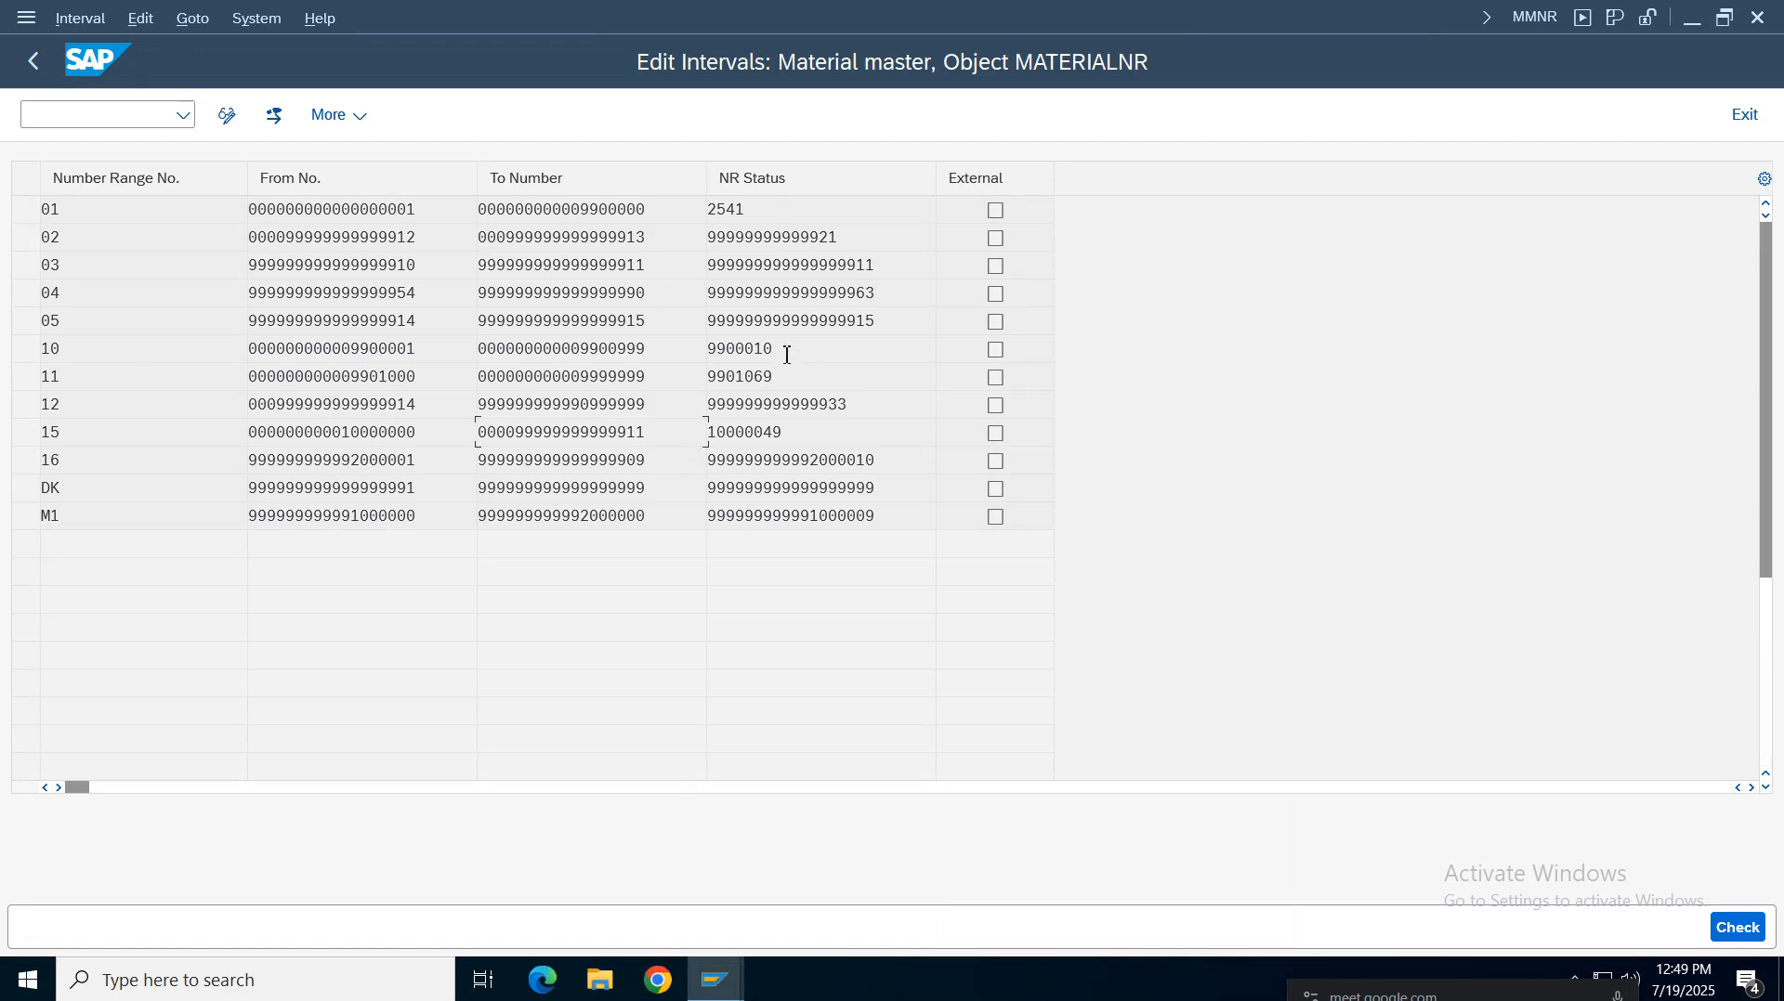
left_click_drag(787, 355, 132, 365)
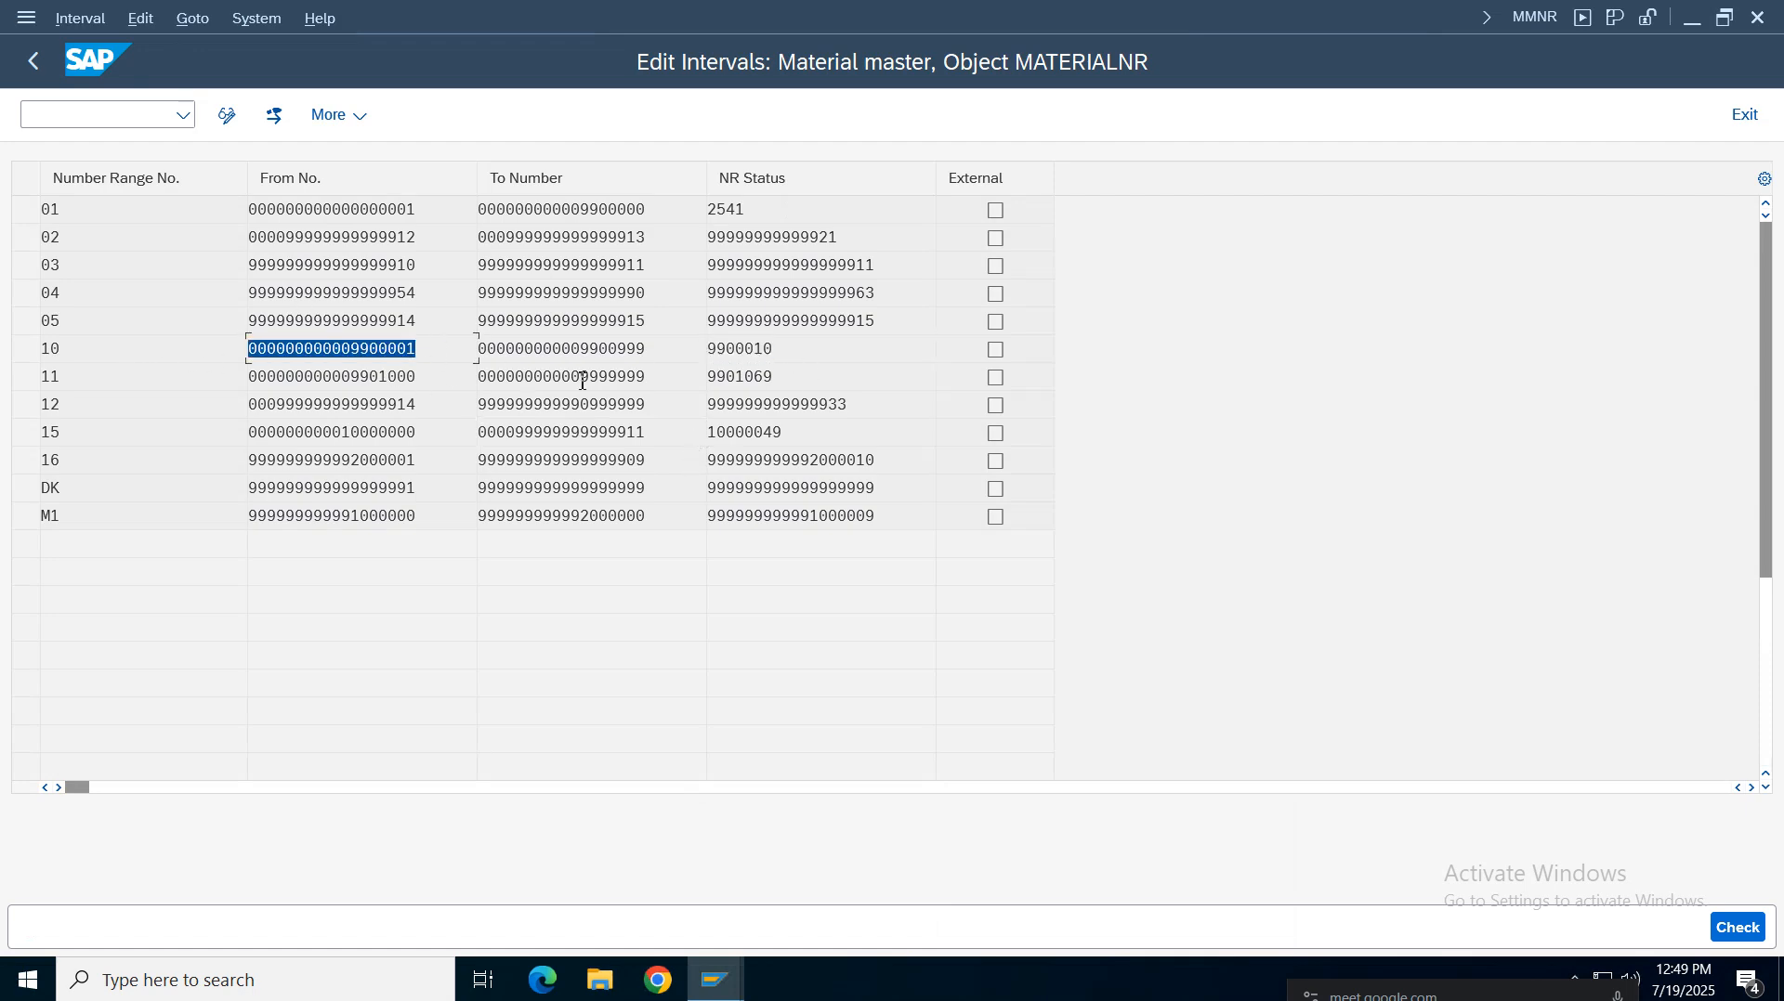
left_click_drag(659, 353, 430, 367)
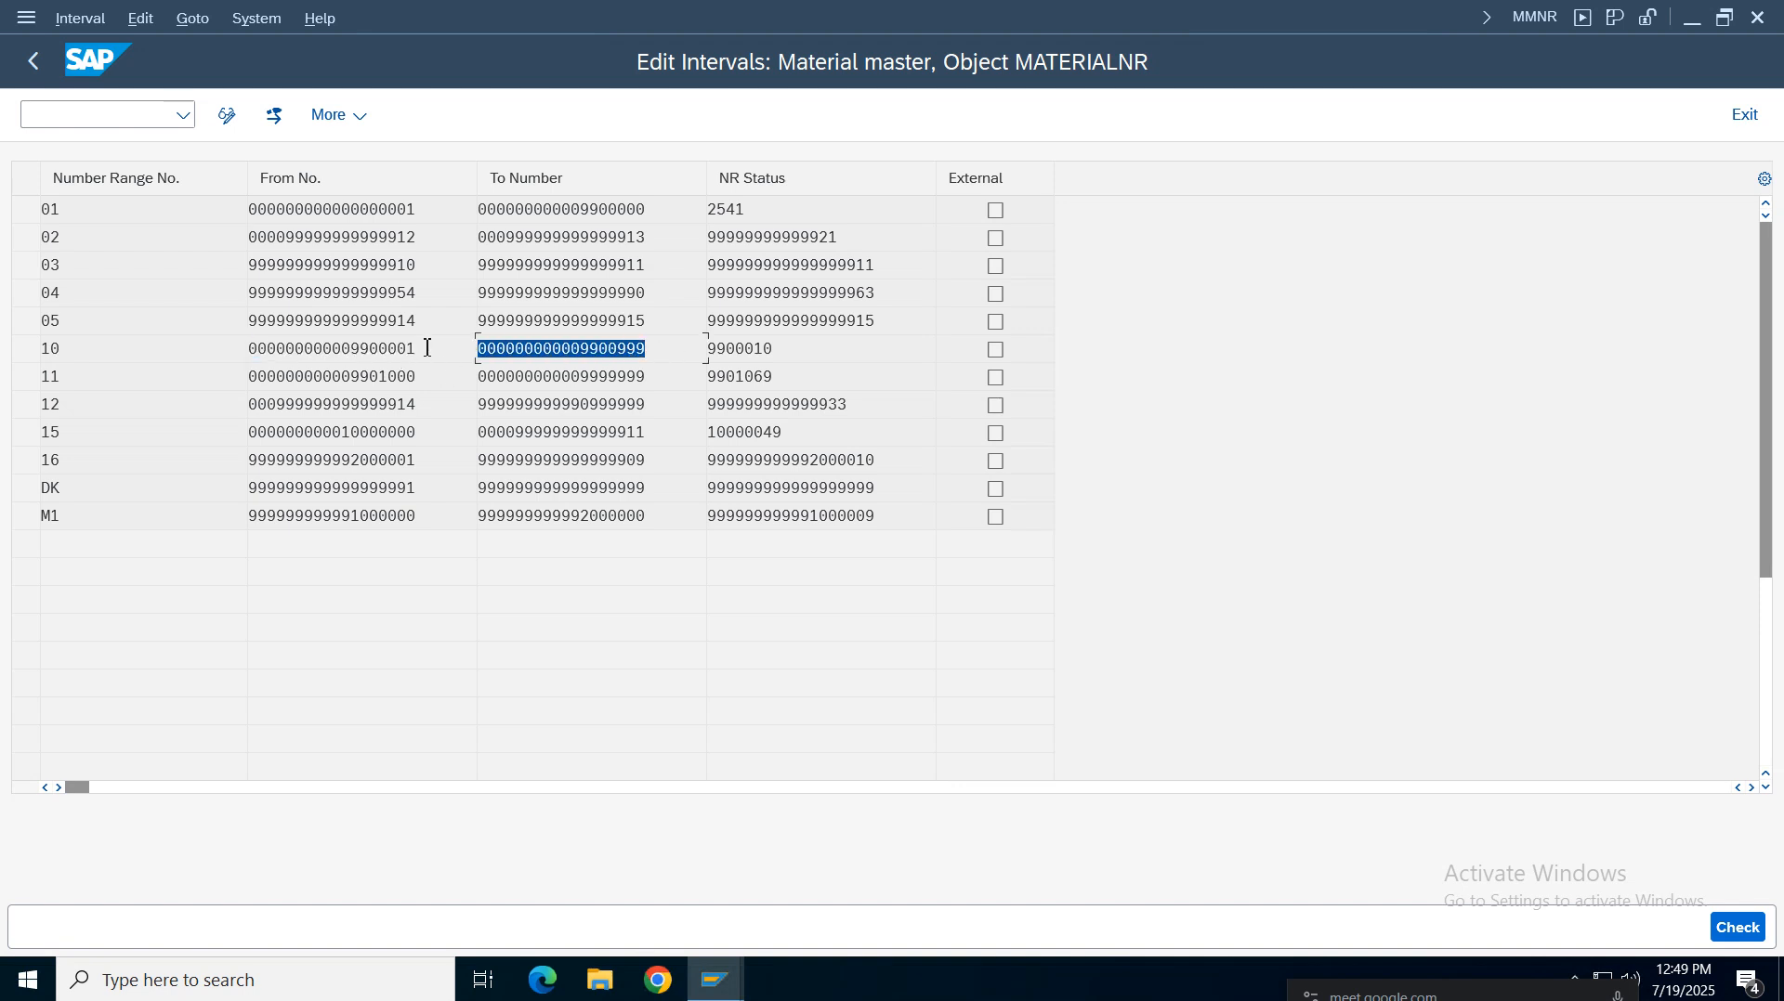
left_click(608, 348)
left_click_drag(619, 350, 669, 349)
left_click(792, 346)
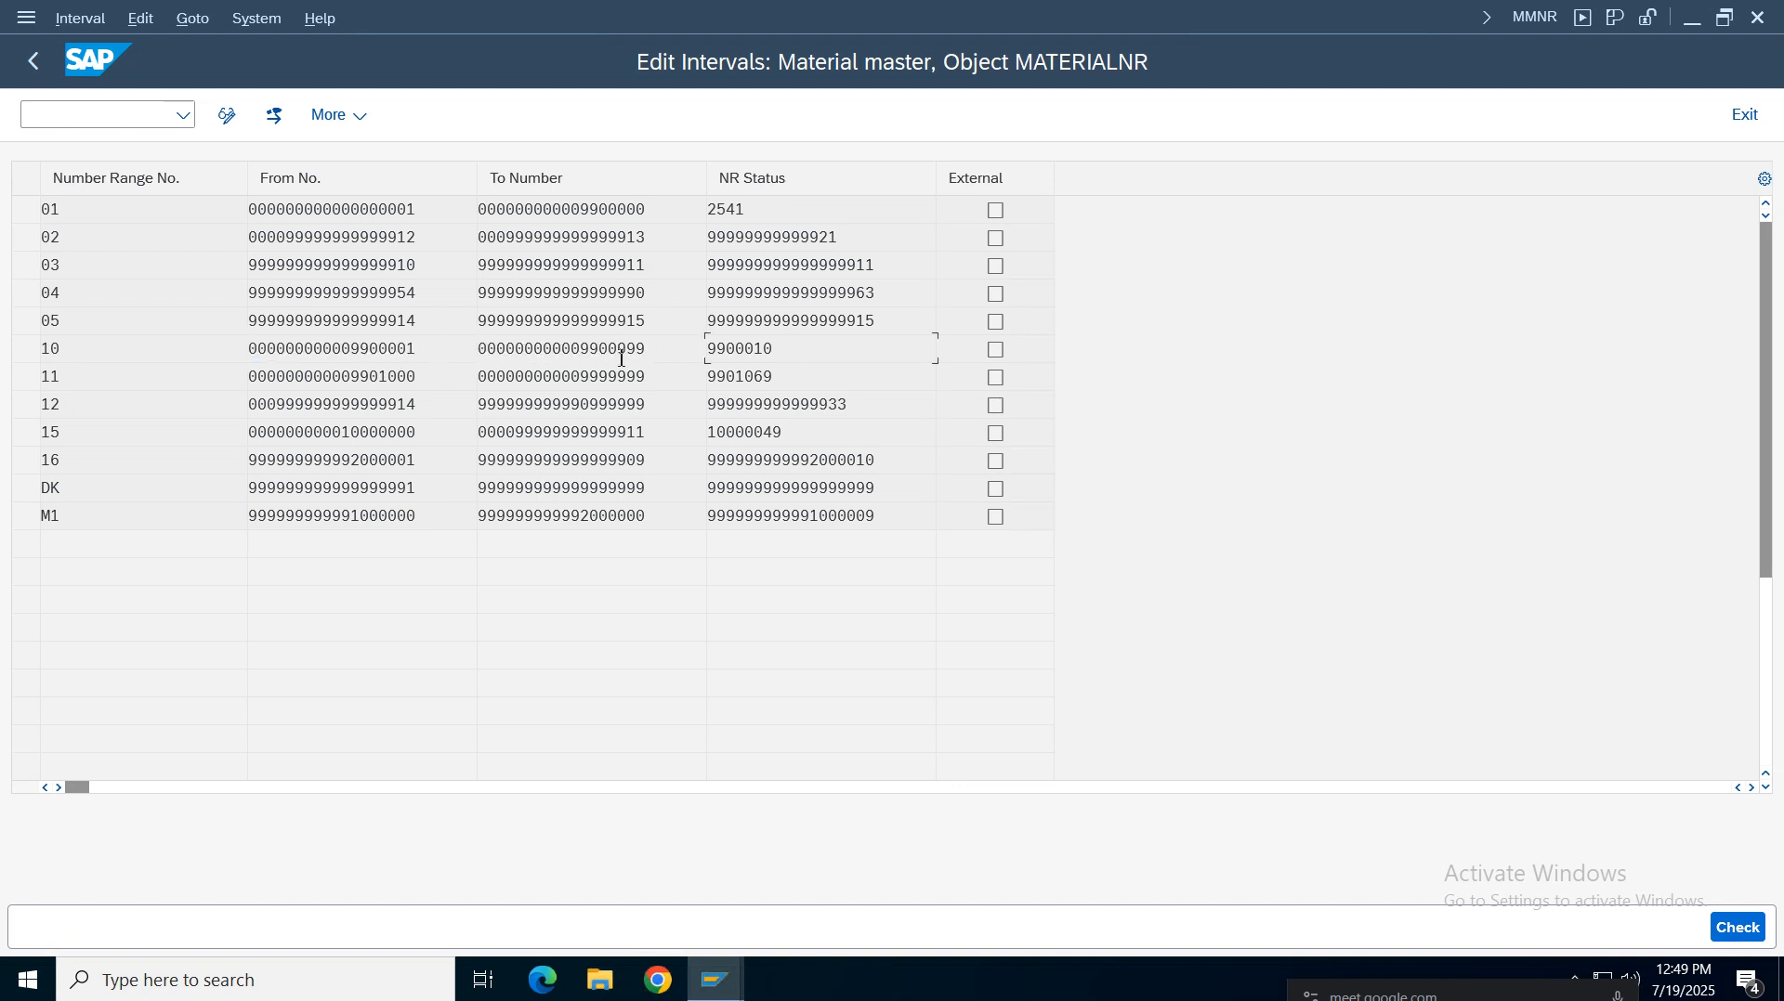
left_click(527, 362)
Go back and open the number range groups of MATERIALNR for changing
left_click(32, 61)
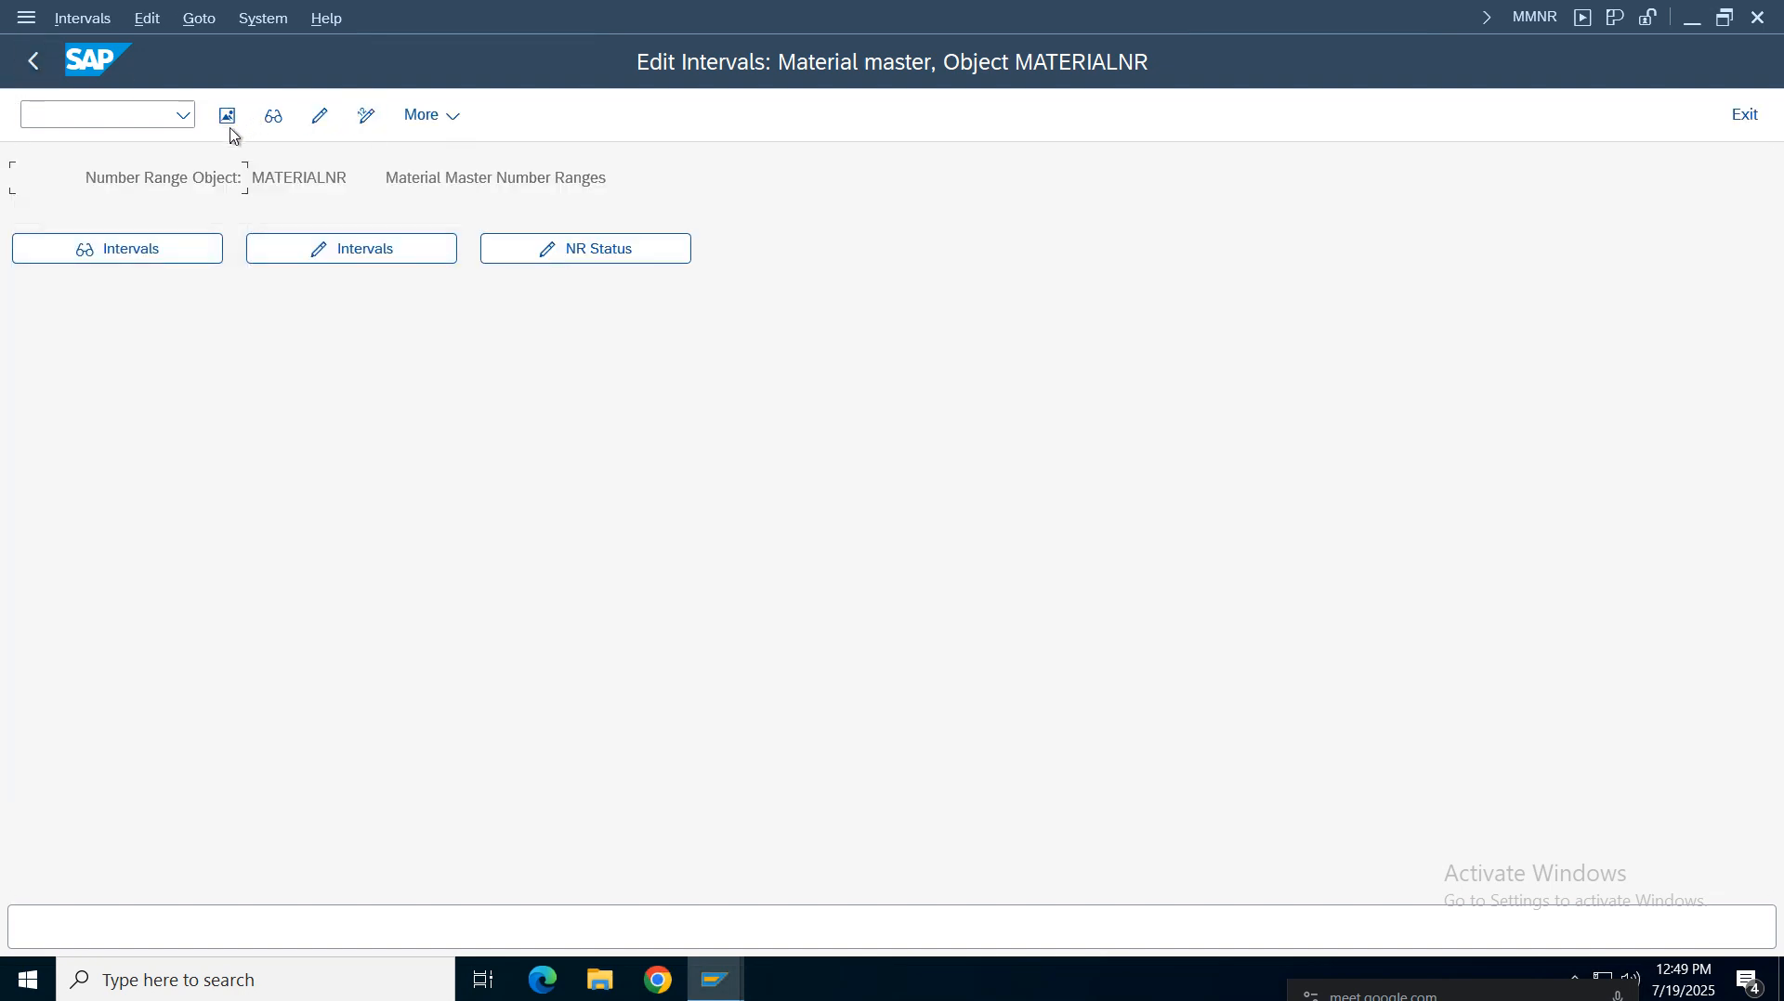
left_click(322, 119)
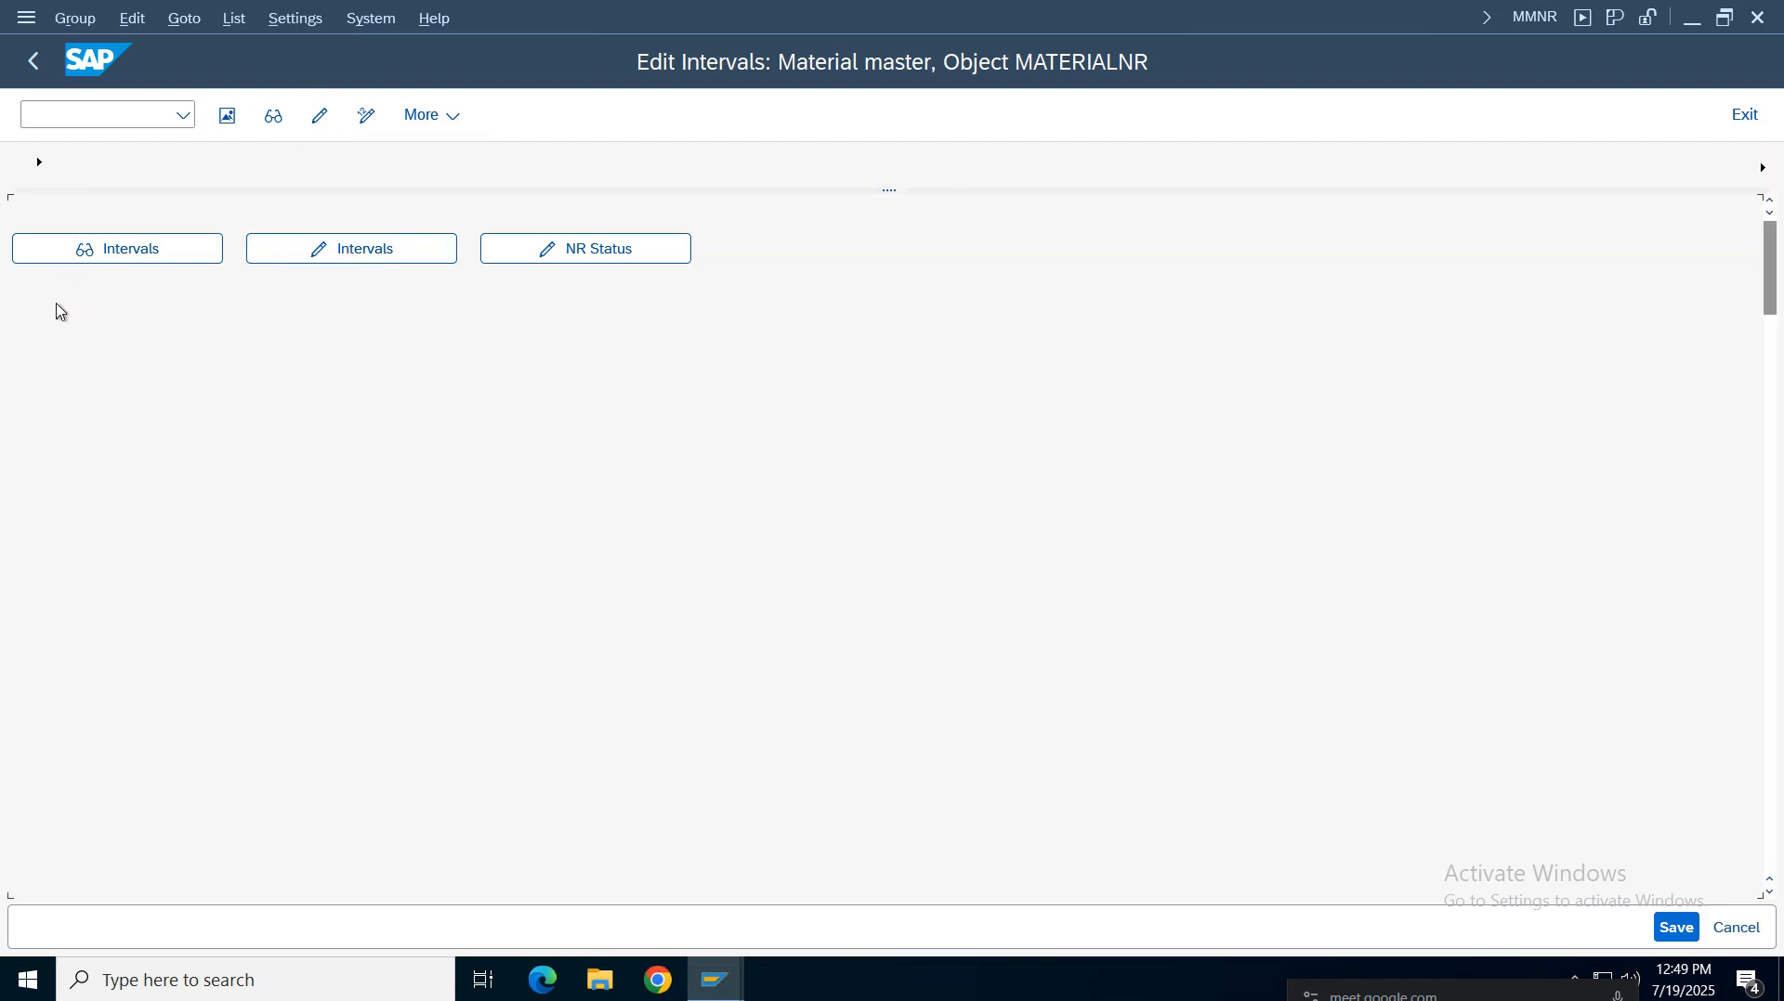
Find the VROH element among the MATERIALNR groups, assign it to group 10/11 My, and save
left_click(87, 669)
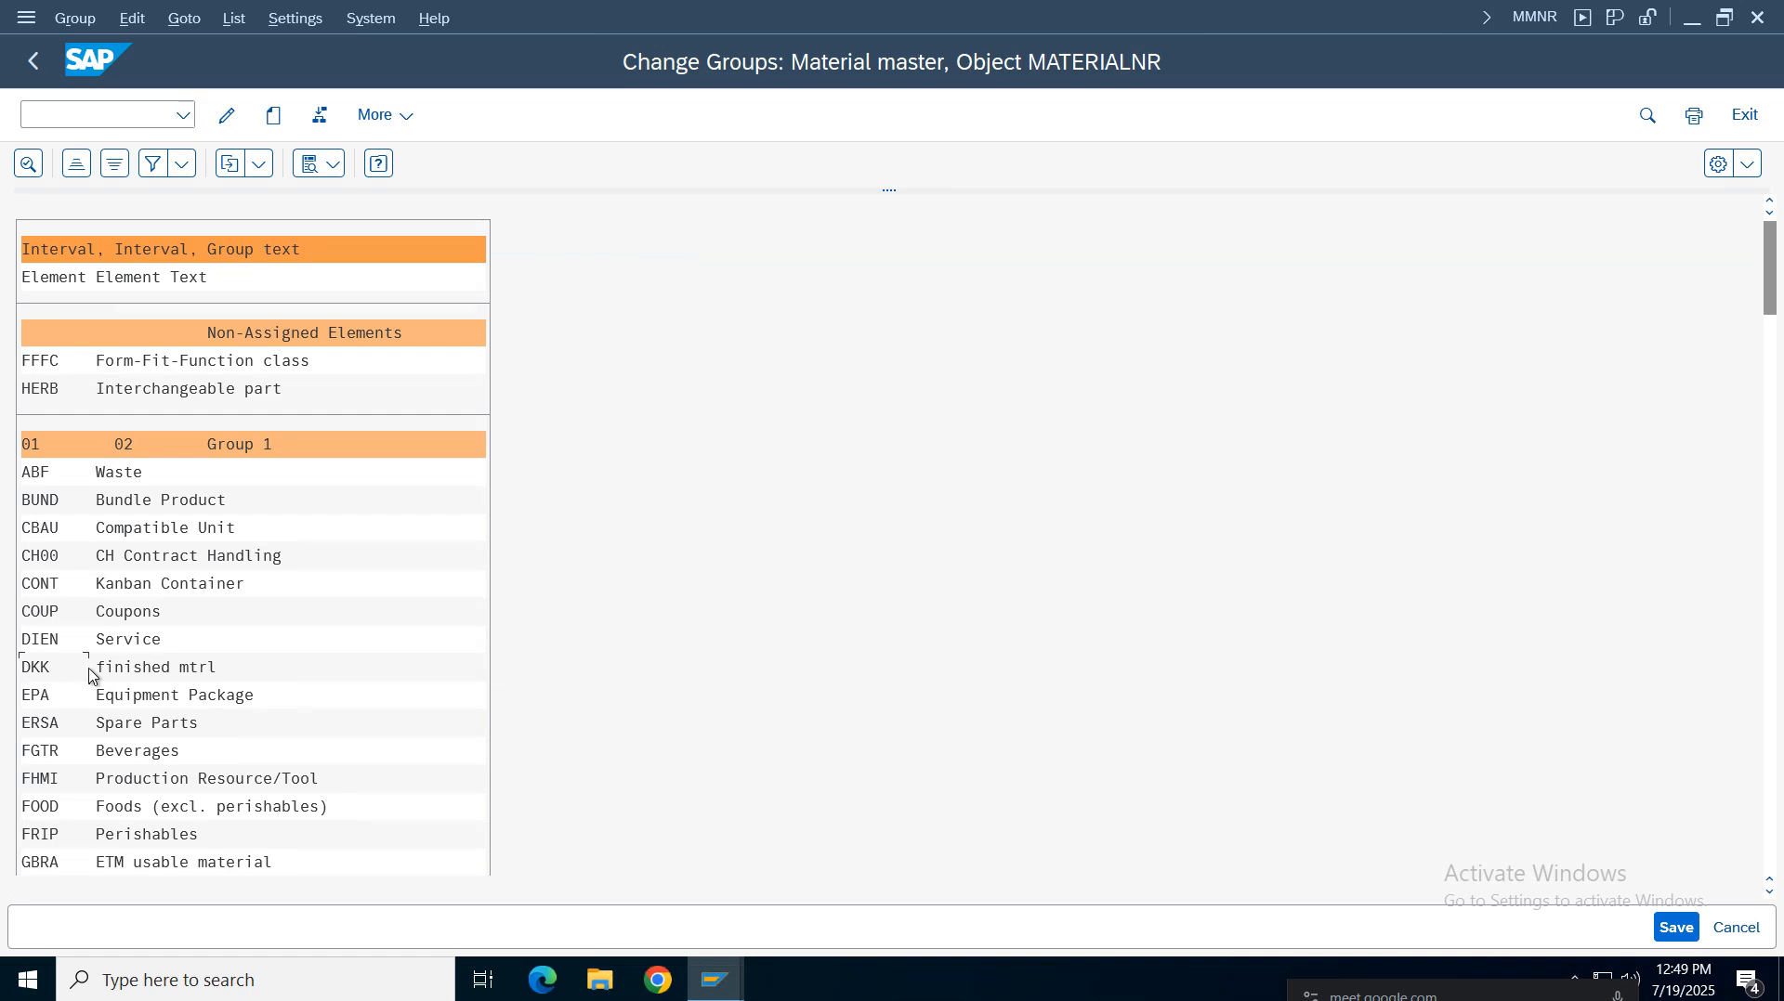
key("ctrl+f")
key("Return")
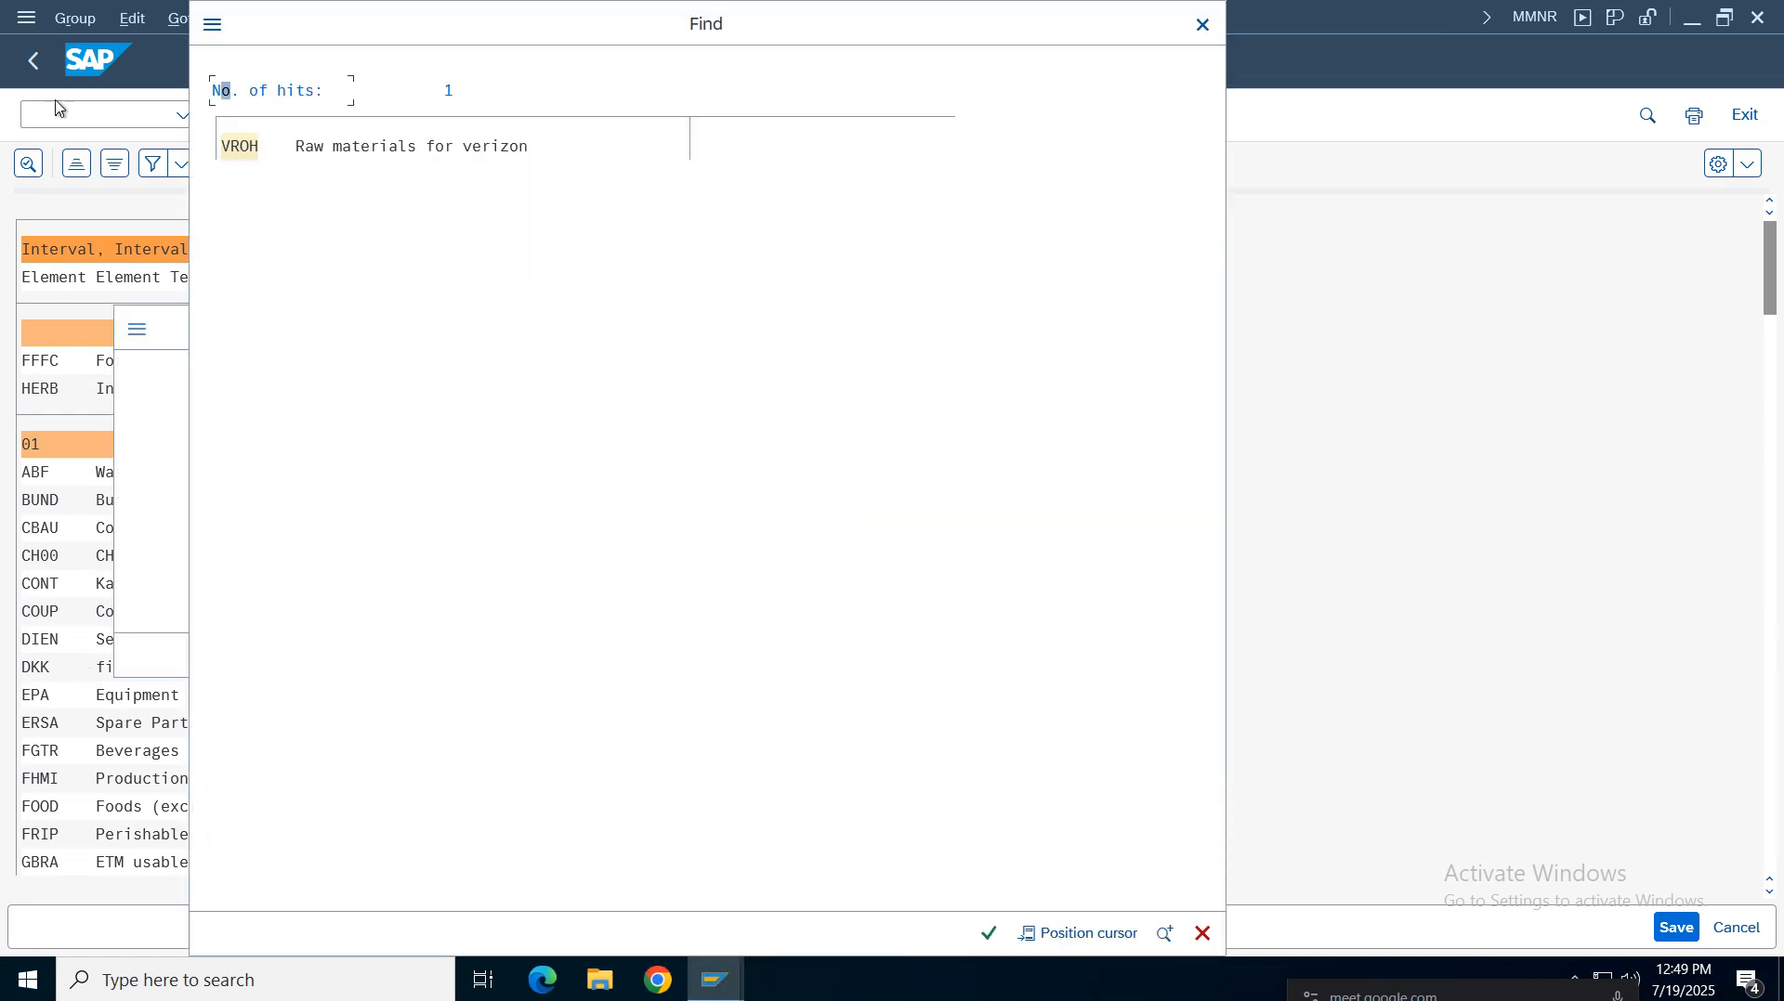
double_click(321, 145)
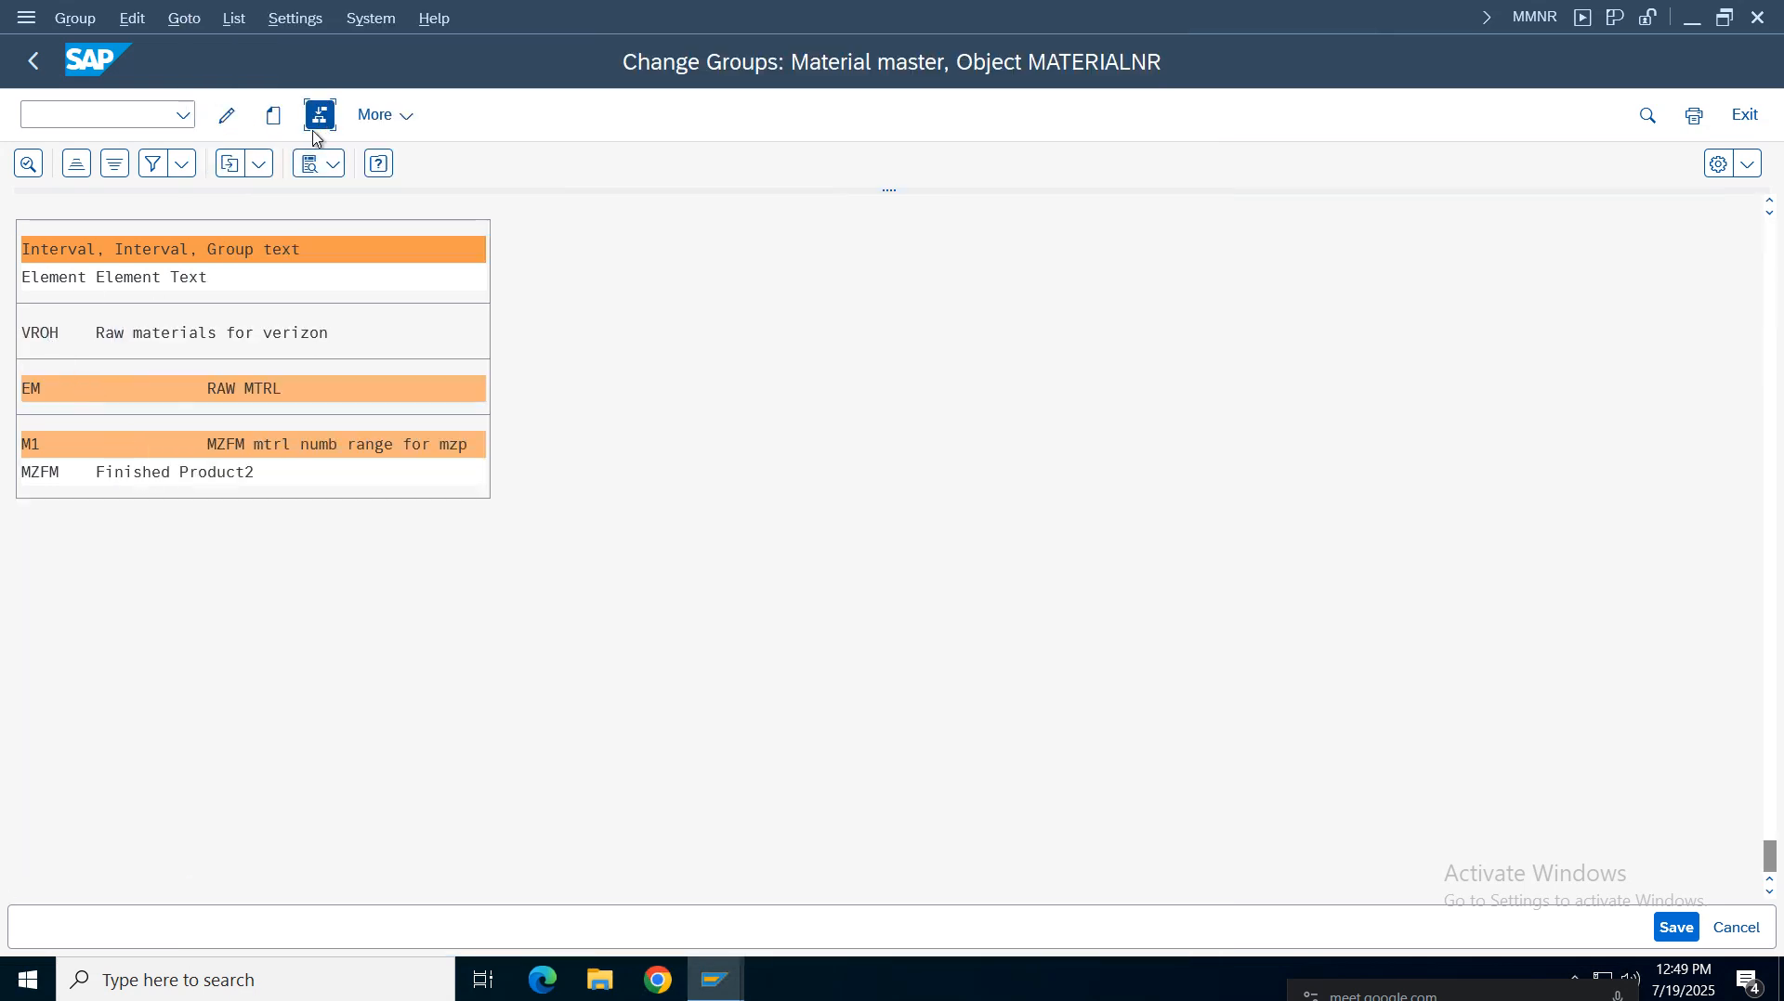
left_click(321, 115)
left_click(97, 781)
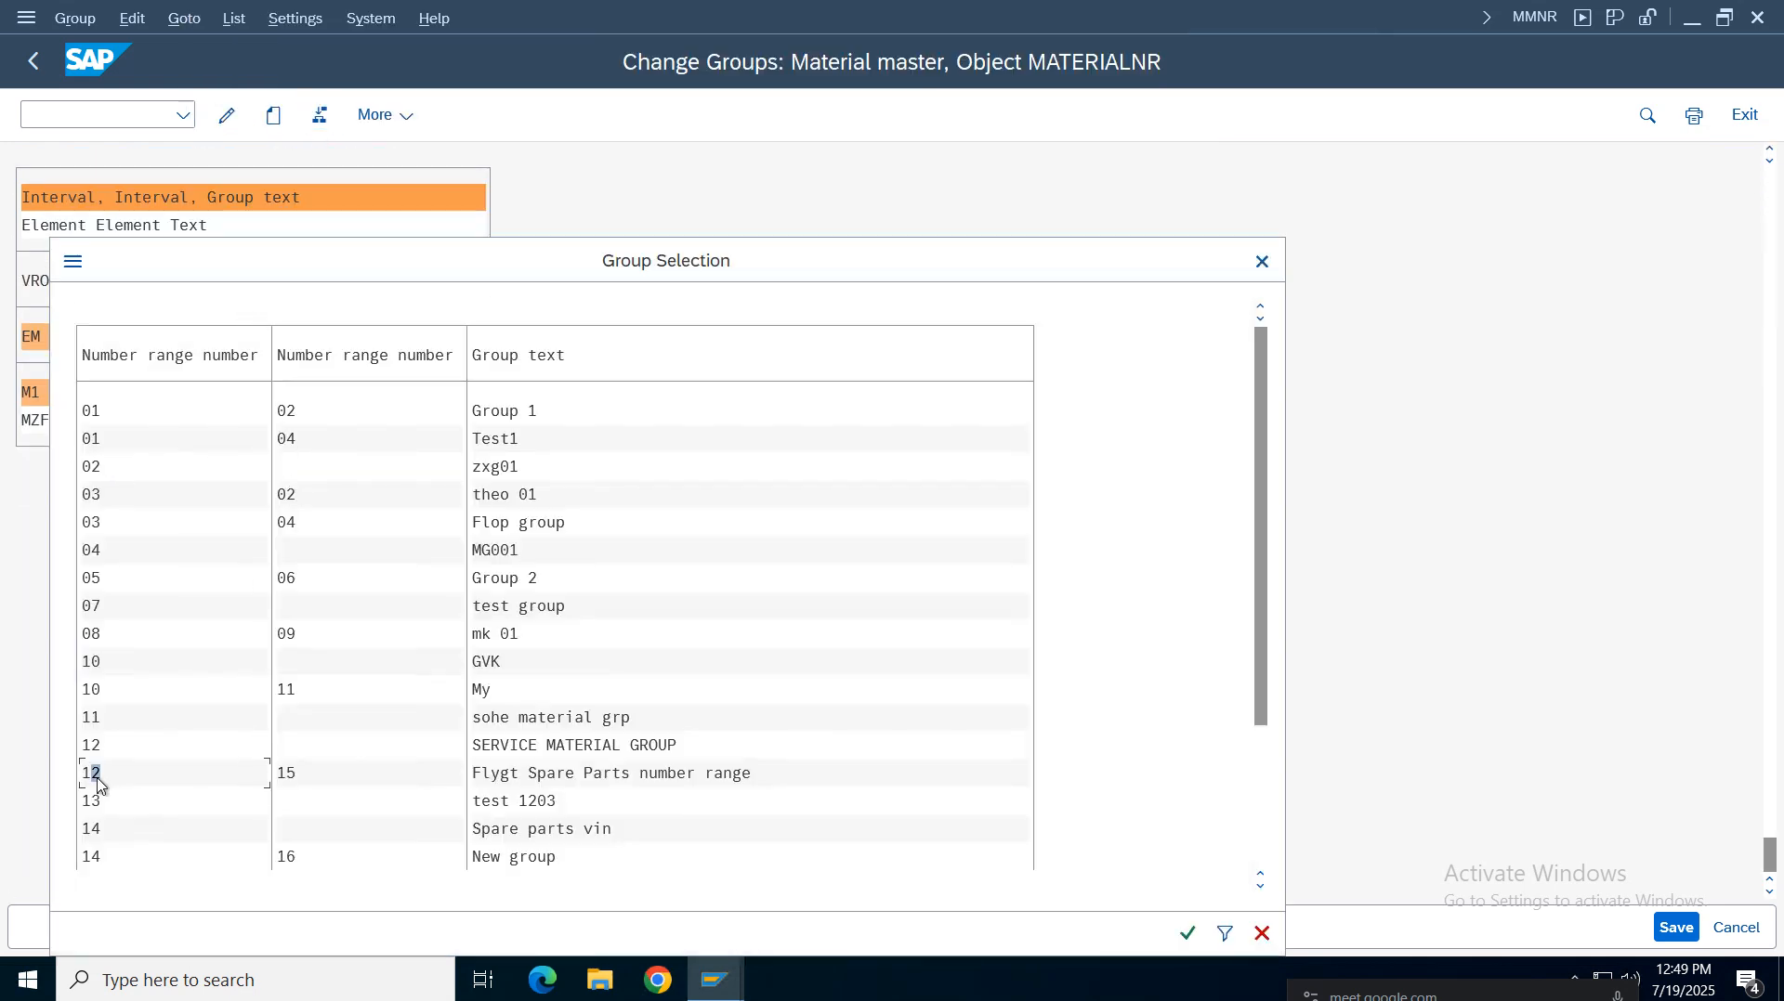
double_click(485, 692)
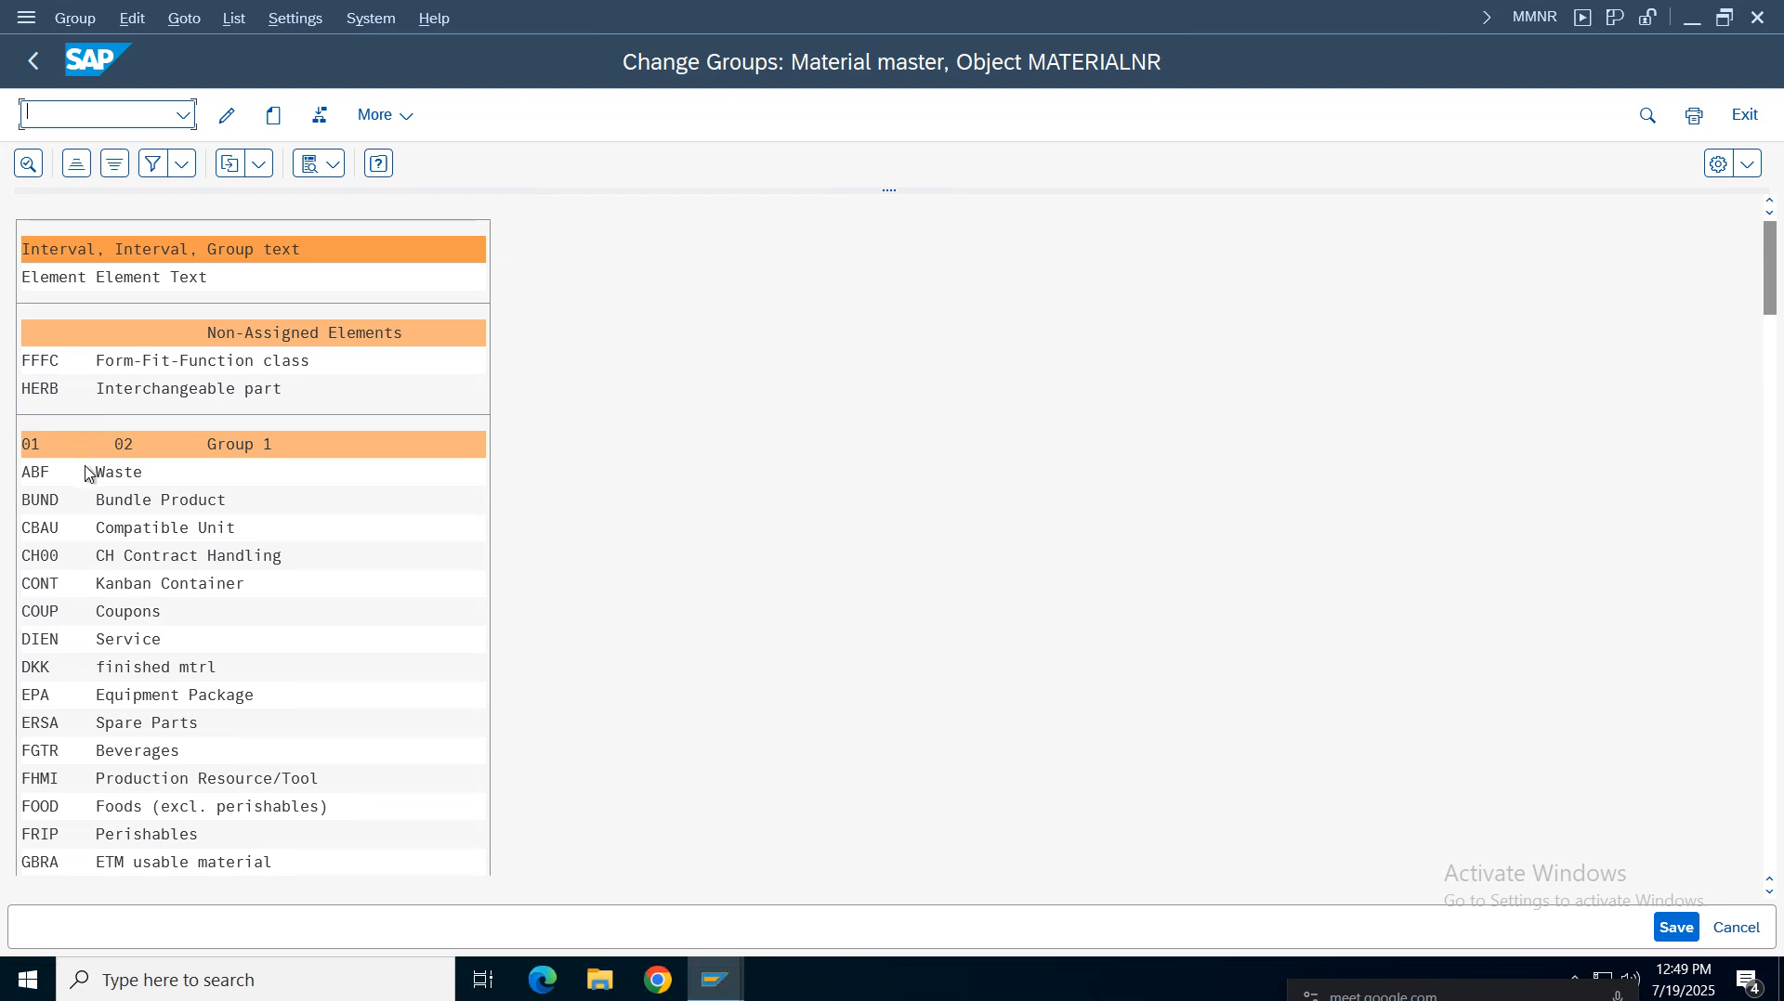
left_click(1676, 927)
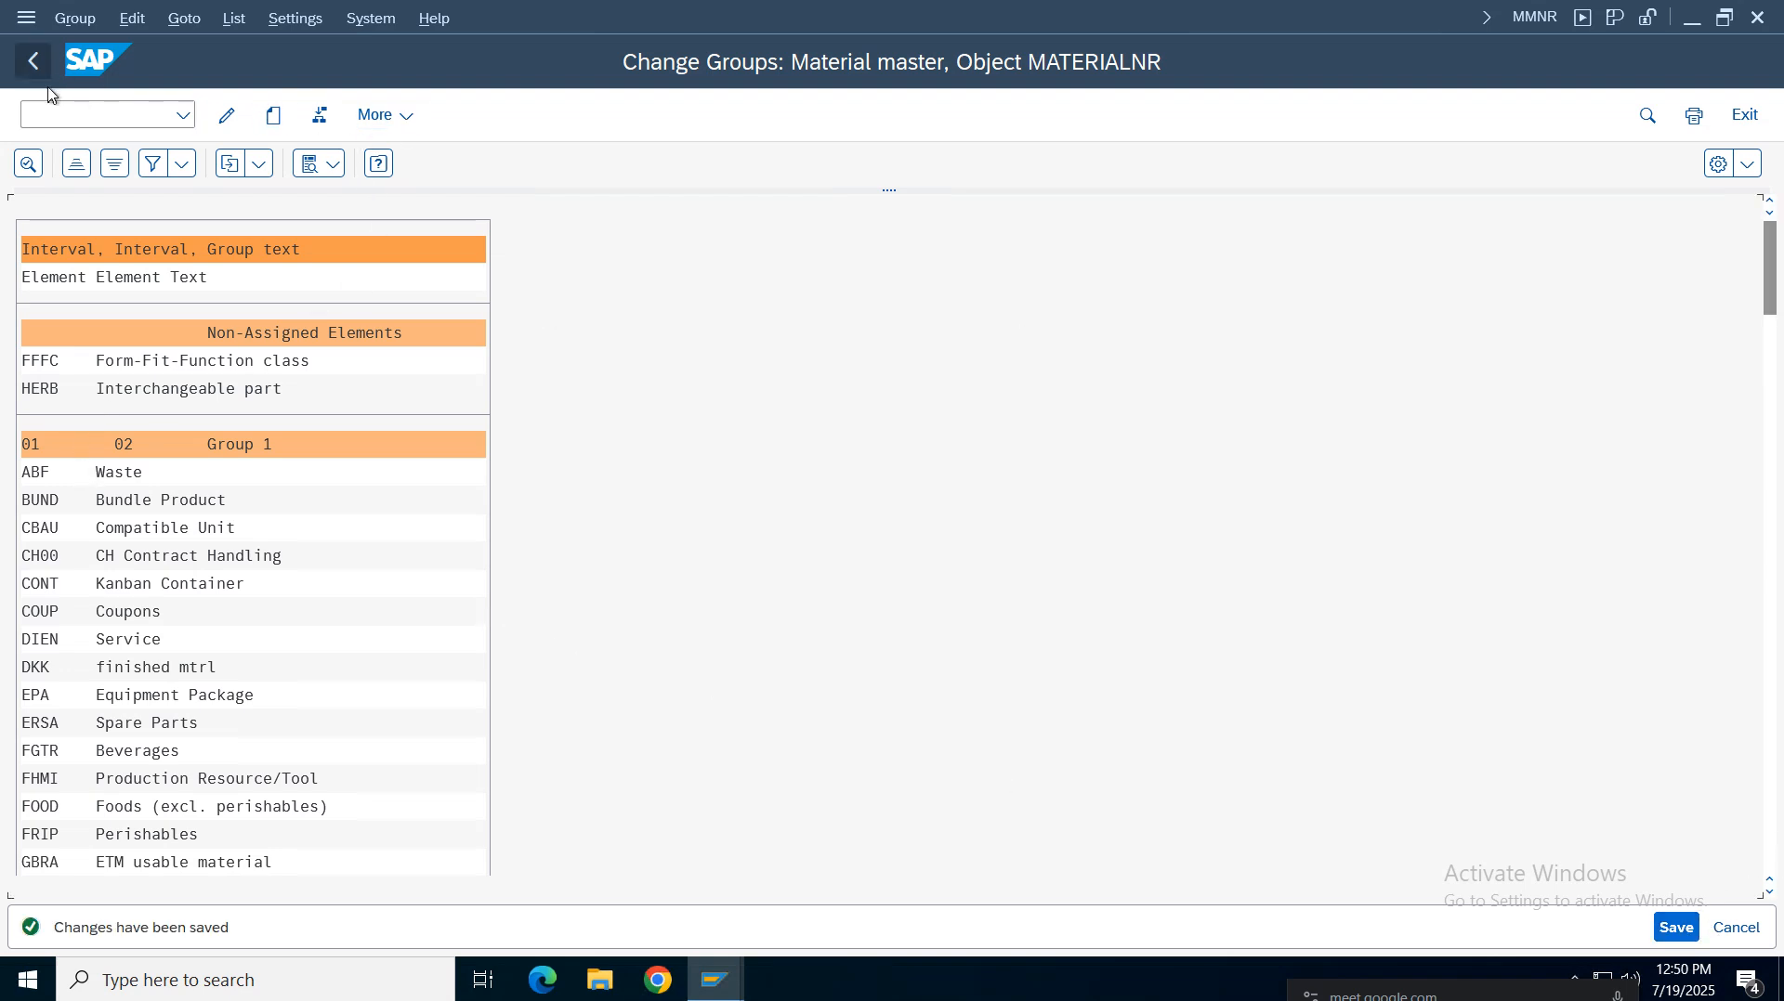
Display the MATERIALNR number range intervals and return to the number range initial screen
left_click(34, 61)
left_click(141, 259)
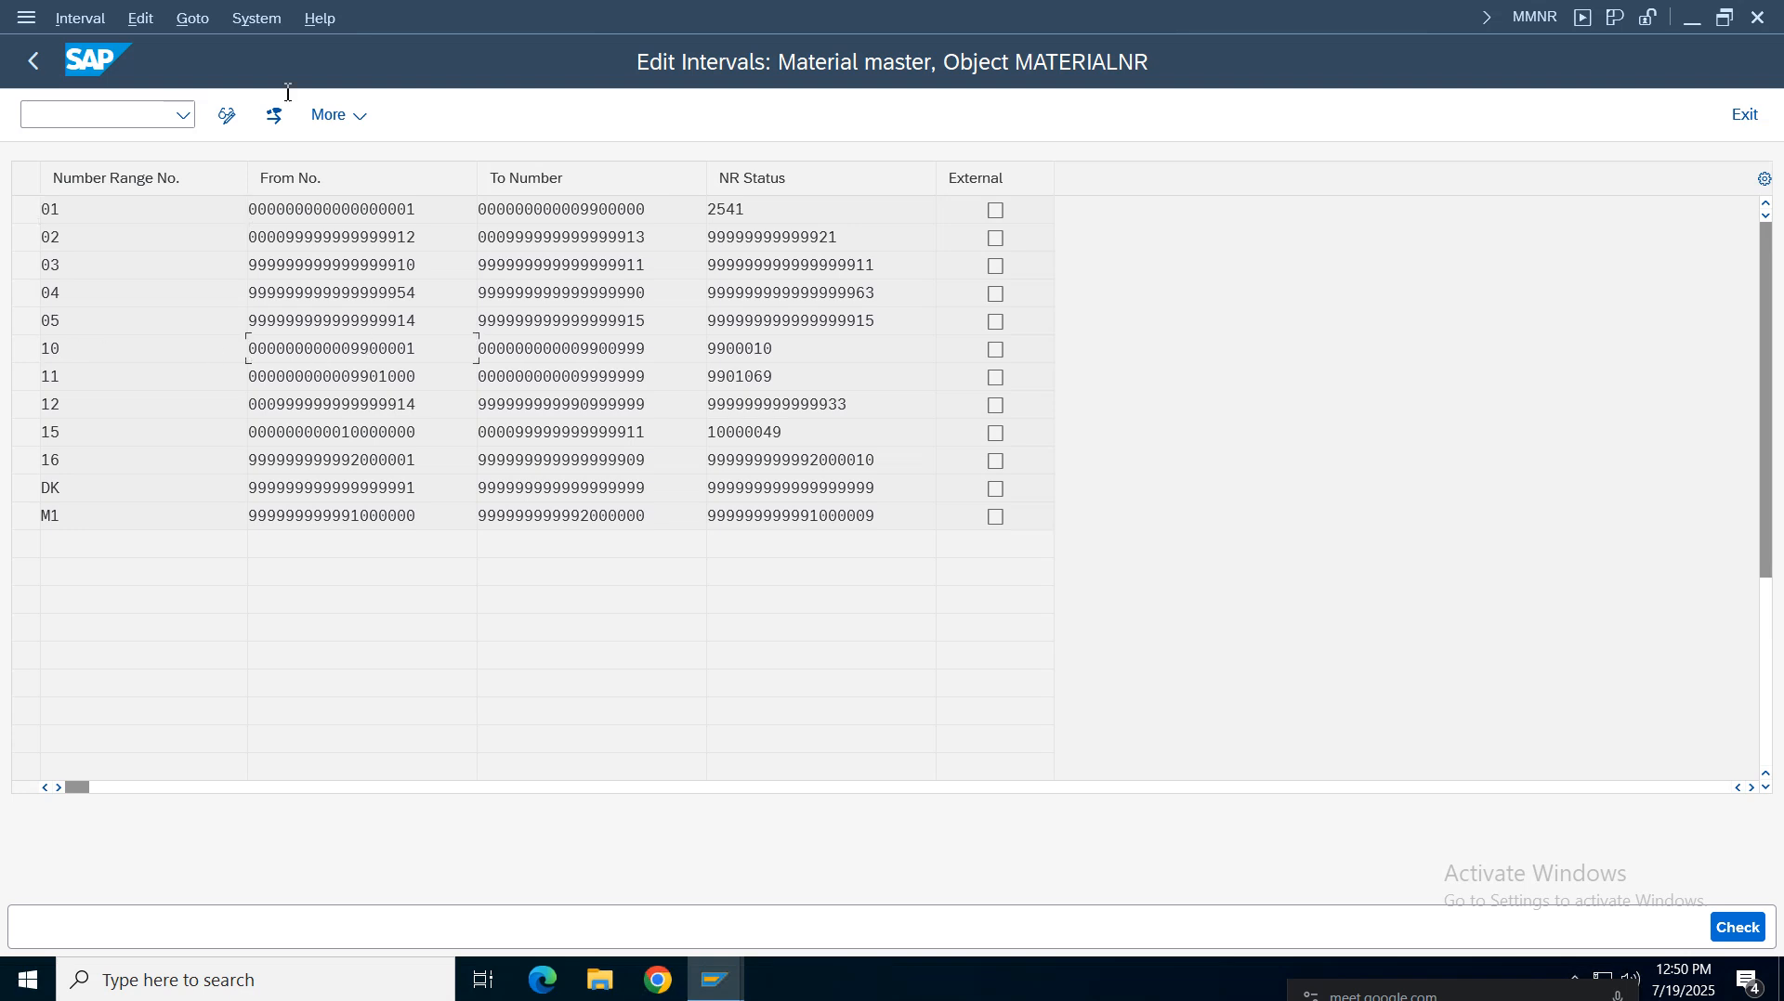
left_click(199, 25)
left_click(80, 19)
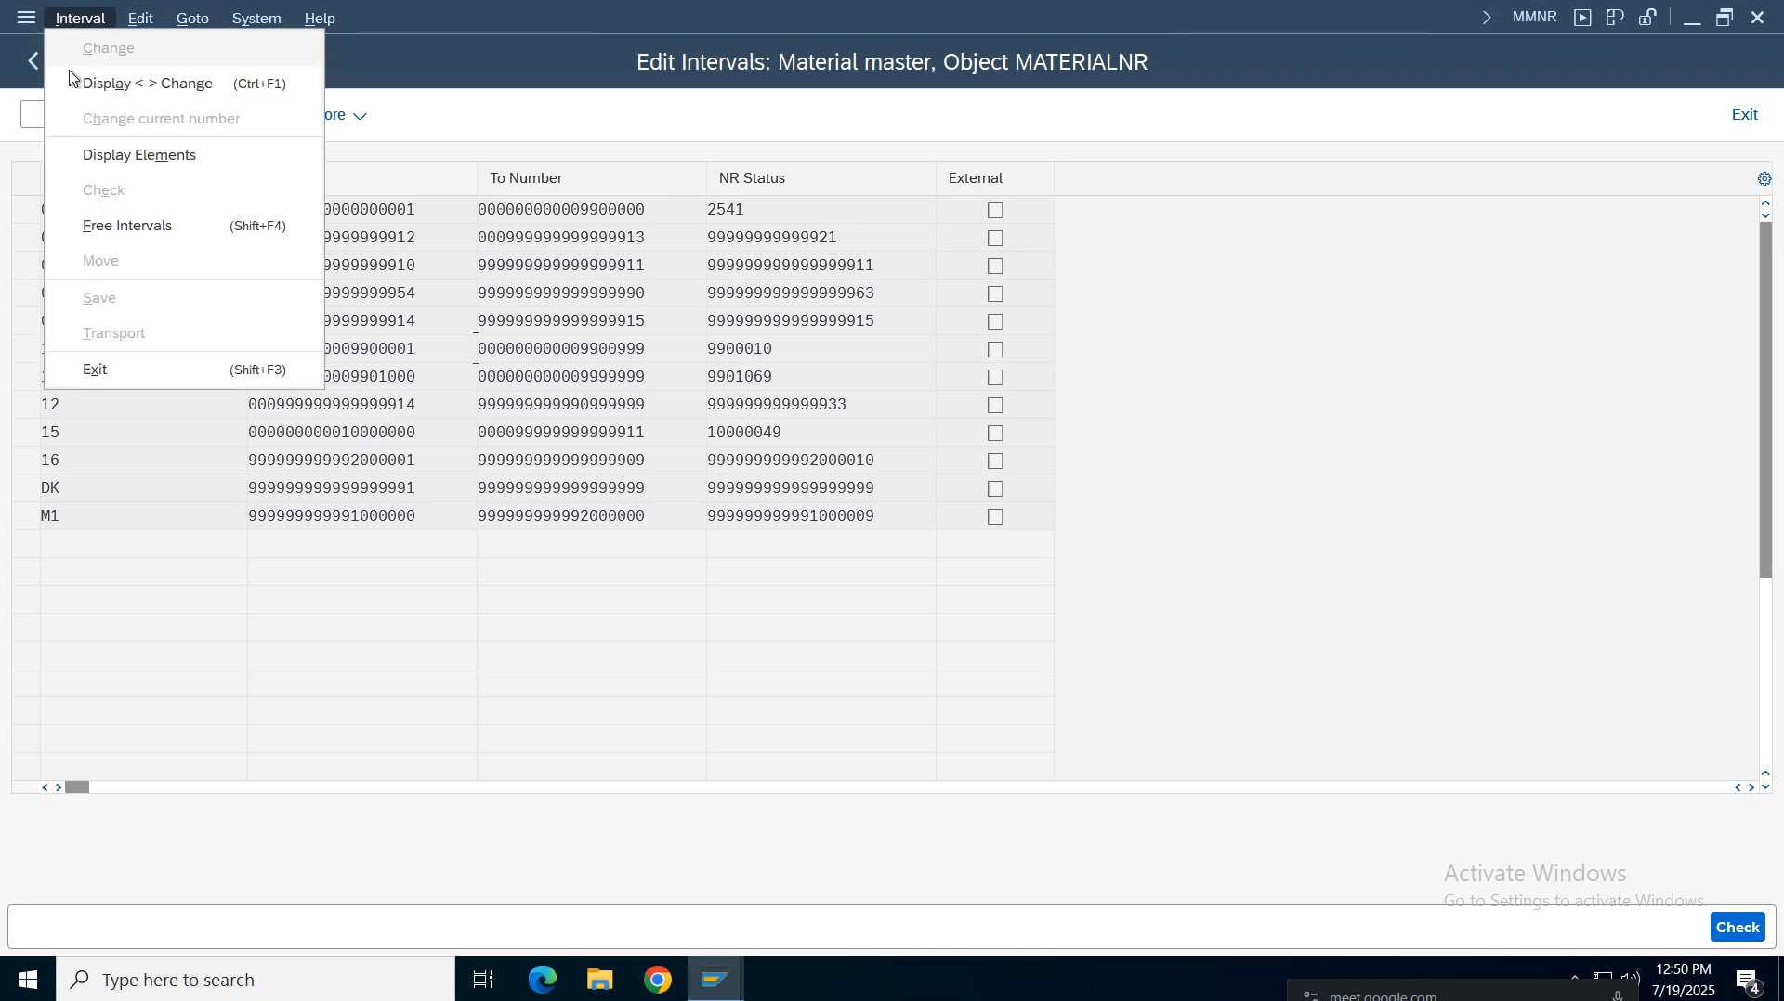
left_click(28, 67)
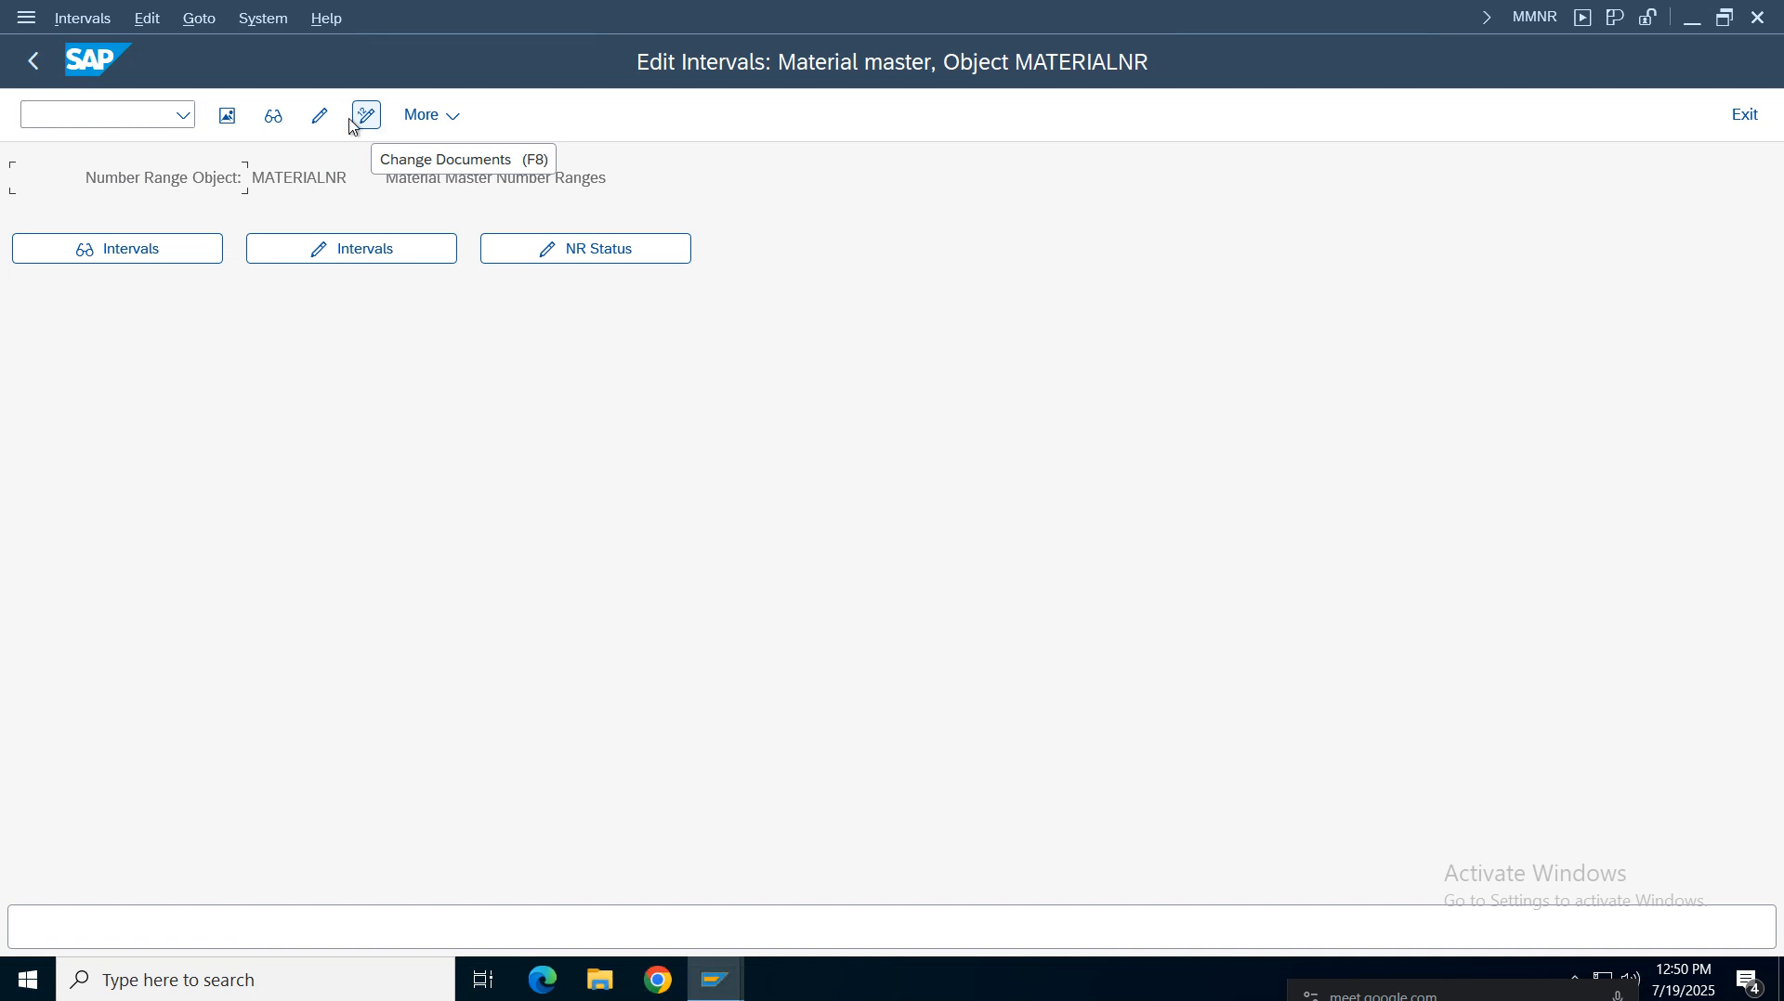
Reopen the number range groups for changing and search for vroh to check its assigned group
left_click(320, 117)
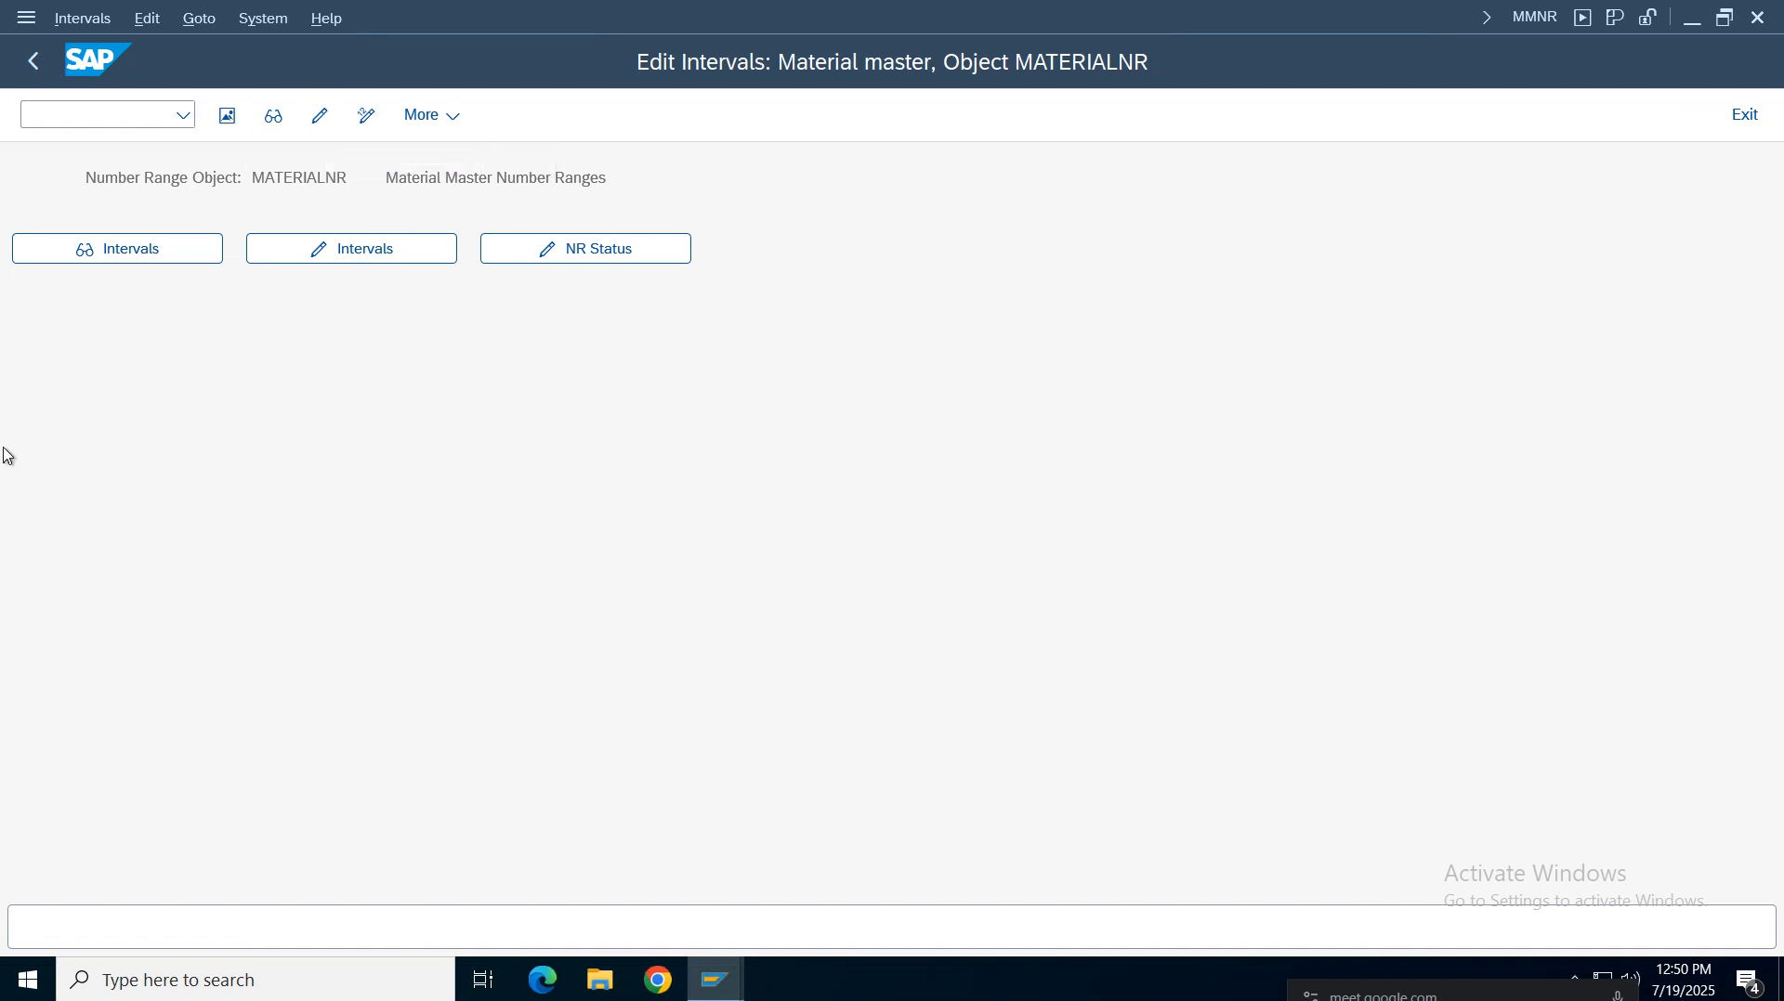
key("ctrl+f")
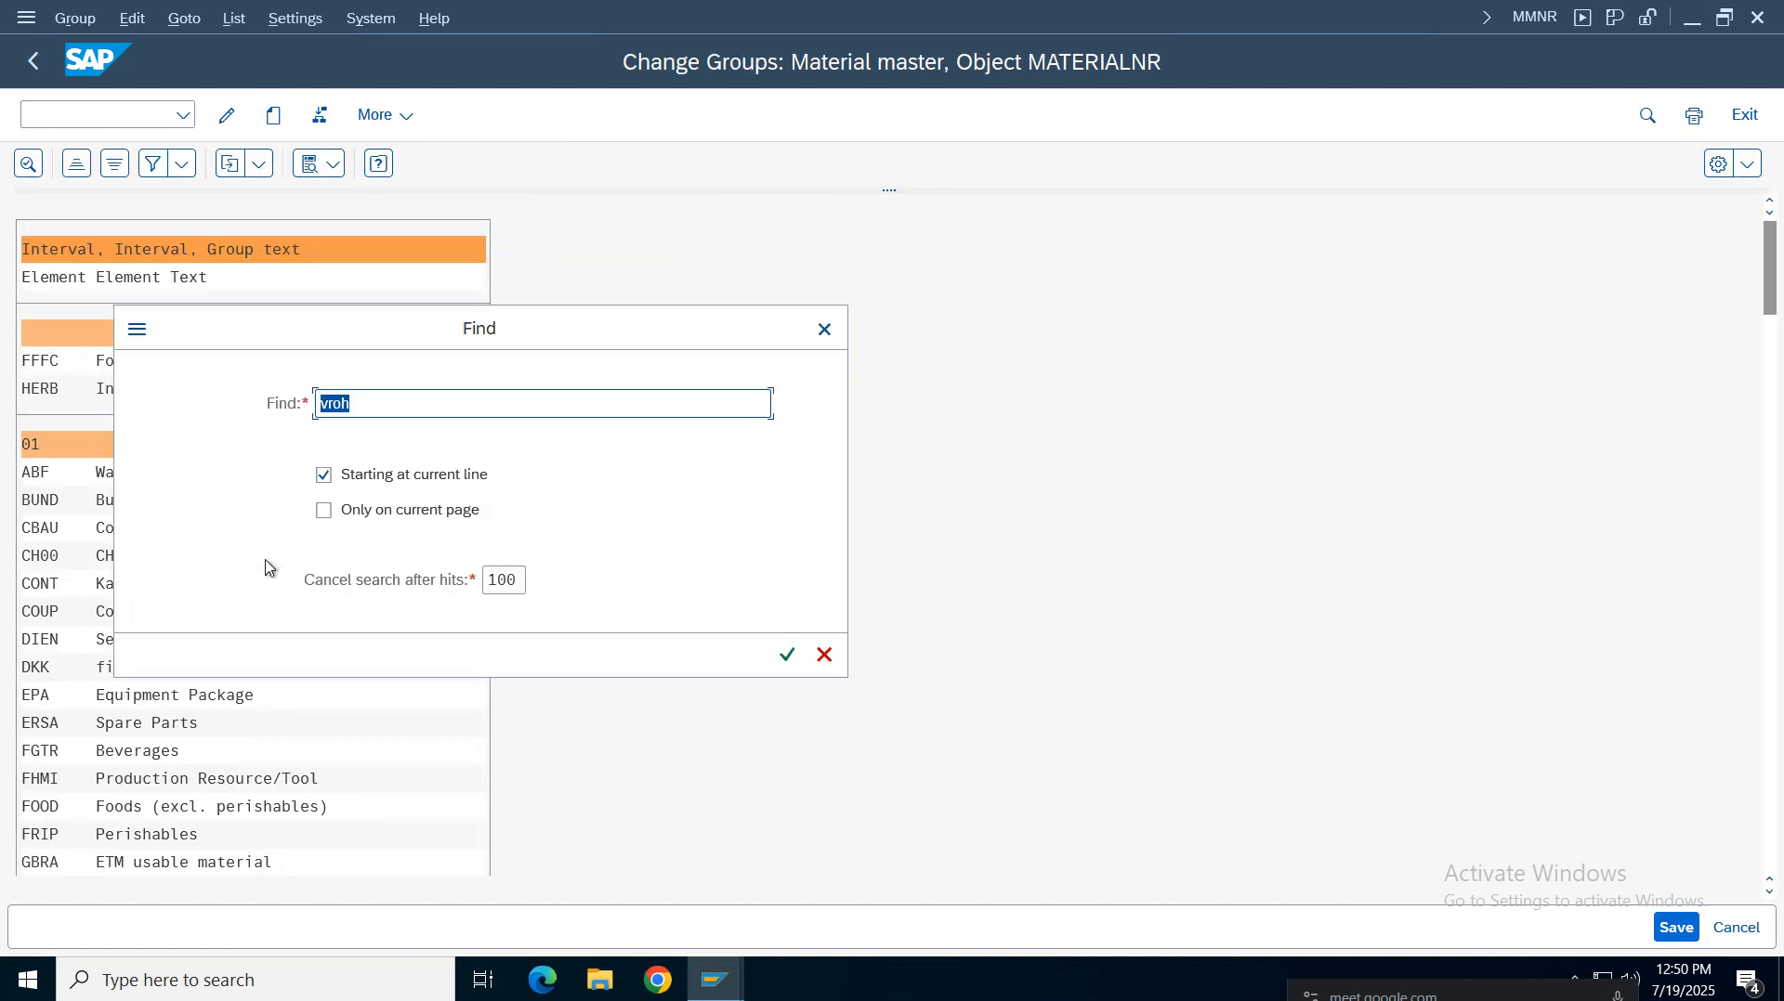
type("vroh")
key("Return")
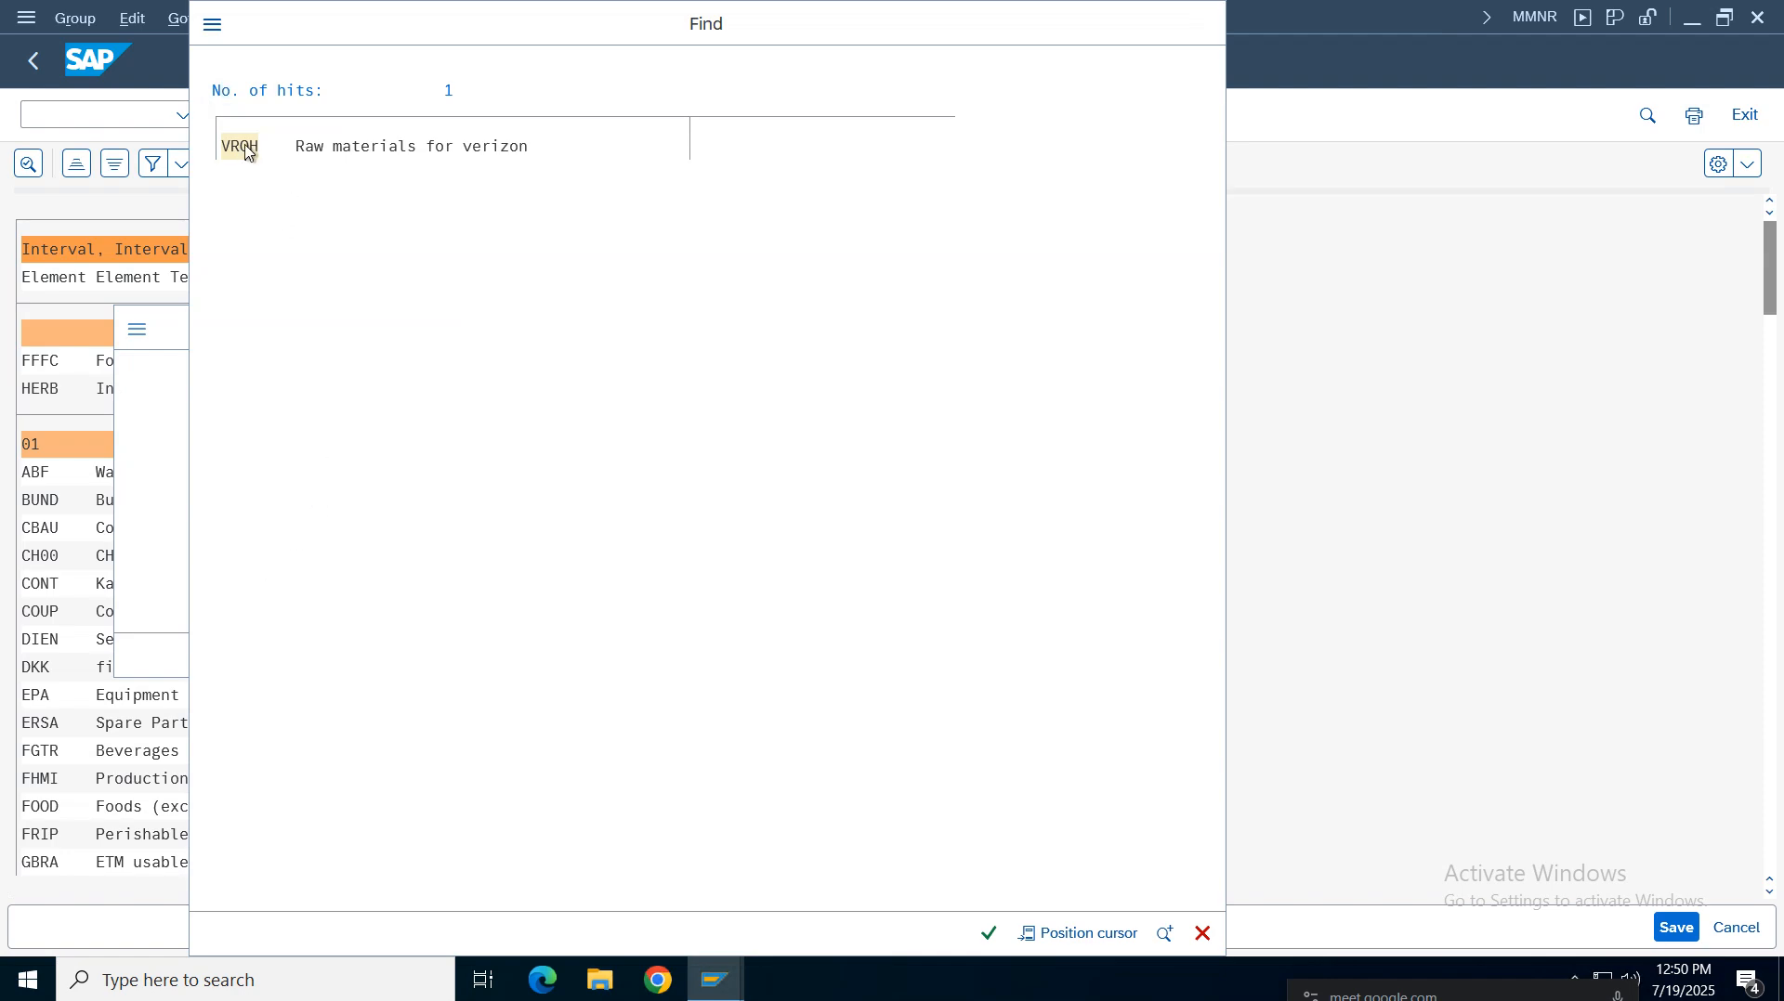
left_click(244, 148)
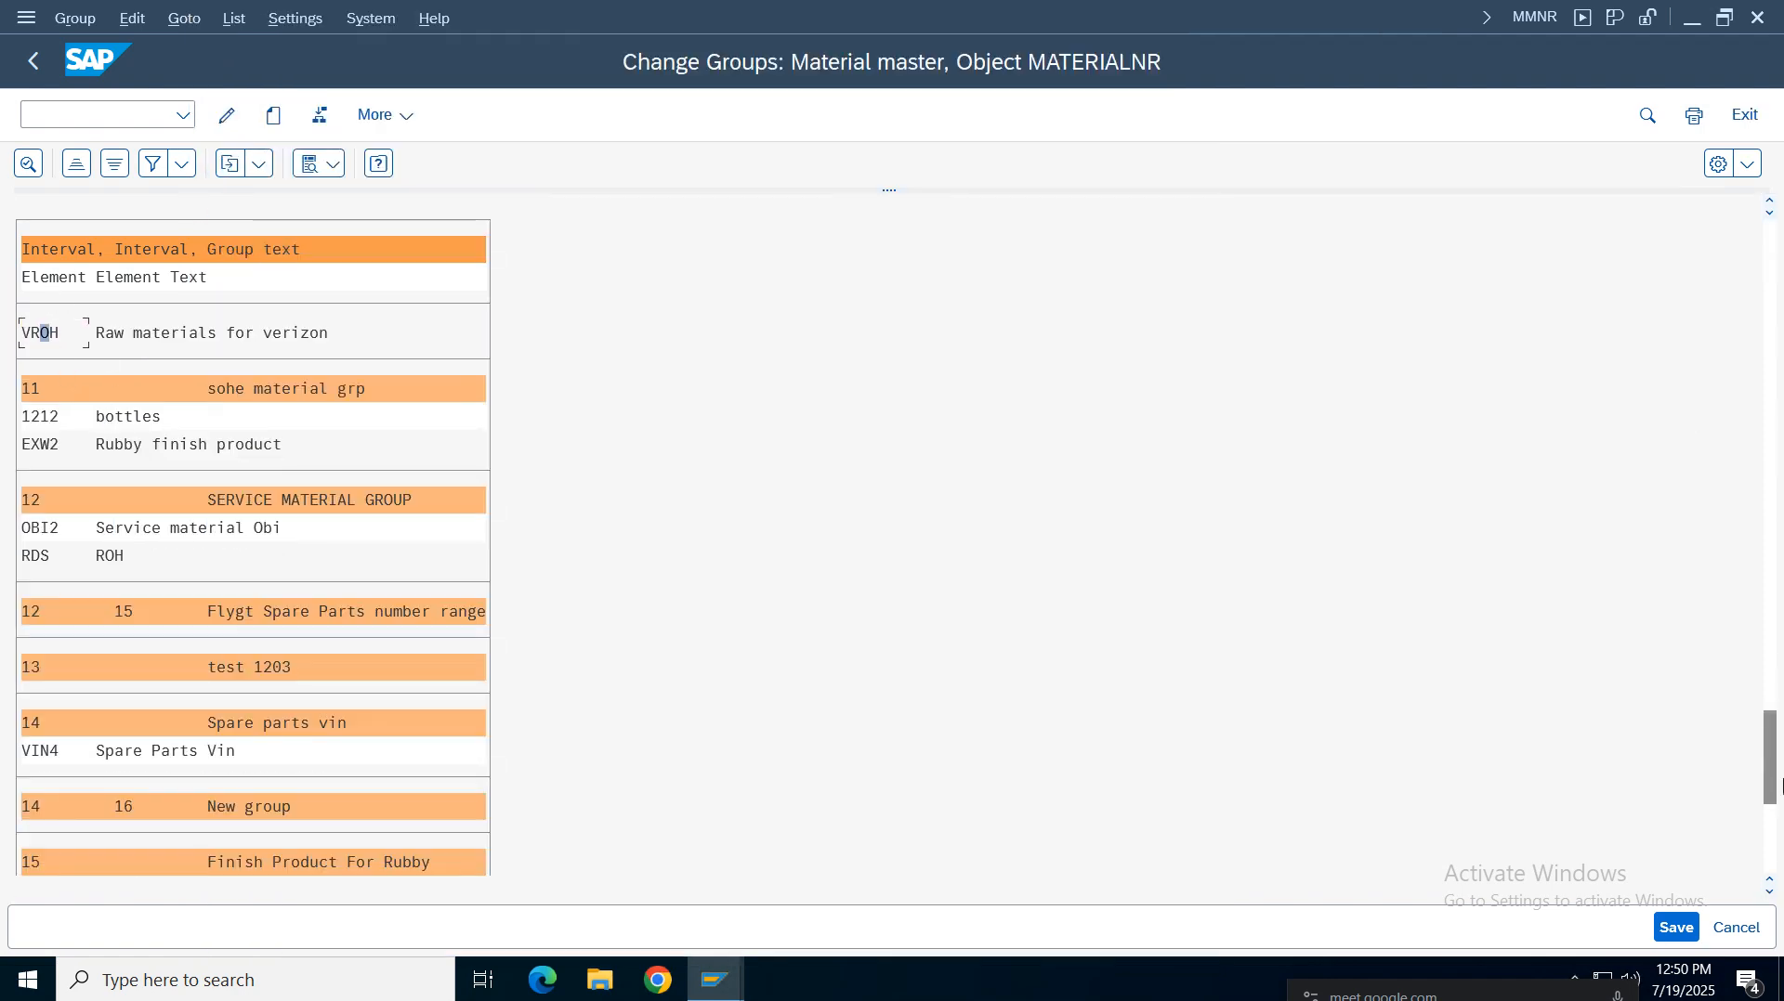
scroll(72, 461, "up", 2)
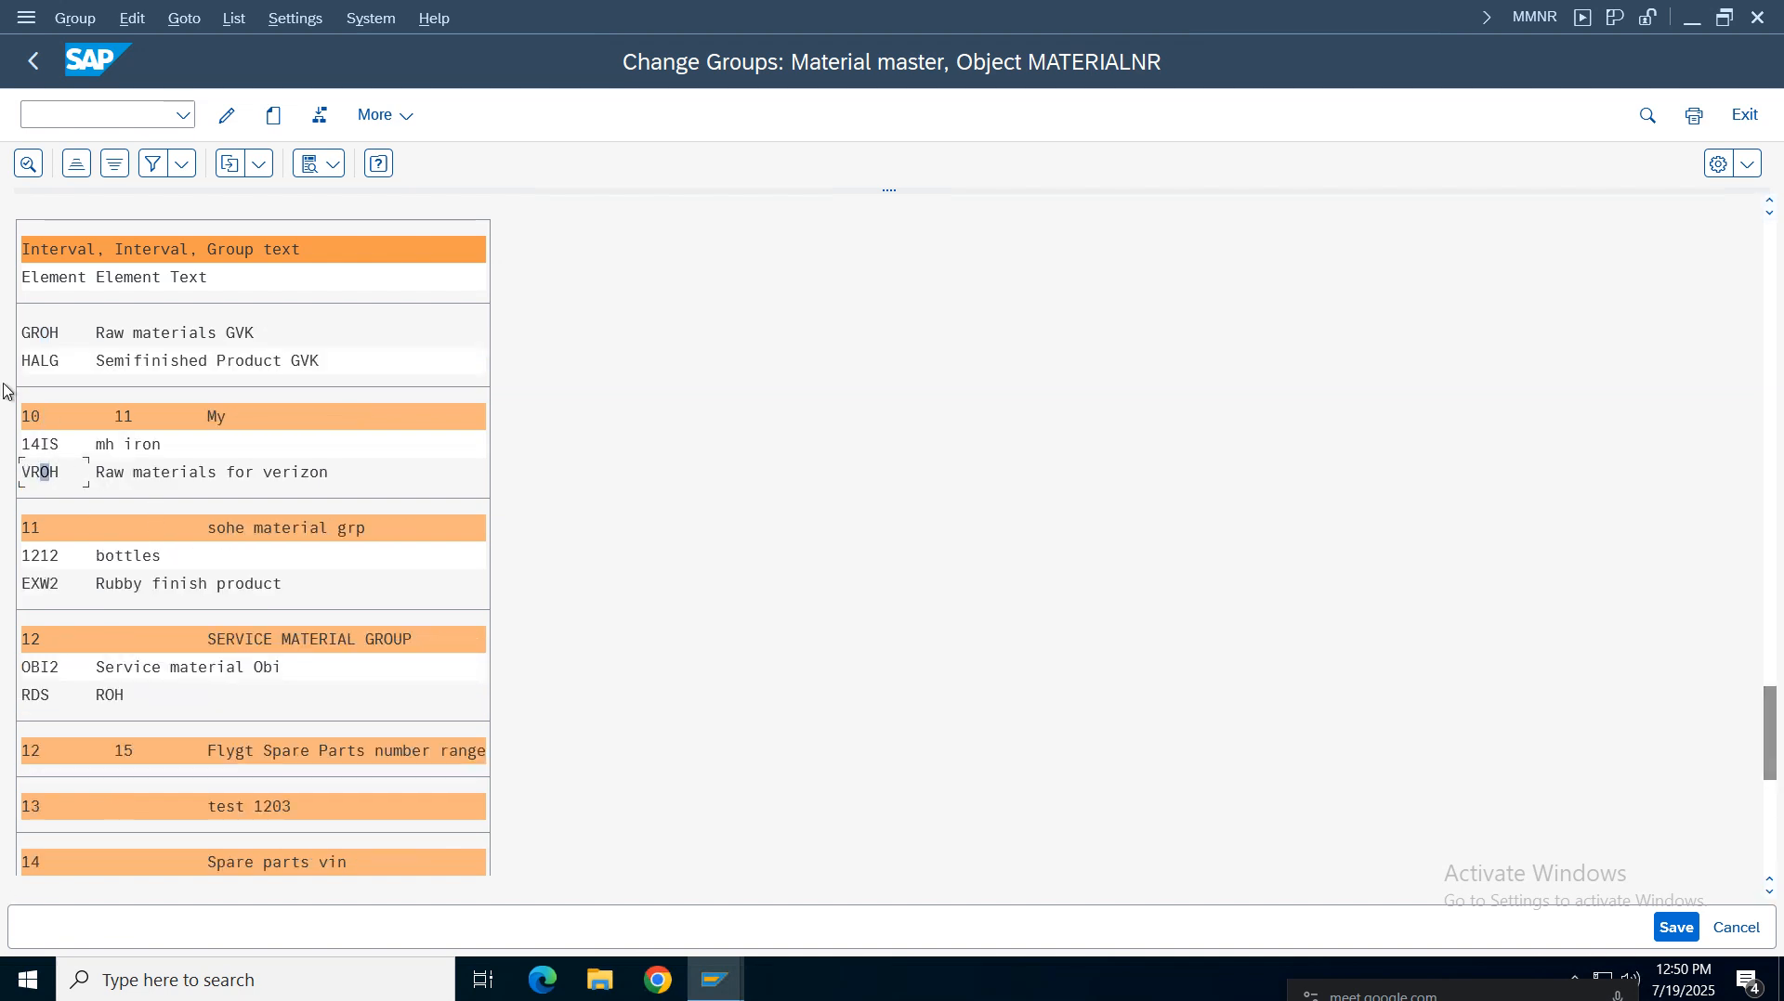
left_click(1689, 936)
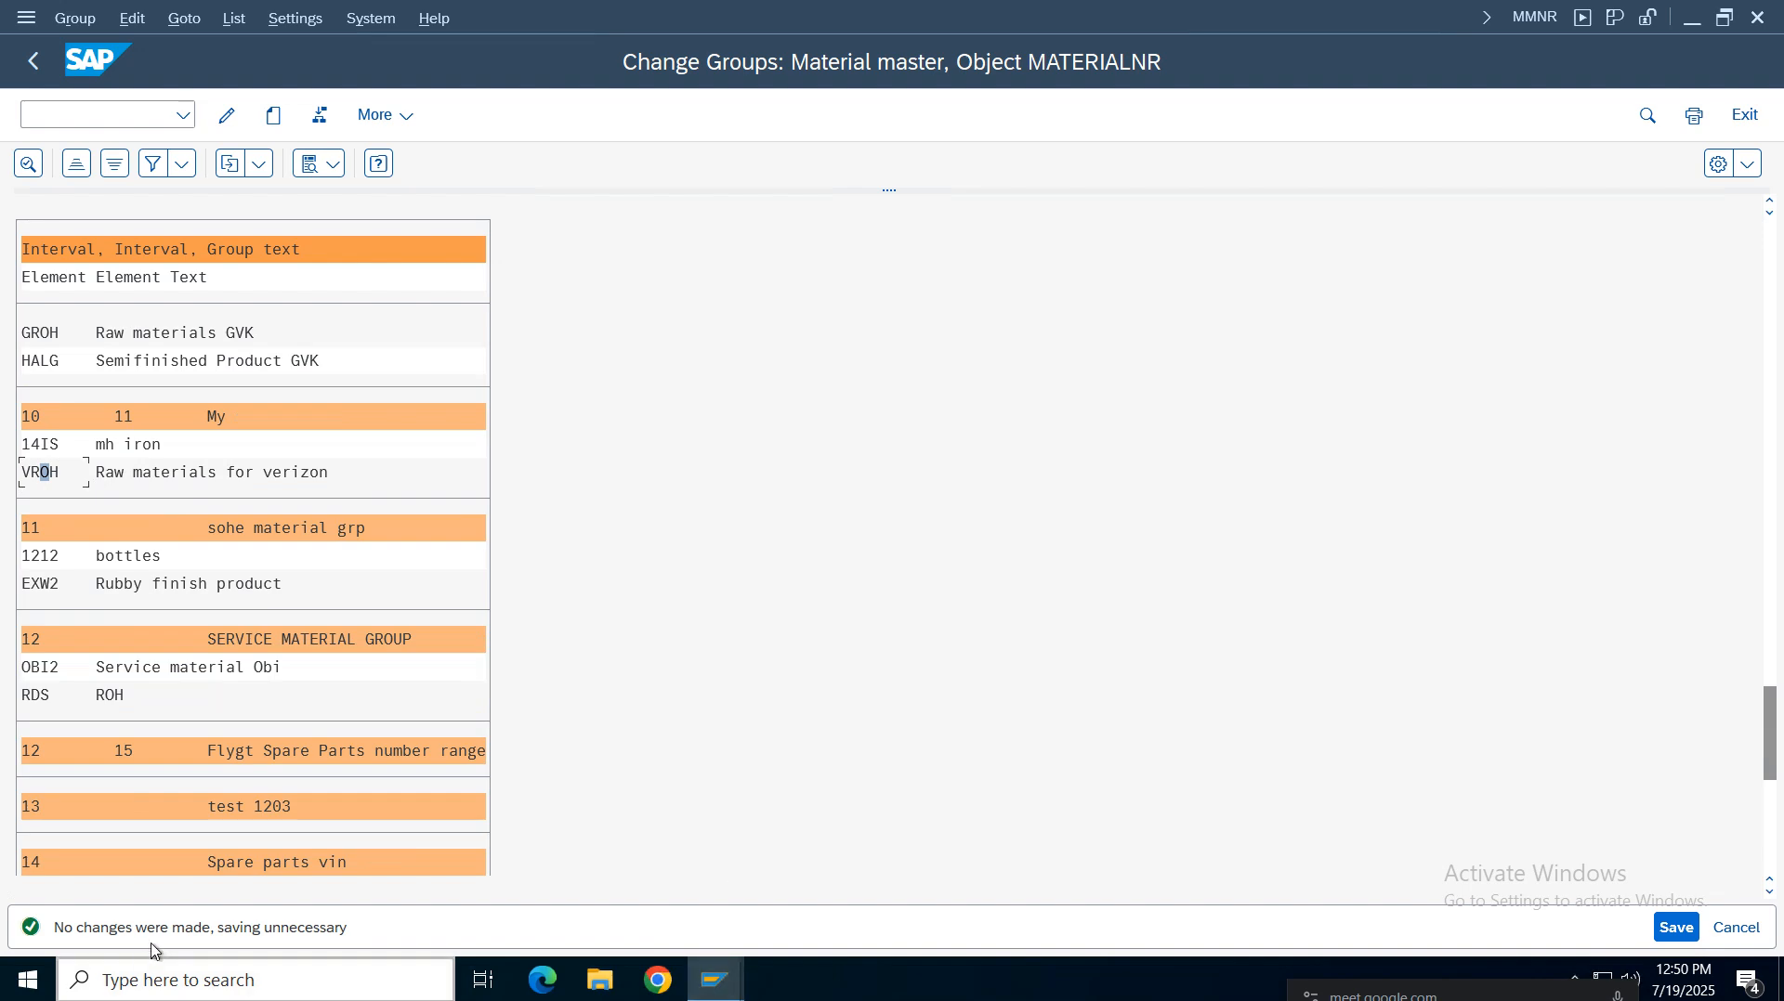
Switch to the other session window and start transaction mm01 from the command history
left_click(715, 980)
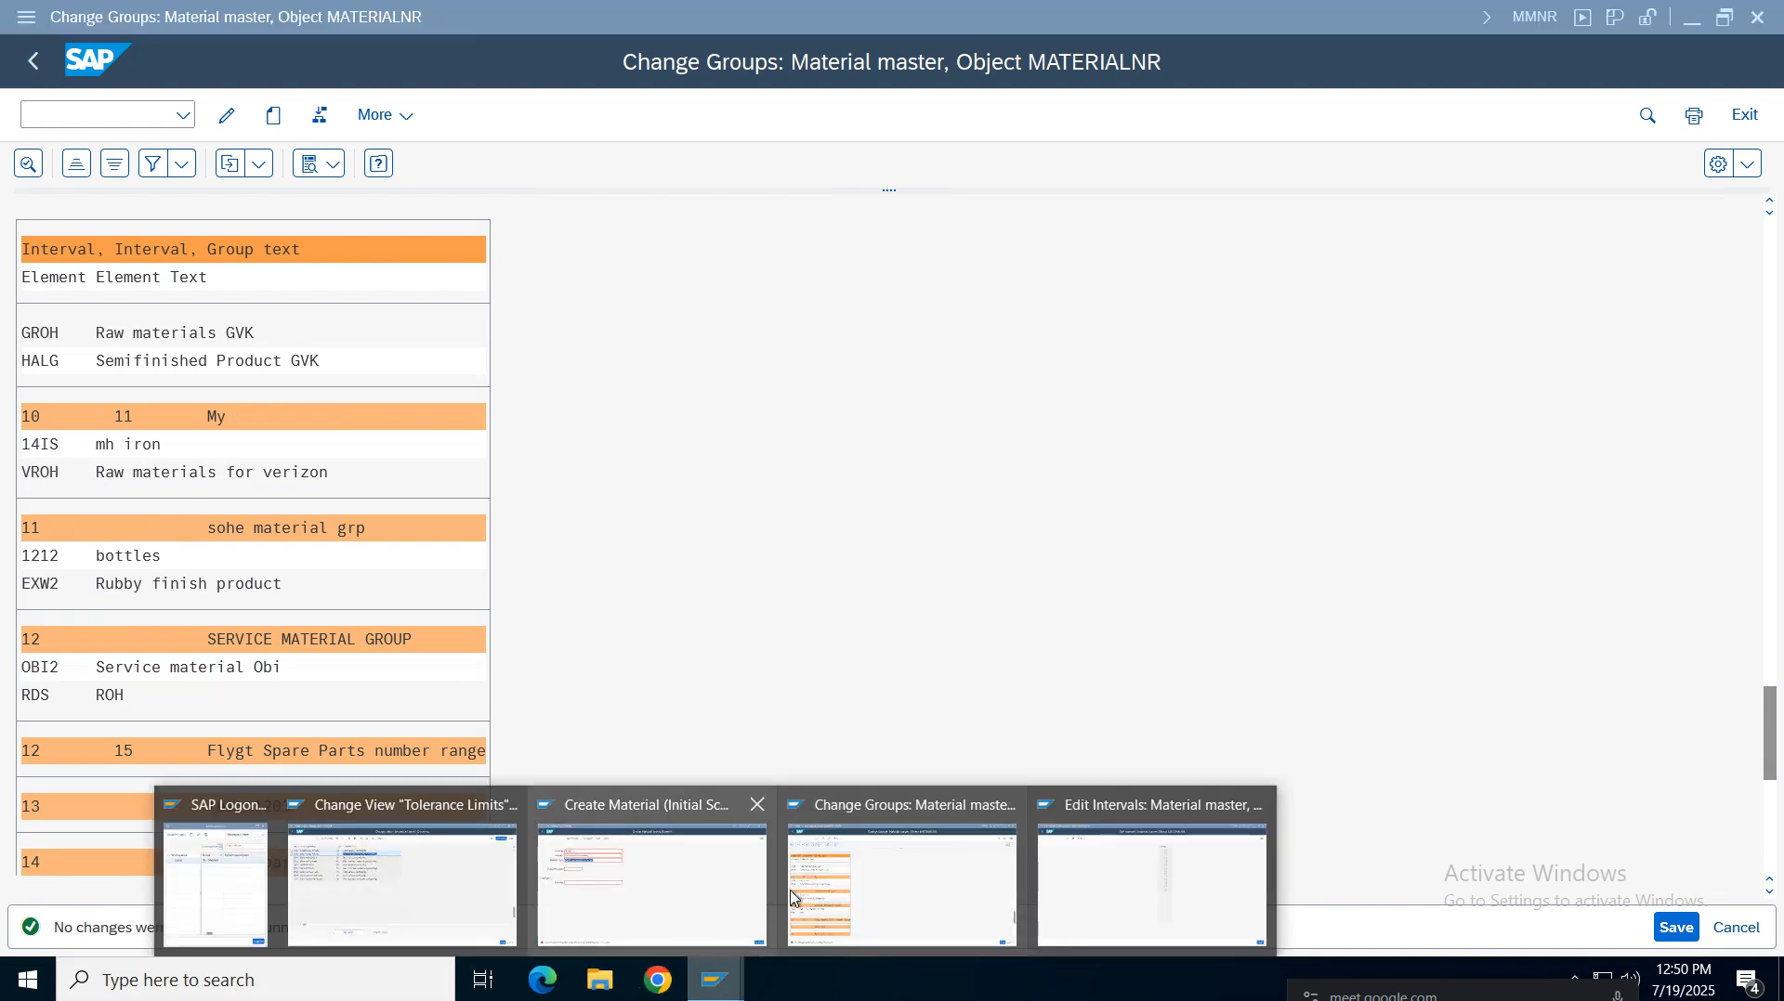
left_click(682, 872)
left_click(32, 62)
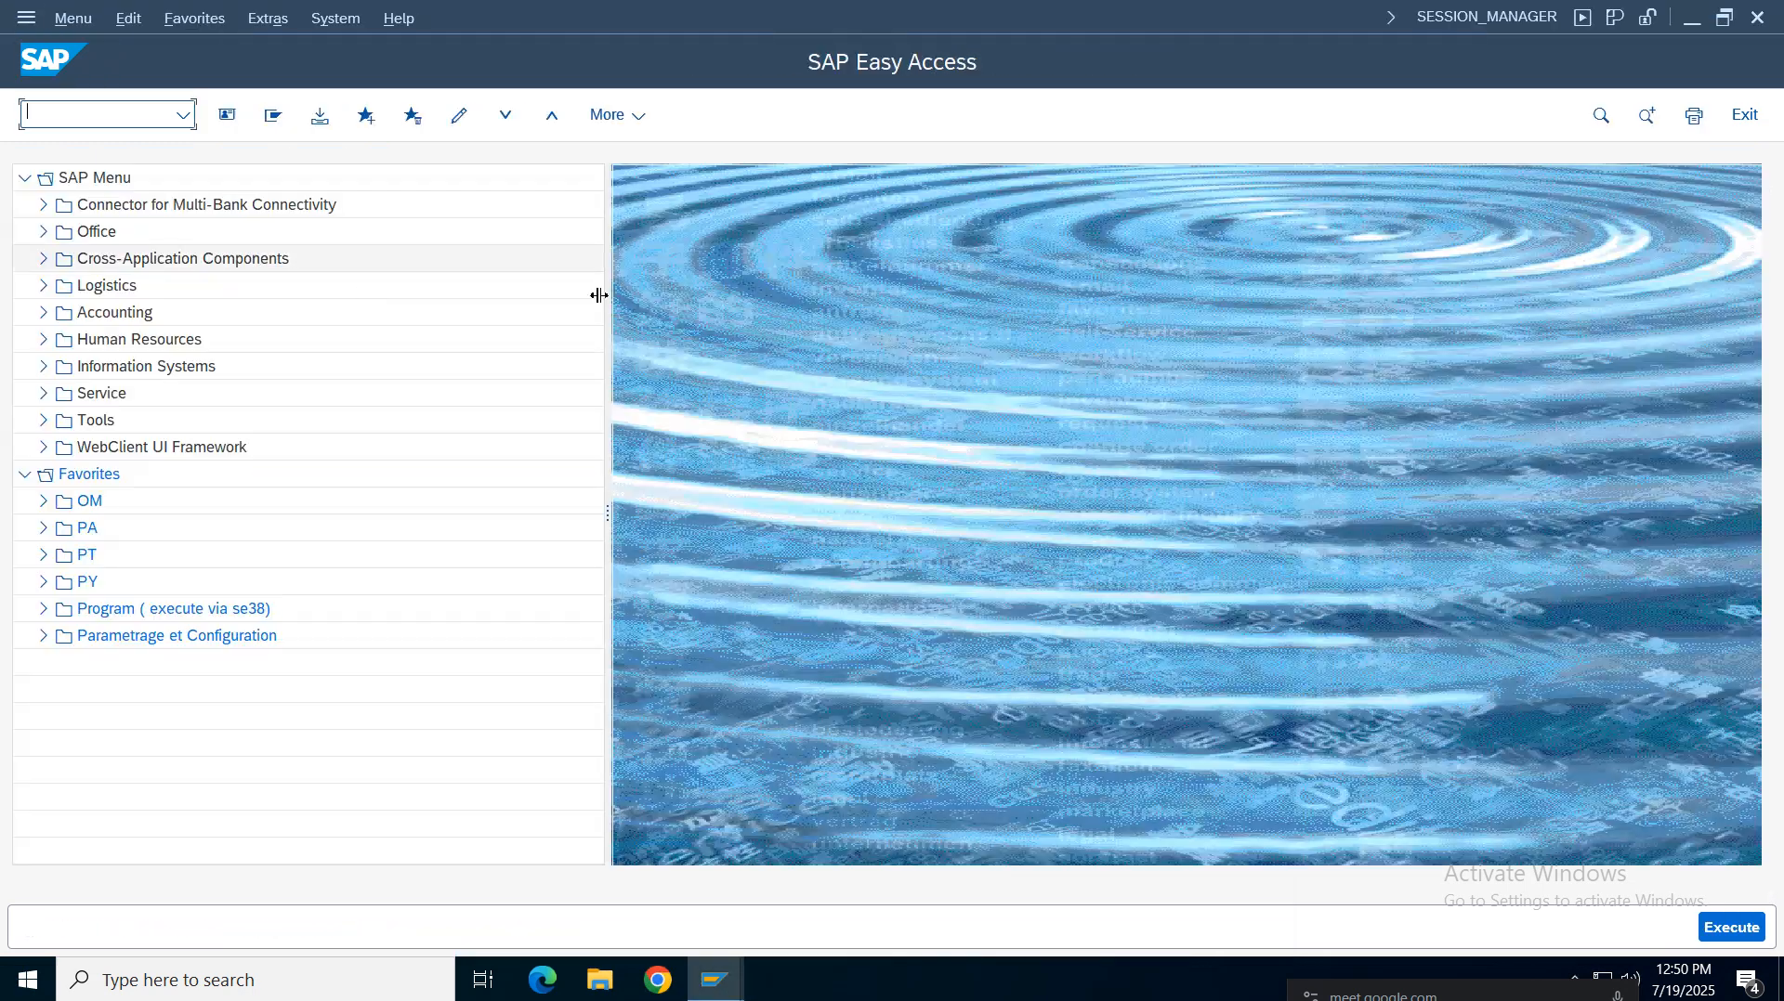
left_click(183, 115)
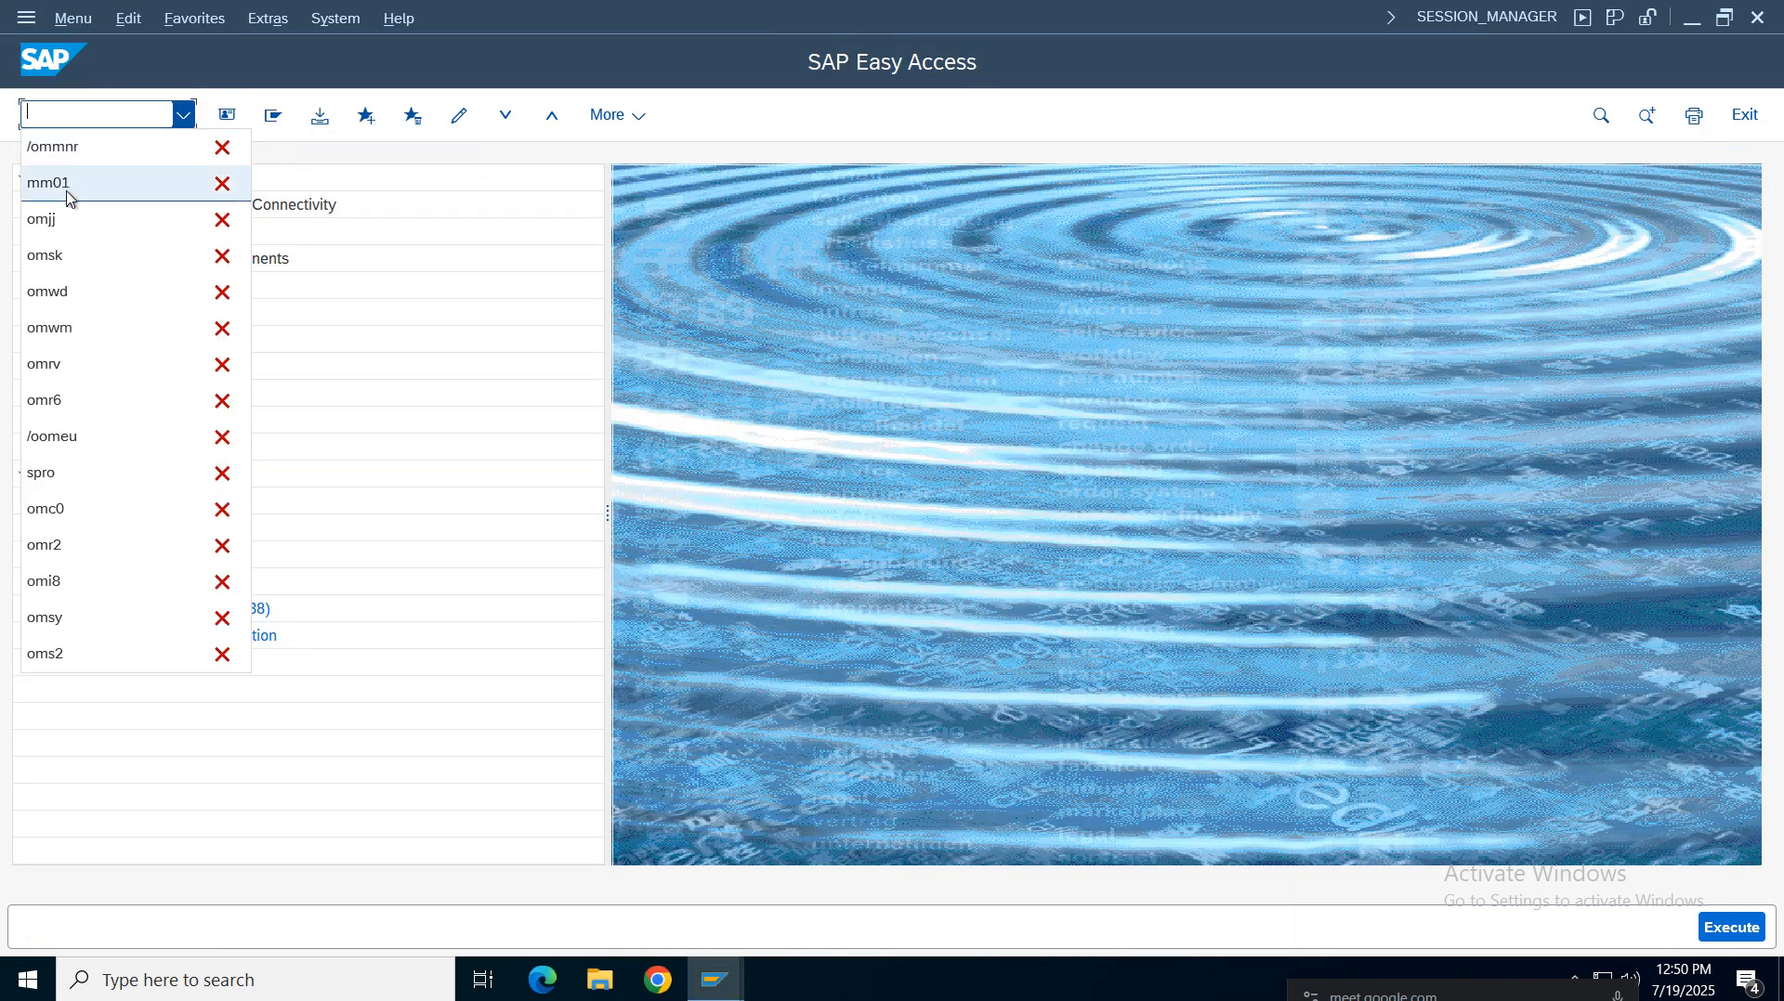
left_click(66, 183)
key("Return")
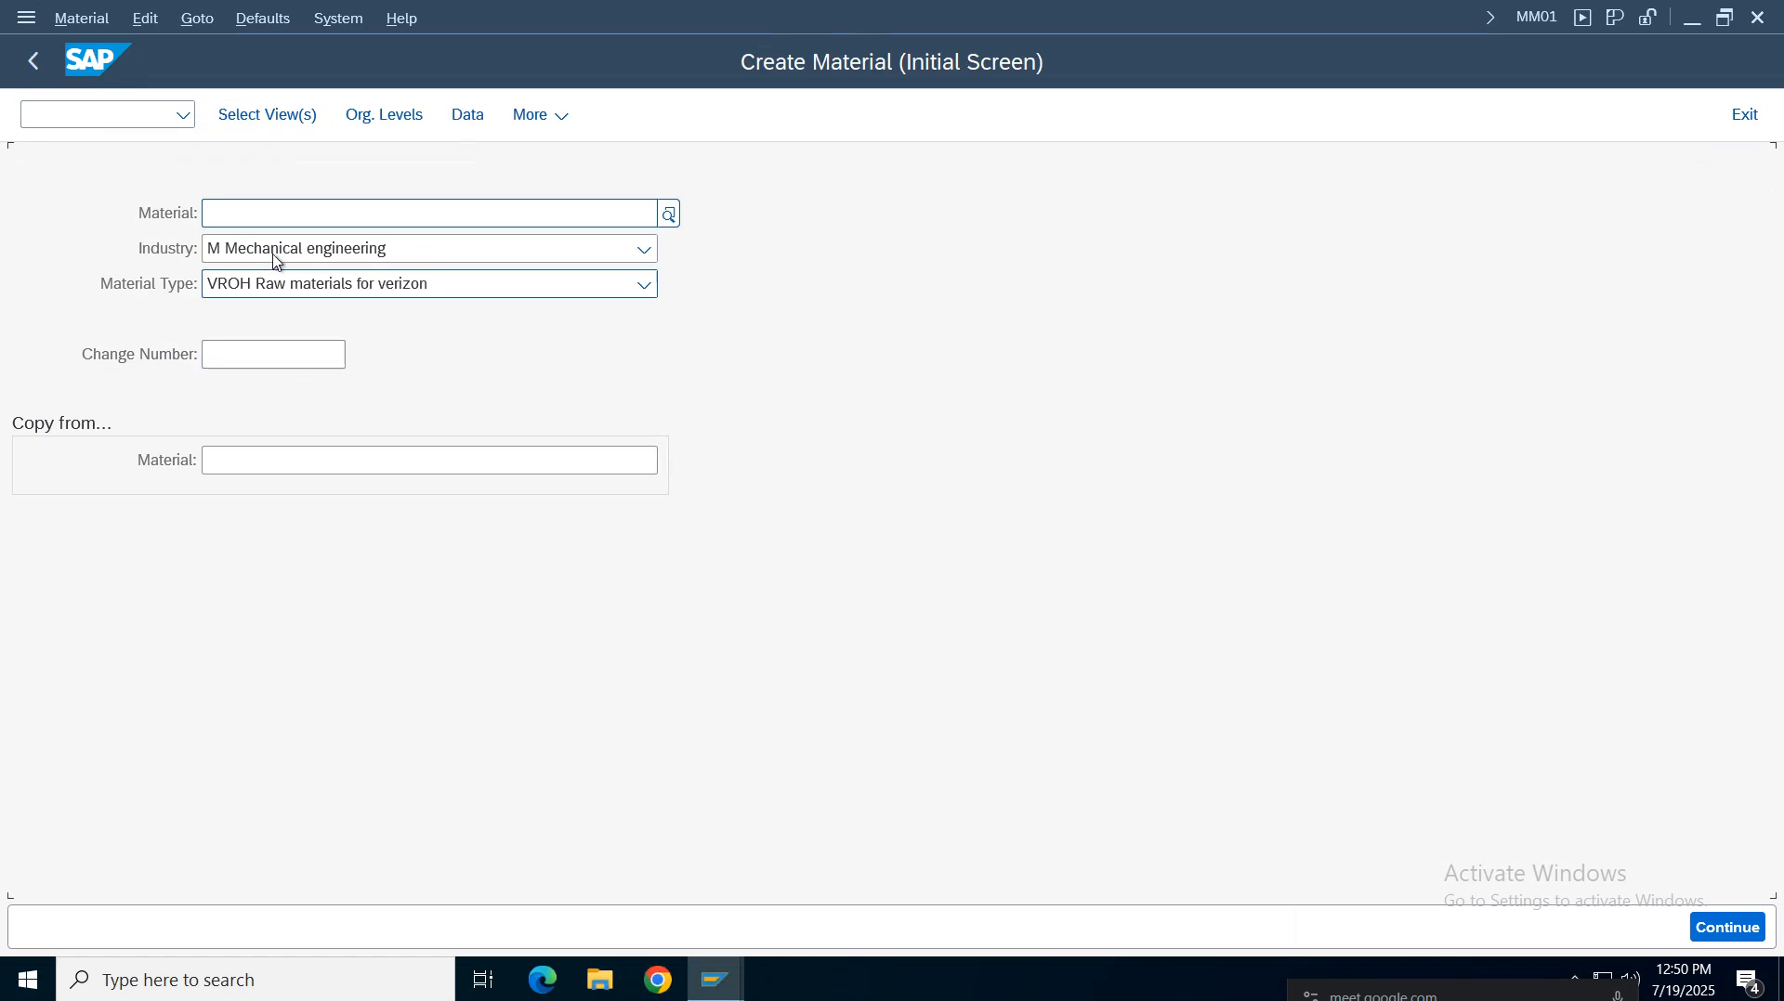
Try opening view selection with material number RMVZ011, then clear the material number field
left_click(359, 212)
left_click(228, 252)
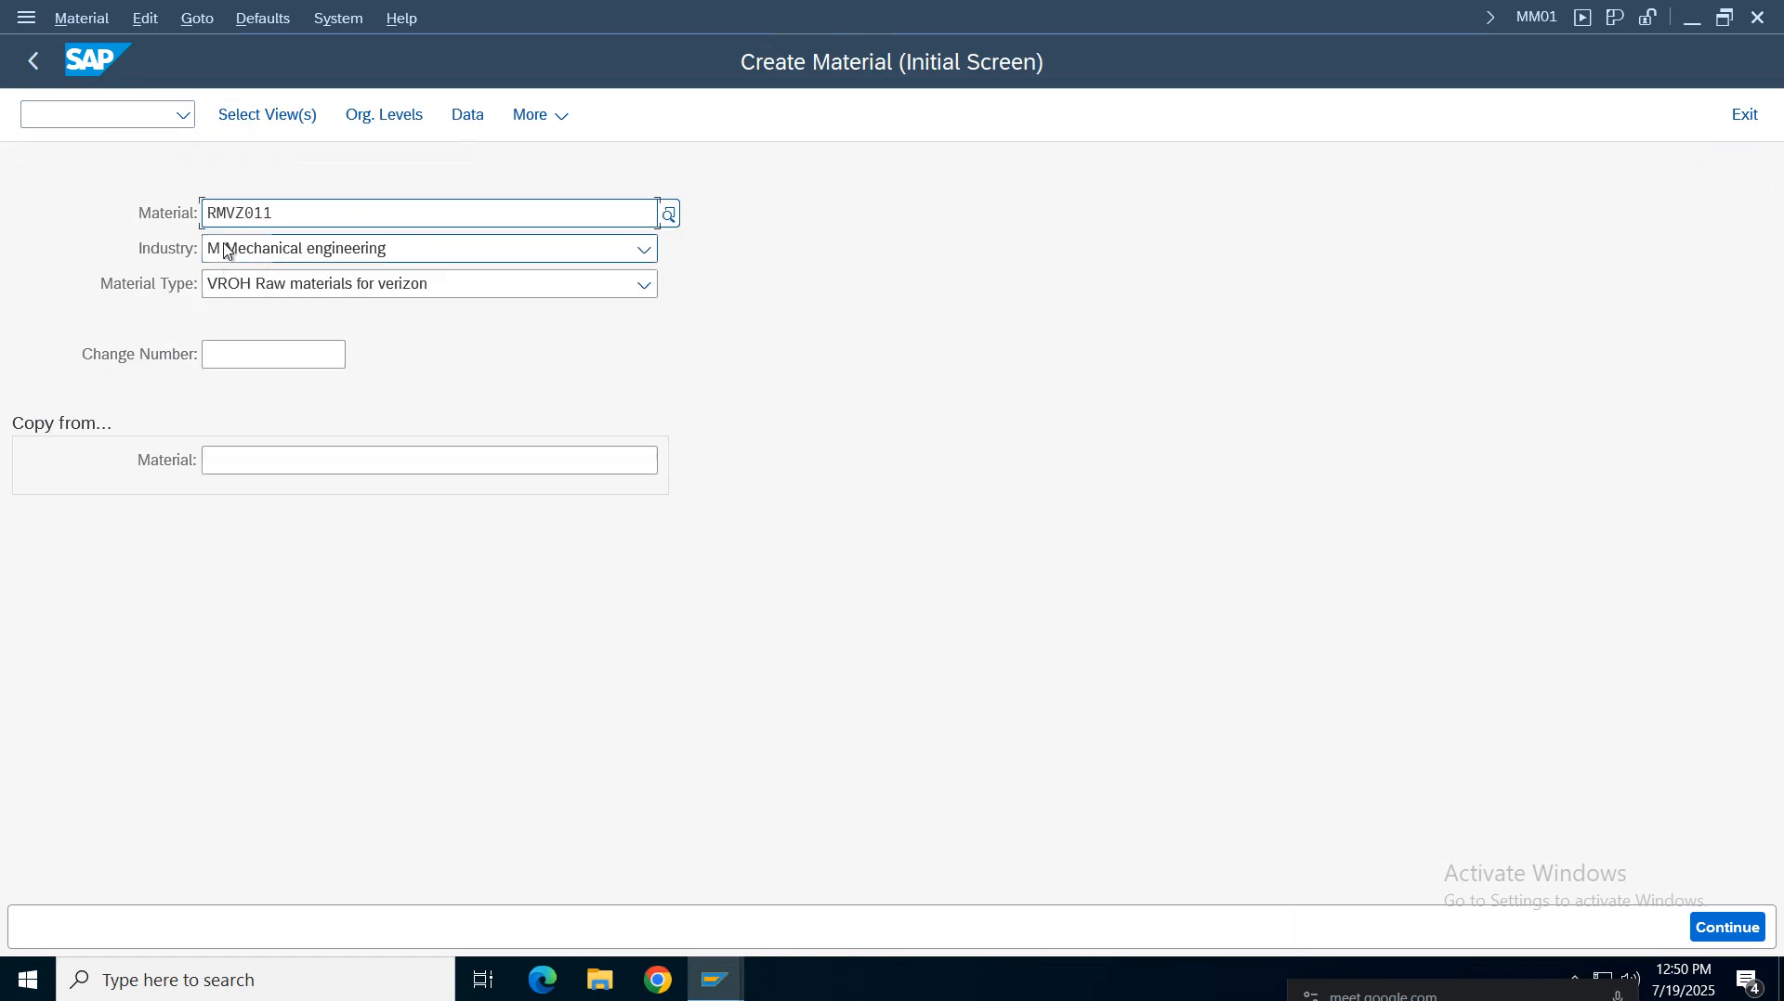
left_click(269, 114)
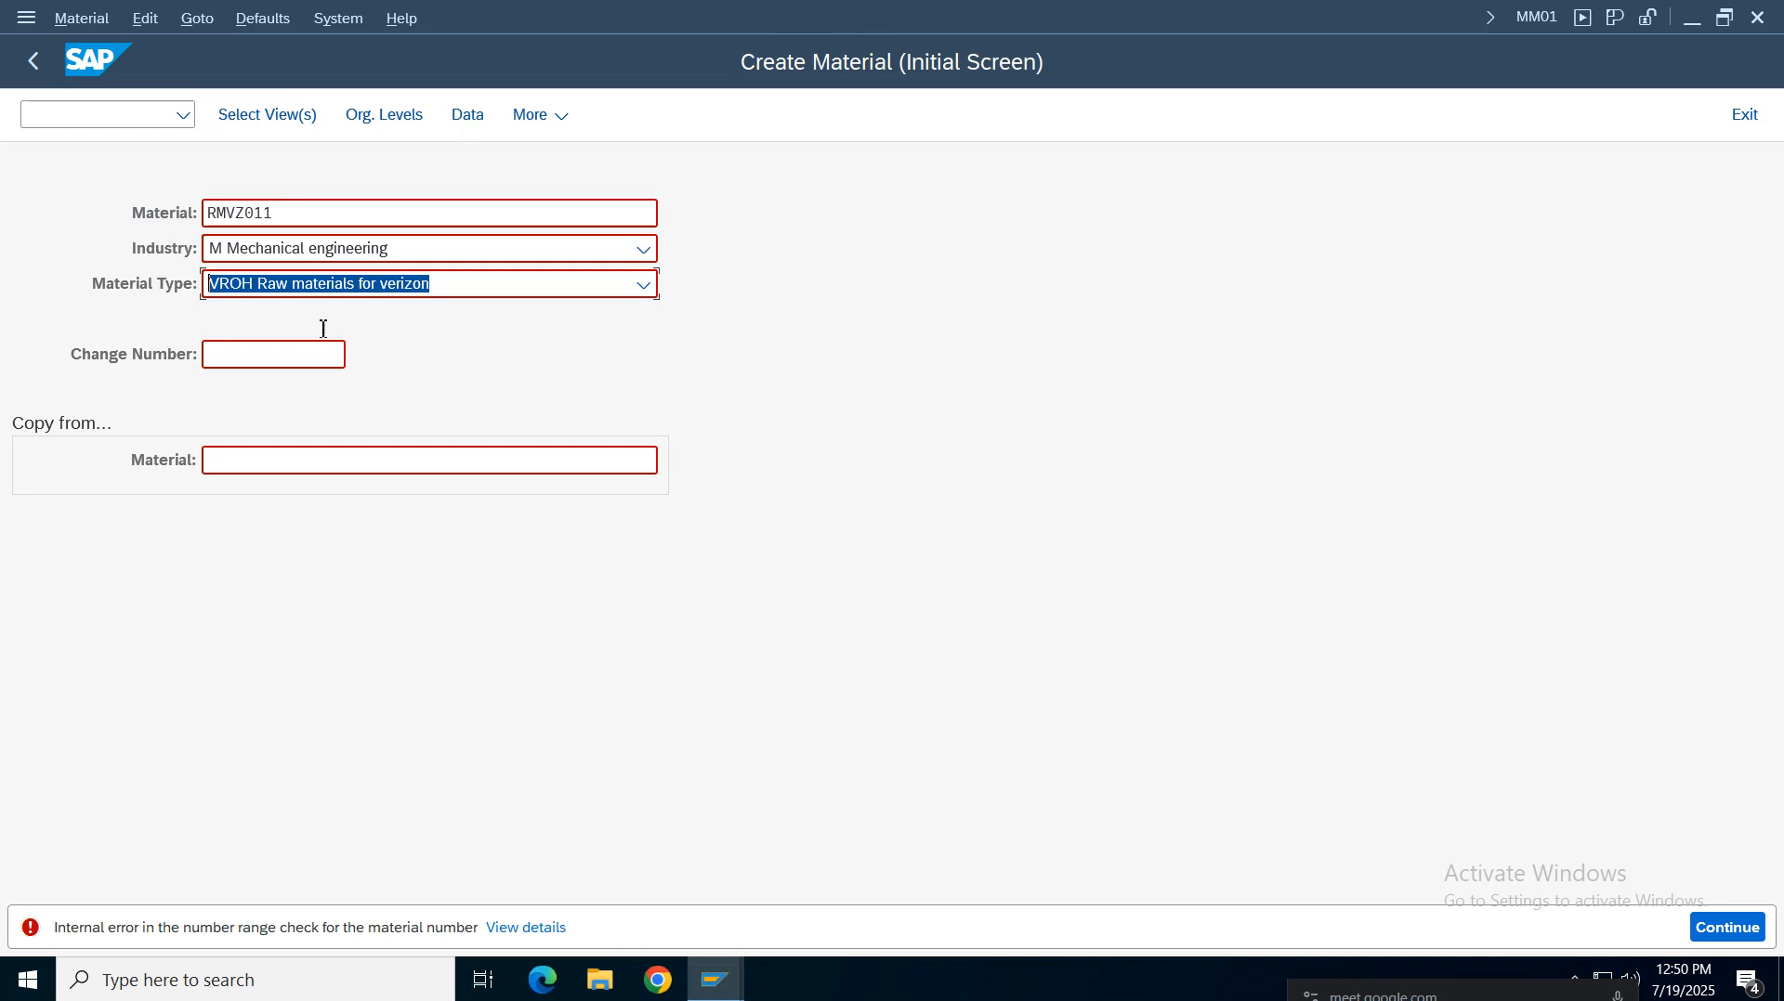
left_click(339, 221)
key("BackSpace")
key("BackSpace")
key("BackSpace")
key("BackSpace")
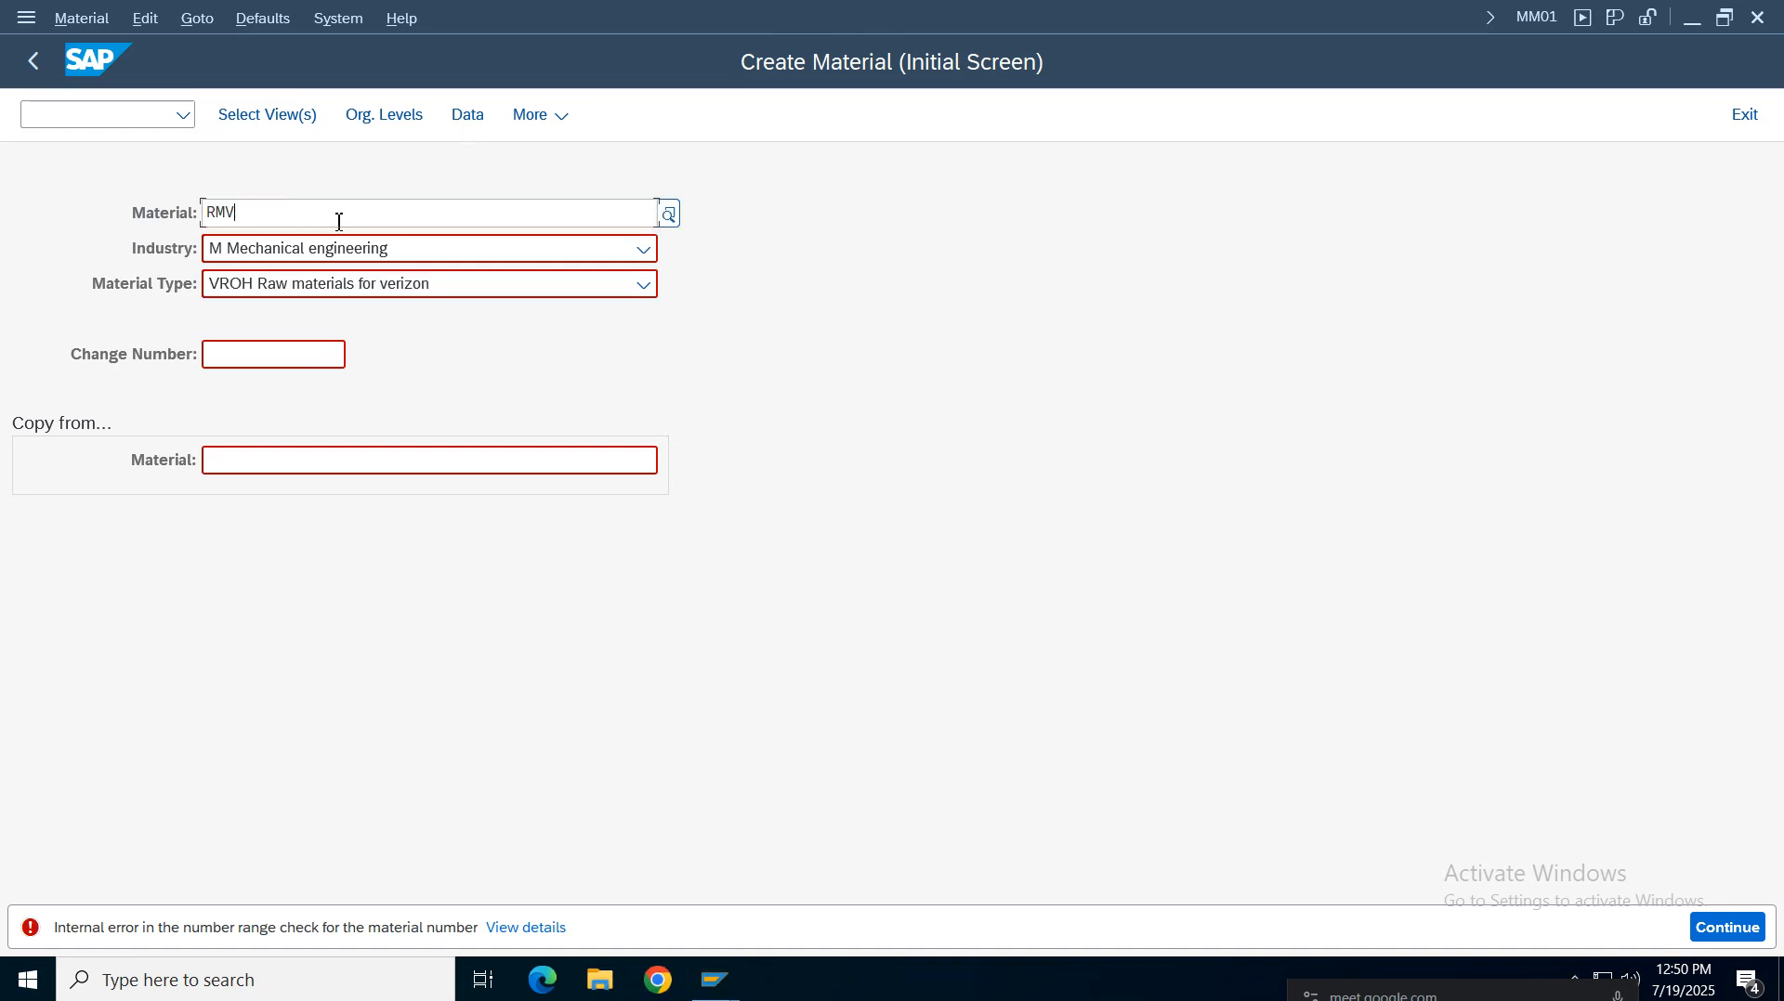
left_click(1160, 416)
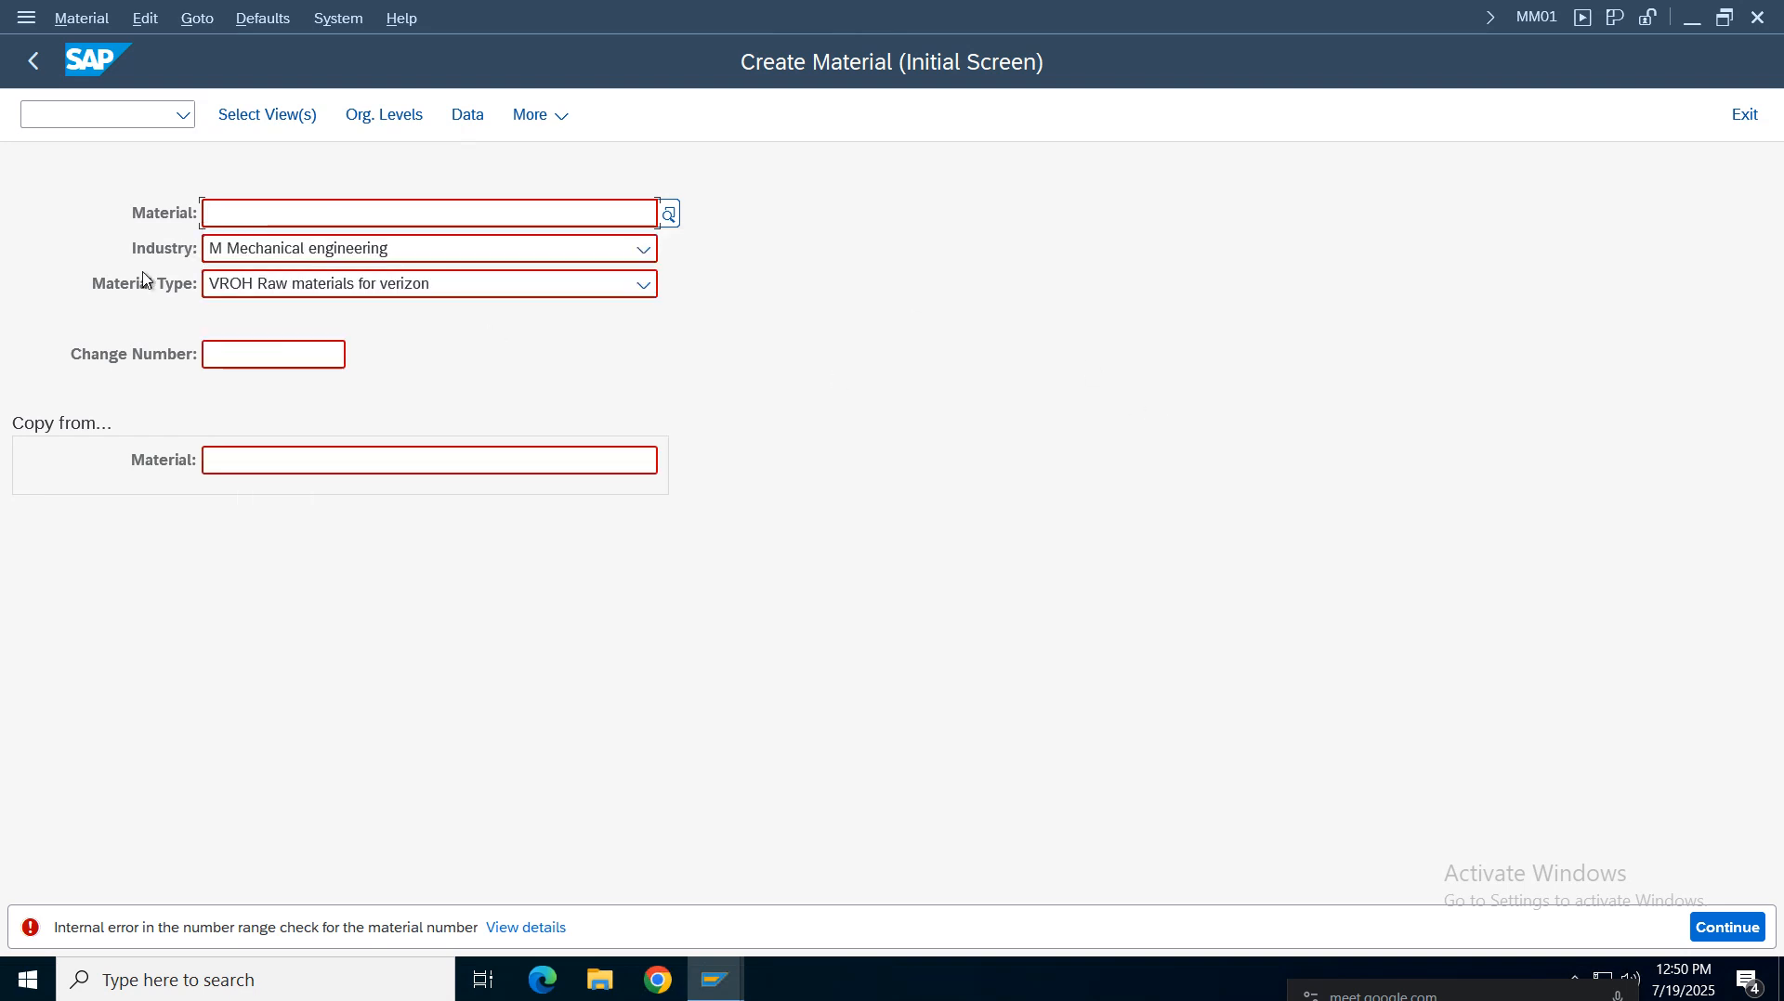
Open view selection again and additionally select the Costing 1 and Costing 2 views
left_click(294, 126)
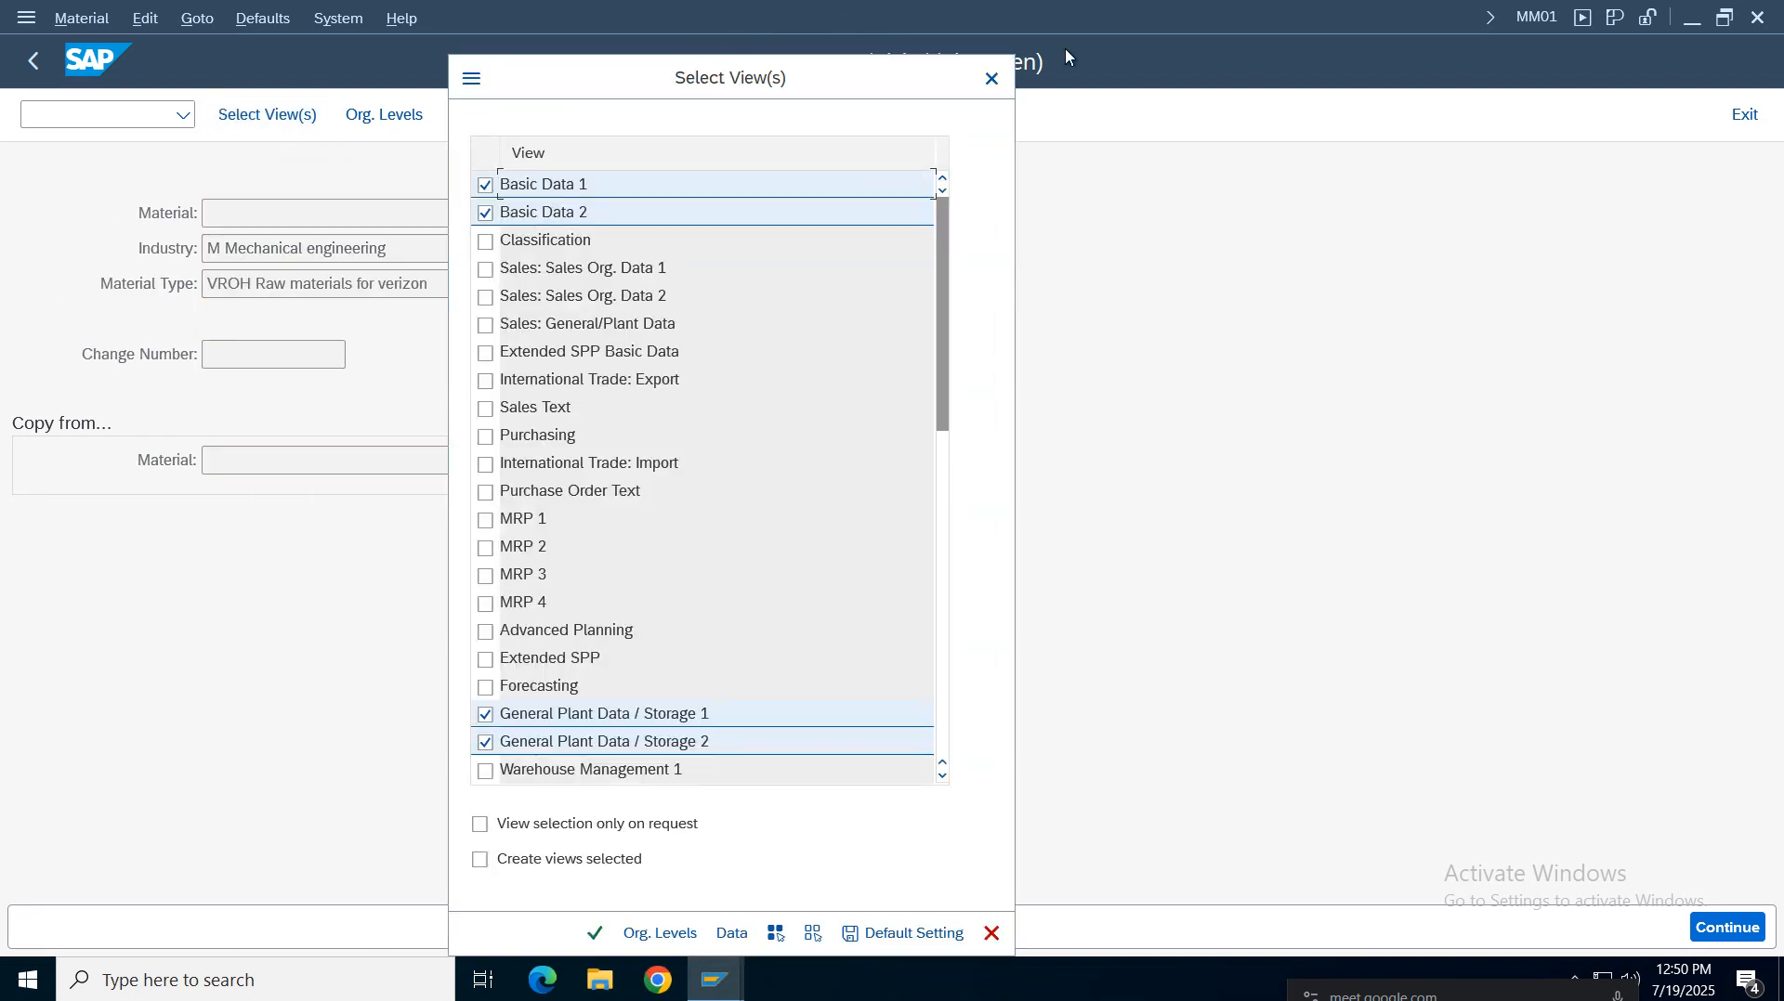
left_click(991, 78)
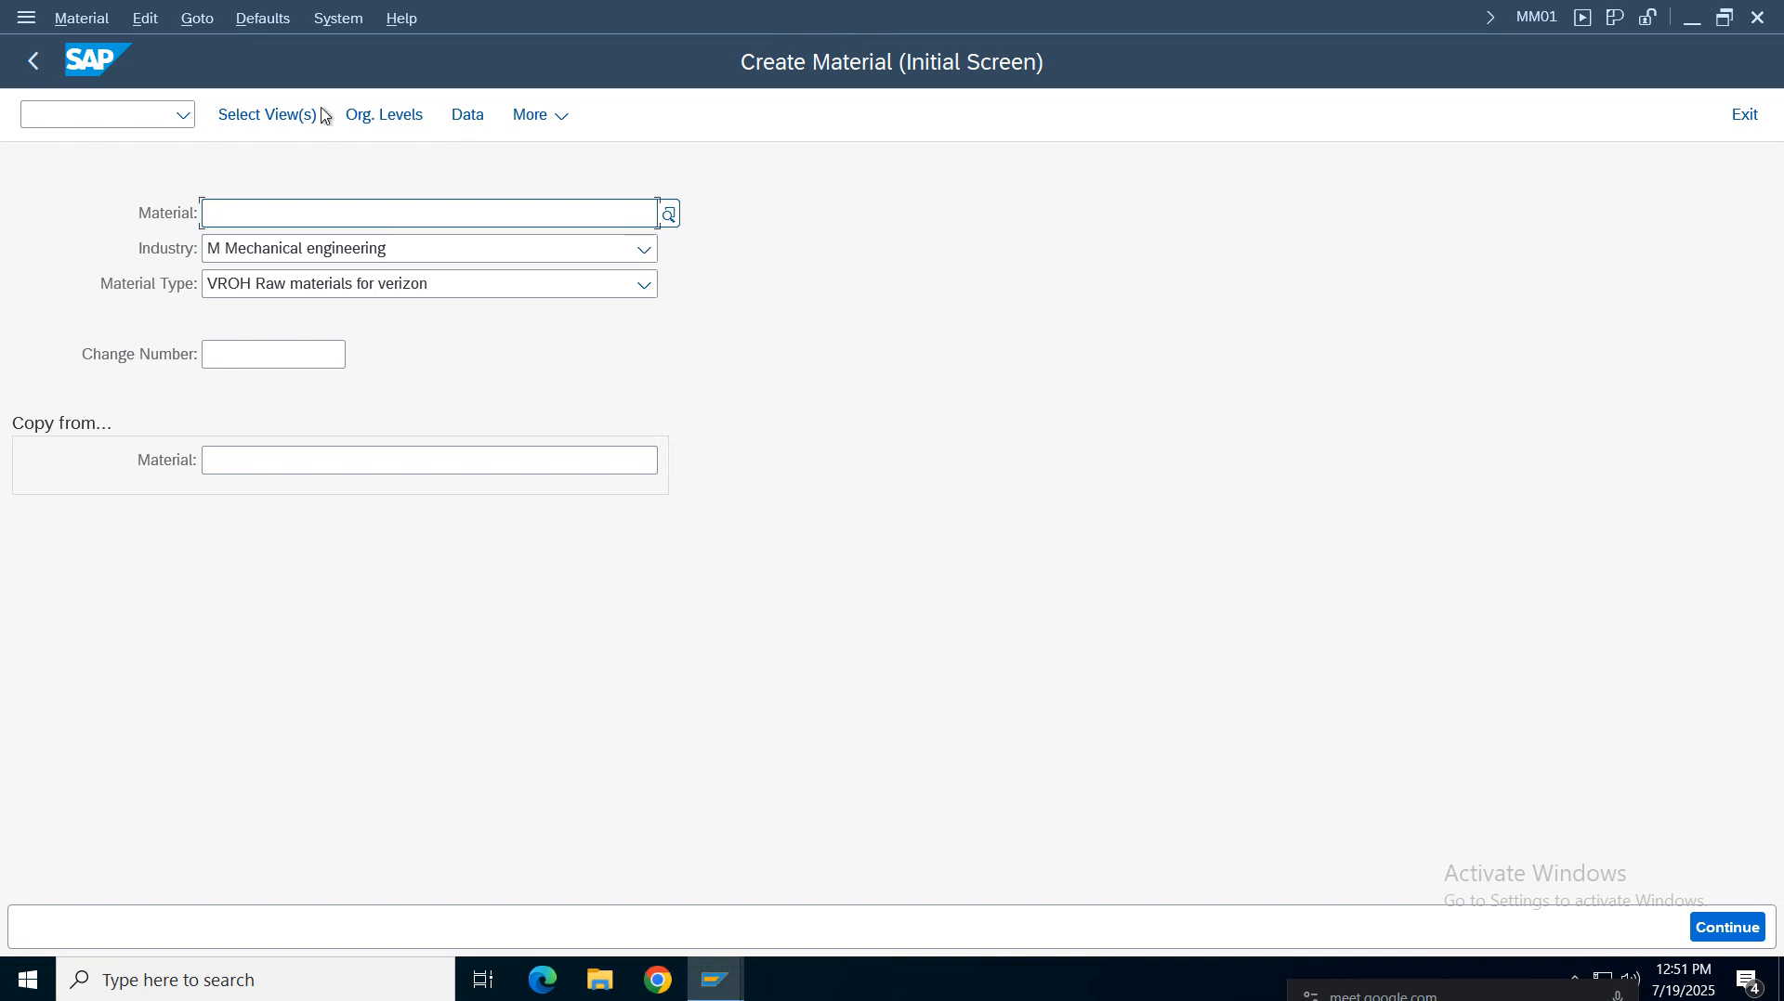
left_click(247, 200)
left_click(268, 115)
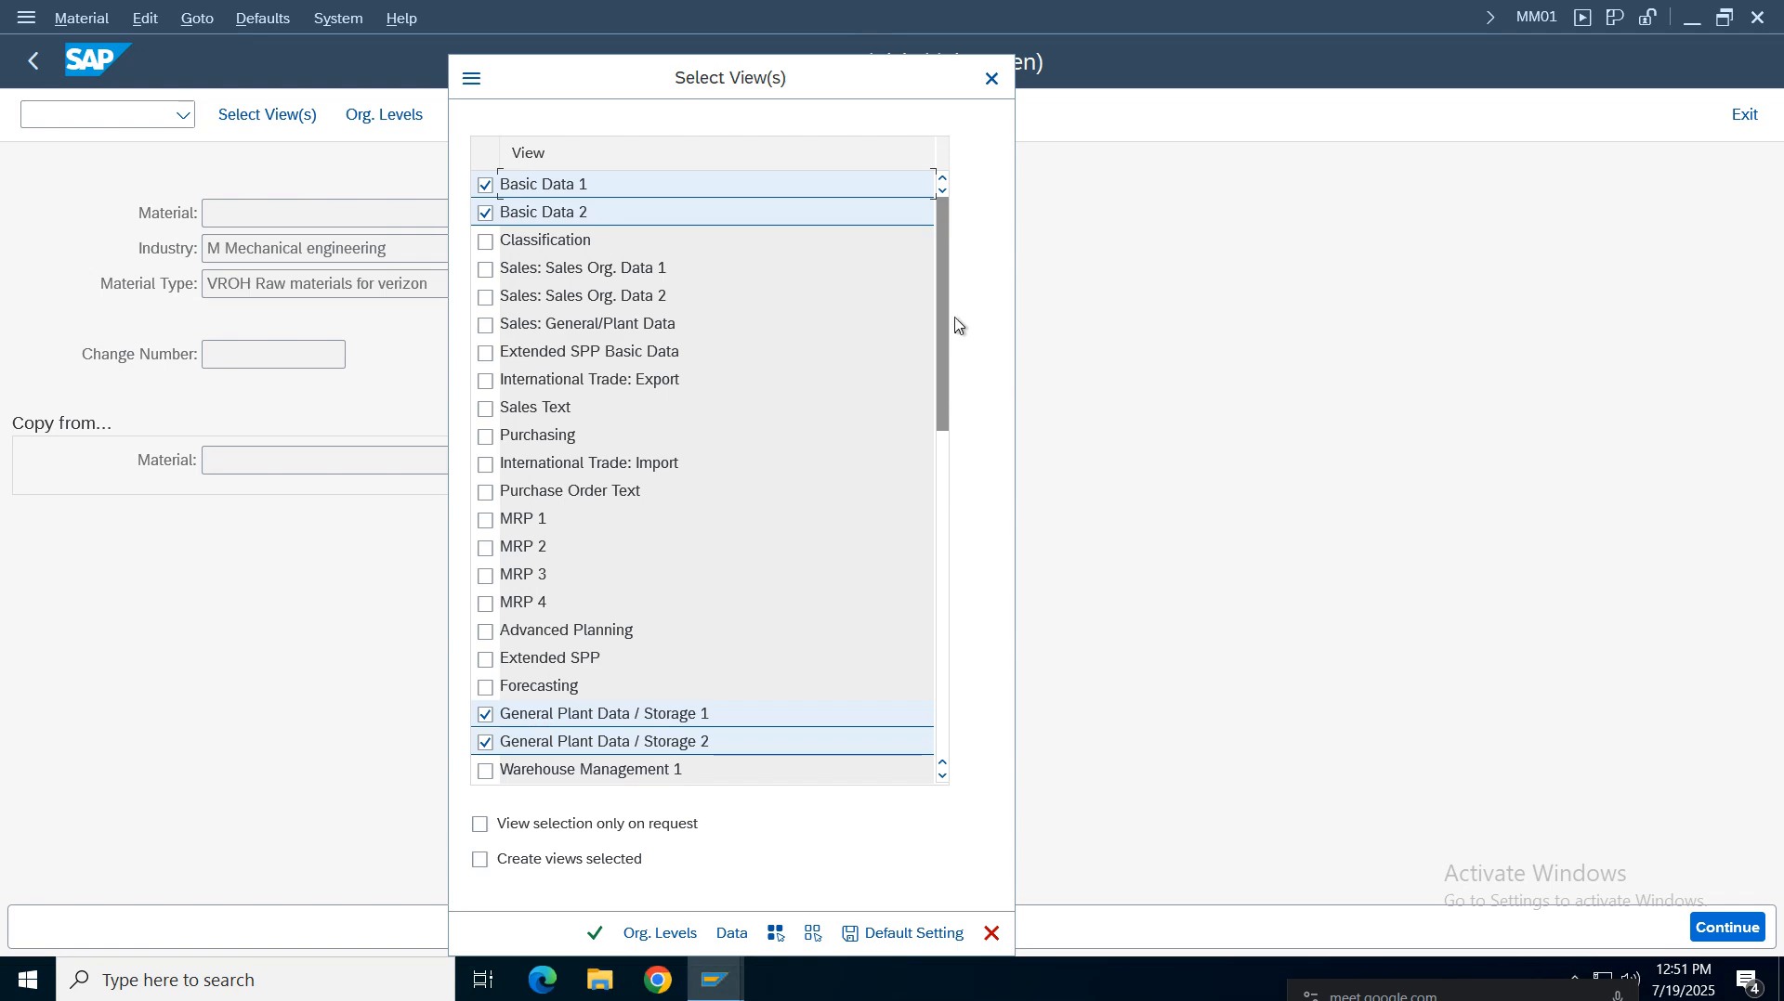
left_click_drag(948, 319, 948, 483)
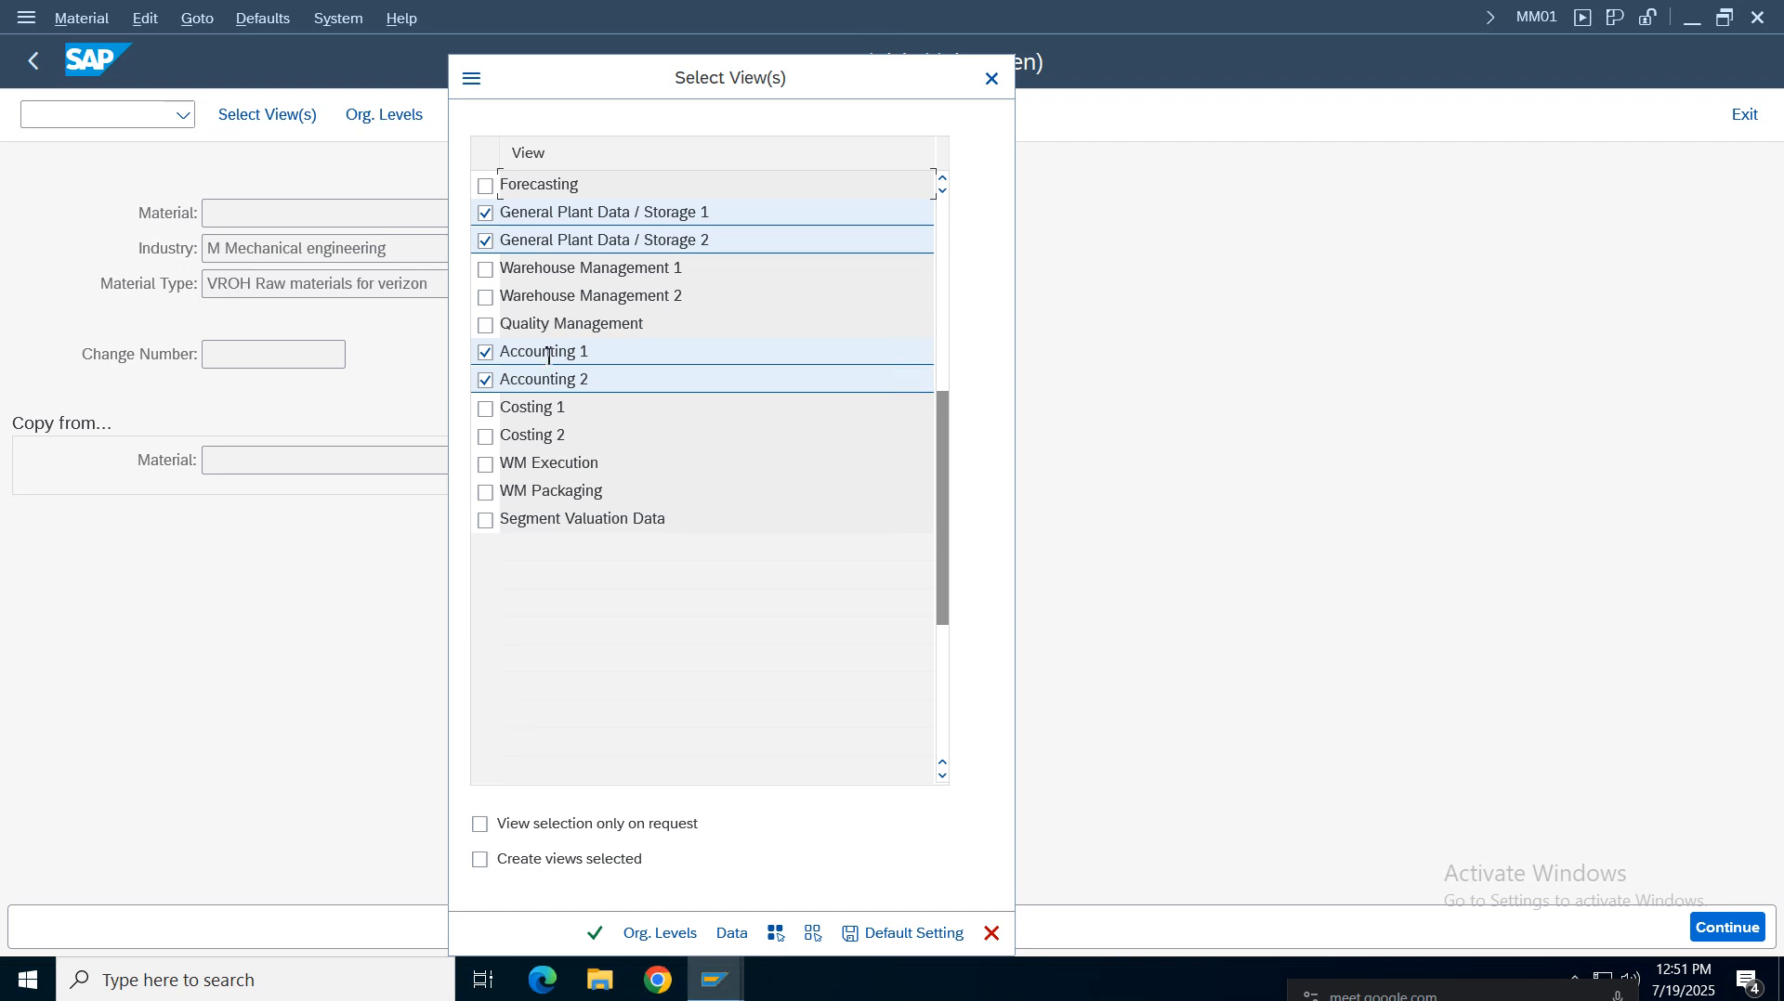
left_click(485, 408)
left_click(485, 436)
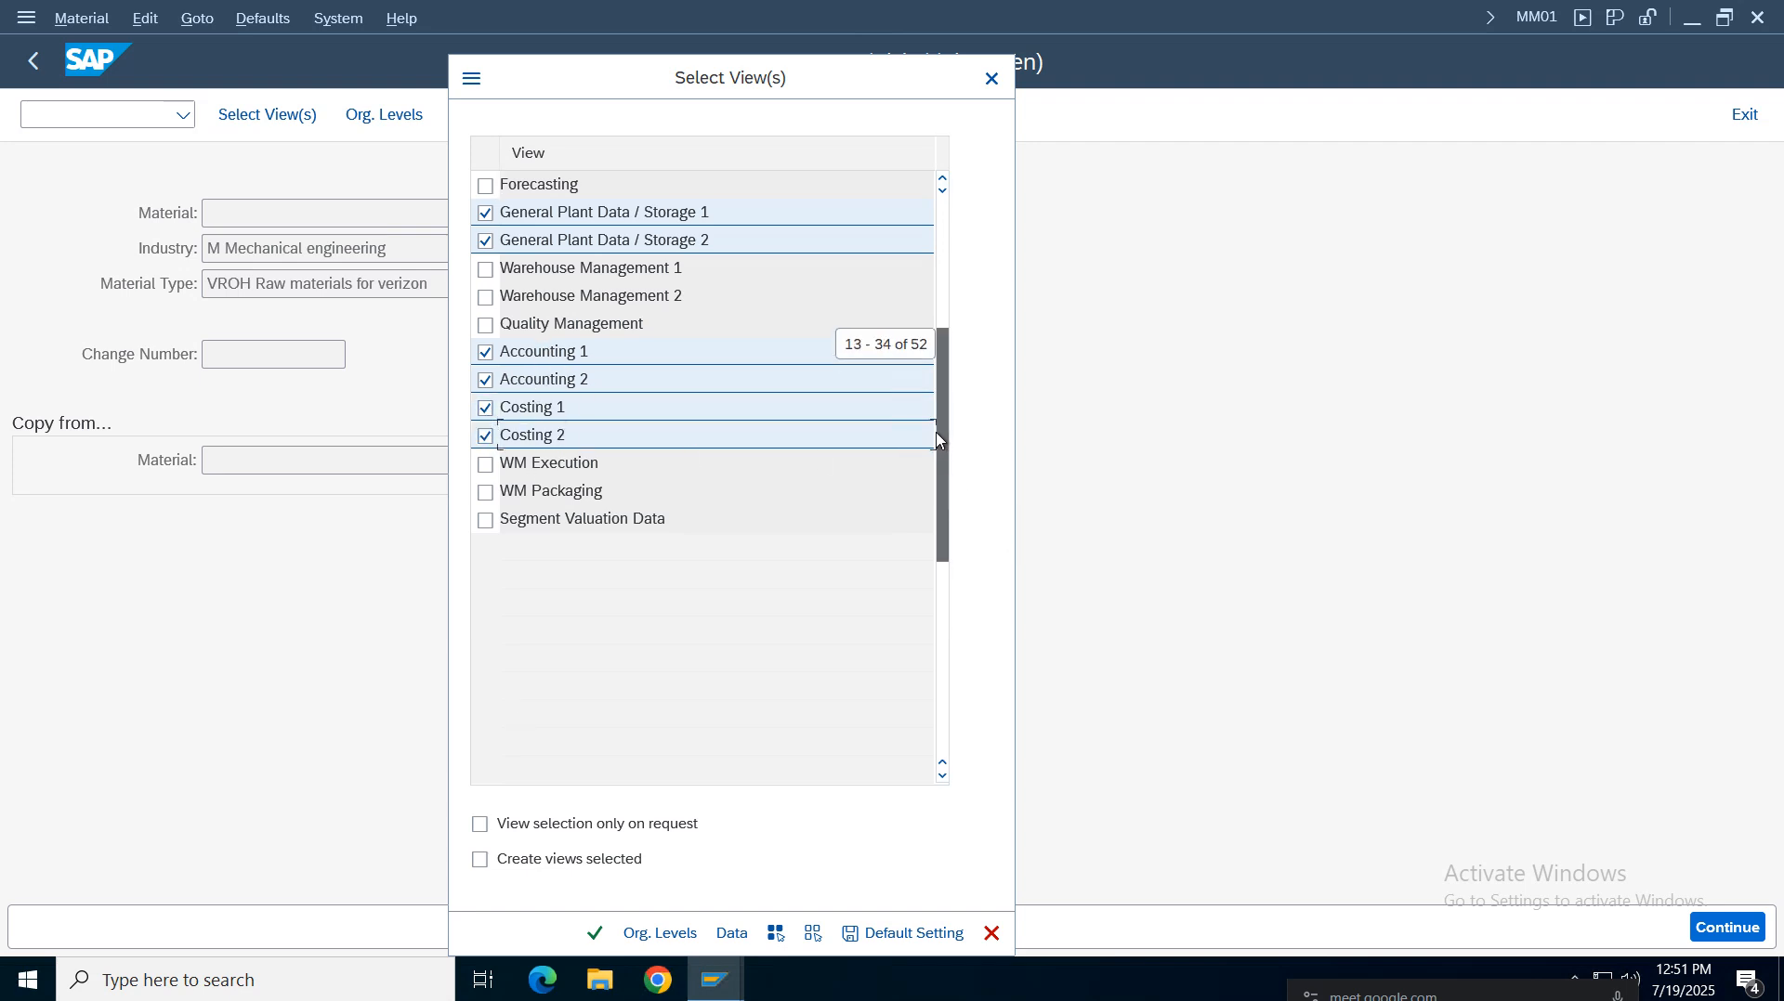
Also select MRP 1, MRP 2 and Purchasing views, save them as default setting and close the dialog
scroll(604, 287, "up", 2)
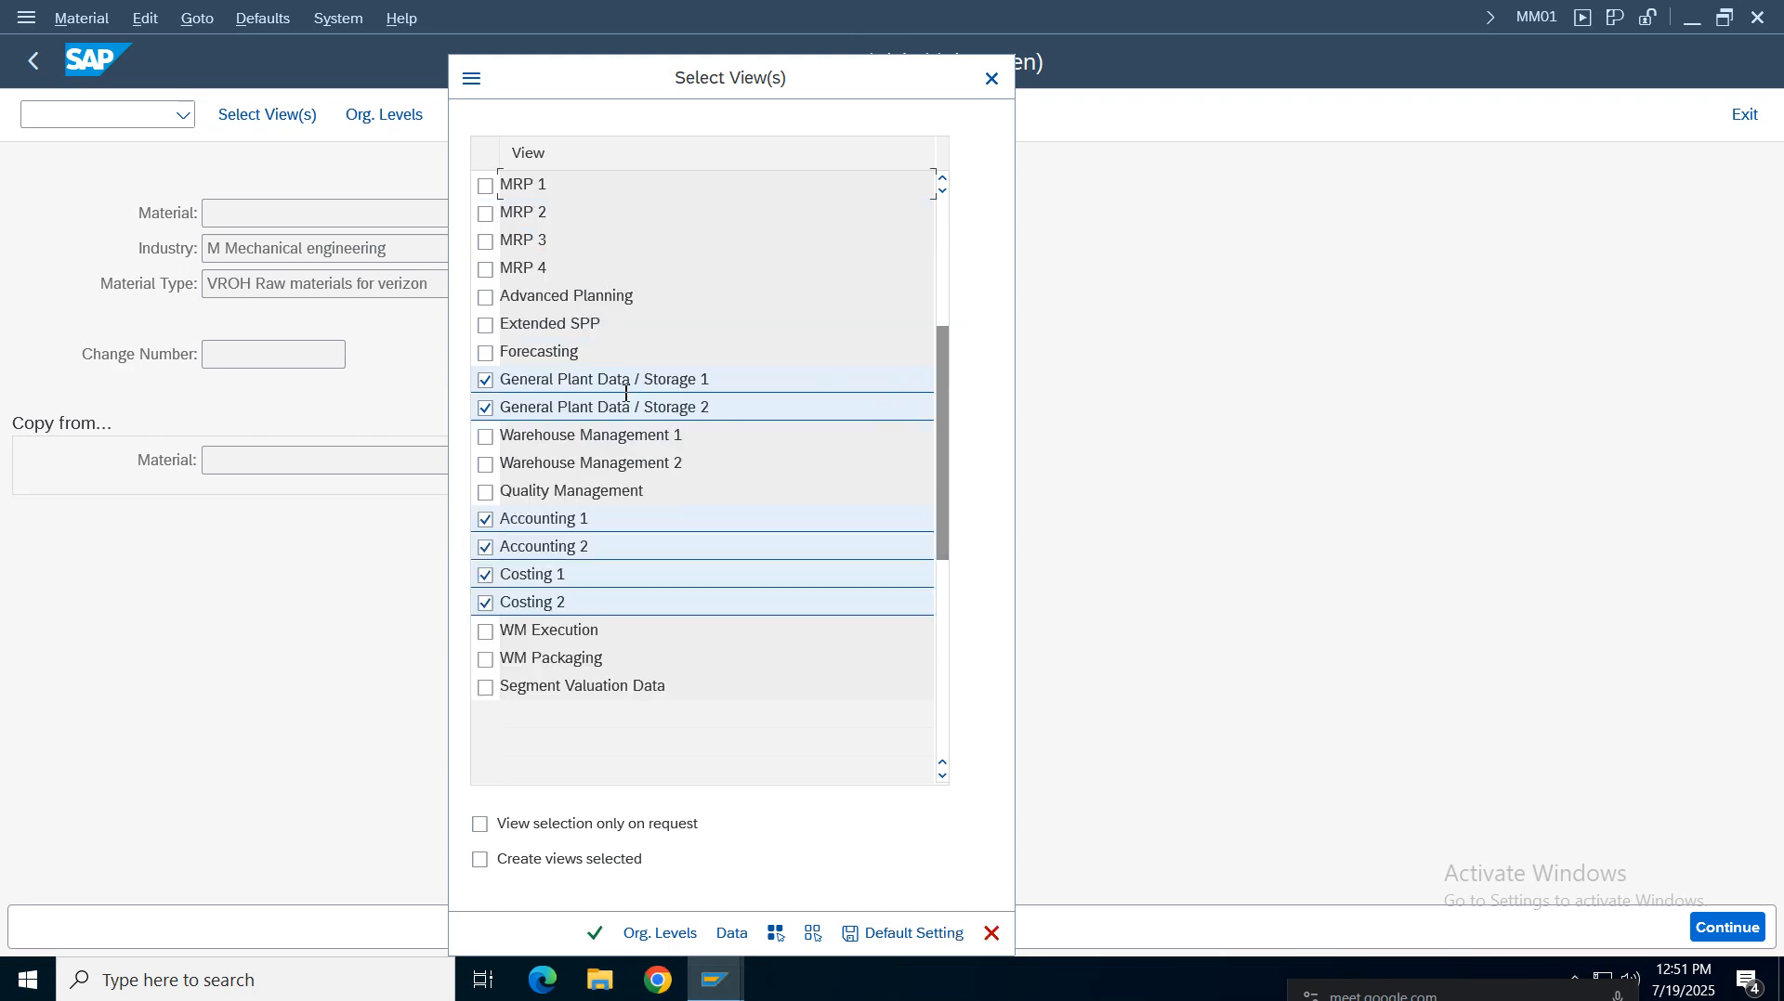
left_click_drag(943, 390, 944, 274)
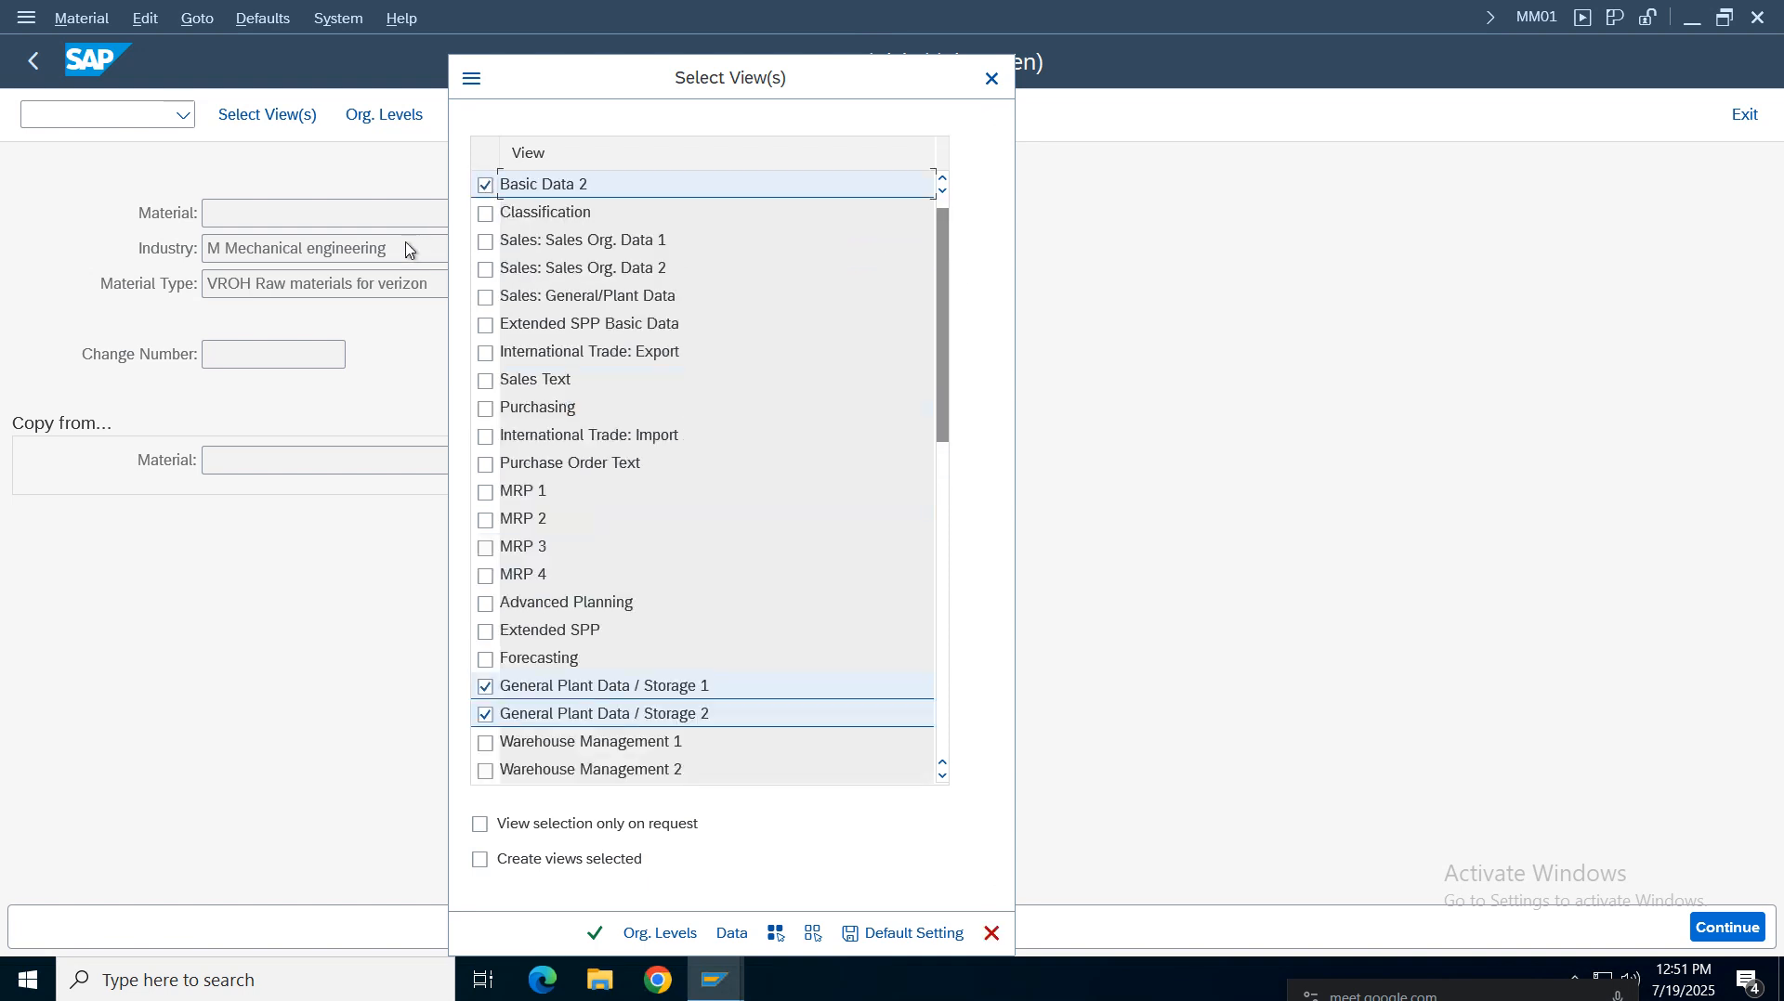
left_click(485, 492)
left_click(485, 520)
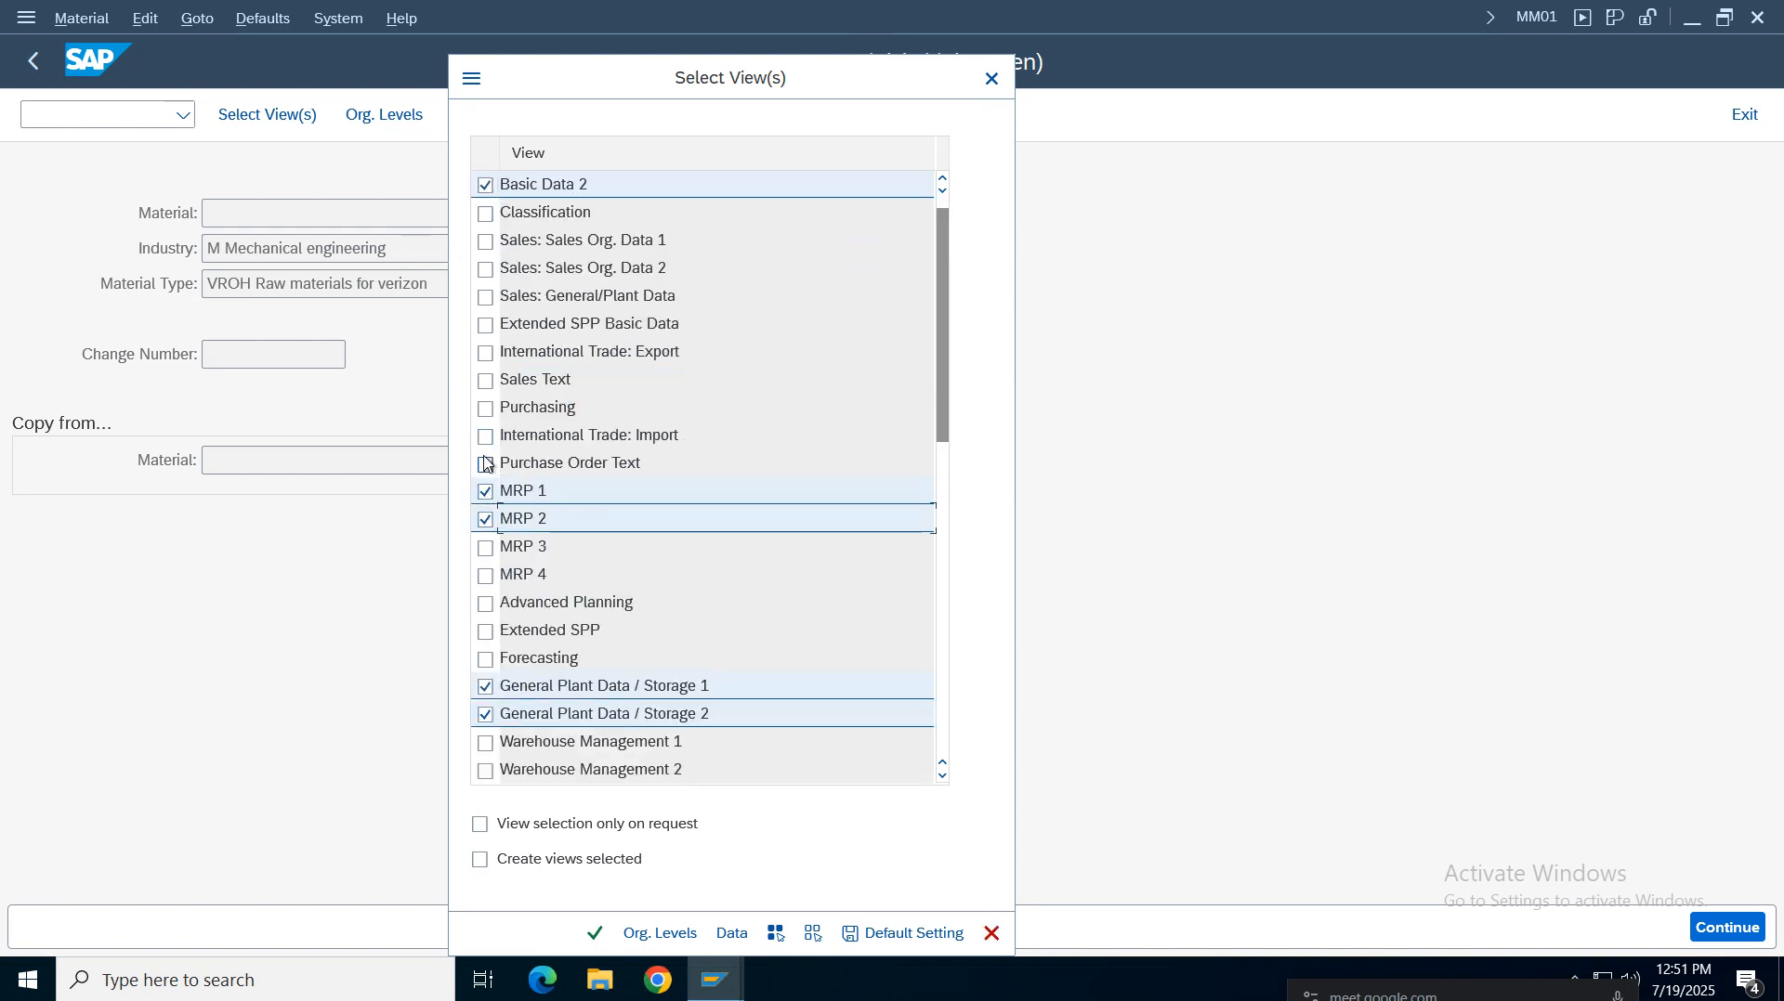
left_click(486, 408)
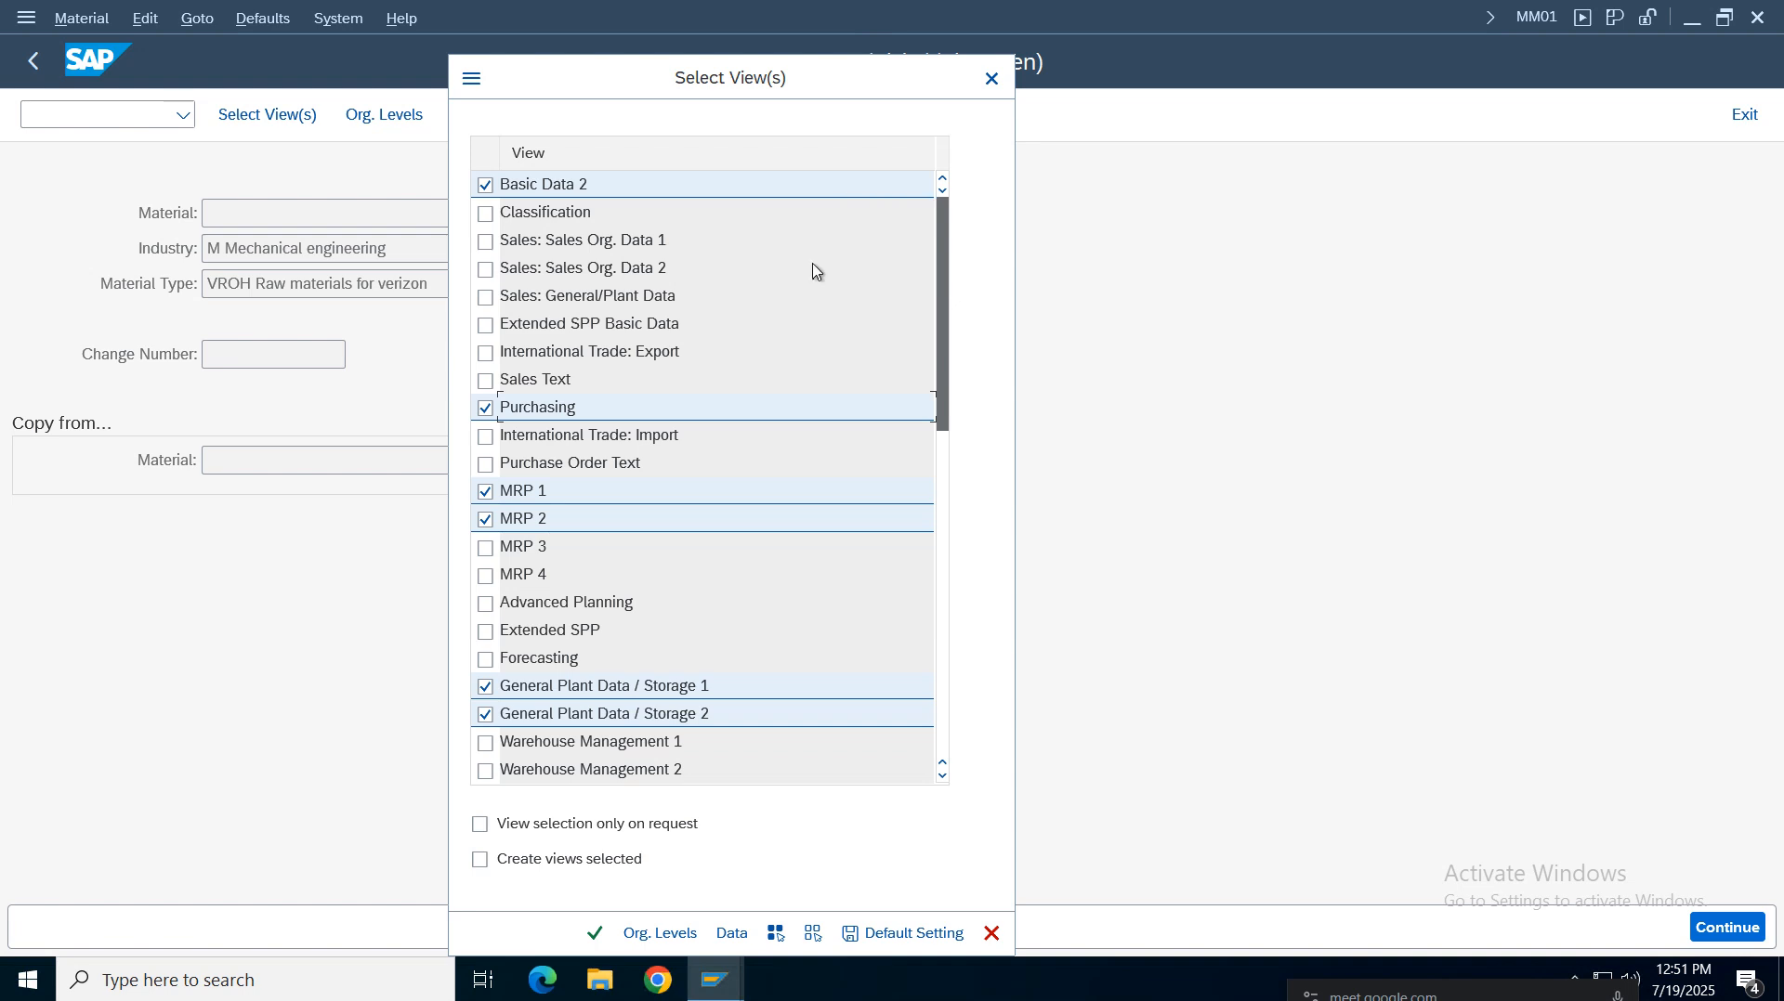
scroll(519, 169, "up", 1)
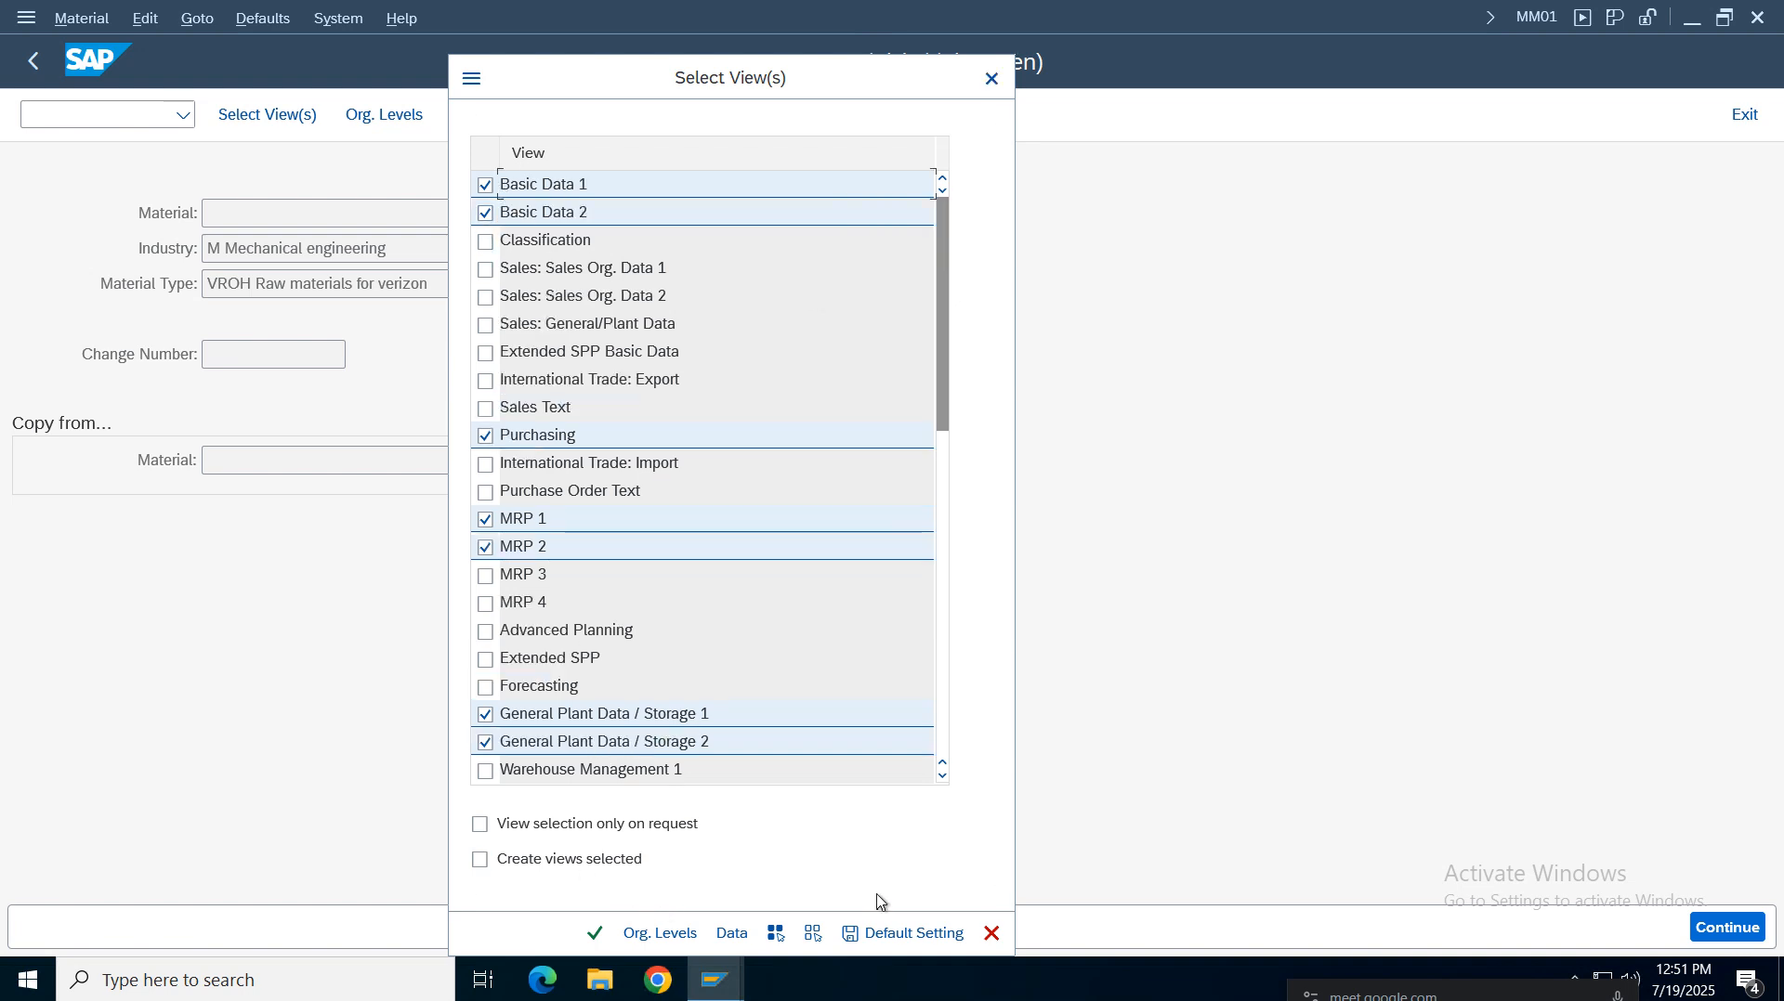
left_click(901, 935)
left_click(990, 934)
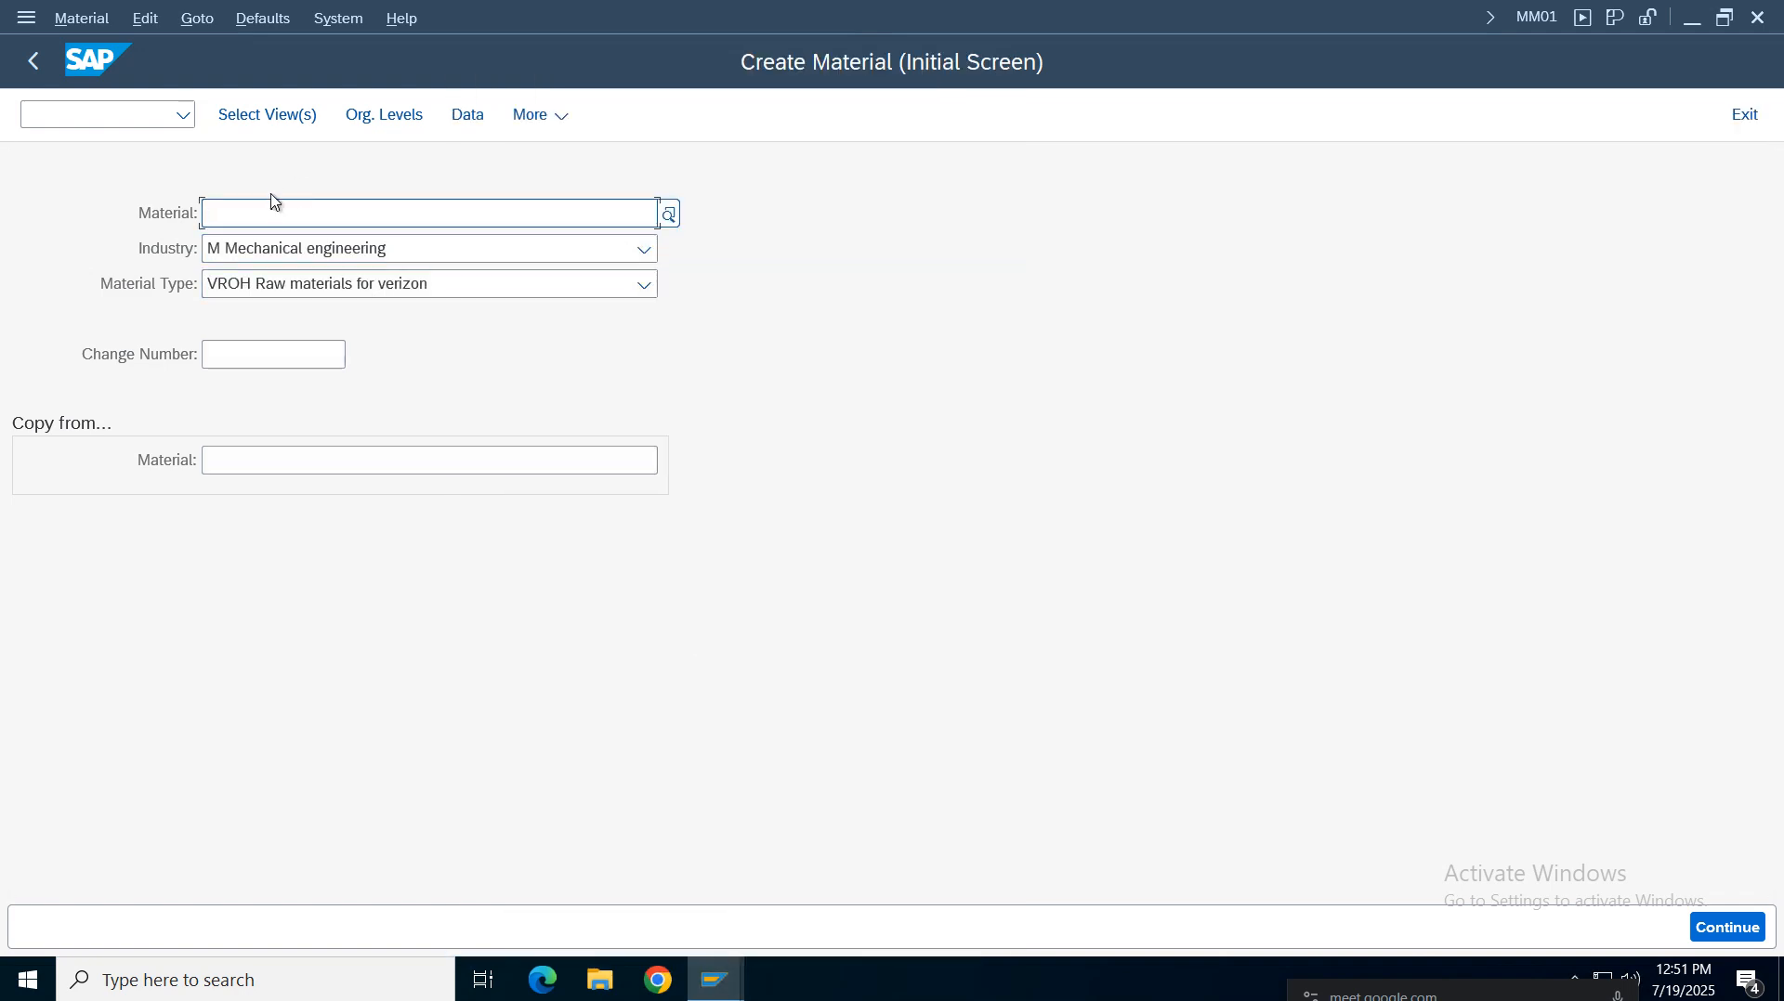
Try to proceed to material view selection with plant VZ01 and storage location VZ01 as organizational levels
left_click(397, 122)
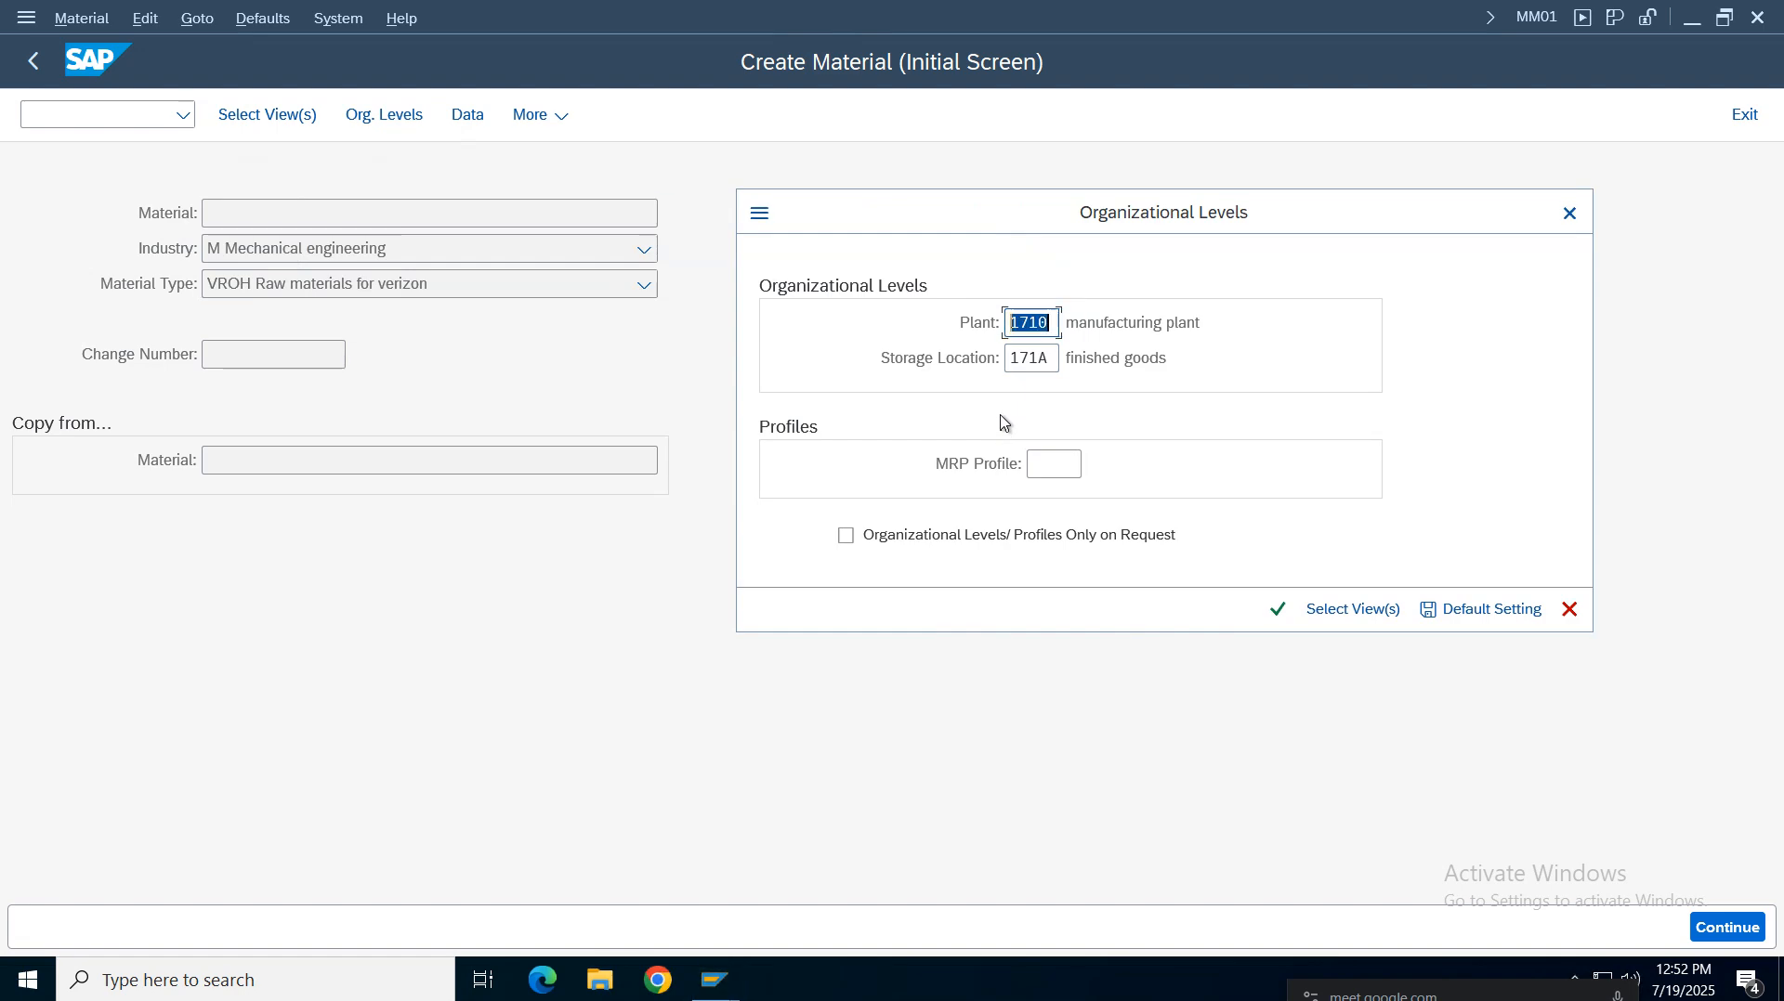
key("BackSpace")
type("vz01")
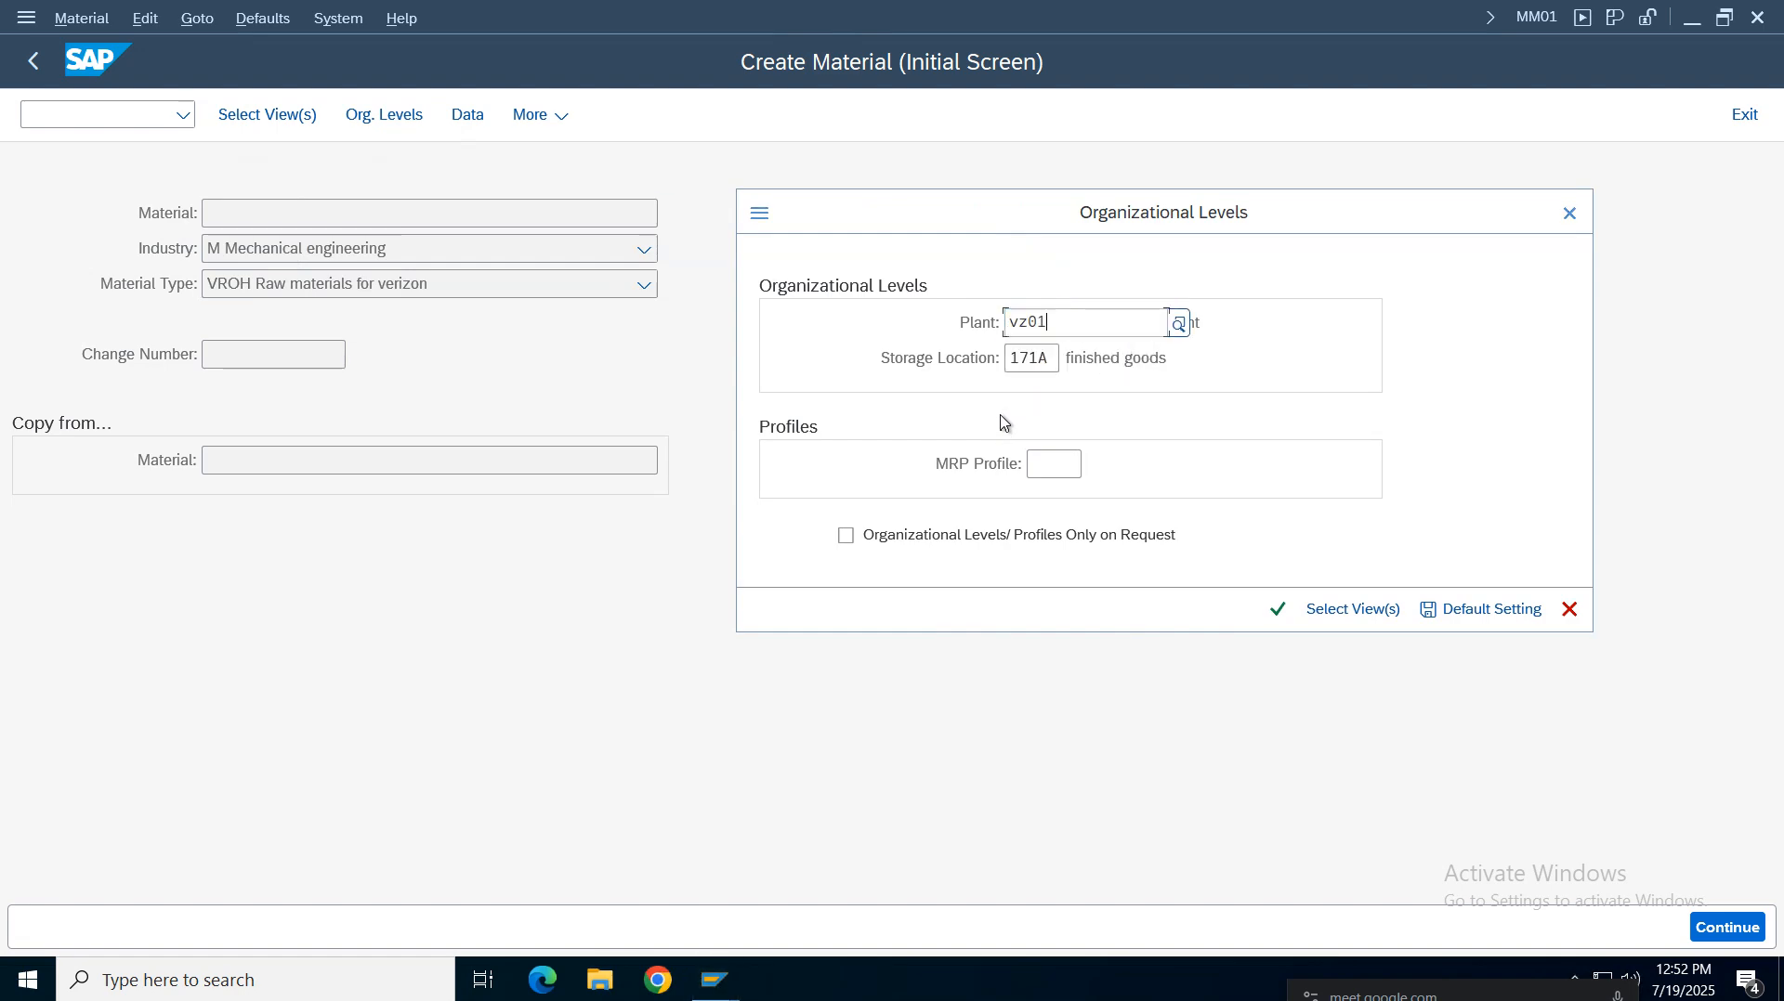
left_click(967, 414)
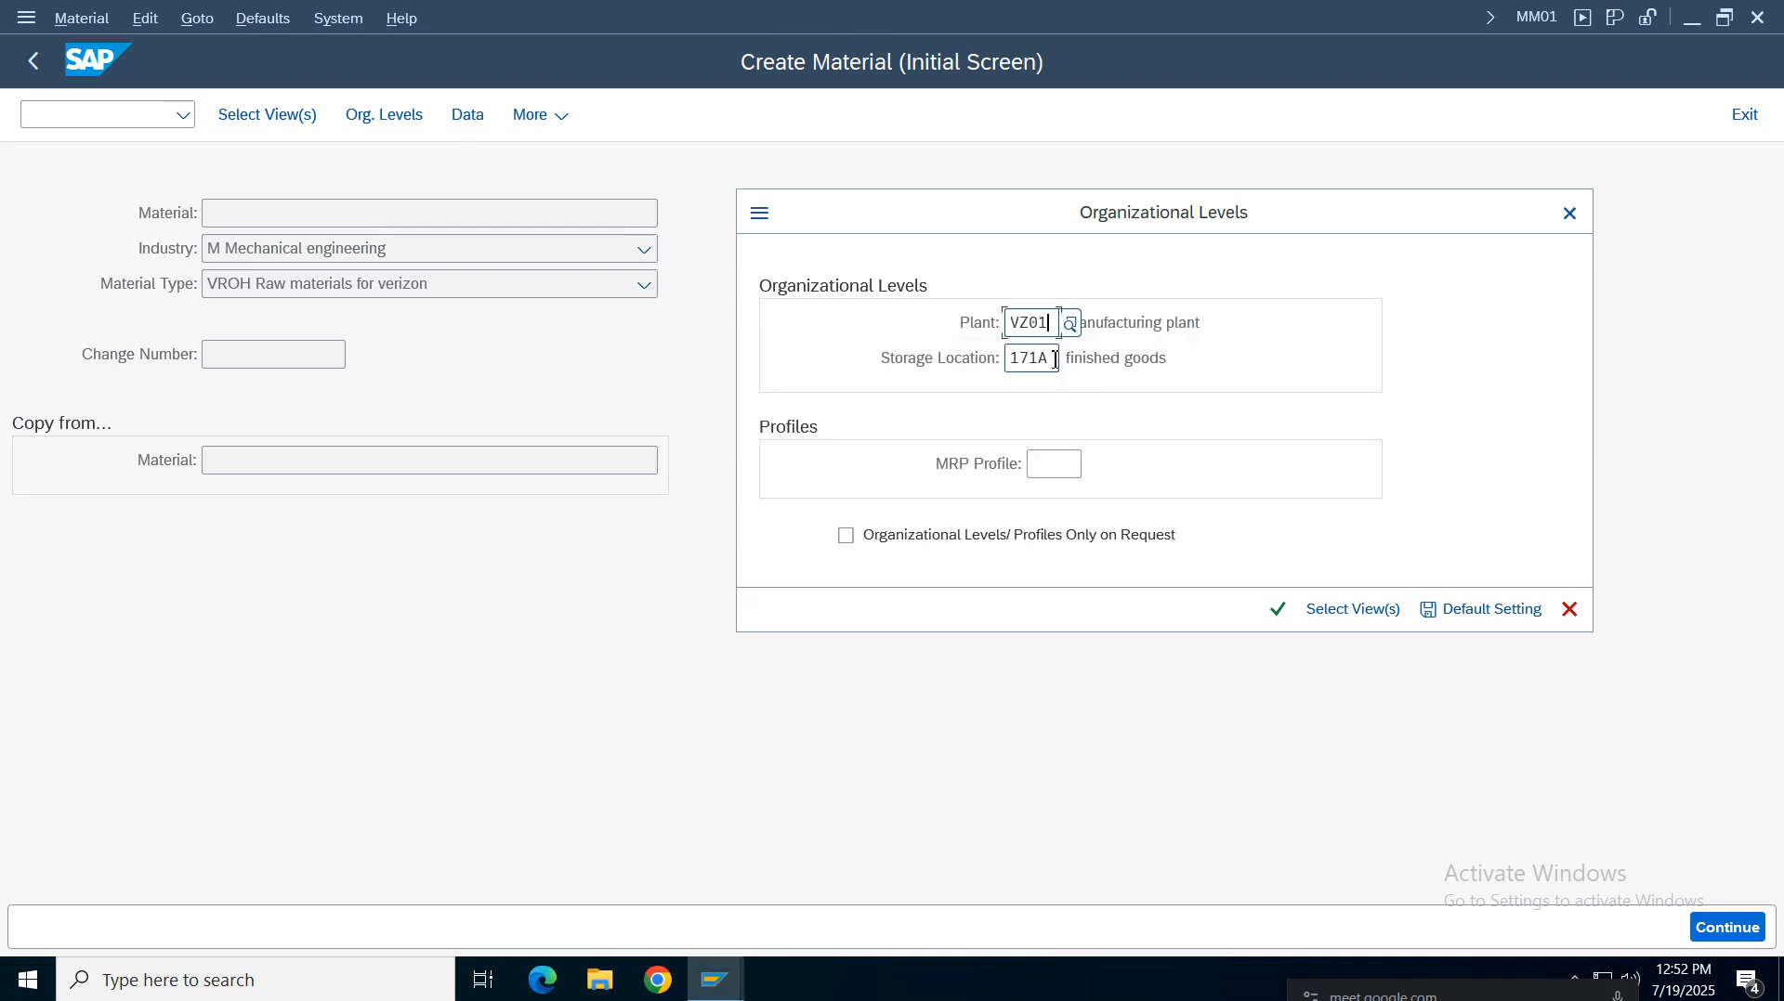
left_click(1055, 361)
key("BackSpace")
type("v")
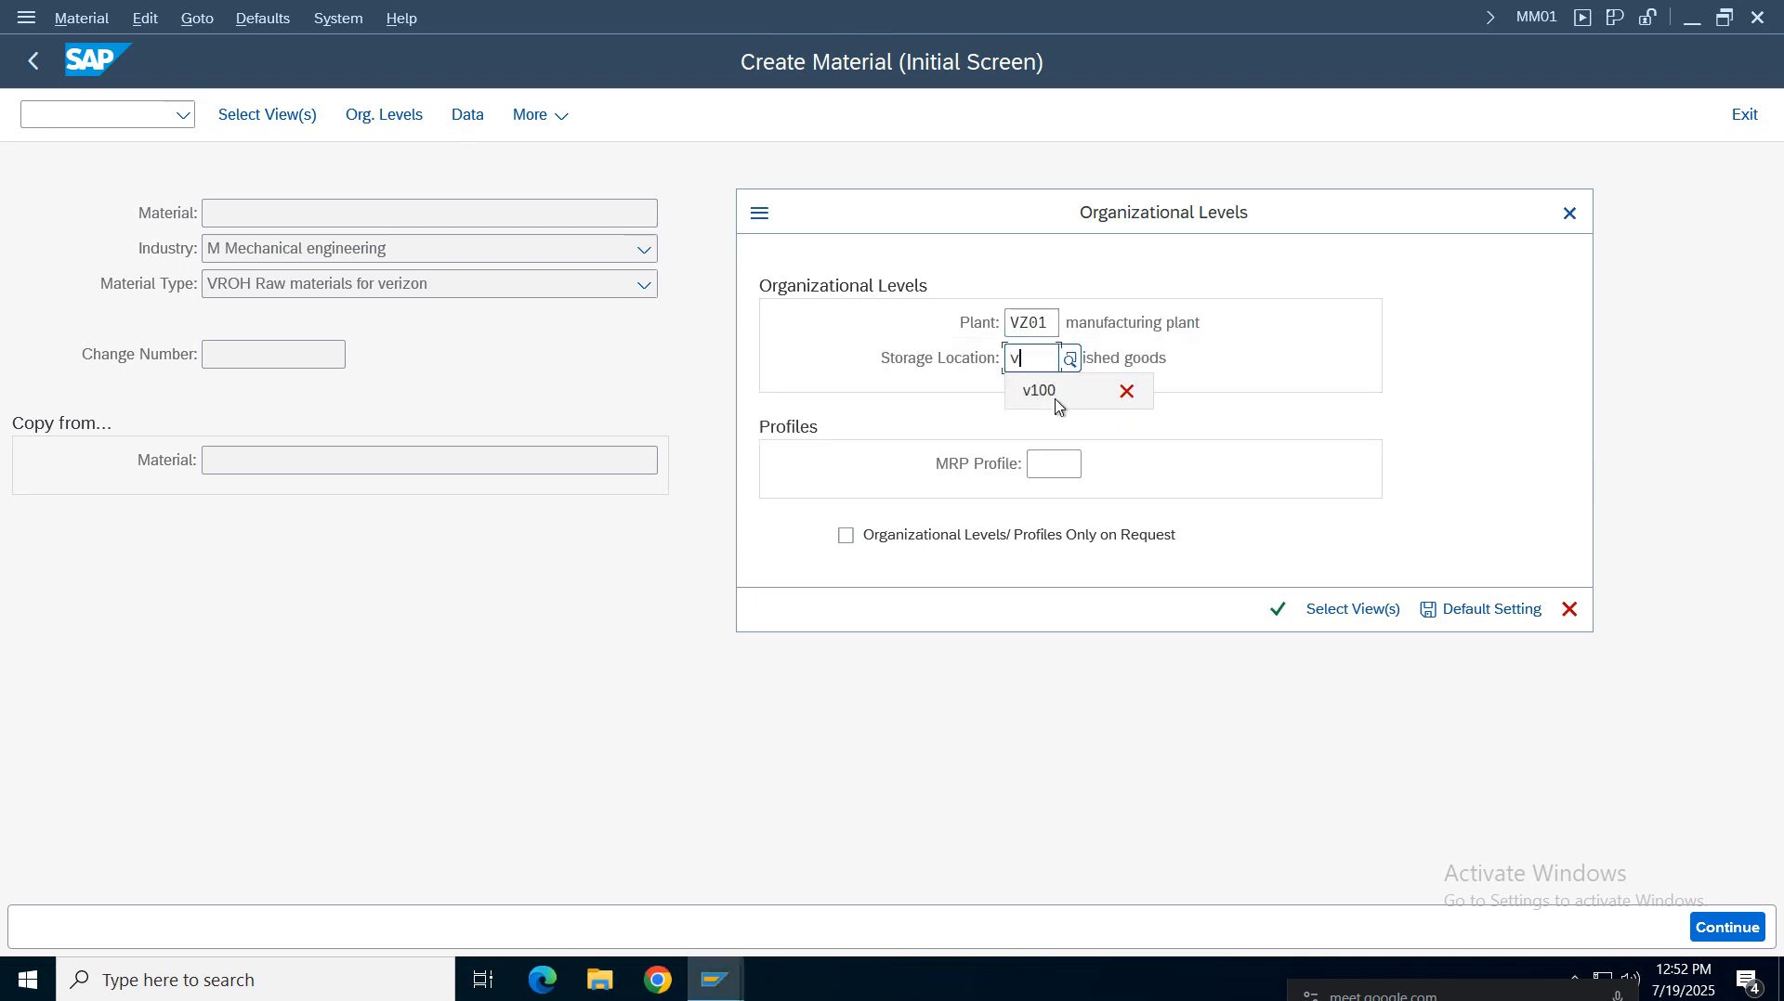
type("z01")
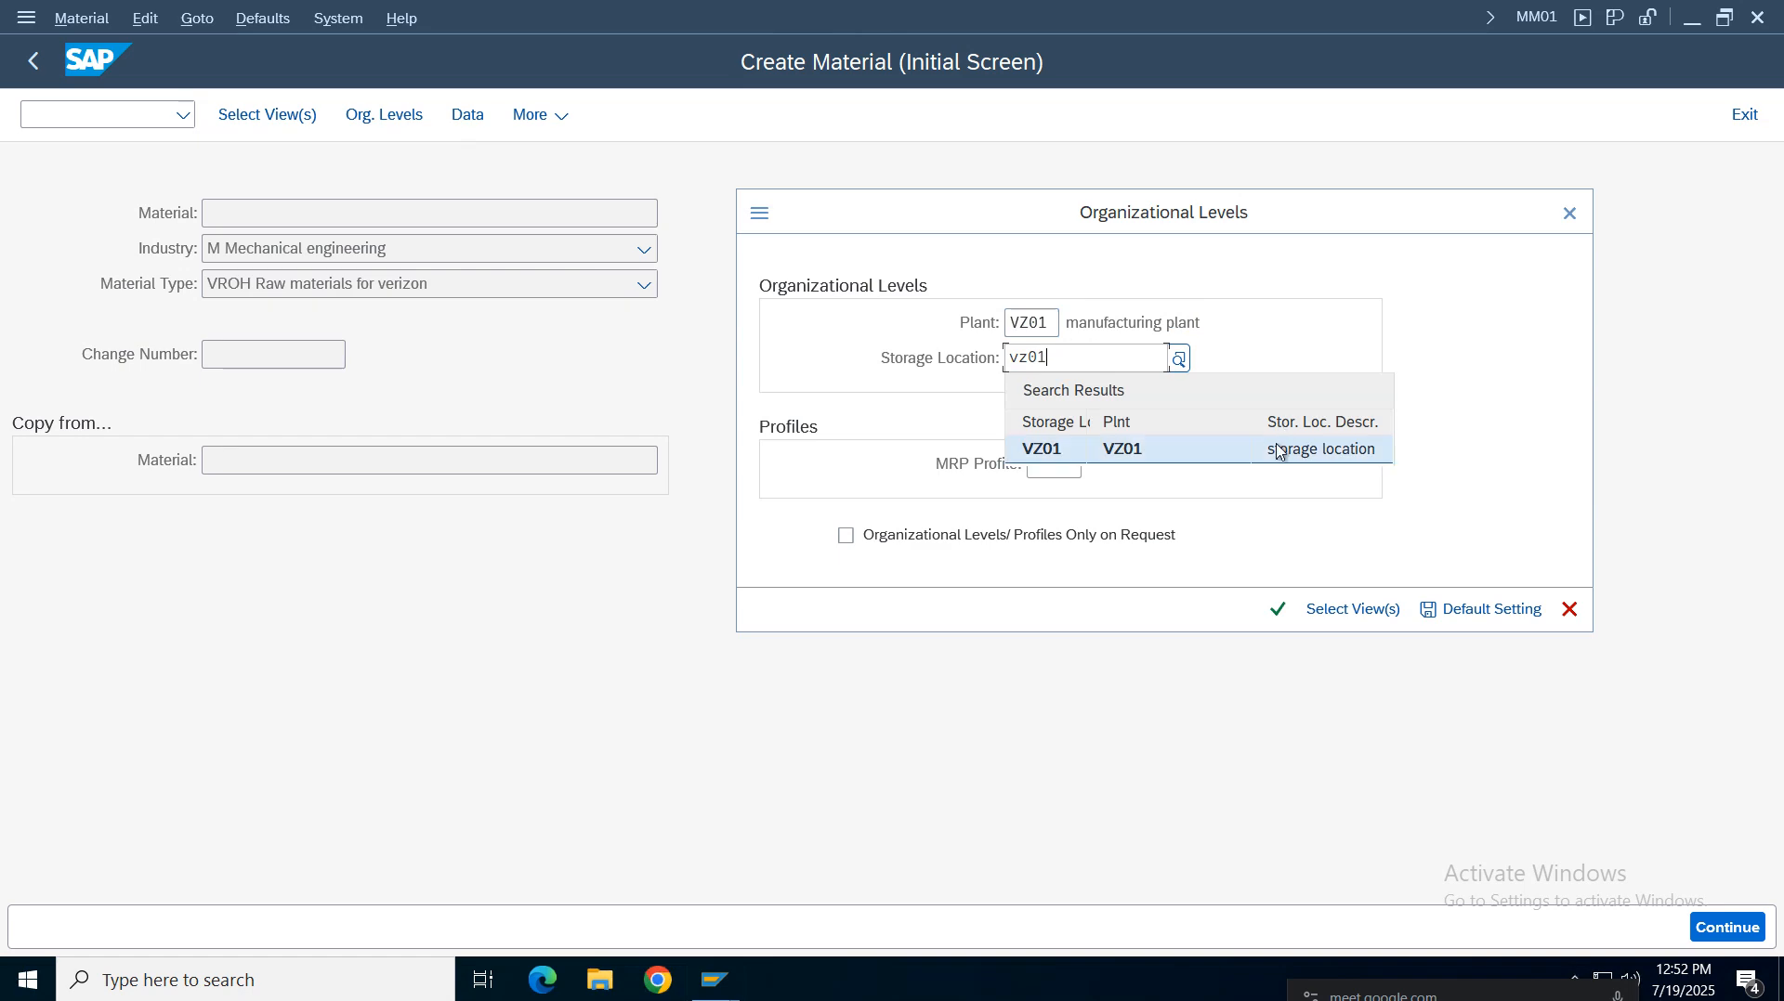
left_click(1167, 455)
left_click(1278, 611)
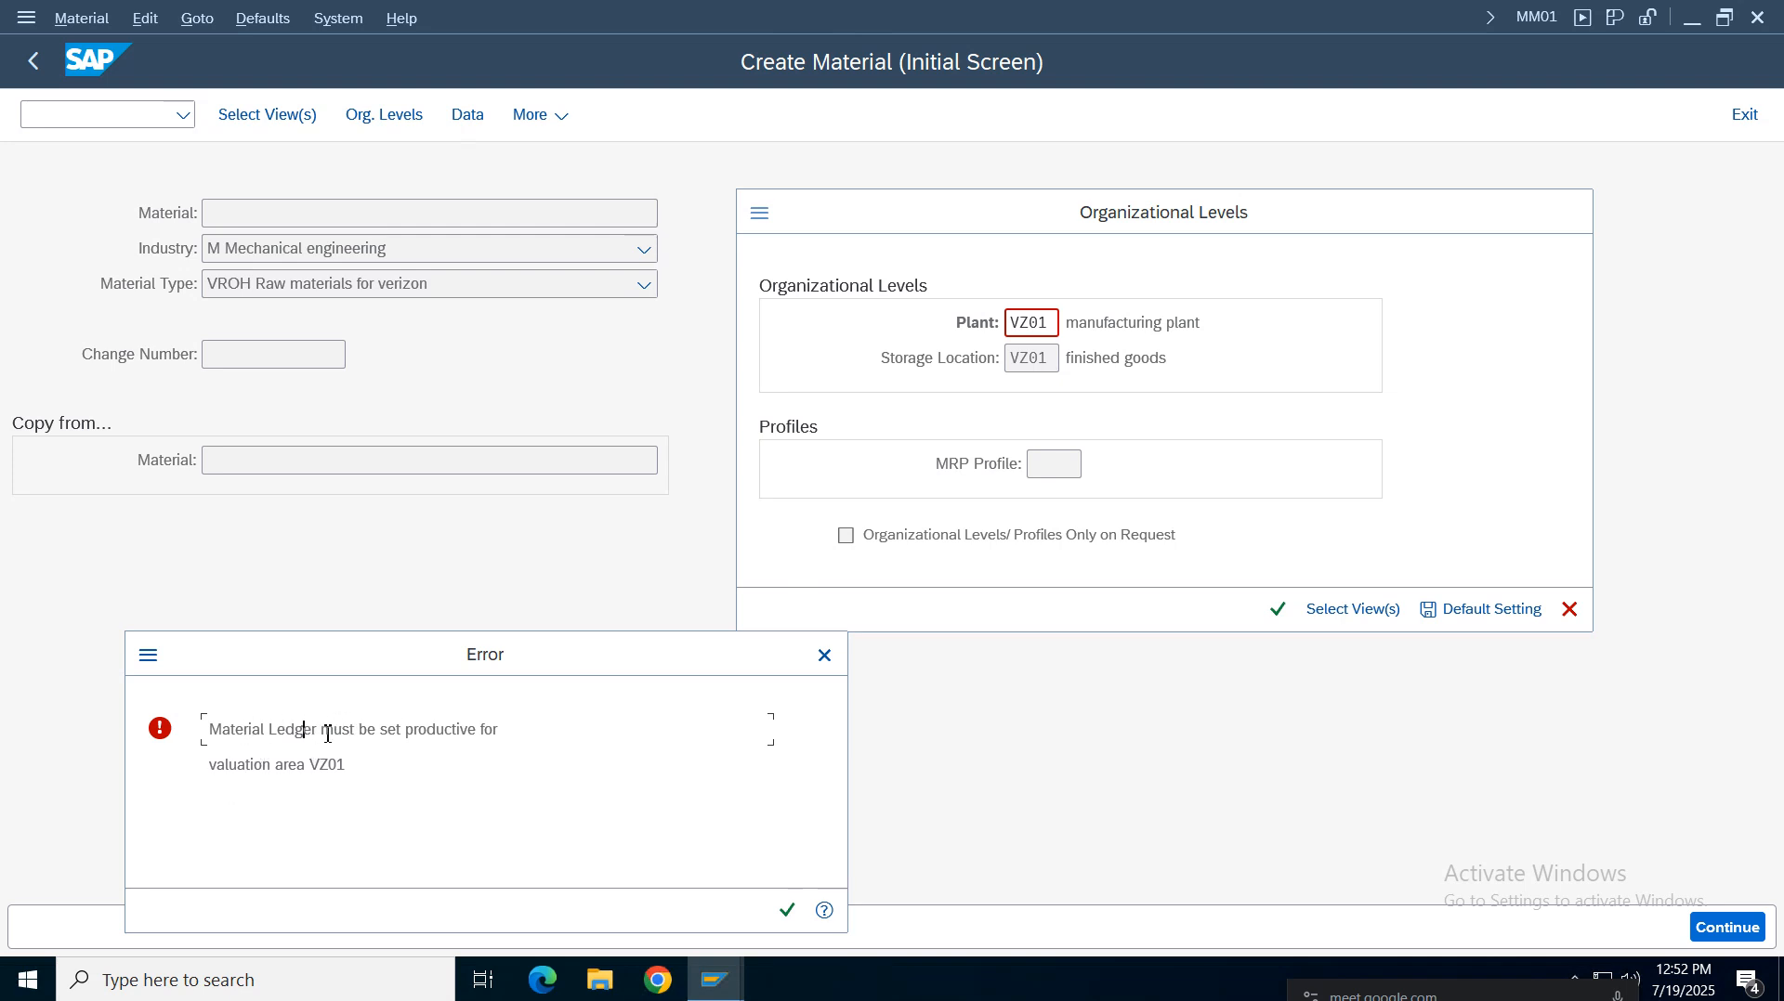
Open the detailed help for the Material Ledger error and read the described solution scenarios
left_click(381, 734)
left_click_drag(362, 771, 149, 696)
left_click(250, 735)
left_click_drag(346, 765, 197, 719)
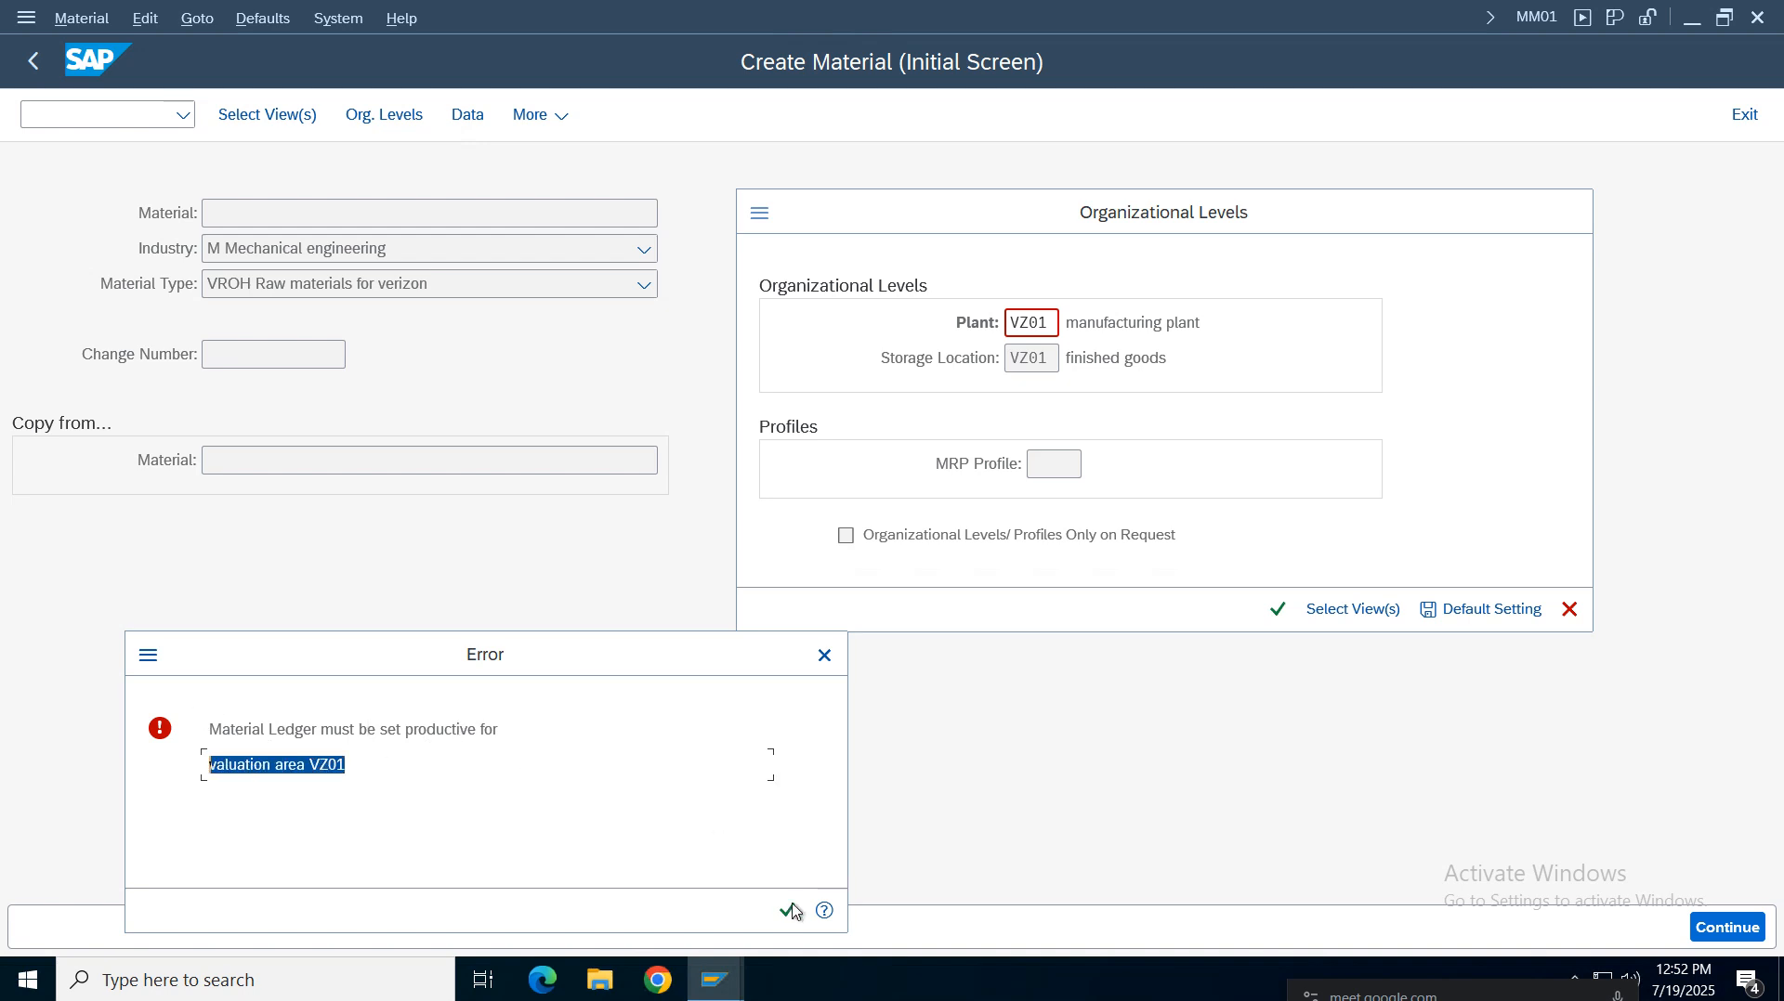
left_click(824, 912)
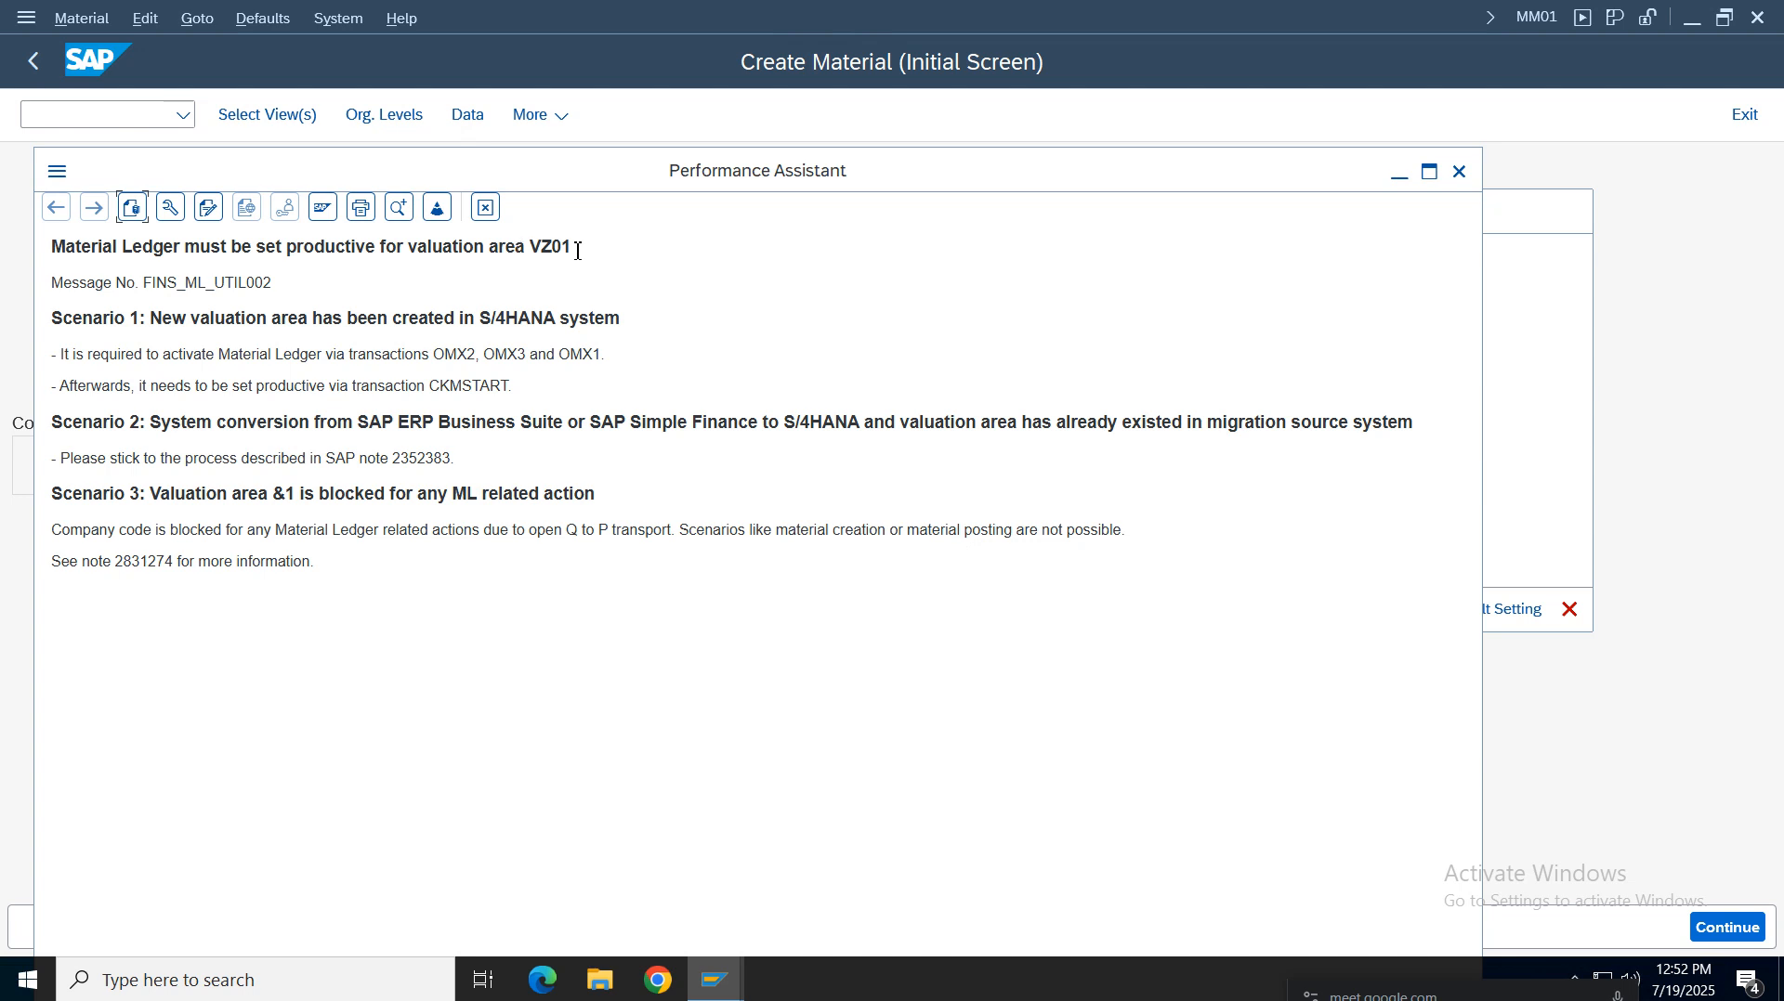
left_click_drag(578, 250, 50, 247)
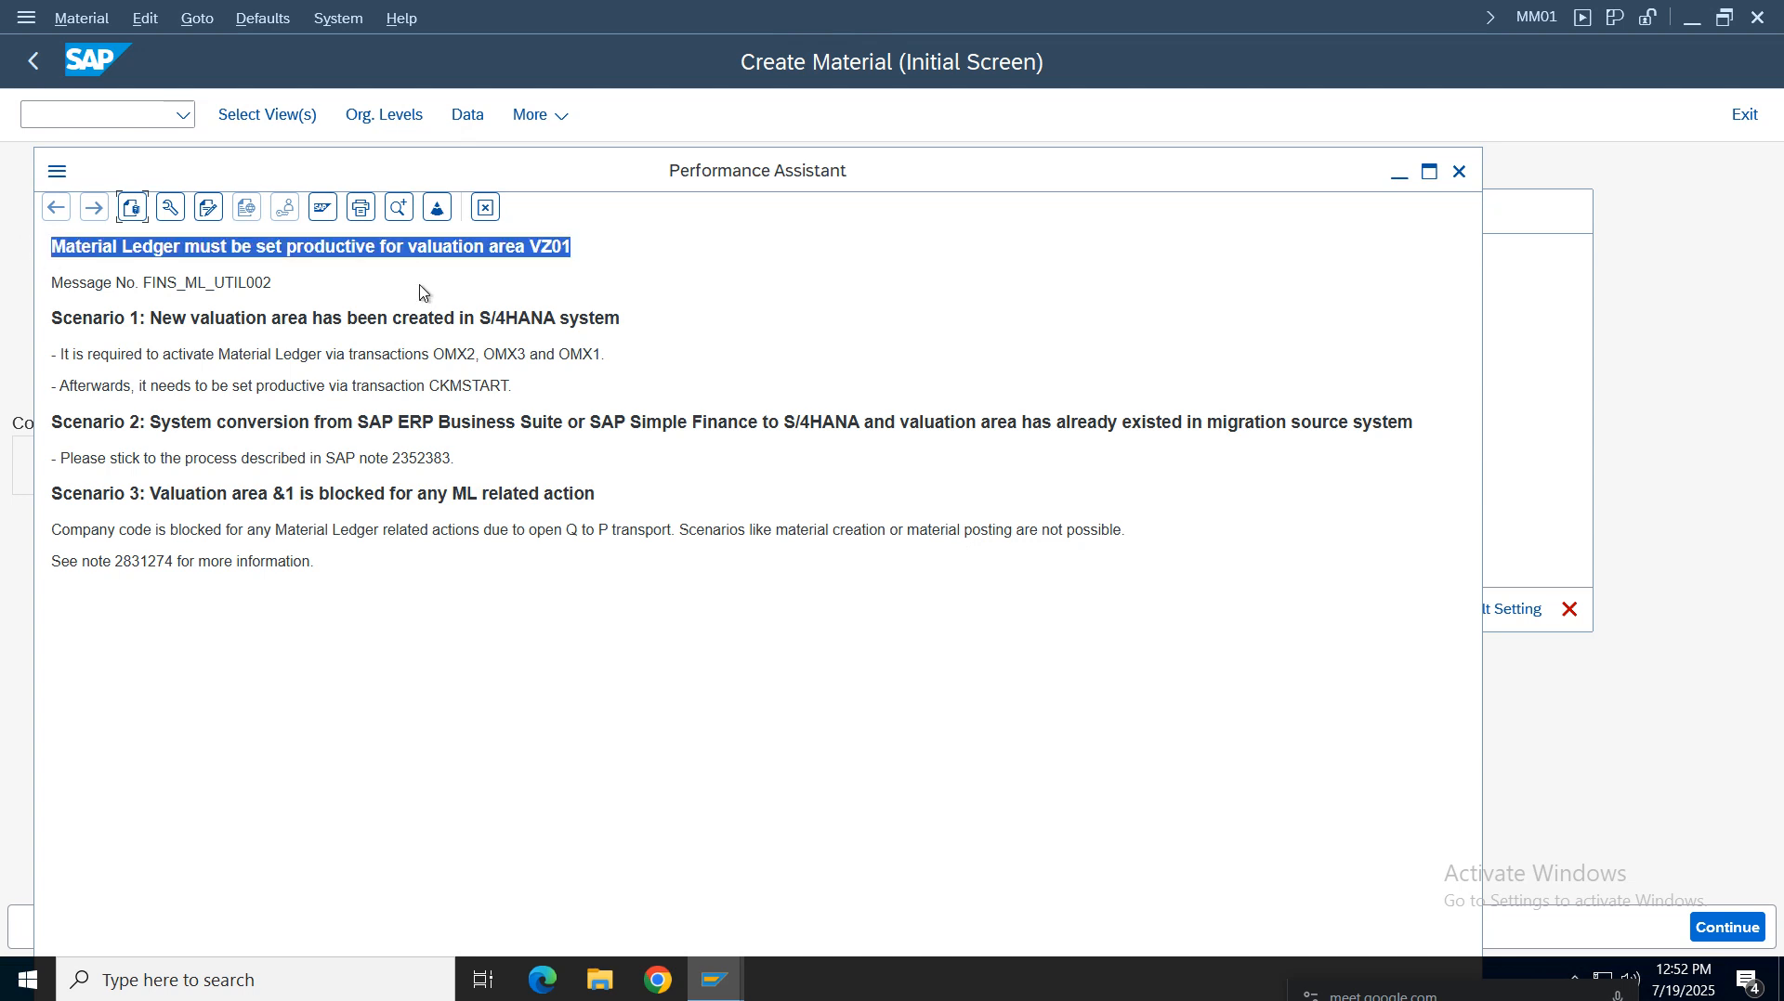
left_click(148, 252)
left_click_drag(610, 256, 50, 248)
left_click(108, 328)
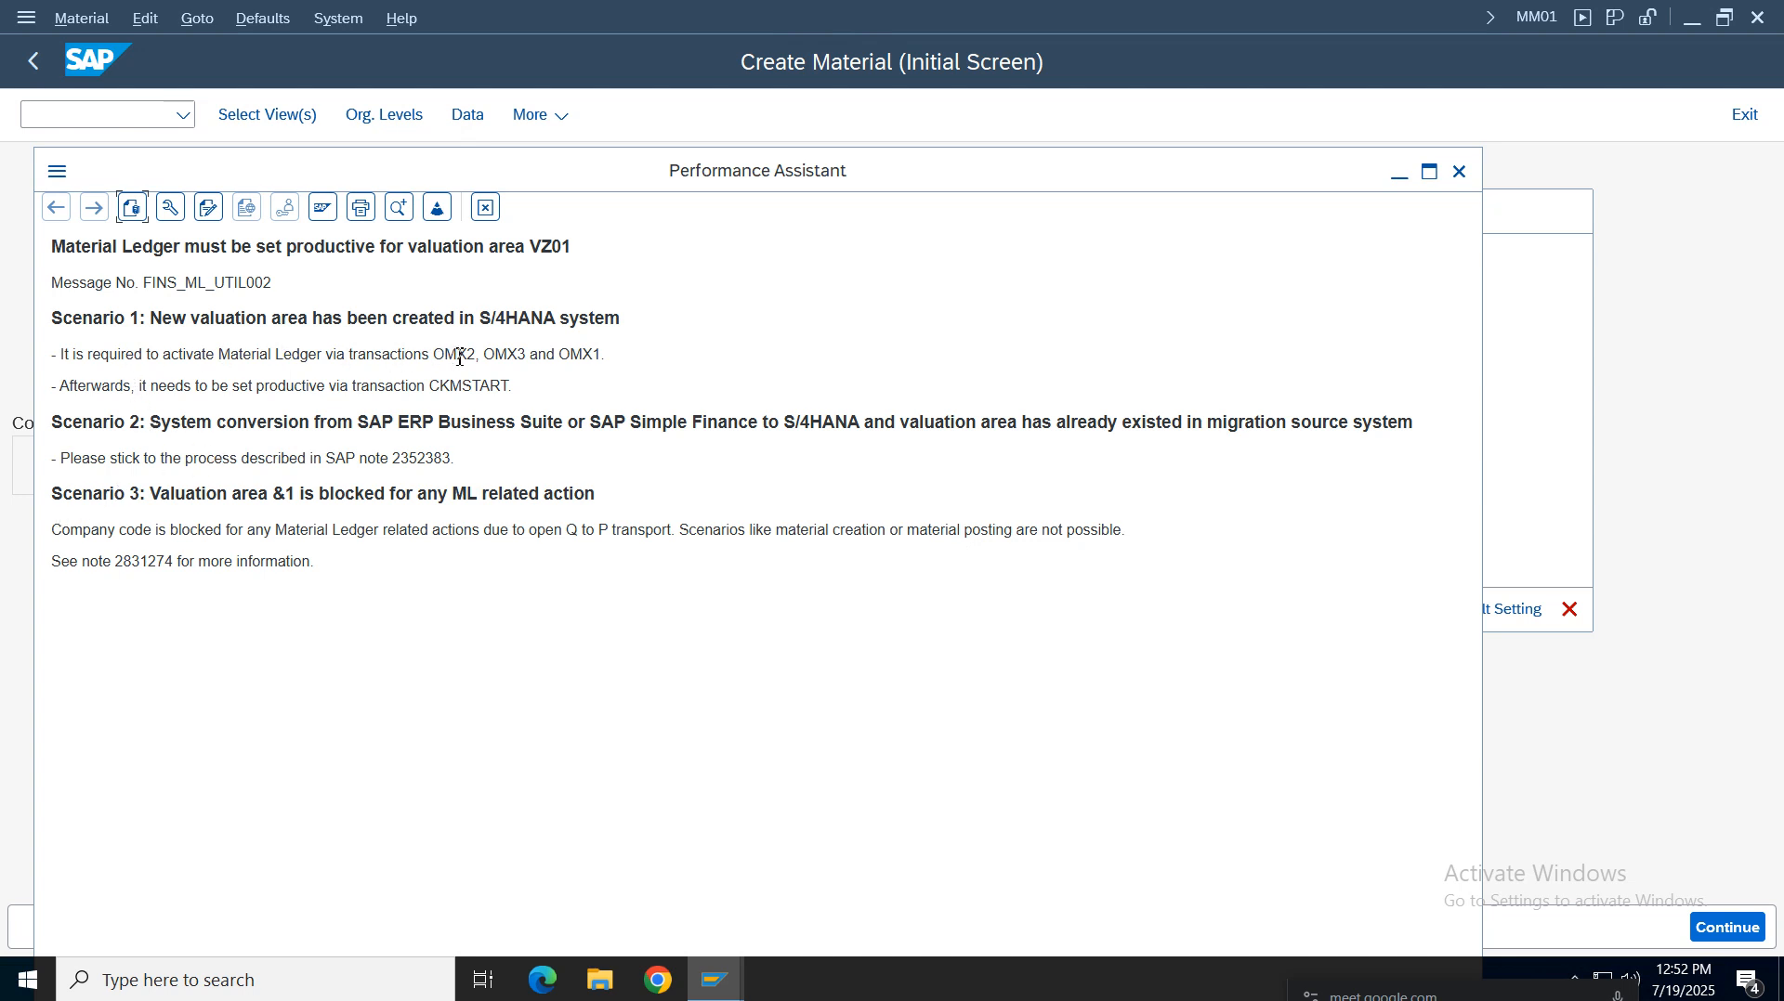
left_click_drag(710, 364, 24, 349)
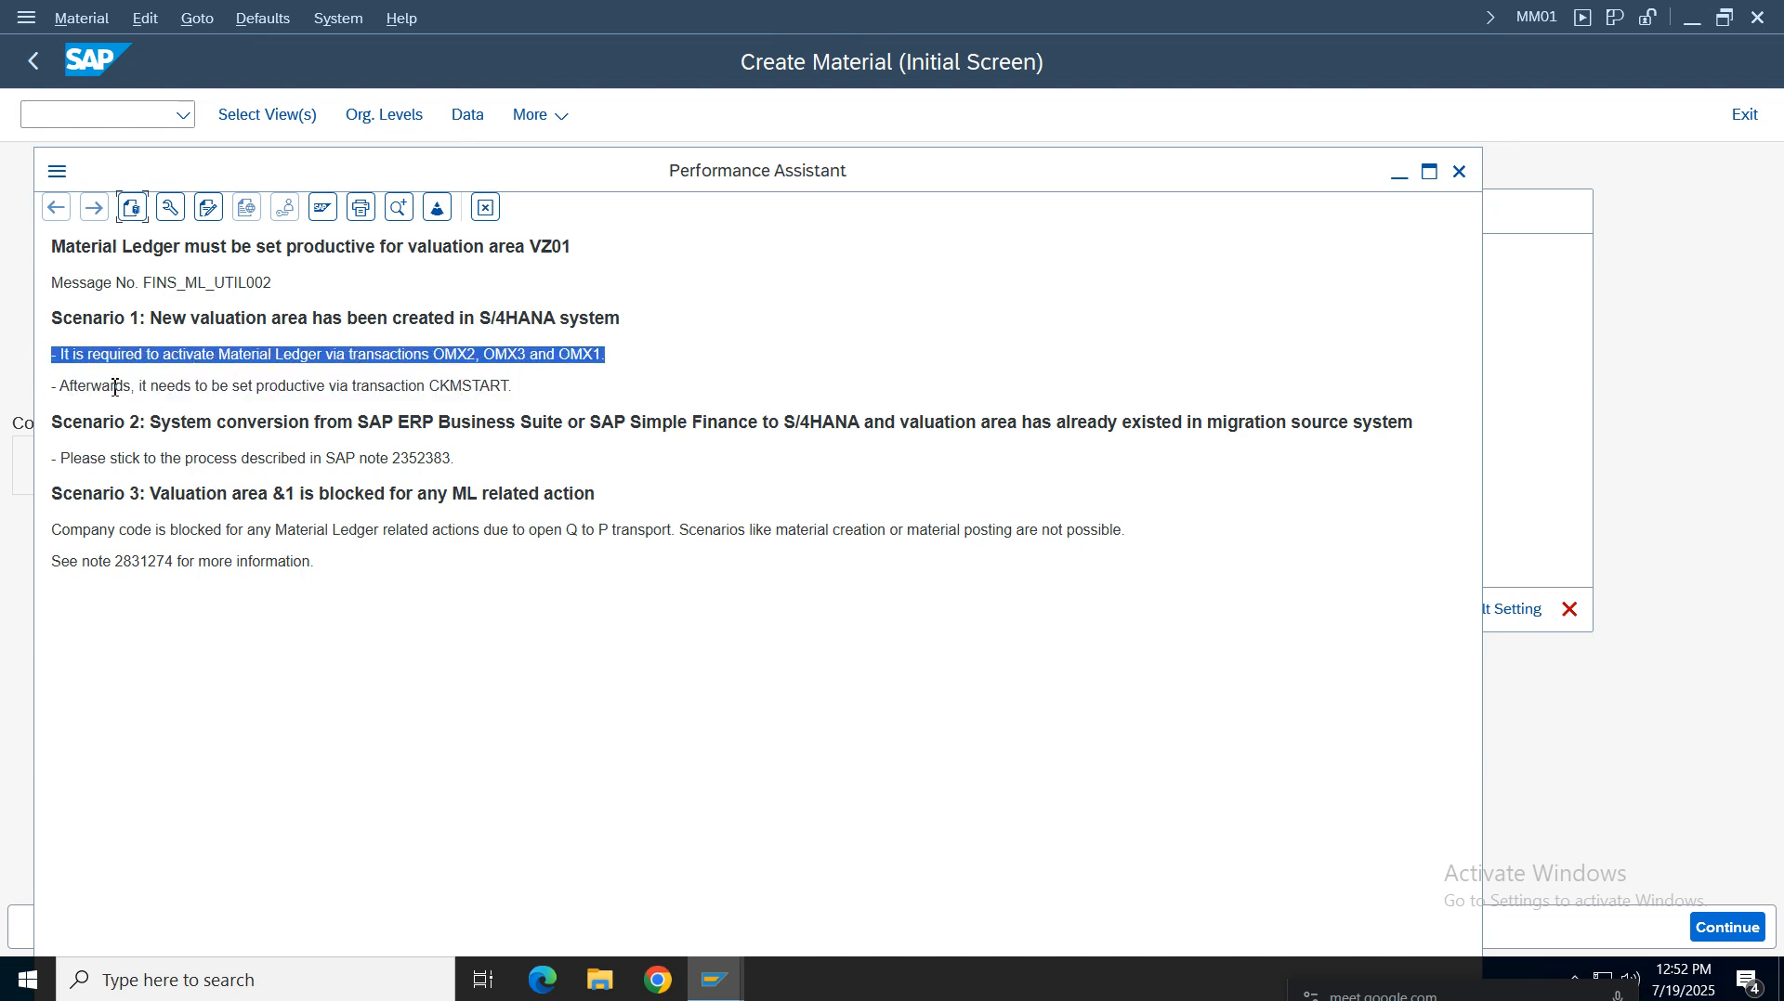
left_click(173, 383)
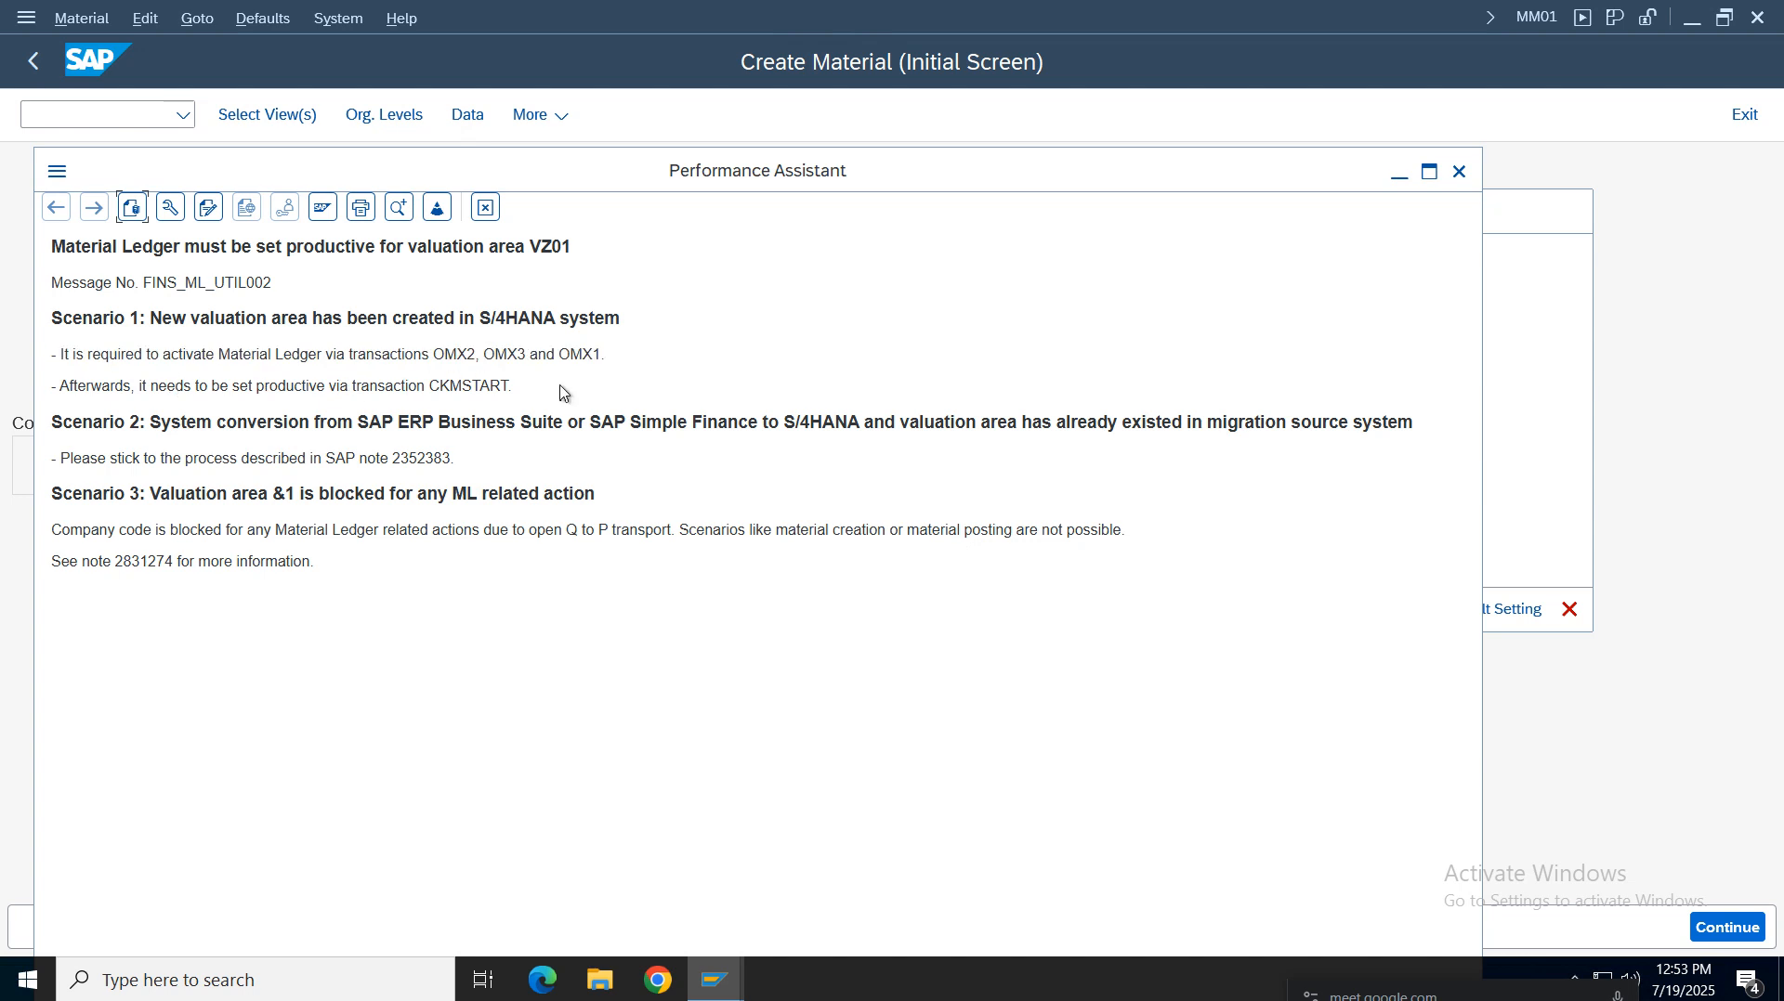
left_click_drag(561, 389, 393, 383)
left_click(453, 355)
left_click_drag(714, 536, 26, 544)
left_click_drag(369, 588, 79, 404)
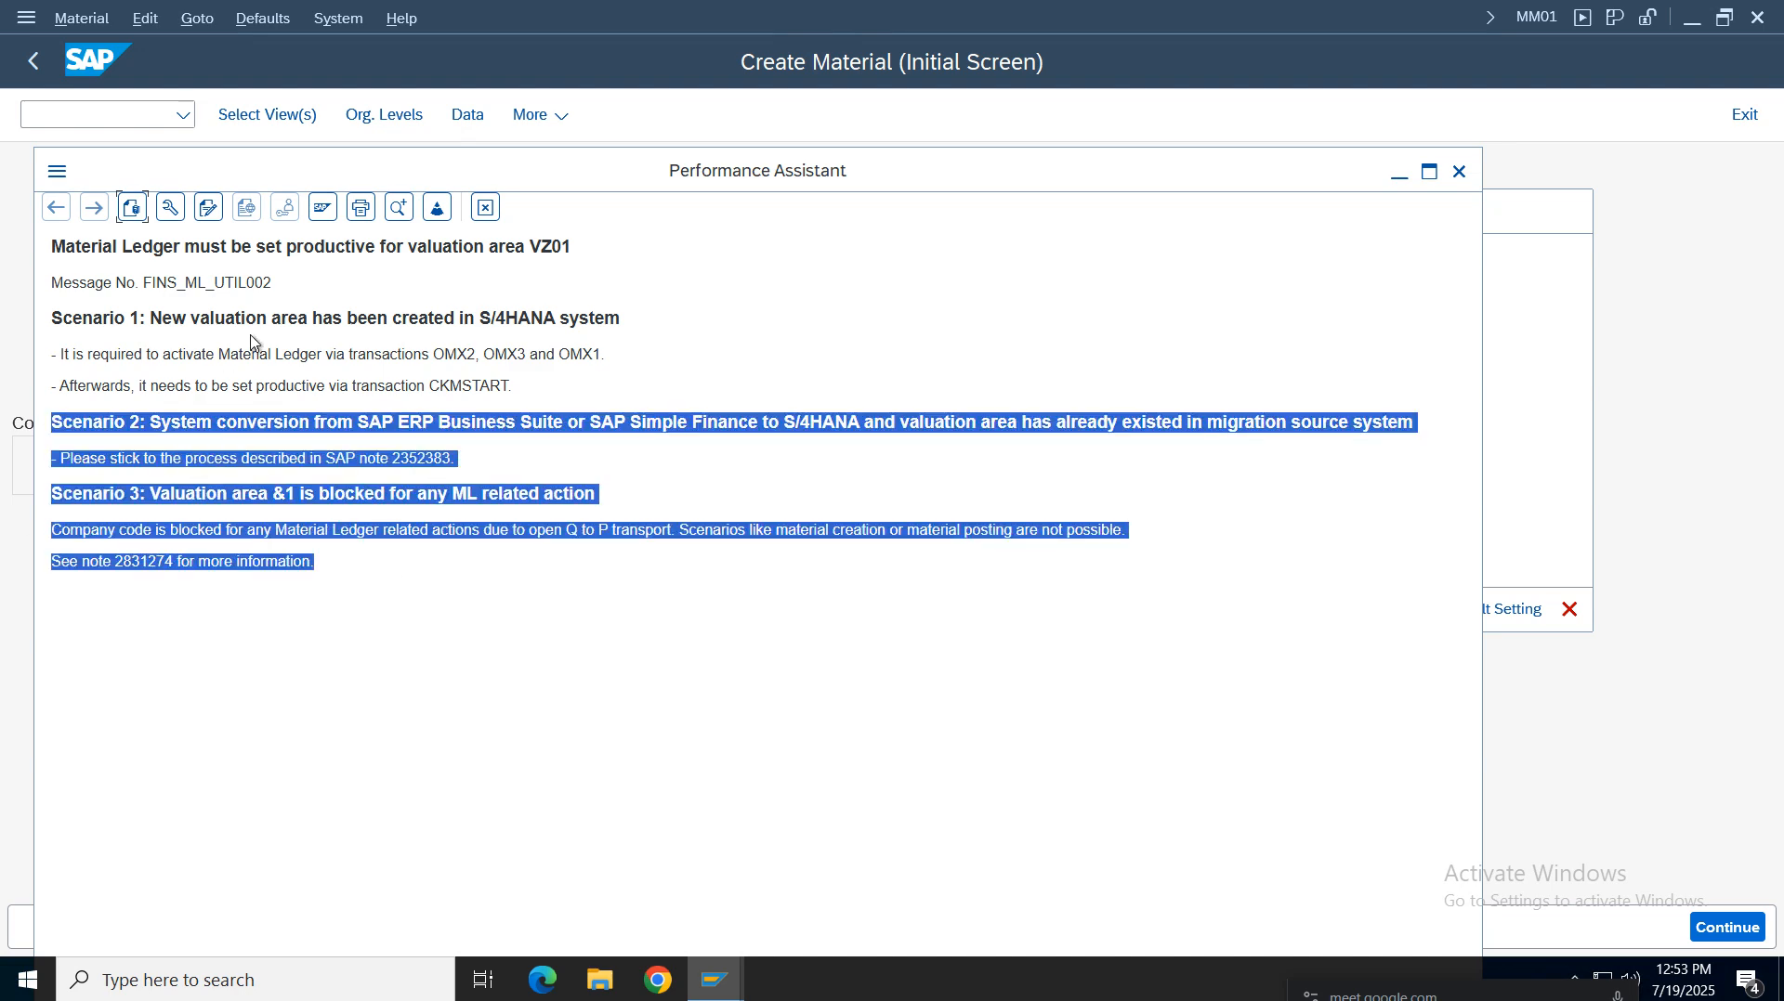
left_click_drag(557, 398, 49, 316)
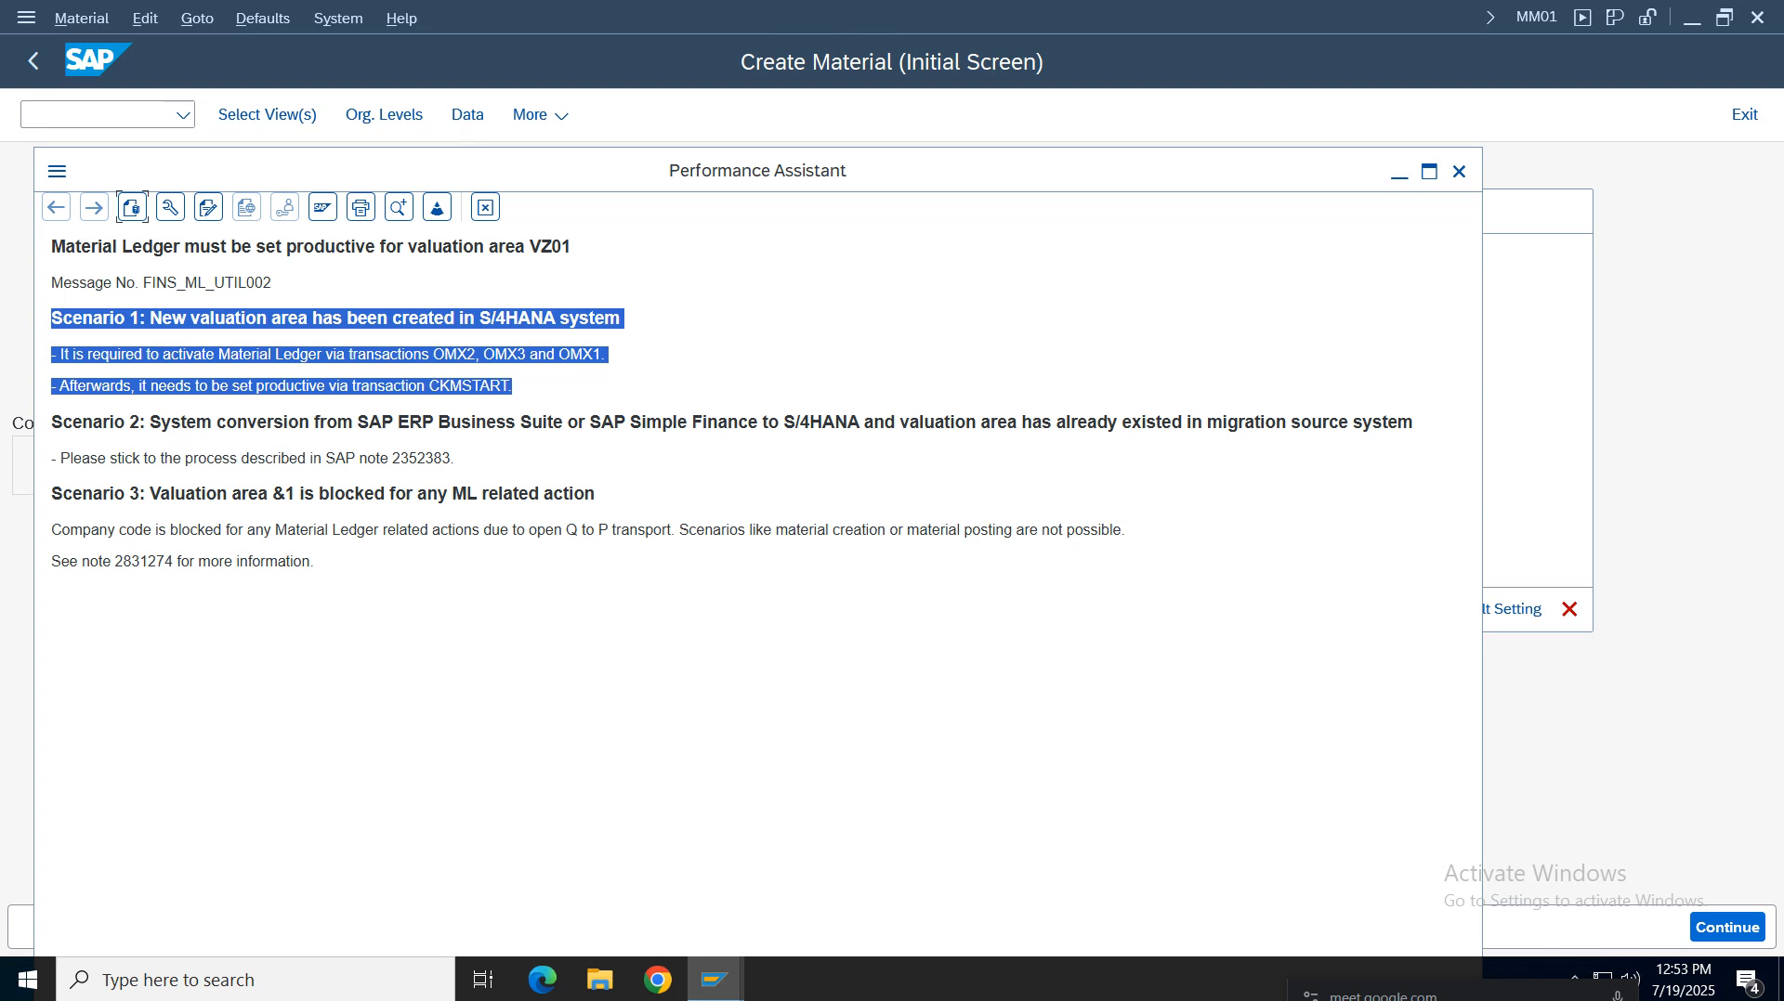
left_click(332, 461)
left_click(485, 207)
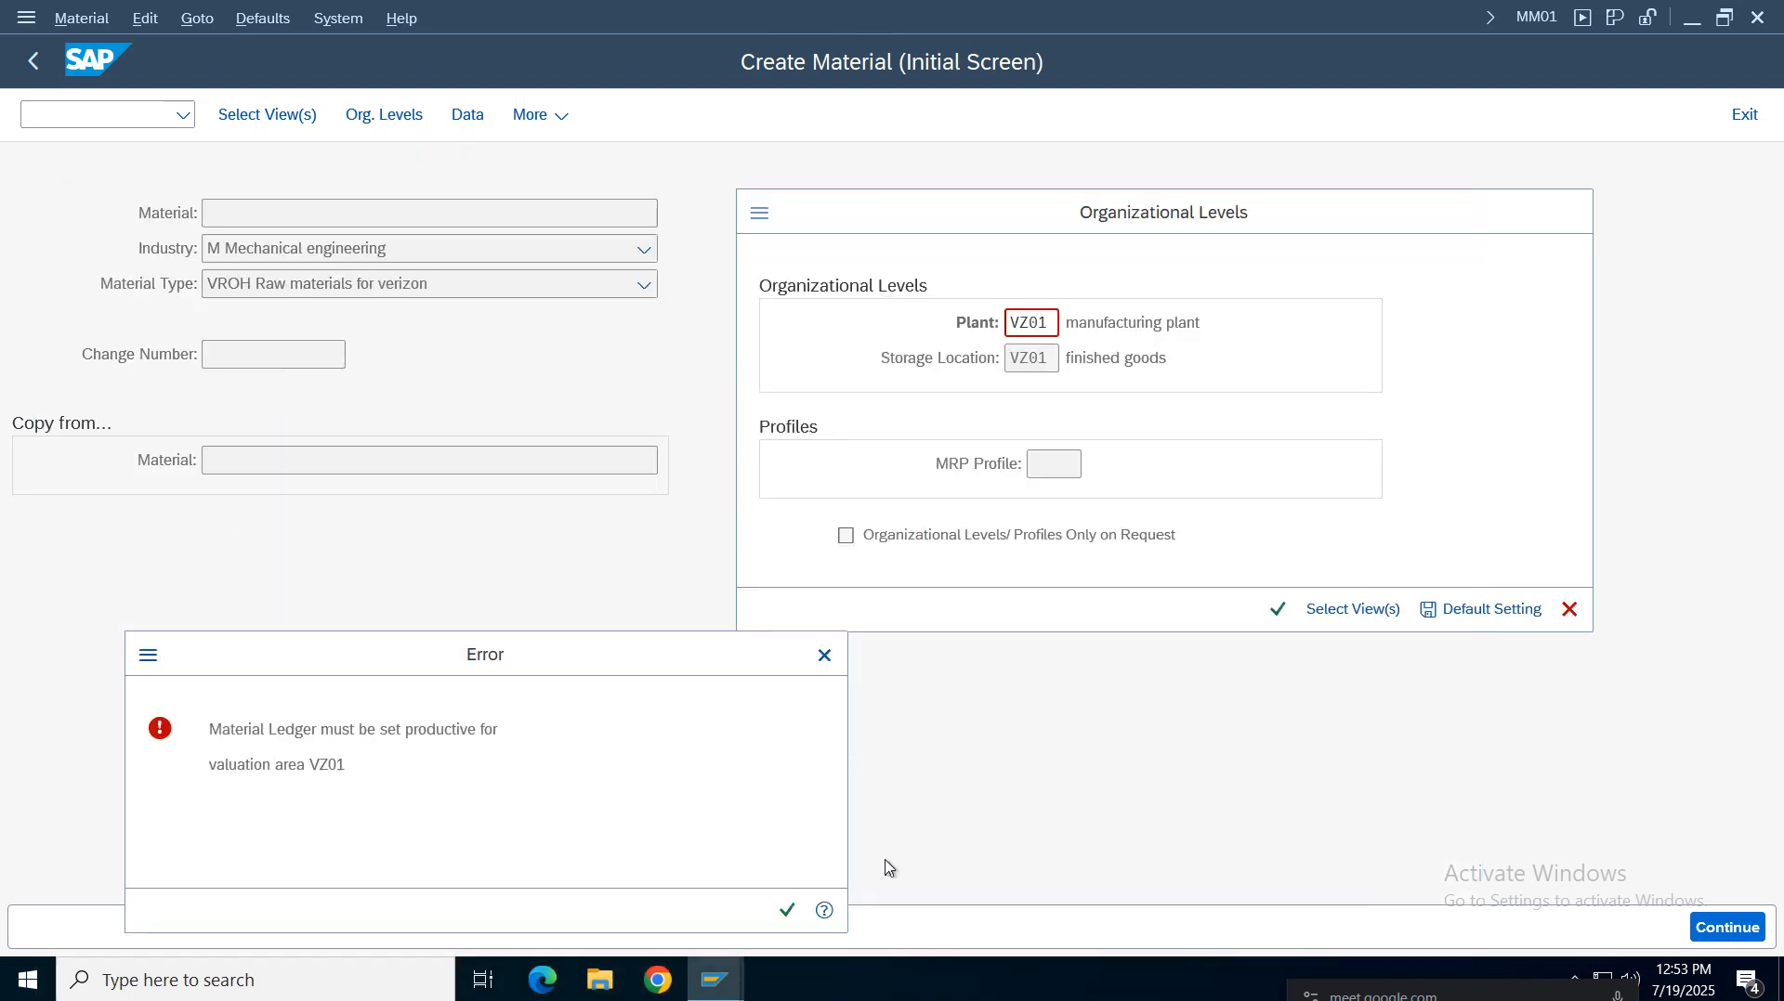
Dismiss the error, cancel the organizational levels dialog and leave the Create Material transaction
left_click(825, 656)
left_click(1569, 609)
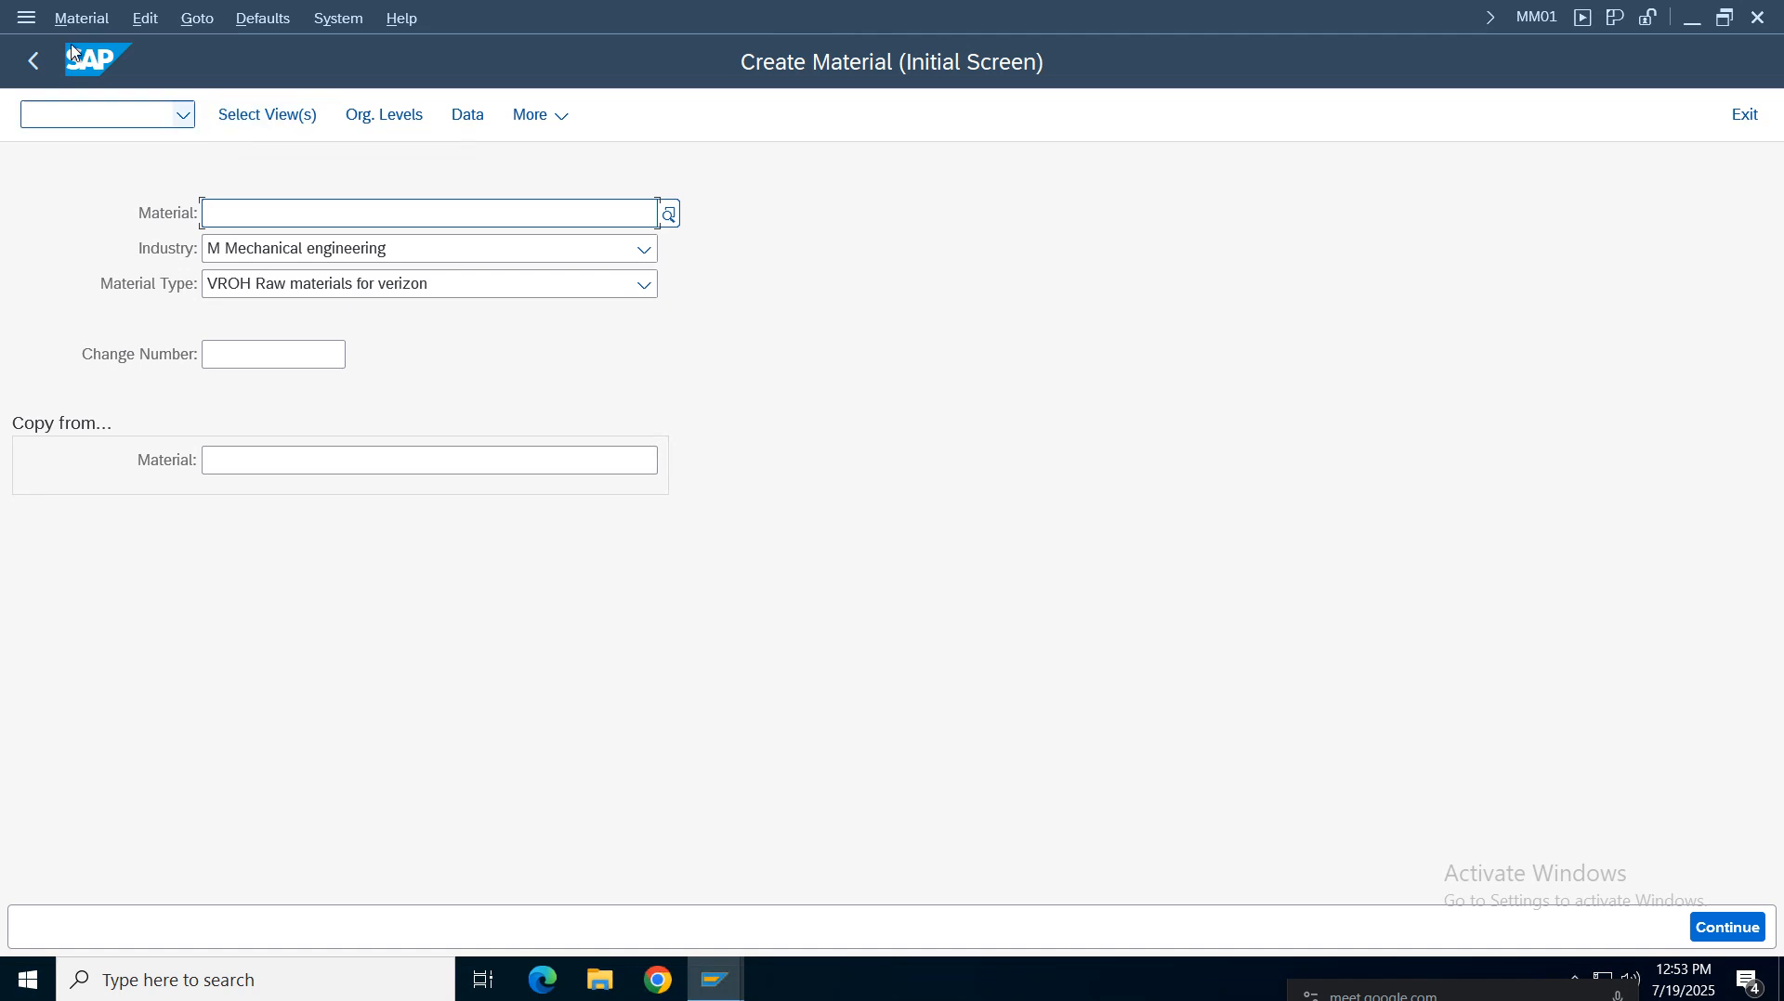
left_click(34, 62)
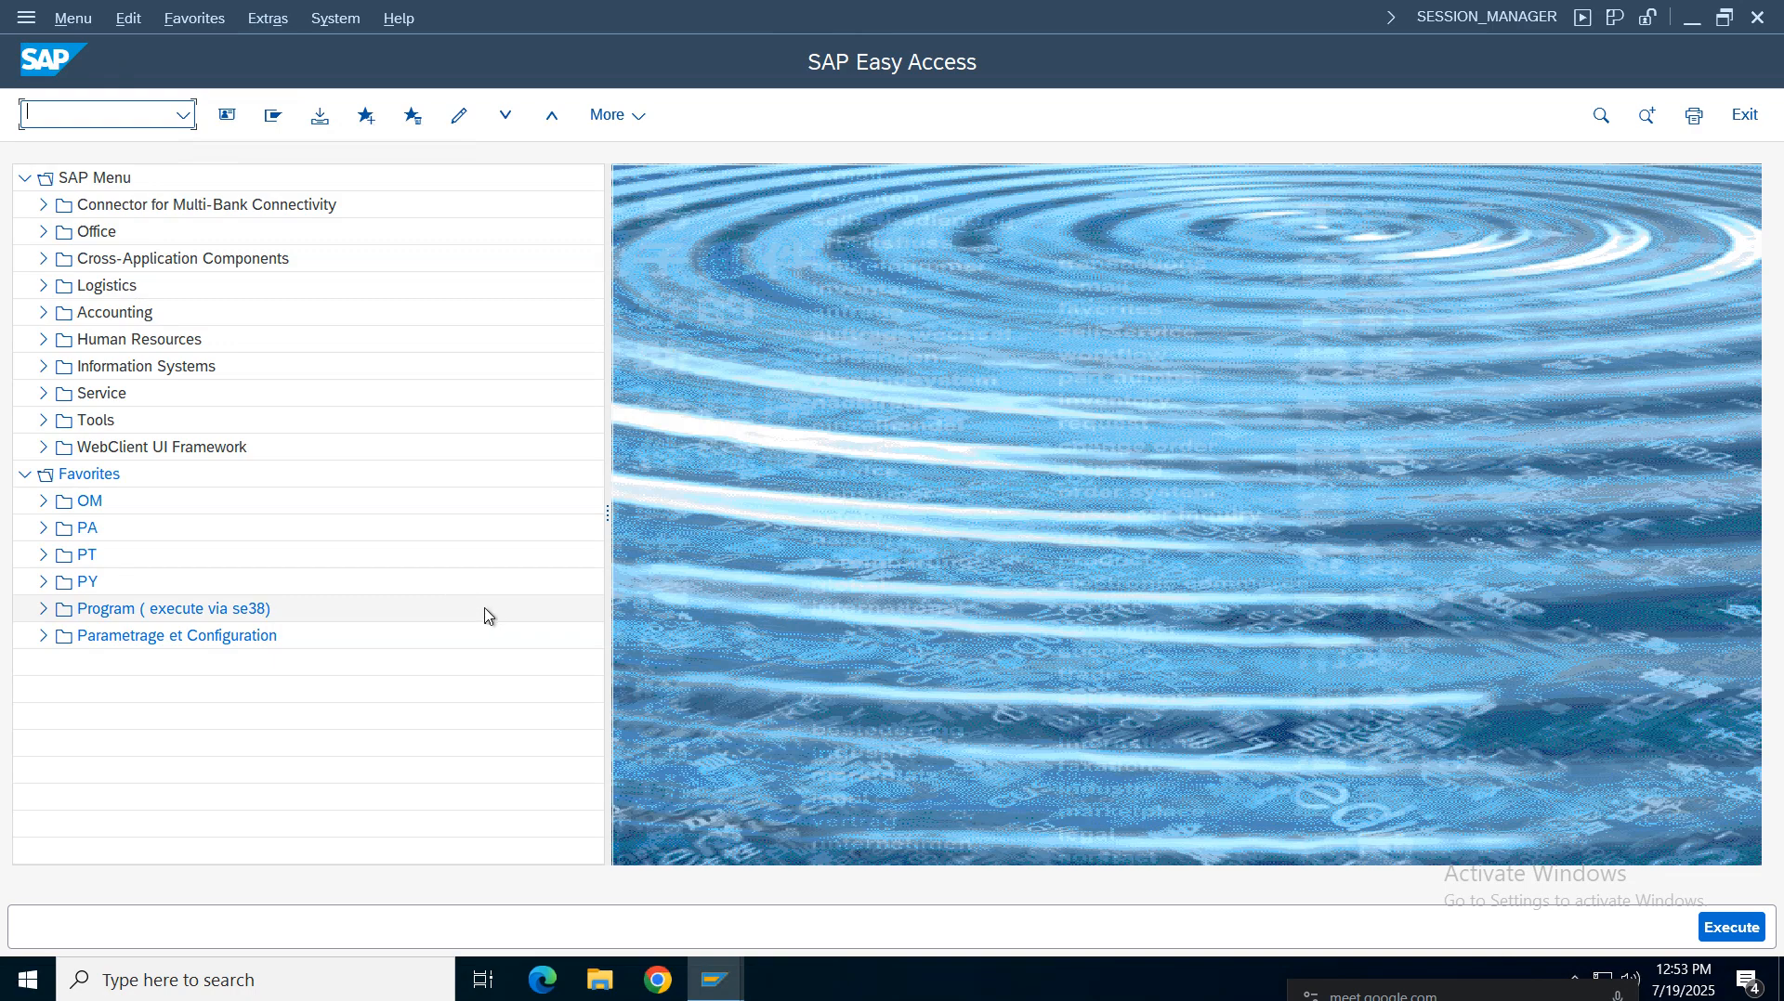
Switch to the configuration notes spreadsheet and enter 'MMNR Number ranges' in column F of the MM01 row
mouse_move(1033, 12)
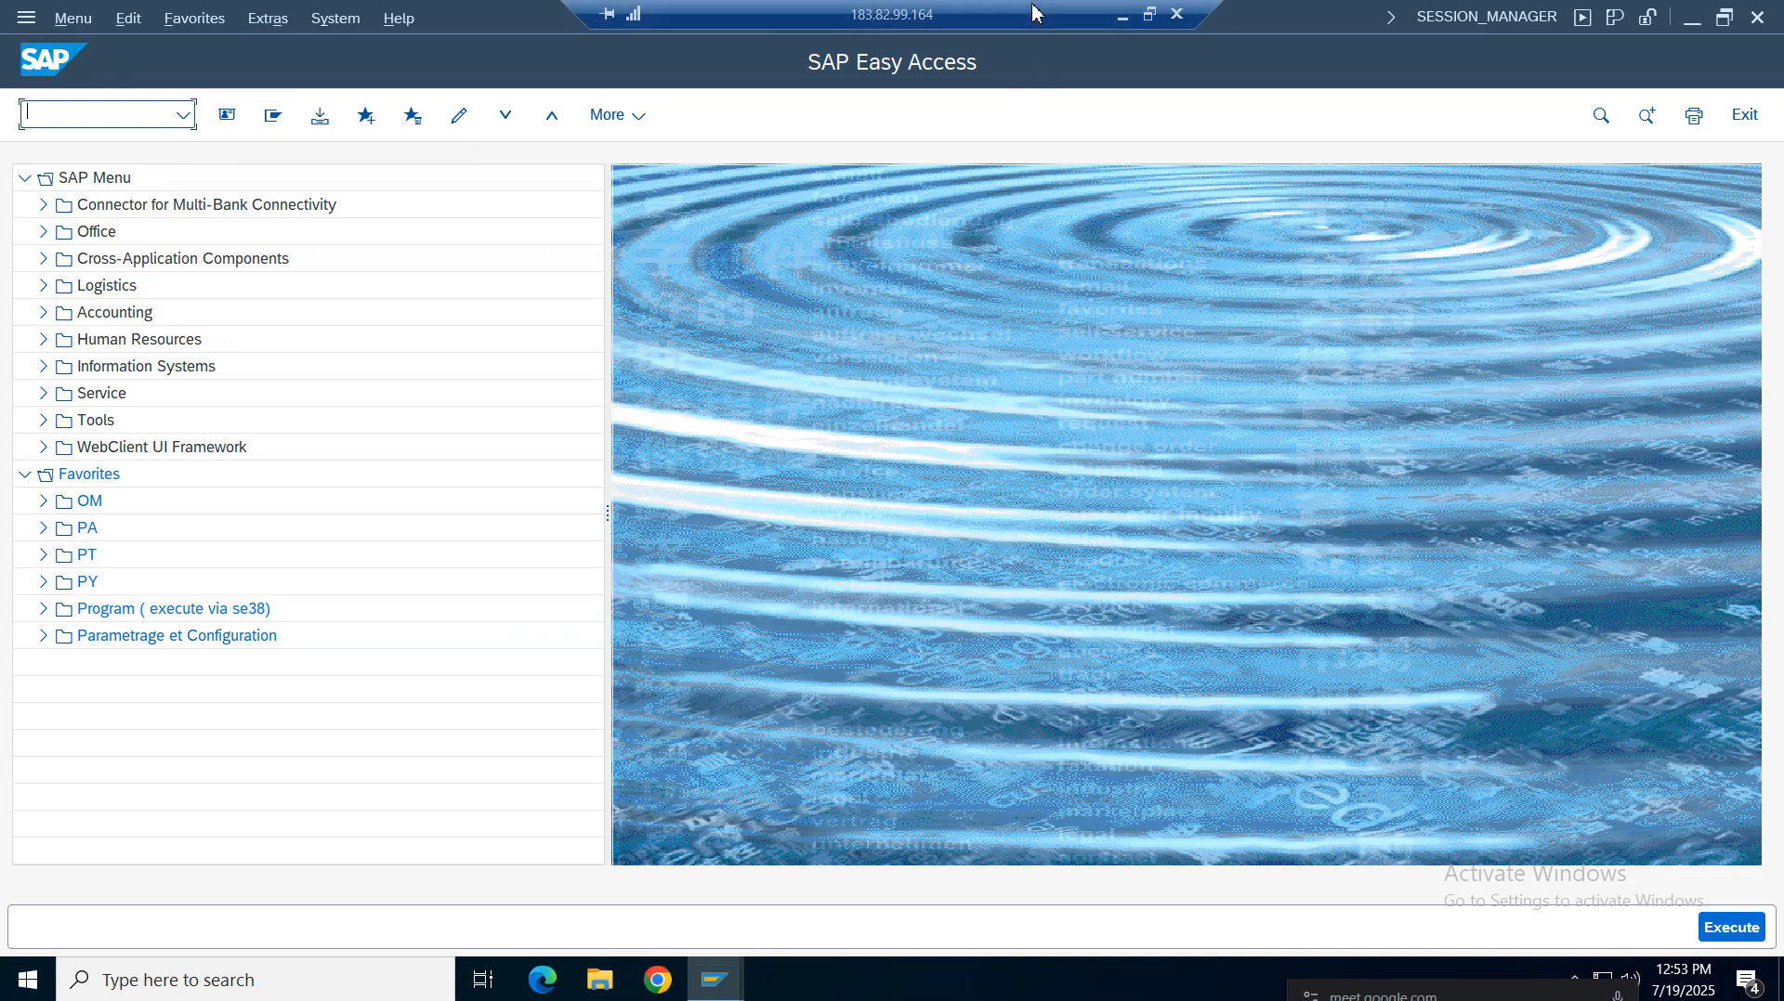
left_click(1122, 17)
left_click(546, 30)
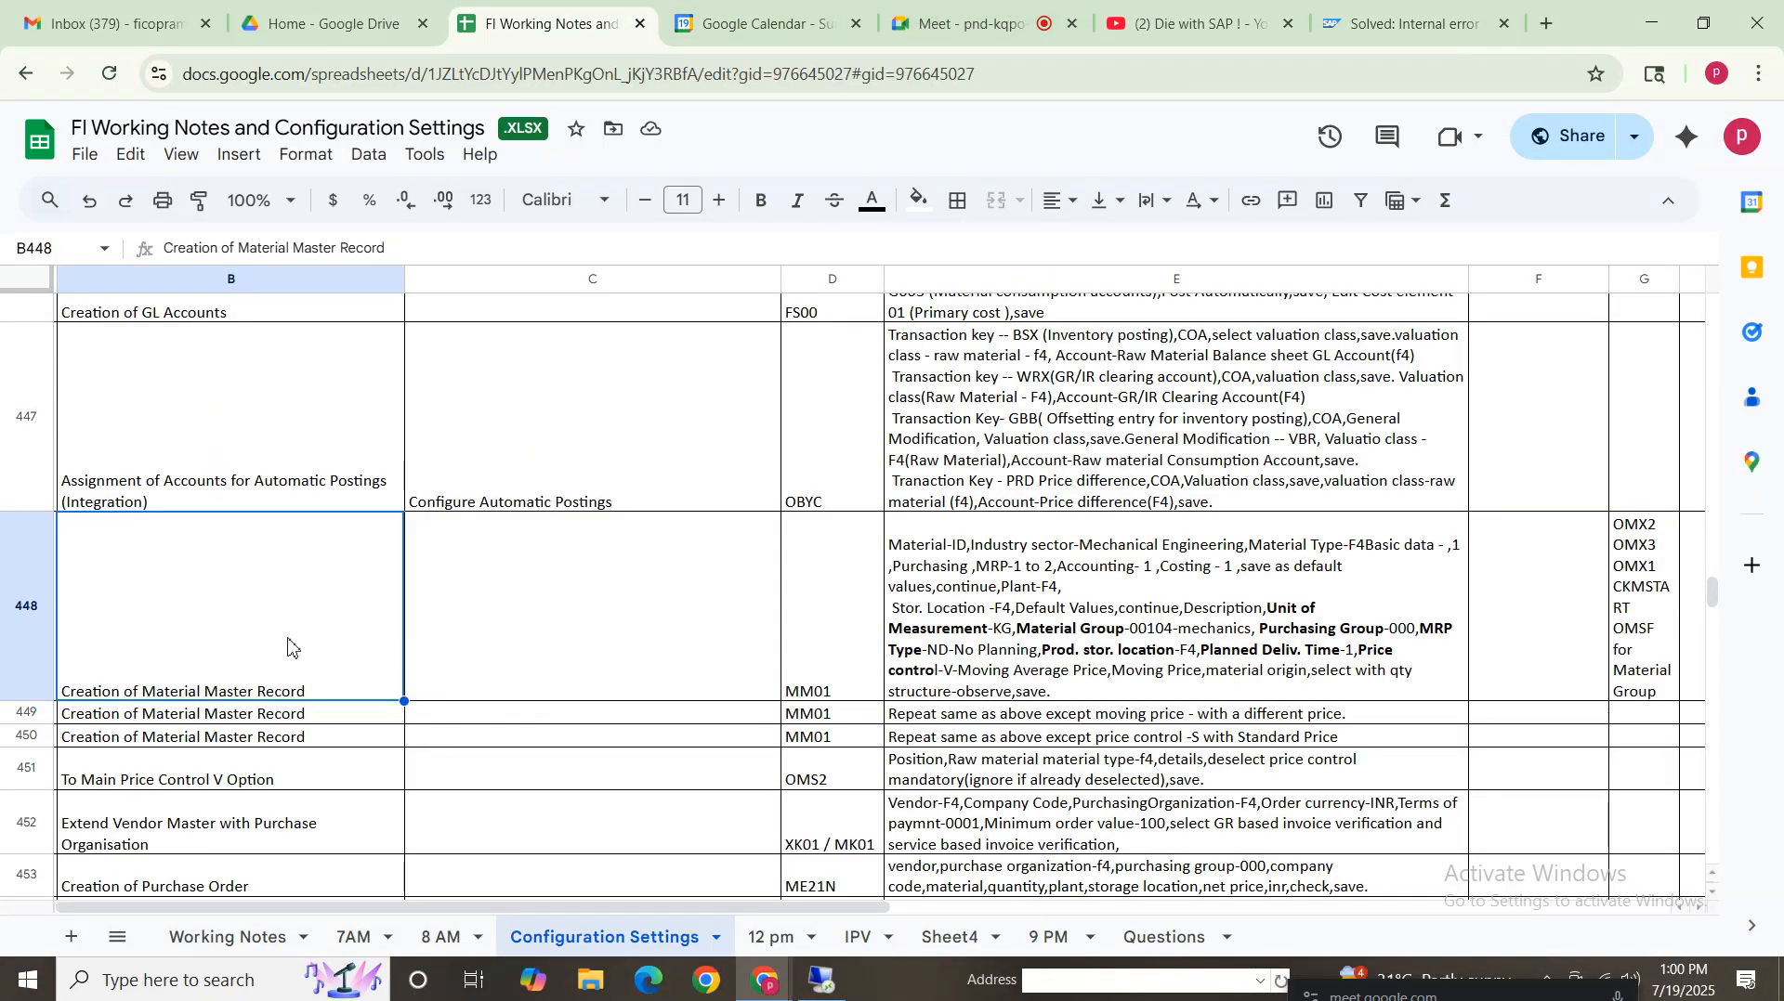
left_click(1045, 637)
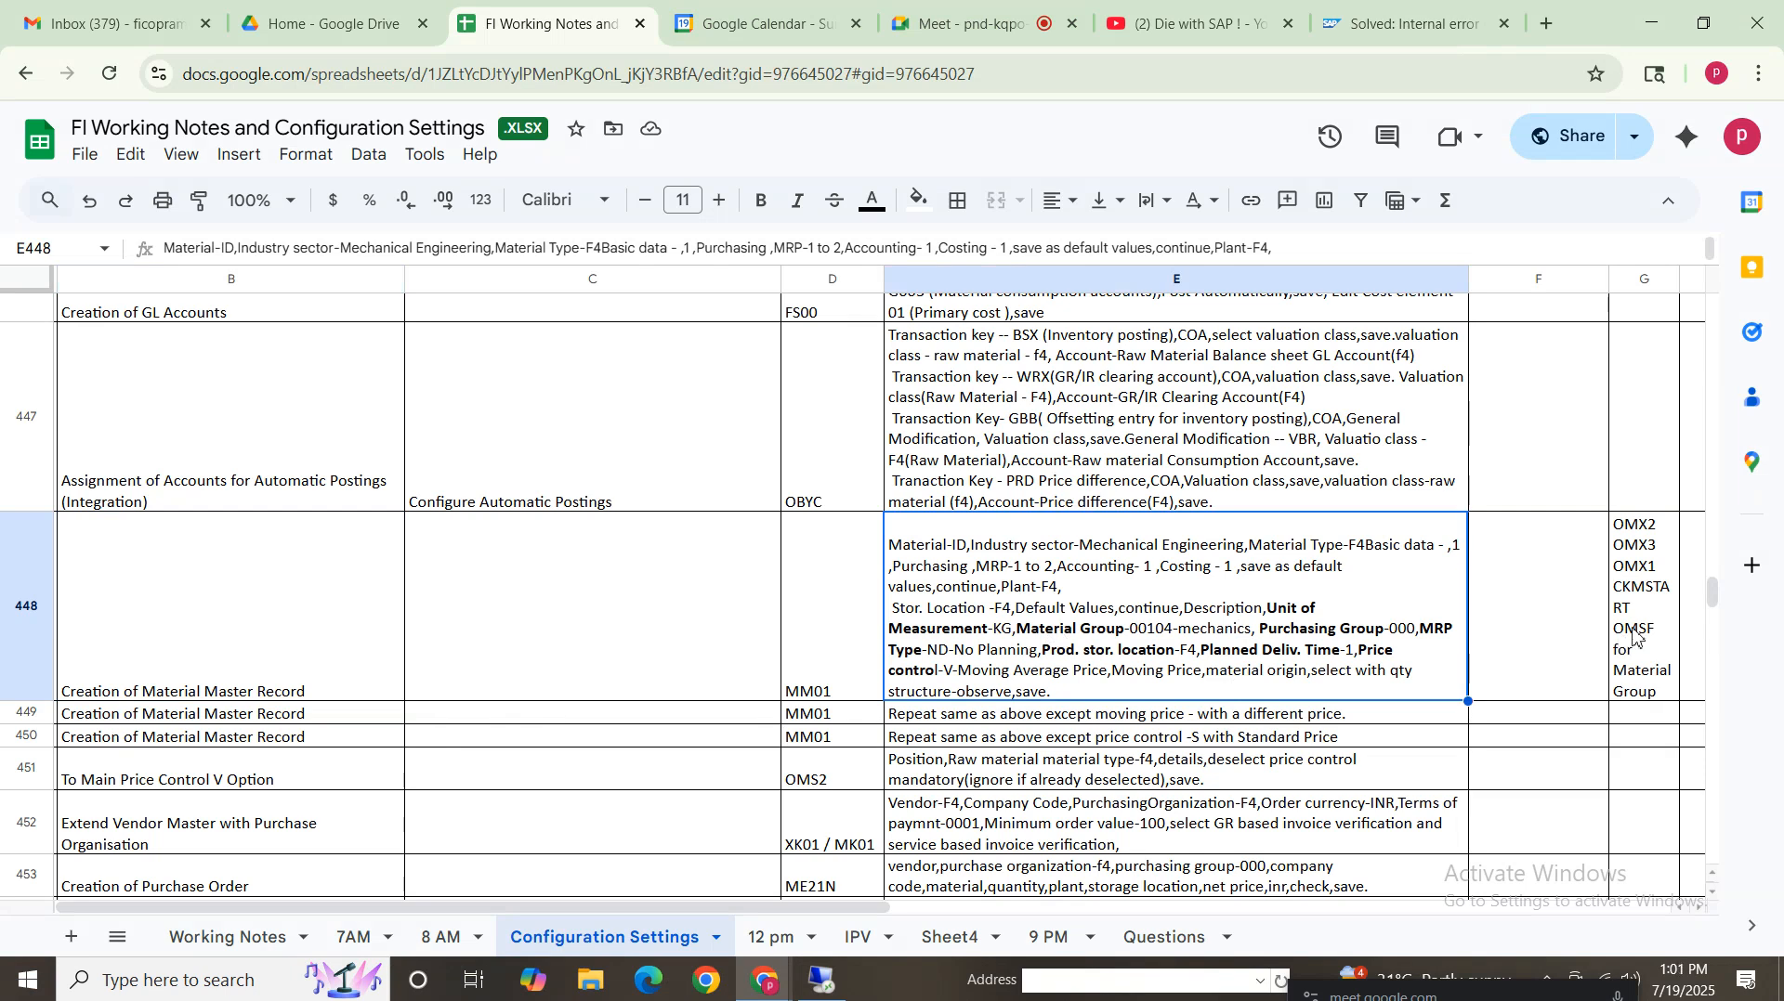
left_click(1532, 660)
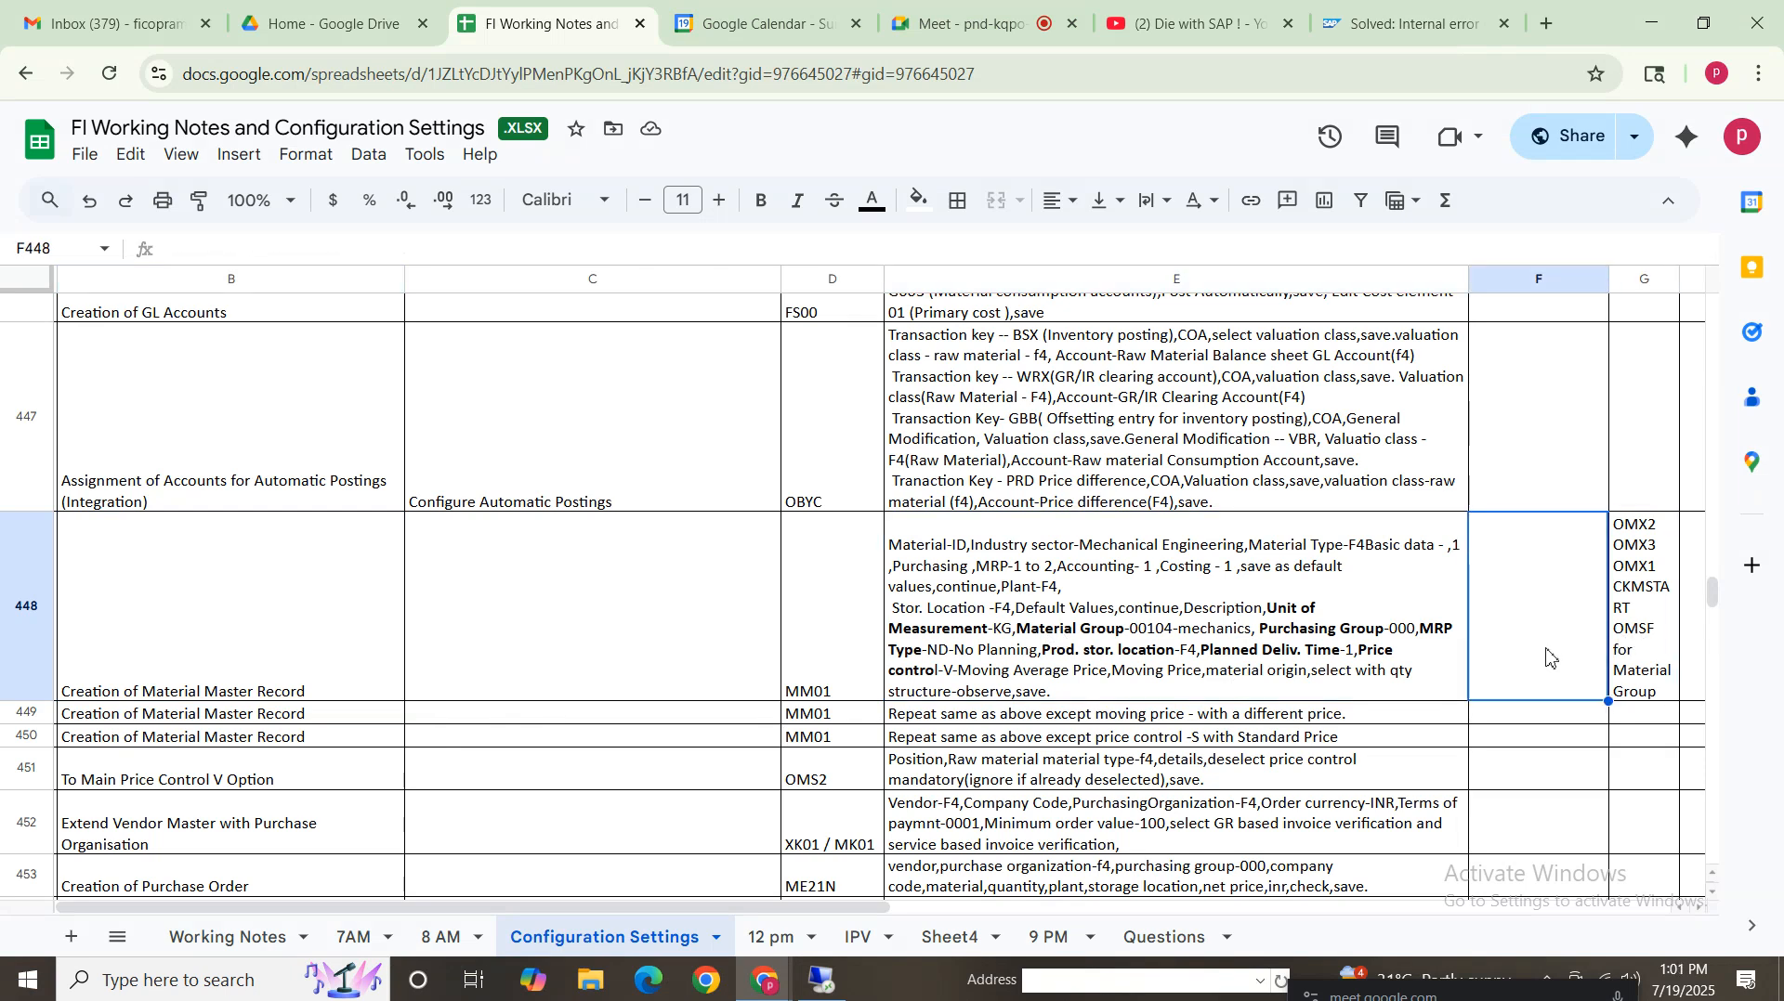
type("MMNR")
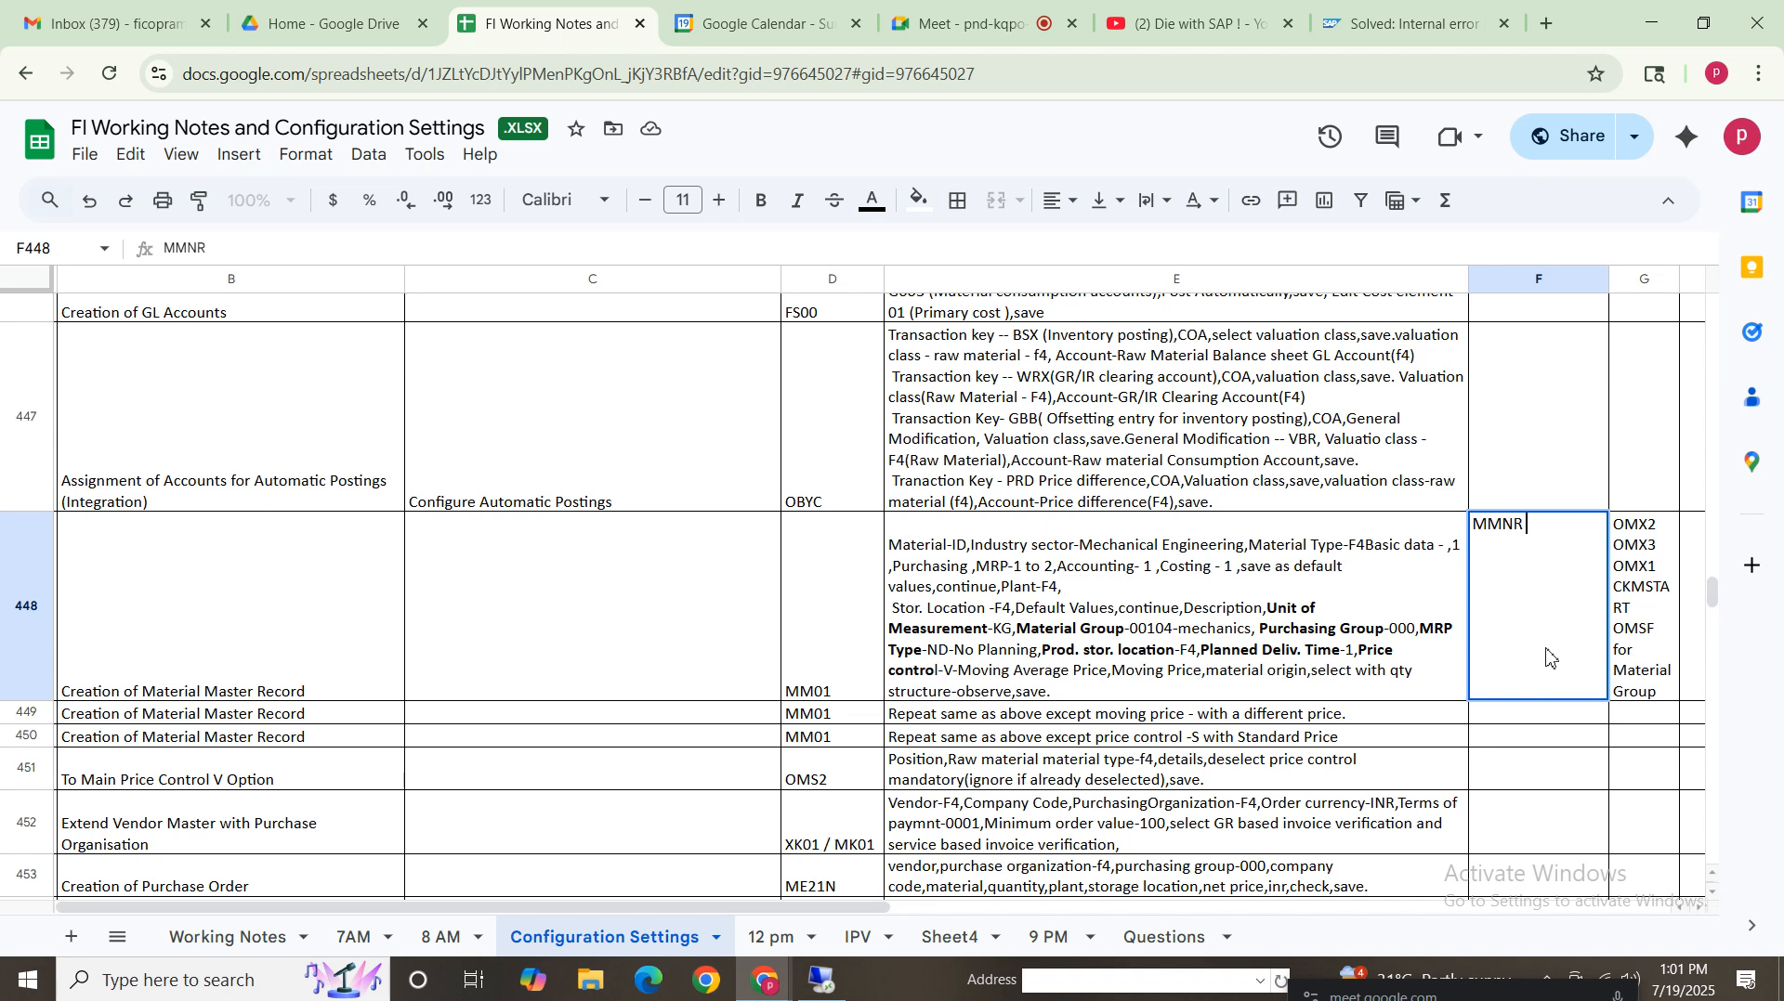
type(" R")
key("BackSpace")
type("Number")
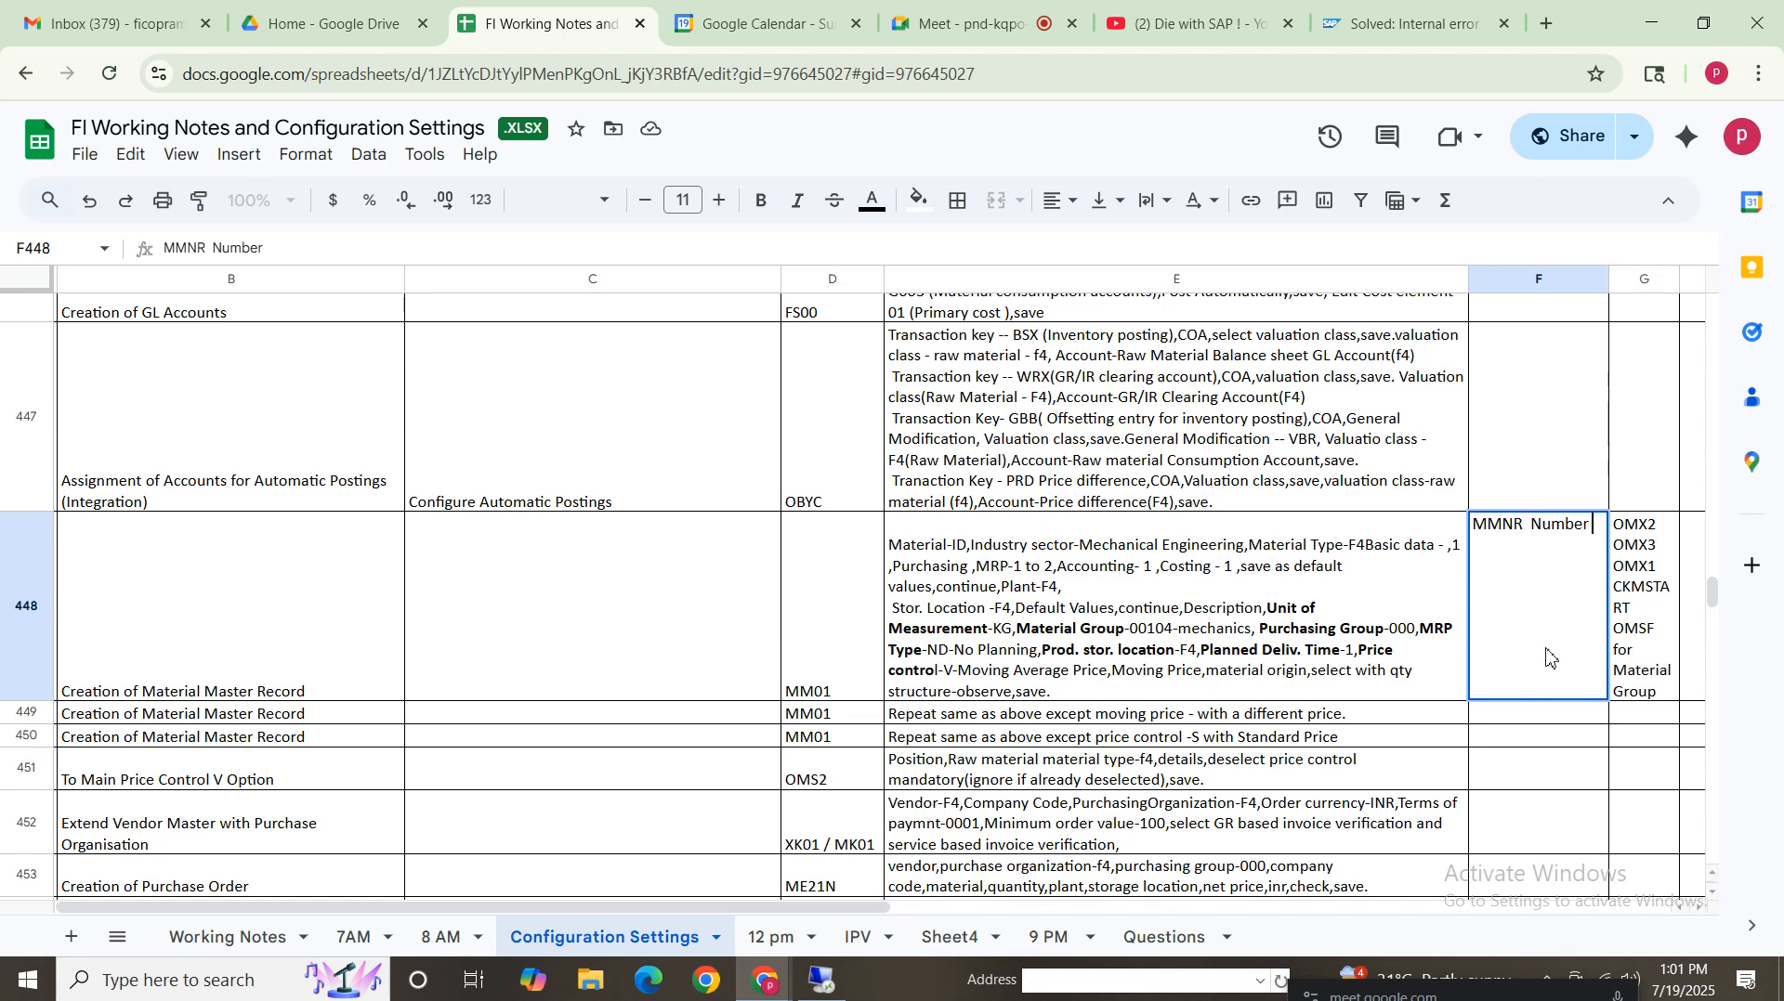
type(" ranges")
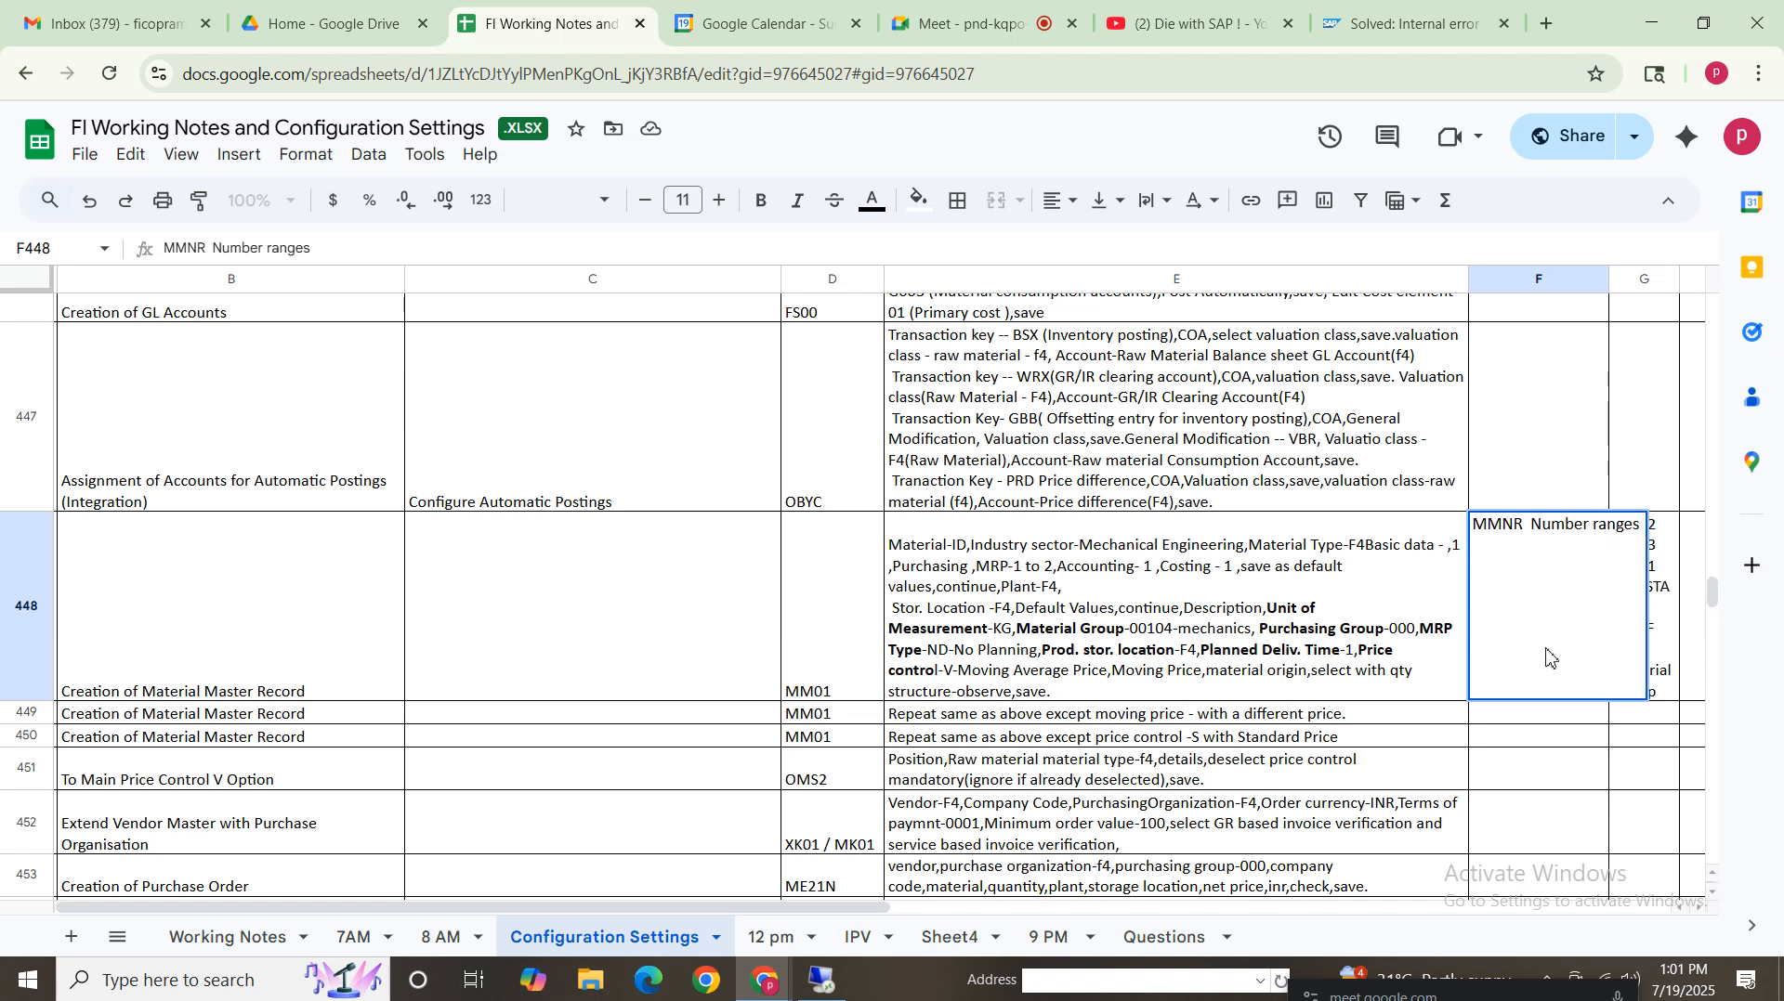
left_click(1263, 597)
left_click(1486, 626)
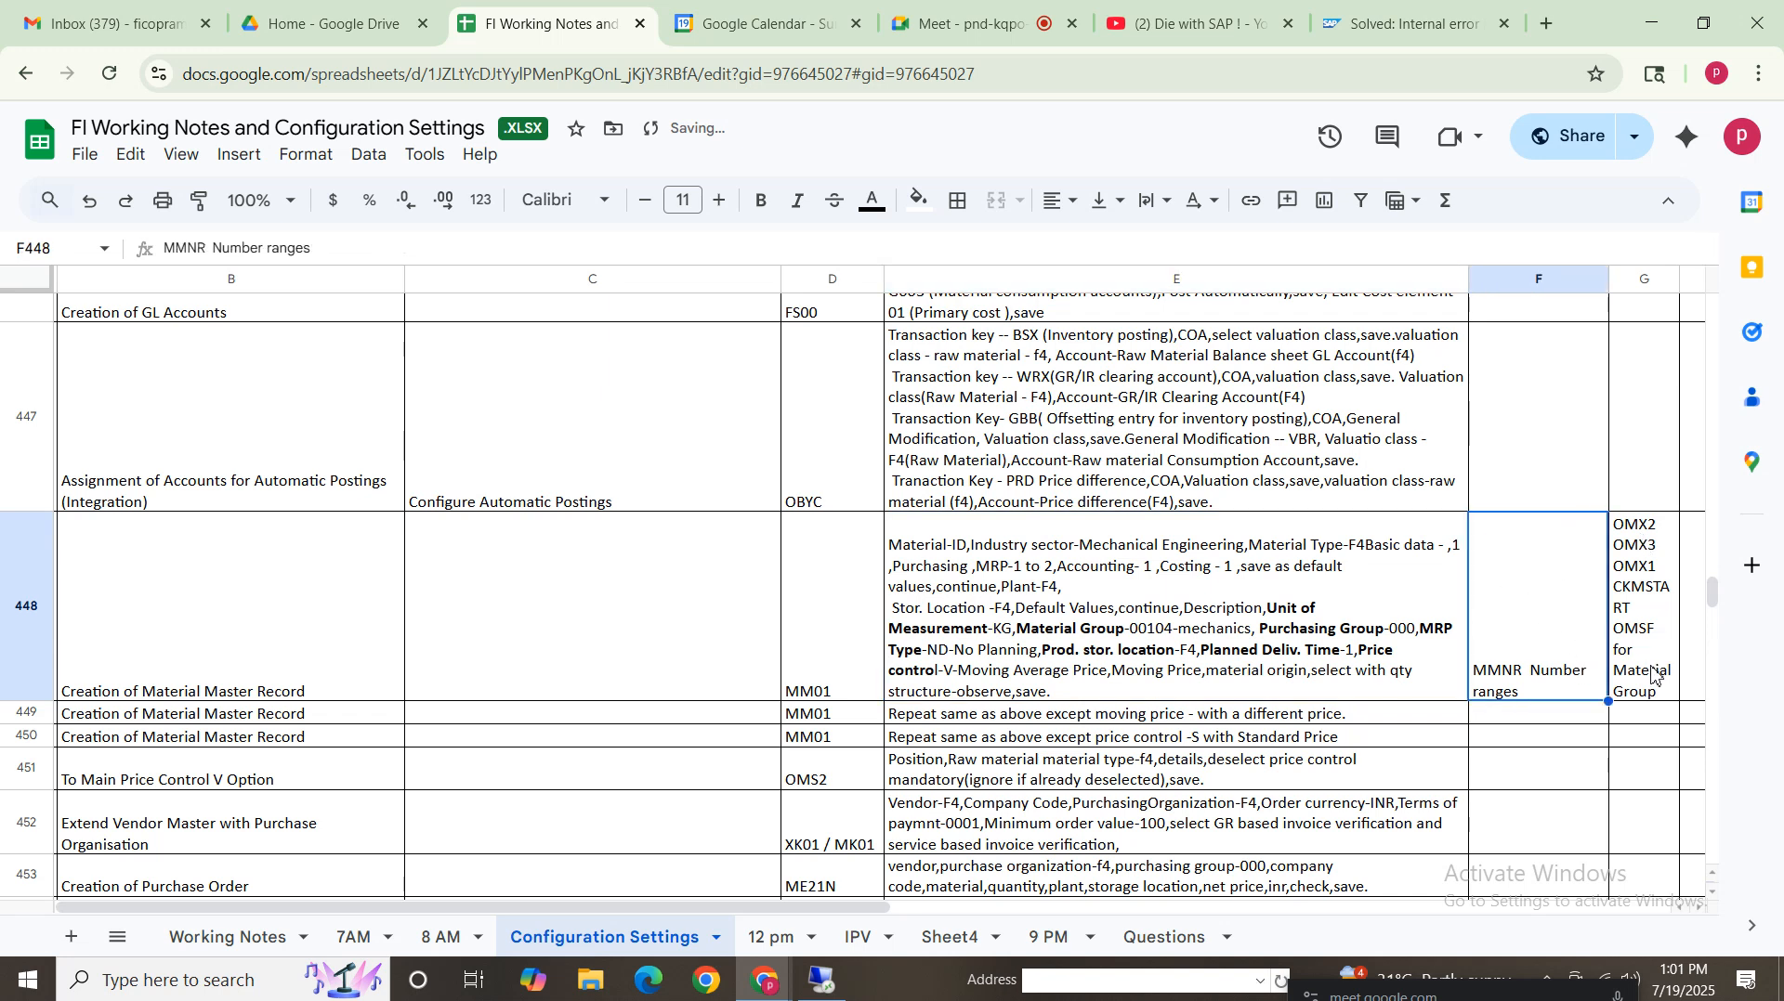
Auto-fit column G so the MM01 row's transaction list OMX2, OMX3, OMX1, CKMSTART, OMSF fits
key("Right")
key("Right")
key("Right")
key("Right")
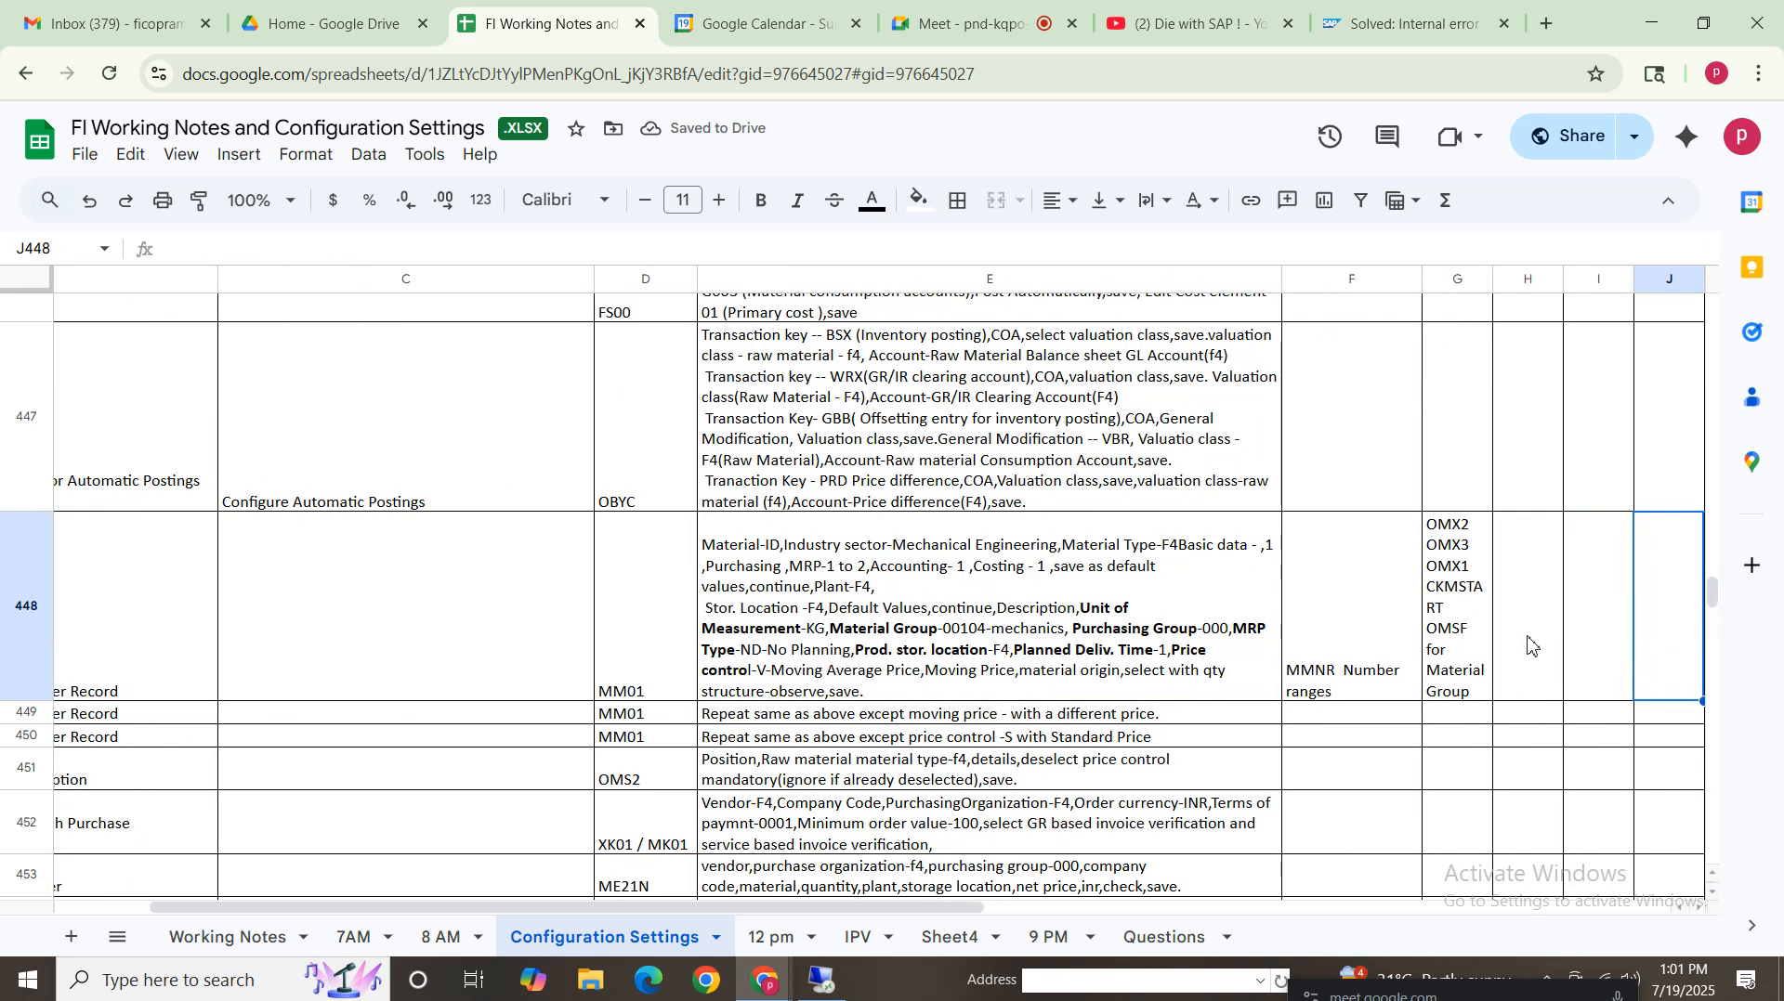
left_click(1455, 546)
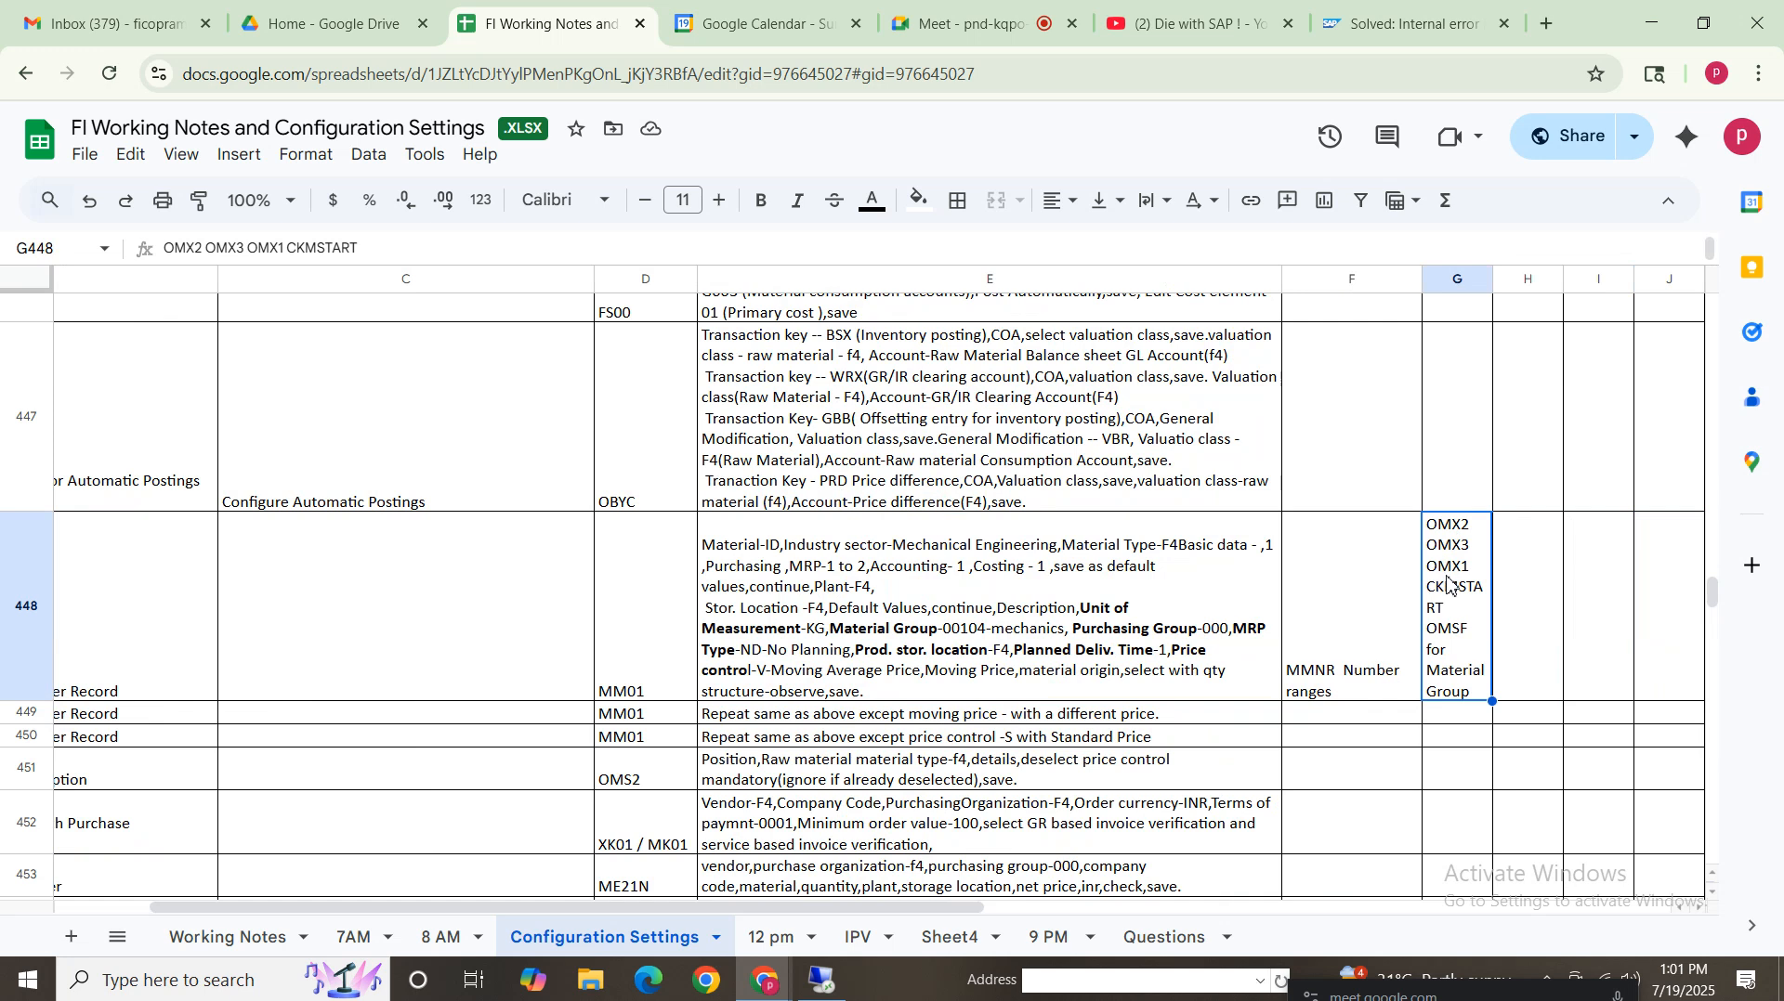
double_click(1493, 279)
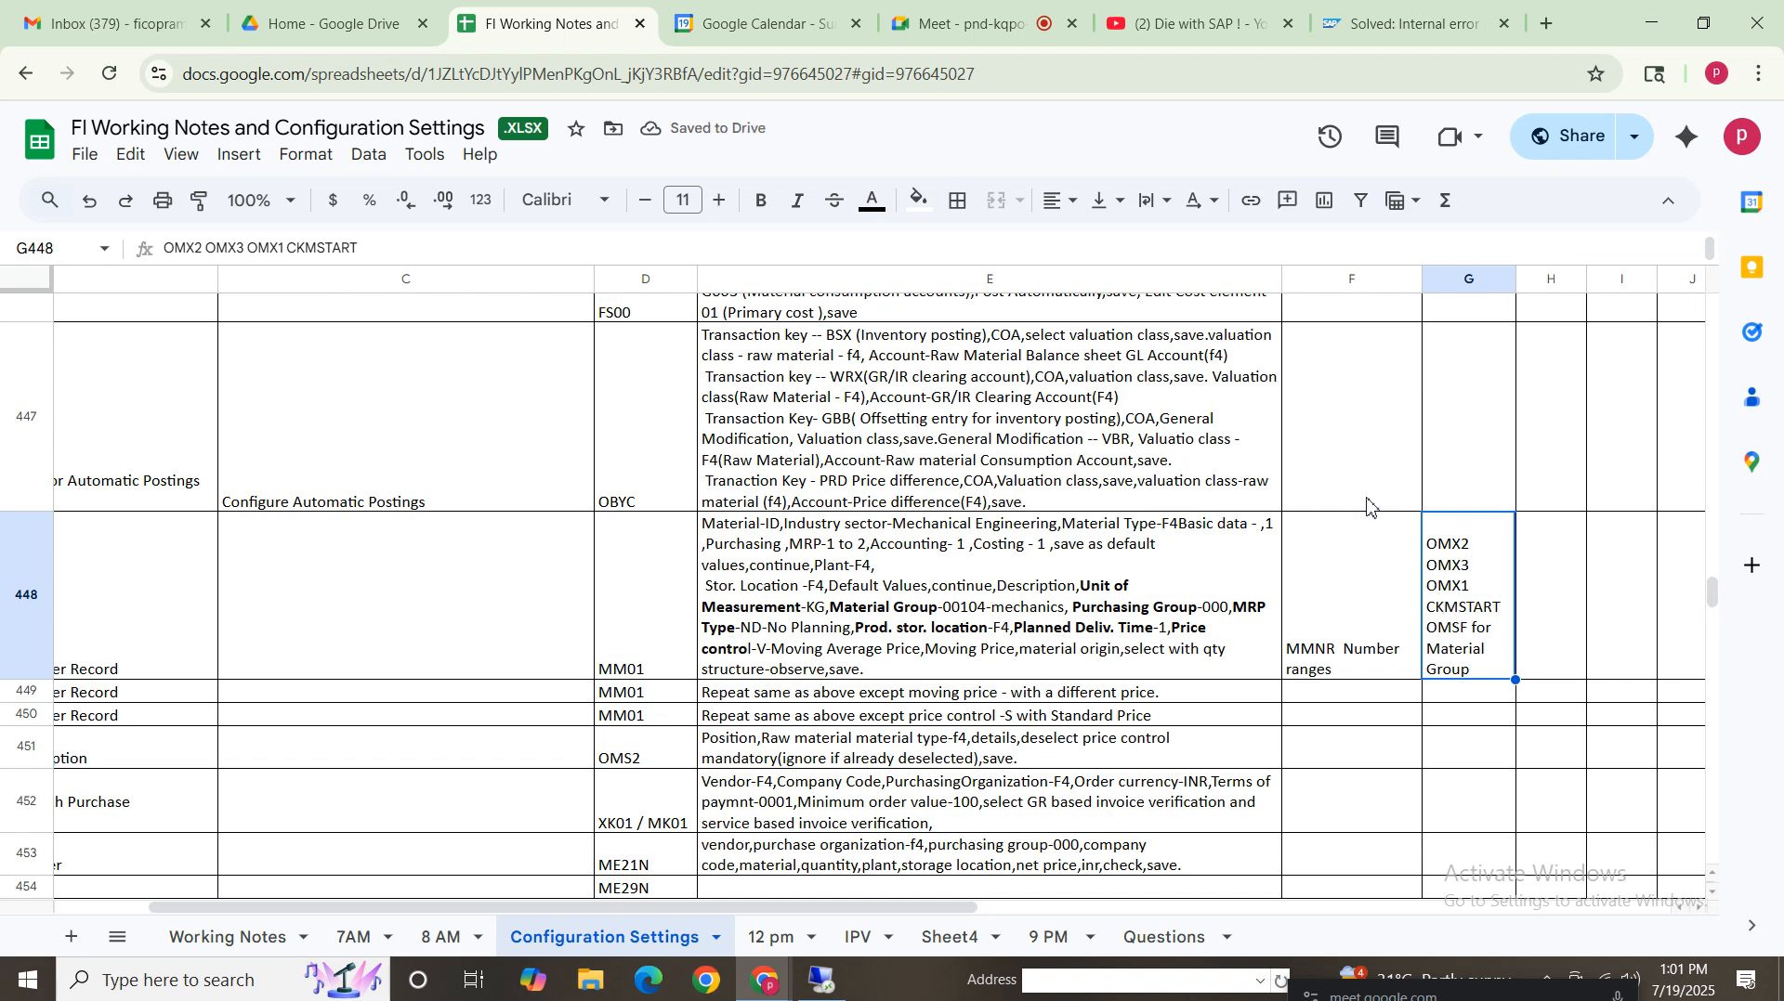
left_click(853, 567)
left_click(1457, 604)
Switch back to SAP and start transaction omx2 to define material ledger types
left_click(822, 982)
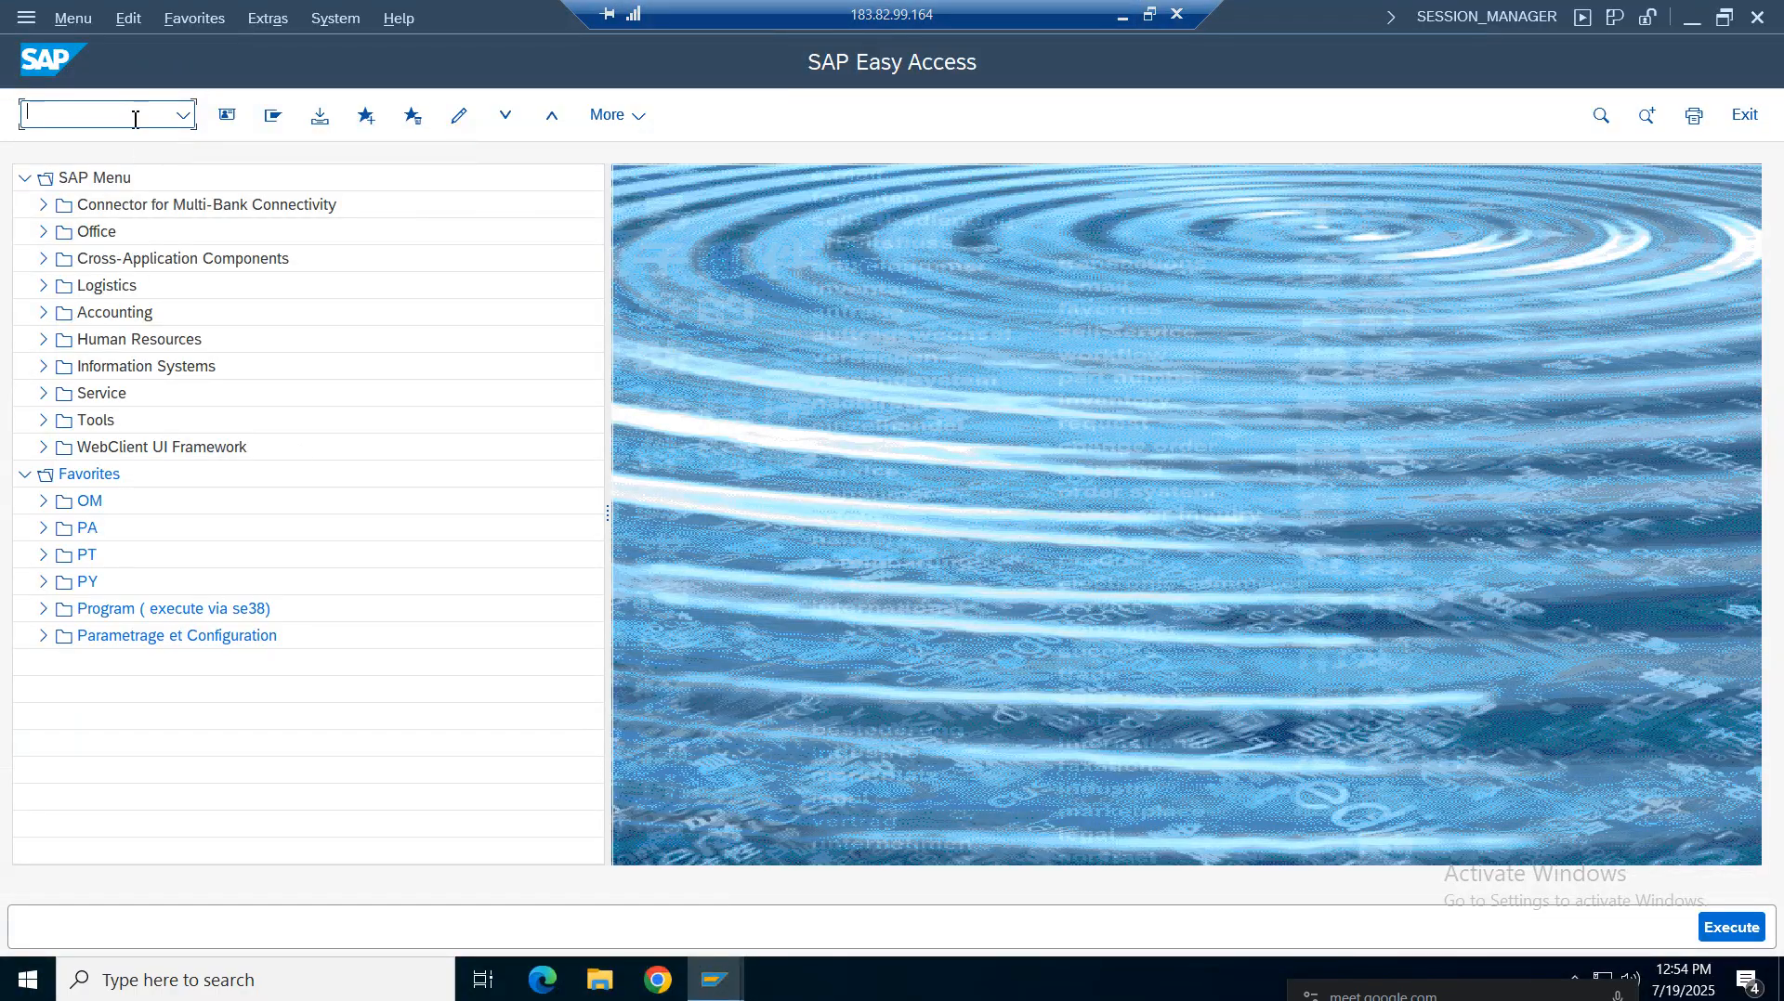
type("omx2")
key("Return")
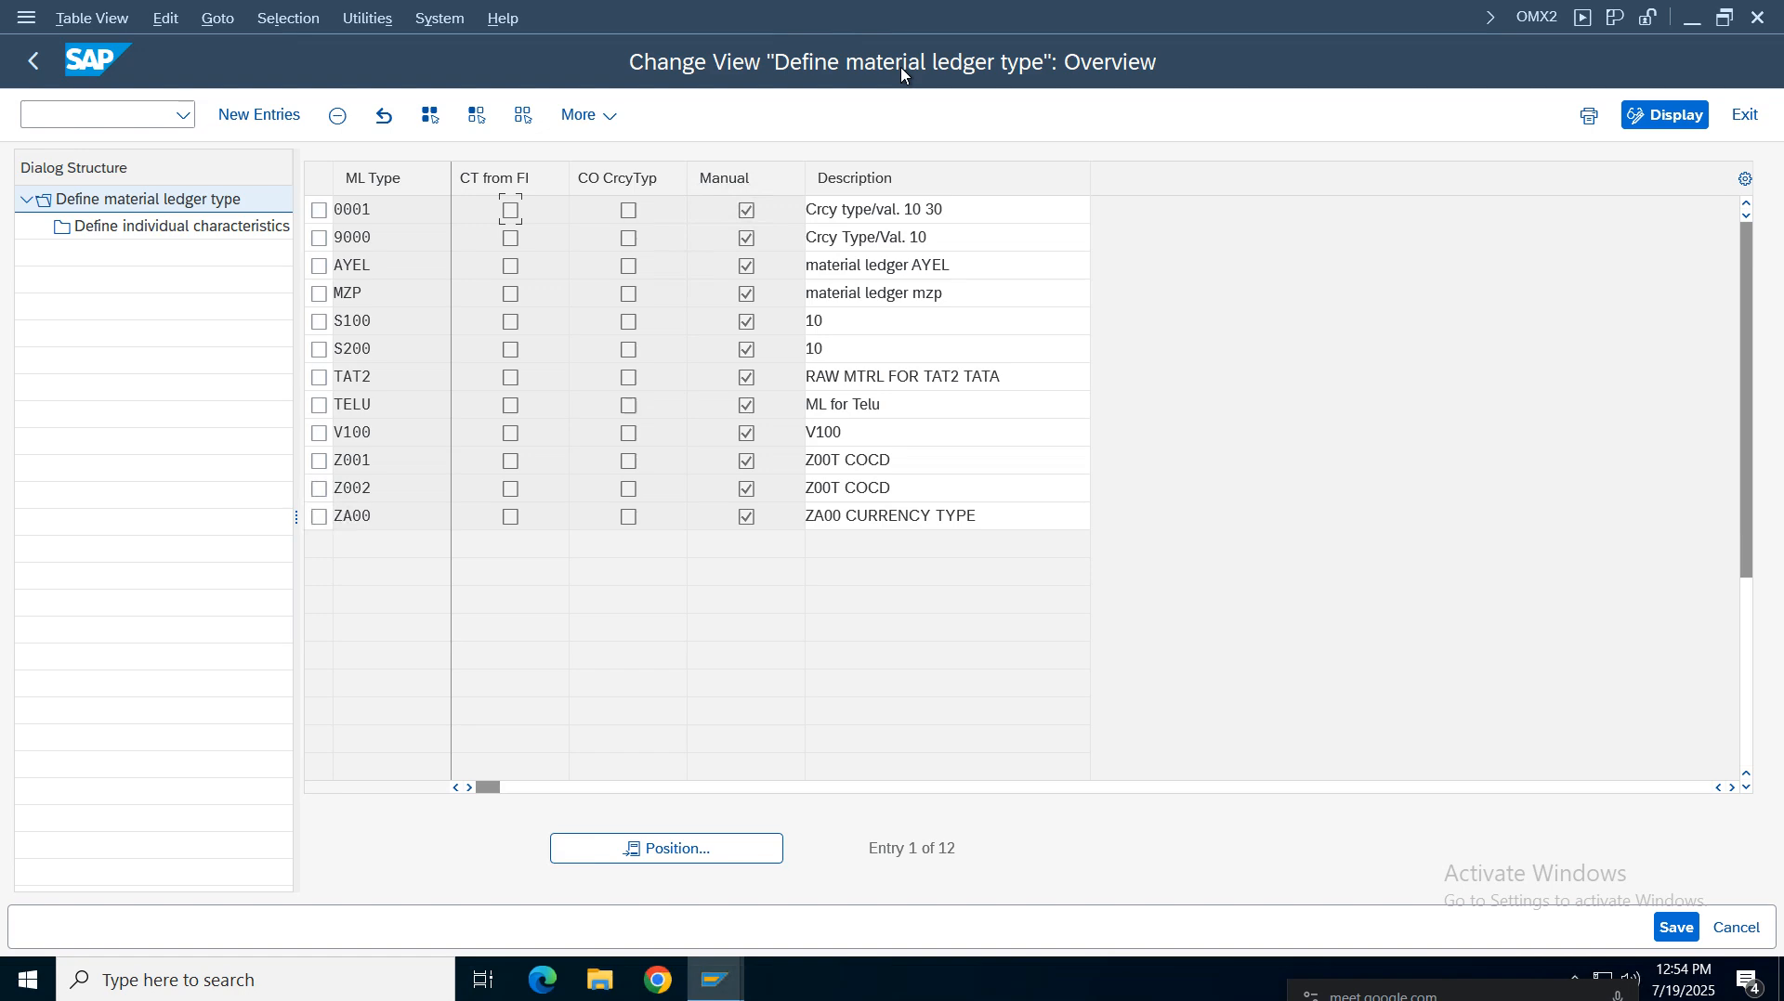
Return to the IMG, expand Controlling > Product Cost Controlling > Actual Costing/Material Ledger and open Assign Currency Types and Define Material Ledger Types, declining display-only access
left_click(716, 980)
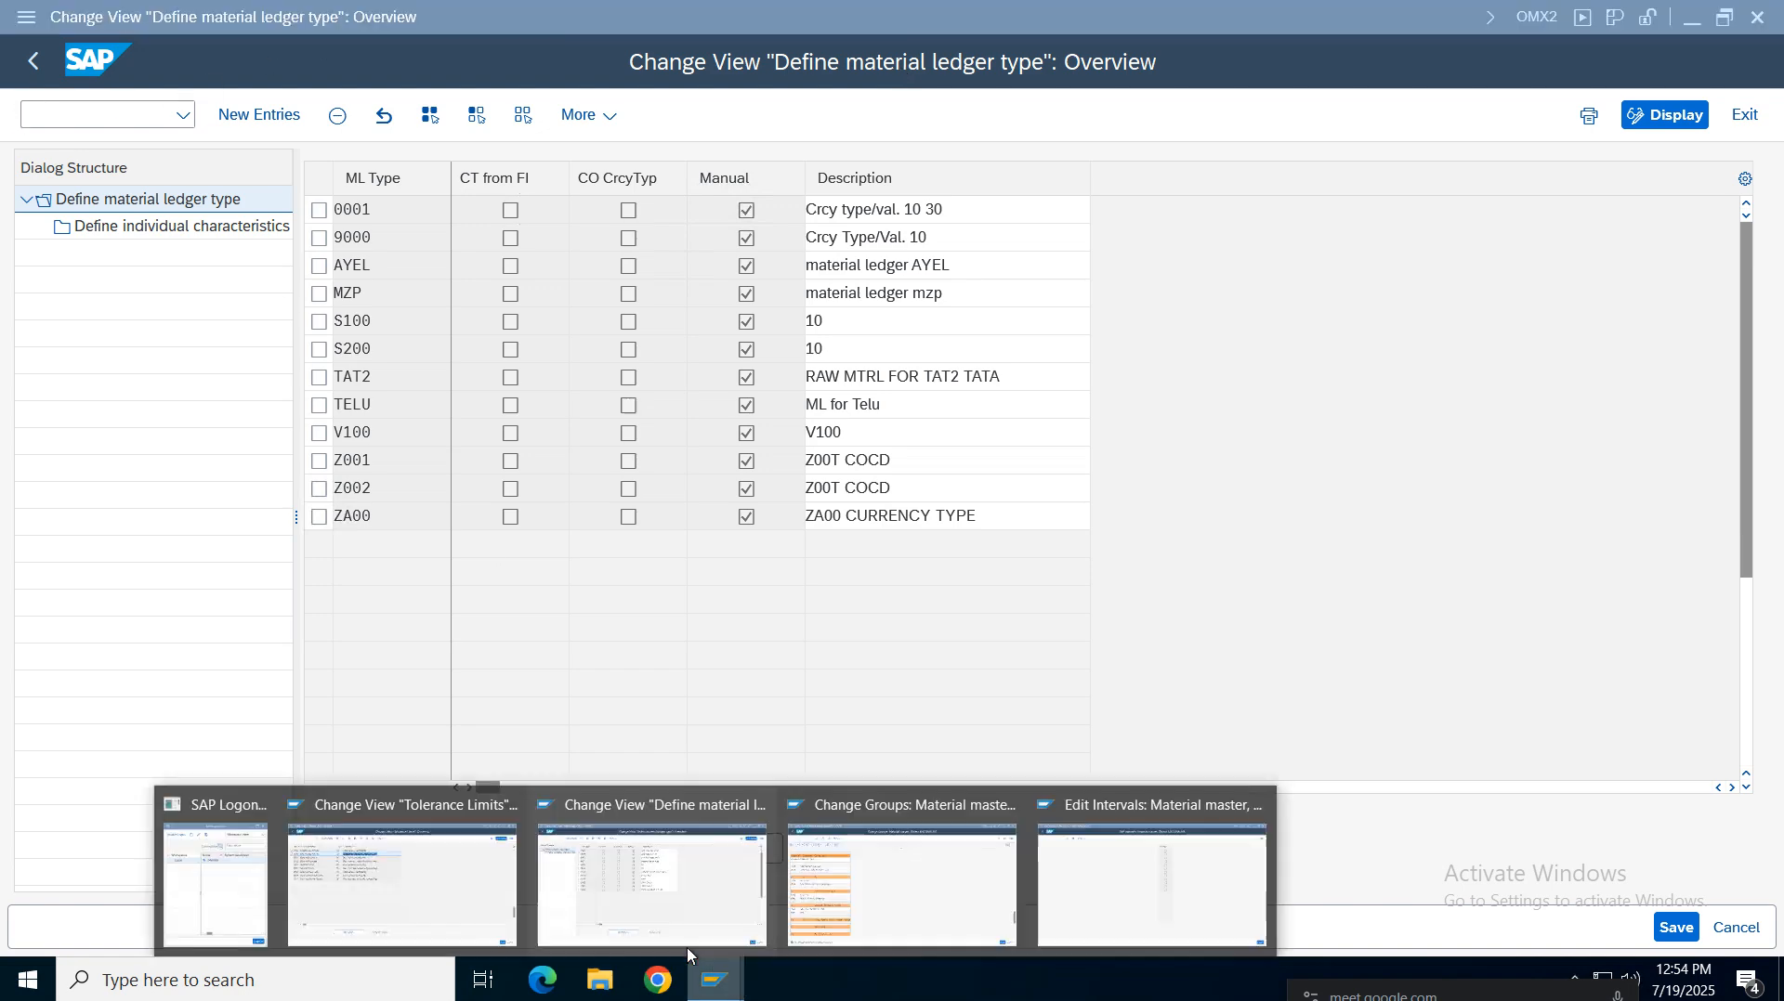
left_click(489, 906)
left_click(34, 61)
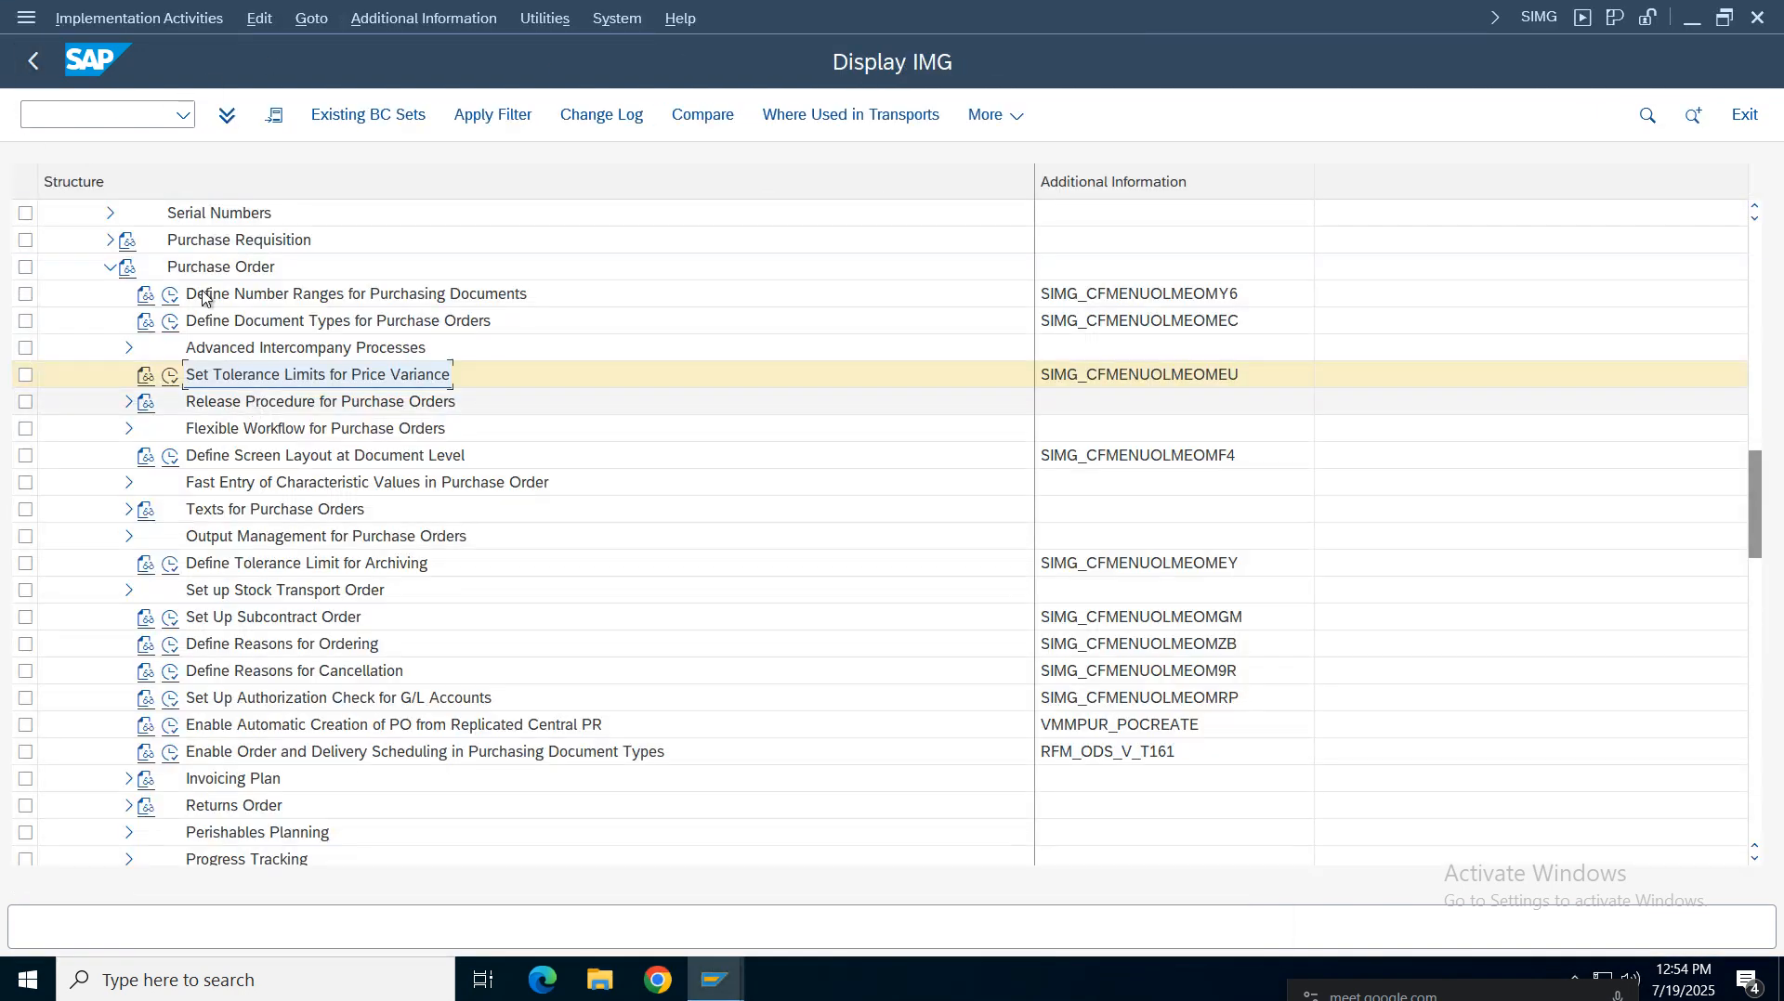
left_click_drag(1755, 317, 1763, 382)
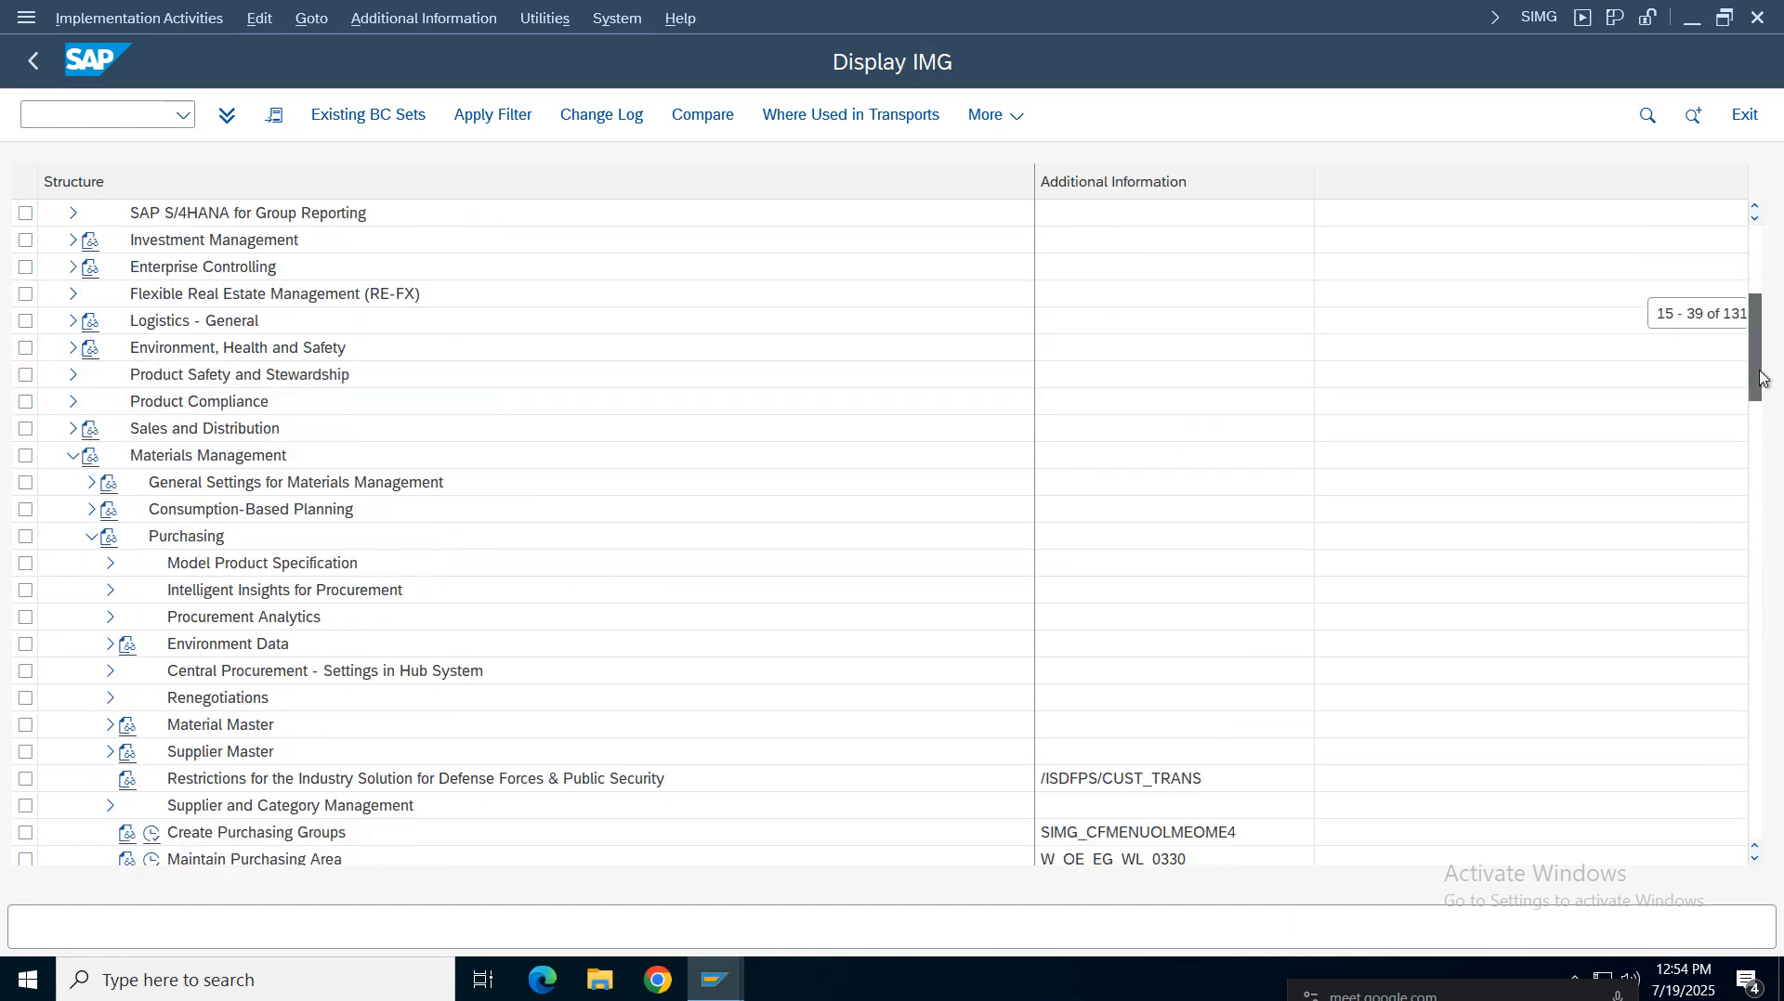
left_click(74, 456)
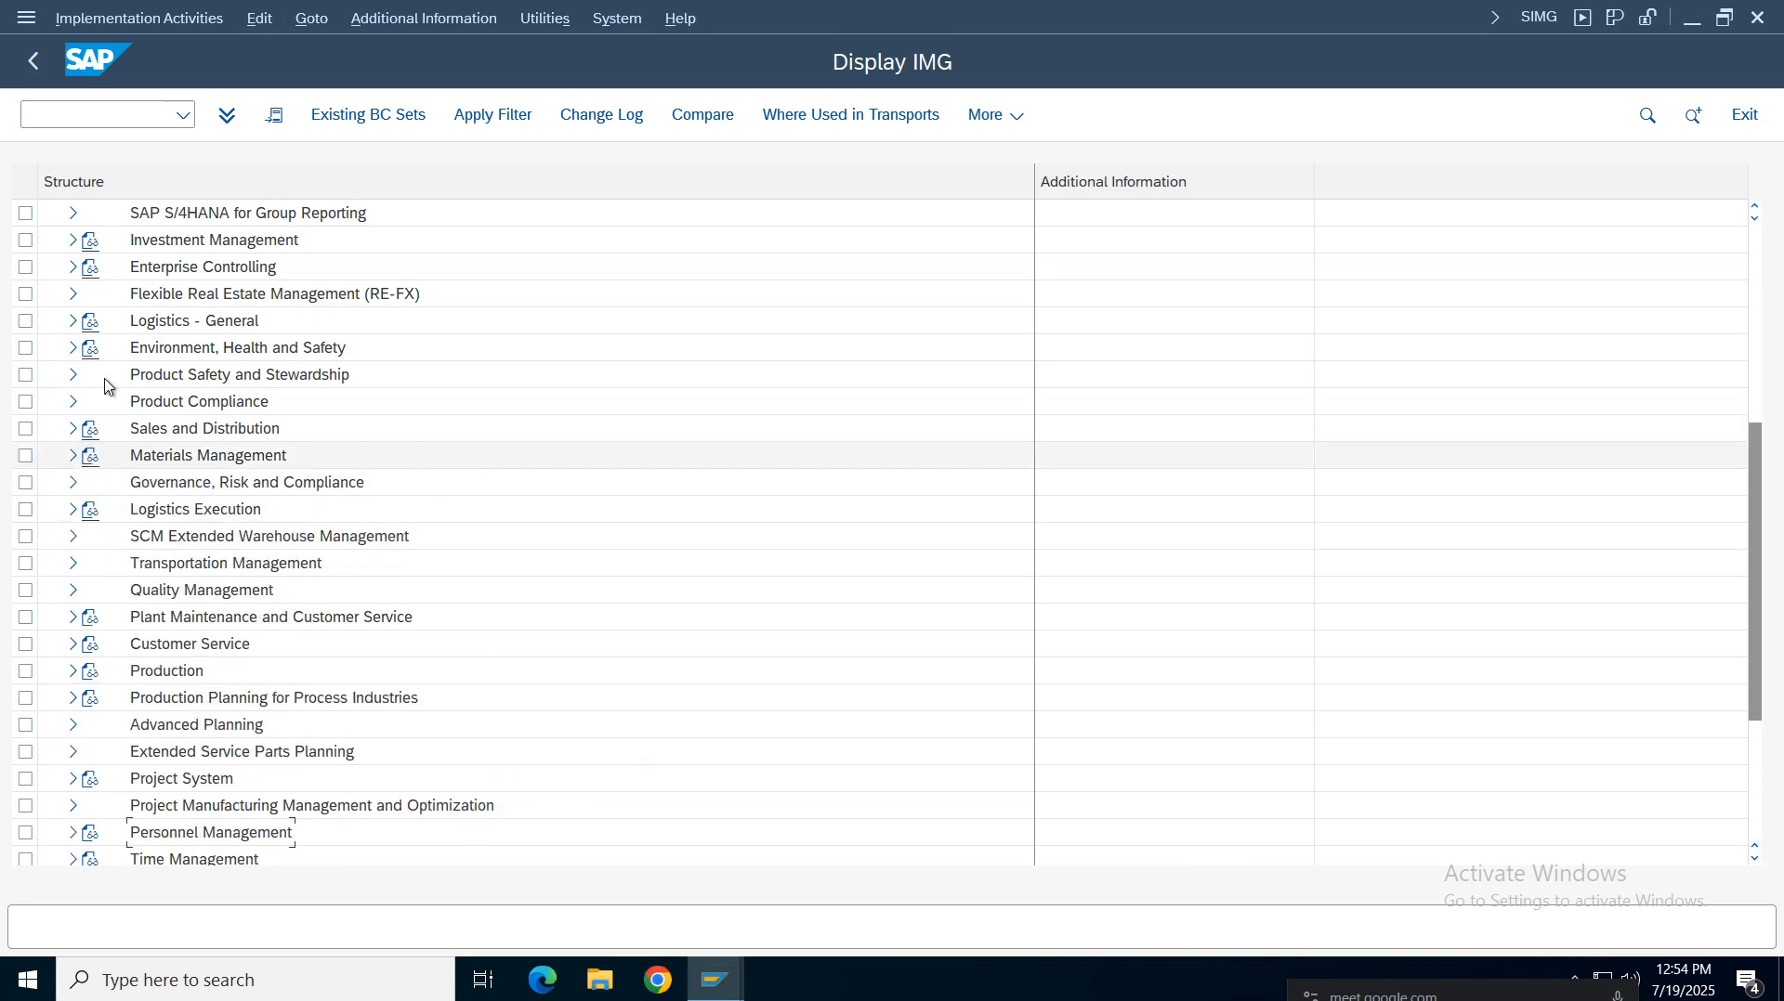
left_click_drag(1764, 444, 1749, 268)
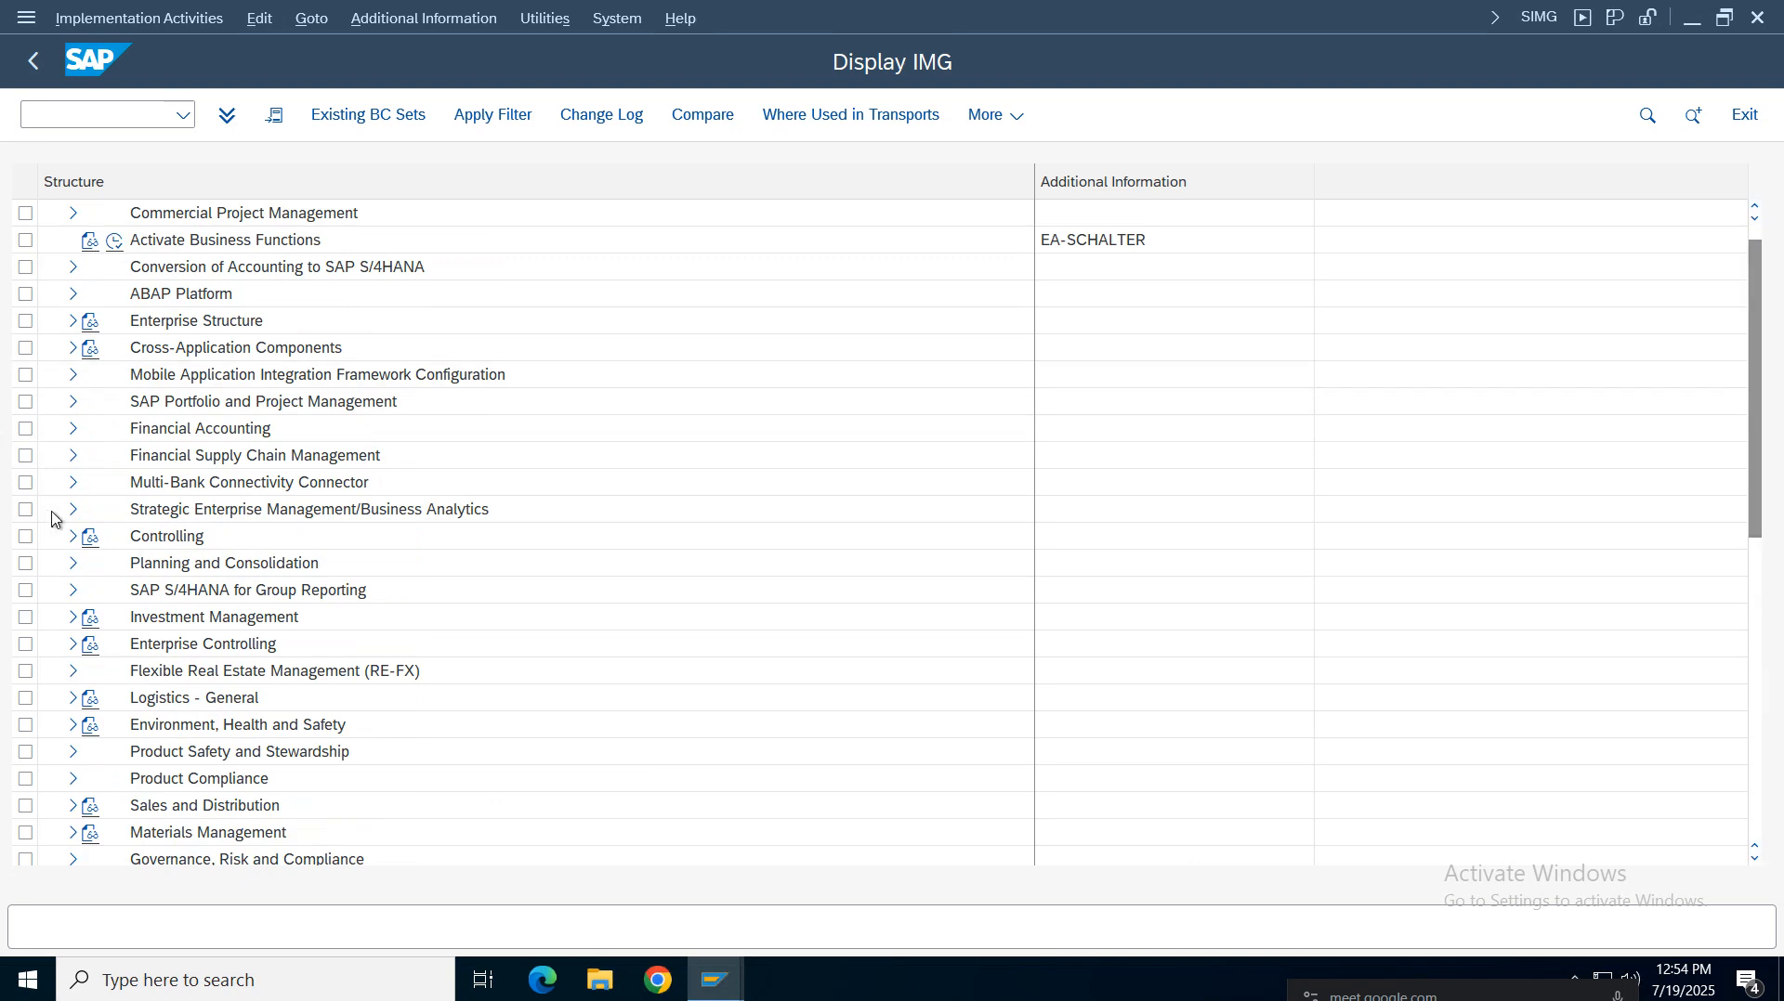
left_click(73, 536)
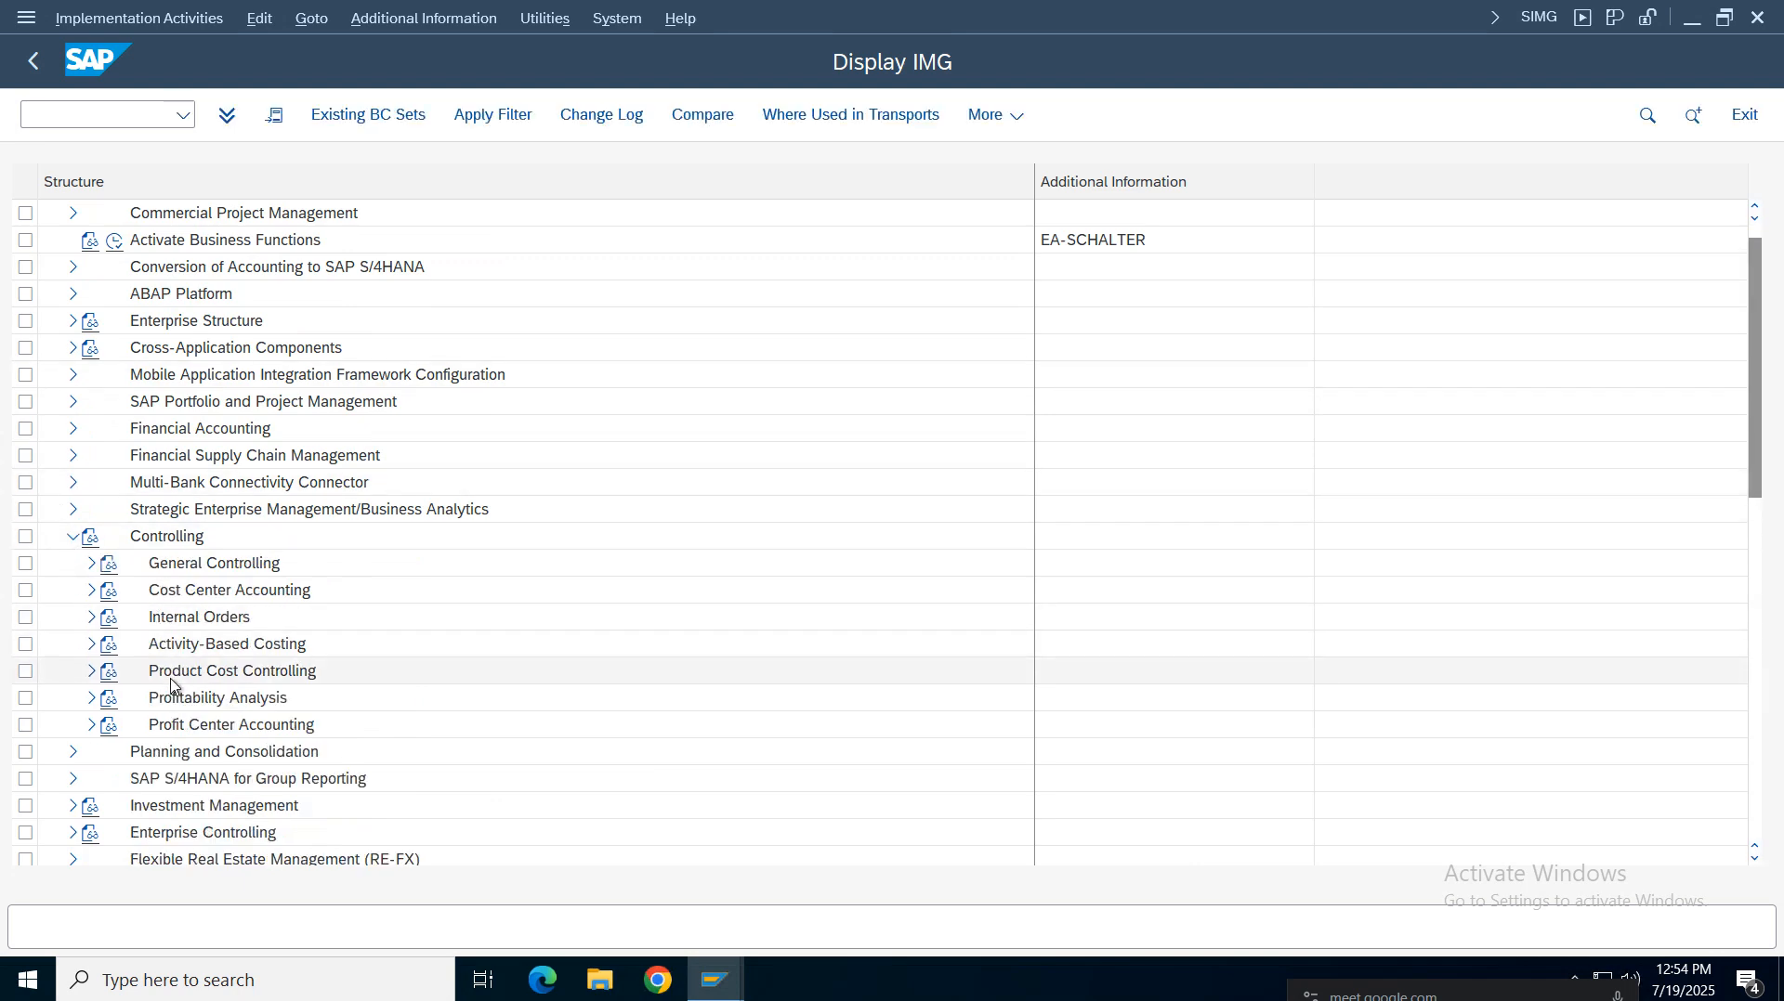
left_click(93, 671)
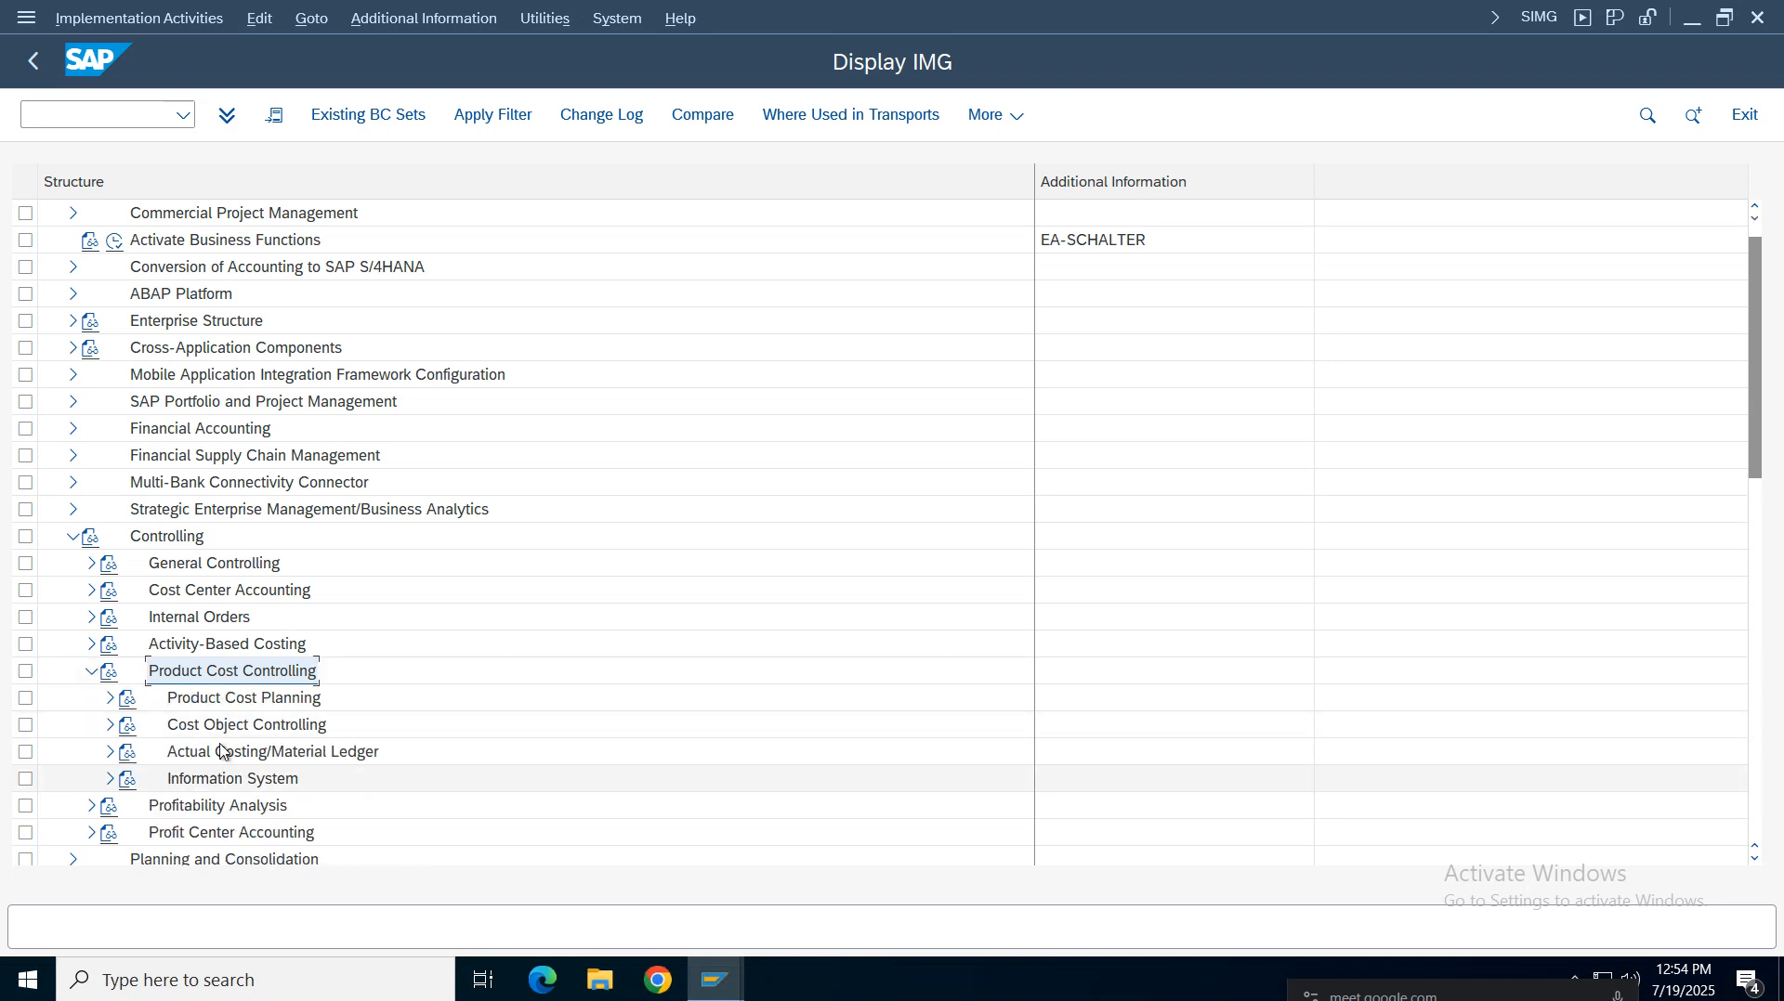
left_click(191, 699)
left_click(191, 725)
left_click(191, 754)
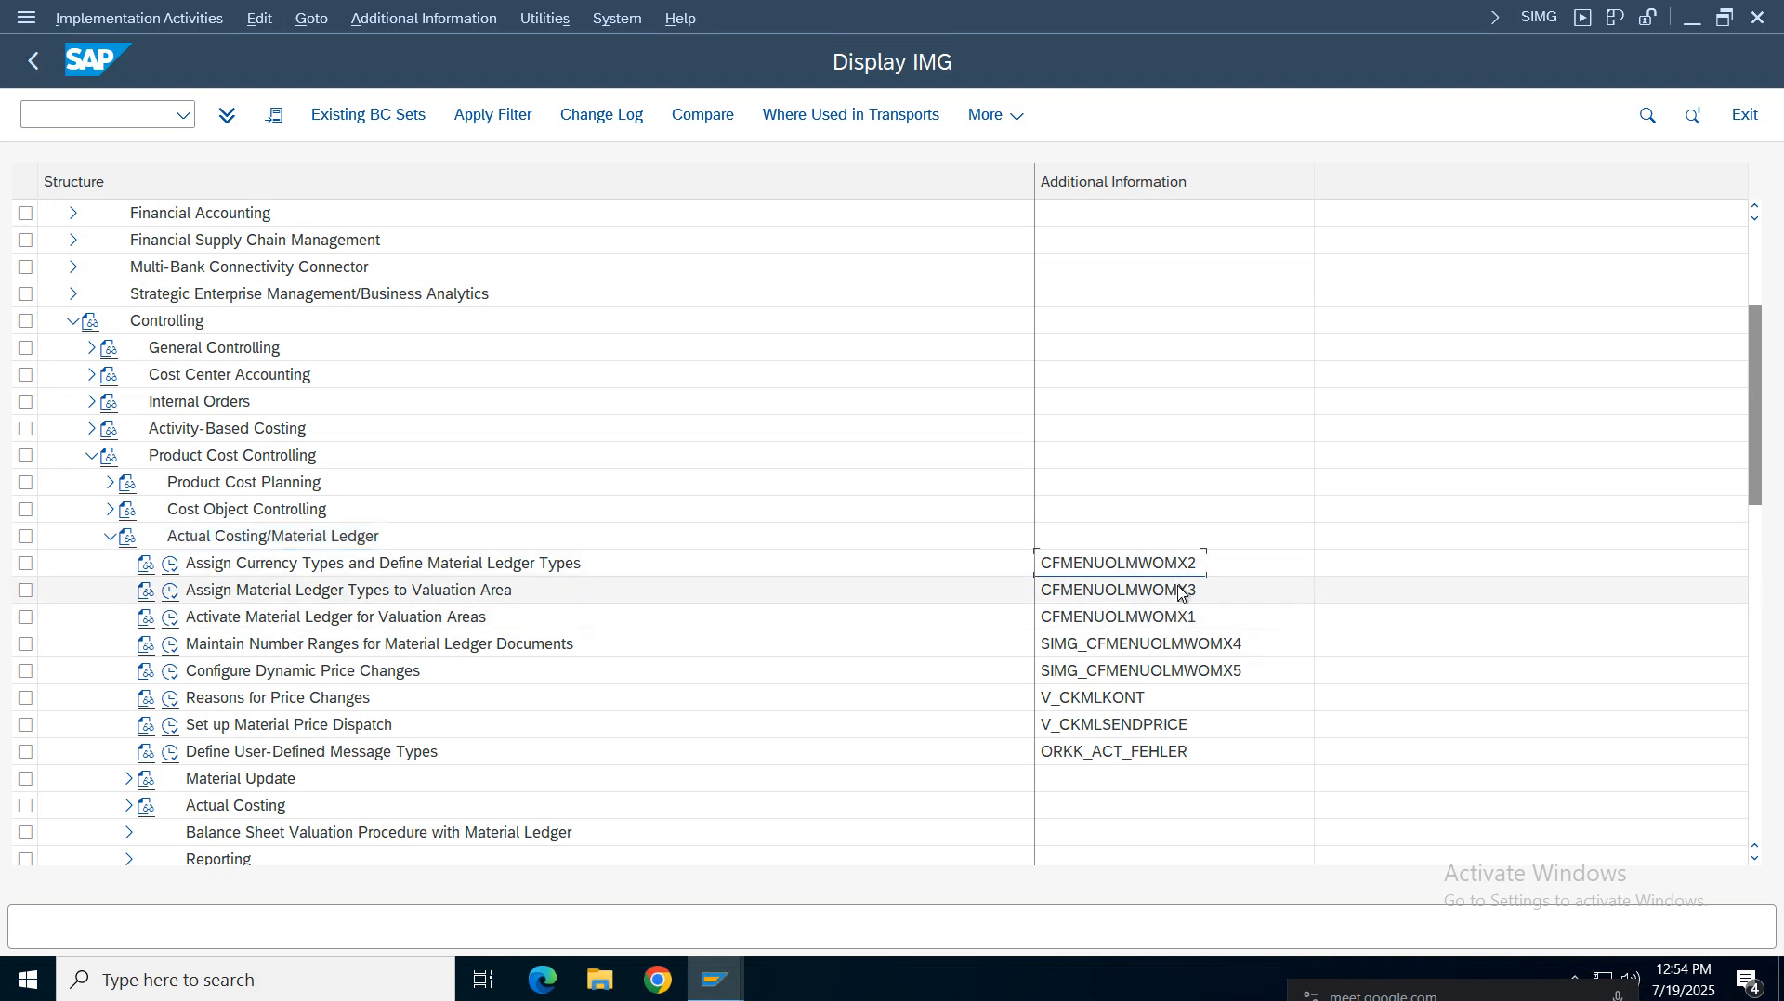
left_click(1180, 616)
left_click(263, 572)
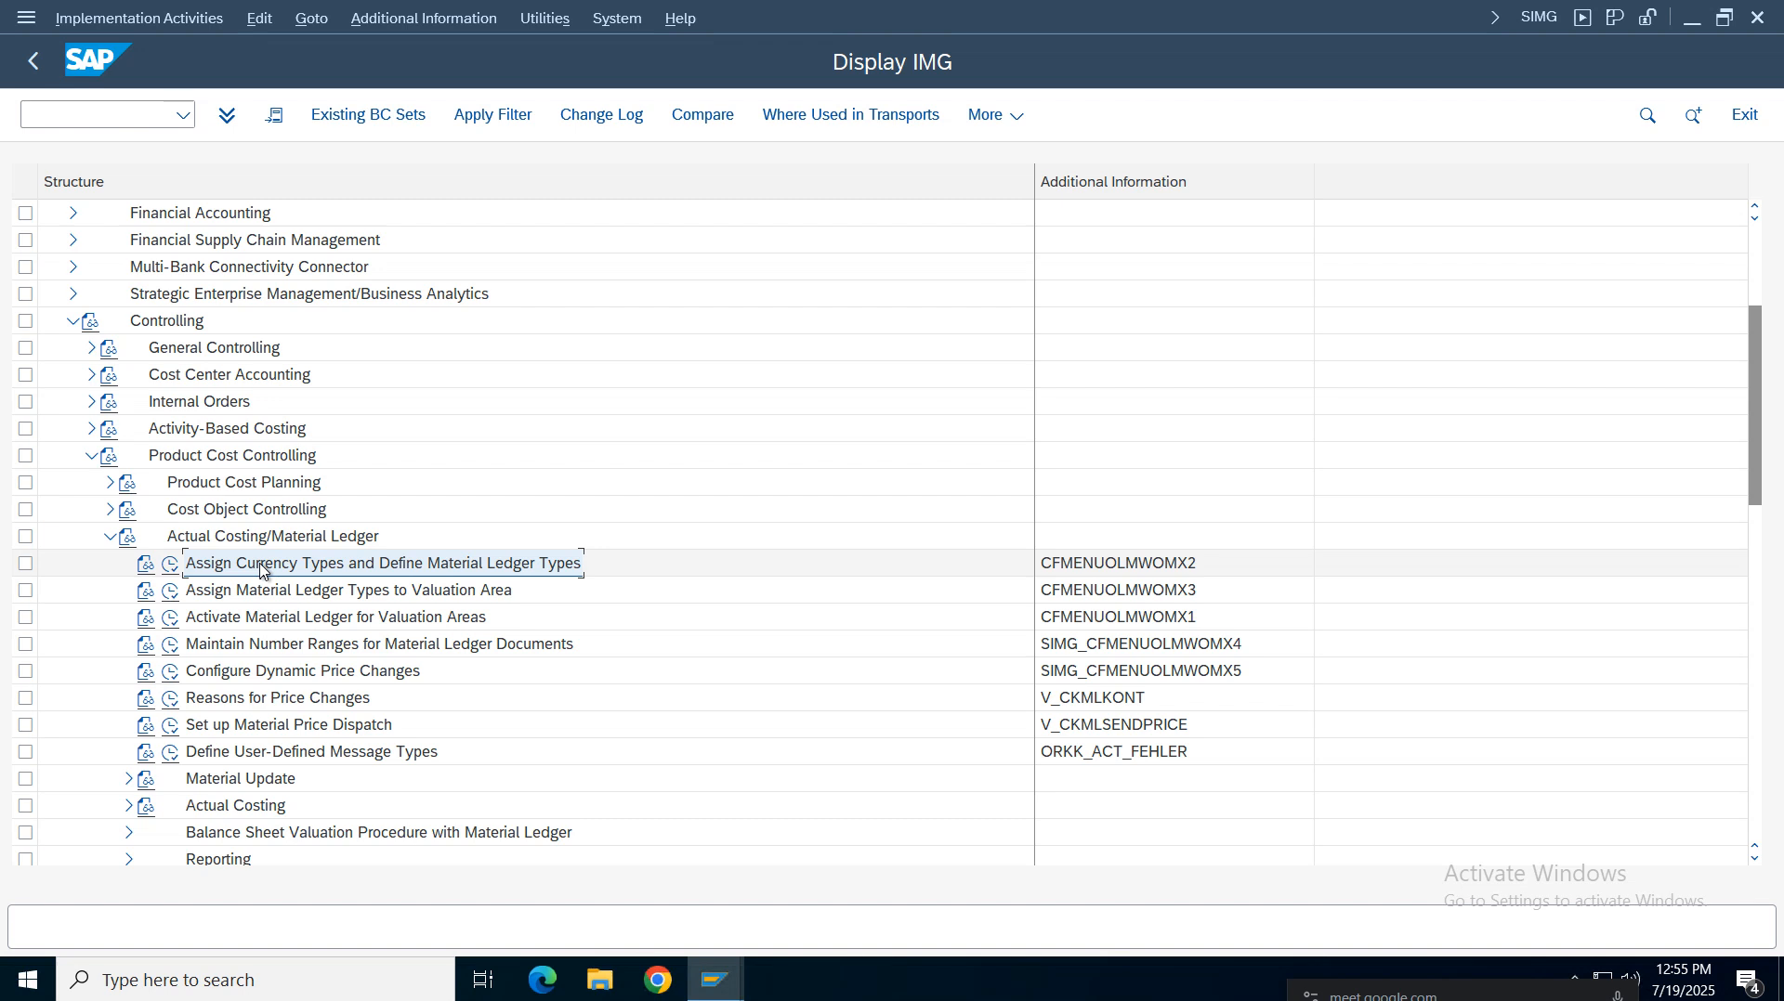
left_click(171, 565)
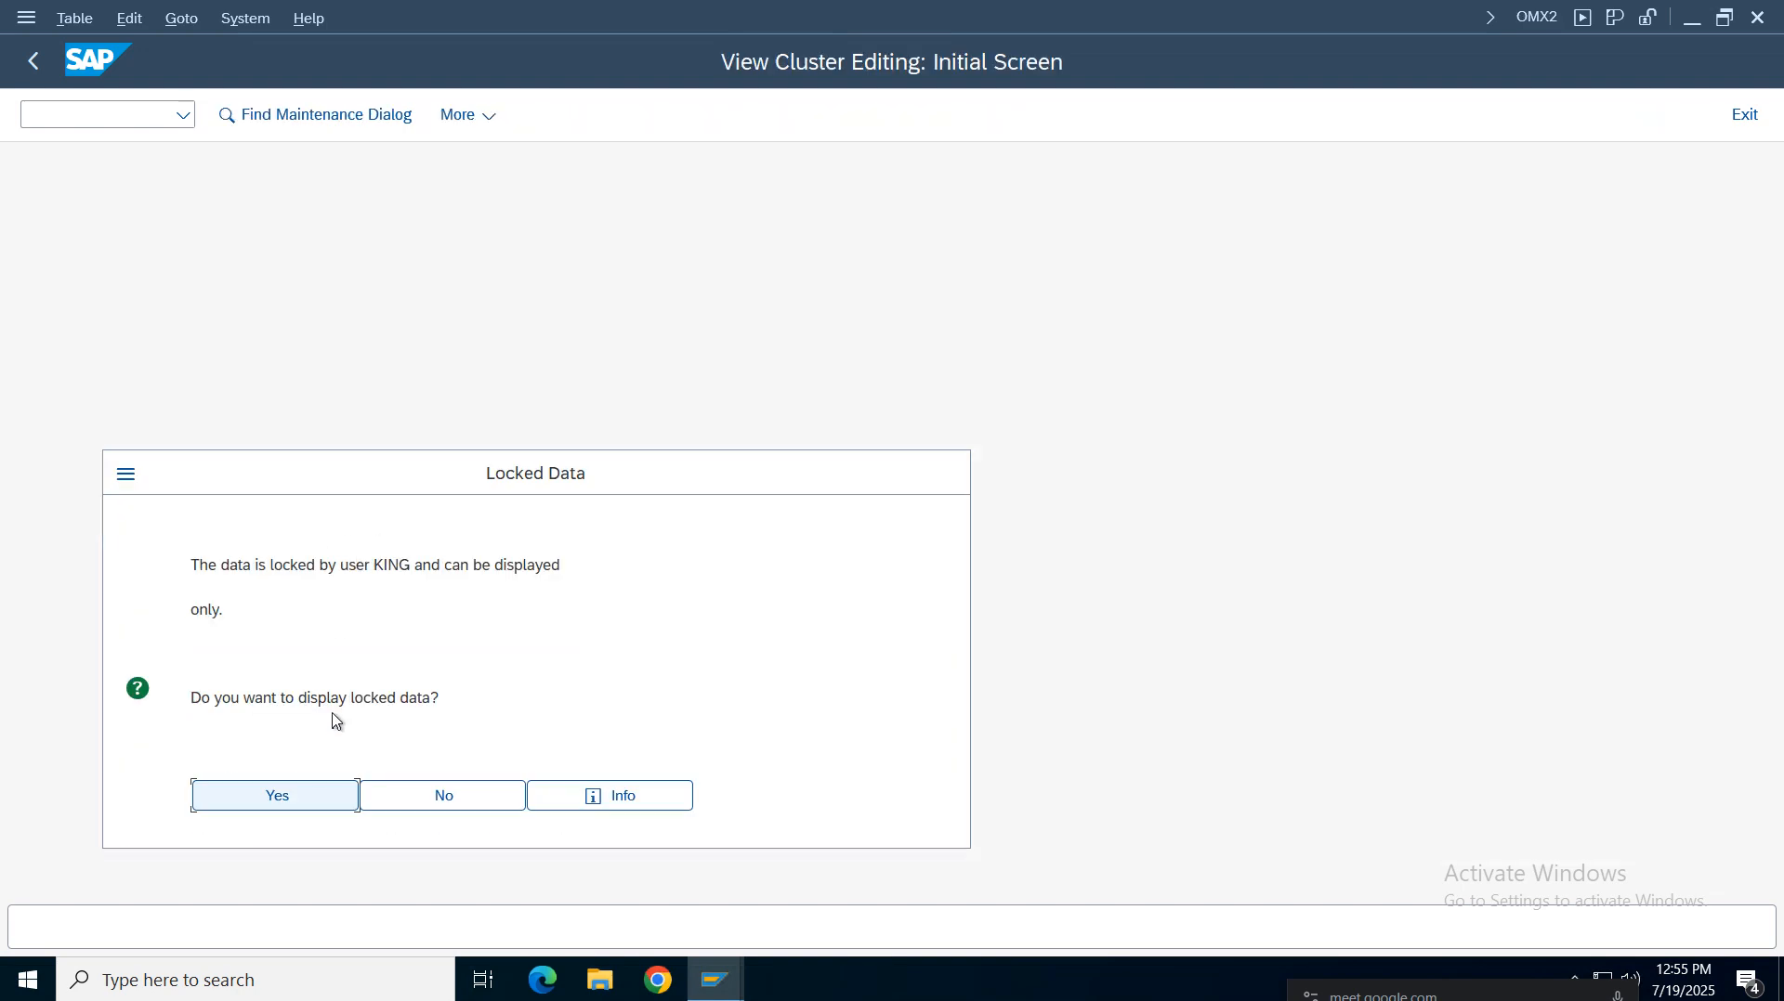
left_click(444, 796)
Close the other OMX2 session and reopen Assign Currency Types and Define Material Ledger Types from the IMG
left_click(715, 980)
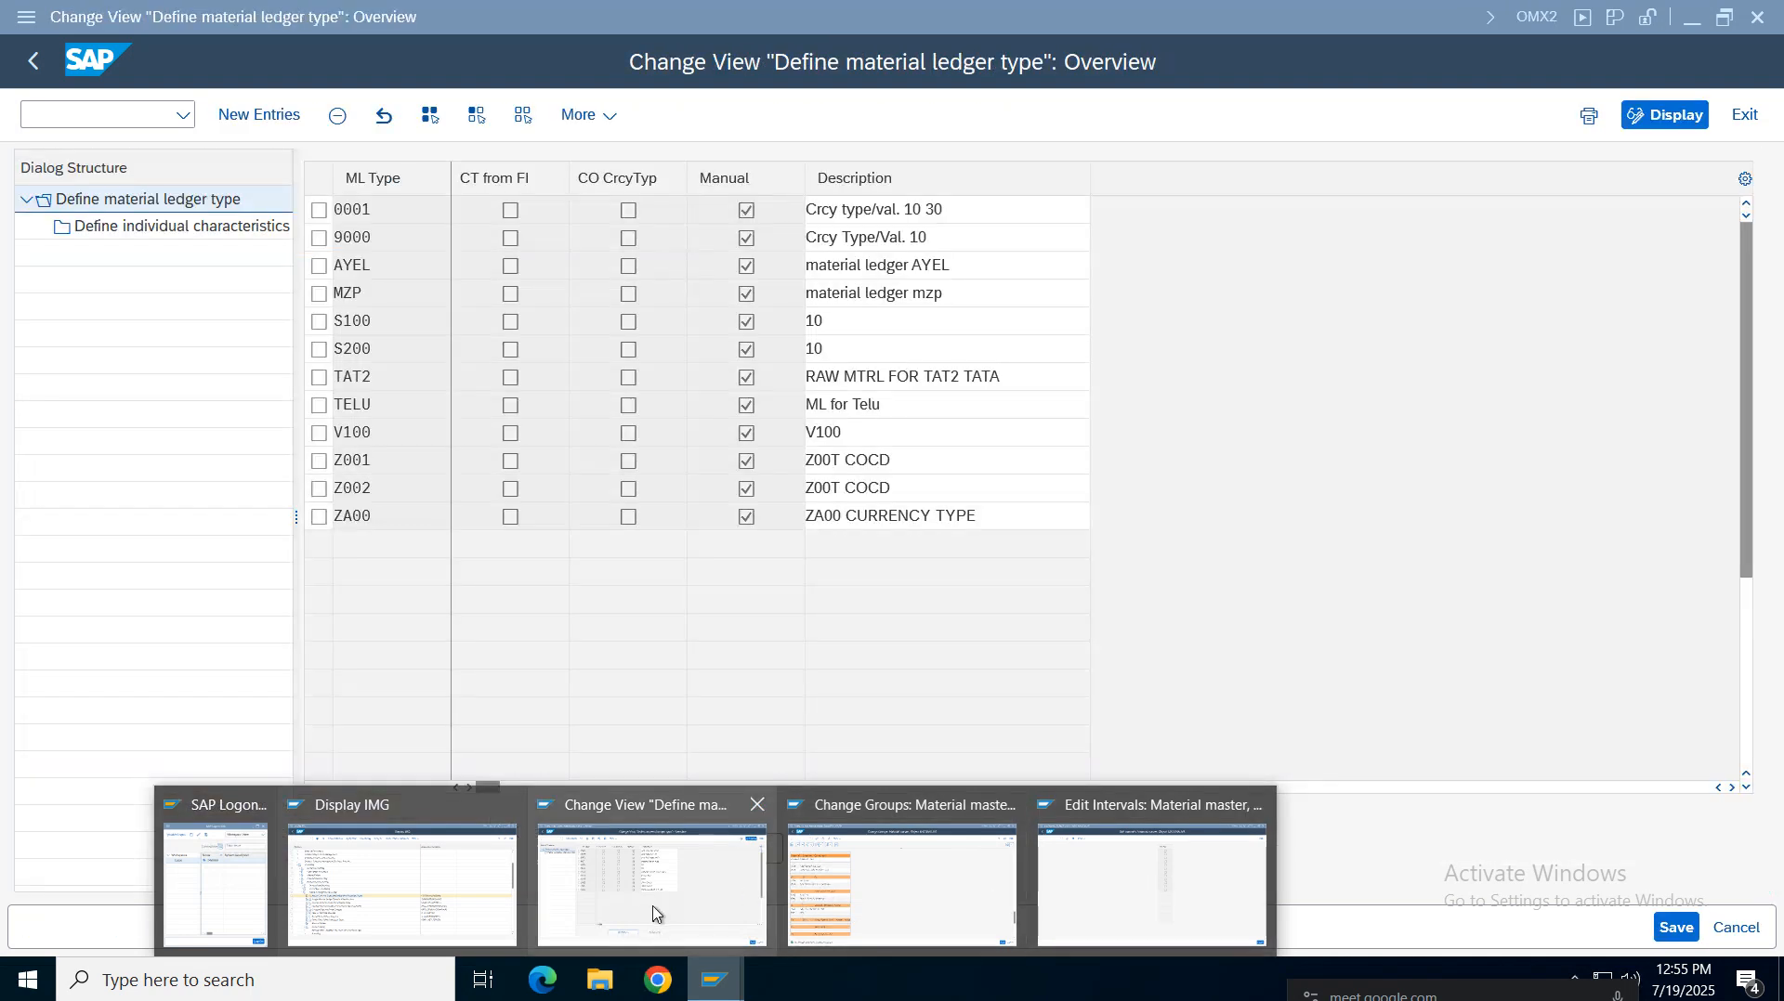
left_click(757, 806)
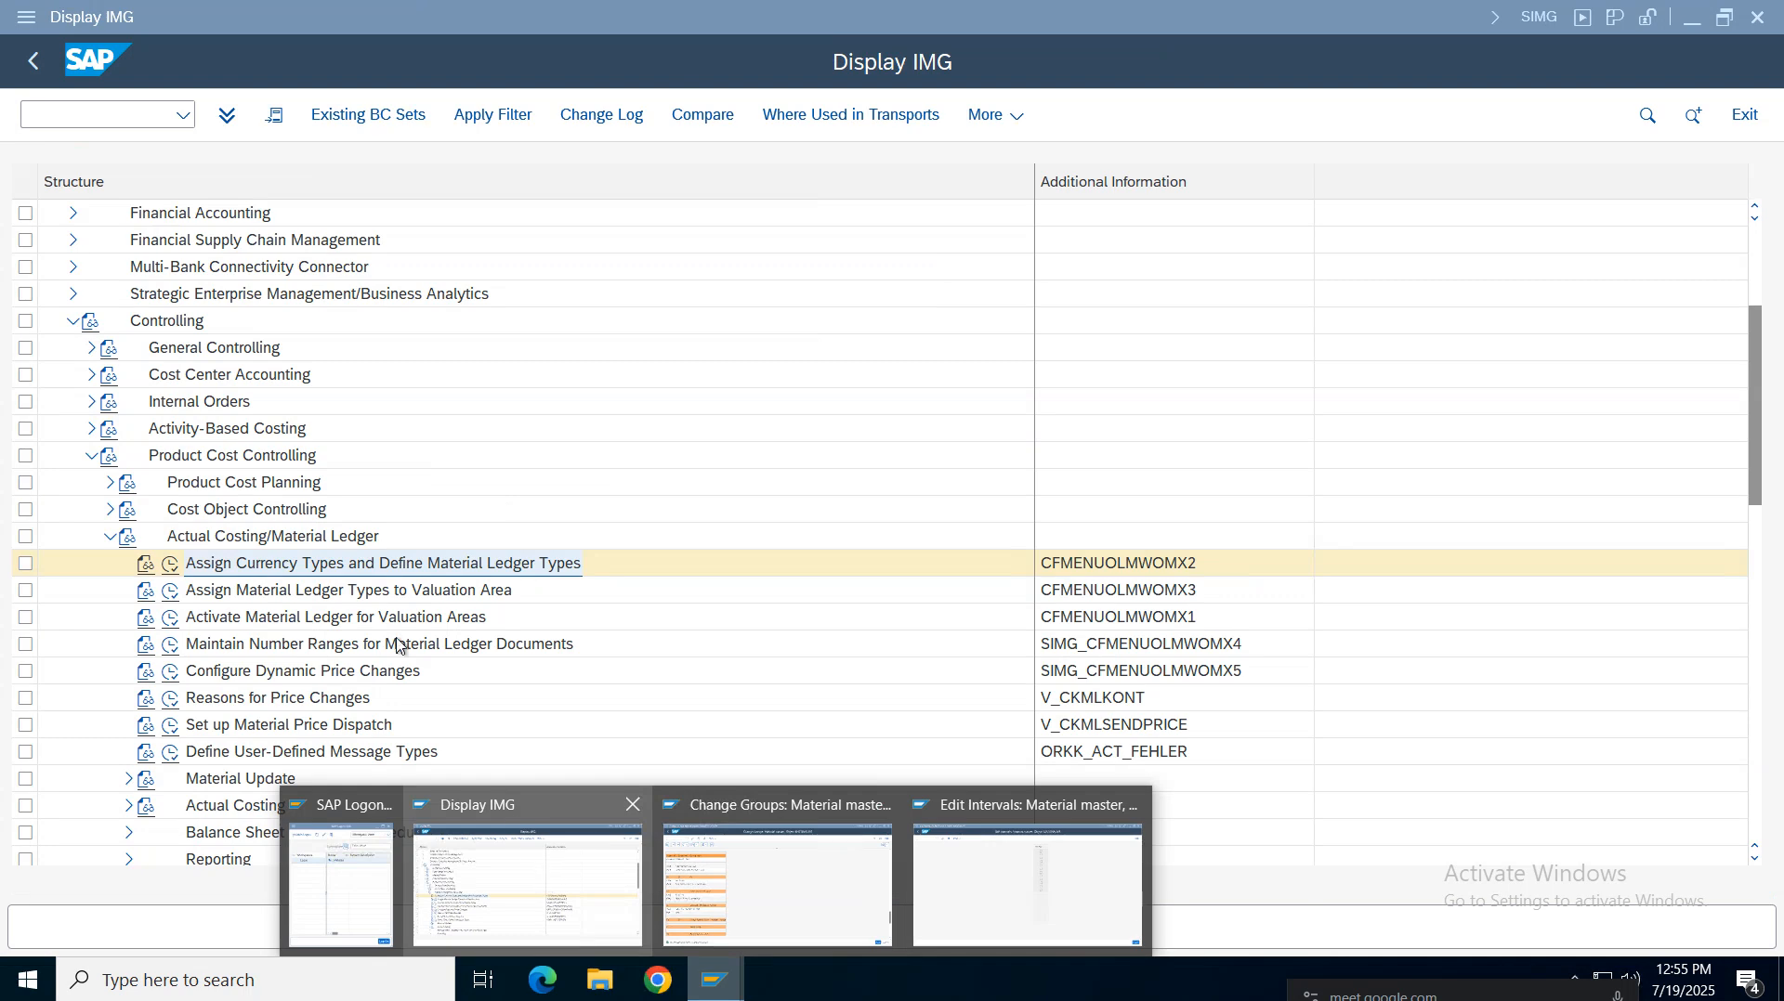
left_click(580, 877)
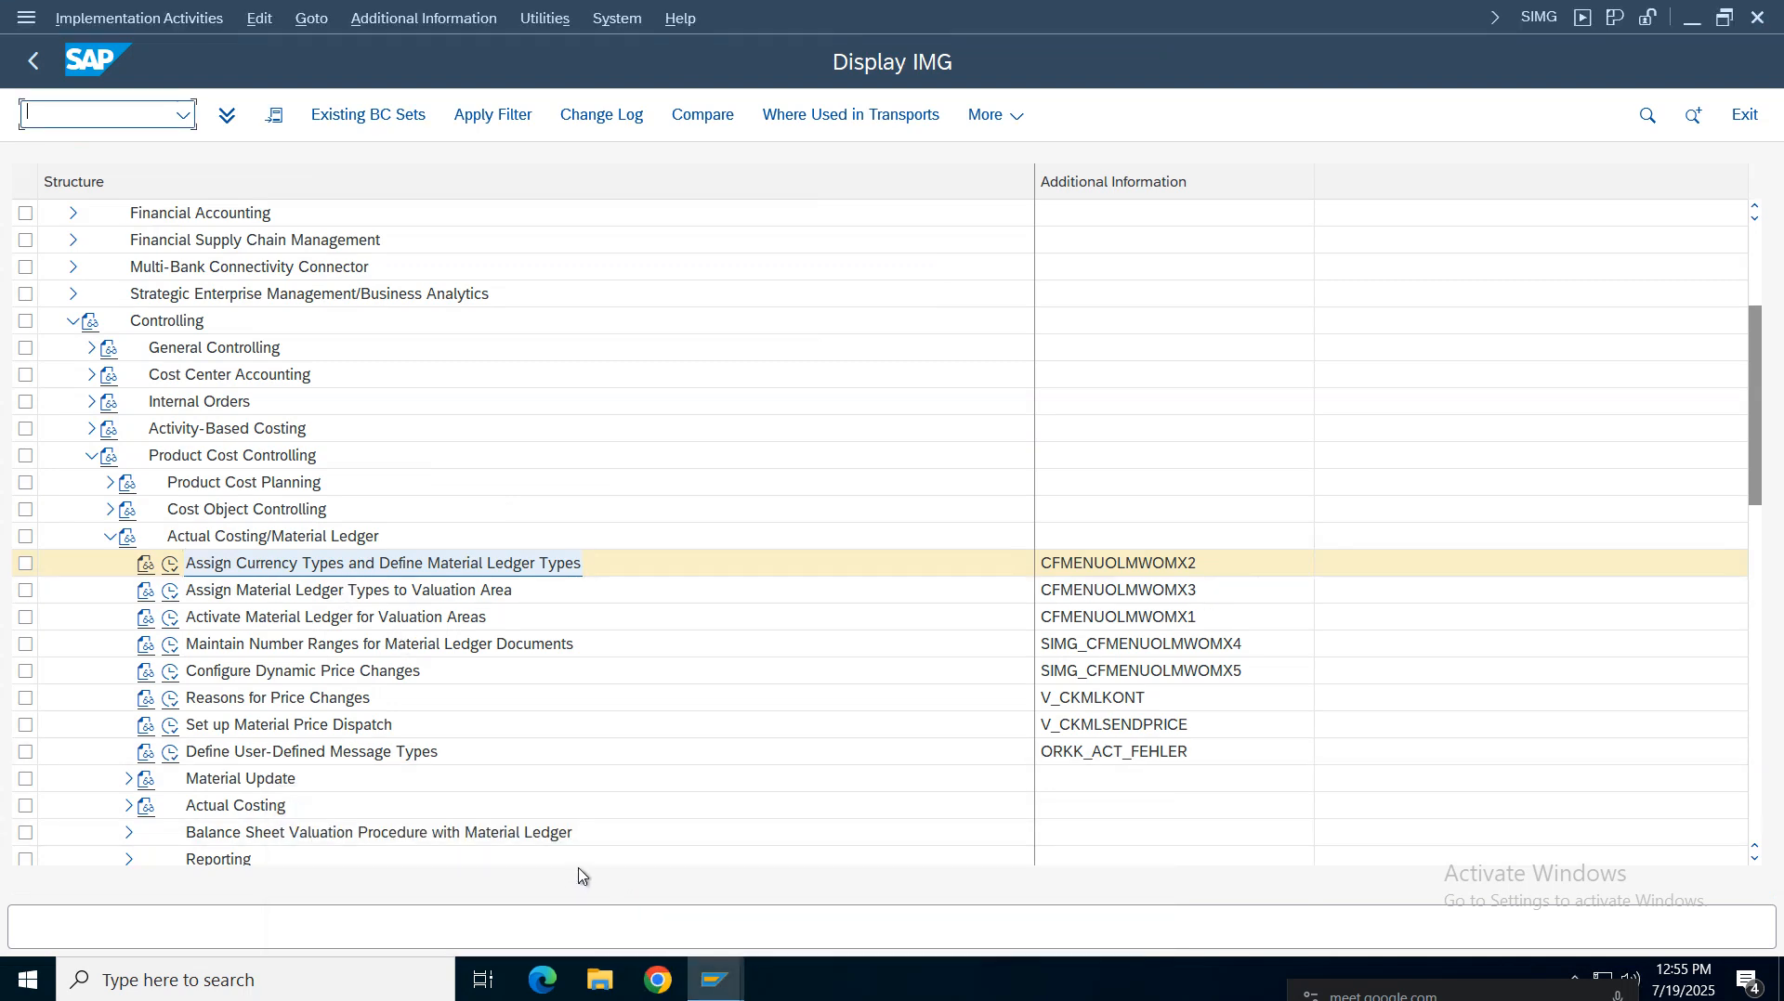
left_click(176, 567)
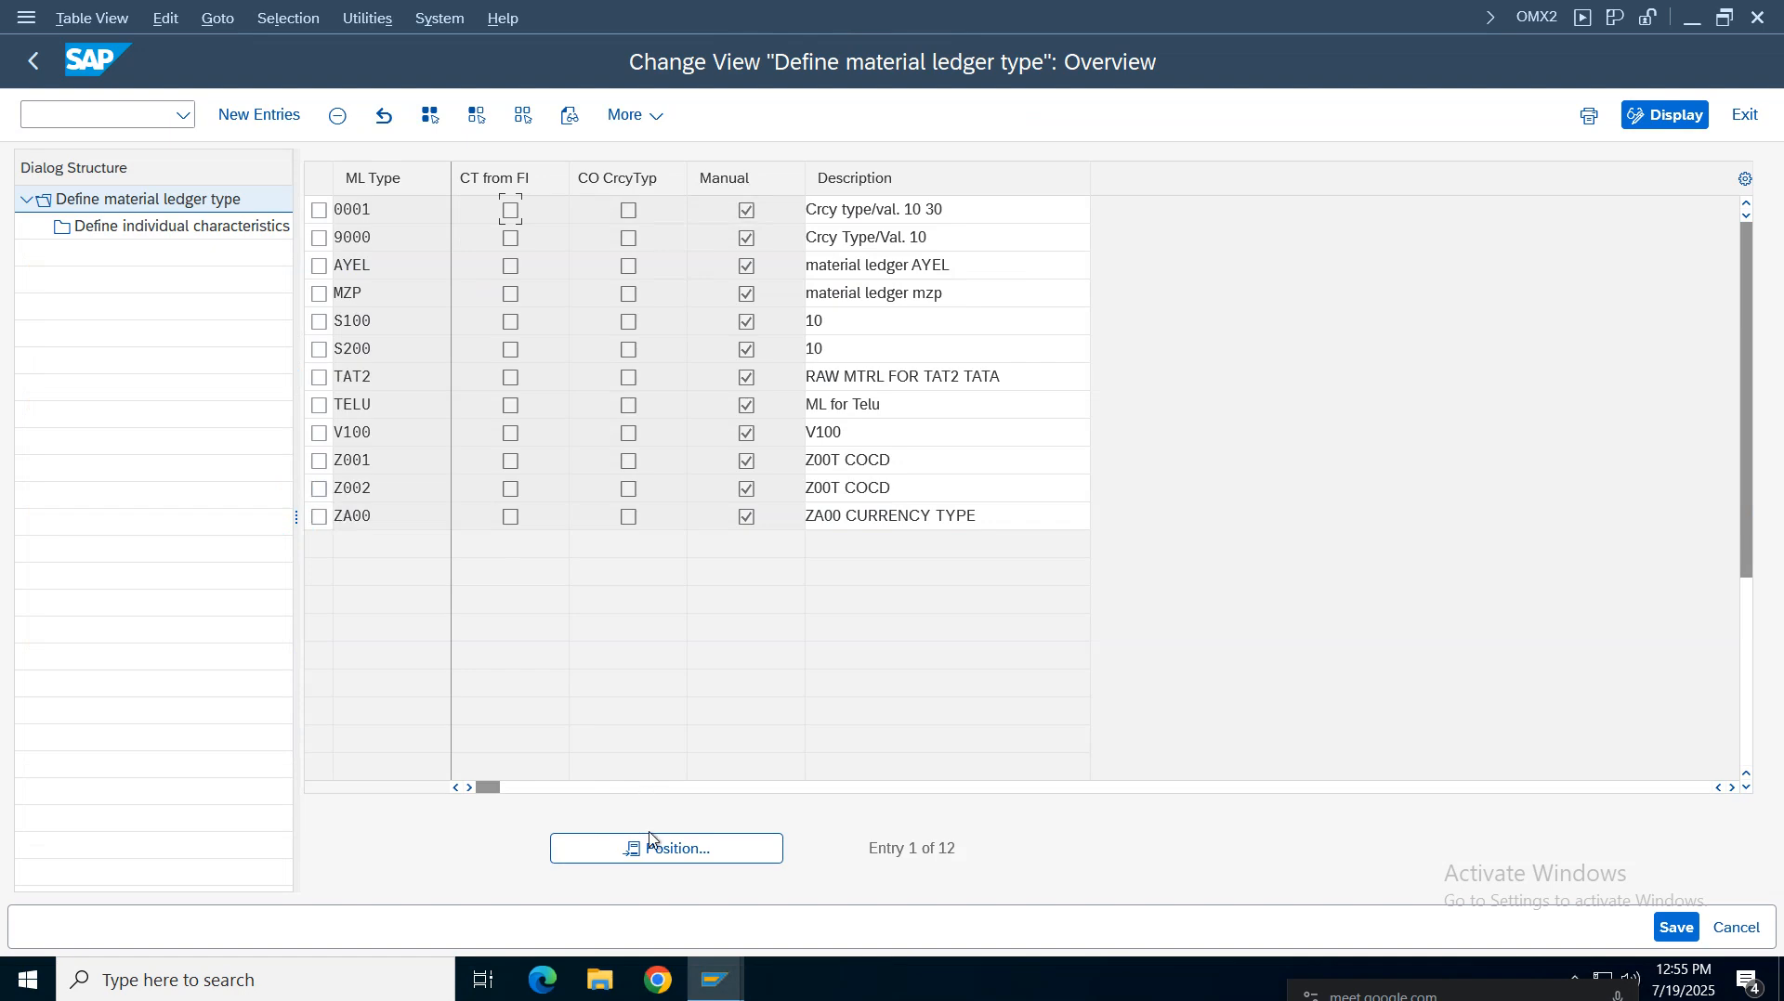
left_click(652, 847)
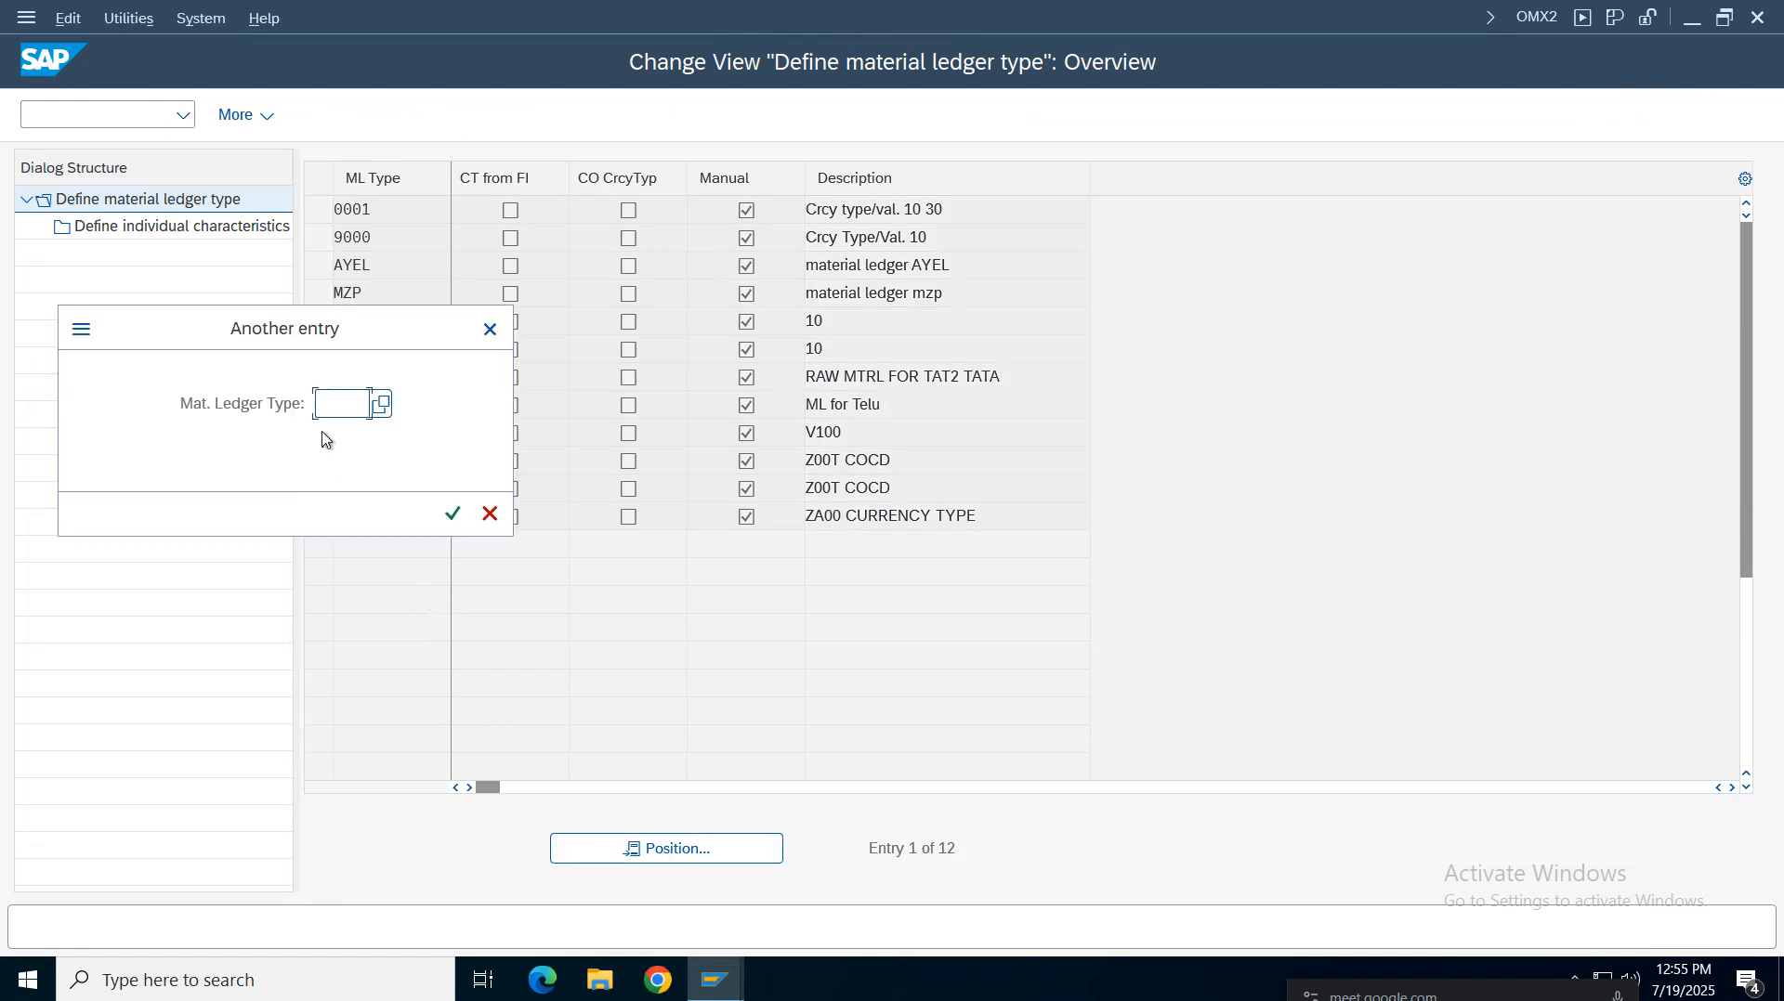
left_click_drag(325, 351, 869, 610)
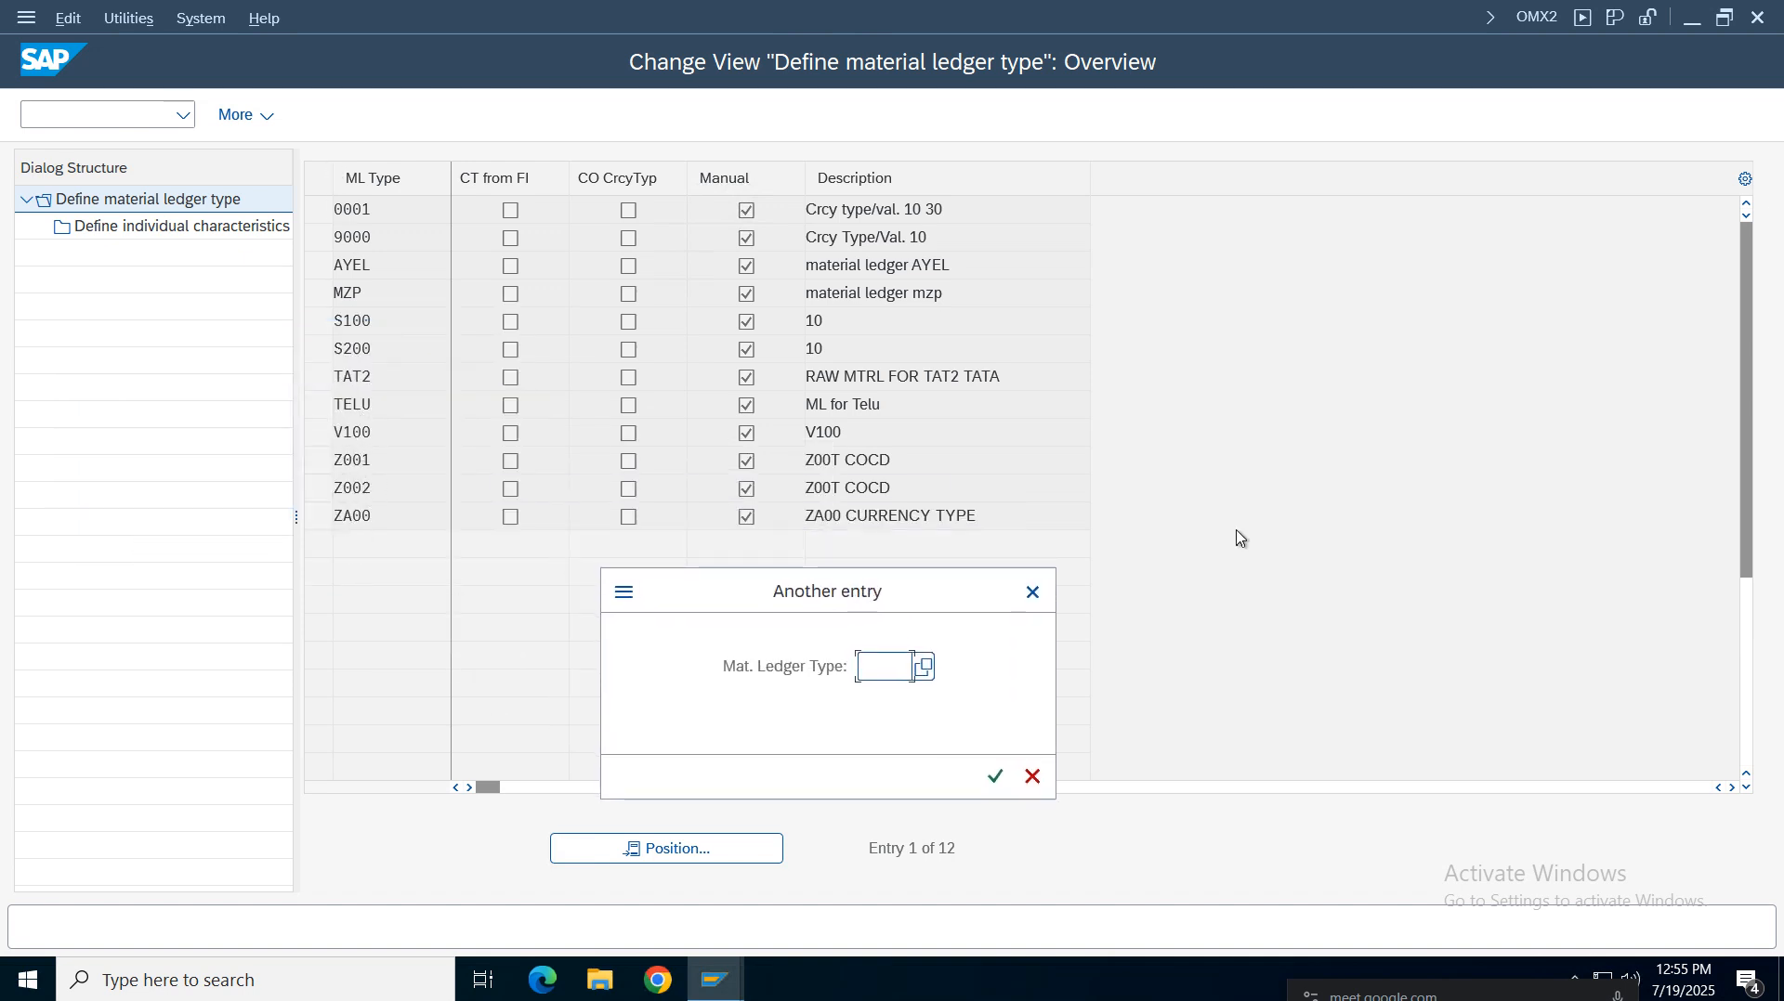
left_click(1032, 593)
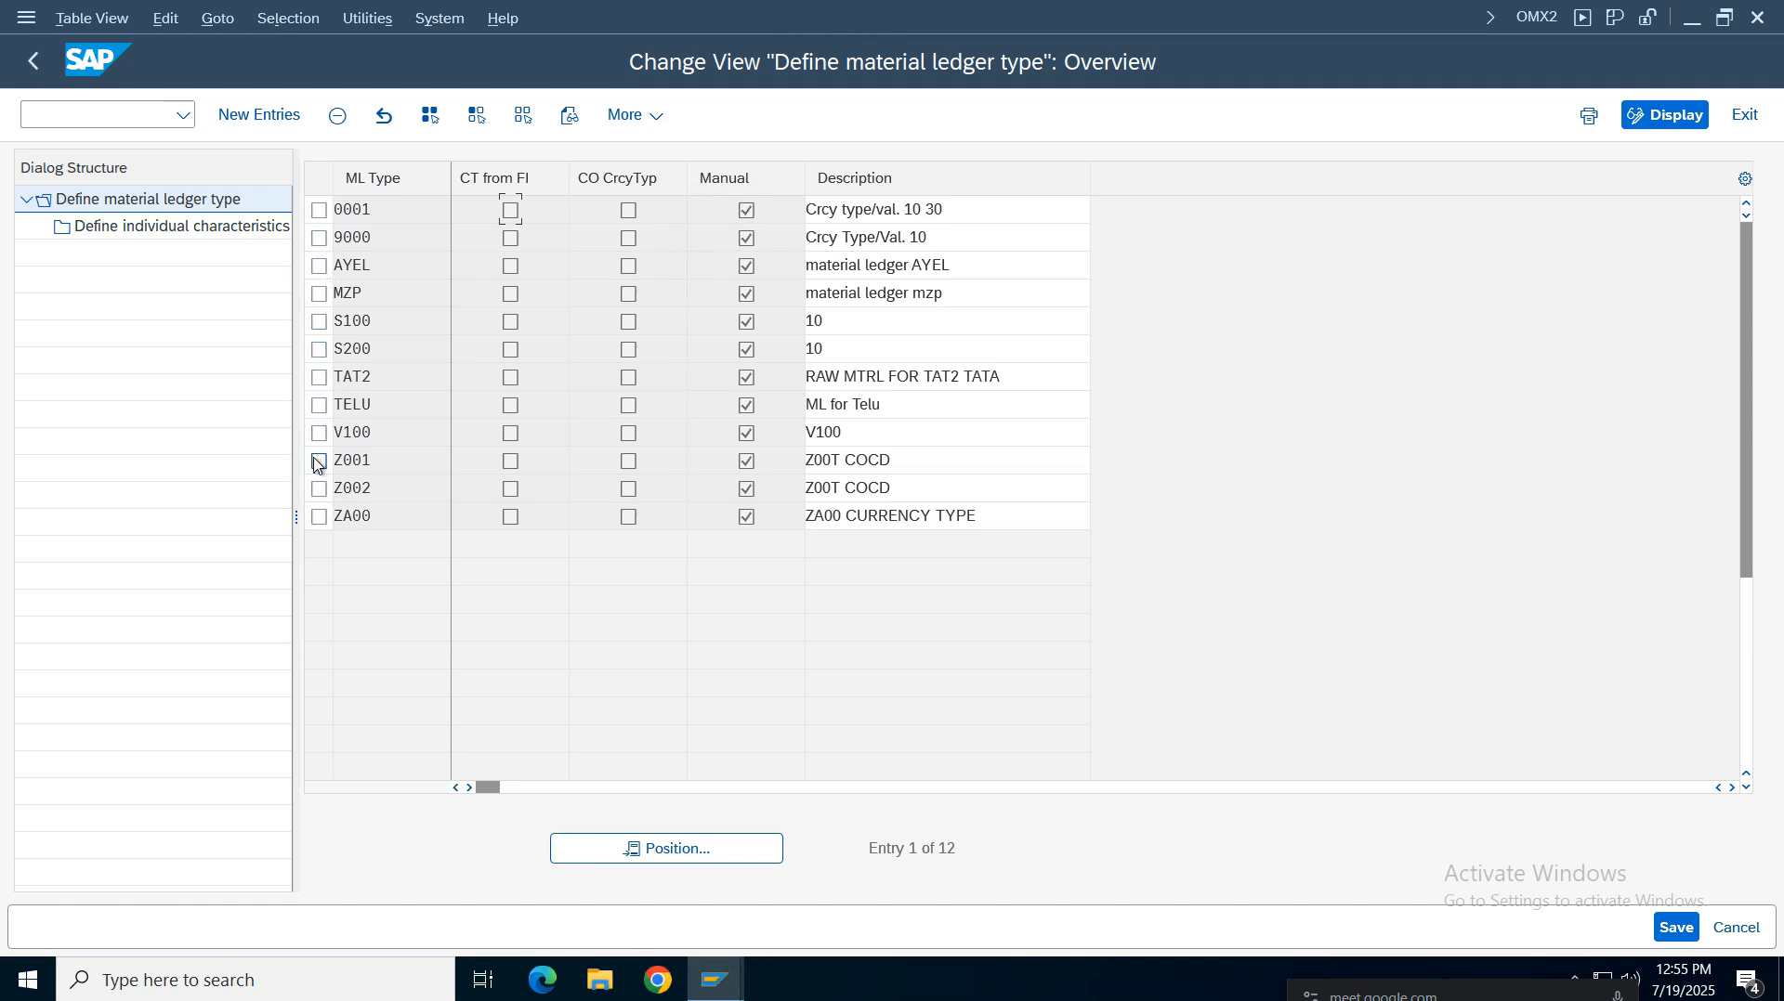
Inspect the individual characteristics assigned to the existing material ledger type TELU
left_click(319, 405)
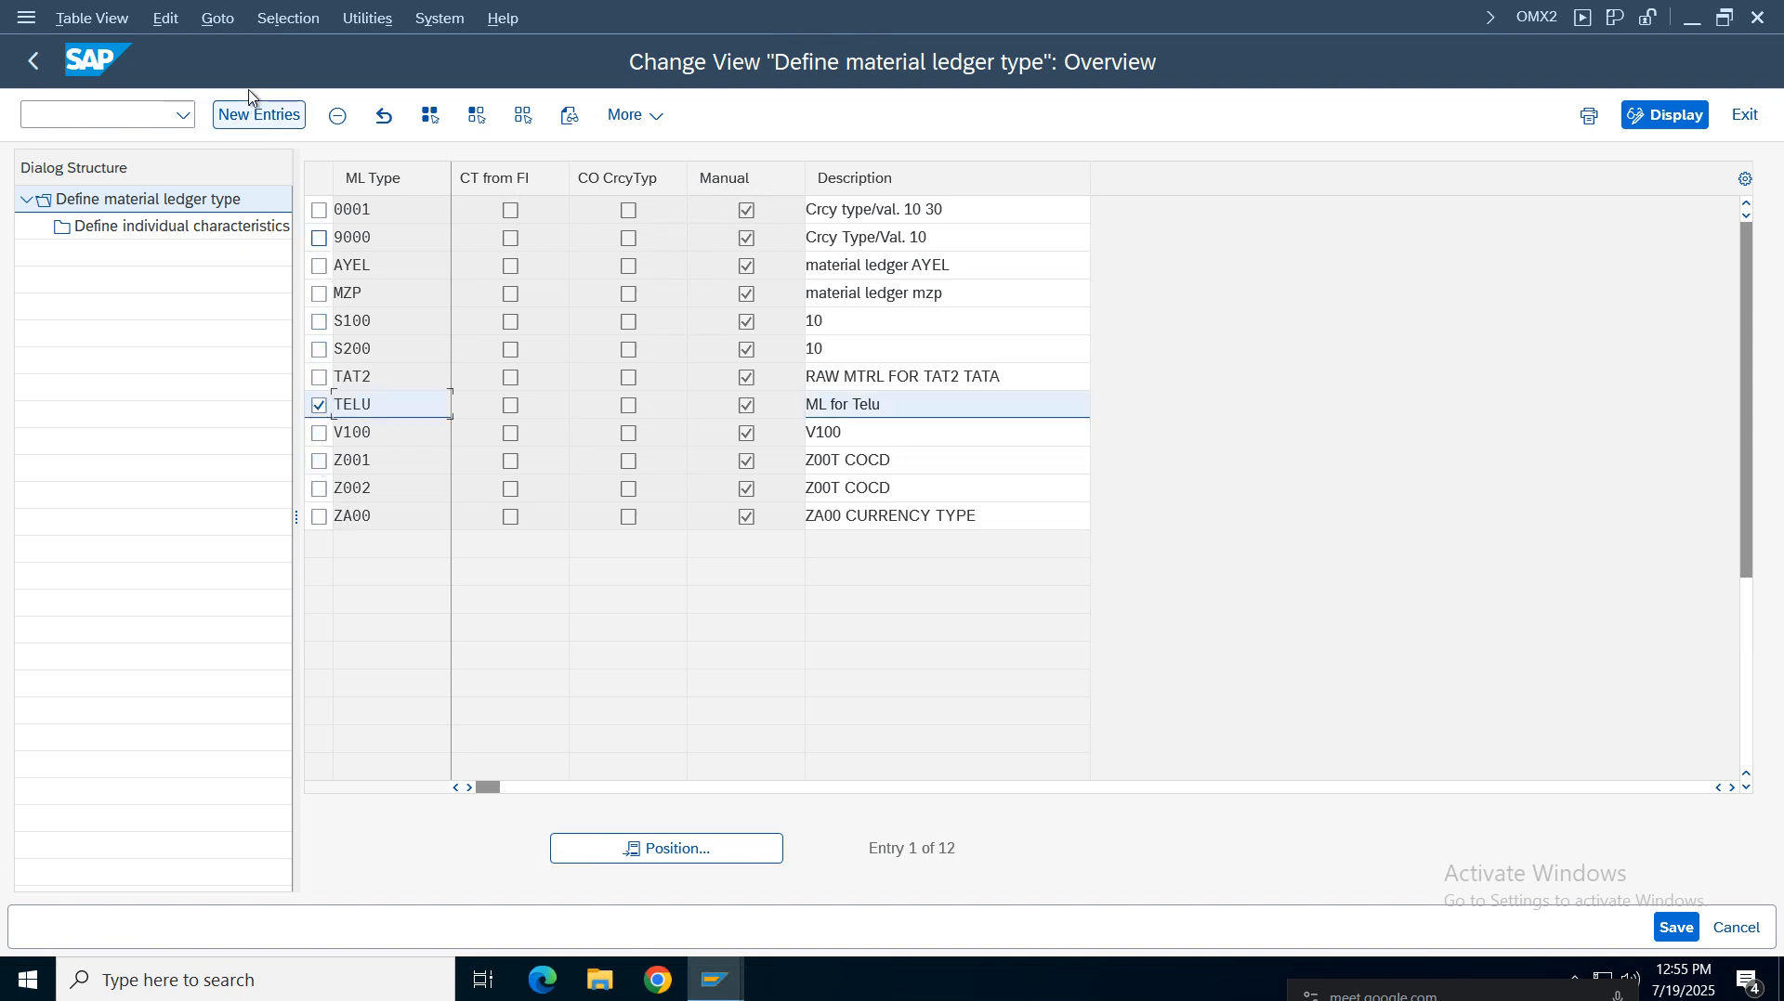
left_click(319, 405)
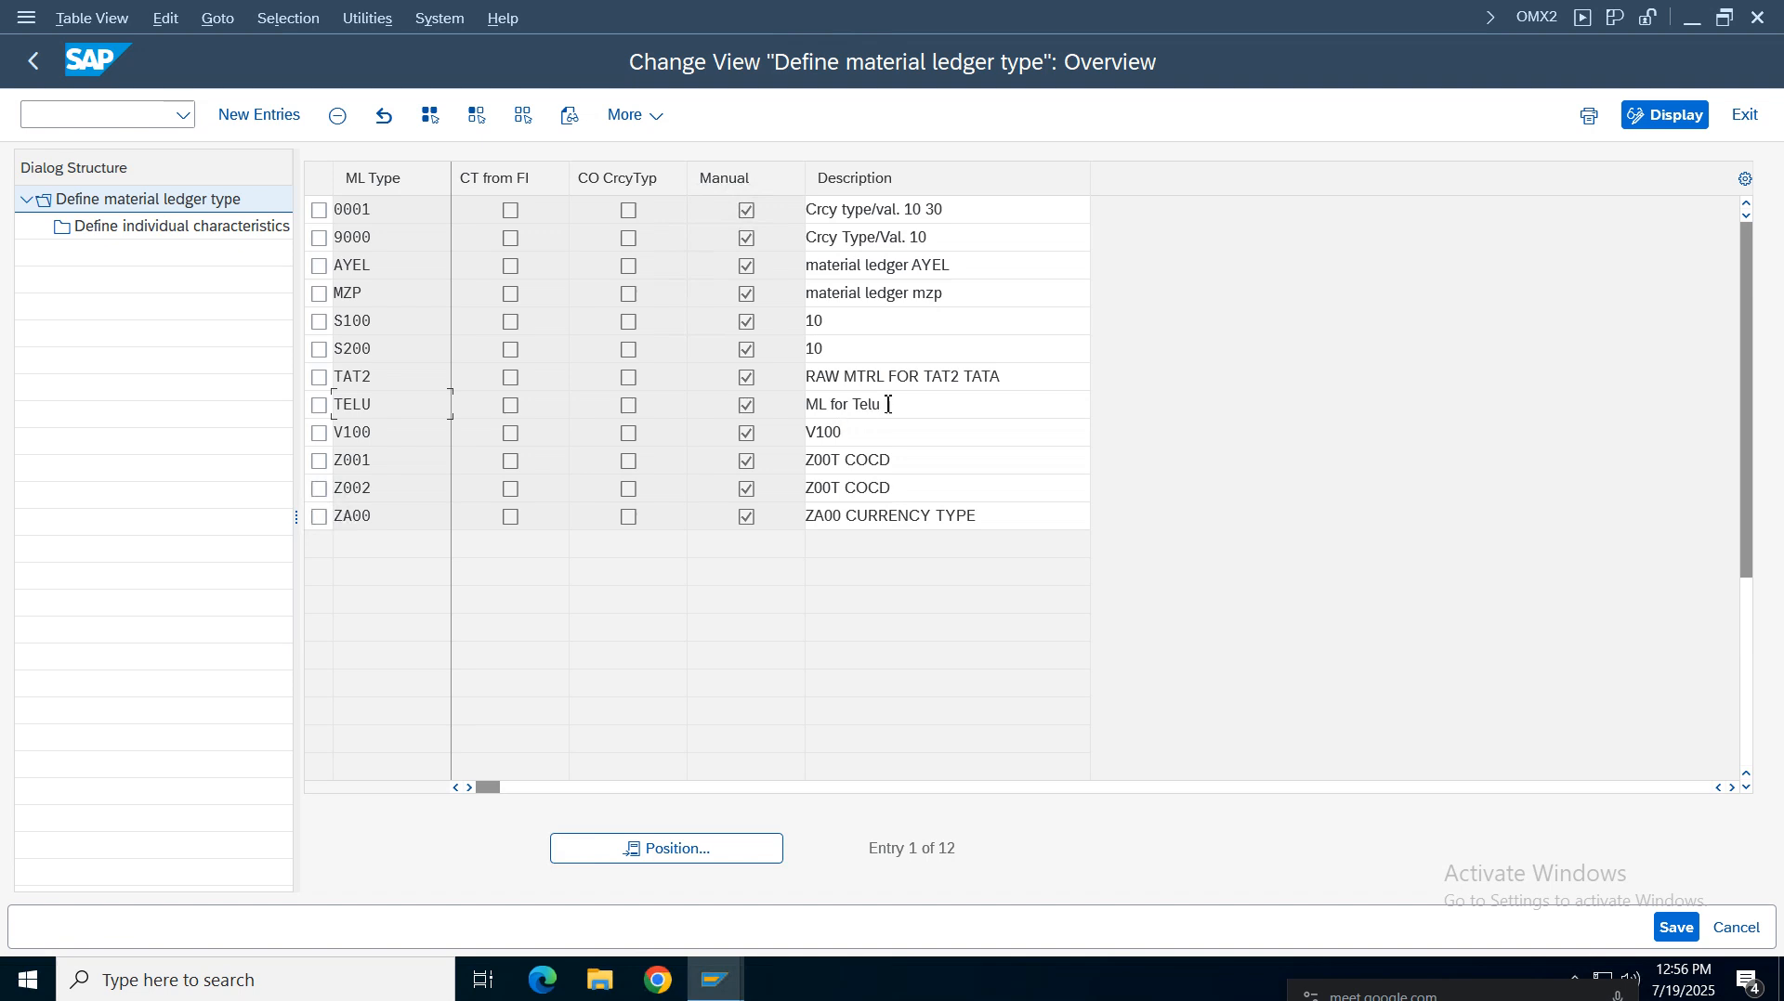
left_click(318, 405)
double_click(195, 226)
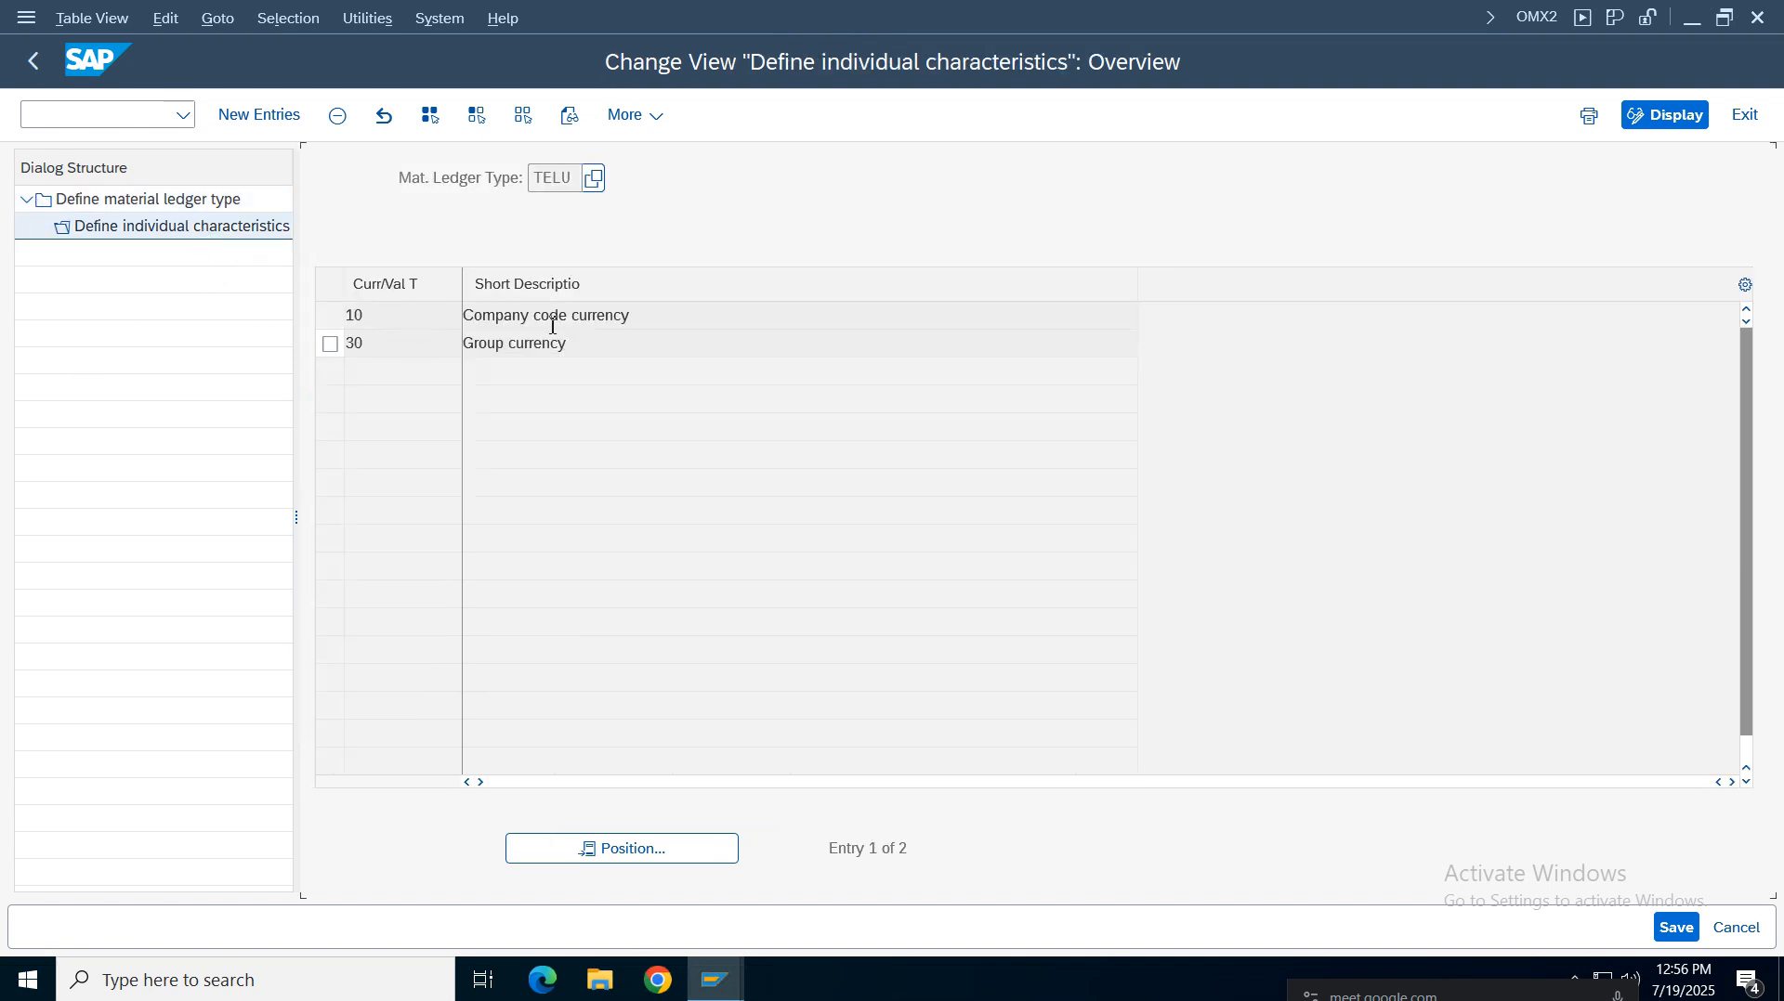
left_click_drag(576, 182, 528, 178)
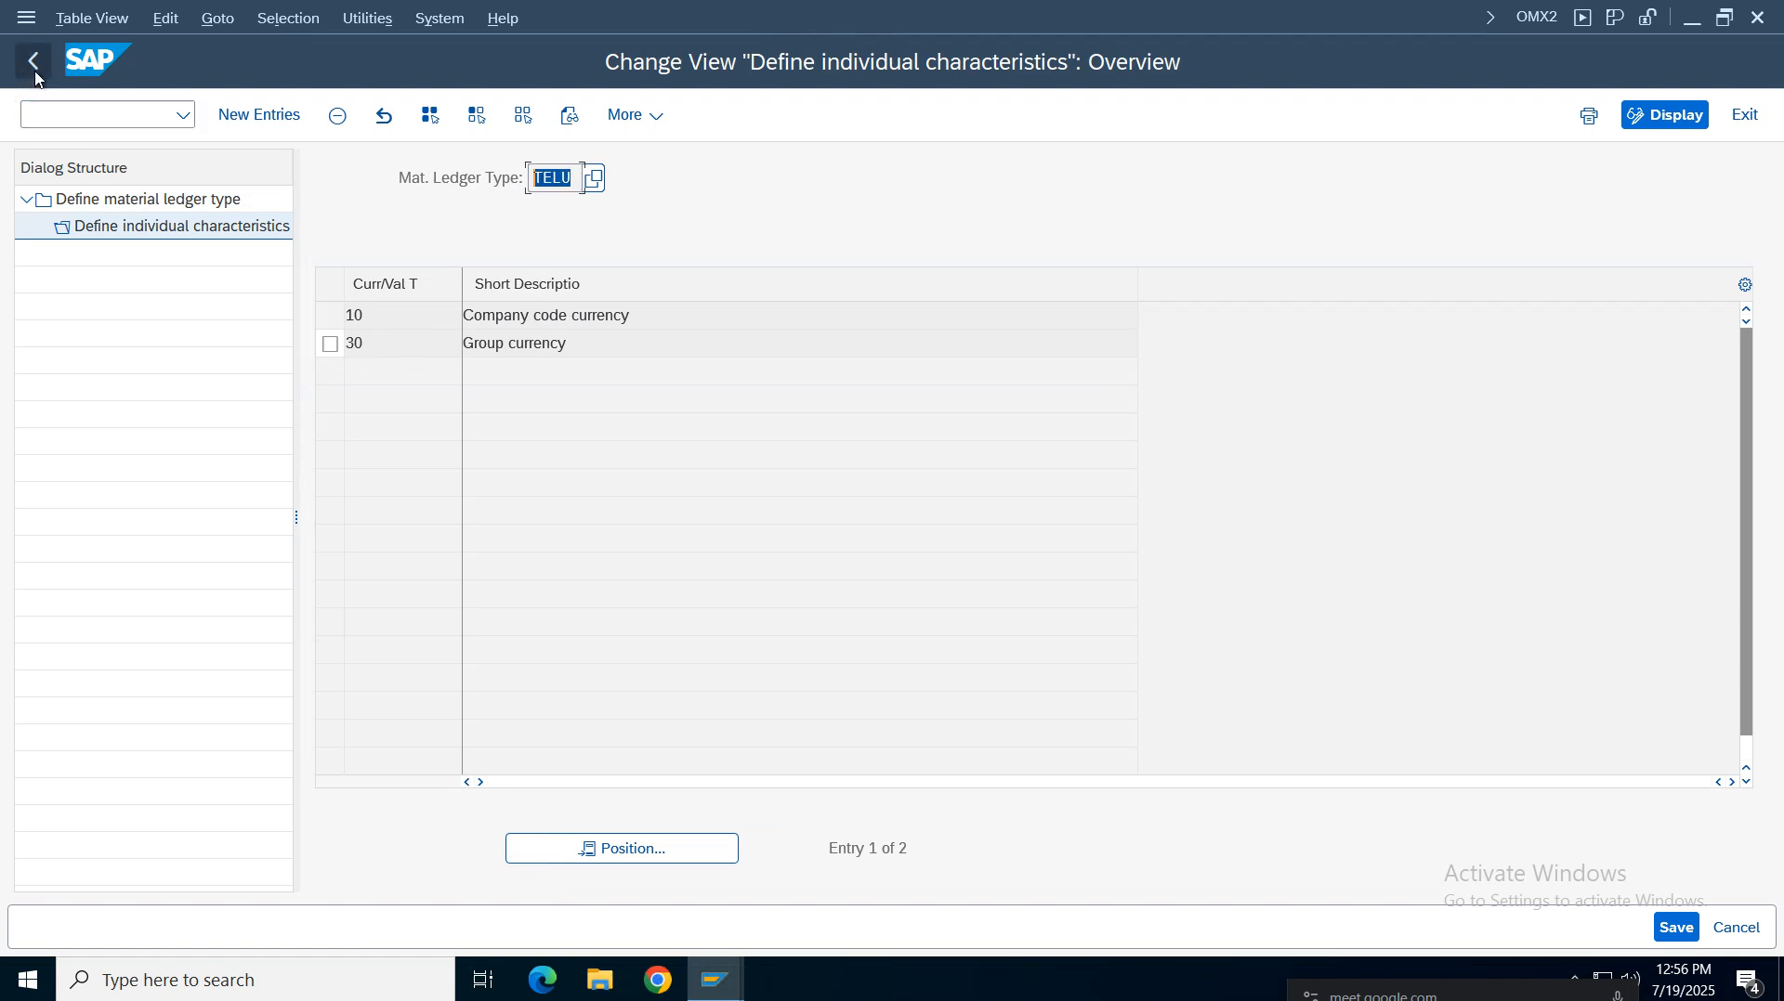
left_click(257, 123)
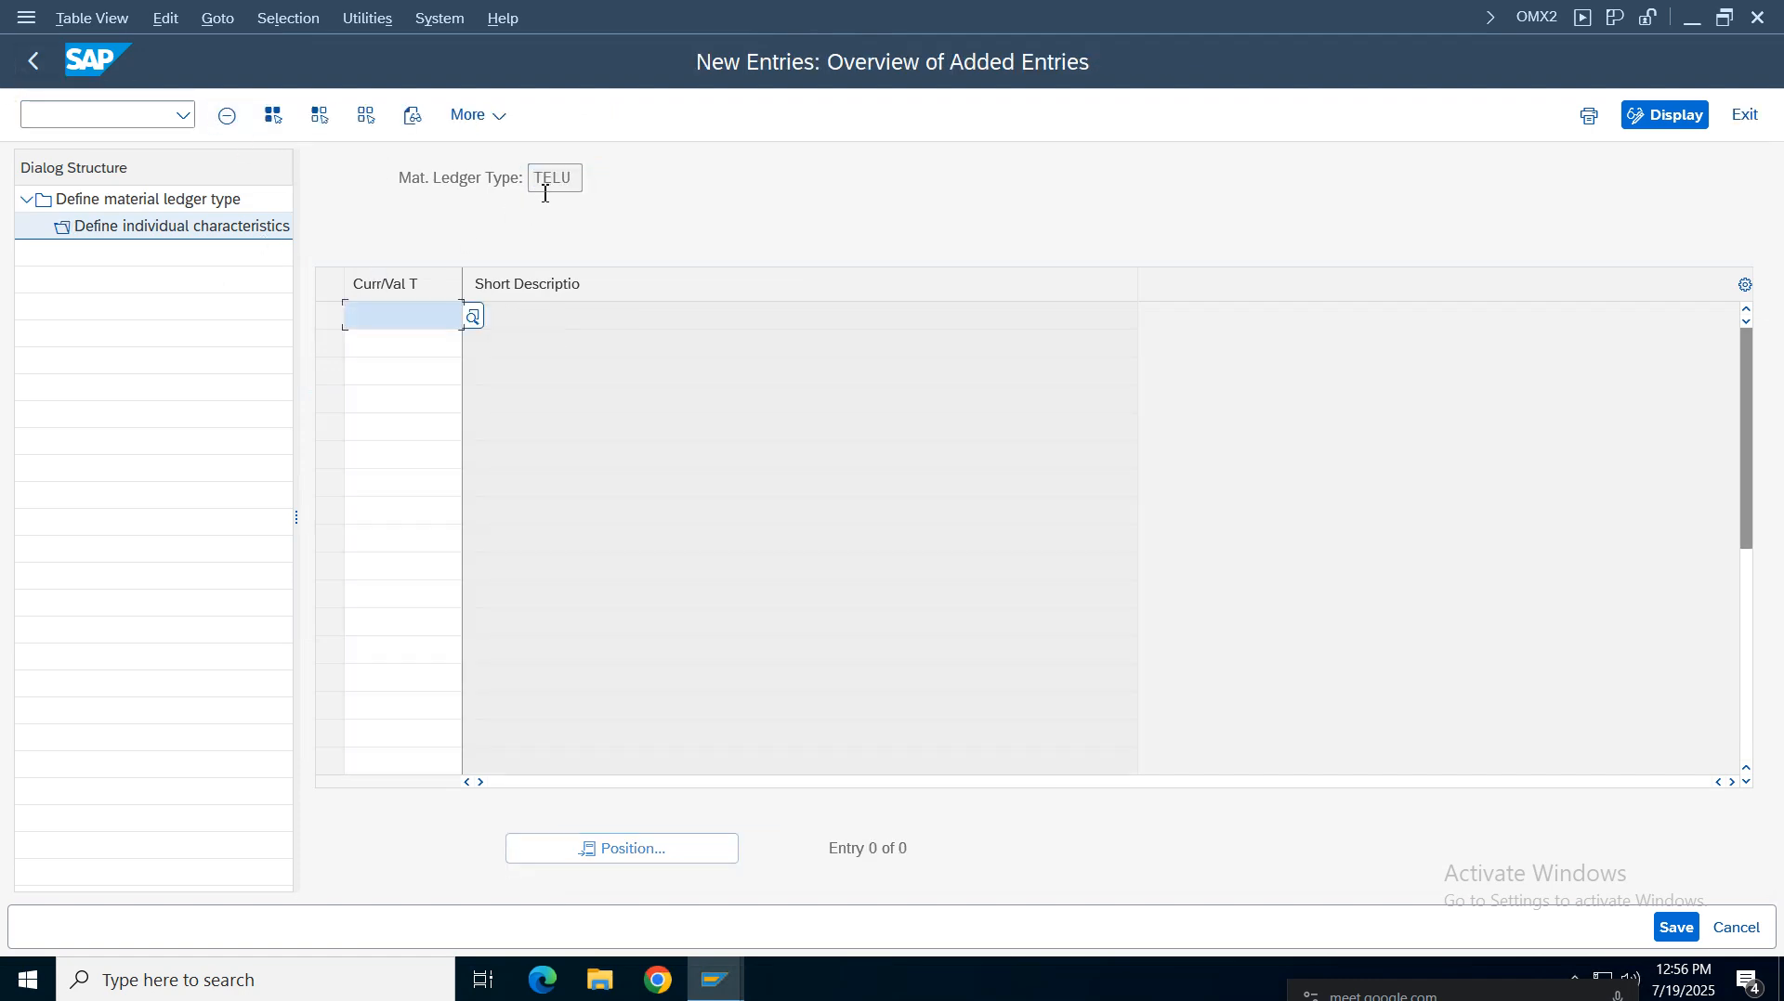
left_click(36, 64)
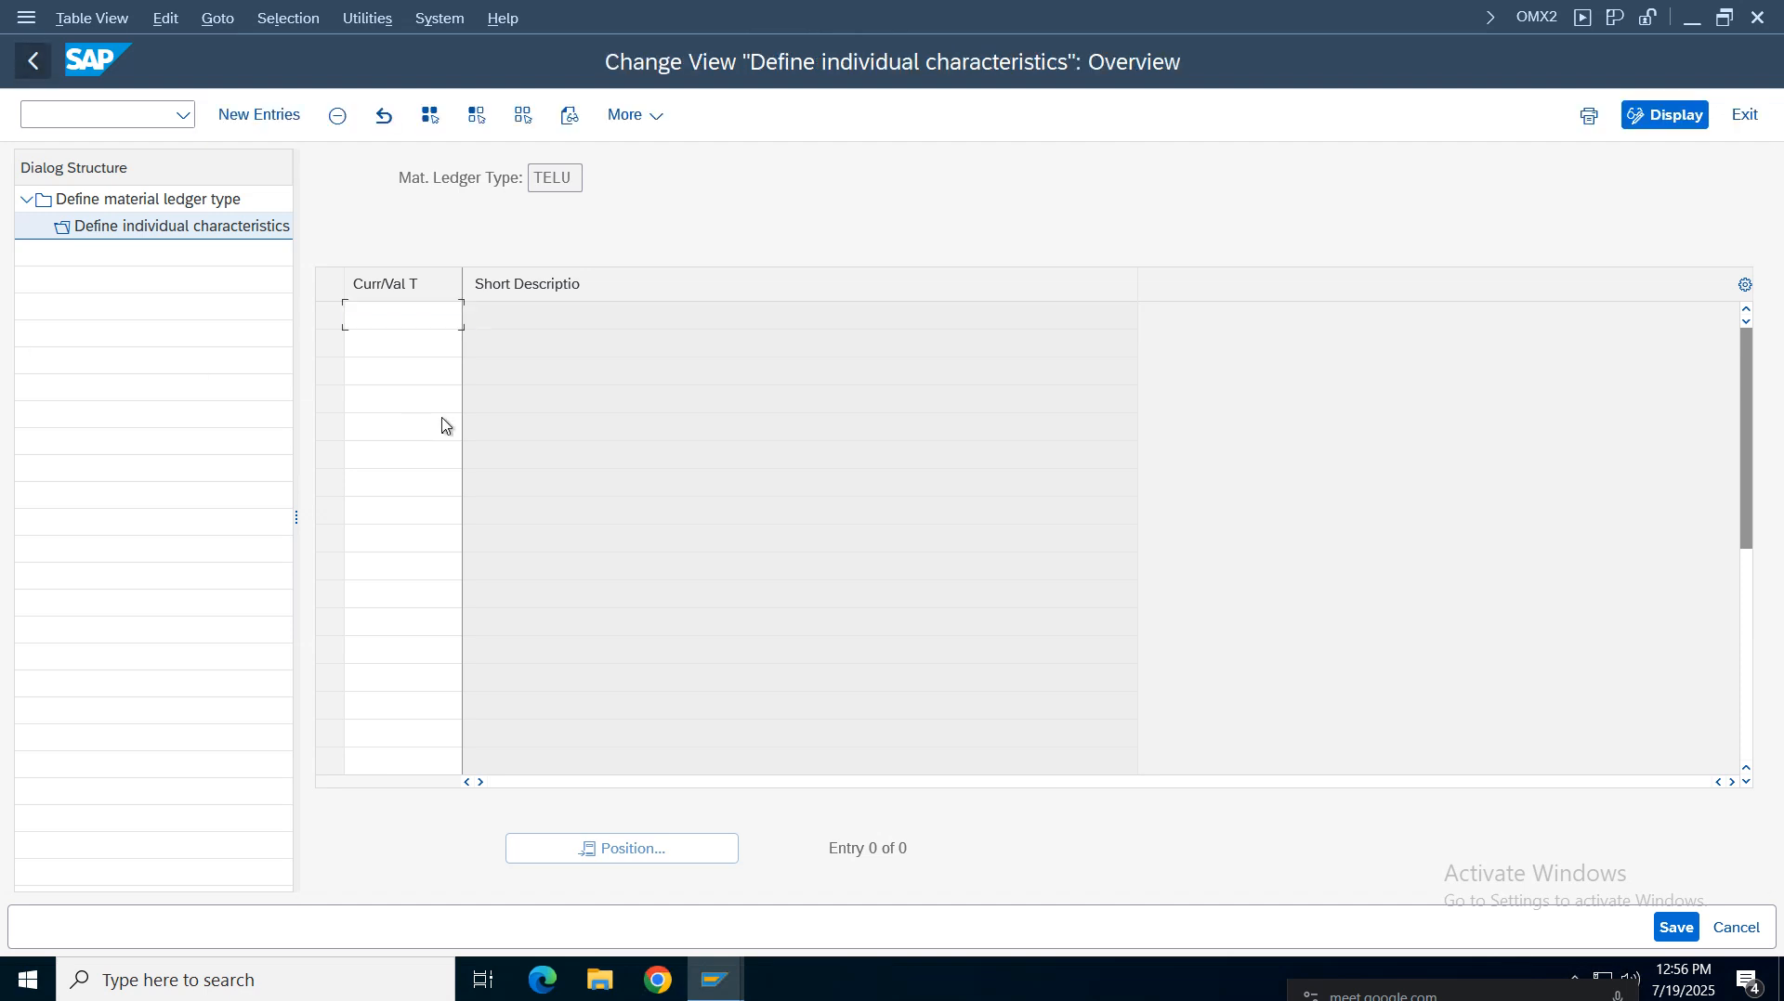
left_click(35, 61)
Create material ledger type VZ01 with the description 'Material Ledger VZ01'
left_click(259, 114)
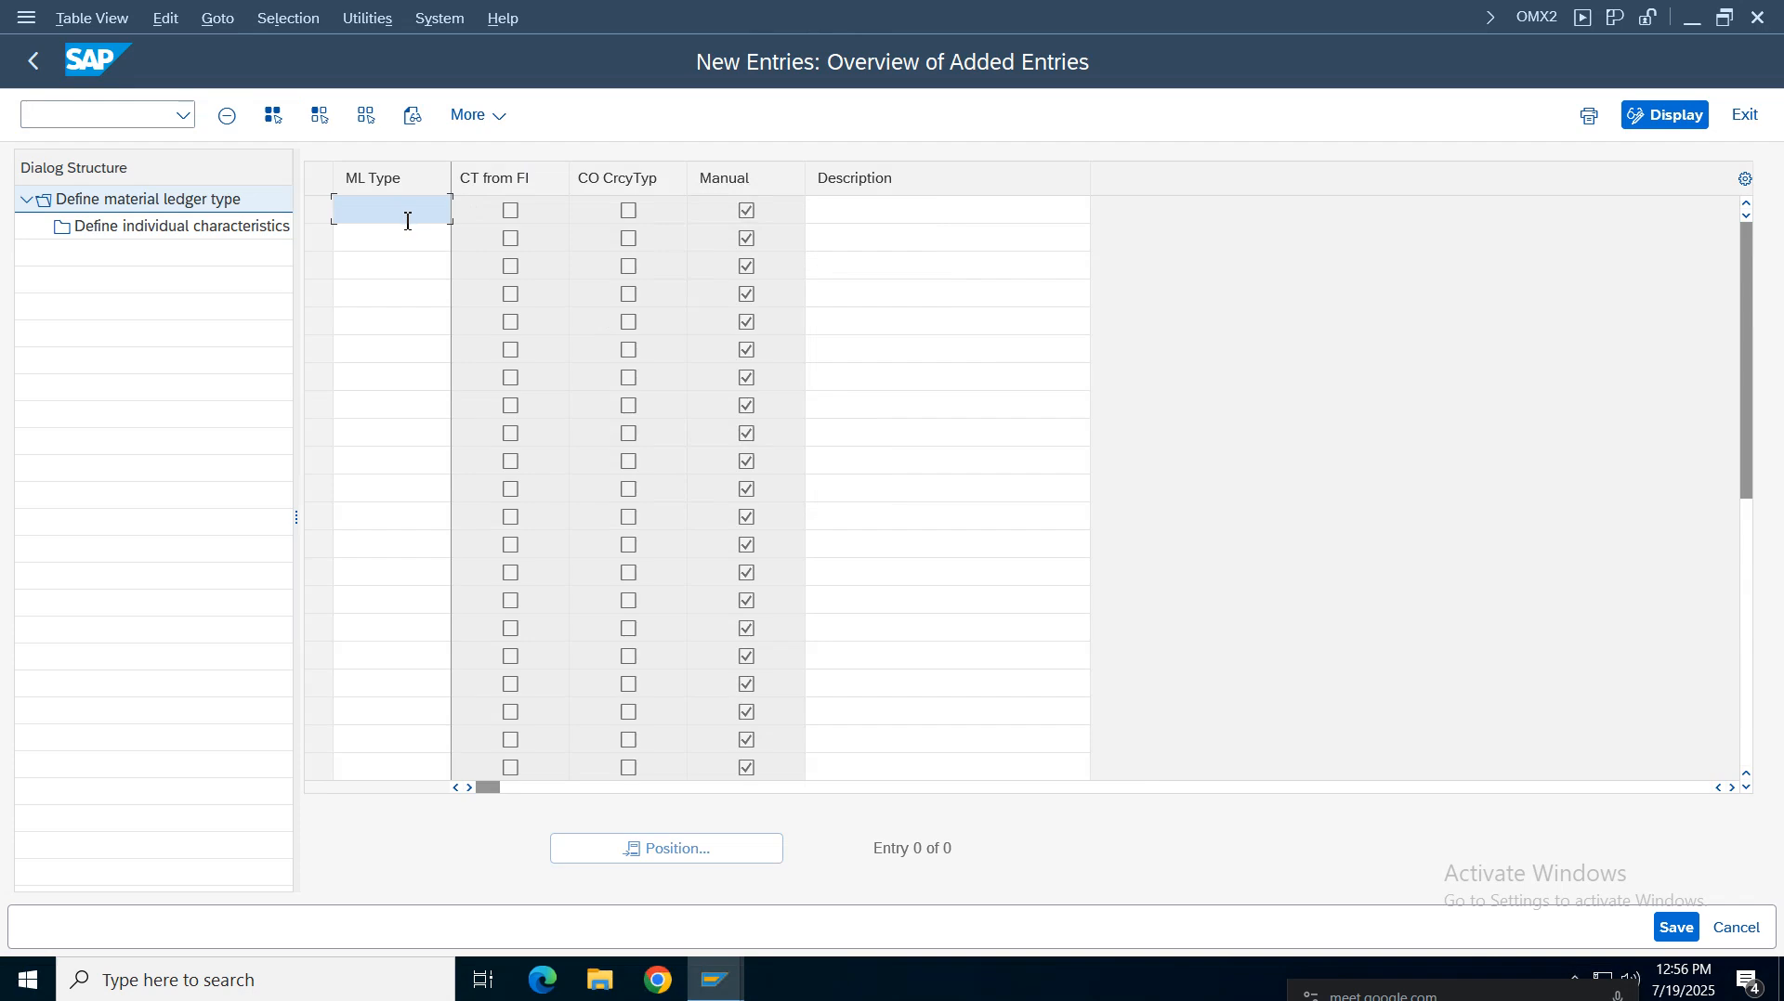
type("VZ01")
left_click(881, 201)
type("Material Ledger Type")
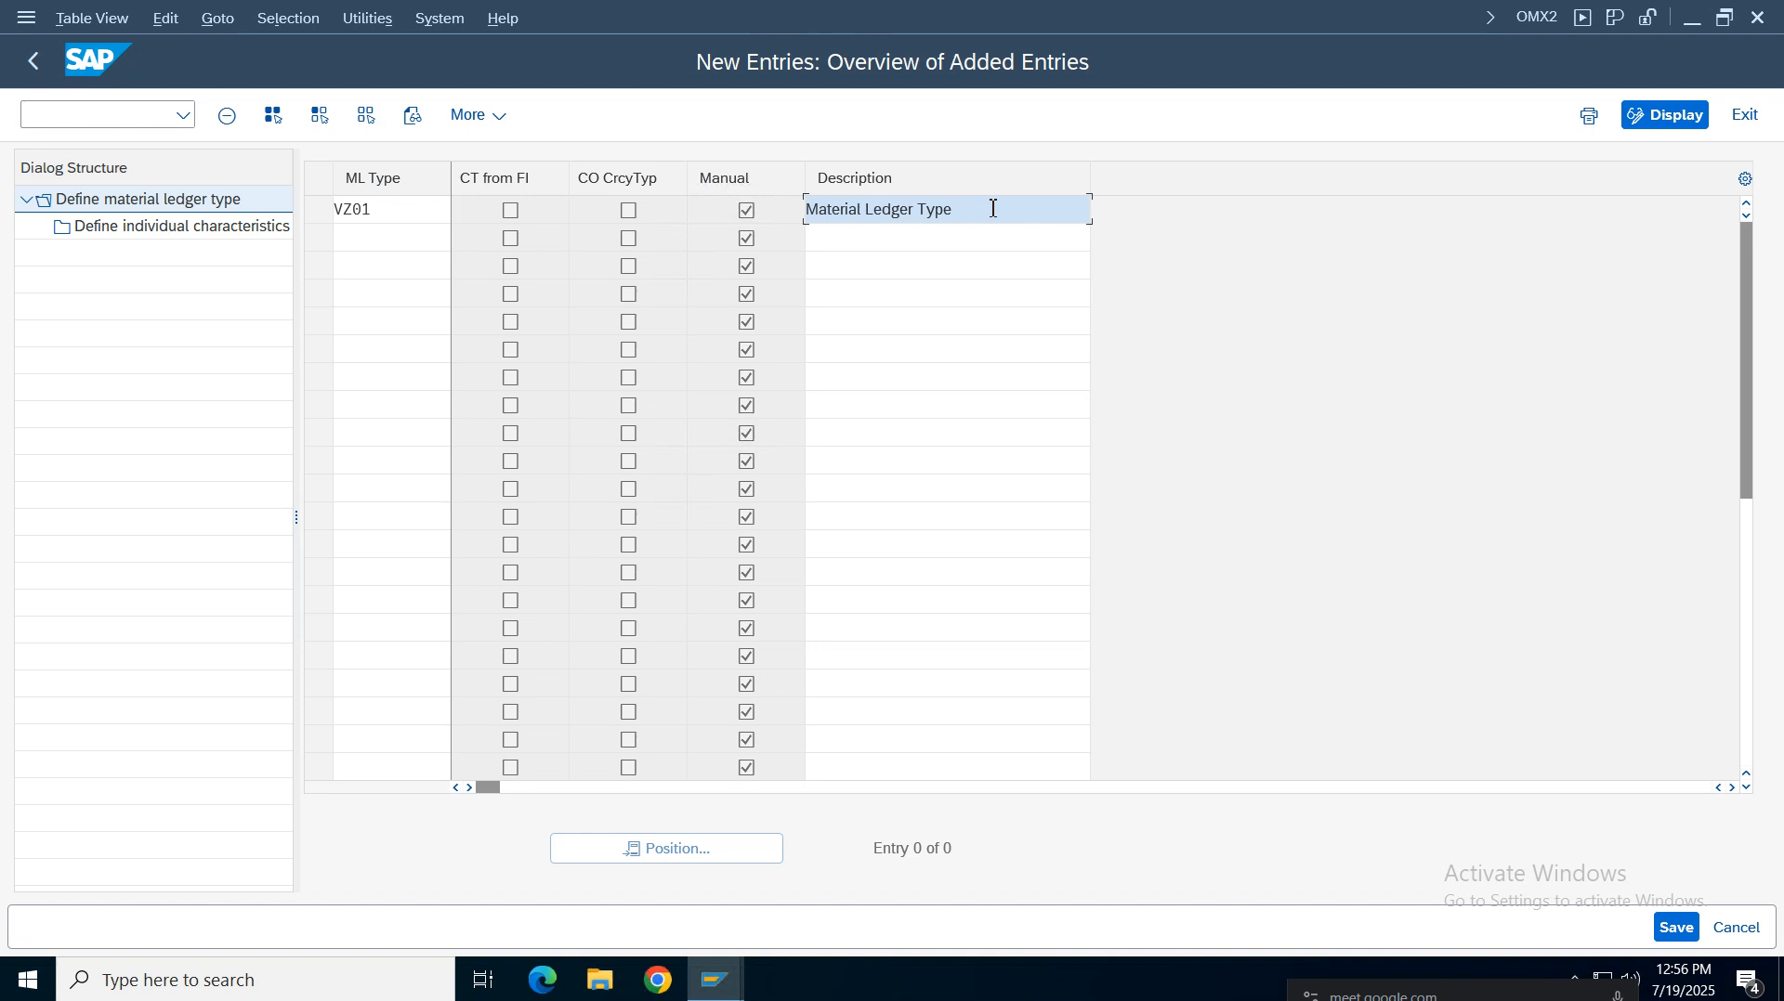
double_click(993, 209)
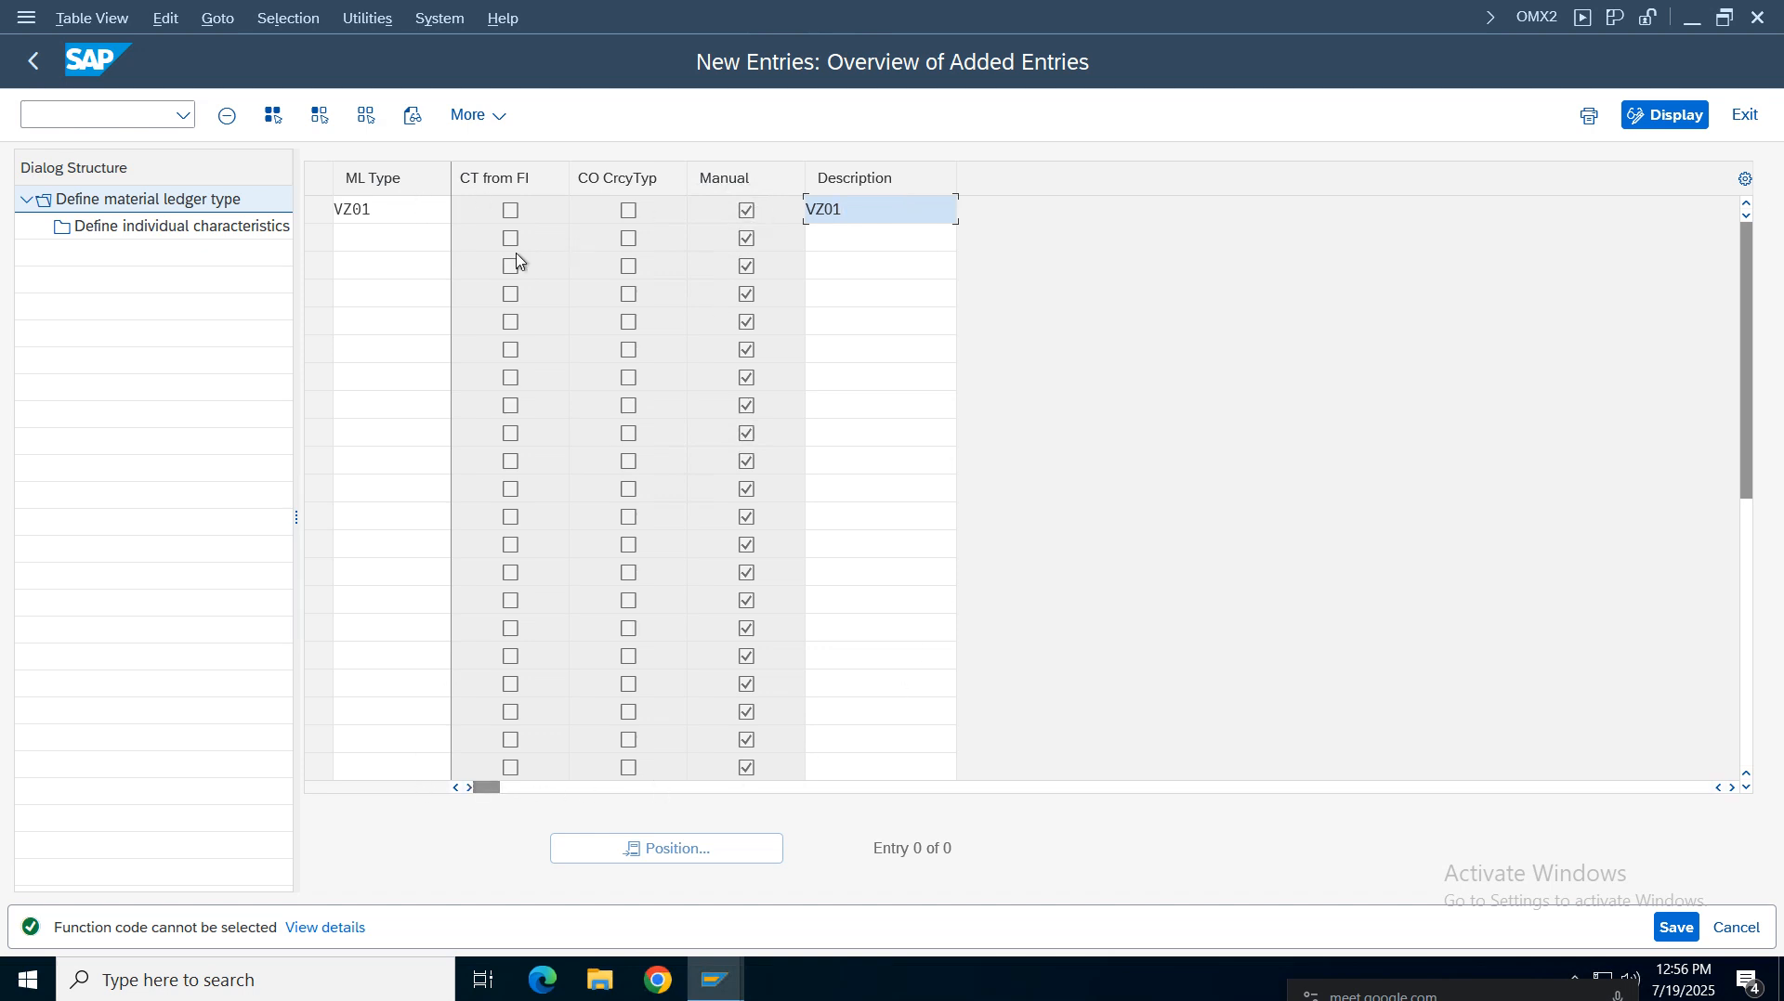
key("BackSpace")
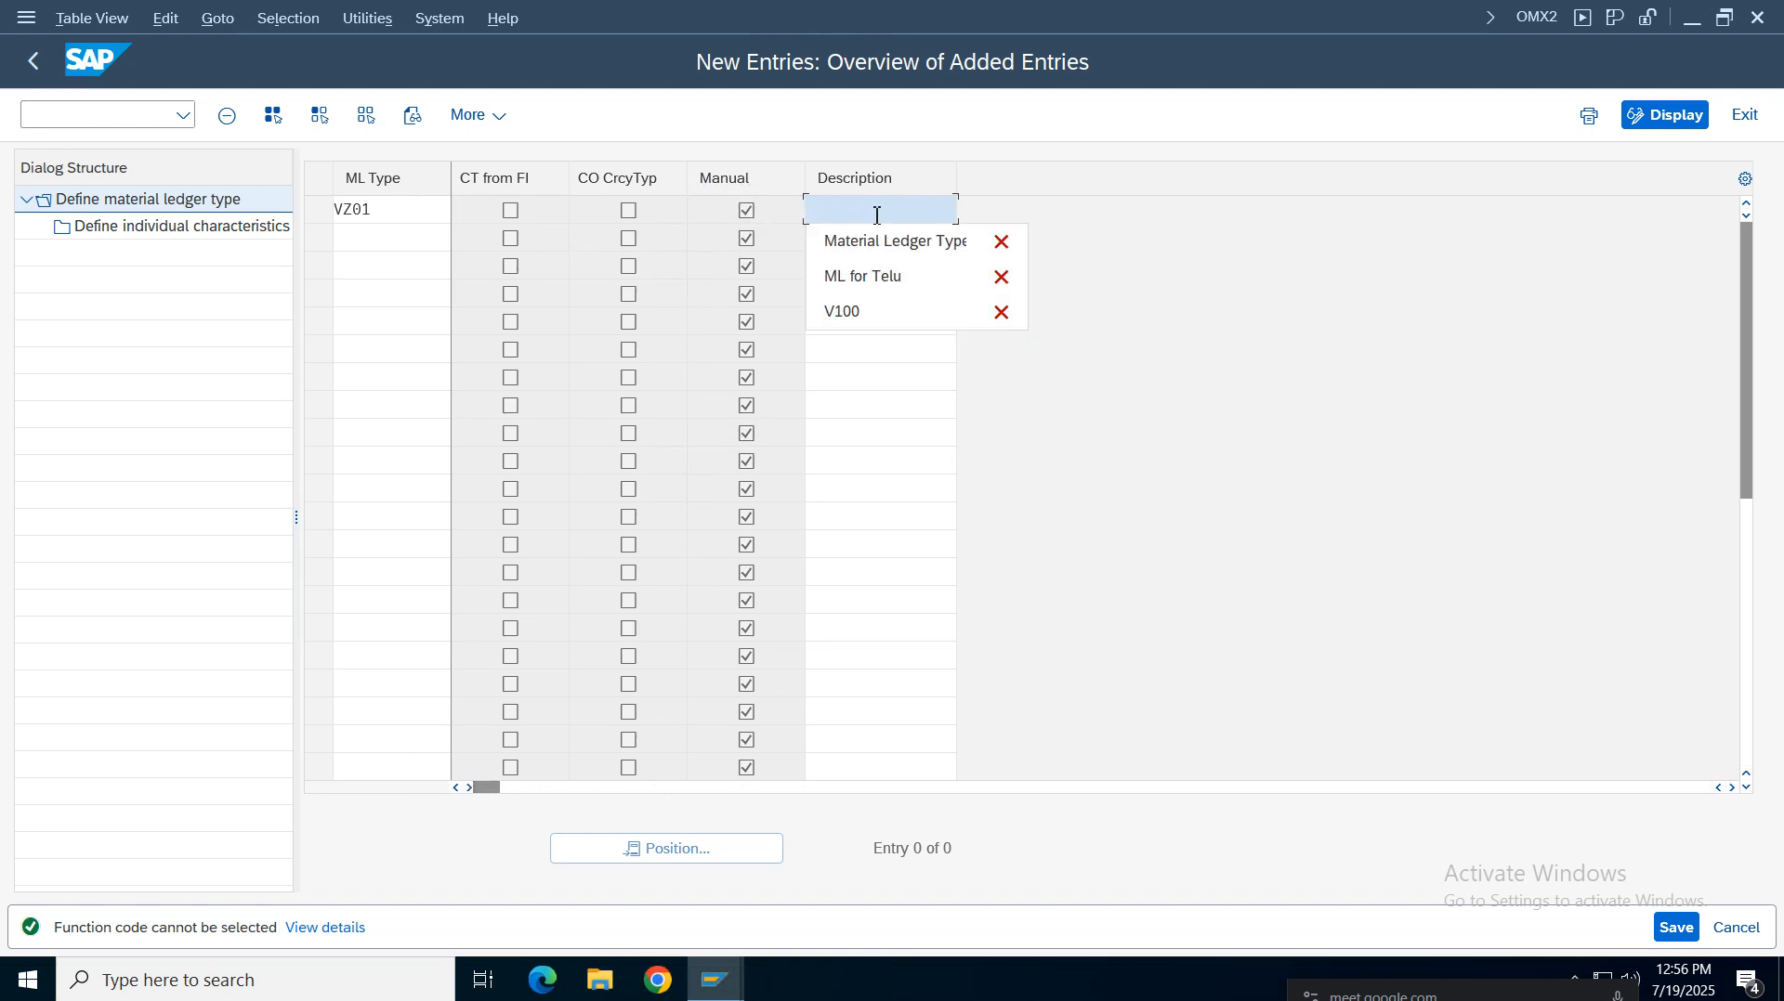
left_click(899, 243)
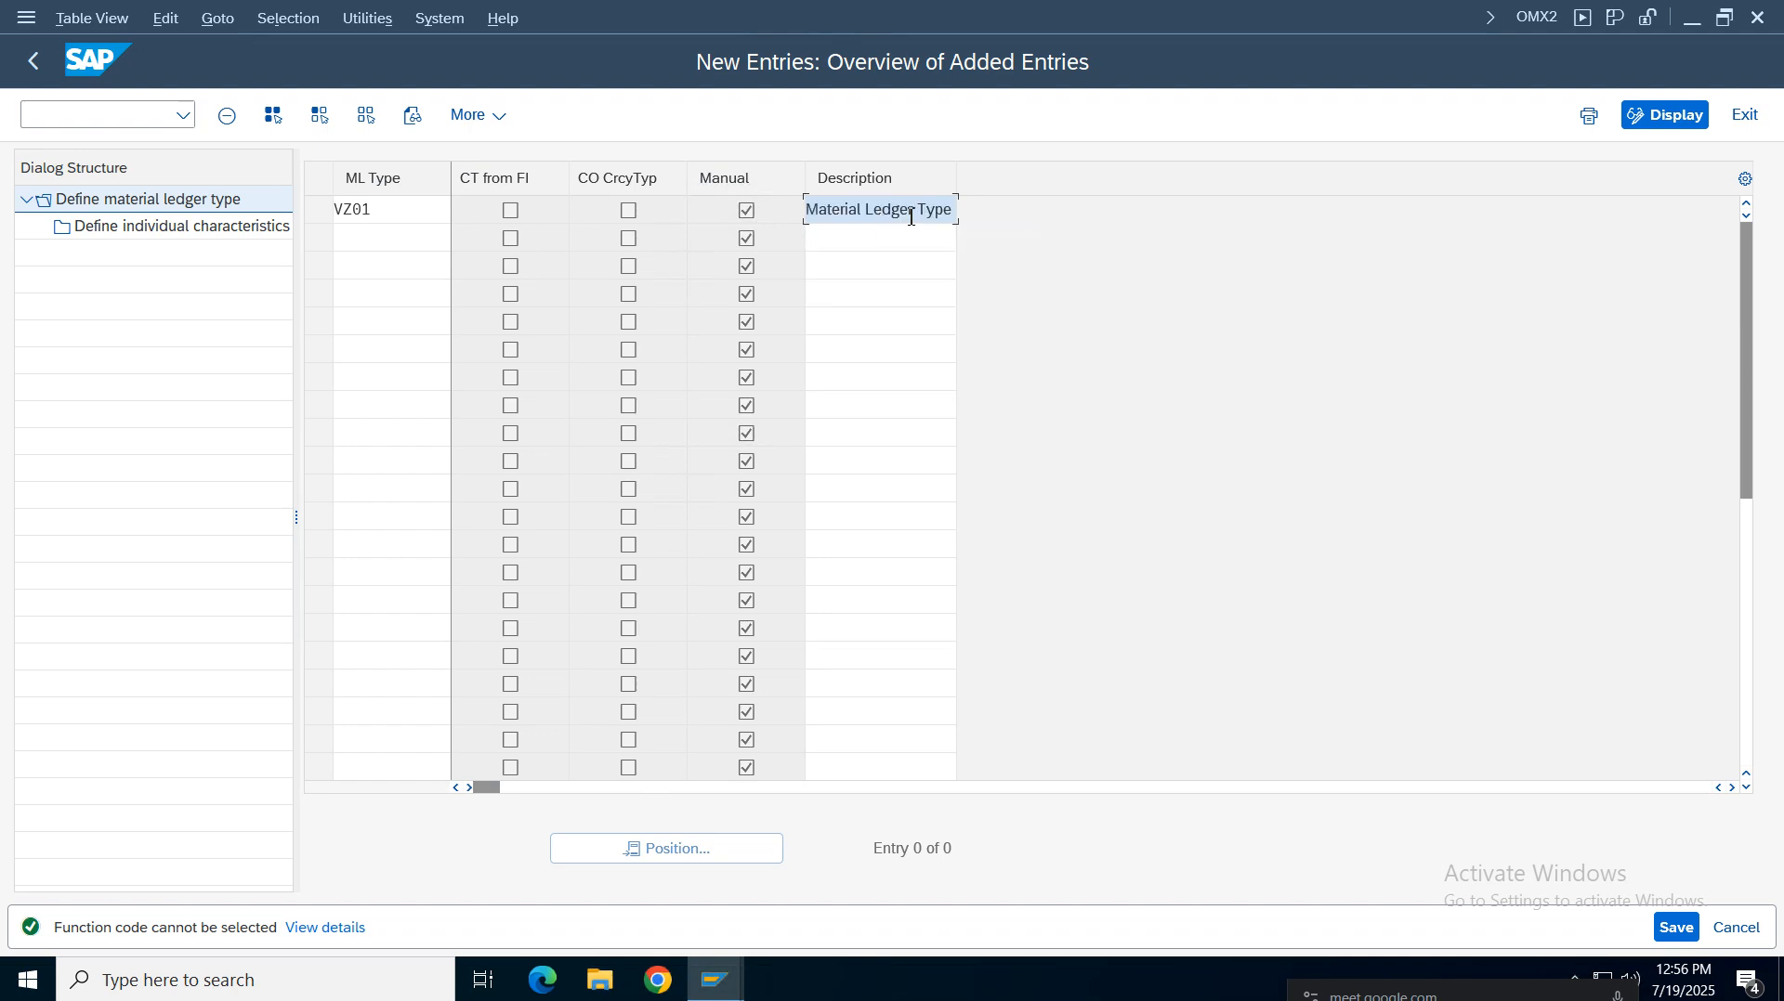
key("Delete")
key("Delete")
key("Return")
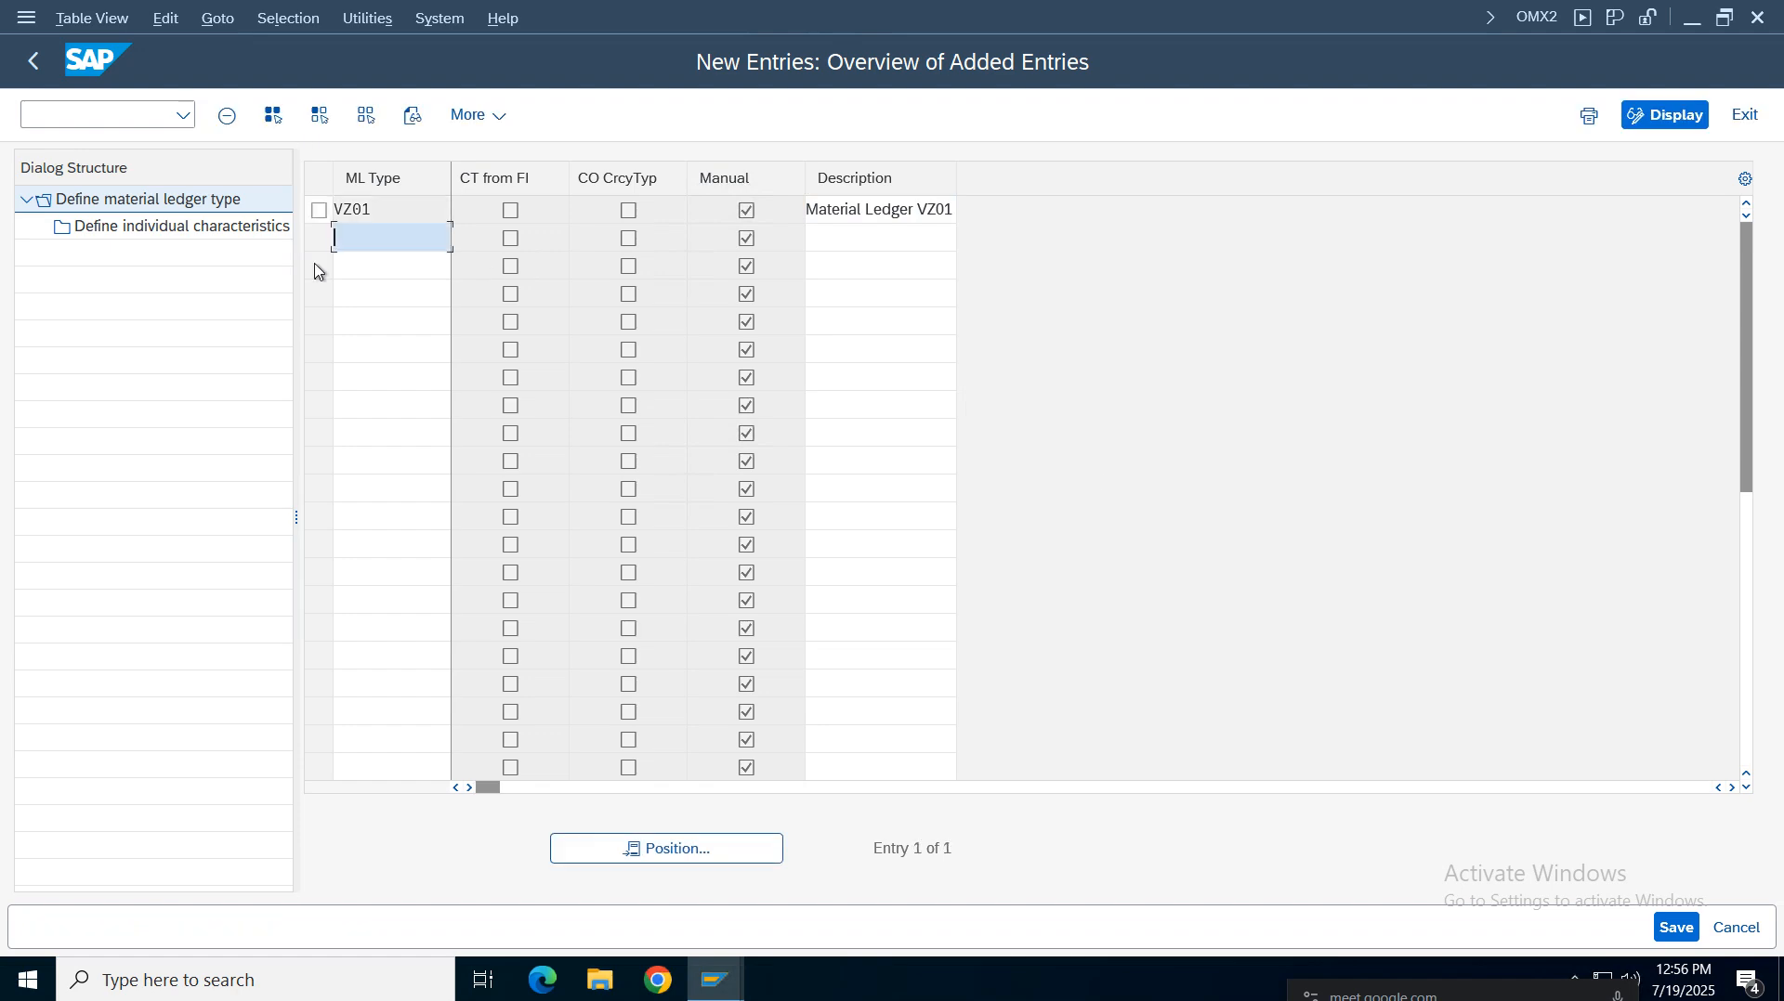
Add currency/valuation type 30 to the individual characteristics of material ledger type VZ01
left_click(319, 209)
left_click(191, 230)
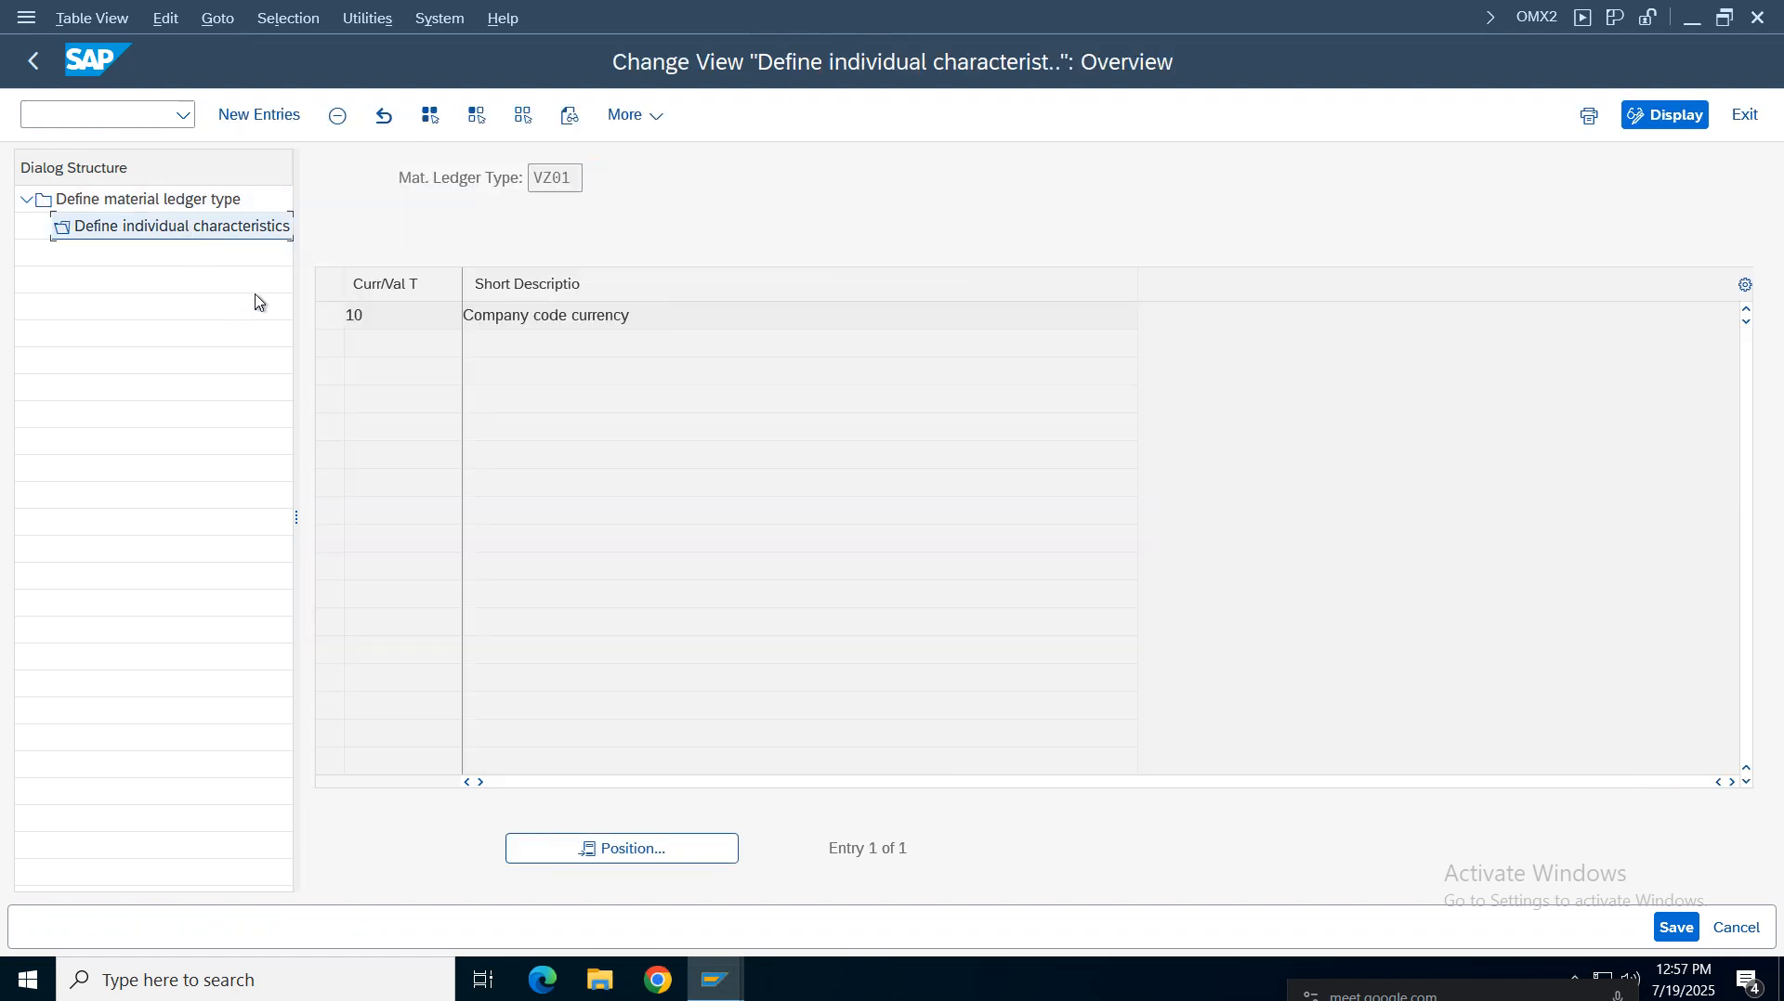
left_click(261, 112)
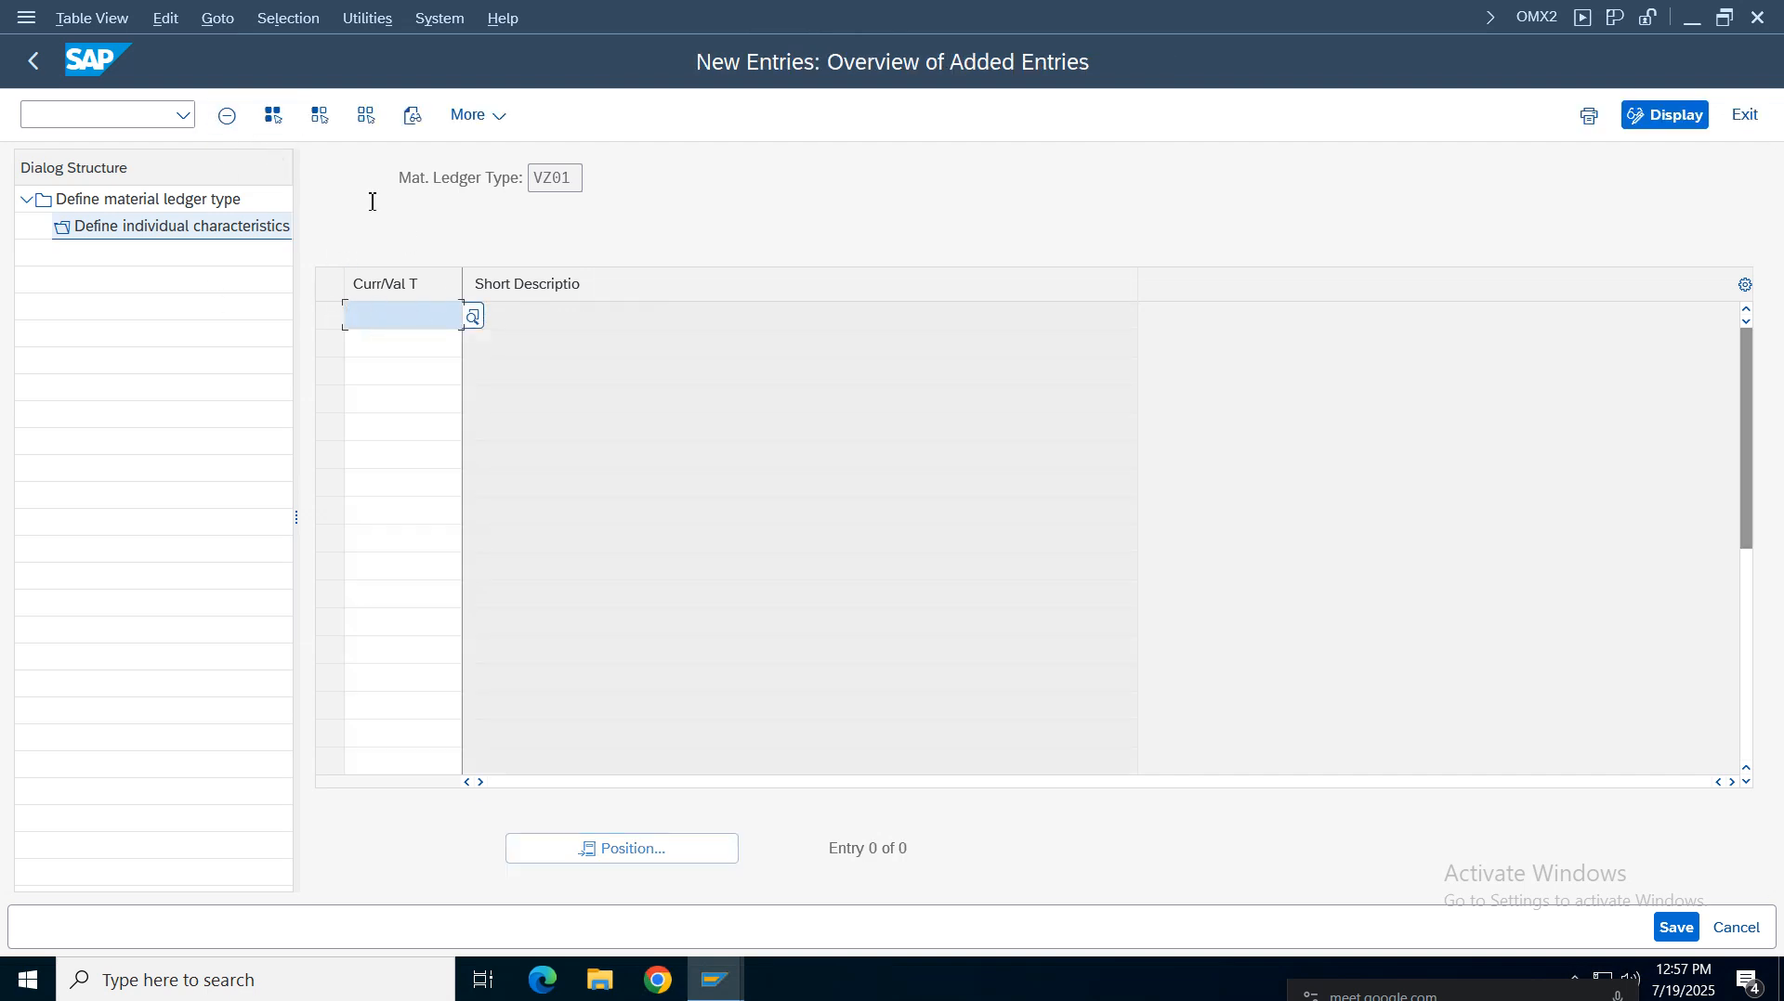
left_click(34, 61)
left_click_drag(649, 315, 376, 300)
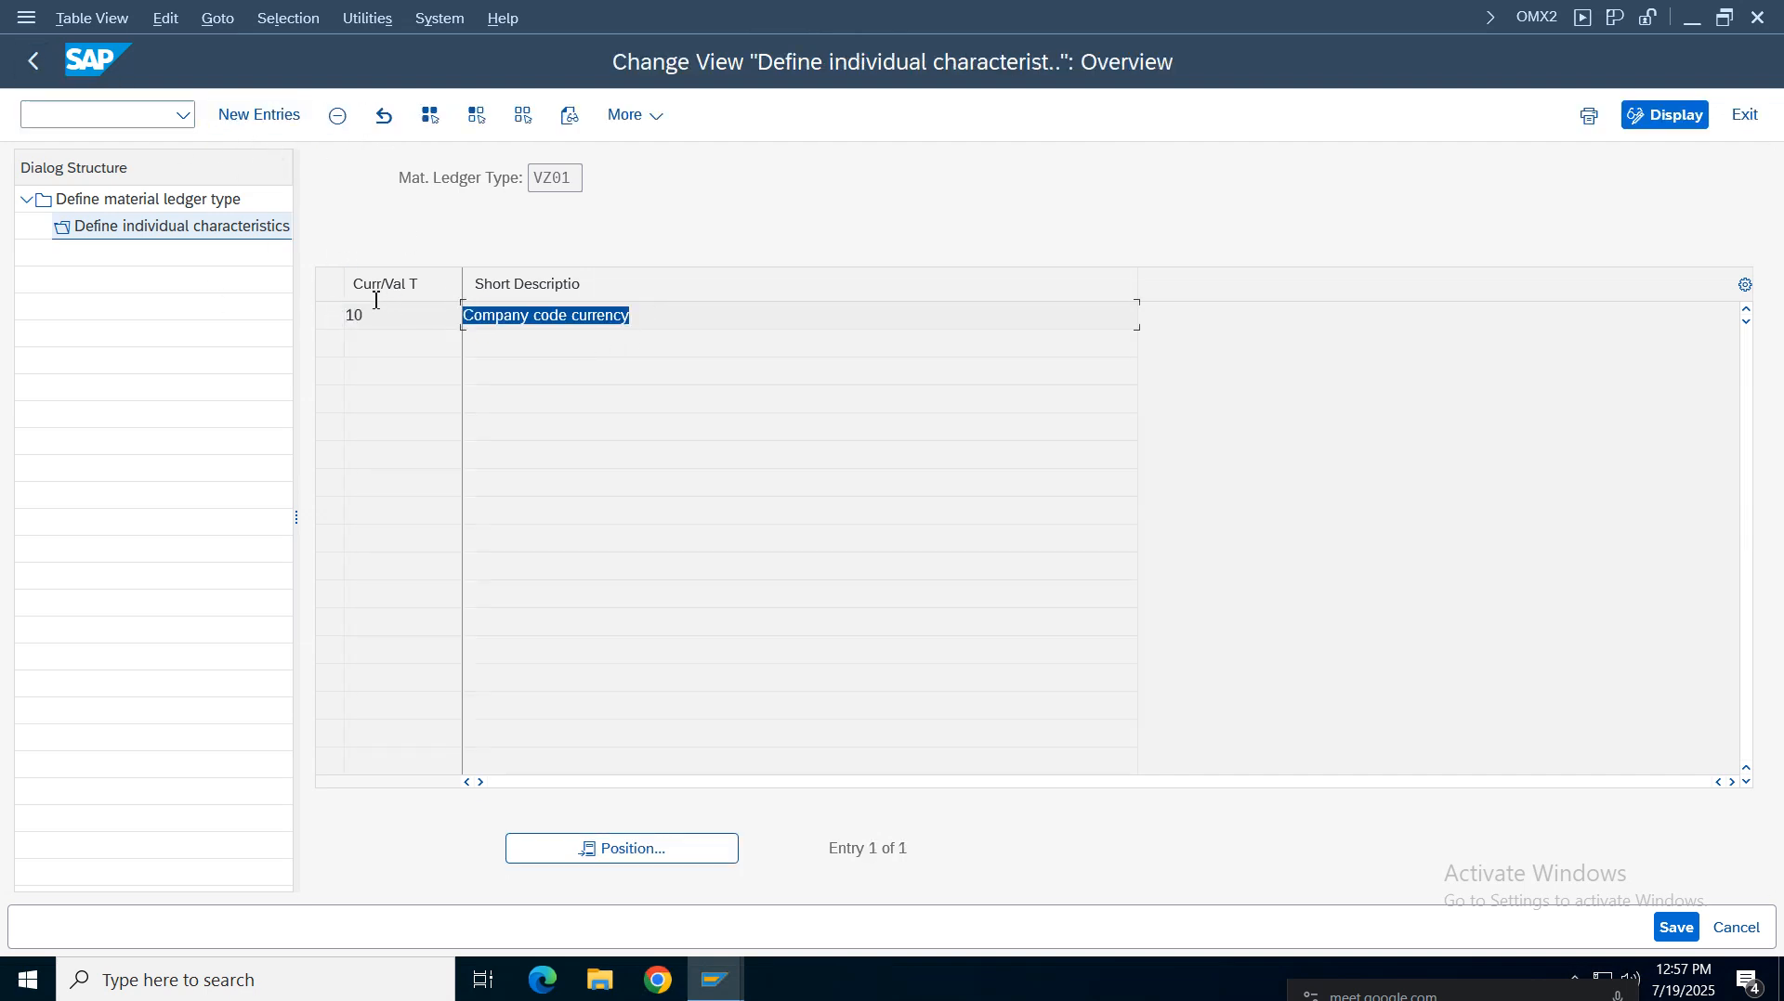
left_click(259, 114)
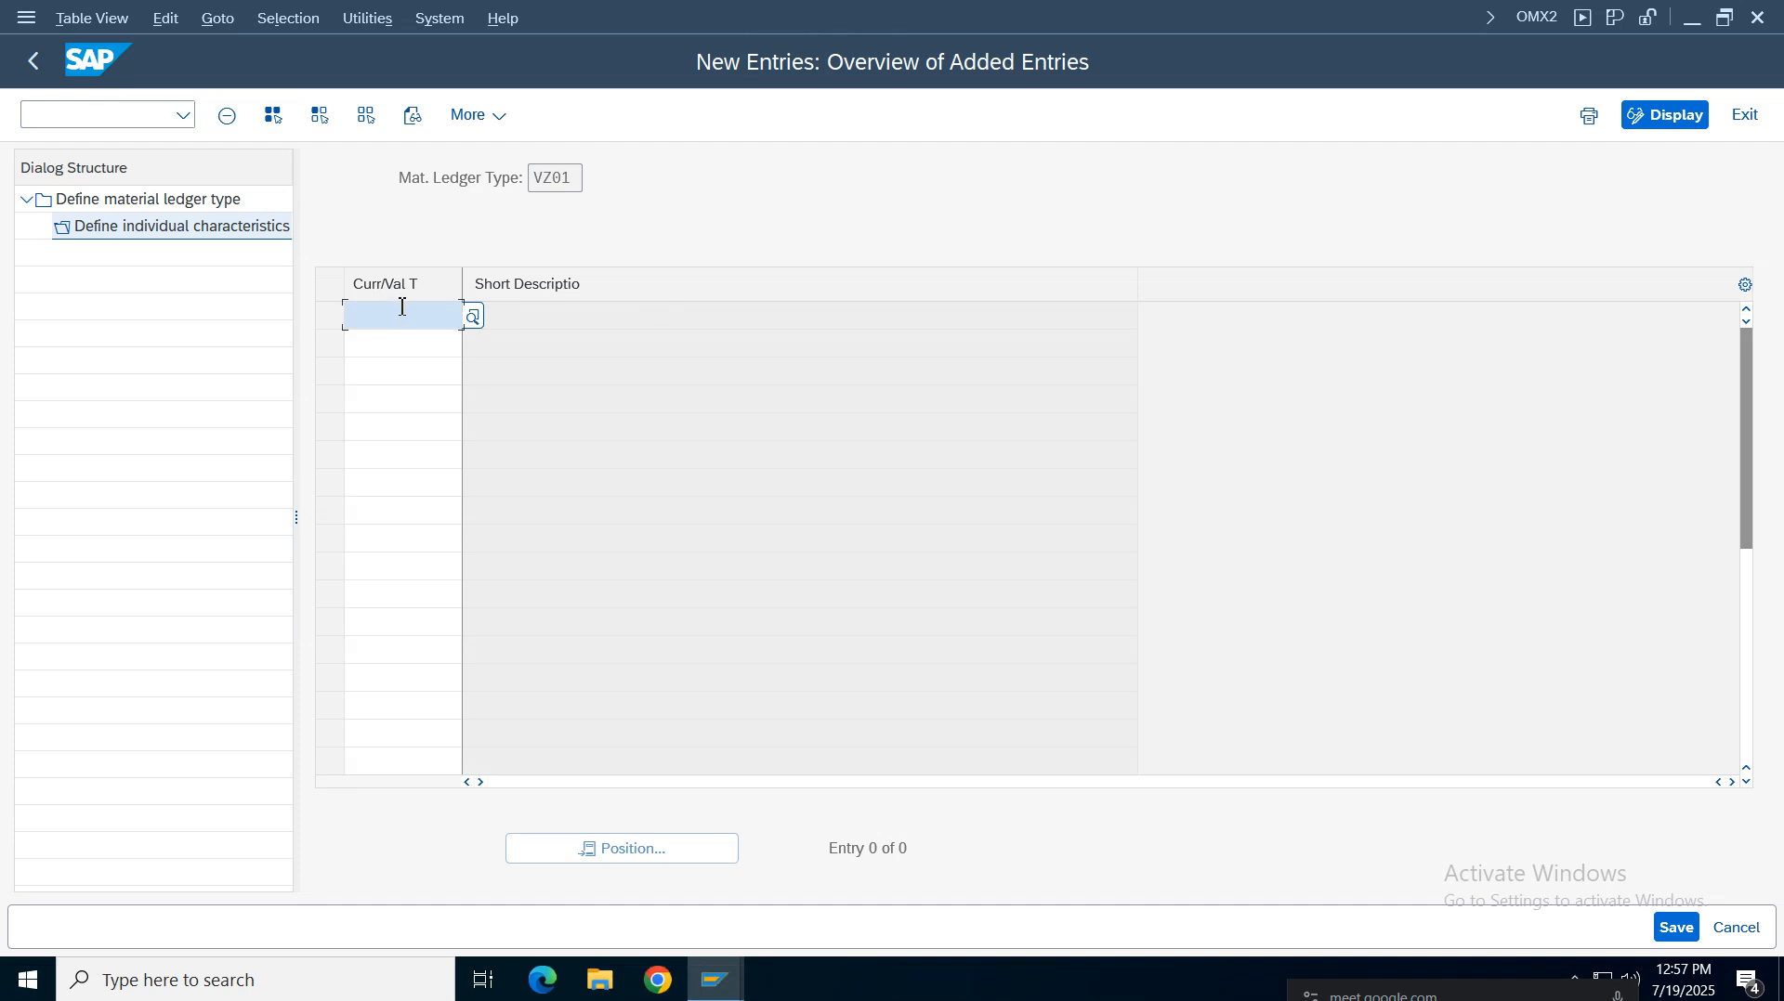
type("30")
key("Return")
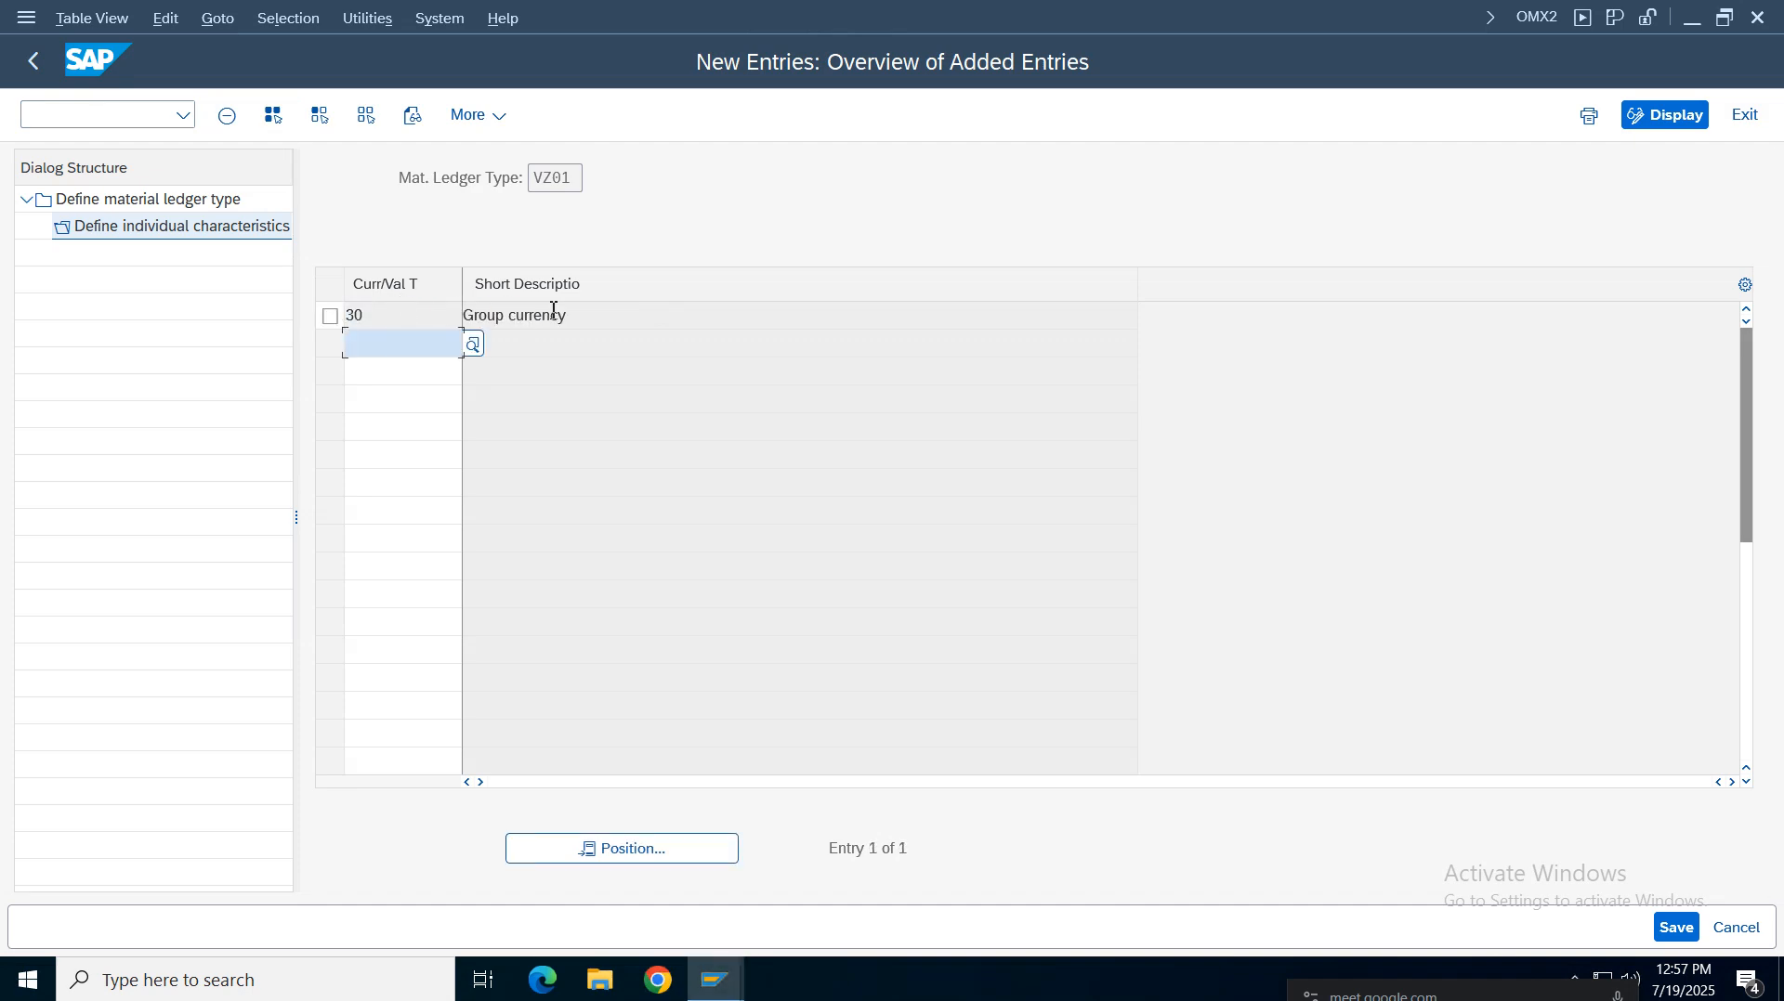
left_click_drag(564, 316, 463, 316)
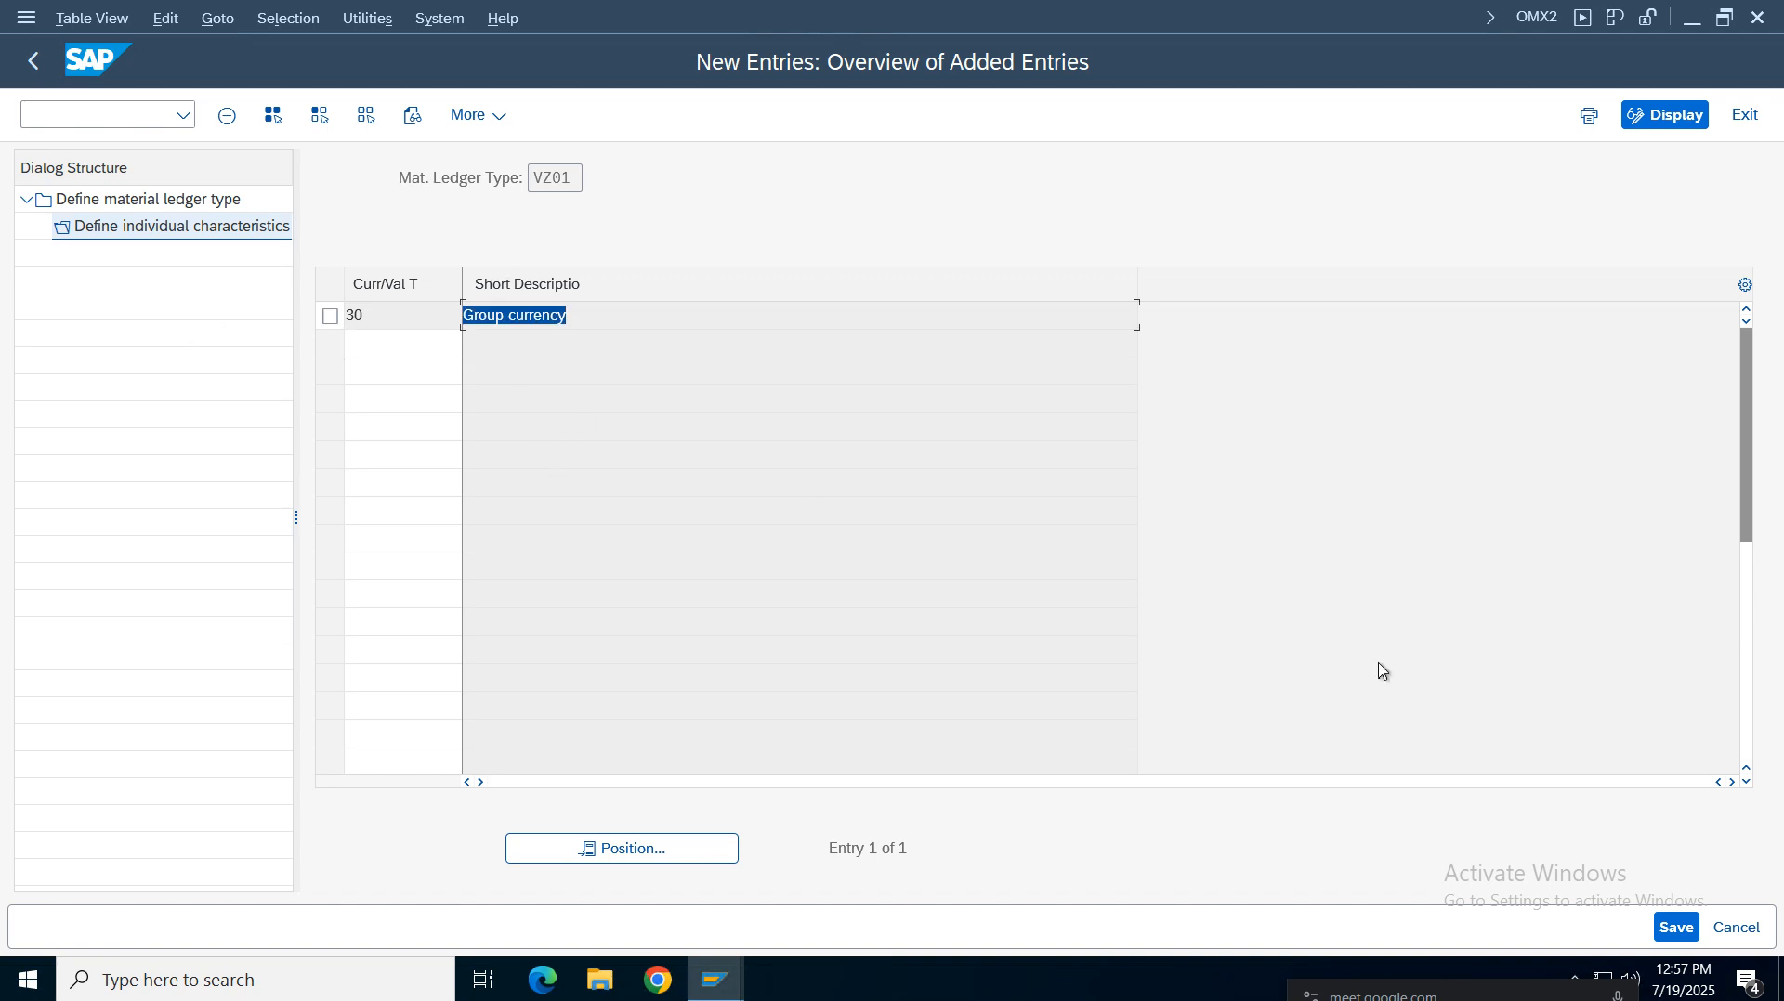
Save the new VZ01 characteristics, picking the 'Verizon Group' customizing request from own requests
left_click(1676, 927)
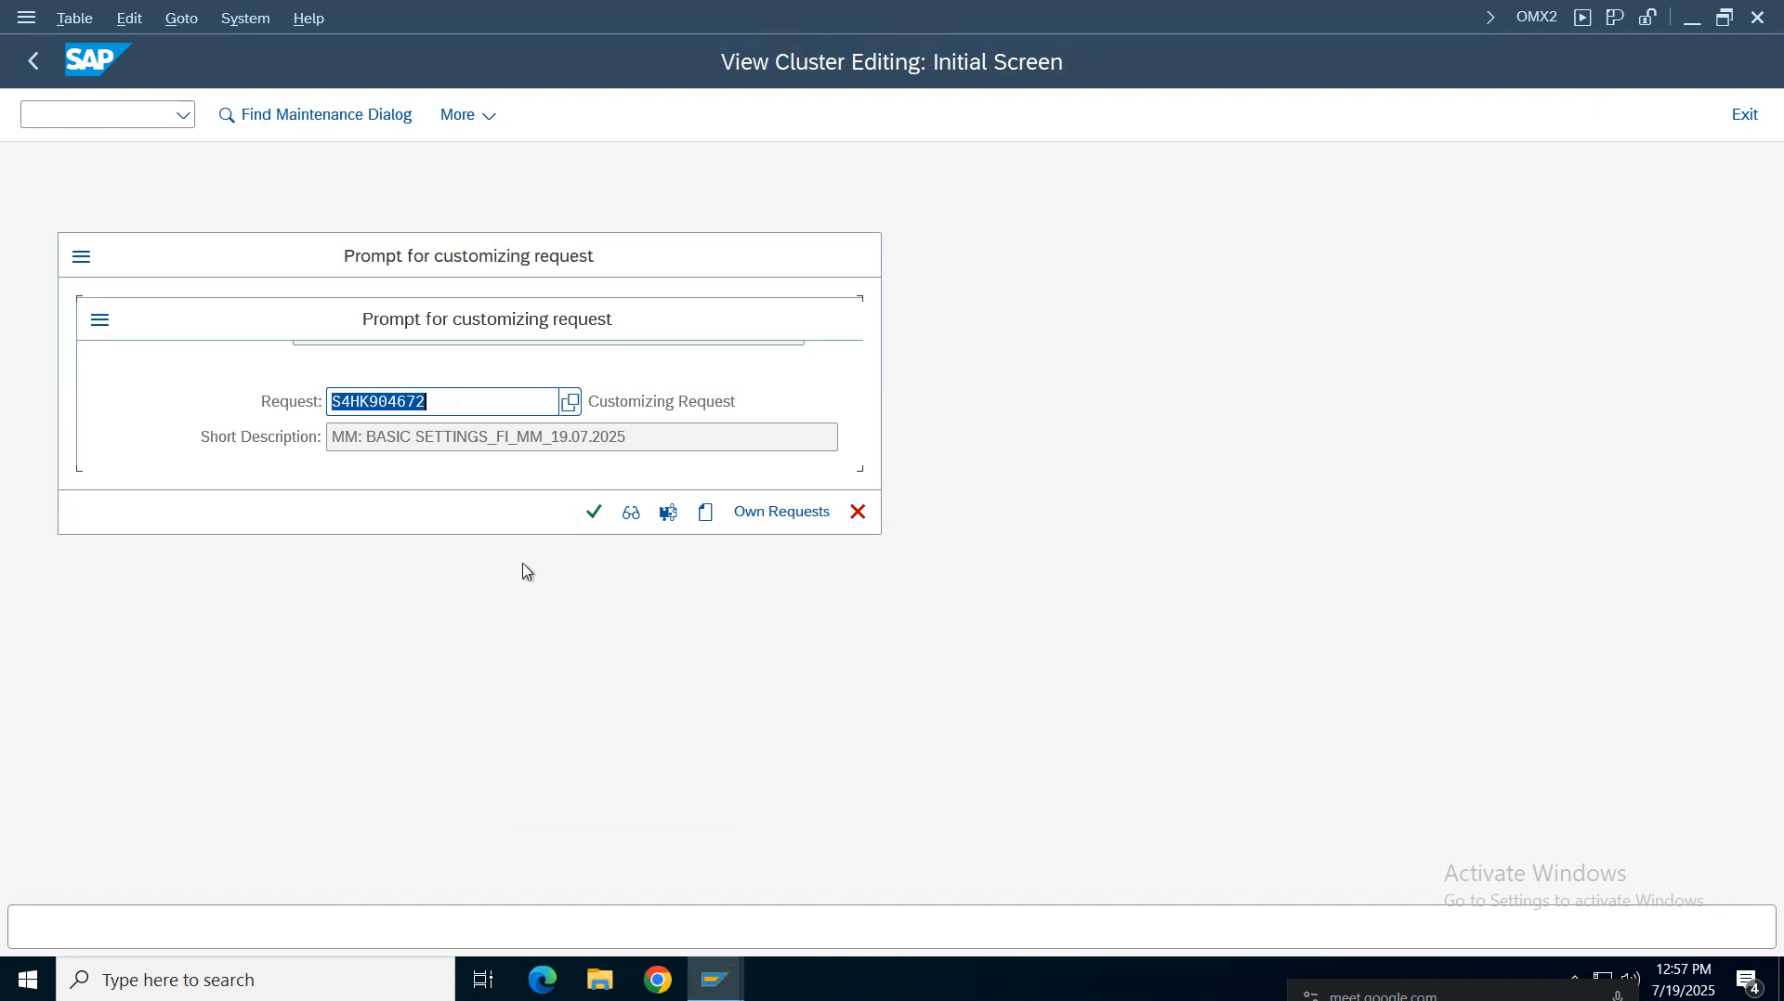
left_click(779, 512)
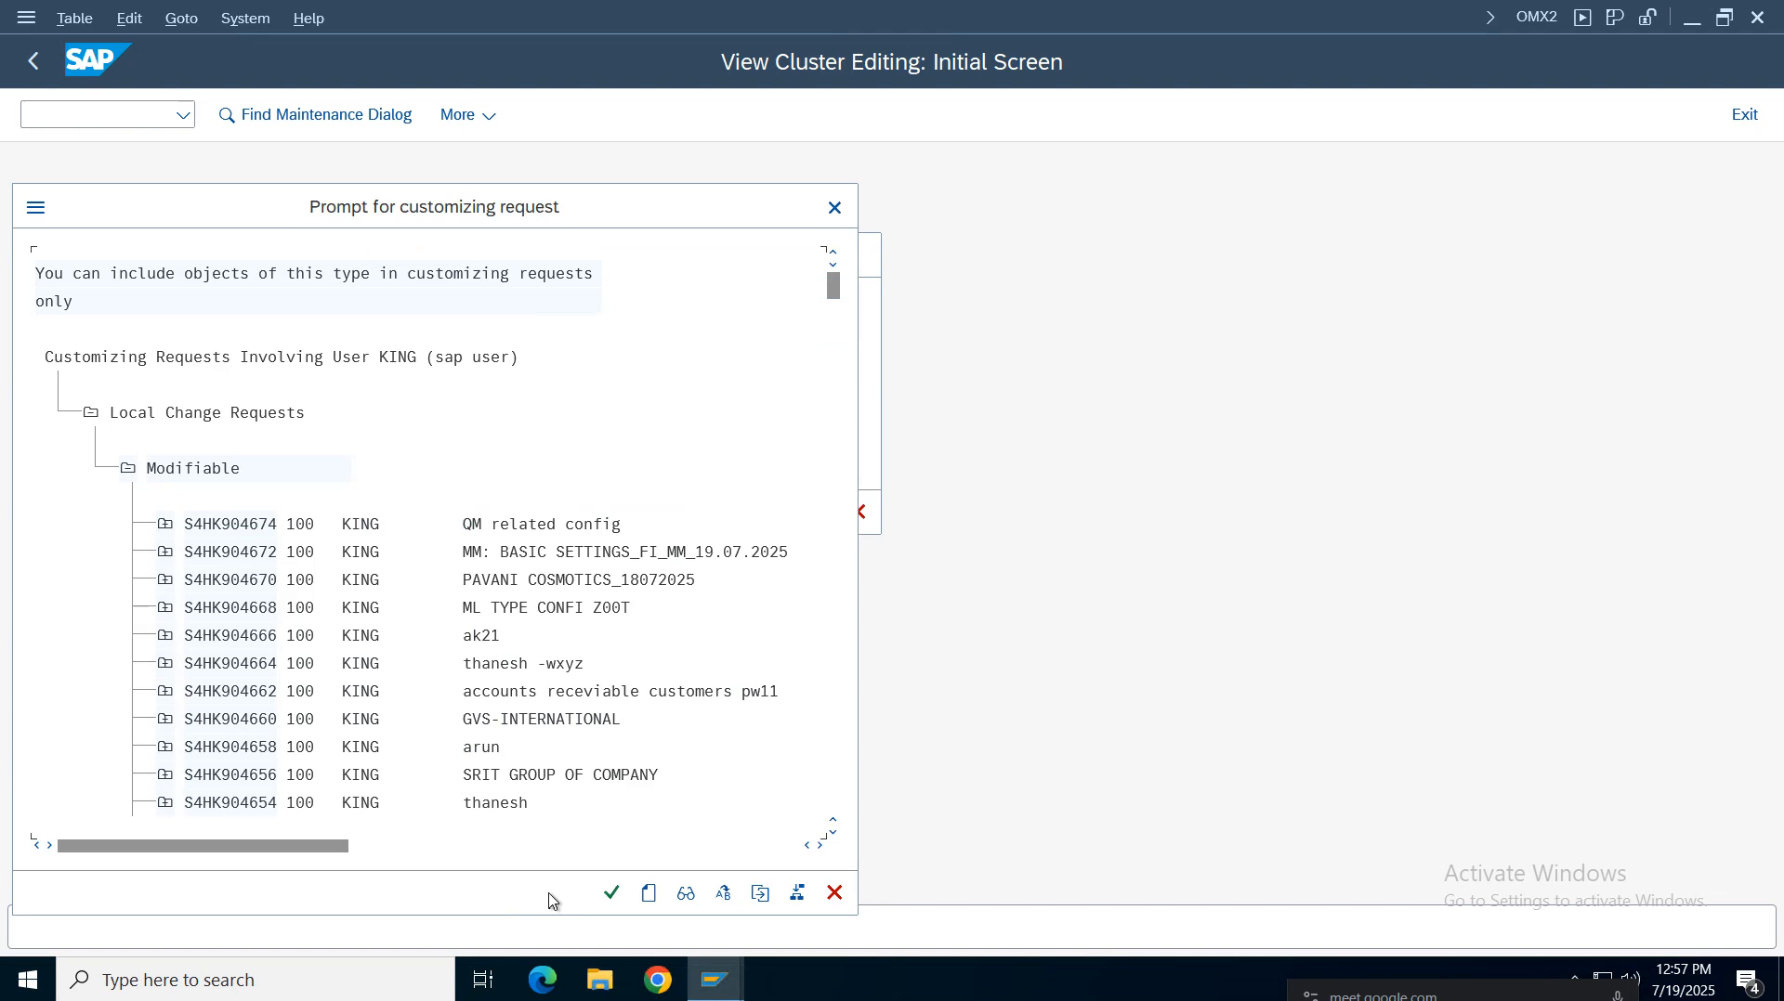
left_click(610, 893)
key("ctrl+f")
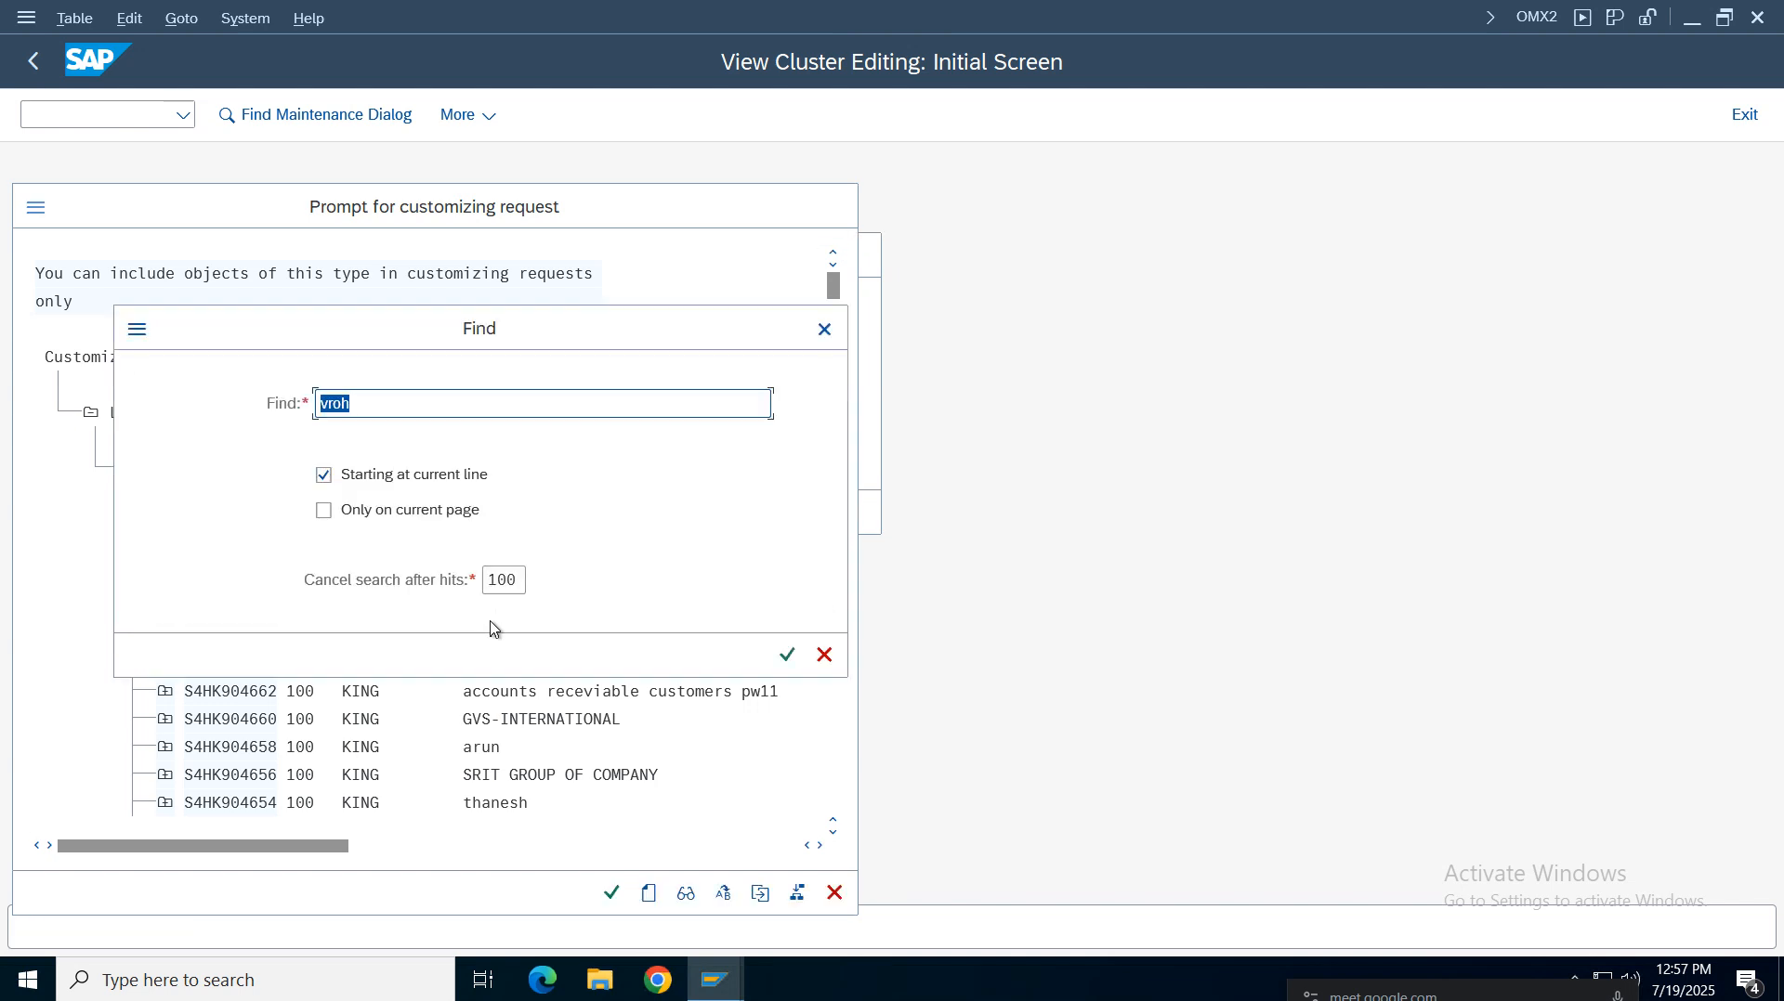
type("v")
key("Return")
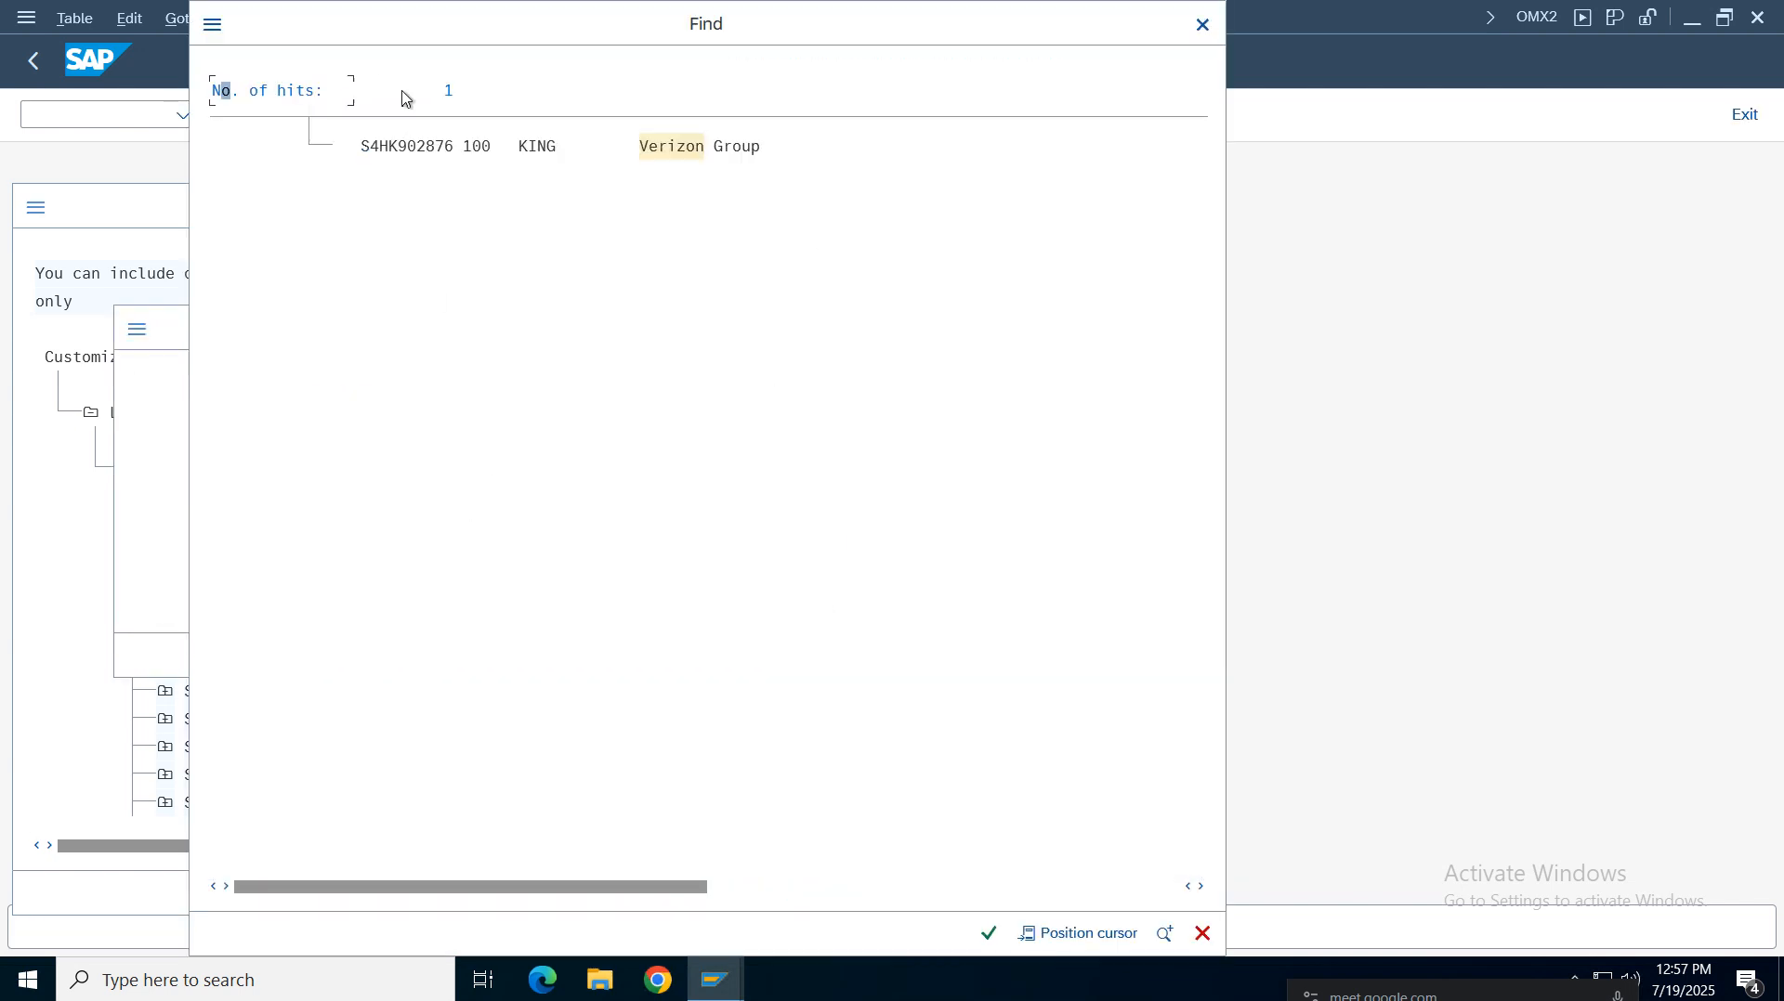
left_click(670, 154)
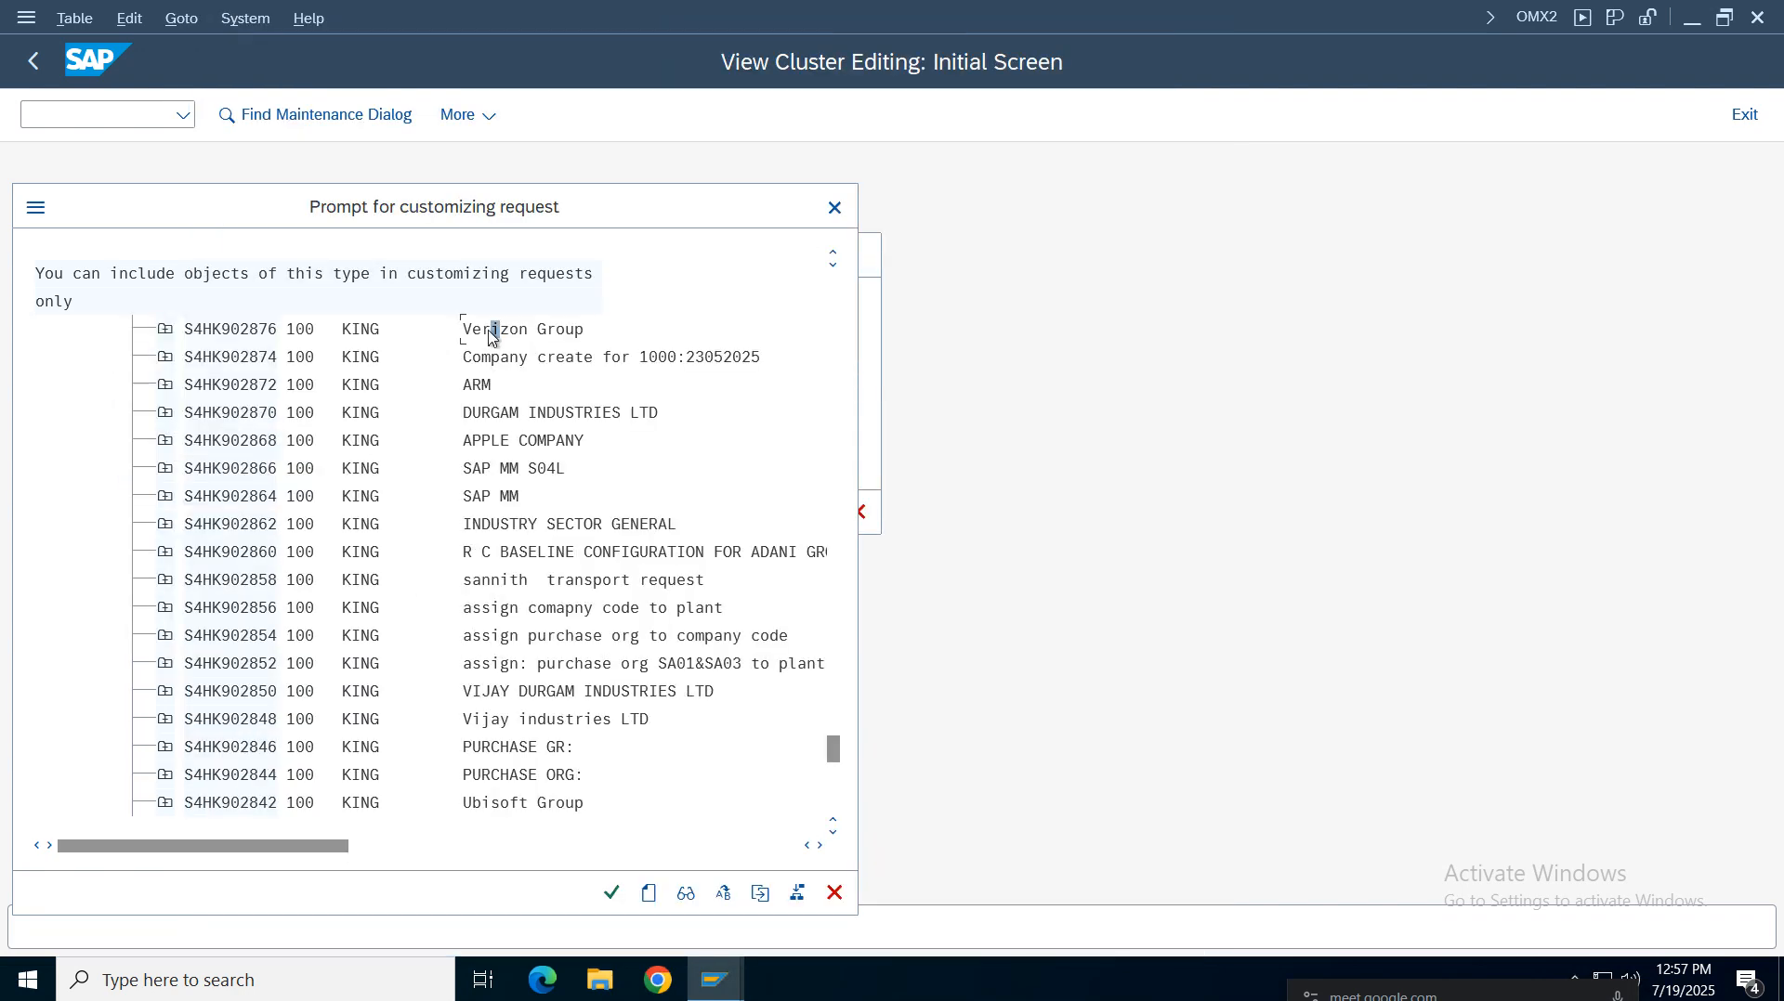
key("Return")
left_click(594, 512)
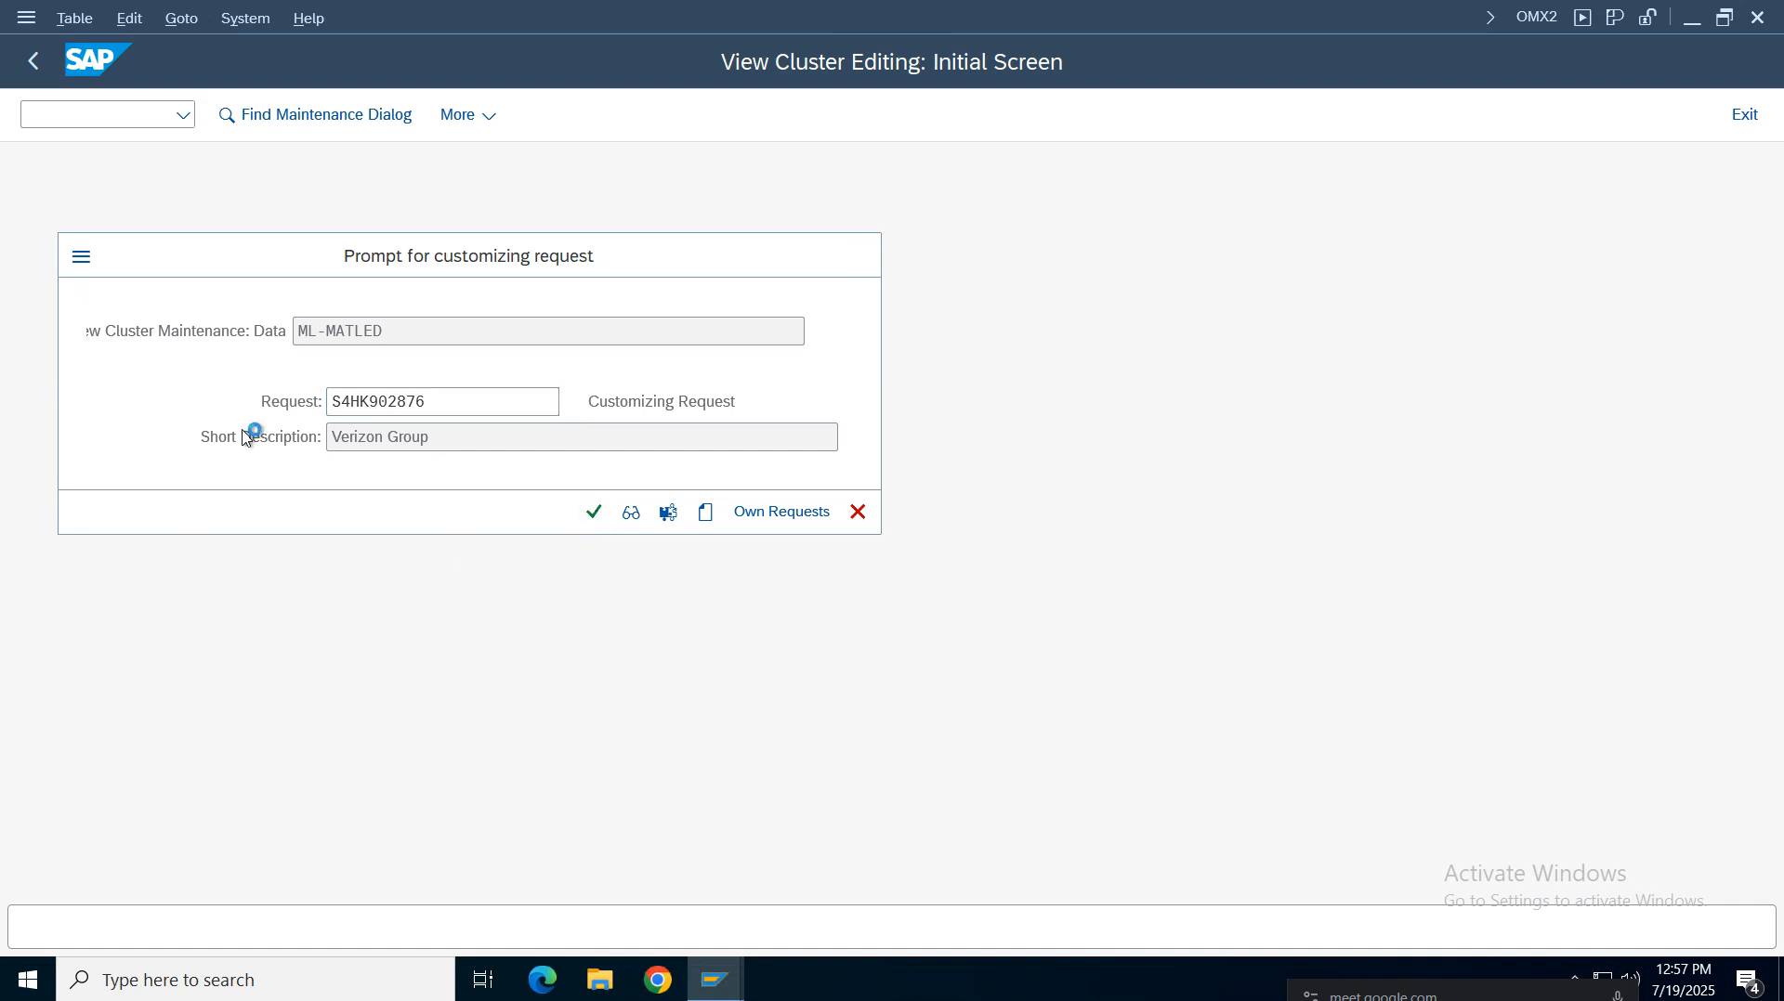
Review the individual characteristics of material ledger type VZ01 and return to the IMG
left_click(33, 60)
left_click_drag(563, 340, 334, 338)
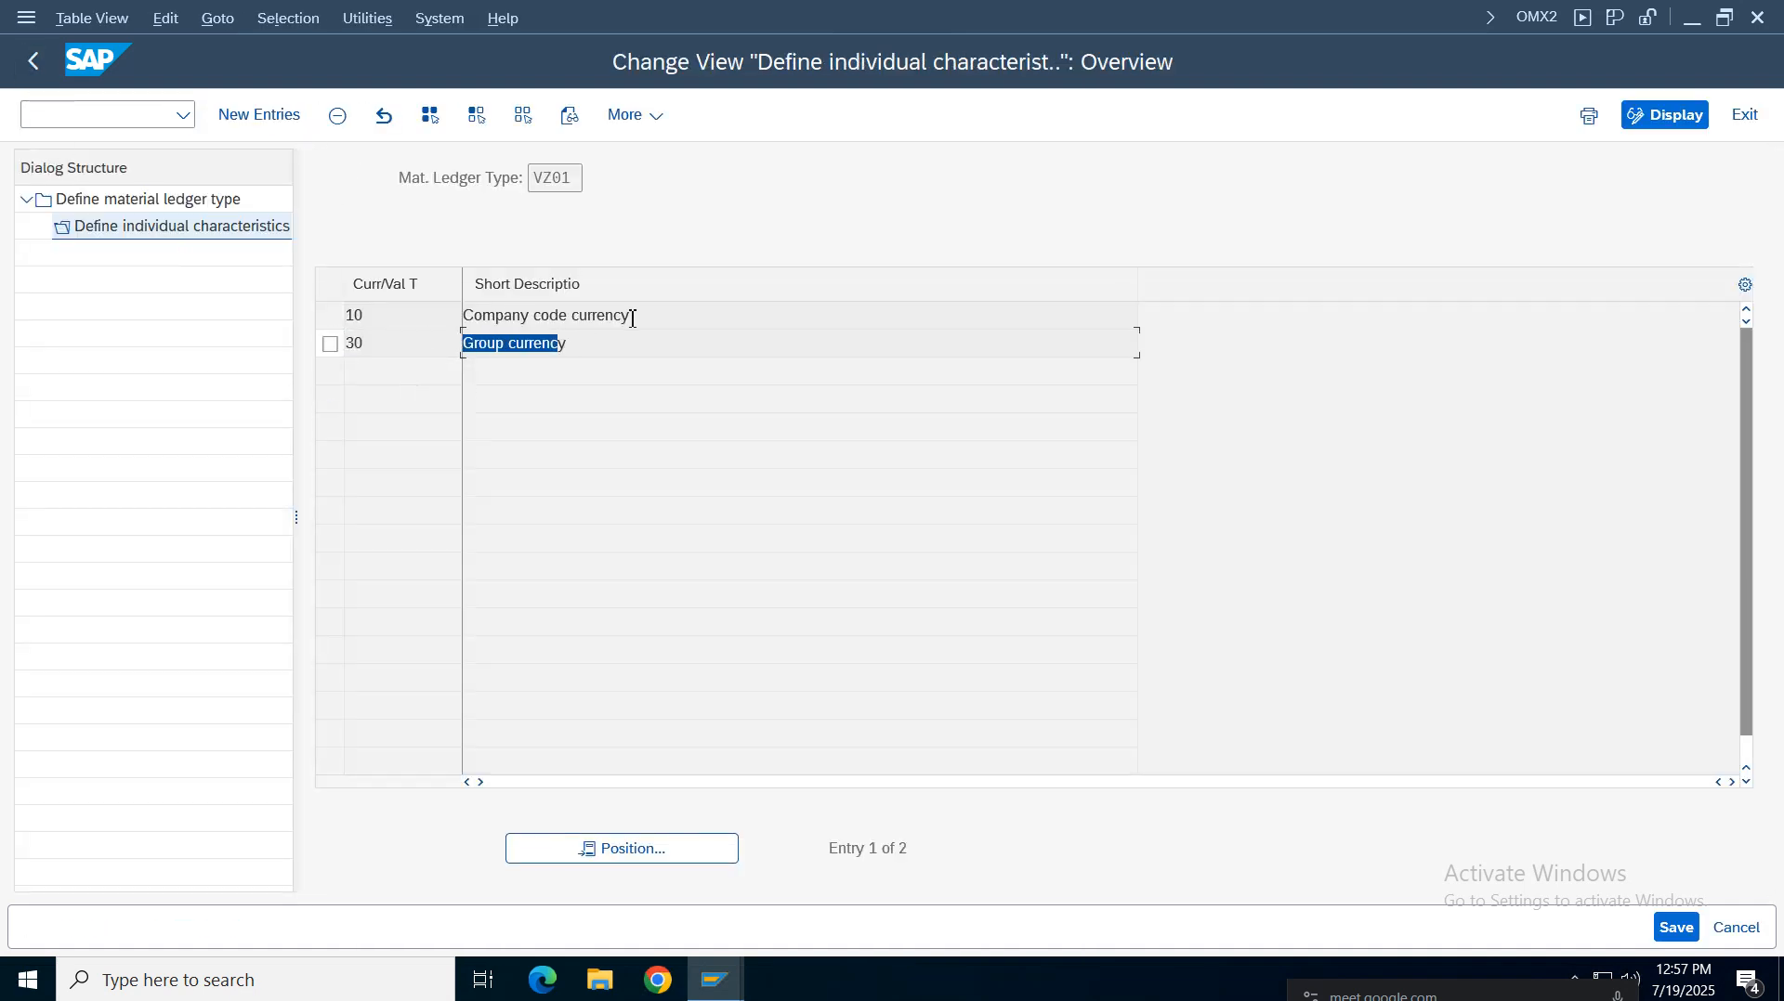
left_click_drag(632, 317, 165, 317)
left_click_drag(576, 176, 391, 177)
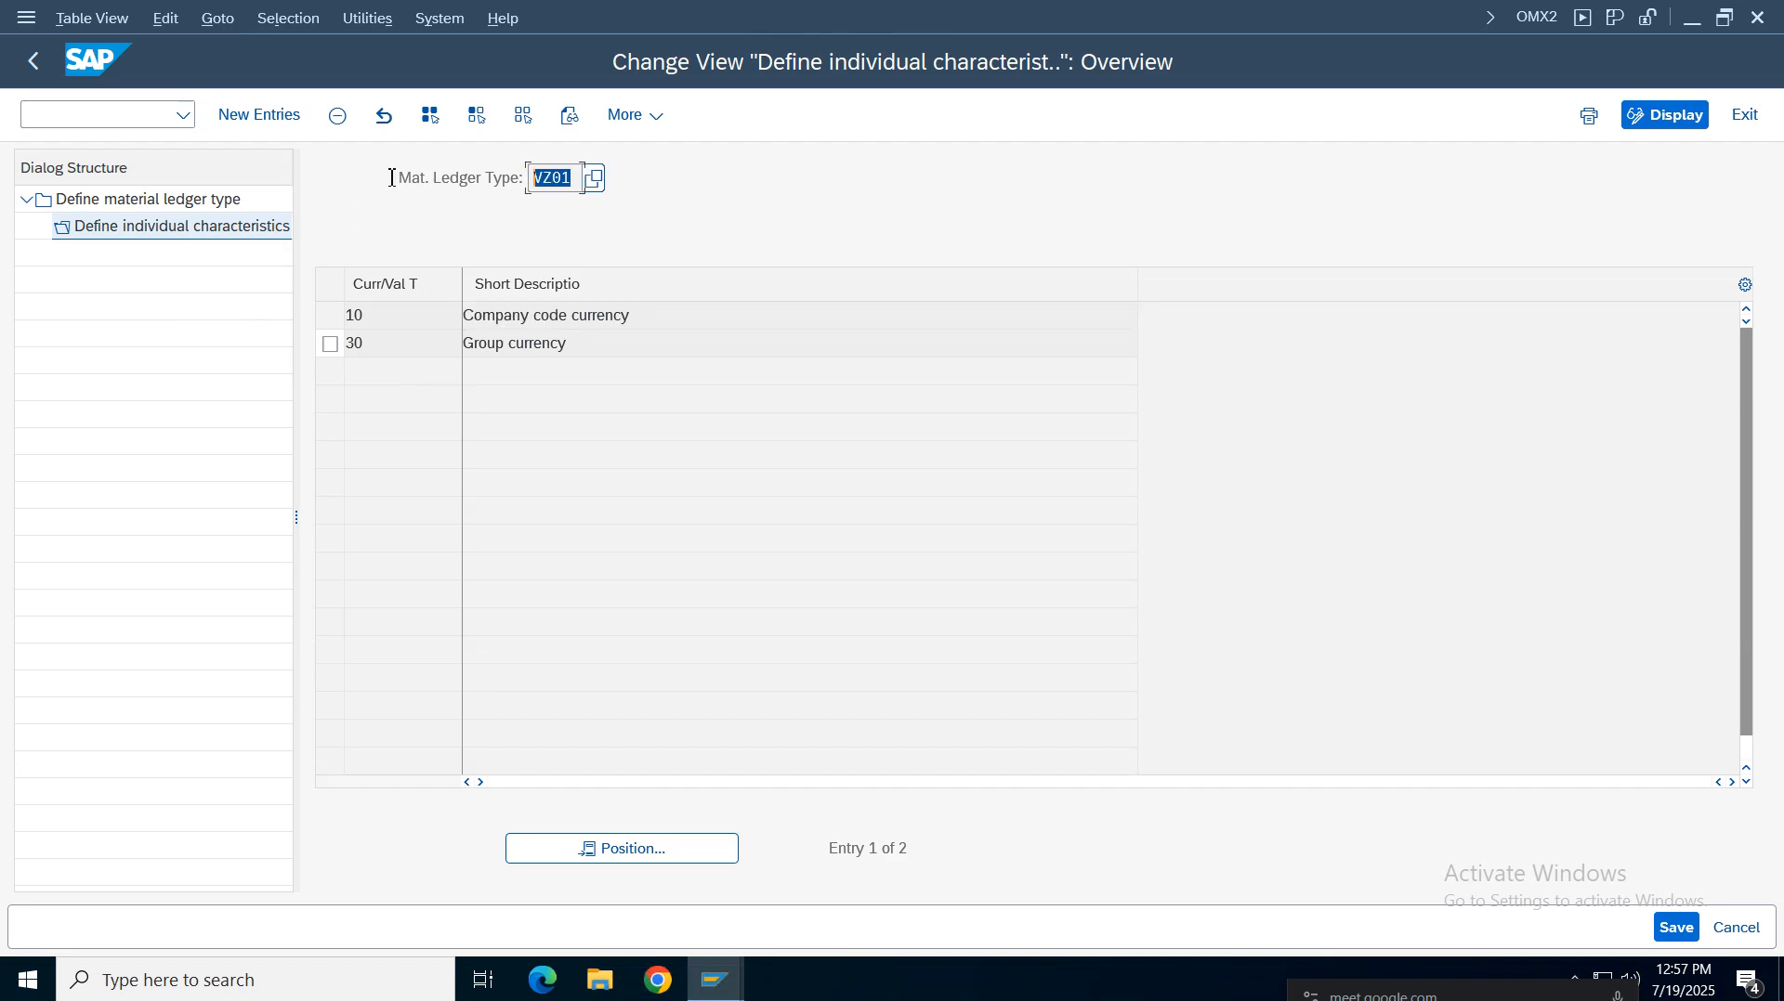
left_click(33, 78)
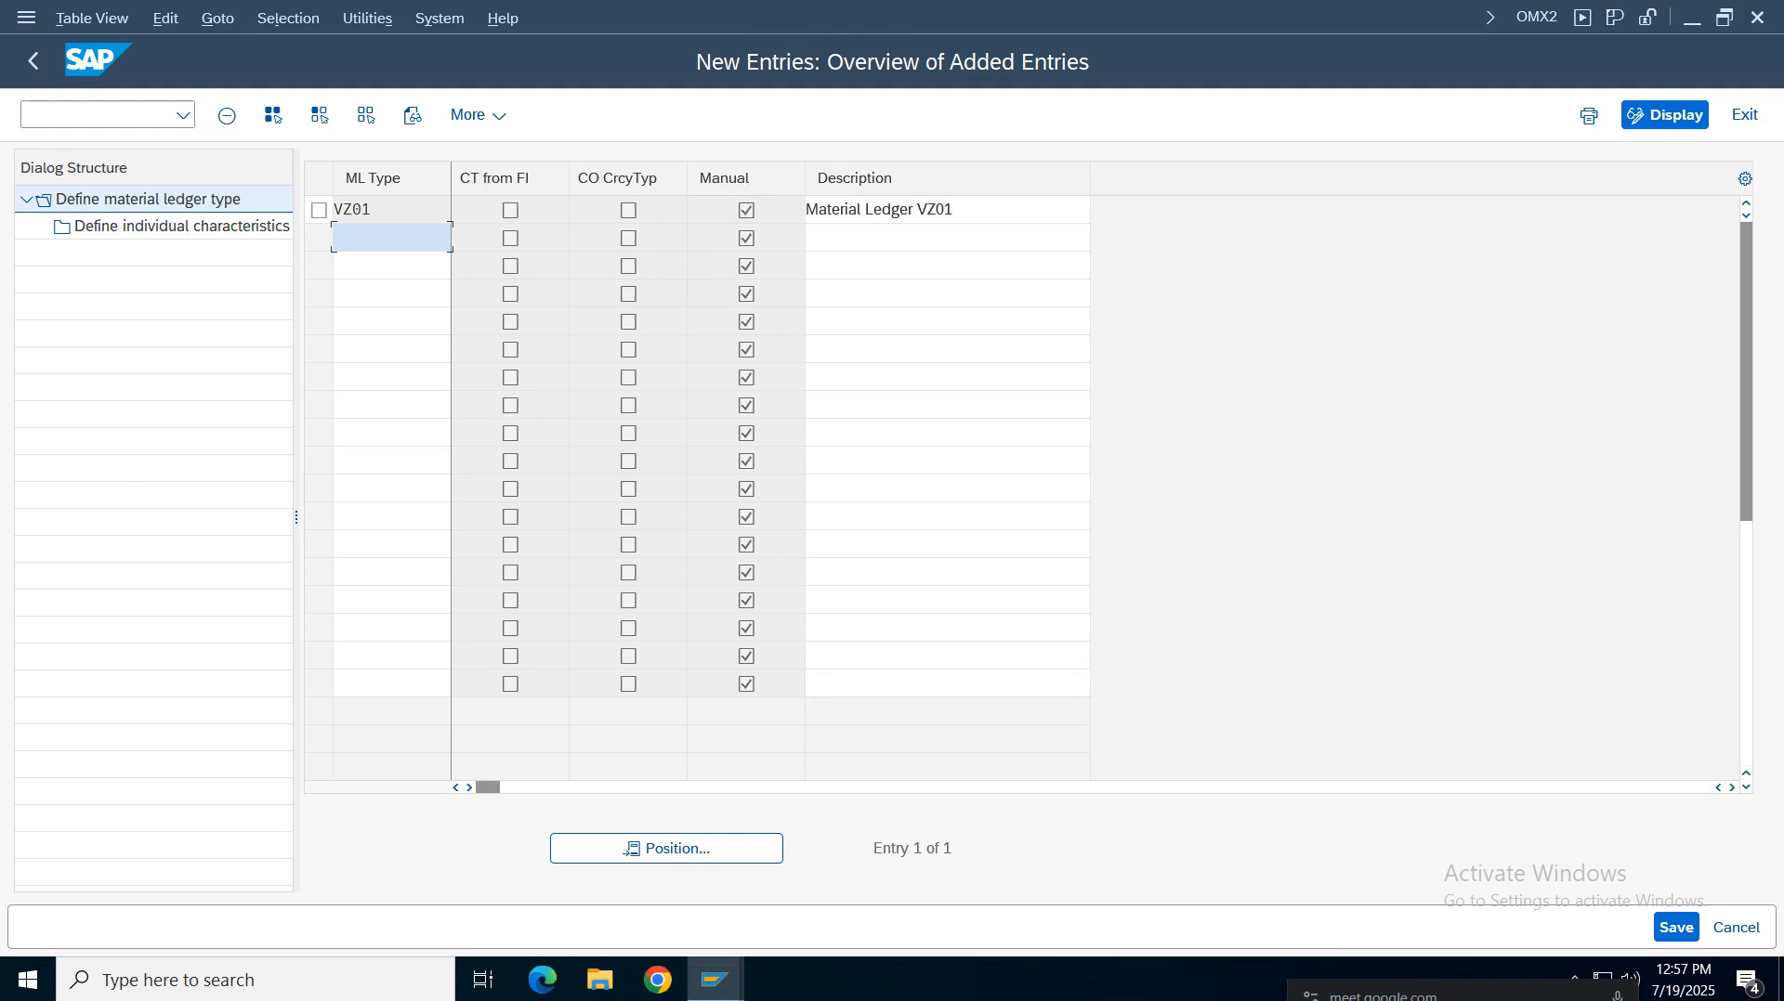
left_click(37, 78)
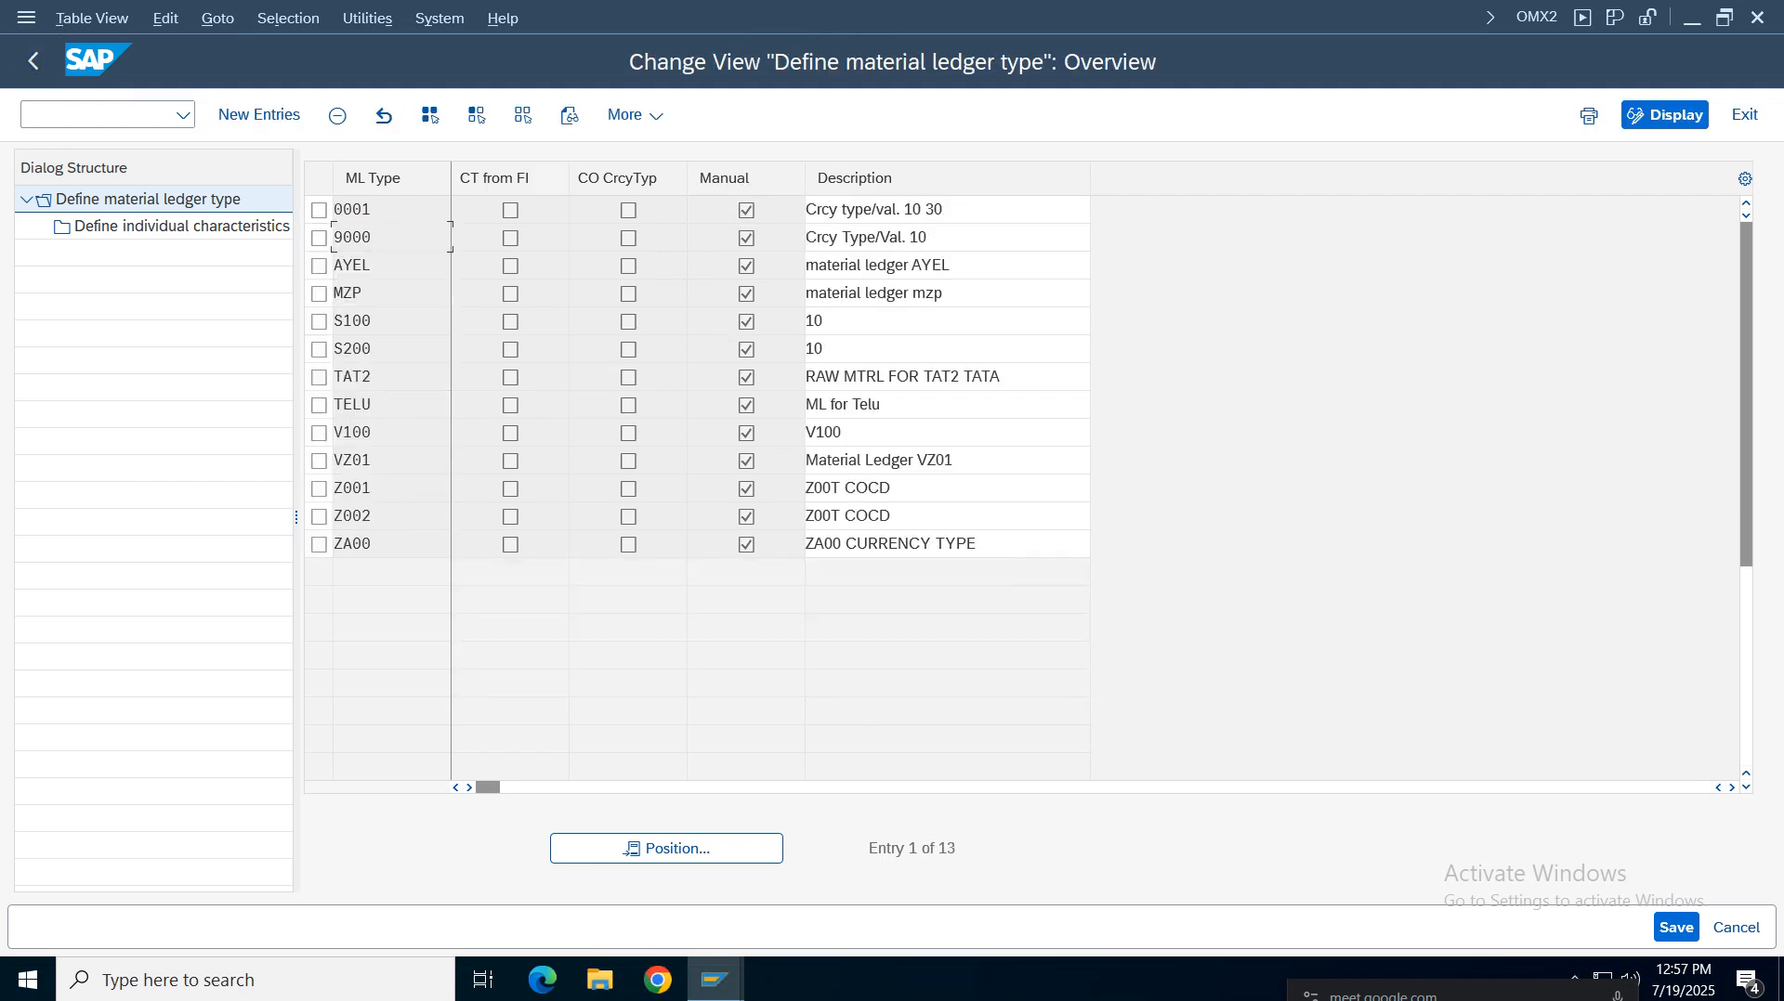
left_click(33, 70)
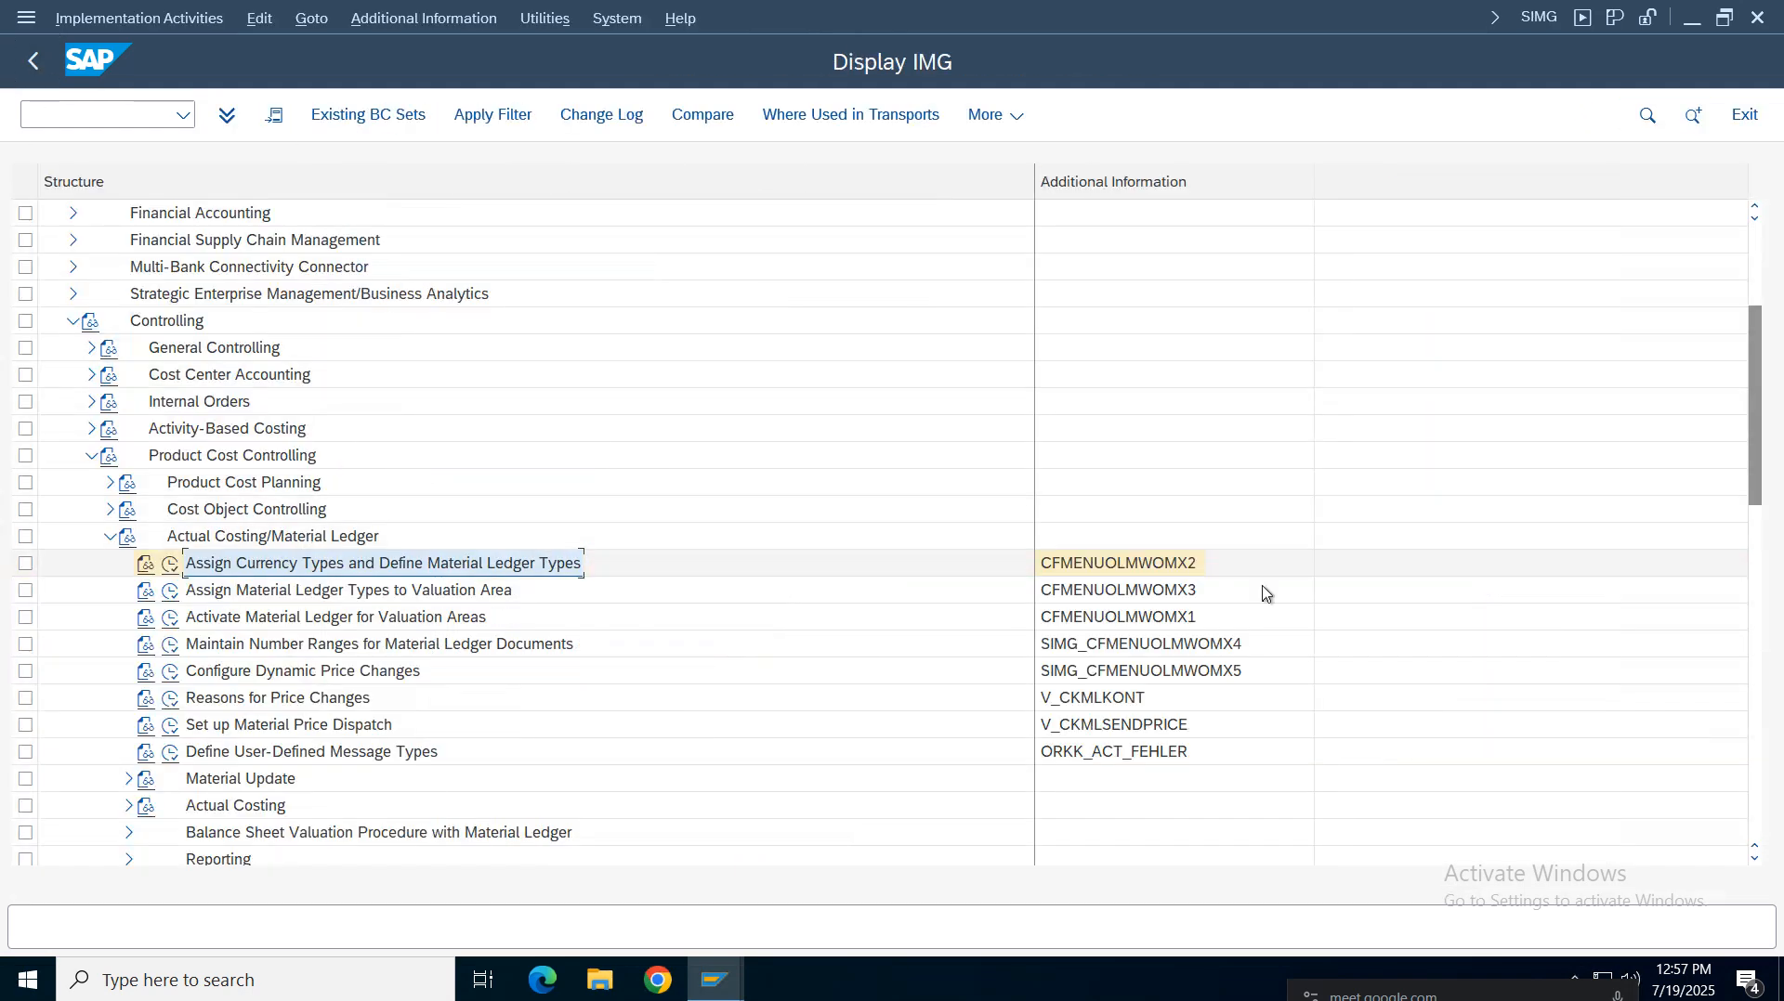
Open Assign Material Ledger Types to Valuation Area and position the list on valuation area vz01
left_click(1191, 589)
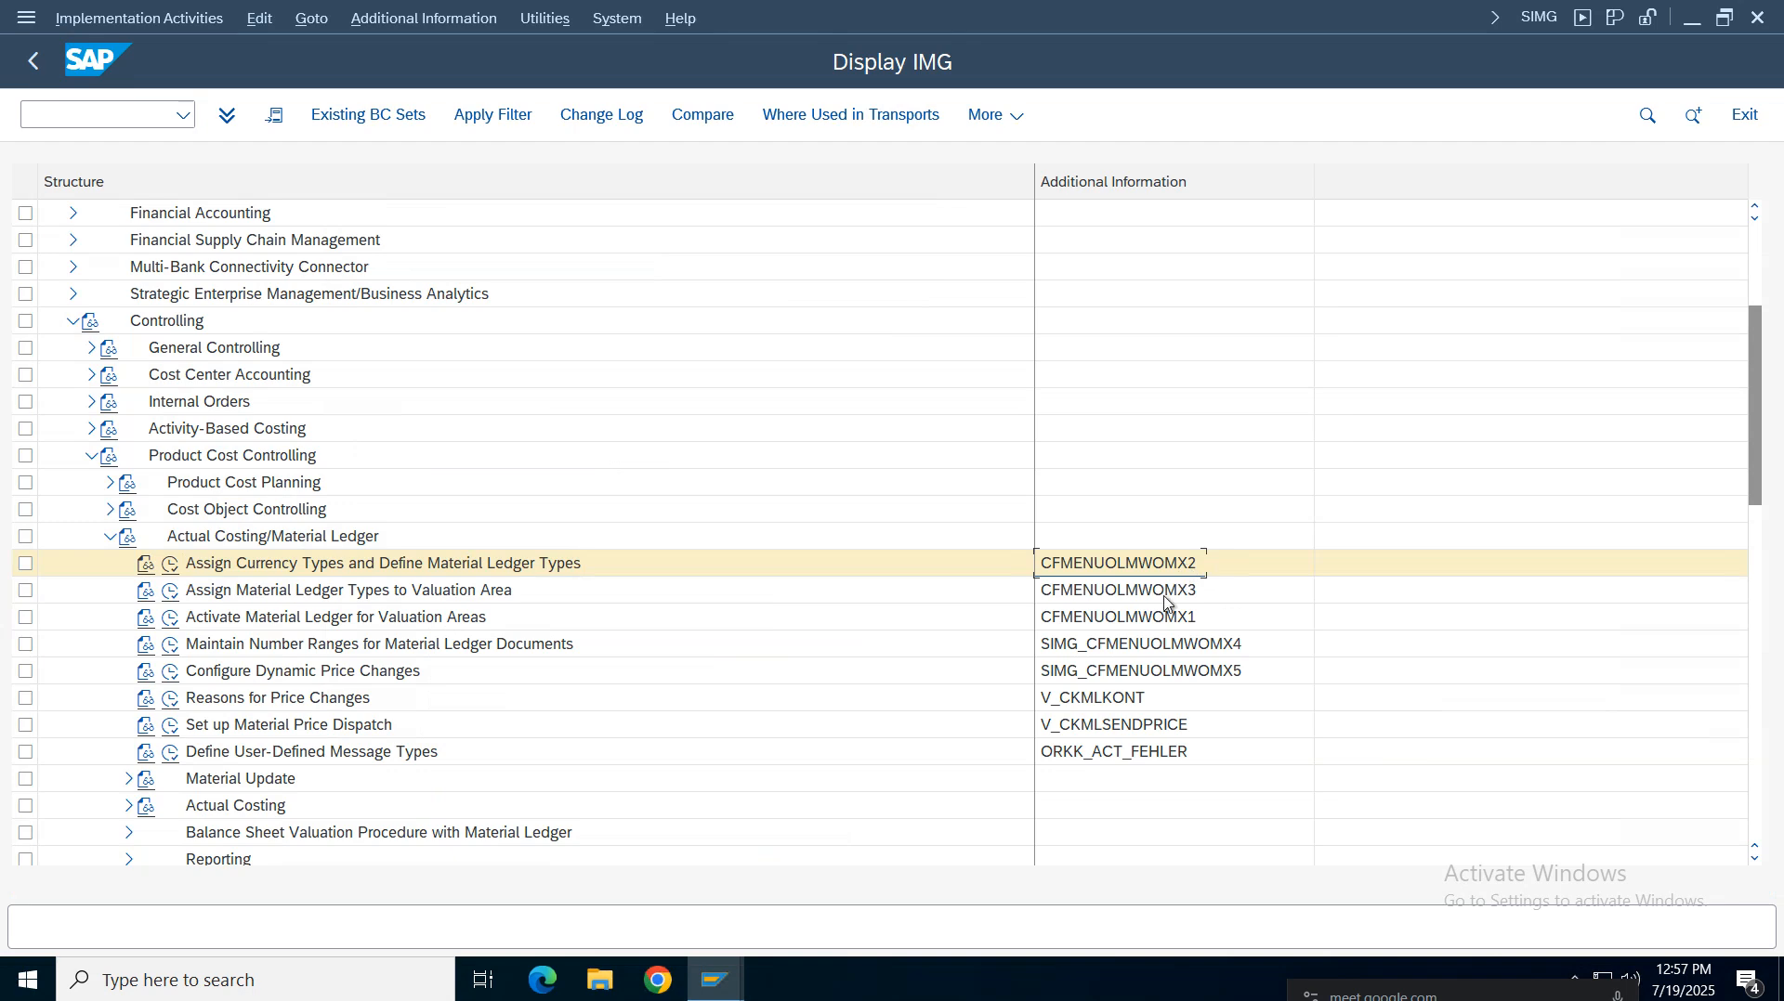
left_click(258, 597)
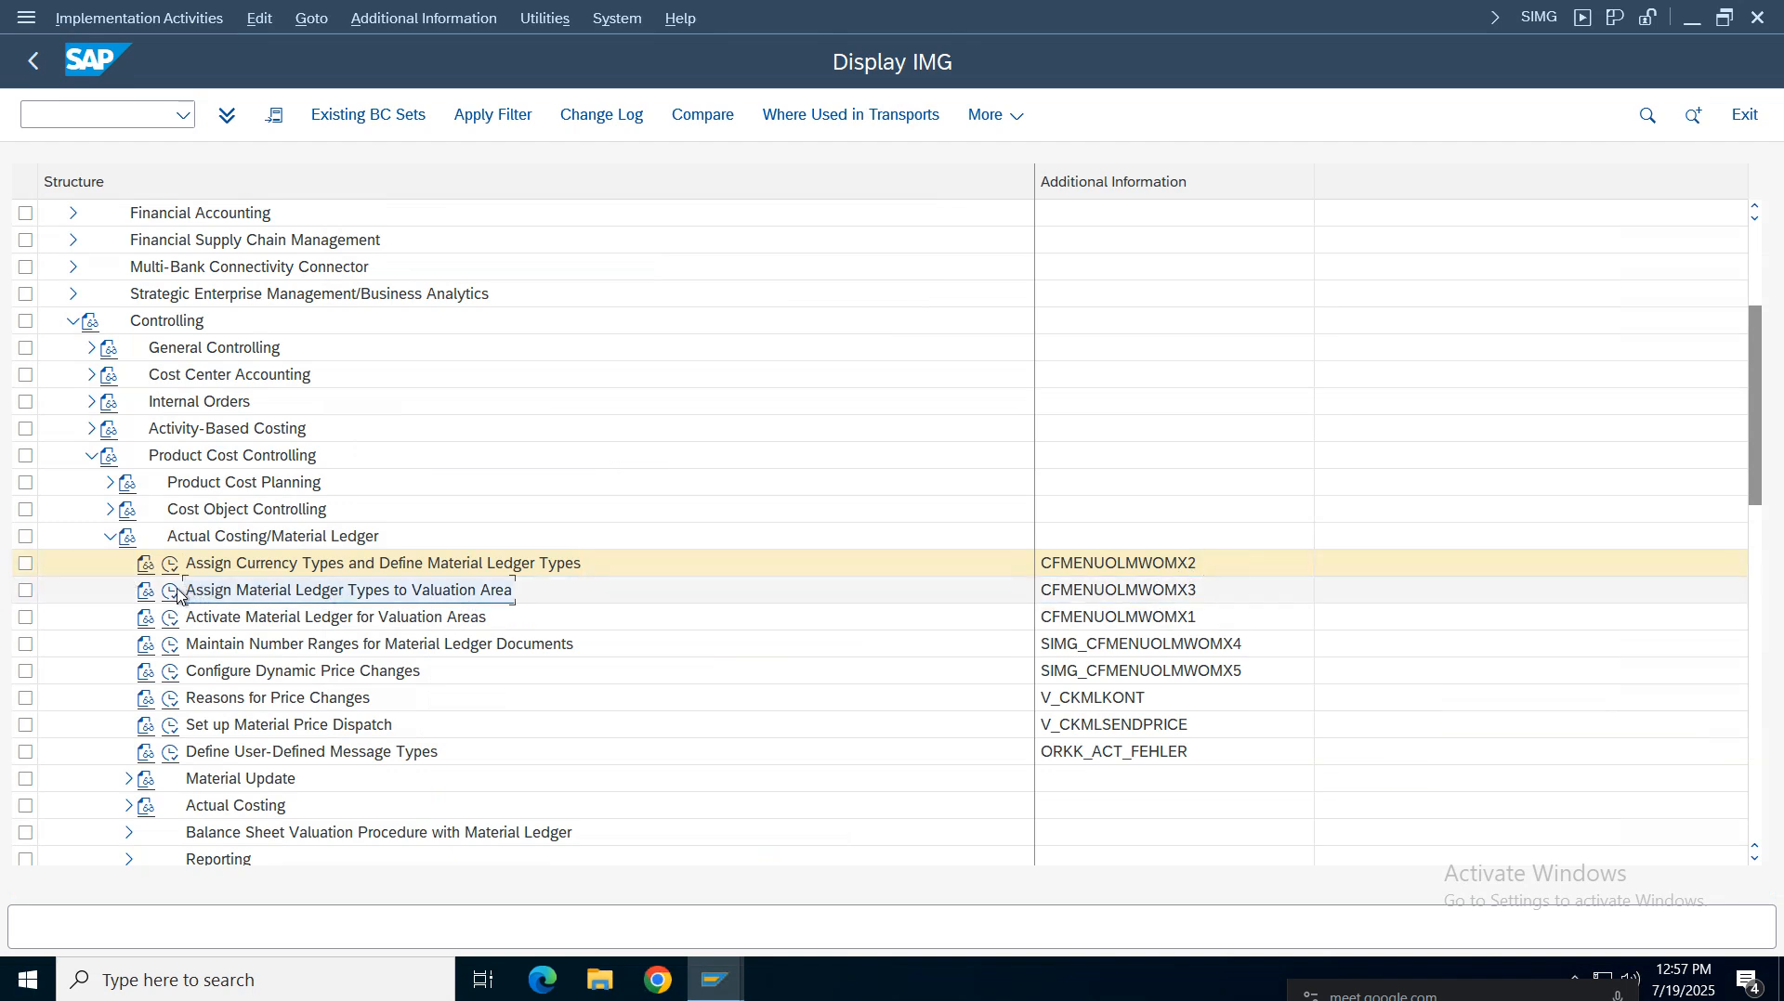
double_click(423, 588)
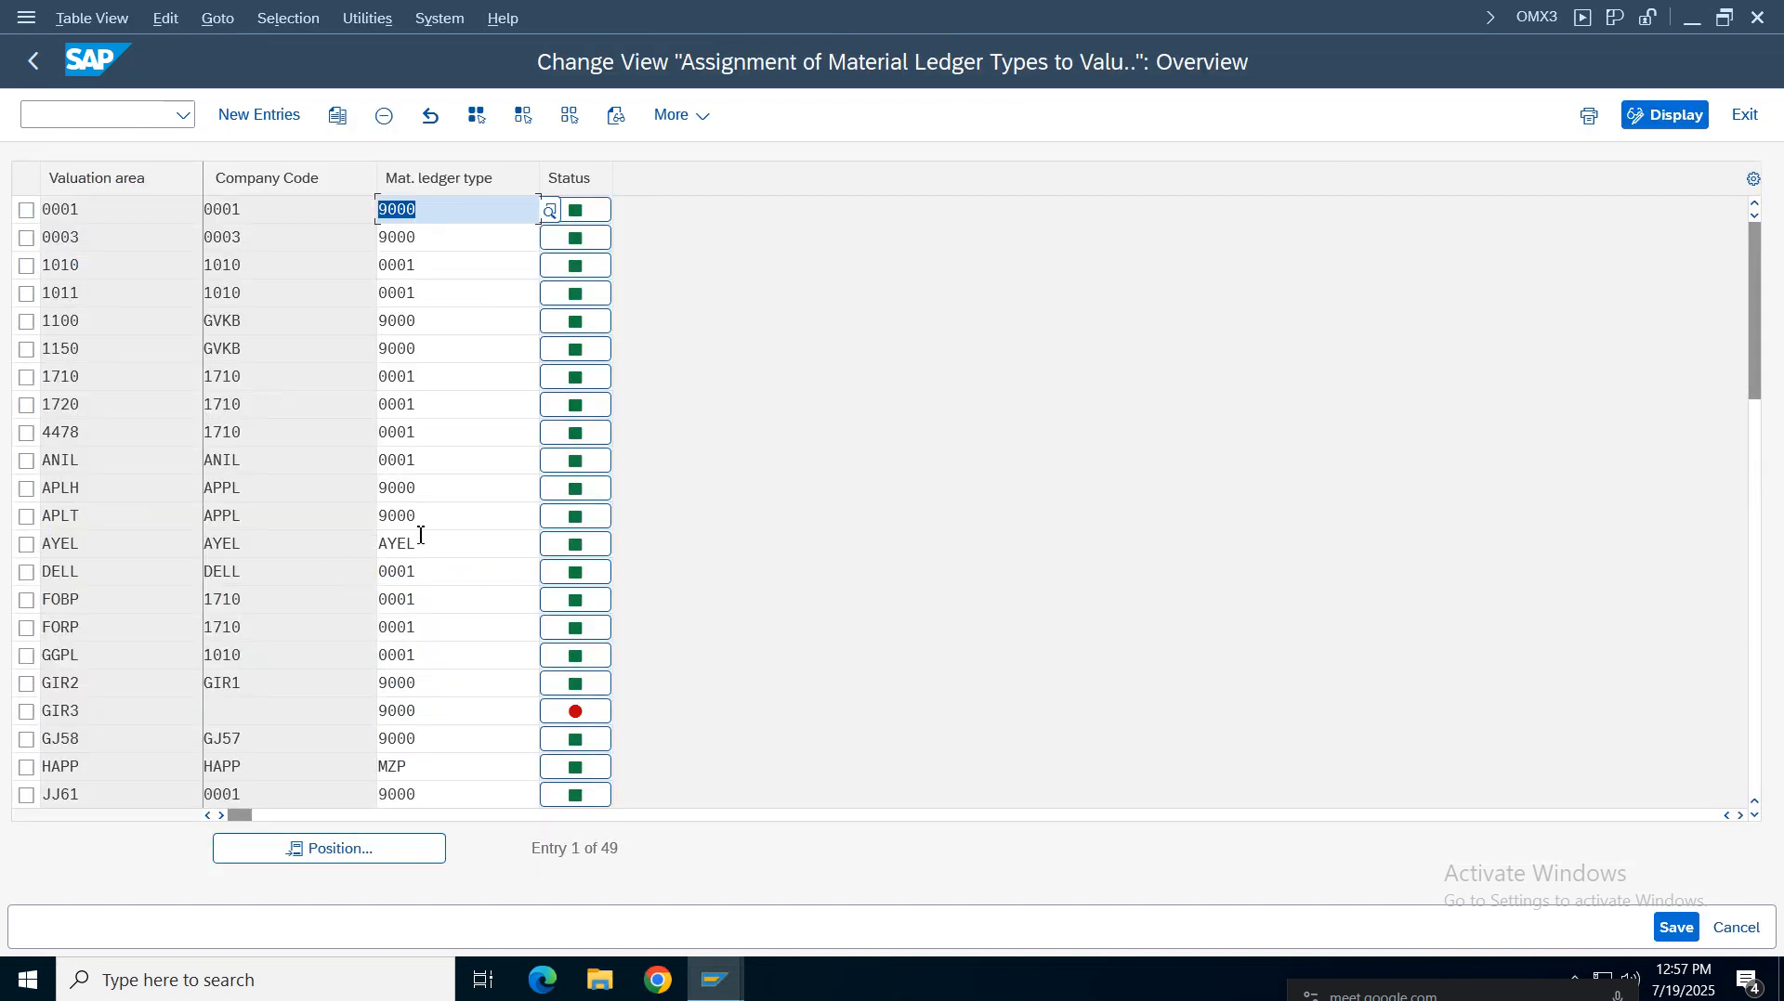
left_click(390, 851)
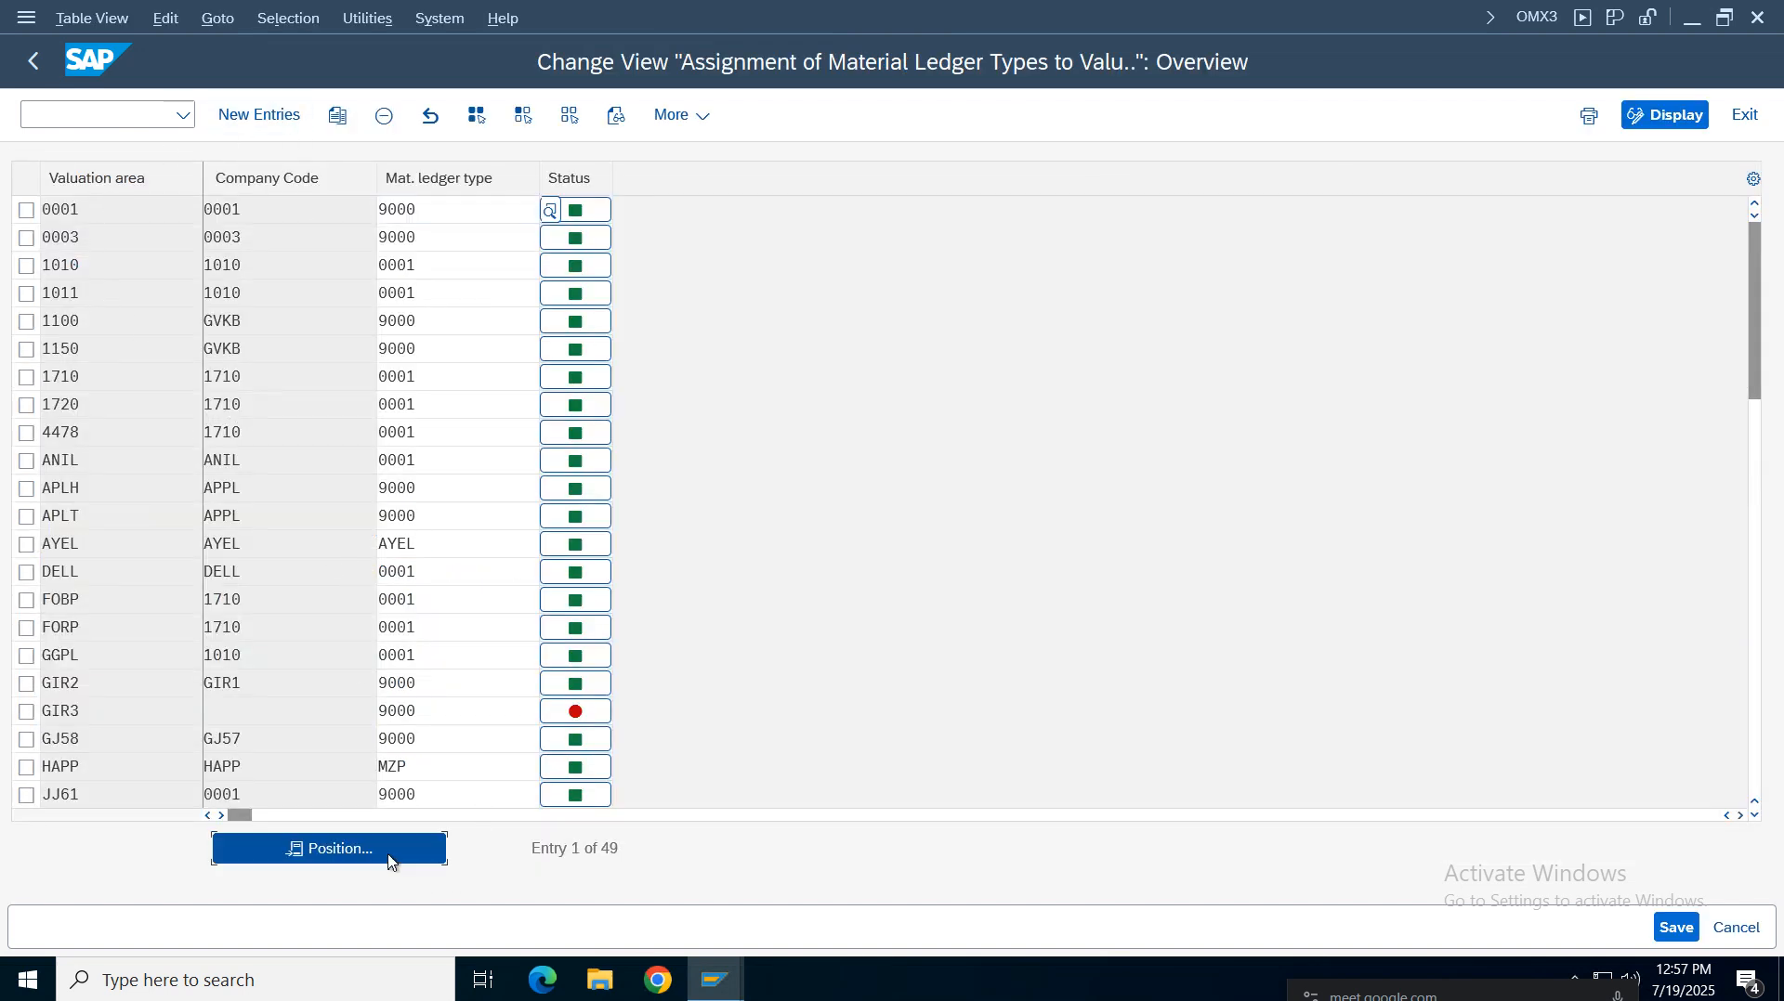
type("vz05")
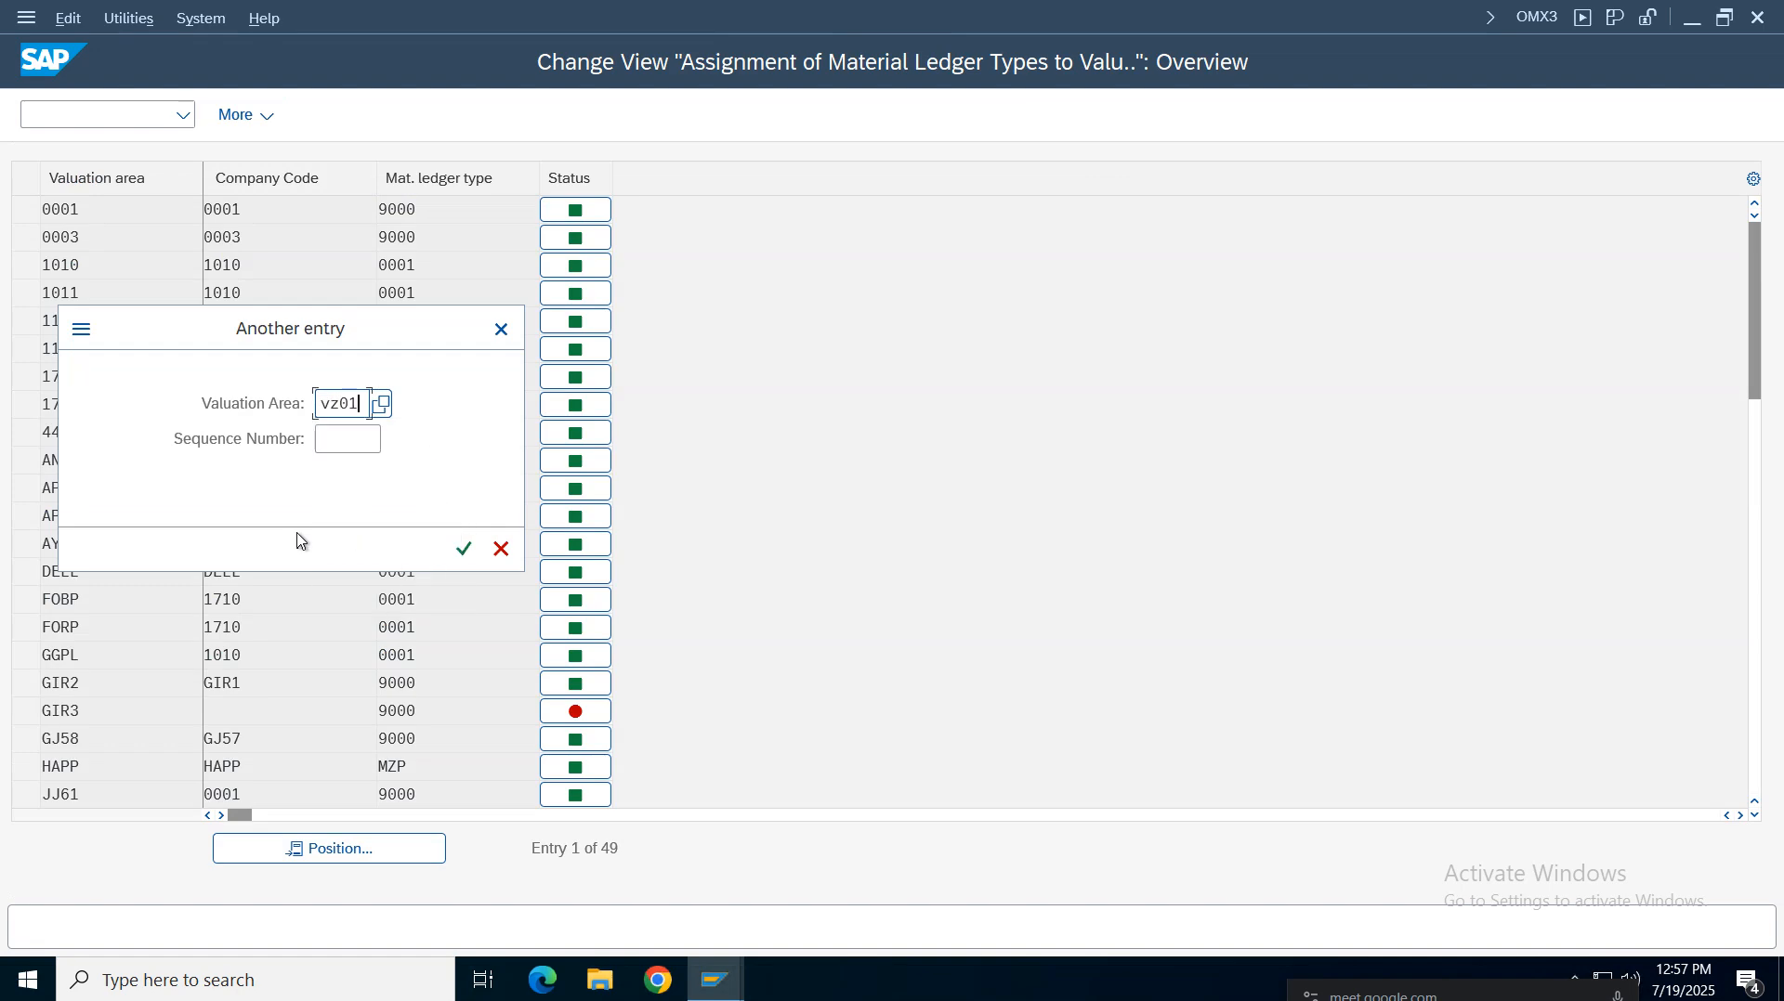
key("Return")
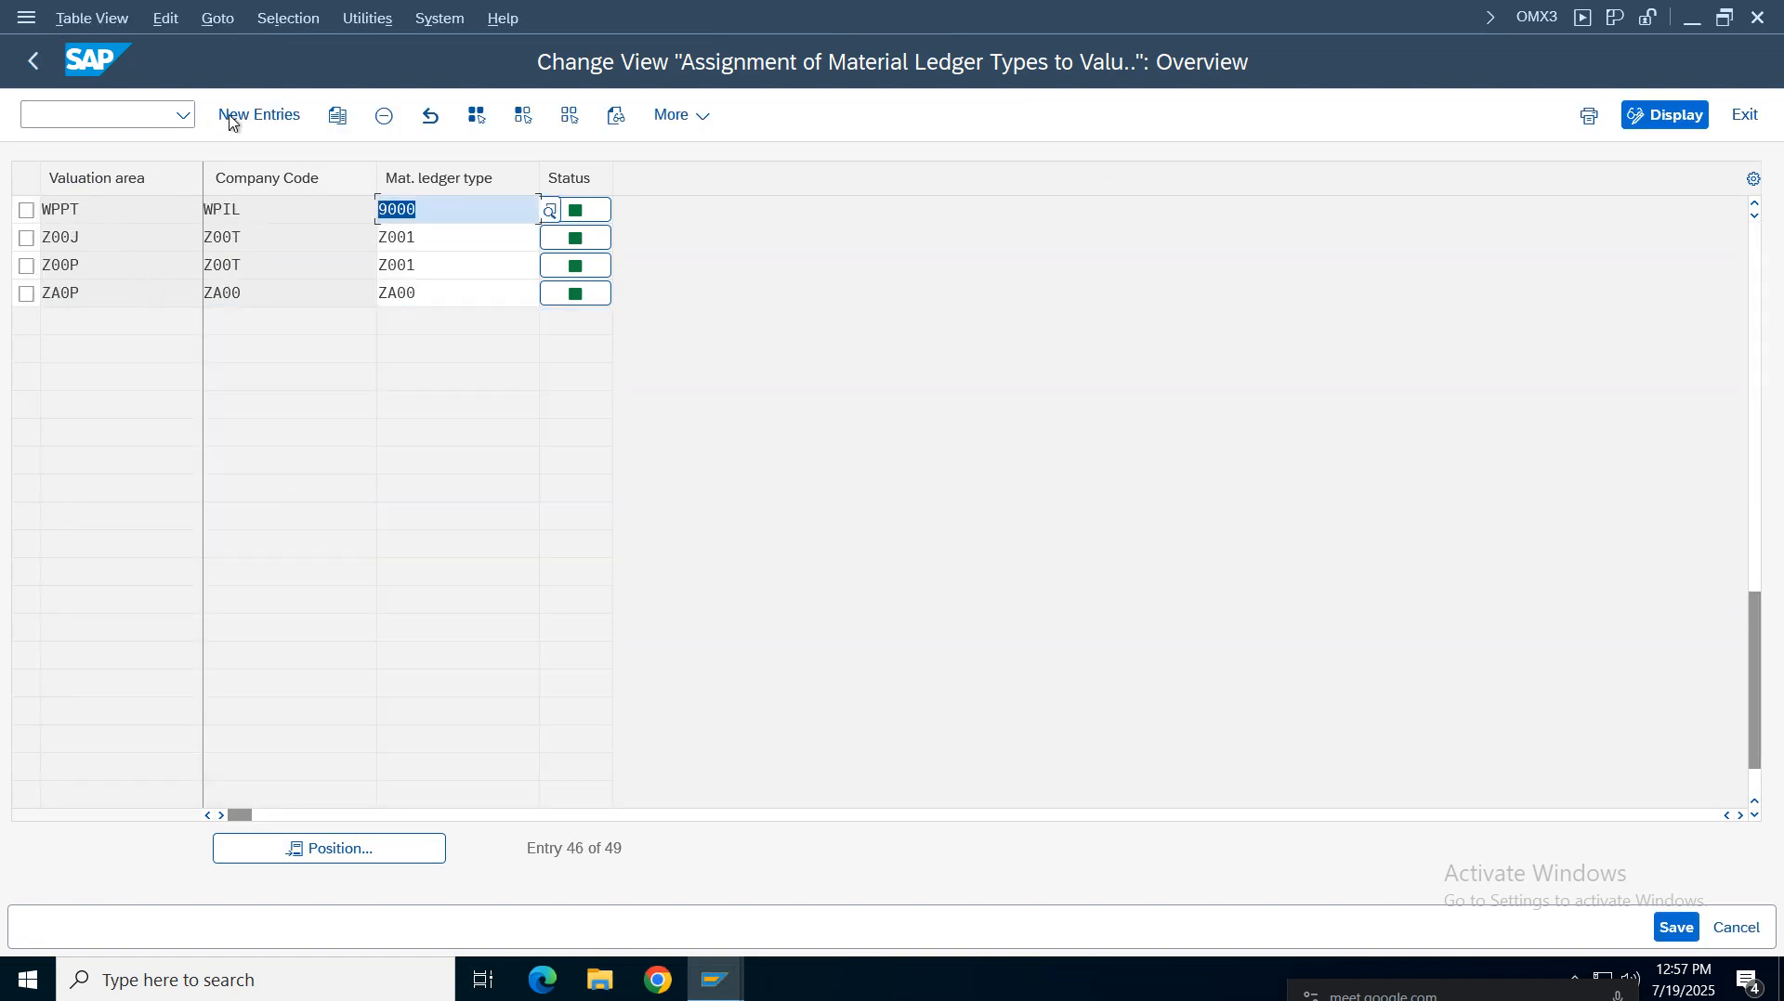
Add a new assignment of material ledger type VZ01 to valuation area VZ01 and save it to the request
left_click(232, 117)
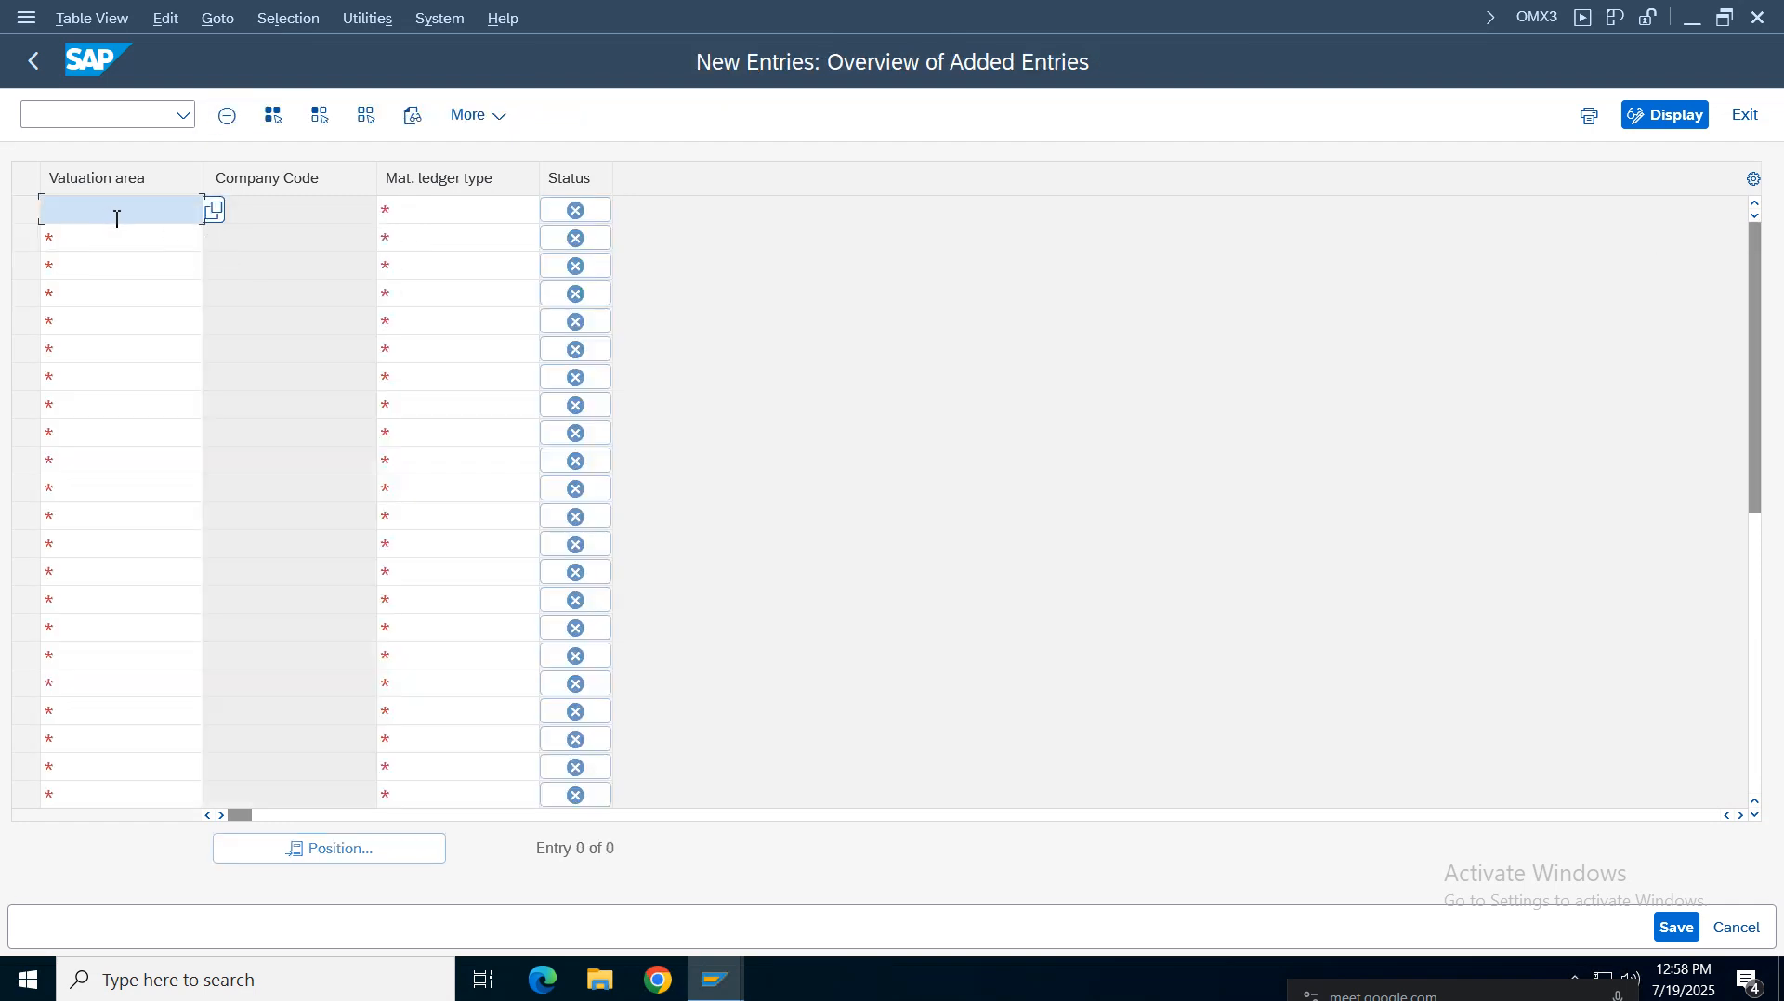
type("vz01")
left_click(435, 208)
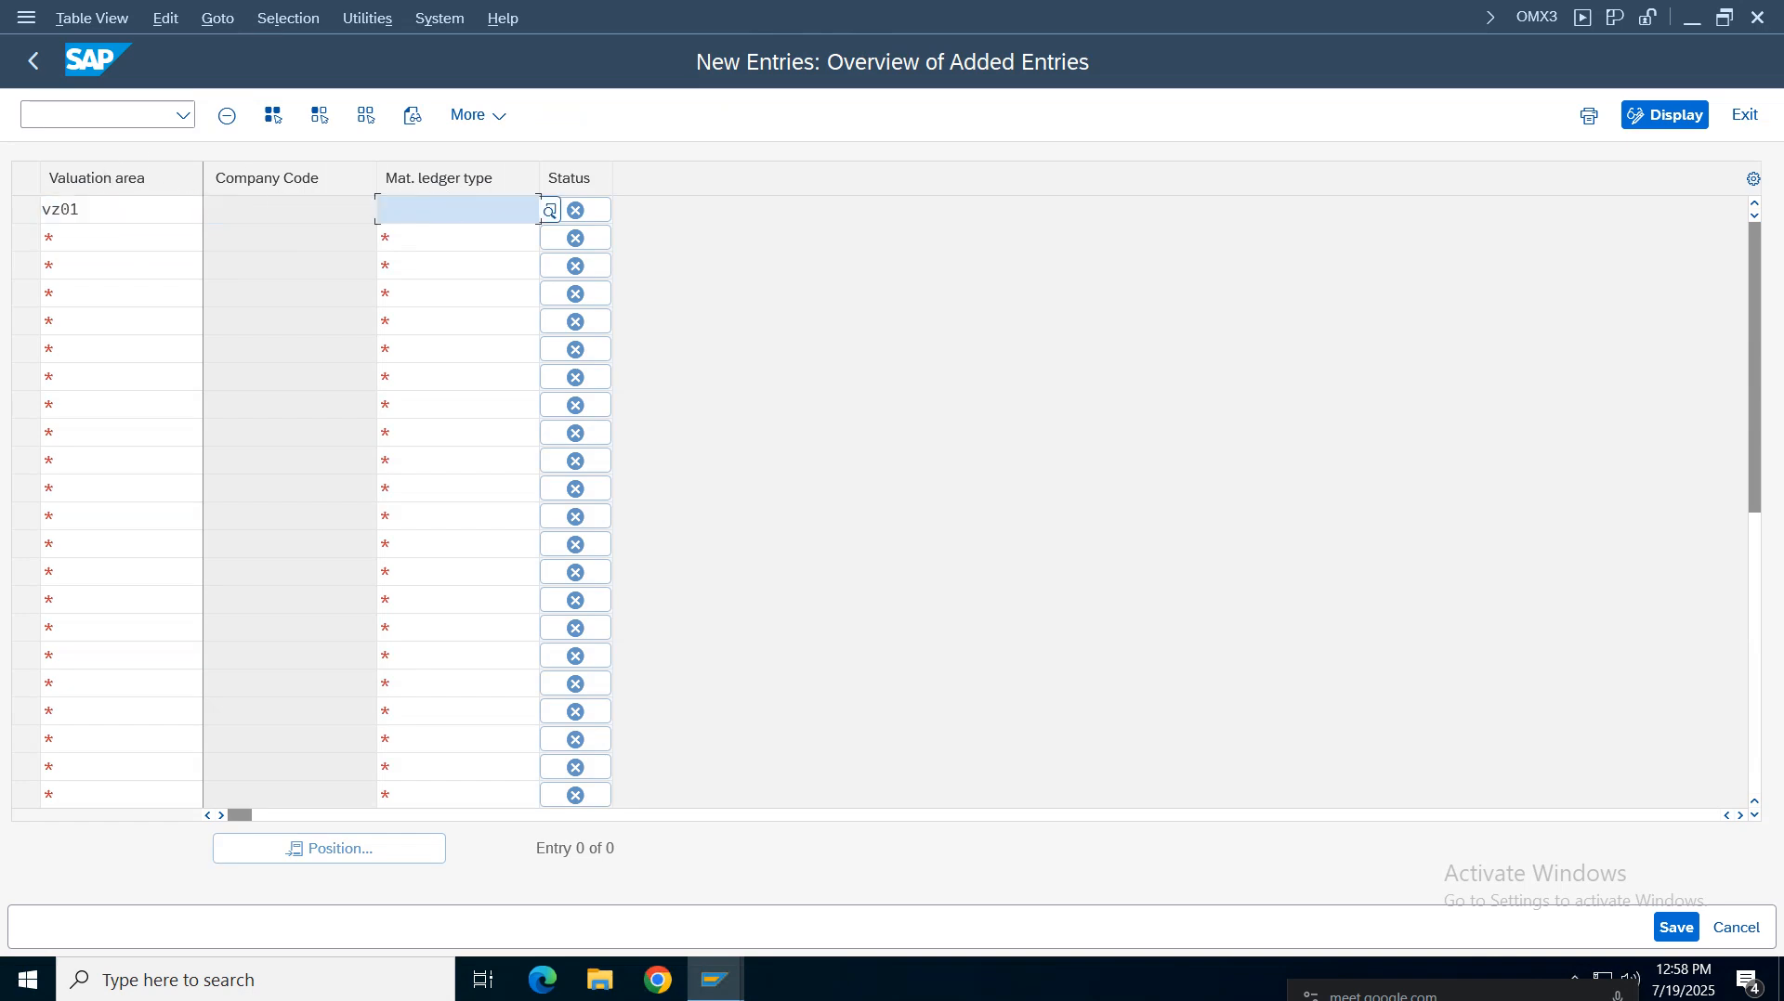
type("vz01")
key("Return")
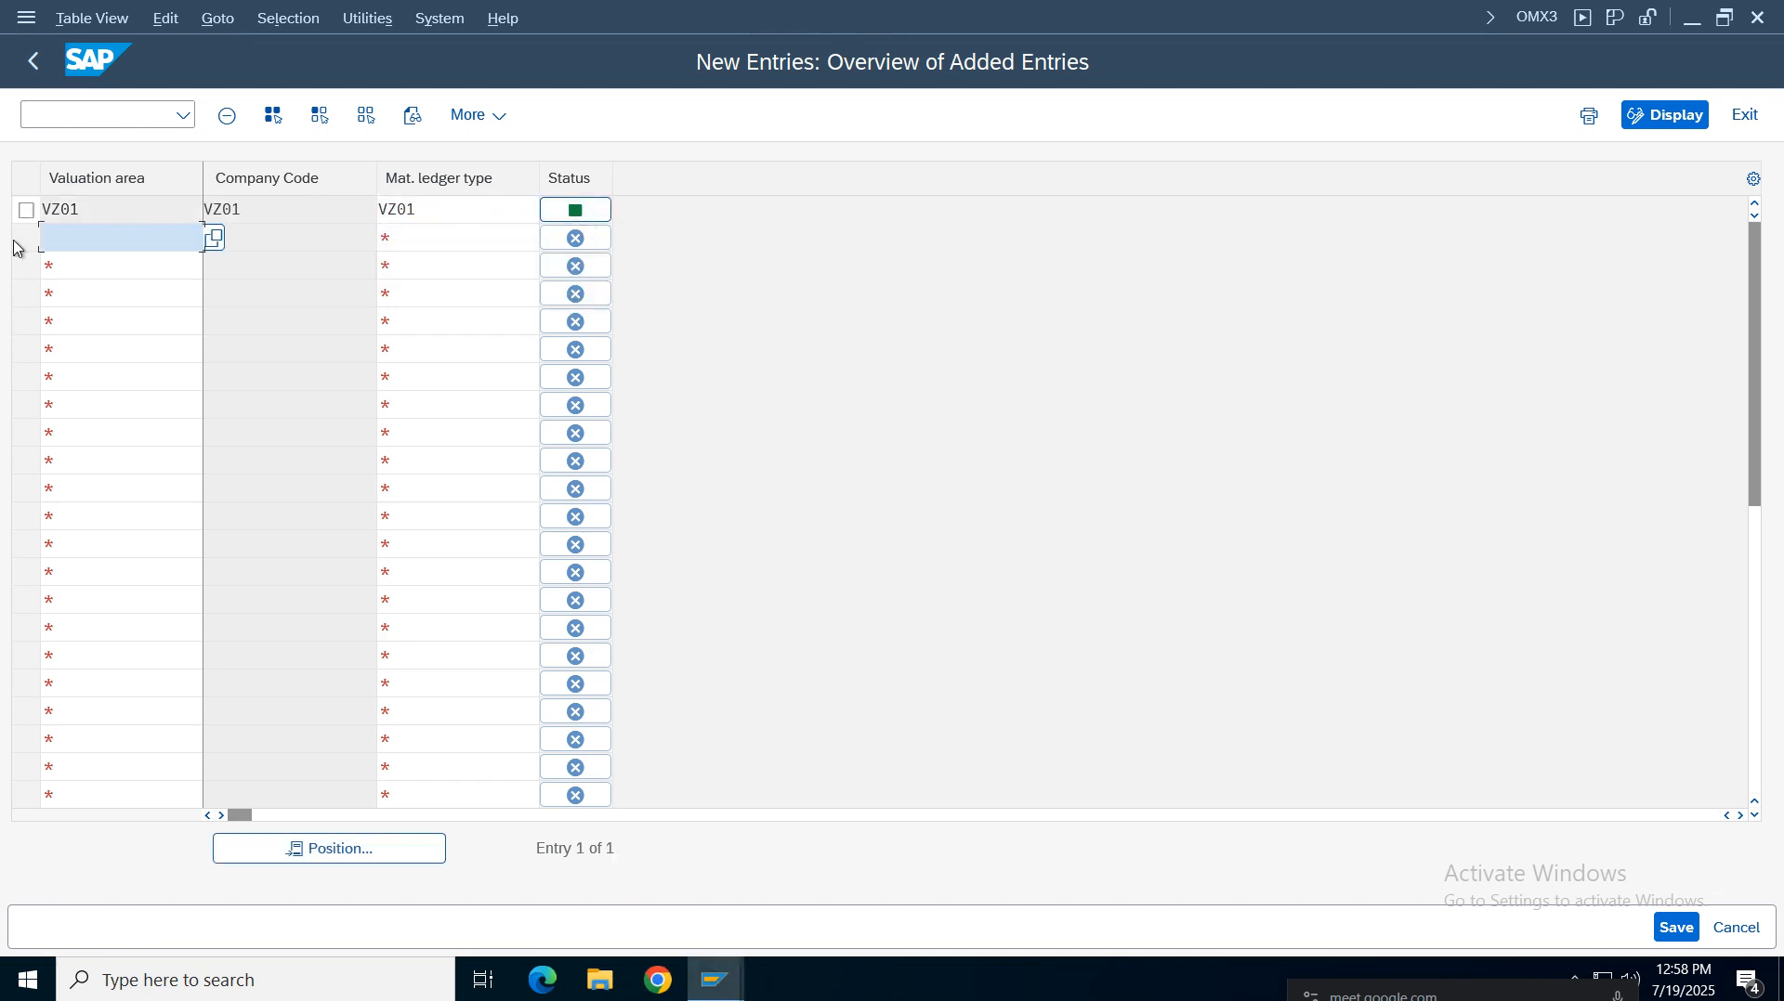
double_click(62, 209)
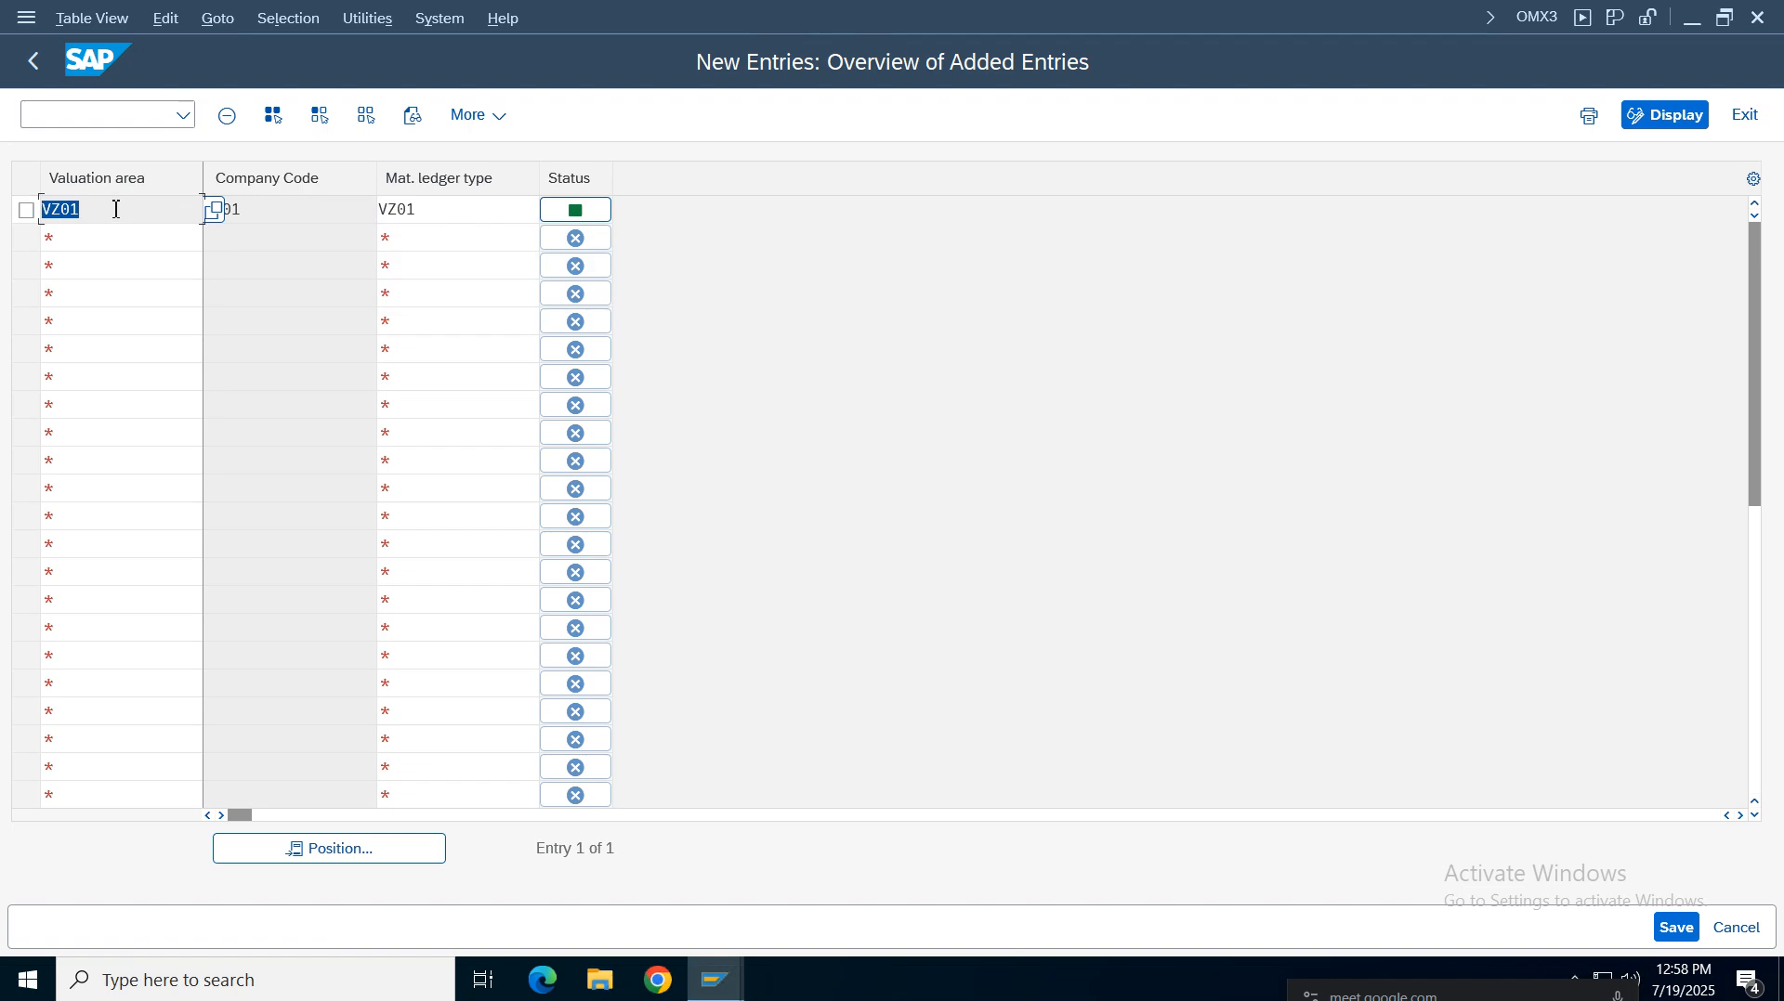
left_click_drag(116, 210, 37, 210)
left_click_drag(311, 213, 55, 223)
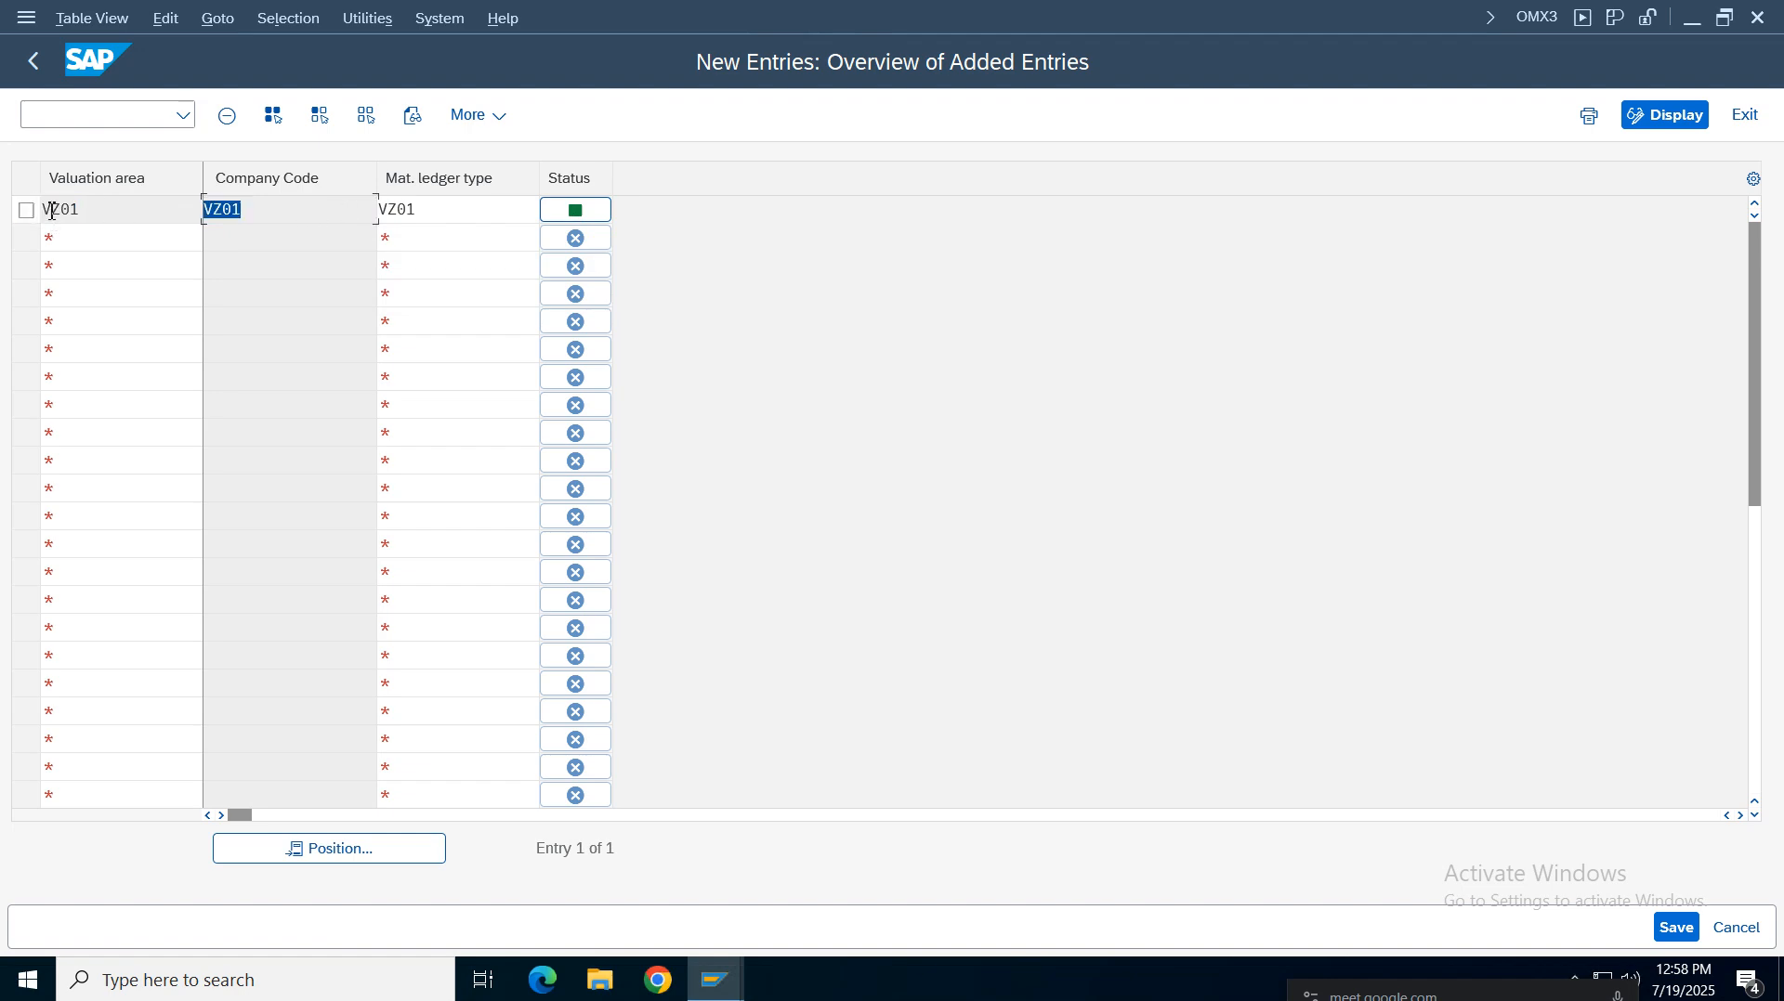
double_click(53, 210)
left_click_drag(439, 216, 203, 238)
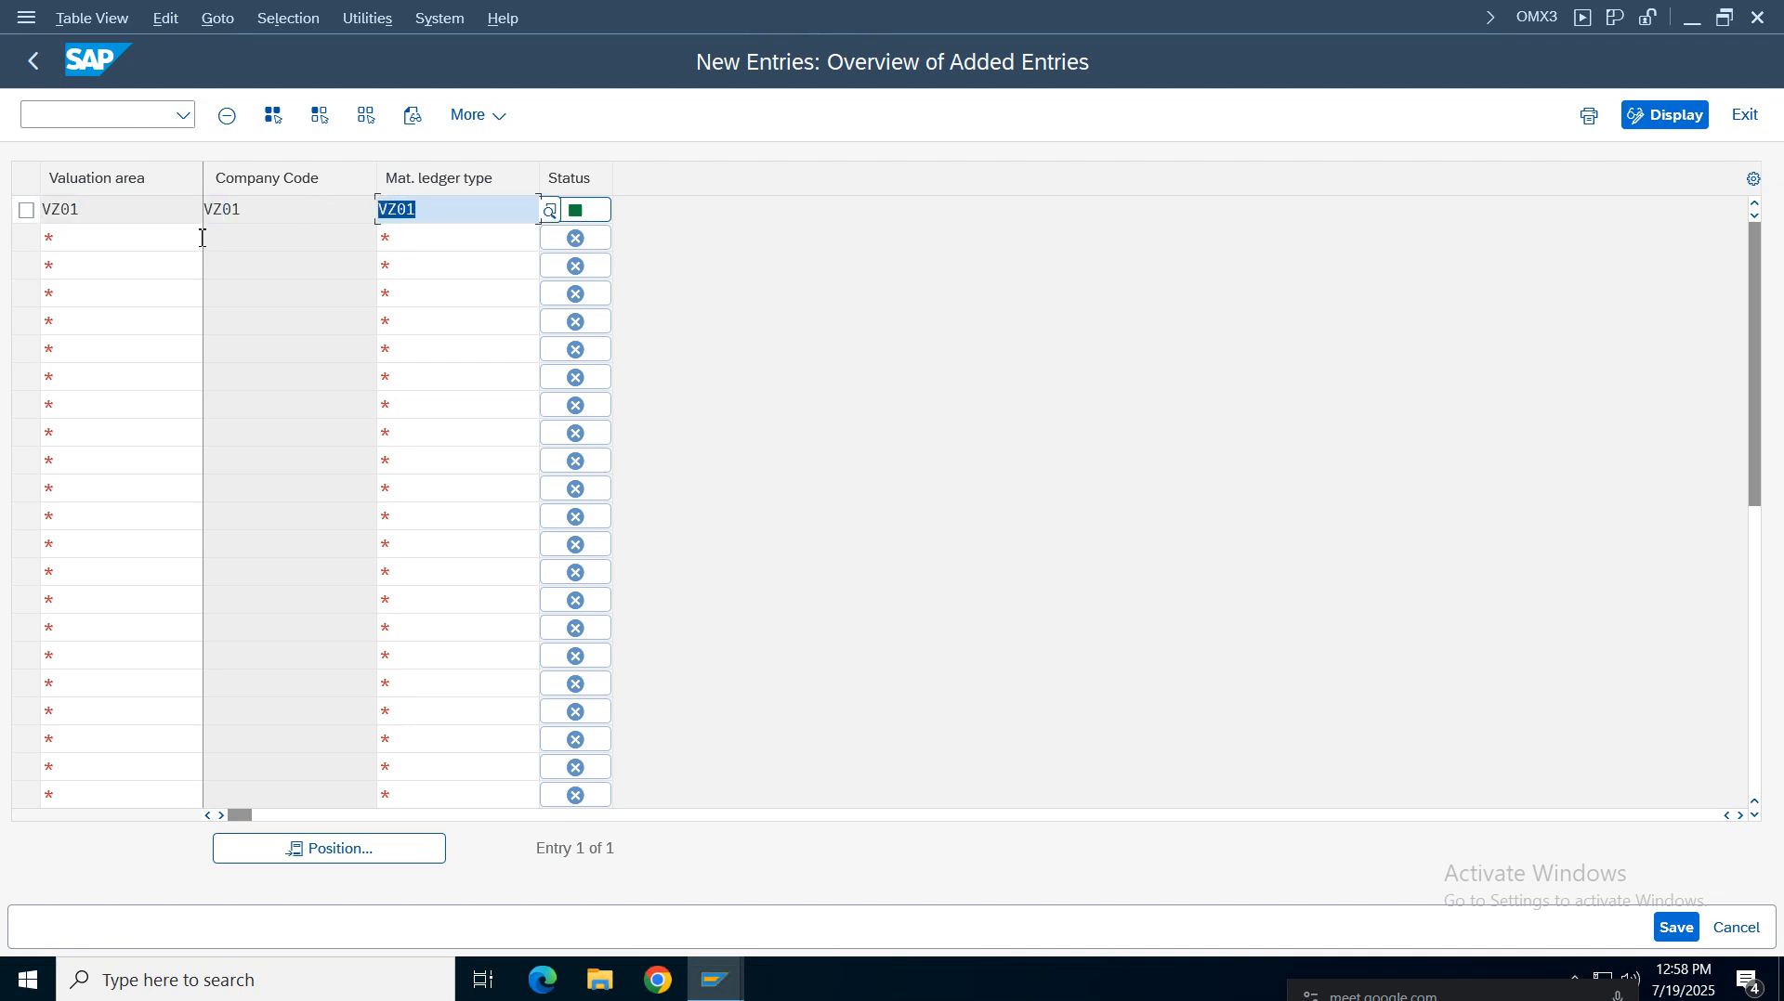
left_click(1663, 928)
left_click(595, 513)
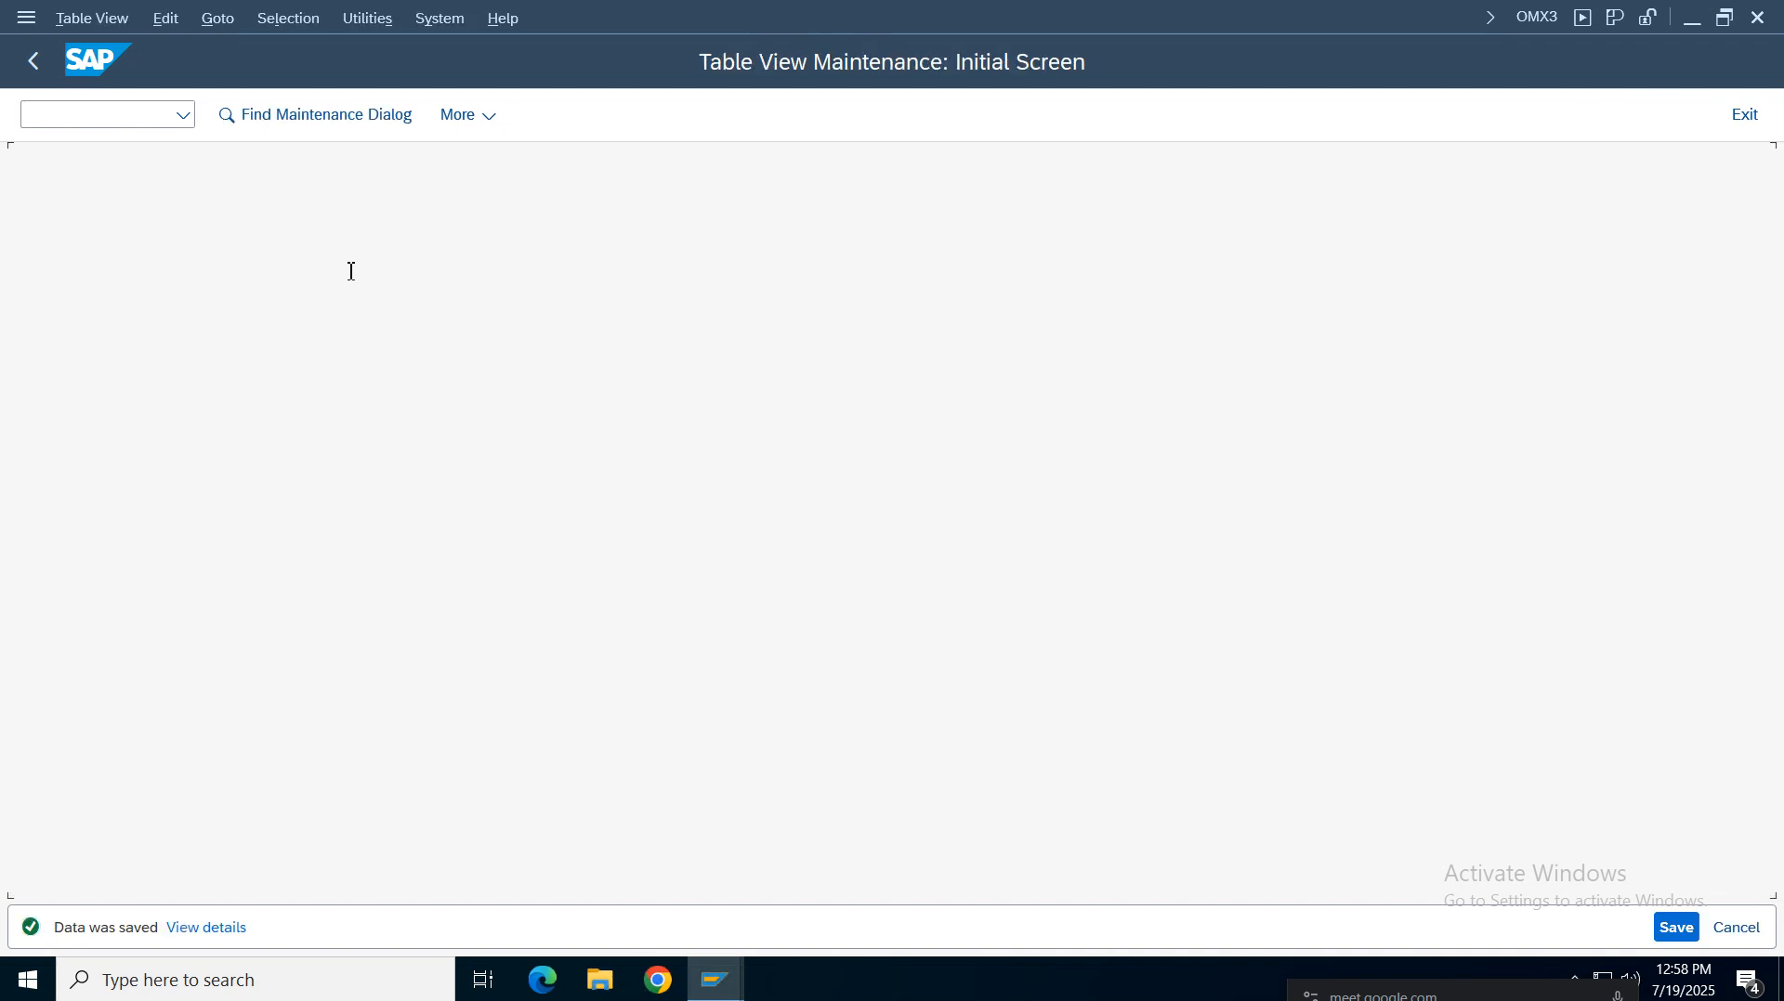
Open the Activate Material Ledger activity for valuation areas and position on valuation area vz01
key("F3")
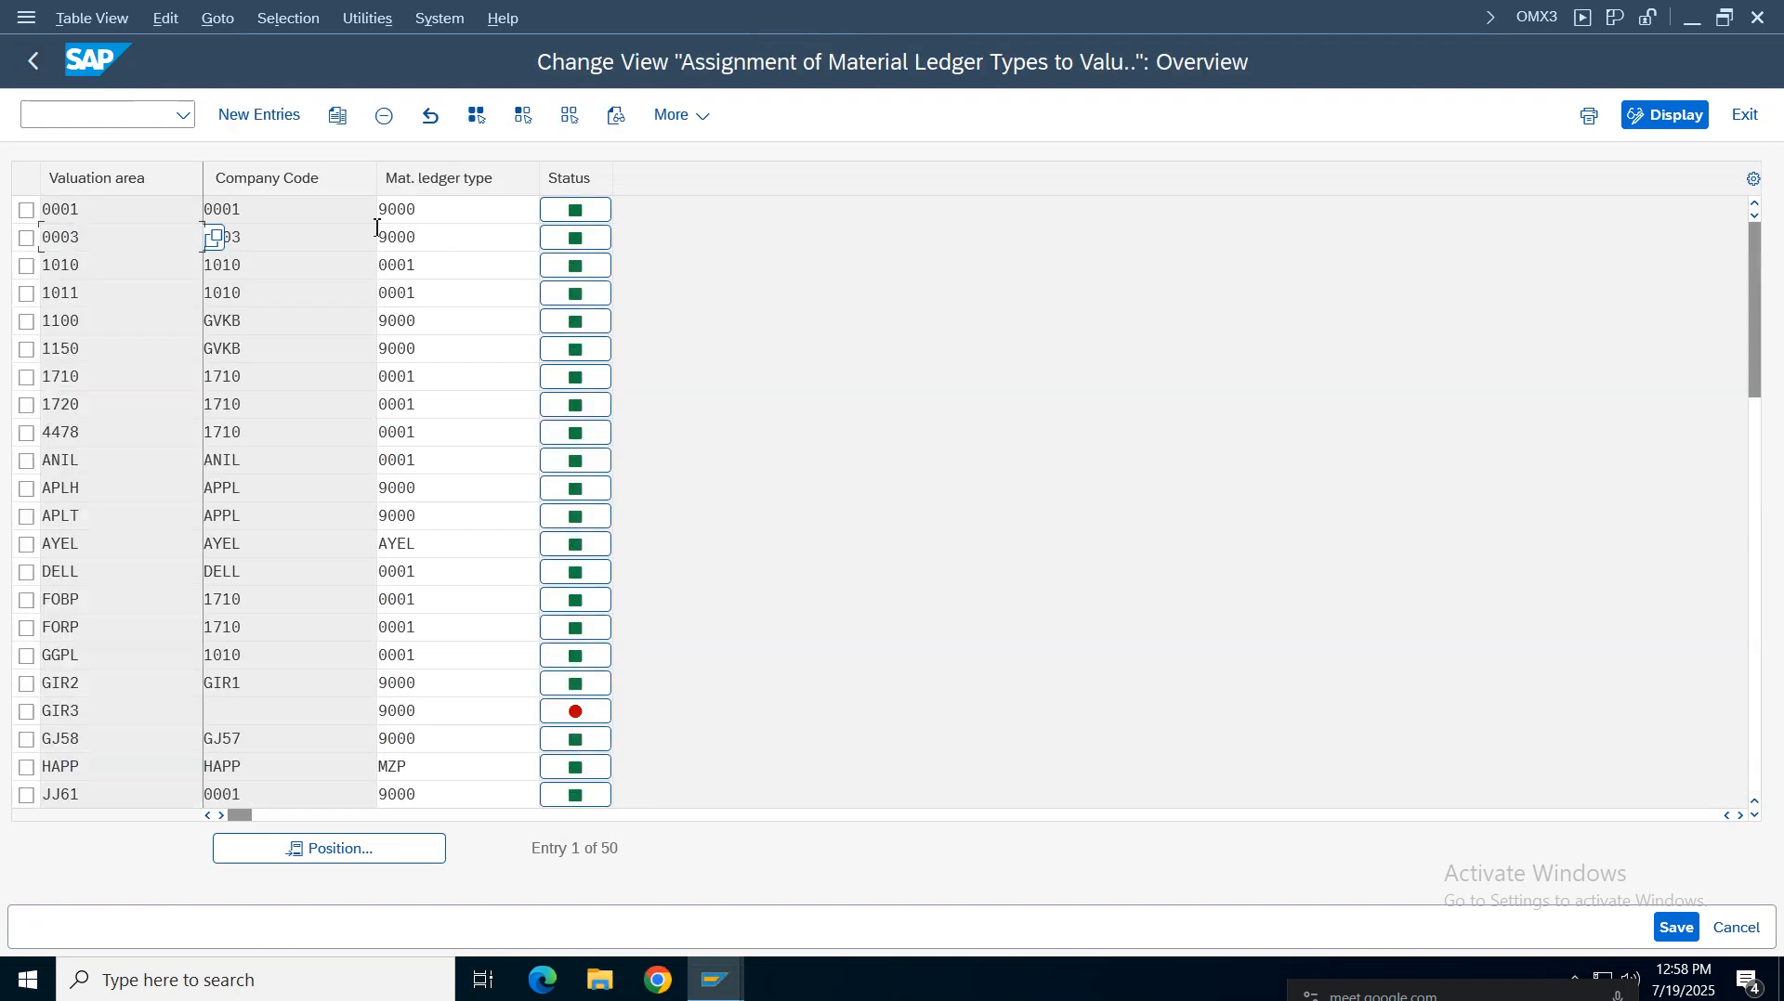
left_click(33, 60)
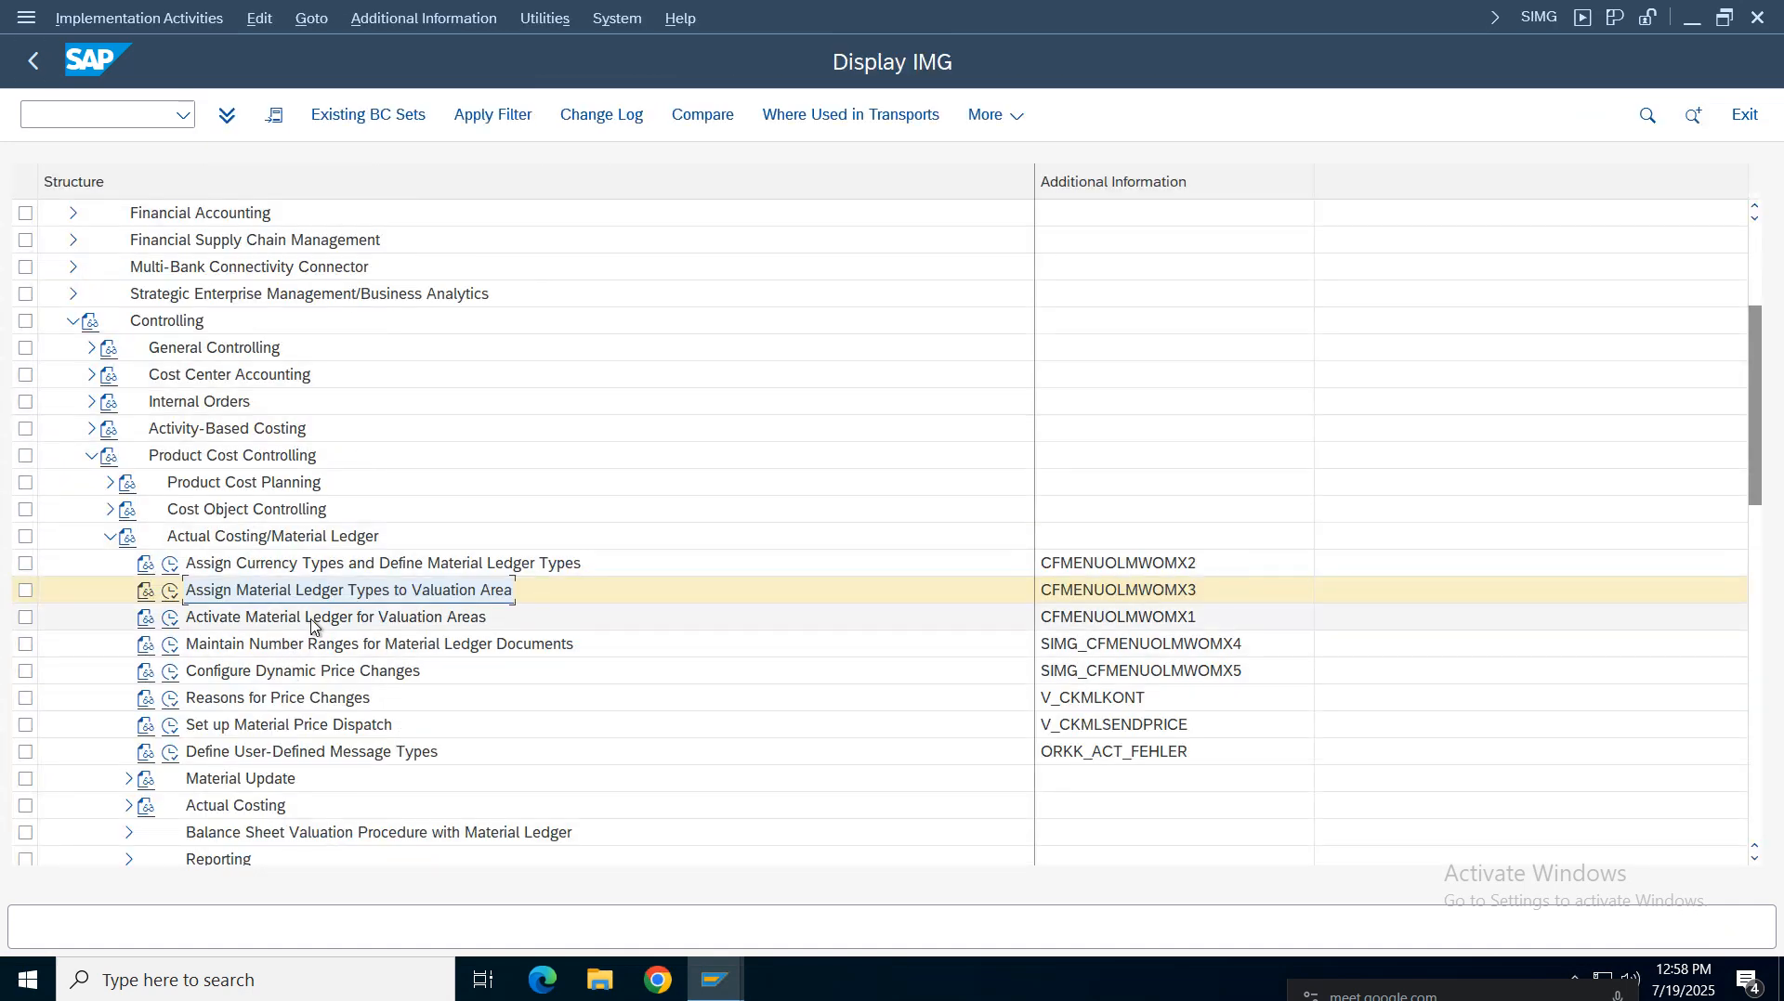
left_click(278, 621)
left_click(171, 621)
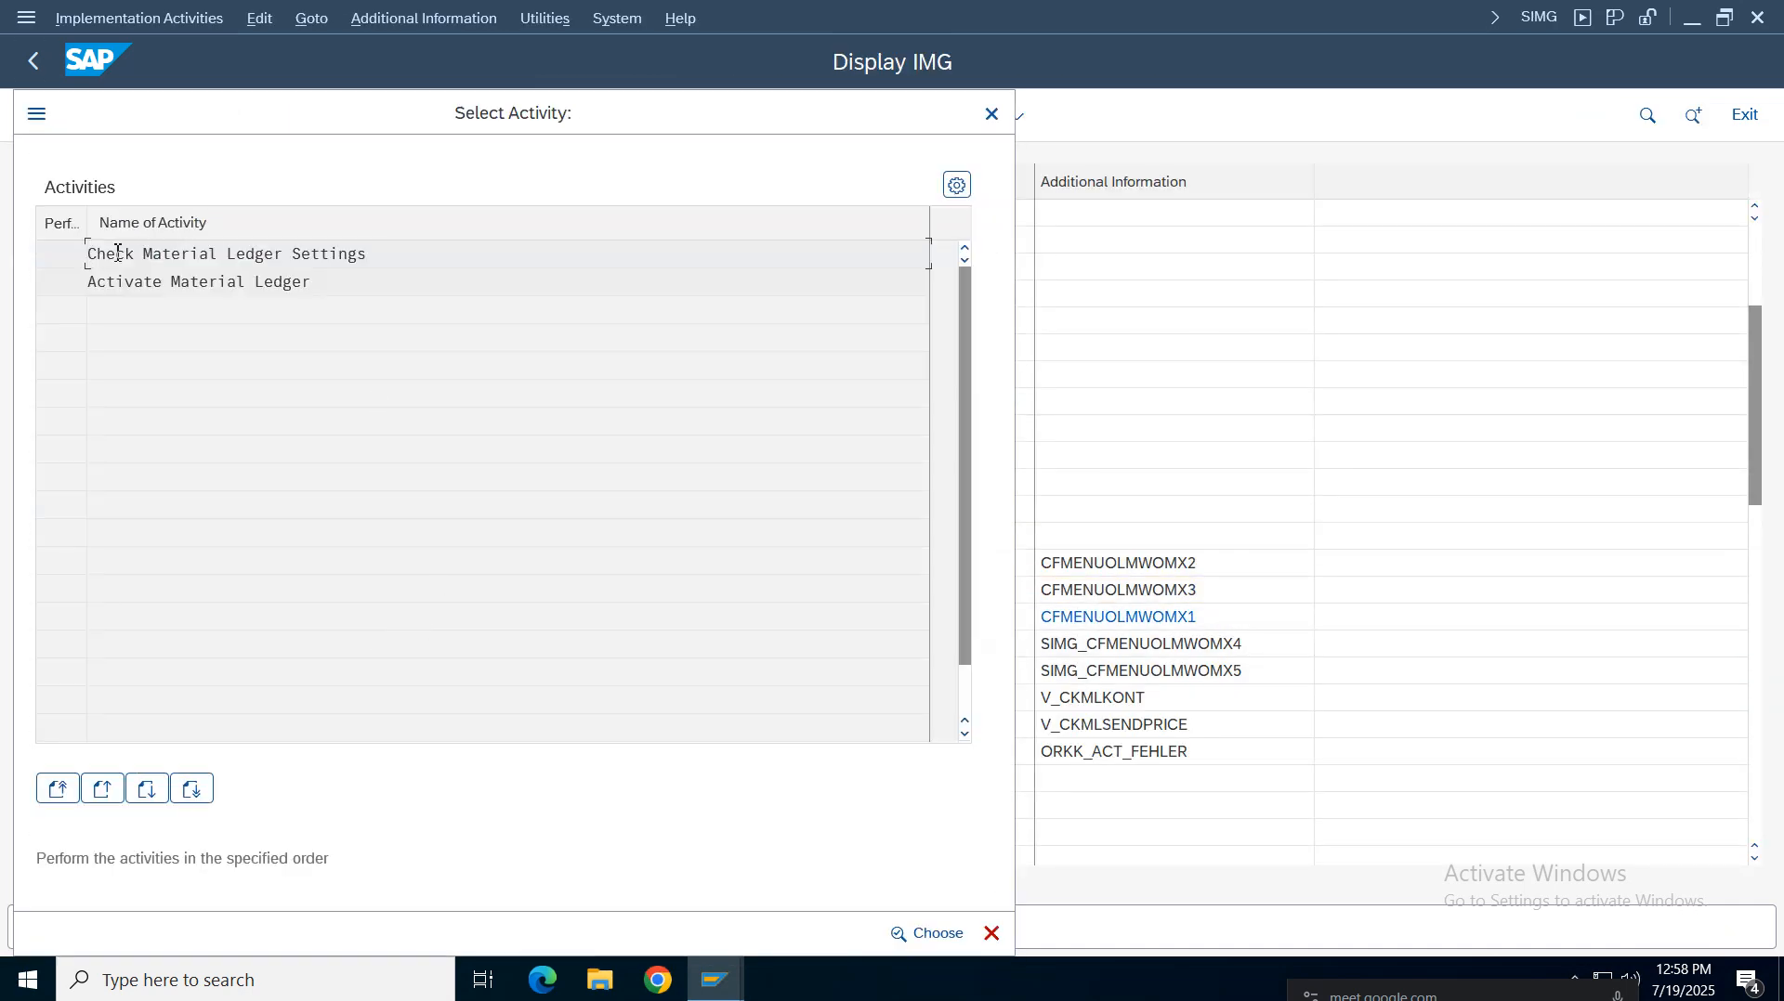
double_click(215, 280)
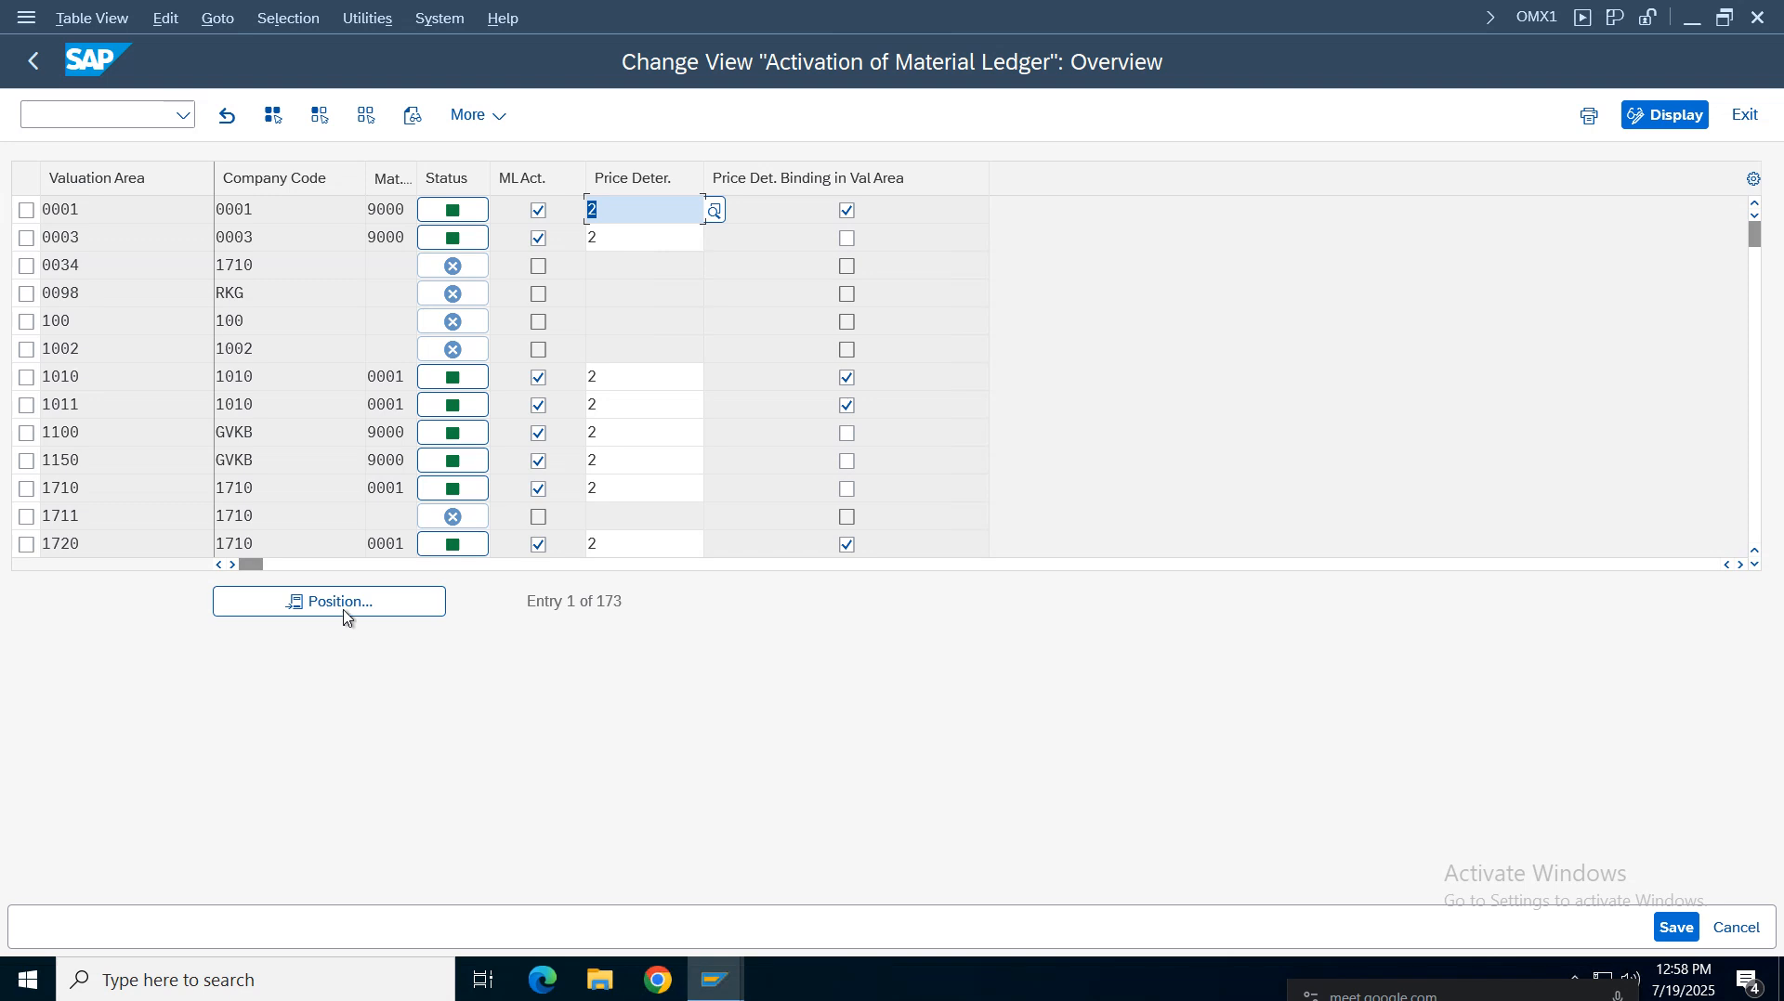
left_click(343, 611)
type("vz01")
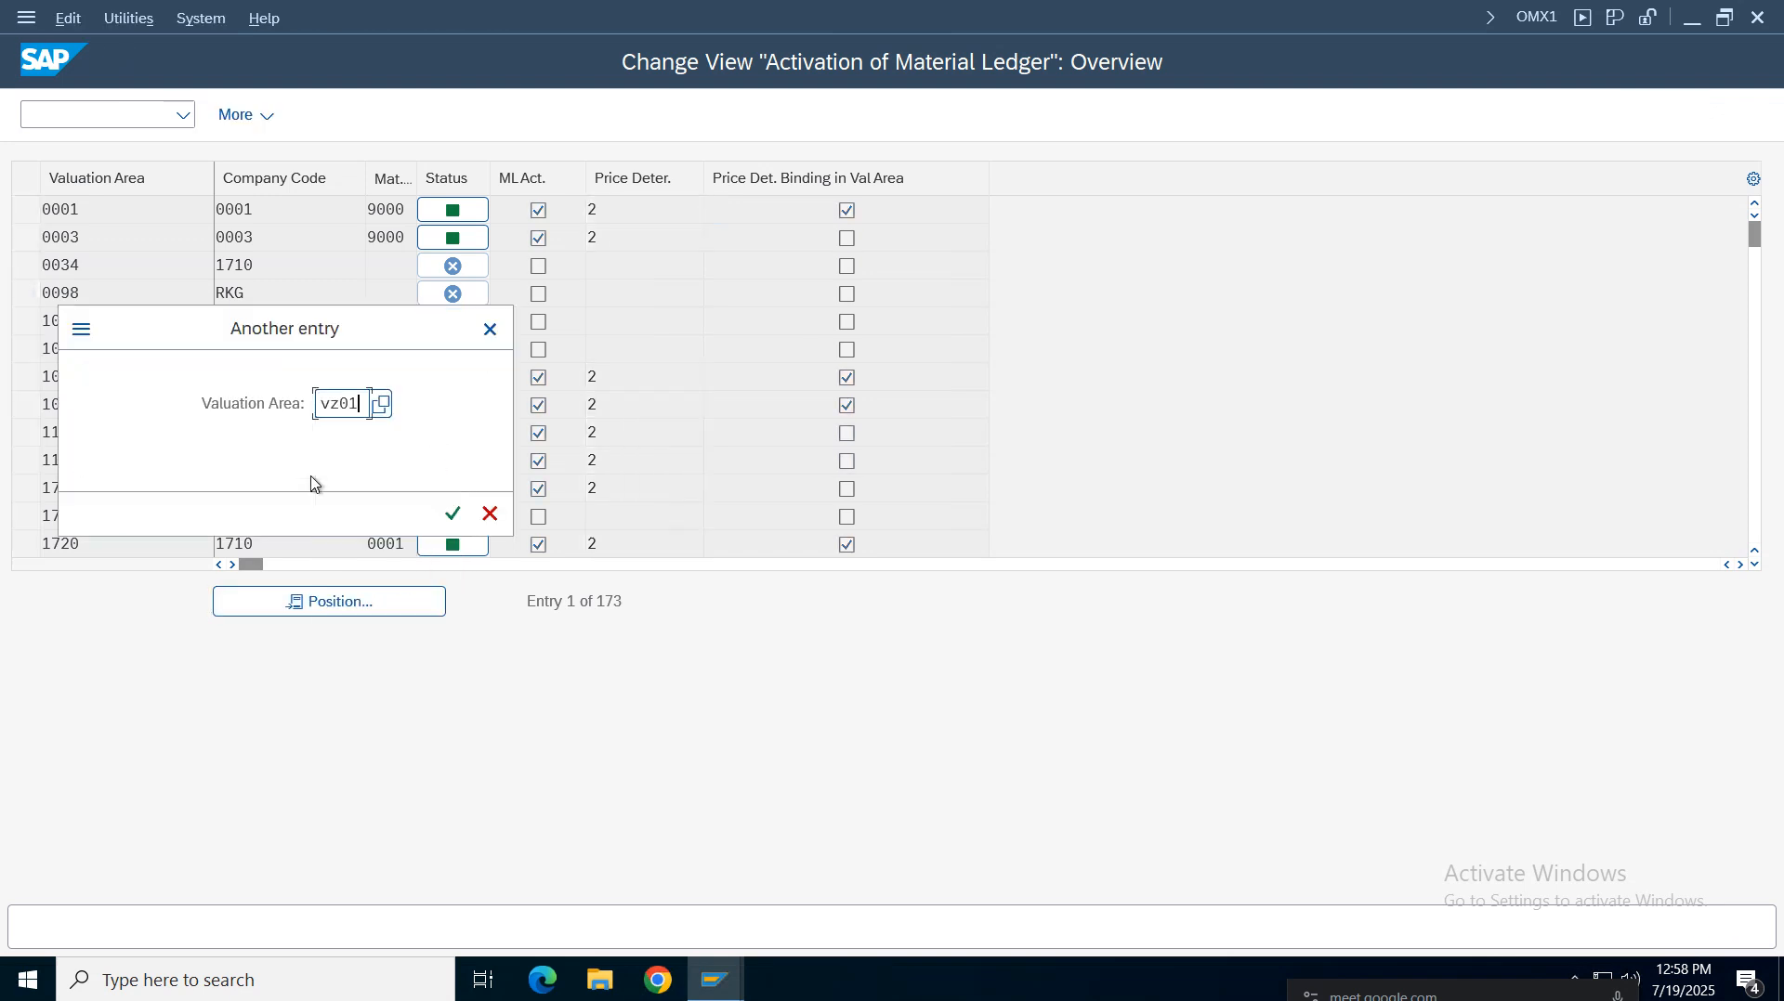
key("Return")
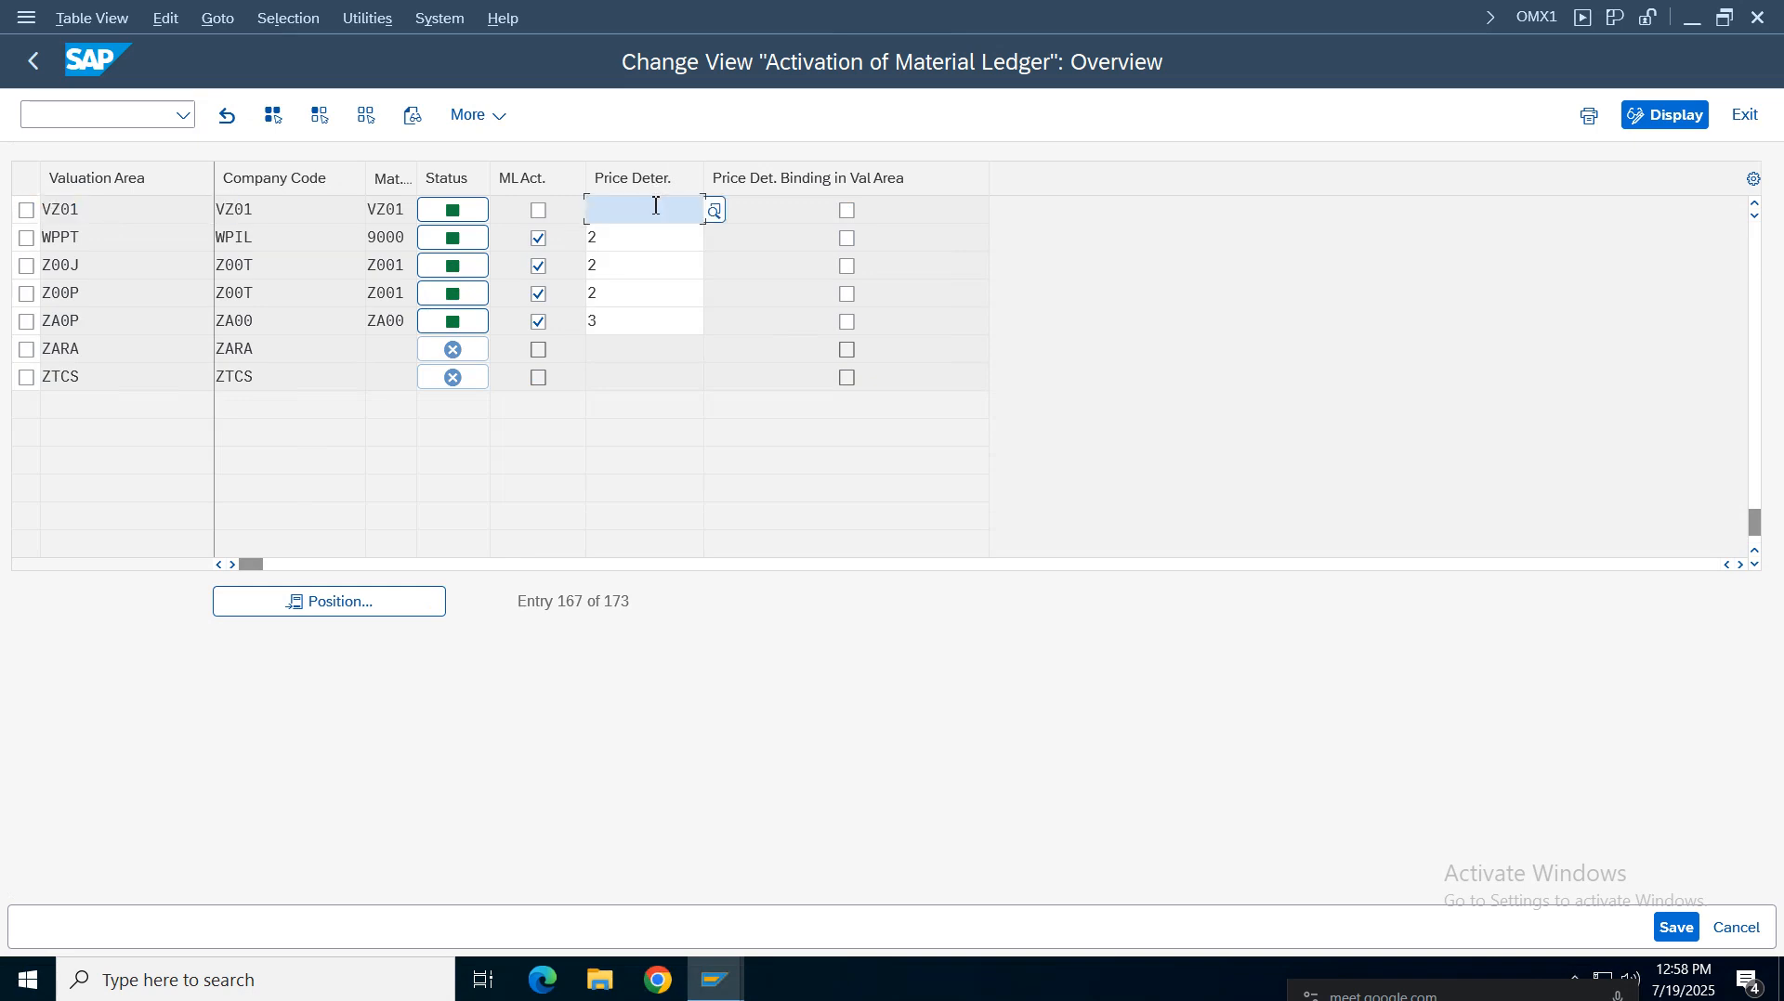
Activate the Material Ledger for valuation area VZ01 with price determination 2 and save it to the request
left_click(538, 211)
left_click(646, 221)
type("2")
left_click(714, 211)
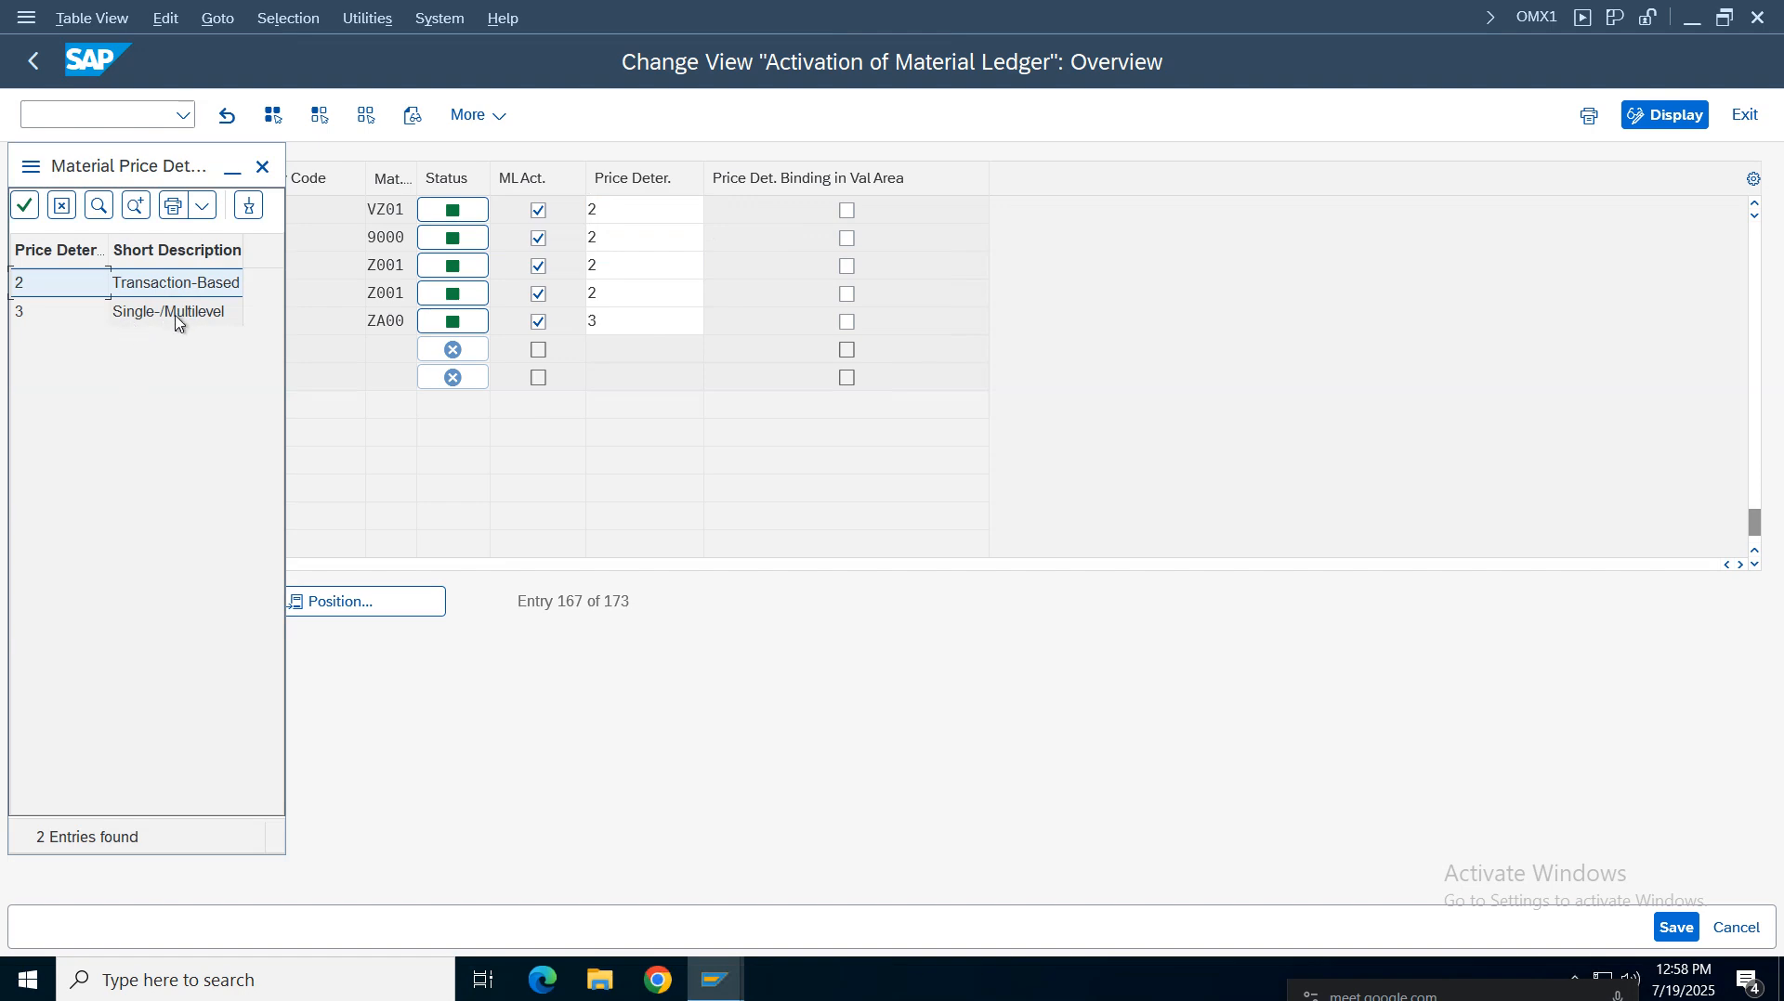
left_click(263, 167)
left_click(611, 221)
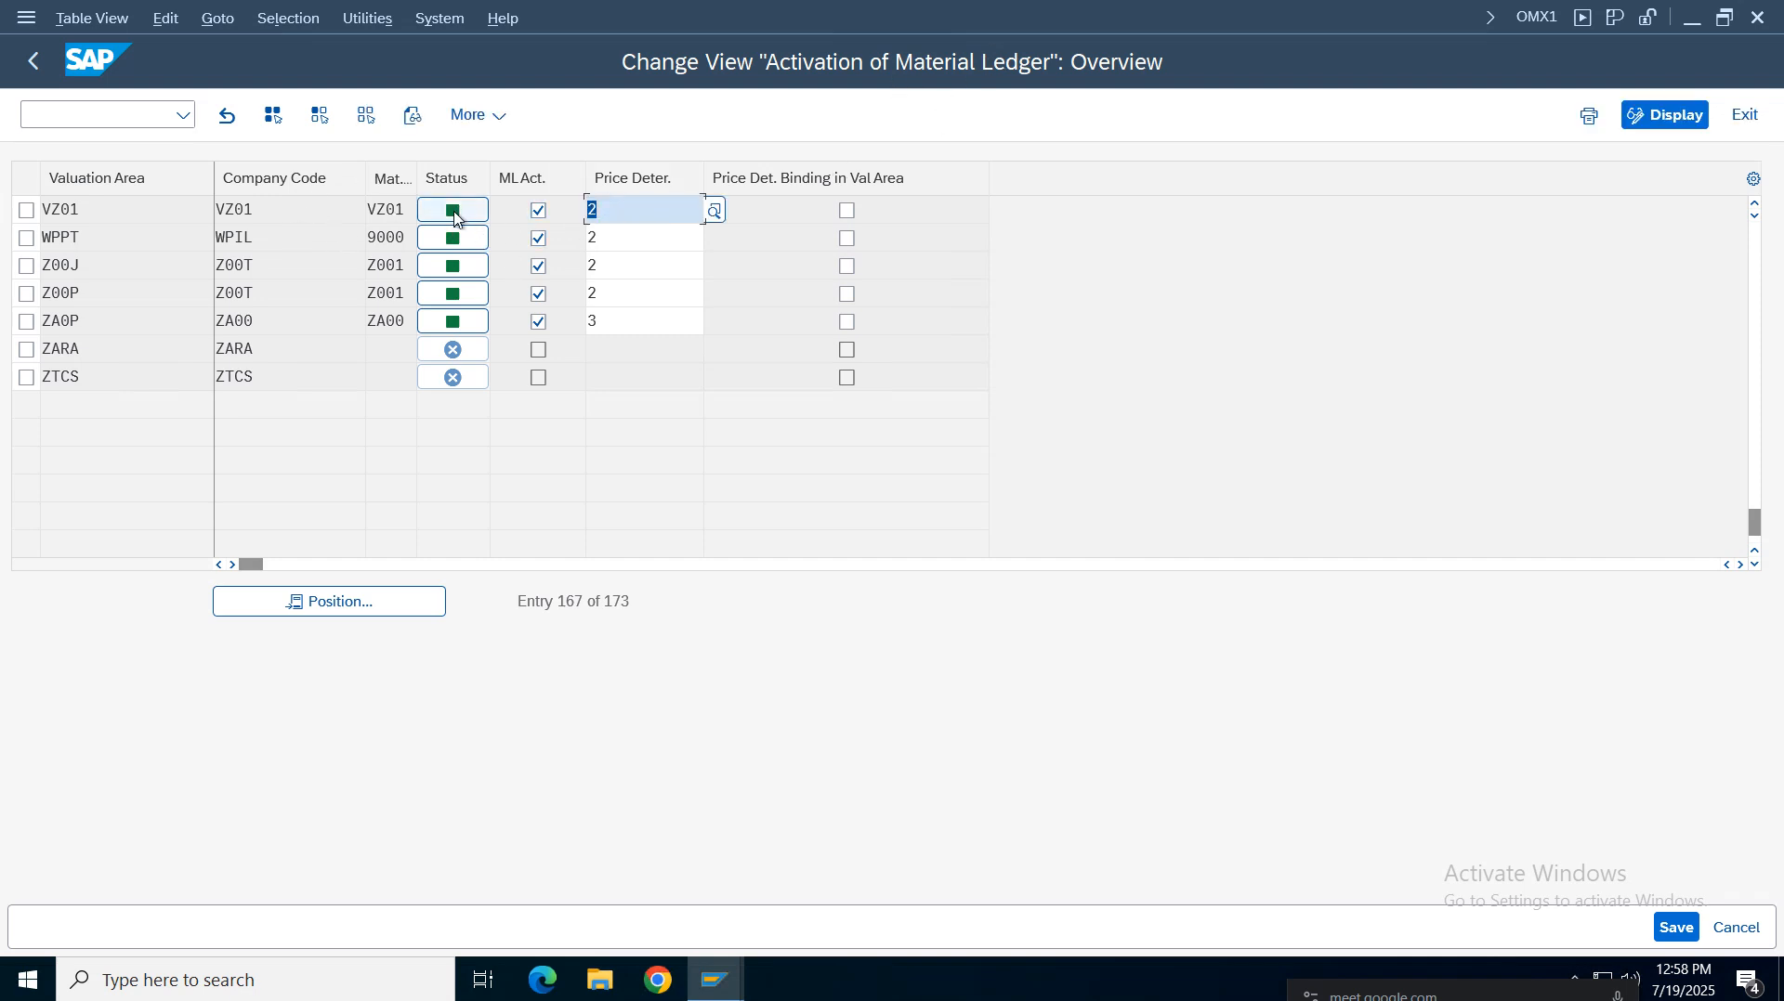
mouse_move(455, 218)
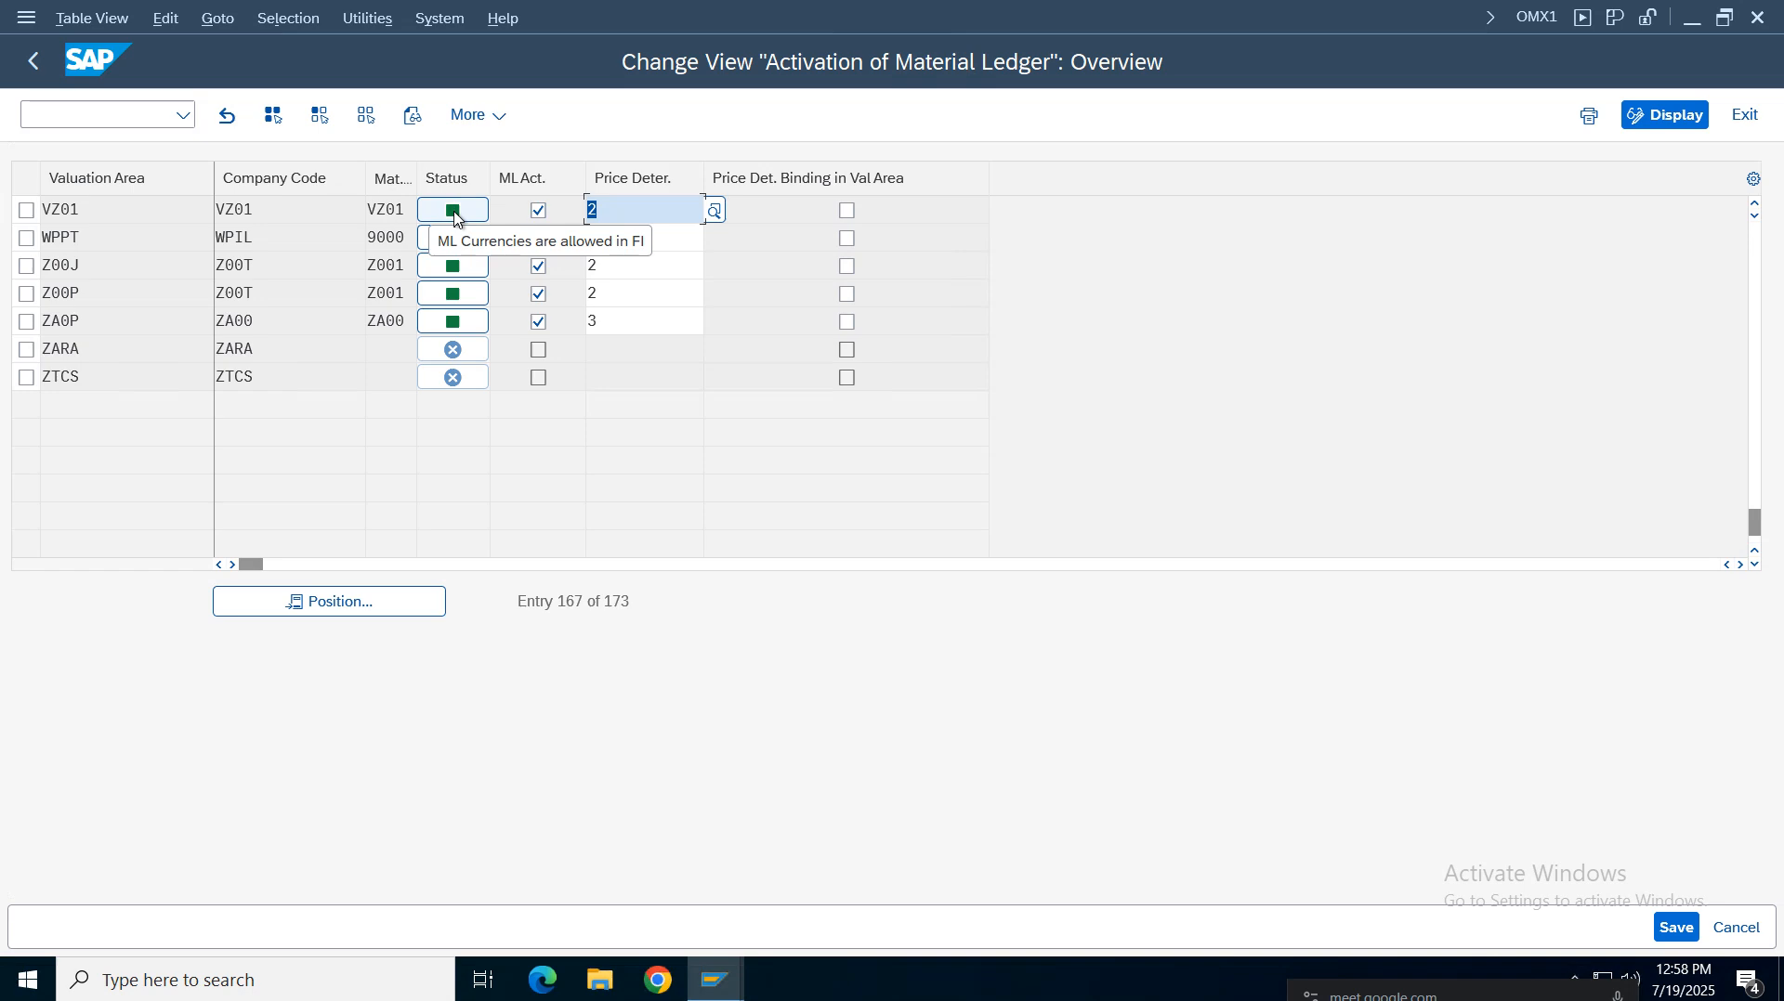
key("ctrl+s")
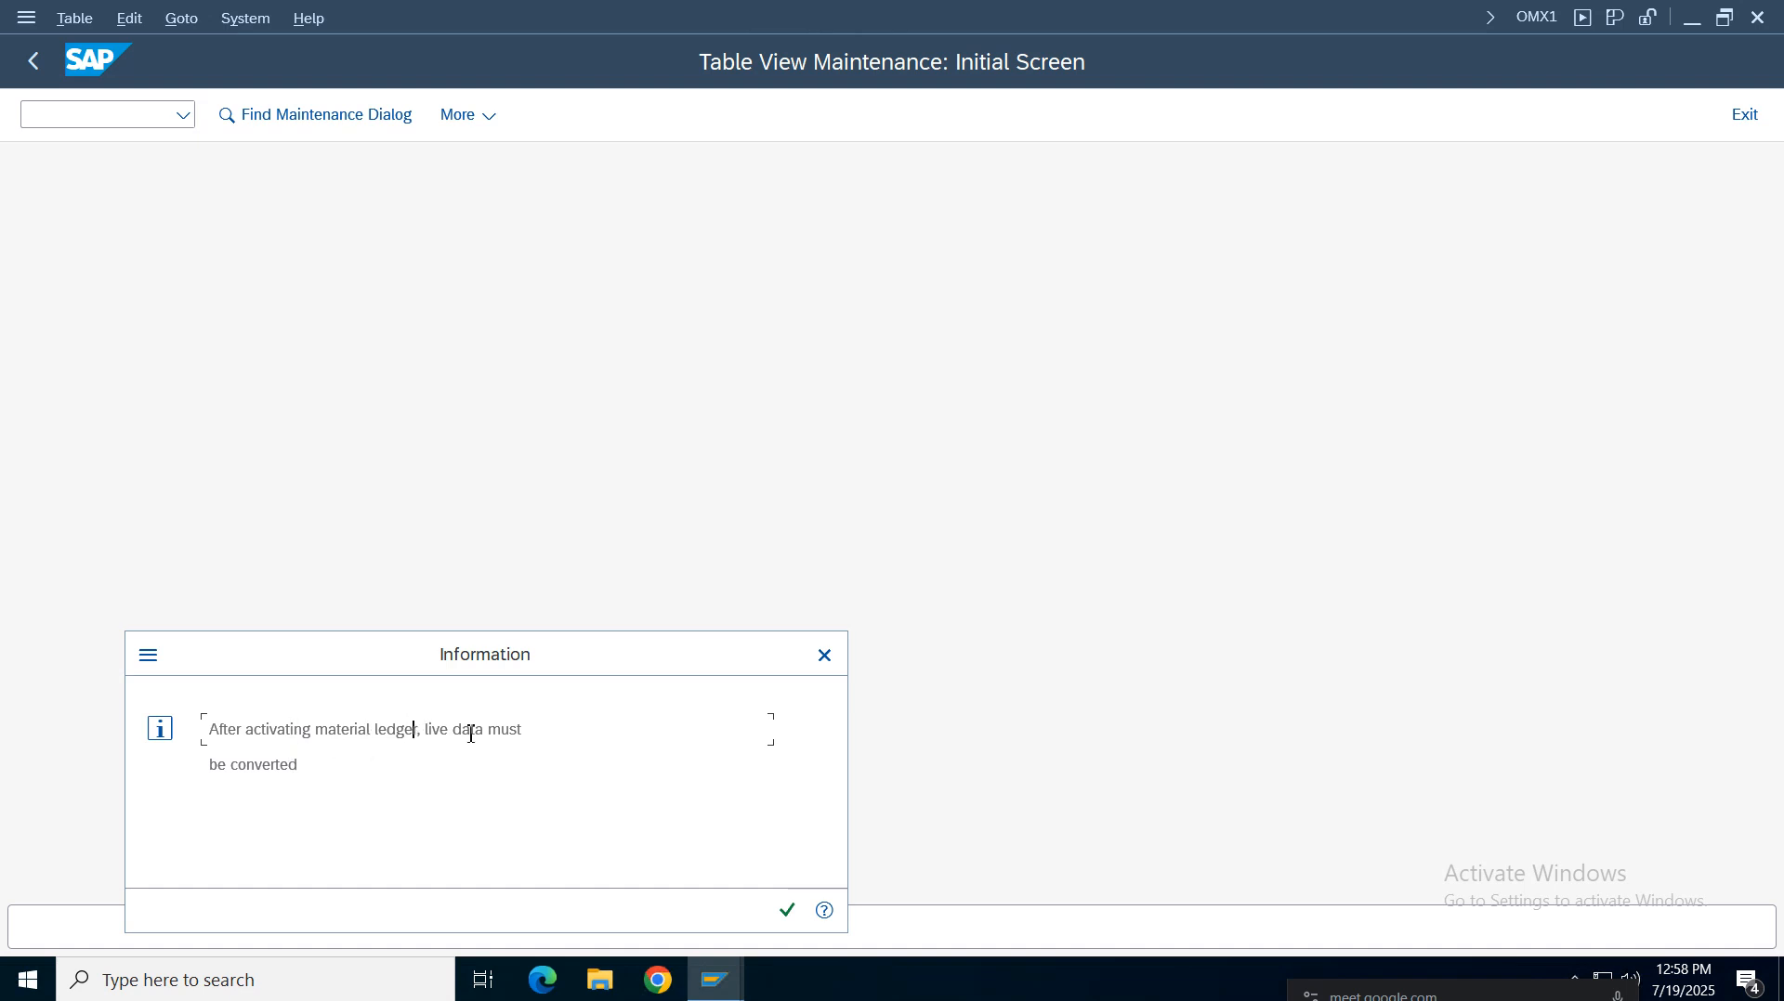
left_click(277, 765)
left_click(780, 923)
left_click(595, 512)
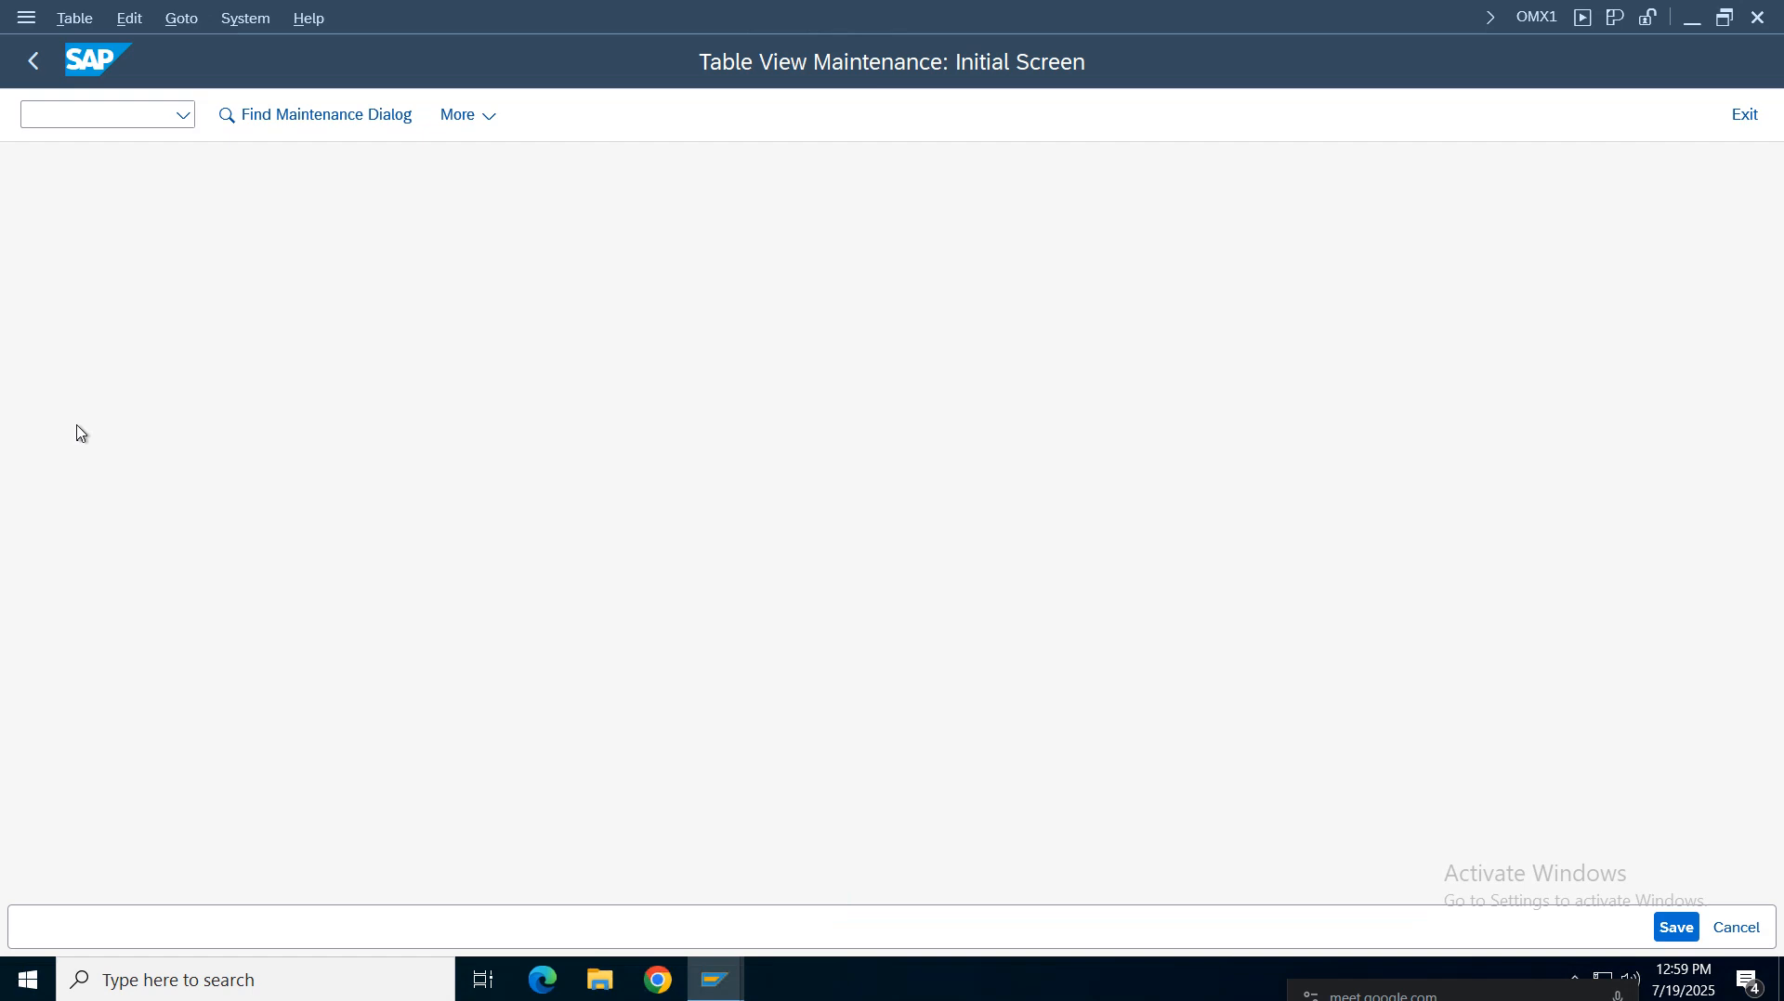
Leave the activation view, return to the IMG and review the configuration notes for the next Material Ledger transactions
left_click(37, 65)
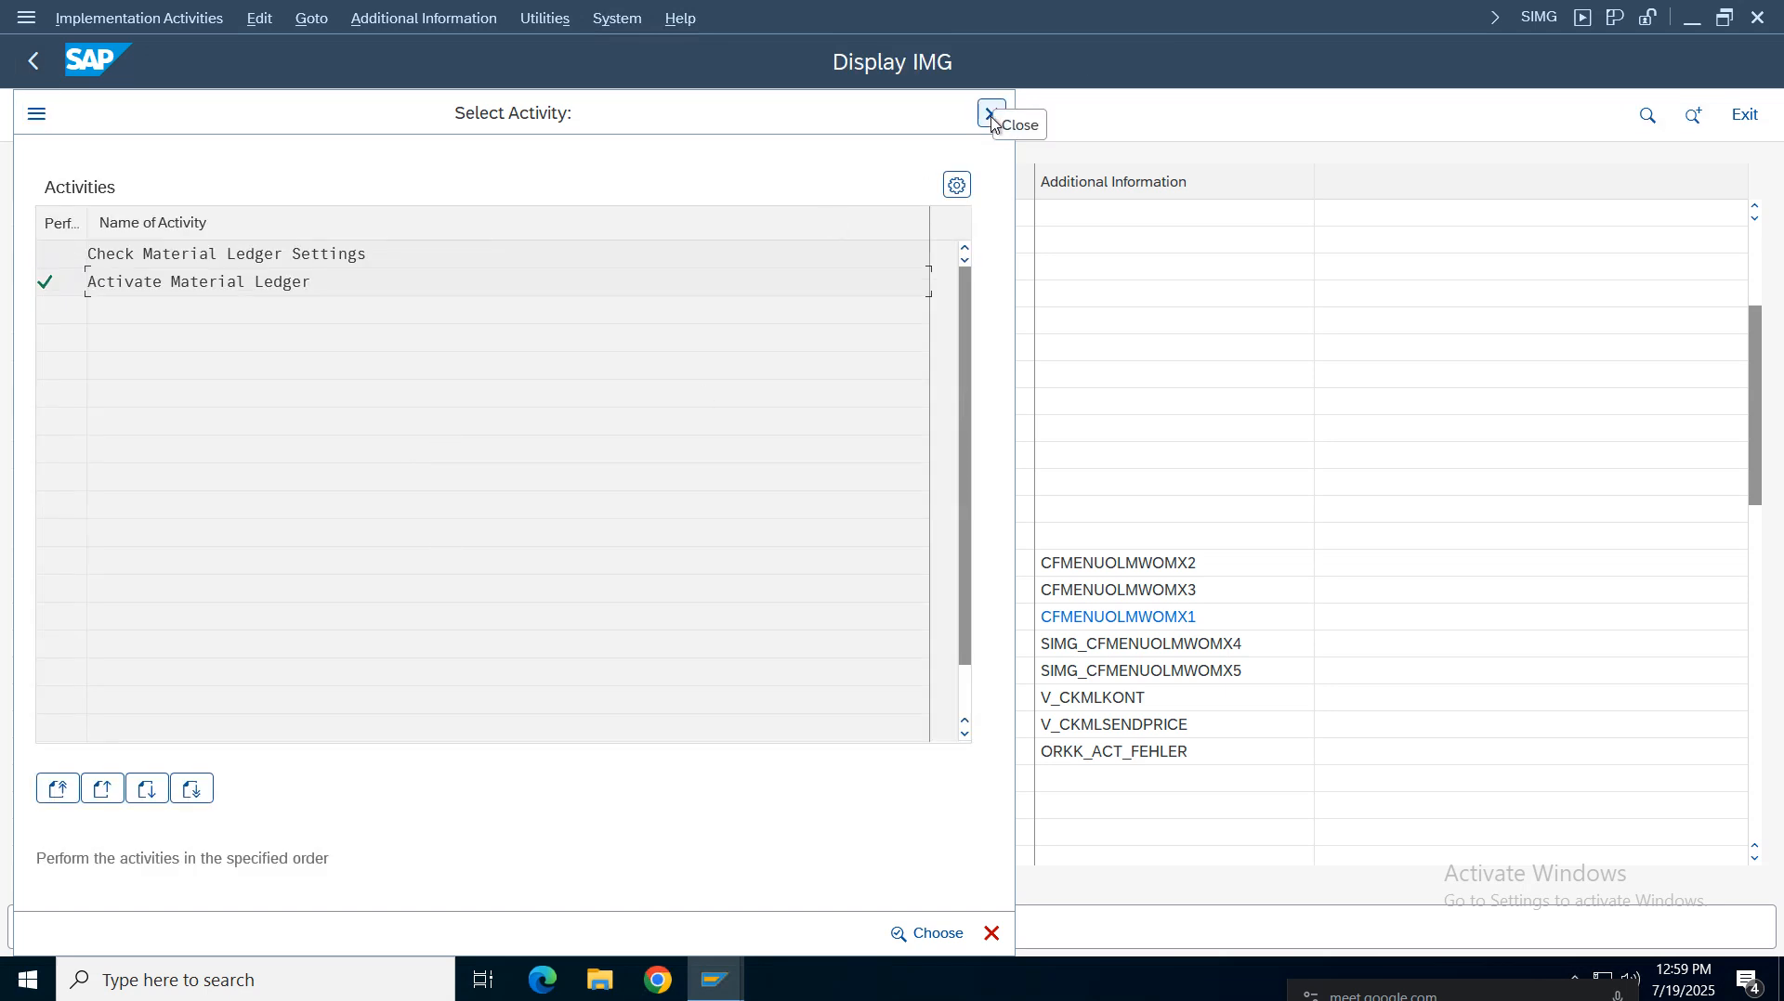
left_click(992, 115)
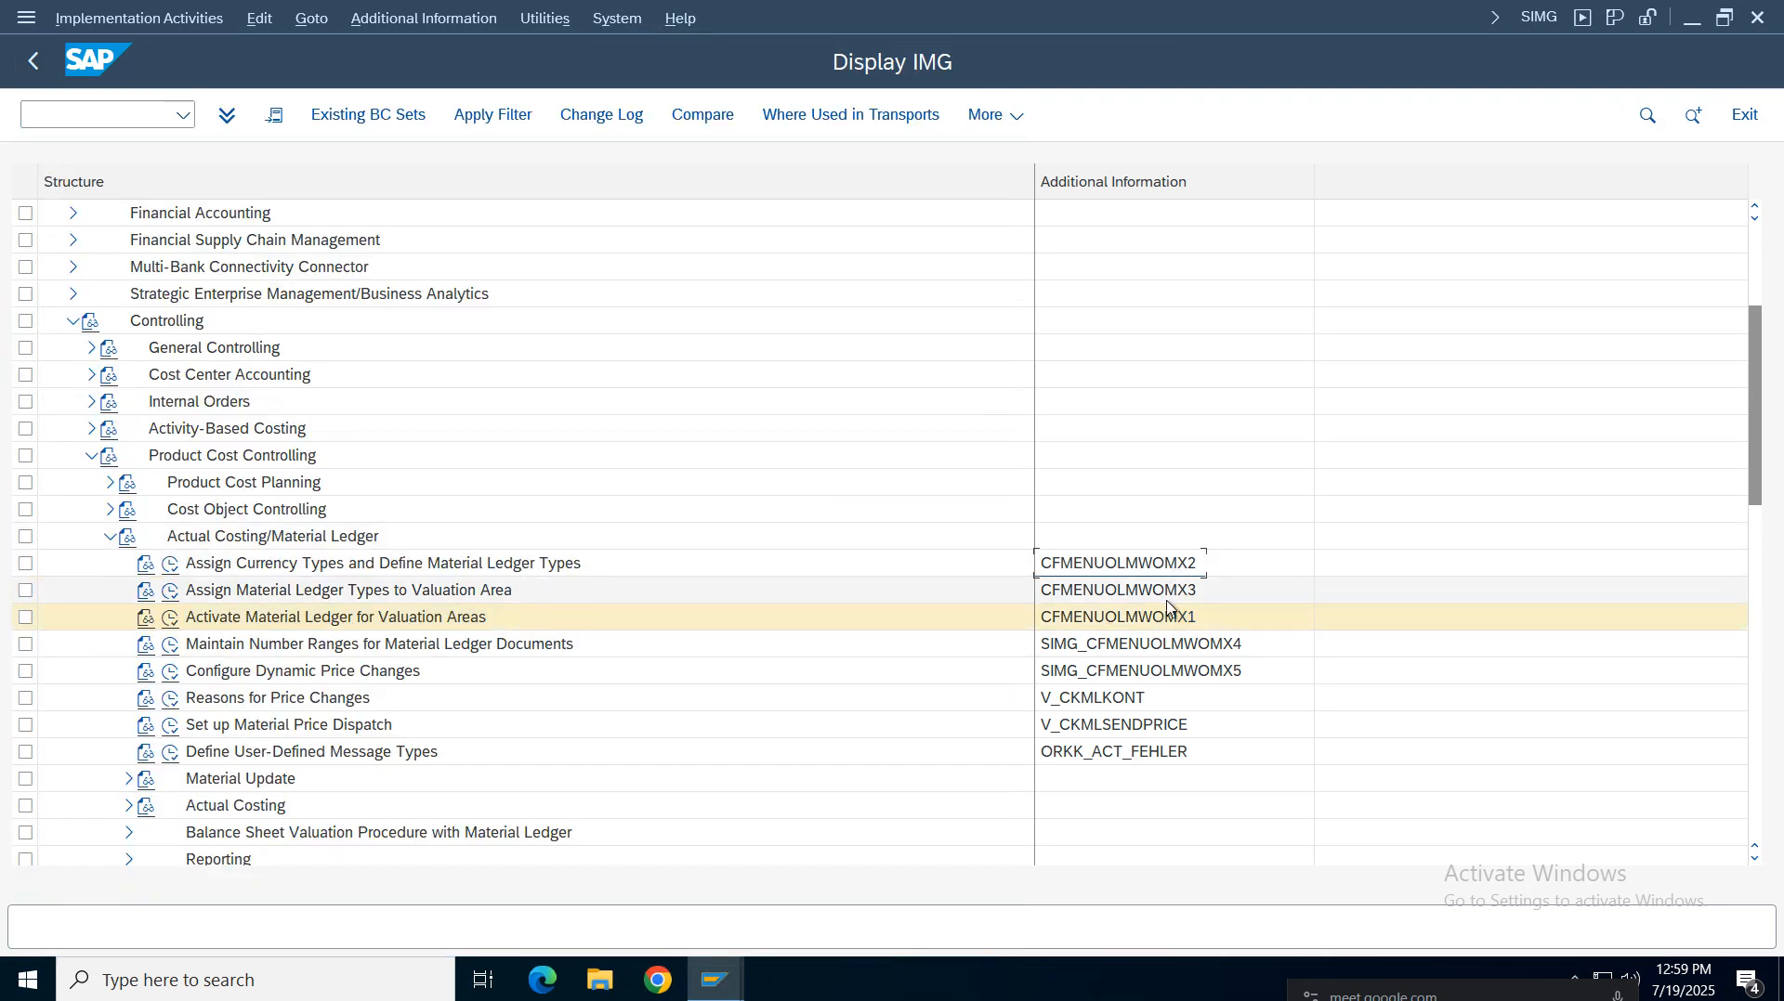
left_click(1166, 599)
left_click(1167, 622)
left_click(295, 621)
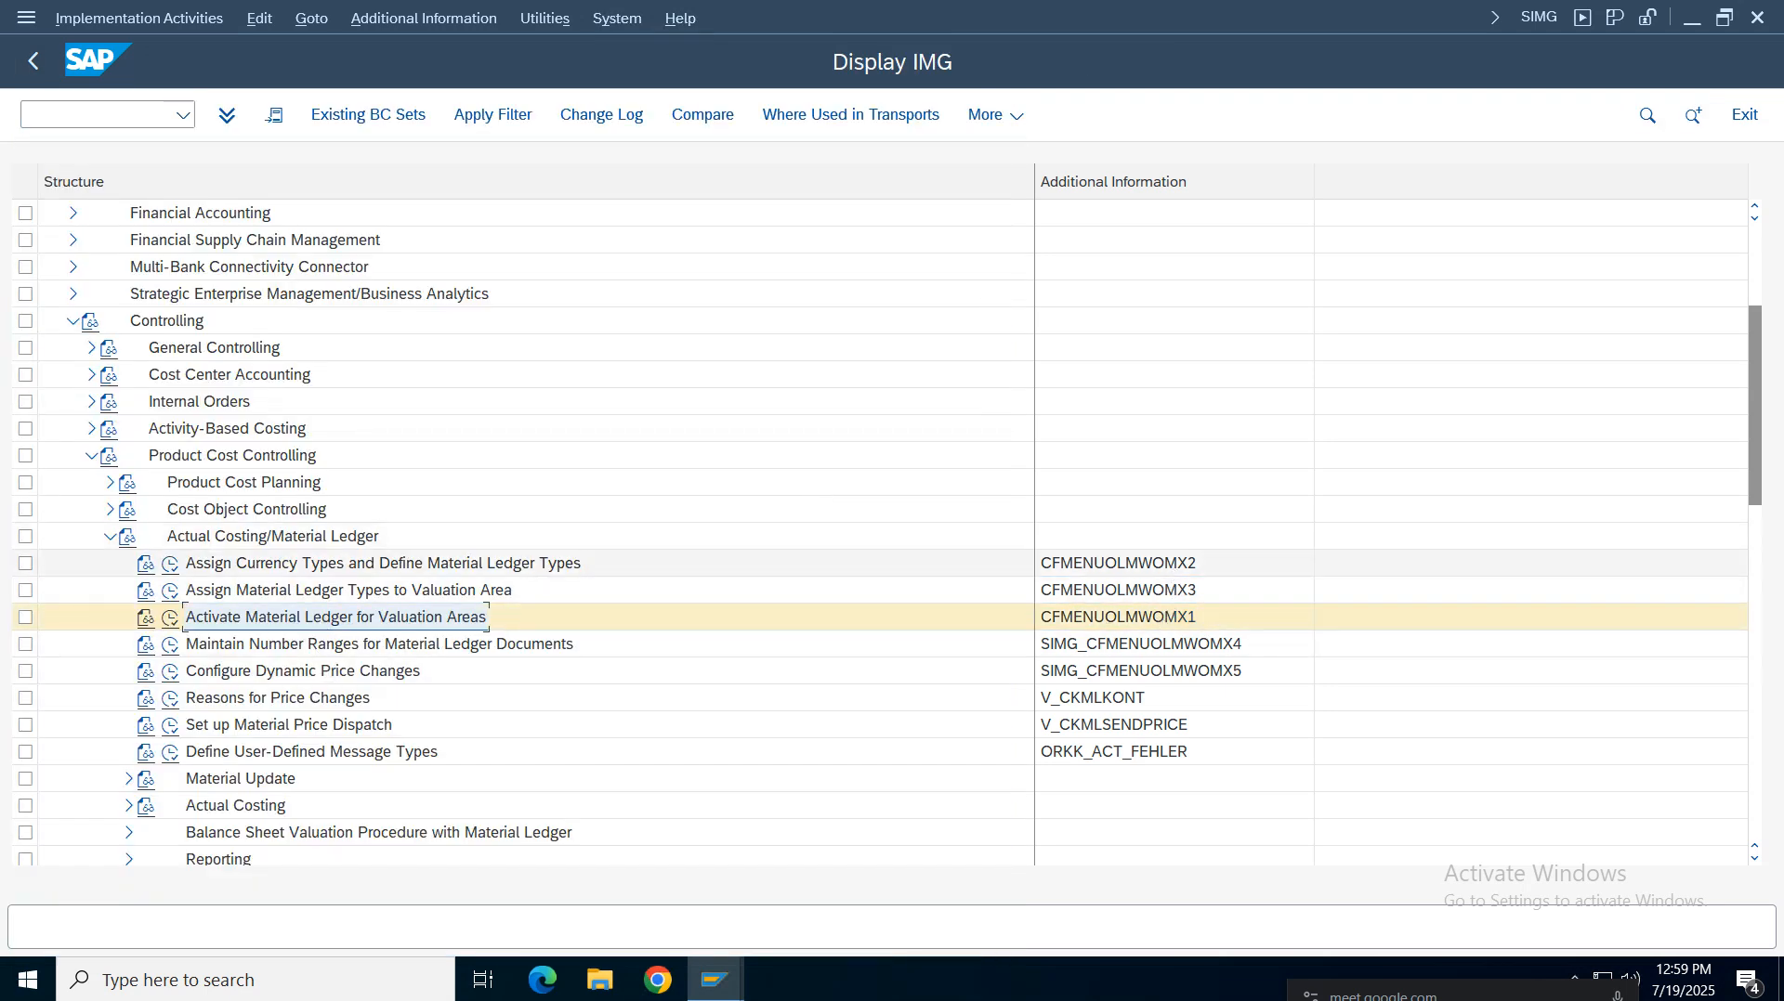
mouse_move(824, 9)
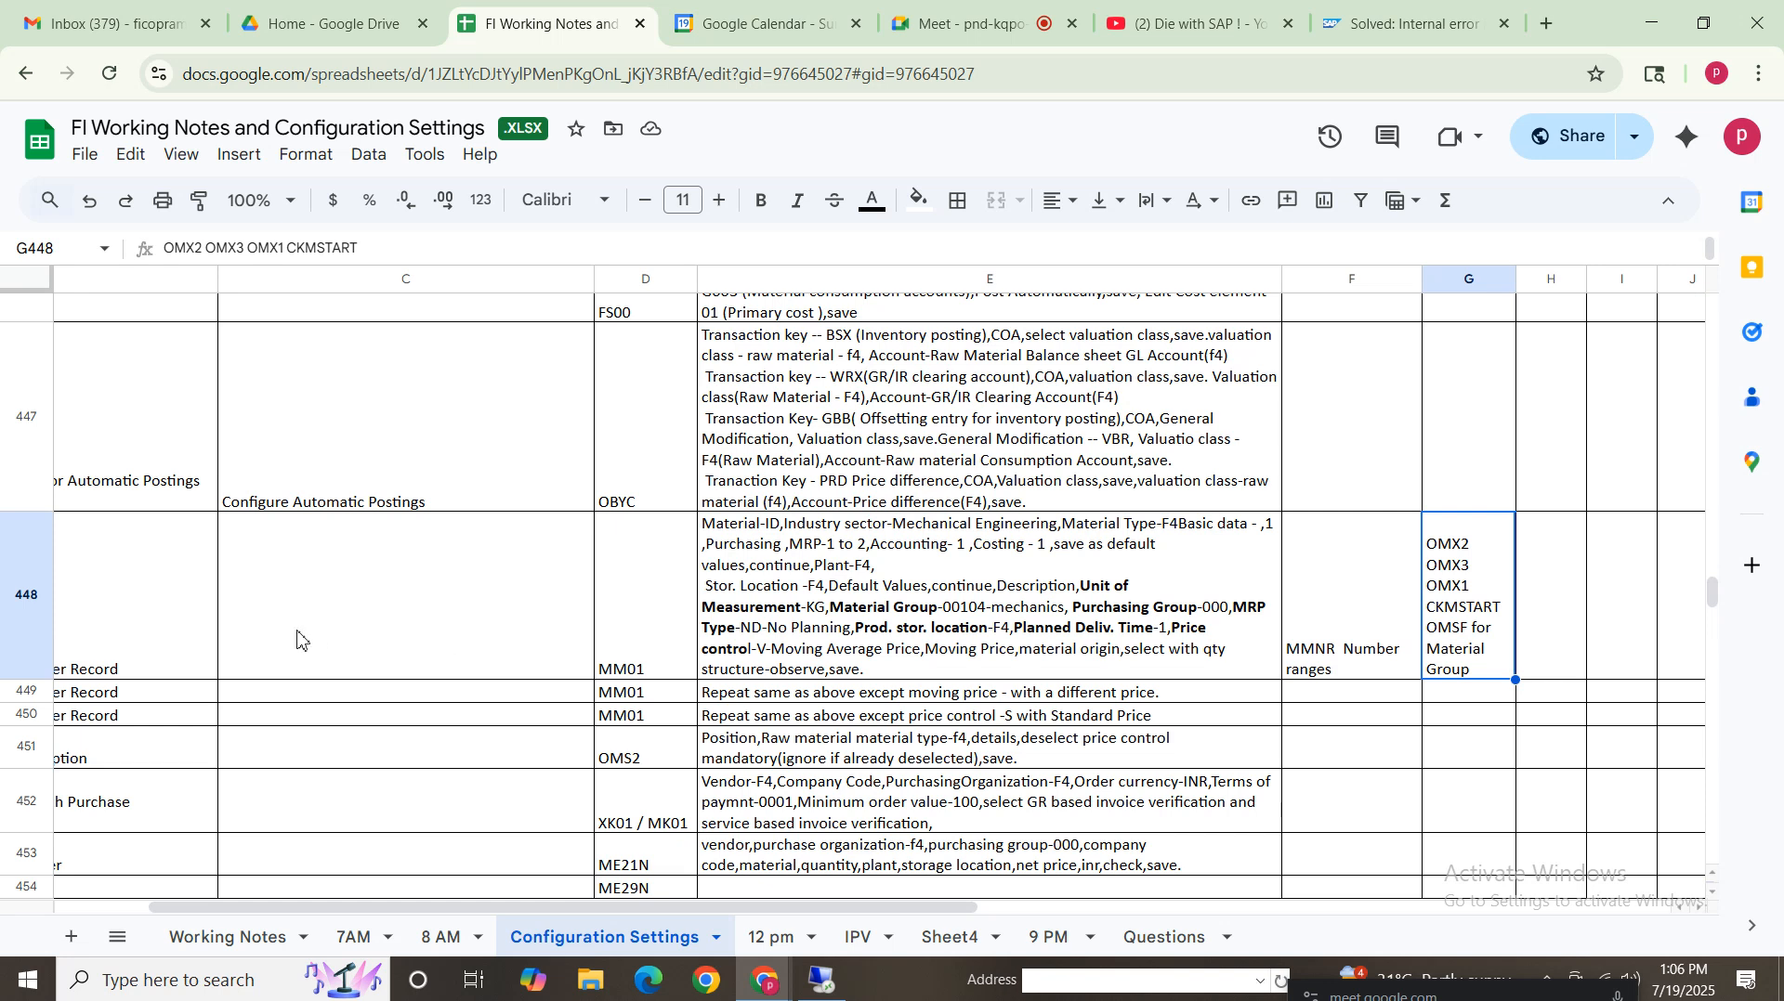
left_click(110, 622)
left_click(996, 624)
left_click(121, 626)
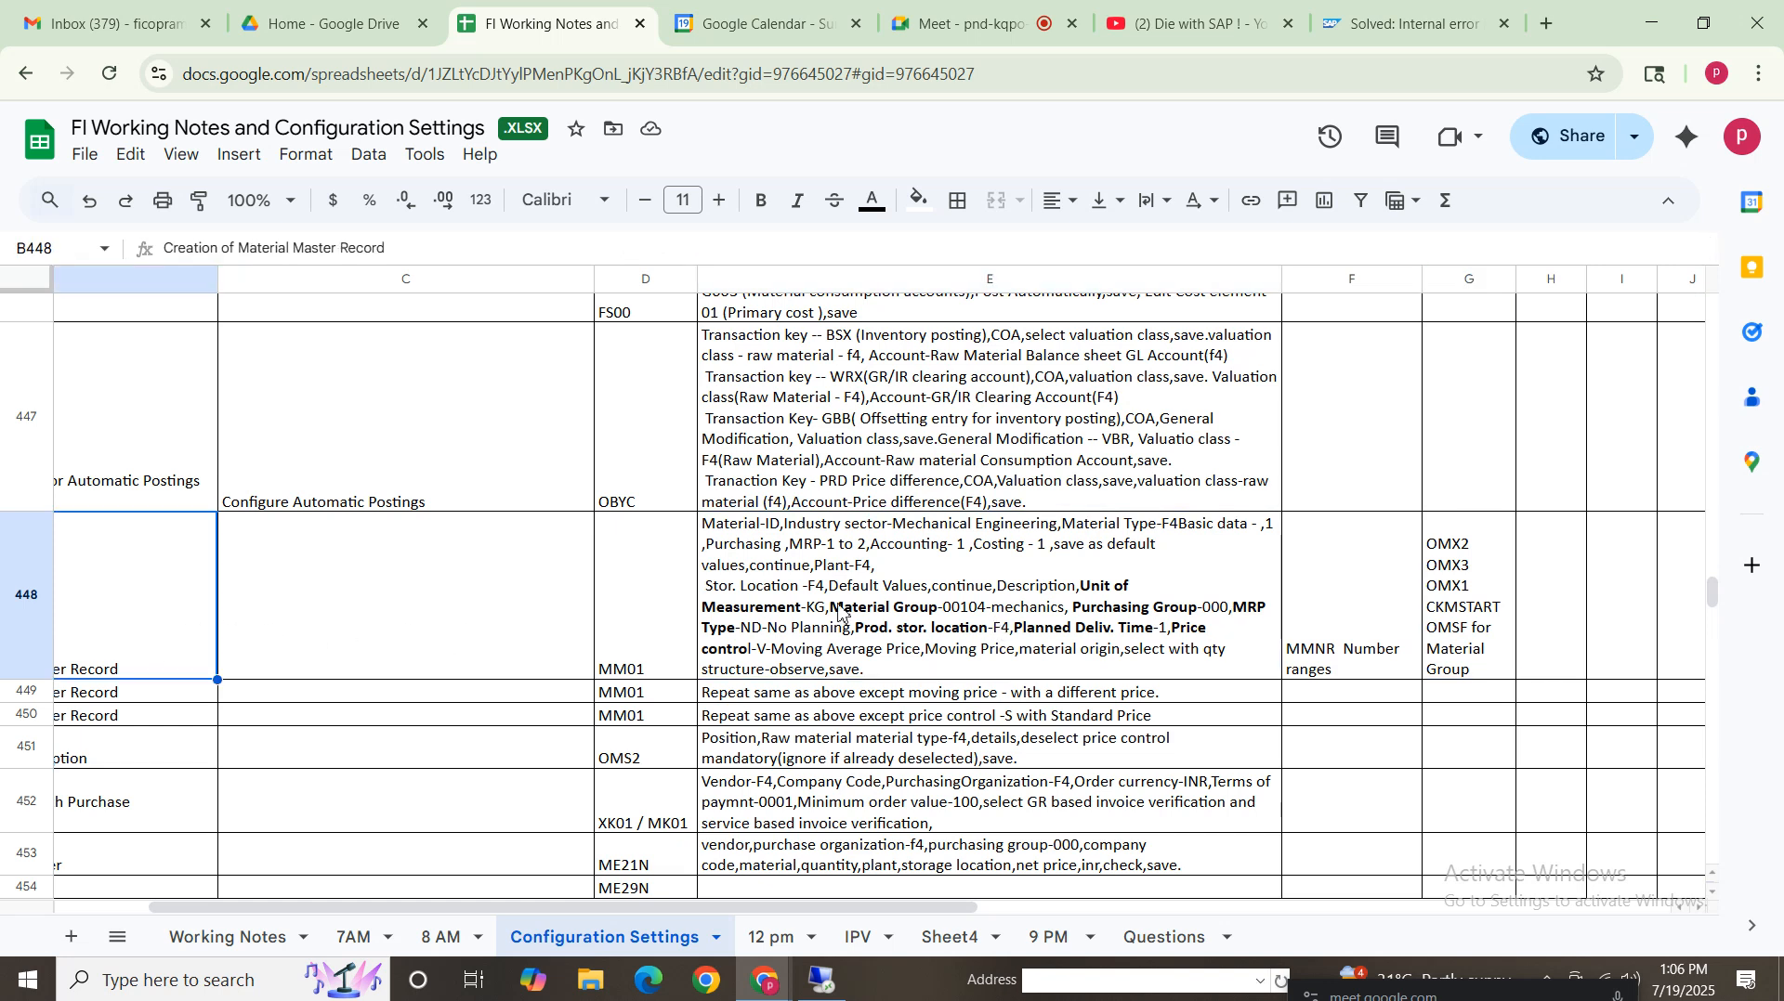
left_click(1019, 605)
left_click(1458, 606)
left_click(835, 994)
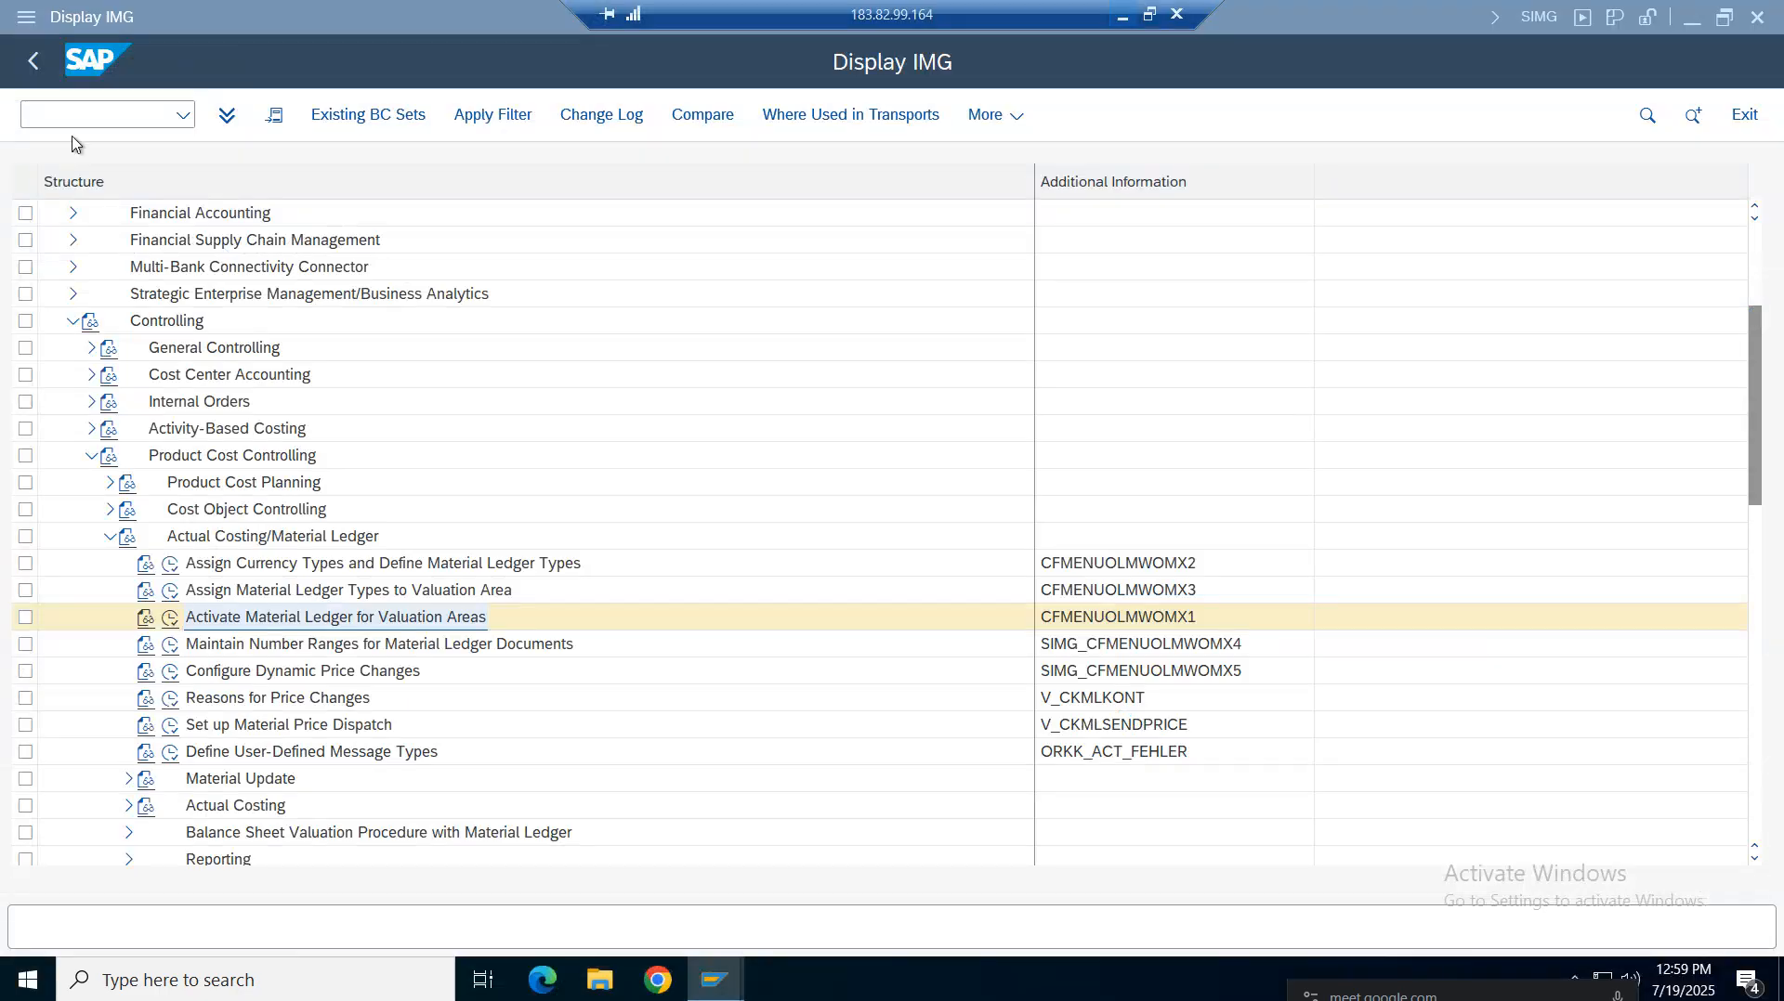
Open the Material Ledger production startup (CKMSTART) for plant VZ01 and try to execute it
type("/")
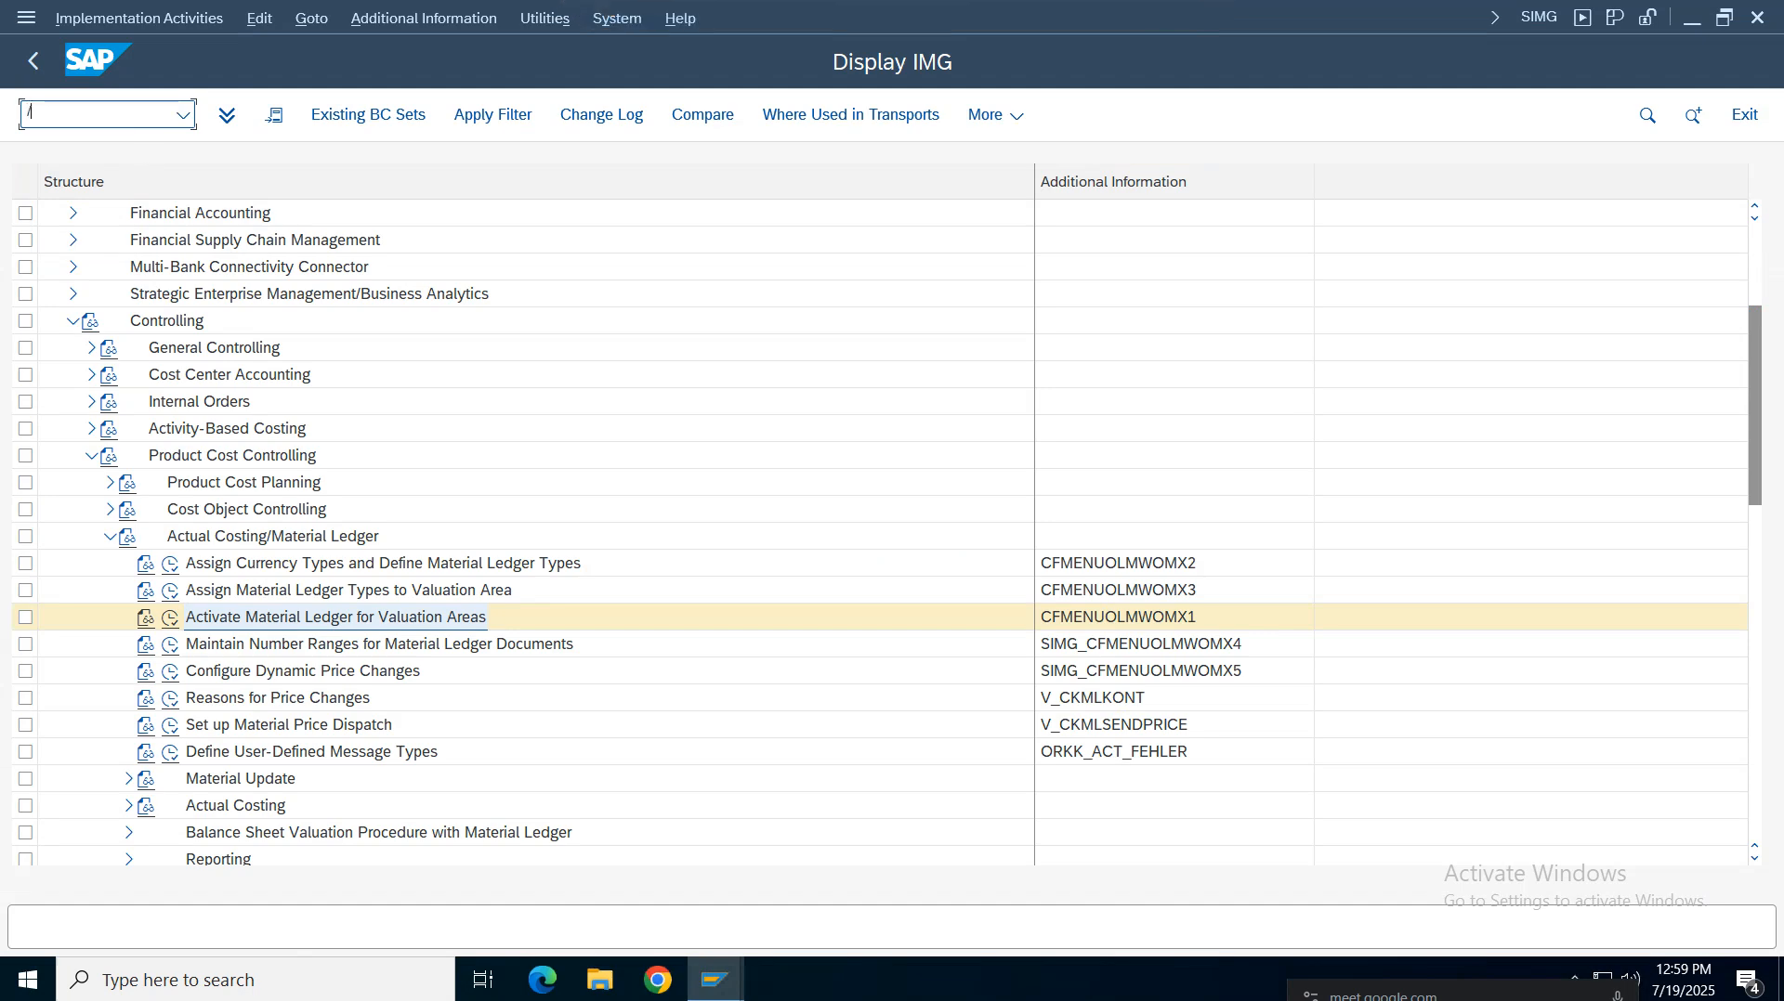
type("ockmstart")
key("Return")
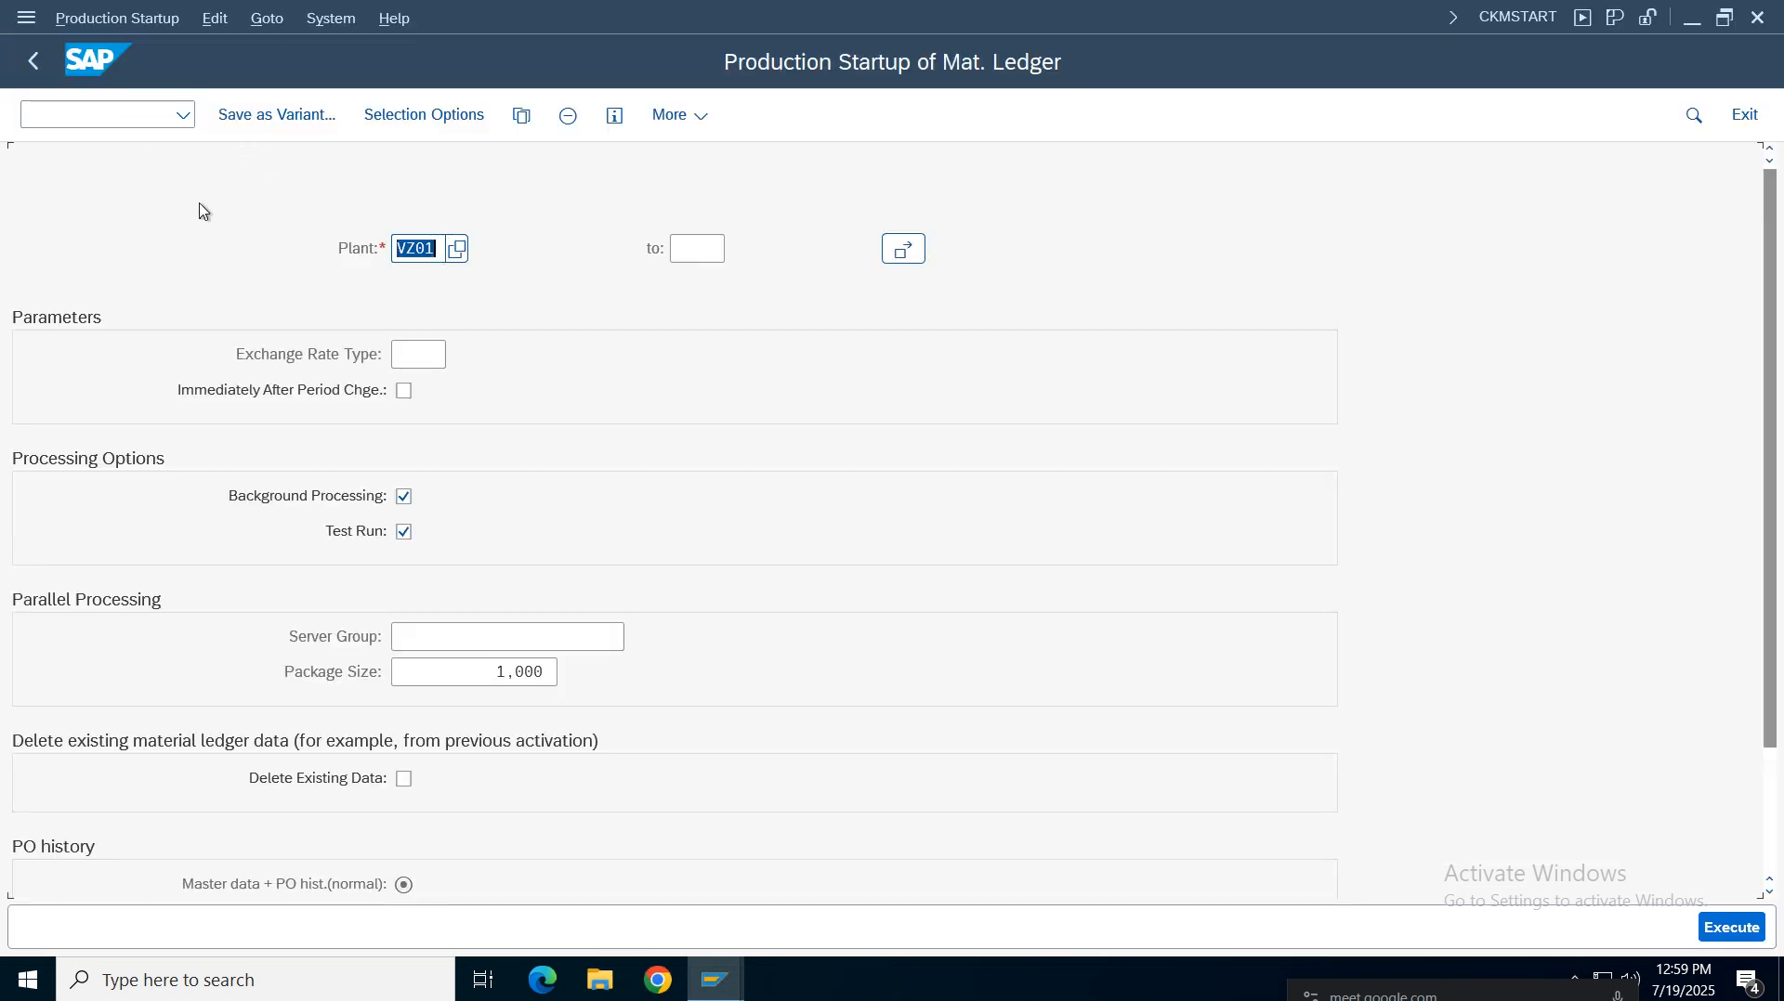
left_click(410, 246)
left_click(421, 358)
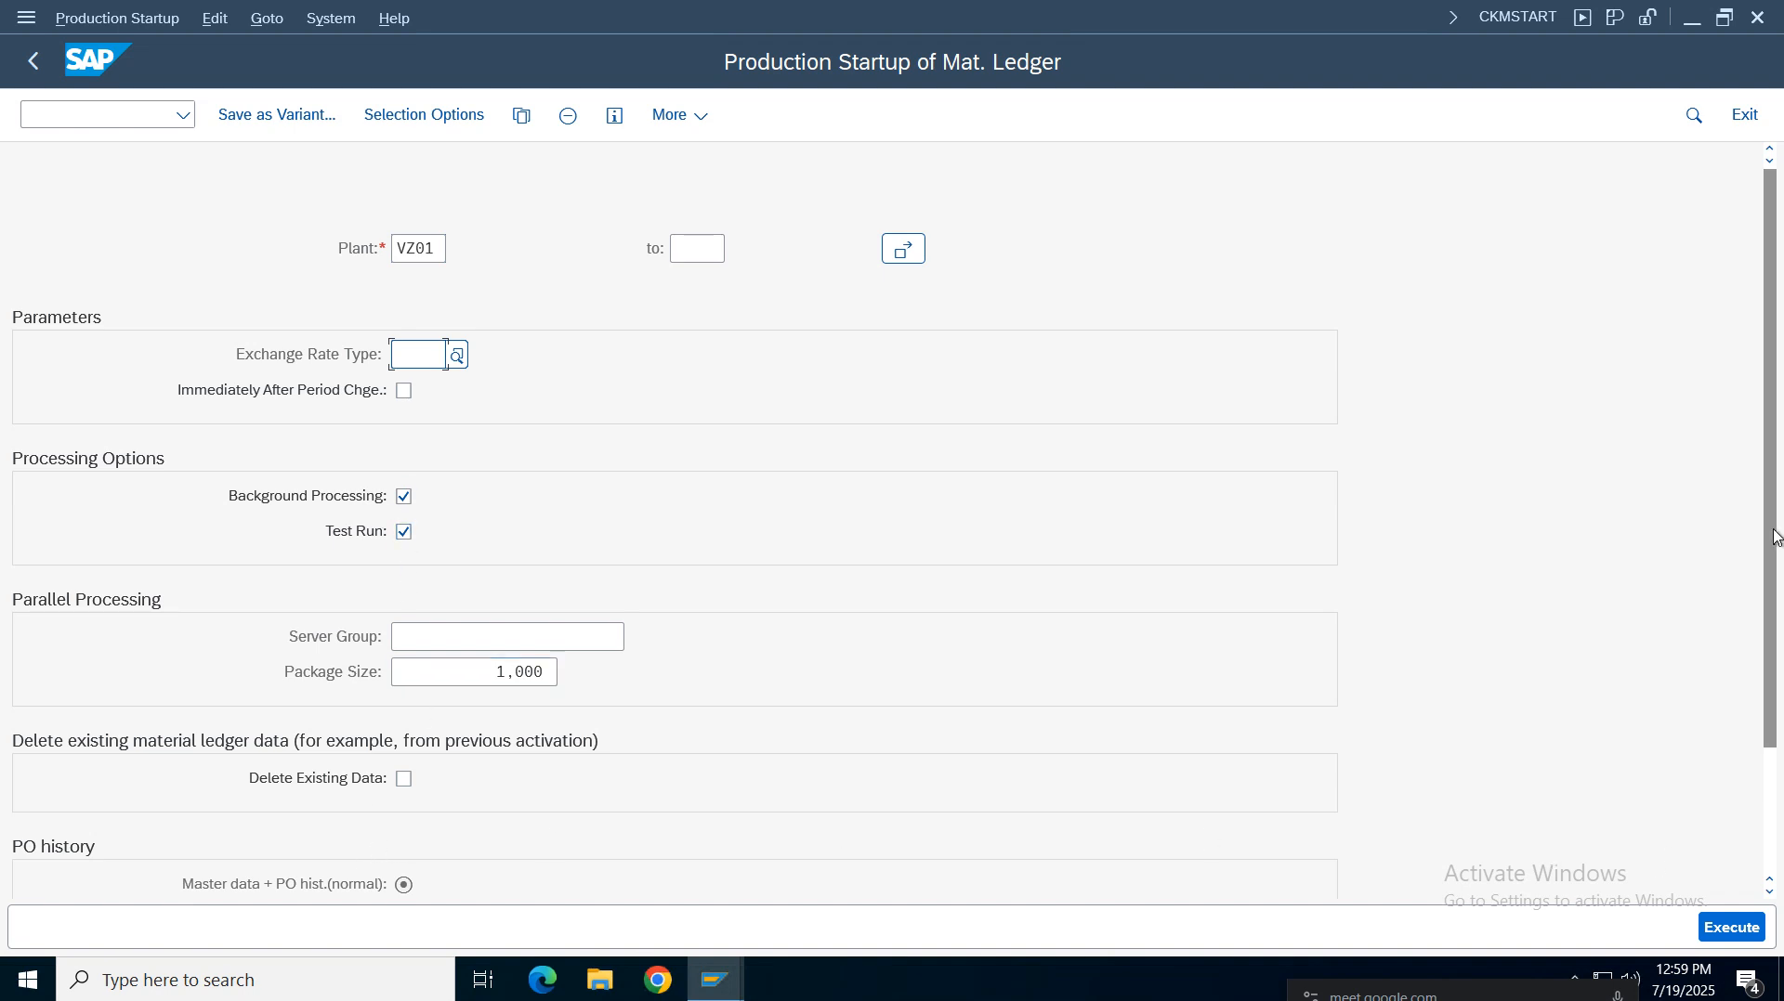
left_click_drag(1776, 538, 1772, 790)
left_click(1733, 927)
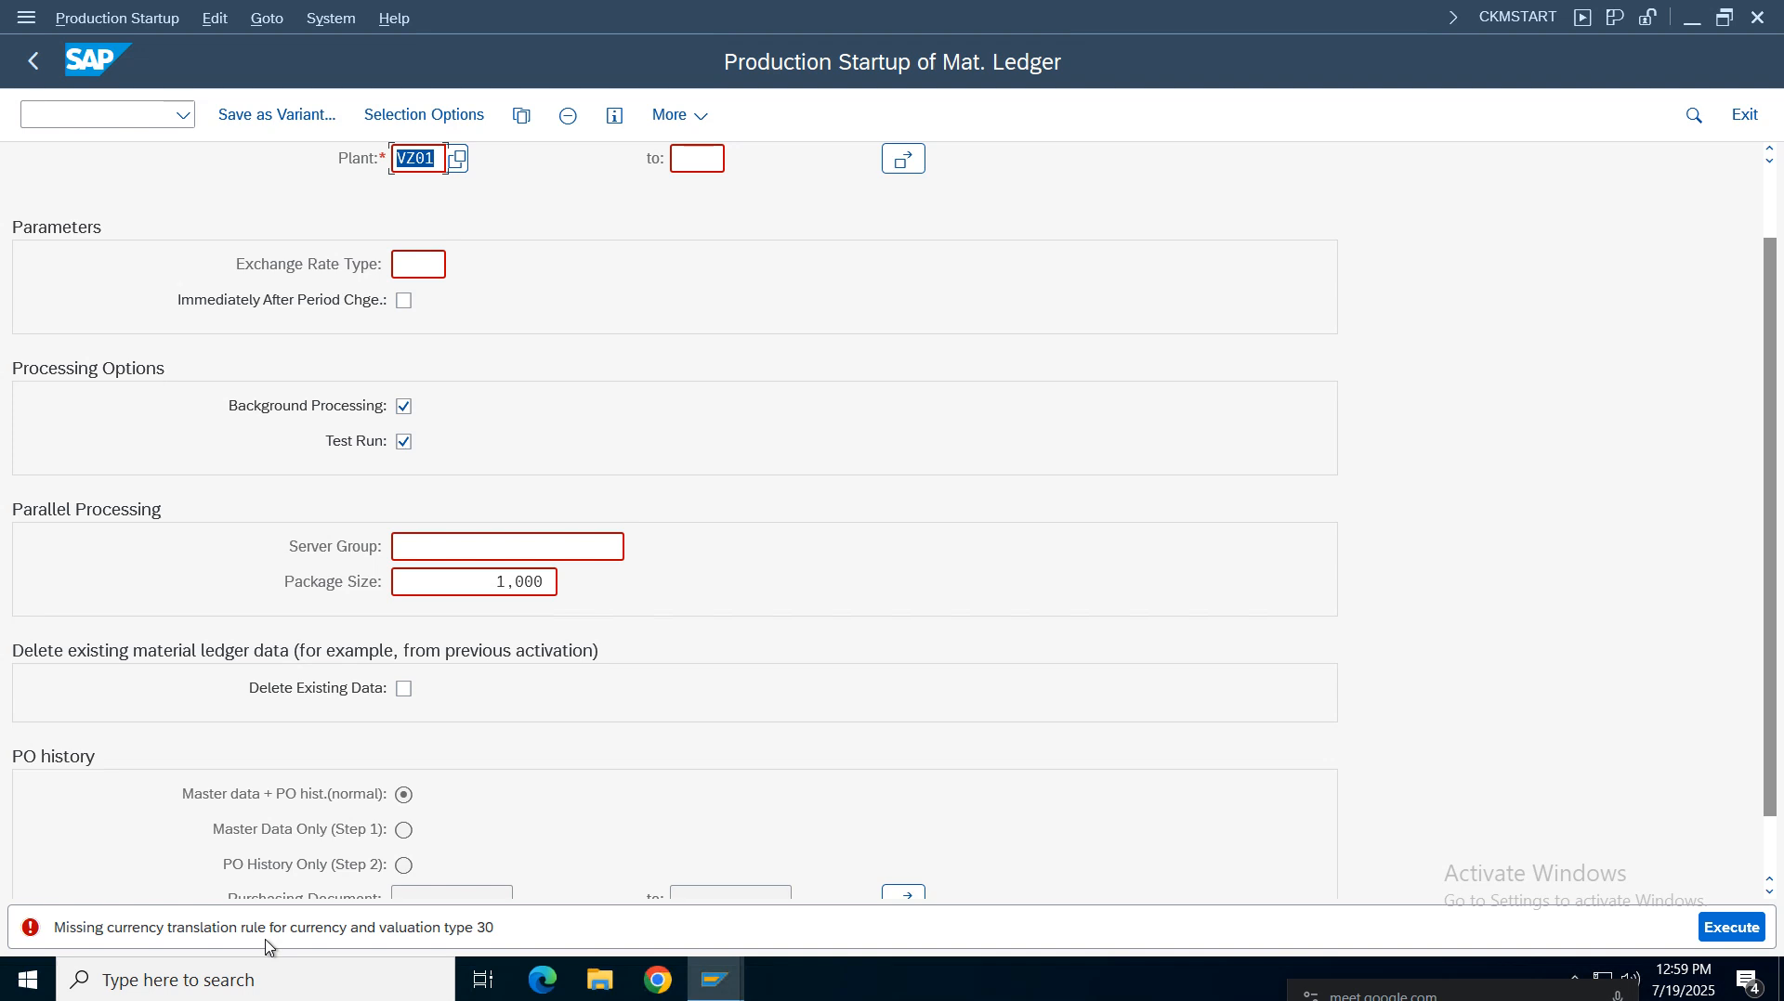
Set the exchange rate type to M for the production startup
left_click(414, 266)
type("m")
key("Return")
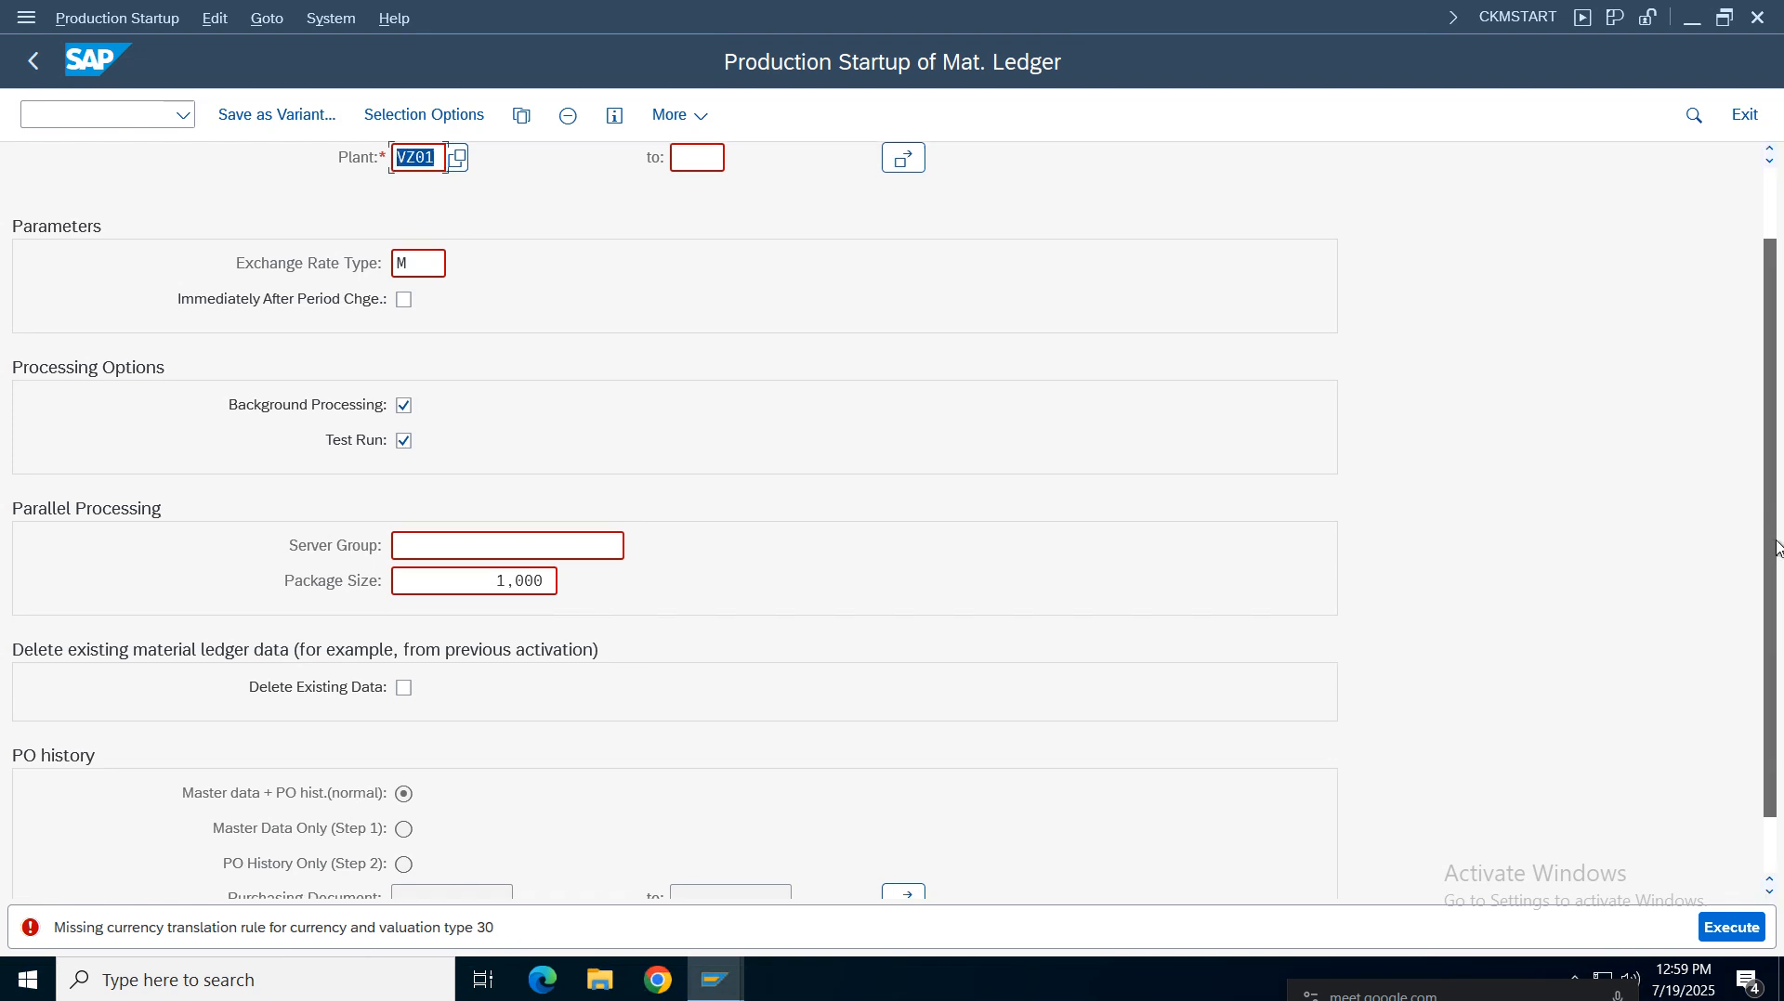
scroll(1775, 595, "down", 2)
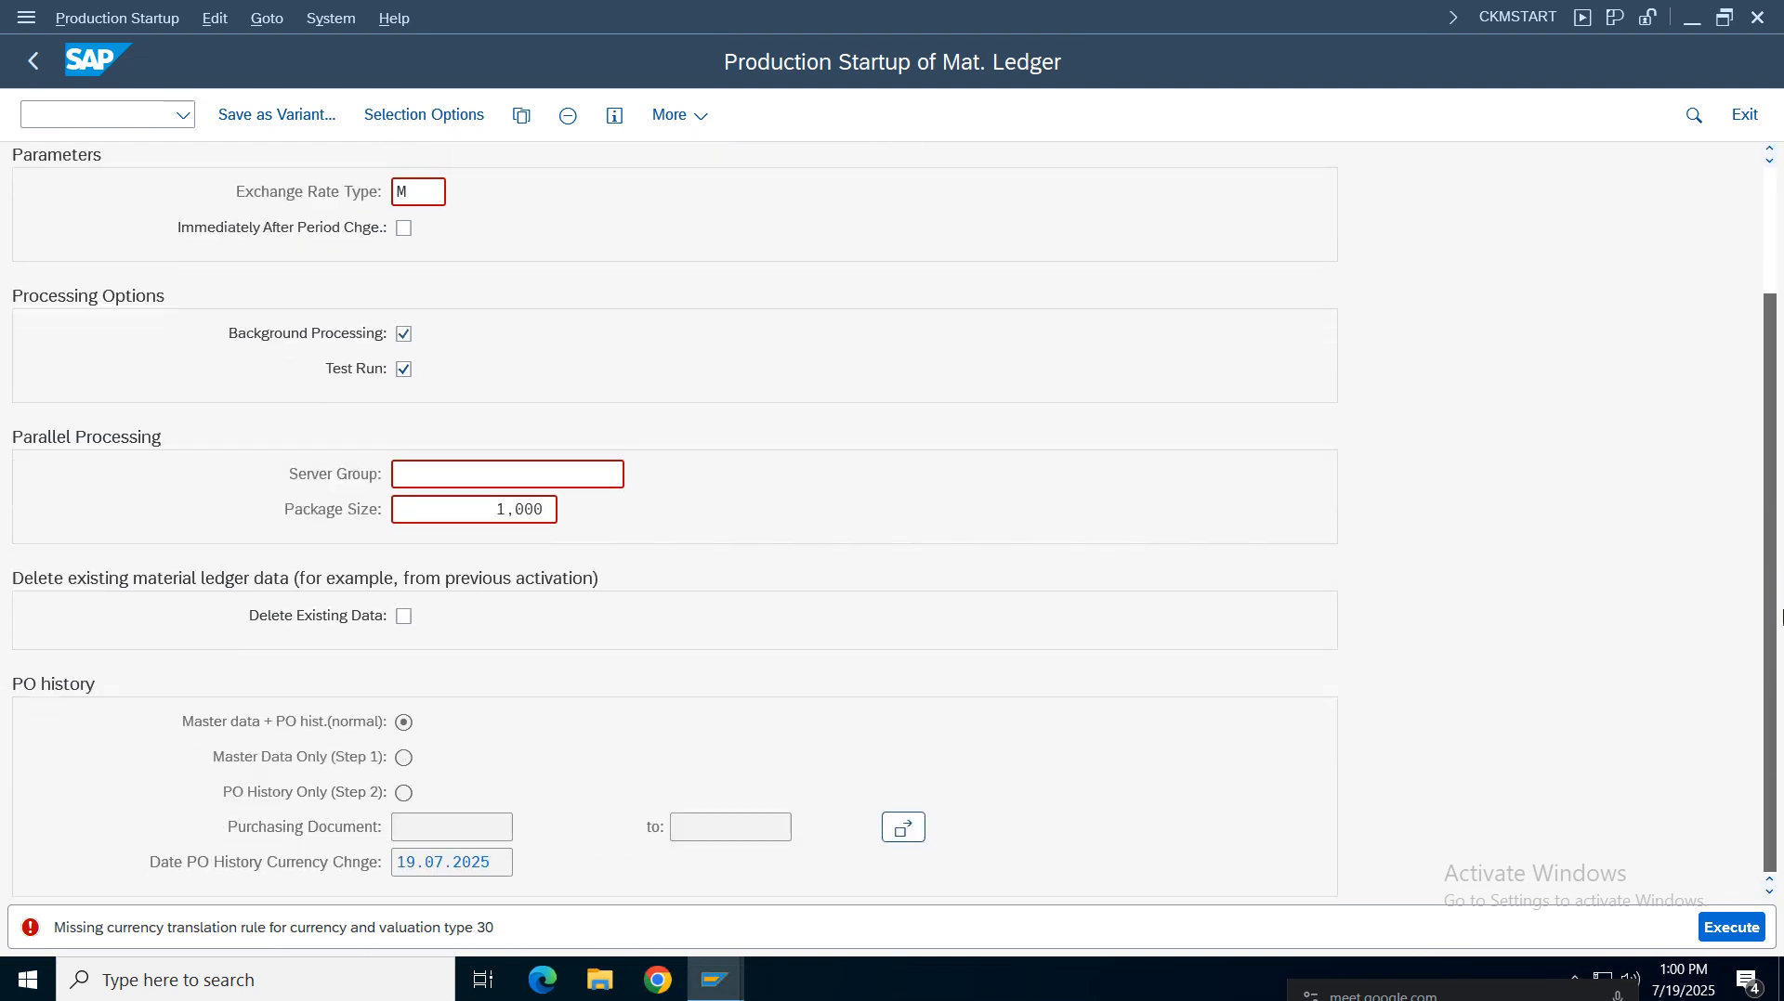
scroll(1775, 616, "up", 4)
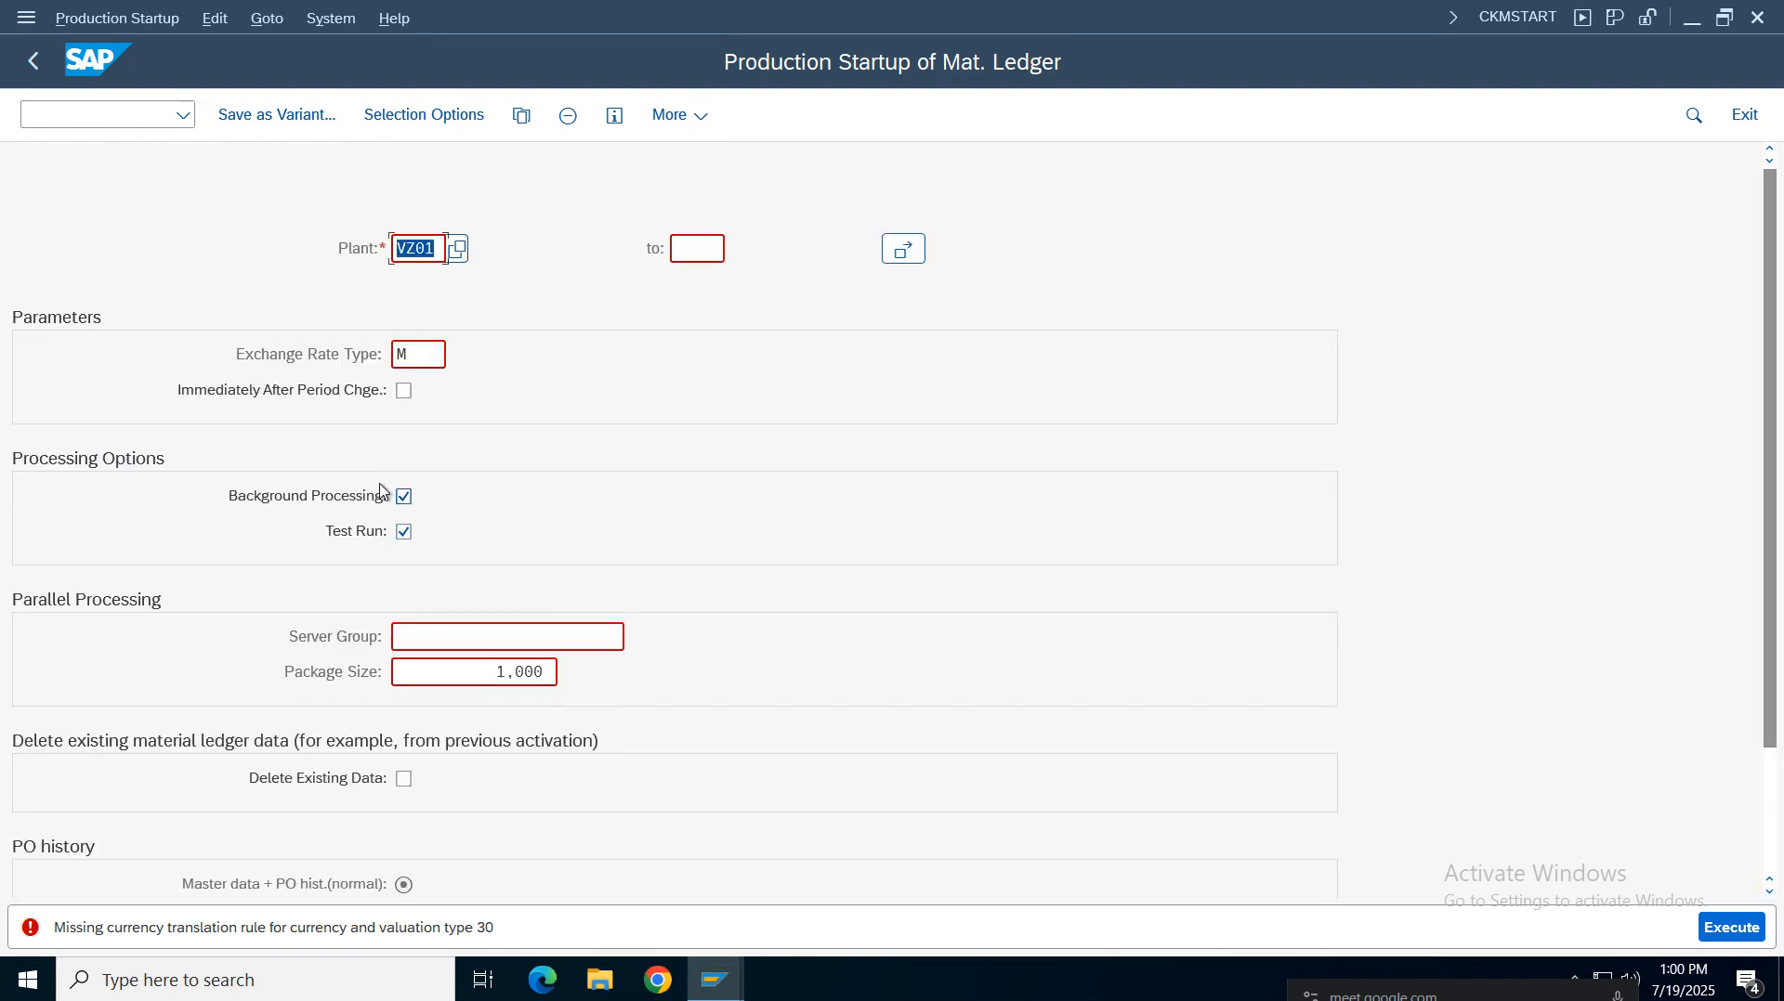
left_click(418, 355)
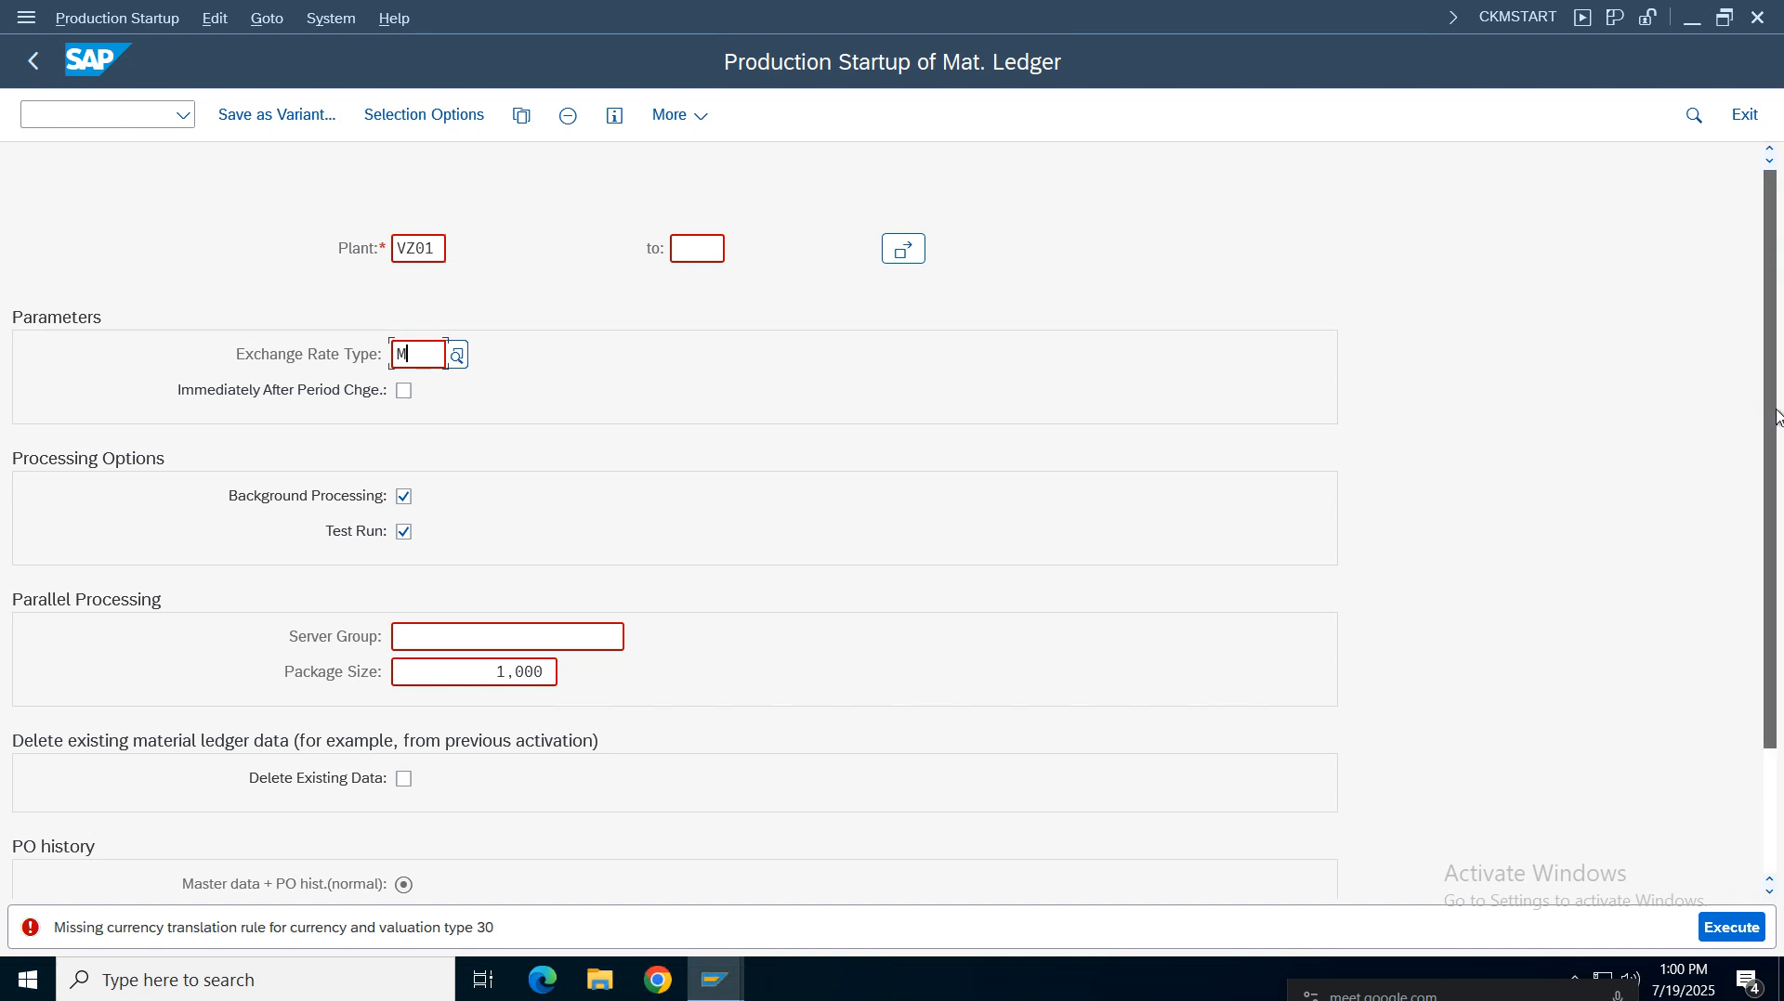
left_click_drag(1775, 411, 1774, 347)
scroll(1775, 346, "down", 3)
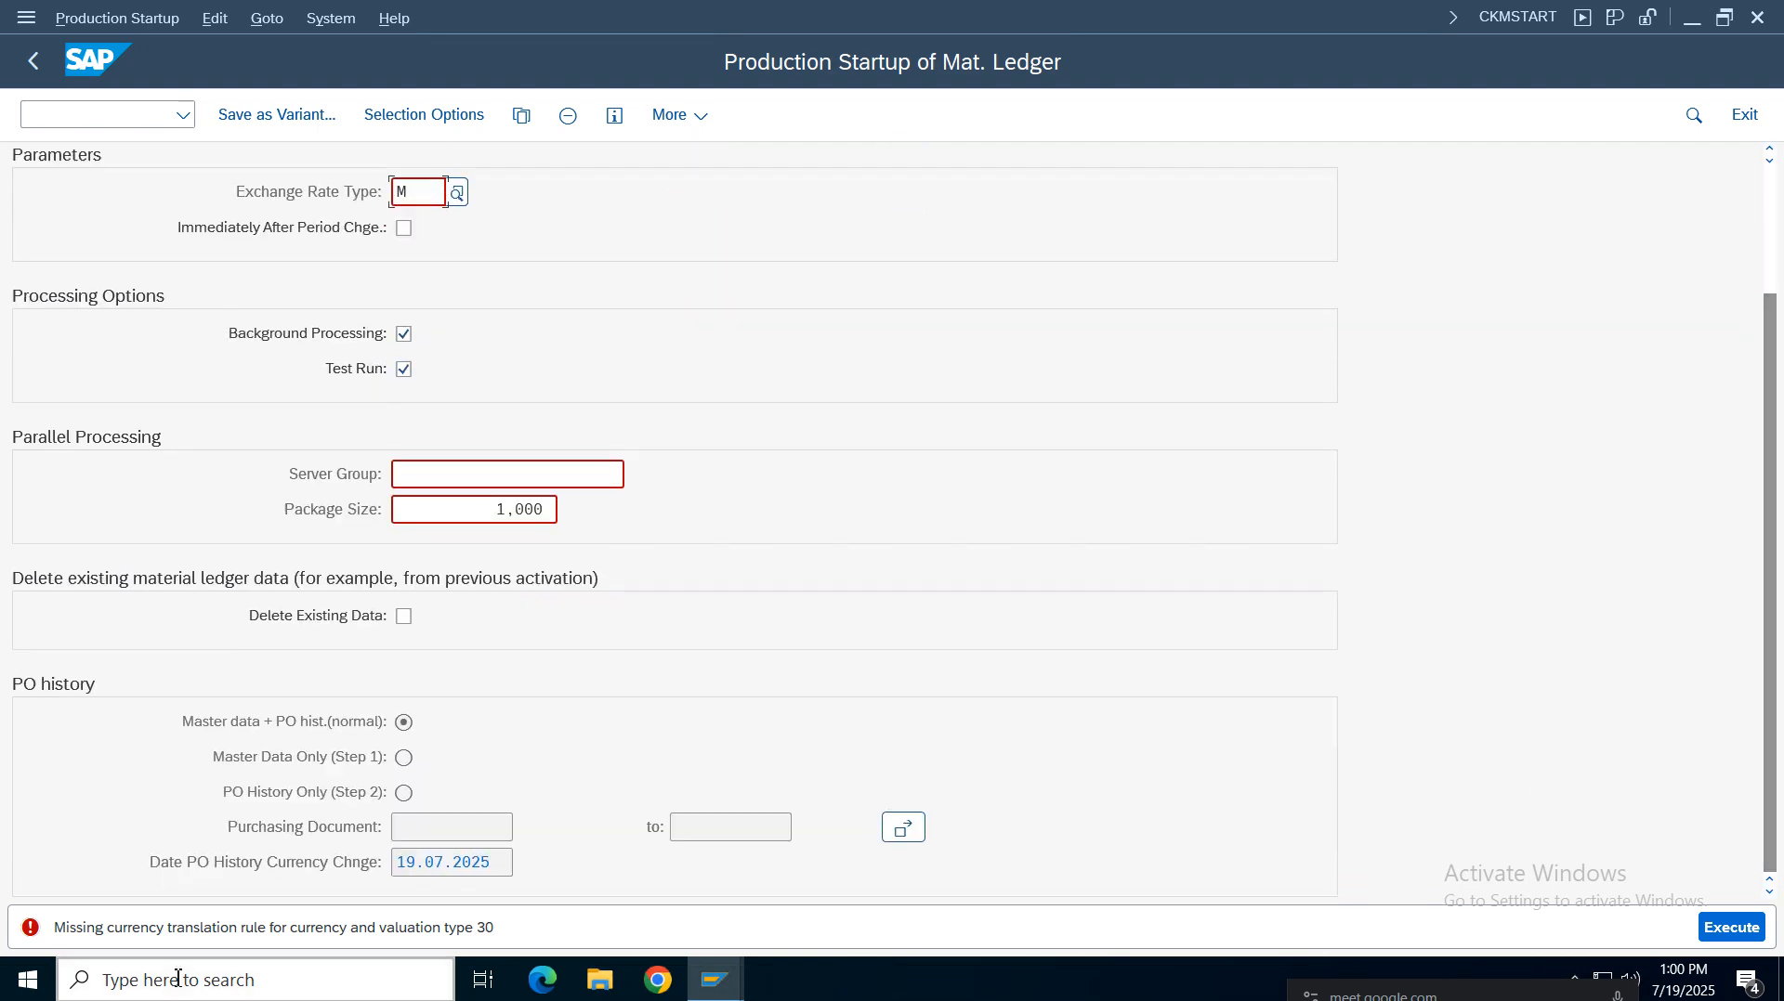
Open the long text of the error message and select its message number
double_click(239, 927)
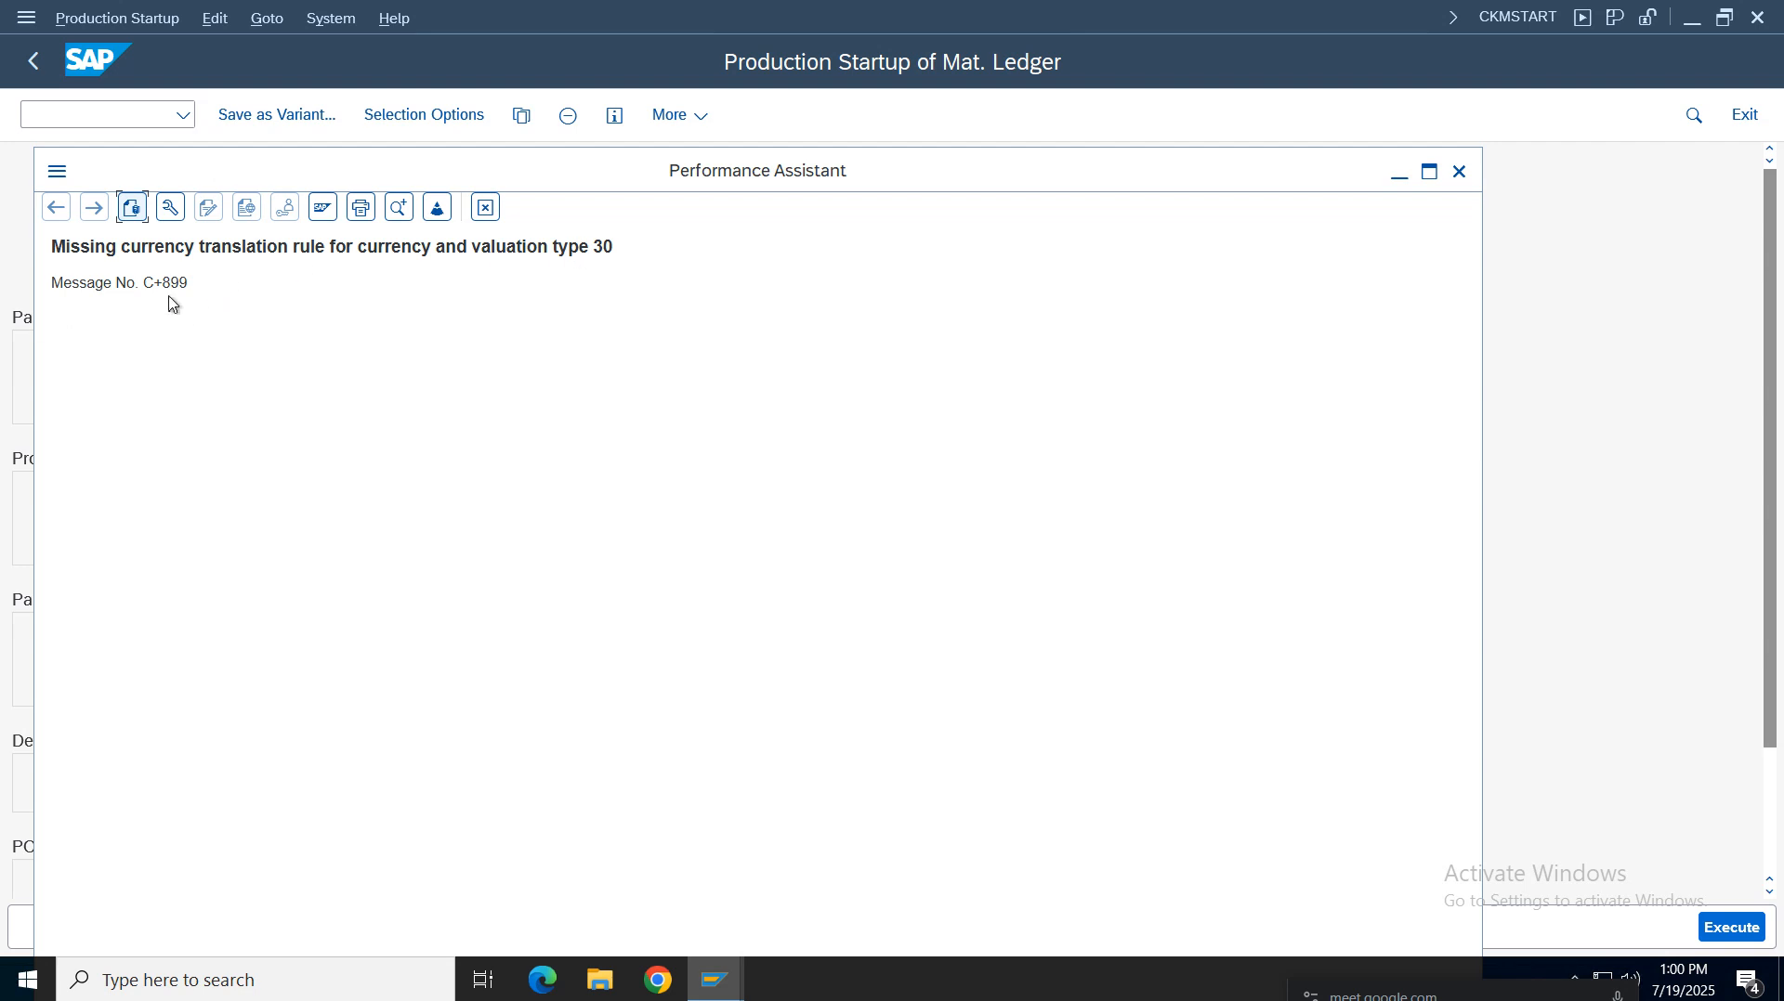
left_click_drag(213, 282, 50, 284)
left_click(356, 335)
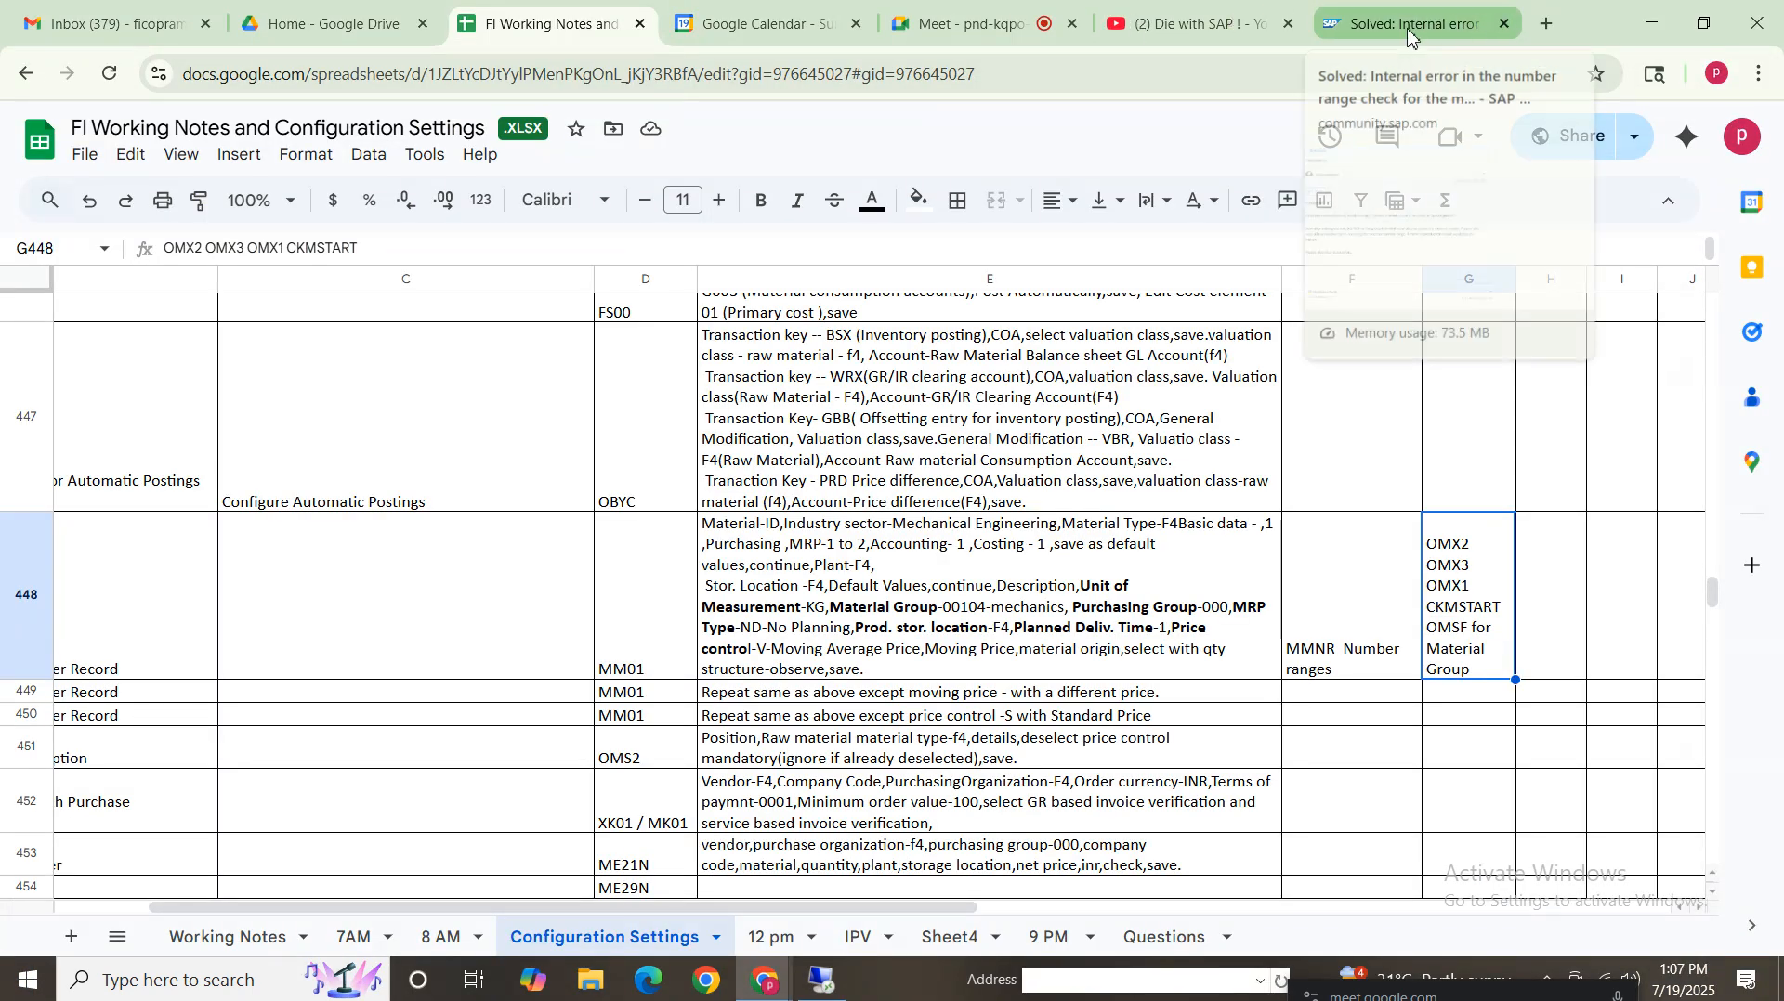
Search the web for "C+899 error in sap"
left_click(1478, 35)
left_click(424, 81)
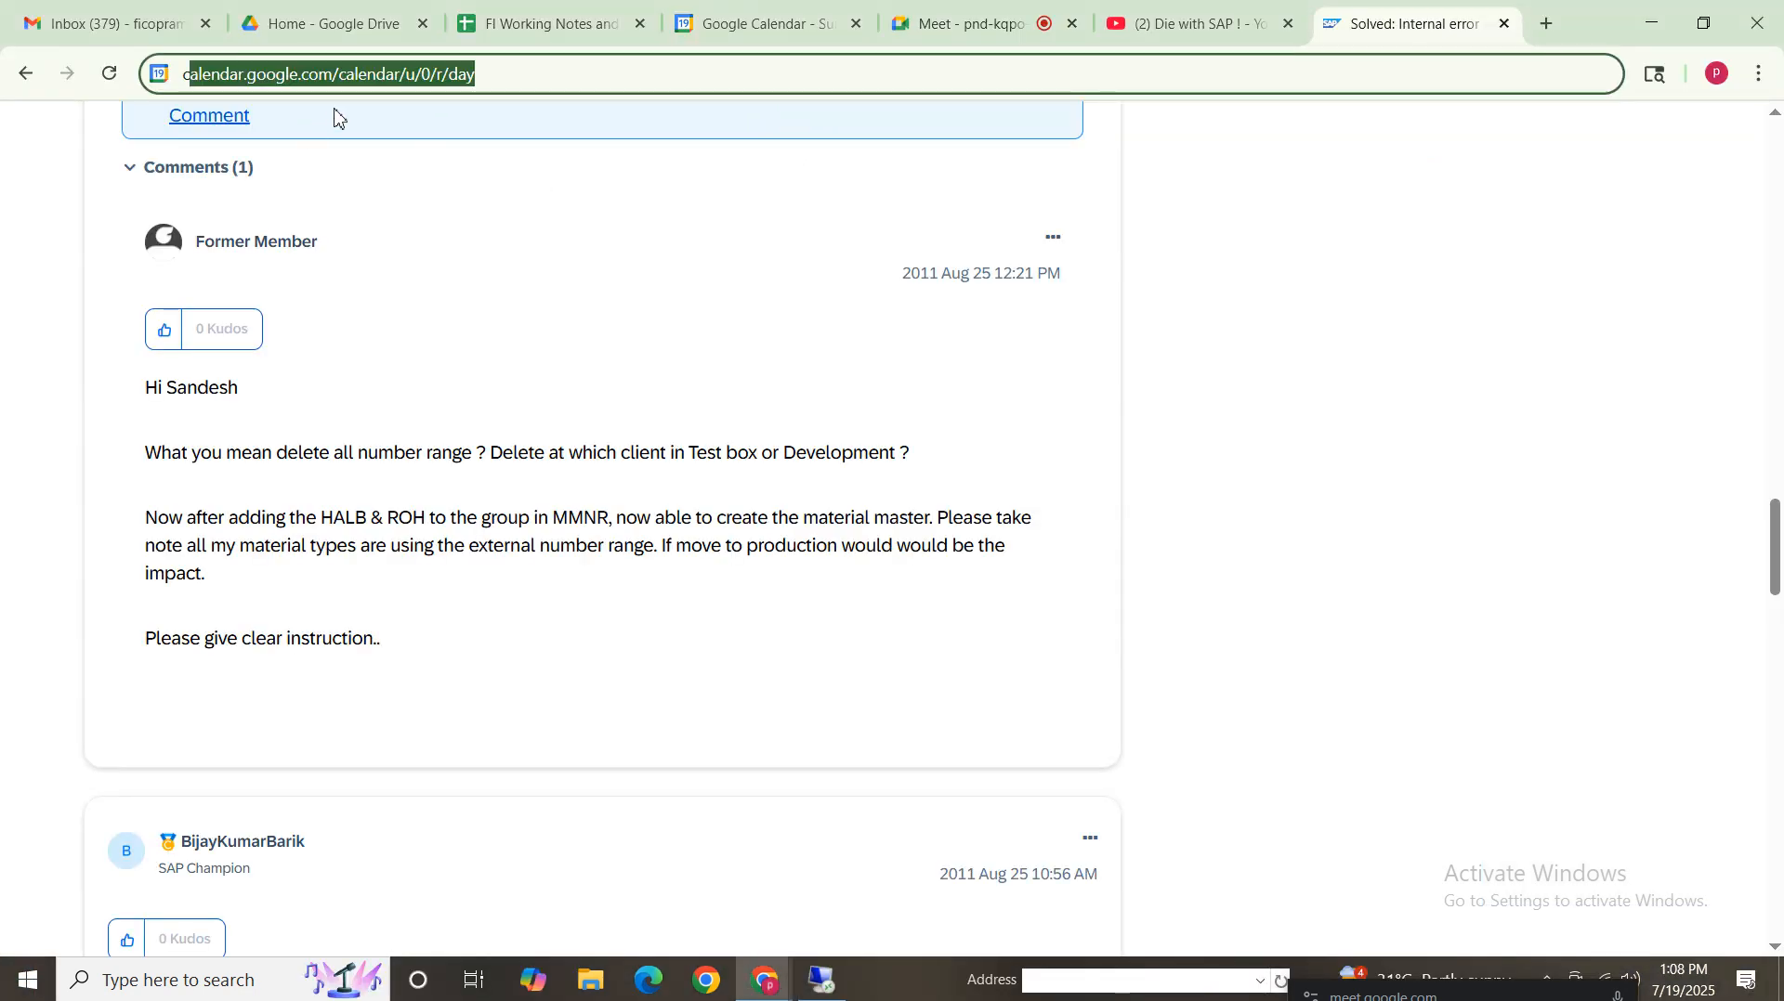
type("cc")
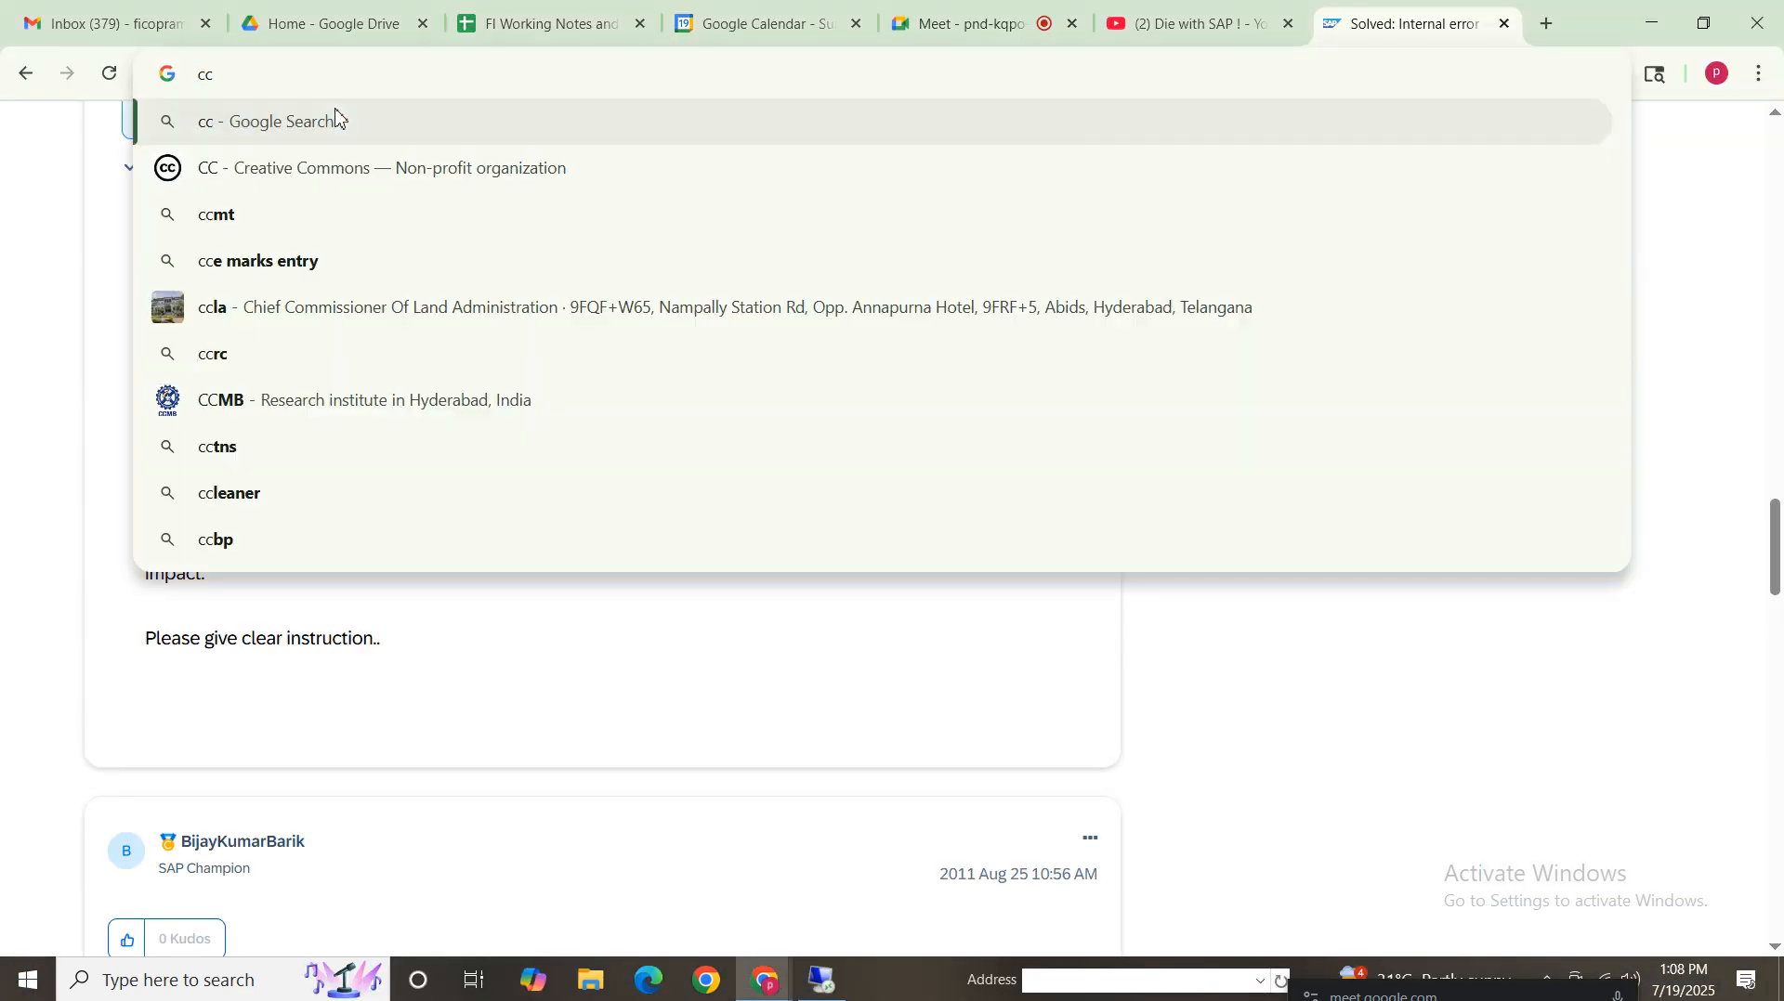
type("+89")
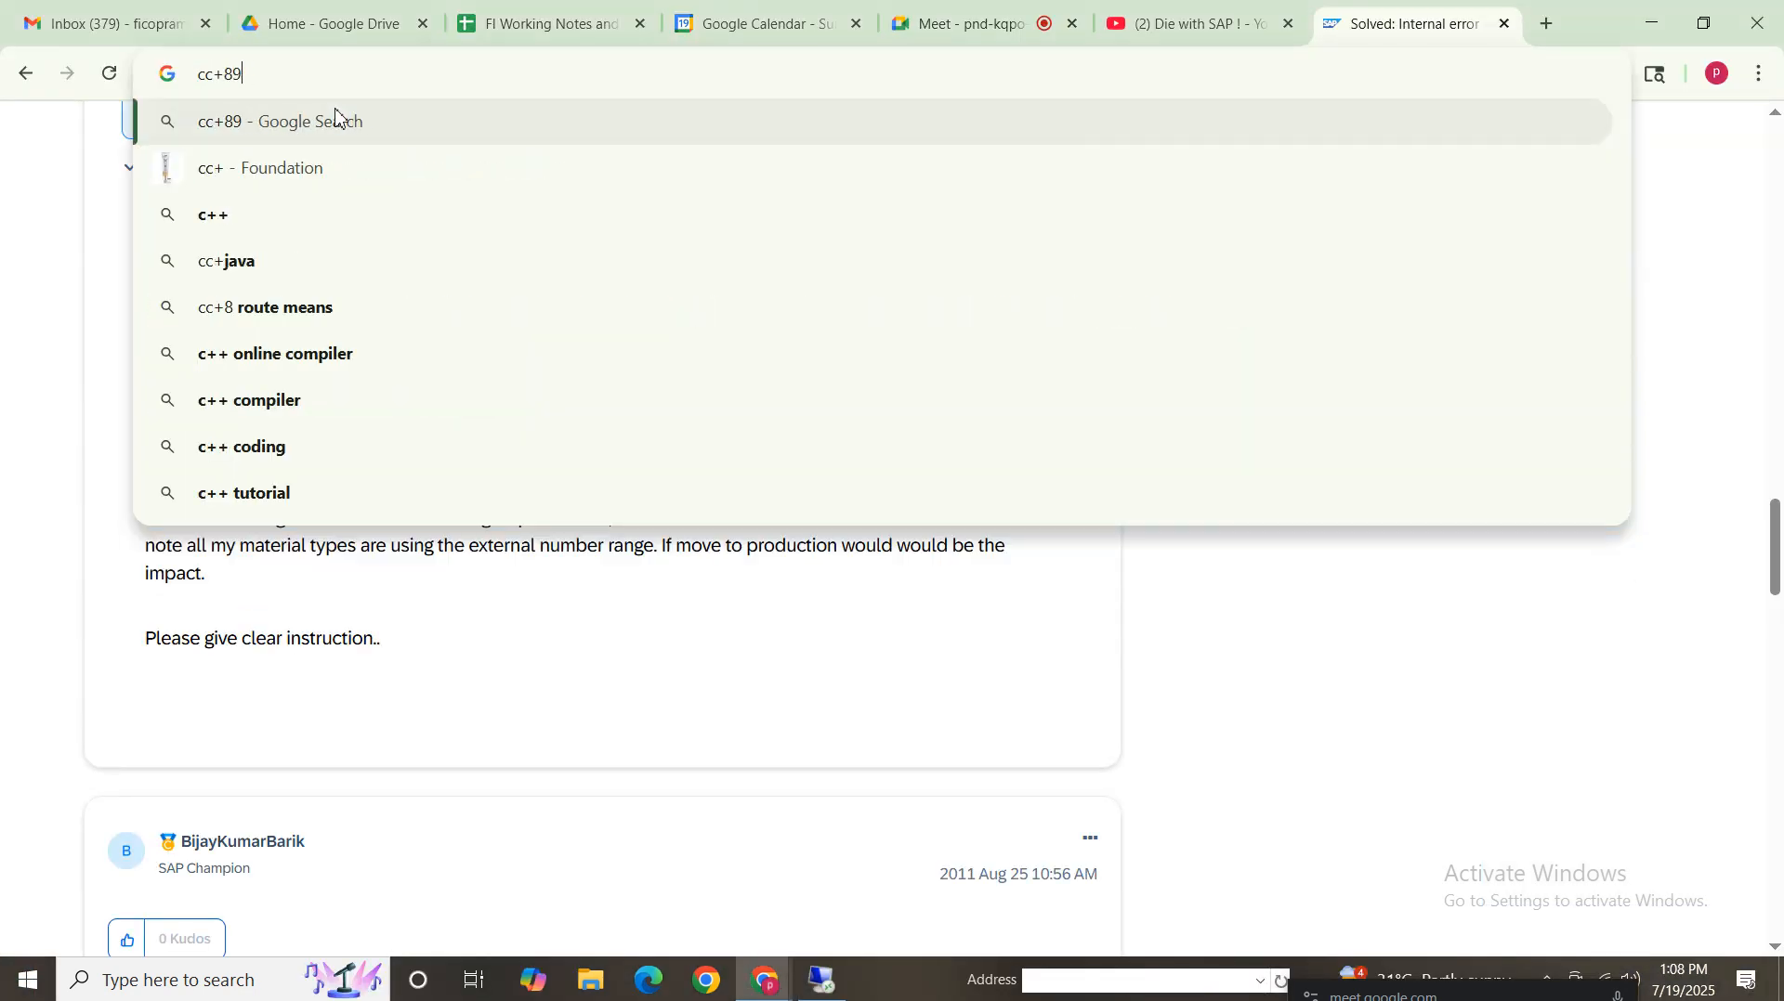
key("BackSpace")
key("BackSpace")
key("BackSpace")
key("BackSpace")
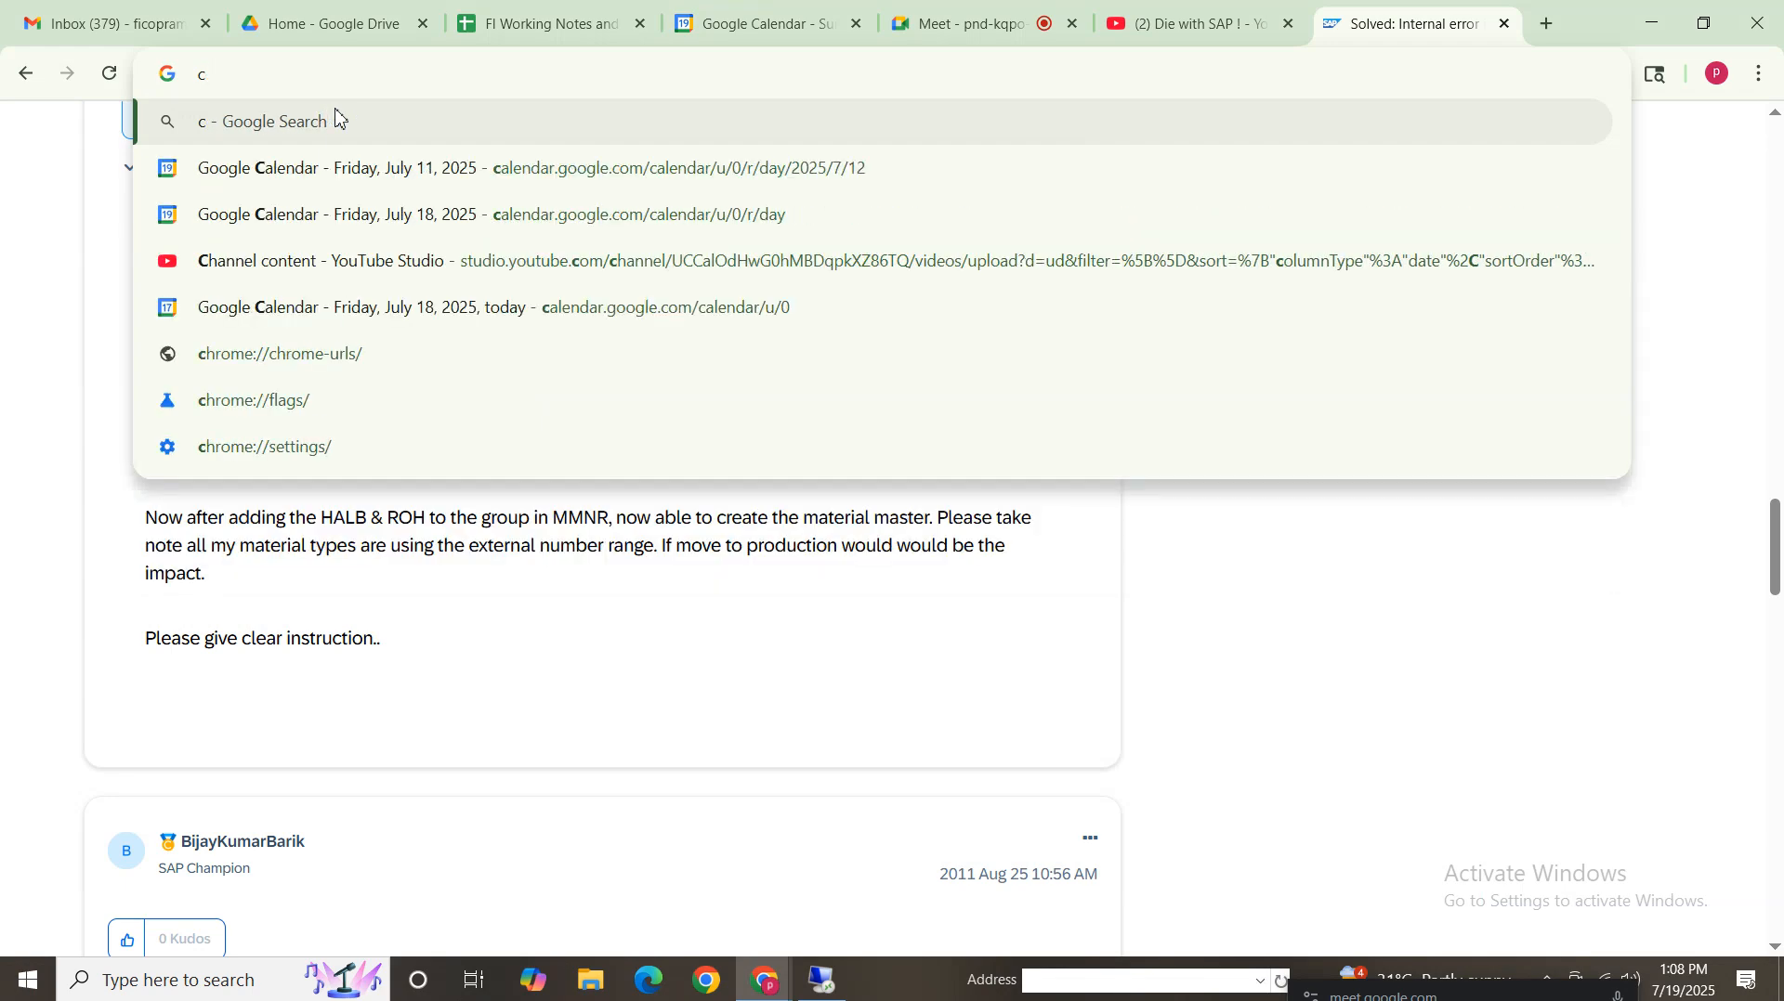
key("BackSpace")
type("c")
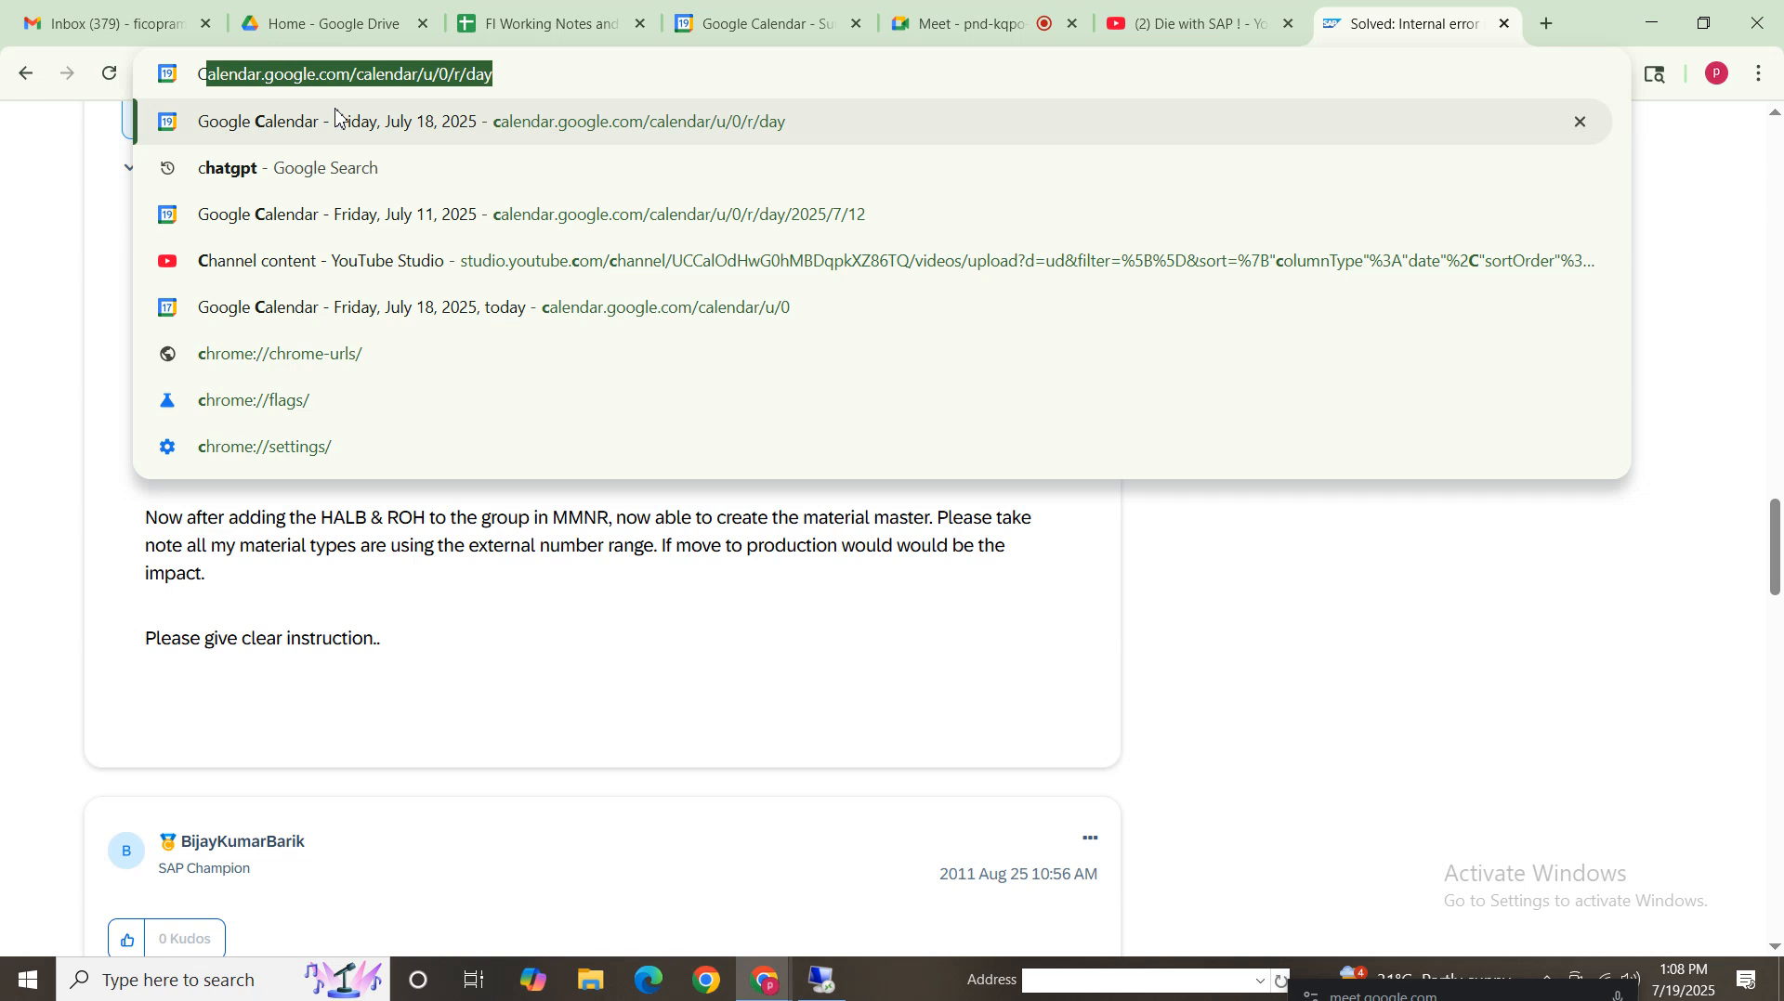
type("+8")
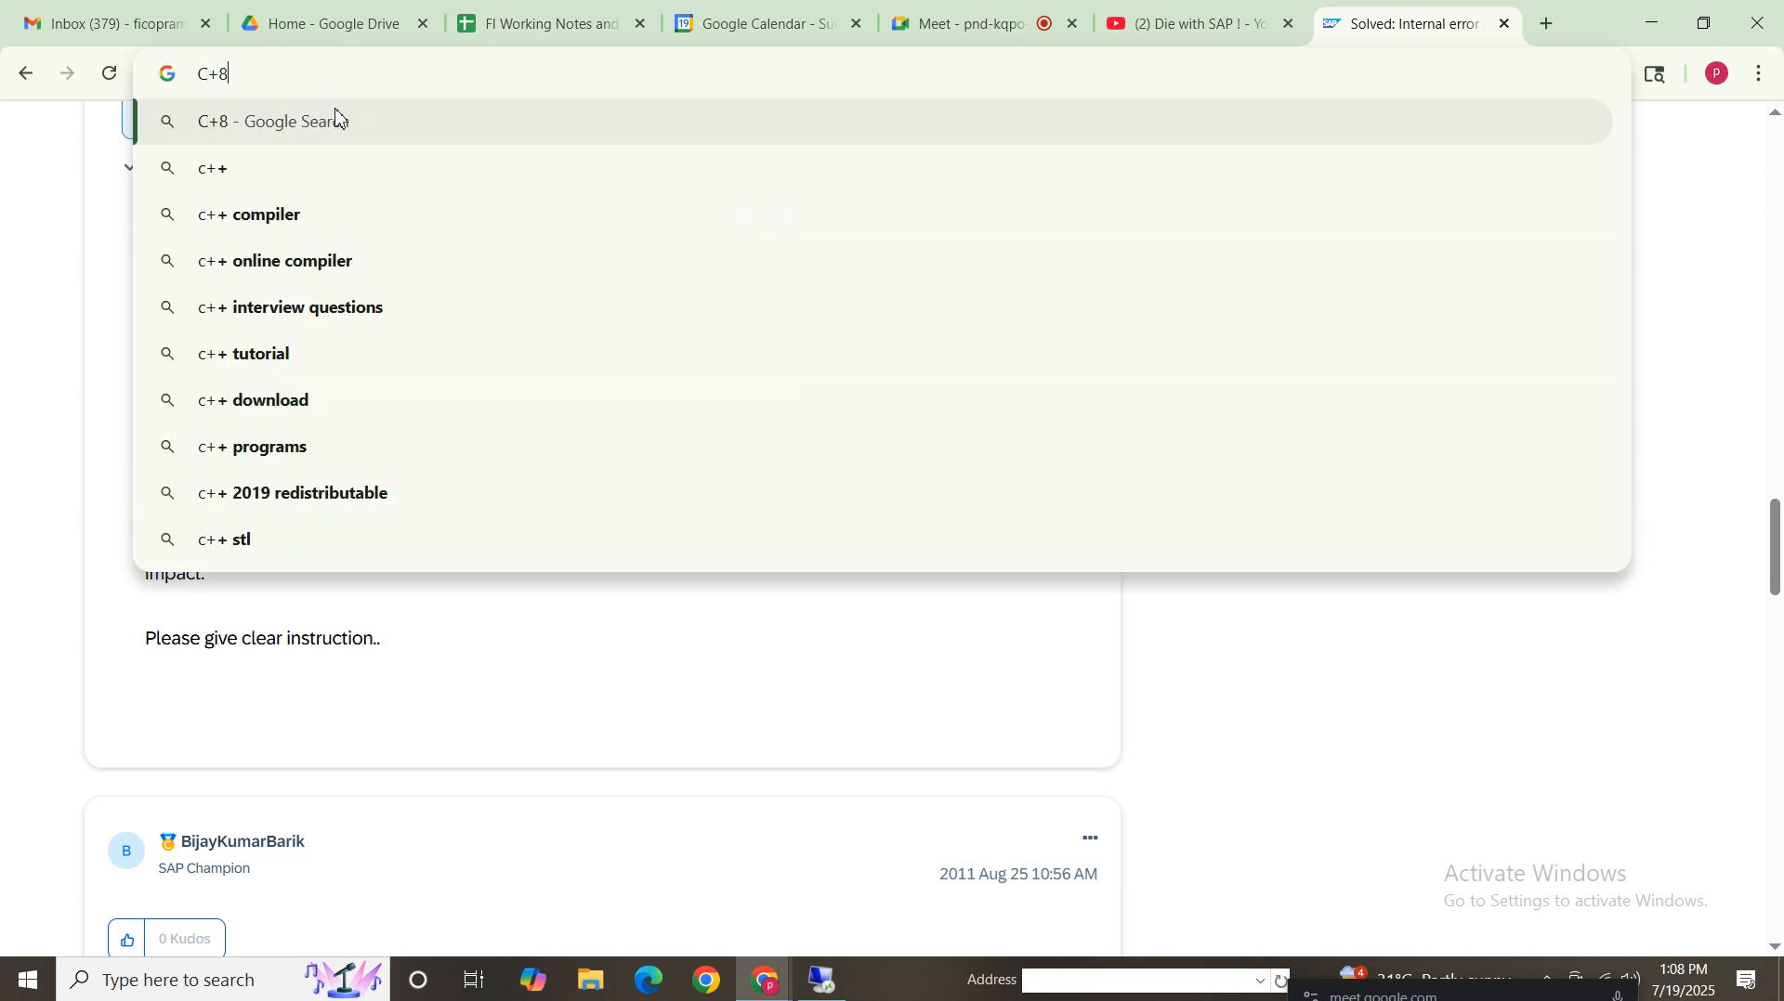
type("99")
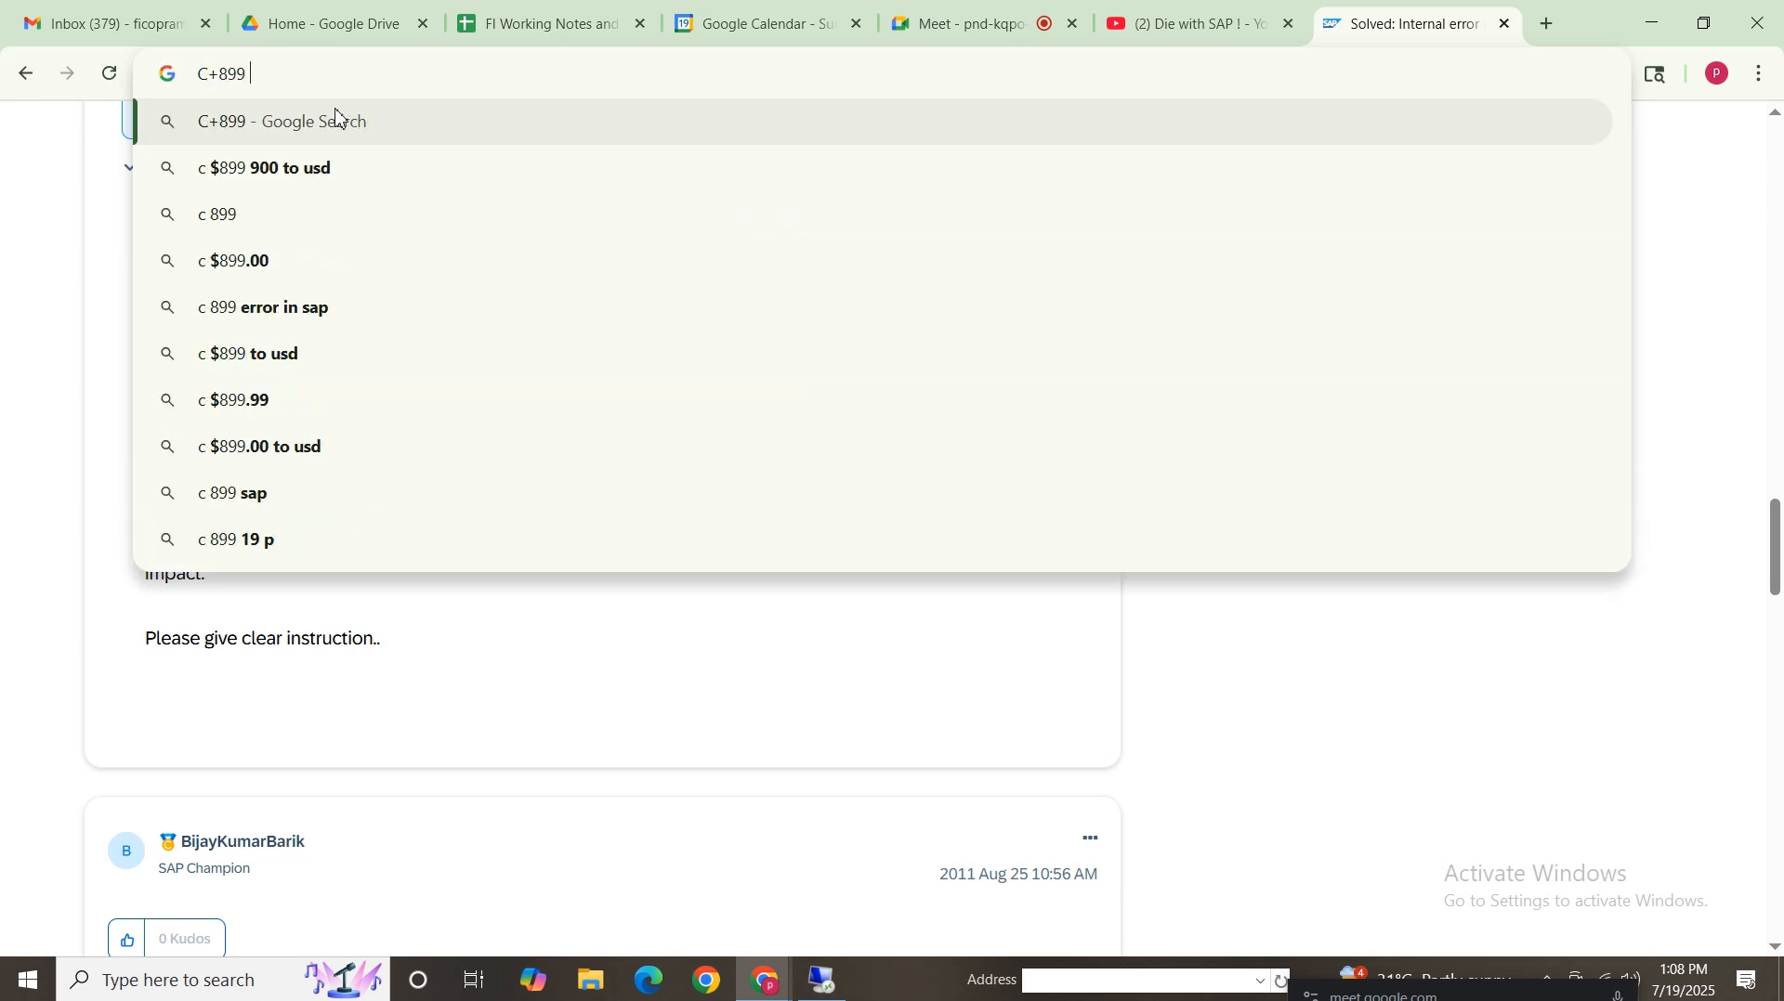
type(" error in")
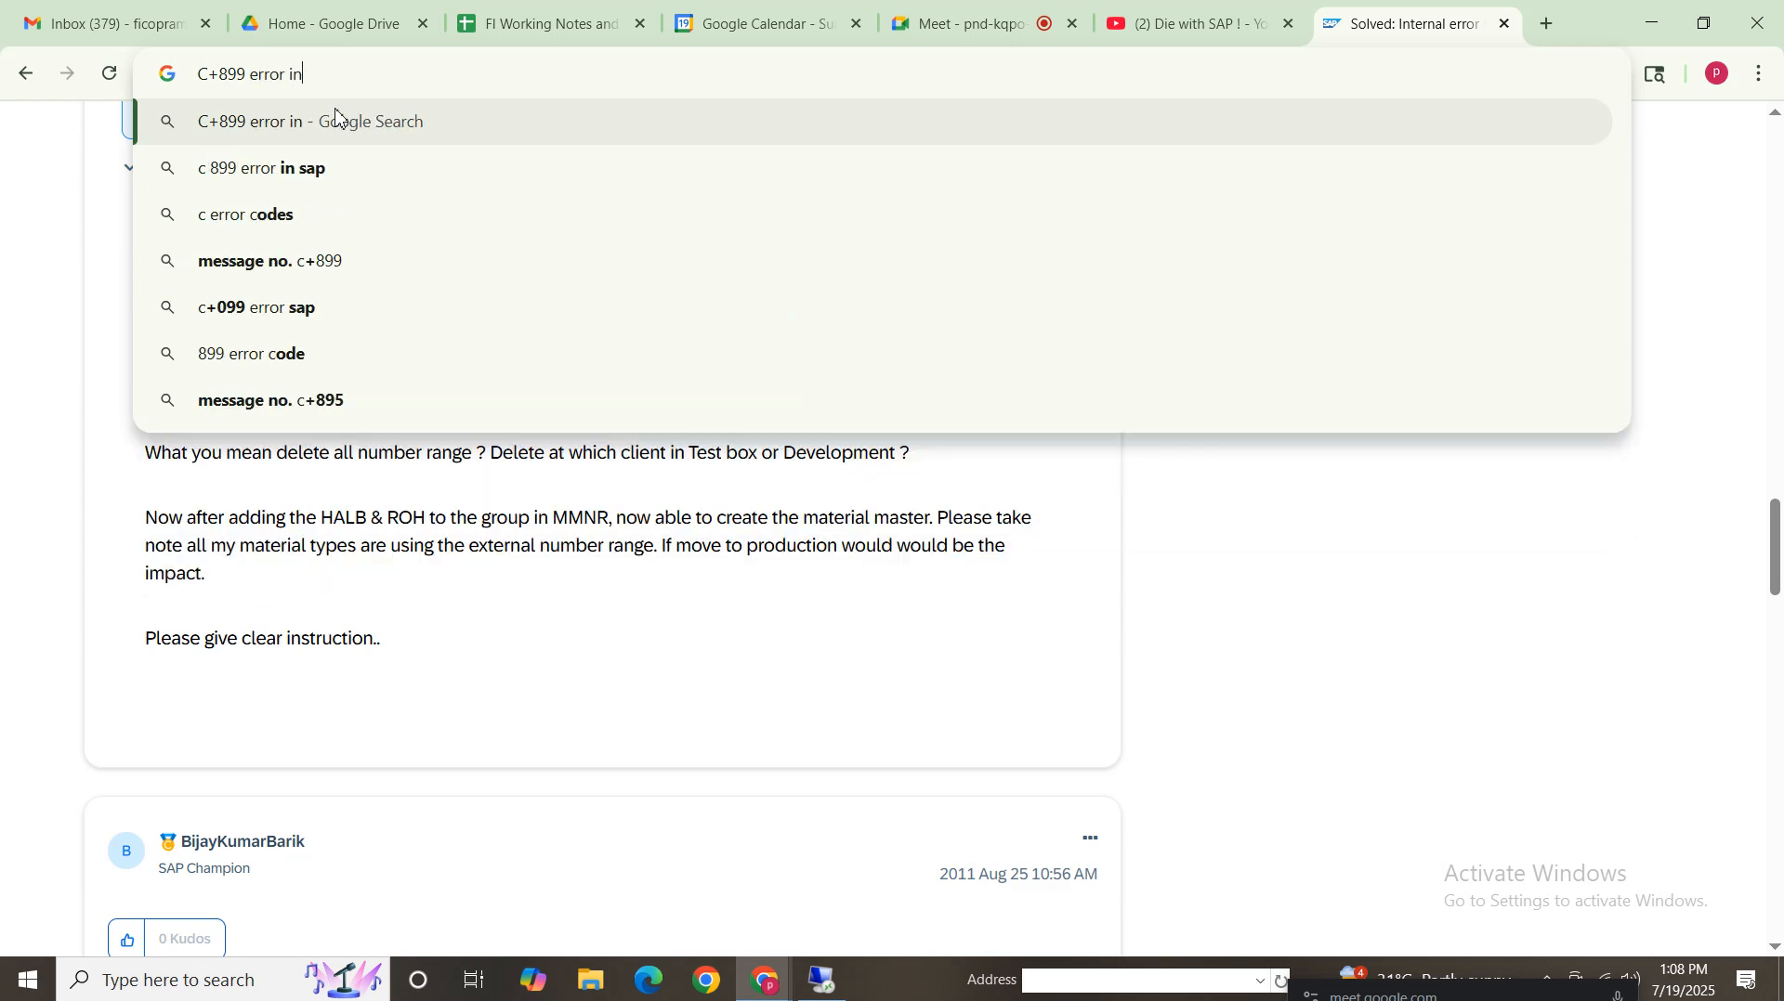
type(" sap")
key("Return")
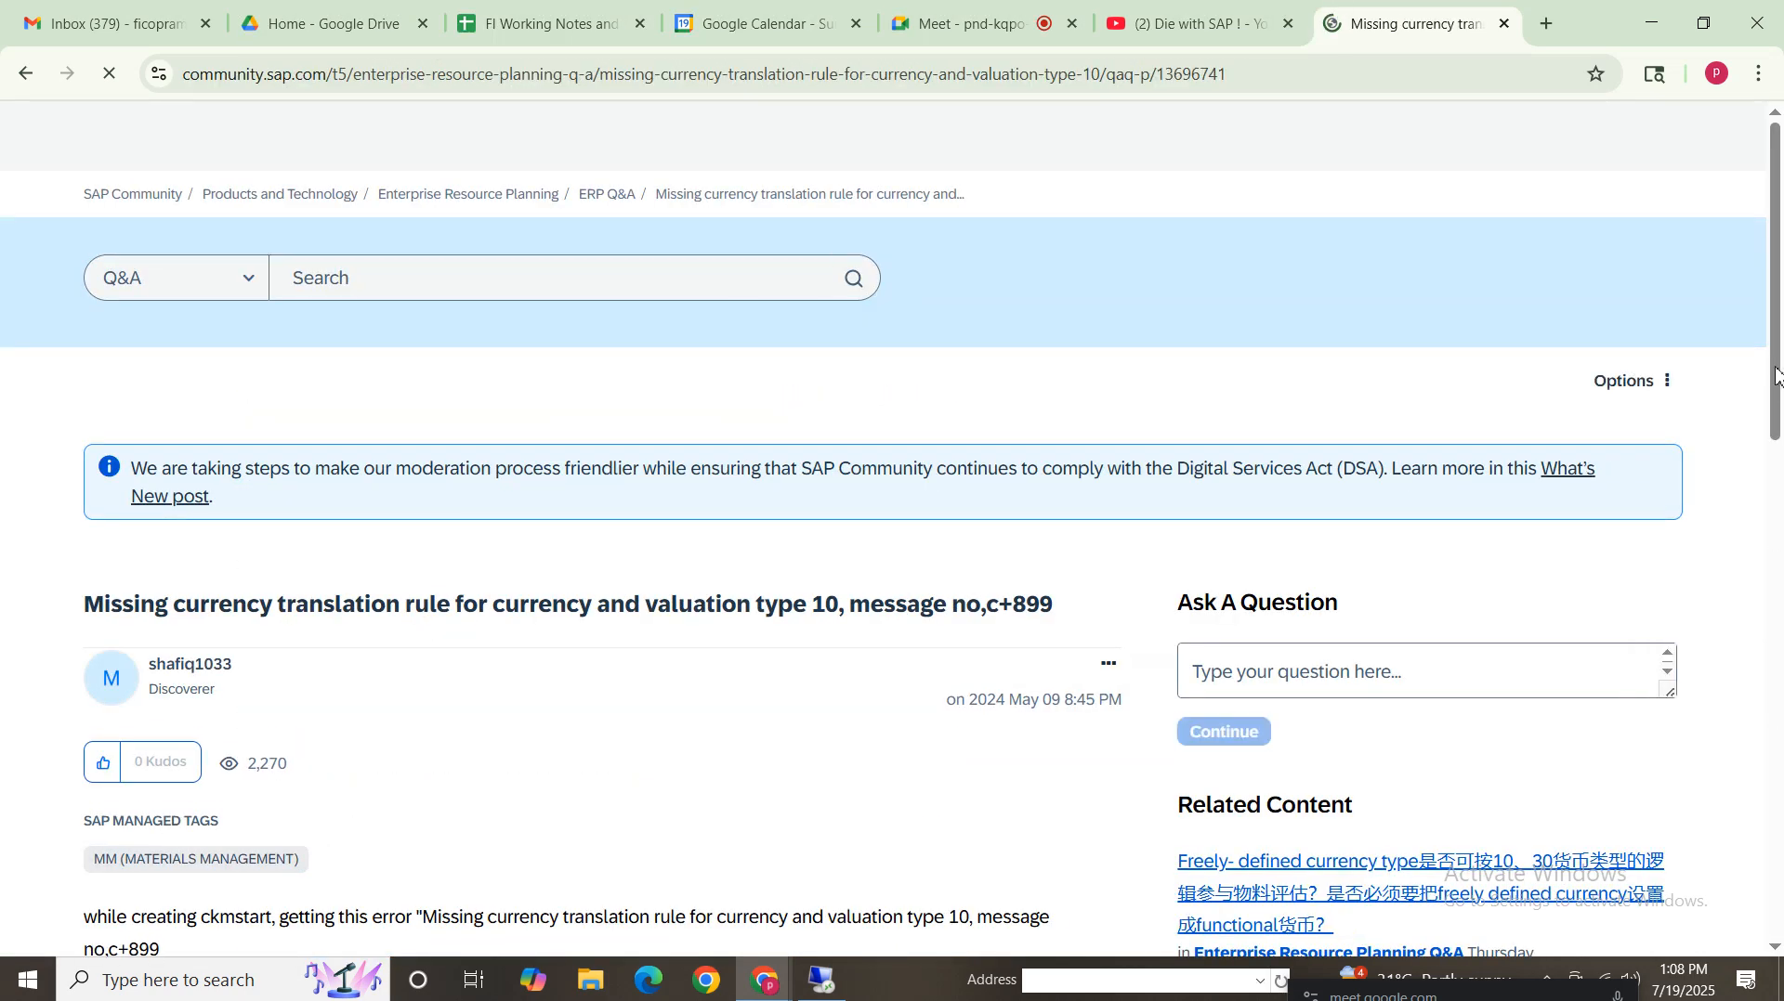
Read the SAP Community answer about the missing currency translation rule for valuation type
left_click_drag(1775, 375, 1780, 515)
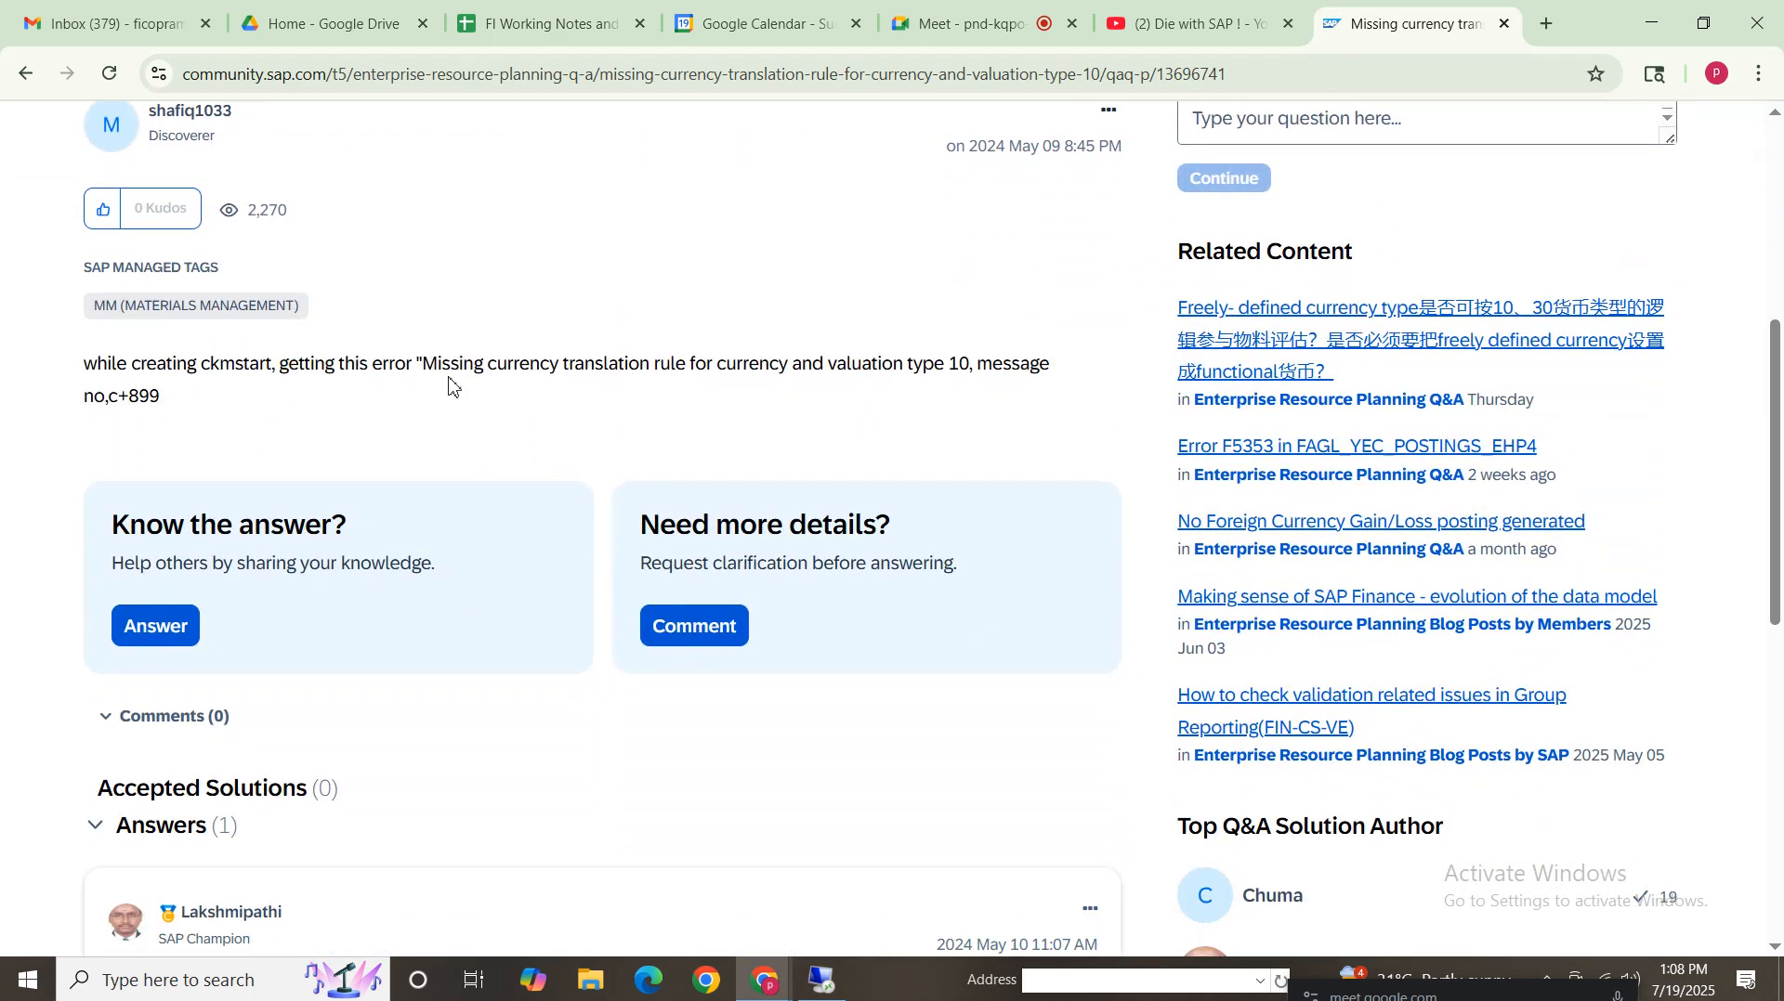
left_click_drag(1778, 360, 1781, 583)
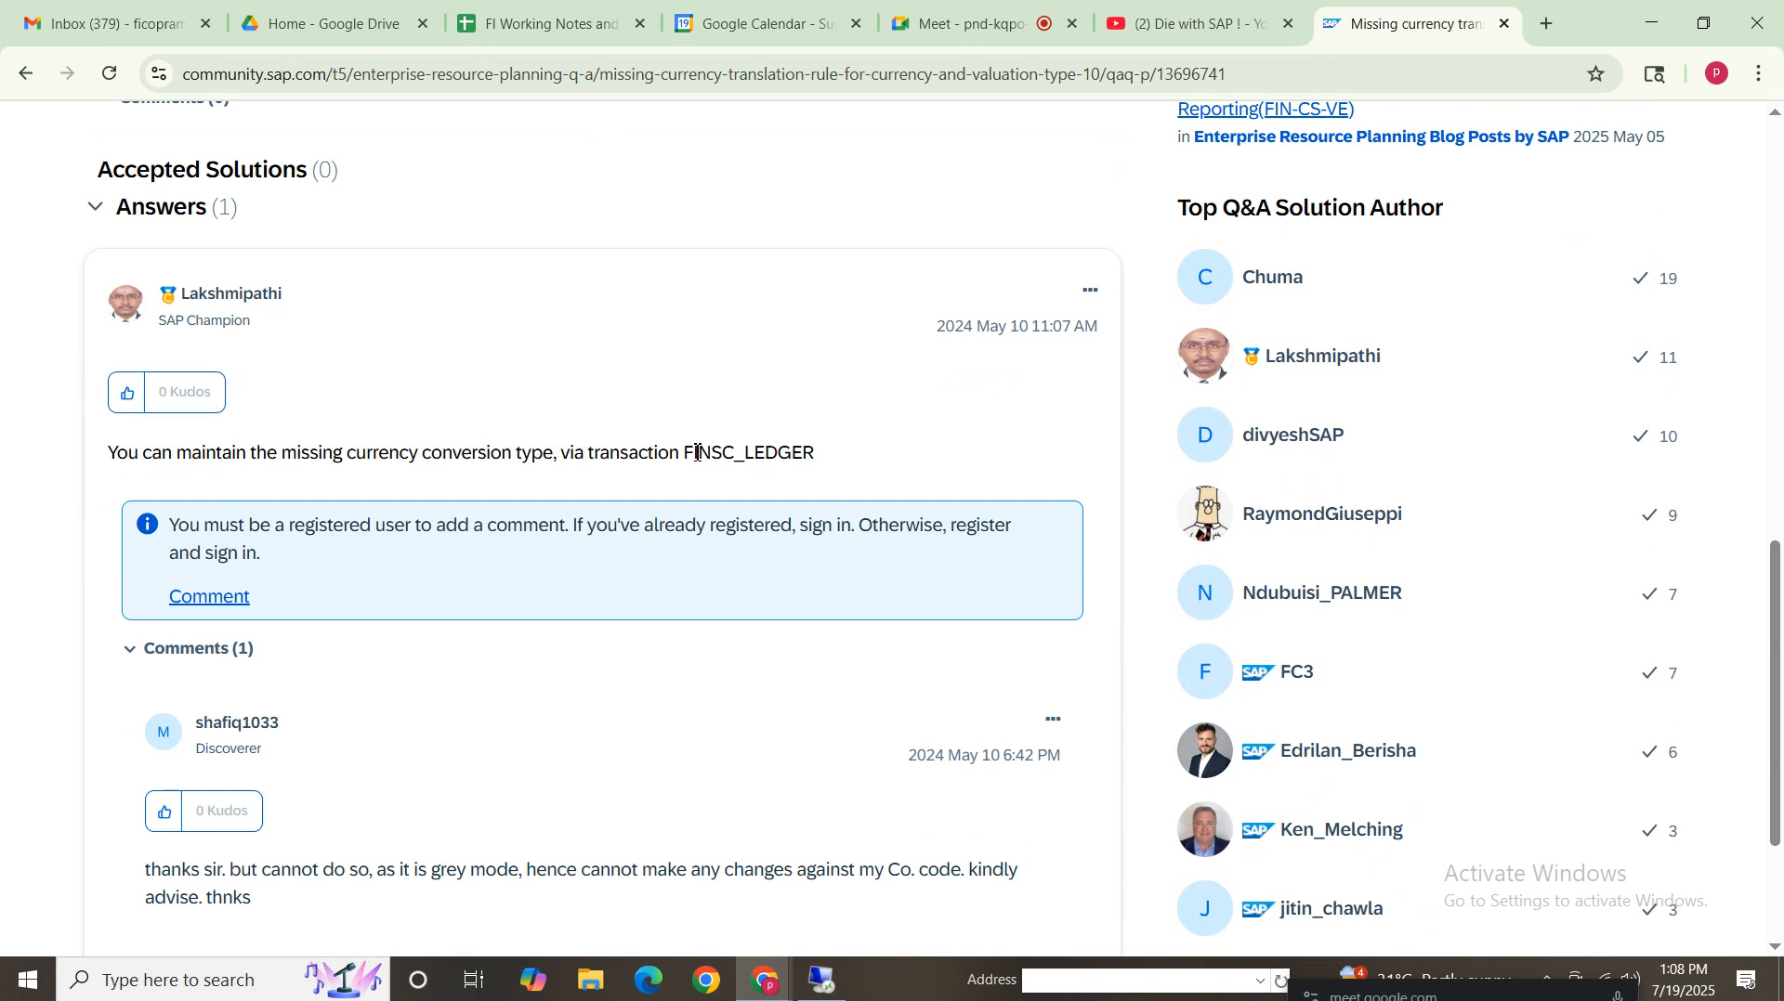
left_click_drag(826, 459, 53, 475)
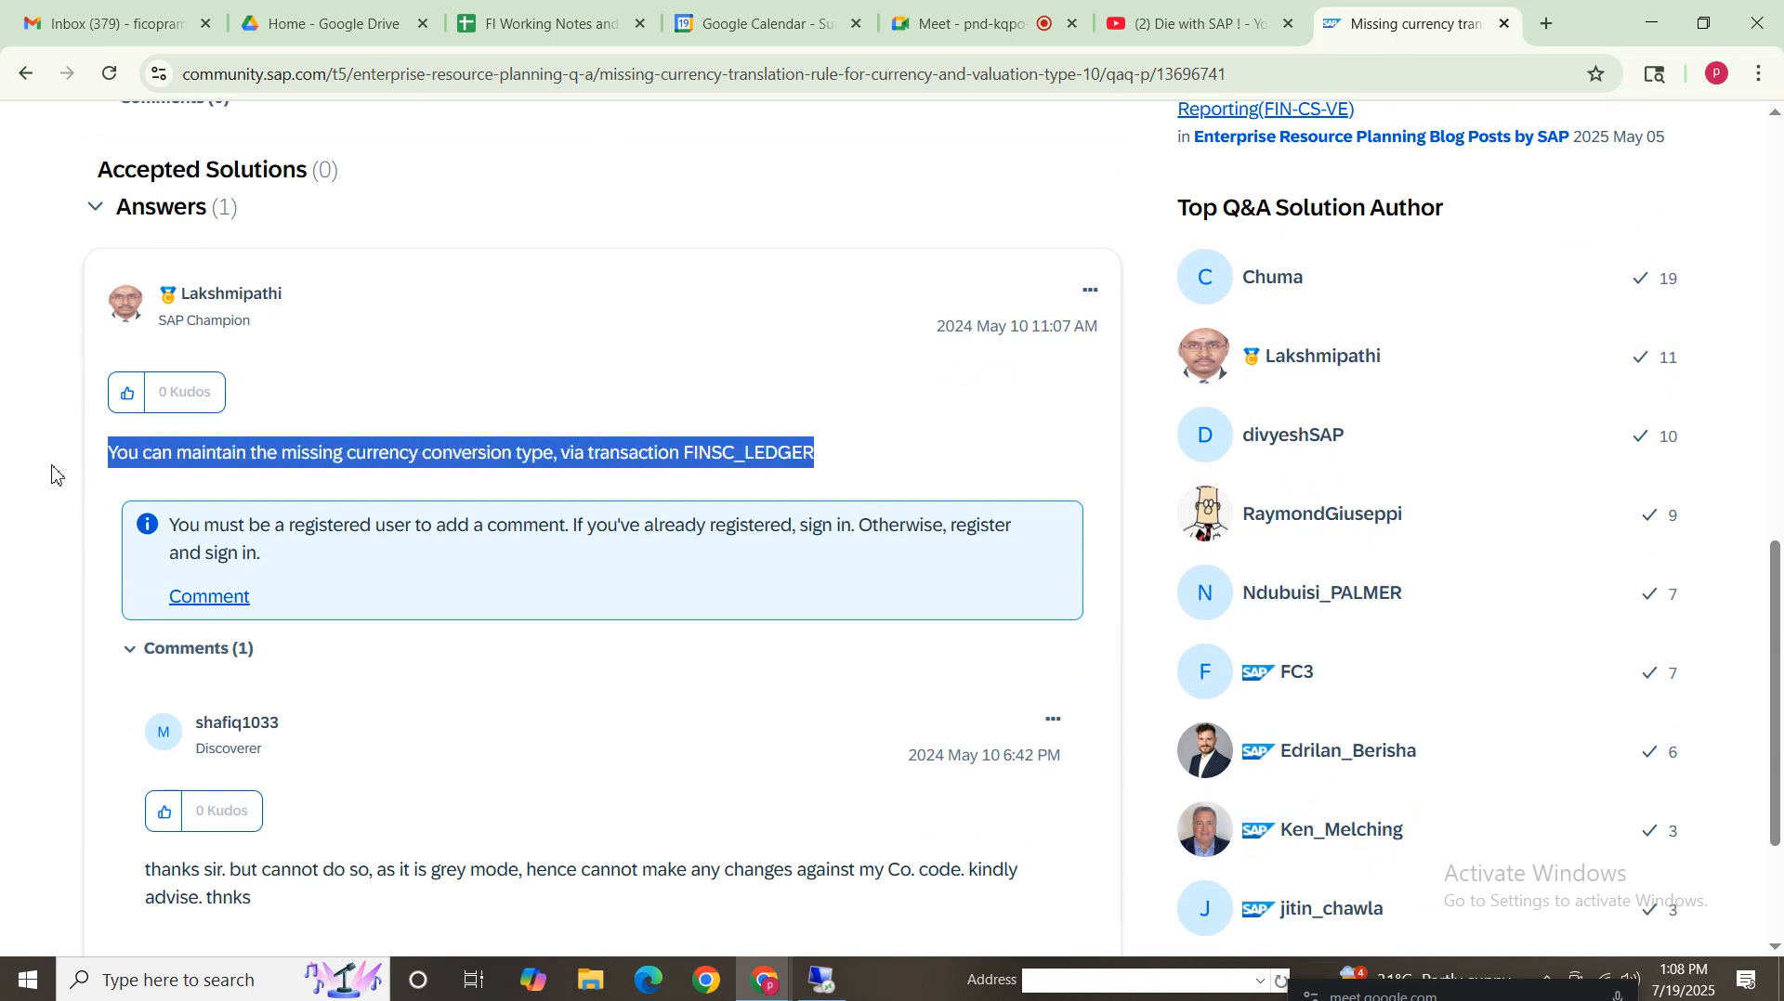
left_click(369, 457)
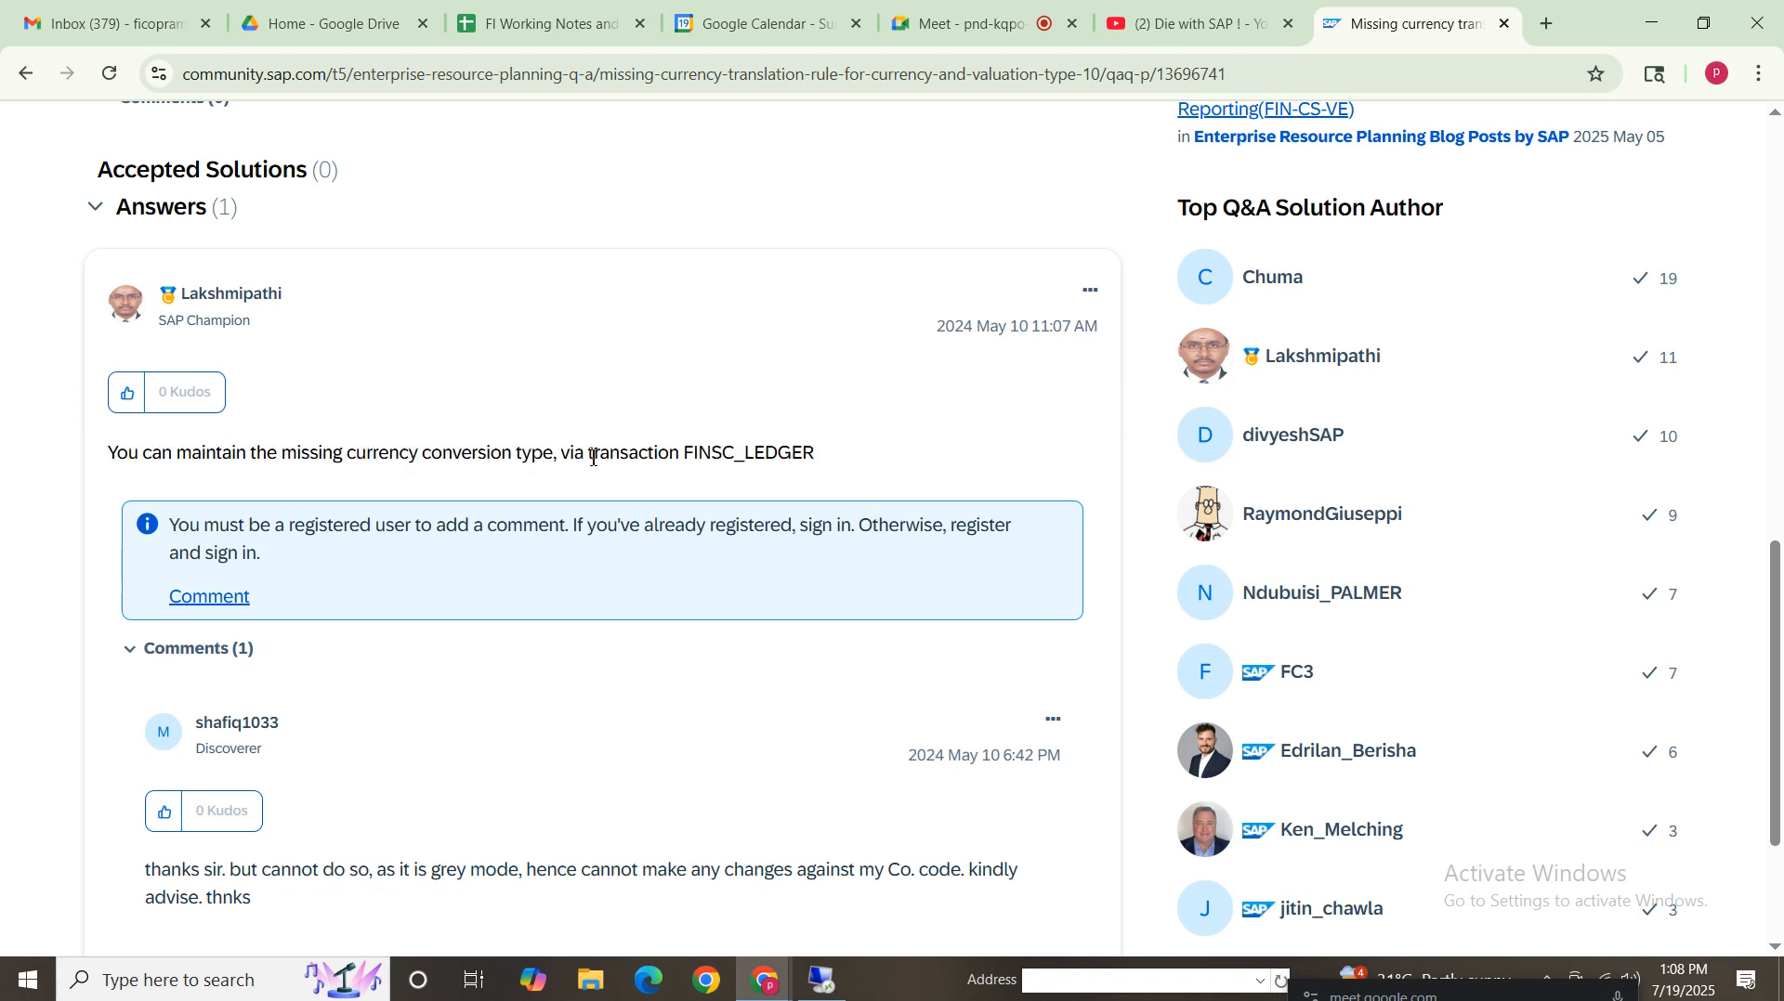
left_click_drag(894, 451, 1, 477)
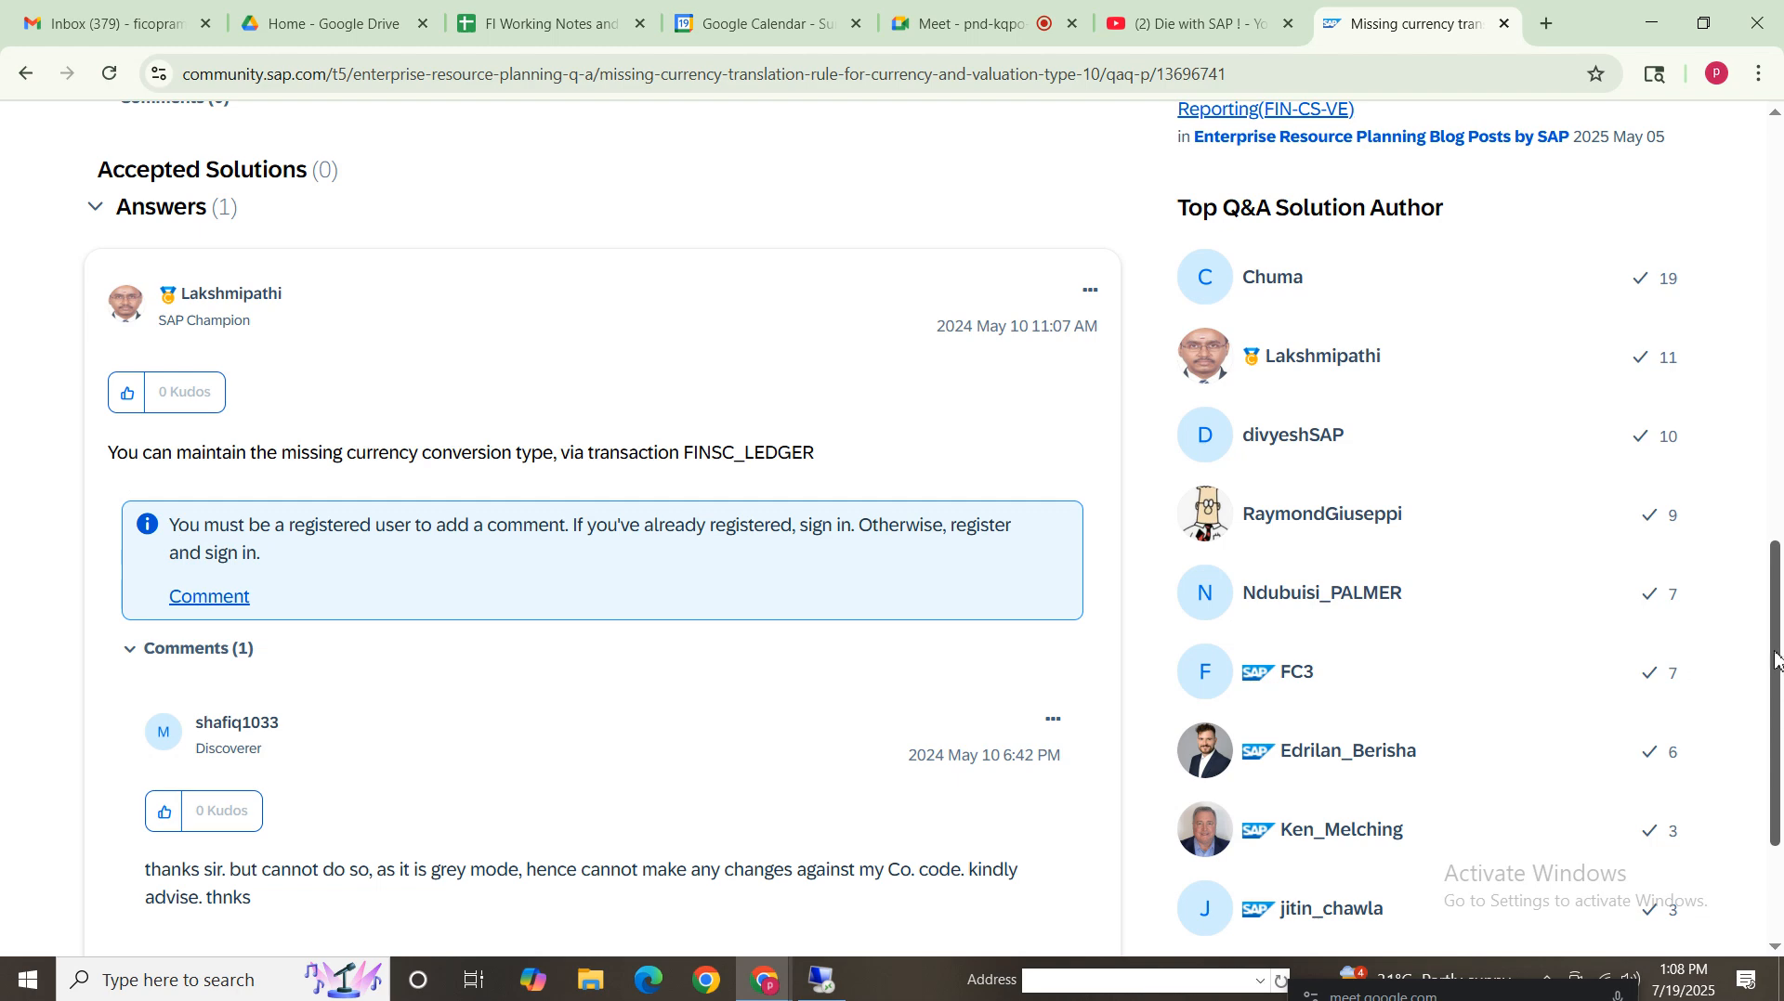
scroll(1774, 656, "down", 2)
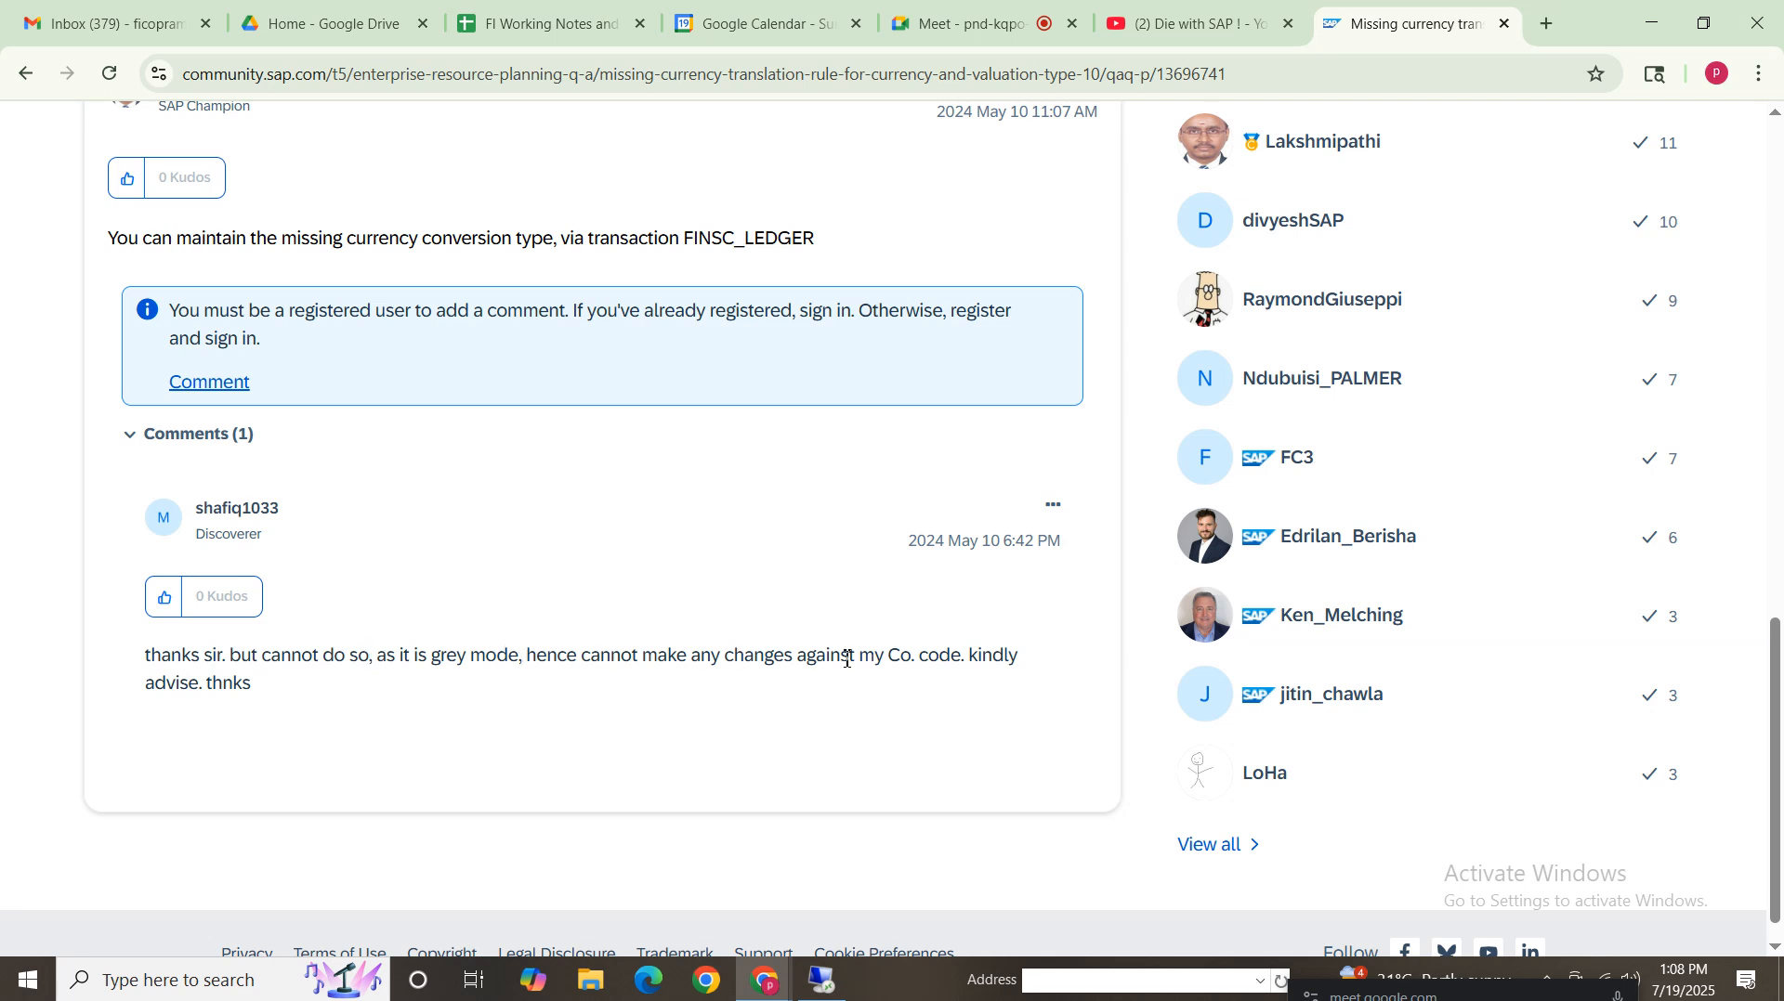
left_click_drag(302, 692, 109, 671)
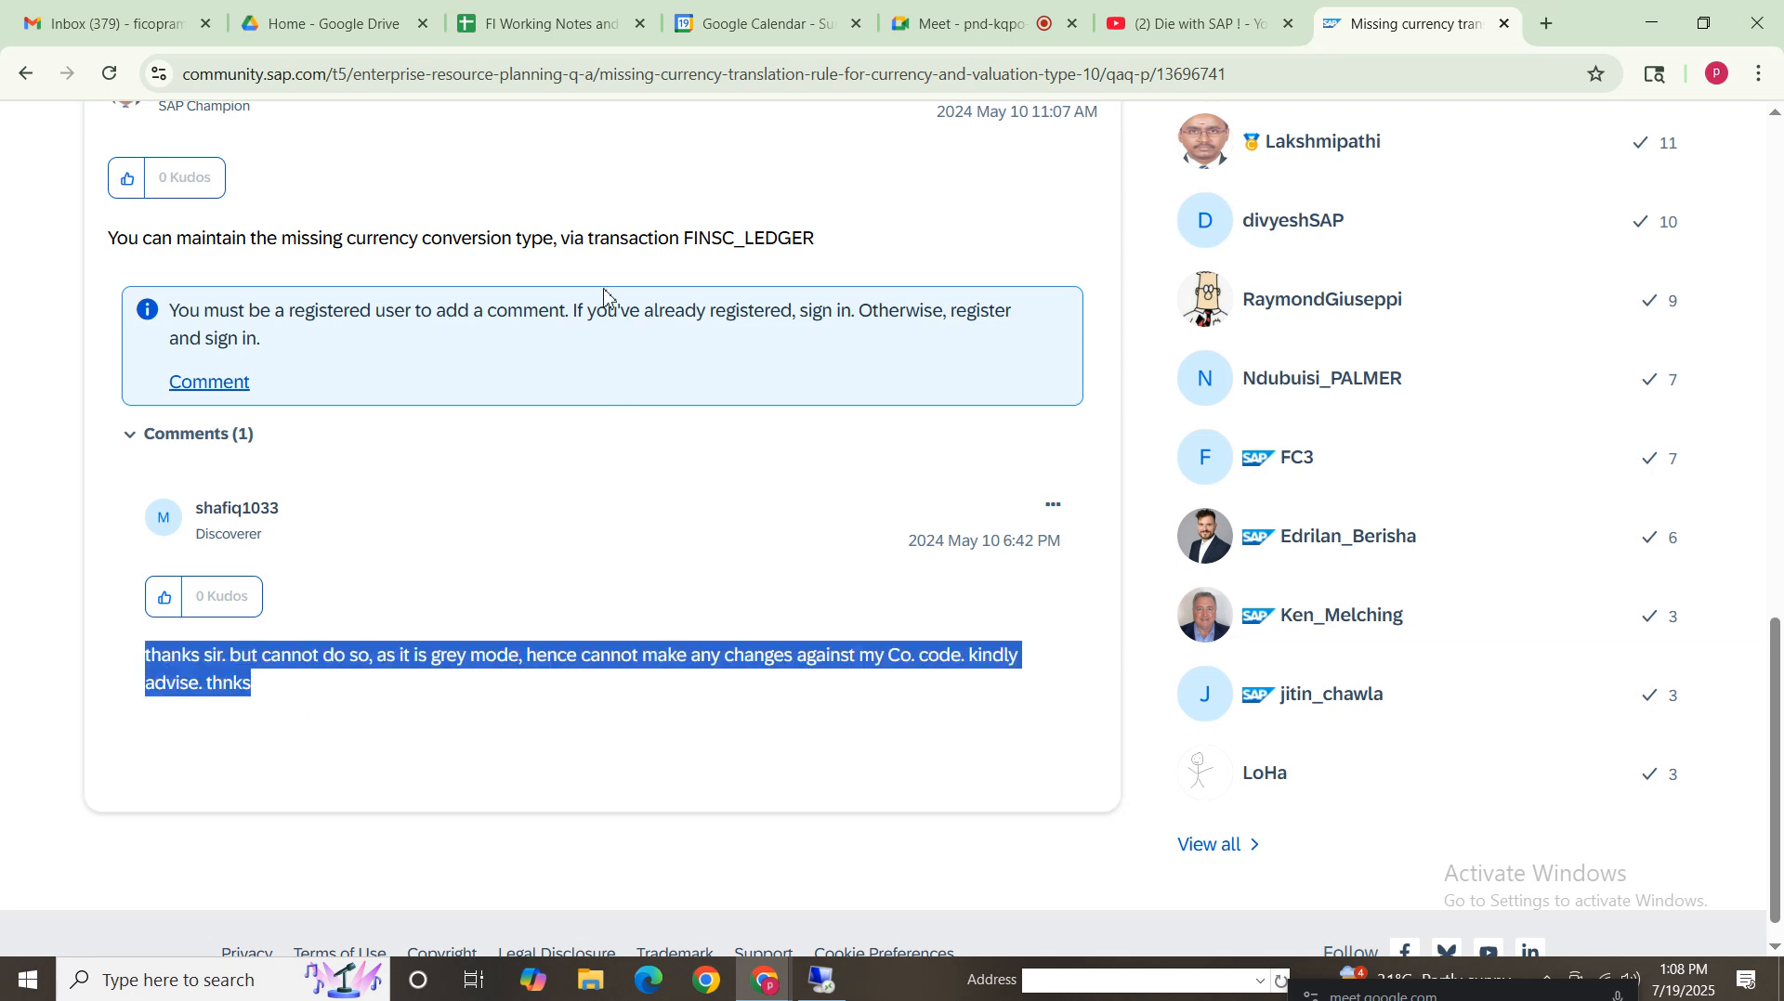
left_click(622, 243)
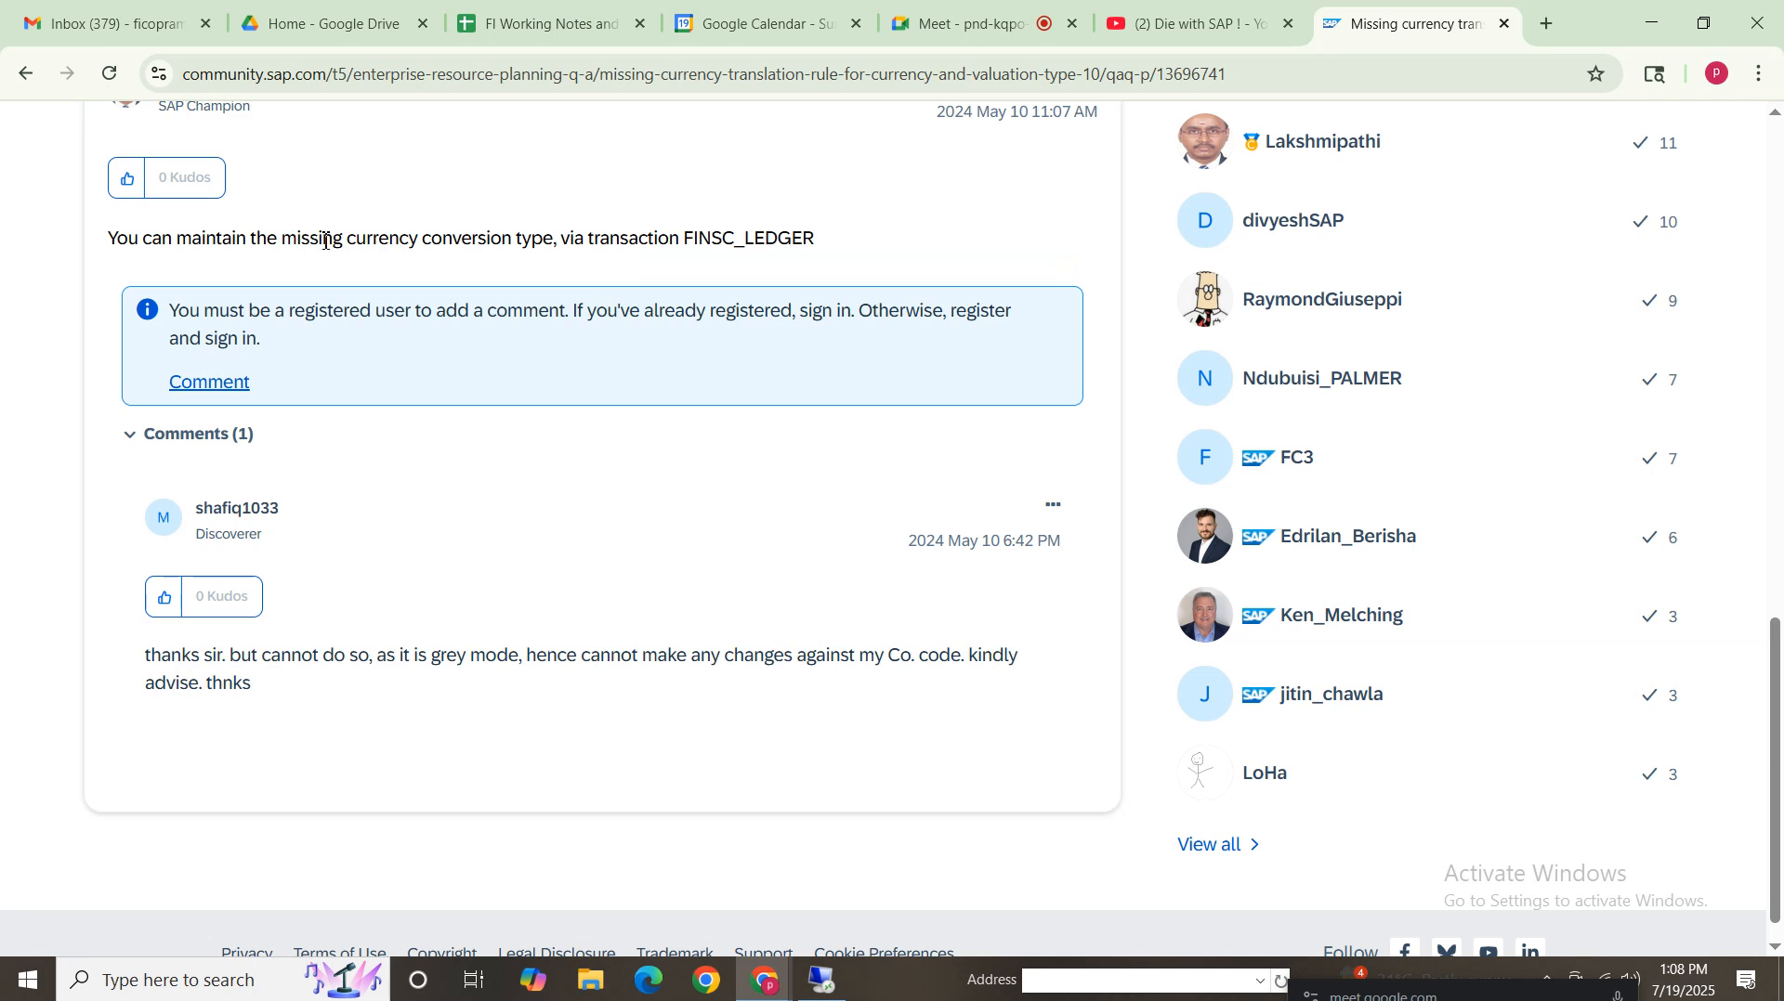
left_click_drag(297, 240, 847, 247)
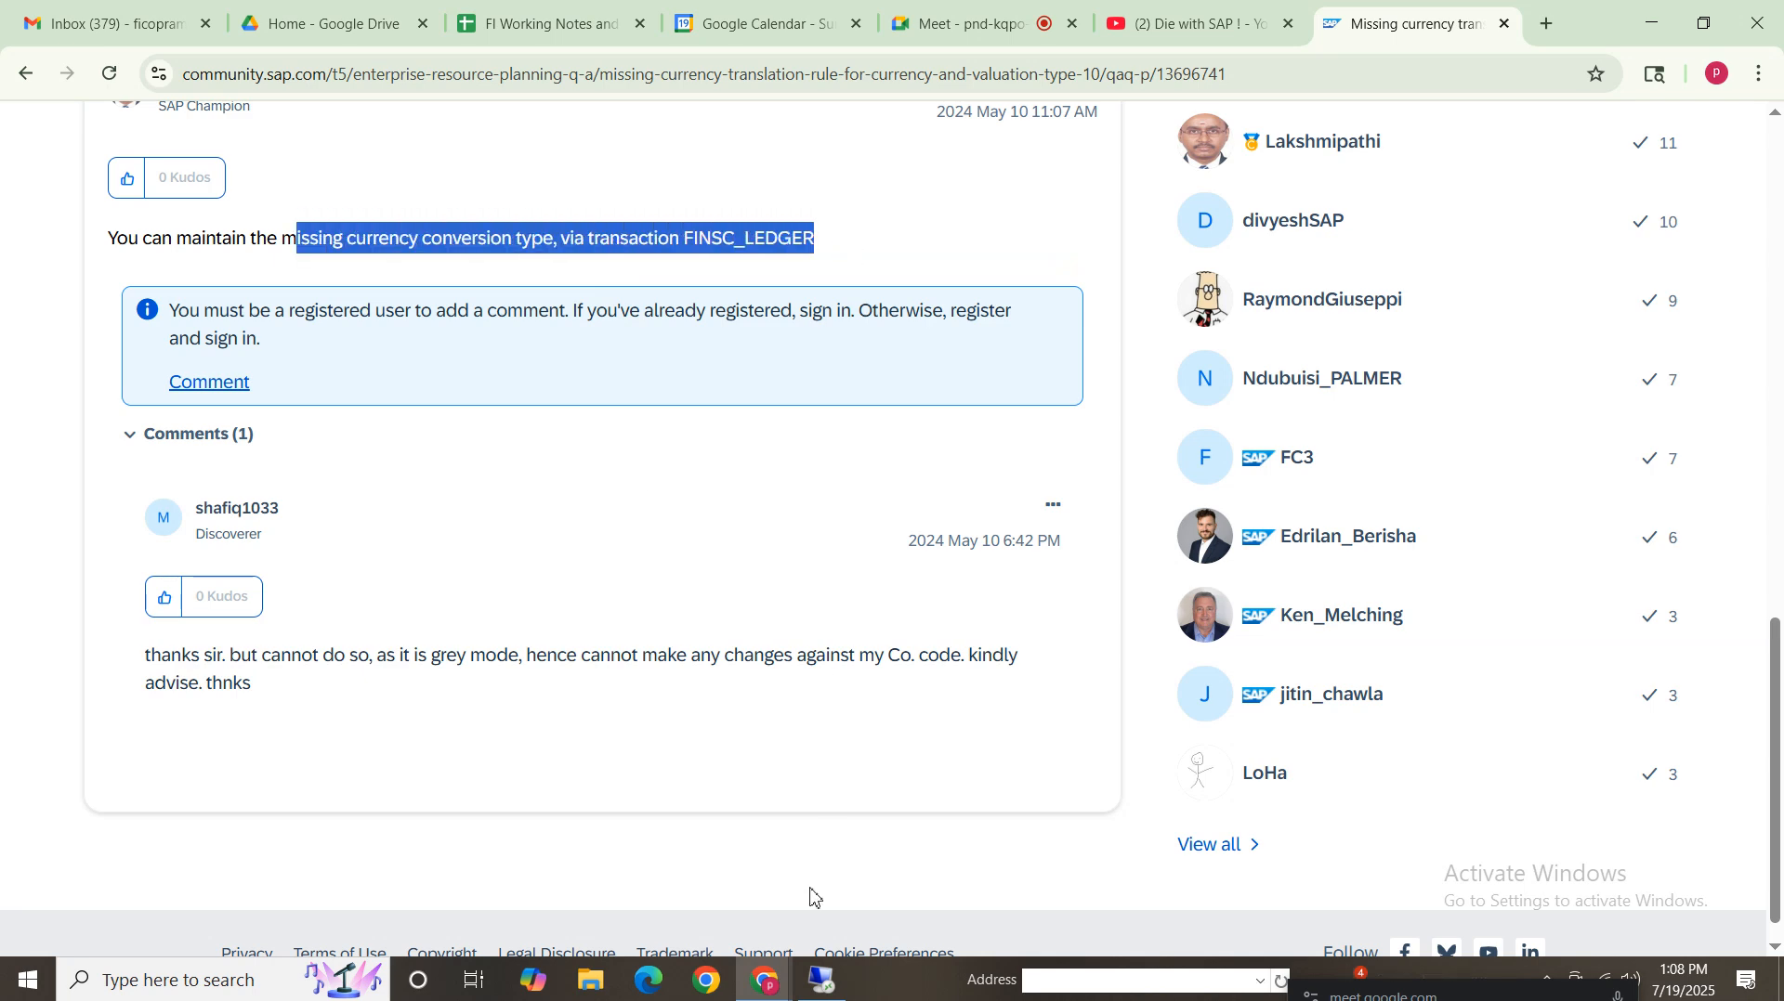
Return to the IMG and open Define Settings for Ledgers and Currency Types under Financial Accounting Global Settings > Ledgers > Ledger
left_click(821, 980)
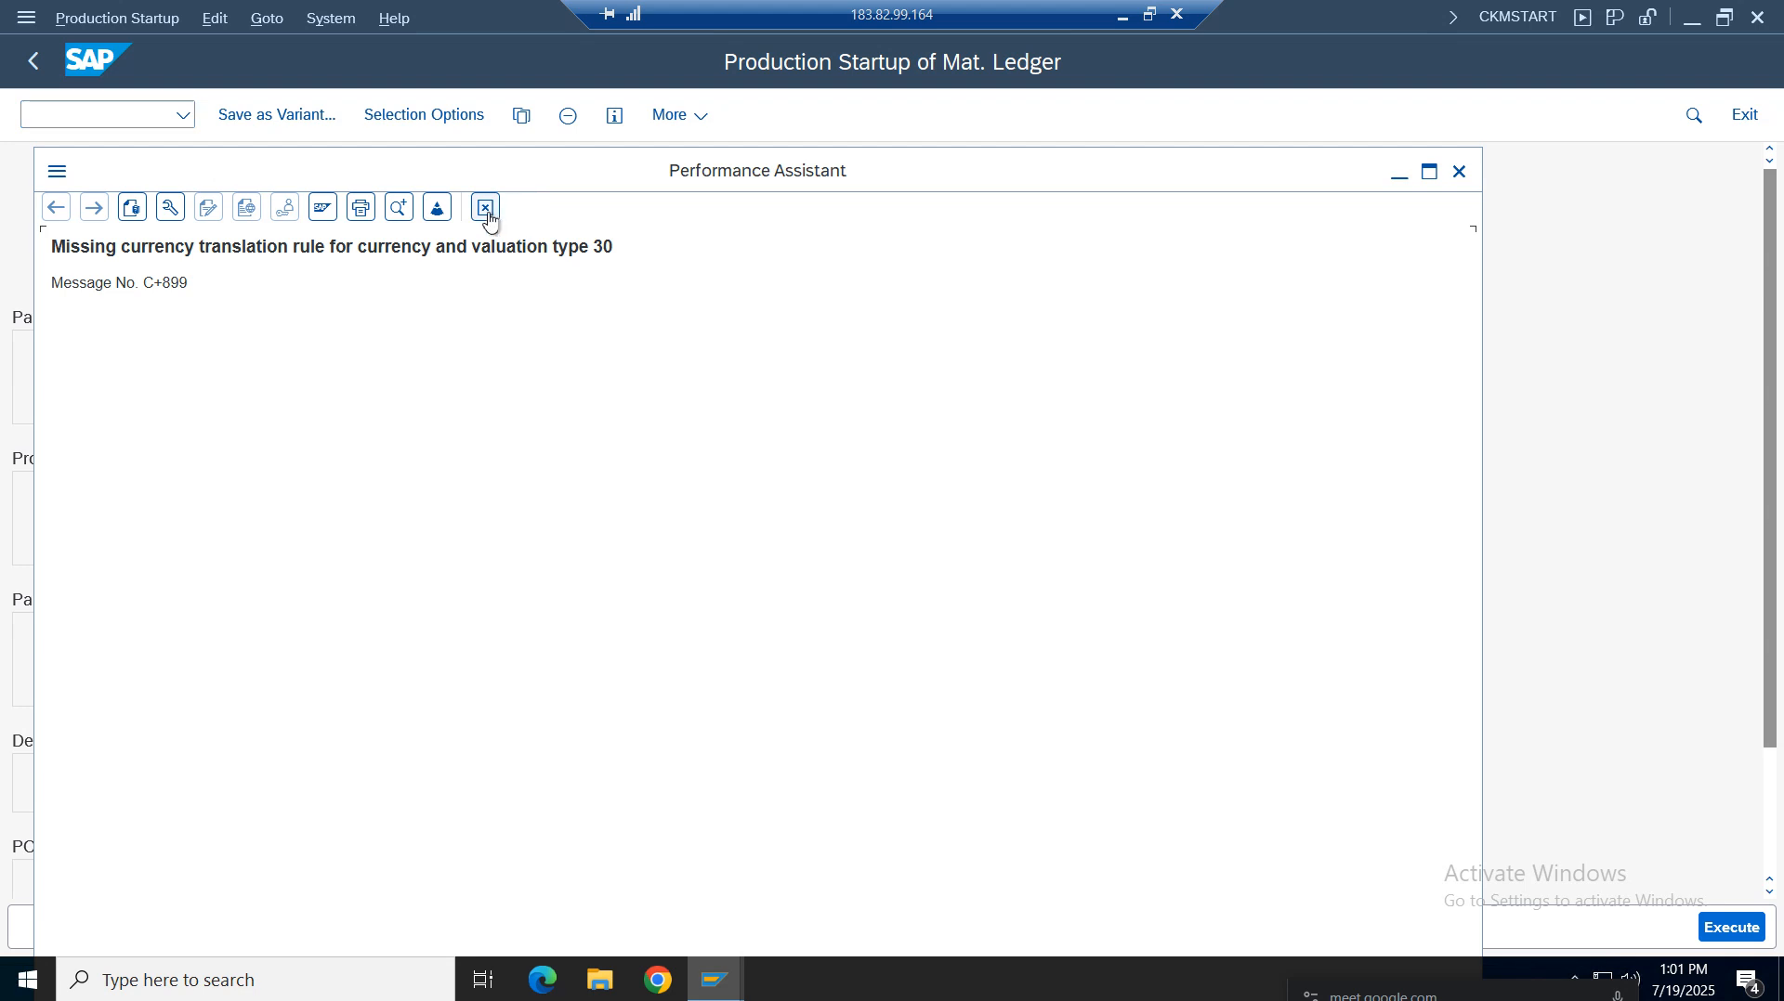
left_click(485, 208)
left_click(107, 115)
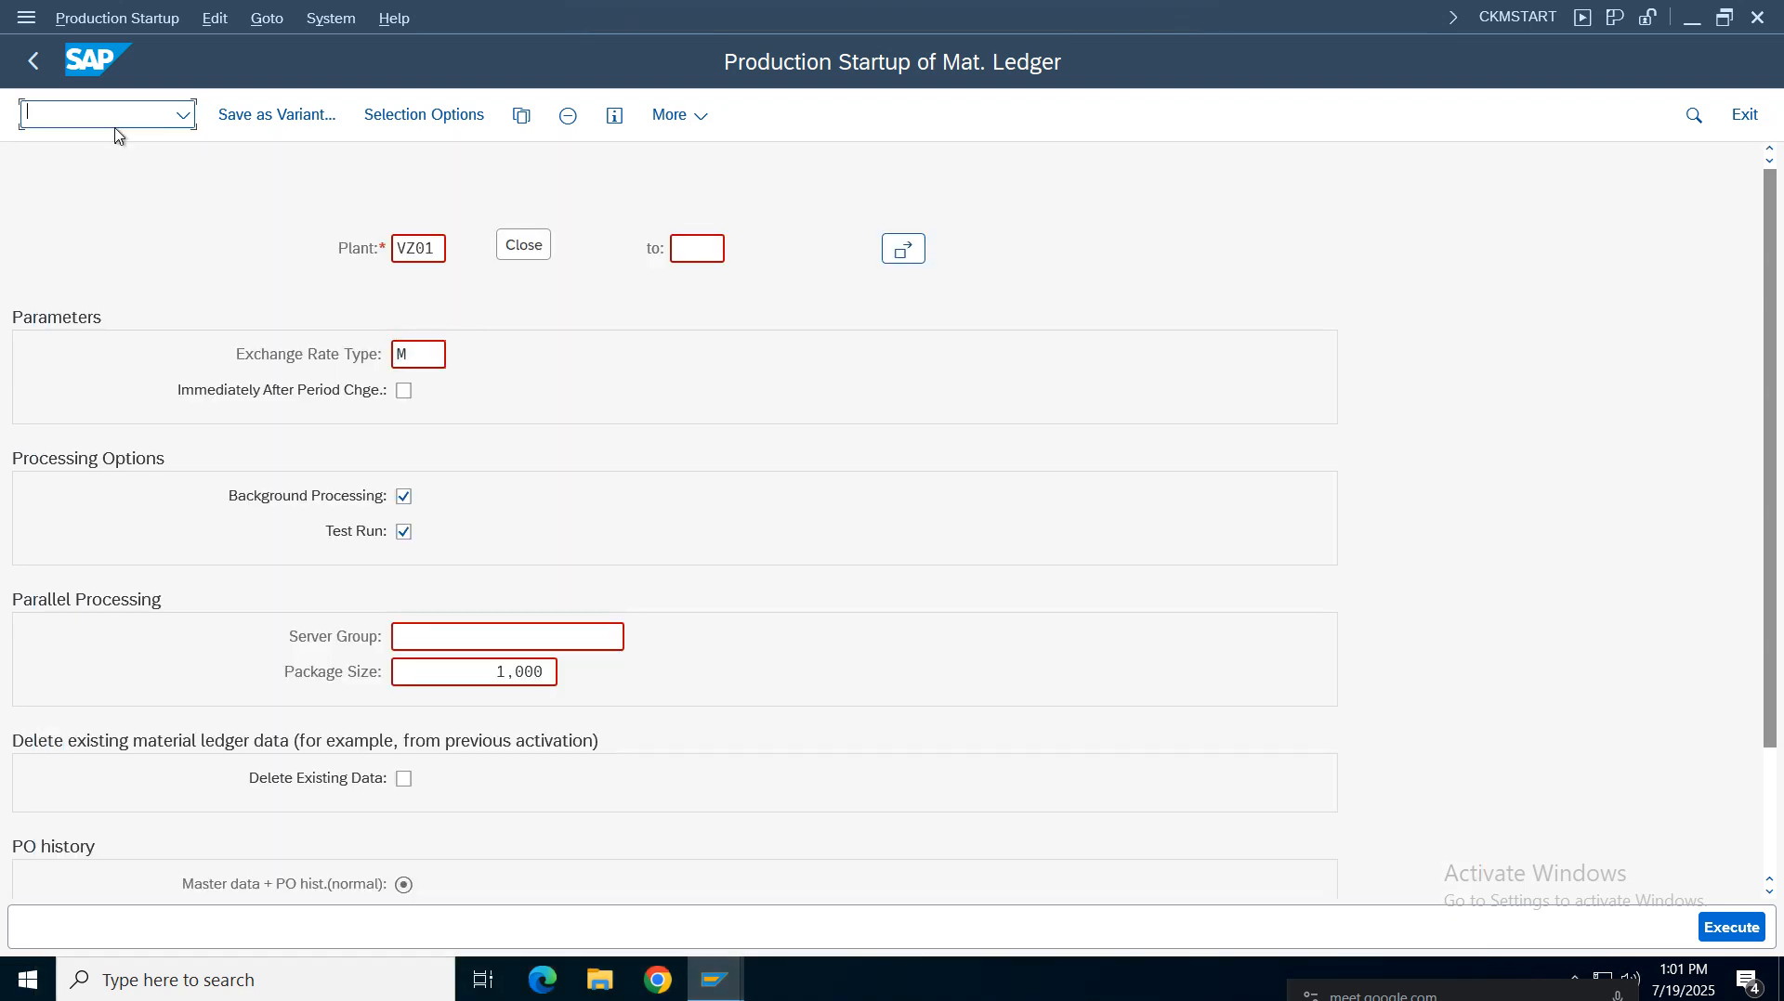
mouse_move(716, 980)
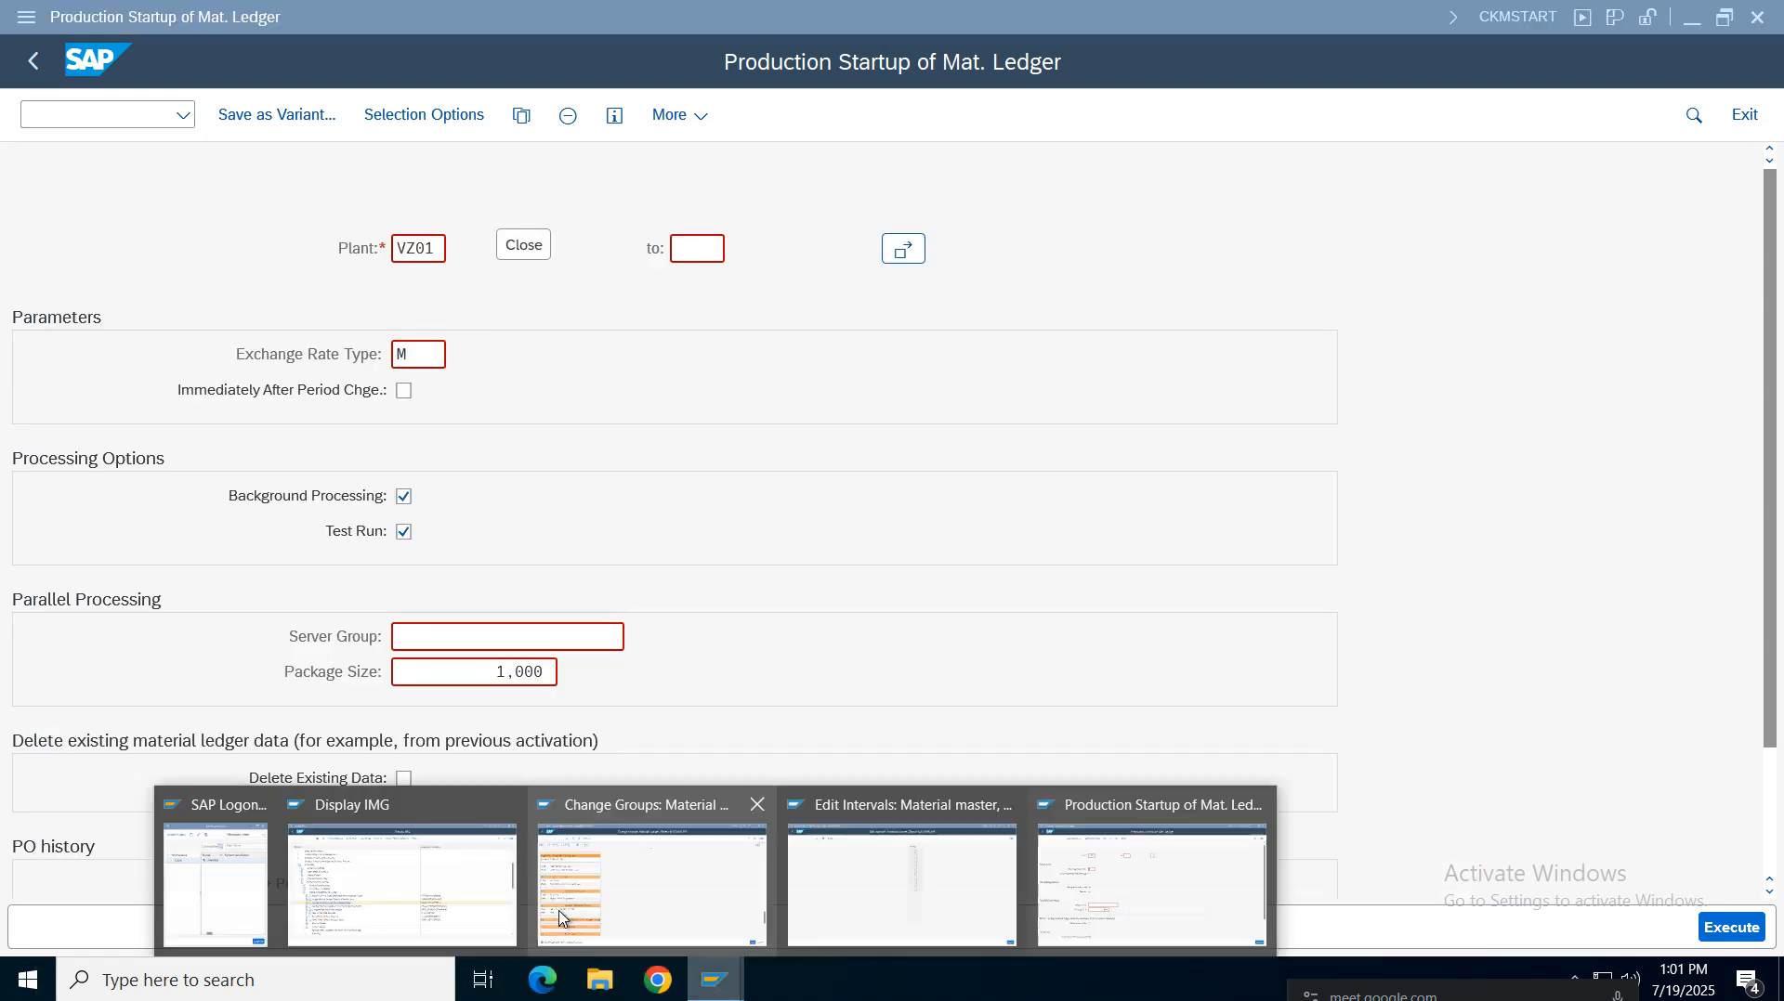
left_click(350, 801)
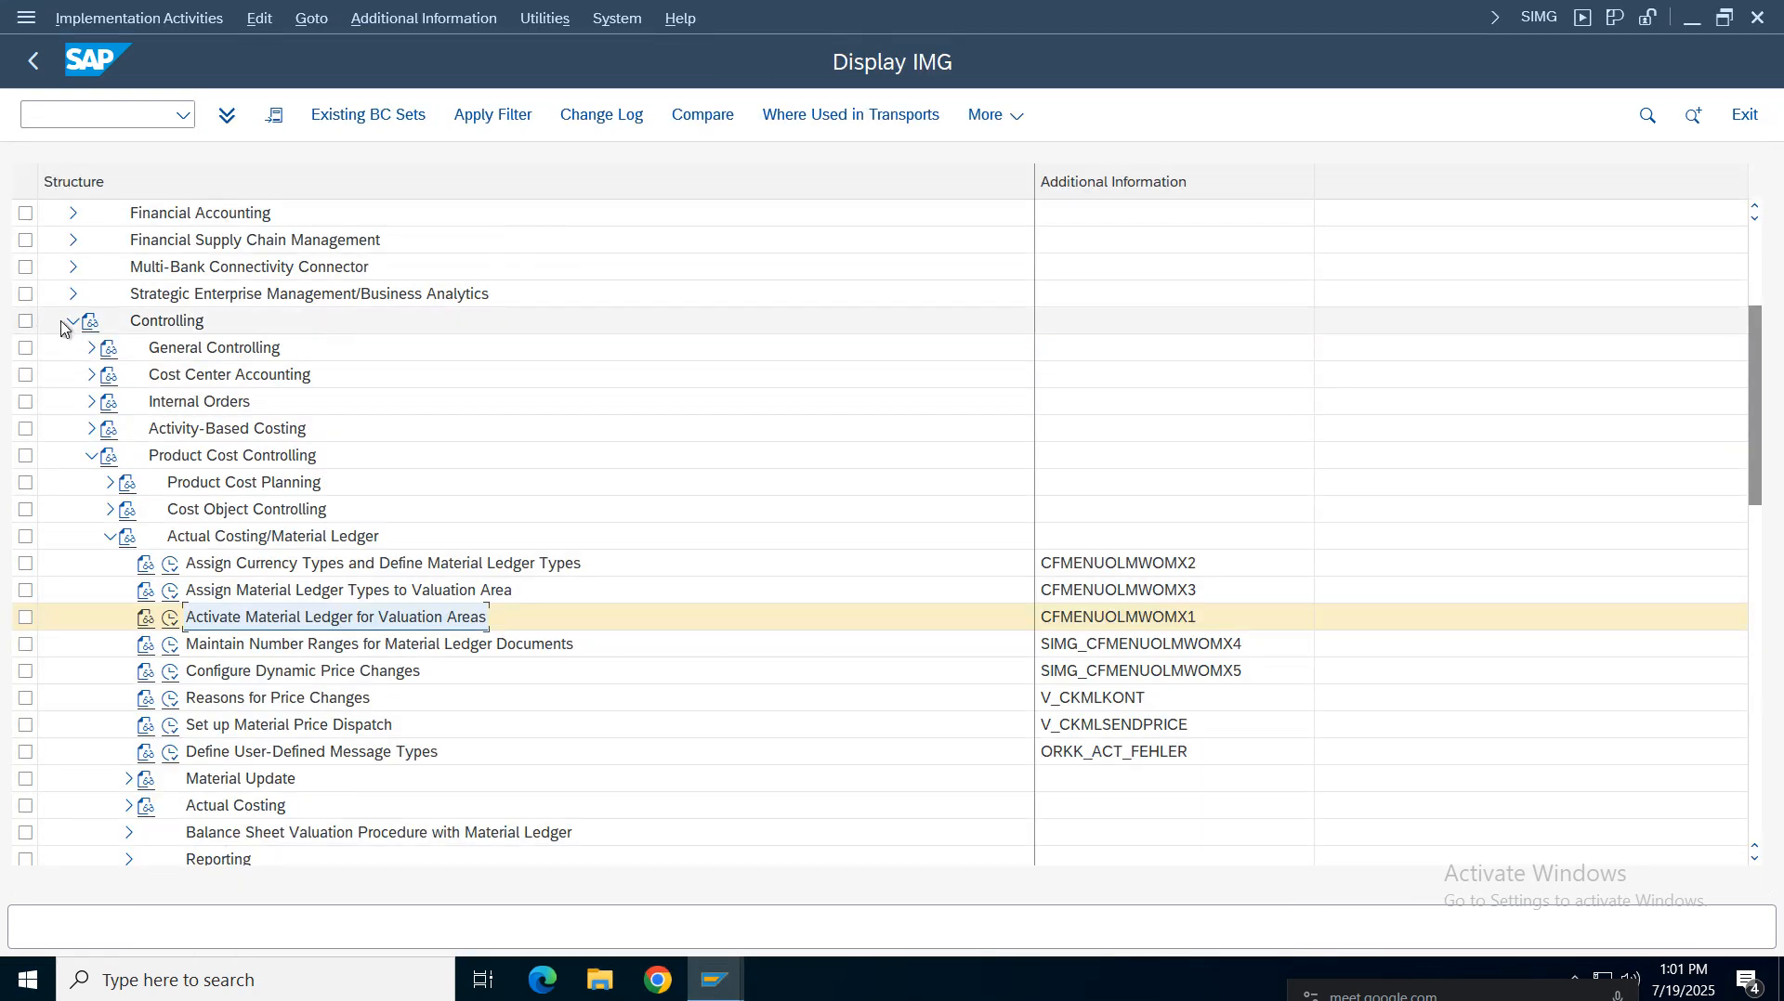
left_click(73, 320)
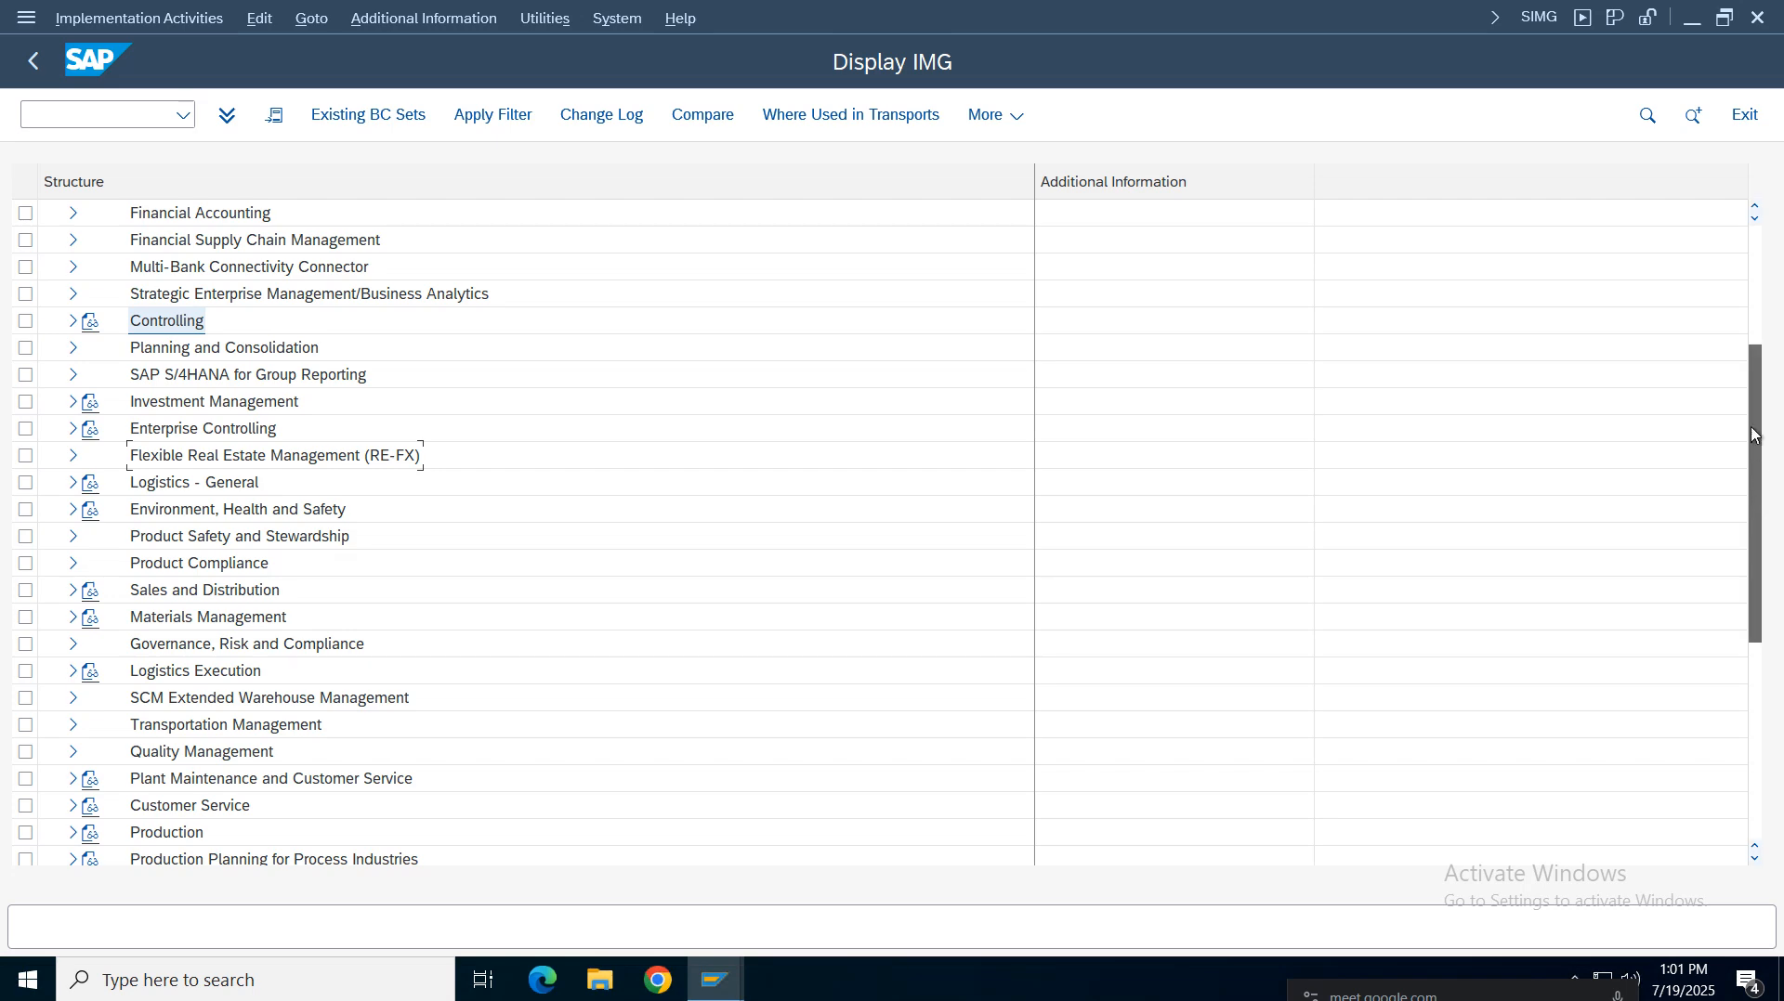
scroll(1612, 369, "up", 3)
scroll(1613, 368, "up", 1)
left_click(72, 455)
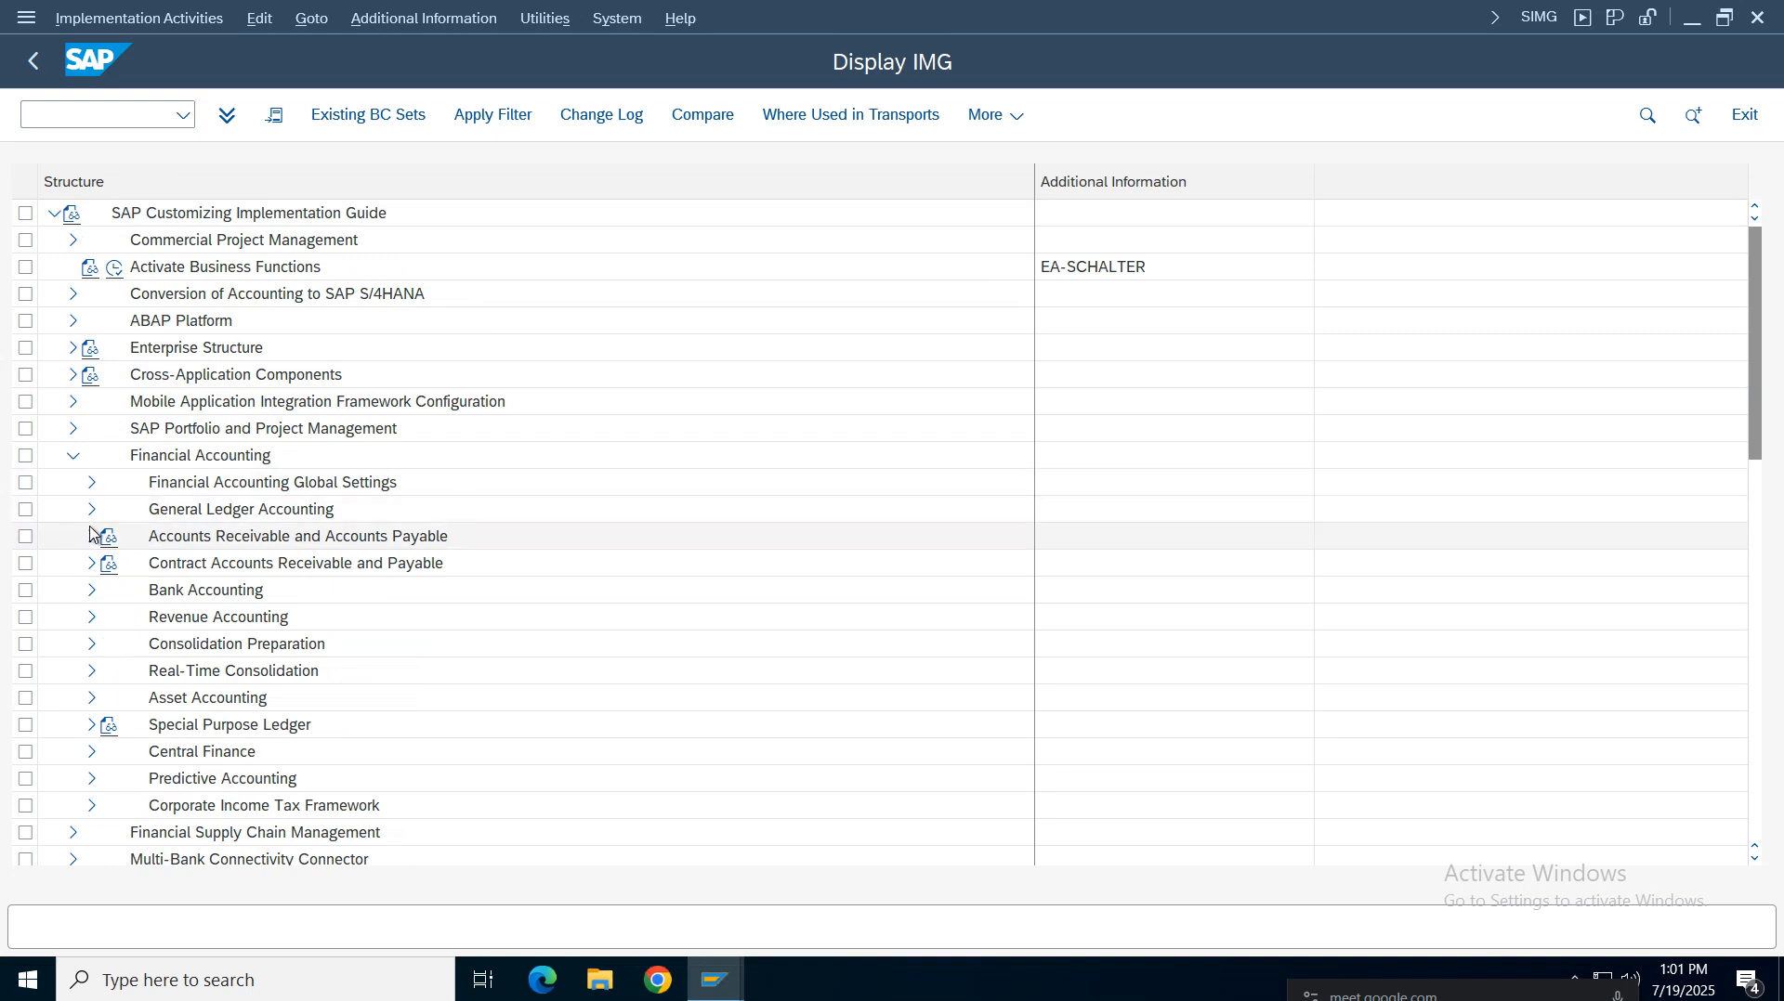
left_click(90, 487)
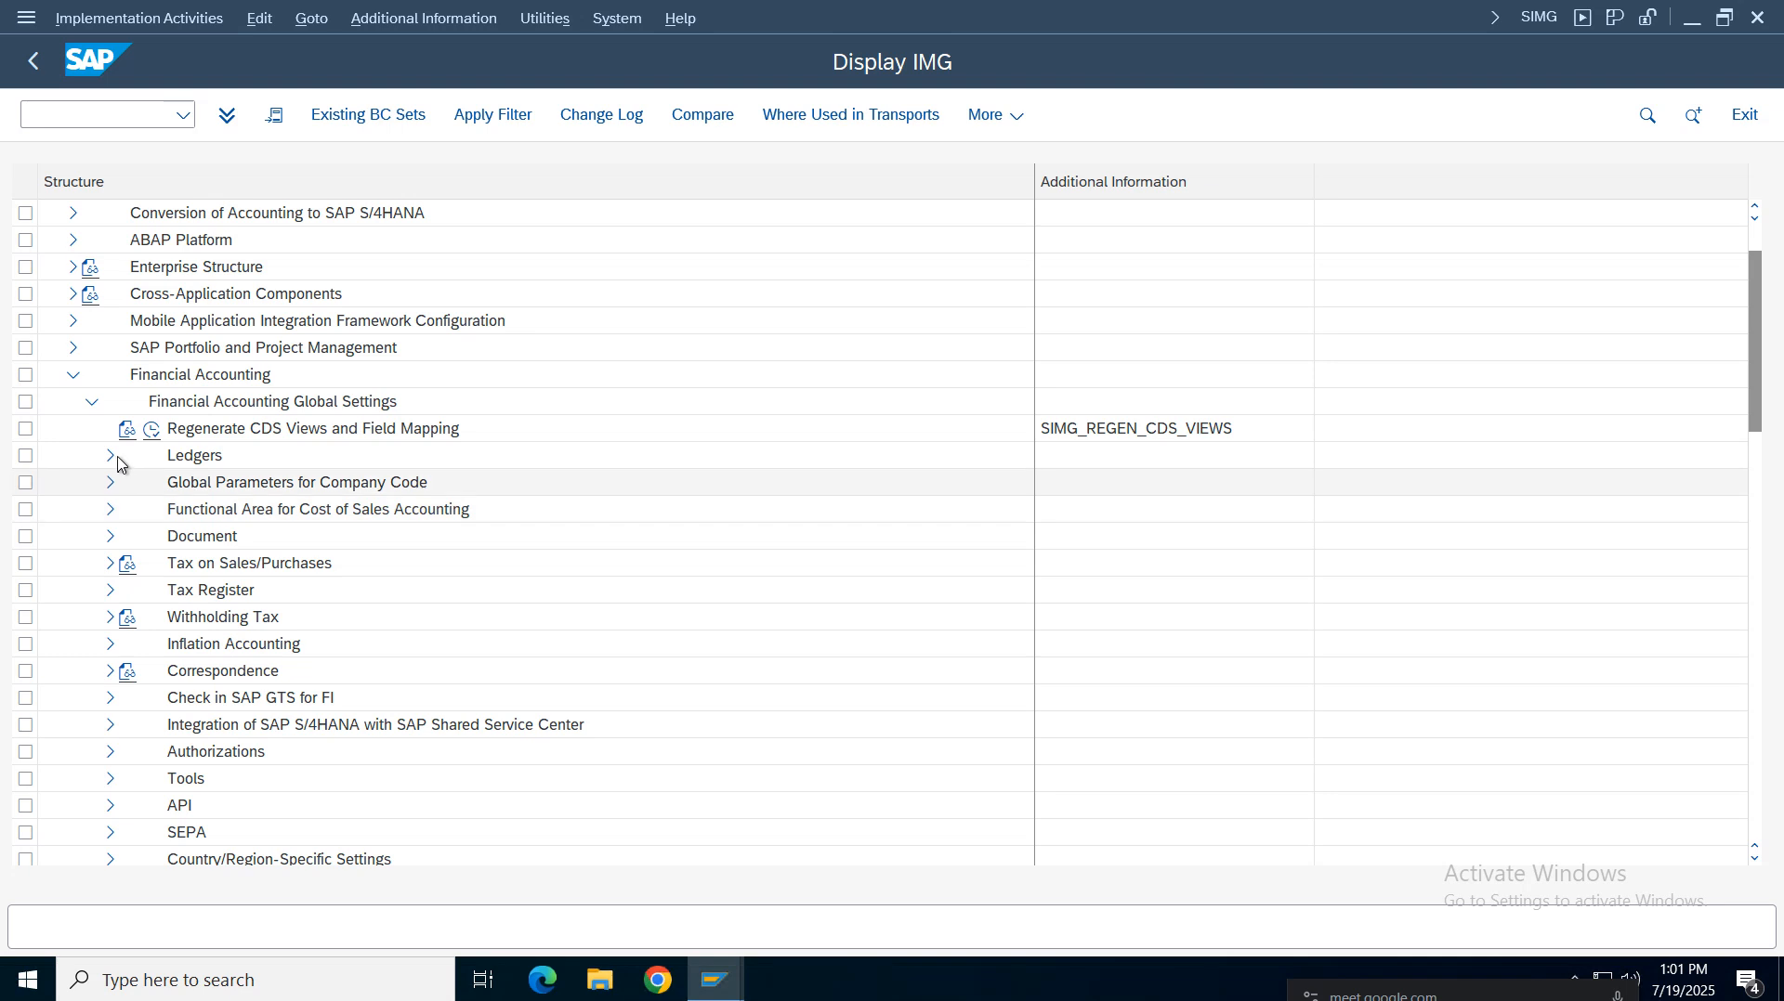
left_click(109, 465)
left_click(128, 510)
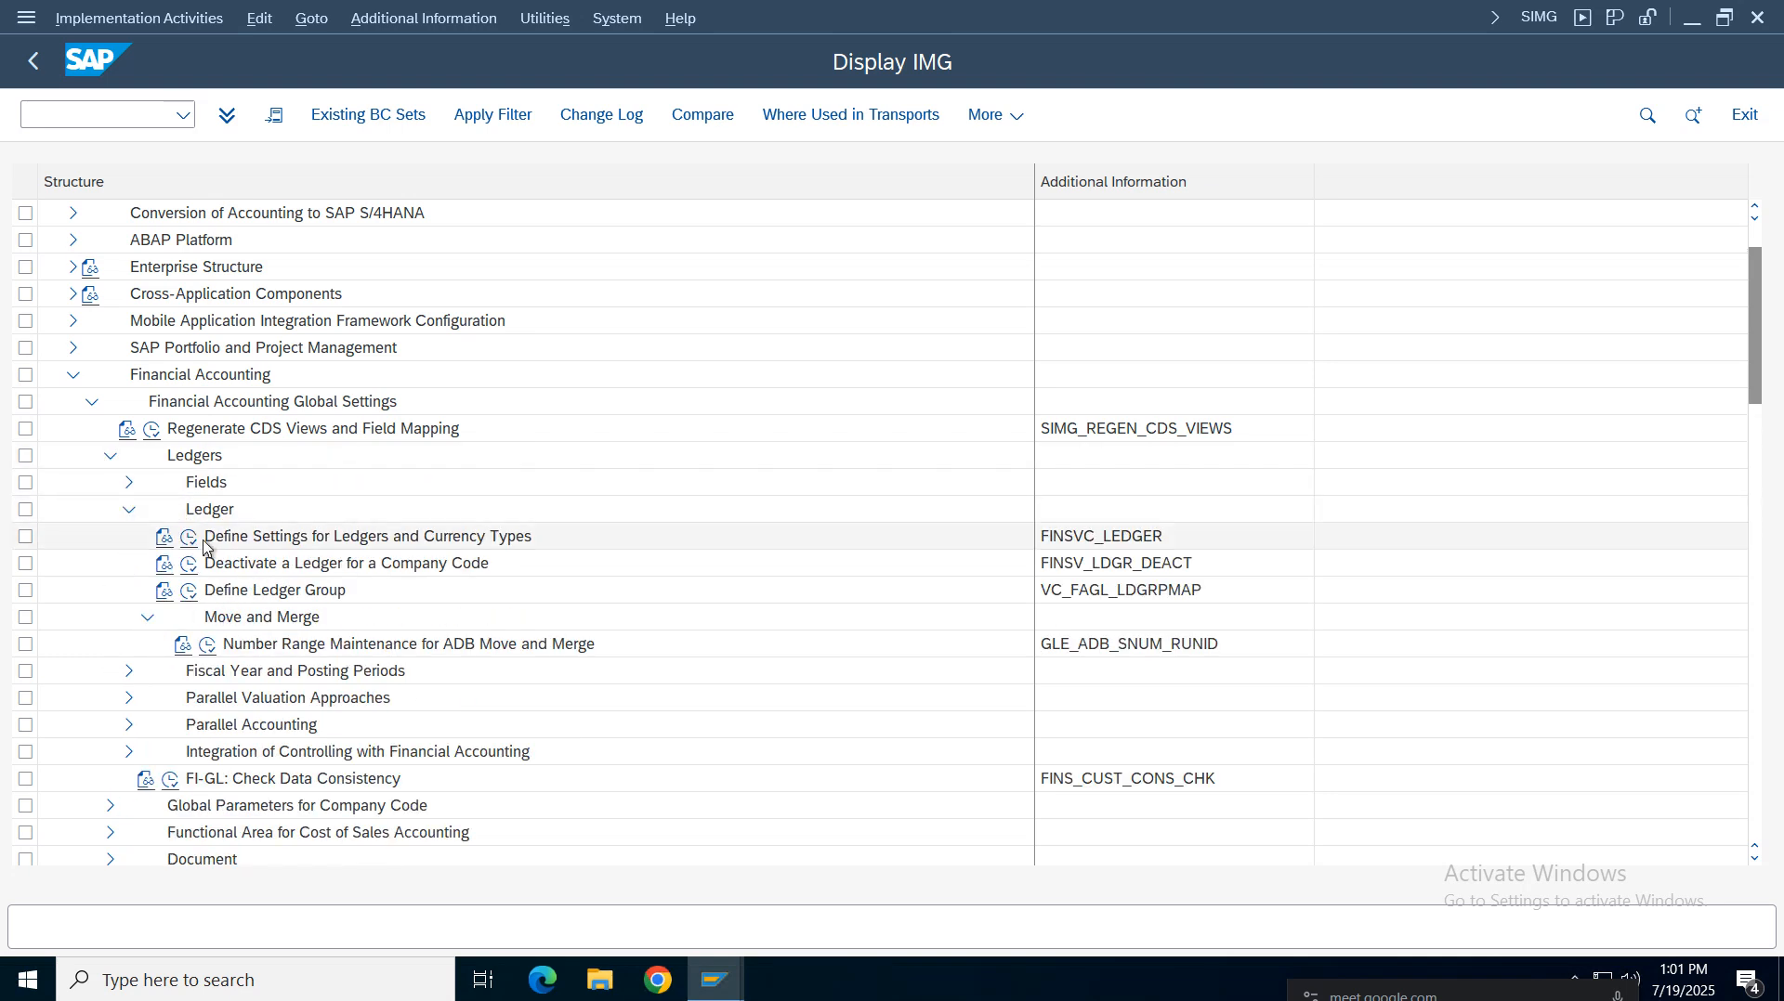
left_click(190, 538)
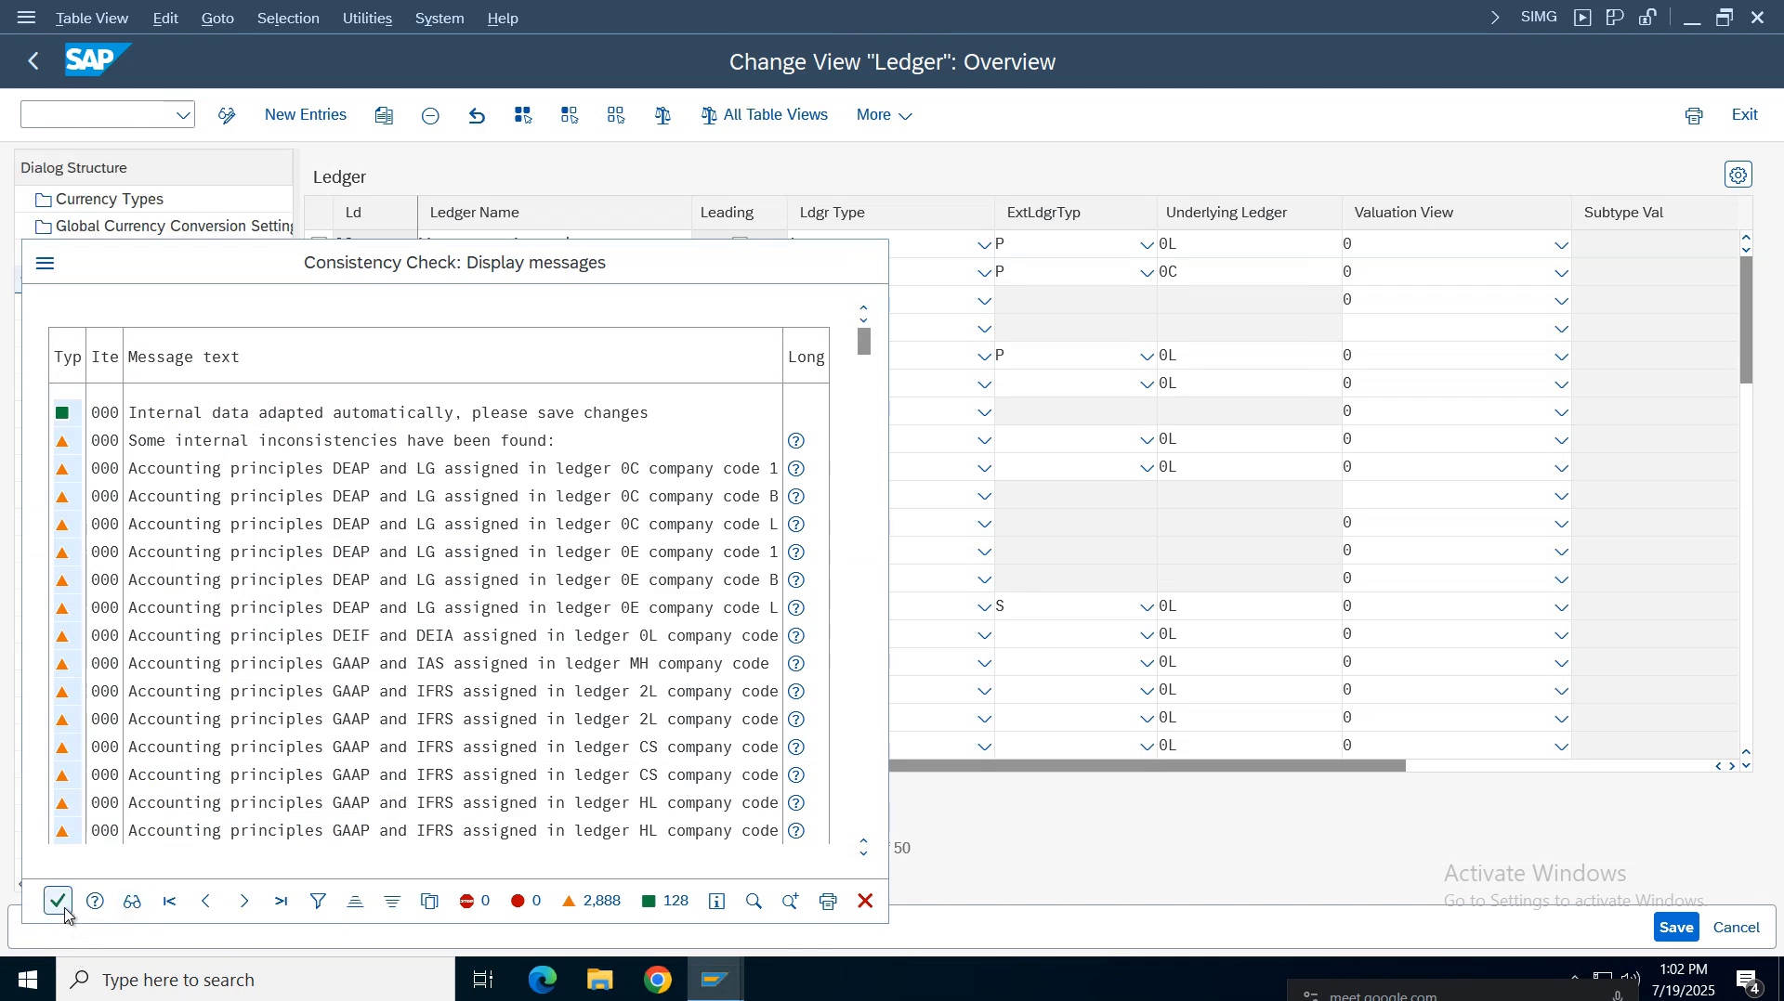
Open Currency Conversion Settings for Company Codes and copy the AM01 entry to company code VZ01
left_click(58, 901)
double_click(90, 258)
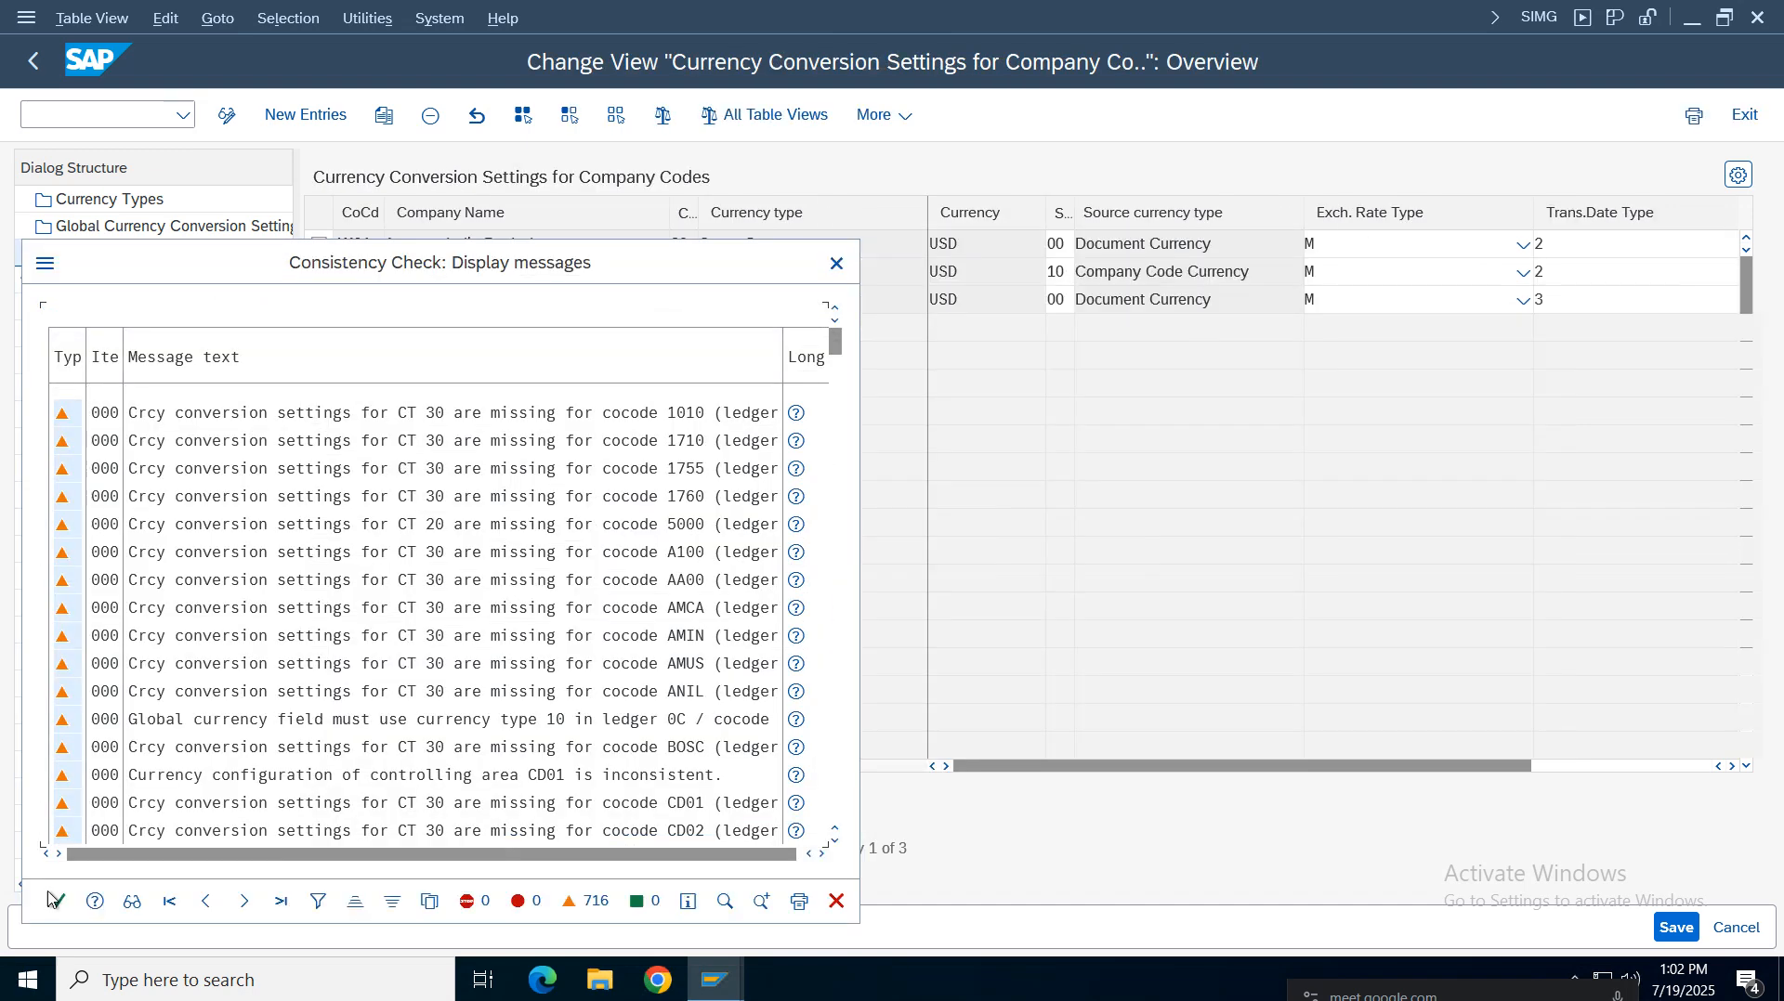
left_click(58, 901)
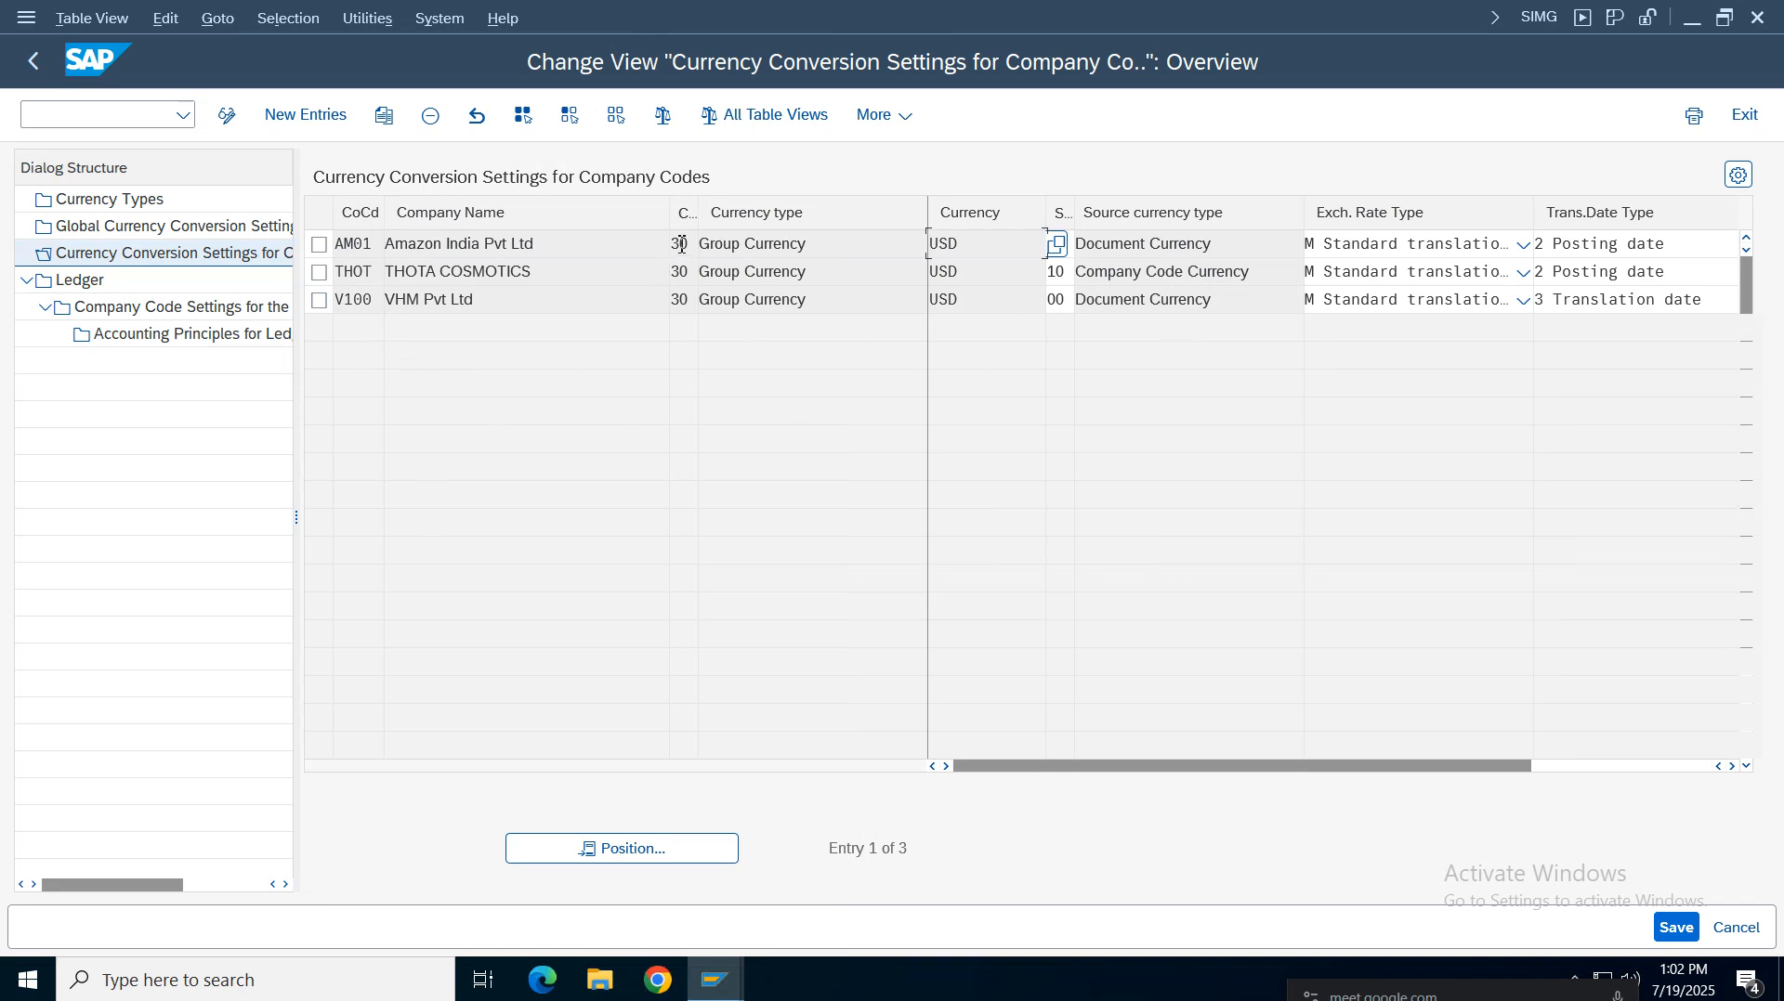
left_click_drag(847, 247, 554, 270)
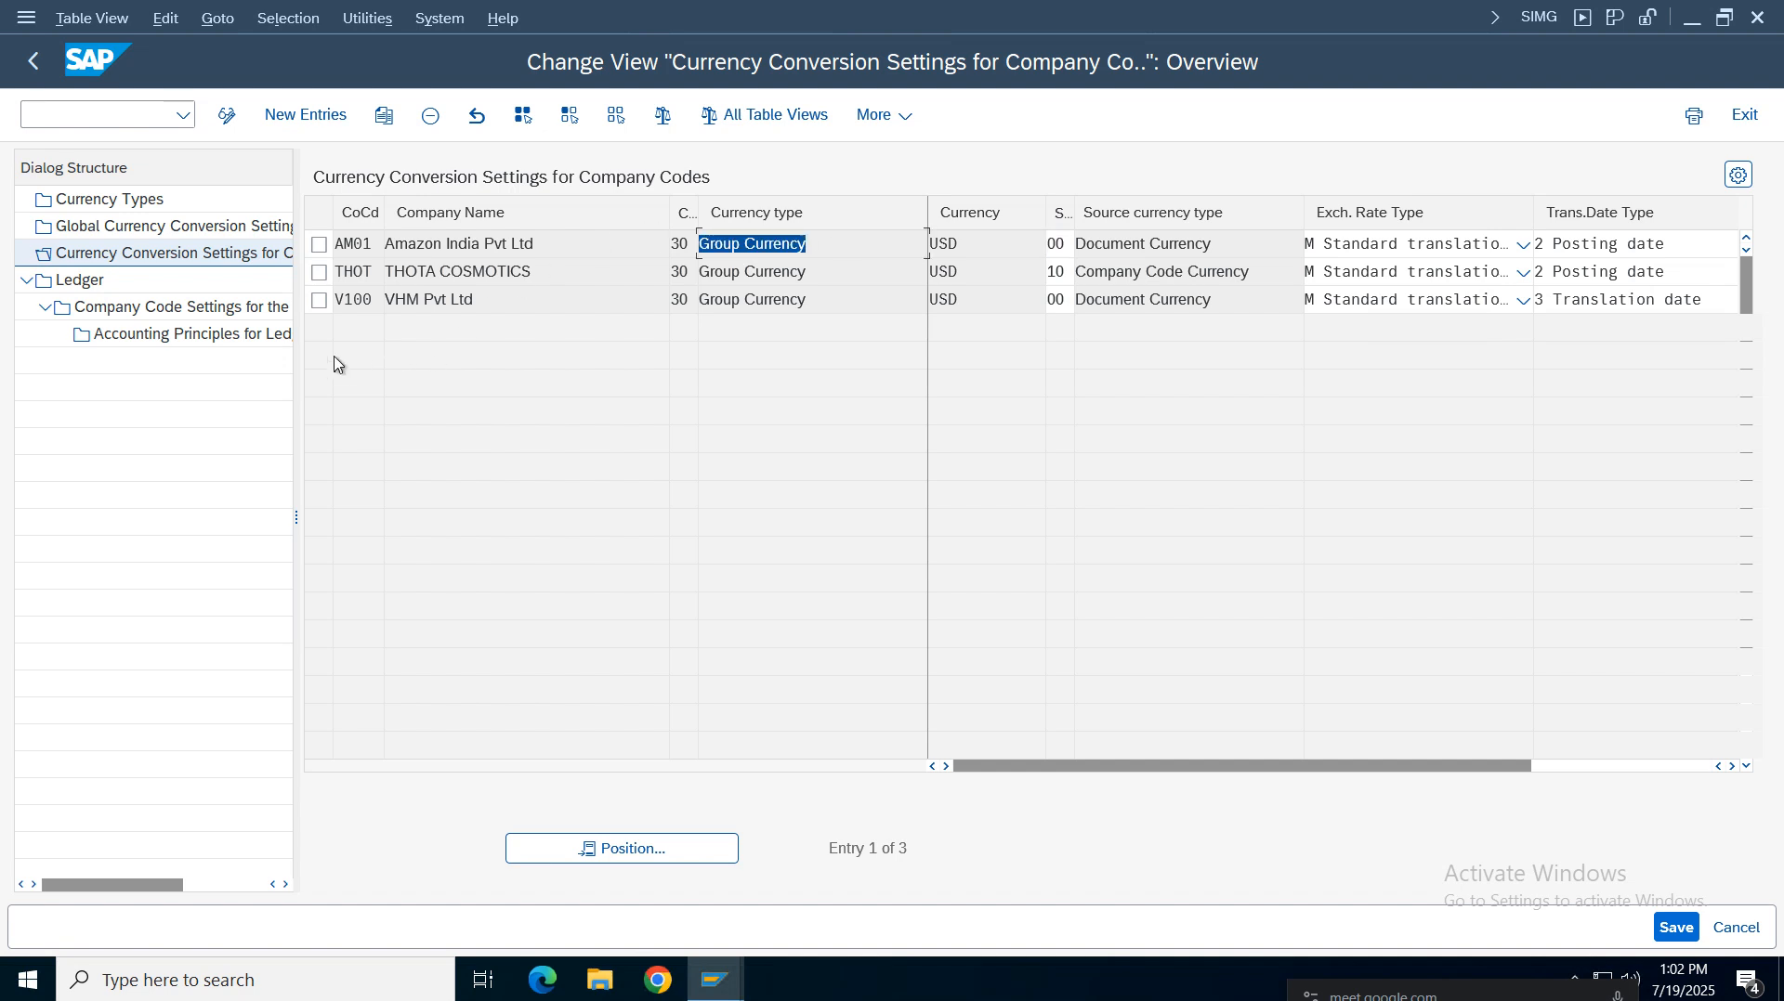
left_click(321, 247)
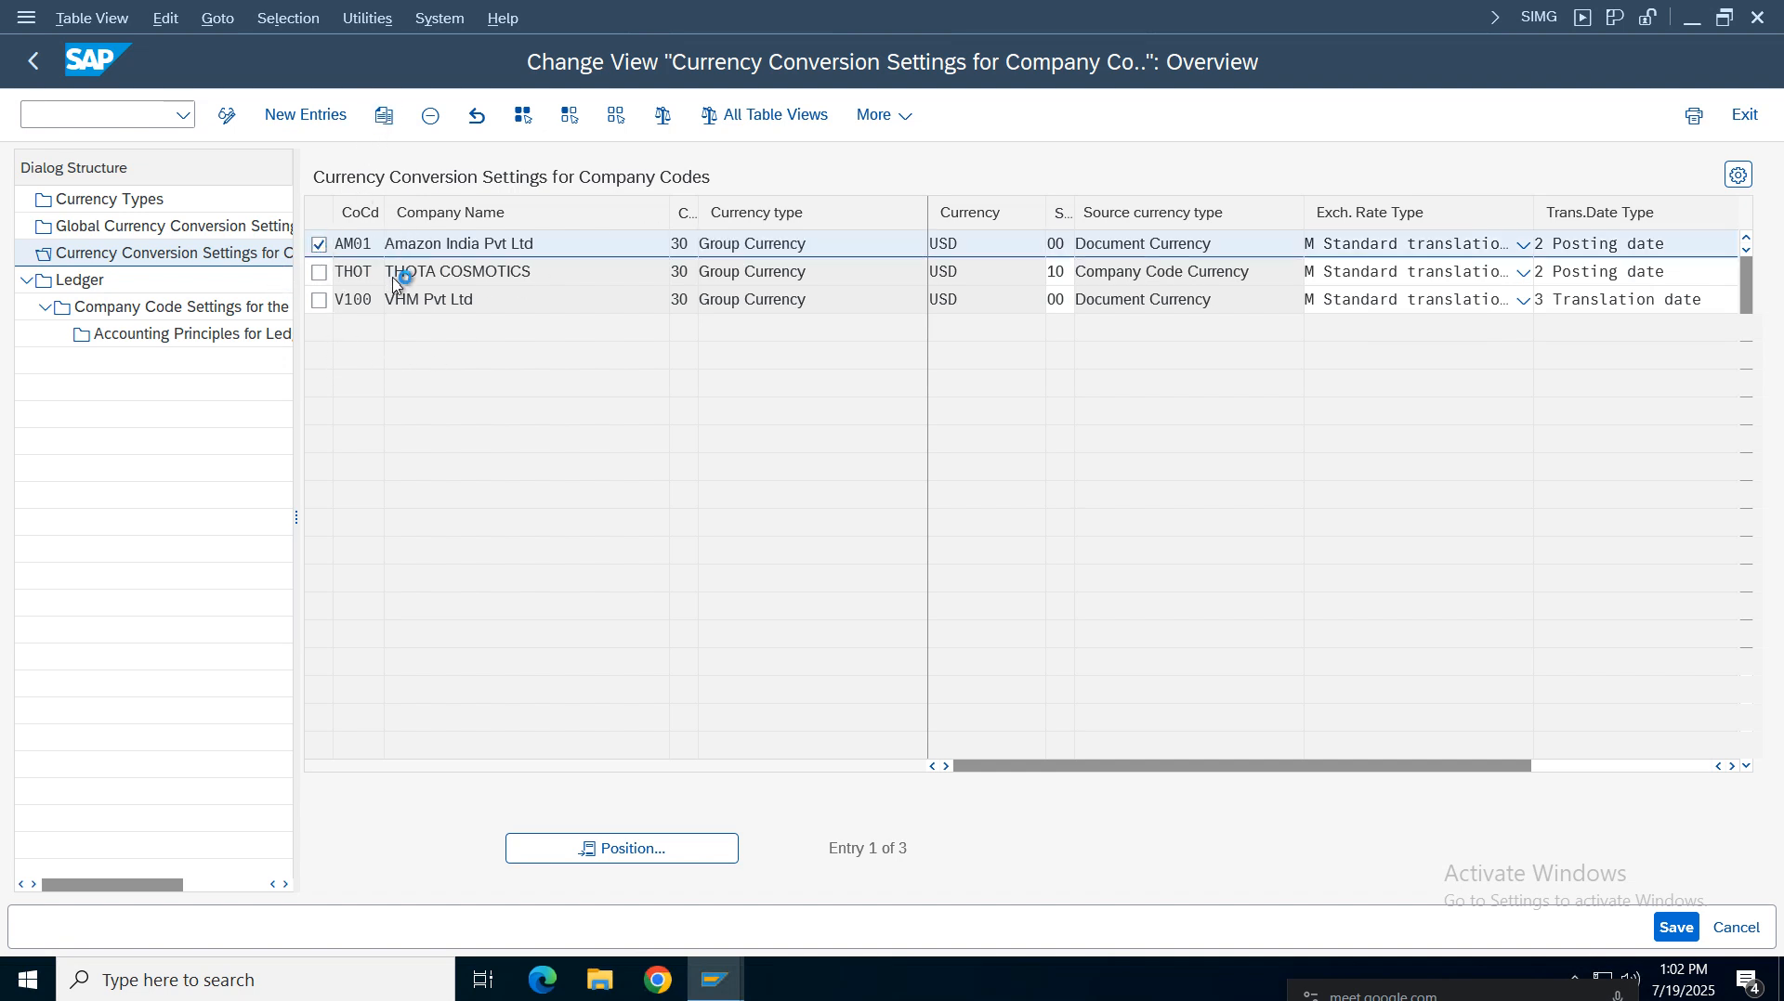
key("F6")
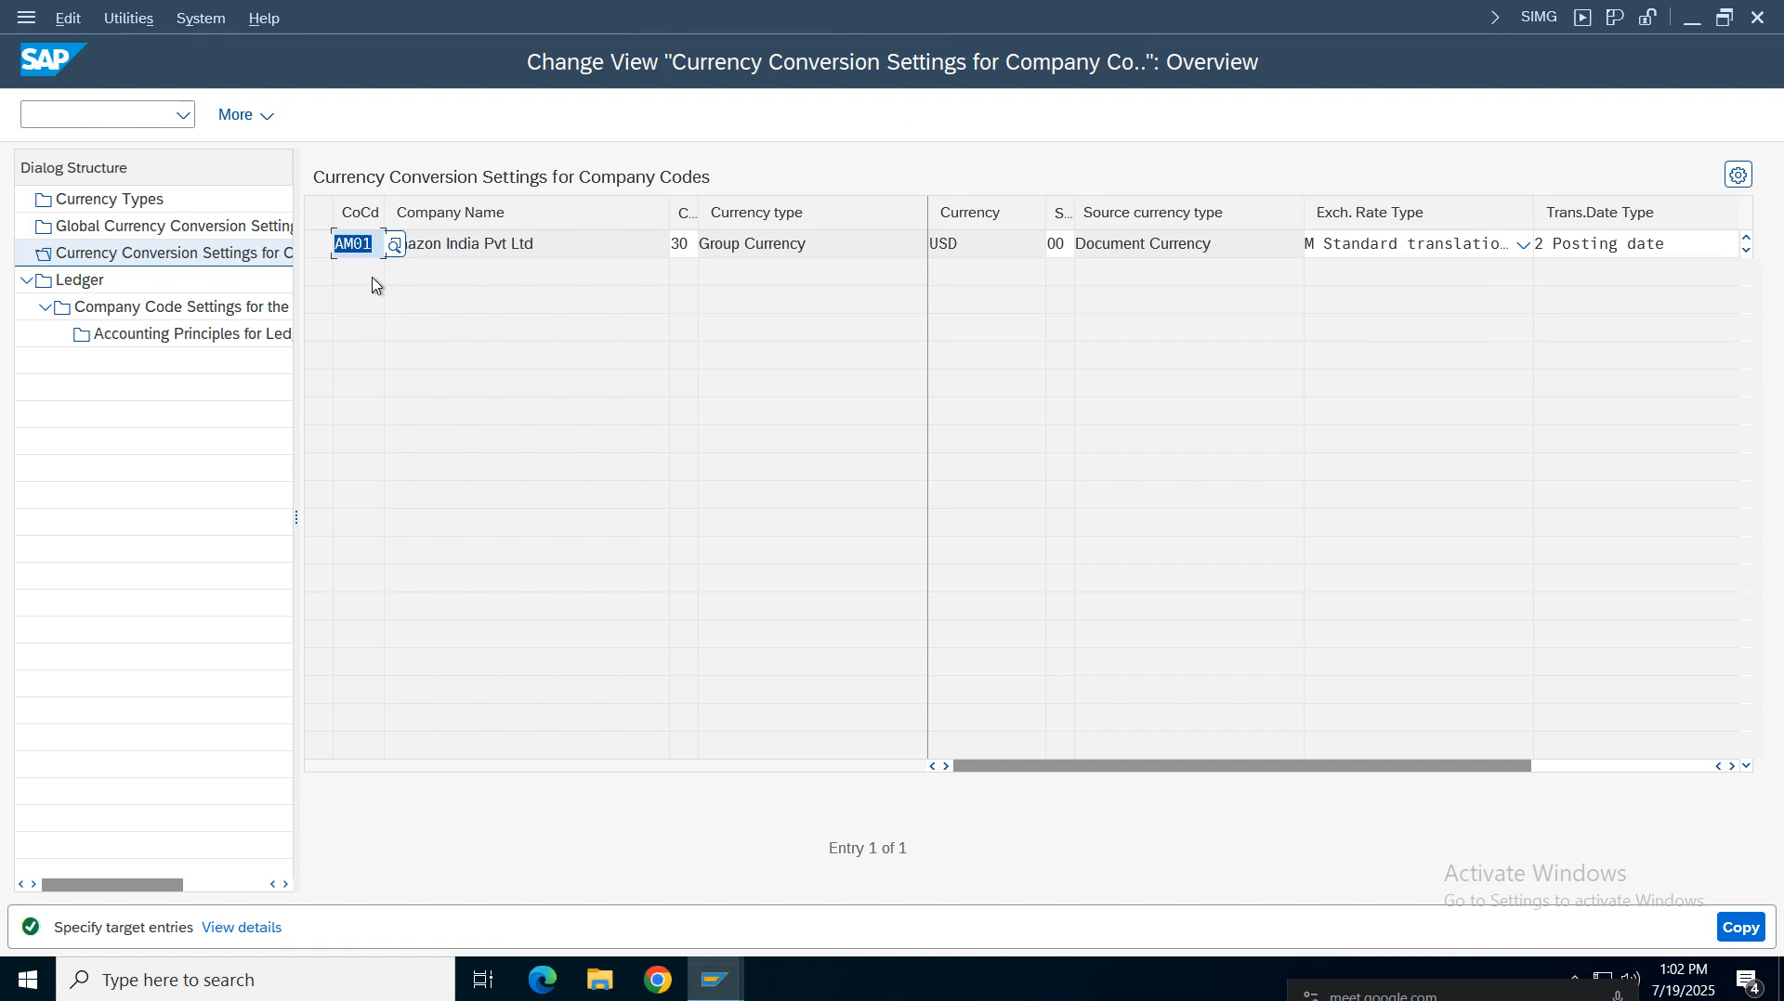
type("vz01")
key("Return")
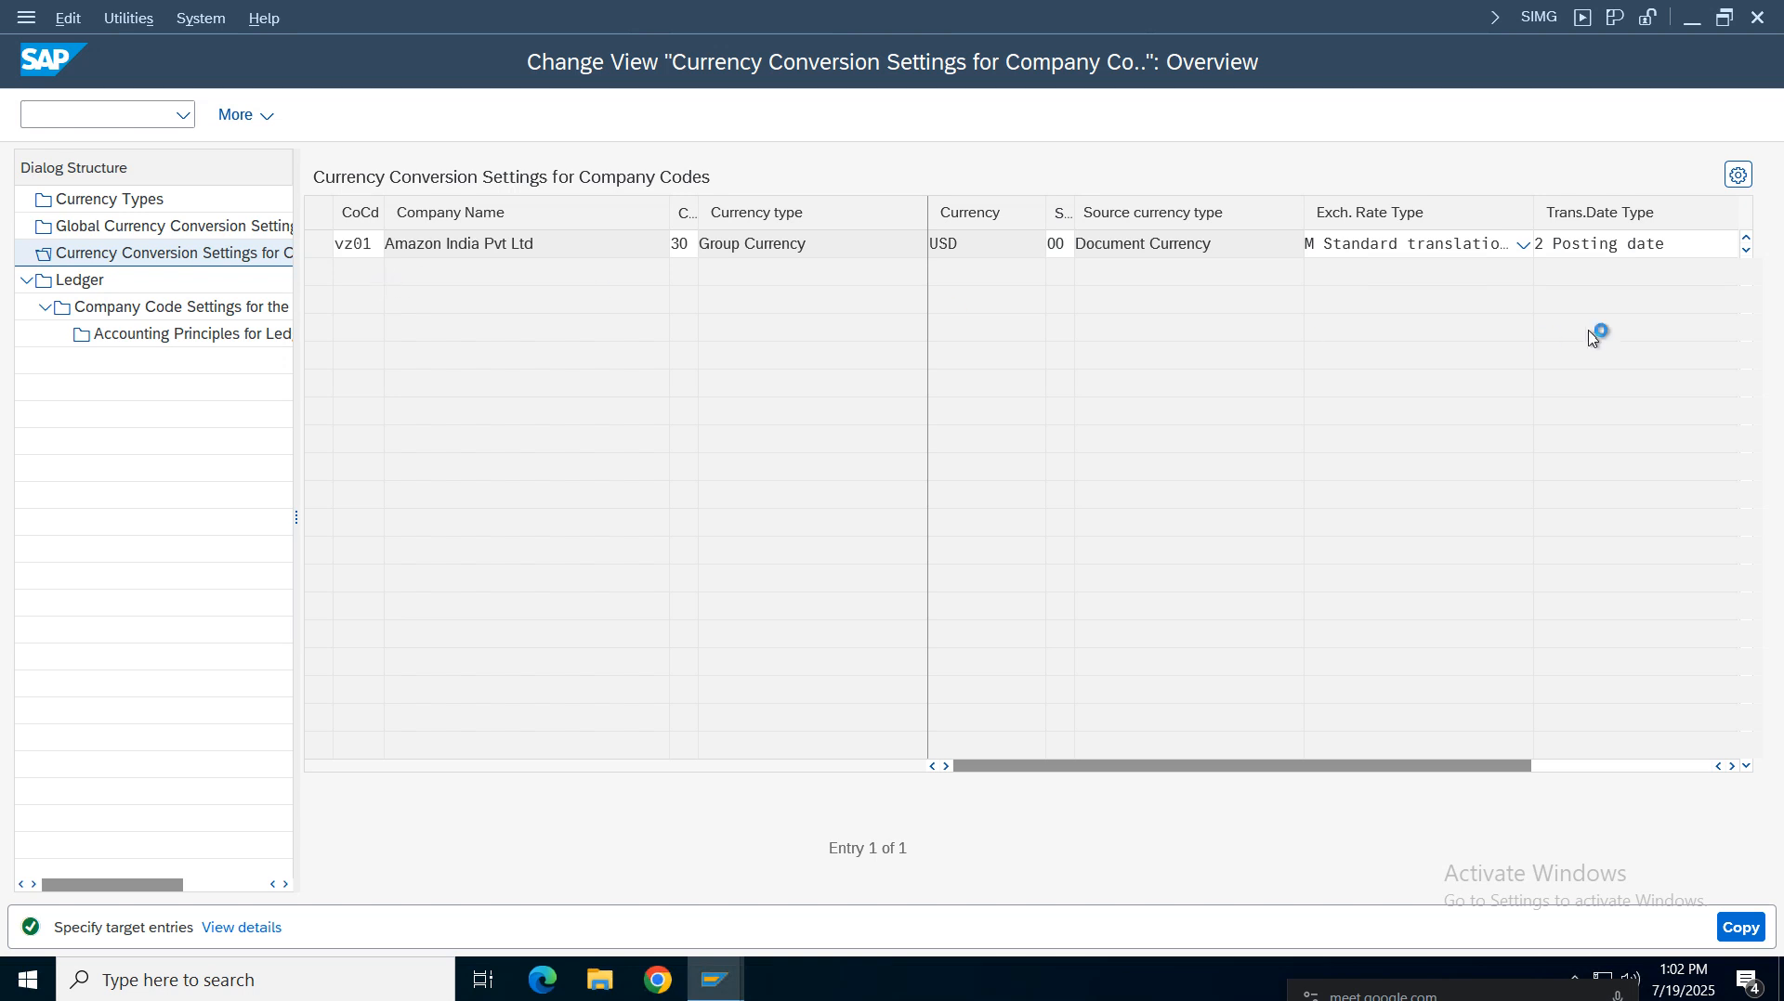
Save the new VZ01 currency conversion entry to the customizing request
left_click(1732, 766)
left_click_drag(1197, 762, 1007, 760)
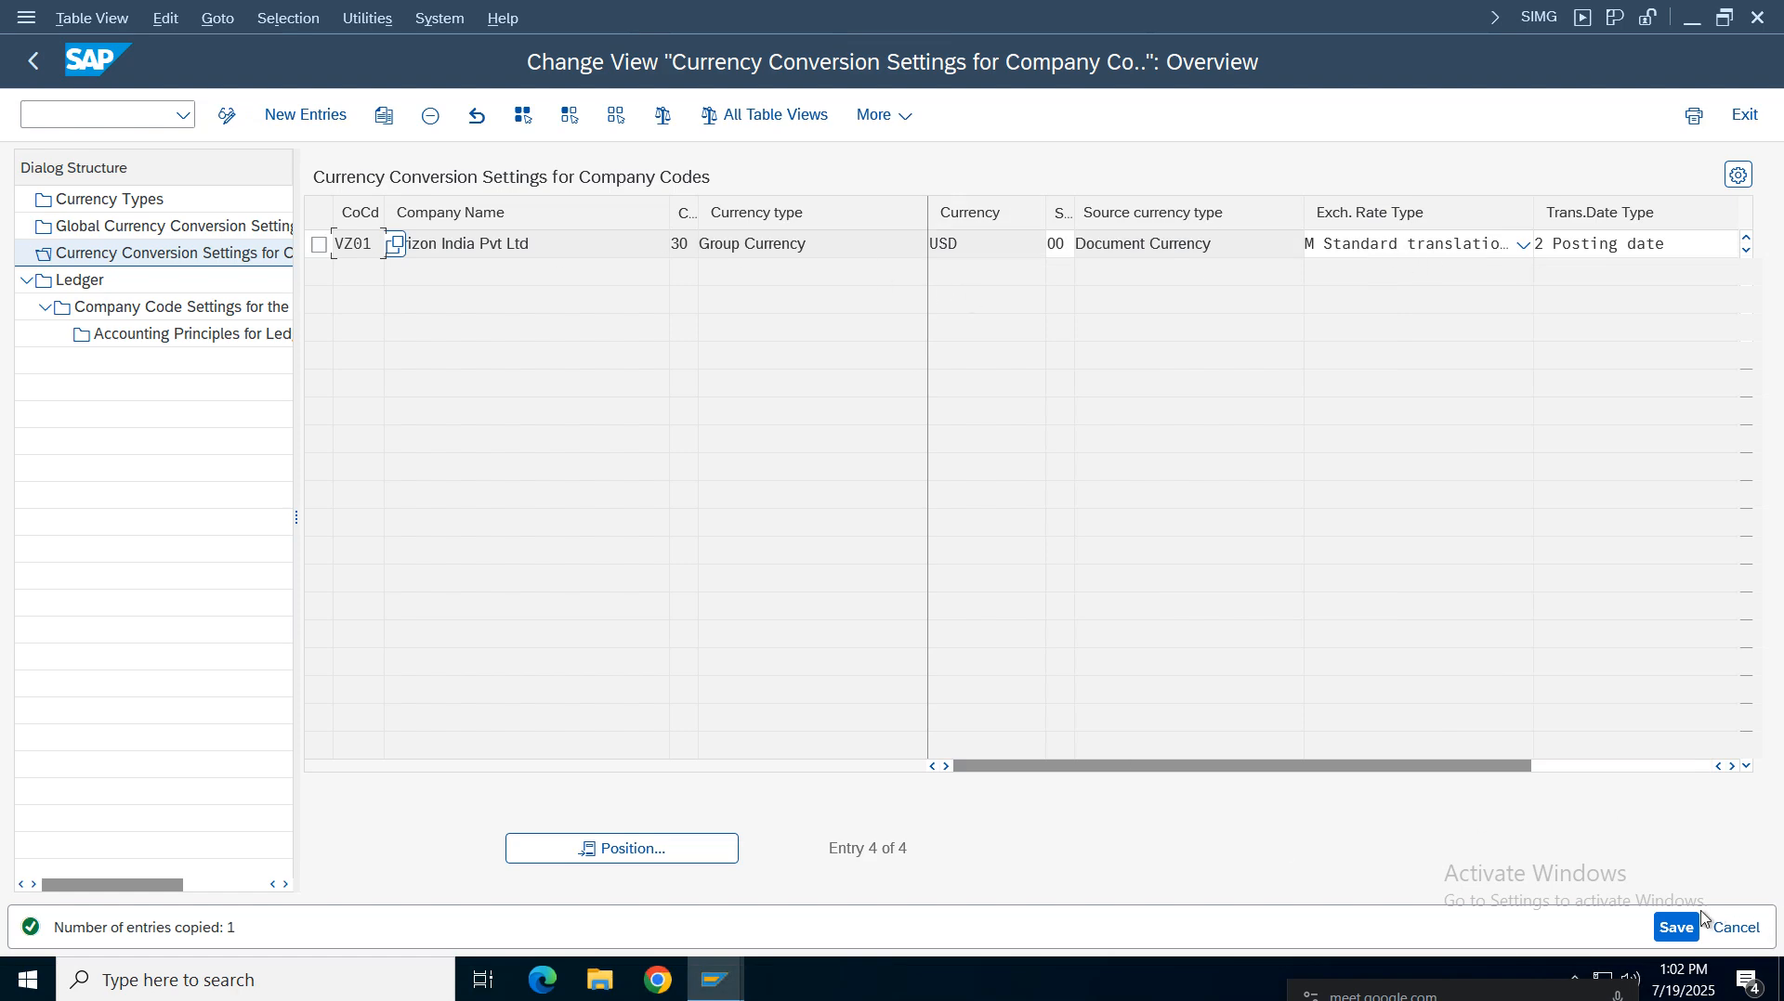
left_click(1677, 927)
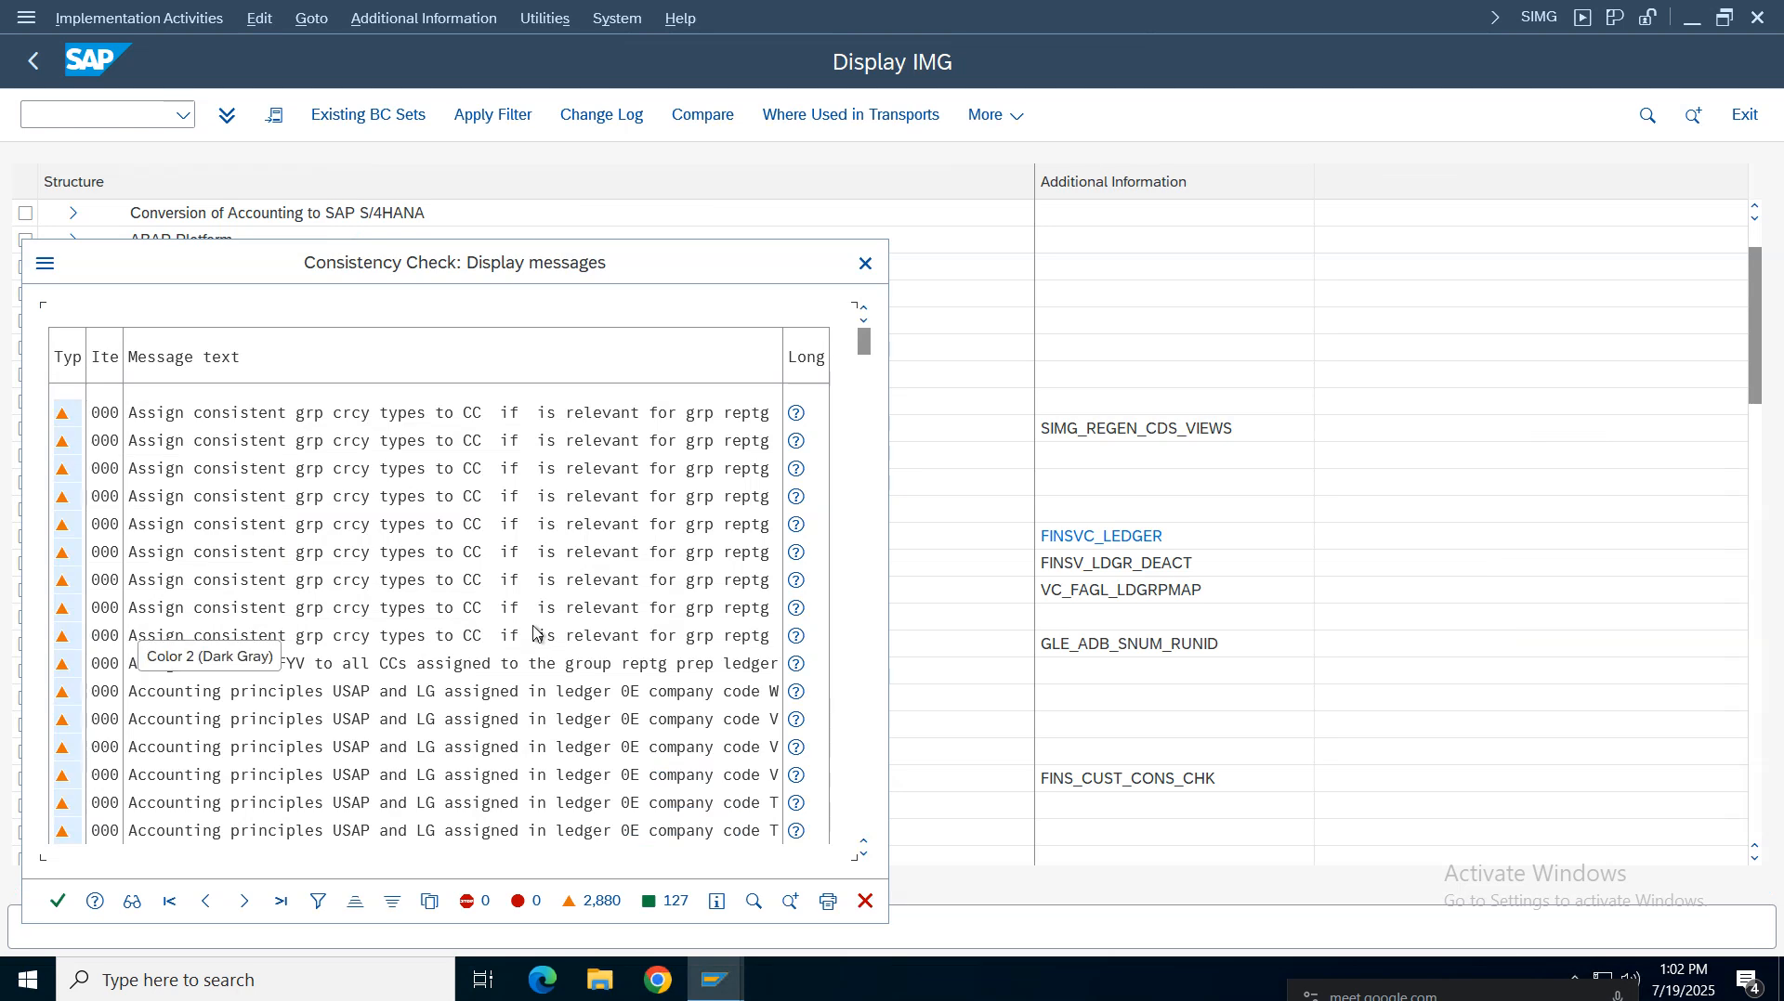
left_click(57, 901)
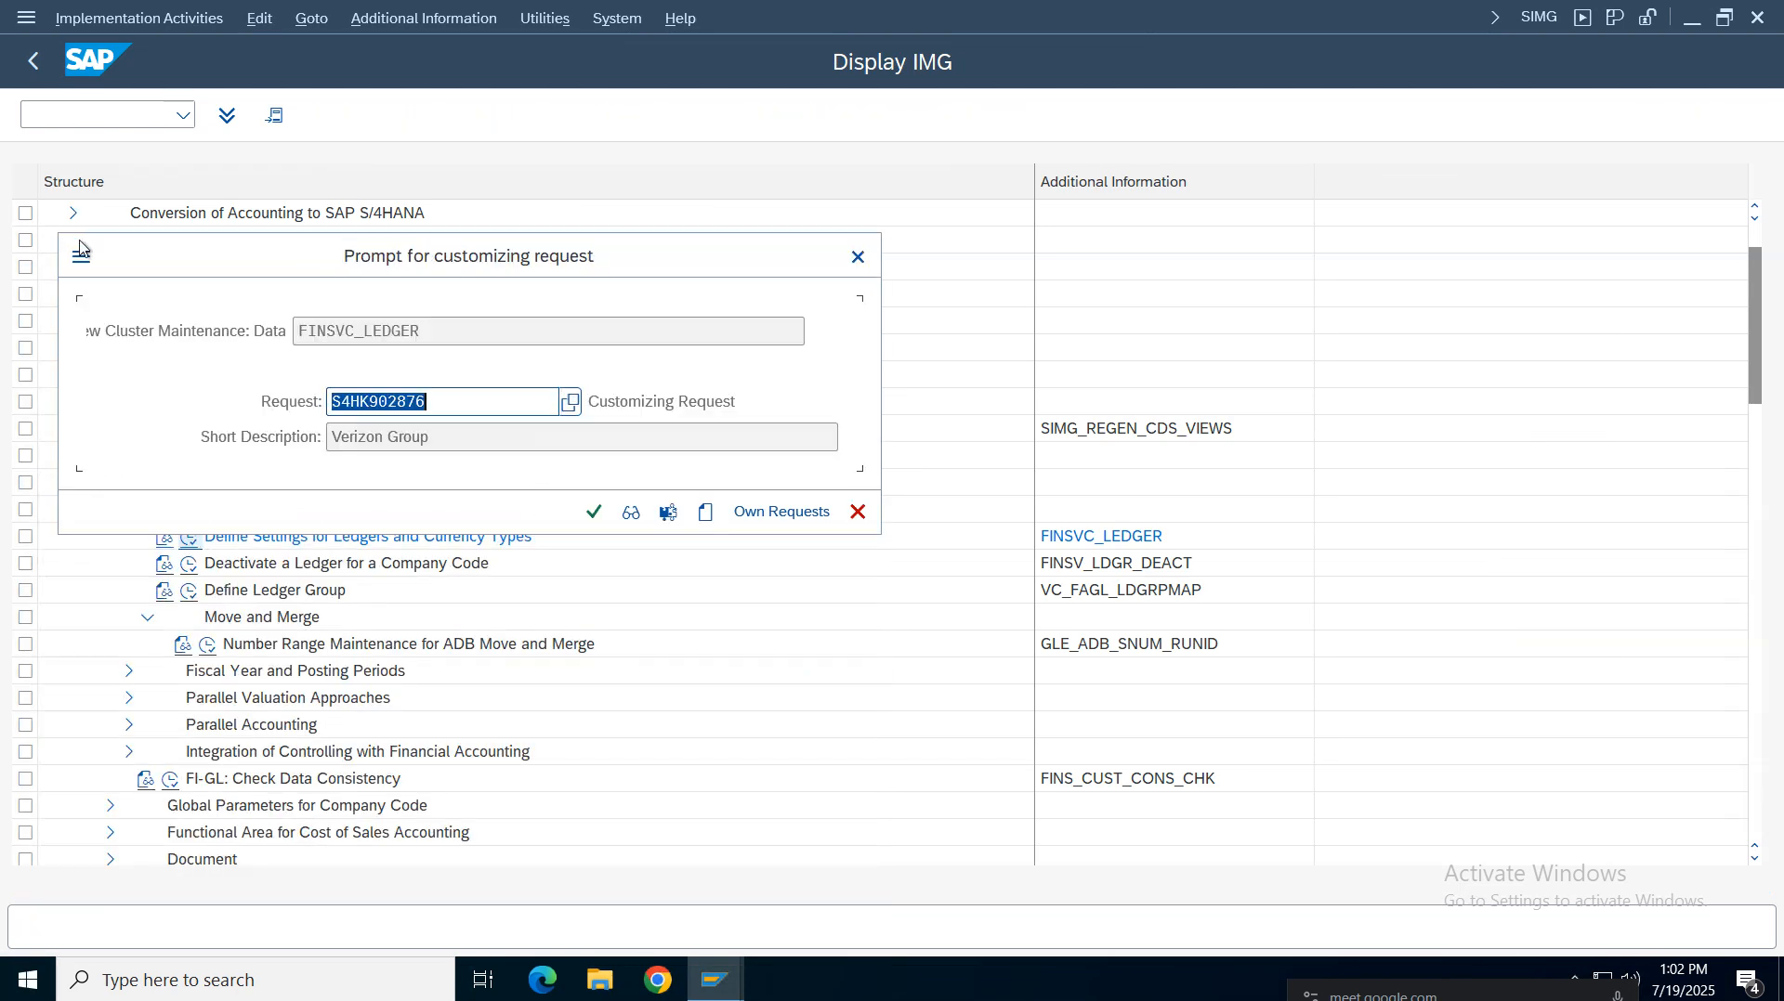
left_click(602, 512)
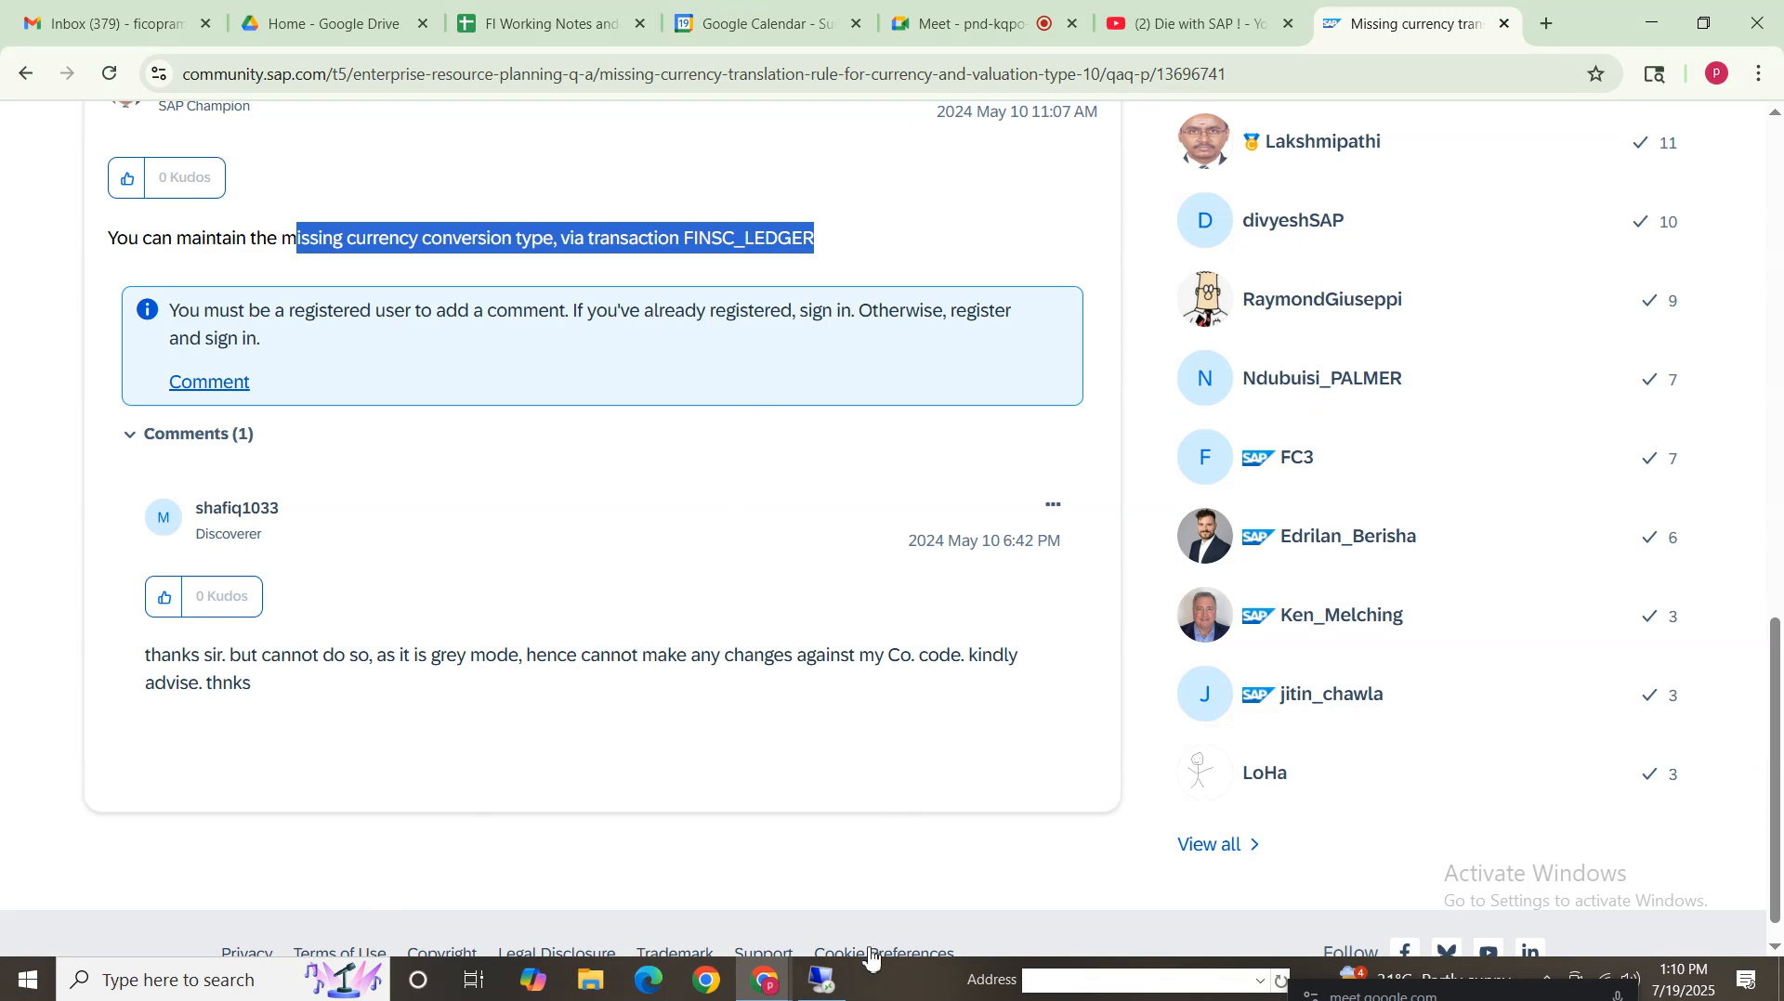
Close the currency conversion window and restart transaction CKMSTART for plant VZ01
left_click(821, 982)
left_click(715, 997)
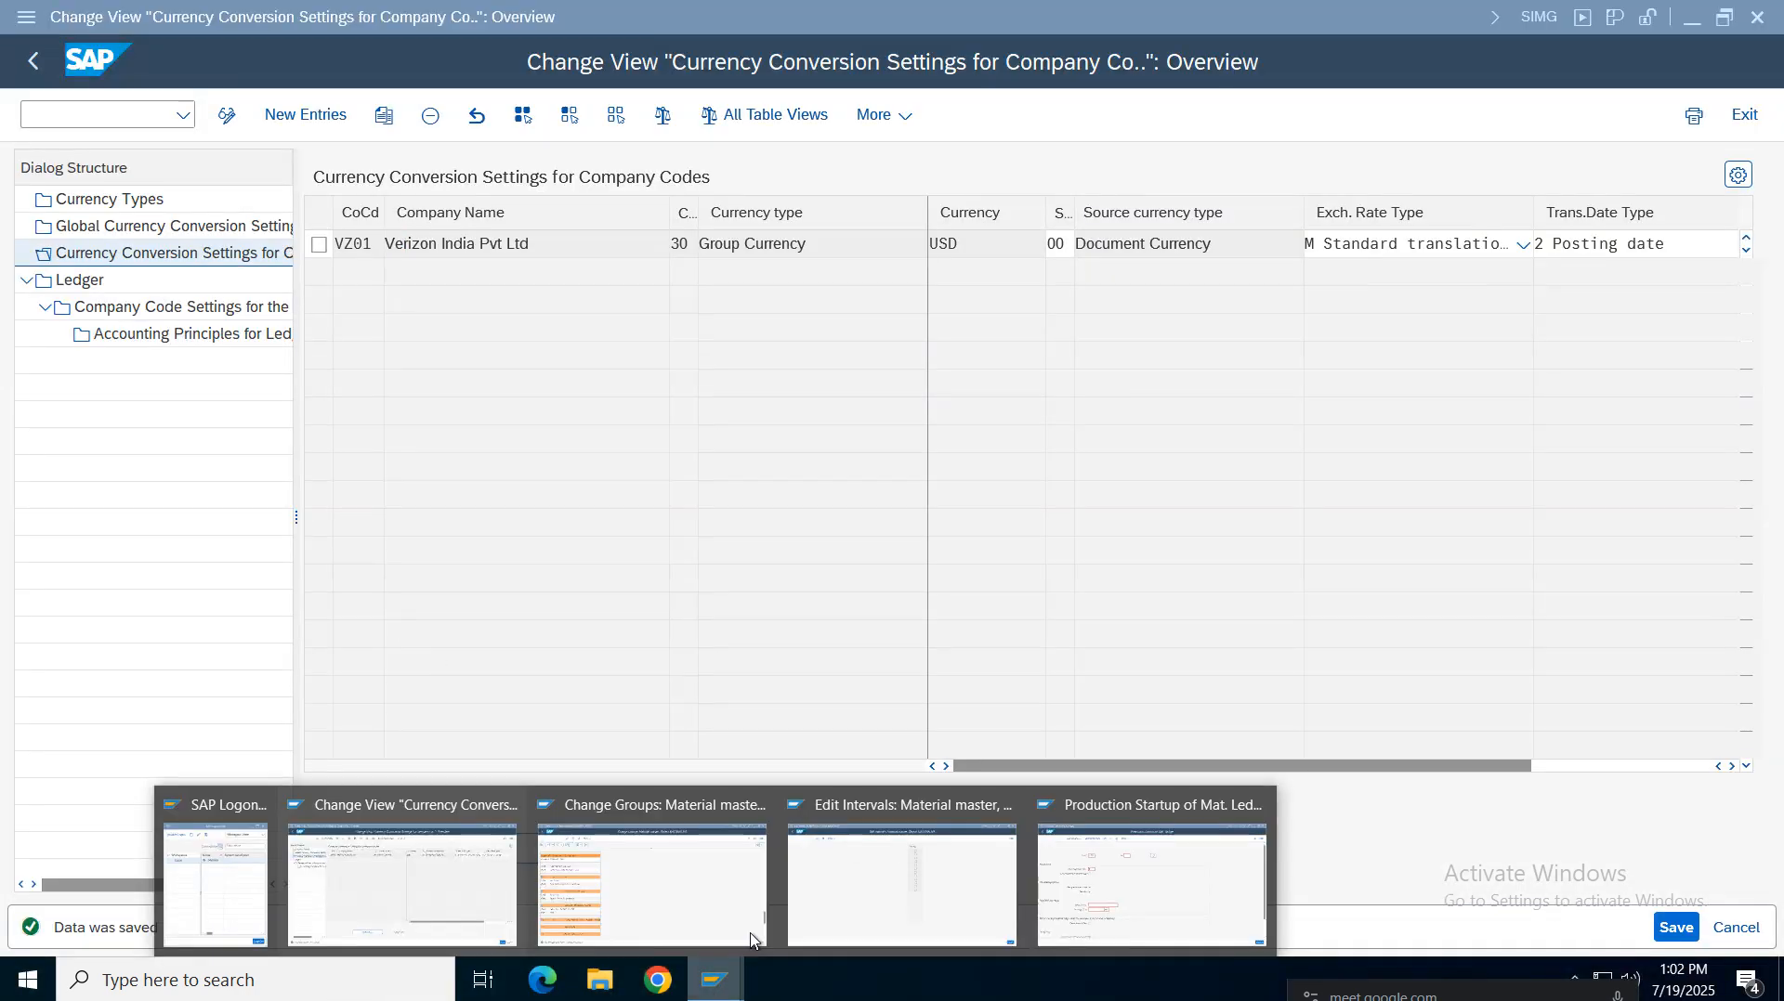
left_click(757, 805)
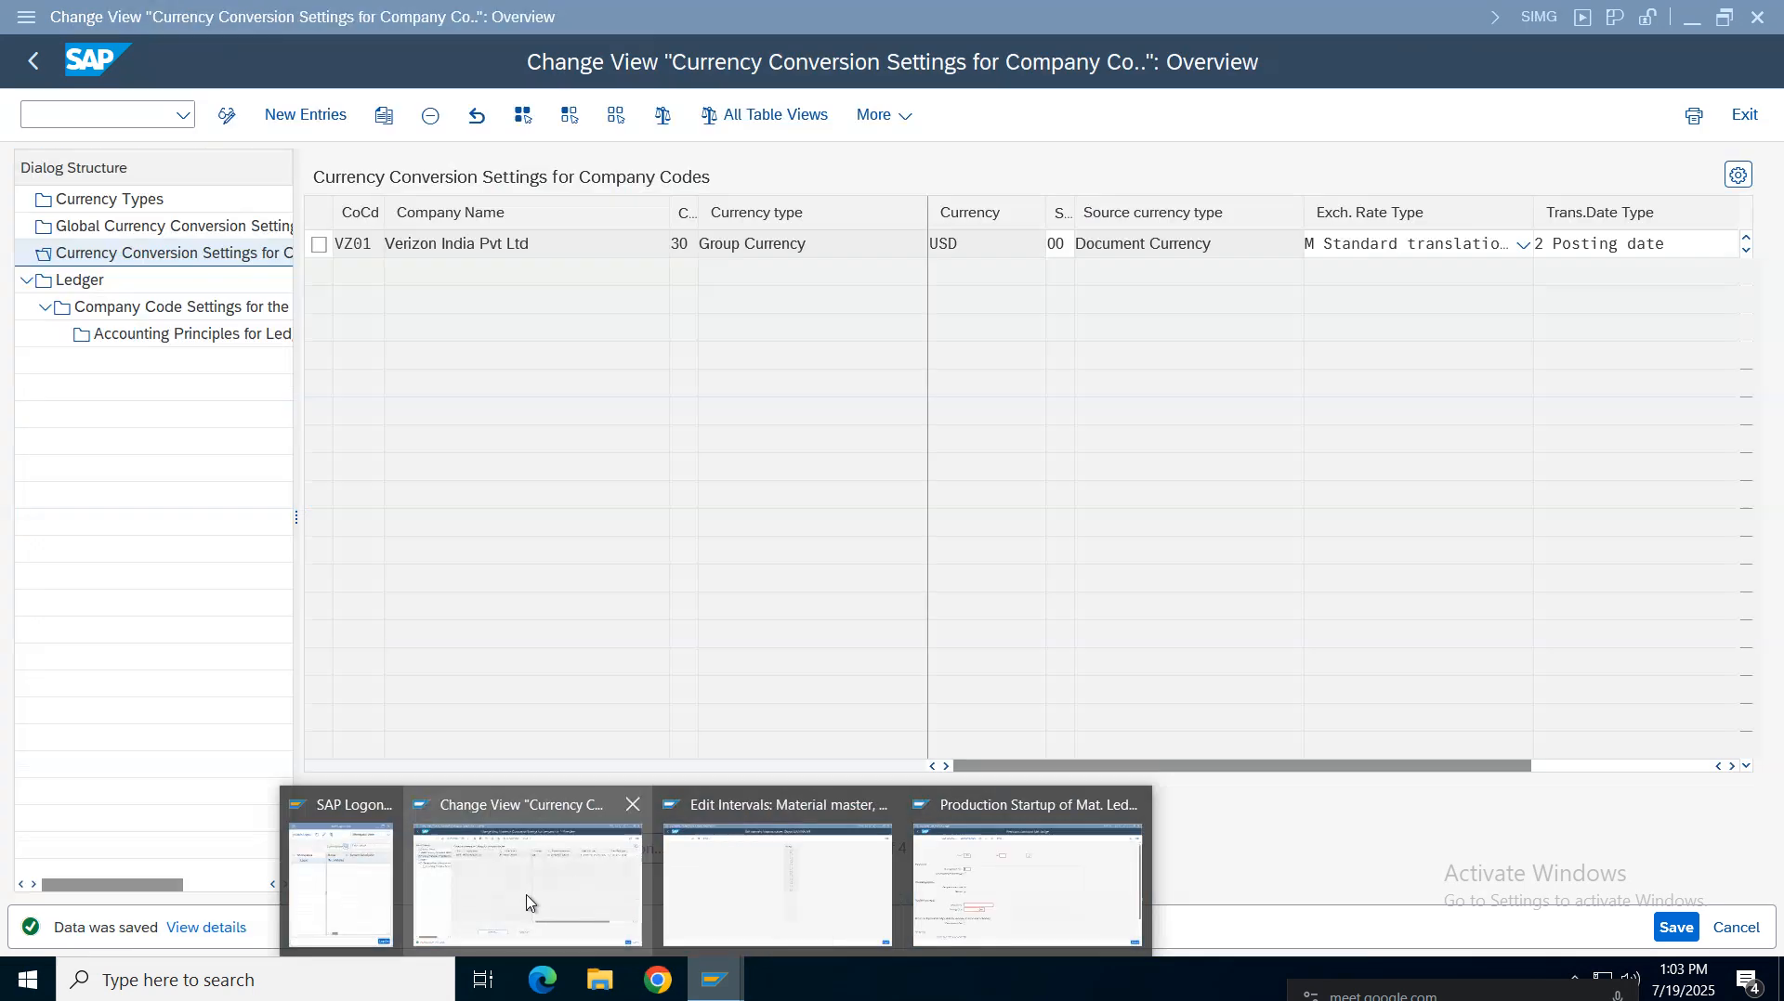
left_click(985, 887)
left_click(37, 67)
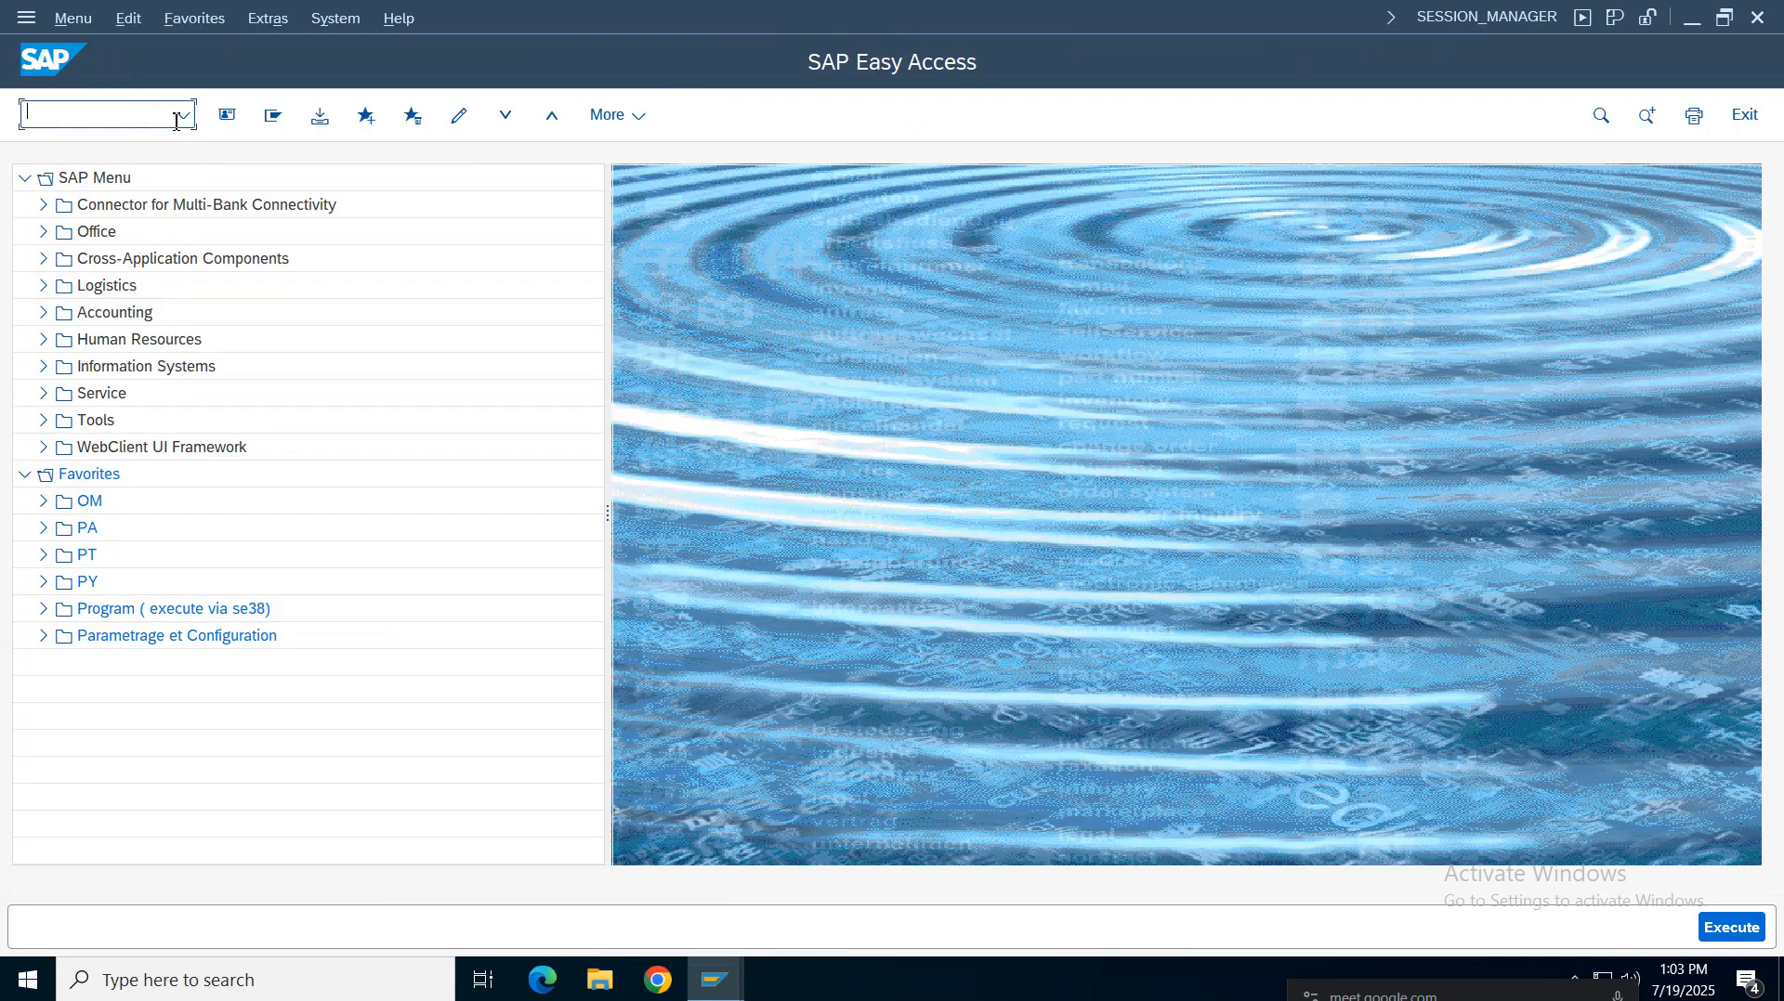
left_click(184, 118)
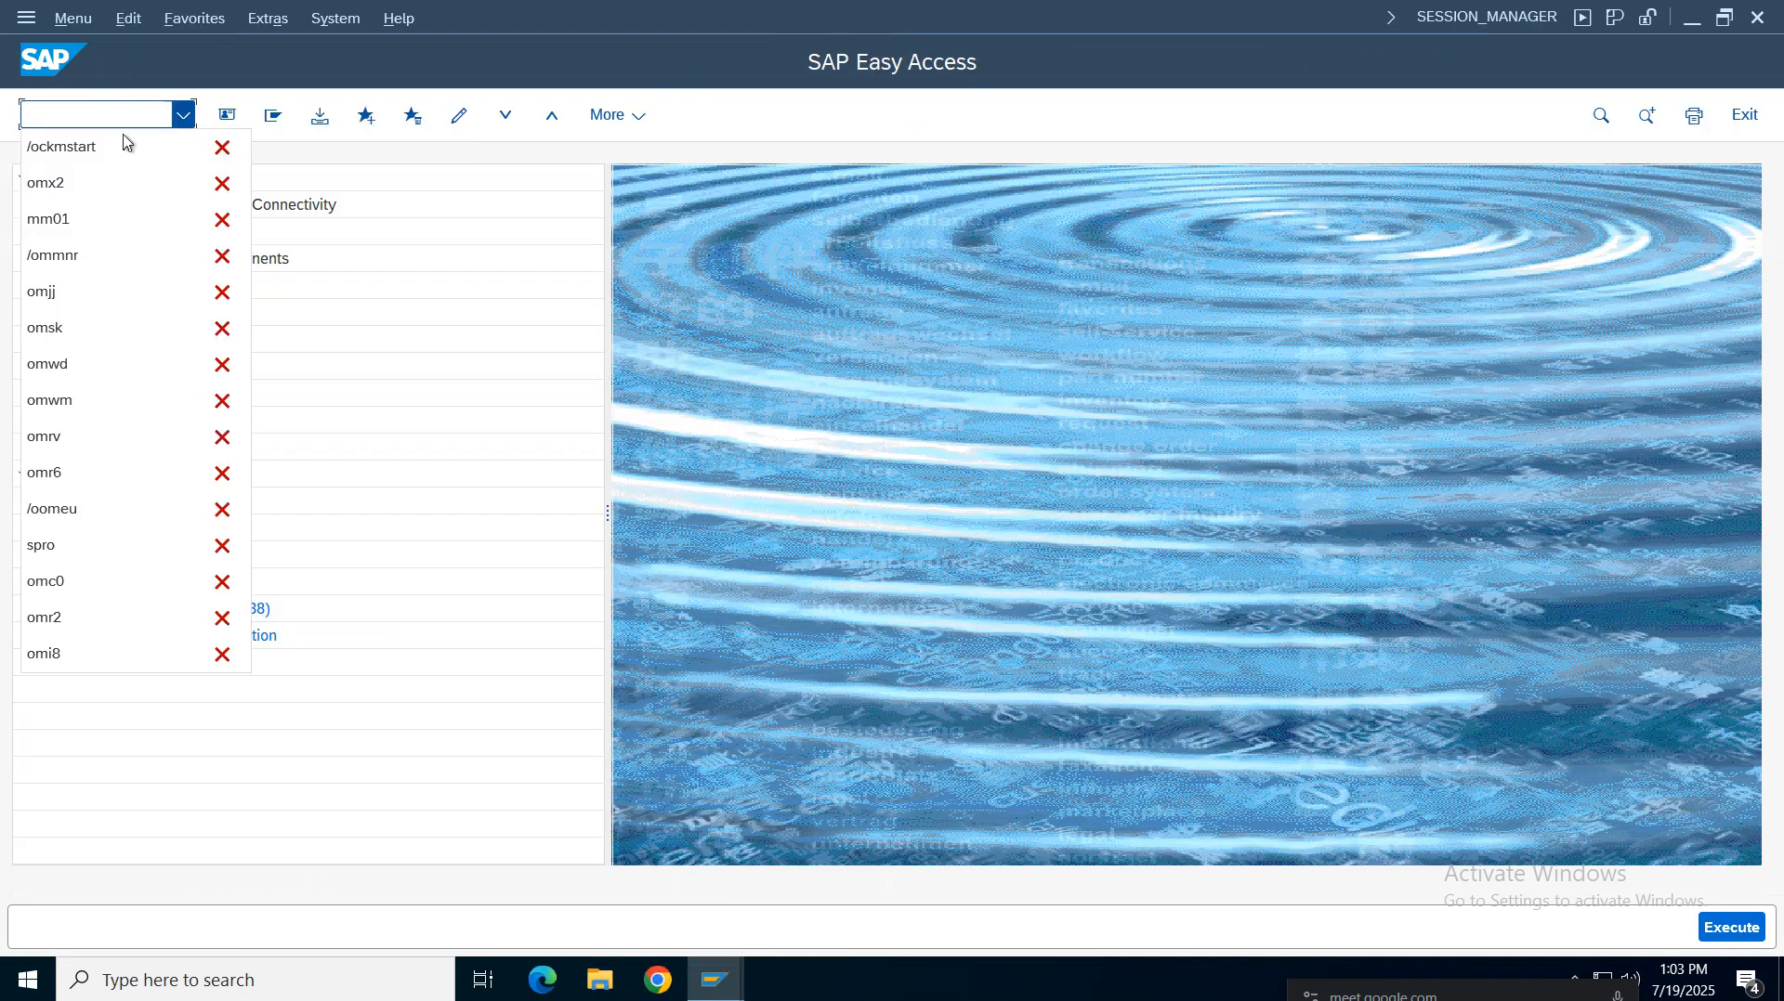
left_click(64, 154)
key("Return")
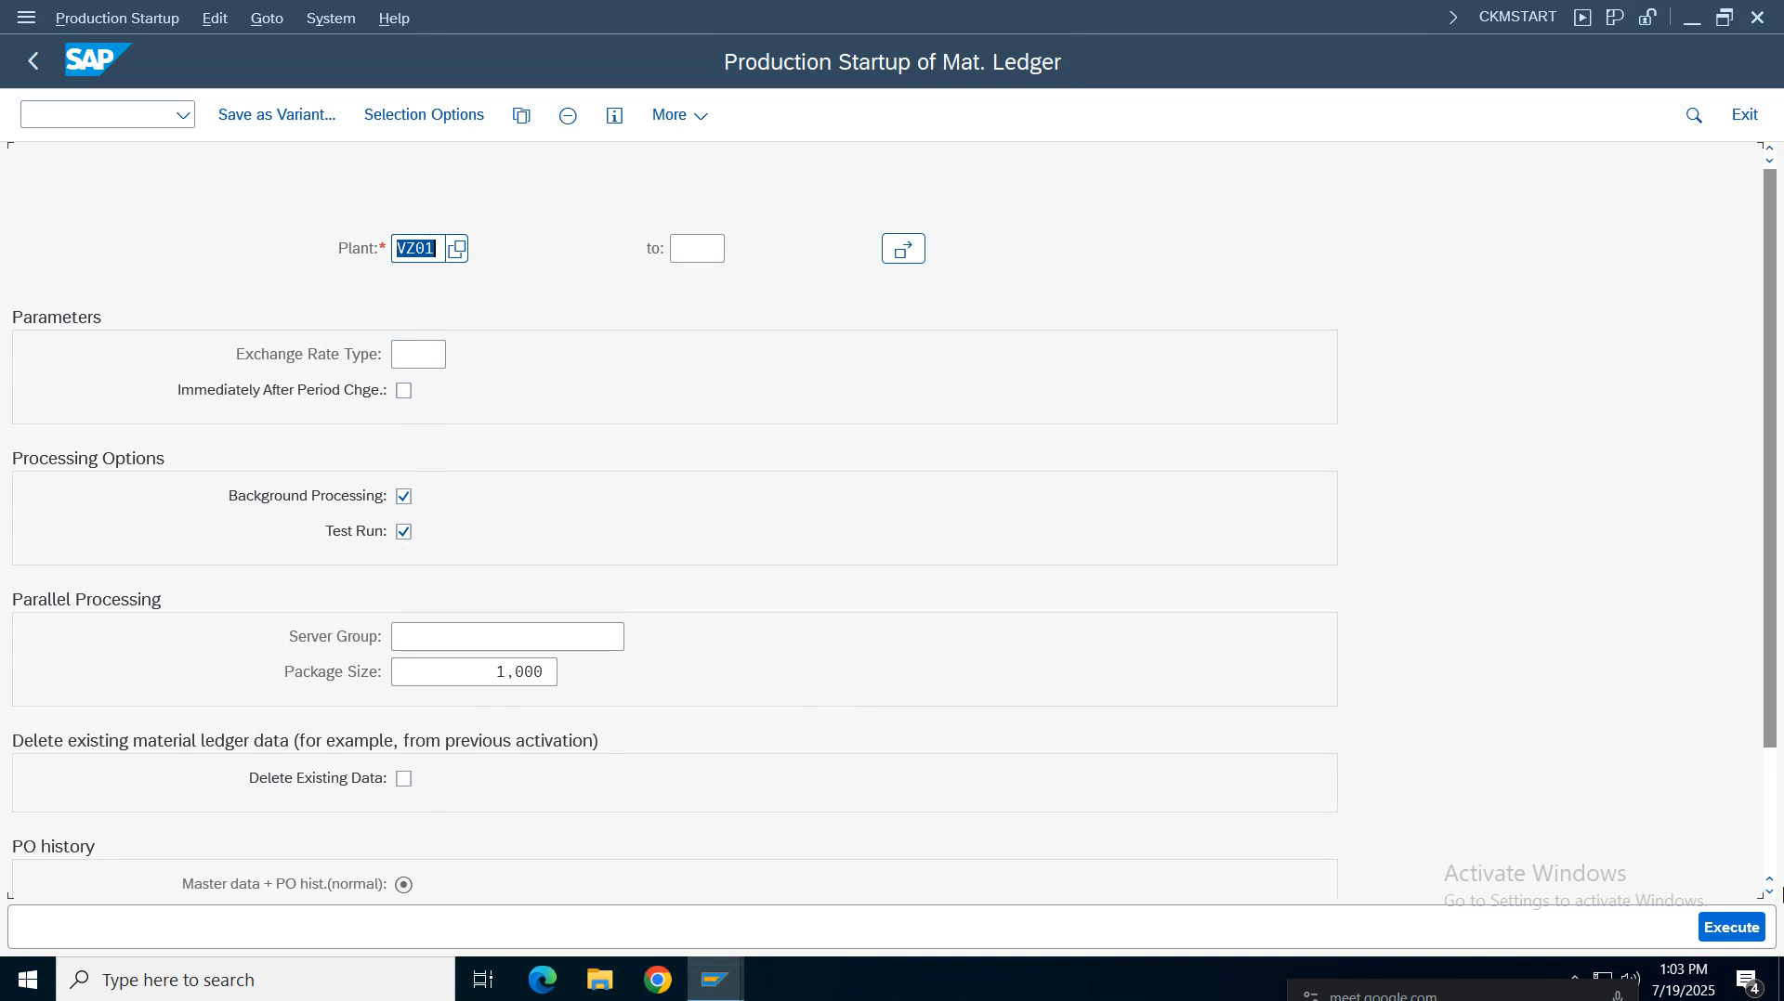
Execute the production startup as a background job scheduled to start immediately
left_click(1734, 933)
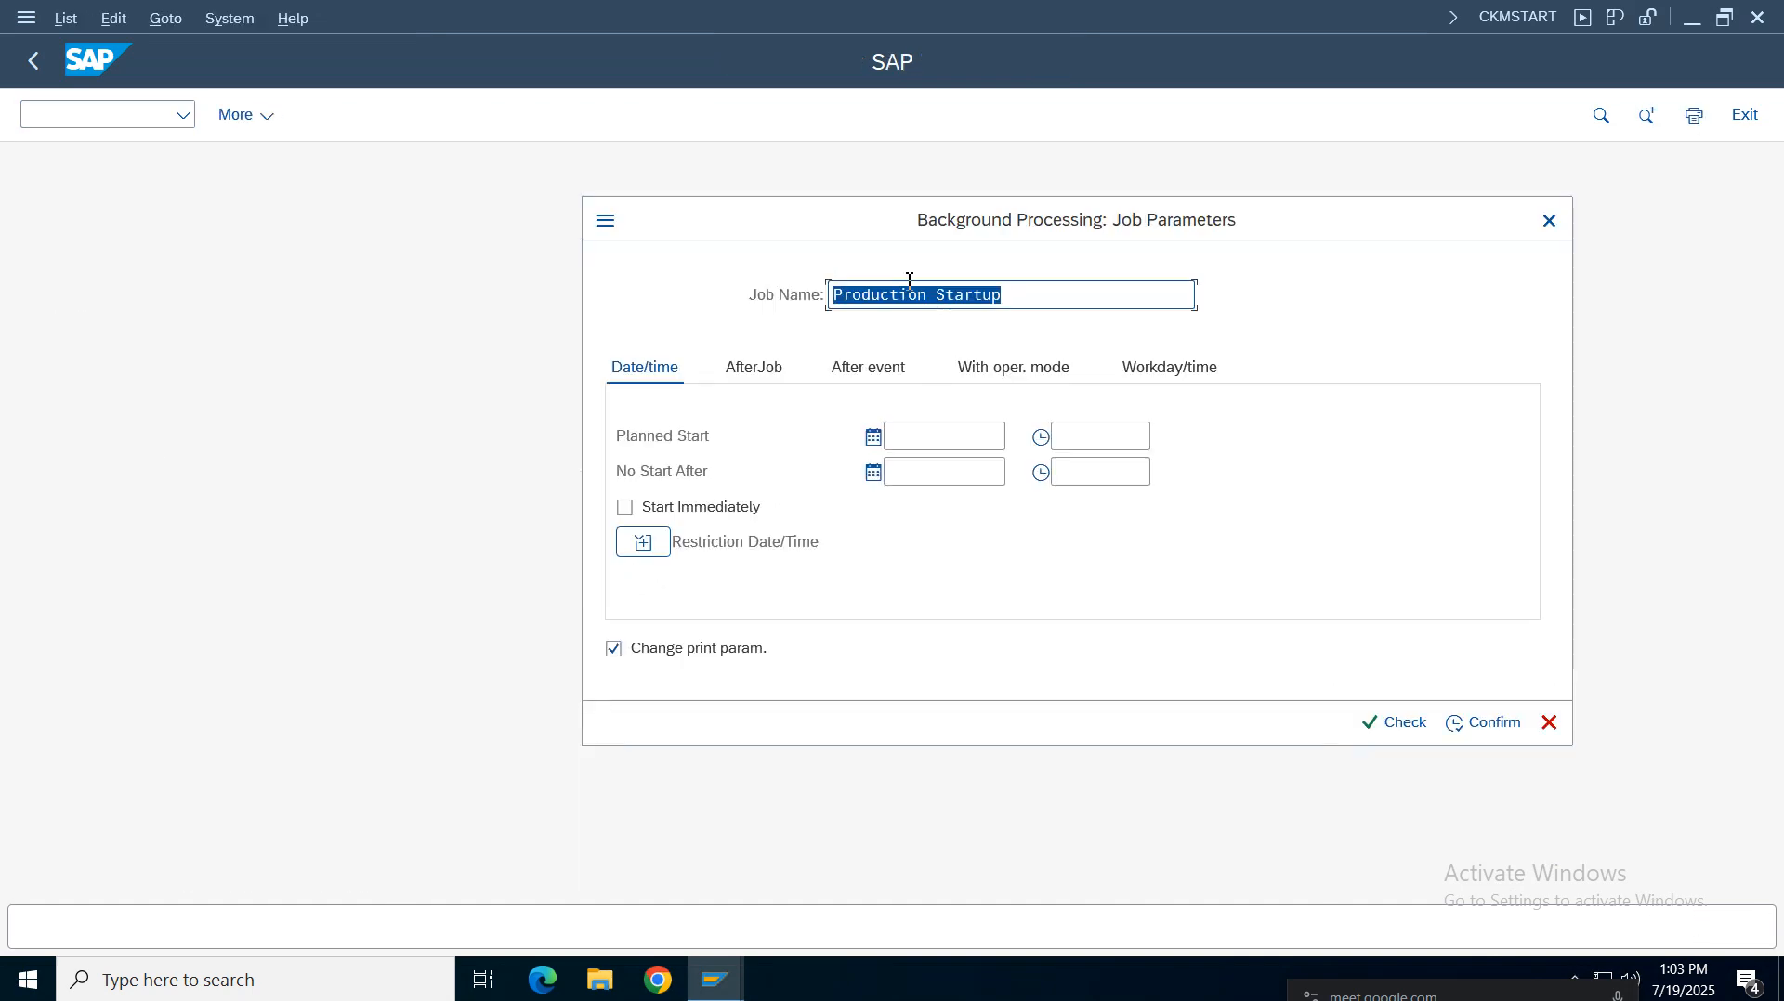
left_click(683, 513)
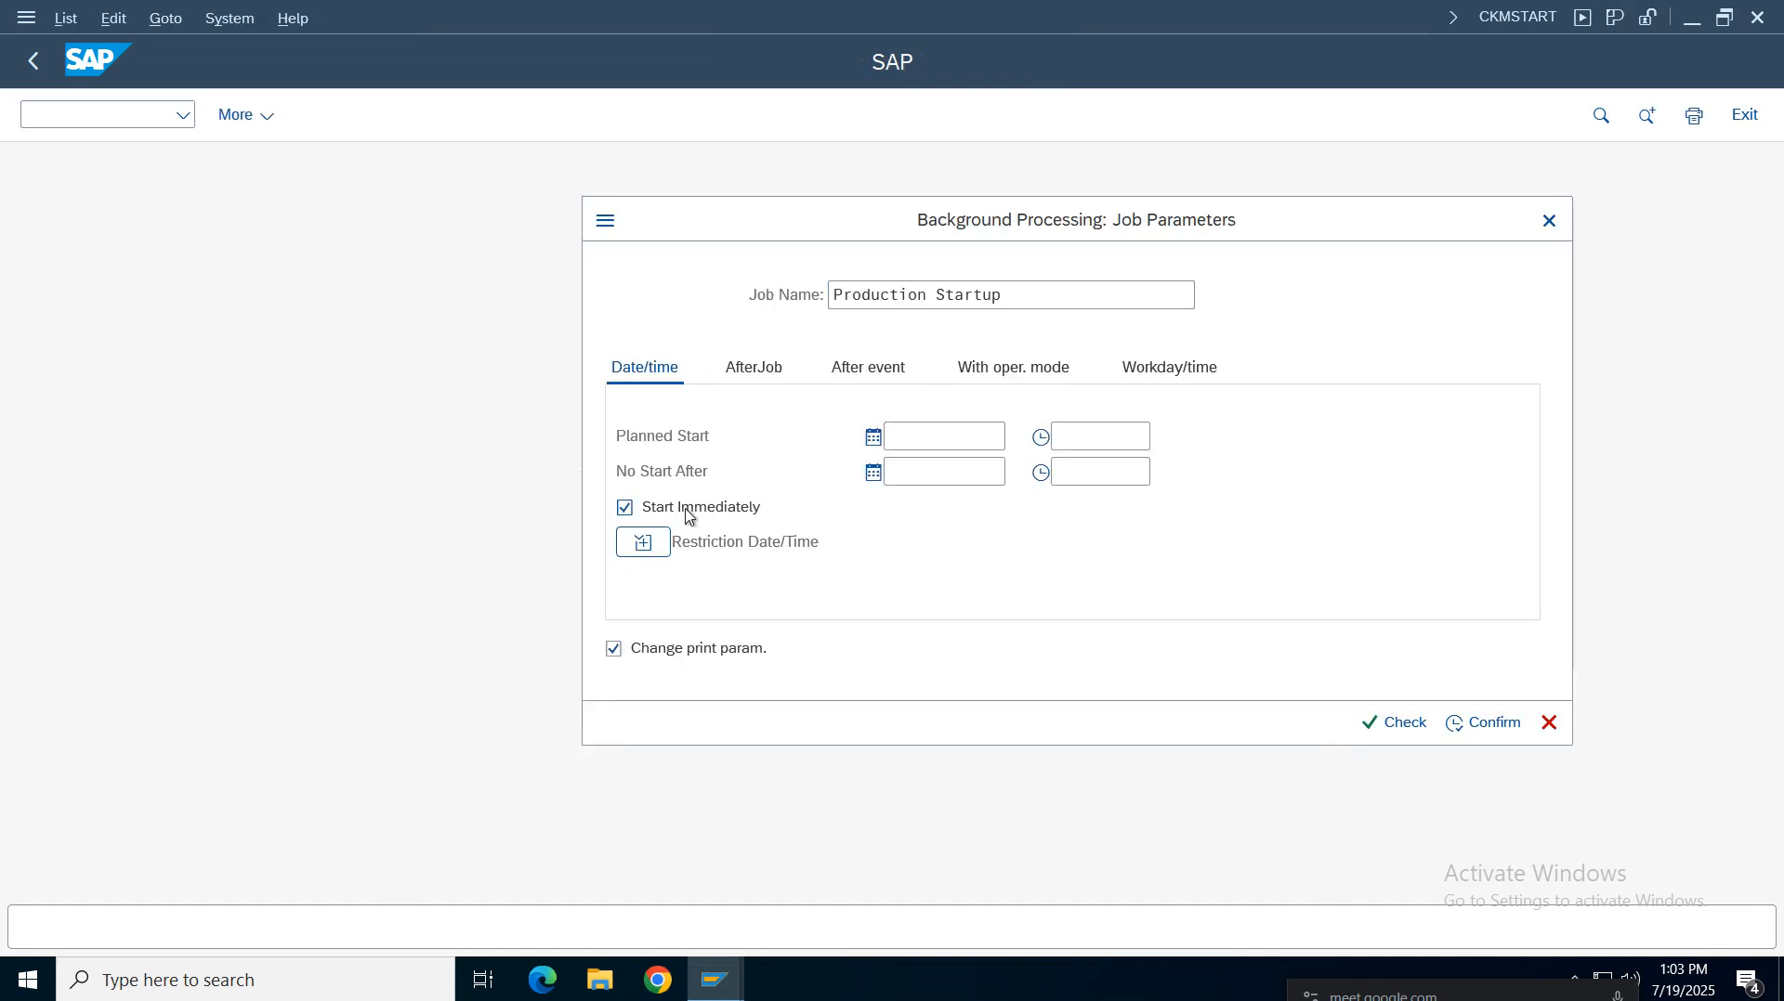
left_click(1385, 730)
left_click(1477, 723)
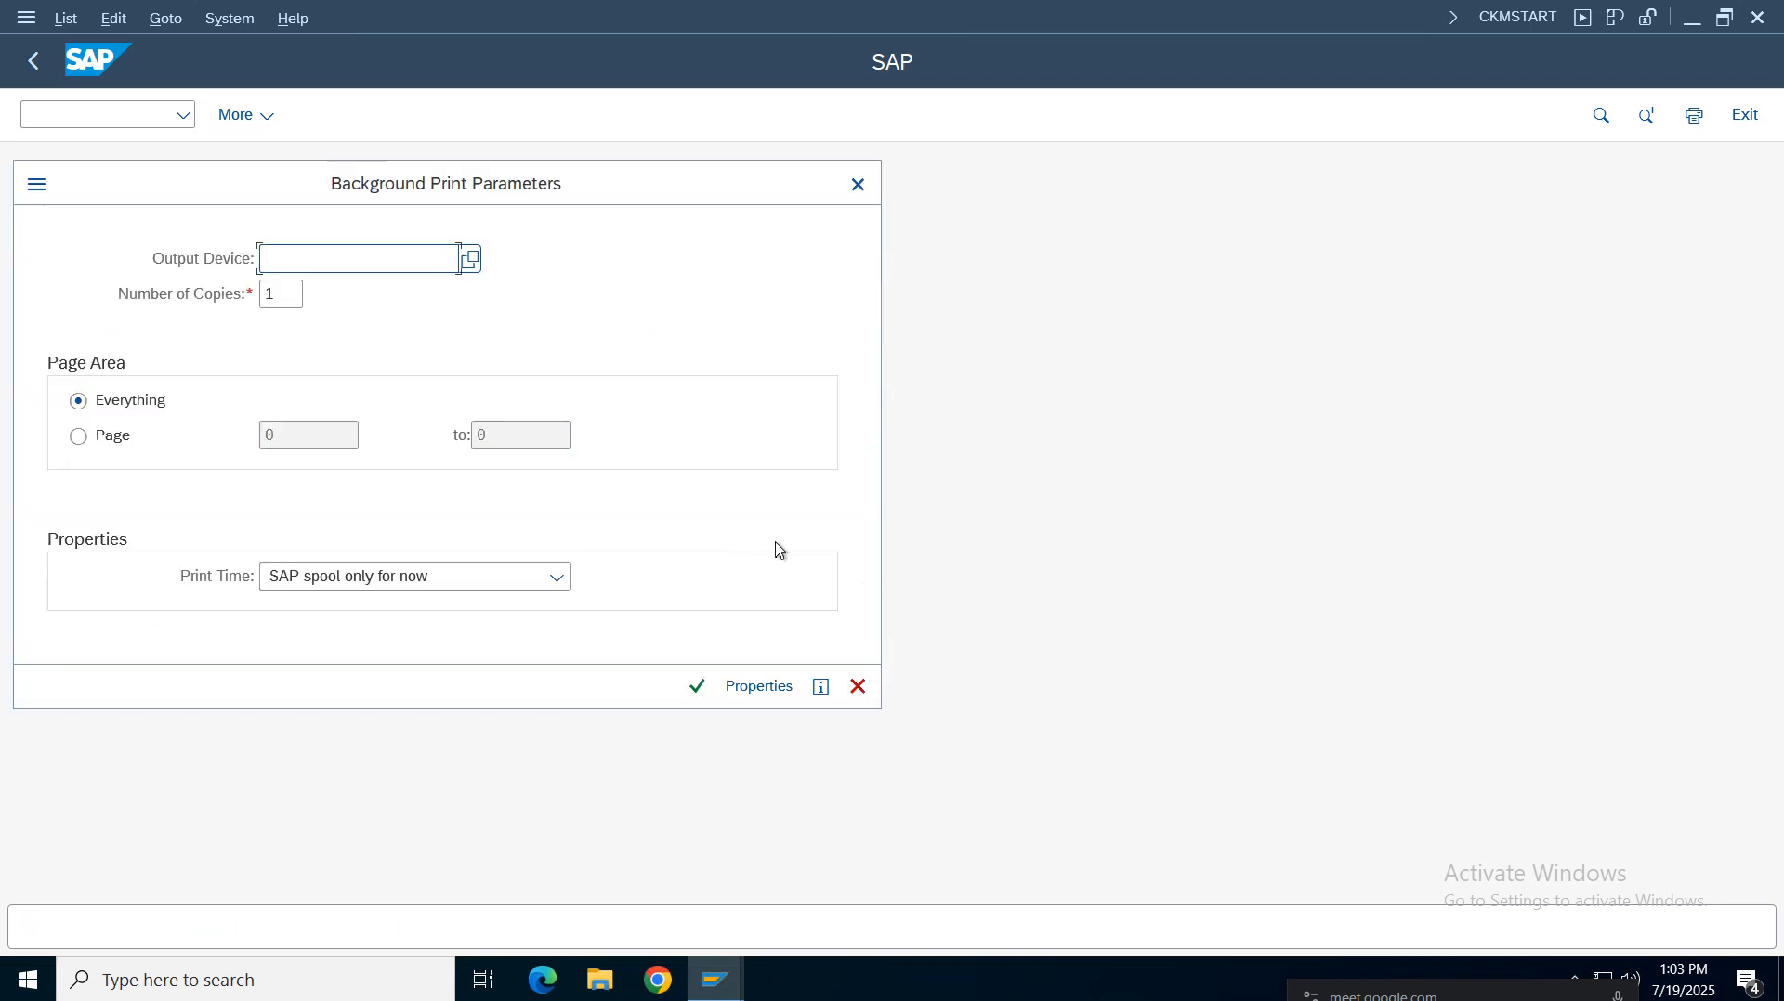
Set the output device to lp01 and confirm the background print parameters
type("lp01")
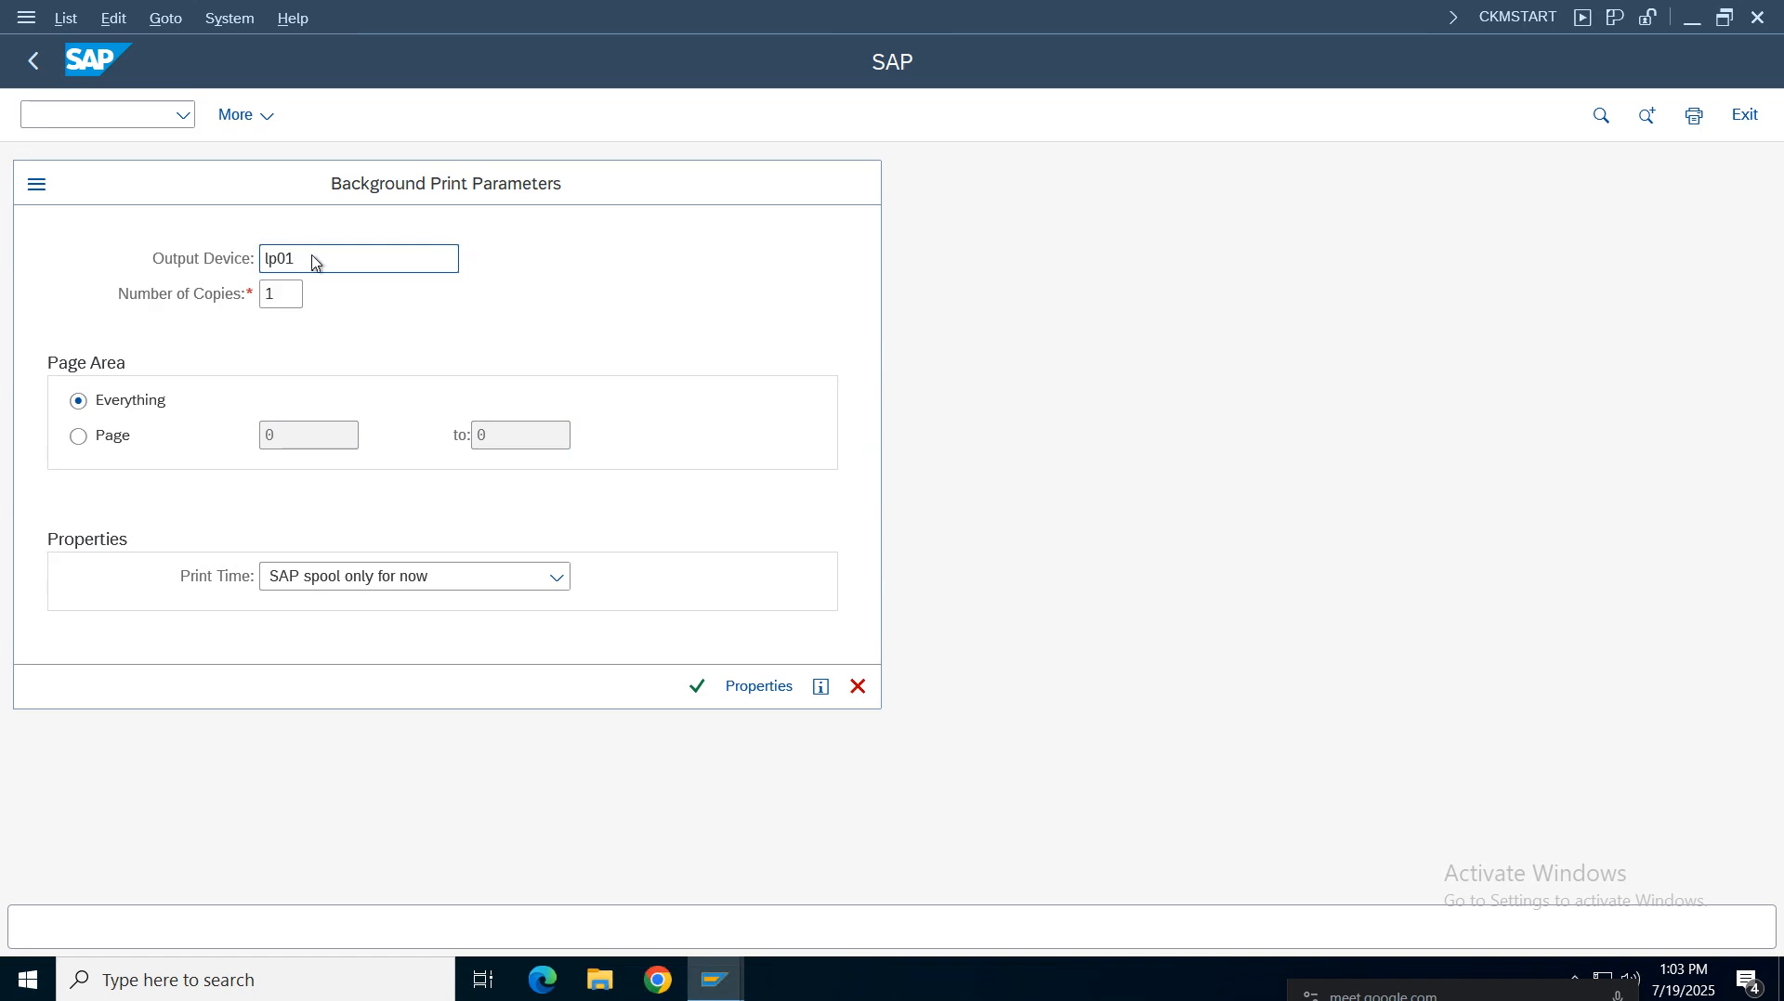
key("Return")
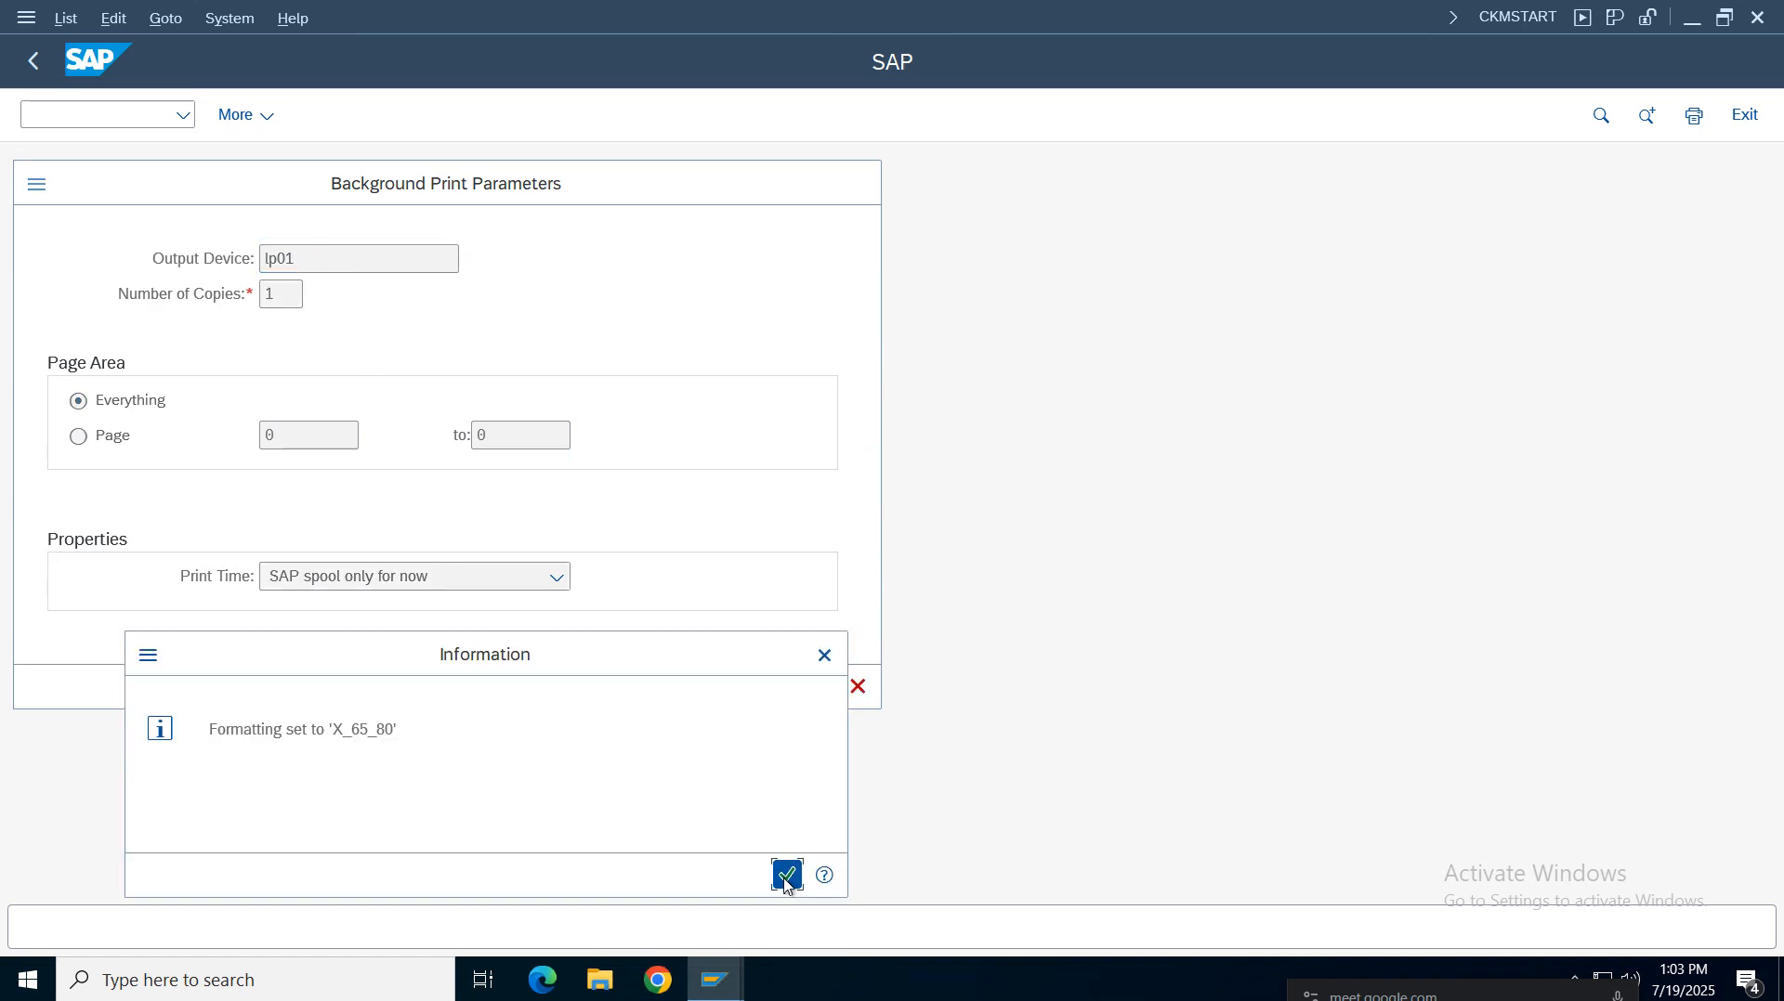
left_click(787, 875)
left_click(697, 687)
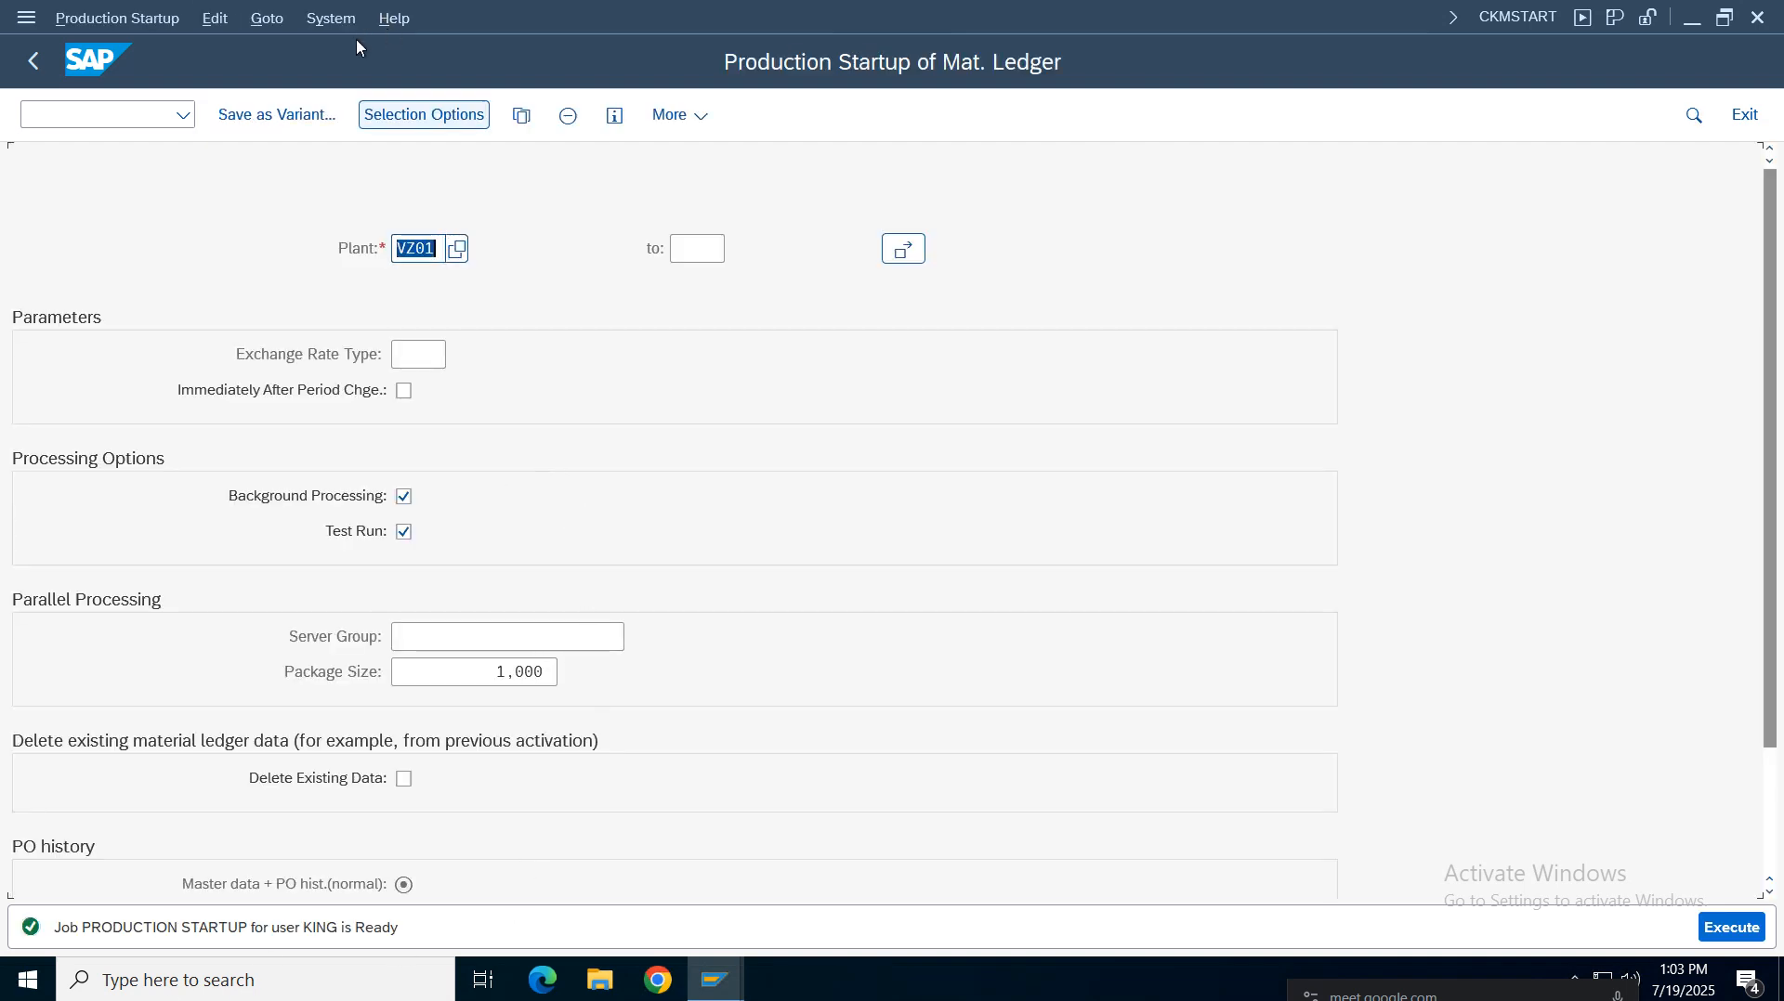
Open the job overview and display the spool output of the PRODUCTION STARTUP job
left_click(331, 18)
mouse_move(383, 155)
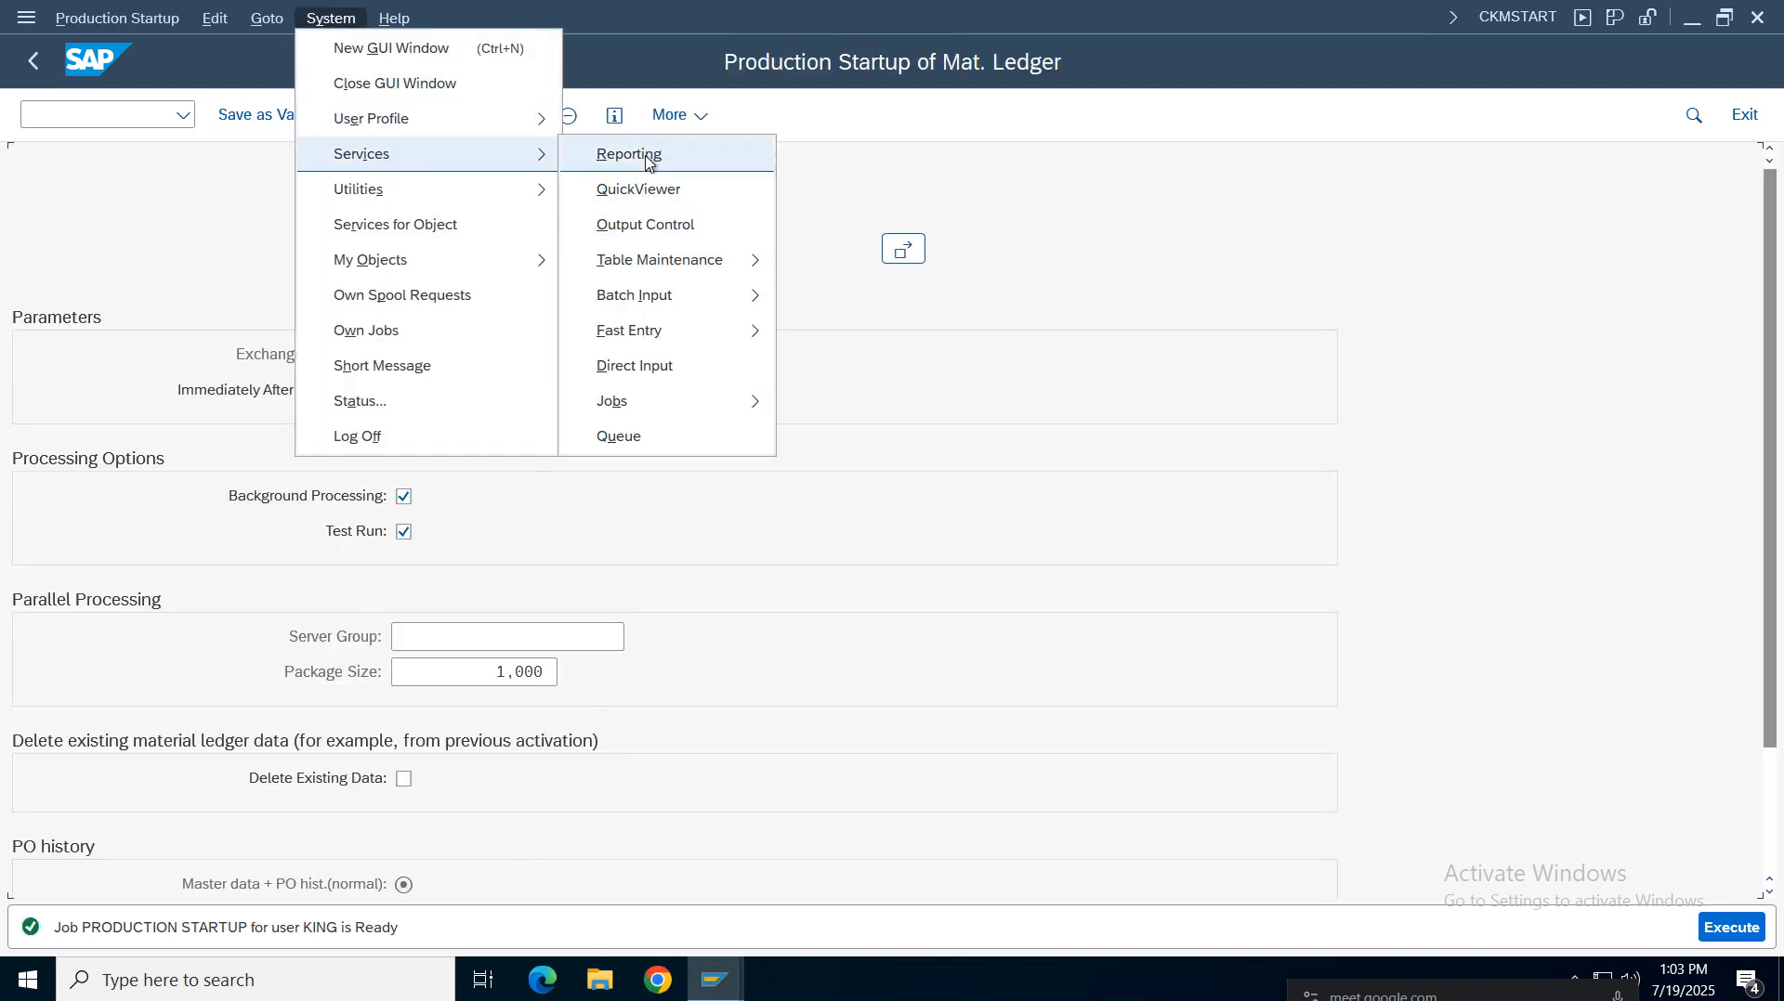
mouse_move(661, 408)
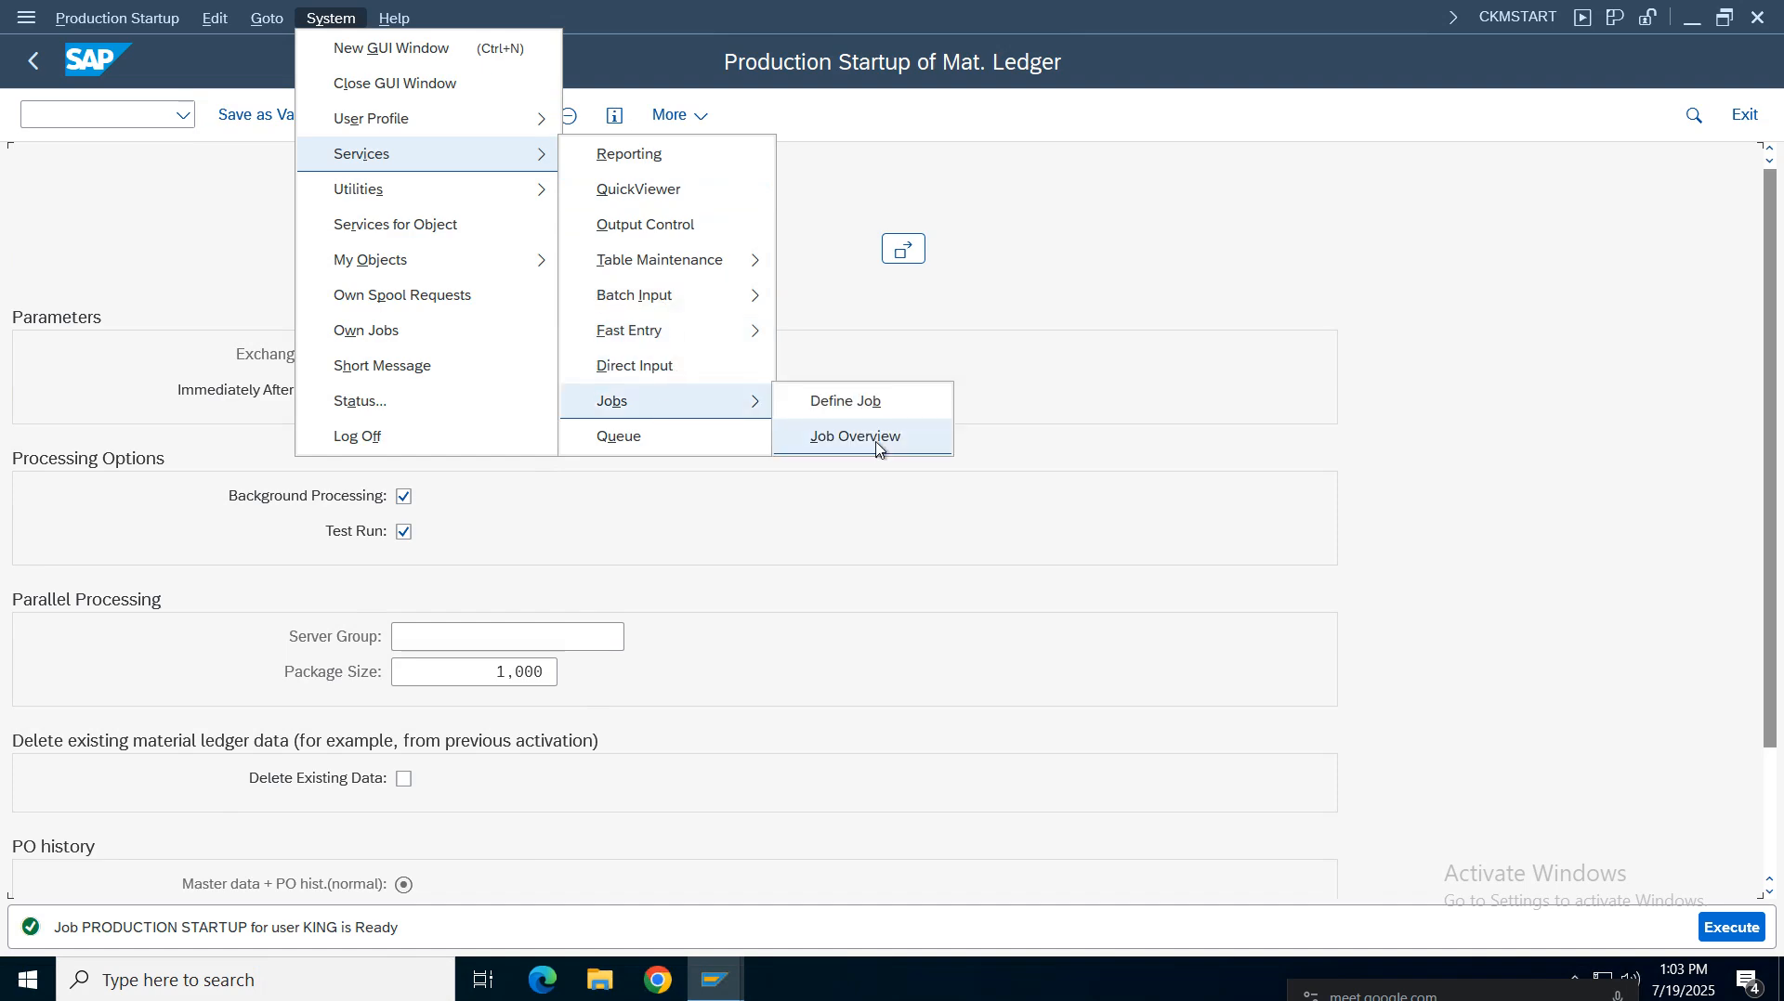
left_click(876, 438)
left_click(1730, 925)
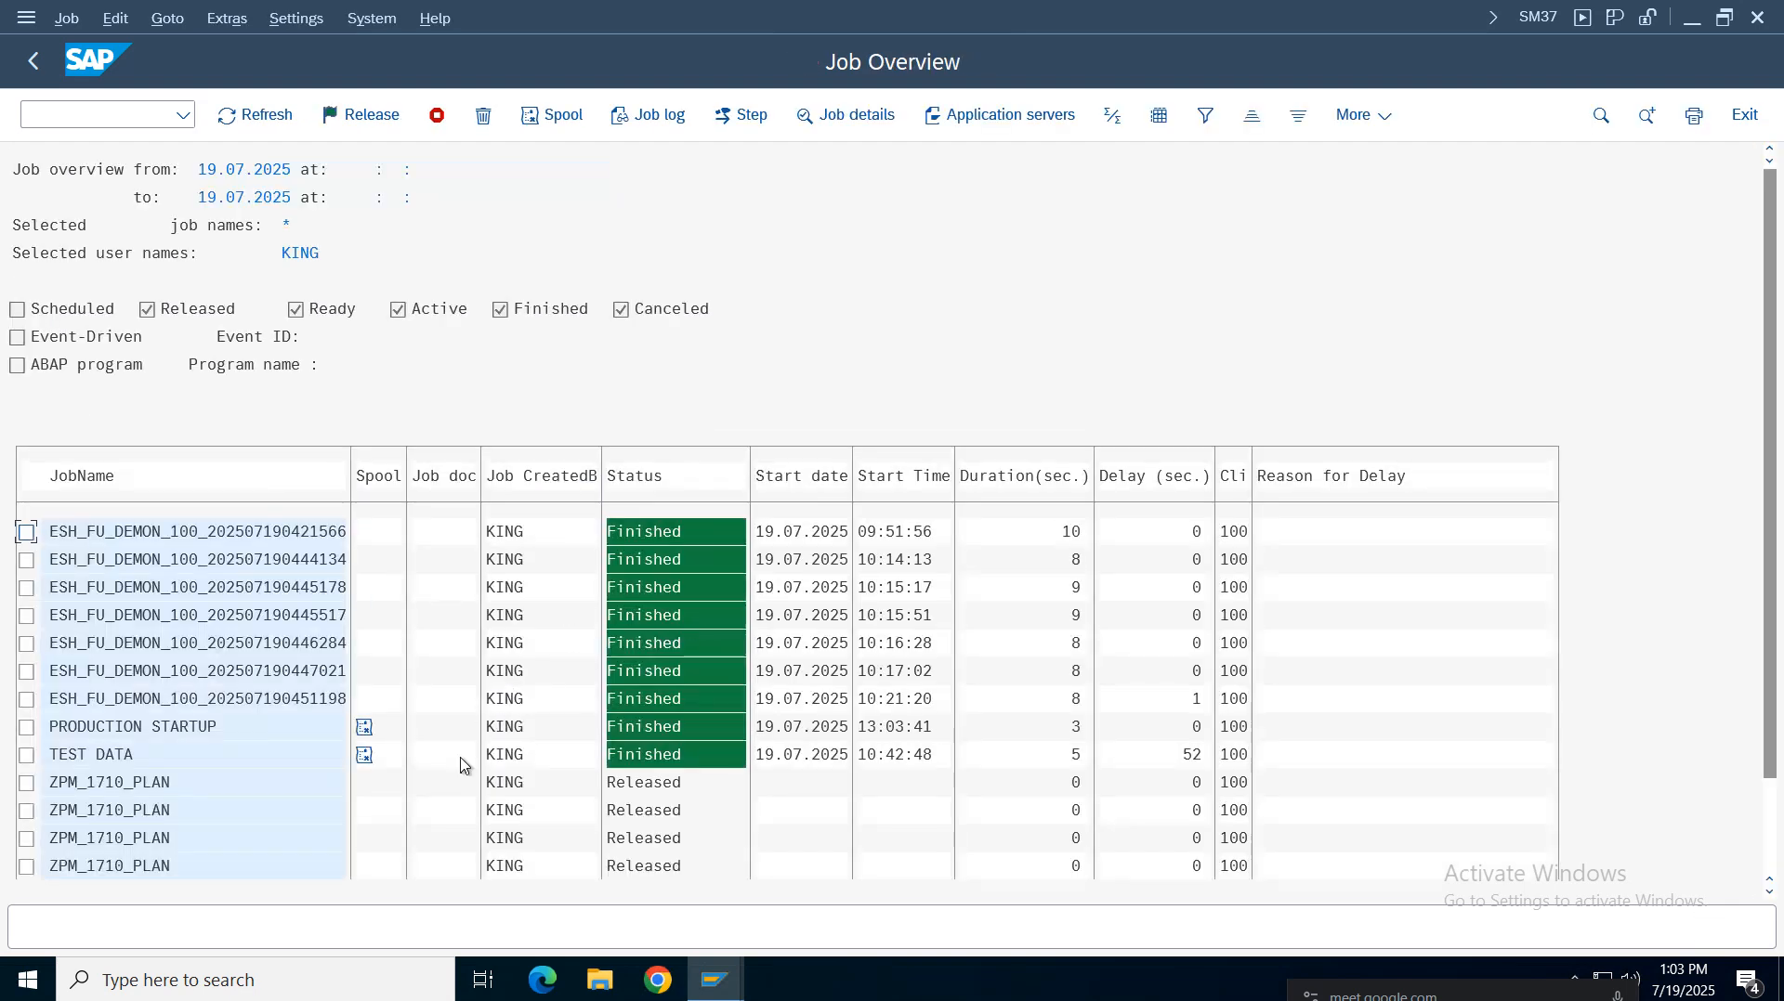
left_click(88, 732)
left_click(366, 728)
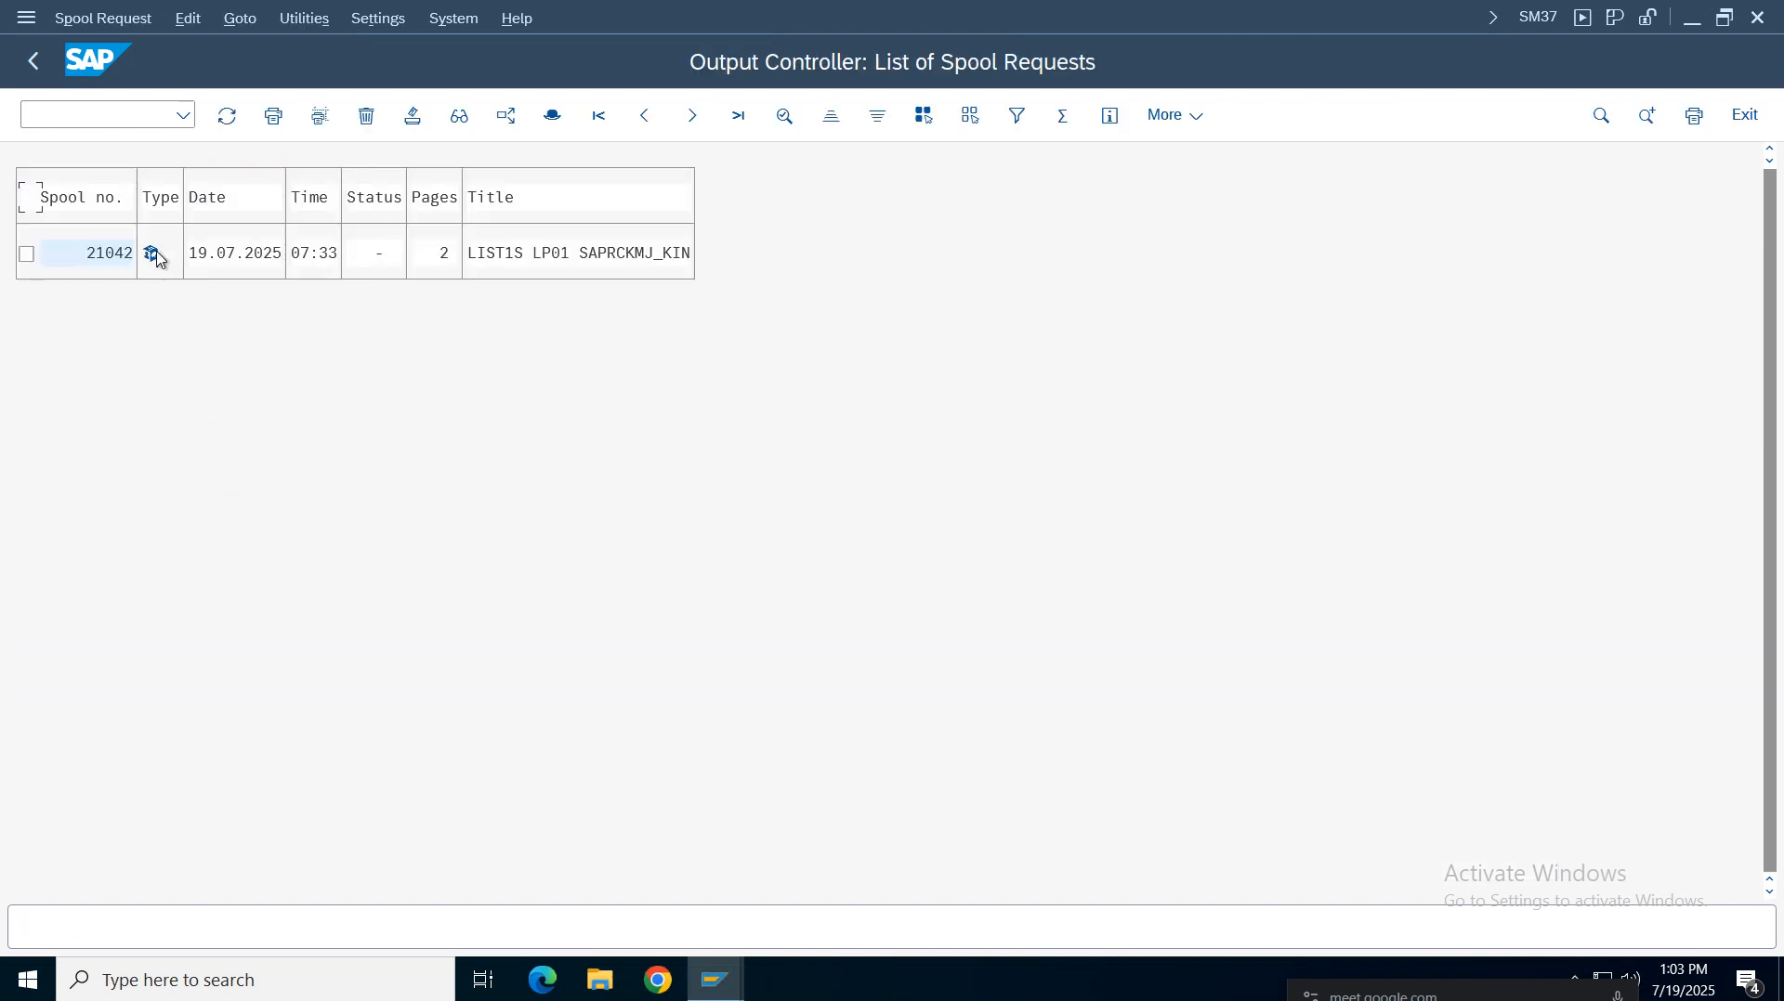
left_click(154, 254)
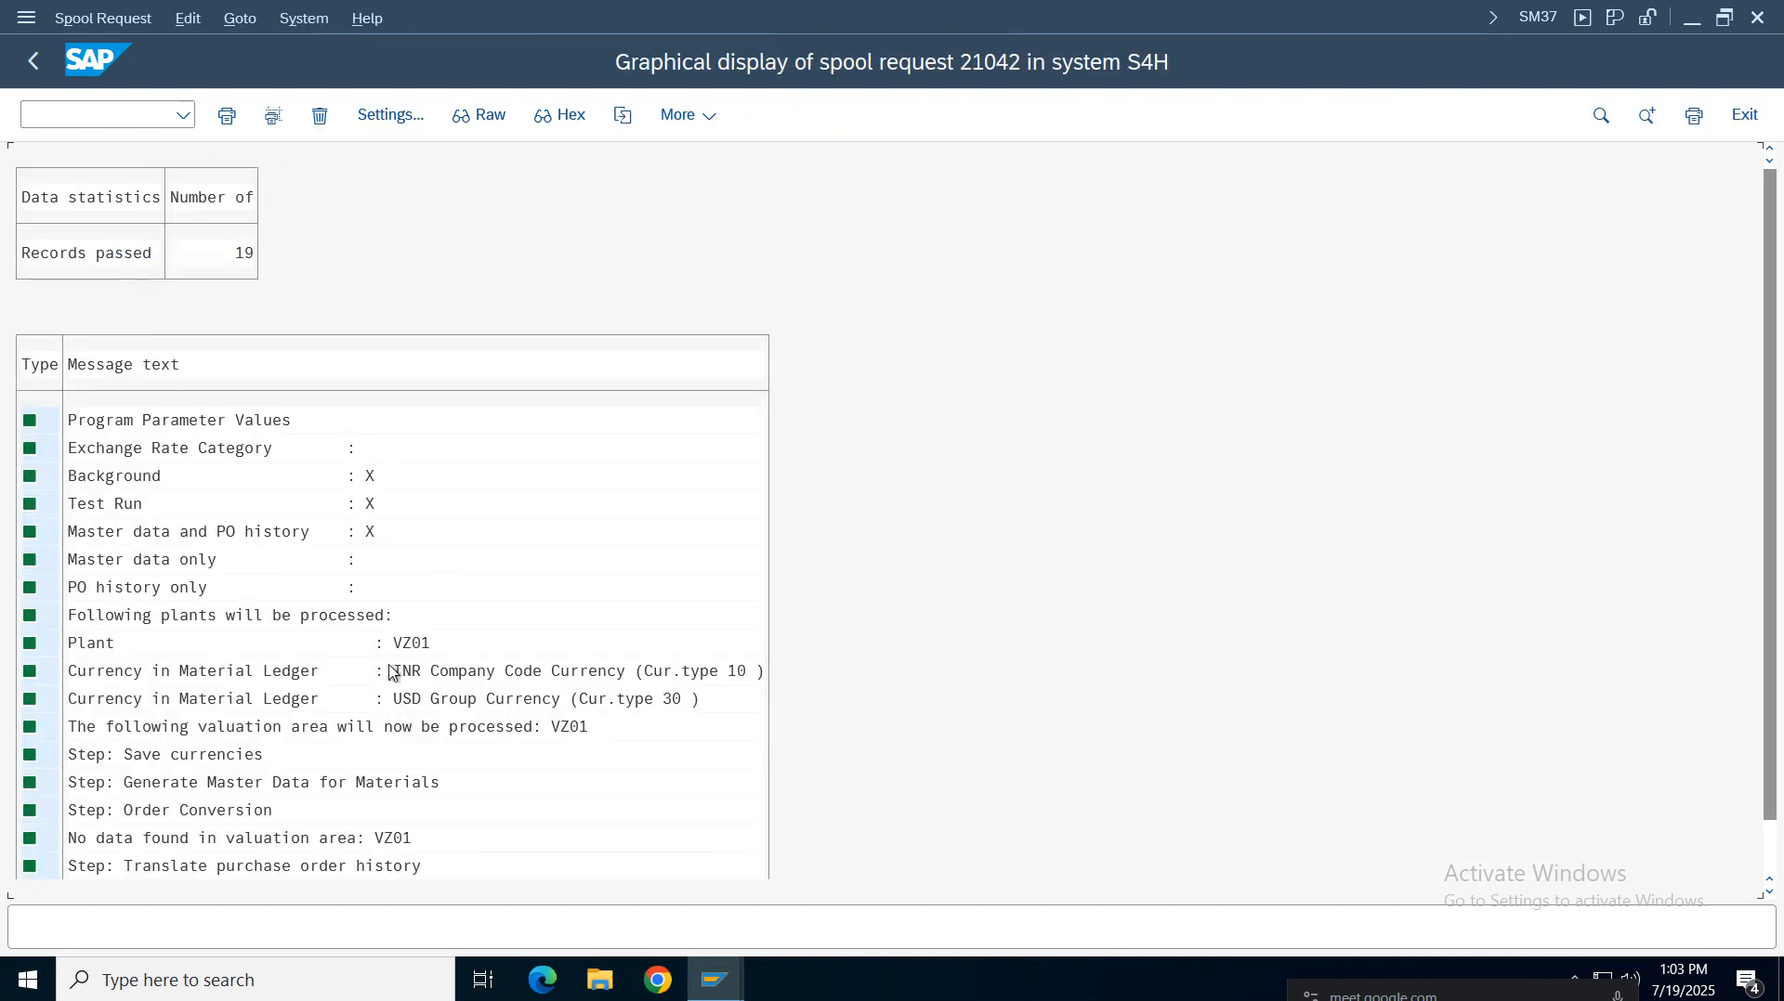
Leave the spool display and job selection, and restart transaction CKMSTART
left_click(398, 697)
left_click(444, 687)
left_click(457, 687)
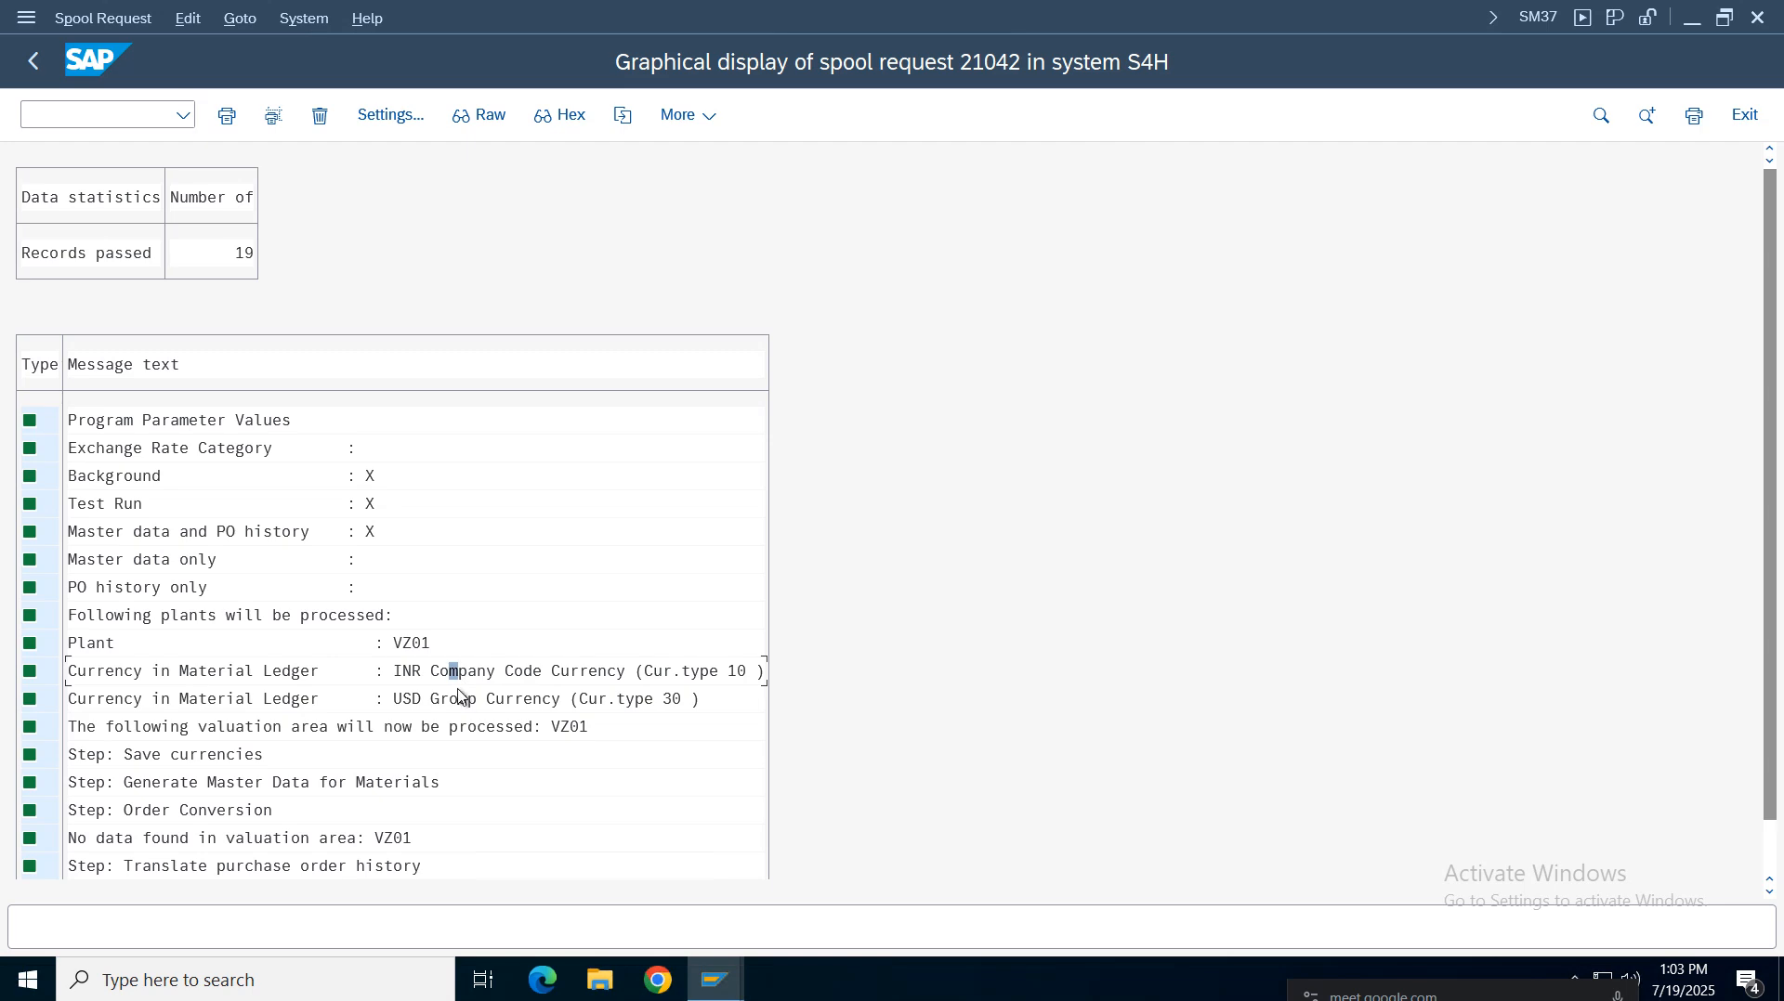
left_click(33, 64)
left_click(34, 63)
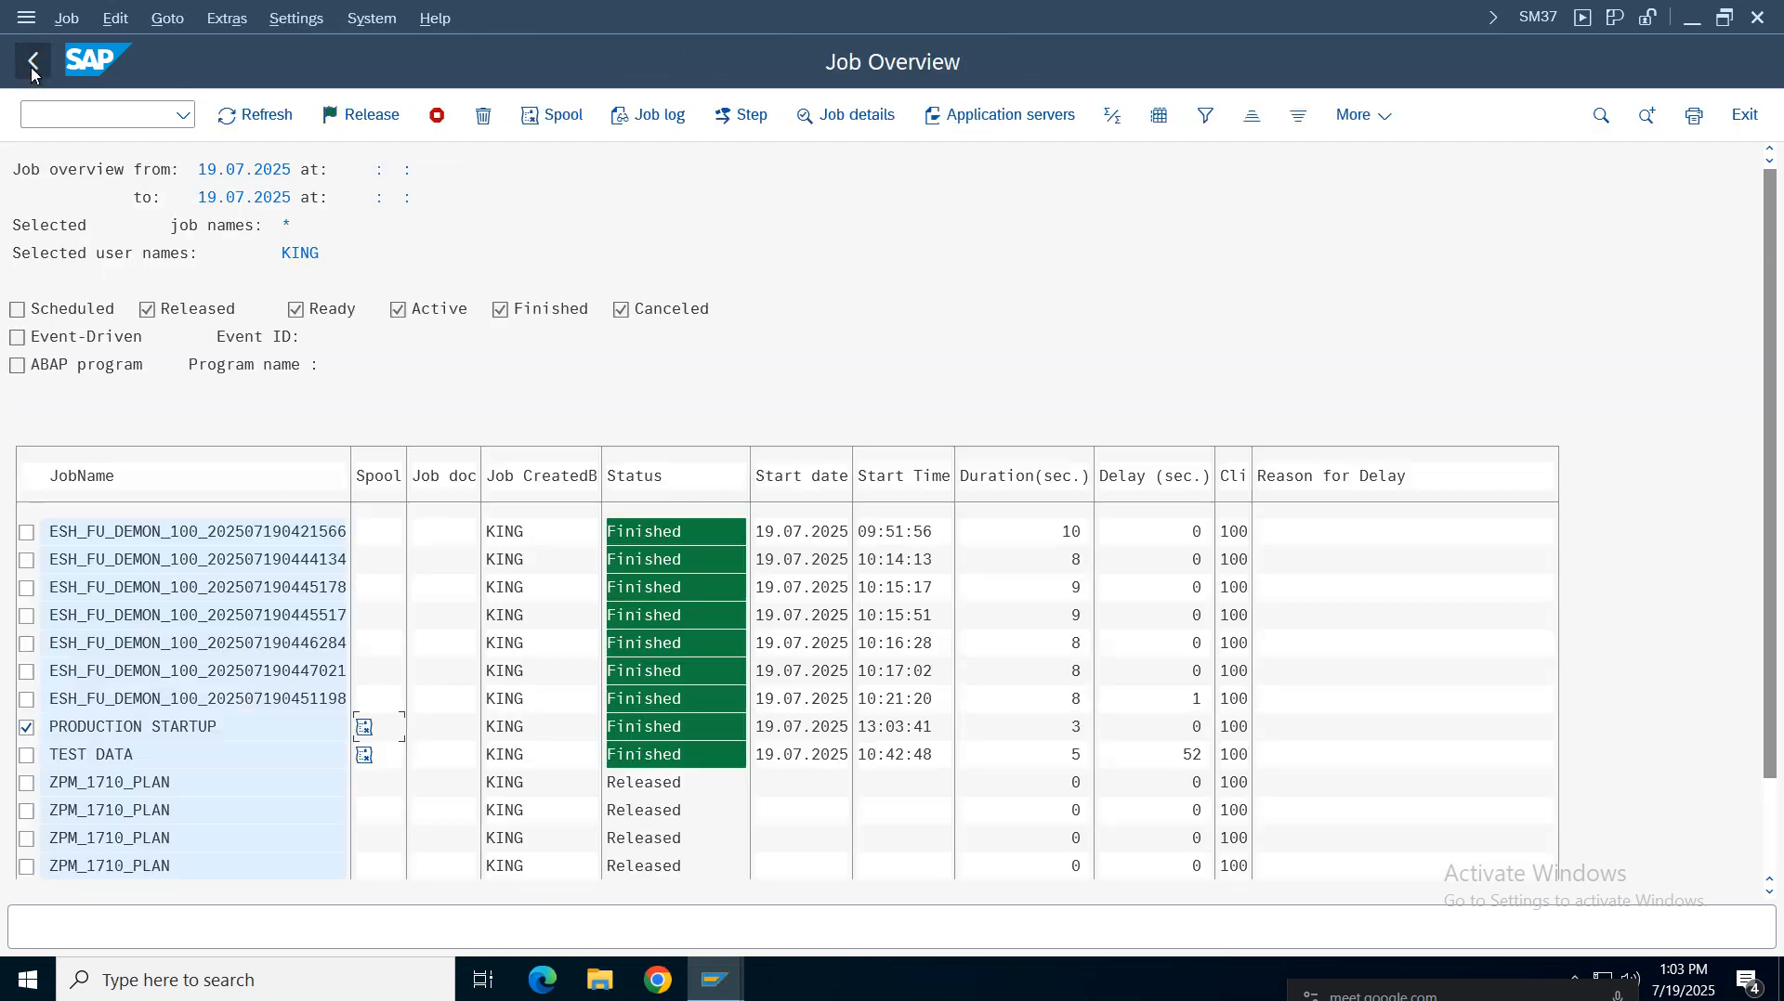
left_click(34, 63)
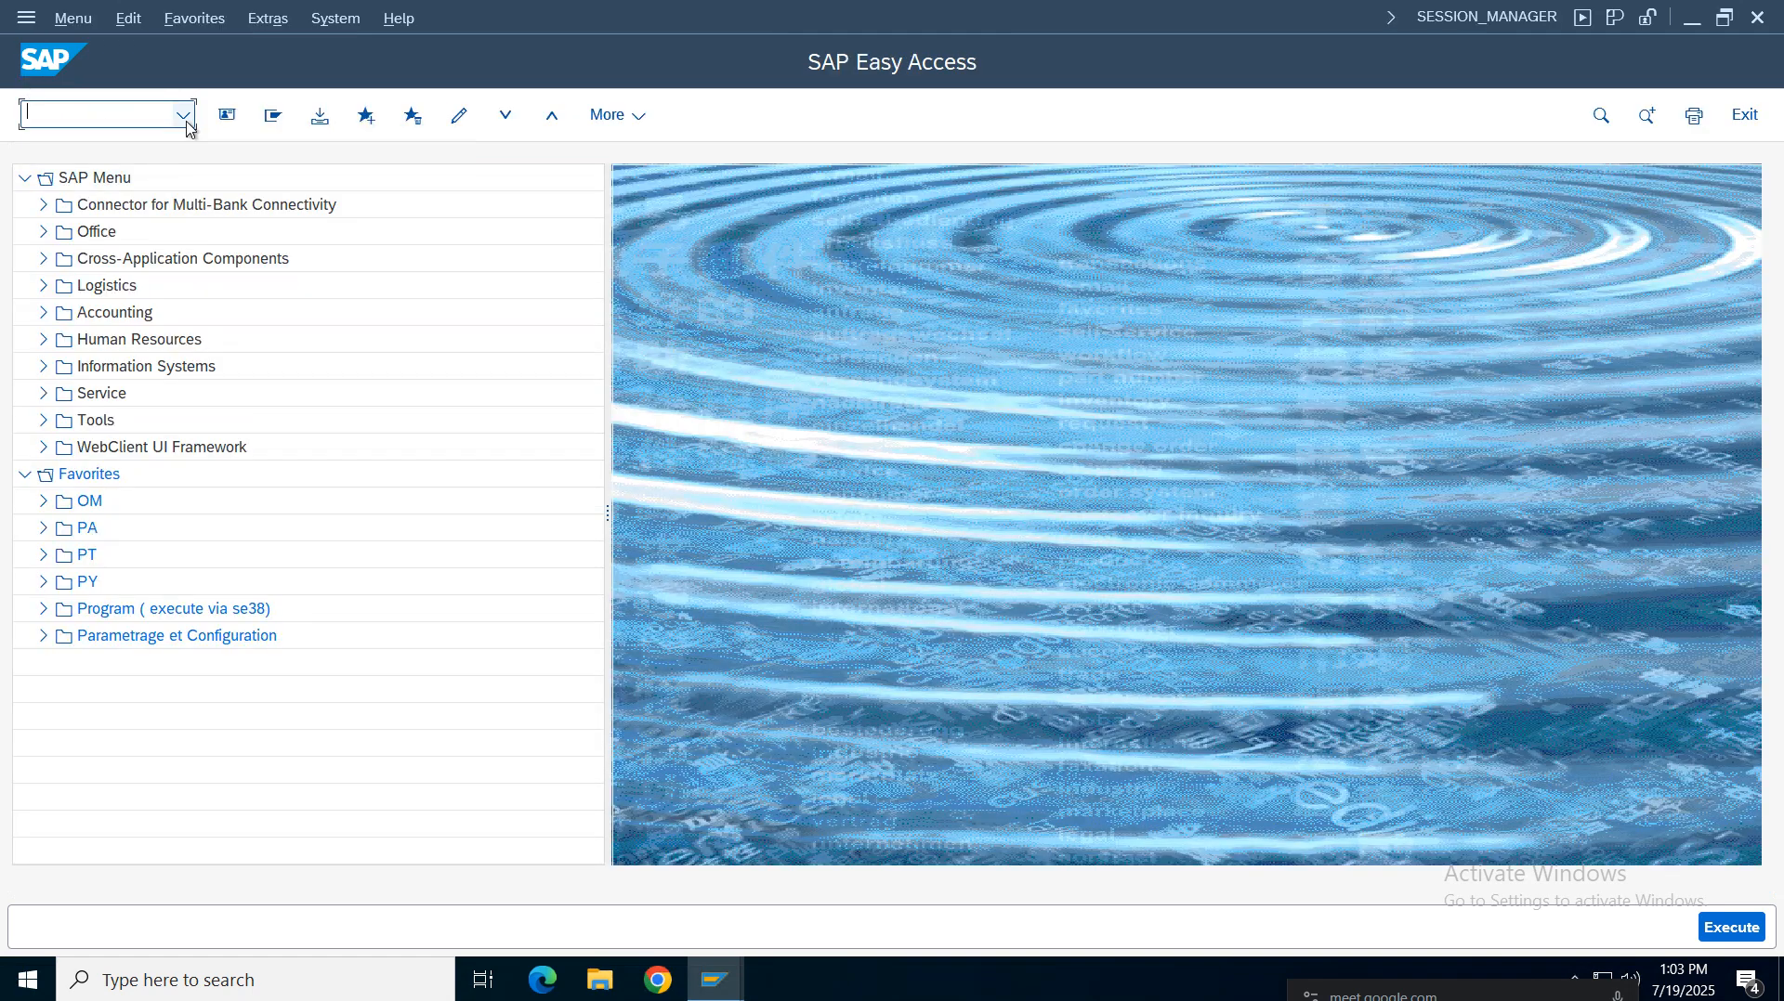
left_click(74, 113)
left_click(79, 154)
key("Return")
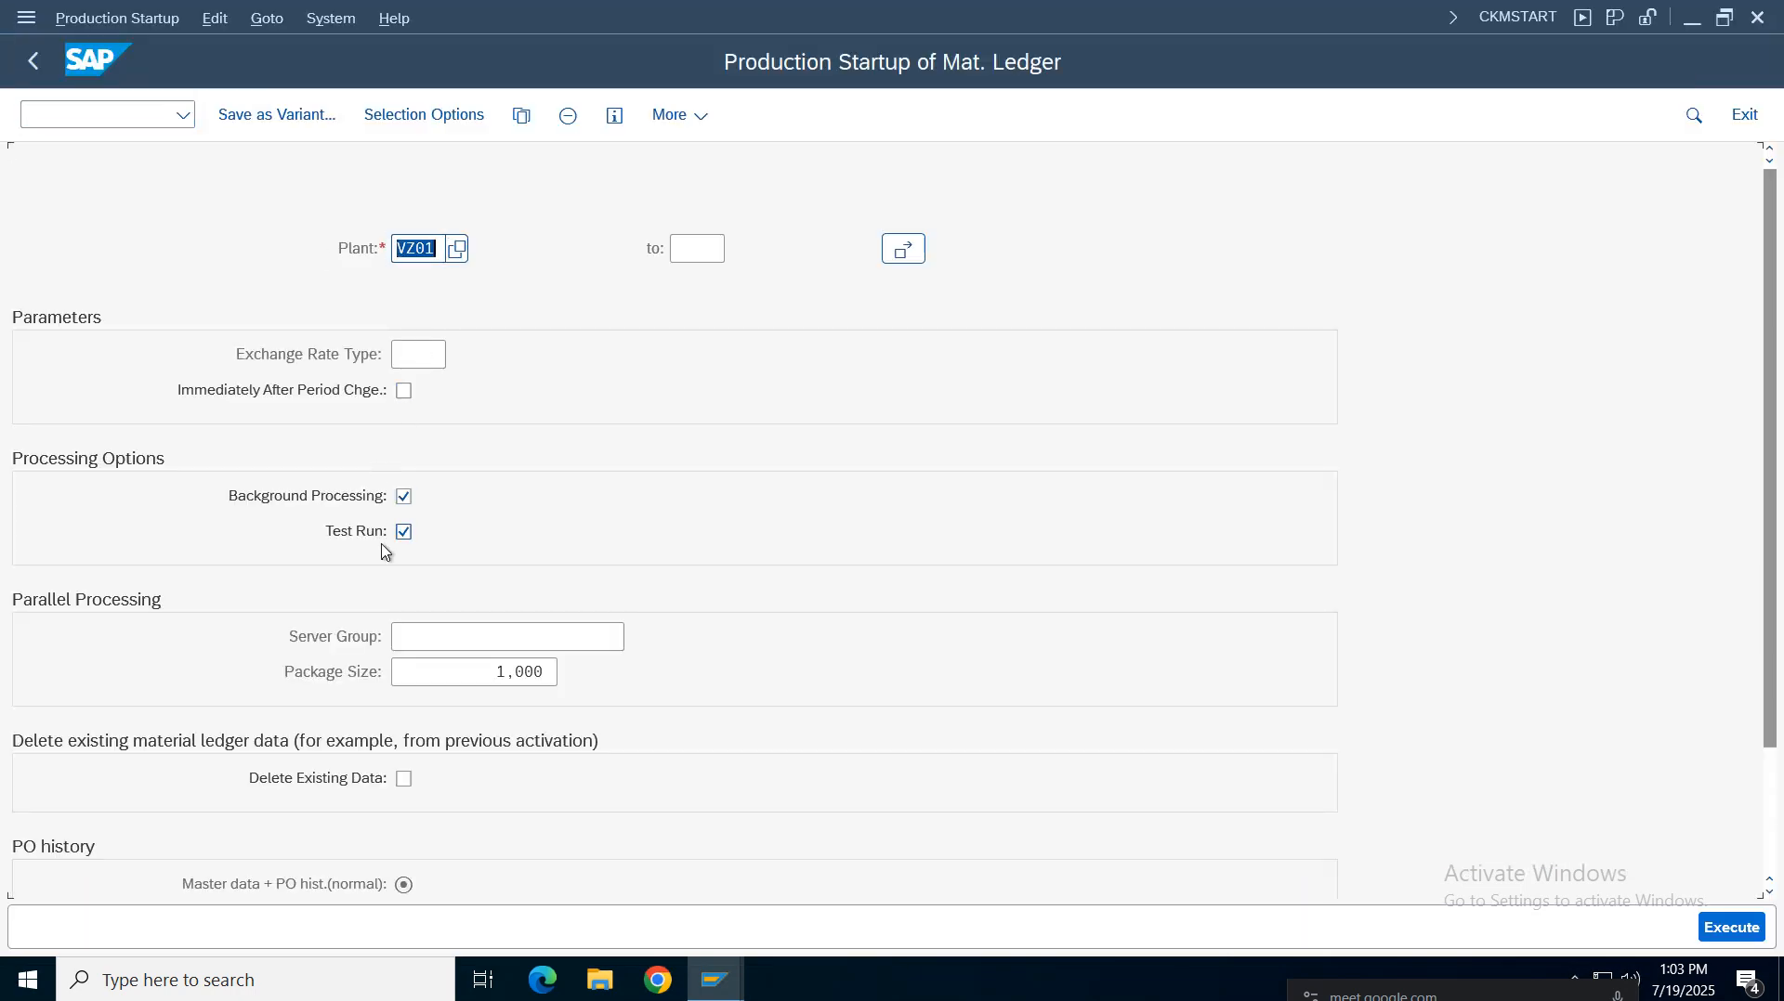
Clear Test Run for plant VZ01 and execute the production startup as a background job starting immediately
left_click(403, 532)
left_click(408, 250)
left_click(1714, 929)
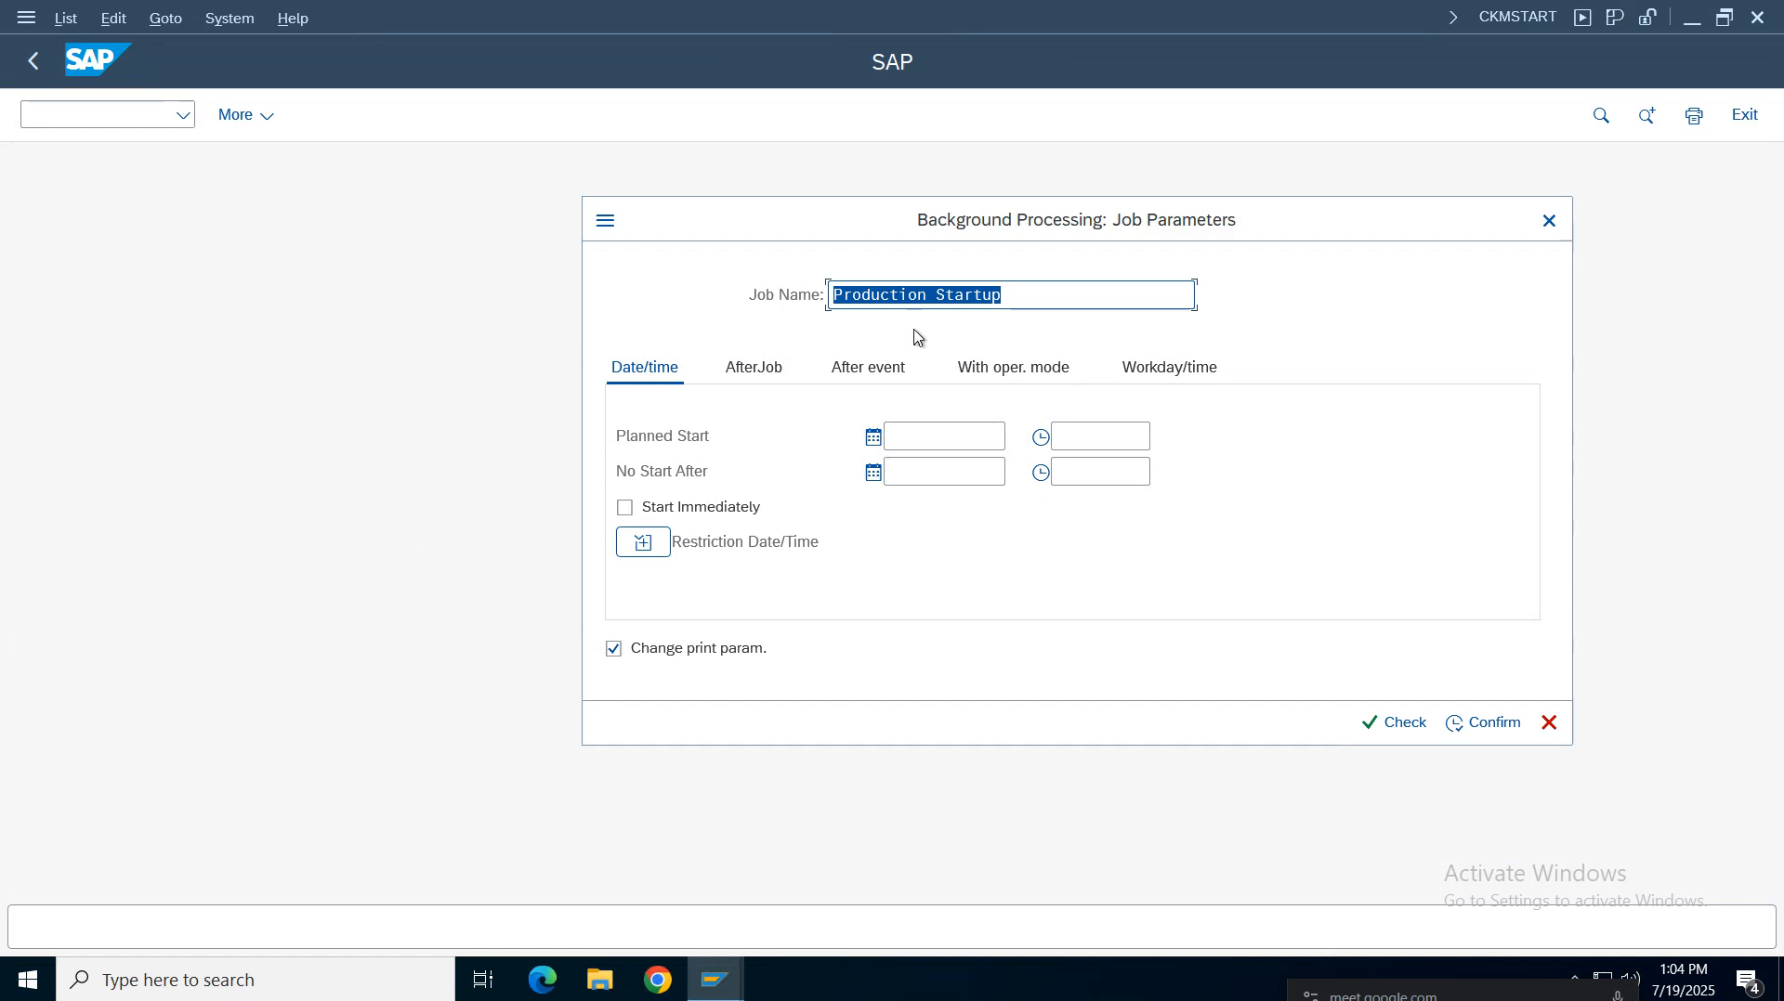
left_click(677, 508)
left_click(1391, 724)
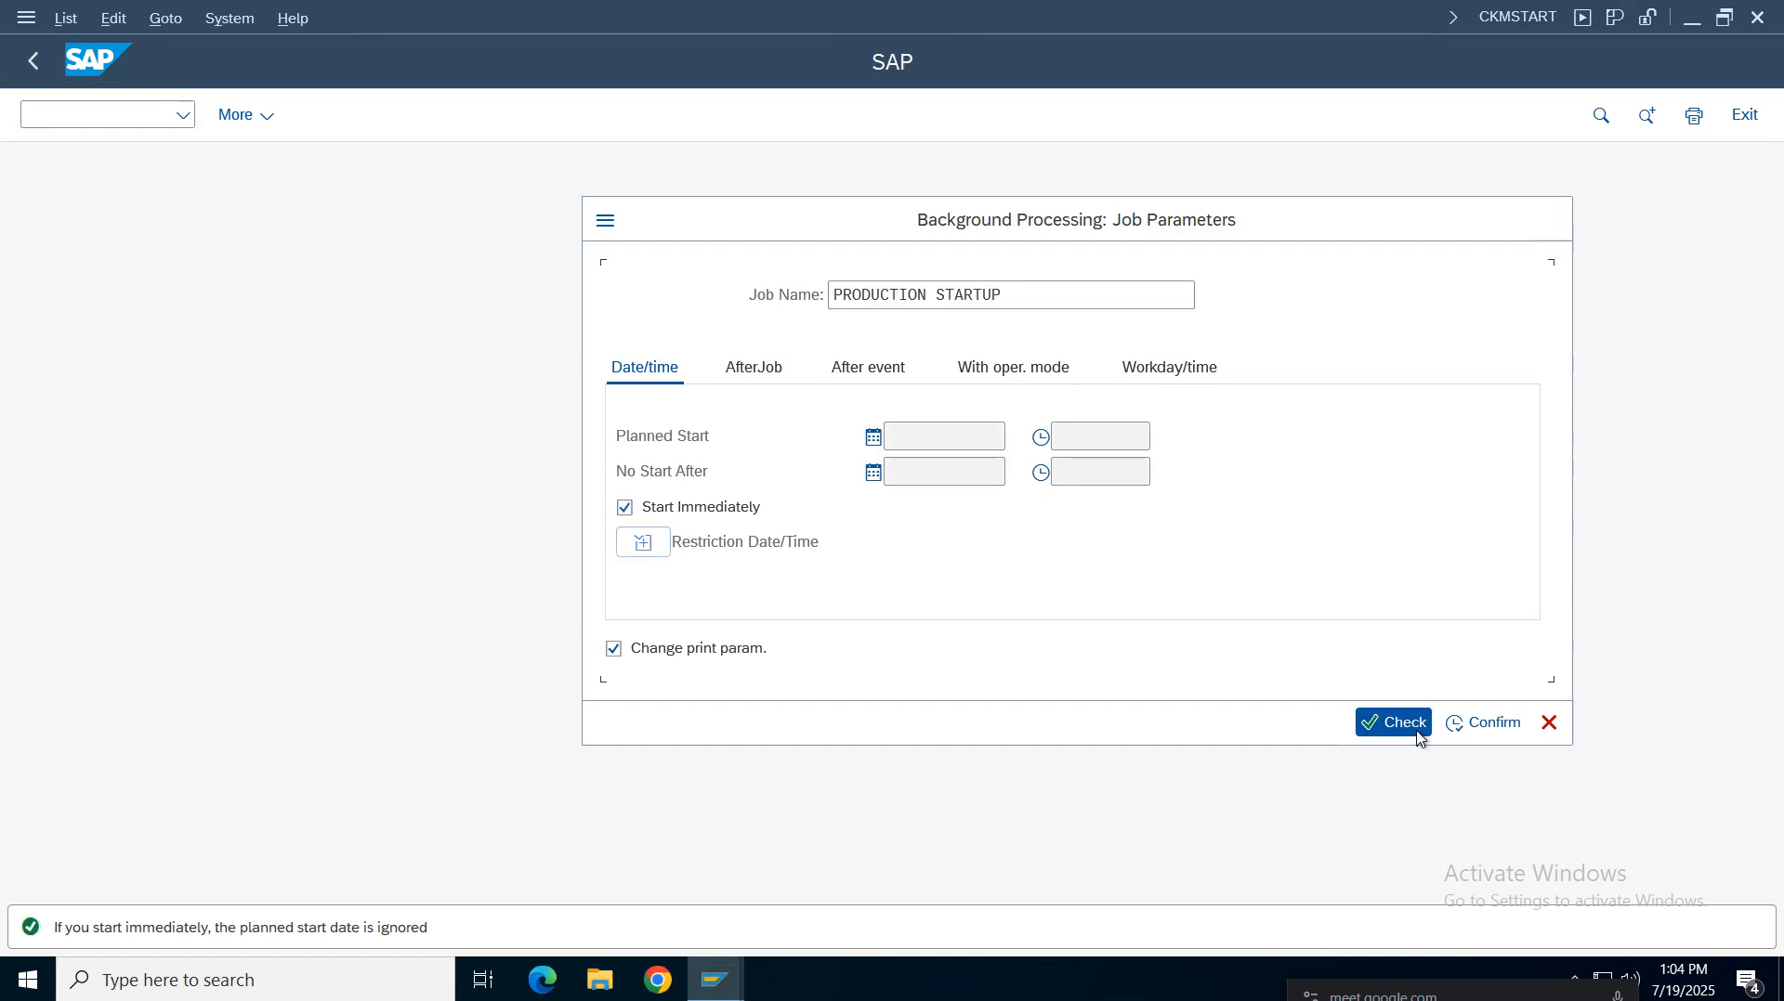
left_click(1471, 731)
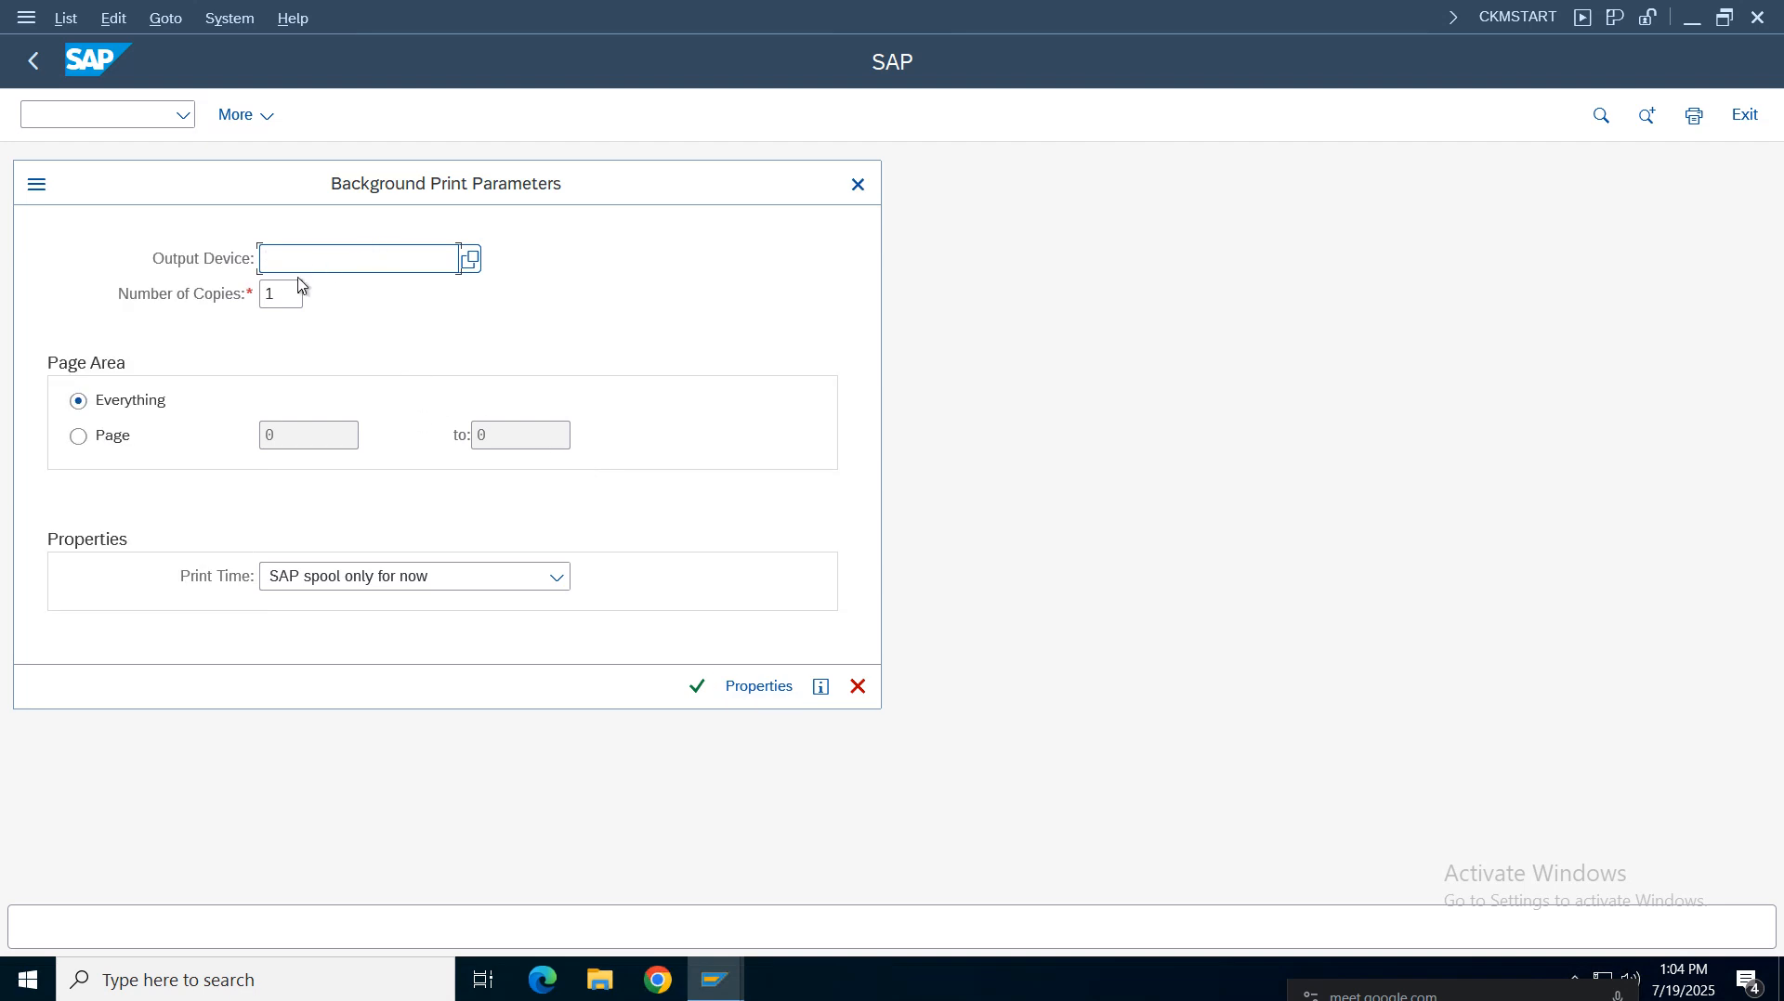
Enter lp01 as the output device and confirm the print parameters and formatting notice
type("l")
left_click(294, 296)
left_click(696, 686)
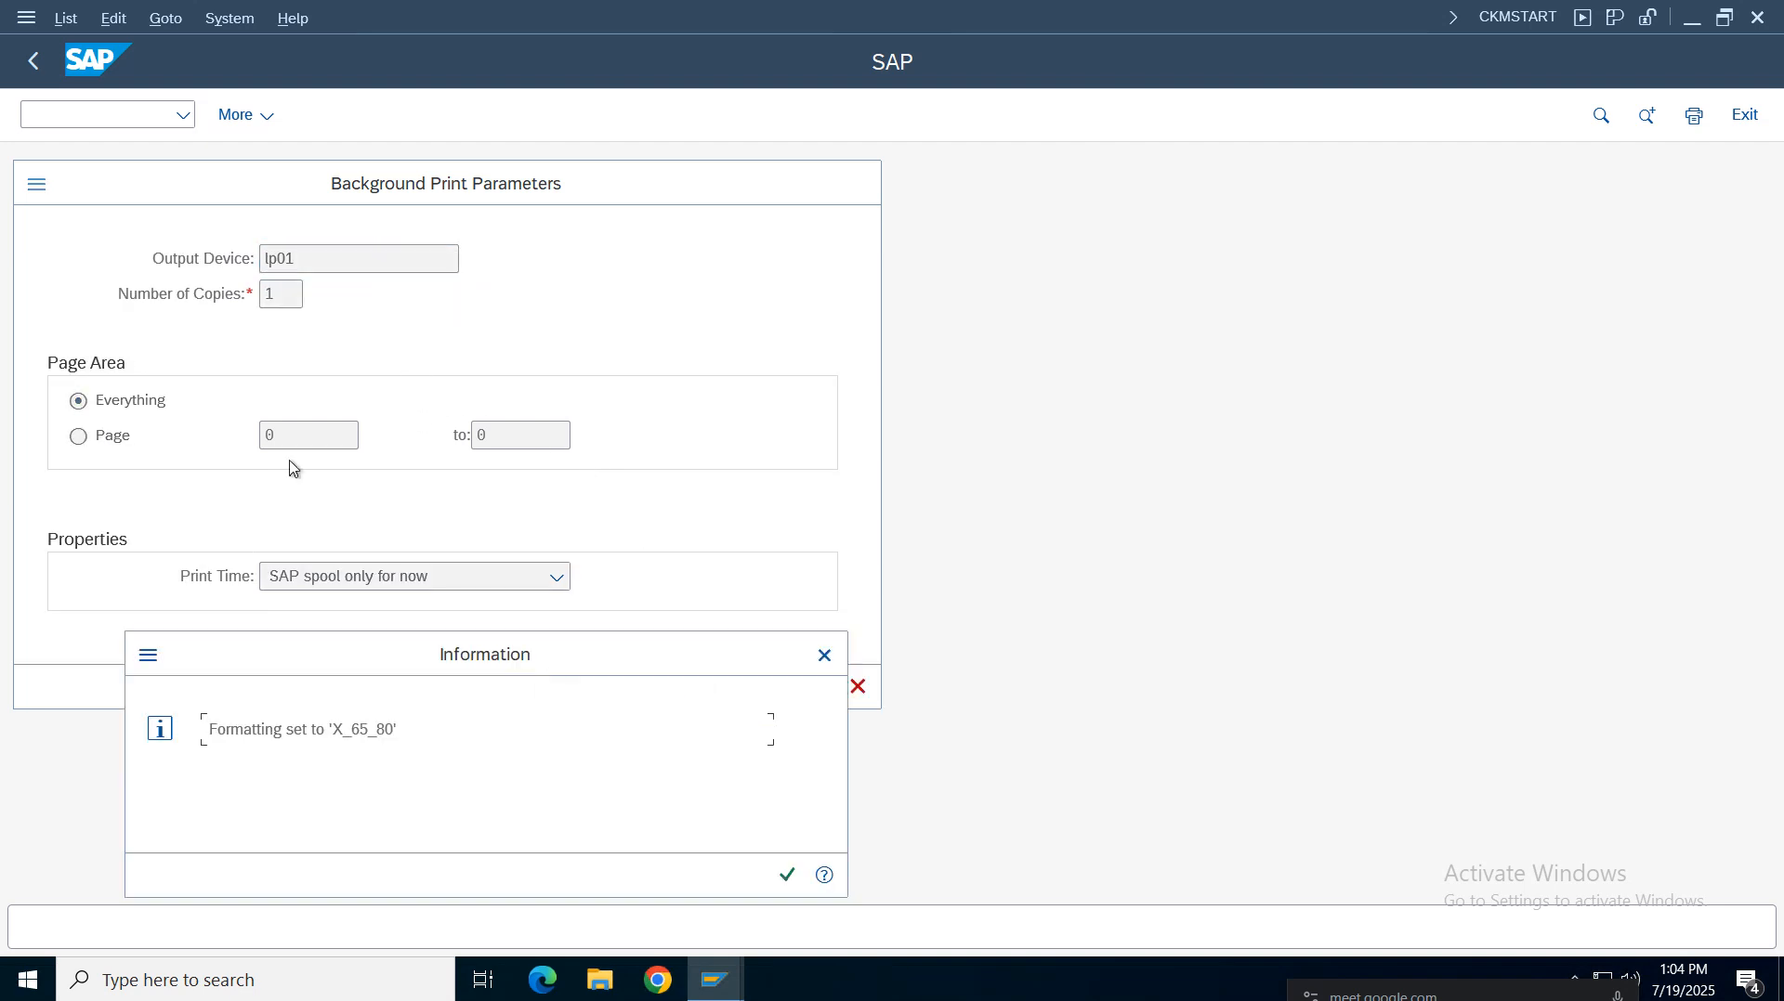
left_click(788, 874)
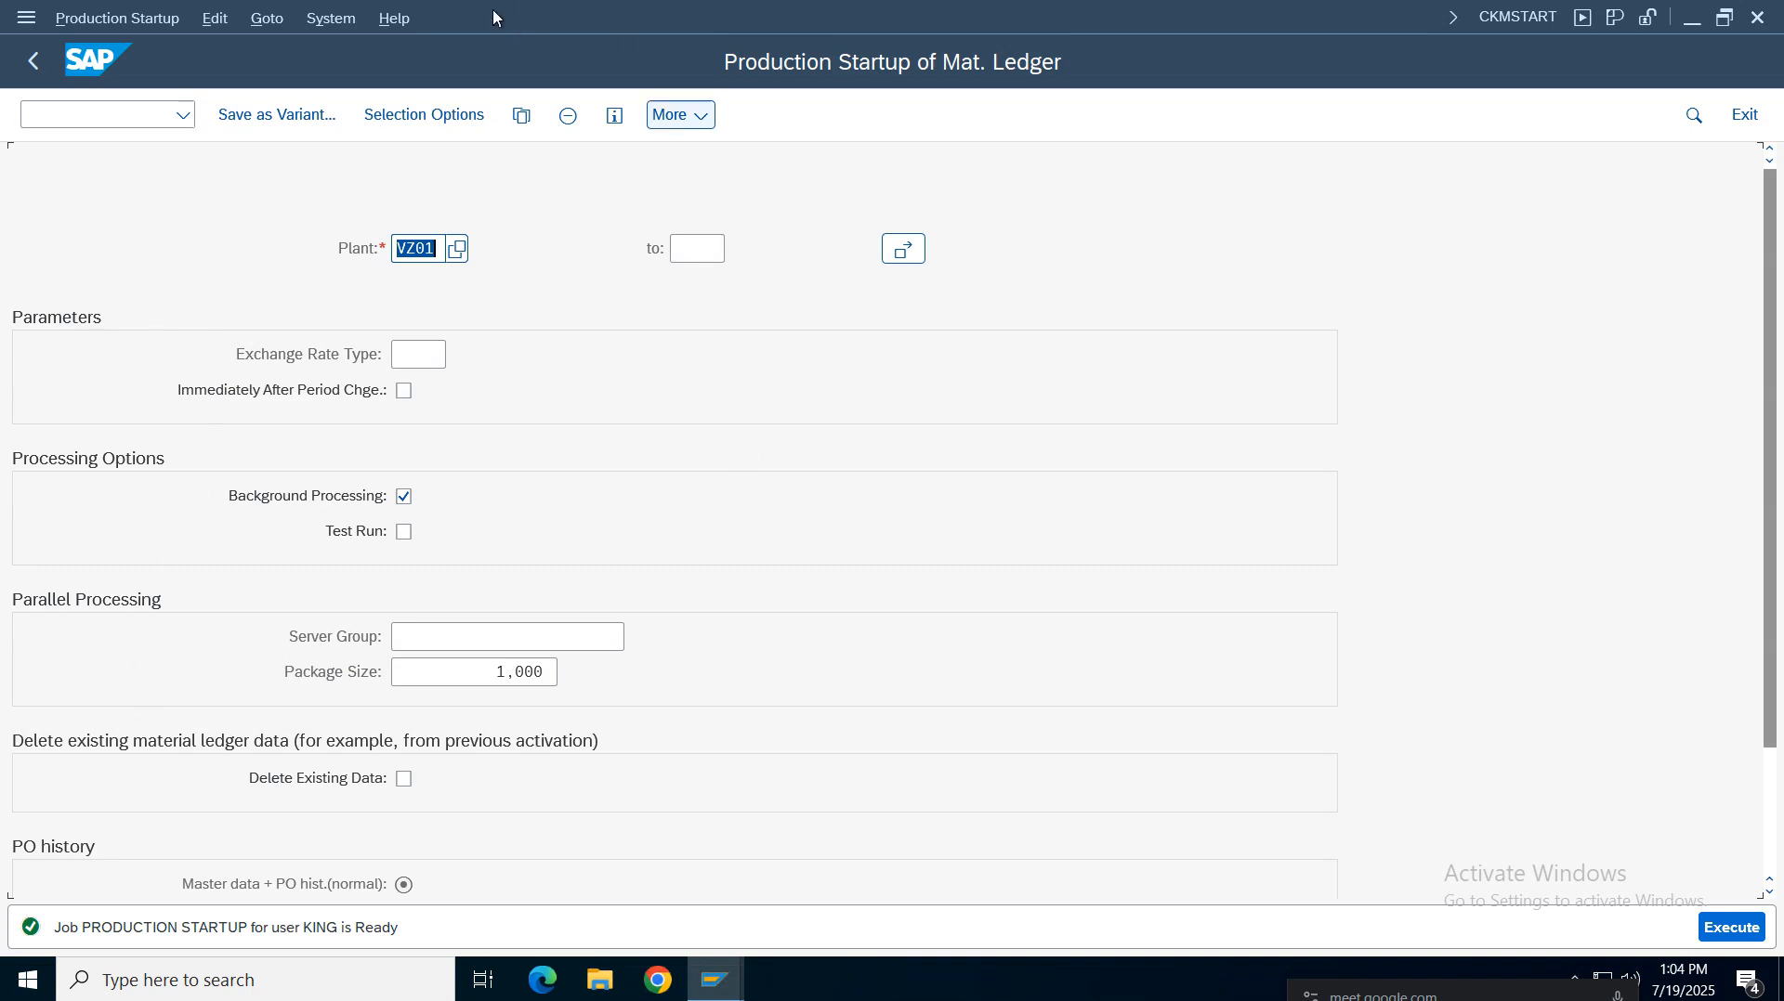
Open the job overview for the current user and check the new PRODUCTION STARTUP job entry
left_click(331, 18)
mouse_move(362, 158)
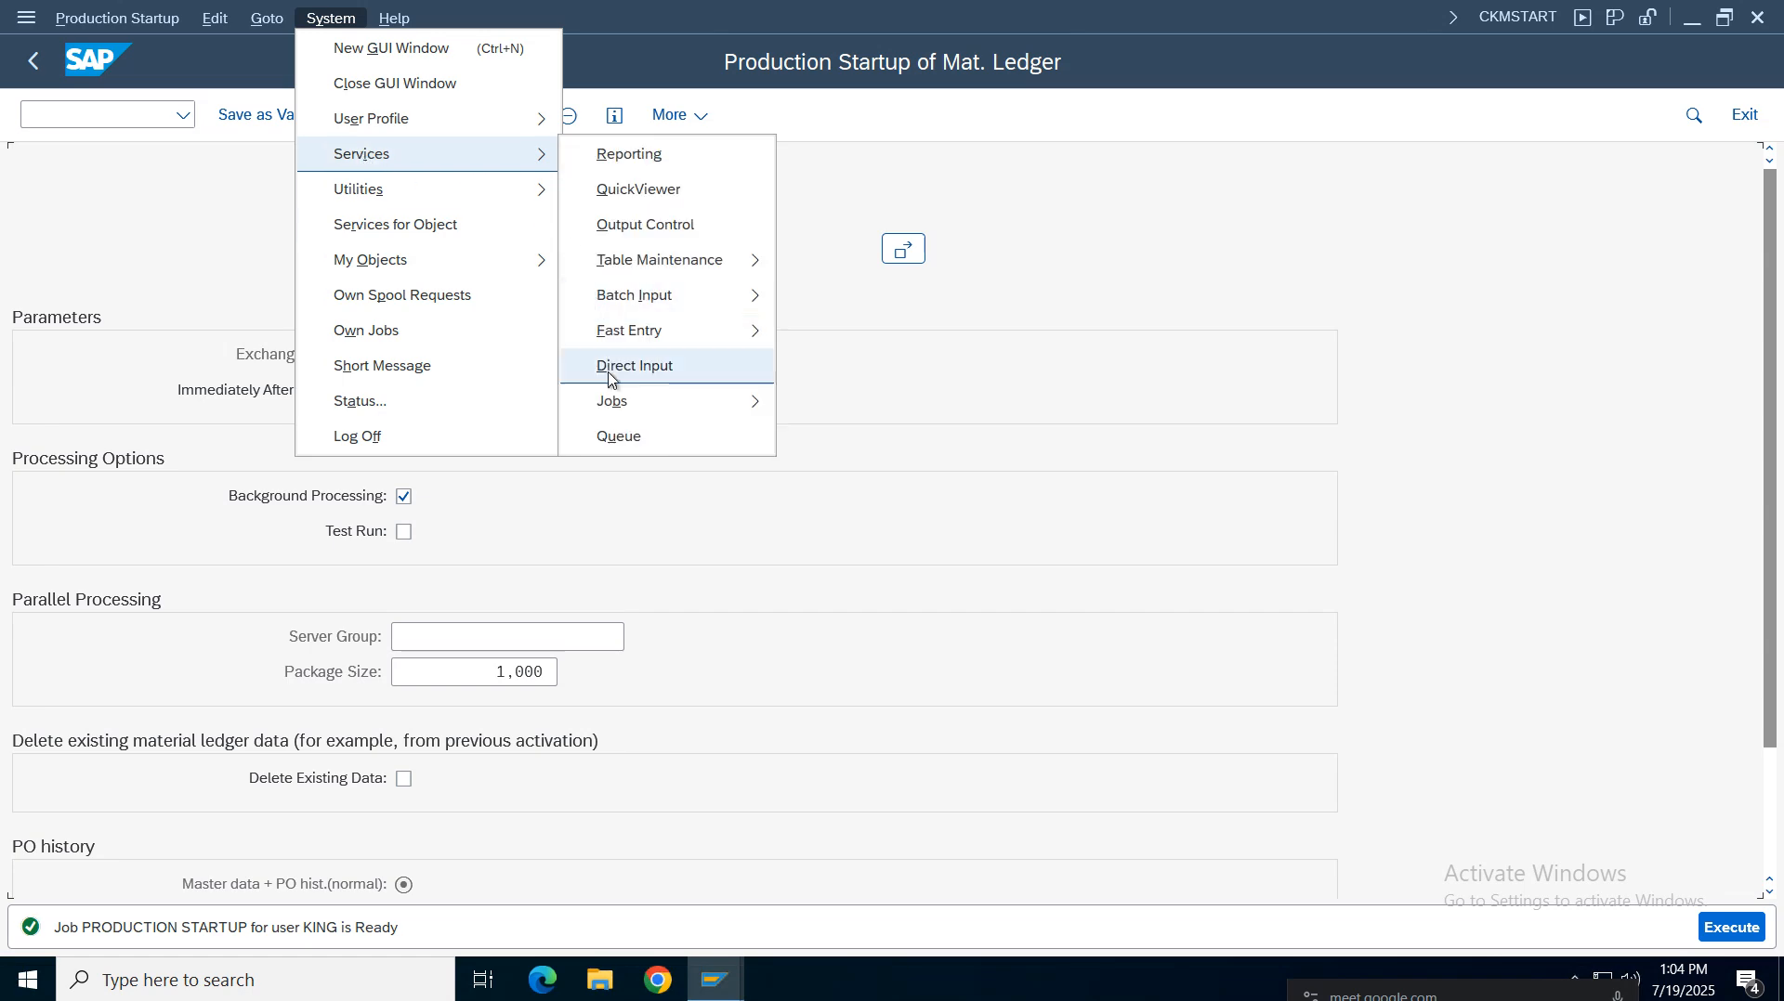
mouse_move(626, 402)
left_click(932, 448)
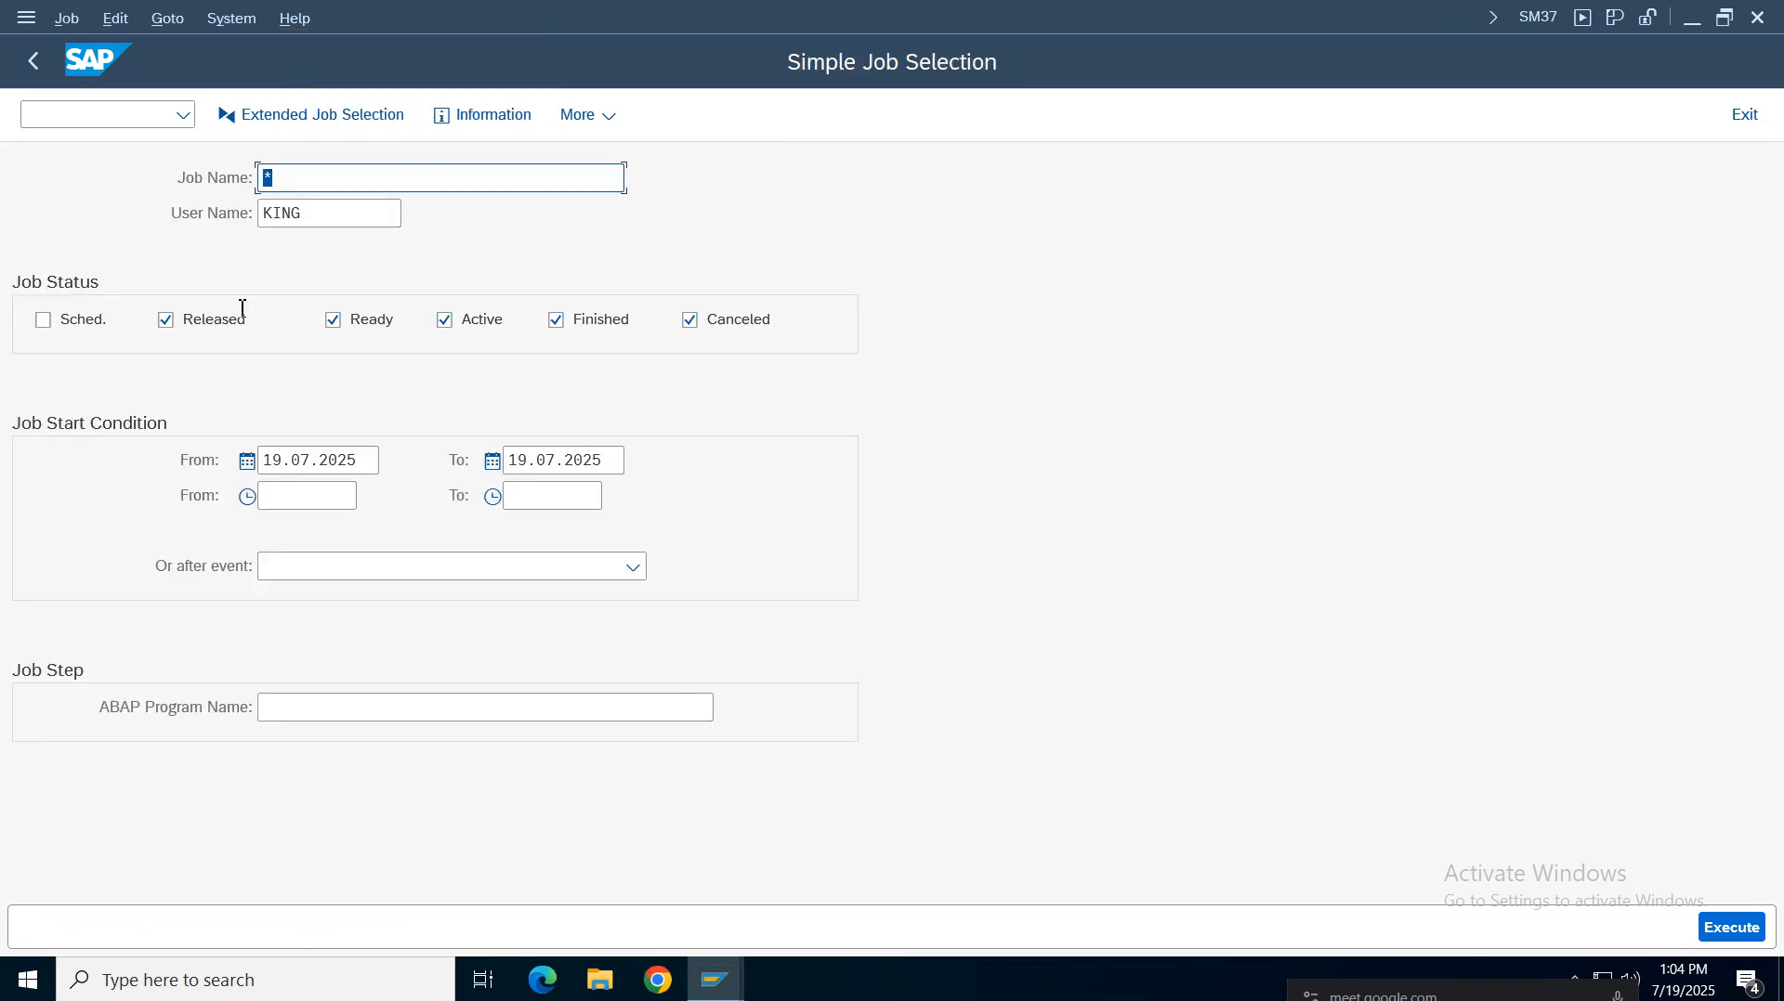
key("F8")
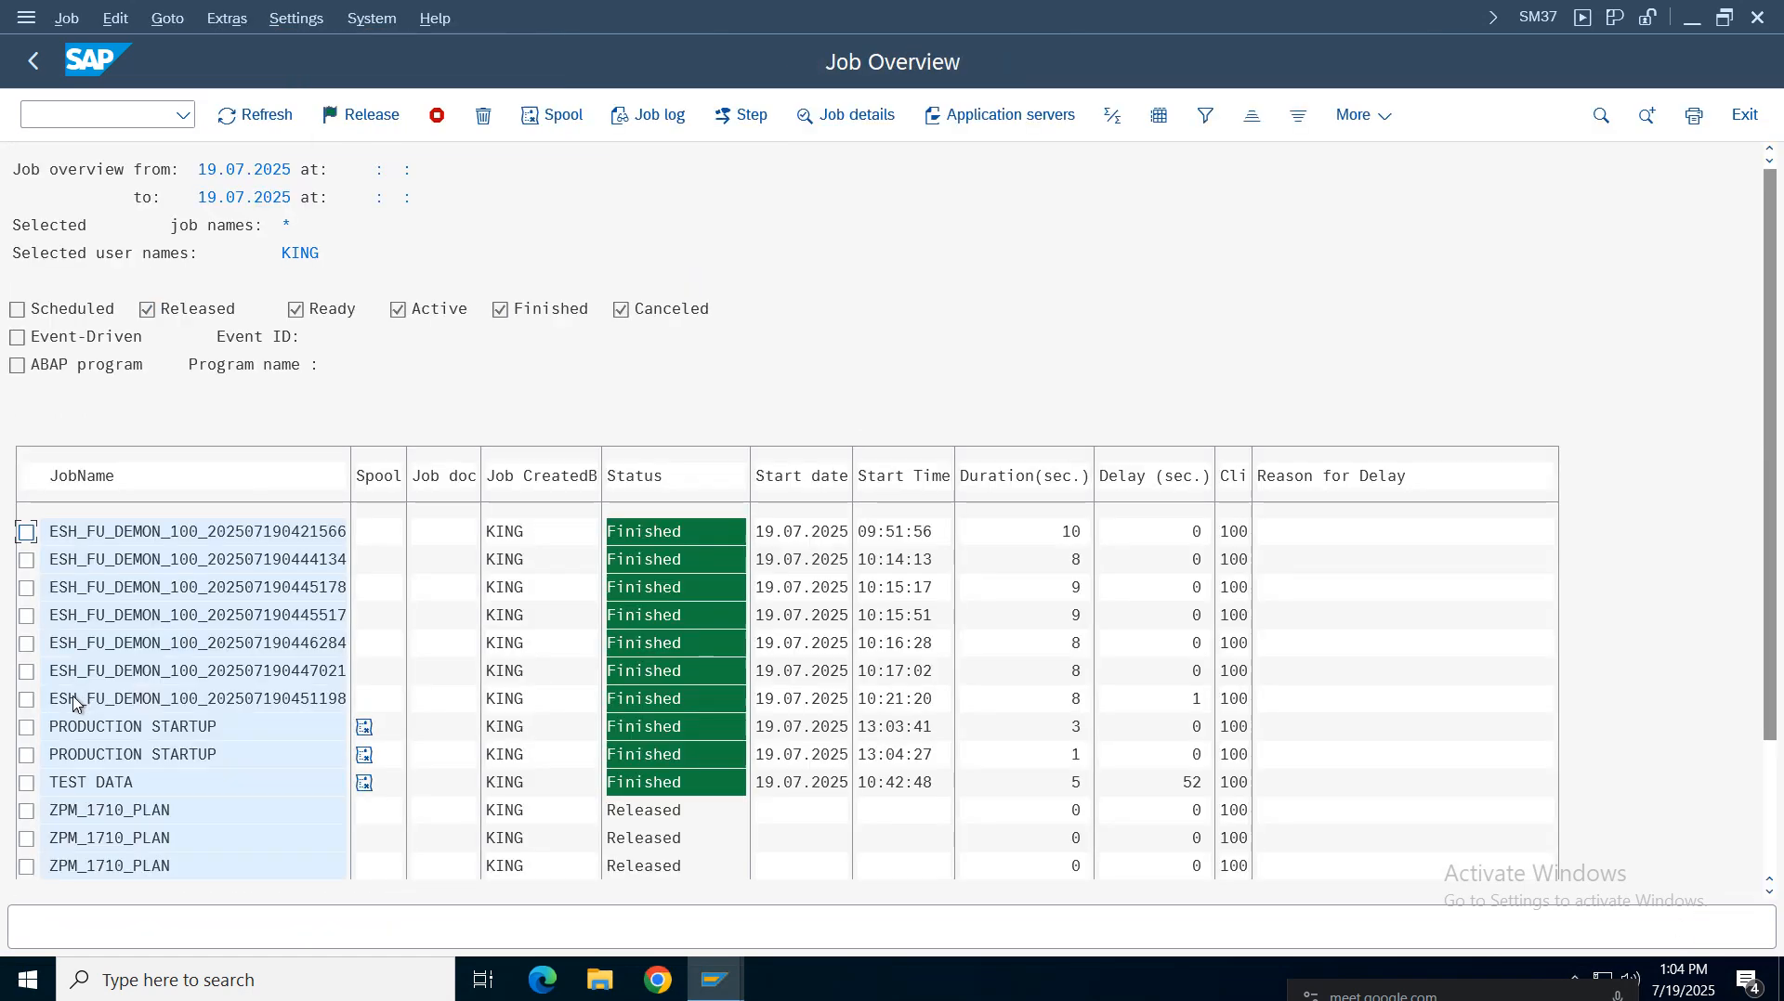
left_click(156, 728)
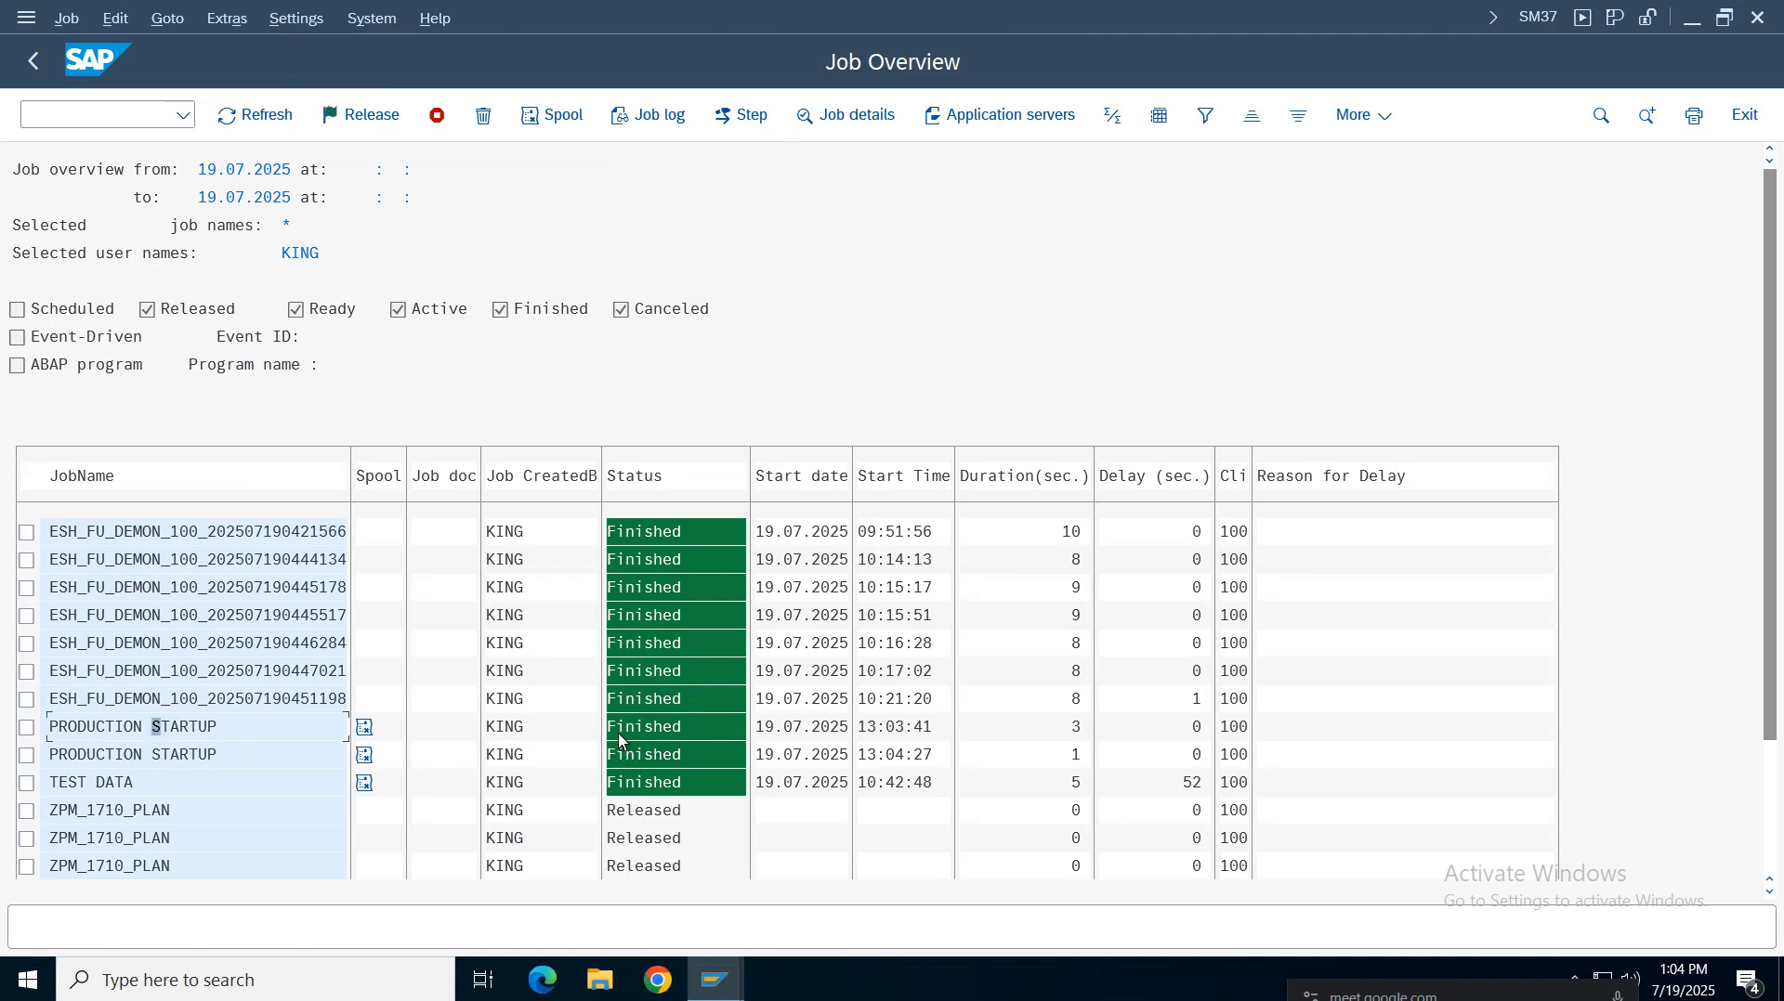
left_click(630, 755)
left_click(893, 758)
left_click(909, 758)
Switch to the FI Working Notes spreadsheet and open cell F448 with the MMNR number ranges note for editing
left_click(716, 980)
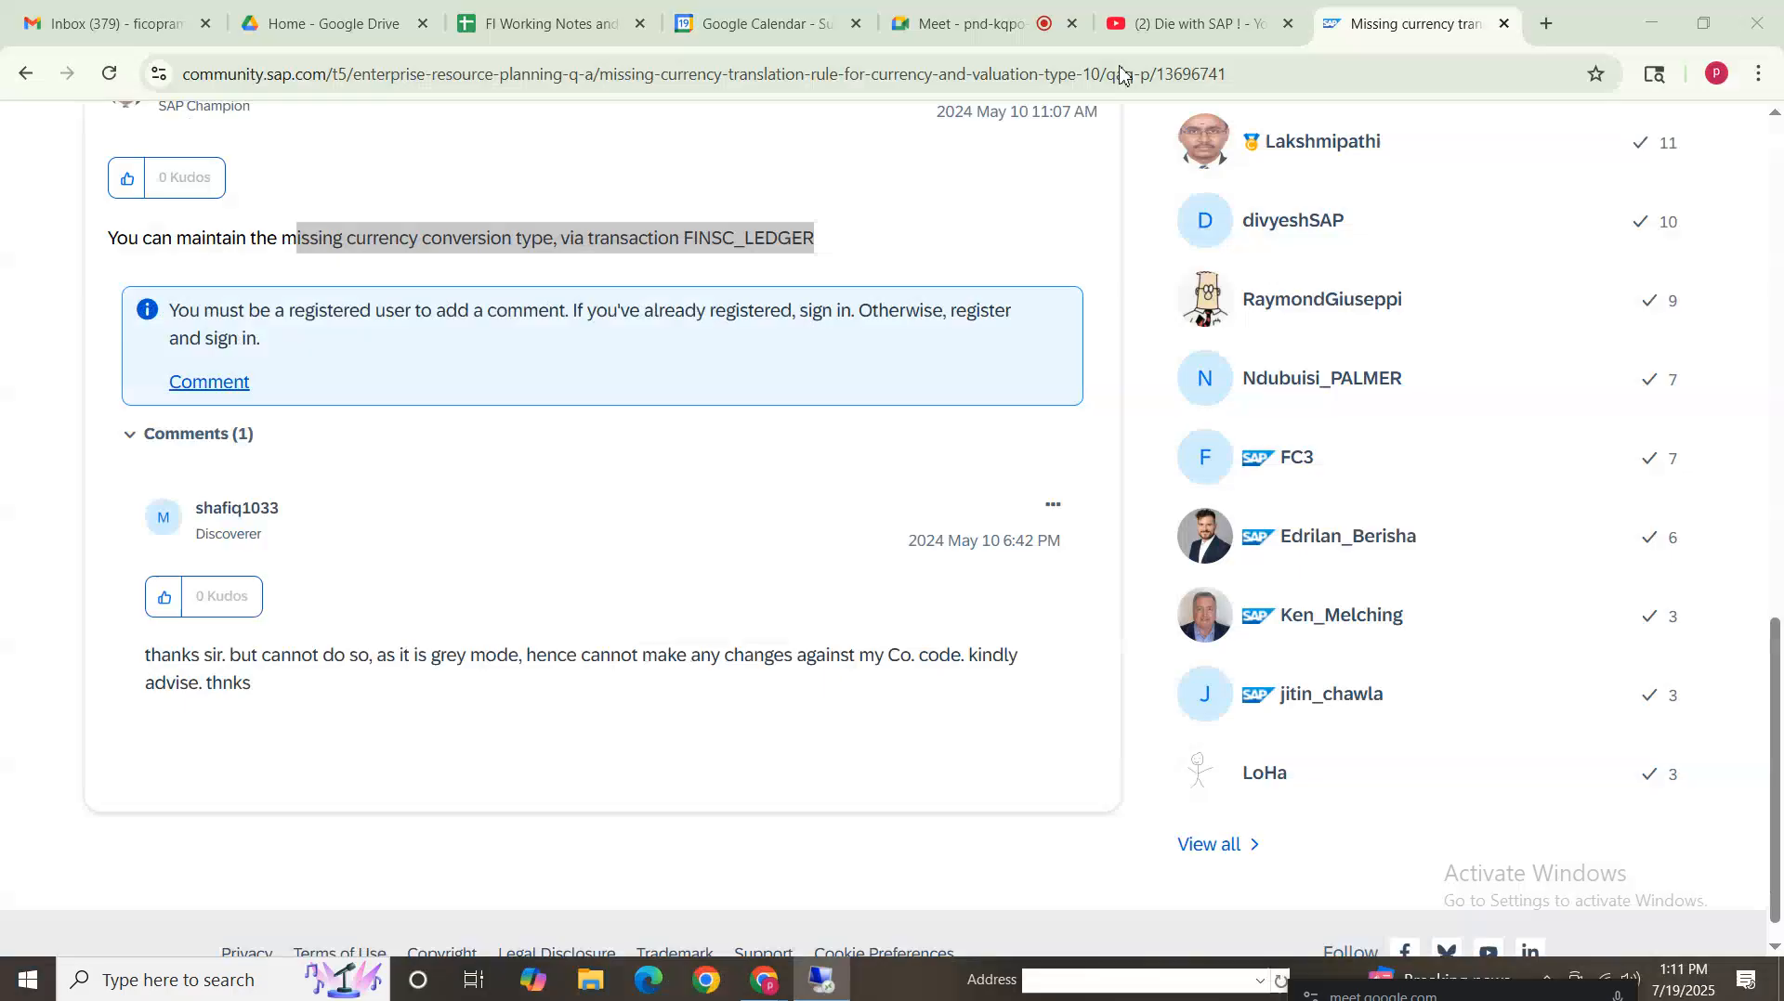
left_click(534, 23)
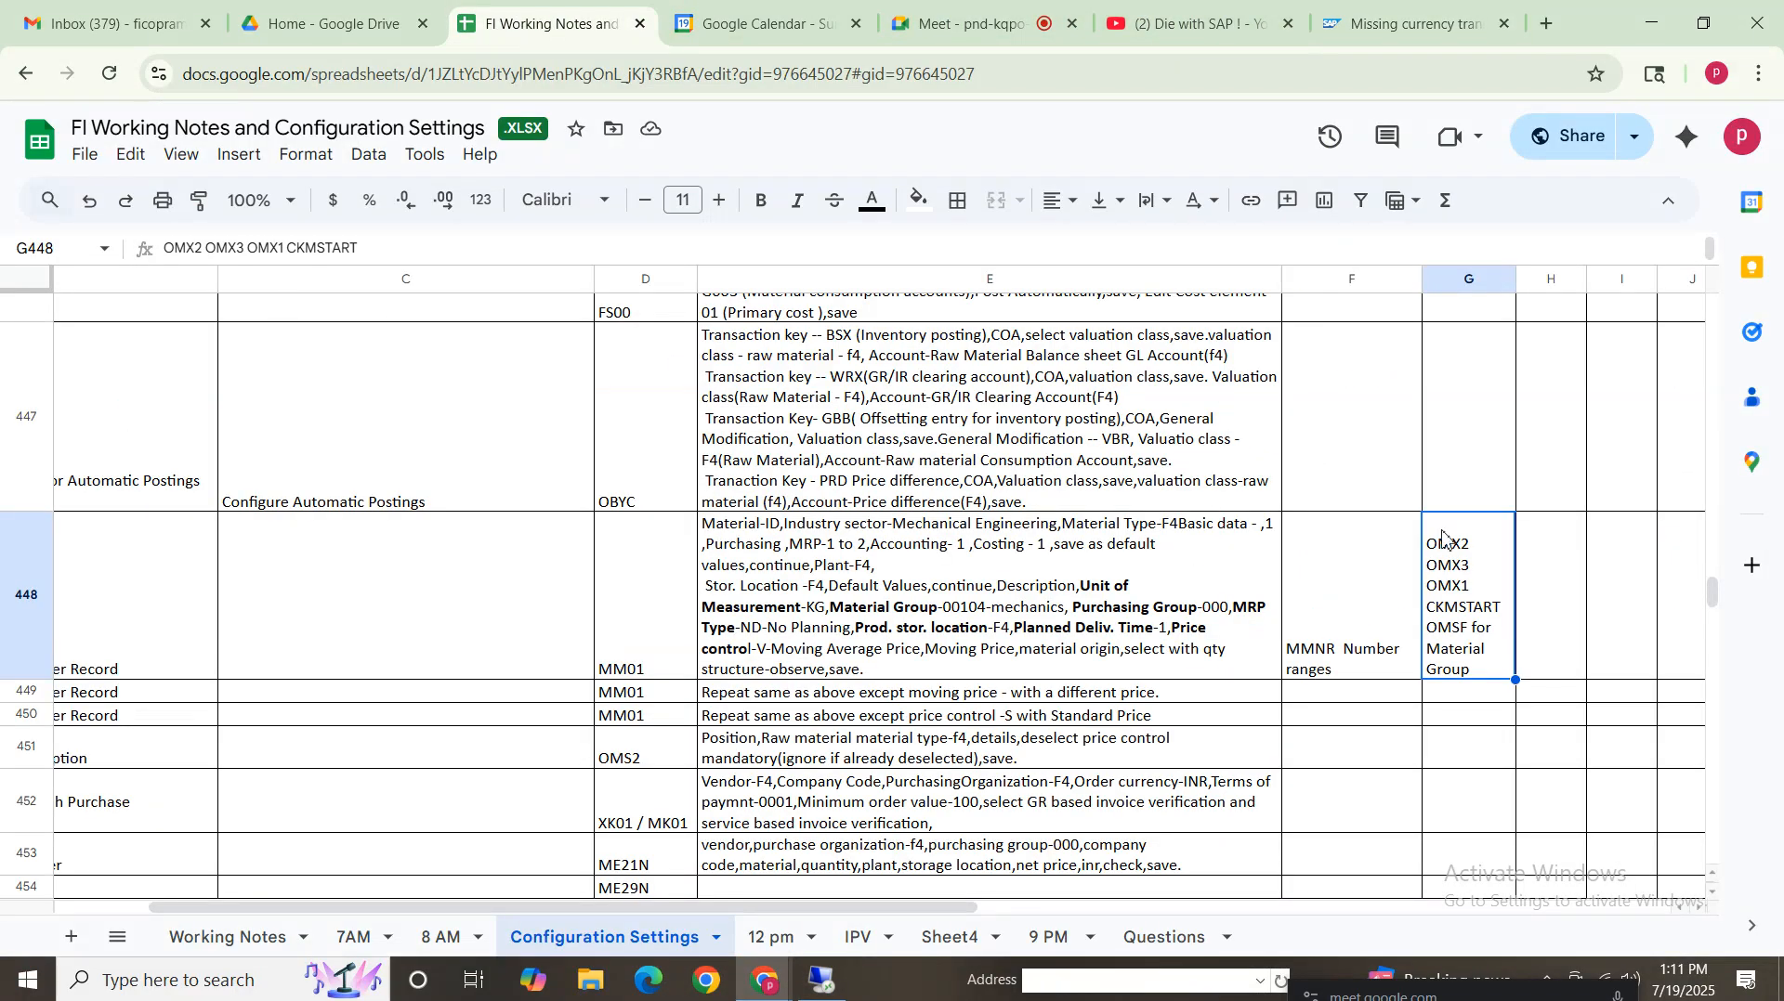
left_click(1379, 641)
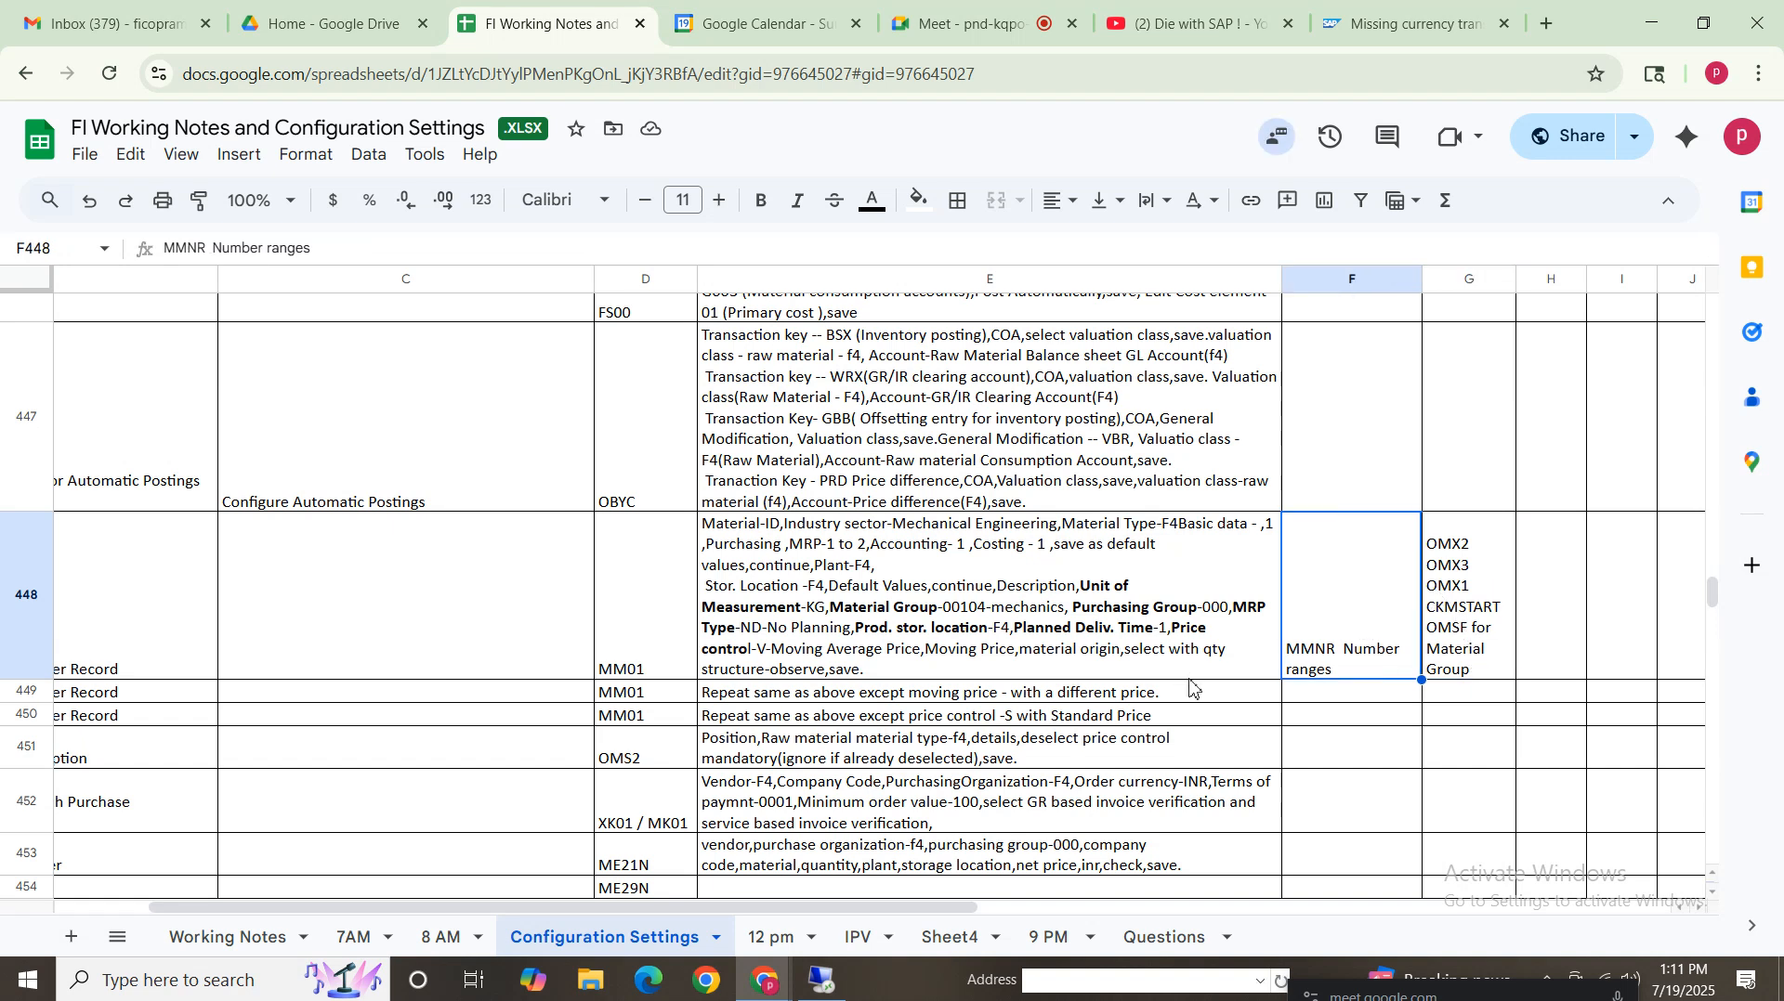
left_click(1089, 624)
left_click(1329, 664)
double_click(1314, 655)
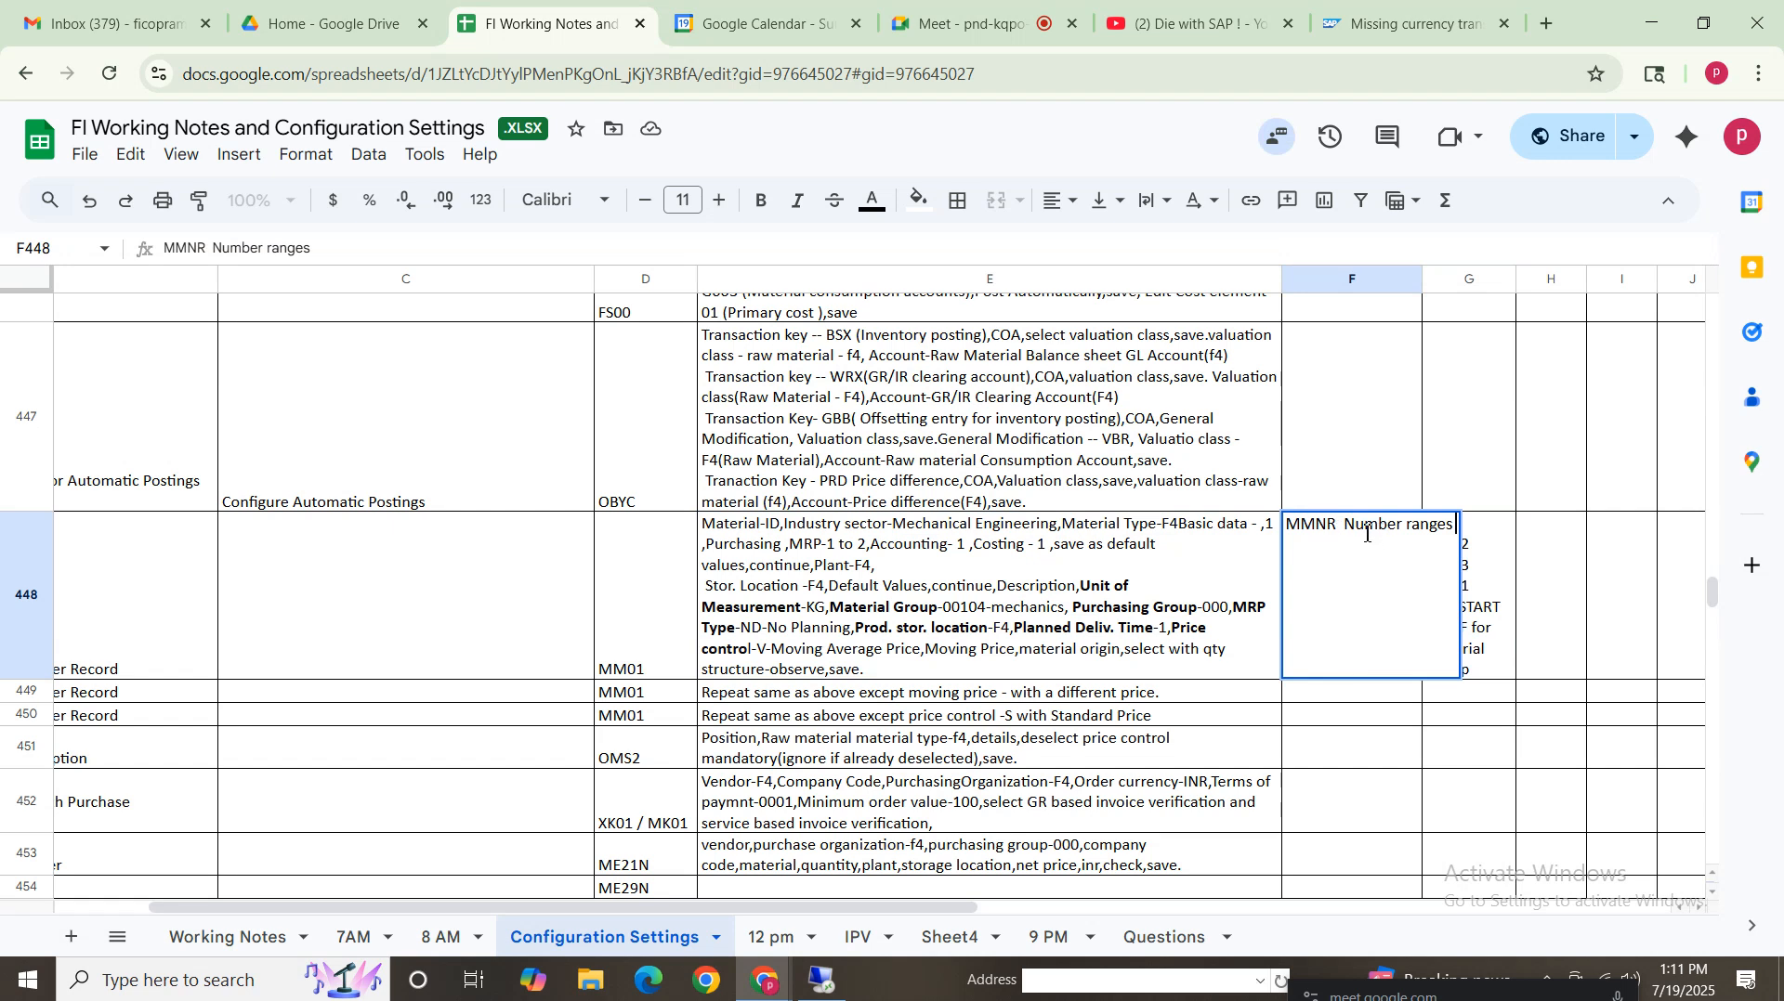
left_click(1316, 526)
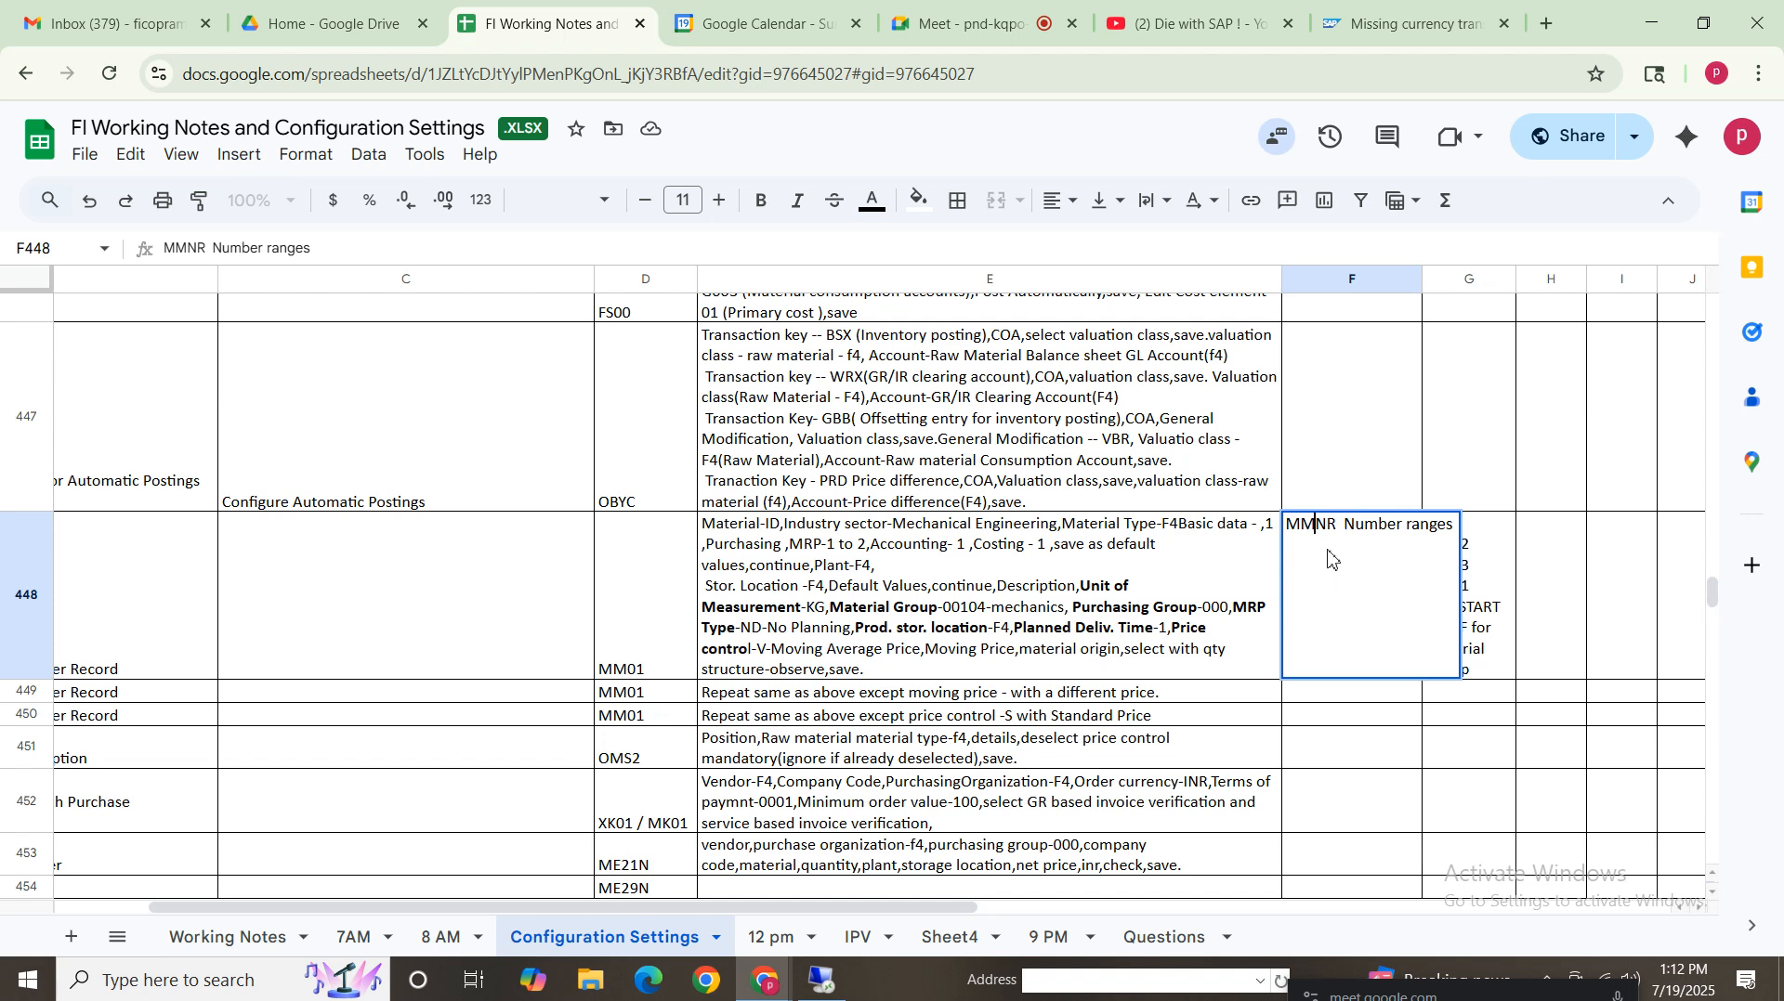
Open the note in cell G448 and go through the listed transaction codes OMX2, OMX3, OMX1, CKMSTART and OMSF
left_click(1503, 630)
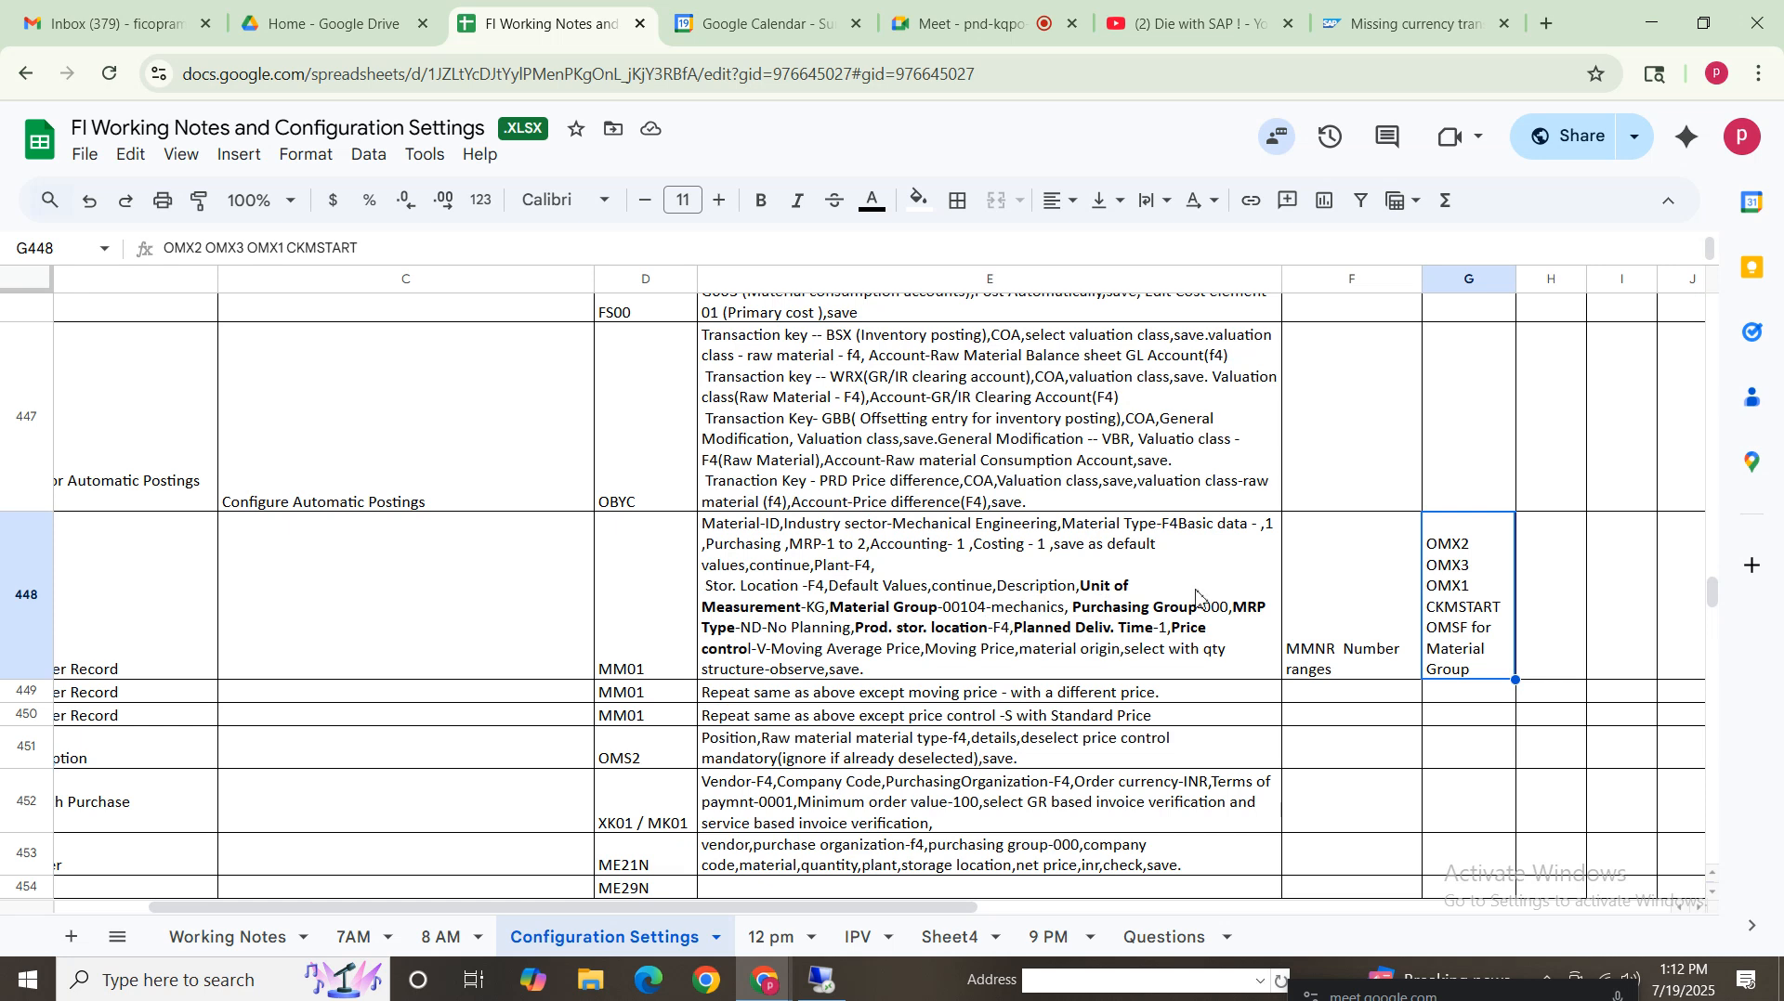
double_click(1475, 535)
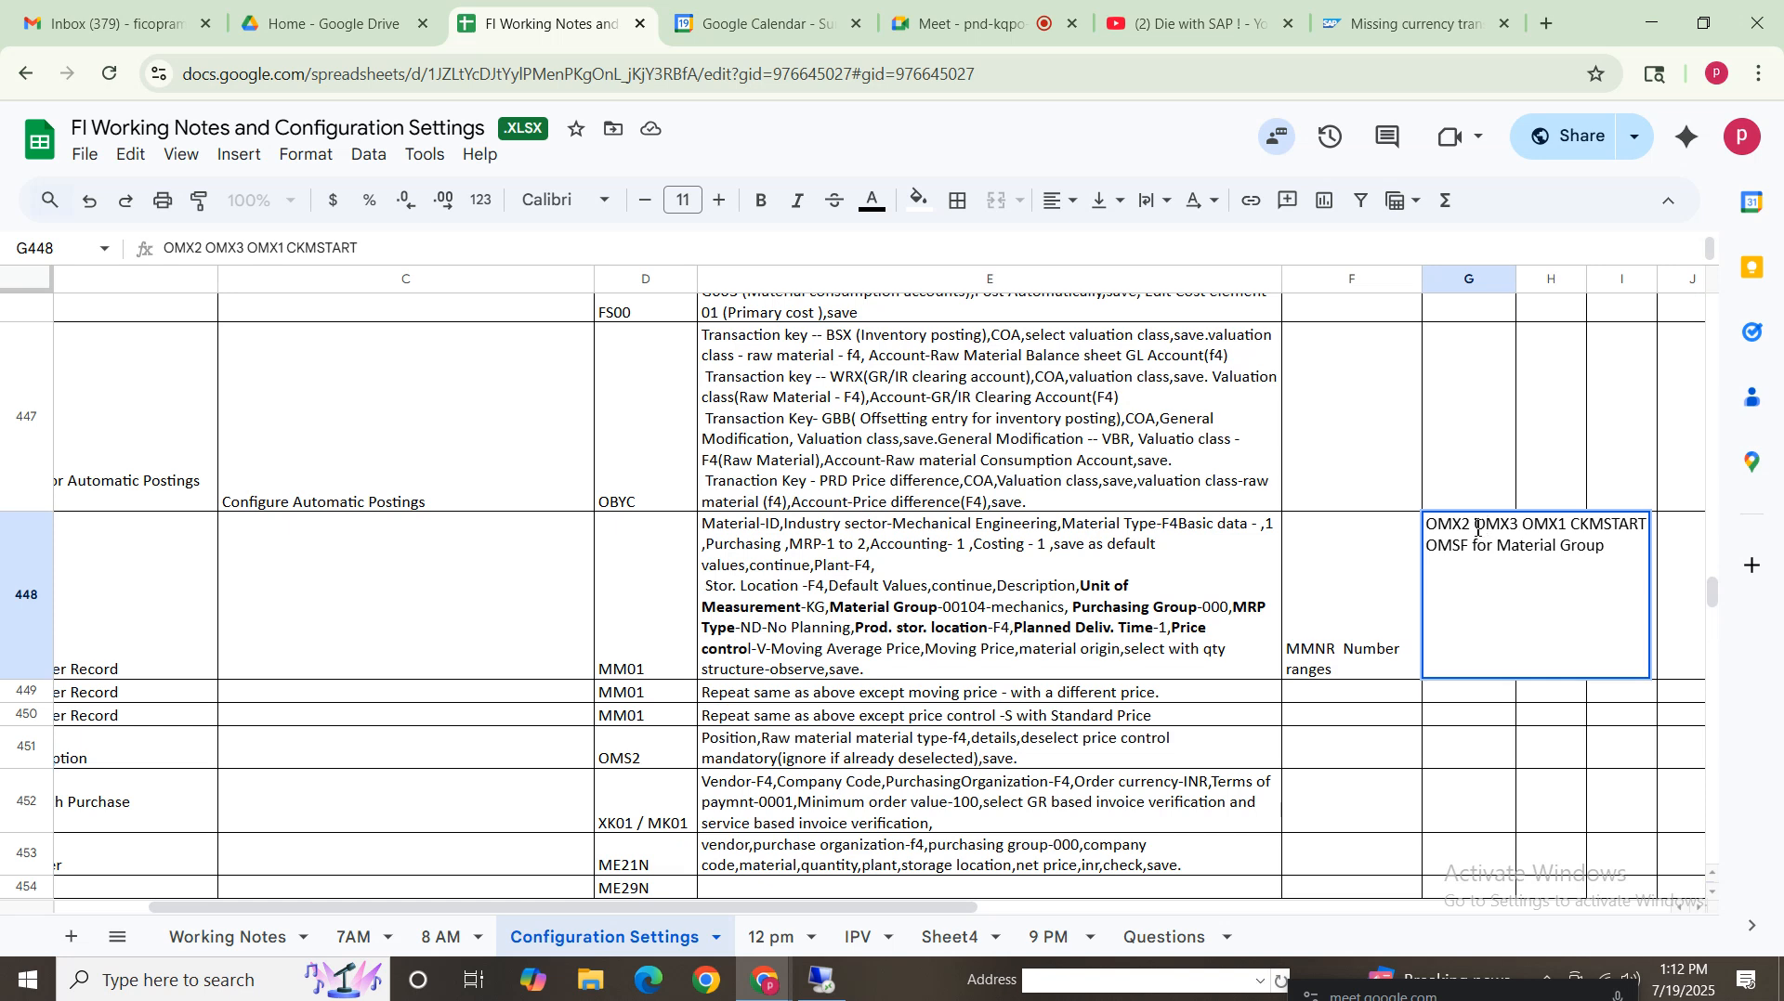
left_click_drag(1473, 530, 1406, 531)
left_click(1508, 524)
left_click_drag(1570, 530, 1511, 524)
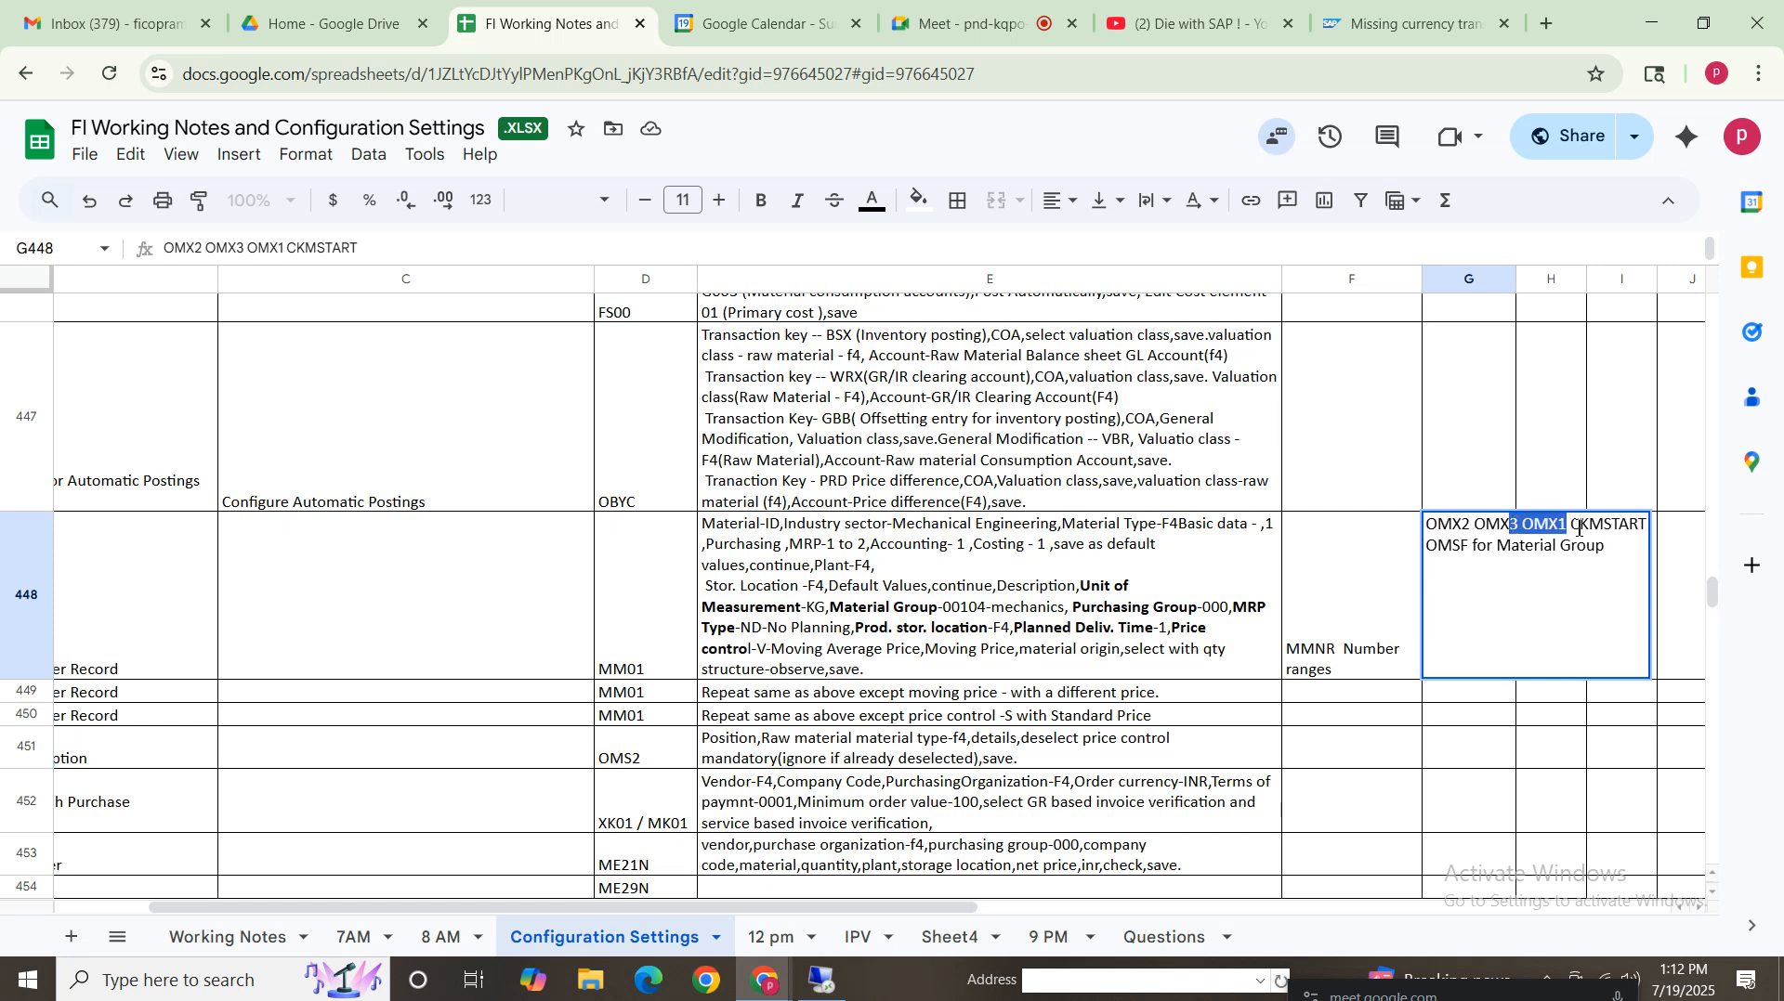
key("shift+Left")
key("shift+Left")
key("shift+Left")
key("shift+Left")
key("shift+Left")
key("shift+Left")
key("shift+Left")
key("shift+Left")
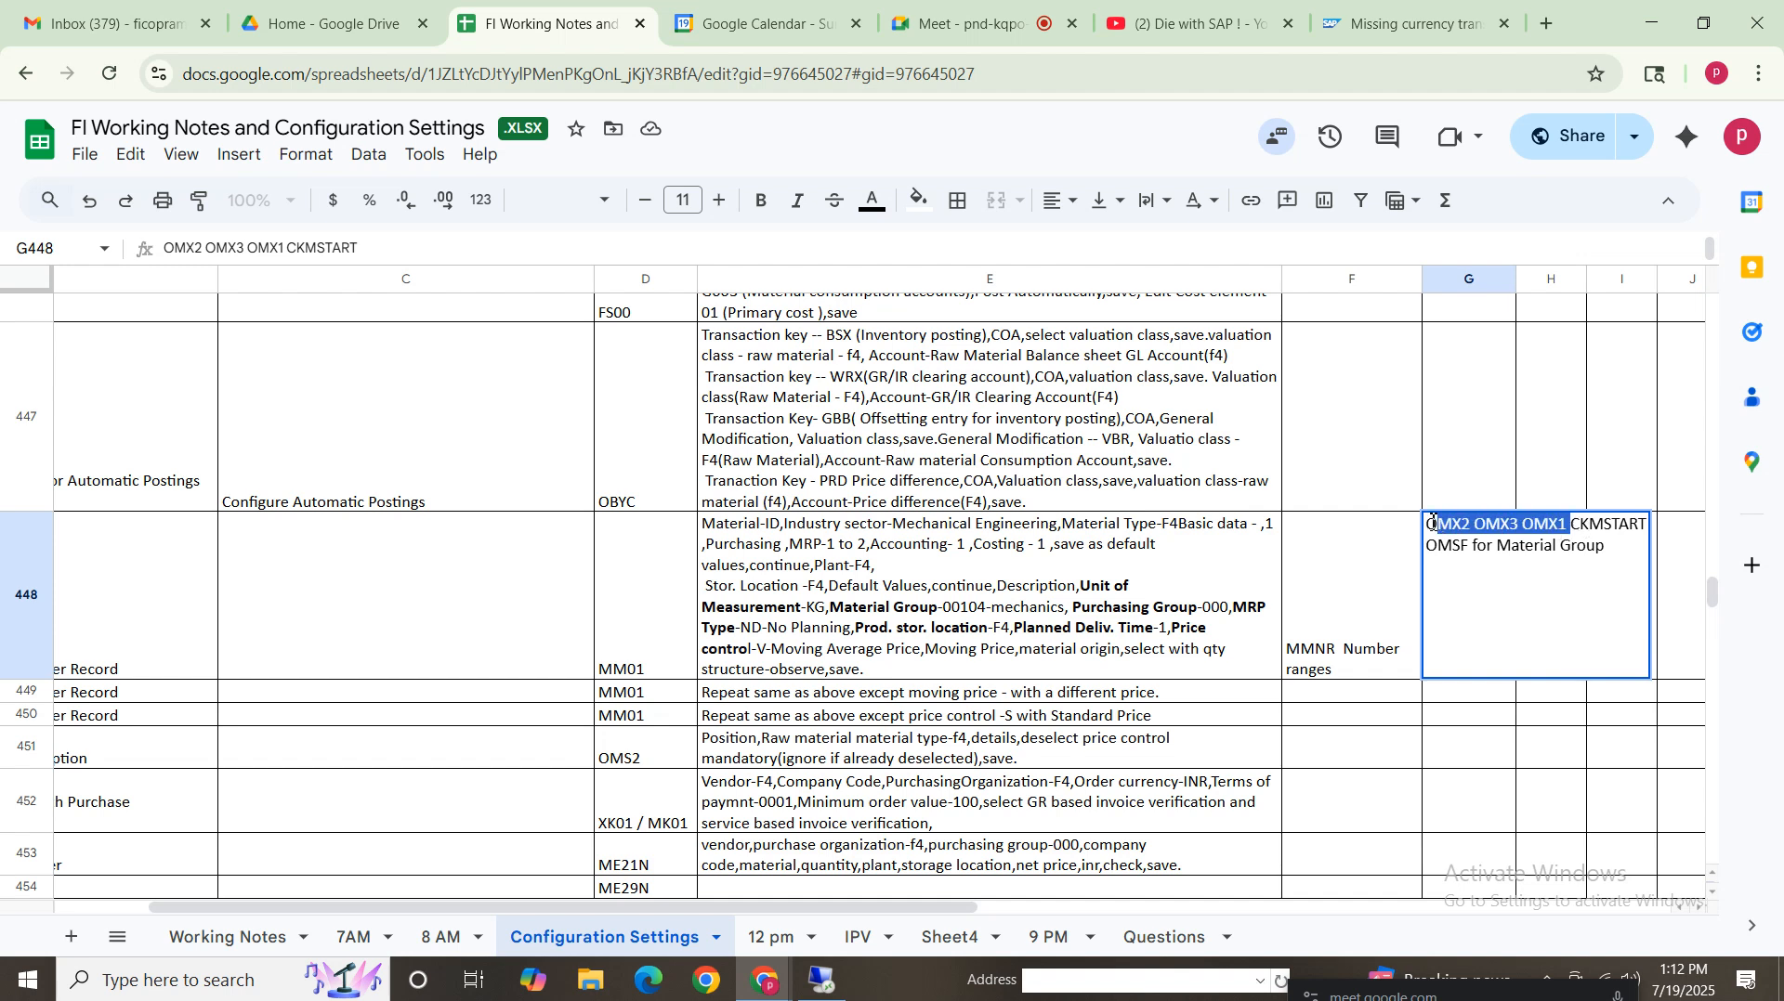
left_click(1592, 527)
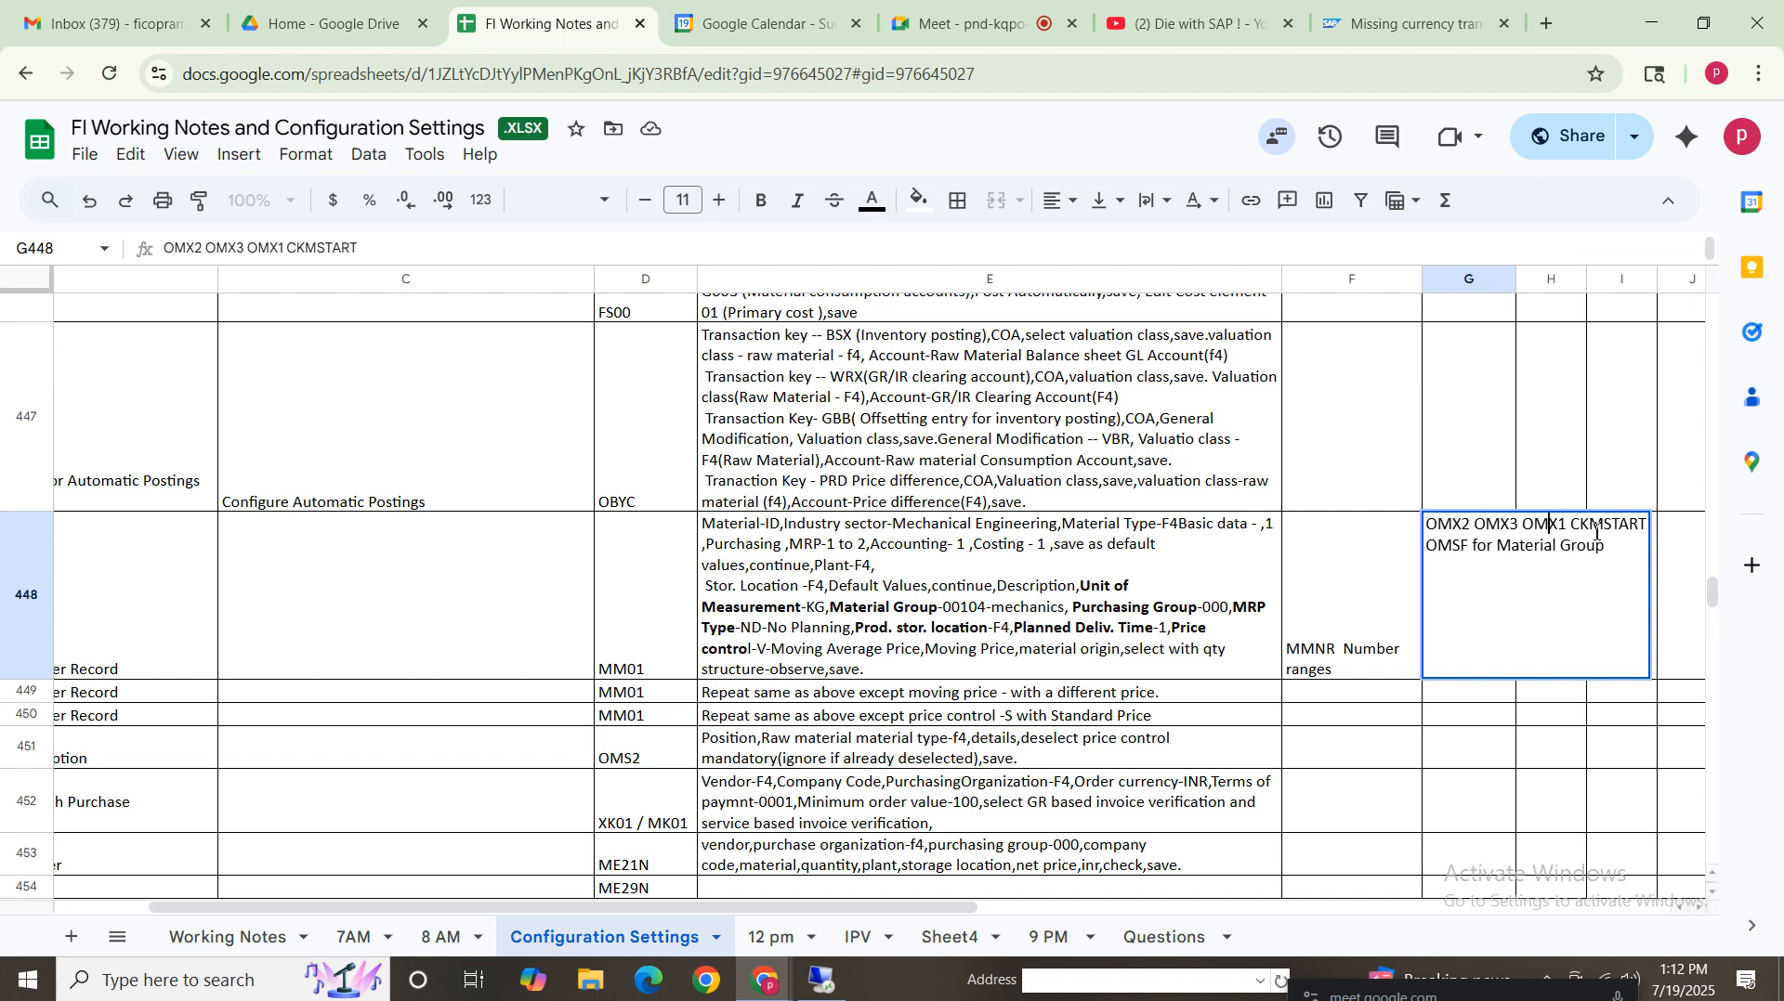
left_click_drag(1572, 526, 1675, 527)
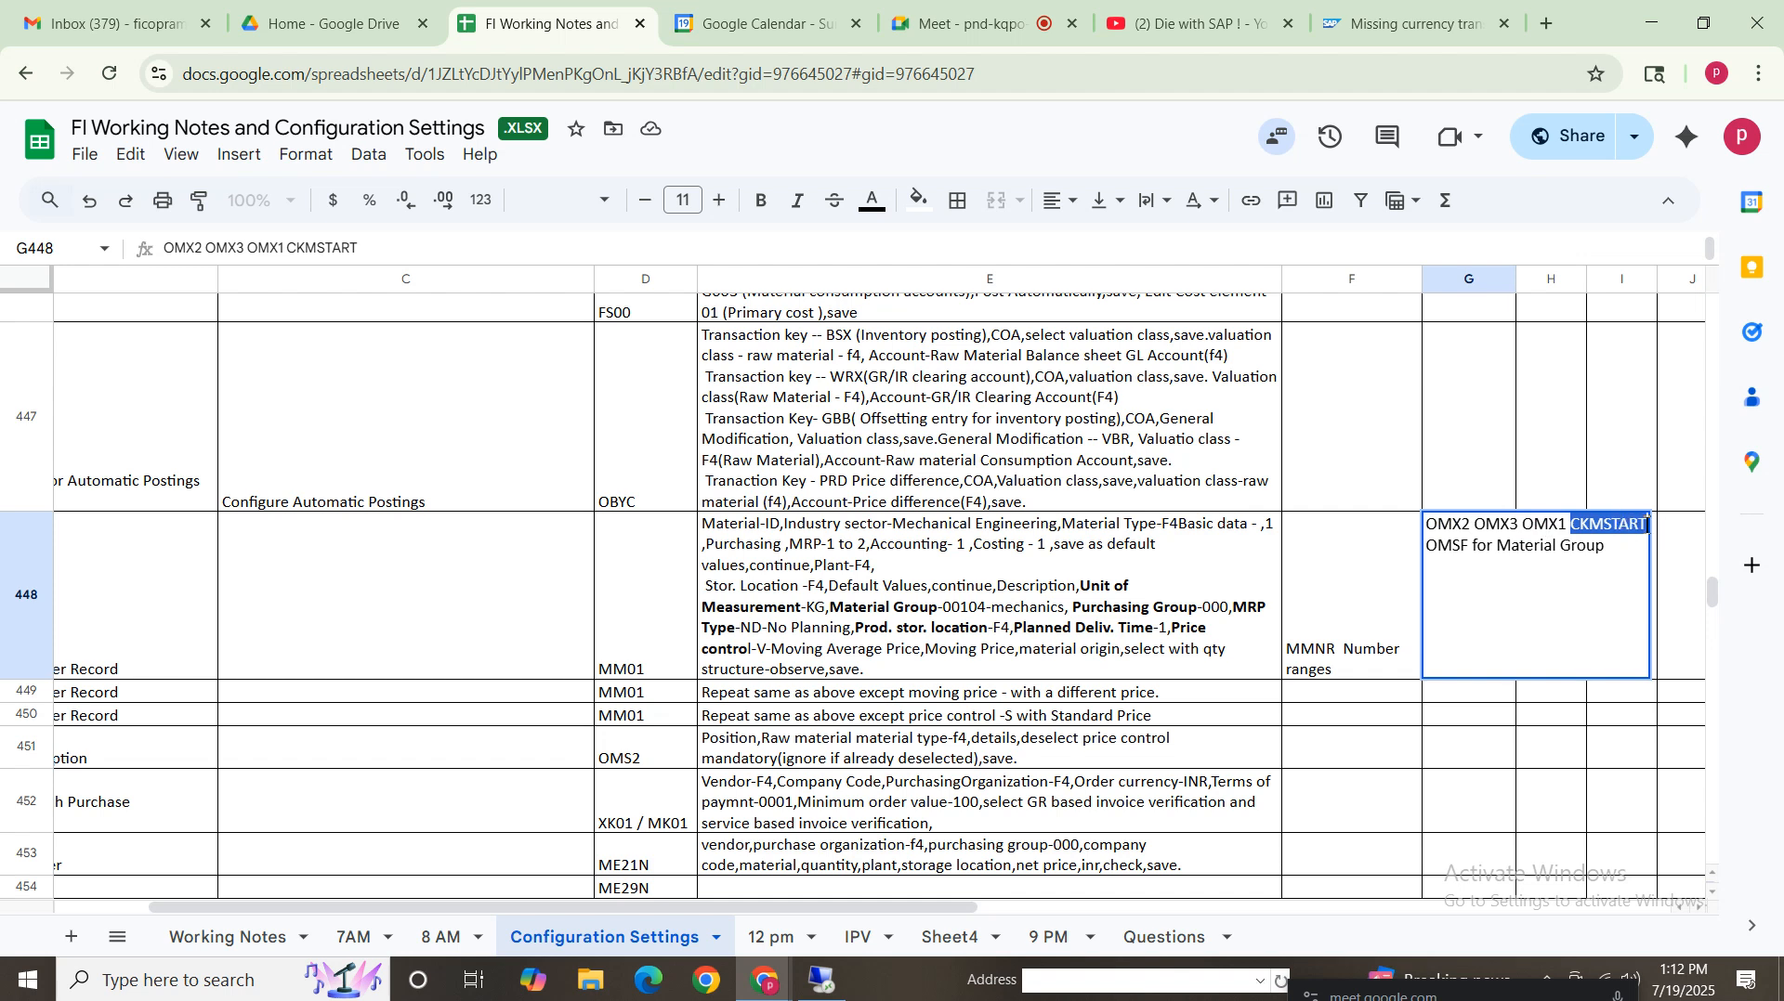
left_click(1582, 528)
left_click_drag(1571, 530, 1656, 530)
left_click(1577, 526)
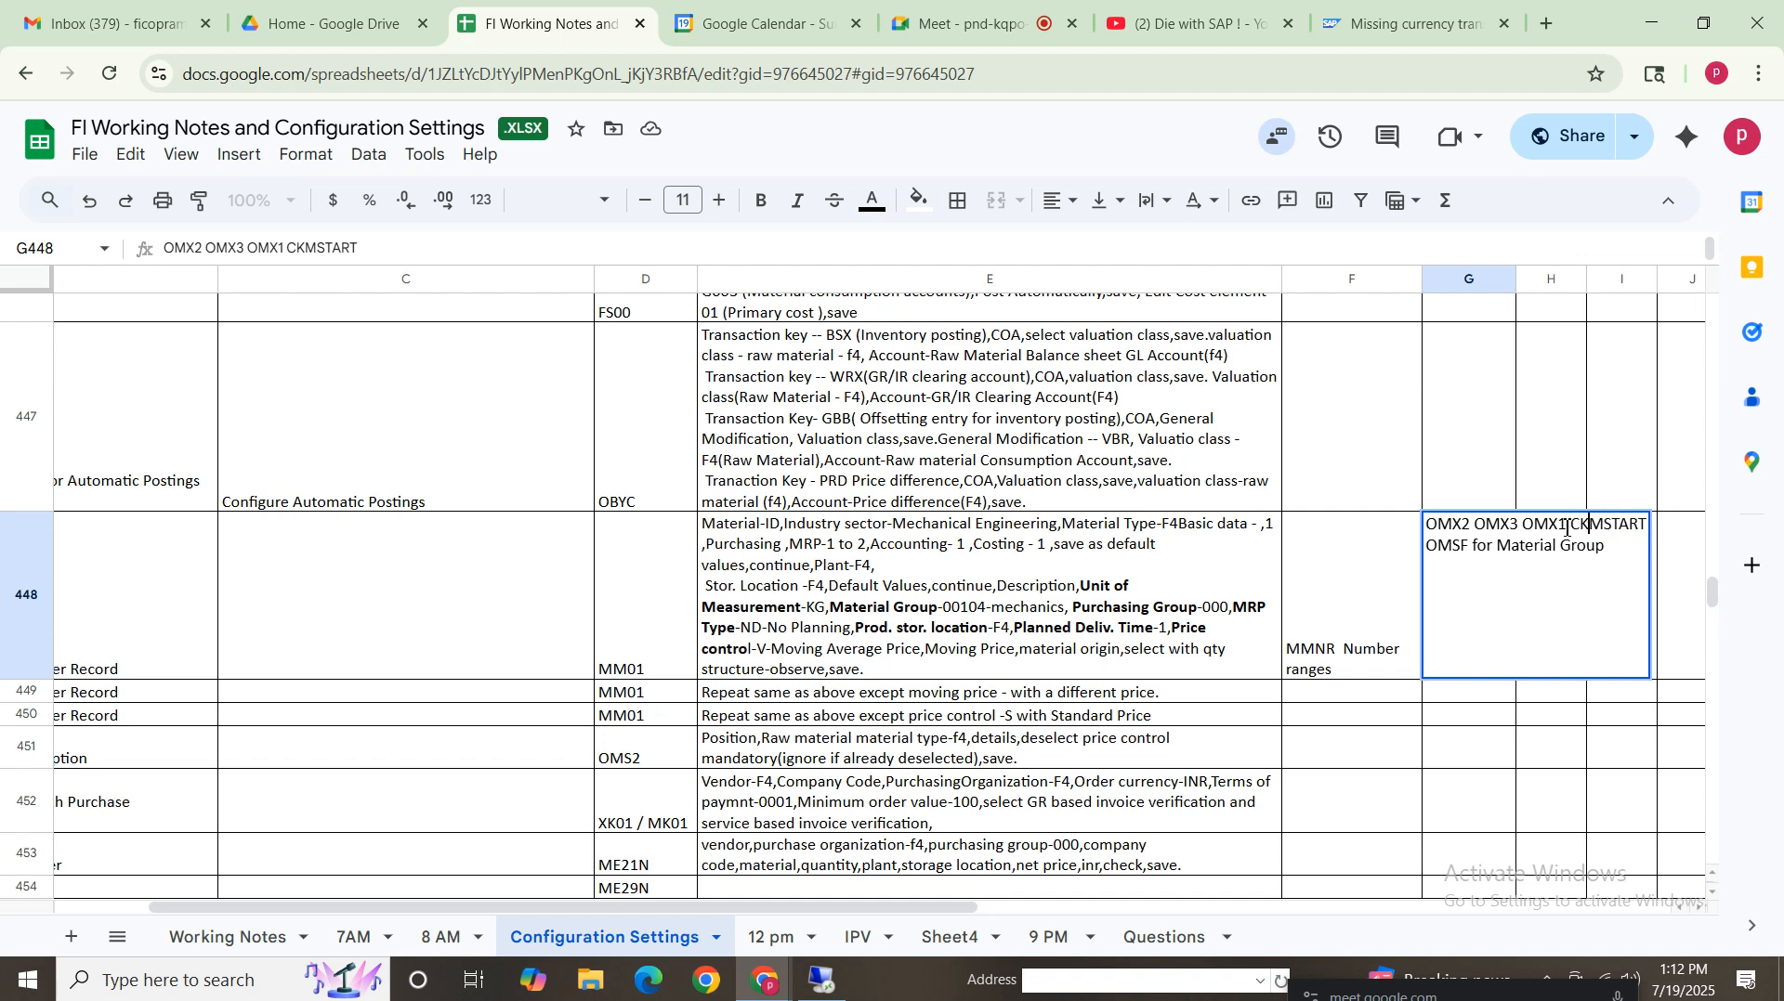
left_click_drag(1568, 525, 1652, 529)
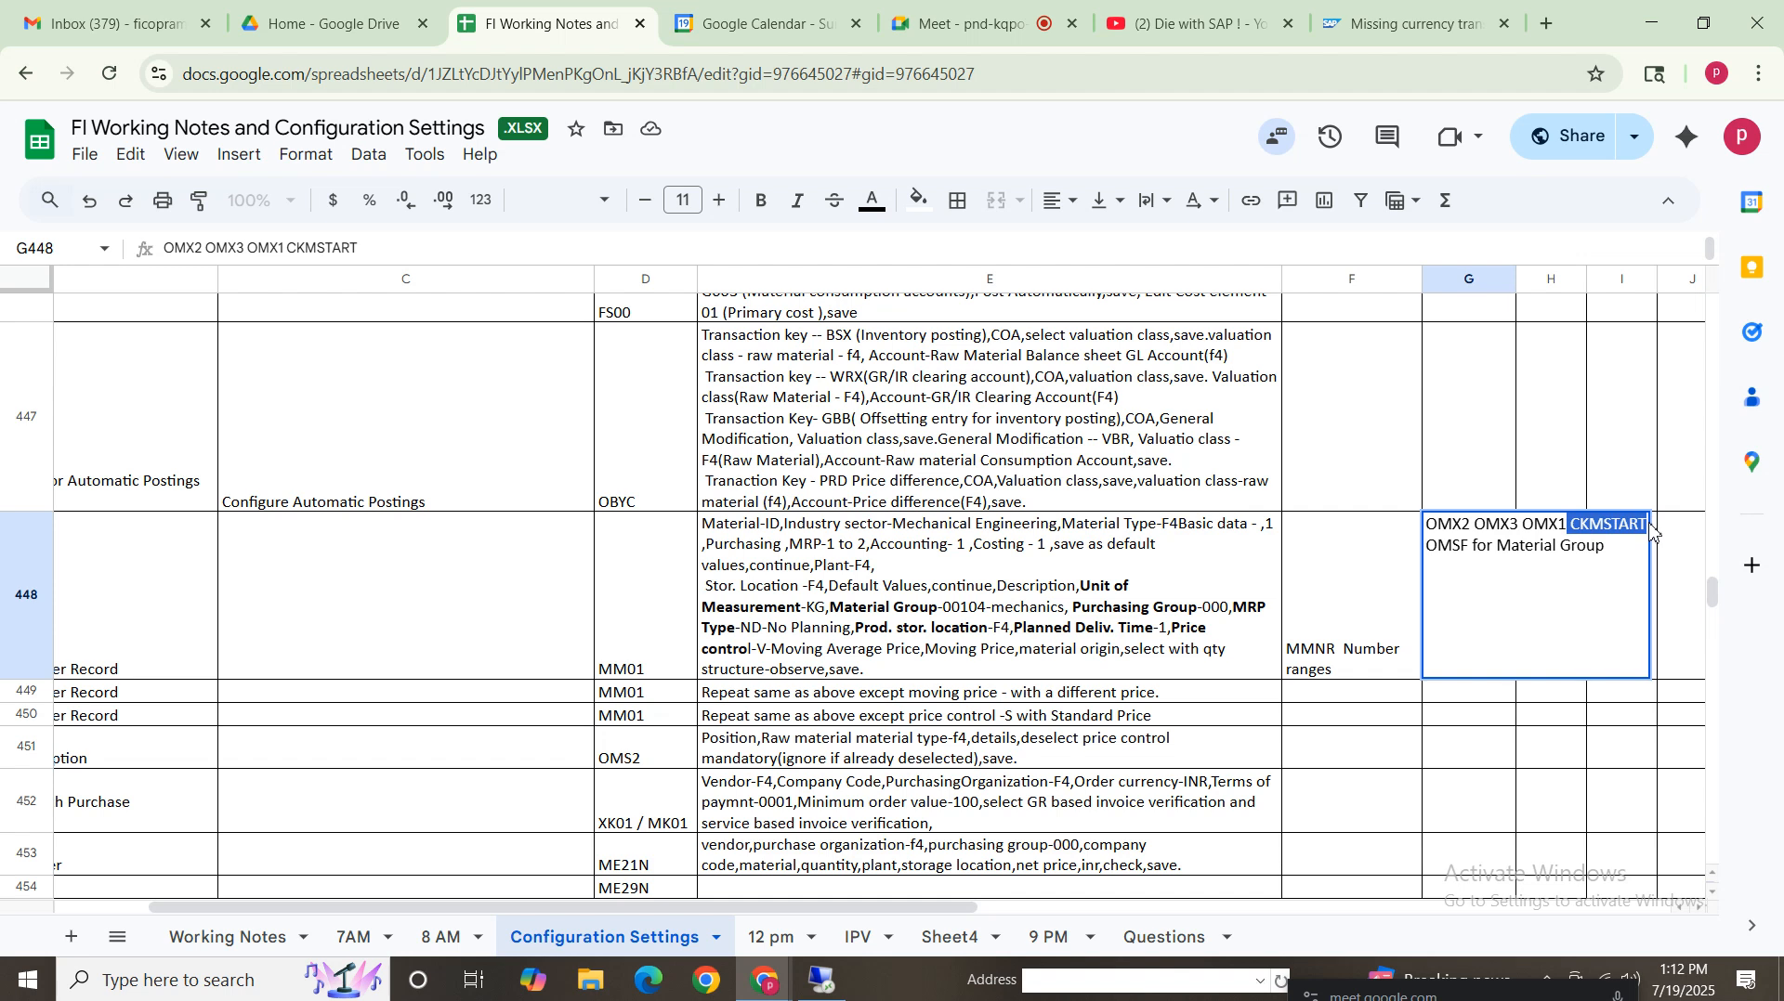
left_click_drag(1468, 546, 1389, 557)
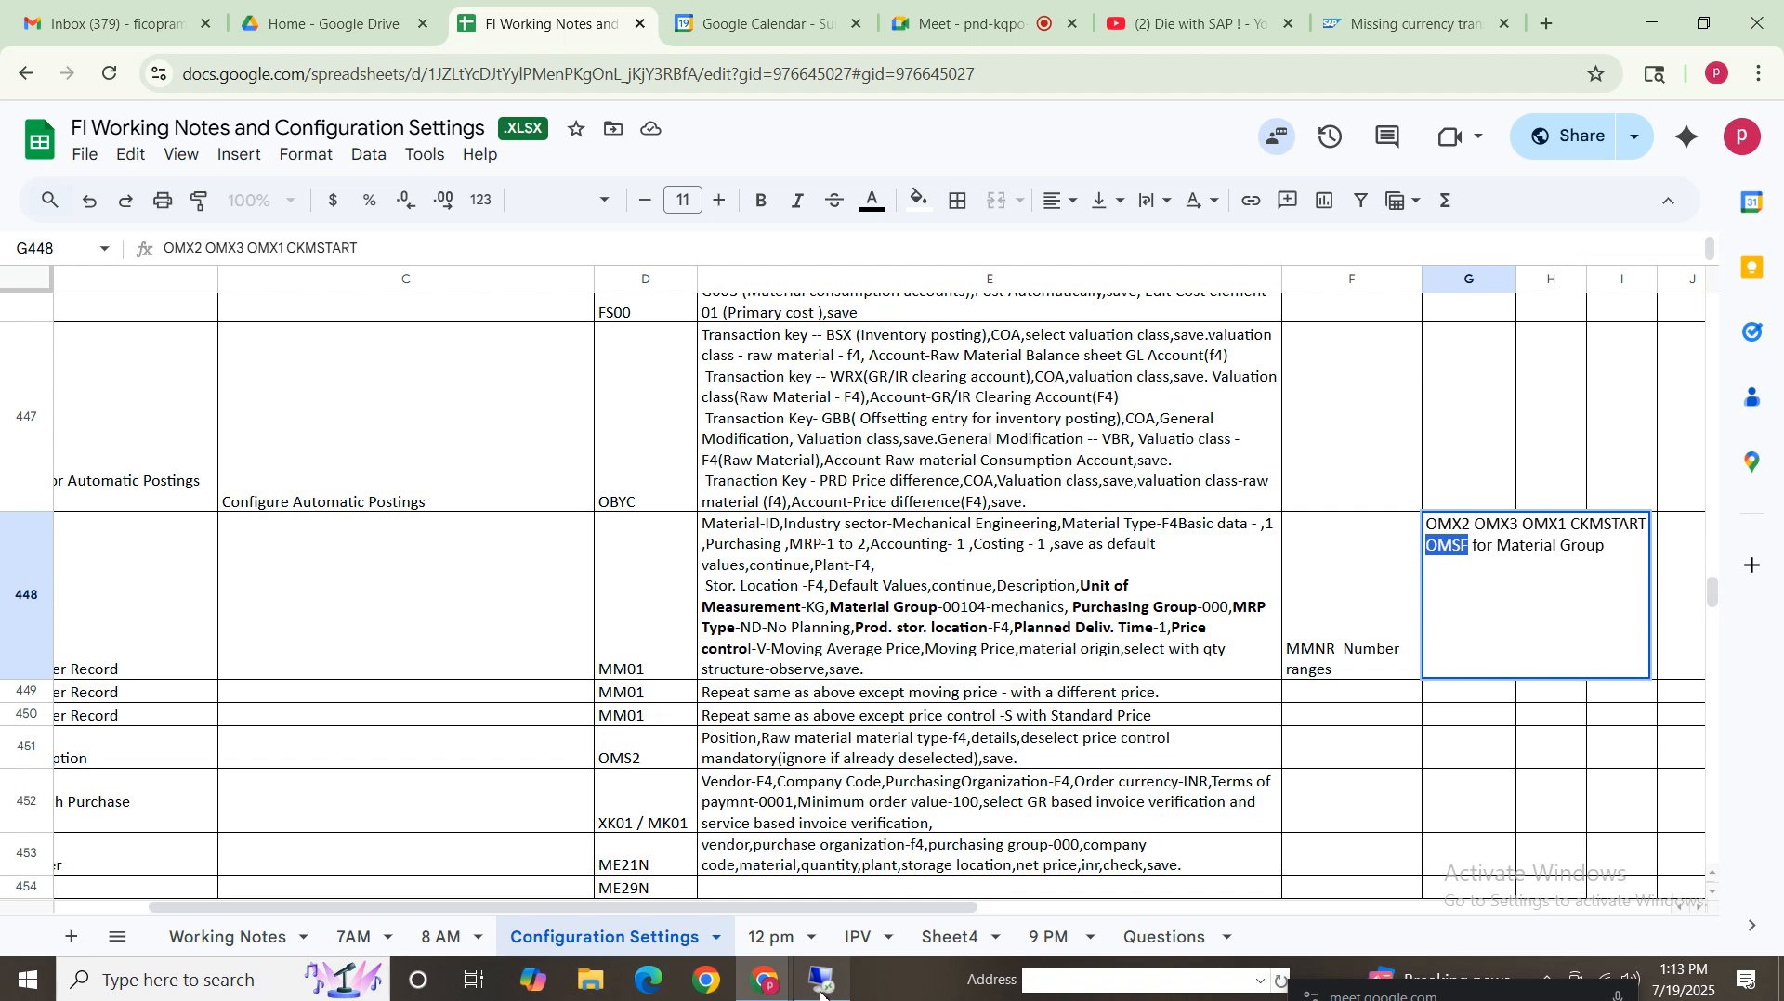
left_click(1470, 567)
key("Escape")
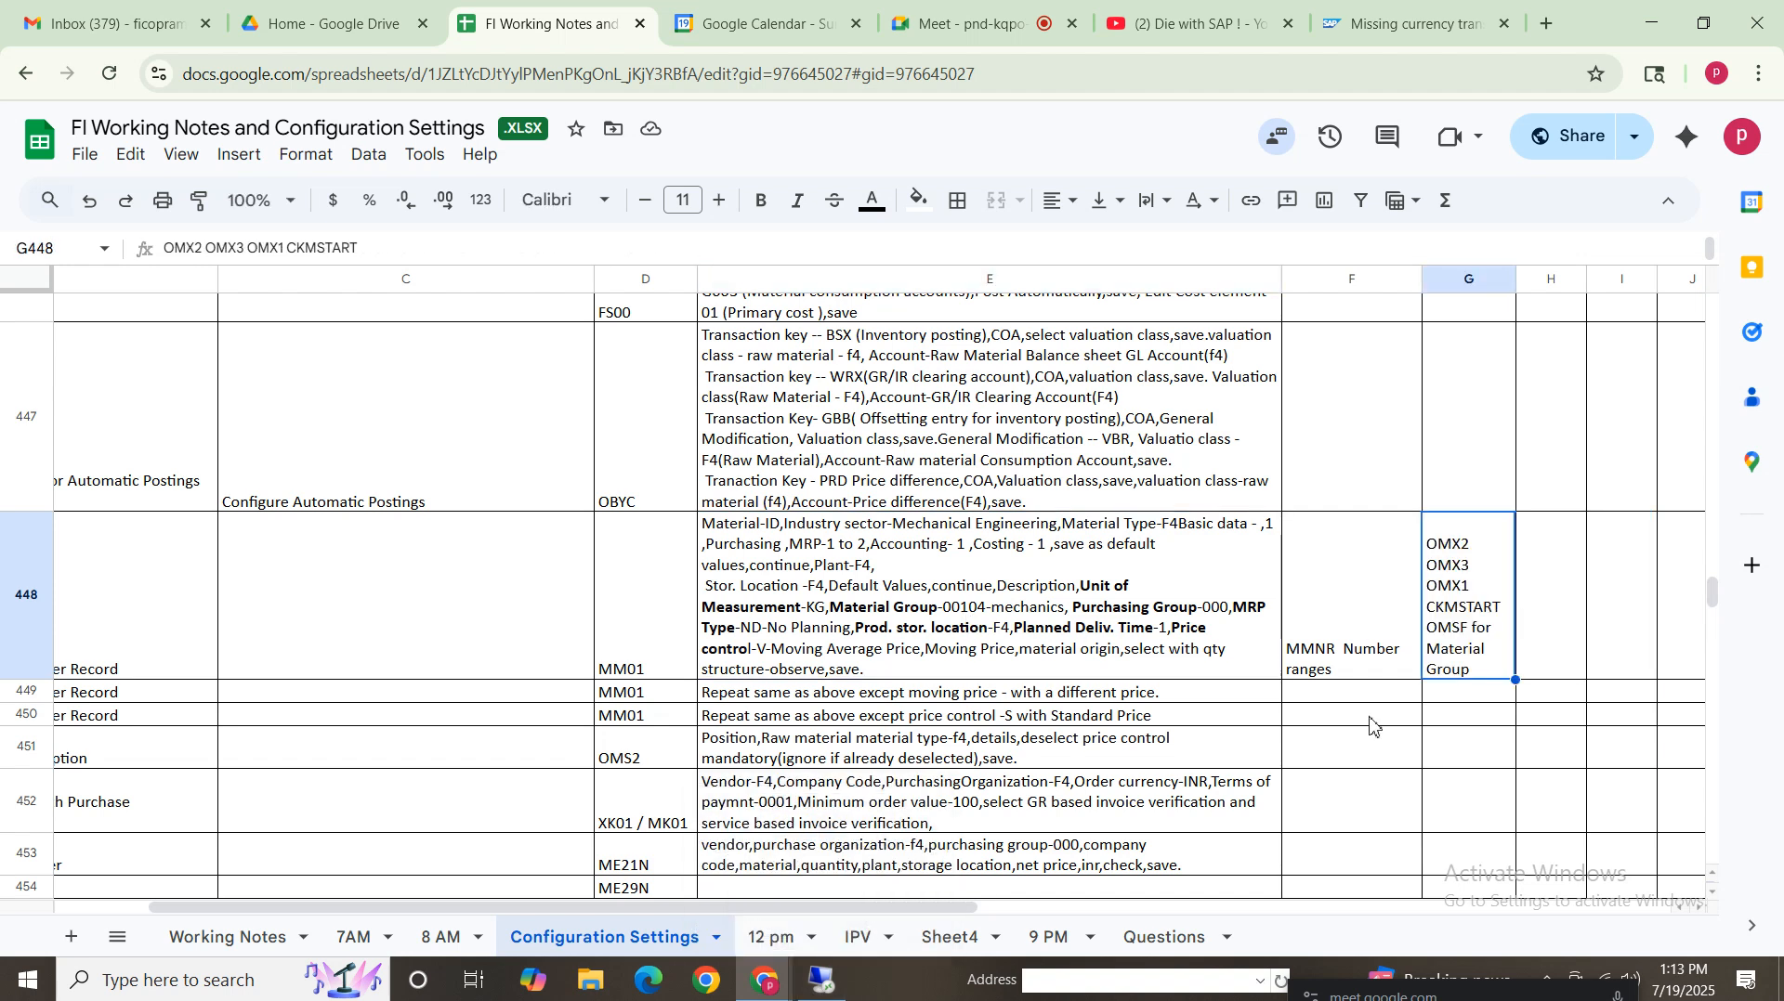
Select row 448 and review the material master creation steps noted in cell E448
left_click(958, 625)
left_click(16, 611)
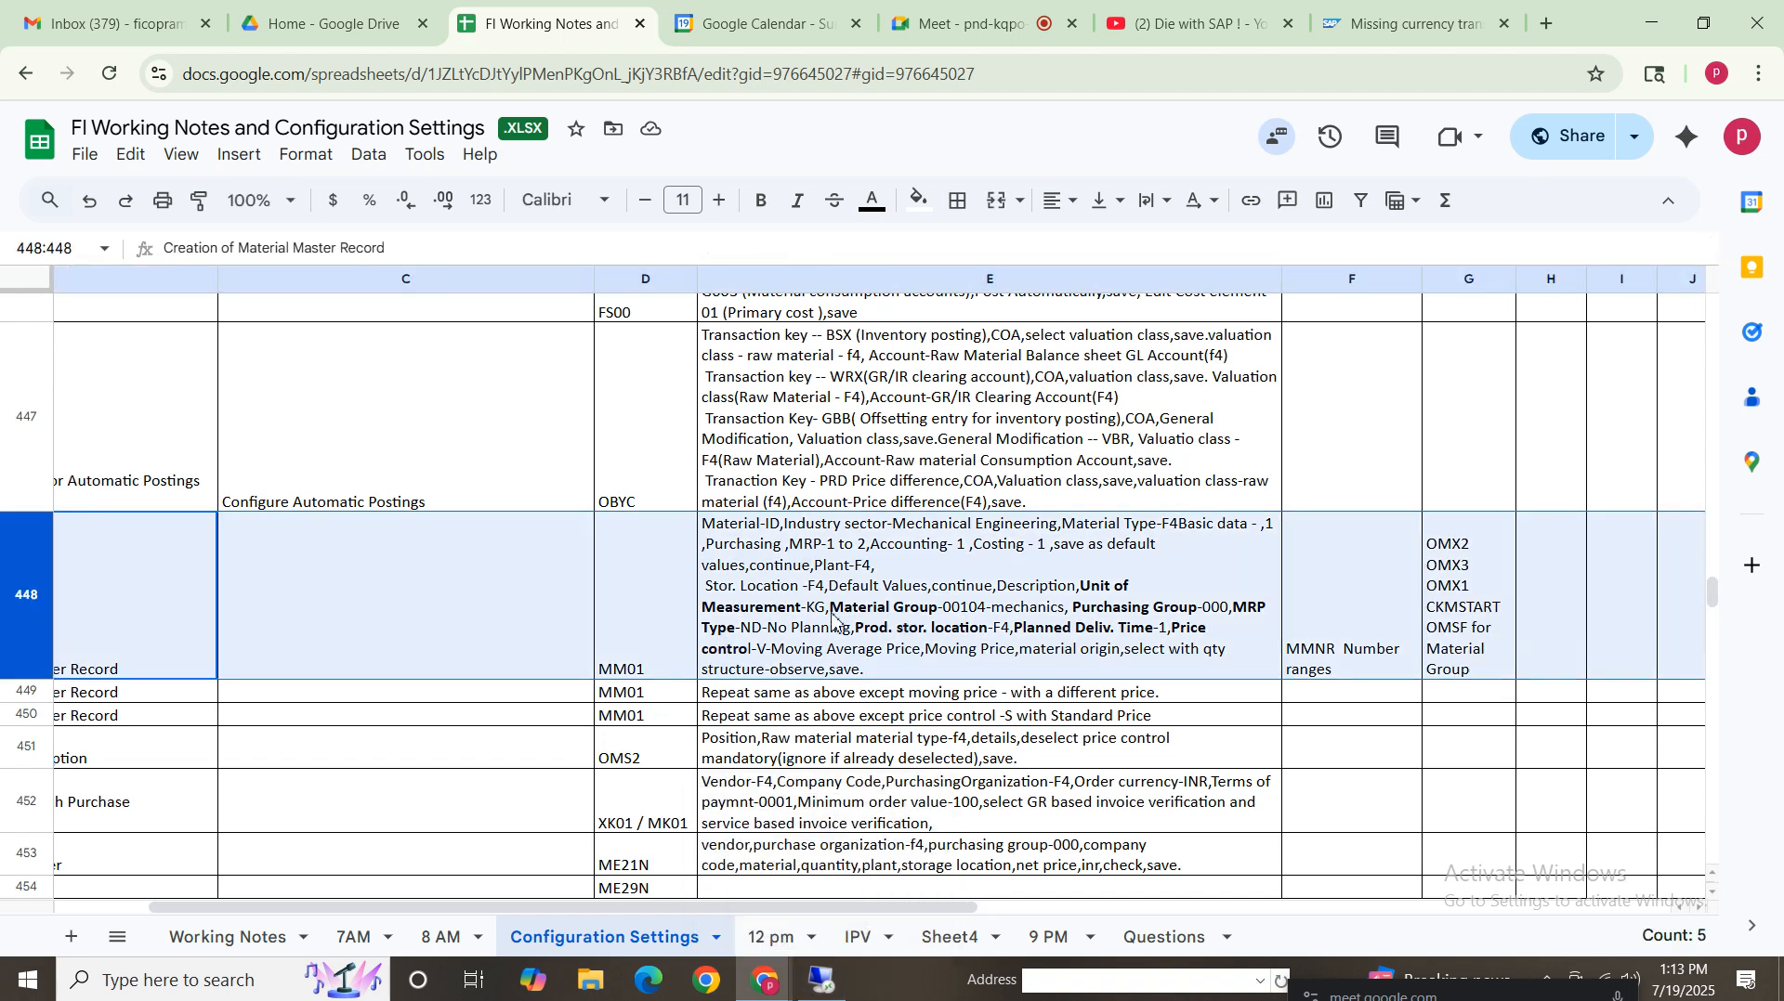
left_click(801, 605)
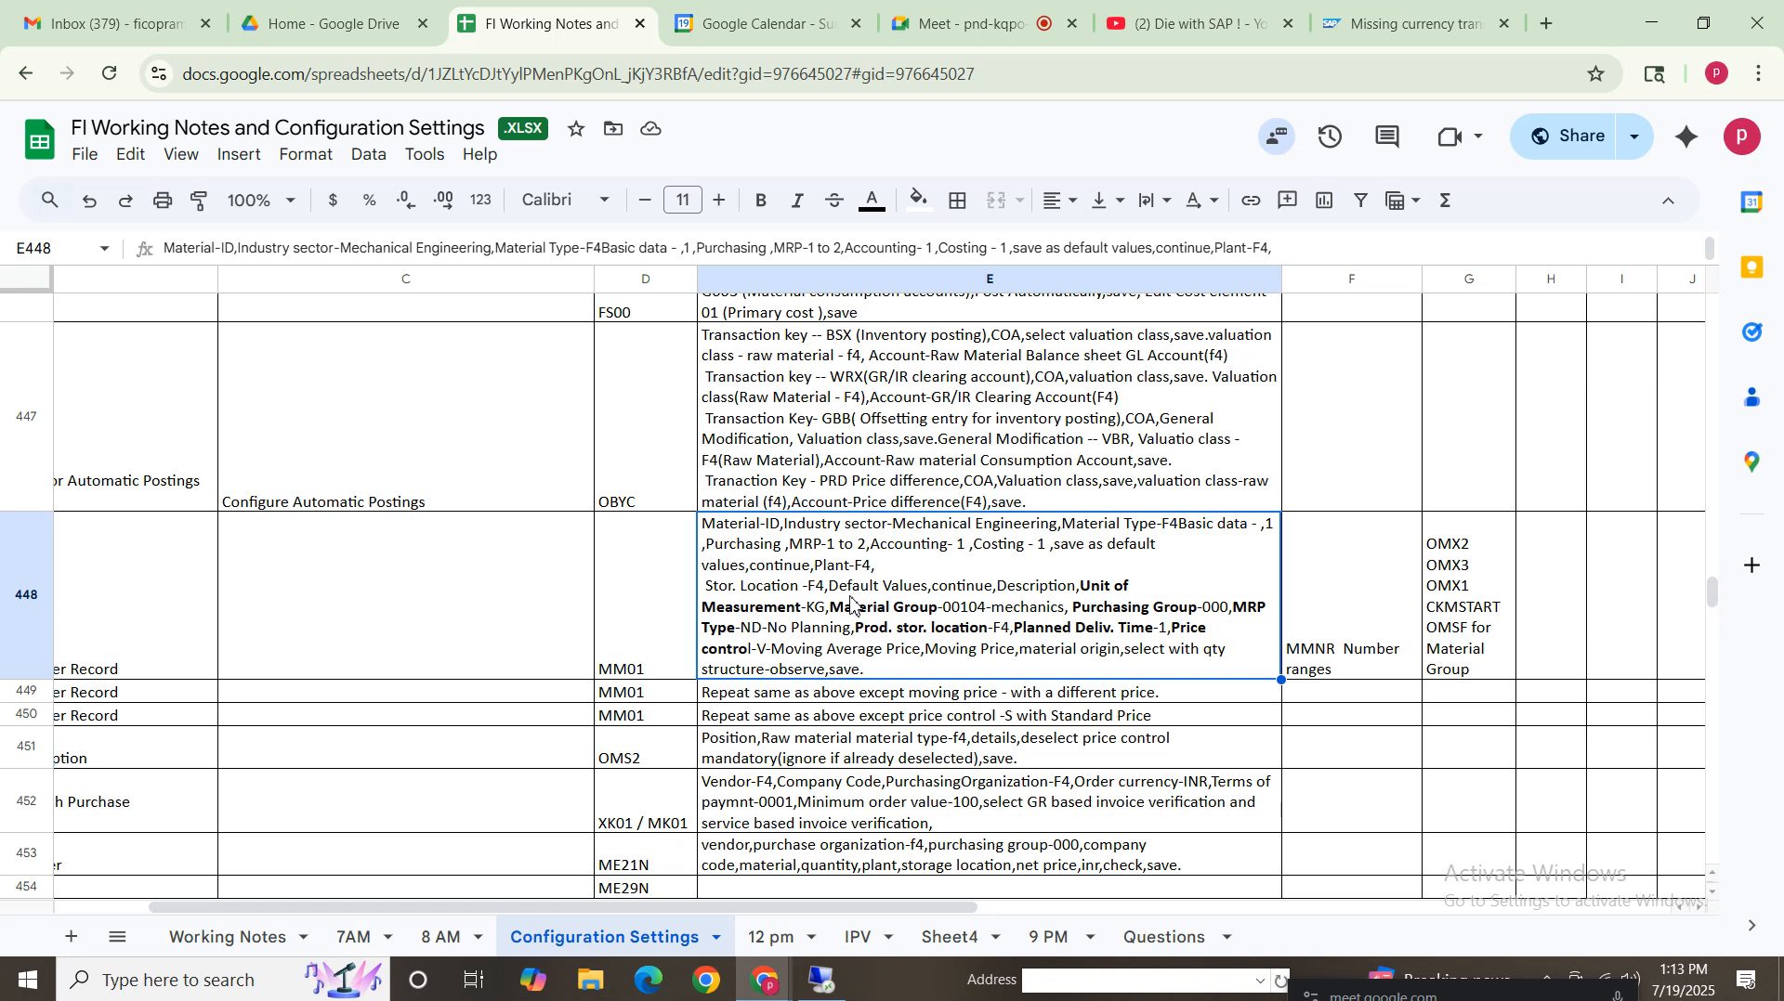
mouse_move(1689, 985)
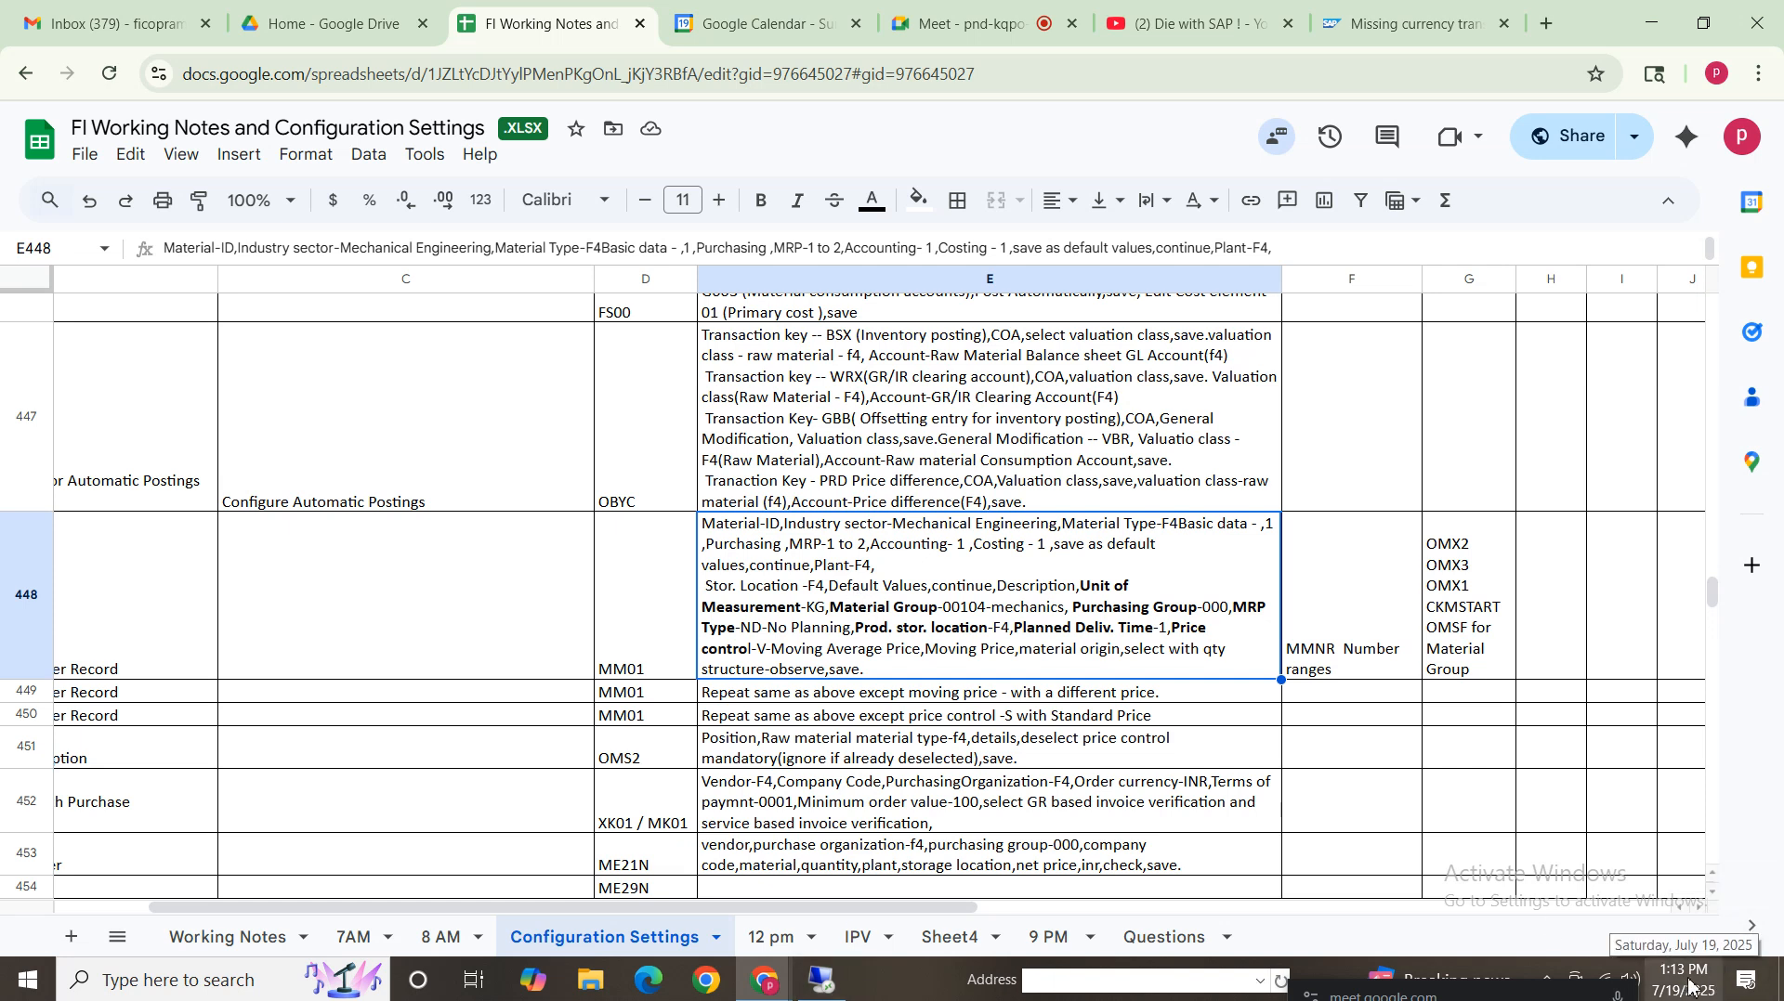